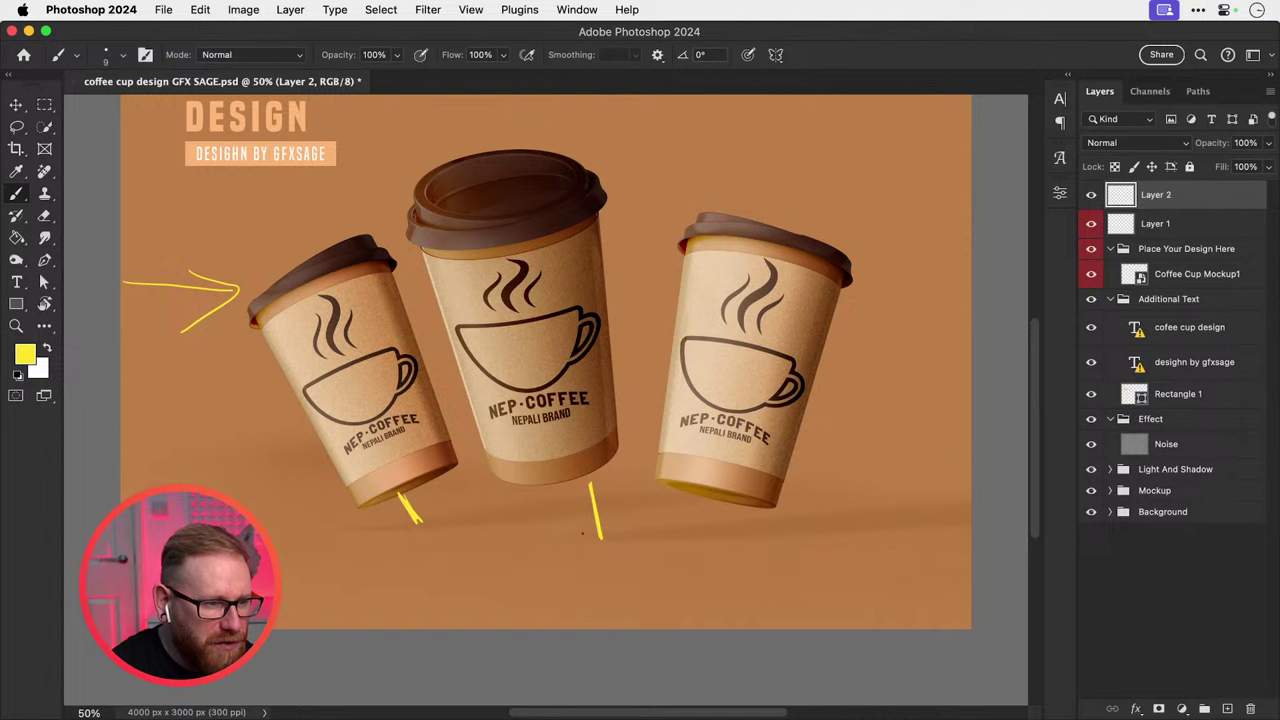
Remove the yellow line beneath the centre cup, trying out and undoing a small arrow in its place.
key(super+z)
drag(588, 533, 565, 516)
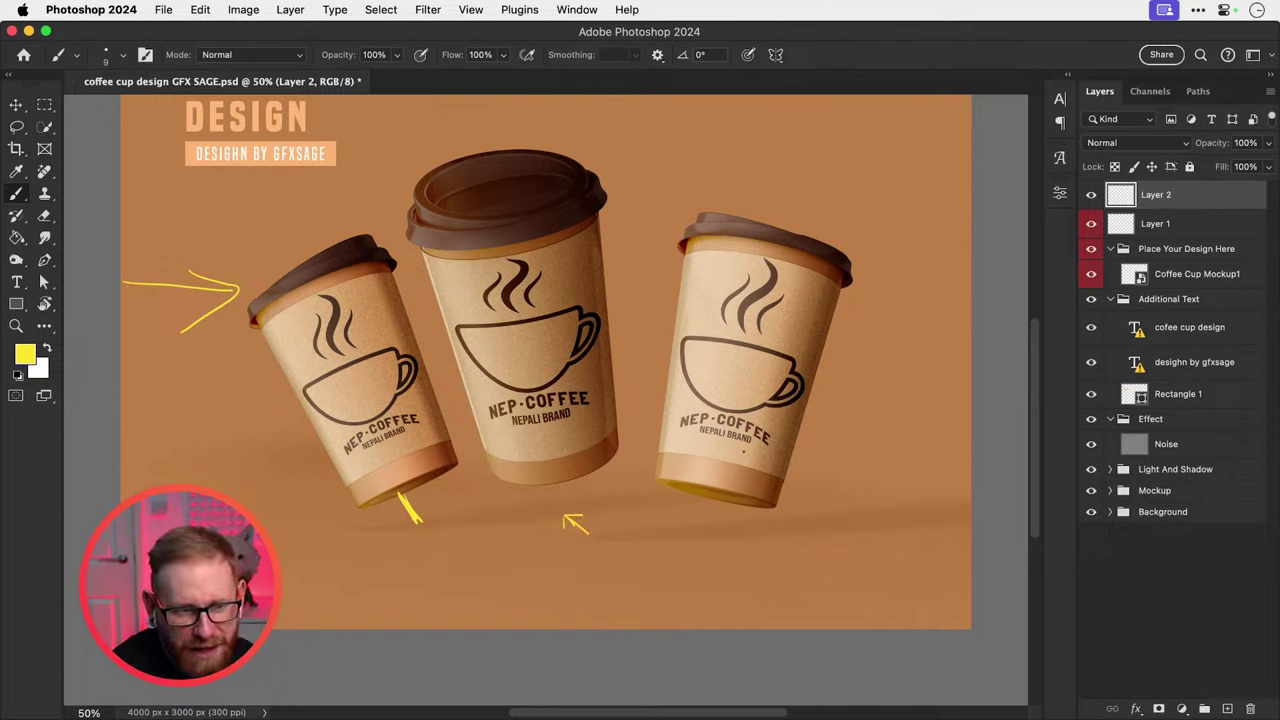
key(super+z)
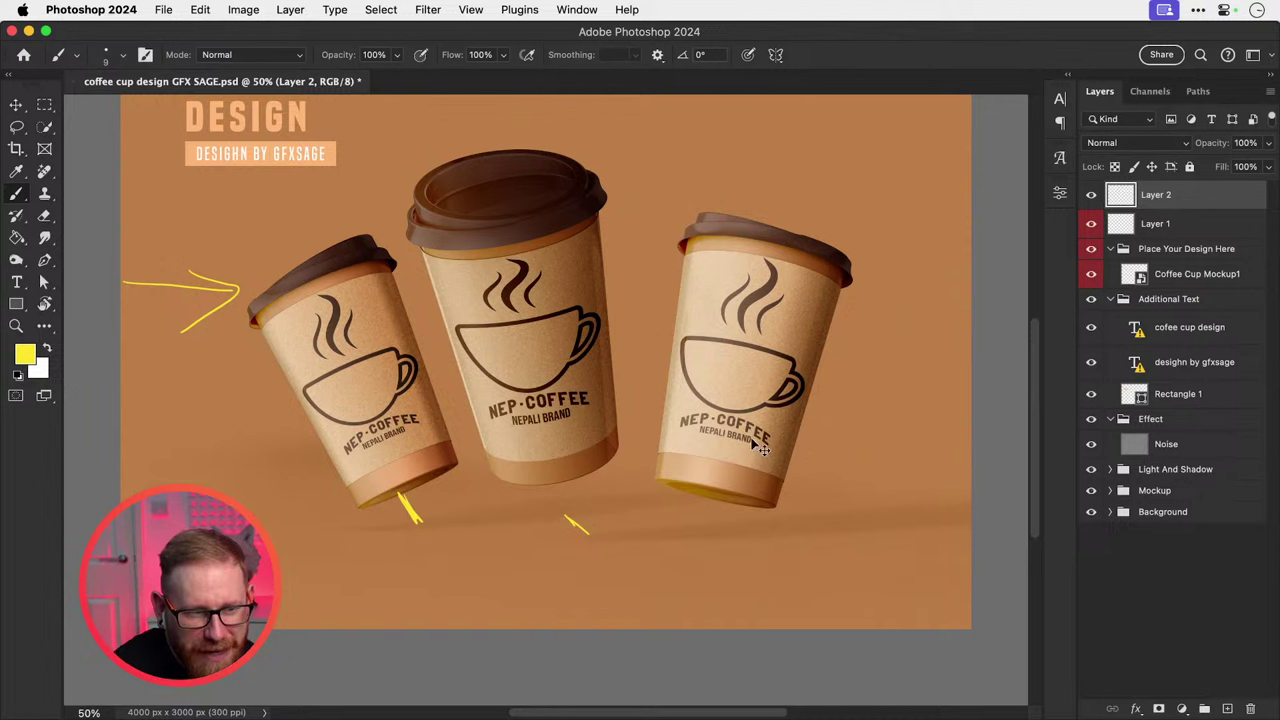
key(super+z)
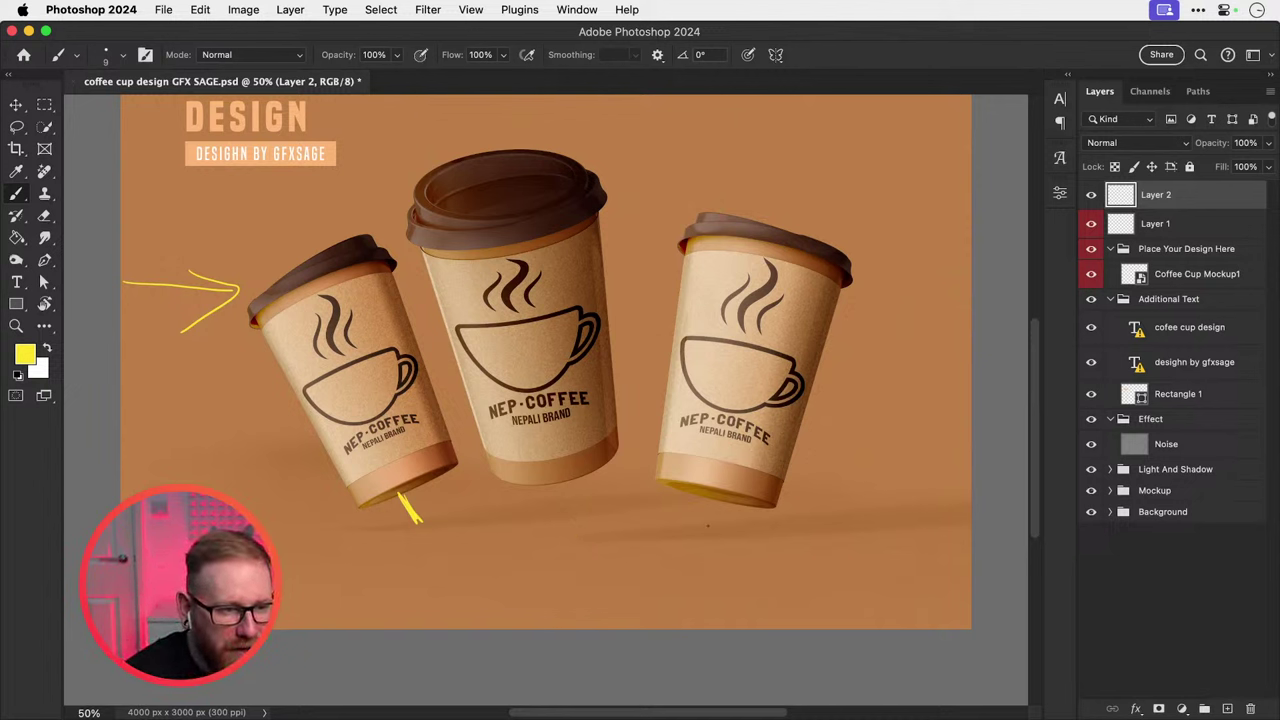
Sketch yellow lines from the bases of the centre and right cups merging into an arrow at the floor shadow, and undo them.
mouse_move(594, 481)
mouse_down()
mouse_move(648, 498)
mouse_move(652, 530)
mouse_move(688, 545)
mouse_up()
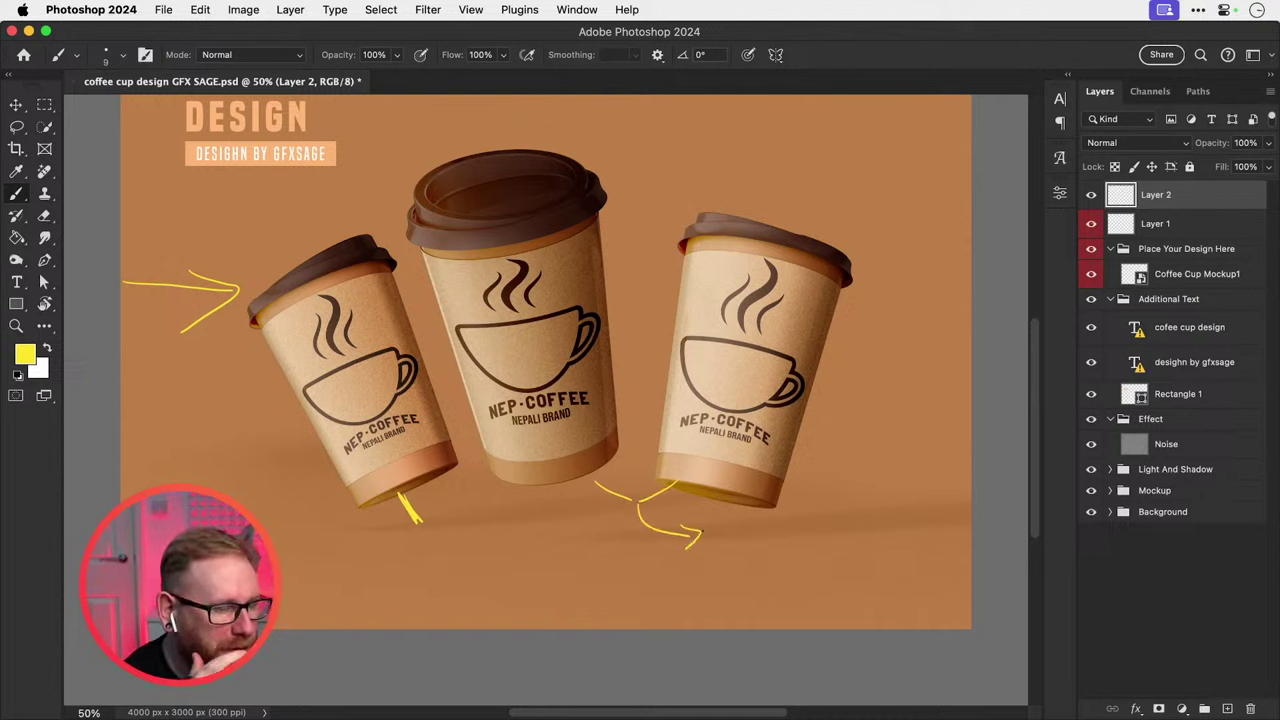
key(super+z)
key(super+z)
key(super+z)
key(super+z)
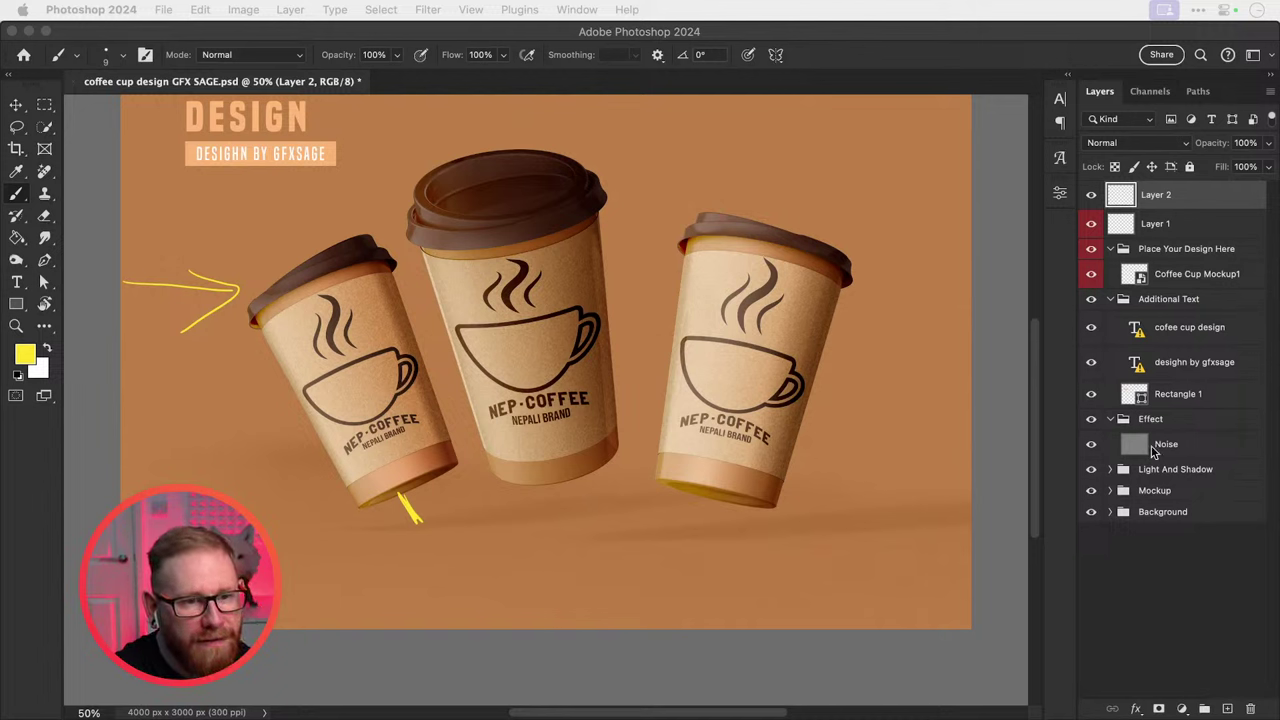
Circle the left edge of the right cup's lid in yellow on Layer 2.
click(1167, 484)
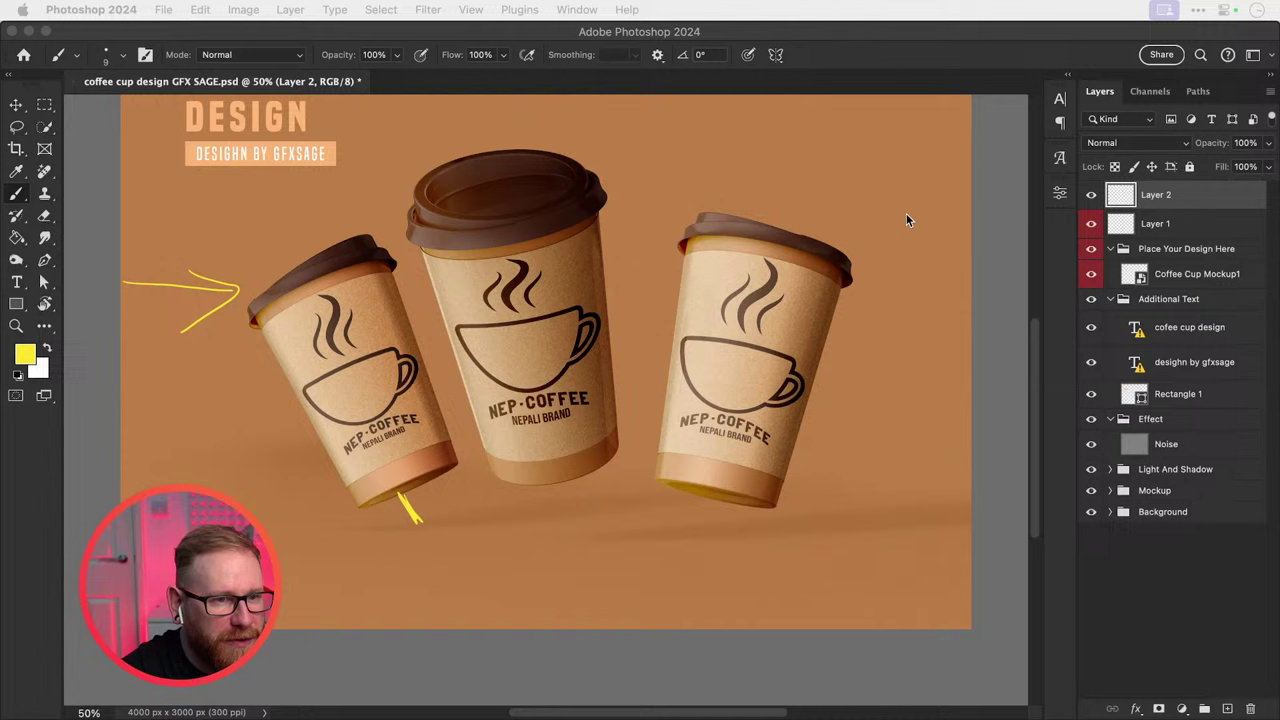
click(1161, 196)
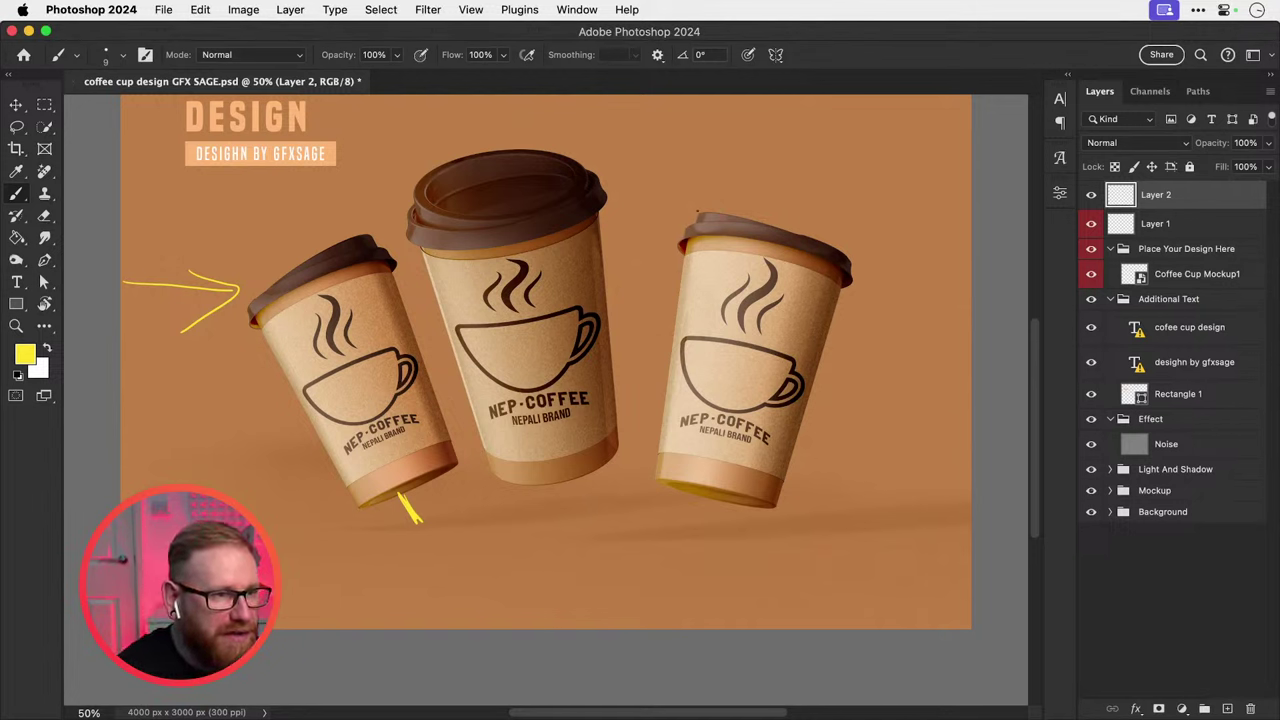
mouse_move(699, 211)
mouse_down()
mouse_move(728, 212)
mouse_move(692, 226)
mouse_move(712, 204)
mouse_up()
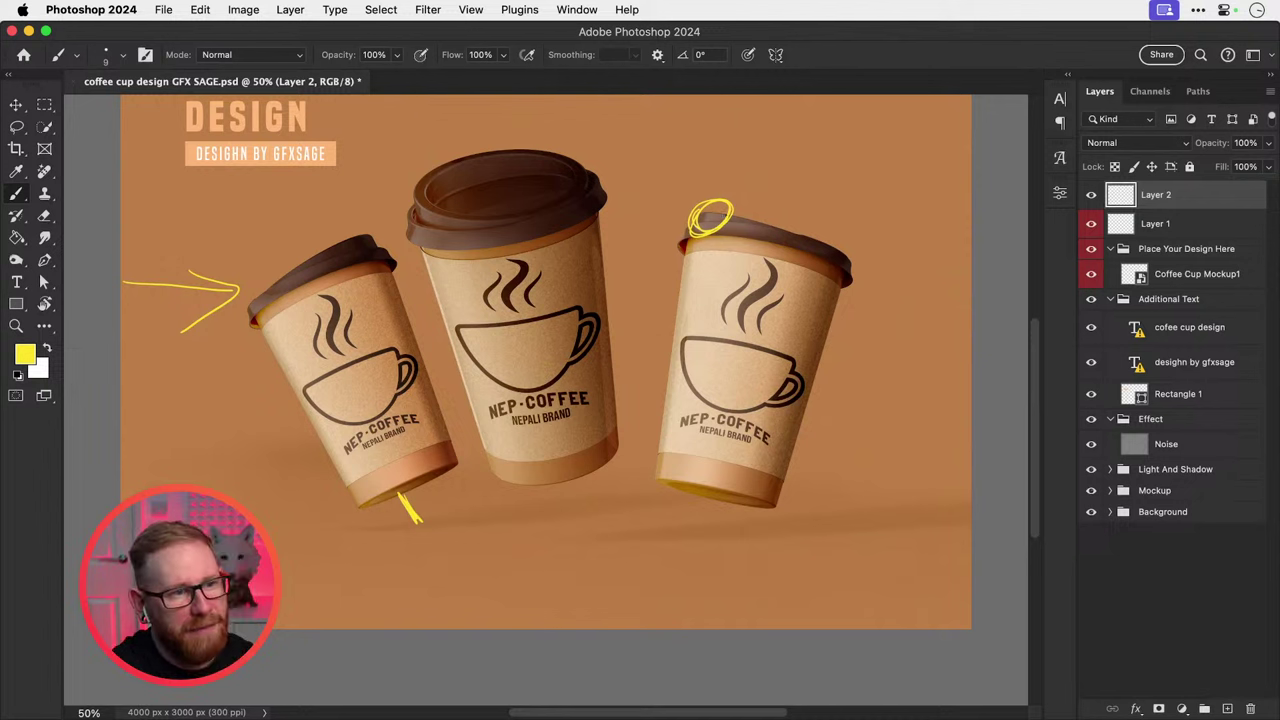
key(super+z)
key(super+shift+z)
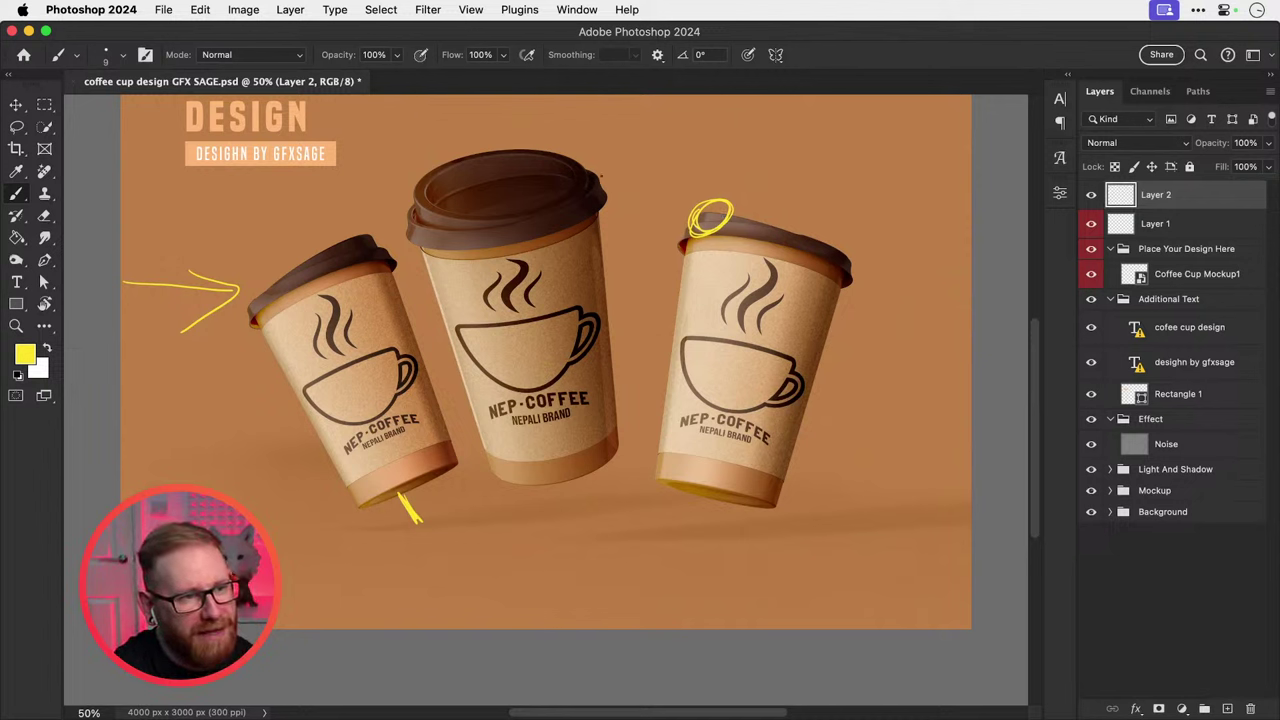
Draw a yellow arrow across the right side of the centre cup's lid, and undo it together with the lid circle.
mouse_move(556, 181)
mouse_down()
mouse_move(609, 196)
mouse_move(598, 210)
mouse_up()
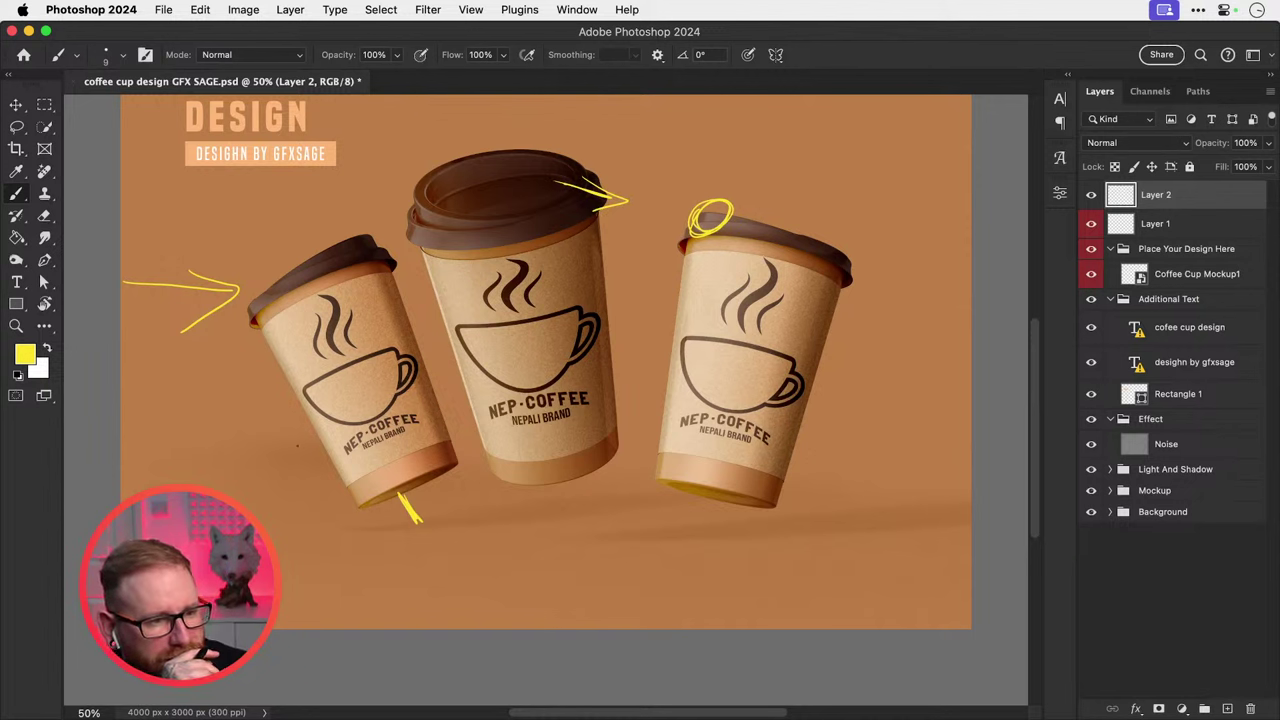
key(super+z)
key(super+z)
key(super+z)
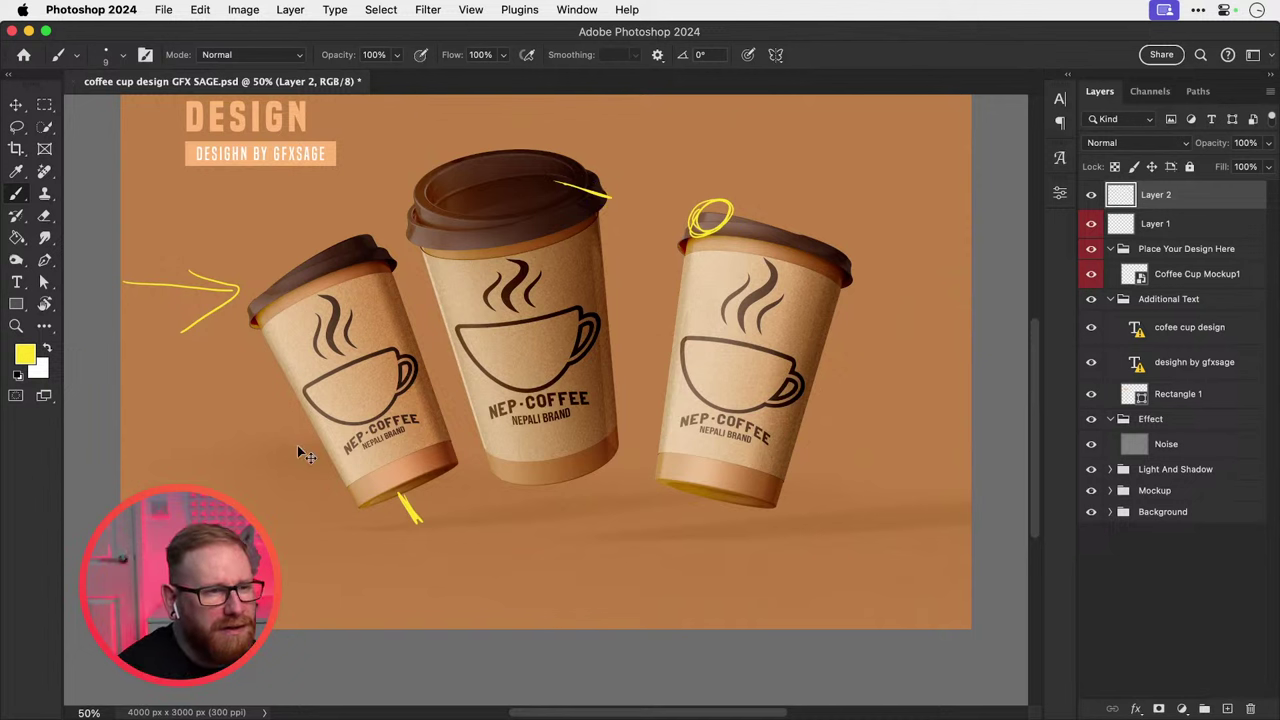
Sketch a yellow arrow beside the lower left cup showing the light direction, and undo it.
mouse_move(180, 483)
mouse_down()
mouse_move(244, 443)
mouse_move(262, 474)
mouse_up()
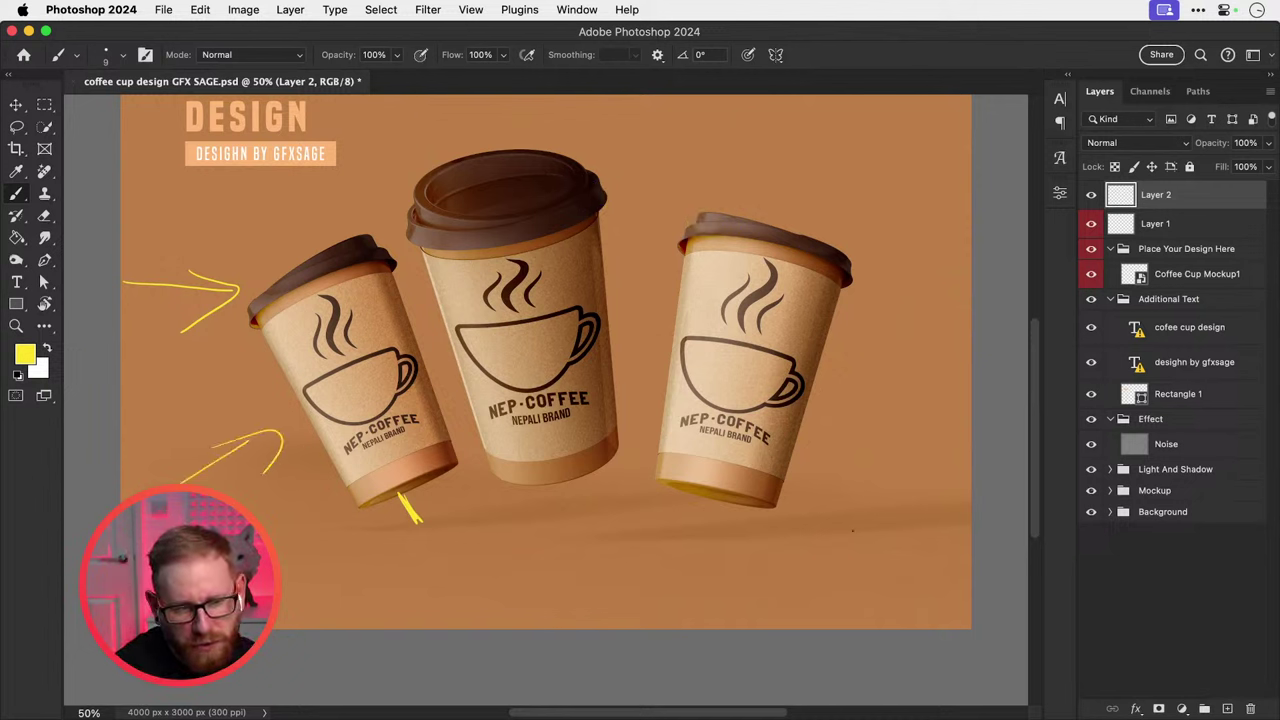
key(super+z)
key(super+z)
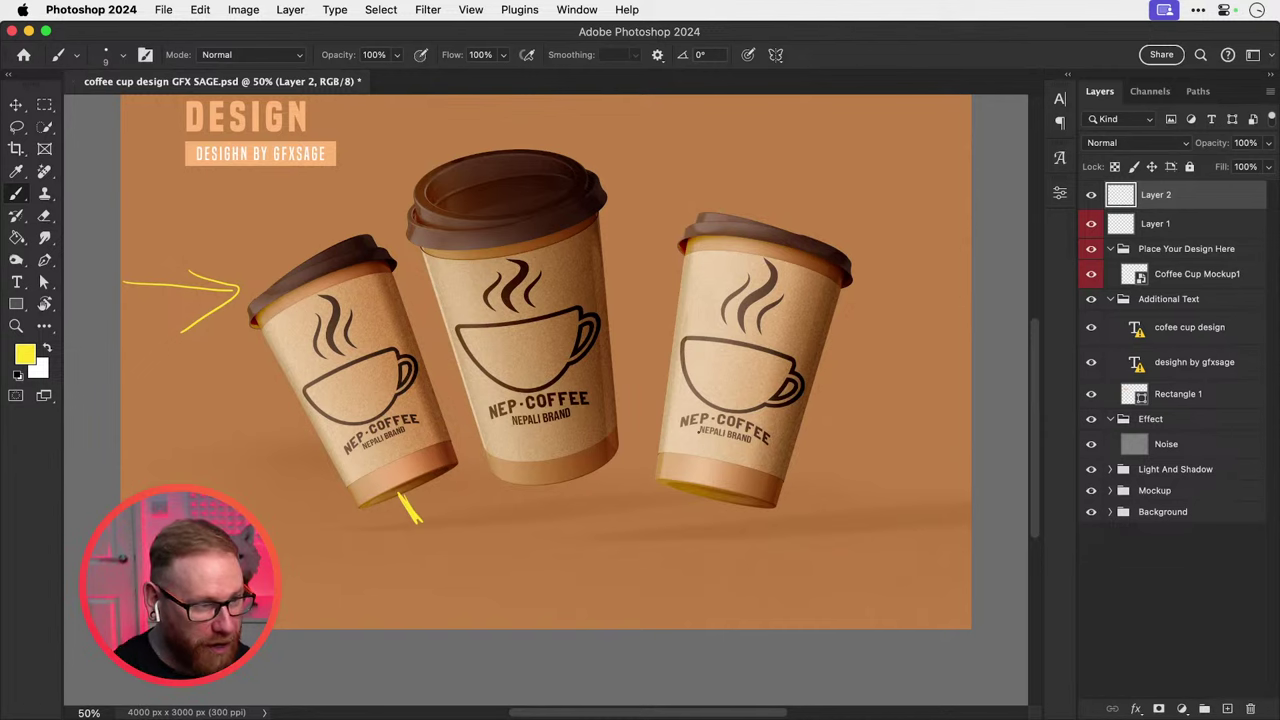
Examine up close how the printed logo and paper texture look on the left and centre cups.
key(z)
drag(330, 385, 397, 389)
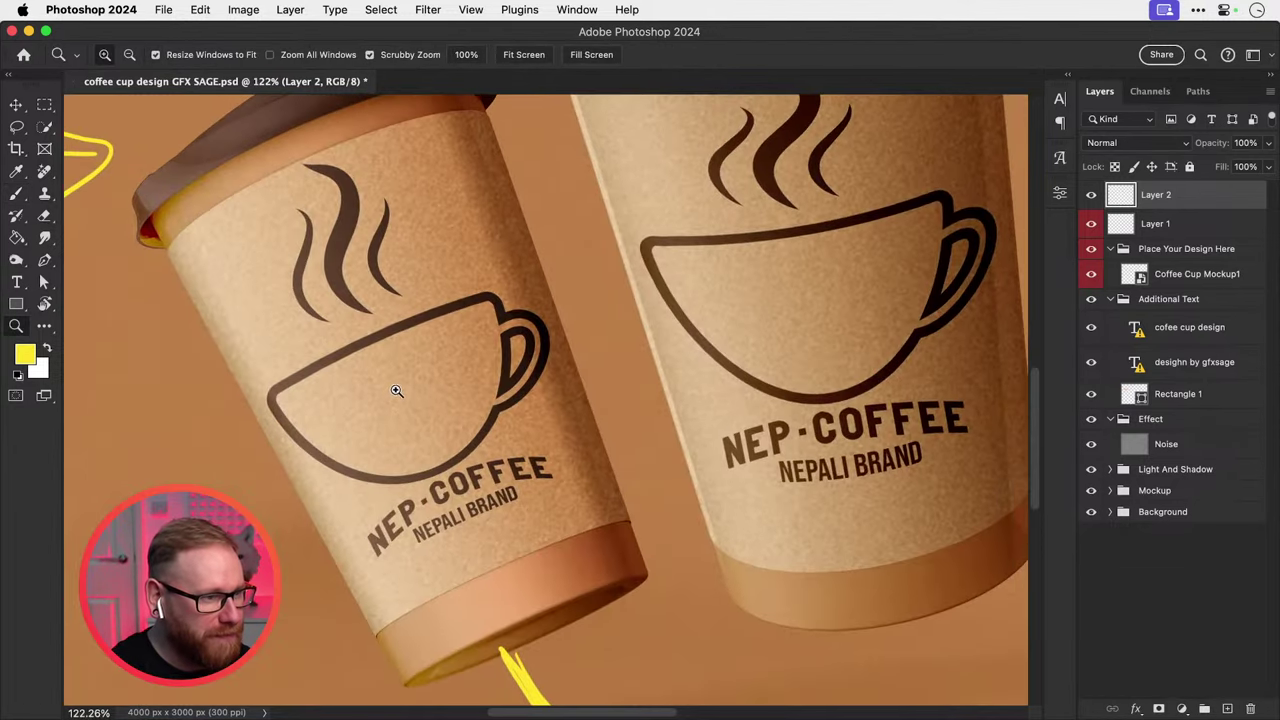
key(v)
key(space)
drag(590, 351, 474, 354)
key(z)
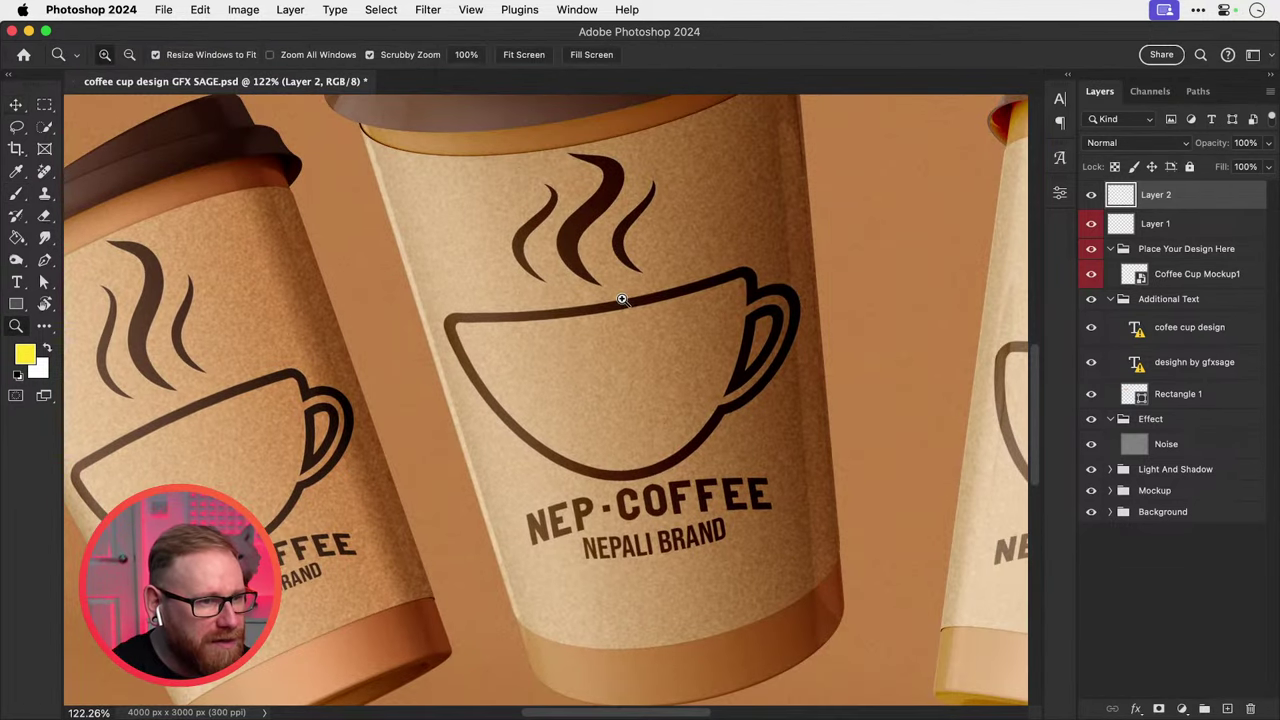
drag(623, 294, 651, 309)
key(v)
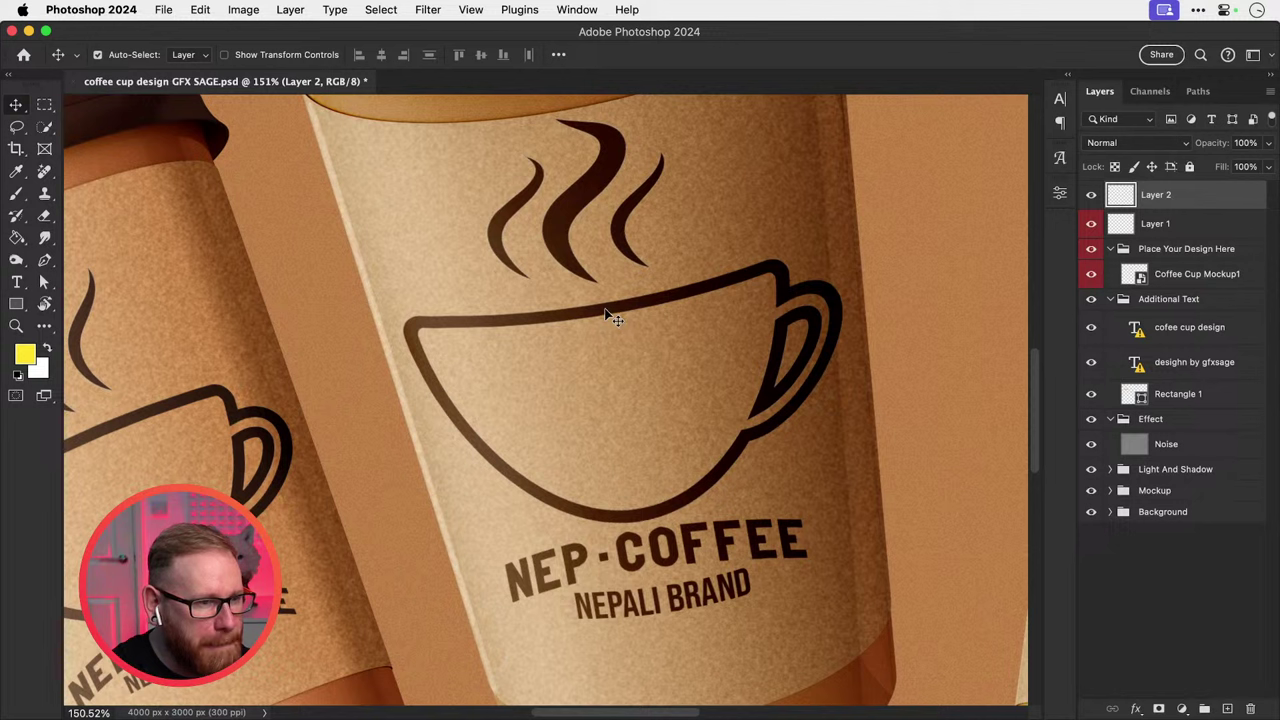
Select the Noise layer and toggle its visibility to compare the mockup with and without the grain.
click(607, 314)
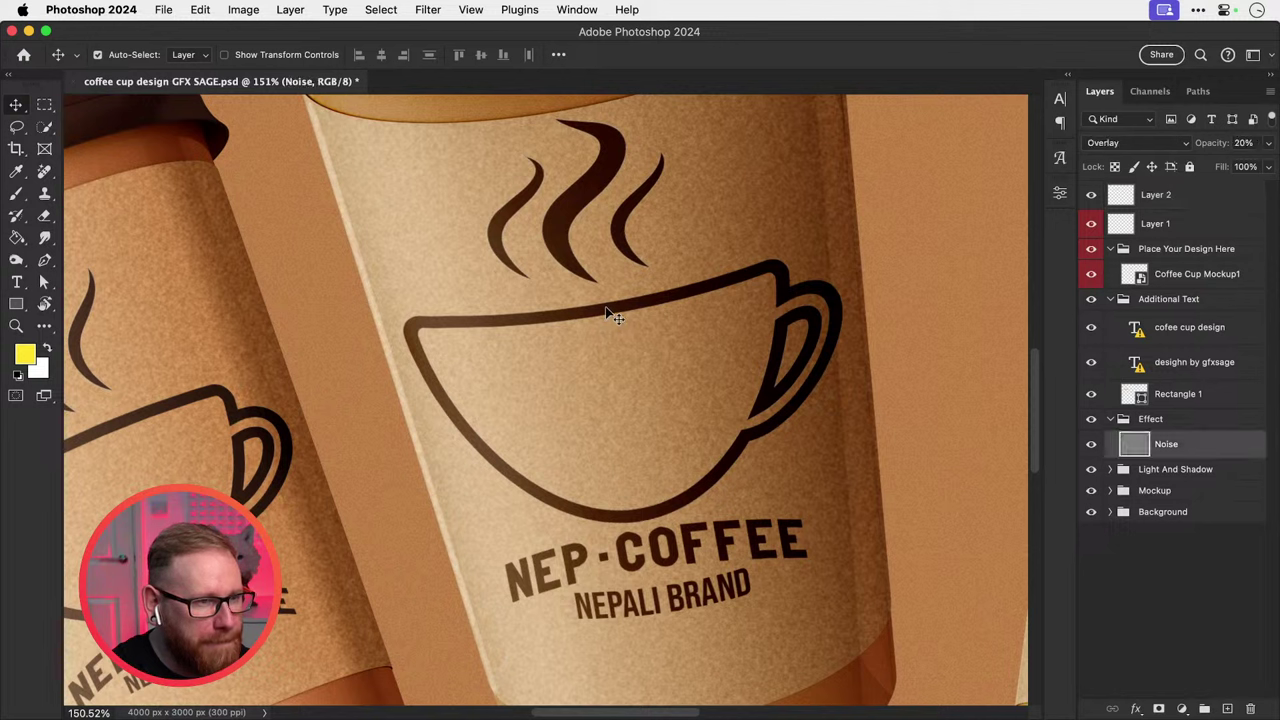
click(1093, 444)
click(1096, 446)
click(1096, 446)
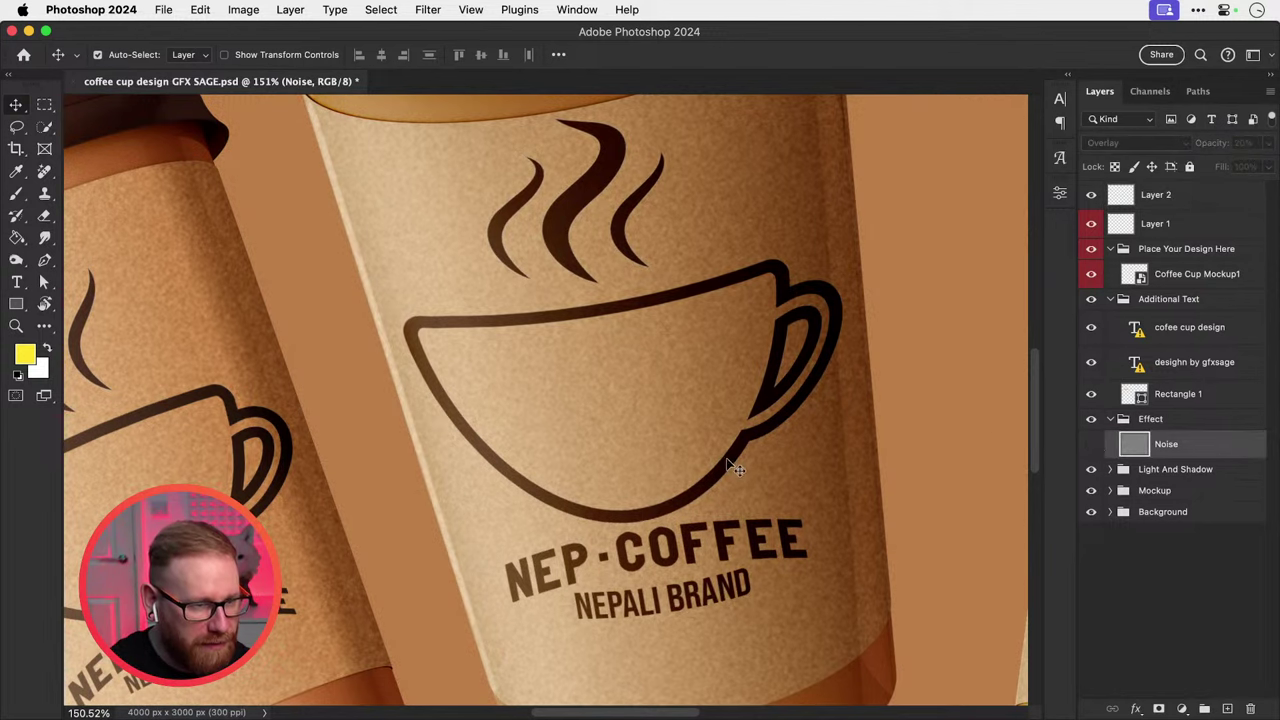
drag(722, 458, 734, 458)
key(super+z)
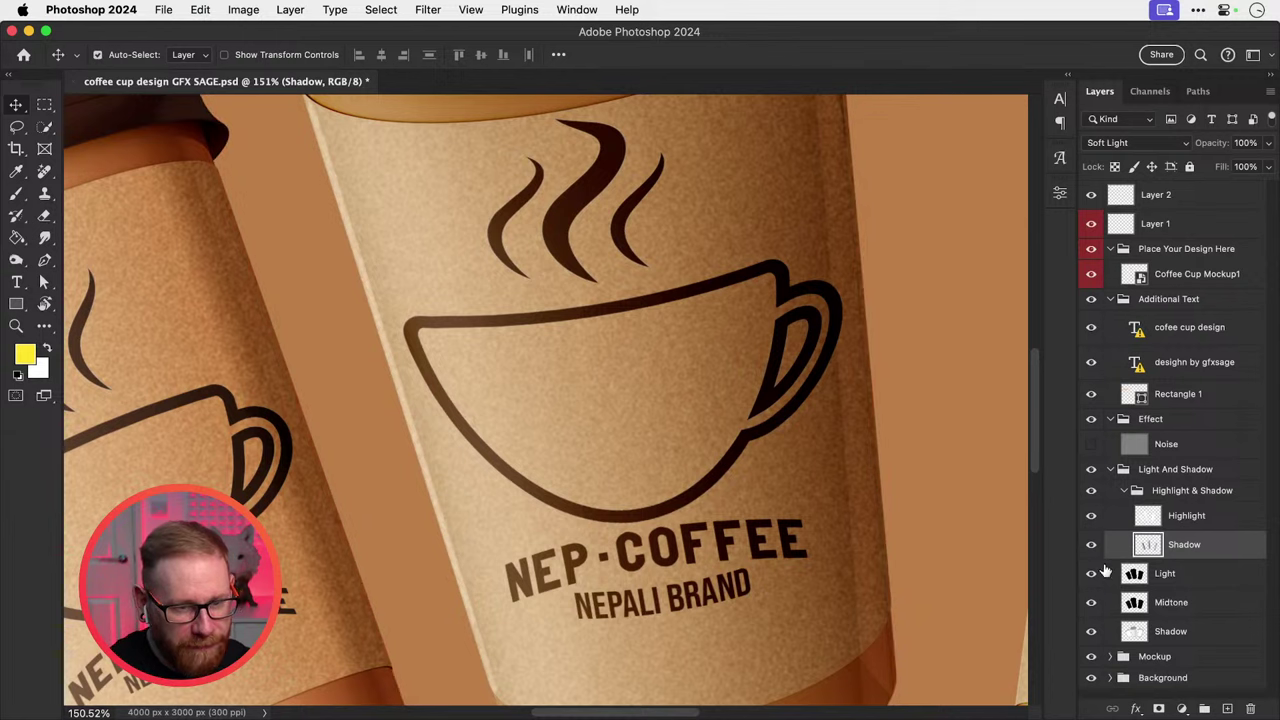
Make the Noise layer visible again and reselect Layer 2 for further annotation.
key(super+0)
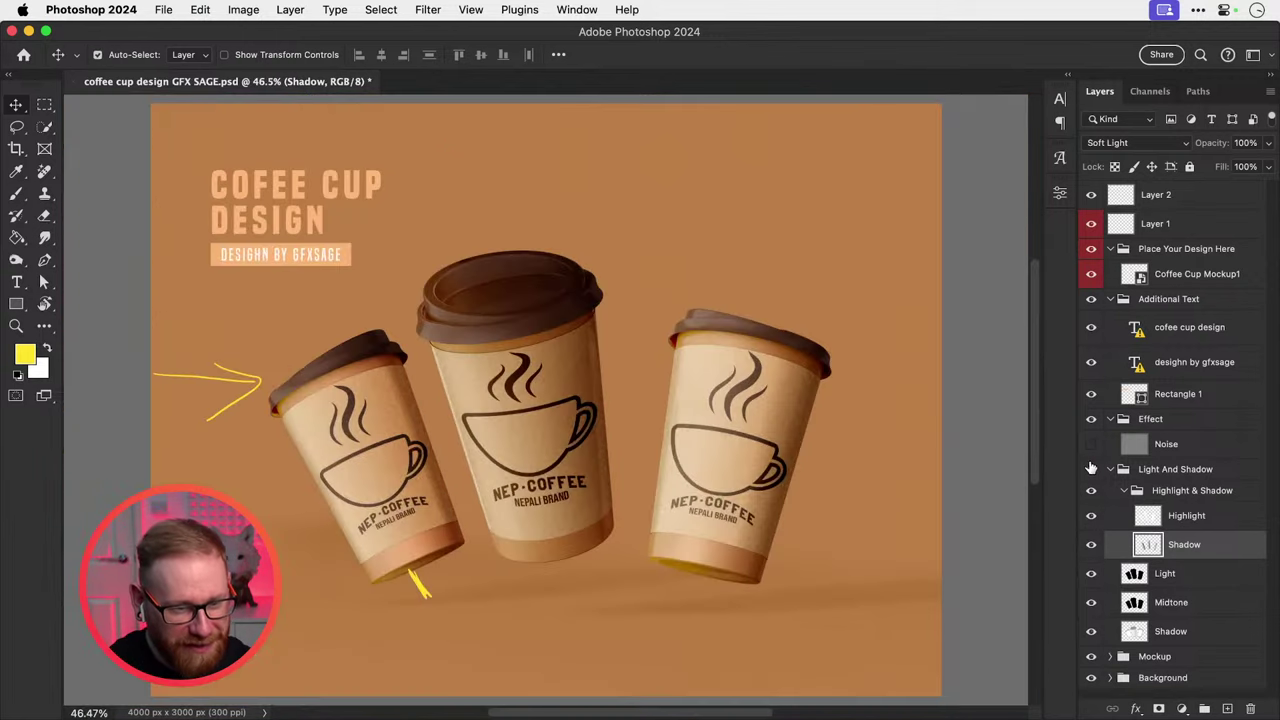
key(z)
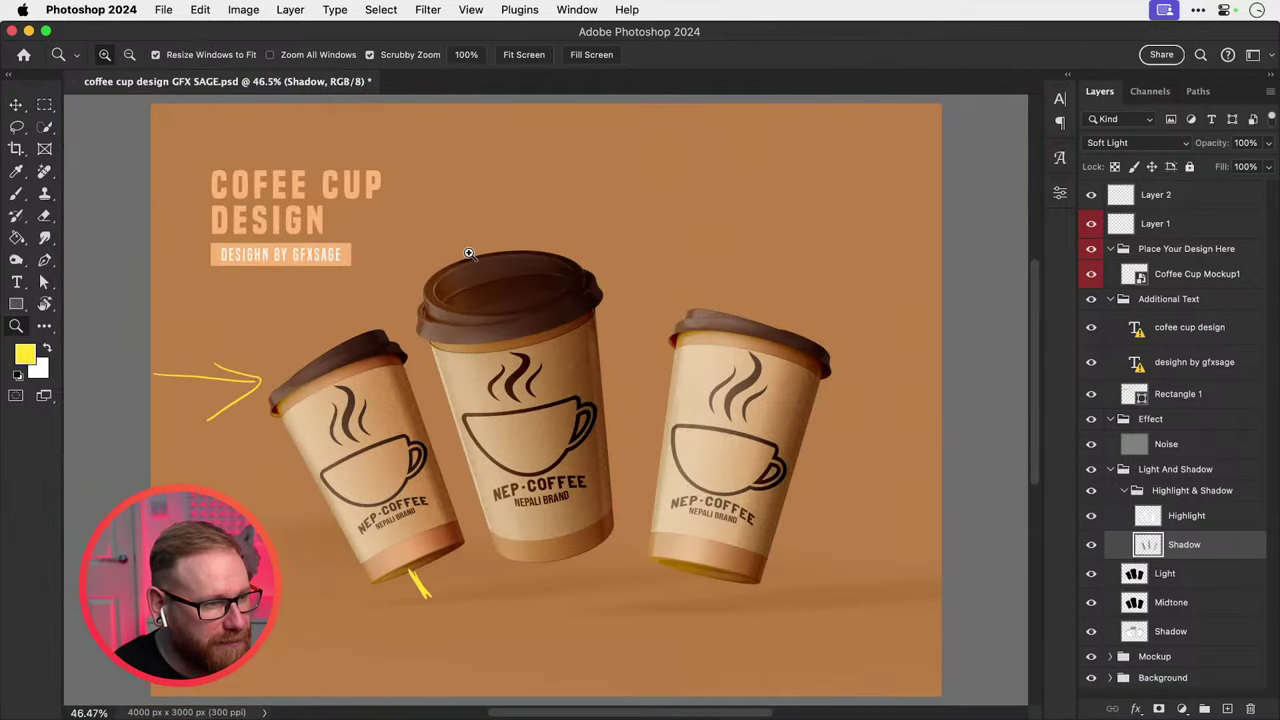
click(509, 414)
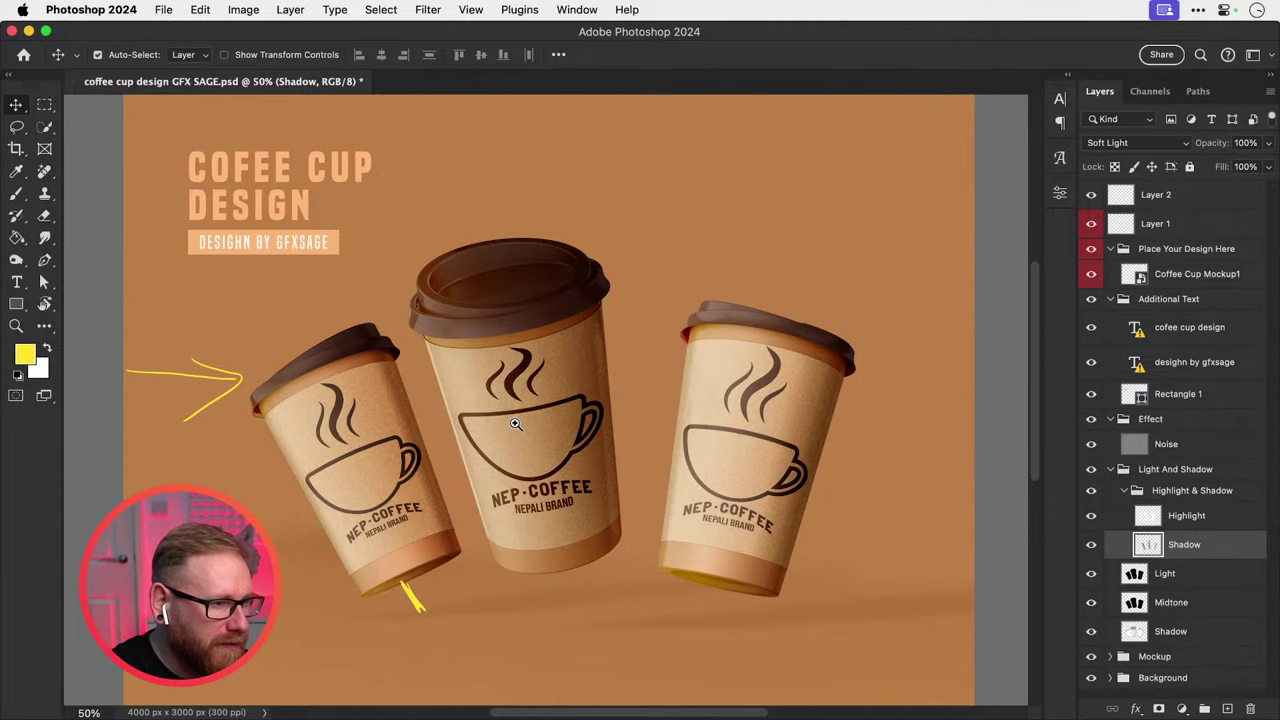
click(512, 419)
key(v)
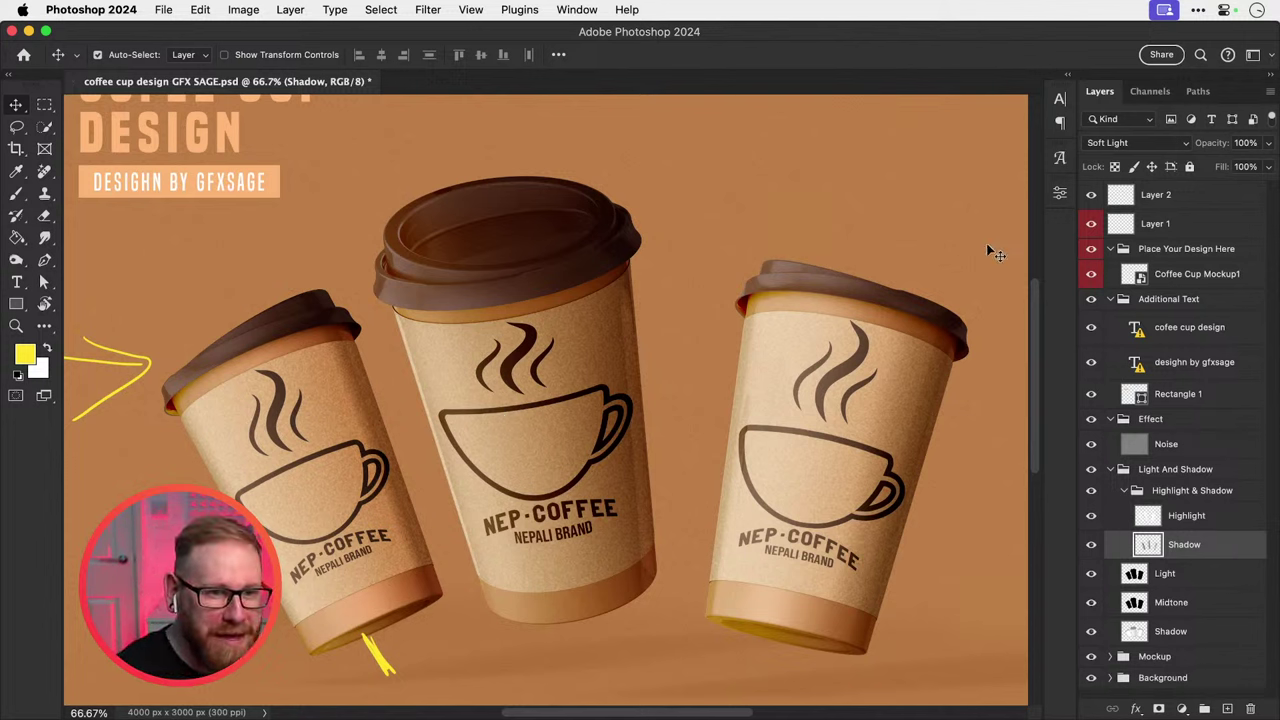
click(1150, 200)
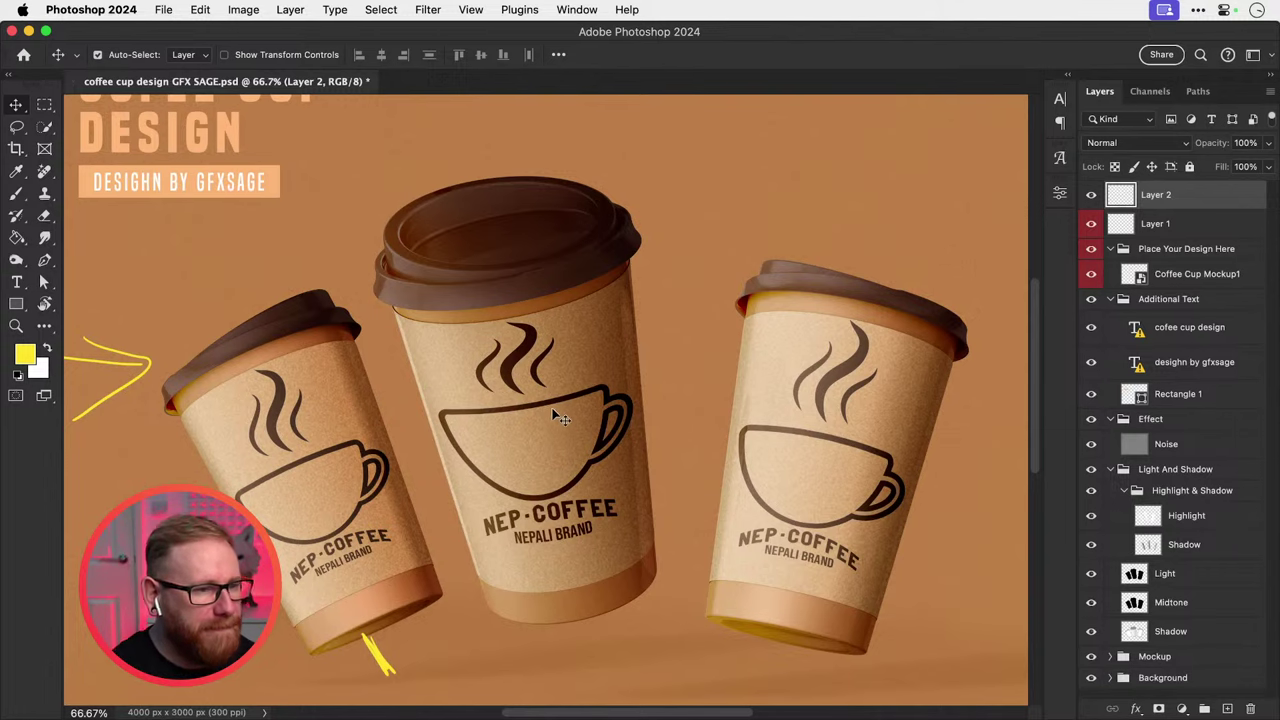
Try tracing wavy yellow brush lines just inside the left and right edges of the centre cup's sleeve, undoing each one.
drag(573, 452, 543, 429)
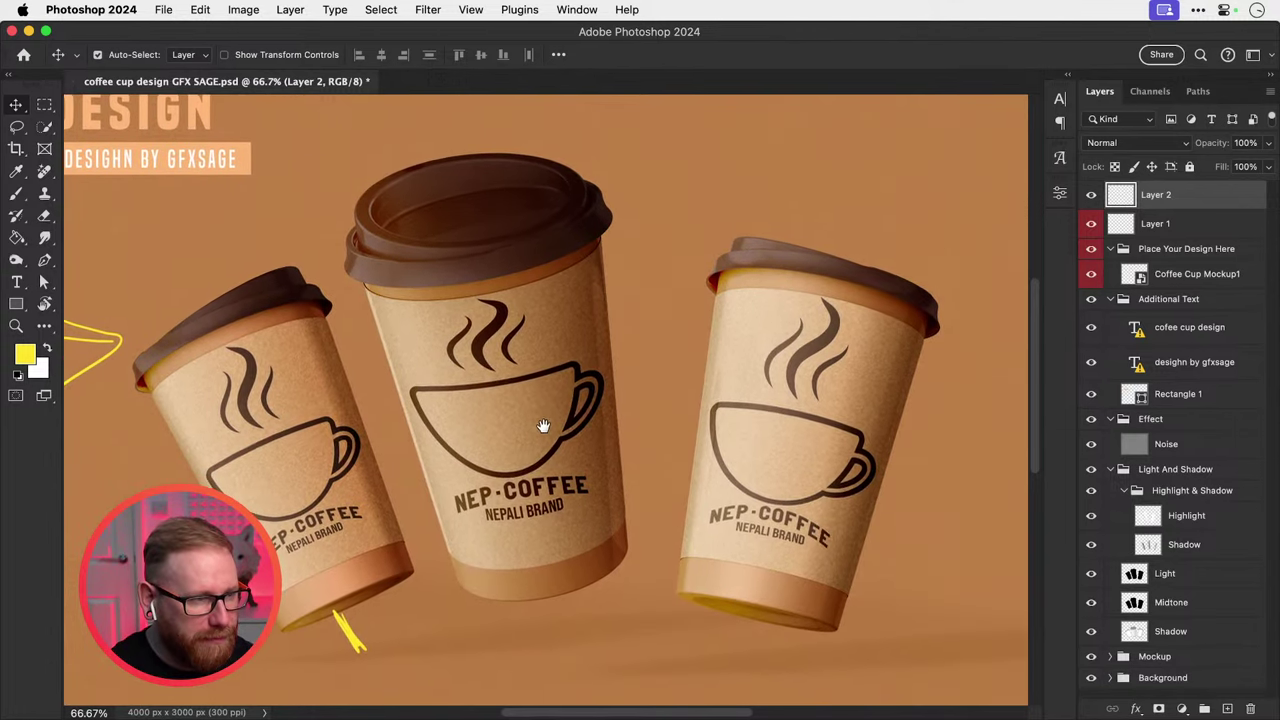
key(z)
click(491, 436)
key(v)
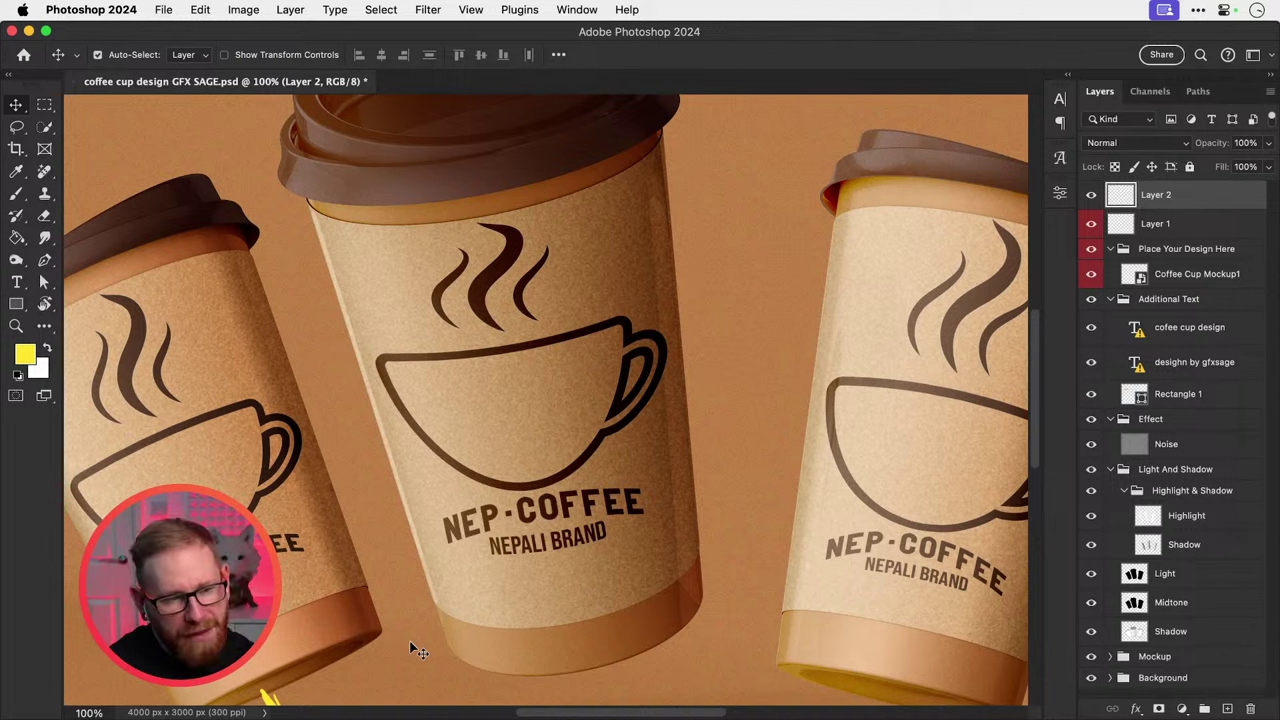
key(b)
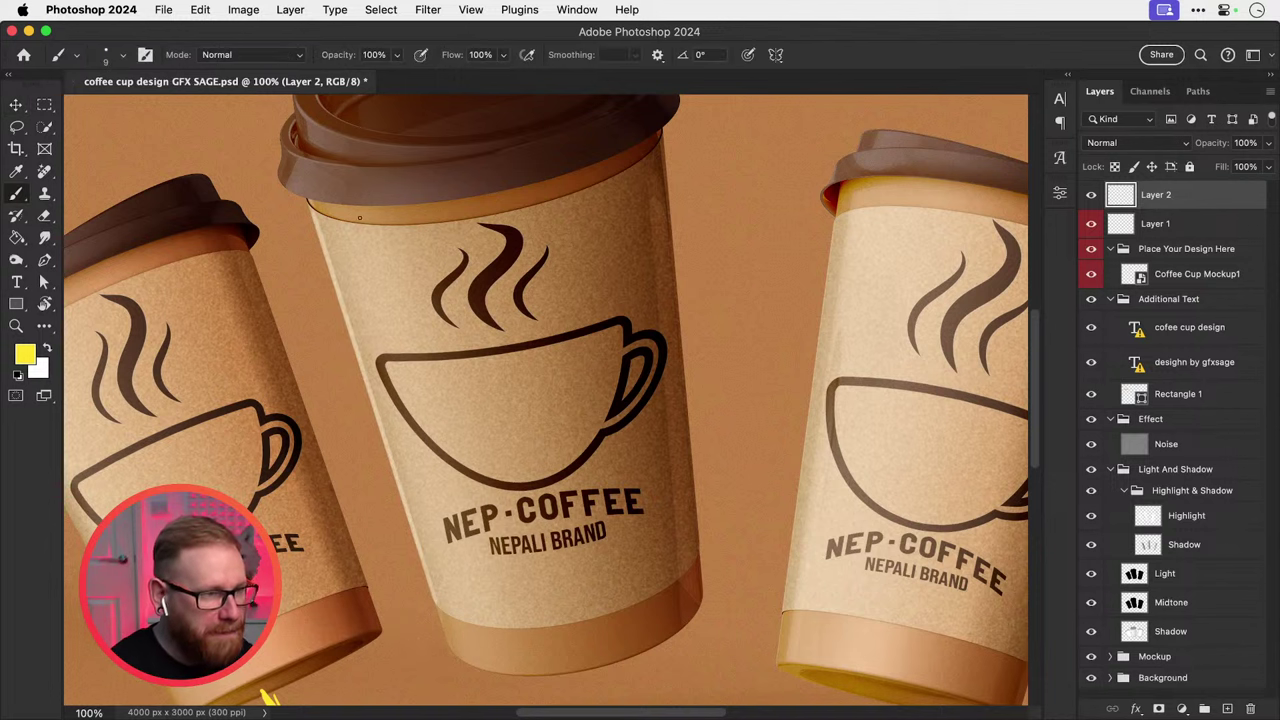
mouse_move(323, 233)
mouse_down()
mouse_move(374, 394)
mouse_move(435, 488)
mouse_move(431, 549)
mouse_move(455, 610)
mouse_up()
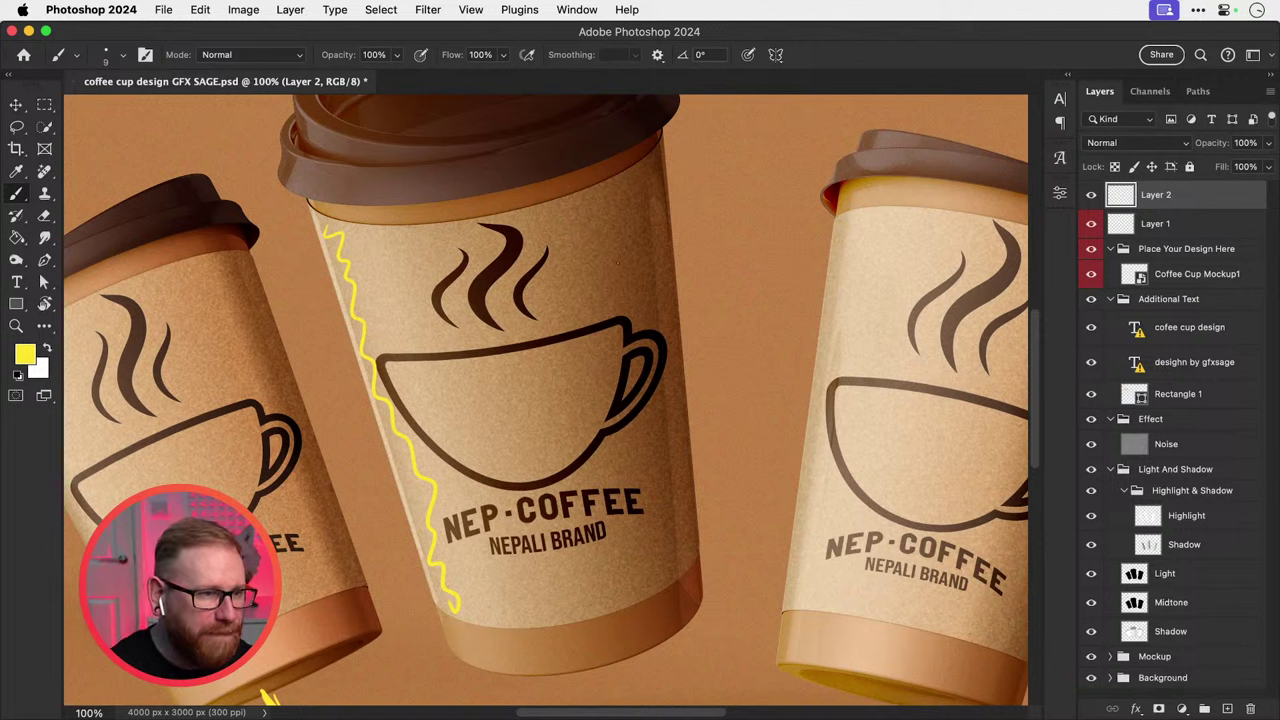
key(super+z)
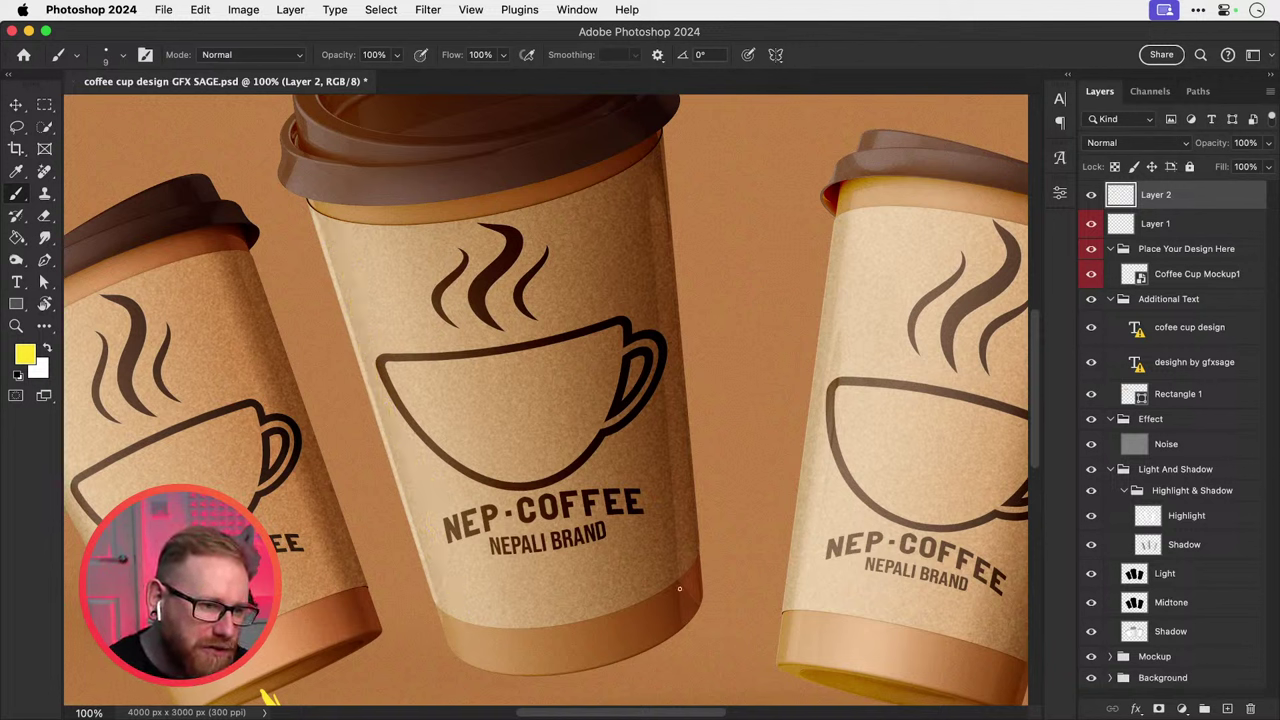
drag(680, 605, 656, 152)
key(super+z)
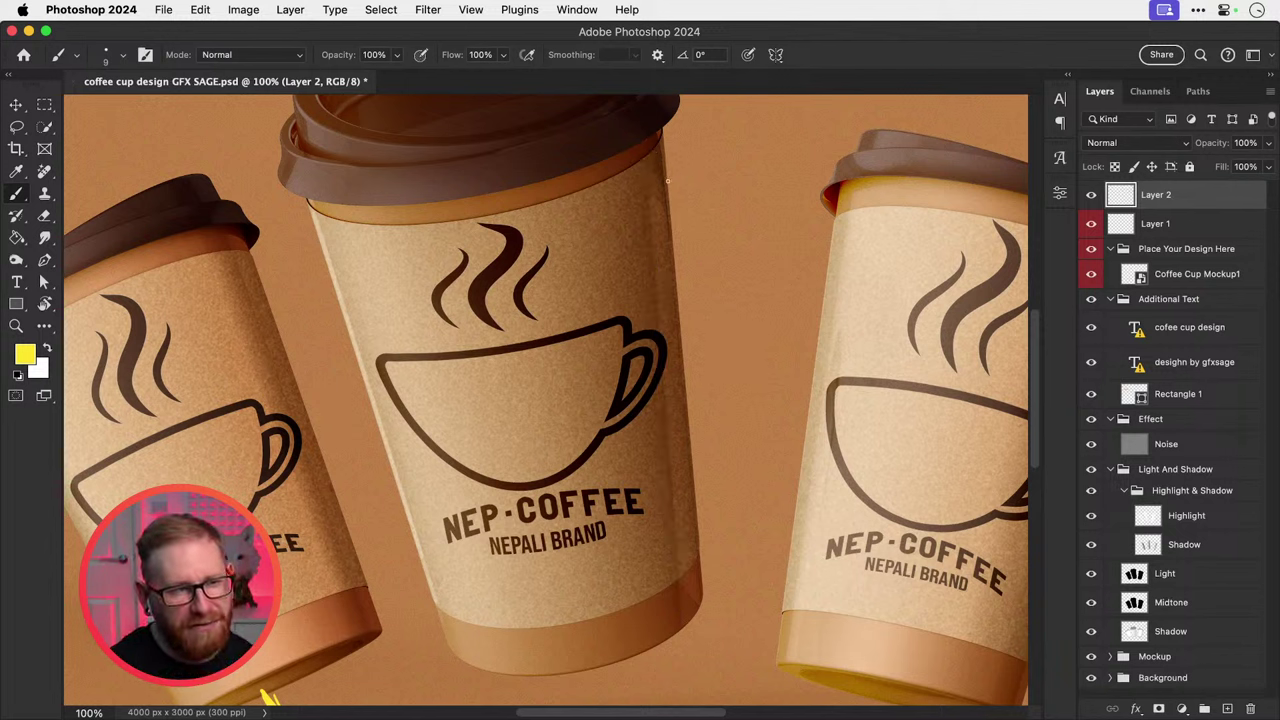
Trace both side edges of the centre cup's sleeve in yellow and mark looping strokes down the area inside its left edge.
drag(663, 138, 708, 598)
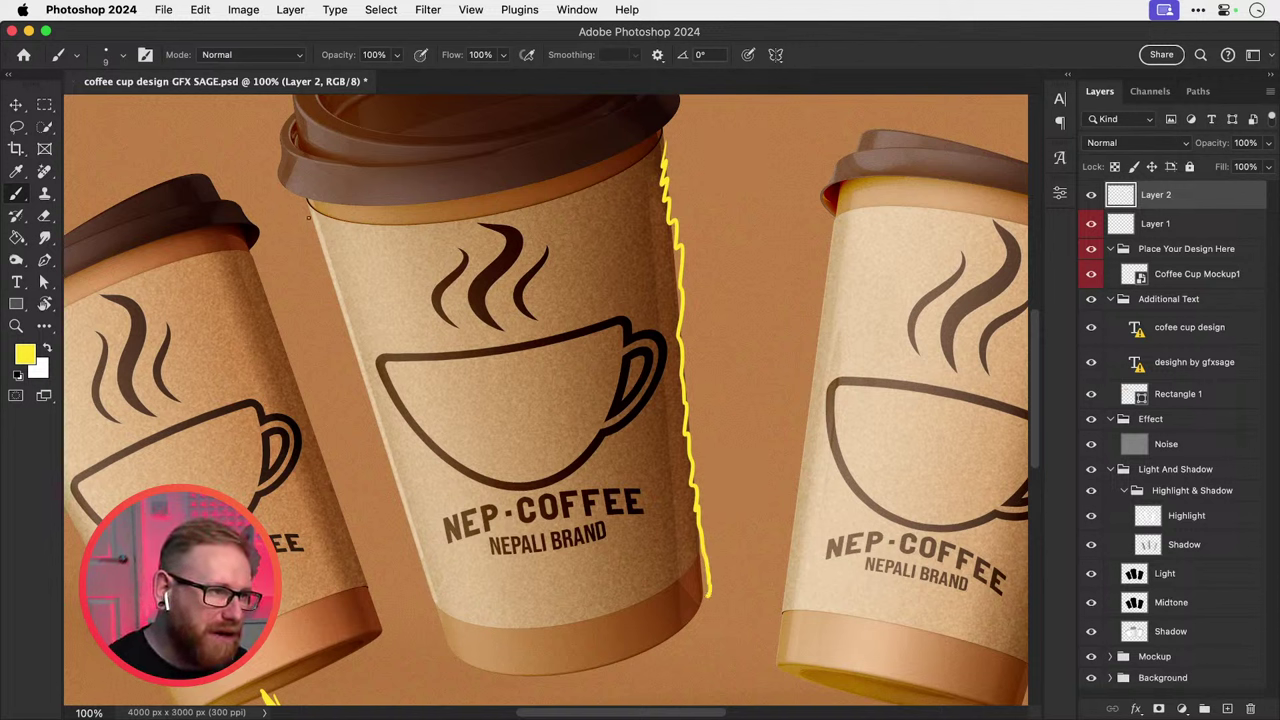
drag(308, 215, 438, 620)
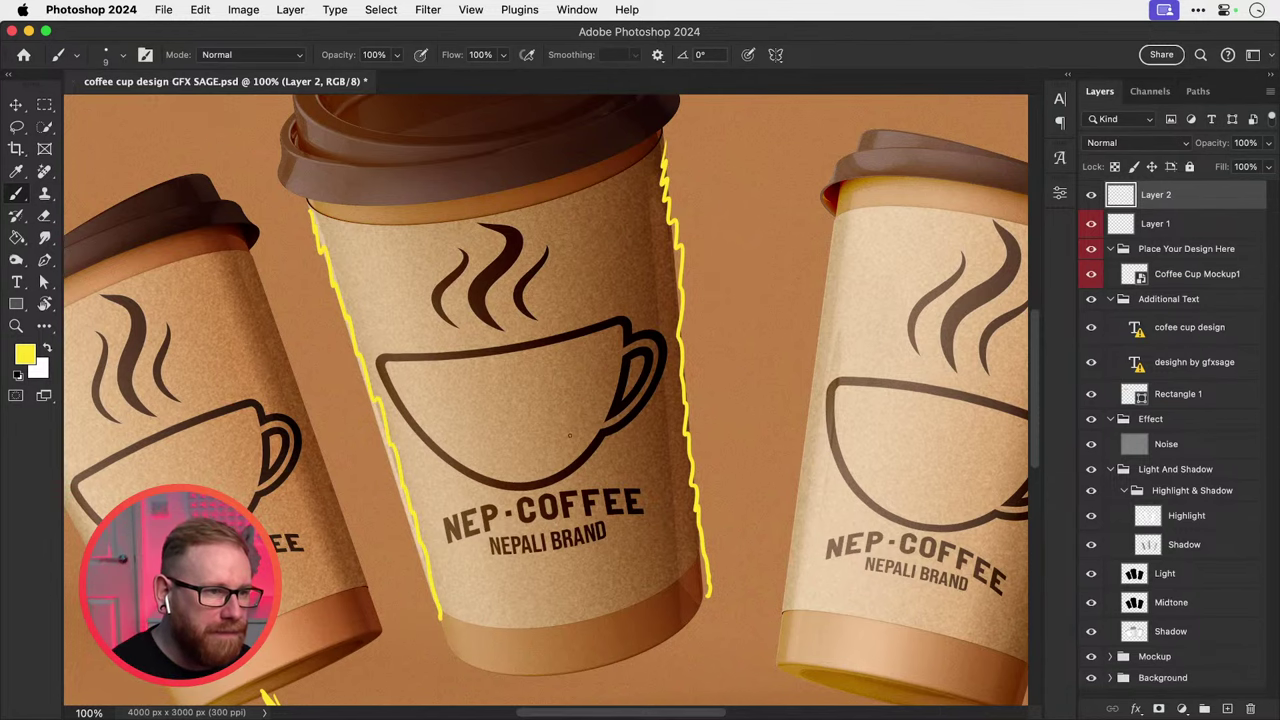
scroll(480, 409, up, 2)
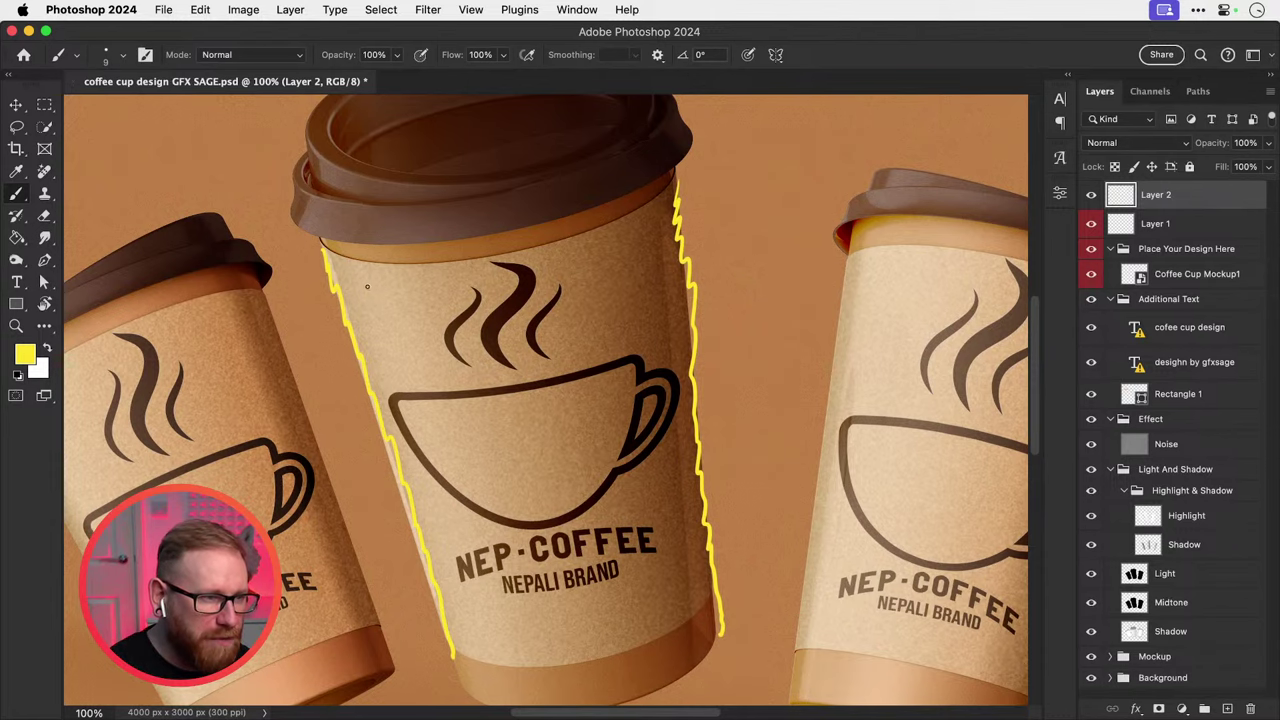
mouse_move(367, 287)
mouse_down()
mouse_move(402, 314)
mouse_move(401, 378)
mouse_move(446, 548)
mouse_move(463, 552)
mouse_move(494, 648)
mouse_up()
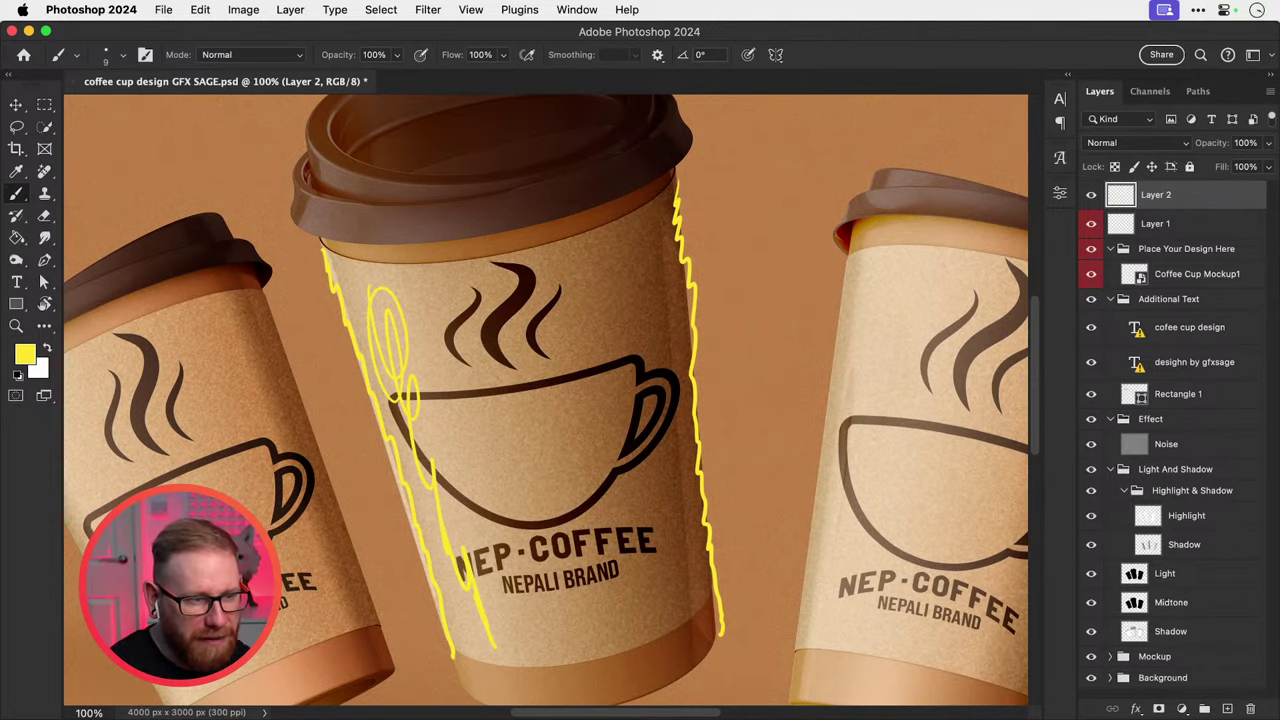
scroll(500, 486, up, 10)
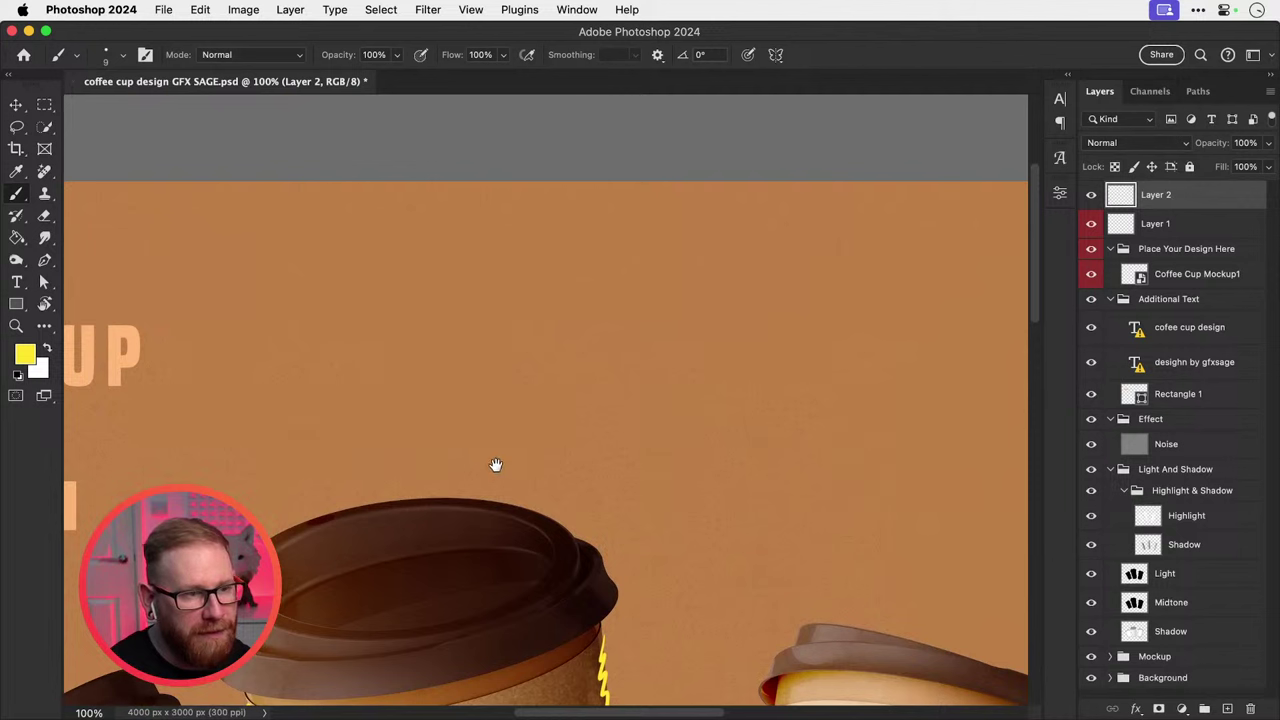
Add a new layer above Layer 2 and make a square marquee selection on the empty background above the centre cup.
click(1226, 707)
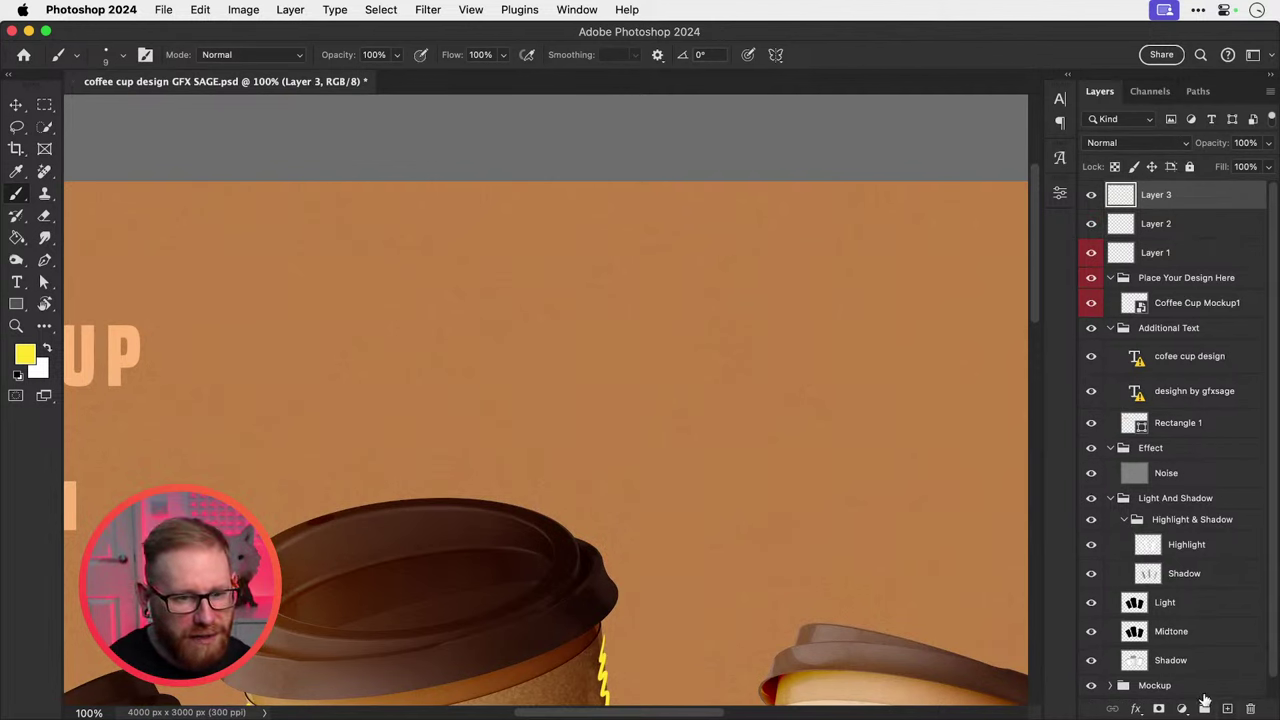
click(44, 105)
drag(486, 218, 688, 420)
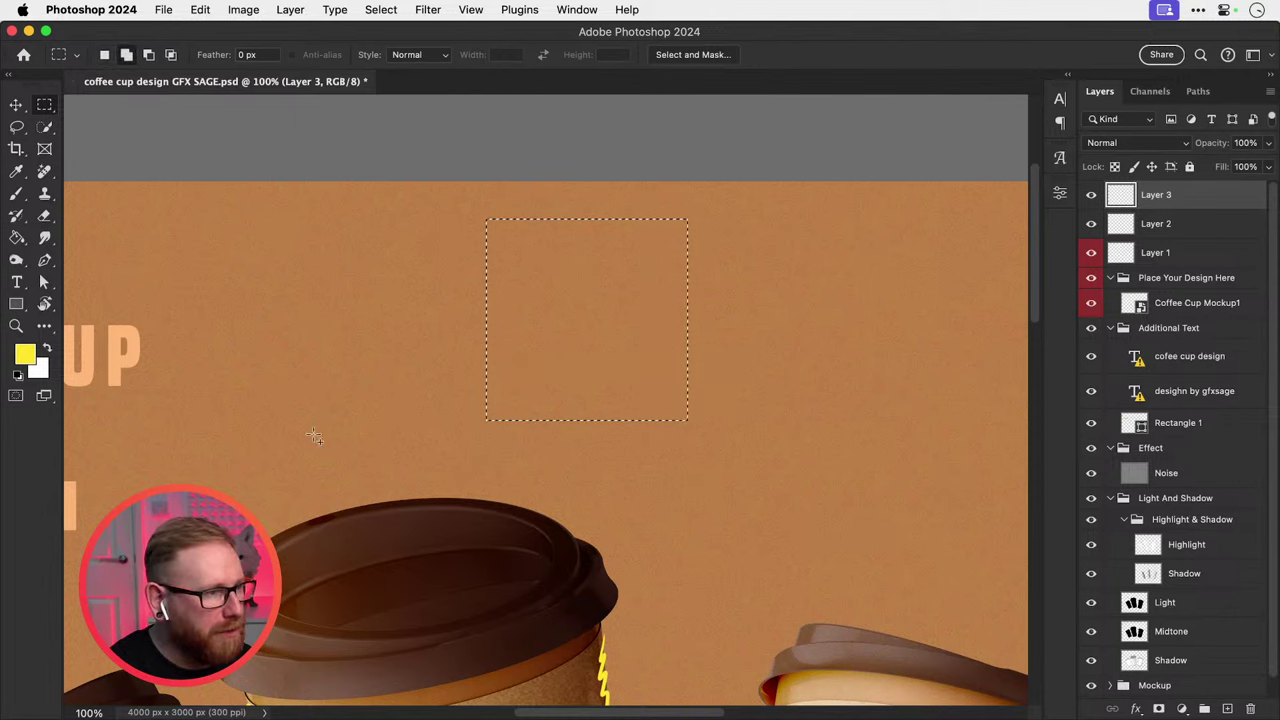
Change the foreground colour from yellow to a medium grey.
click(25, 353)
drag(786, 520, 764, 567)
click(1127, 451)
key(m)
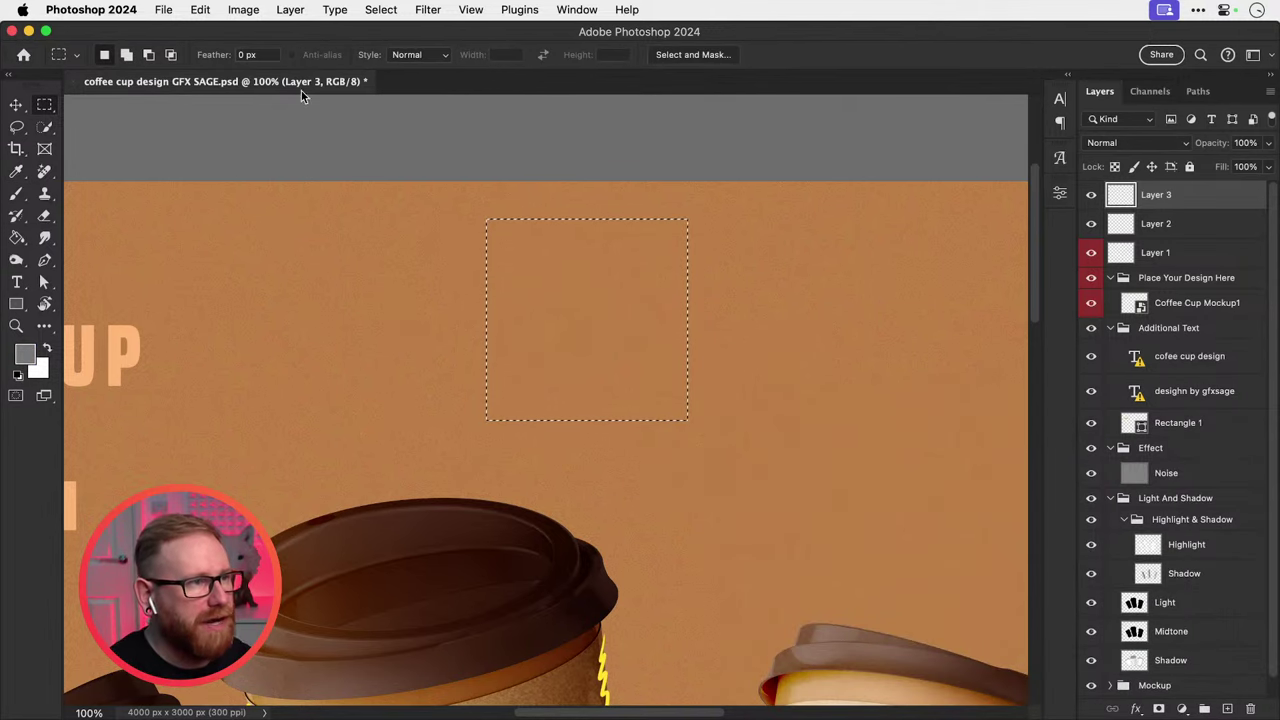
Set up the Brush tool with the Soft Round Pressure Opacity preset and a flow of 51%.
key(b)
click(126, 60)
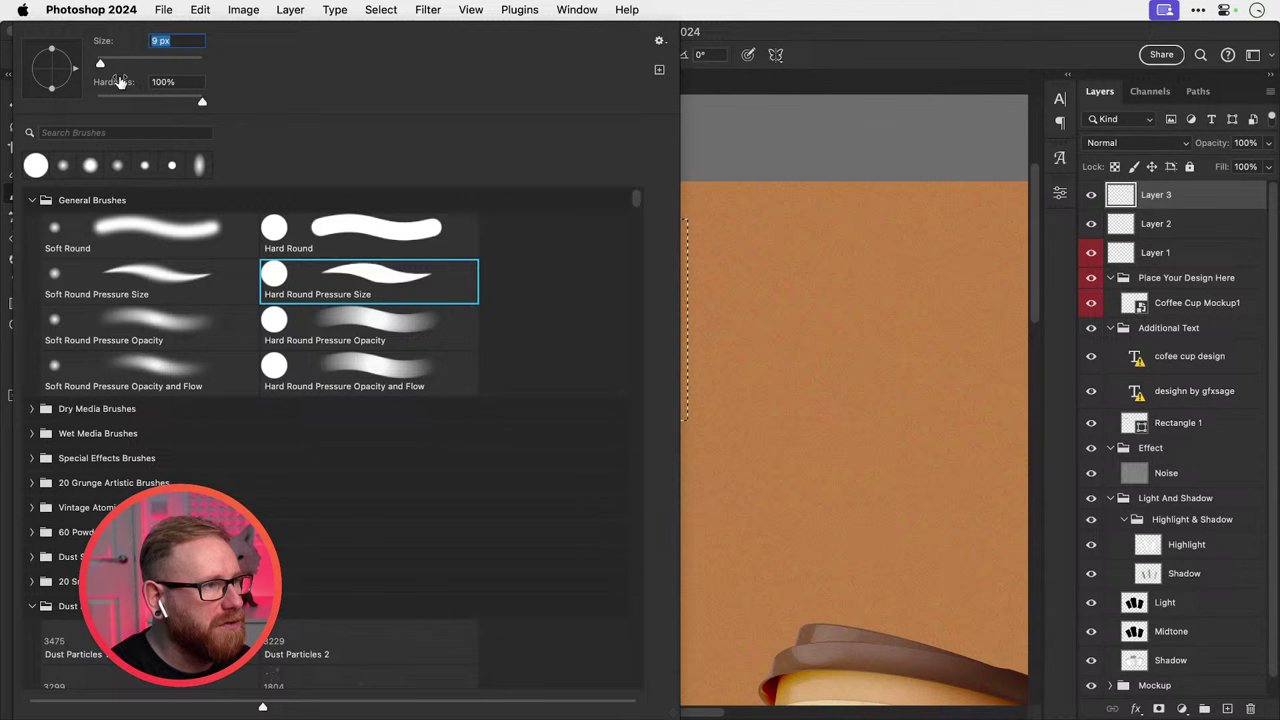
click(143, 312)
click(706, 136)
drag(502, 55, 466, 77)
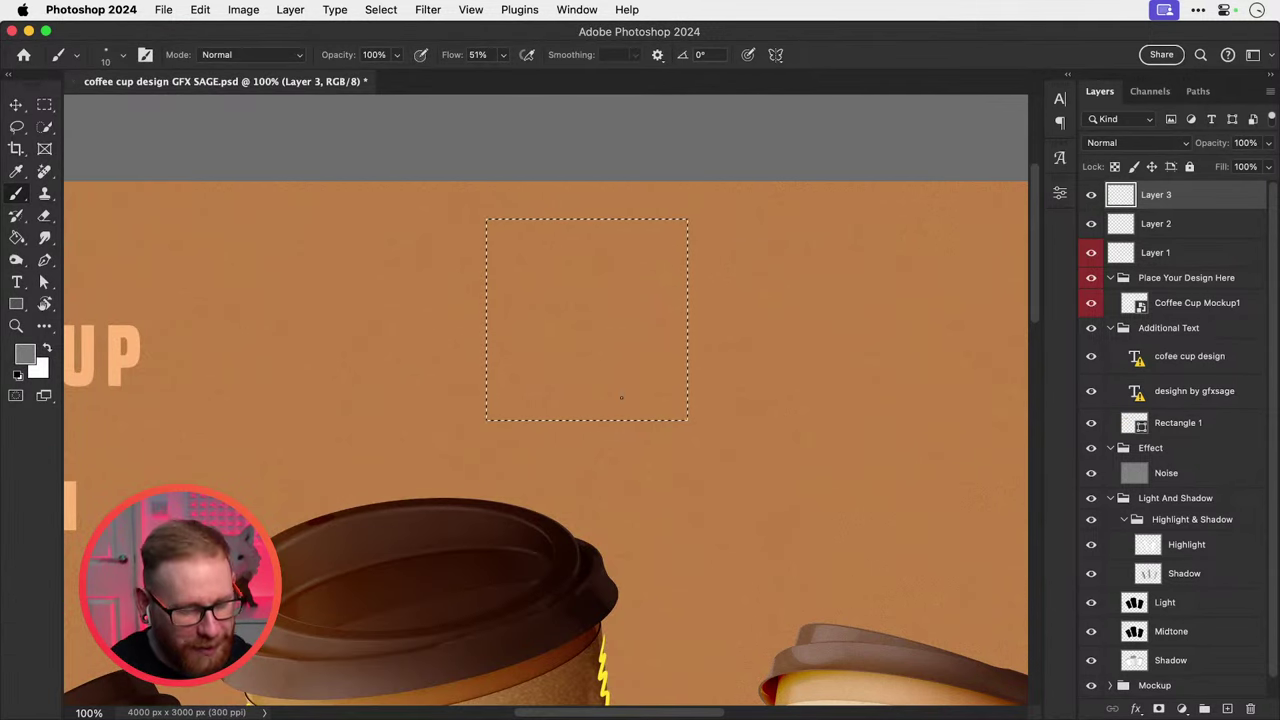
Enlarge the soft brush to 300 px, set its flow to 100% and opacity to 35%, and brush grey over the square selection.
key(bracketright)
key(bracketright)
key(bracketright)
key(bracketright)
key(bracketright)
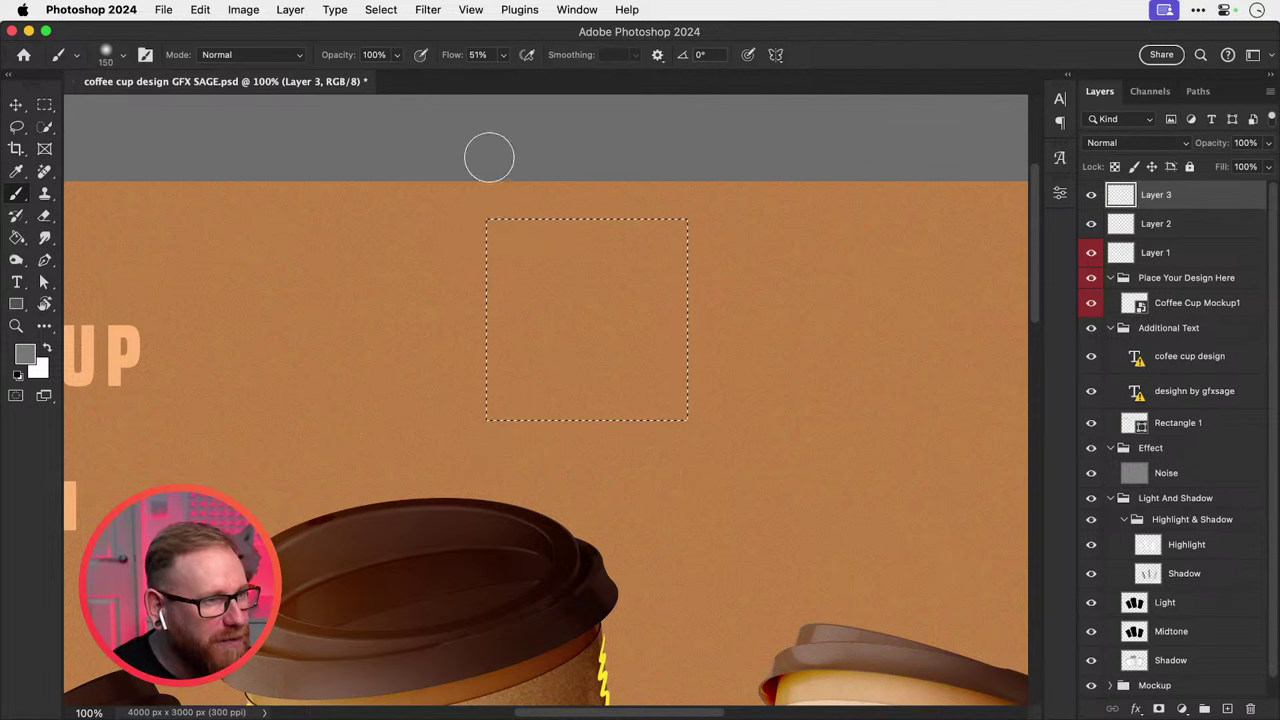
mouse_move(502, 55)
mouse_down()
mouse_move(488, 86)
mouse_move(547, 82)
mouse_up()
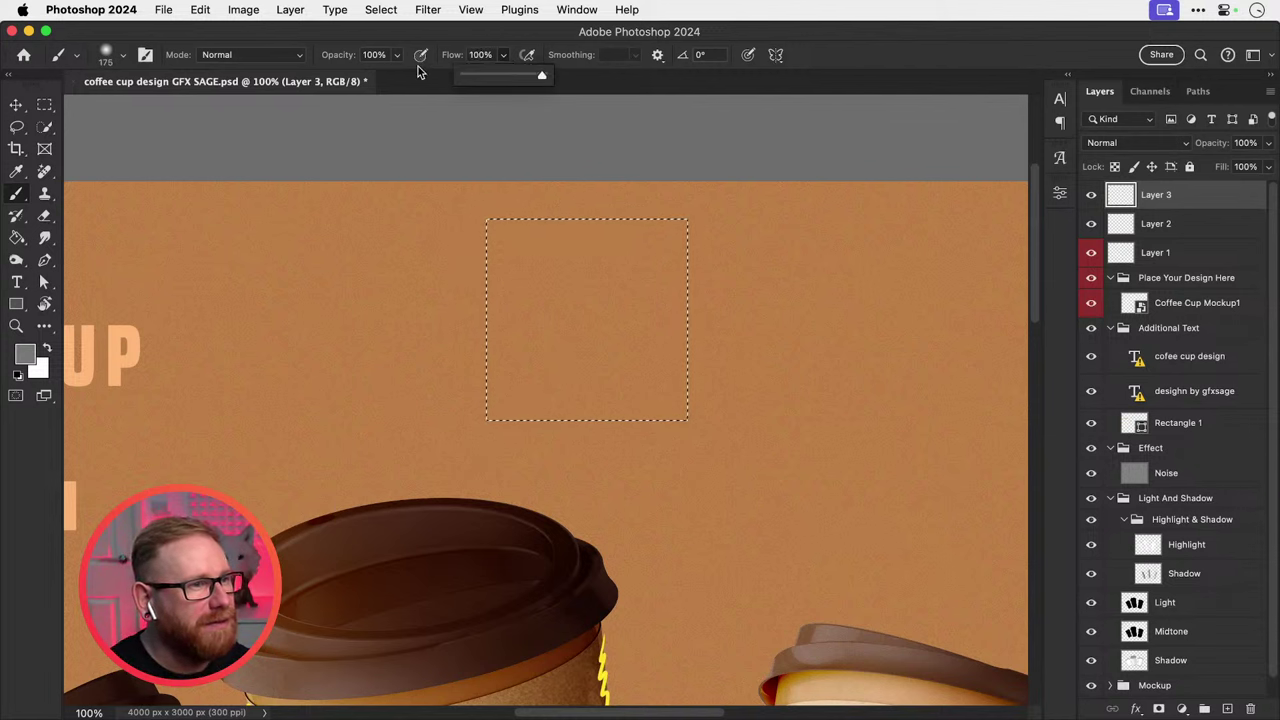
drag(397, 55, 359, 79)
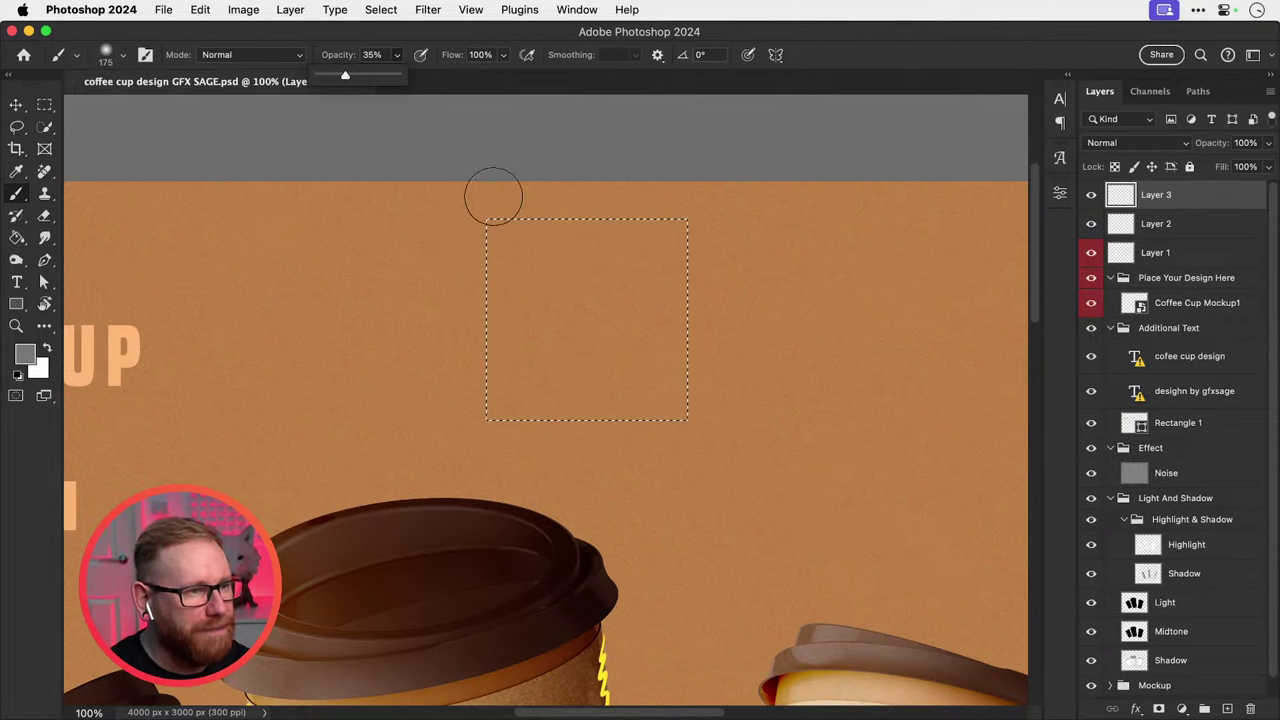
drag(515, 225, 517, 365)
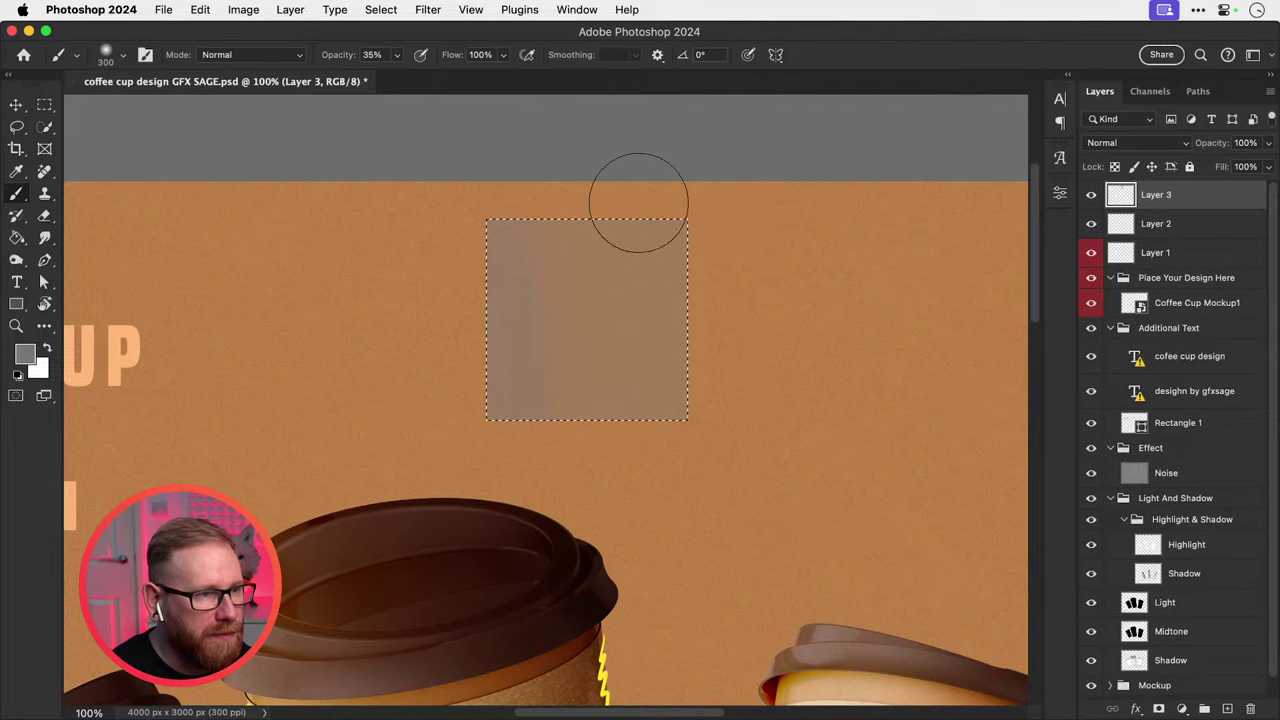
Set the foreground colour to black (000000) and brush an even dark tone over the whole square selection.
click(25, 359)
drag(770, 466, 734, 691)
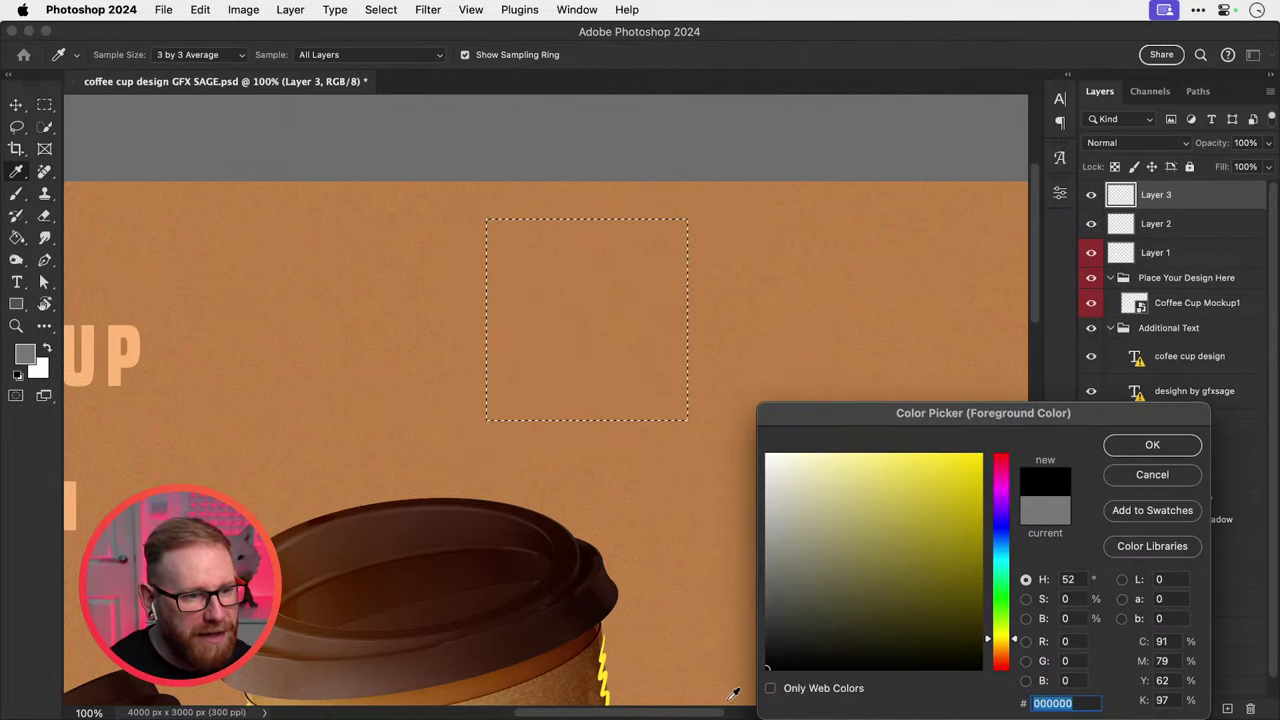
click(1132, 446)
mouse_move(494, 191)
mouse_down()
mouse_move(512, 441)
mouse_move(547, 177)
mouse_move(610, 432)
mouse_up()
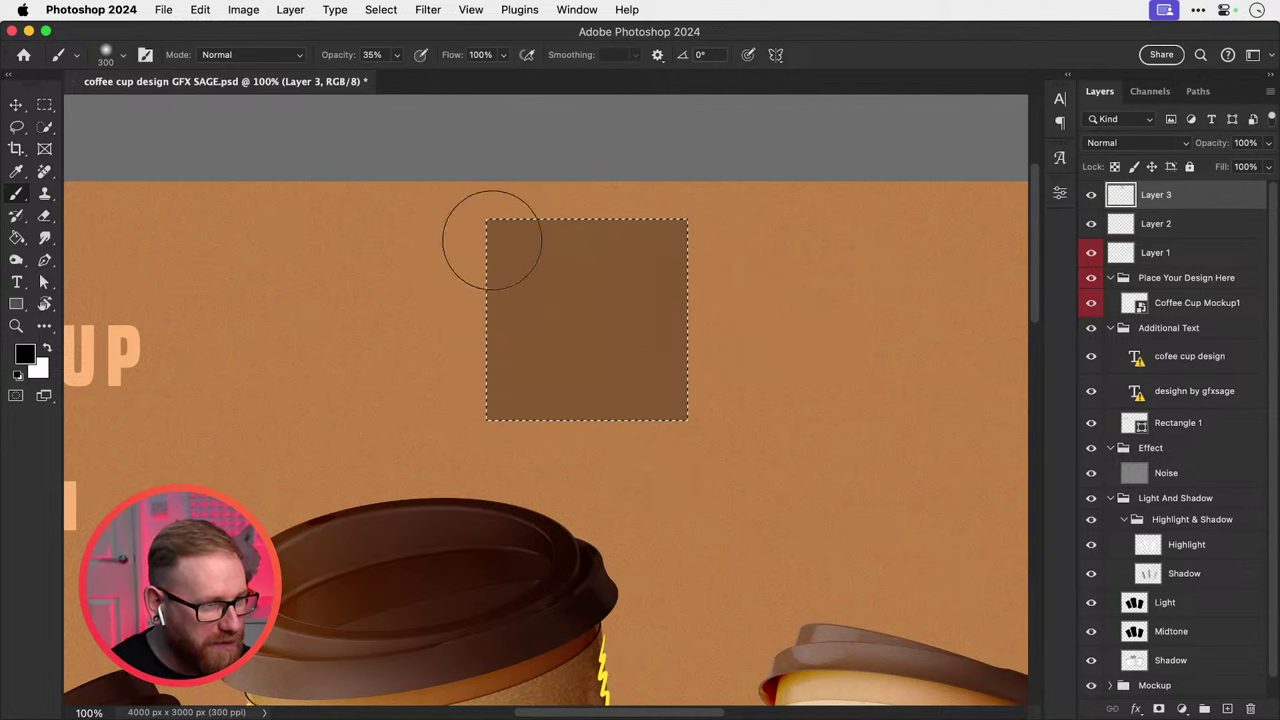
Brush black shading down both side edges of the square, reducing the brush to 100 px to deepen the outermost edges.
drag(501, 180, 522, 436)
key(super+z)
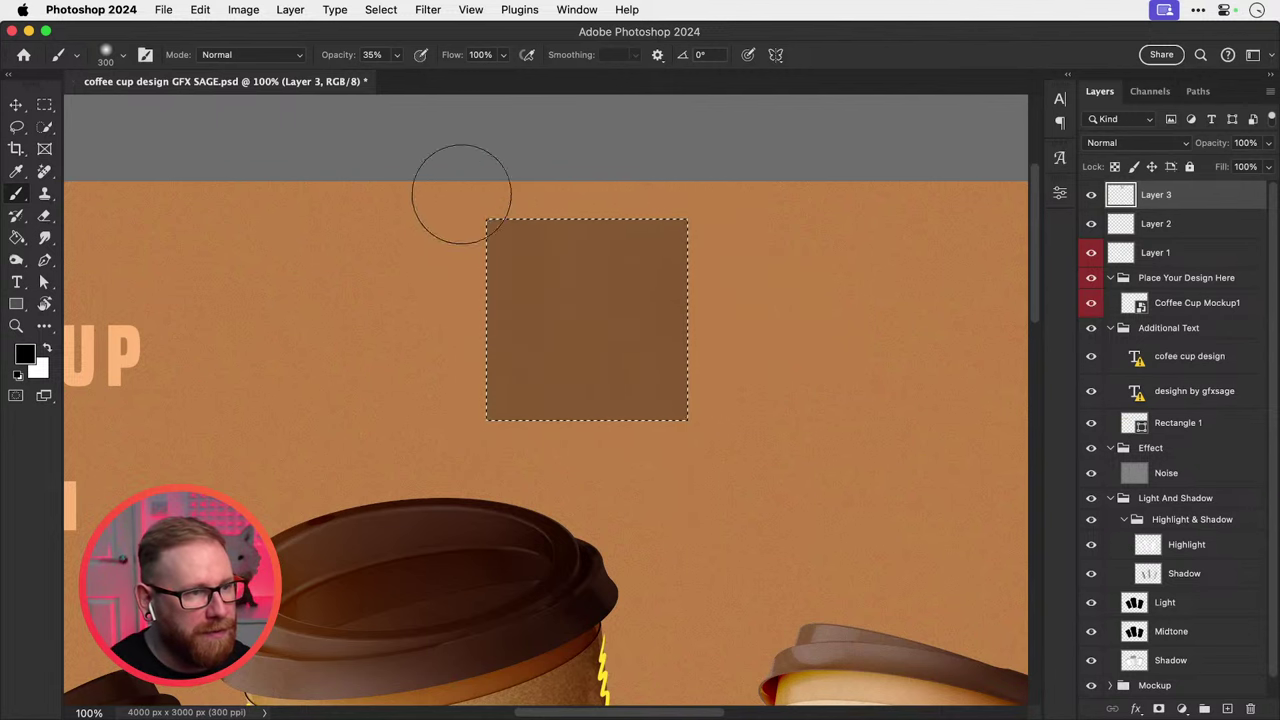
drag(484, 172, 499, 431)
drag(697, 166, 711, 514)
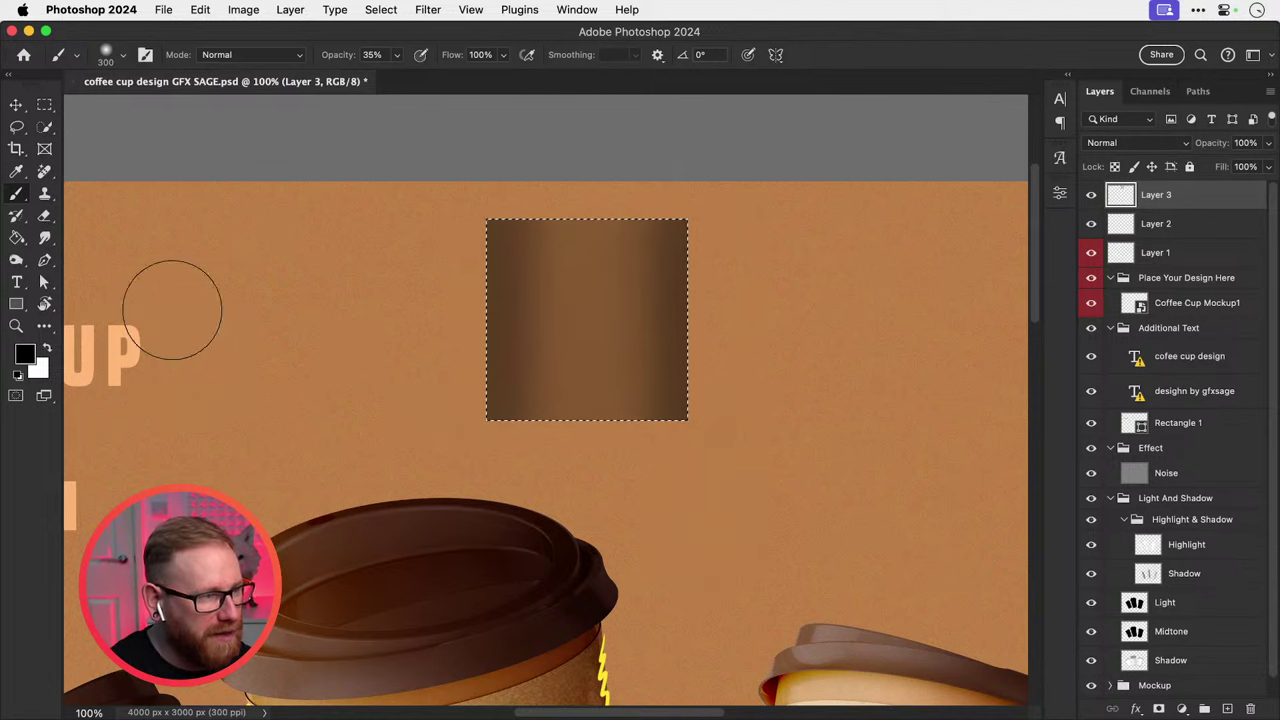
key(bracketleft)
key(bracketleft)
key(bracketleft)
key(bracketleft)
key(bracketleft)
key(bracketleft)
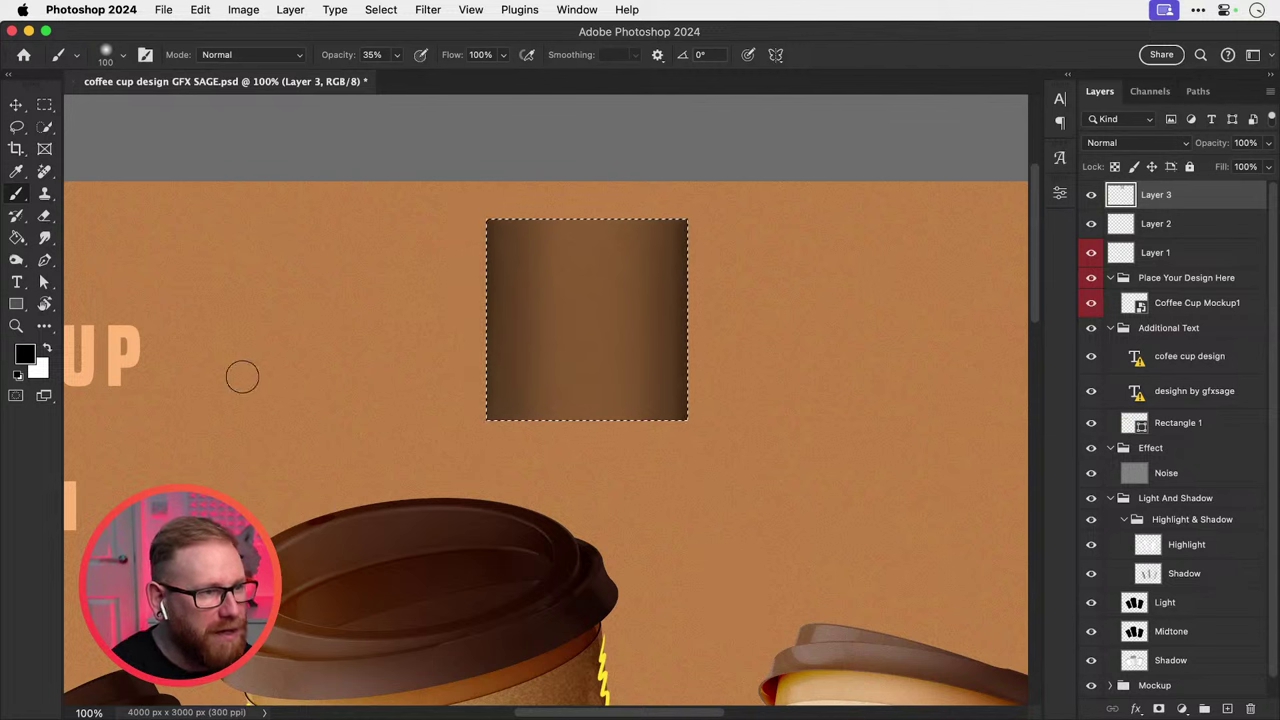
Set the foreground colour to white and paint a soft vertical highlight down the square's centre with a 200 px brush at 10% opacity.
click(29, 353)
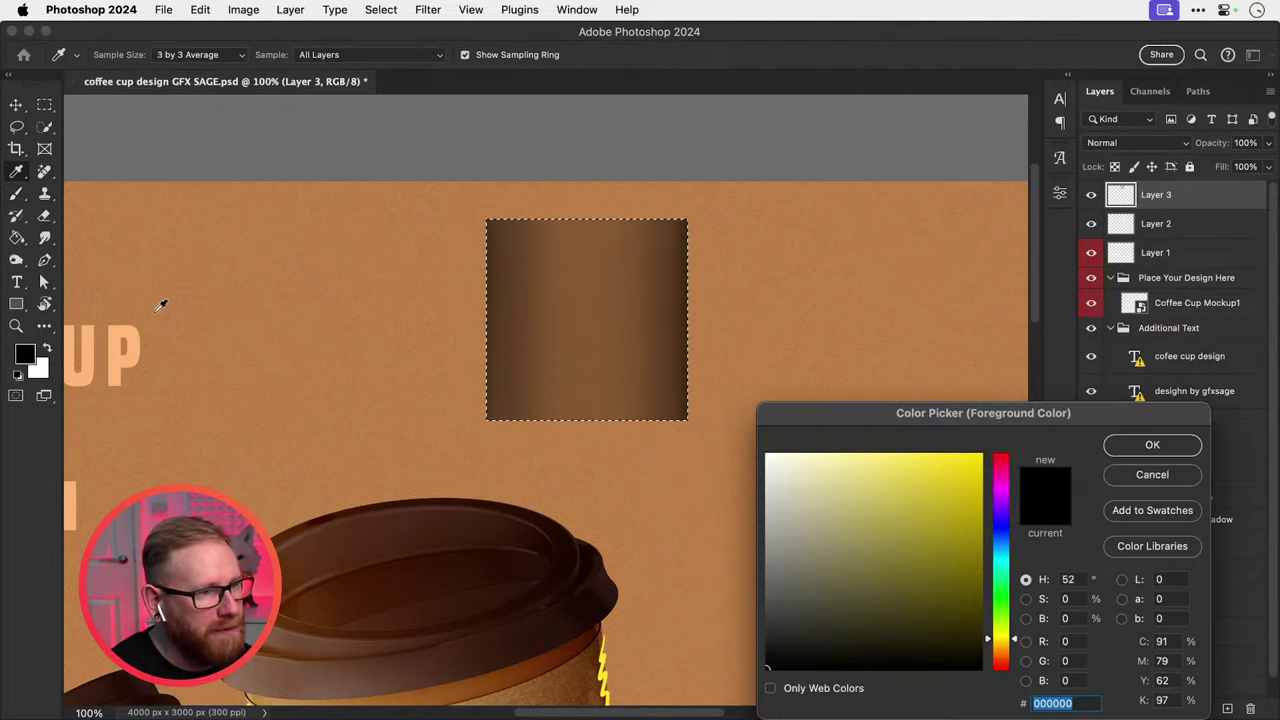
click(767, 455)
click(1150, 445)
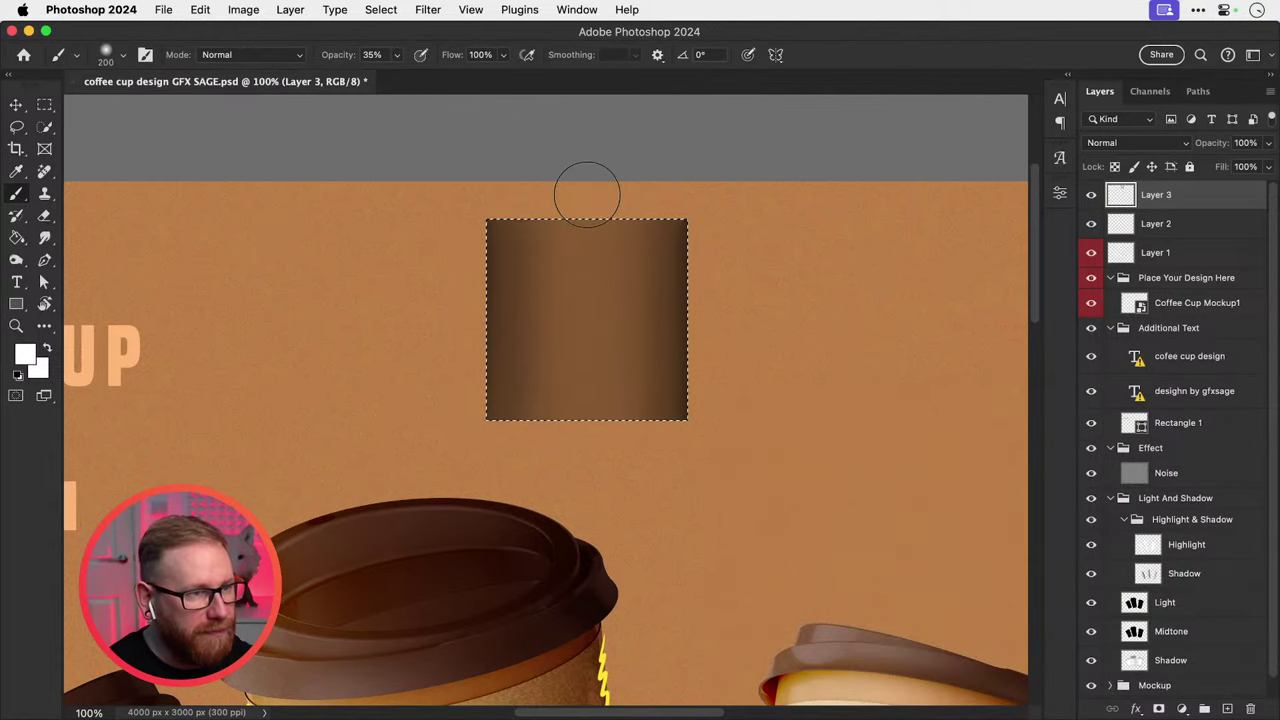
drag(585, 180, 583, 540)
key(super+z)
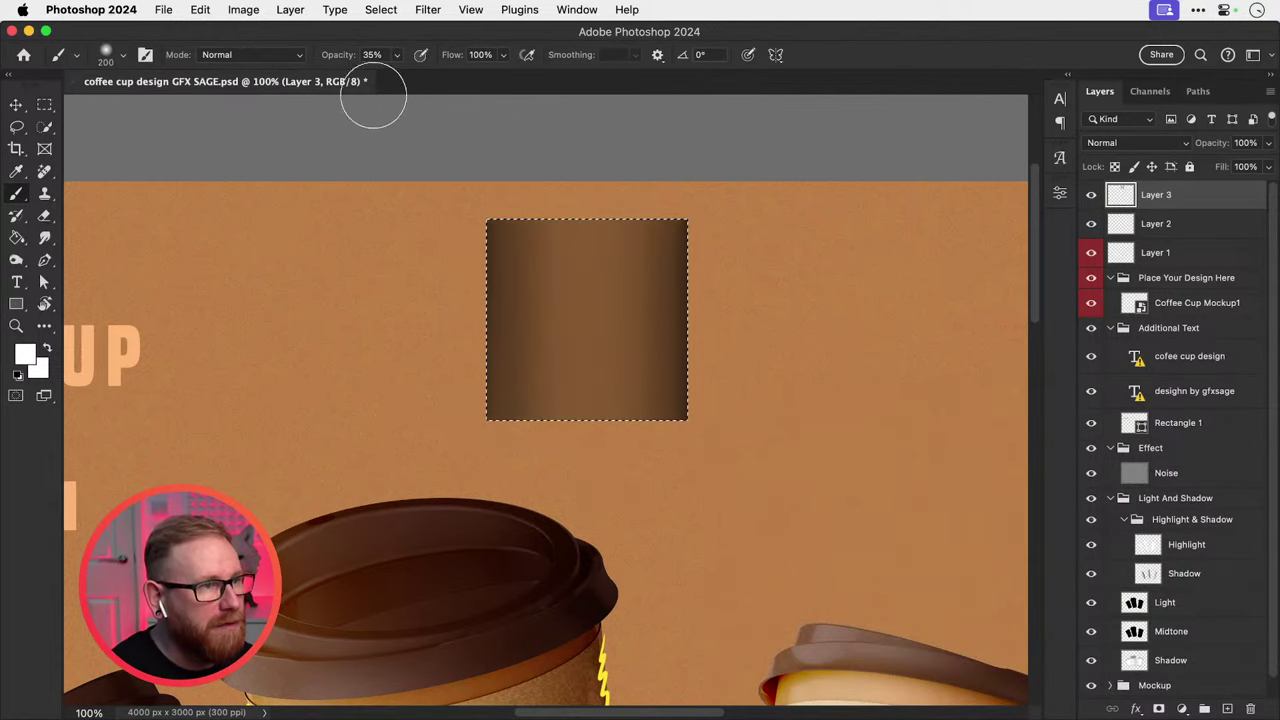
key(1)
drag(586, 183, 586, 466)
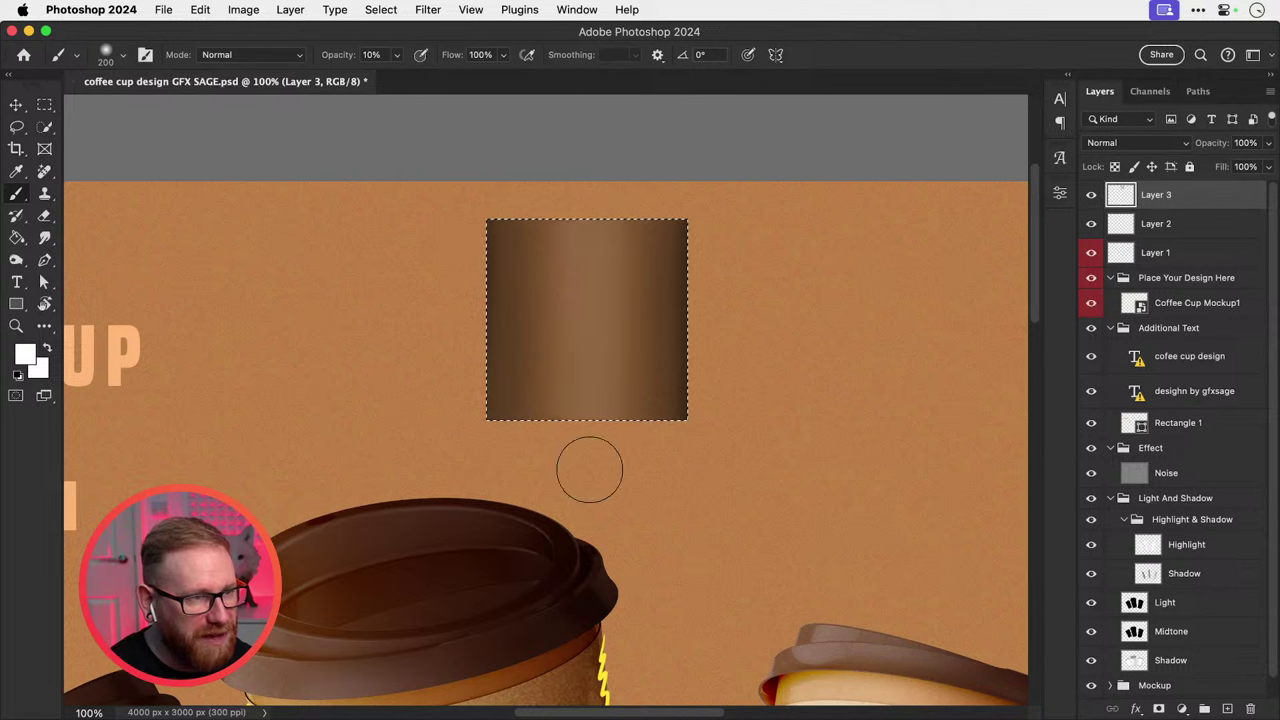
Build up the central highlight with narrower white vertical strokes, reducing the brush through 125 px to 80 px.
key(bracketleft)
key(bracketleft)
key(bracketleft)
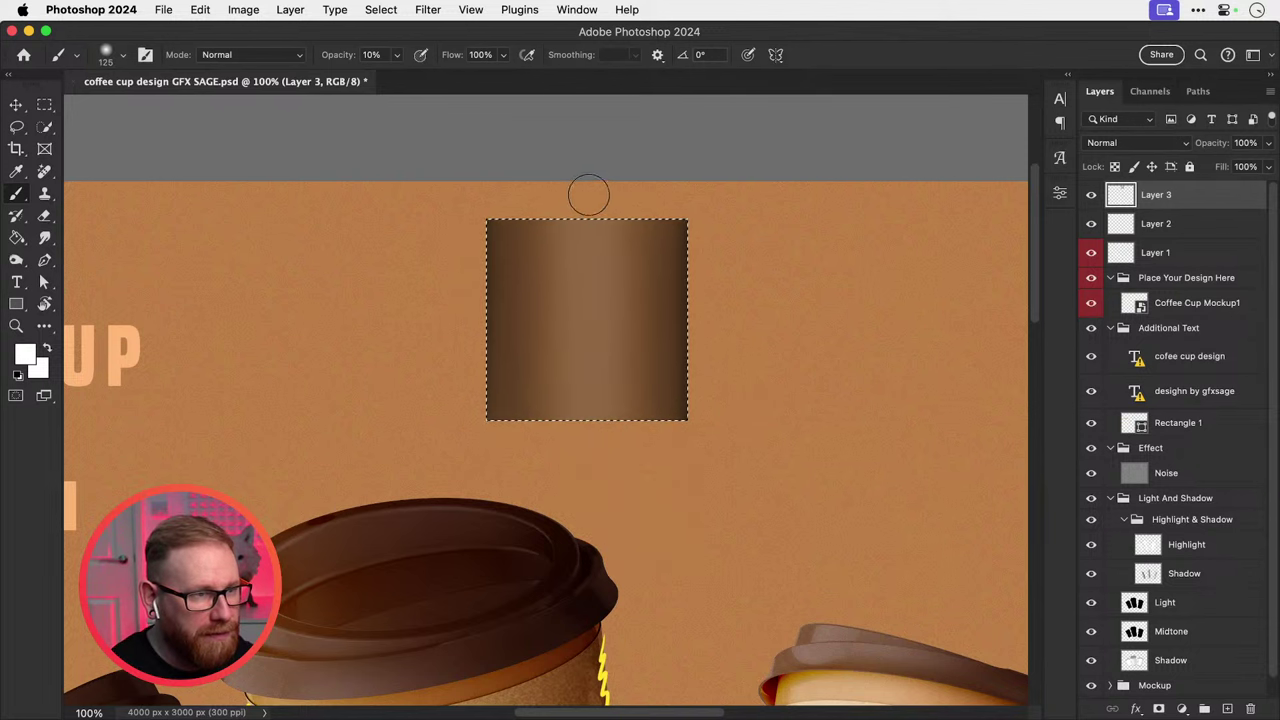
key(bracketleft)
key(bracketleft)
key(bracketleft)
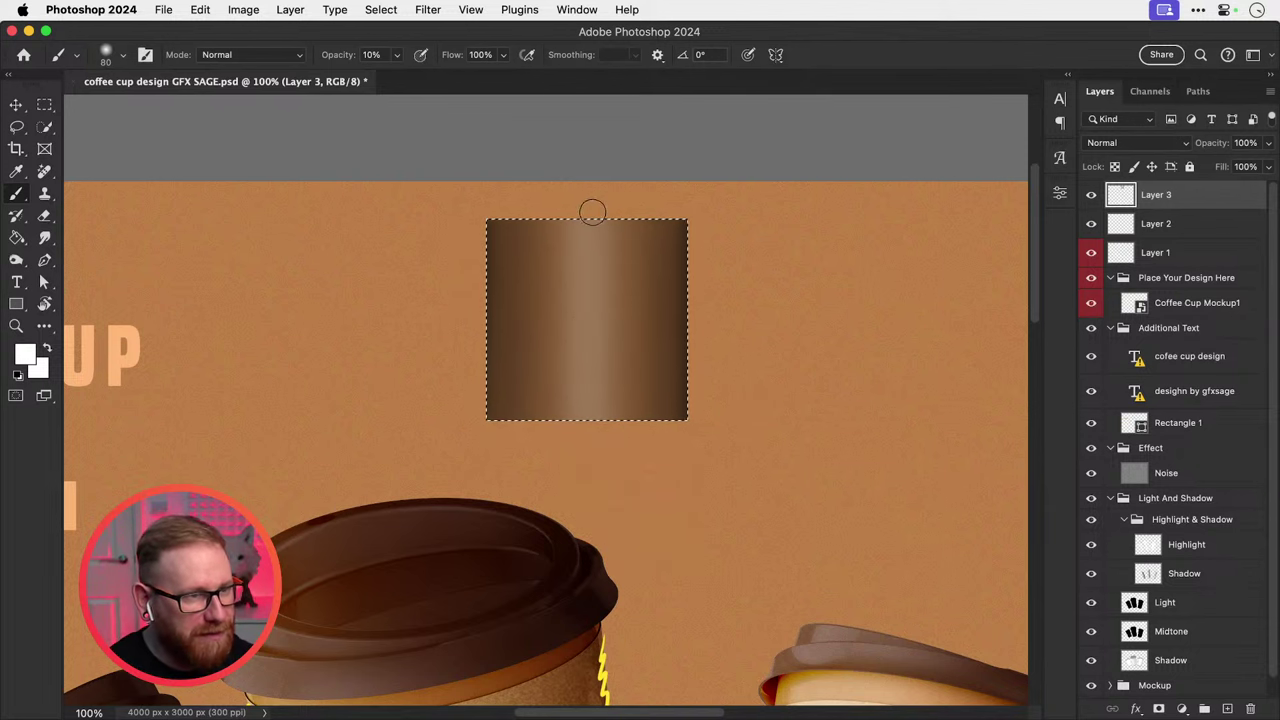
drag(586, 205, 591, 420)
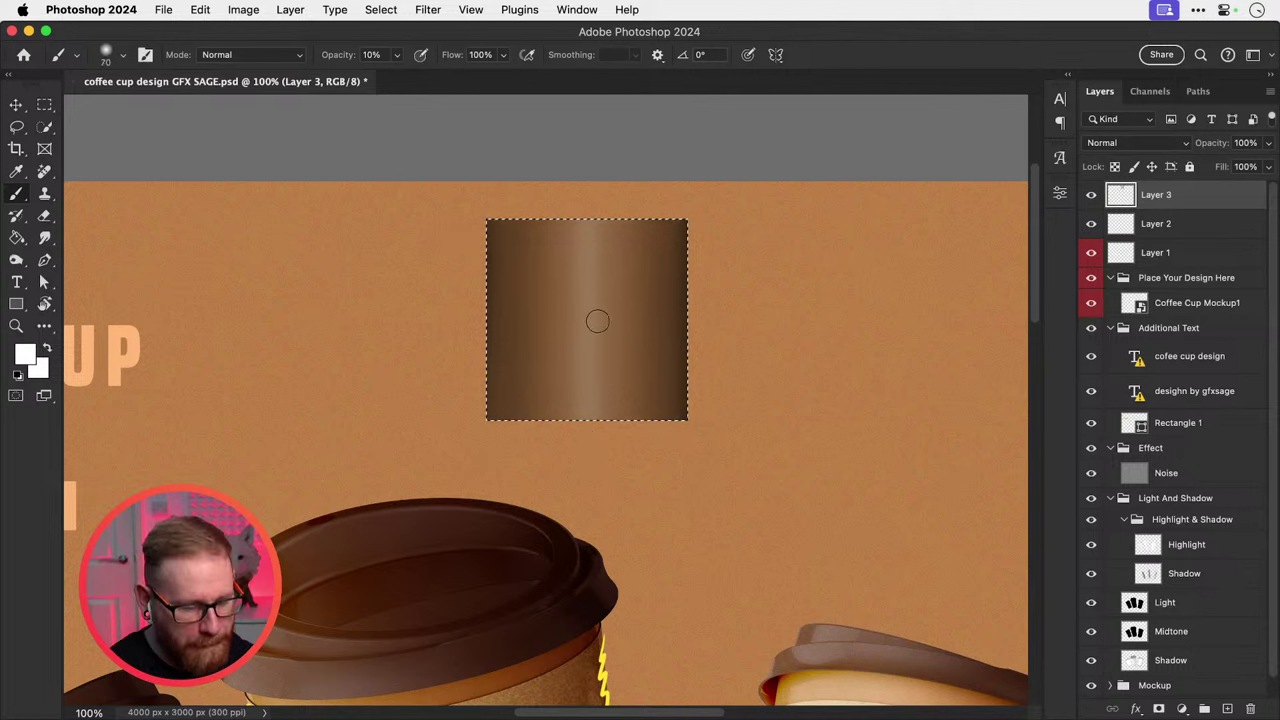
Reduce the brush to 20 px and paint a thin, straight white highlight line down the square's centre.
key(bracketleft)
key(bracketleft)
key(bracketleft)
key(bracketleft)
key(bracketleft)
key(bracketleft)
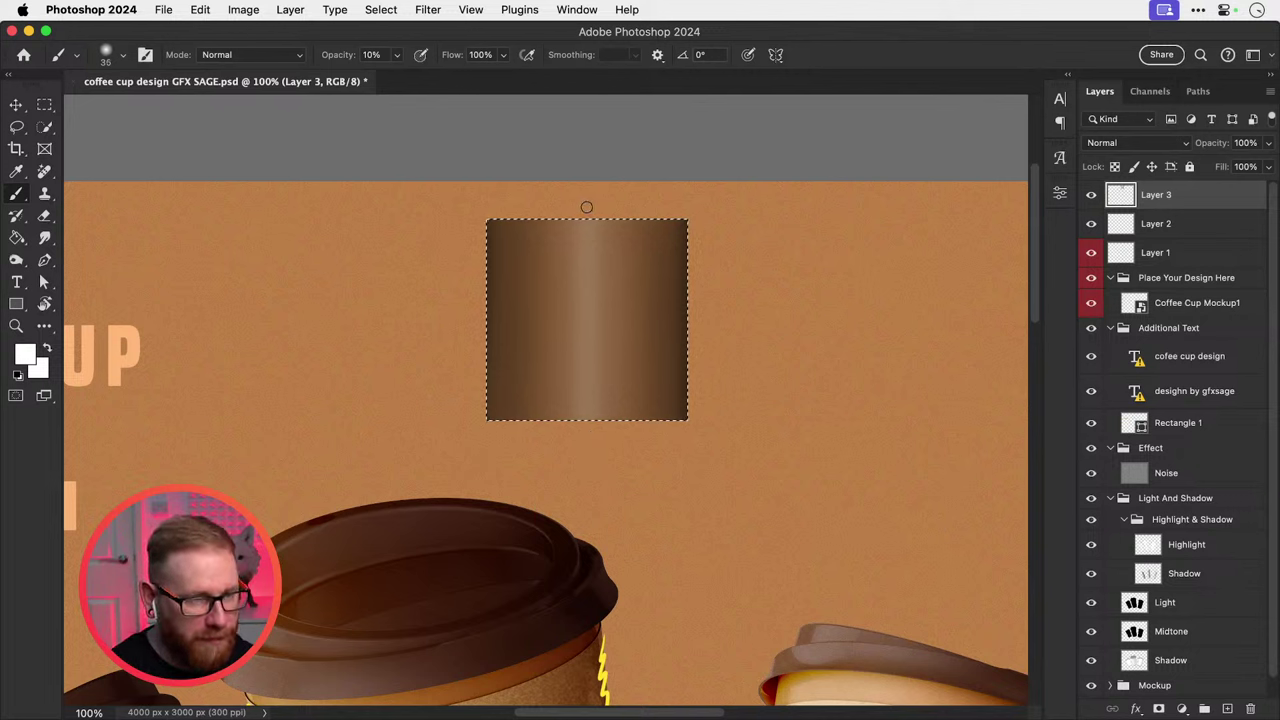
drag(586, 207, 589, 508)
key(super+z)
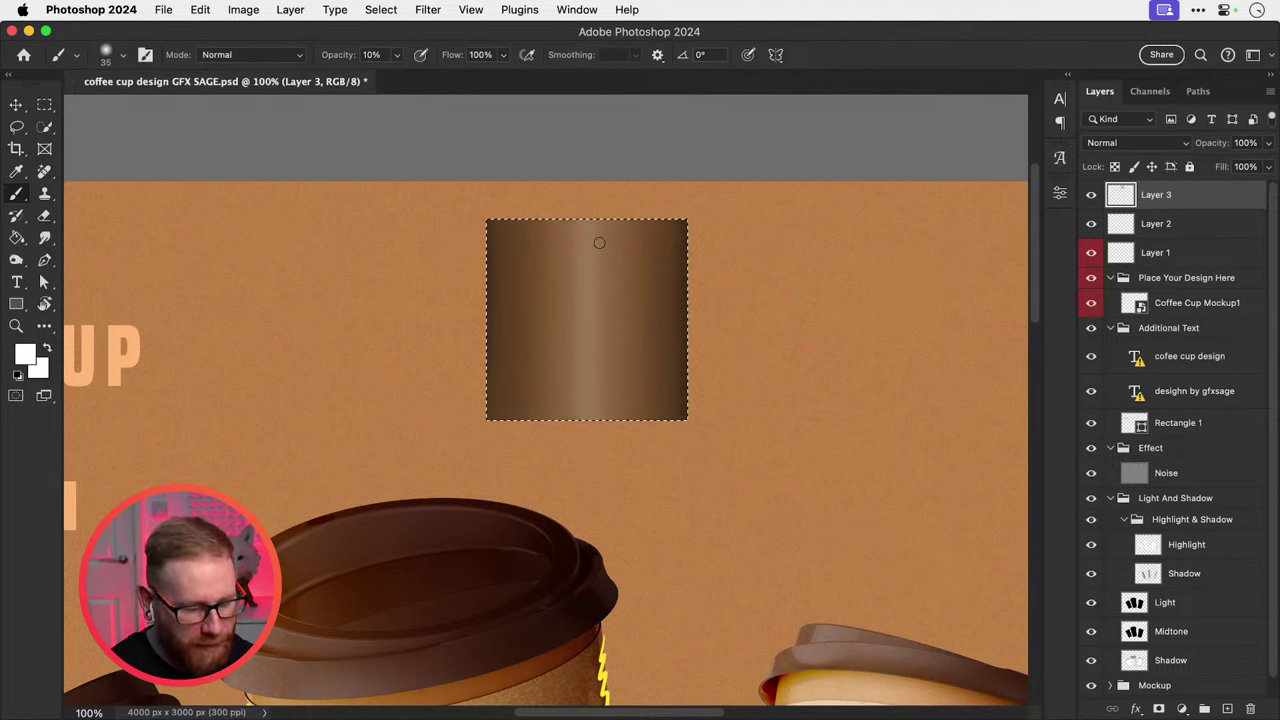
key(bracketleft)
key(bracketleft)
key(bracketleft)
drag(586, 210, 606, 514)
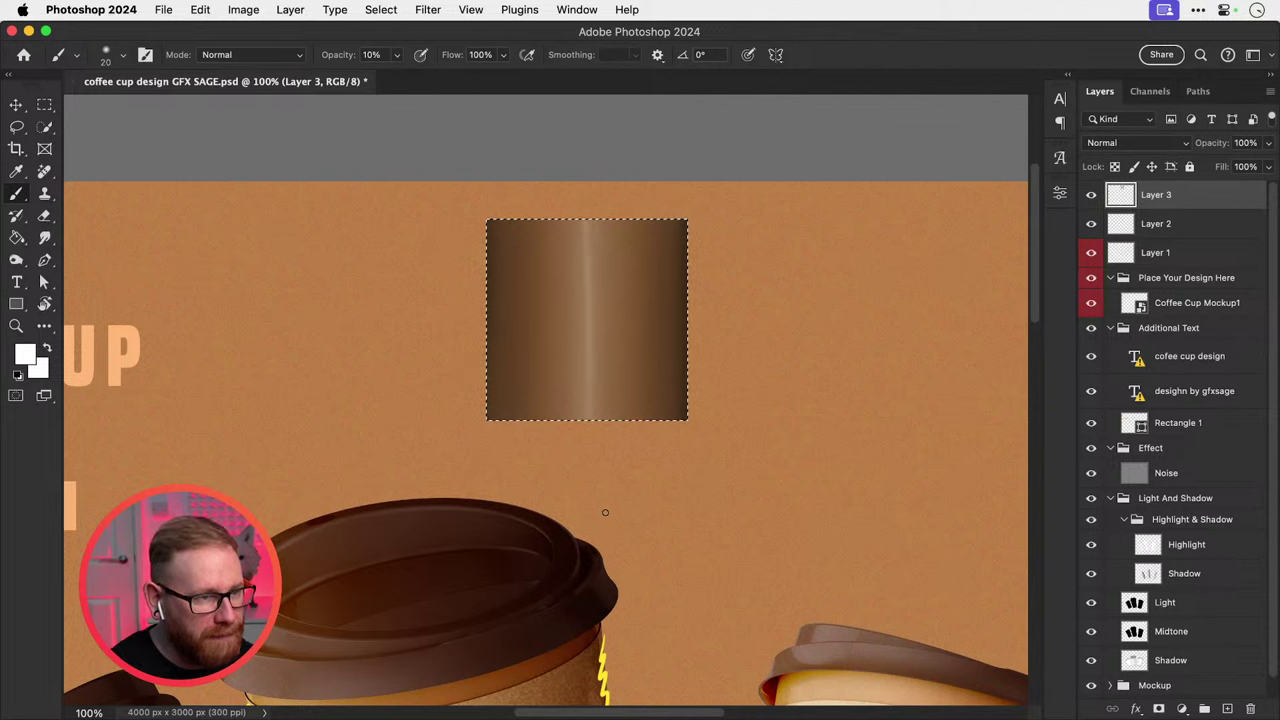
key(super+z)
drag(587, 232, 586, 509)
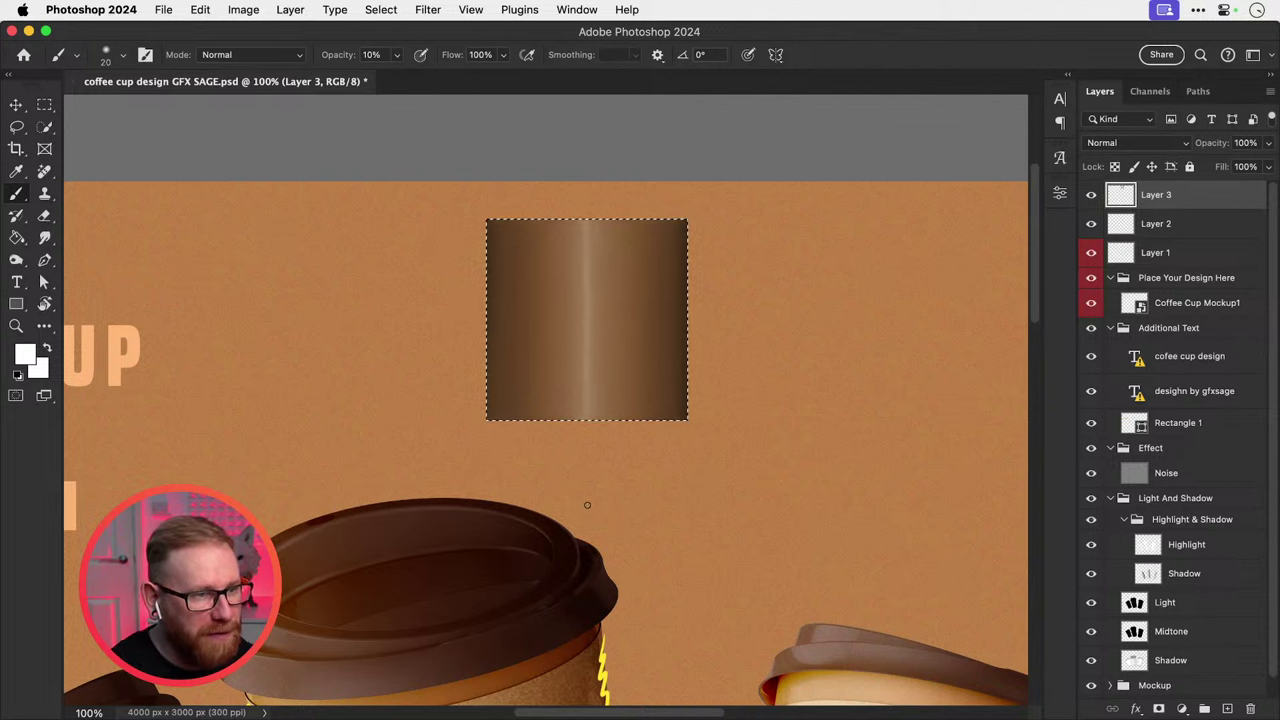
Deselect the square and stretch it horizontally from its centre into a wide rectangle with Free Transform.
key(ctrl+d)
key(v)
key(ctrl+t)
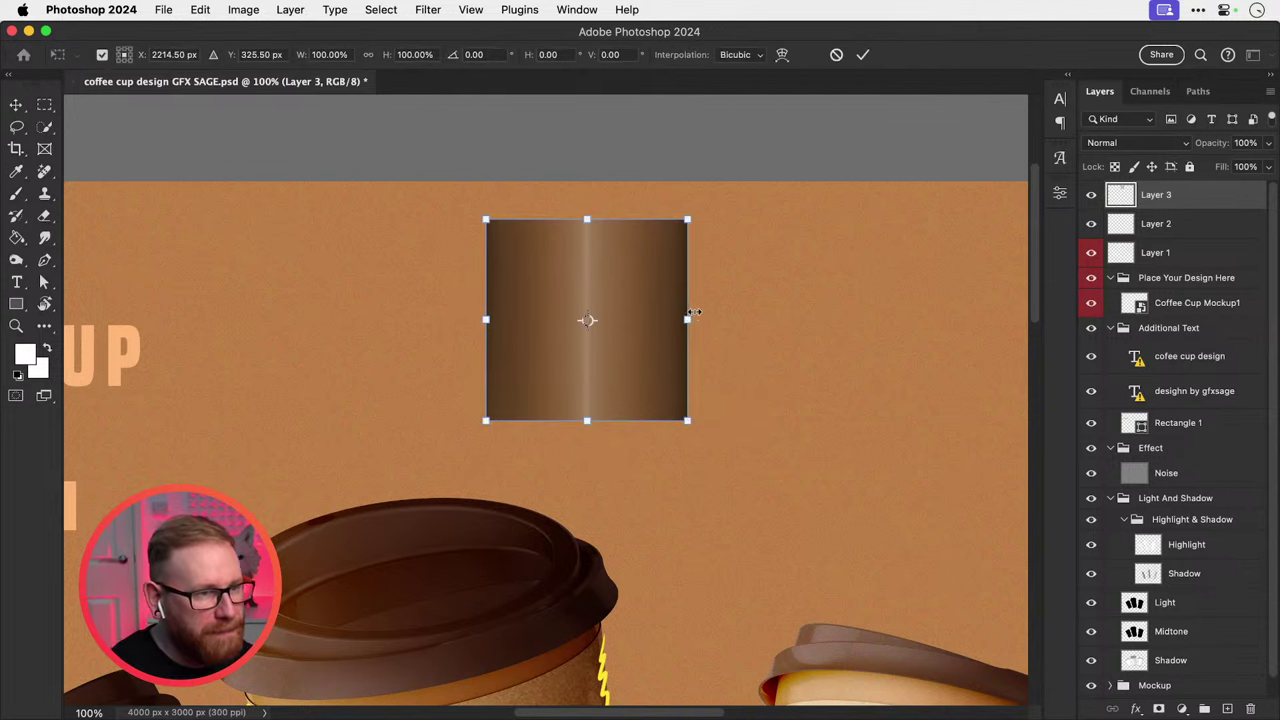
drag(688, 320, 763, 309)
key(Return)
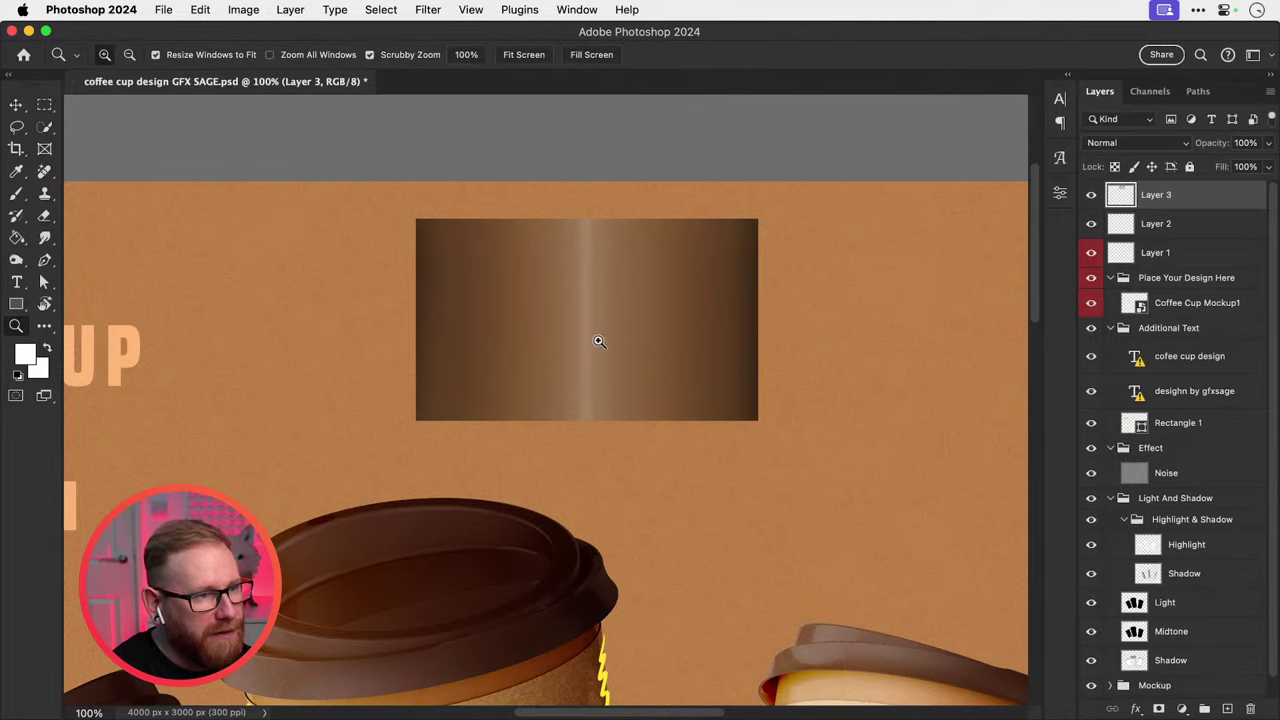
Warp the shaded rectangle so its top and bottom edges curve downward like the surface of a cup sleeve.
scroll(597, 322, up, 1)
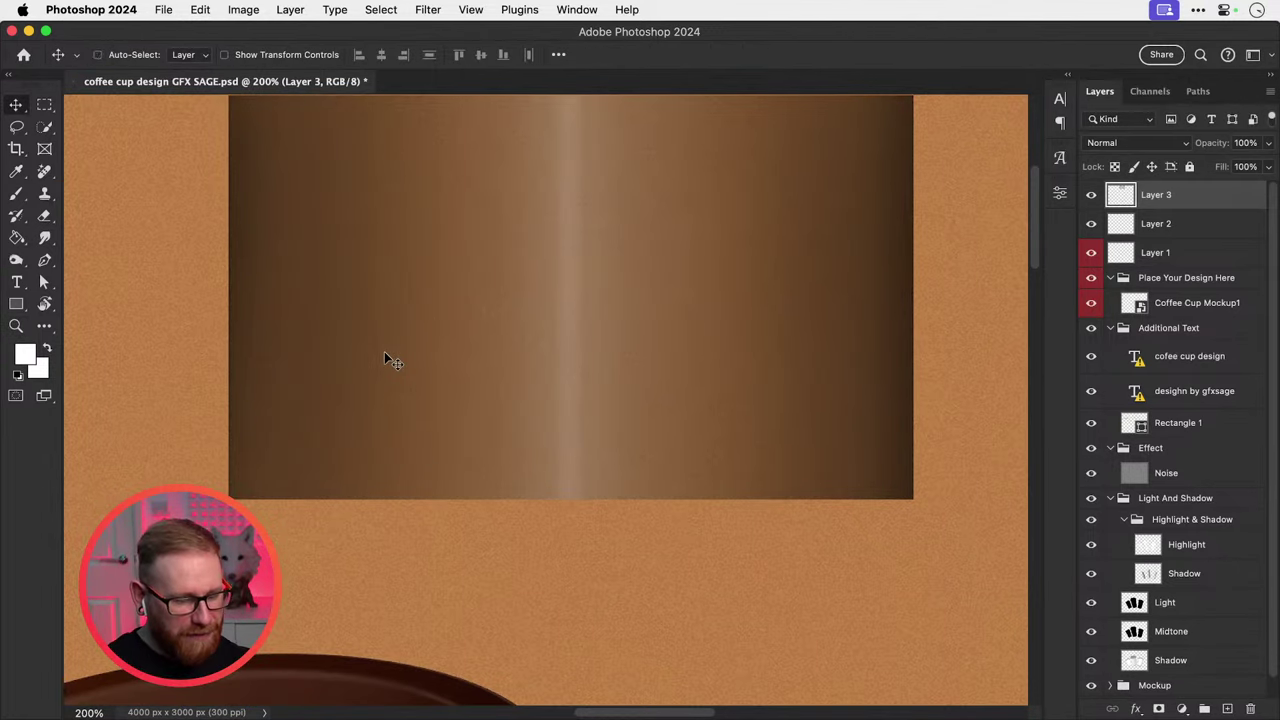
scroll(384, 358, down, 1)
click(200, 9)
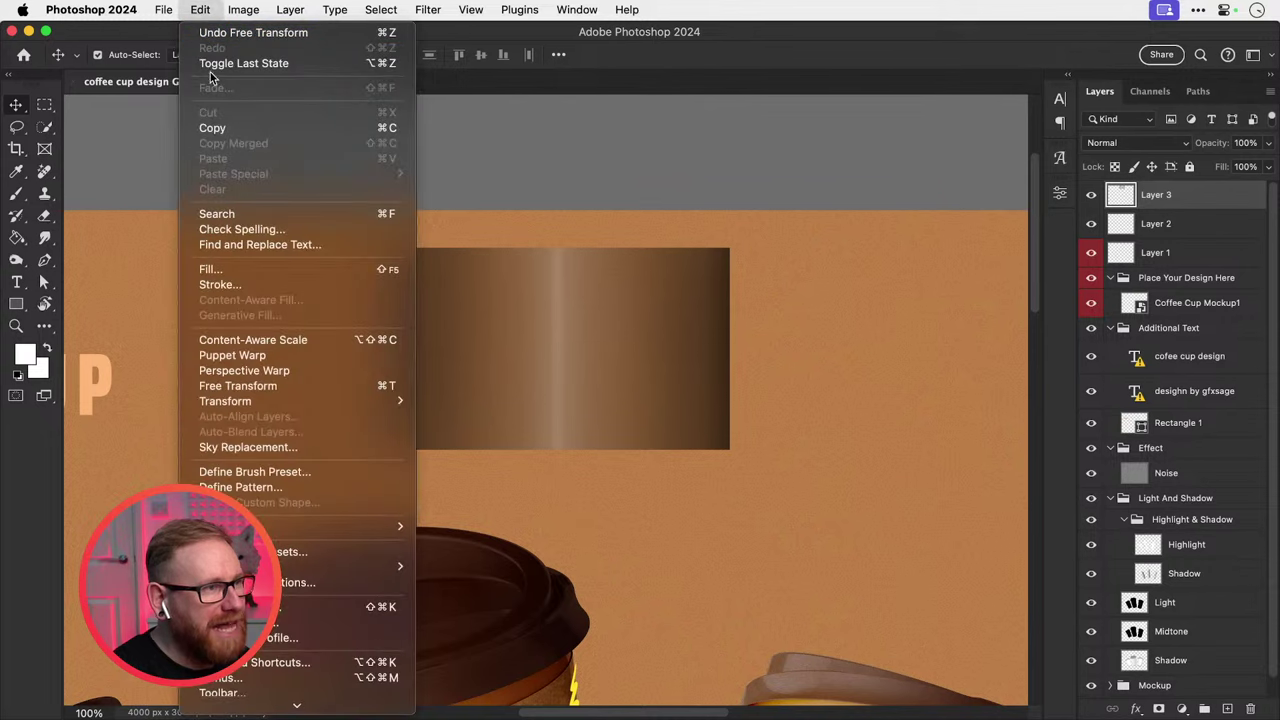
mouse_move(303, 399)
click(472, 472)
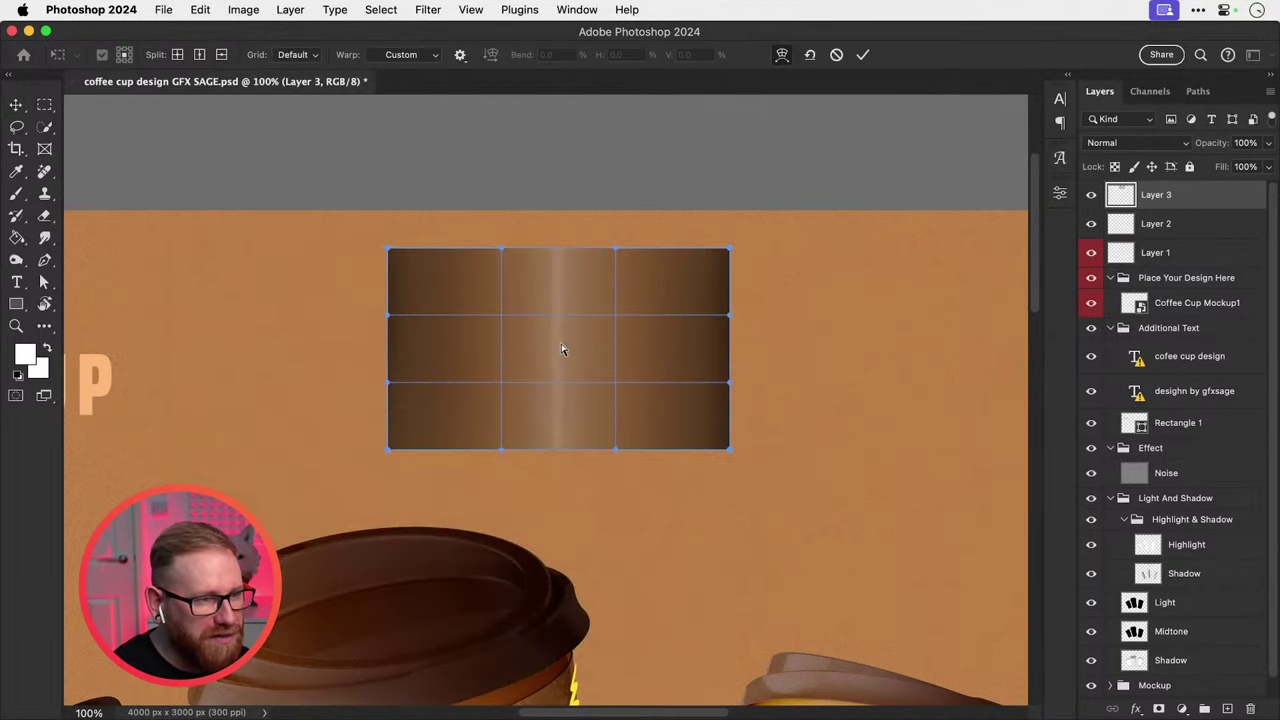
drag(558, 350, 558, 364)
key(super+z)
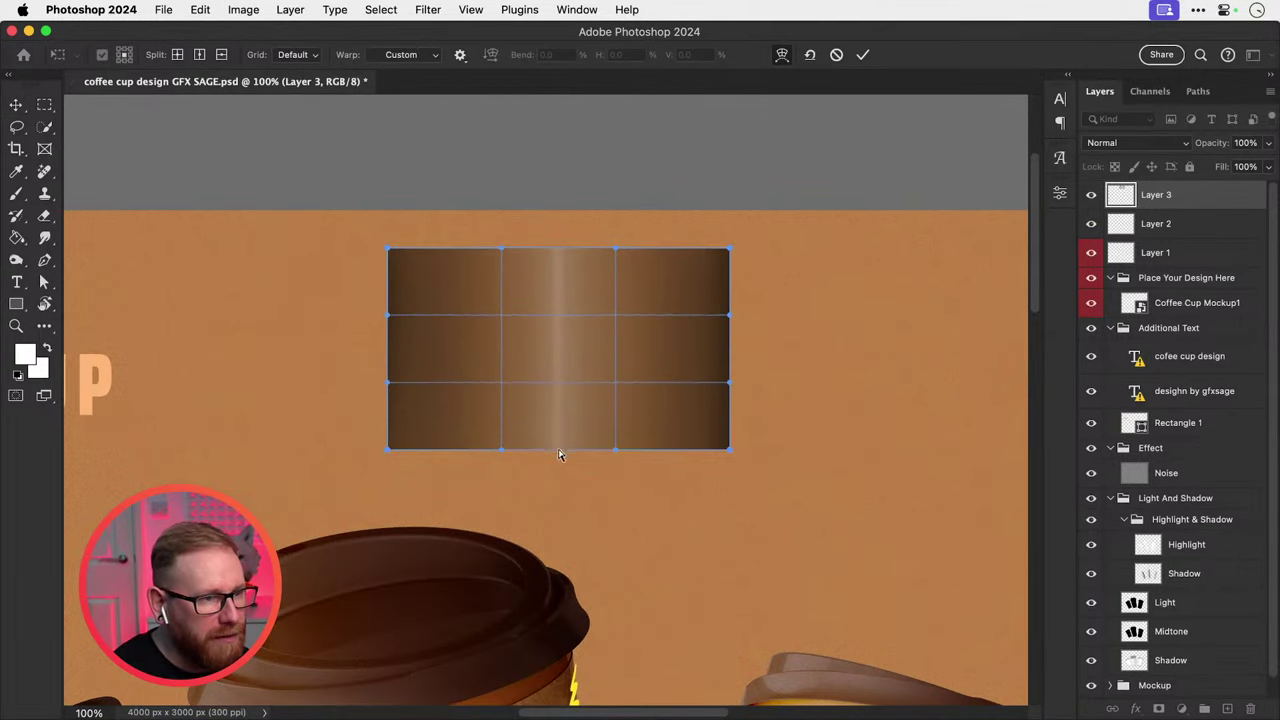
drag(559, 449, 560, 479)
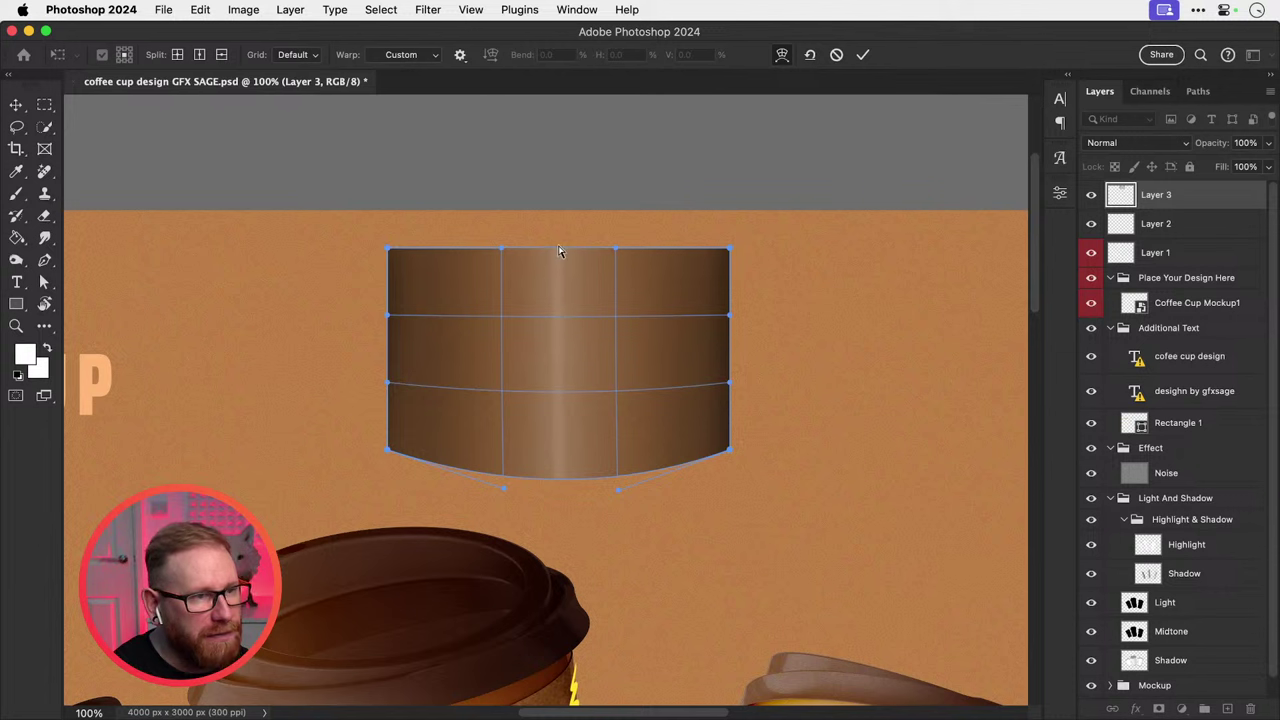
drag(558, 257, 560, 281)
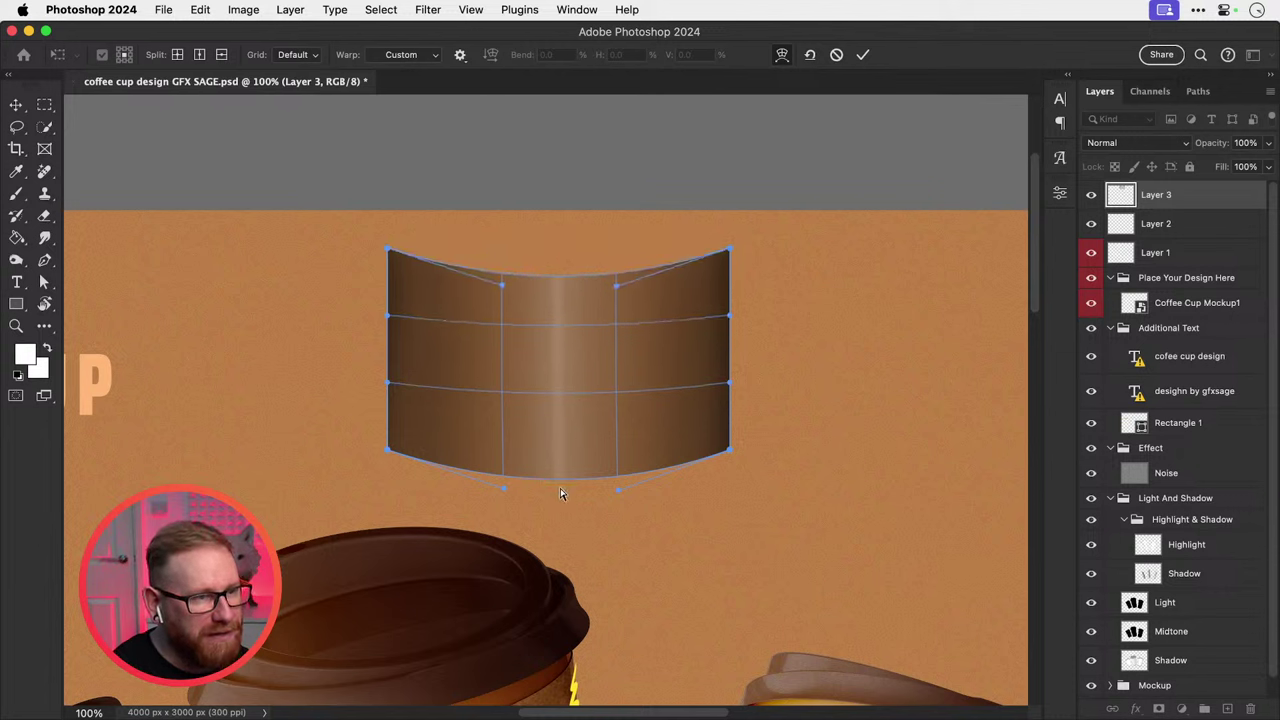
drag(560, 487, 556, 489)
key(Return)
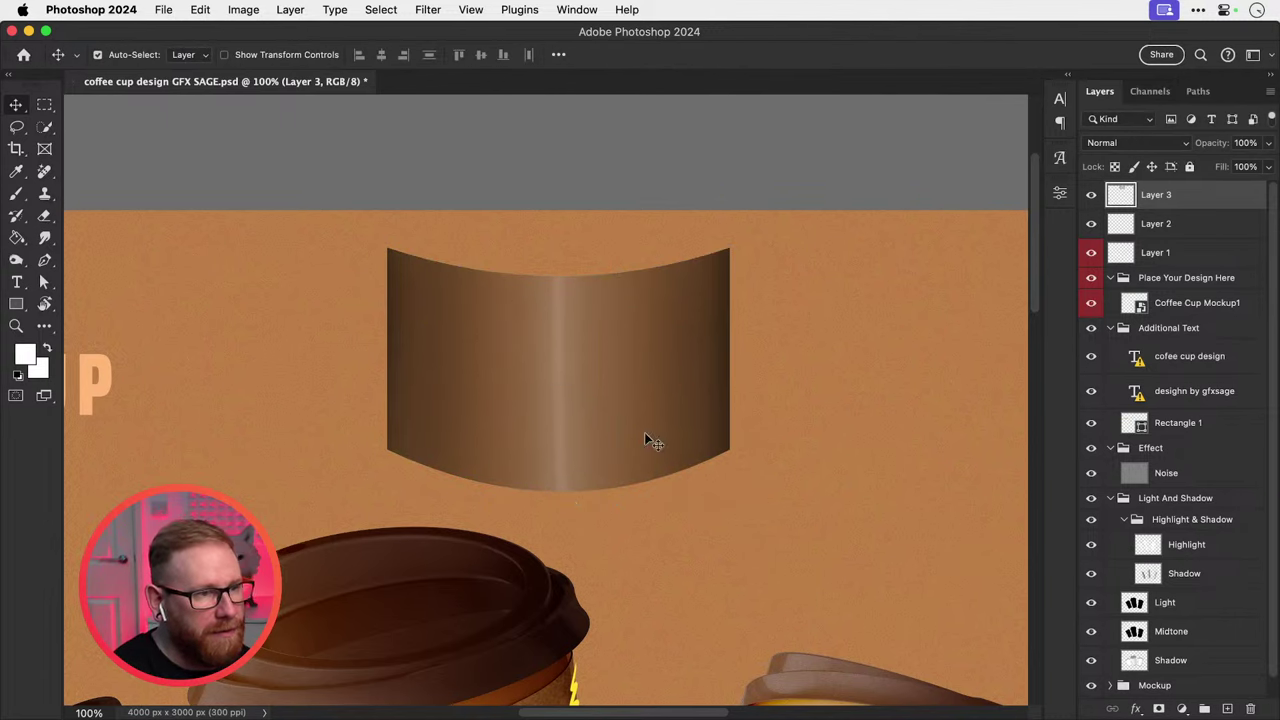
key(super+minus)
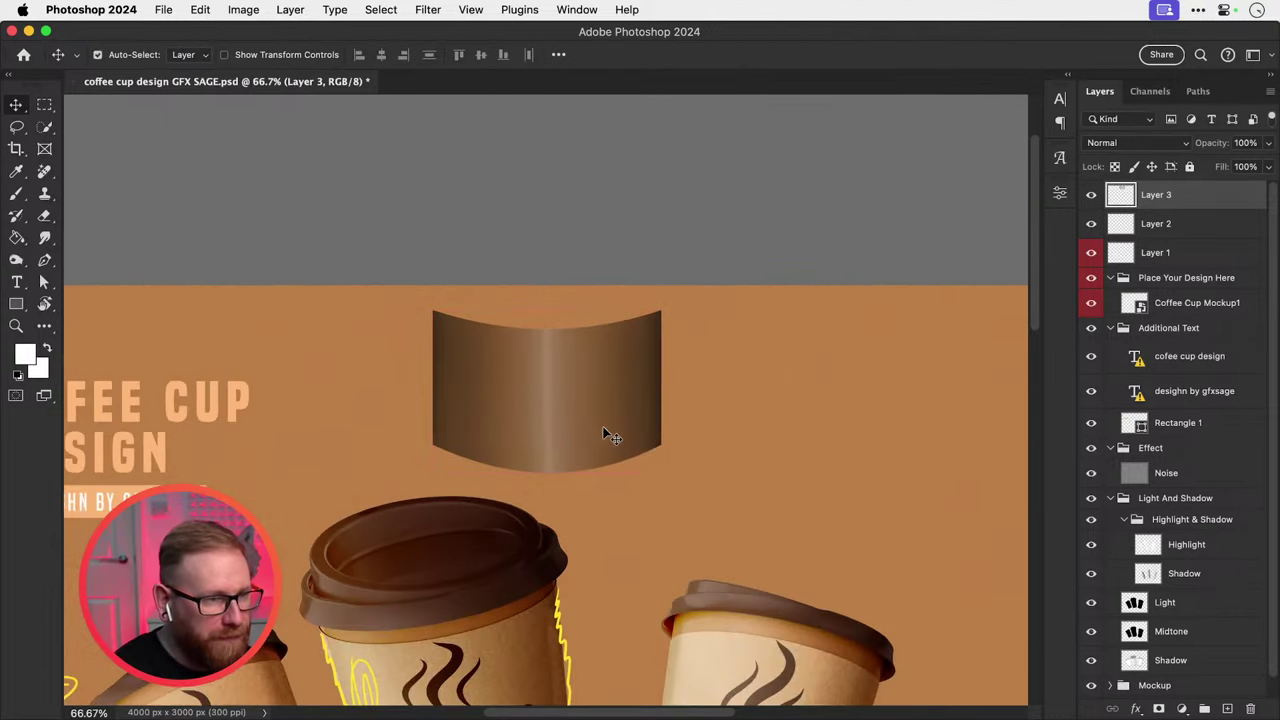
Scale the warped shape down to about 92% with Free Transform and move it slightly to the right.
key(super+t)
drag(659, 311, 651, 320)
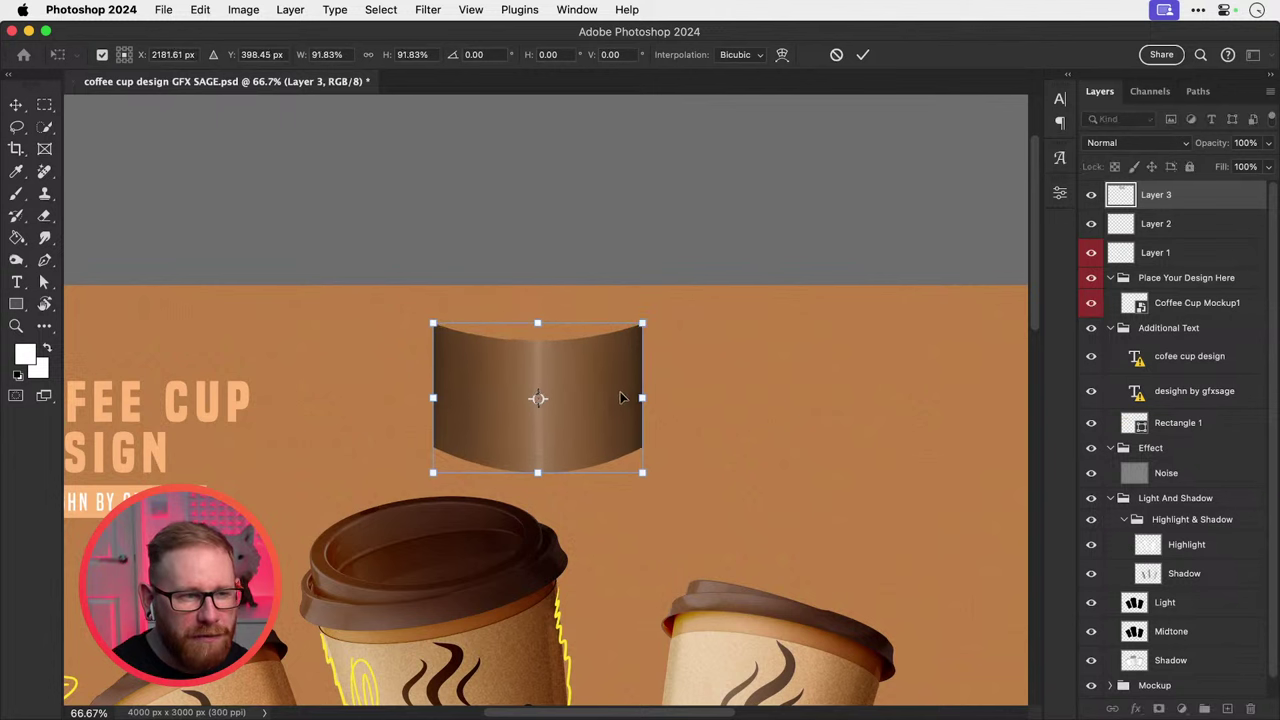
key(Return)
drag(606, 406, 672, 404)
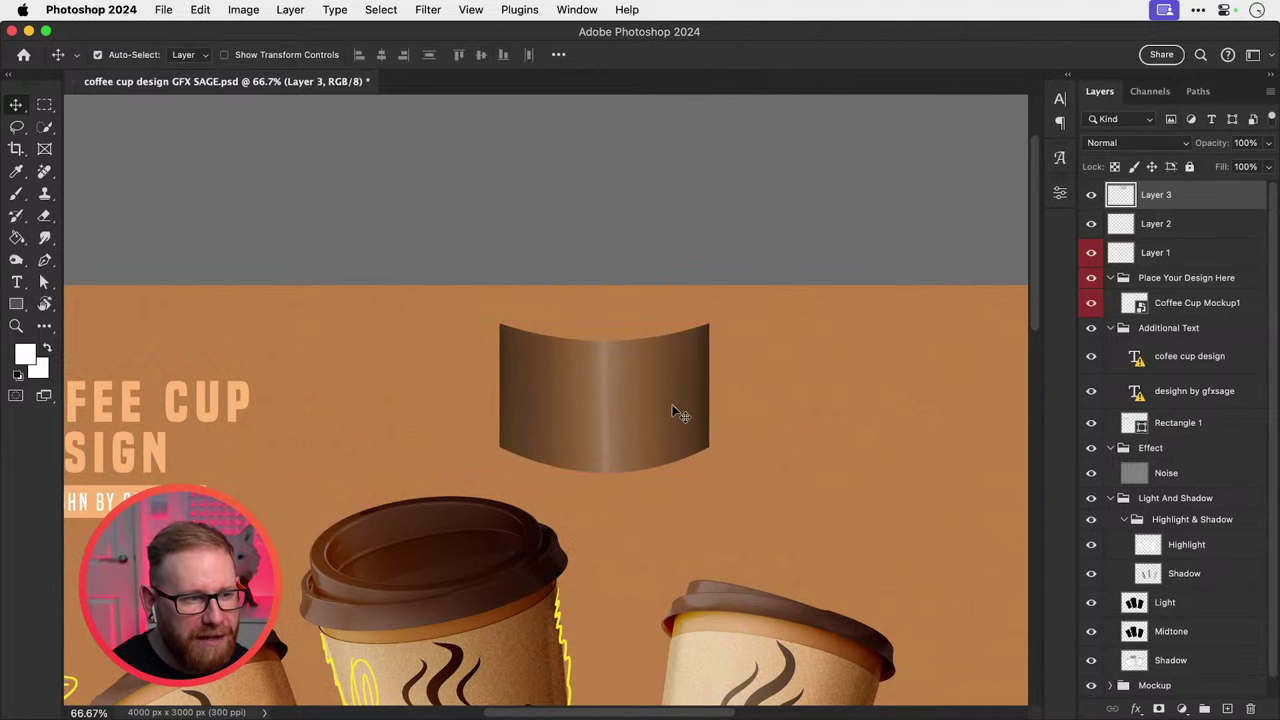
Undo the move, scaling, warp, stretch and thin central highlight so the shaded square is flat and selected.
key(z)
click(602, 410)
key(super+z)
key(super+z)
key(super+z)
key(super+z)
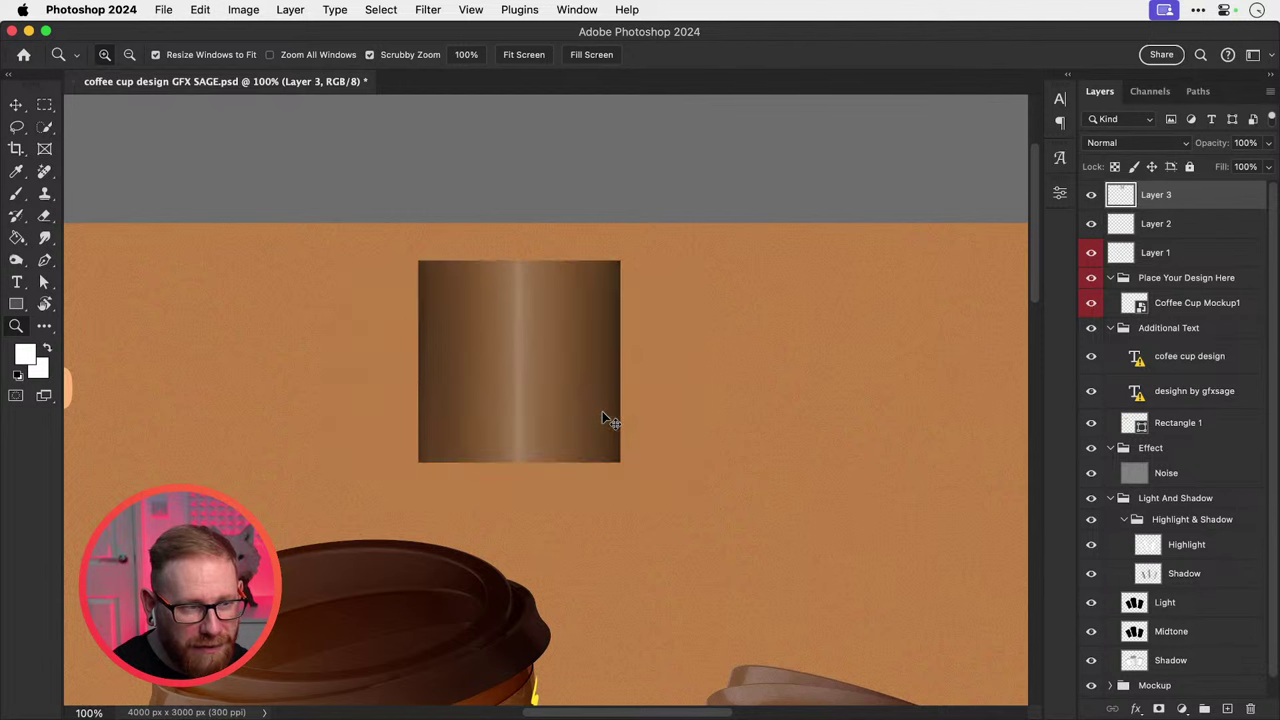
key(super+z)
key(super+z)
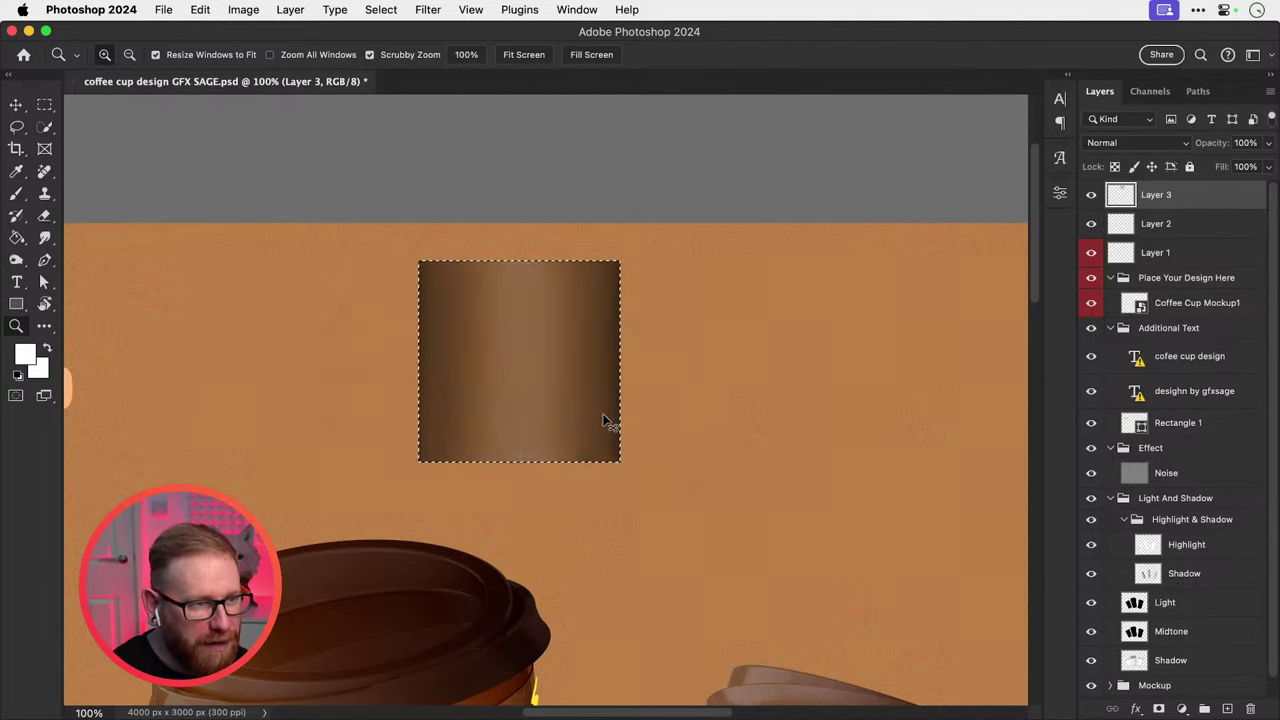
Switch to the Brush and restore the square's selection after checking the shading without it.
key(super+d)
key(b)
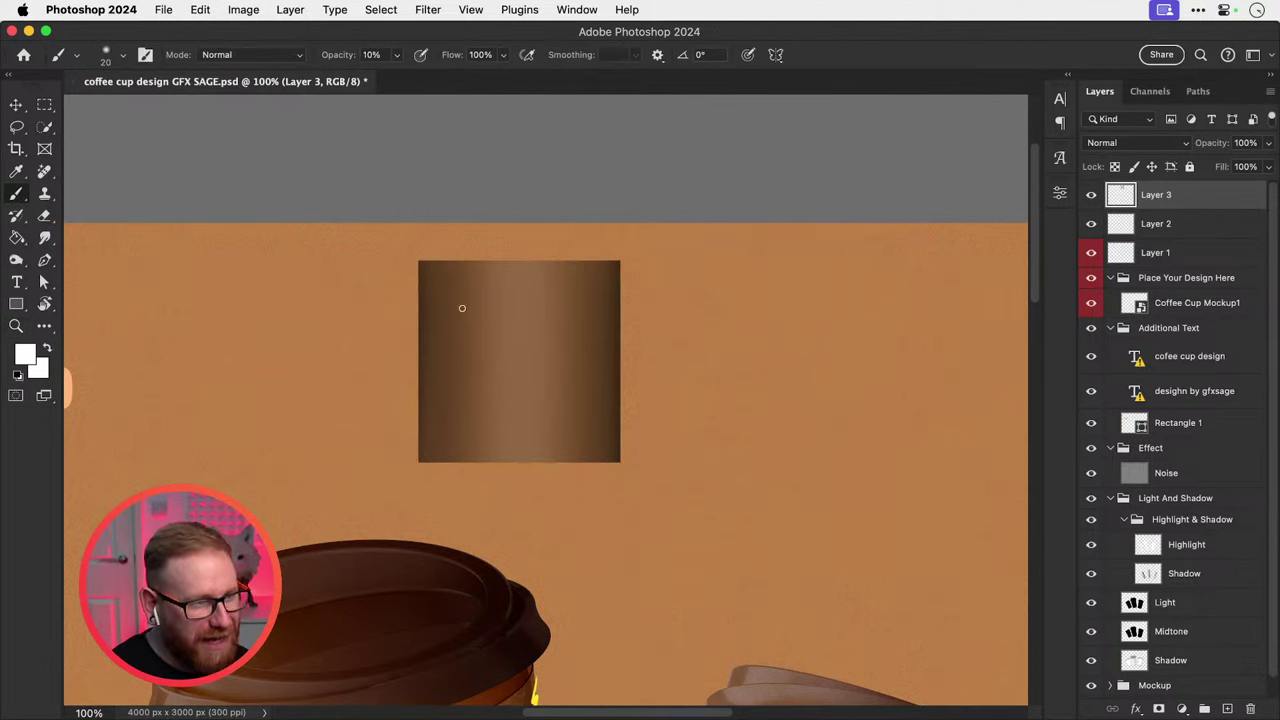
super+click(1121, 196)
key(super+h)
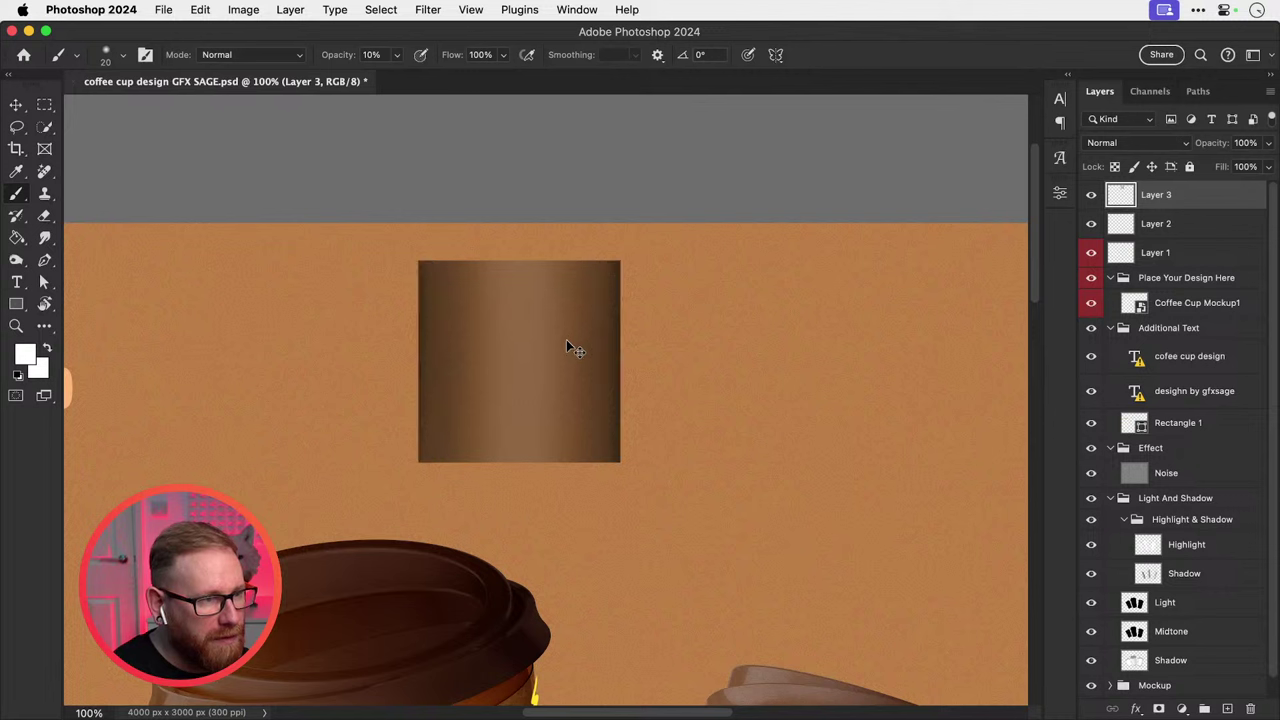
key(super+z)
Enlarge the brush to 175 px and paint a soft white vertical highlight left of the square's centre.
key(bracketright)
key(bracketright)
key(bracketright)
key(bracketright)
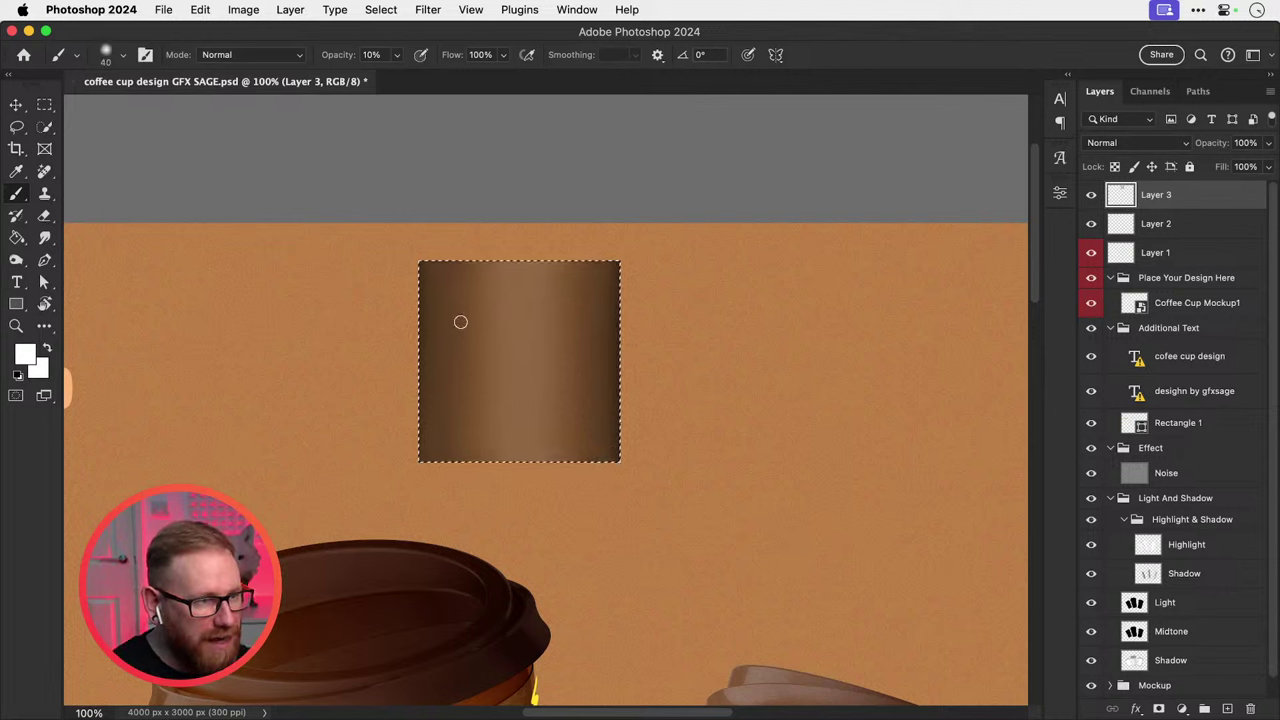
key(bracketright)
key(bracketright)
key(bracketright)
key(bracketright)
key(bracketright)
key(bracketright)
key(bracketright)
key(bracketright)
key(bracketright)
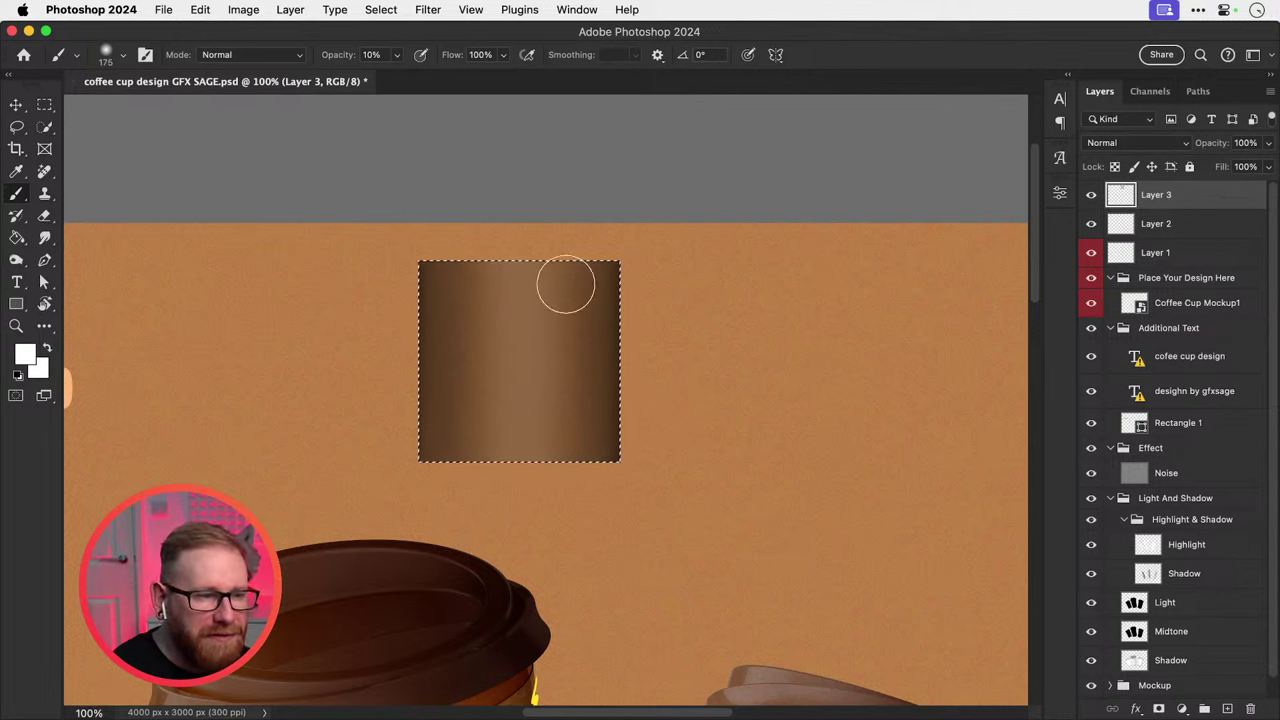
drag(469, 243, 485, 452)
key(super+z)
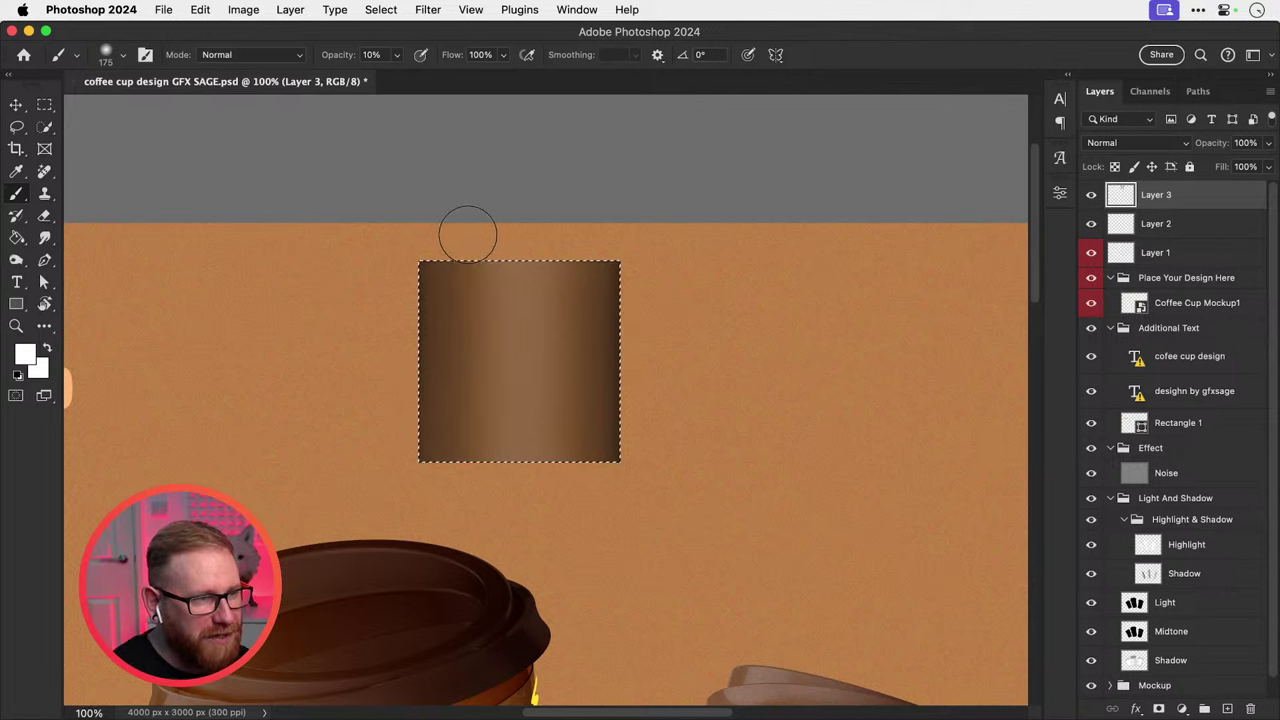
drag(468, 235, 501, 559)
key(super+z)
drag(471, 243, 486, 499)
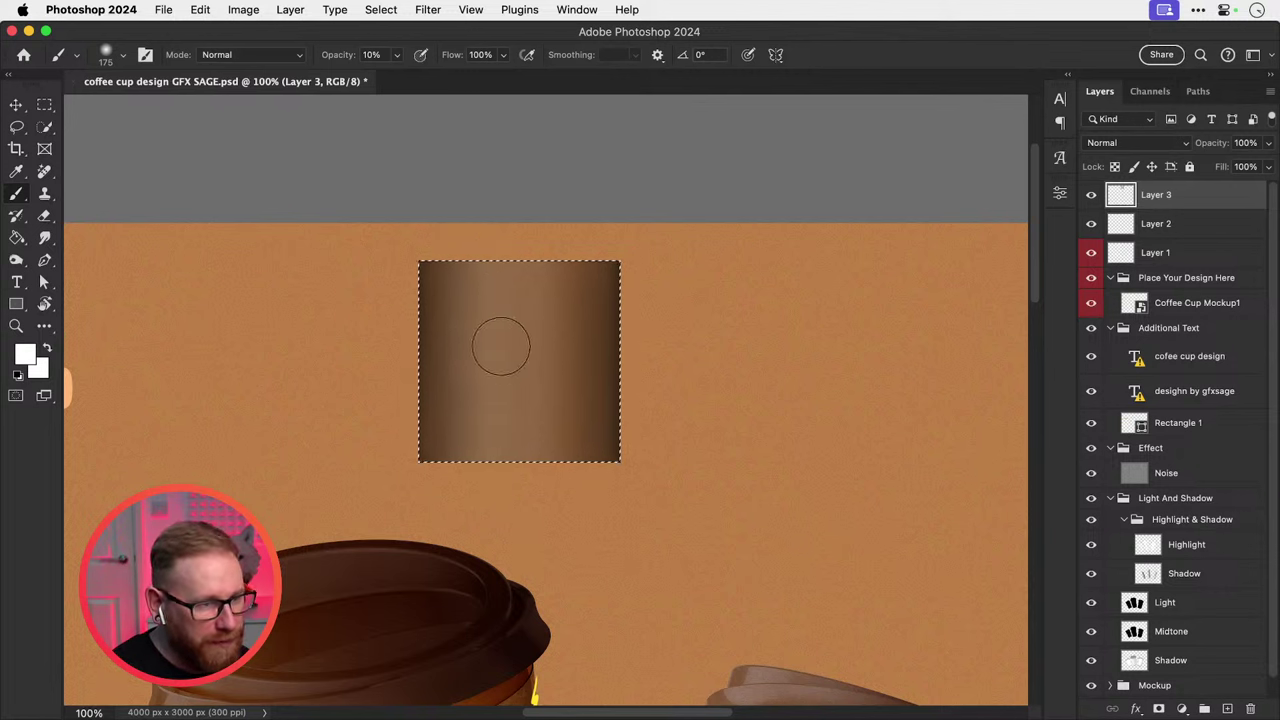
Intensify the left-hand highlight with narrower white vertical strokes, reducing the brush to 125 px and 60 px.
key(bracketleft)
key(bracketleft)
drag(457, 237, 491, 400)
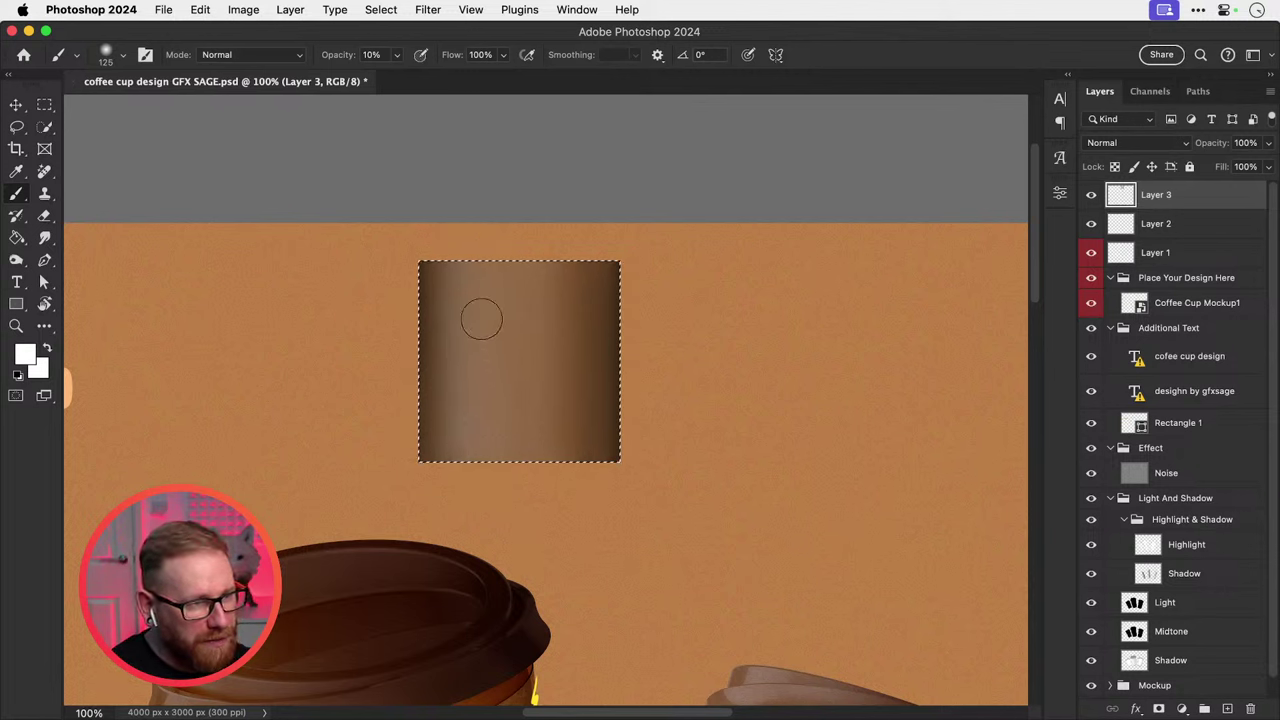
key(bracketleft)
key(bracketleft)
key(bracketleft)
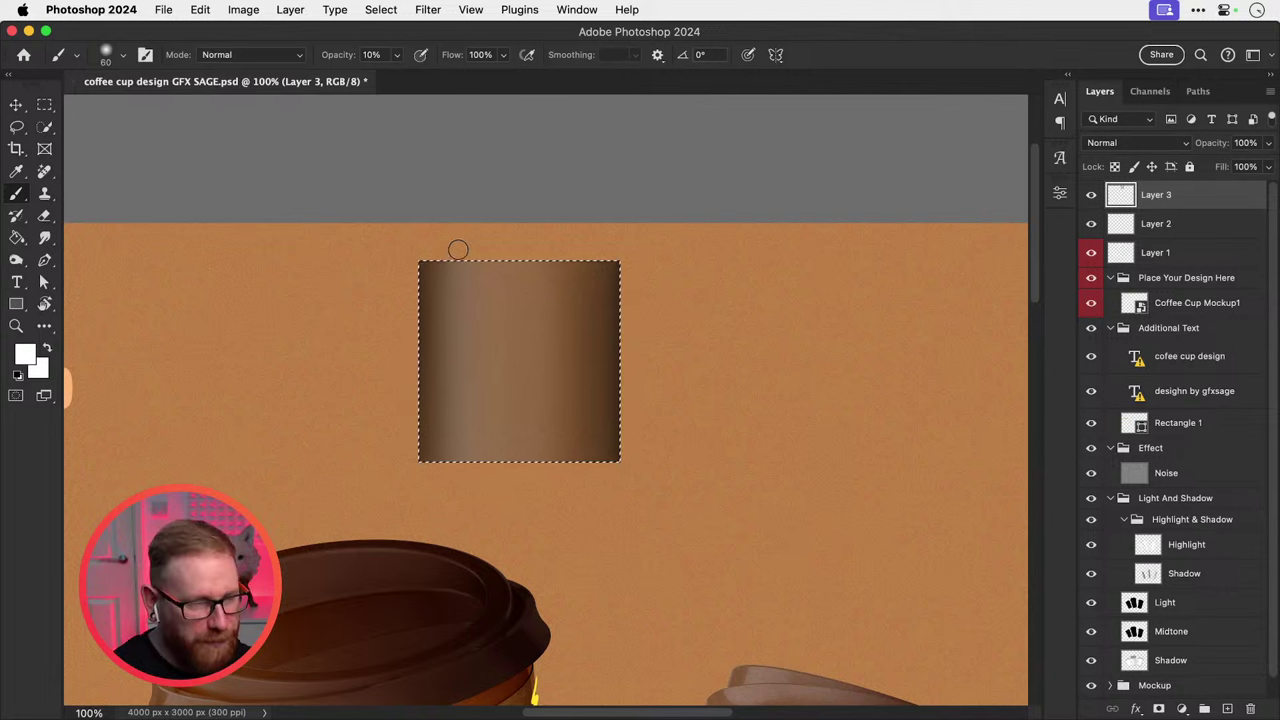
mouse_move(458, 249)
mouse_down()
mouse_move(467, 519)
mouse_move(457, 254)
mouse_move(480, 504)
mouse_up()
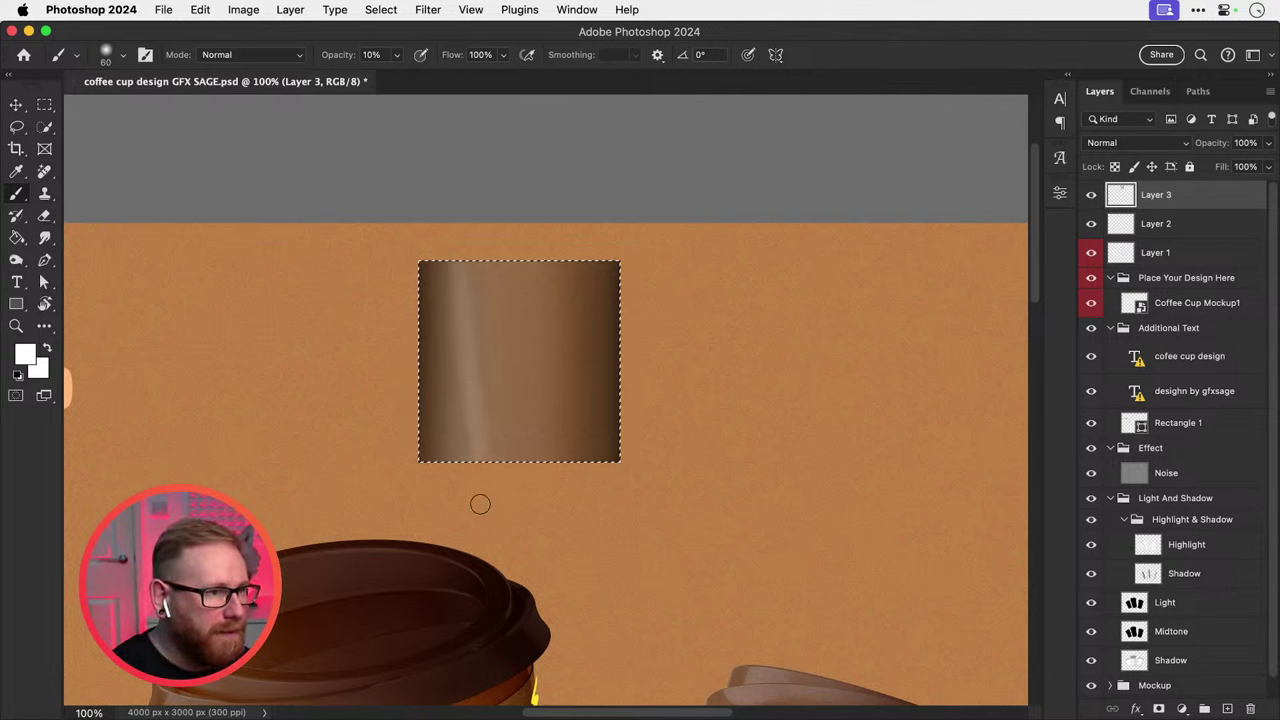
key(super+z)
drag(460, 246, 464, 470)
Paint a thin white vertical line along the left-hand highlight with a 35 px brush and deselect the square.
key(bracketleft)
key(bracketleft)
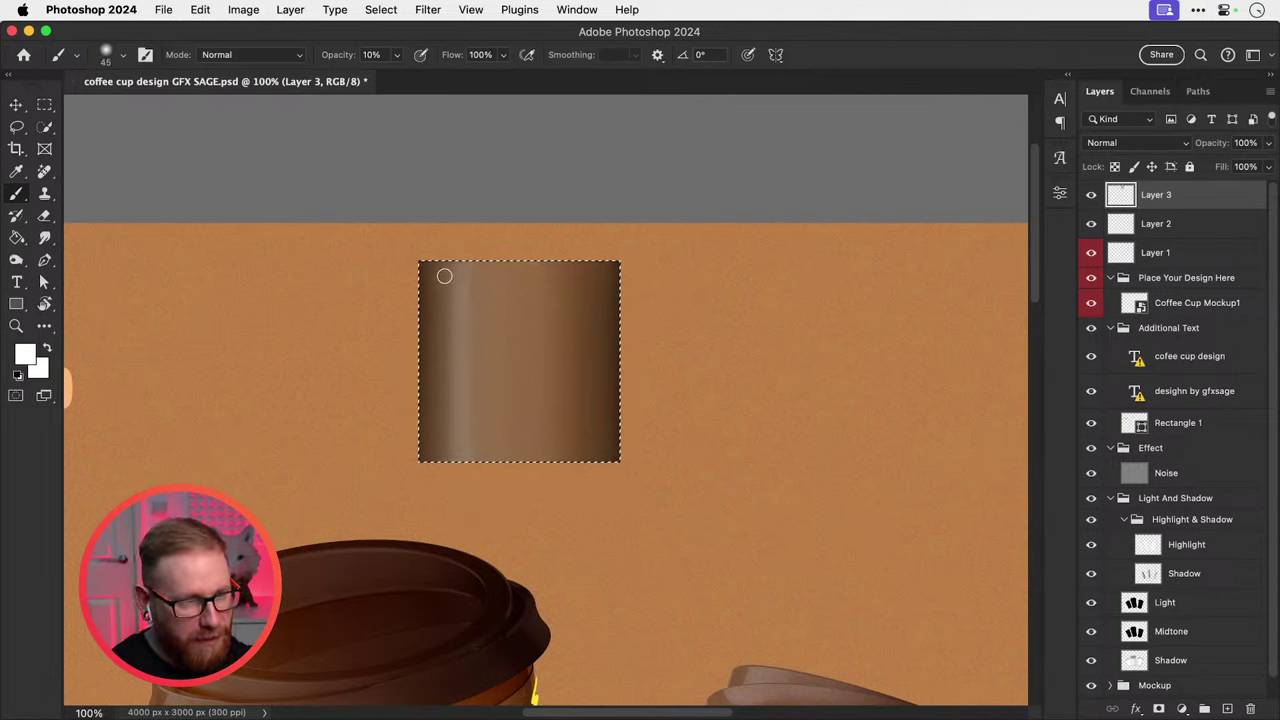
key(bracketleft)
key(bracketleft)
drag(453, 254, 455, 468)
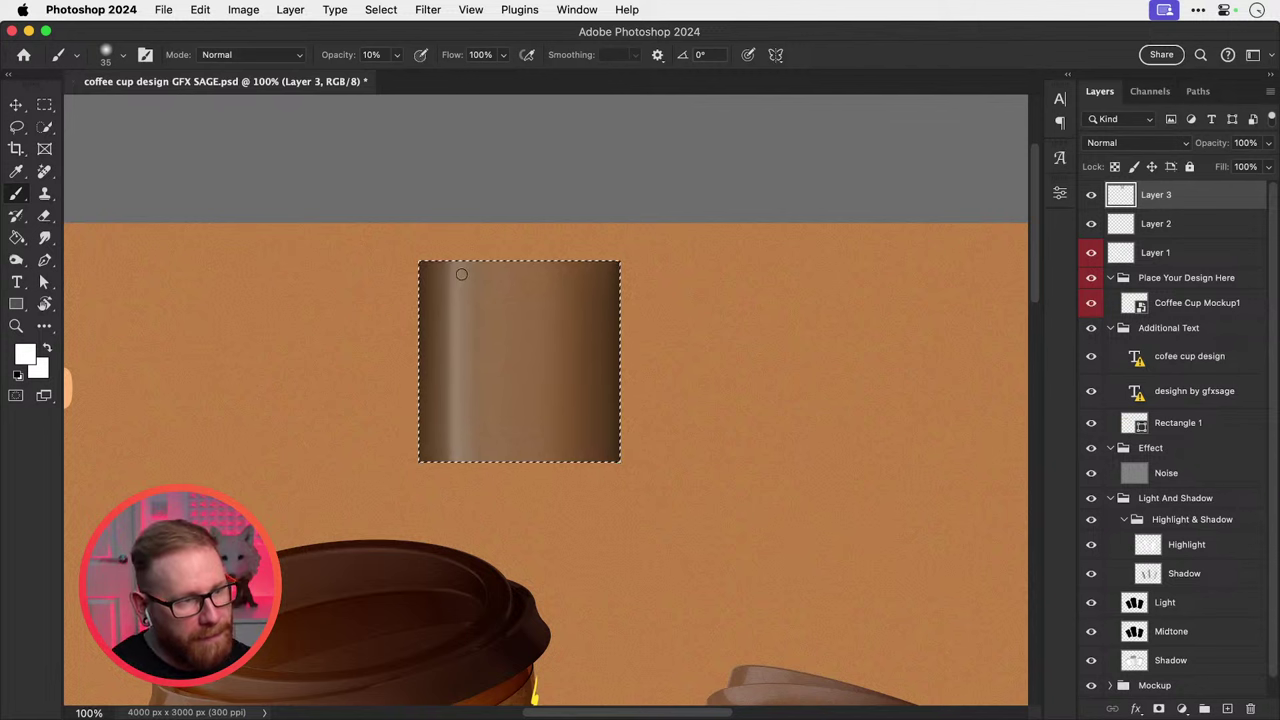
key(ctrl+d)
key(v)
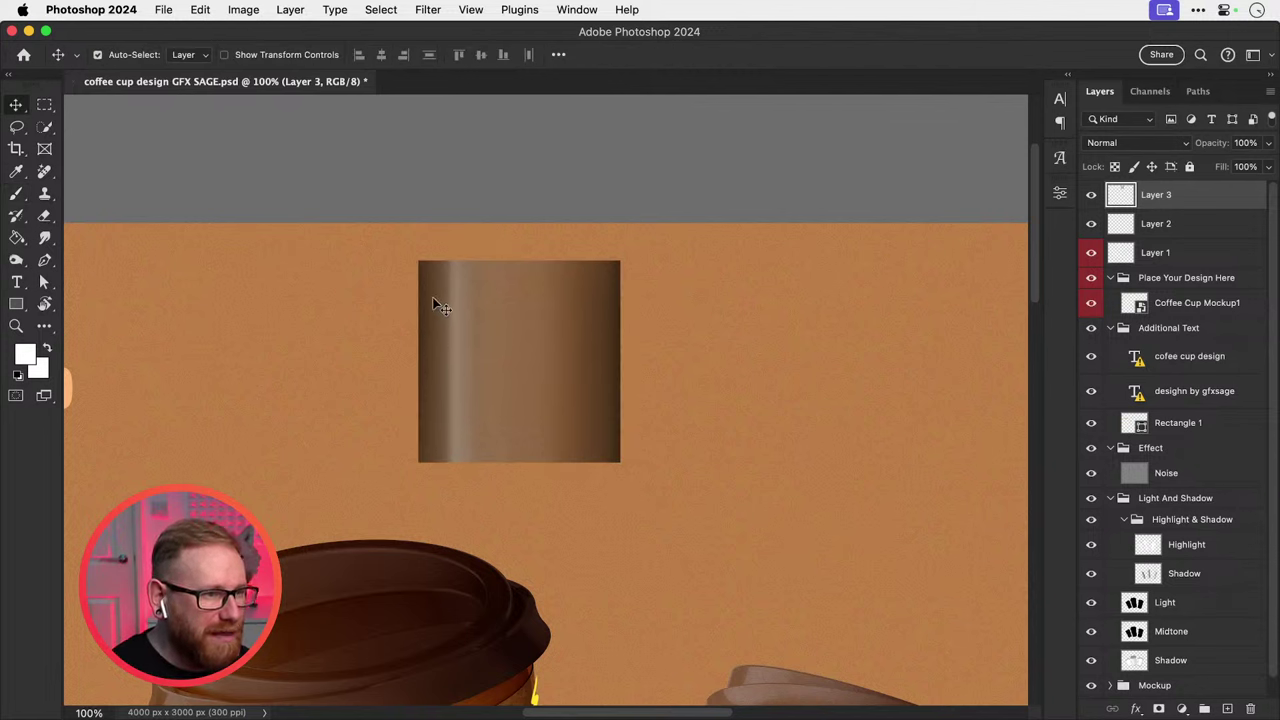
Reselect the square, enlarge the white brush through 80 px to 300 px, and deselect the square again.
key(b)
key(bracketright)
key(bracketright)
key(bracketright)
key(bracketright)
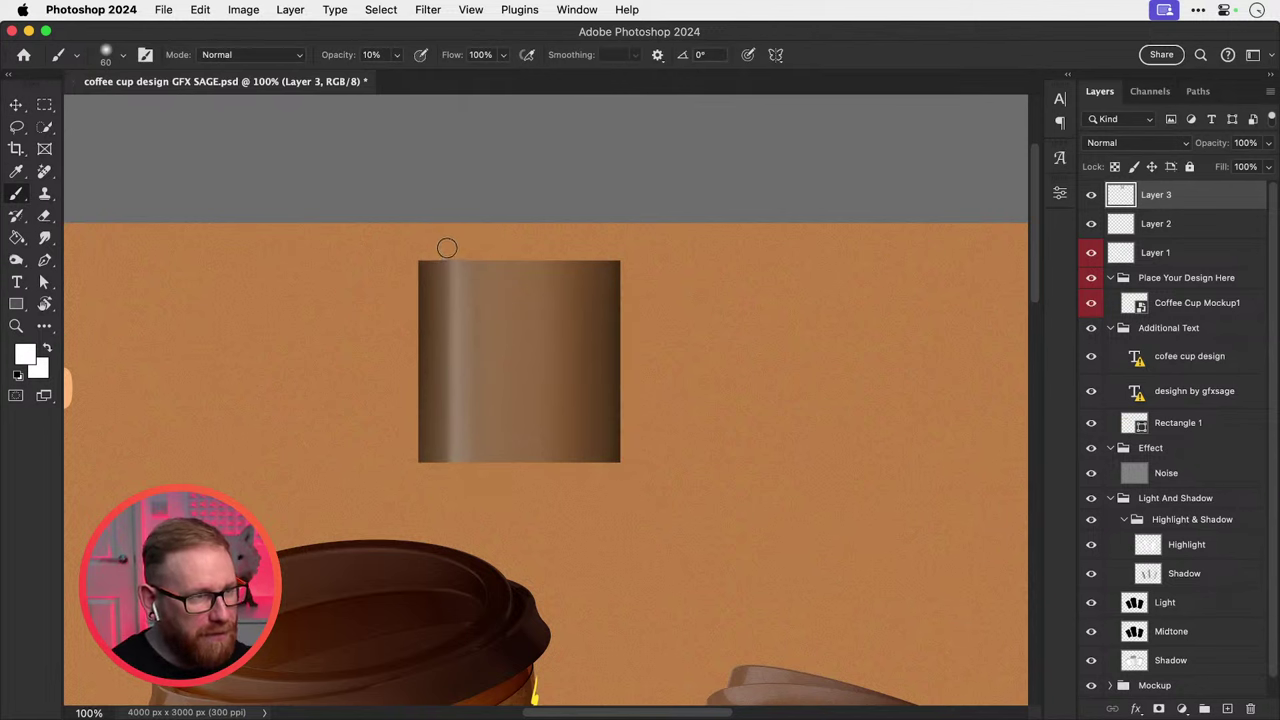
key(ctrl+shift+d)
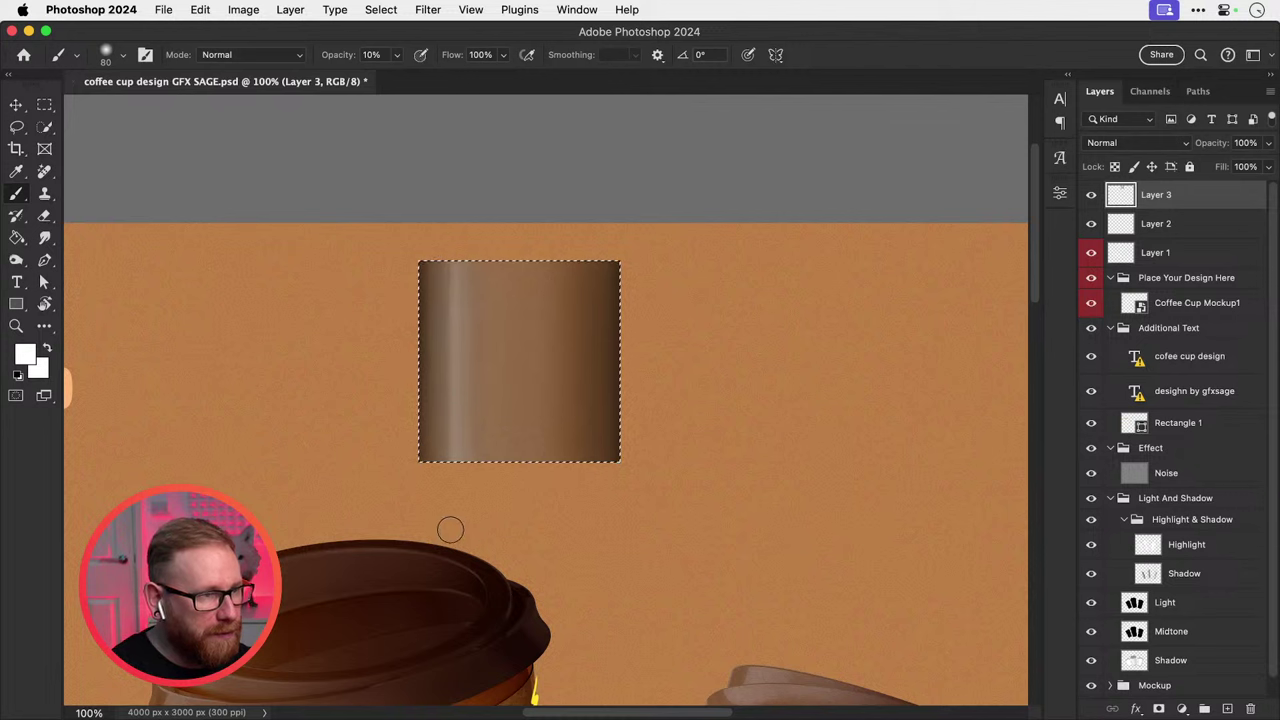
key(bracketright)
key(bracketright)
key(bracketright)
key(bracketright)
key(bracketright)
key(bracketright)
key(bracketright)
key(bracketright)
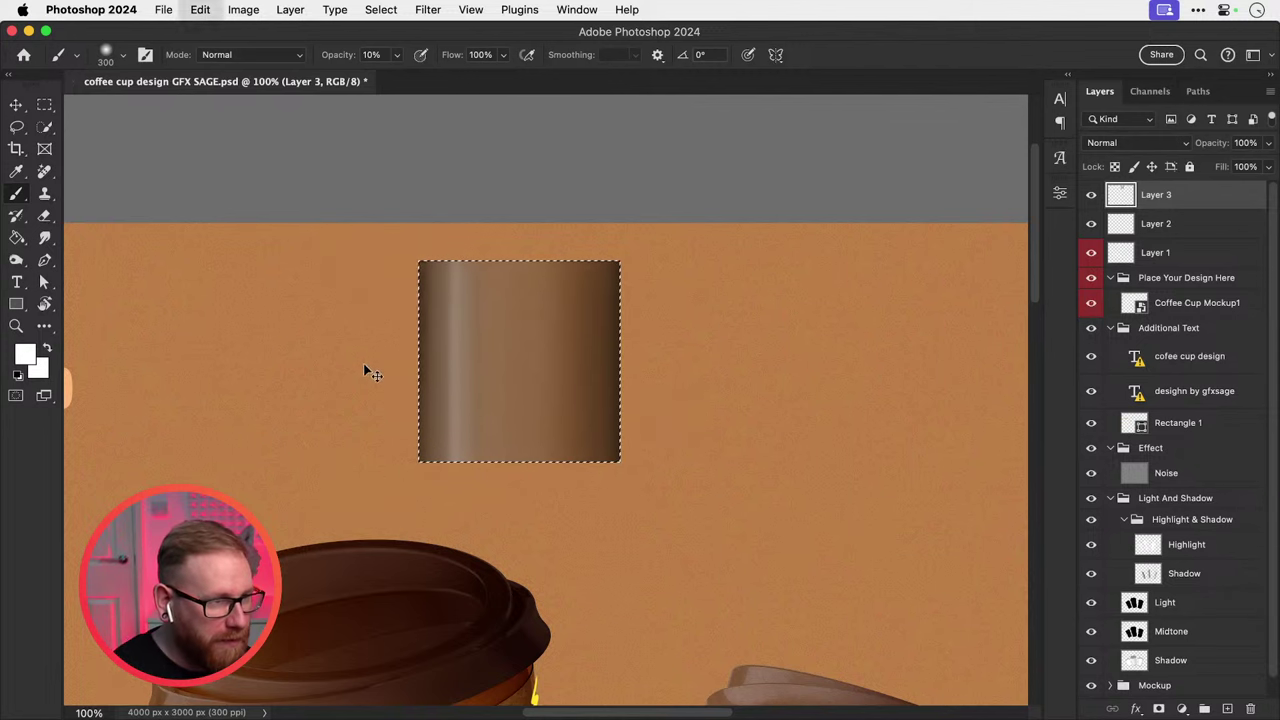
key(ctrl+d)
key(v)
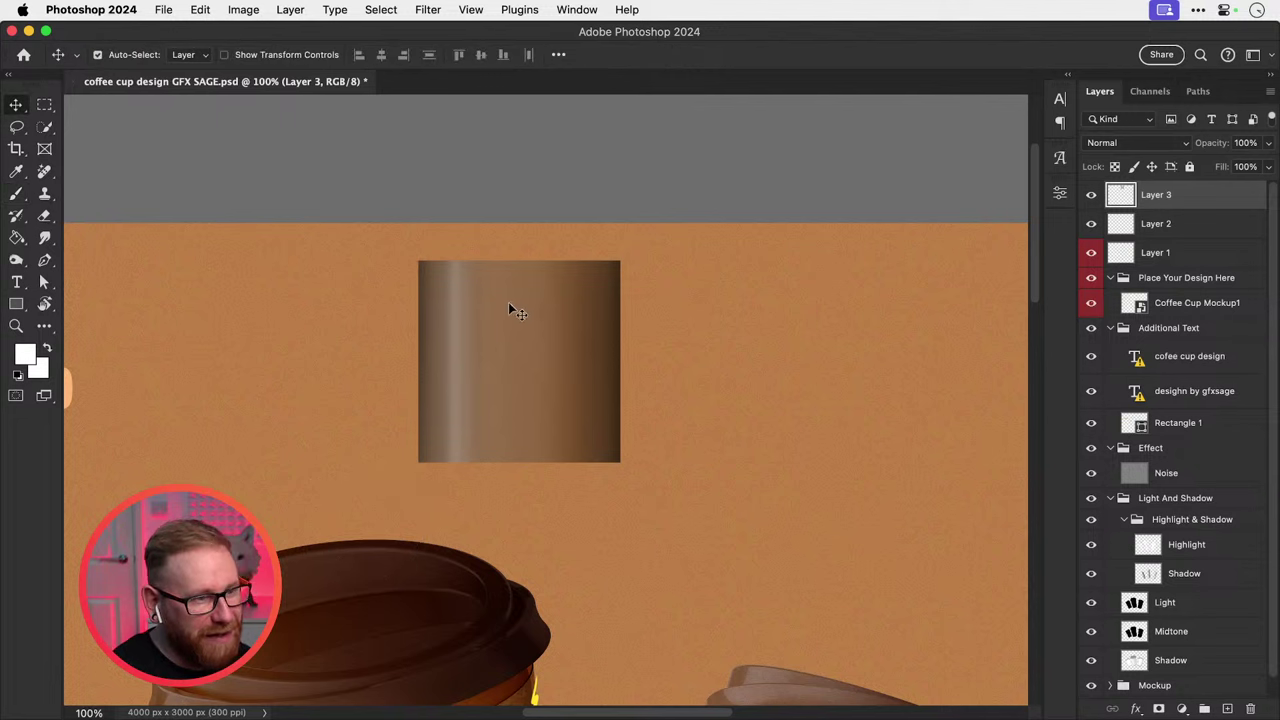
Move the shaded square slightly right and warp its top and bottom edges into a downward cup-like curve.
key(super+t)
drag(584, 374, 639, 378)
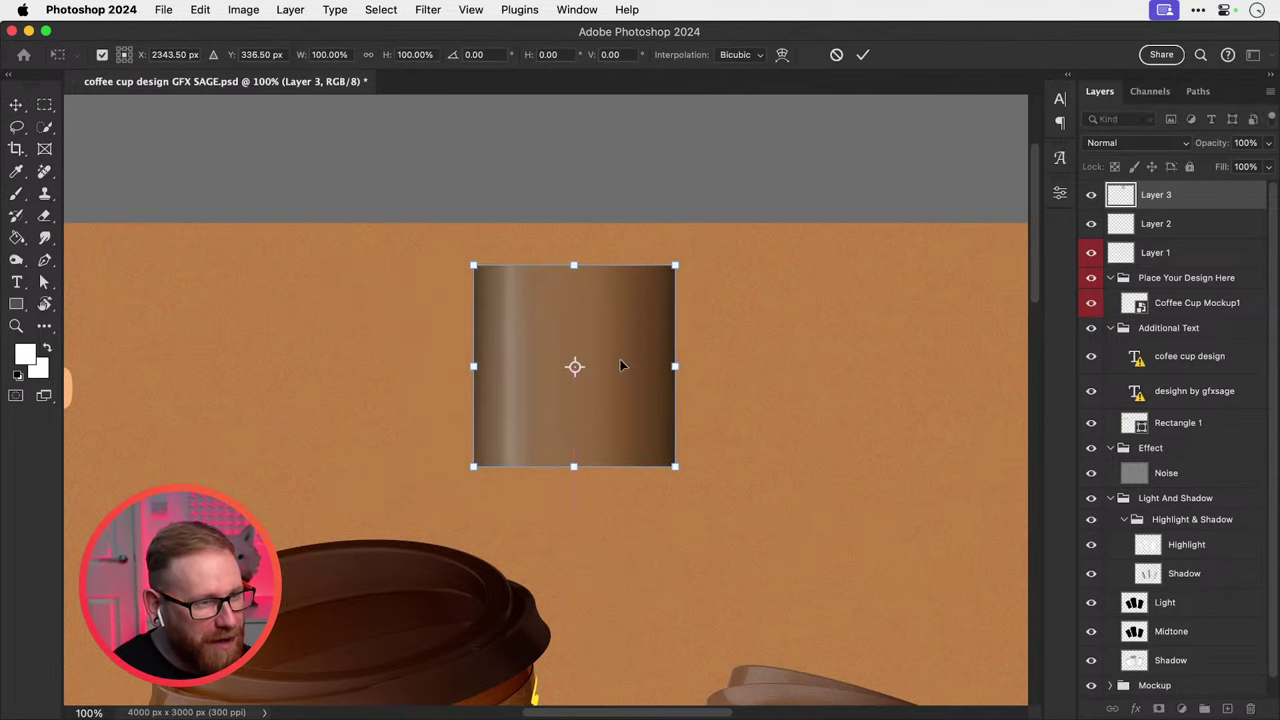
key(Return)
click(200, 9)
mouse_move(326, 400)
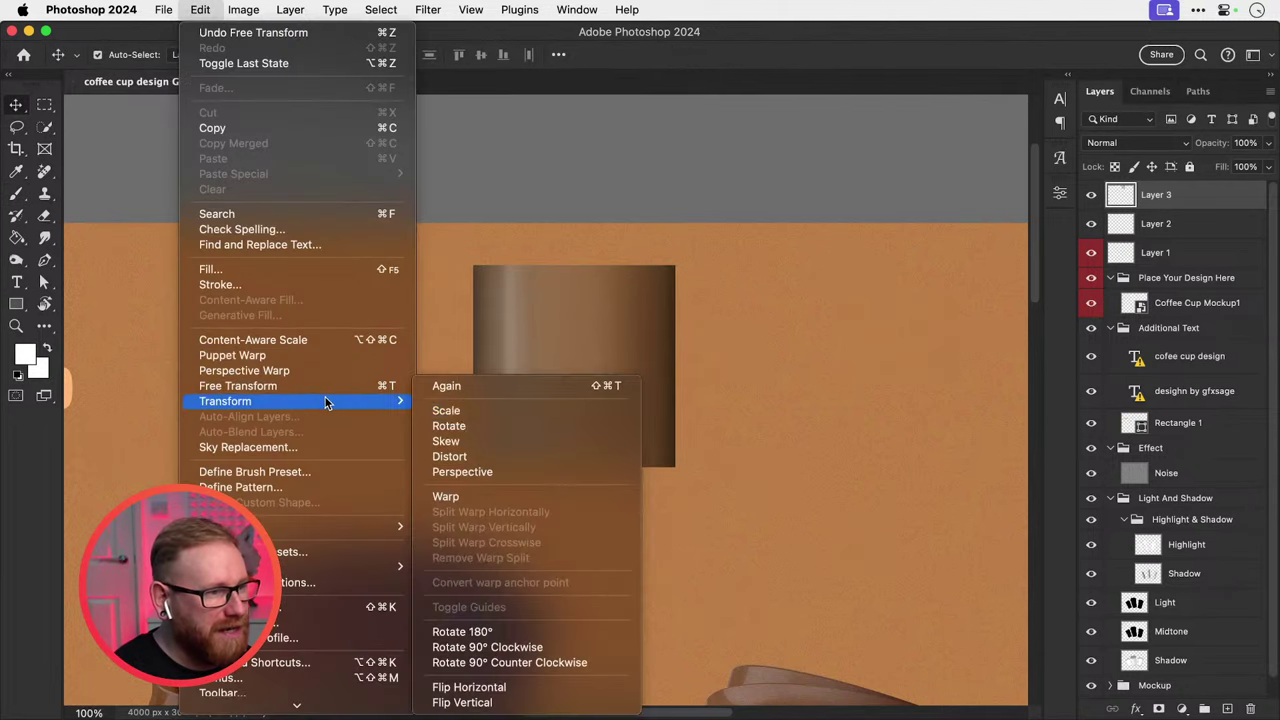
click(480, 494)
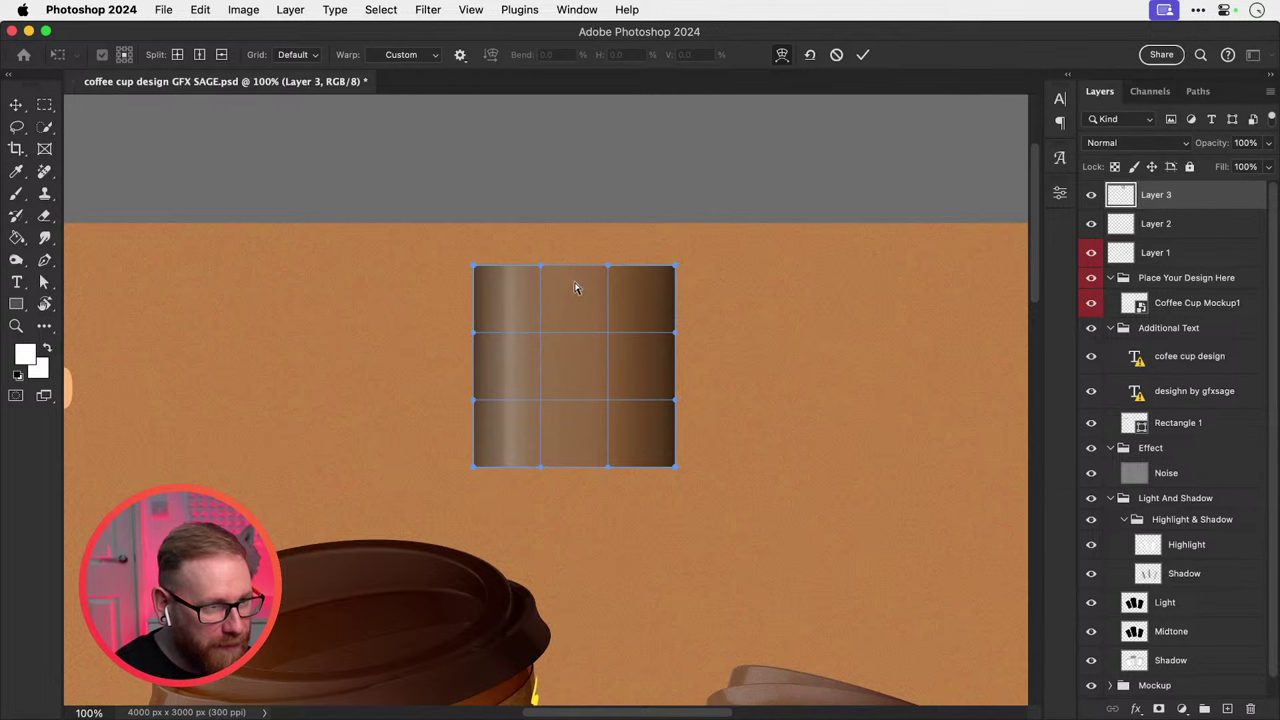
drag(572, 270, 572, 282)
drag(574, 459, 576, 500)
key(Return)
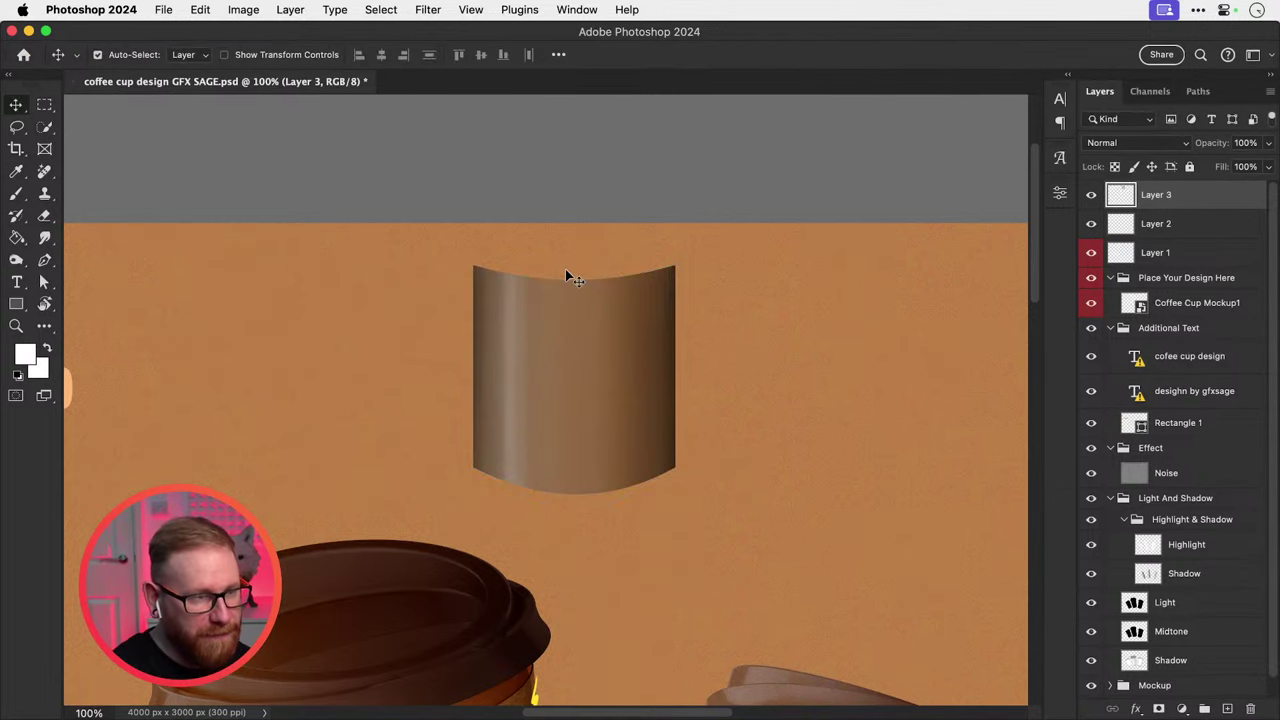
Undo the warp and the sideways move of the shaded shape.
key(super+minus)
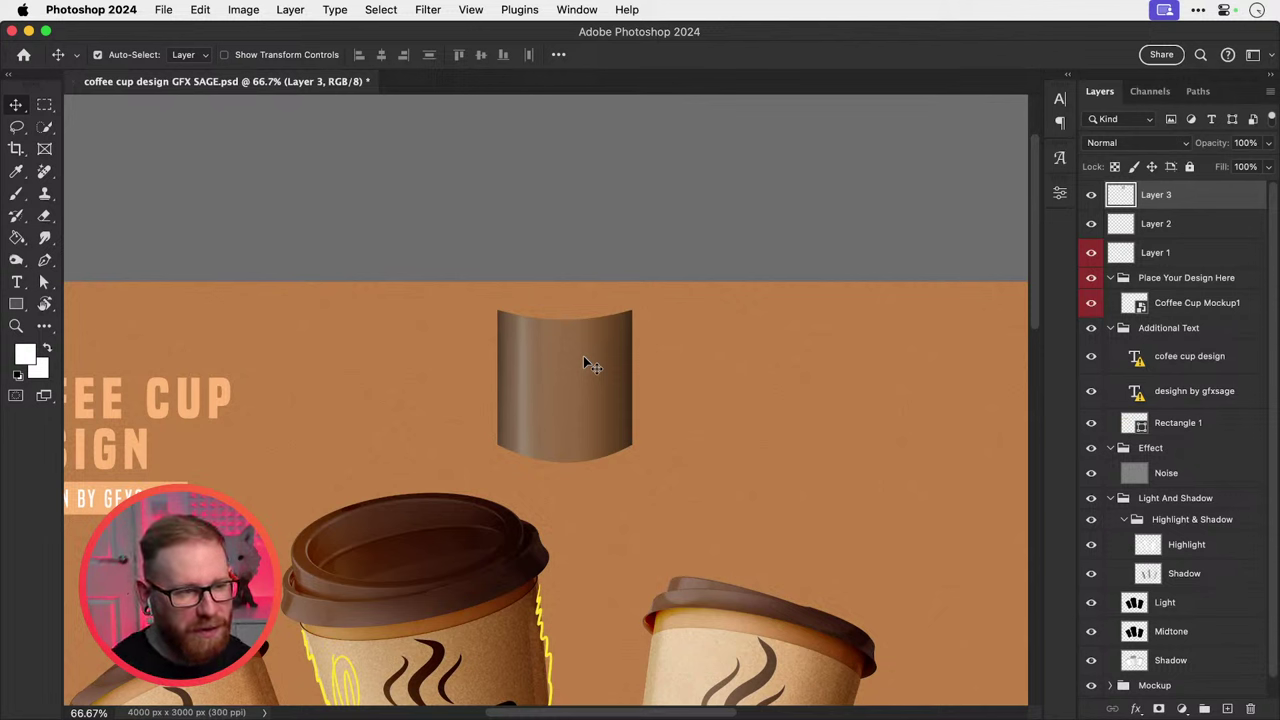
key(b)
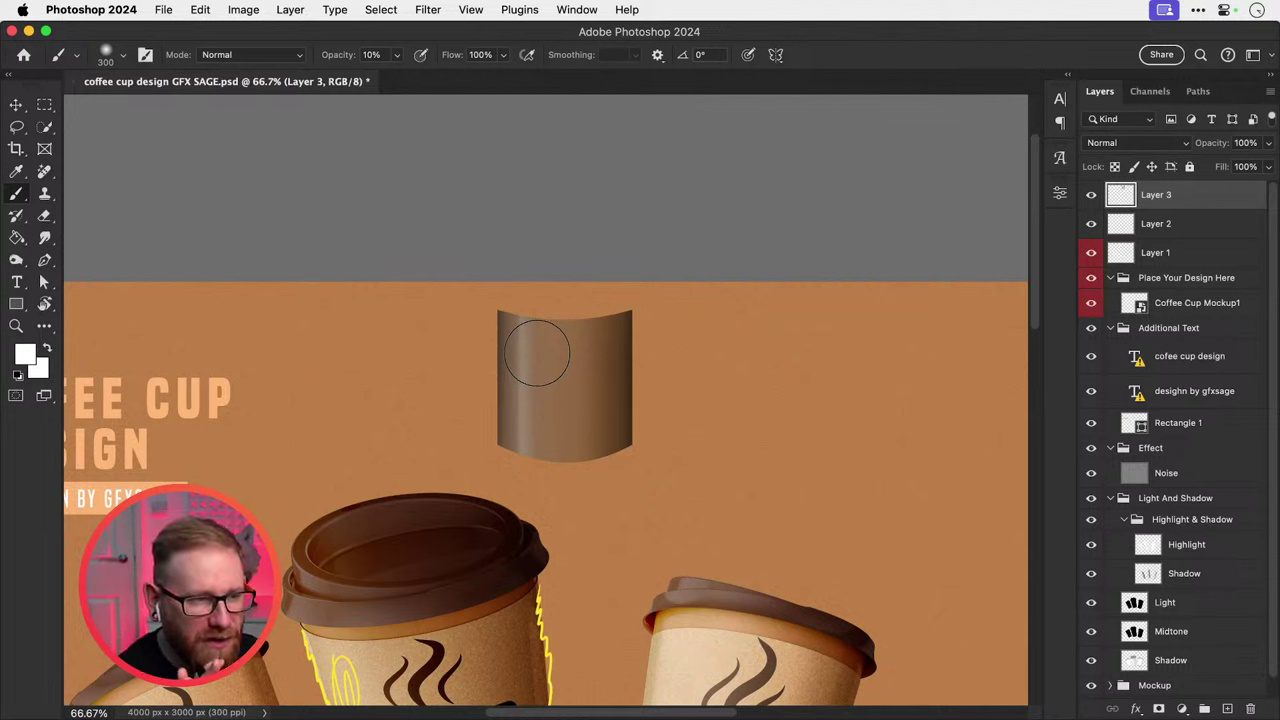
key(z)
click(677, 392)
key(v)
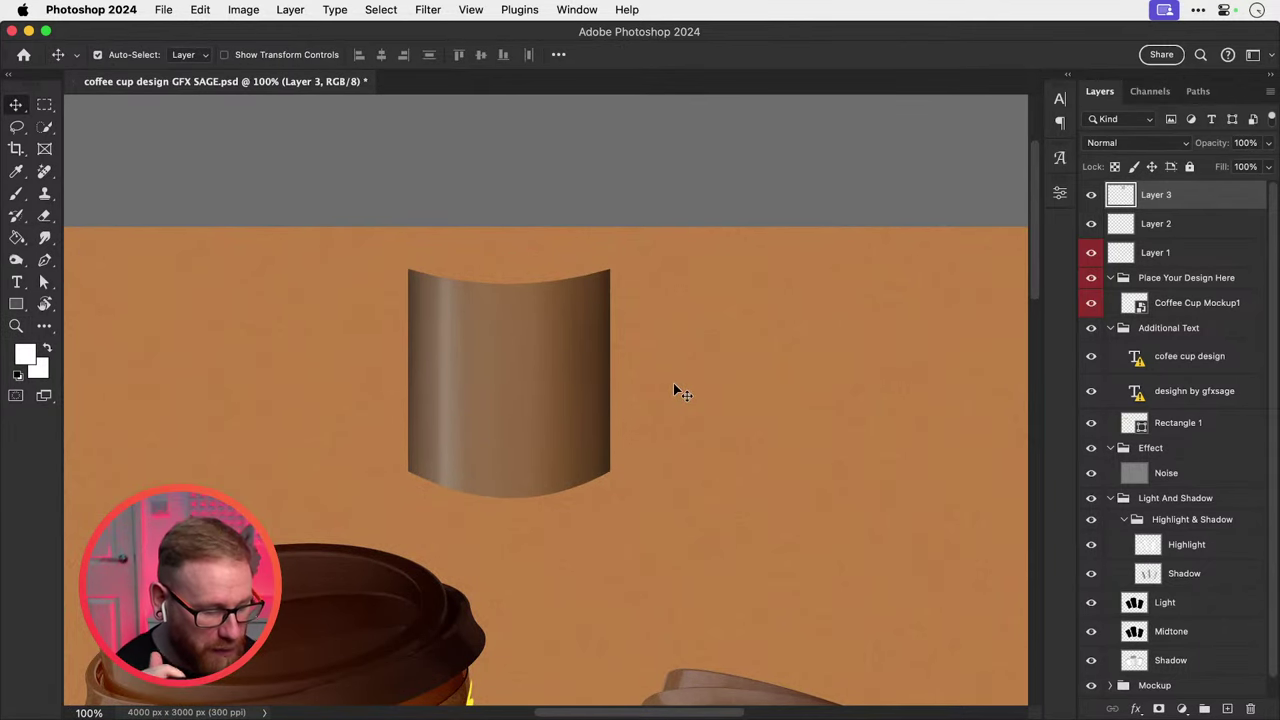
key(b)
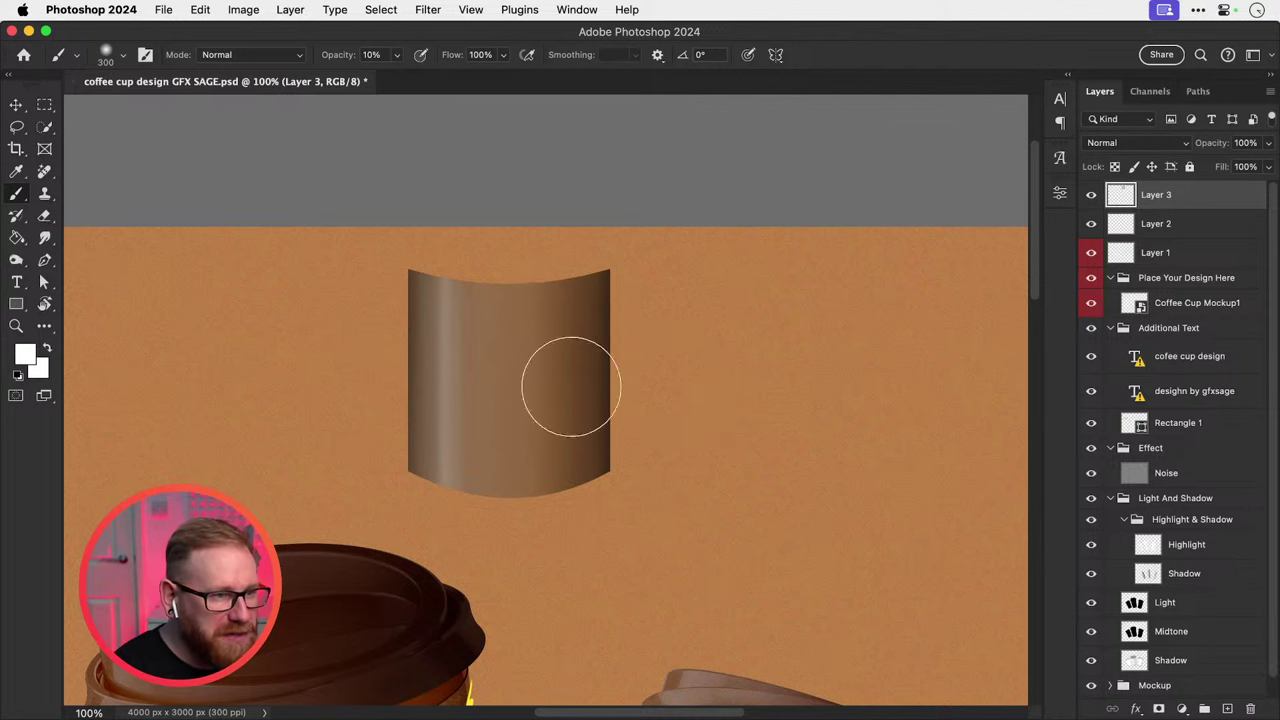
key(super+z)
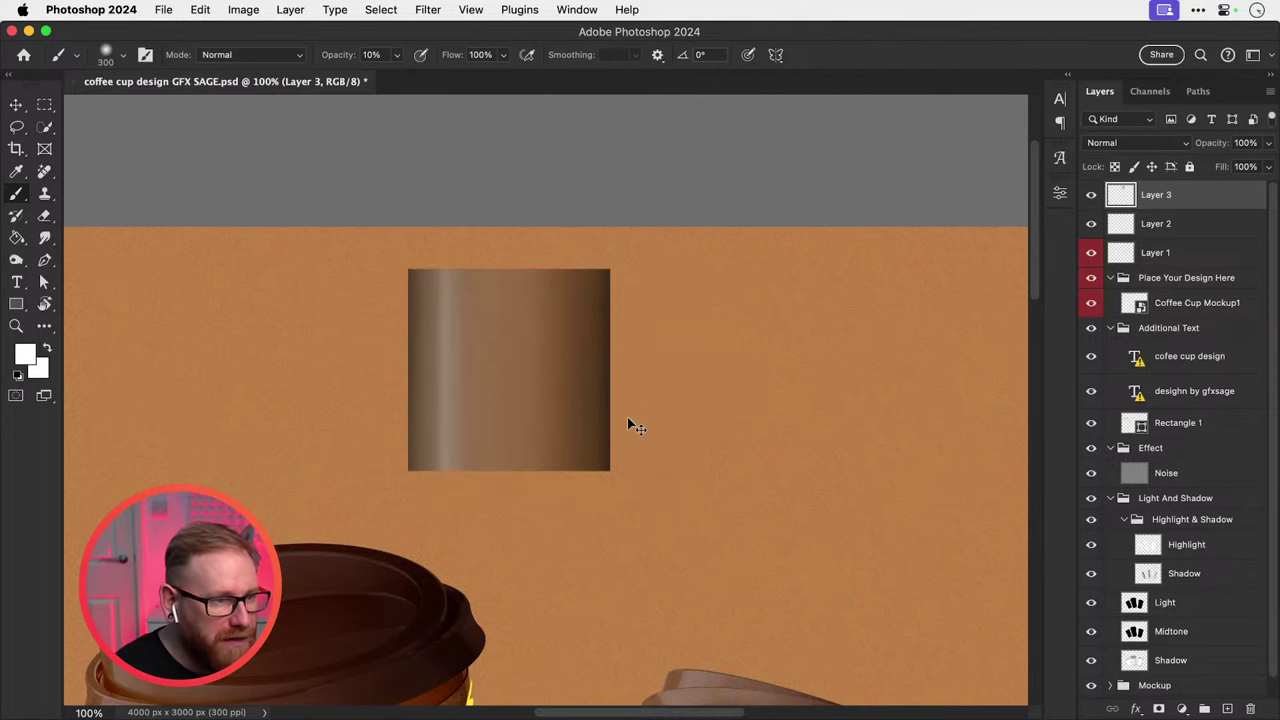
key(super+z)
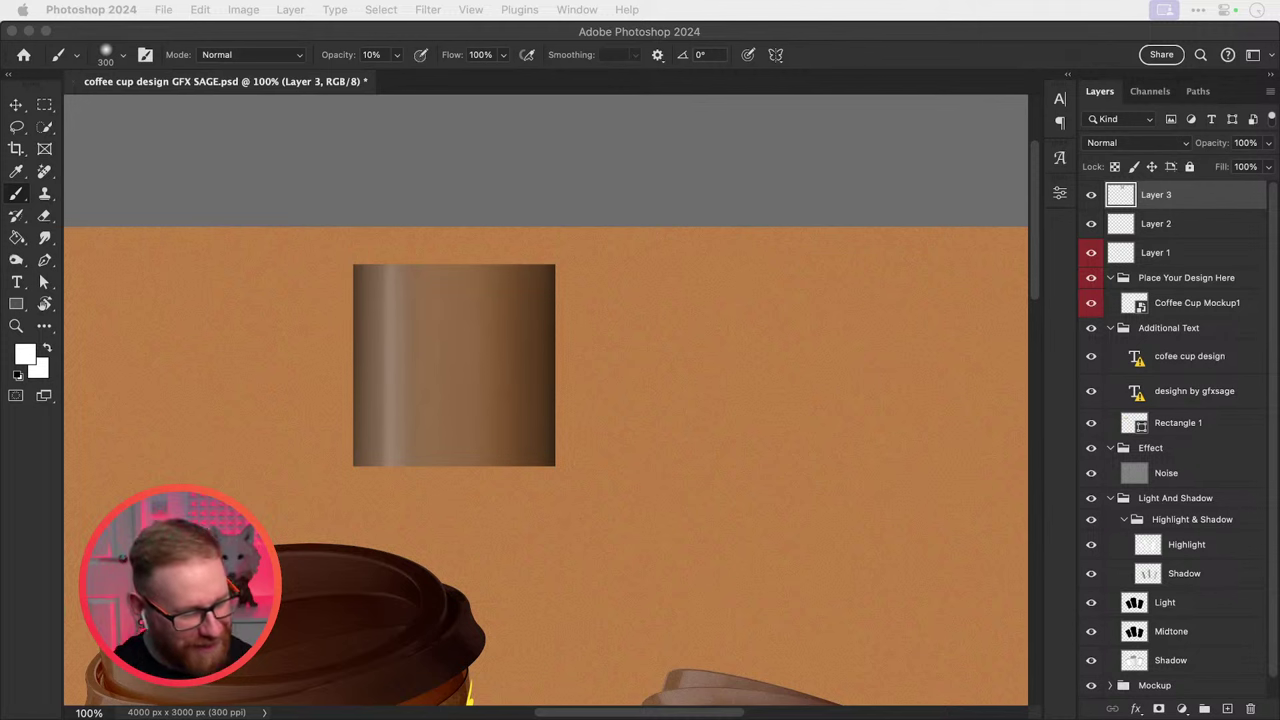
Brush freehand white highlights over the upper left part of the square, reducing the brush to 175 px.
key(super+Tab)
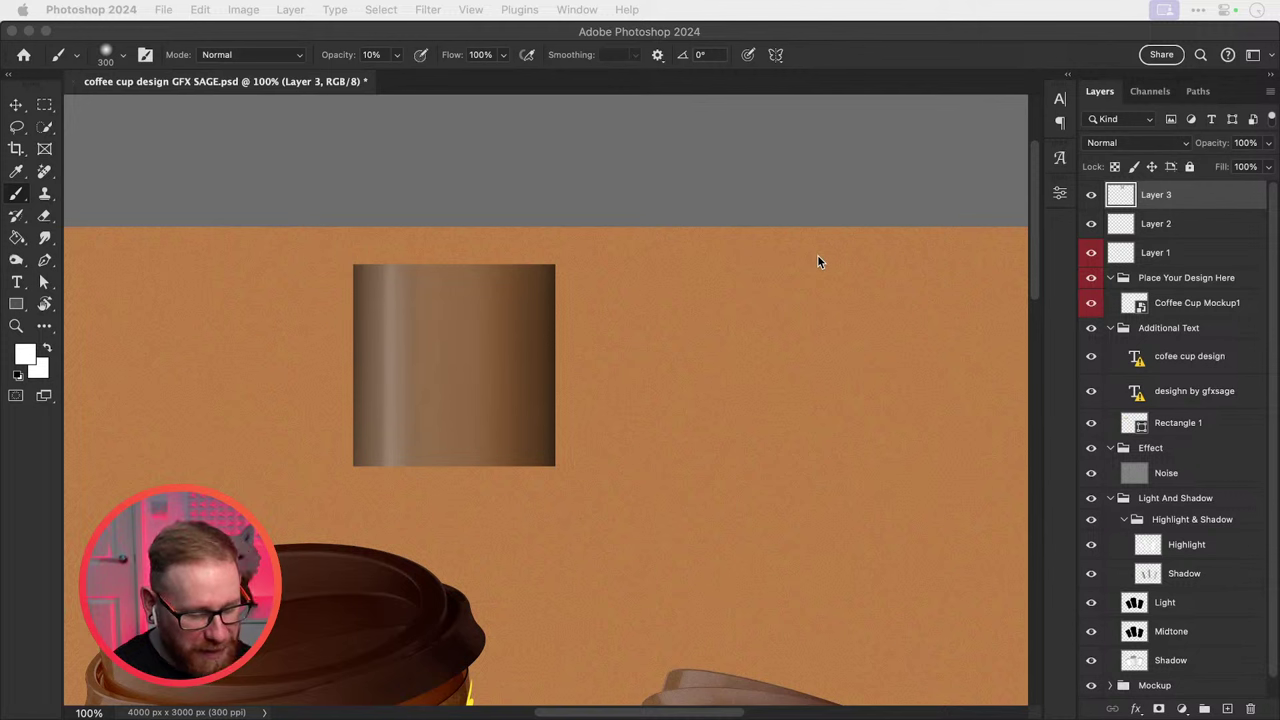
click(418, 324)
key(])
key([)
key([)
mouse_move(404, 302)
mouse_down()
mouse_move(396, 281)
mouse_move(405, 399)
mouse_move(391, 289)
mouse_move(383, 371)
mouse_up()
key([)
key([)
key([)
key([)
key(])
key(])
key(])
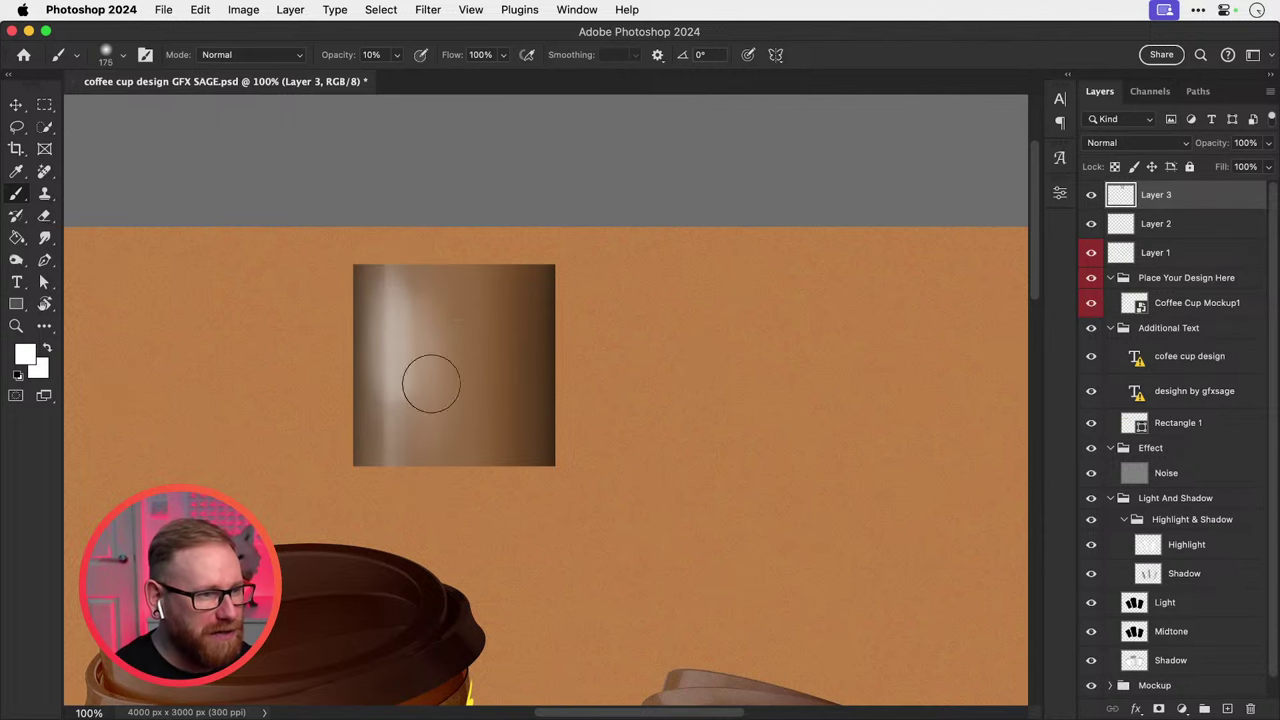
Hide Layer 3 with the shaded square and Layer 2 with the yellow annotations to show the clean cup mockups.
mouse_move(444, 413)
mouse_down()
mouse_move(437, 271)
mouse_move(470, 120)
mouse_up()
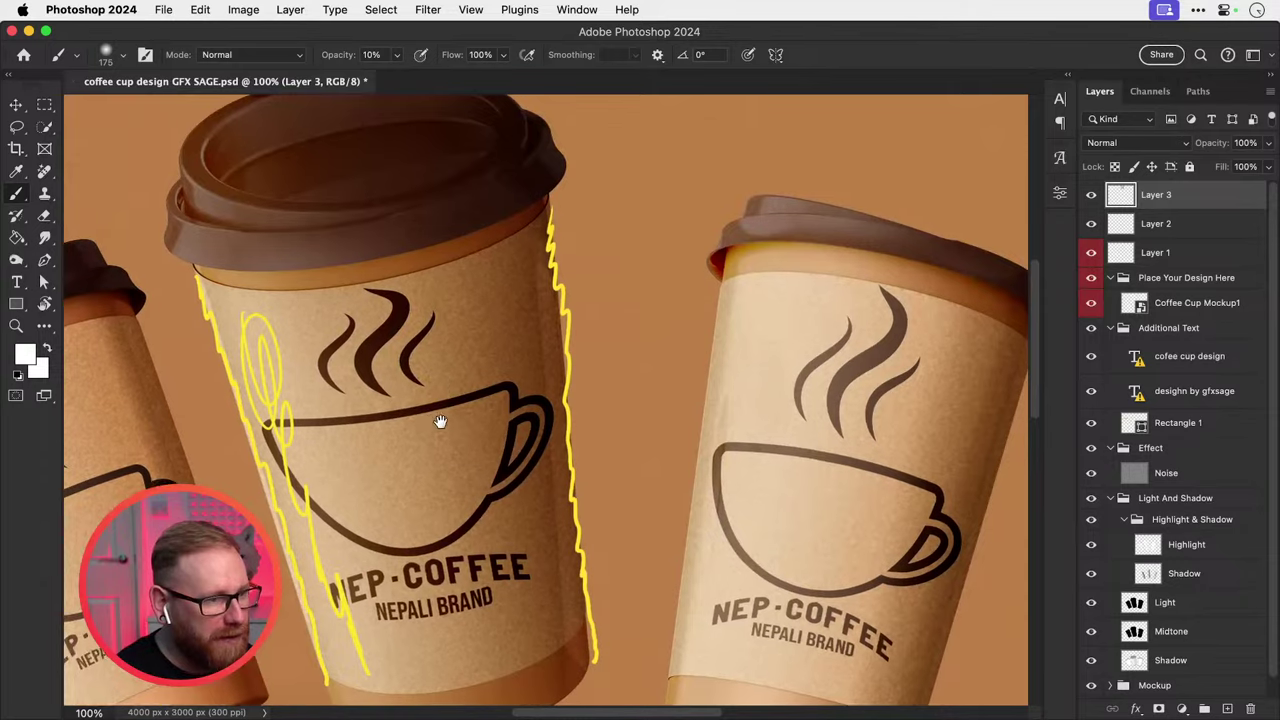
drag(434, 406, 462, 372)
key(super+minus)
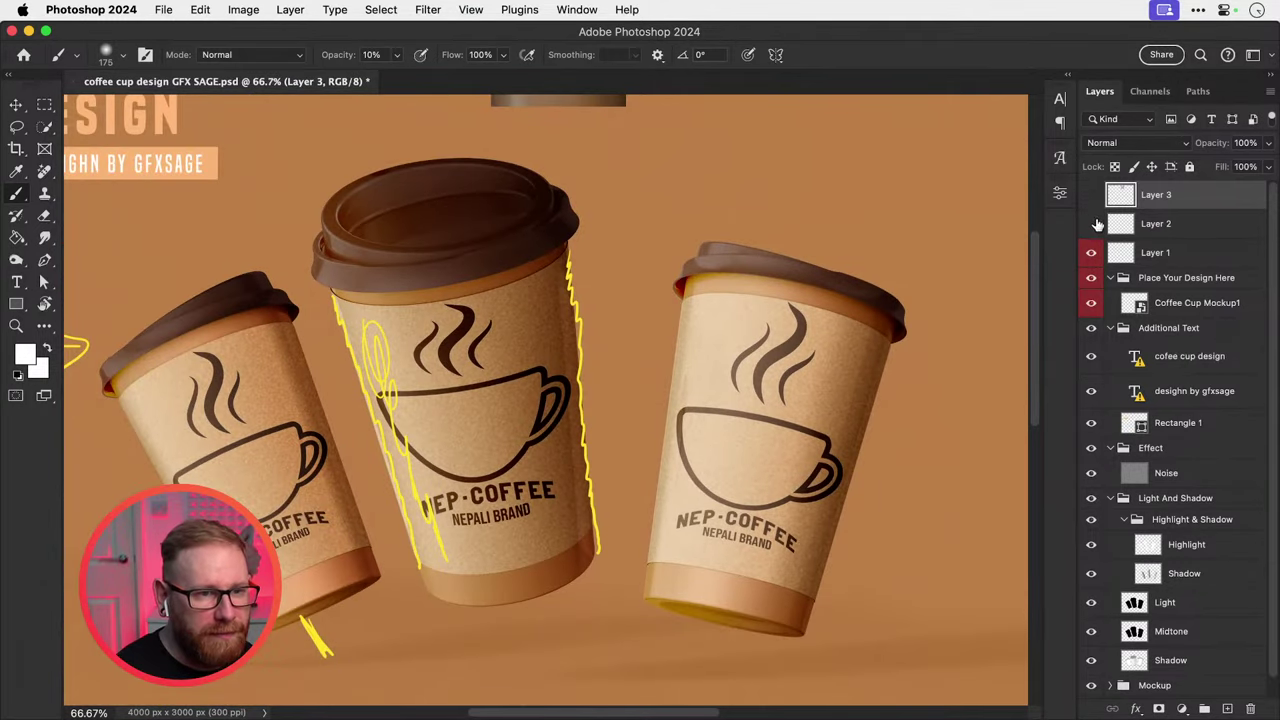
click(1091, 194)
click(1091, 223)
key(v)
drag(651, 480, 663, 357)
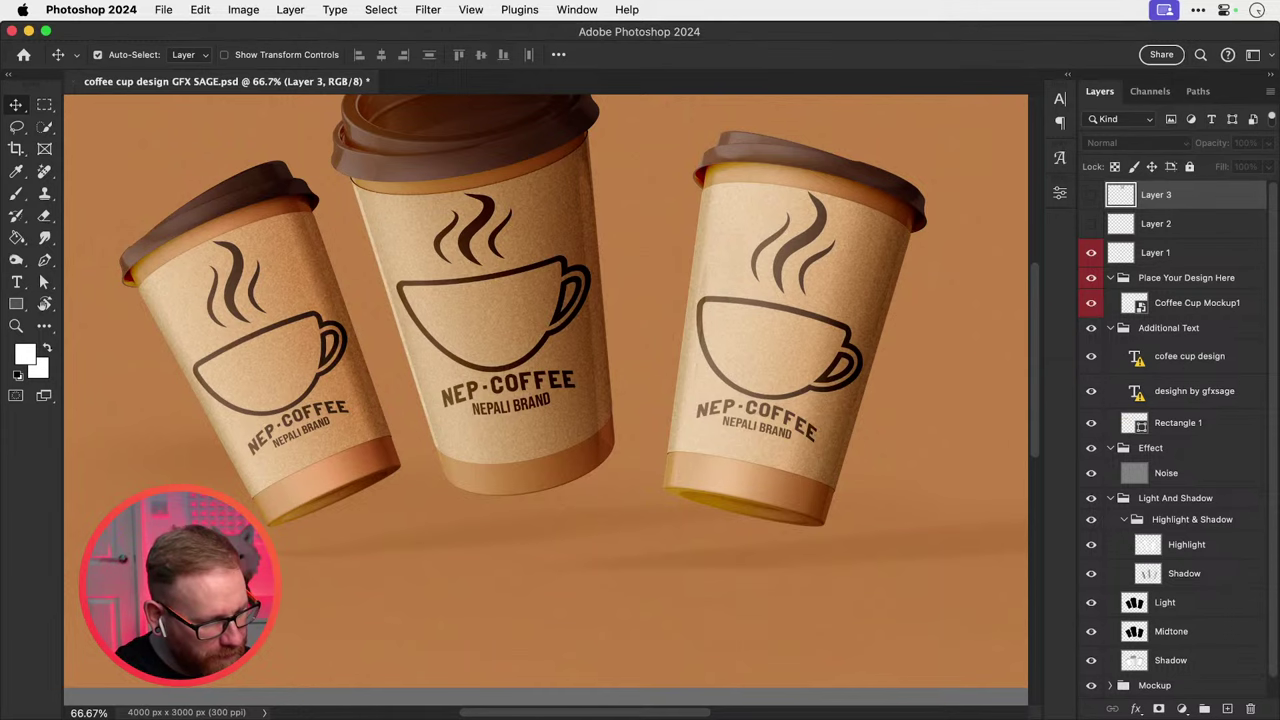
Select the Noise layer and examine the grain and printed artwork on the middle cup's sleeve up close.
click(749, 586)
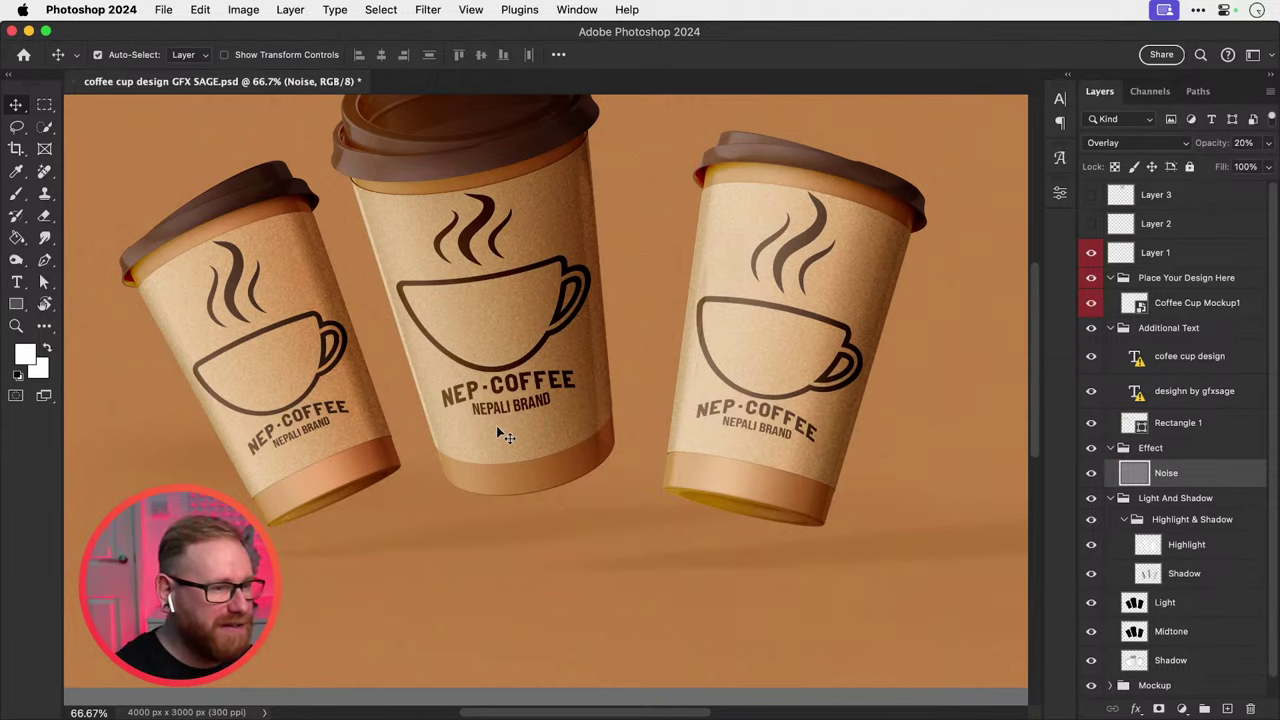
drag(556, 329, 571, 413)
super+click(488, 364)
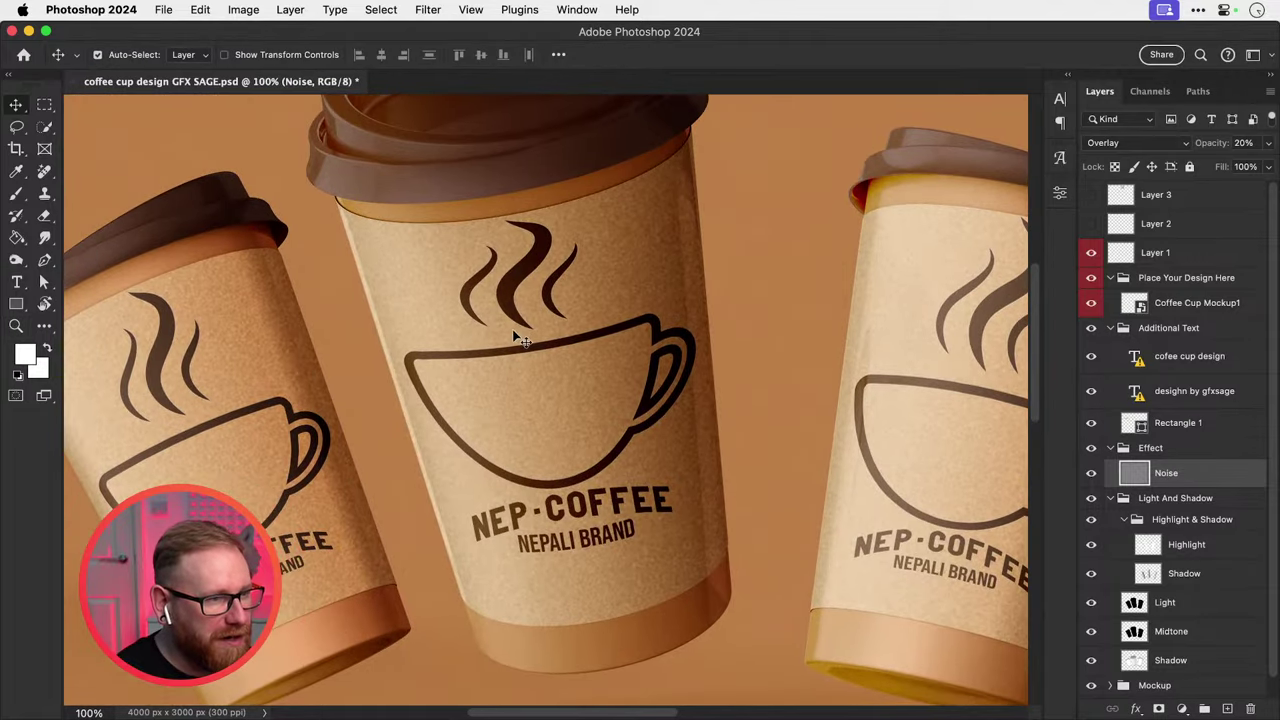
super+click(512, 329)
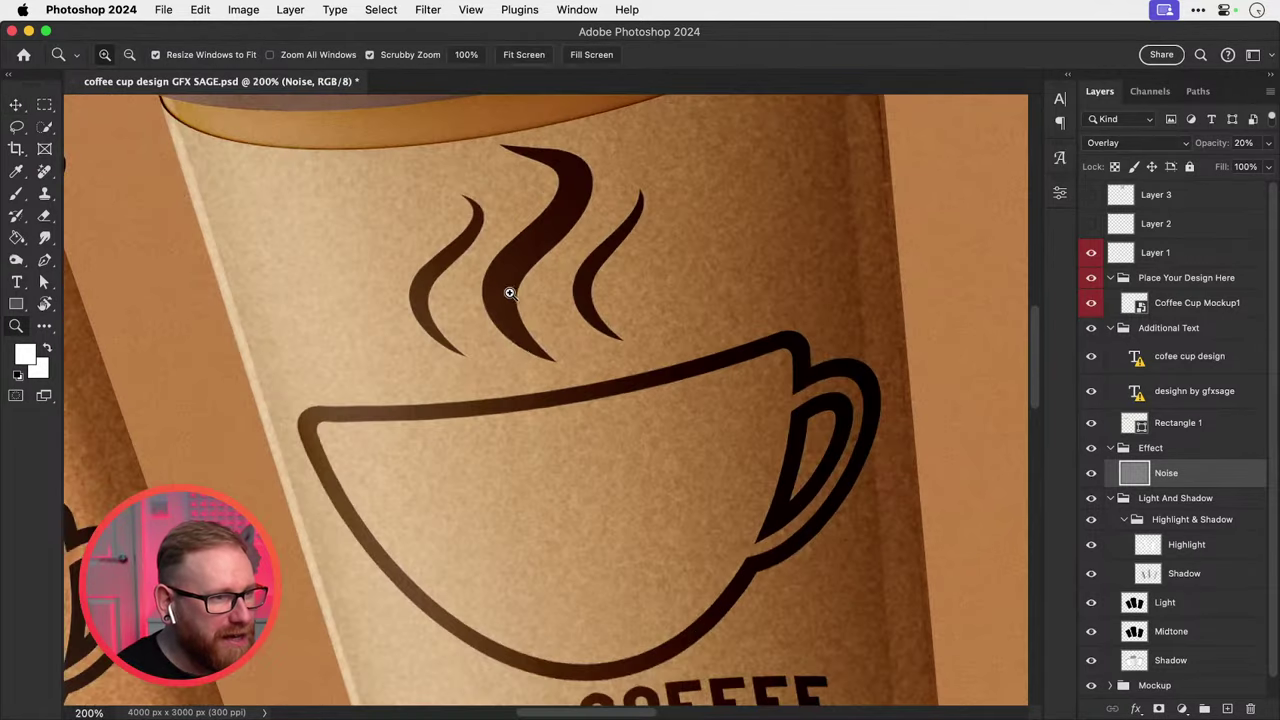
alt+super+click(500, 360)
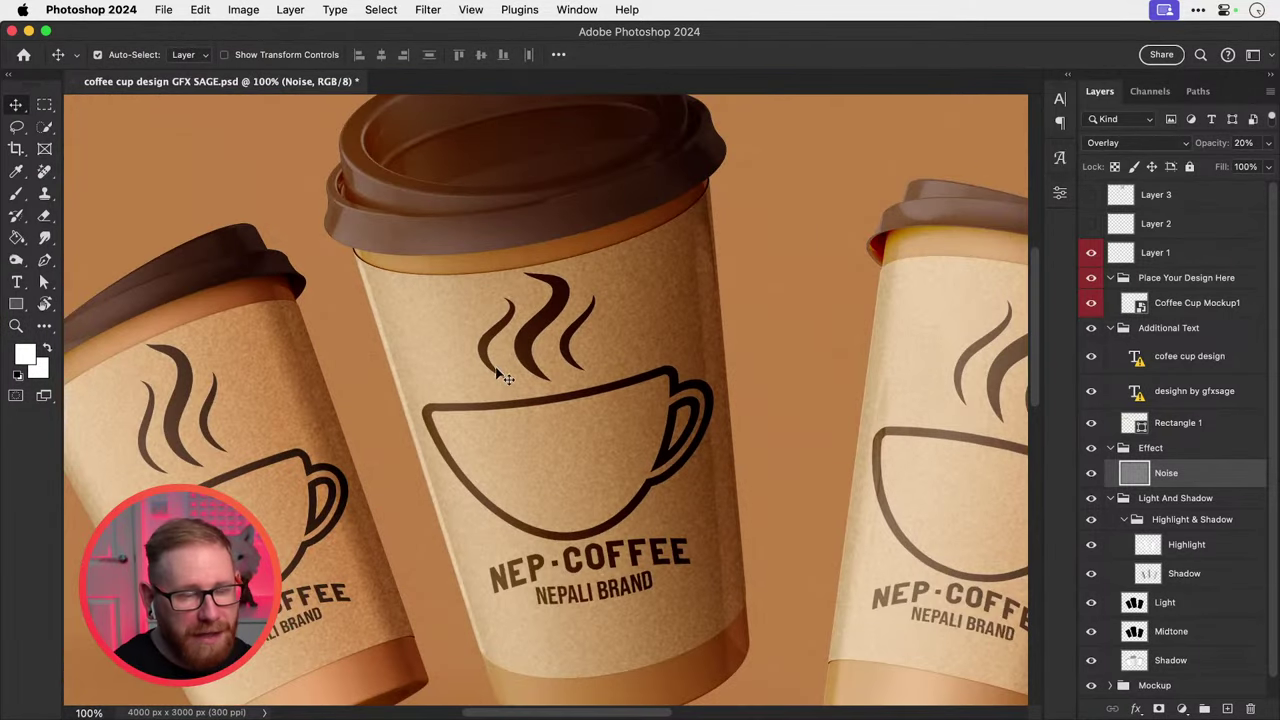
super+click(500, 369)
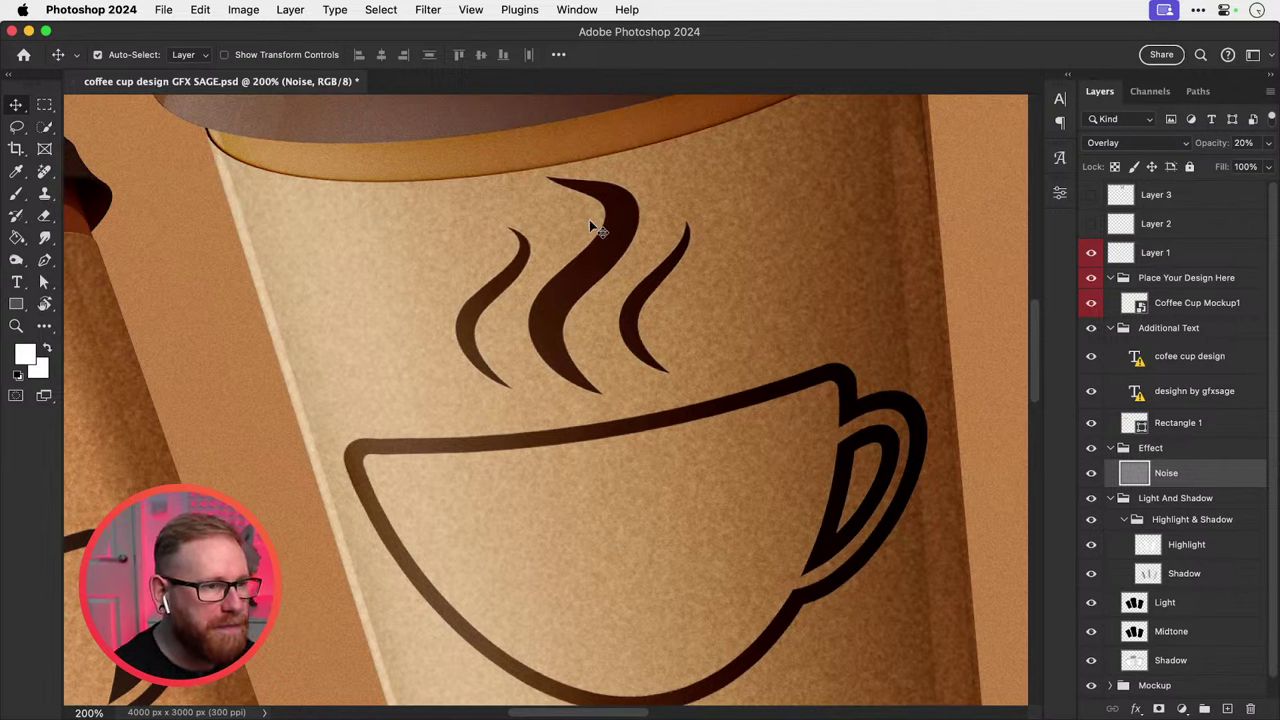
List the available Blur filters for the Noise layer.
click(427, 9)
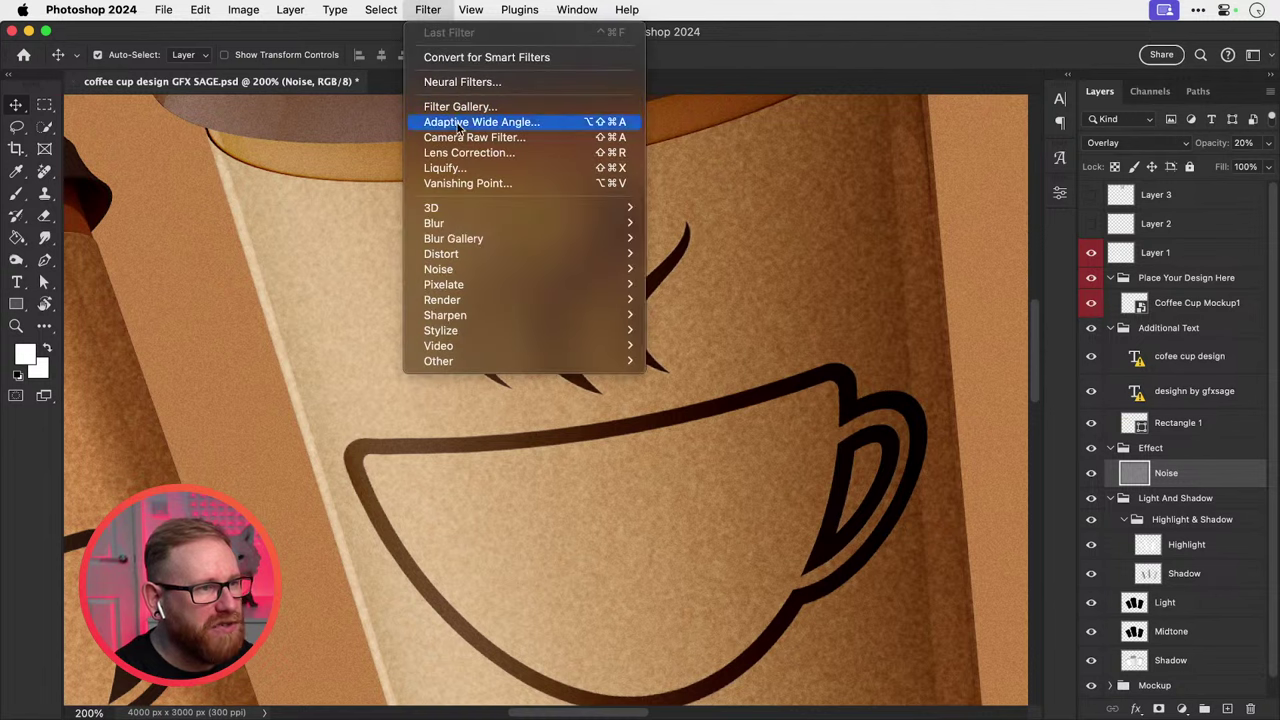
mouse_move(563, 222)
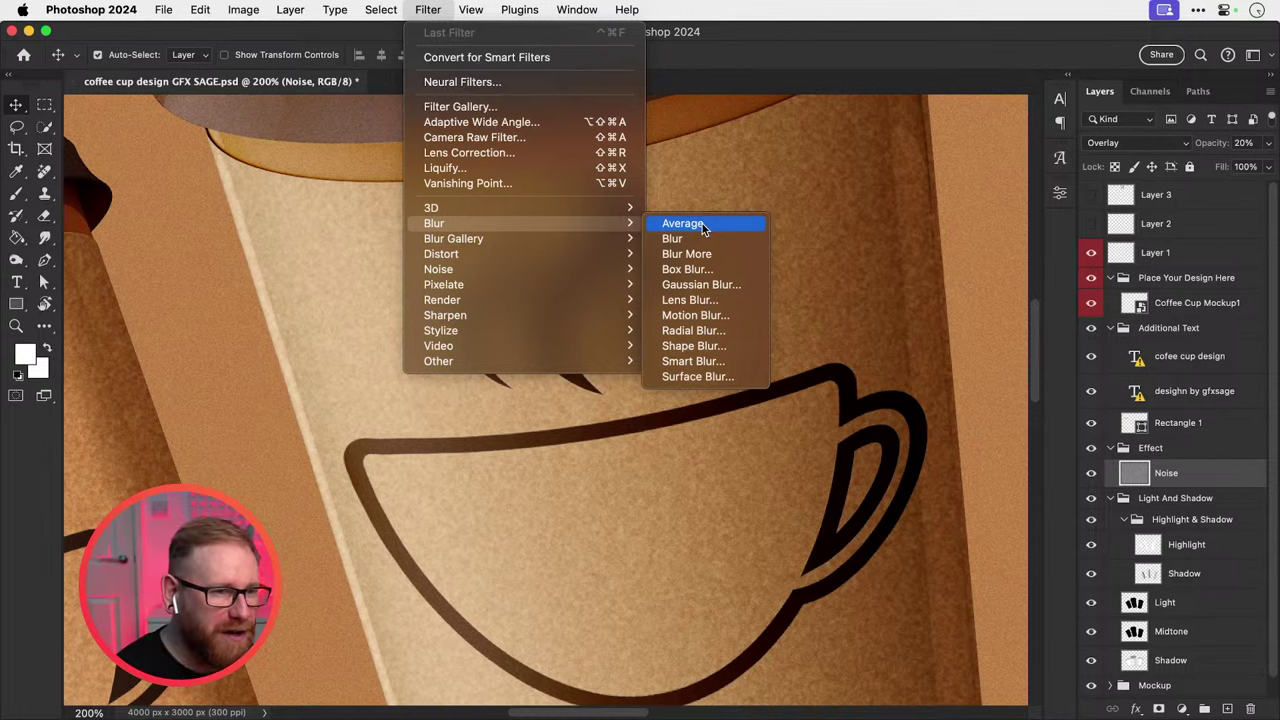
click(798, 278)
Enable Sample All Layers for the Blur tool and try blurring the left cup's right edge on the Noise layer.
key(space)
scroll(509, 458, left, 6)
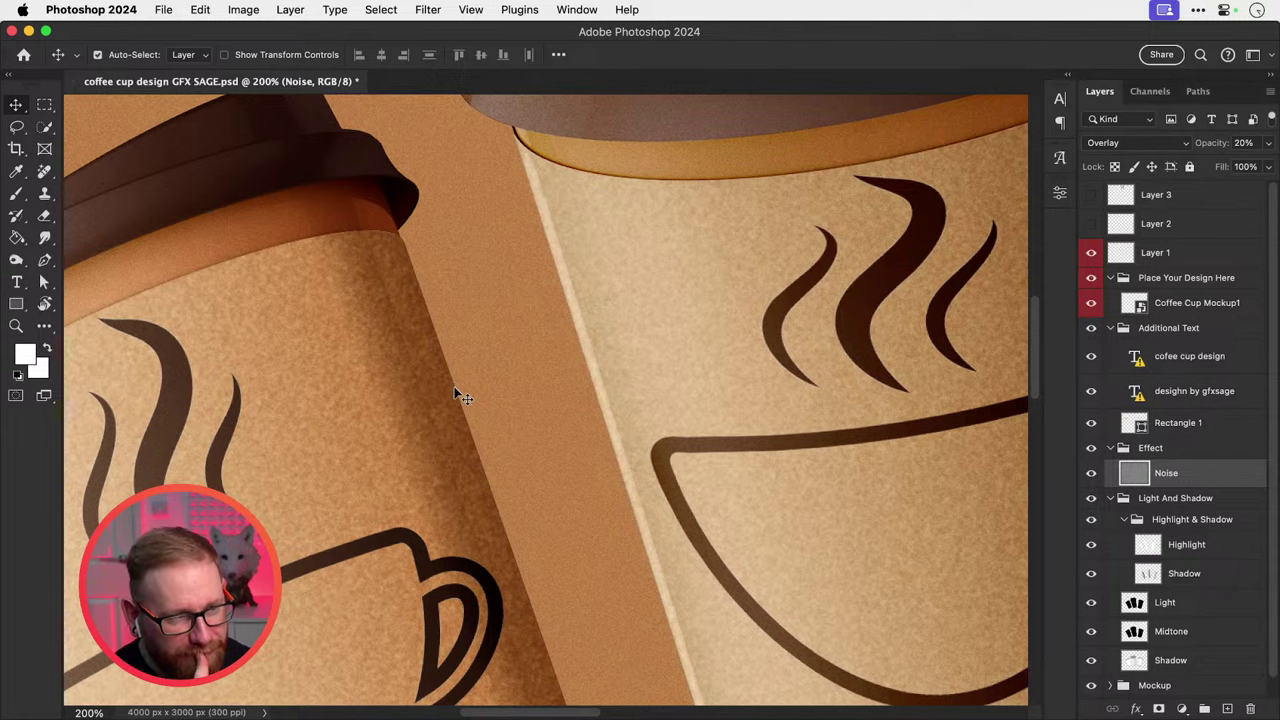
key(z)
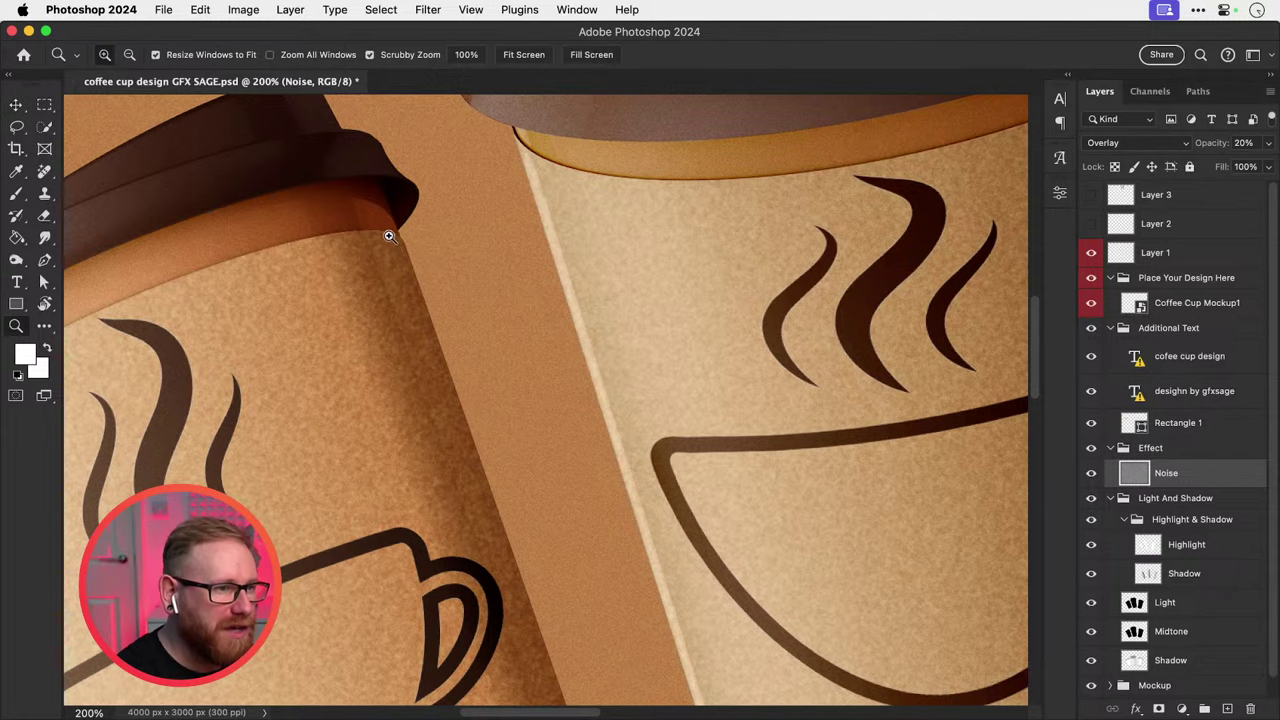
drag(390, 234, 440, 295)
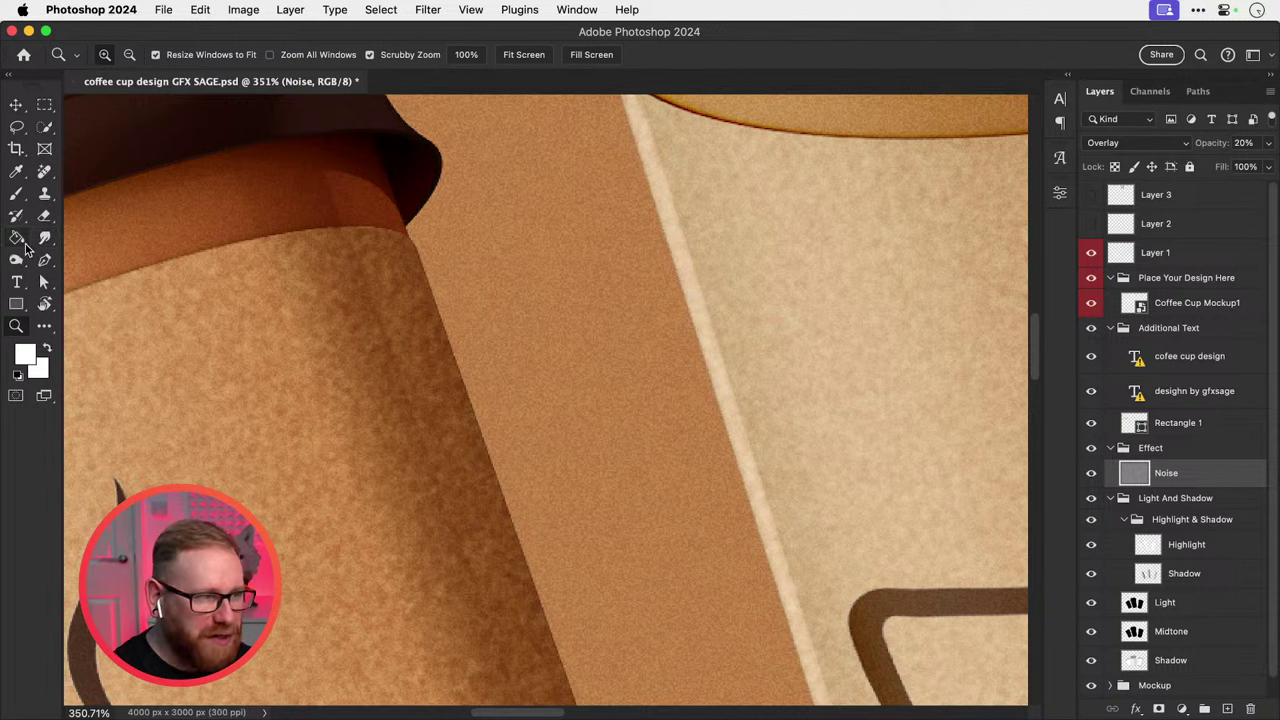
click(44, 239)
click(100, 237)
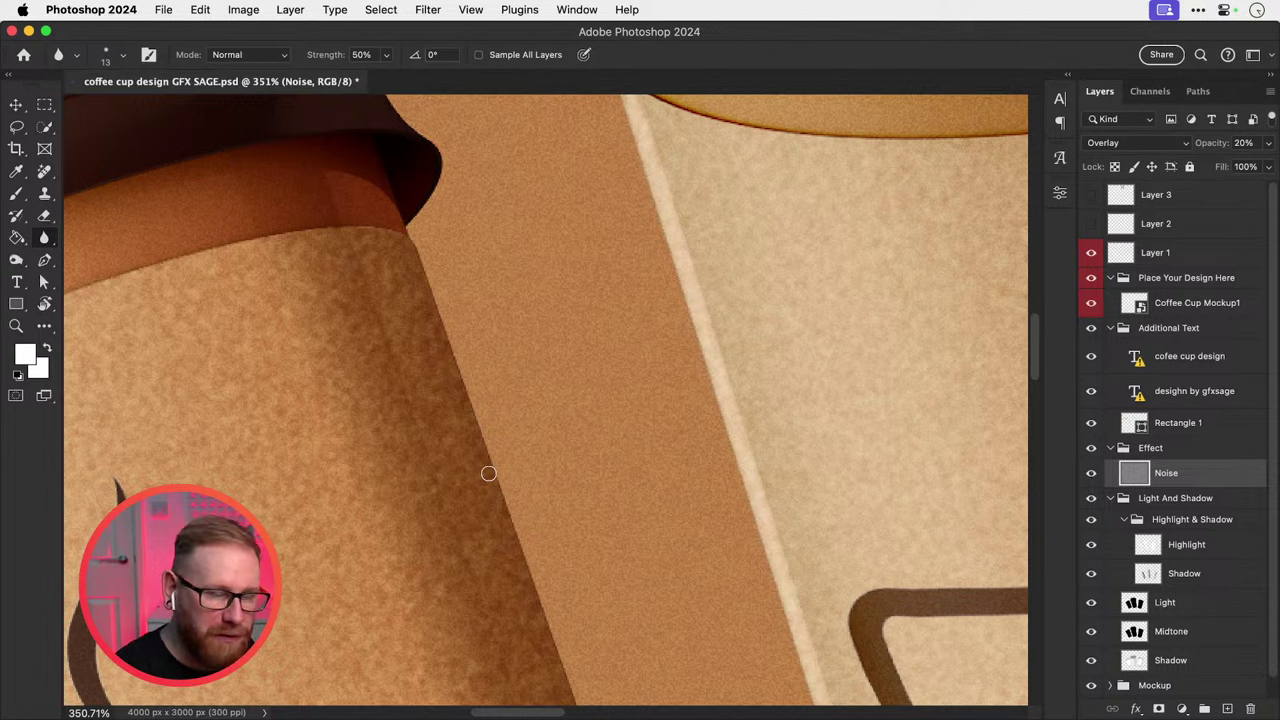
click(504, 58)
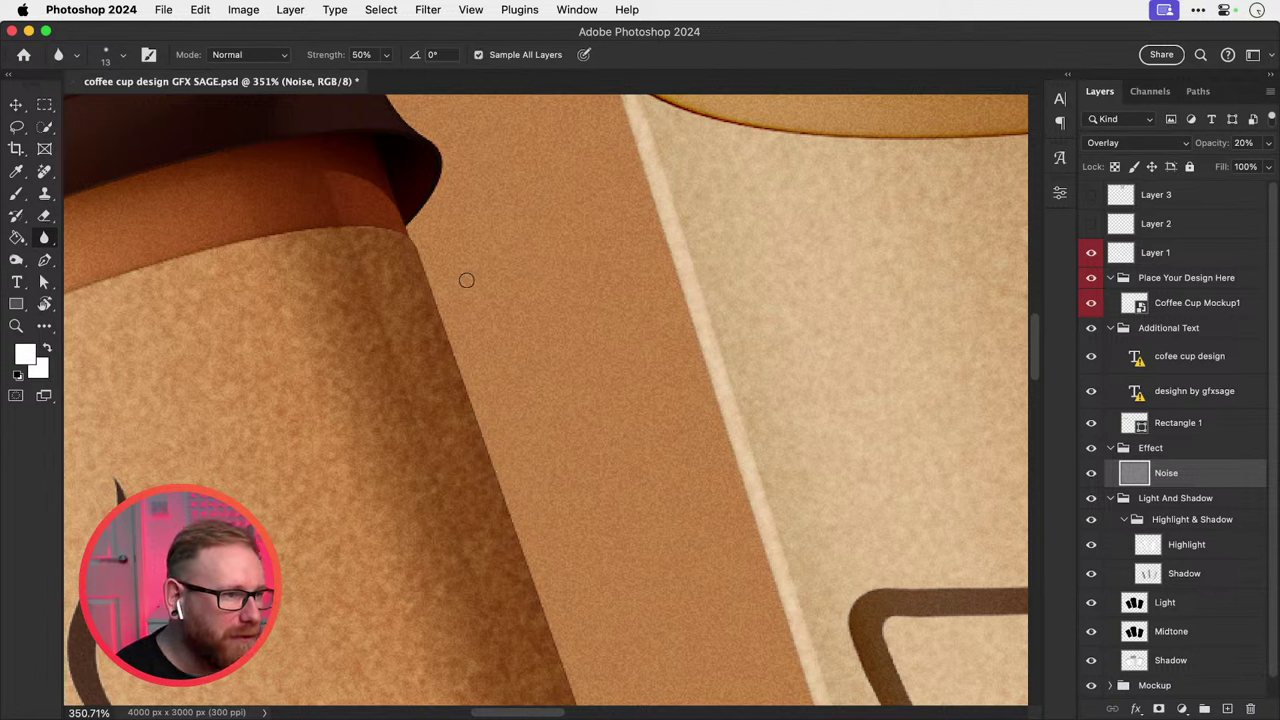
mouse_move(433, 280)
mouse_down()
mouse_move(488, 439)
mouse_move(477, 397)
mouse_up()
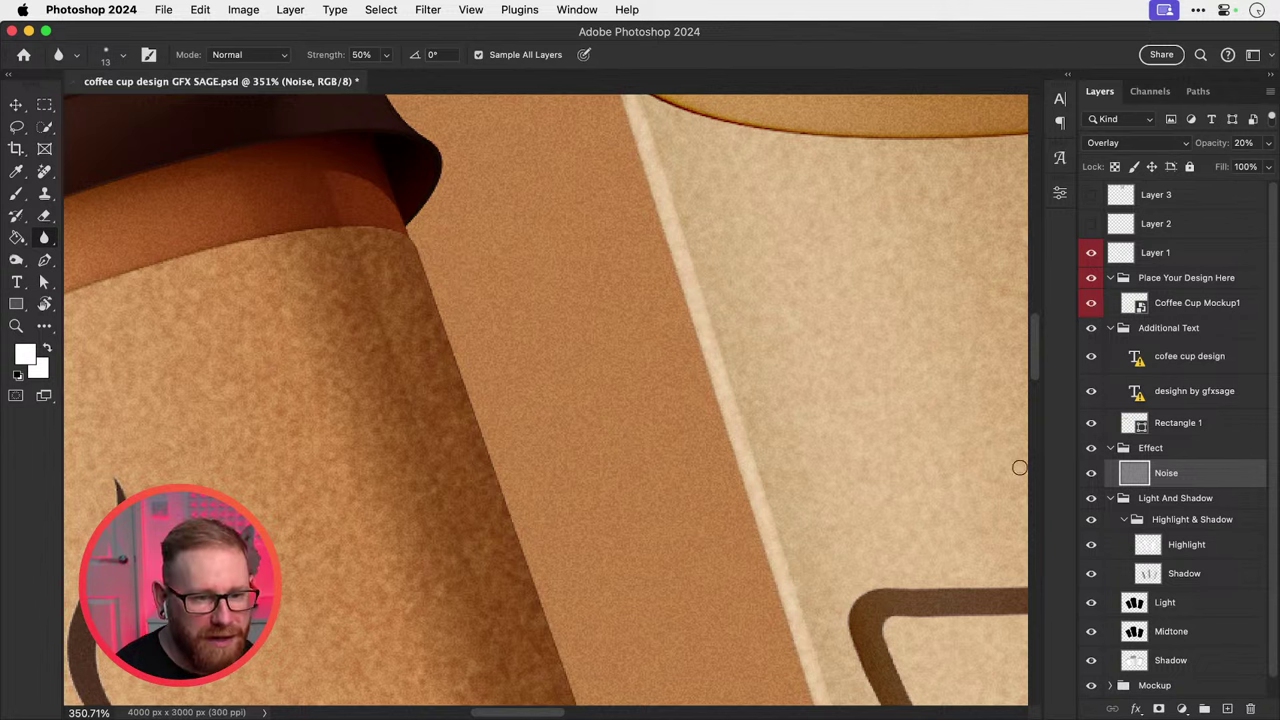
Hide the Noise layer and try blurring the left cup's right edge on the Highlight layer.
click(1091, 473)
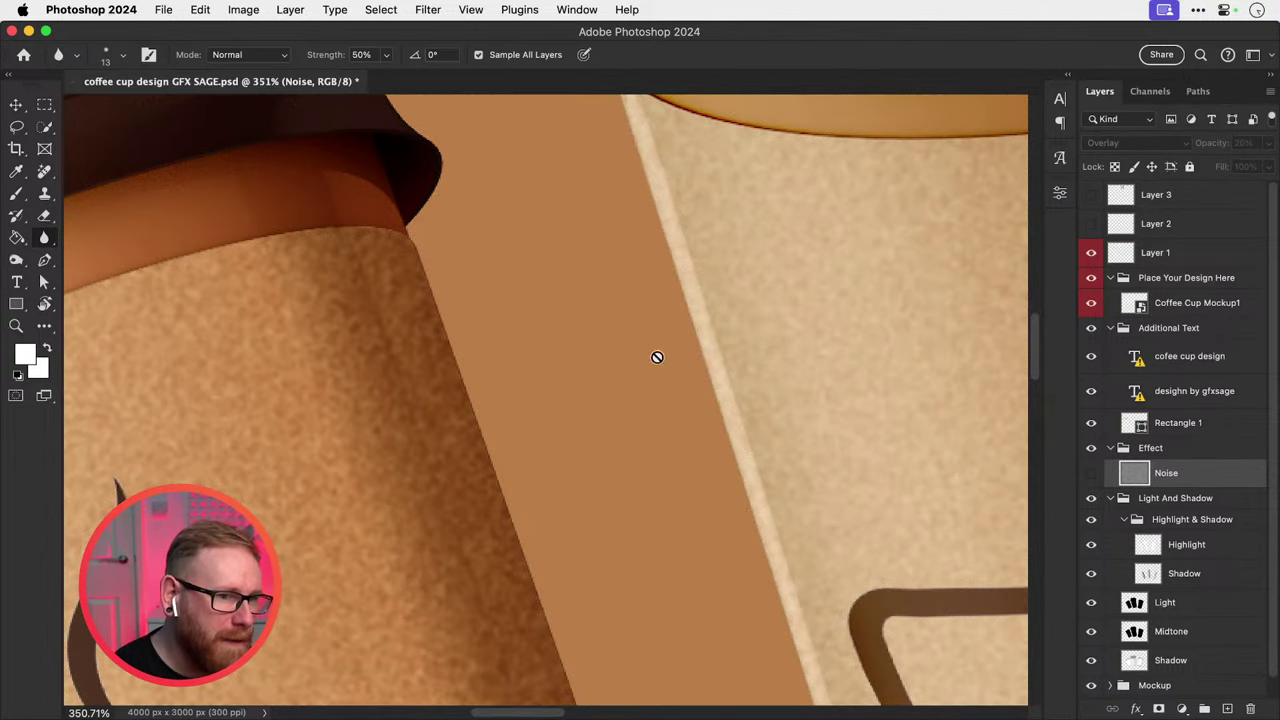
click(1190, 546)
drag(429, 286, 514, 491)
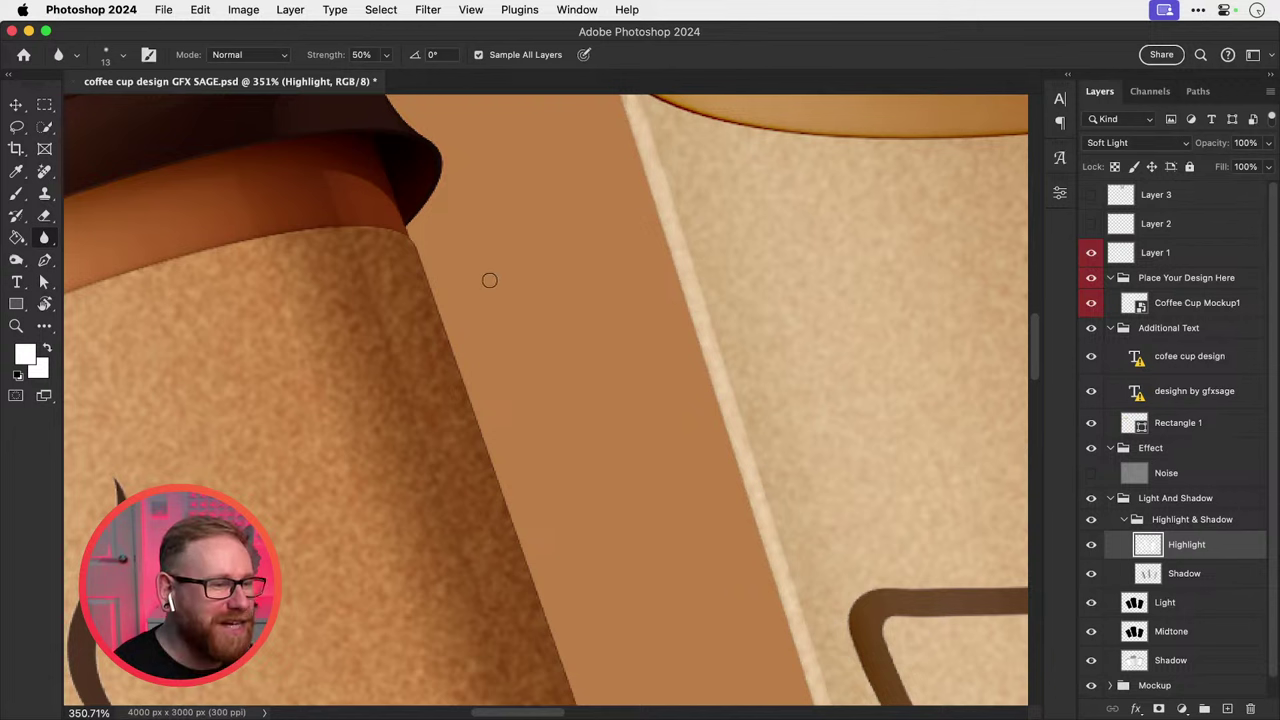
Merge everything from the Additional Text group down to the Background group into a single layer.
click(1111, 329)
click(1145, 333)
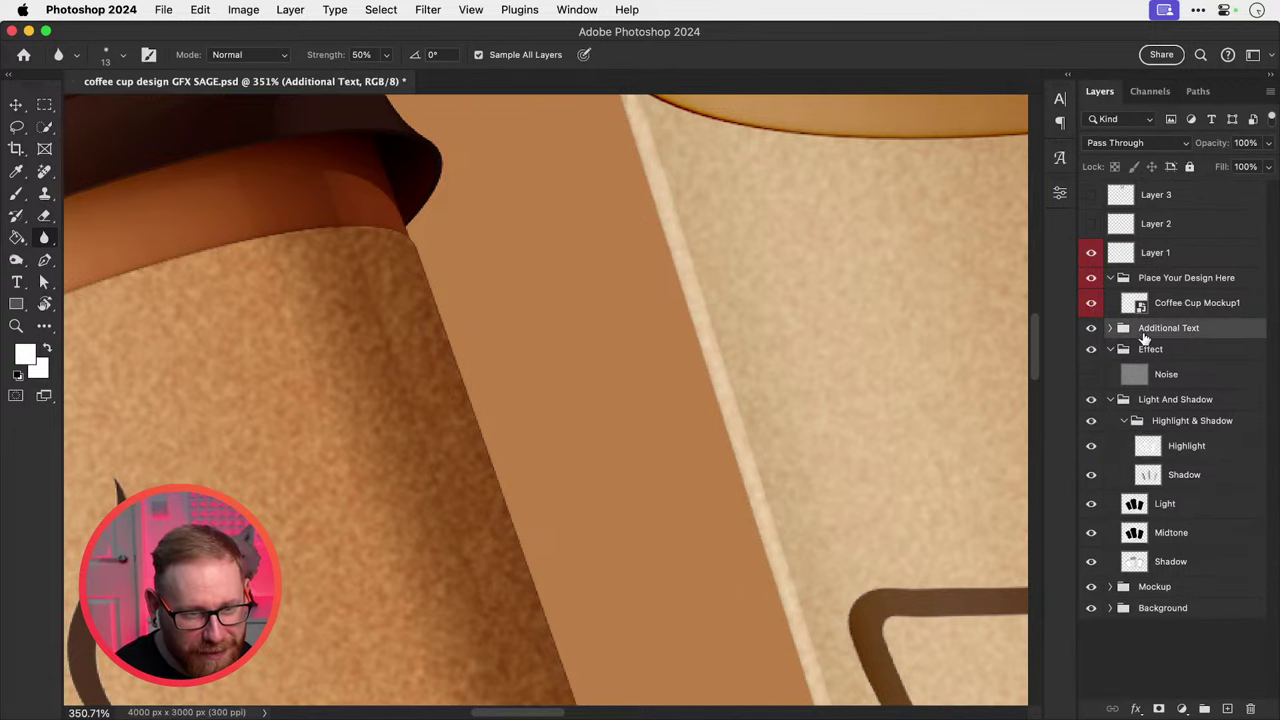
shift+click(1158, 608)
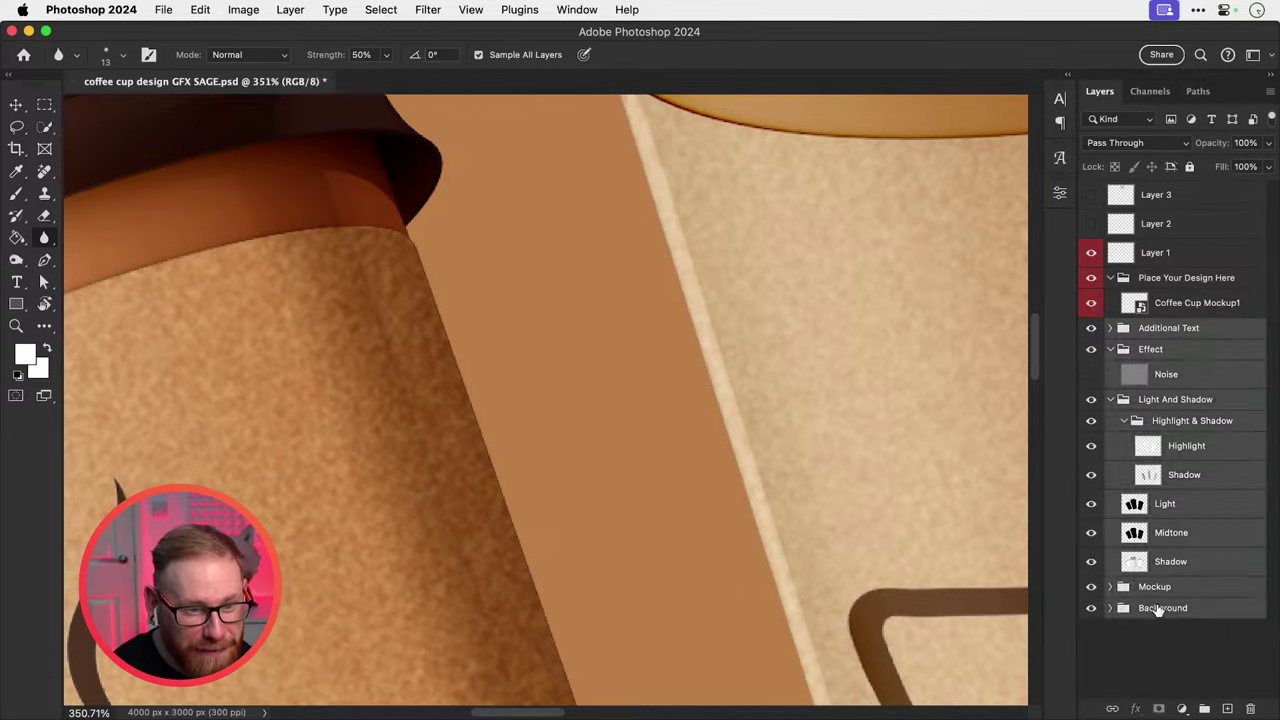
key(ctrl+e)
Soften the left cup's right edge on the merged layer with the Blur tool at 13 px and 50% strength.
drag(436, 302, 500, 475)
key(z)
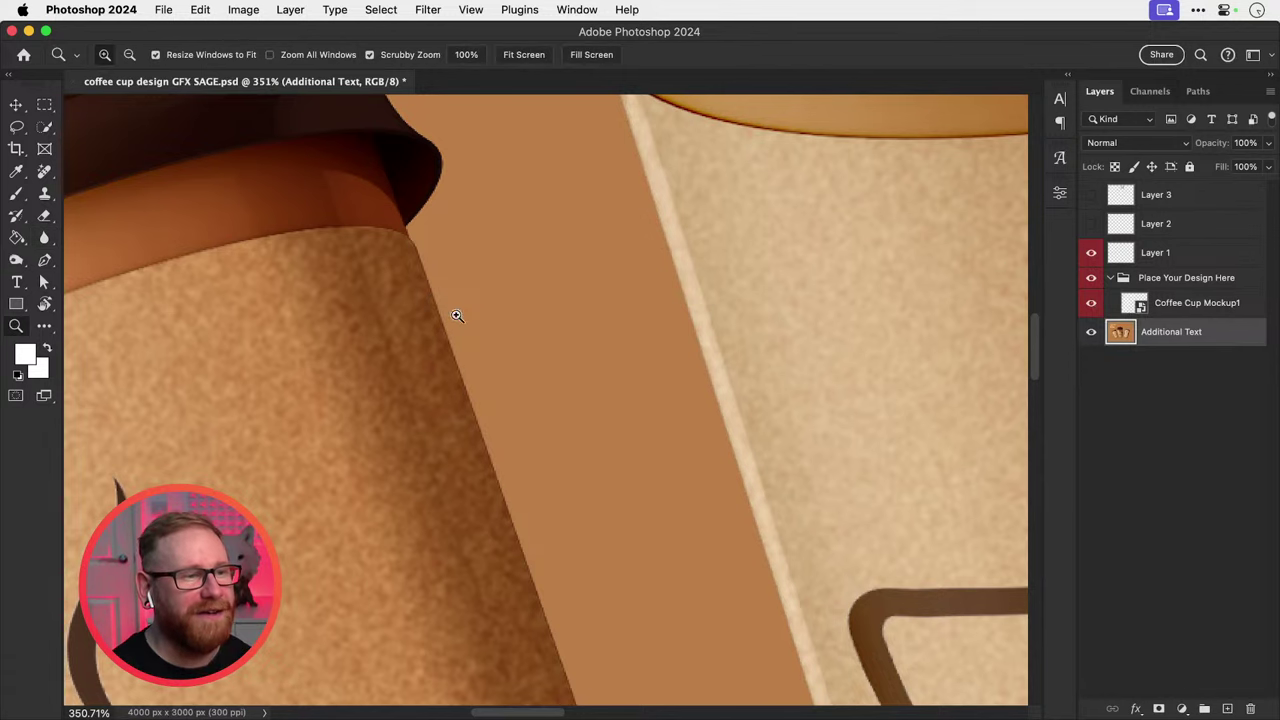
click(457, 320)
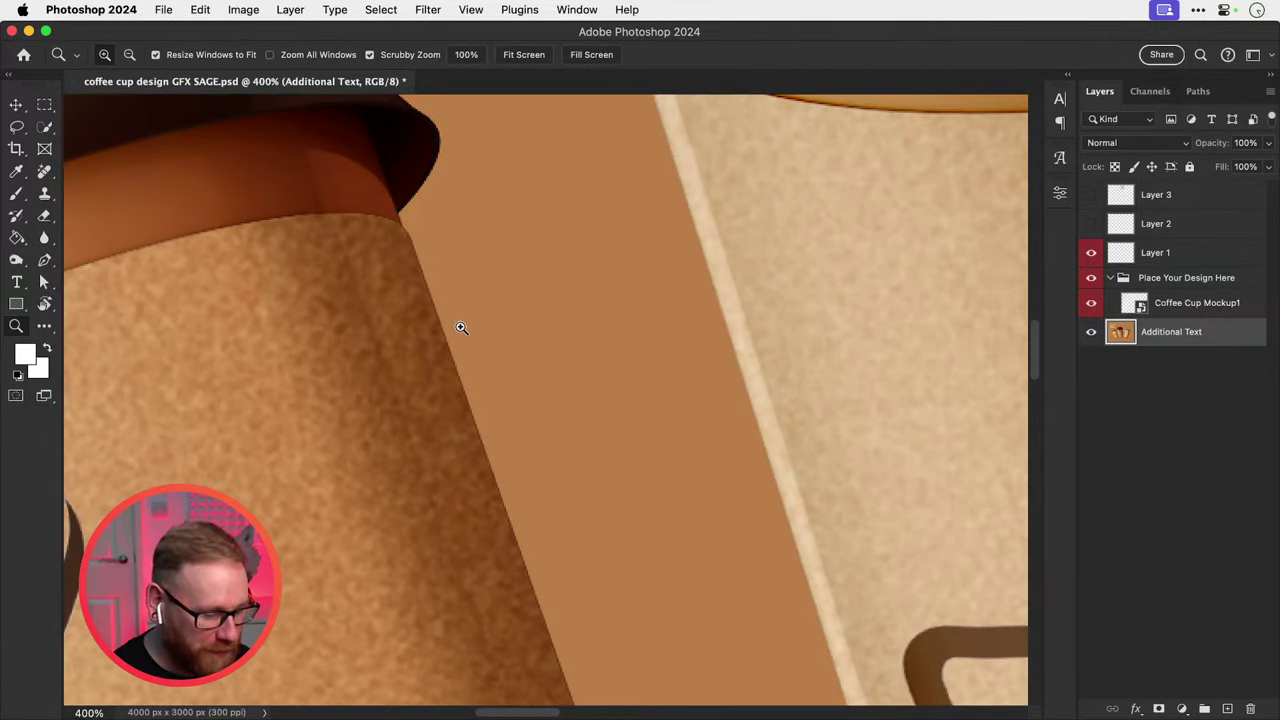
click(46, 239)
mouse_move(414, 241)
mouse_down()
mouse_move(409, 223)
mouse_move(571, 676)
mouse_up()
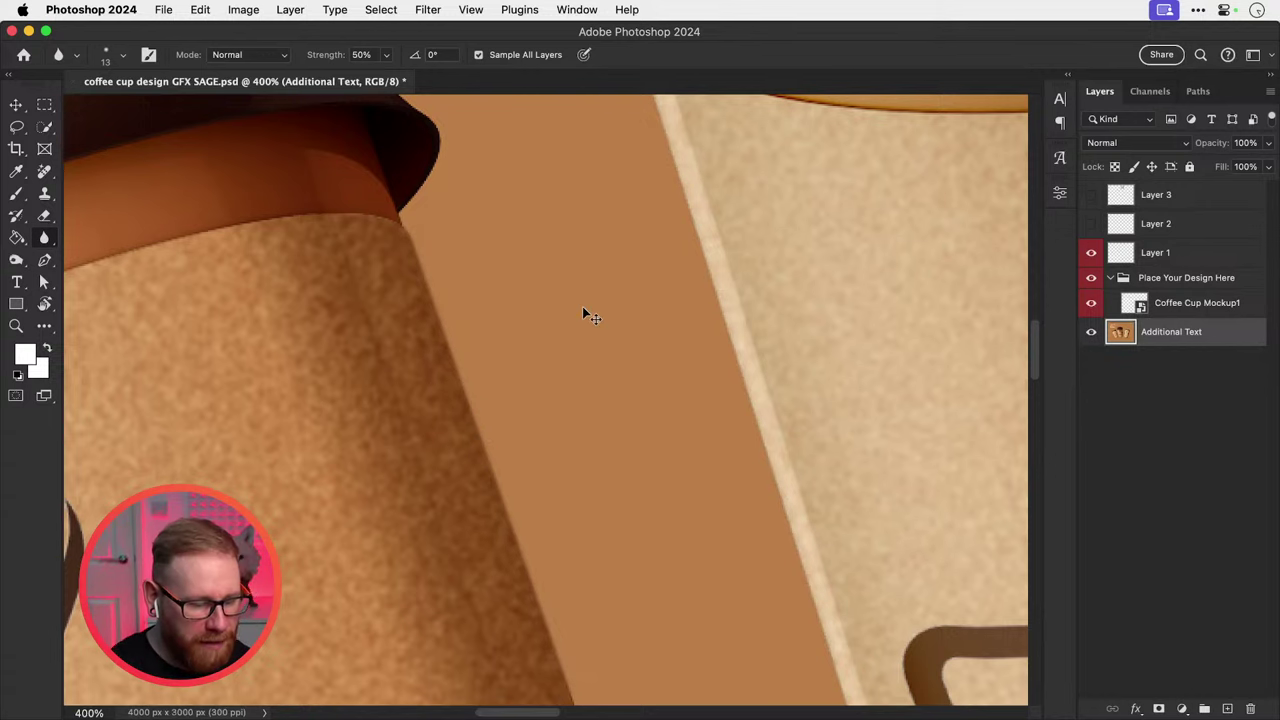
Blur the outer left edge of the left cup's lid where it meets the background.
key(super+minus)
key(super+minus)
key(super+minus)
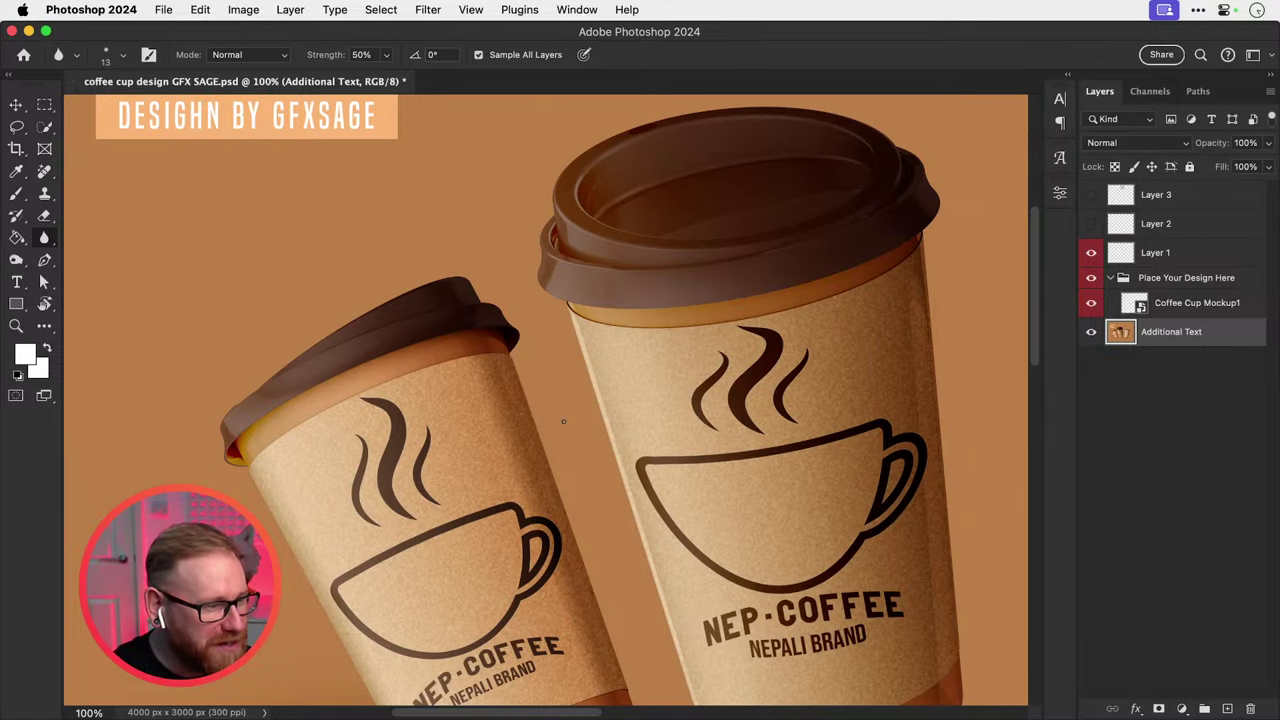
key(z)
drag(226, 446, 272, 425)
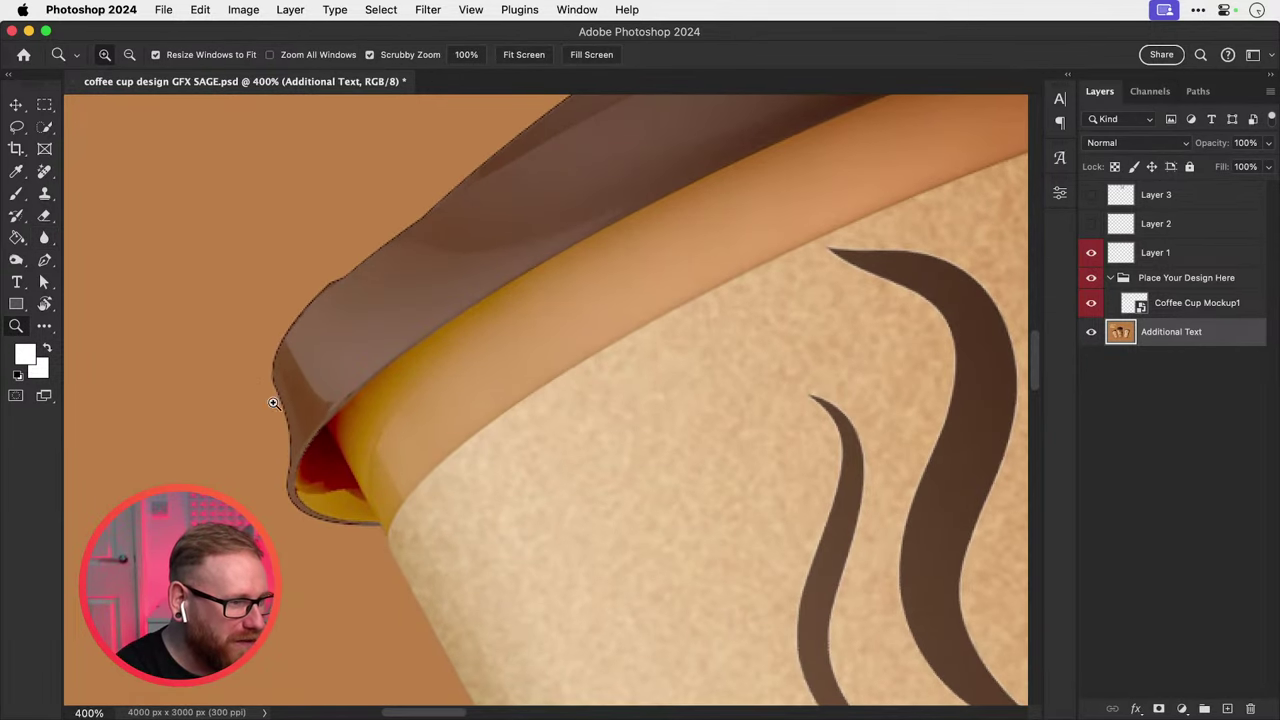
key(r)
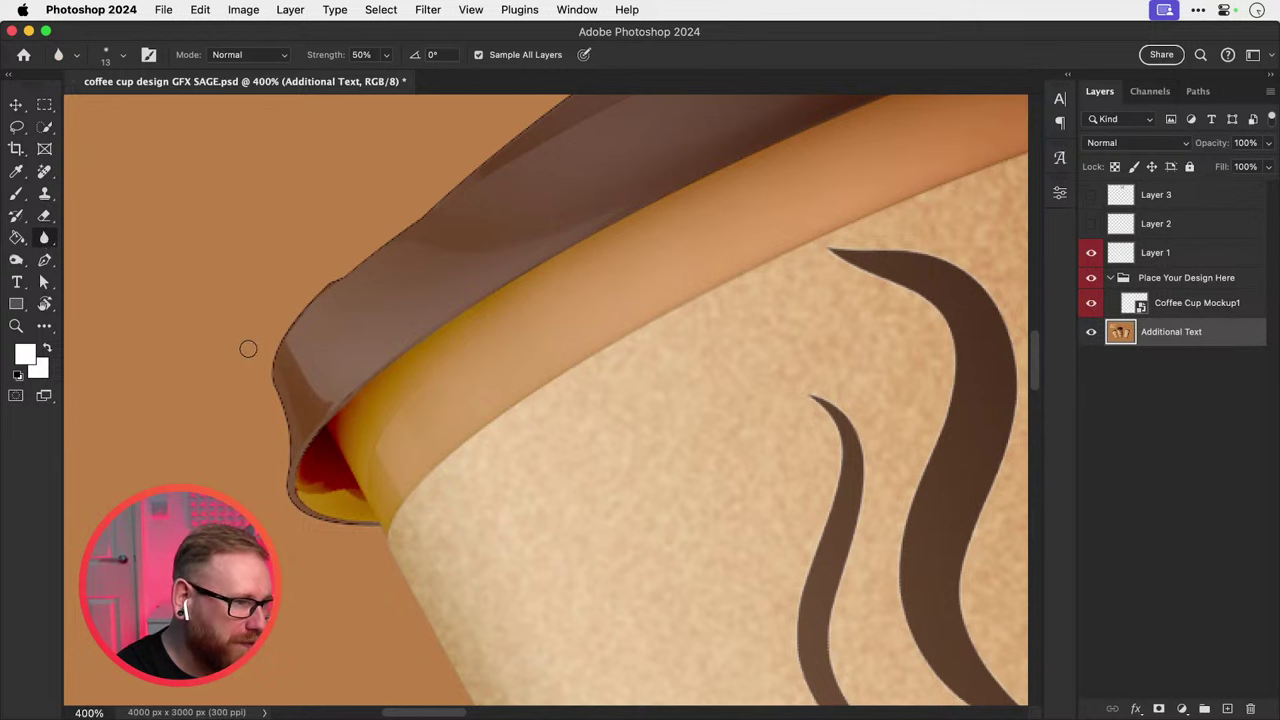
mouse_move(268, 361)
mouse_down()
mouse_move(286, 507)
mouse_move(312, 528)
mouse_move(378, 540)
mouse_move(324, 537)
mouse_move(279, 511)
mouse_move(258, 362)
mouse_move(263, 380)
mouse_move(272, 344)
mouse_move(324, 282)
mouse_move(293, 307)
mouse_move(505, 136)
mouse_move(383, 233)
mouse_up()
Fit the whole mockup in view and compare the background colour left of the cups with the upper-right area by sampling both.
key(super+1)
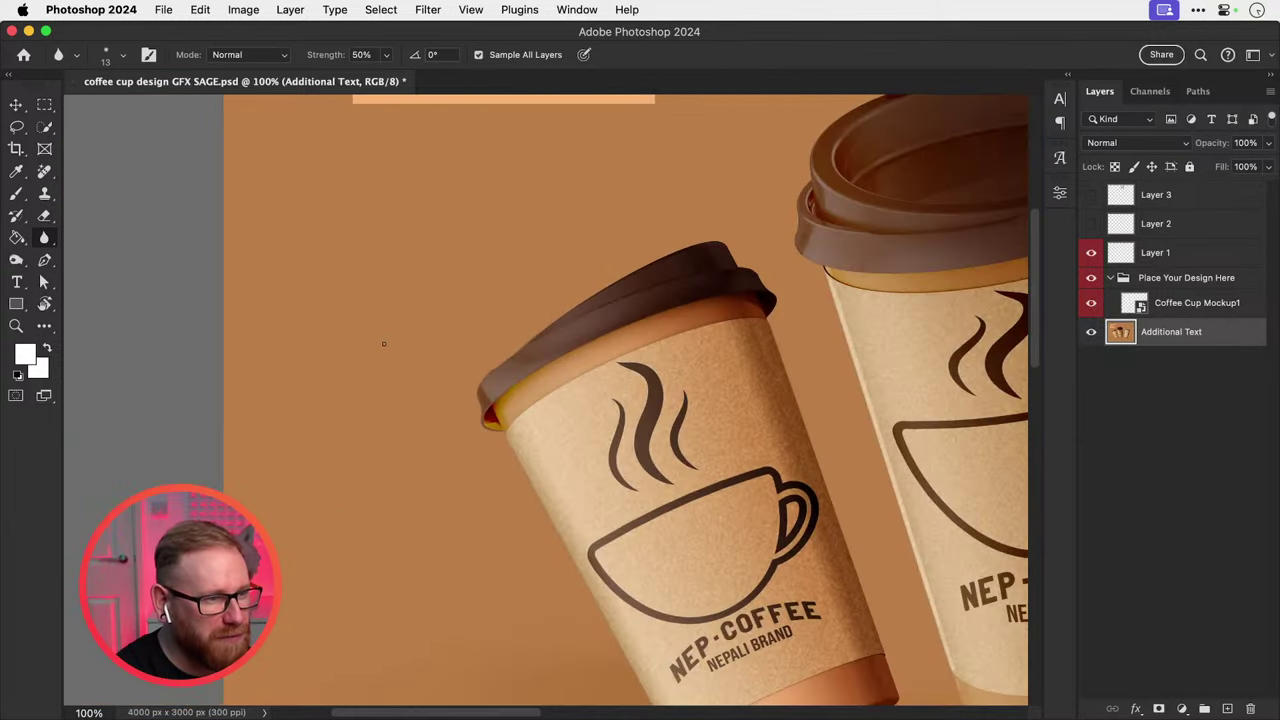
key(v)
drag(631, 441, 543, 422)
key(super+0)
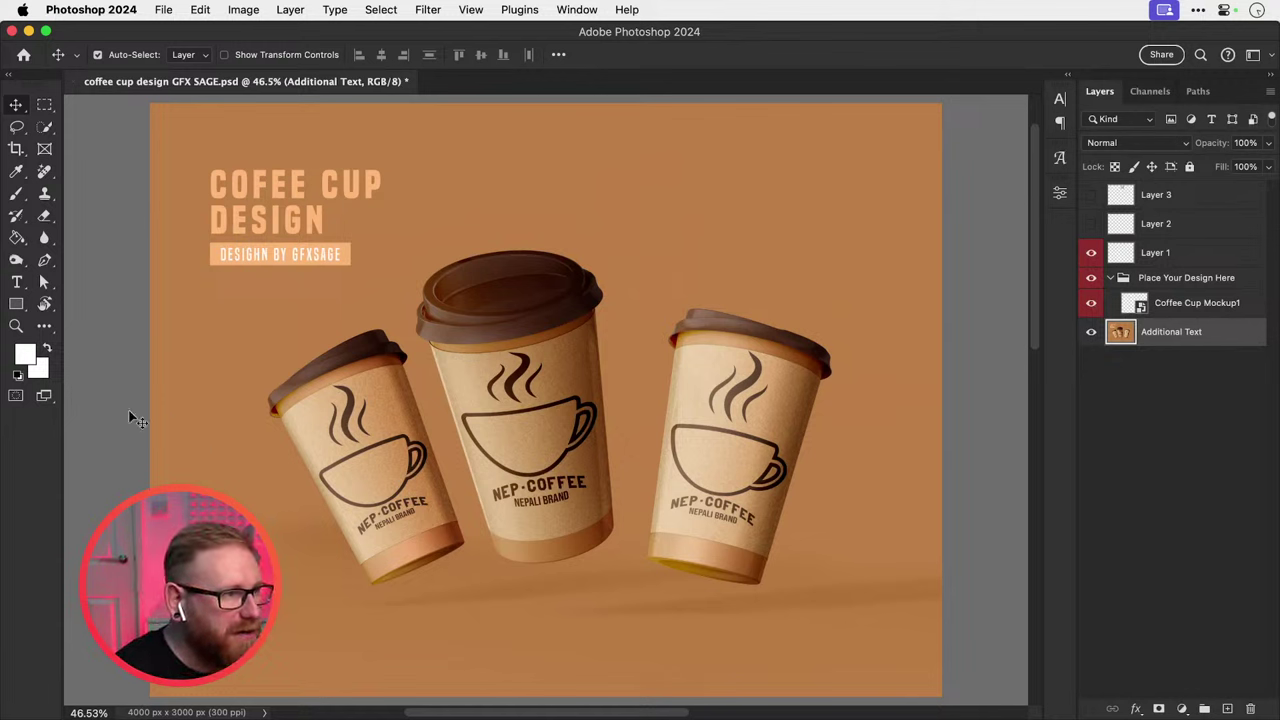
click(28, 356)
click(285, 529)
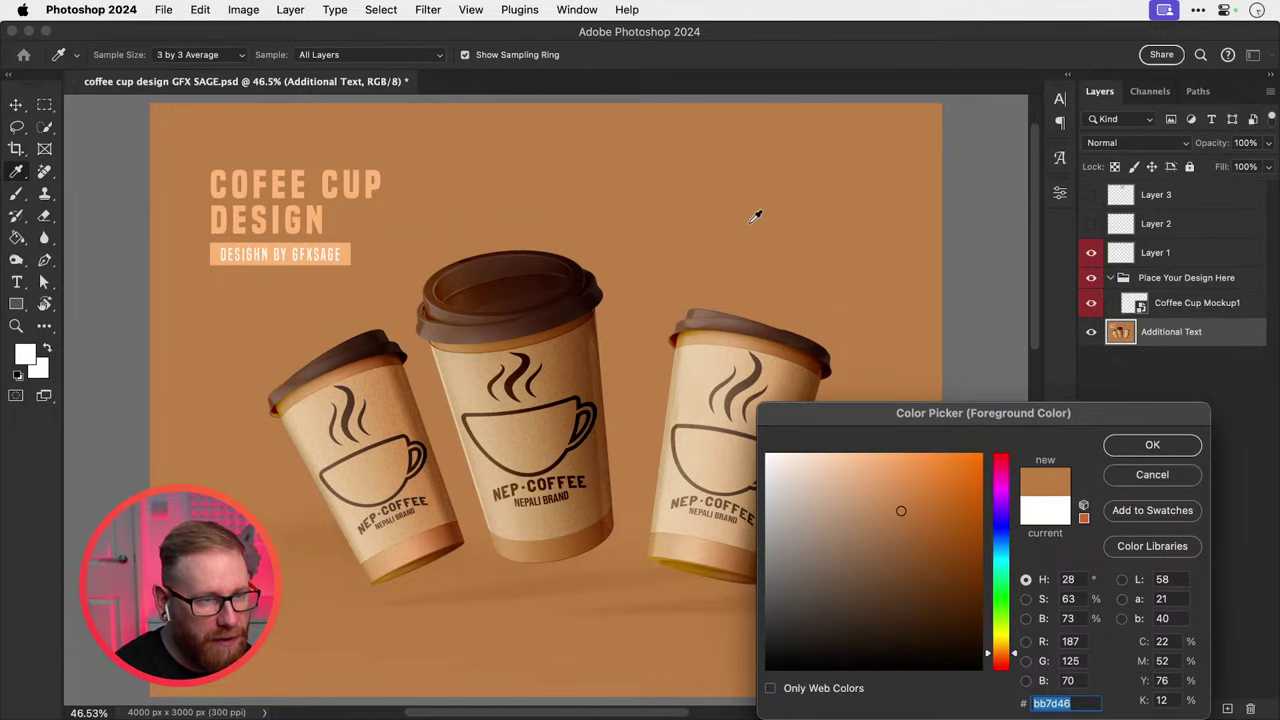
click(855, 172)
click(285, 510)
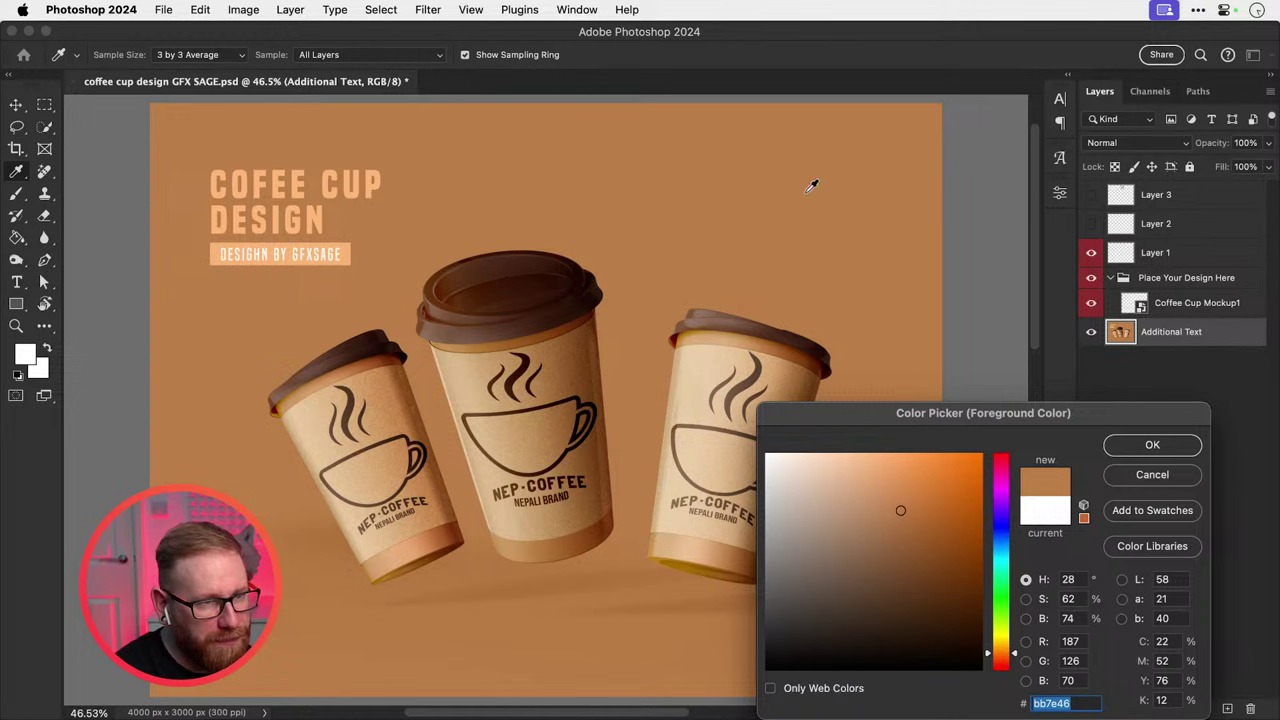
click(1145, 475)
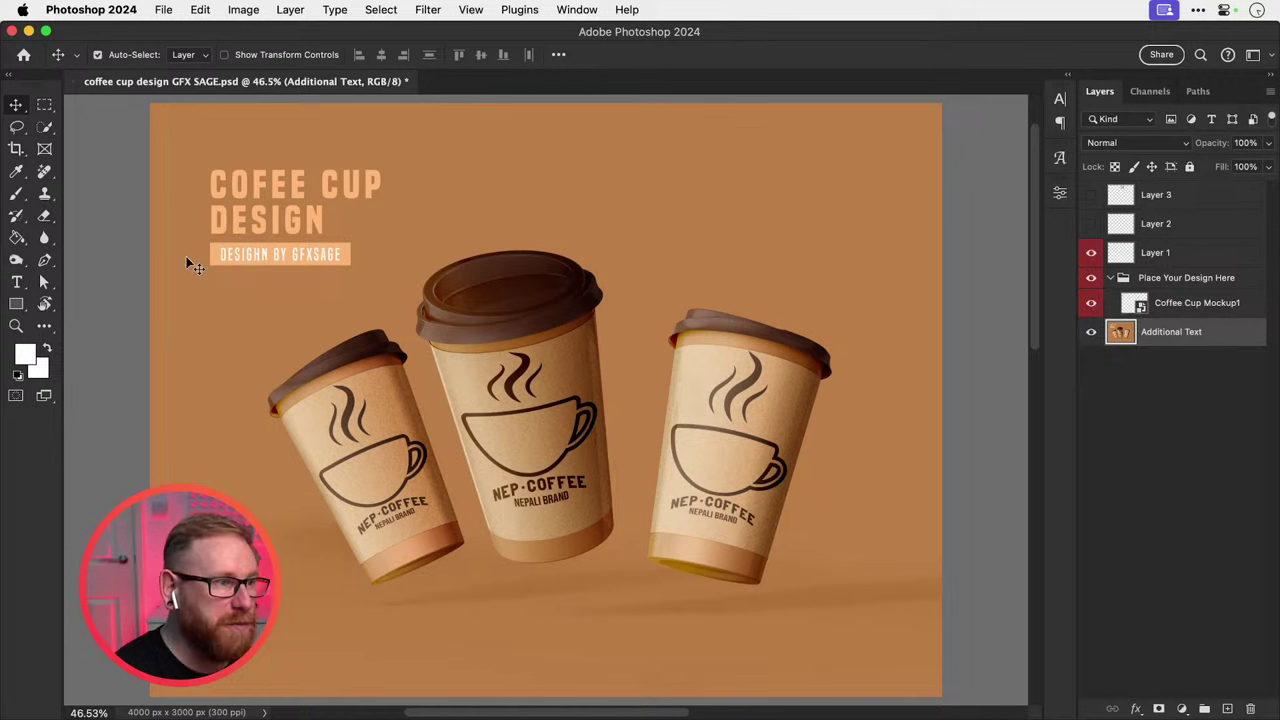
Add a new layer above Layer 3 and reset the brush colours to black foreground and white background.
click(1146, 200)
click(1090, 195)
click(1090, 195)
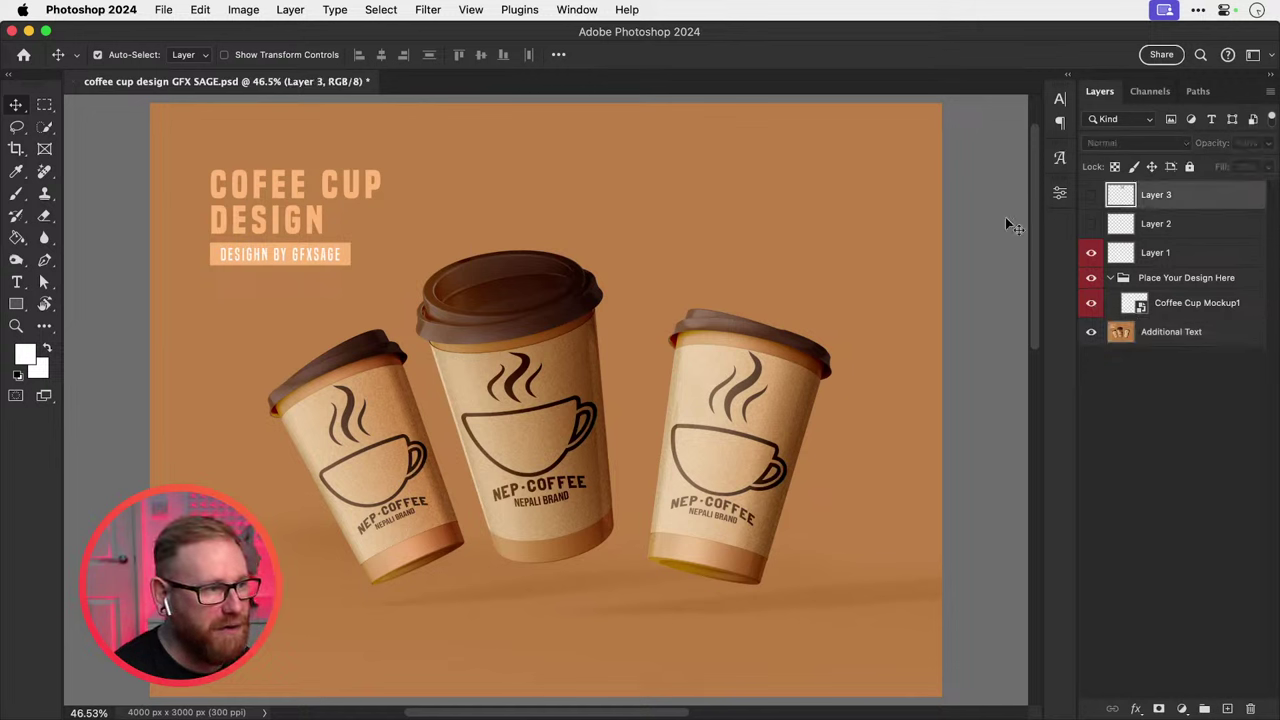
key(b)
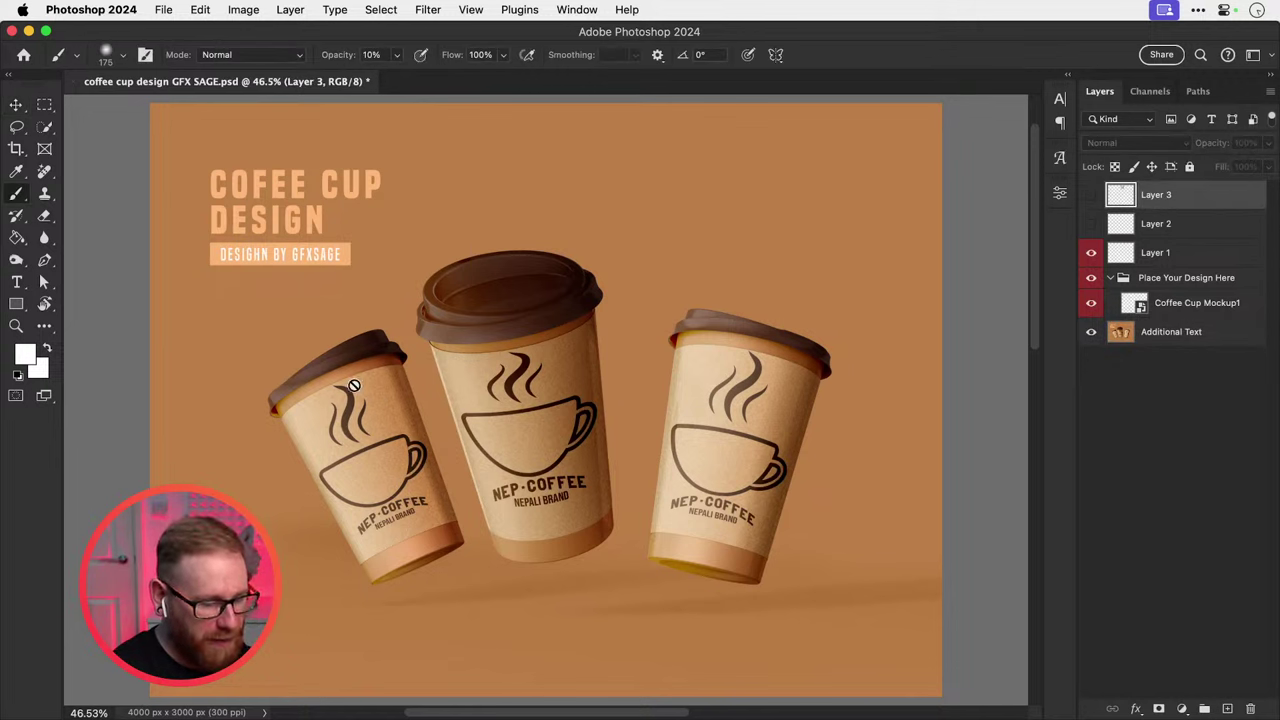
click(1226, 708)
key(d)
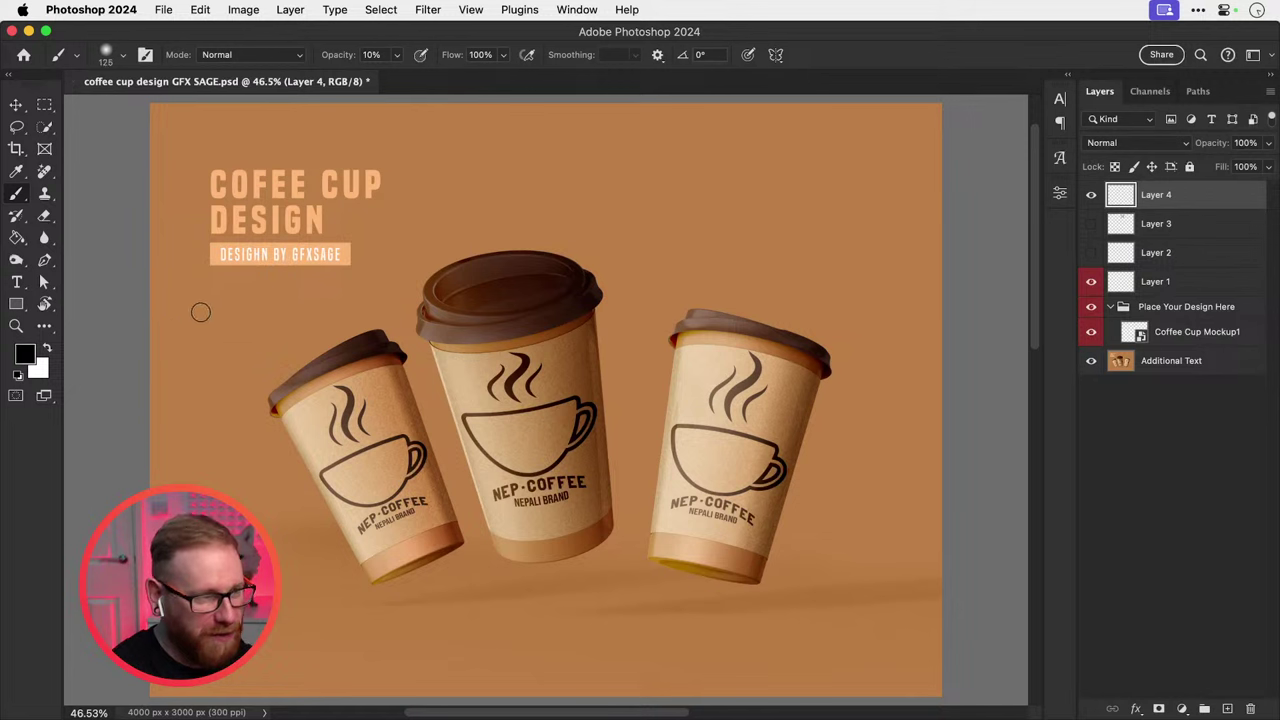
Reduce the brush to 35 px, make a test stroke below the title banner and raise the brush opacity to 100%.
key(bracketleft)
key(bracketleft)
key(bracketleft)
key(bracketleft)
key(bracketleft)
key(bracketleft)
key(bracketleft)
key(bracketleft)
key(bracketleft)
mouse_move(163, 324)
mouse_down()
mouse_move(227, 328)
mouse_move(189, 303)
mouse_move(249, 323)
mouse_move(232, 350)
mouse_up()
click(397, 55)
drag(394, 74, 478, 75)
Try sketching a black arrow pointing right below the title banner and undo its strokes.
drag(160, 331, 252, 317)
key(super+z)
key(super+z)
key(super+z)
mouse_move(197, 295)
mouse_down()
mouse_move(216, 300)
mouse_move(225, 362)
mouse_up()
key(super+z)
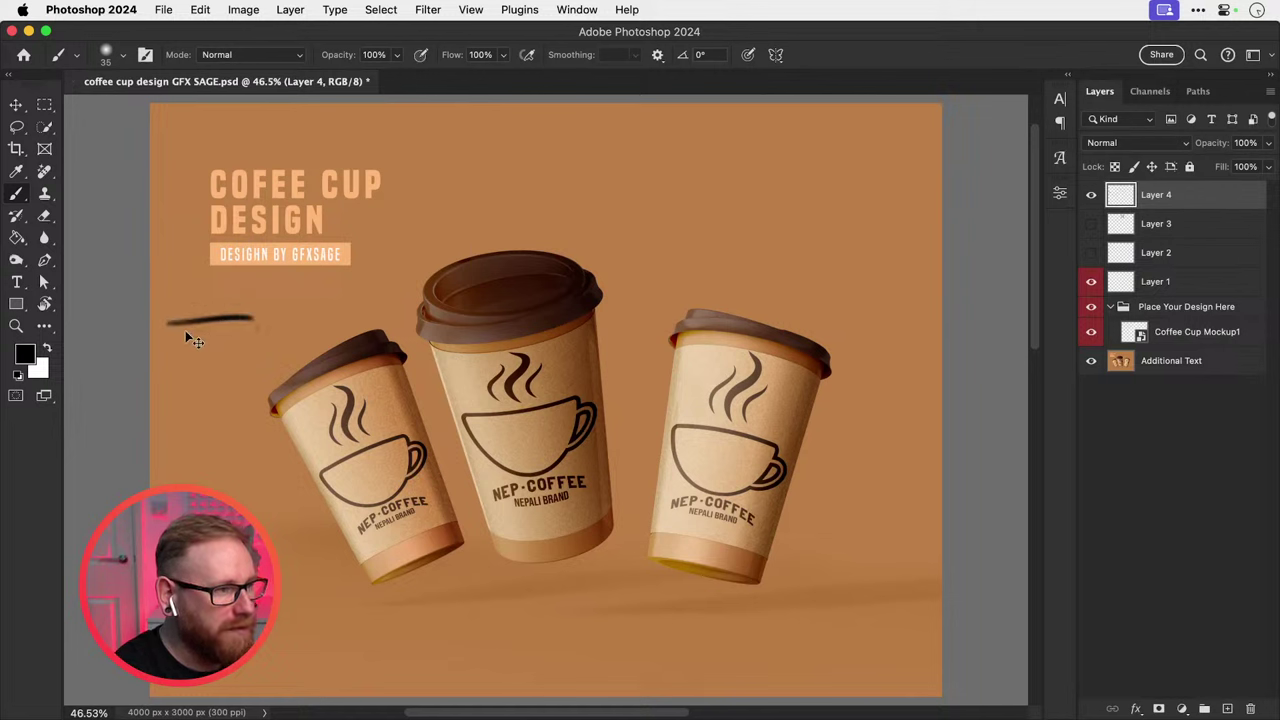
key(super+z)
mouse_move(161, 322)
mouse_down()
mouse_move(240, 316)
mouse_move(200, 358)
mouse_up()
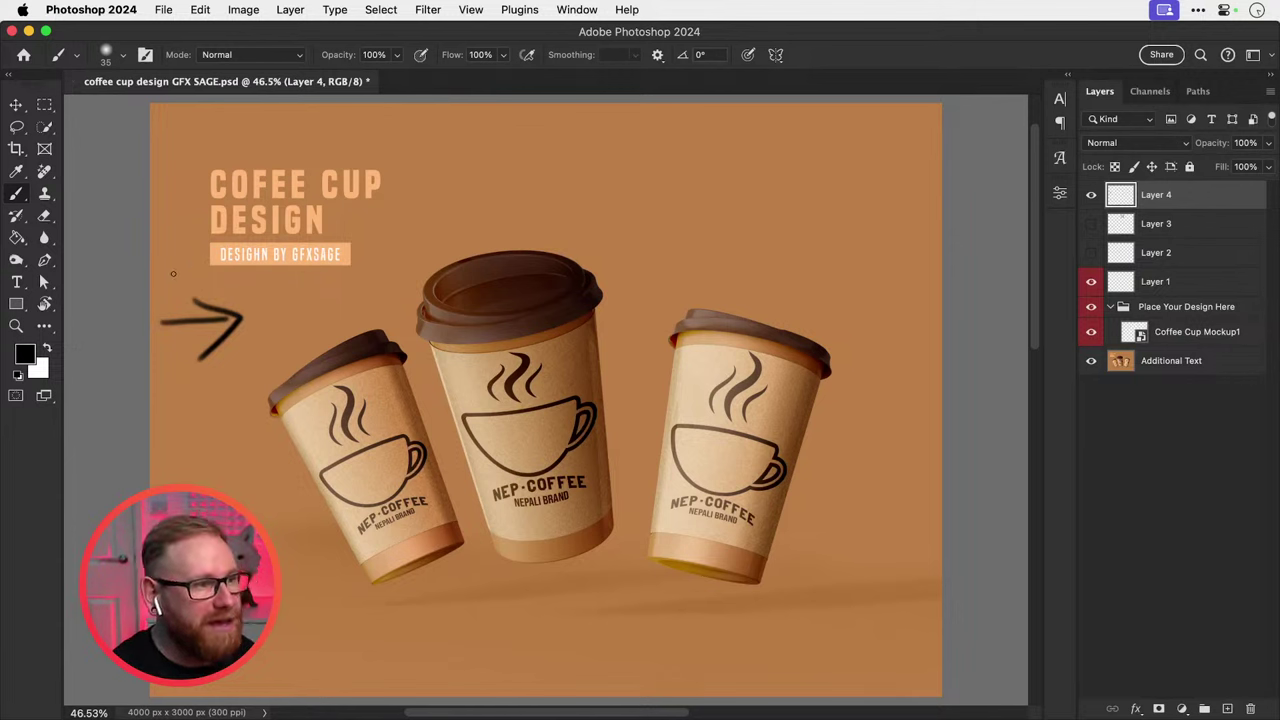
key(super+z)
key(super+z)
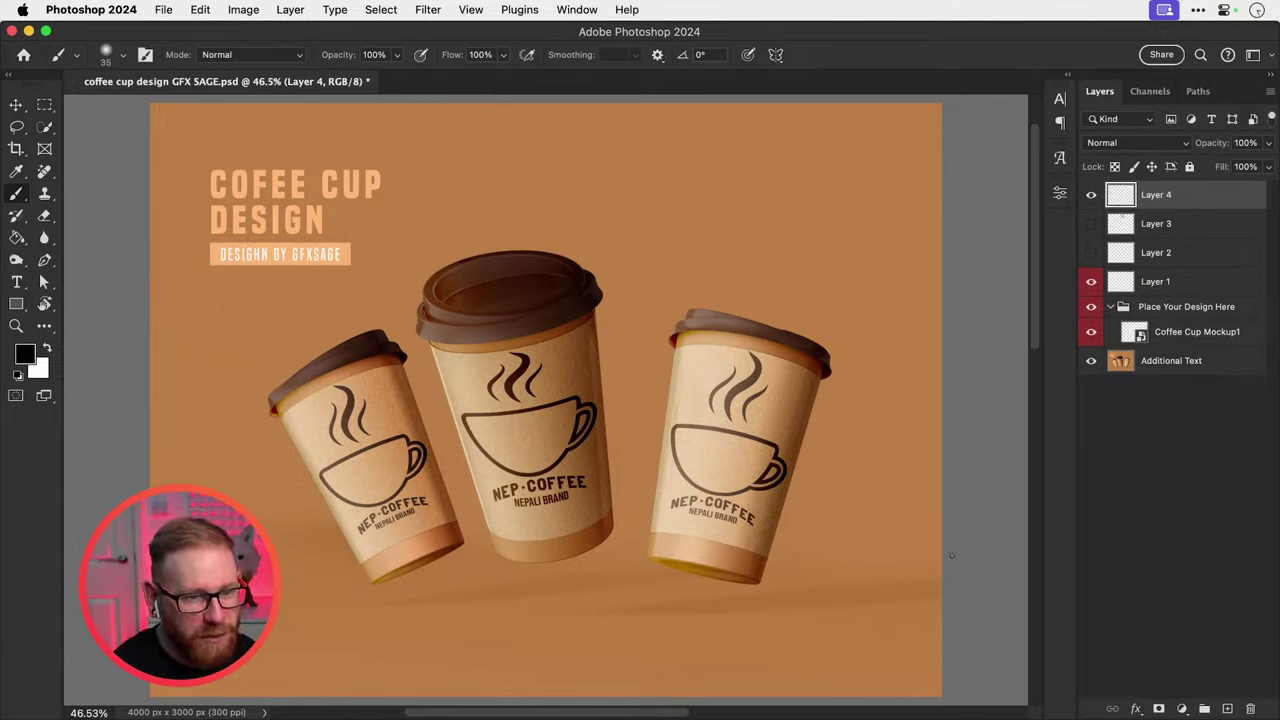
Add a solid colour fill layer in white (ffffff) at the top of the layer stack and invert its mask to black.
click(1182, 708)
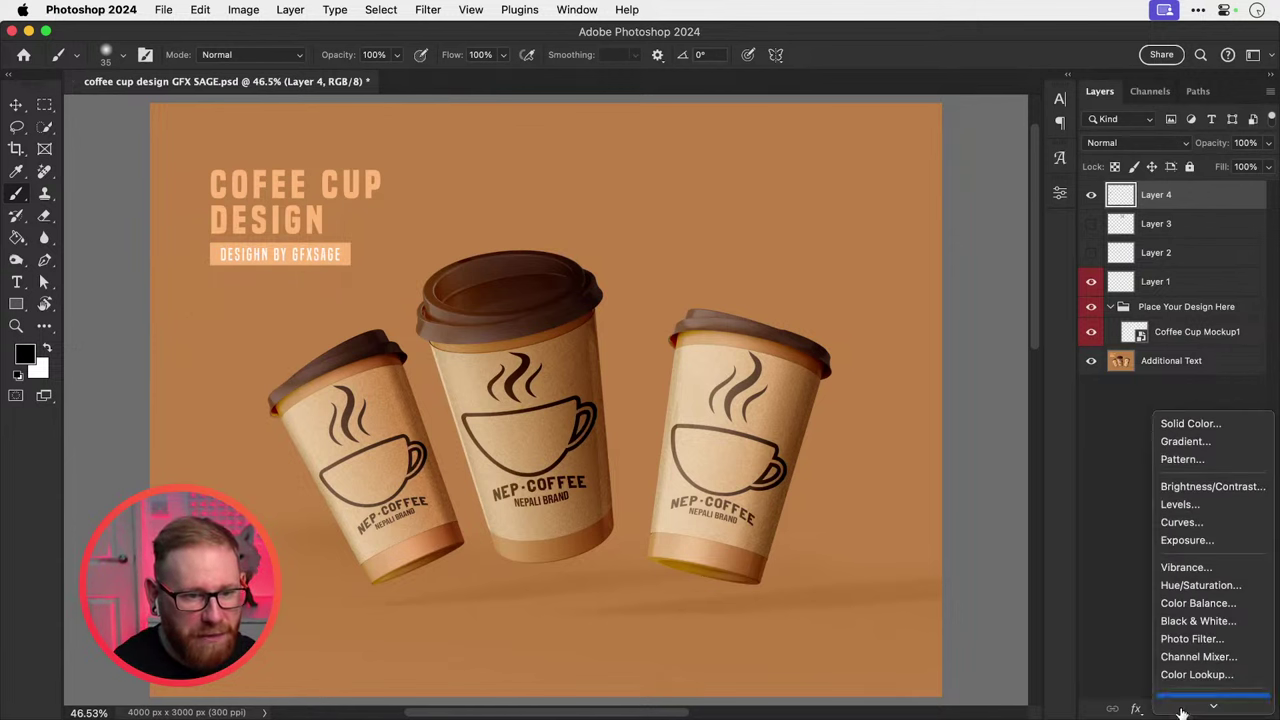
click(1187, 406)
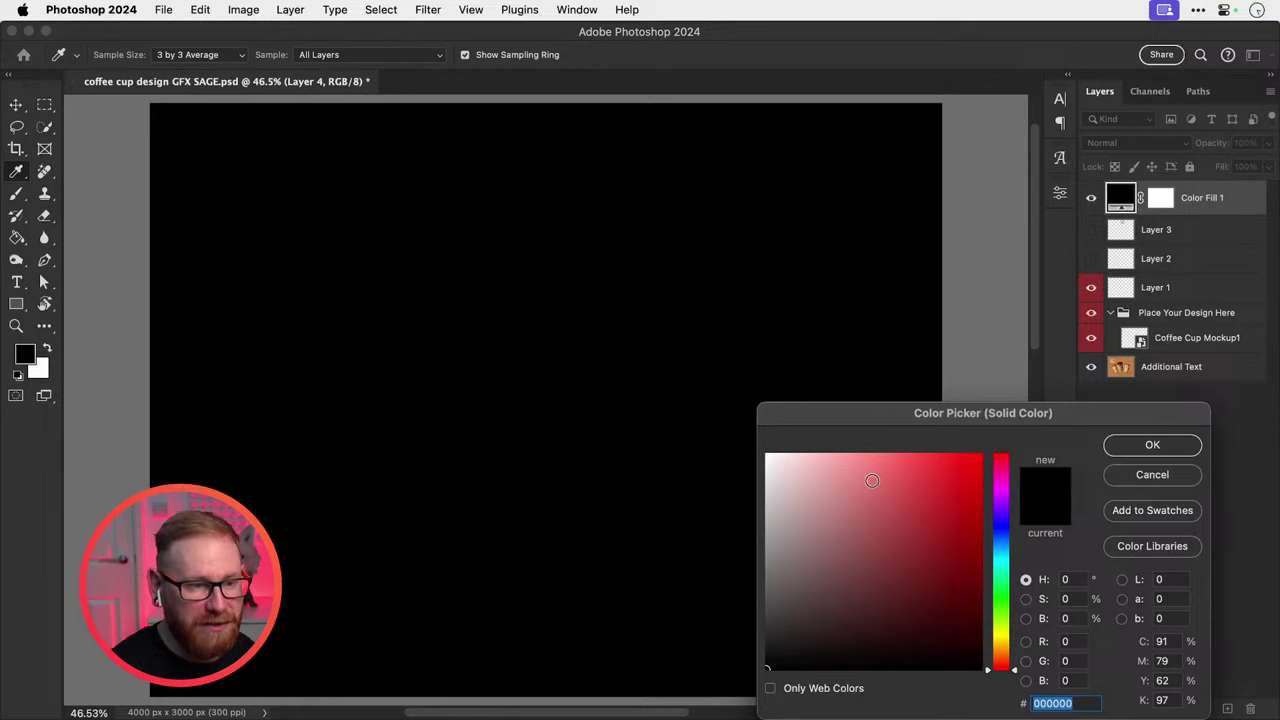
text(ffffff)
click(1135, 449)
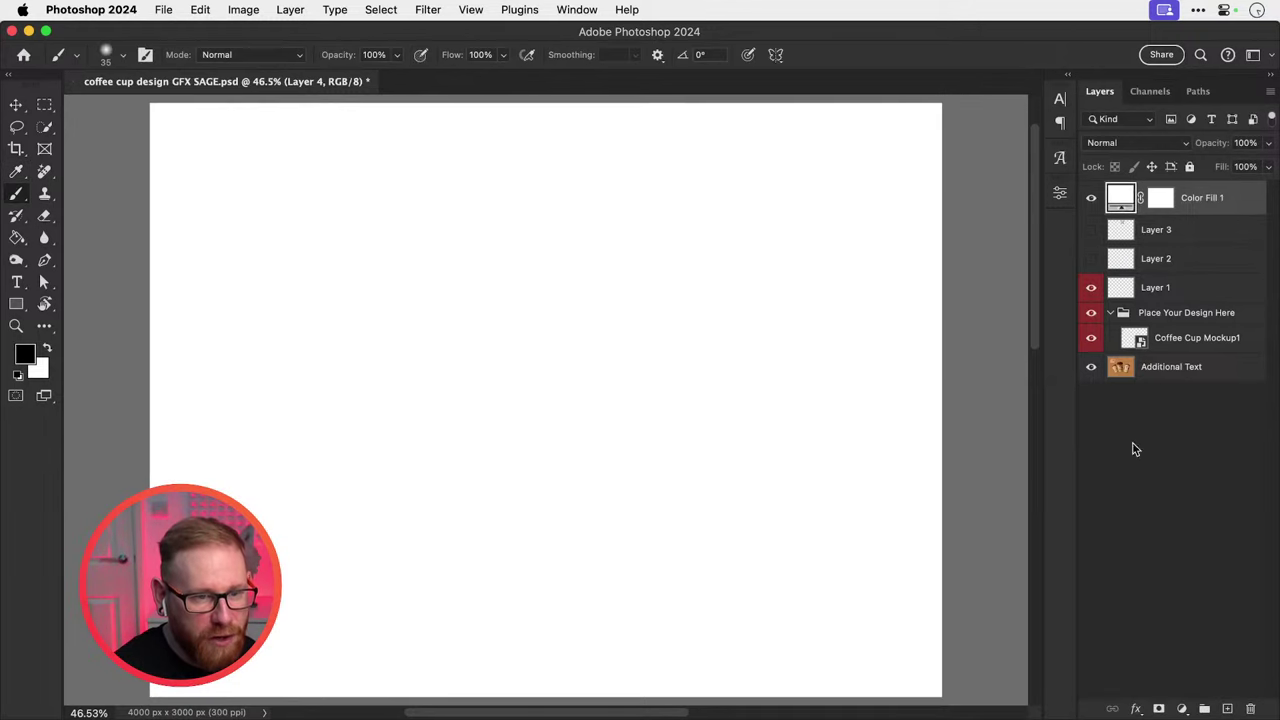
click(1160, 200)
key(super+i)
key(super+minus)
key(super+minus)
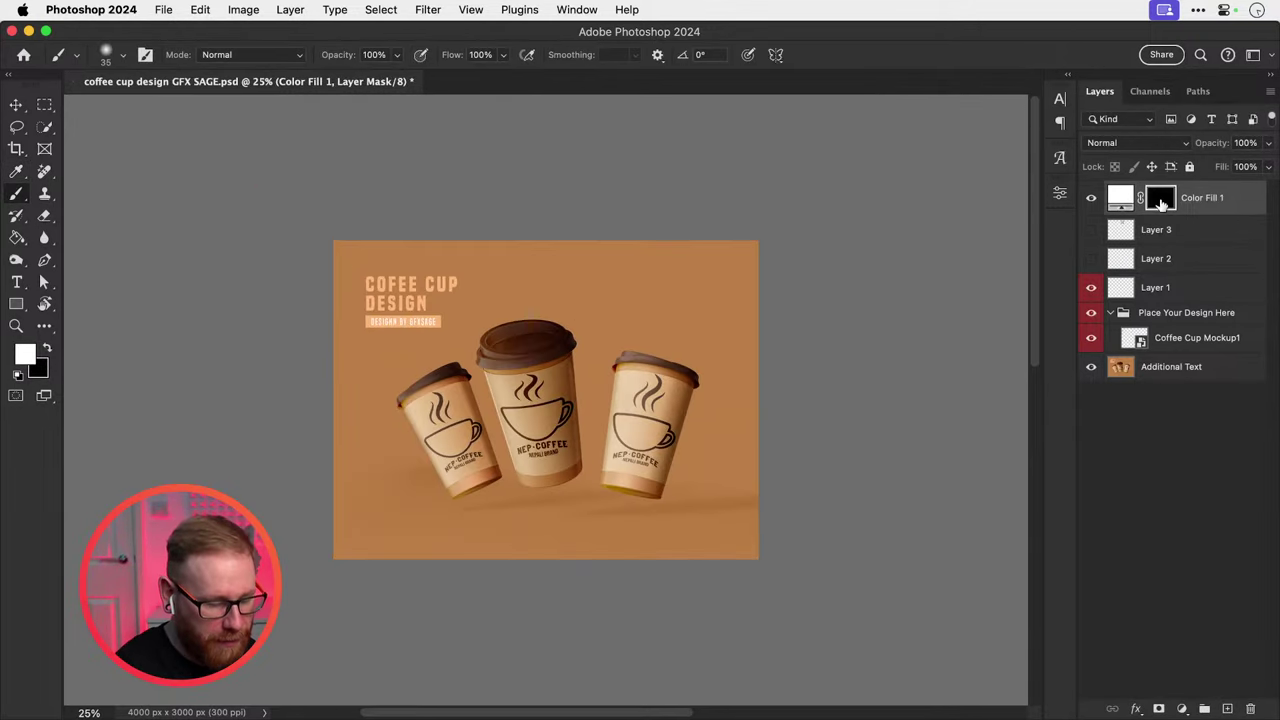
Enlarge the brush to 1500 px and lower its flow to 4% for soft painting on the fill layer's mask.
key(bracketright)
key(bracketright)
key(bracketright)
key(bracketright)
key(bracketright)
key(bracketright)
key(bracketright)
key(bracketright)
key(bracketright)
key(bracketright)
key(bracketright)
key(bracketright)
key(bracketright)
key(bracketright)
key(bracketright)
key(bracketright)
key(bracketright)
key(bracketright)
key(bracketright)
key(bracketright)
key(bracketright)
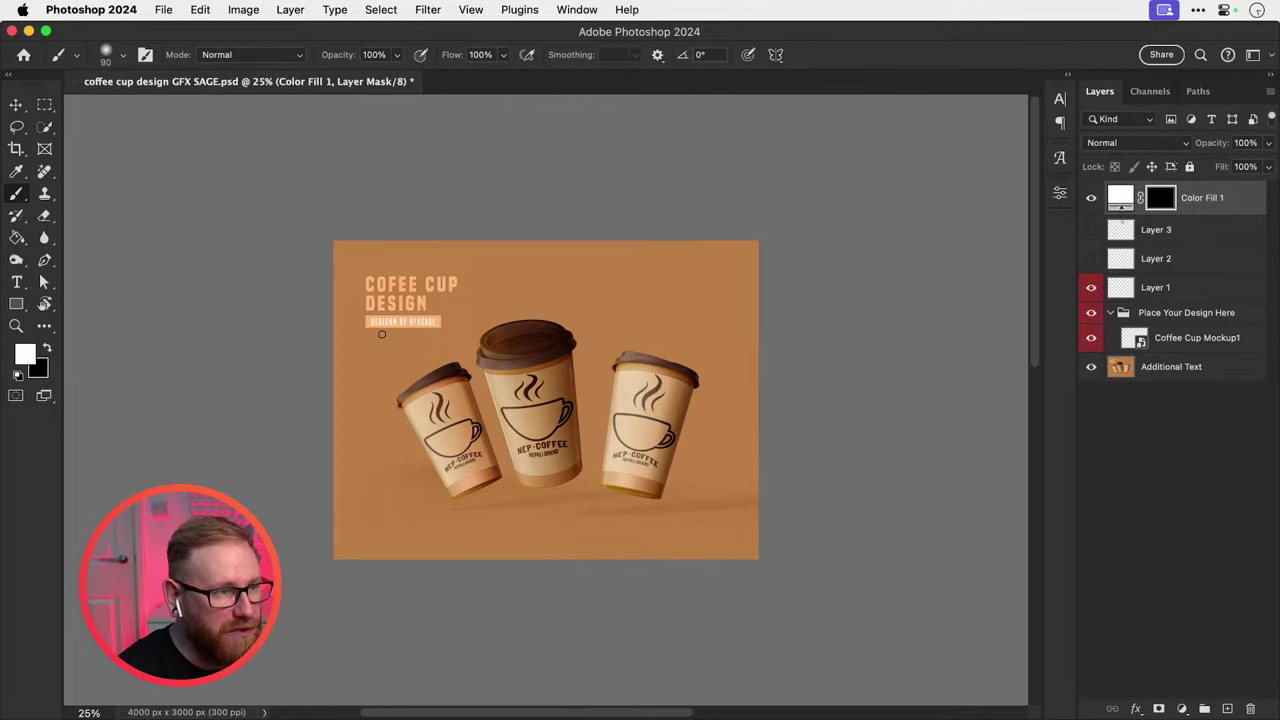
key(bracketright)
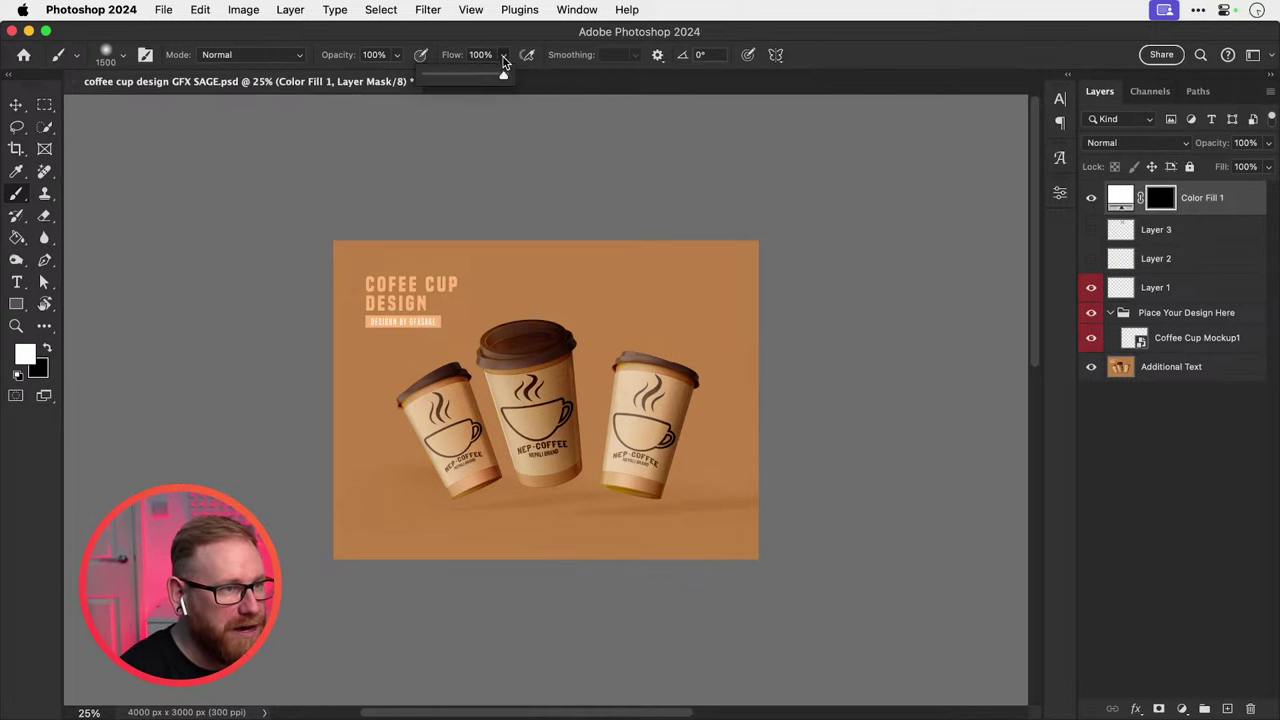
drag(503, 57, 430, 78)
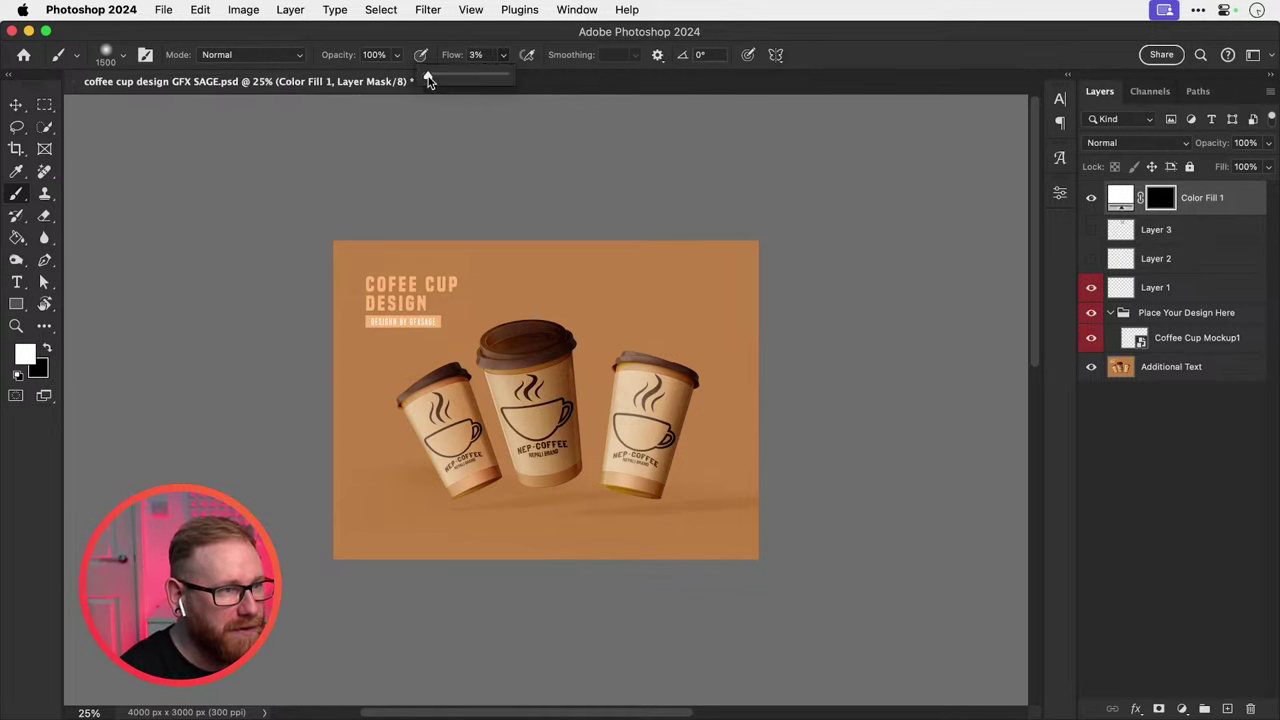
Enlarge the brush to 3300 px and paint white on the mask for a soft glow over the mockup's left side.
key(bracketright)
key(bracketright)
key(bracketright)
key(bracketright)
key(bracketright)
key(bracketright)
key(bracketright)
key(bracketright)
key(bracketright)
key(bracketright)
key(bracketright)
key(bracketright)
key(bracketright)
key(bracketright)
key(bracketright)
key(bracketright)
key(bracketright)
key(bracketright)
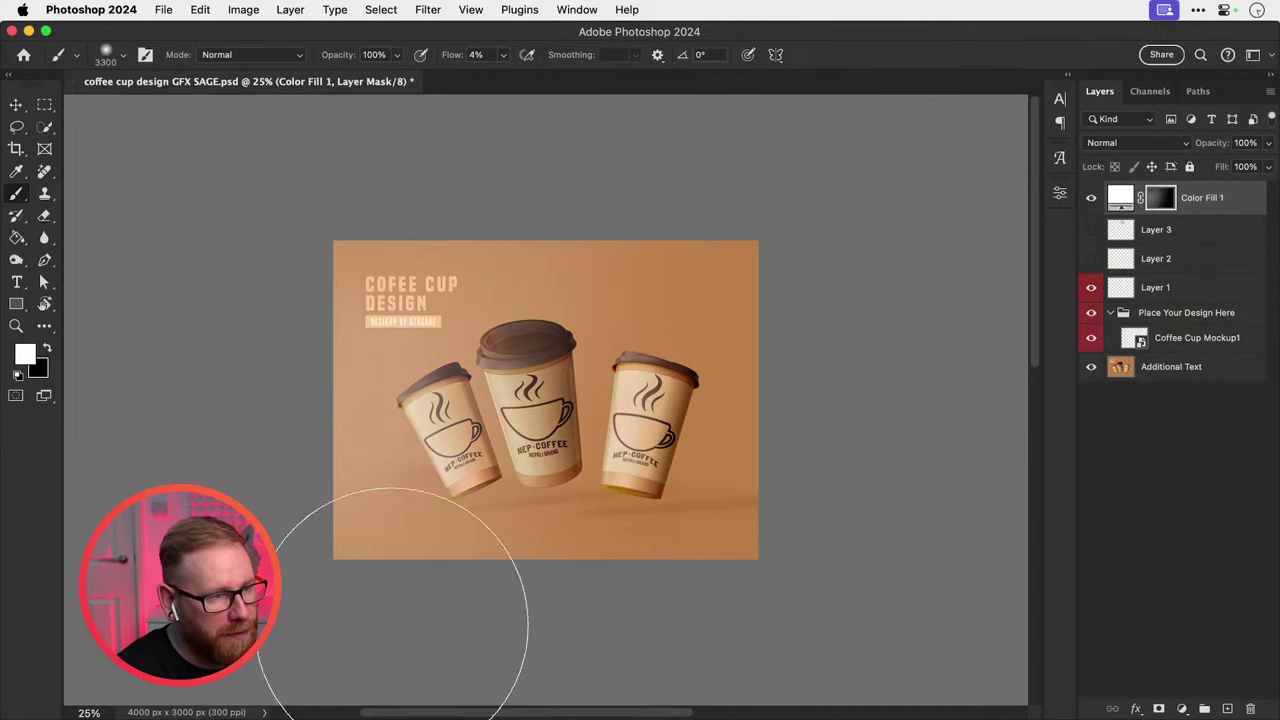
Paint black on the mask with 1500 to 2200 px brush sizes to reduce the white haze over the cups.
key(x)
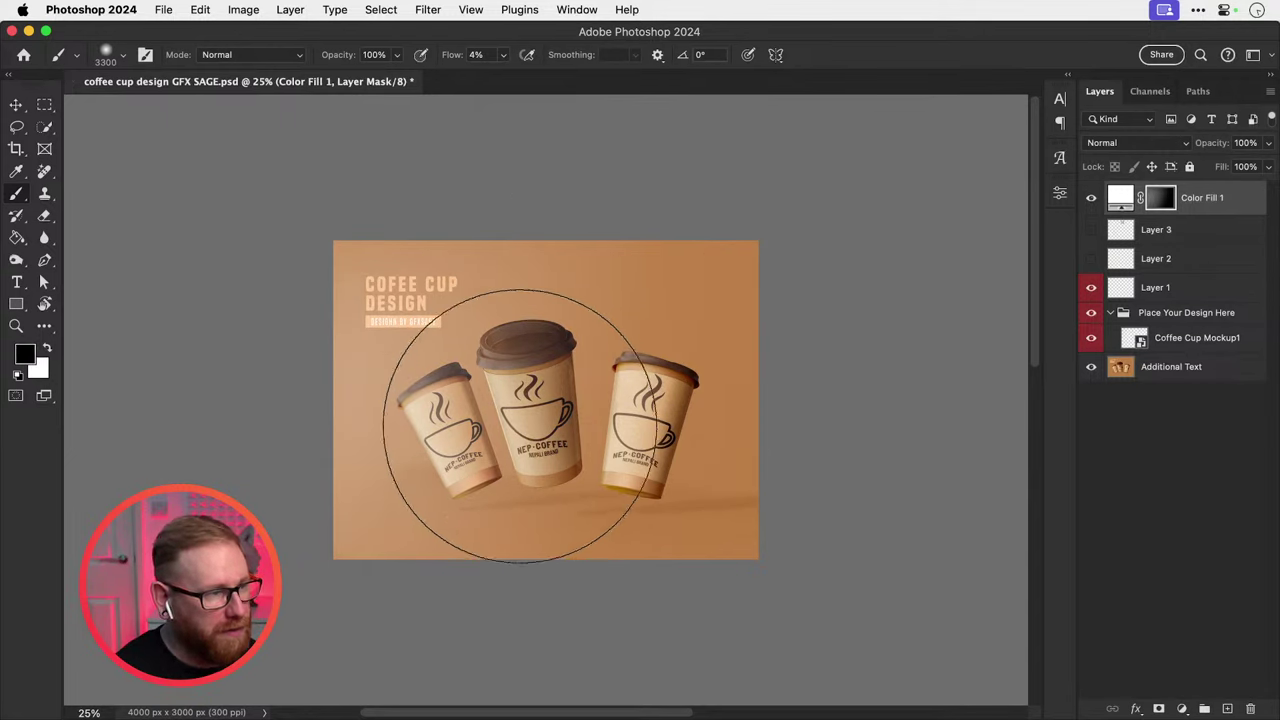
key(bracketleft)
key(bracketleft)
key(bracketleft)
key(bracketleft)
key(bracketleft)
key(bracketleft)
key(bracketleft)
key(bracketleft)
key(bracketleft)
key(bracketleft)
key(bracketleft)
key(bracketleft)
key(bracketleft)
key(bracketleft)
key(bracketleft)
key(bracketleft)
key(bracketleft)
key(bracketleft)
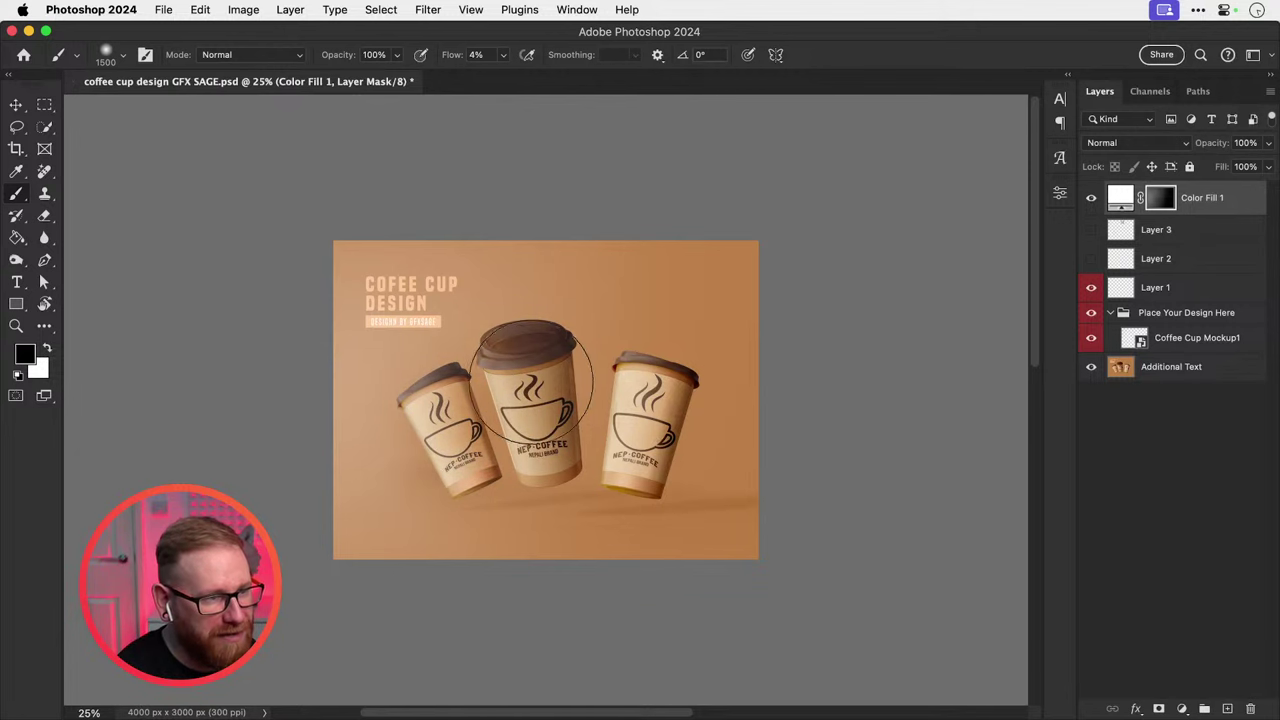
key(bracketright)
key(bracketright)
key(bracketright)
key(bracketright)
key(bracketright)
key(bracketright)
key(bracketright)
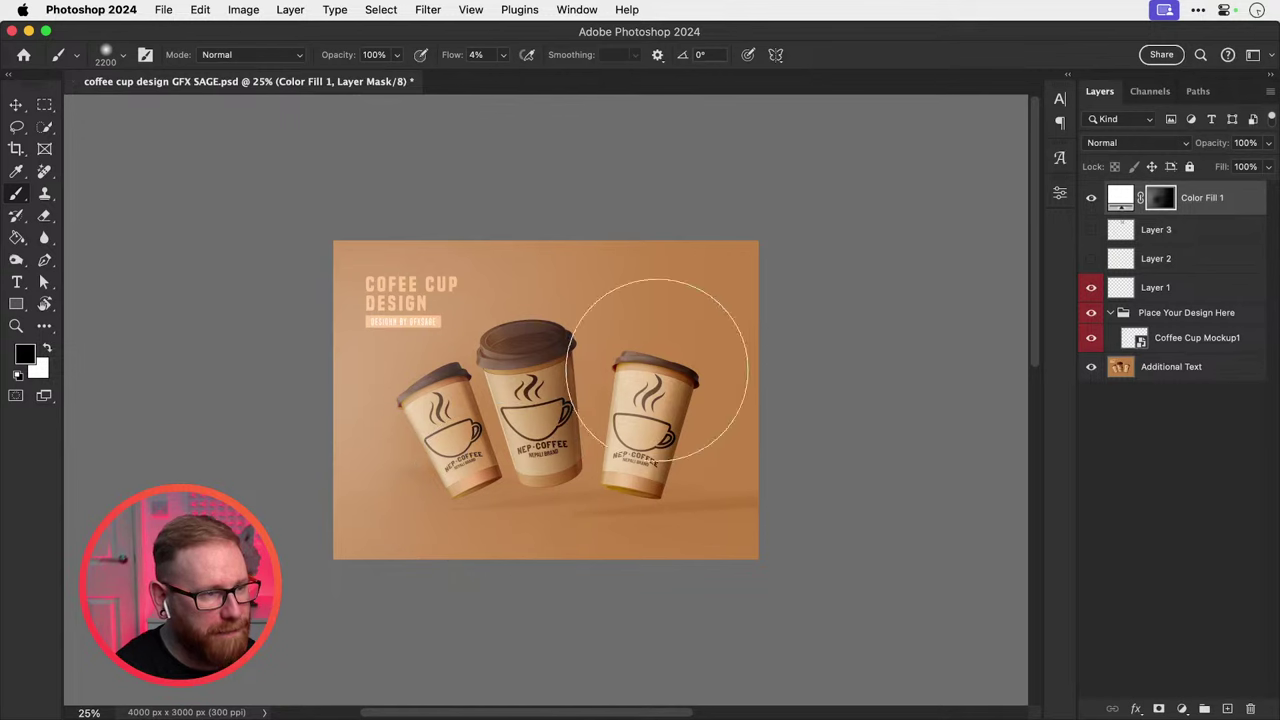
Paint more white glow at the mockup's left edge and lower the white fill layer's opacity to 85%.
key(x)
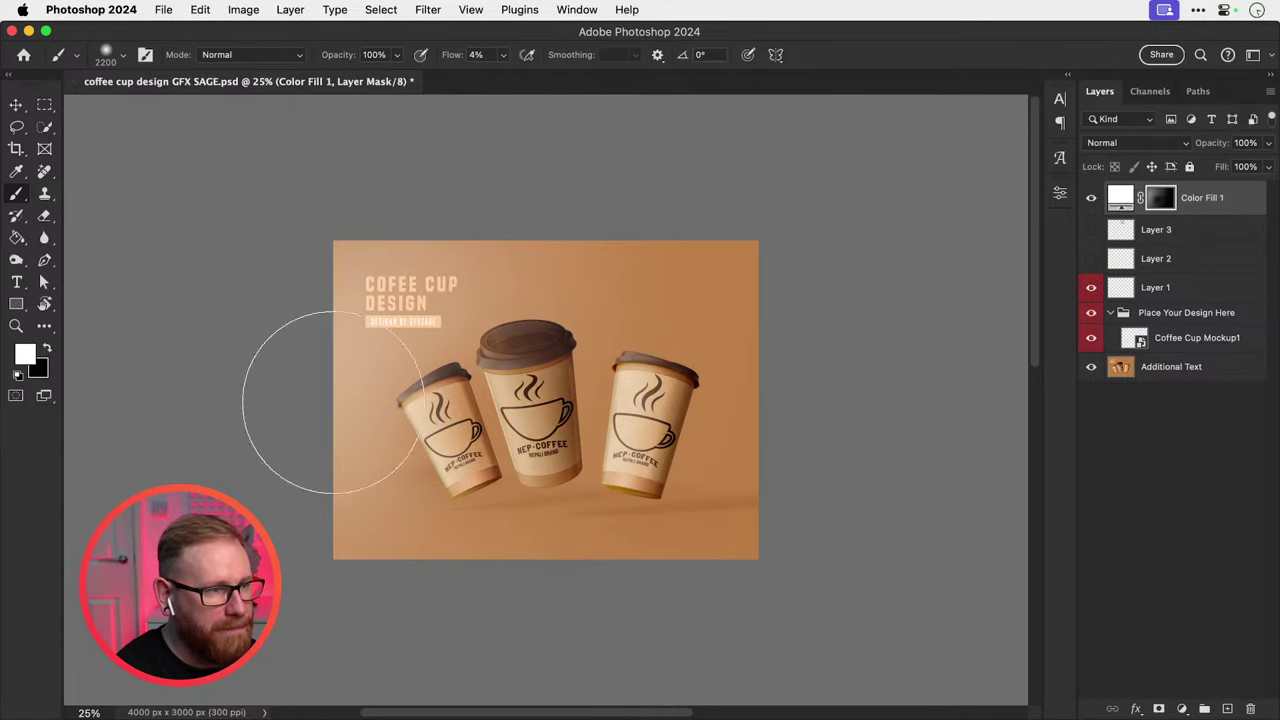
key(v)
super+click(489, 395)
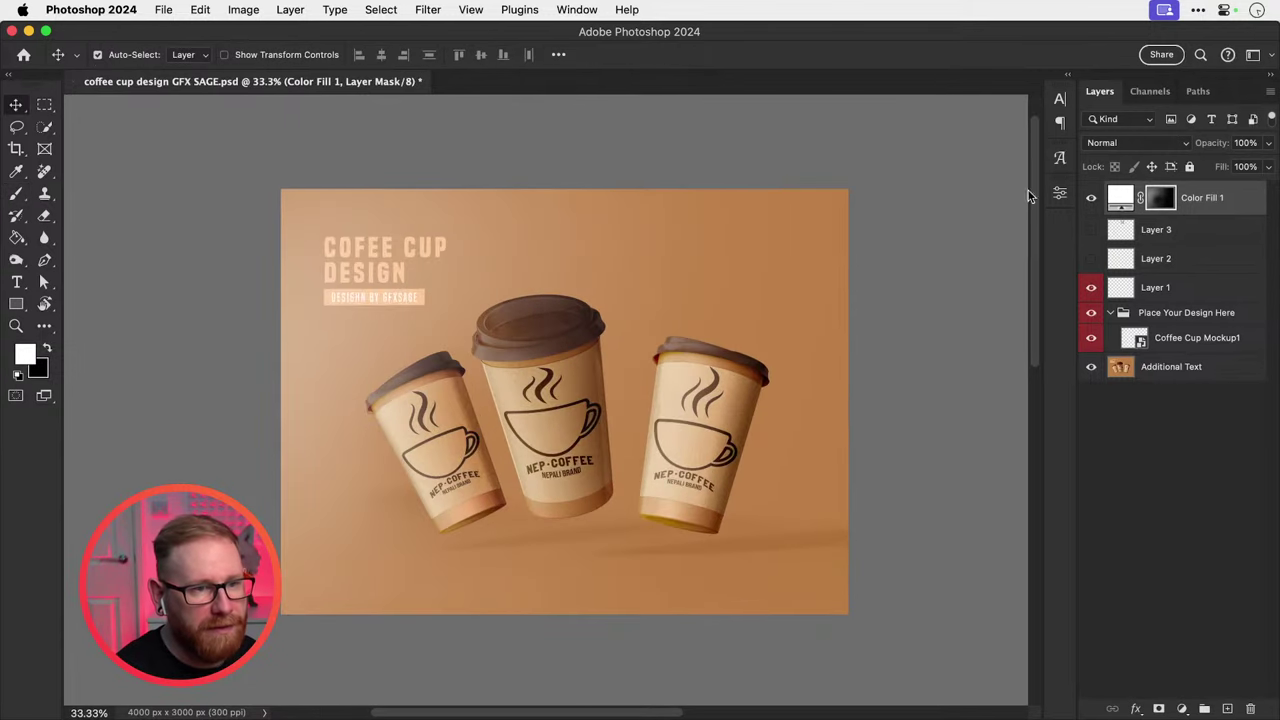
click(1268, 143)
drag(1266, 165, 1256, 166)
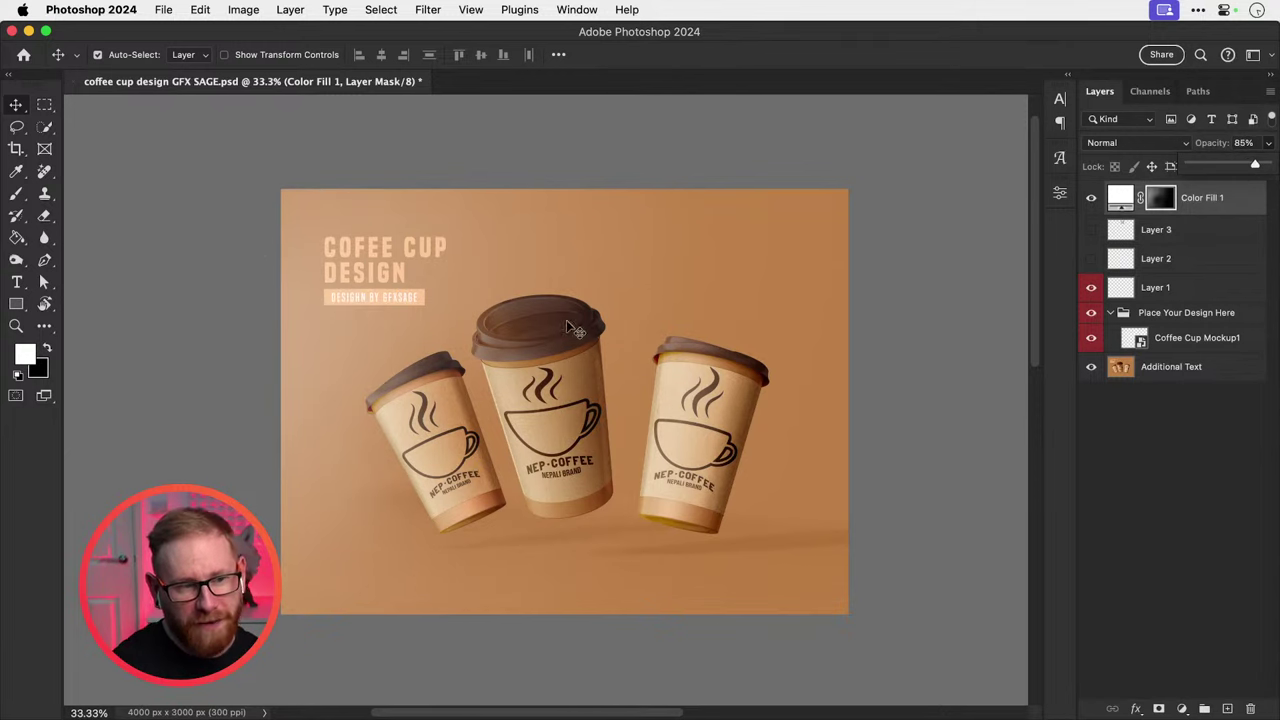
Compare the mockup with the white glow layer hidden and shown.
click(1092, 198)
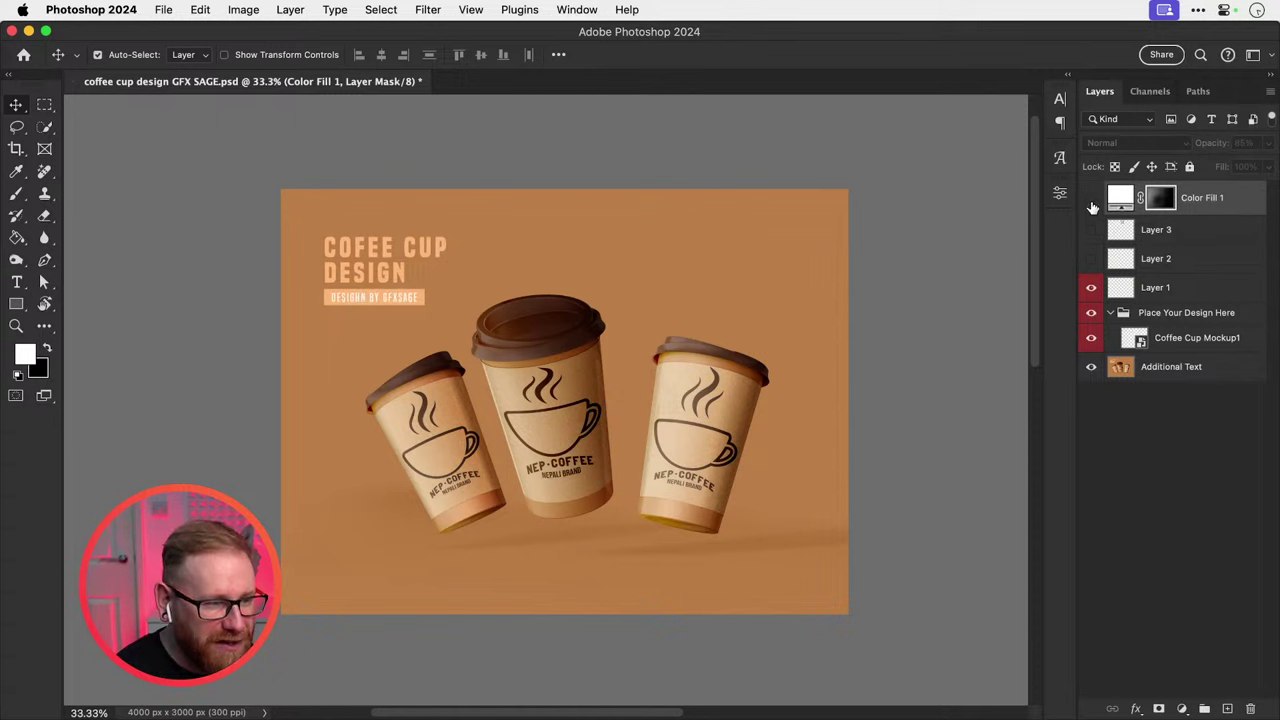
click(1092, 198)
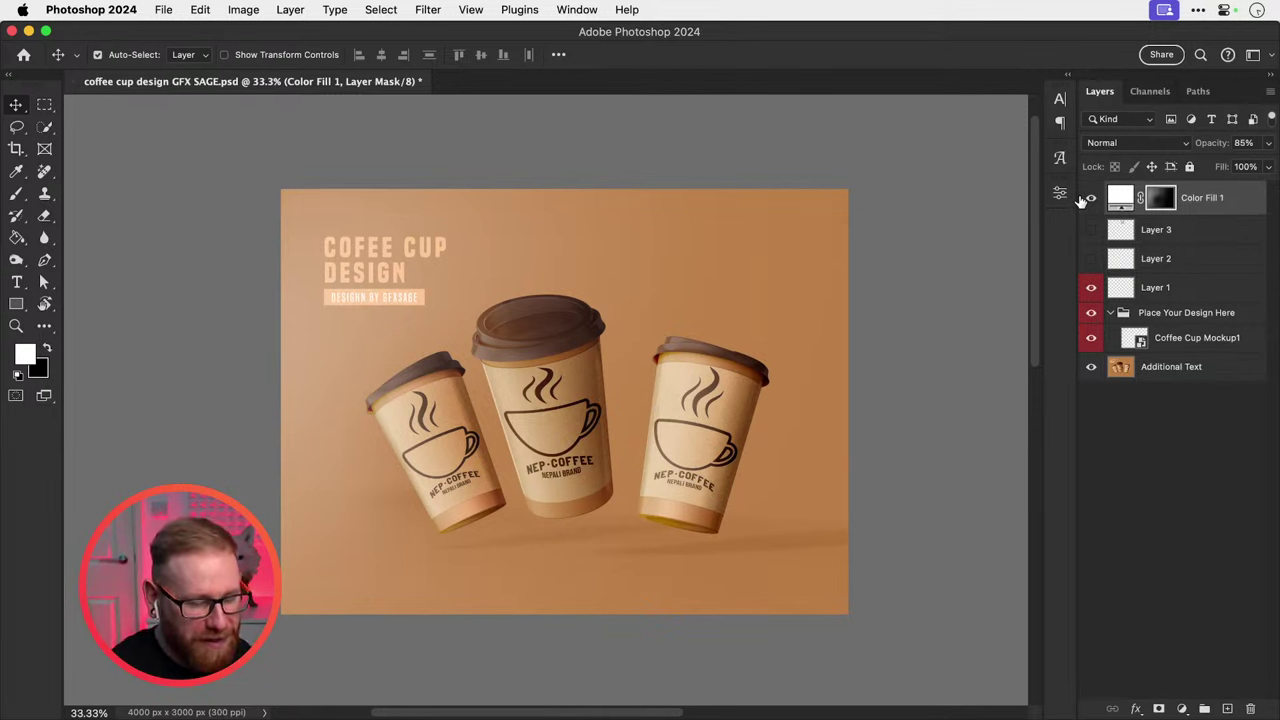
key(super+Tab)
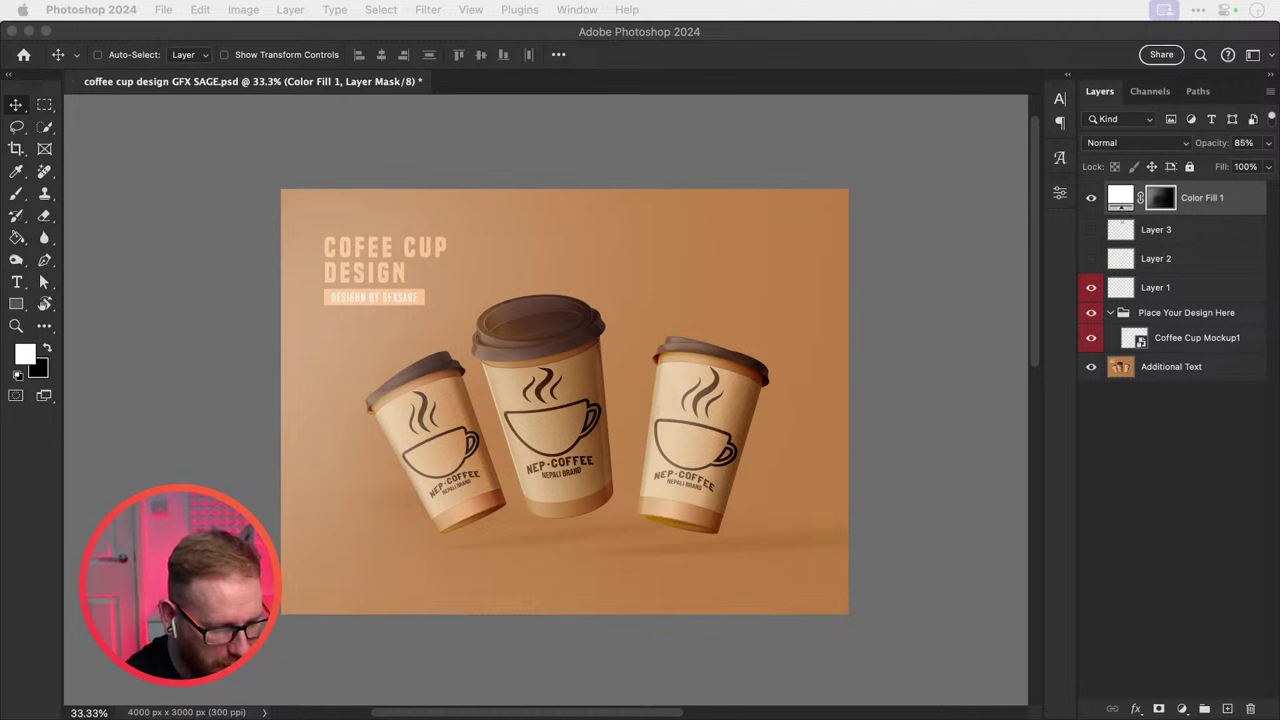
click(547, 136)
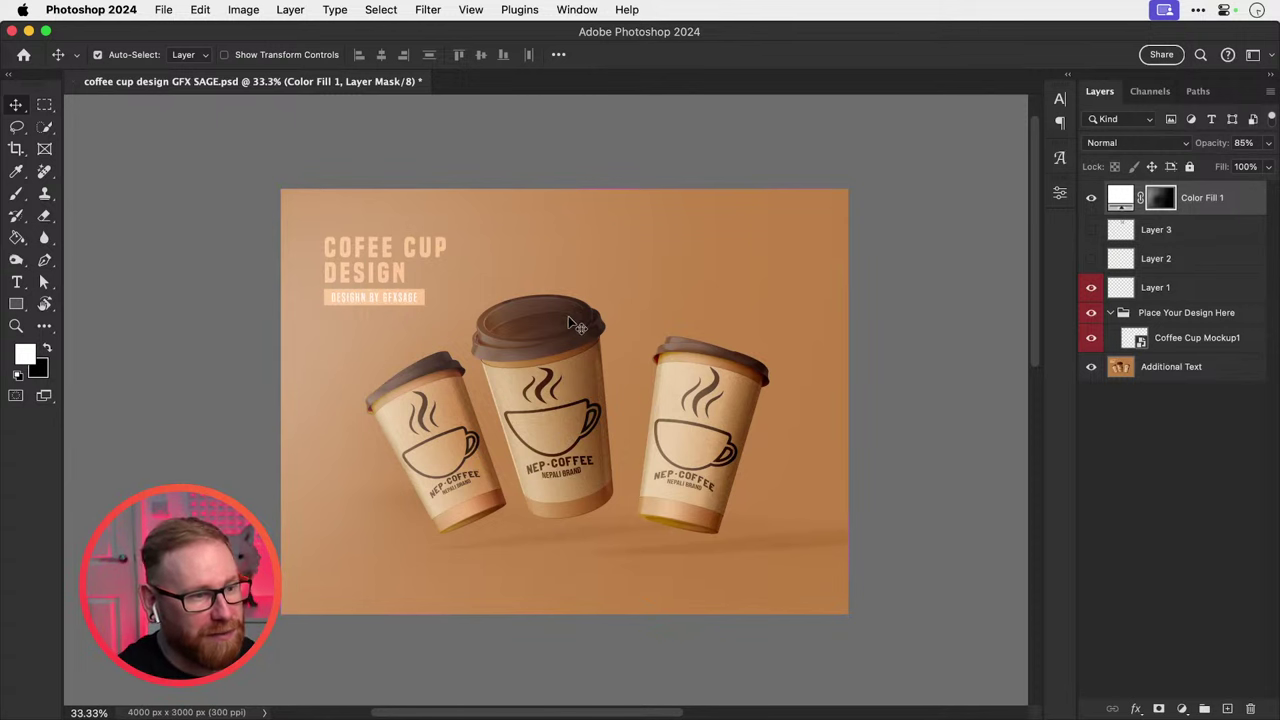
Close the coffee cup mockup and enlarge the view of the Mumma's Kitchen logo, Asset 2@4x-100 Design Dynamo.jpg.
key(super+w)
click(622, 330)
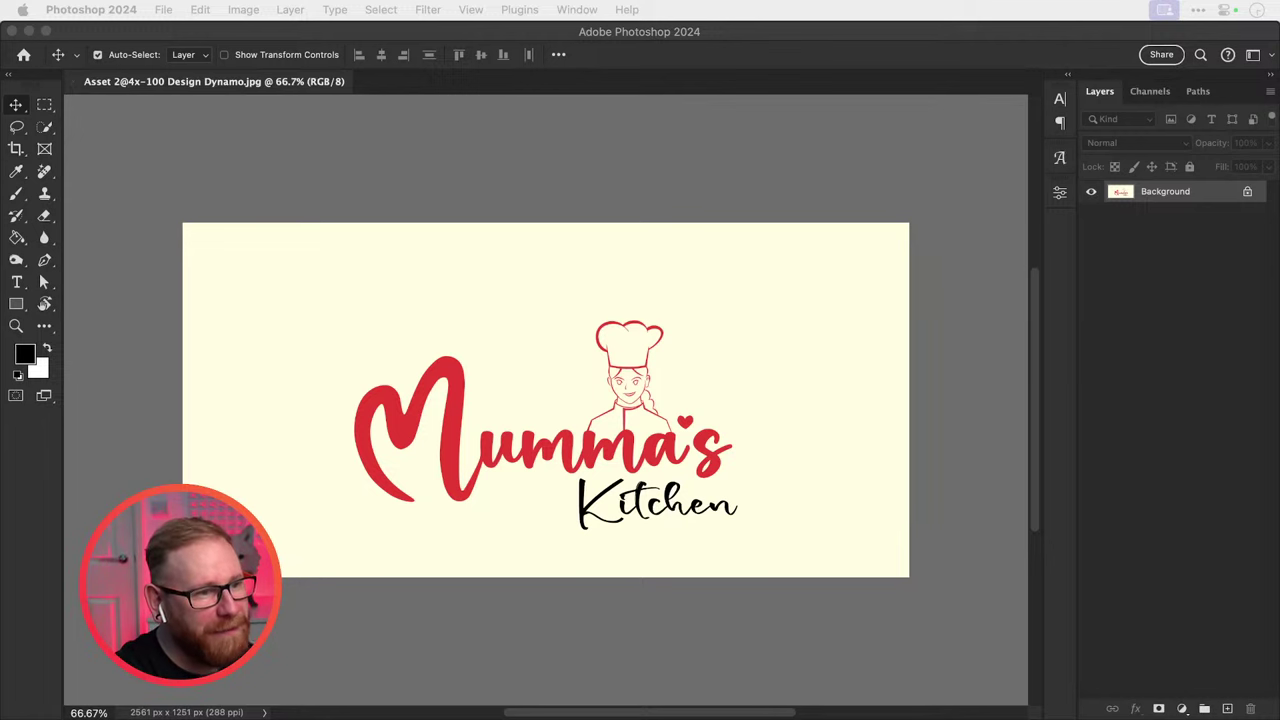
click(534, 217)
key(super+plus)
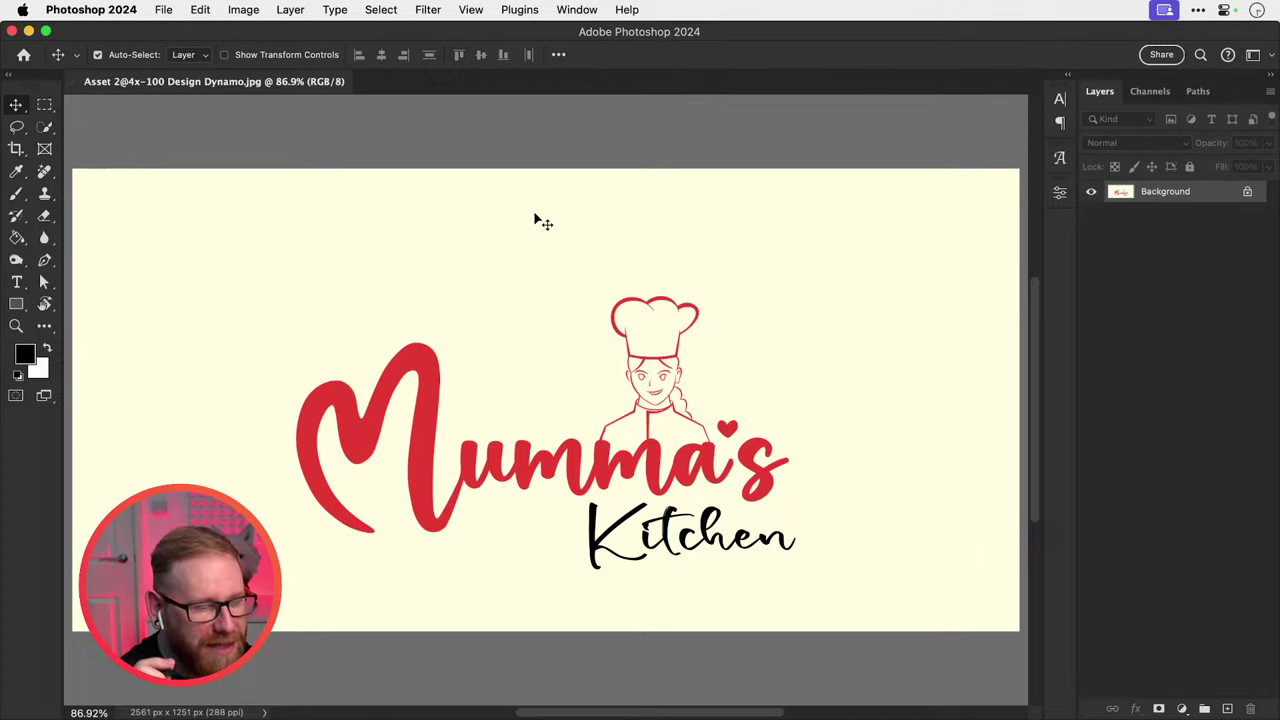
Add a new layer above the logo's background and sample the red of the heart apostrophe as the brush colour.
key(z)
triple_click(729, 439)
click(733, 439)
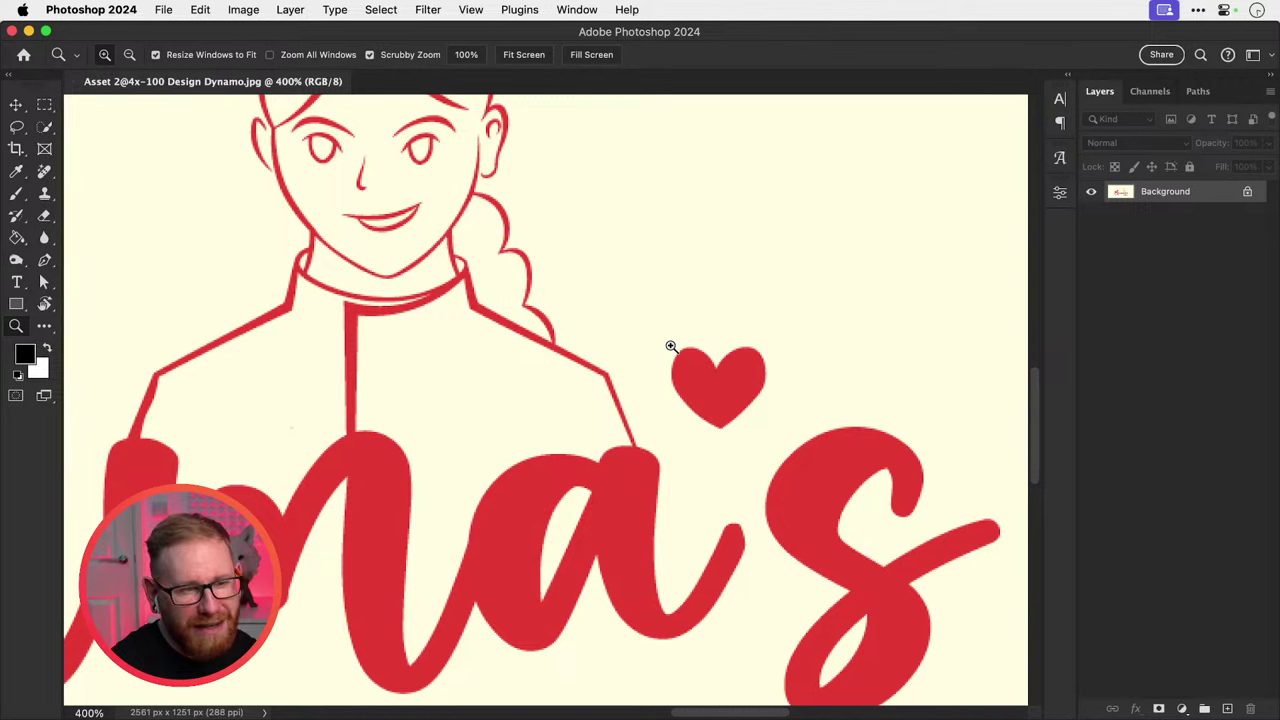
click(1227, 708)
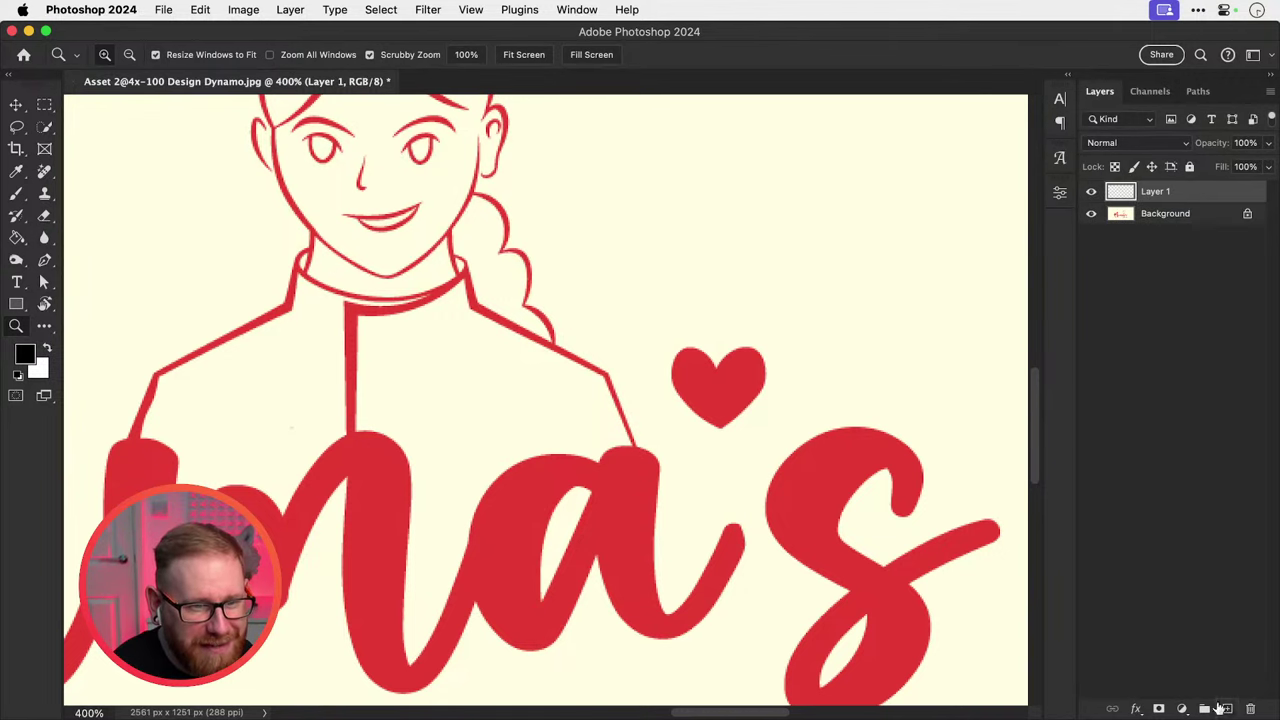
key(i)
click(743, 400)
key(b)
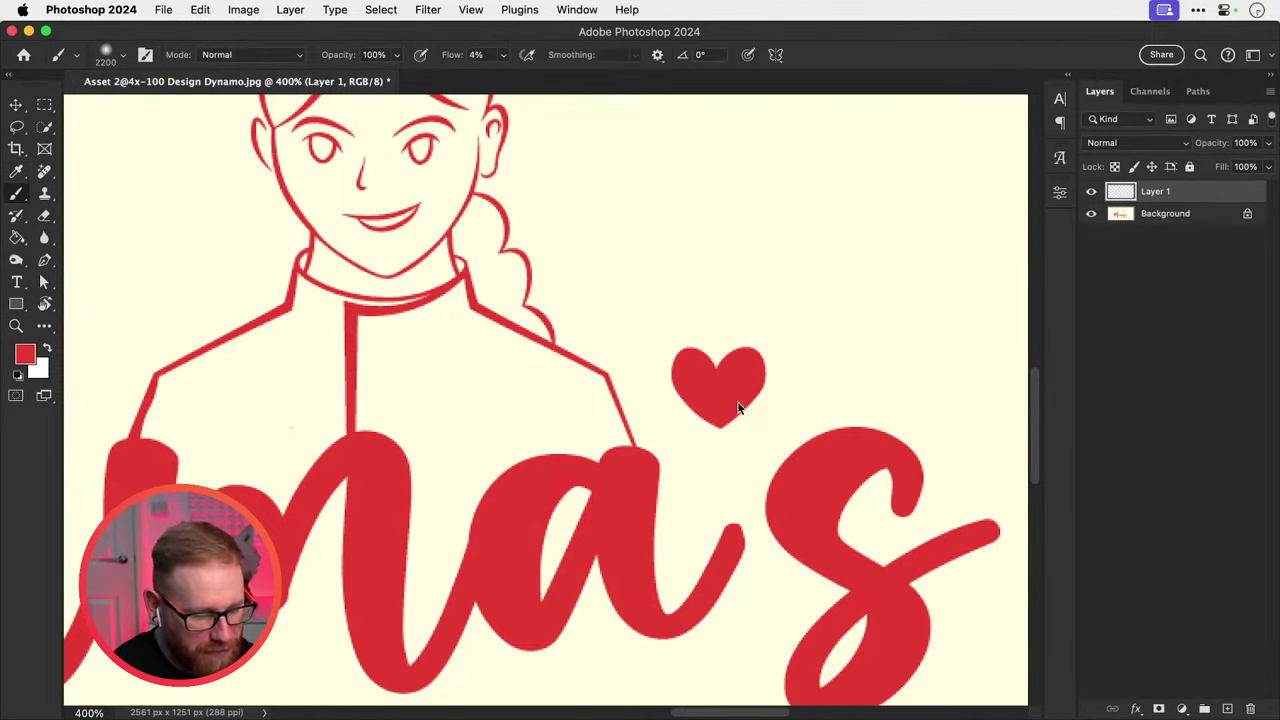
Switch to the Hard Round Pressure Size brush and reduce it to 6 px for detail work on the heart.
key(bracketleft)
key(bracketleft)
key(bracketleft)
key(bracketleft)
key(bracketleft)
key(bracketleft)
key(bracketleft)
key(bracketleft)
key(bracketleft)
key(bracketleft)
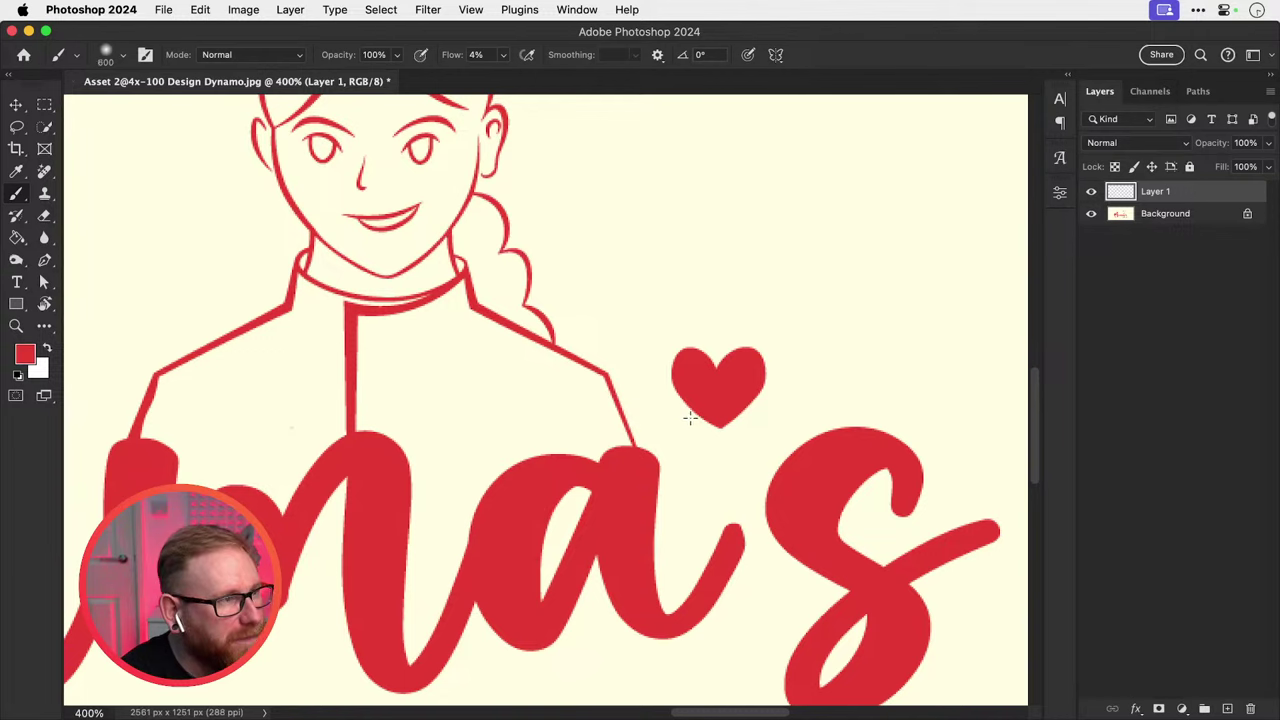
key(bracketleft)
key(bracketleft)
key(bracketleft)
key(bracketleft)
key(bracketleft)
key(bracketleft)
key(bracketleft)
key(bracketleft)
key(bracketleft)
key(bracketleft)
click(124, 58)
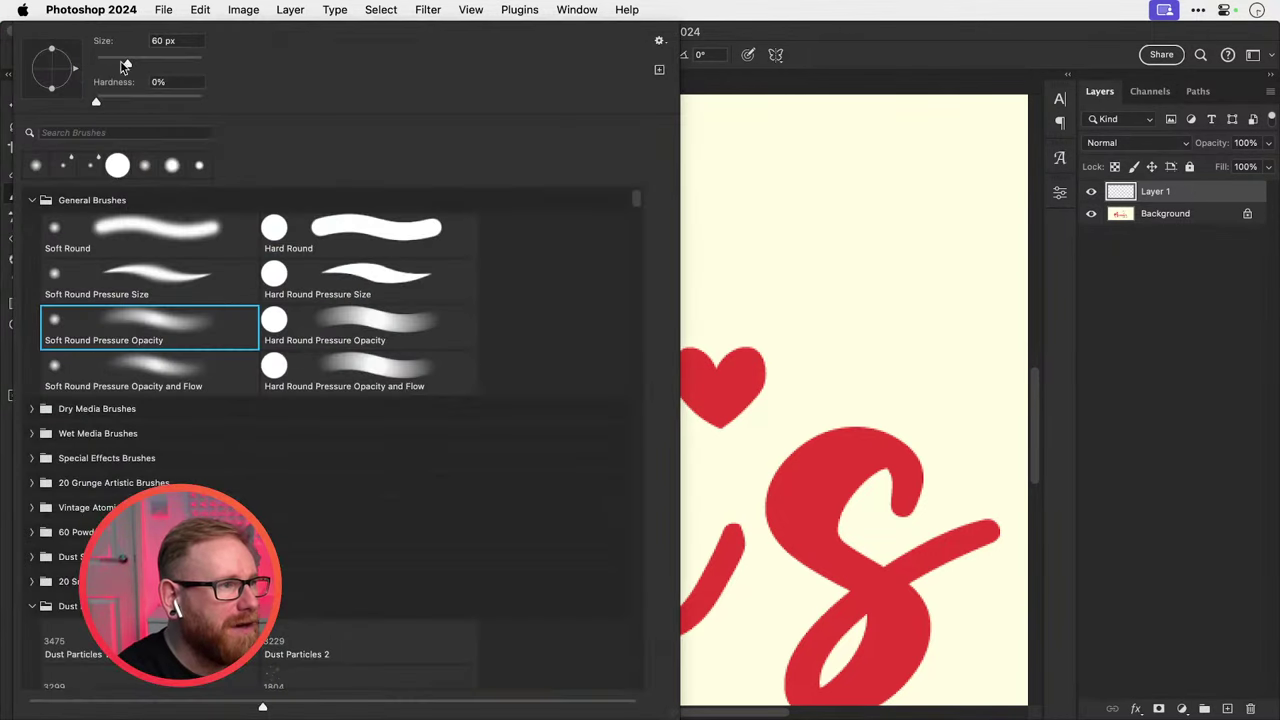
click(285, 276)
key(Return)
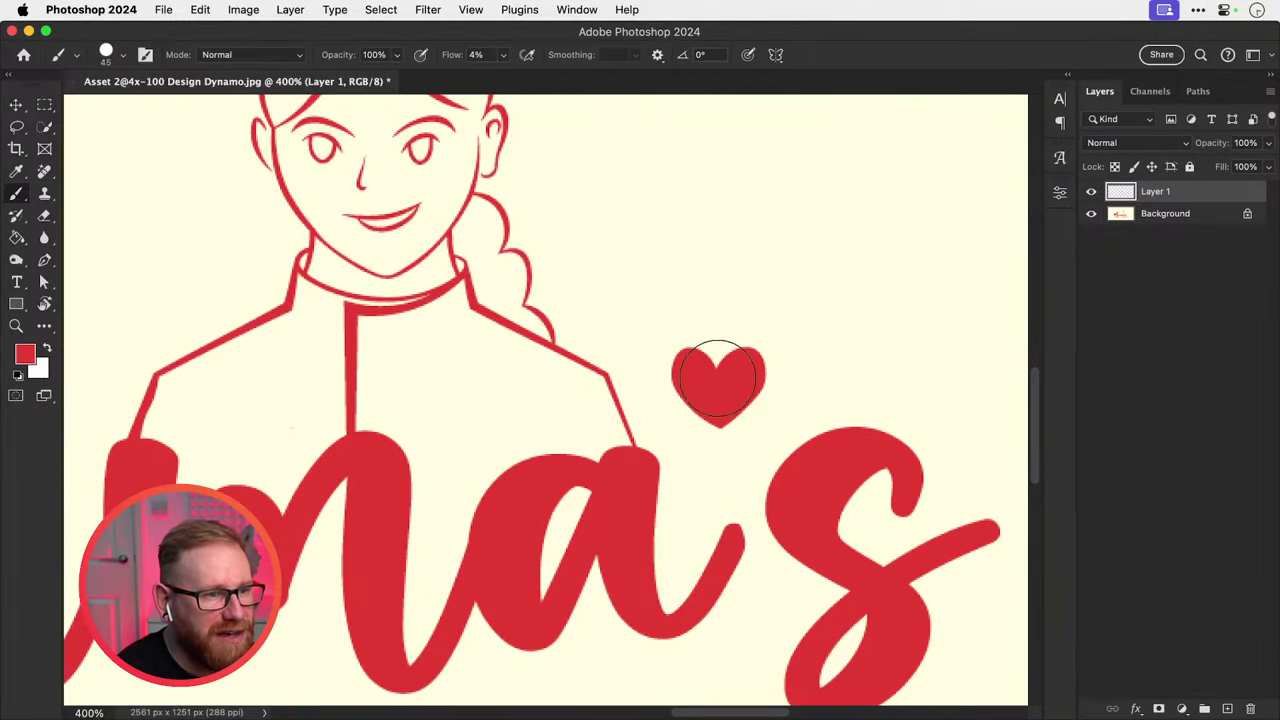
key(bracketleft)
key(bracketleft)
key(bracketleft)
key(bracketleft)
key(bracketleft)
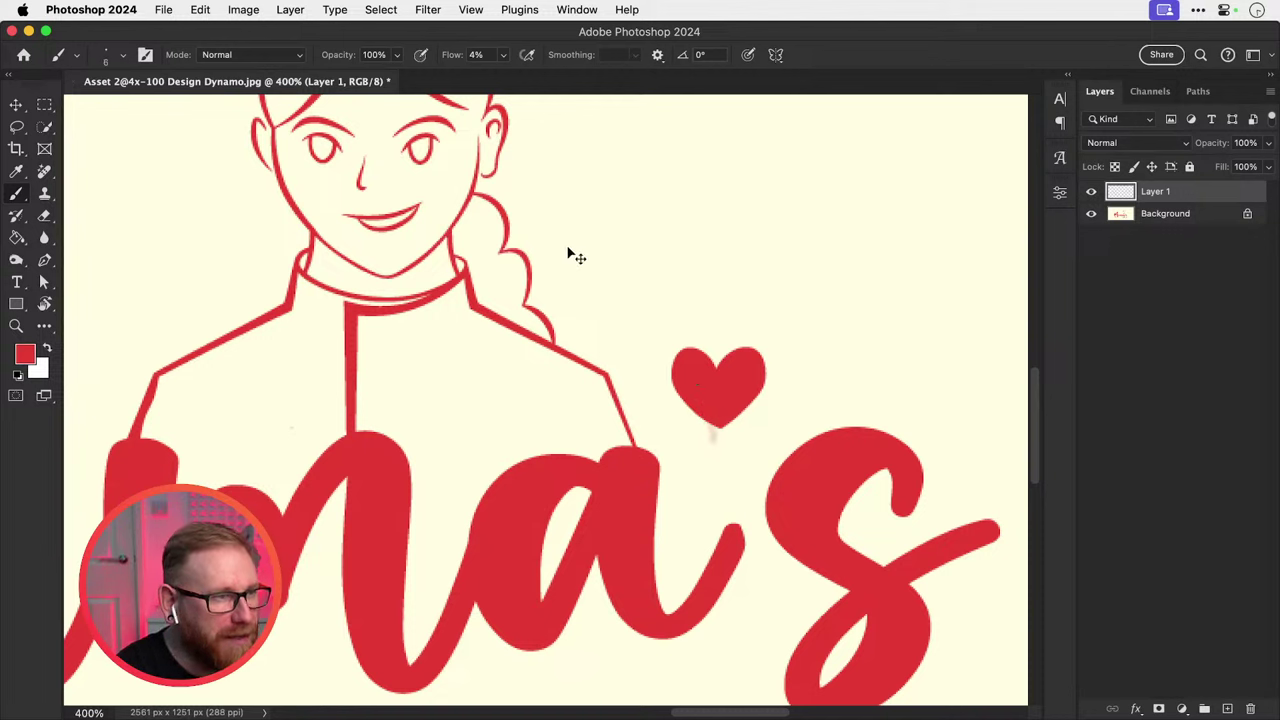
Raise the brush flow to 100%, extend the heart's lower tip into an apostrophe-like tail and reduce the brush to 3 px.
click(503, 55)
drag(500, 76, 584, 78)
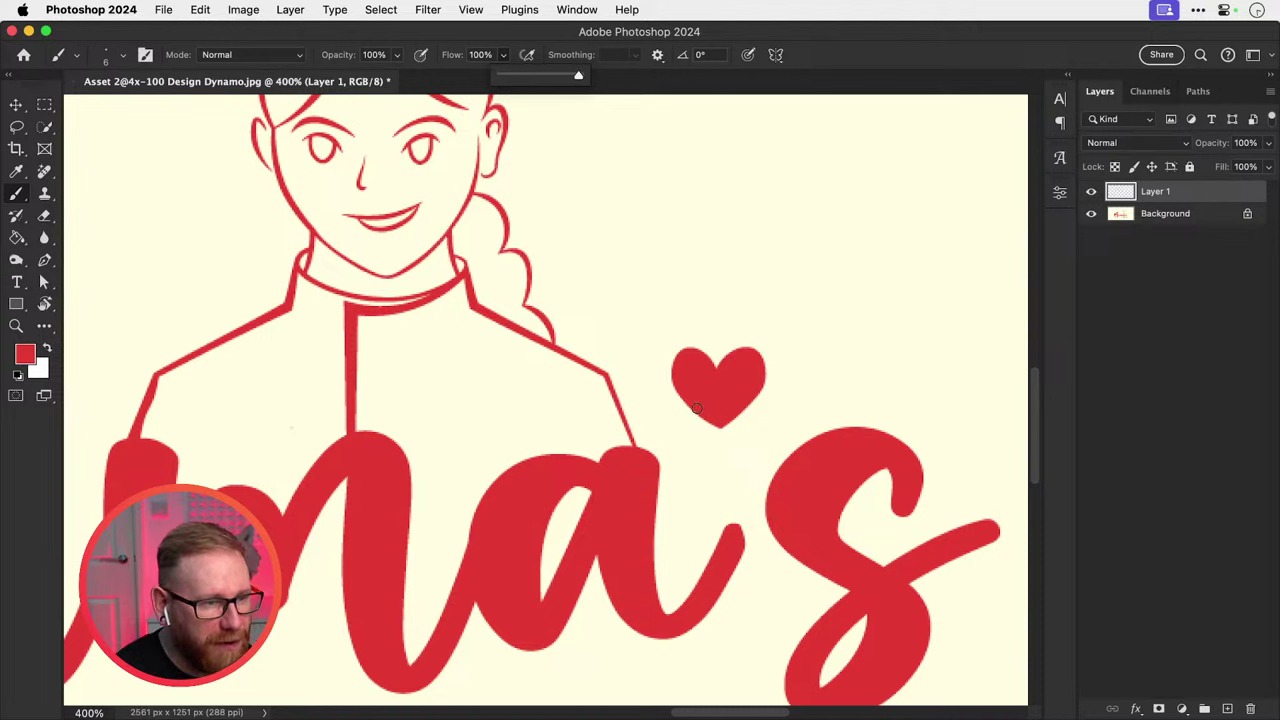
mouse_move(702, 414)
mouse_down()
mouse_move(710, 441)
mouse_move(758, 387)
mouse_move(709, 447)
mouse_move(727, 434)
mouse_up()
key(bracketleft)
key(bracketleft)
key(bracketleft)
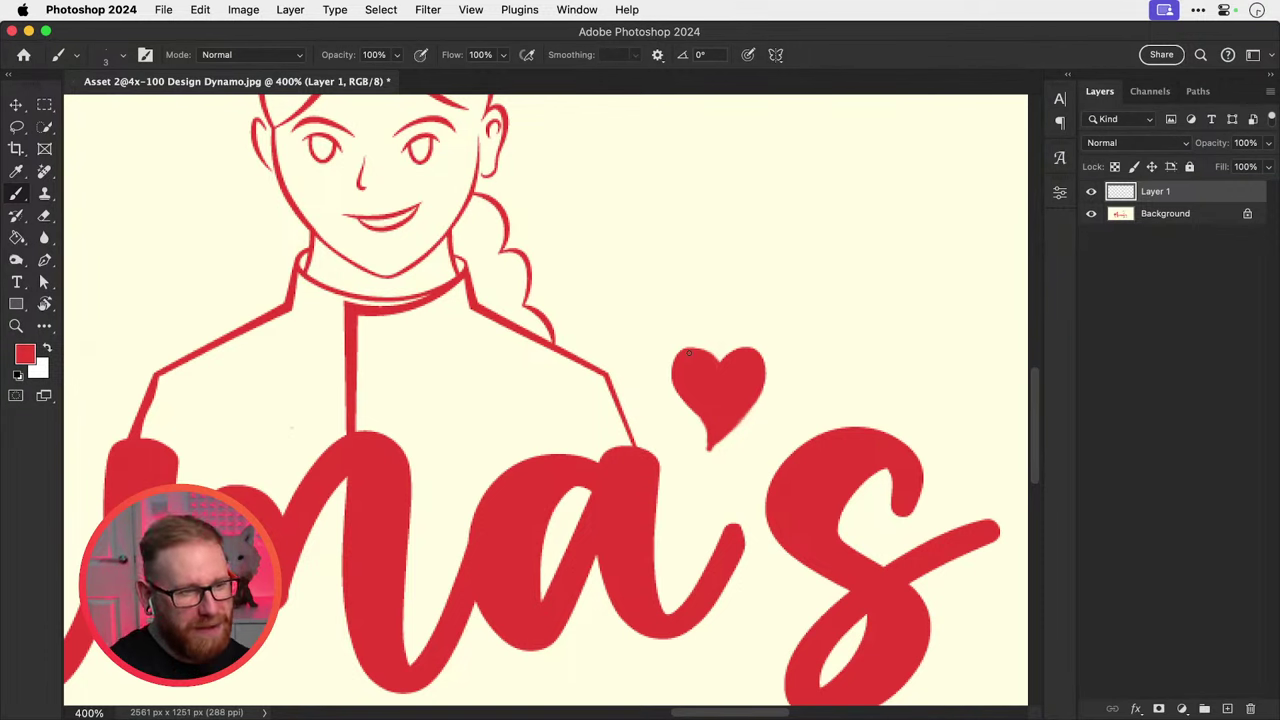
Sample the cream background to trim the heart's new tip, and compare the heart with and without Layer 1.
alt+click(740, 449)
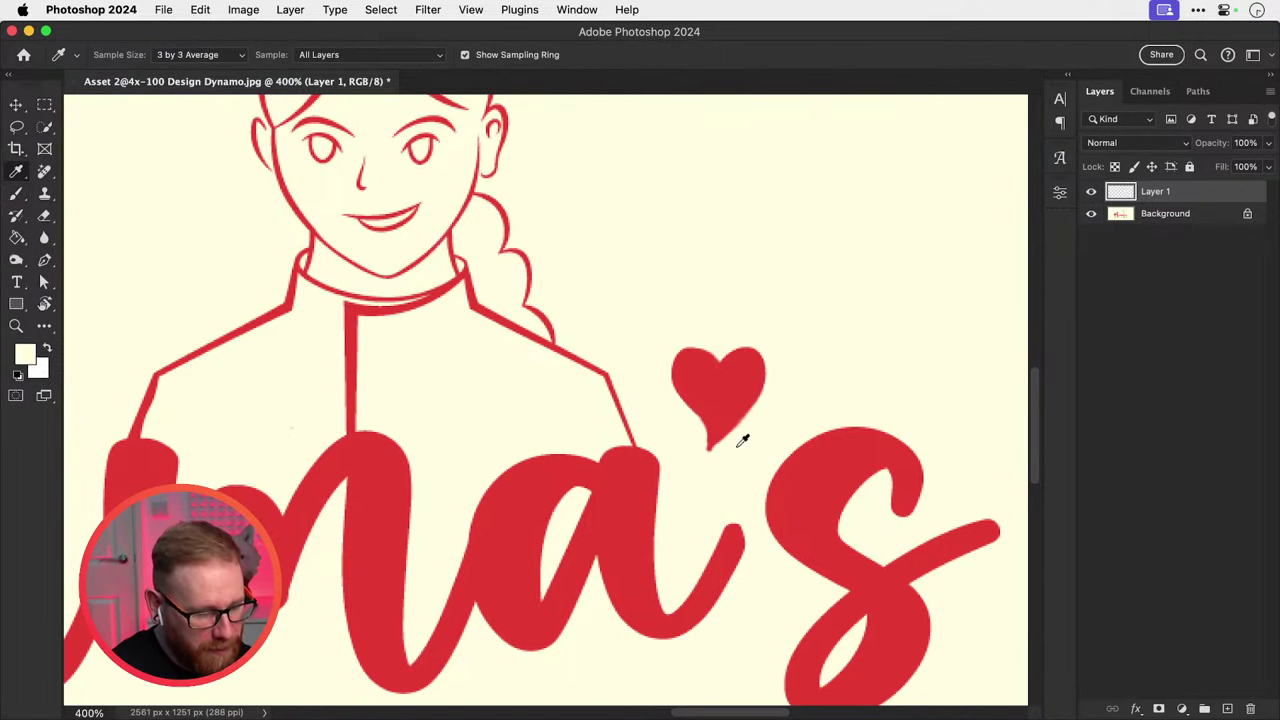
drag(721, 446, 709, 449)
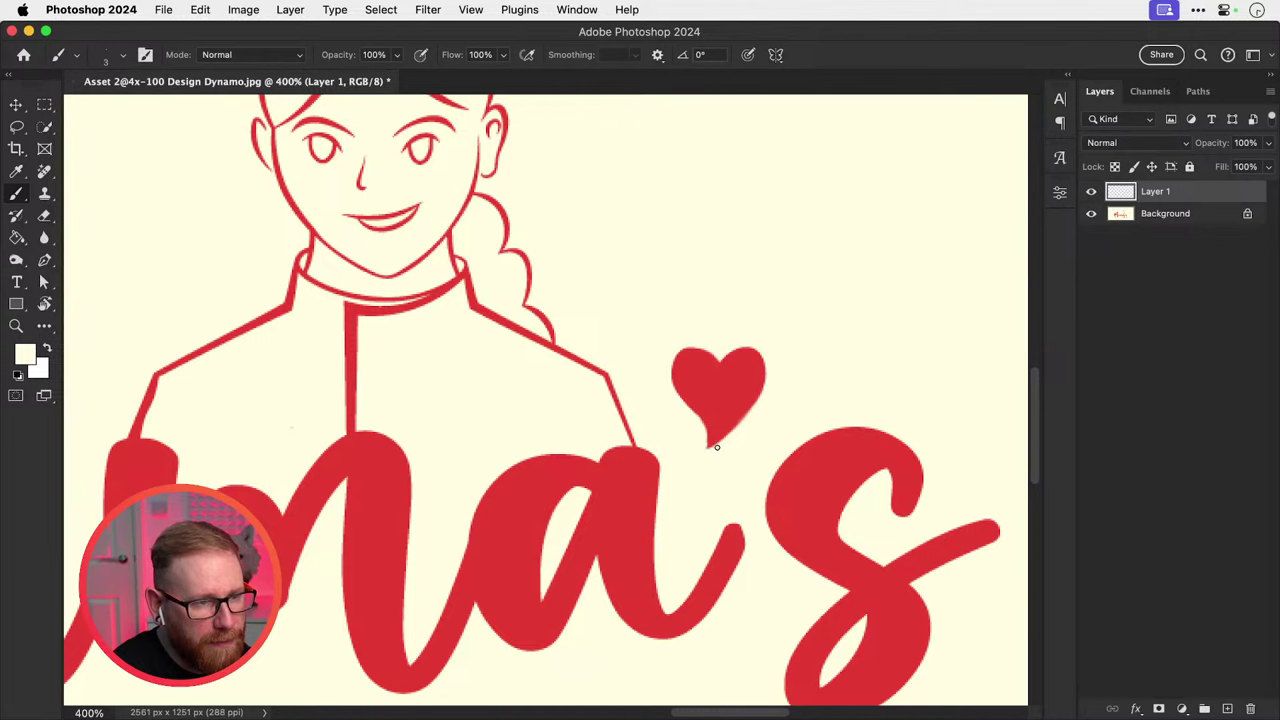
click(1091, 191)
click(1091, 191)
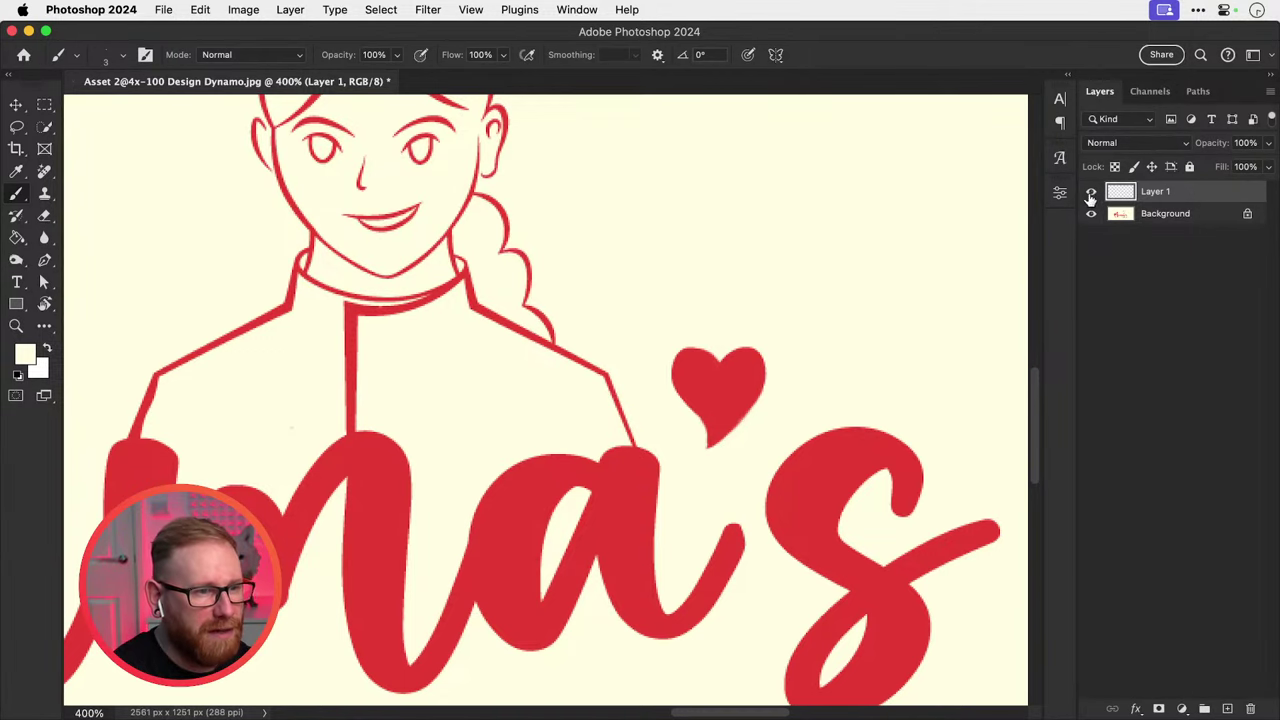
Review the reshaped heart in the logo at 100% and inspect the large M's connection to the following letters.
key(super+1)
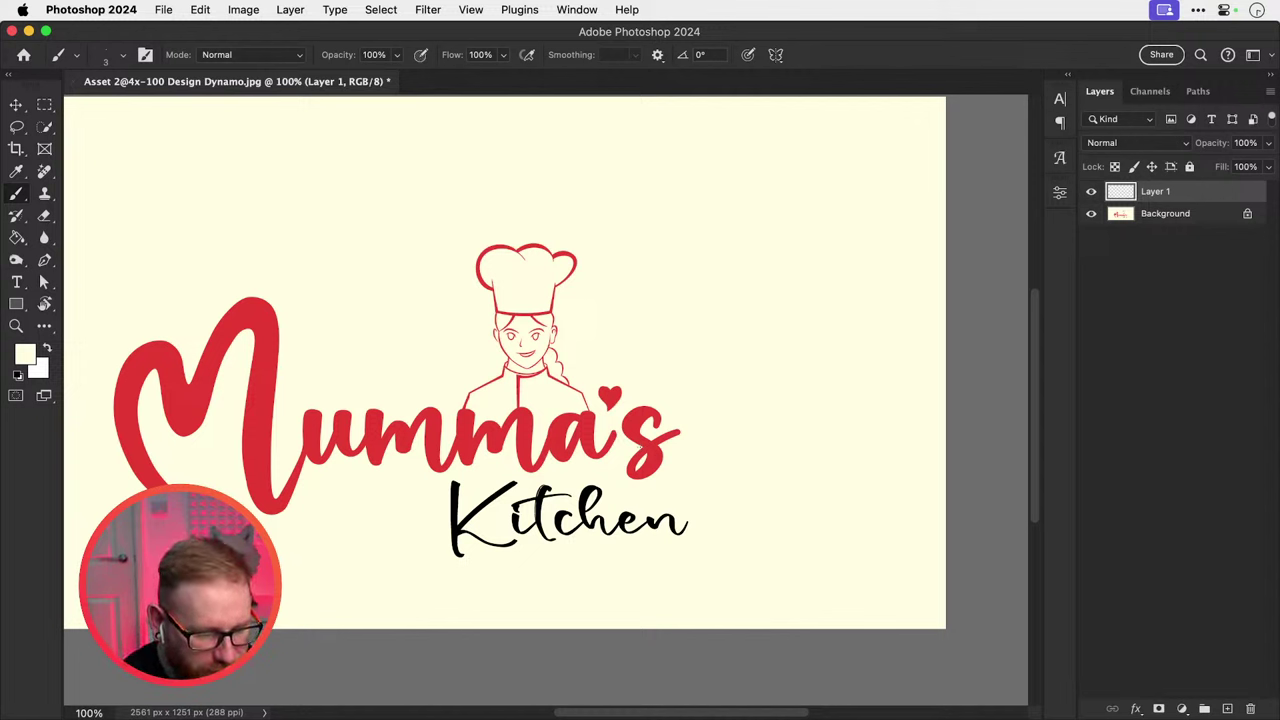
drag(602, 438, 641, 429)
drag(310, 483, 402, 480)
key(z)
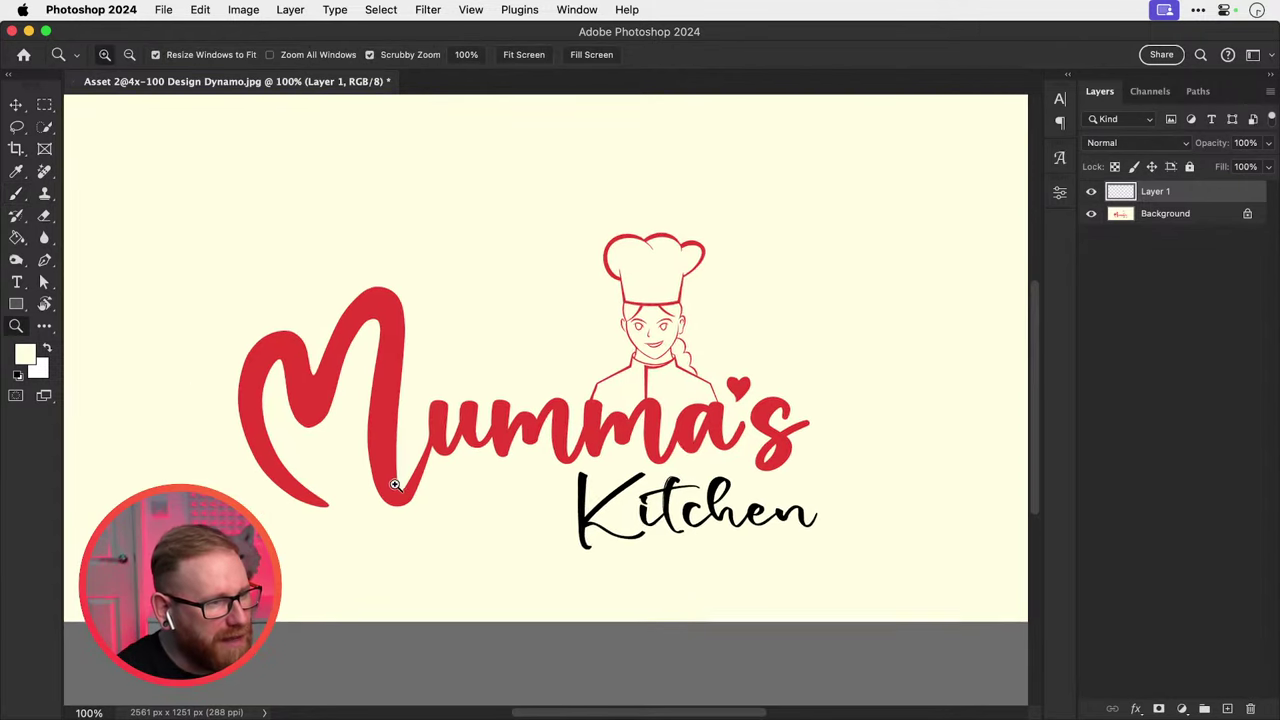
click(401, 480)
key(v)
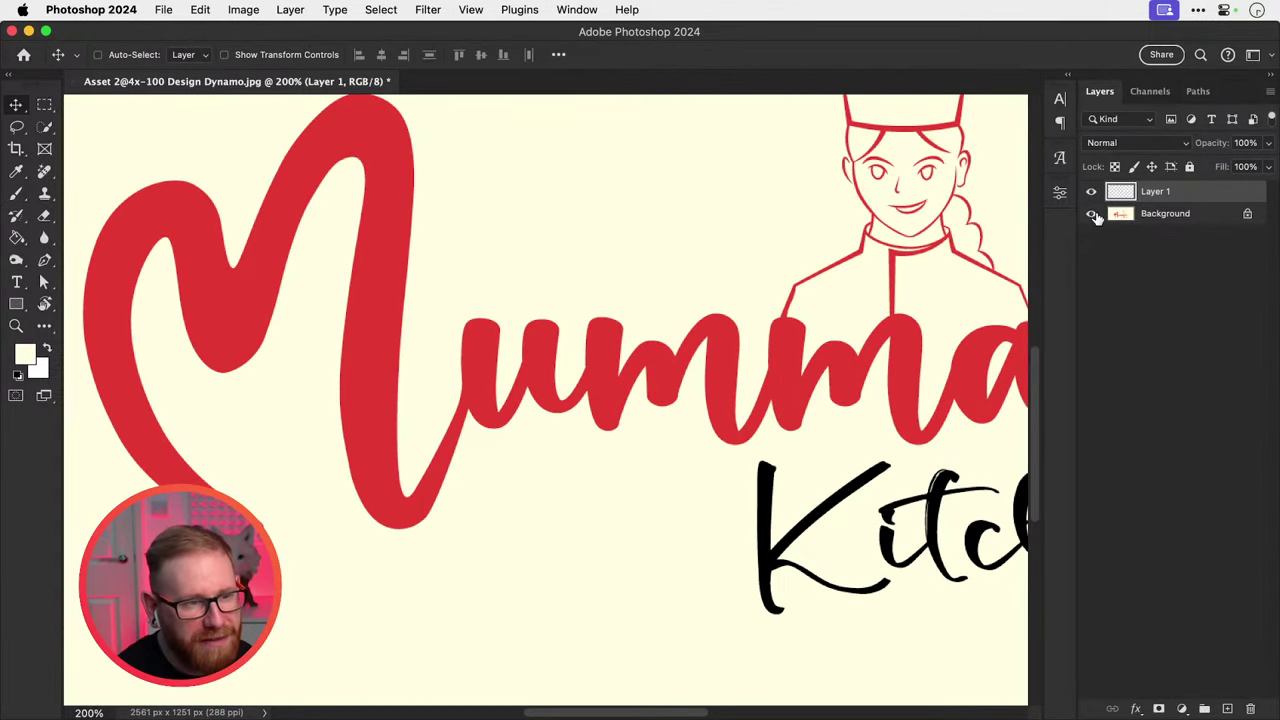
Merge Layer 1 into the Background and sample the lettering's red for brushing near the large M's connecting stroke.
key(Delete)
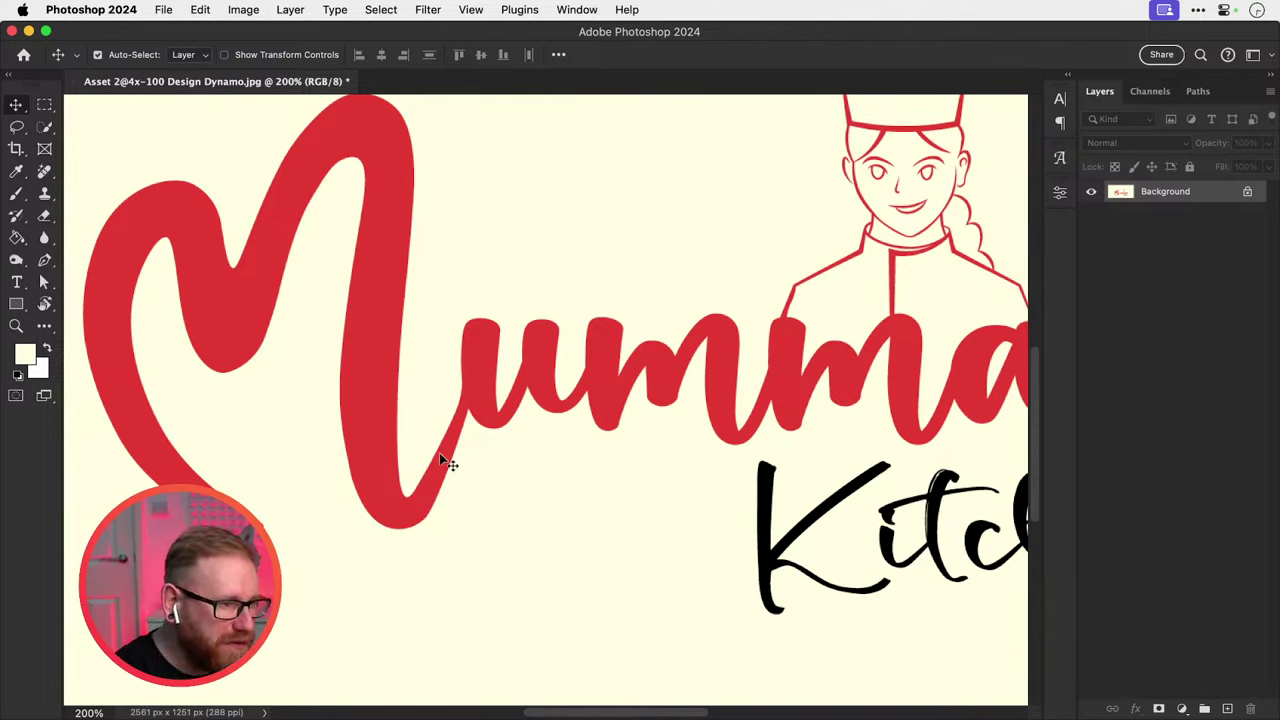
key(b)
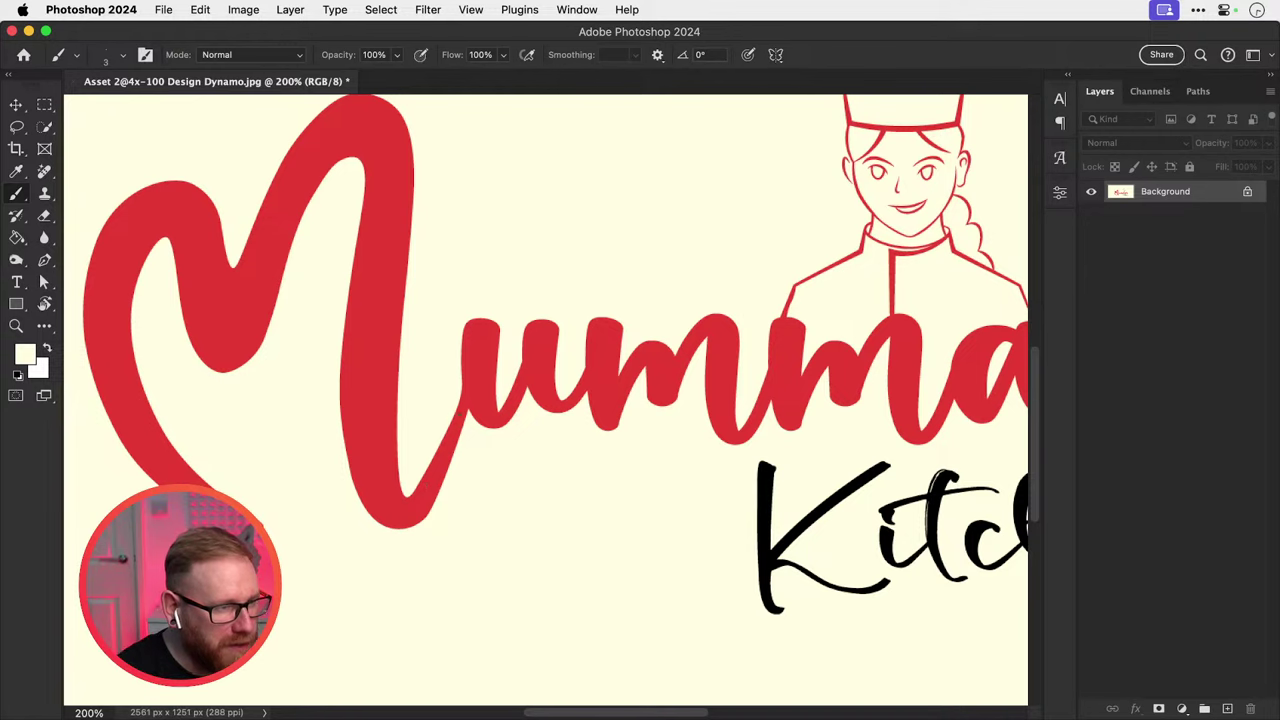
super+click(423, 437)
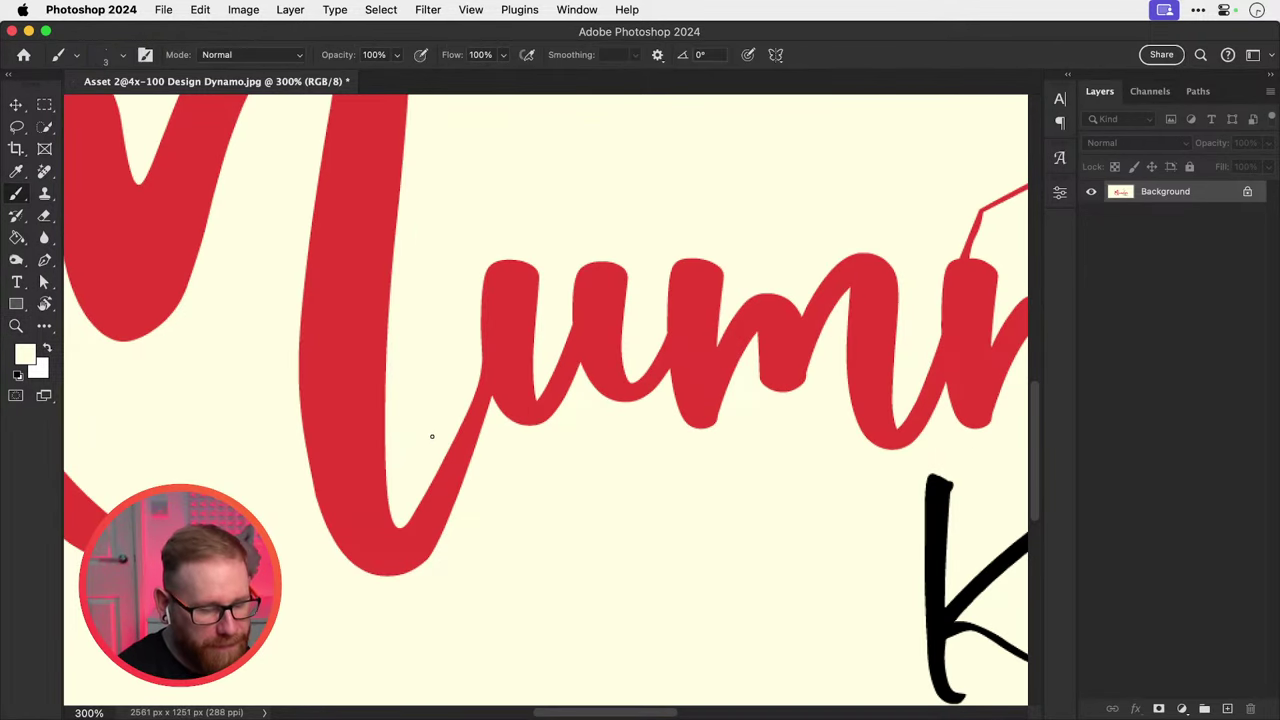
alt+click(447, 478)
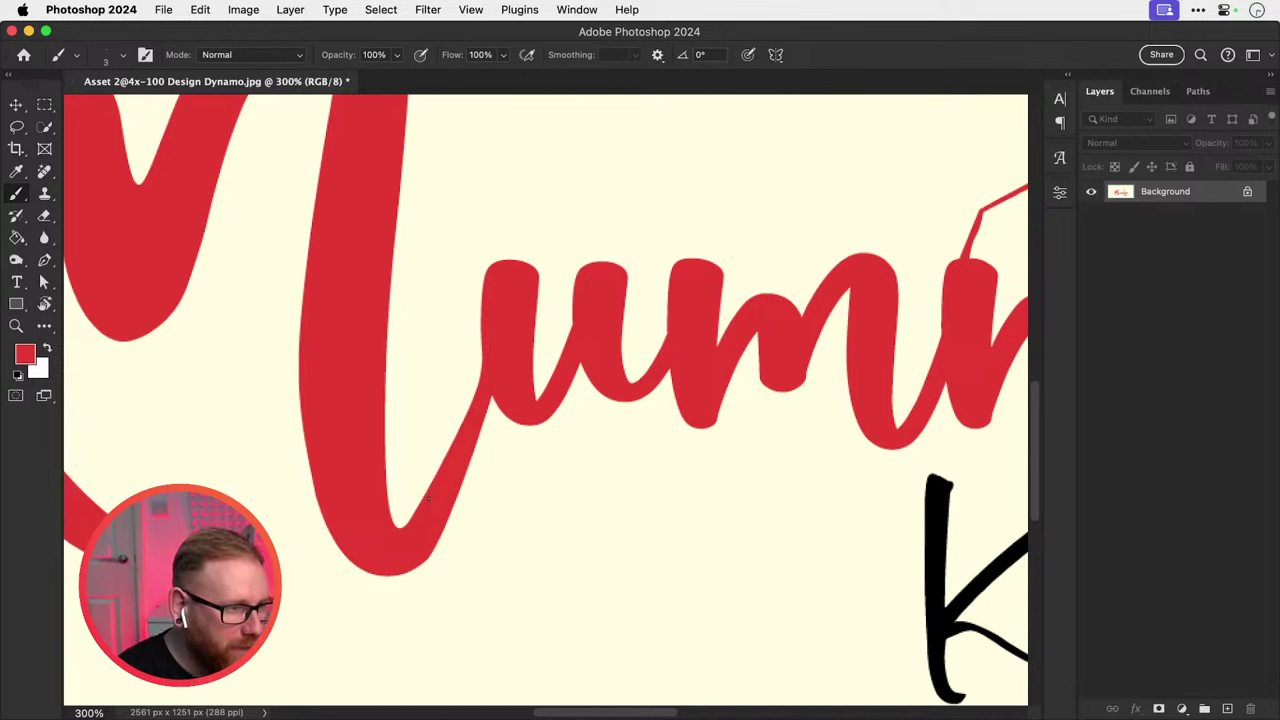
mouse_move(418, 505)
mouse_down()
mouse_move(457, 412)
mouse_move(429, 477)
mouse_up()
key(super+z)
mouse_move(460, 528)
mouse_down()
mouse_move(483, 452)
mouse_move(455, 536)
mouse_up()
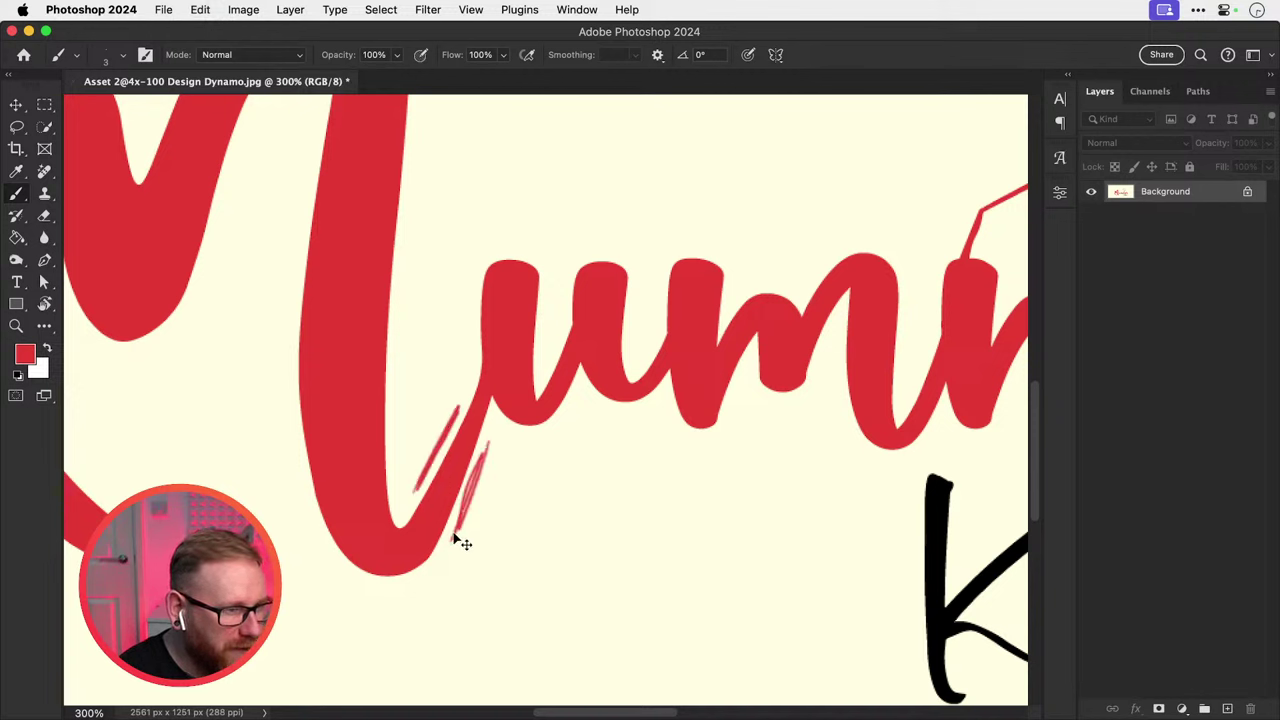
key(super+z)
key(super+z)
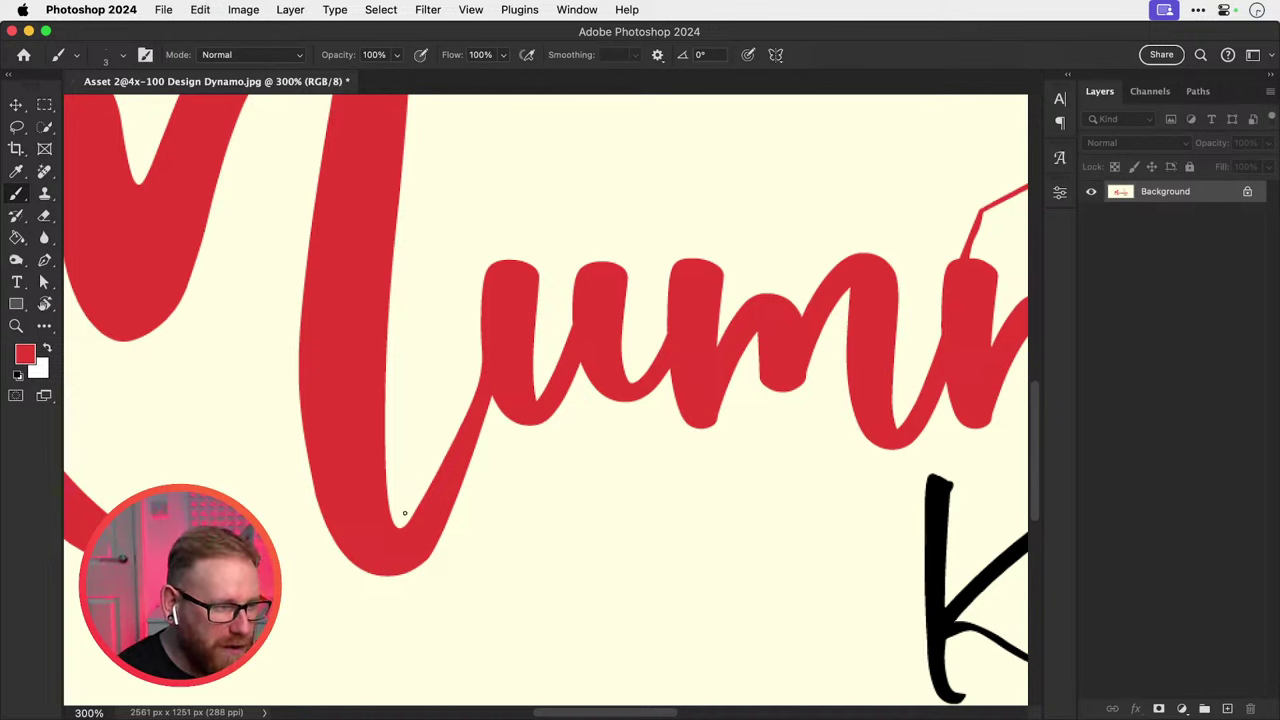
drag(483, 348, 476, 390)
key(super+z)
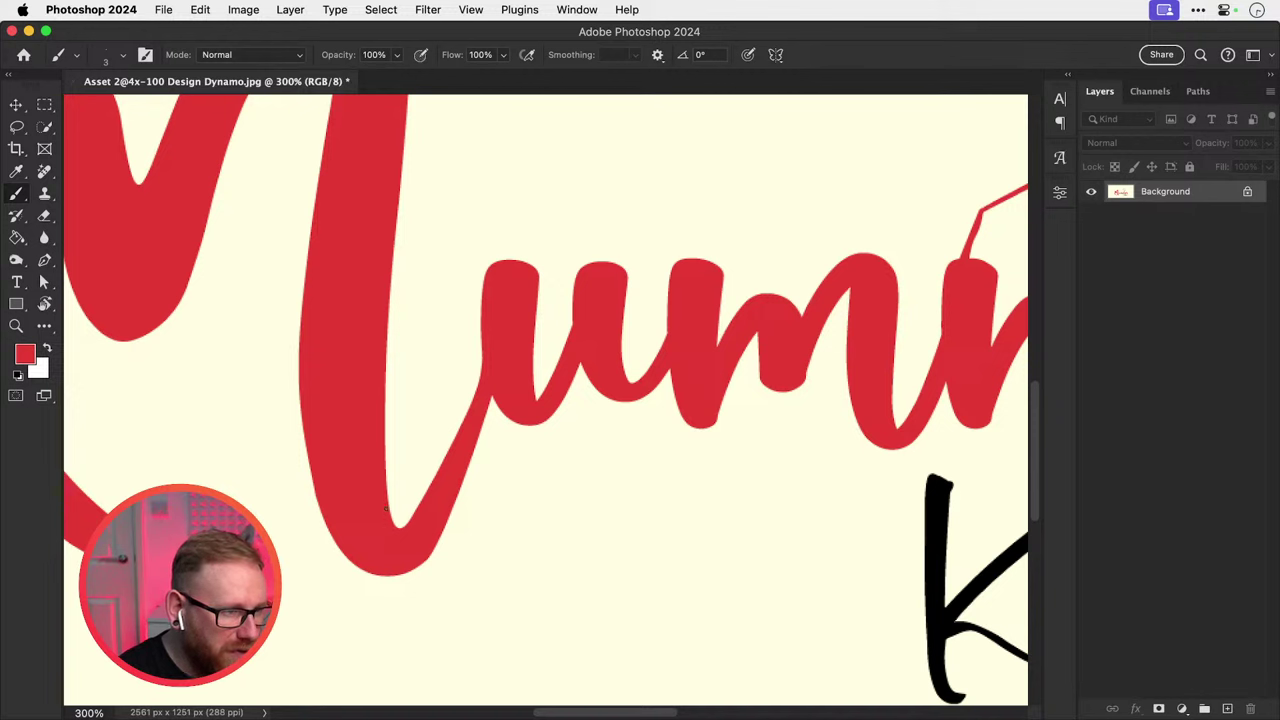
Thicken the upper edge of the large M's connecting stroke to the u with red brushwork, filling the gaps inside it.
mouse_move(390, 517)
mouse_down()
mouse_move(487, 310)
mouse_move(447, 450)
mouse_move(393, 527)
mouse_move(435, 467)
mouse_move(411, 514)
mouse_up()
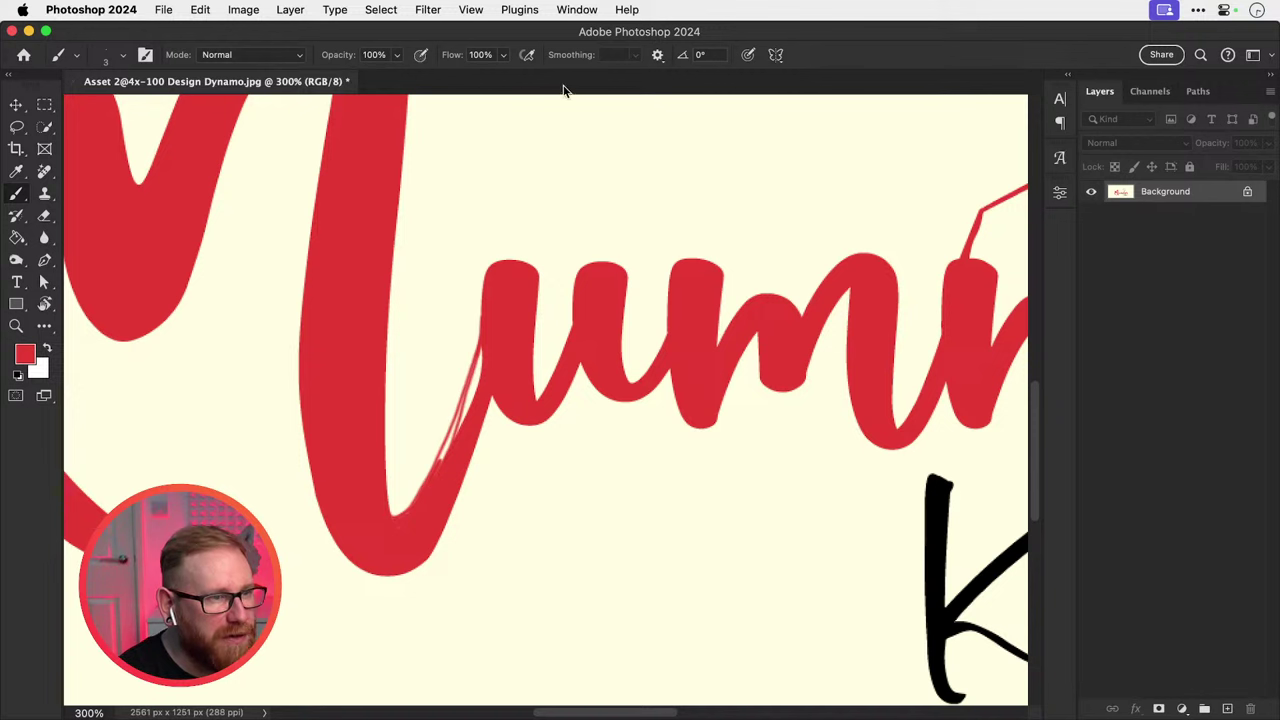
mouse_move(439, 461)
mouse_down()
mouse_move(480, 350)
mouse_move(458, 430)
mouse_move(479, 370)
mouse_up()
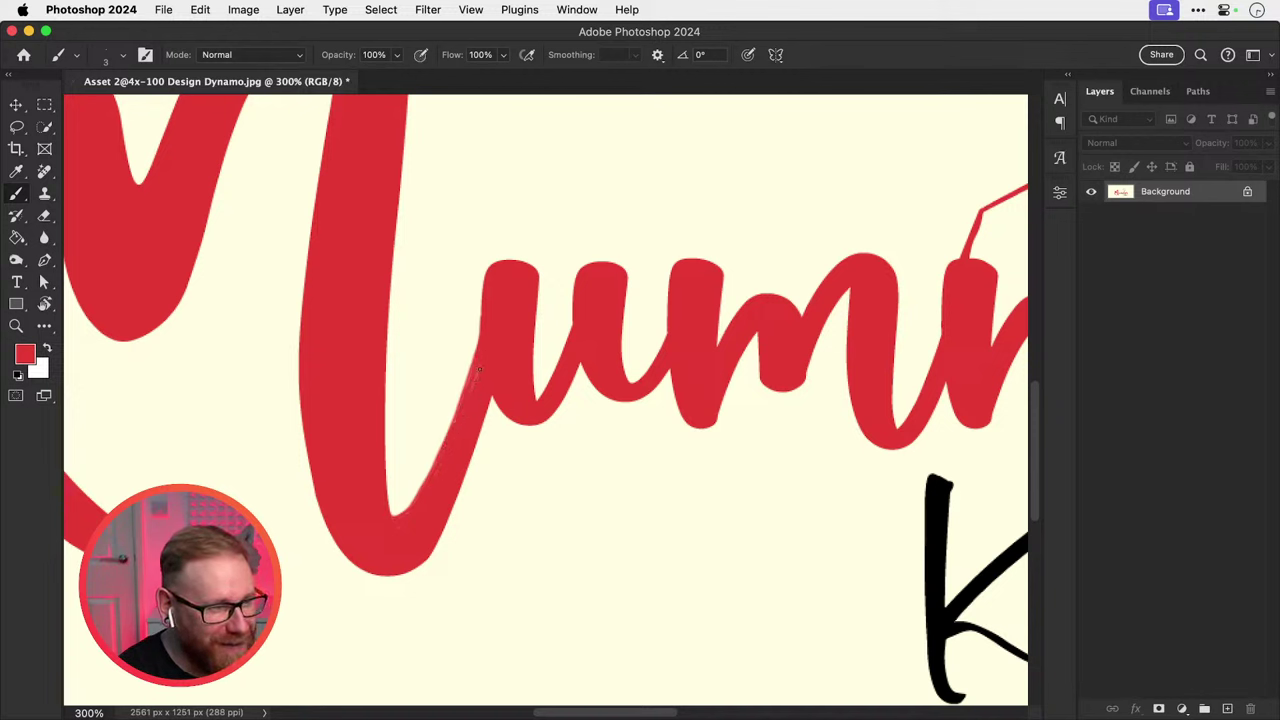
drag(481, 300, 468, 377)
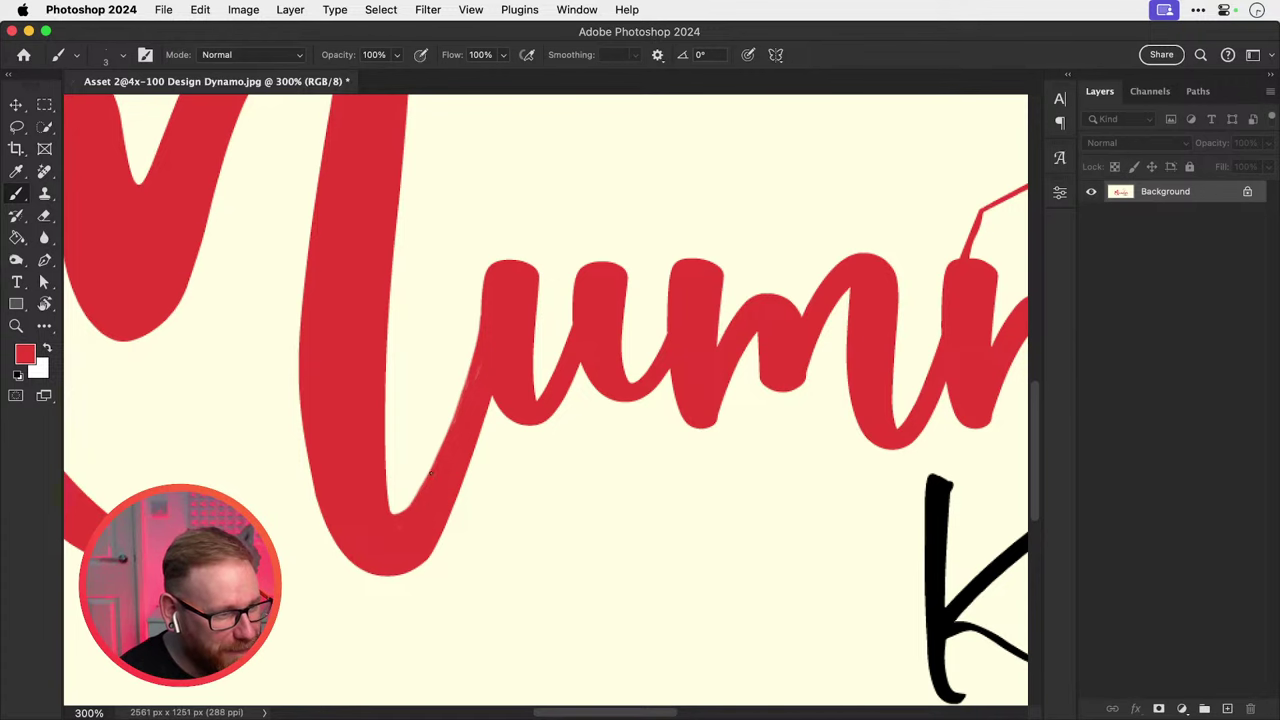
key(super+minus)
key(super+minus)
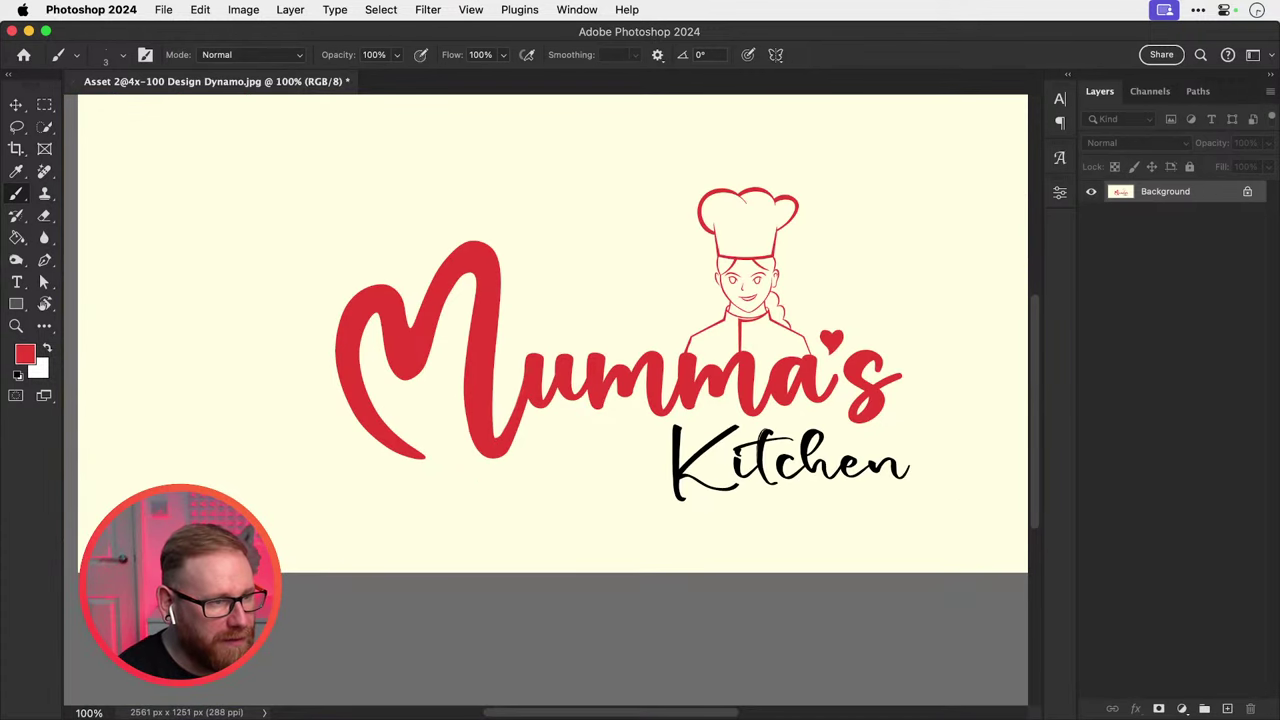
Sample the cream background and brush away the lower outer edge of the M's connecting stroke.
key(z)
click(505, 430)
key(z)
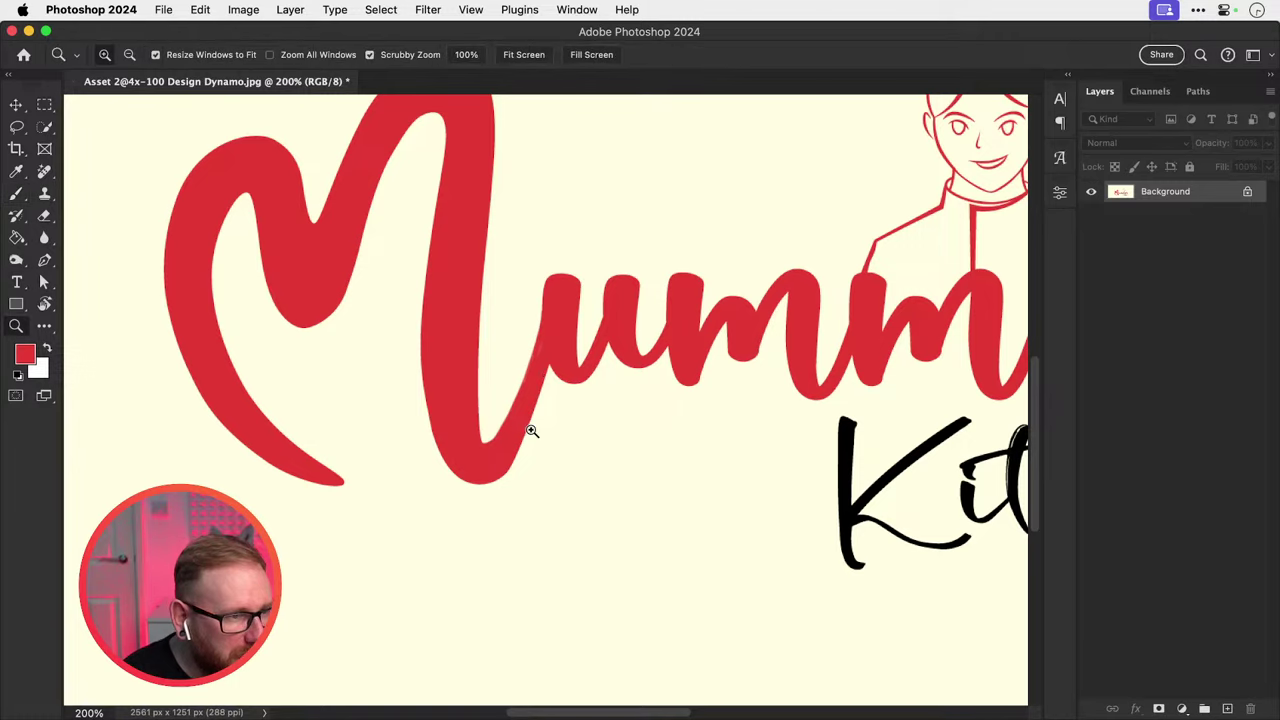
click(532, 430)
key(b)
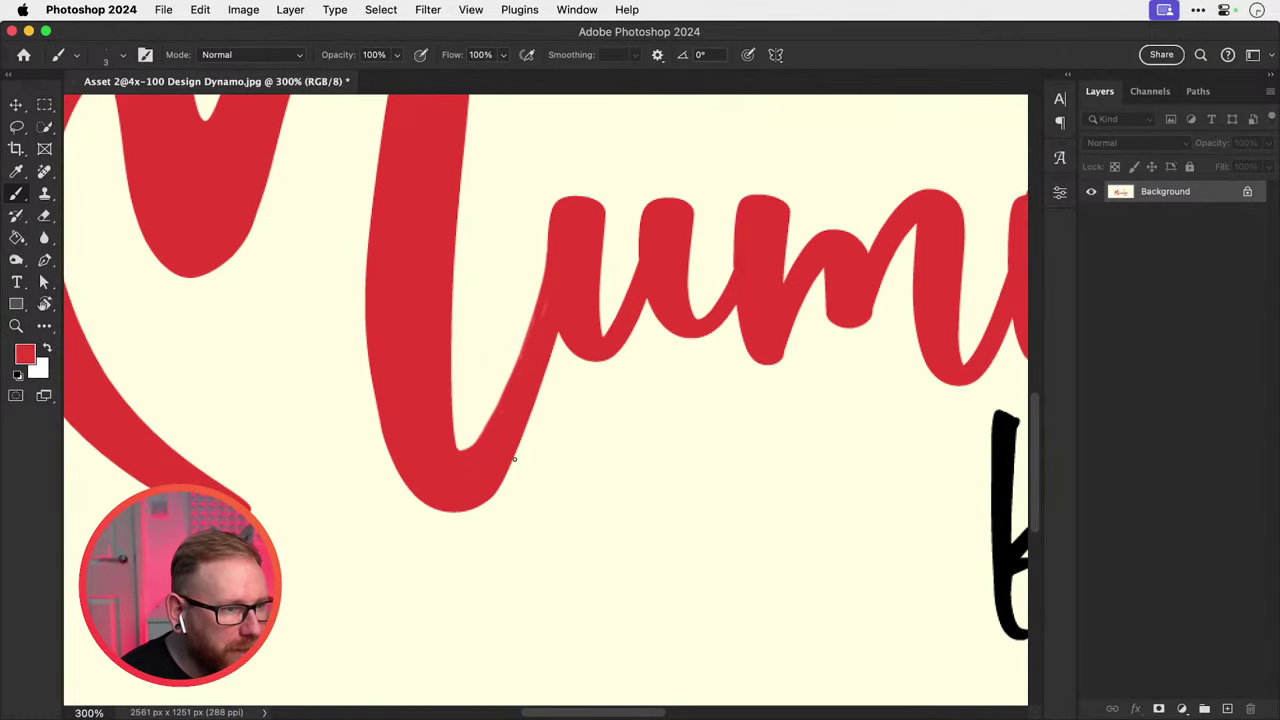
key(e)
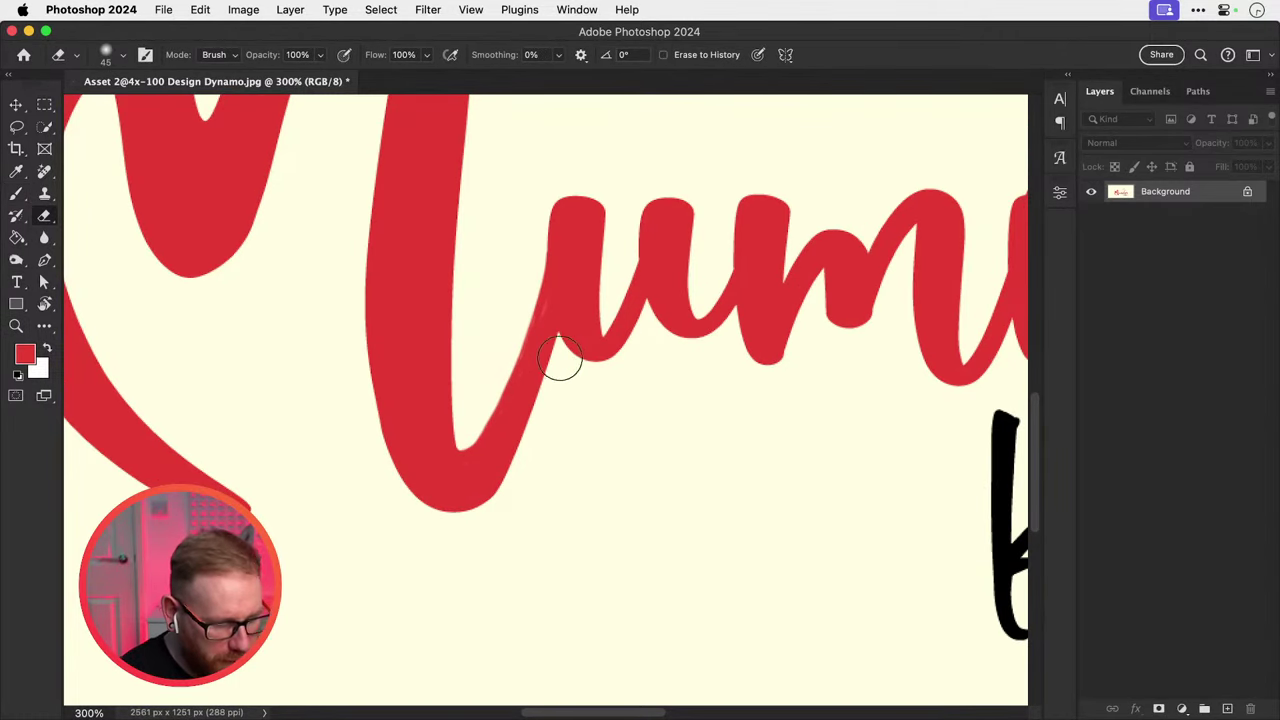
key(i)
click(571, 393)
key(b)
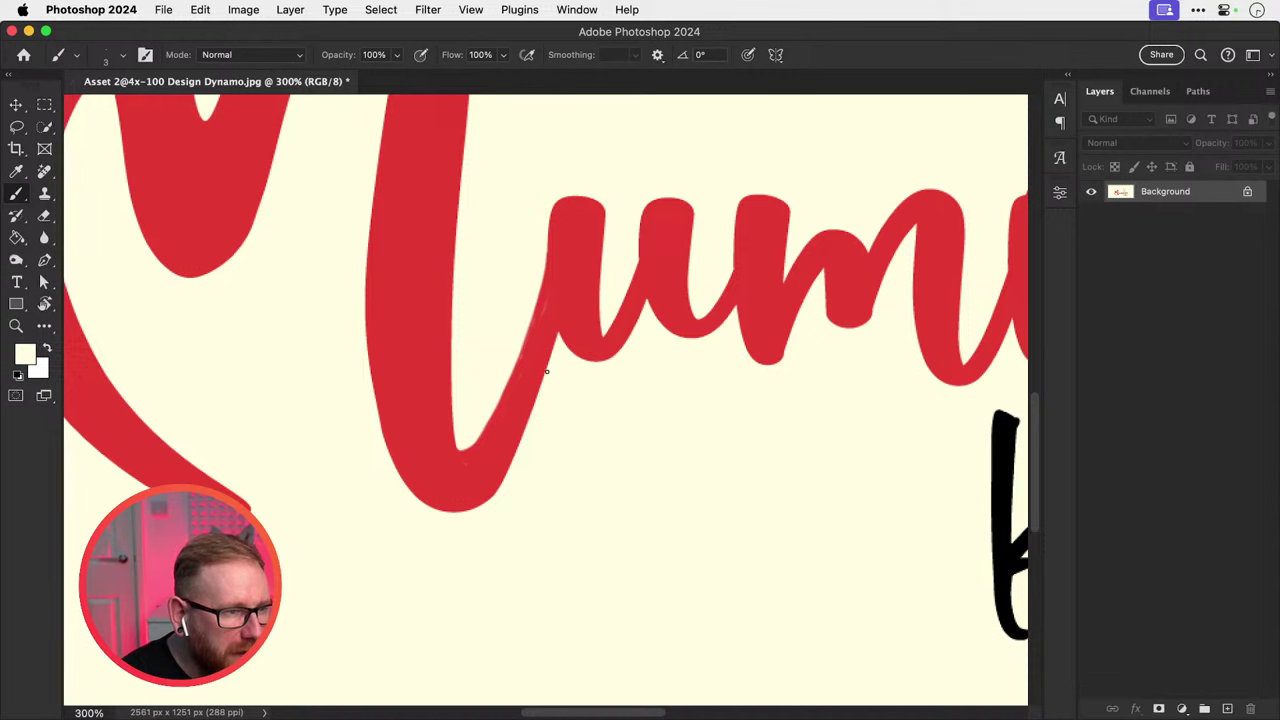
mouse_move(546, 371)
mouse_down()
mouse_move(556, 330)
mouse_move(511, 462)
mouse_up()
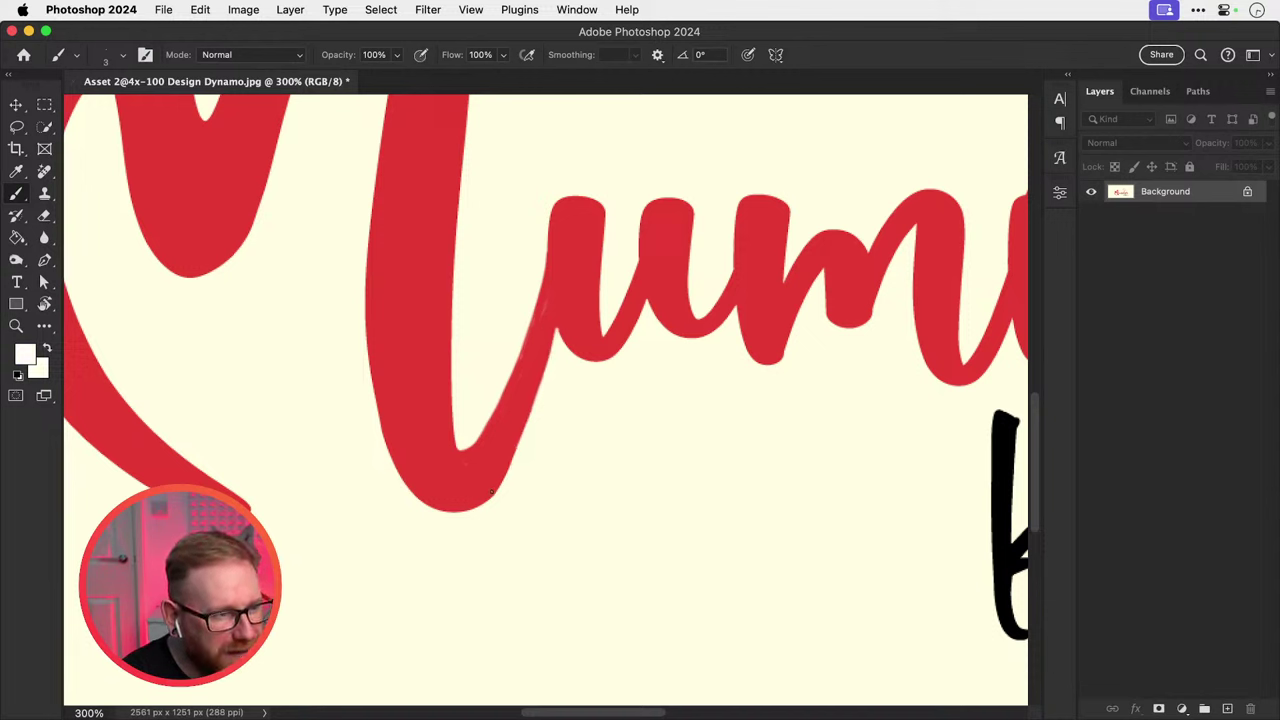
Sample the lettering's red and smooth the outer curve at the base of the M's connecting stroke.
key(i)
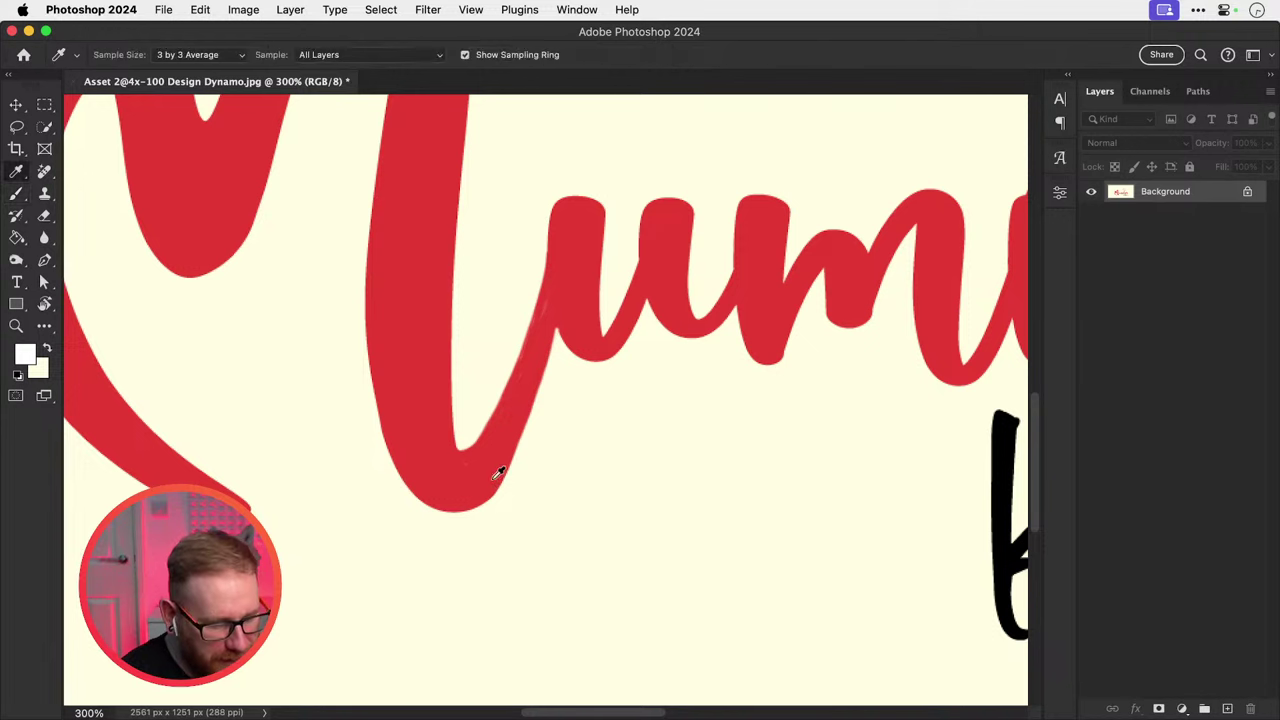
click(493, 481)
key(b)
drag(491, 493, 523, 427)
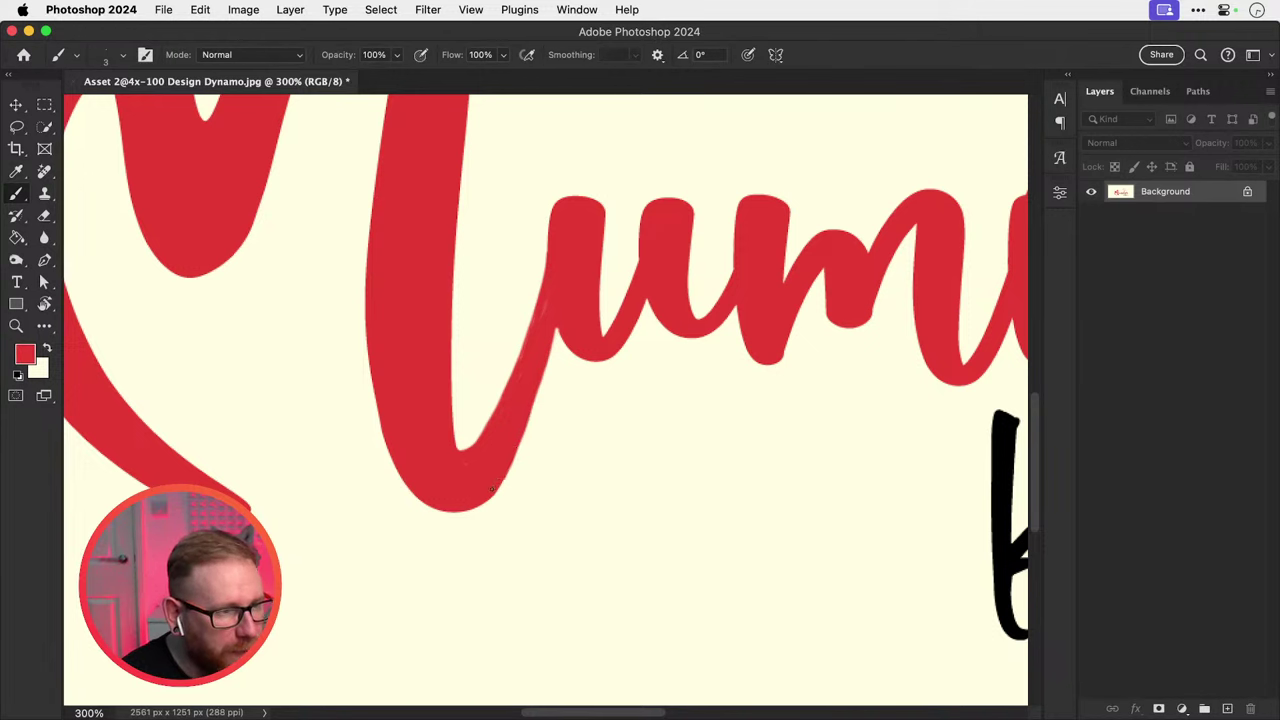
Refine the notch and outer edge where the M's connecting stroke meets the u, using the cream colour.
key(x)
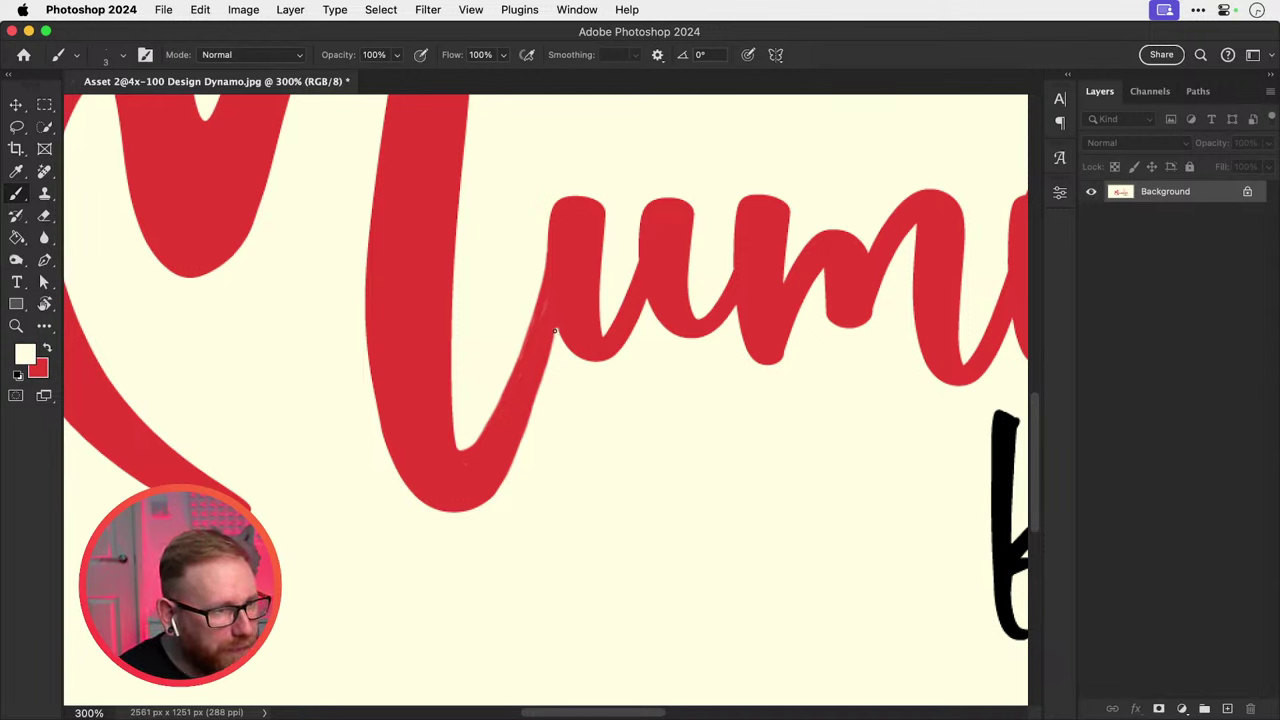
drag(555, 330, 518, 458)
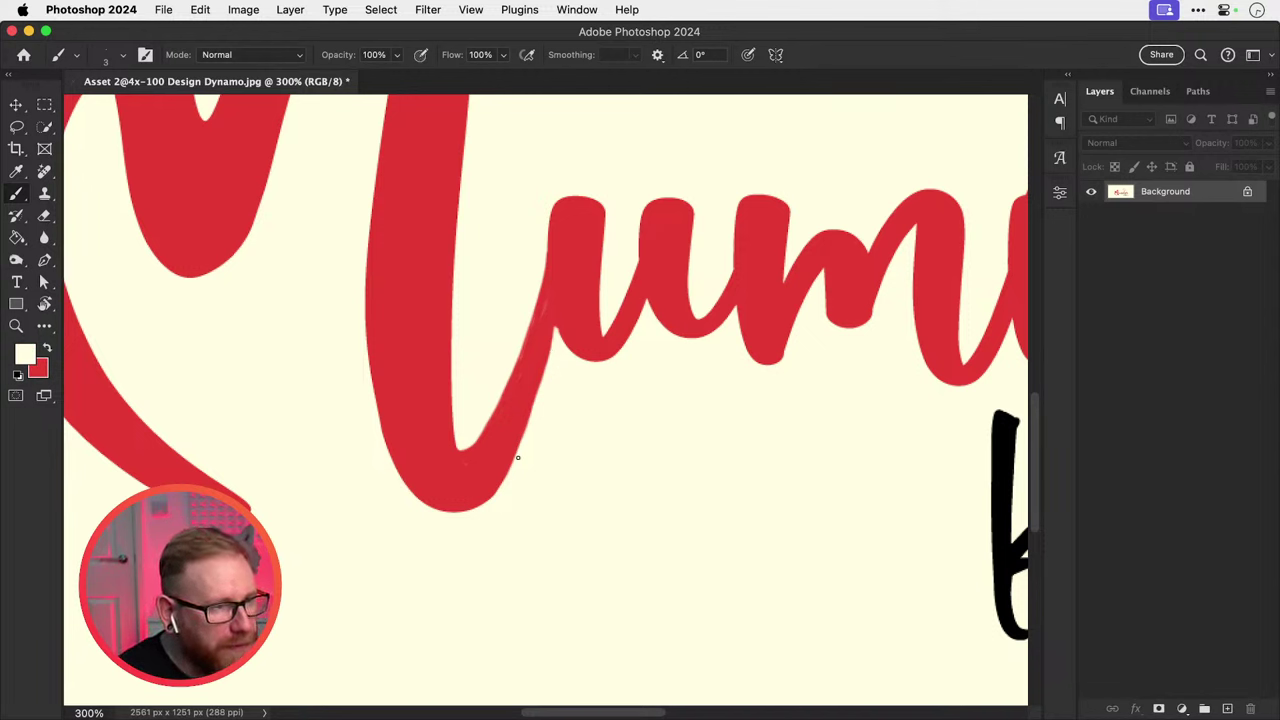
drag(557, 330, 540, 380)
key(x)
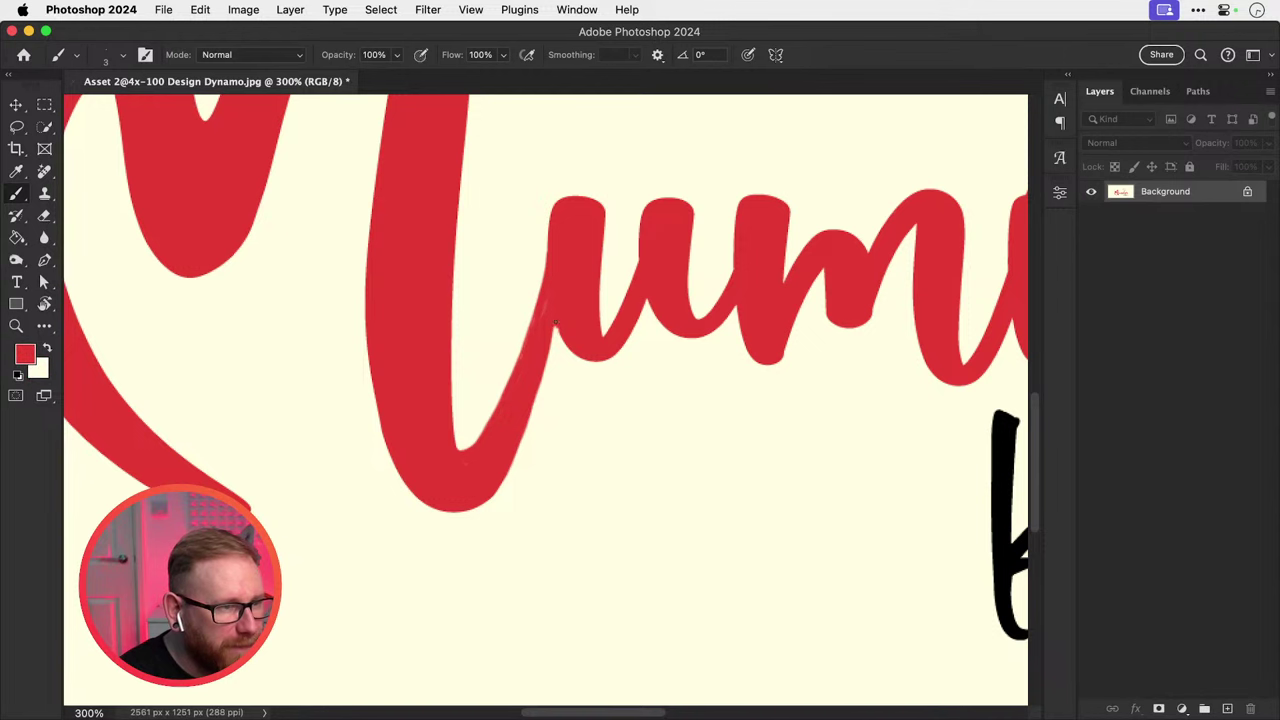
key(x)
key(x)
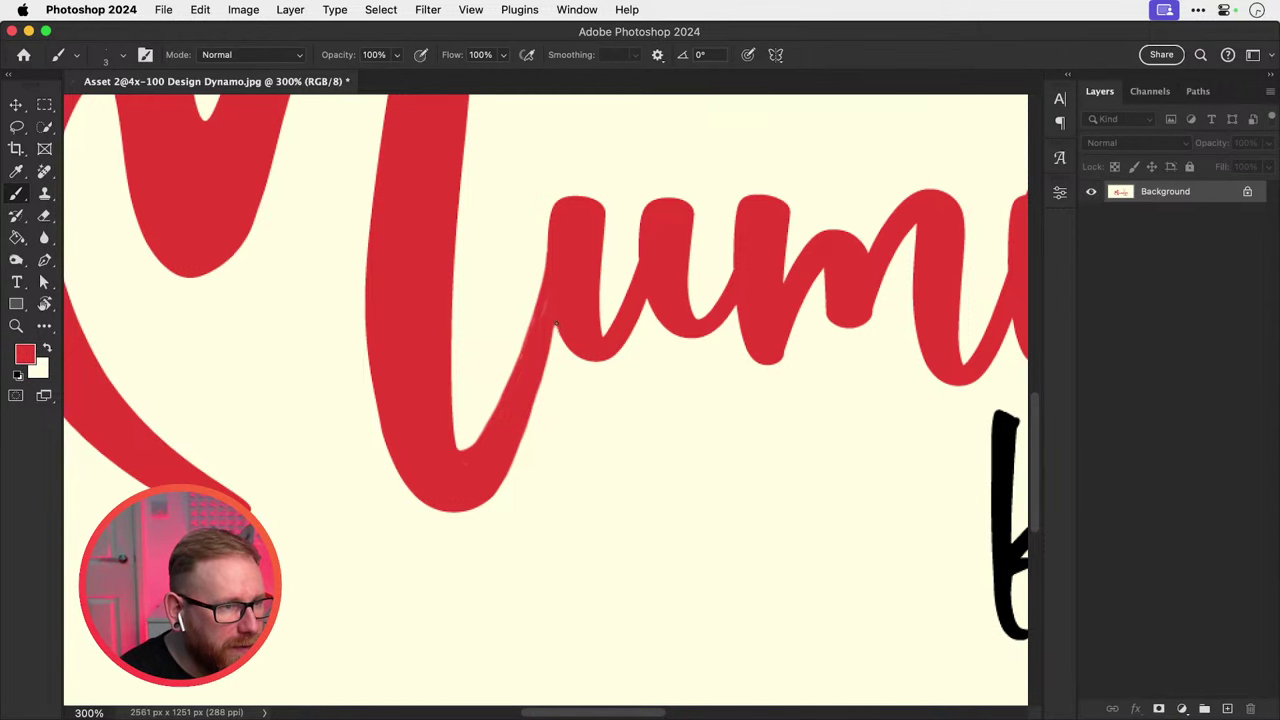
Review the logo at 100% and examine how the small letters of "Mumma's" join, comparing them with the reworked M connection.
key(super+1)
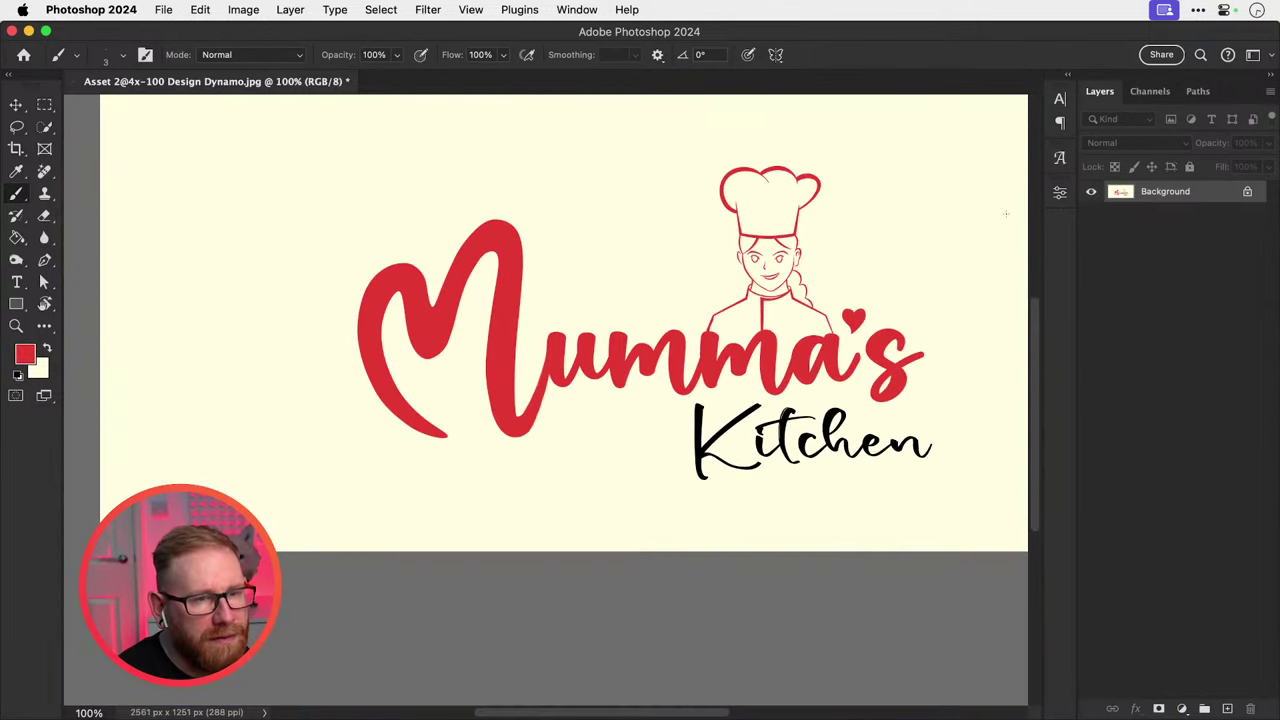
drag(555, 428, 482, 446)
super+click(549, 392)
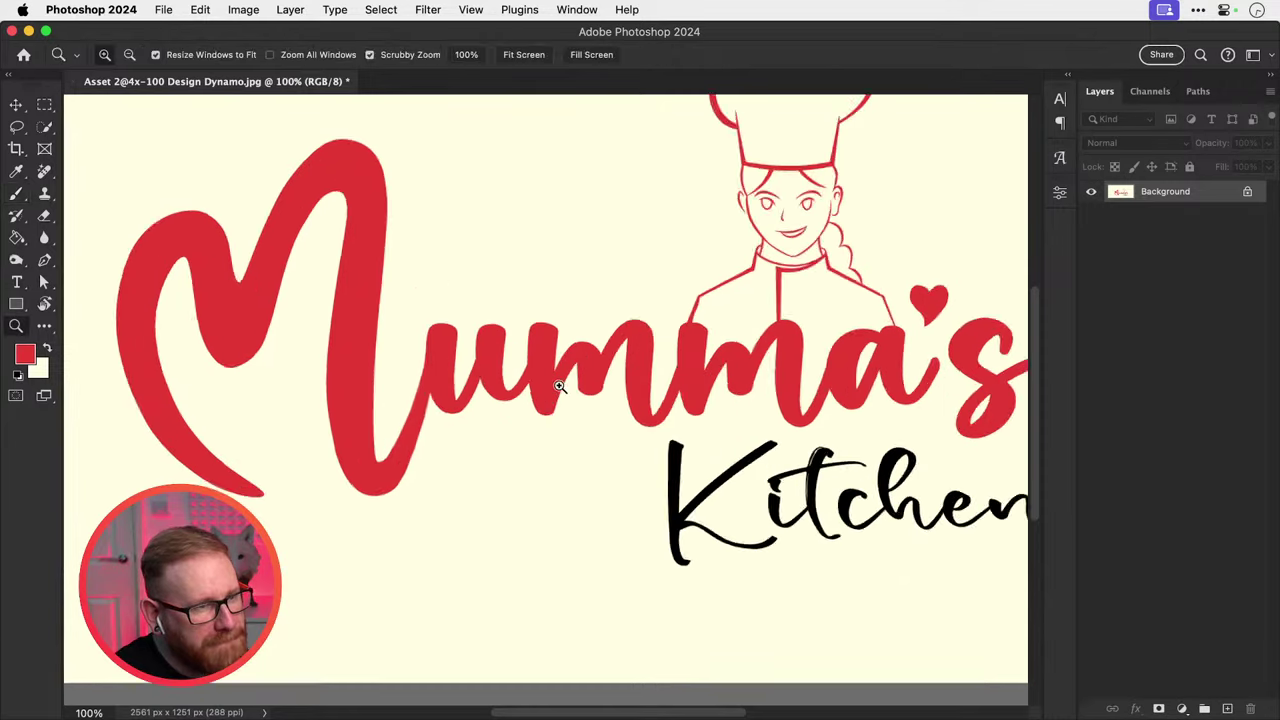
scroll(687, 370, right, 5)
scroll(600, 405, up, 2)
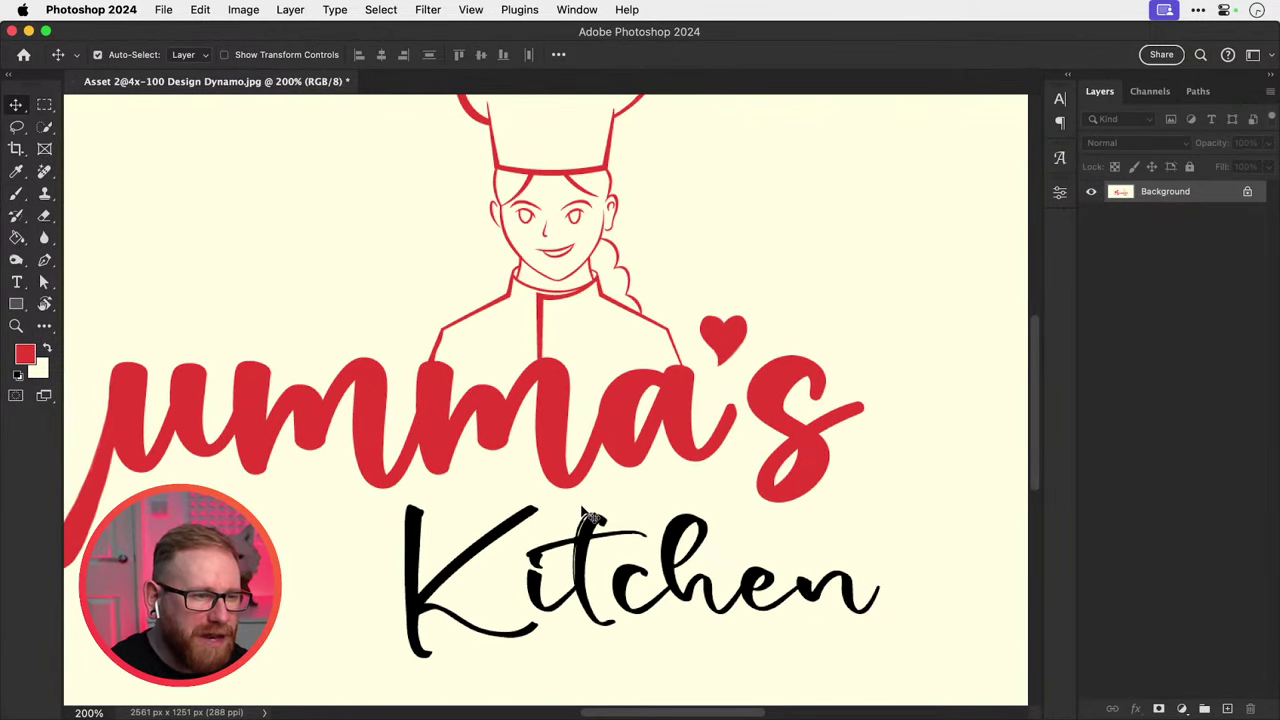
super+click(583, 467)
super+click(583, 467)
super+click(583, 467)
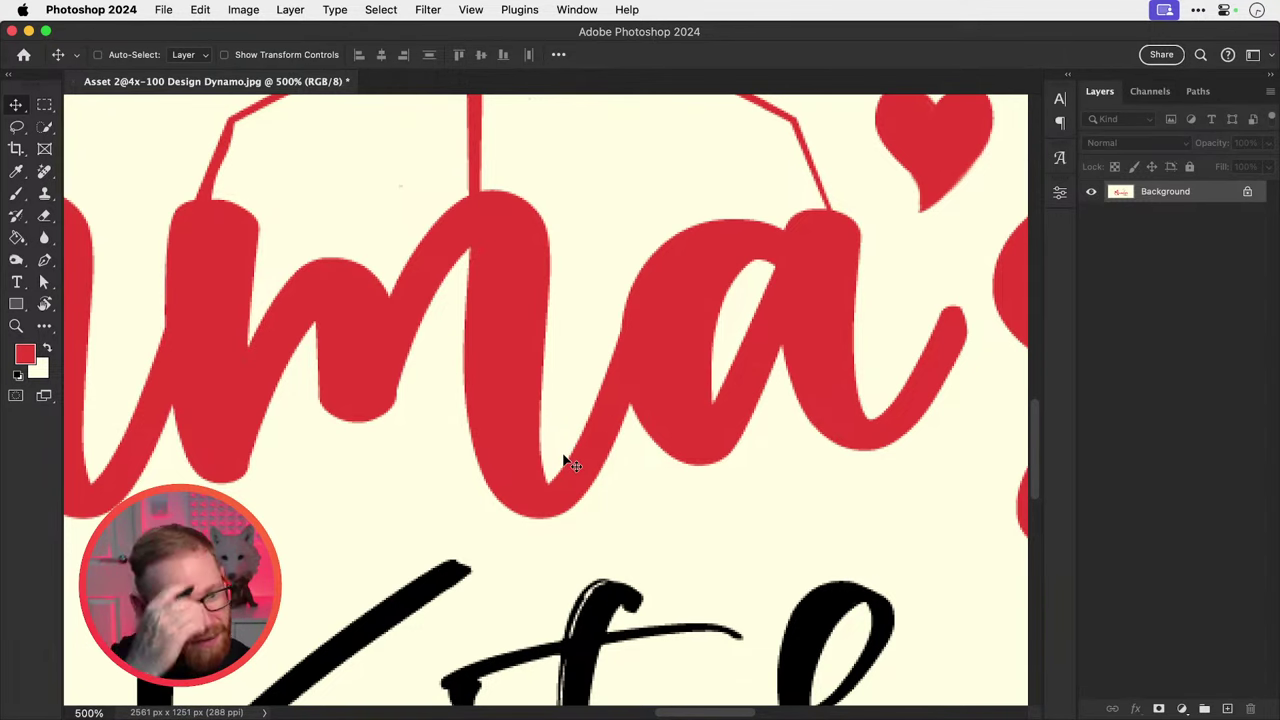
key(super+1)
scroll(468, 476, left, 1)
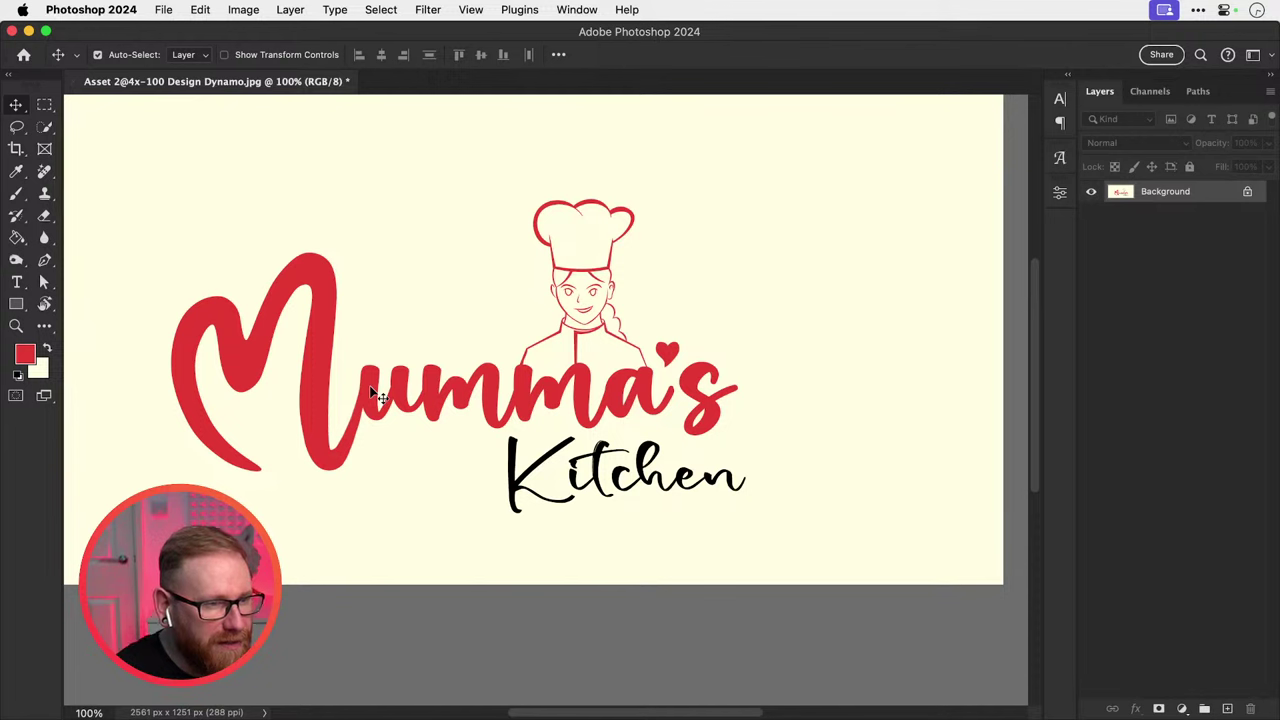
Examine the heart-shaped apostrophe and the small letters' joins up close, and compare them with the large M in the overall logo.
key(z)
click(694, 378)
click(686, 392)
key(v)
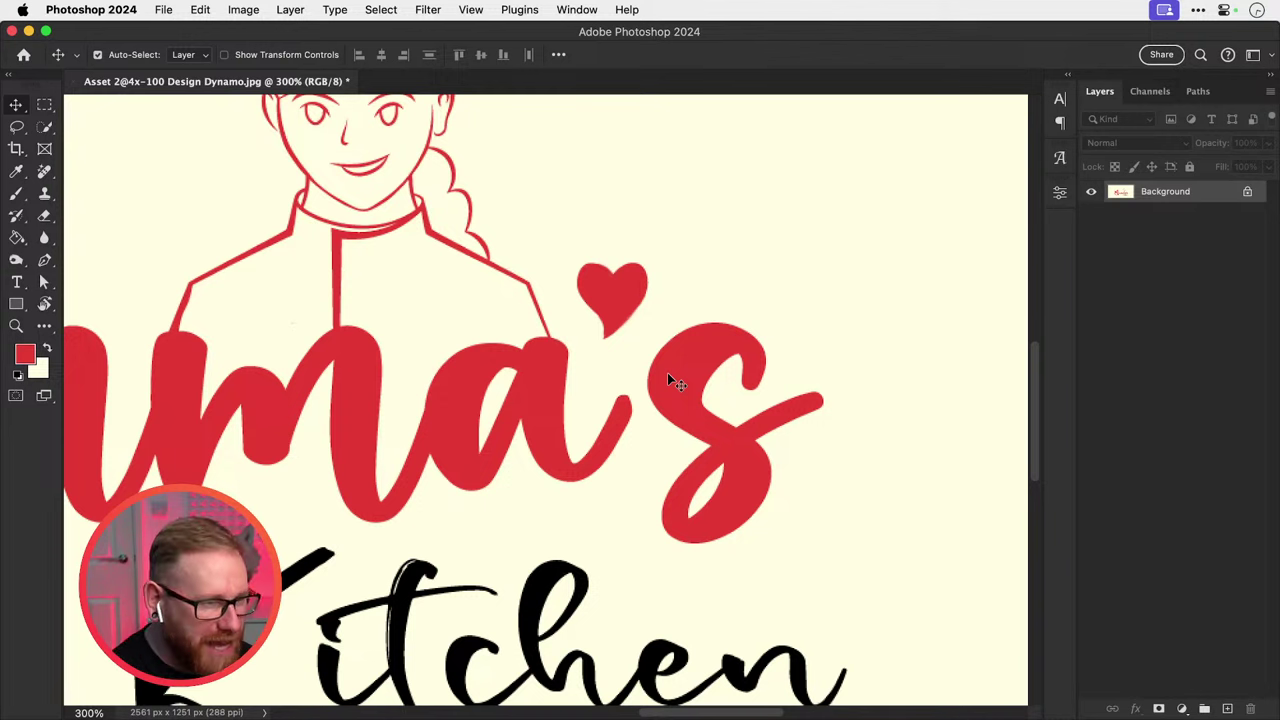
key(super+minus)
key(super+minus)
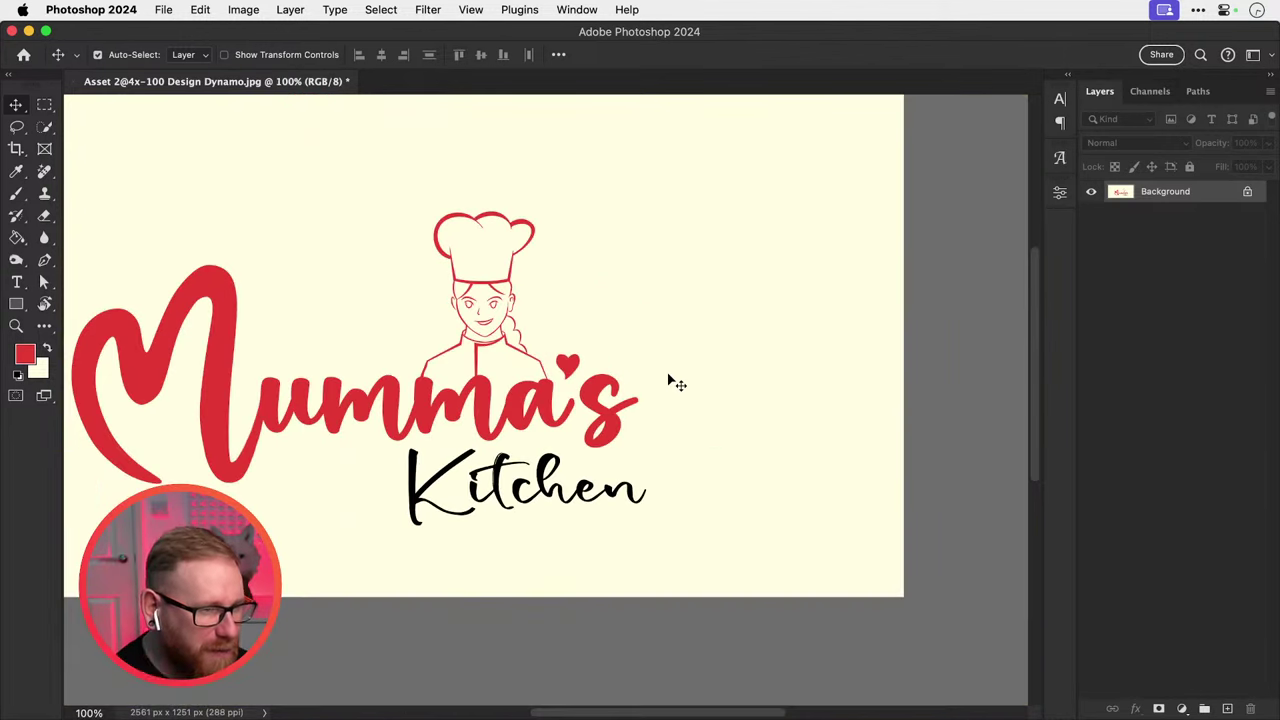
drag(439, 408, 598, 387)
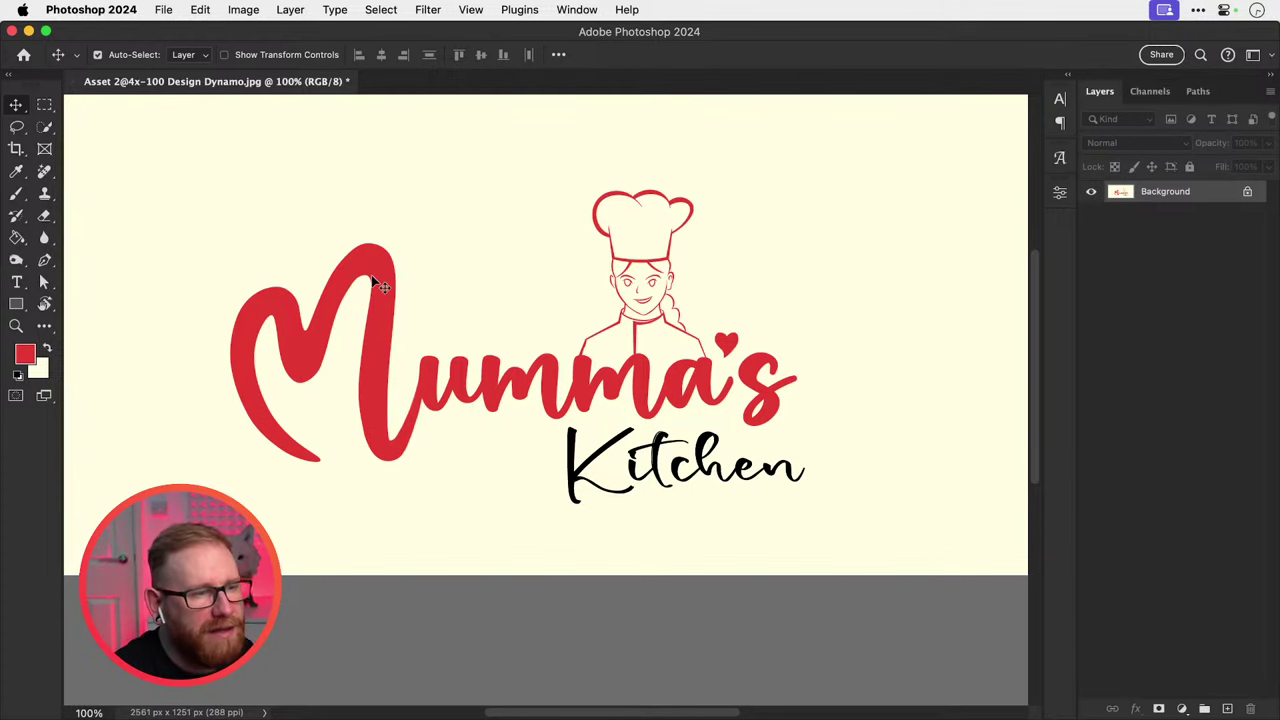
click(550, 390)
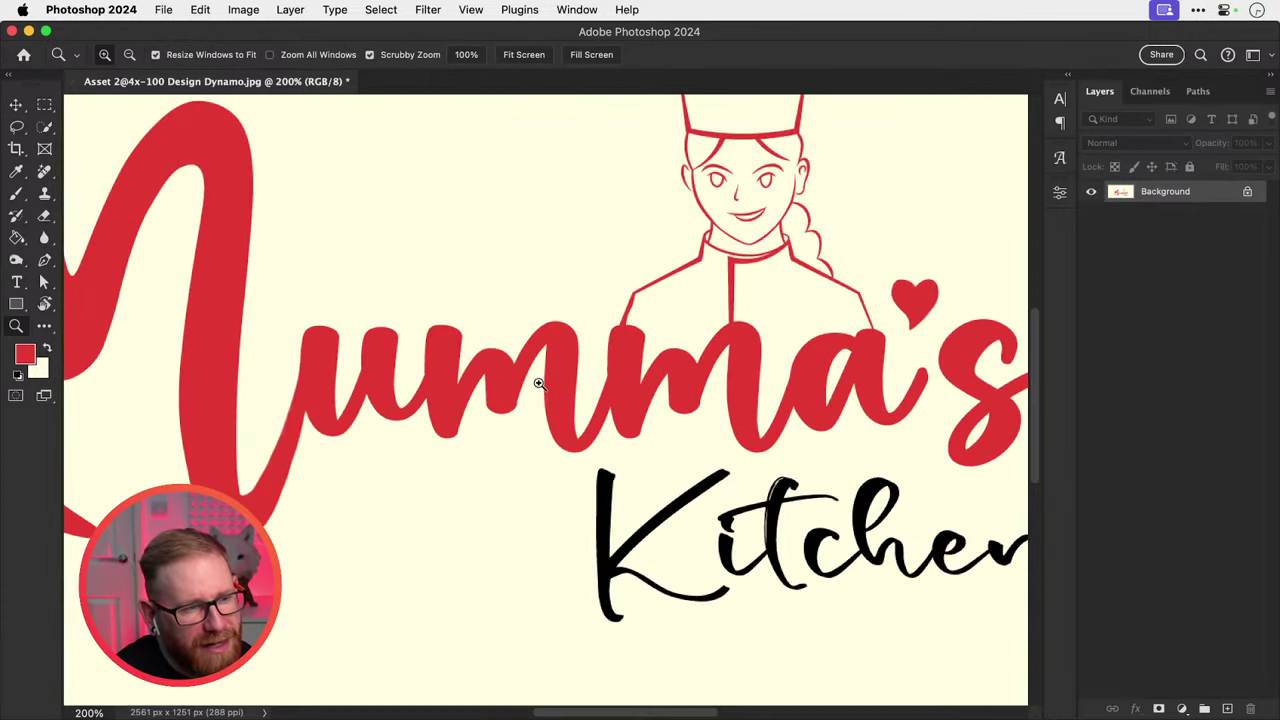
key(v)
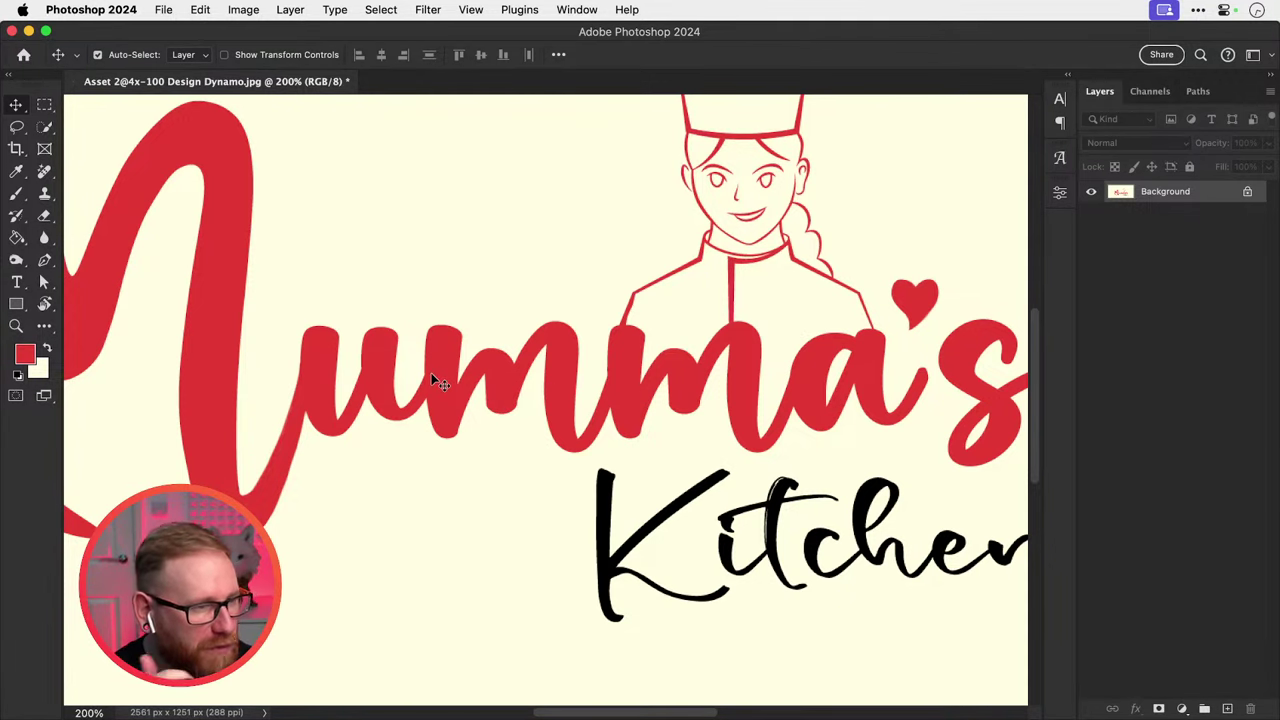
key(super+minus)
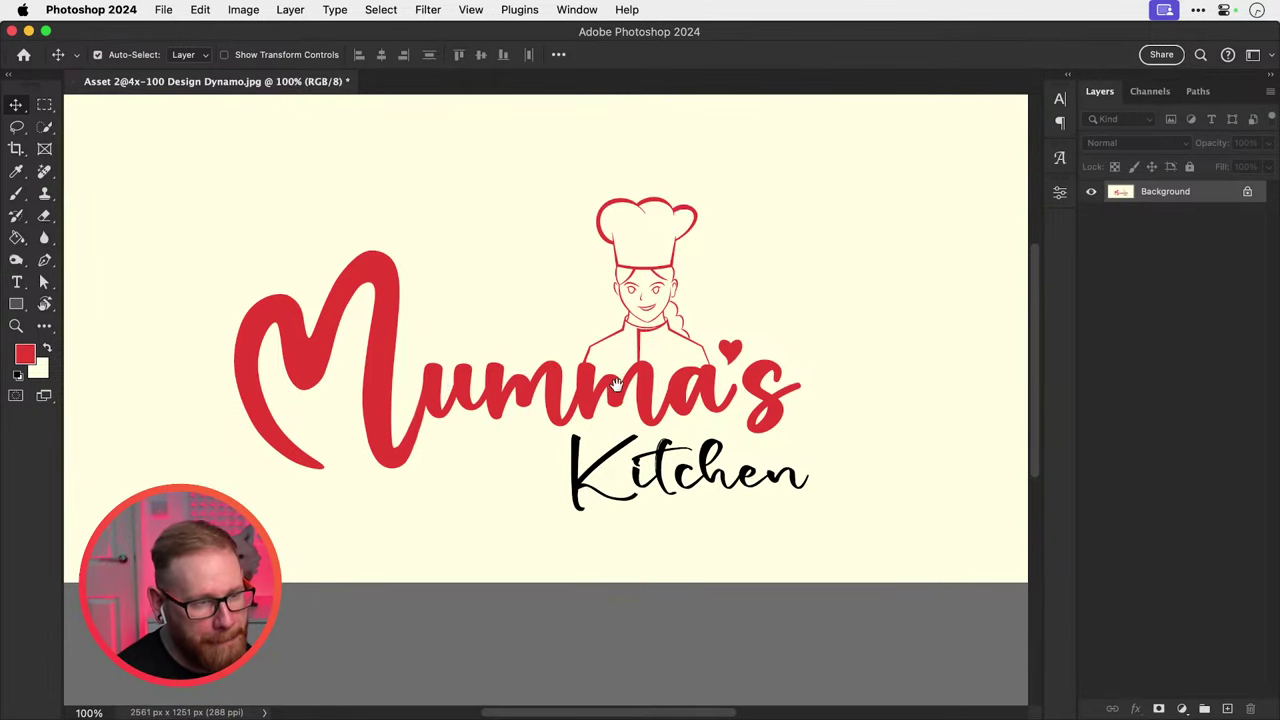
scroll(432, 405, right, 2)
scroll(432, 405, up, 1)
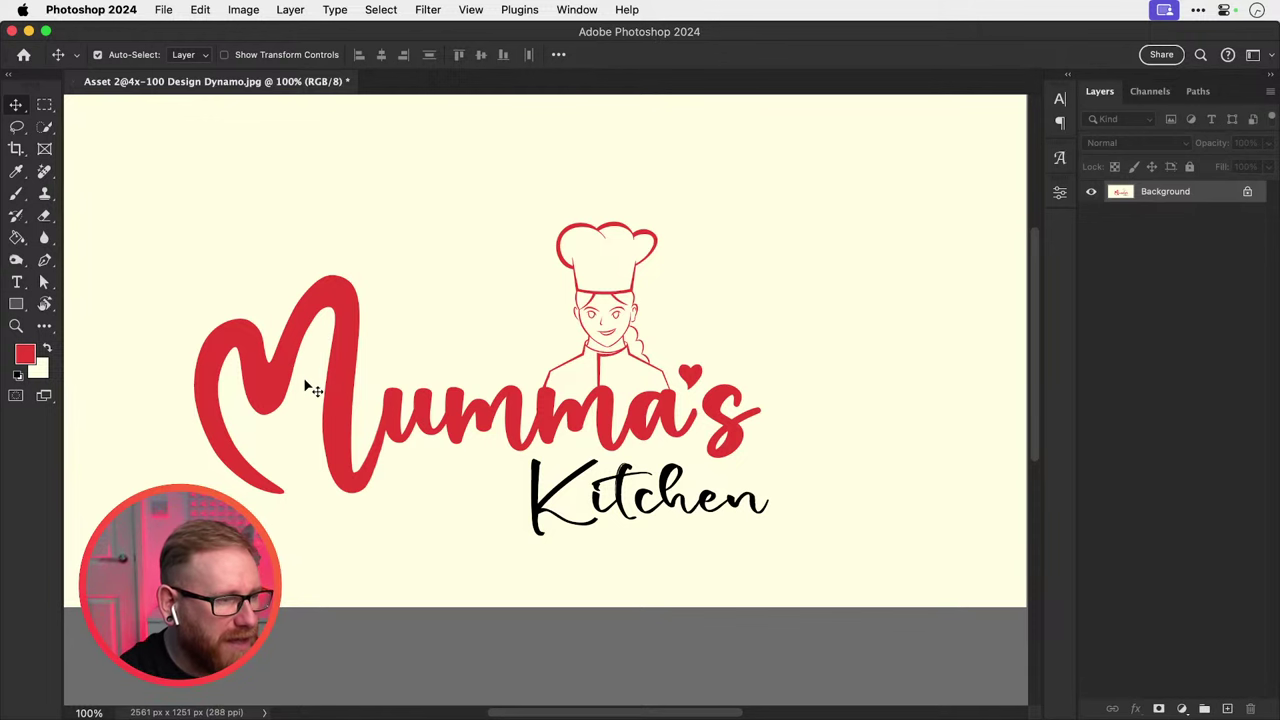
Add a new layer above the logo and ready the Brush with the default black foreground colour.
key(z)
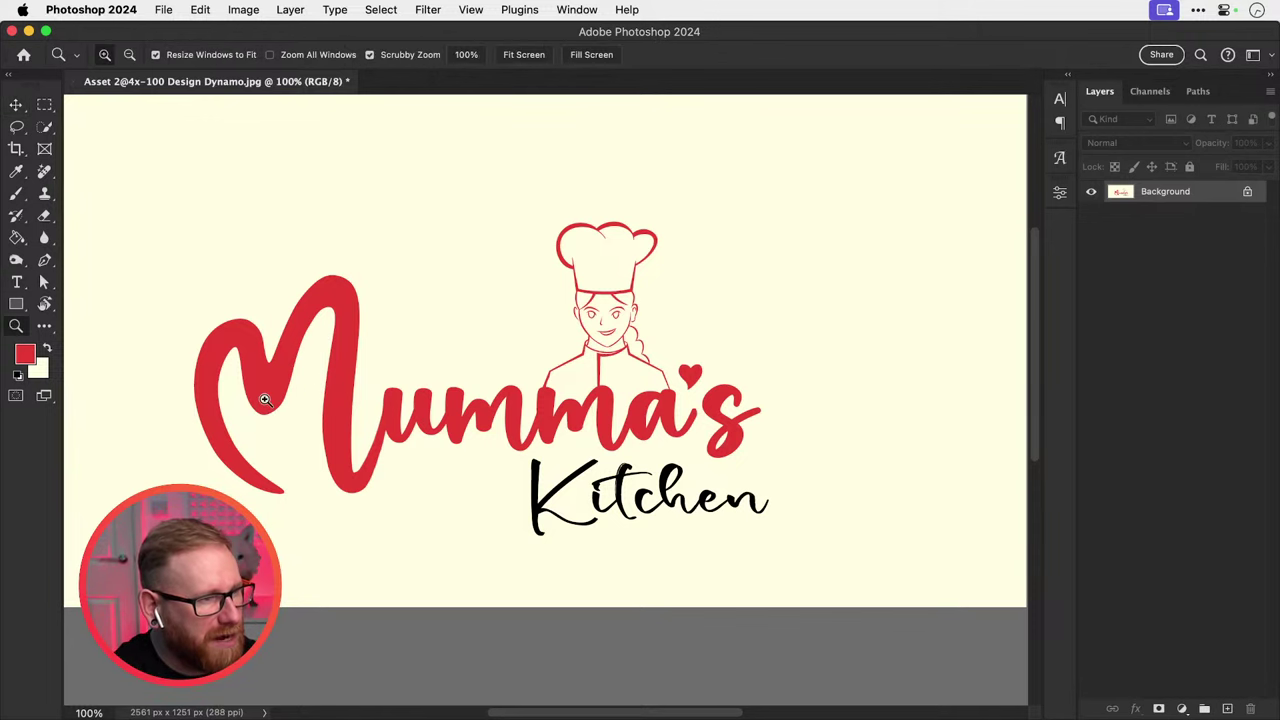
click(266, 399)
key(v)
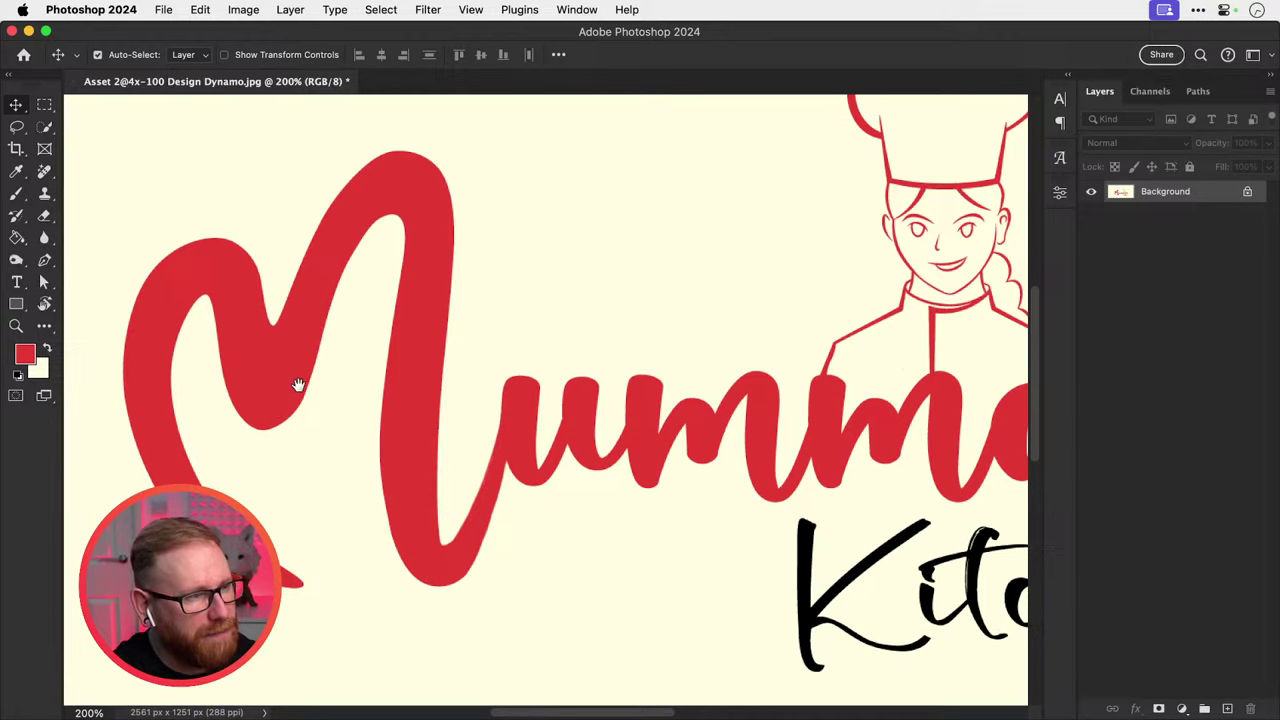
drag(297, 380, 285, 416)
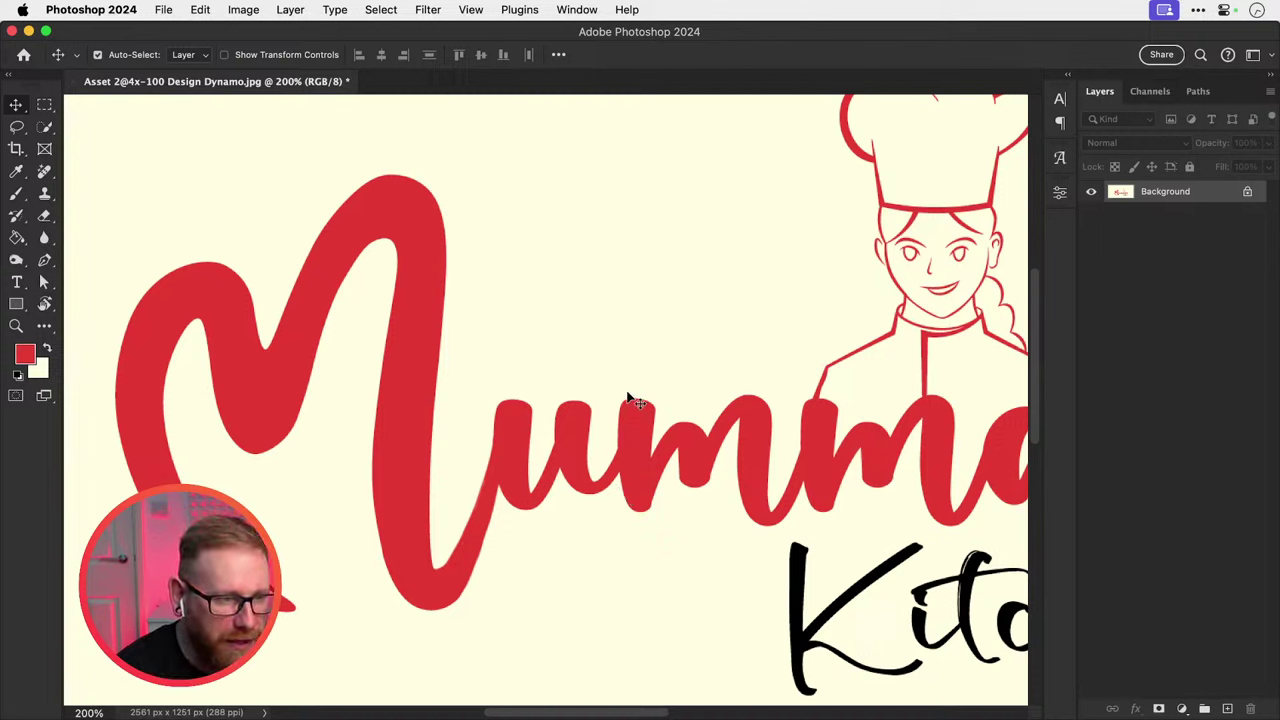
click(1227, 708)
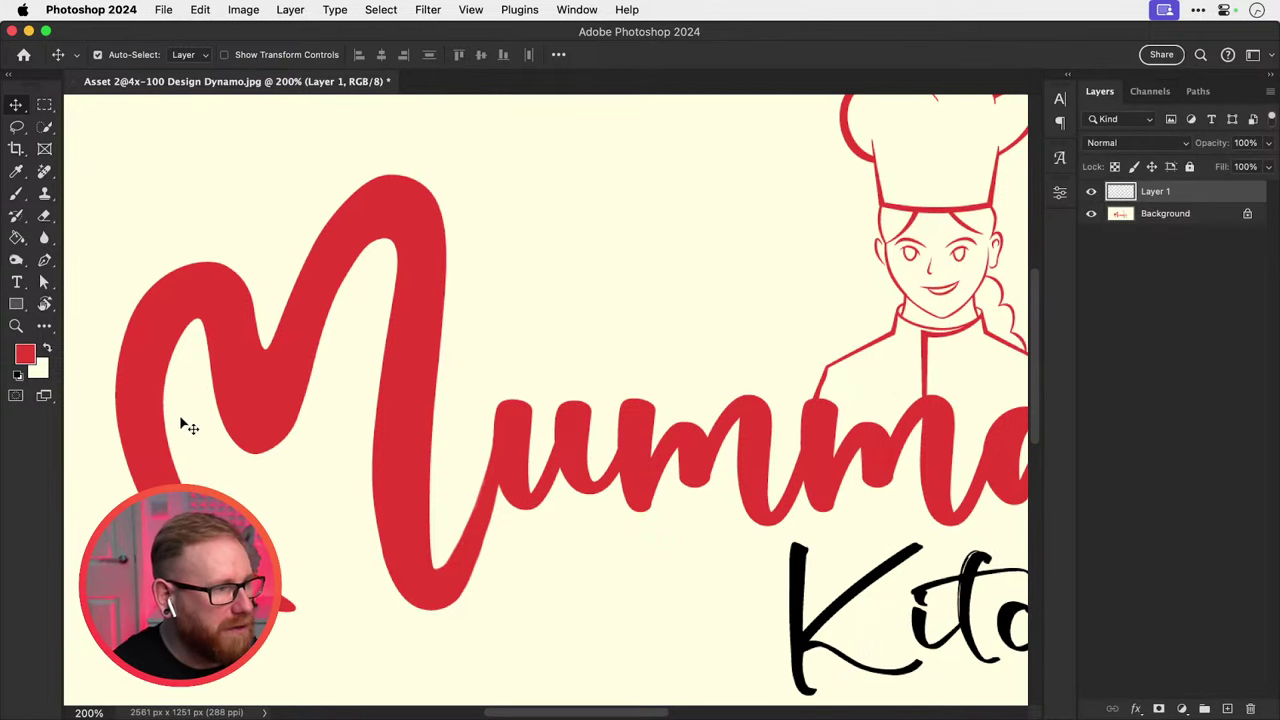
key(d)
key(b)
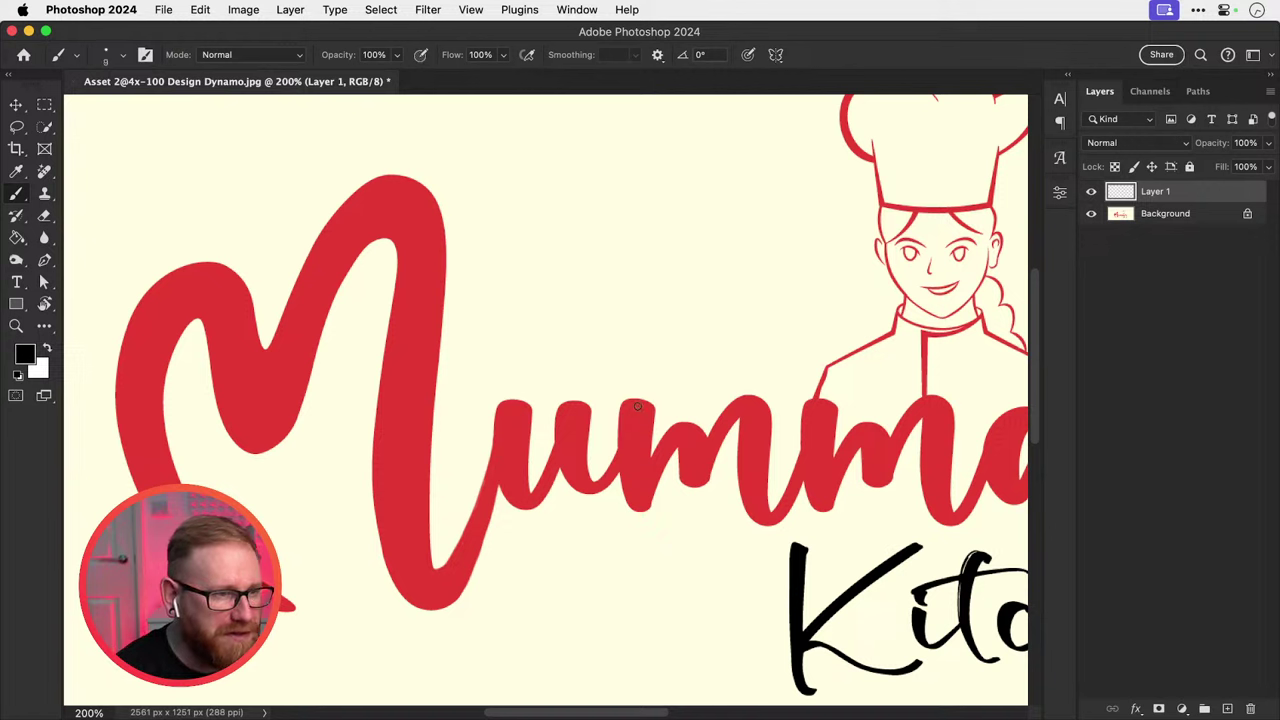
Trace the first and middle stems of the first small m in black, adjusting the brush size to follow the stroke widths.
key(bracketright)
key(bracketright)
key(bracketright)
mouse_move(636, 408)
mouse_down()
mouse_move(637, 496)
mouse_move(681, 427)
mouse_move(696, 480)
mouse_move(745, 407)
mouse_up()
key(bracketleft)
key(bracketleft)
key(bracketleft)
key(bracketleft)
key(bracketright)
key(bracketright)
key(bracketright)
key(bracketleft)
key(bracketleft)
key(bracketleft)
key(bracketleft)
key(ctrl+z)
key(bracketright)
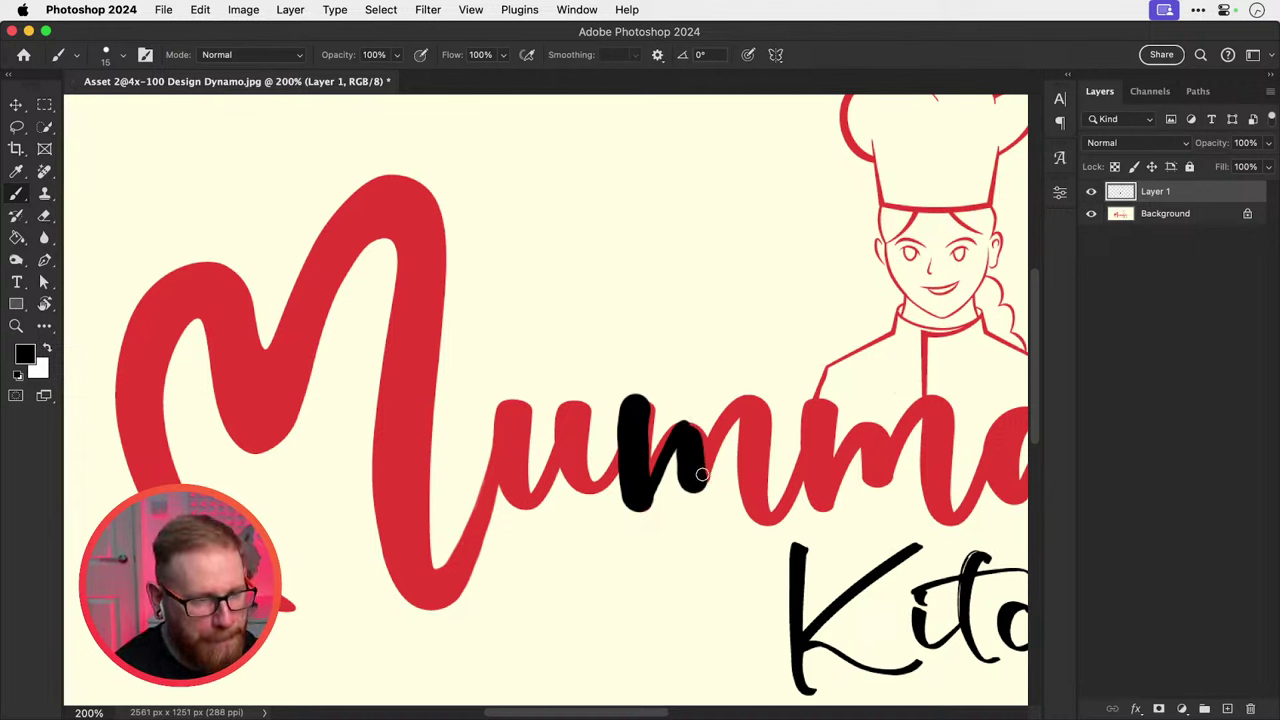
Trace the last stem and exit stroke of the first small m in black, widening the stem and tapering the exit.
mouse_move(703, 478)
mouse_down()
mouse_move(752, 403)
mouse_move(761, 511)
mouse_move(778, 511)
mouse_move(768, 517)
mouse_move(803, 456)
mouse_up()
key(bracketright)
key(bracketright)
key(bracketright)
key(bracketright)
key(bracketleft)
key(bracketleft)
key(bracketleft)
key(bracketleft)
key(v)
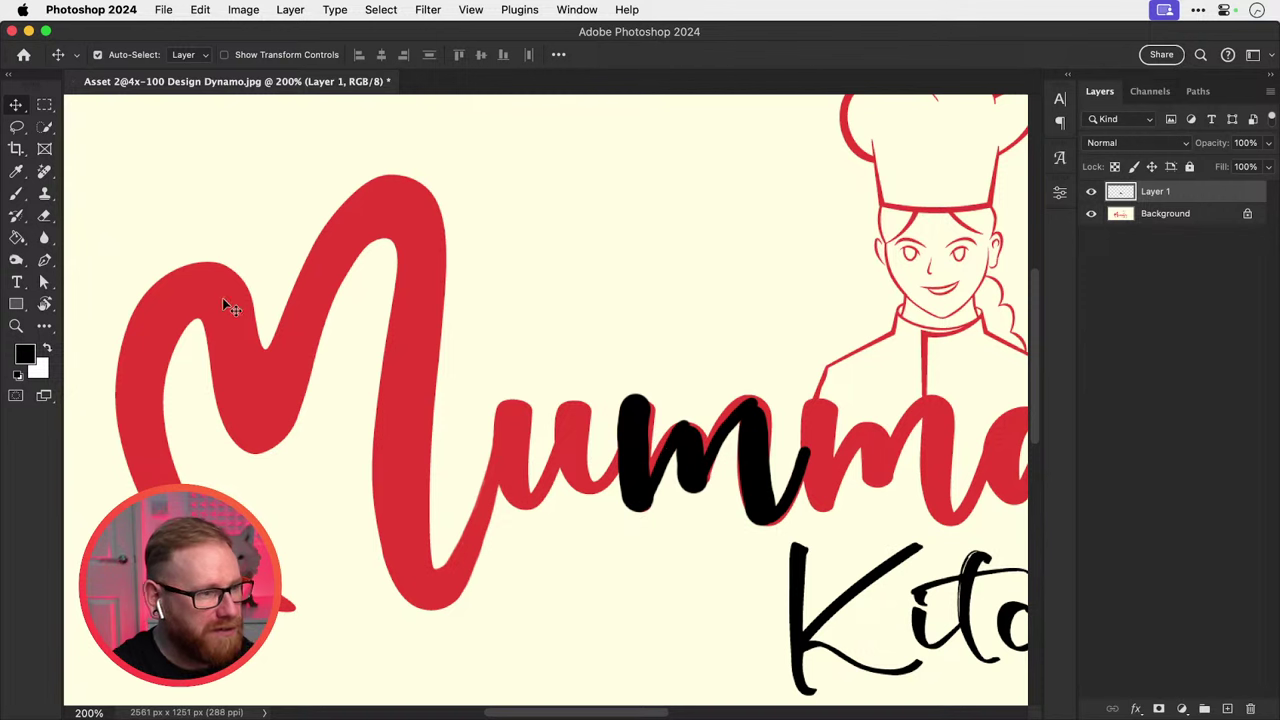
Trace the large M's outer sweeping stroke in black from its tail up to the first peak.
scroll(290, 400, left, 4)
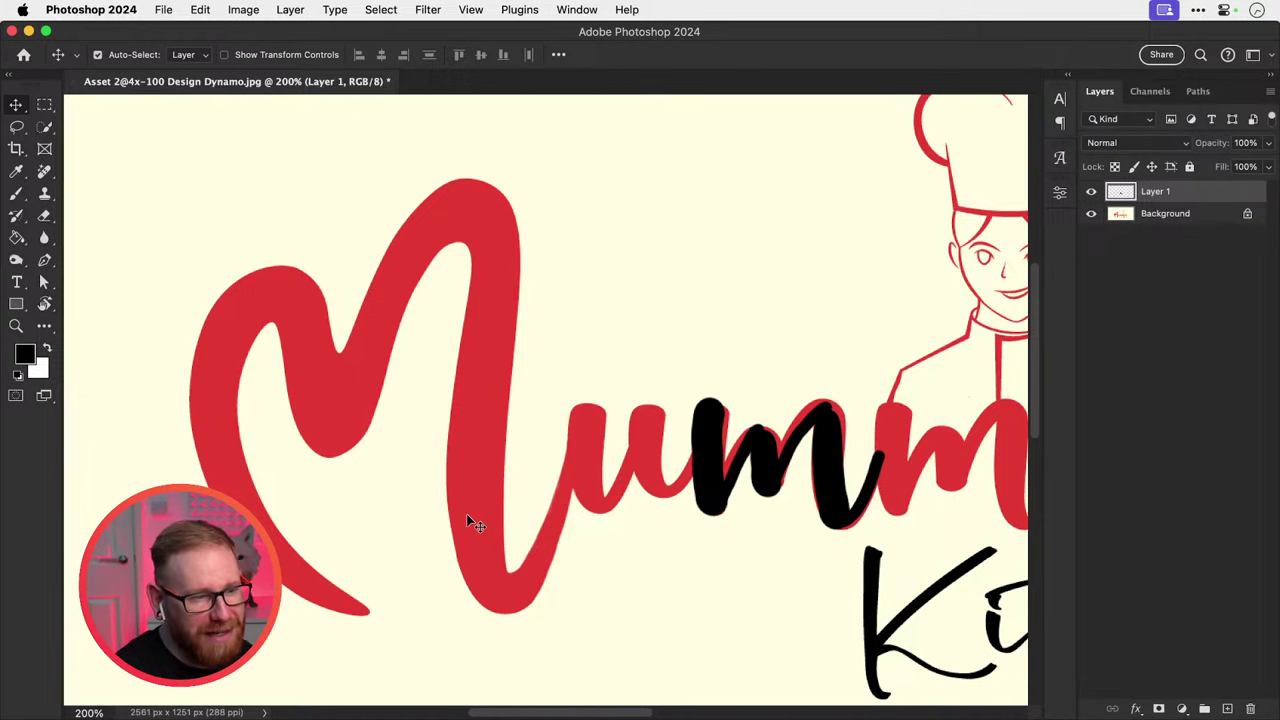
key(b)
key(bracketright)
key(bracketright)
key(bracketright)
key(bracketright)
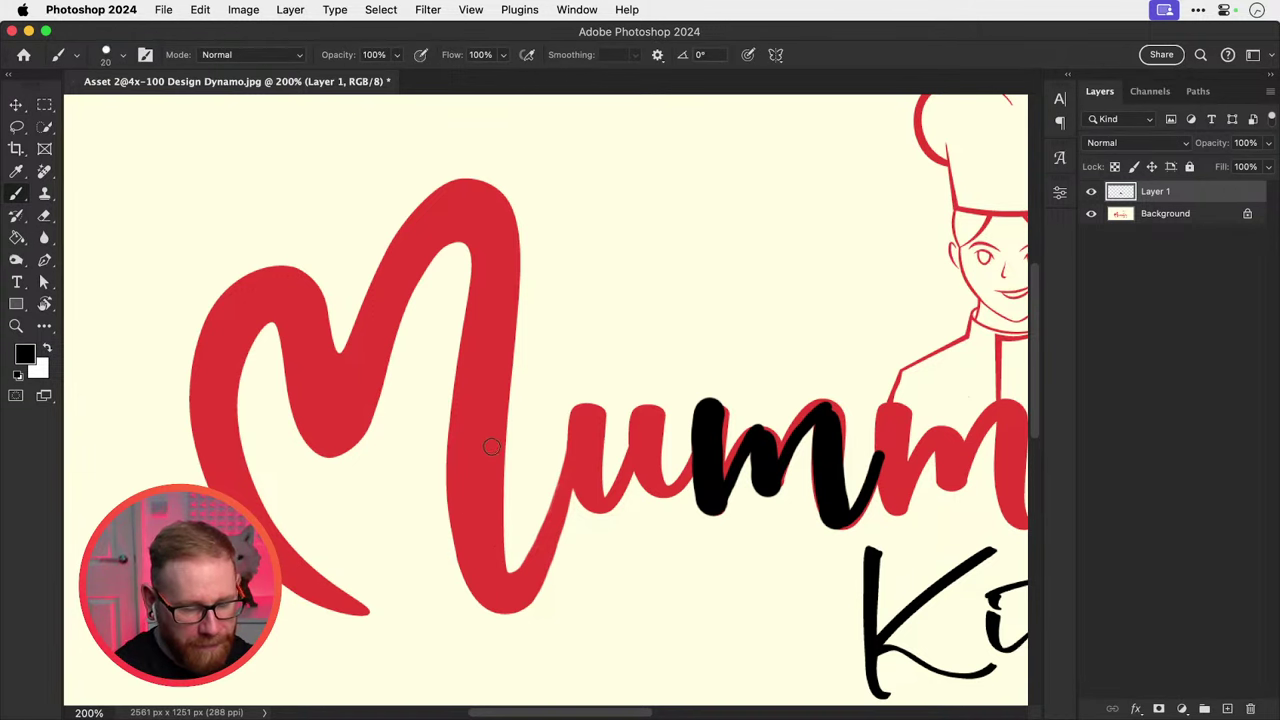
key(super+minus)
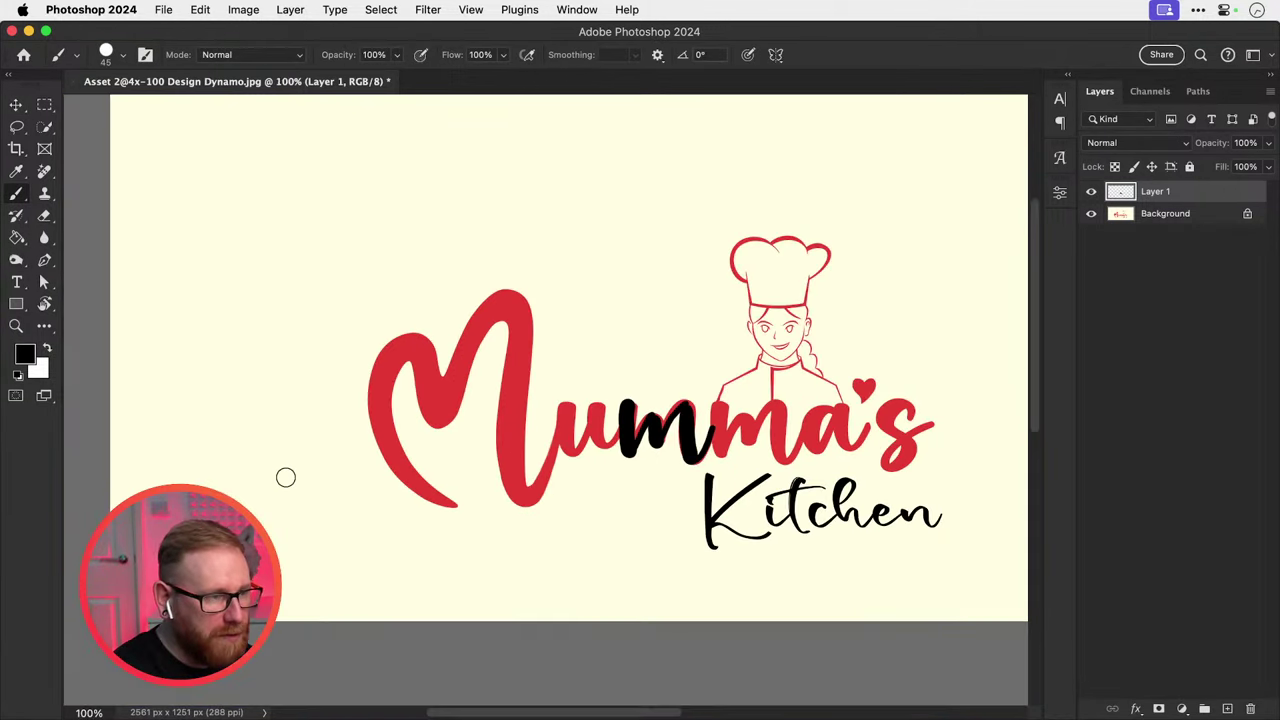
key(bracketleft)
key(bracketleft)
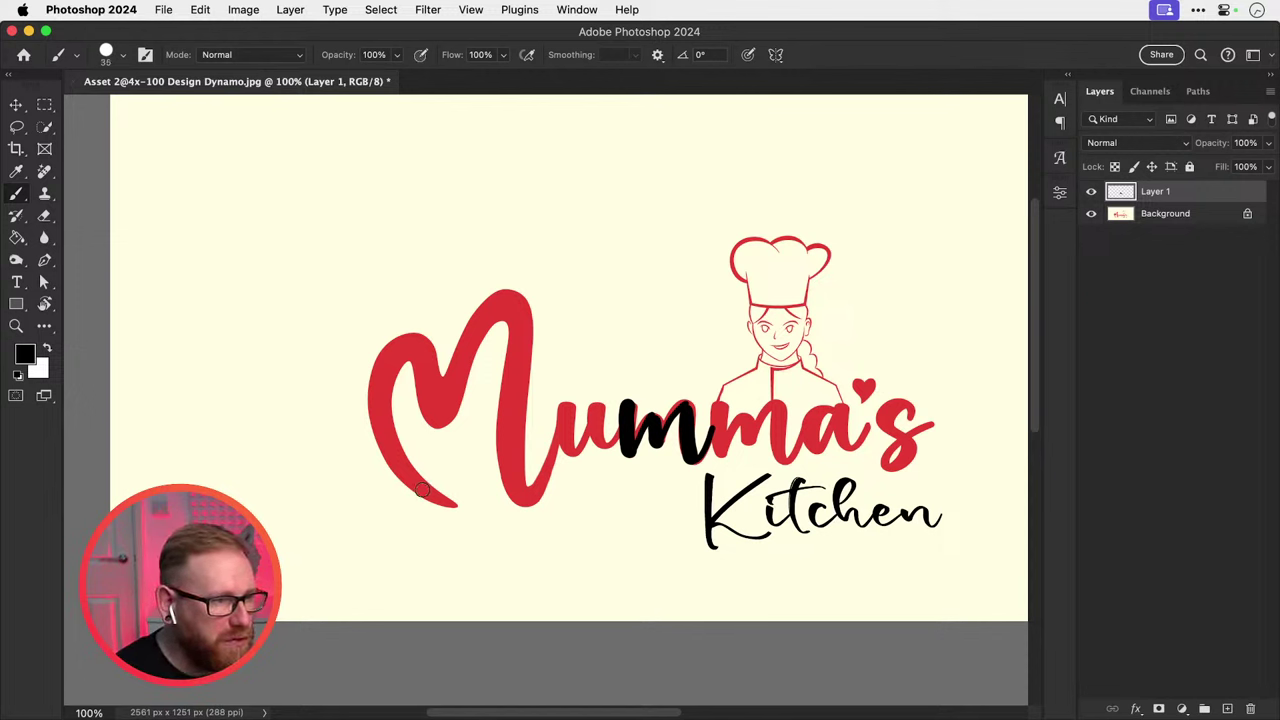
key(bracketleft)
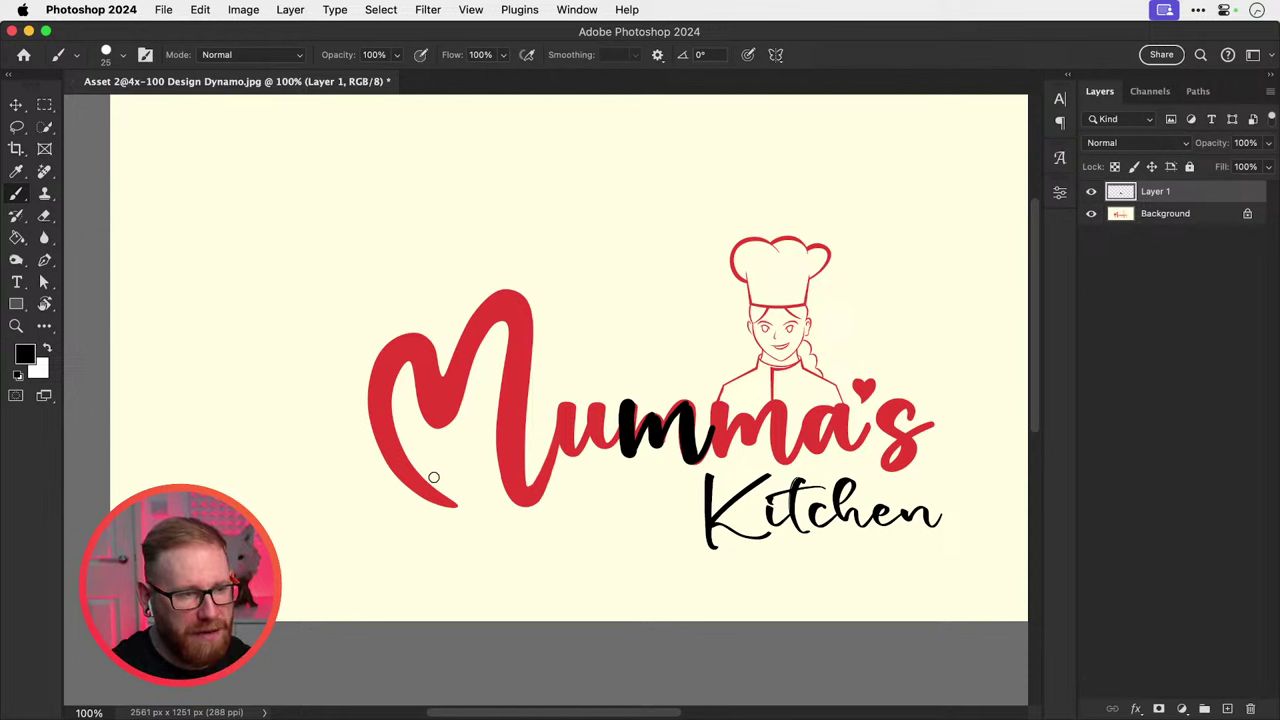
mouse_move(435, 495)
mouse_down()
mouse_move(382, 432)
mouse_move(381, 383)
mouse_up()
key(bracketright)
key(bracketright)
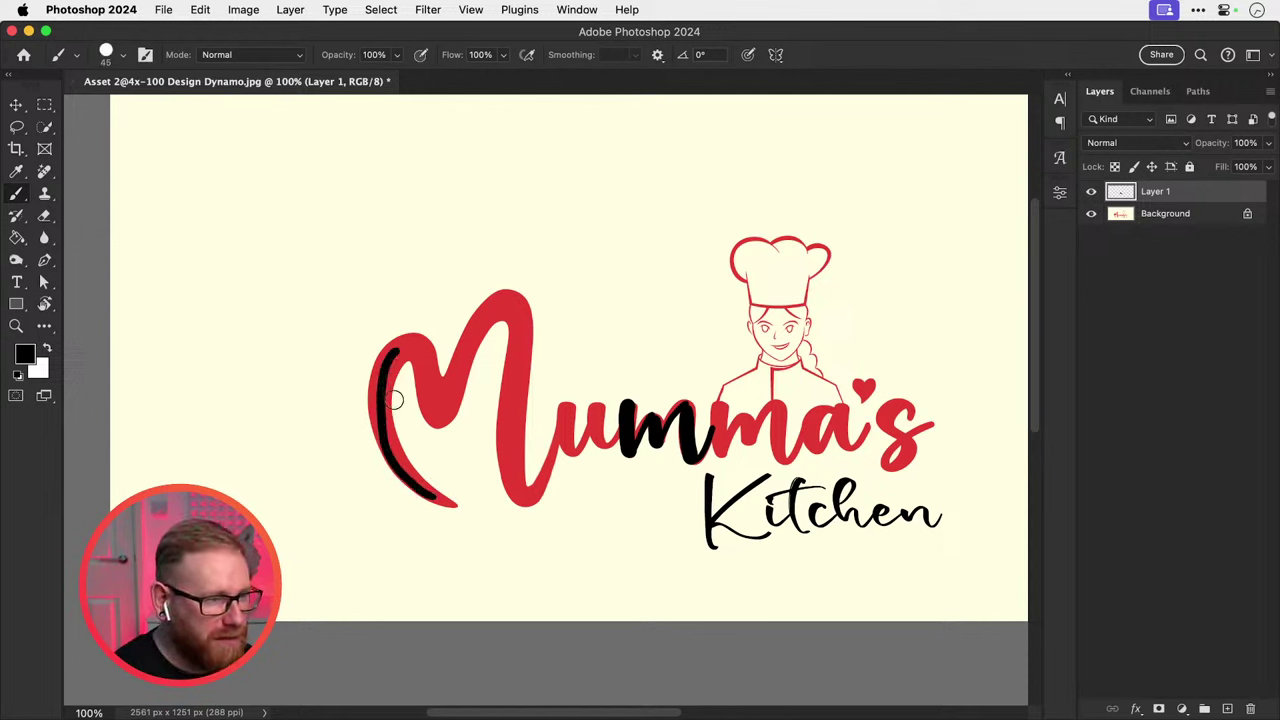
key(super+z)
key(super+shift+z)
Trace the rest of the large M in black, from its first peak through the tall stem to the connecting stroke.
mouse_move(402, 352)
mouse_down()
mouse_move(437, 416)
mouse_move(438, 386)
mouse_move(438, 419)
mouse_move(475, 323)
mouse_move(496, 305)
mouse_move(509, 504)
mouse_move(555, 437)
mouse_up()
key(super+z)
key(bracketright)
key(bracketleft)
key(bracketleft)
key(bracketleft)
key(bracketright)
key(bracketleft)
key(super+z)
mouse_move(517, 508)
mouse_down()
mouse_move(532, 502)
mouse_move(555, 425)
mouse_up()
key(v)
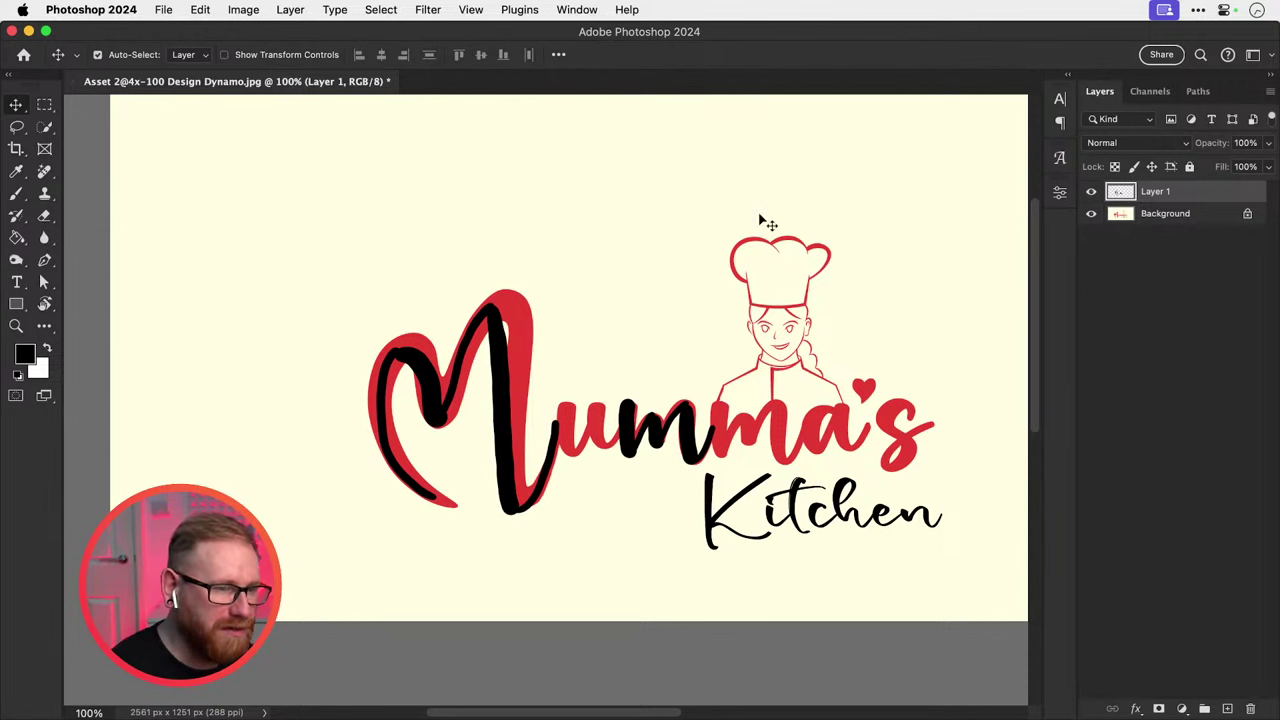
Compare the logo with and without the black tracing, leaving the tracing layer hidden.
click(1091, 192)
click(1091, 193)
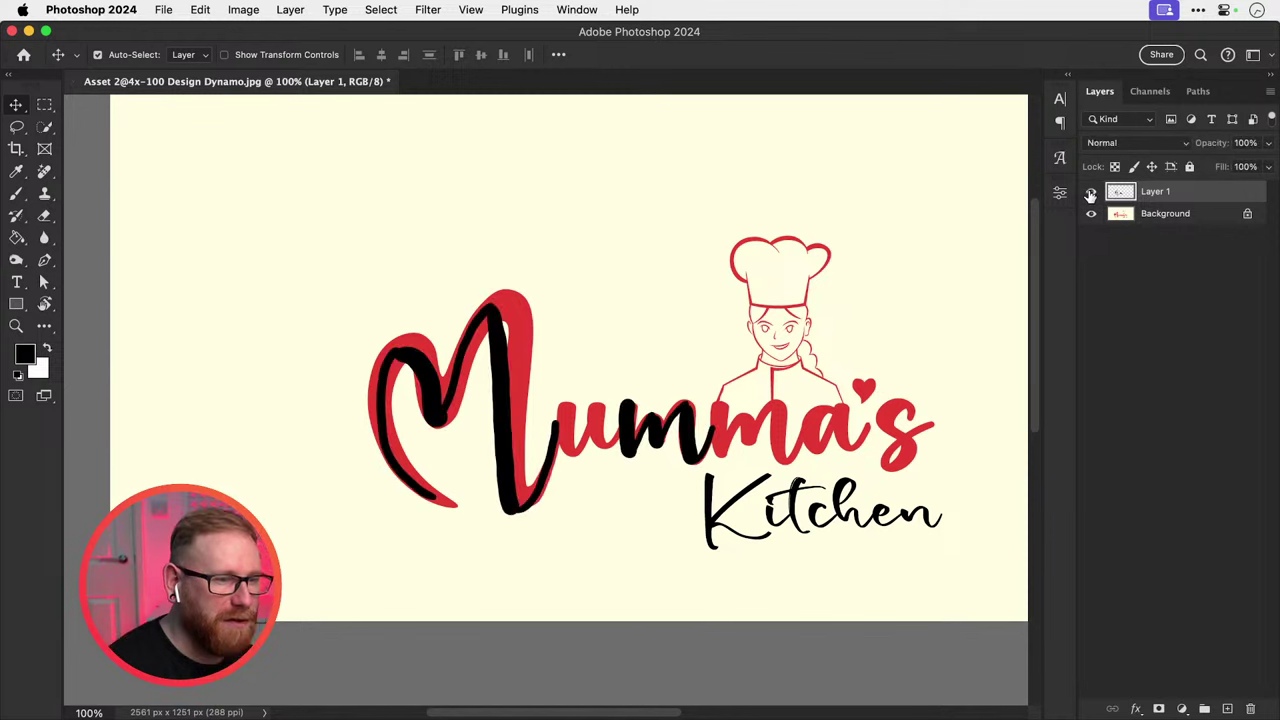
click(1091, 194)
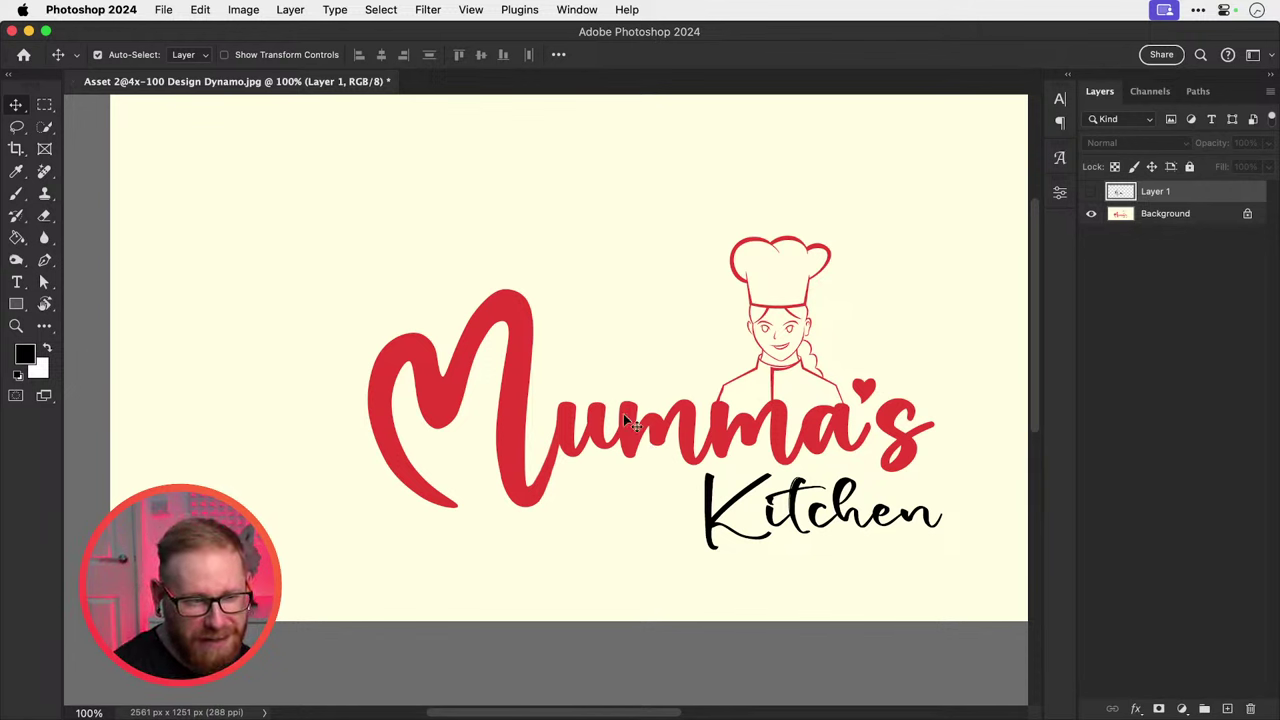
Add another new layer for brushing over the first small m.
key(z)
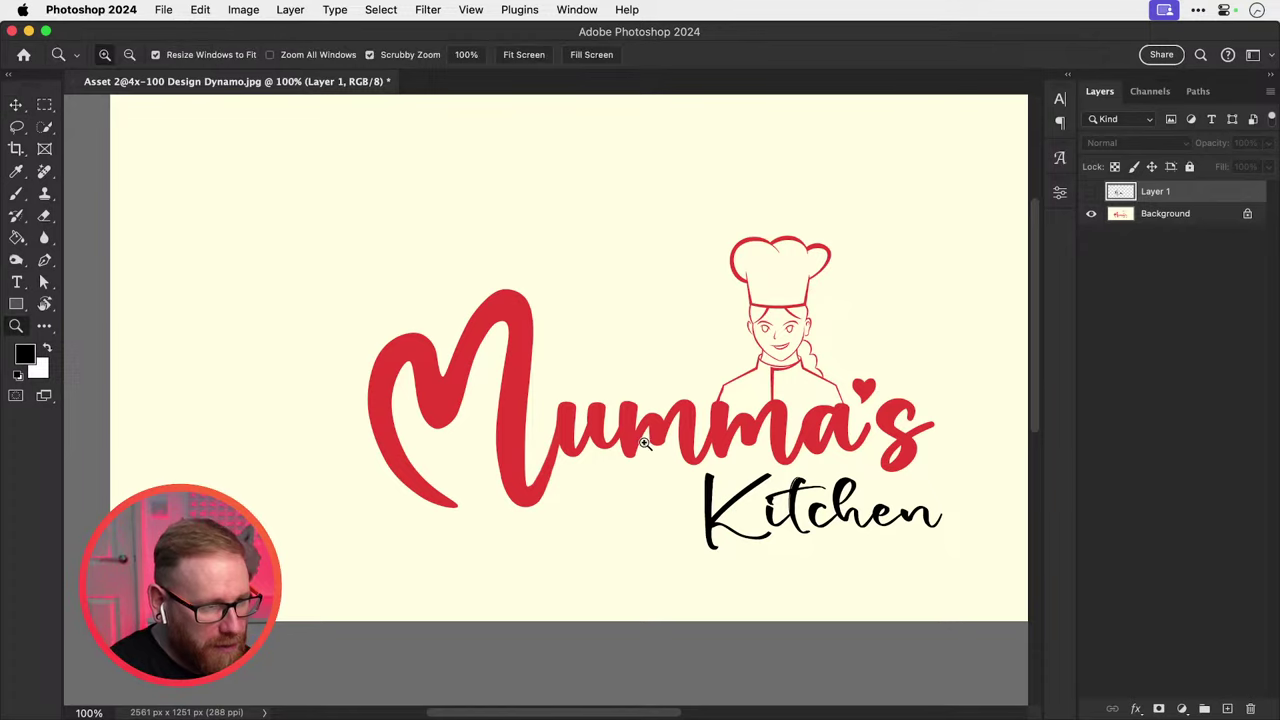
click(645, 446)
click(645, 446)
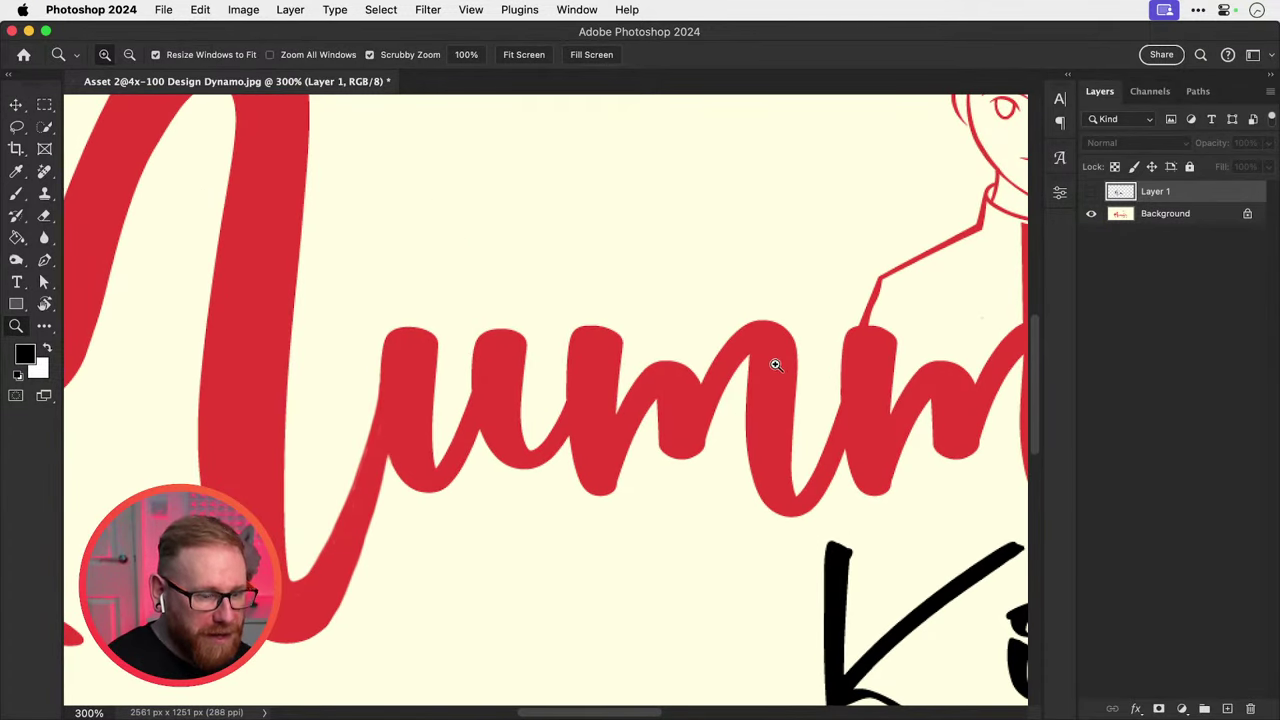
key(b)
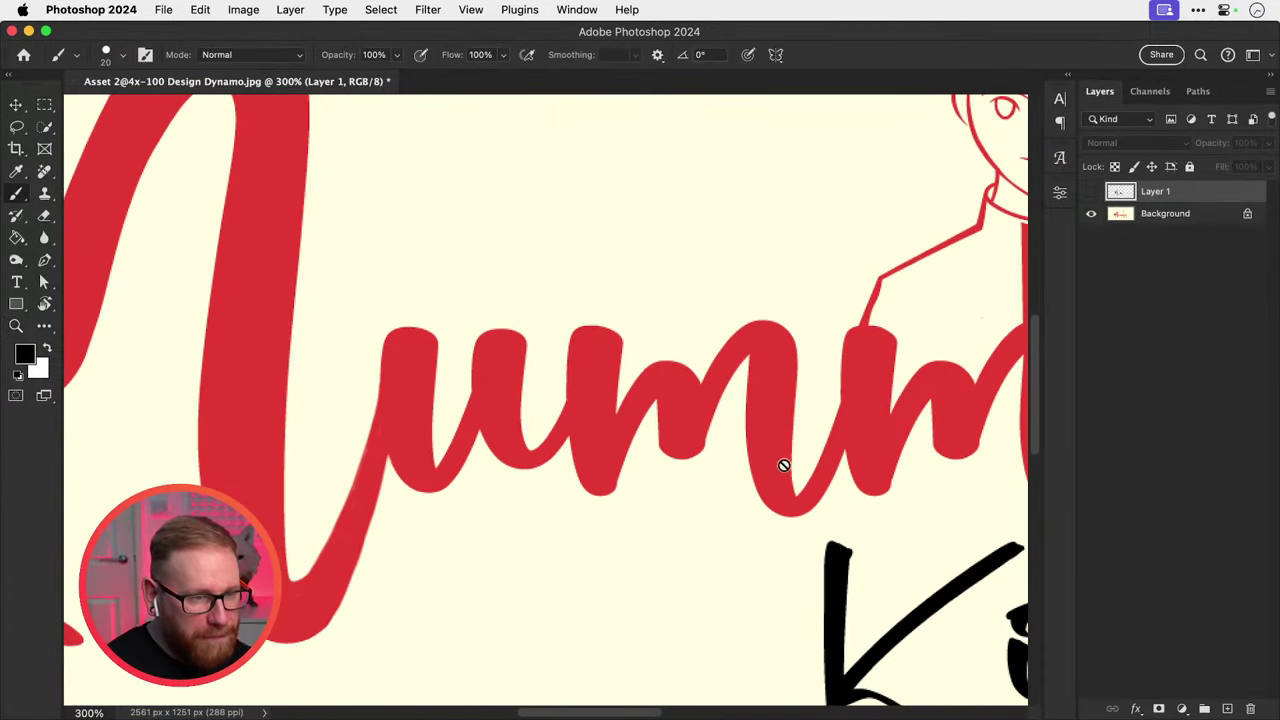
click(1227, 708)
Try tracing the first small m in black with a curved tail that echoes the large M's outer sweep.
mouse_move(795, 500)
mouse_down()
mouse_move(765, 428)
mouse_move(768, 353)
mouse_move(732, 372)
mouse_move(695, 430)
mouse_move(672, 382)
mouse_move(625, 459)
mouse_up()
key(super+1)
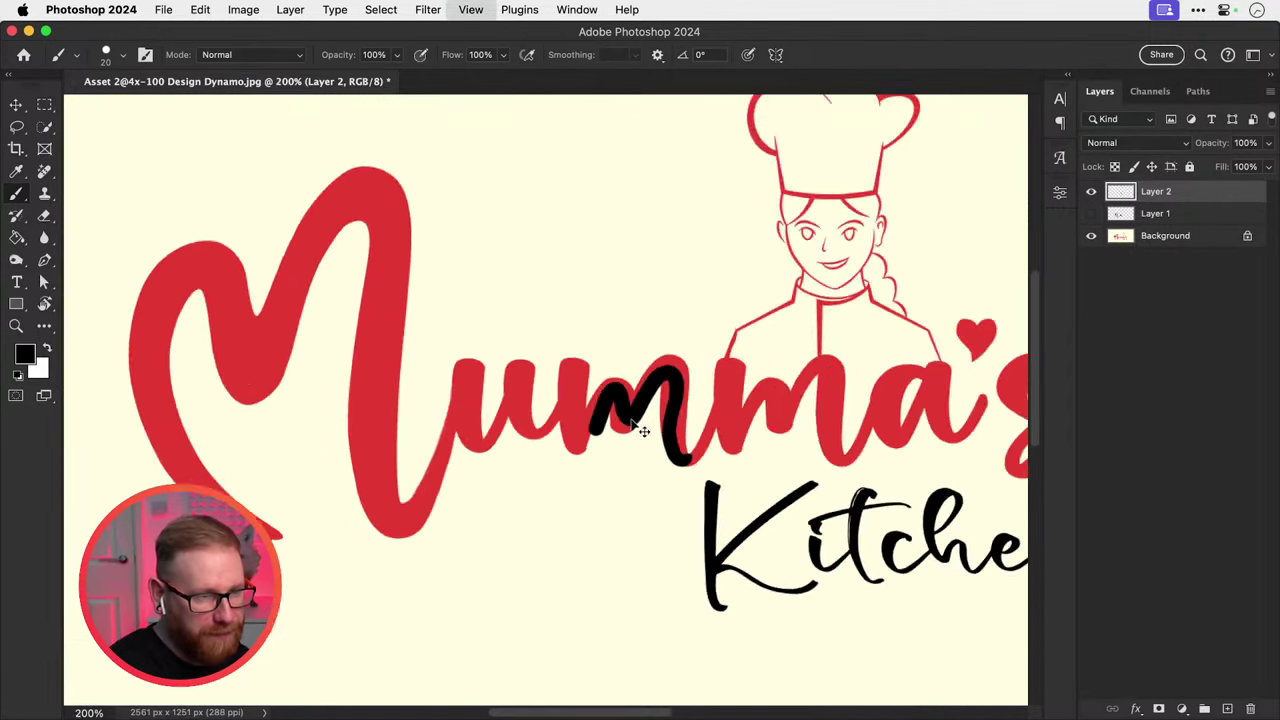
key(super+z)
mouse_move(630, 436)
mouse_down()
mouse_move(623, 388)
mouse_move(582, 397)
mouse_up()
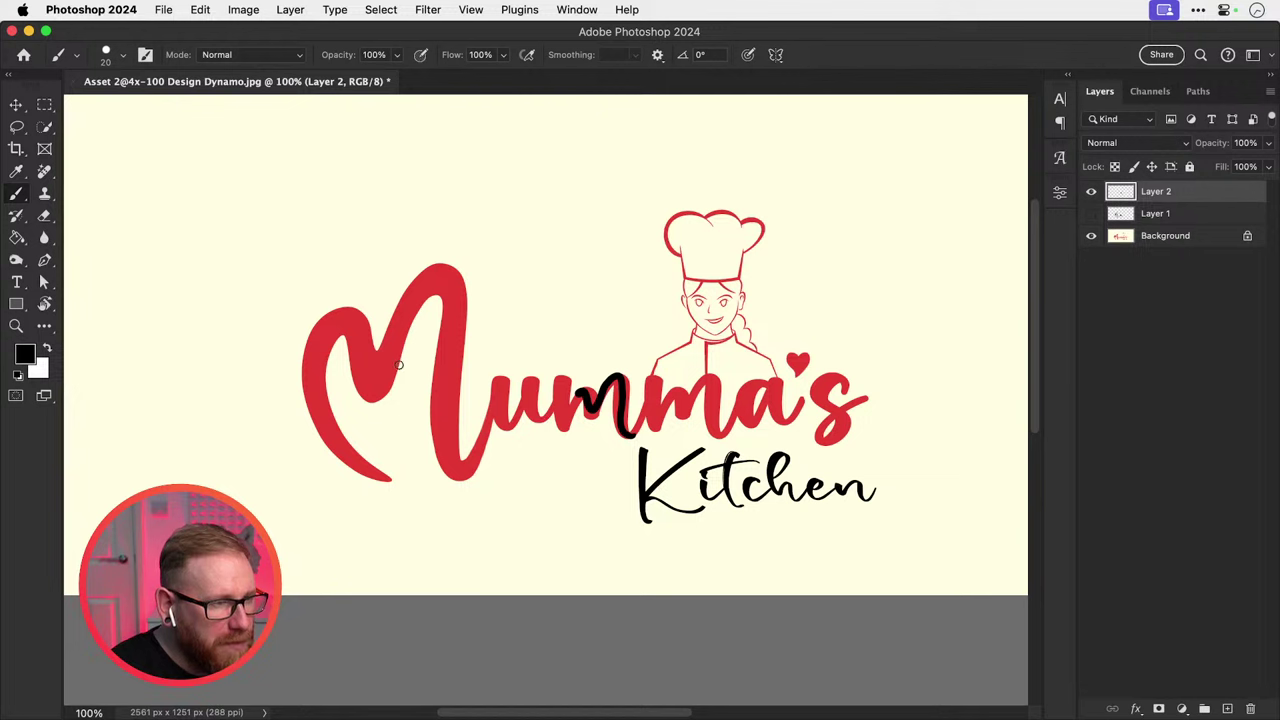
drag(348, 322, 328, 430)
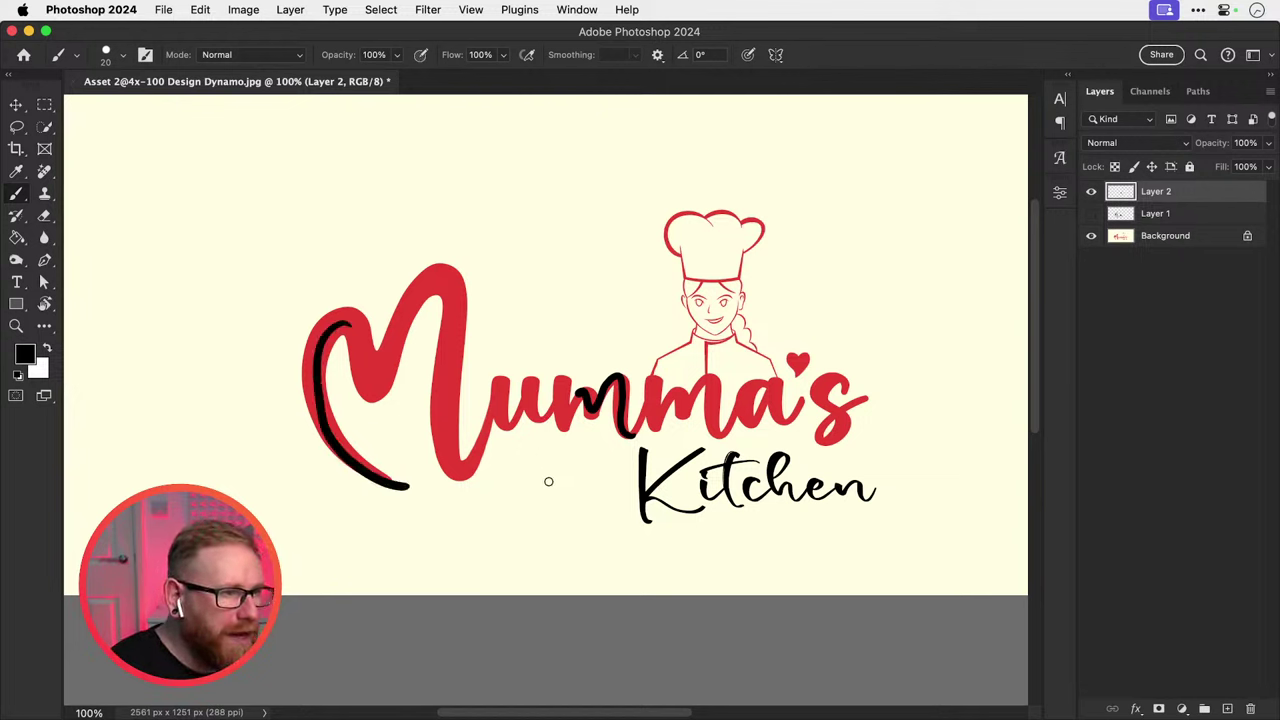
key(super+z)
mouse_move(578, 393)
mouse_down()
mouse_move(563, 442)
mouse_move(580, 459)
mouse_up()
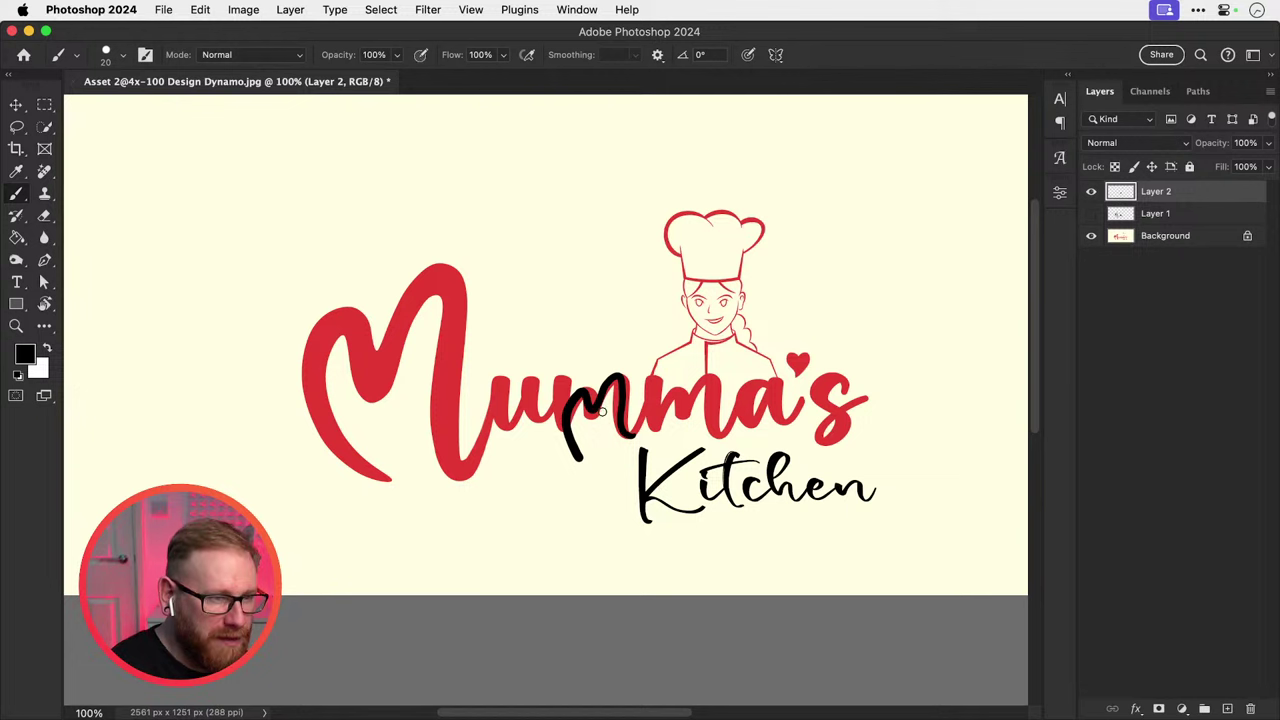
Undo the trial strokes and redraw the first small m in black with a longer heart-like tail curving below the baseline.
key(super+z)
key(super+z)
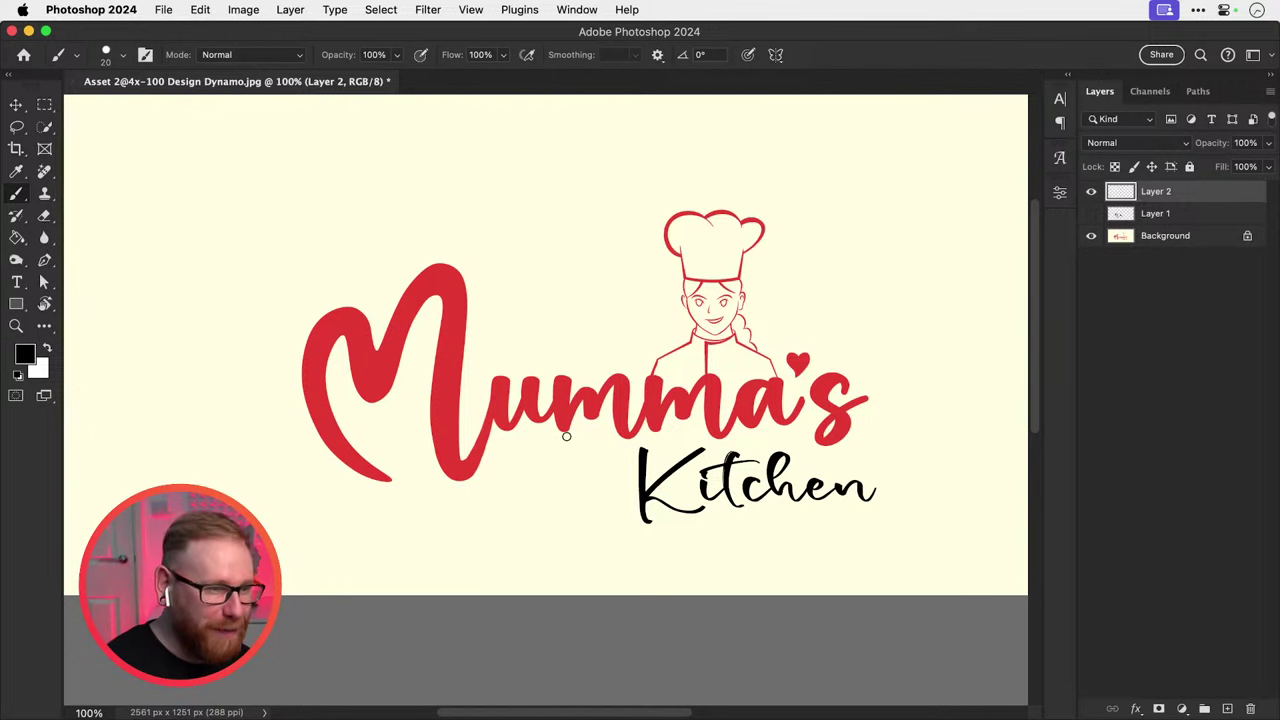
mouse_move(640, 417)
mouse_down()
mouse_move(621, 390)
mouse_move(630, 436)
mouse_move(584, 394)
mouse_move(626, 437)
mouse_move(581, 397)
mouse_move(570, 453)
mouse_move(597, 487)
mouse_up()
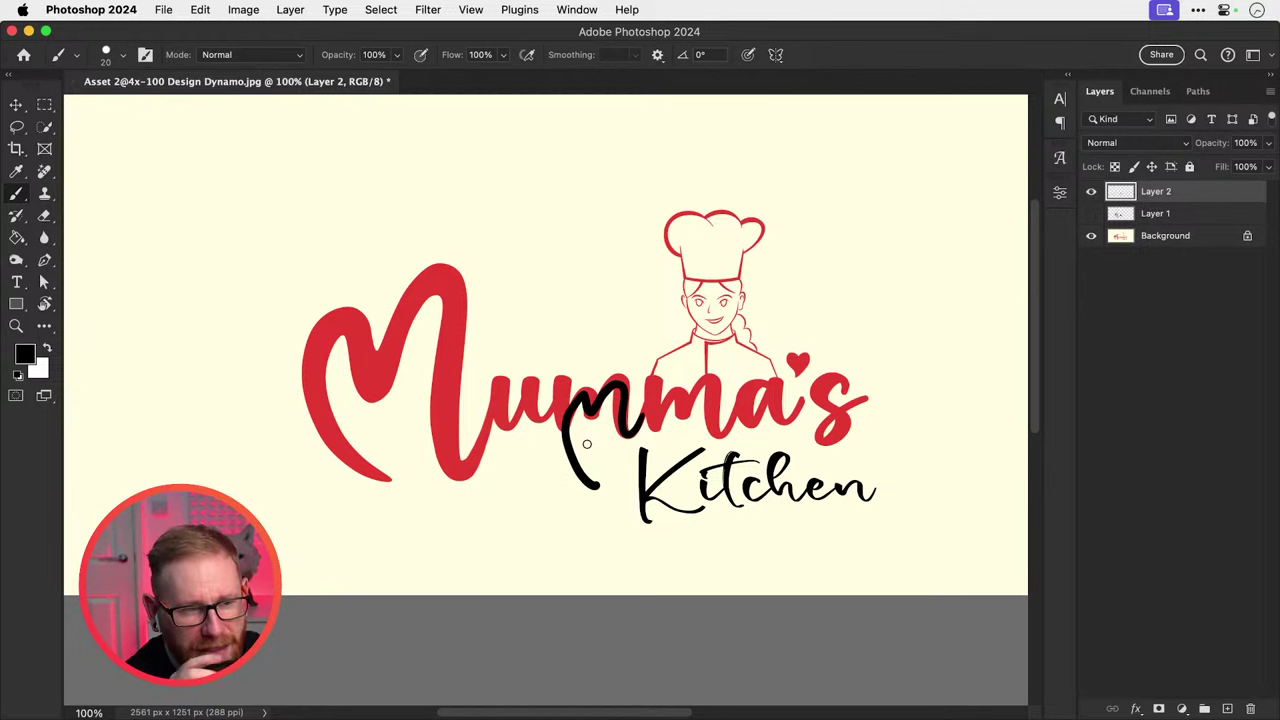
Try sketching a thin pointed tail in black below the heart apostrophe with a 2 px brush, and undo it.
key(z)
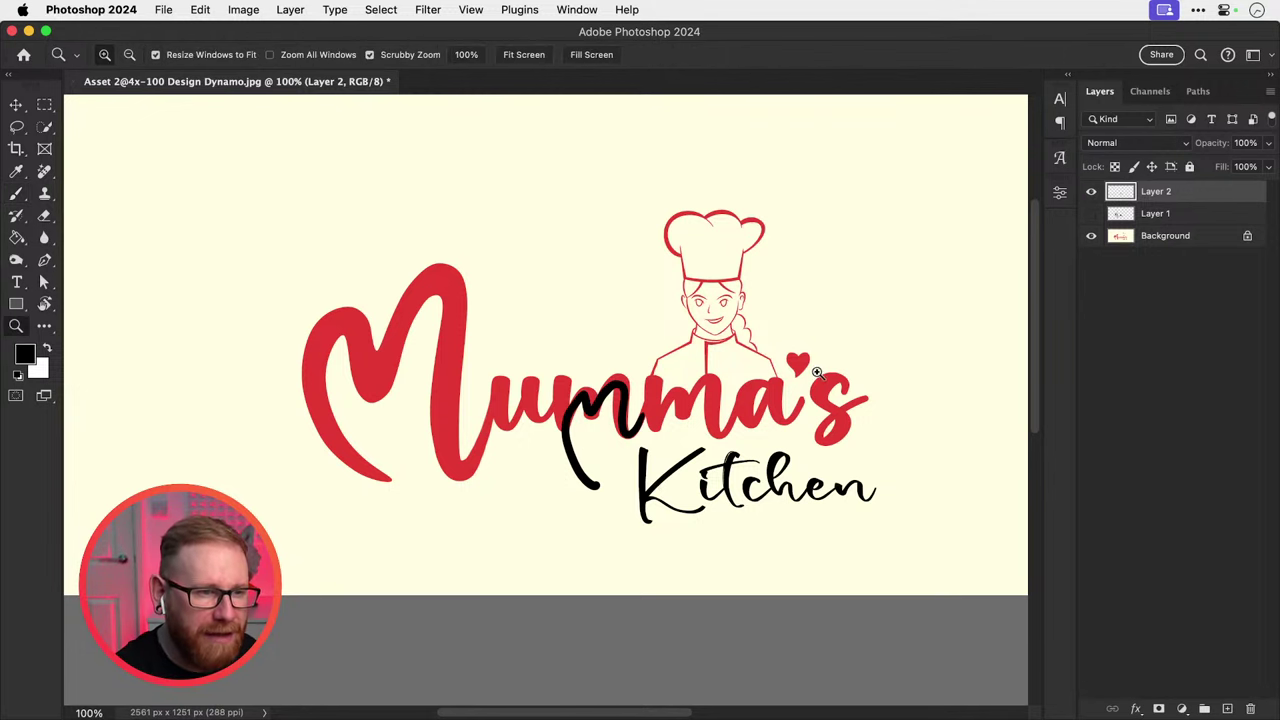
click(816, 368)
click(816, 368)
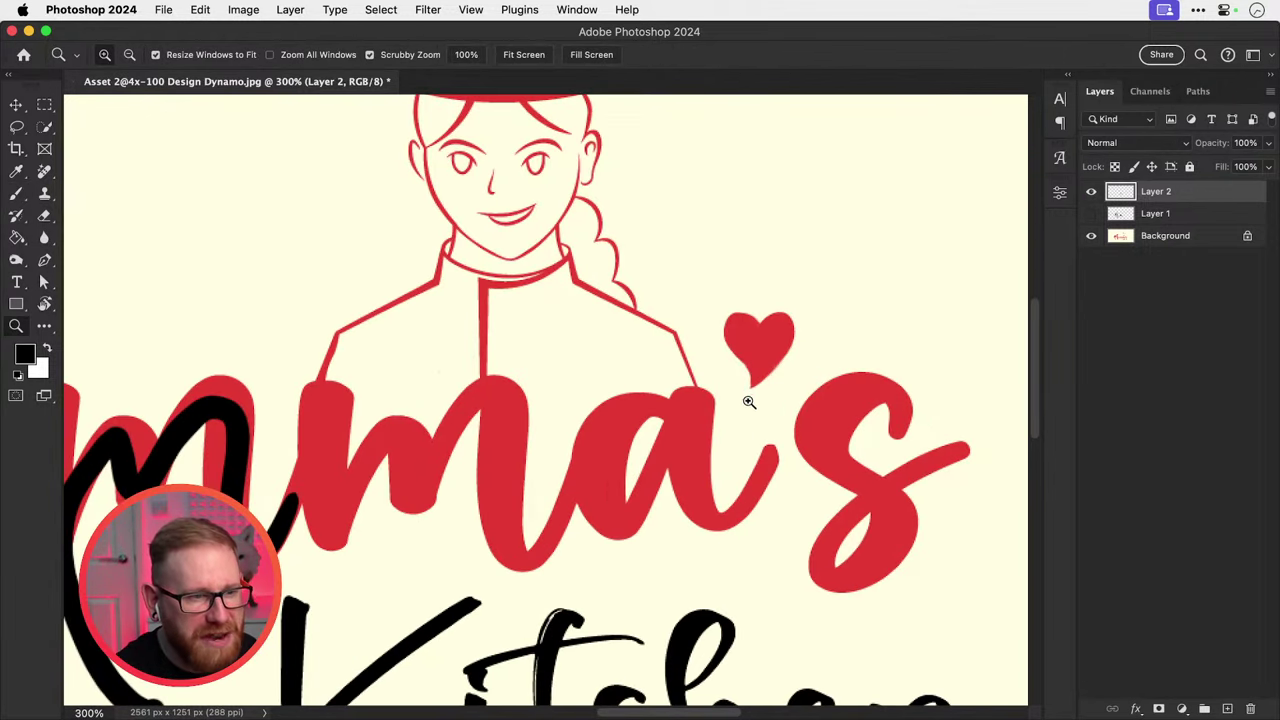
key(b)
key(bracketleft)
key(bracketleft)
key(bracketleft)
key(bracketleft)
key(bracketleft)
key(bracketleft)
key(bracketleft)
key(bracketleft)
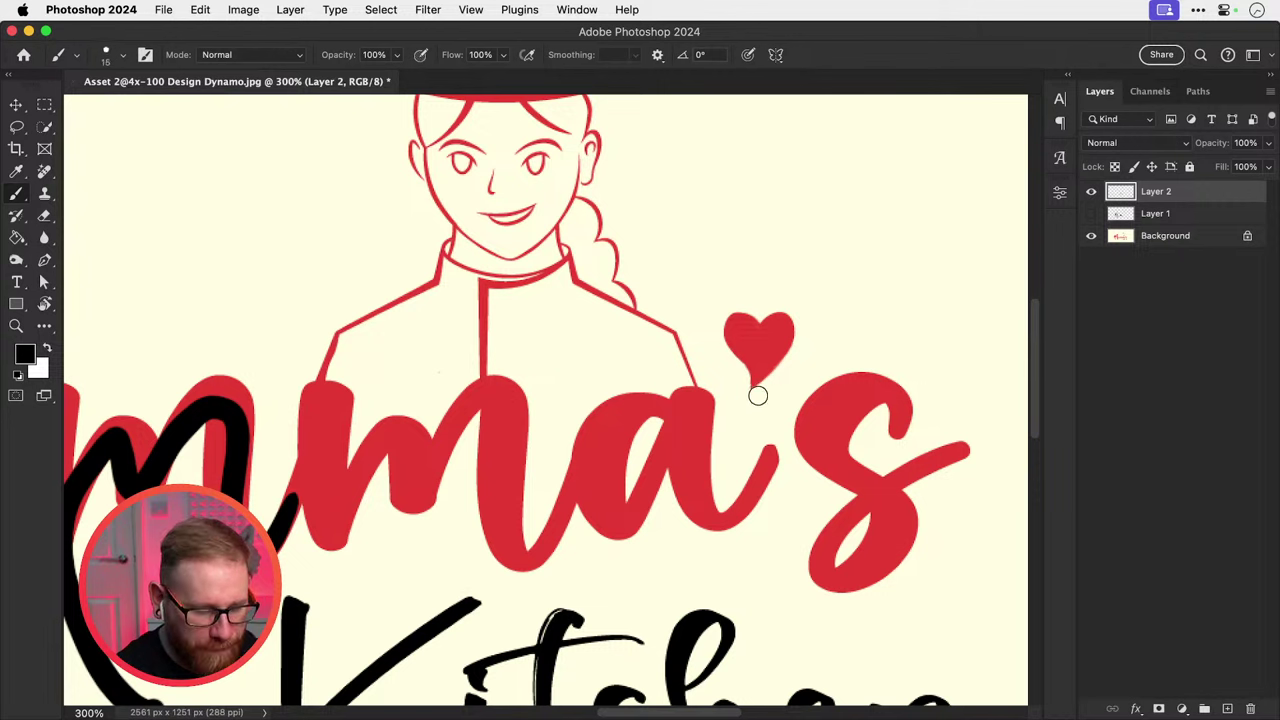
mouse_move(744, 380)
mouse_down()
mouse_move(742, 420)
mouse_move(773, 393)
mouse_up()
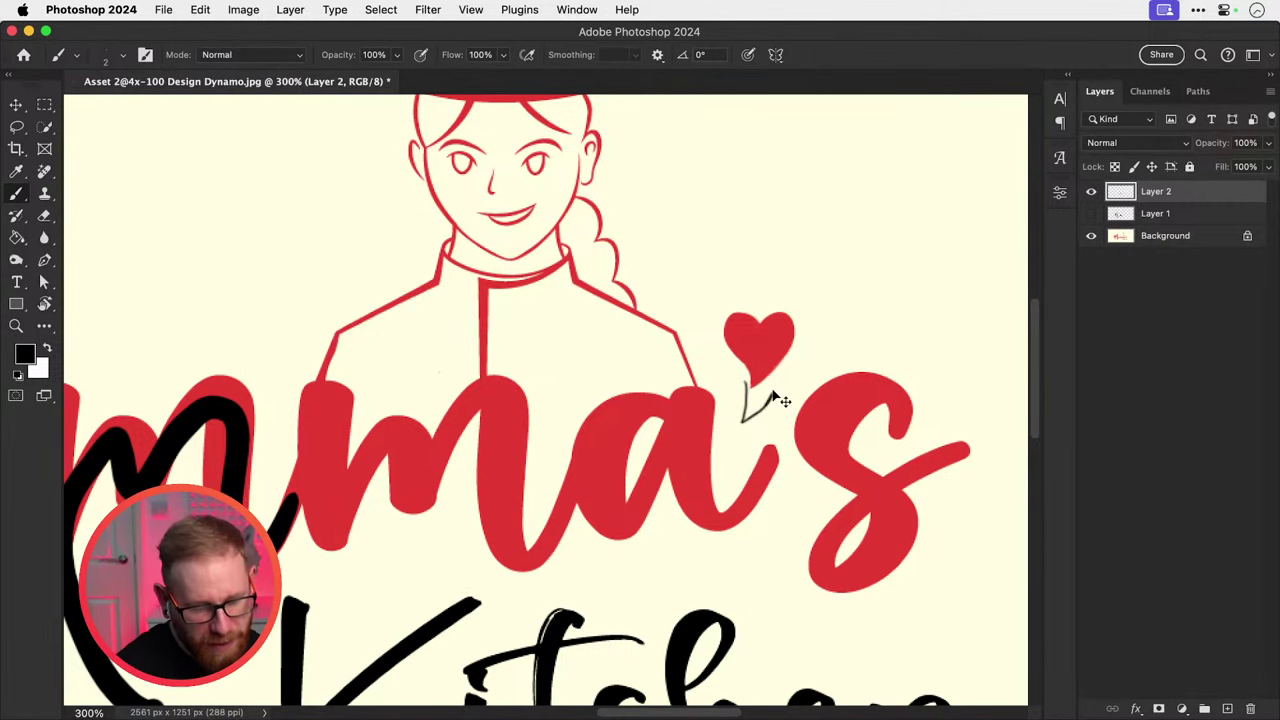
key(super+z)
key(super+minus)
key(super+minus)
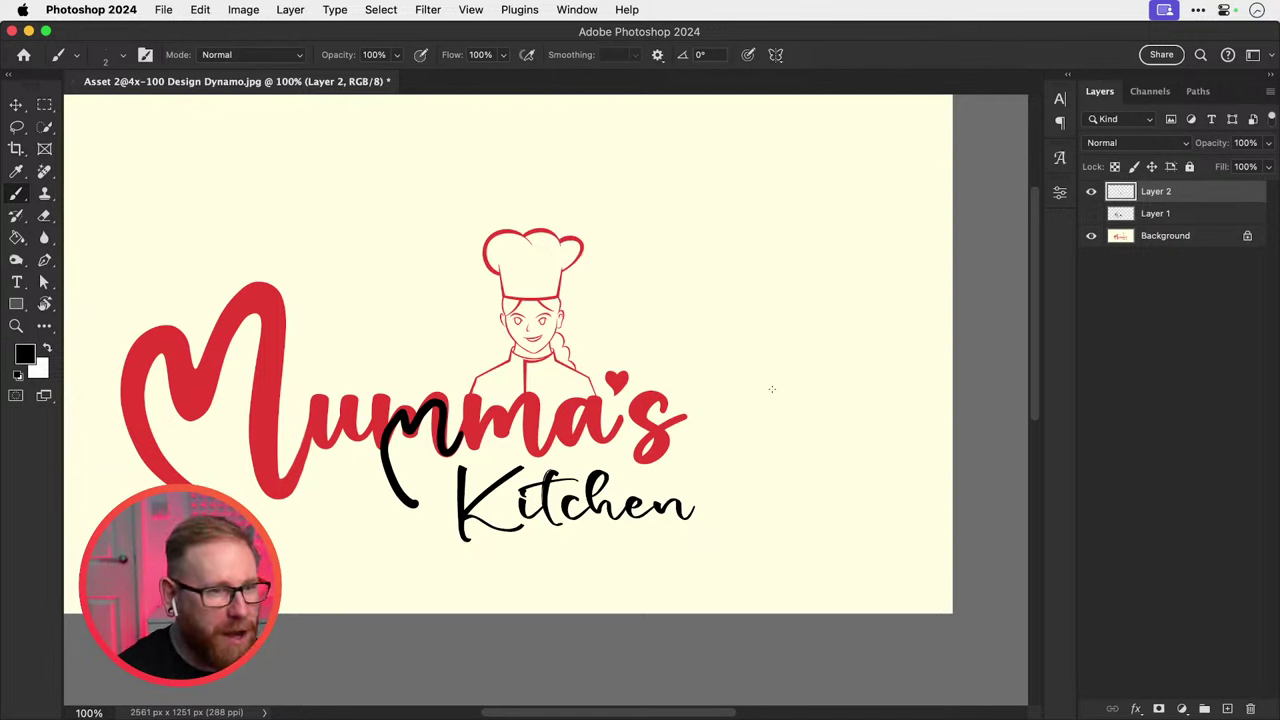
Hide the Layer 2 tracing and inspect the original heart apostrophe and the letters beside it up close.
click(1091, 191)
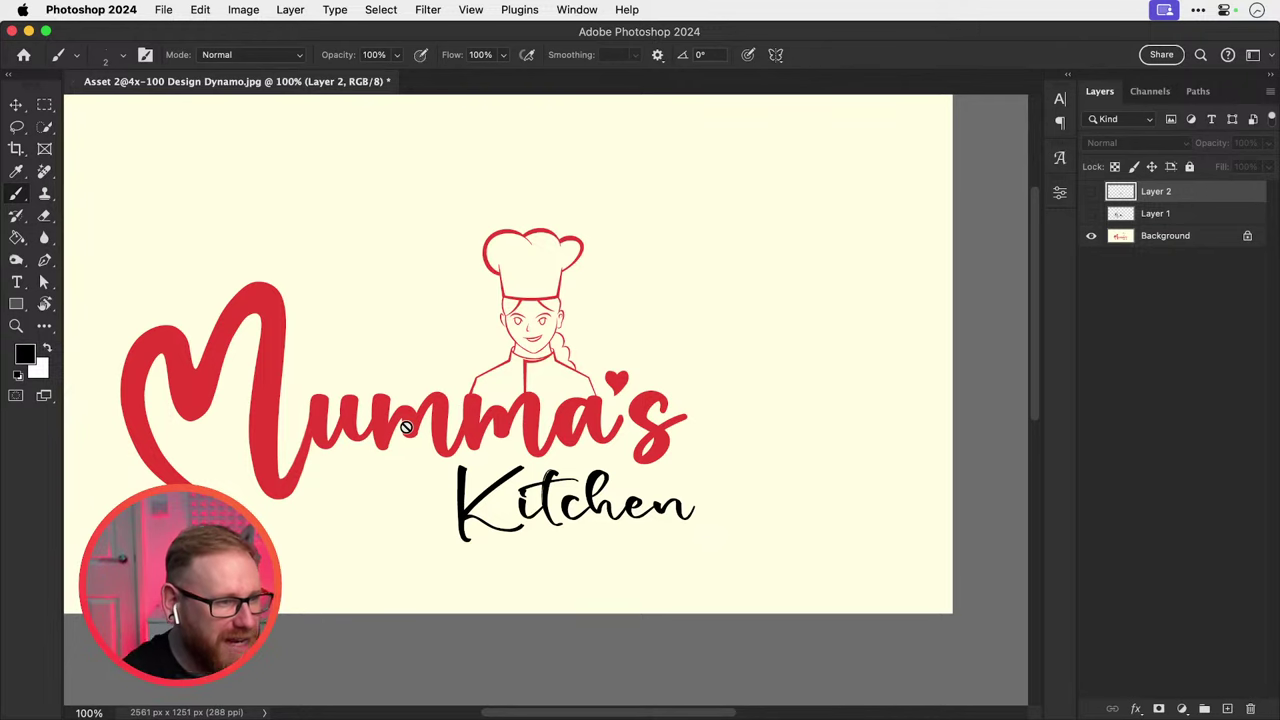
key(z)
mouse_move(632, 424)
mouse_down()
mouse_move(811, 457)
mouse_move(722, 446)
mouse_move(748, 449)
mouse_up()
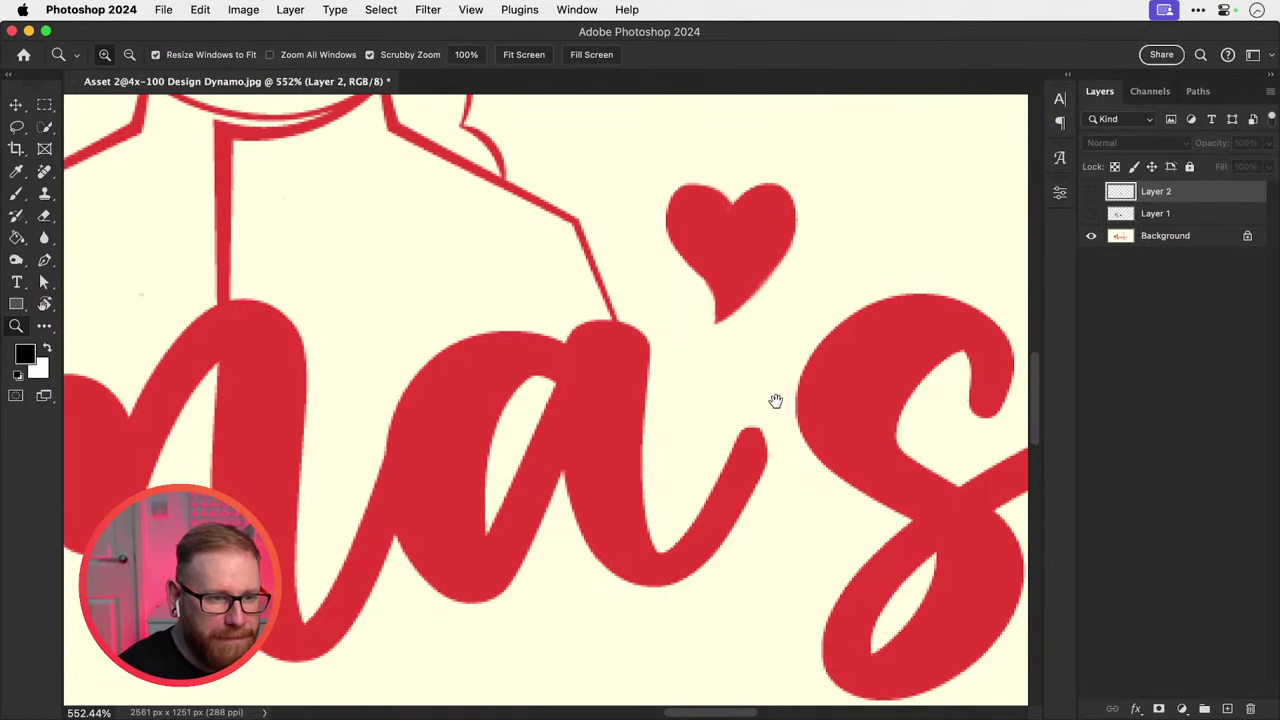
drag(774, 400, 454, 477)
key(super+1)
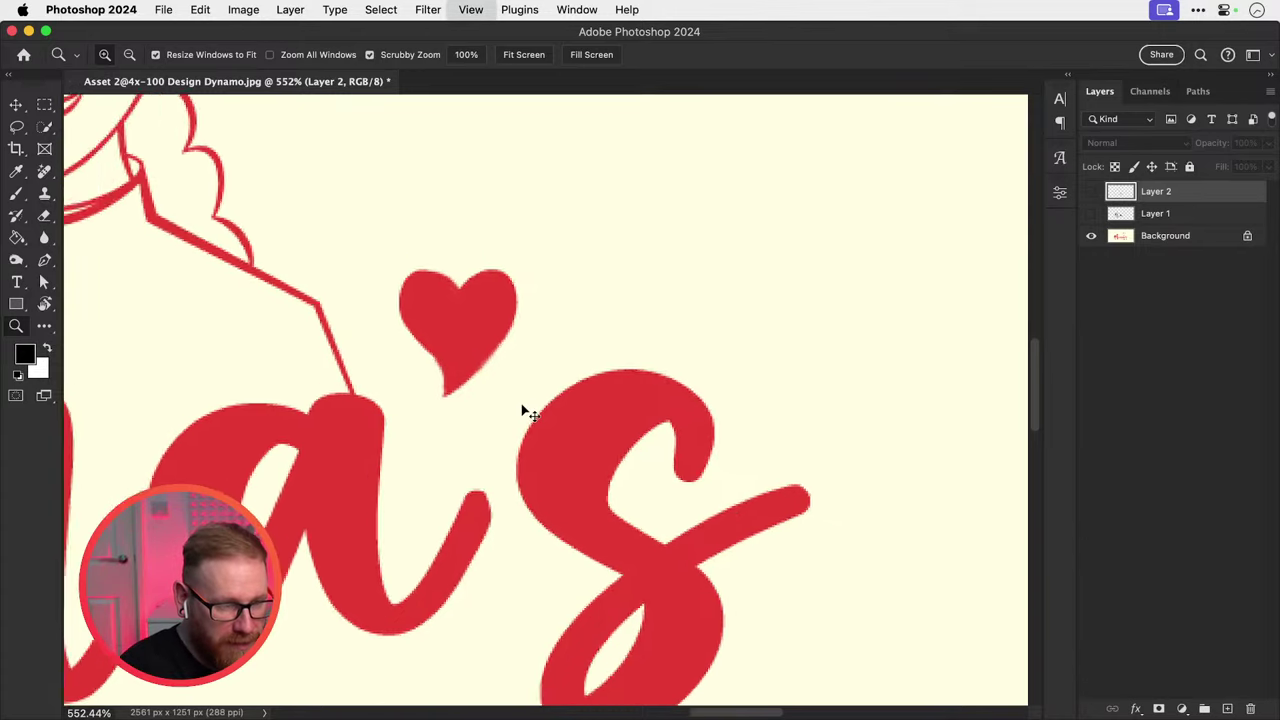
drag(480, 453, 711, 465)
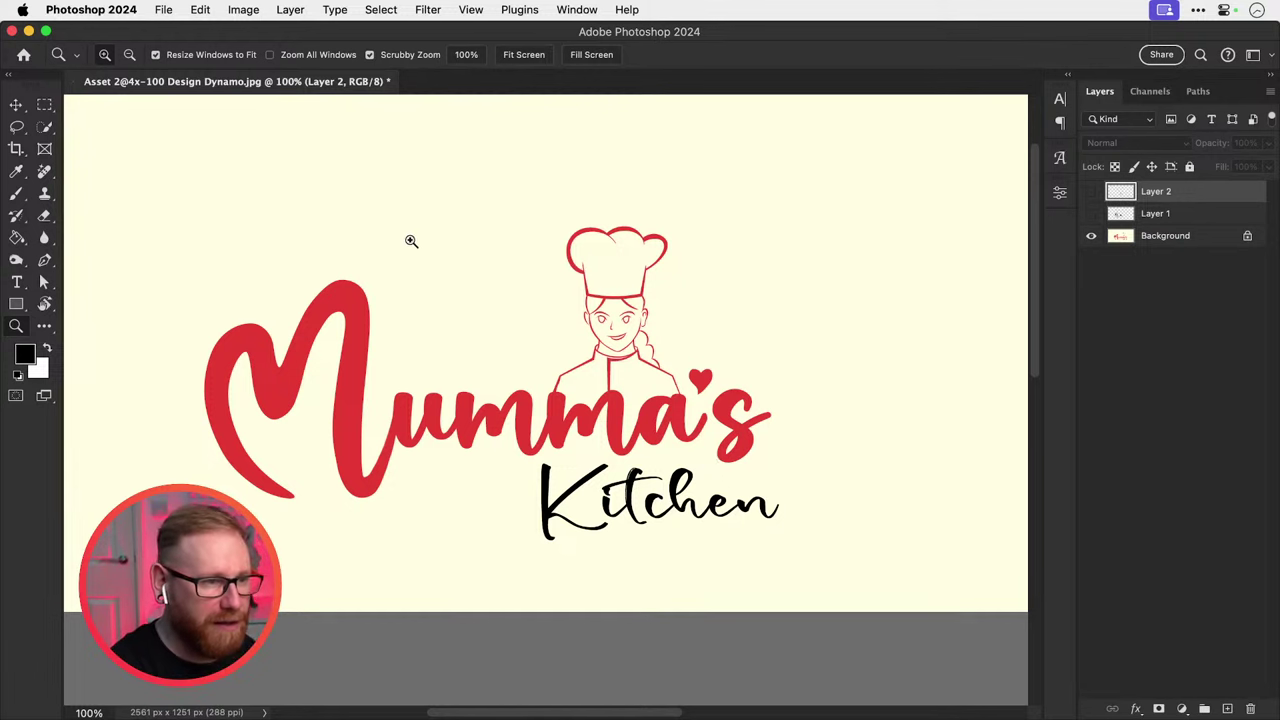
Add a new layer above Layer 2 for further brush sketches on the logo.
key(v)
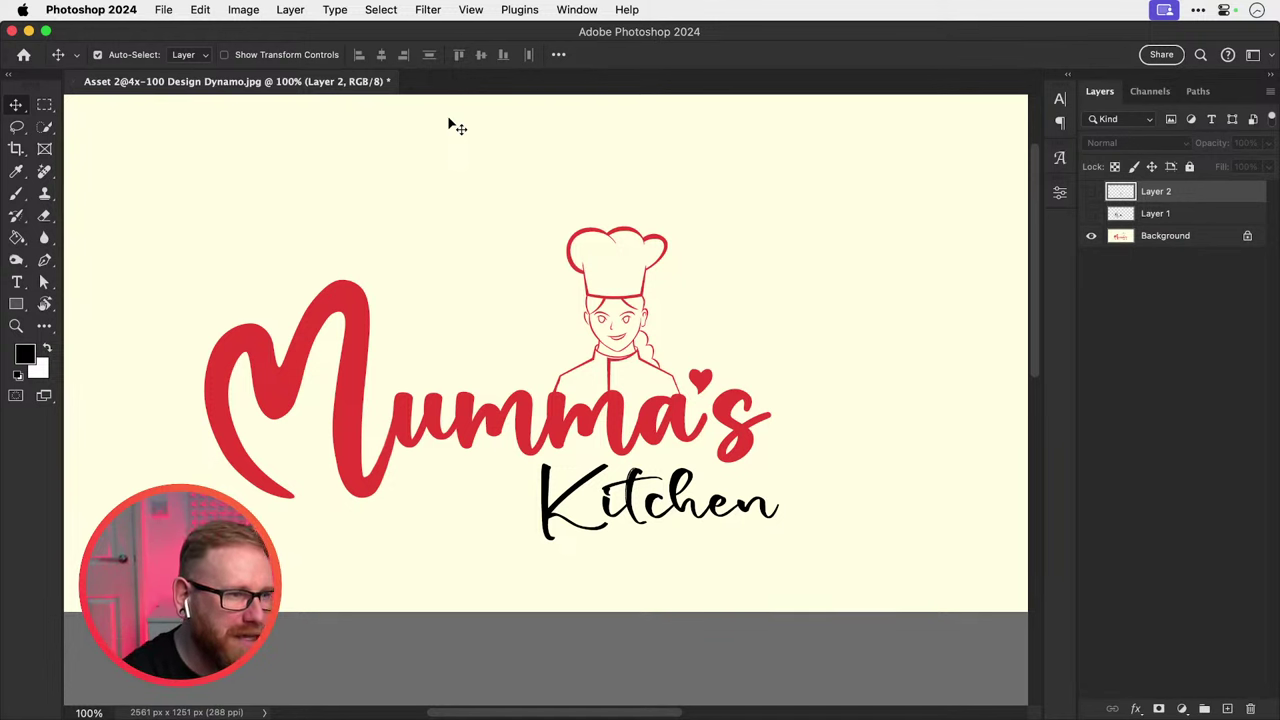
key(b)
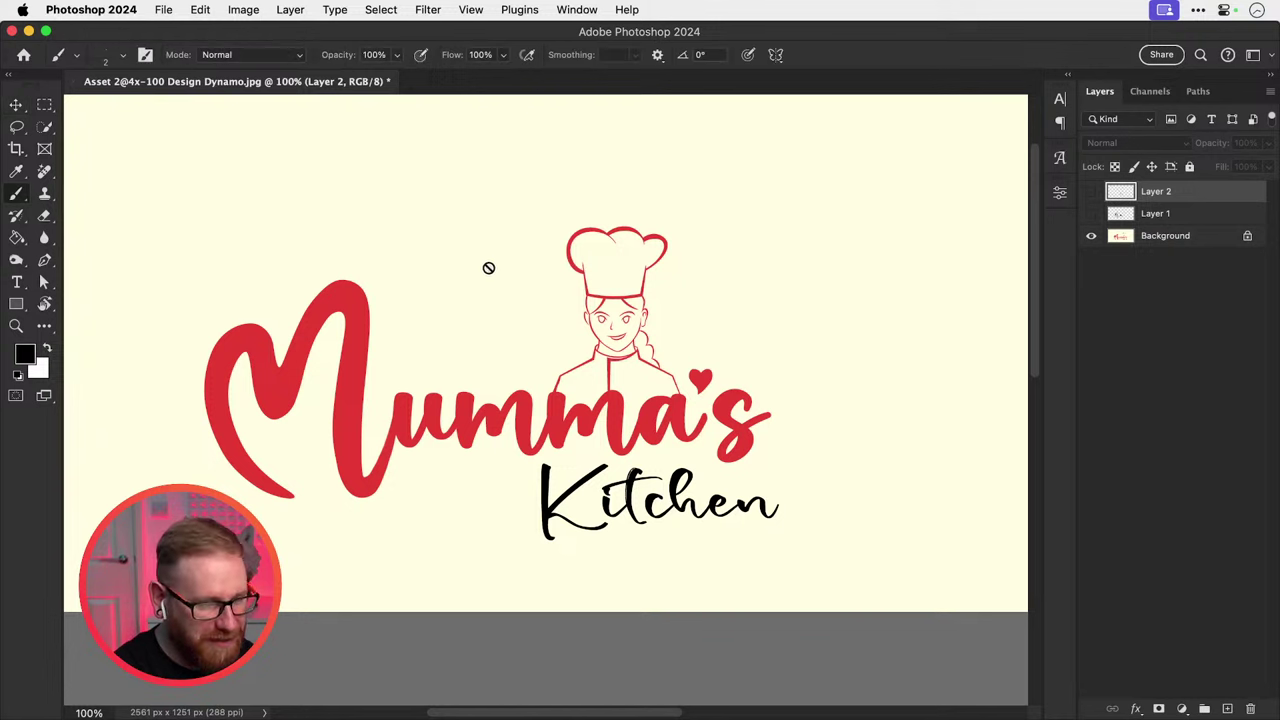
click(1225, 708)
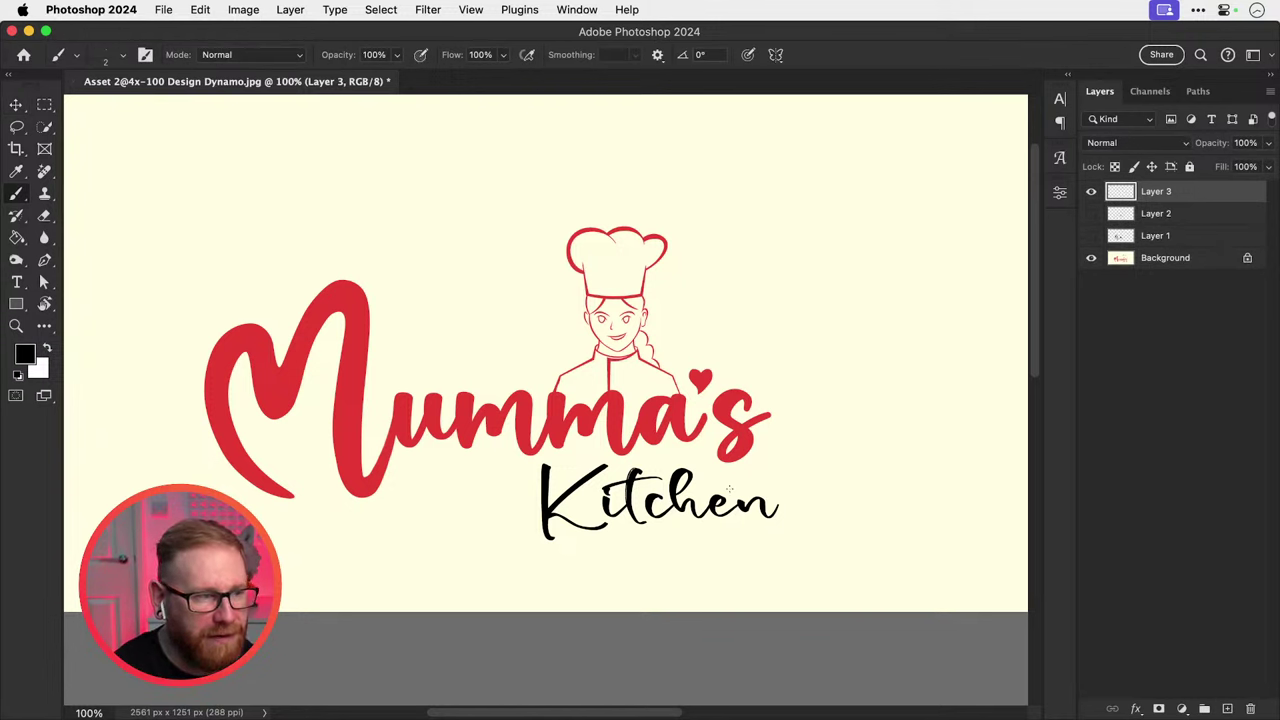
Try thin handwriting strokes above the wordmark and a loop around the word Kitchen, undoing each trial.
mouse_move(409, 168)
mouse_down()
mouse_move(410, 190)
mouse_move(450, 170)
mouse_move(452, 222)
mouse_move(481, 177)
mouse_move(520, 226)
mouse_move(622, 203)
mouse_up()
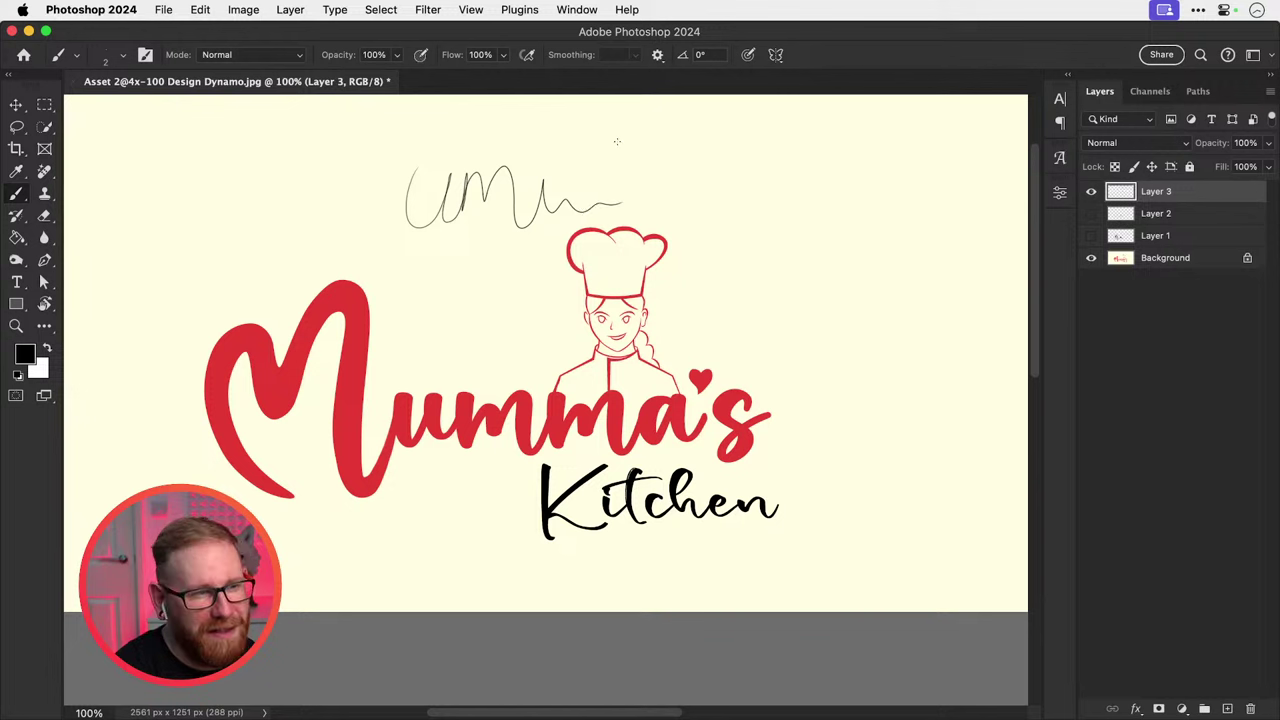
mouse_move(494, 259)
mouse_down()
mouse_move(514, 283)
mouse_move(577, 258)
mouse_move(644, 262)
mouse_up()
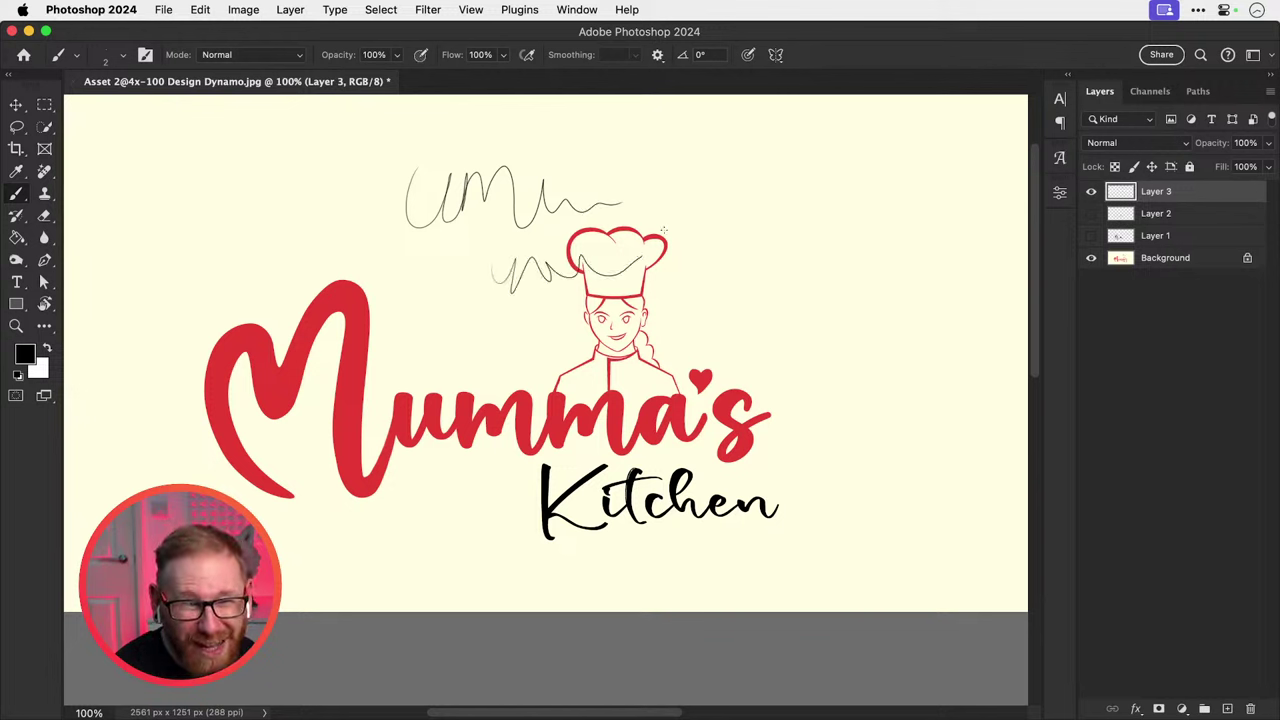
key(super+z)
key(super+z)
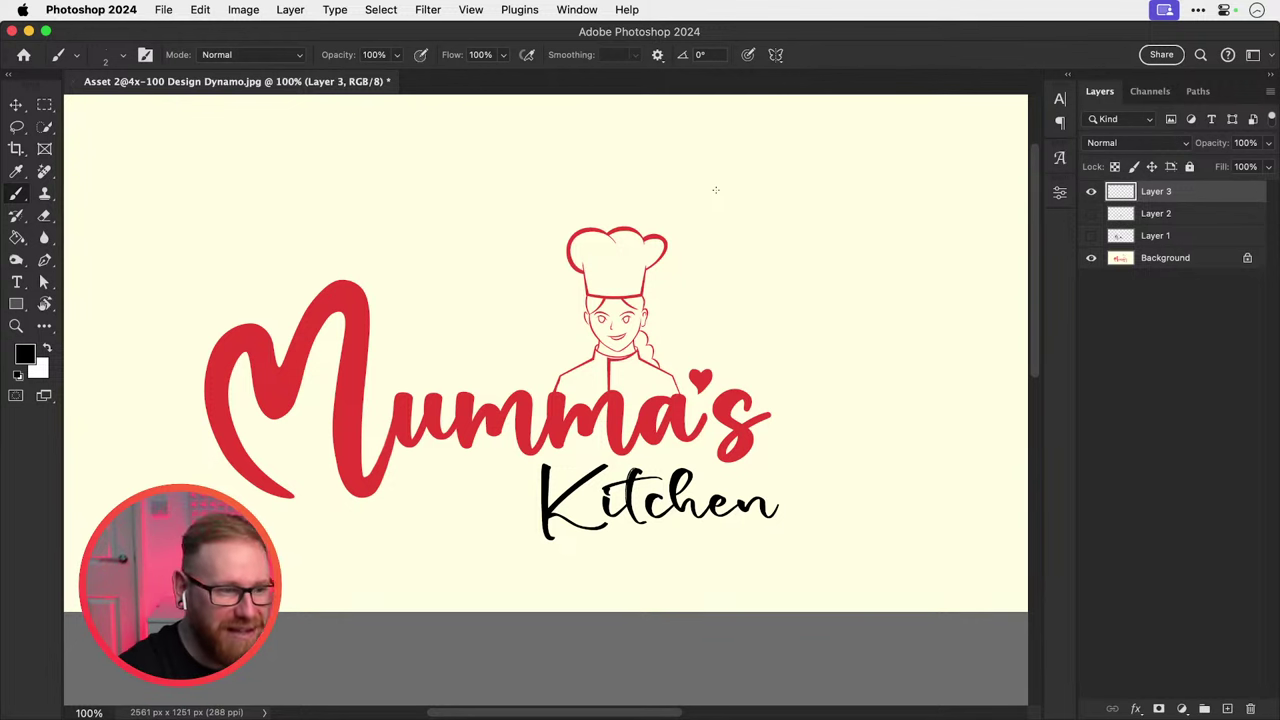
mouse_move(555, 470)
mouse_down()
mouse_move(652, 569)
mouse_move(796, 462)
mouse_move(530, 512)
mouse_up()
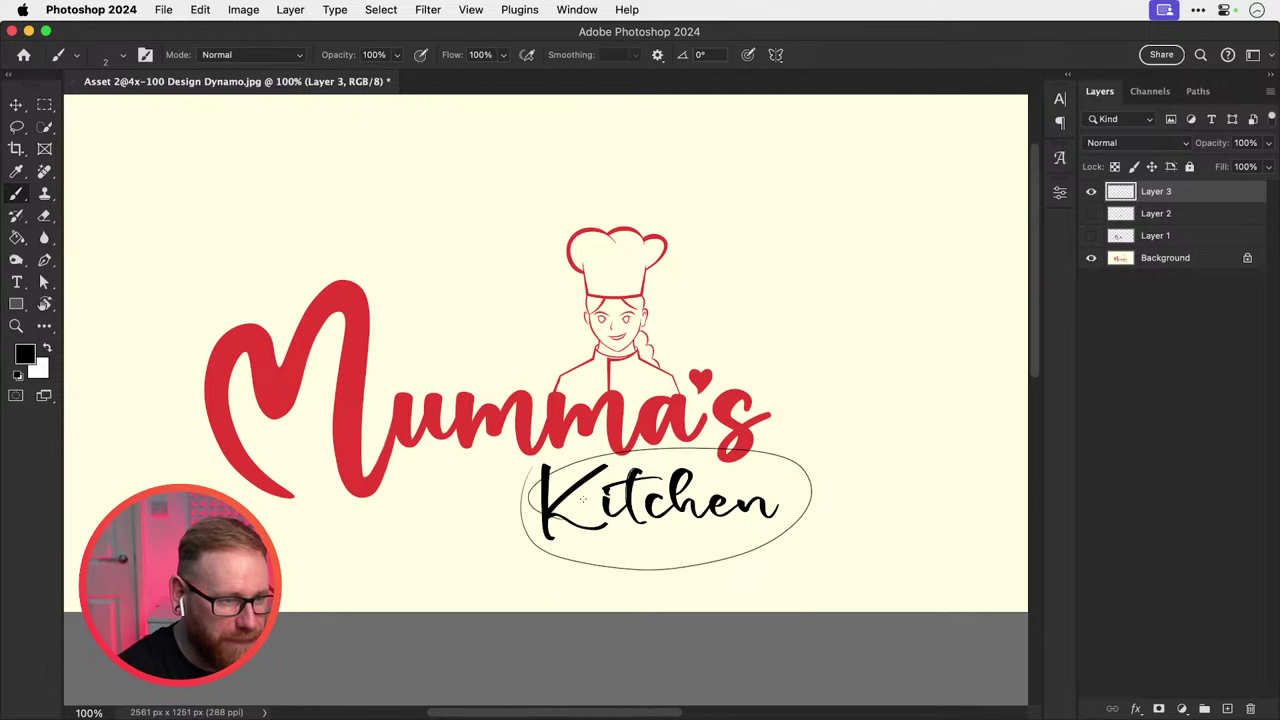
key(super+z)
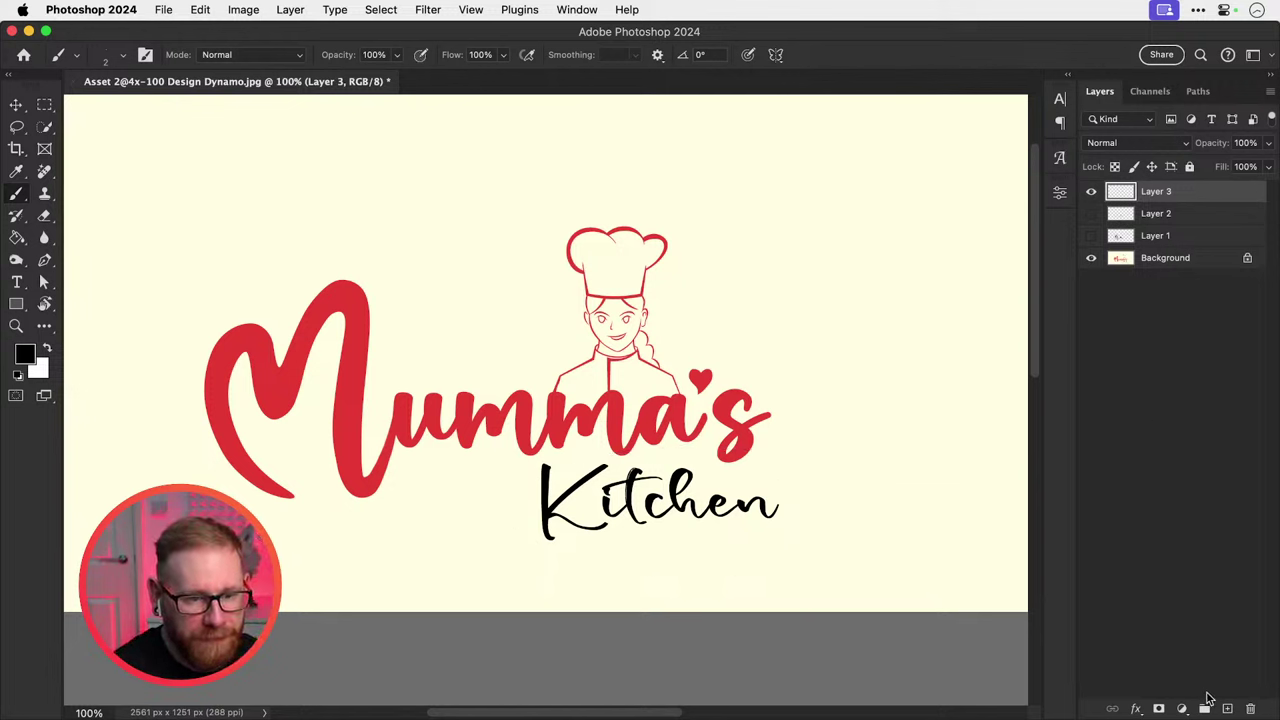
Sample the cream background colour and paint over the script word Kitchen with an enlarged brush until it is covered.
alt+click(897, 491)
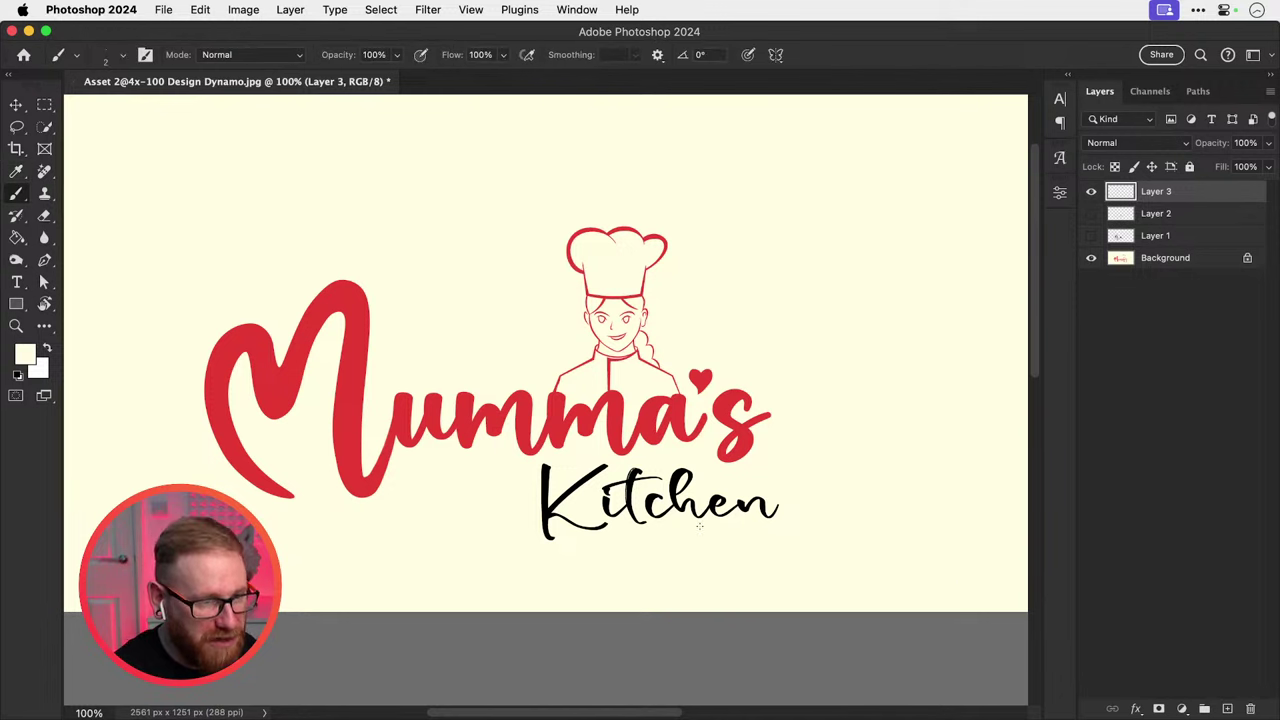
key(bracketright)
key(bracketright)
key(bracketright)
key(bracketright)
key(bracketright)
key(bracketright)
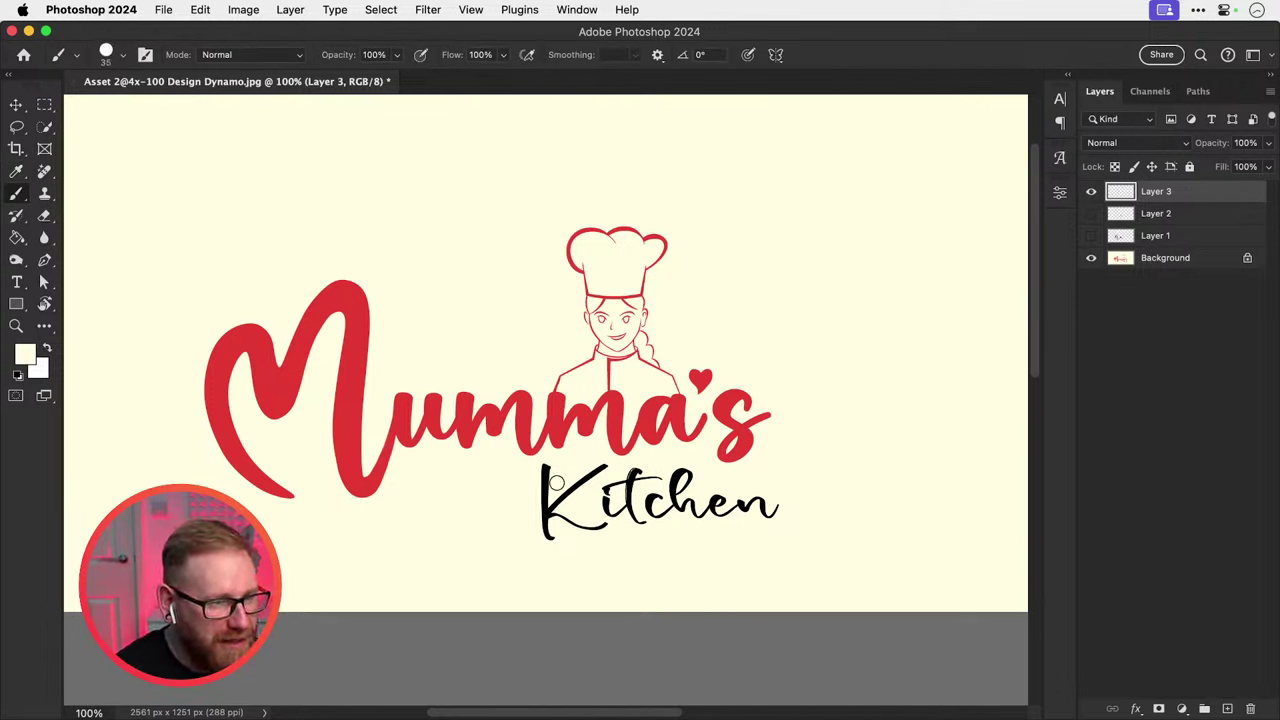
mouse_move(567, 488)
mouse_down()
mouse_move(532, 535)
mouse_move(549, 502)
mouse_move(584, 531)
mouse_move(628, 474)
mouse_move(616, 502)
mouse_move(629, 482)
mouse_move(677, 467)
mouse_move(653, 493)
mouse_move(684, 488)
mouse_move(721, 519)
mouse_move(765, 519)
mouse_up()
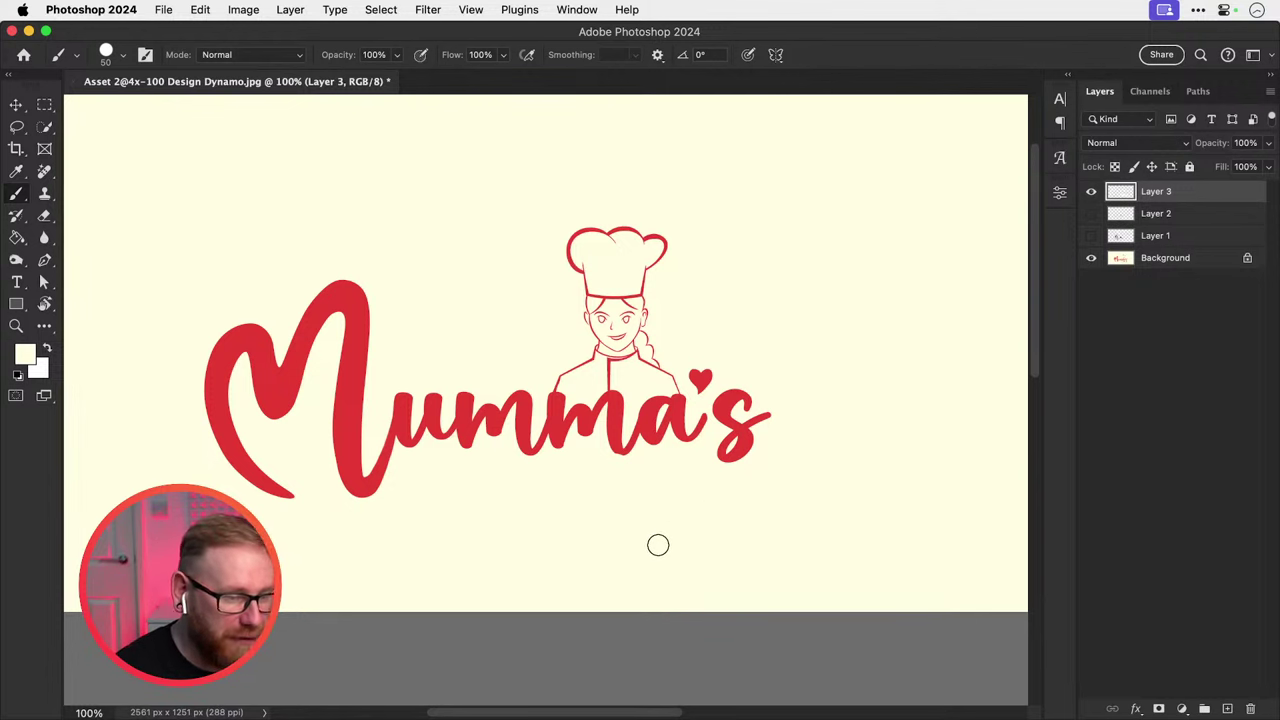
Add the text "KICTHEN" below the Mumma's wordmark in 13 pt Arciform Sans Regular.
key(t)
click(531, 518)
text(Bake)
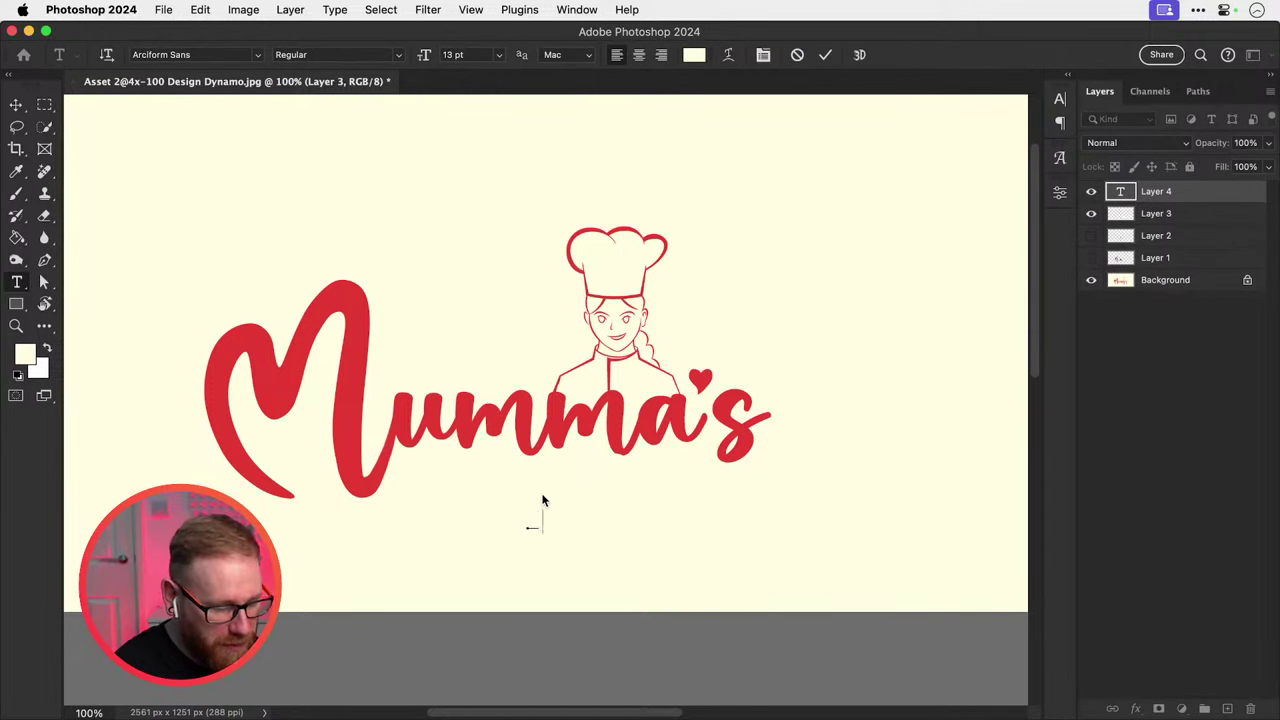
key(super+a)
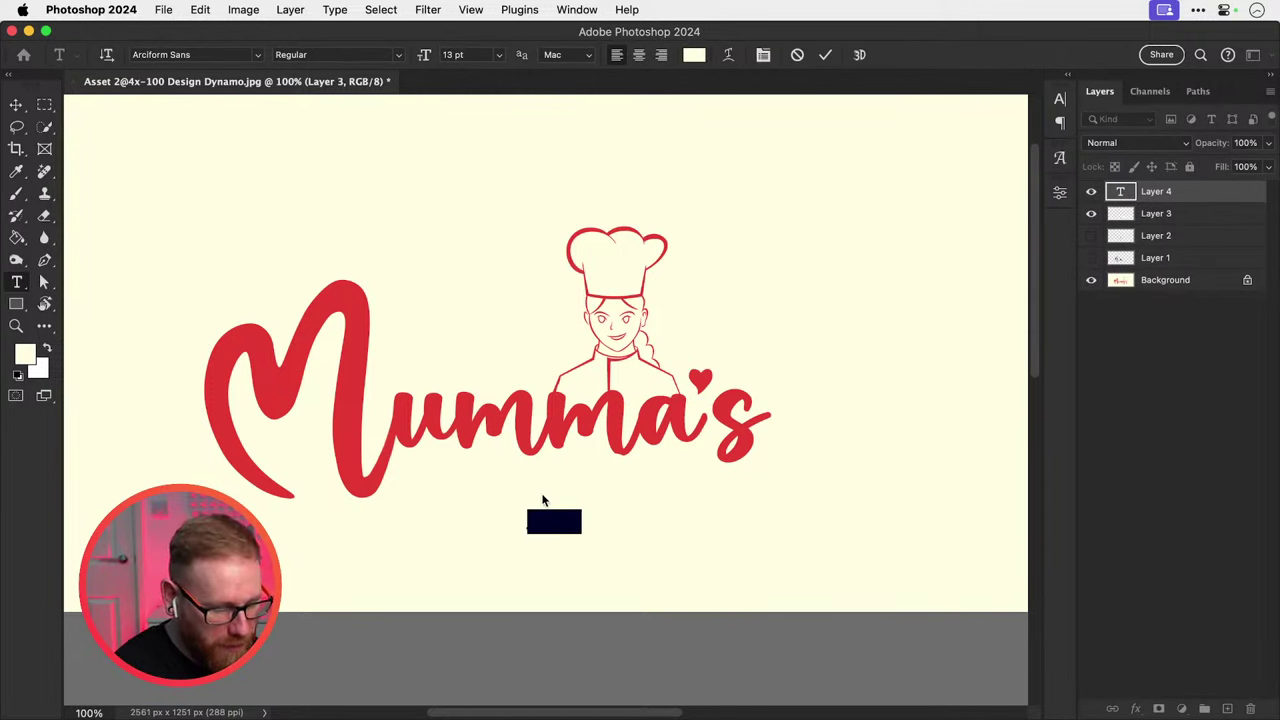
text(Kitc)
Change the colour of the whole KICTHEN text to near-black.
key(super+a)
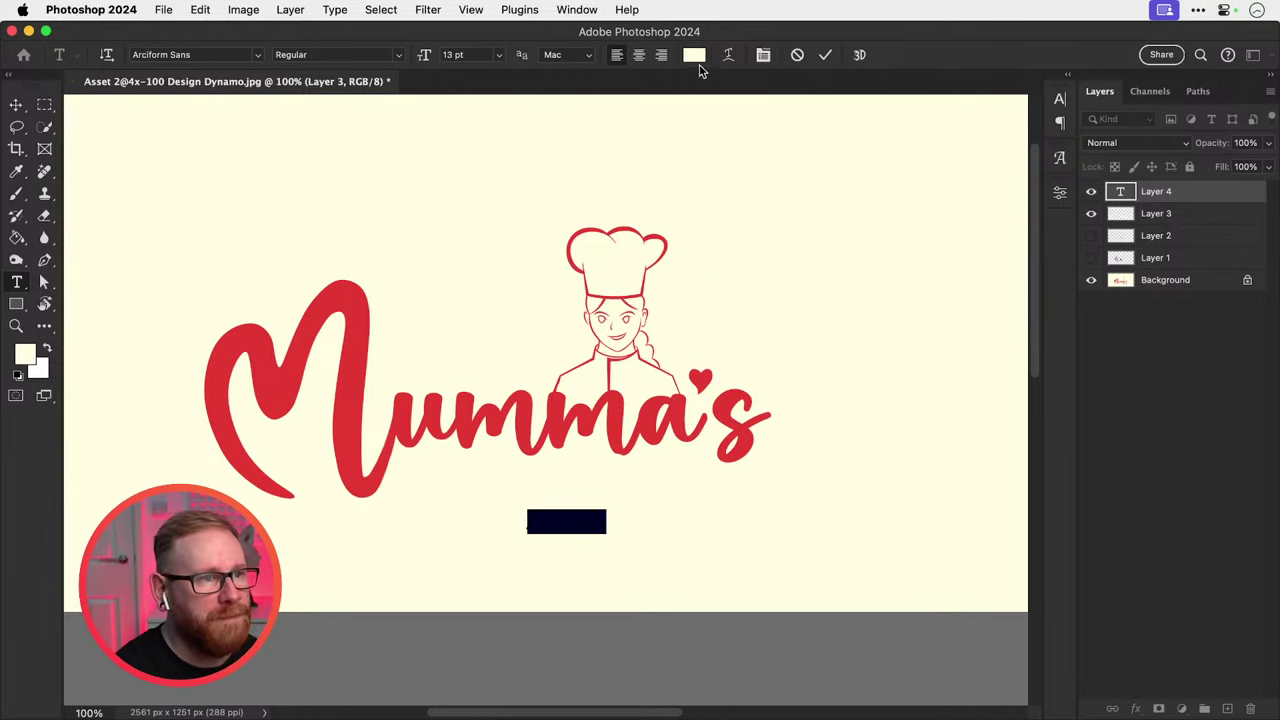
click(697, 56)
click(813, 576)
drag(813, 576, 762, 643)
click(1124, 448)
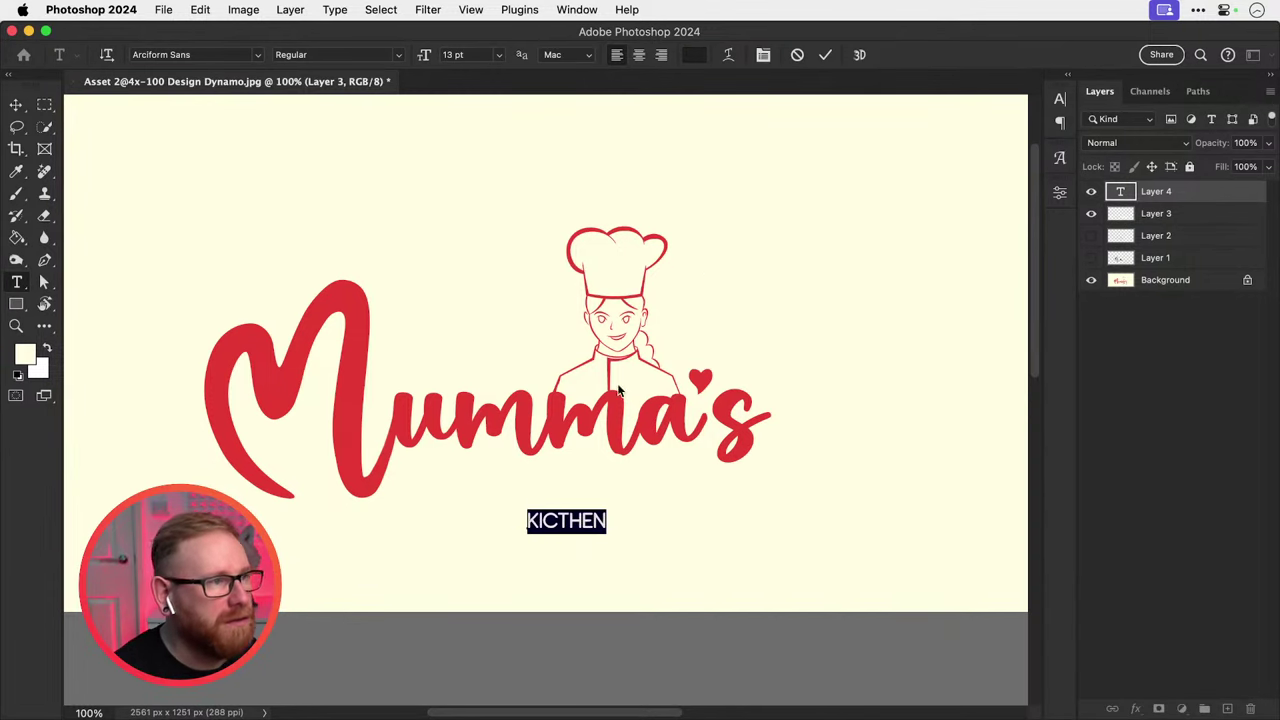
Scale the KICTHEN text up to 30.25 pt and place it just beneath the red wordmark.
click(16, 104)
key(super+t)
drag(620, 510, 594, 497)
key(Return)
Set the tracking of the KICTHEN text to 896 for very wide letter spacing.
key(t)
click(606, 490)
key(super+a)
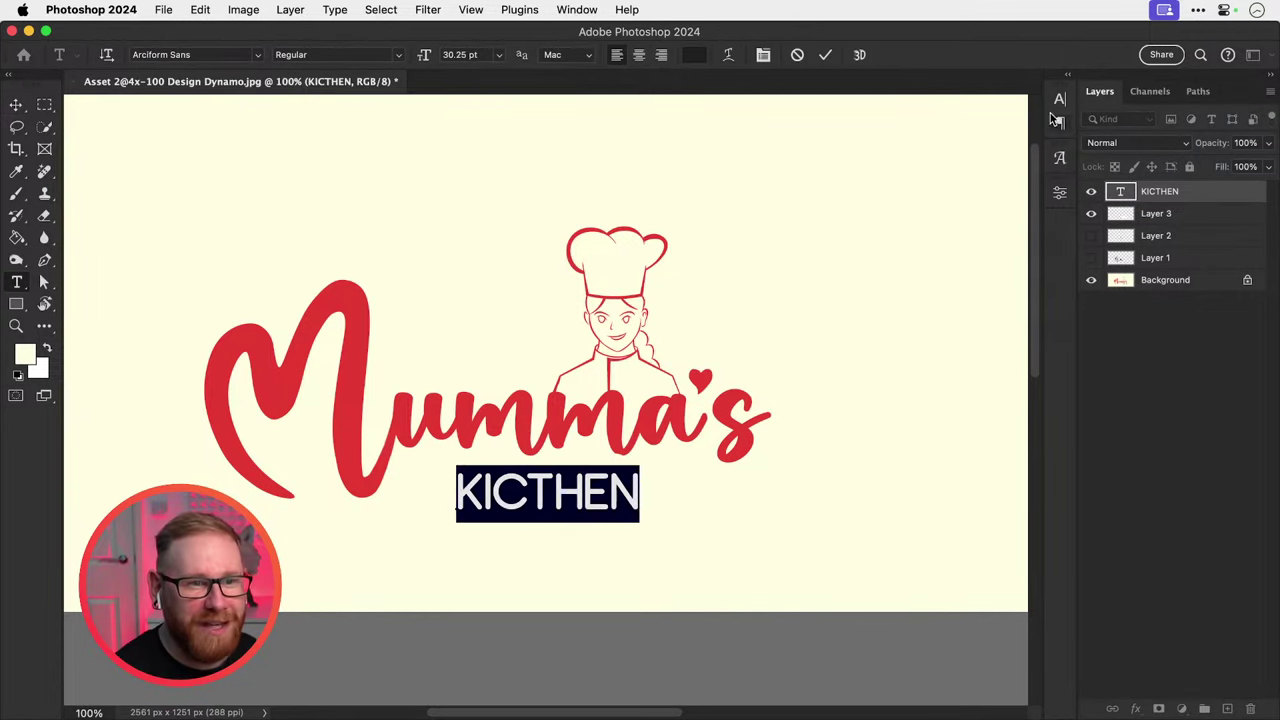
click(1060, 98)
mouse_move(981, 180)
mouse_down()
mouse_move(1000, 177)
mouse_move(958, 168)
mouse_move(972, 166)
mouse_up()
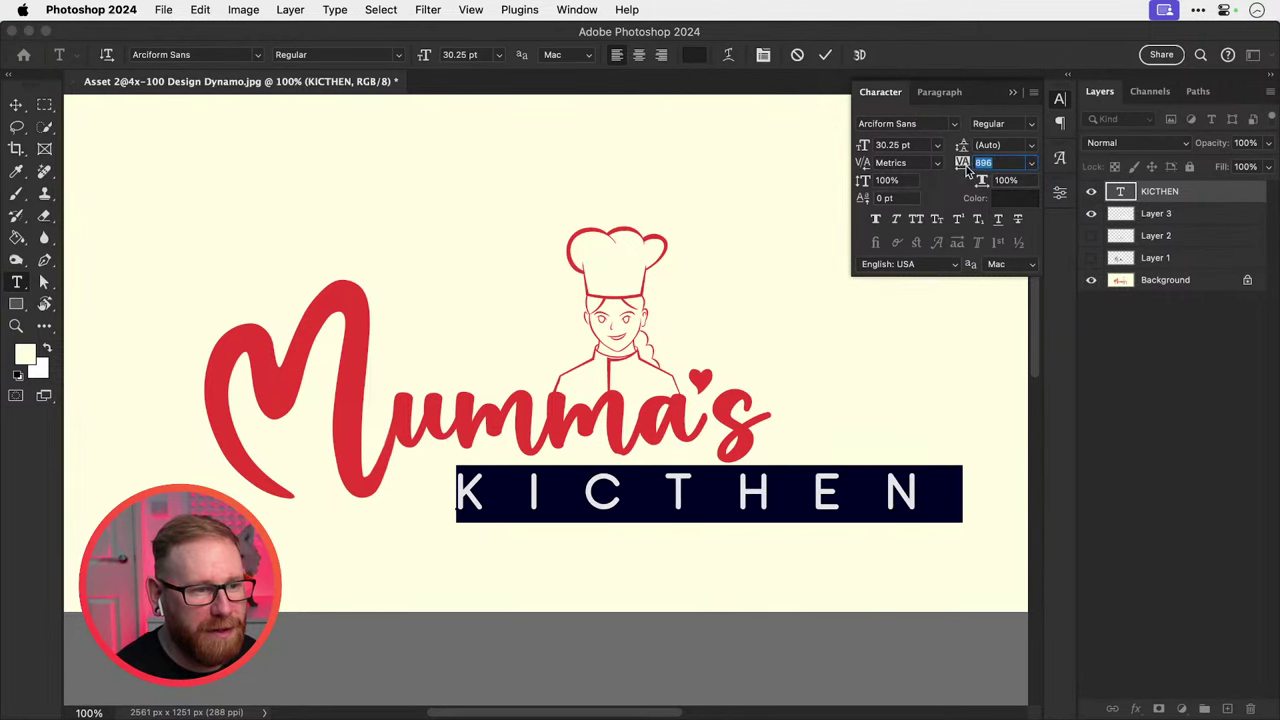
Scale the KICTHEN text down to 59.13% and position it under the letters of the wordmark.
click(14, 103)
key(super+t)
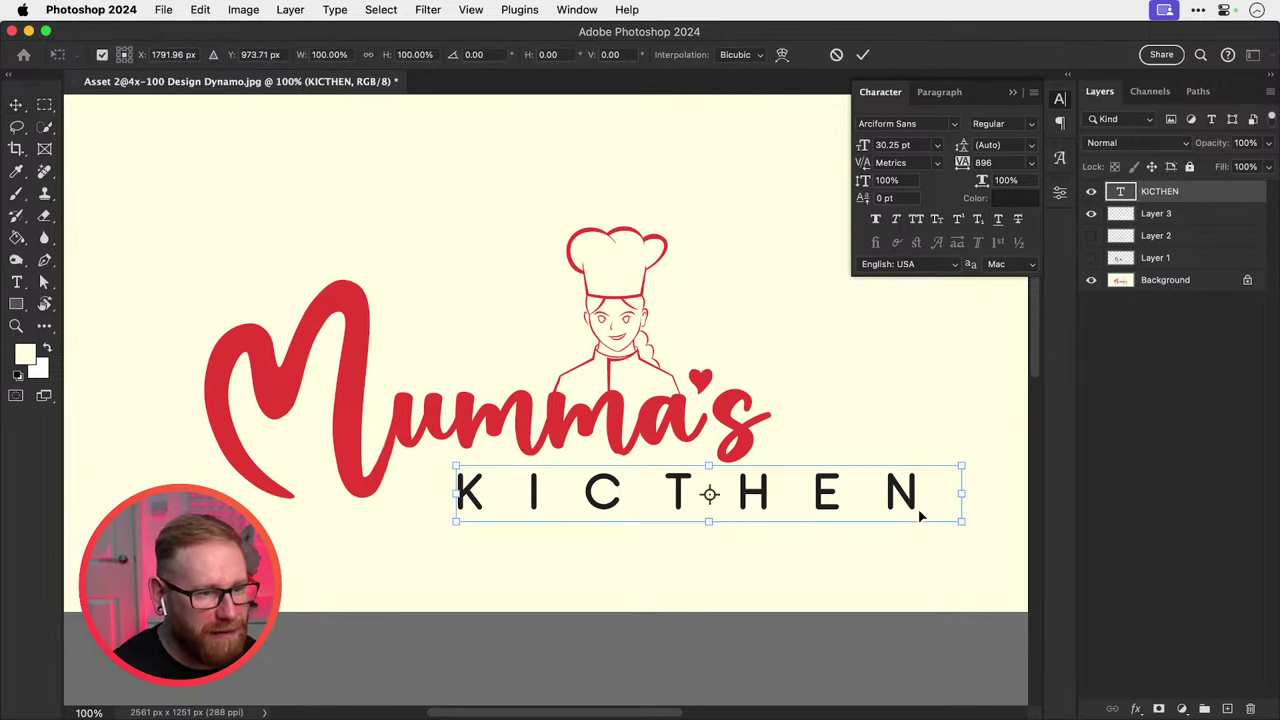
drag(960, 522, 638, 492)
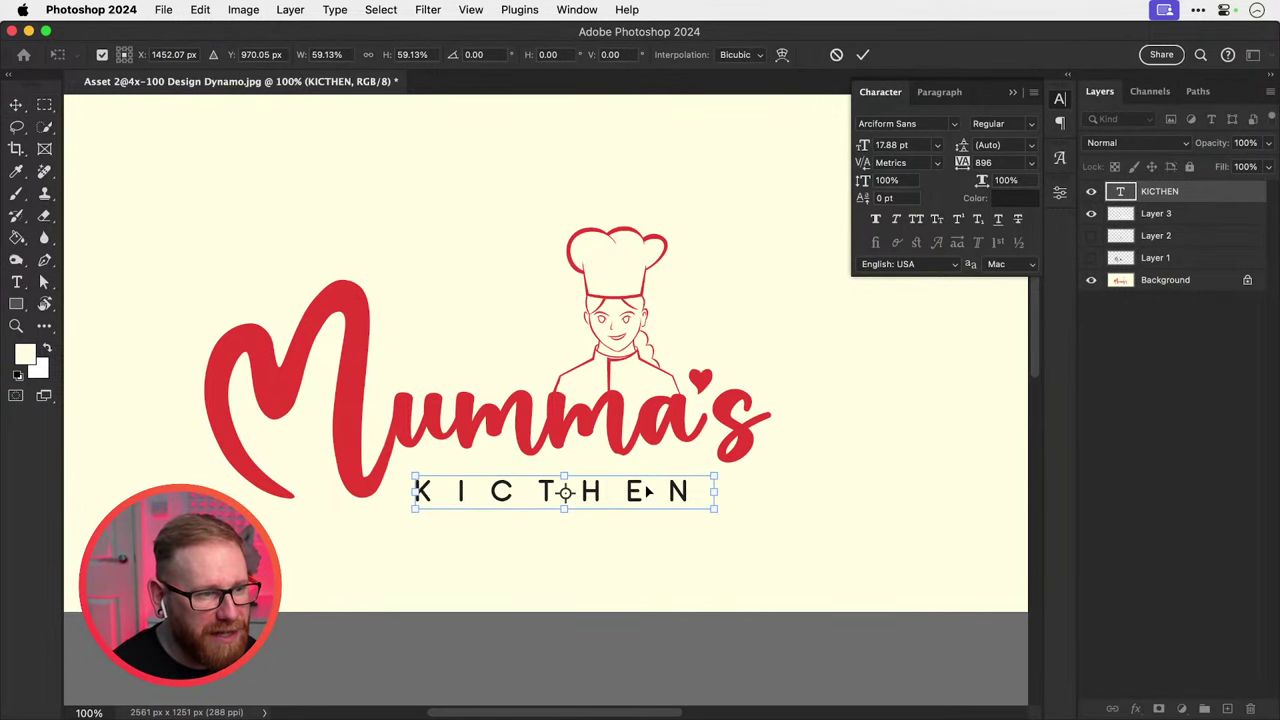
key(Return)
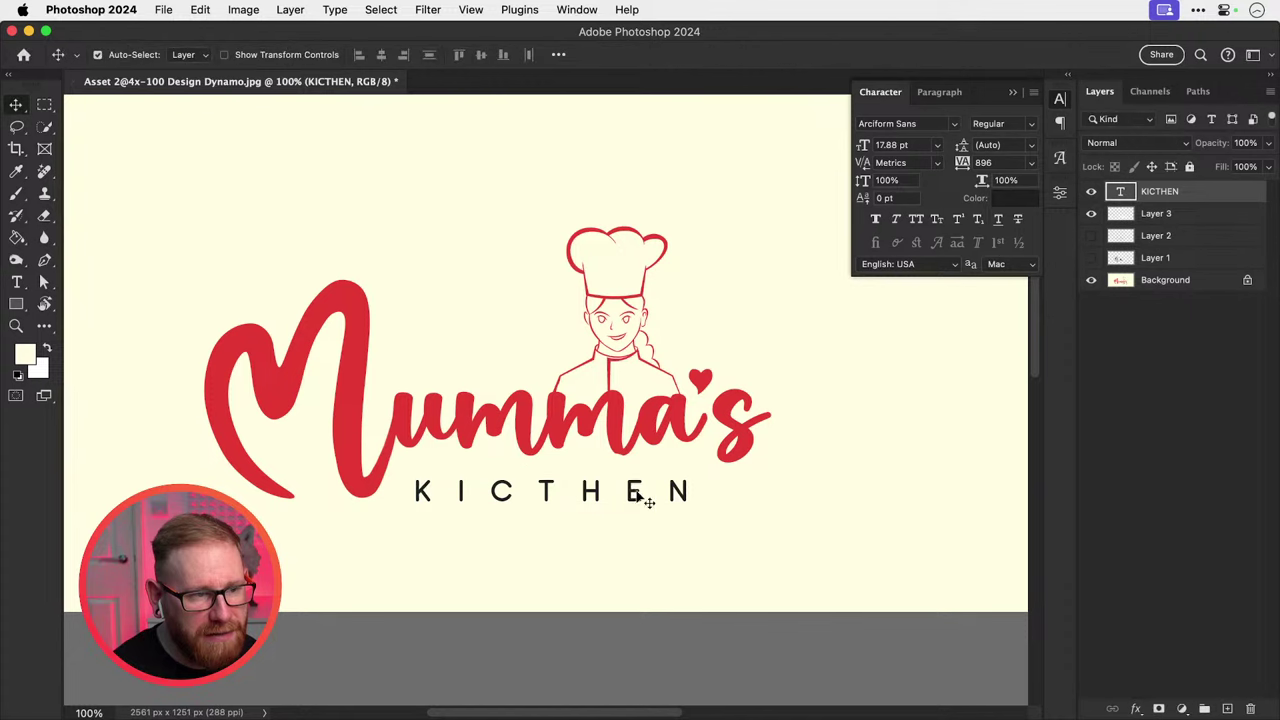
Add a new layer directly above Layer 3 for sketching the final letter s.
key(z)
click(738, 440)
click(738, 440)
key(v)
click(750, 433)
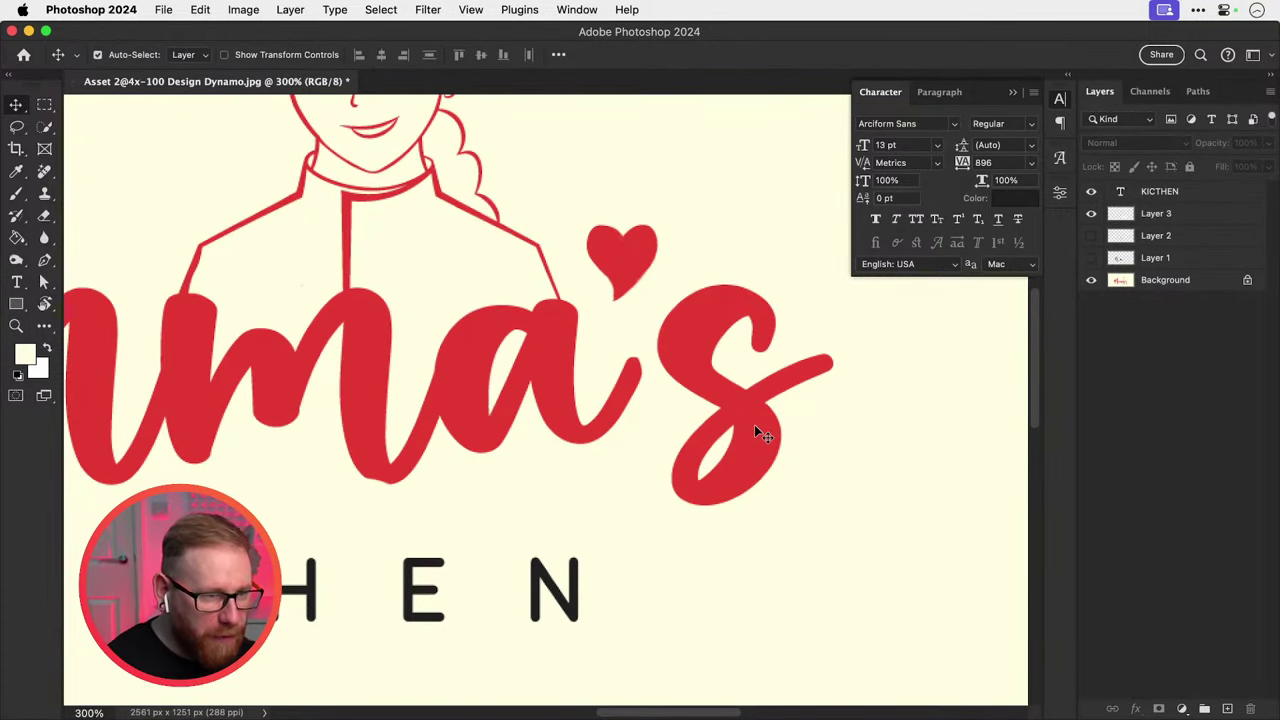
click(1155, 215)
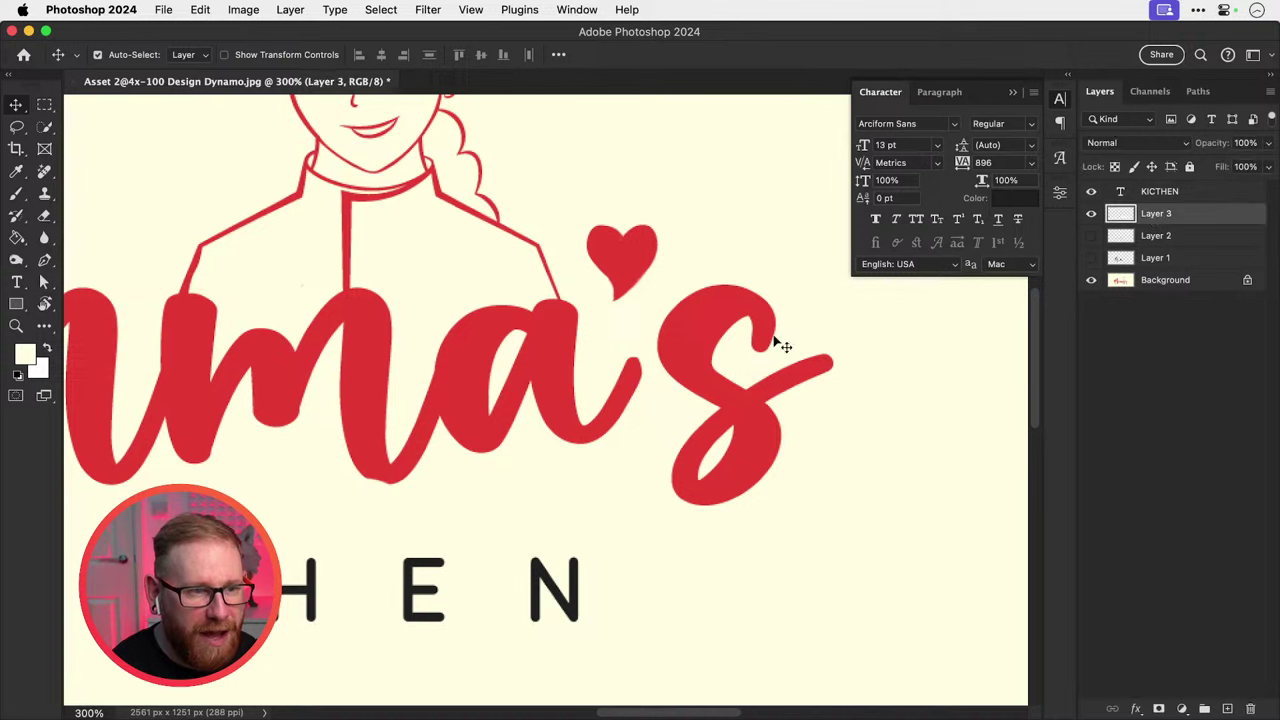
click(1227, 708)
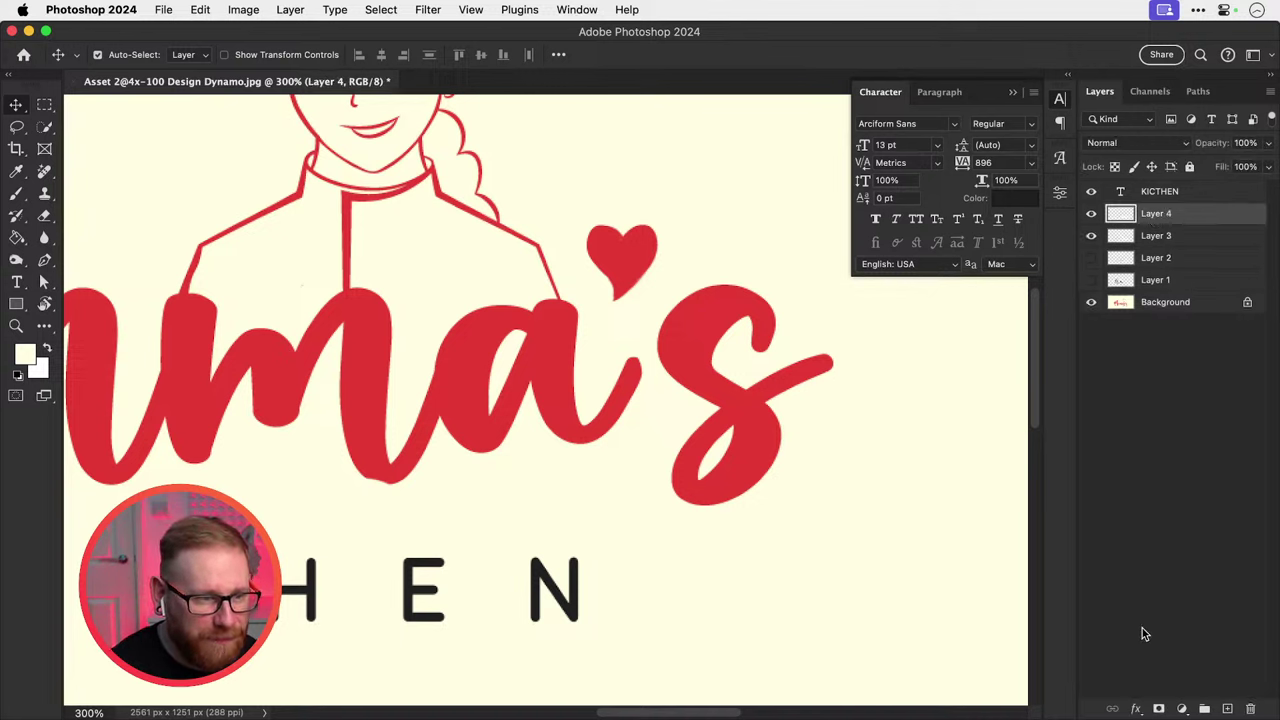
Draw a thin black looped s with a long exit stroke beside the red s, using a 6 px brush in the default colours.
key(b)
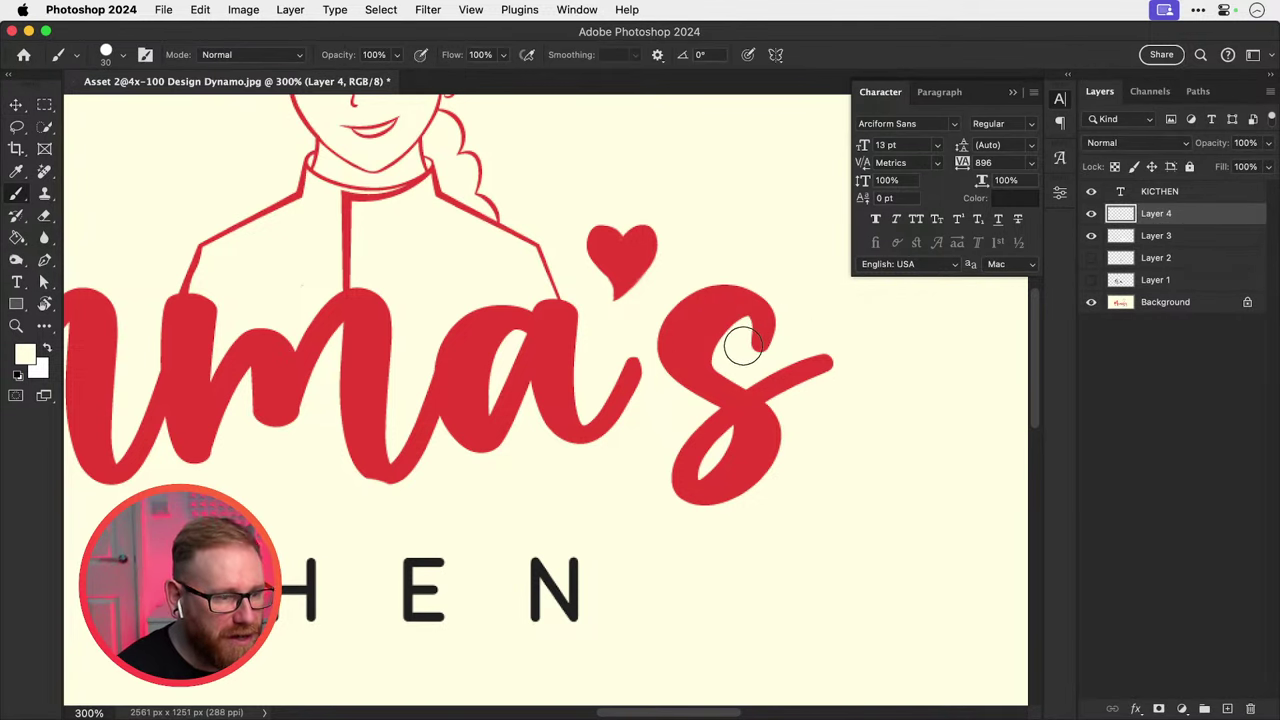
key(d)
key(bracketleft)
key(bracketleft)
key(bracketleft)
key(bracketleft)
key(bracketleft)
key(bracketleft)
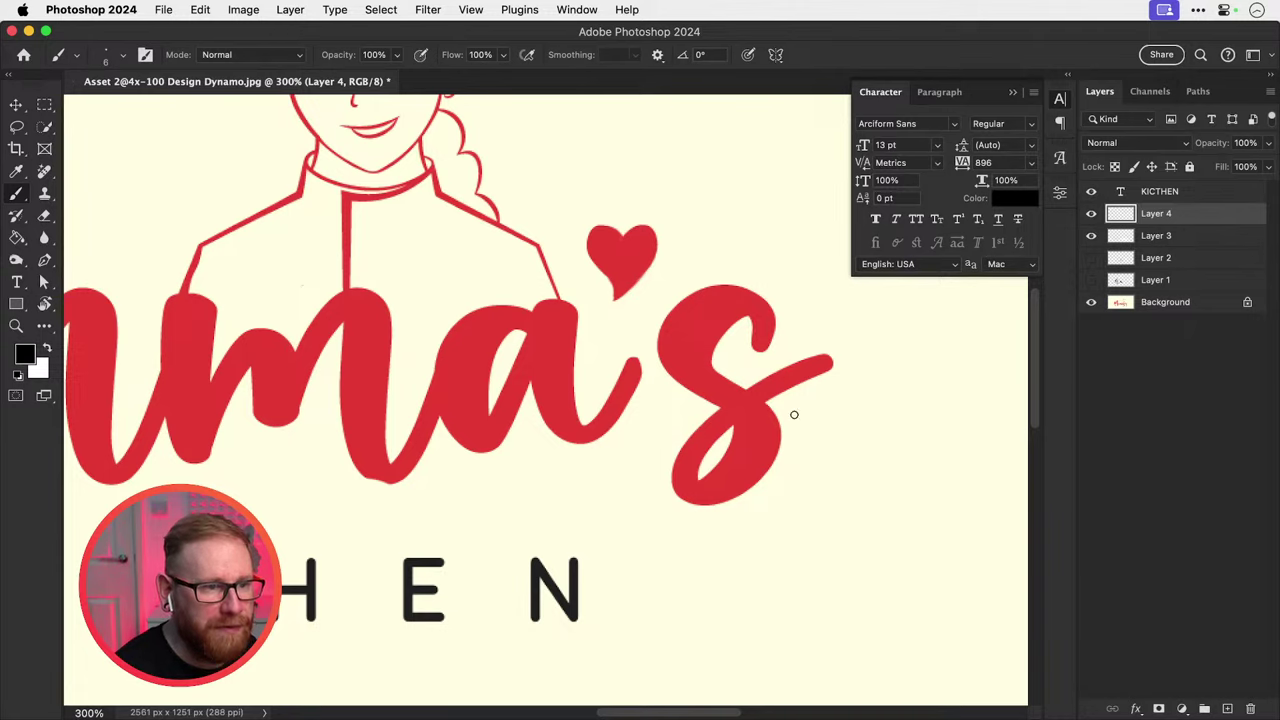
scroll(794, 414, right, 5)
mouse_move(762, 452)
mouse_down()
mouse_move(716, 453)
mouse_move(764, 526)
mouse_move(739, 596)
mouse_move(729, 522)
mouse_move(855, 420)
mouse_up()
scroll(728, 552, down, 4)
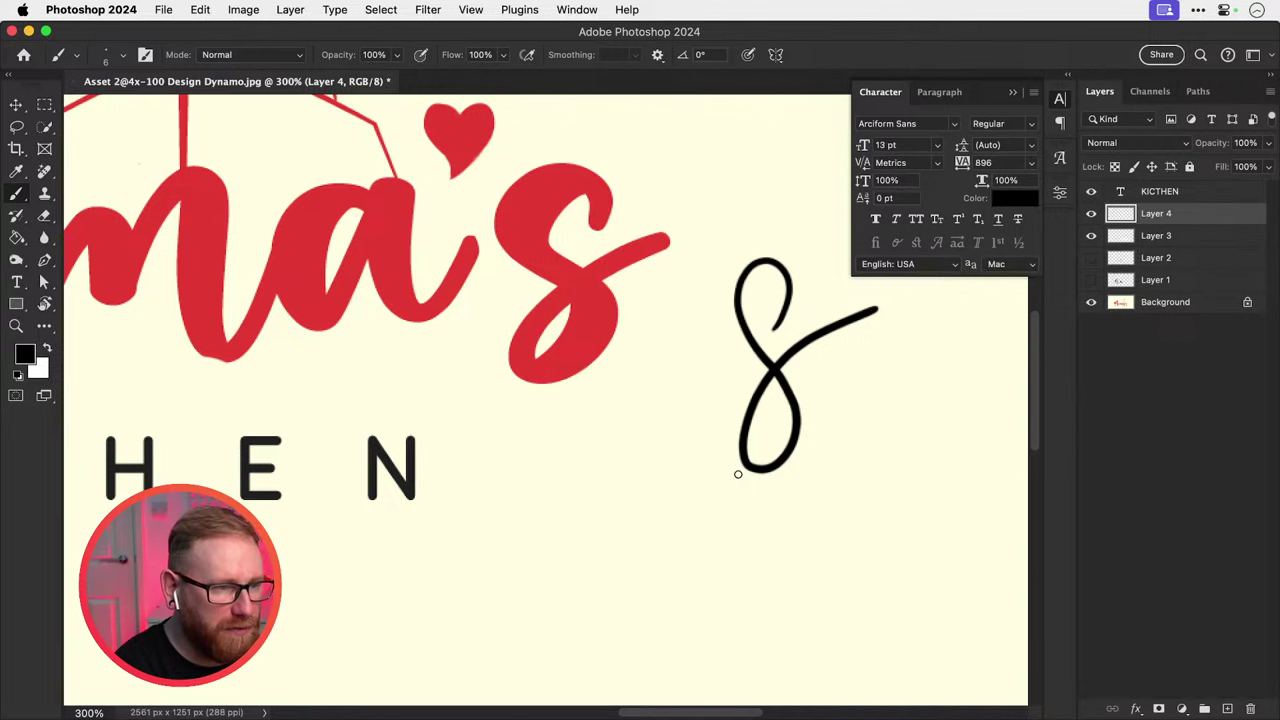
Undo the black s sketch beside the wordmark and redraw the looped s directly over the red s.
key(super+z)
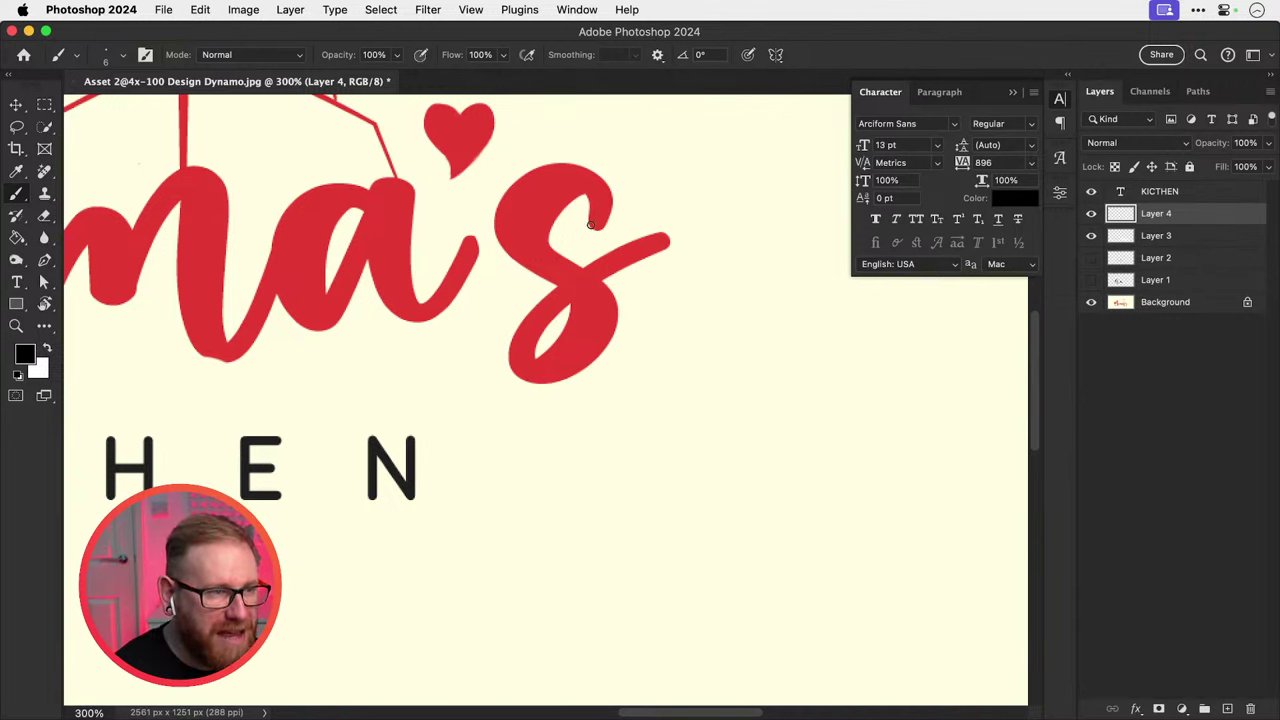
mouse_move(596, 237)
mouse_down()
mouse_move(599, 190)
mouse_move(563, 177)
mouse_move(530, 207)
mouse_move(538, 246)
mouse_move(601, 328)
mouse_move(609, 374)
mouse_move(605, 411)
mouse_move(569, 442)
mouse_move(542, 431)
mouse_move(529, 403)
mouse_move(535, 348)
mouse_move(586, 279)
mouse_move(694, 230)
mouse_up()
key(super+1)
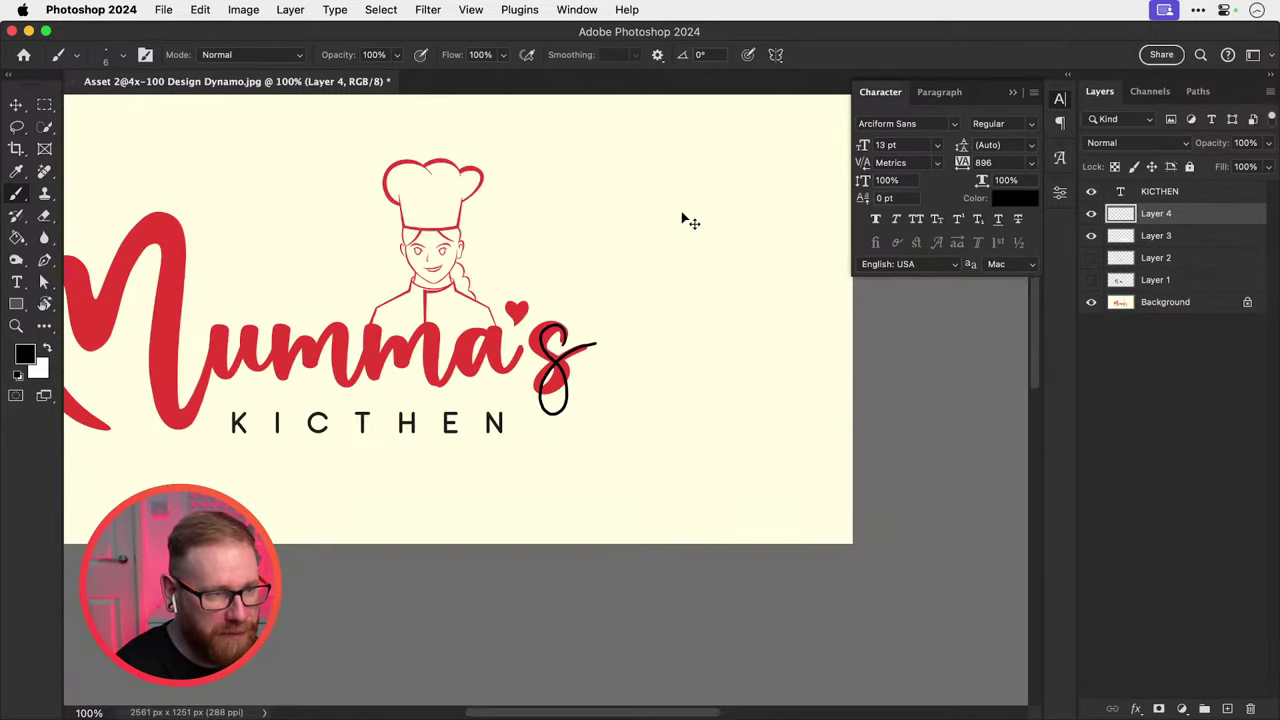
drag(548, 371, 659, 346)
super+click(657, 345)
super+click(657, 345)
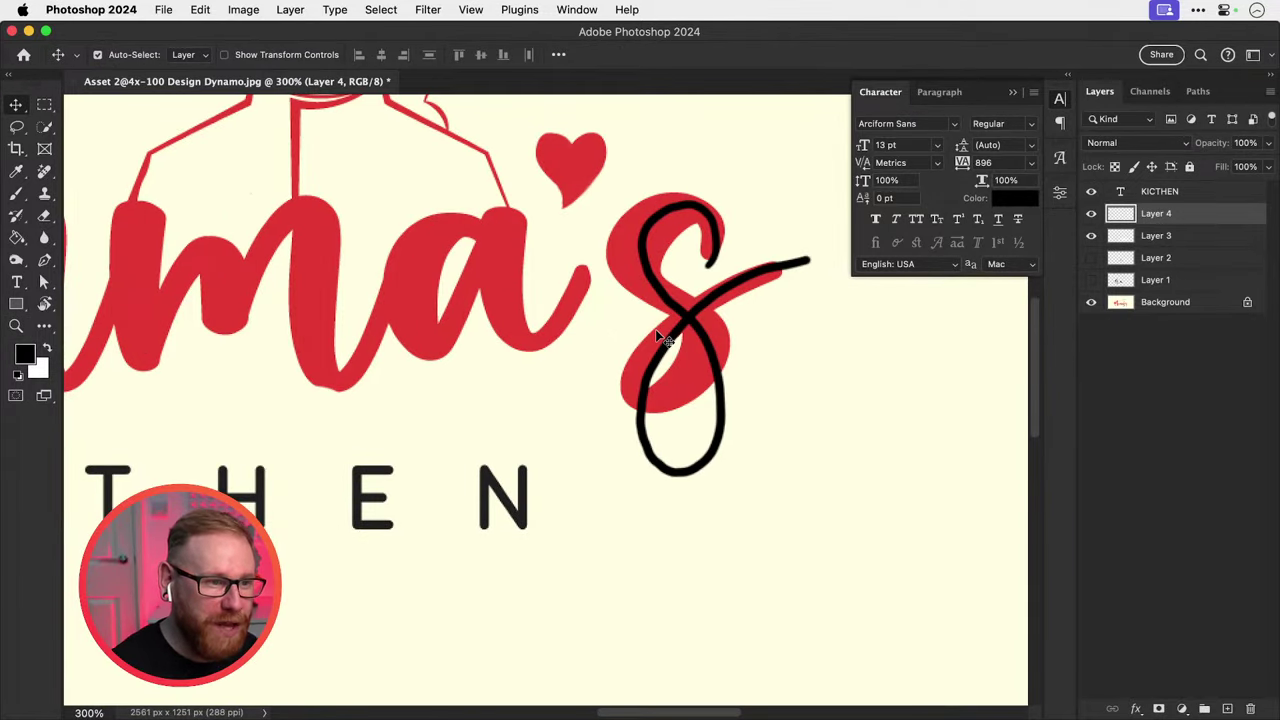
key(super)
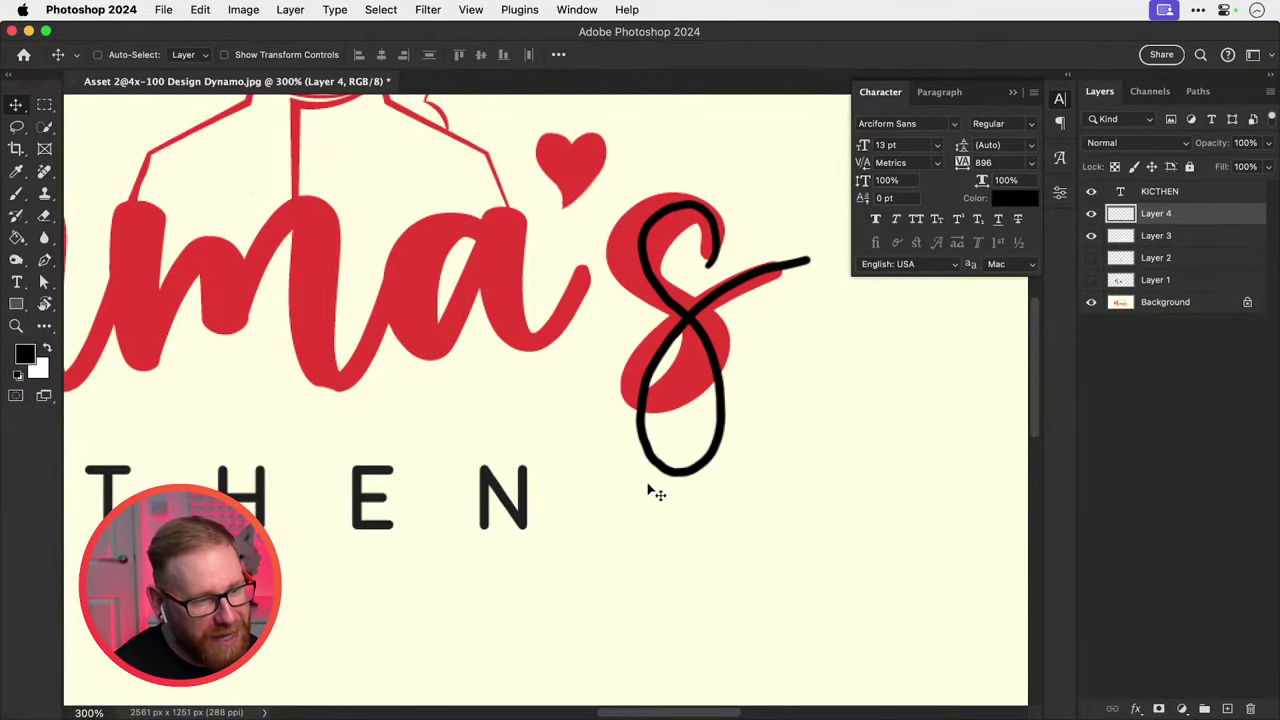
Mark both ends of the KICTHEN space with rough vertical black strokes at the M's tail and the s loop.
key(super+minus)
drag(617, 465, 771, 440)
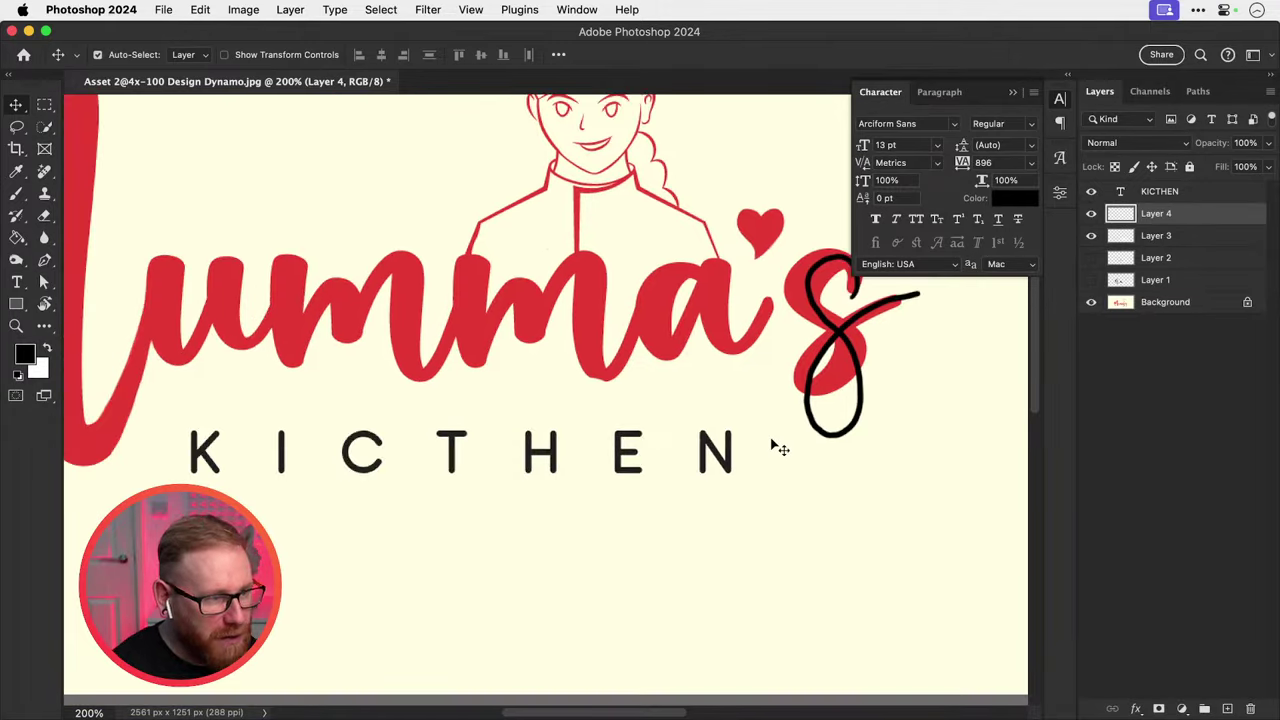
key(super+minus)
key(b)
mouse_move(322, 374)
mouse_down()
mouse_move(335, 466)
mouse_move(326, 380)
mouse_up()
drag(700, 384, 694, 463)
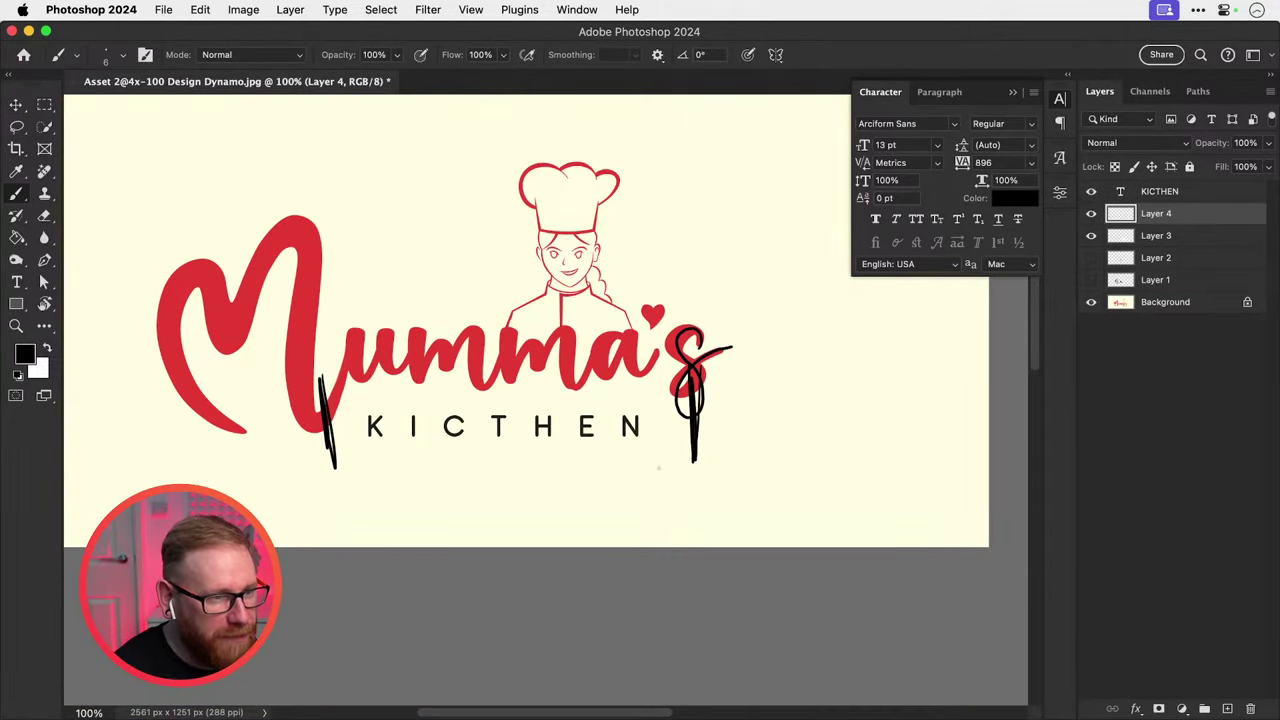
Try a rounded black outline around the KICTHEN text and undo the trial strokes.
mouse_move(351, 424)
mouse_down()
mouse_move(361, 454)
mouse_move(391, 461)
mouse_move(633, 454)
mouse_move(659, 427)
mouse_move(651, 401)
mouse_move(351, 414)
mouse_up()
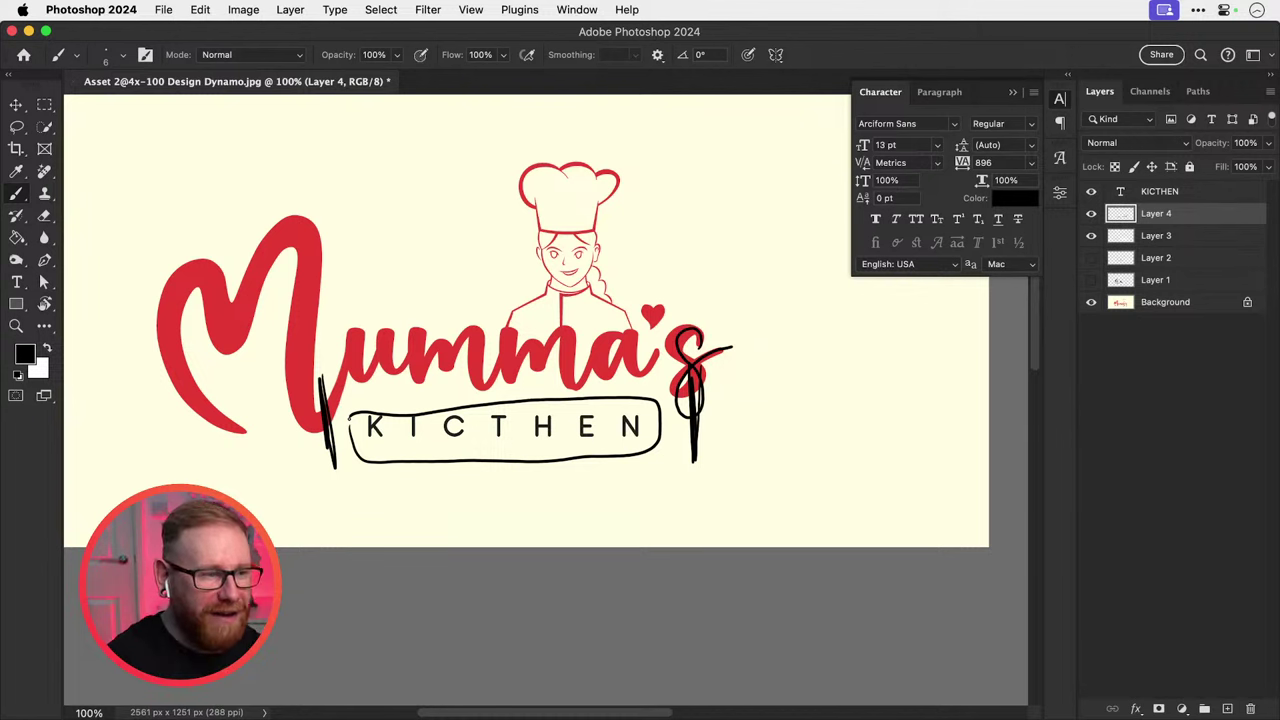
key(ctrl+z)
mouse_move(372, 300)
mouse_down()
mouse_move(348, 356)
mouse_move(522, 403)
mouse_move(670, 312)
mouse_move(386, 312)
mouse_up()
key(ctrl+z)
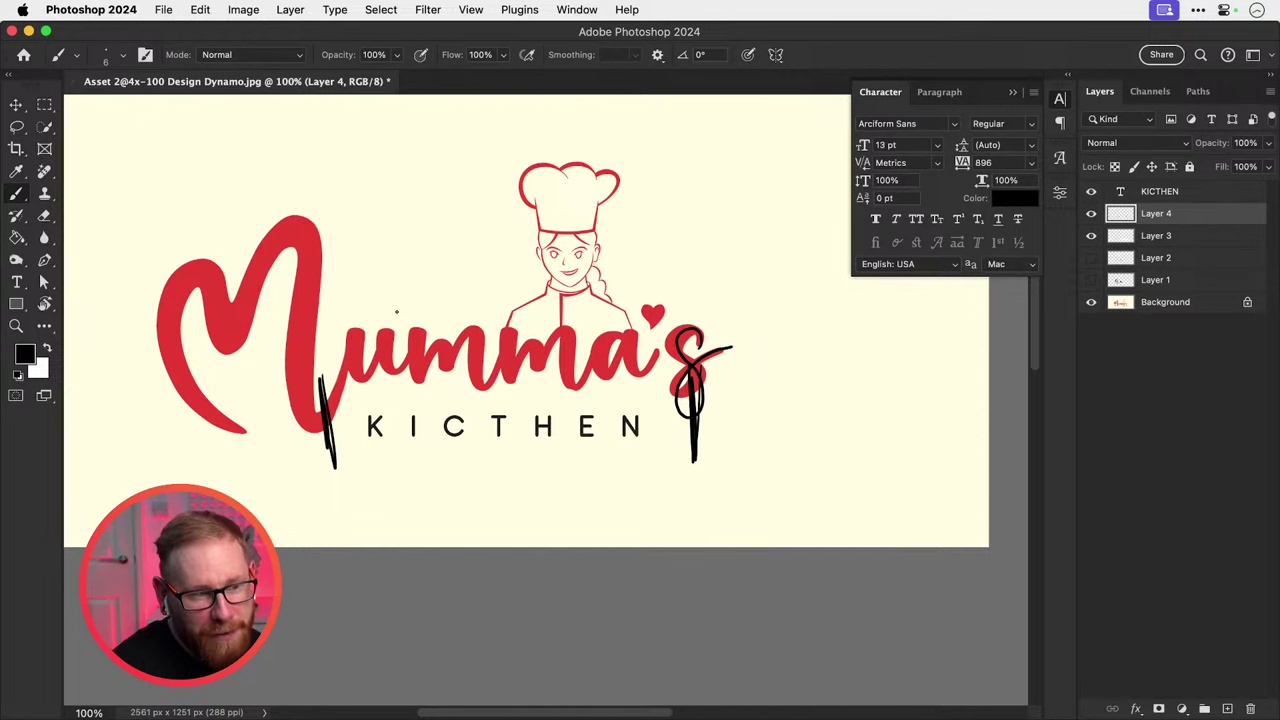
Recolour the whole KICTHEN text from near-black to a muted beige-brown.
key(v)
key(z)
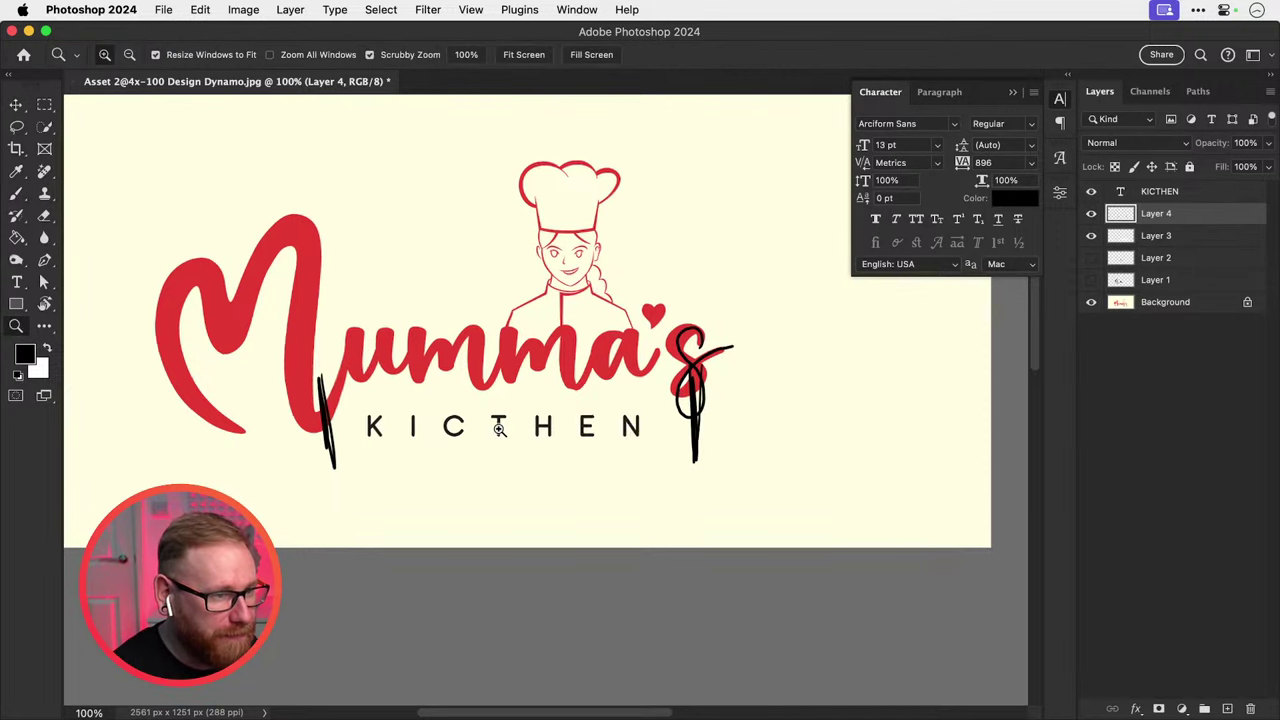
click(500, 423)
key(t)
click(515, 425)
key(ctrl+a)
click(694, 55)
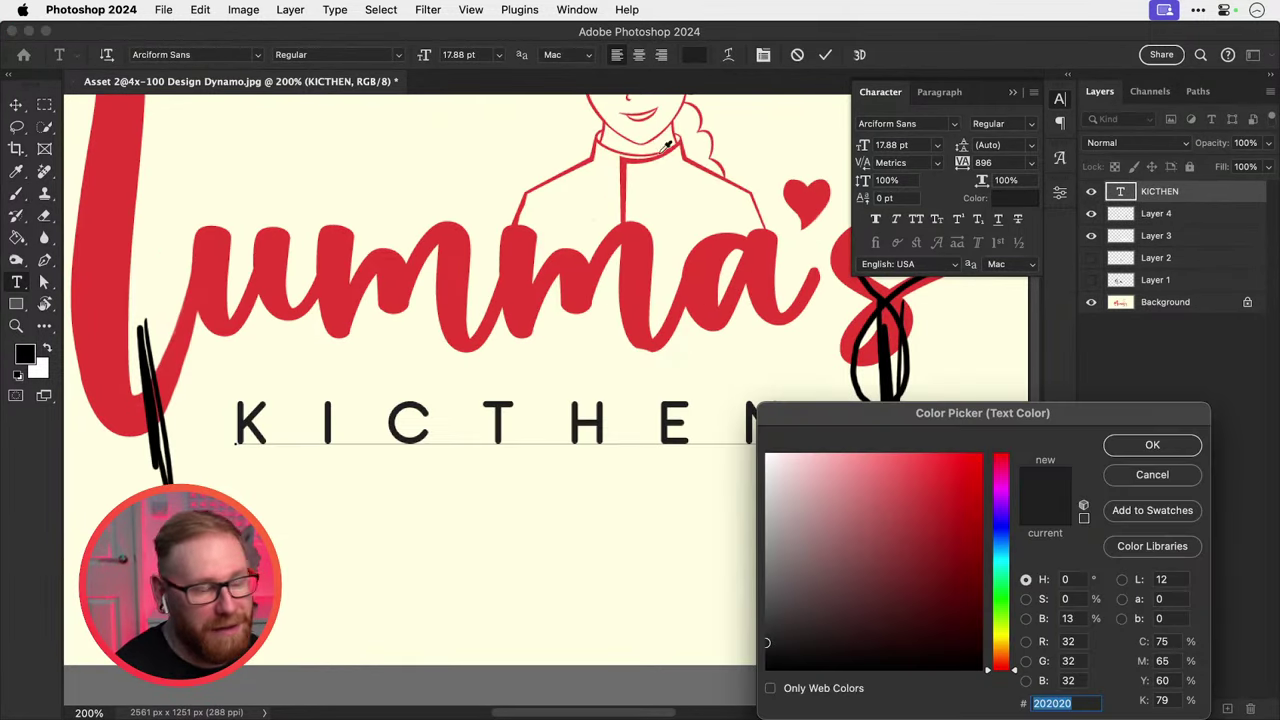
click(404, 170)
drag(790, 488, 816, 560)
drag(1003, 646, 1008, 648)
mouse_move(828, 543)
mouse_down()
mouse_move(826, 571)
mouse_move(846, 536)
mouse_move(838, 547)
mouse_up()
click(1140, 447)
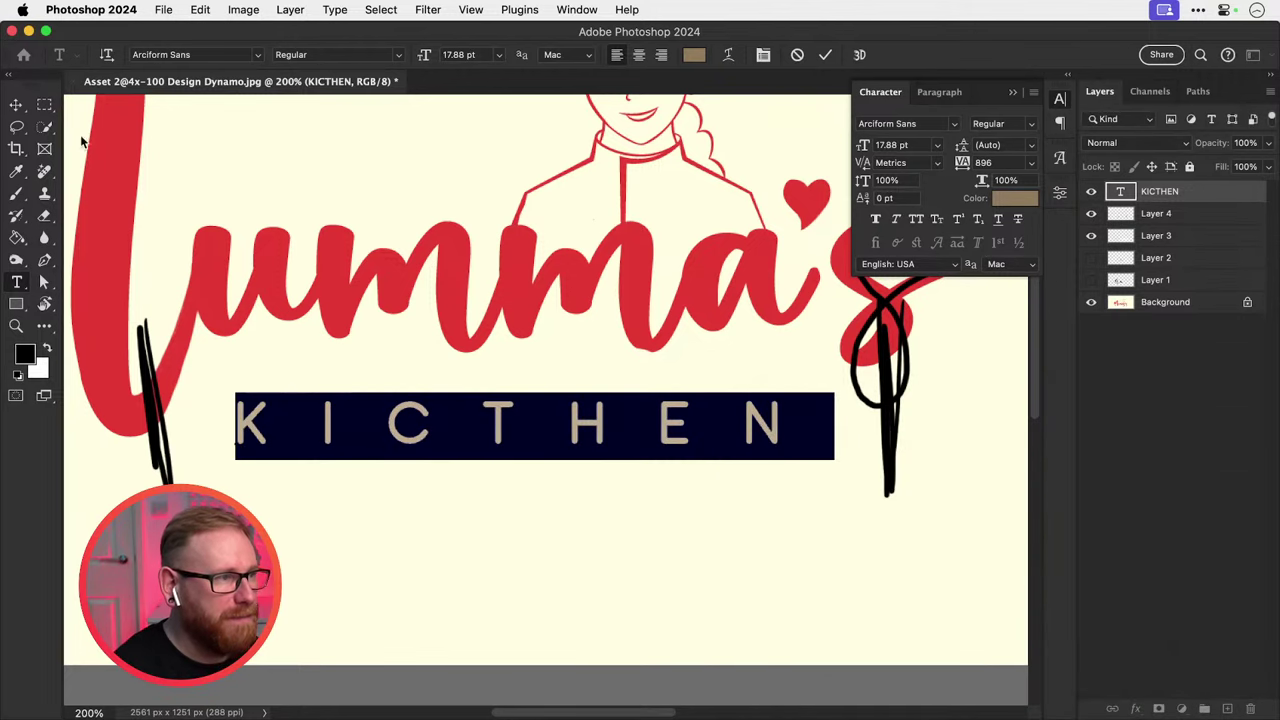
click(18, 105)
Compare the full logo with the dark and the brown KICTHEN text, ending on the brown version.
key(super+minus)
key(super+minus)
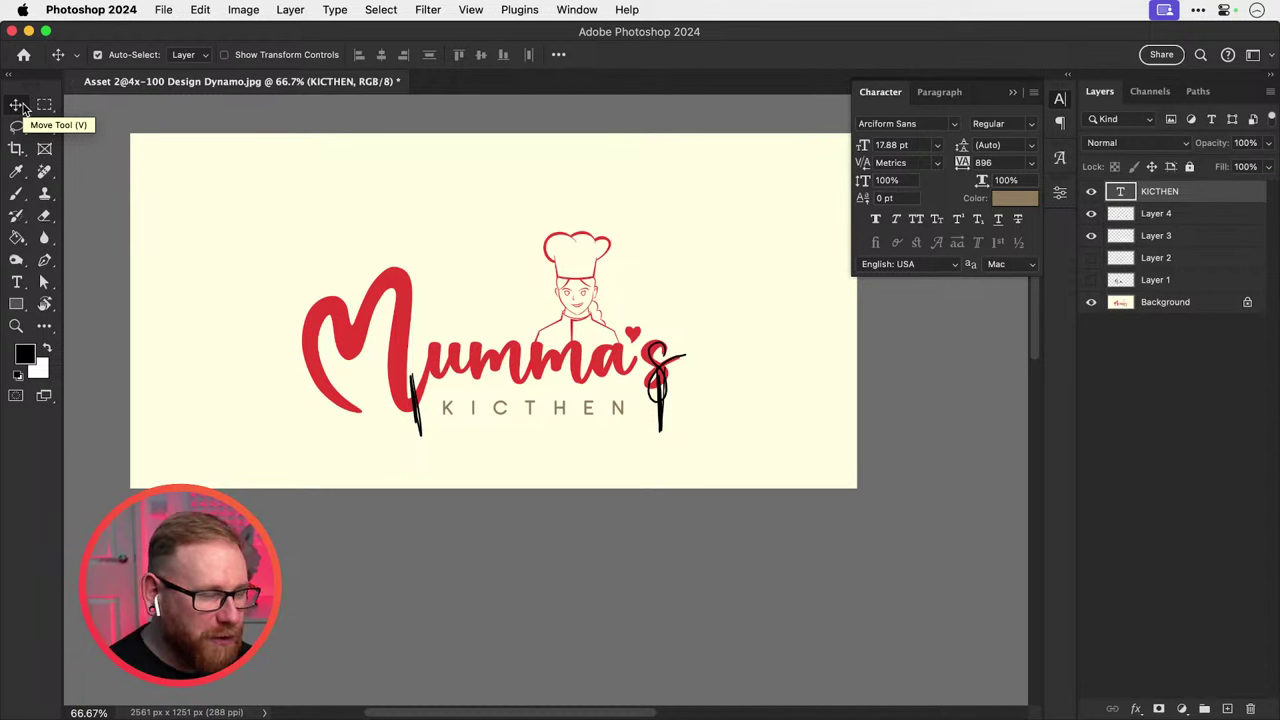
key(super+z)
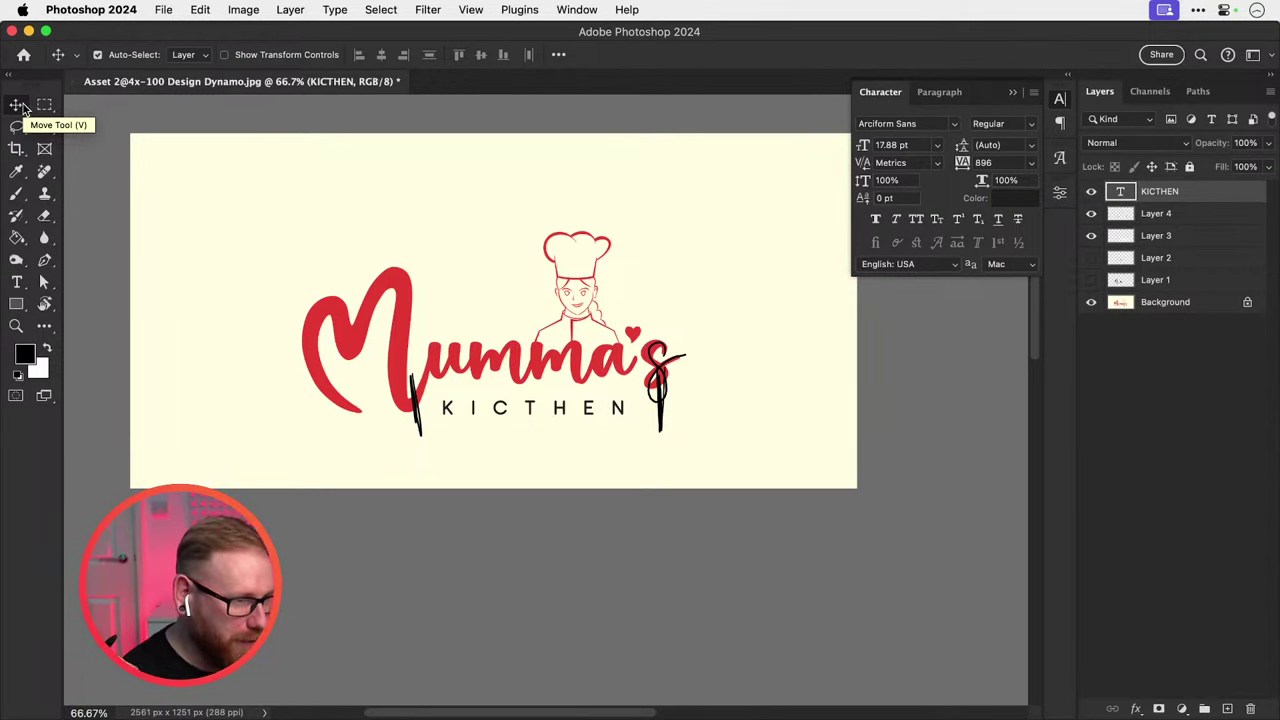
key(super+shift+z)
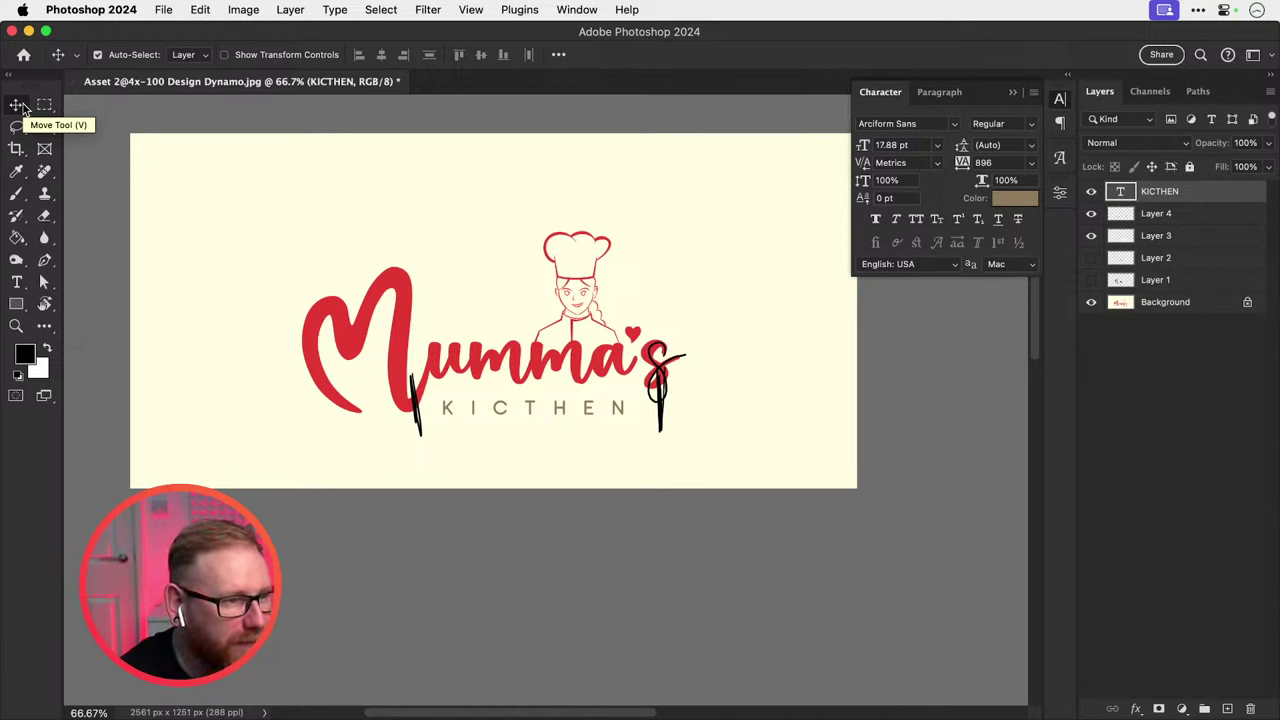
Hide the KICTHEN text, Layer 4 and Layer 3 to expose the original logo, and add a new layer on top.
drag(1091, 191, 1090, 242)
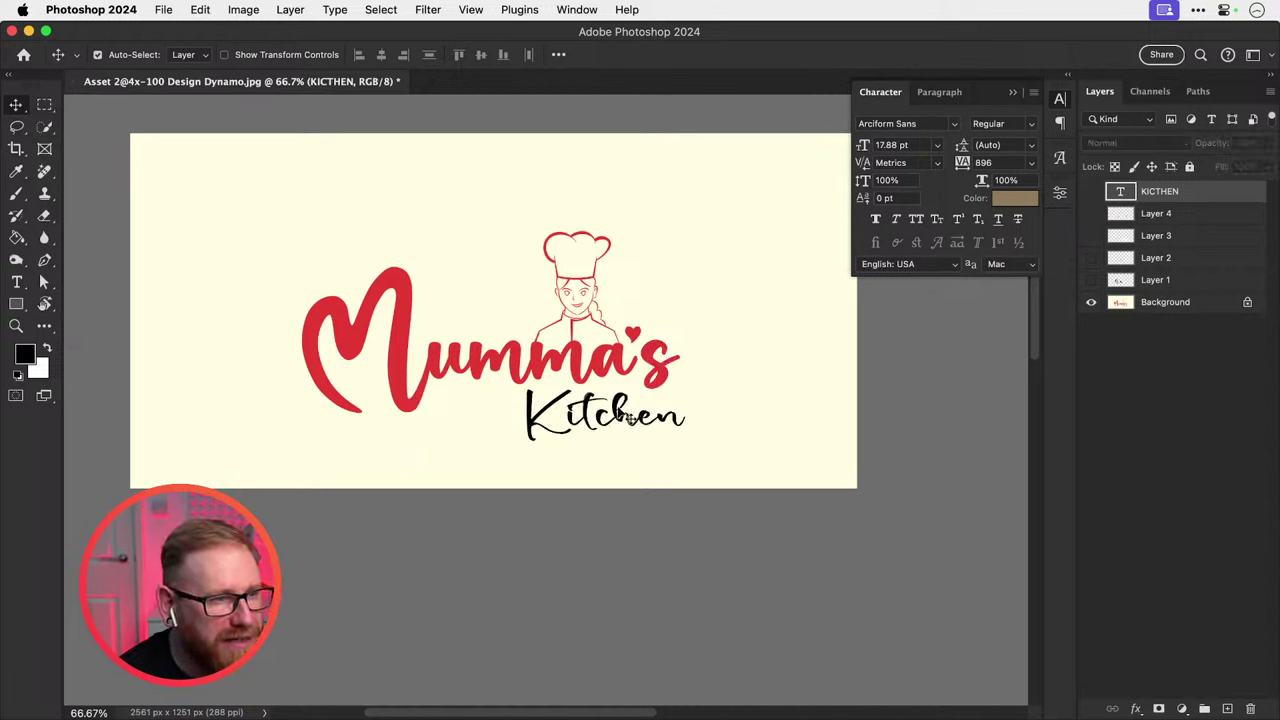
key(super+space)
click(602, 369)
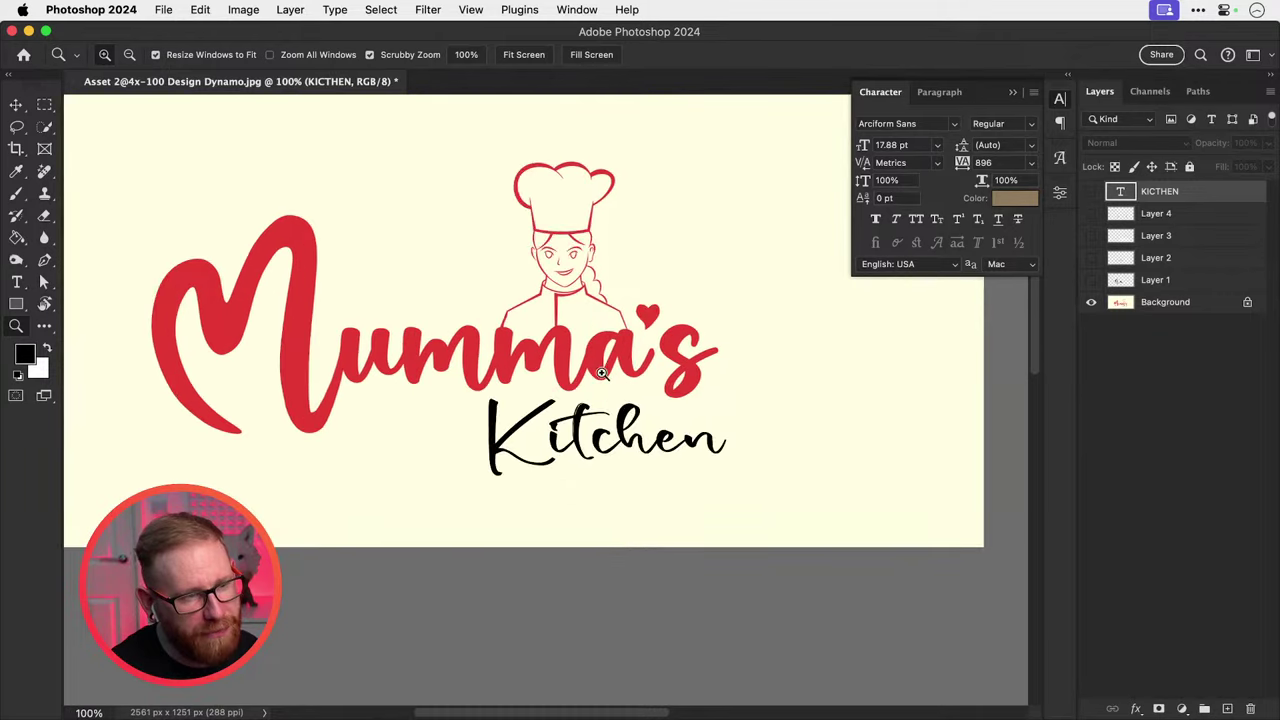
drag(602, 376, 639, 386)
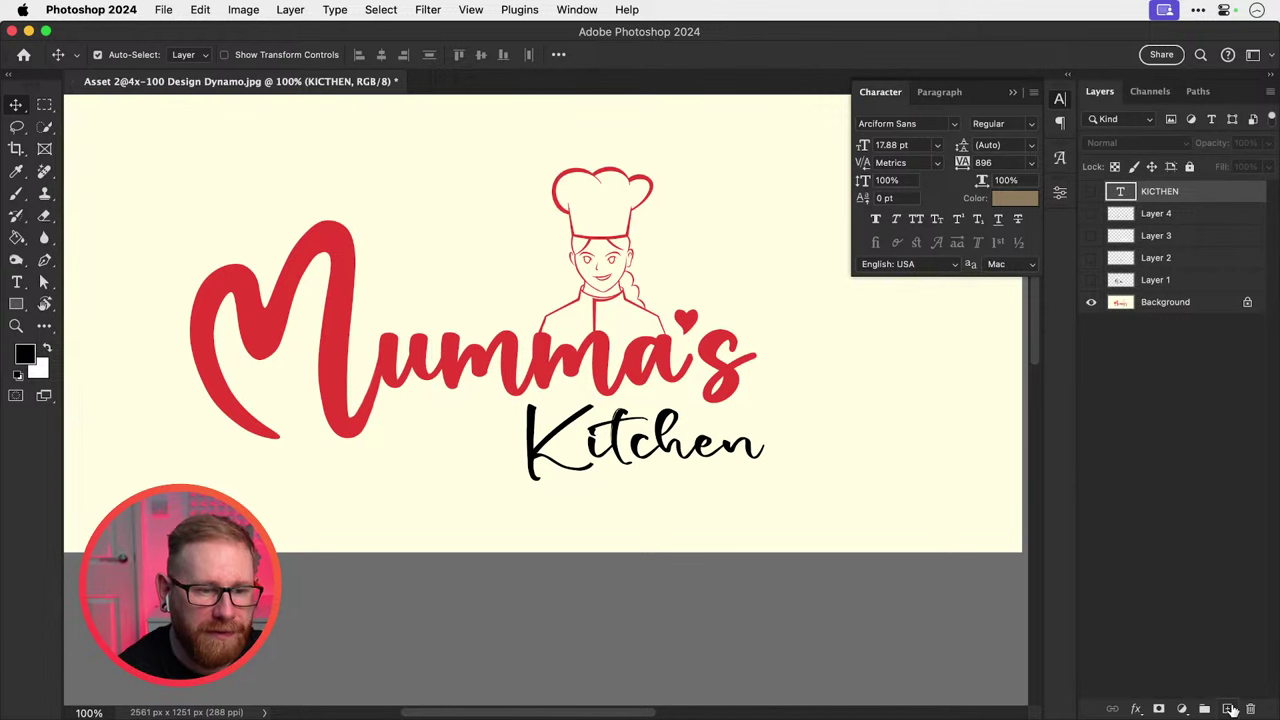
click(1229, 708)
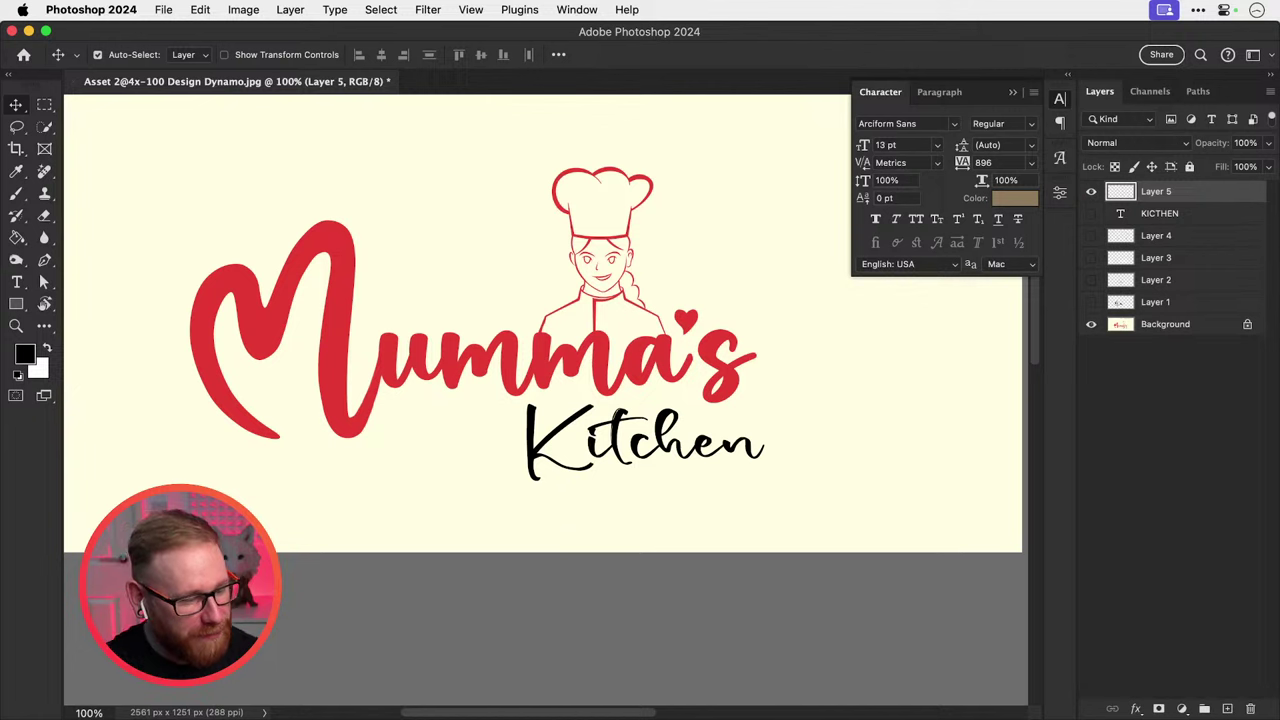
Switch to Illustrator, look through its brush and eraser tool groups, and return to Photoshop.
key(super+Tab)
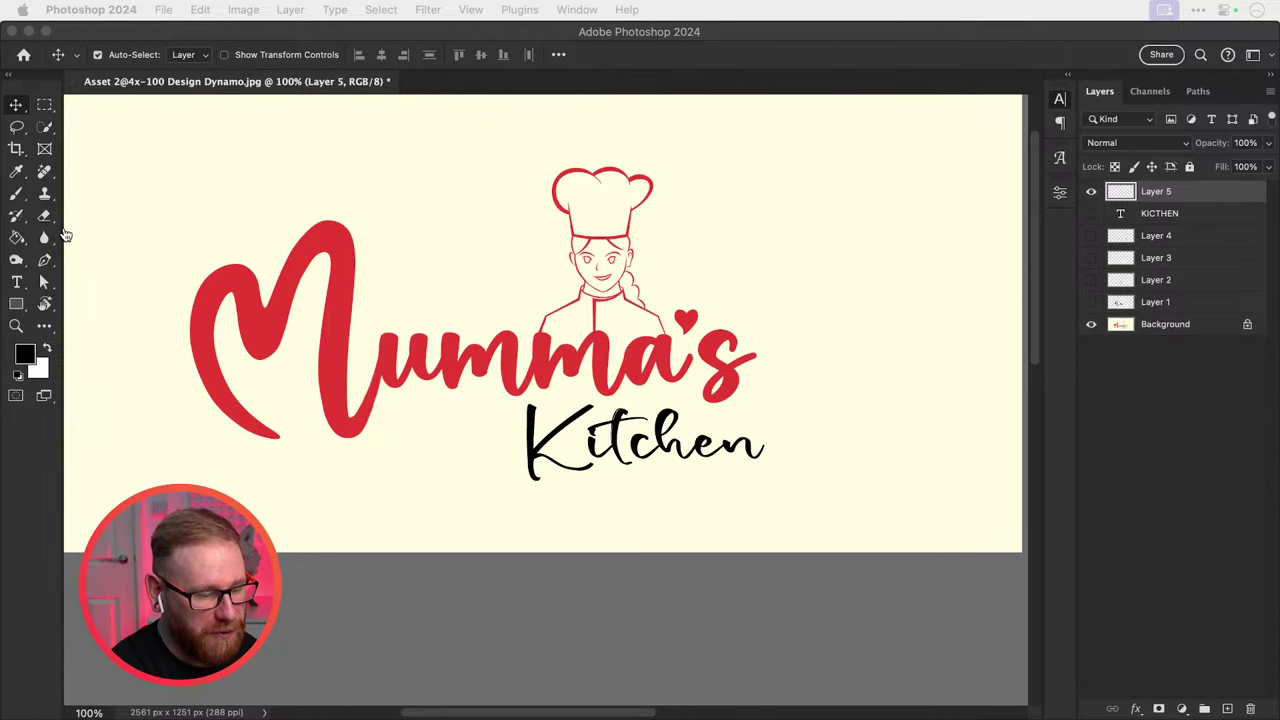
key(super+Tab)
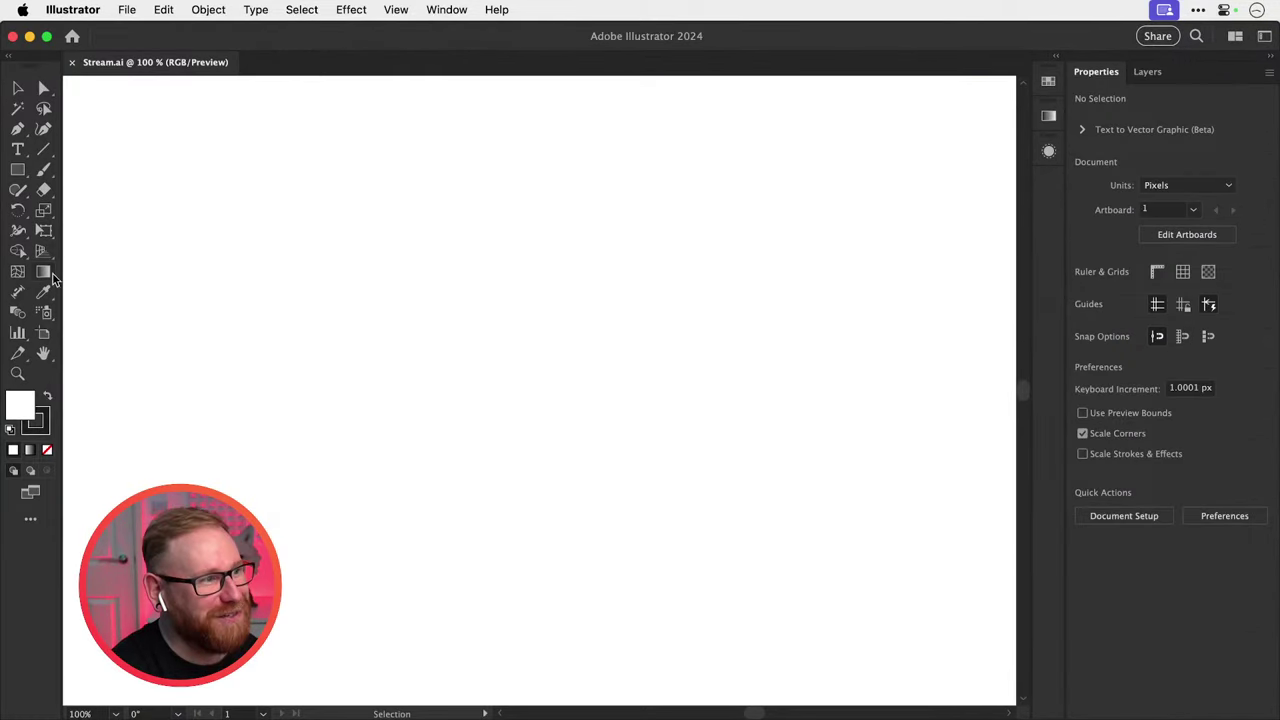
click(19, 191)
click(44, 170)
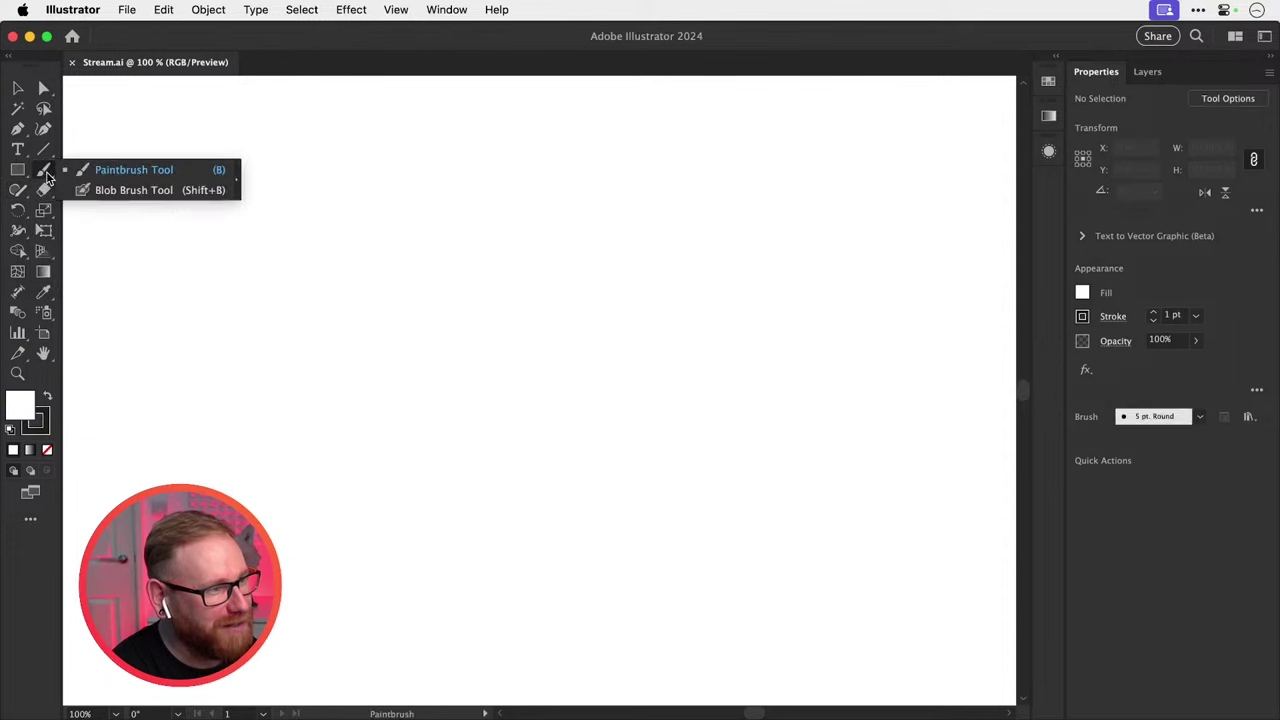
click(44, 190)
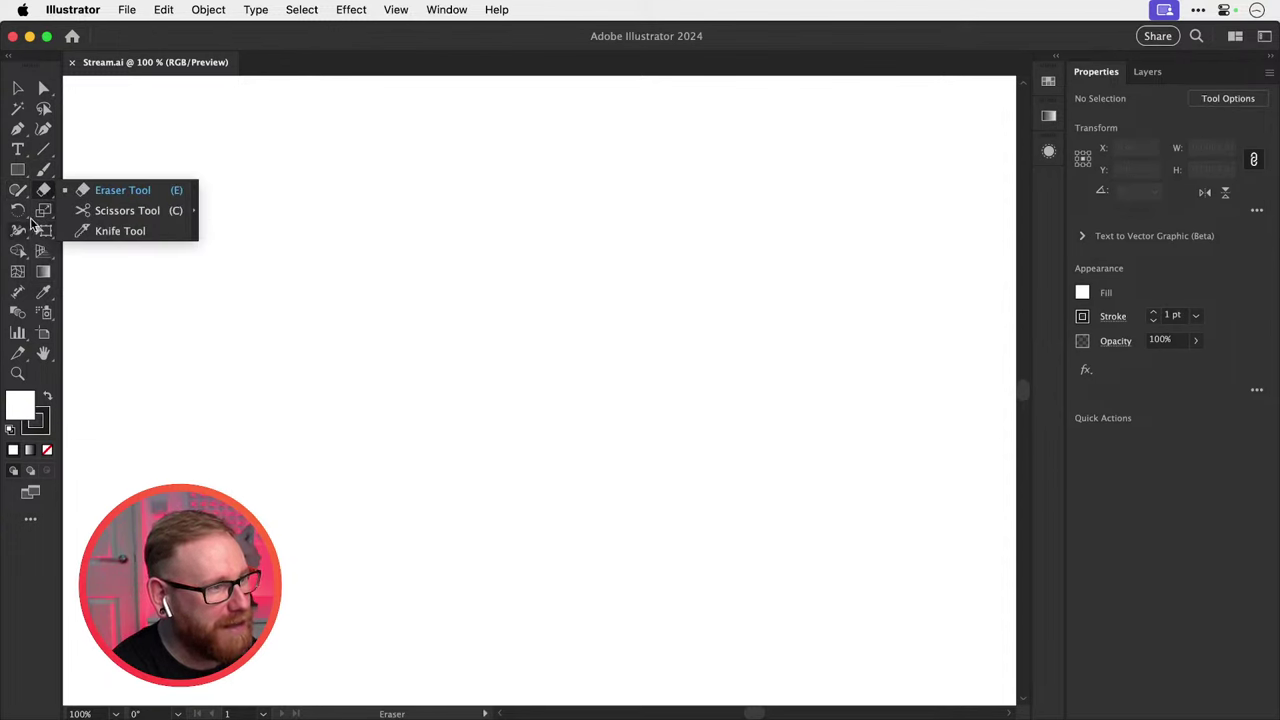
click(17, 88)
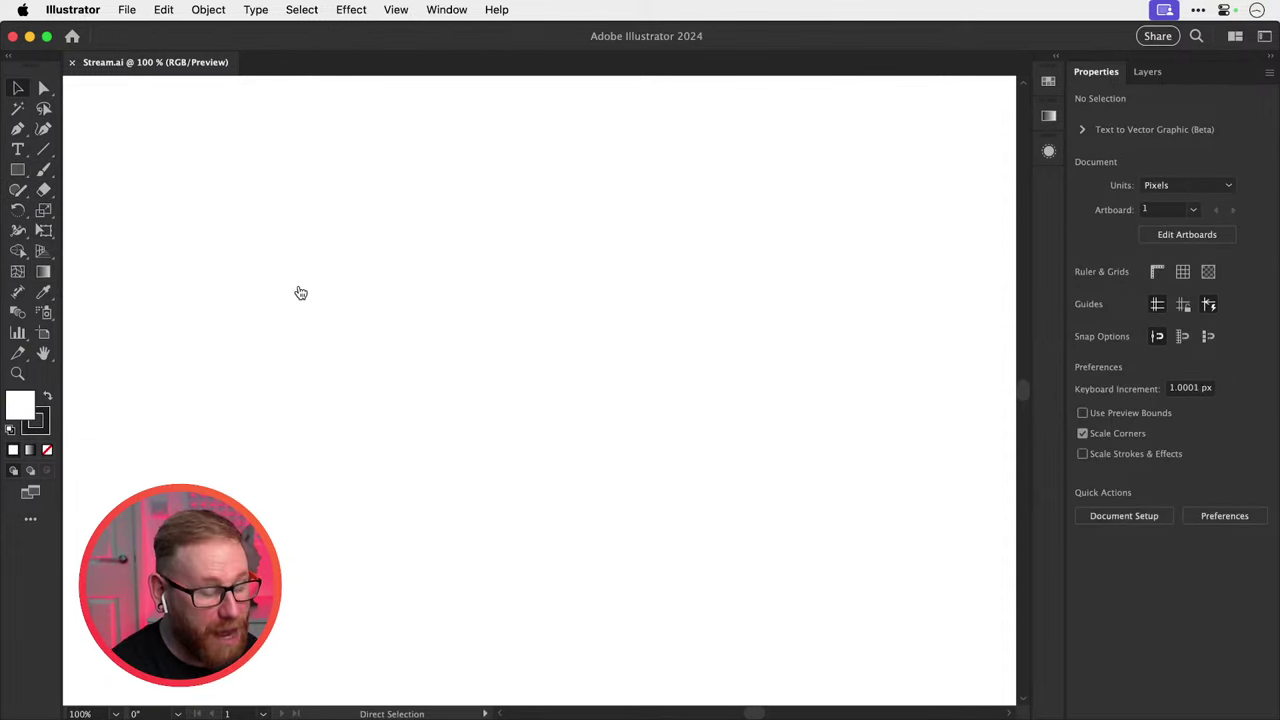
key(super+n)
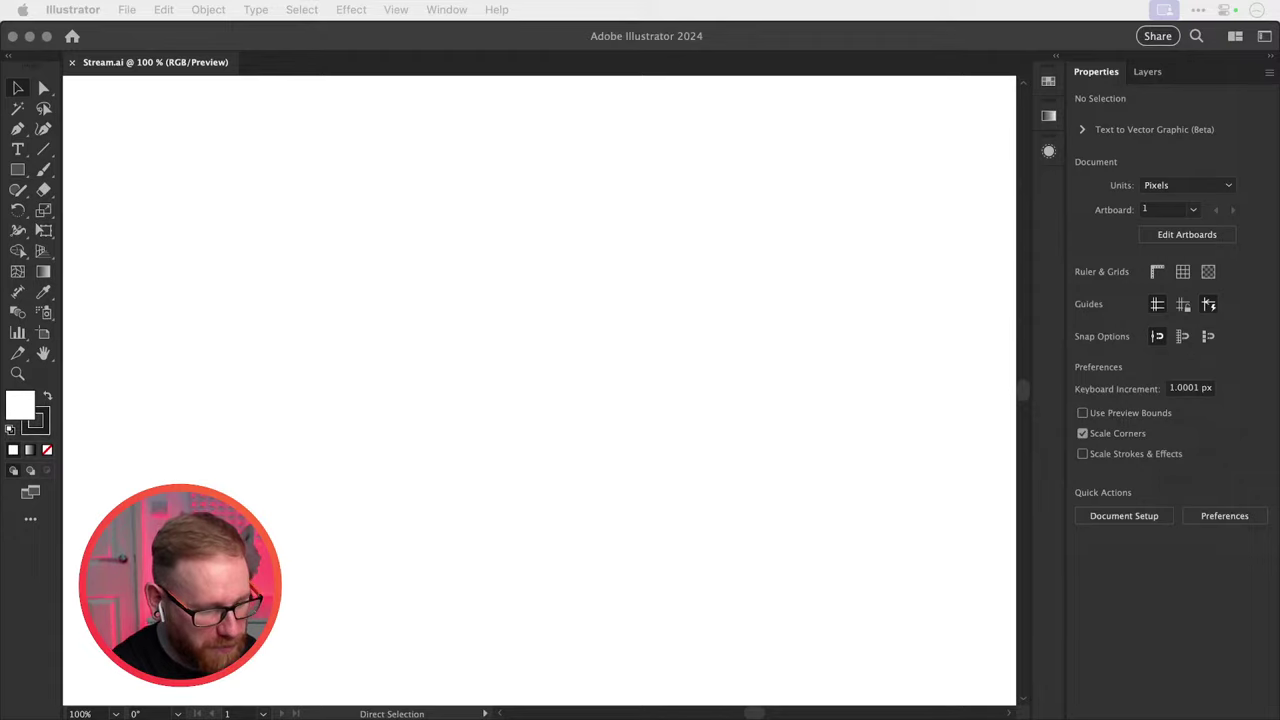
key(super+Tab)
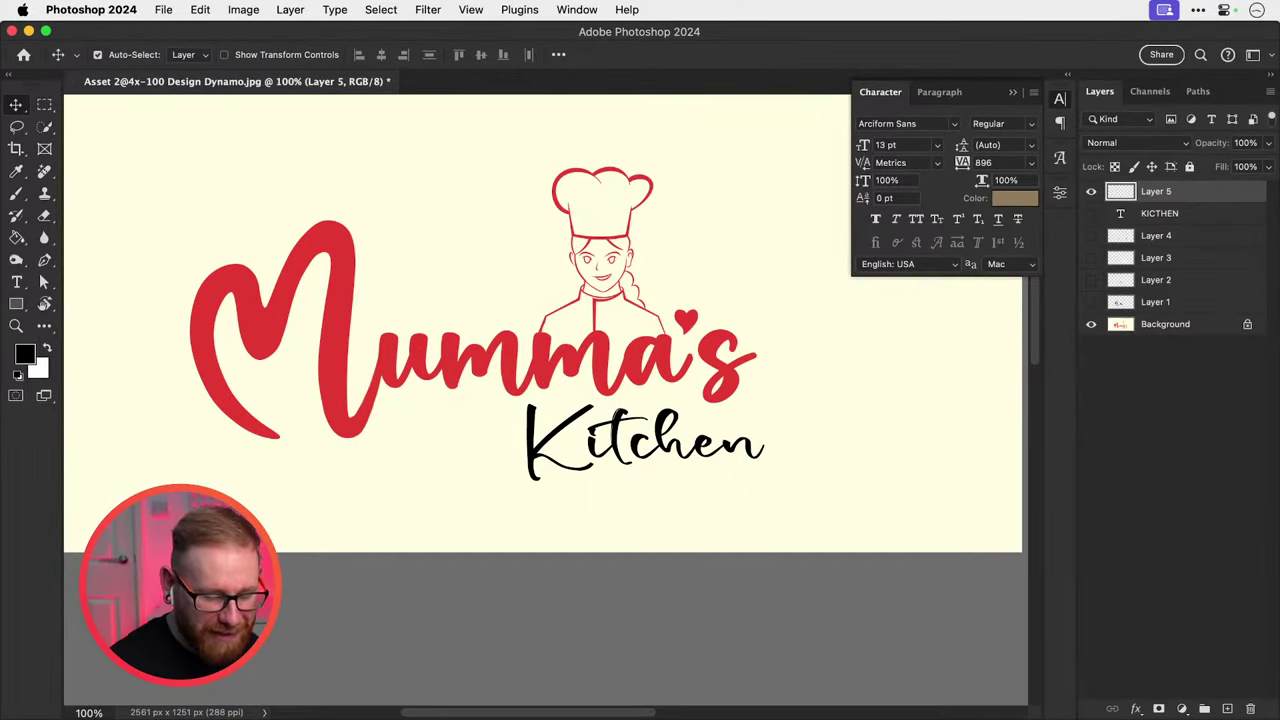
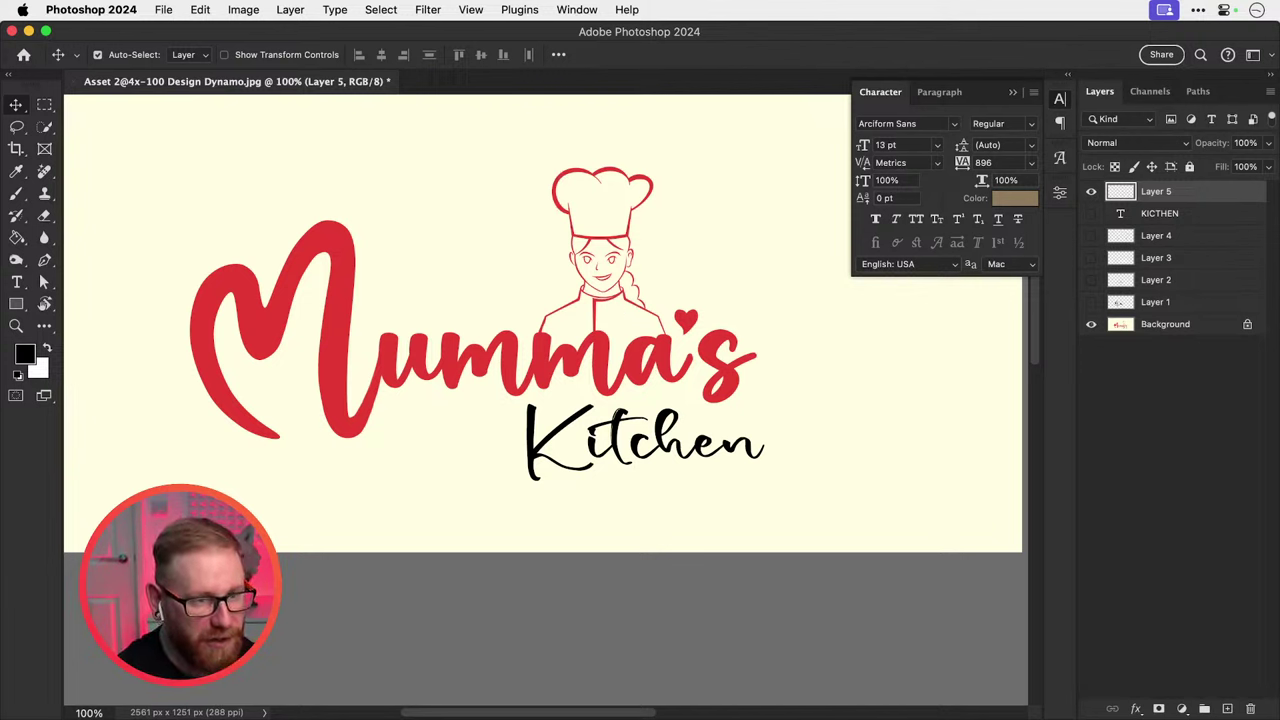
Add a new layer above Layer 5 and set up the Hard Round brush at 70 px.
click(1228, 708)
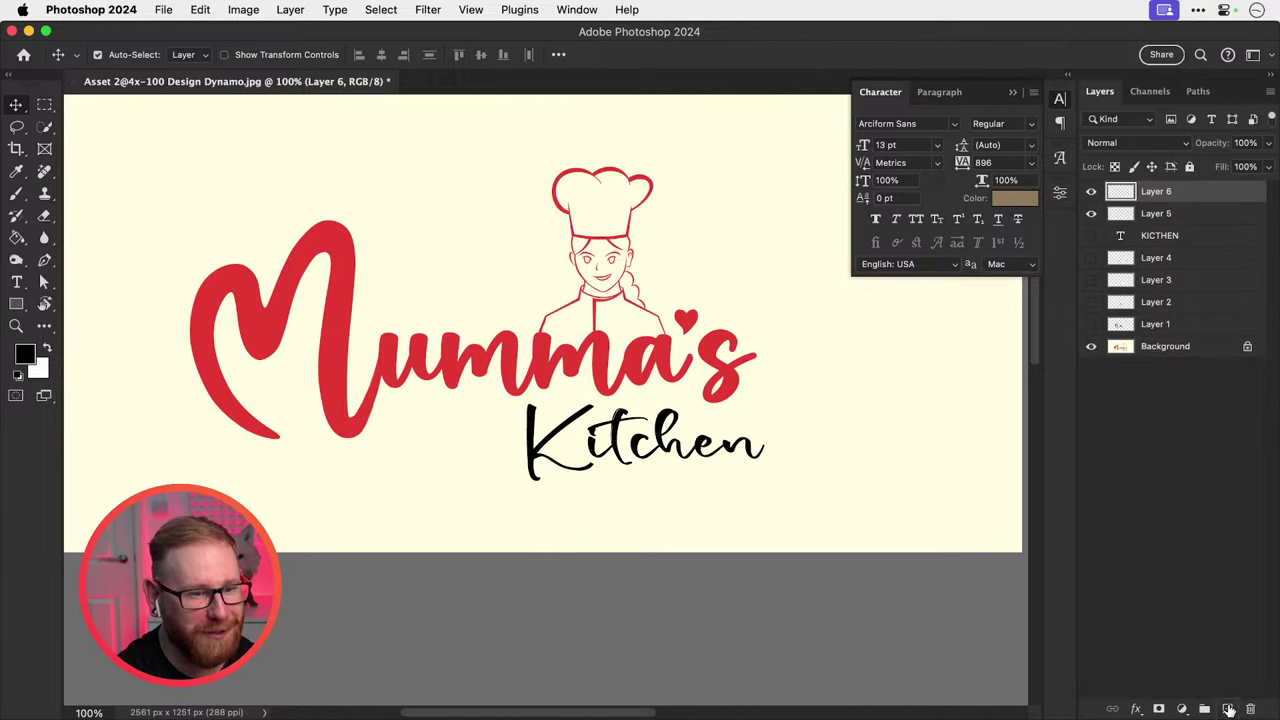
key(b)
click(120, 55)
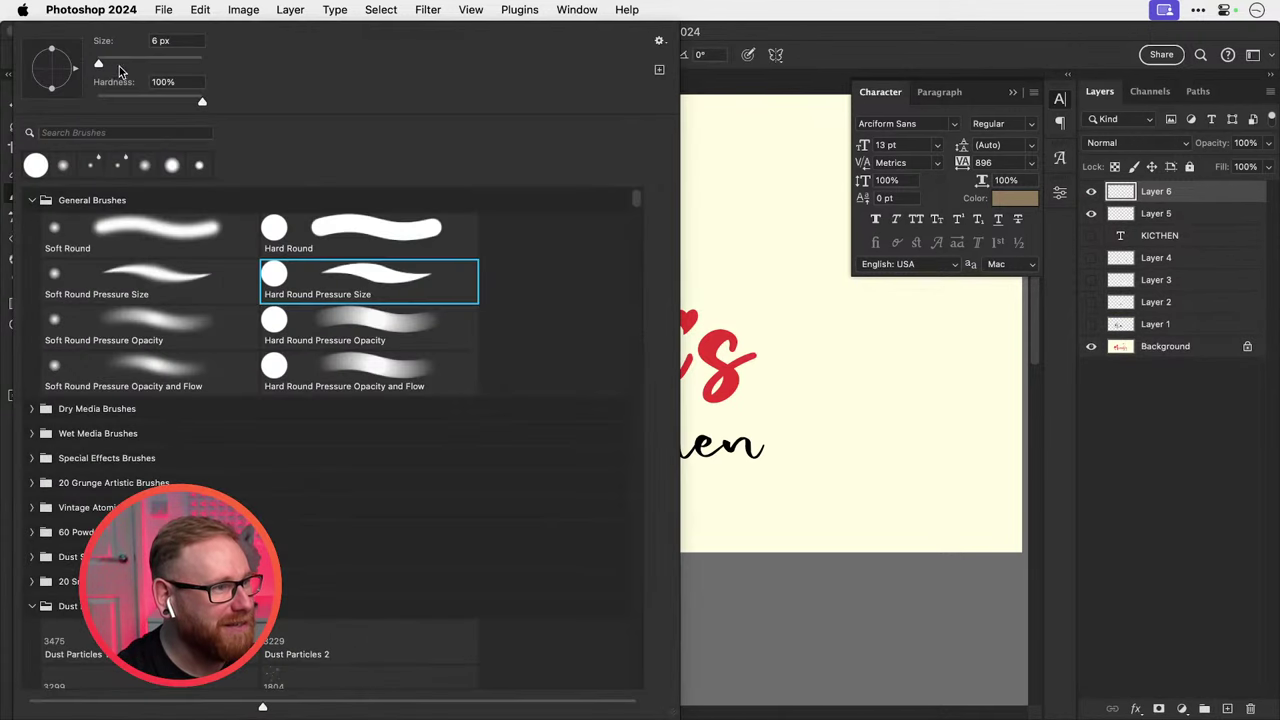
click(317, 241)
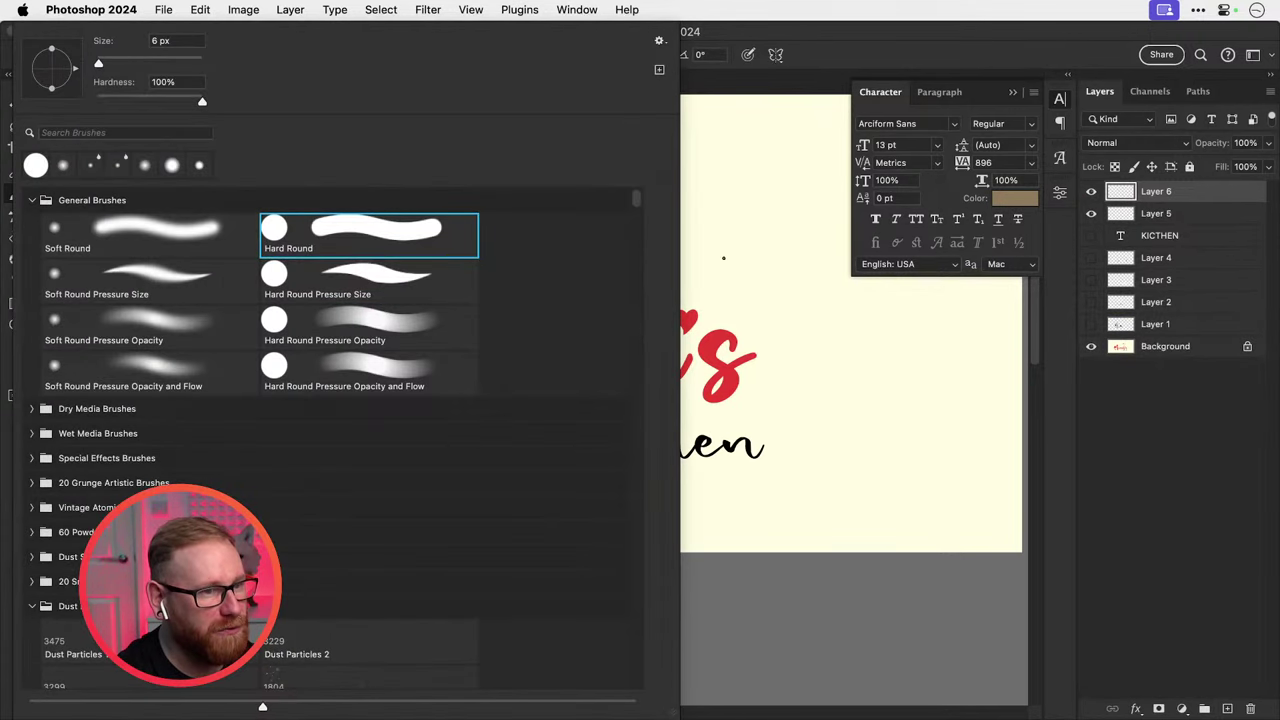
key(Return)
key(bracketright)
key(bracketright)
key(bracketright)
key(bracketright)
key(bracketright)
key(bracketright)
key(bracketright)
key(bracketright)
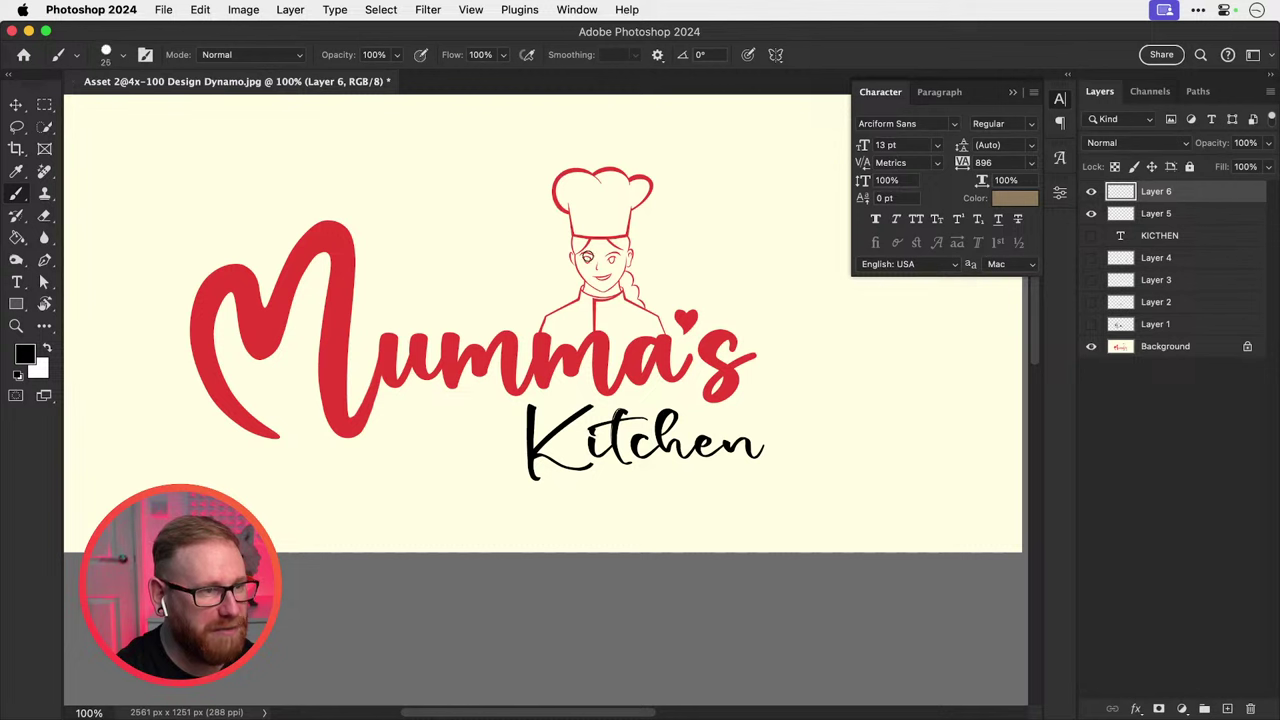
Try a thick, even wavy black stroke above the M and undo it.
mouse_move(163, 206)
mouse_down()
mouse_move(215, 172)
mouse_move(435, 178)
mouse_move(505, 213)
mouse_up()
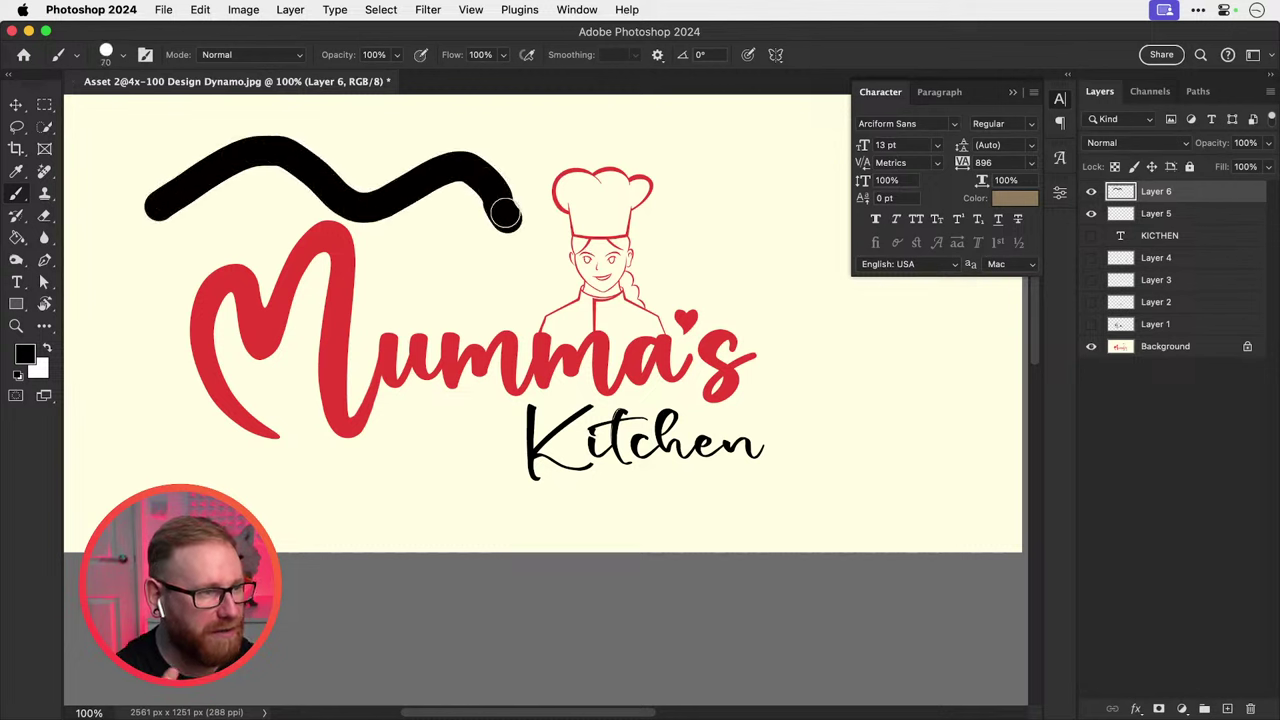
key(super+z)
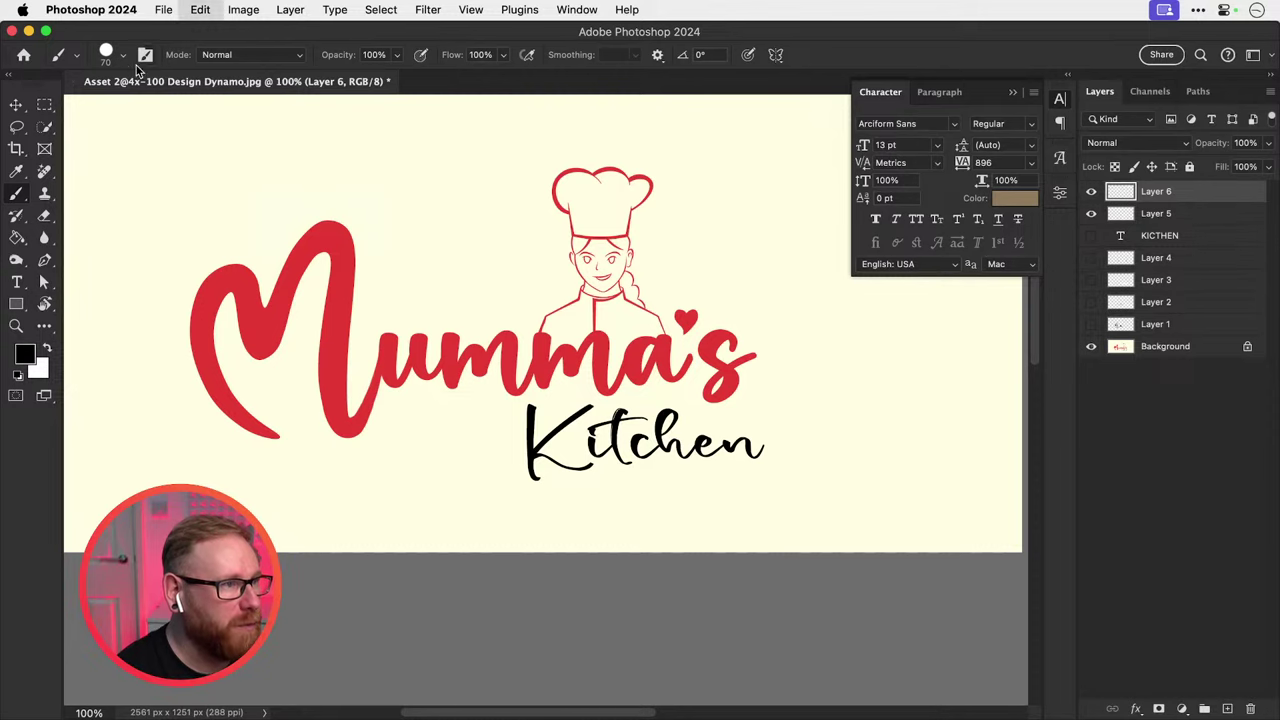
Choose the Hard Round Pressure Size brush at 70 px, test it with one dab near the heart, and undo the dab.
click(122, 57)
click(340, 282)
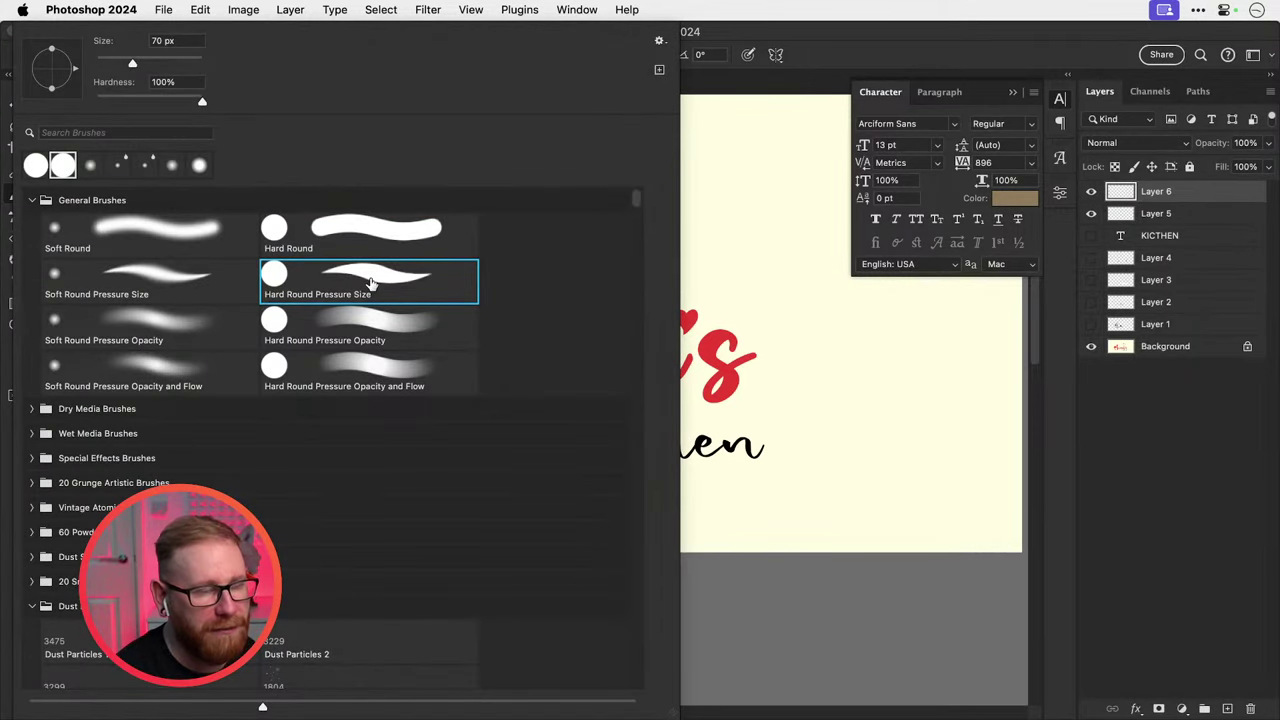
click(749, 275)
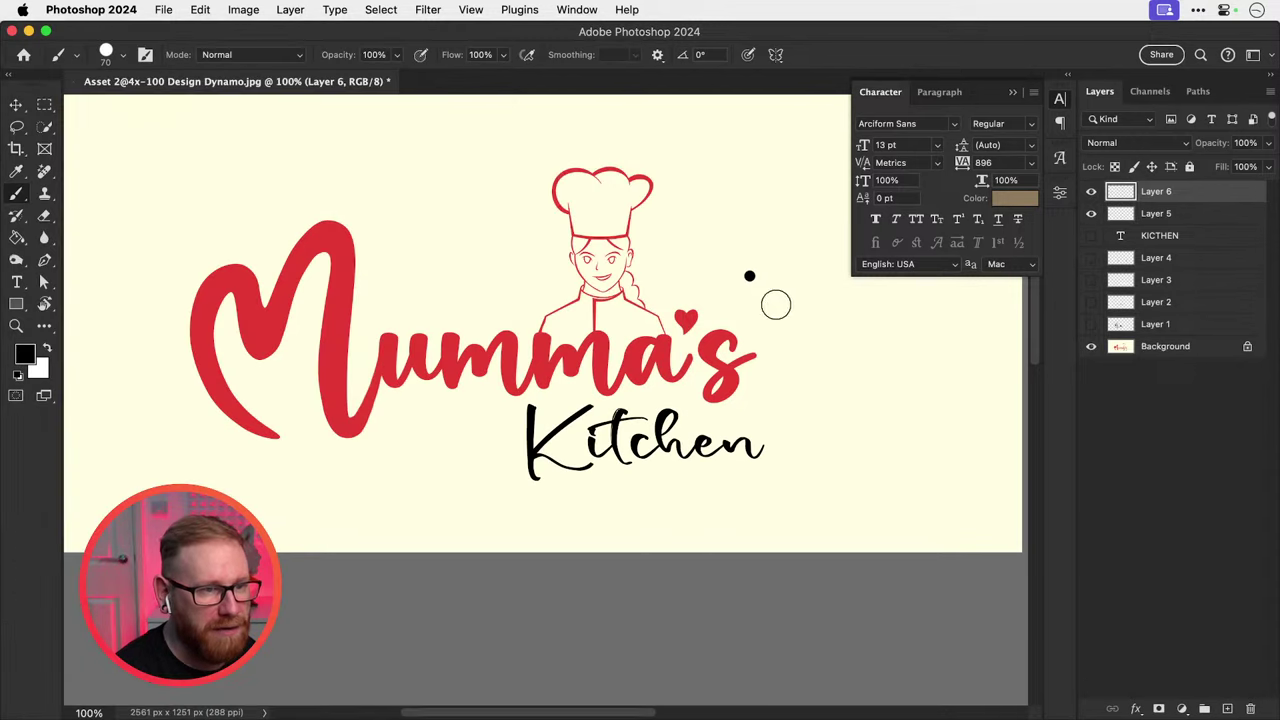
key(super+z)
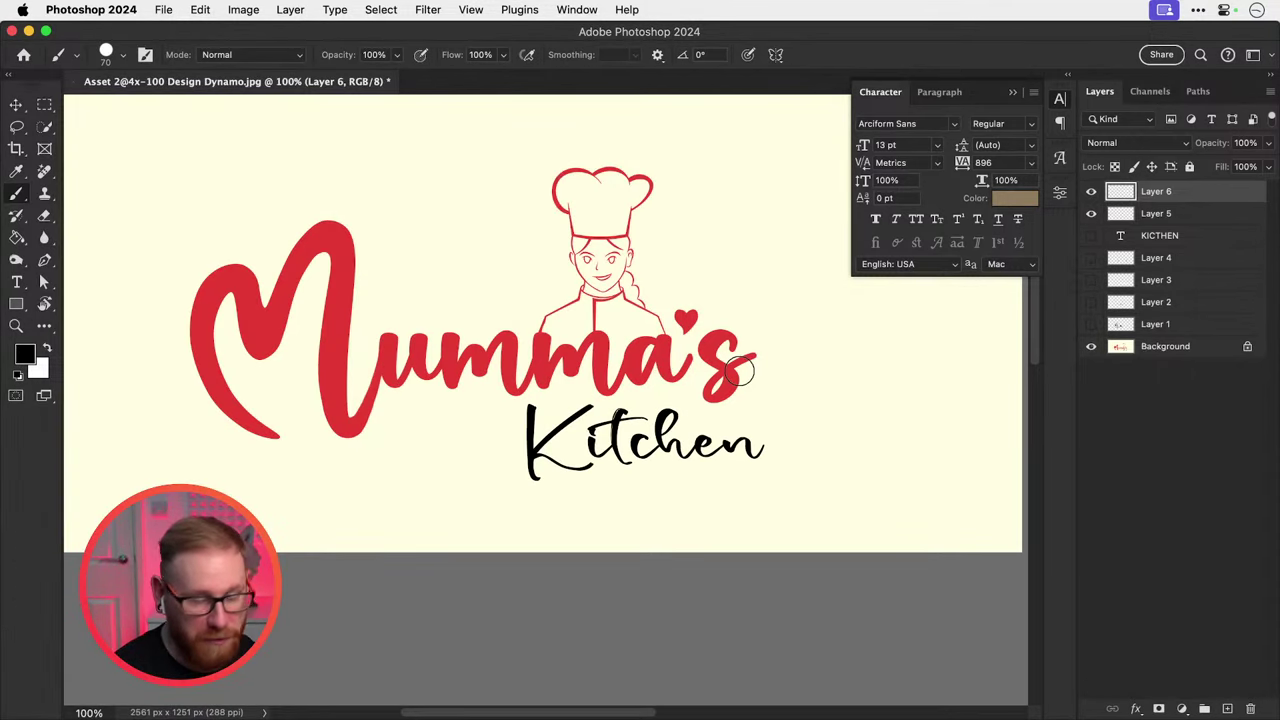
Try tapered pressure-sensitive black strokes above the M and beside it, and undo them.
drag(178, 223, 656, 144)
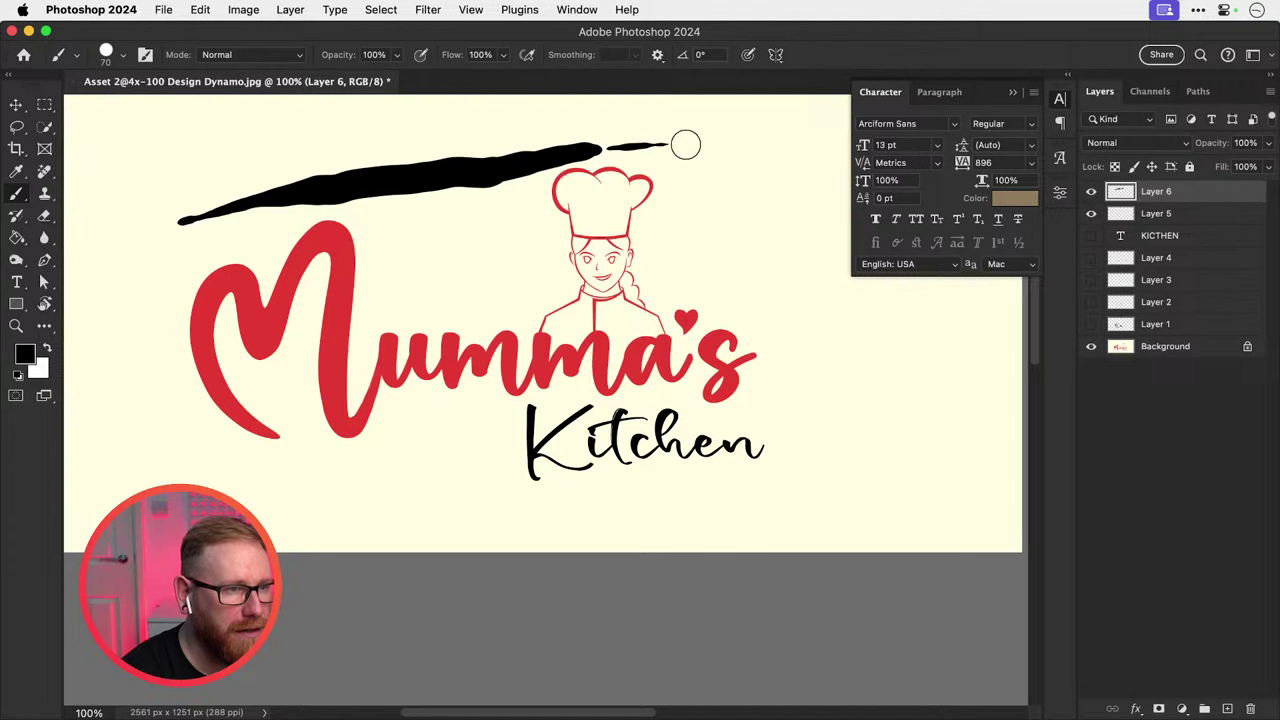
key(super+z)
key(super+z)
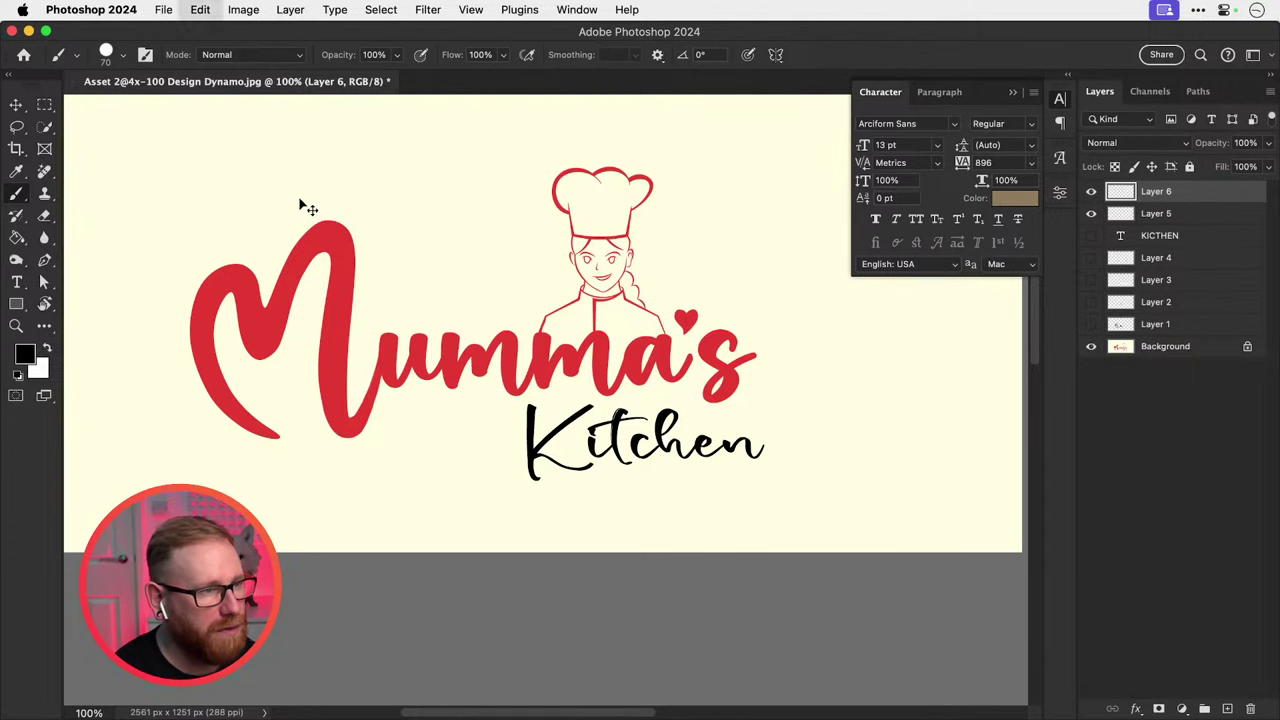
drag(210, 158, 198, 236)
key(super+z)
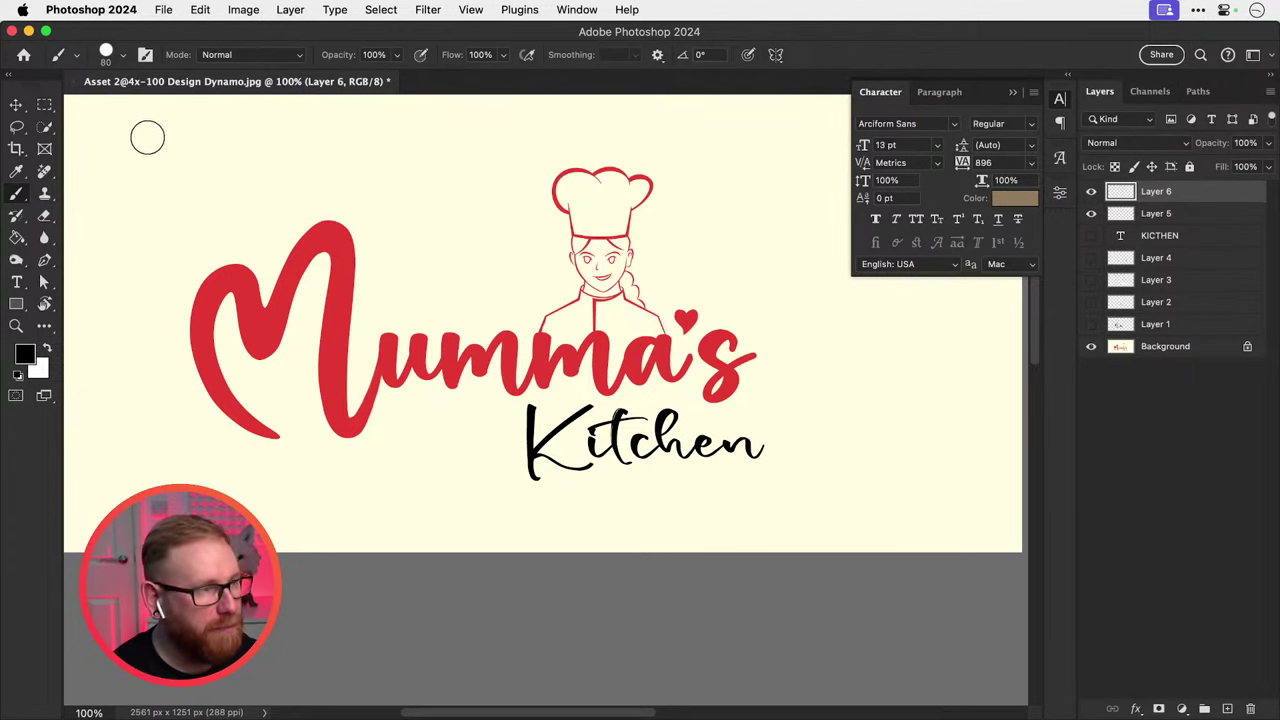
Choose the Soft Round Pressure Opacity and Flow brush and enlarge it to 200 px.
right_click(130, 78)
click(226, 356)
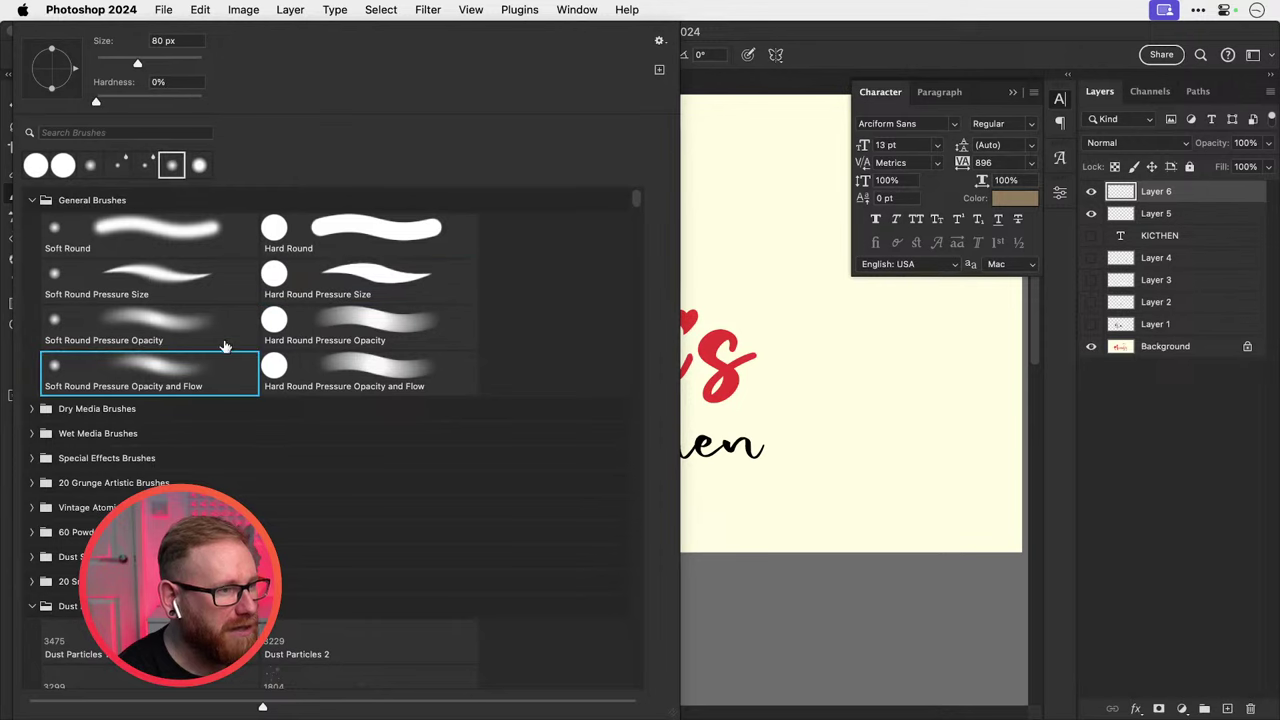
click(717, 198)
key(bracketright)
key(bracketright)
key(bracketright)
key(bracketright)
key(bracketright)
key(bracketright)
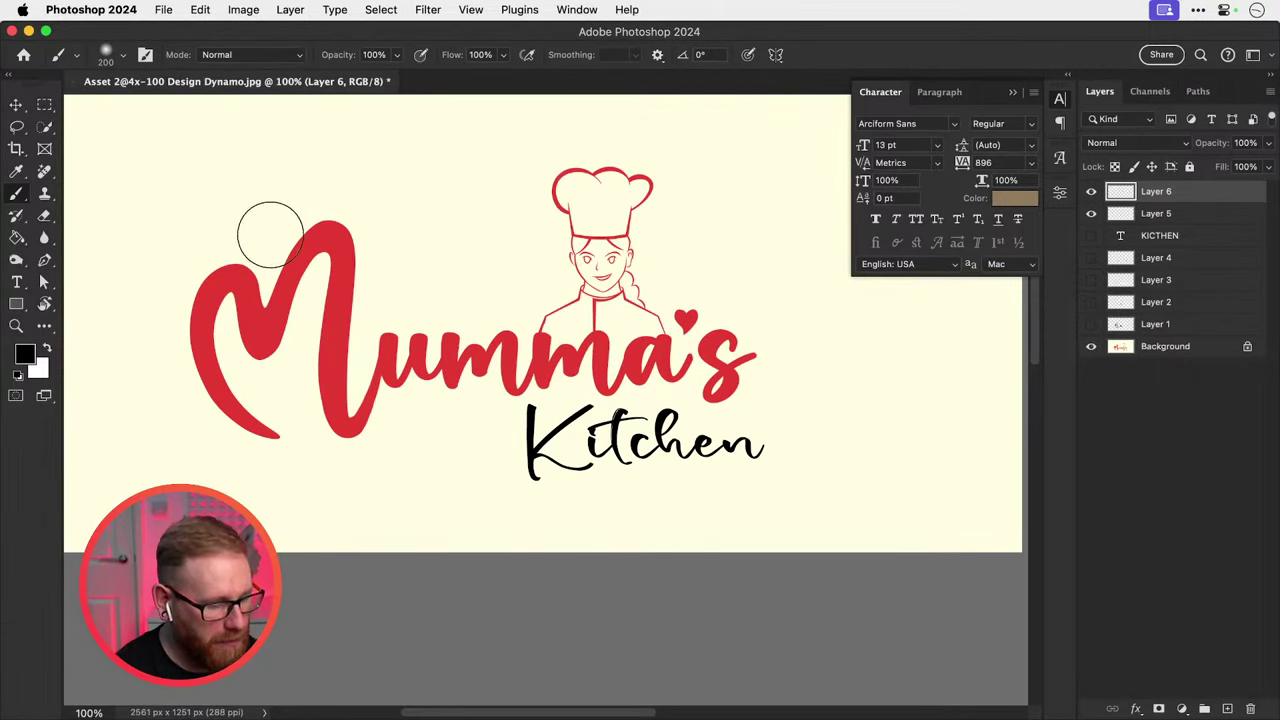
Paint a soft black shade over the outer left side of the M on Layer 6.
key(3)
mouse_move(270, 262)
mouse_down()
mouse_move(231, 350)
mouse_move(238, 214)
mouse_move(218, 346)
mouse_move(202, 311)
mouse_move(213, 211)
mouse_move(194, 381)
mouse_move(179, 360)
mouse_move(161, 377)
mouse_move(142, 356)
mouse_move(140, 298)
mouse_move(161, 389)
mouse_move(192, 403)
mouse_move(162, 370)
mouse_move(182, 436)
mouse_move(159, 341)
mouse_move(157, 251)
mouse_up()
key(bracketleft)
key(bracketleft)
key(bracketright)
key(bracketright)
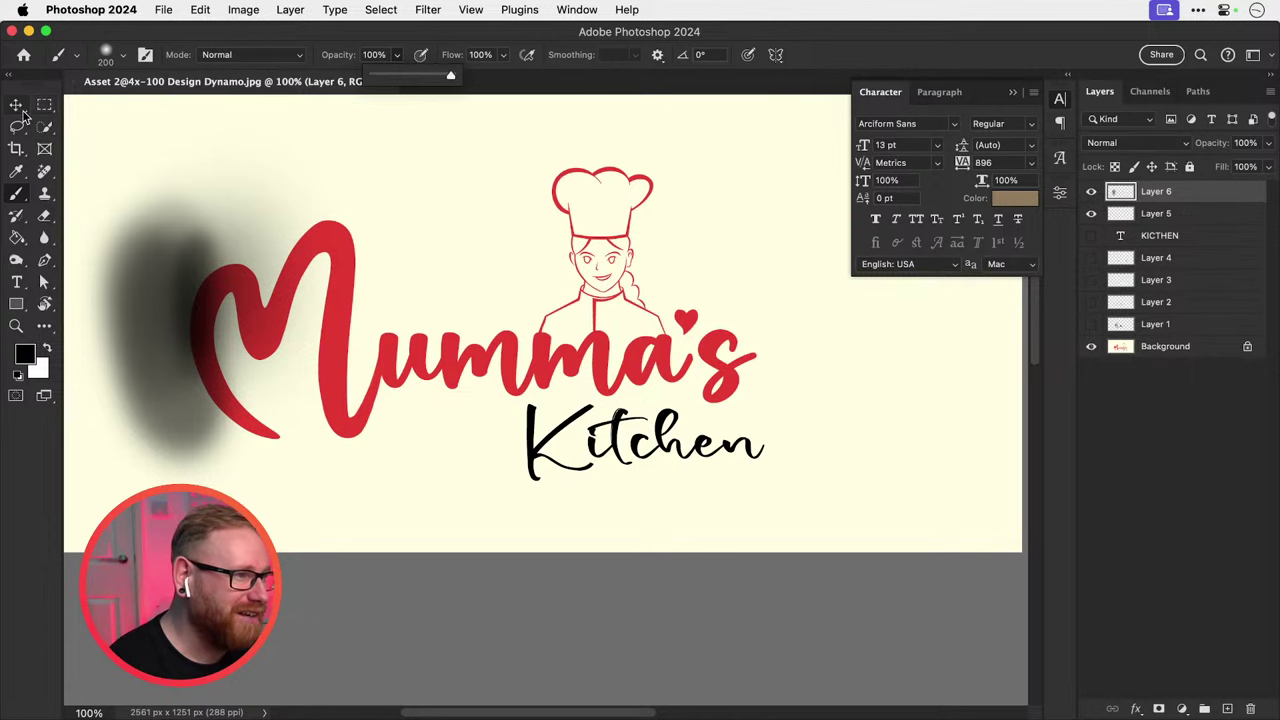
key(v)
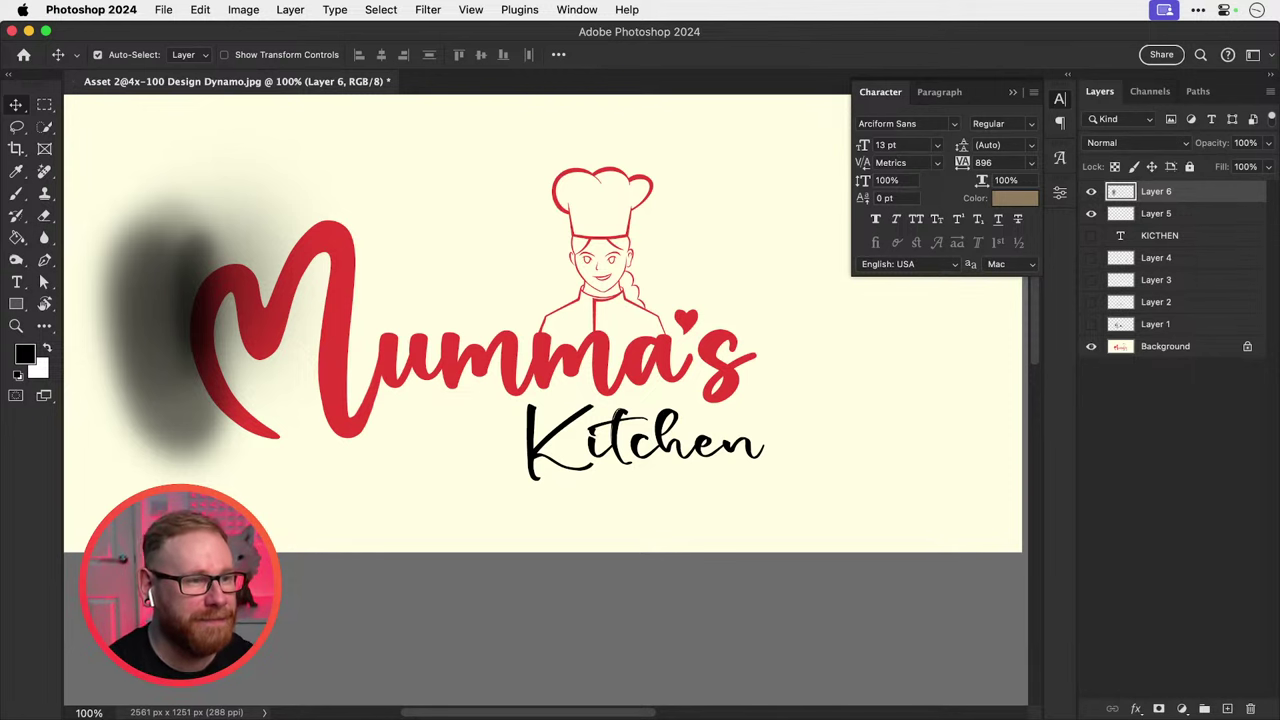
Hide Layer 6 with the soft shading and add a new layer above it.
drag(506, 340, 552, 356)
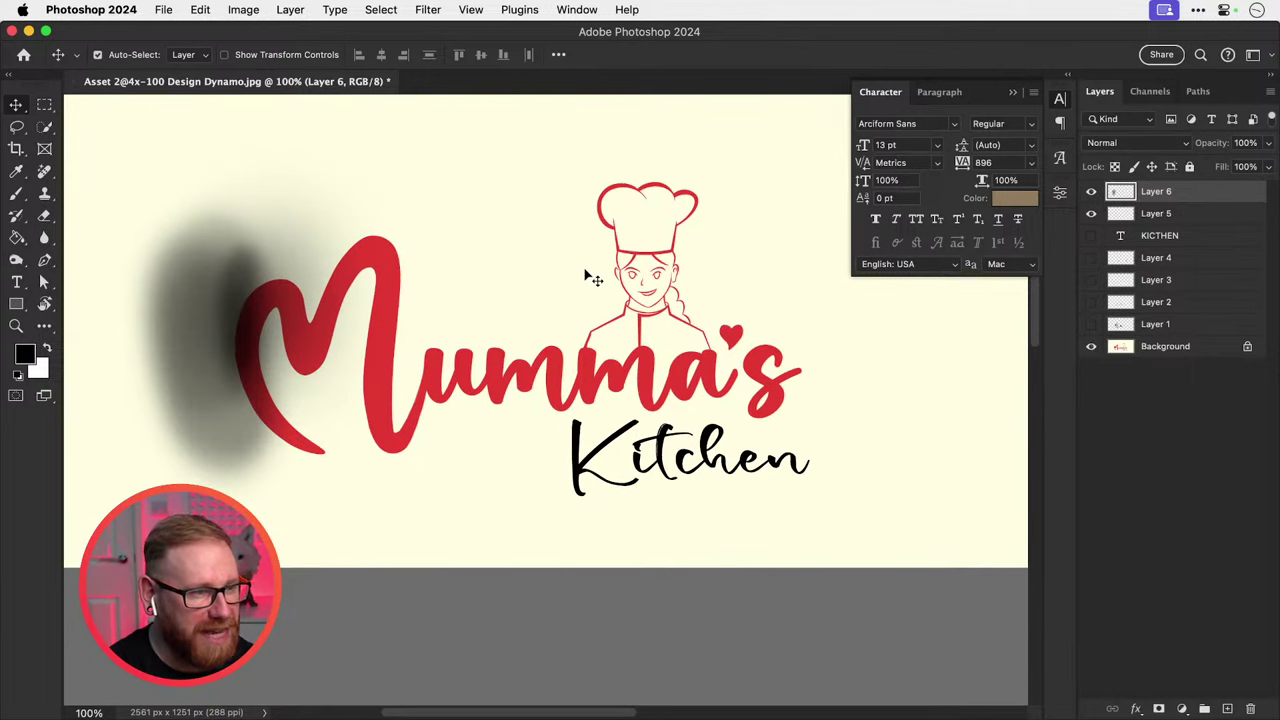
click(1091, 191)
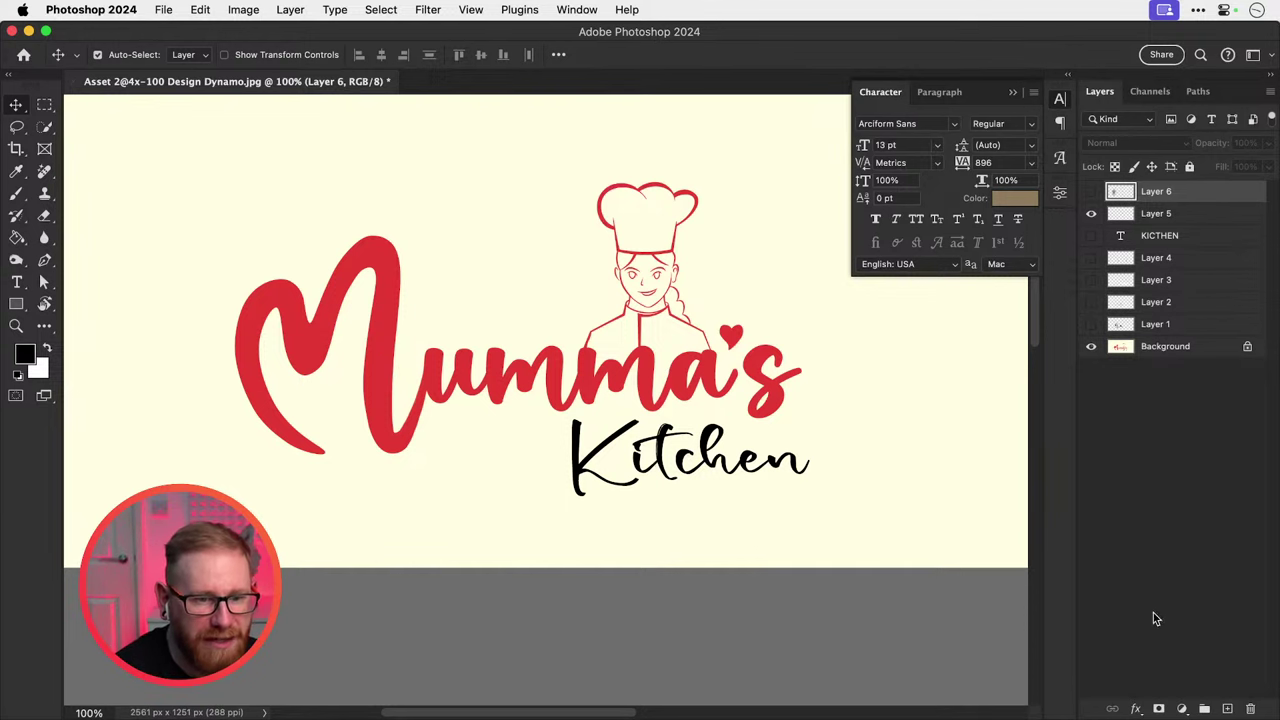
click(1227, 708)
Set up the Hard Round Pressure Size brush at 45 px and place a small black dab beside the chef's hat.
key(b)
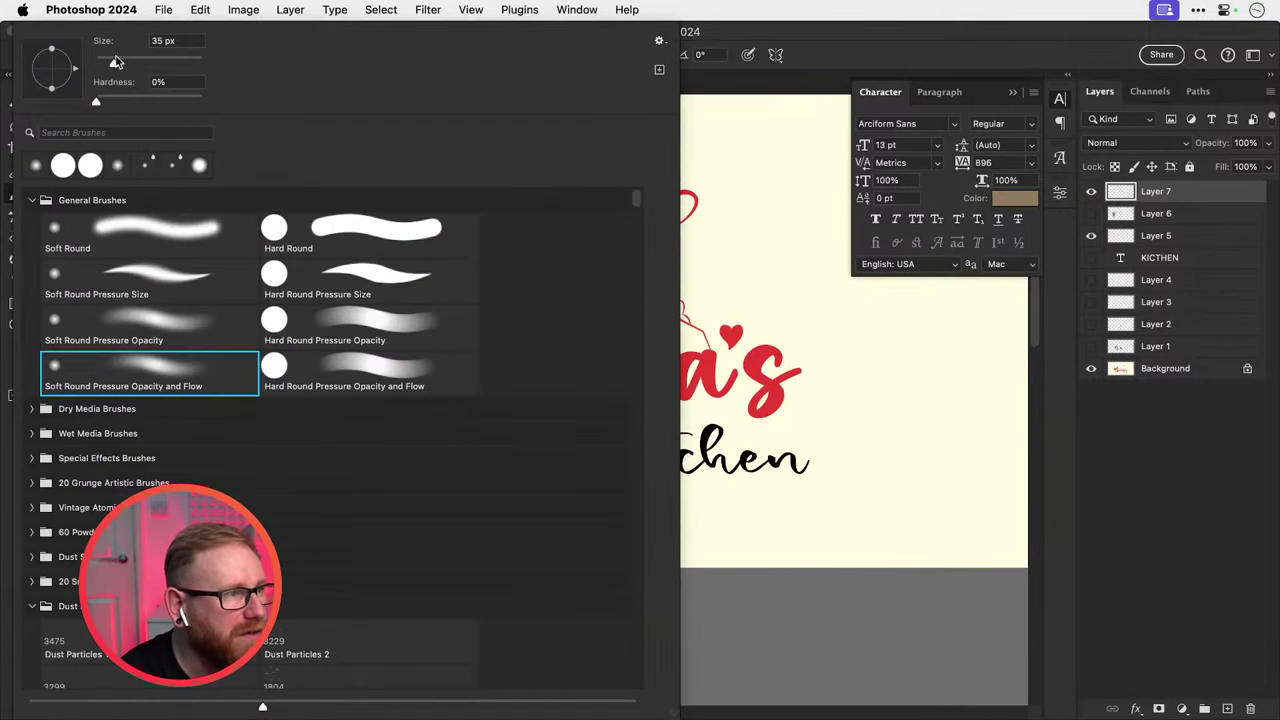
click(106, 54)
click(366, 278)
click(731, 228)
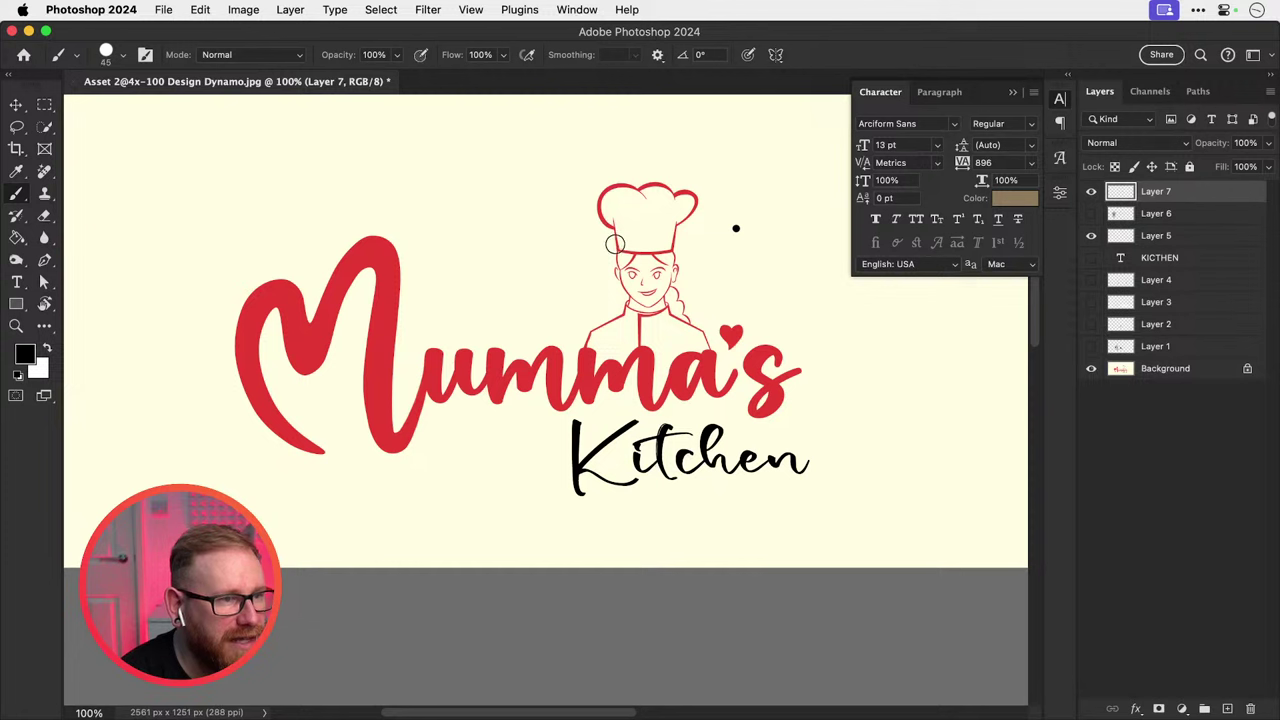
Try thick black M shapes over the chef's hat outline and undo them.
mouse_move(614, 244)
mouse_down()
mouse_move(614, 189)
mouse_move(643, 205)
mouse_move(647, 188)
mouse_move(668, 188)
mouse_move(670, 244)
mouse_up()
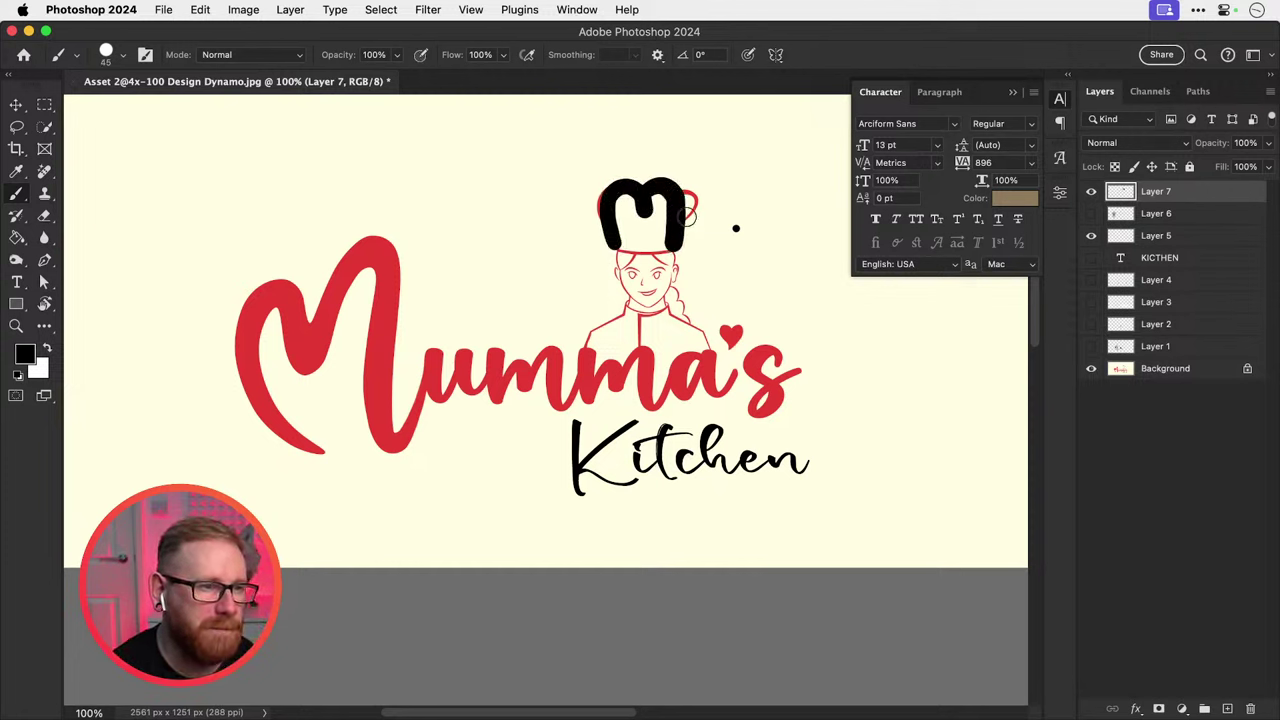
key(super+z)
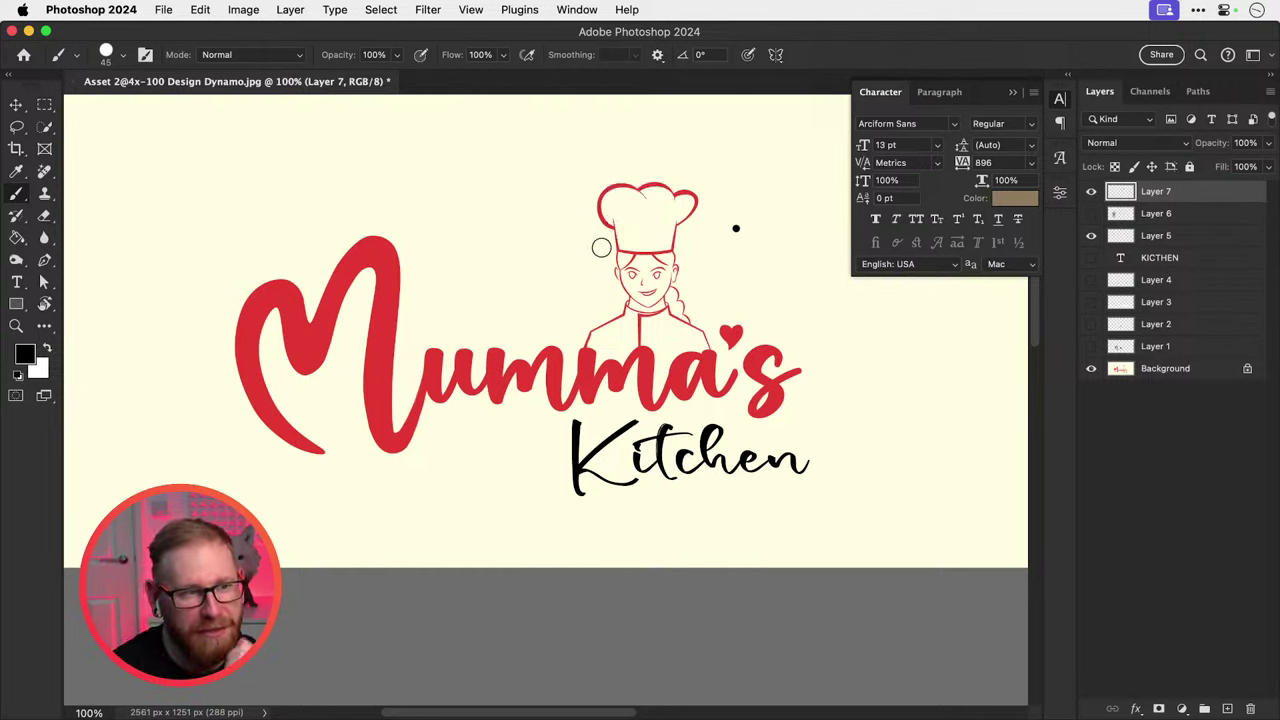
mouse_move(613, 232)
mouse_down()
mouse_move(607, 198)
mouse_move(628, 191)
mouse_move(645, 206)
mouse_move(636, 195)
mouse_move(662, 191)
mouse_move(666, 245)
mouse_move(648, 195)
mouse_move(677, 214)
mouse_move(684, 248)
mouse_up()
key(super+z)
key(super+z)
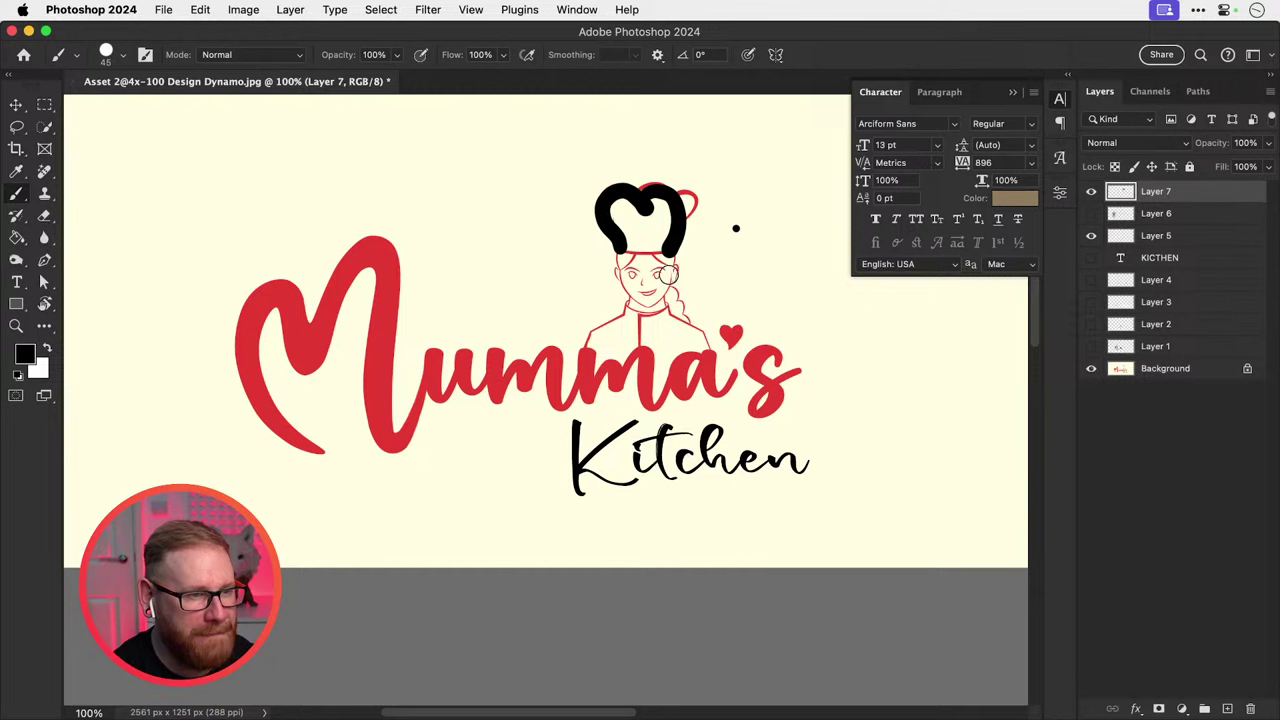
key(super+z)
key(super+z)
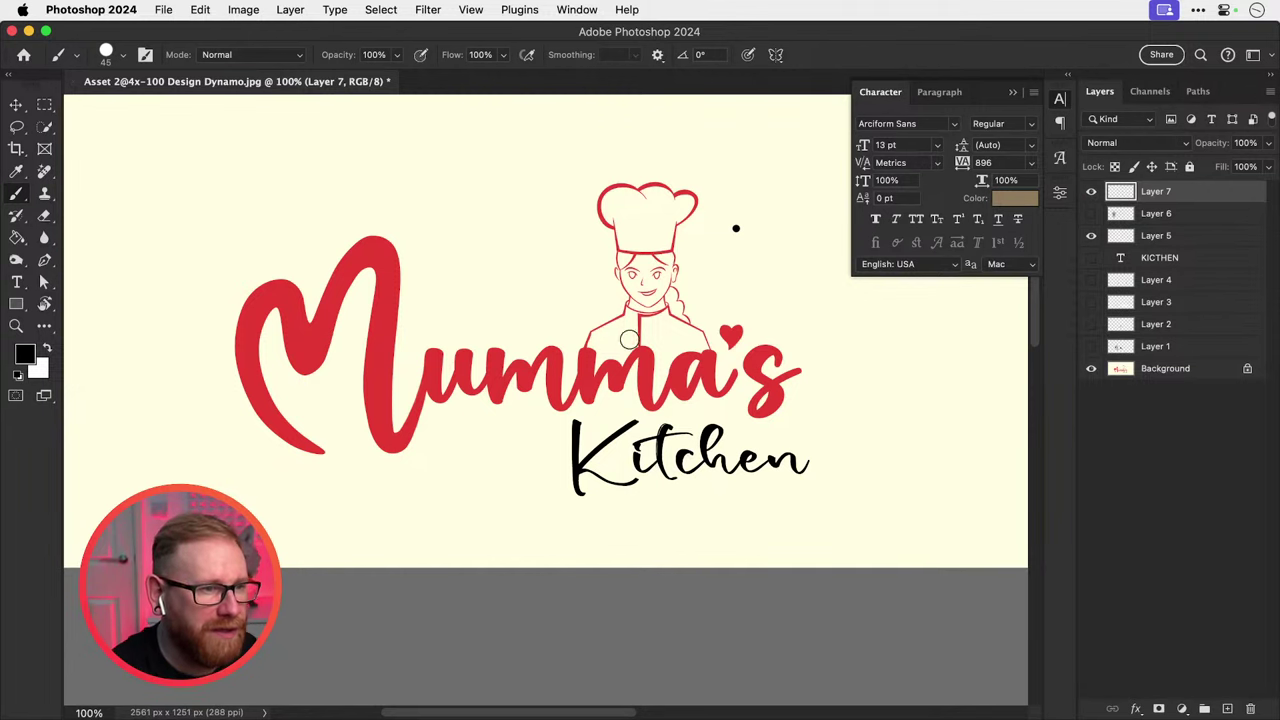
Examine the chef illustration's line detail up close and against the whole logo.
key(z)
click(665, 269)
click(665, 269)
drag(668, 278, 637, 346)
key(super+minus)
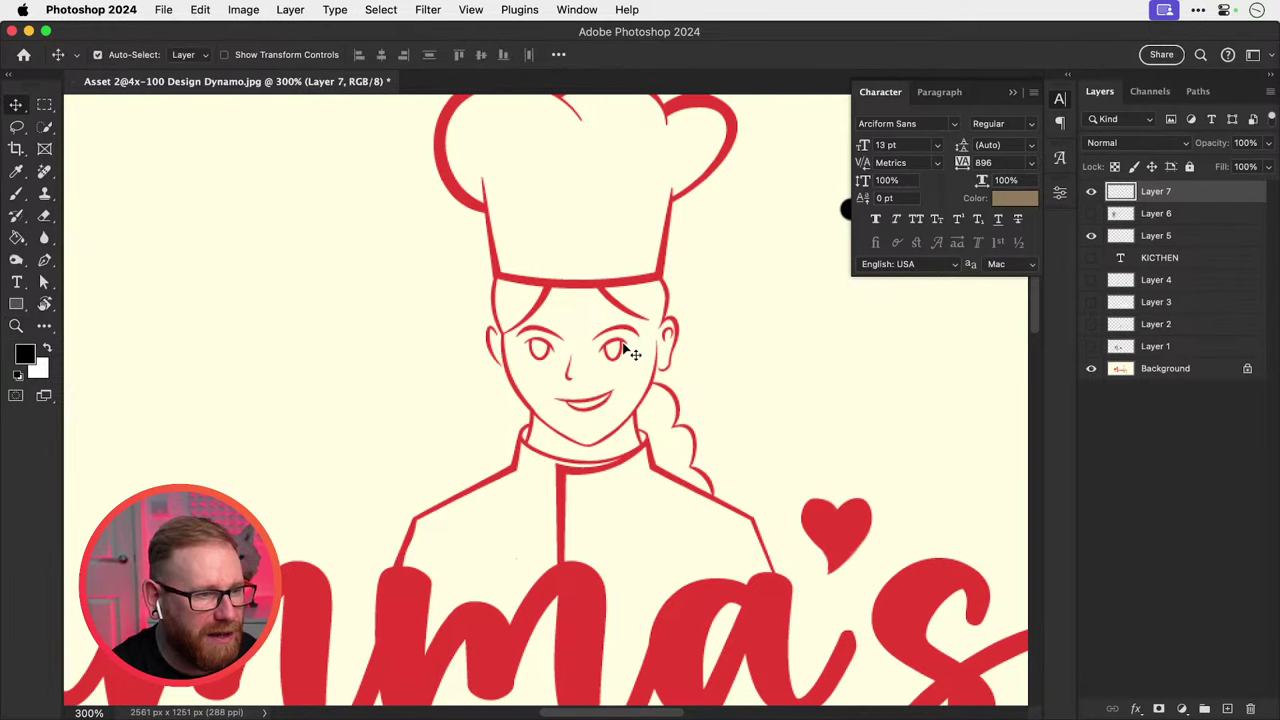
key(super+minus)
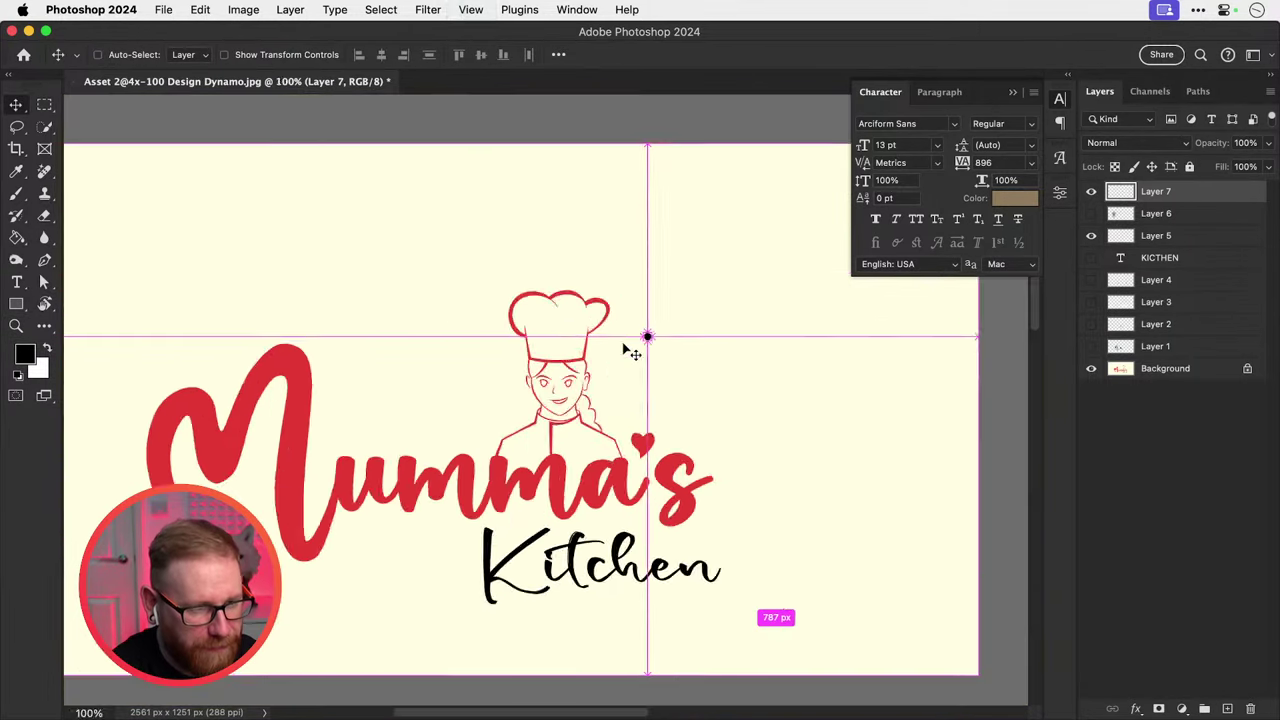
key(super+minus)
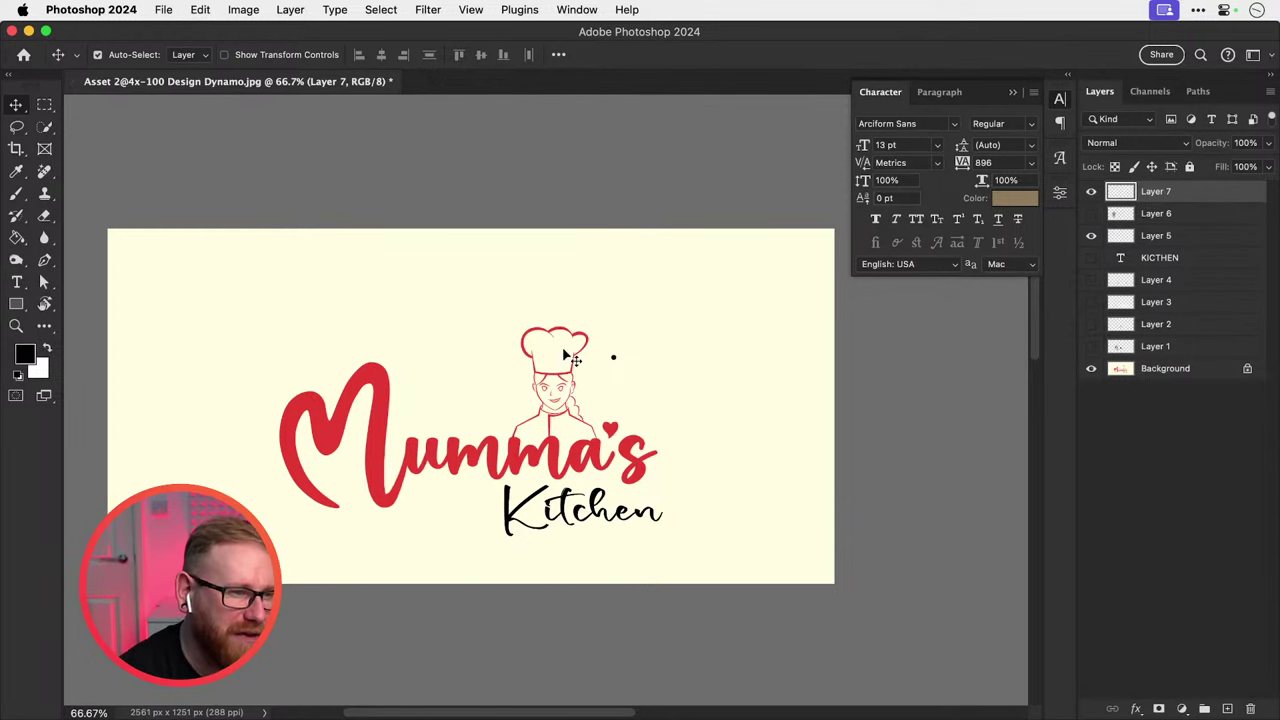
Try a small black chef's hat sketch with M-shaped folds above the u of Mumma's and undo it.
key(b)
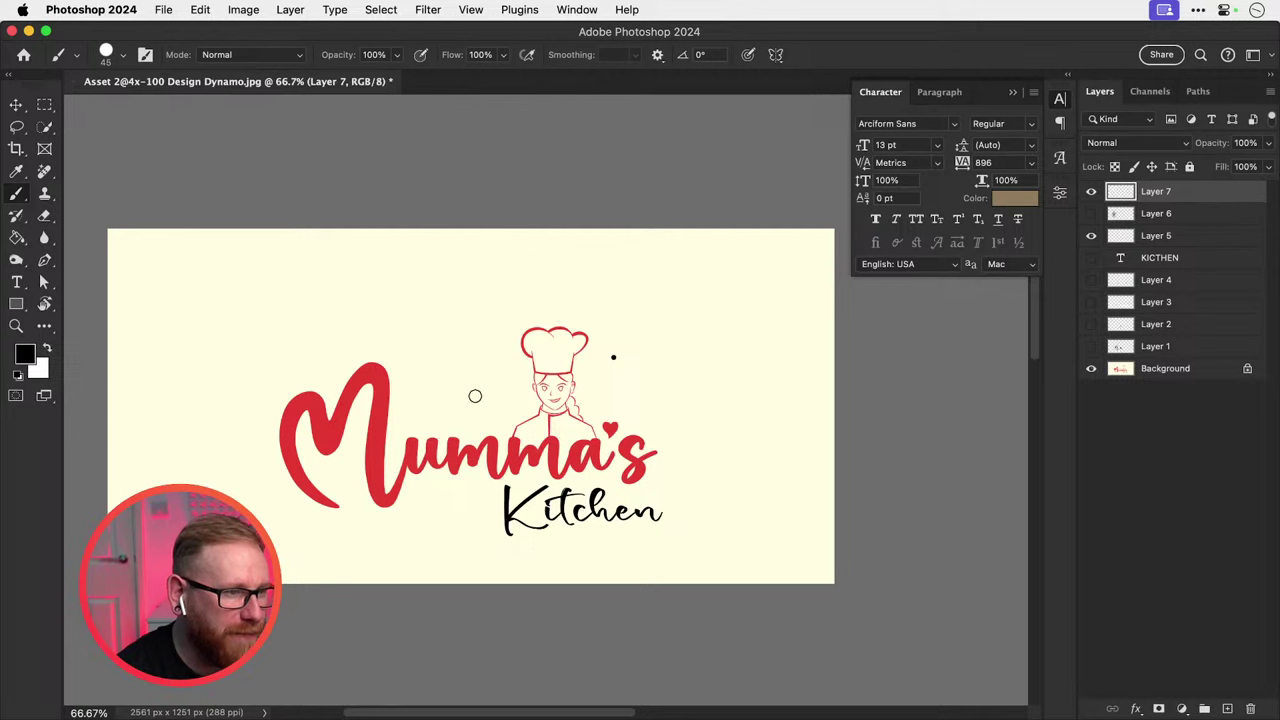
mouse_move(408, 417)
mouse_down()
mouse_move(397, 383)
mouse_move(452, 384)
mouse_move(412, 414)
mouse_up()
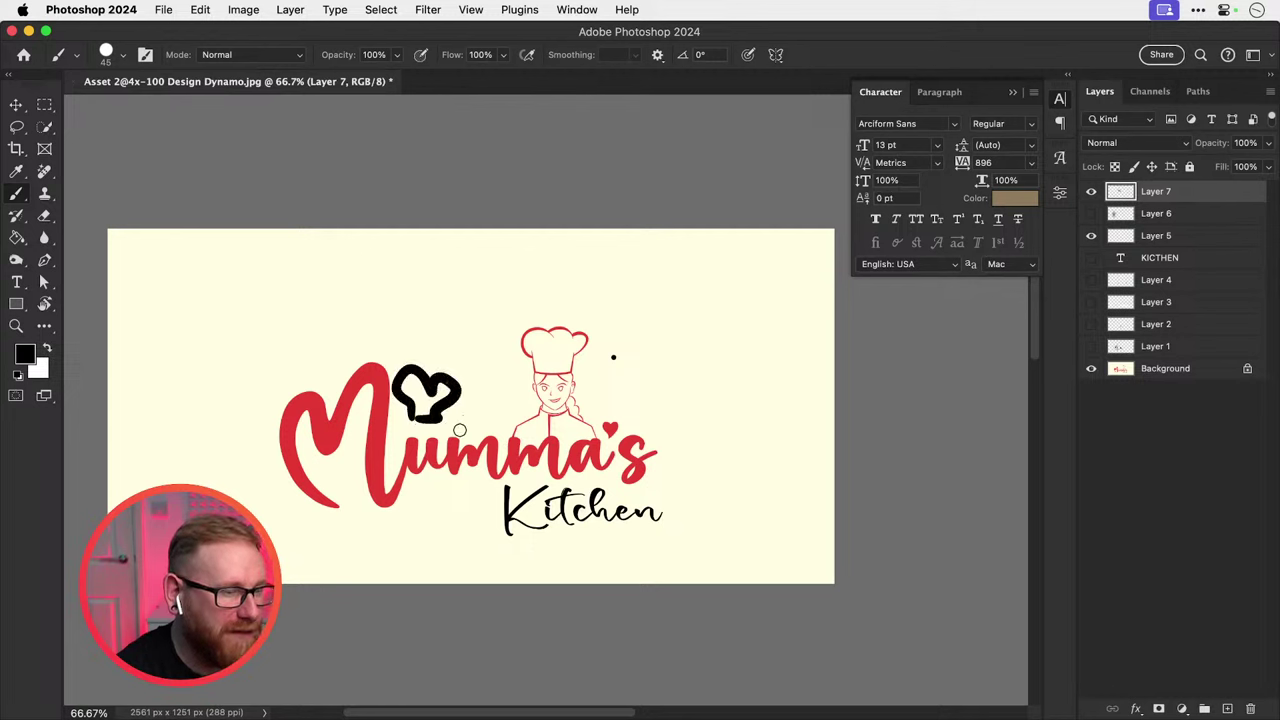
key(super+z)
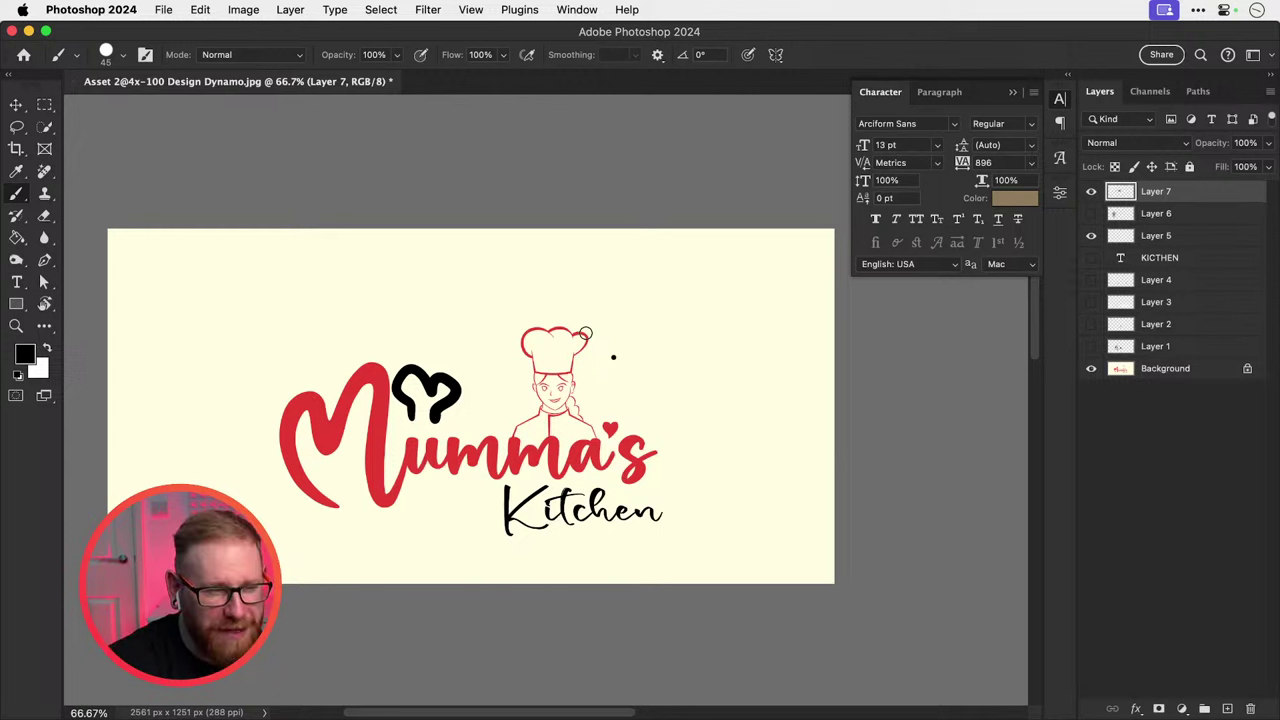
key(super+z)
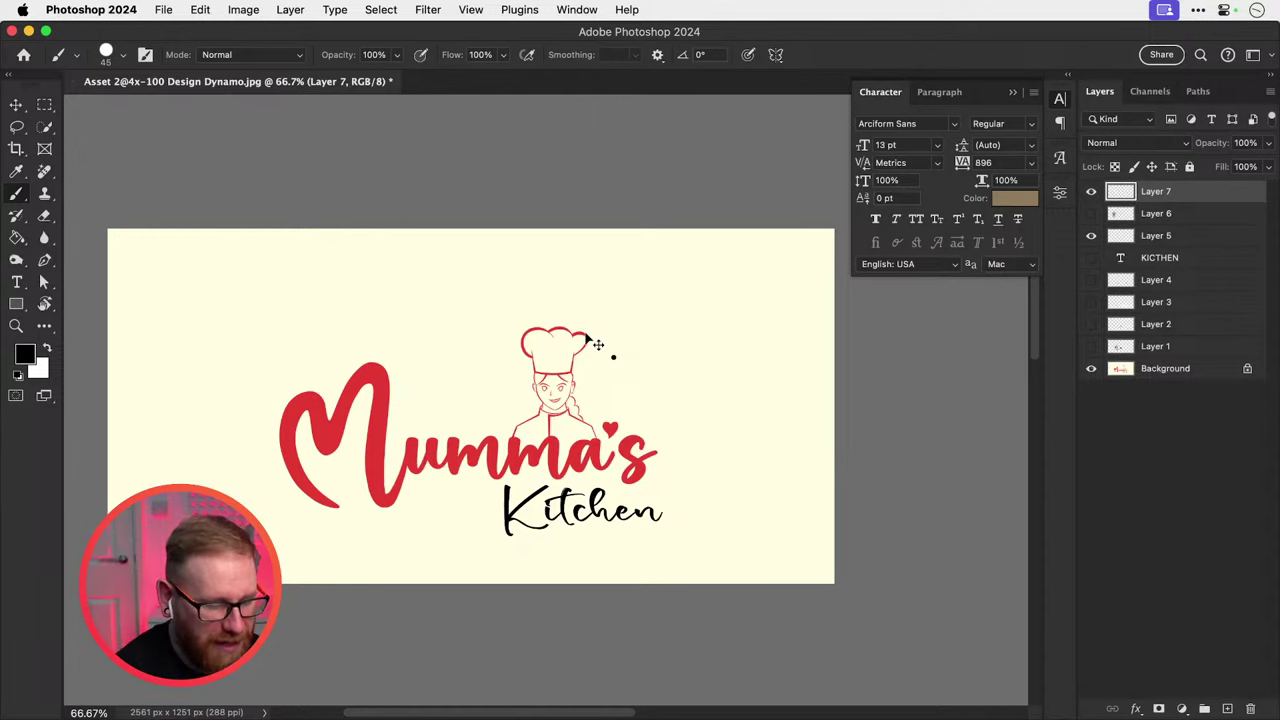
Check the logo's legibility at a small size of 12.5% and return to 100%.
key(super+minus)
key(super+minus)
key(super+minus)
key(super+minus)
key(super+minus)
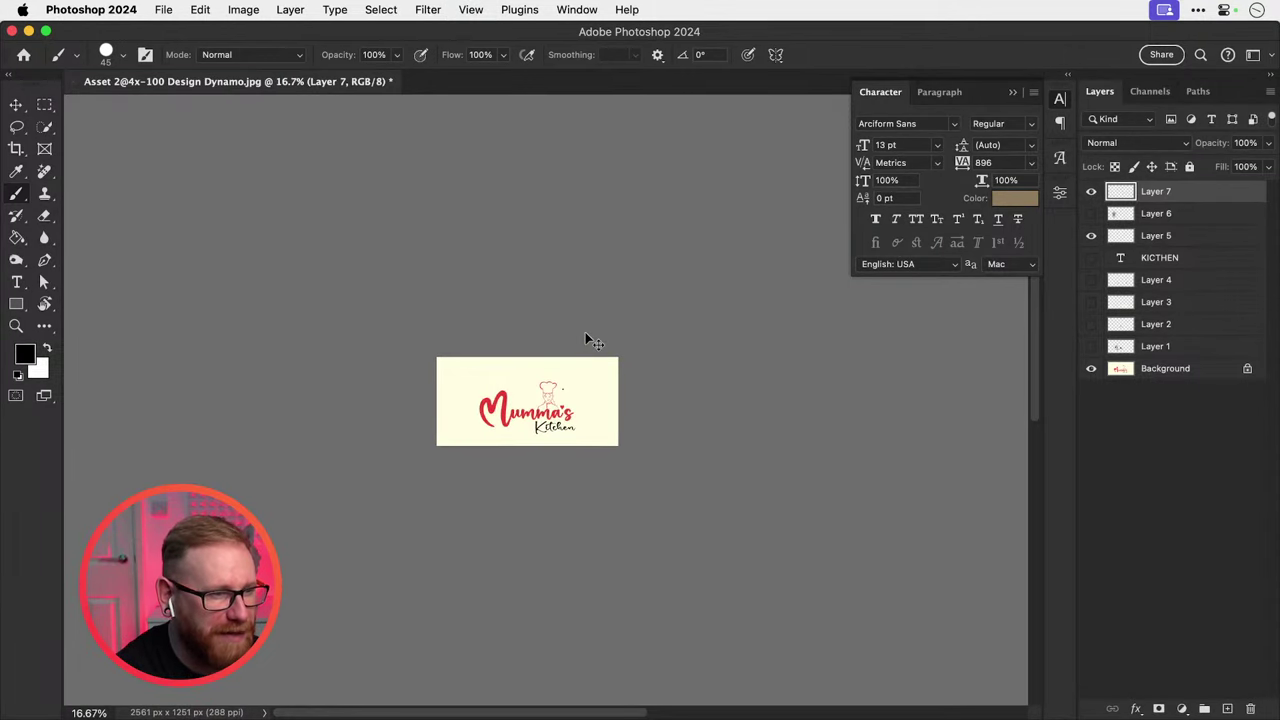
key(v)
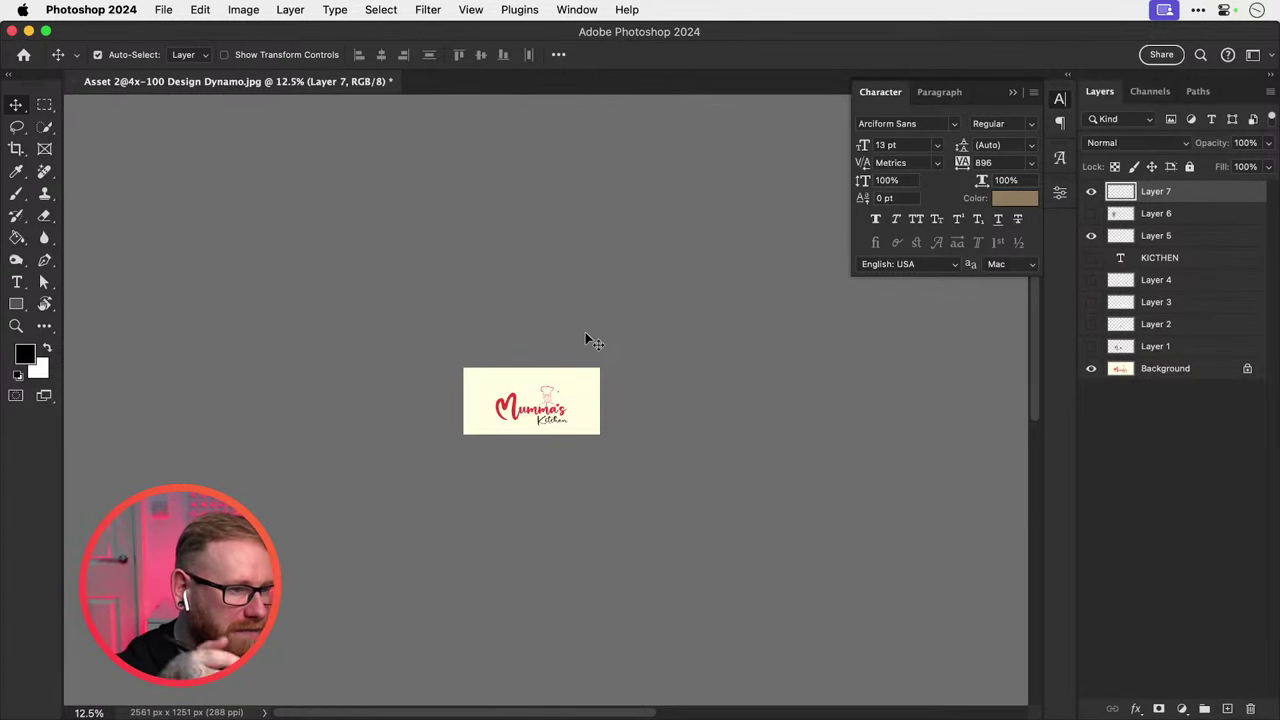
key(super+plus)
key(super+plus)
key(super+plus)
key(super+plus)
key(super+plus)
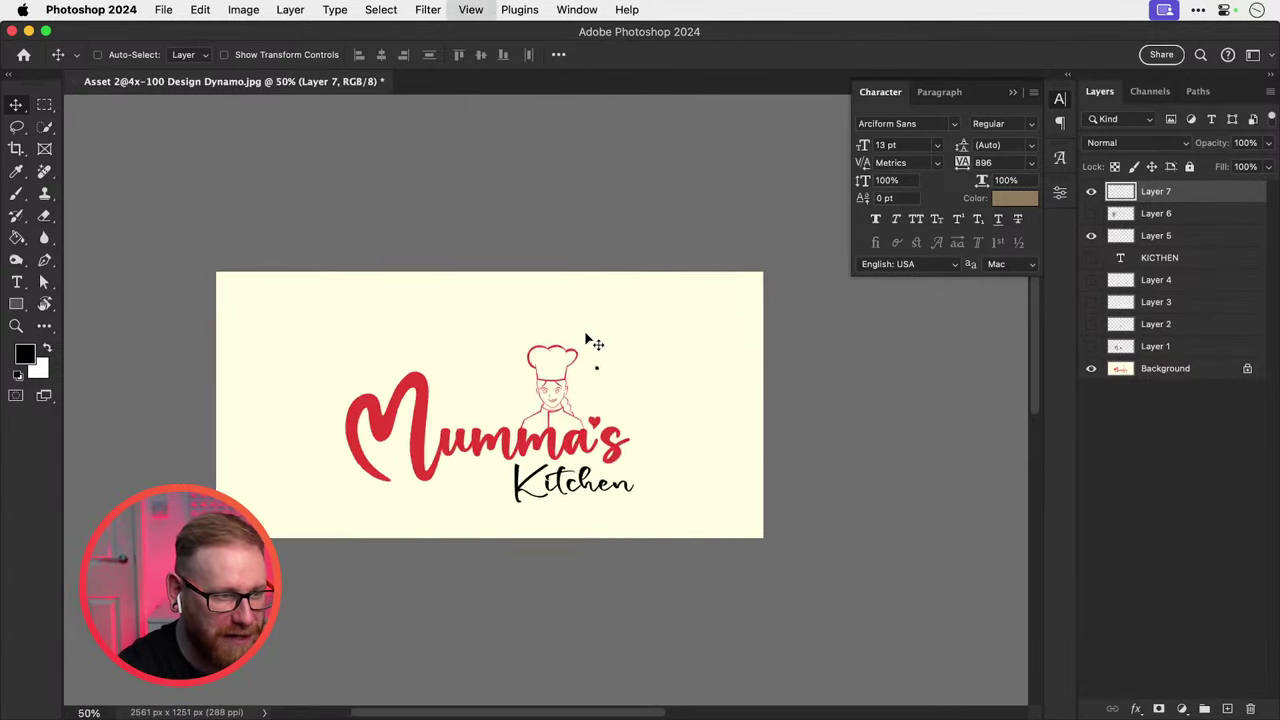
key(super+plus)
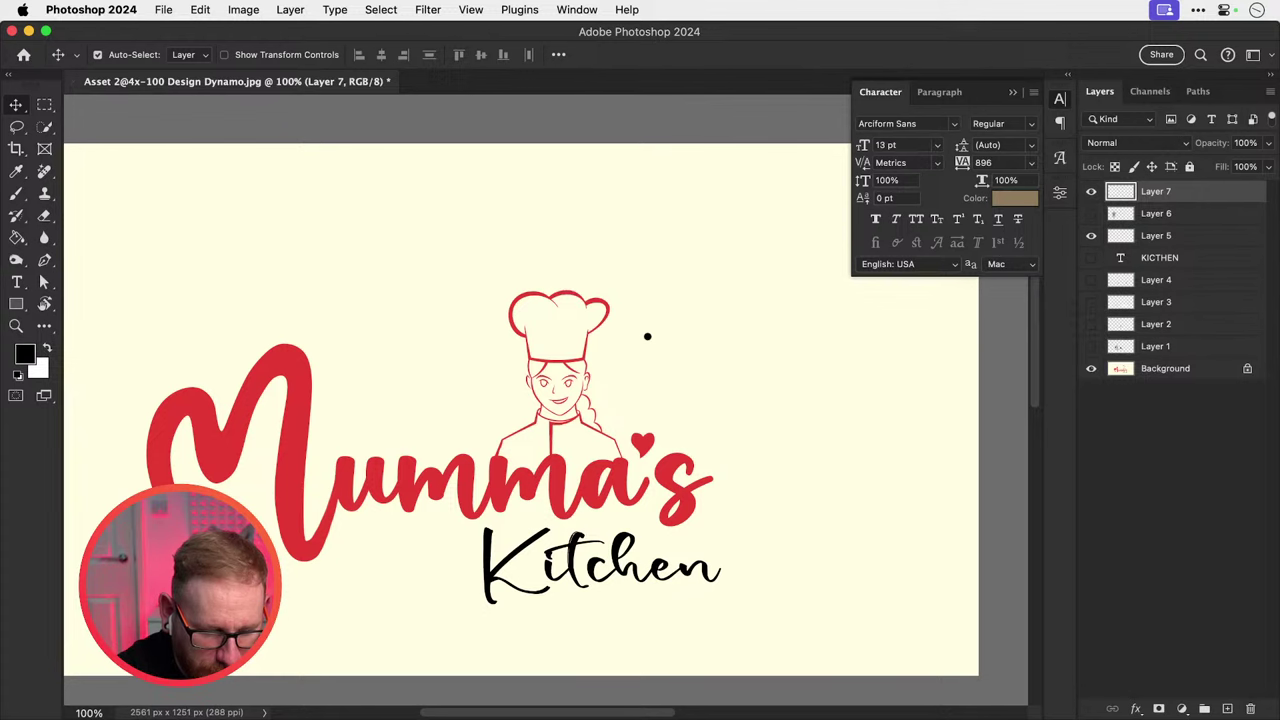
Switch to the Poster v1 Deckerd.png document and hide the Character settings.
key(super+Tab)
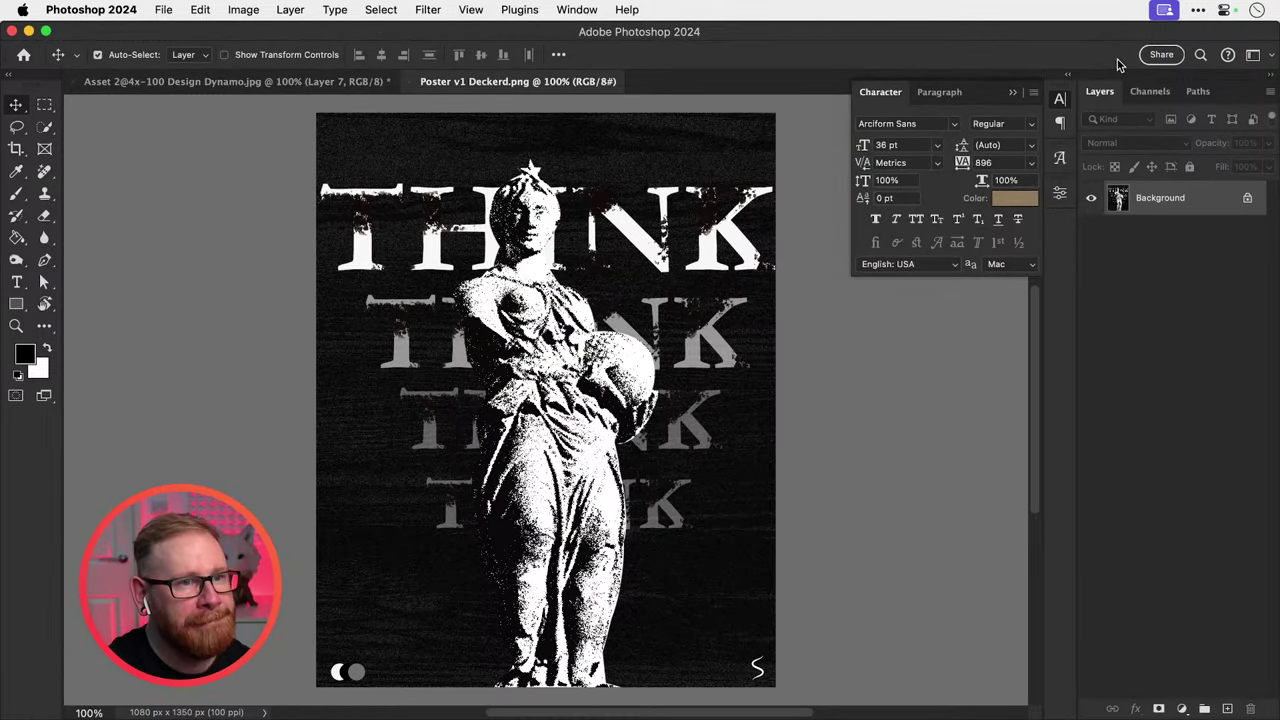
click(1059, 99)
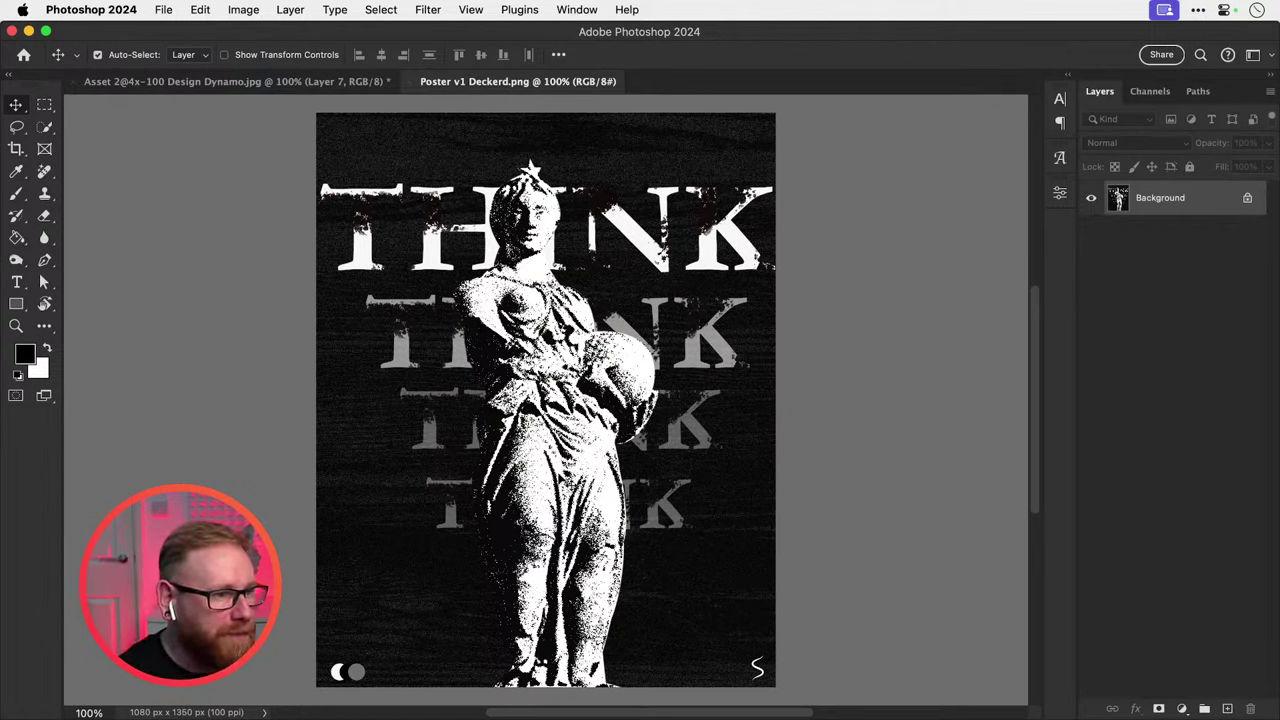
Examine the distressed texture of the fading THINK rows at 200% and the statue in front of them.
super+click(425, 348)
drag(423, 336, 423, 422)
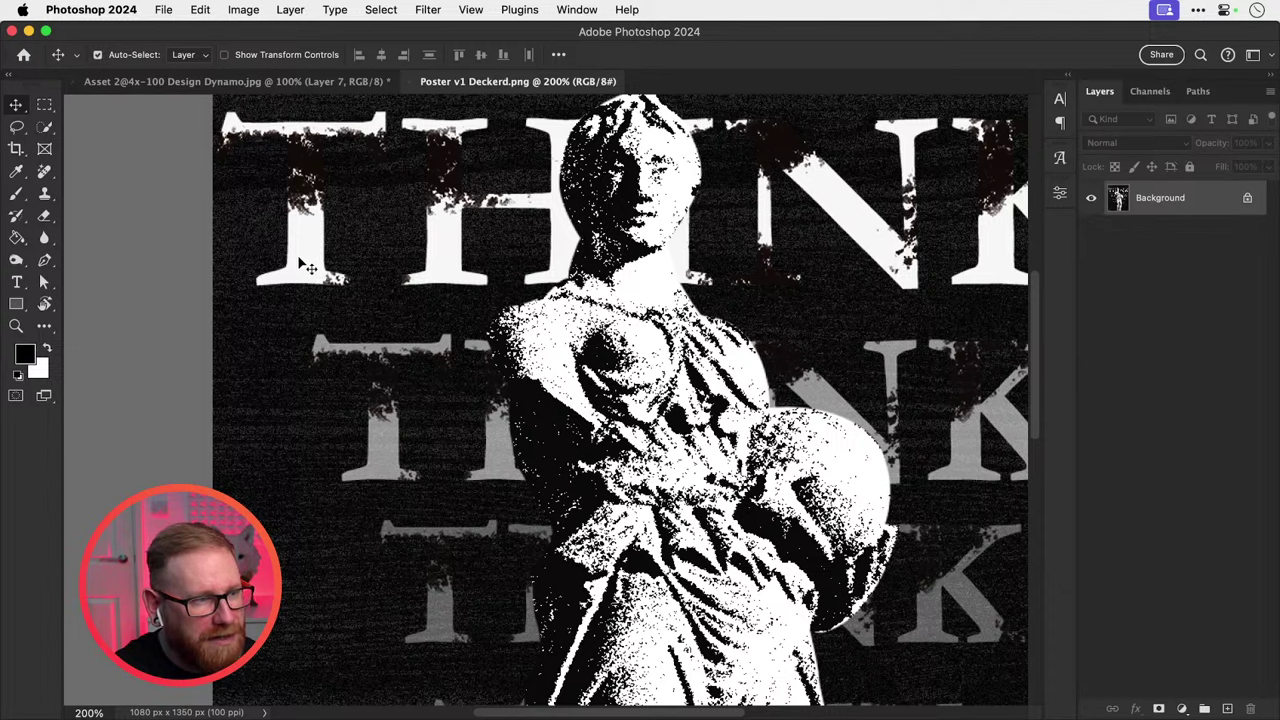
scroll(314, 300, down, 5)
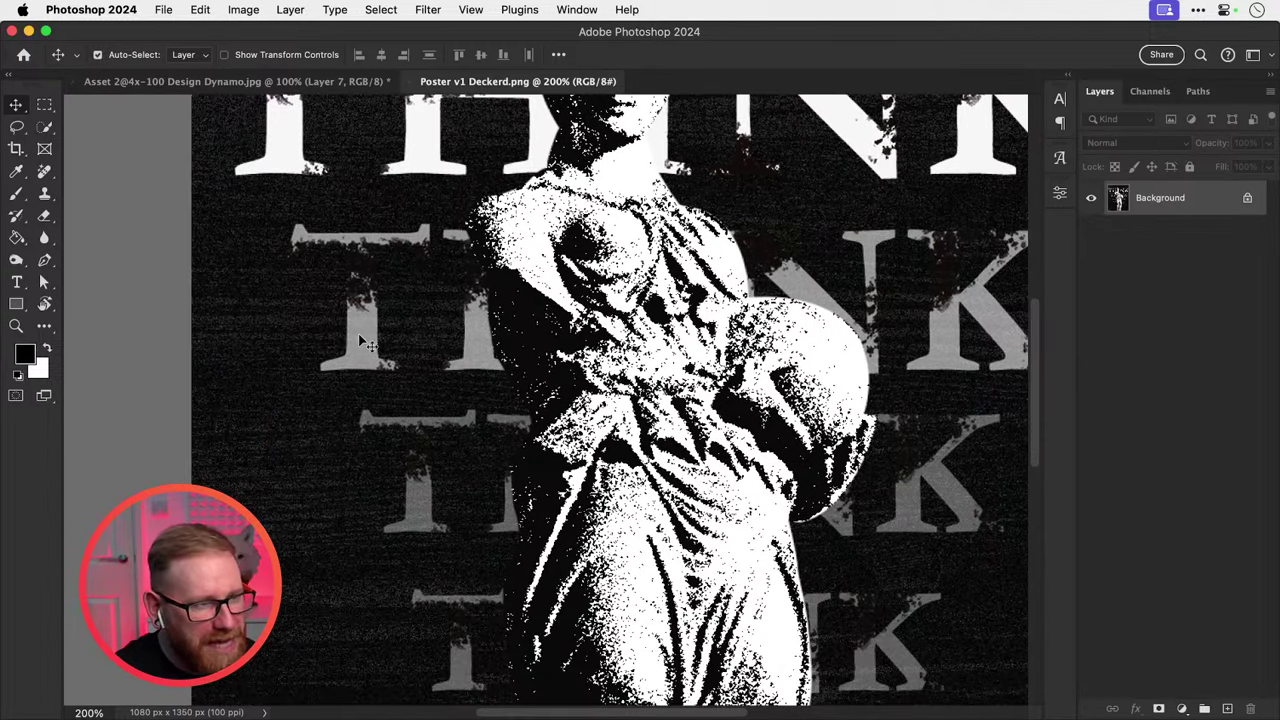
scroll(365, 340, down, 5)
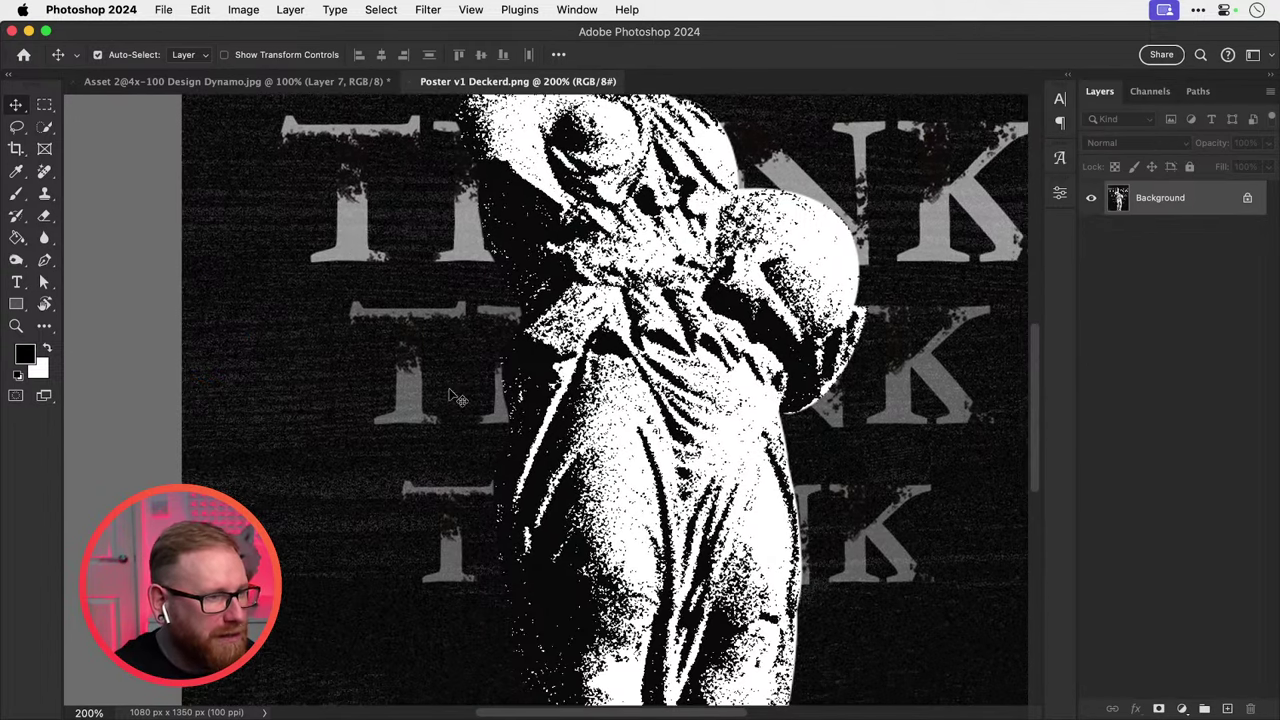
scroll(414, 408, down, 3)
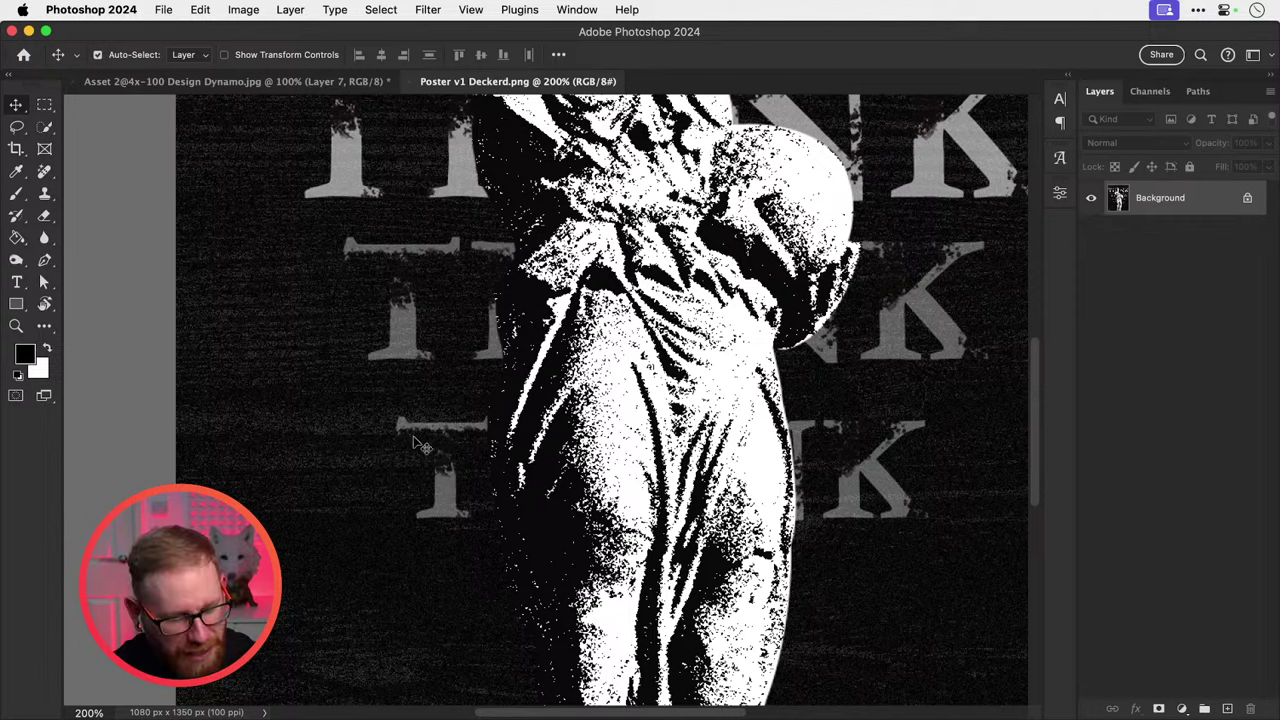
key(super+minus)
key(super+minus)
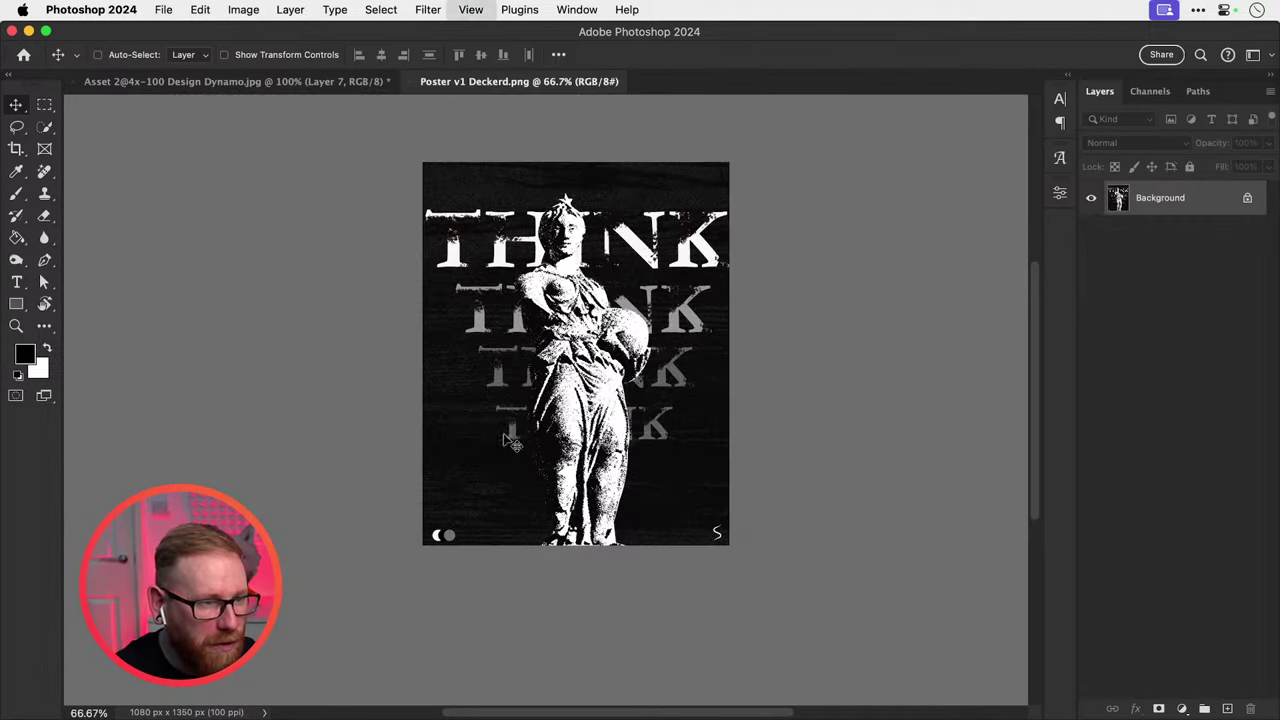
Review the poster's overall composition and its main THINK heading at 100%.
drag(582, 365, 550, 459)
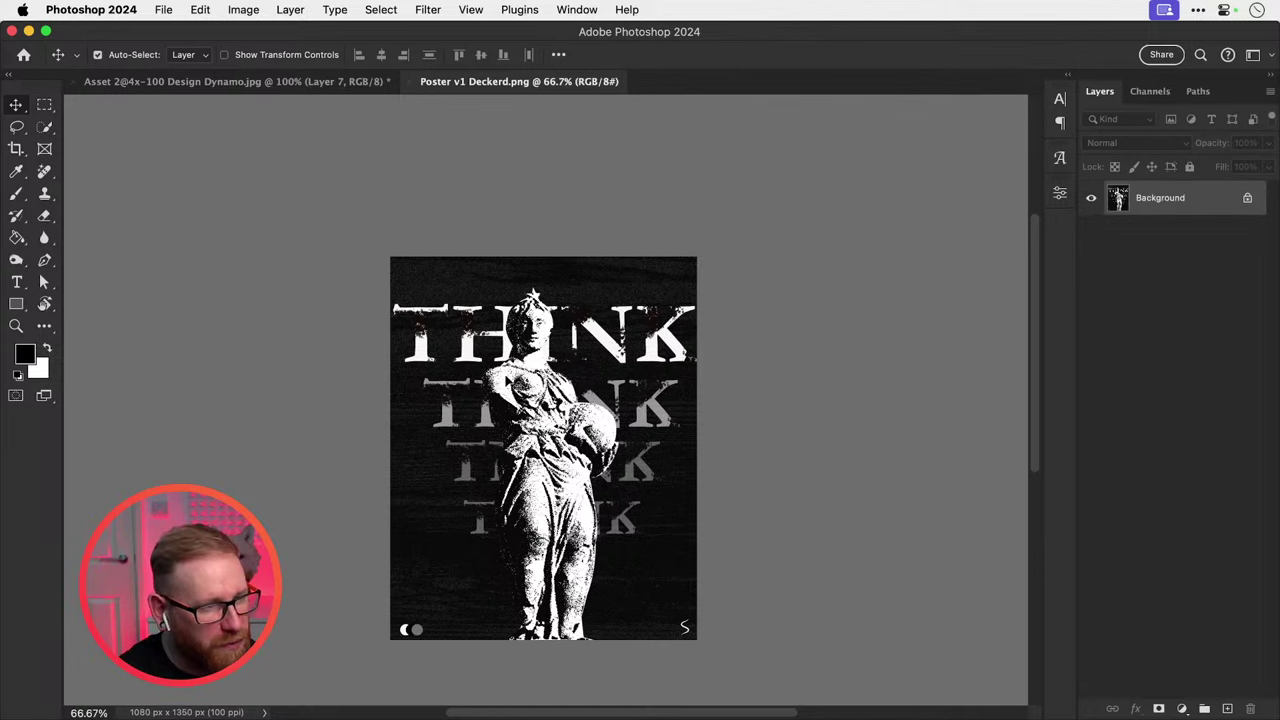
key(z)
click(546, 368)
click(546, 368)
key(v)
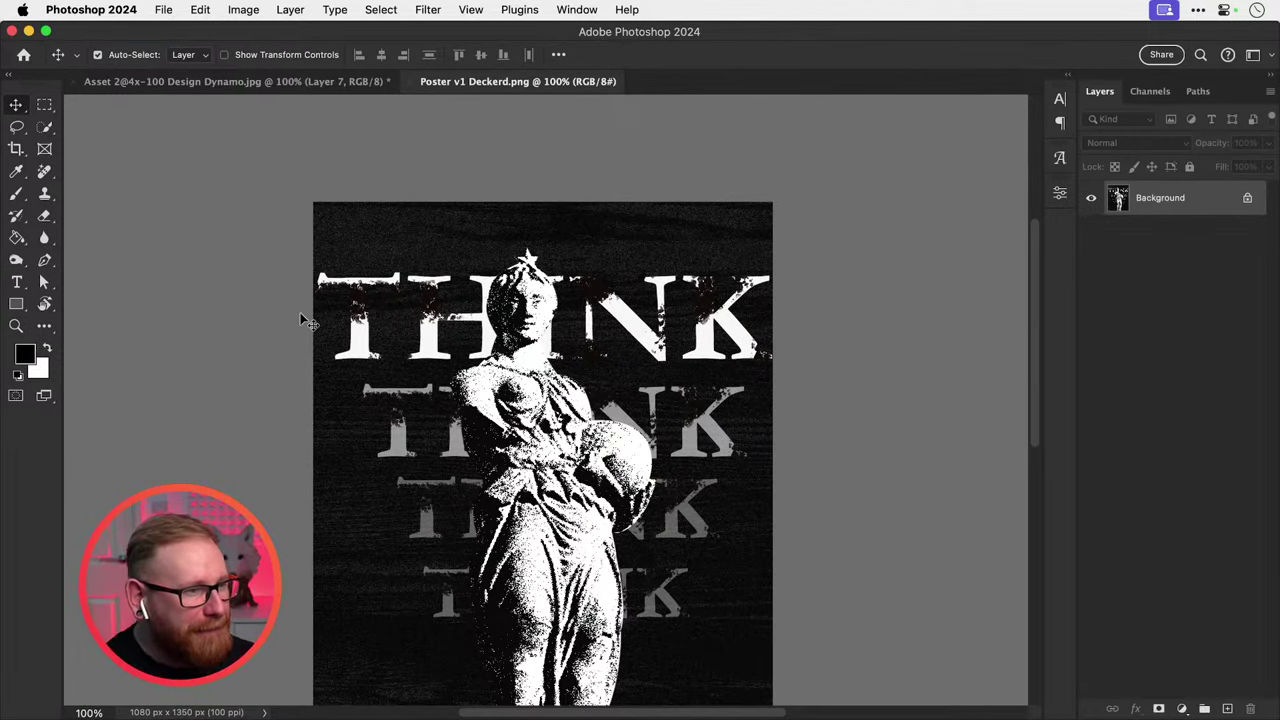
Examine the distressed letter texture of the main THINK heading at 200% and return to 100%.
key(z)
click(455, 322)
key(v)
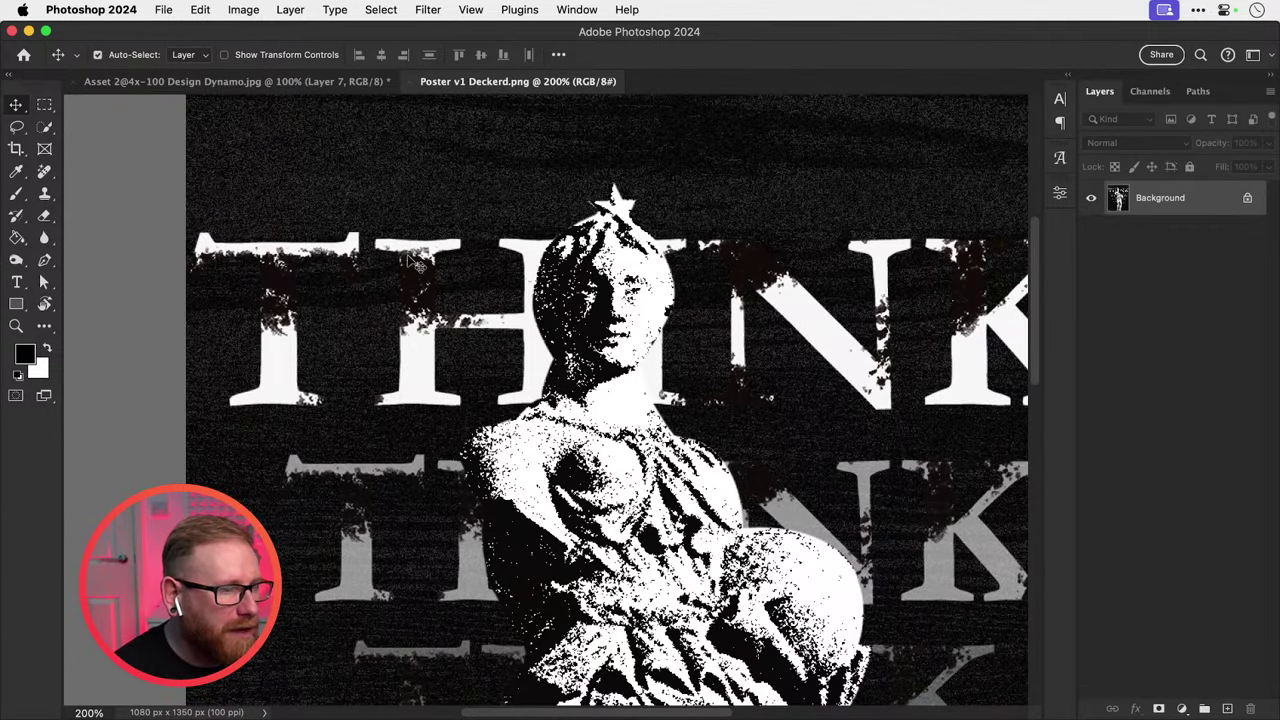
key(super+minus)
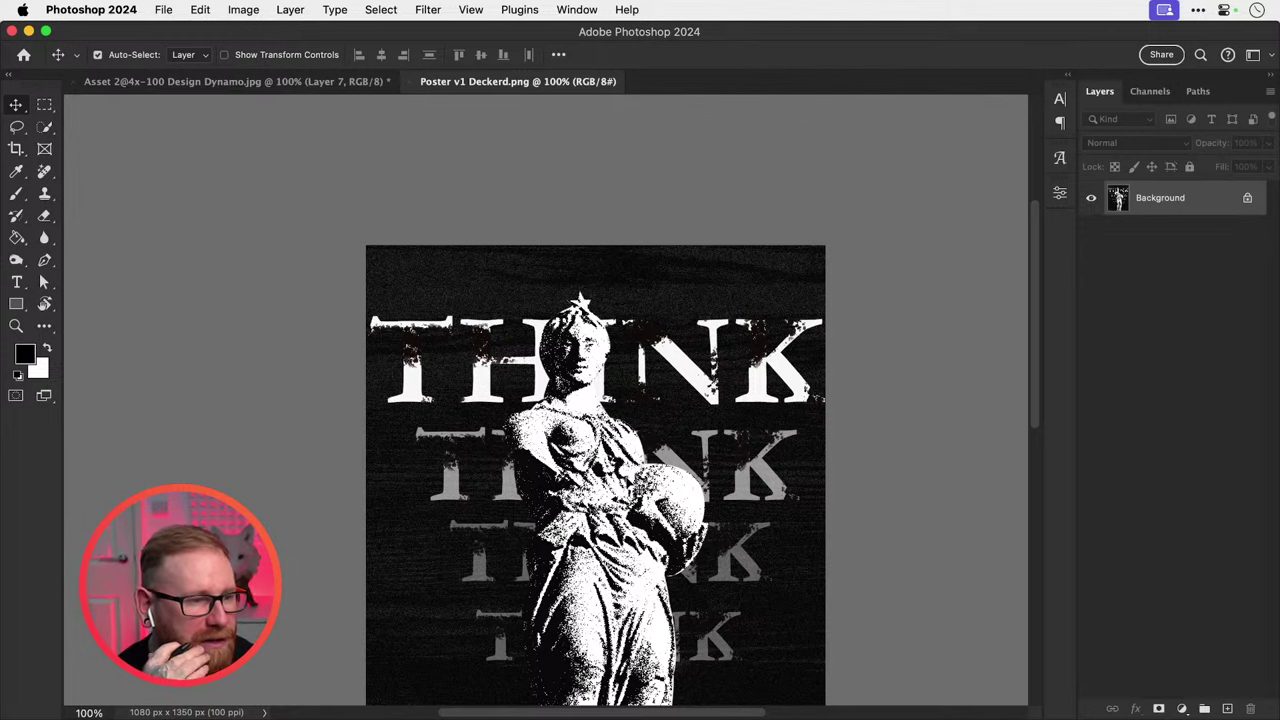
scroll(632, 484, down, 3)
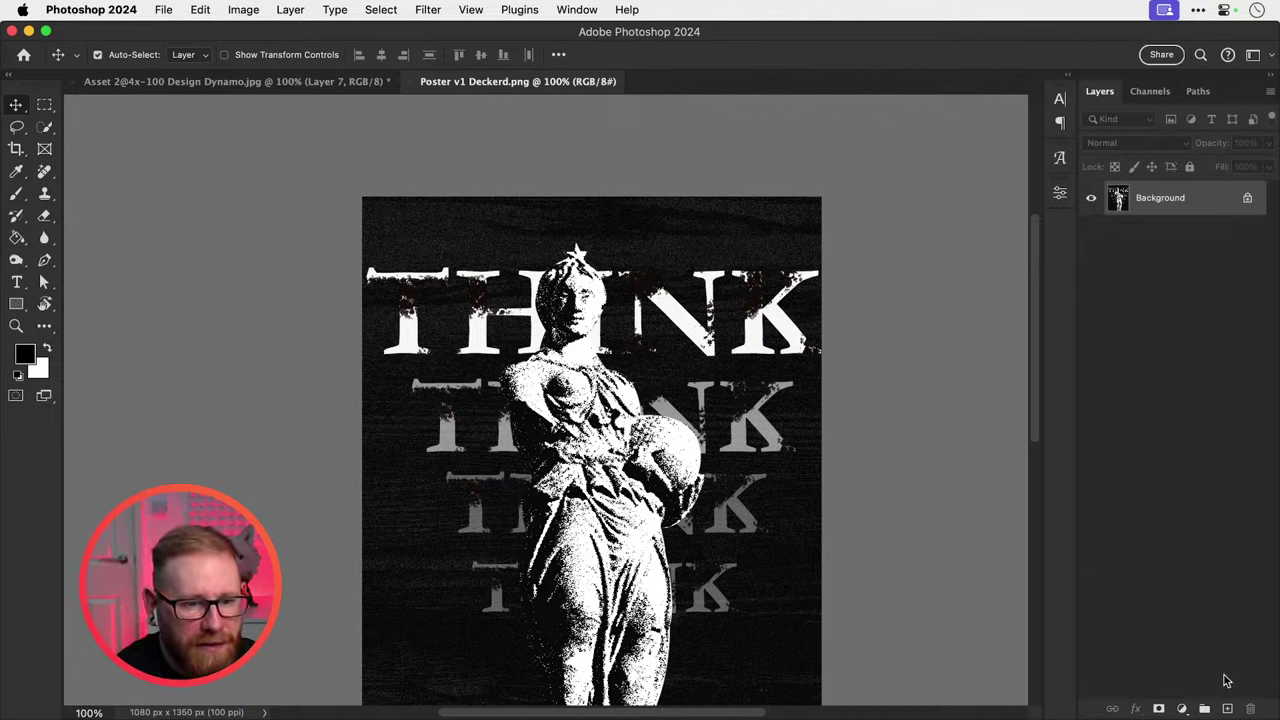
Add a new layer above the poster and fill it with black.
click(1227, 708)
key(g)
click(594, 449)
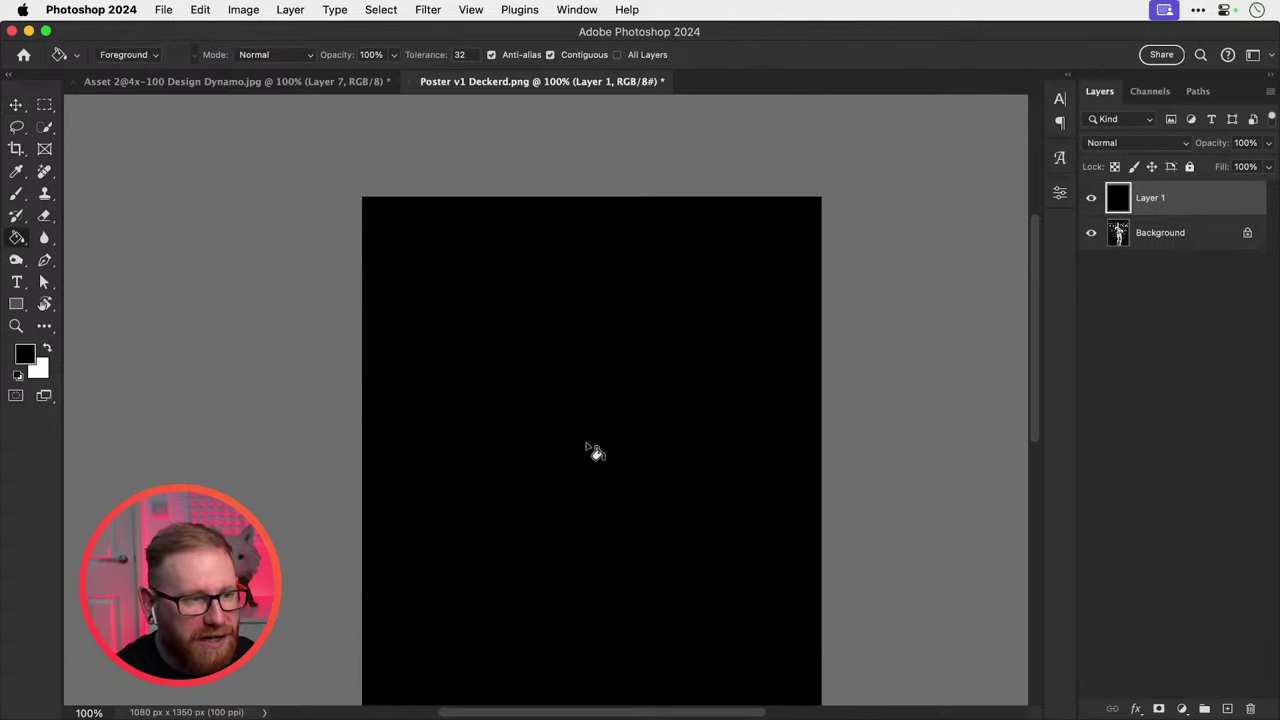
key(v)
Add the text SAUSAGE on a new layer over the black fill and colour it white (ffffff).
click(1227, 708)
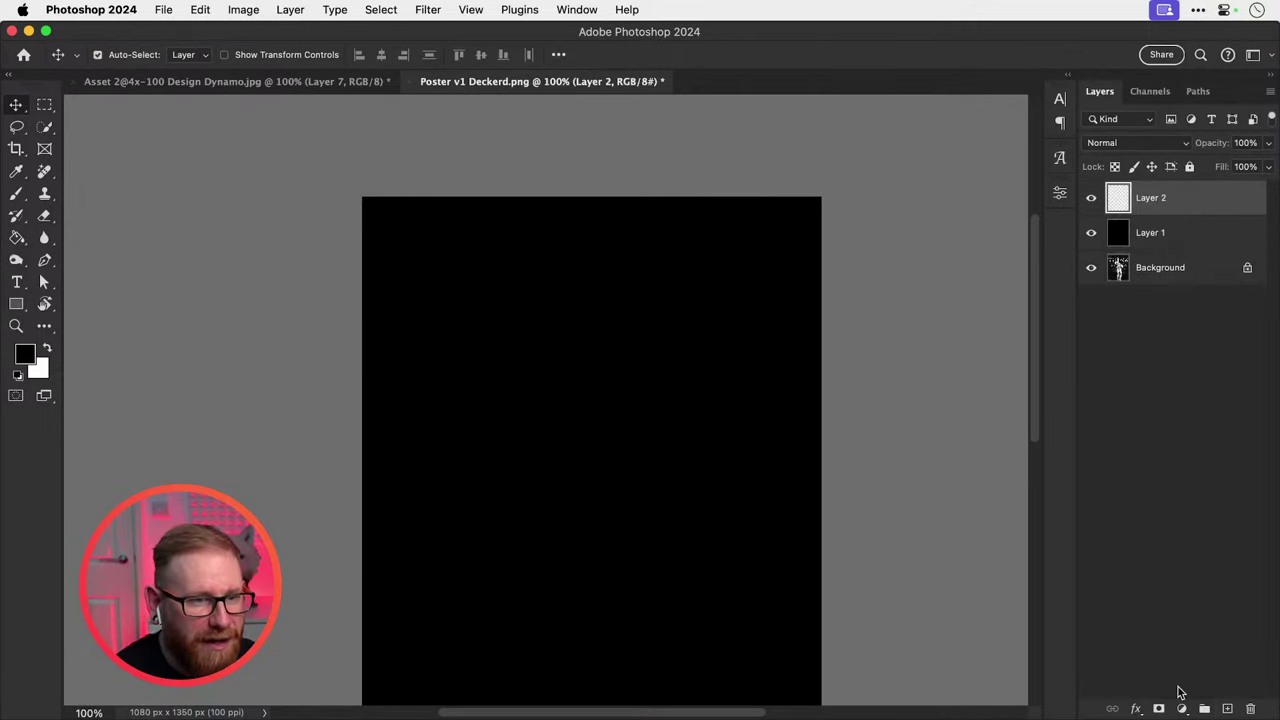
key(t)
click(489, 457)
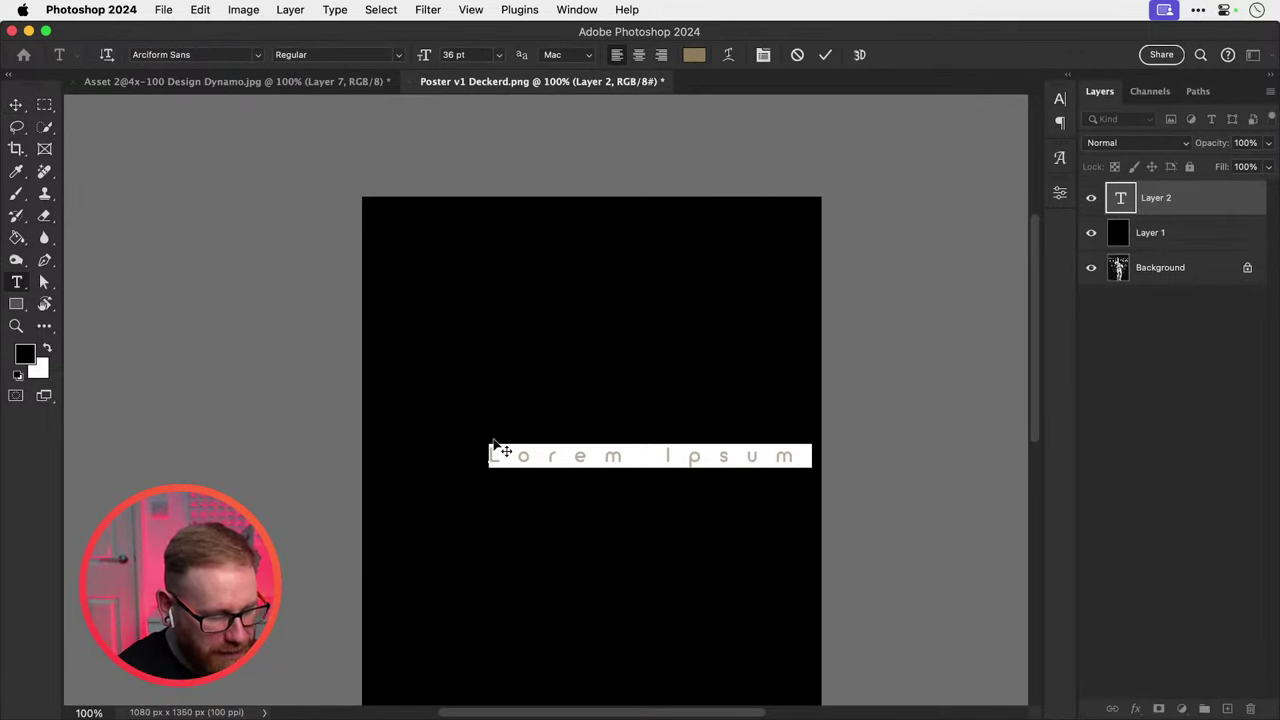
text(SAUSAGE)
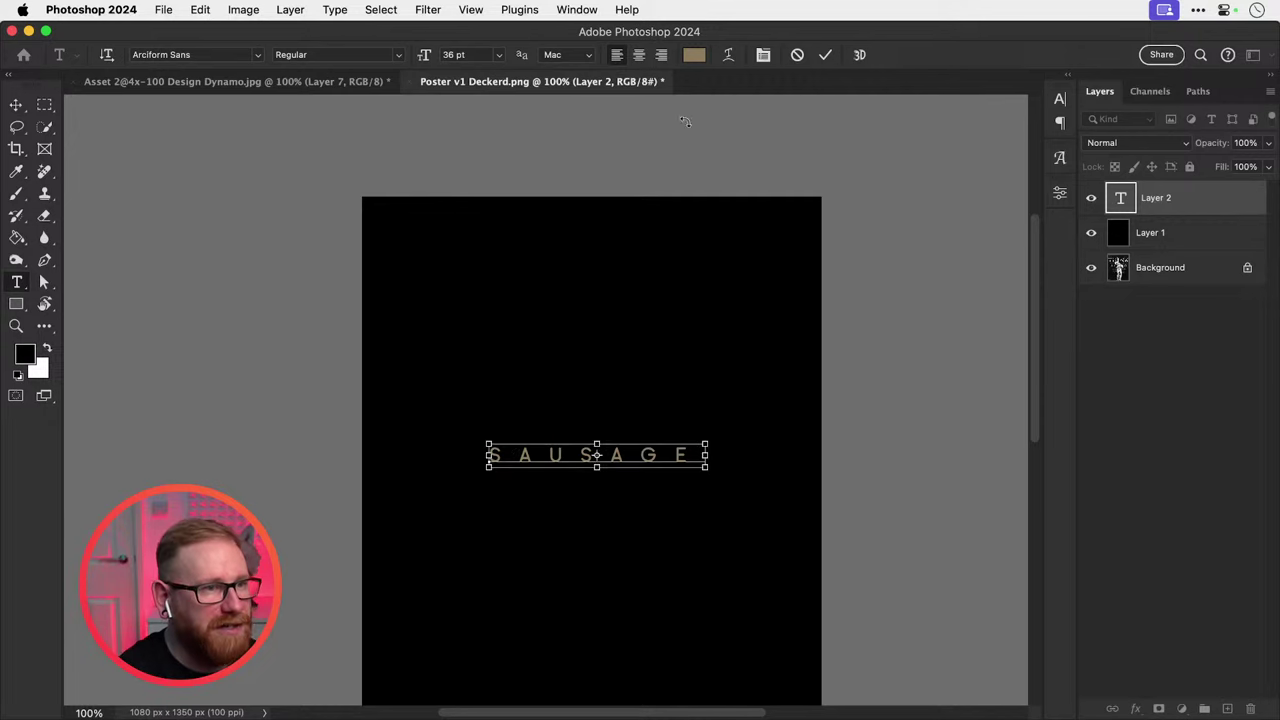
key(ctrl+a)
click(694, 55)
drag(840, 543, 800, 391)
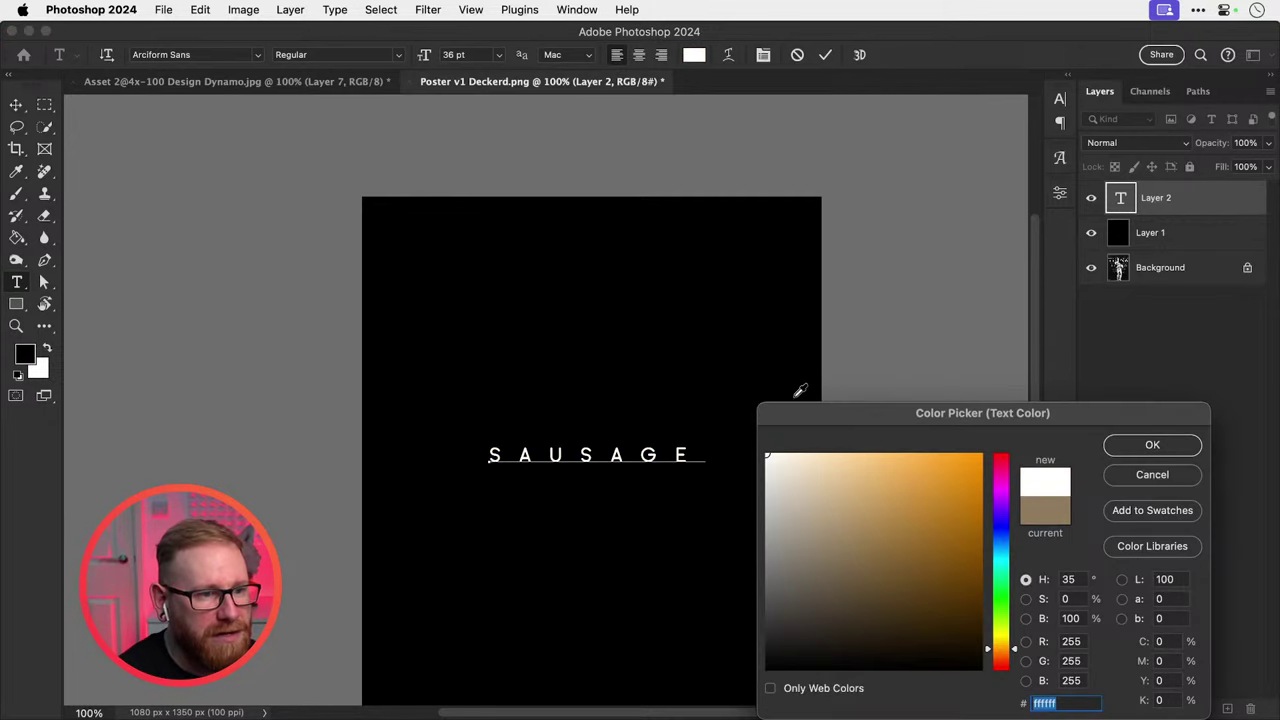
click(1147, 446)
Set the SAUSAGE text in FatFrank Heavy with tracking 0.
click(174, 54)
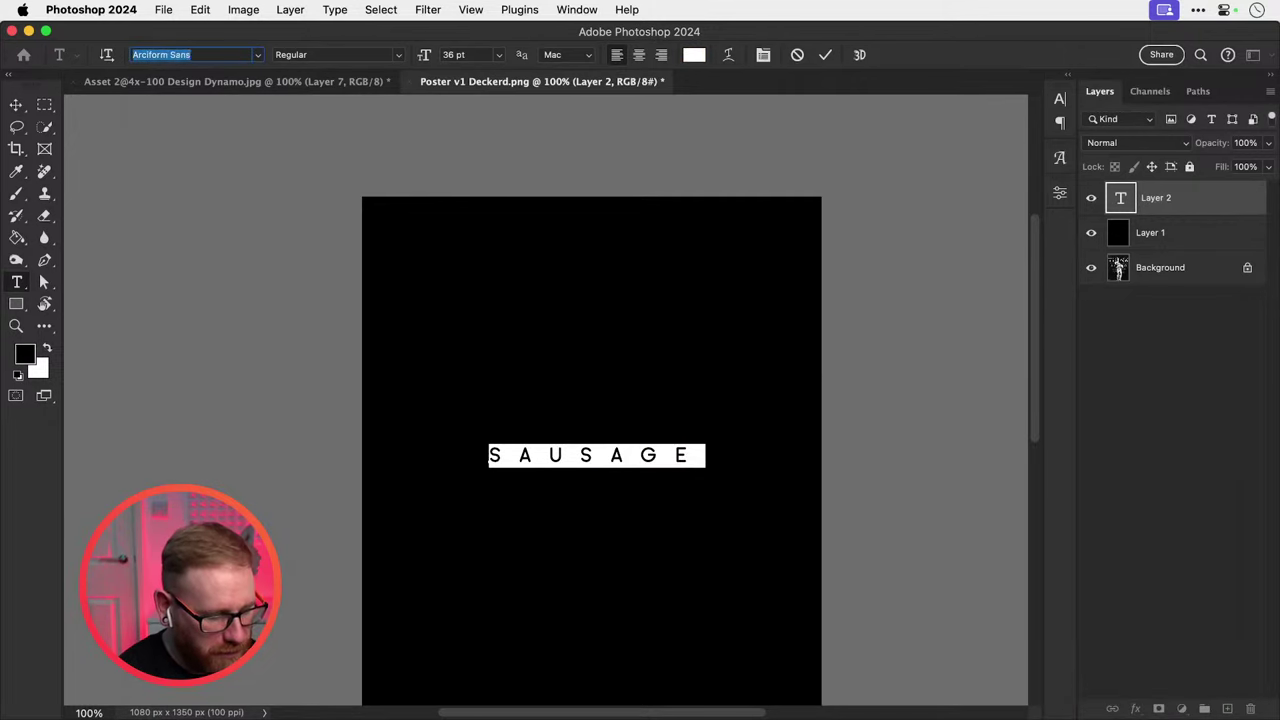
text(at fr)
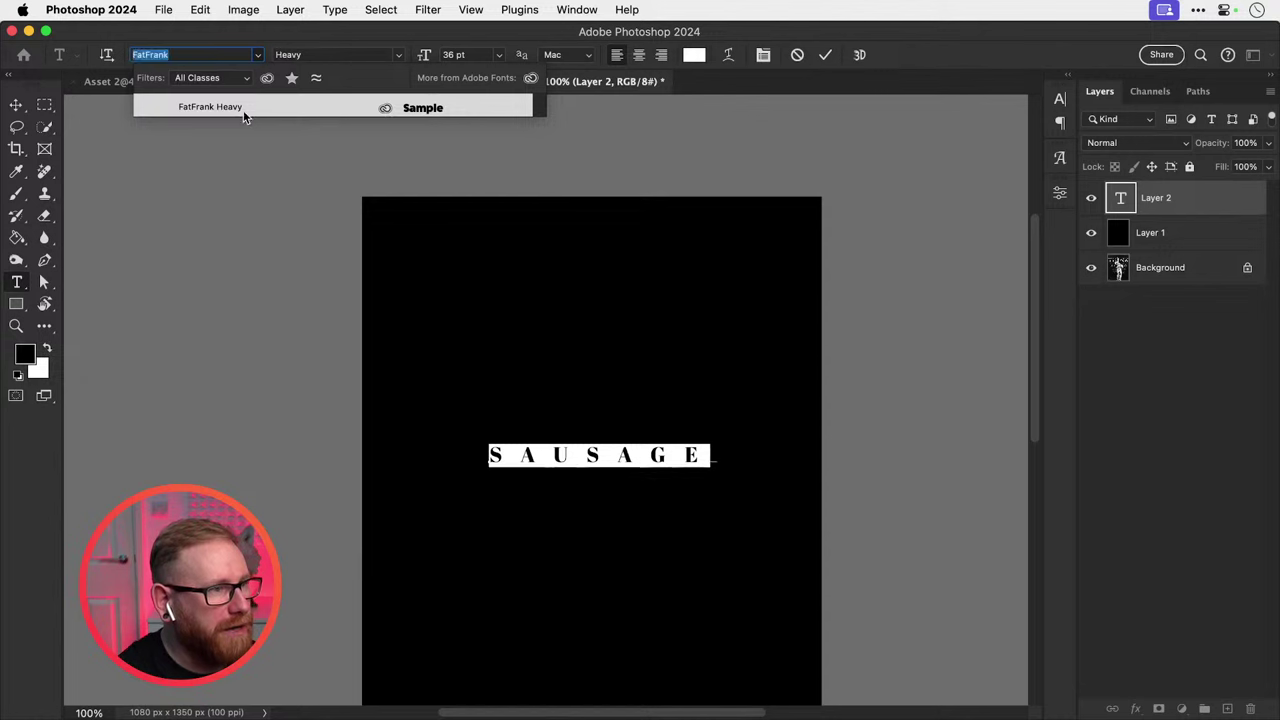
click(240, 108)
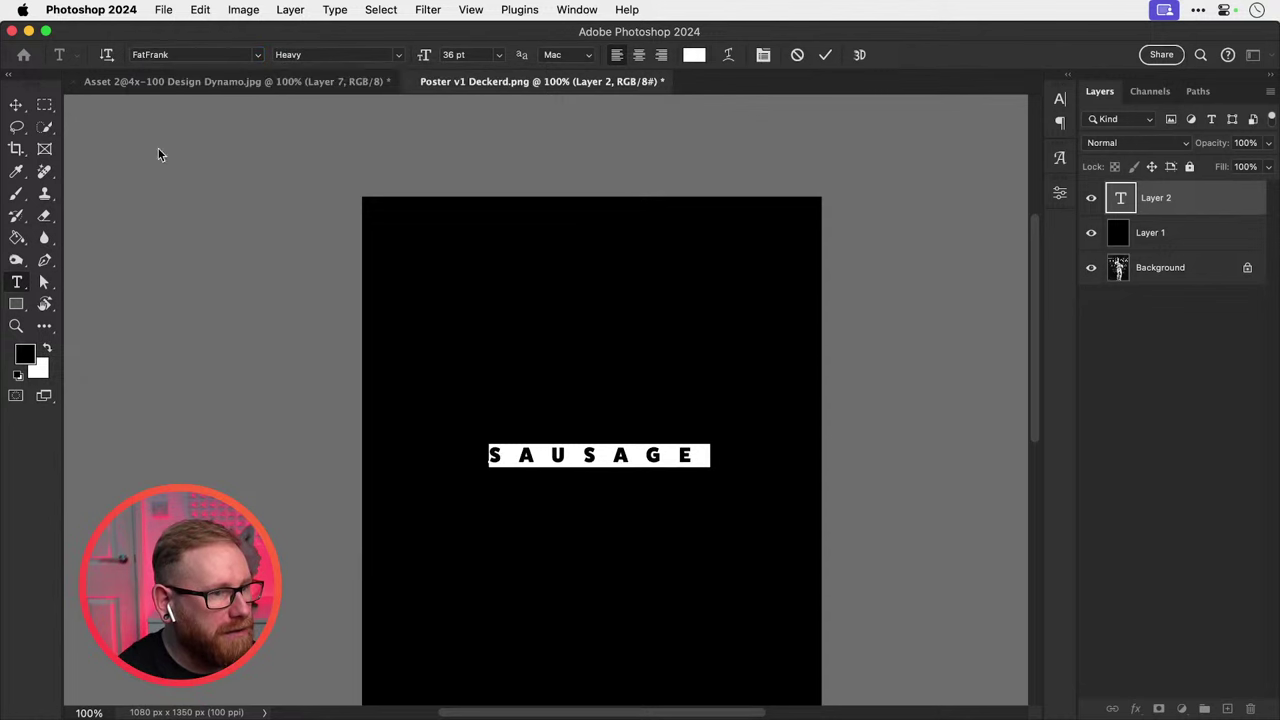
click(1060, 158)
click(1060, 98)
click(987, 163)
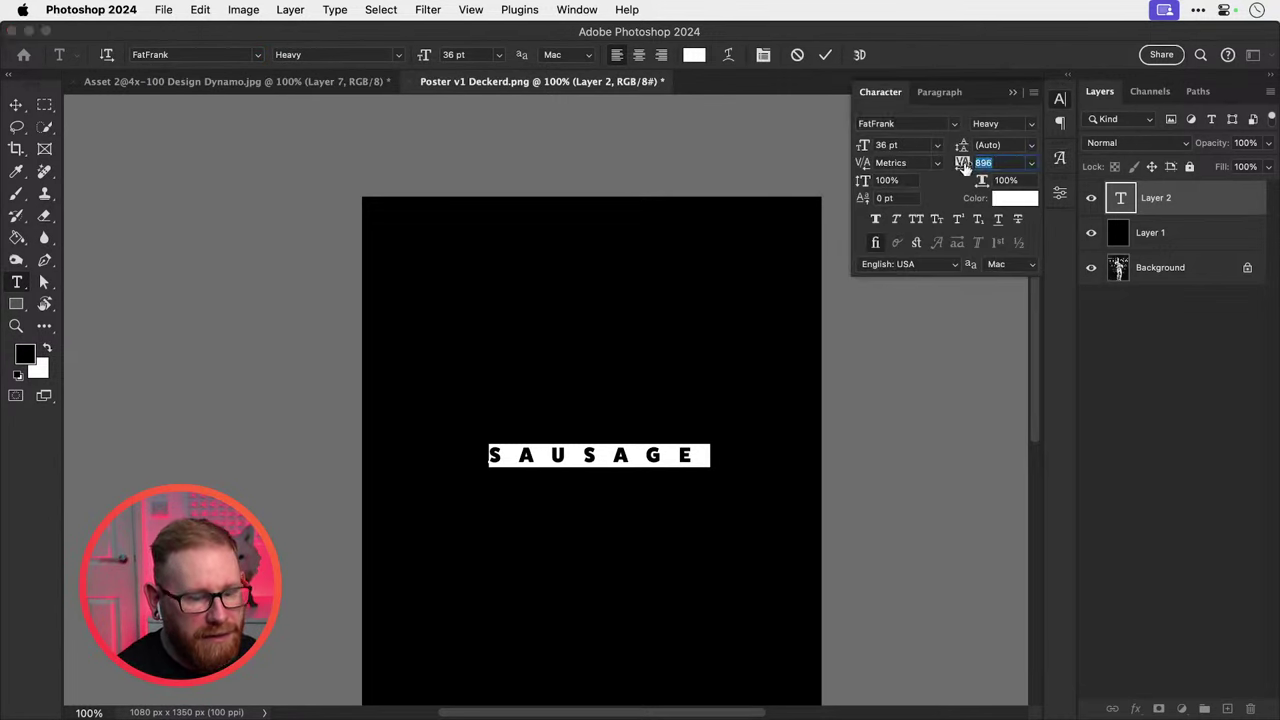
text(0)
key(Return)
click(16, 104)
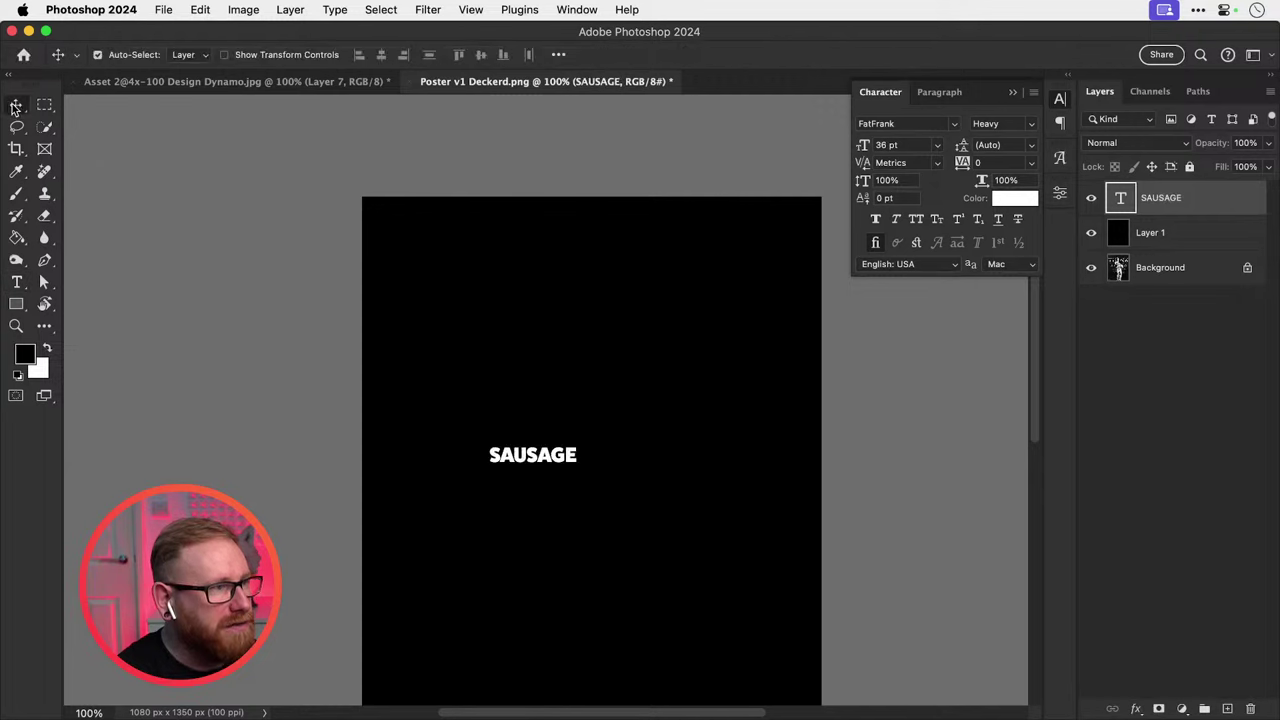
Enlarge the SAUSAGE text to about 153 pt and move it fully inside the canvas.
key(super+t)
drag(579, 443, 718, 407)
key(Return)
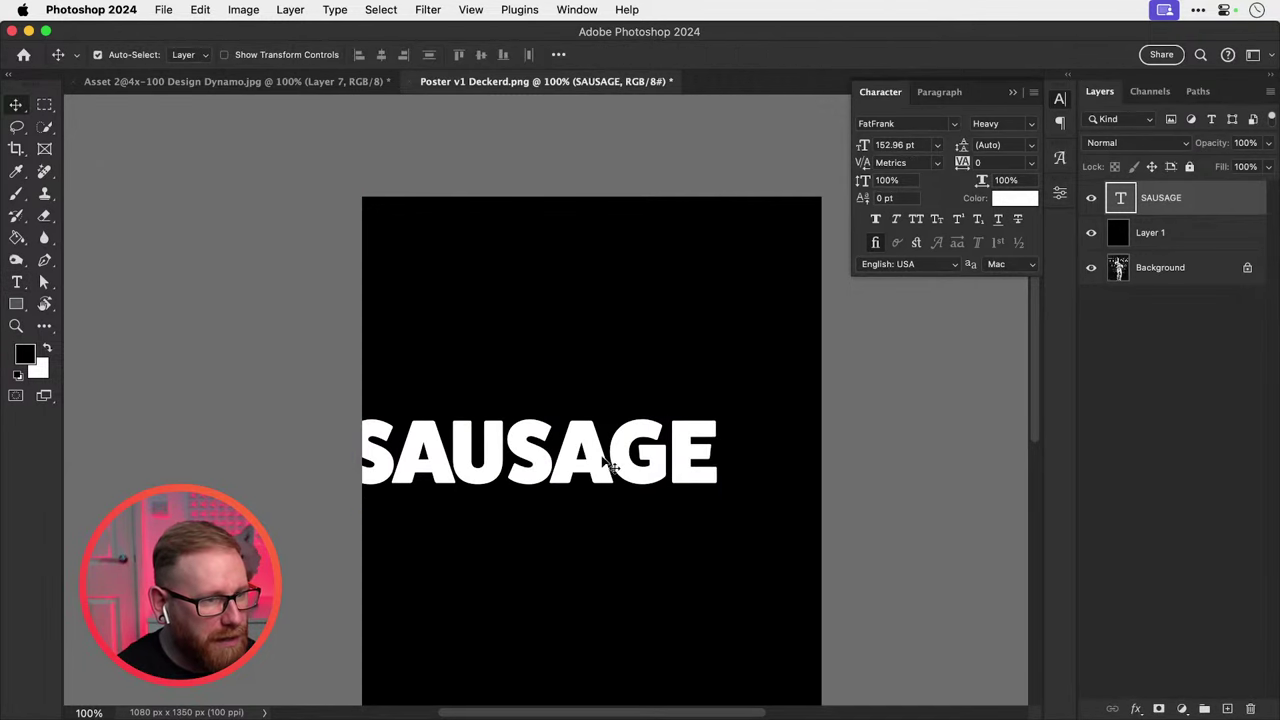
drag(596, 456, 632, 473)
Scale the SAUSAGE text down to about 146 pt and centre it horizontally and vertically on the canvas.
key(super+0)
key(super+t)
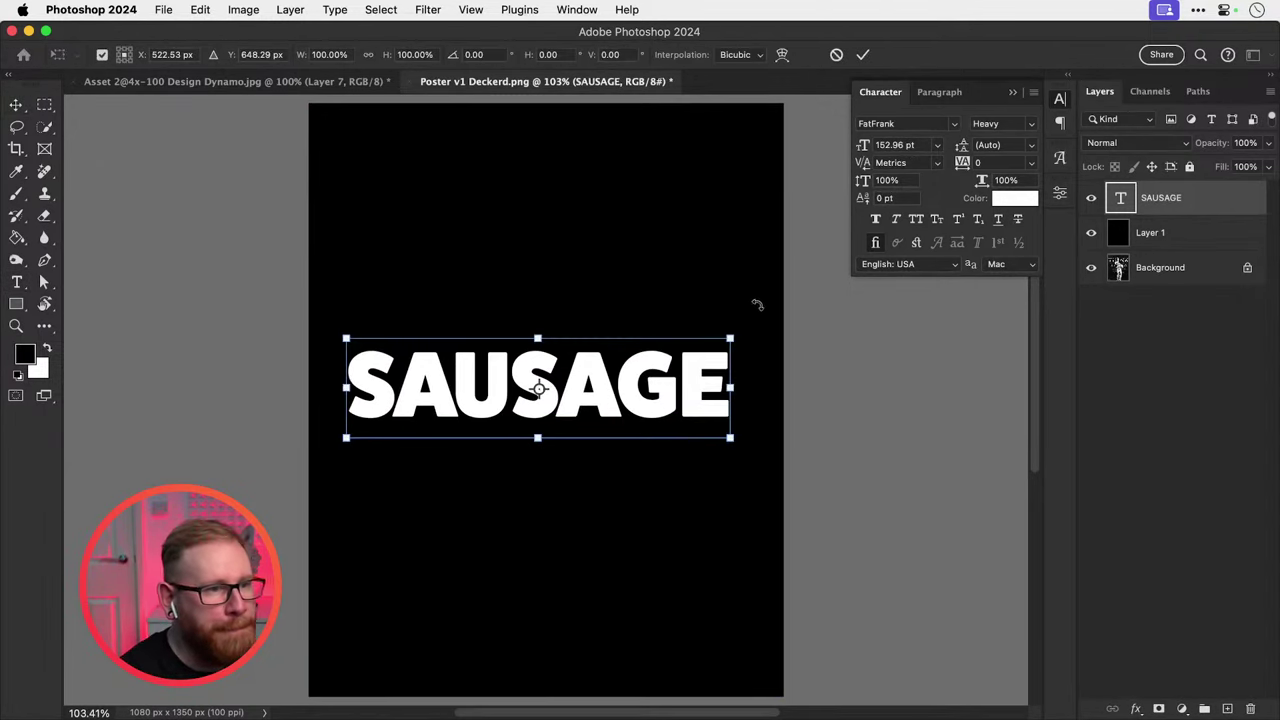
drag(730, 336, 711, 371)
key(Return)
click(384, 56)
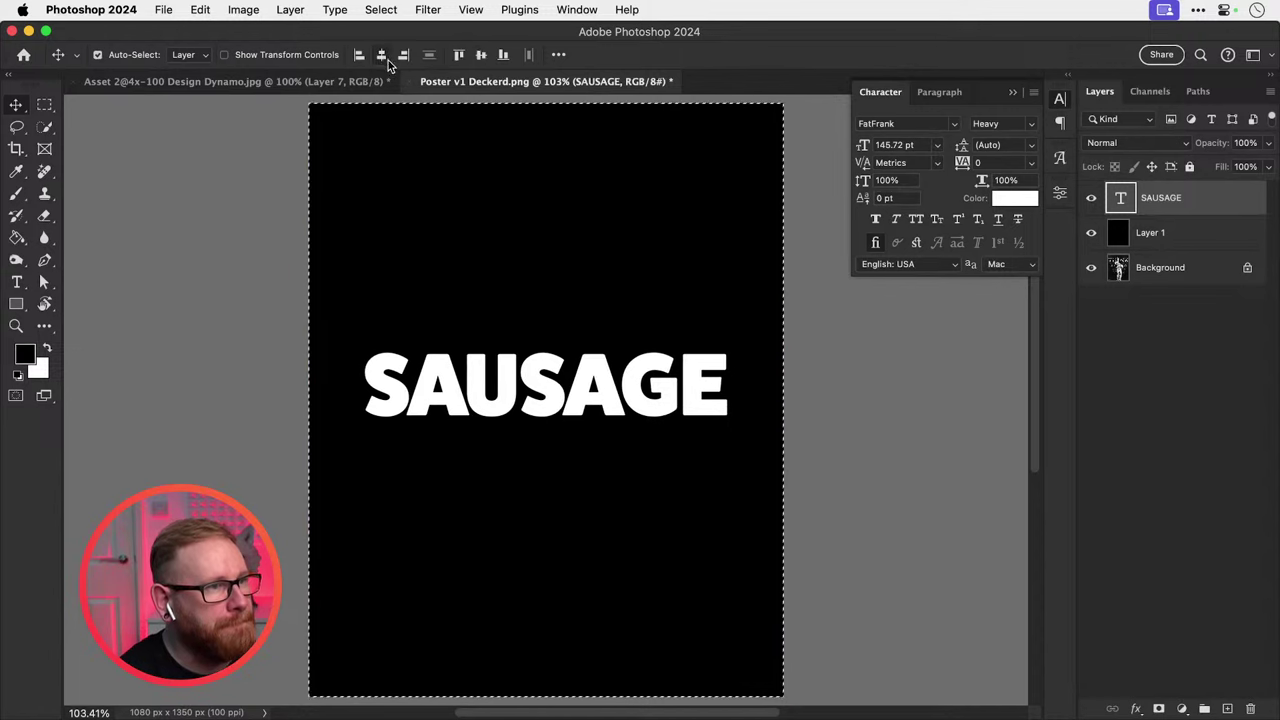
click(481, 55)
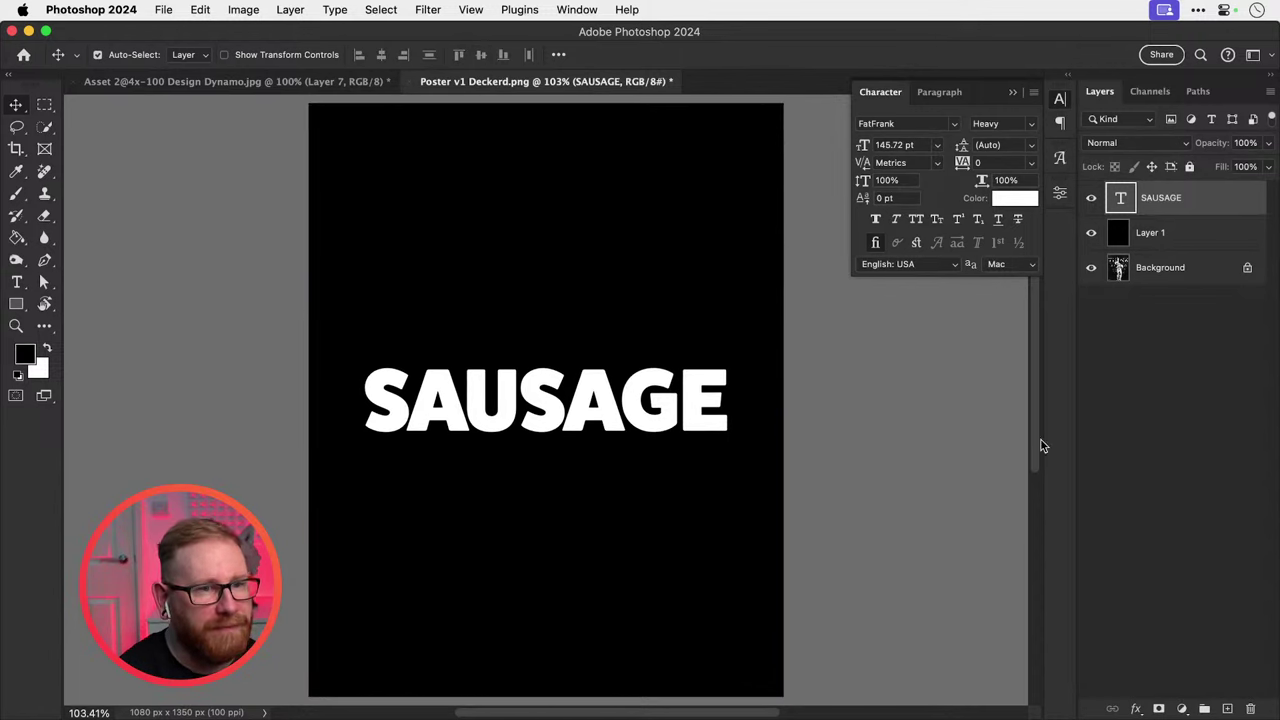
Add a layer mask to the SAUSAGE text, brush black over the tops of its first letters, and restore them with white.
click(1158, 708)
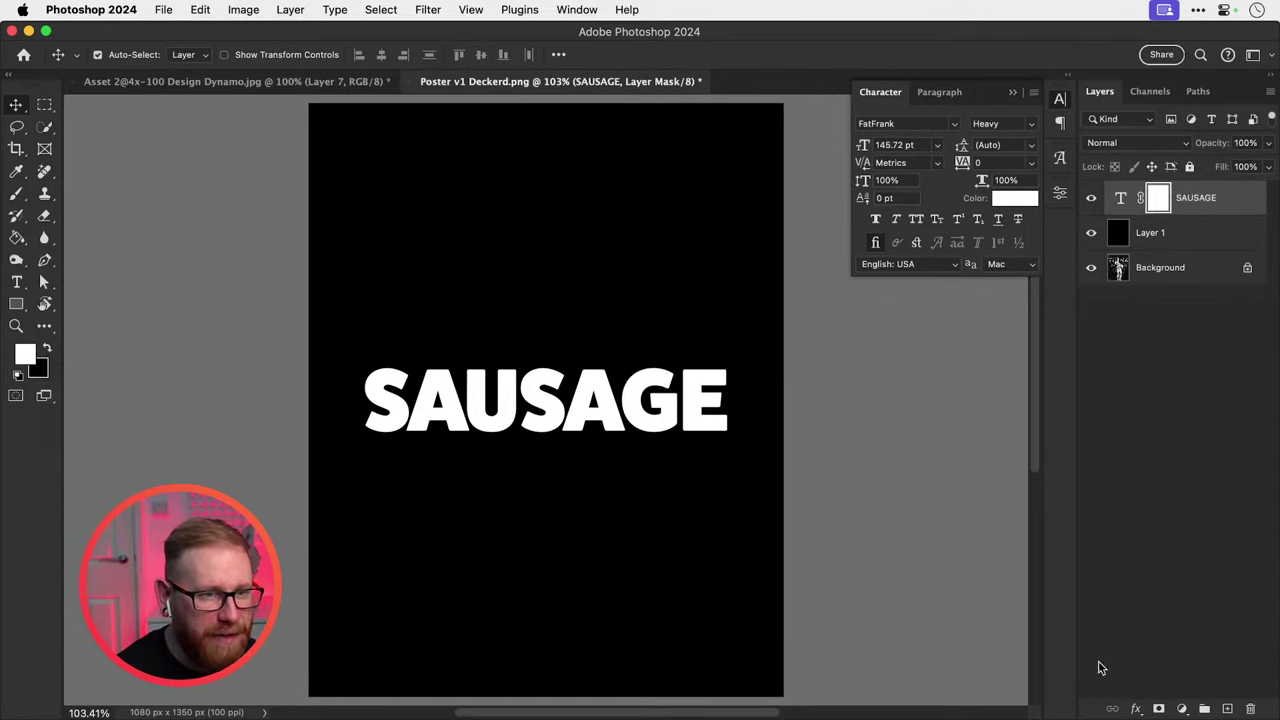
click(16, 195)
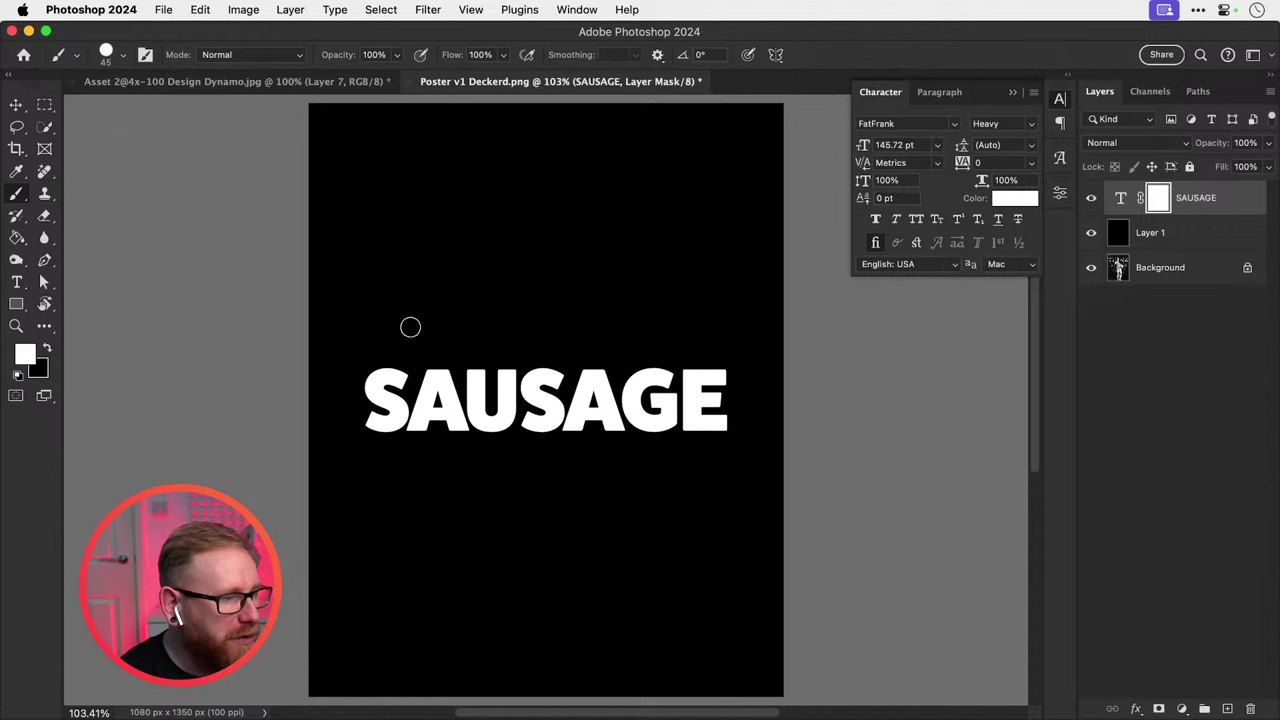
key(x)
mouse_move(421, 346)
mouse_down()
mouse_move(473, 391)
mouse_move(503, 365)
mouse_up()
key(x)
mouse_move(437, 311)
mouse_down()
mouse_move(413, 353)
mouse_move(441, 444)
mouse_move(452, 444)
mouse_move(459, 334)
mouse_move(488, 425)
mouse_up()
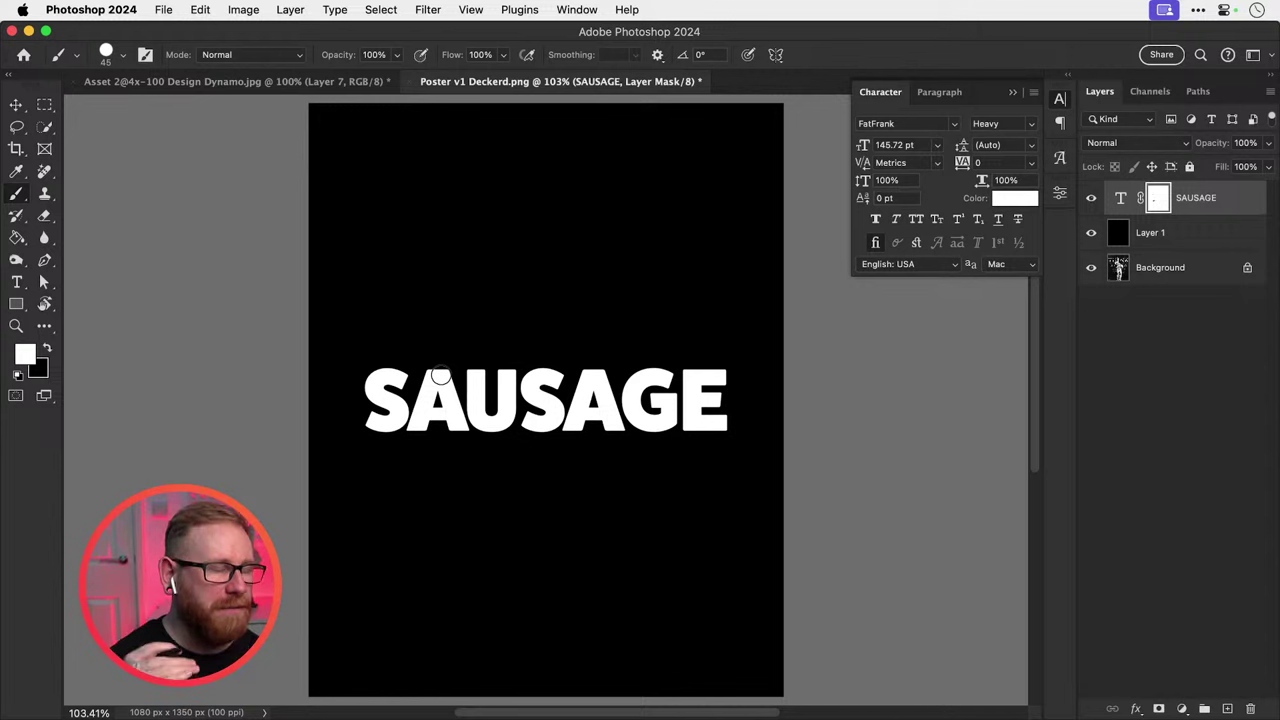
Brush black down through the first A on the text's layer mask and paint it back with white.
key(x)
mouse_move(445, 368)
mouse_down()
mouse_move(457, 437)
mouse_move(466, 406)
mouse_move(449, 414)
mouse_up()
key(x)
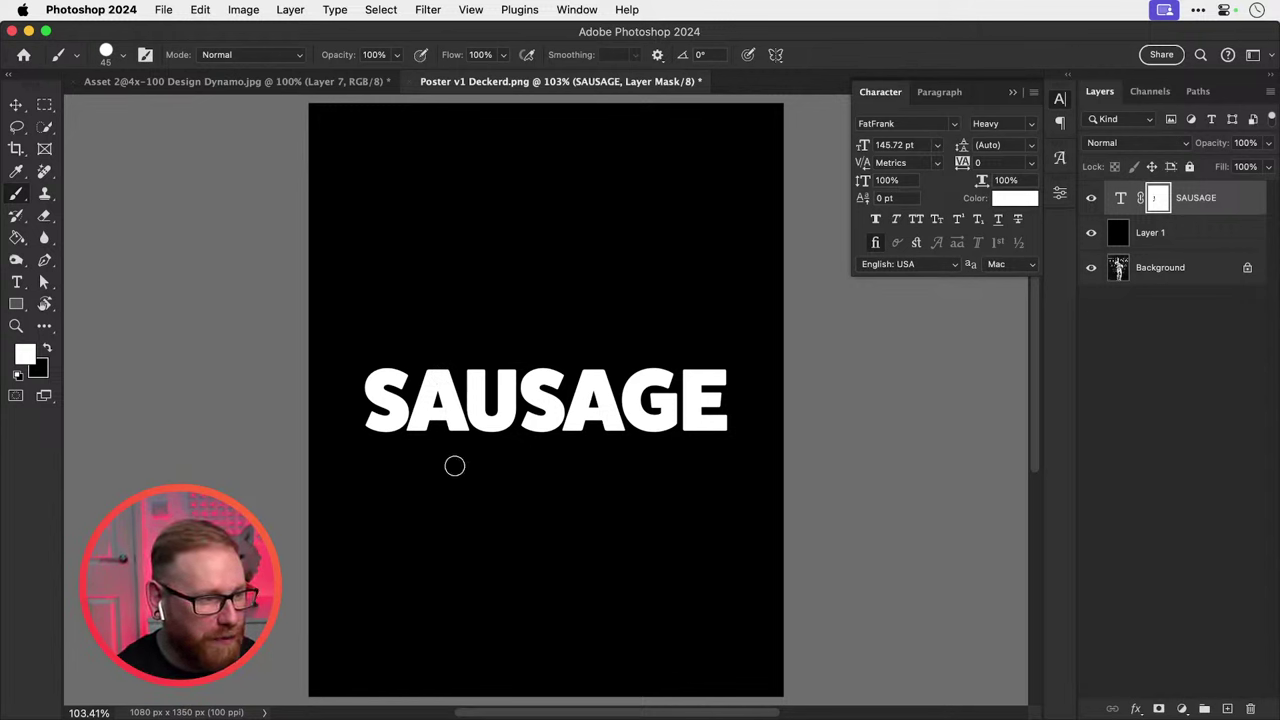
key(x)
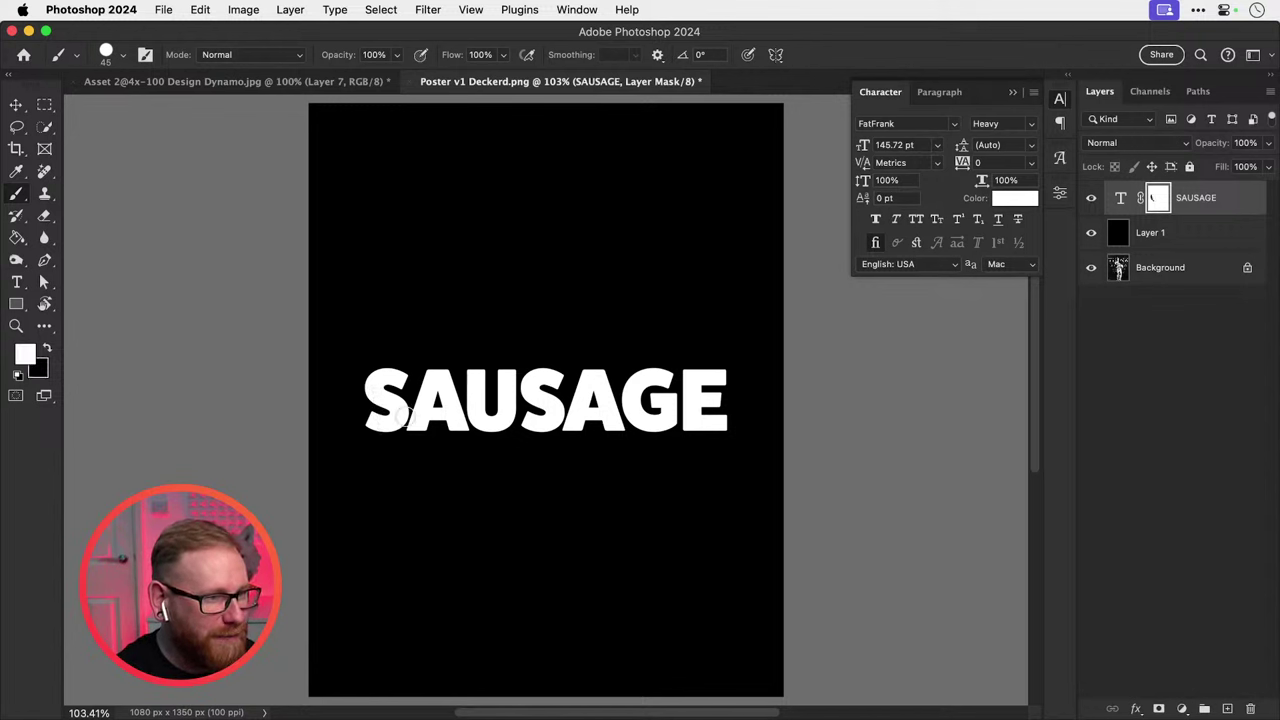
Choose the 1400 px brush from the 20 Grunge Artistic Brushes set.
click(118, 52)
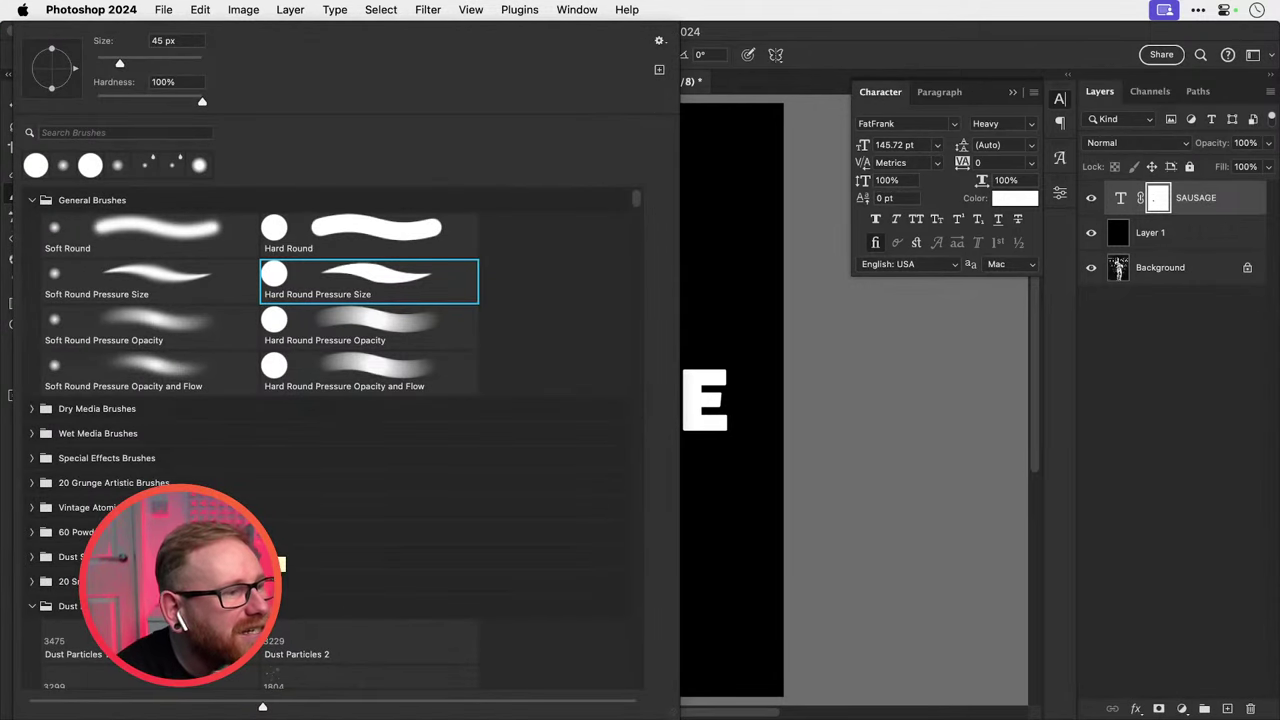
click(30, 482)
scroll(30, 482, down, 1)
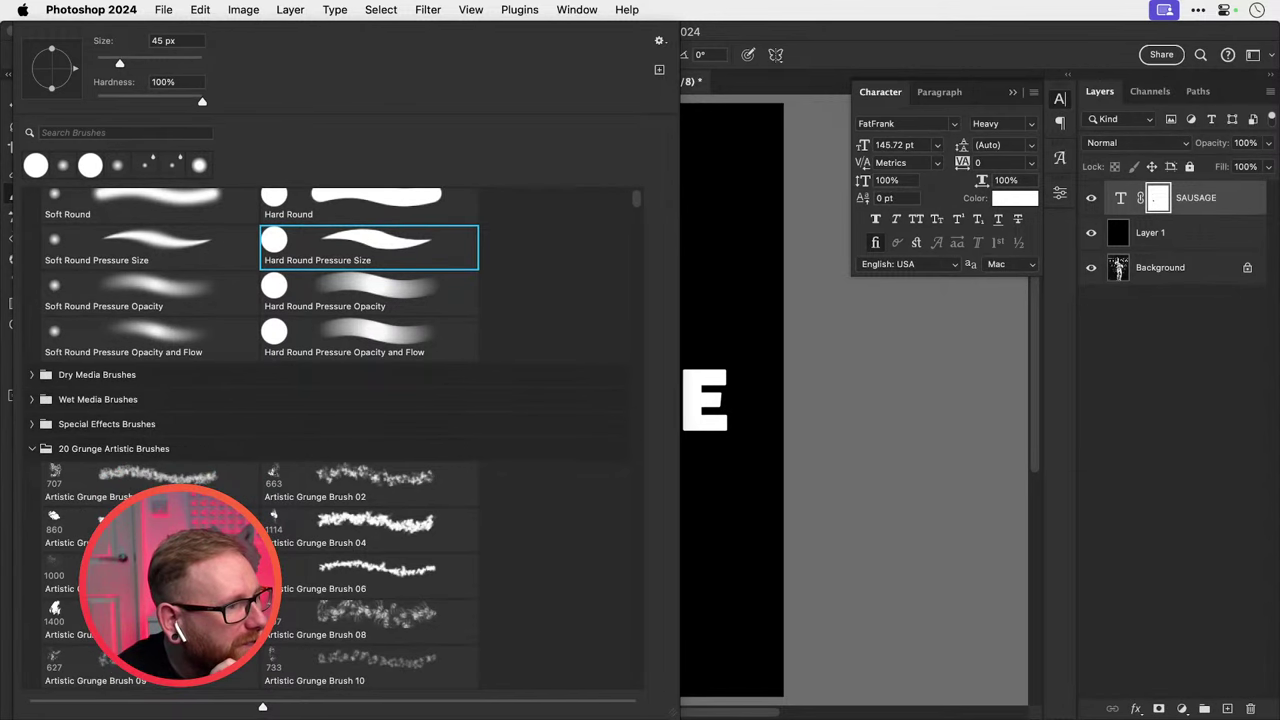
click(149, 621)
click(892, 429)
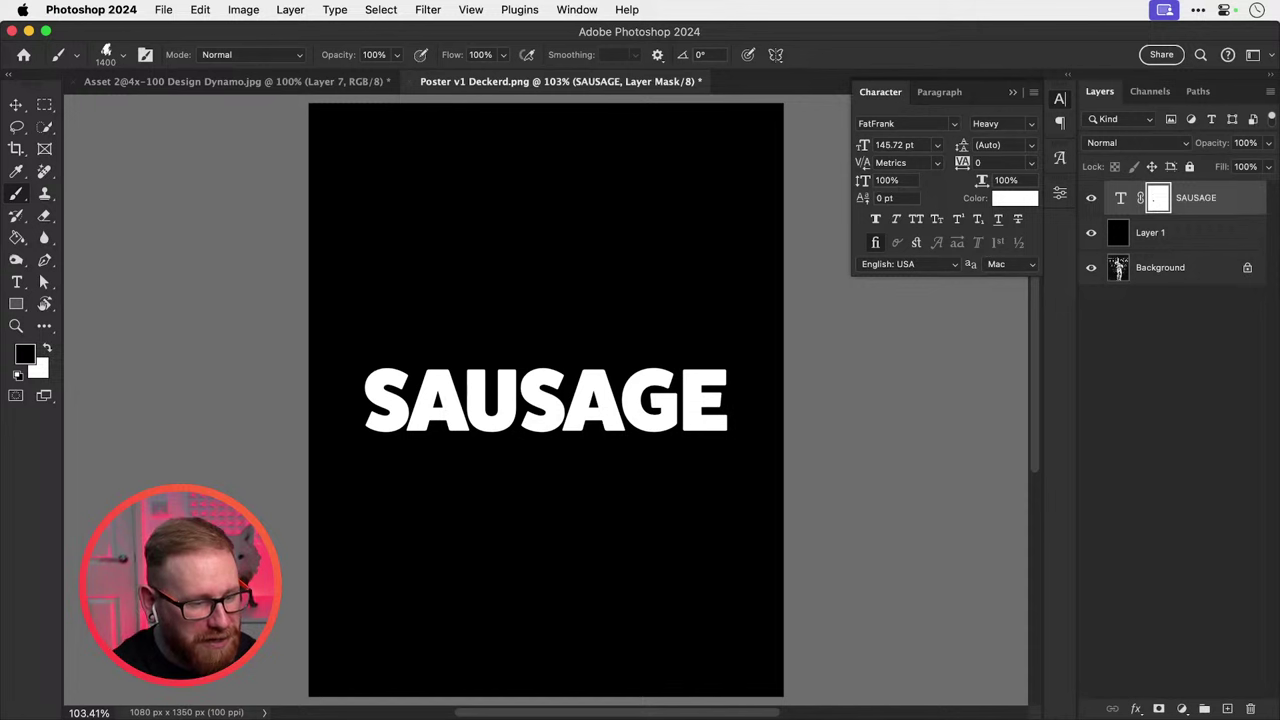
Switch to Envato Elements in Chrome and filter the Add-ons to brushes compatible with Adobe Photoshop.
key(super+Tab)
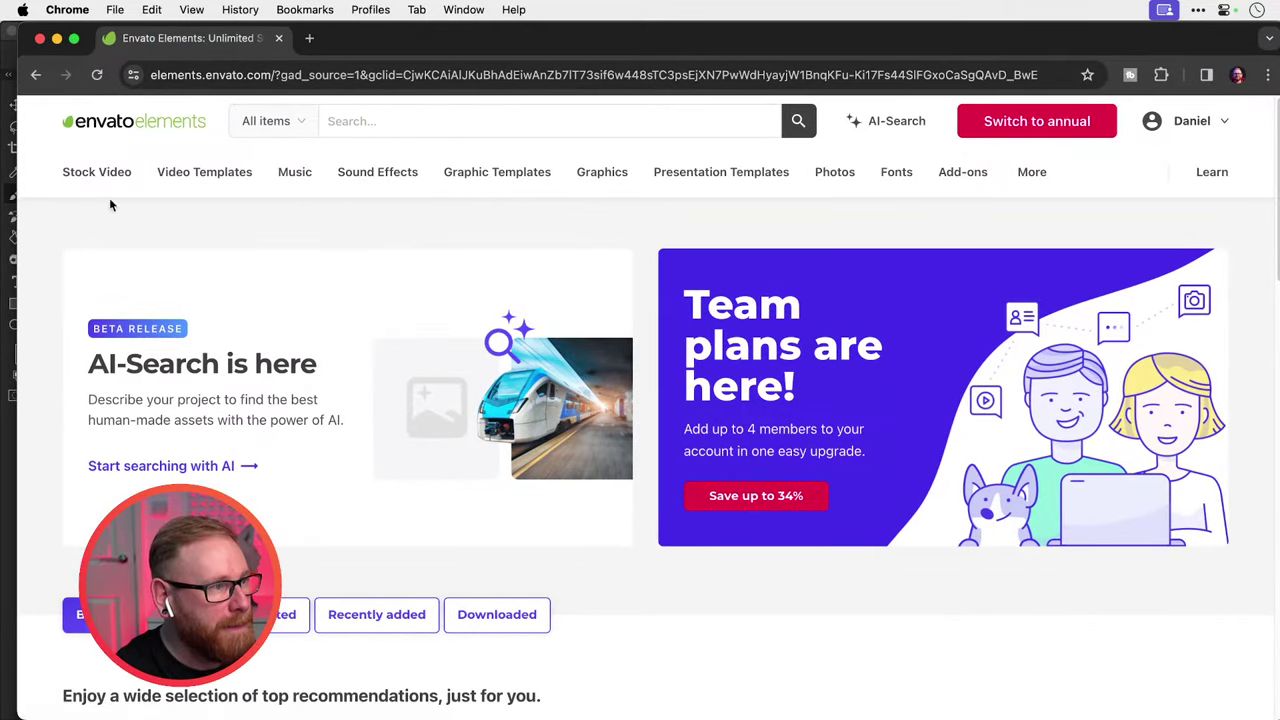
click(286, 134)
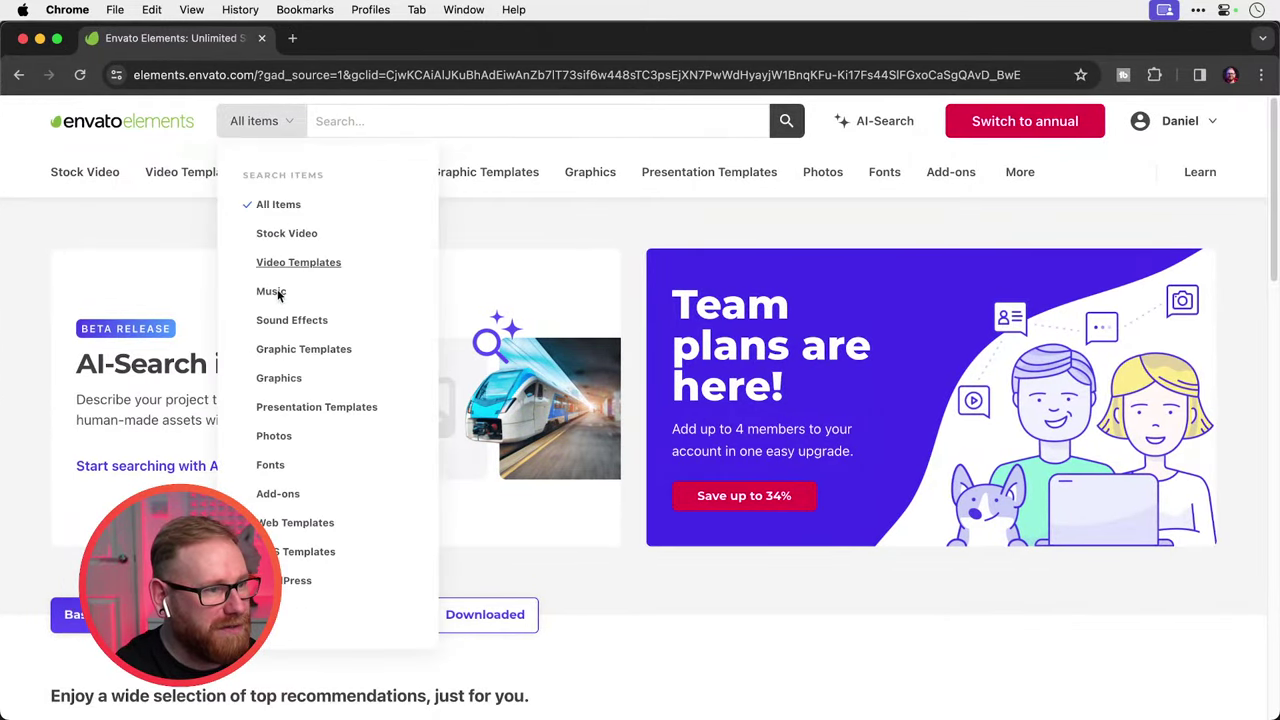
click(278, 494)
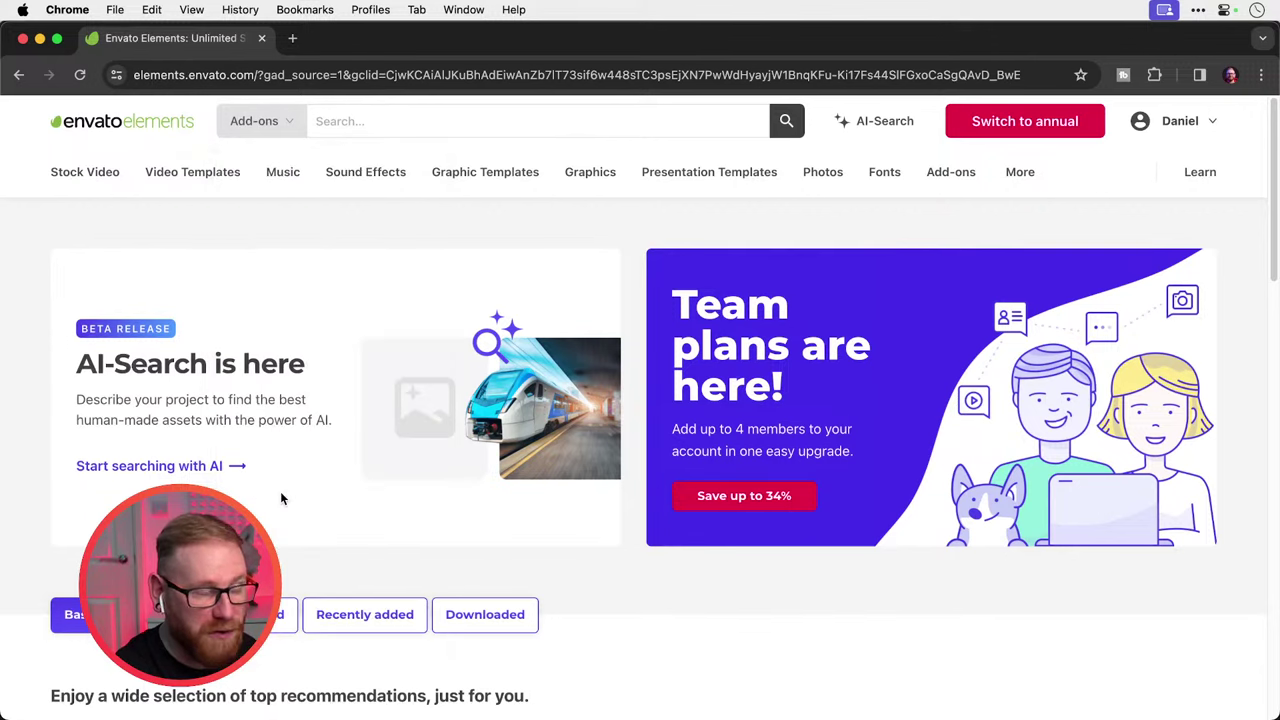
click(957, 193)
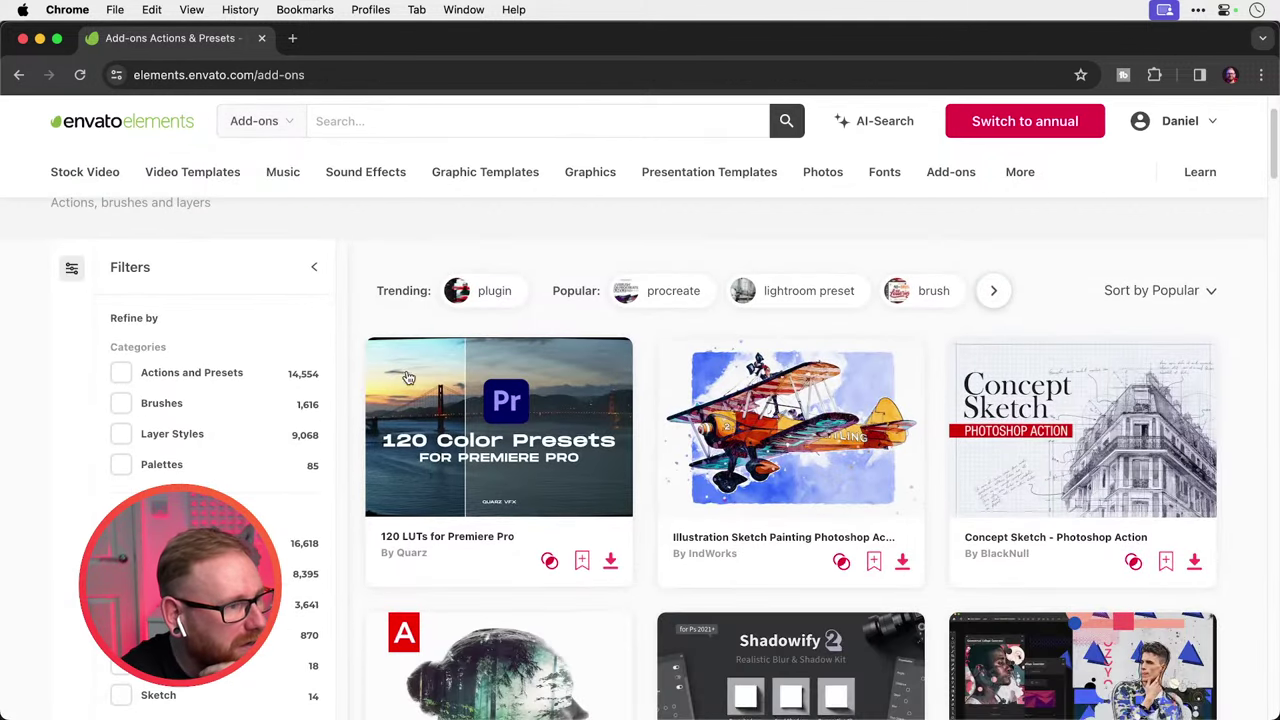
click(119, 404)
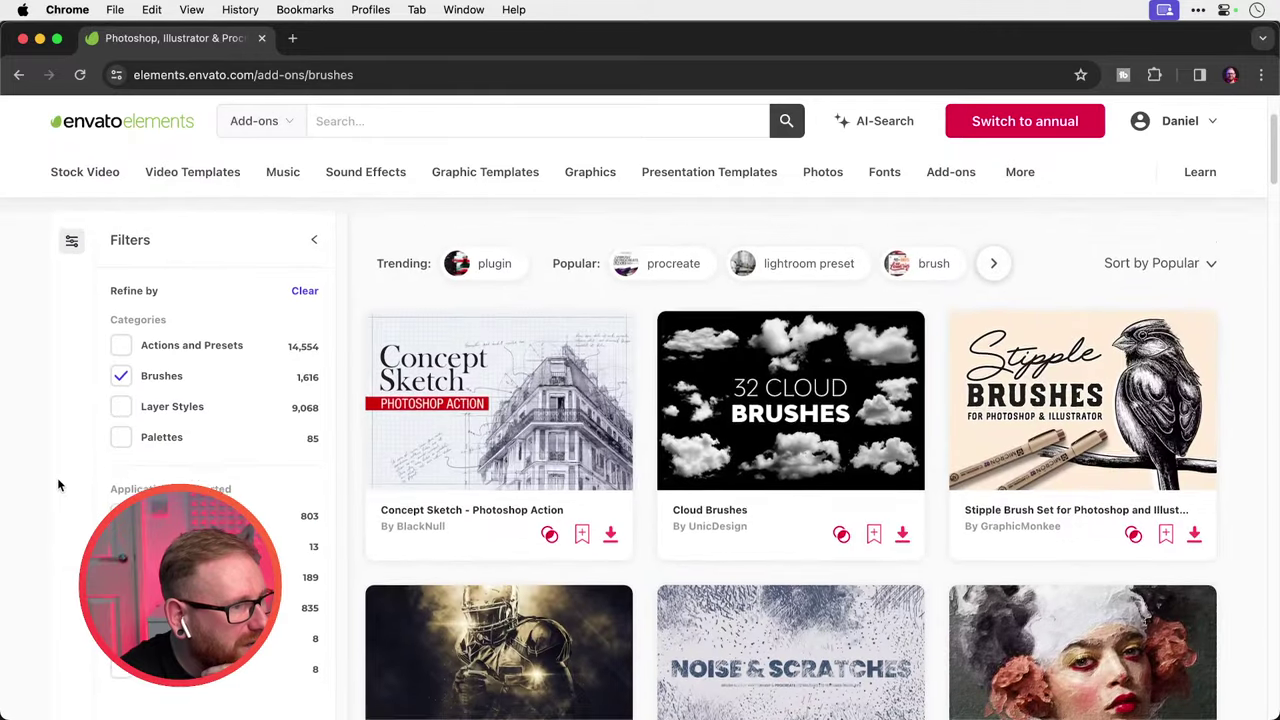
click(120, 502)
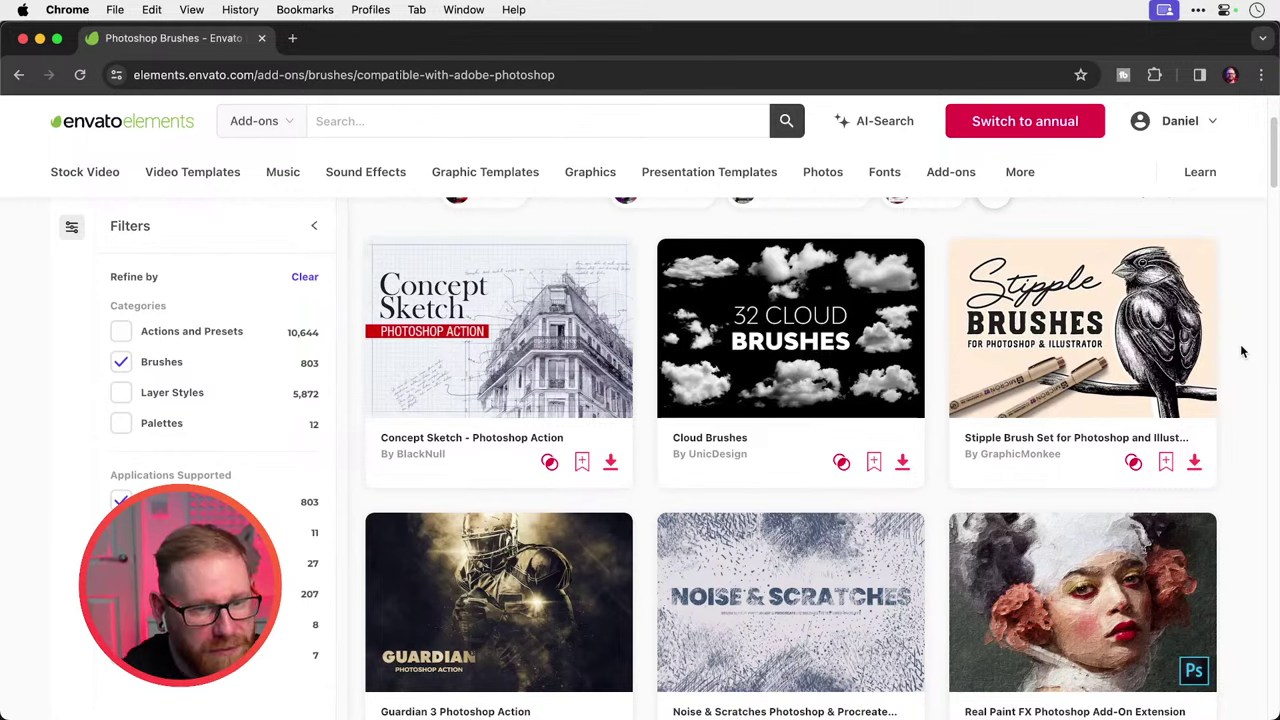
Browse the Photoshop brush packs and search them for "grunge".
scroll(1242, 351, down, 5)
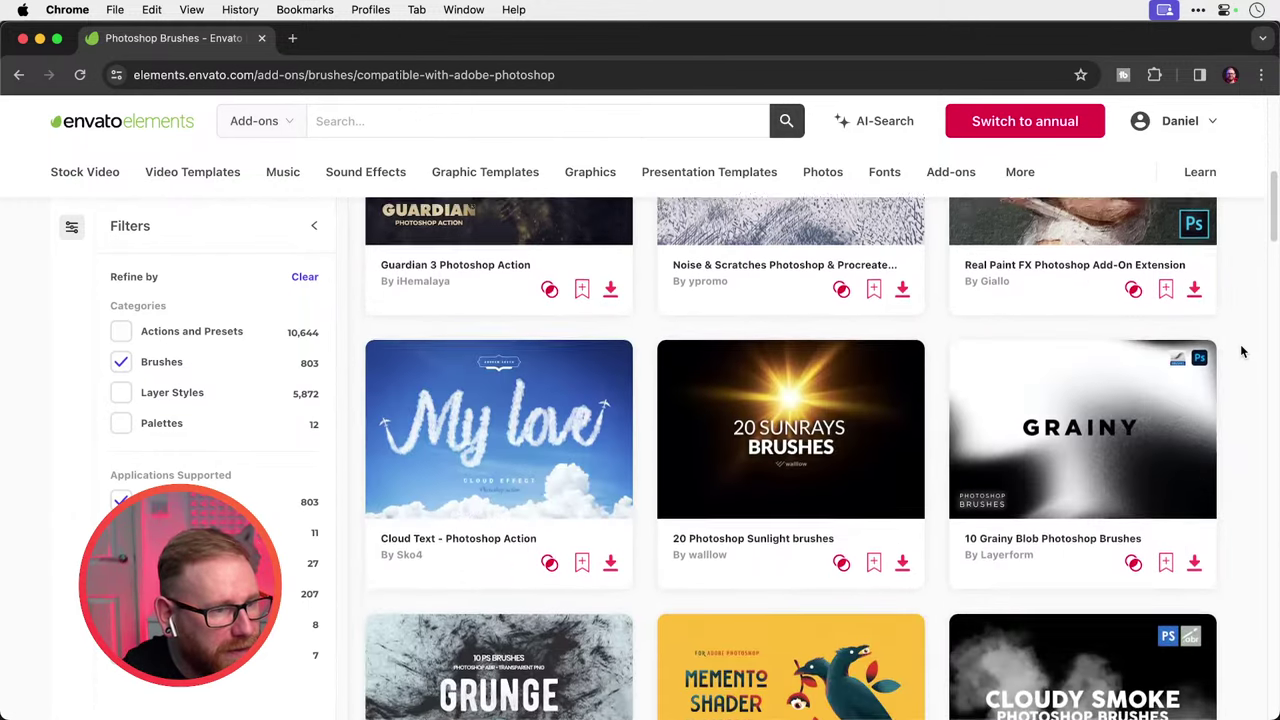
scroll(1242, 351, down, 3)
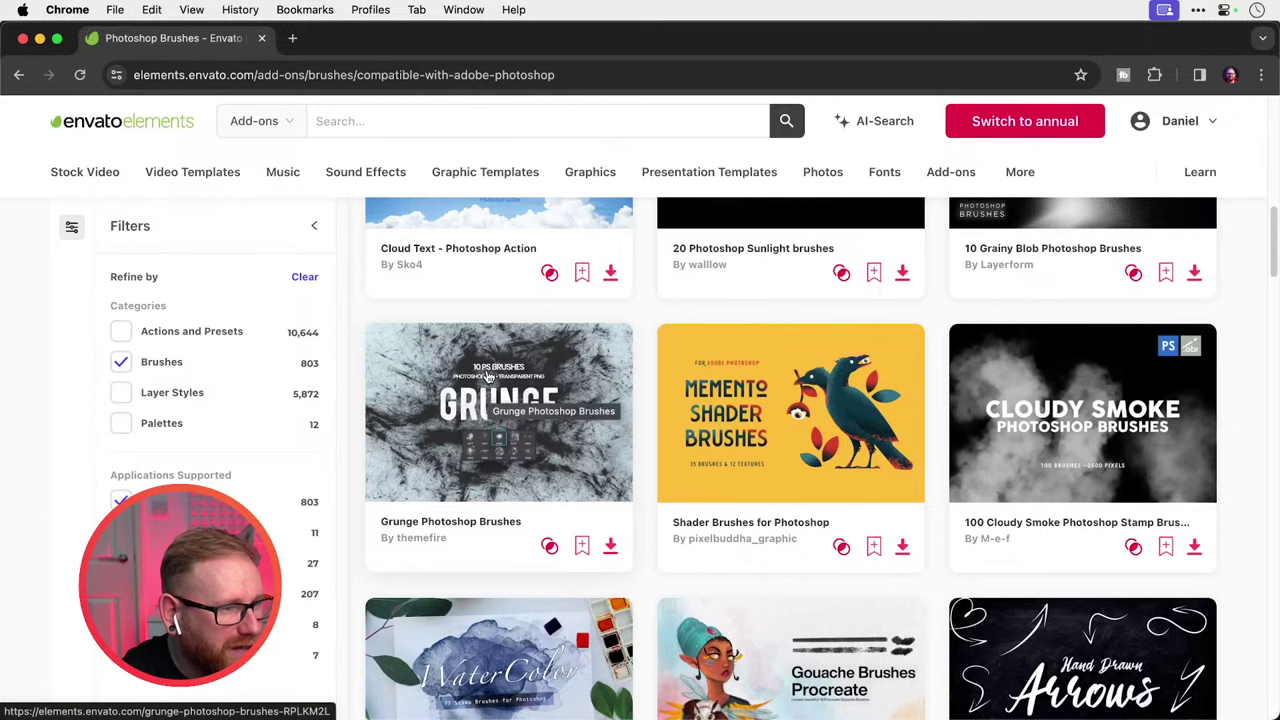
scroll(605, 414, down, 3)
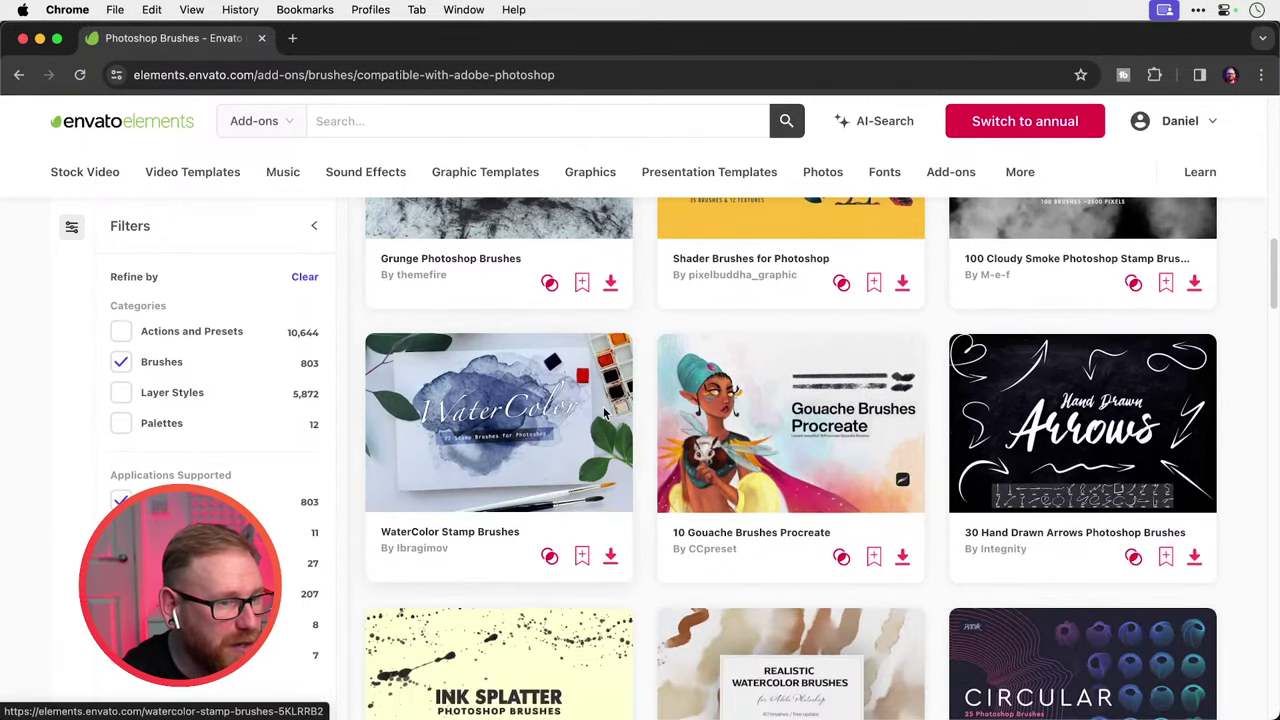
scroll(1175, 408, down, 4)
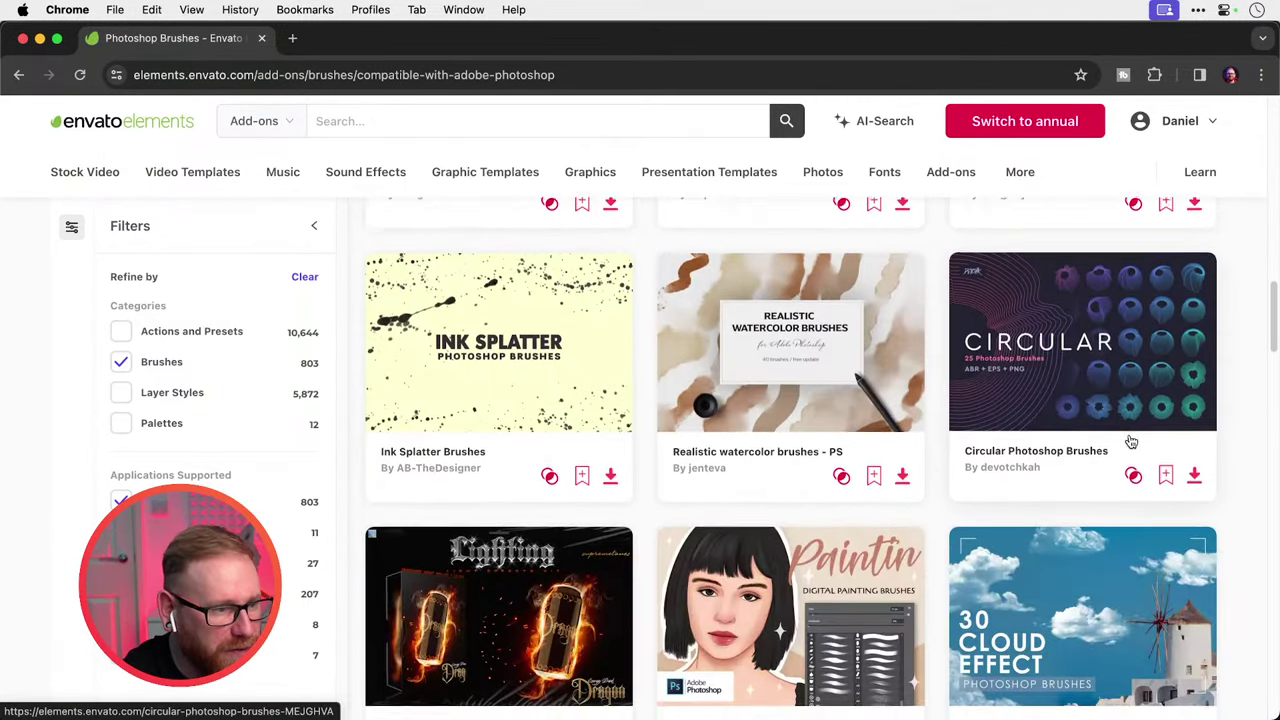
click(374, 123)
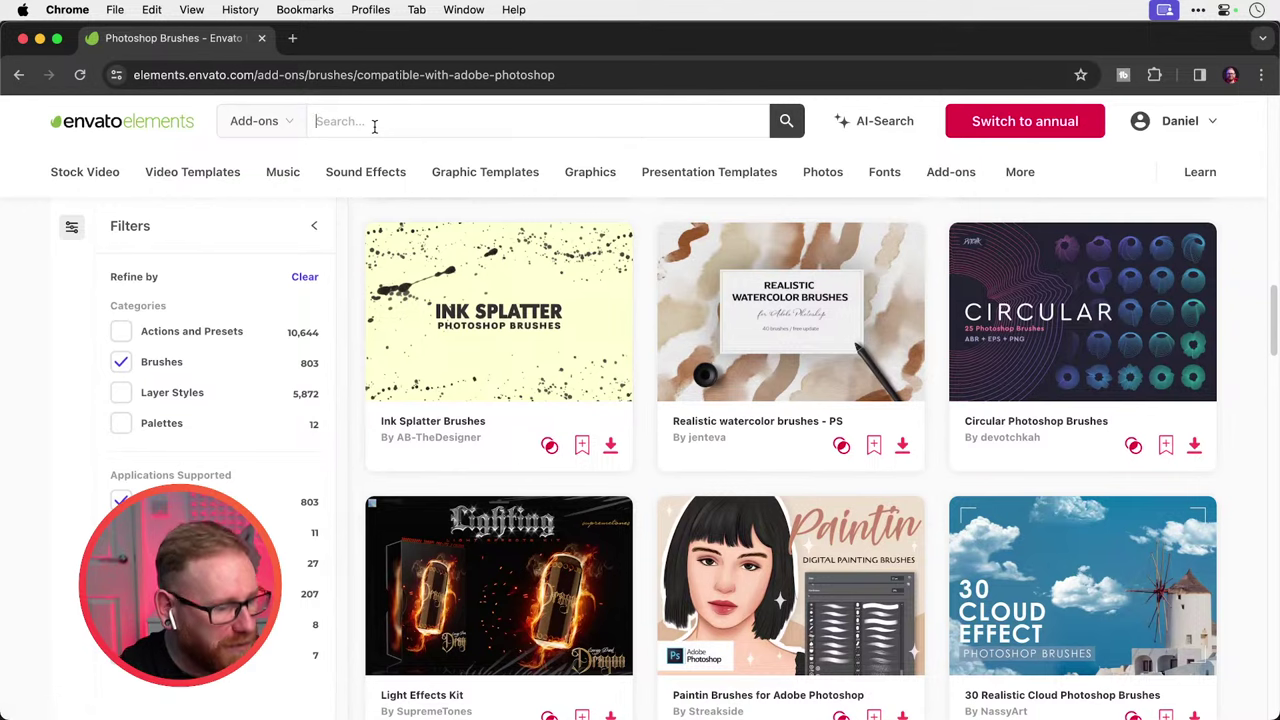
text(grunge)
key(Return)
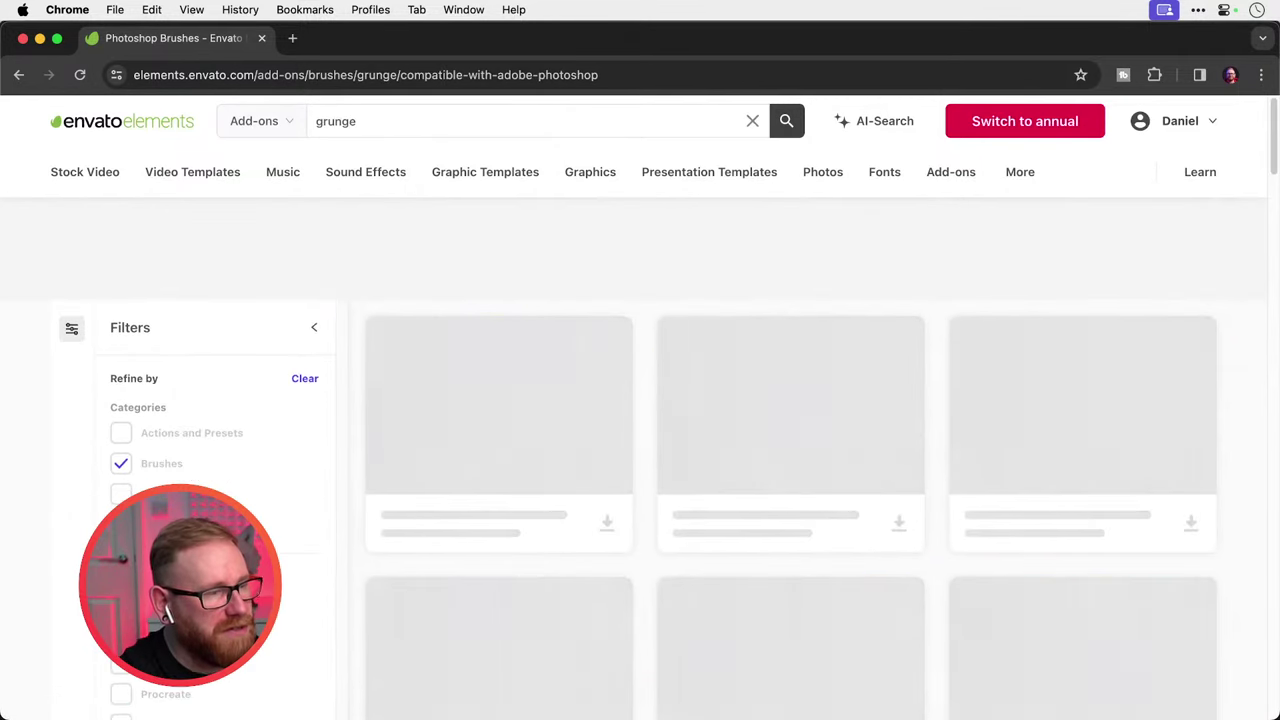
Look through the grunge brush packs offered for Photoshop.
scroll(560, 415, down, 1)
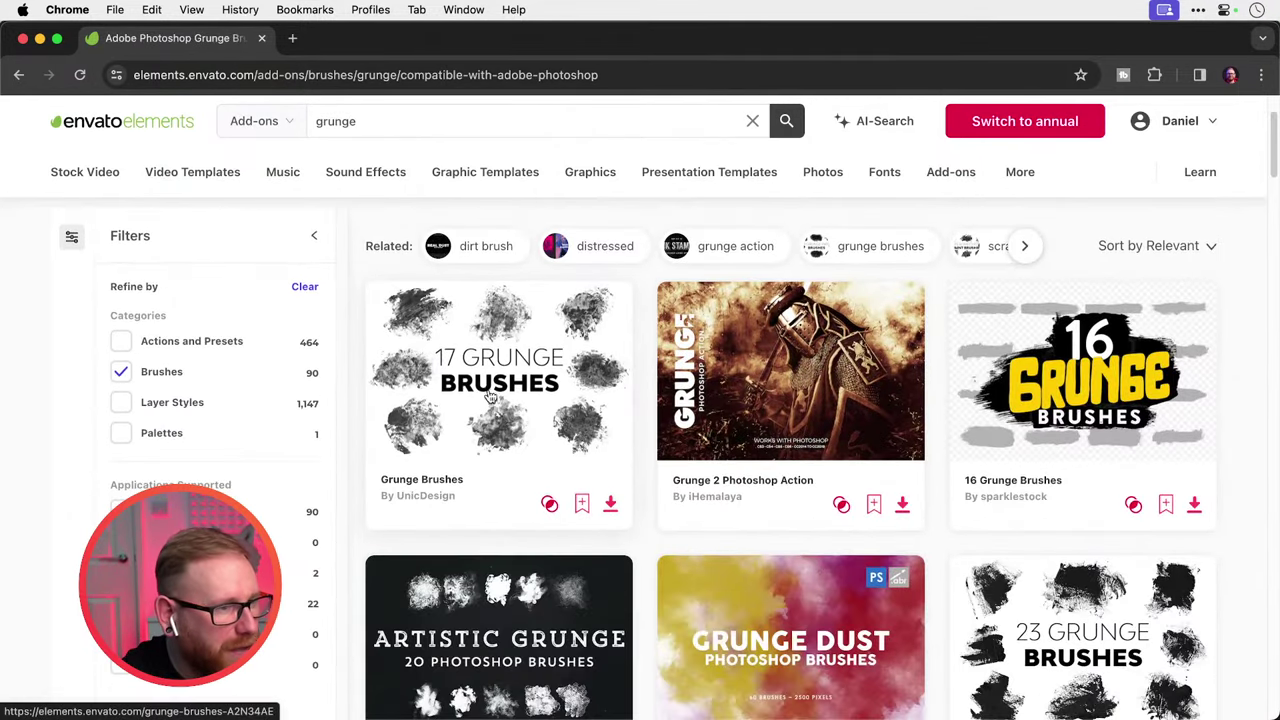
scroll(536, 378, down, 1)
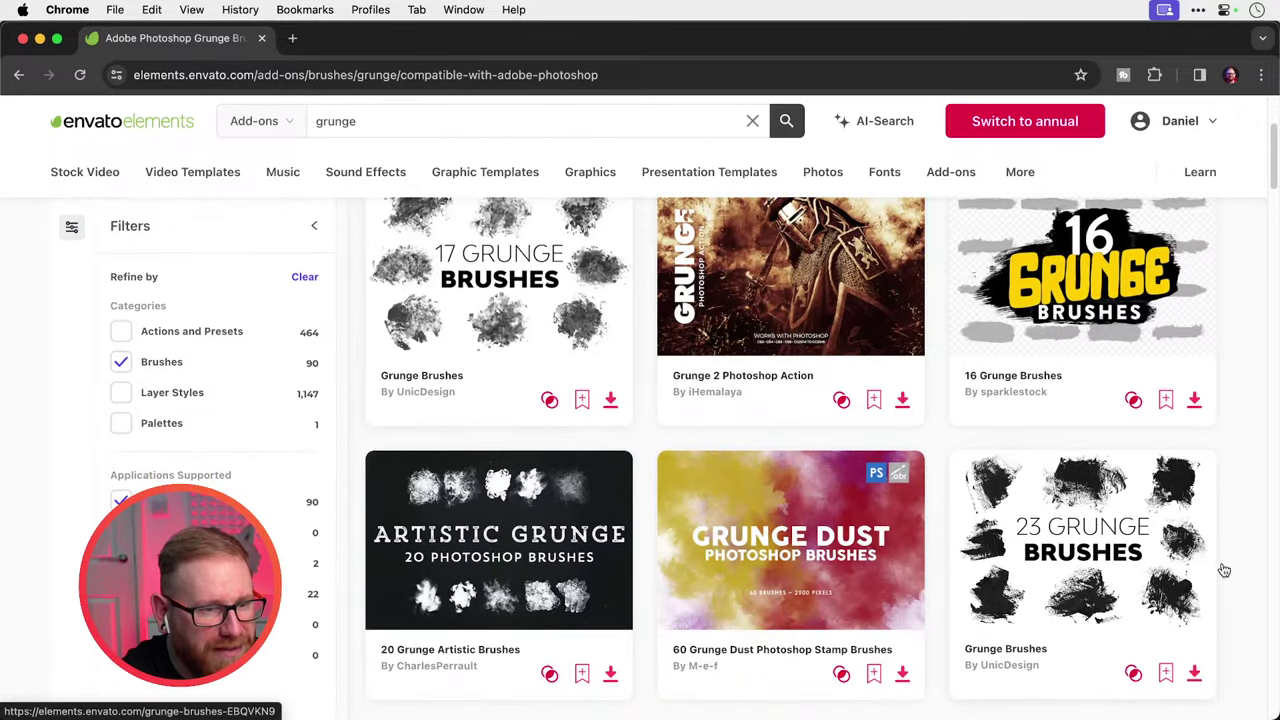
scroll(1076, 490, down, 7)
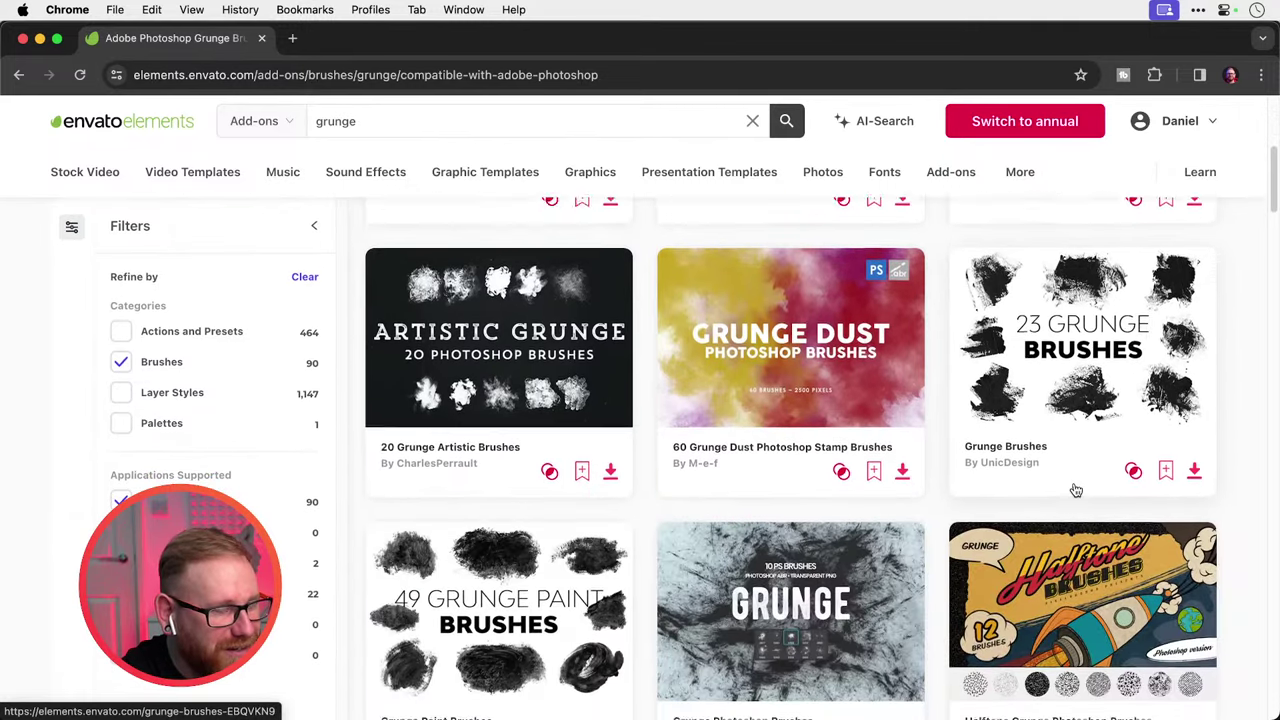
scroll(1076, 490, down, 1)
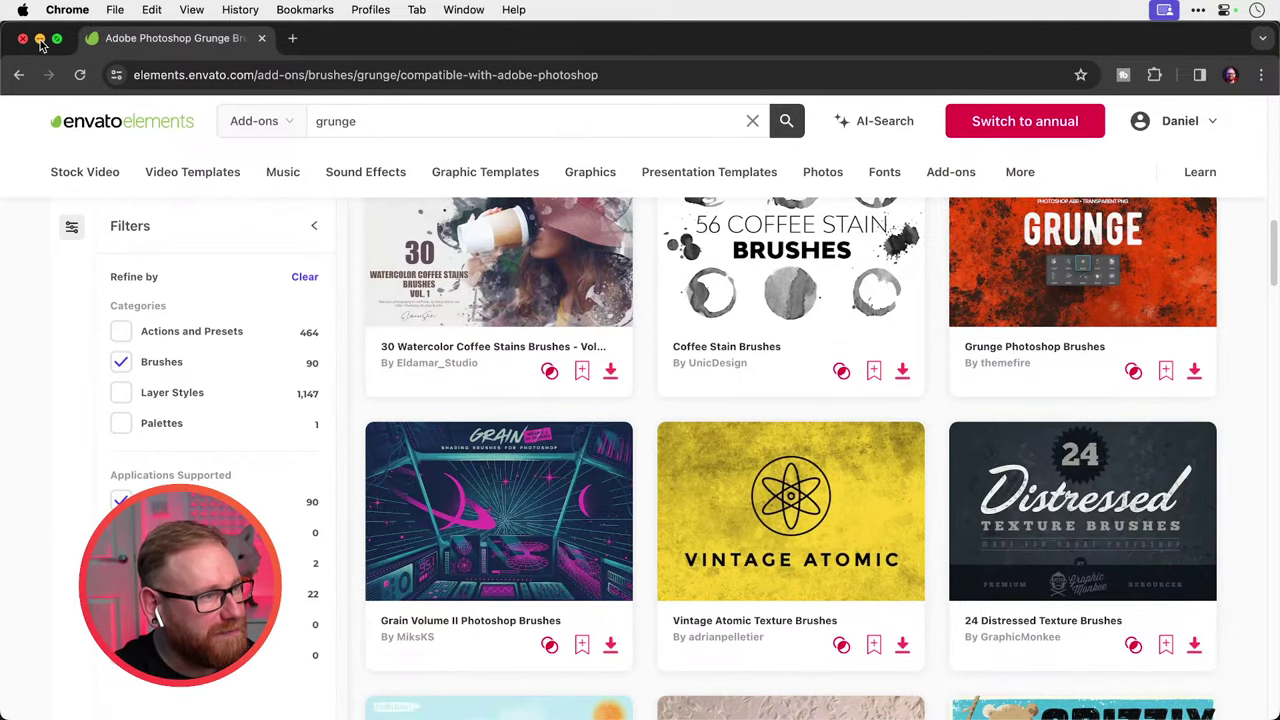
Return to Photoshop and look through the installed brush sets for a suitable grunge texture.
click(40, 39)
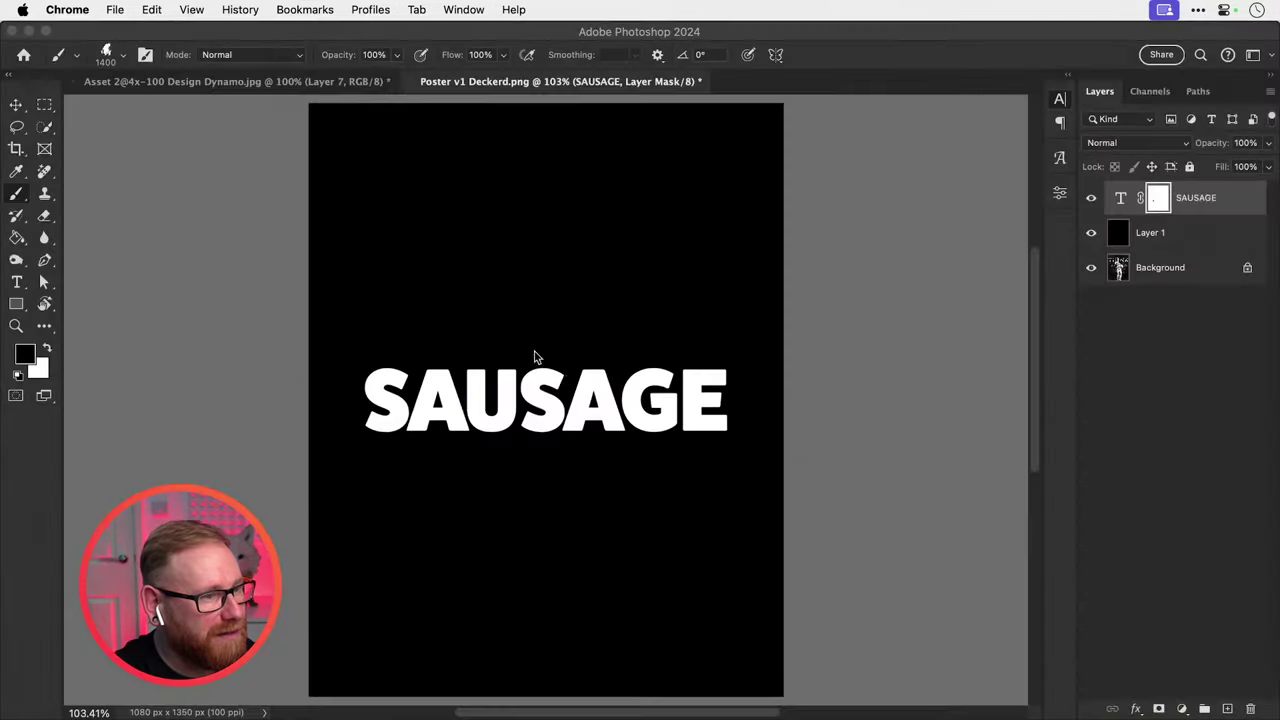
click(112, 52)
scroll(152, 470, down, 15)
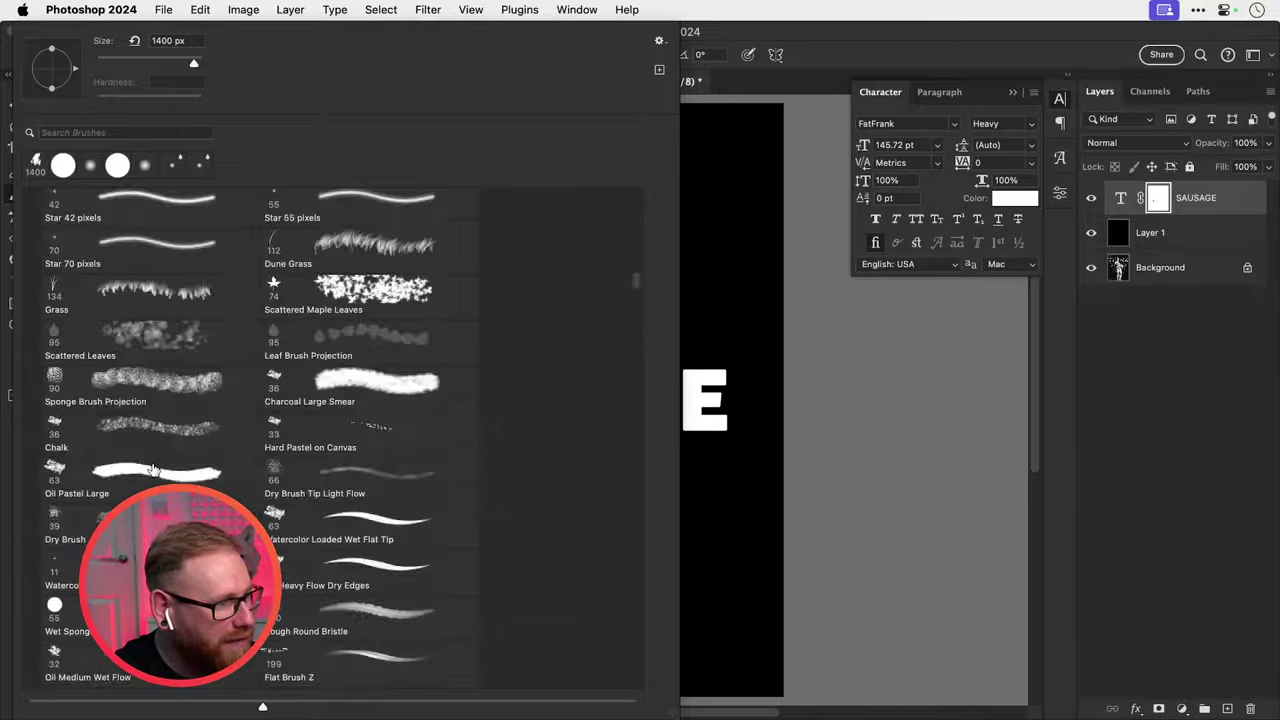
scroll(152, 470, down, 15)
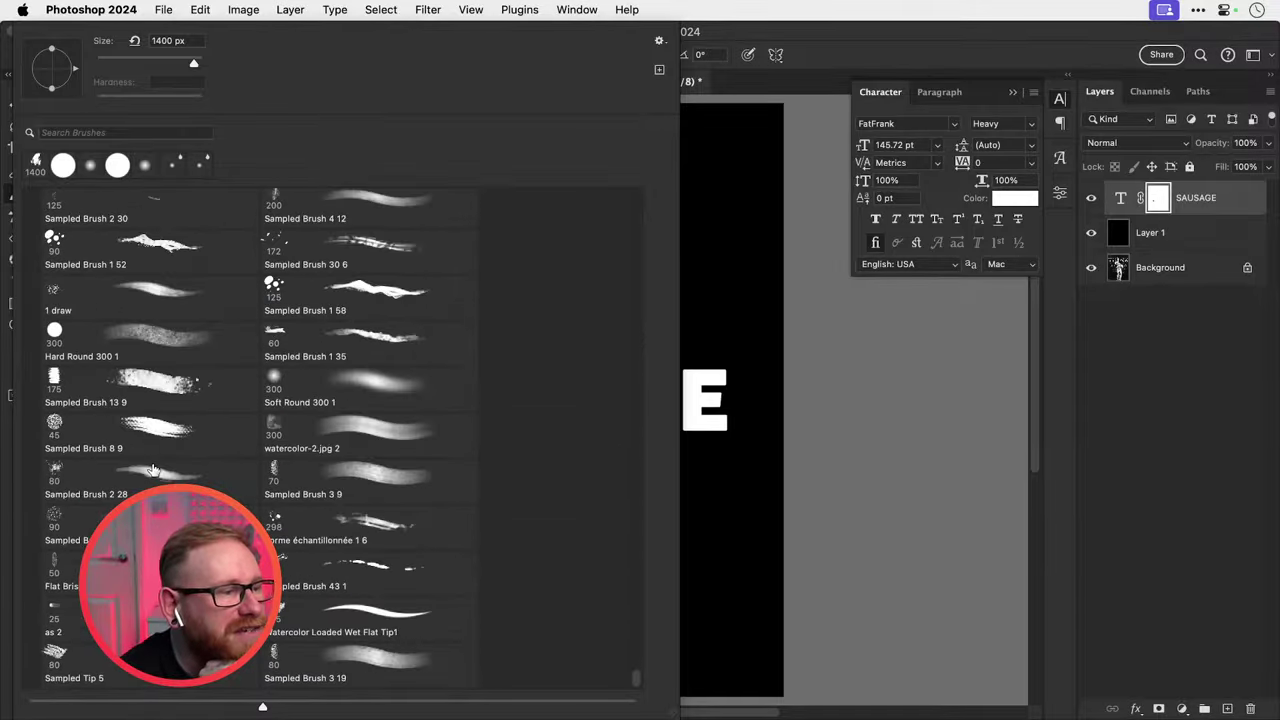
scroll(185, 384, down, 20)
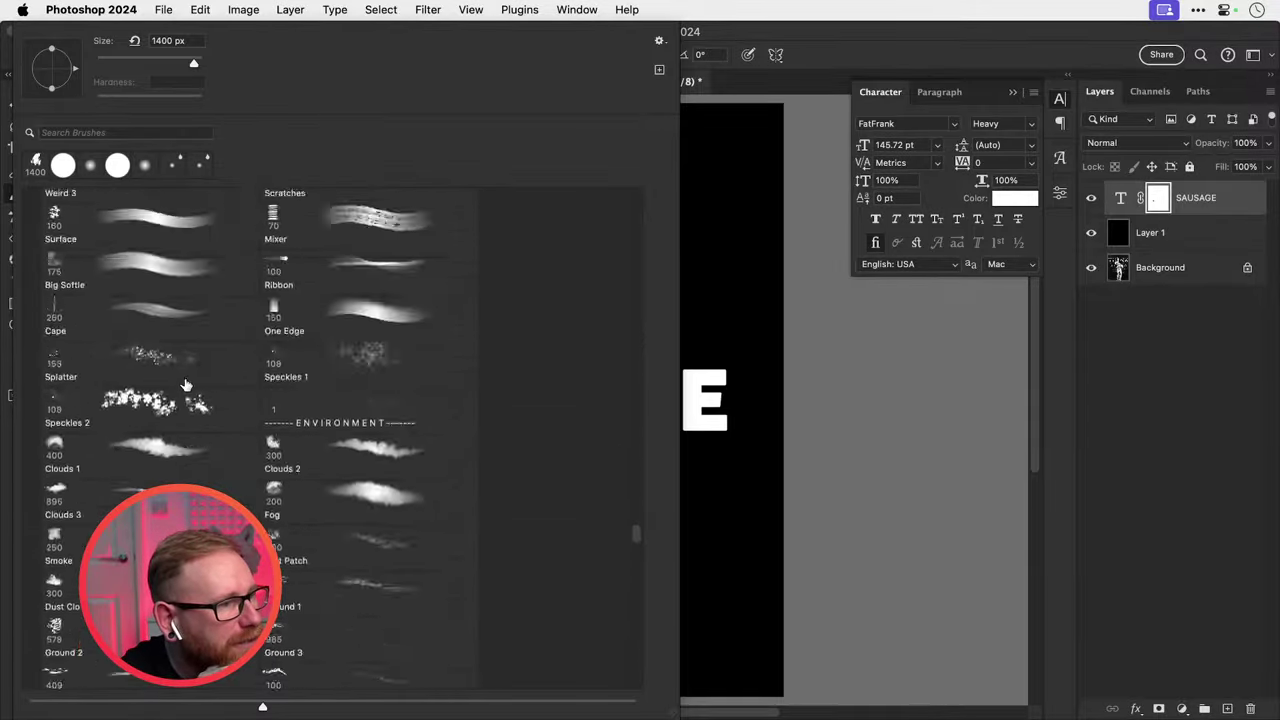
scroll(185, 384, down, 20)
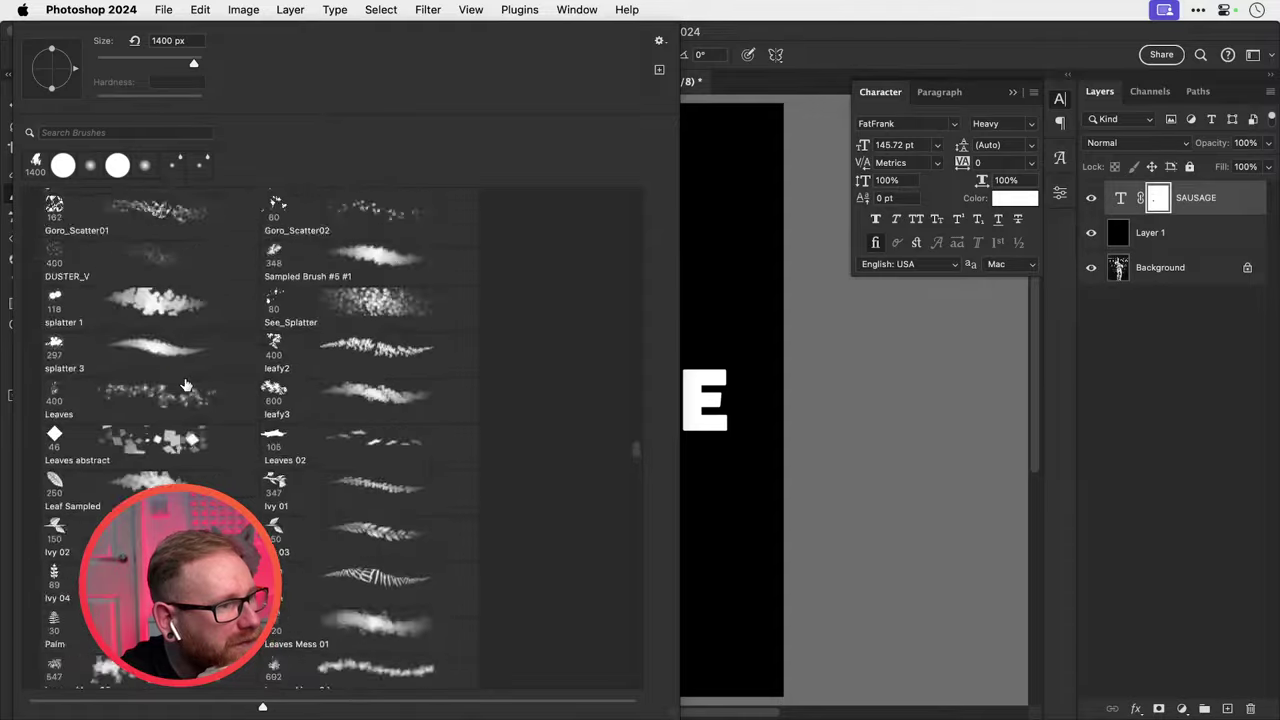
scroll(185, 384, up, 20)
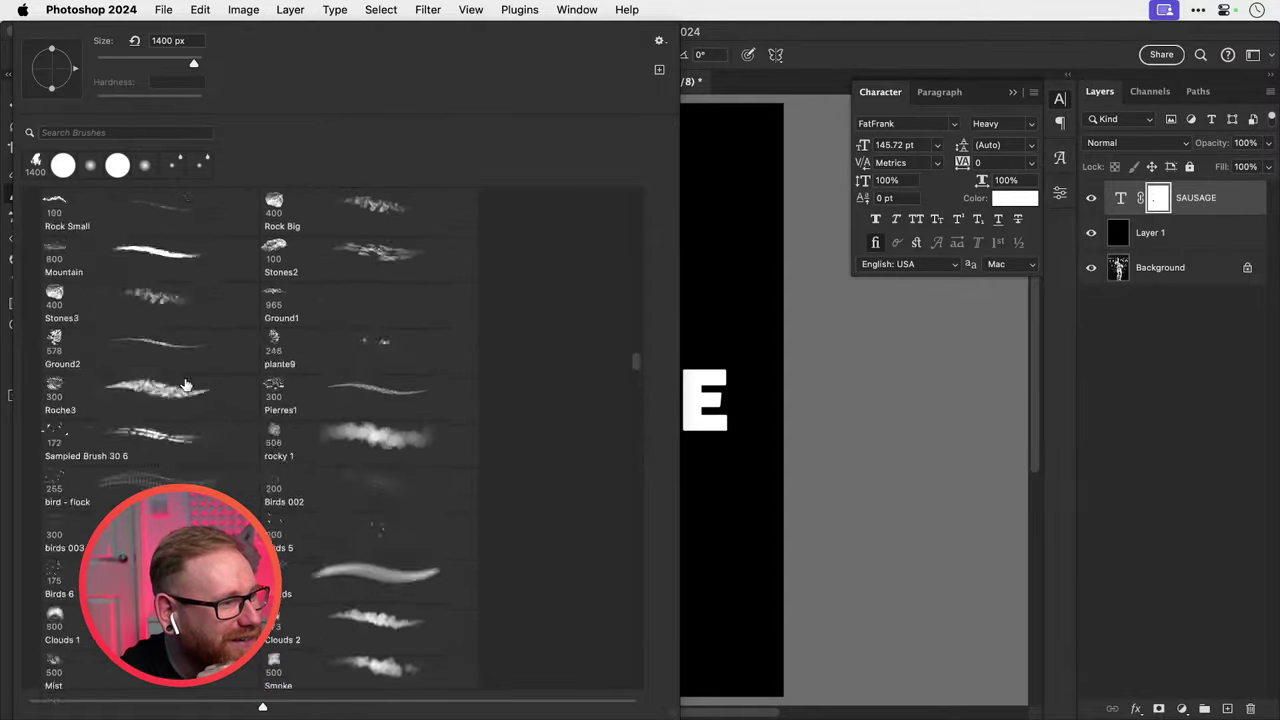
scroll(185, 384, up, 20)
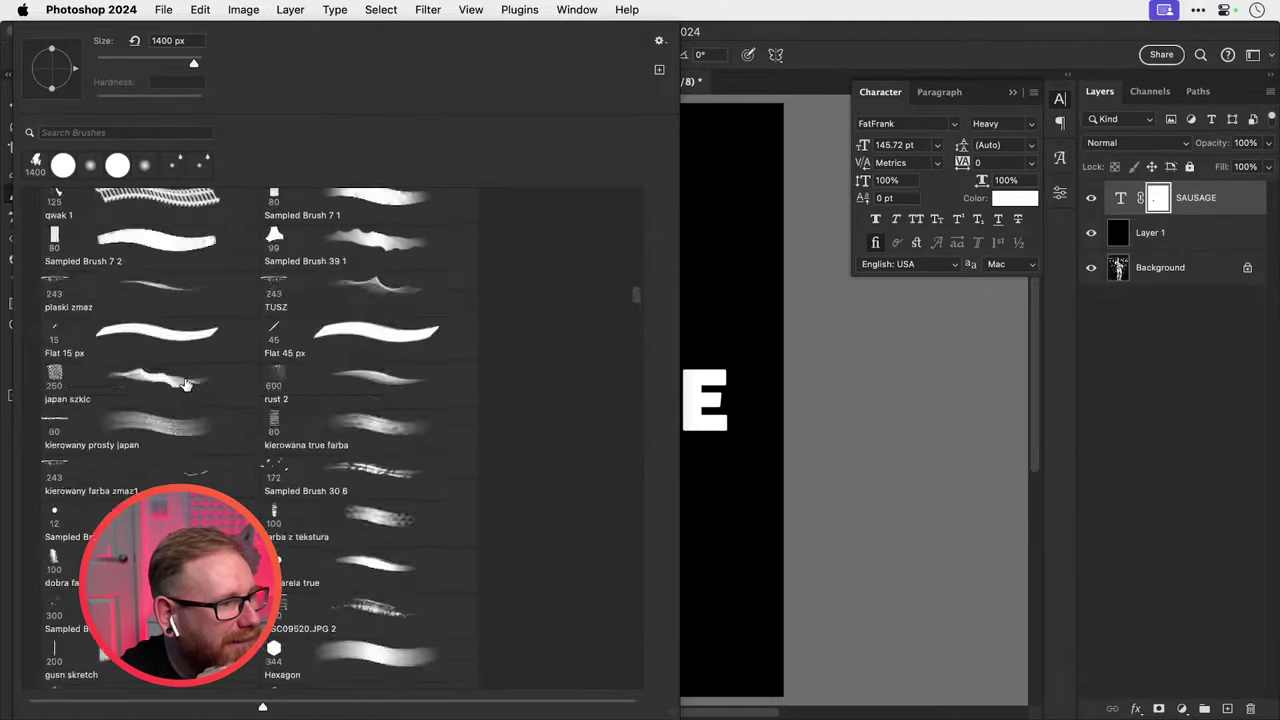
scroll(185, 384, up, 20)
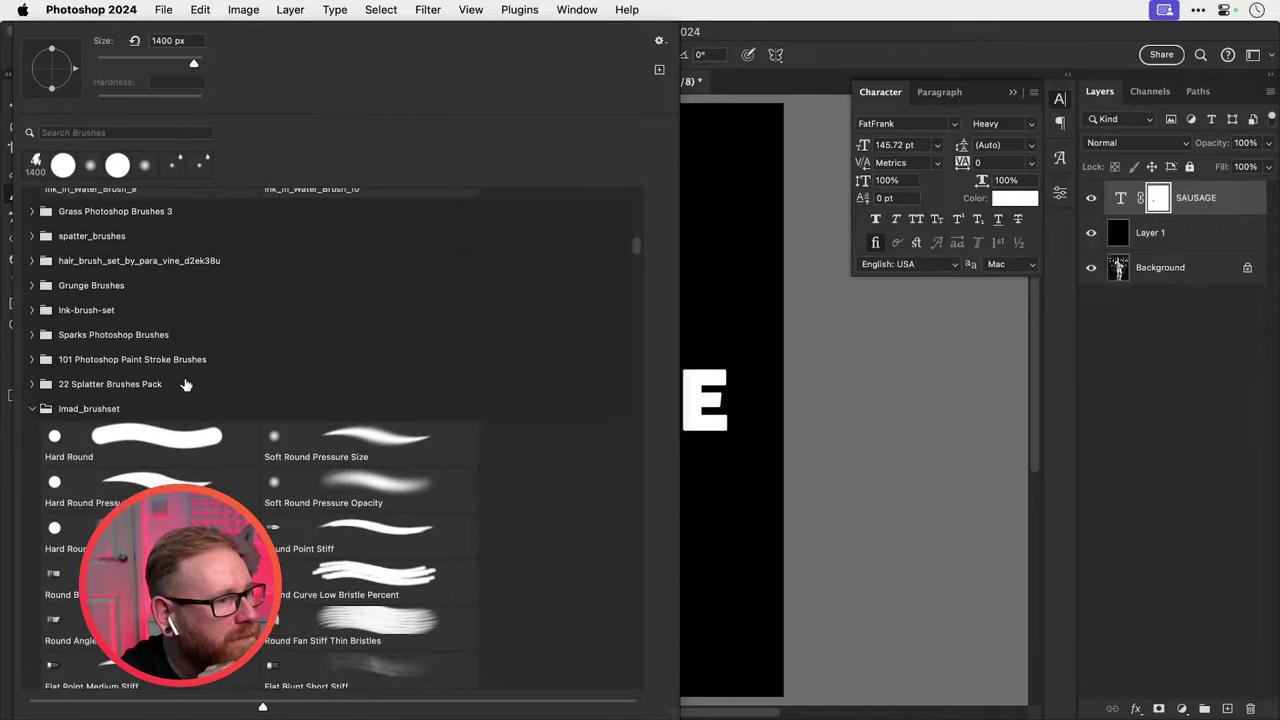
Collapse the Imad_brushset folder, expand the Grunge Brushes set and choose brush 08.
click(32, 463)
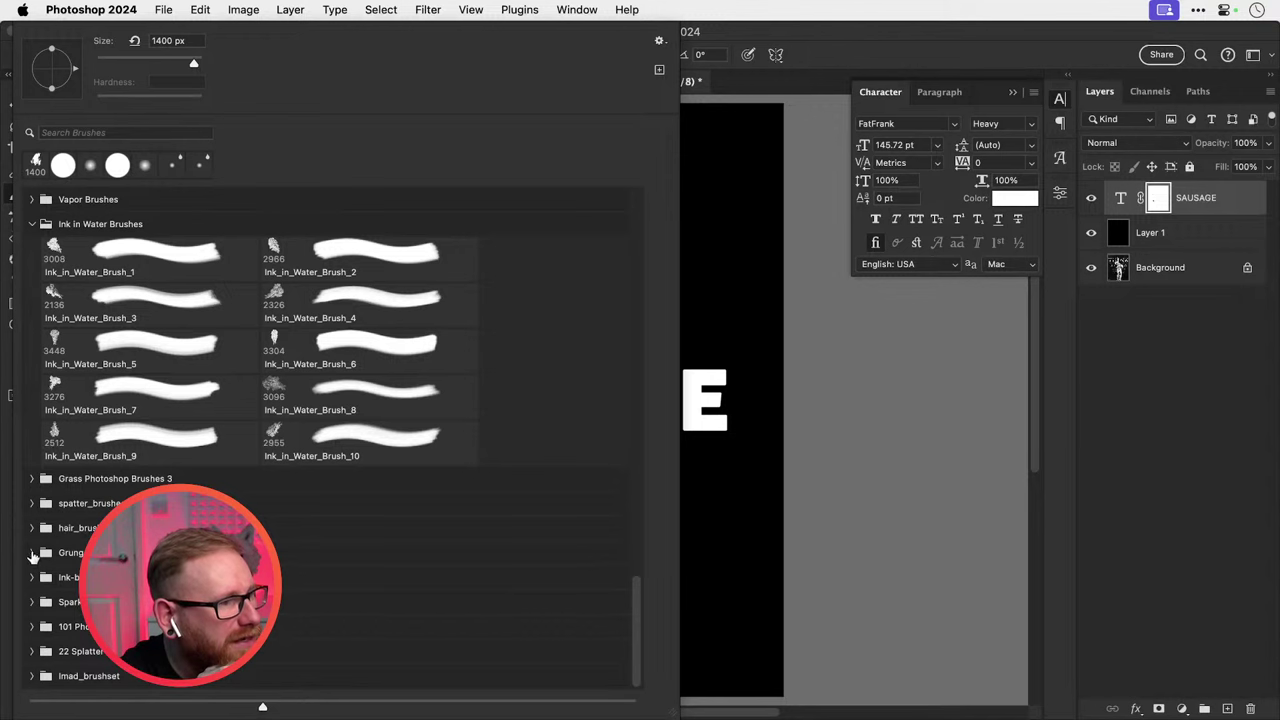
click(32, 553)
scroll(330, 440, down, 5)
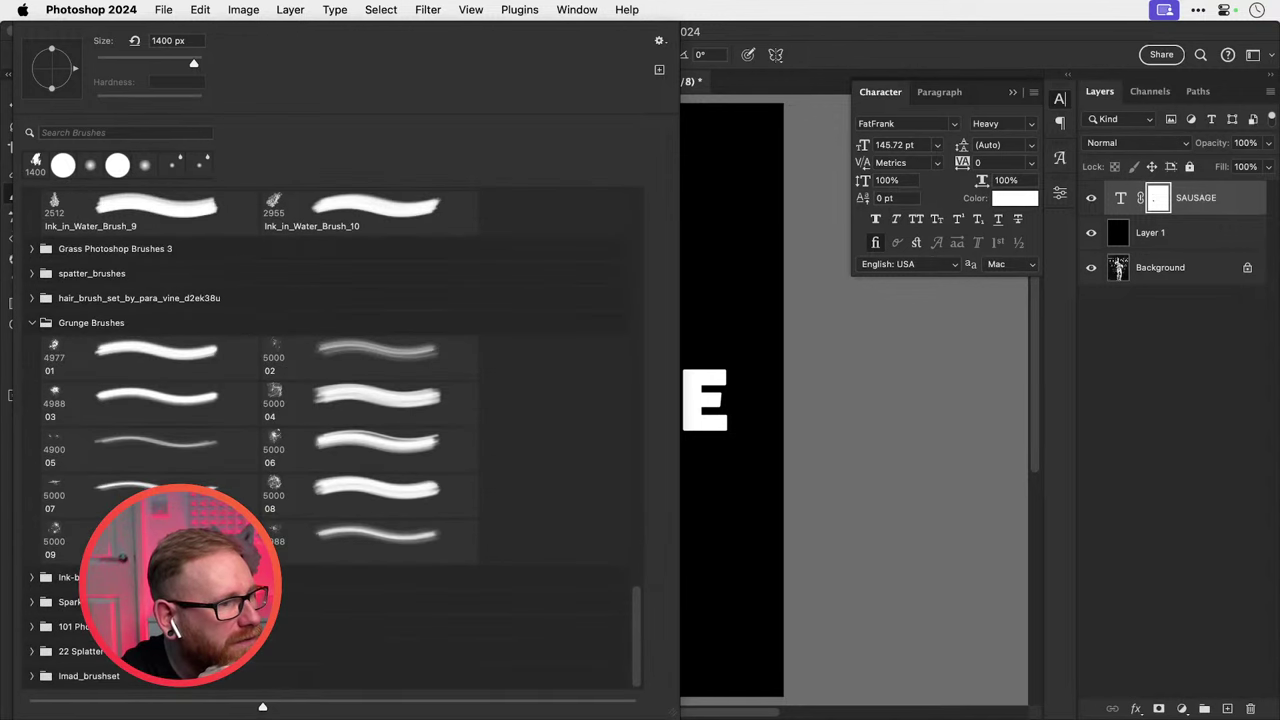
click(375, 453)
click(350, 494)
click(986, 442)
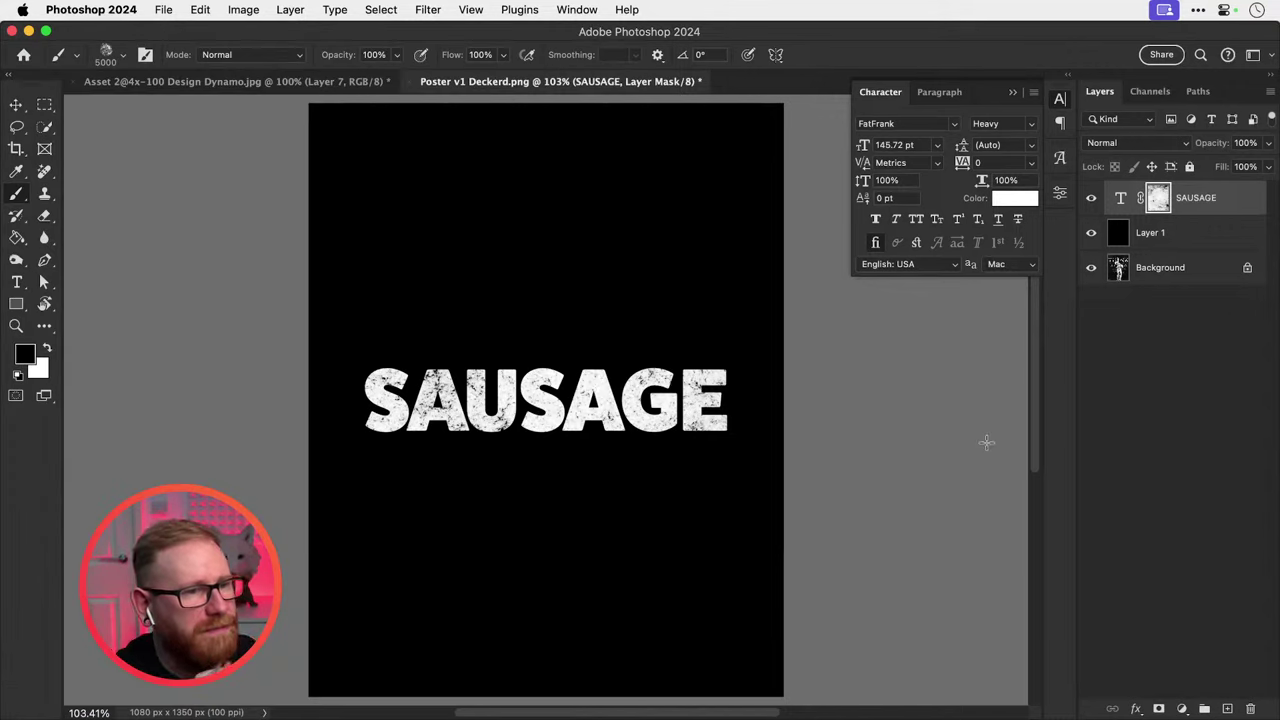
Try stamping the grunge texture at 5000 px over the SAUSAGE text on its layer mask.
click(562, 395)
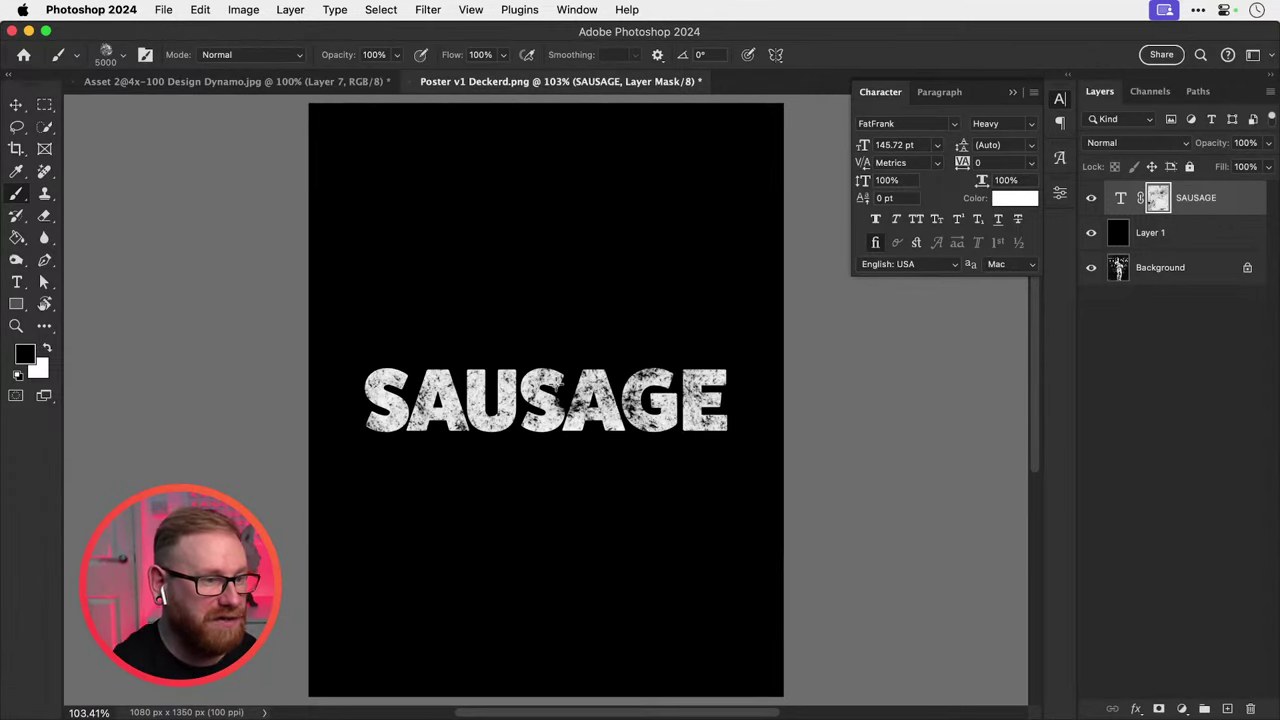
key(super+equal)
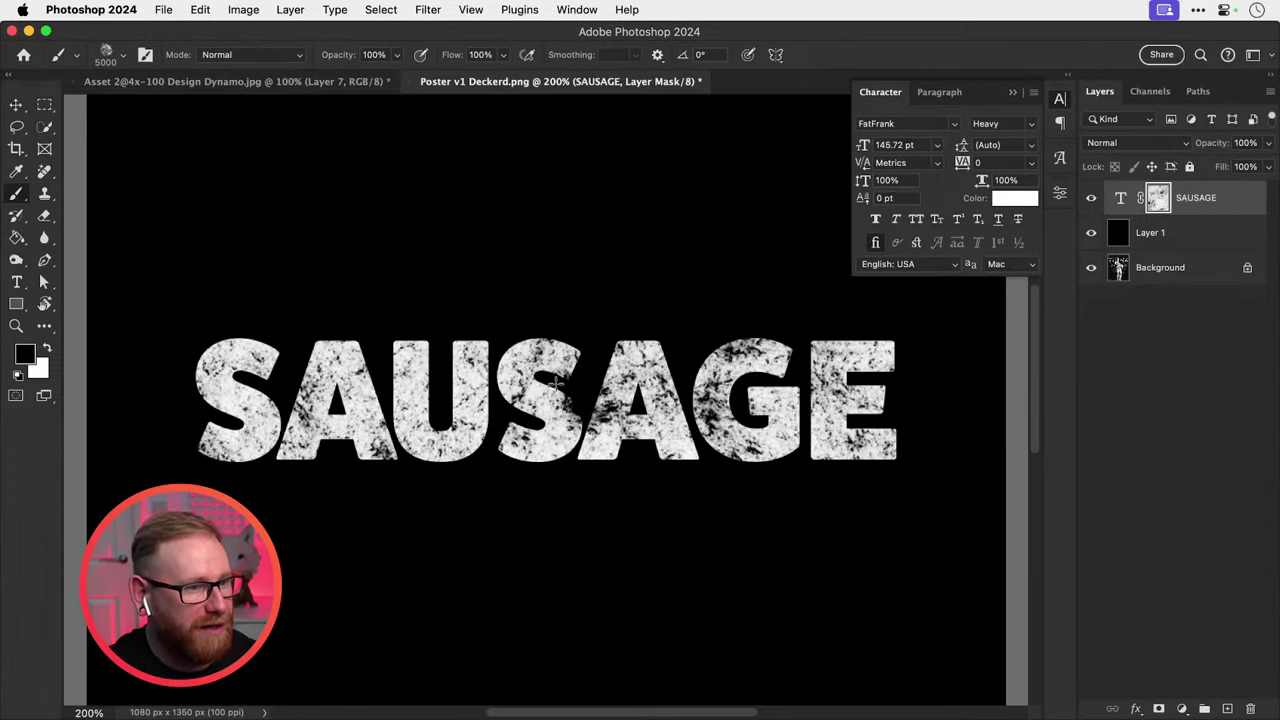
key(super+z)
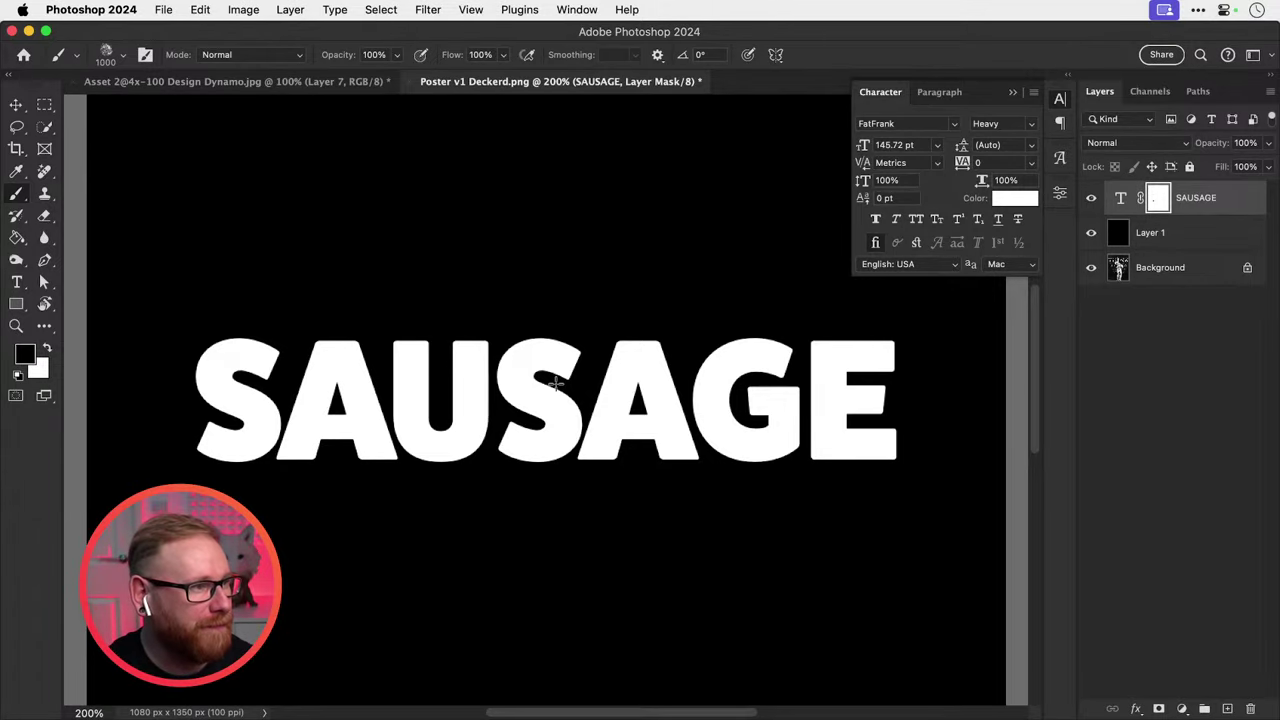
Set the brush size to 600 px and stamp black grunge texture over the first letters of SAUSAGE on its layer mask.
key(bracketleft)
key(bracketleft)
key(bracketleft)
key(bracketleft)
key(bracketleft)
key(bracketleft)
key(bracketleft)
key(bracketleft)
key(bracketright)
key(bracketright)
key(bracketright)
key(bracketright)
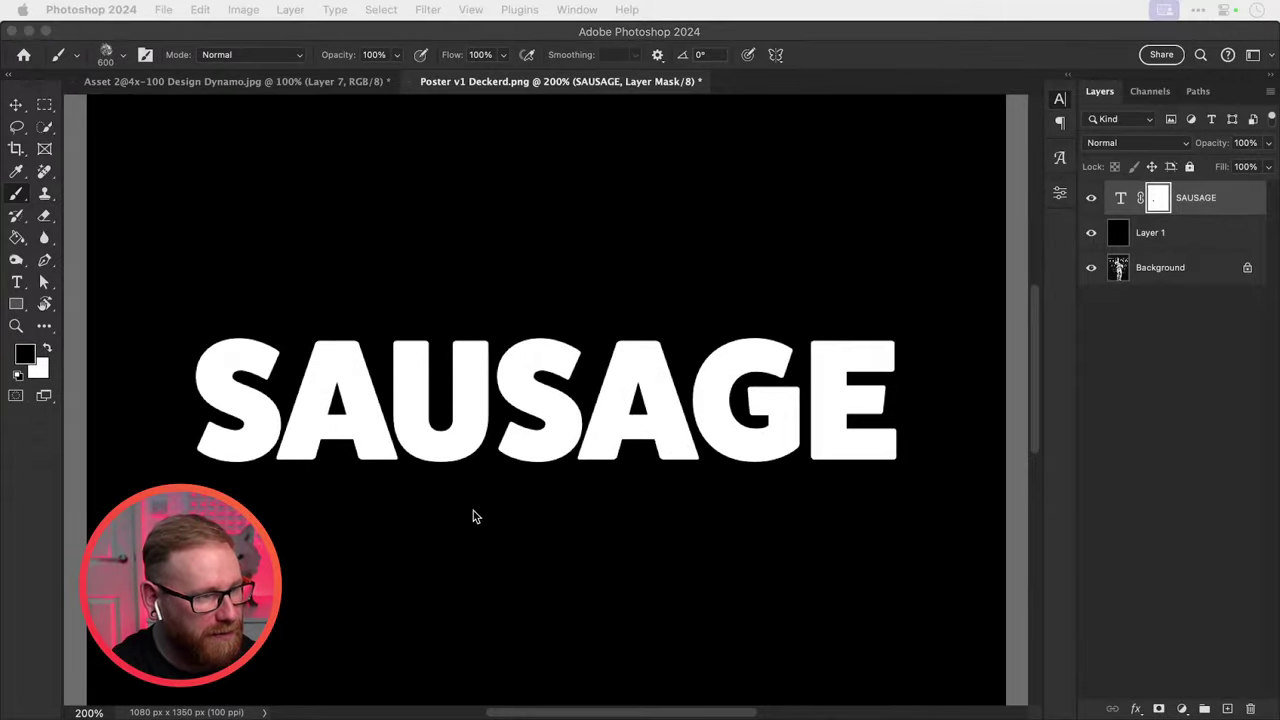
click(400, 396)
click(355, 400)
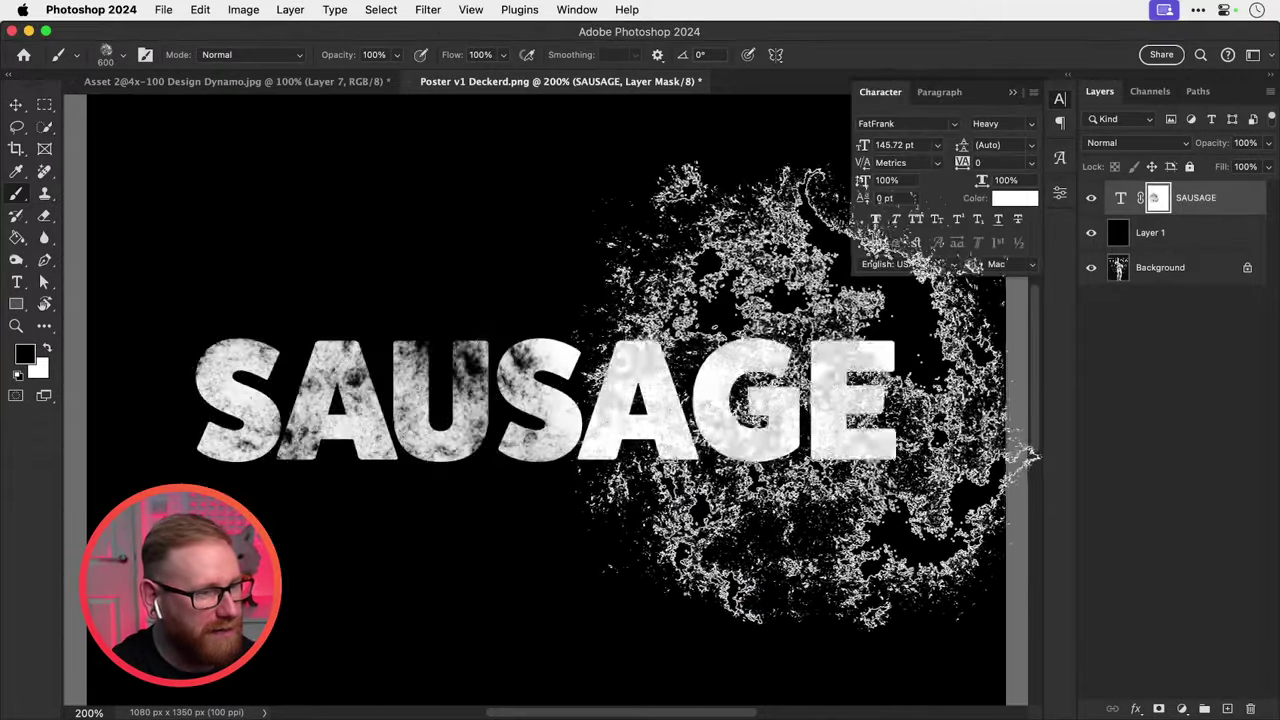
Stamp black grunge texture over the last letters of SAUSAGE at 600 px, and over the whole word at 500 px.
click(805, 414)
key(super+minus)
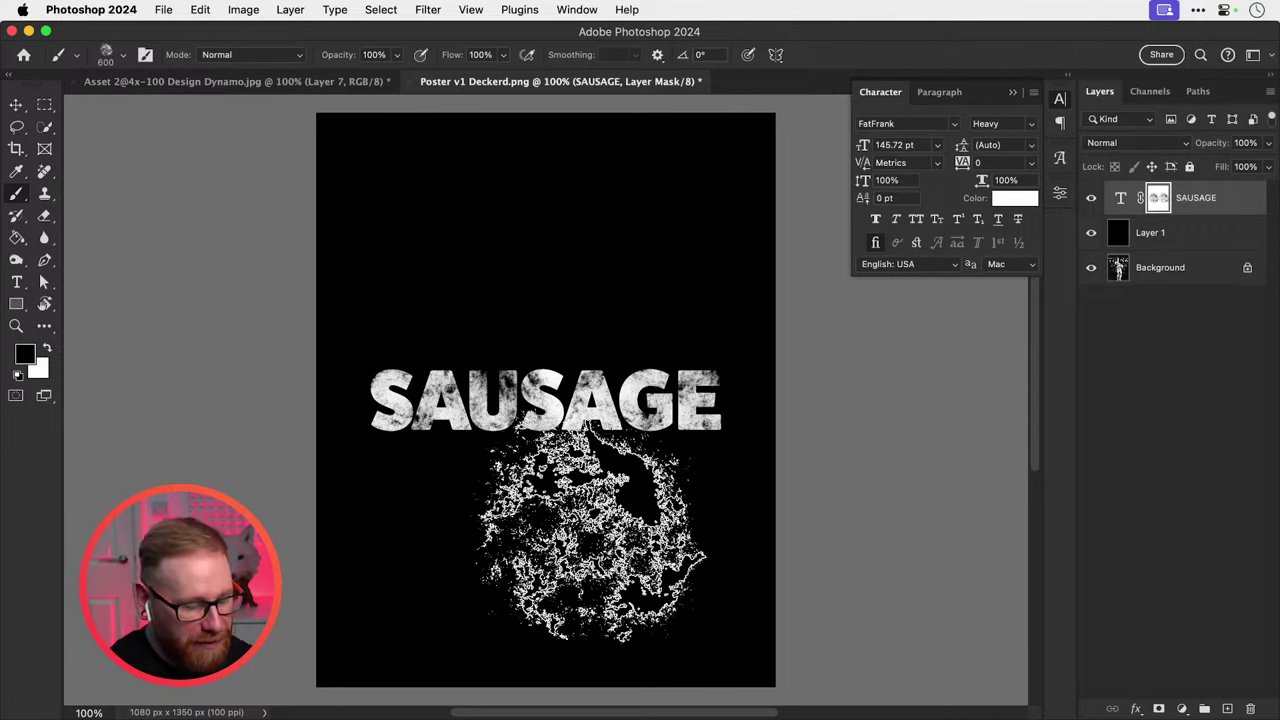
key(super+equal)
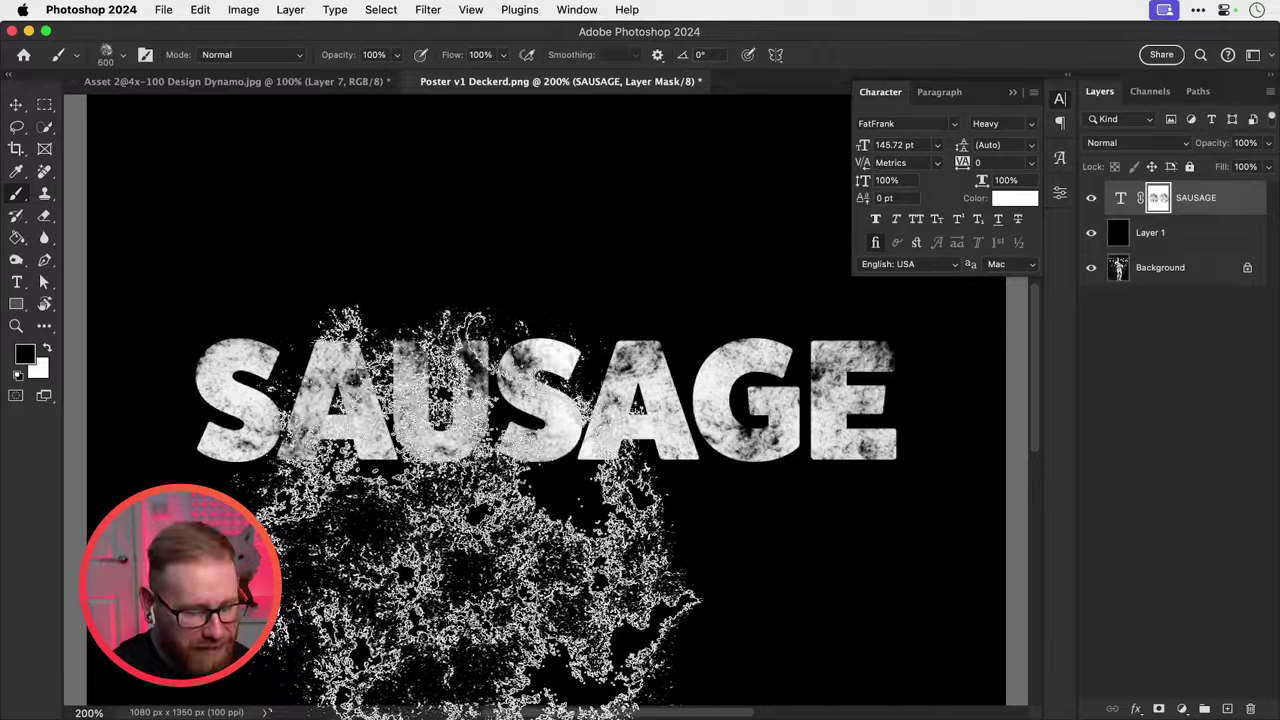
key(bracketleft)
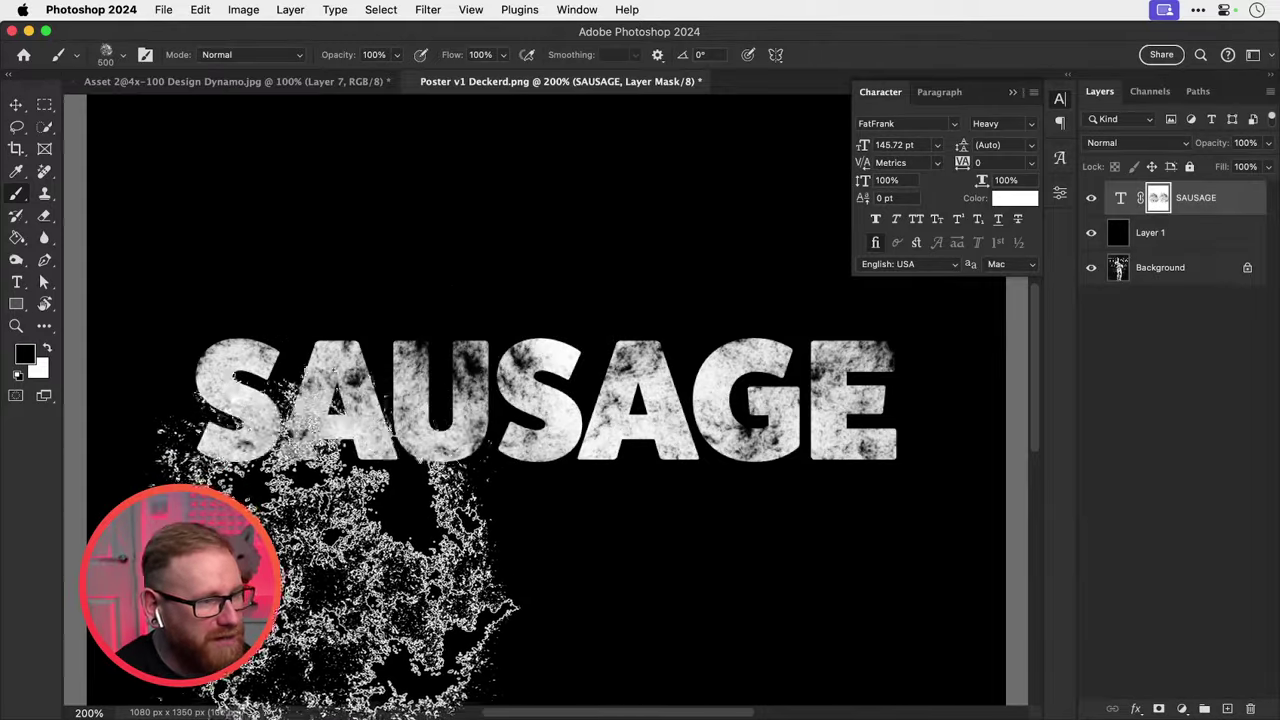
click(335, 572)
key(super+z)
click(312, 566)
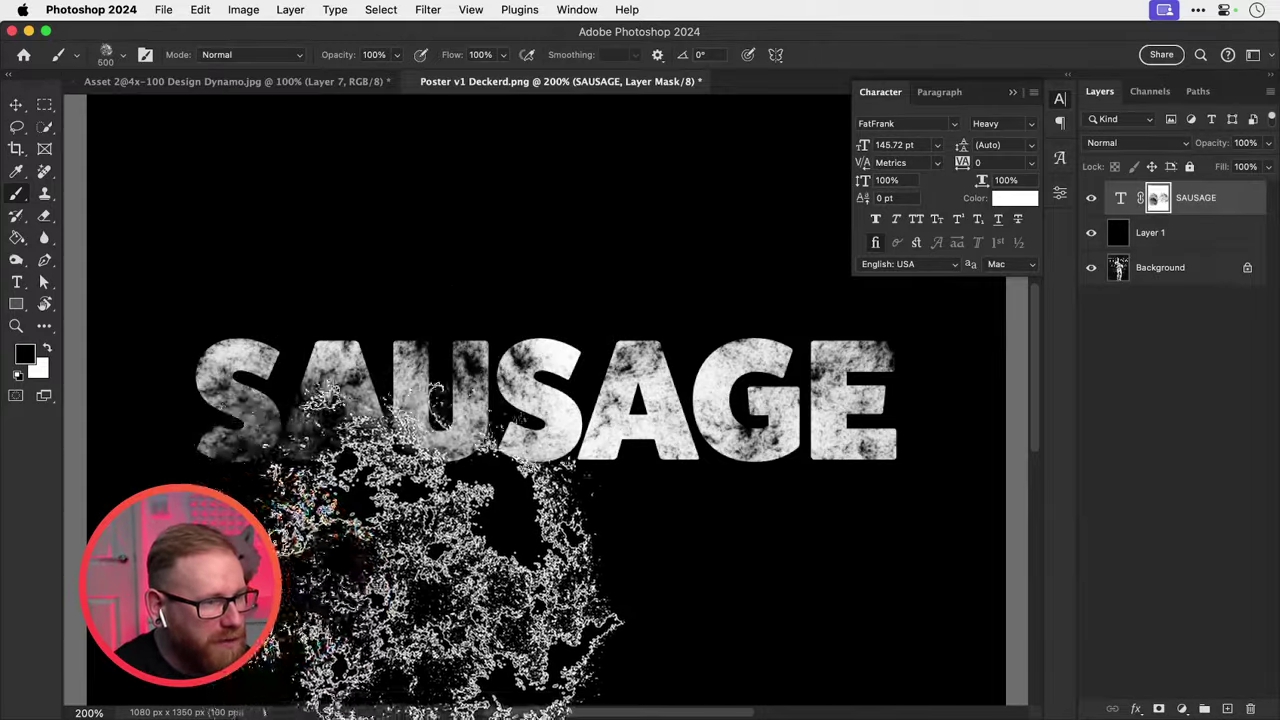
drag(635, 522, 557, 540)
click(698, 540)
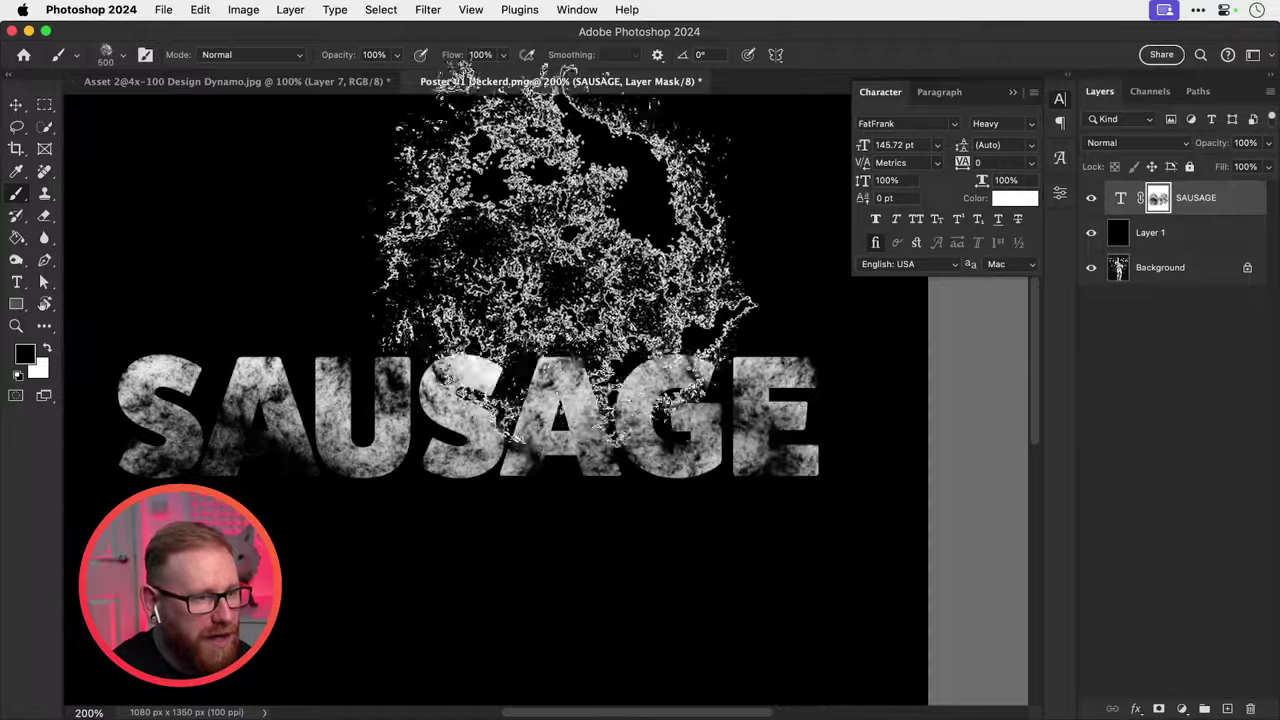
Set the brush size to 400 px, switch to white and stamp grunge texture across SAUSAGE on its layer mask.
key(bracketleft)
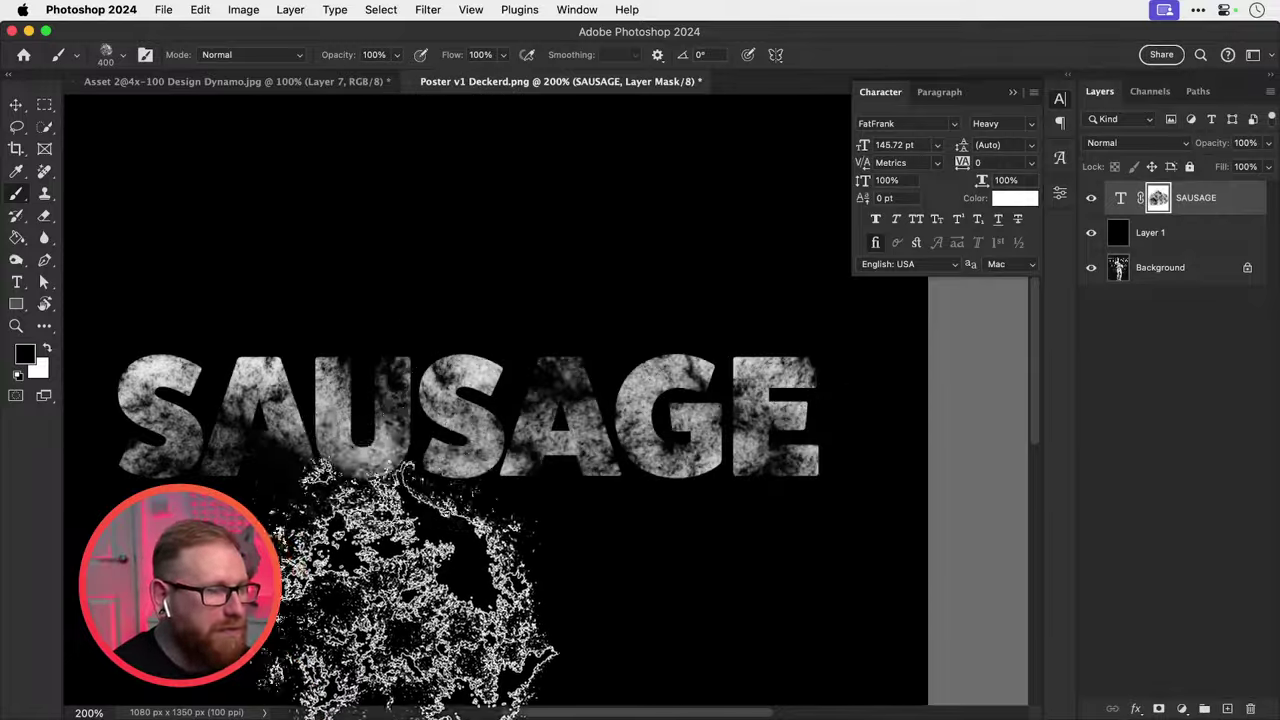
key(x)
scroll(383, 551, left, 3)
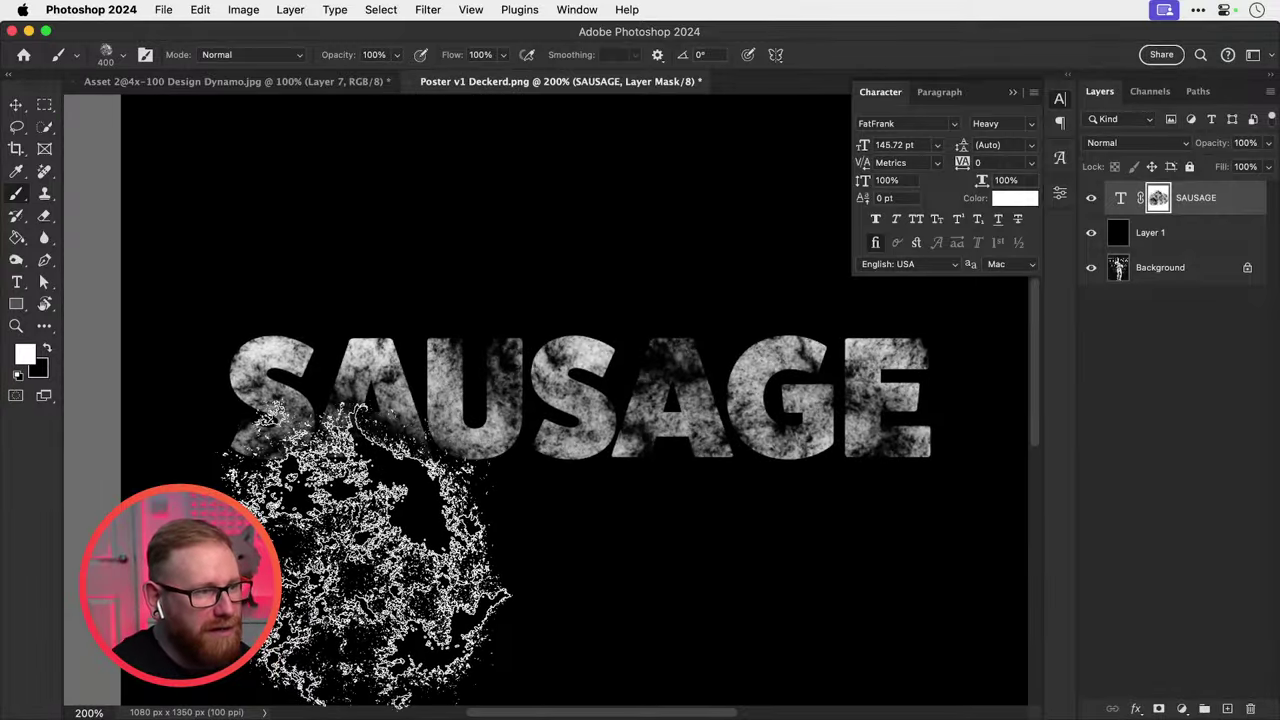
click(348, 542)
click(586, 576)
click(650, 273)
click(466, 301)
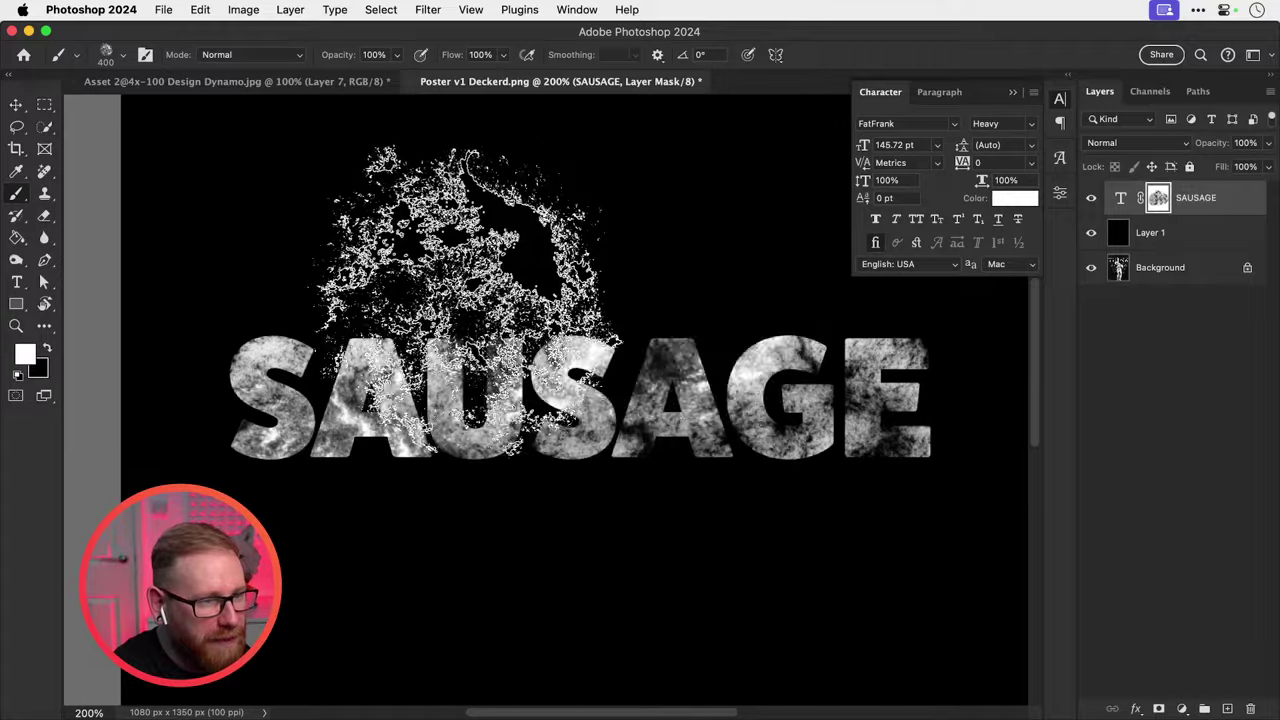
Alternate black and white grunge stamps at 400 px over the SAUSAGE letters and view the whole poster.
key(x)
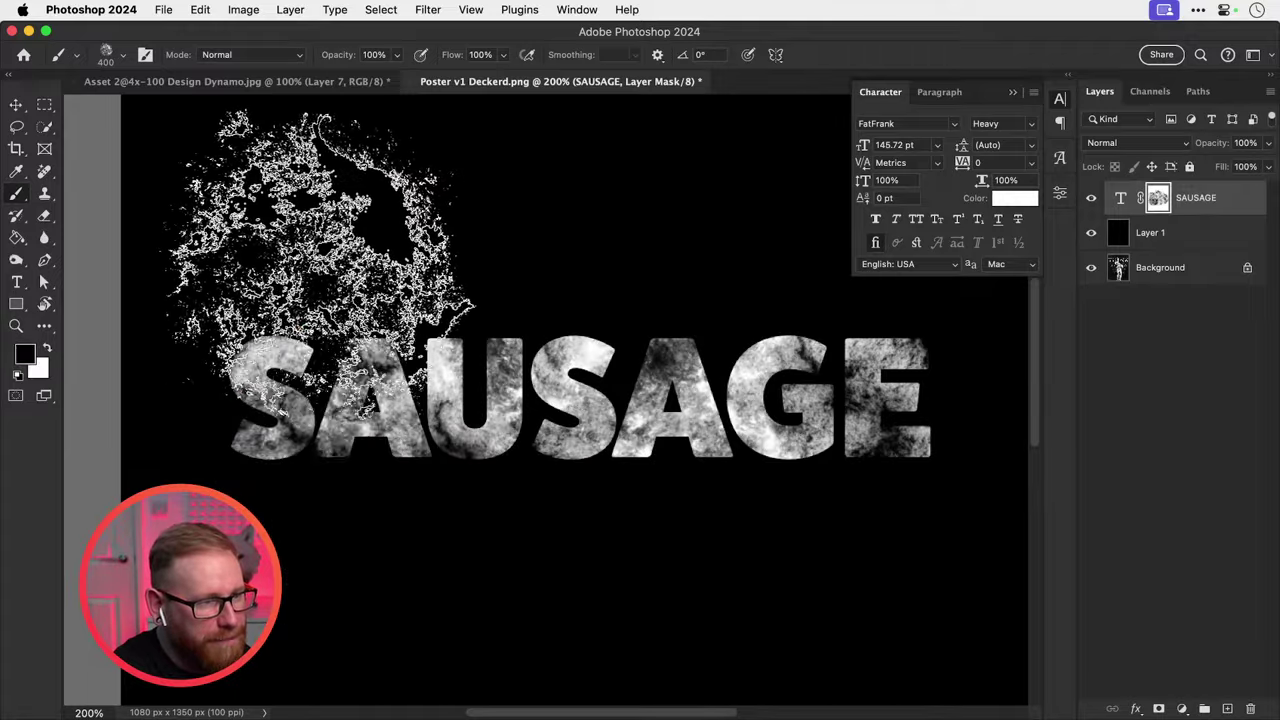
key(x)
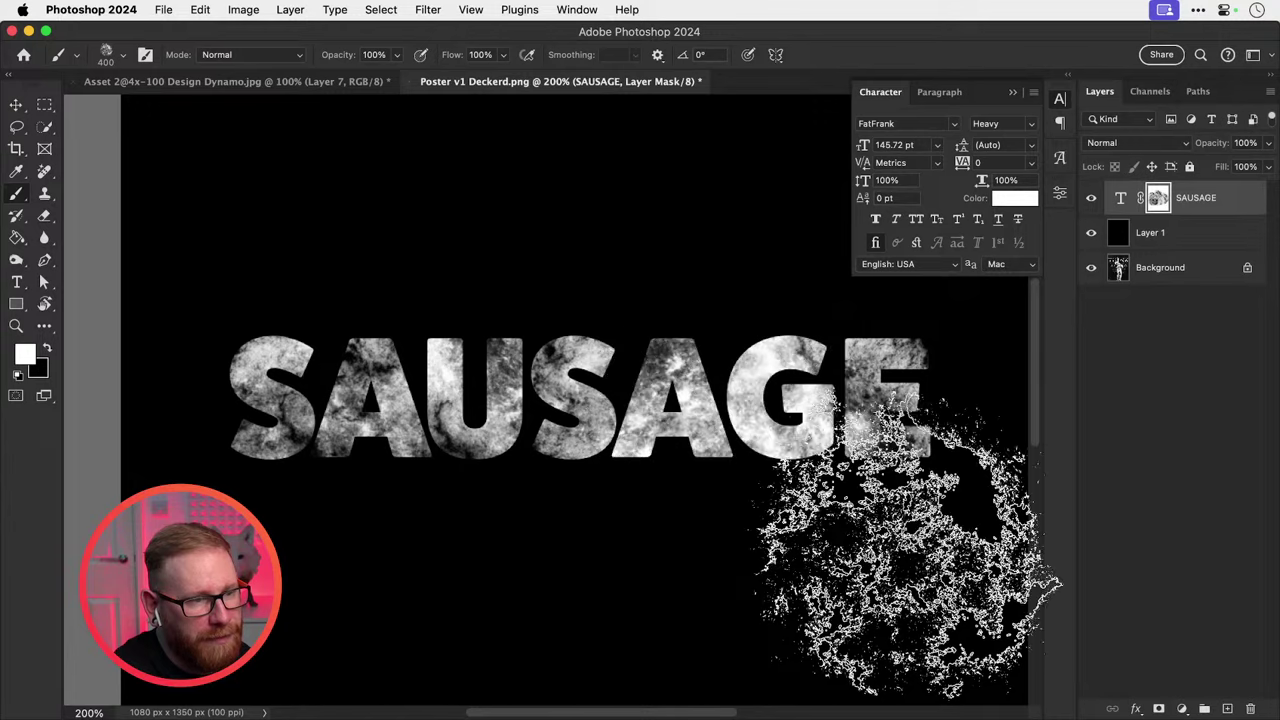
key(x)
key(v)
key(super+minus)
key(super+minus)
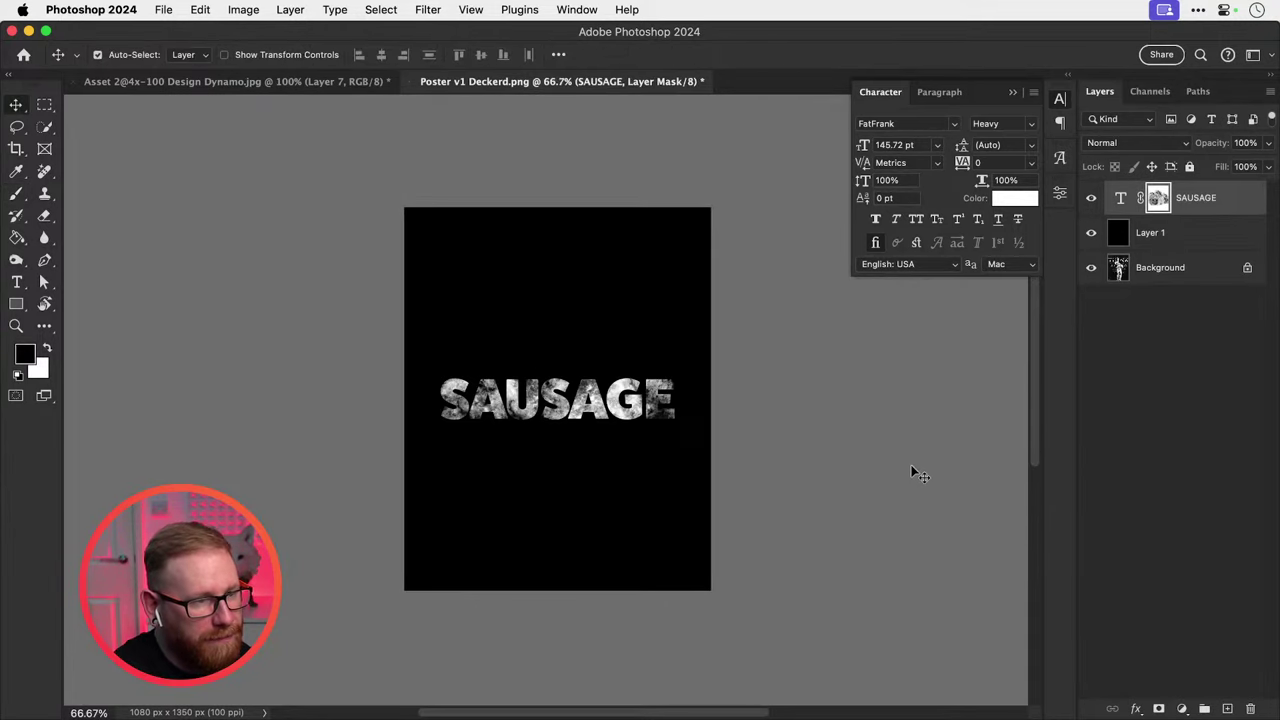
key(super+plus)
Choose brush 2 from the 22 Splatter brush set and reduce its size to 1200 px.
key(b)
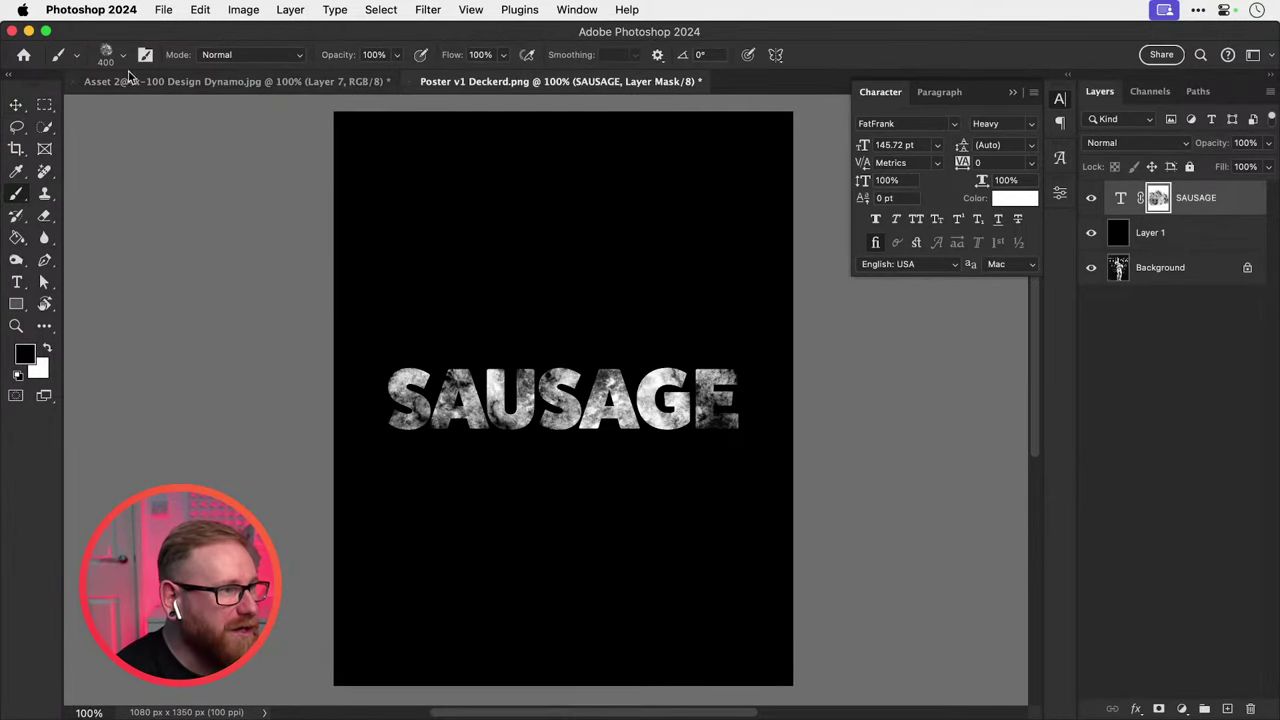
right_click(136, 142)
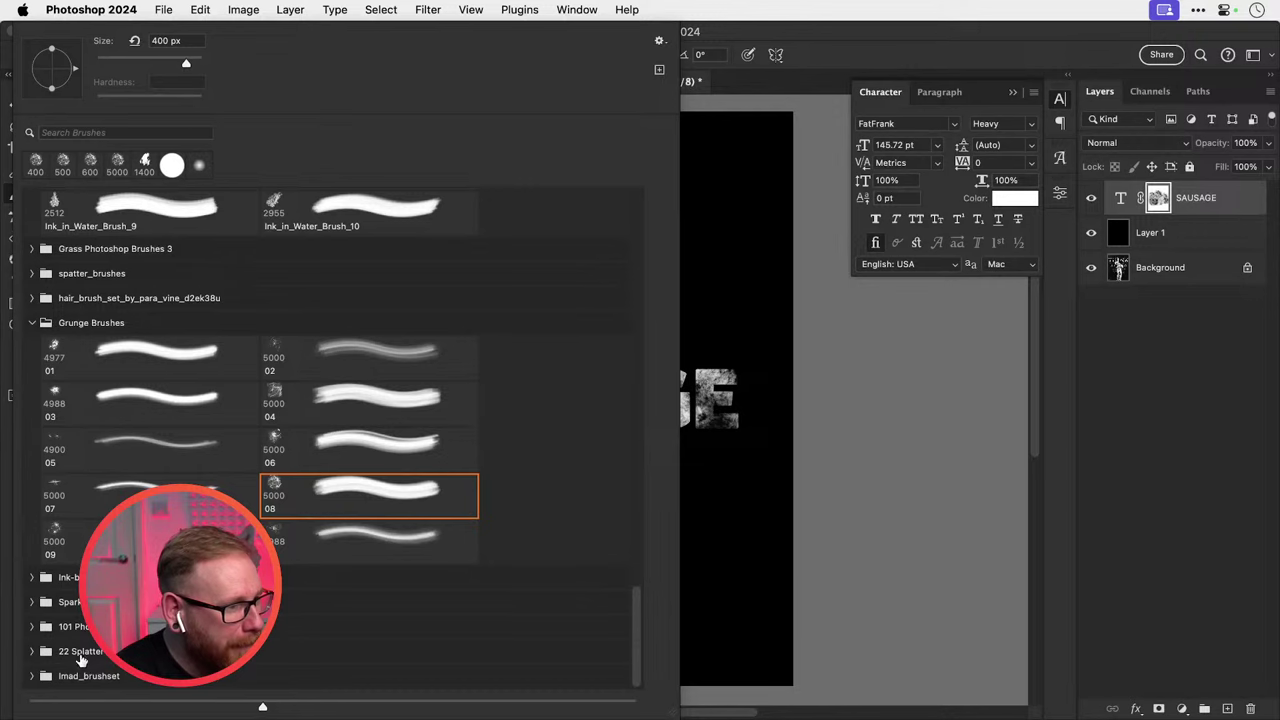
click(33, 655)
click(66, 676)
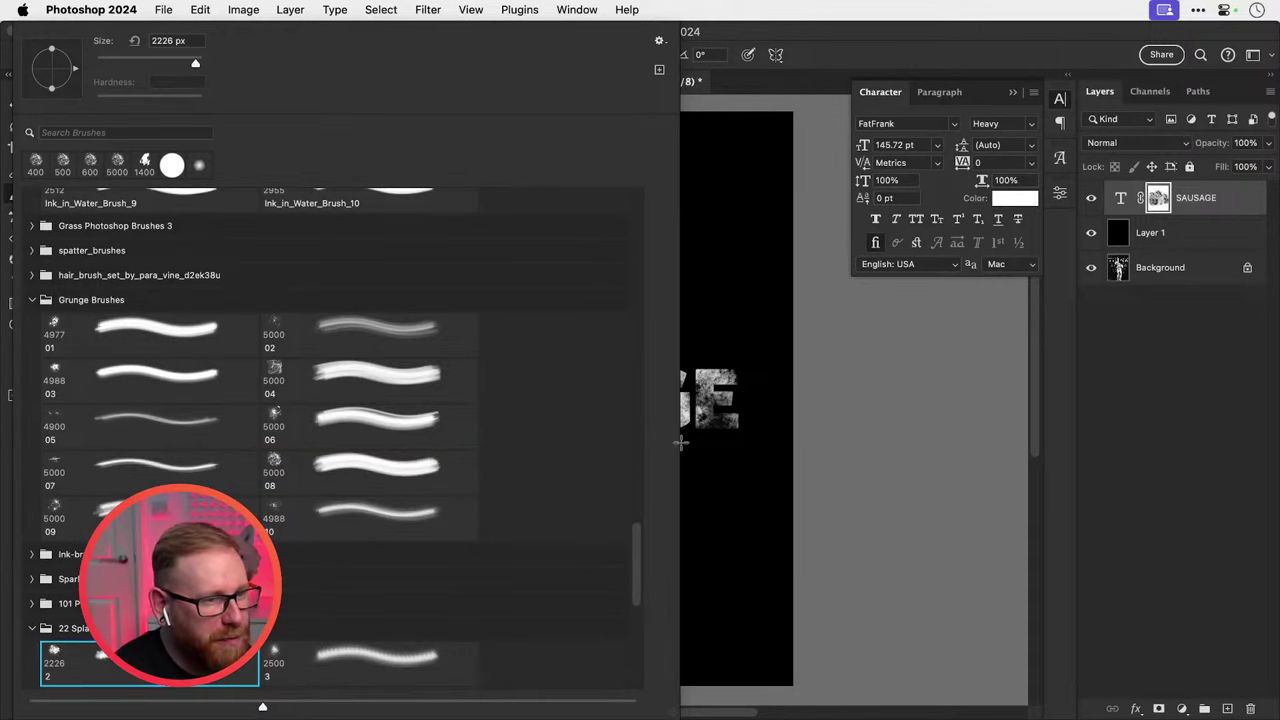
click(732, 420)
click(591, 411)
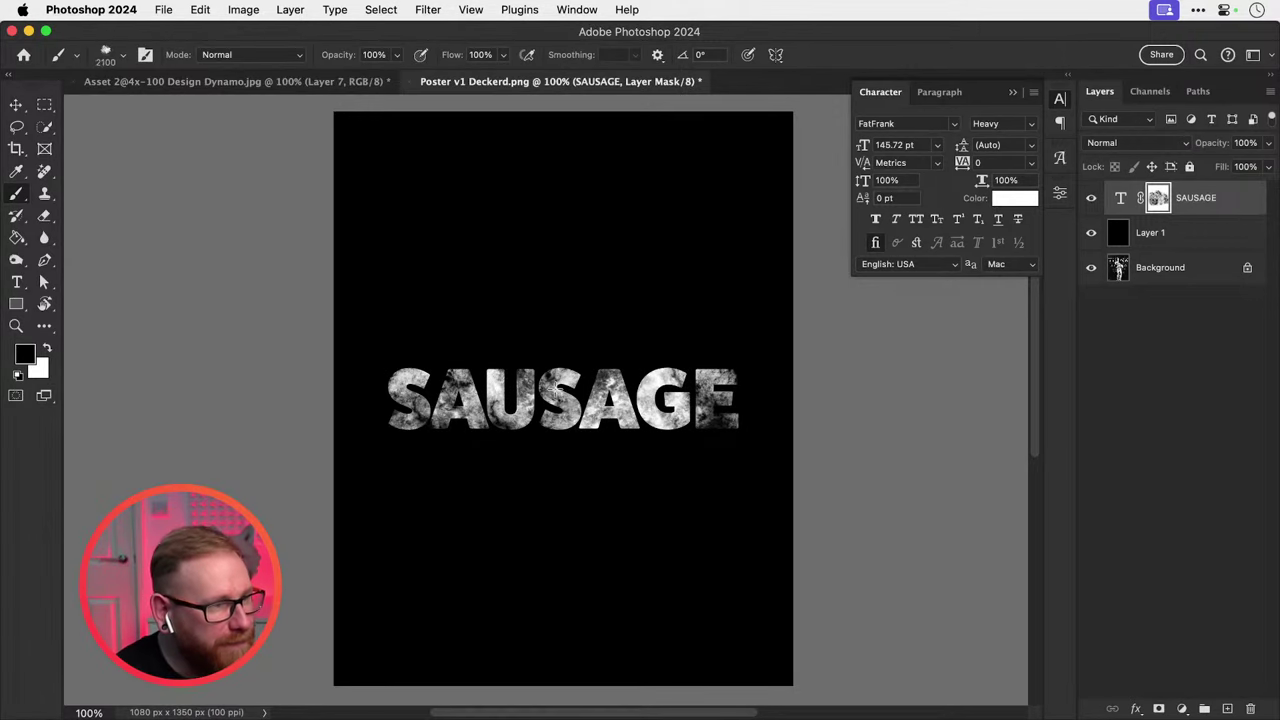
key(bracketleft)
key(bracketleft)
key(bracketleft)
key(bracketleft)
key(bracketleft)
key(bracketleft)
key(bracketleft)
key(bracketleft)
key(bracketleft)
Undo a trial splatter stamp over the last letters and paint the SAUSAGE layer mask white to clear its texture.
click(752, 469)
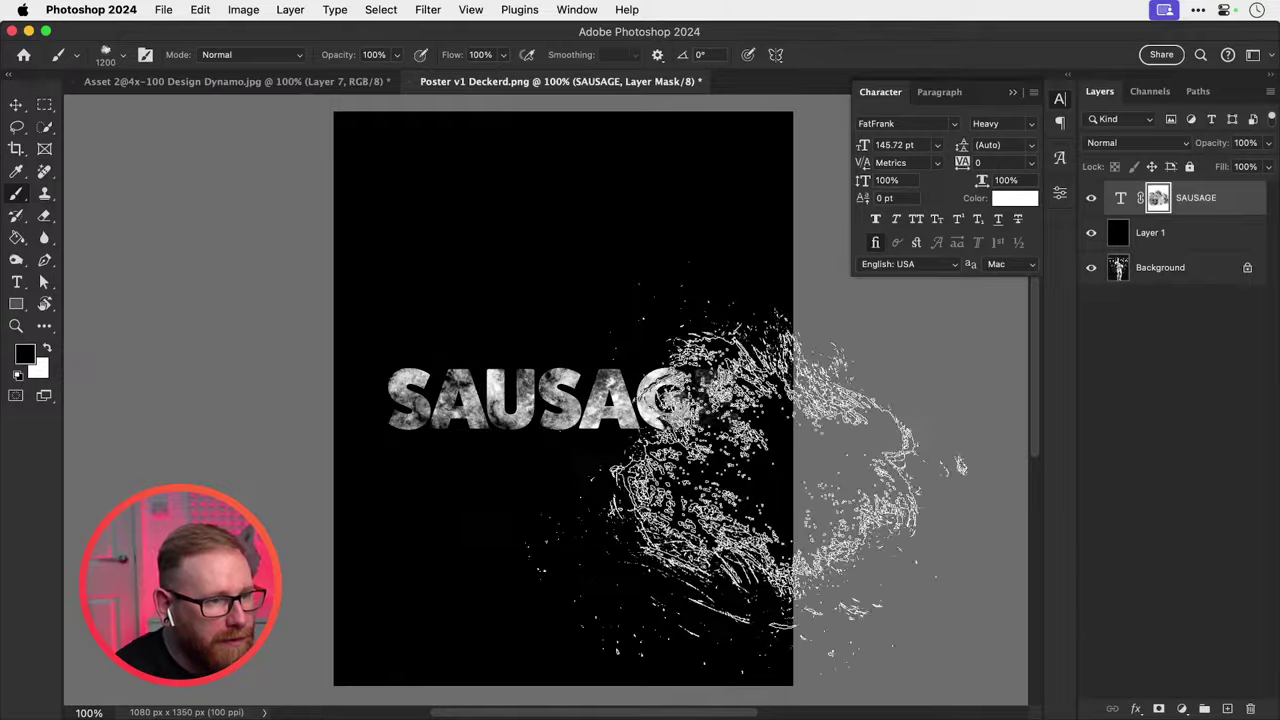
key(super+z)
key(x)
mouse_move(598, 428)
mouse_down()
mouse_move(518, 421)
mouse_move(630, 393)
mouse_up()
Try stamping black splatter texture at 1200 px over both ends of SAUSAGE on its layer mask.
key(x)
click(727, 476)
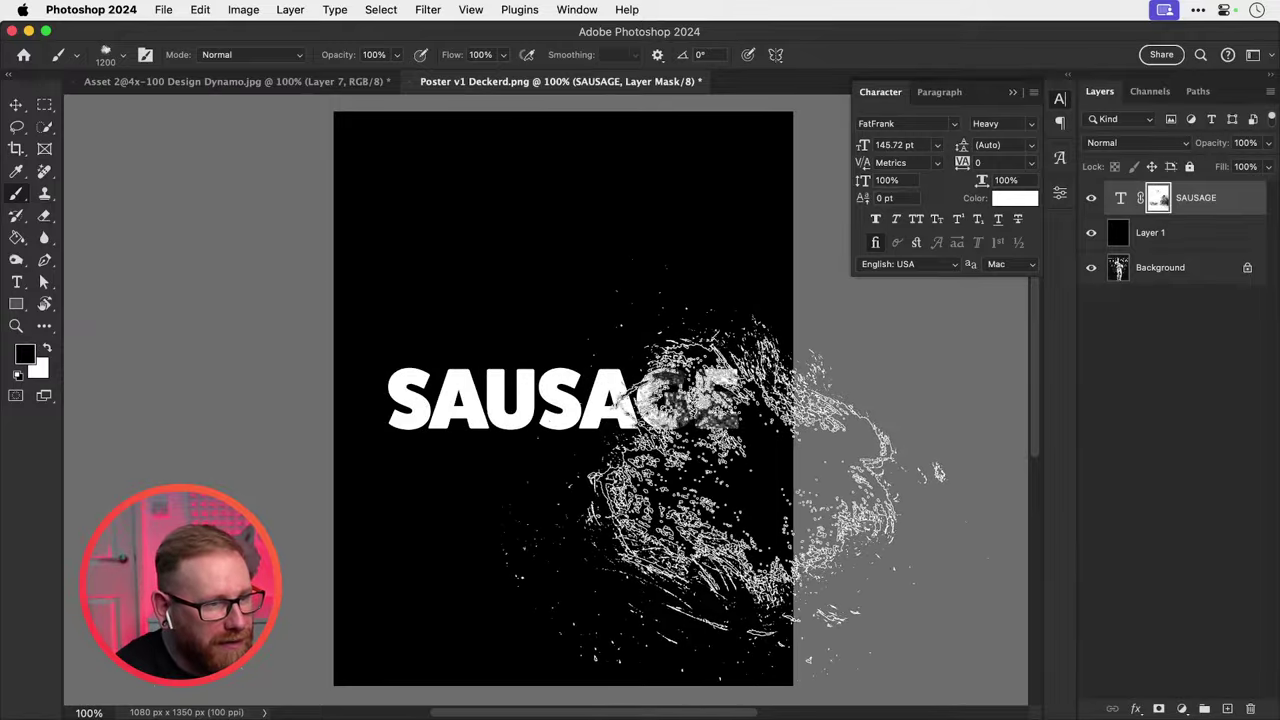
click(525, 510)
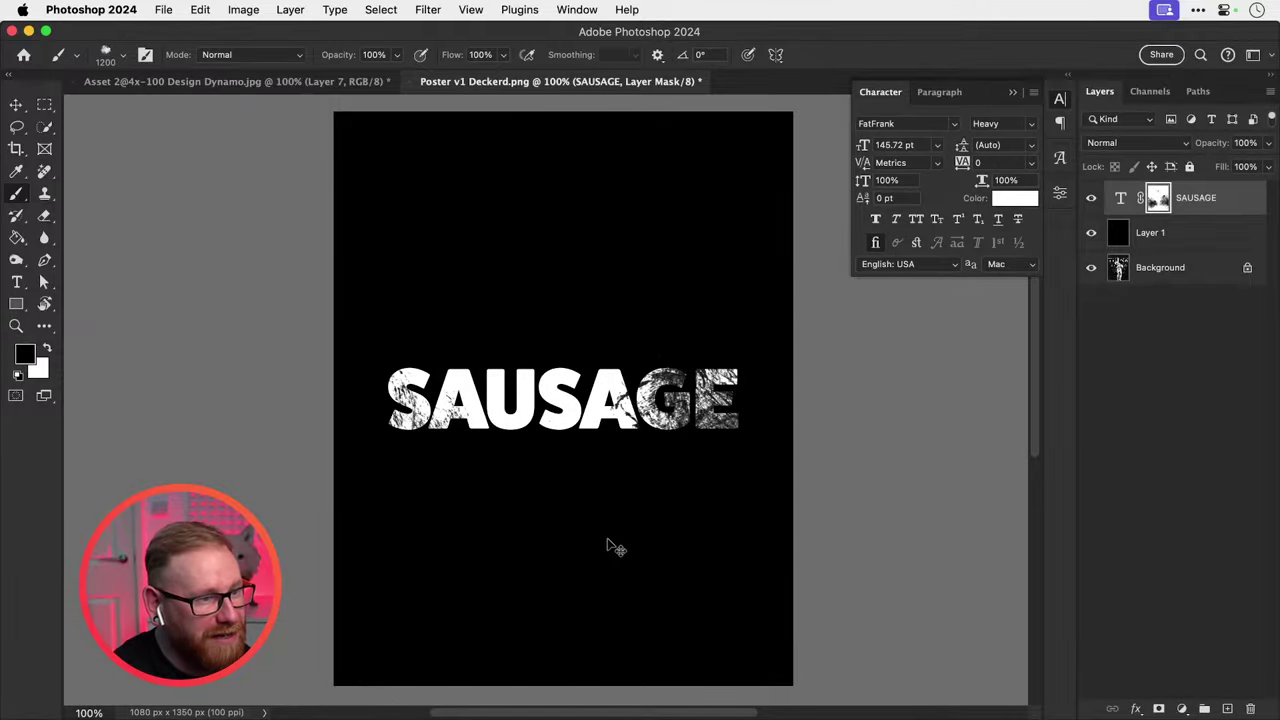
key(super+z)
key(super+z)
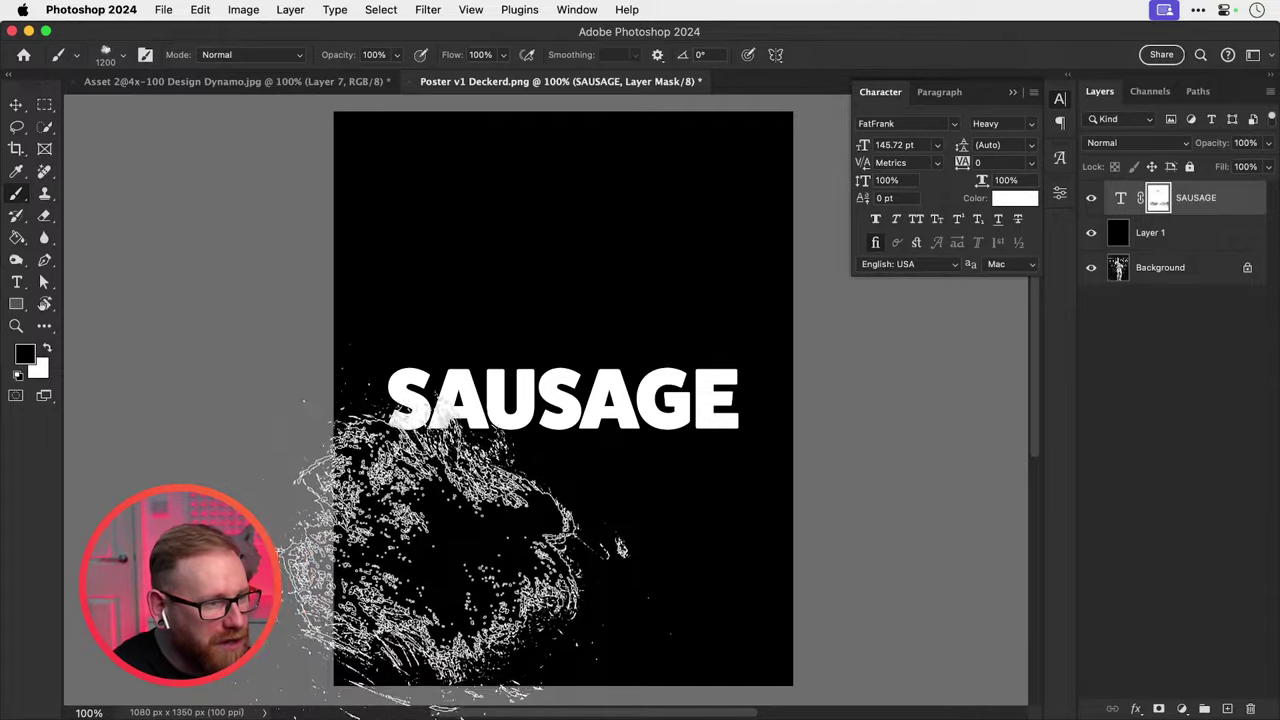
Stamp black splatter texture over SAUSAGE, rotate the brush to -75° and add more black and white stamps across the letters.
click(460, 545)
click(680, 540)
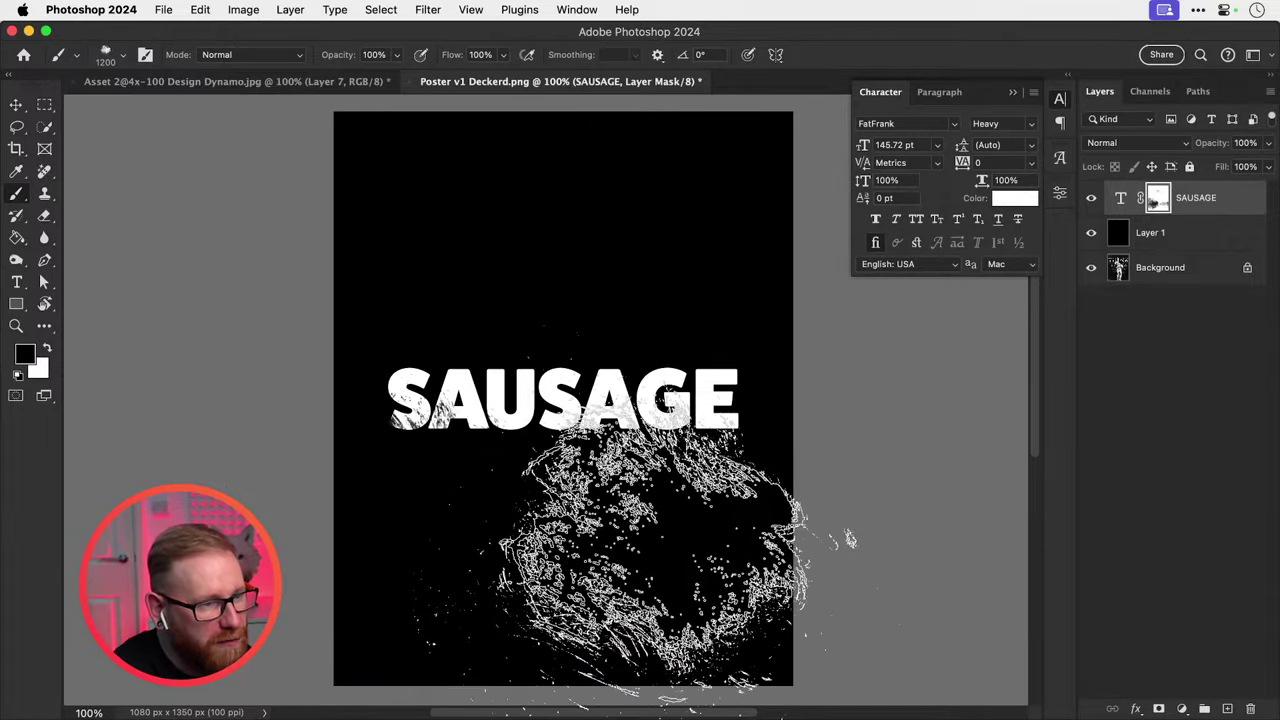
key(shift+Right)
key(shift+Right)
key(shift+Right)
key(shift+Right)
key(shift+Right)
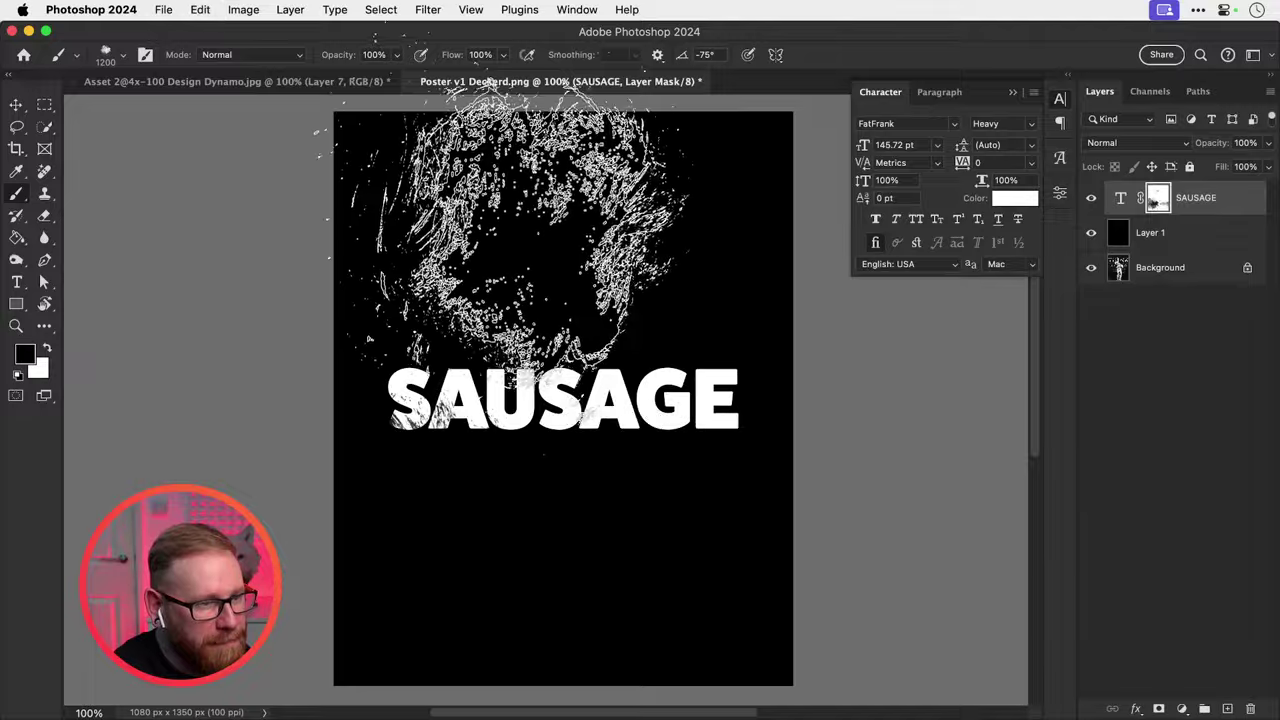
click(507, 243)
click(712, 298)
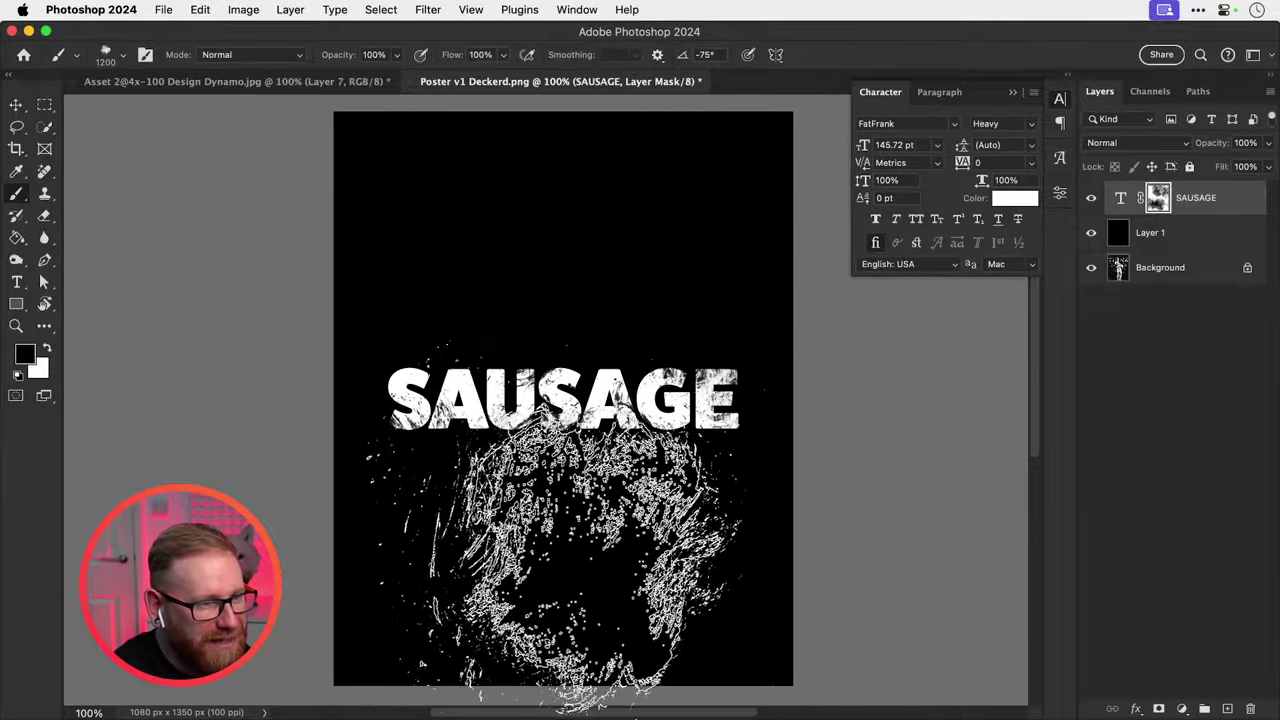
key(x)
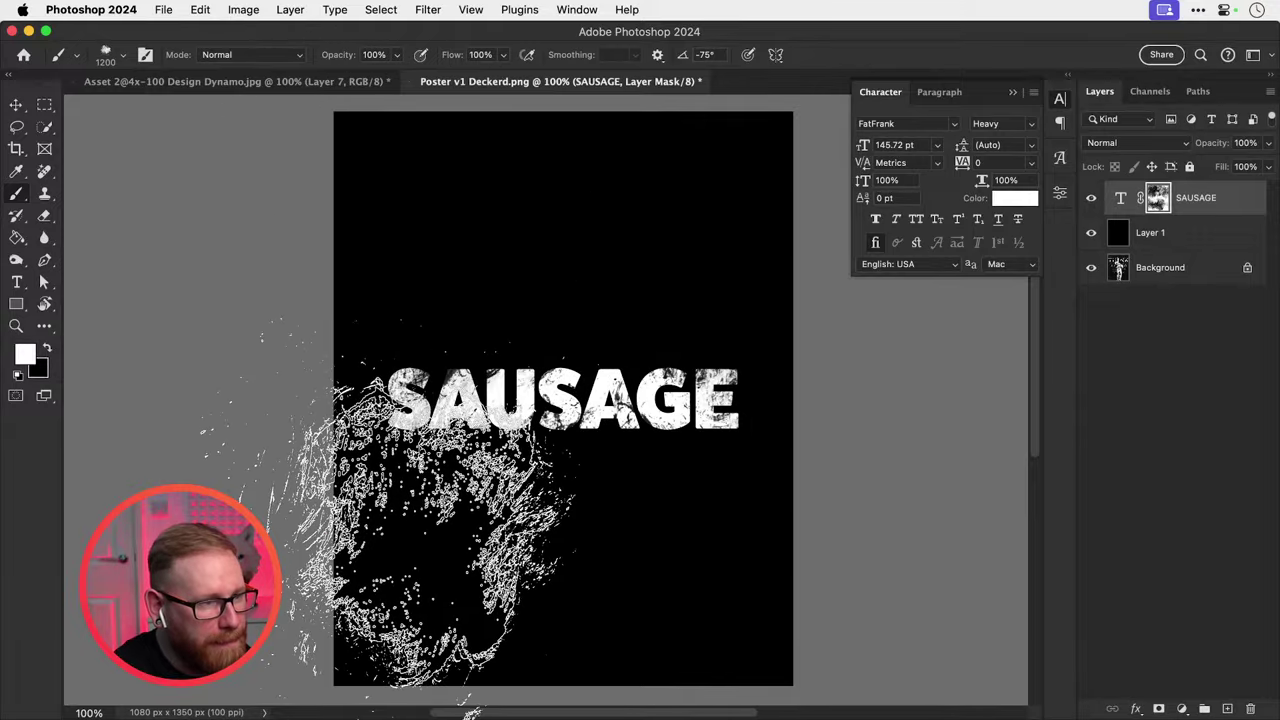
key(x)
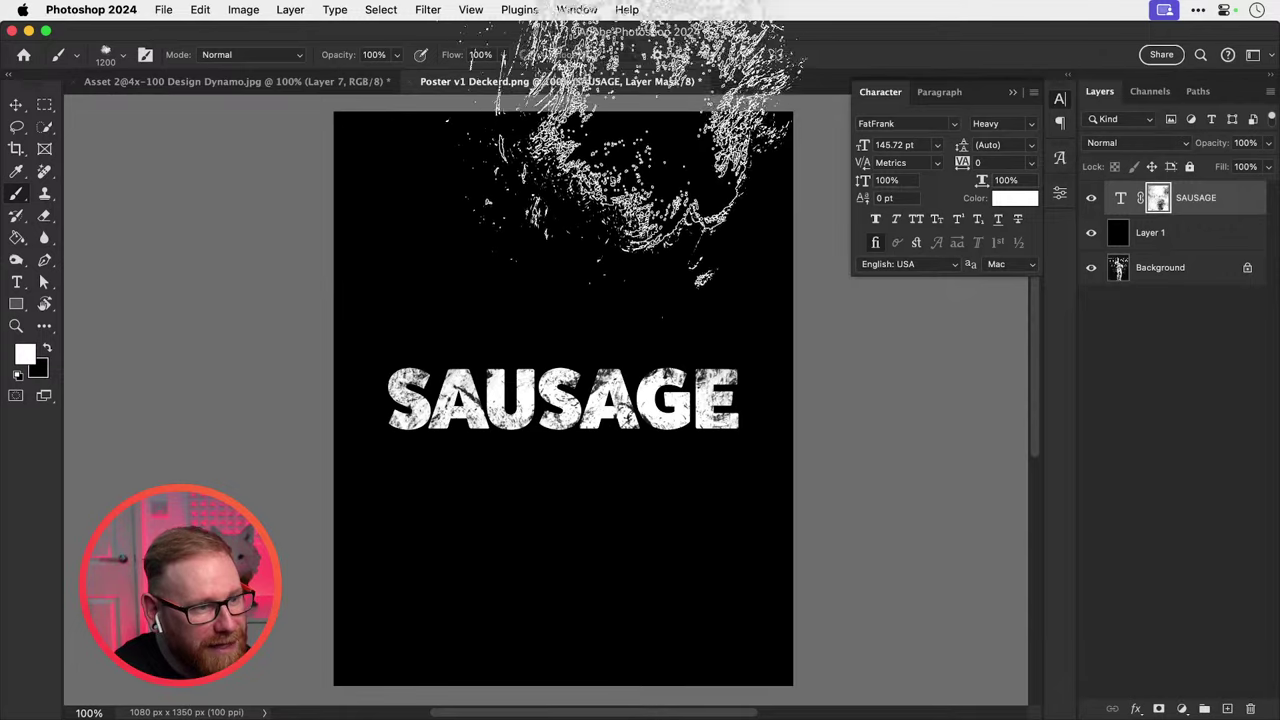
key(v)
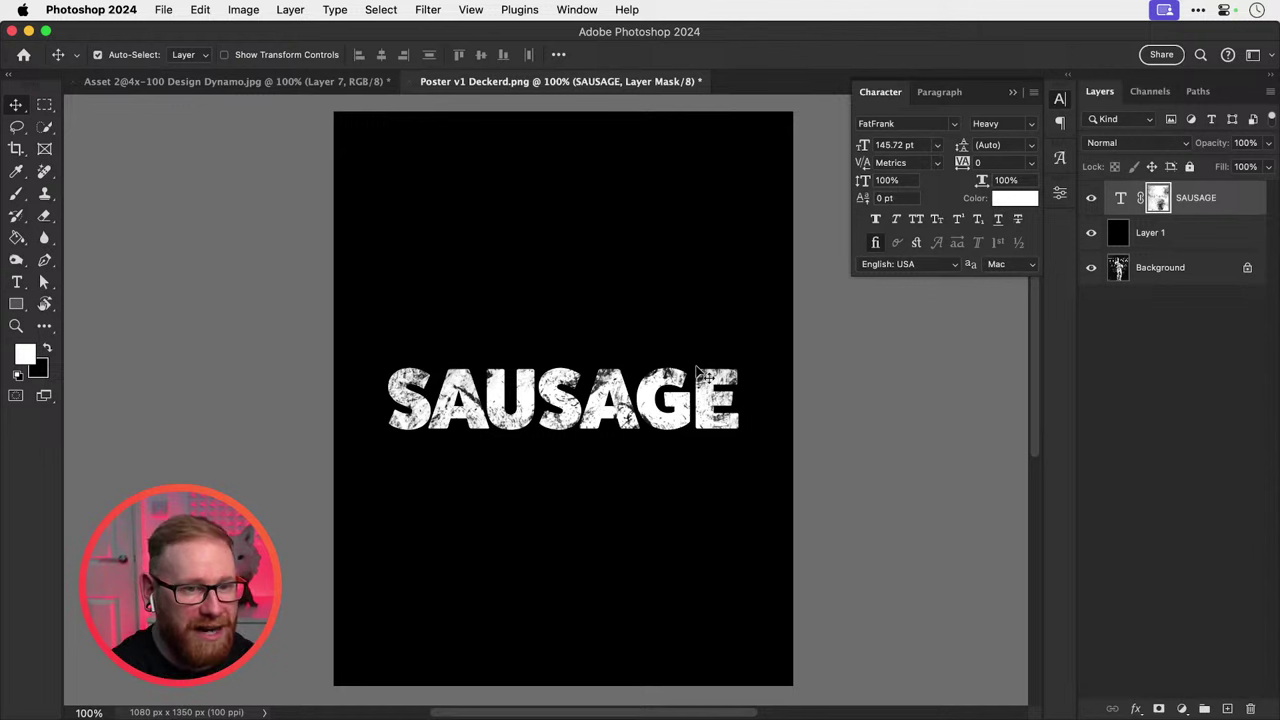
Replace the SAUSAGE text with "Pineapple" and compare it with its layer mask disabled and enabled.
key(t)
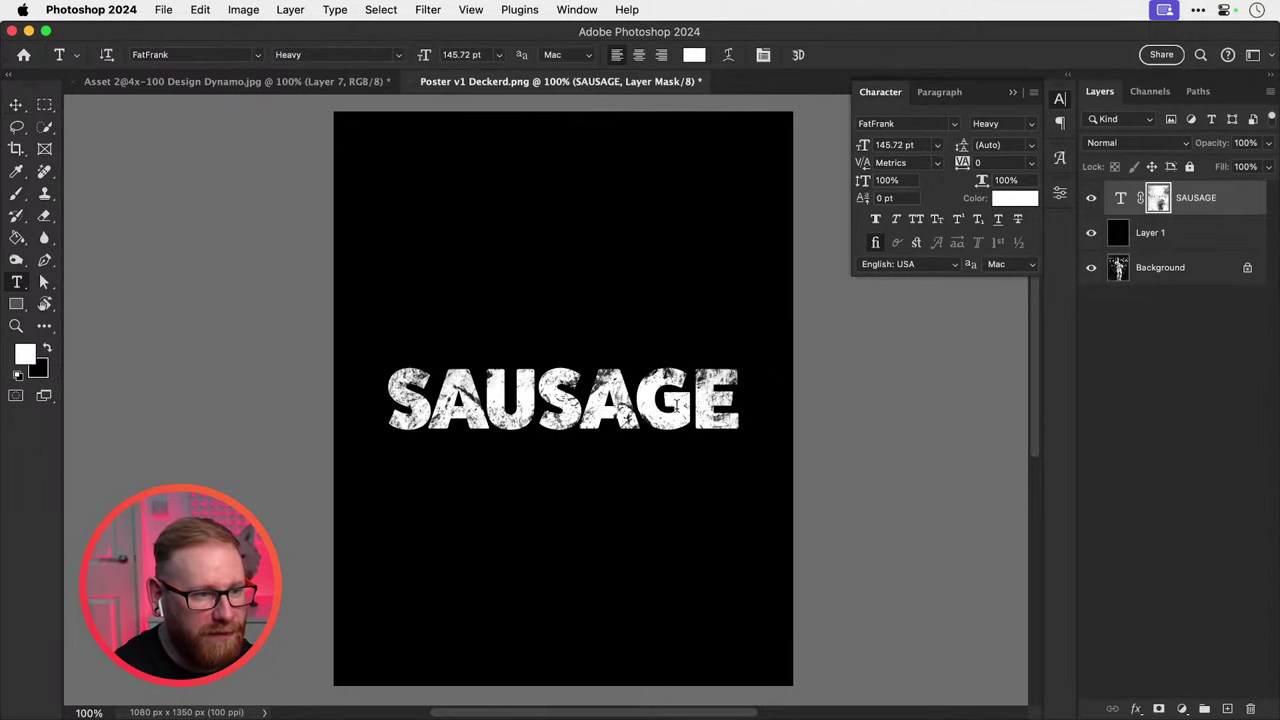
double_click(676, 403)
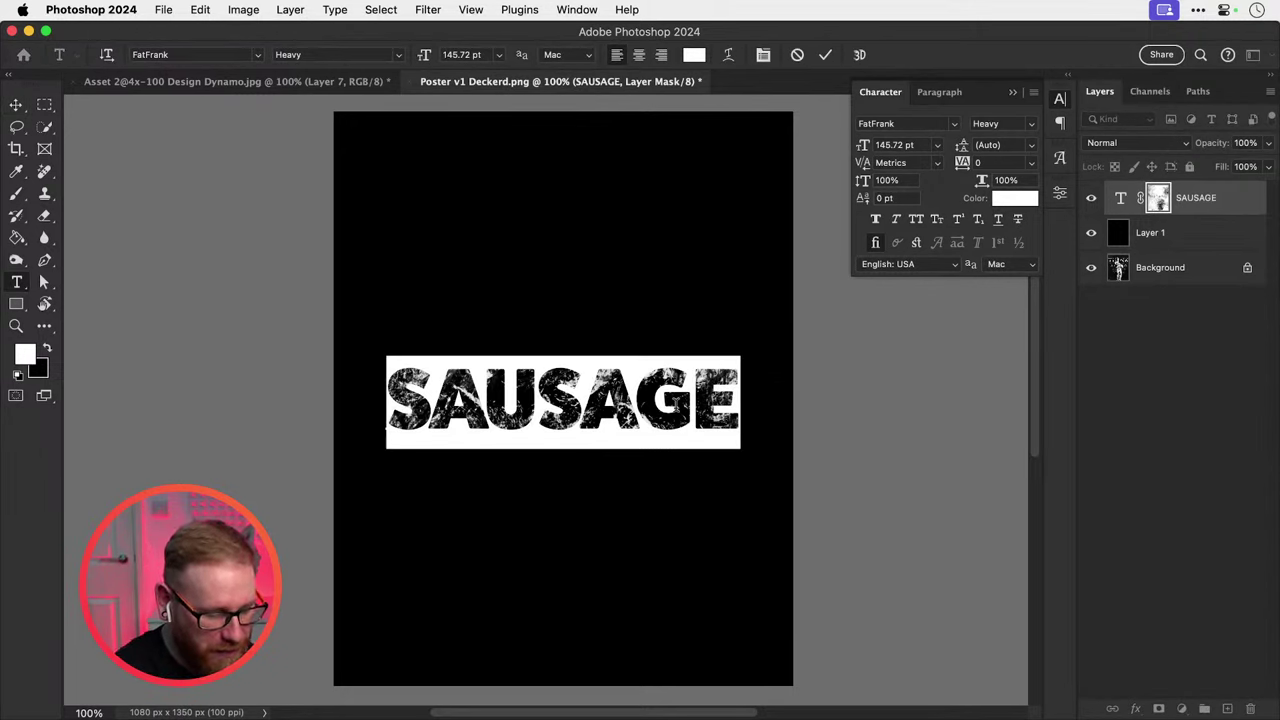
text(Pineapple)
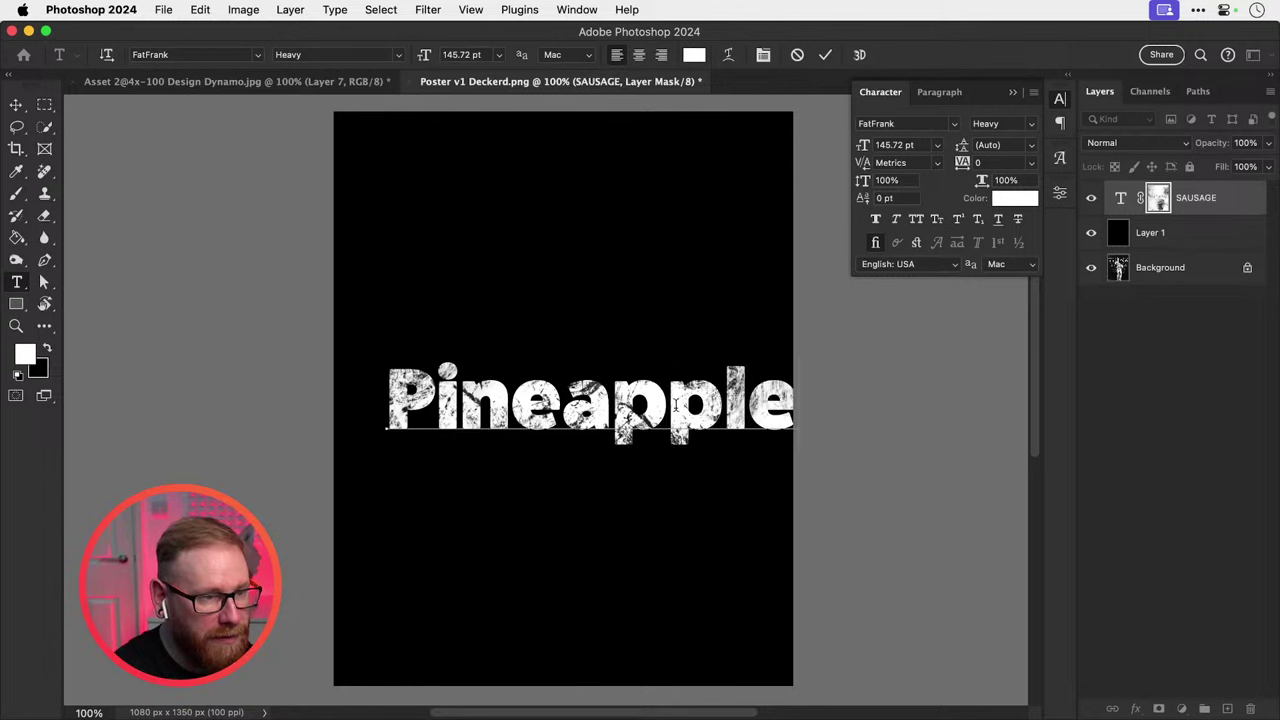
click(18, 106)
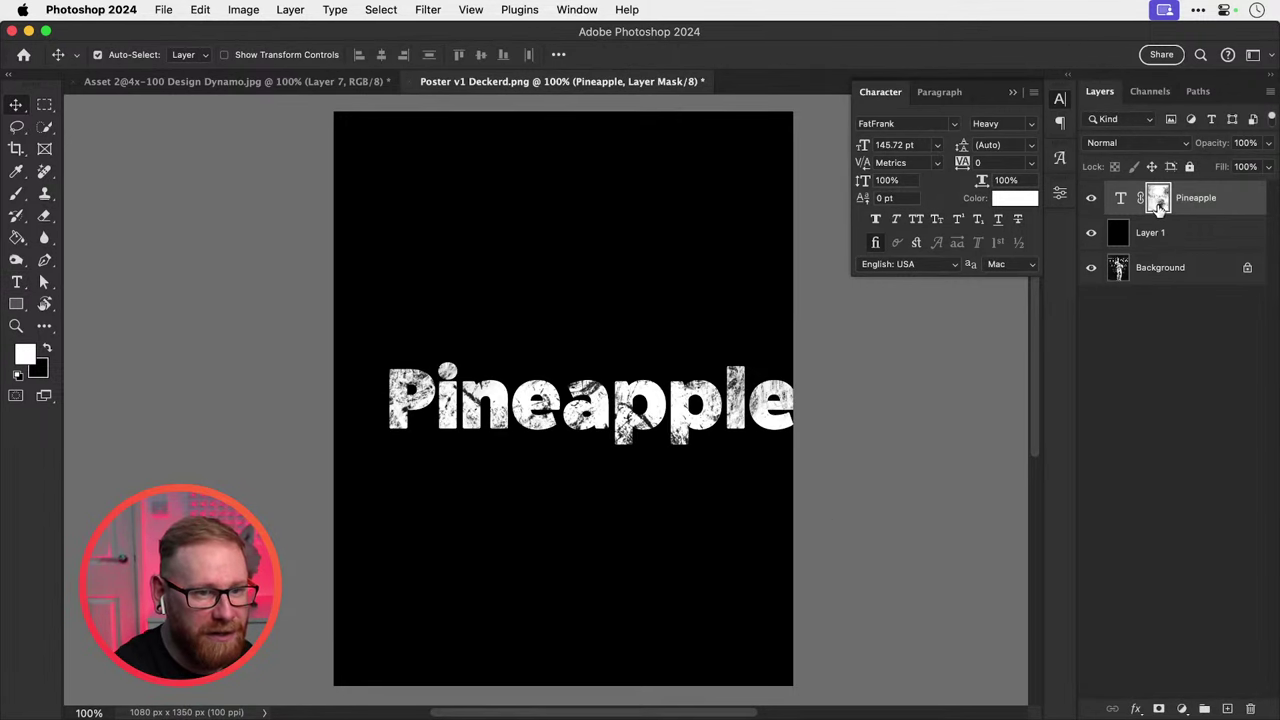
shift+click(1158, 200)
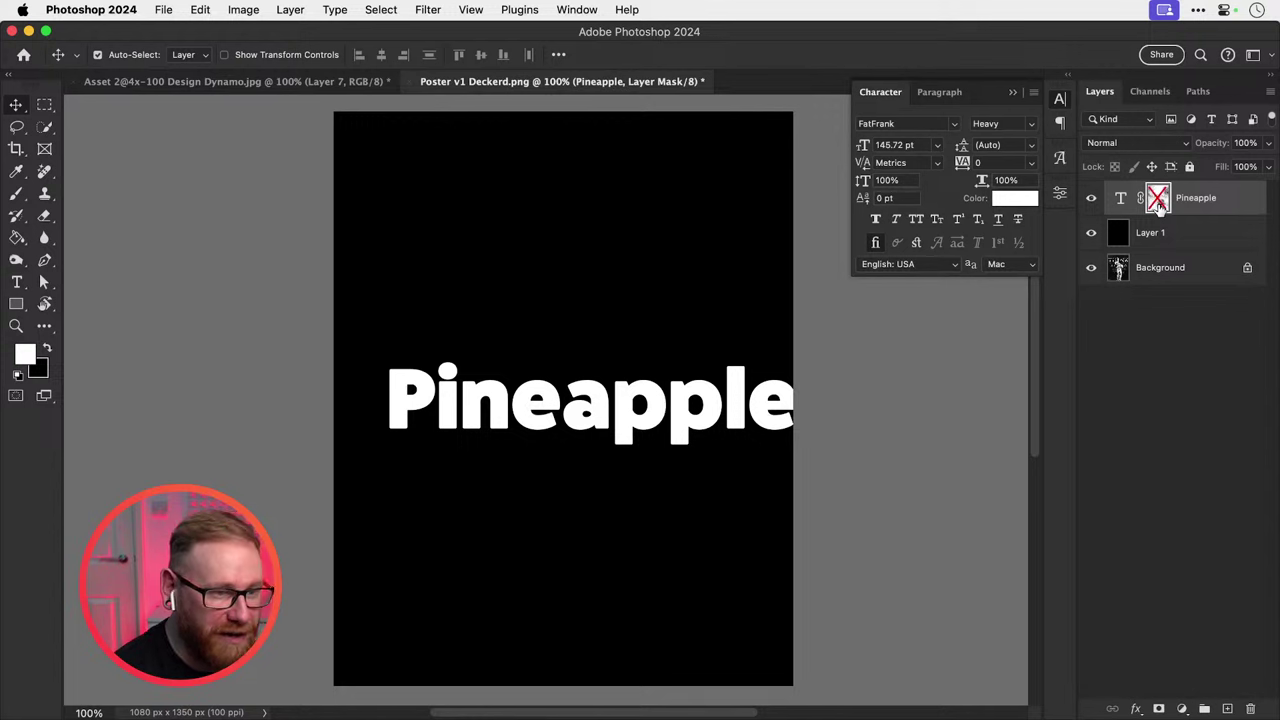
shift+click(1158, 200)
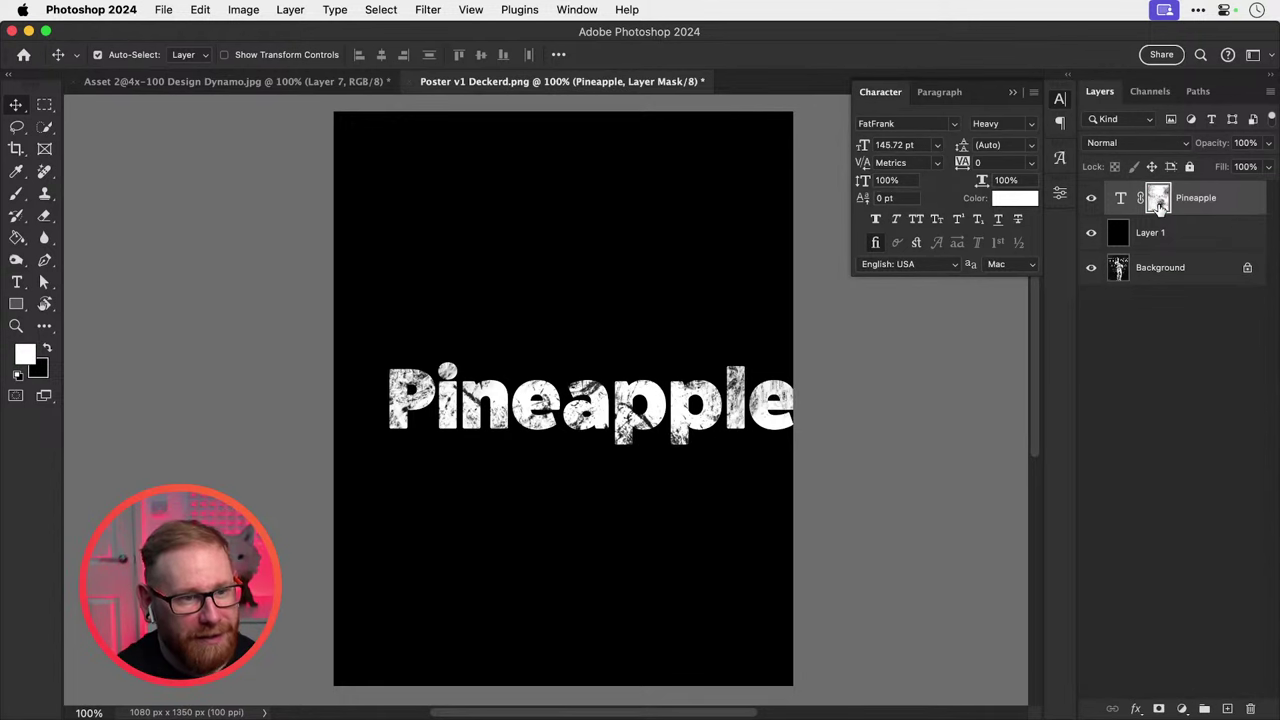
Replace the Pineapple layer's mask with a black one and stamp white splatter texture across the letters to reveal them.
drag(1158, 200, 1250, 708)
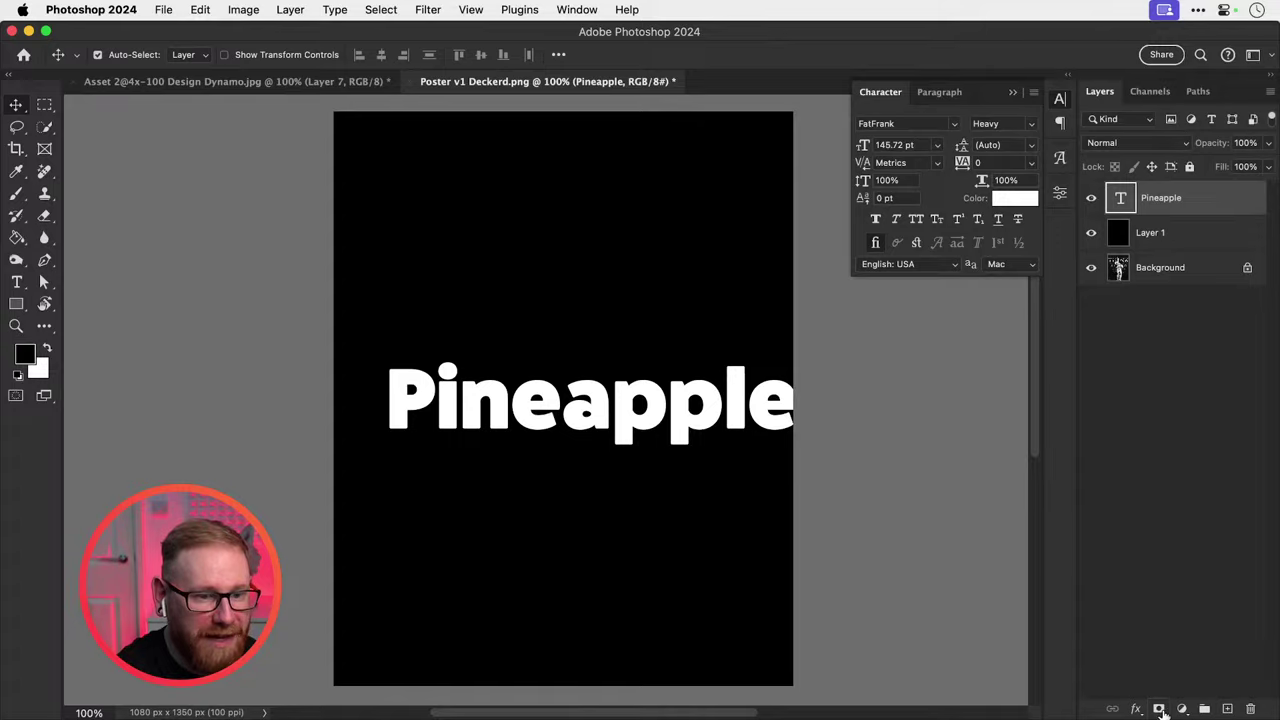
alt+click(1158, 708)
key(b)
click(440, 338)
click(780, 400)
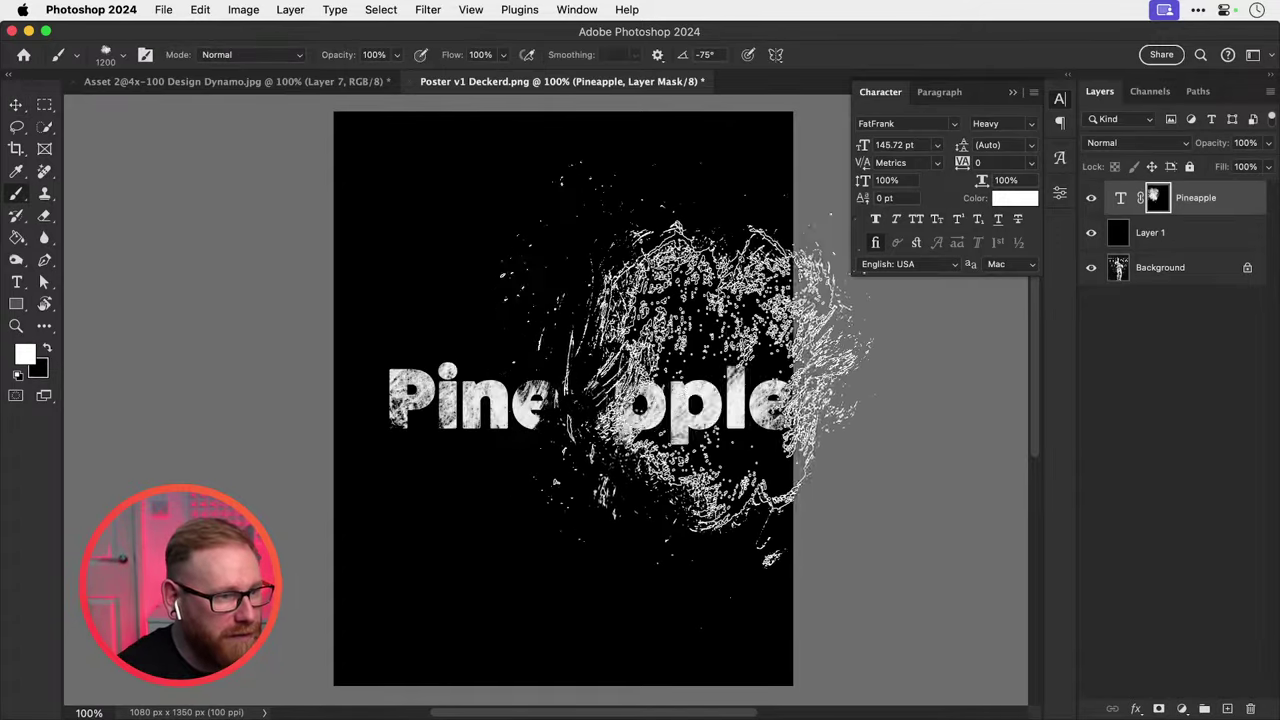
click(610, 405)
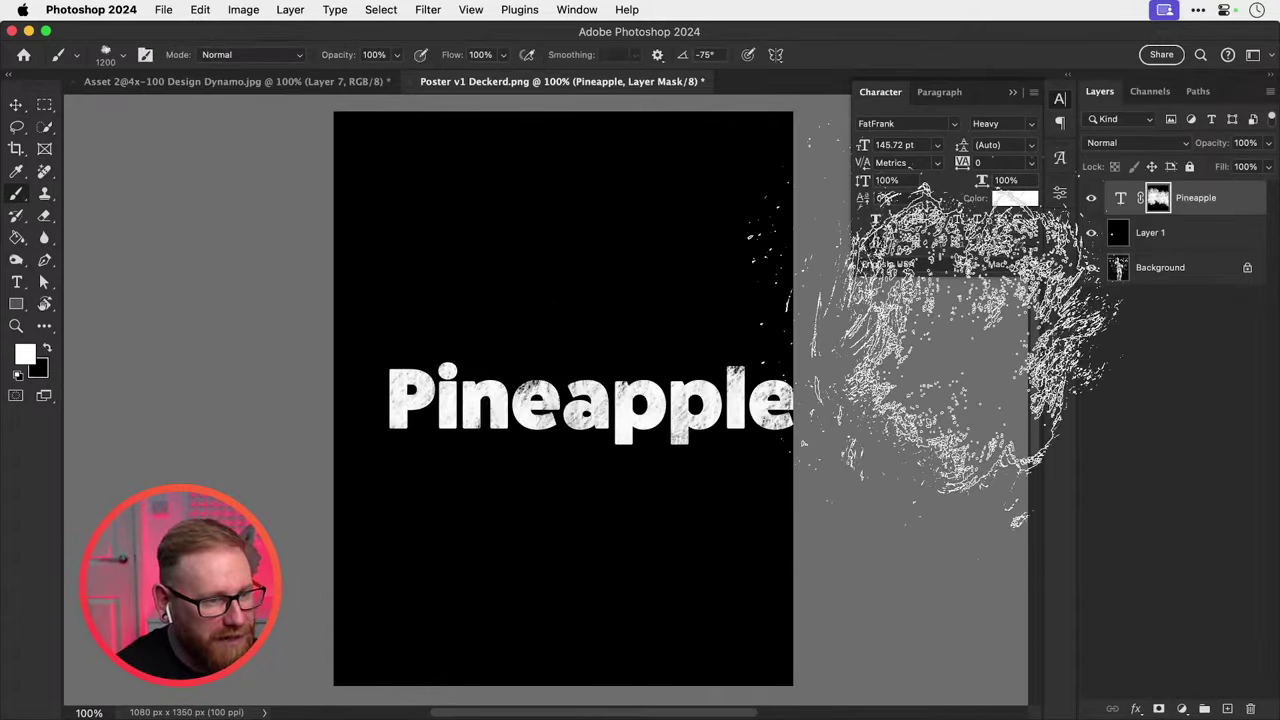
key(v)
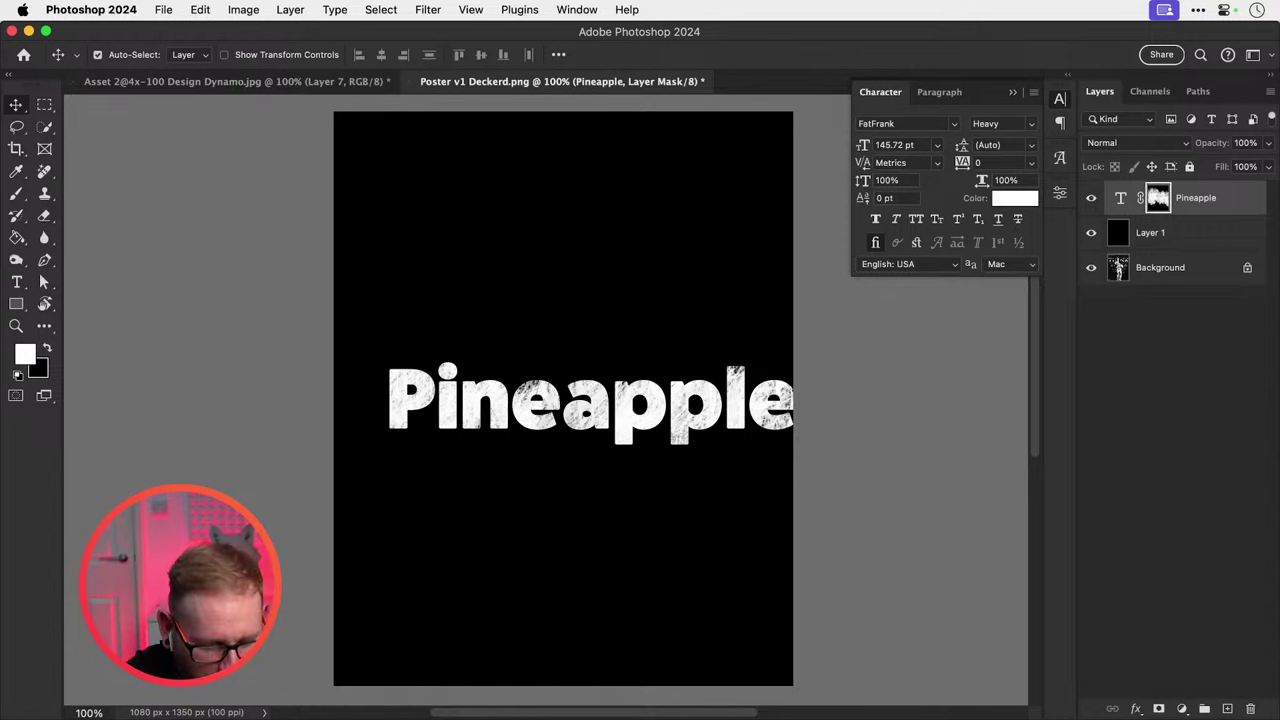
Switch to Chrome, change the Envato Elements search category to Fonts, clear the grunge search term and filter by Script and Handwritten.
key(super+Tab)
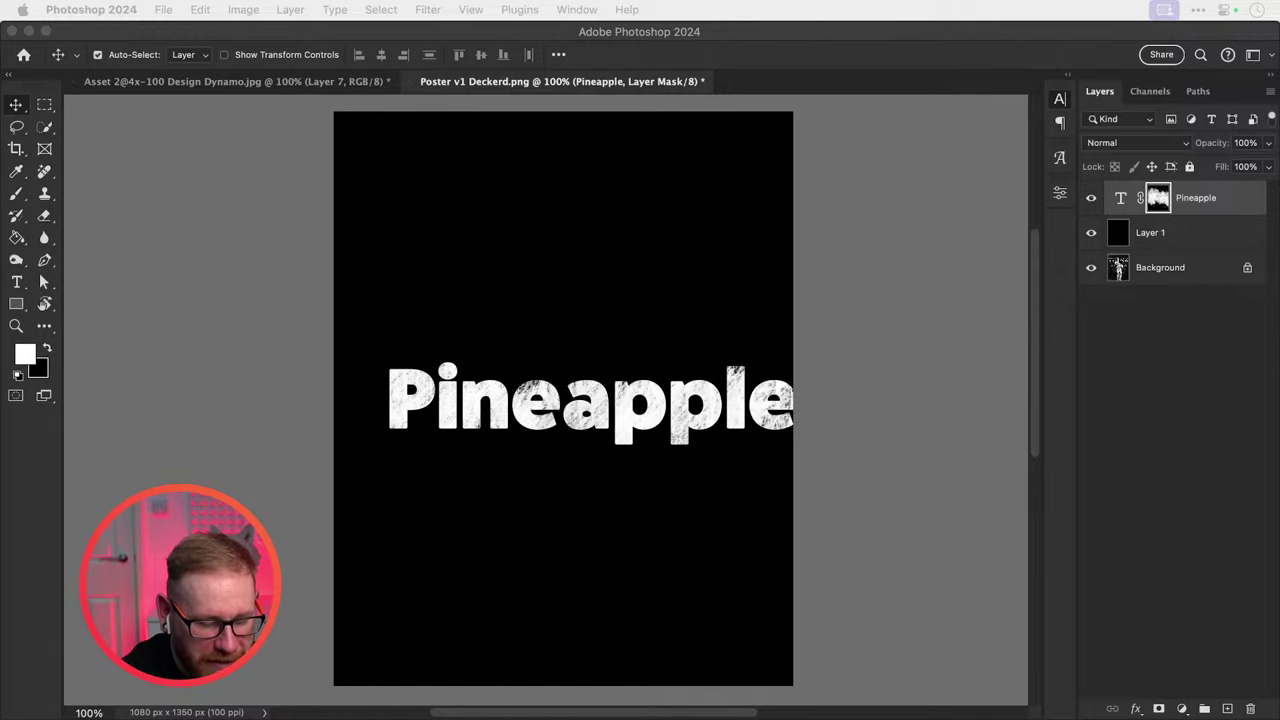
key(super+Tab)
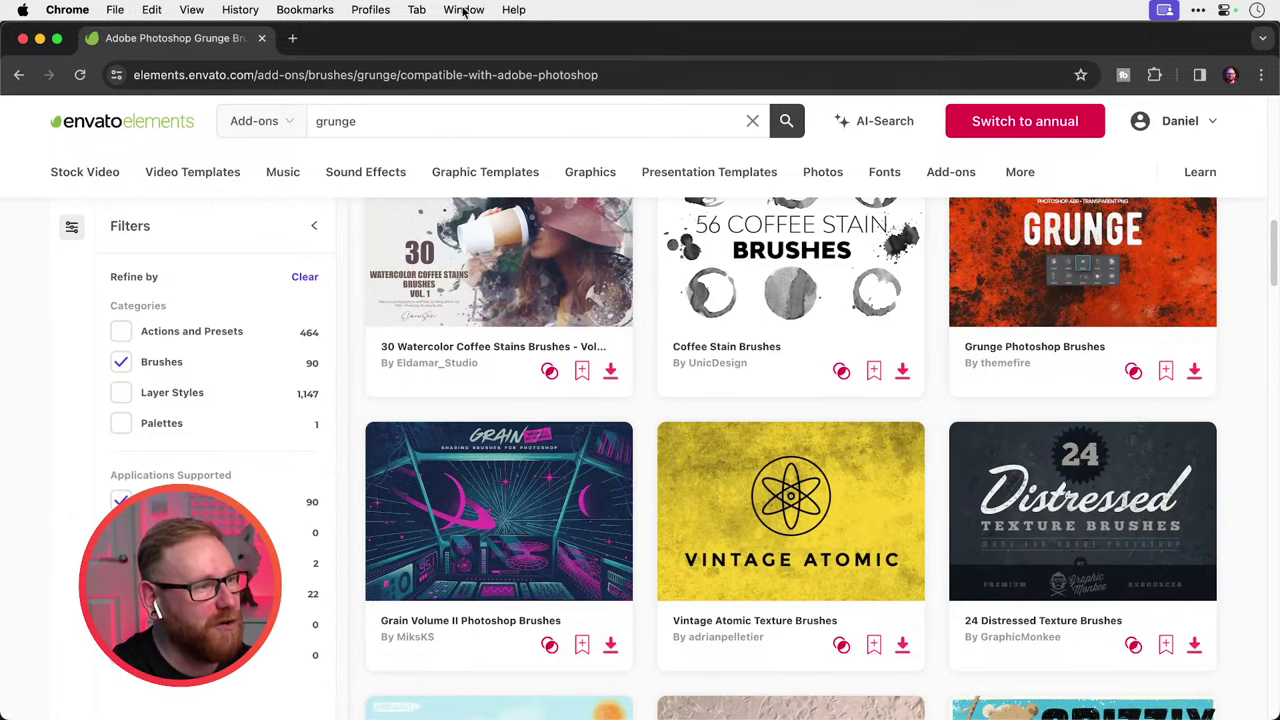
click(286, 120)
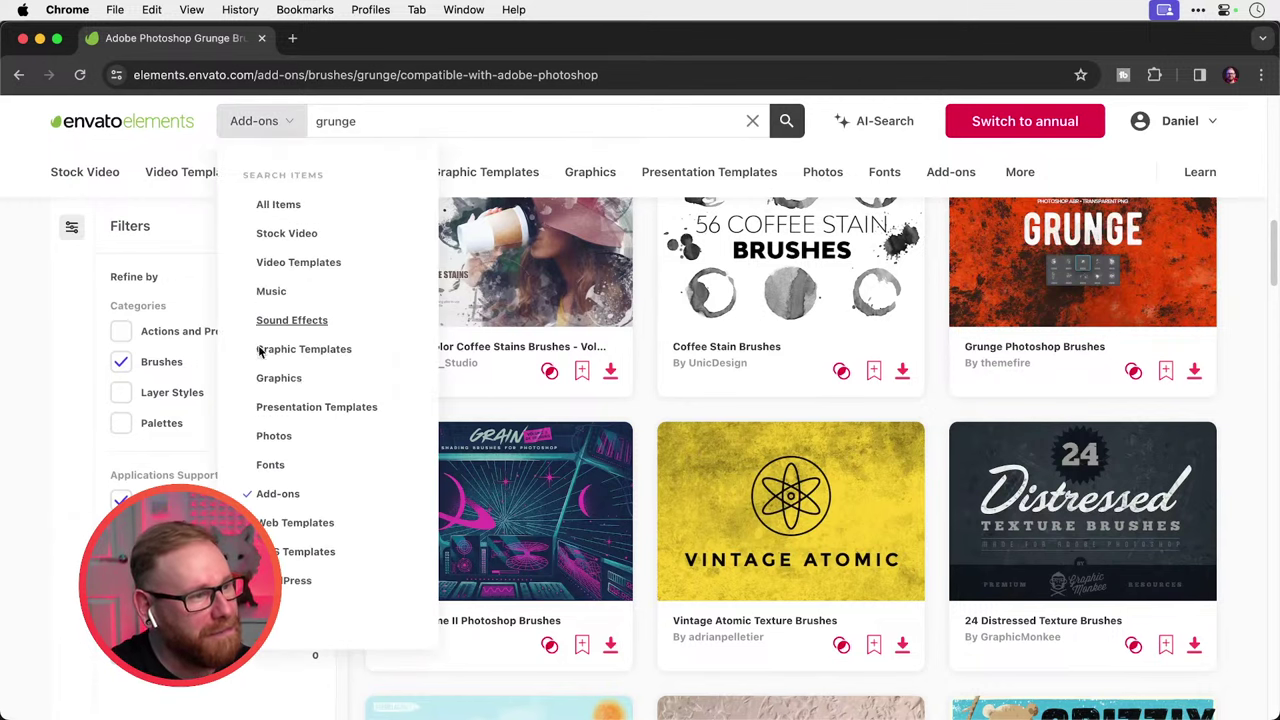
click(266, 464)
click(683, 124)
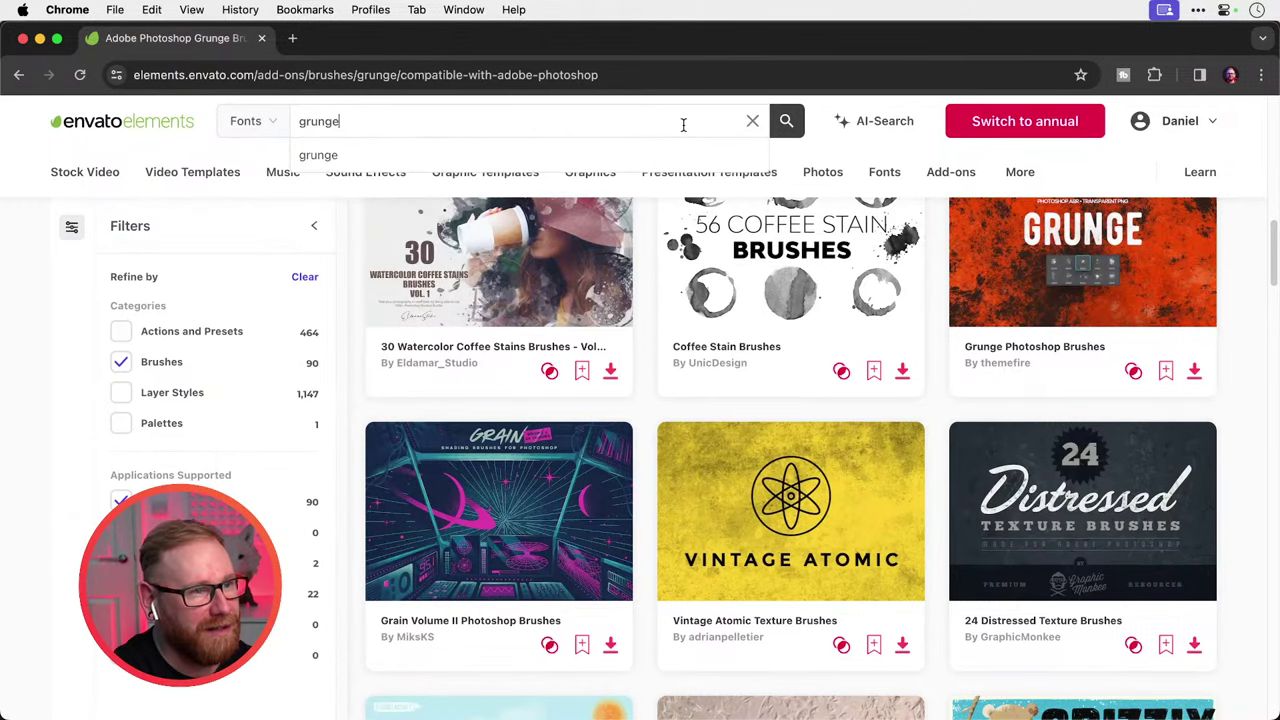
key(super+a)
key(BackSpace)
key(Return)
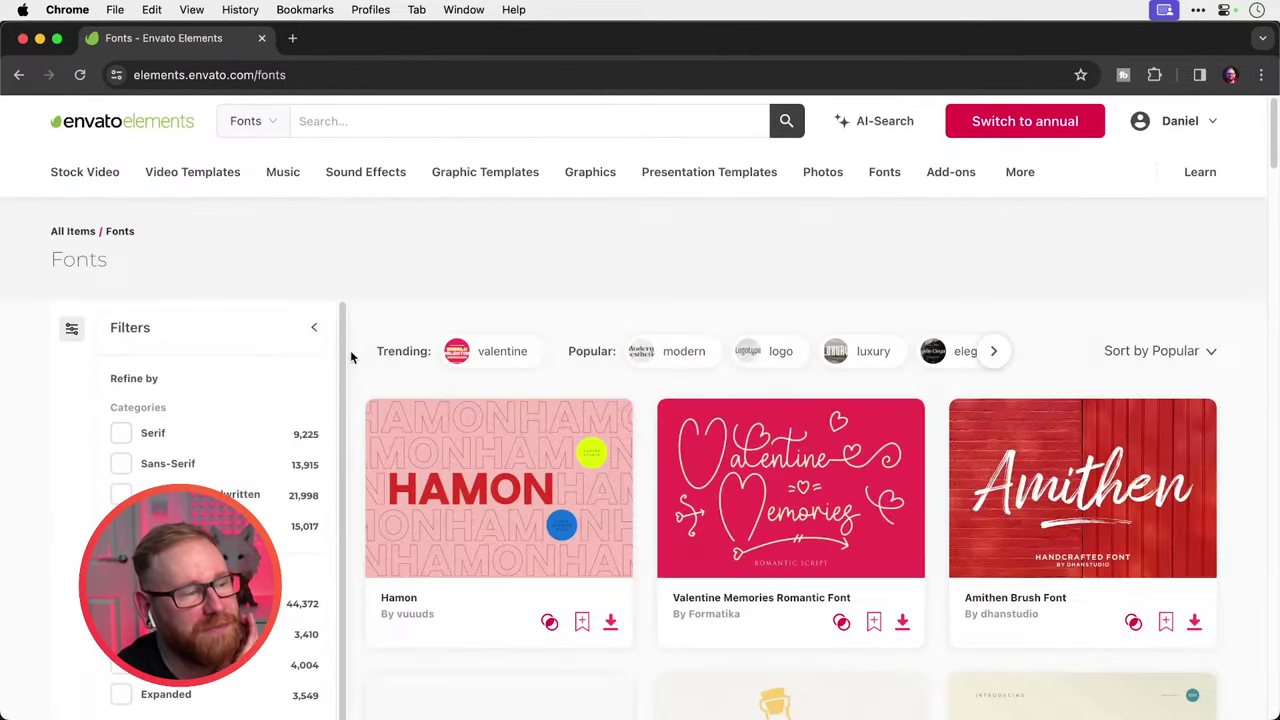
click(120, 494)
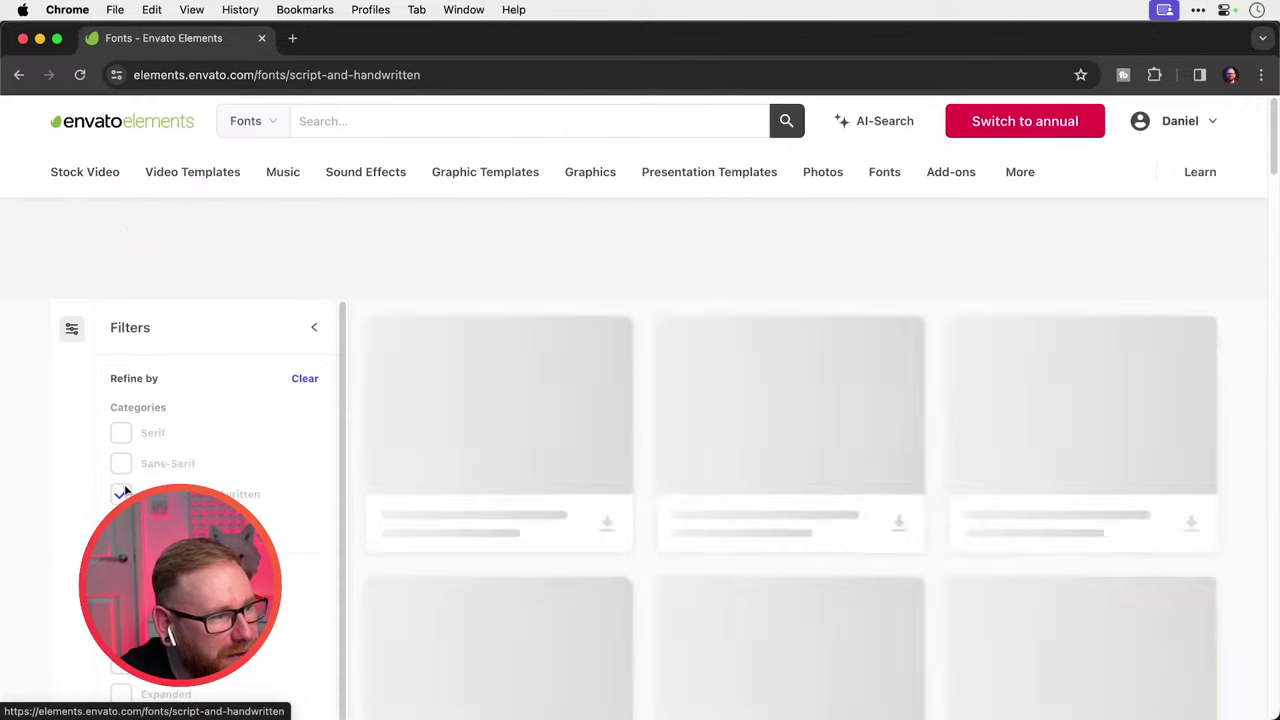
Examine the script and handwritten font previews and the filter categories, and minimize the browser to return to Photoshop.
scroll(765, 237, down, 2)
scroll(765, 244, down, 2)
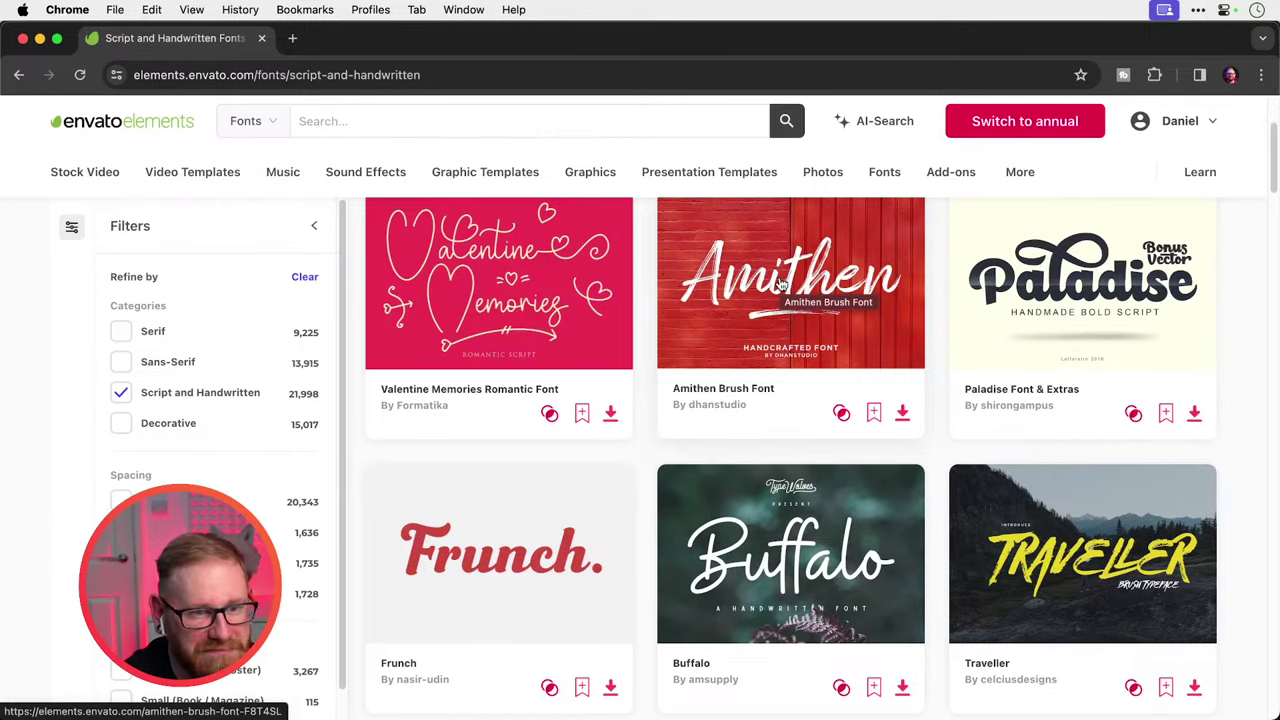
scroll(780, 285, down, 5)
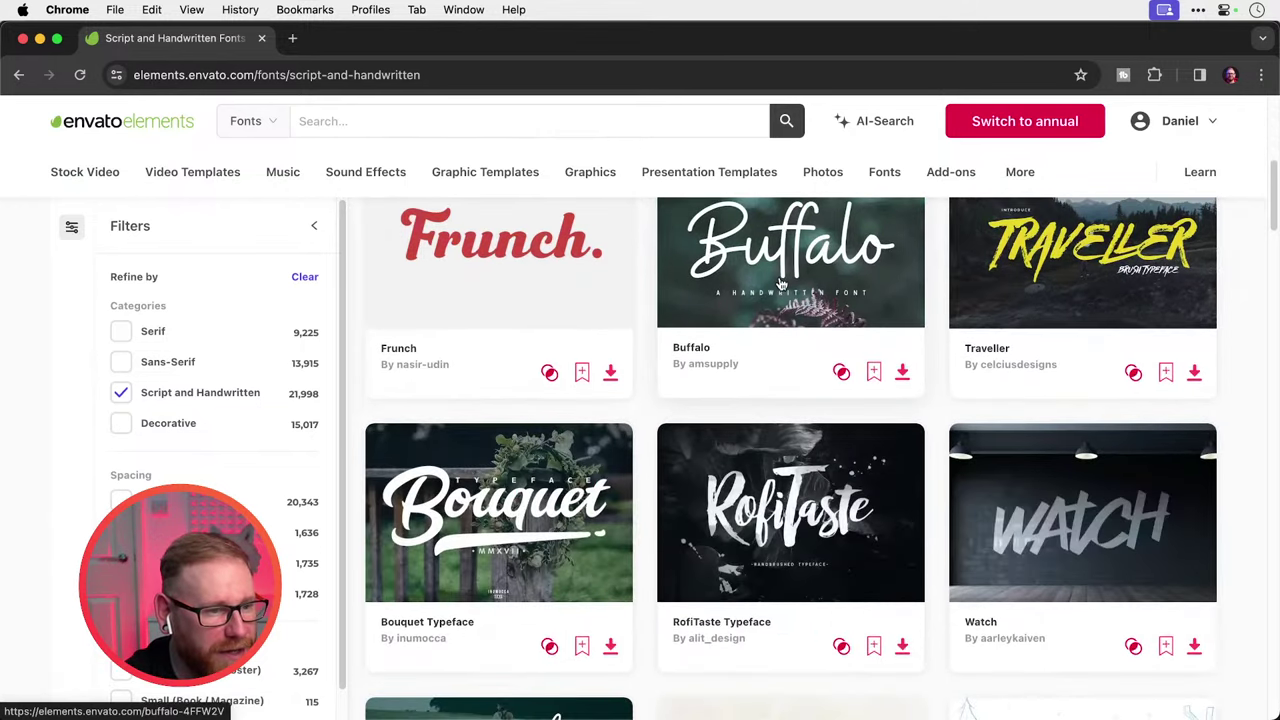
scroll(780, 285, down, 8)
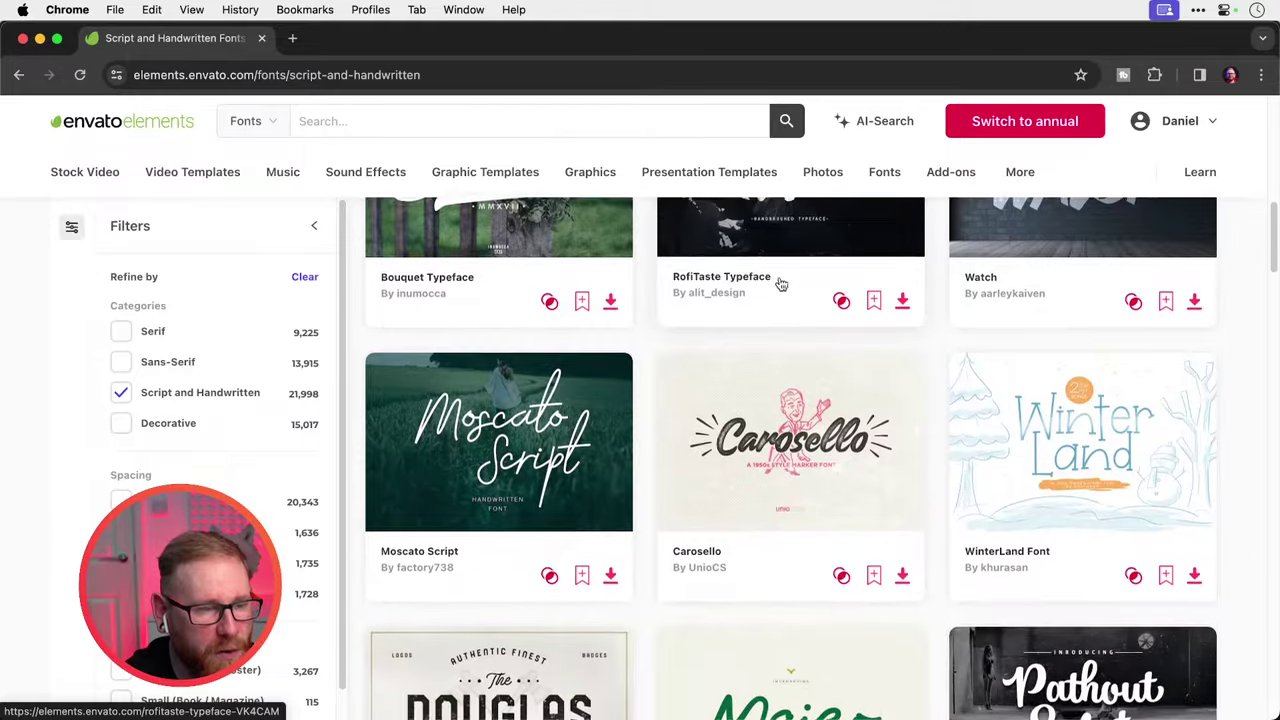
scroll(781, 285, down, 6)
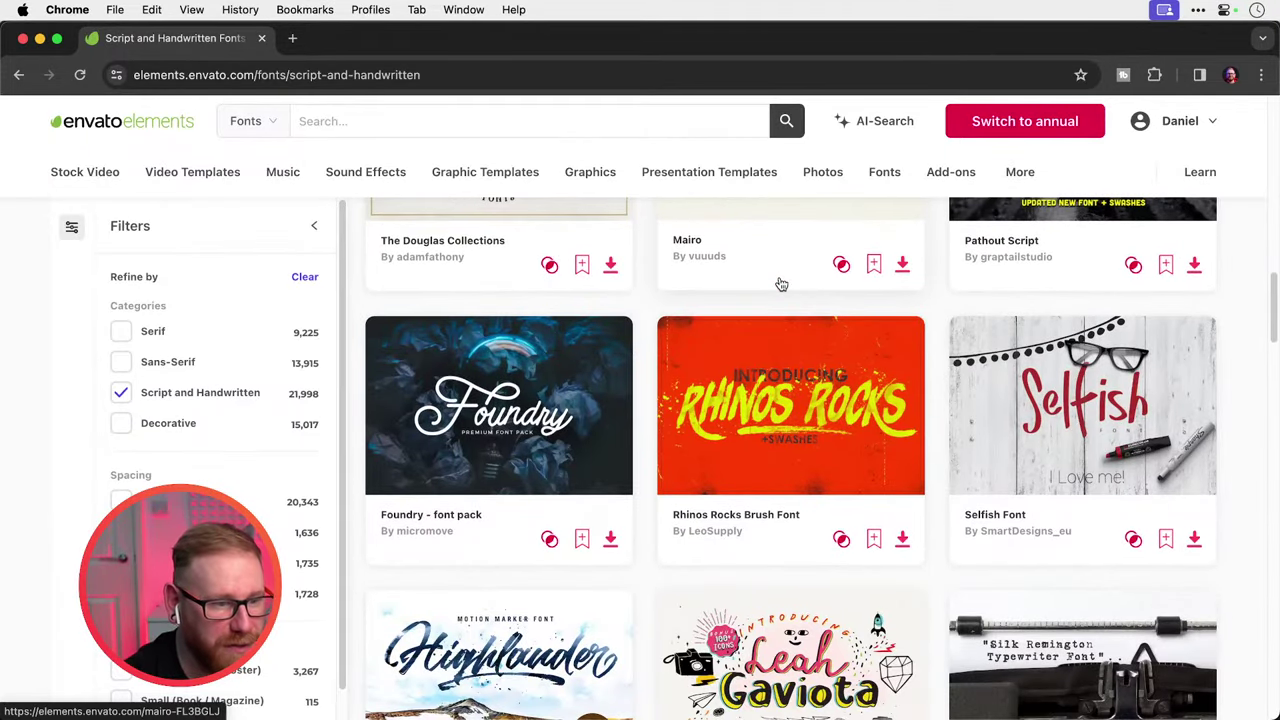
scroll(781, 285, down, 6)
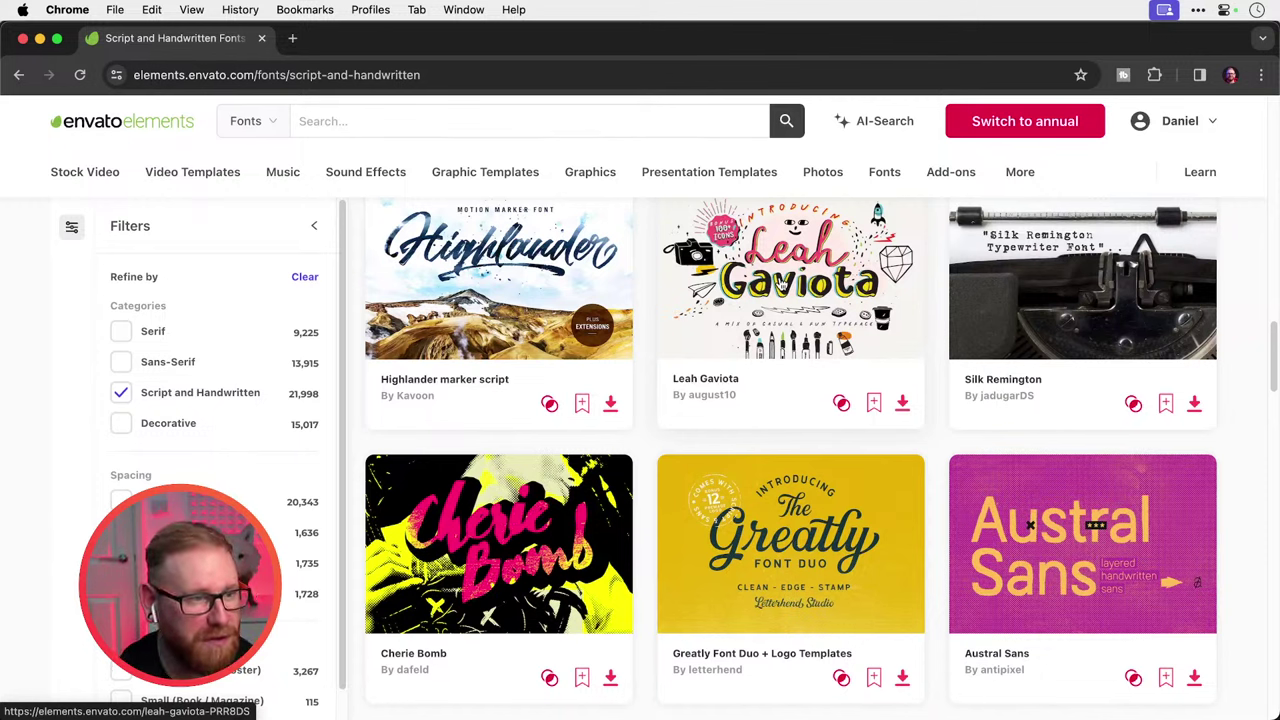
mouse_move(590, 175)
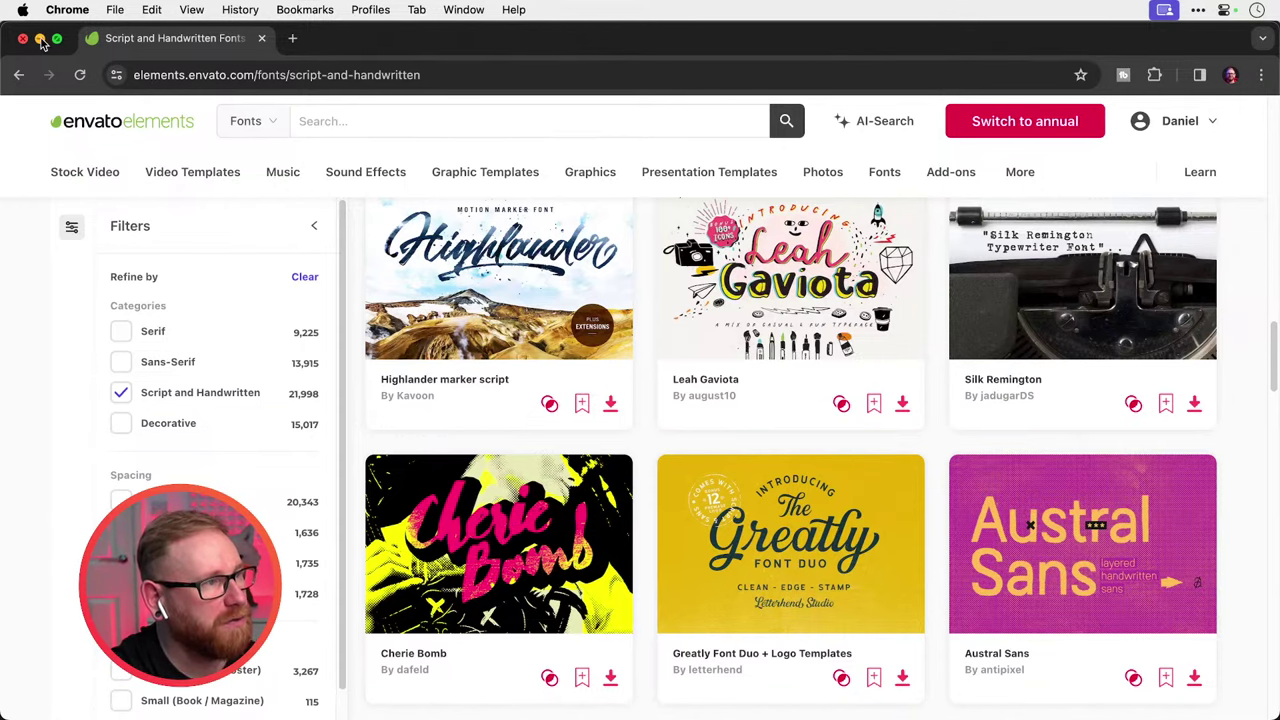
click(40, 40)
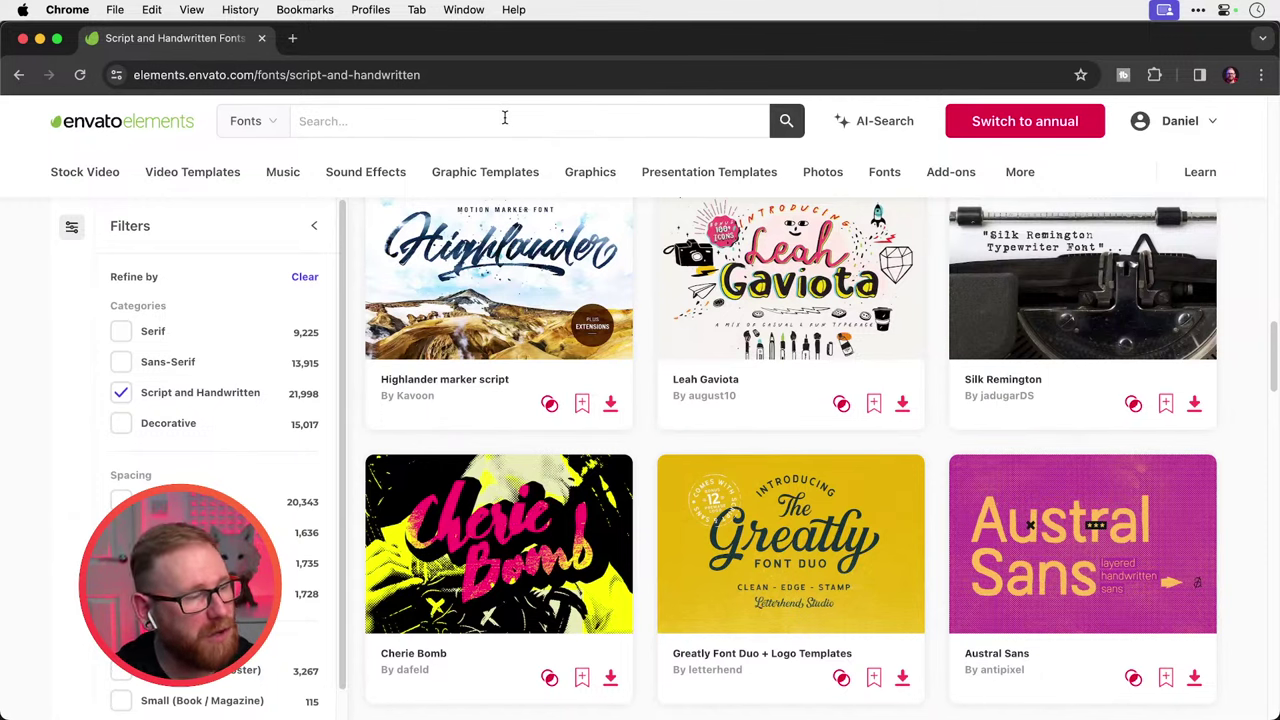
scroll(127, 459, down, 1)
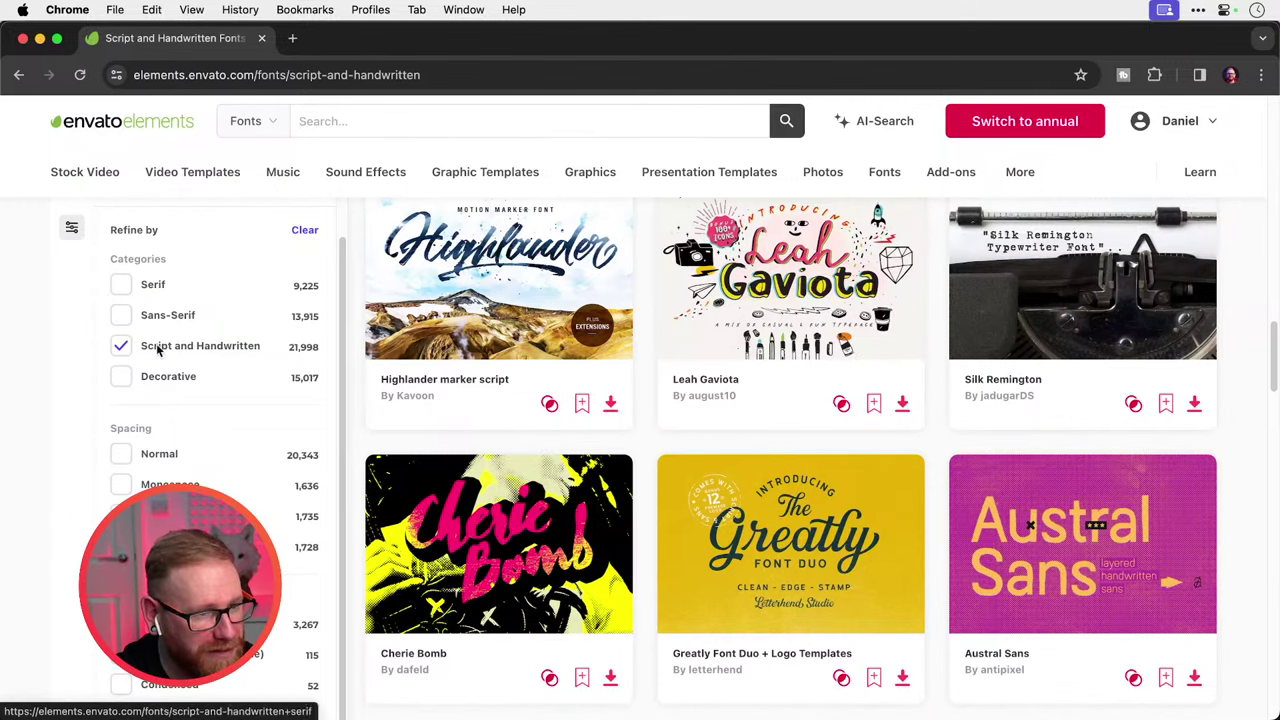
scroll(580, 410, down, 5)
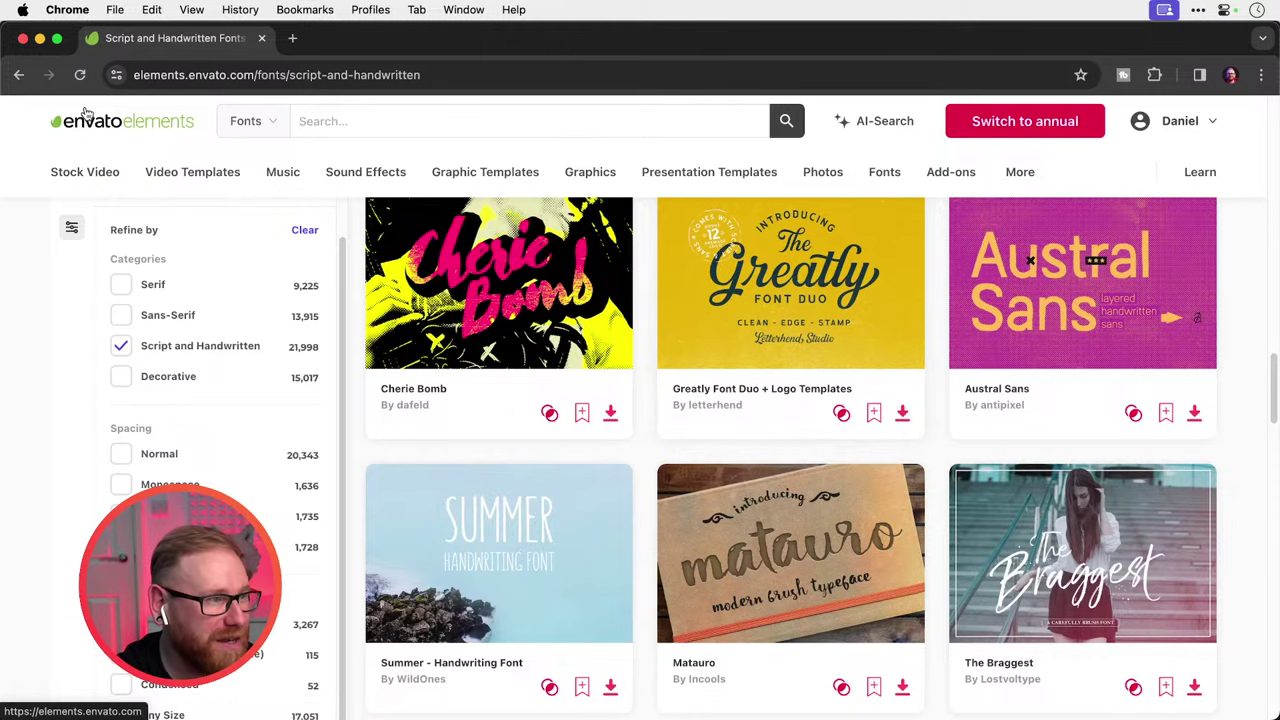
click(40, 40)
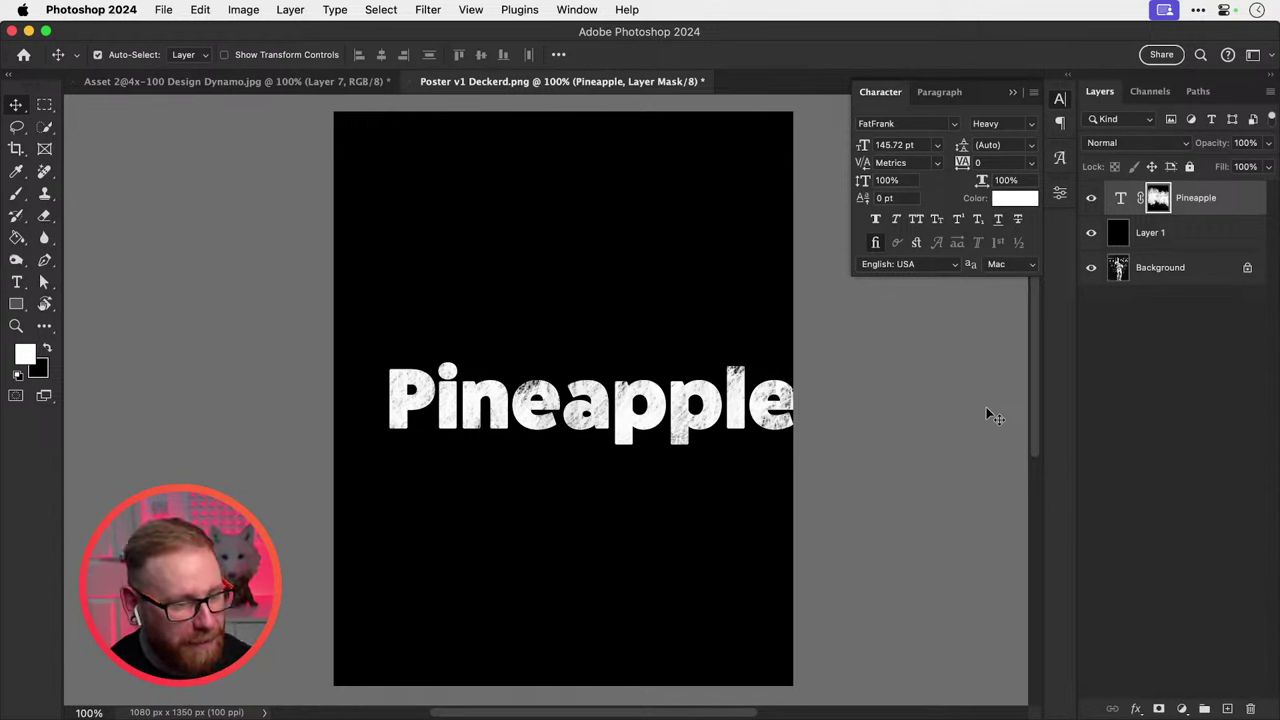
Close Poster v1 Deckerd.png and Asset 2@4x-100 Design Dynamo.jpg without saving their changes.
click(408, 82)
click(662, 312)
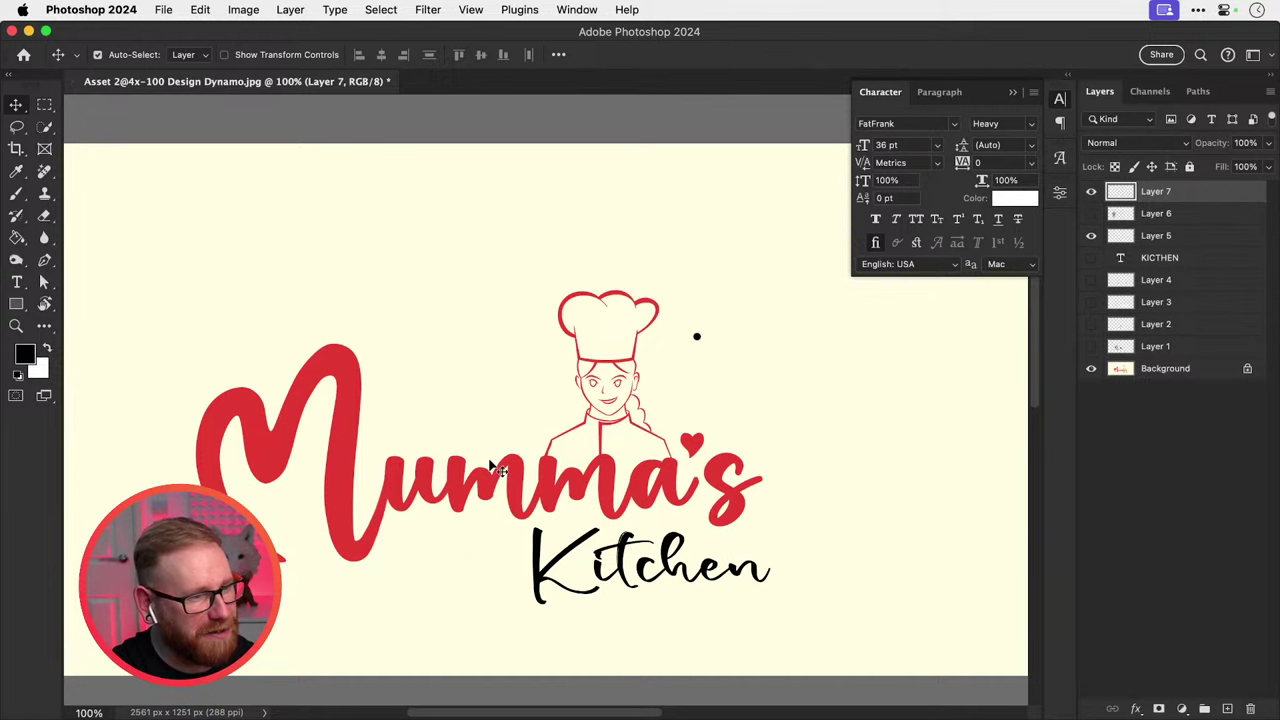
key(super+w)
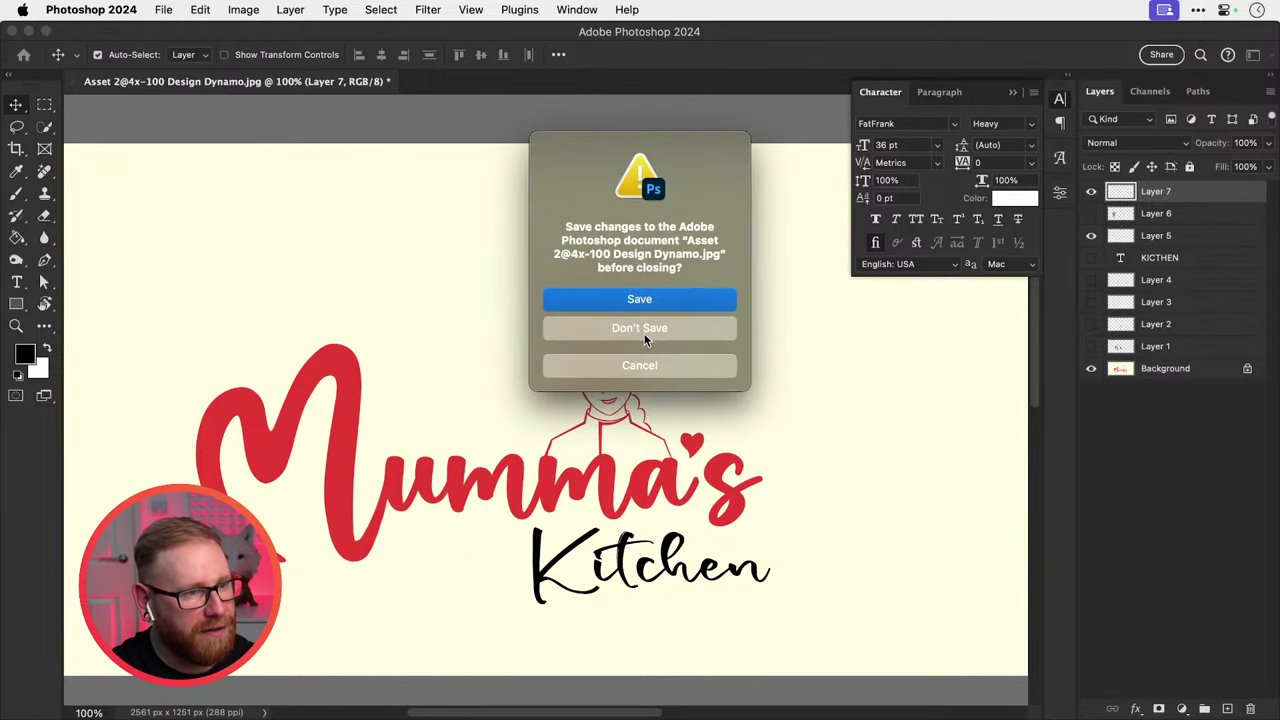
click(643, 333)
key(super+Tab)
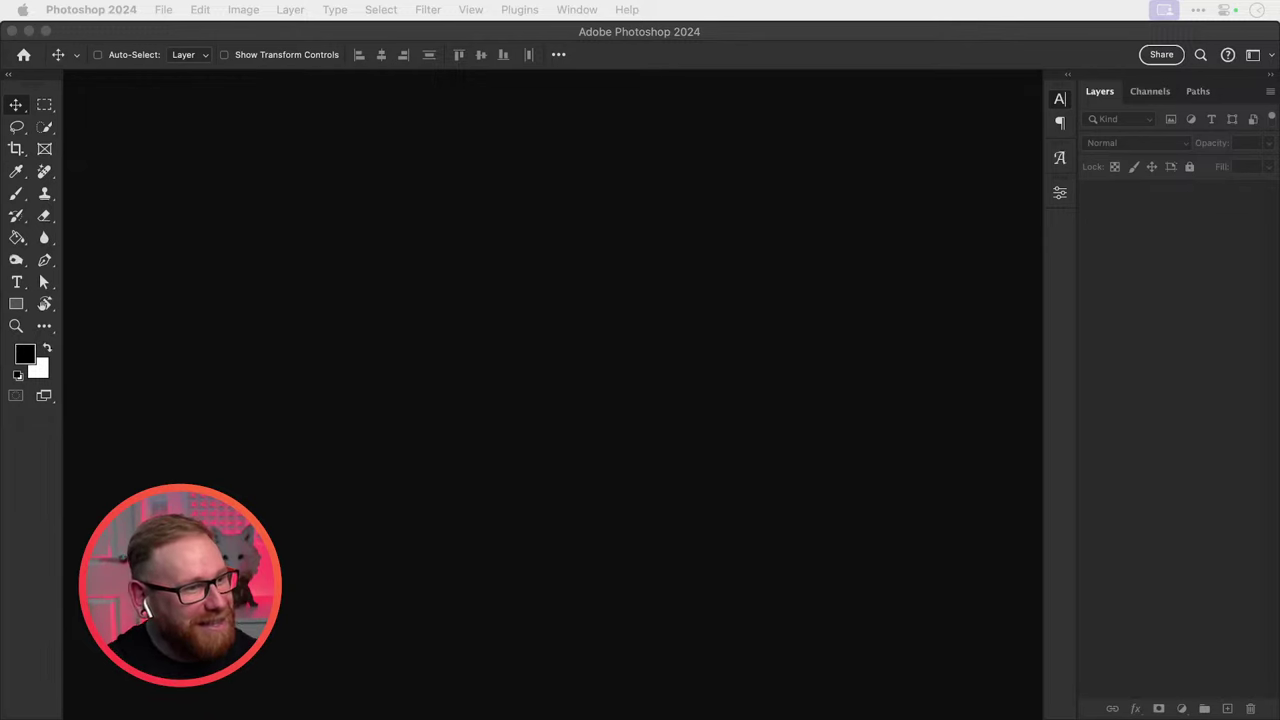
click(604, 426)
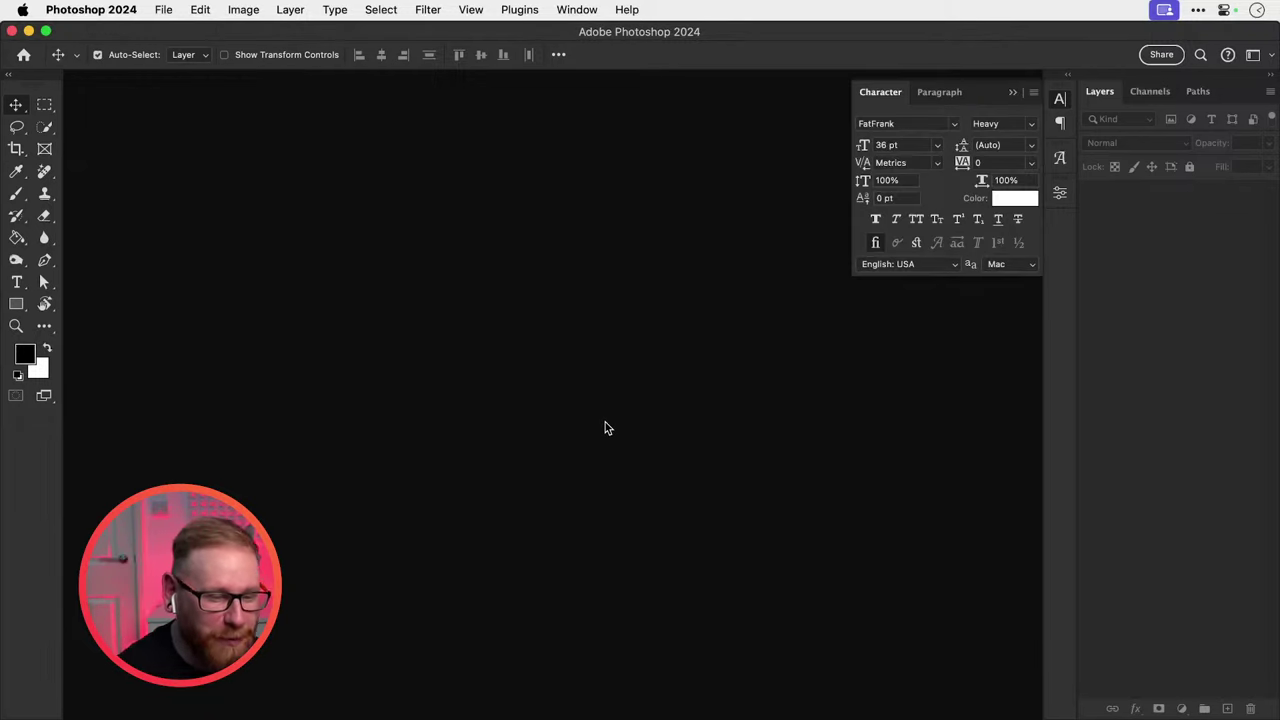
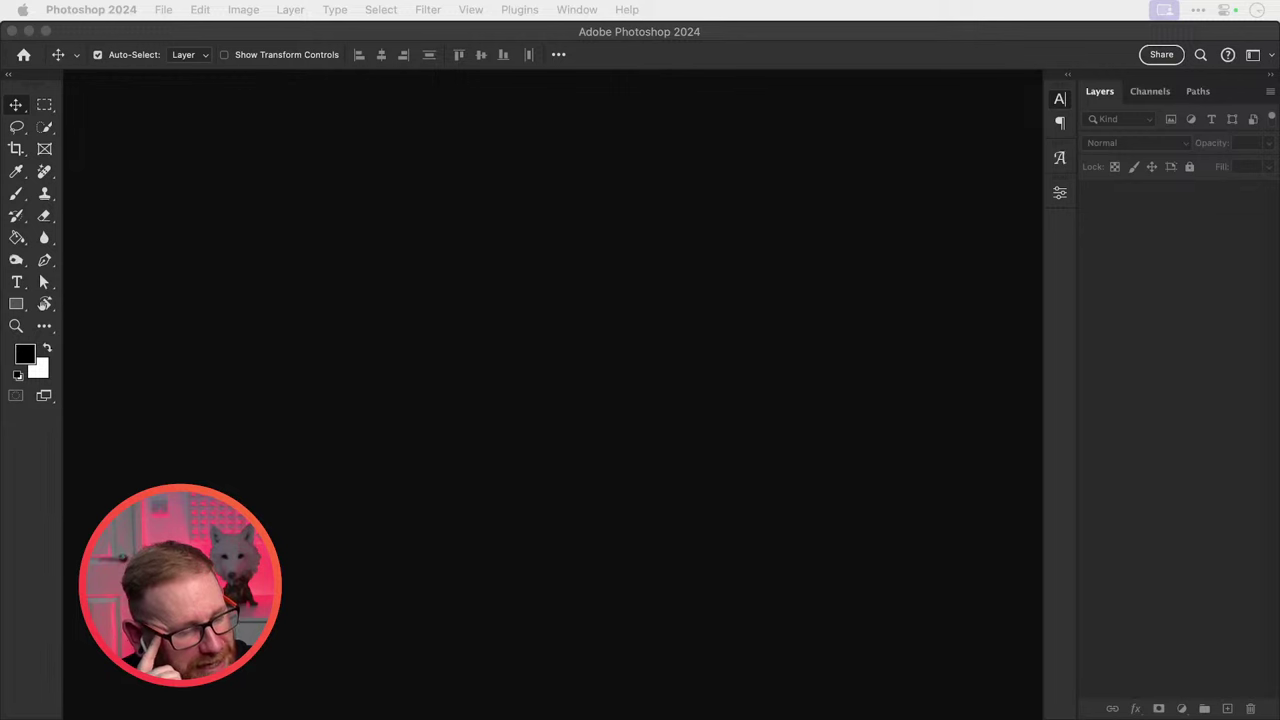
click(600, 390)
click(1058, 100)
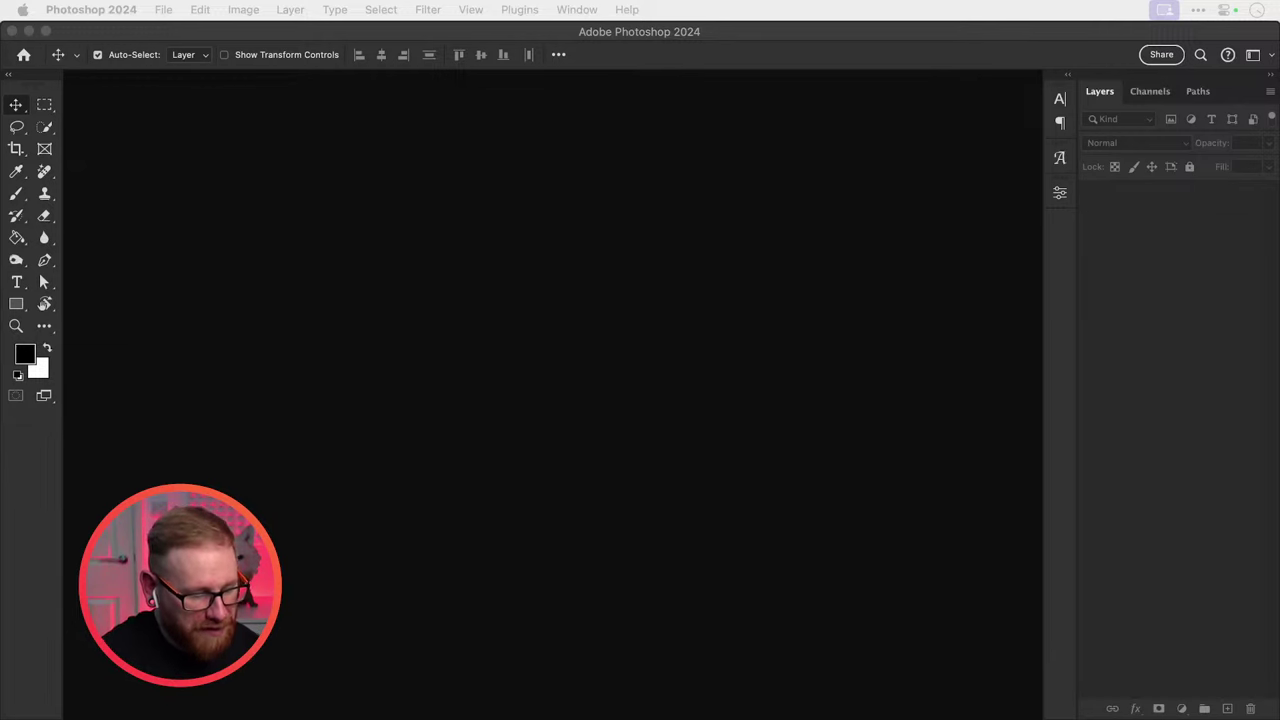
Browse the hard drive from the desktop for the project file and open Helldivers.psd in Photoshop.
mouse_move(1279, 1)
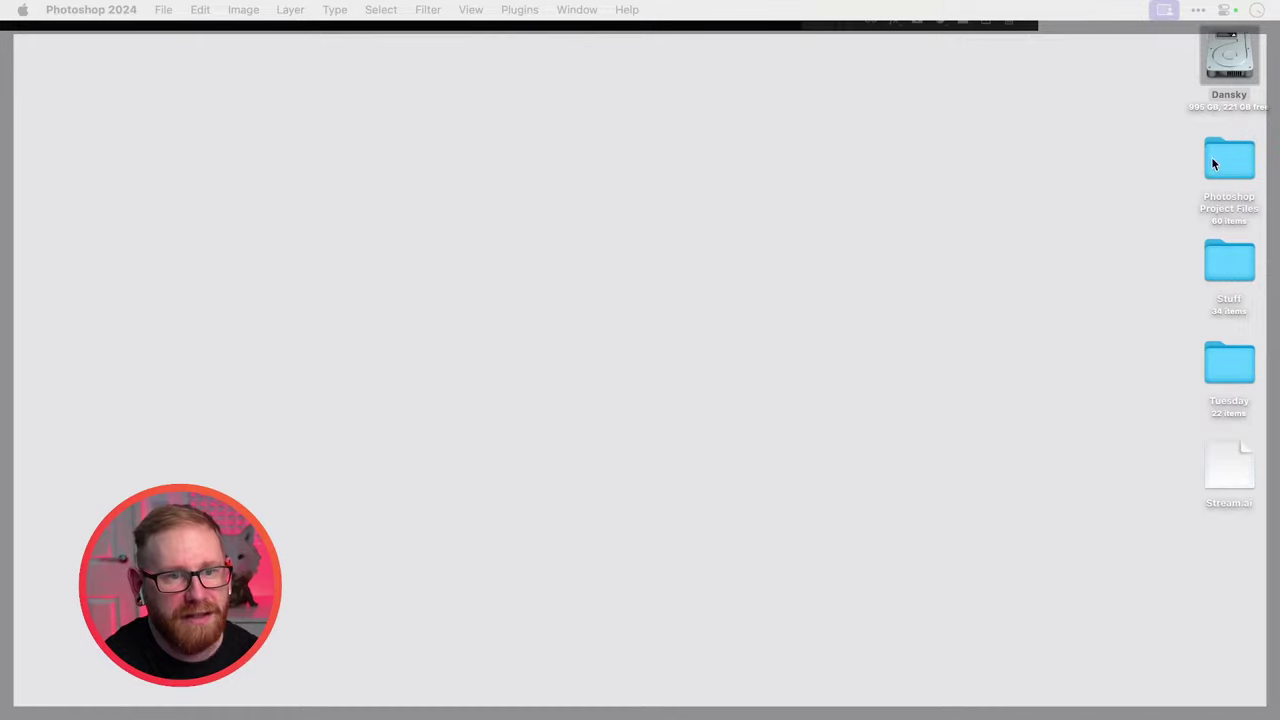
double_click(1230, 63)
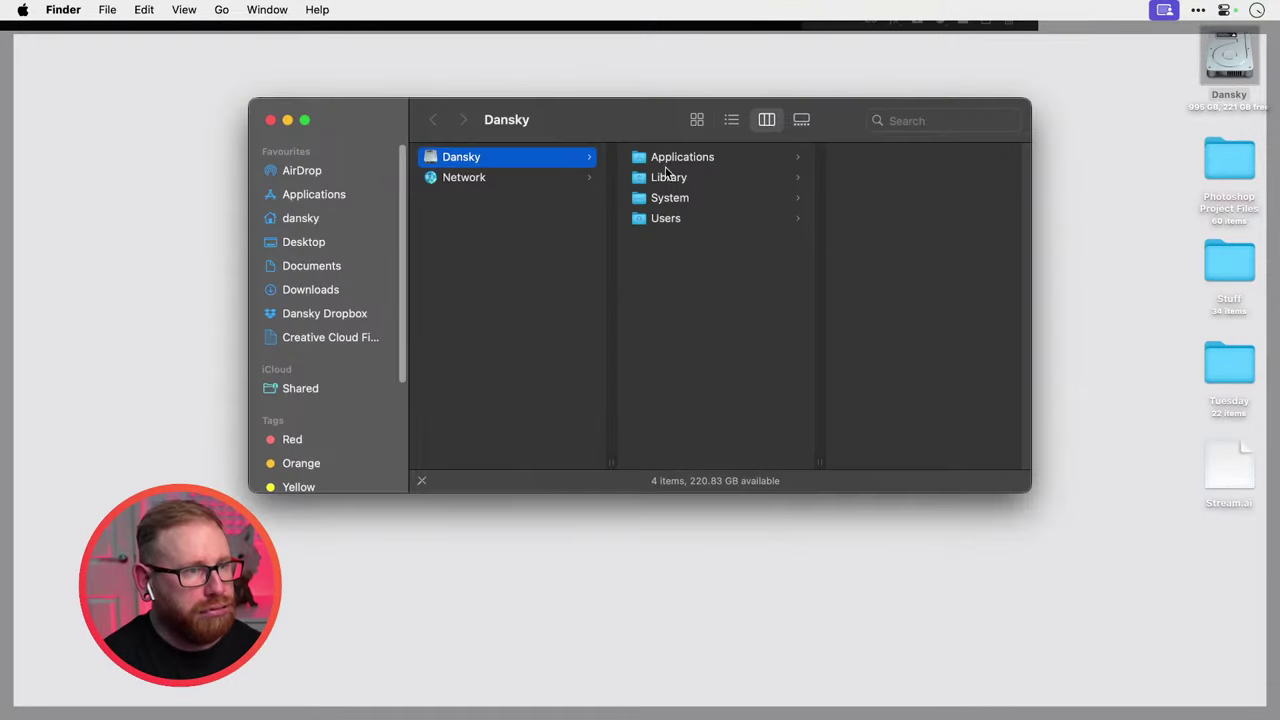
drag(643, 140, 640, 719)
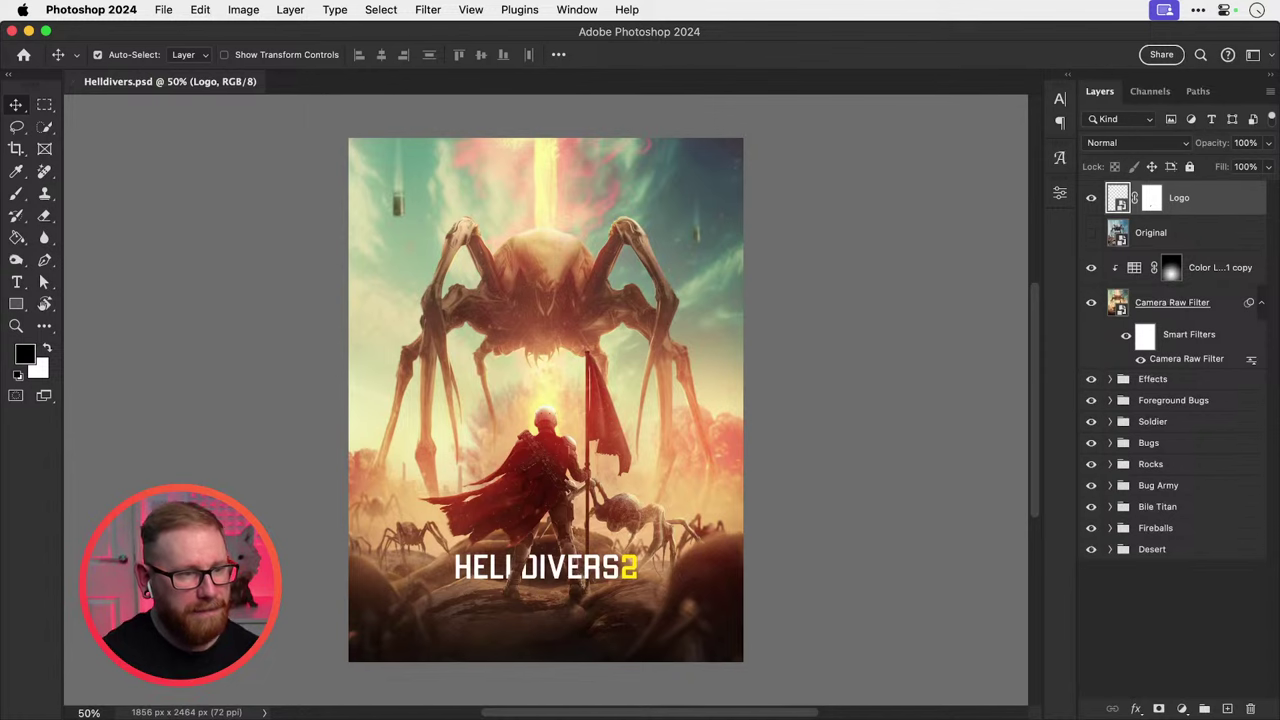
Fit the Helldivers poster to the window, move the Logo layer below Original and make the Original layer visible.
key(super+0)
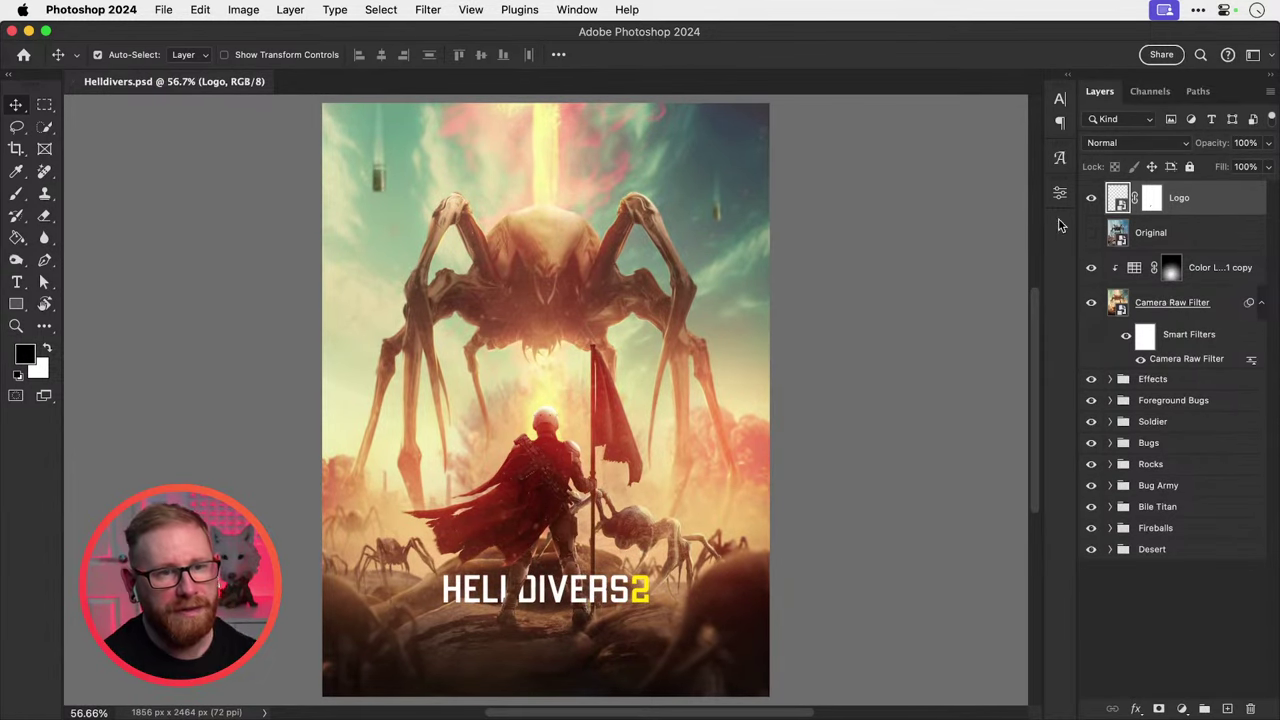
drag(1196, 210, 1207, 258)
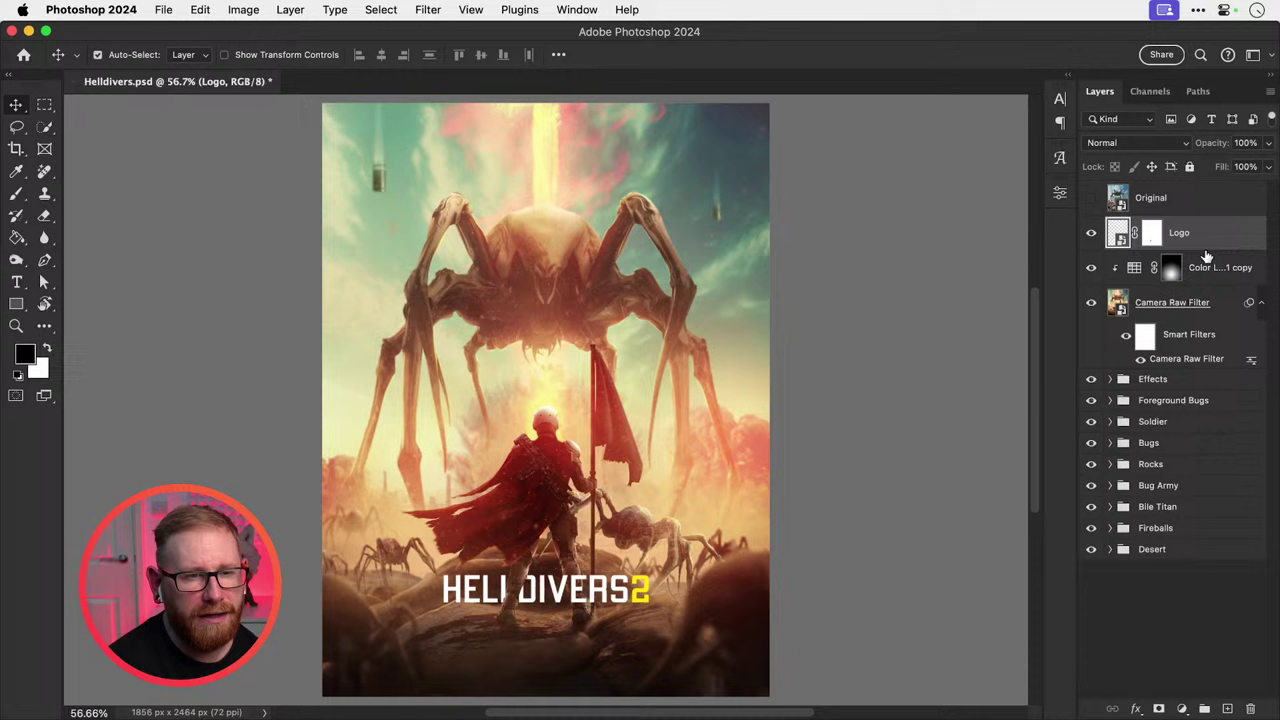
click(1090, 200)
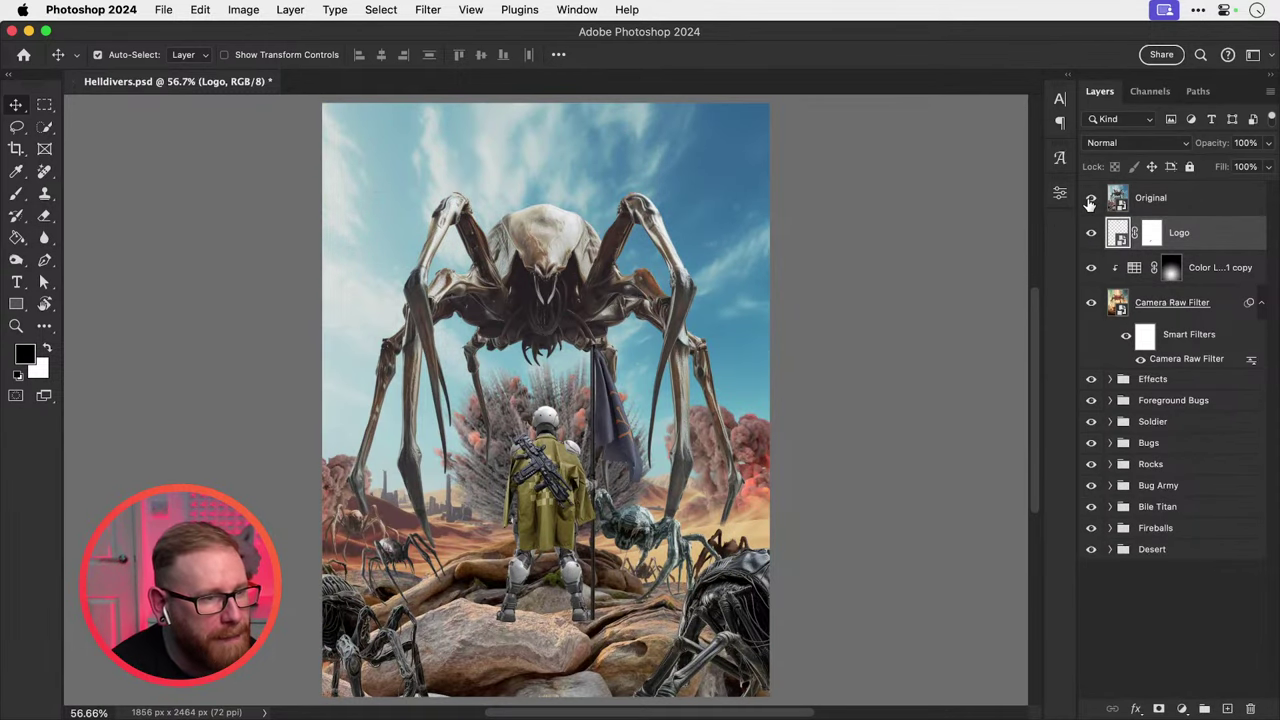
Examine the unedited Original composite up close, focusing on the soldier's coat, rifle and legs and the foreground rocks.
key(super+equal)
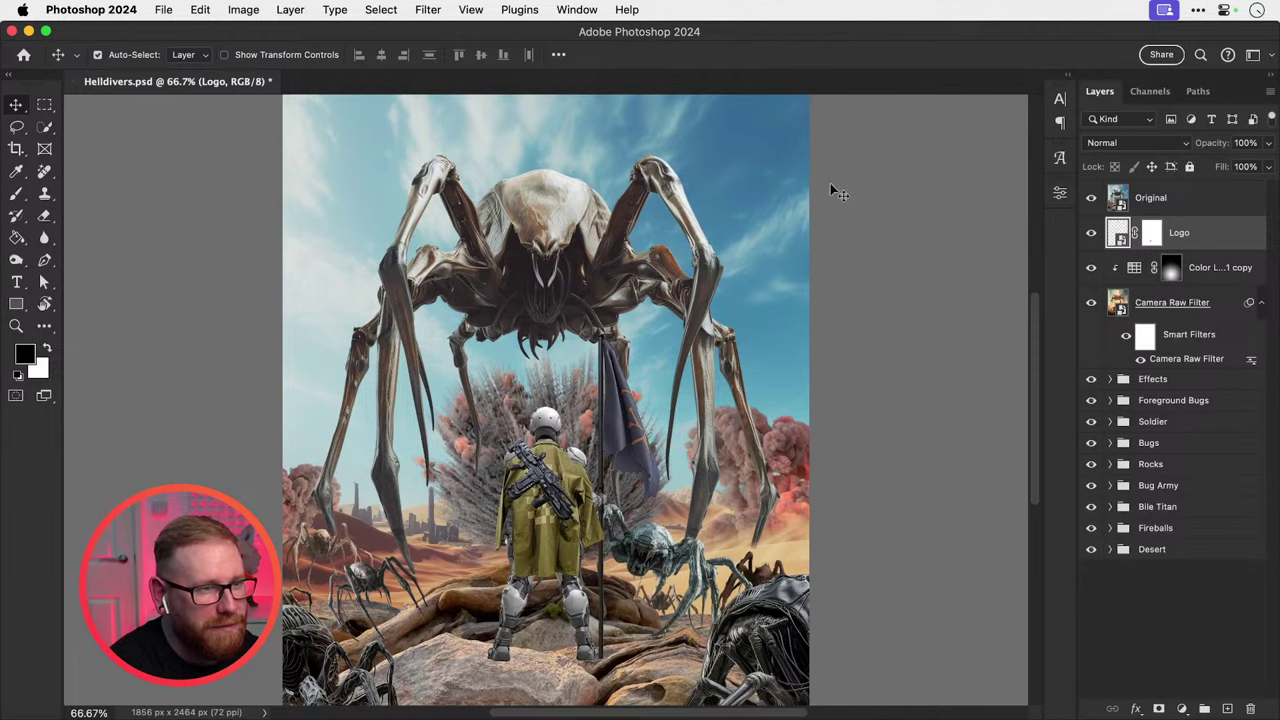
scroll(659, 305, down, 3)
scroll(659, 305, up, 2)
scroll(659, 305, left, 1)
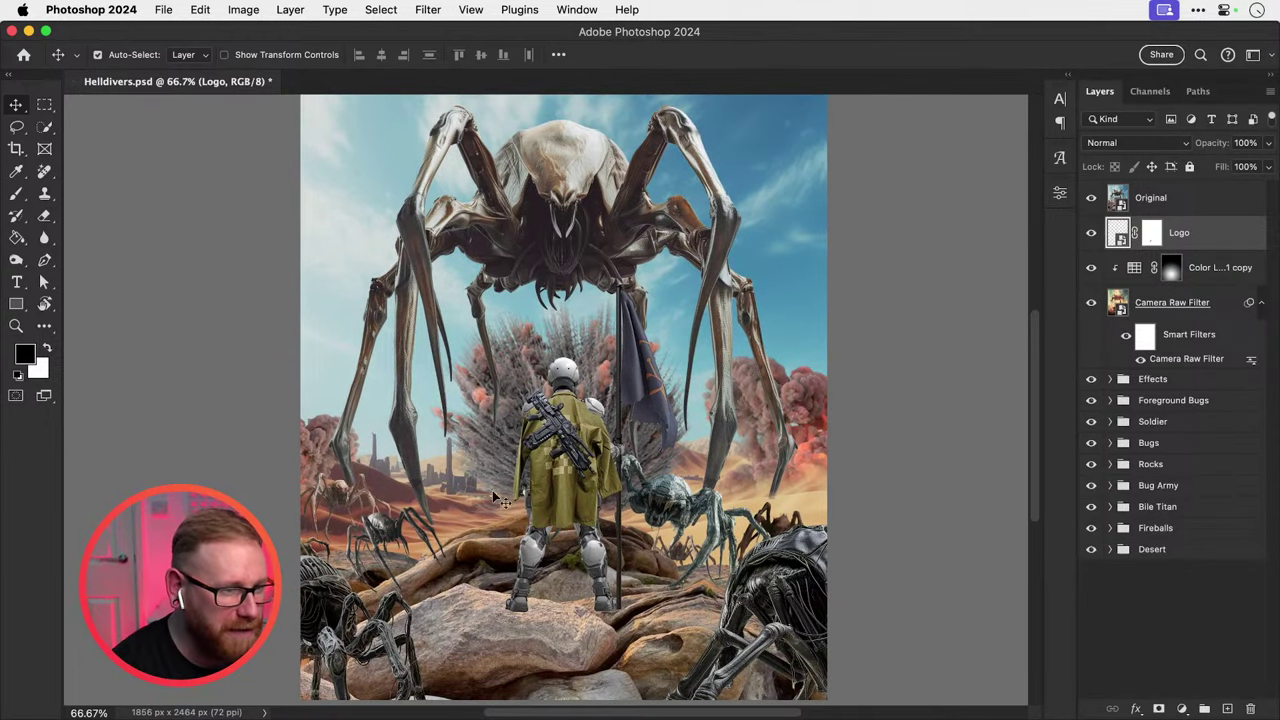
key(super+space)
super+click(548, 483)
super+click(548, 483)
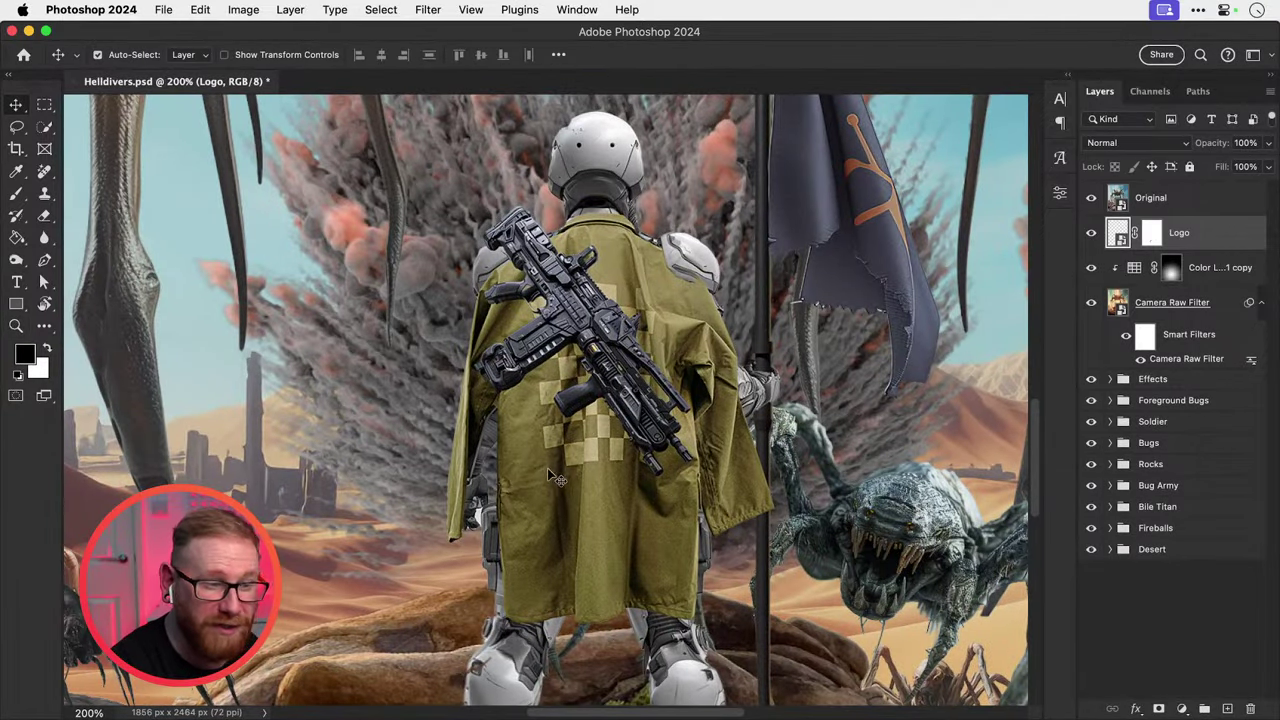
scroll(566, 493, down, 4)
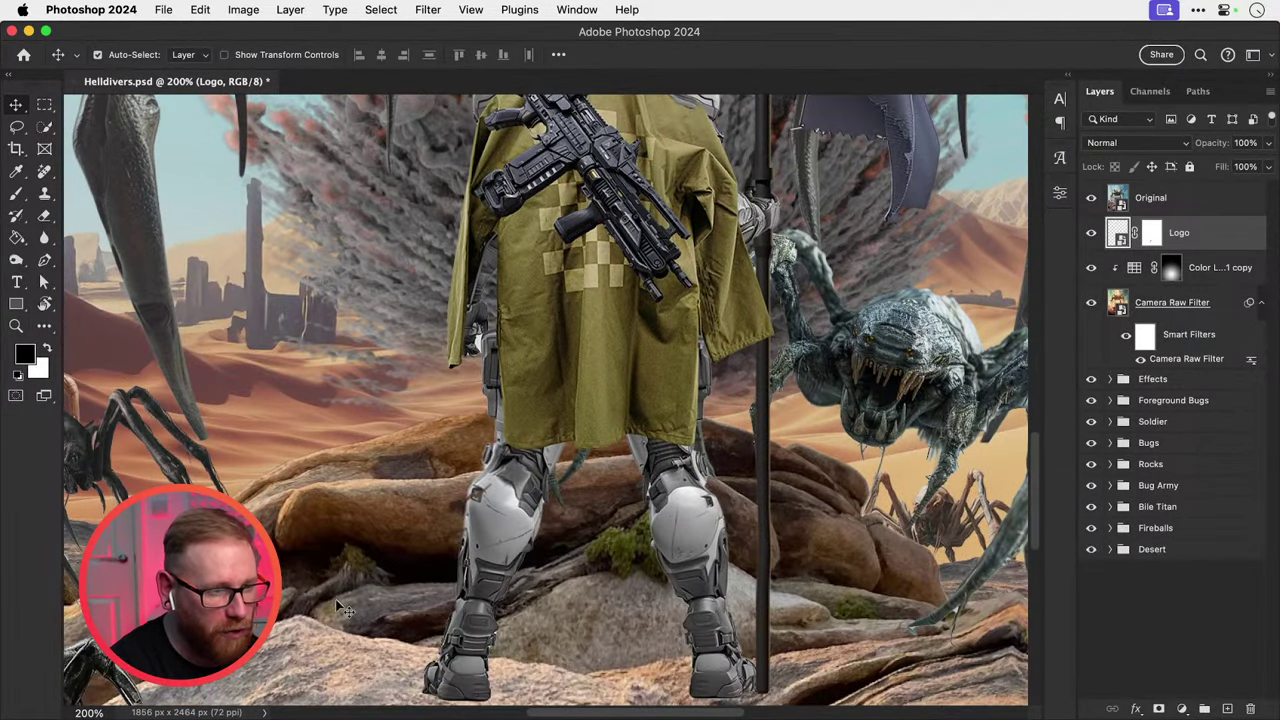
key(super)
key(super+1)
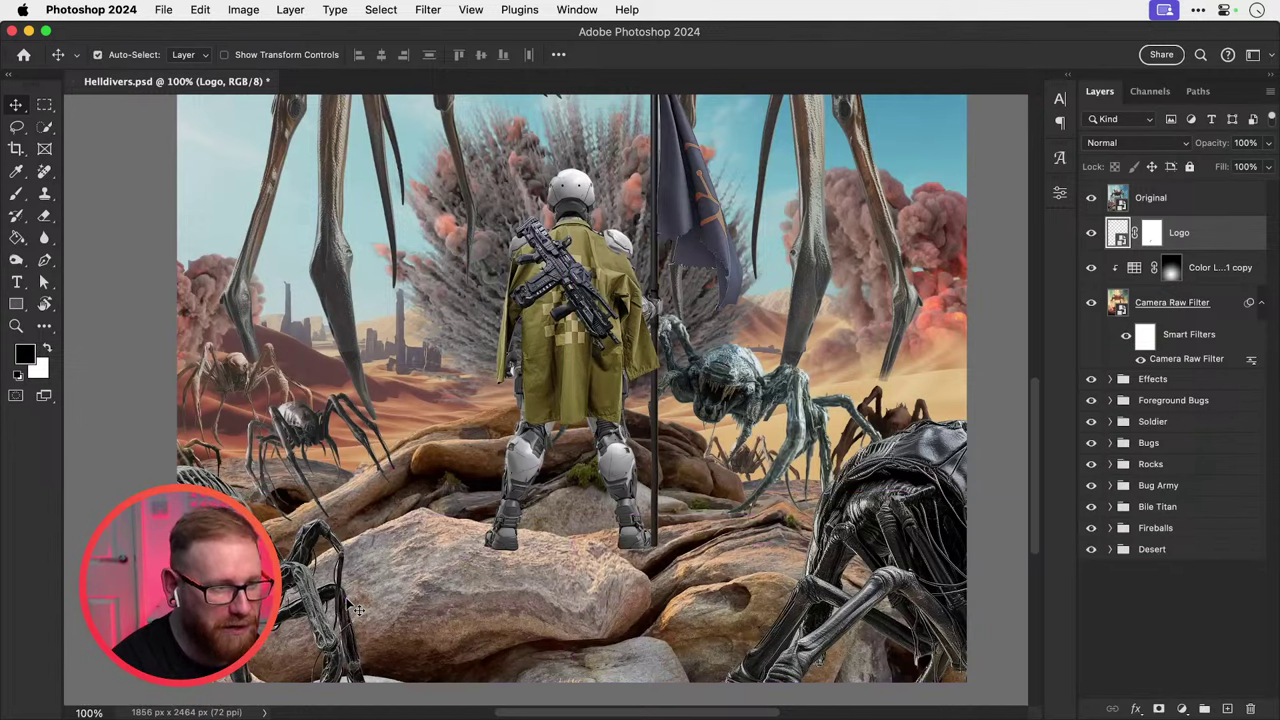
super+click(565, 267)
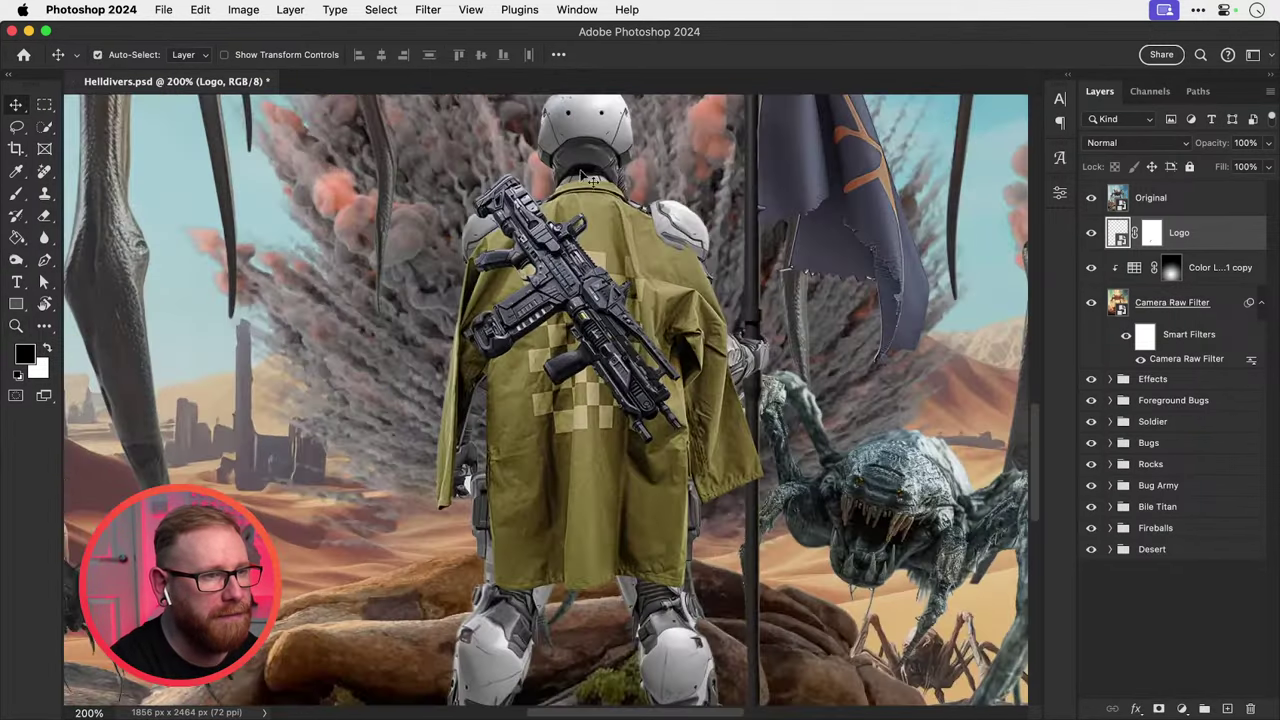
drag(592, 200, 693, 288)
key(super+z)
key(super)
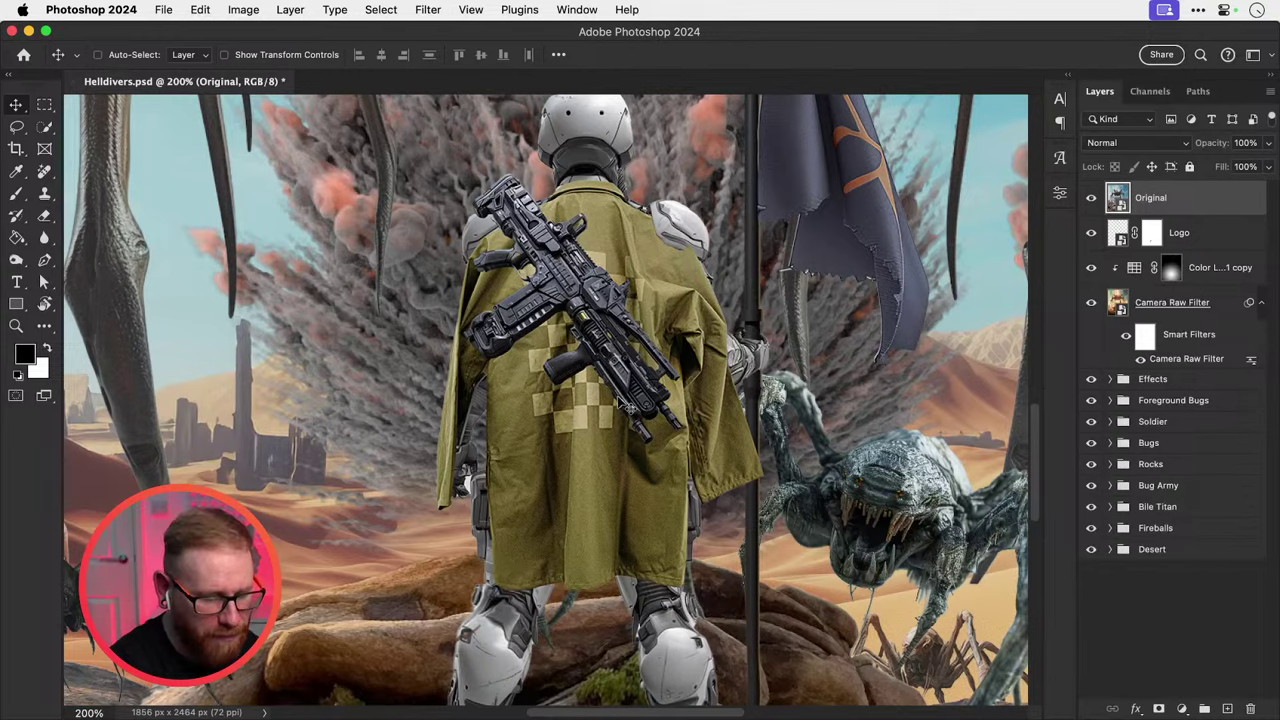
Examine the unedited Original composite up close around the flag, flagpole, green bug, soldier's boots and foreground rocks.
key(super+0)
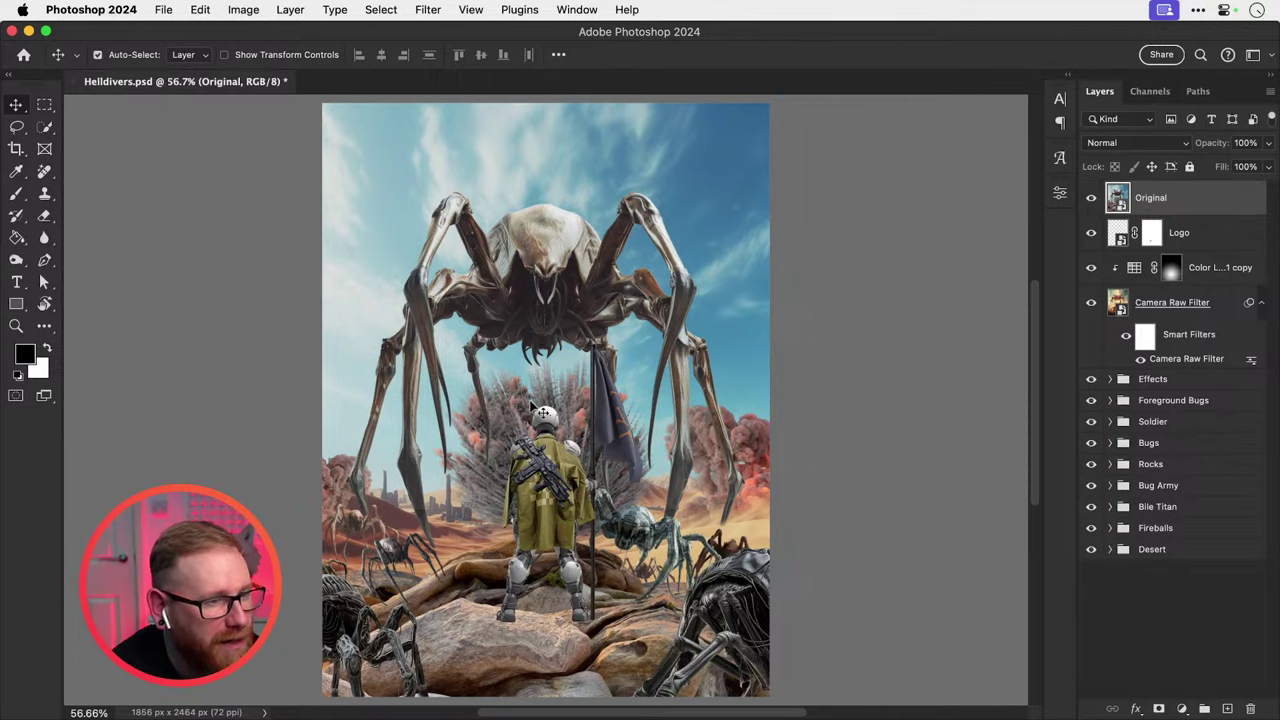
key(z)
click(609, 400)
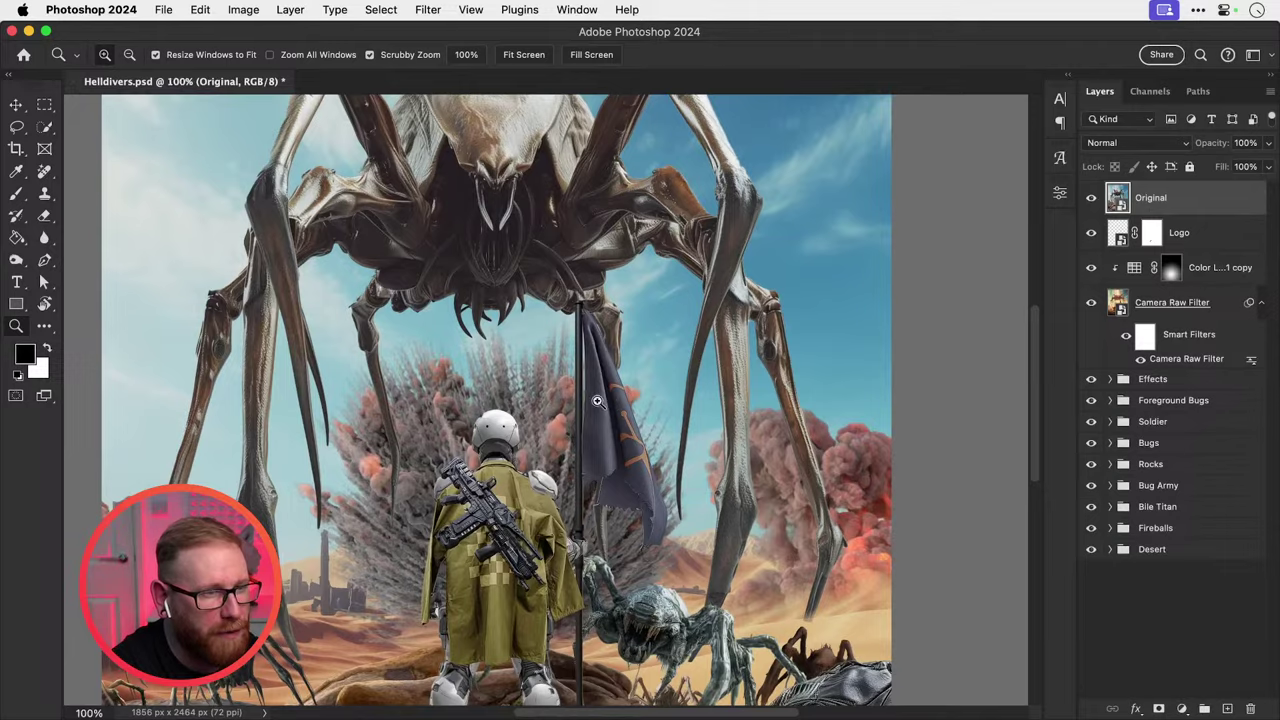
click(609, 400)
key(v)
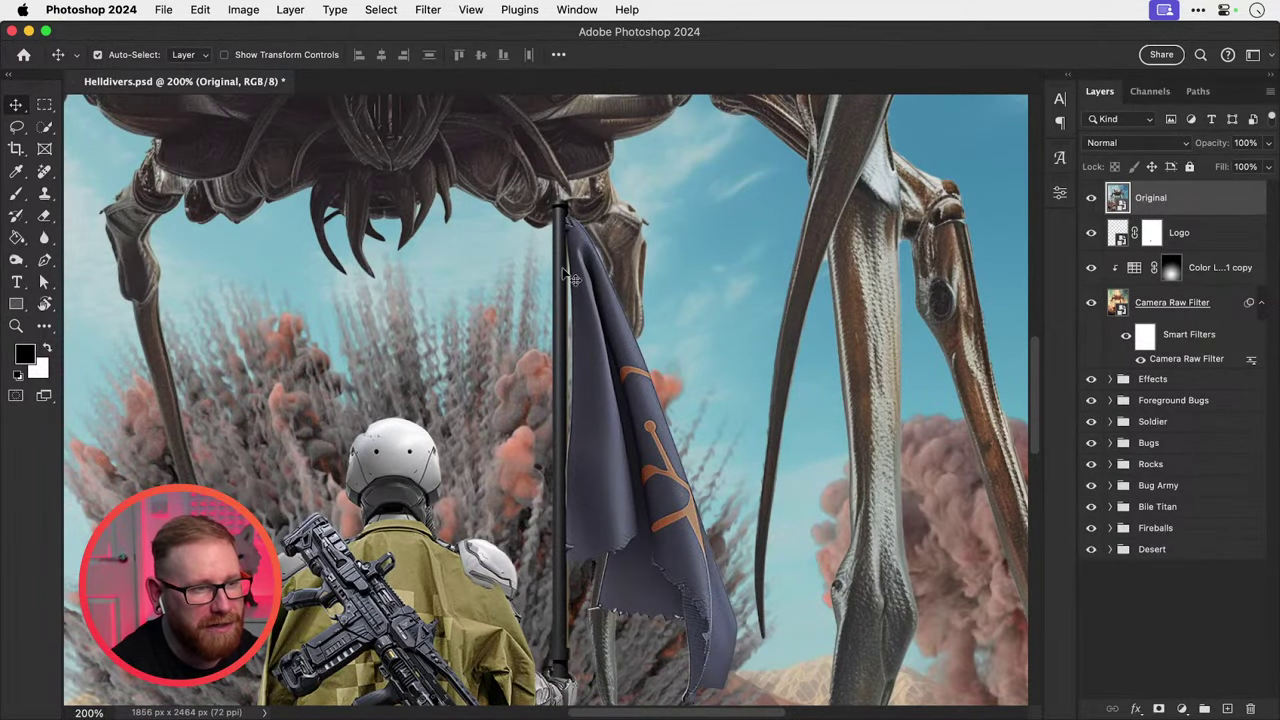
scroll(570, 408, down, 3)
scroll(568, 408, down, 1)
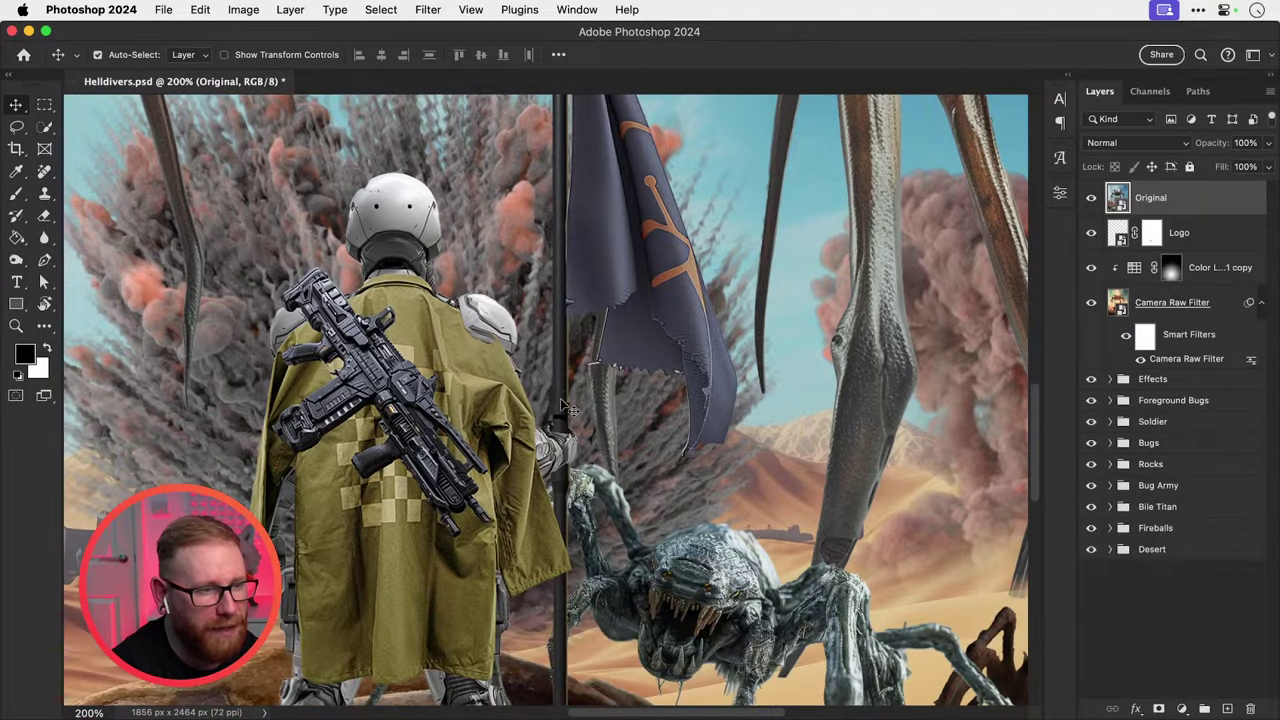
scroll(574, 444, down, 4)
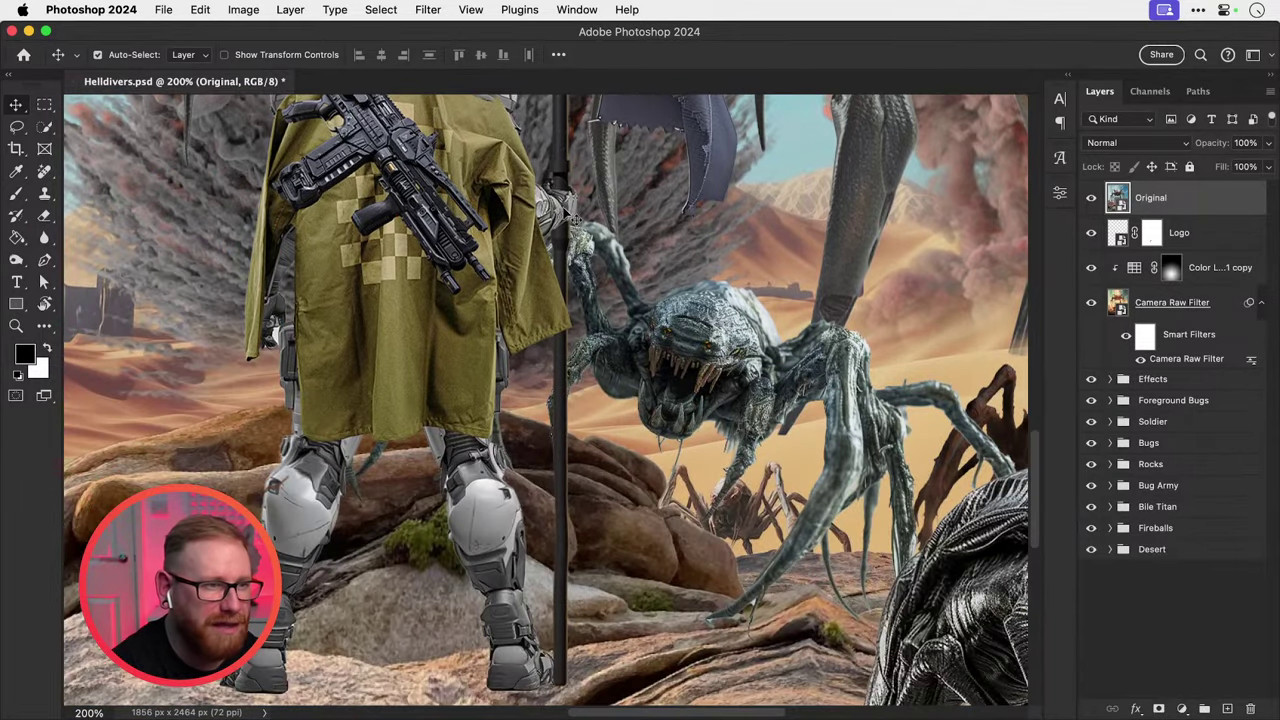
key(z)
scroll(566, 313, down, 2)
key(v)
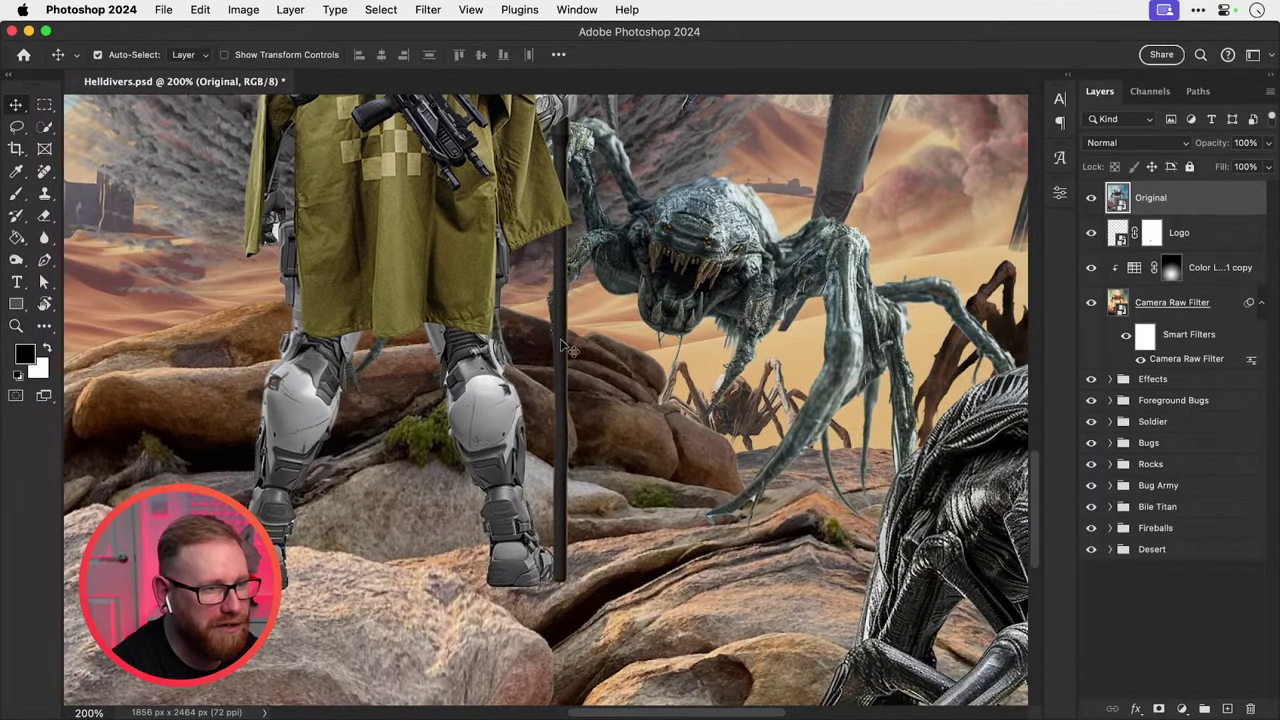
key(super+0)
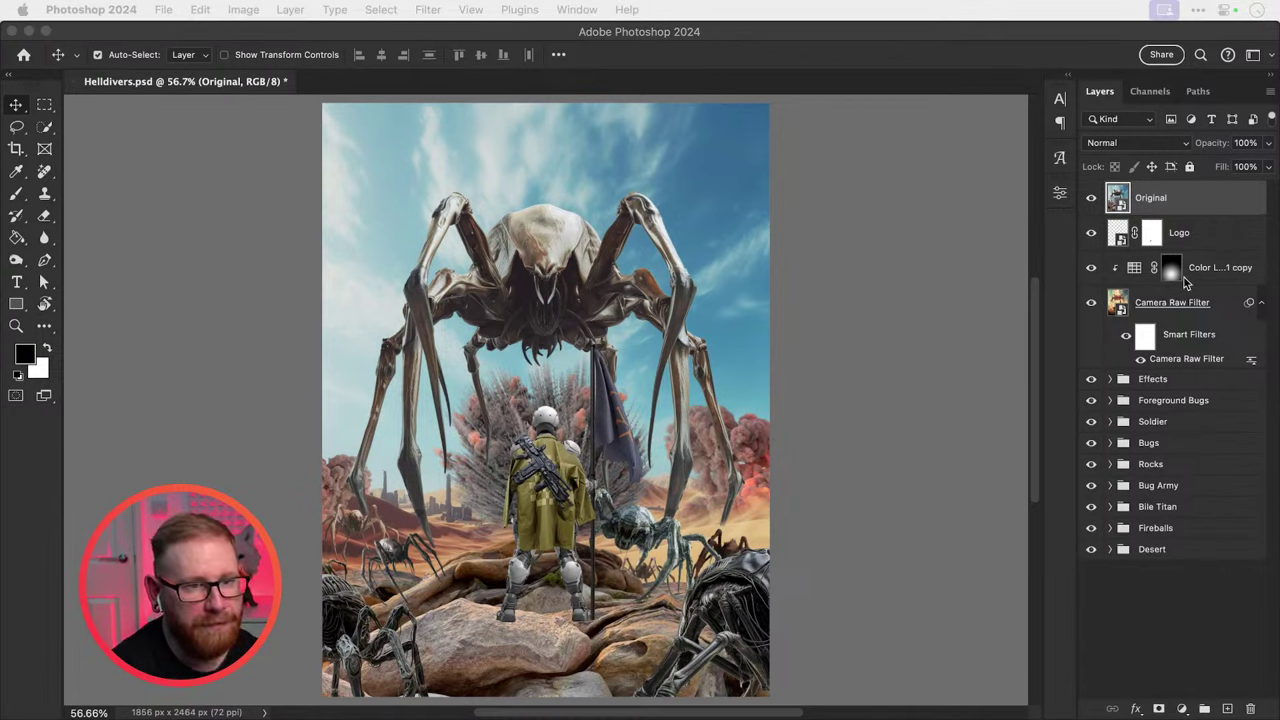
Hide the Original and Logo layers so only the finished poster artwork shows.
click(1169, 196)
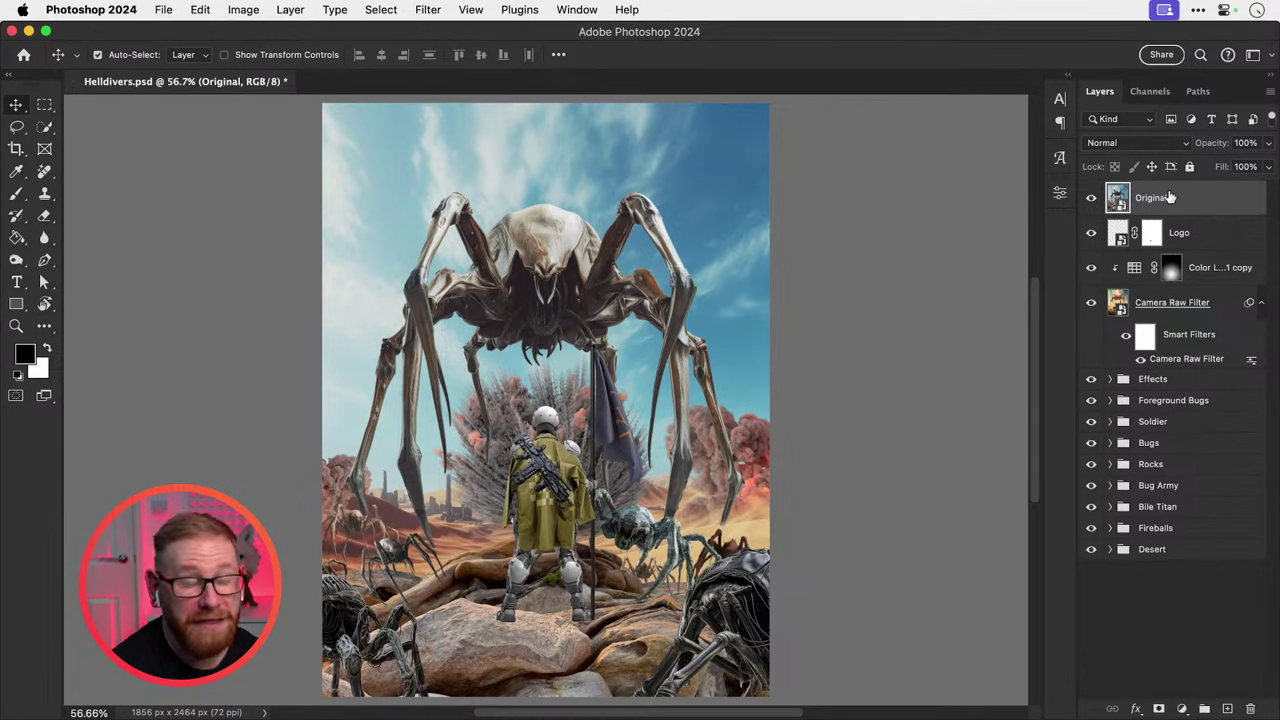
click(1091, 201)
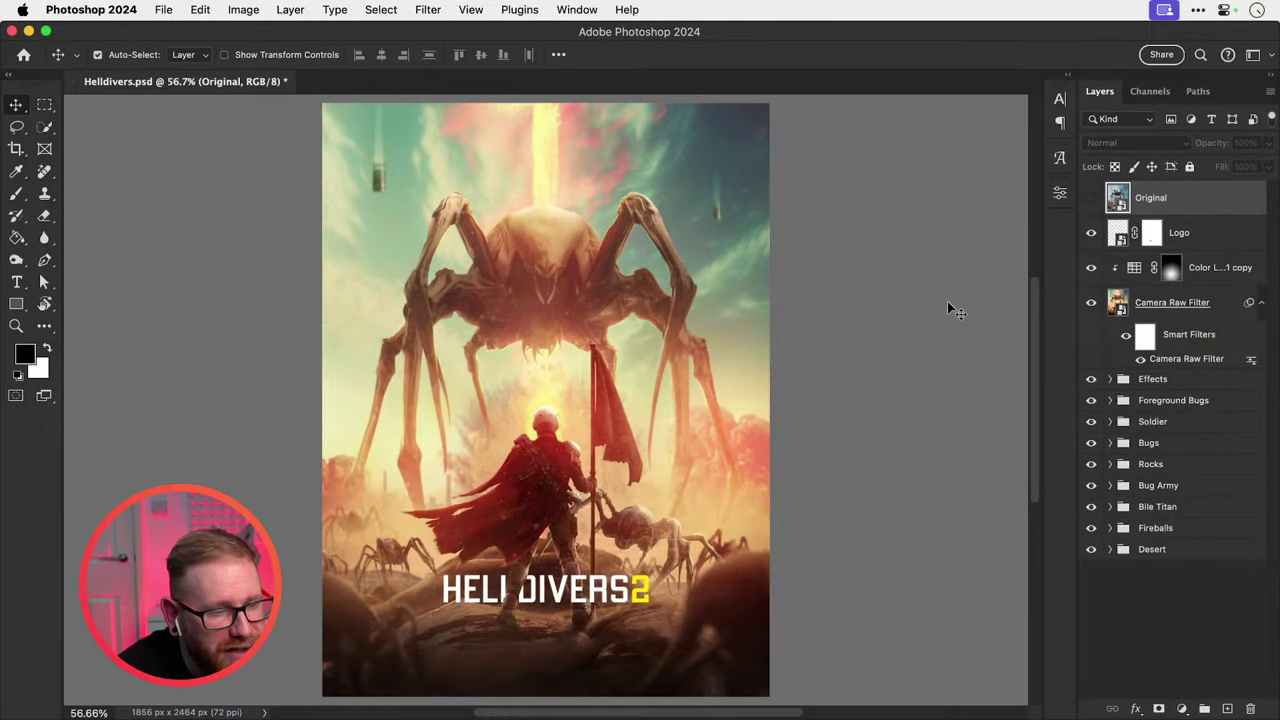
click(1091, 232)
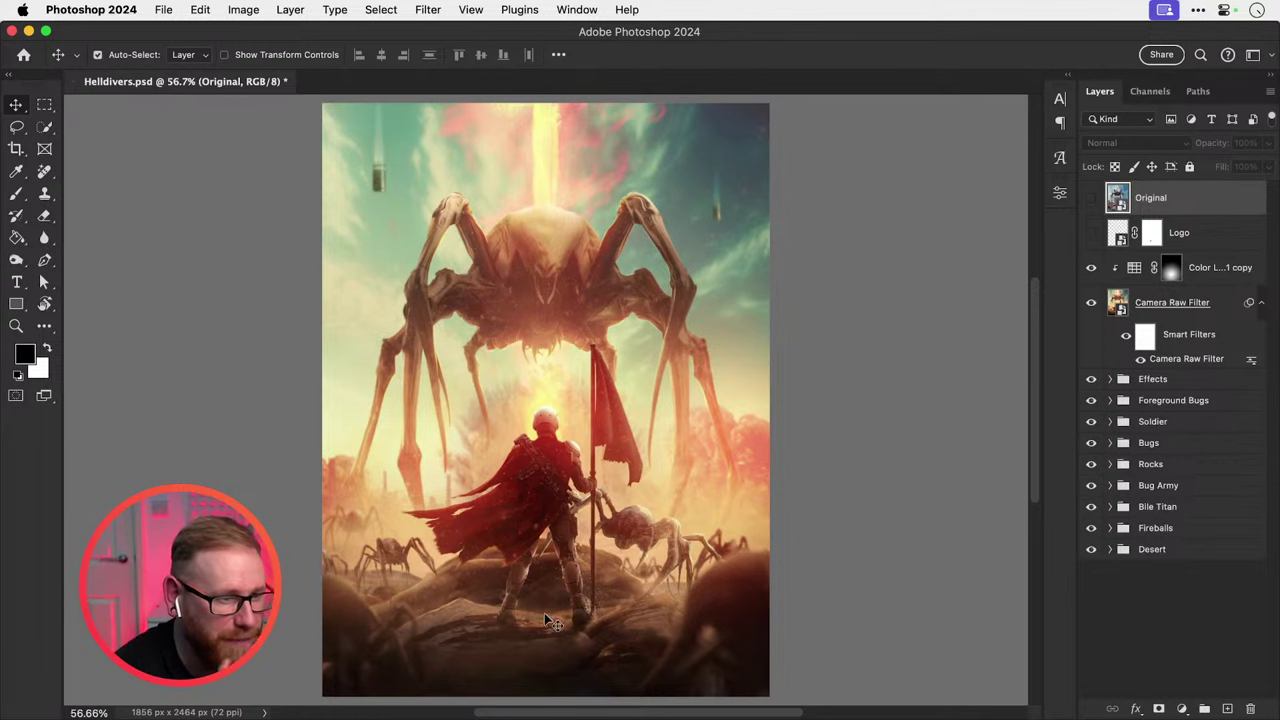
Inspect the soldier's legs and the base of the flagpole up close in the finished poster.
key(z)
click(568, 598)
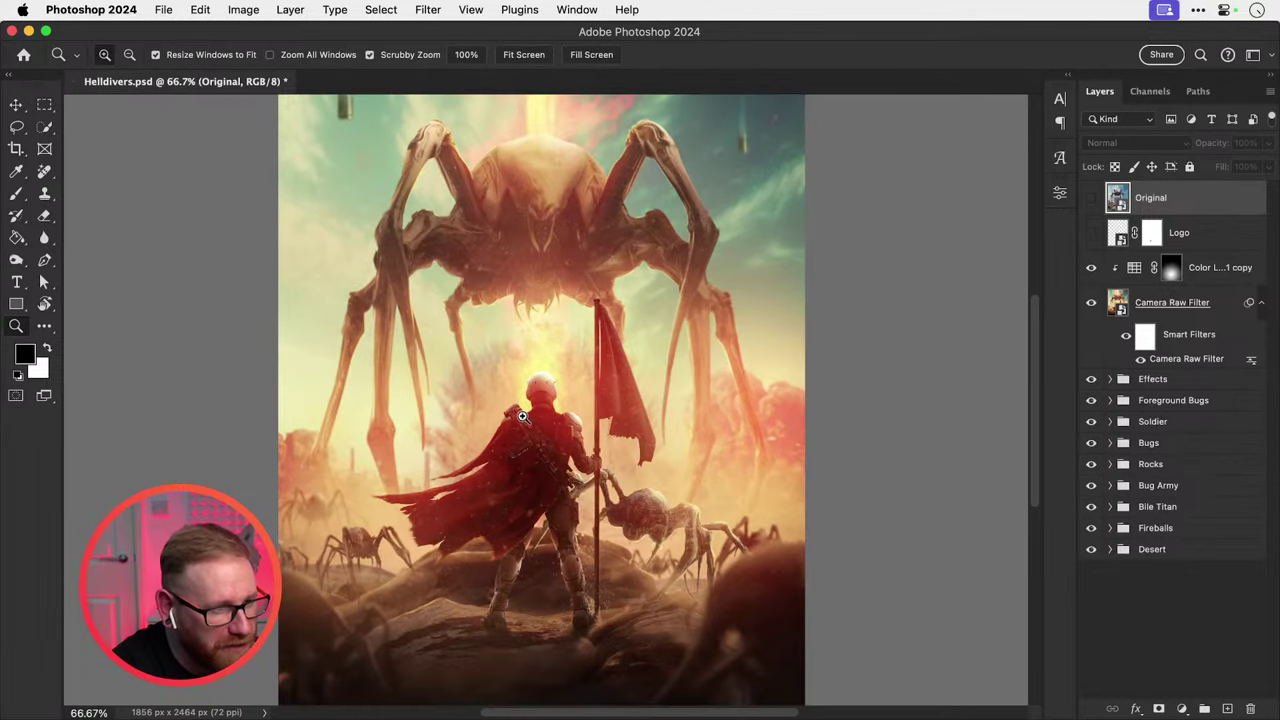
click(594, 607)
click(594, 607)
click(594, 607)
key(v)
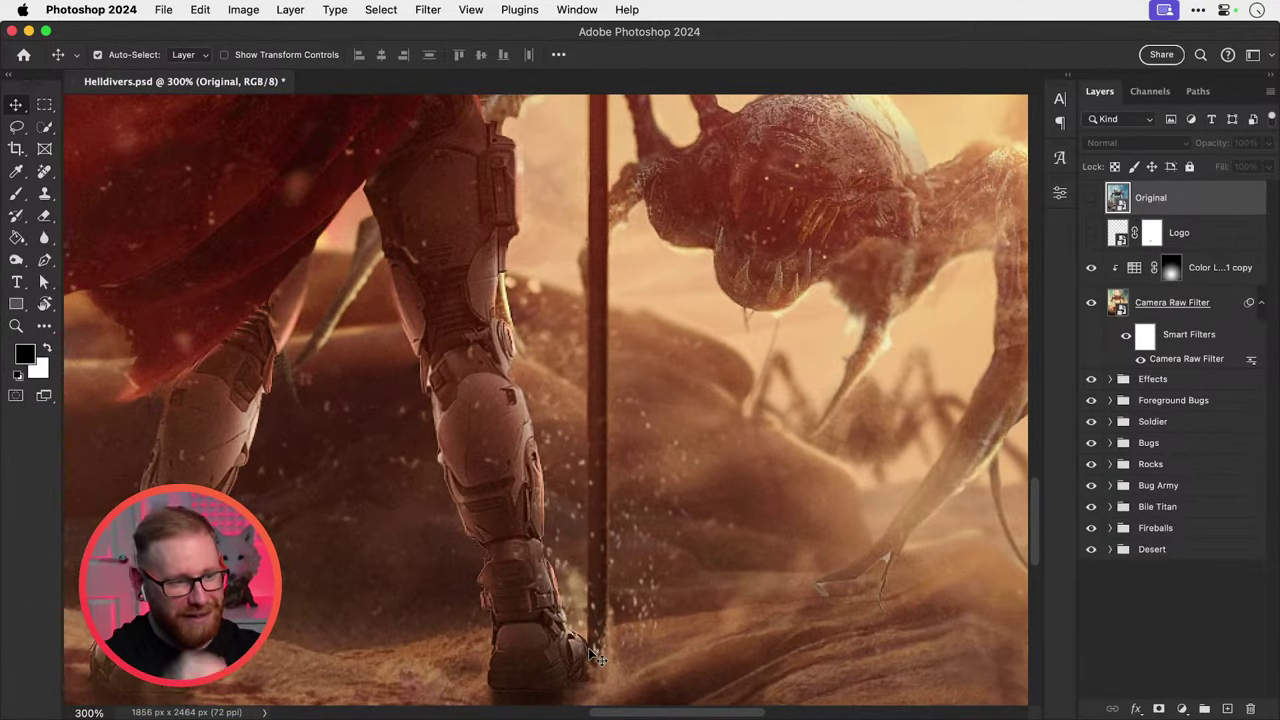
key(super)
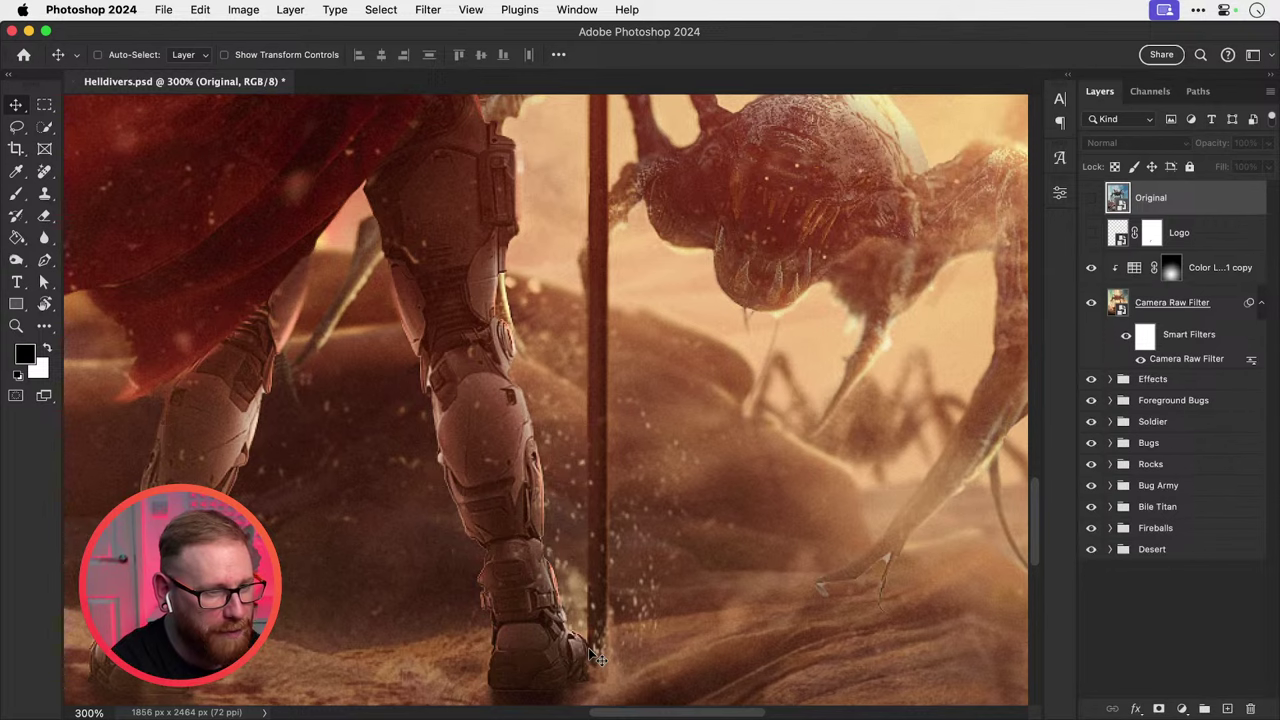
key(super+0)
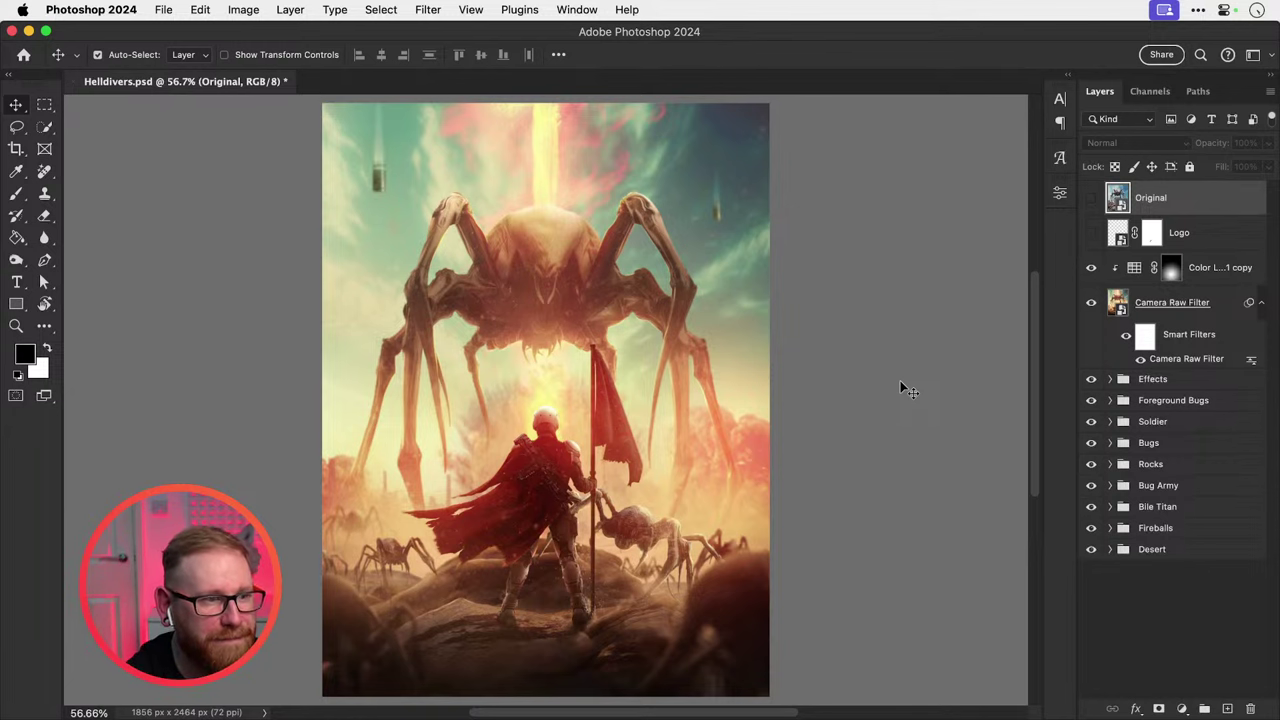
Compare the poster with the Original layer once more, and hide the Camera Raw Filter layer and every group except Desert.
click(1091, 198)
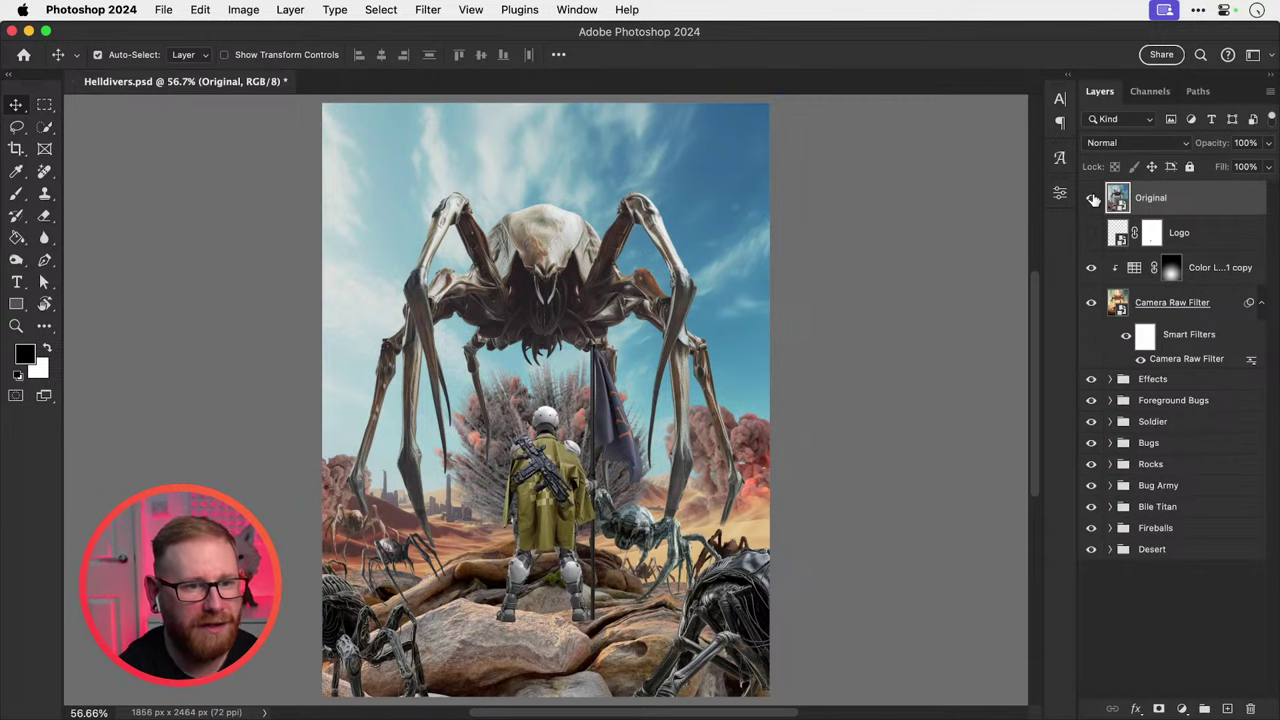
click(1092, 198)
click(1091, 302)
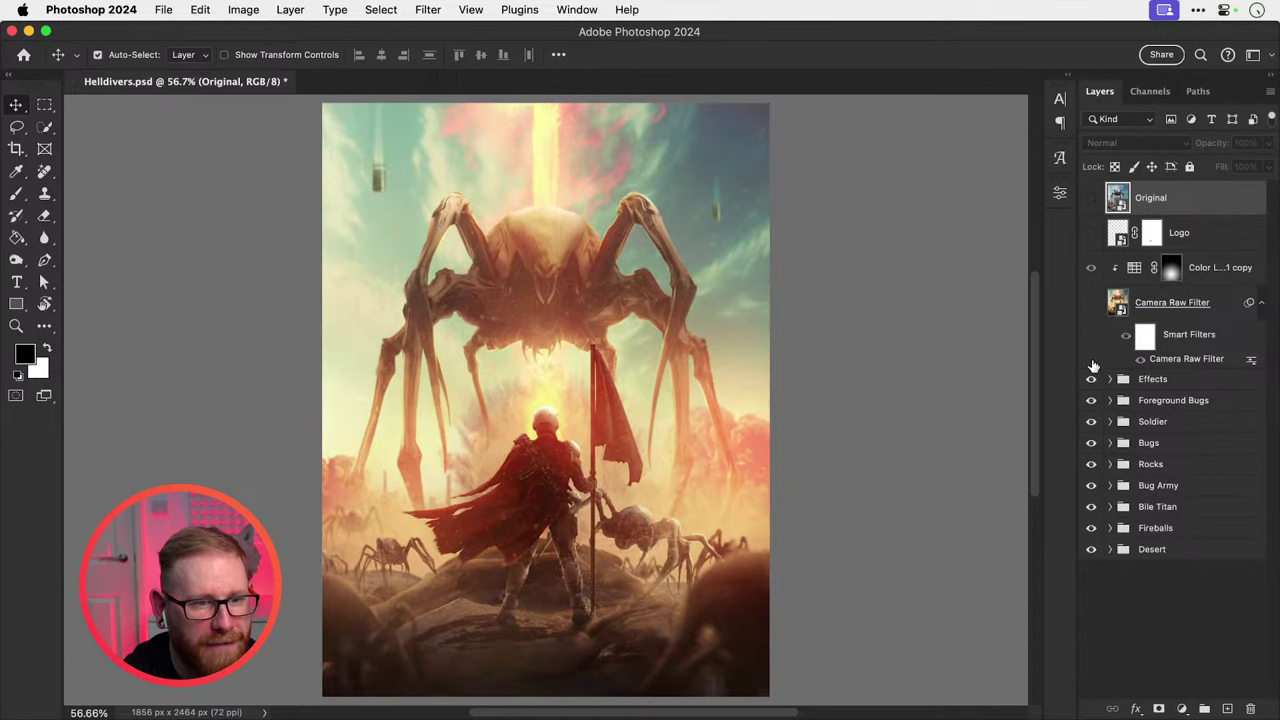
click(1091, 380)
drag(1090, 400, 1091, 552)
click(1091, 549)
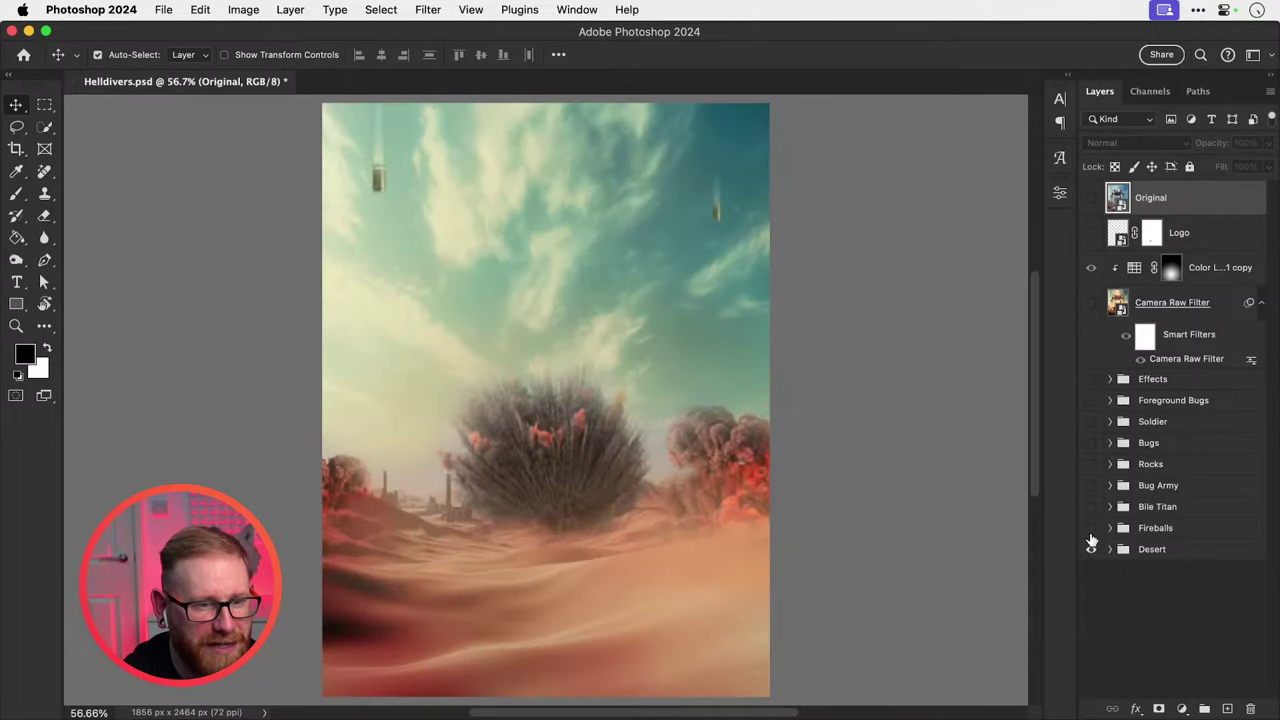
Rebuild the composite group by group, showing Bile Titan, Bug Army, Rocks, Bugs, Soldier and Foreground Bugs in that order.
click(1091, 506)
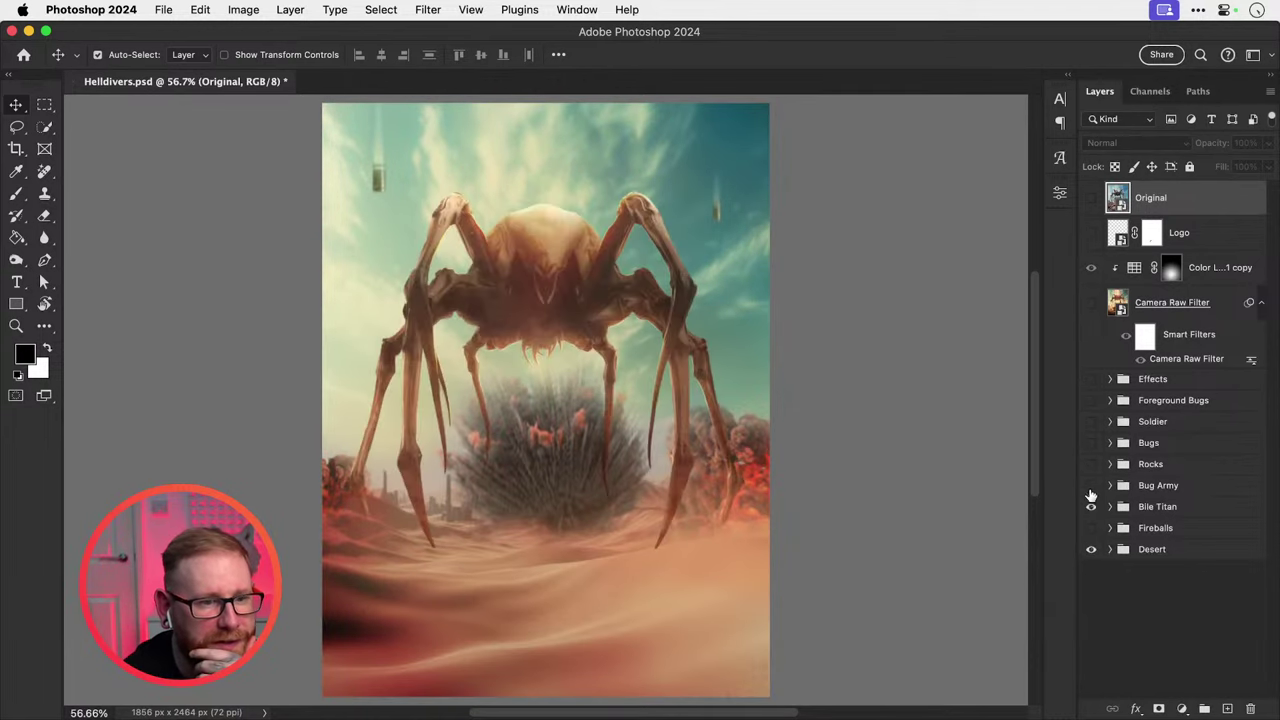
click(1091, 486)
click(1091, 464)
click(1091, 464)
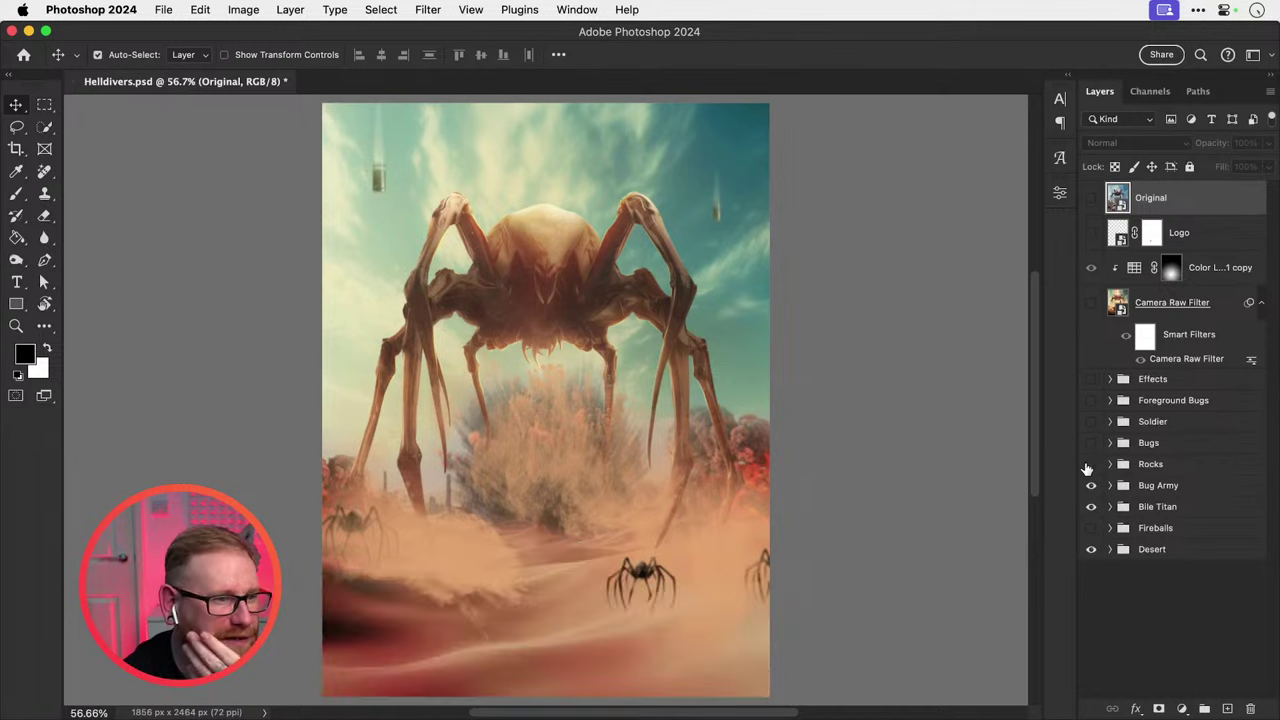
click(1091, 464)
click(1090, 444)
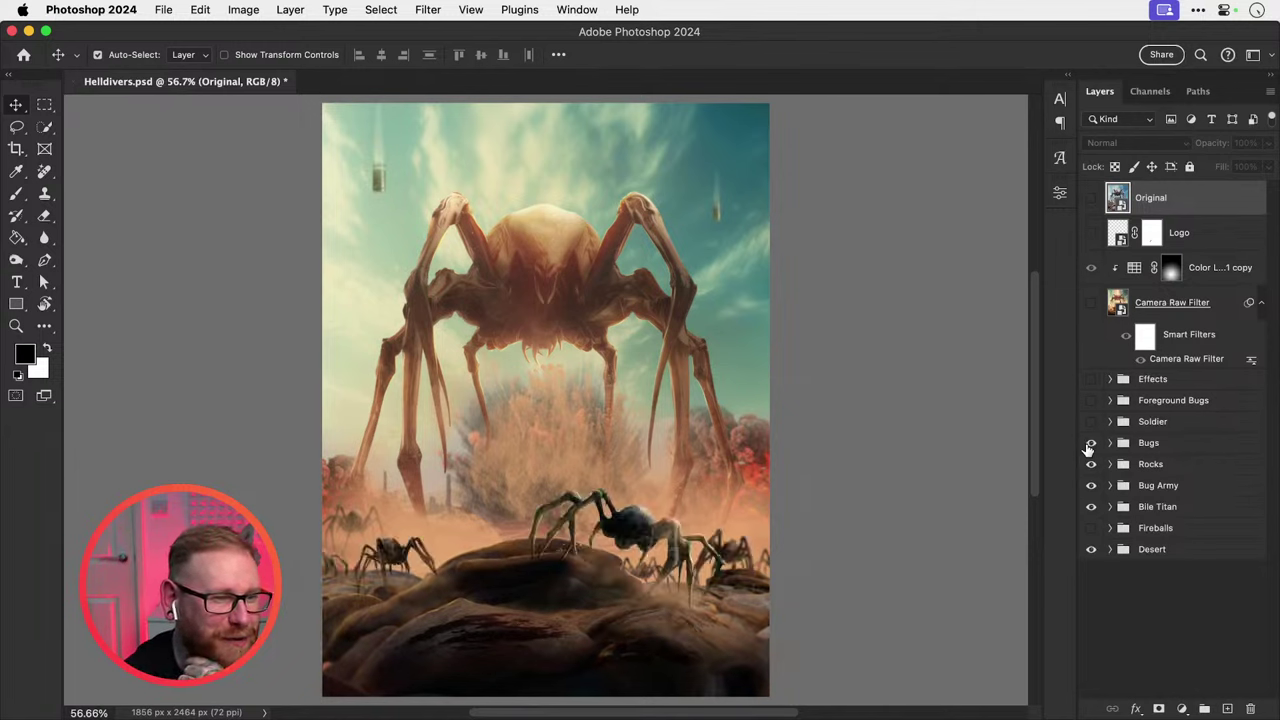
click(1091, 420)
click(1091, 400)
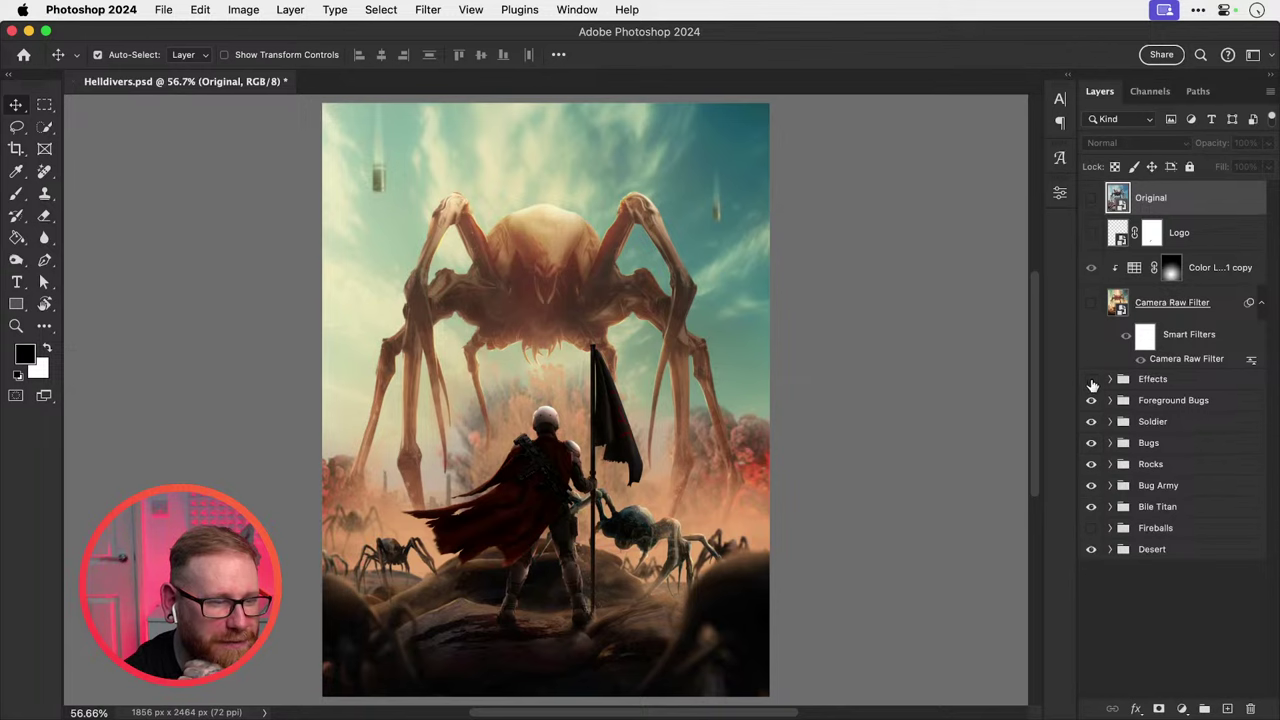
Compare the poster with and without the Effects group, and leave Effects and the Camera Raw Filter layer visible.
click(1091, 380)
click(1091, 380)
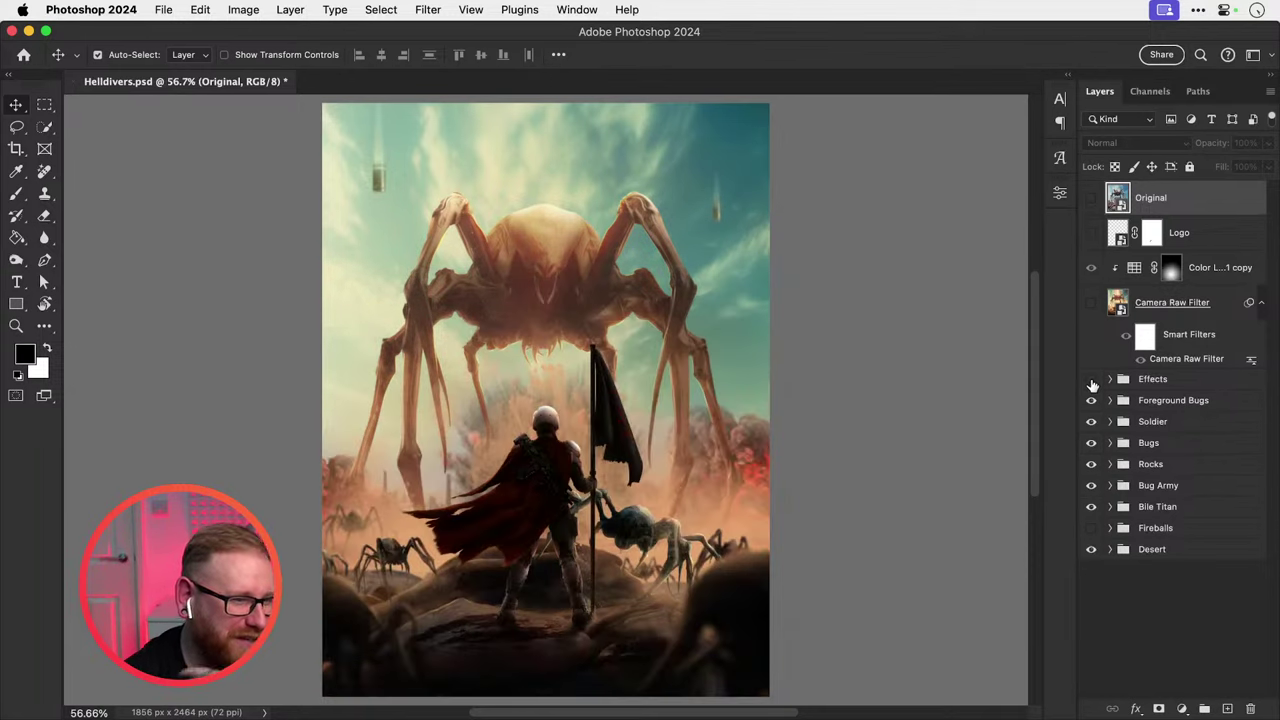
click(1091, 380)
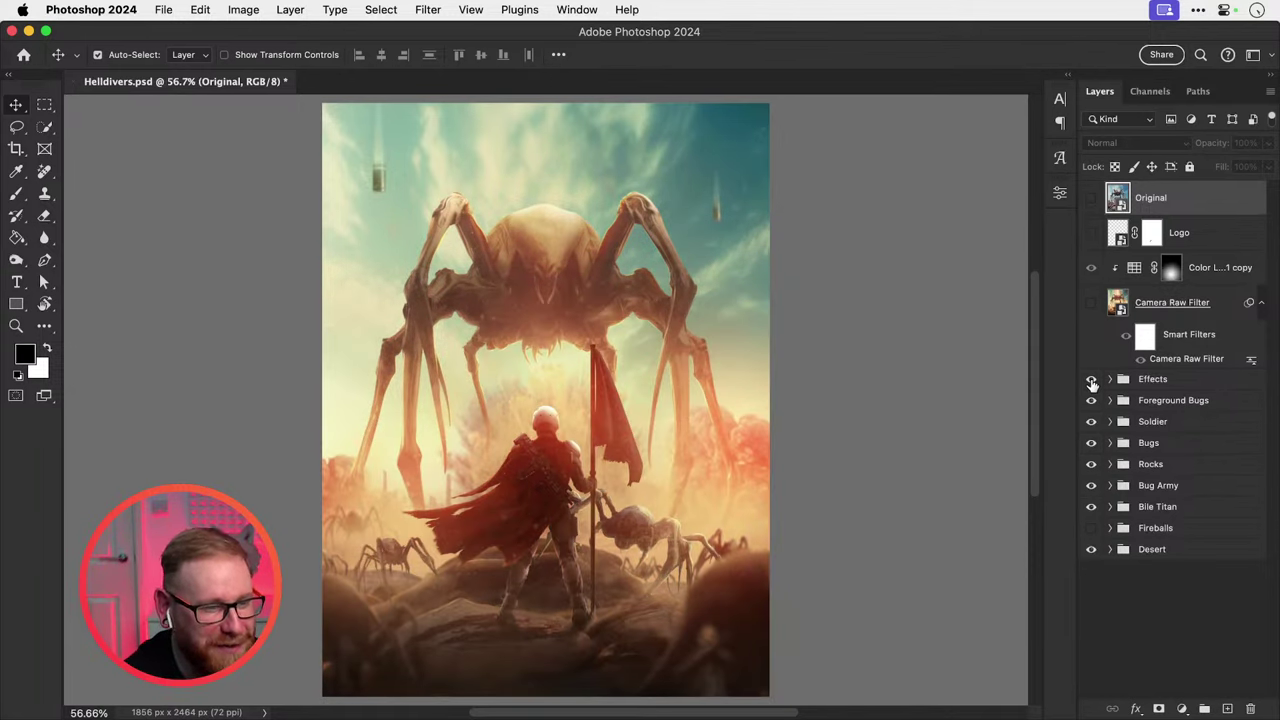
click(1091, 303)
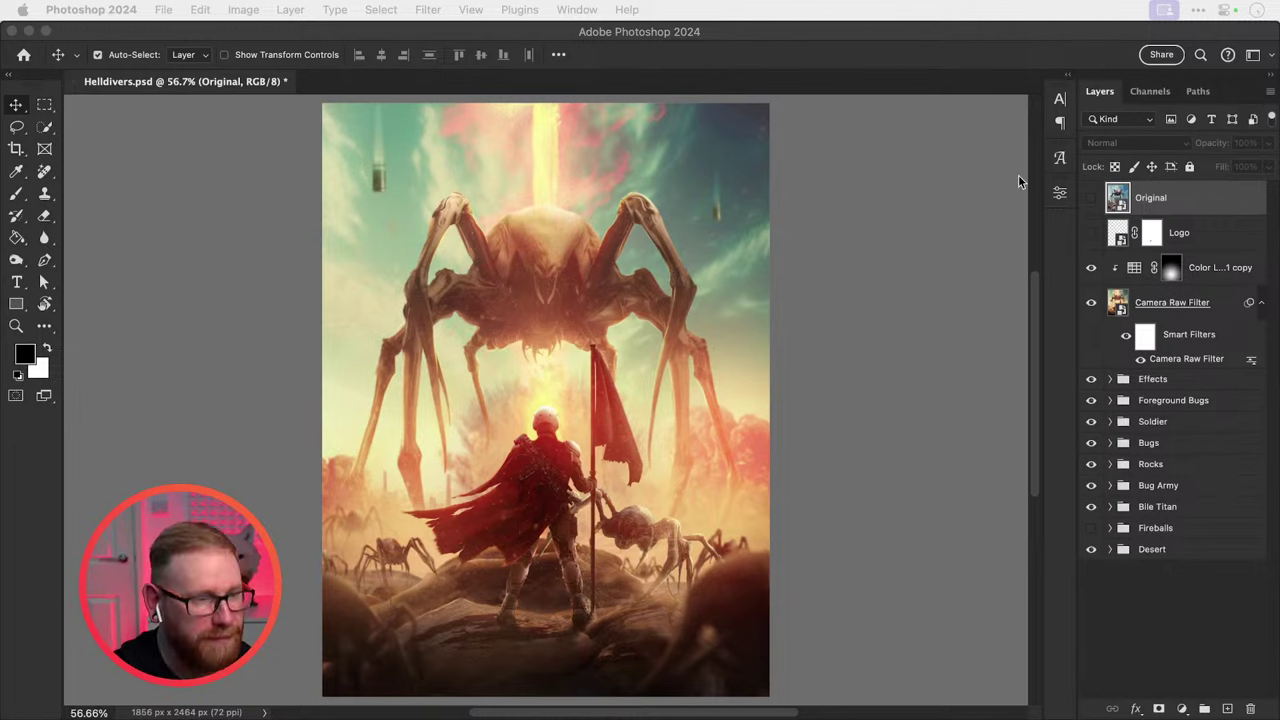
Close Helldivers.psd without saving and switch to Stream.ai in Illustrator with the Selection tool active.
key(super+w)
click(605, 320)
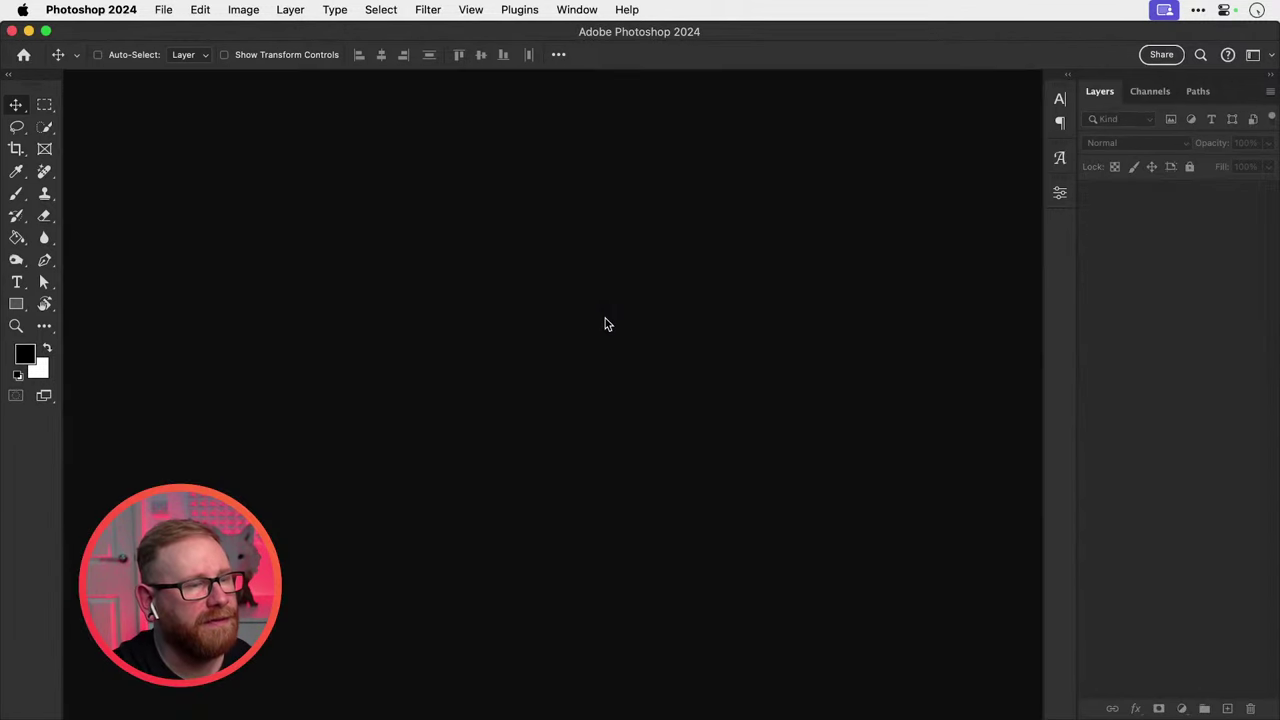
key(super+Tab)
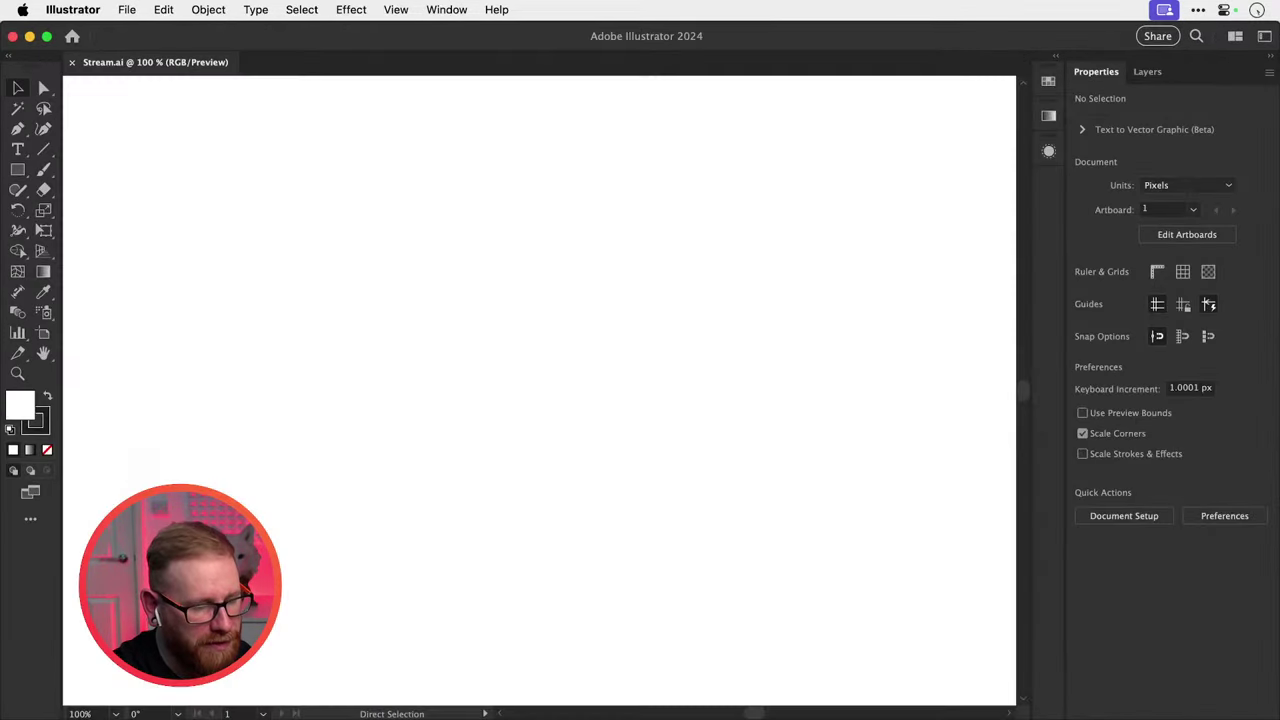
key(v)
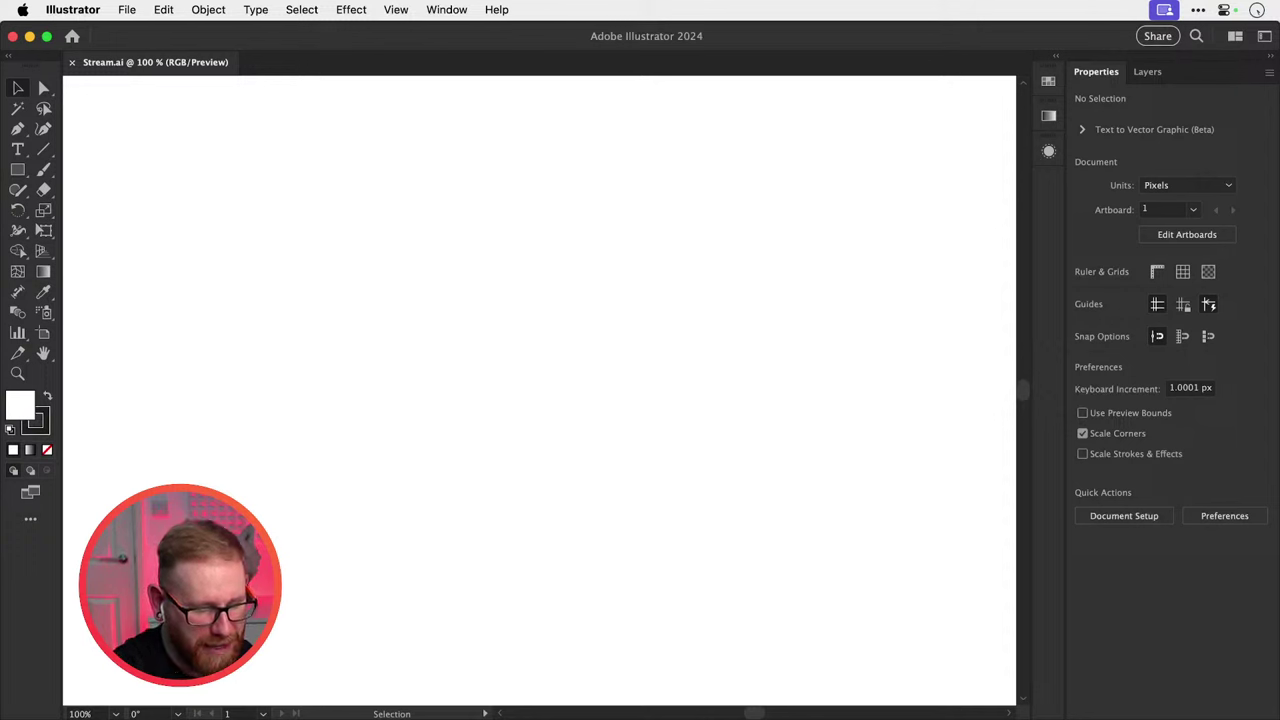
key(XF86AudioRaiseVolume)
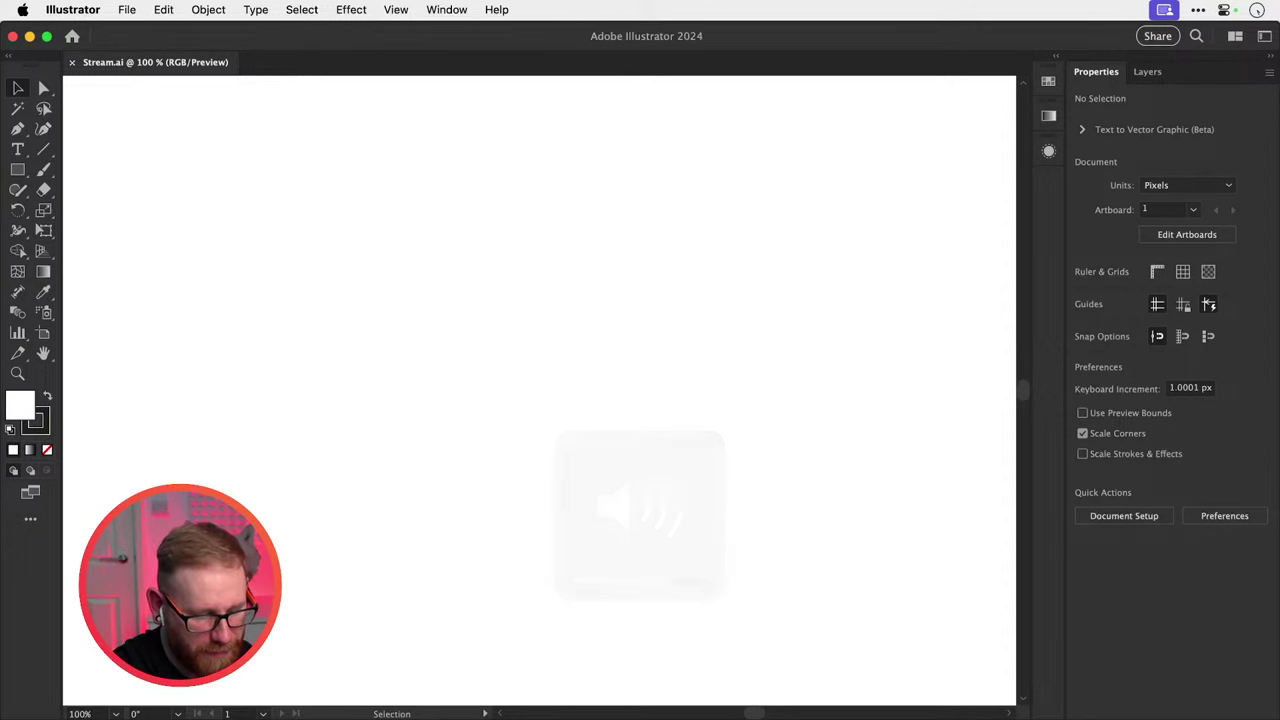
key(XF86AudioRaiseVolume)
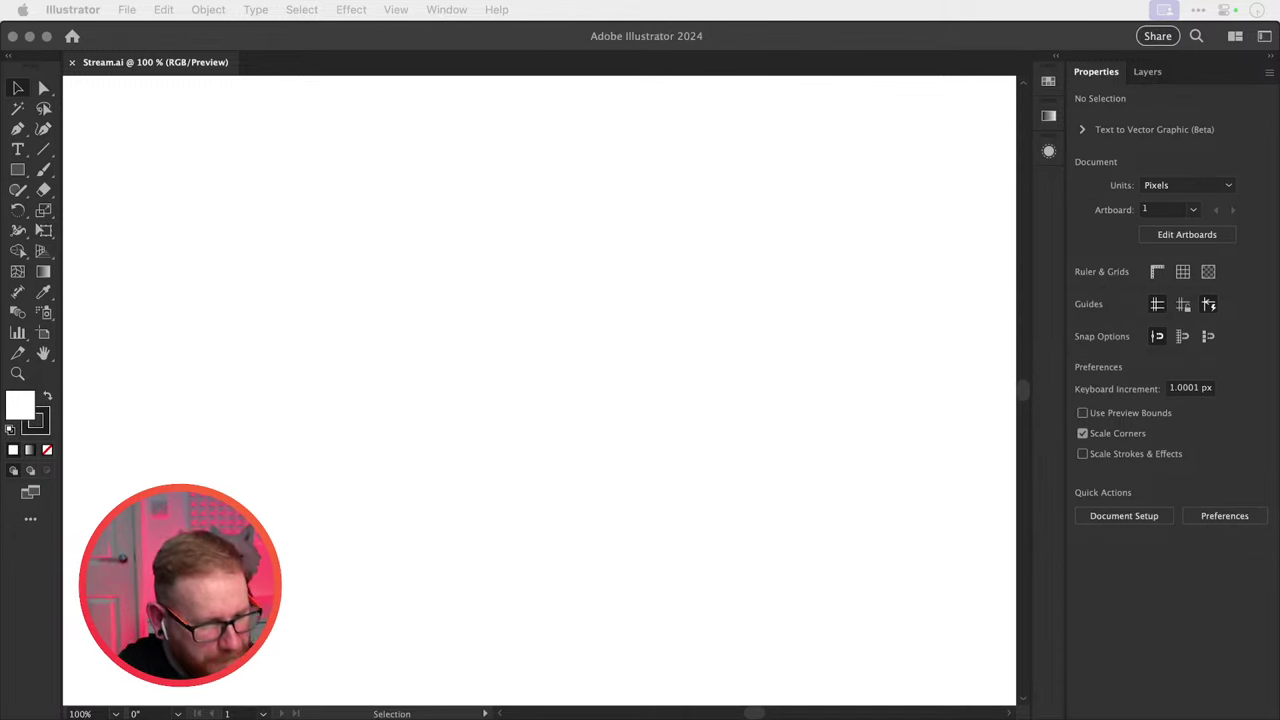
Switch to Chrome in a maximized window and look through the Google image results for coffee machine as drawing references.
drag(1279, 400, 869, 234)
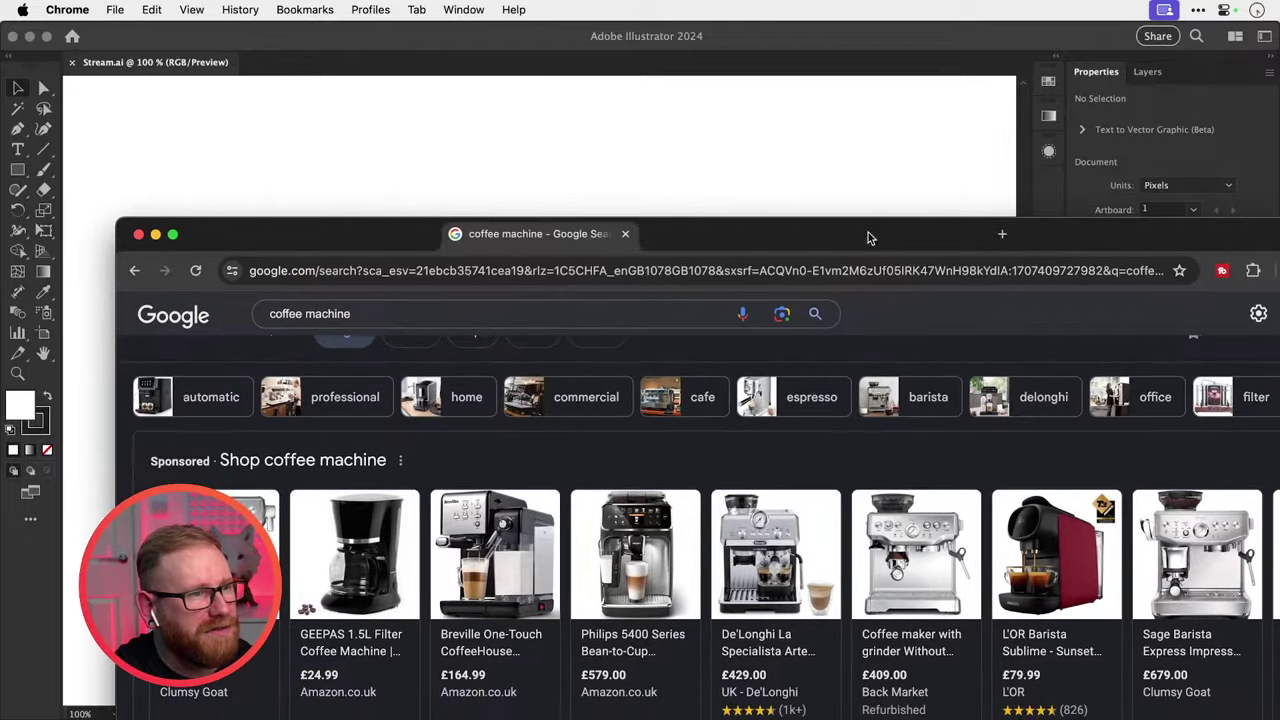
click(171, 235)
scroll(875, 345, down, 8)
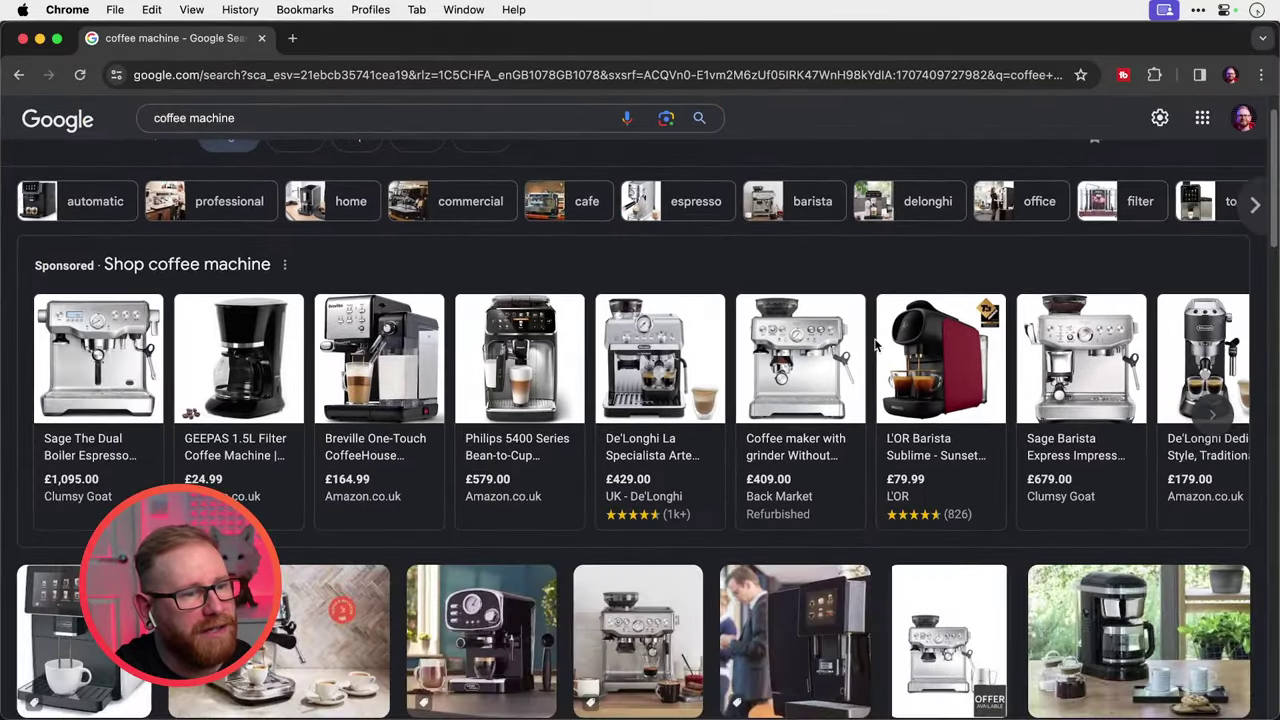
scroll(875, 345, down, 2)
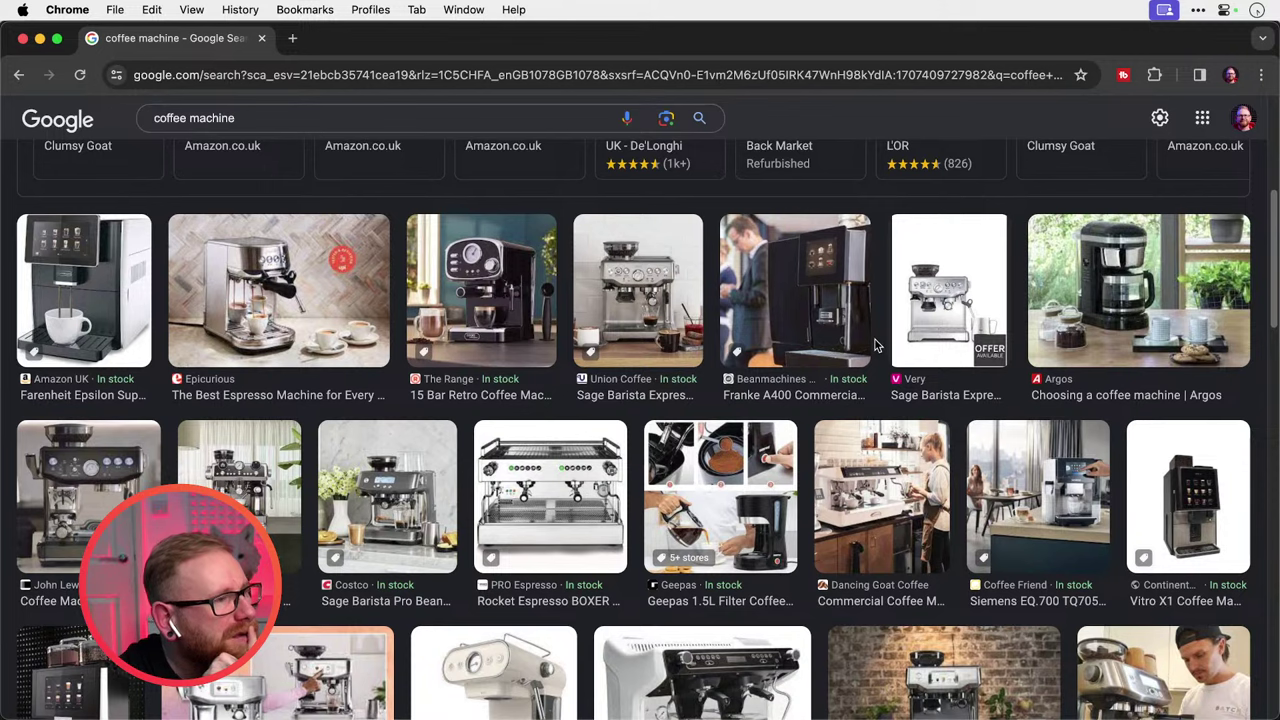
scroll(875, 345, down, 5)
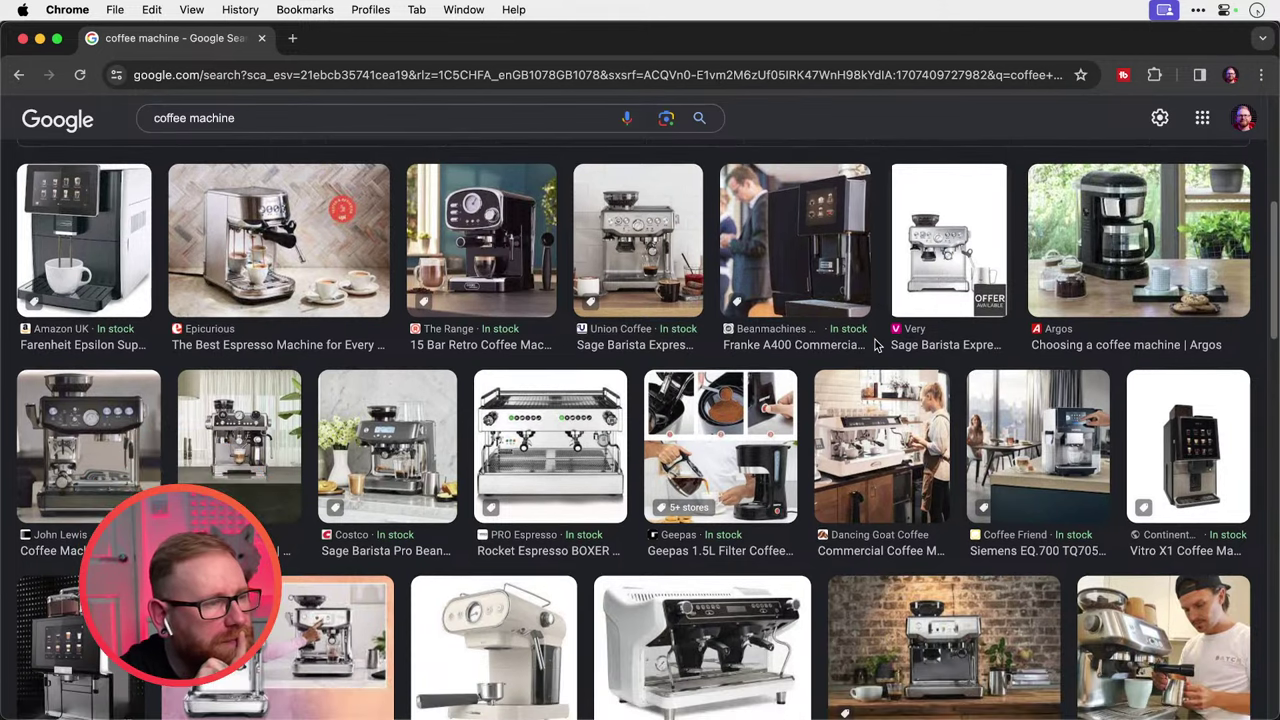
scroll(875, 345, down, 1)
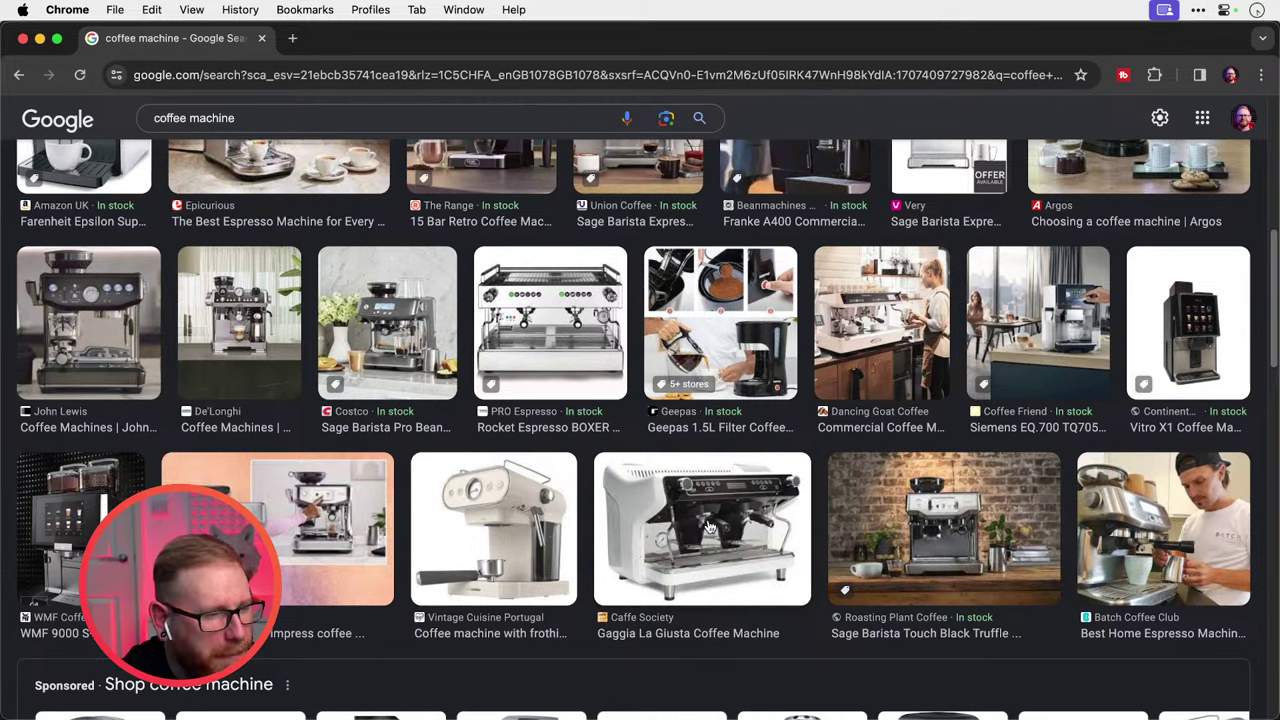
scroll(748, 542, down, 5)
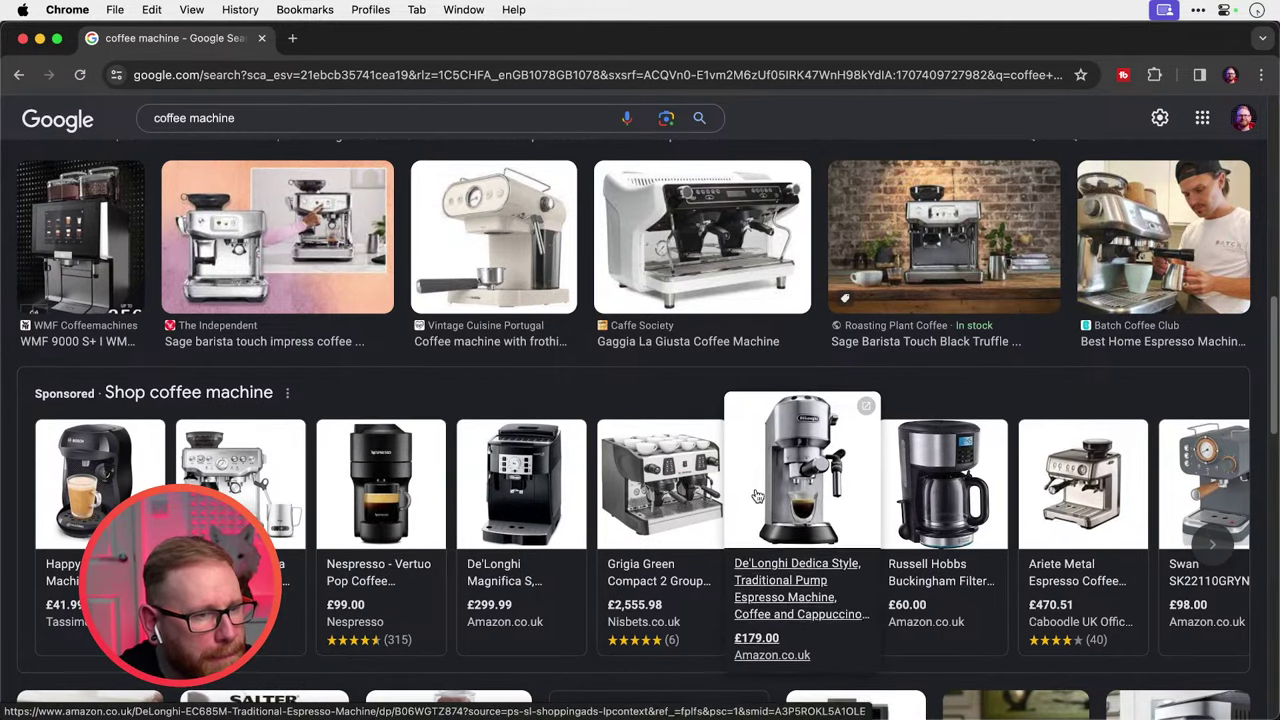
scroll(757, 496, down, 4)
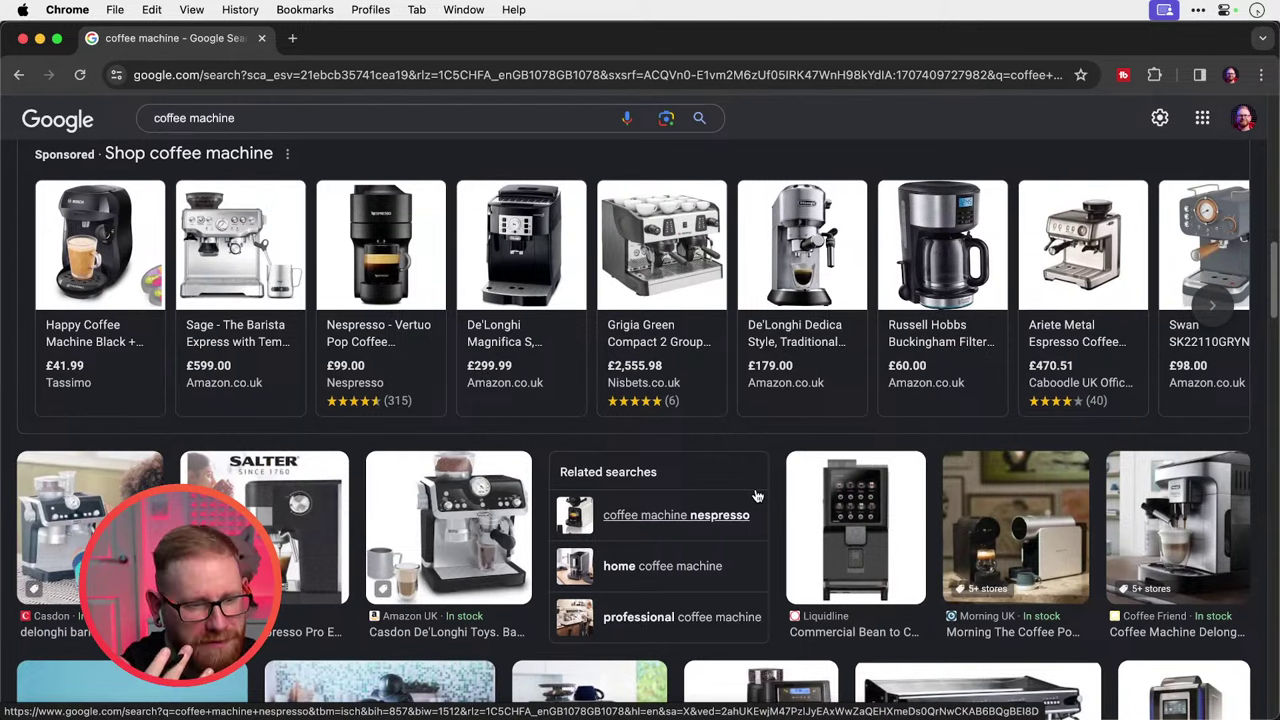
scroll(757, 496, down, 1)
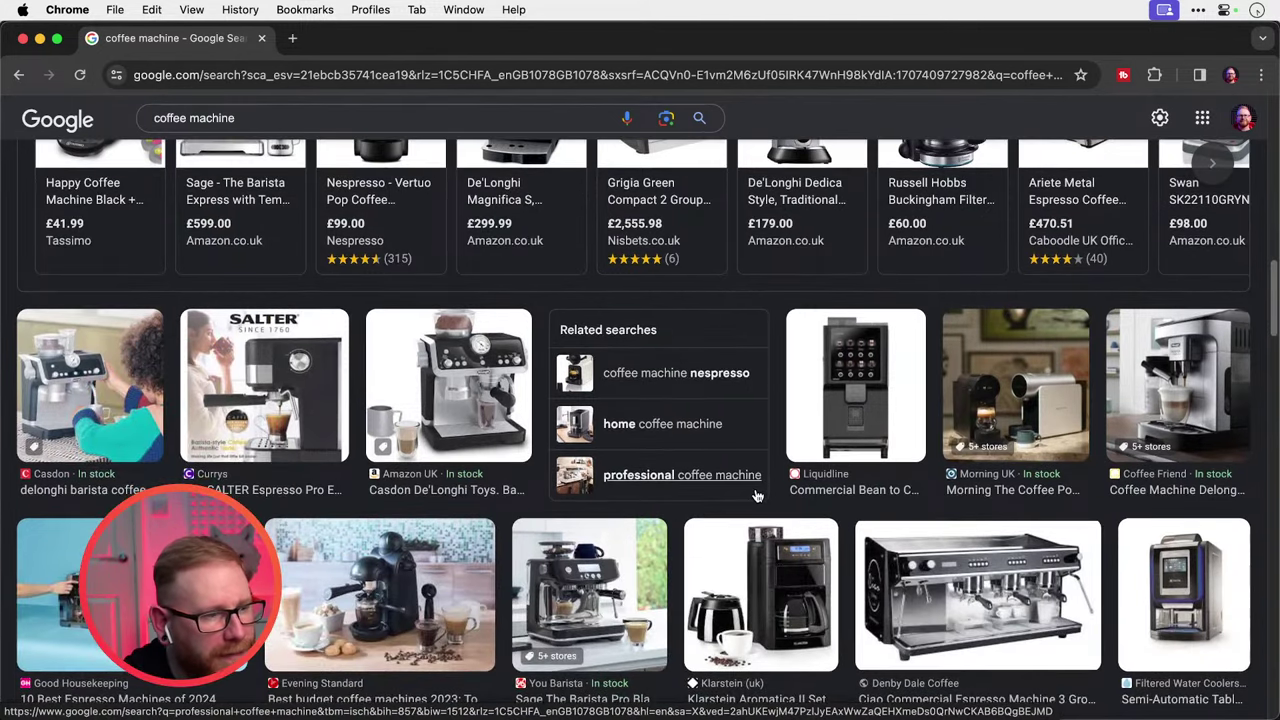
scroll(757, 495, down, 5)
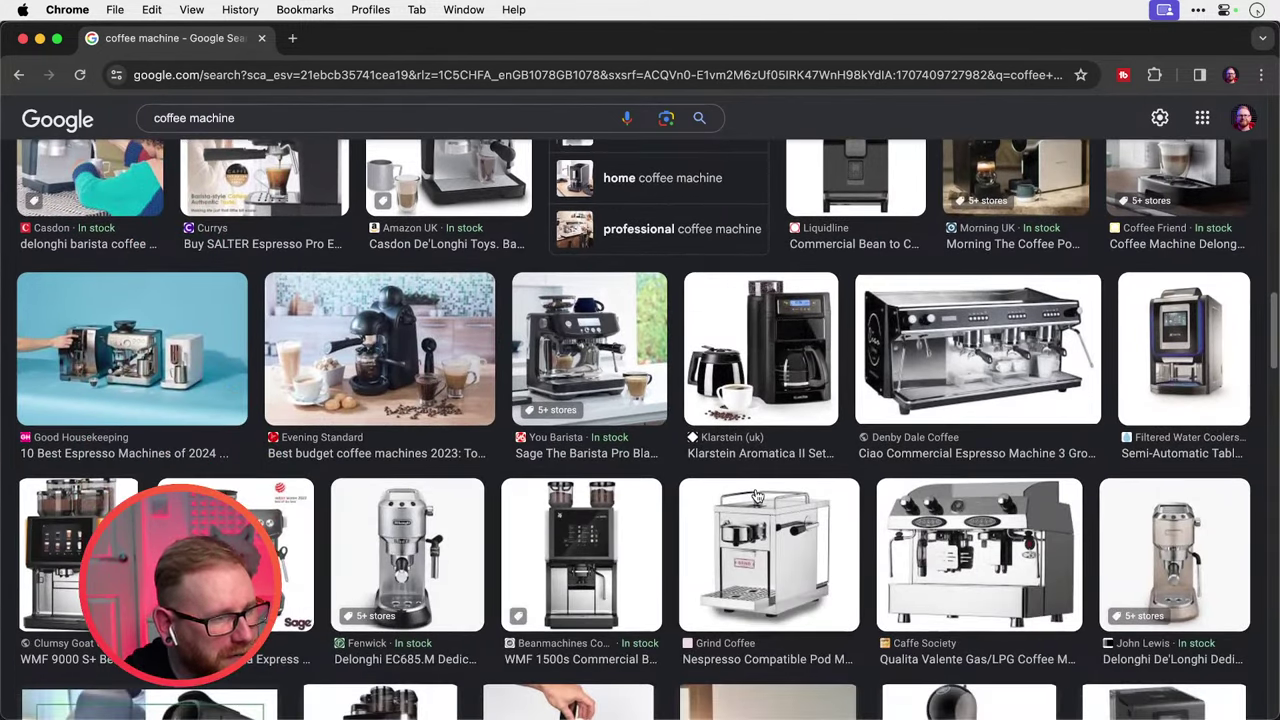
scroll(757, 495, down, 4)
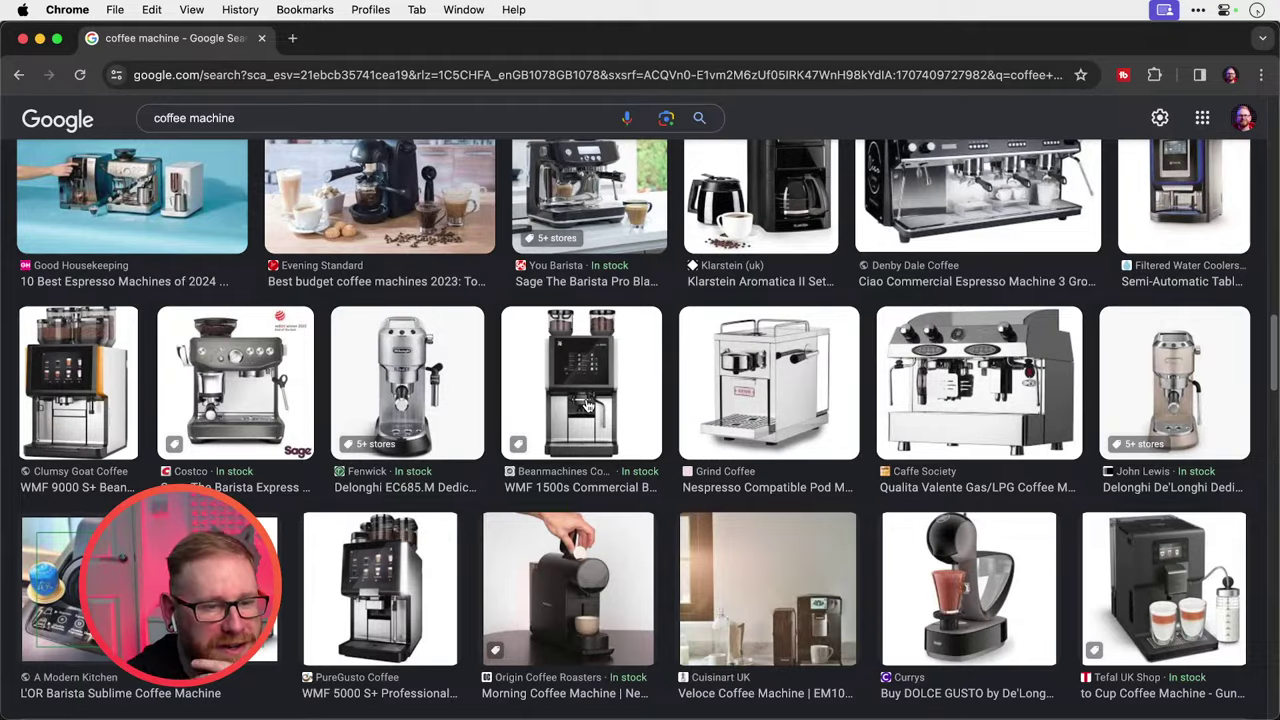
scroll(588, 404, down, 3)
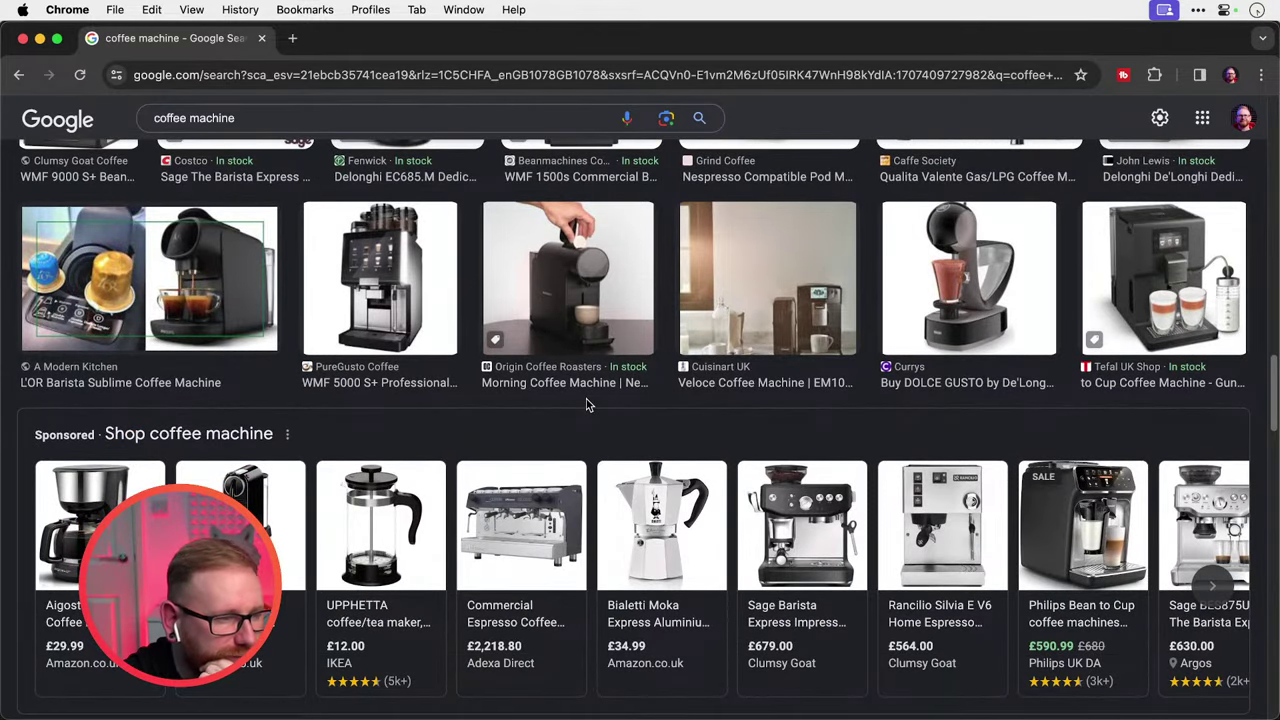
scroll(588, 404, up, 1)
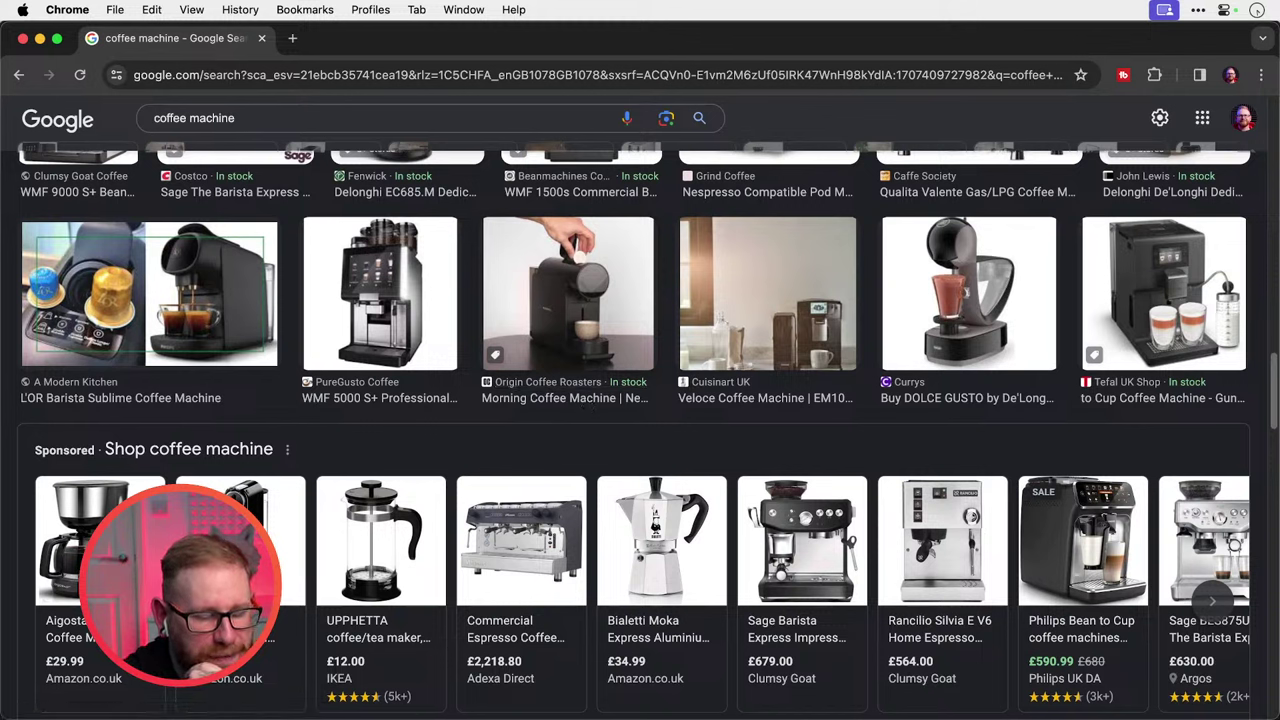
Examine the remaining coffee machine image results for more machine styles, and return to the first results.
key(super+Tab)
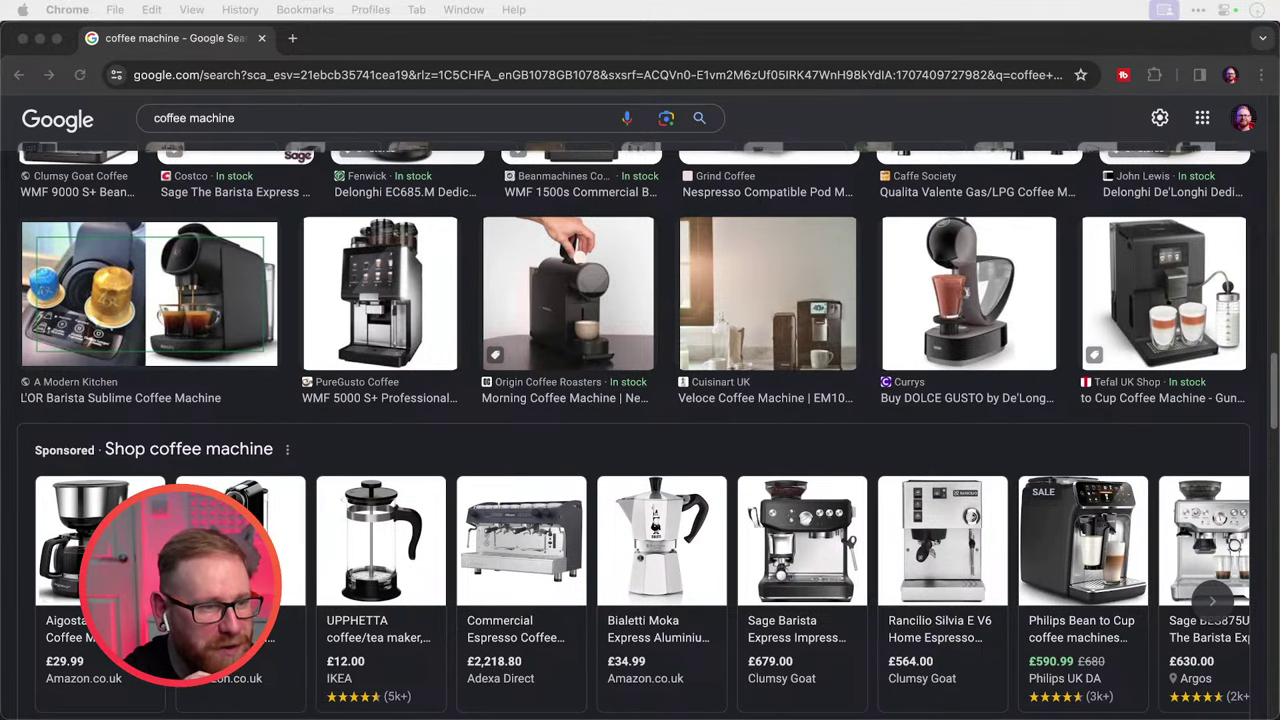
click(929, 118)
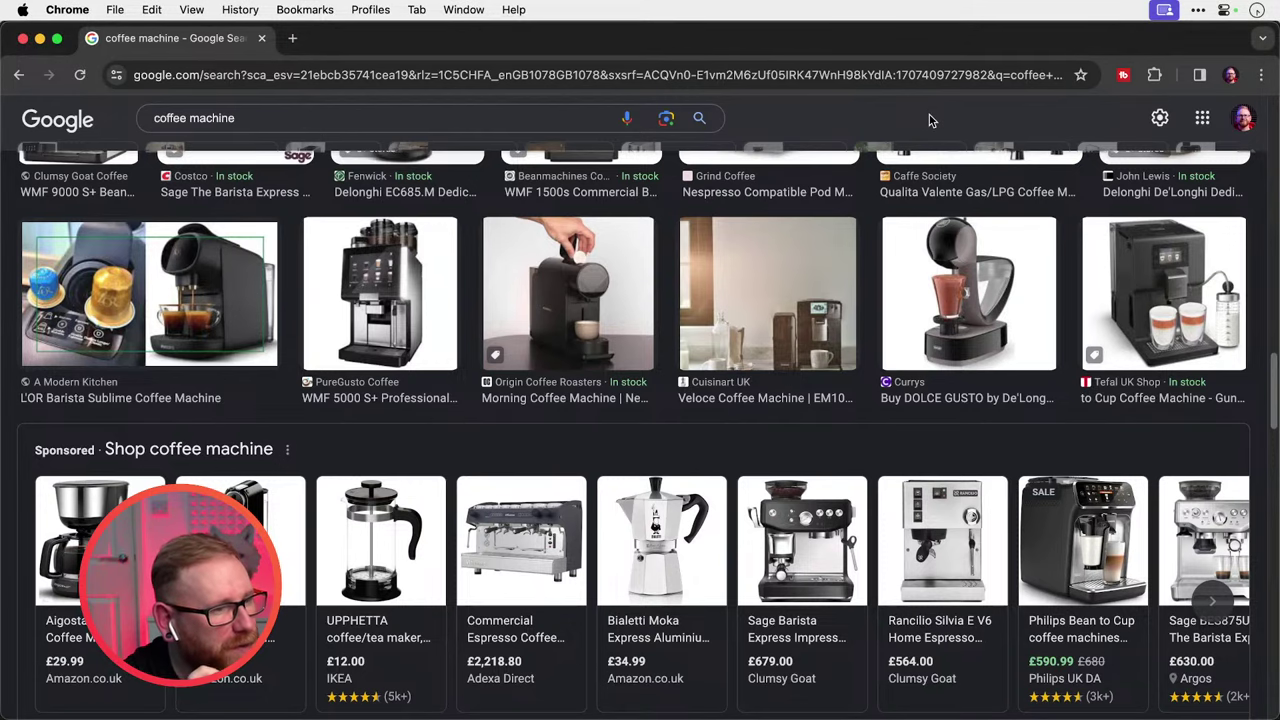
scroll(929, 118, down, 5)
scroll(929, 120, down, 6)
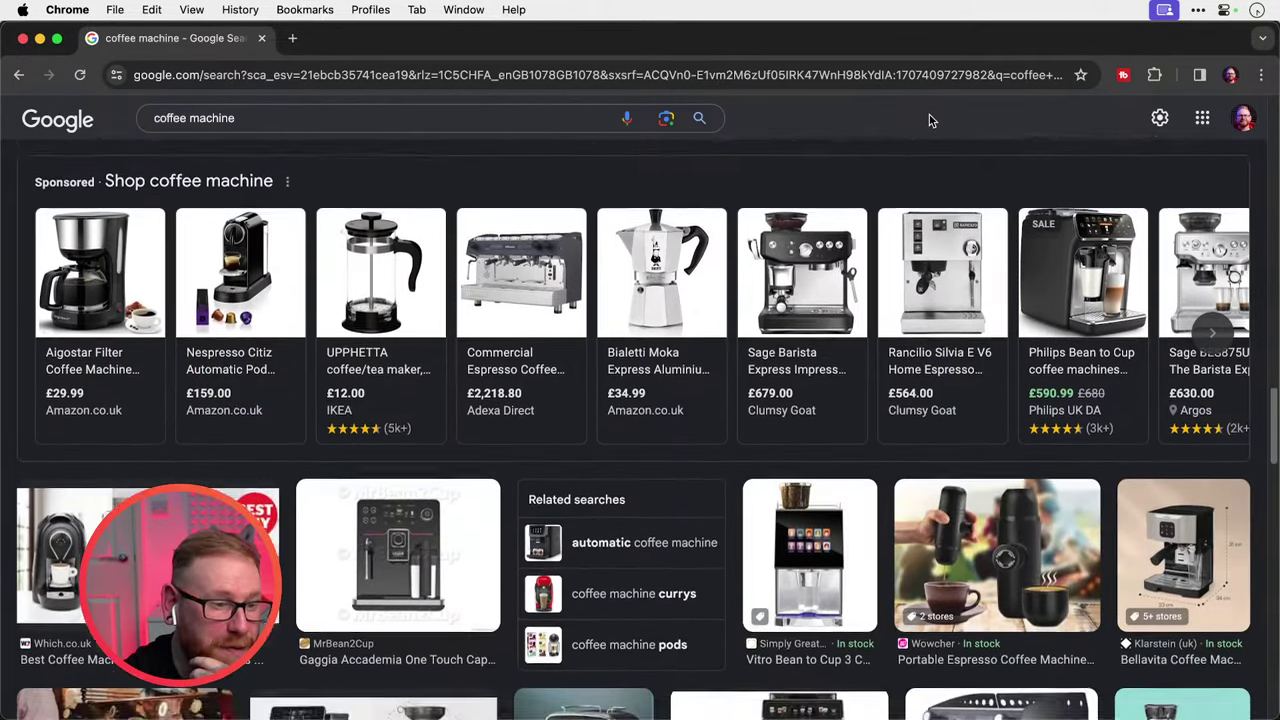
scroll(929, 119, down, 7)
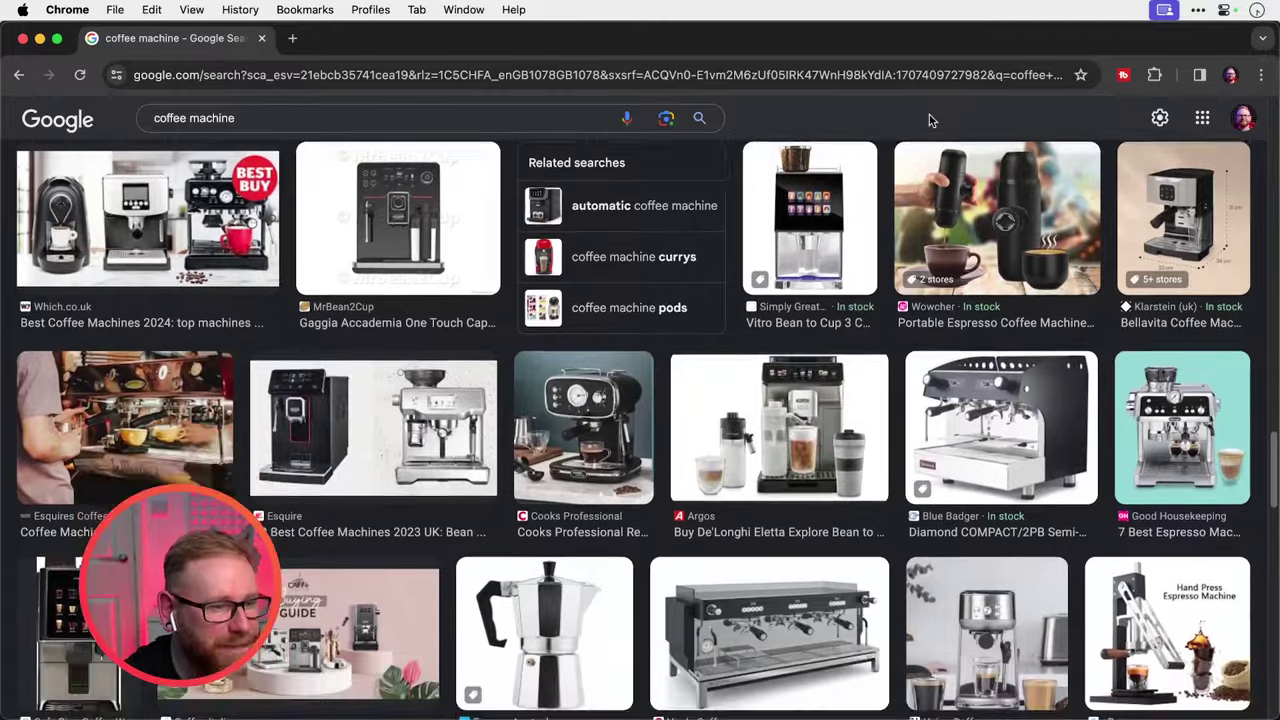
scroll(929, 119, down, 1)
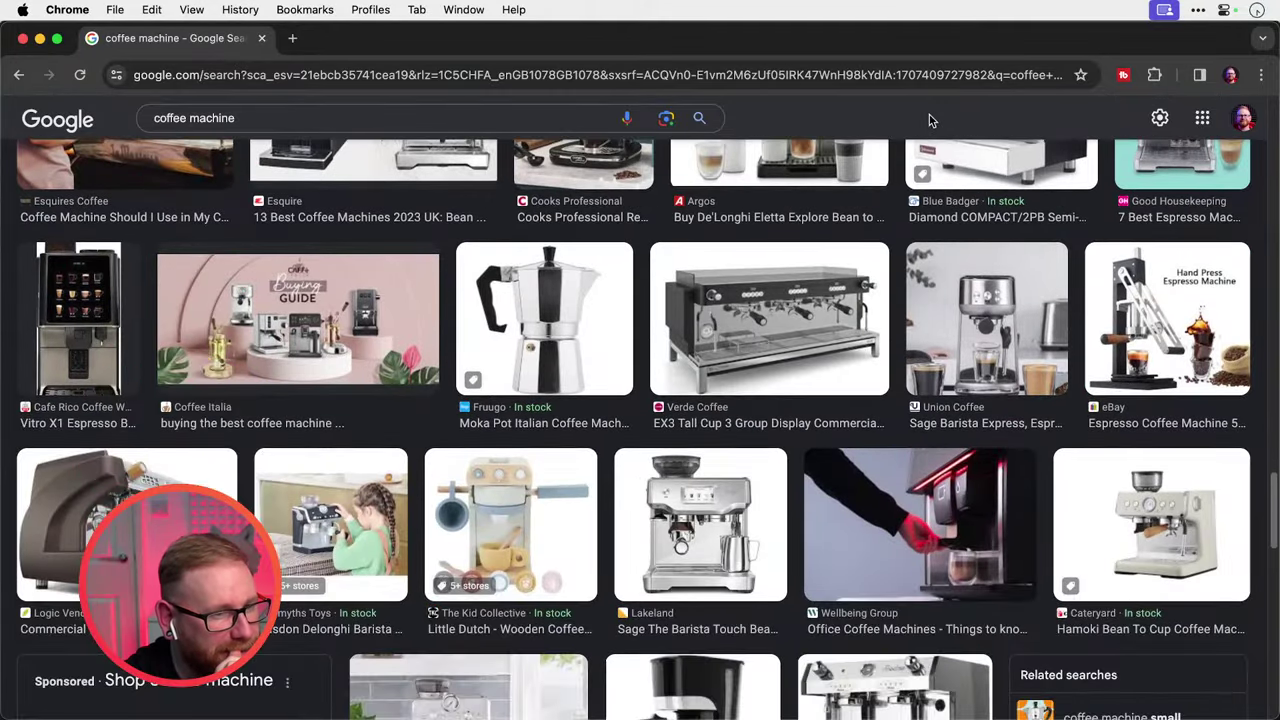
scroll(929, 119, down, 20)
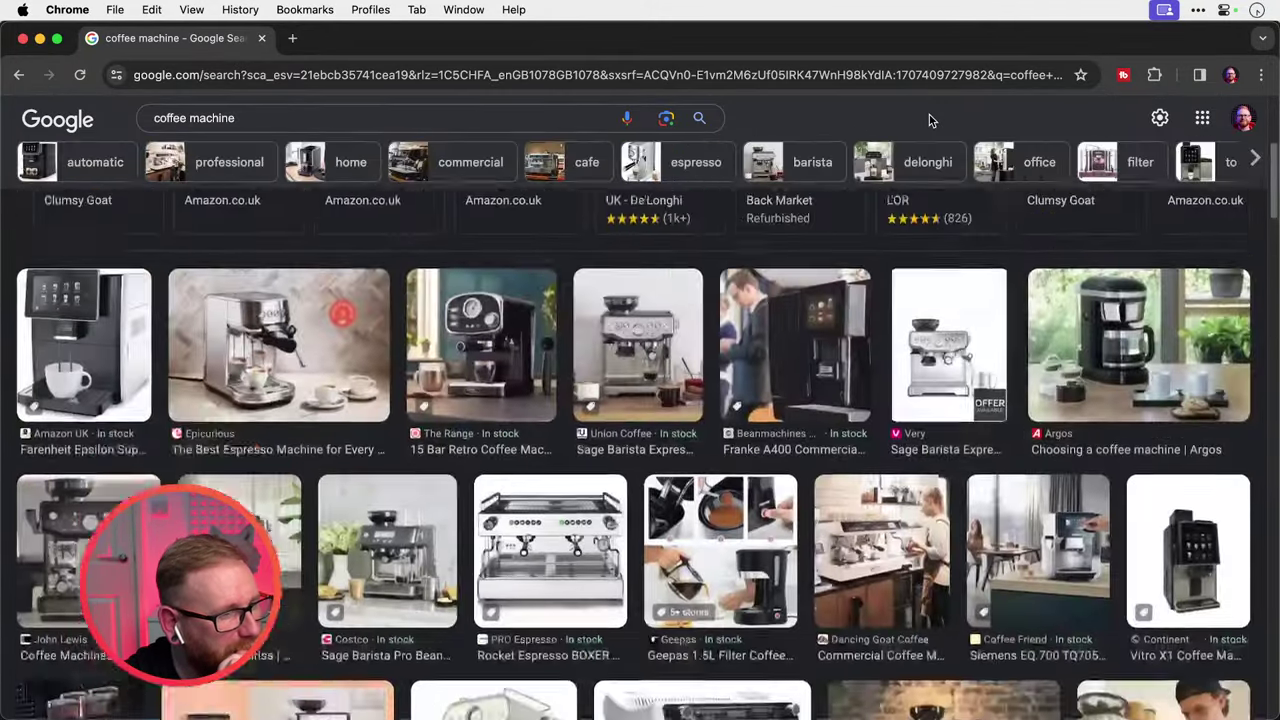
scroll(929, 119, up, 5)
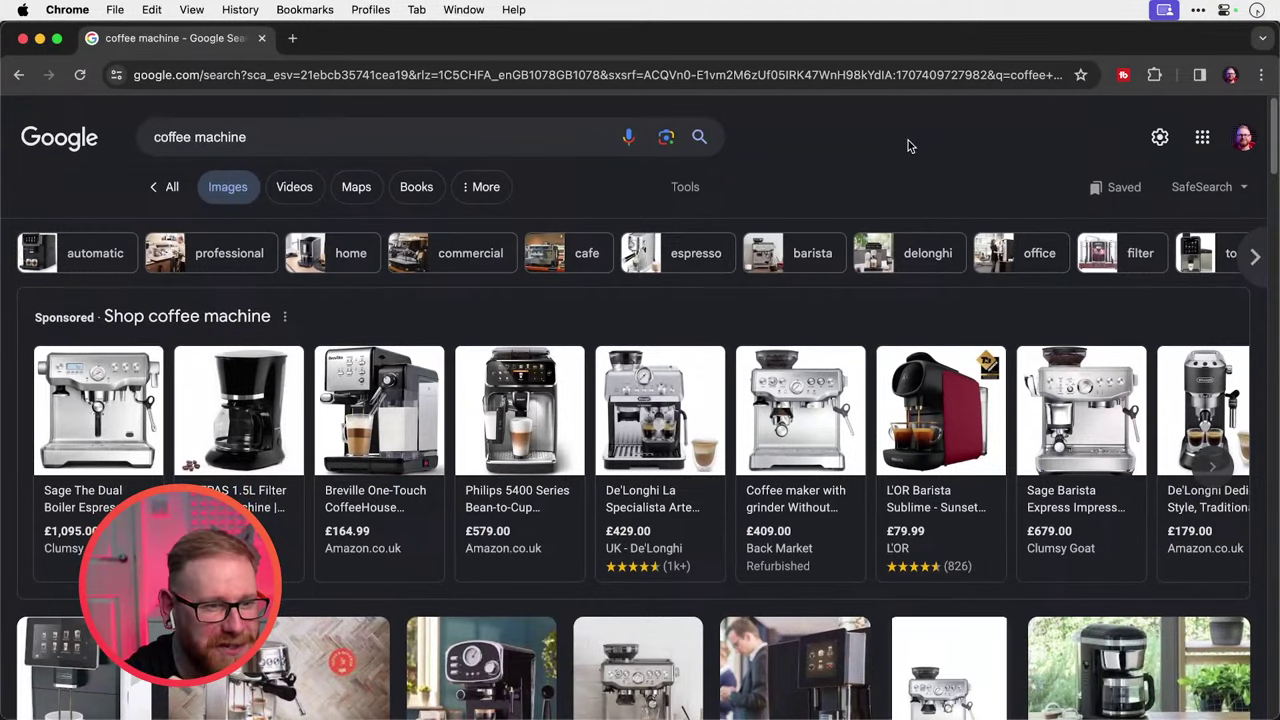
Copy the Amazon UK Farenheit Epsilon coffee machine image and paste it into Stream.ai in Illustrator, beside an empty drawing area.
scroll(908, 143, down, 3)
scroll(908, 146, down, 3)
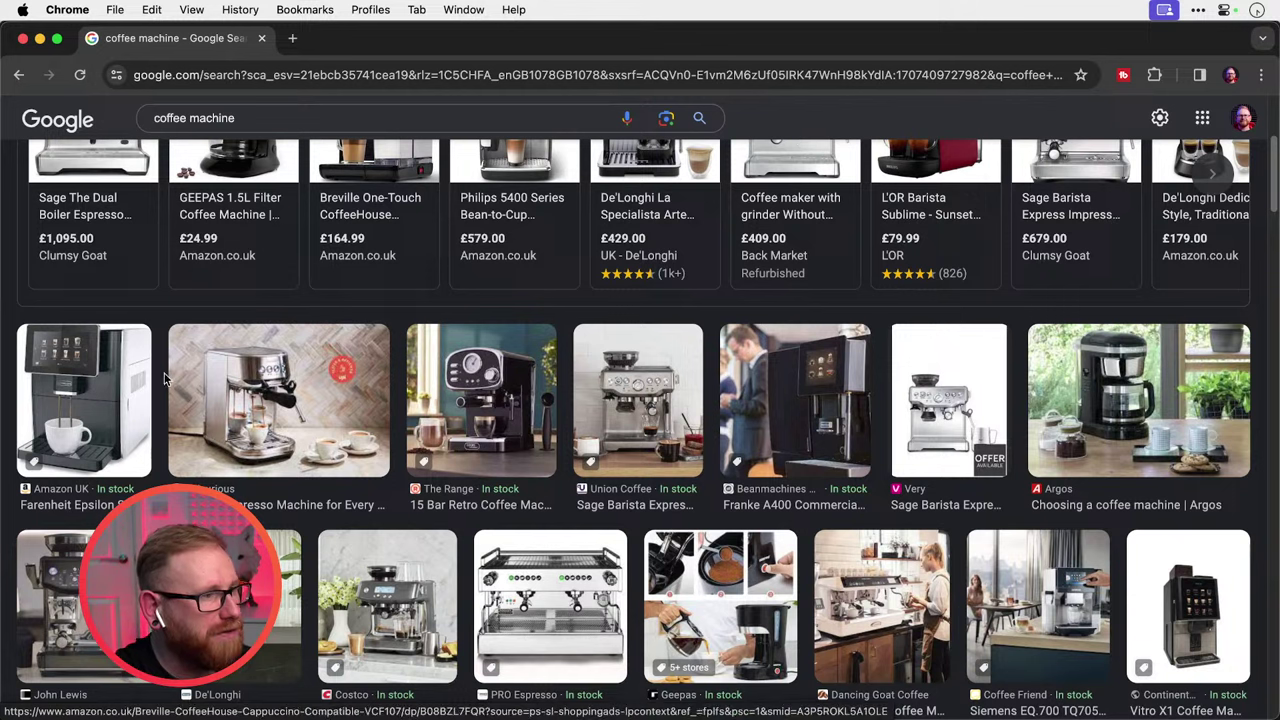
drag(110, 385, 650, 383)
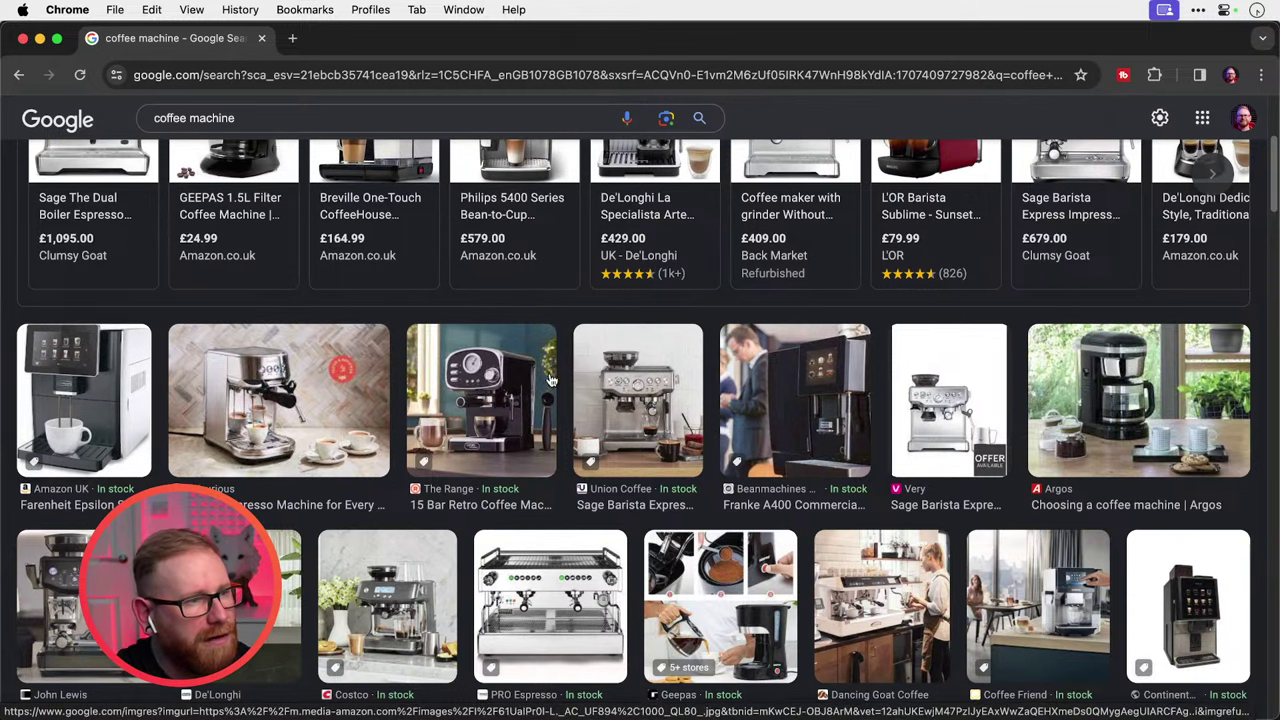
right_click(89, 407)
click(330, 566)
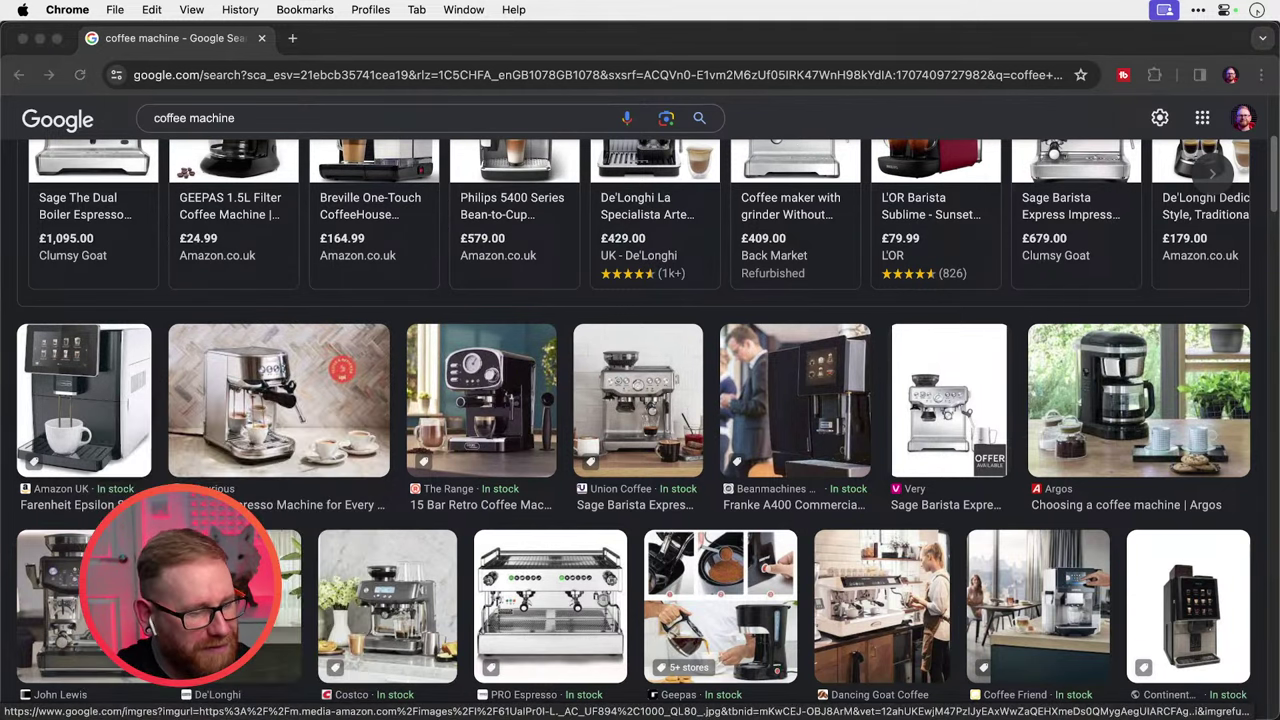
key(super+Tab)
key(super+v)
drag(618, 300, 703, 220)
drag(540, 388, 219, 380)
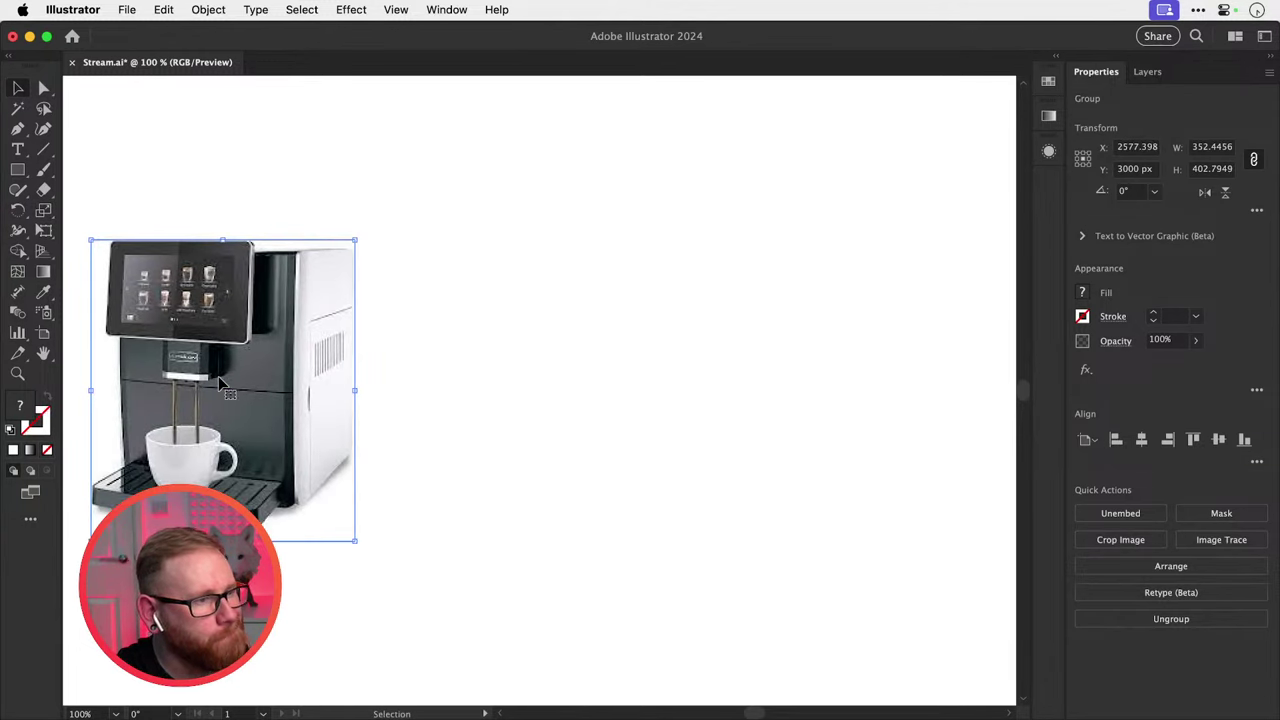
Activate the Paintbrush tool with no fill and a black 000000 stroke.
click(43, 170)
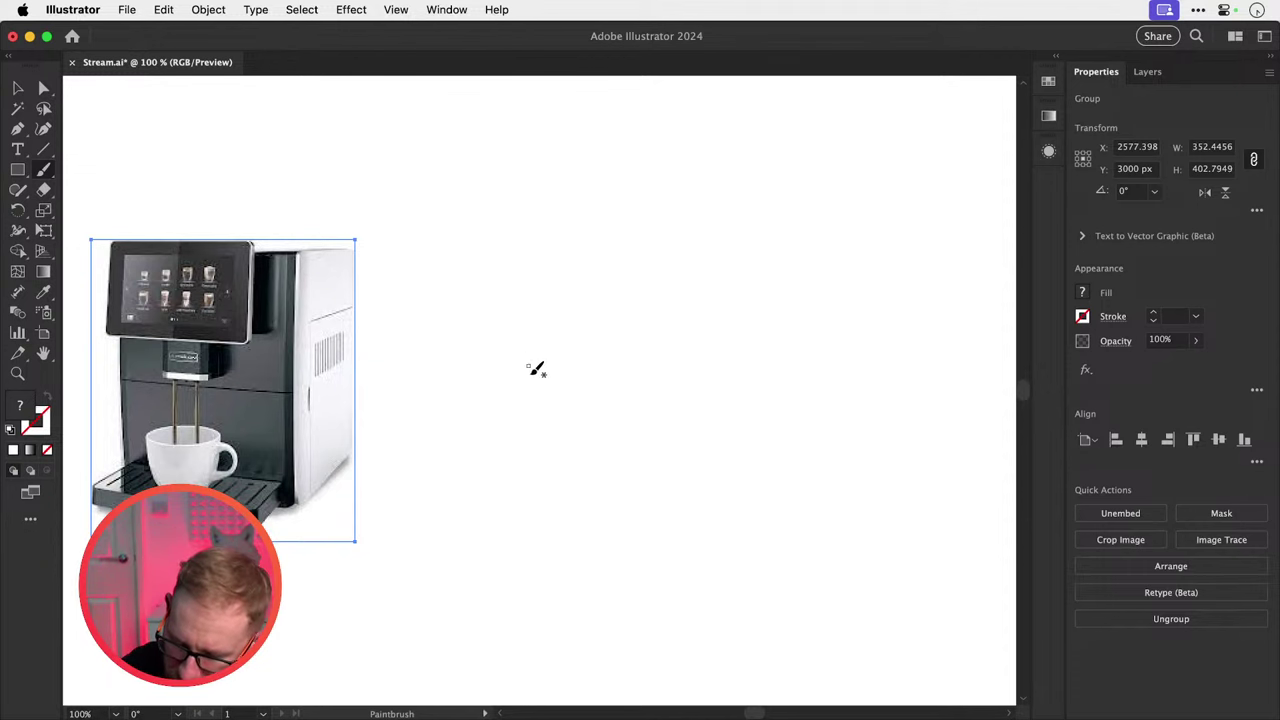
key(super+shift+a)
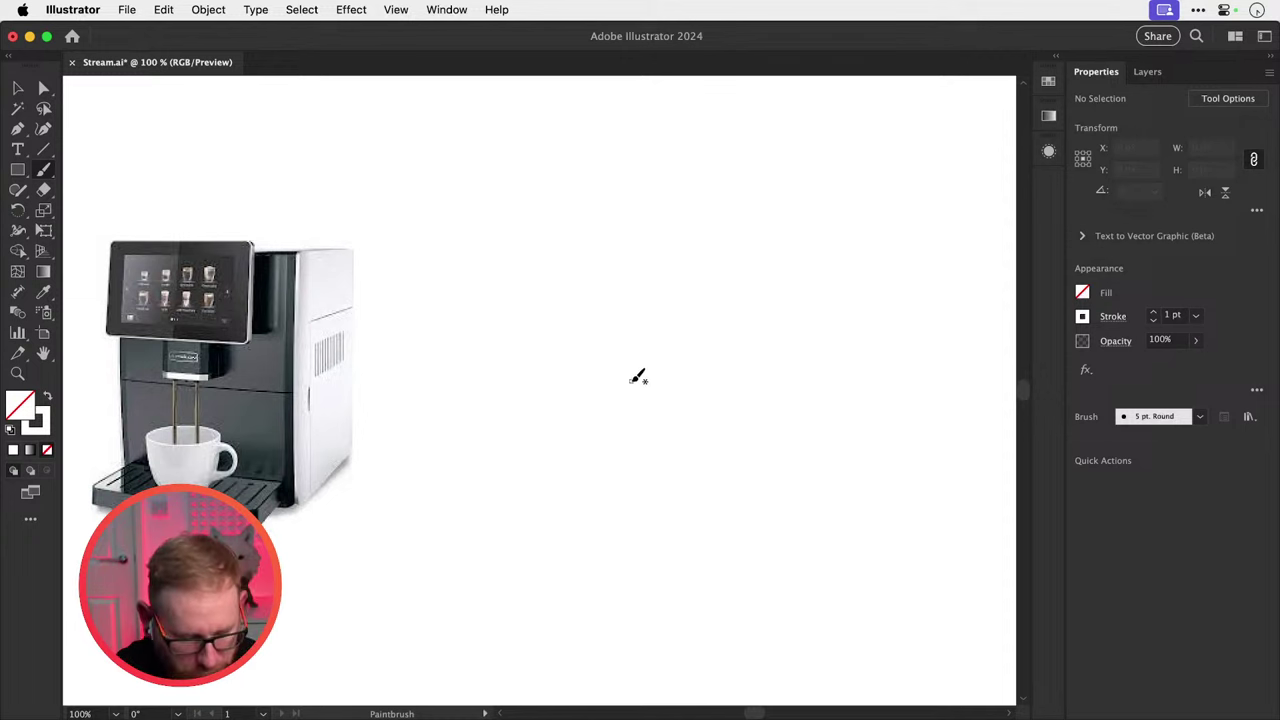
super+click(91, 452)
click(43, 428)
double_click(42, 426)
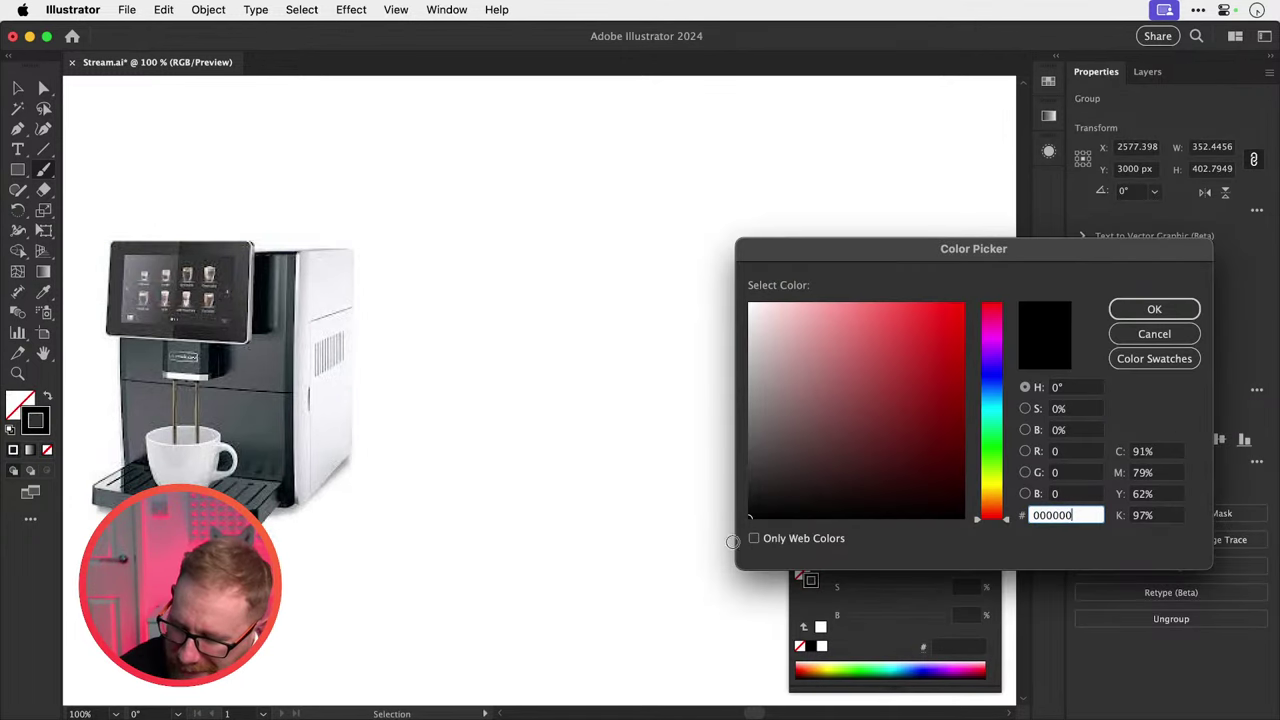
click(1152, 310)
key(b)
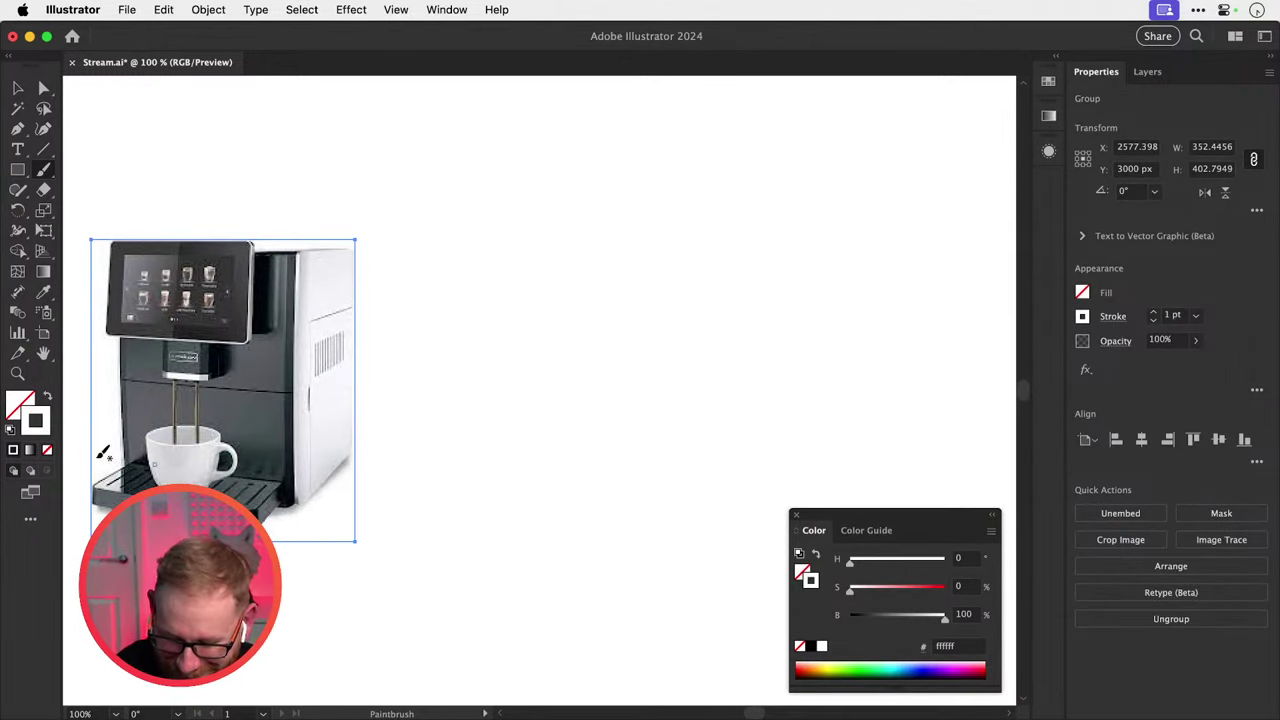
click(812, 650)
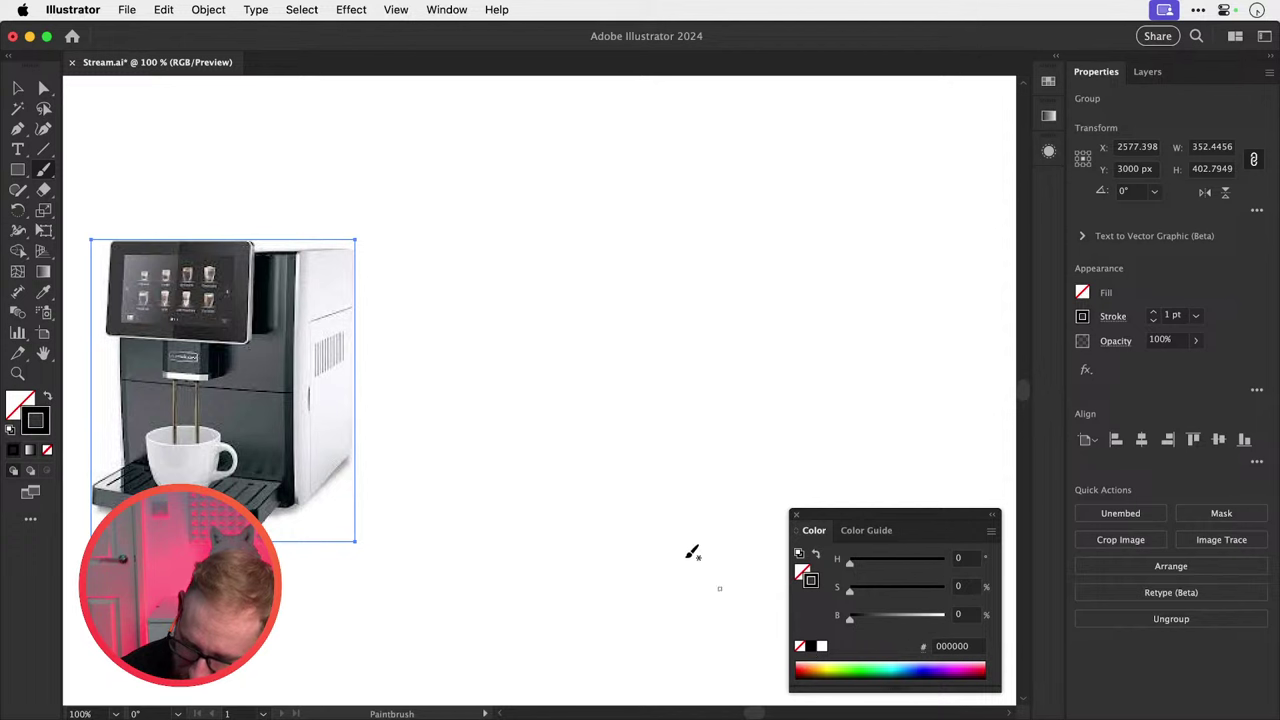
Sketch a rounded cup with a straight rim line beside the reference image, and a wide flat base beneath the cup.
drag(584, 284, 782, 296)
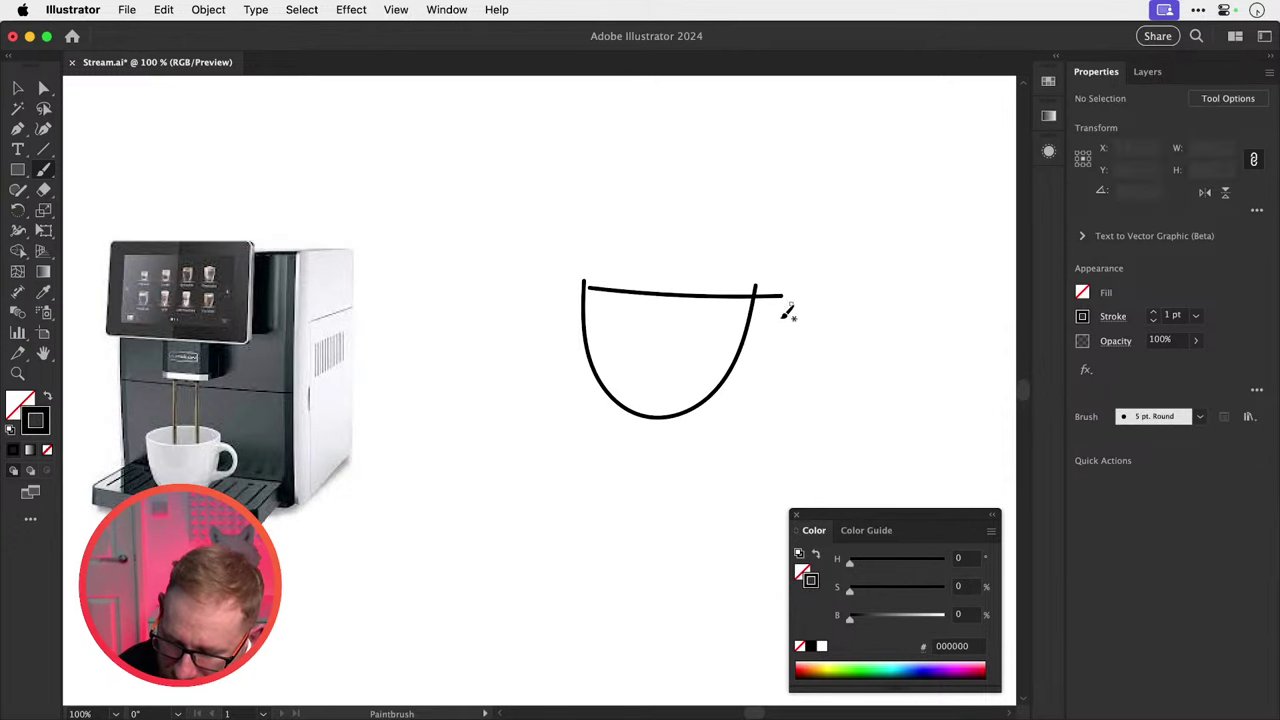
mouse_move(588, 428)
mouse_down()
mouse_move(744, 430)
mouse_move(555, 490)
mouse_move(812, 512)
mouse_up()
key(super+z)
key(super+z)
mouse_move(550, 420)
mouse_down()
mouse_move(777, 428)
mouse_move(792, 482)
mouse_move(673, 491)
mouse_move(561, 475)
mouse_move(553, 414)
mouse_up()
key(super+minus)
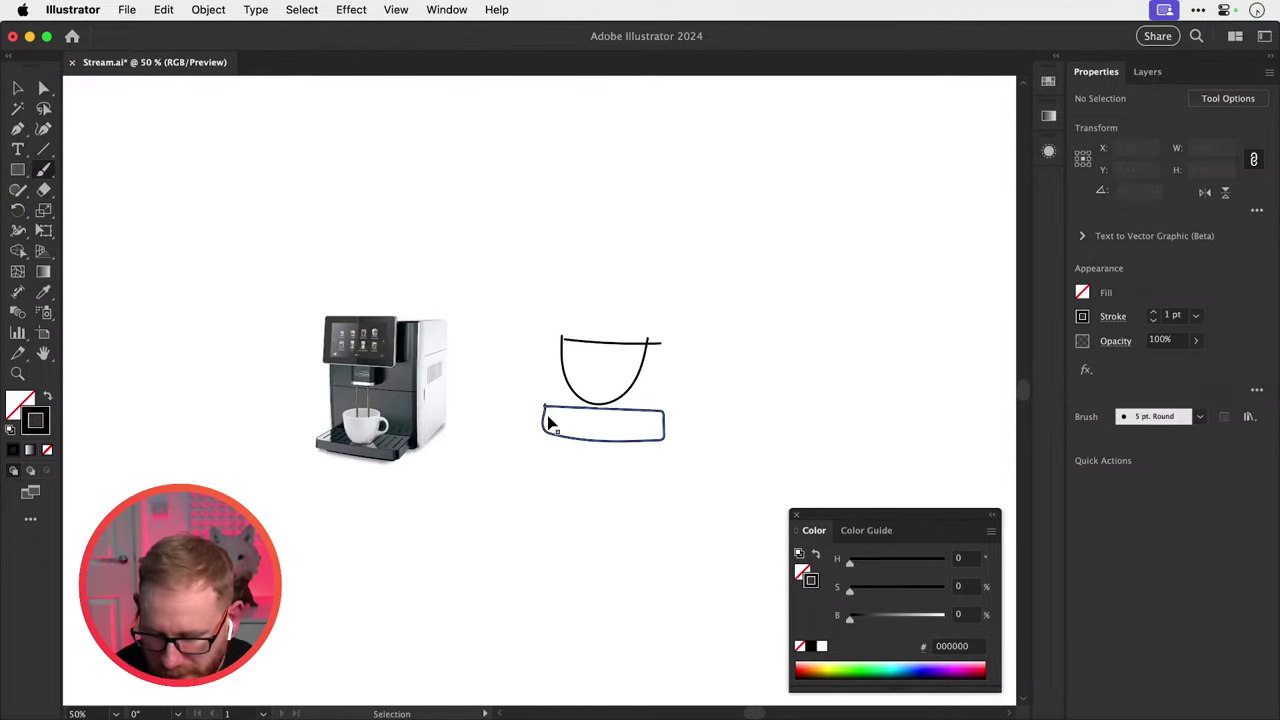
scroll(630, 500, up, 3)
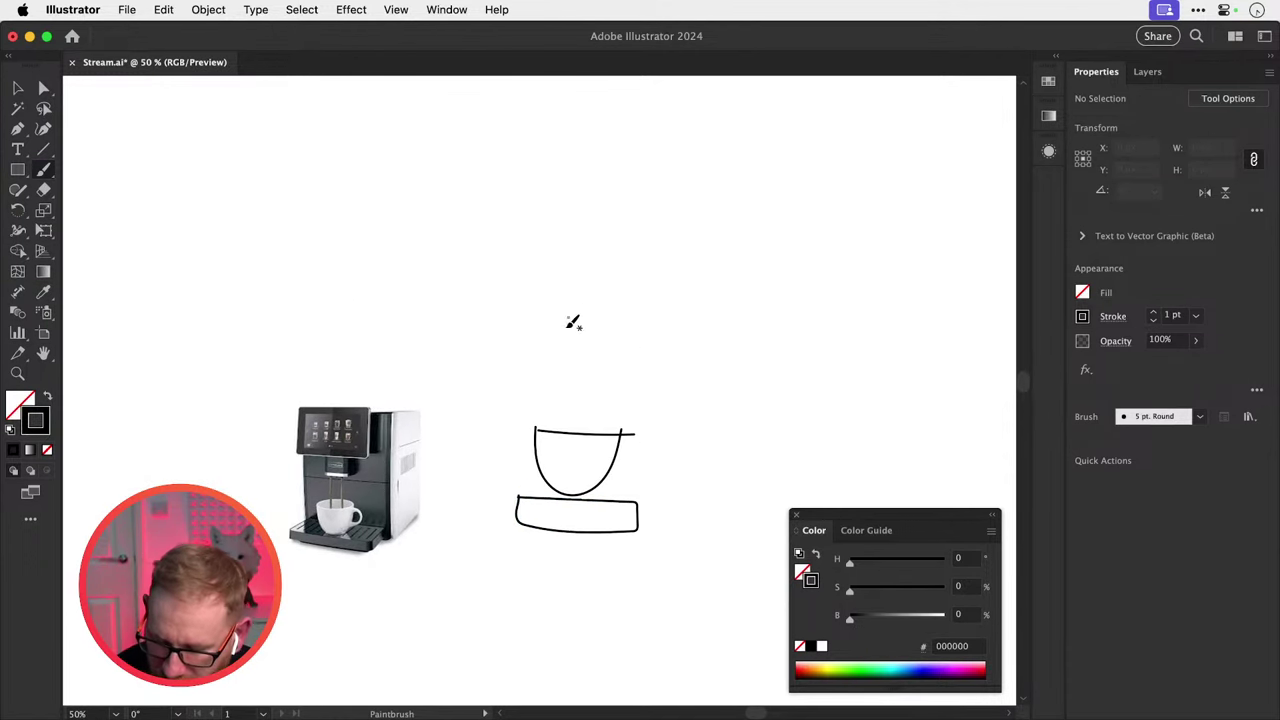
mouse_move(566, 349)
mouse_down()
mouse_move(602, 358)
mouse_move(565, 347)
mouse_up()
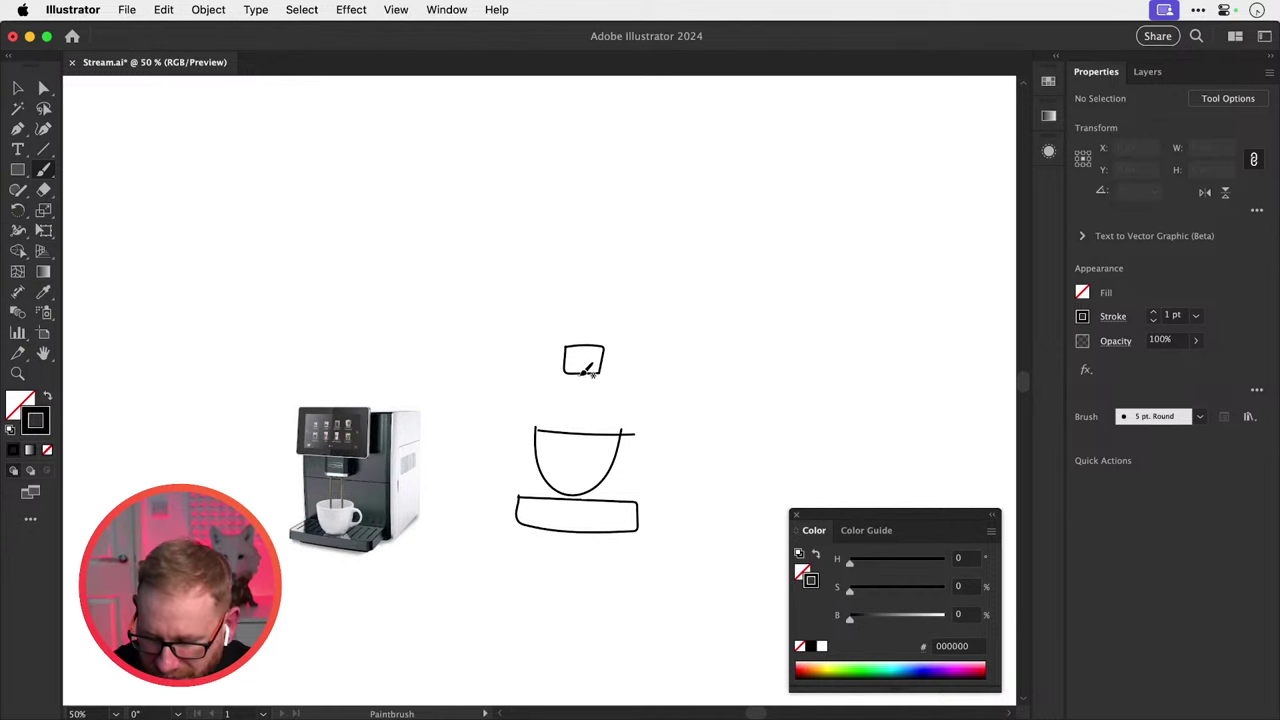
key(v)
key(super+z)
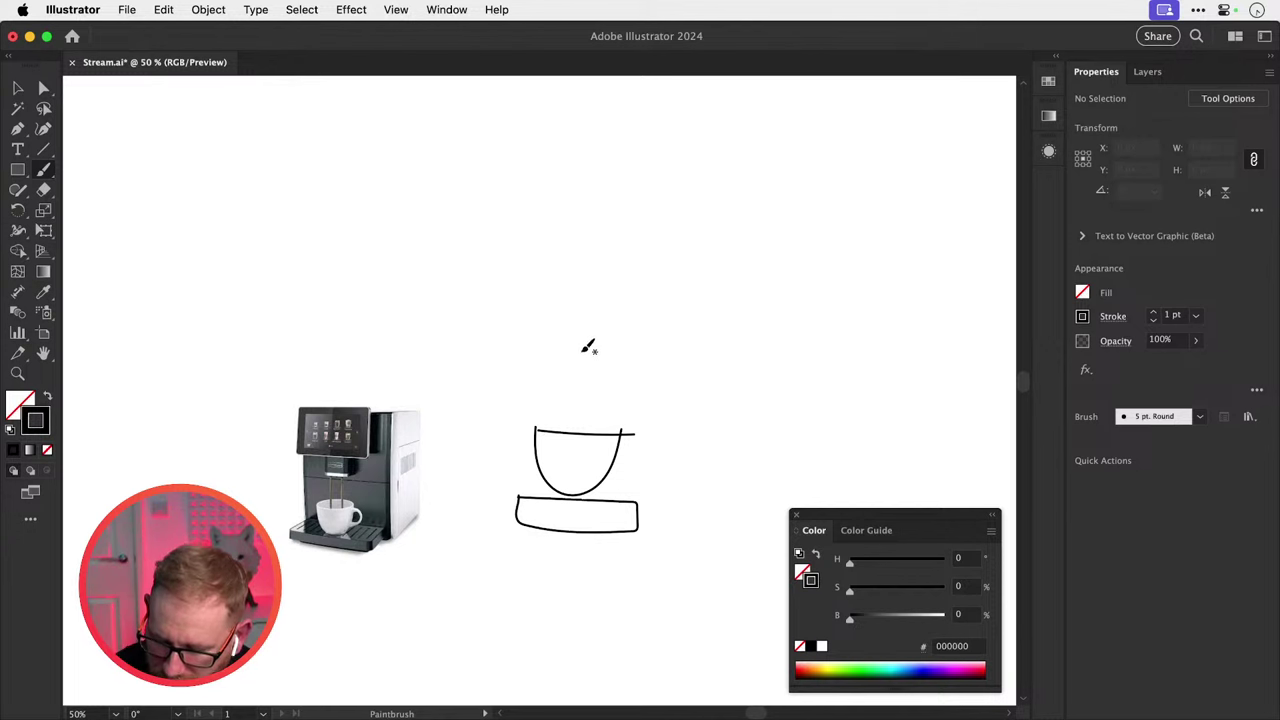
Sketch a long narrow horizontal bar with a small oval at its right end above the cup.
mouse_move(583, 351)
mouse_down()
mouse_move(582, 374)
mouse_move(586, 349)
mouse_move(647, 344)
mouse_move(605, 368)
mouse_move(670, 350)
mouse_move(659, 368)
mouse_move(680, 350)
mouse_move(598, 352)
mouse_up()
key(super+z)
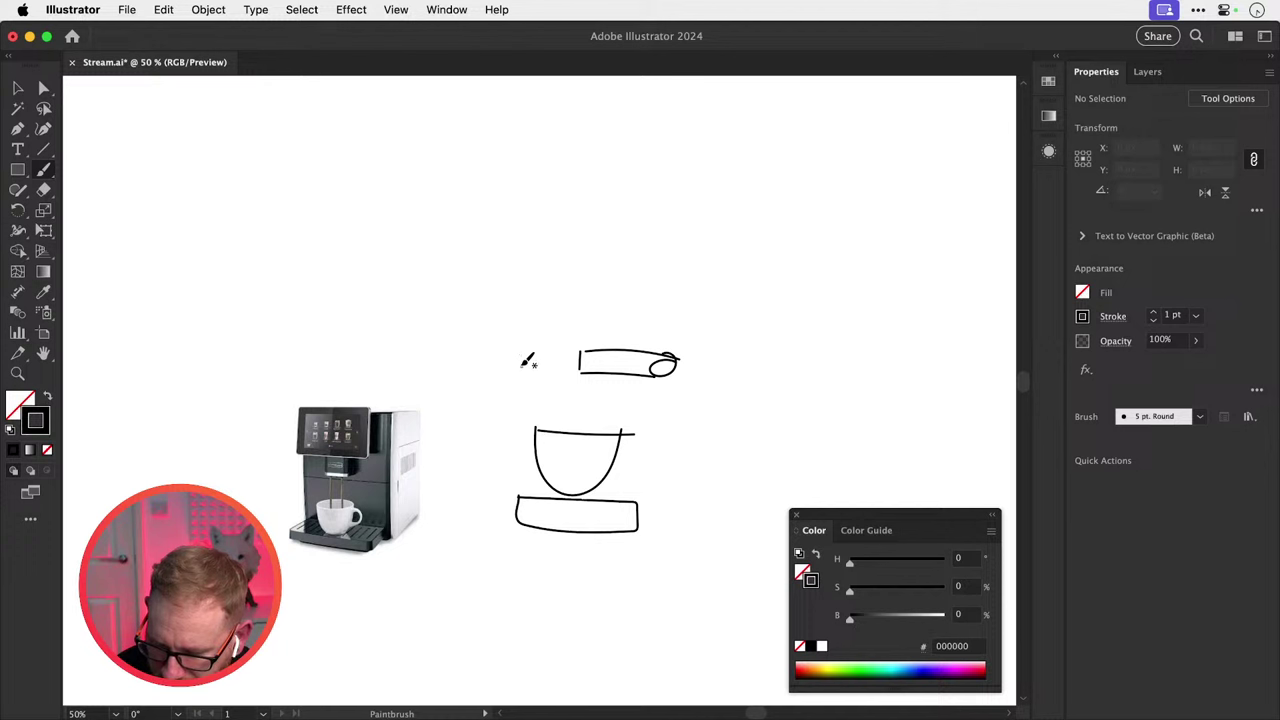
drag(519, 333, 539, 478)
key(super+z)
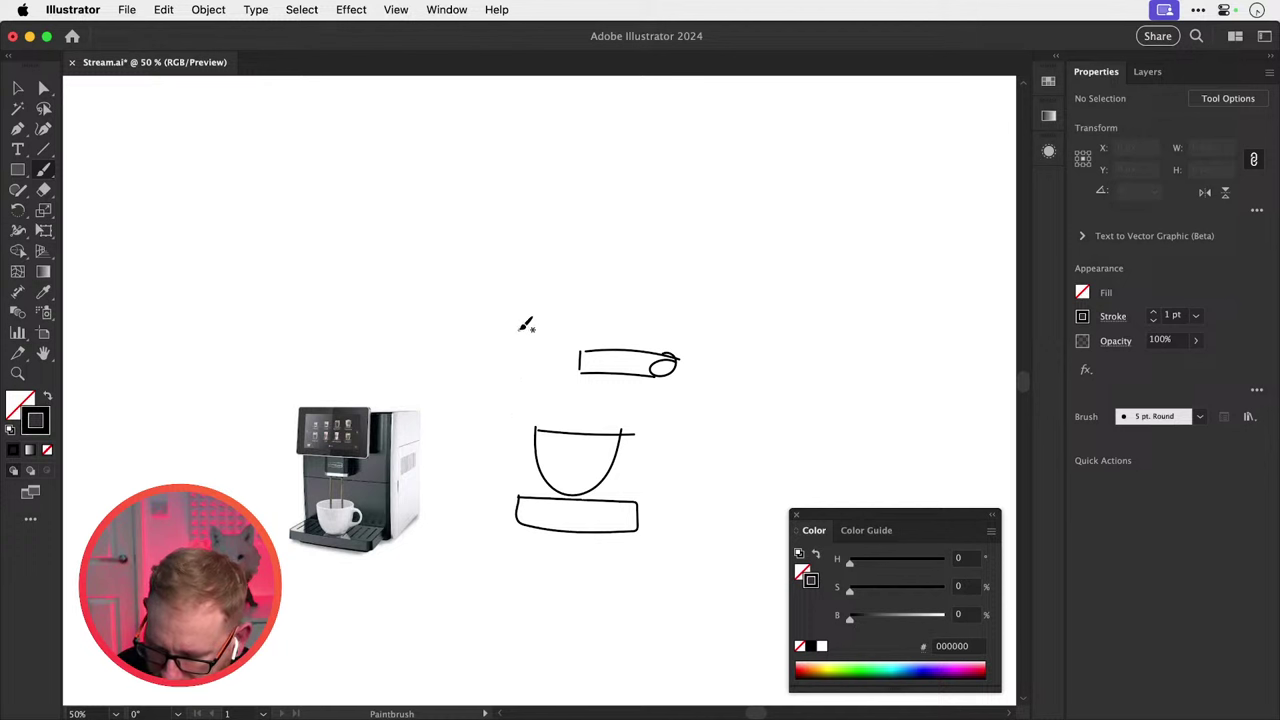
Sketch the tall rectangular body of the coffee machine around the cup, rising from the base to above the horizontal bar.
drag(520, 328, 518, 494)
mouse_move(521, 320)
mouse_down()
mouse_move(651, 324)
mouse_move(643, 528)
mouse_up()
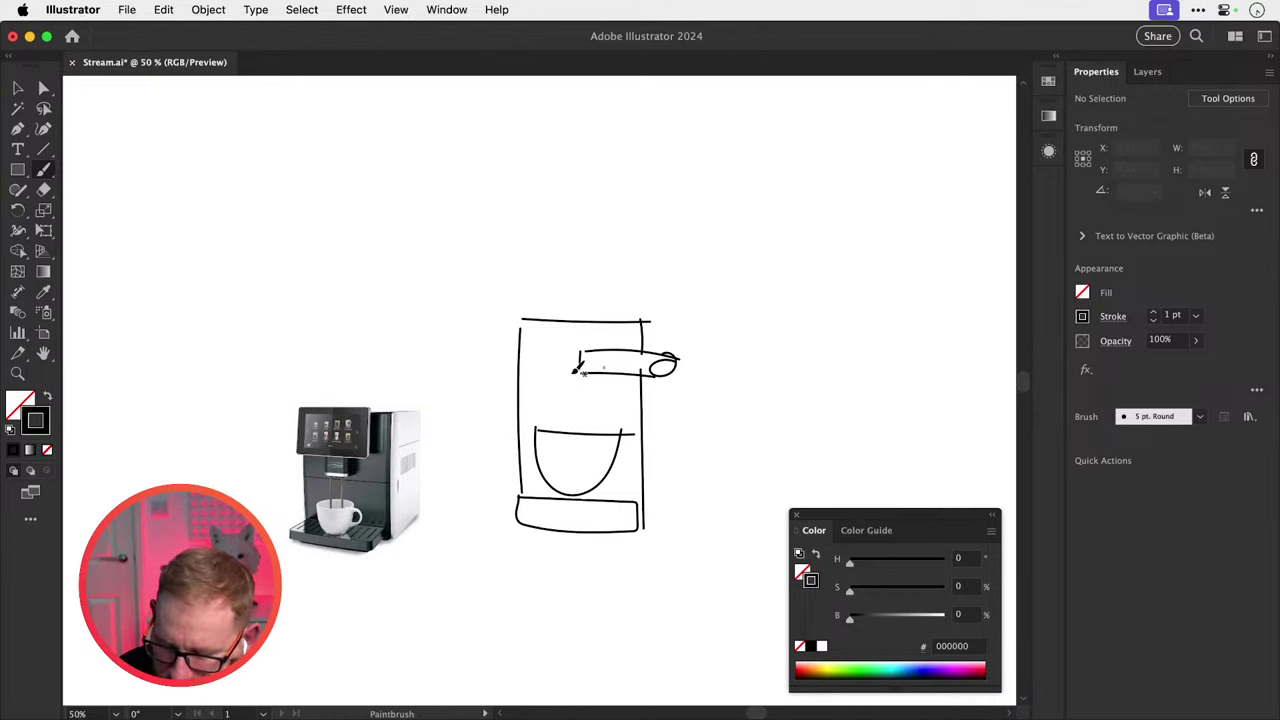
mouse_move(548, 354)
mouse_down()
mouse_move(536, 374)
mouse_move(556, 358)
mouse_up()
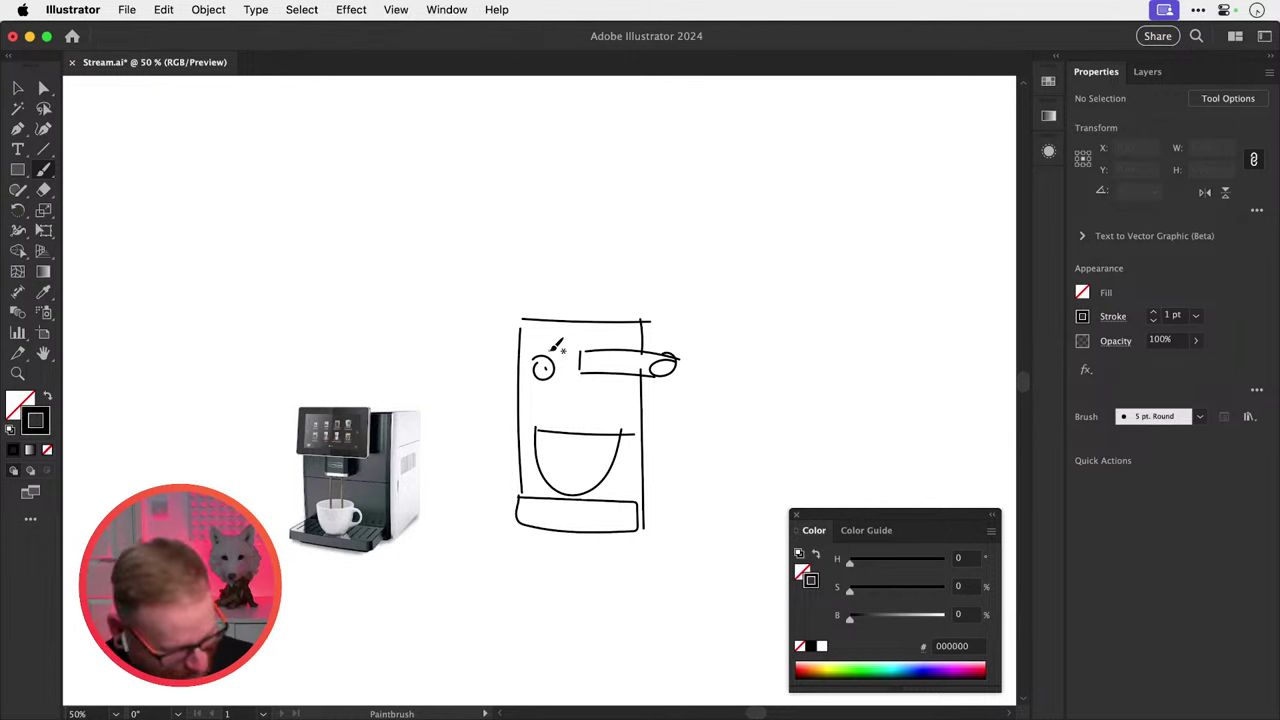
key(super+z)
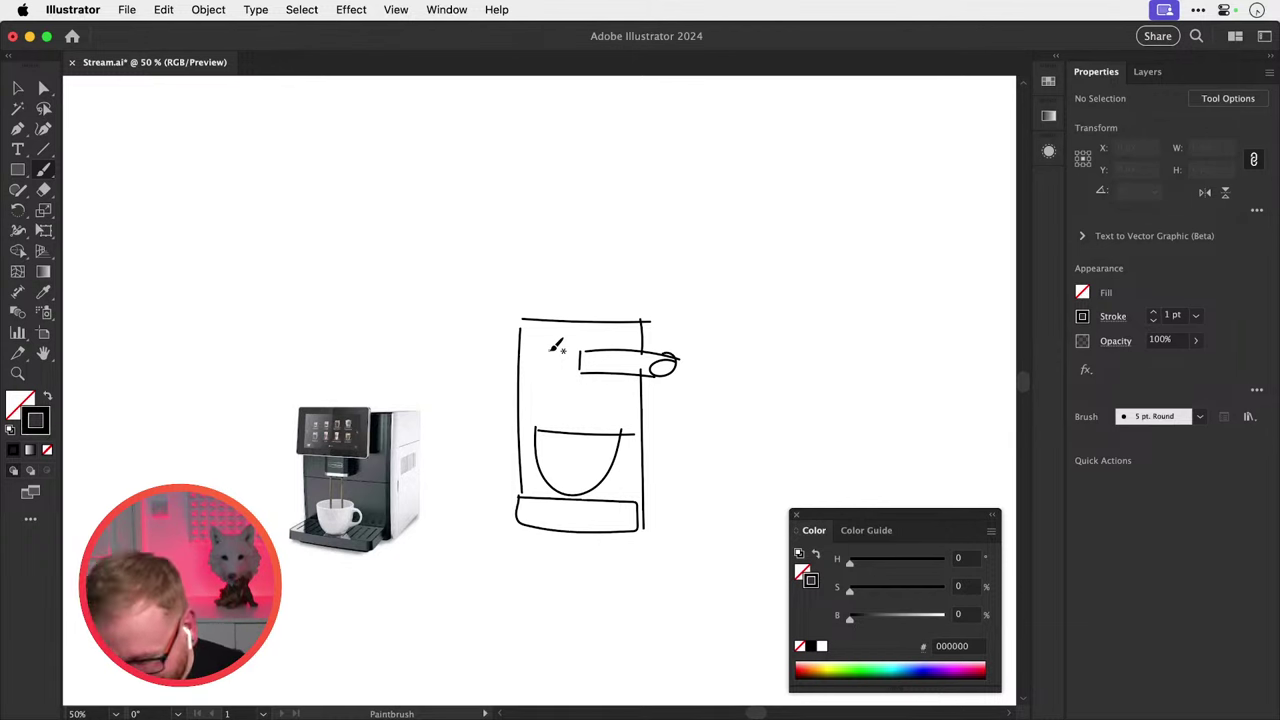
Delete the strokes of the horizontal bar and its oval end above the cup.
key(v)
drag(665, 344, 699, 409)
key(Delete)
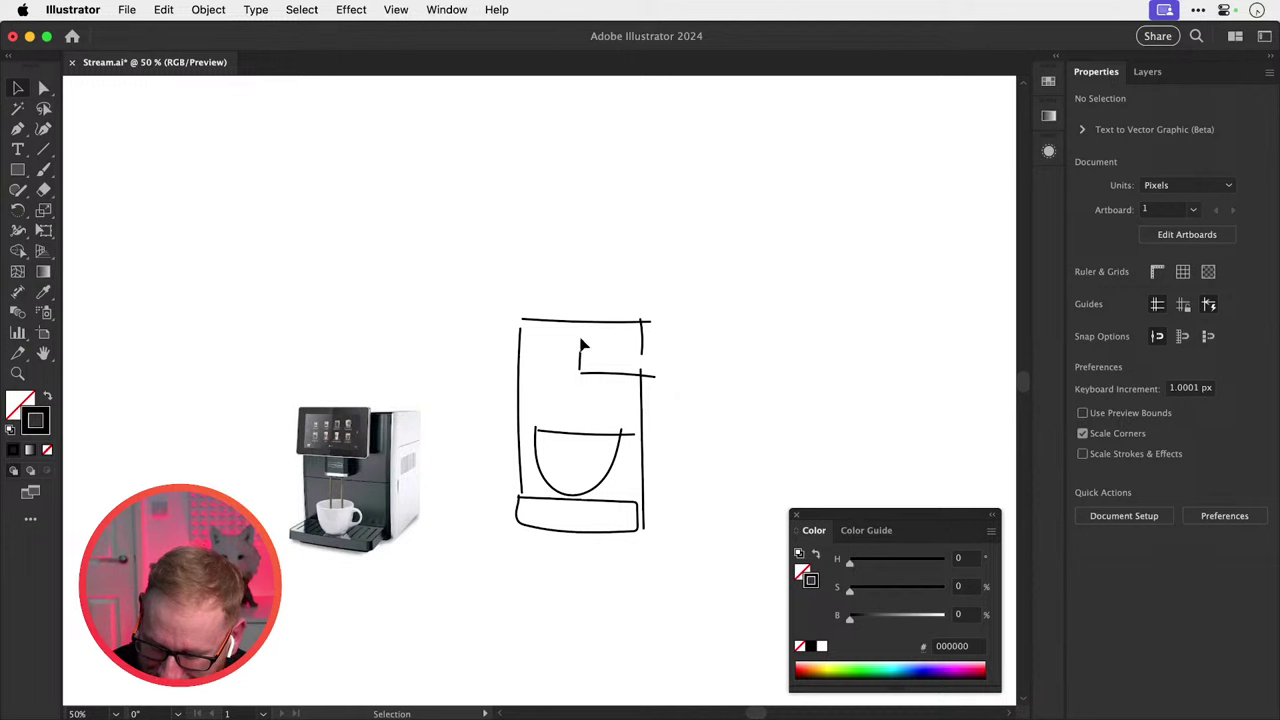
click(610, 374)
key(Delete)
Sketch a small double-line loop handle on the right side of the cup with the Paintbrush.
key(b)
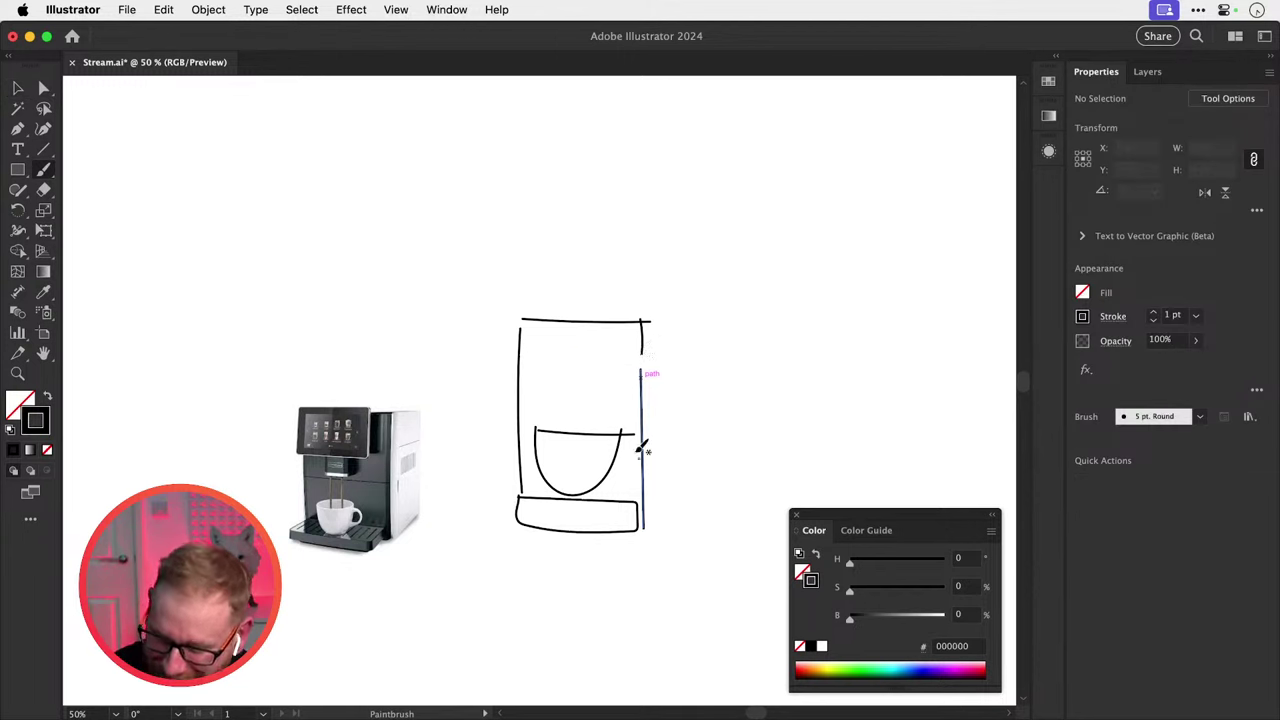
mouse_move(640, 440)
mouse_down()
mouse_move(614, 459)
mouse_move(635, 437)
mouse_up()
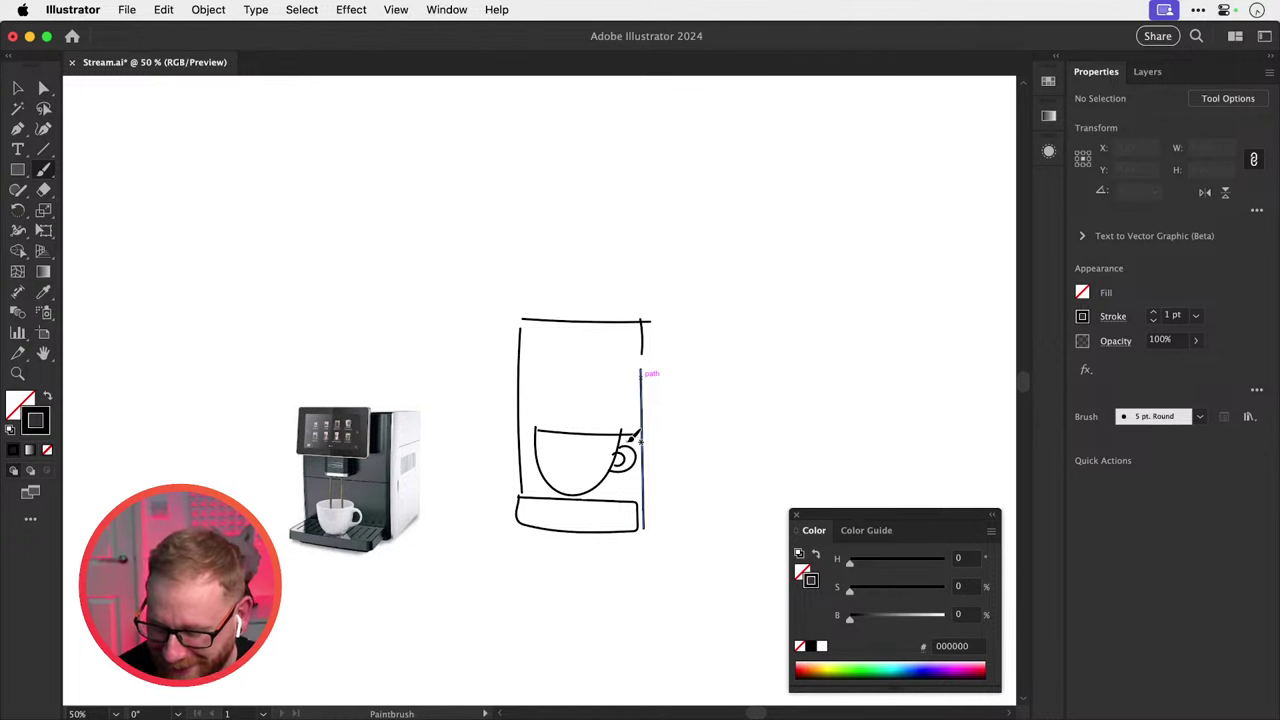
key(v)
click(706, 451)
mouse_move(709, 449)
mouse_down()
mouse_move(689, 468)
mouse_move(684, 440)
mouse_up()
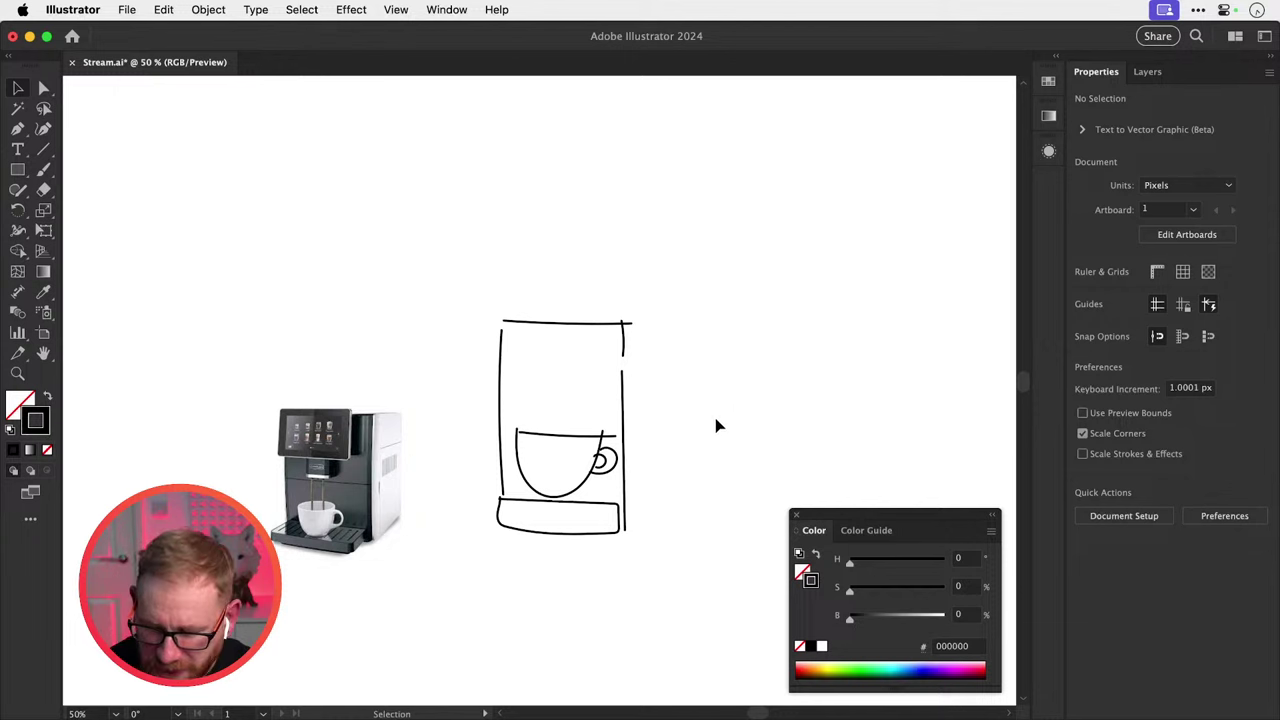
drag(698, 423, 605, 400)
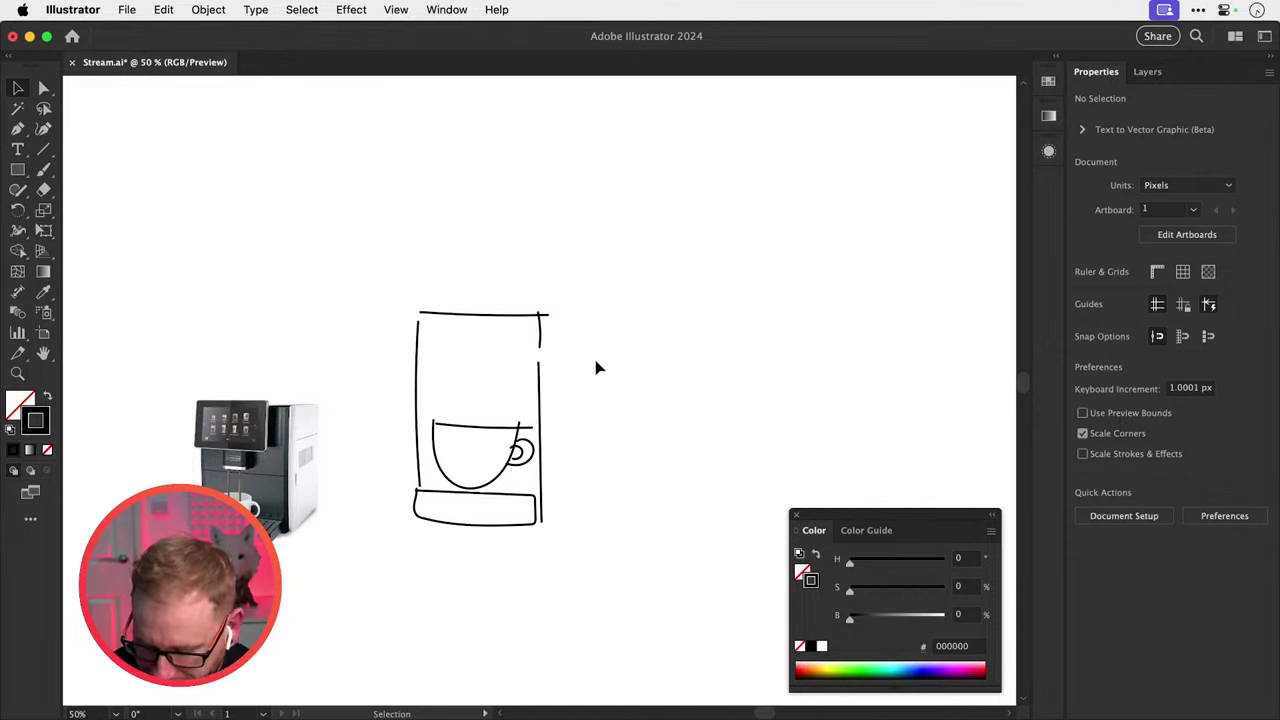
key(b)
mouse_move(465, 408)
mouse_down()
mouse_move(473, 377)
mouse_move(491, 376)
mouse_up()
key(super+z)
key(super+z)
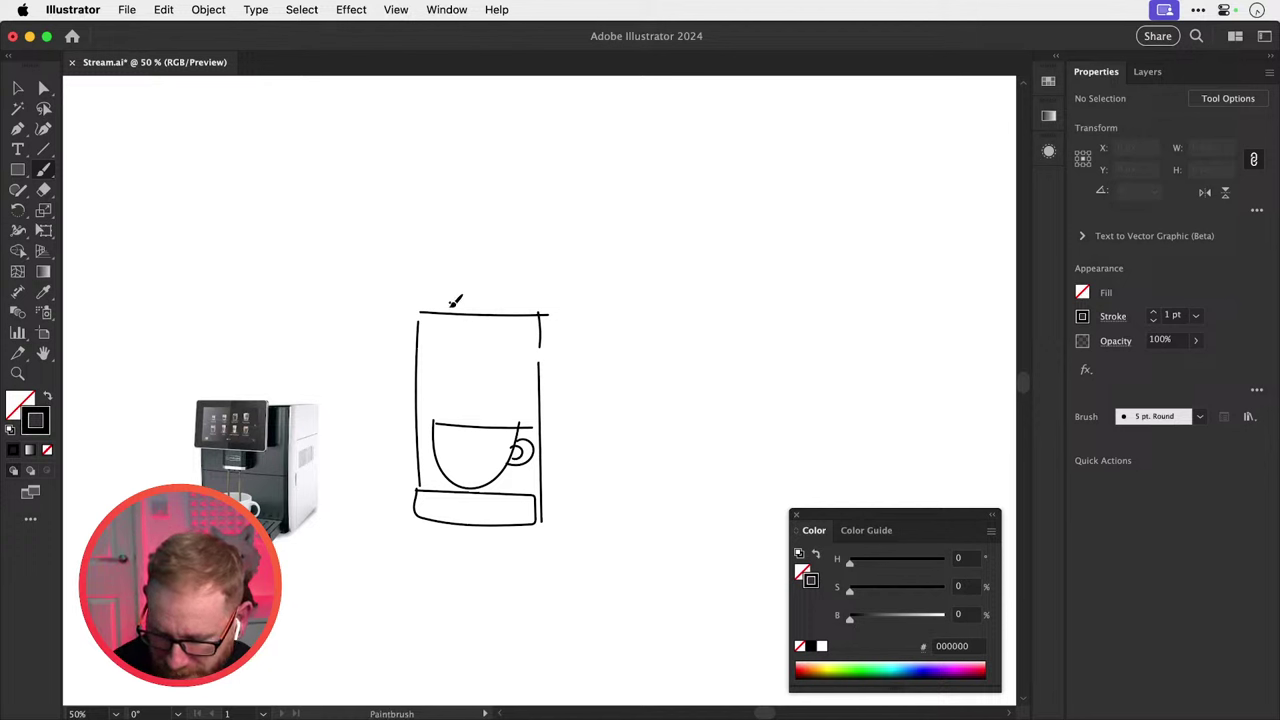
Sketch a tapered brew head overlapping the machine's upper edge, with a small rounded spout beneath it.
mouse_move(450, 300)
mouse_down()
mouse_move(458, 368)
mouse_move(487, 297)
mouse_move(515, 300)
mouse_move(512, 366)
mouse_move(494, 368)
mouse_up()
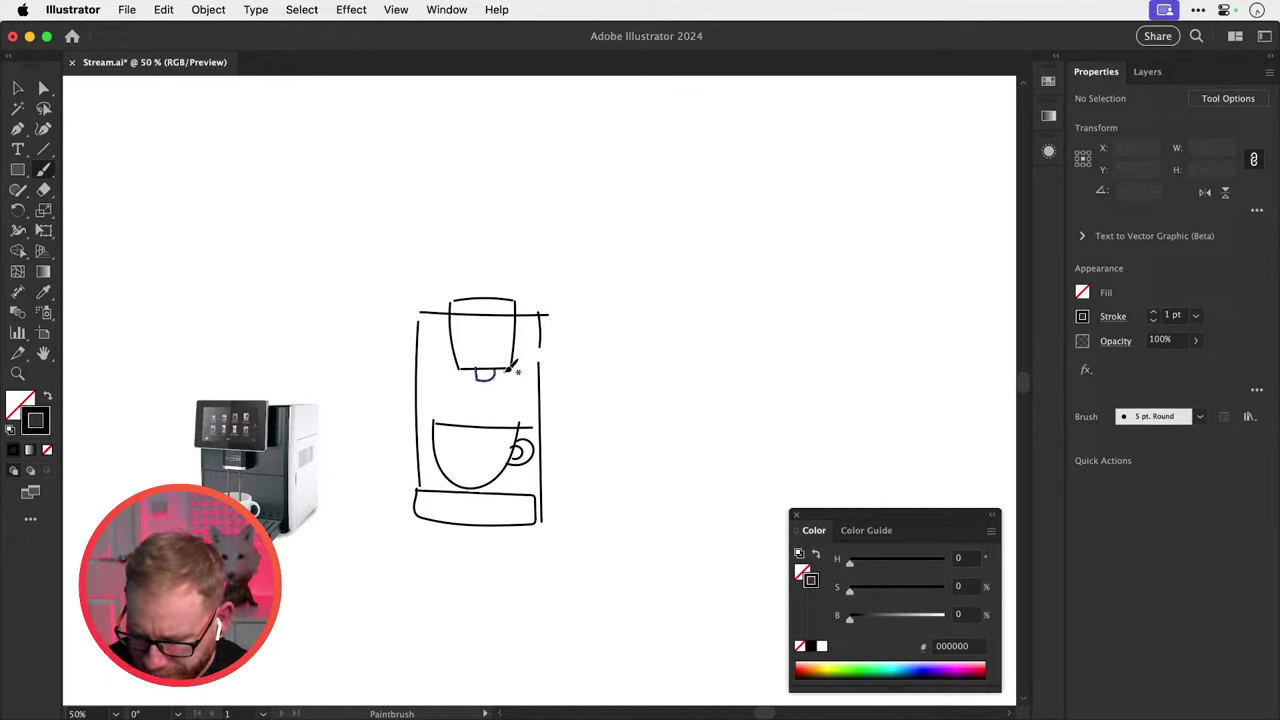
key(v)
Draw an upright rectangle of about 316 by 501 px beside the sketch as the machine body, with a 10 pt stroke.
scroll(543, 349, right, 5)
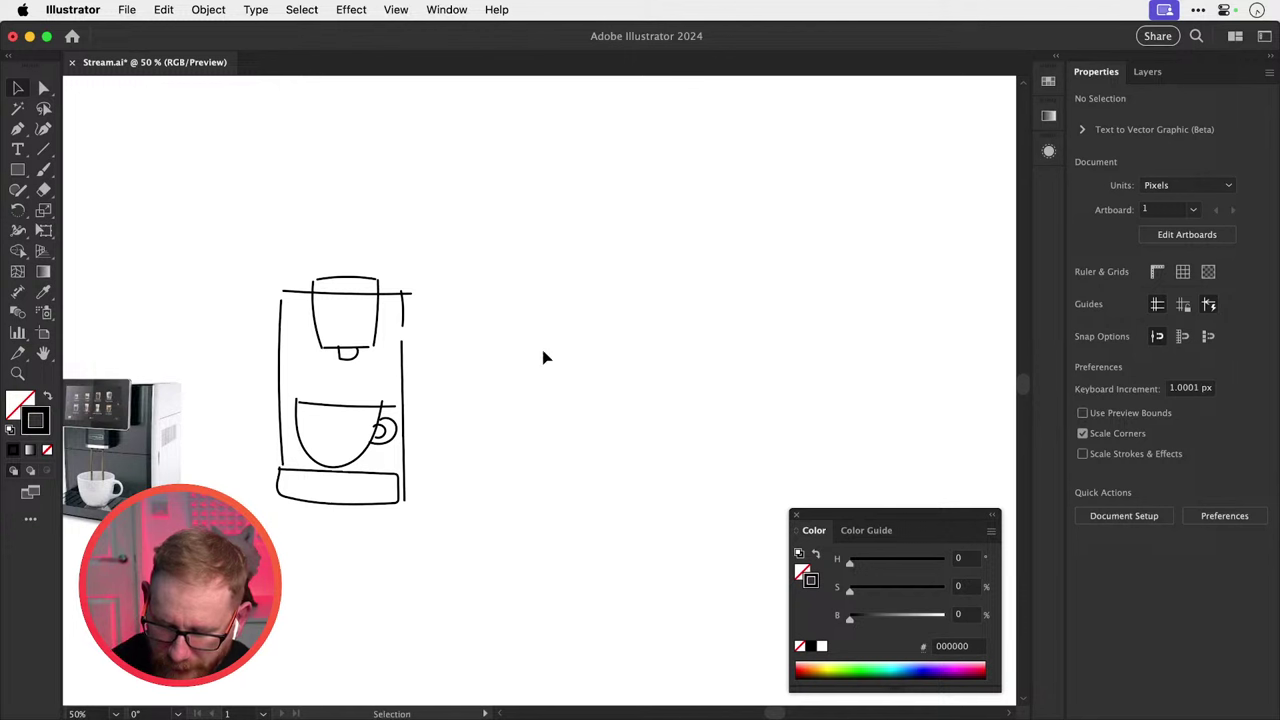
click(17, 169)
mouse_move(555, 277)
mouse_down()
mouse_move(663, 469)
mouse_move(674, 464)
mouse_up()
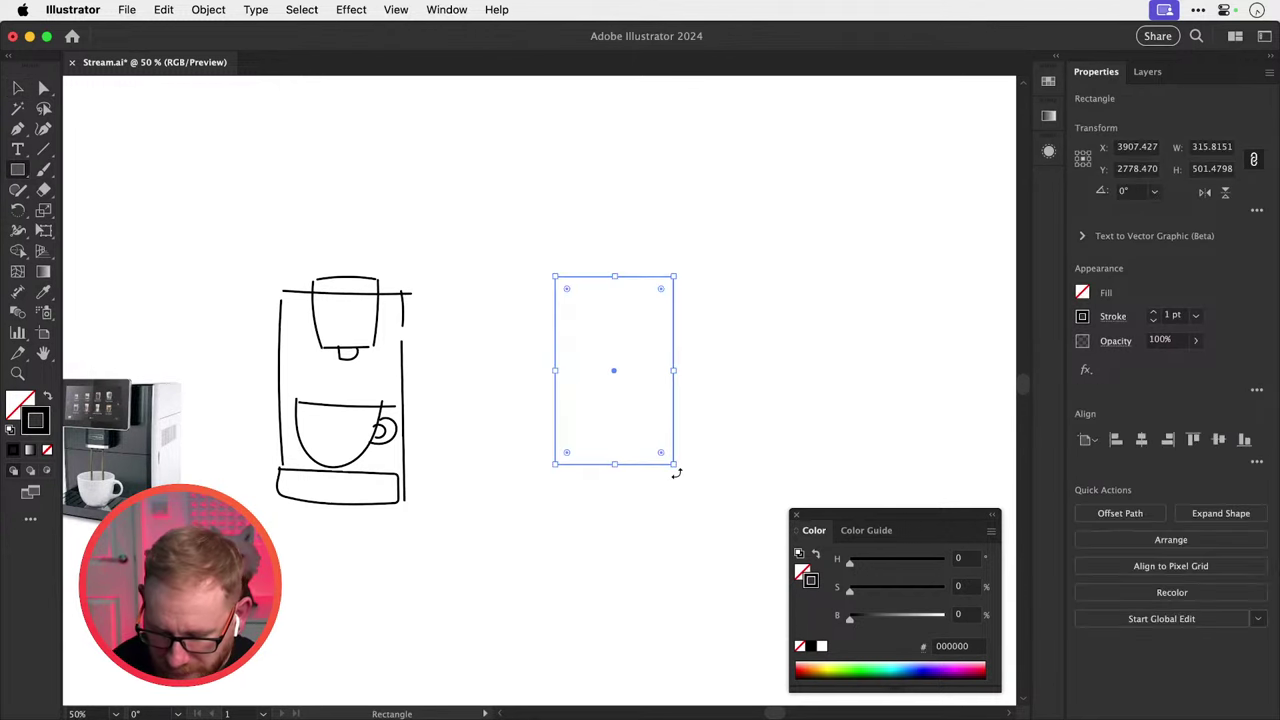
shift+click(1153, 312)
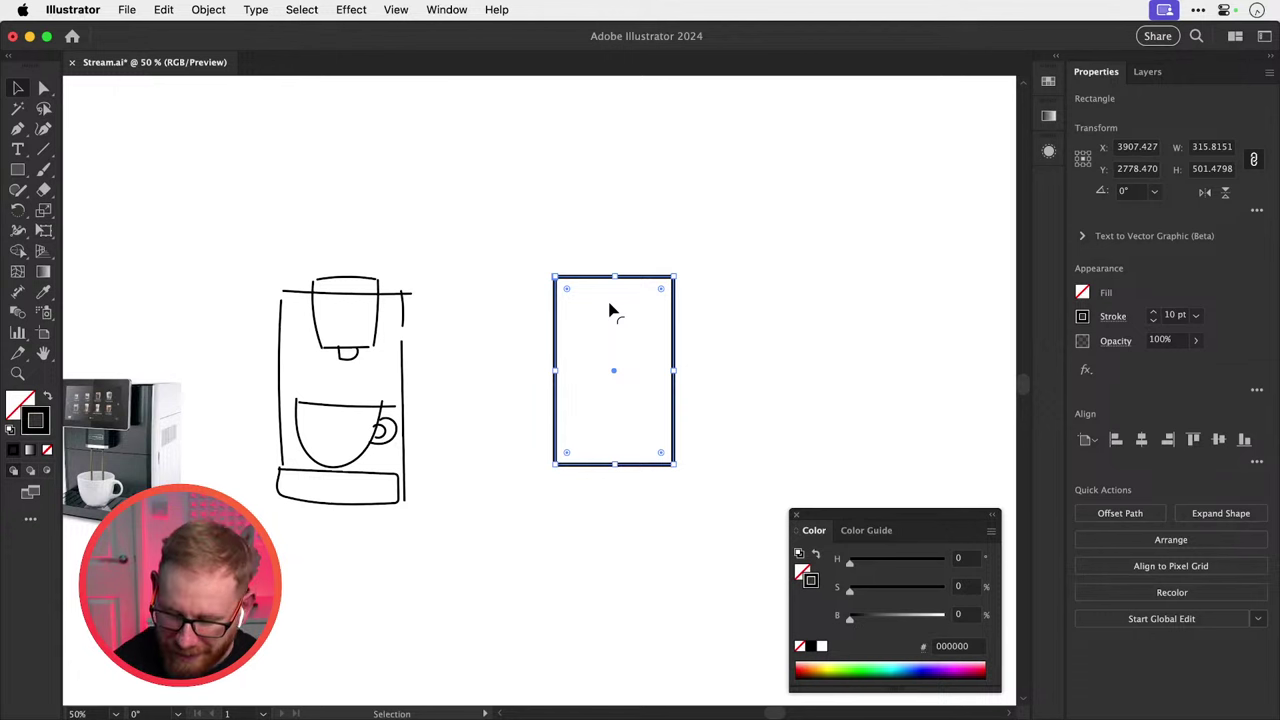
Make a smaller rectangle centred over the body's upper edge as the brew head, and a small square spout directly beneath it.
scroll(725, 352, right, 5)
scroll(725, 352, up, 3)
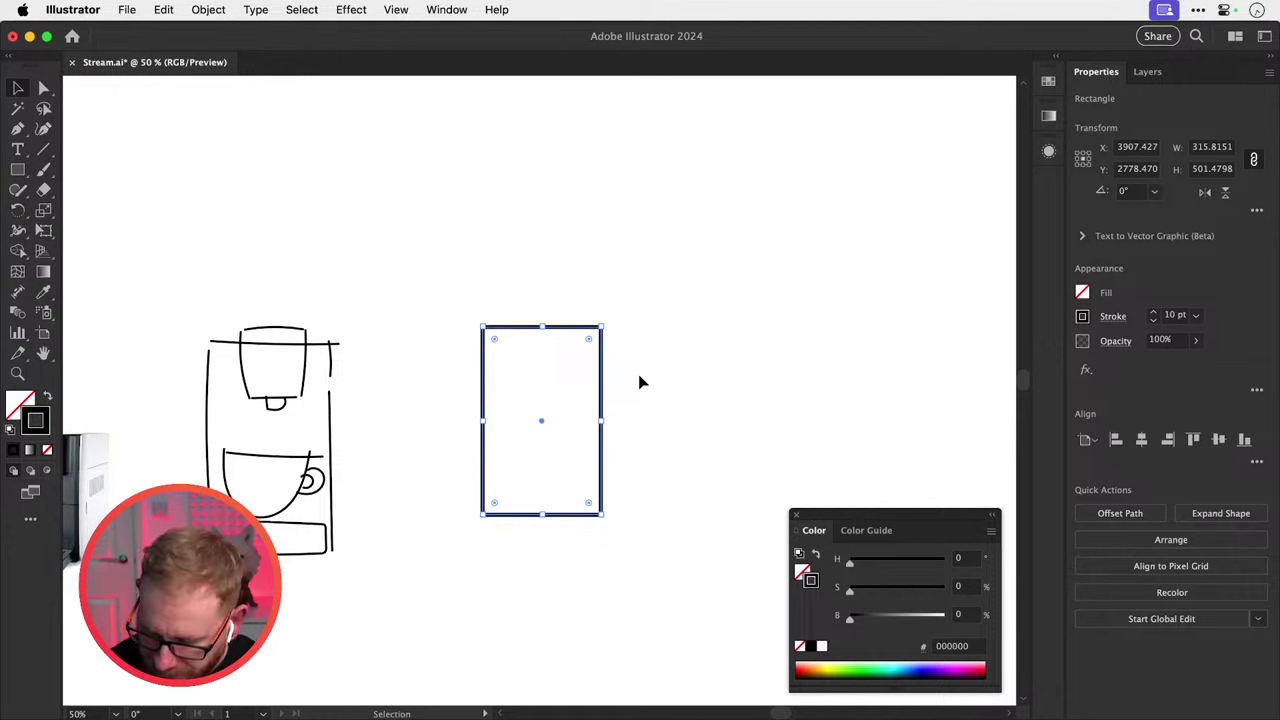
click(680, 373)
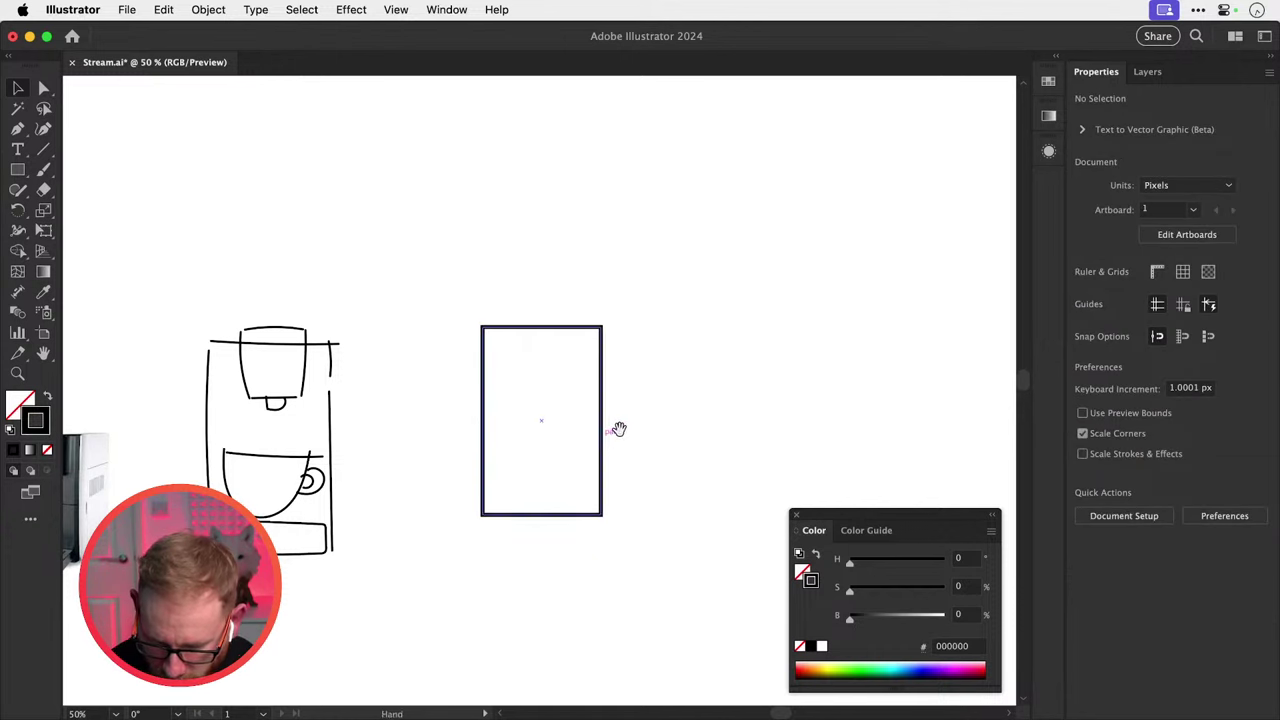
click(574, 328)
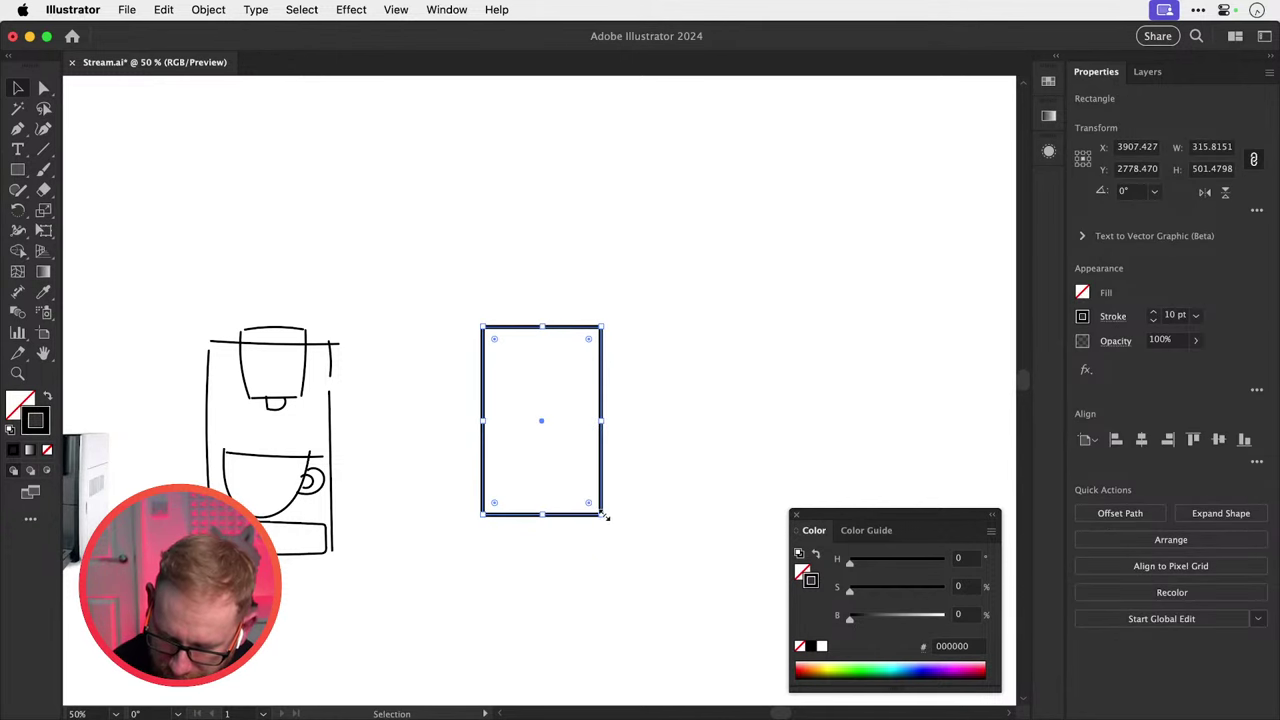
drag(602, 516, 556, 366)
click(560, 374)
scroll(541, 389, up, 3)
click(657, 410)
drag(657, 410, 697, 410)
mouse_move(583, 369)
mouse_down()
mouse_move(610, 369)
mouse_move(588, 379)
mouse_up()
click(600, 378)
shift+click(597, 380)
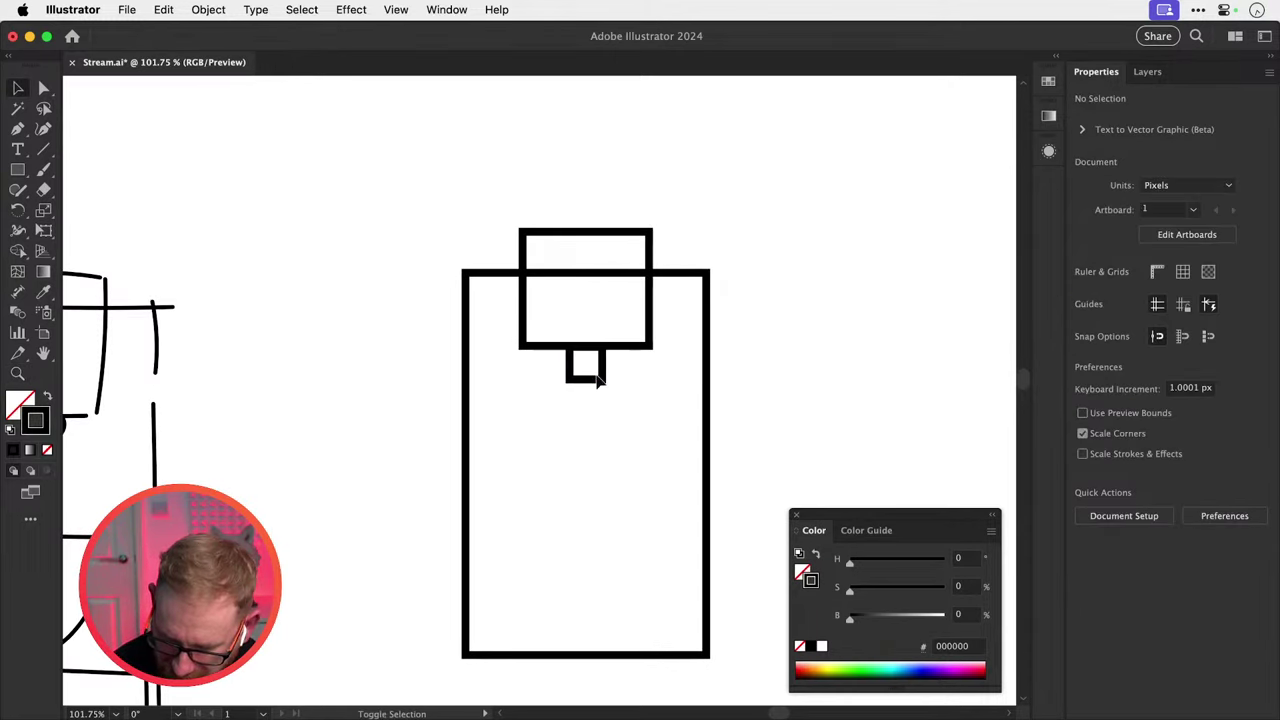
key(super+1)
key(super+minus)
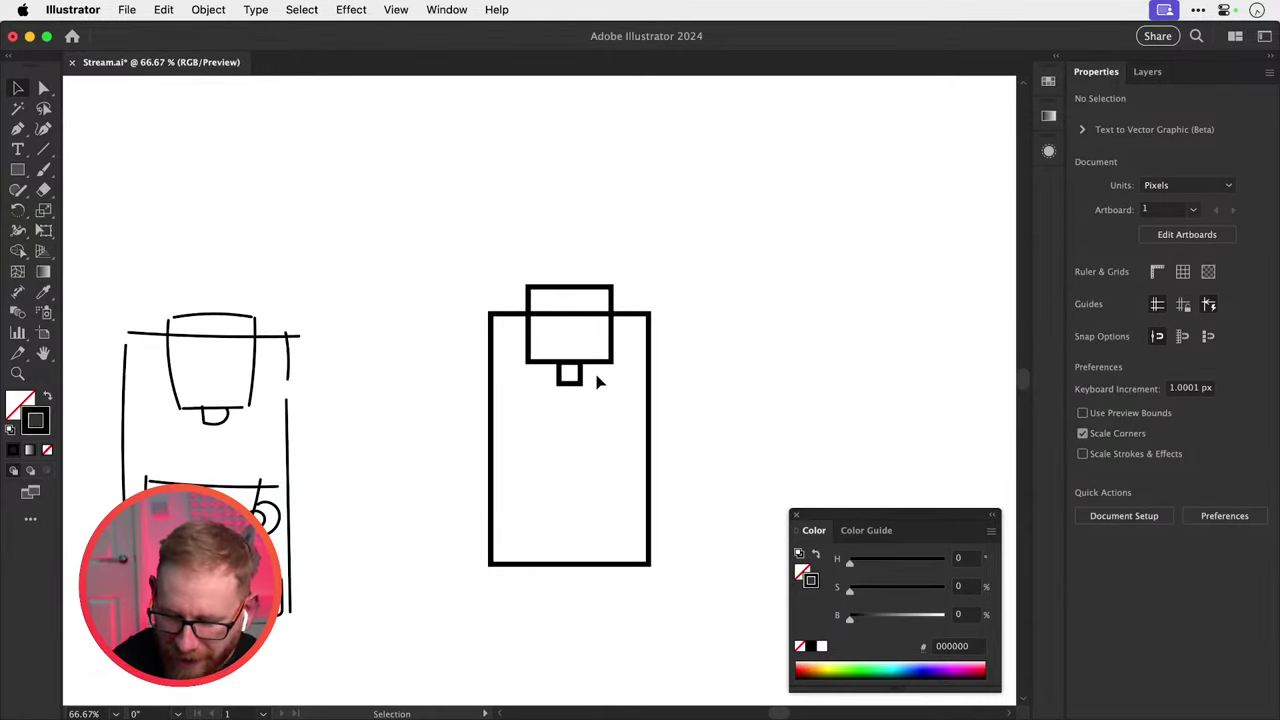
drag(675, 430, 709, 400)
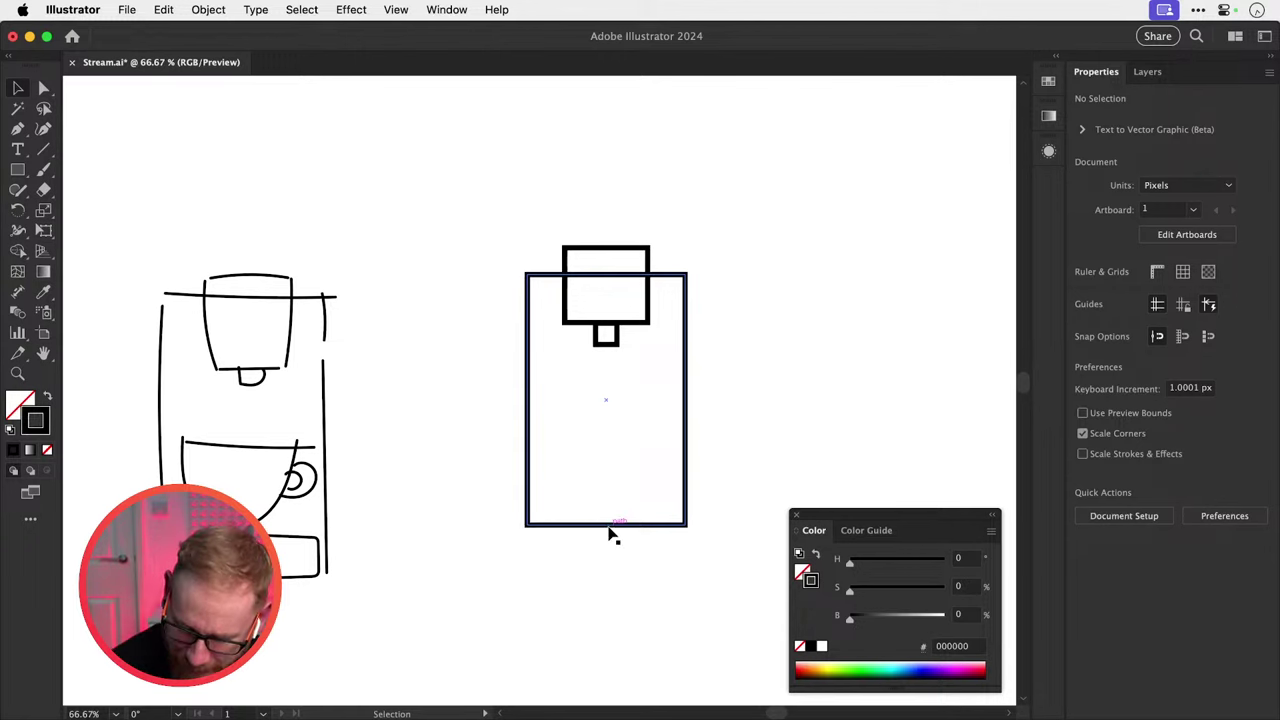
drag(609, 527, 613, 505)
key(super+z)
key(super+z)
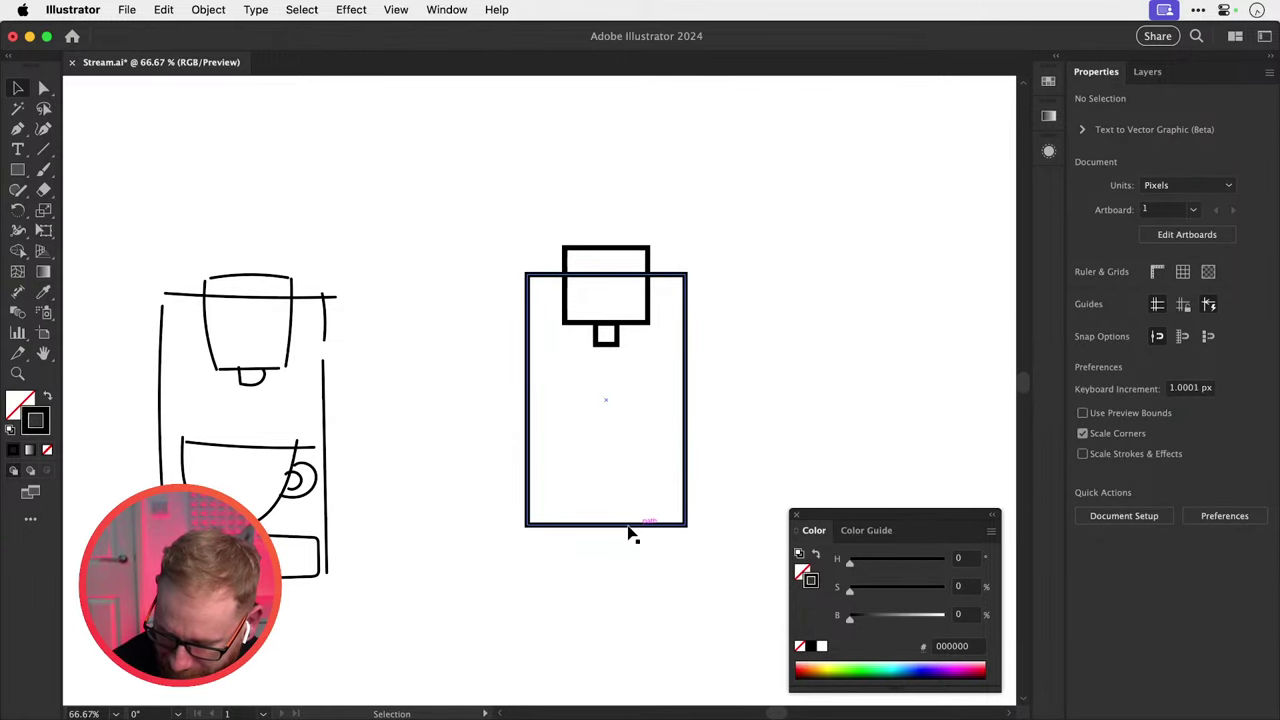
Duplicate the body rectangle, shorten the copy to about 66 px high, and align its lower edge with the body's as the base.
drag(689, 371, 689, 472)
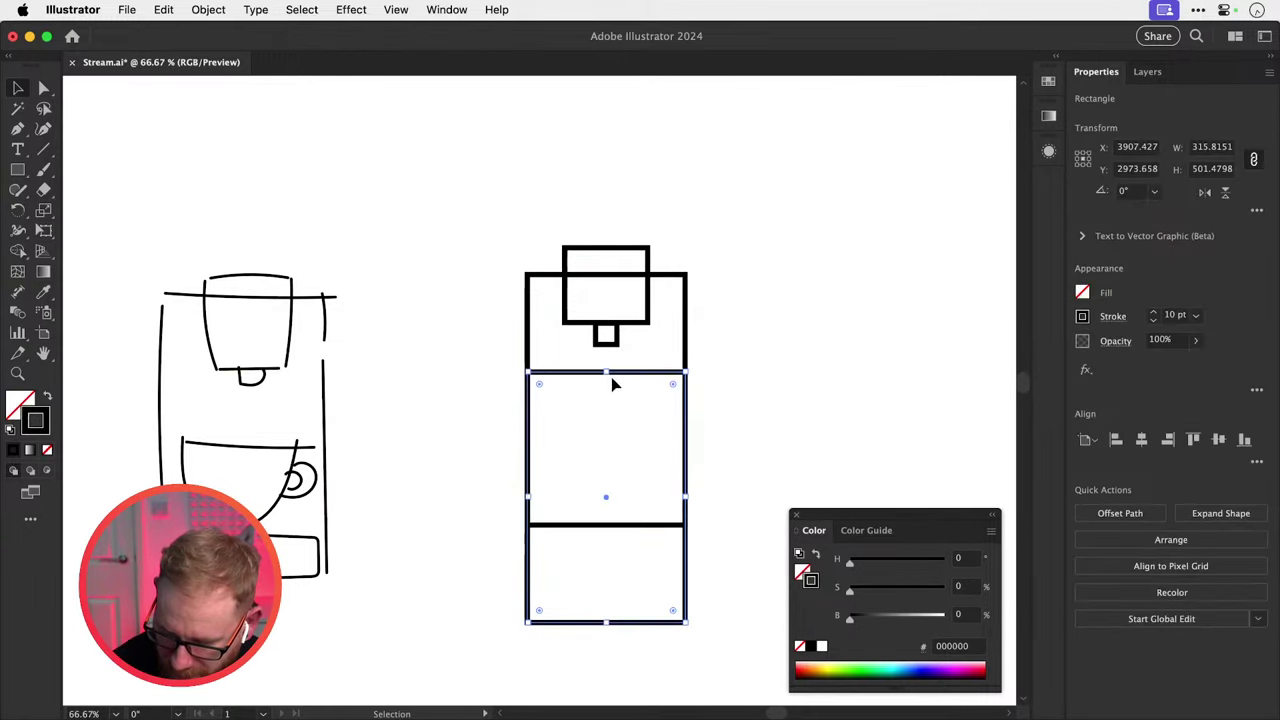
drag(608, 384, 640, 490)
drag(720, 457, 660, 528)
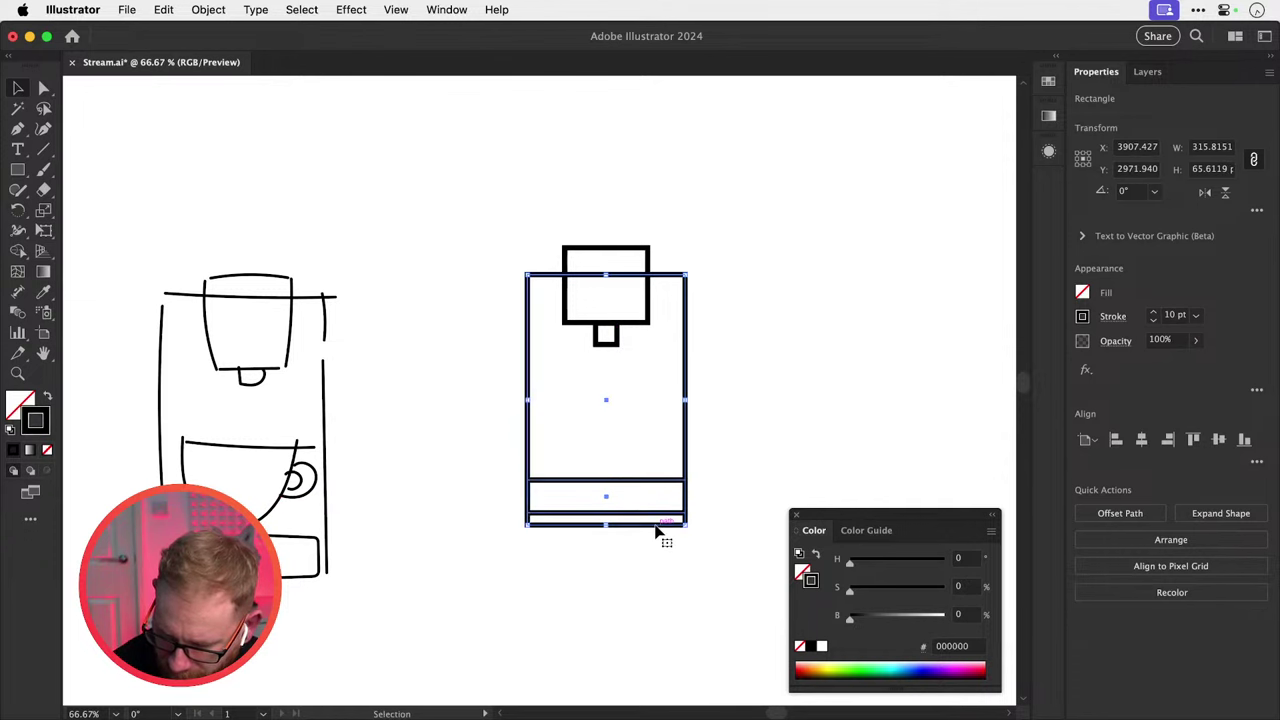
click(1245, 441)
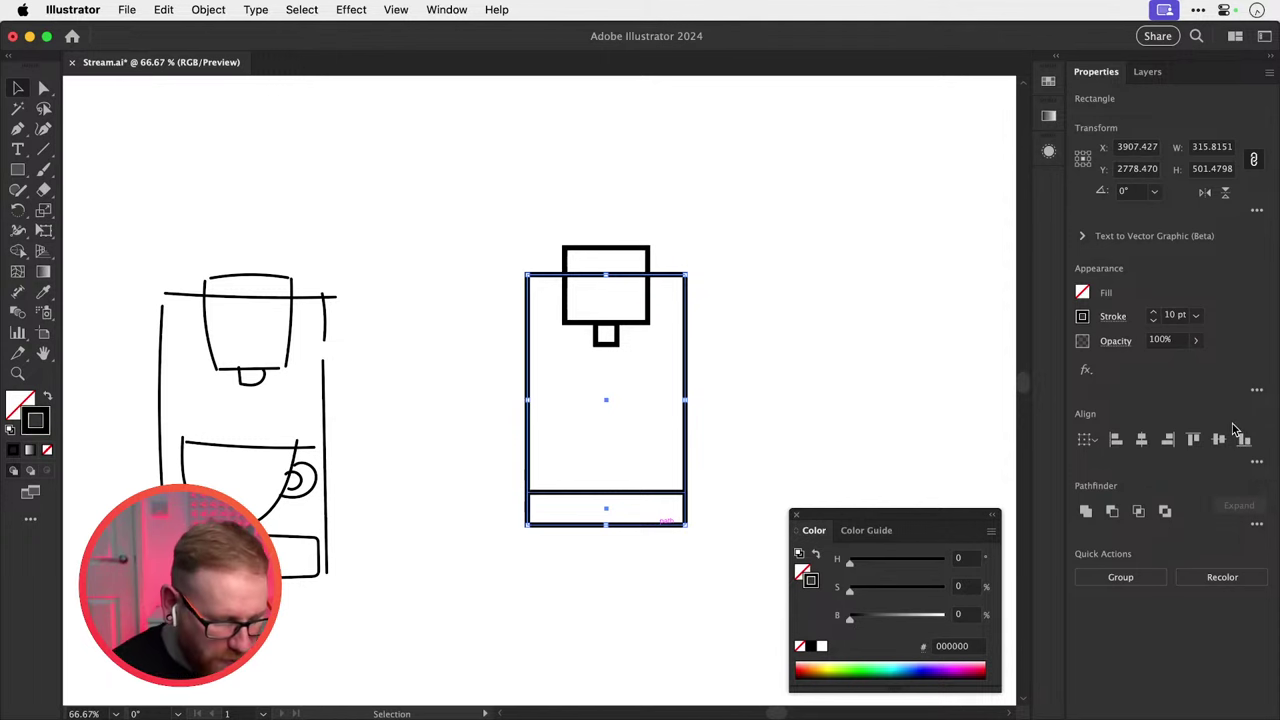
key(super+shift+a)
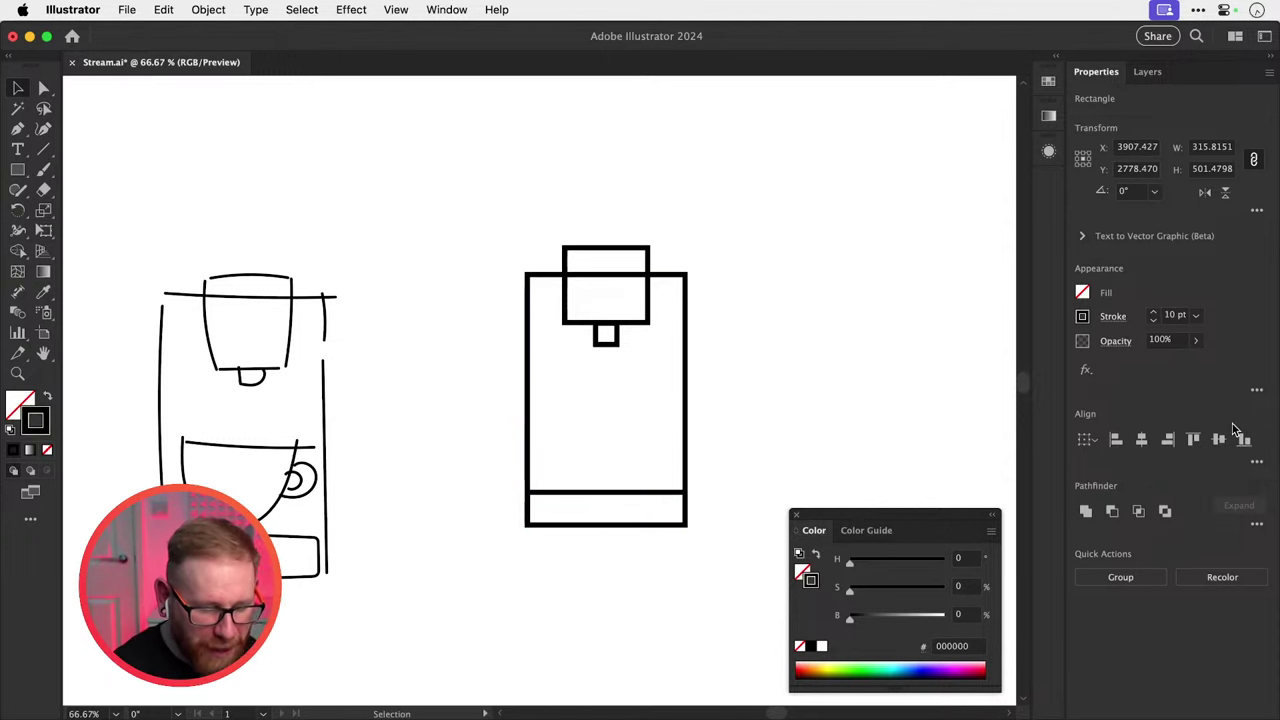
click(646, 497)
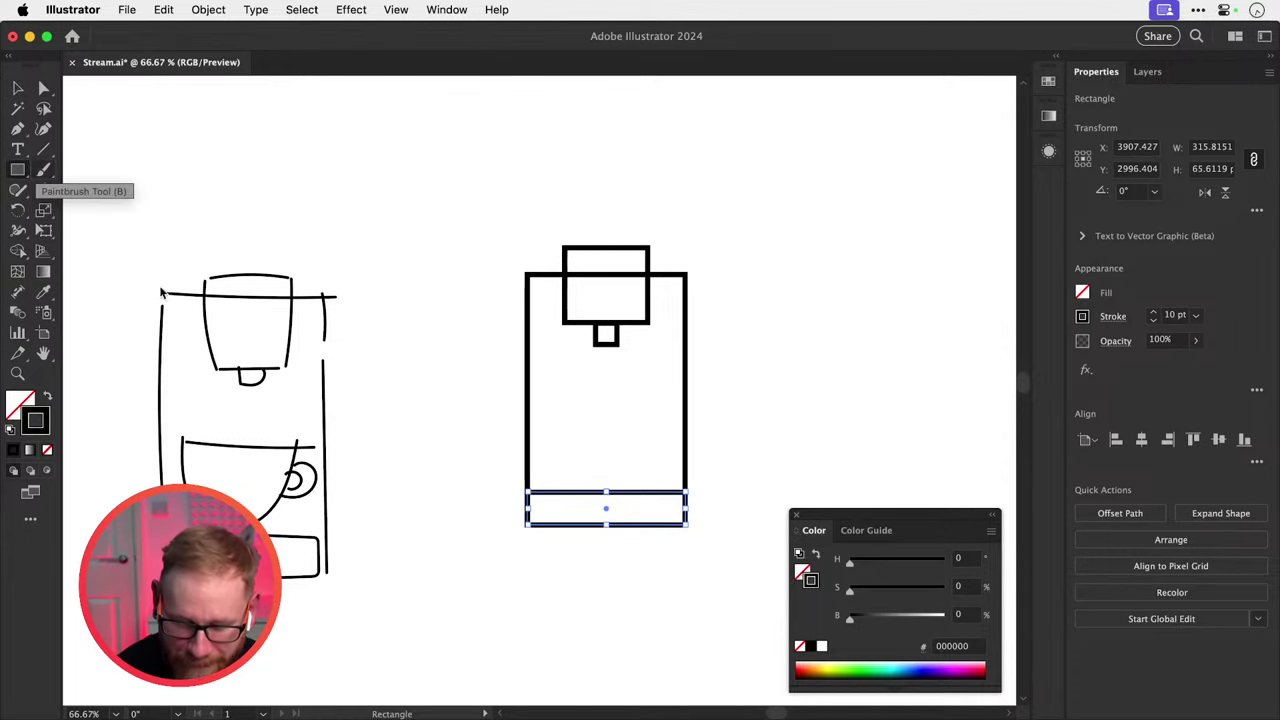
Draw a circle about 266 px in diameter in the empty space to the right of the machine.
drag(17, 170, 58, 212)
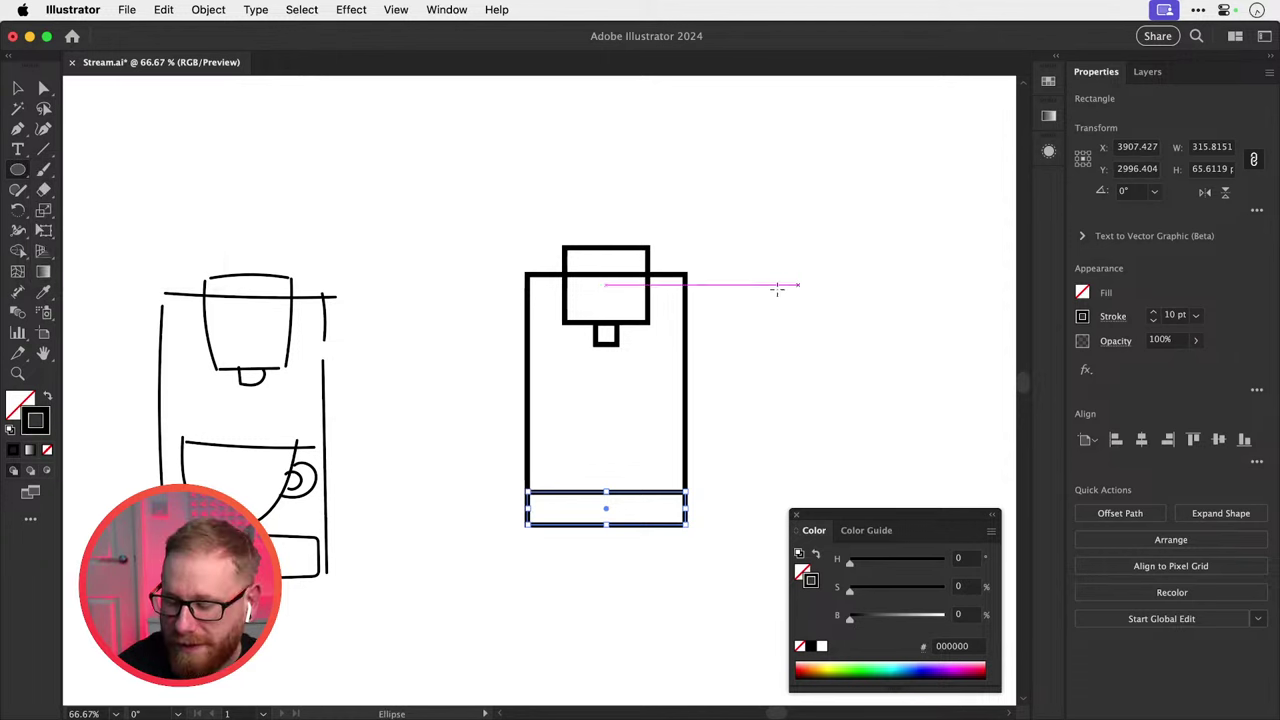
drag(760, 261, 869, 395)
key(super+shift+a)
key(v)
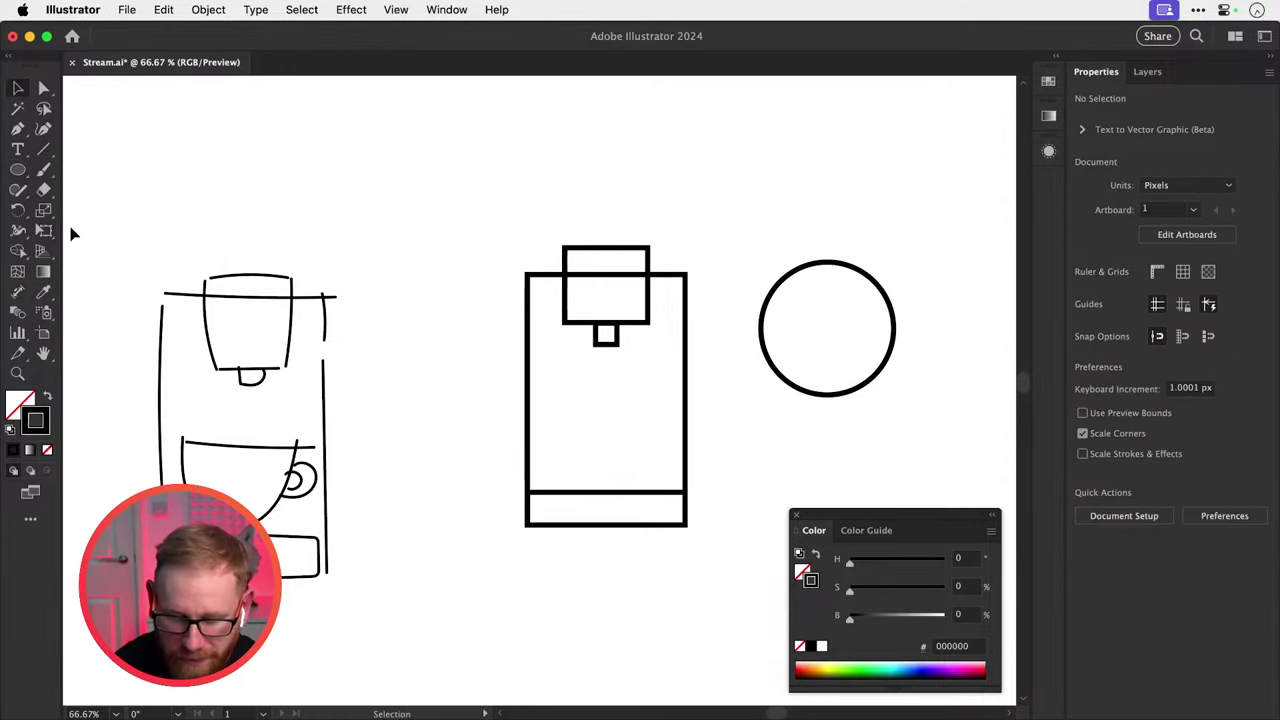
click(45, 149)
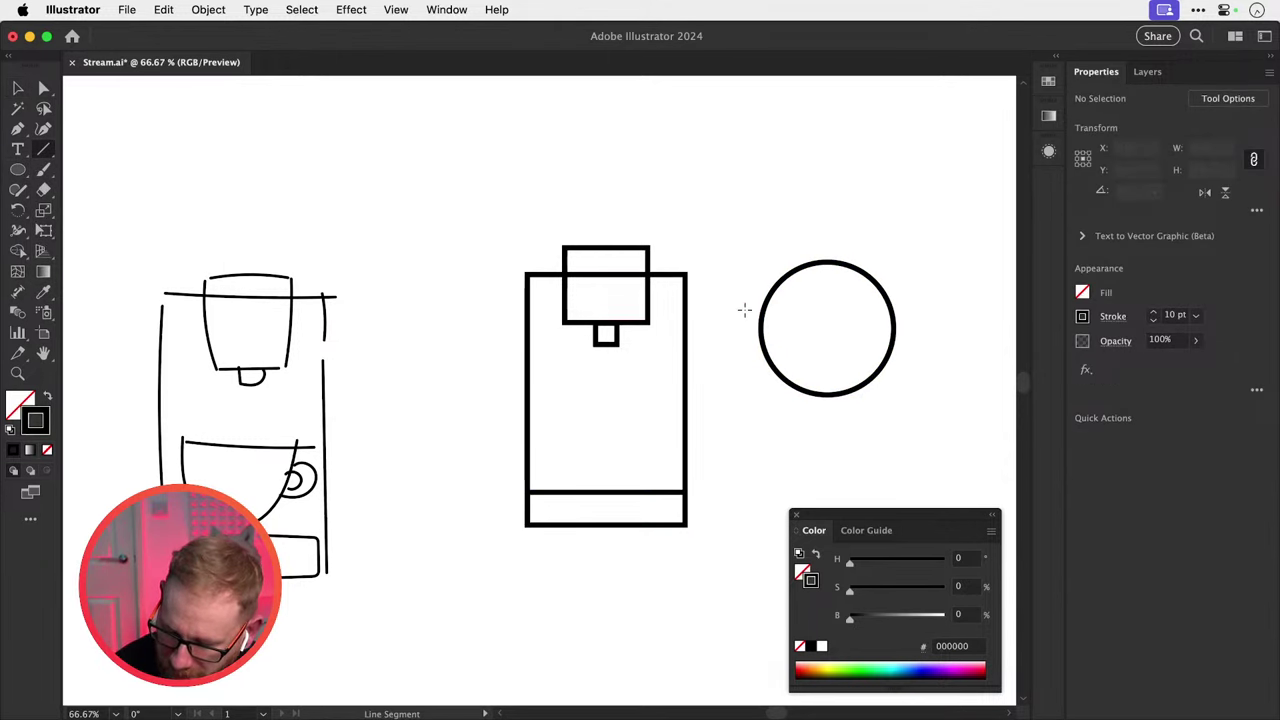
drag(741, 305, 926, 305)
key(super+z)
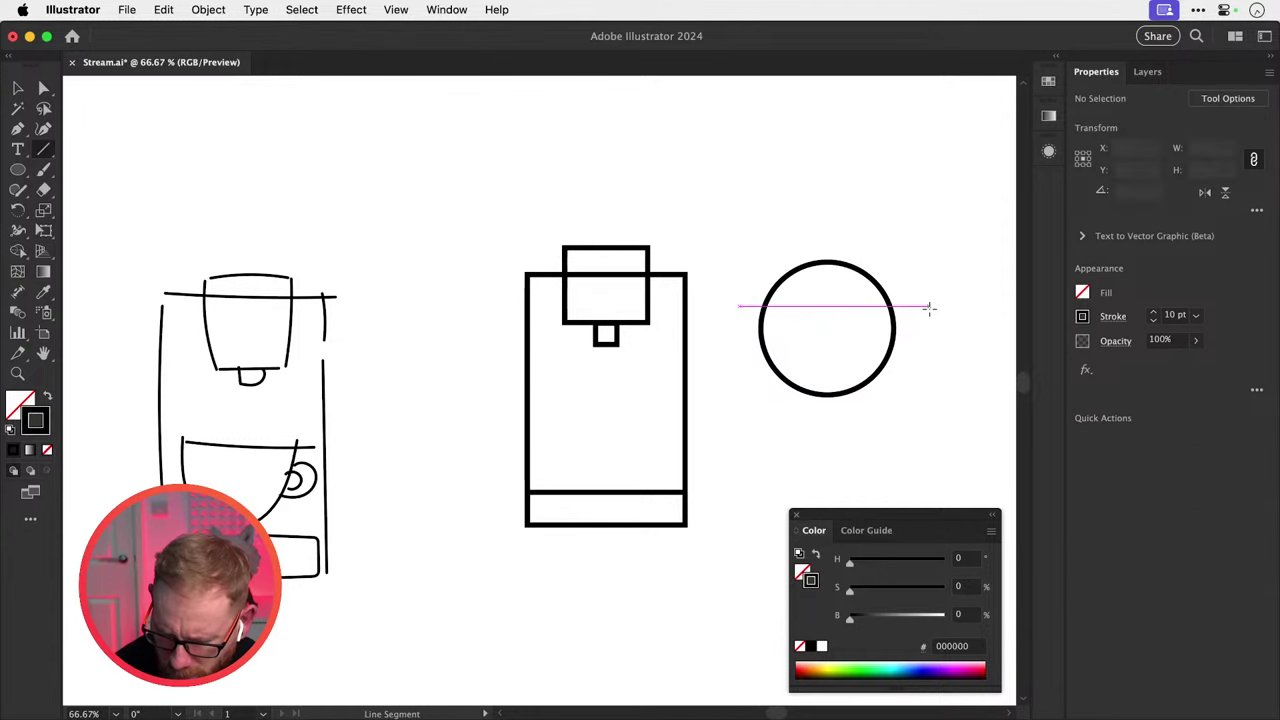
Delete the circle's uppermost anchor point to leave only the lower semicircle for the cup.
key(a)
drag(808, 240, 852, 301)
key(BackSpace)
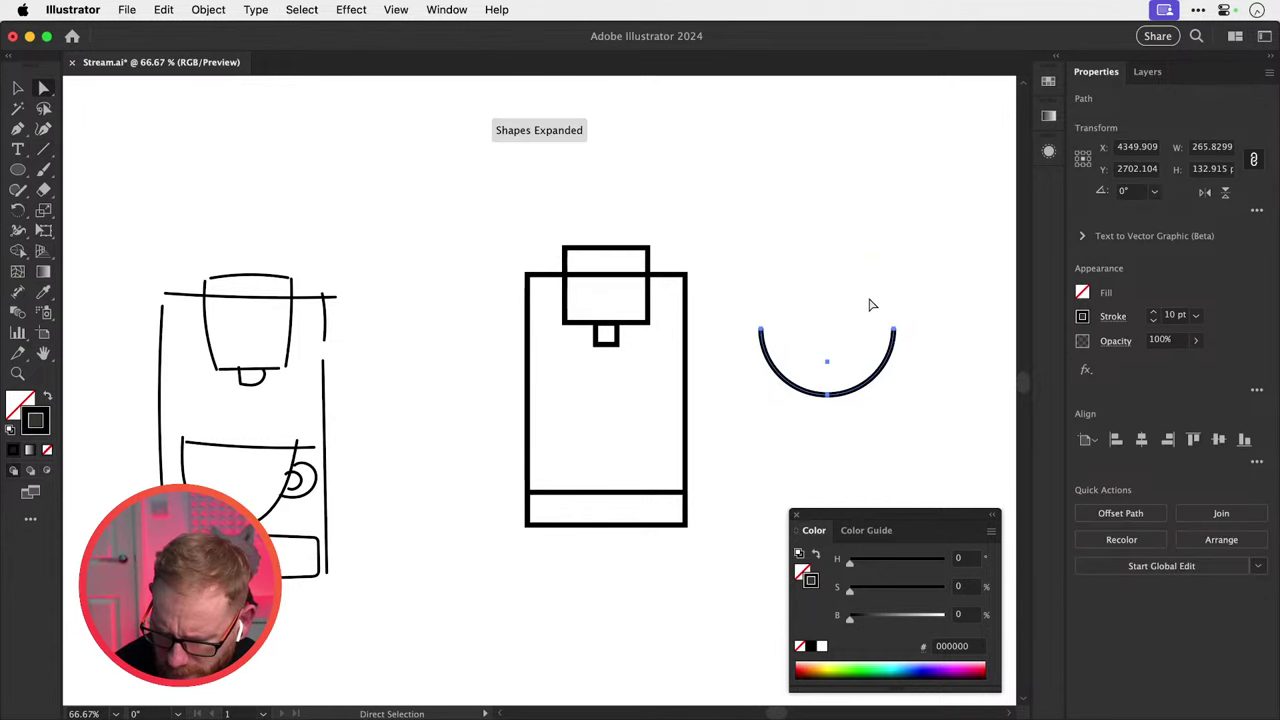
key(super+z)
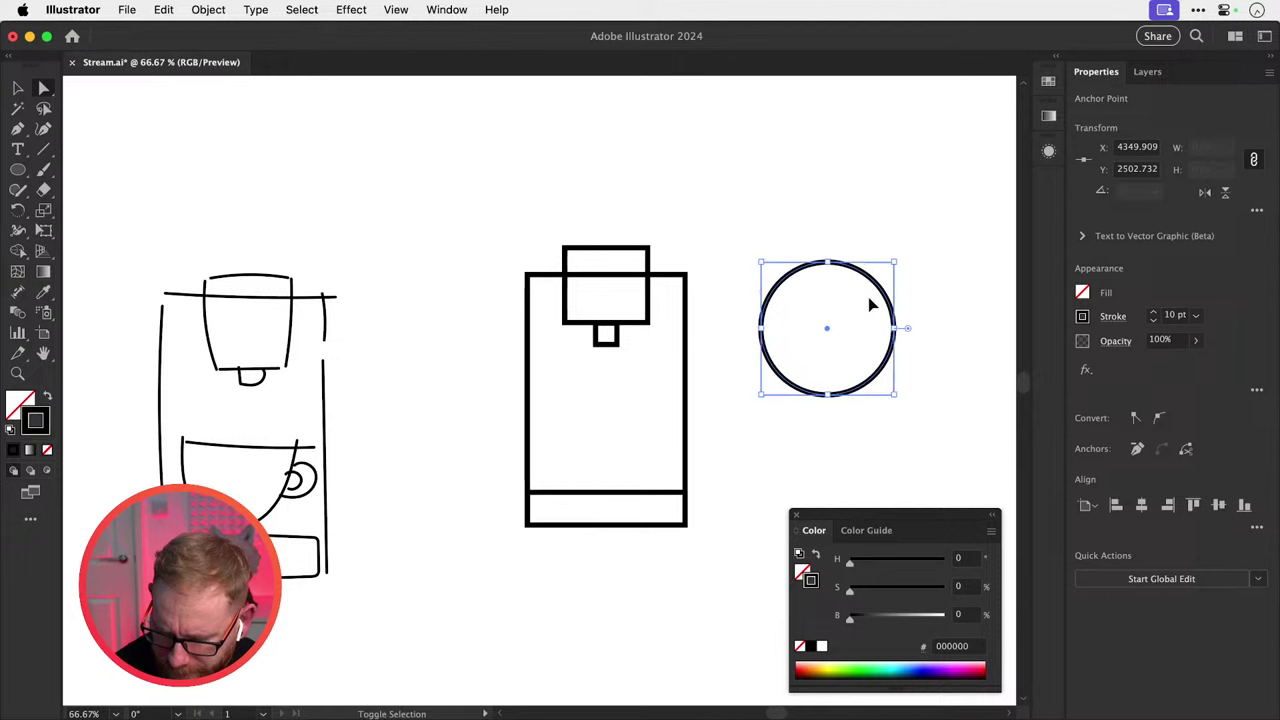
key(Delete)
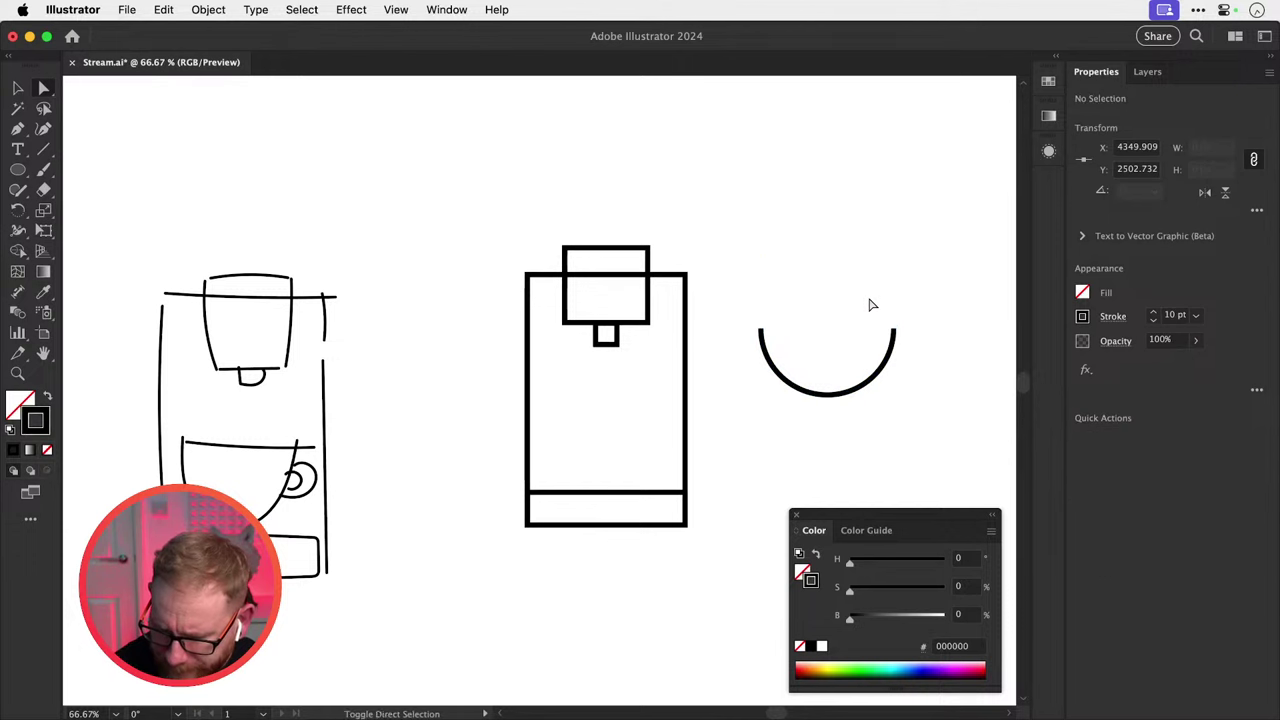
Extend the semicircle with straight walls about 70.5 px high and close it across the rim to form the cup body.
key(p)
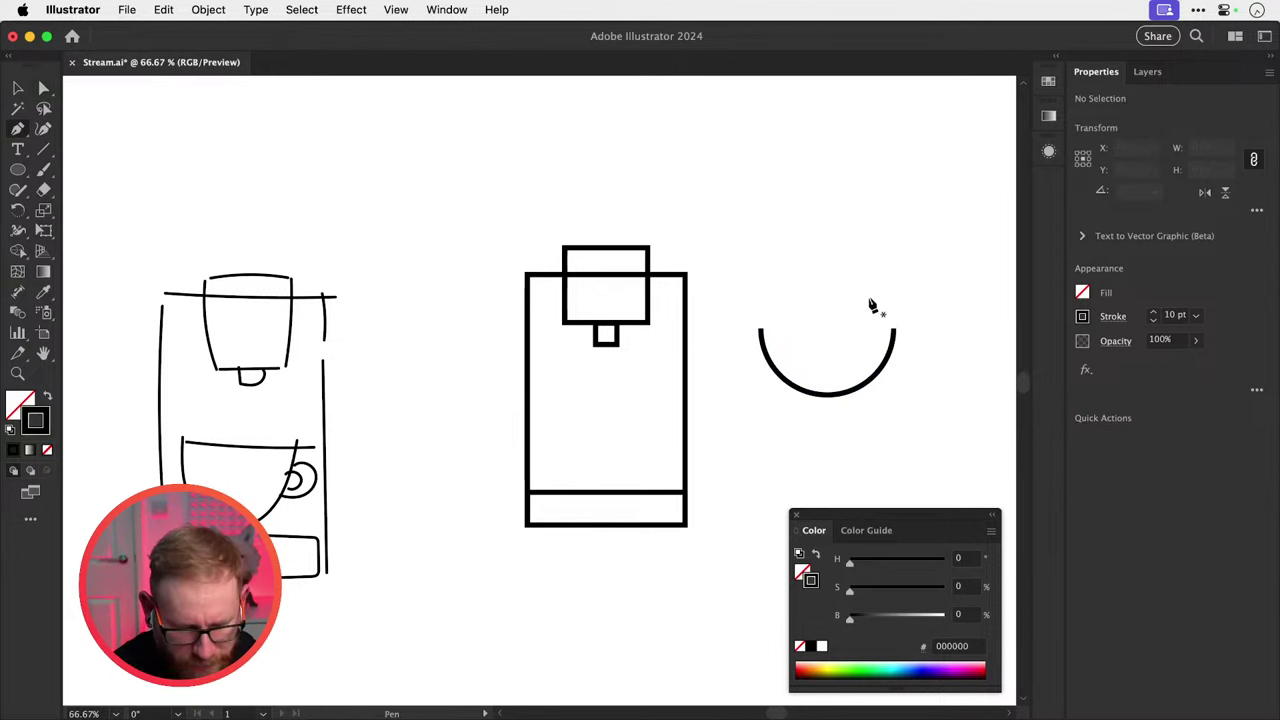
click(761, 331)
click(760, 292)
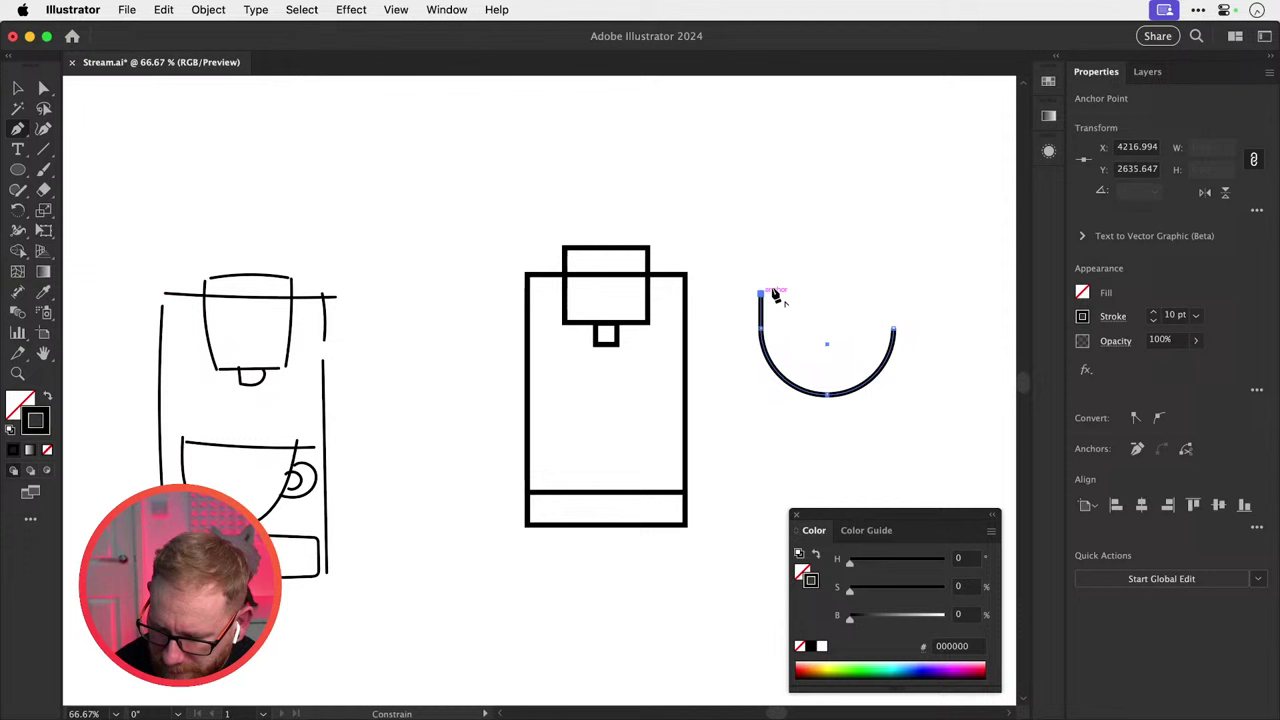
click(893, 292)
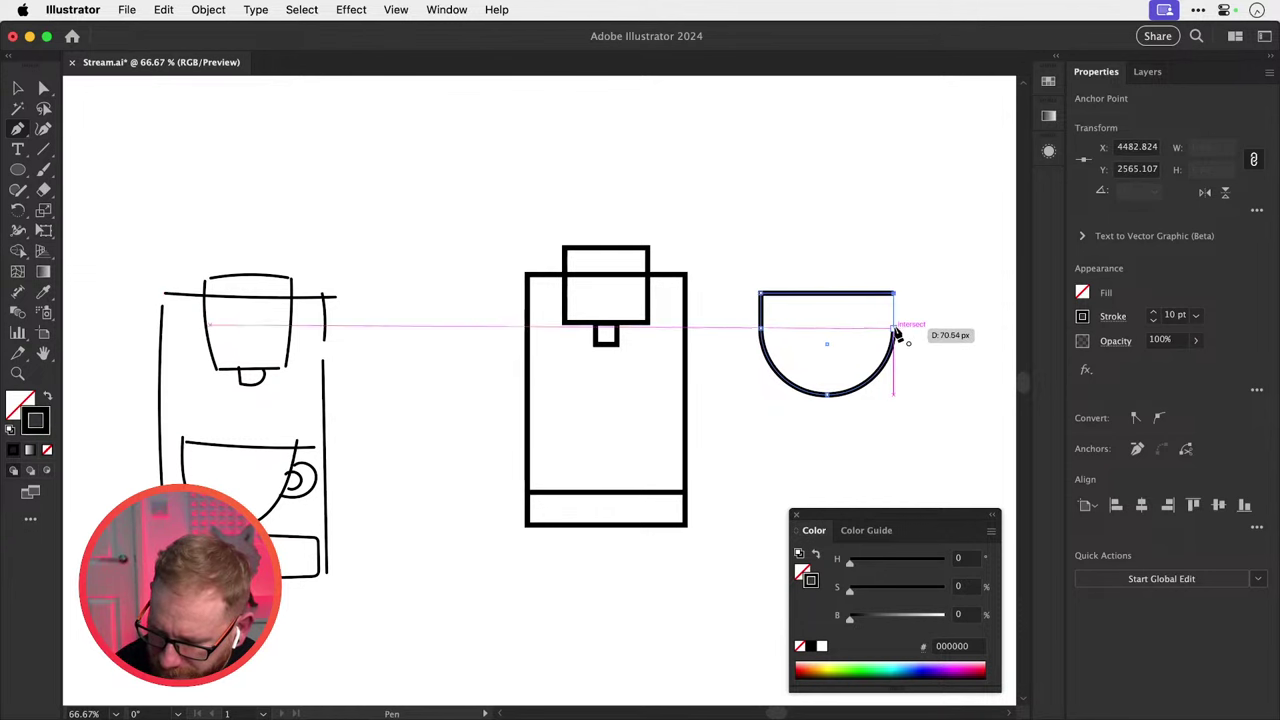
click(893, 329)
super+click(946, 341)
key(v)
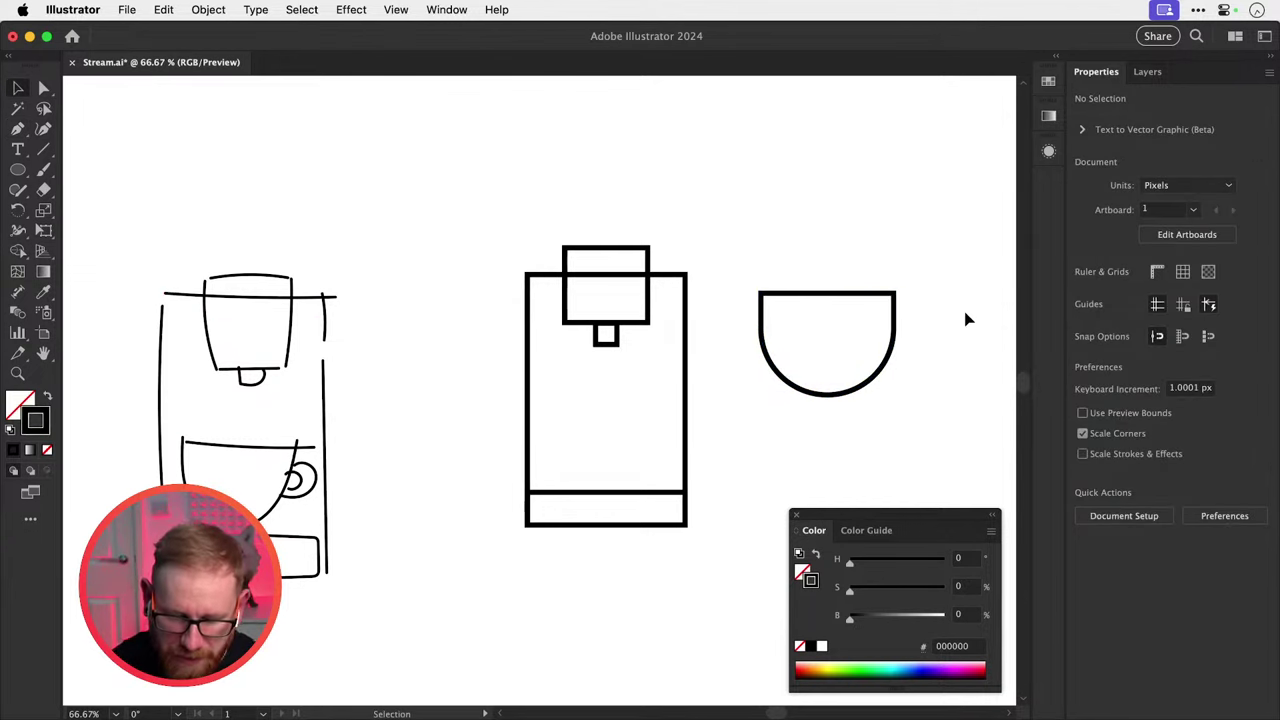
Draw two concentric circles for the cup handle and centre them on the cup's right wall.
click(19, 174)
drag(824, 173, 906, 158)
key(v)
key(v)
drag(893, 205, 817, 368)
key(space)
drag(820, 417, 790, 398)
click(938, 332)
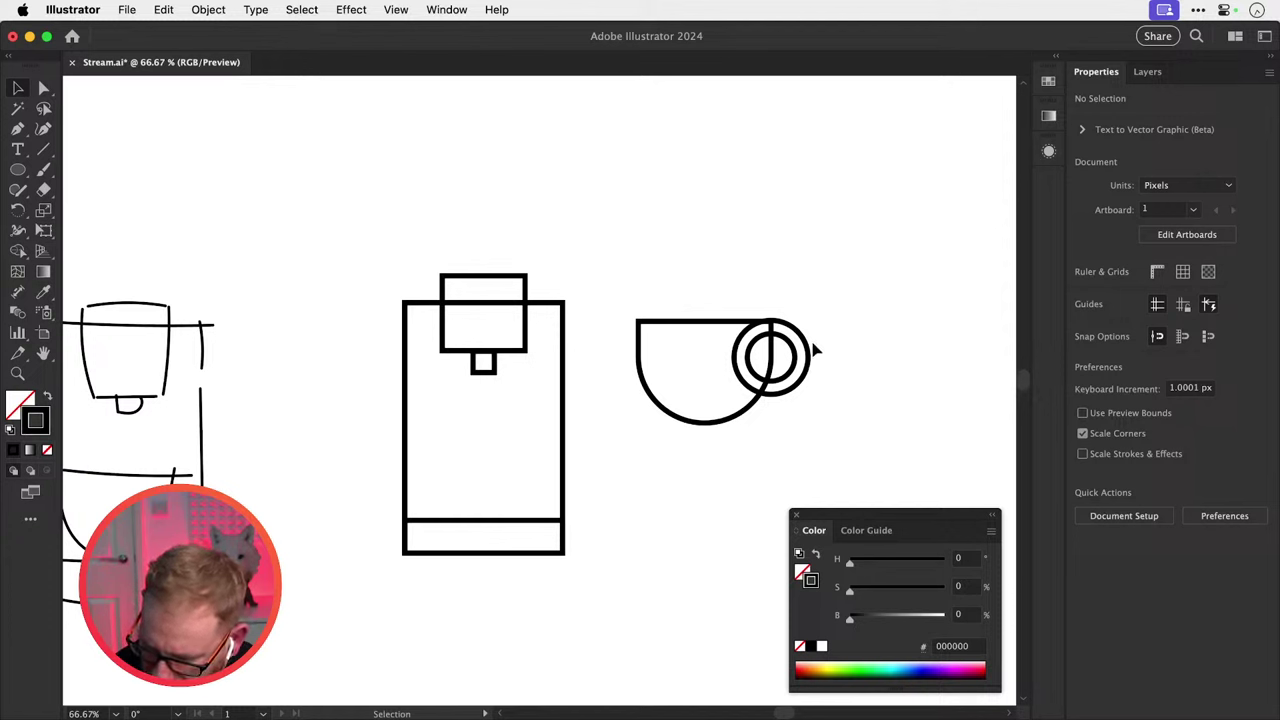
Scale the two handle circles down to about 116 px outer diameter, and undo the stray move of the inner circle.
key(a)
key(v)
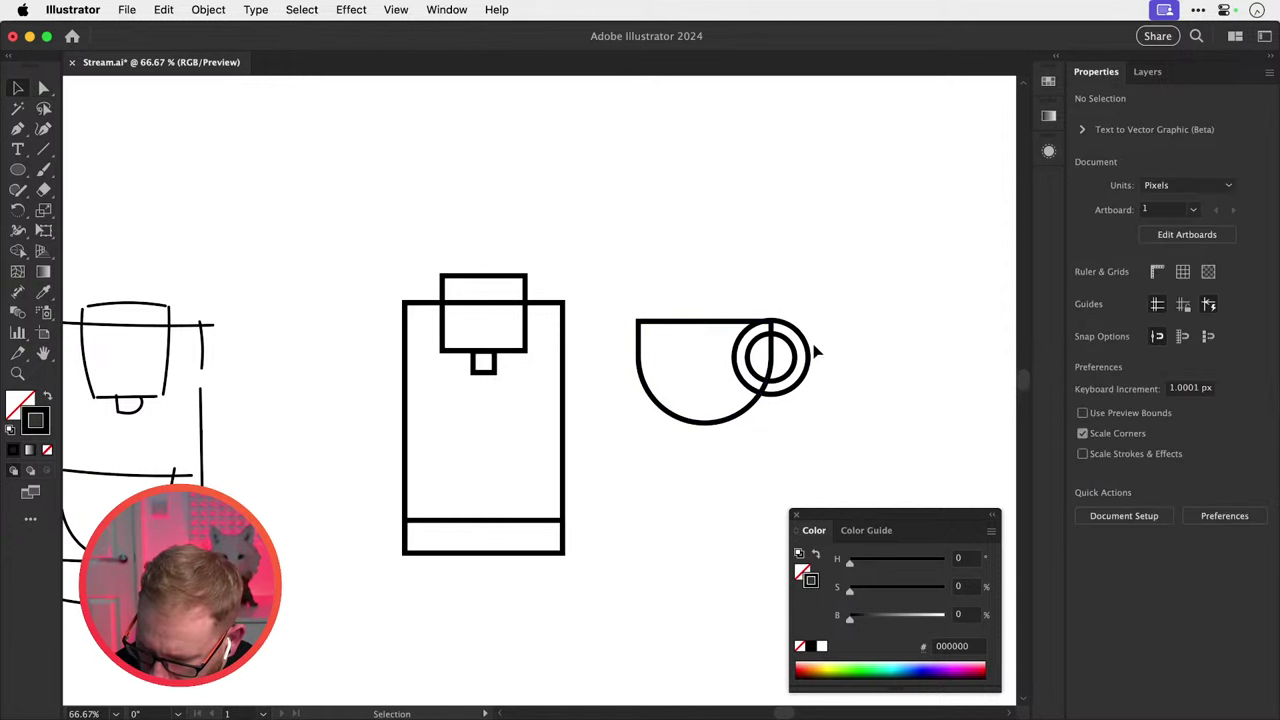
click(810, 348)
key(s)
mouse_move(834, 294)
mouse_down()
mouse_move(857, 260)
mouse_move(846, 277)
mouse_up()
key(super+shift+a)
key(v)
click(800, 359)
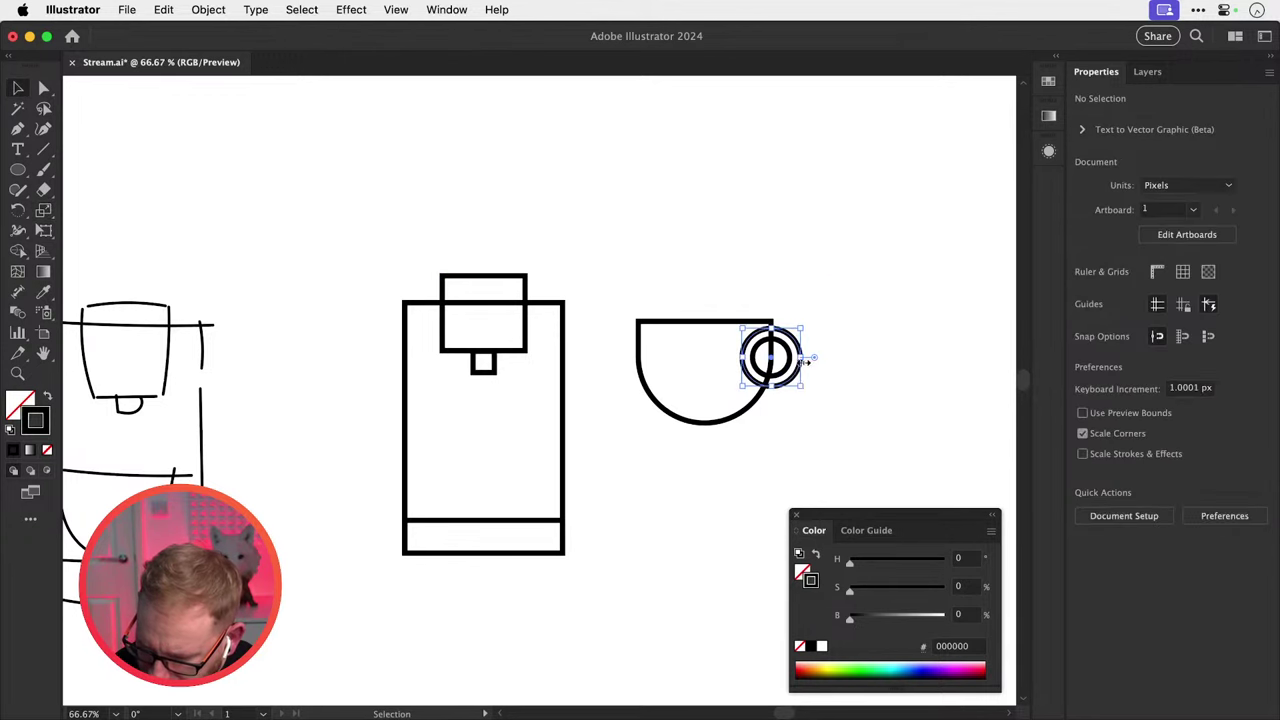
drag(779, 365, 782, 388)
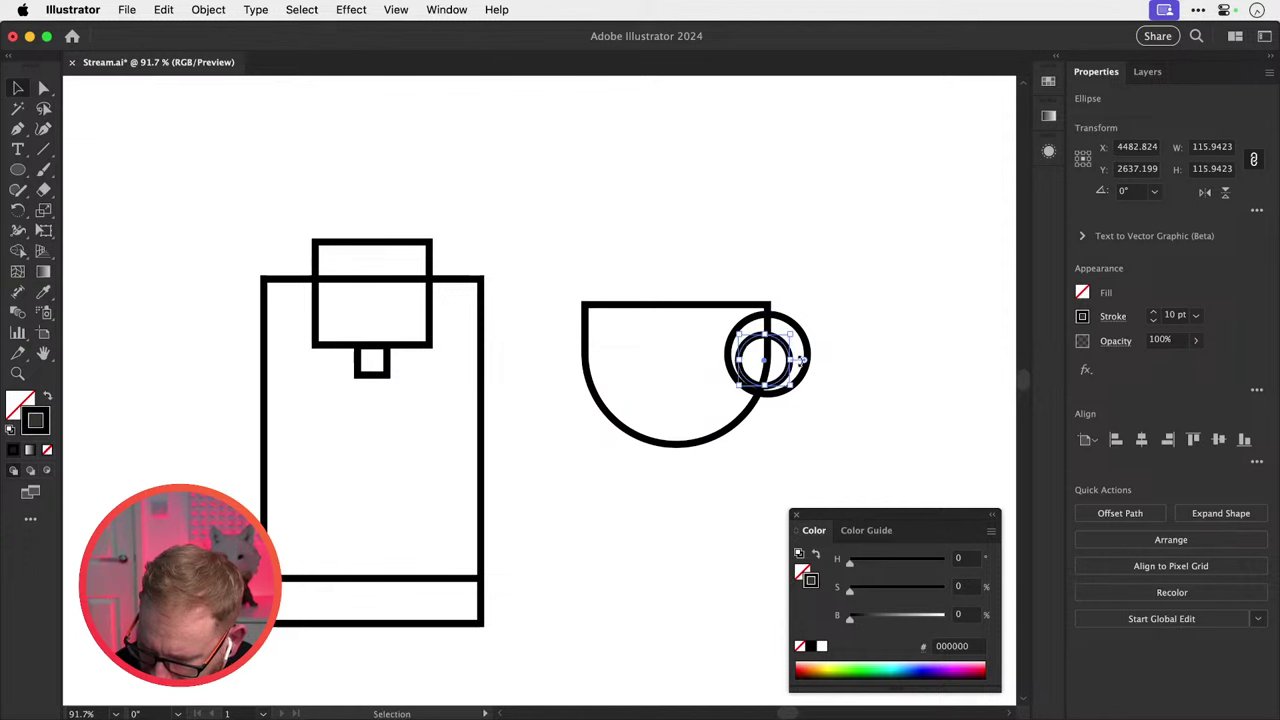
key(super+z)
Enlarge the outer handle circle to about 143 px in diameter so it reaches the cup's rim.
shift+click(792, 382)
key(s)
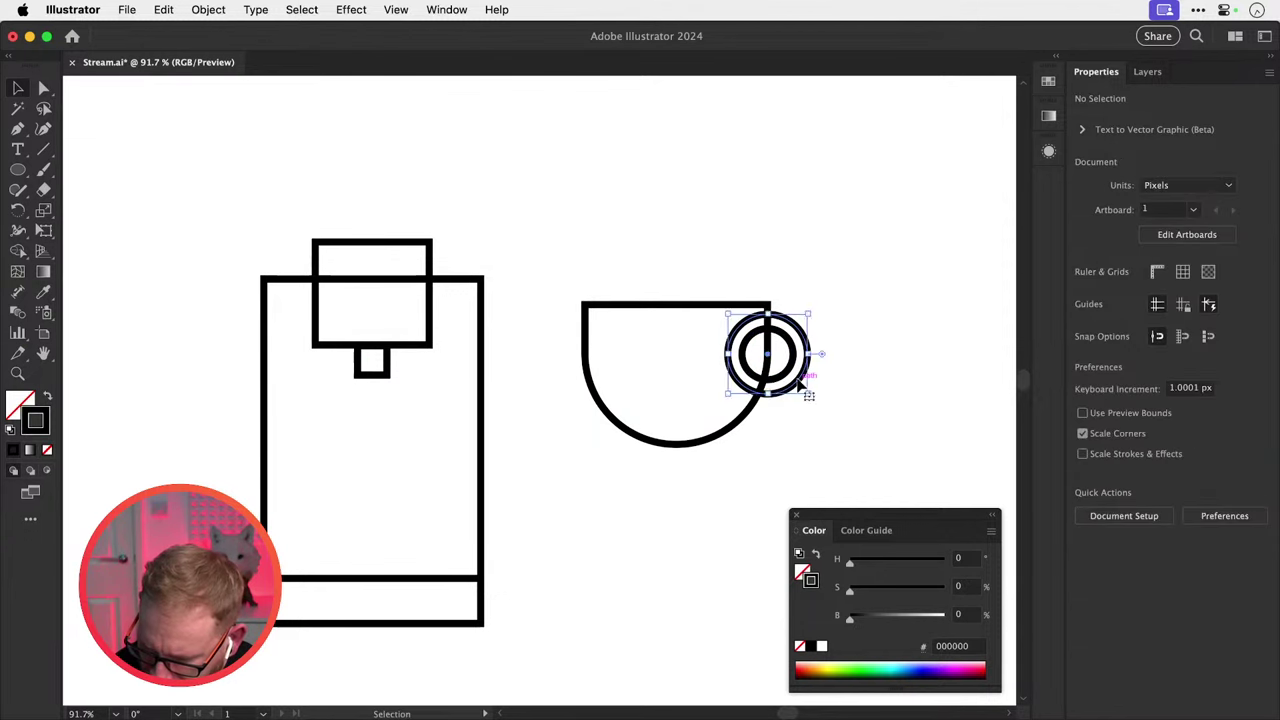
mouse_move(820, 428)
mouse_down()
mouse_move(835, 445)
mouse_move(828, 437)
mouse_up()
key(super+shift+a)
Duplicate the cup body and both handle circles into the empty space above the original.
key(v)
drag(711, 262, 809, 399)
drag(769, 380, 751, 249)
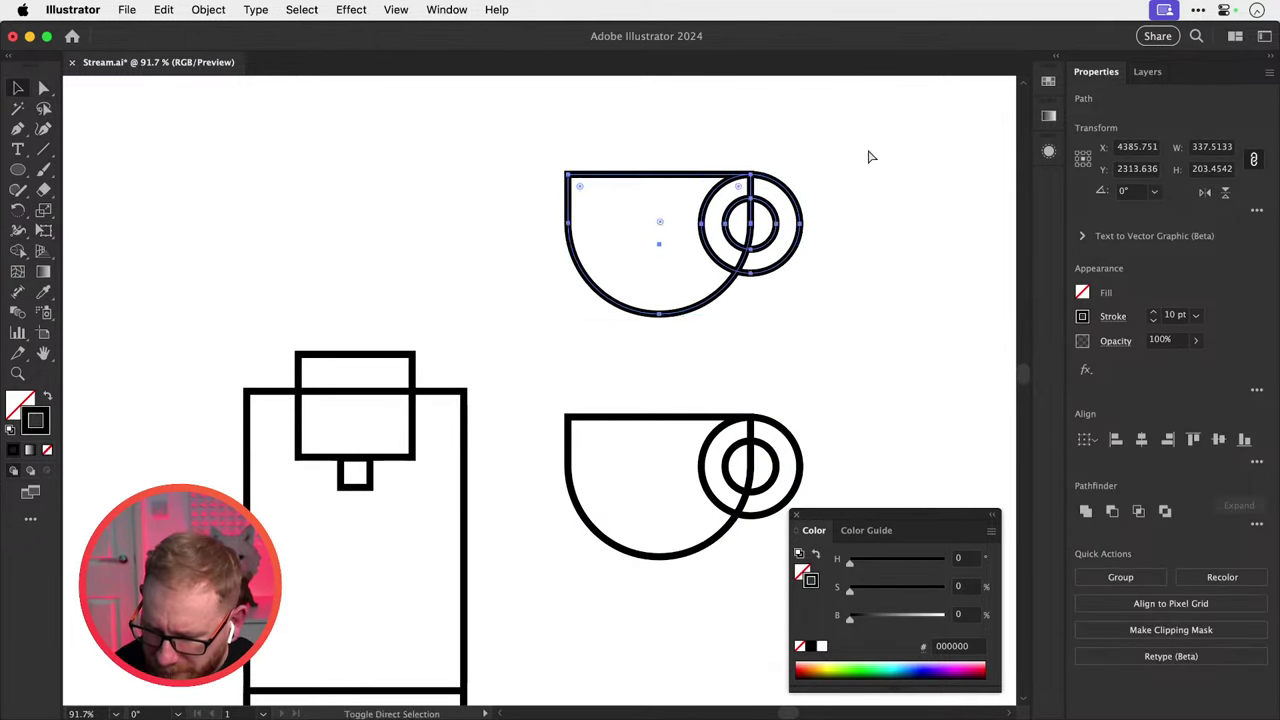
click(870, 157)
In outline view, snap the uppermost point of the copy's outer handle circle onto the cup's upper right corner.
scroll(791, 297, up, 4)
key(super+y)
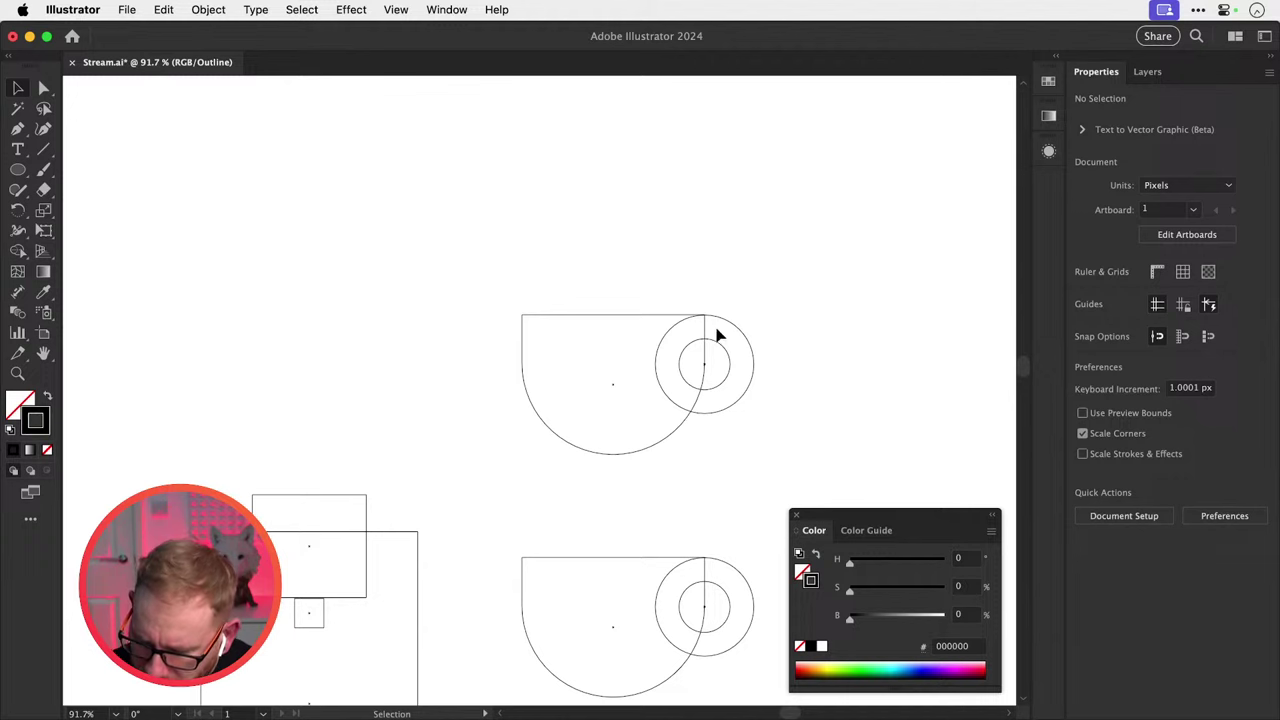
key(z)
drag(714, 334, 975, 486)
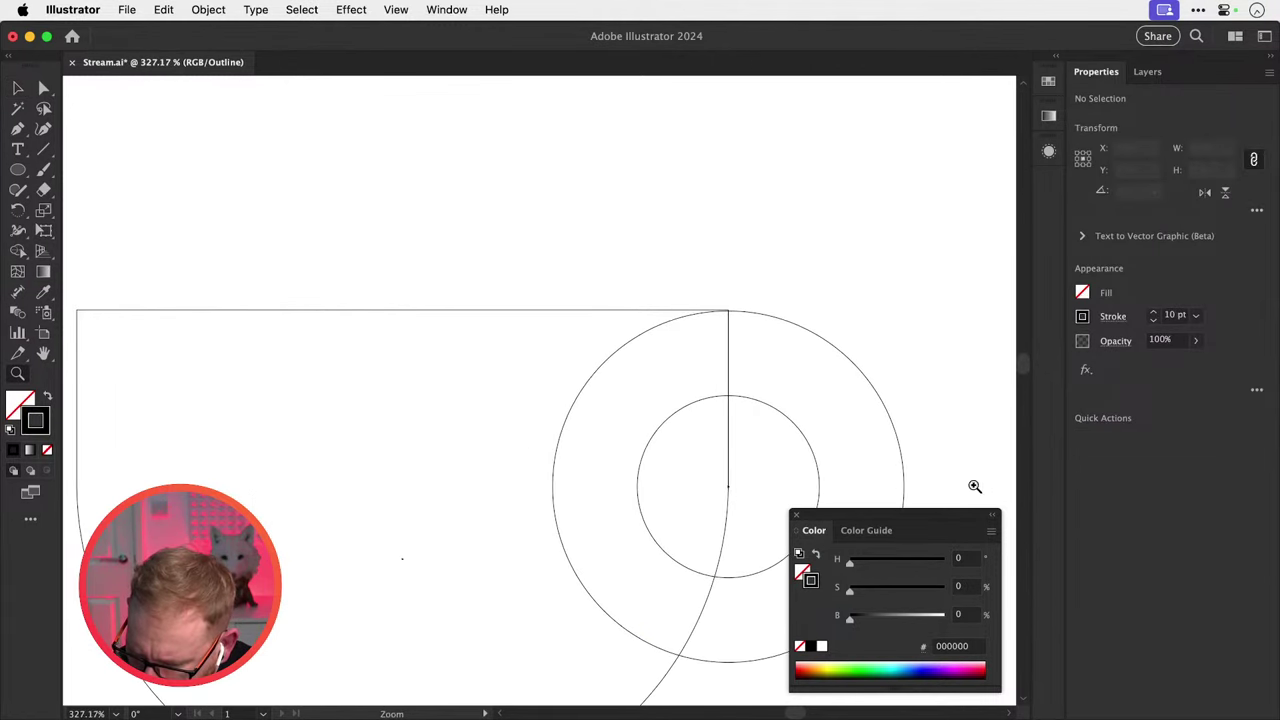
super+click(729, 314)
drag(729, 314, 848, 443)
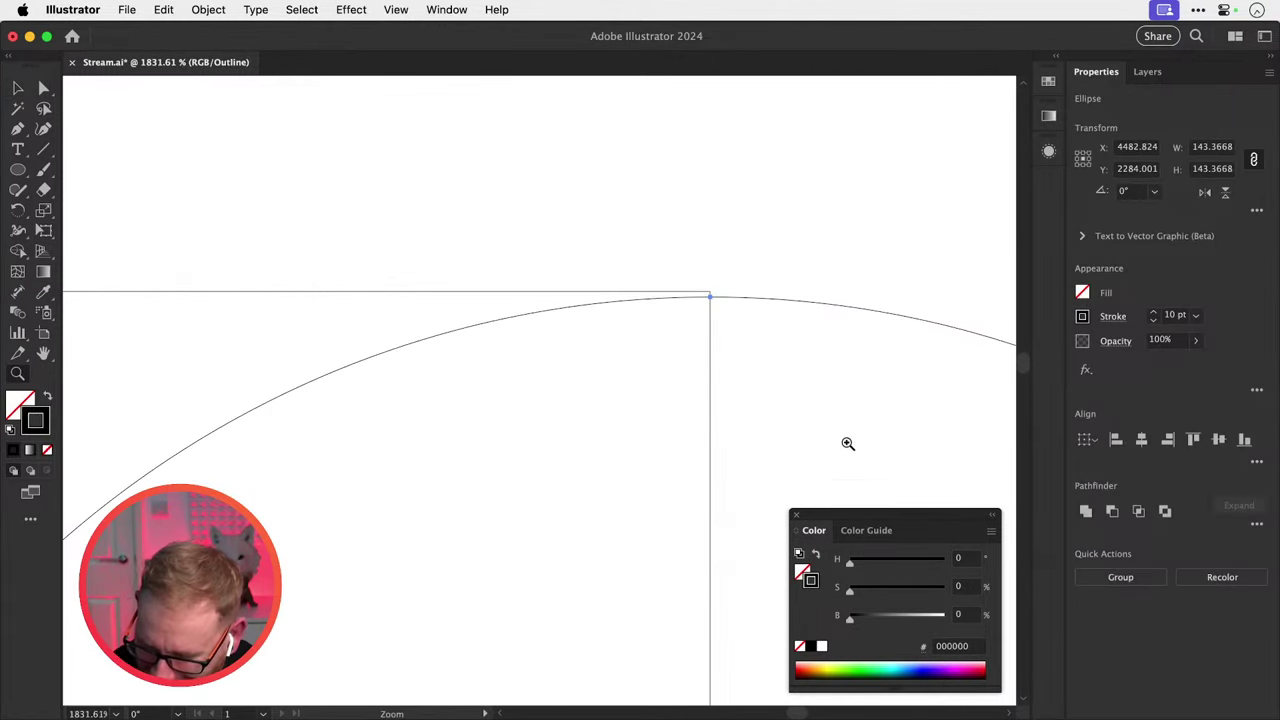
drag(688, 310, 882, 476)
drag(730, 274, 822, 400)
key(v)
drag(770, 285, 771, 274)
key(super+y)
key(super+minus)
key(super+minus)
key(super+minus)
key(super+minus)
key(super+minus)
key(super+minus)
key(super+minus)
key(super+minus)
key(super+minus)
key(super+minus)
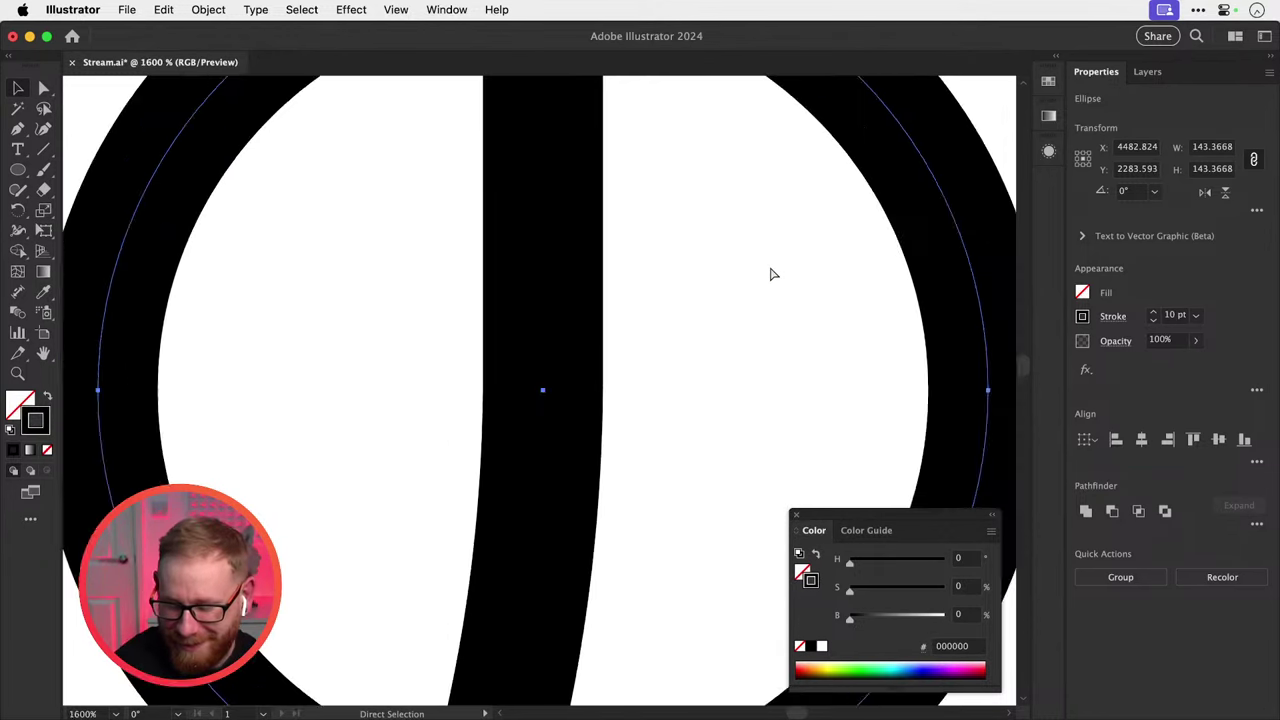
click(771, 274)
key(space)
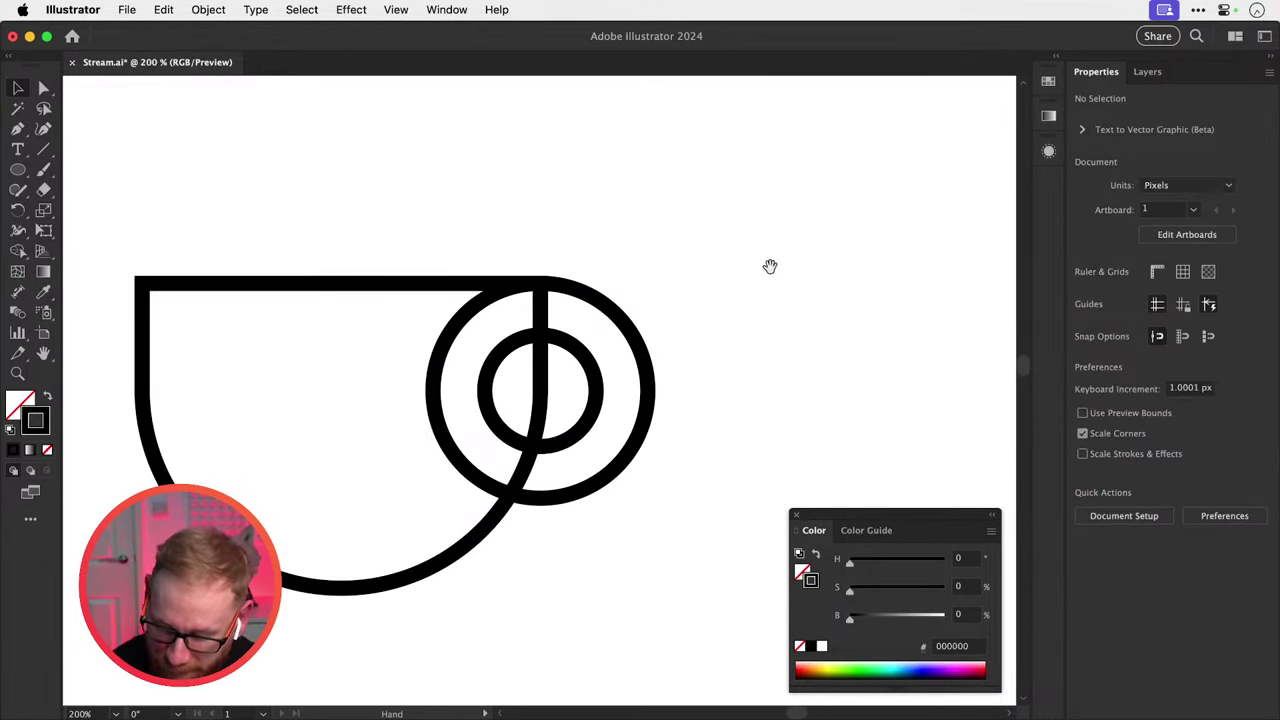
With Shape Builder, merge the copied cup body and handle ring, and remove both regions inside the inner circle.
drag(647, 434, 727, 492)
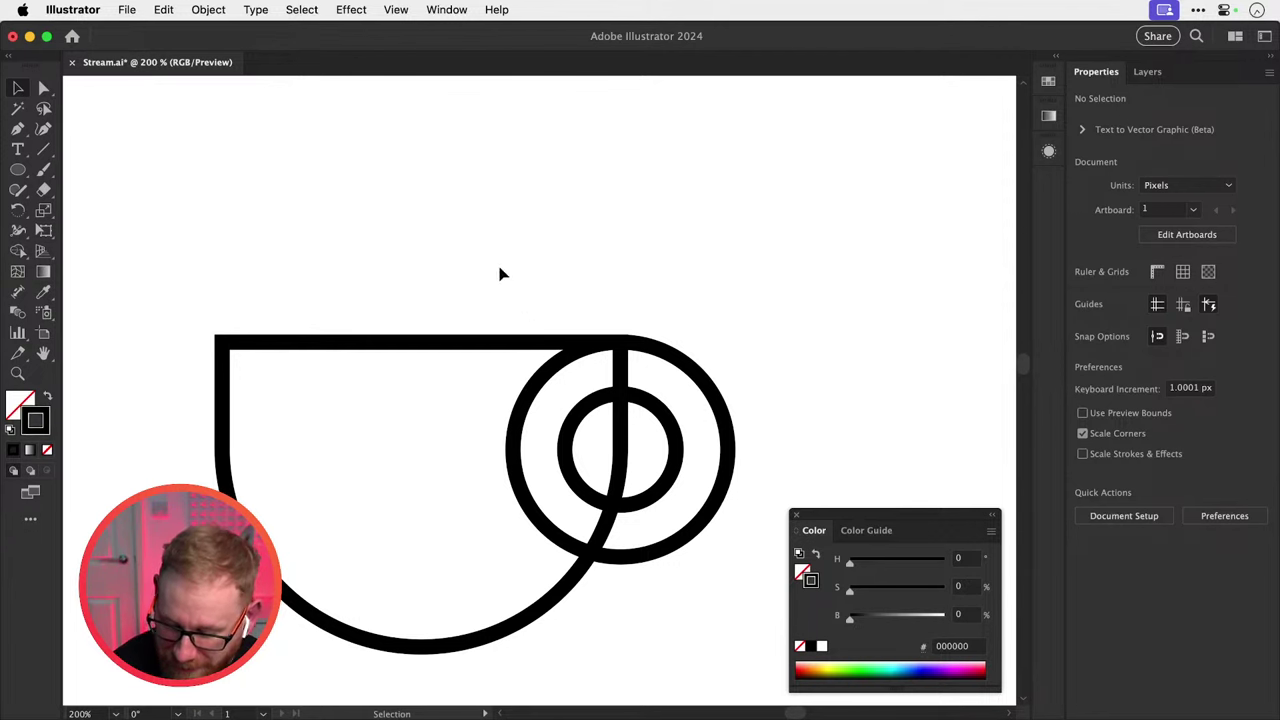
drag(333, 233, 731, 606)
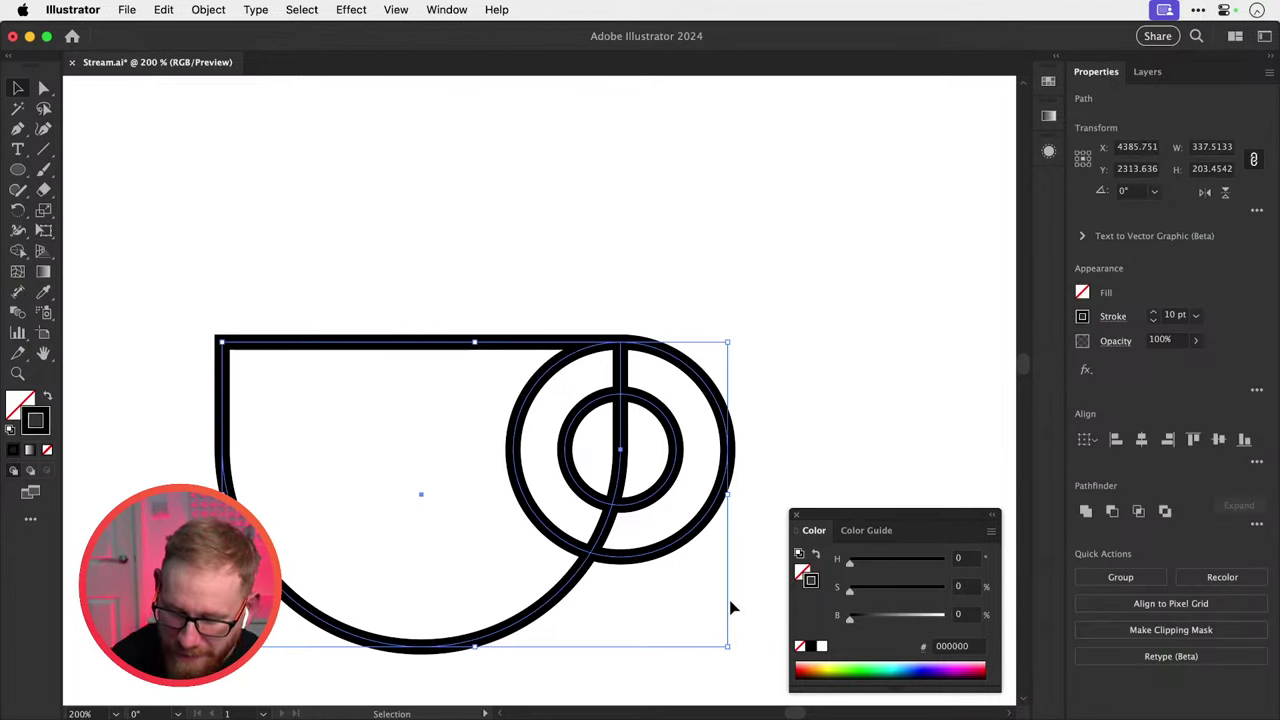
click(17, 252)
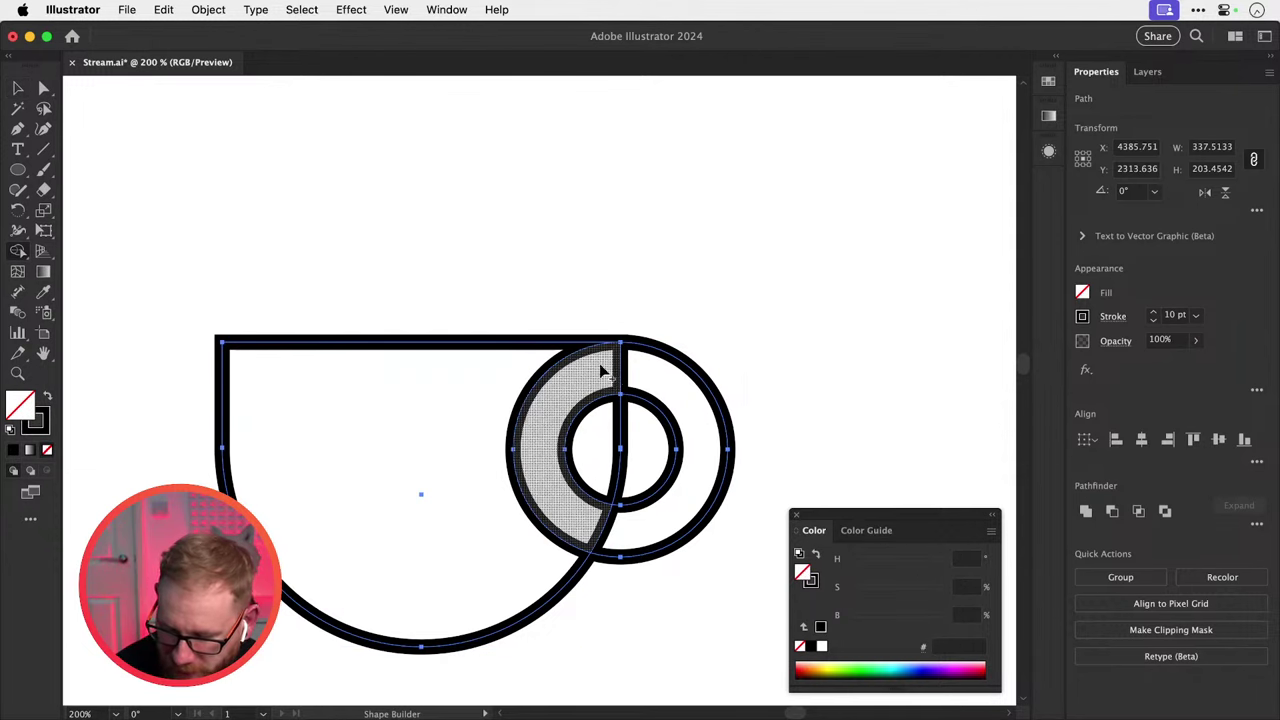
mouse_move(540, 375)
mouse_down()
mouse_move(654, 381)
mouse_move(703, 463)
mouse_up()
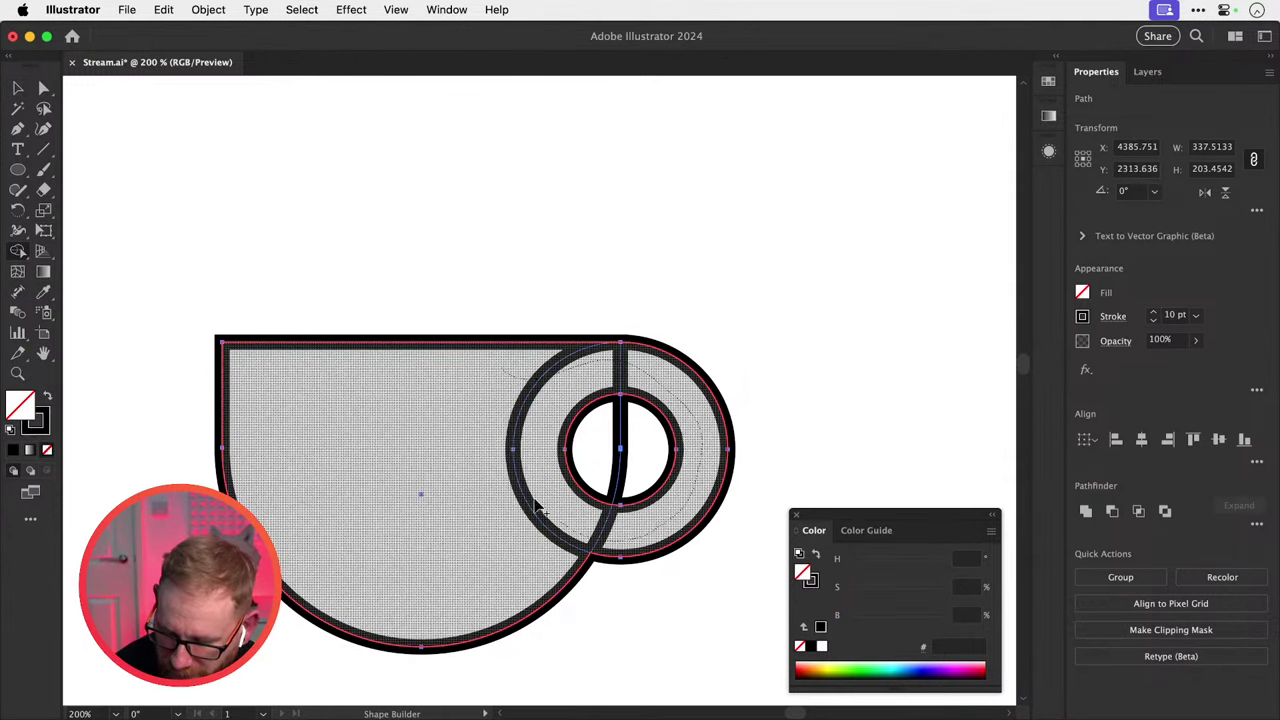
drag(537, 507, 500, 472)
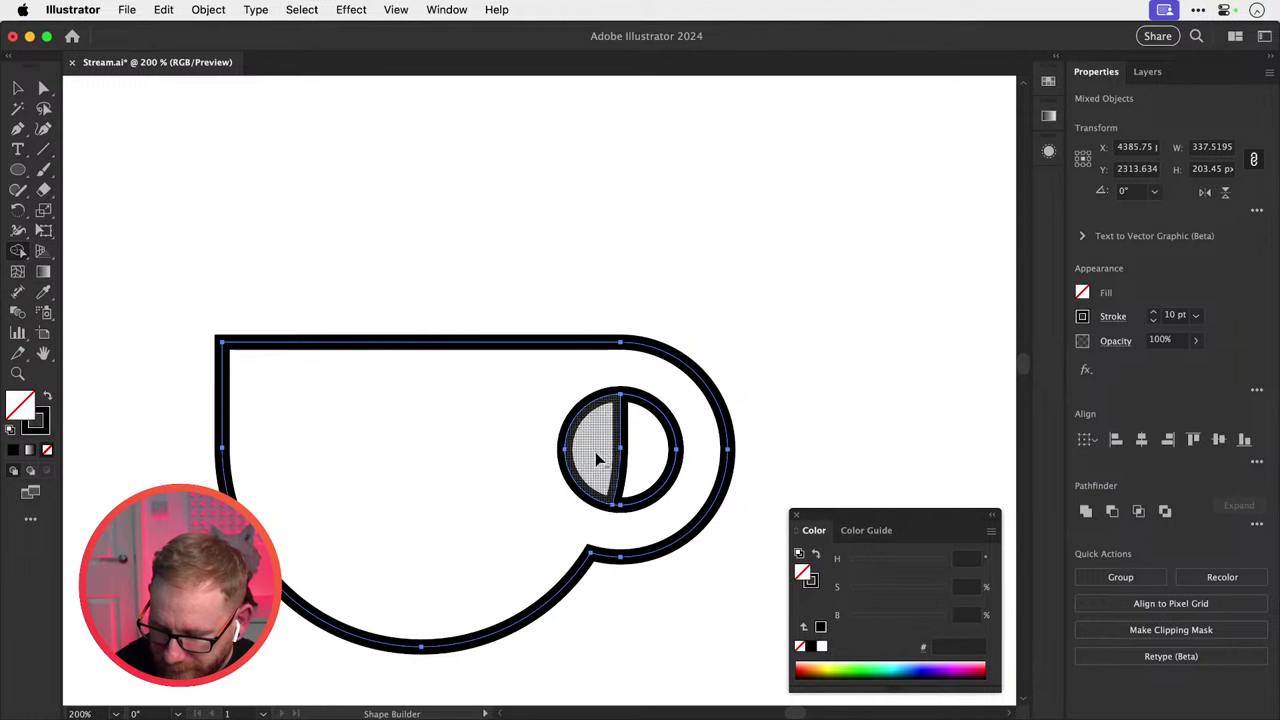
alt+drag(596, 458, 656, 450)
key(v)
click(820, 343)
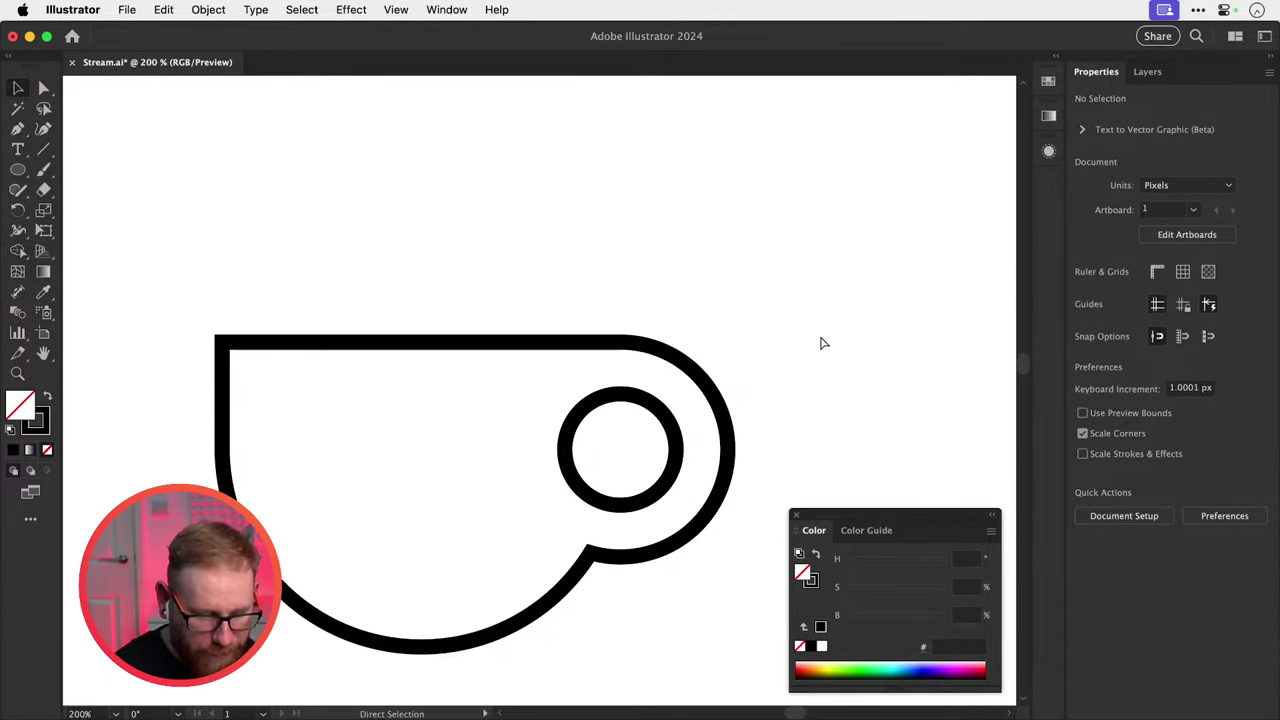
Place another copy of the unmerged cup body and handle circles above the merged cup.
key(super+minus)
key(super+minus)
key(super+minus)
key(super+minus)
drag(657, 489, 675, 457)
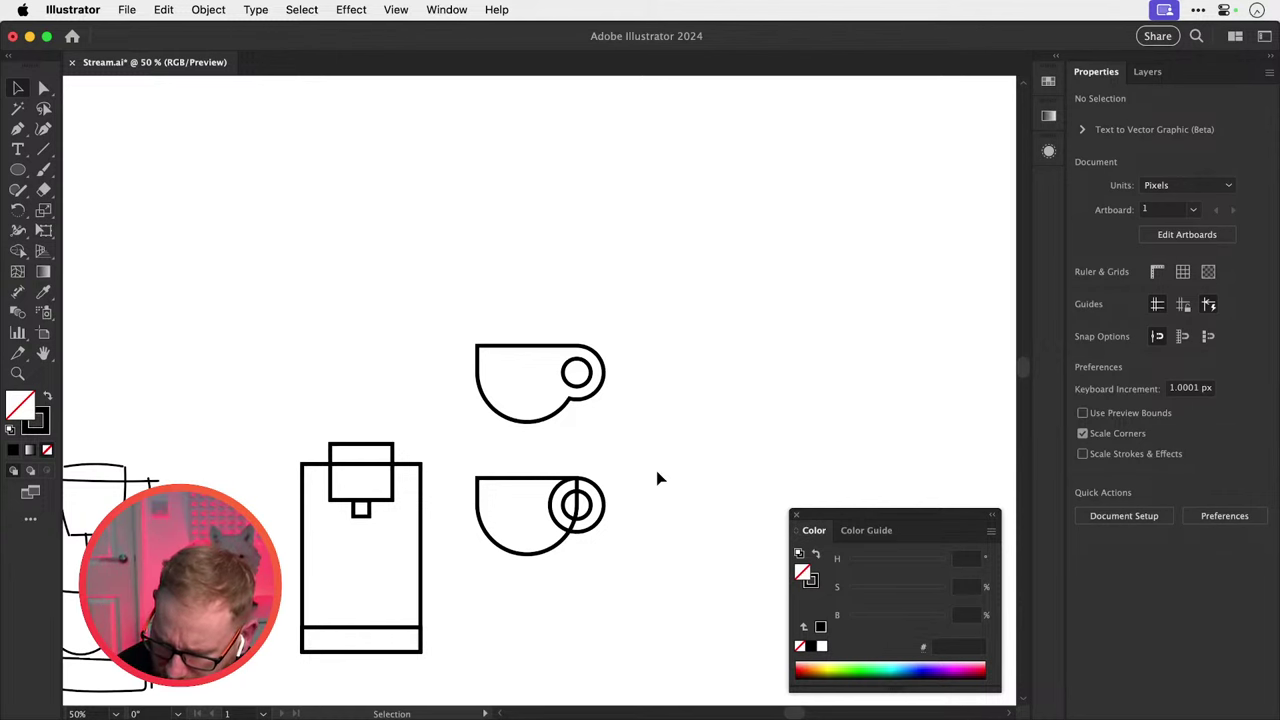
drag(552, 483, 726, 313)
Merge the new copy's body and handle with Shape Builder, leaving only a D-shaped opening outside the cup wall.
key(z)
drag(641, 233, 645, 353)
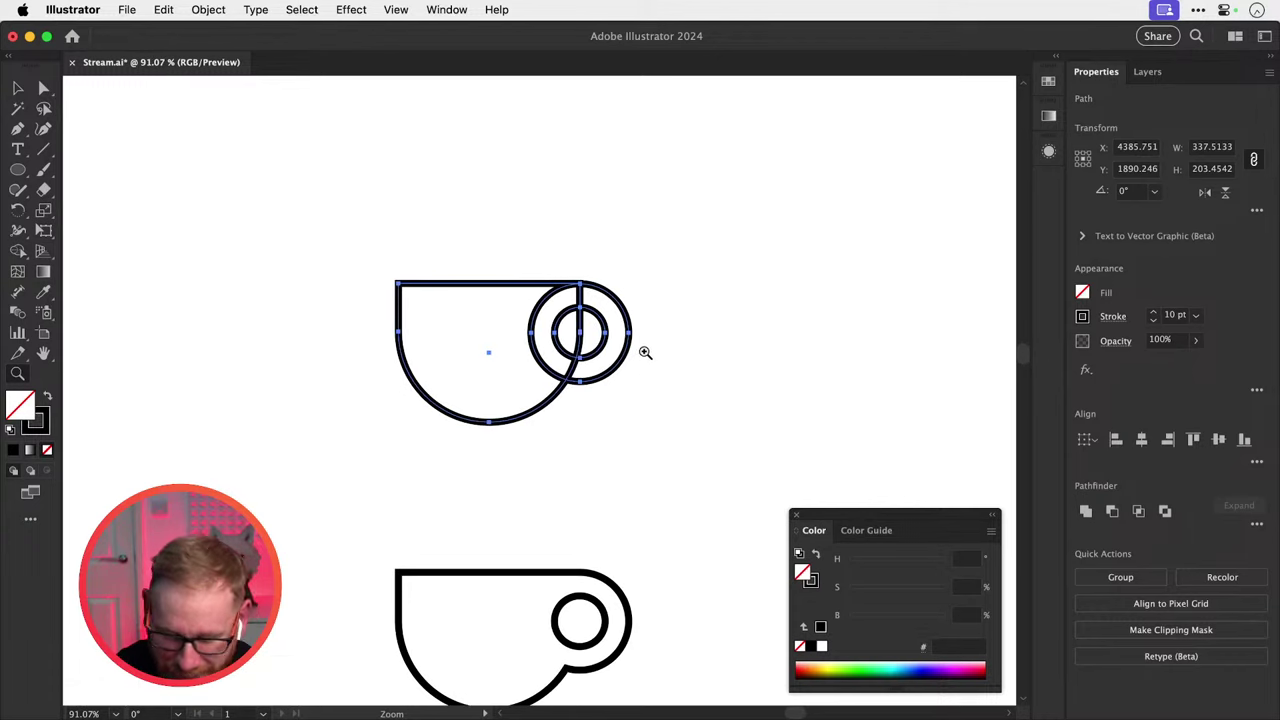
key(shift+m)
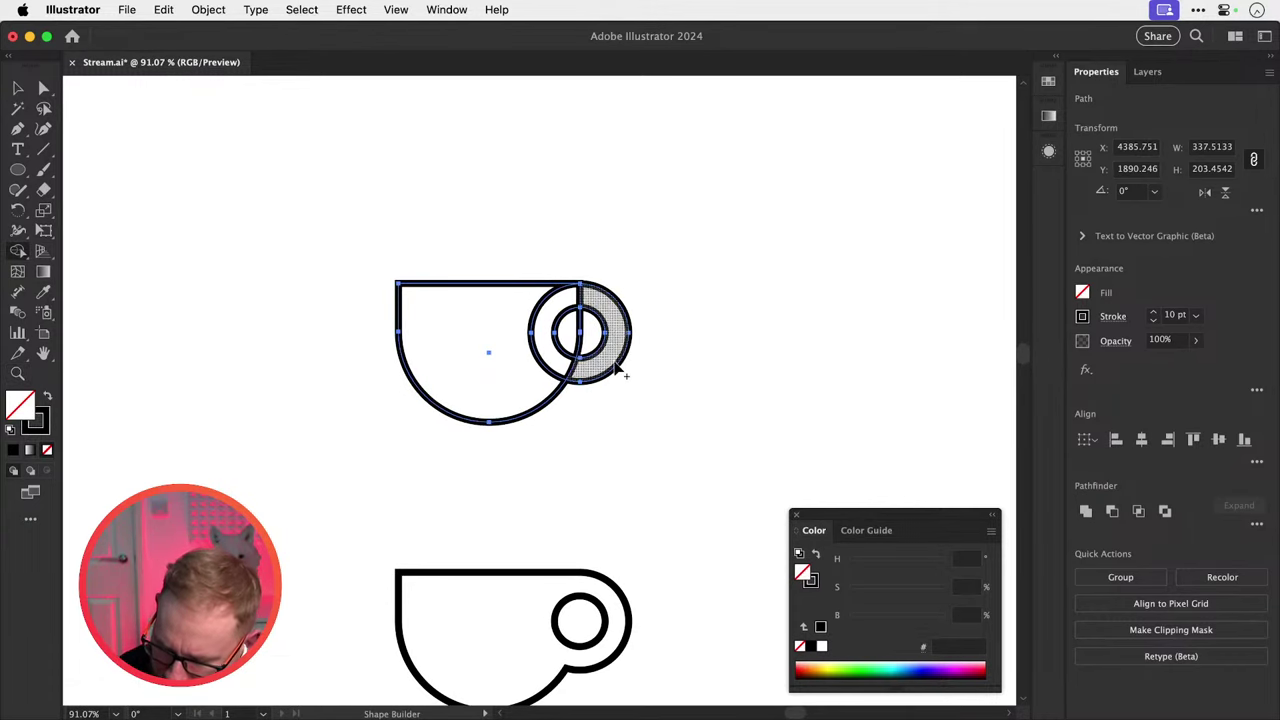
mouse_move(557, 366)
mouse_down()
mouse_move(575, 320)
mouse_move(606, 296)
mouse_up()
key(super+shift+a)
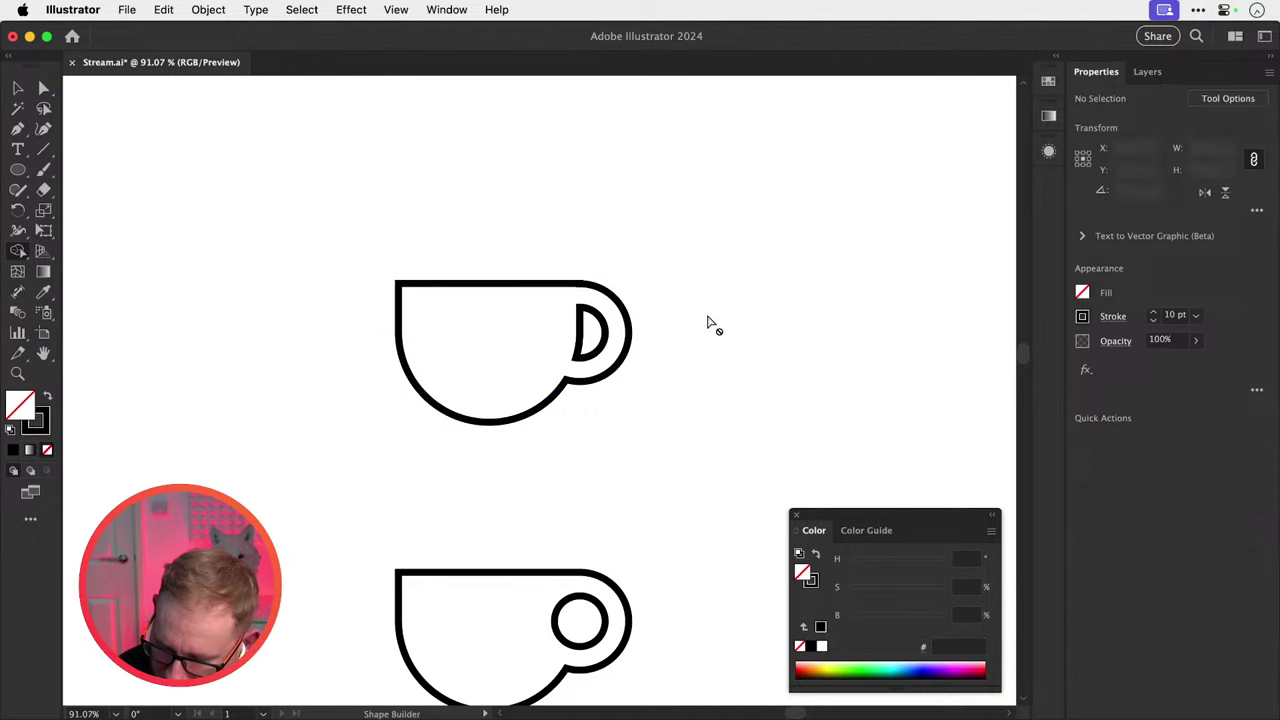
key(v)
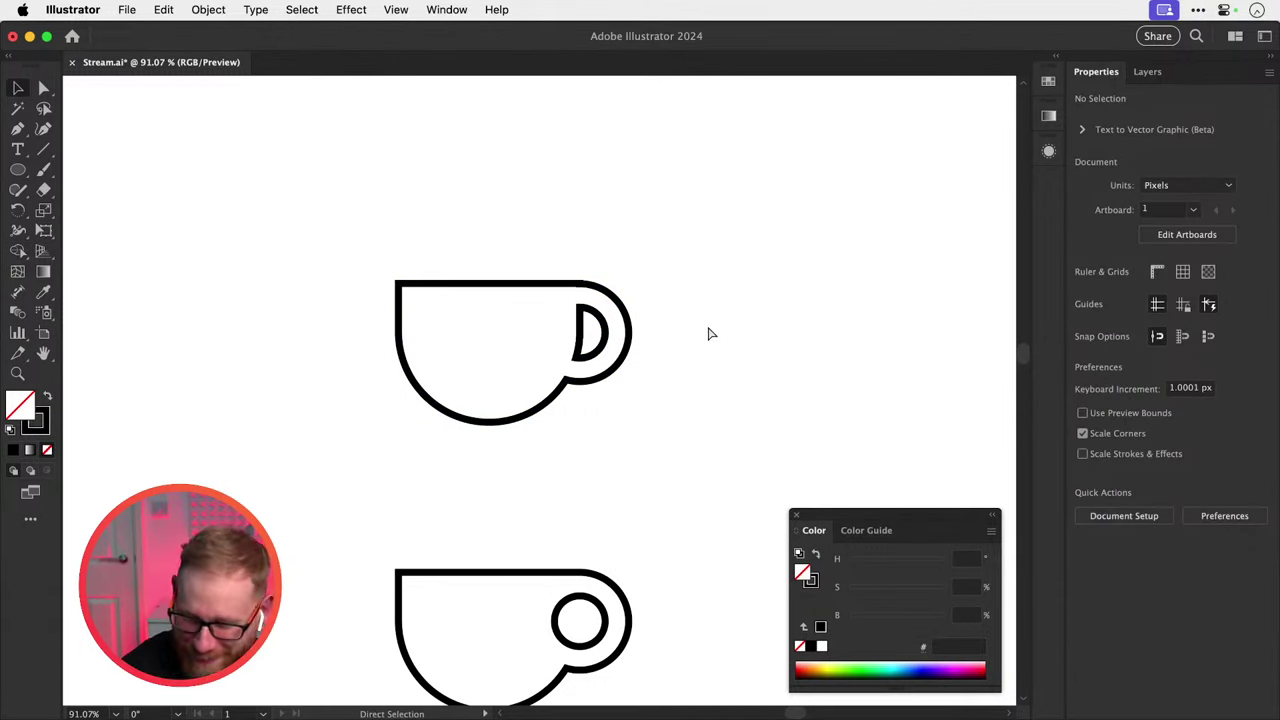
Set the stroke corners of the cup with the D-shaped handle opening to Round Join.
key(super+minus)
key(super+minus)
key(super+minus)
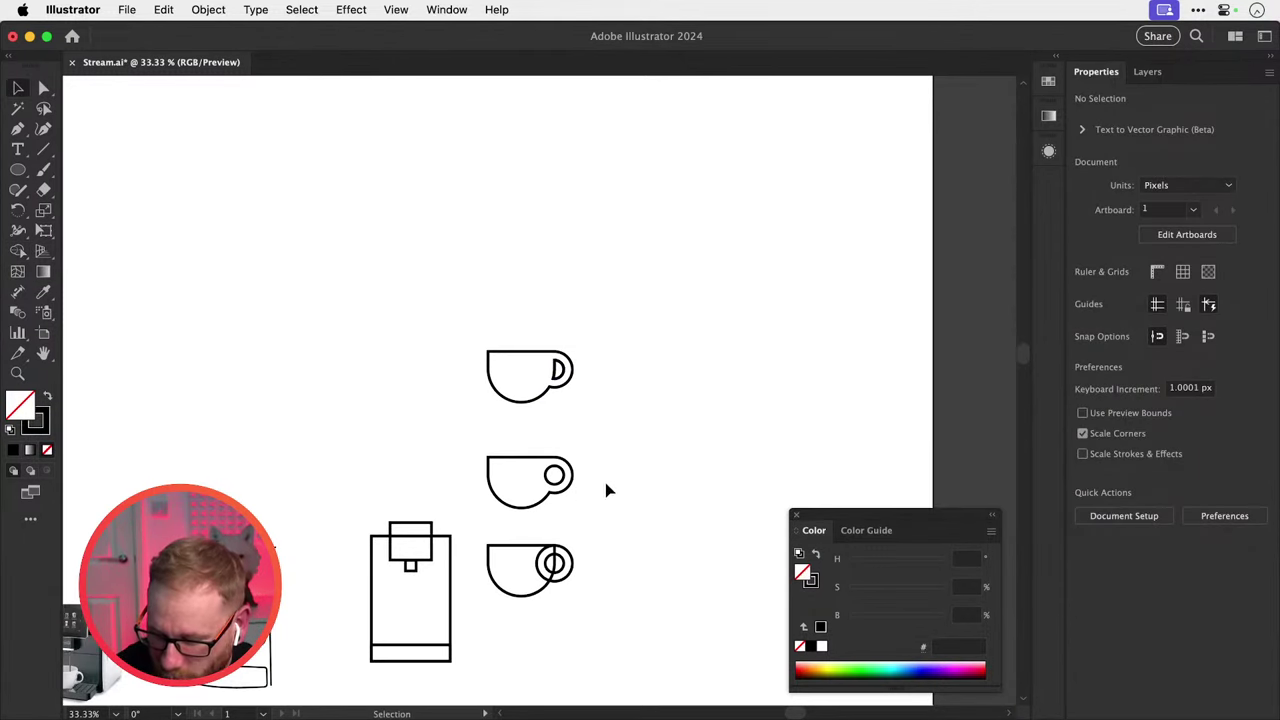
drag(606, 486, 628, 456)
drag(564, 330, 660, 371)
drag(567, 344, 720, 395)
key(v)
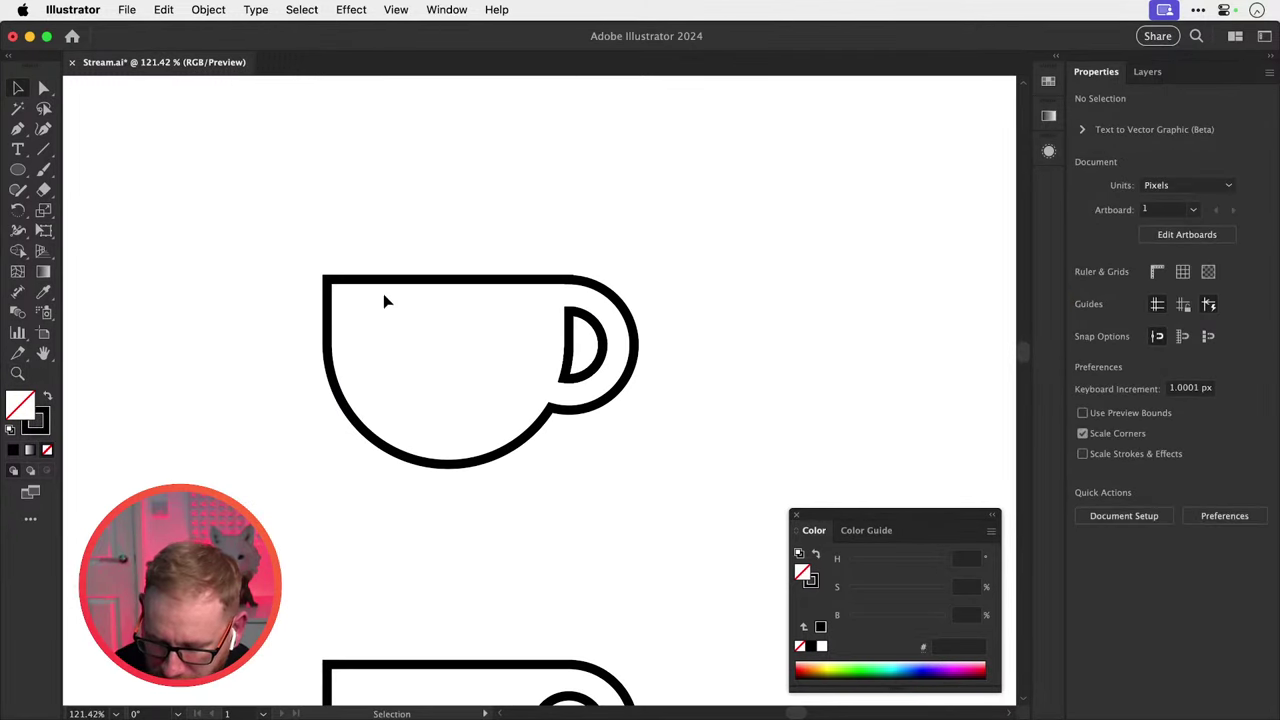
mouse_move(383, 297)
mouse_down()
mouse_move(611, 326)
mouse_move(674, 443)
mouse_up()
click(1112, 316)
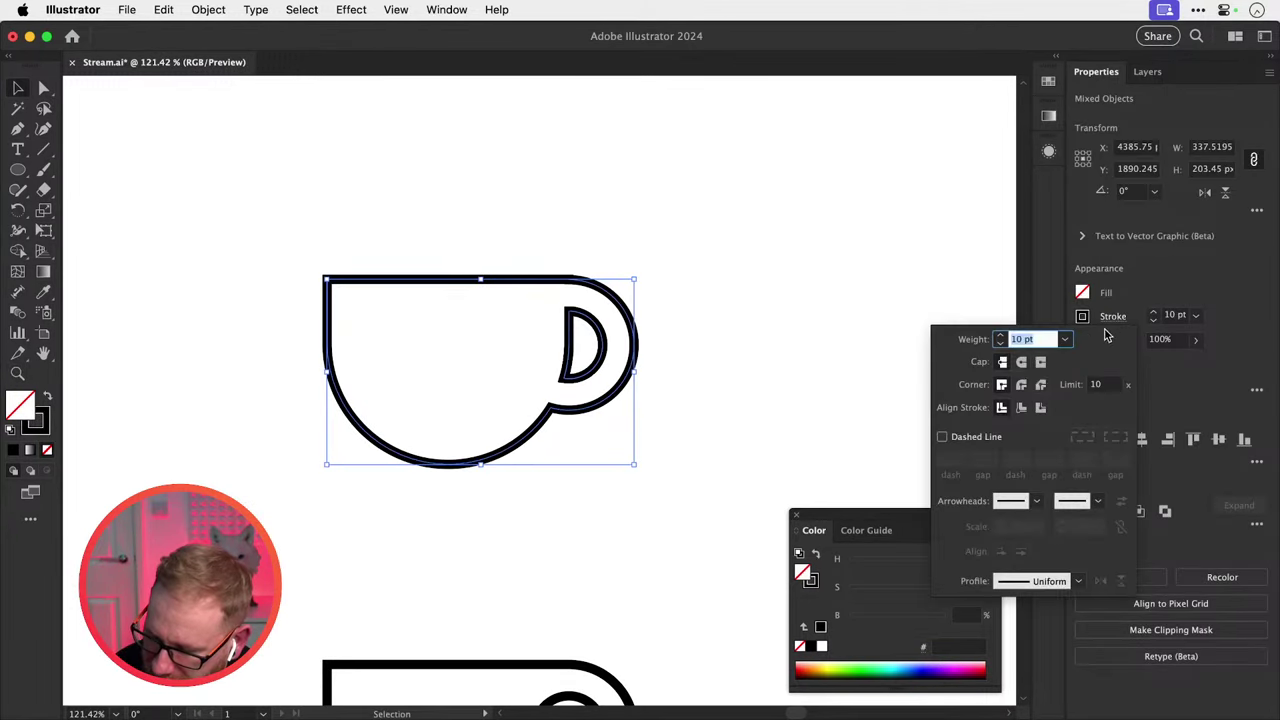
click(1023, 385)
click(767, 369)
click(755, 385)
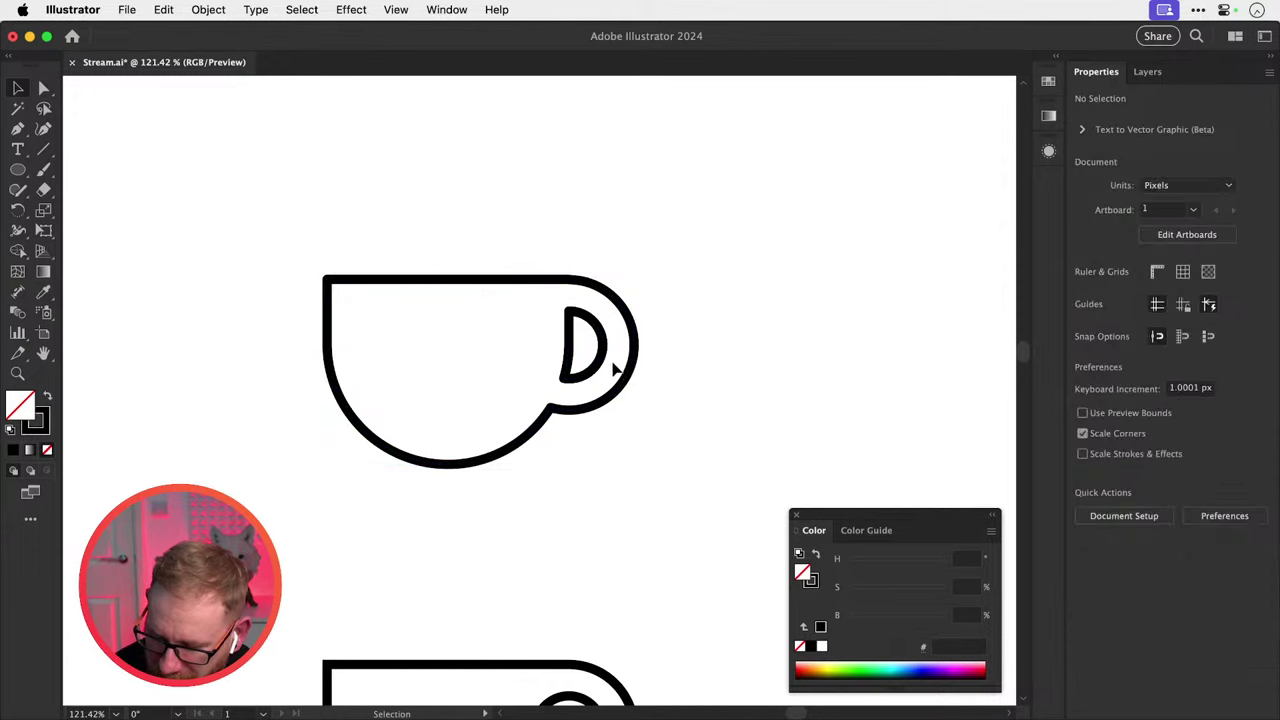
Examine the rounded stroke corners around the cup's handle opening up close.
key(z)
drag(566, 331, 788, 408)
key(v)
key(super+z)
key(super+z)
key(super+z)
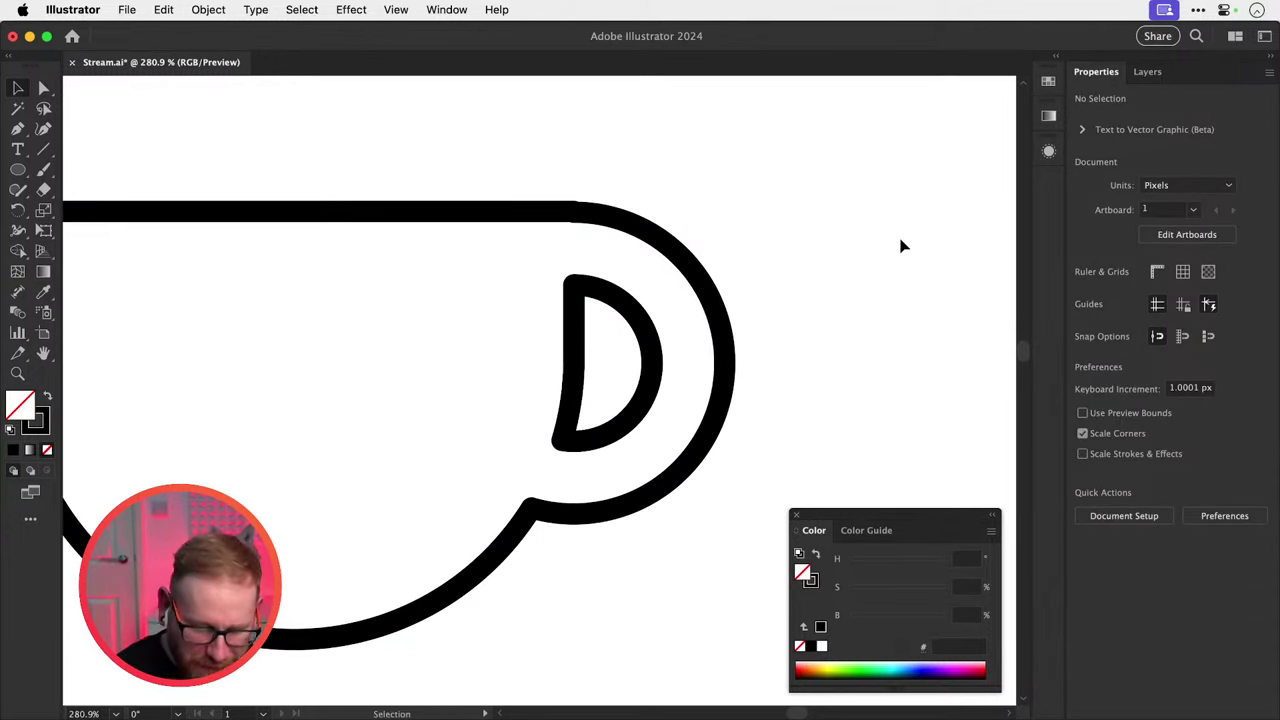
key(super+minus)
key(super+minus)
key(super+minus)
key(super+minus)
key(super+minus)
key(super+minus)
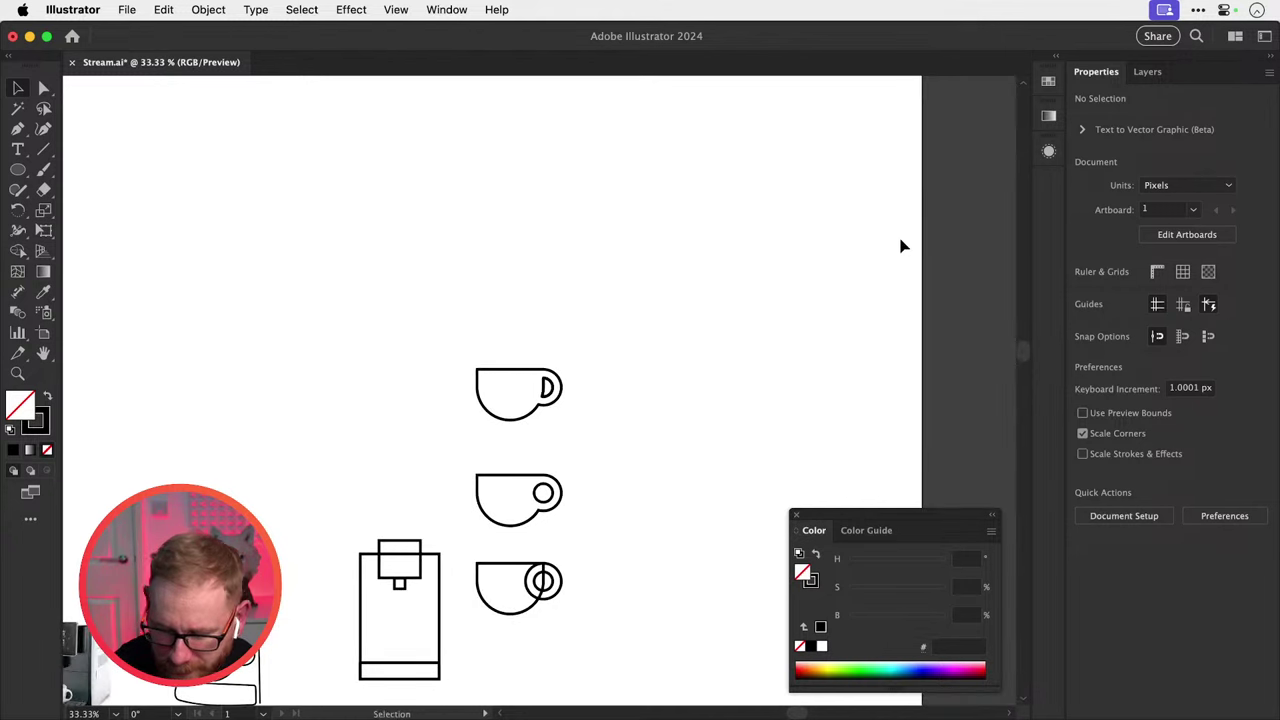
Place a copy of the round-cornered cup inside the machine, scale it to about 71%, and rest it on the base.
drag(621, 521, 648, 440)
drag(580, 330, 465, 558)
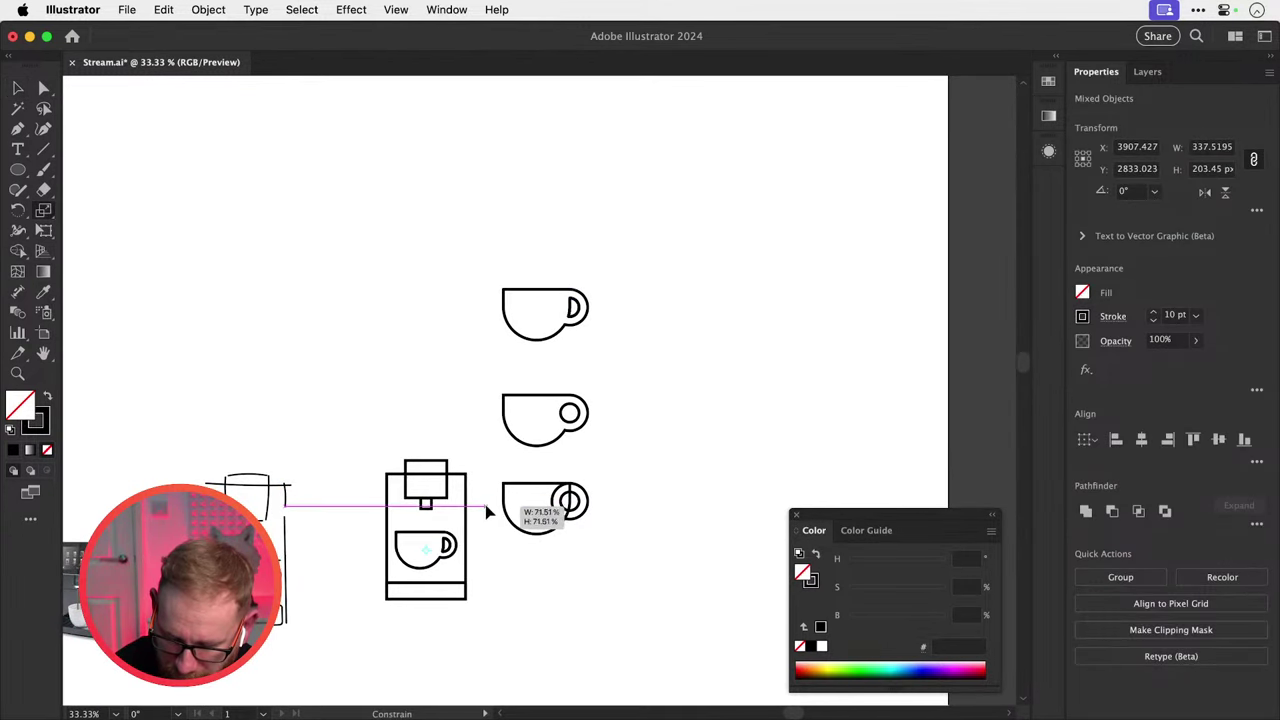
click(484, 513)
scroll(474, 591, up, 5)
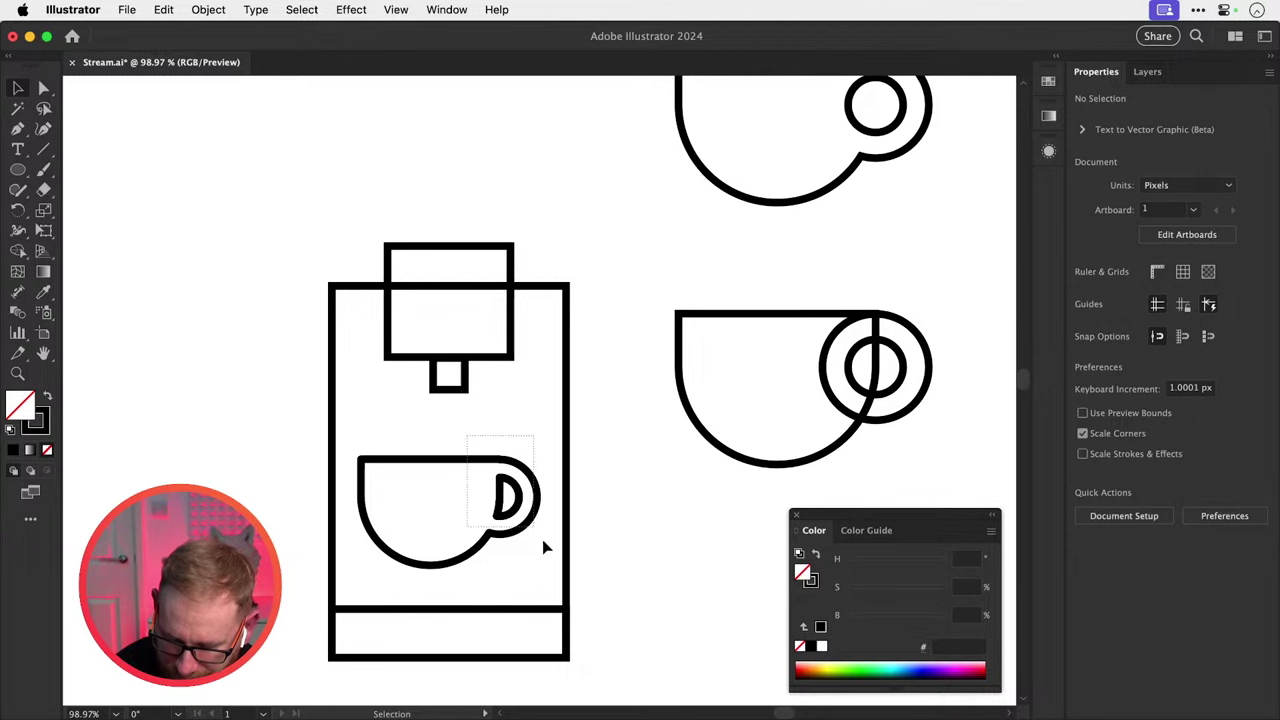
drag(512, 507, 519, 563)
key(super+shift+a)
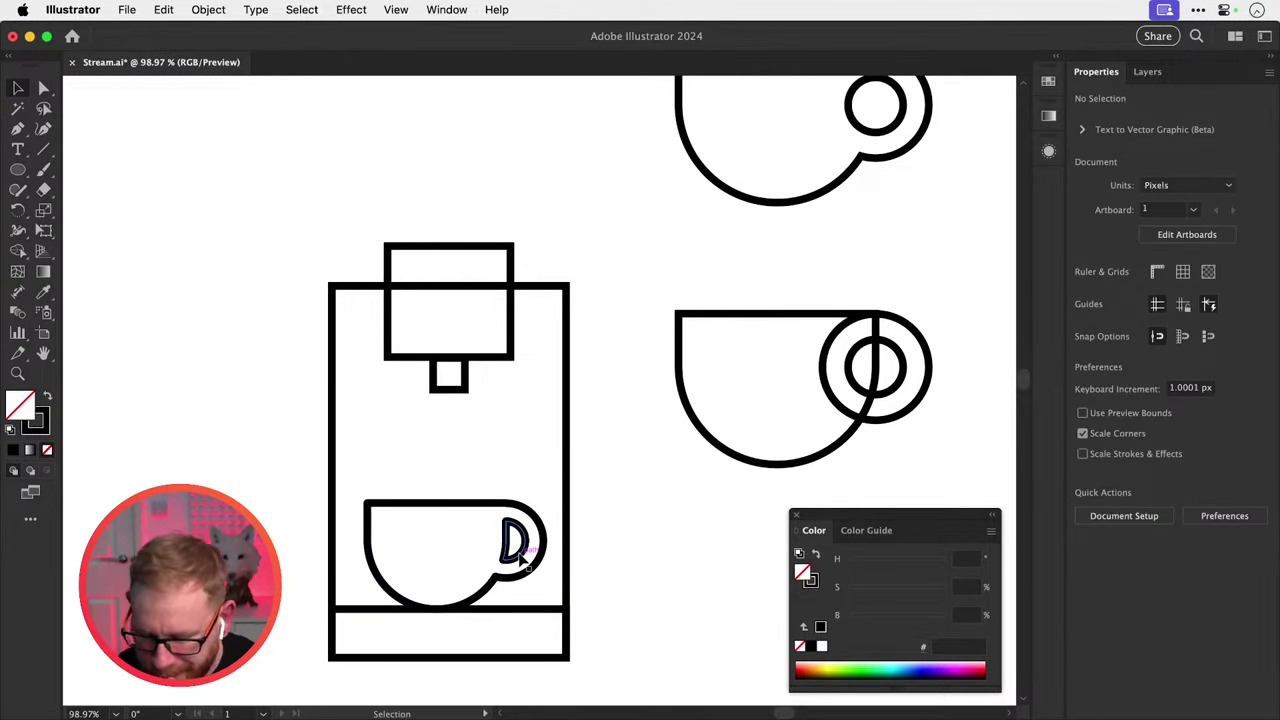
key(super+minus)
key(super+minus)
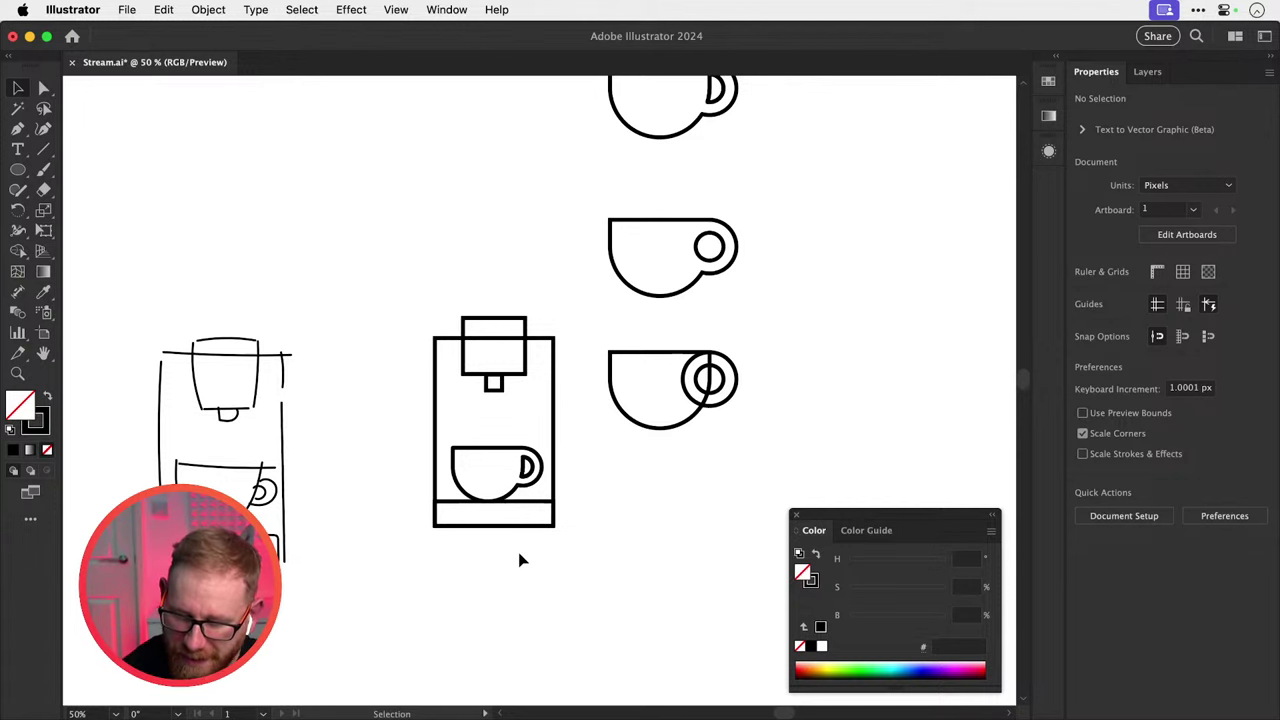
scroll(524, 570, up, 2)
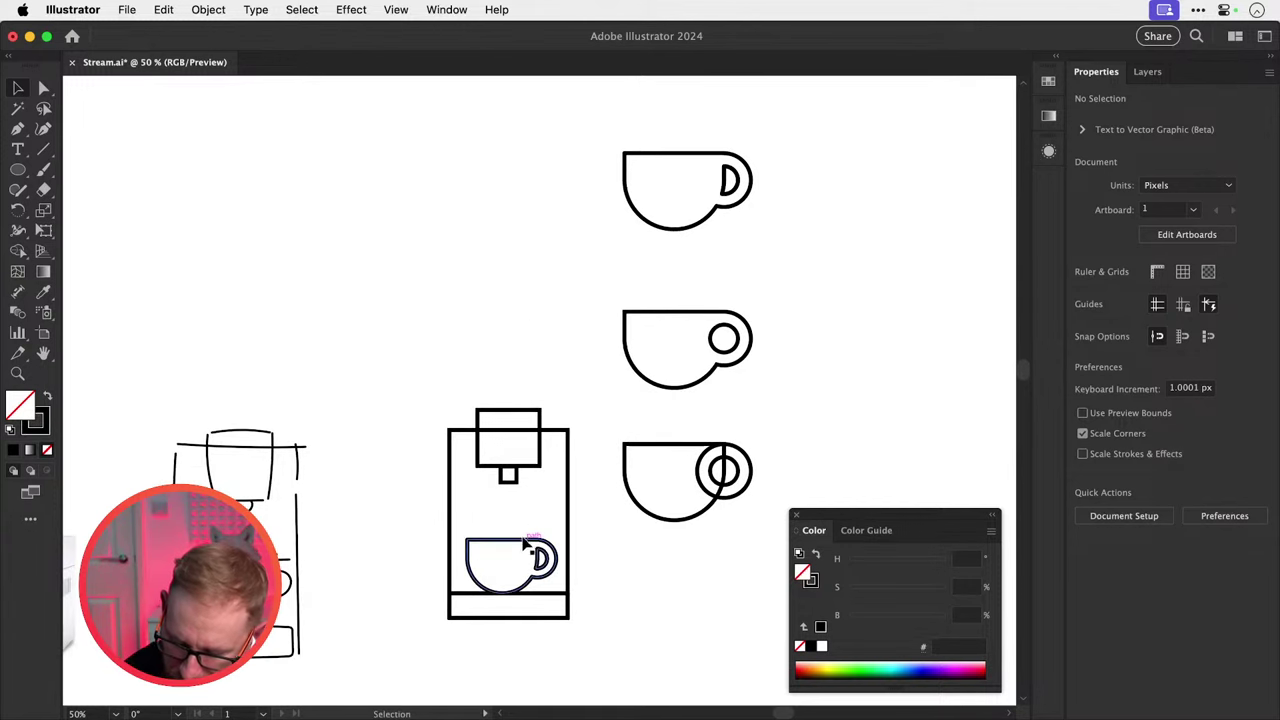
drag(527, 580, 391, 252)
scroll(480, 370, up, 3)
scroll(465, 383, up, 3)
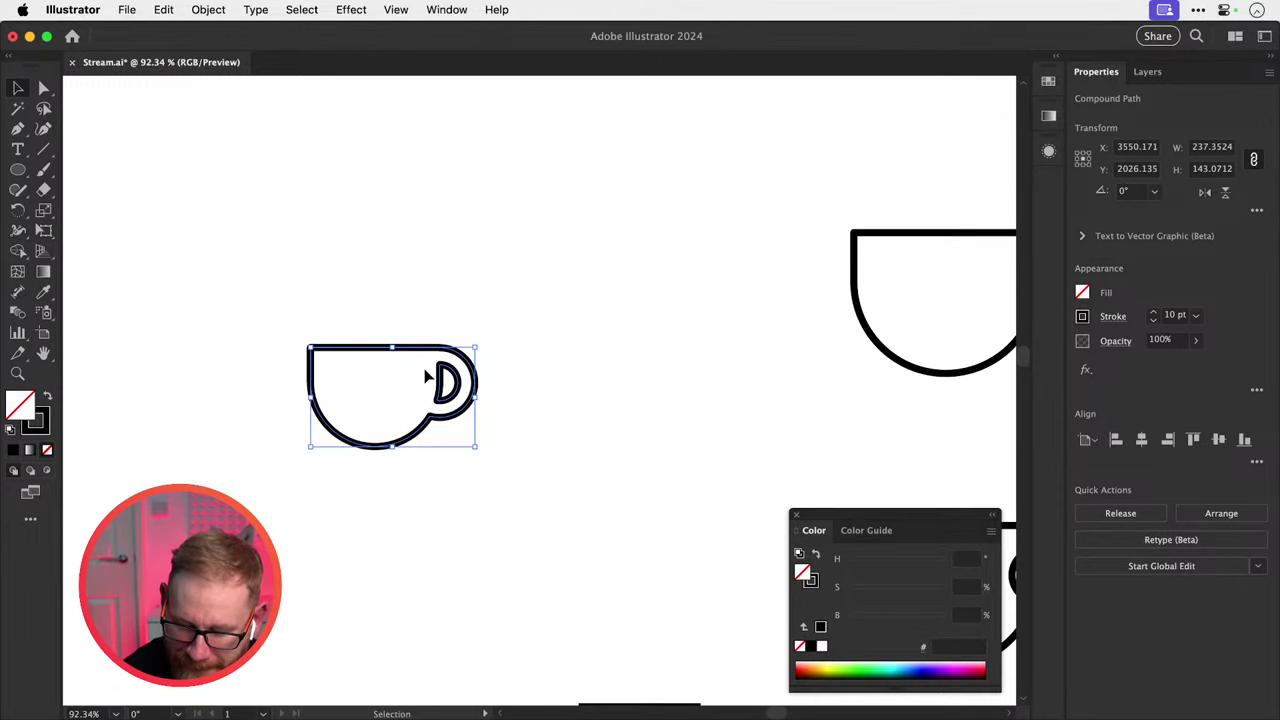
key(Delete)
Delete the top edge of the machine's body rectangle, leaving the sides and the bottom open at the top.
scroll(620, 434, down, 10)
scroll(620, 434, right, 3)
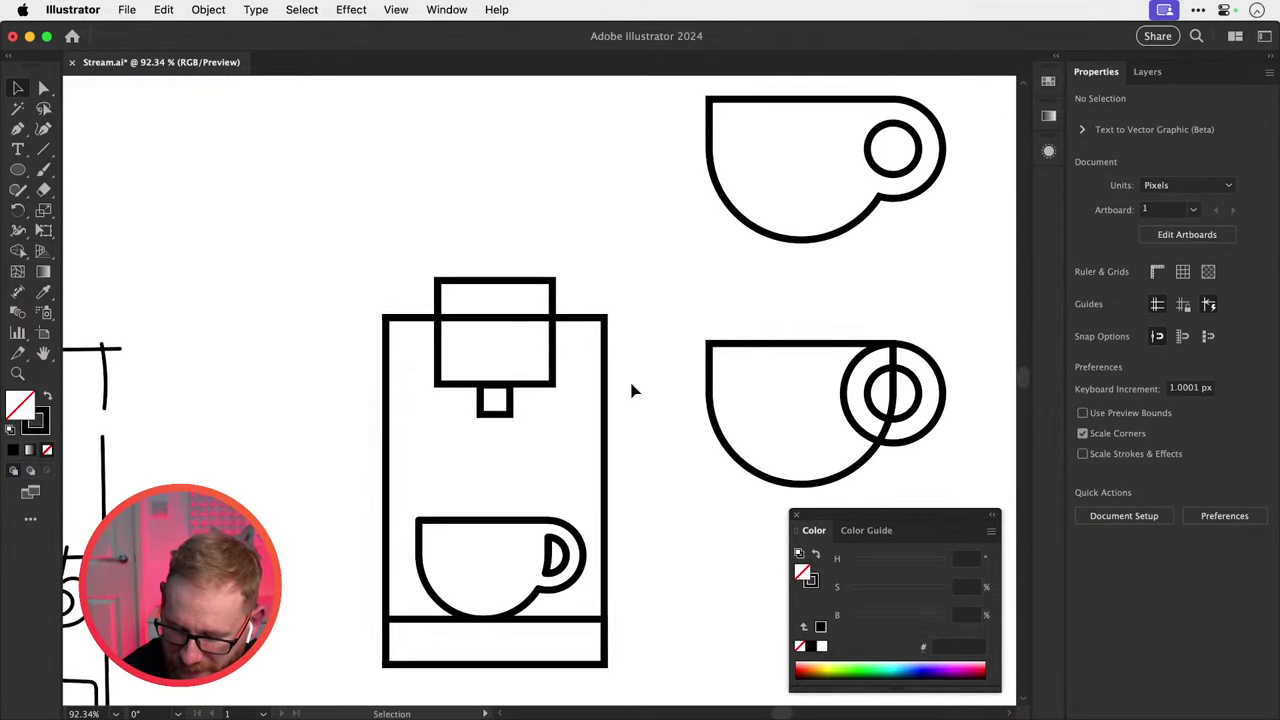
key(a)
click(537, 319)
key(Delete)
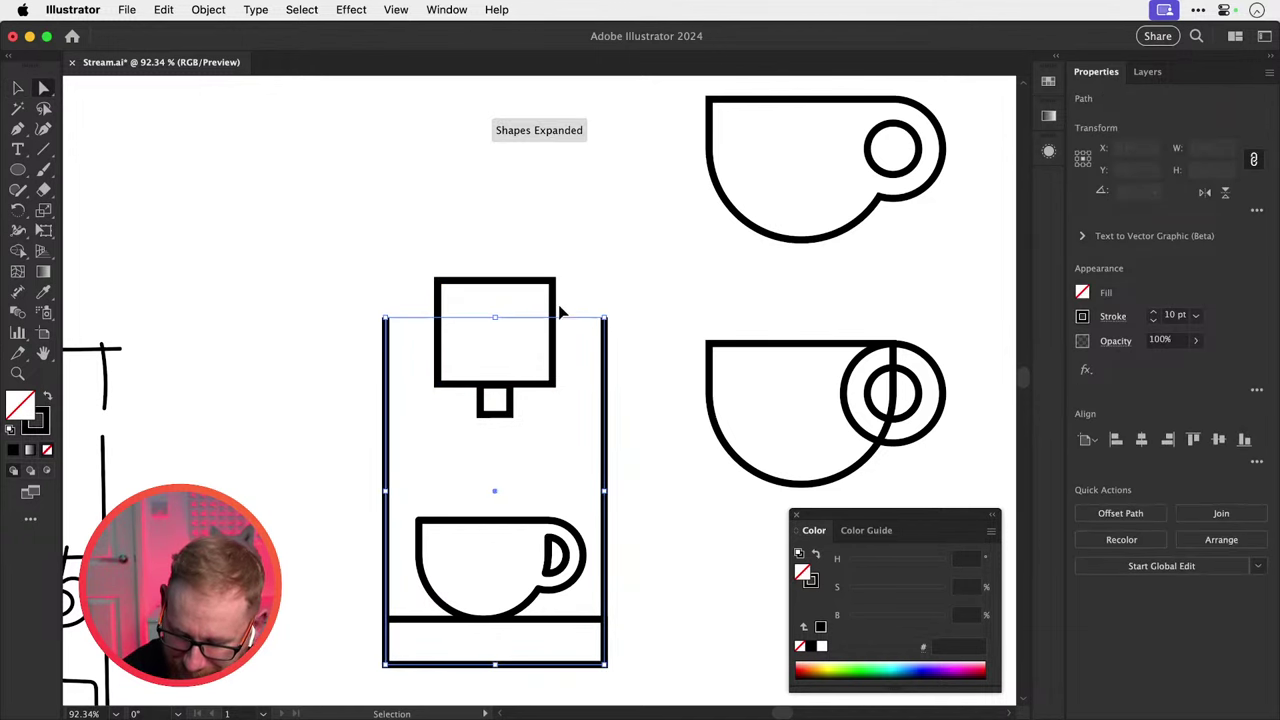
click(600, 308)
key(p)
click(385, 319)
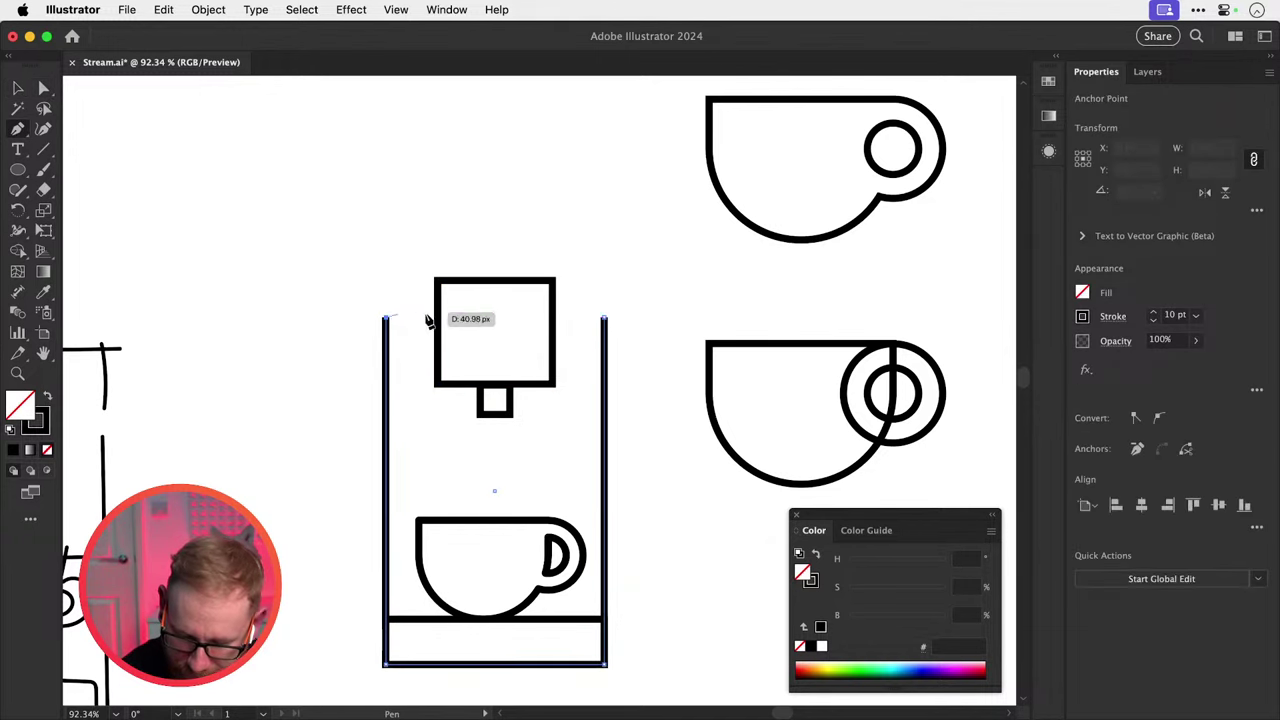
key(v)
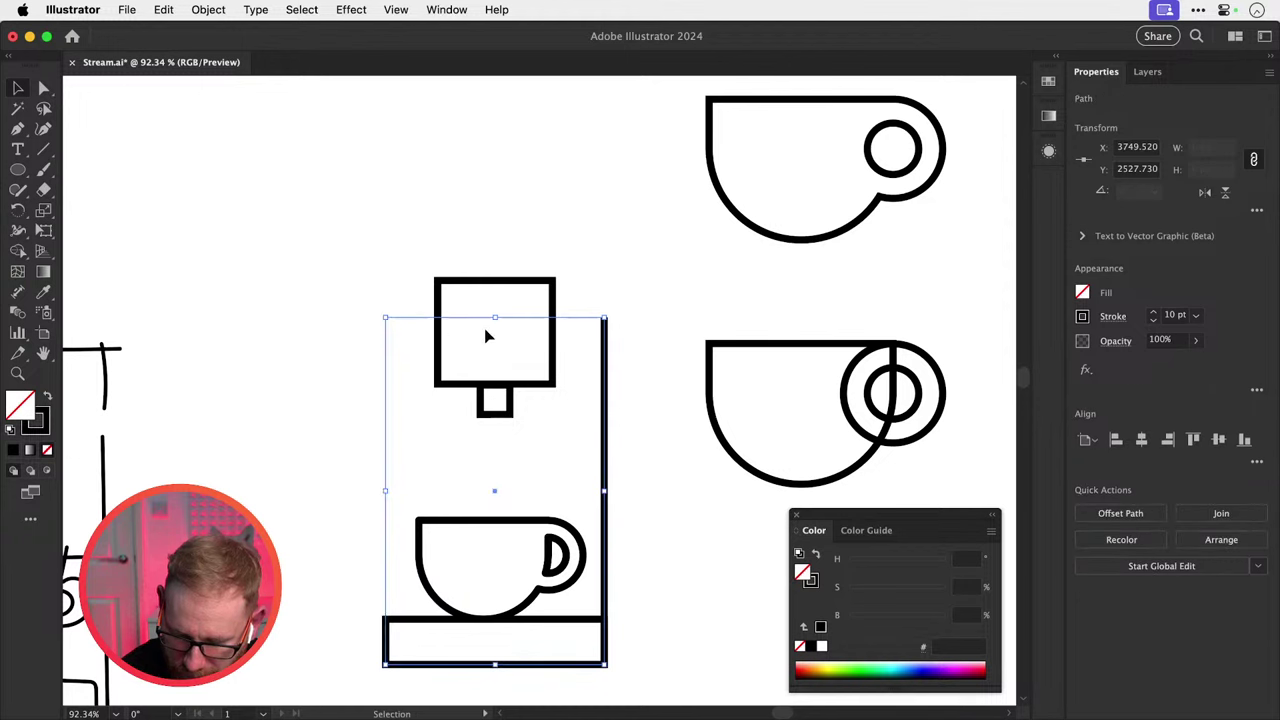
key(super+shift+a)
Scale the two bottom corner points of the machine's upper block closer together so the block tapers downward.
key(a)
click(438, 384)
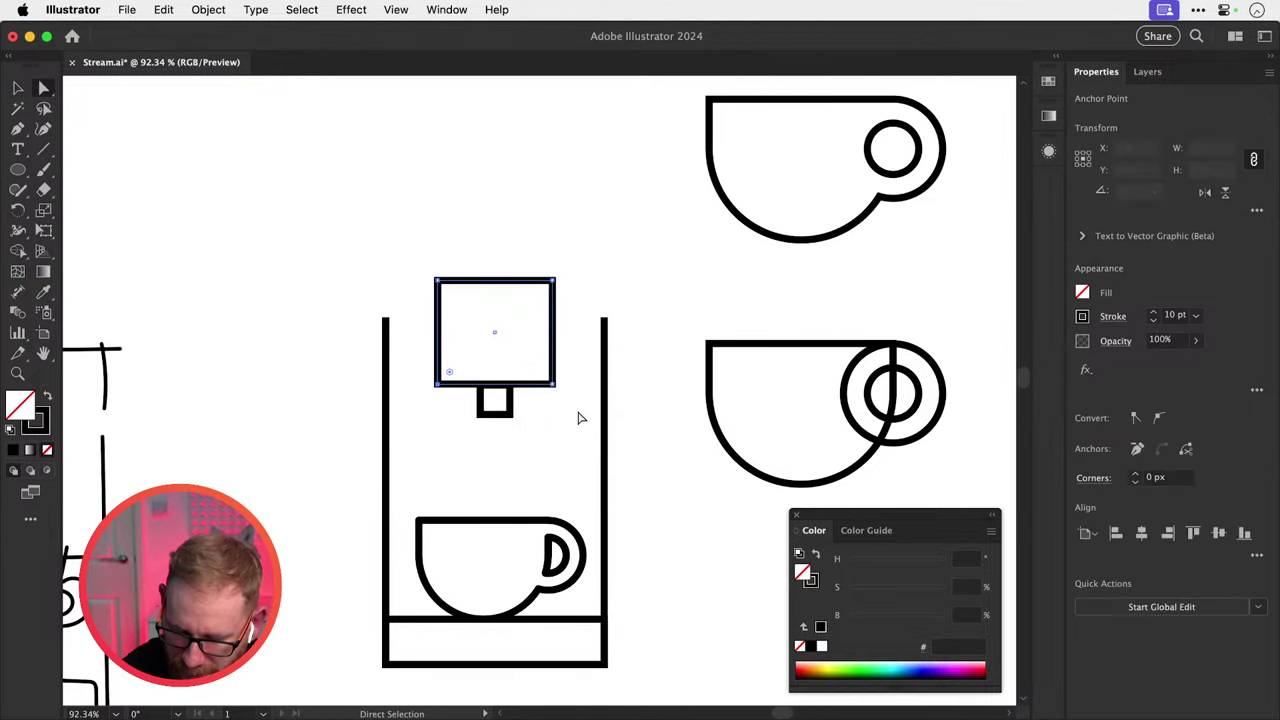
drag(545, 411, 560, 377)
key(s)
drag(622, 403, 591, 393)
key(v)
Round all four corners of the tapered upper block.
click(550, 313)
click(545, 295)
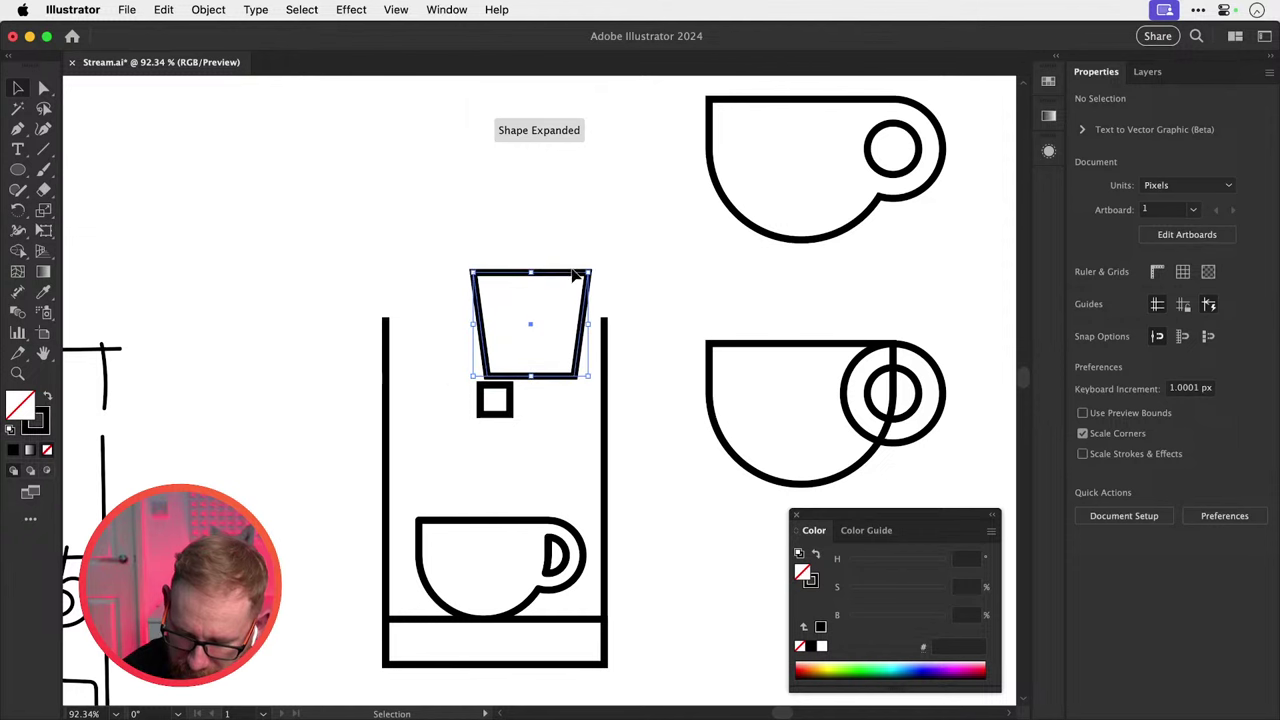
key(a)
drag(545, 292, 541, 302)
key(super+shift+a)
Redraw the body's top edge with the Pen tool as two straight segments running from each corner to the tapered block.
key(p)
click(384, 318)
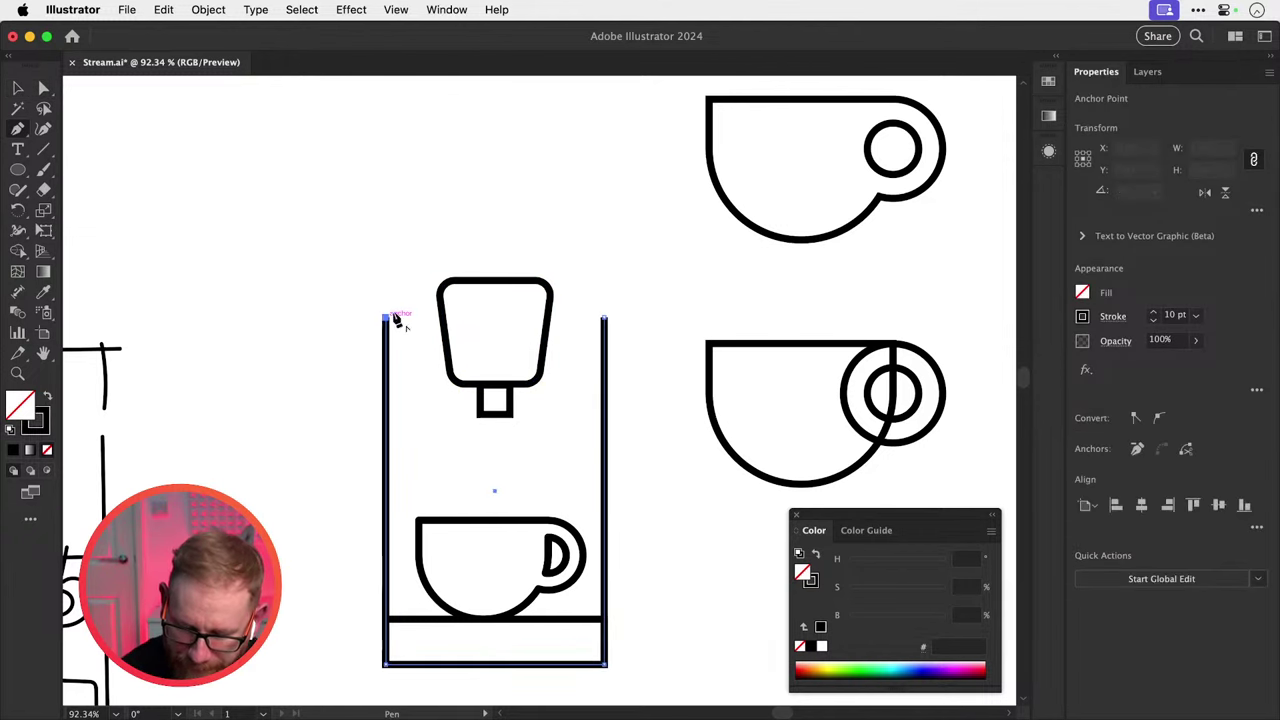
click(542, 318)
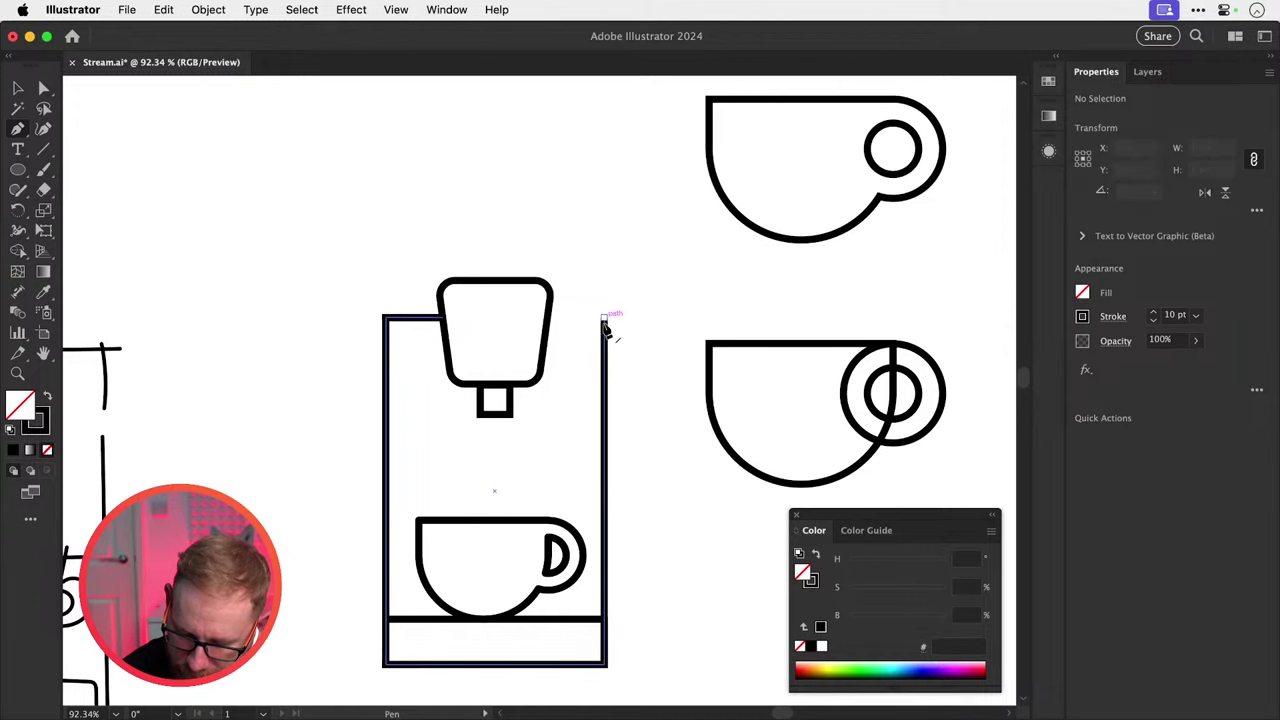
click(604, 318)
key(super+shift+a)
key(v)
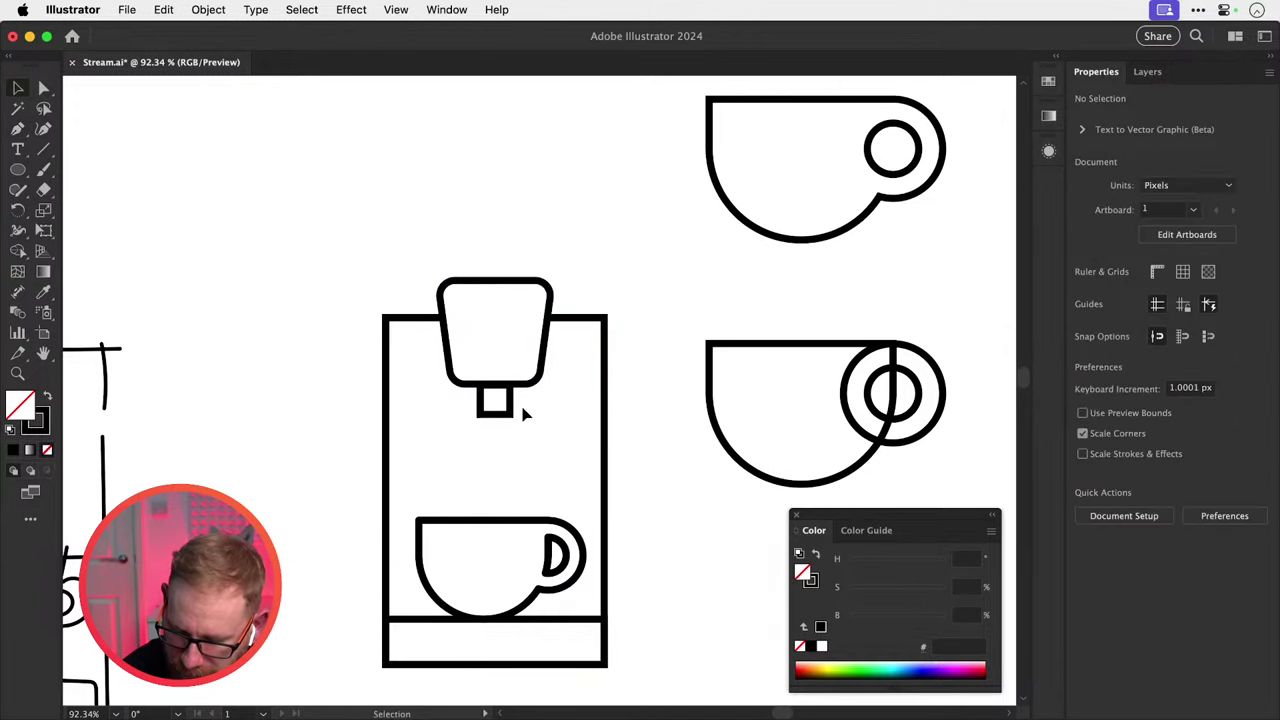
click(510, 414)
key(z)
drag(487, 390, 559, 437)
key(v)
key(s)
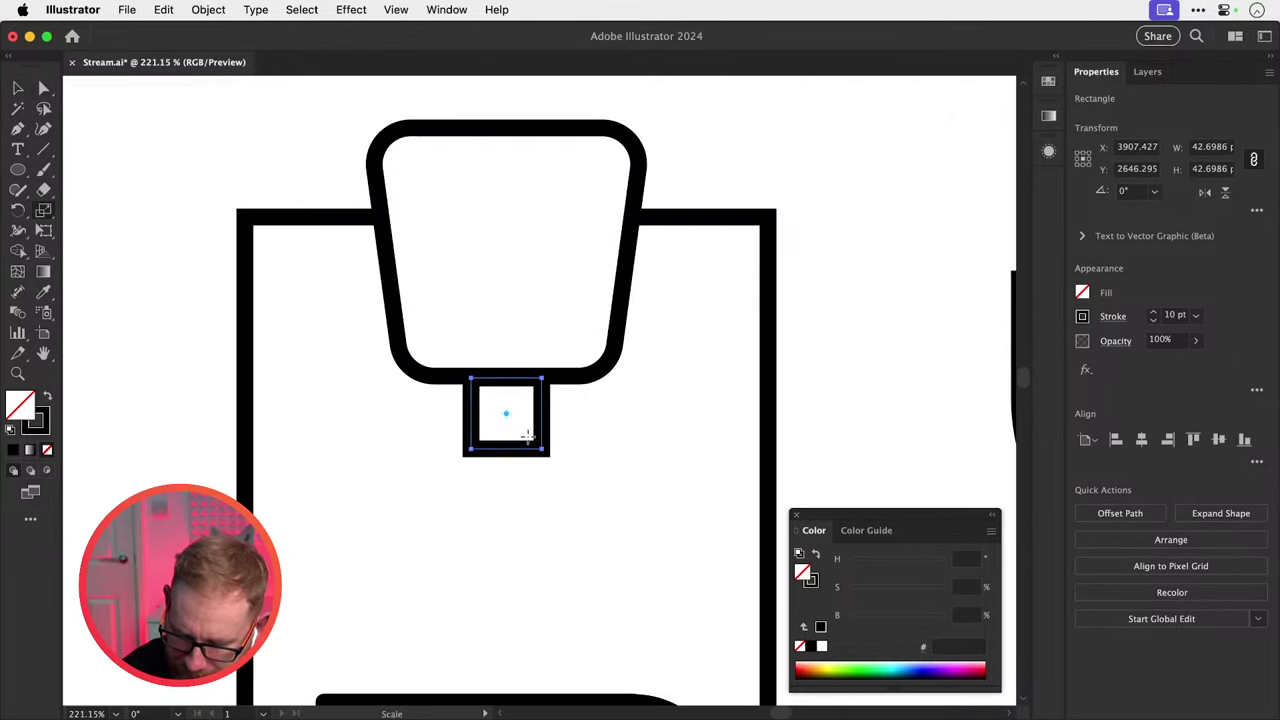
click(528, 437)
key(super+z)
key(super+shift+z)
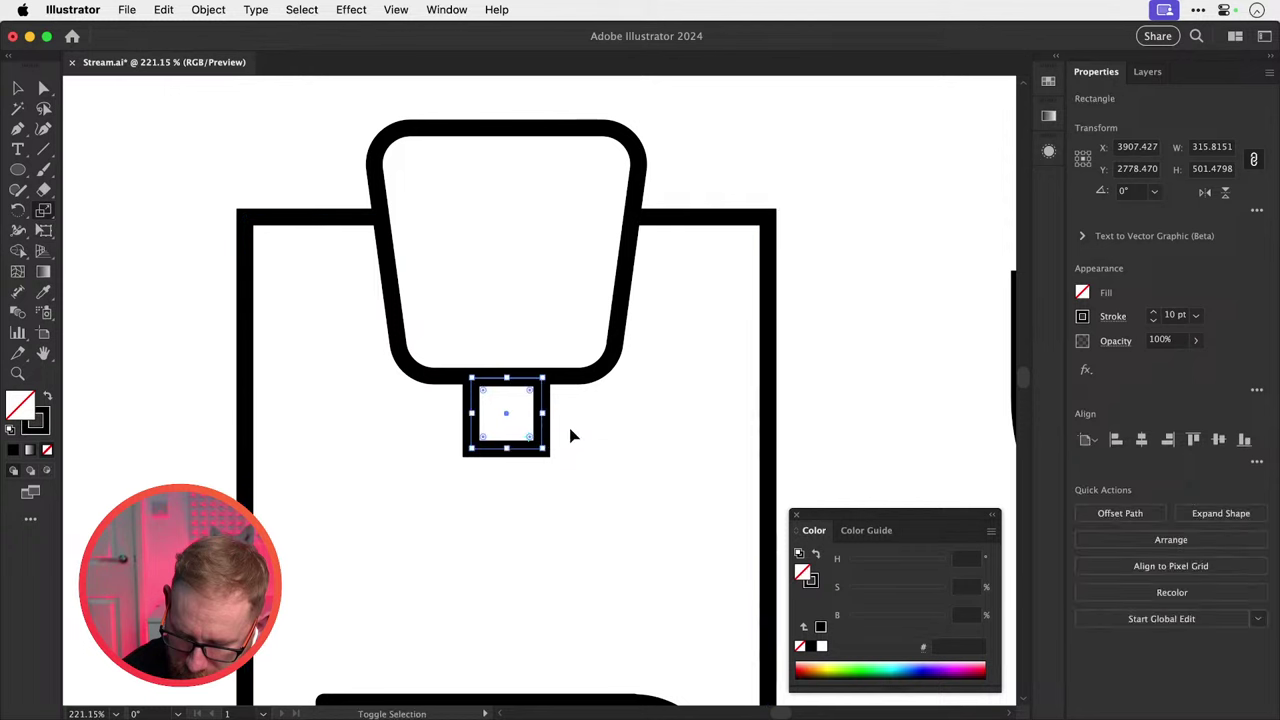
key(super+shift+a)
key(a)
click(543, 441)
drag(530, 437, 526, 433)
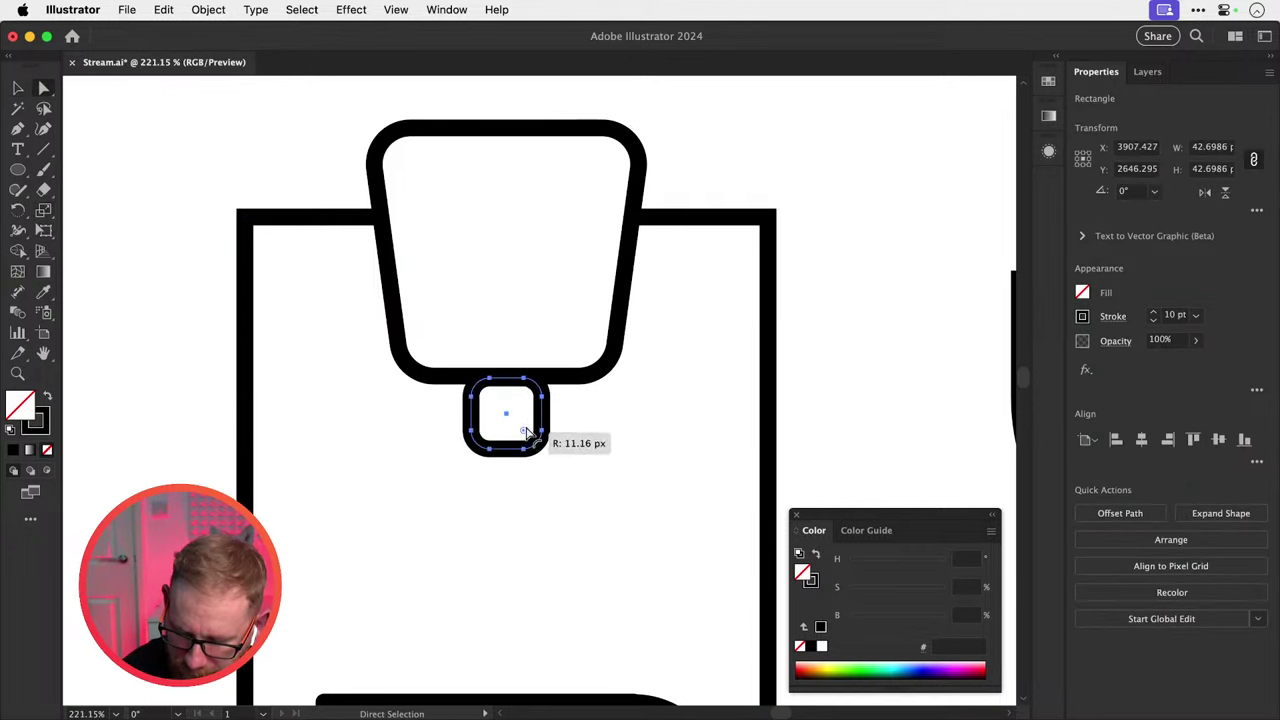
key(super+z)
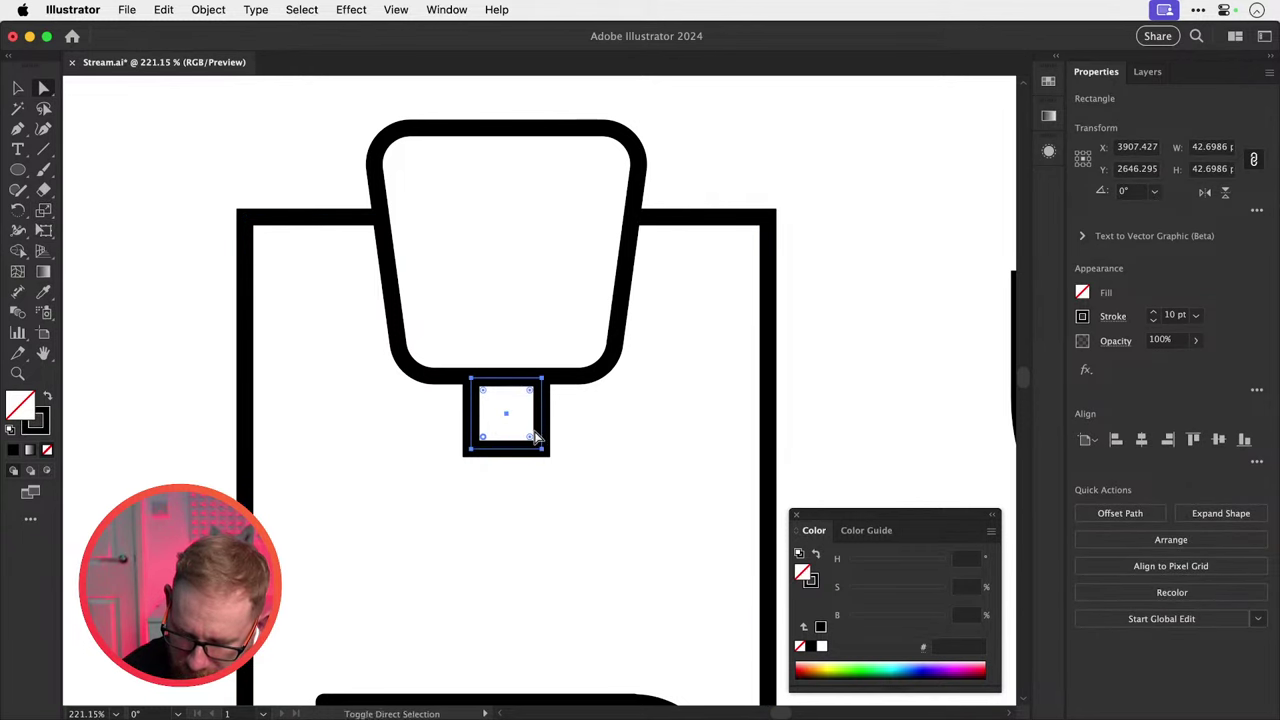
Round only the two bottom corners of the small nozzle square under the upper block.
drag(533, 441, 526, 430)
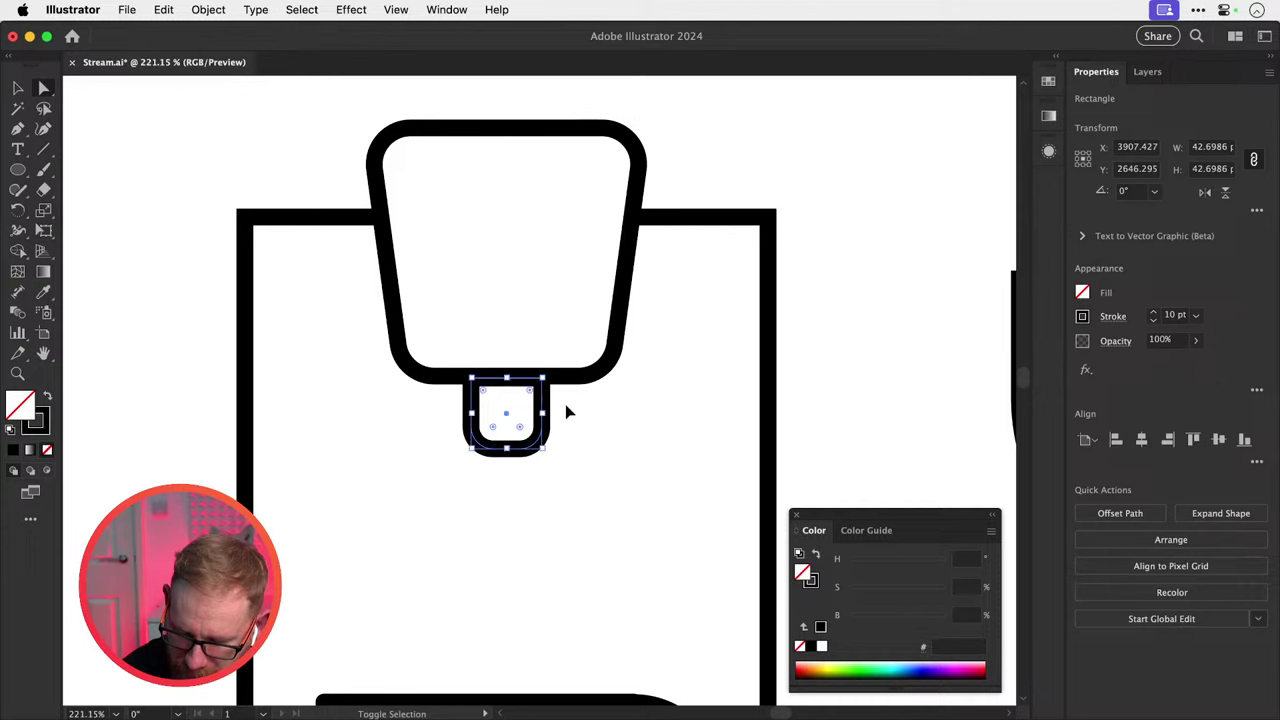
click(614, 497)
drag(443, 480, 541, 418)
key(super+shift+a)
key(super+minus)
key(super+minus)
key(super+minus)
key(super+minus)
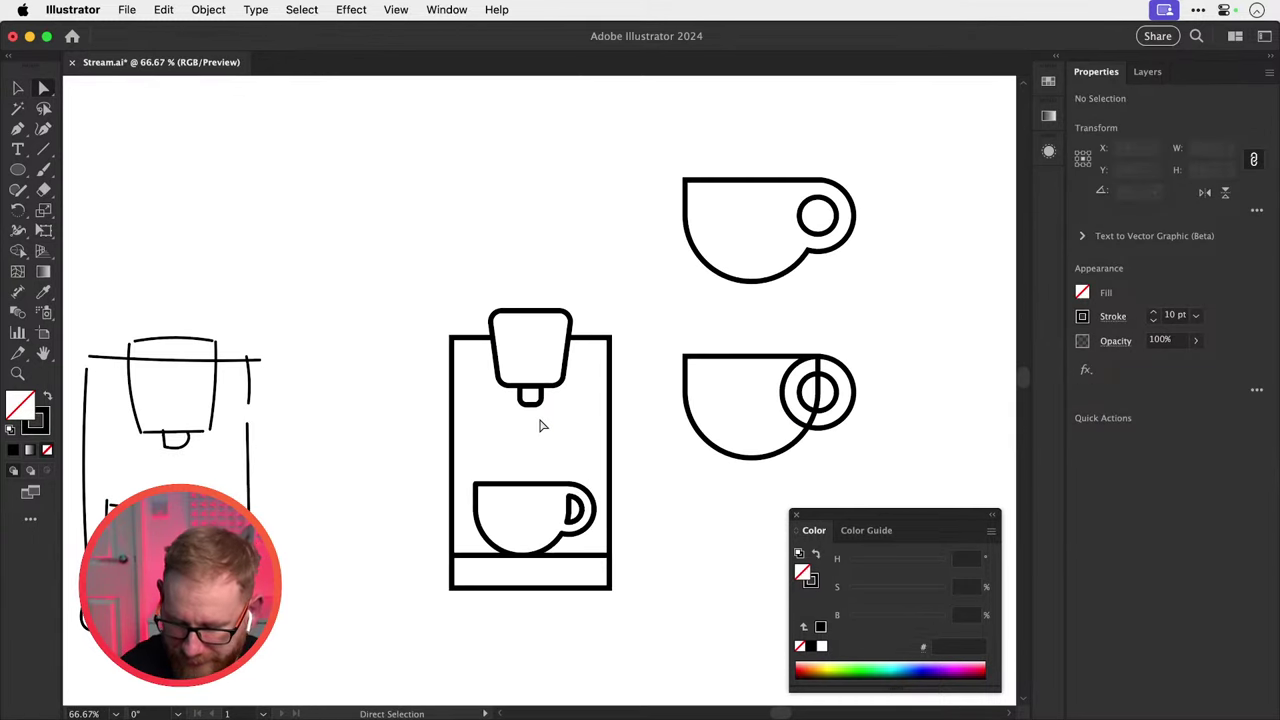
Round the corners of the machine's body outline.
key(z)
scroll(540, 430, right, 3)
drag(466, 473, 508, 491)
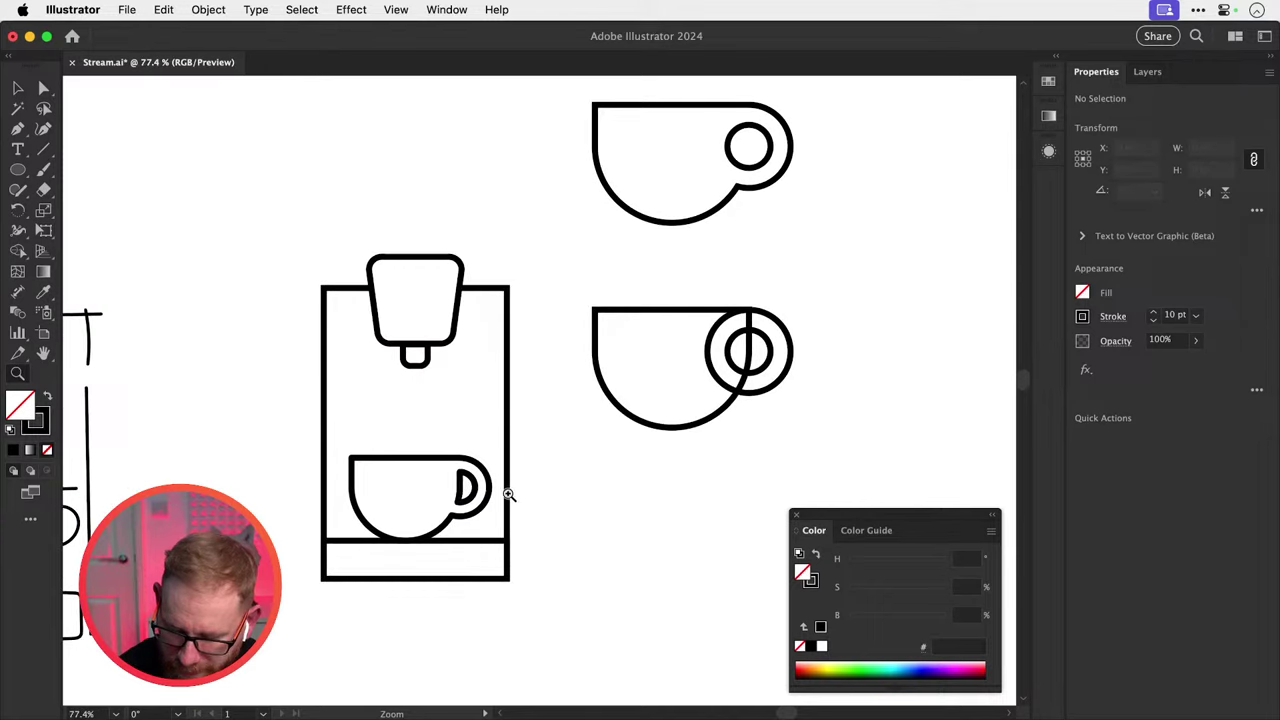
key(v)
drag(324, 334, 395, 294)
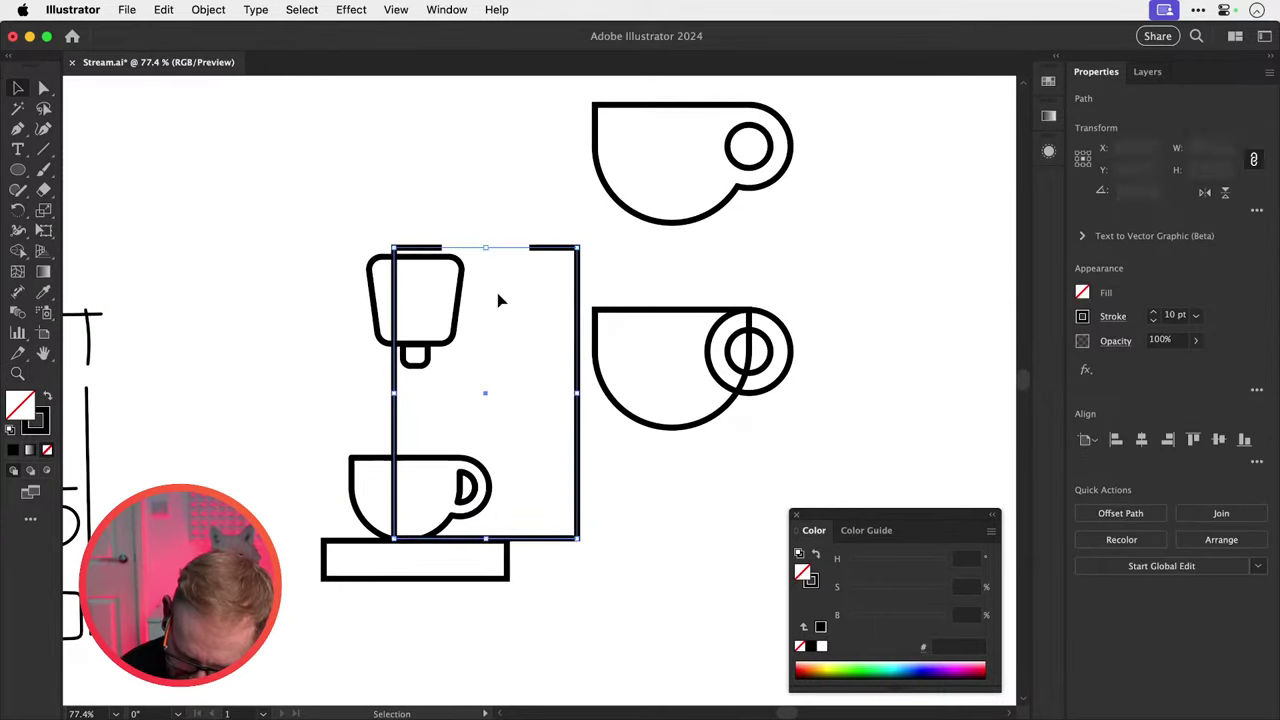
key(a)
key(super+z)
drag(493, 305, 489, 306)
key(v)
click(558, 446)
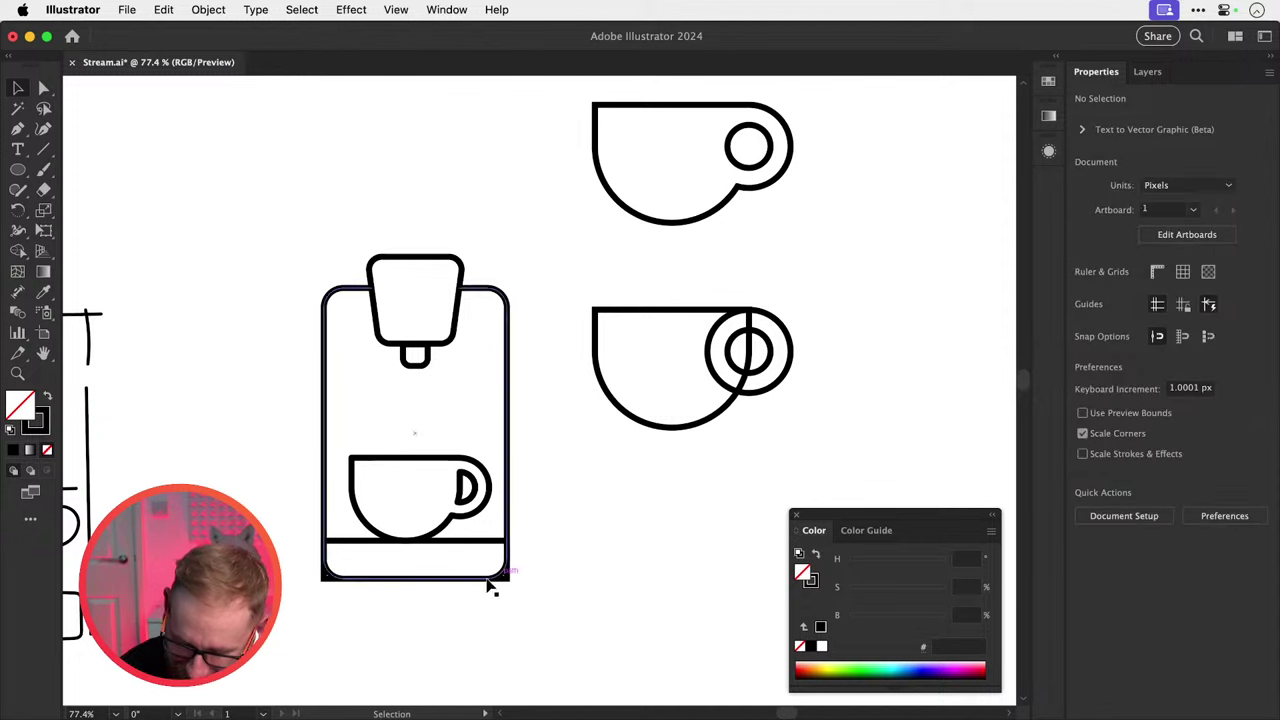
Round the two bottom corners of the base rectangle to match the body's rounded corners.
drag(349, 549, 407, 553)
key(super+z)
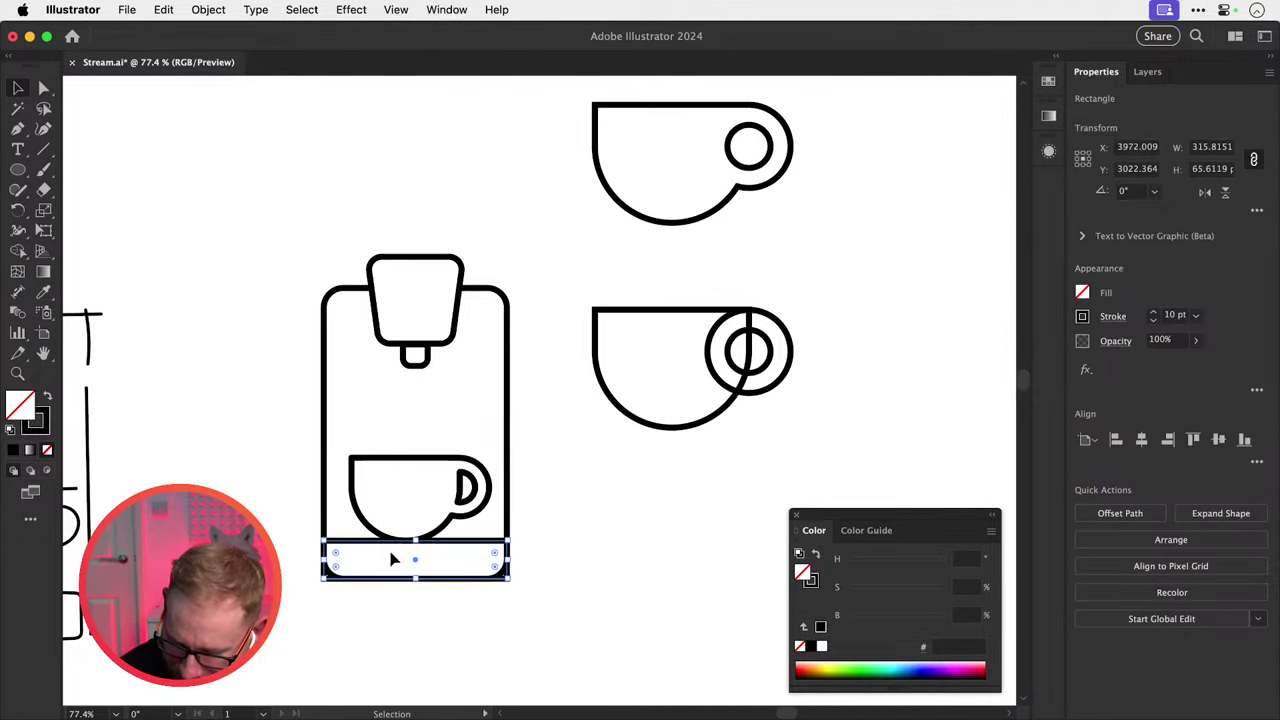
key(a)
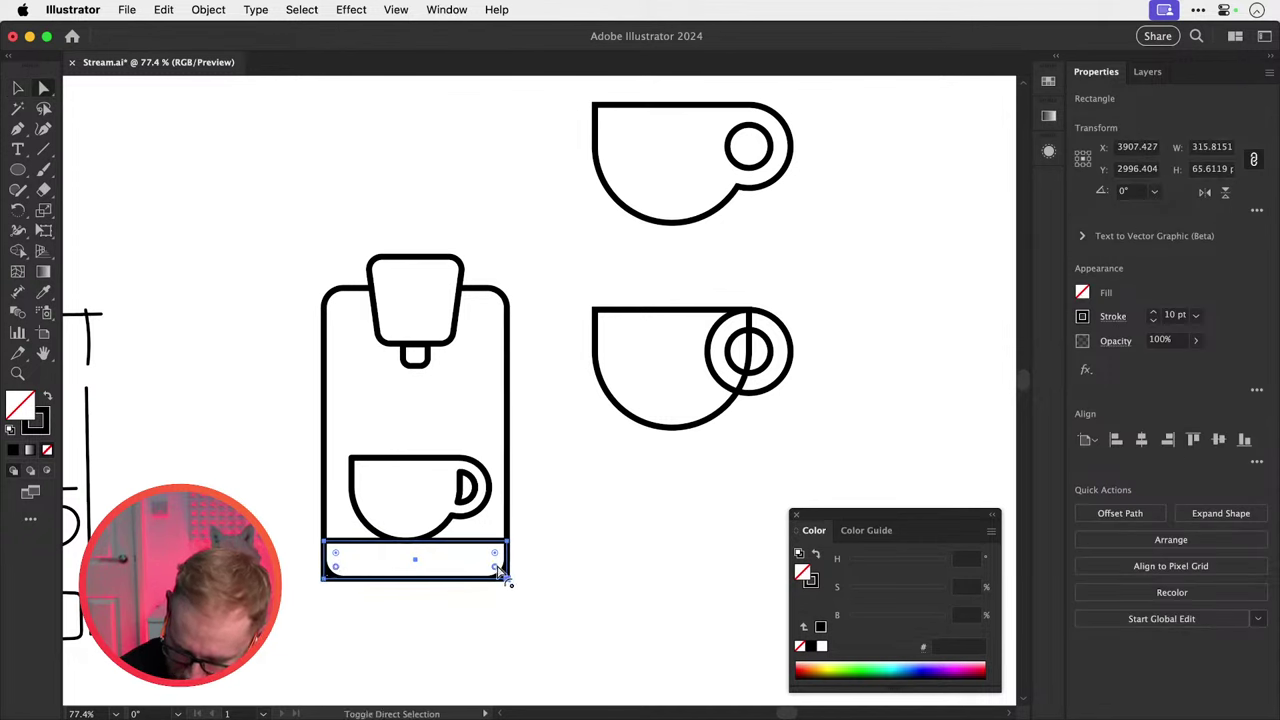
mouse_move(500, 570)
mouse_down()
mouse_move(490, 517)
mouse_move(500, 558)
mouse_up()
key(v)
click(614, 560)
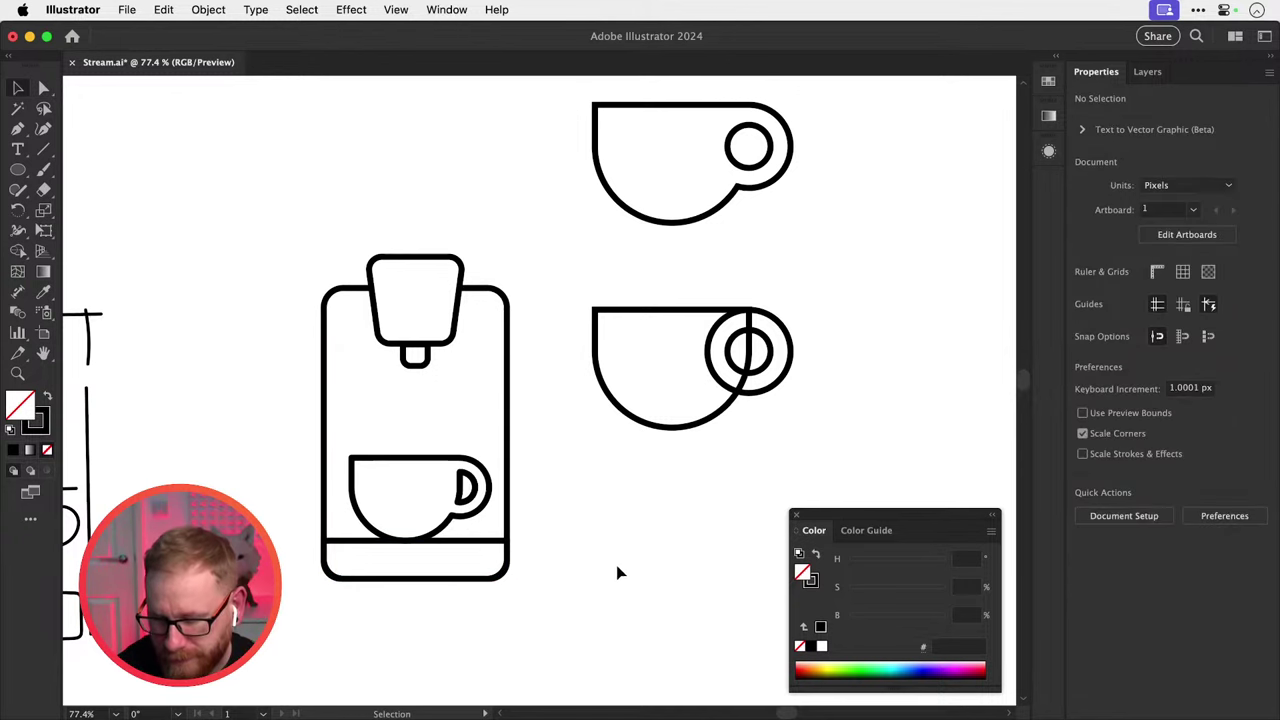
key(super+minus)
key(super+minus)
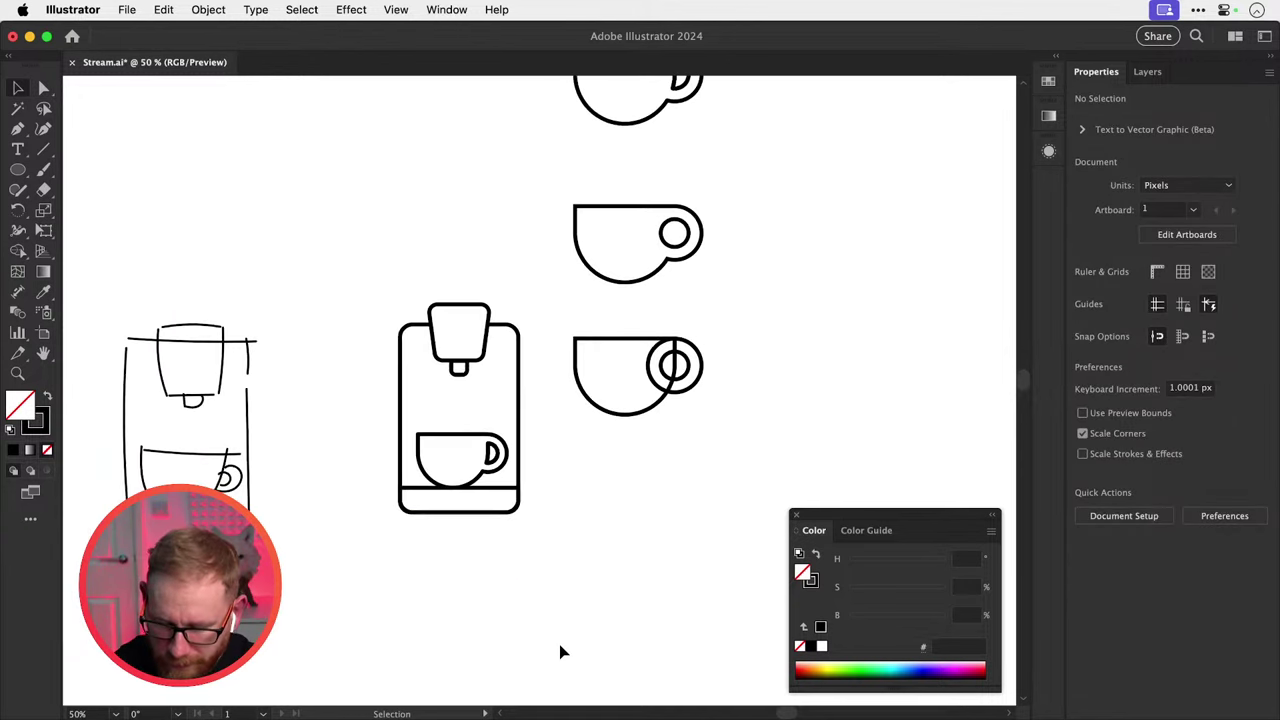
Draw a closed half-spray shape with a curved left side below the nozzle, about 71 px wide and 100 px high.
key(z)
drag(494, 418, 591, 455)
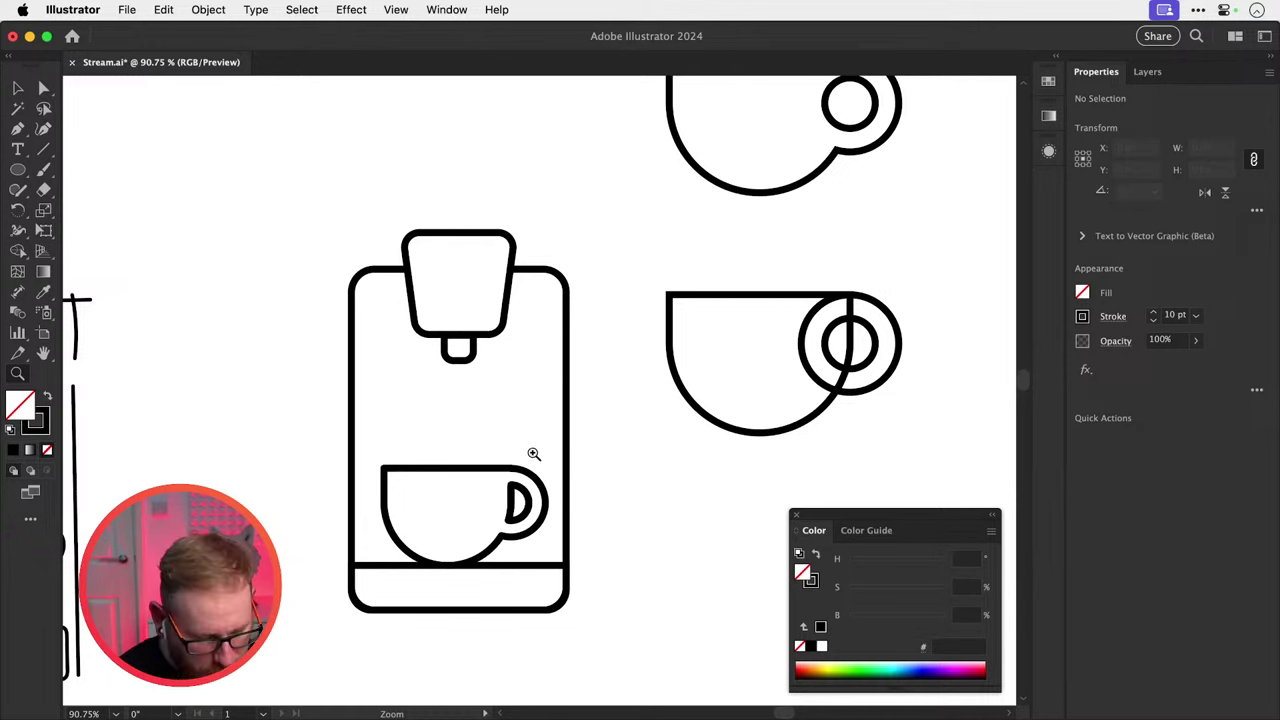
key(v)
key(p)
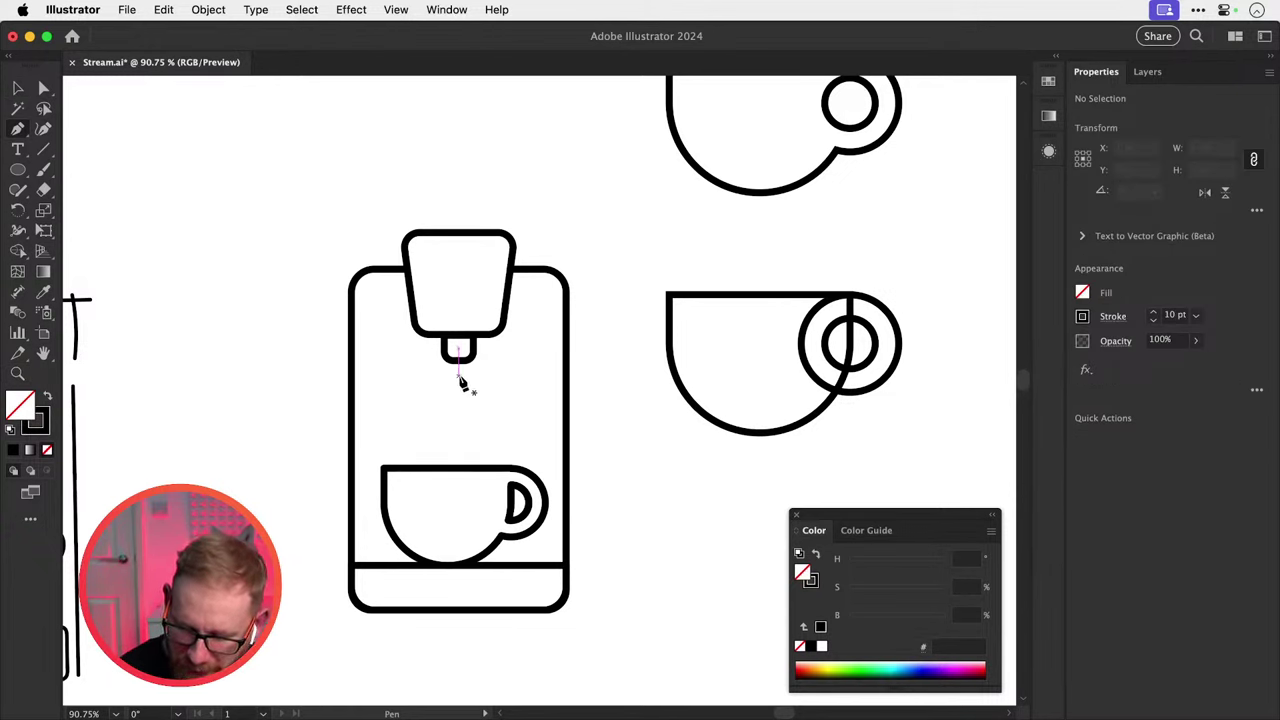
click(458, 378)
mouse_move(410, 445)
mouse_down()
mouse_move(380, 505)
mouse_move(360, 497)
mouse_move(372, 482)
mouse_up()
click(410, 445)
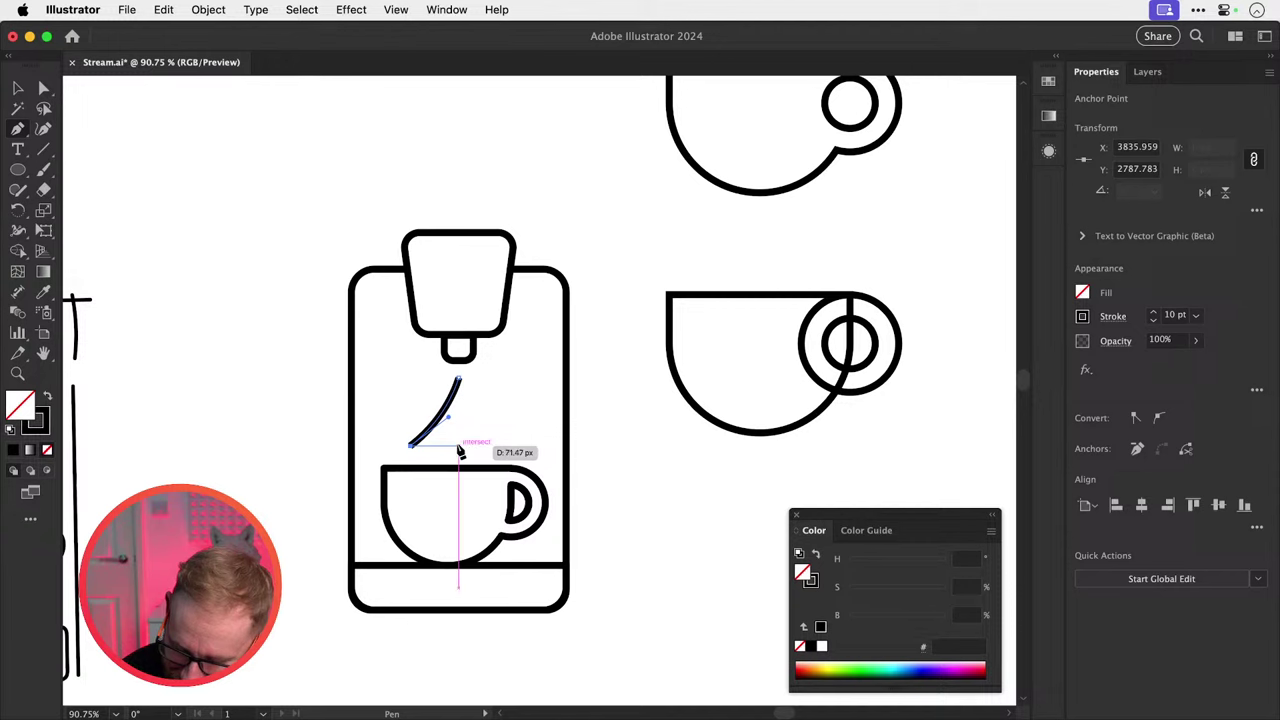
shift+click(461, 447)
click(458, 378)
key(v)
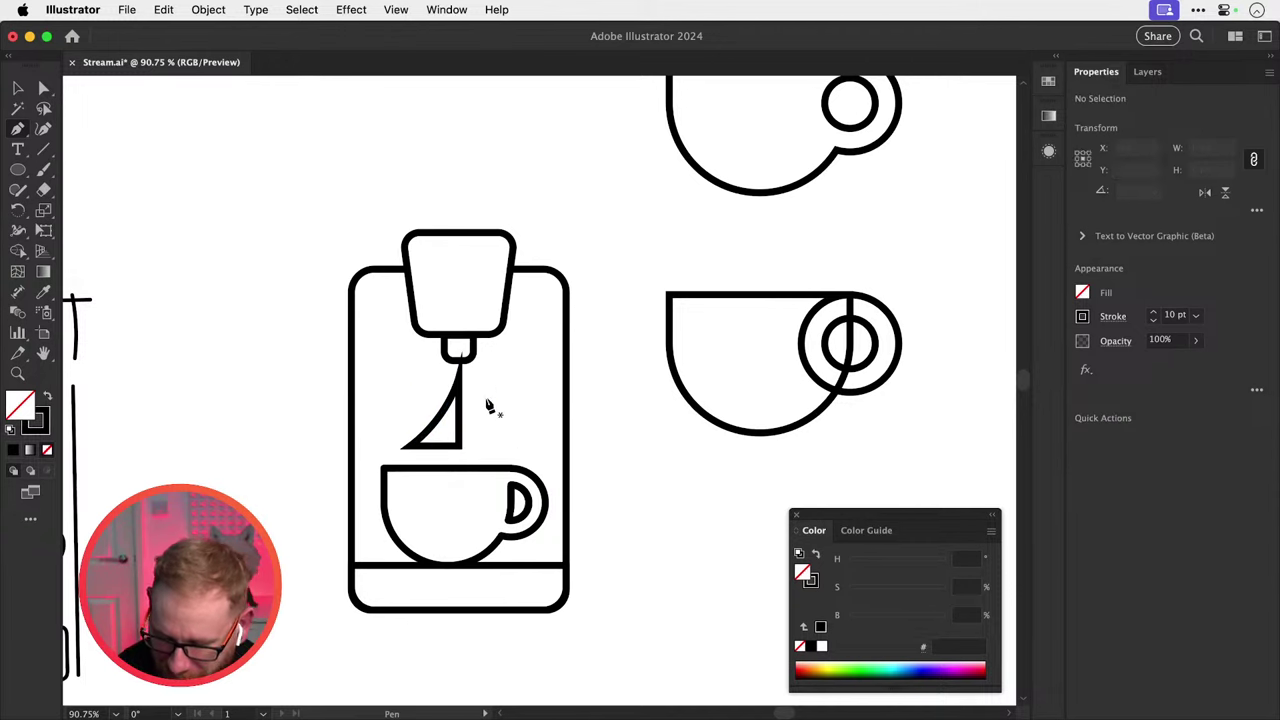
Swap the half-spray shape's fill and stroke so it has a solid black fill and no outline.
click(491, 408)
click(466, 422)
key(shift+x)
click(485, 428)
click(463, 417)
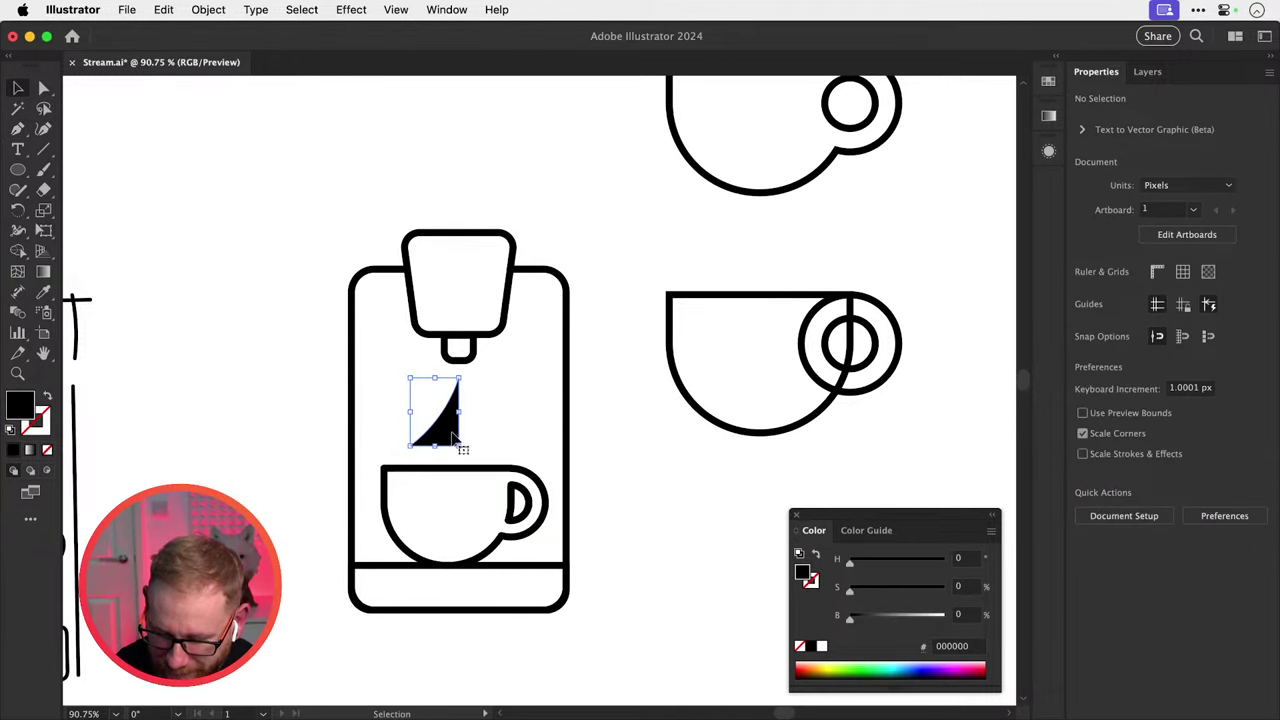
Reflect a copy of the half-spray shape across a vertical axis through its top point.
key(o)
alt+click(459, 378)
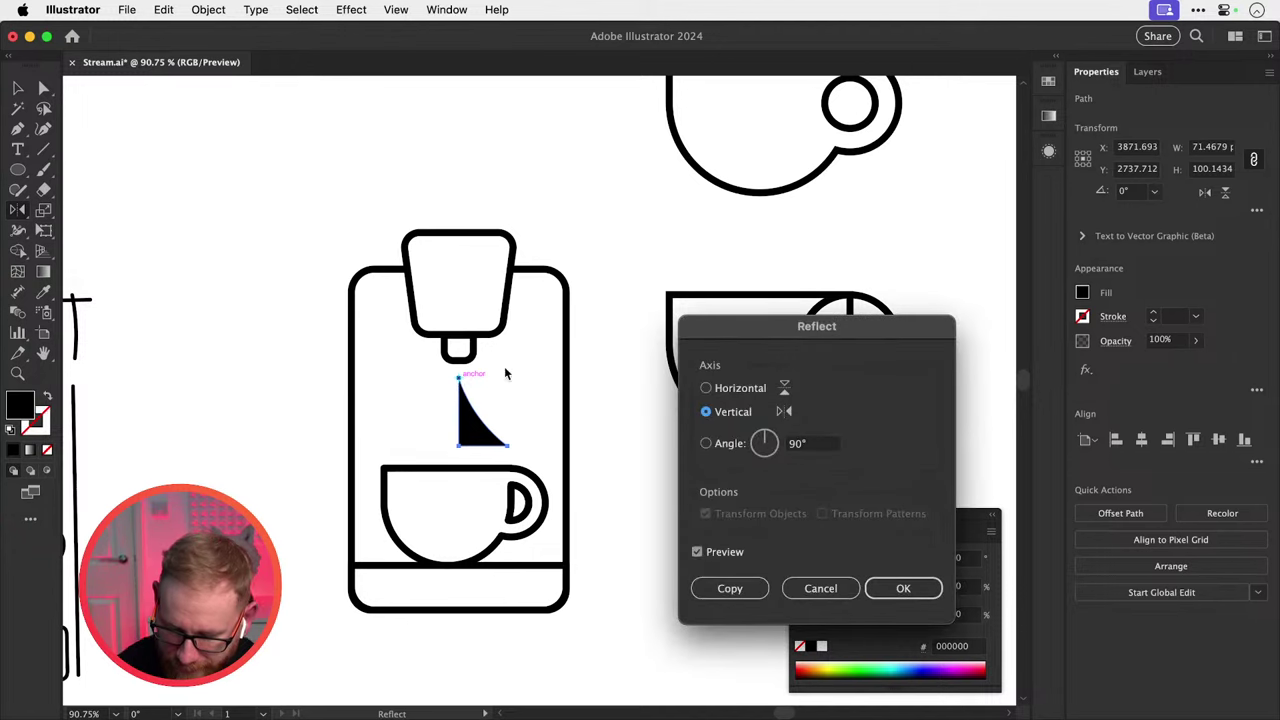
click(729, 590)
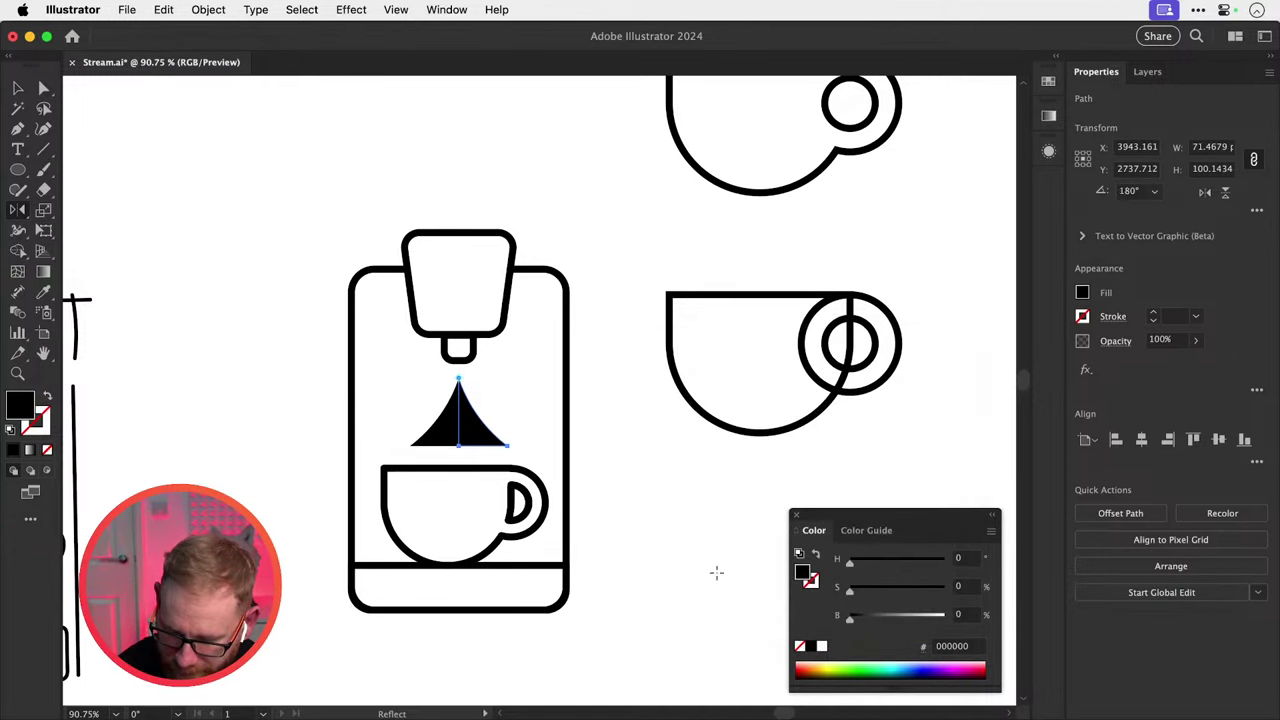
Stretch both halves of the black spray shape upward together until their tip meets the nozzle.
key(v)
click(543, 409)
click(480, 430)
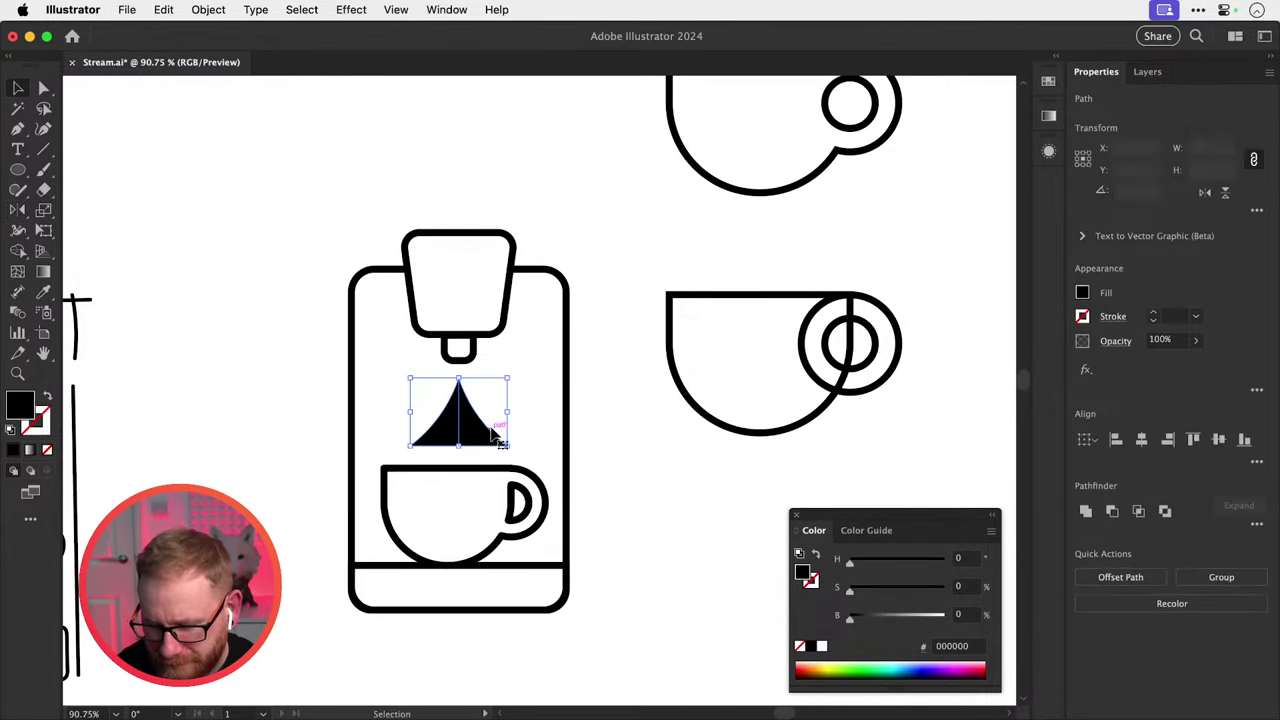
drag(459, 378, 461, 362)
click(484, 360)
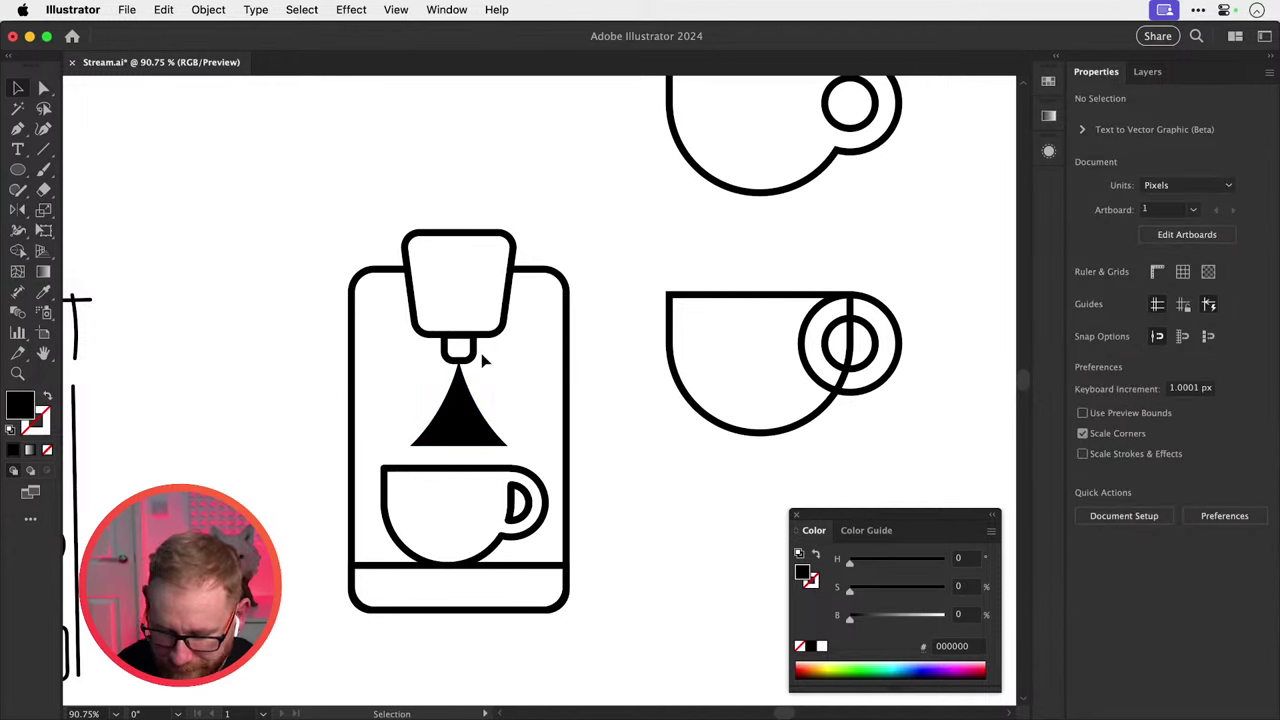
key(super+minus)
key(super+minus)
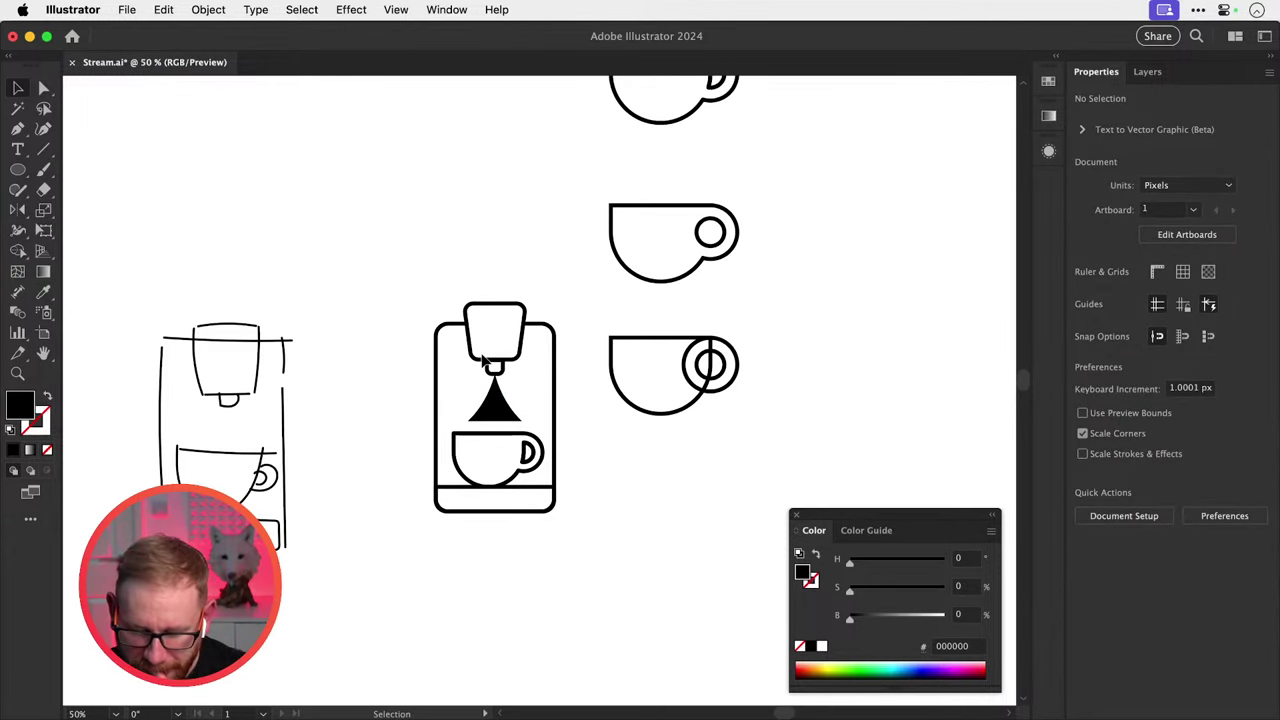
Round the corners of the black spray shape between the nozzle and the cup.
click(509, 409)
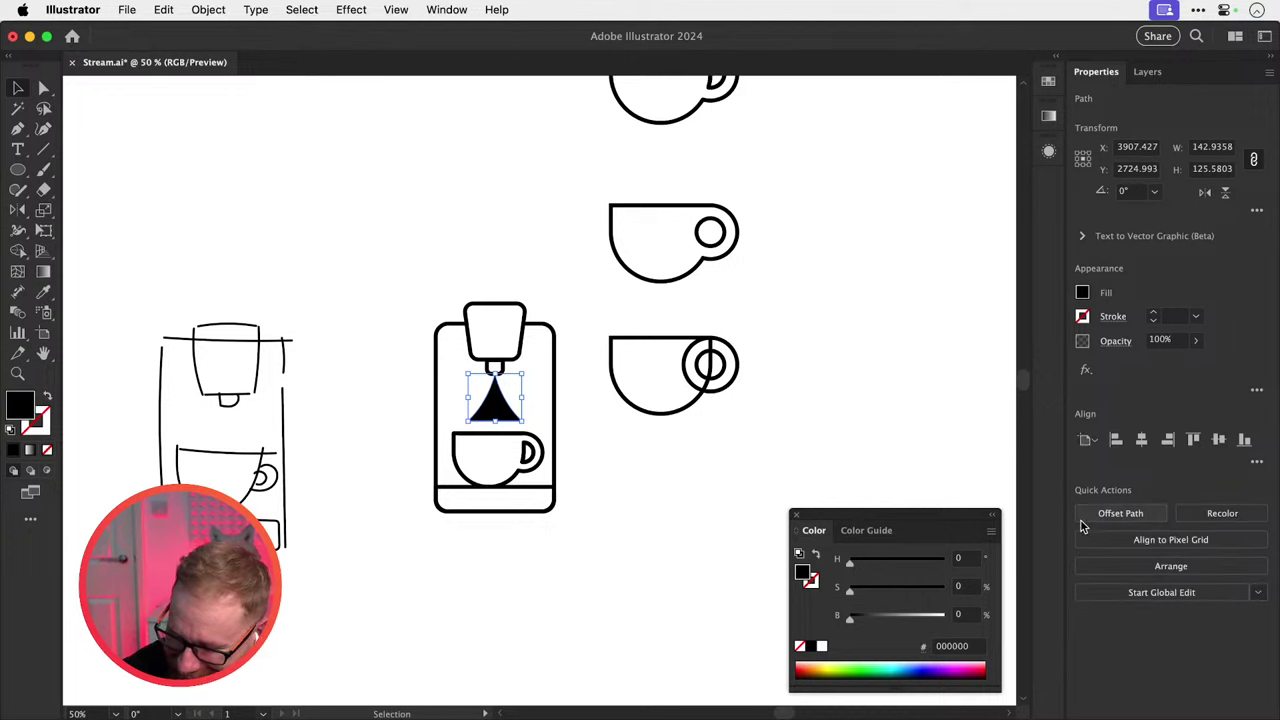
key(s)
key(z)
drag(494, 412, 527, 424)
key(a)
click(622, 414)
key(v)
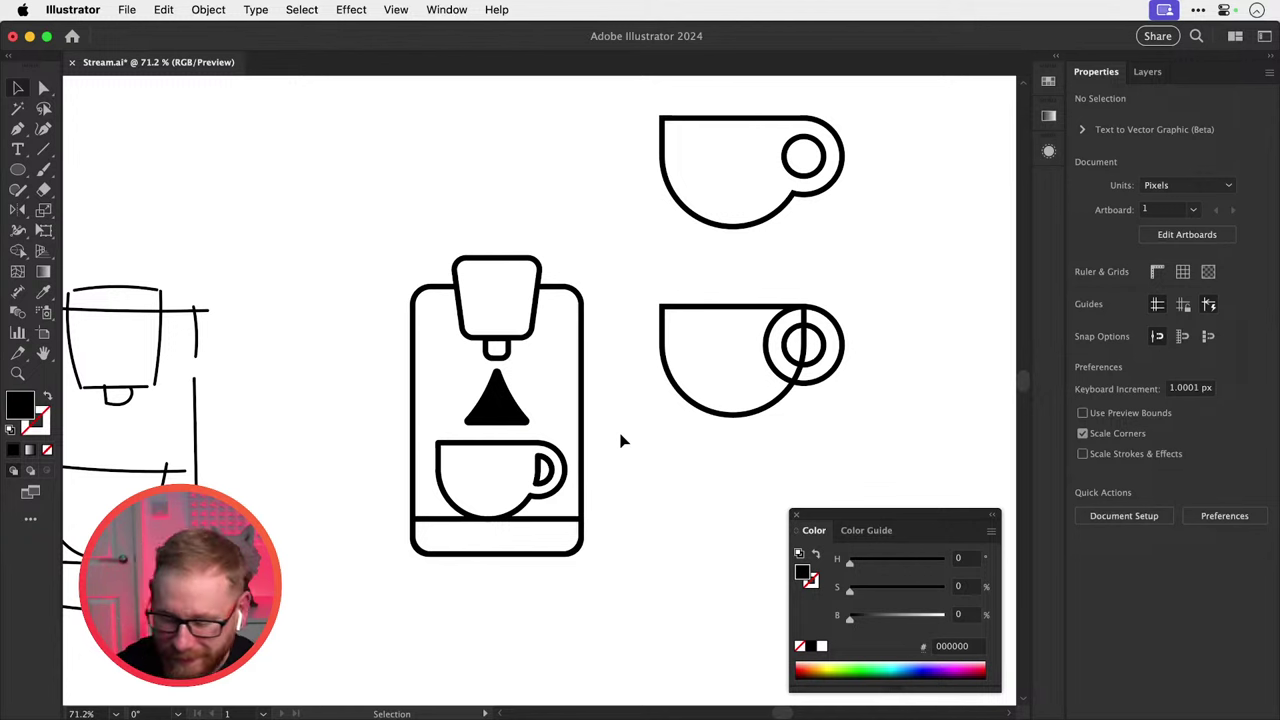
Try to stretch the black spray shape downward to the cup's rim.
click(500, 405)
drag(497, 426, 502, 441)
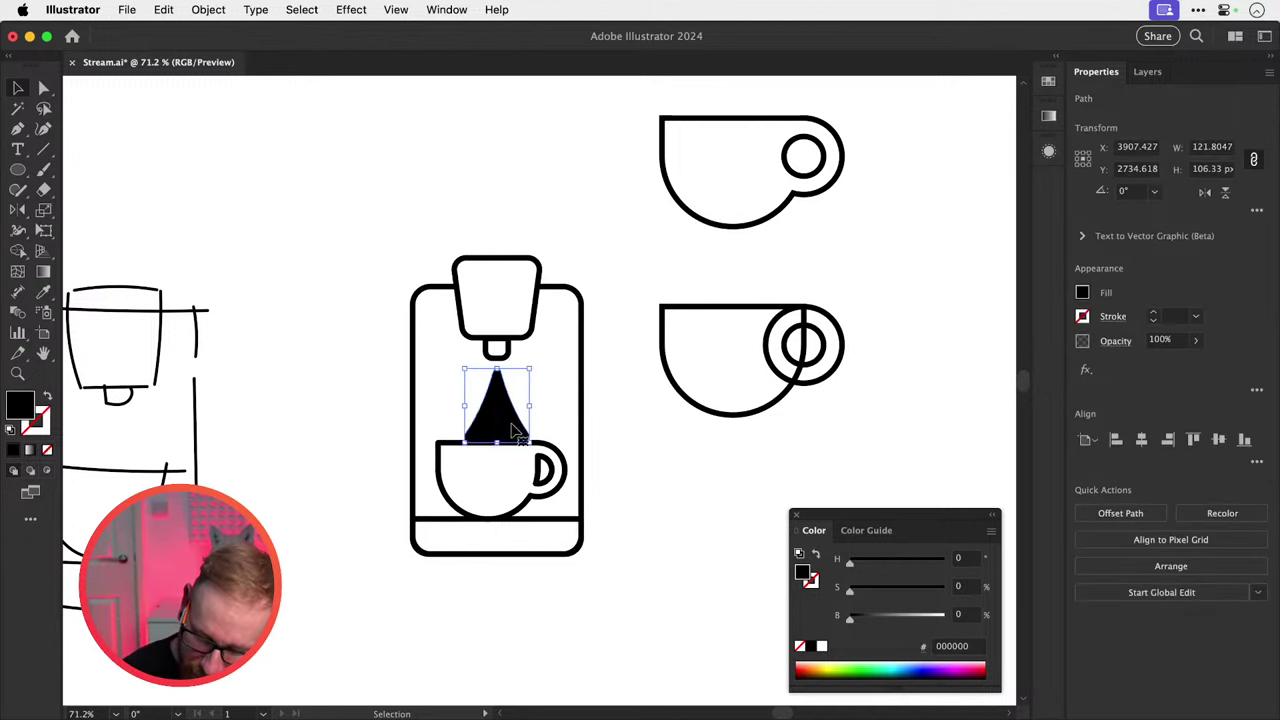
key(super+shift+a)
key(super+z)
key(super+shift+a)
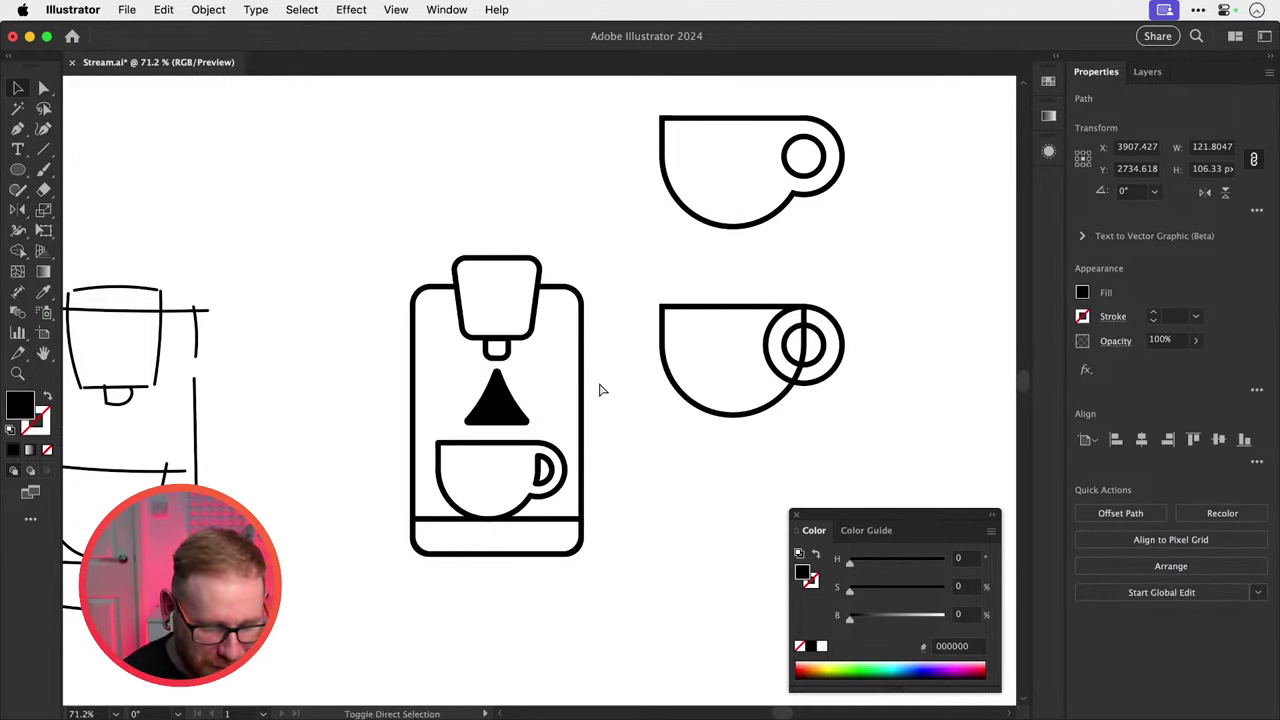
Move the black spray shape straight up to the empty area above the coffee machine.
drag(514, 402, 514, 119)
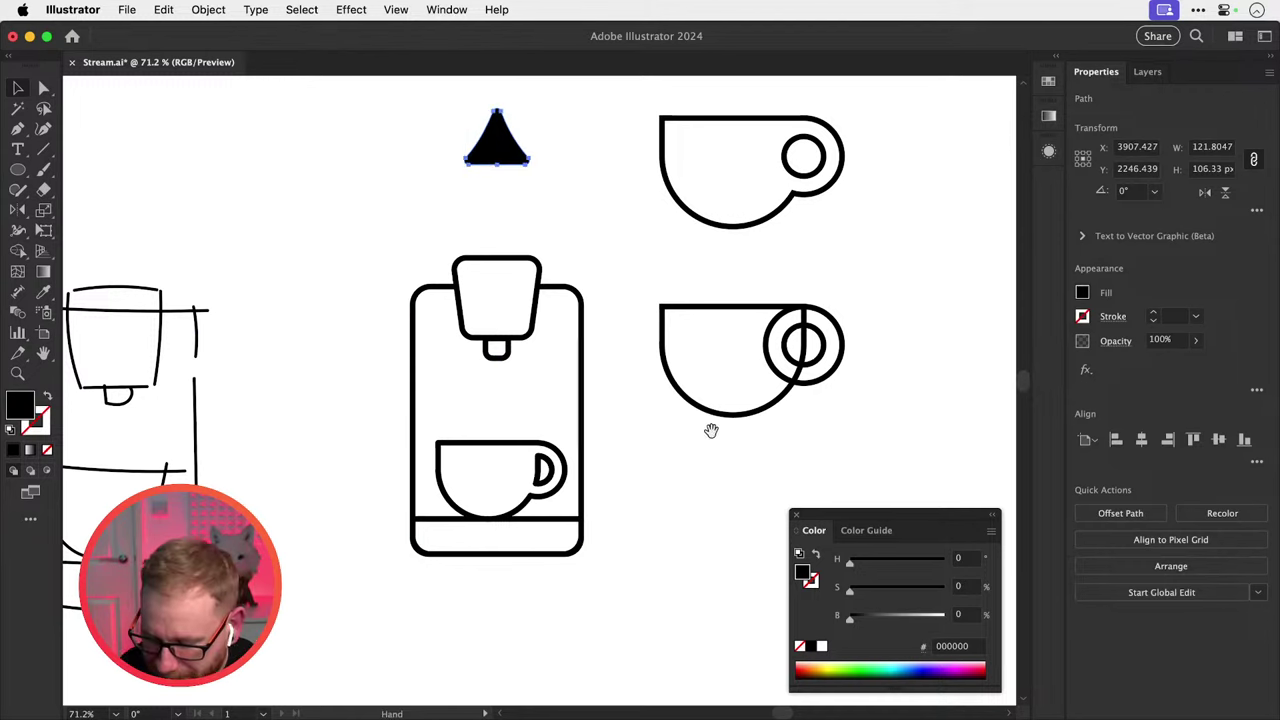
drag(711, 430, 660, 445)
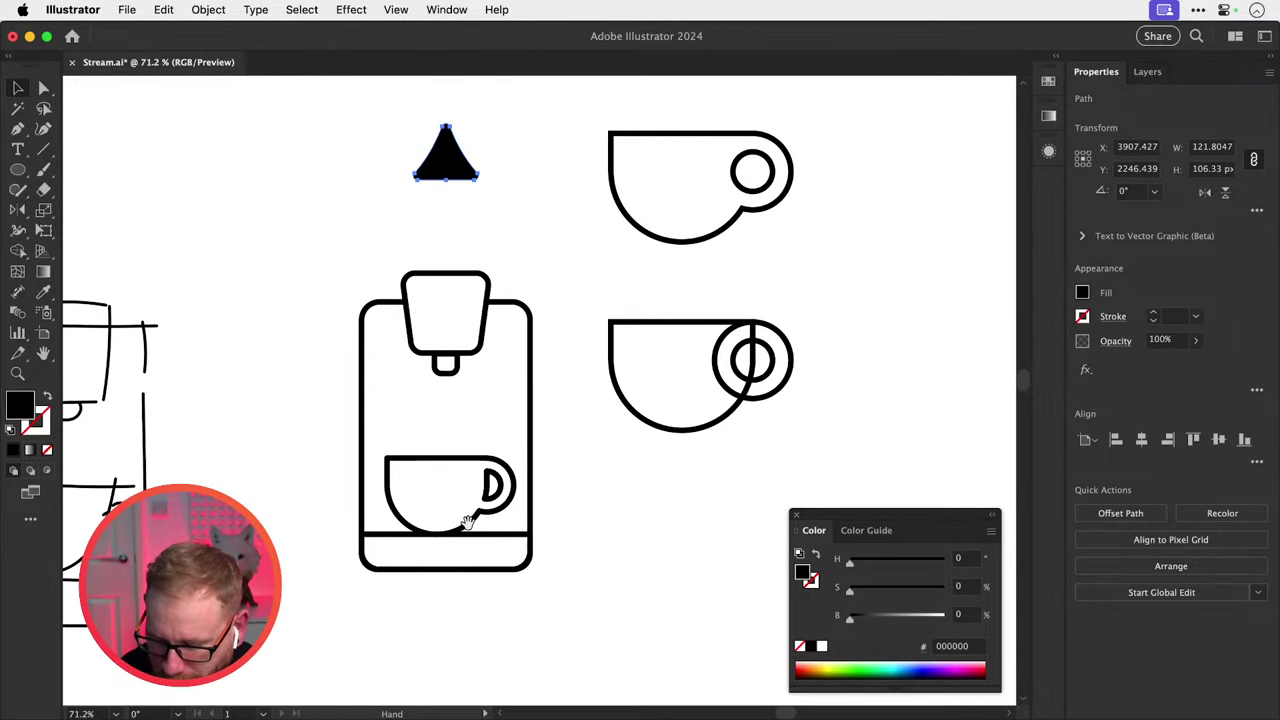
key(super+minus)
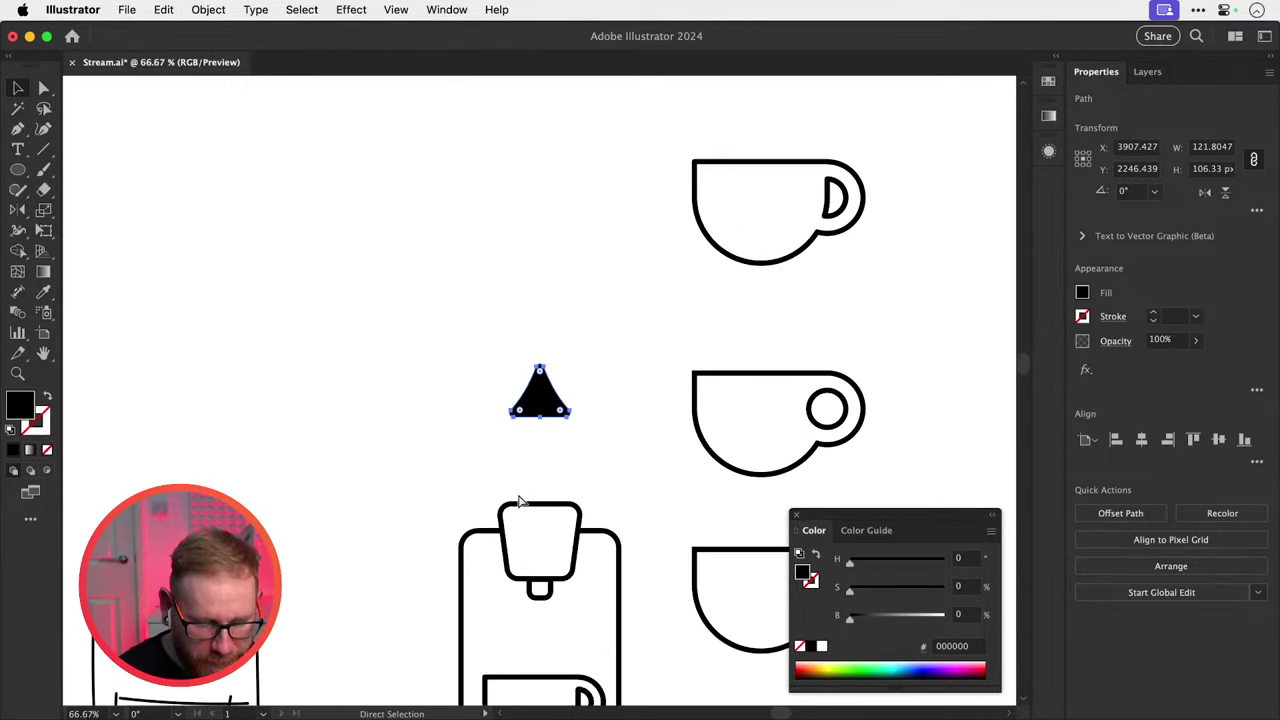
key(super+minus)
key(t)
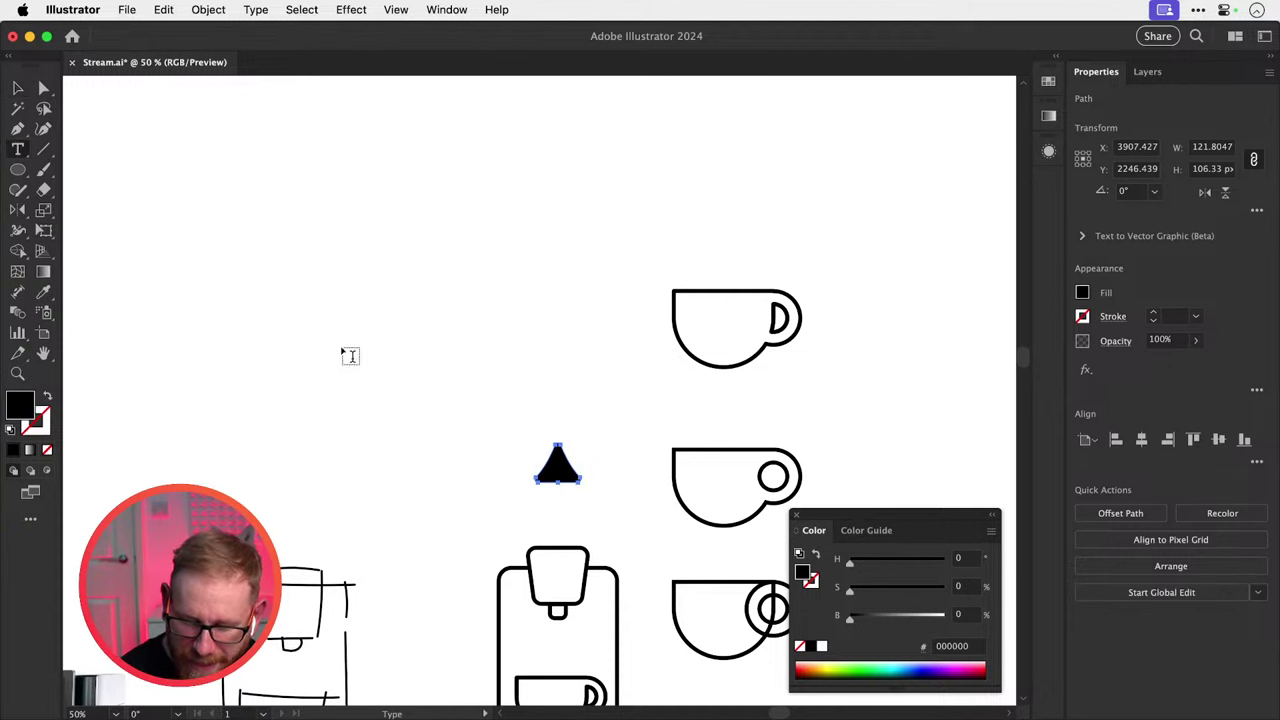
click(316, 287)
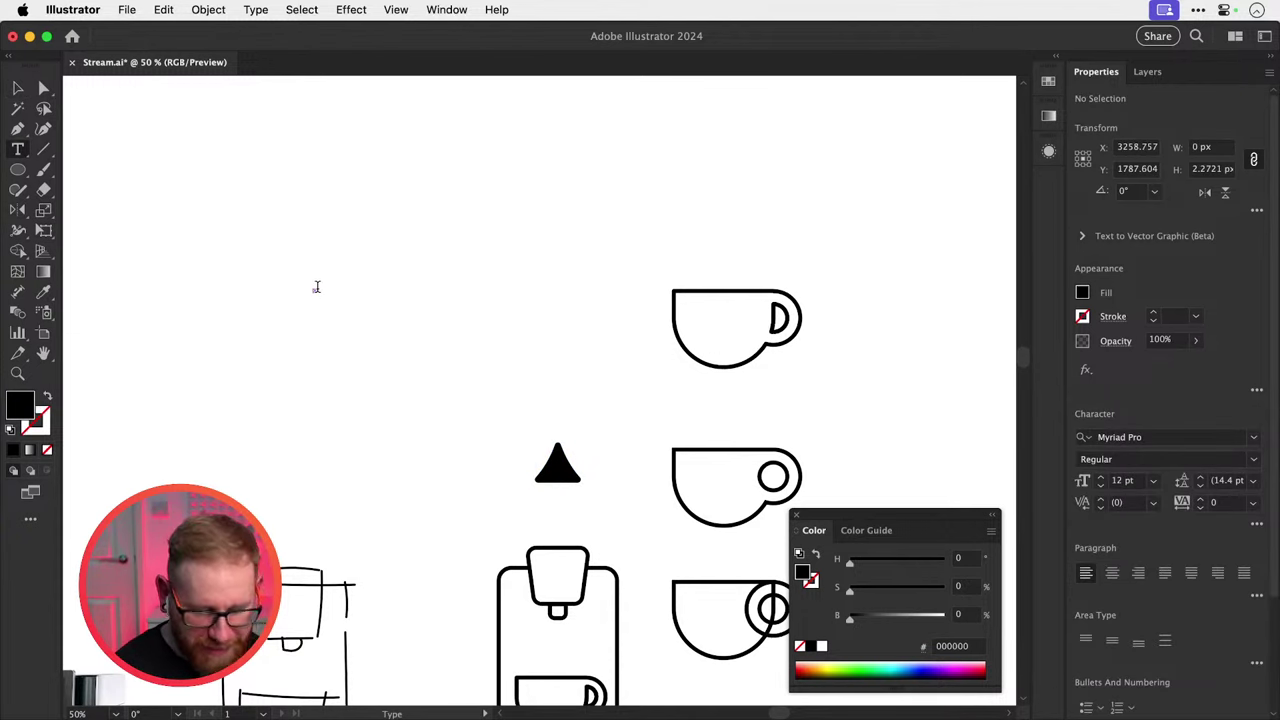
click(16, 92)
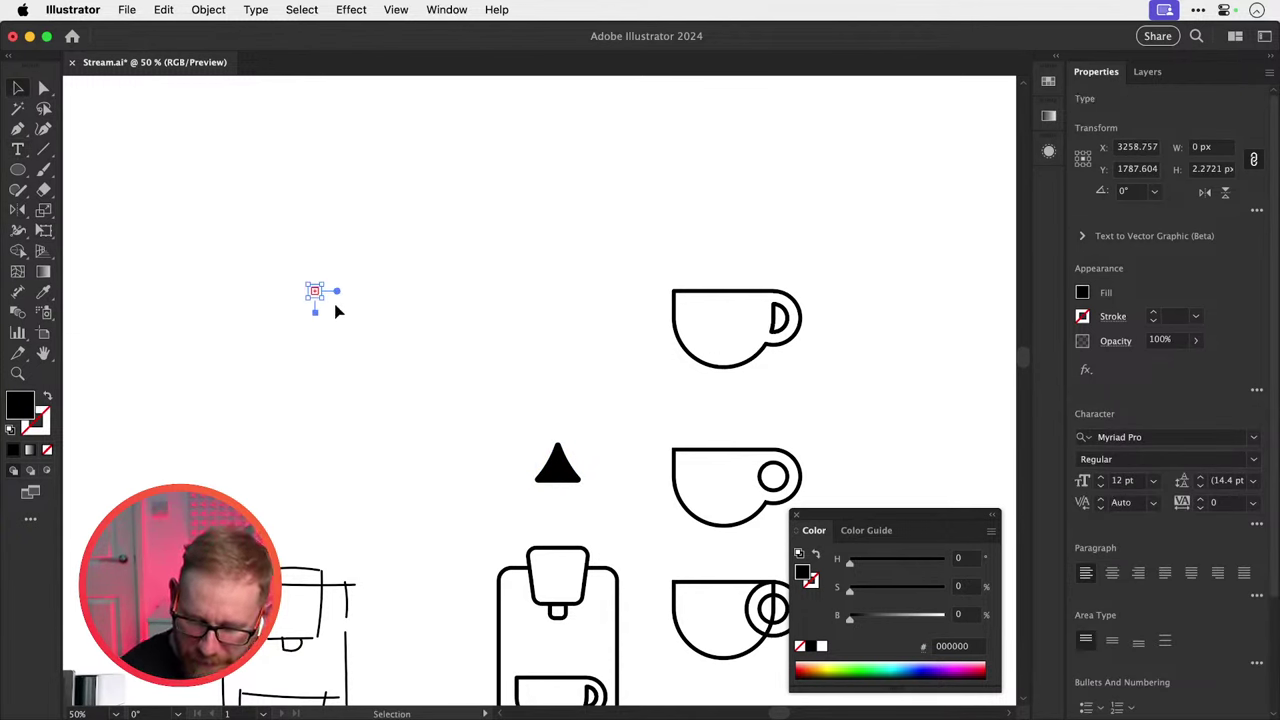
drag(323, 298, 471, 409)
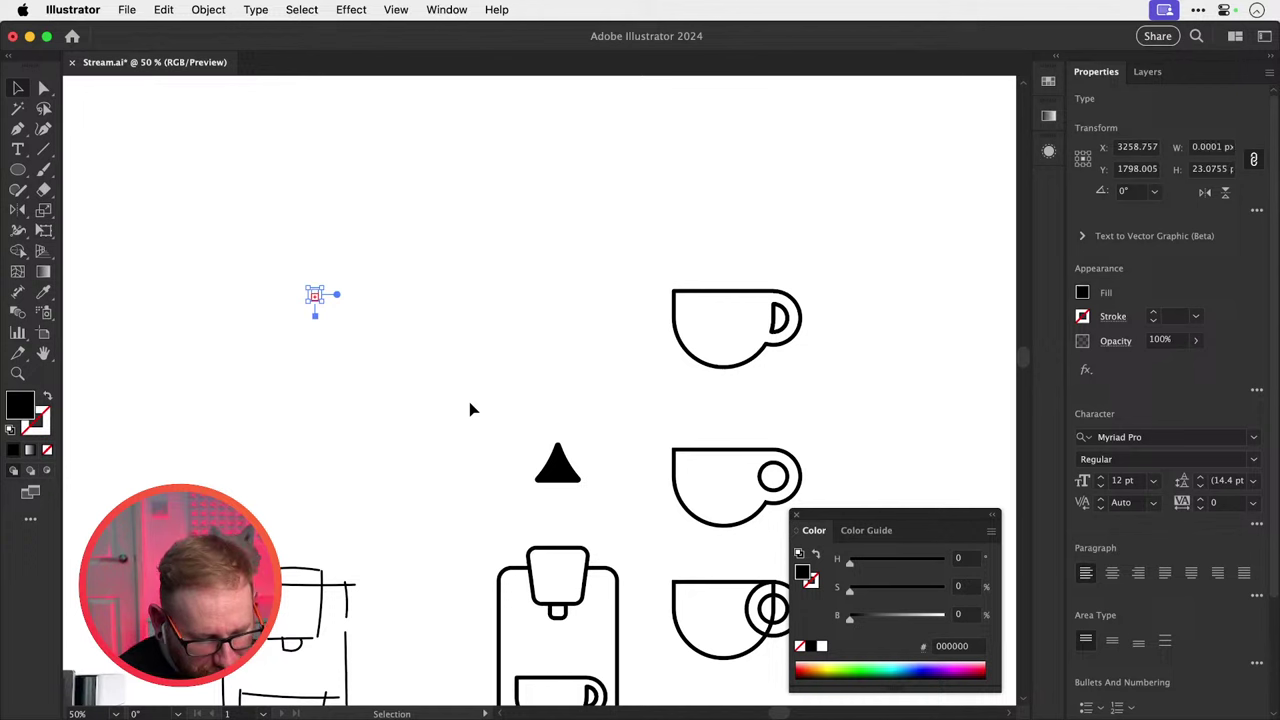
click(355, 327)
key(t)
click(342, 289)
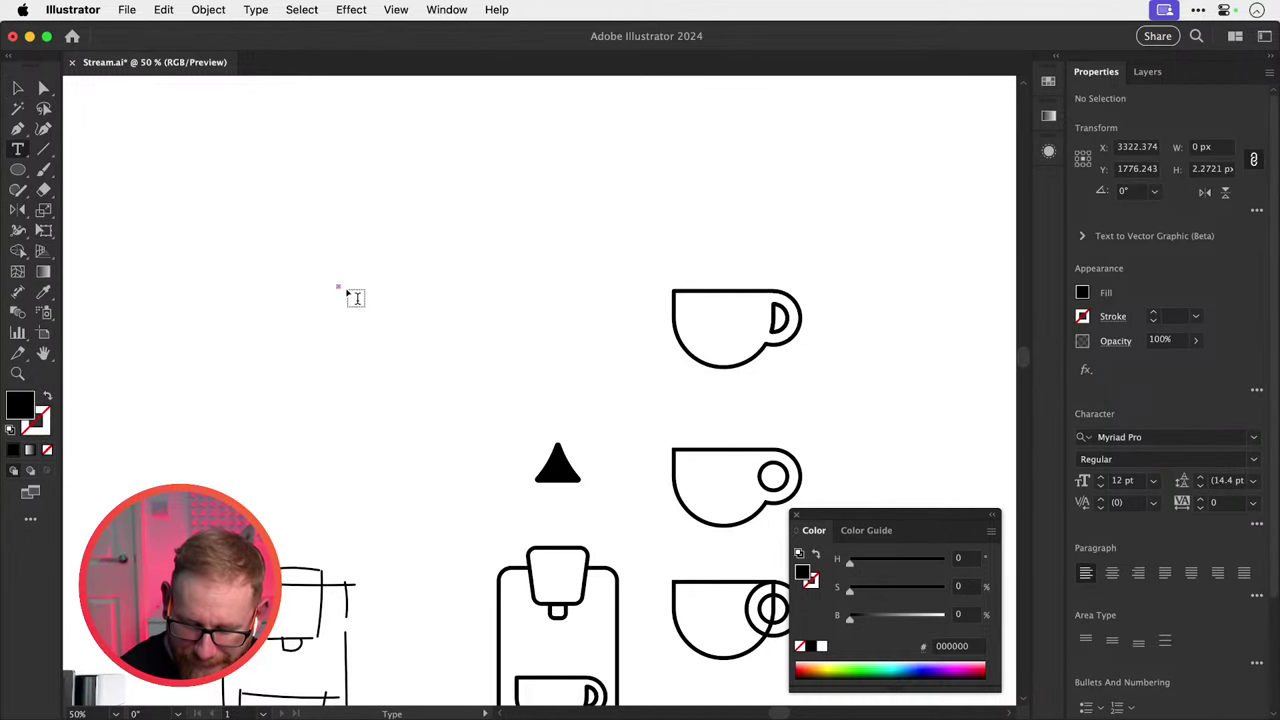
super+click(126, 216)
Add the text "Grind" in the empty area above the sketch and scale it up to about 166 pt.
click(330, 260)
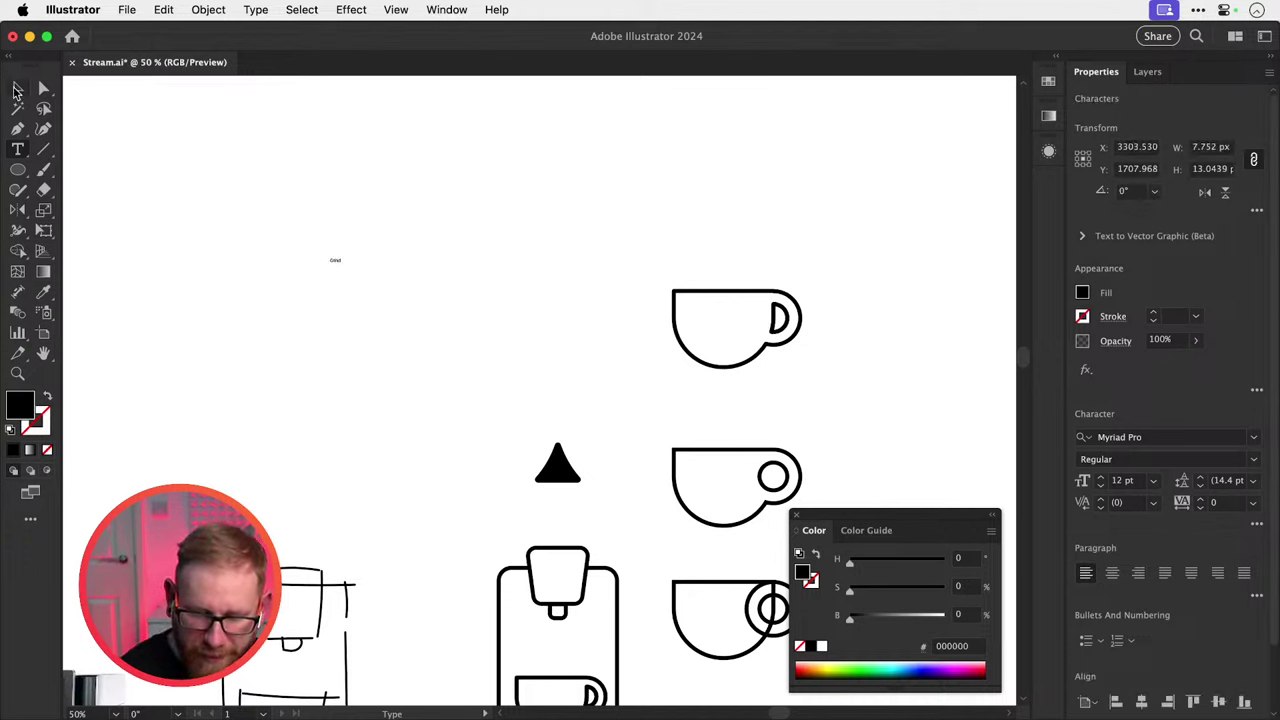
click(17, 89)
drag(349, 268, 509, 397)
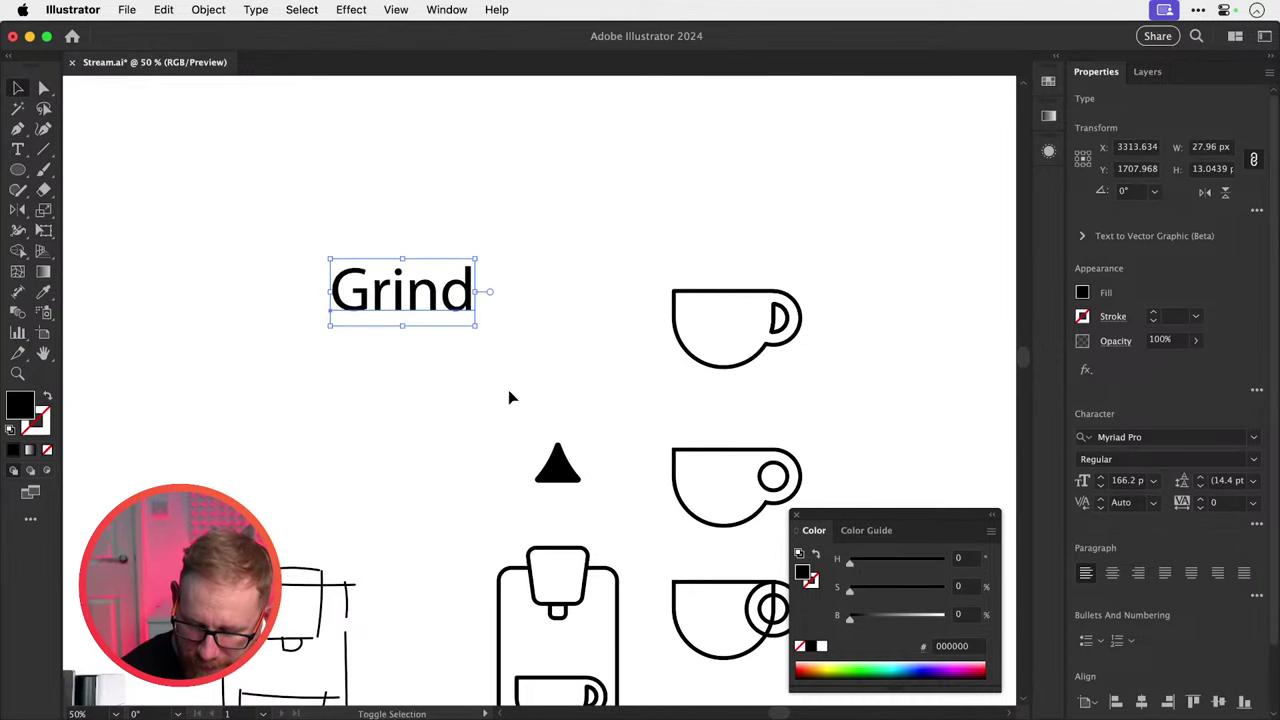
Duplicate the word "Grind" directly below itself and change the copy's text to "&".
drag(425, 296, 396, 358)
double_click(396, 358)
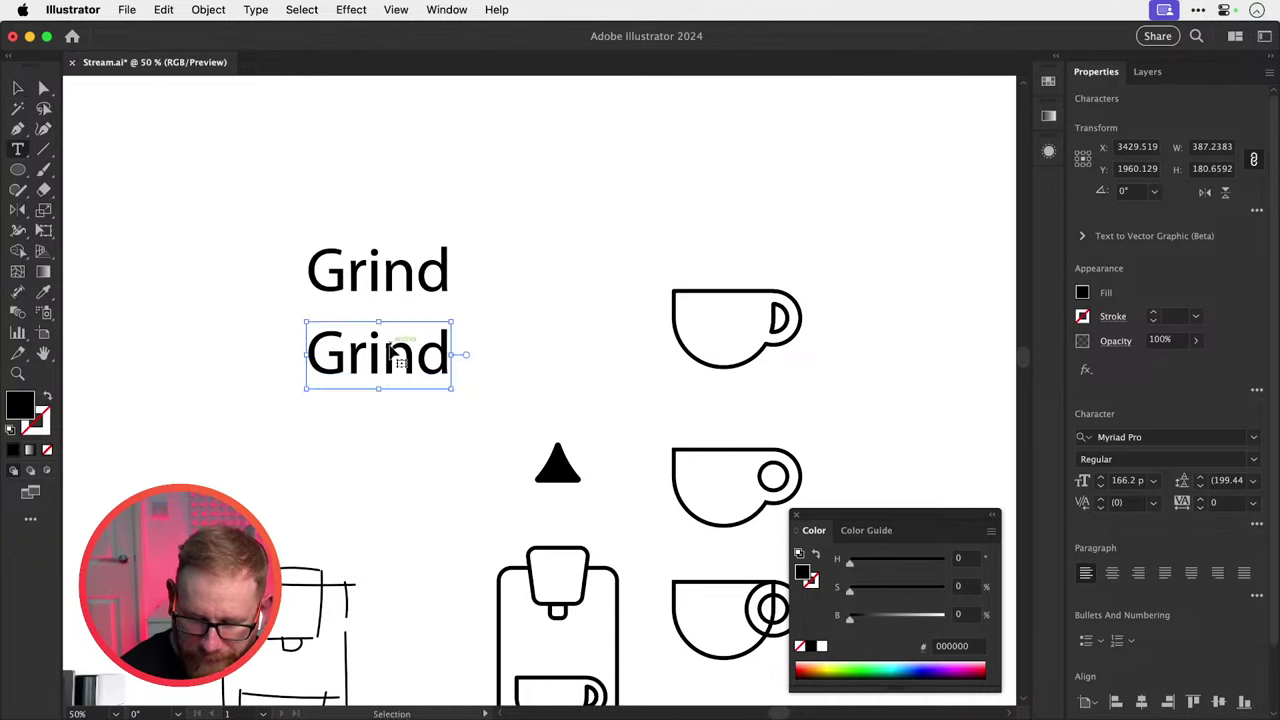
double_click(396, 358)
text(&)
key(Escape)
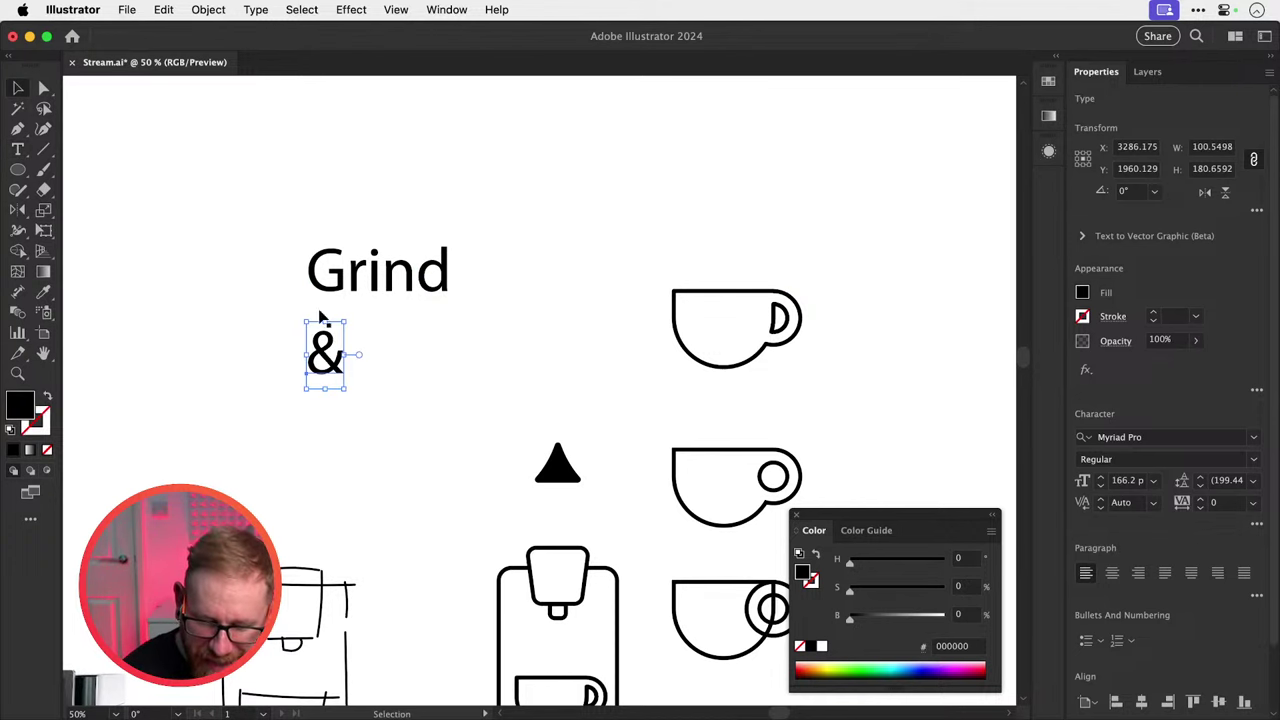
Duplicate the "&" below itself, change the copy's text to "Shine", and space it evenly under the other two lines.
drag(326, 355, 332, 426)
double_click(332, 426)
double_click(334, 404)
text(S)
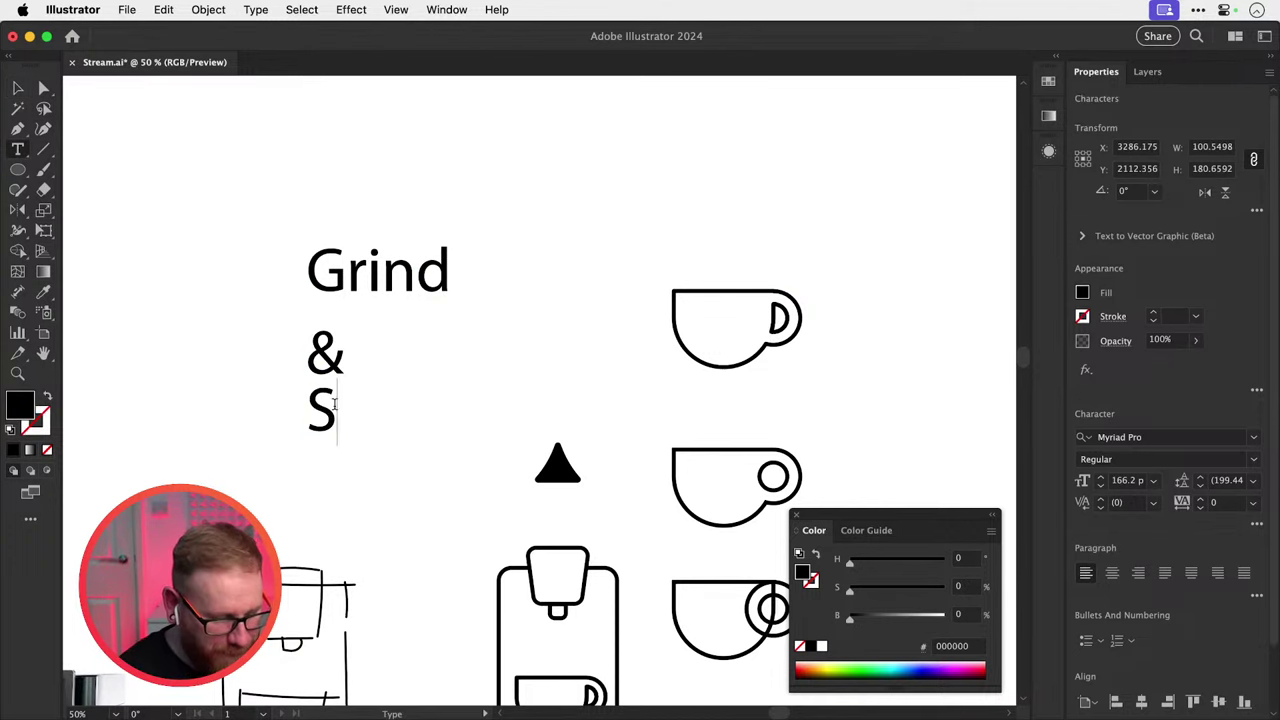
text(hine)
click(19, 90)
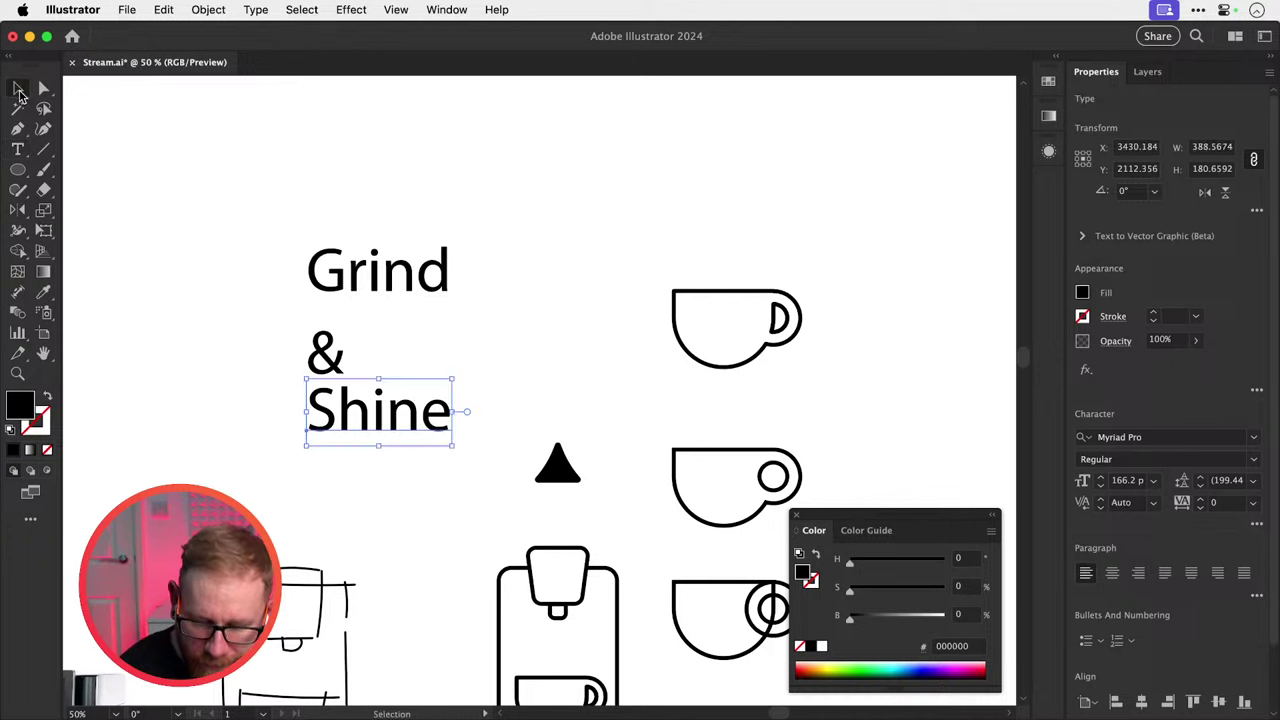
drag(420, 378, 420, 400)
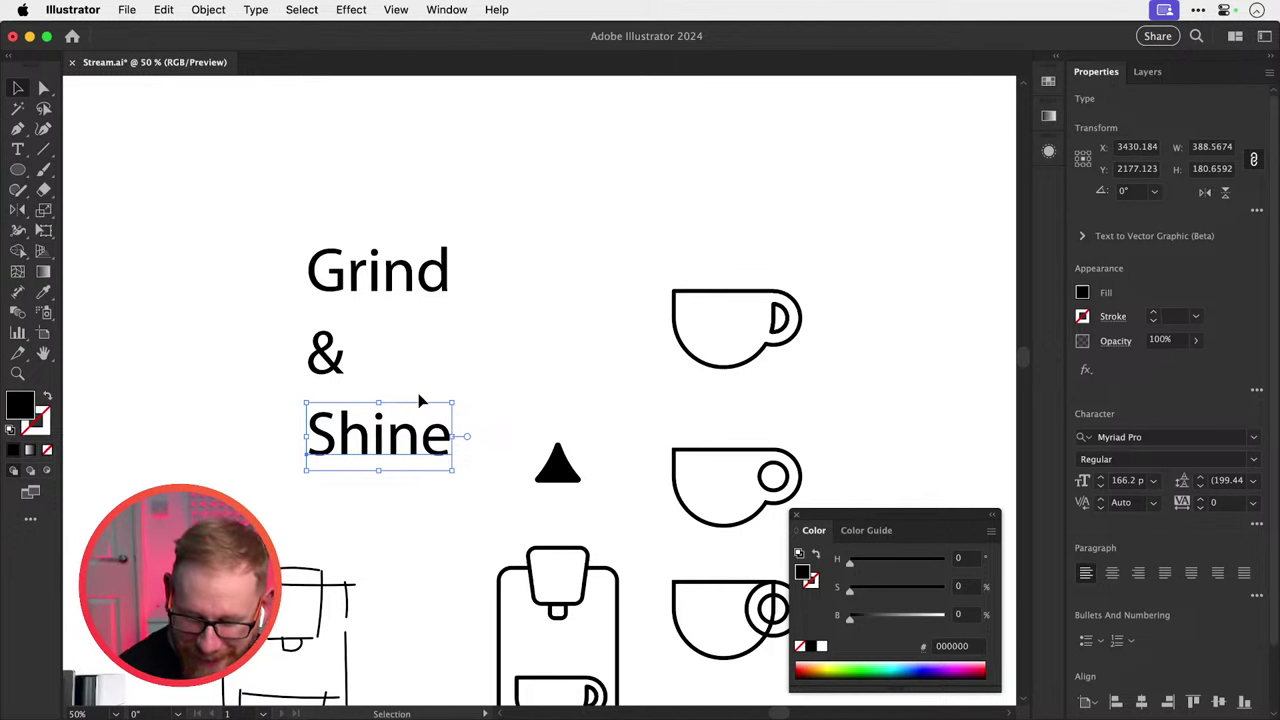
Select all three text lines and try consecutive fonts on them, from the Narziss family through Nexa Light and Nexa Rust Sans Black.
drag(268, 236, 403, 520)
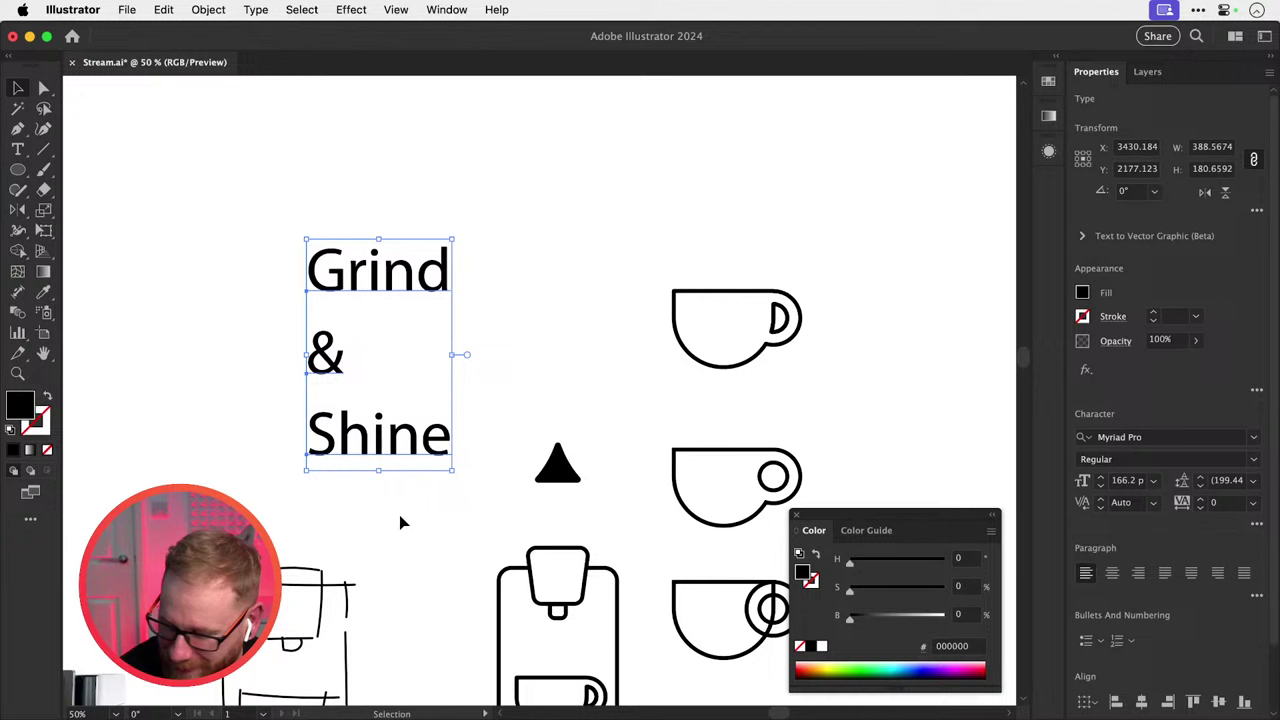
click(1157, 437)
key(Down)
key(Down)
key(Down)
key(Down)
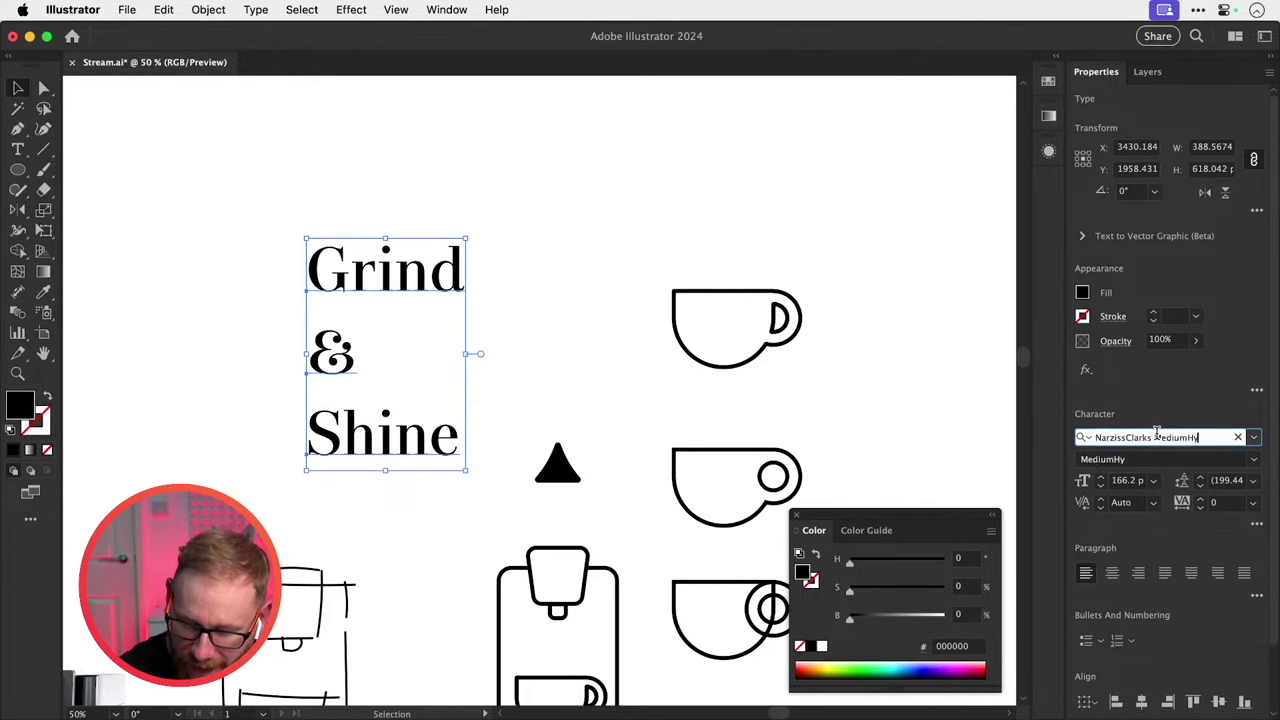
key(Down)
key(Down)
key(Down)
key(Down)
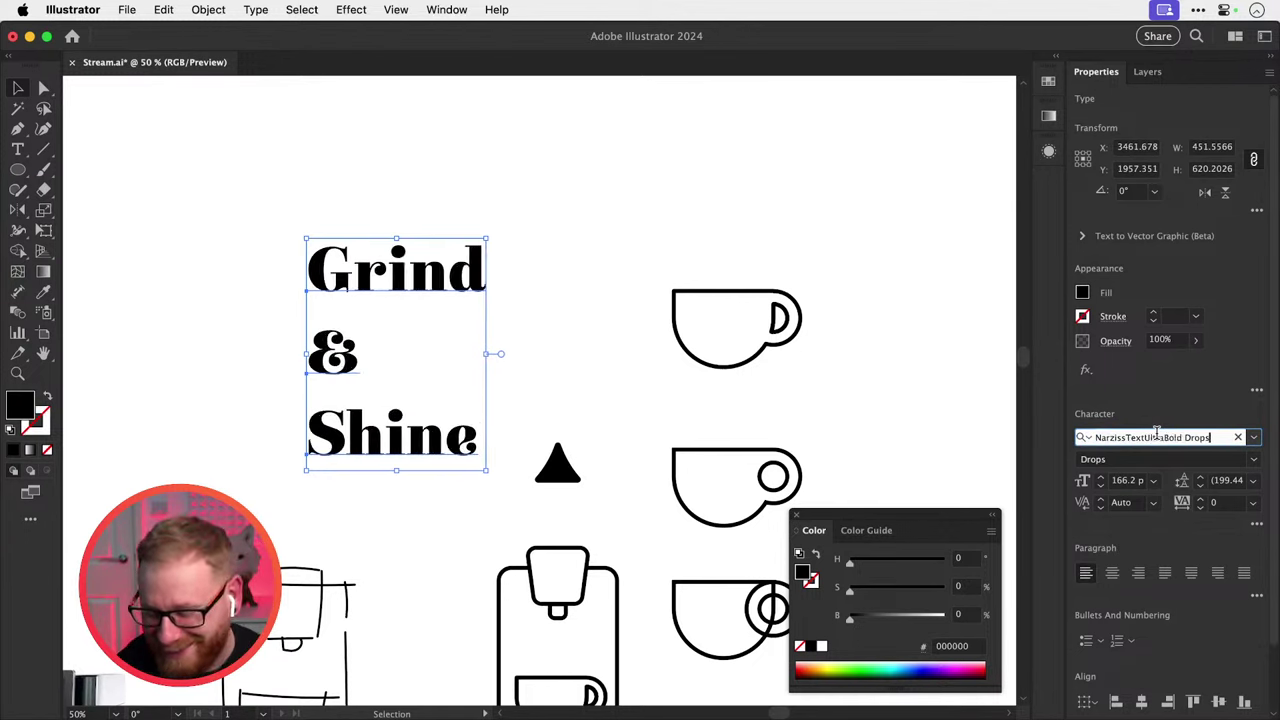
key(Down)
key(Down)
key(Down)
key(Down)
key(Down)
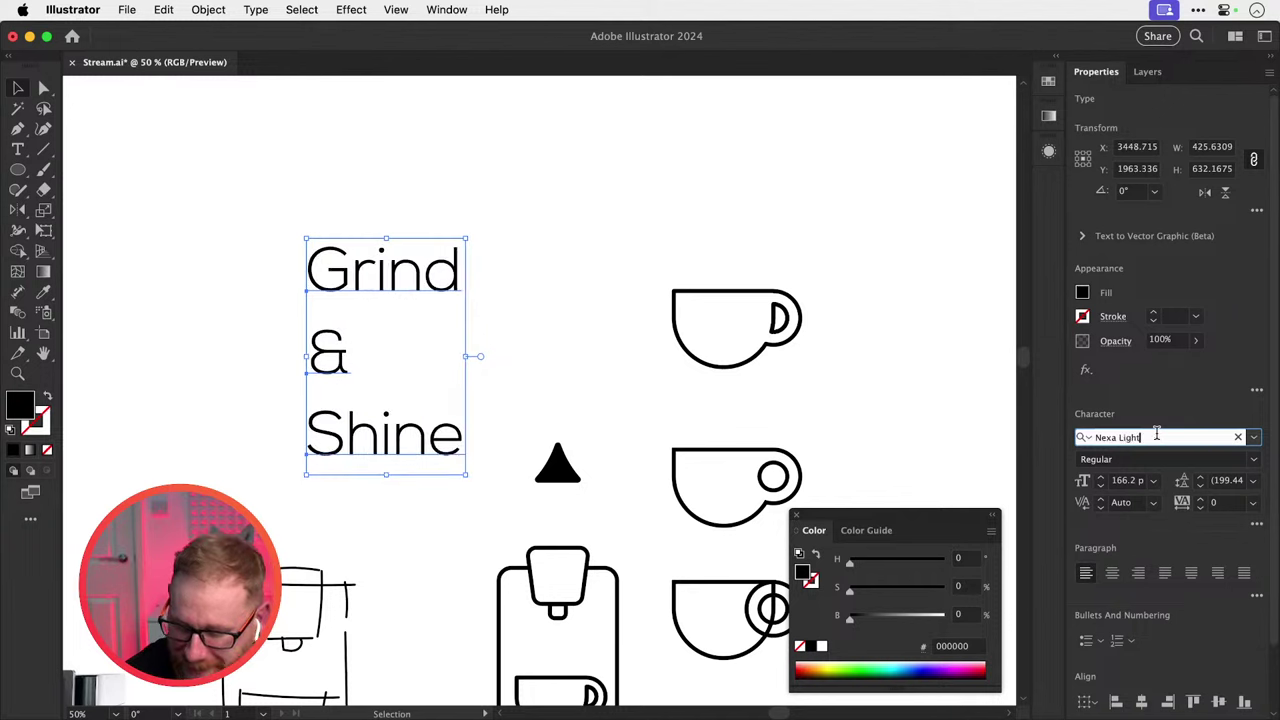
key(Up)
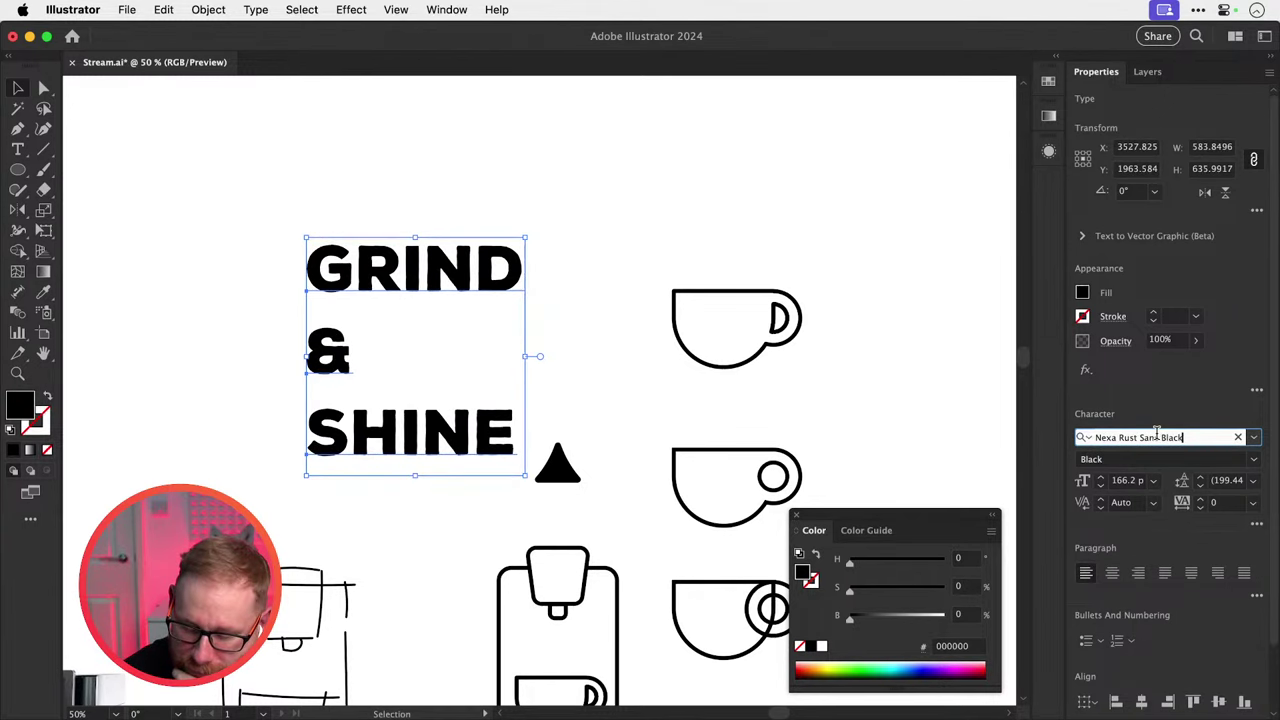
Try Nexa Rust Slab Black Shadow 01 on the three text lines and continue through the fonts to Noto Sans Avestan Regular.
key(BackSpace)
text(lab)
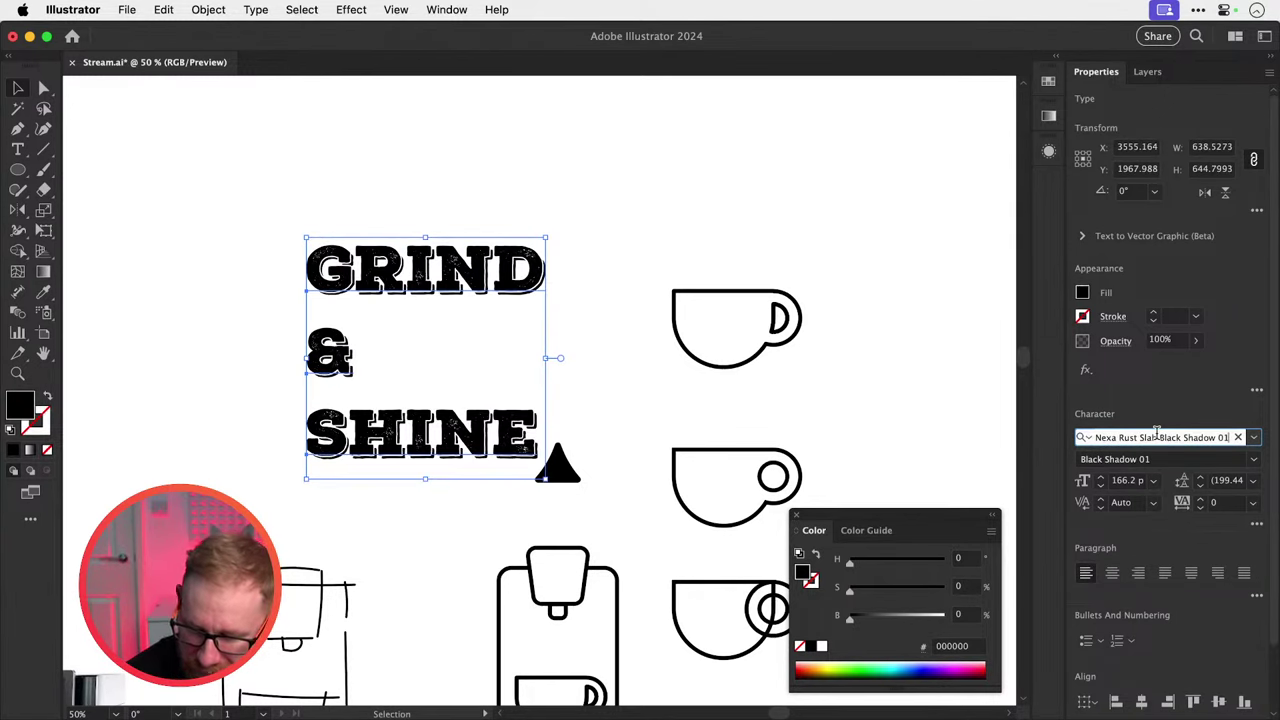
key(Down)
key(Down)
key(Down)
key(Down)
key(Down)
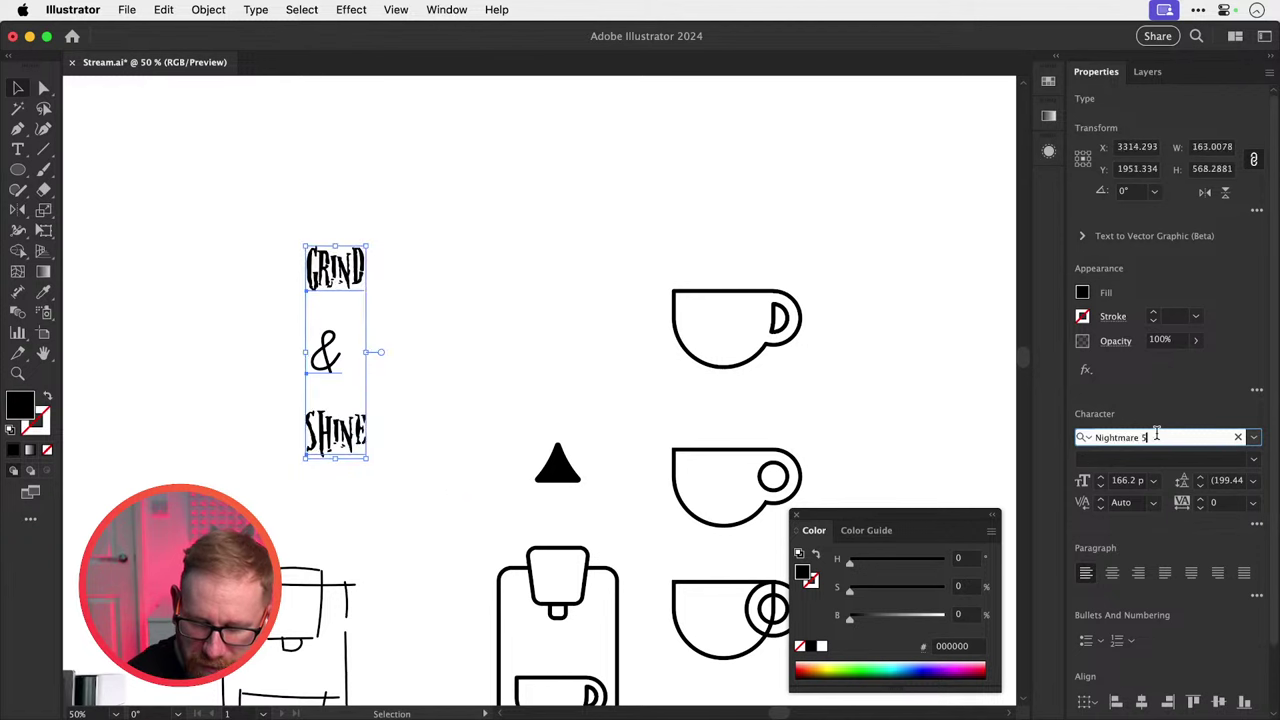
key(Down)
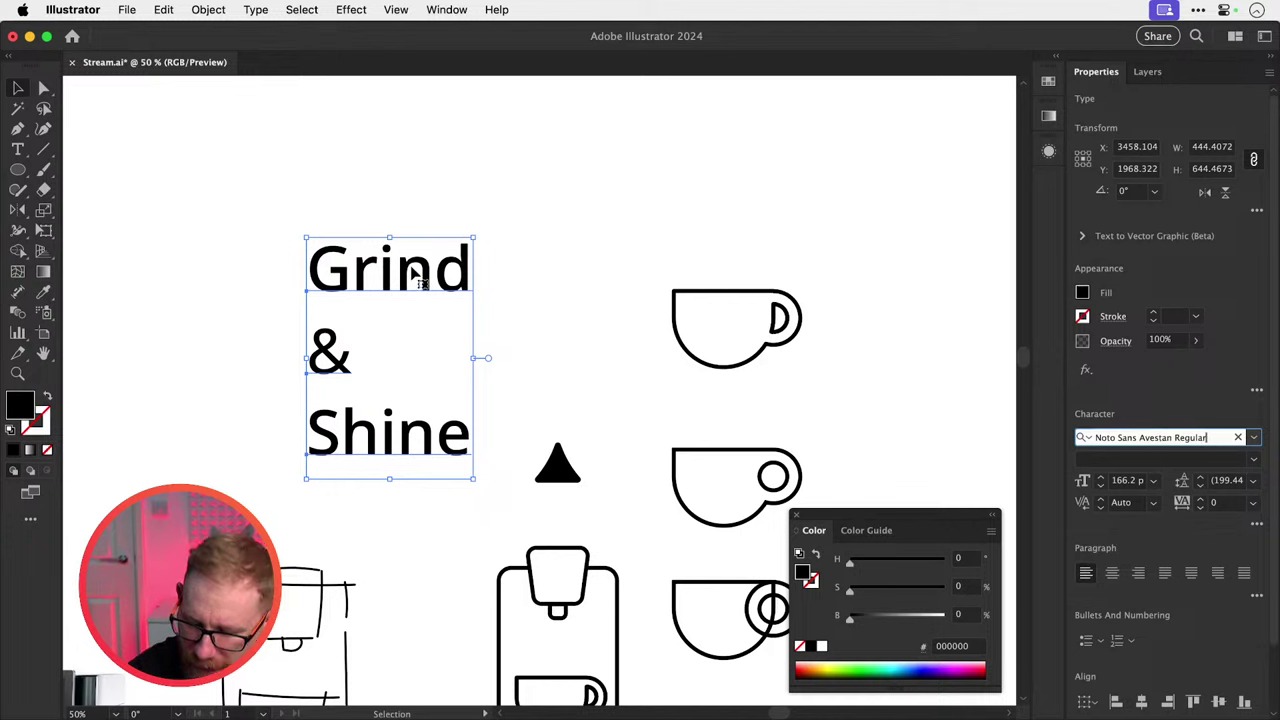
Move the three text lines slightly up and to the left, and set their font to Arial.
drag(416, 276, 404, 254)
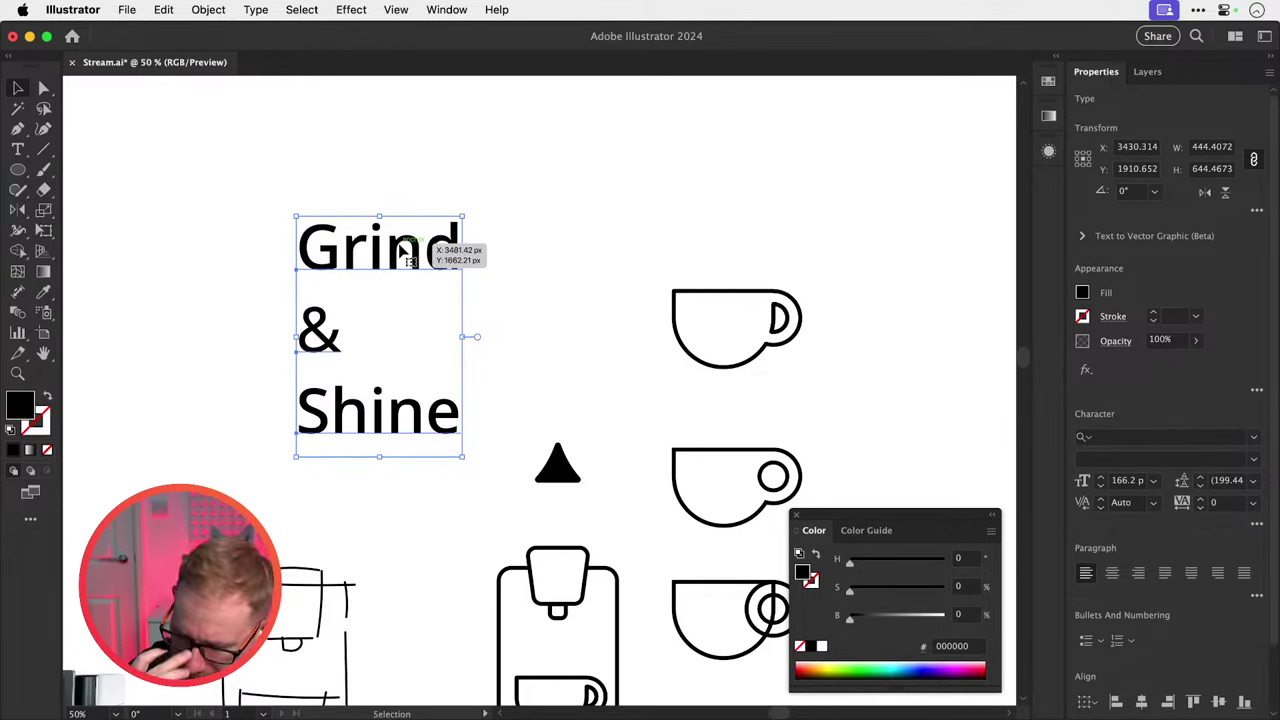
click(1151, 440)
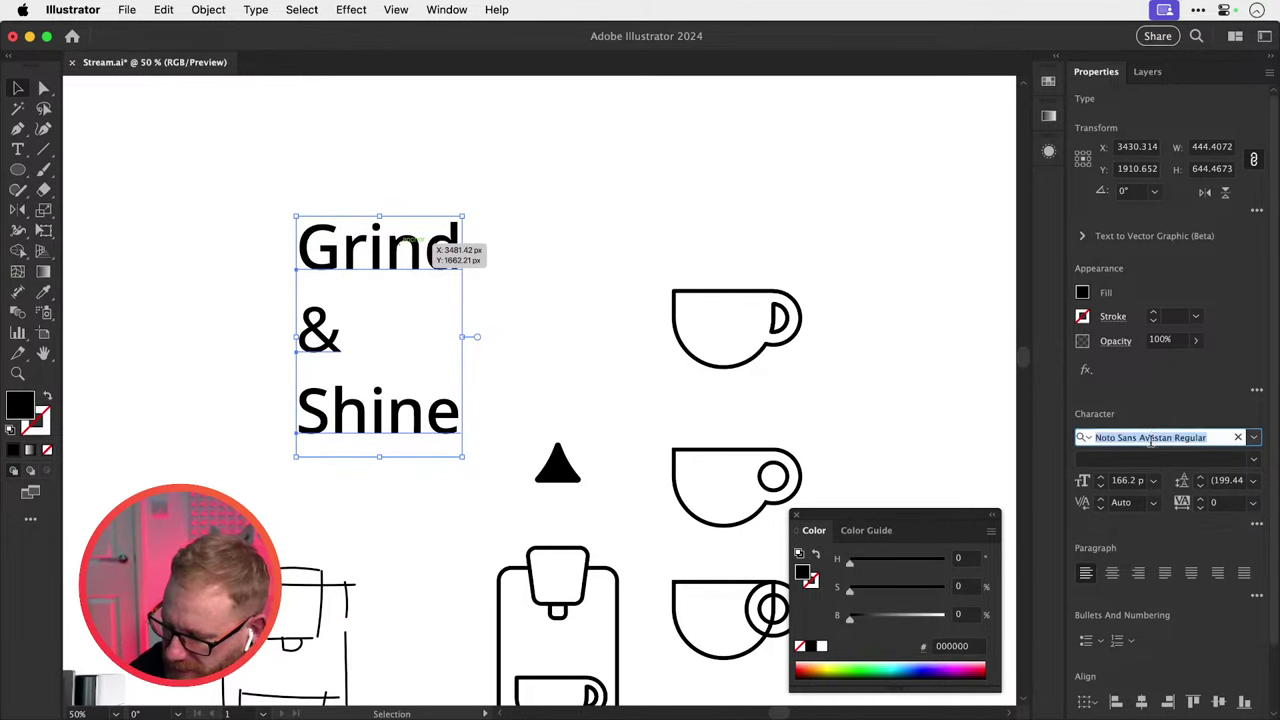
key(Down)
key(Down)
key(Down)
key(Down)
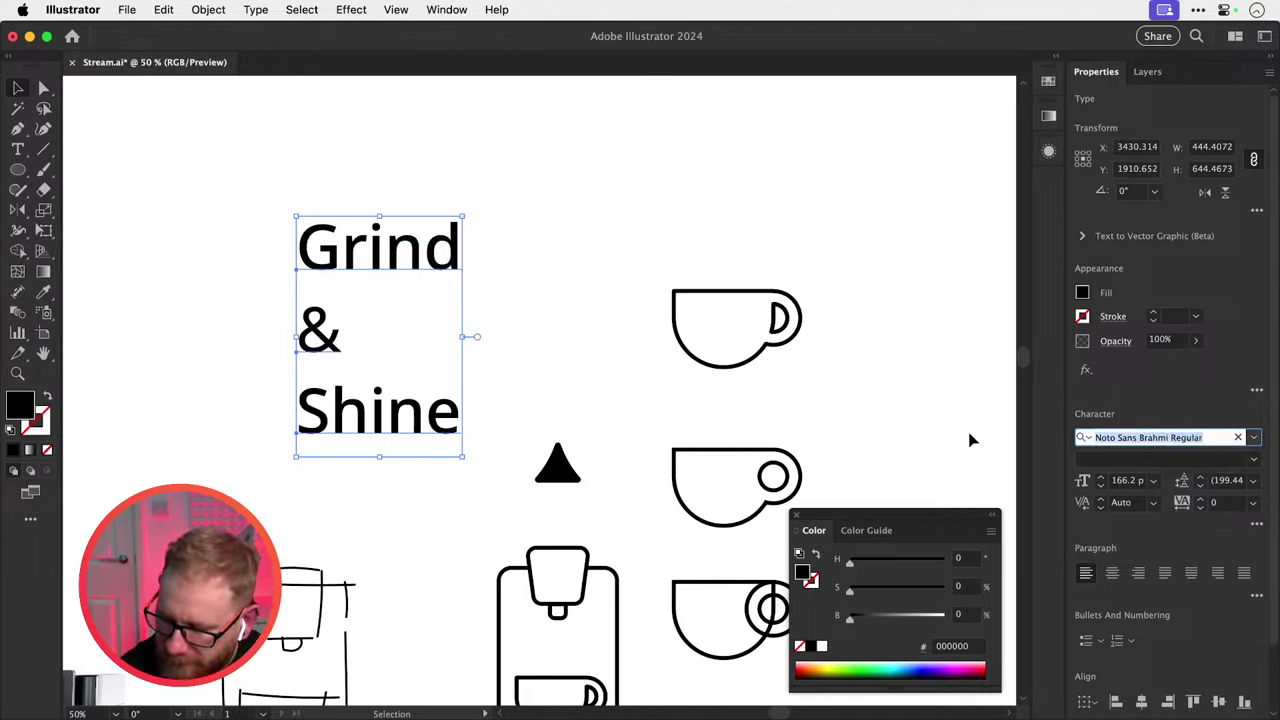
text(aria)
key(Return)
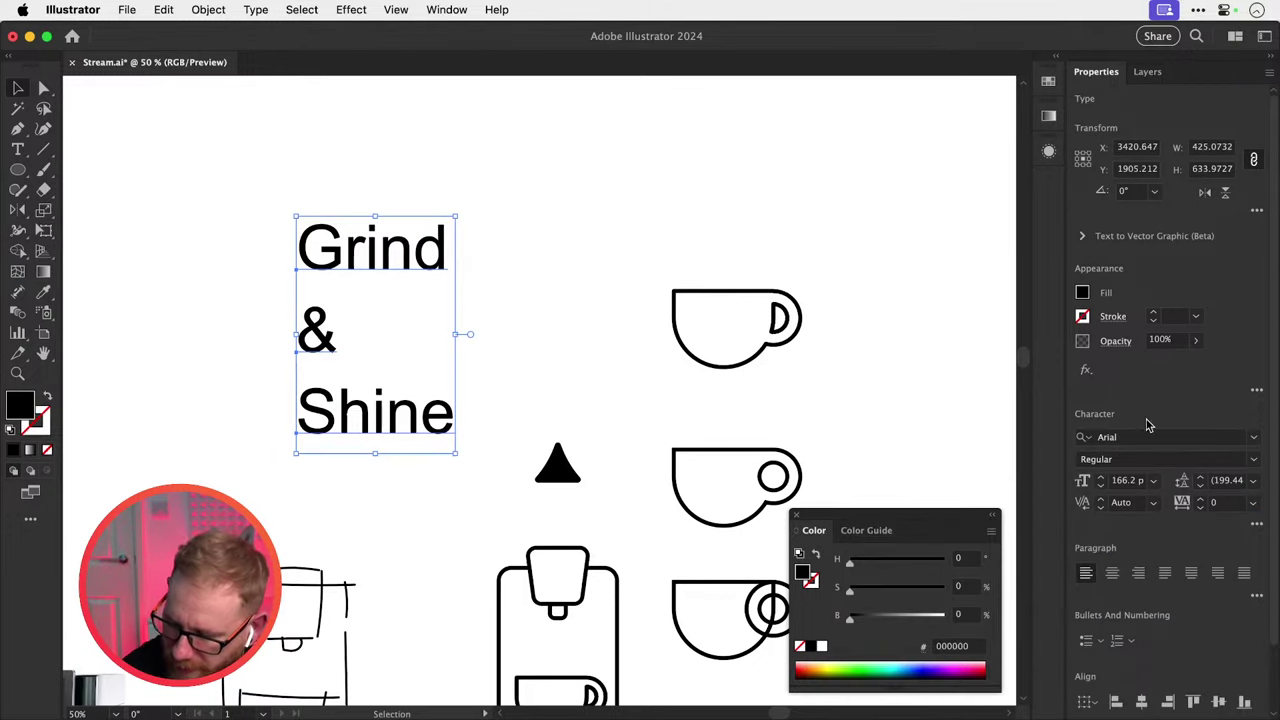
Try the fonts following Arial on the three text lines, up to Arial Rounded MT Std.
click(1154, 428)
key(Down)
key(Down)
key(Down)
key(Down)
key(Down)
key(Down)
key(Down)
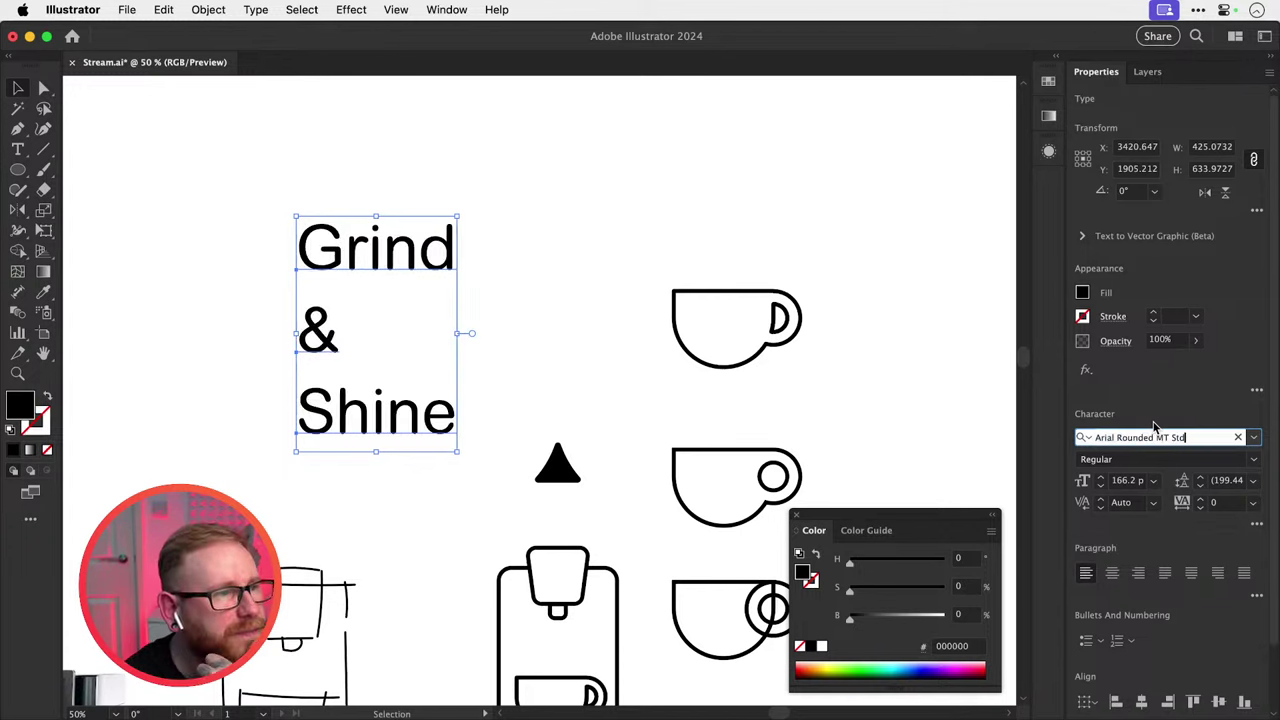
Try further fonts beginning with A on the three text lines, from Astrolight to ITC Avant Garde Gothic Pro Bold.
key(BackSpace)
key(BackSpace)
key(BackSpace)
key(BackSpace)
text(uthen)
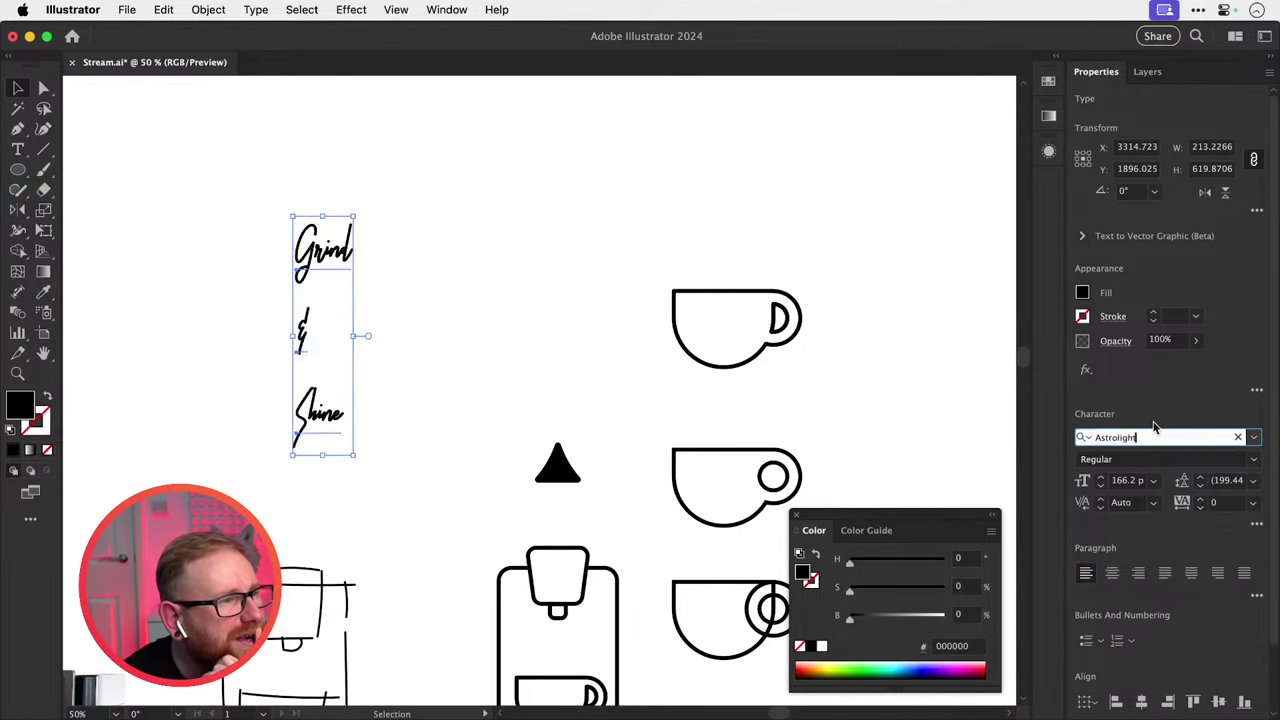
key(Down)
key(Down)
key(Down)
key(Down)
key(Down)
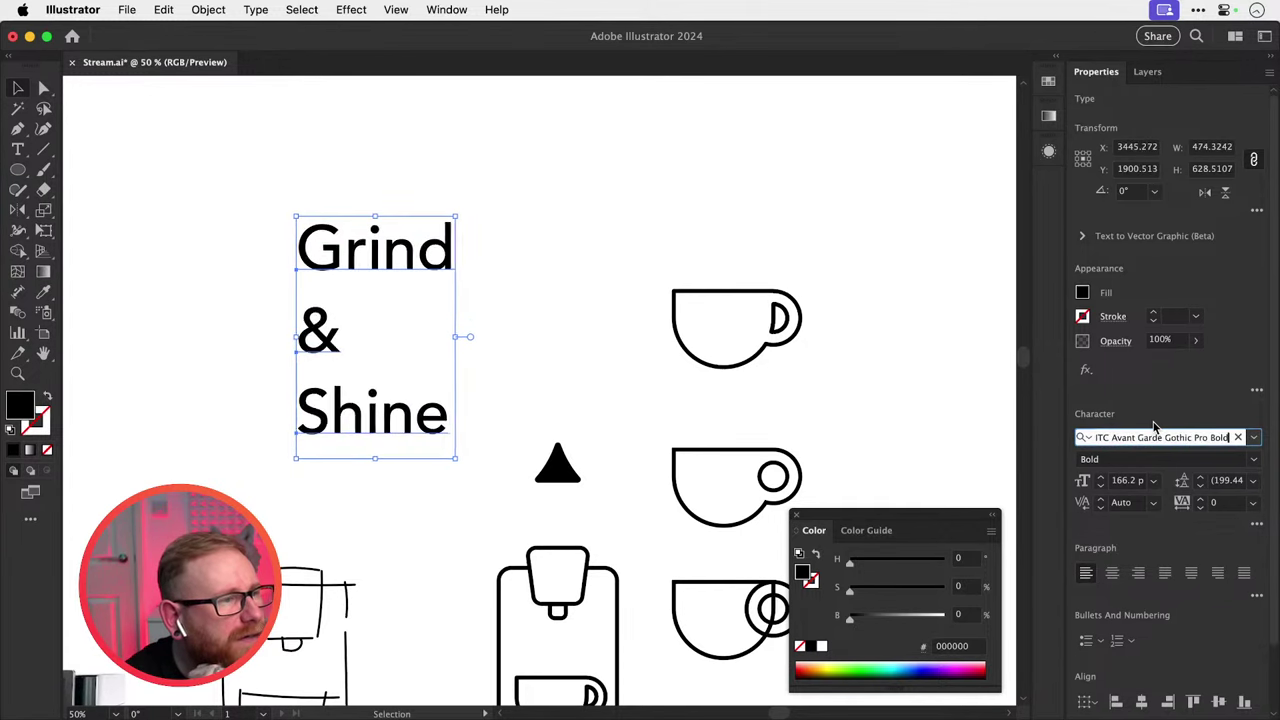
Try the fonts after ITC Avant Garde Gothic Pro Bold on the three text lines, through Azedo and Bahn Pro to Barbieri.
key(BackSpace)
key(BackSpace)
key(BackSpace)
key(BackSpace)
key(BackSpace)
key(BackSpace)
key(BackSpace)
text(zo)
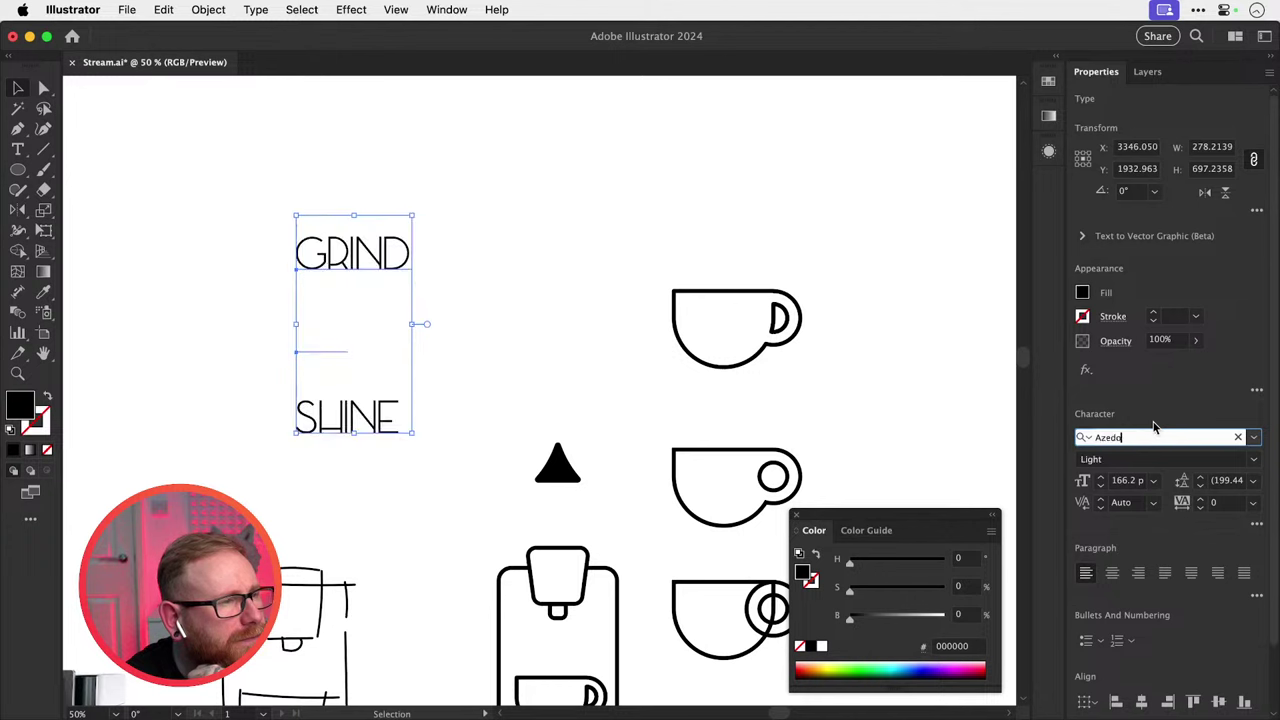
key(Down)
key(Down)
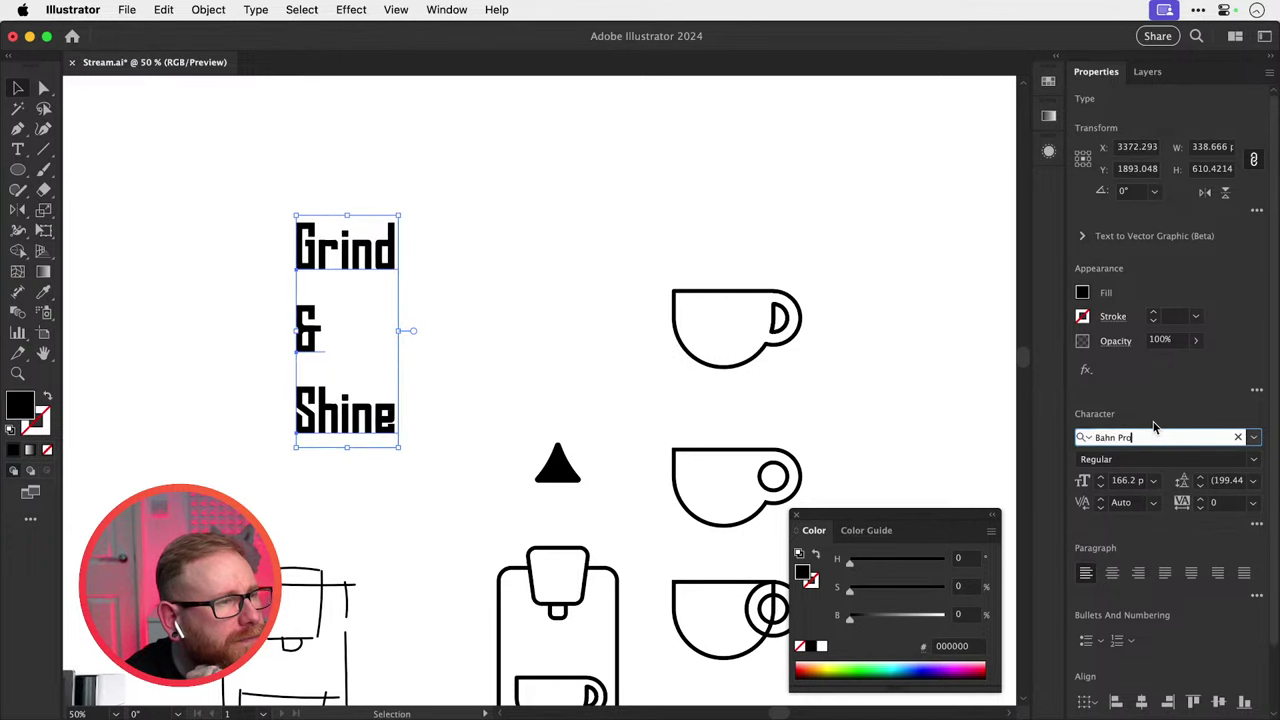
key(Down)
key(Down)
key(Down)
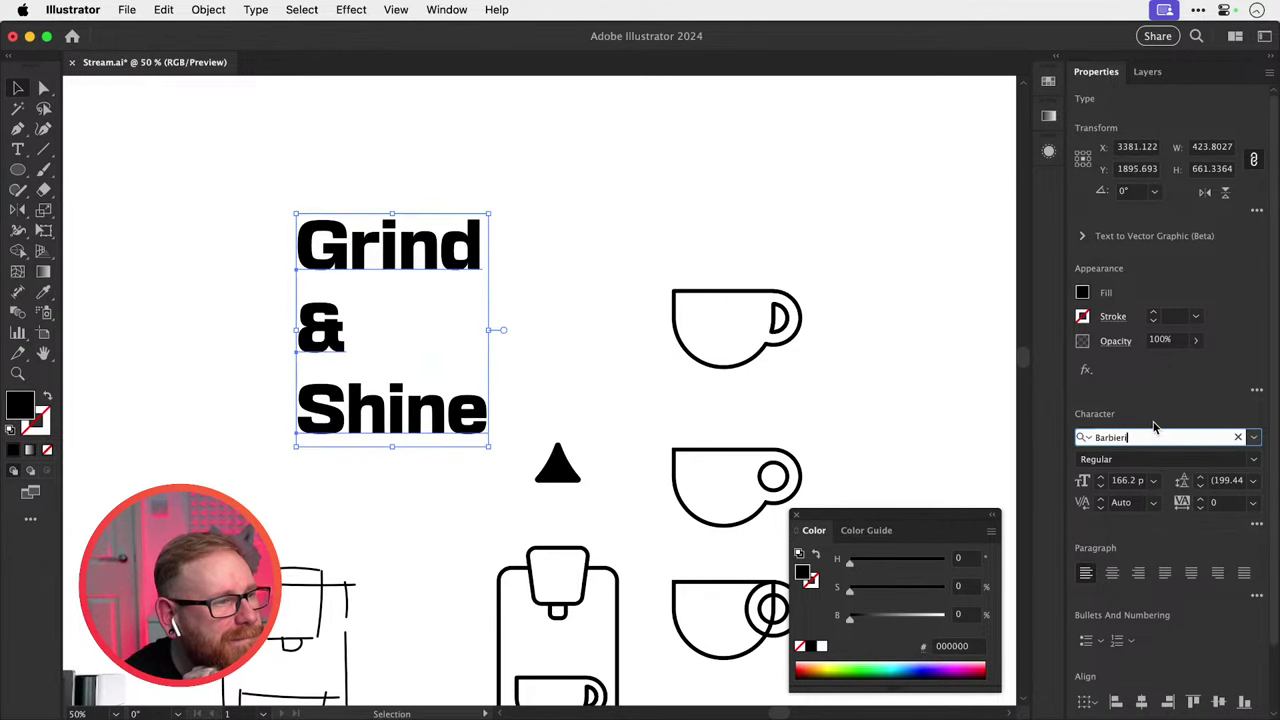
Continue trying fonts beginning with B on the three text lines, through Bastogne to Bebas Neue.
key(Down)
key(Down)
key(Down)
key(Down)
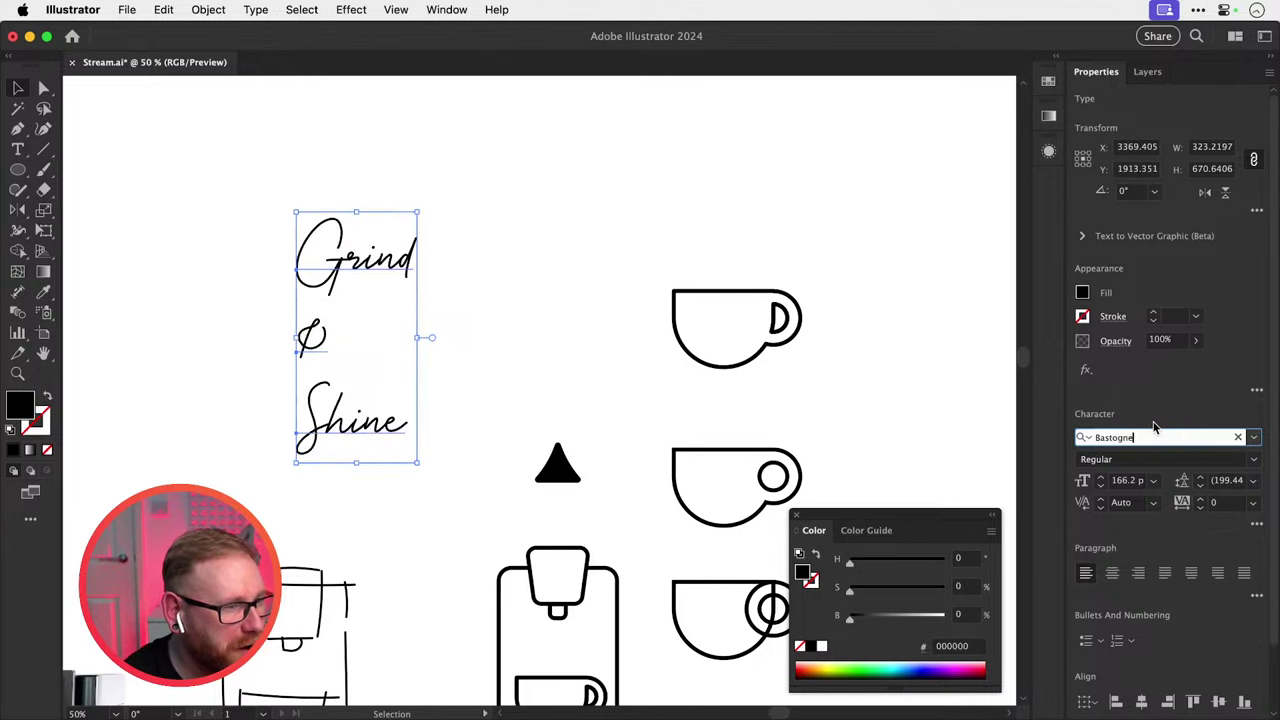
key(Down)
key(Down)
key(Down)
key(Down)
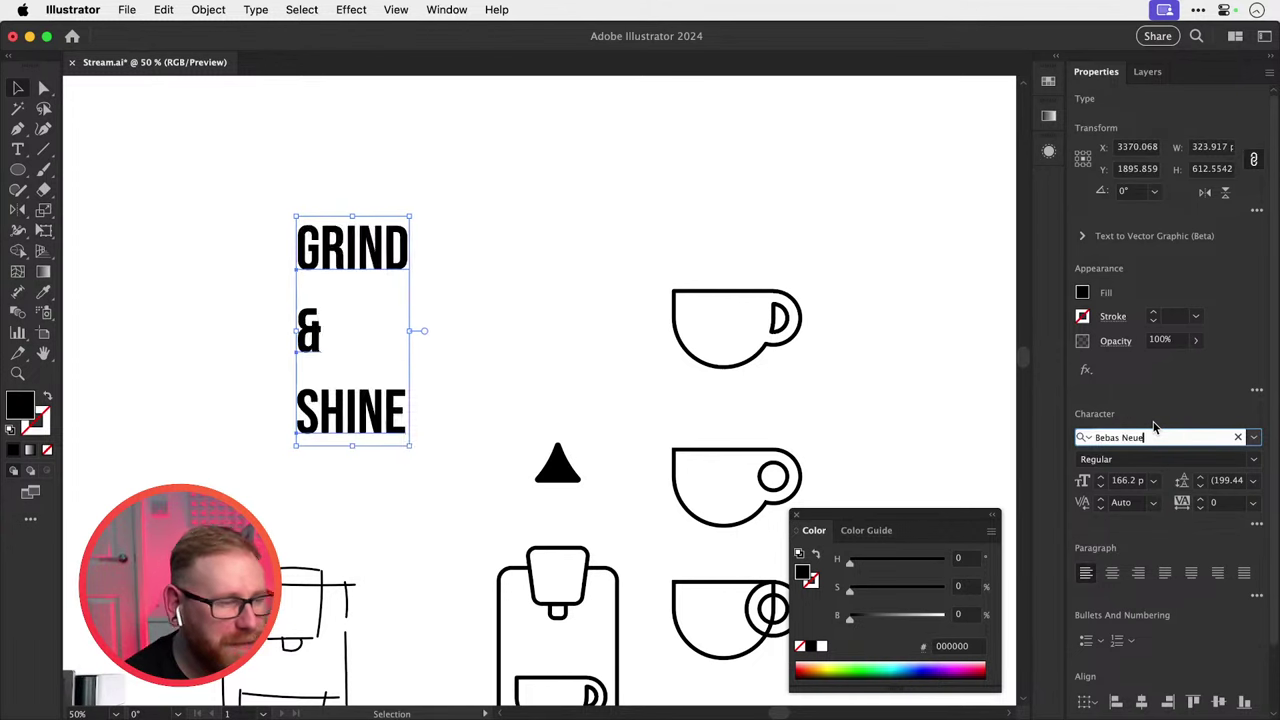
Set the font of the three text lines to Bella Queta Regular.
key(Down)
key(Down)
key(Down)
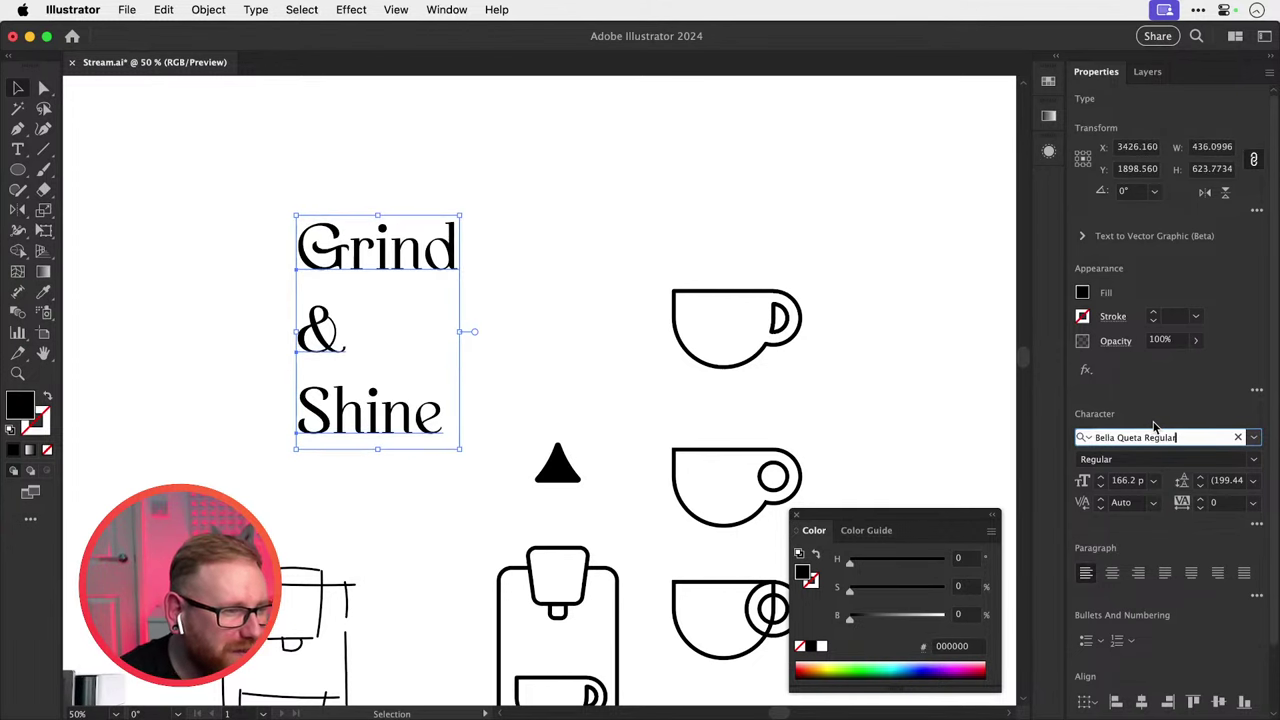
key(Down)
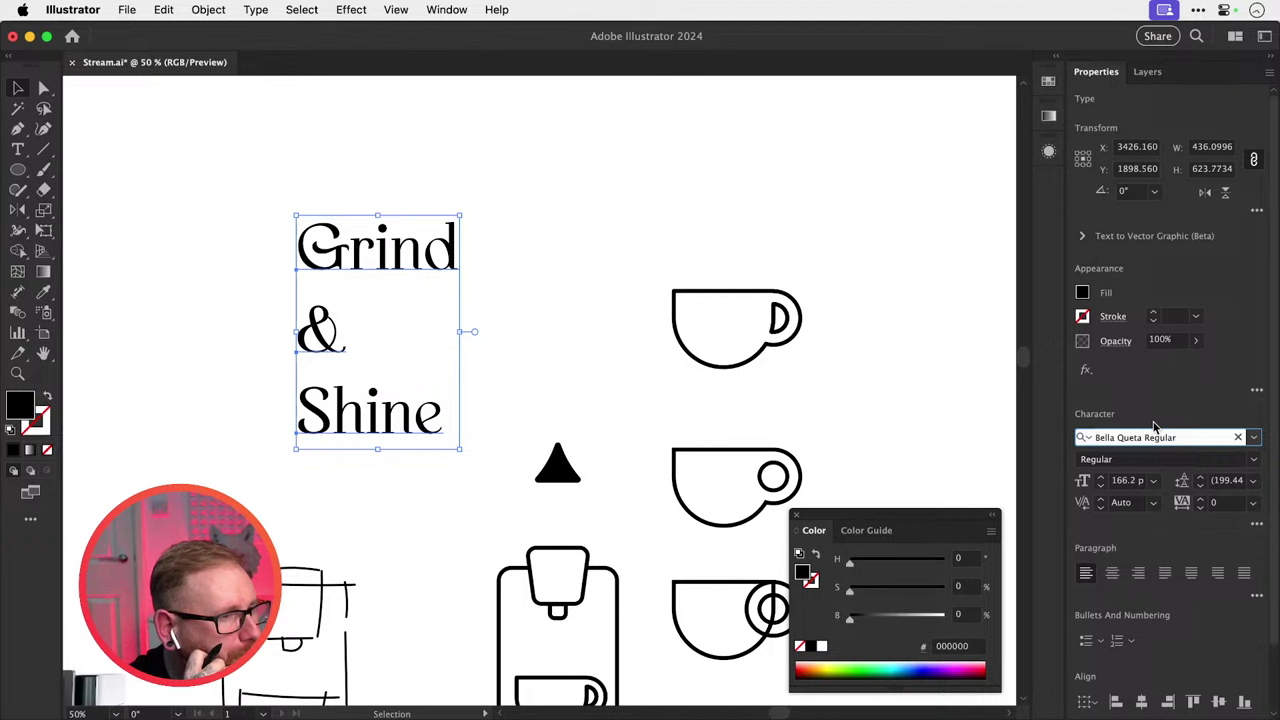
key(Return)
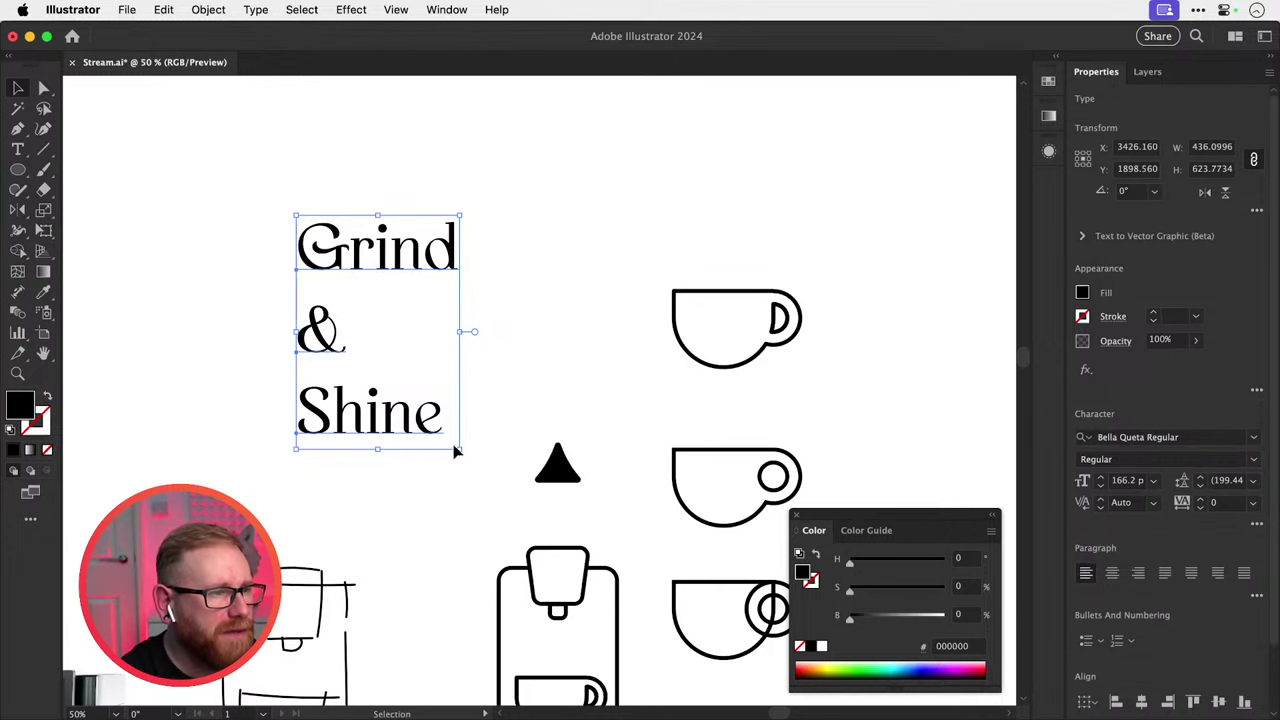
Scale the three text lines down to about 131 pt and duplicate them alongside, stacking the copy's Shine tightly under Grind.
drag(458, 451, 425, 400)
drag(362, 268, 147, 270)
key(z)
drag(302, 283, 598, 272)
key(v)
drag(480, 433, 478, 285)
scroll(530, 340, up, 5)
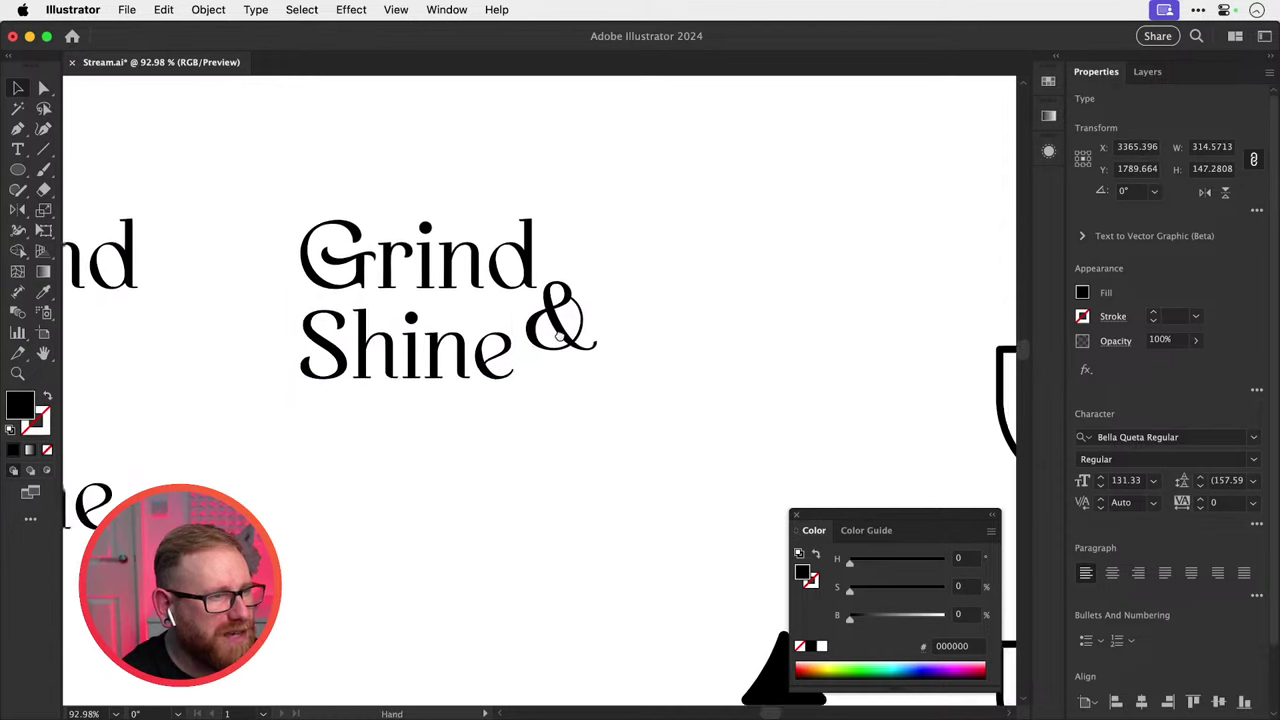
Try the copied ampersand before and after Grind, and set it aside above the stacked words.
drag(580, 393, 410, 360)
key(super+space)
drag(315, 368, 320, 376)
key(super+shift+a)
key(super+1)
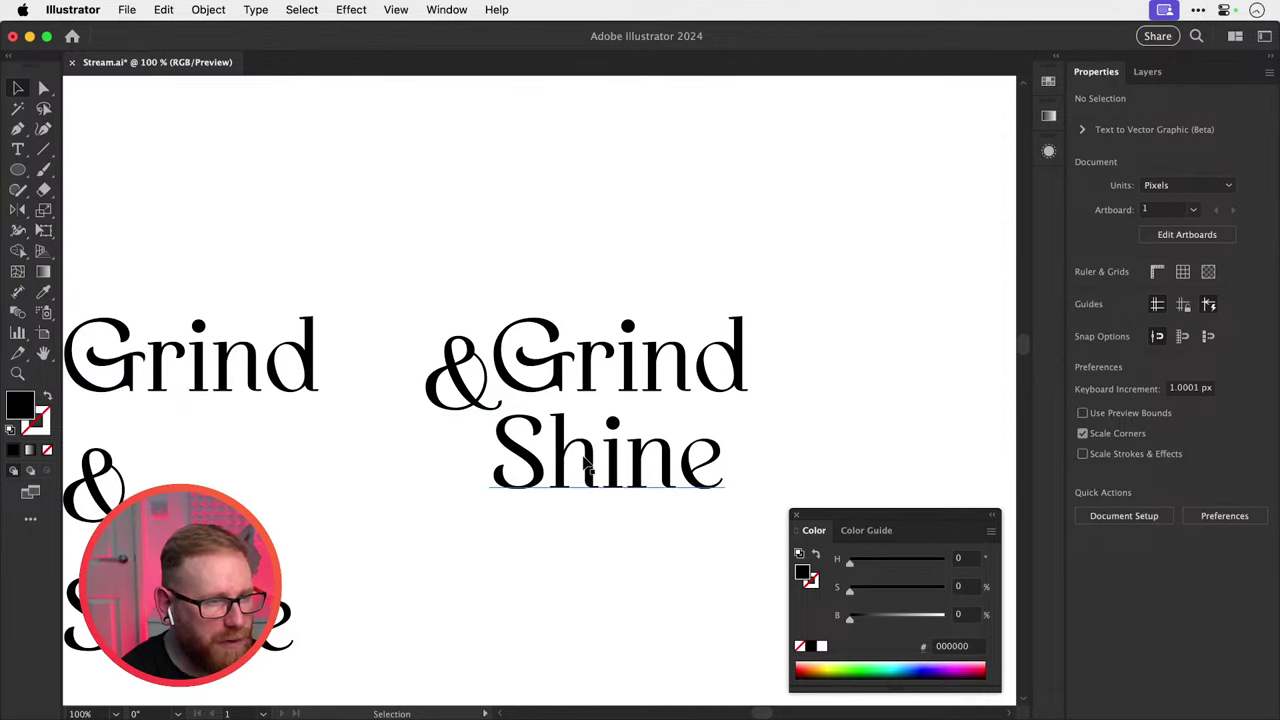
key(space)
drag(550, 468, 418, 535)
drag(366, 470, 747, 444)
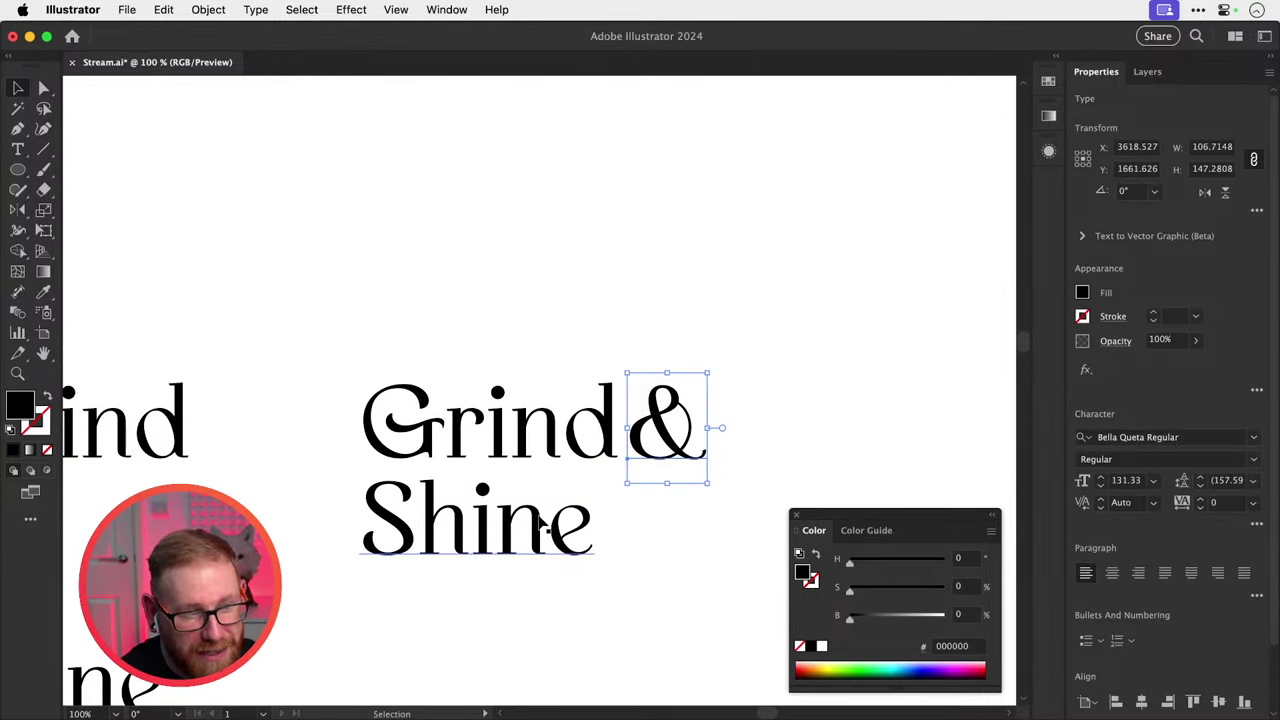
drag(653, 428, 655, 289)
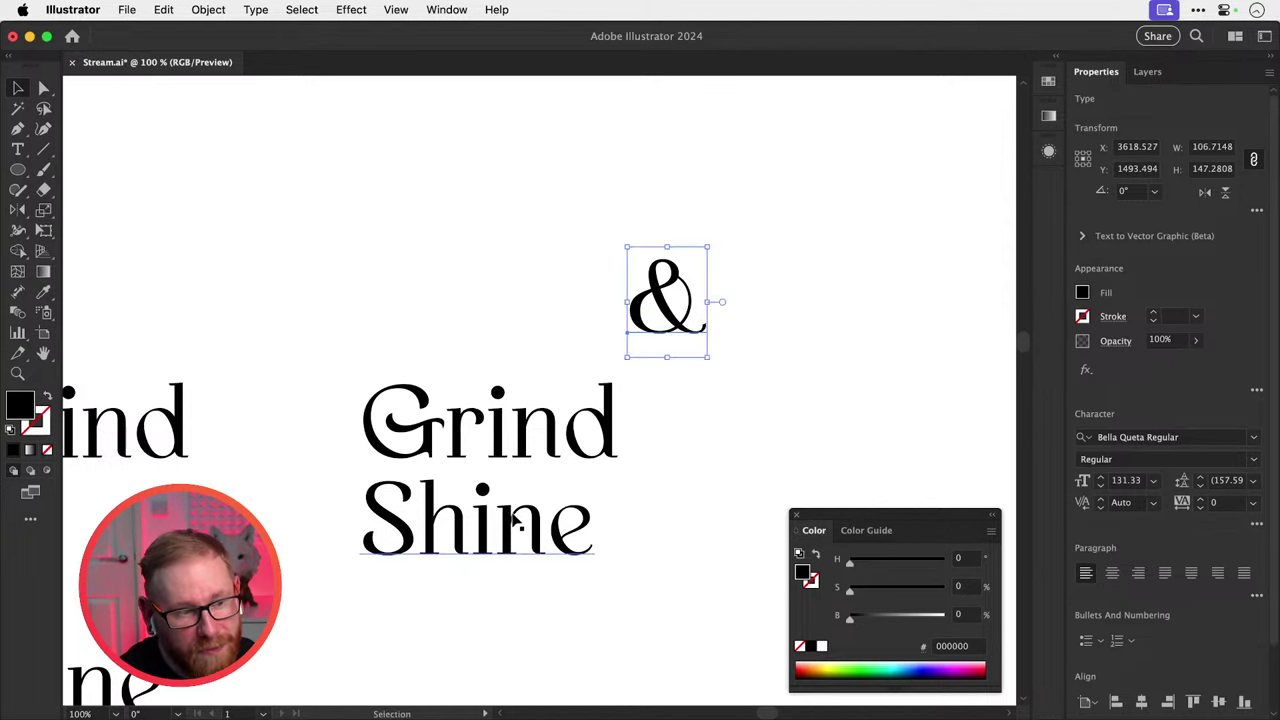
Duplicate Shine, replace the copy's text with "and", and shrink it to about 43 pt between Grind and Shine.
alt+drag(516, 515, 728, 441)
double_click(690, 443)
key(super+a)
text(and)
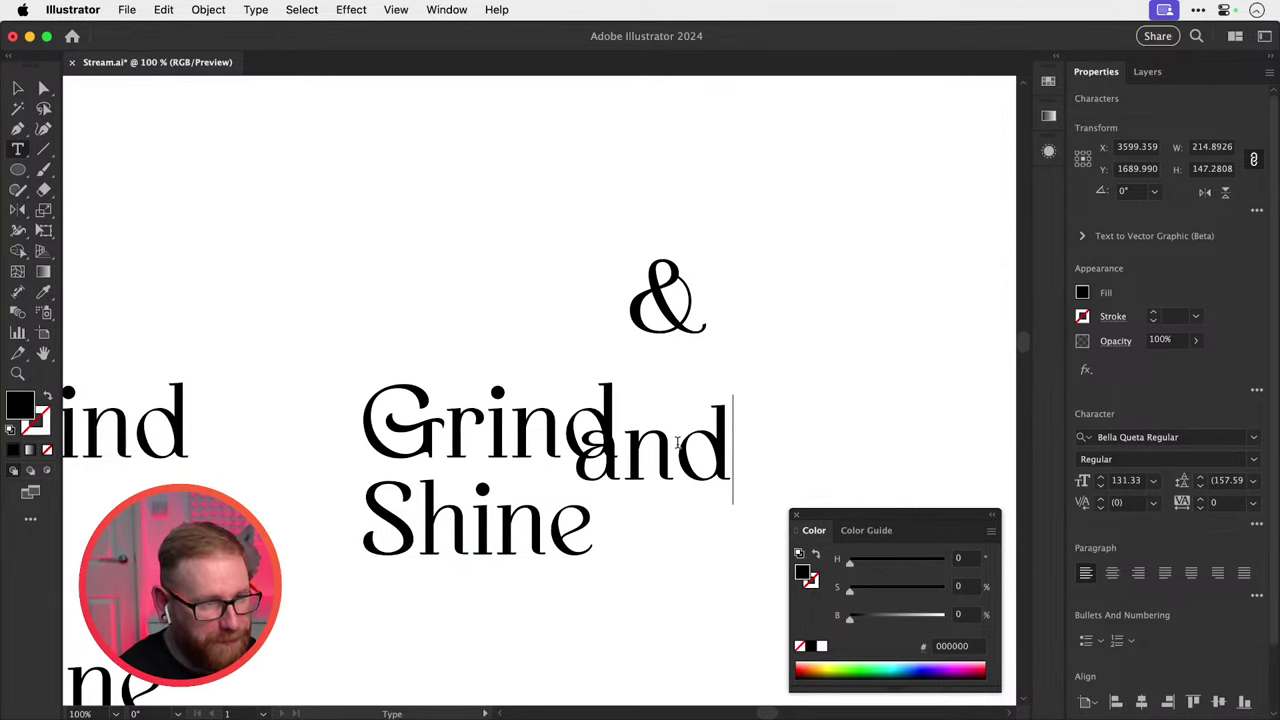
click(18, 89)
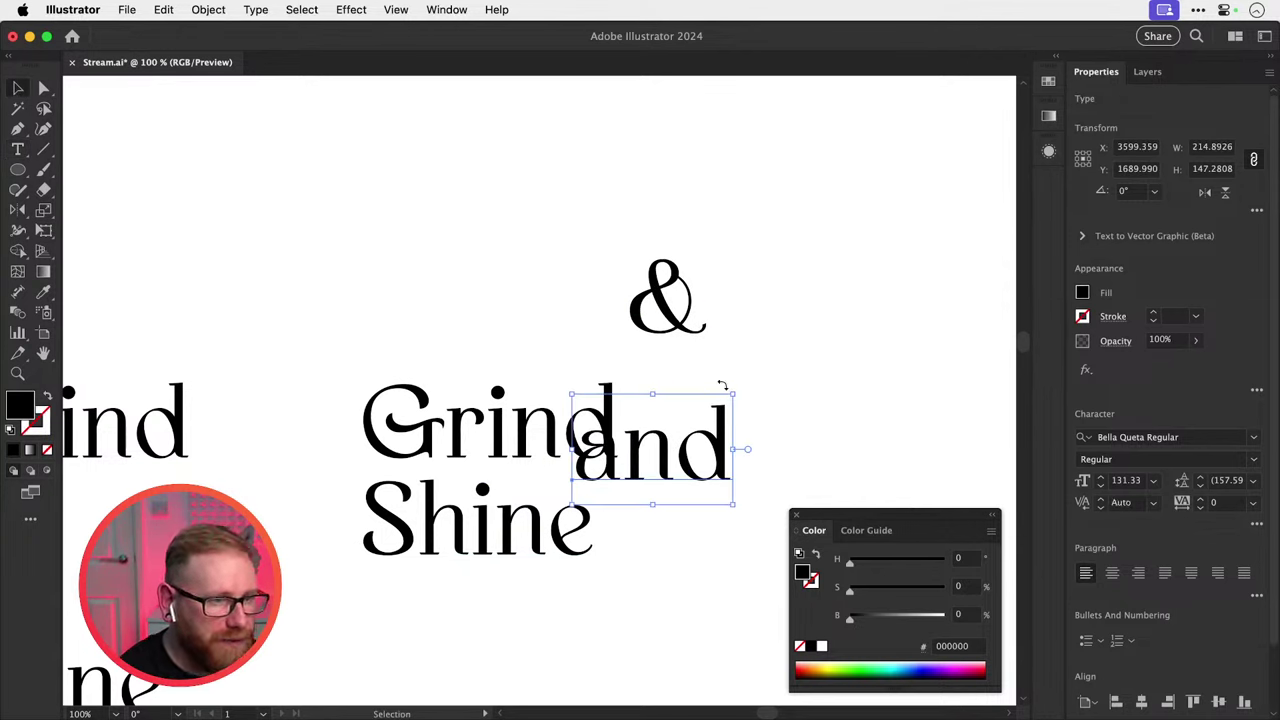
drag(733, 395, 559, 469)
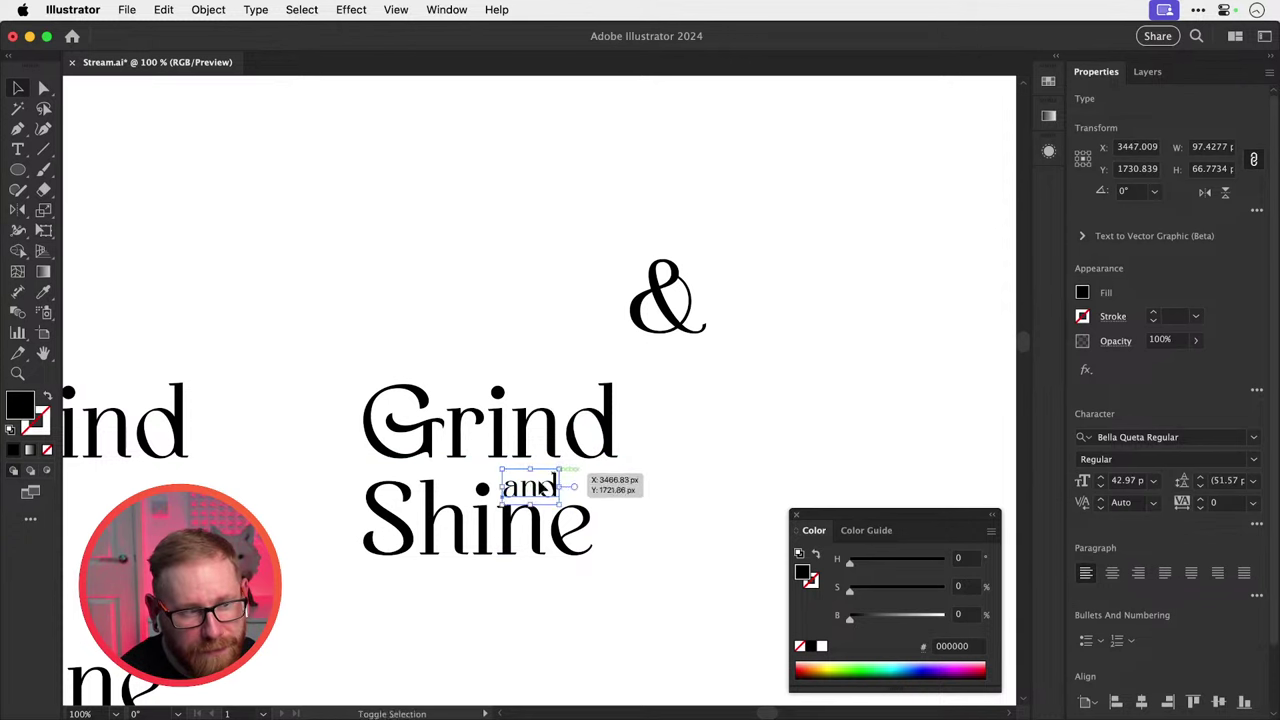
Duplicate the small "and" over the h of Shine and change the copy's text to a plus sign.
key(z)
drag(467, 506, 462, 465)
key(v)
double_click(462, 465)
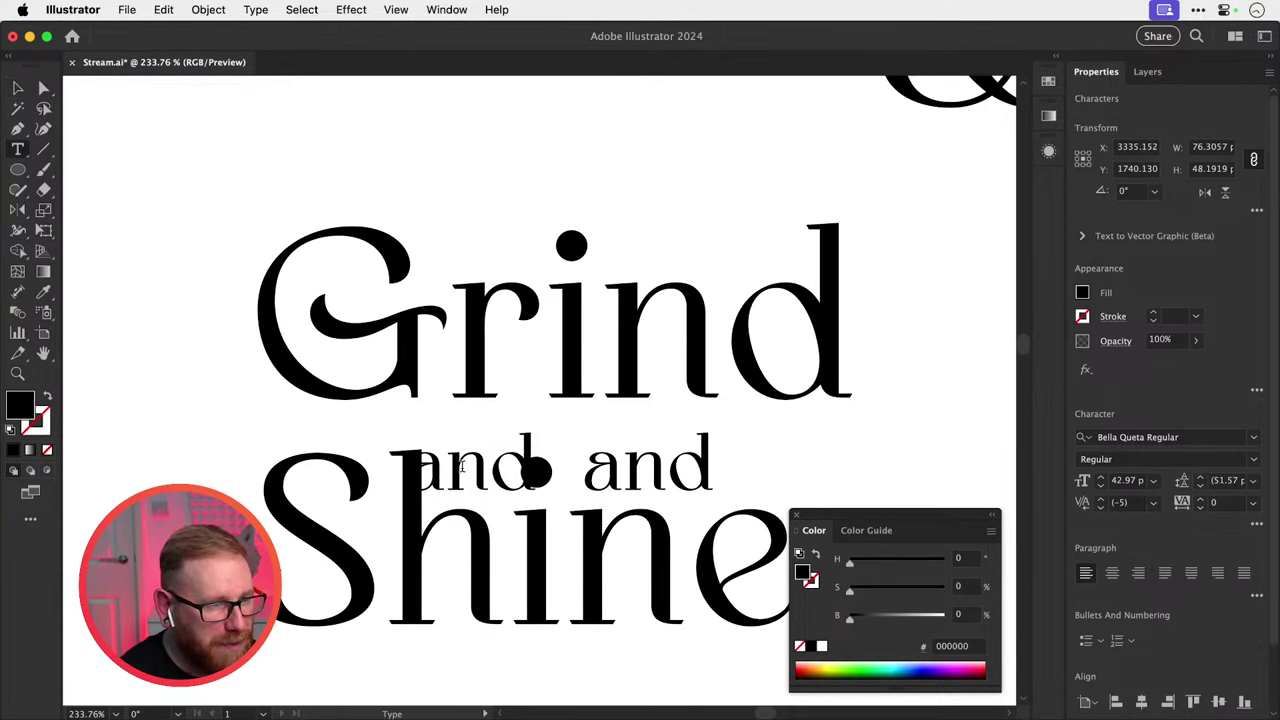
double_click(462, 465)
text(t)
click(17, 88)
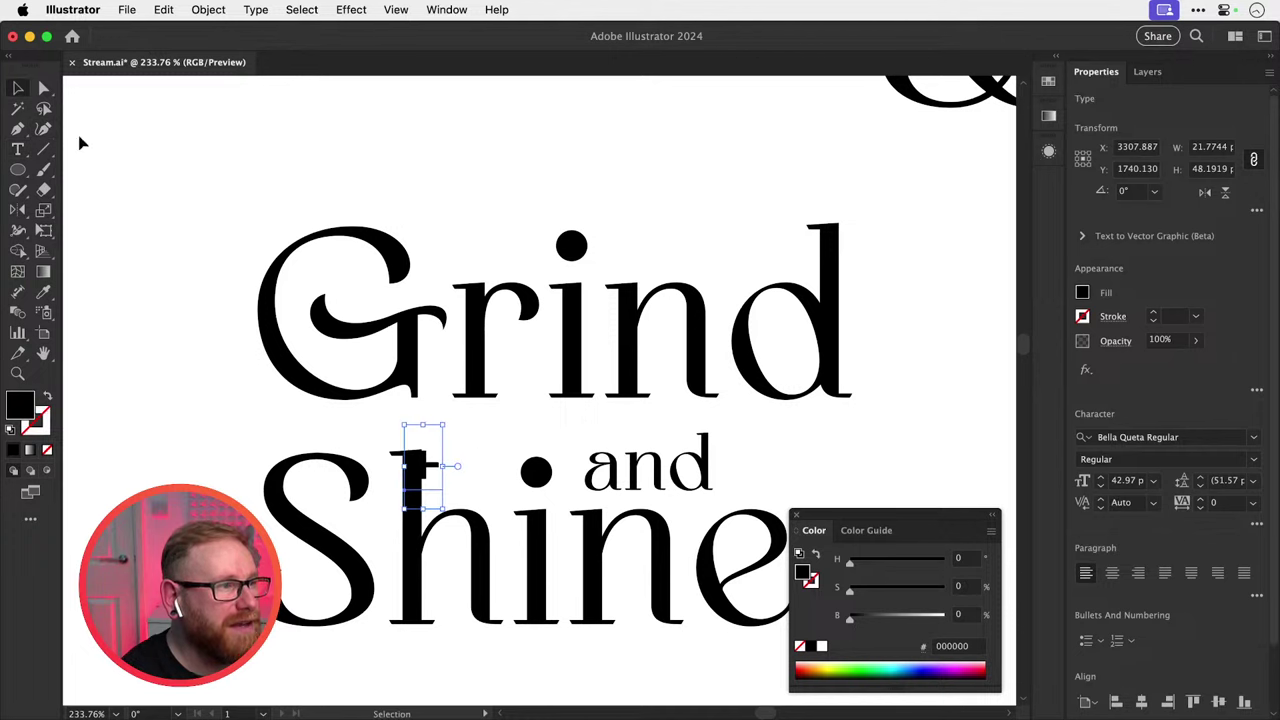
Enlarge the plus sign to about 80 pt and place it between the two words, above the h of Shine.
shift+drag(444, 425, 476, 450)
key(s)
shift+drag(531, 386, 560, 351)
key(v)
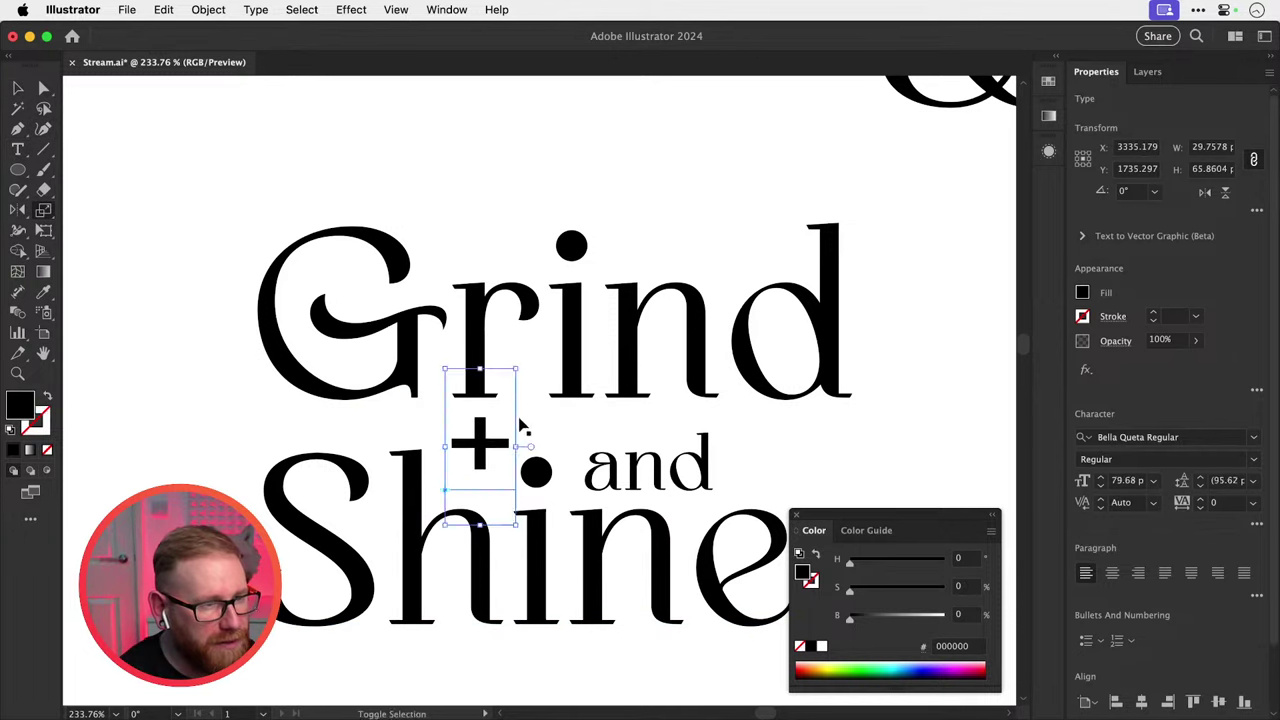
click(520, 423)
drag(497, 443, 492, 450)
click(556, 432)
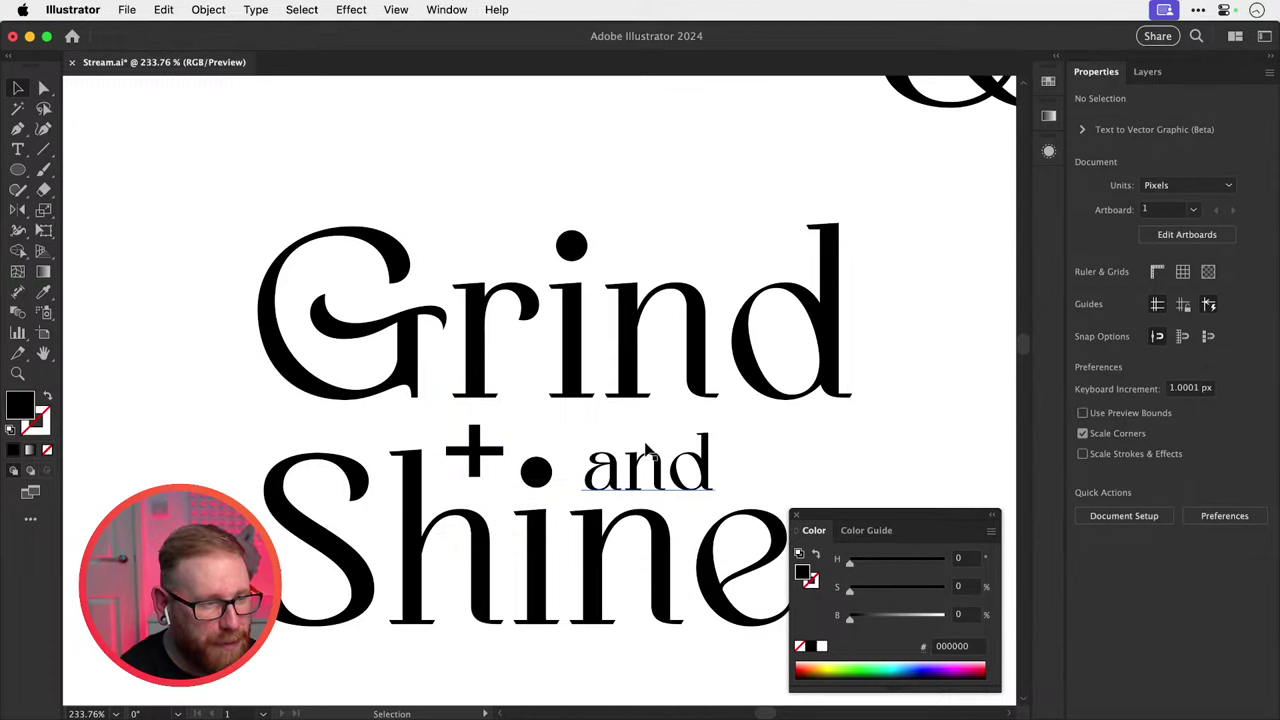
Try the stacked lettering without the small "and", and restore the word.
key(super+1)
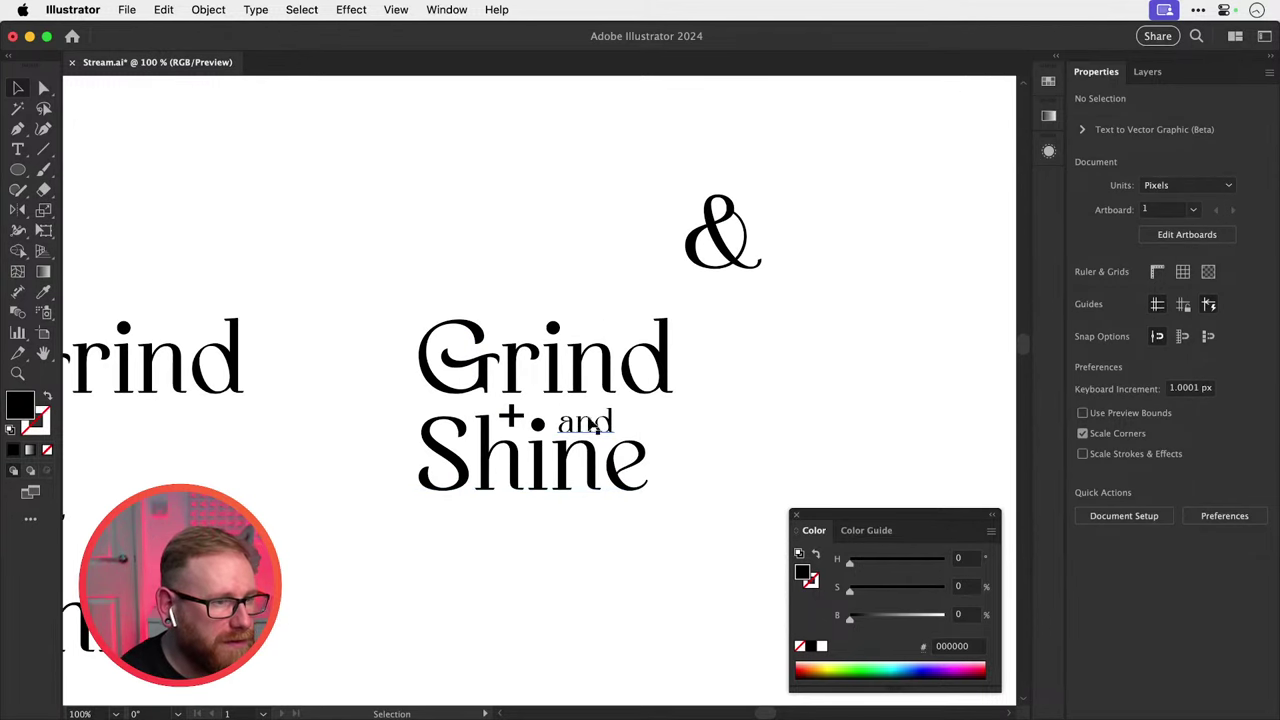
click(589, 423)
key(Delete)
key(super+z)
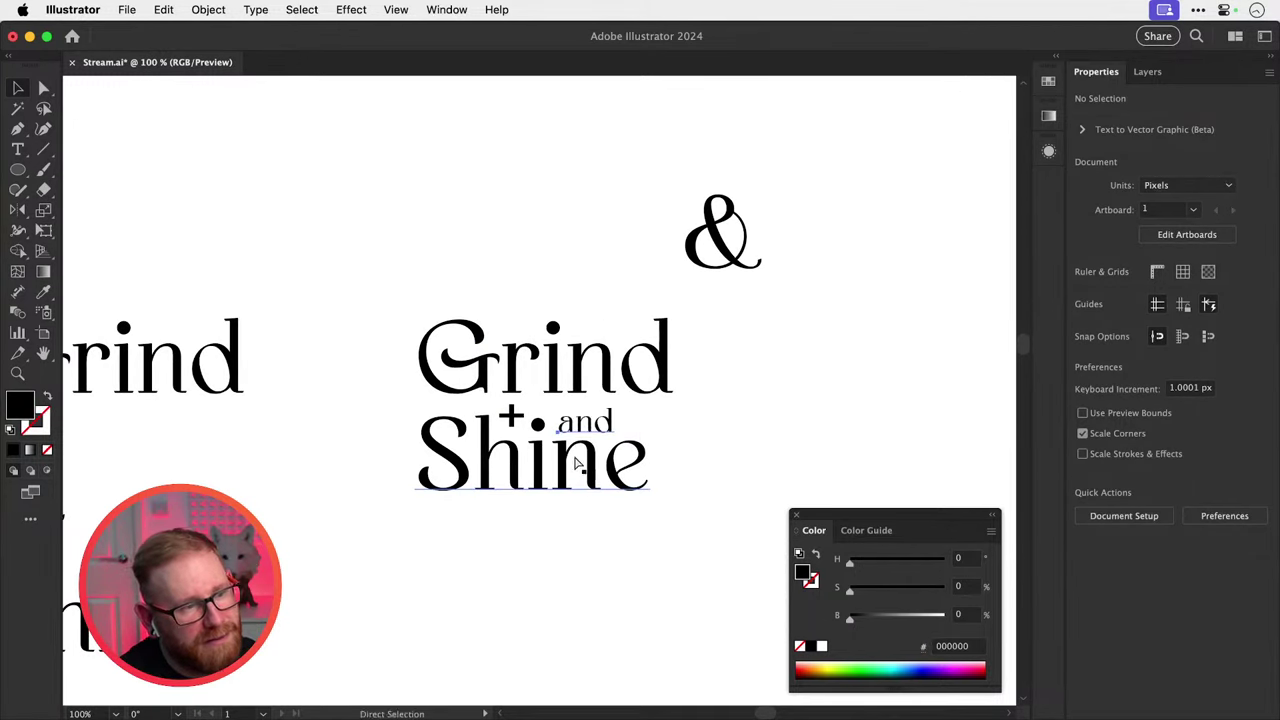
key(super+shift+a)
Enlarge the small "and" above the end of Shine and delete the plus sign.
mouse_move(512, 420)
mouse_down()
mouse_move(491, 429)
mouse_move(416, 402)
mouse_move(545, 392)
mouse_move(511, 417)
mouse_up()
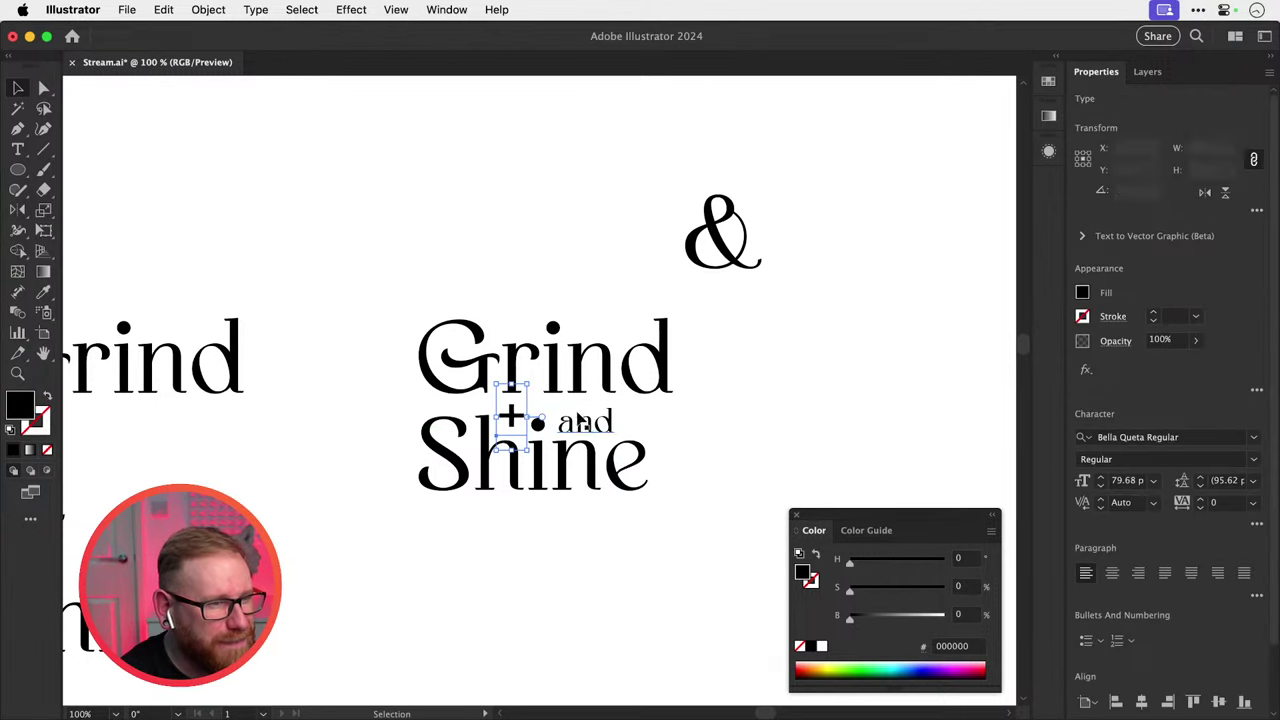
key(s)
drag(613, 403, 548, 460)
key(v)
key(super+shift+a)
click(519, 418)
key(BackSpace)
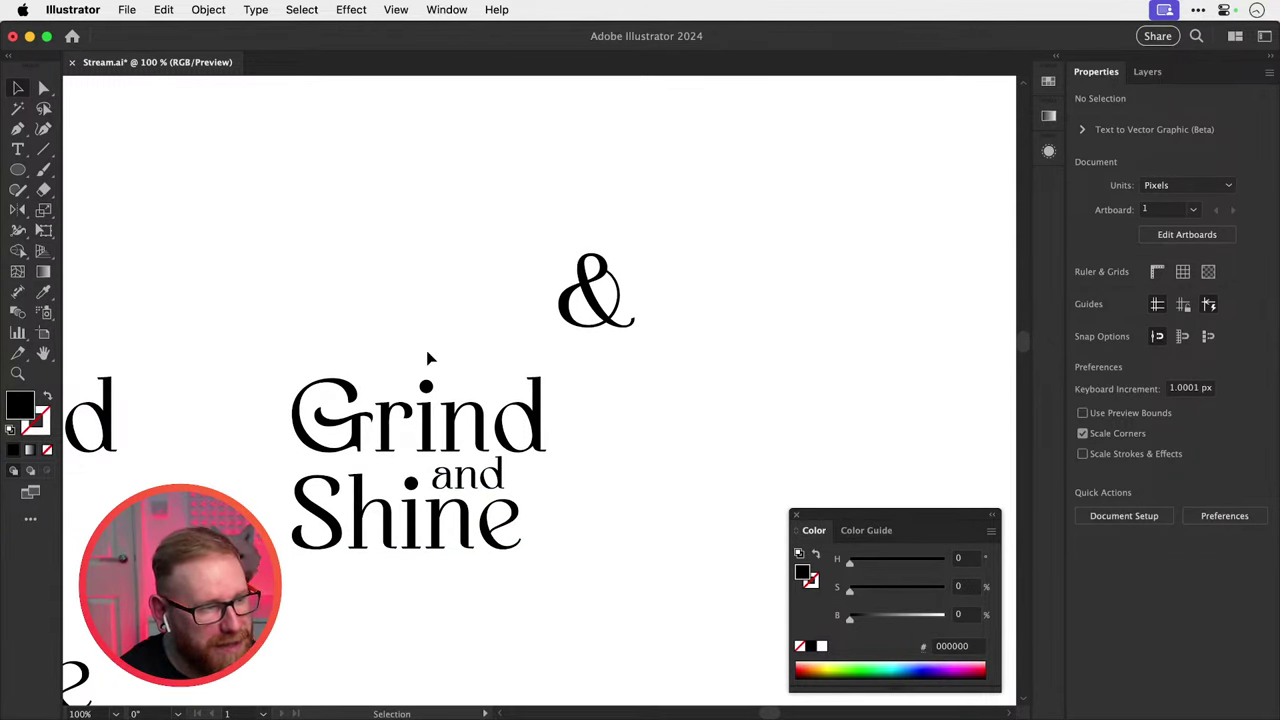
drag(439, 433, 433, 427)
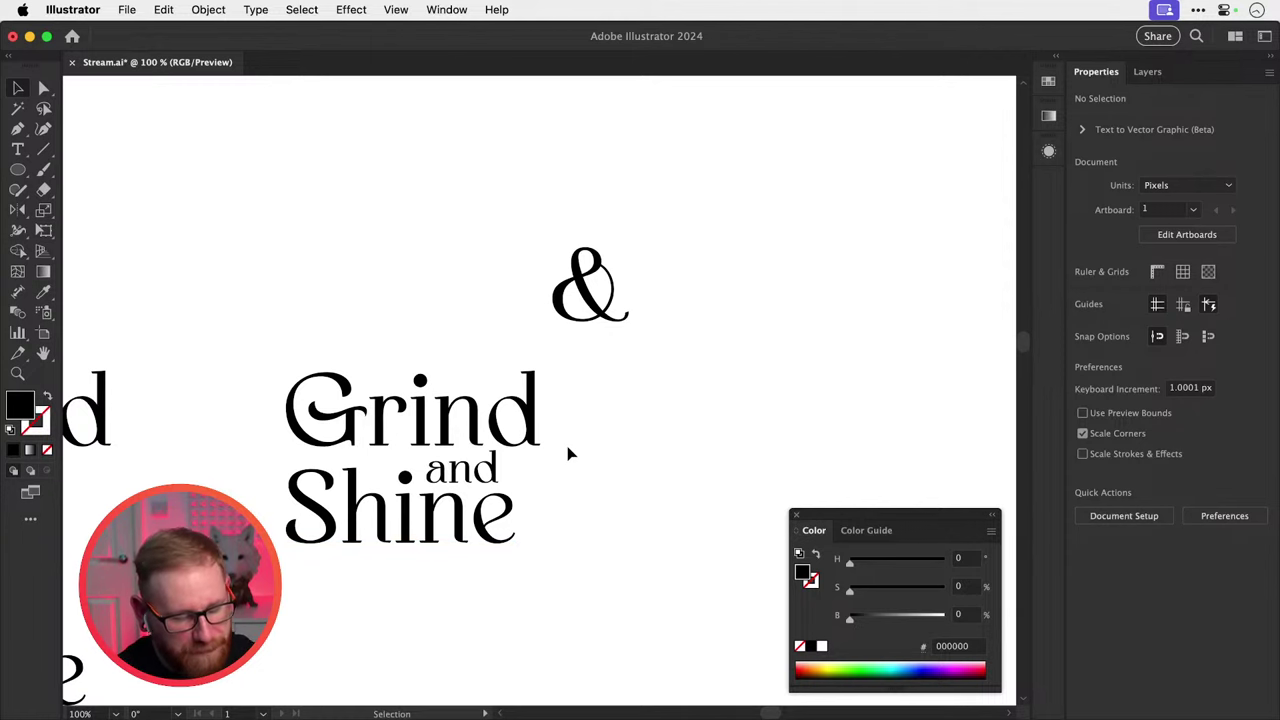
Duplicate the stacked "Grind and Shine" lettering straight up above the original.
key(super+minus)
key(super+minus)
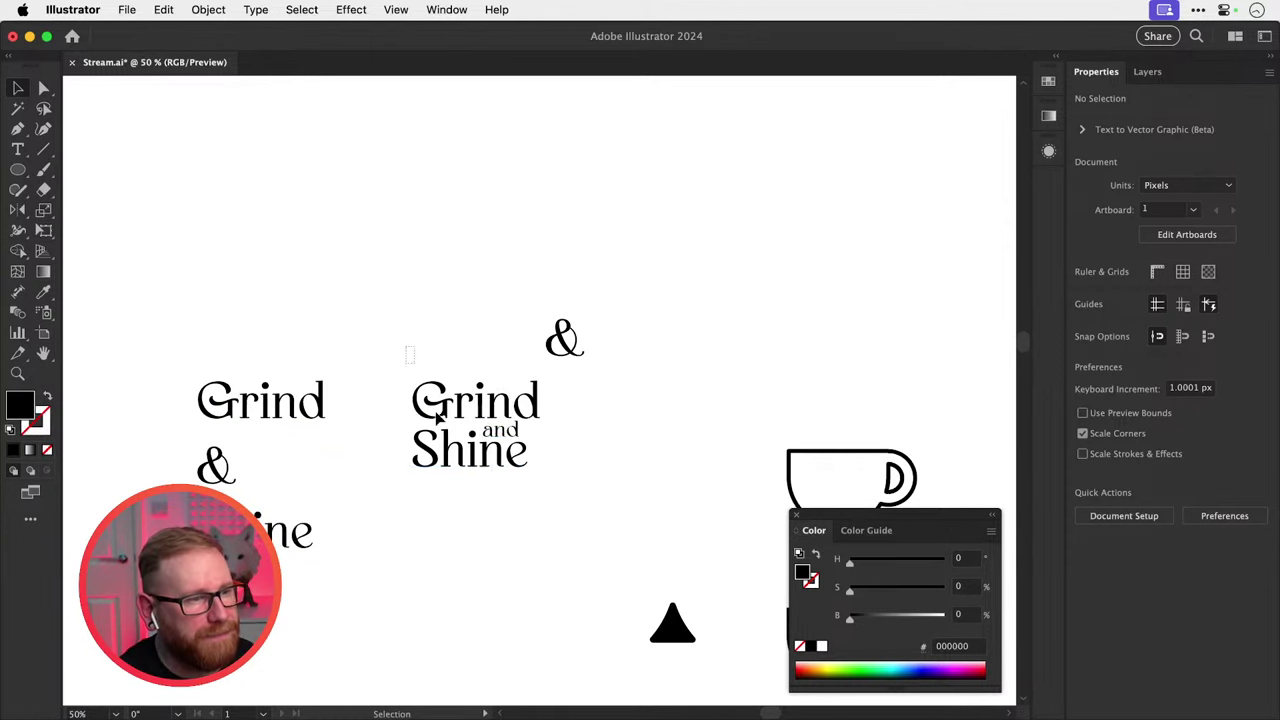
drag(436, 413, 441, 556)
alt+drag(441, 506, 407, 282)
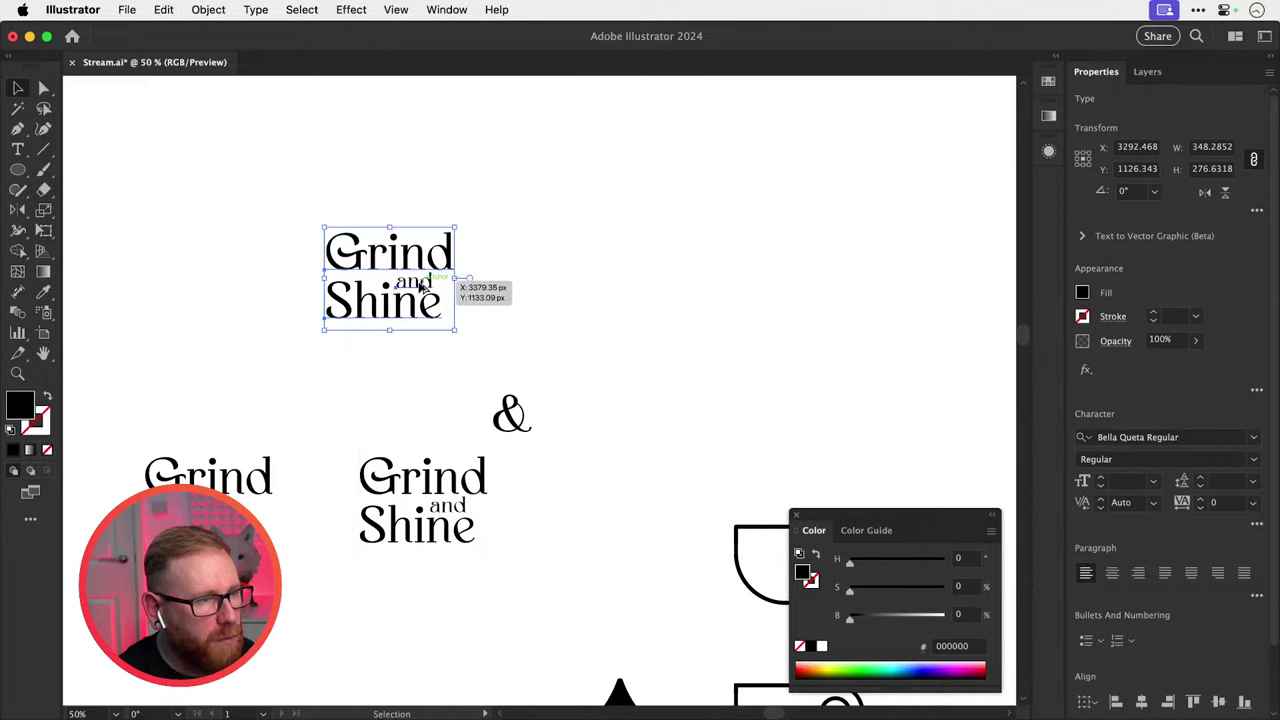
key(super+z)
alt+shift+drag(461, 484, 457, 236)
Try the fonts following Bella Queta Regular on the upper lettering copy and set it to BlackJackRegular.
key(z)
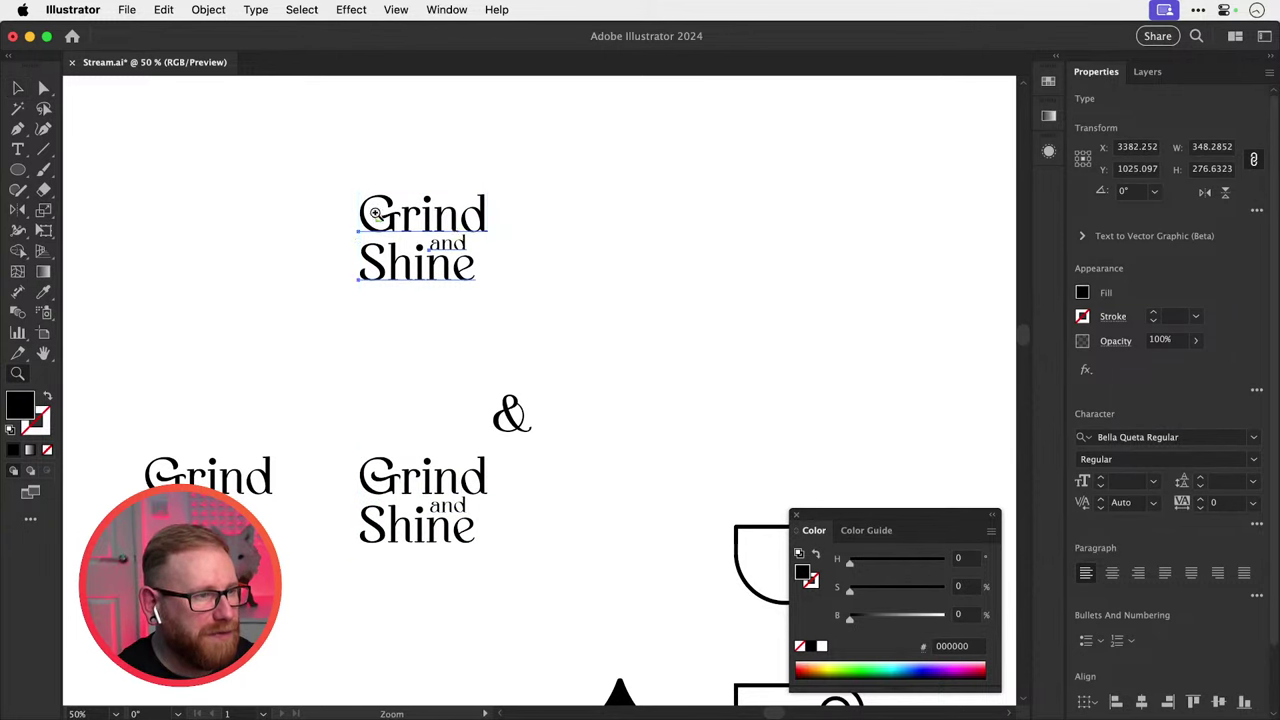
drag(375, 213, 586, 300)
key(v)
drag(534, 343, 532, 422)
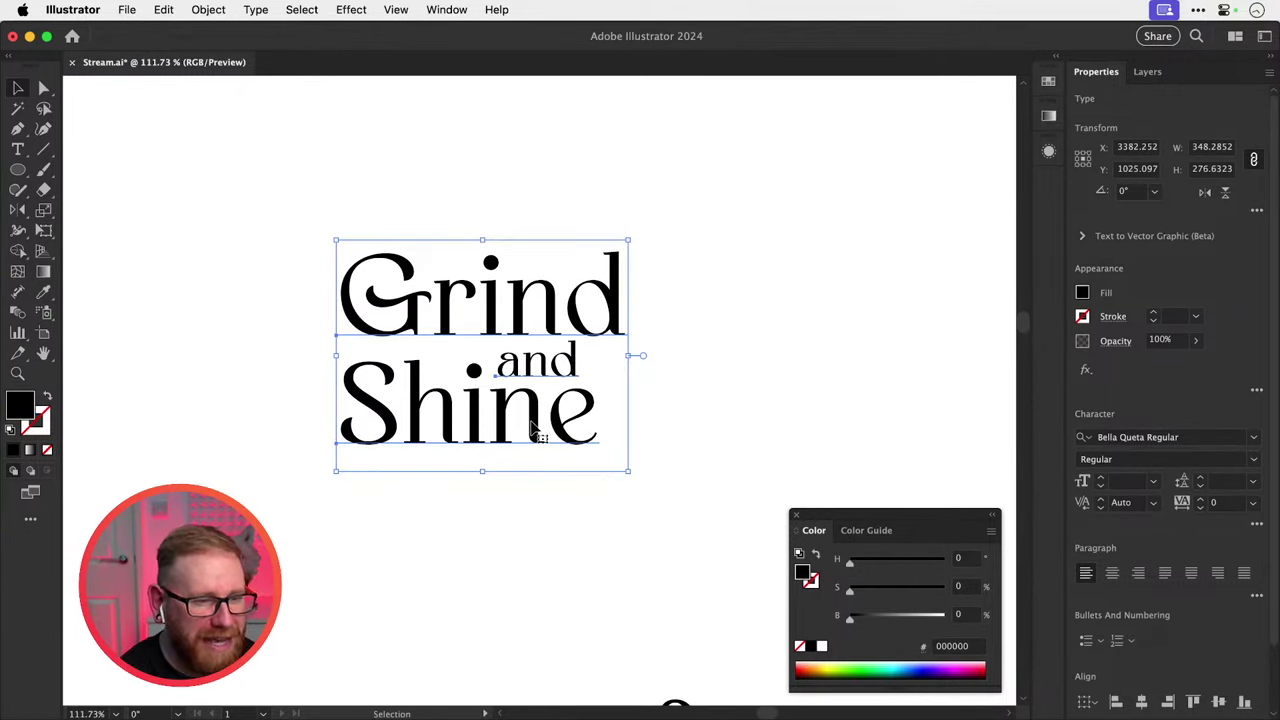
click(1133, 439)
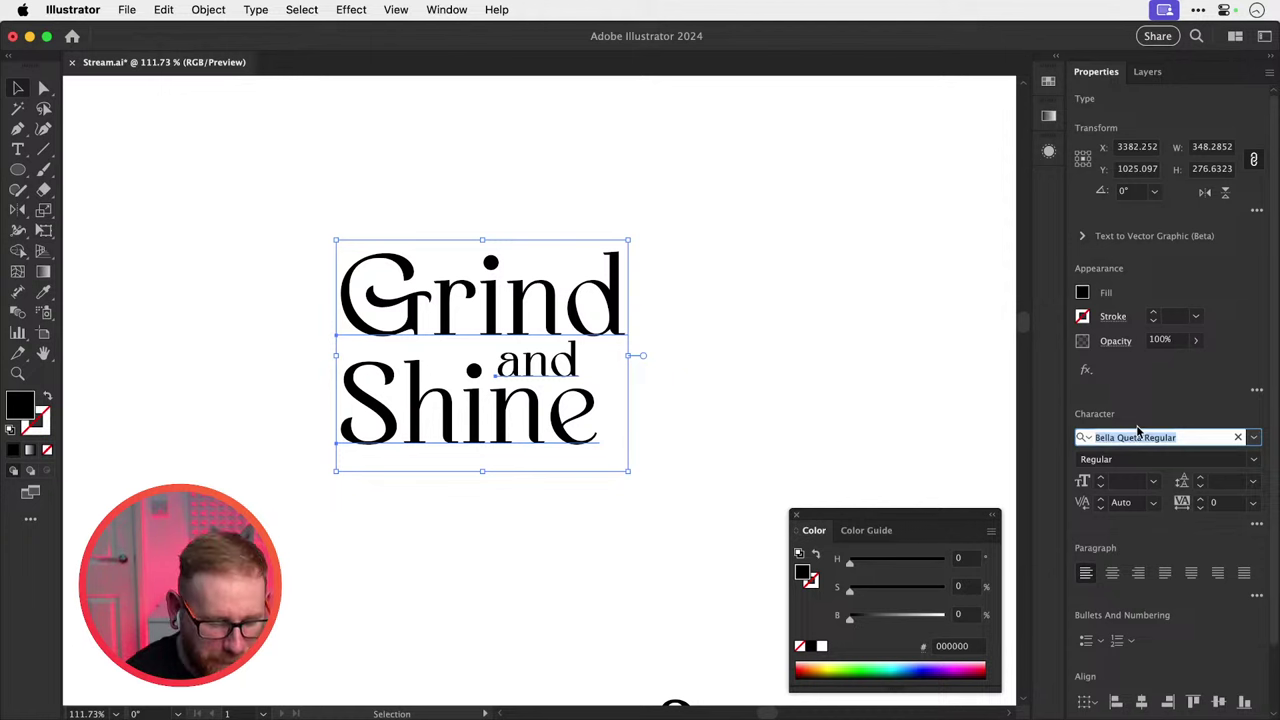
key(Down)
key(Down)
key(Down)
key(Down)
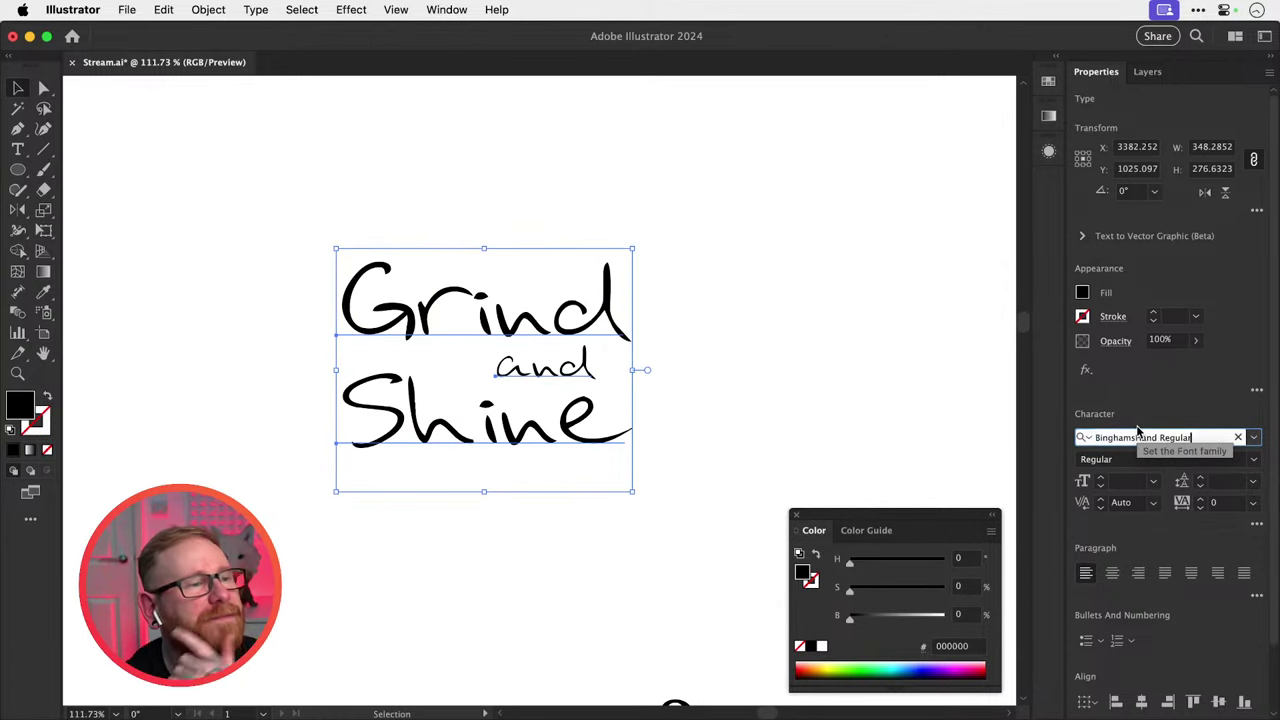
key(Down)
key(Down)
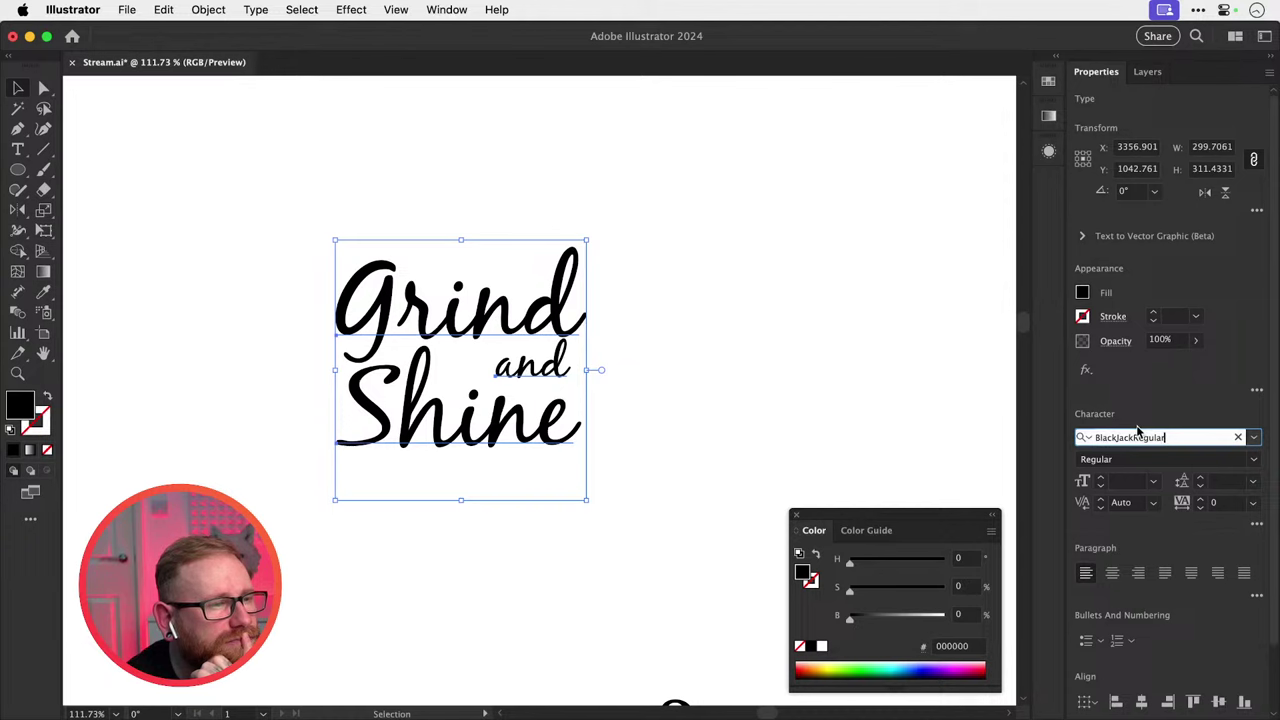
Enlarge "and" to 63.3 pt and shift it left between Grind and Shine, and duplicate the BlackJackRegular lettering to the right.
click(707, 358)
drag(565, 366, 507, 383)
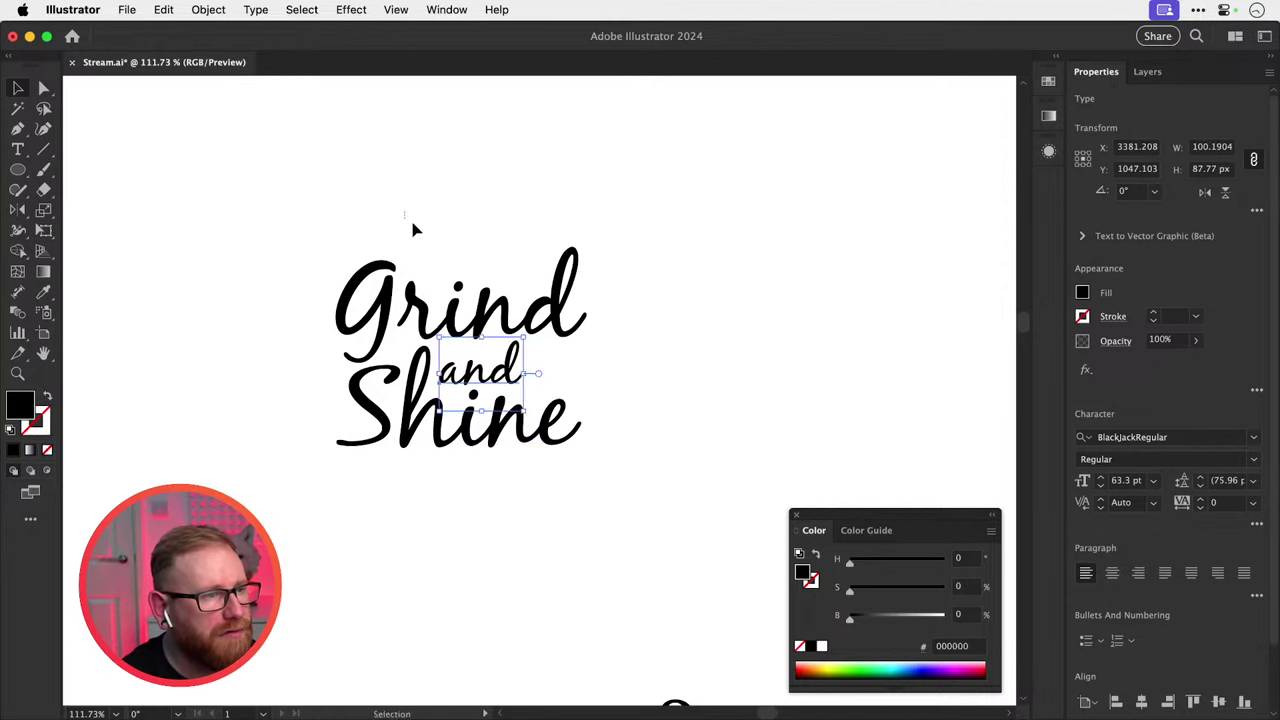
drag(413, 224, 594, 497)
drag(520, 373, 308, 509)
drag(345, 451, 471, 371)
click(580, 334)
drag(408, 306, 540, 585)
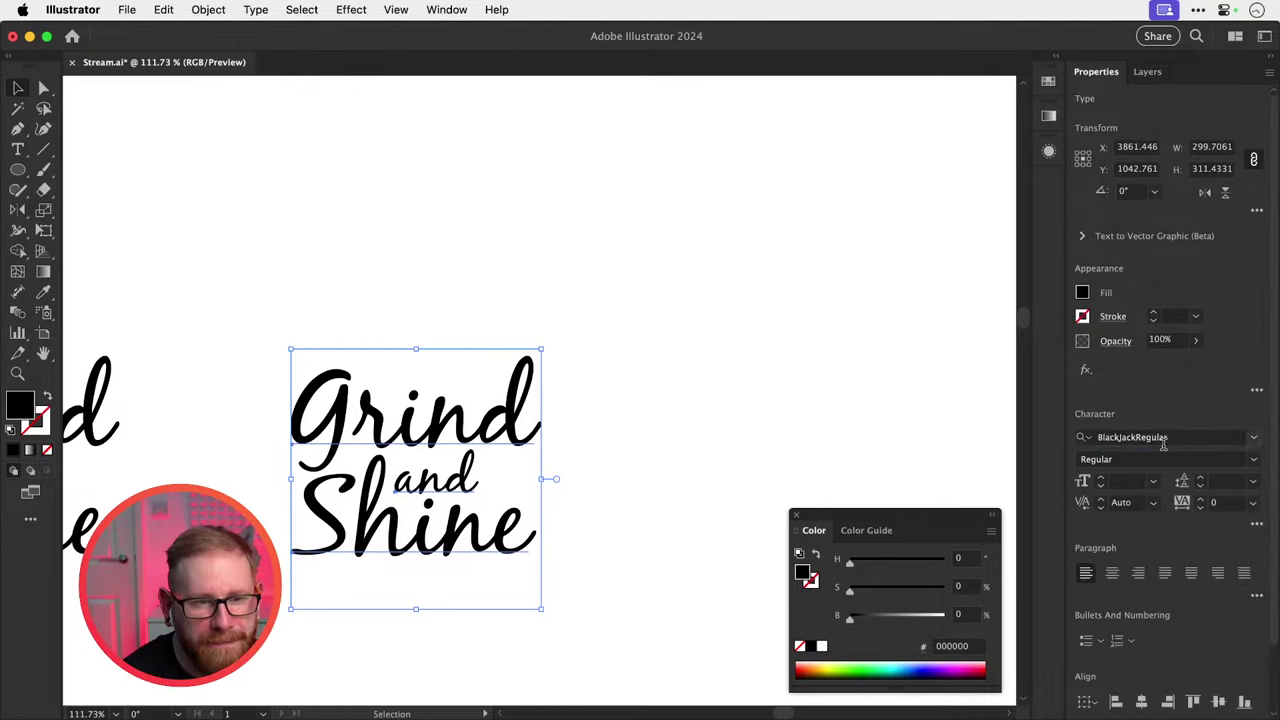
Try the fonts following BlackJackRegular on the duplicated "Grind and Shine" lettering and set it to Bodoni 72 Book Italic.
click(1162, 437)
key(Down)
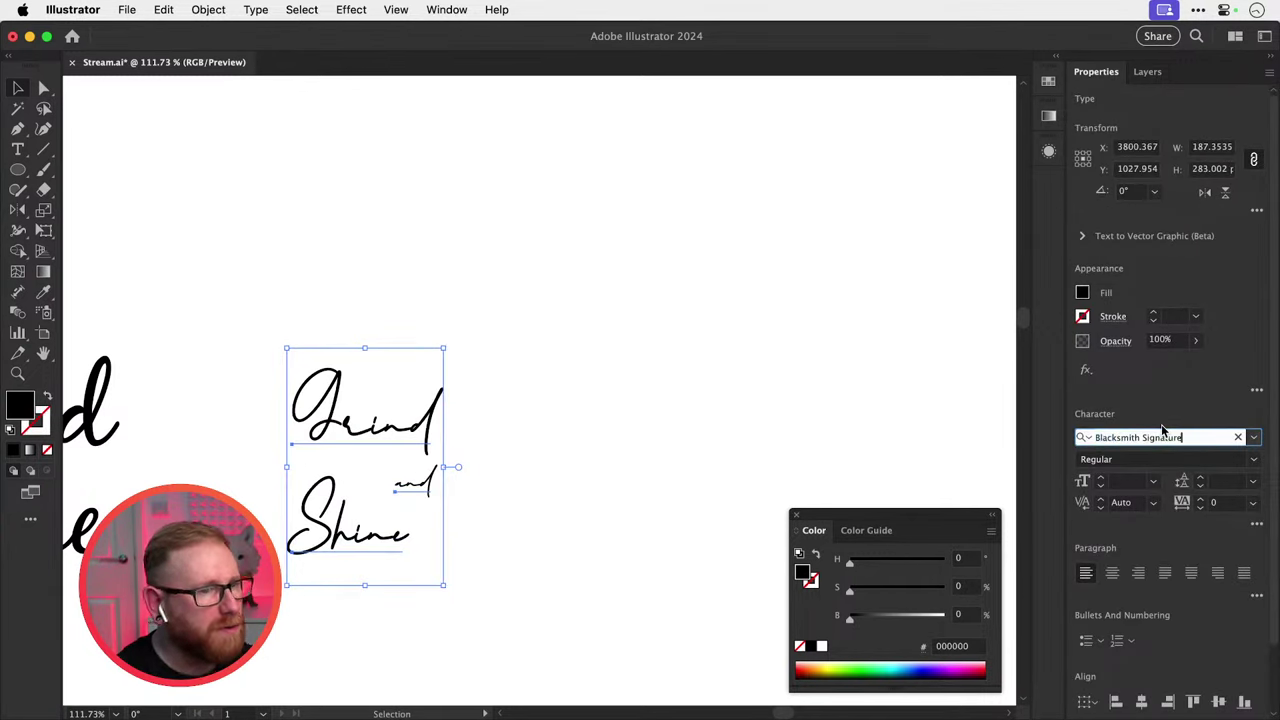
key(Down)
key(Down)
key(Up)
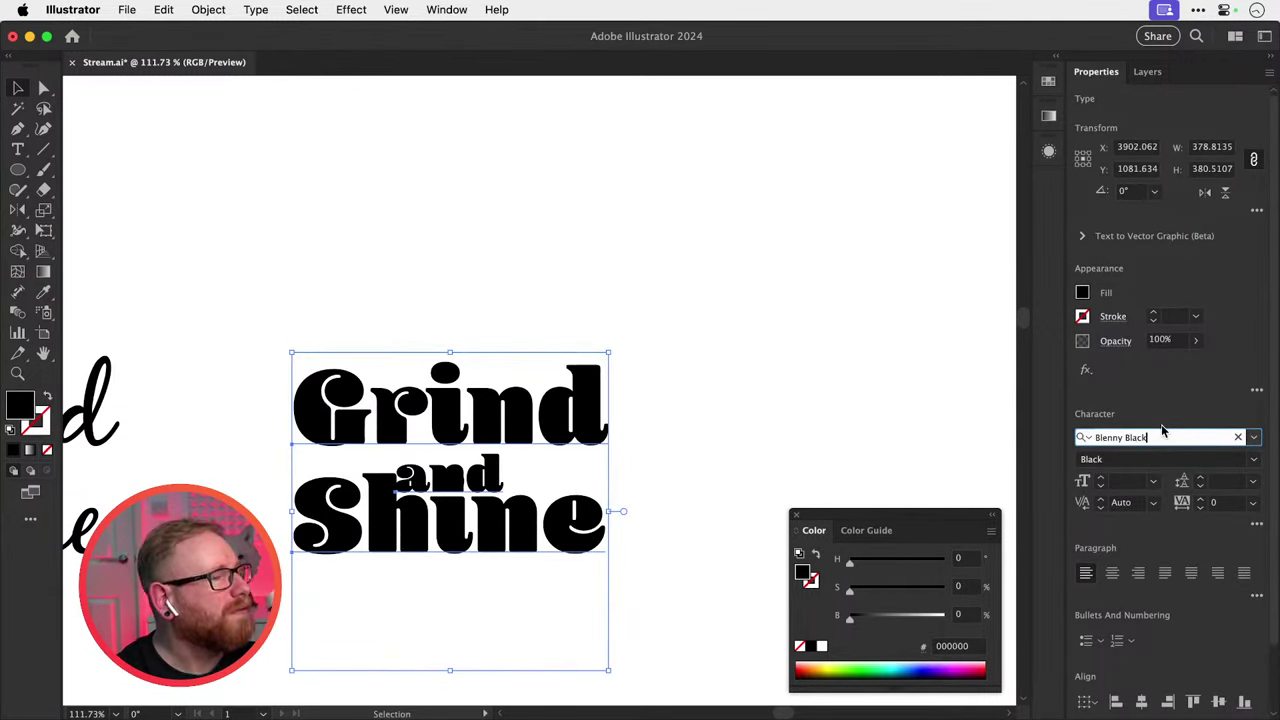
key(Down)
key(Up)
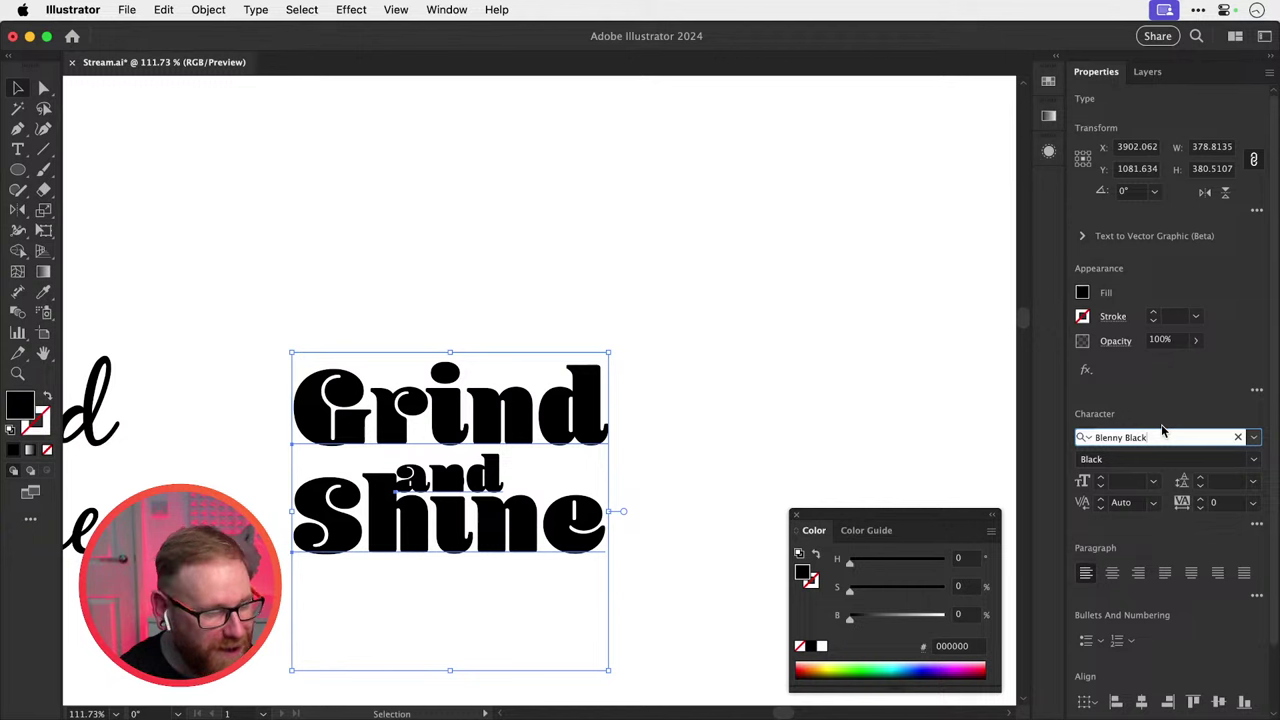
key(Down)
key(Up)
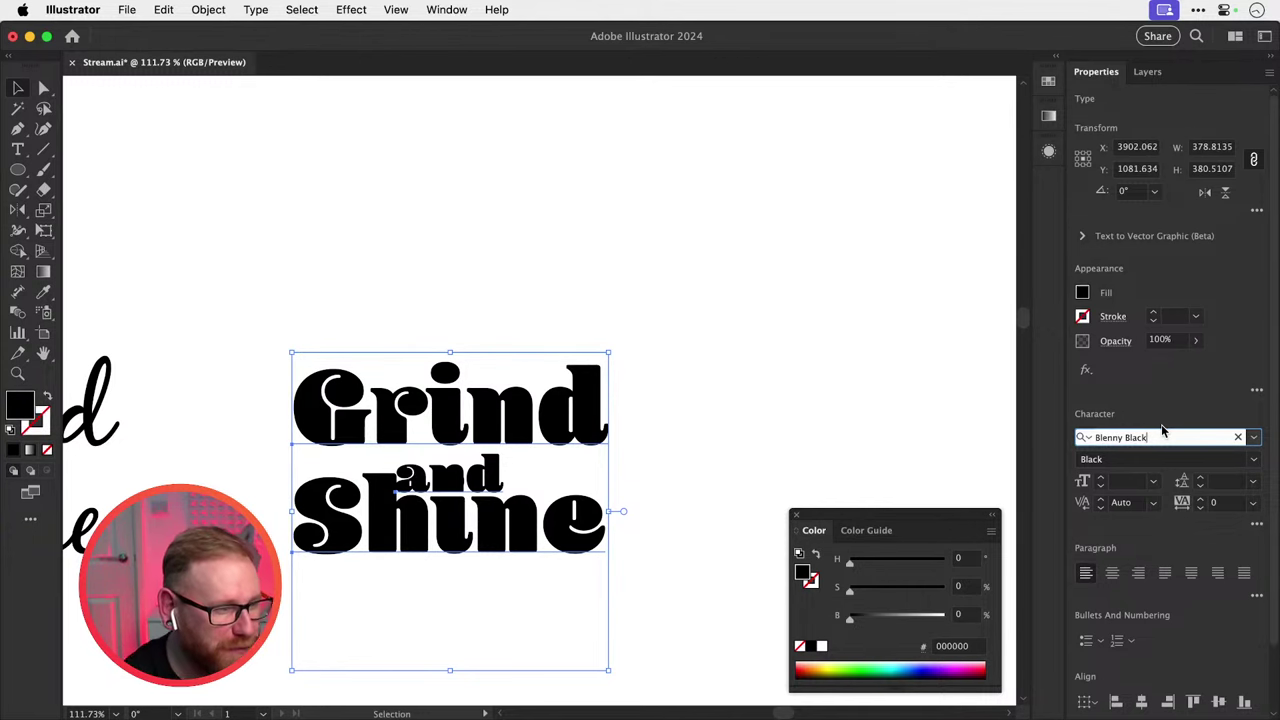
key(Down)
key(Down)
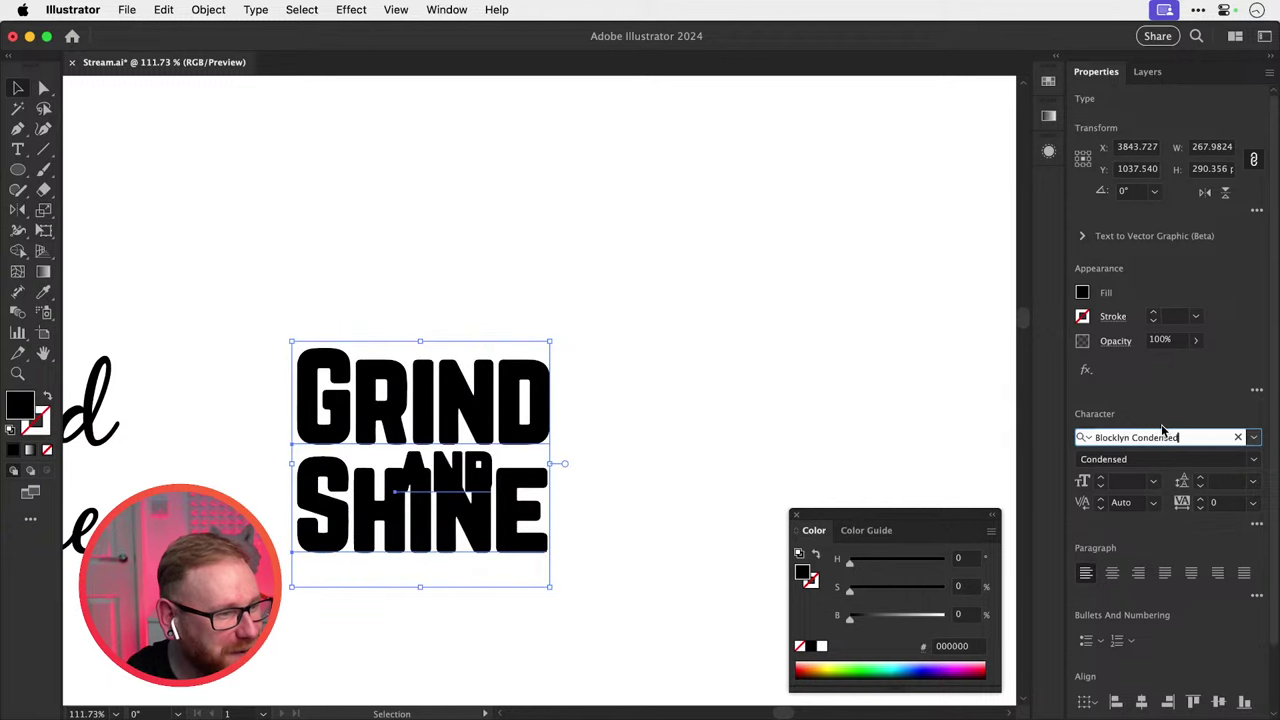
key(Down)
key(Down)
key(Down)
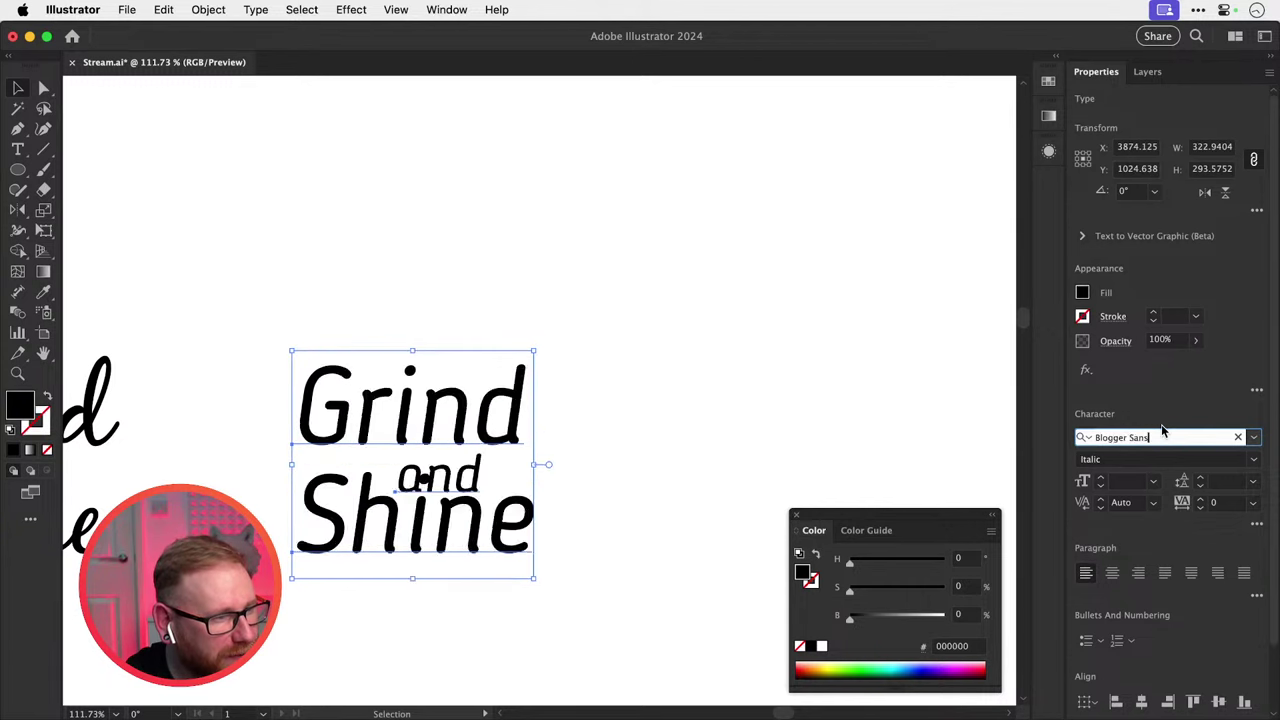
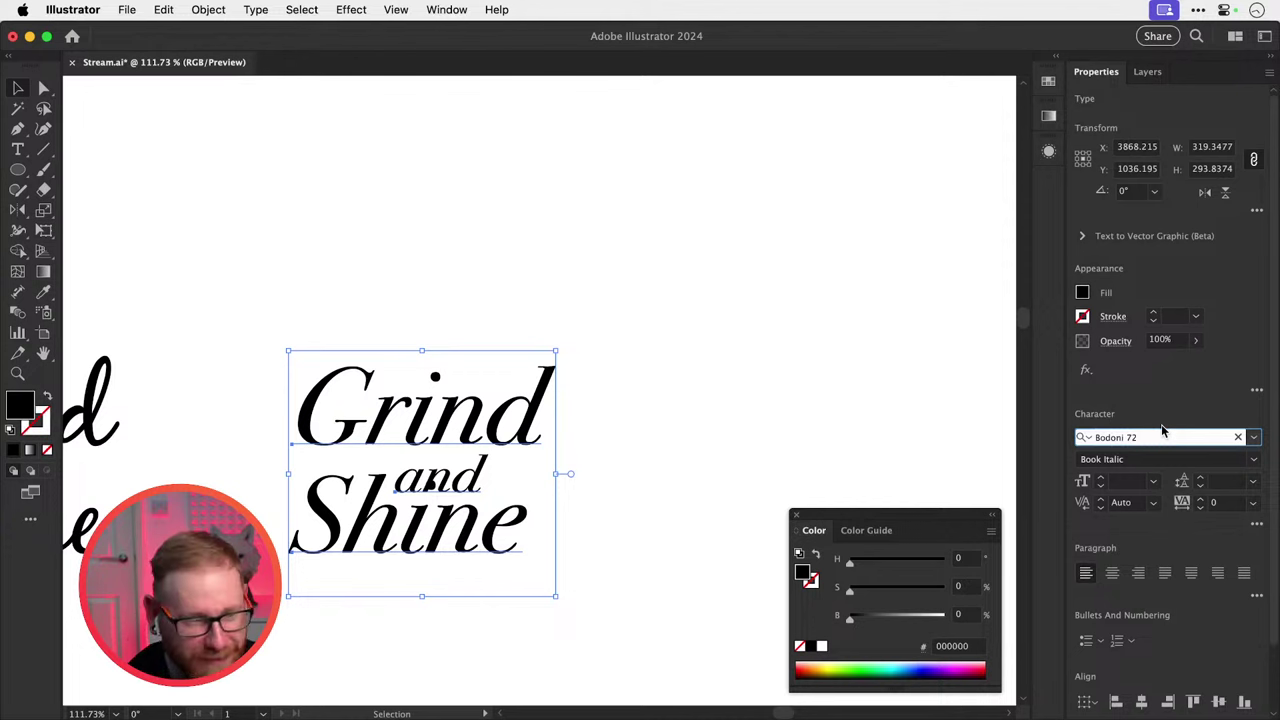
Duplicate the construction cup with the overlapping handle circles up beside the loose ampersand.
key(super+minus)
key(super+minus)
key(super+minus)
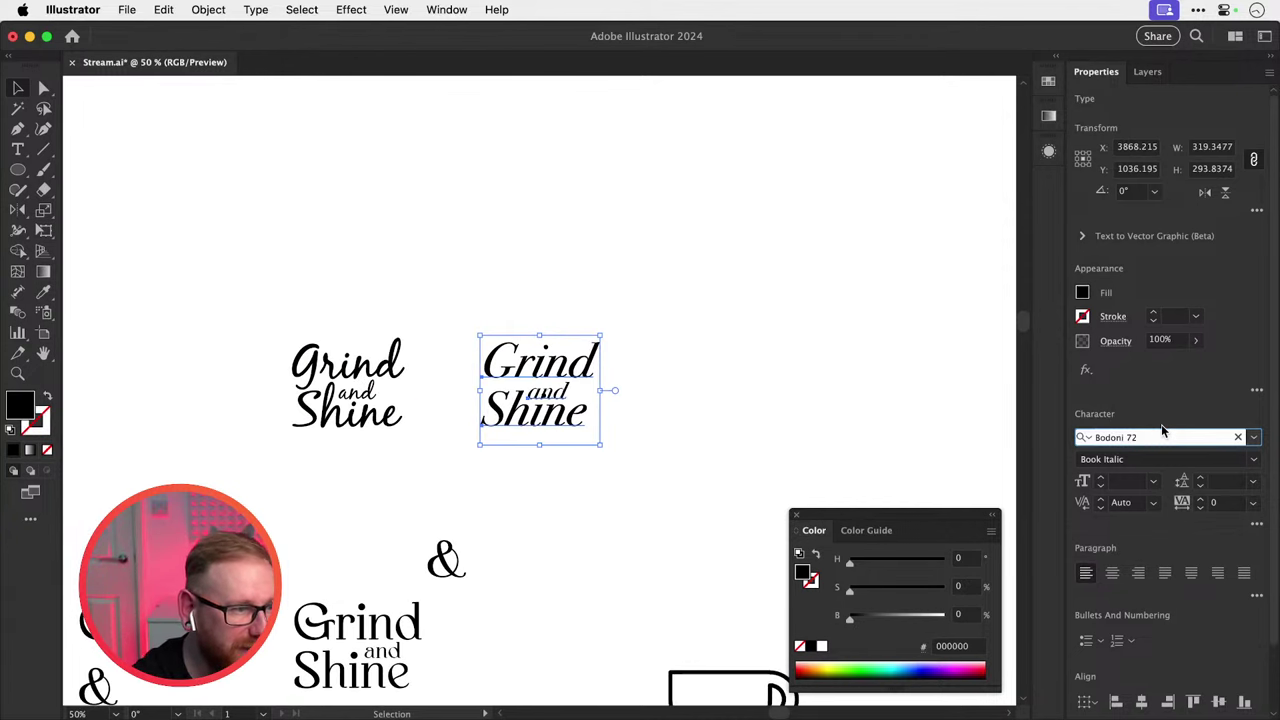
click(538, 497)
scroll(538, 497, down, 2)
scroll(538, 497, right, 1)
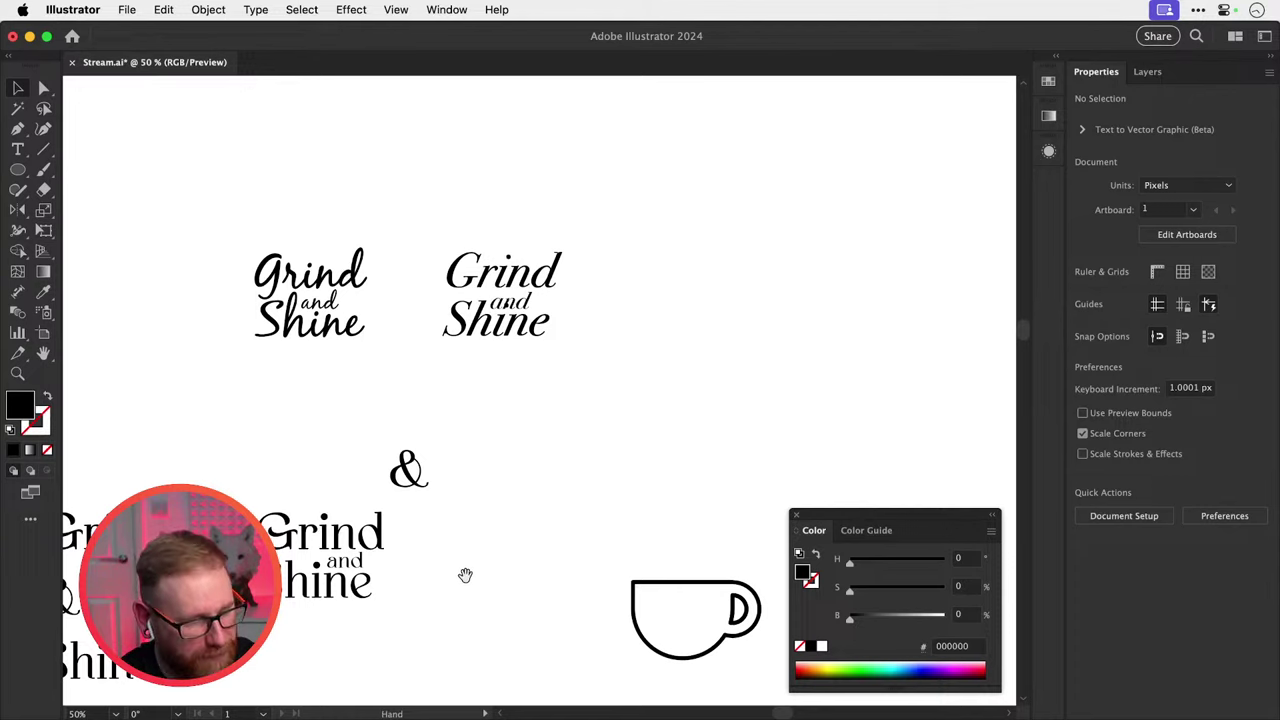
scroll(465, 575, down, 7)
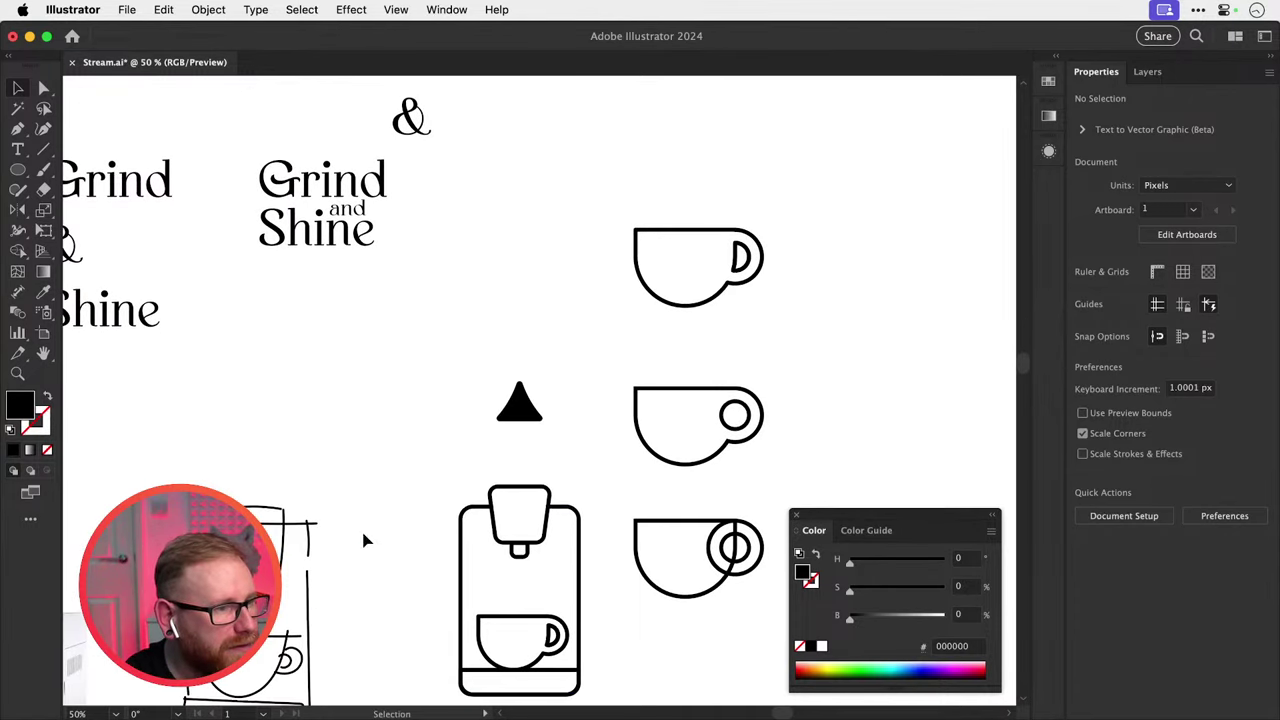
drag(629, 339, 604, 436)
drag(572, 528, 568, 466)
drag(636, 537, 717, 599)
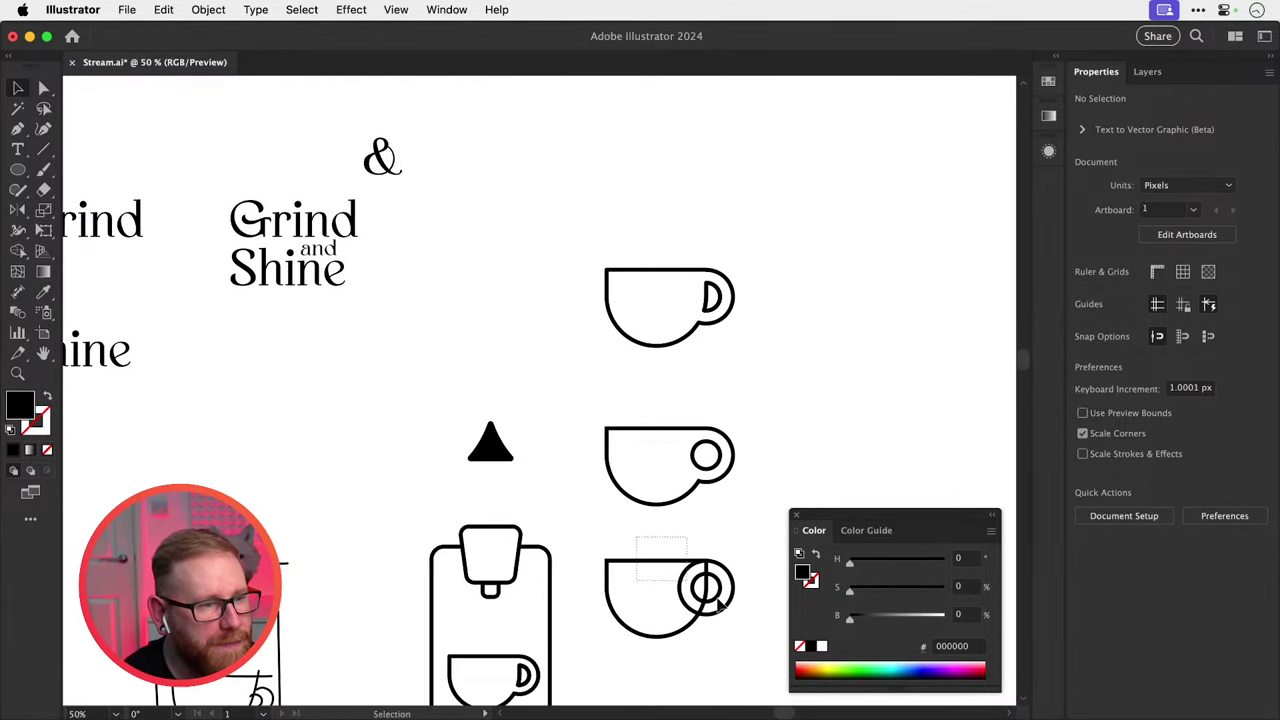
click(719, 603)
scroll(690, 606, up, 2)
drag(654, 634, 530, 226)
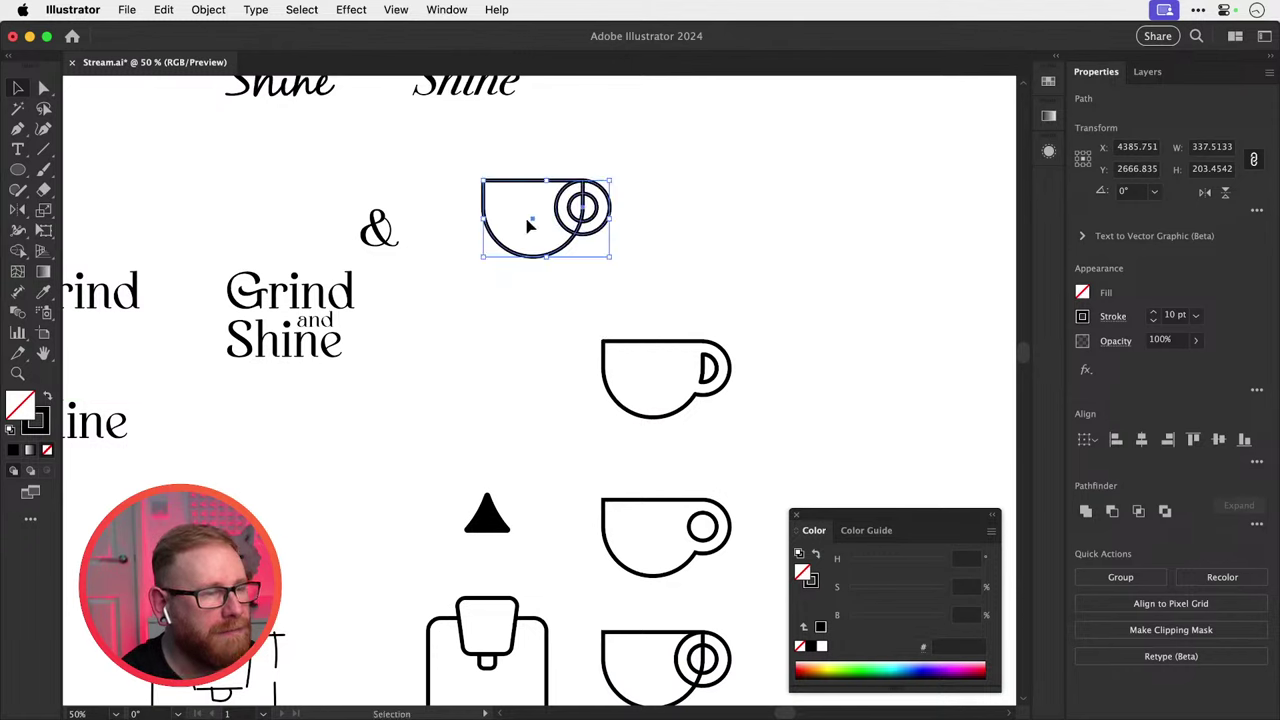
Duplicate the ampersand to the right of the copied cup and enlarge the duplicate to about 202 pt.
scroll(530, 226, up, 2)
scroll(530, 226, right, 1)
drag(352, 348, 703, 340)
key(z)
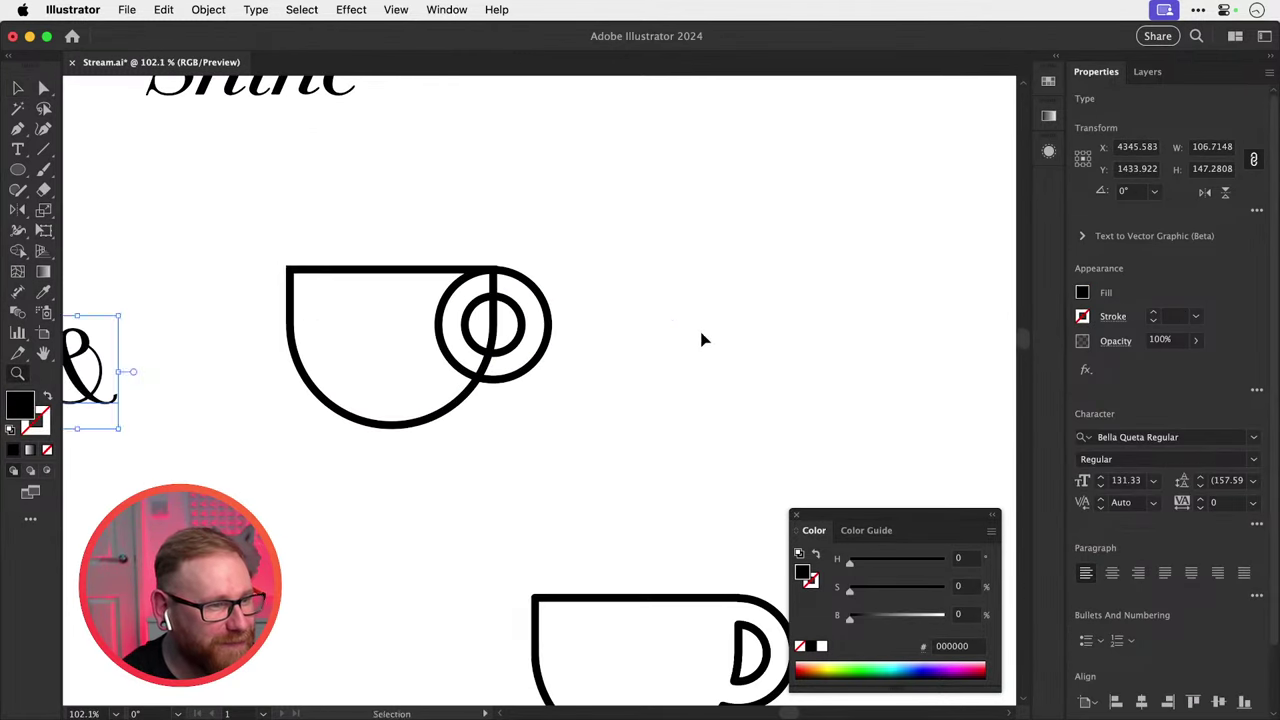
drag(95, 372, 668, 368)
key(s)
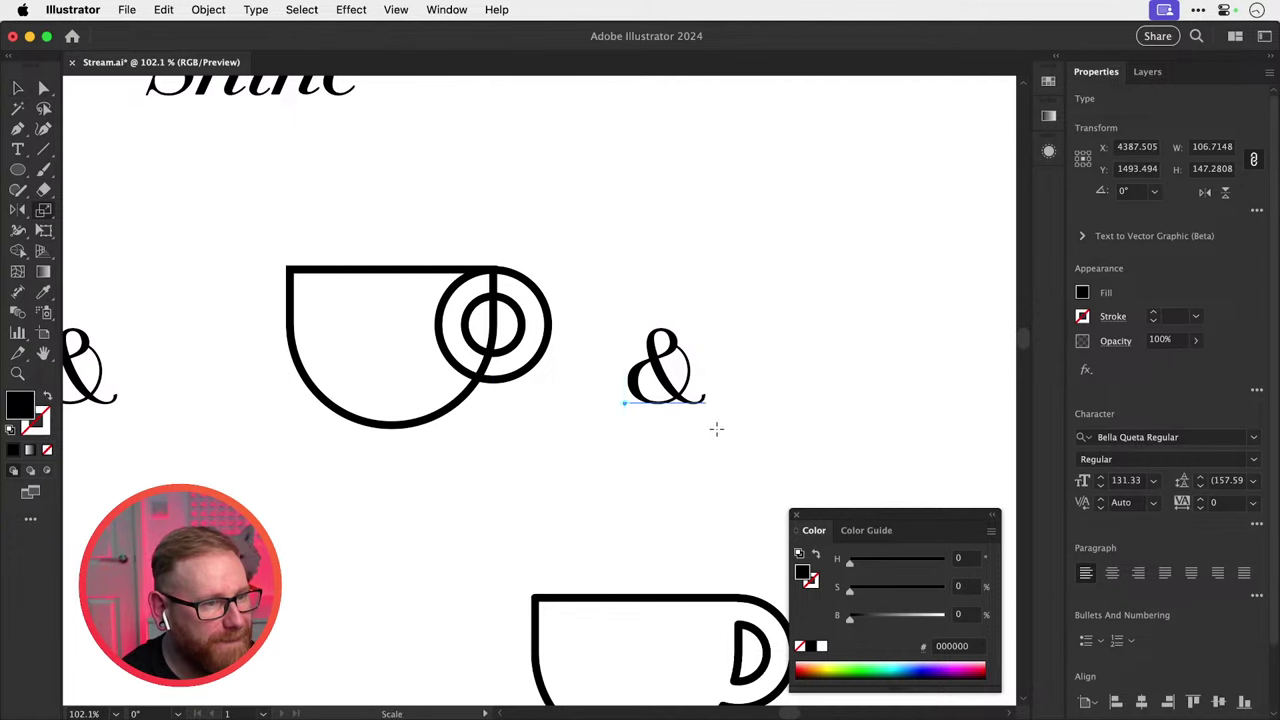
drag(716, 429, 745, 464)
key(v)
click(620, 424)
Delete the copied cup's handle circles and place the enlarged ampersand over the cup's right edge as its handle.
click(546, 330)
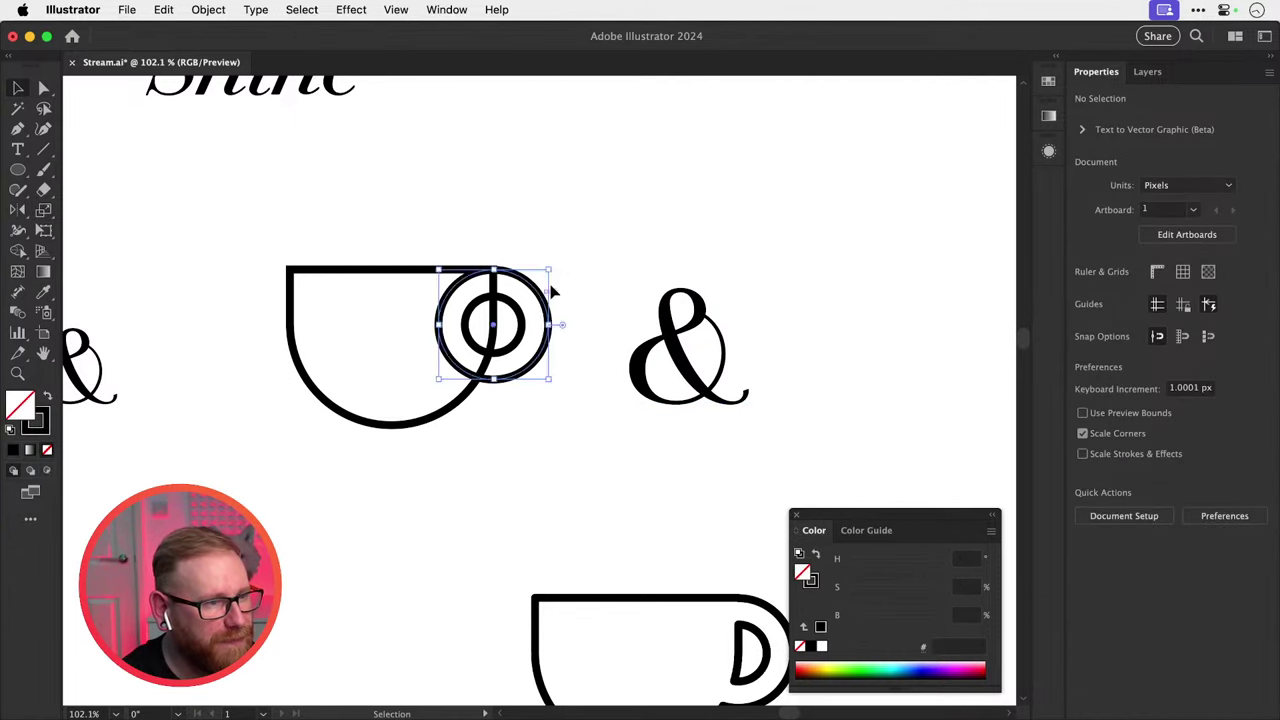
key(Delete)
drag(693, 360, 469, 330)
drag(468, 327, 466, 328)
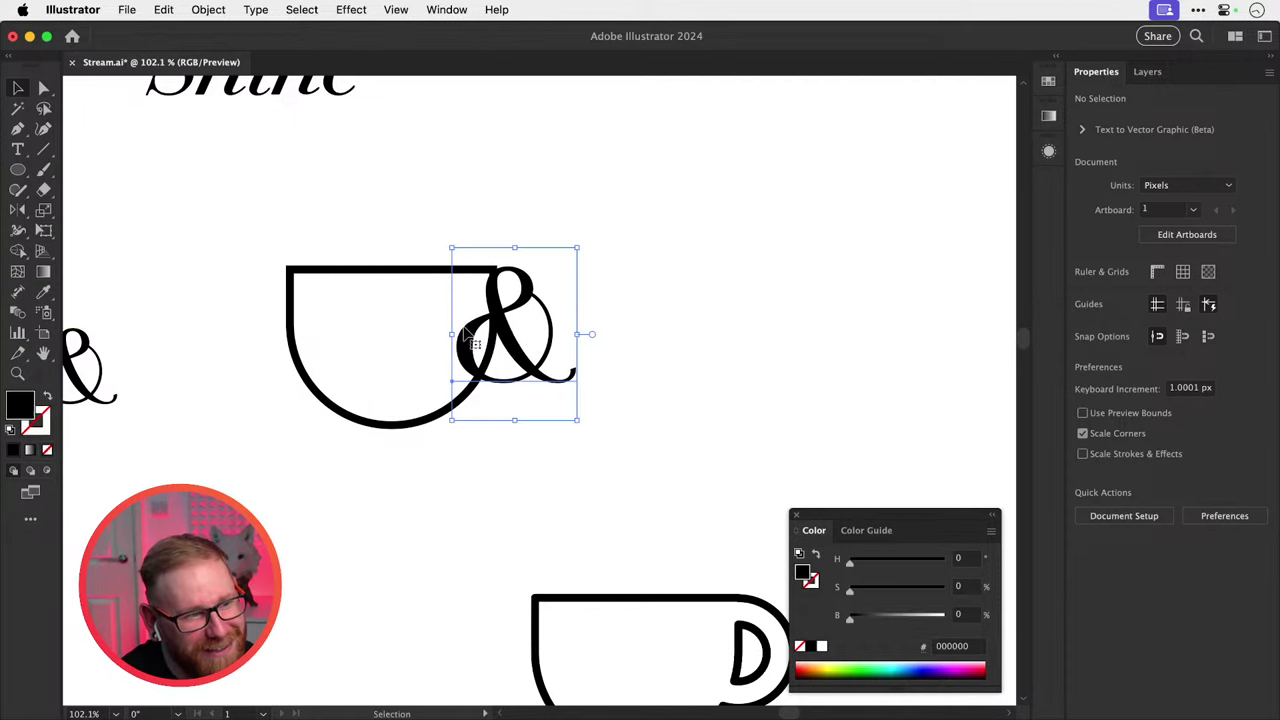
Reduce the stroke of the cup body beside the ampersand to 4 pt.
drag(523, 357, 569, 439)
key(z)
drag(498, 377, 622, 430)
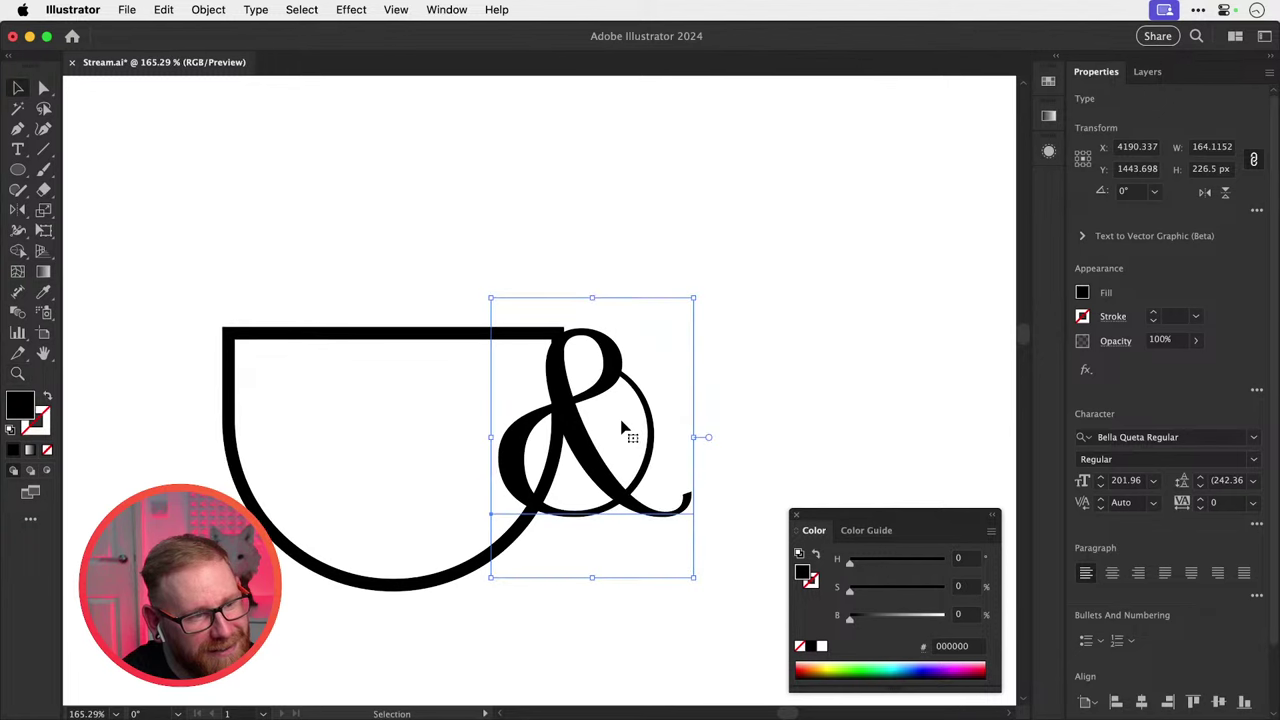
click(455, 333)
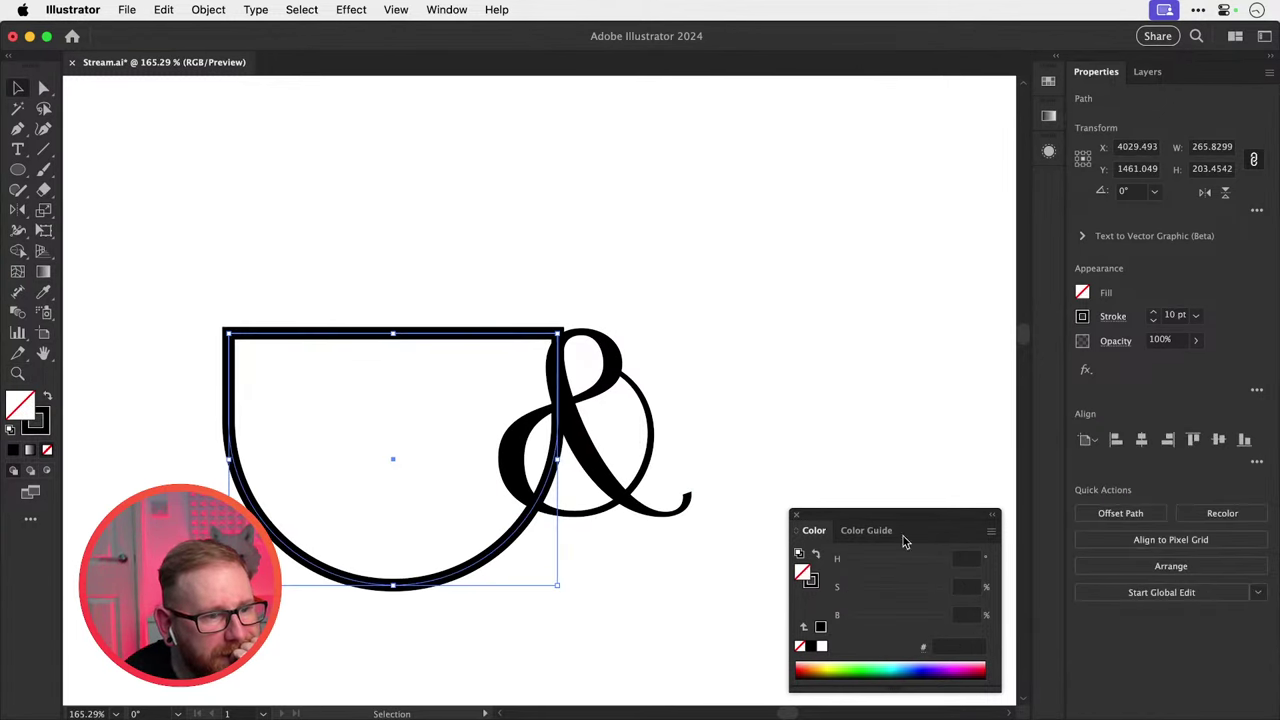
click(1153, 320)
click(1153, 320)
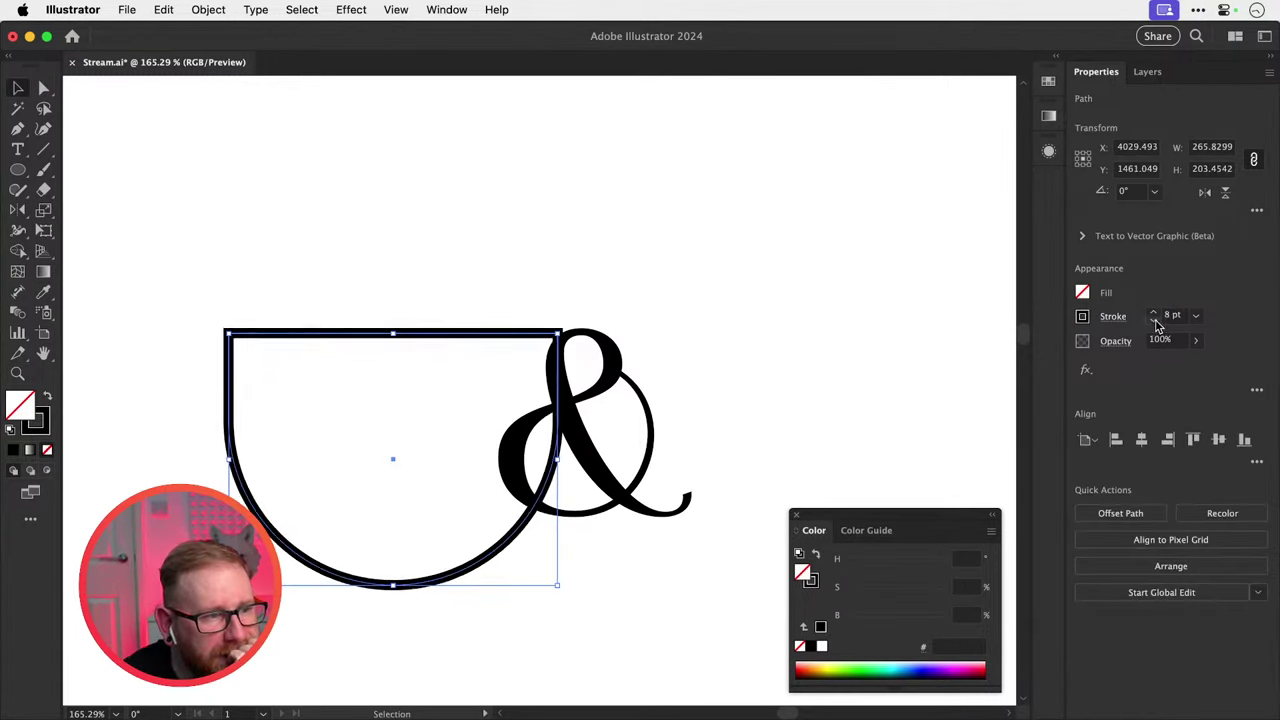
click(1153, 320)
click(1153, 320)
click(1153, 320)
click(1153, 320)
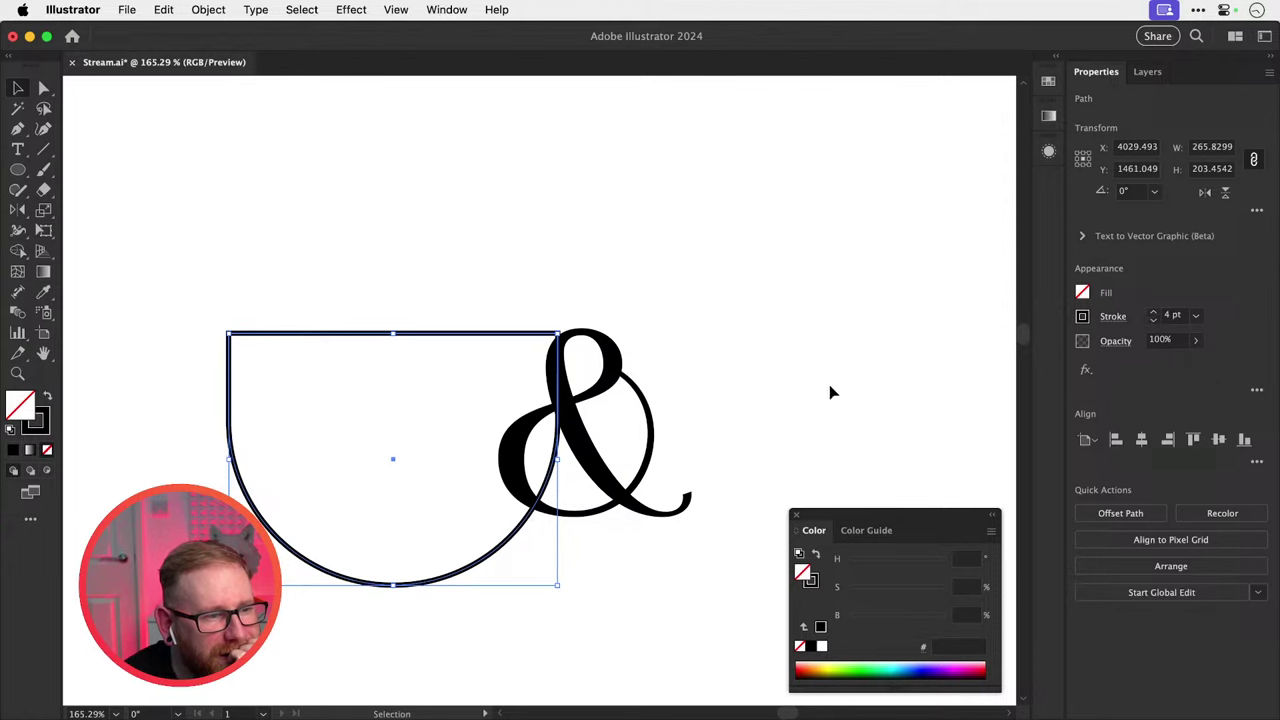
click(868, 357)
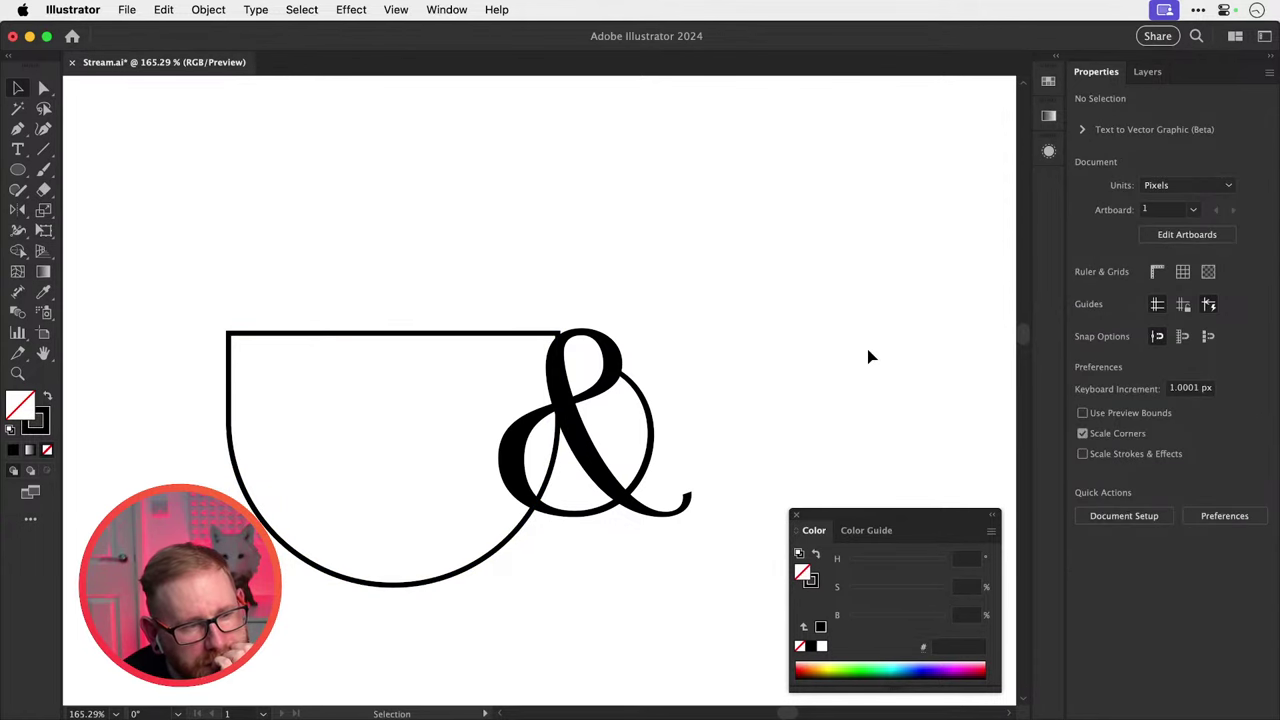
Enlarge the ampersand handle down and to the left to 227.65 pt, keeping its upper right corner in place.
click(500, 500)
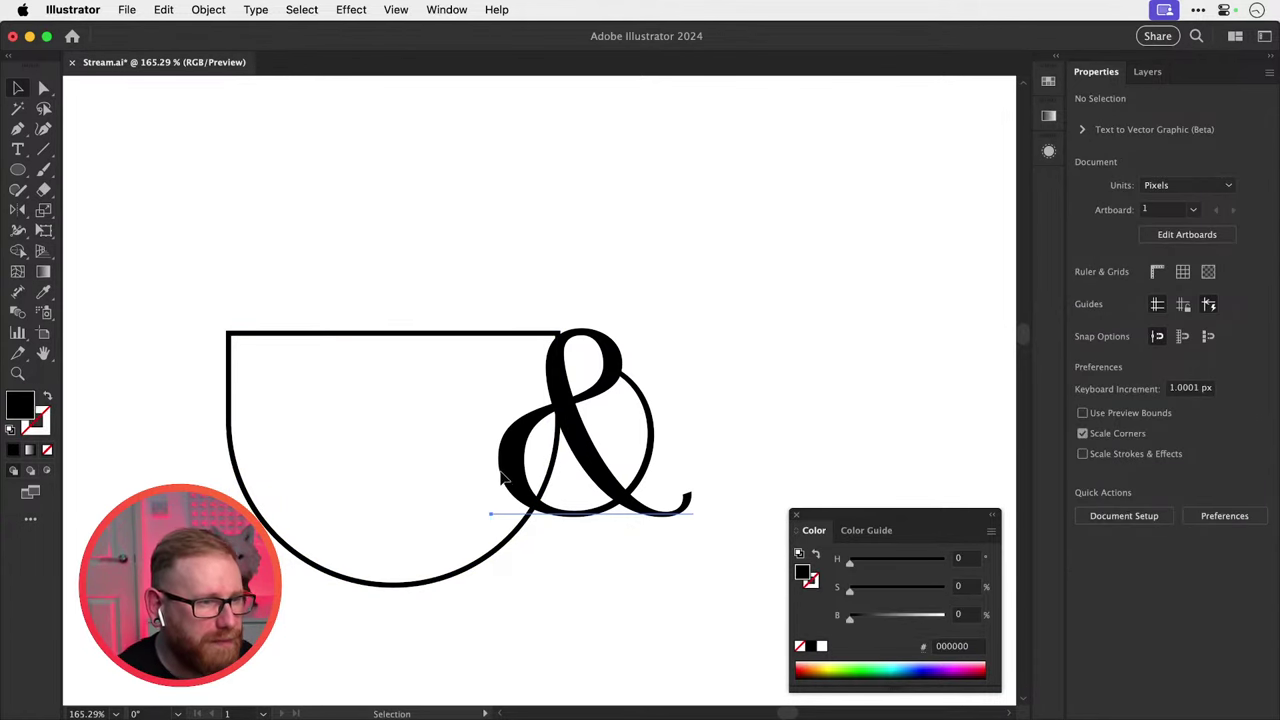
drag(491, 578, 464, 613)
scroll(524, 367, up, 3)
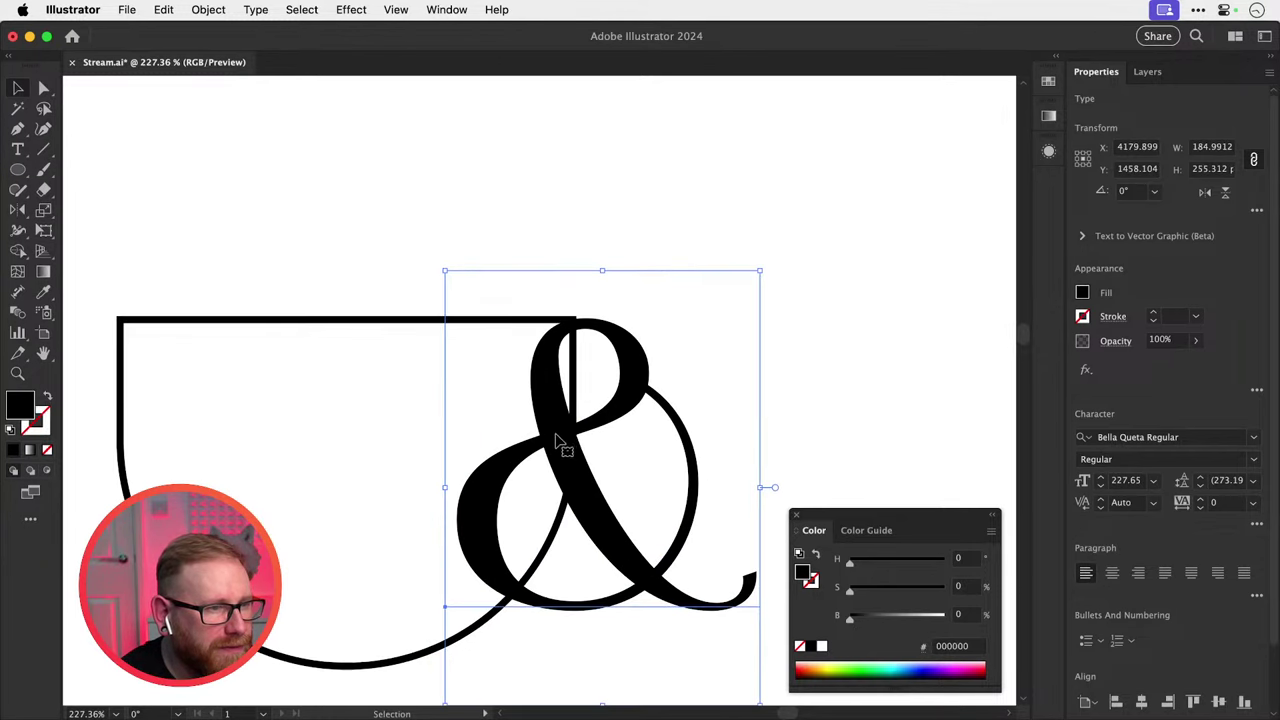
Move the large ampersand slightly left so it overlaps the cup outline's right edge, and deselect it.
drag(565, 440, 547, 437)
key(super+shift+a)
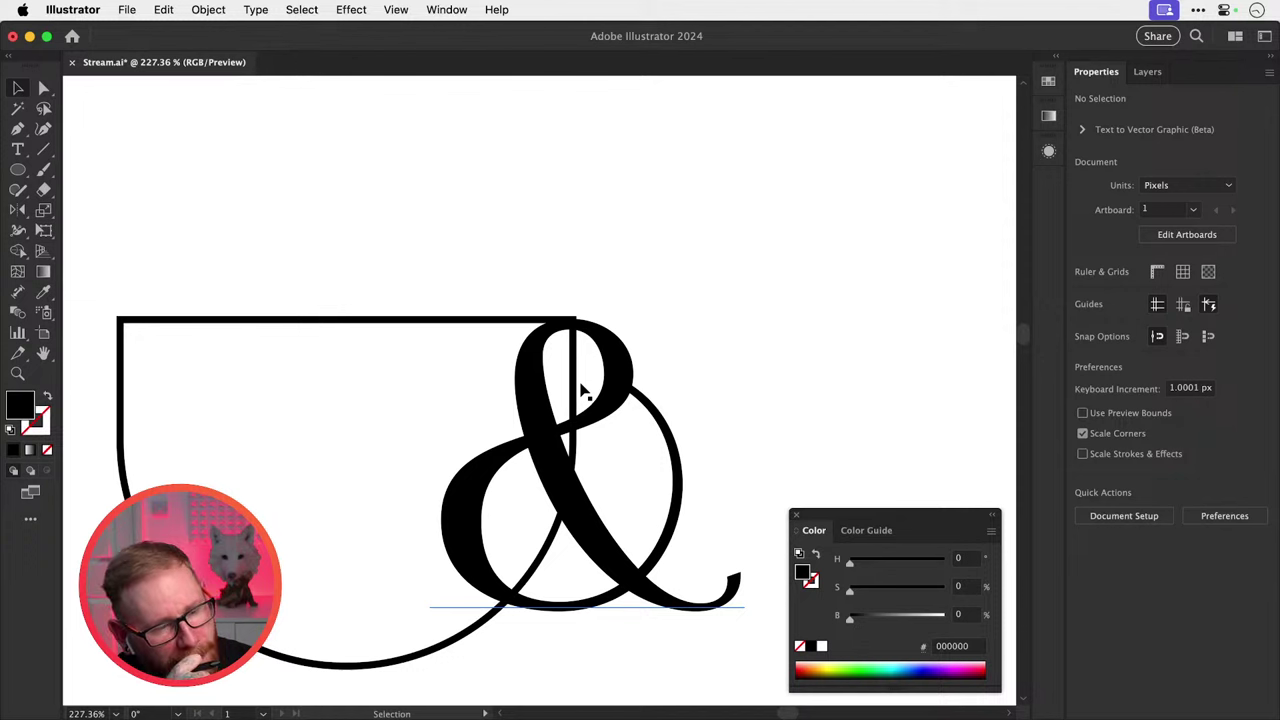
scroll(590, 505, down, 3)
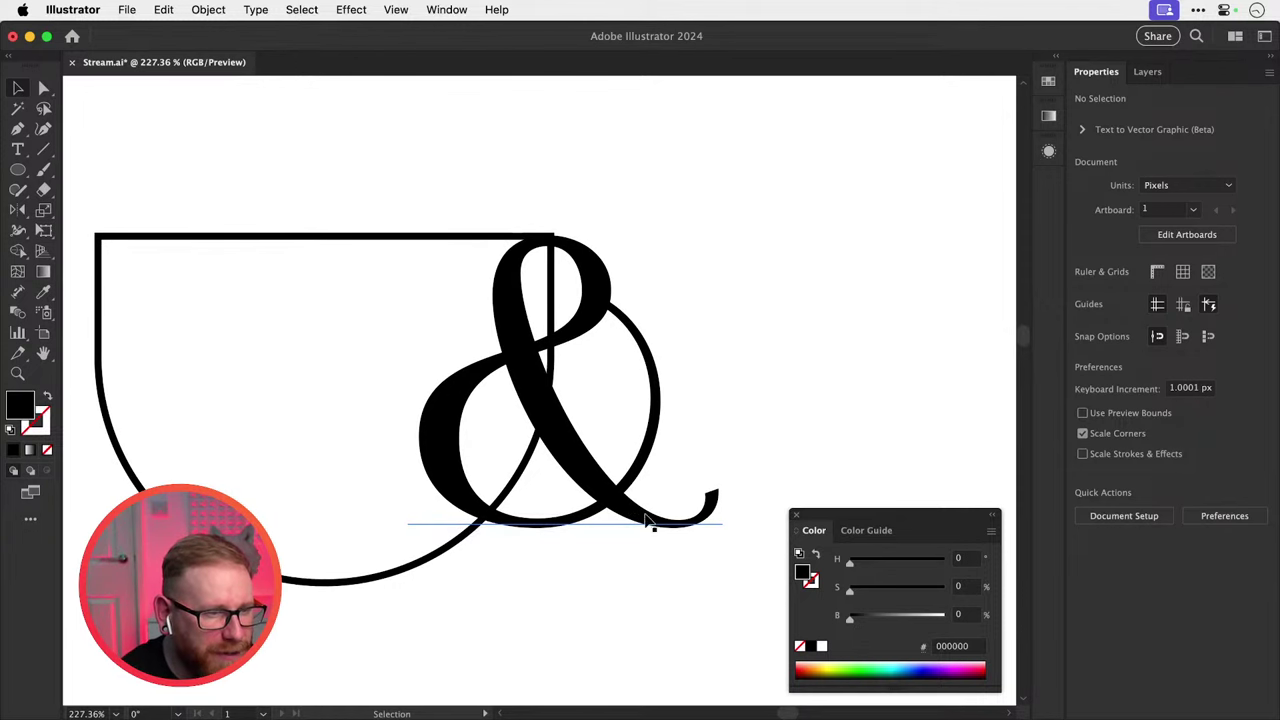
key(super+minus)
key(super+minus)
key(super+minus)
key(super+minus)
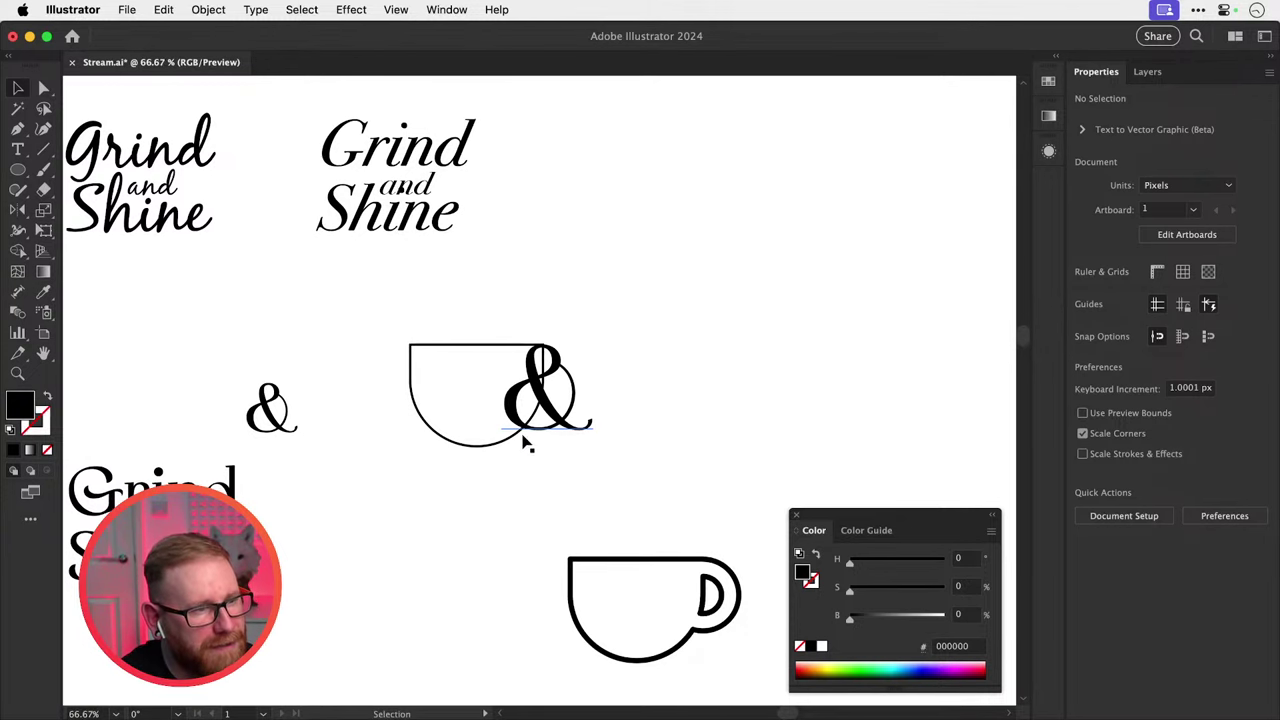
scroll(491, 449, up, 2)
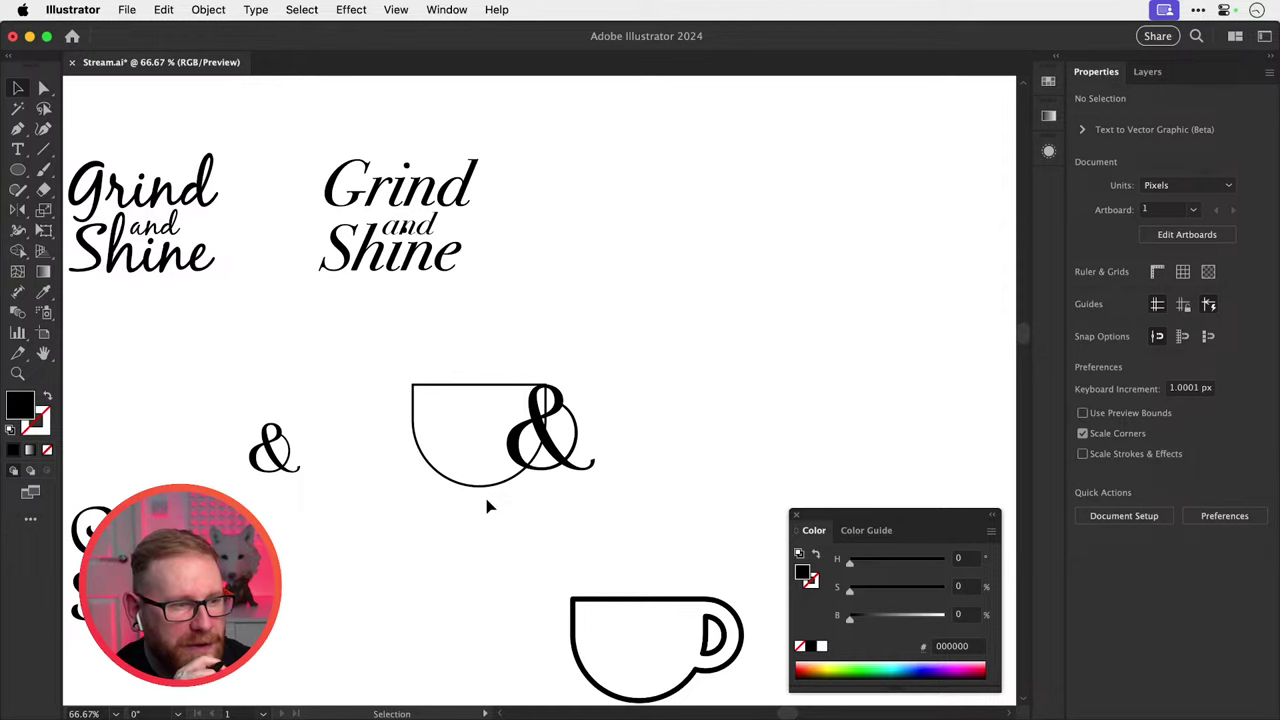
key(a)
key(super+Tab)
key(super+Tab)
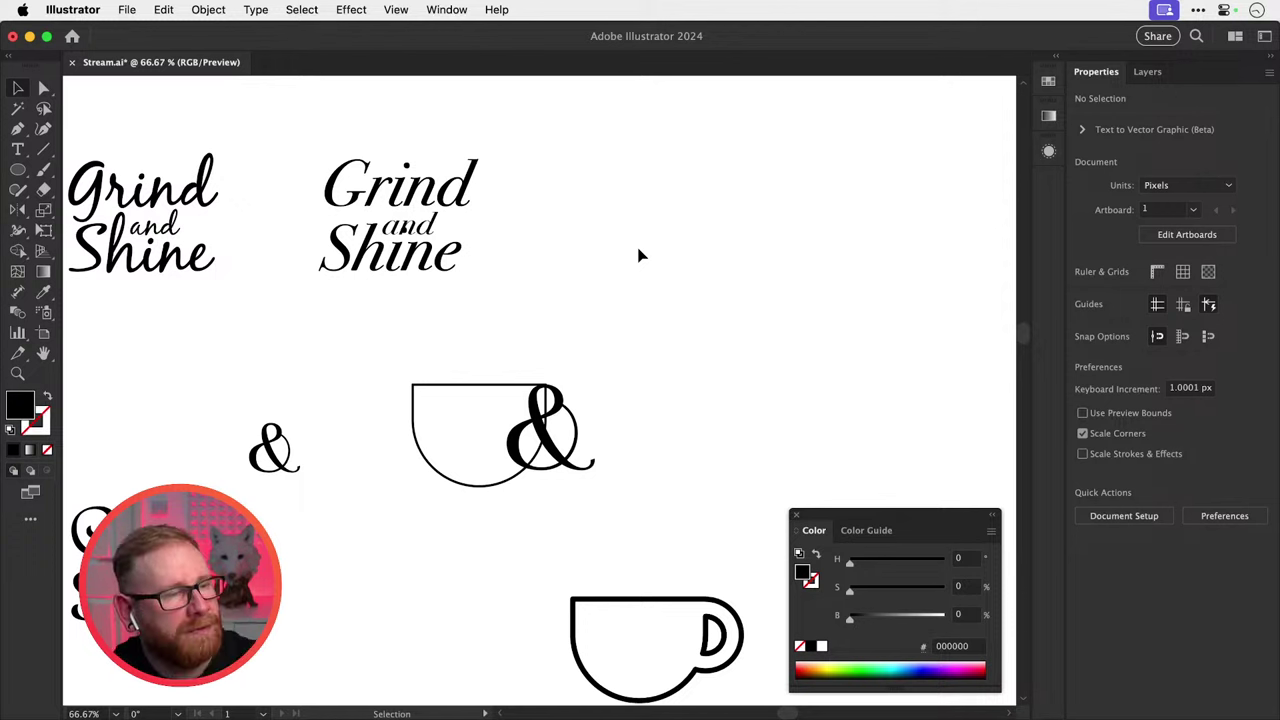
Select the Bodoni 72 "Grind and Shine" lettering and cycle through the following fonts to Brannboll Fet.
drag(281, 348, 458, 490)
drag(470, 290, 705, 457)
click(1172, 436)
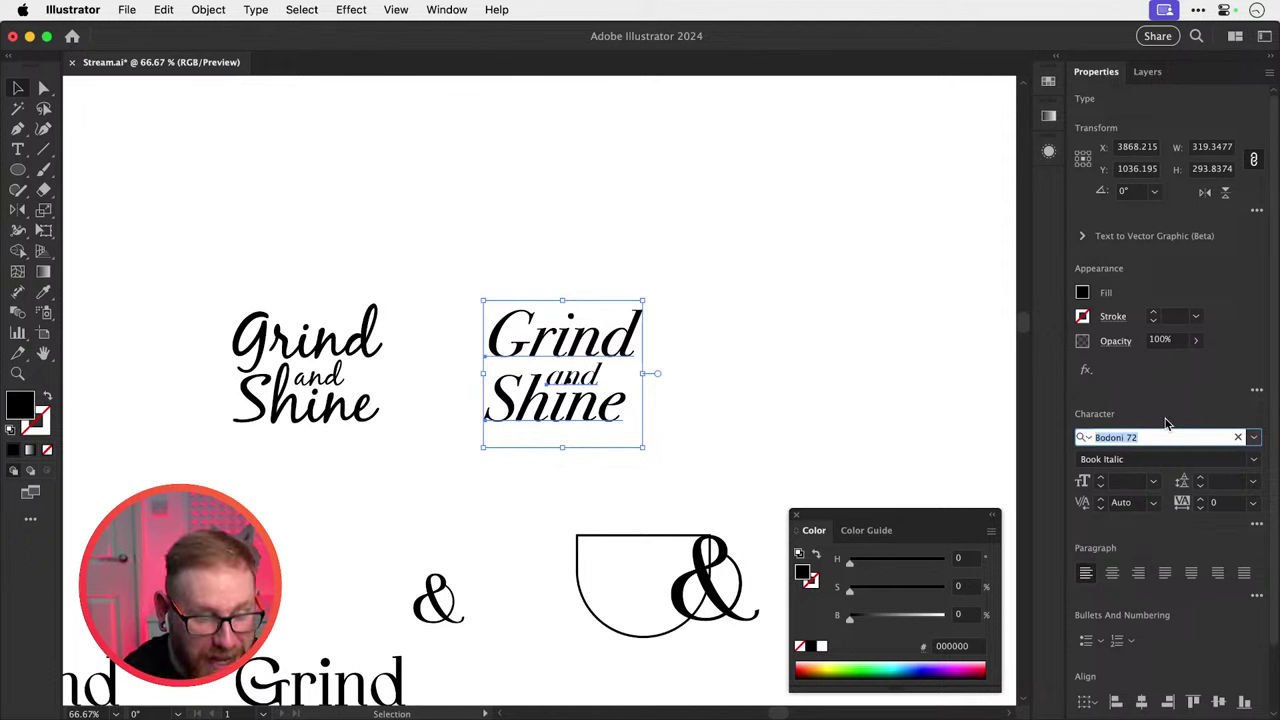
key(Down)
key(Down)
key(Down)
key(Down)
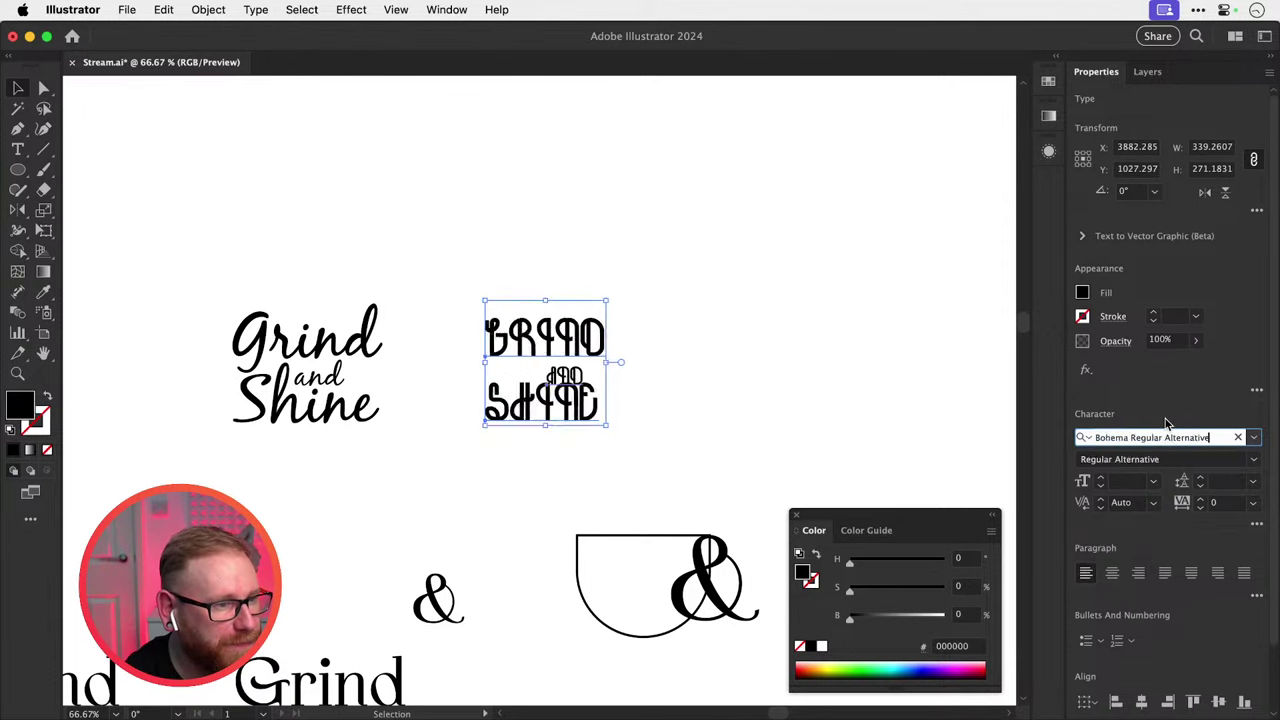
key(Down)
key(Down)
key(Down)
key(Down)
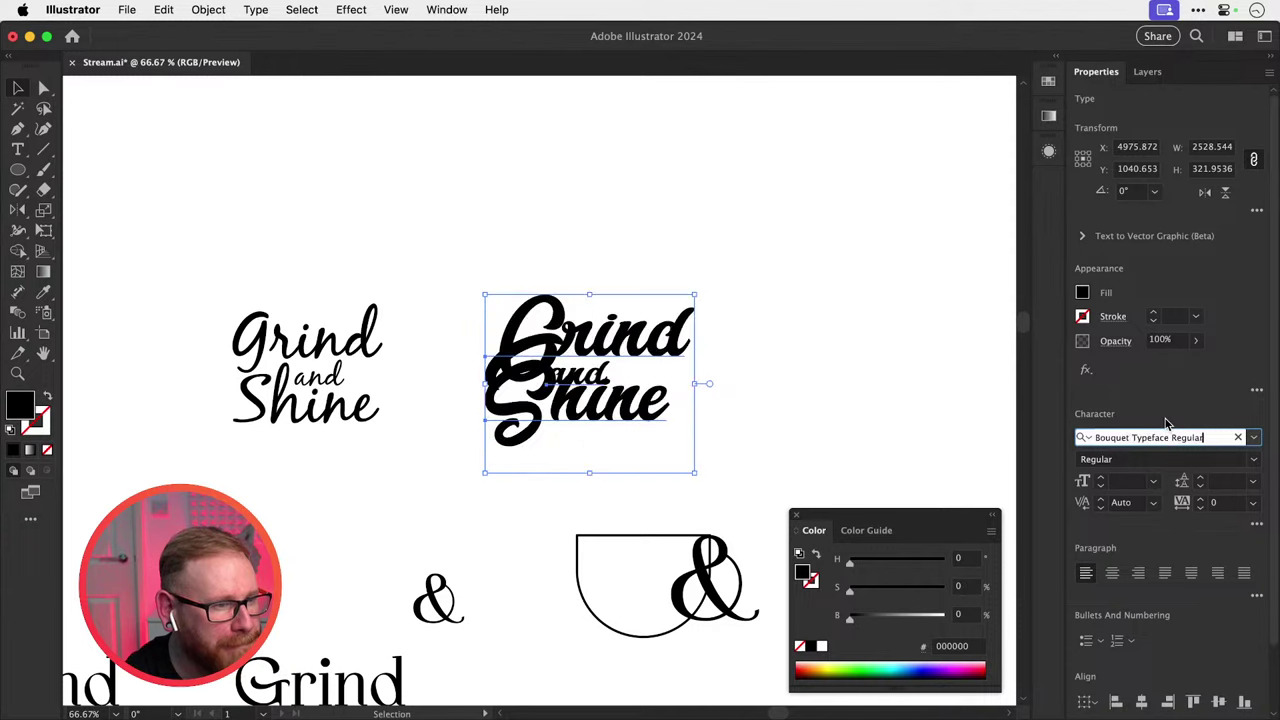
key(Down)
key(Down)
key(Down)
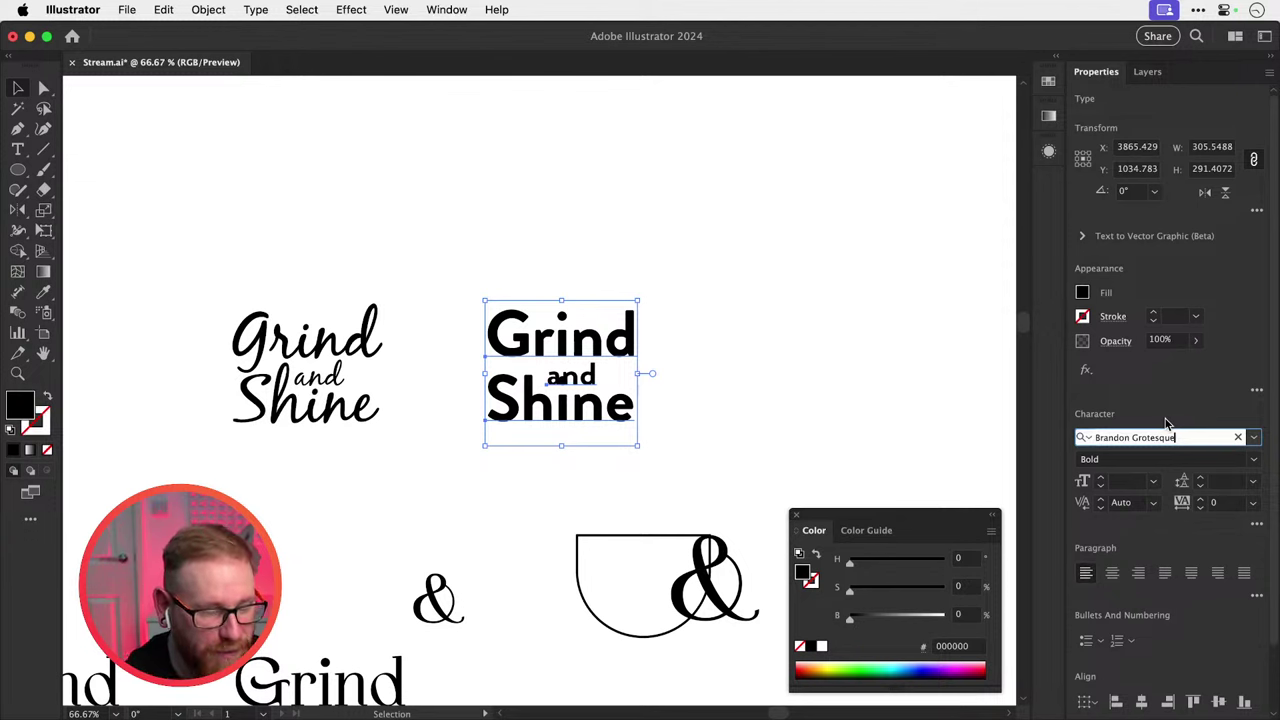
key(Down)
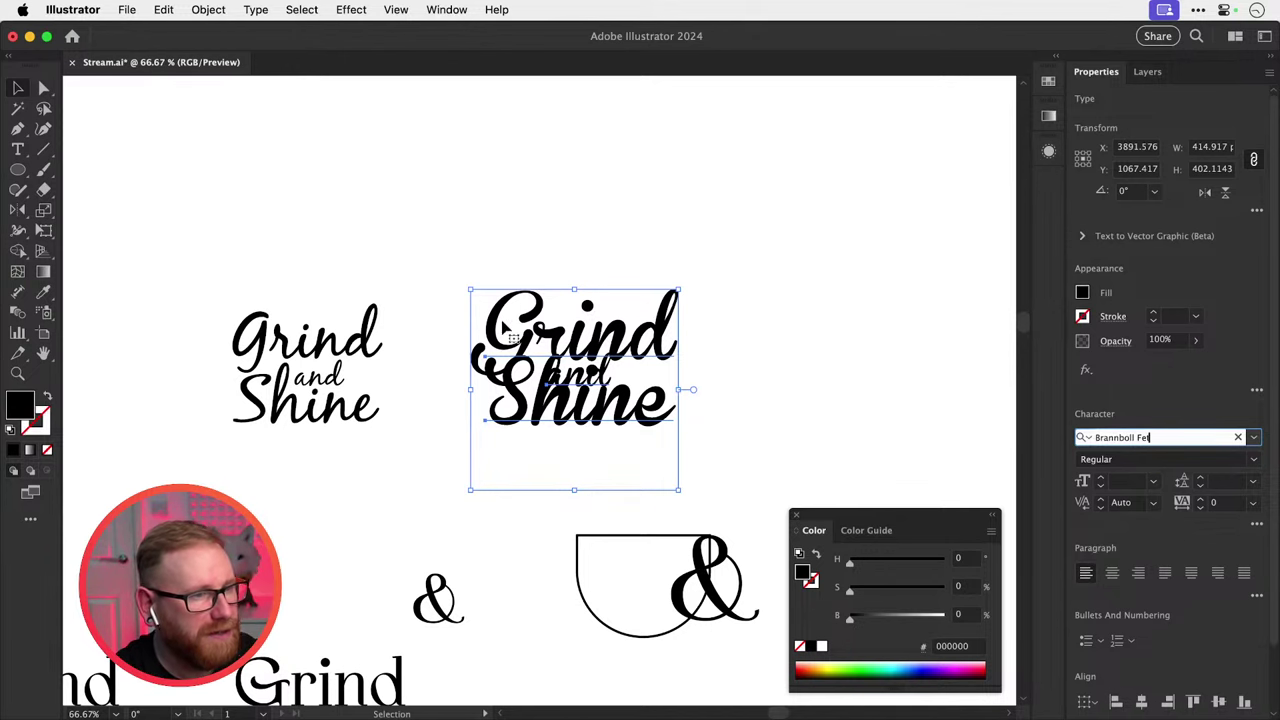
Duplicate the Brannboll Fet "Grind and Shine" lettering to the right of the original and deselect the copy.
click(718, 272)
scroll(554, 306, right, 5)
drag(462, 436, 464, 436)
drag(472, 382, 574, 288)
drag(557, 385, 751, 369)
key(super+shift+a)
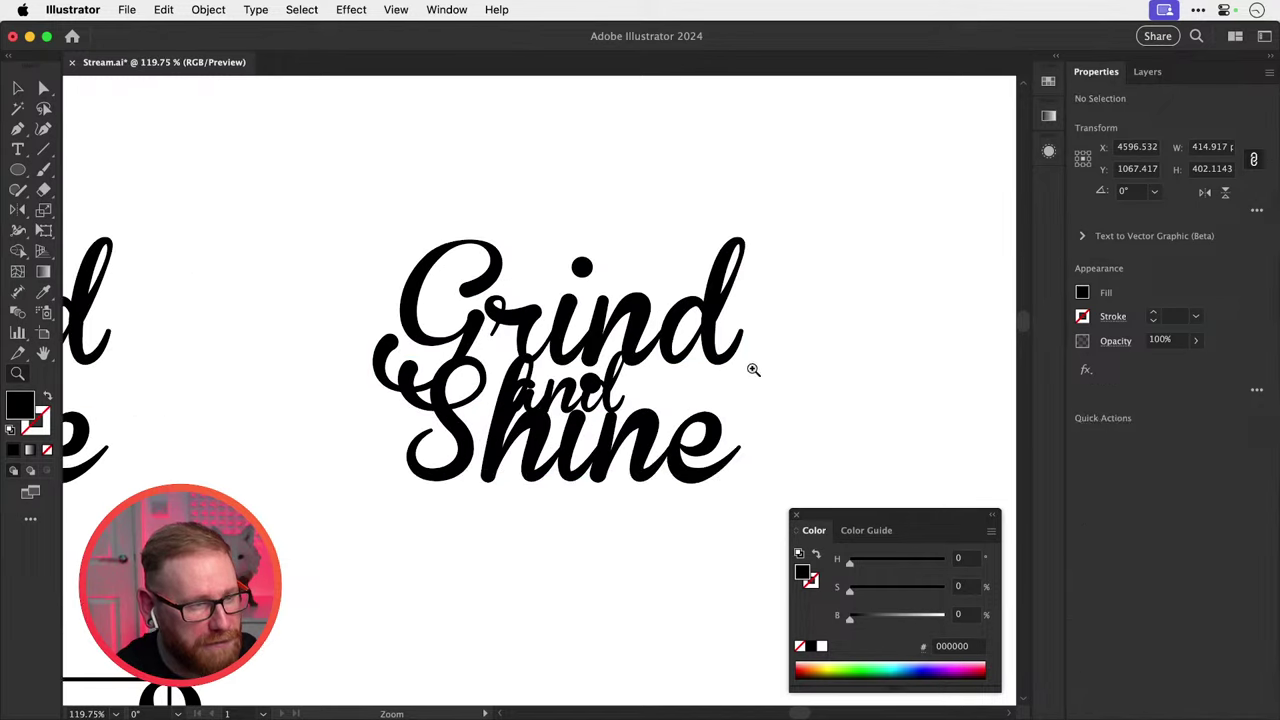
Try moving the word "Shine" down, clear of "and", in the copied lettering.
key(v)
drag(674, 448, 674, 560)
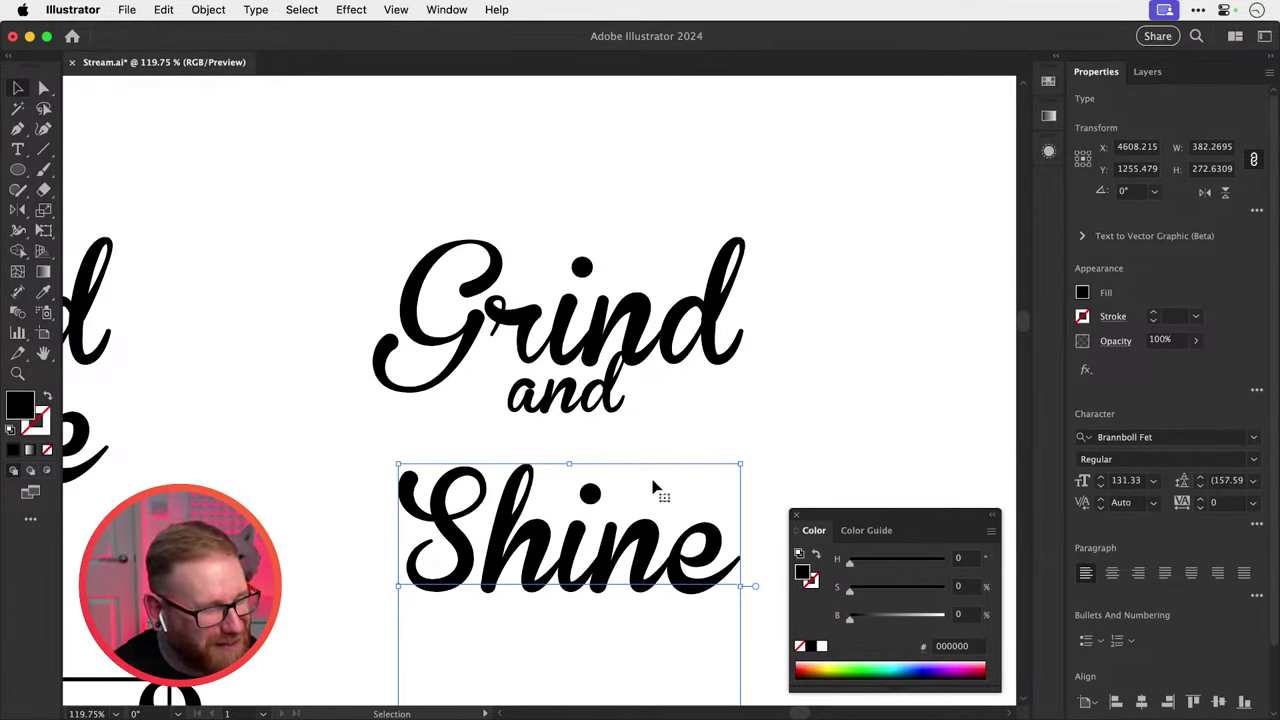
key(super+z)
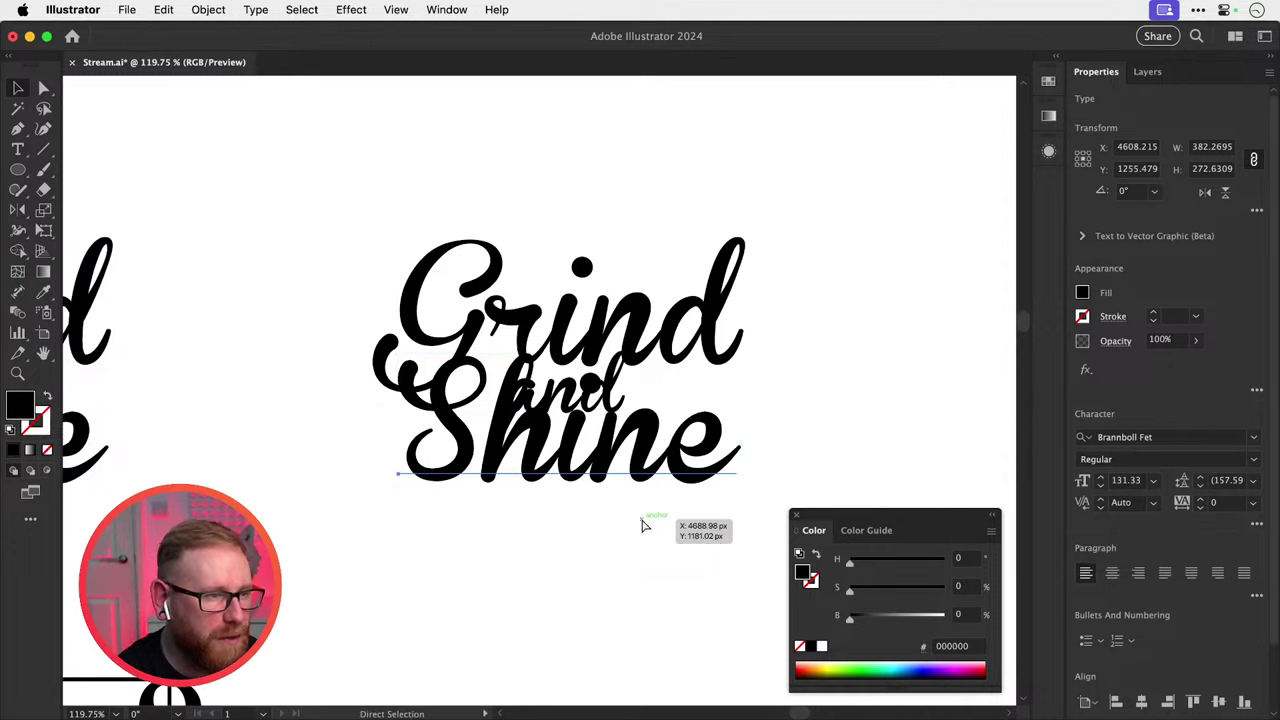
Select the whole copied lettering and cycle through the fonts following Brannboll Fet to Buffalo.
drag(483, 163, 570, 420)
click(1160, 441)
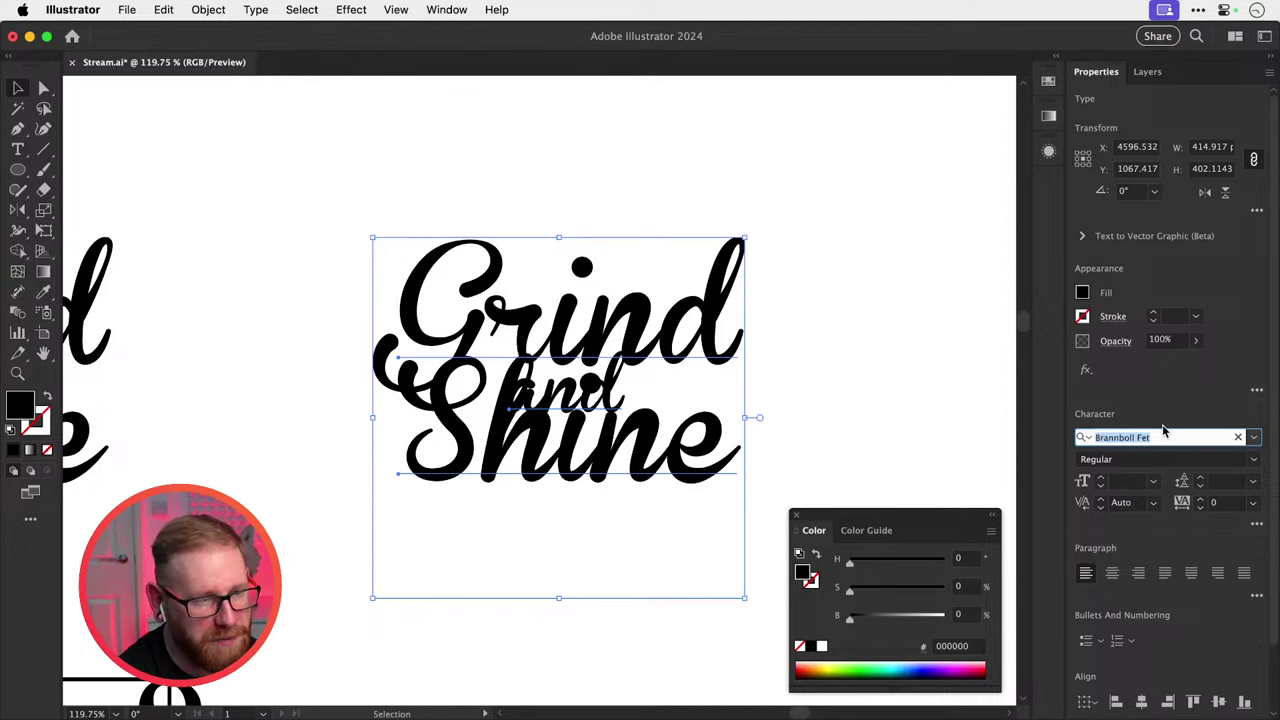
key(Down)
key(Down)
key(Down)
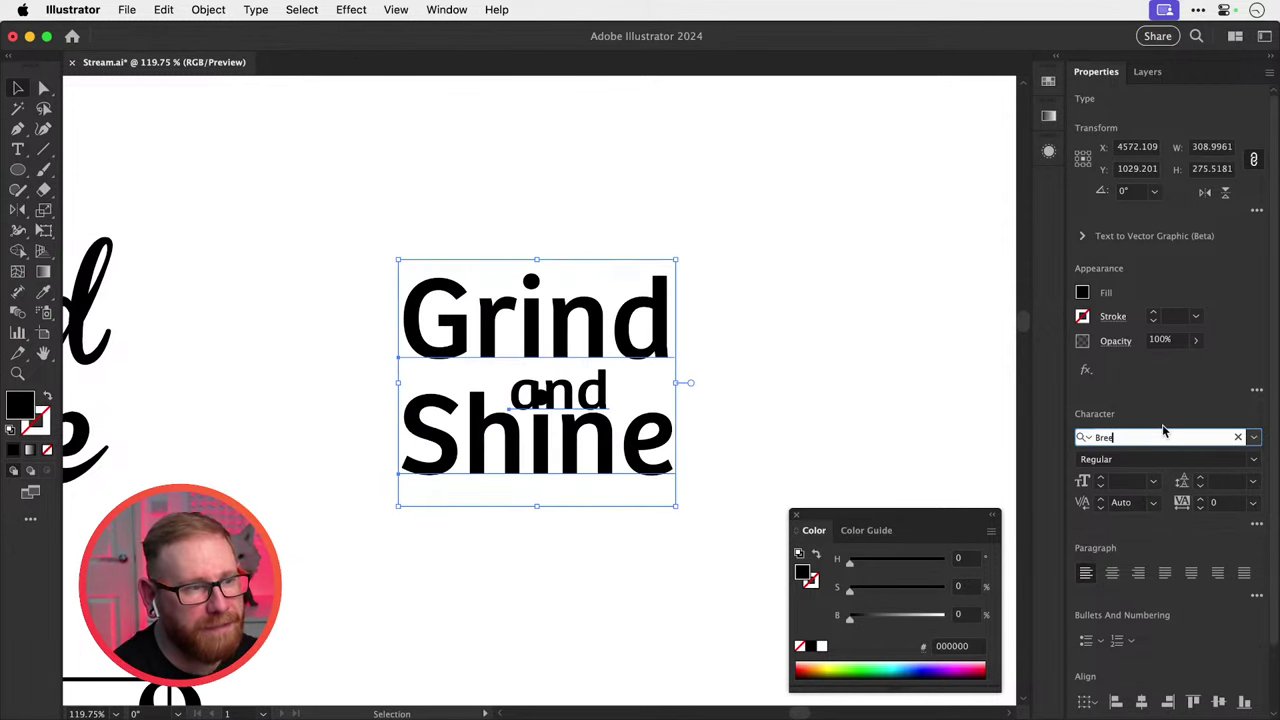
key(Down)
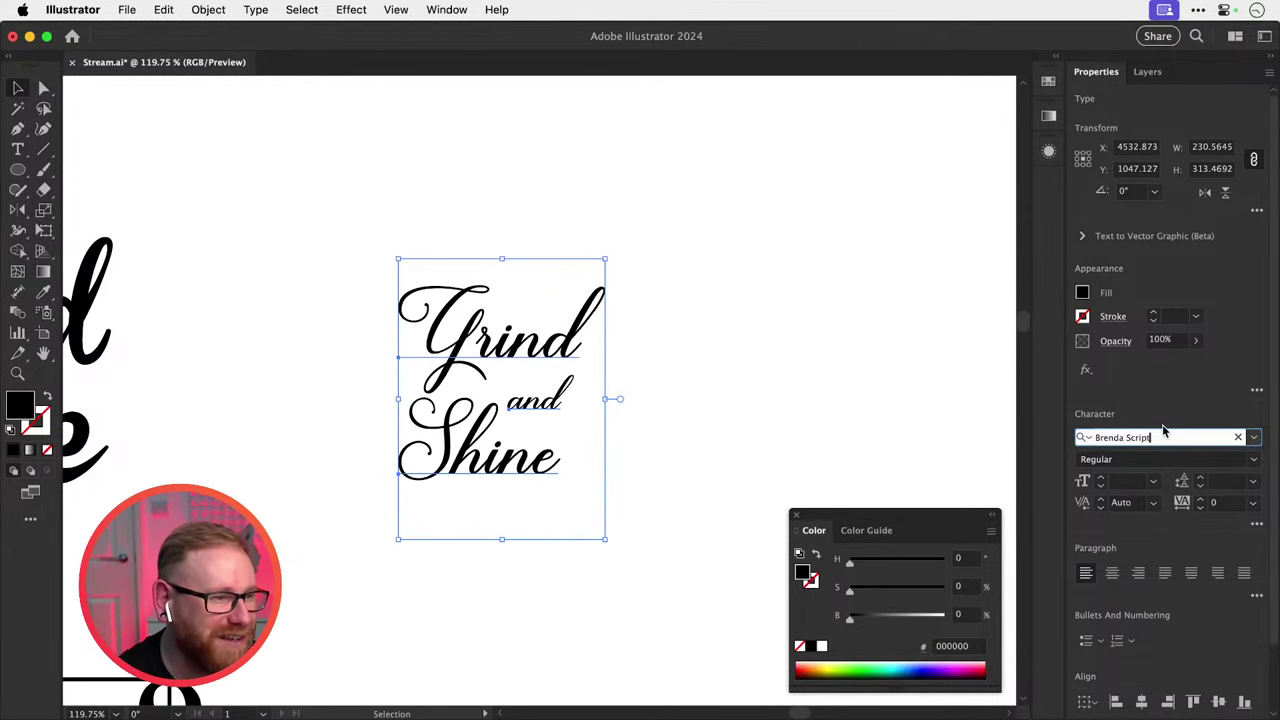
key(Down)
key(Down)
key(Down)
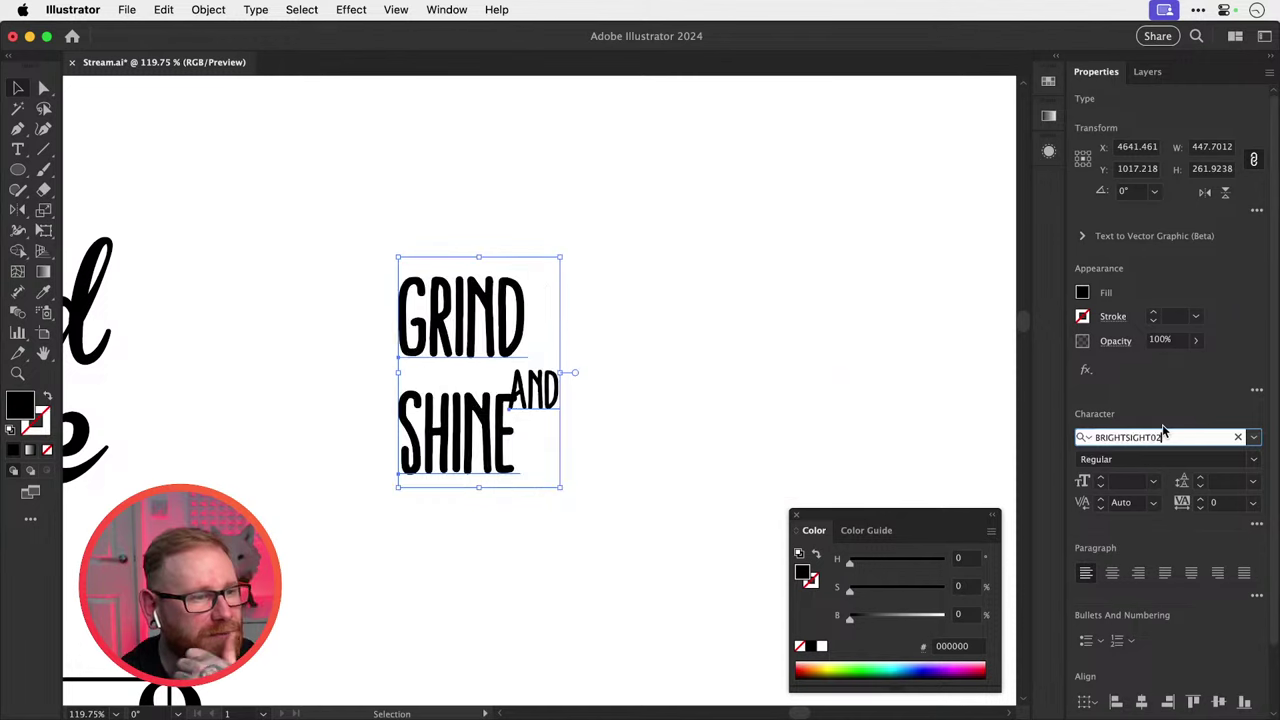
key(Down)
key(Down)
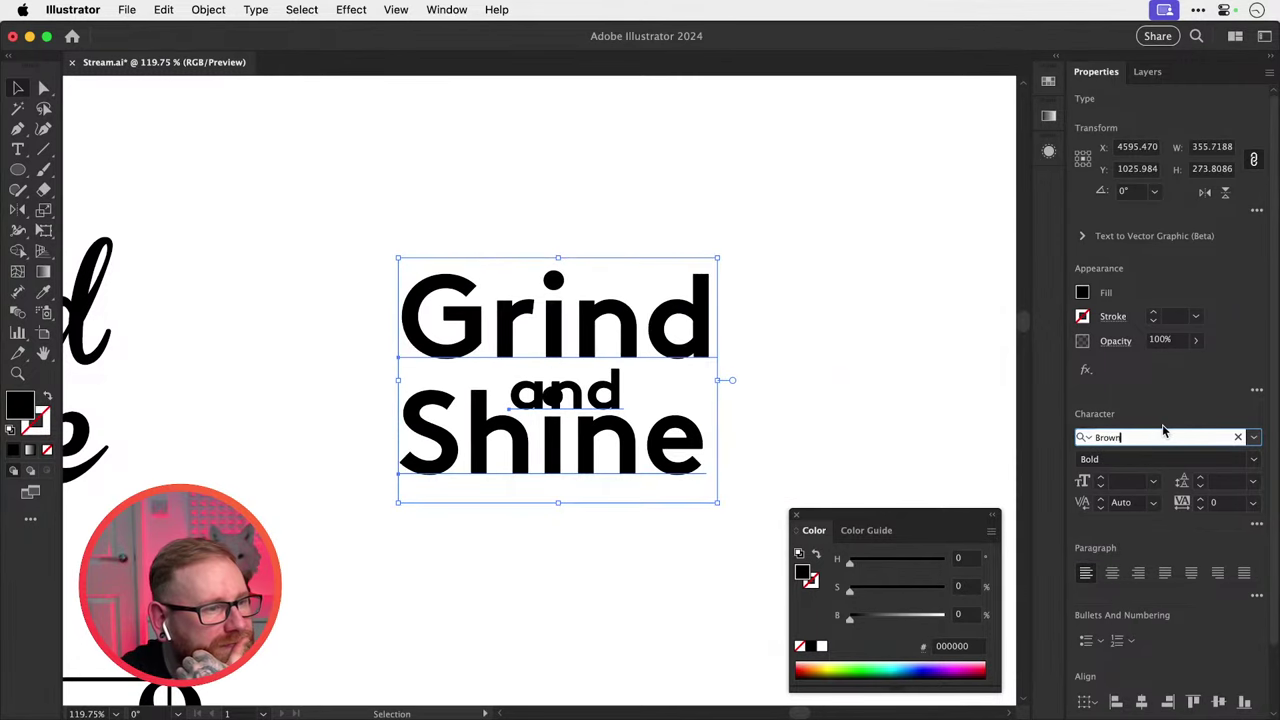
key(Down)
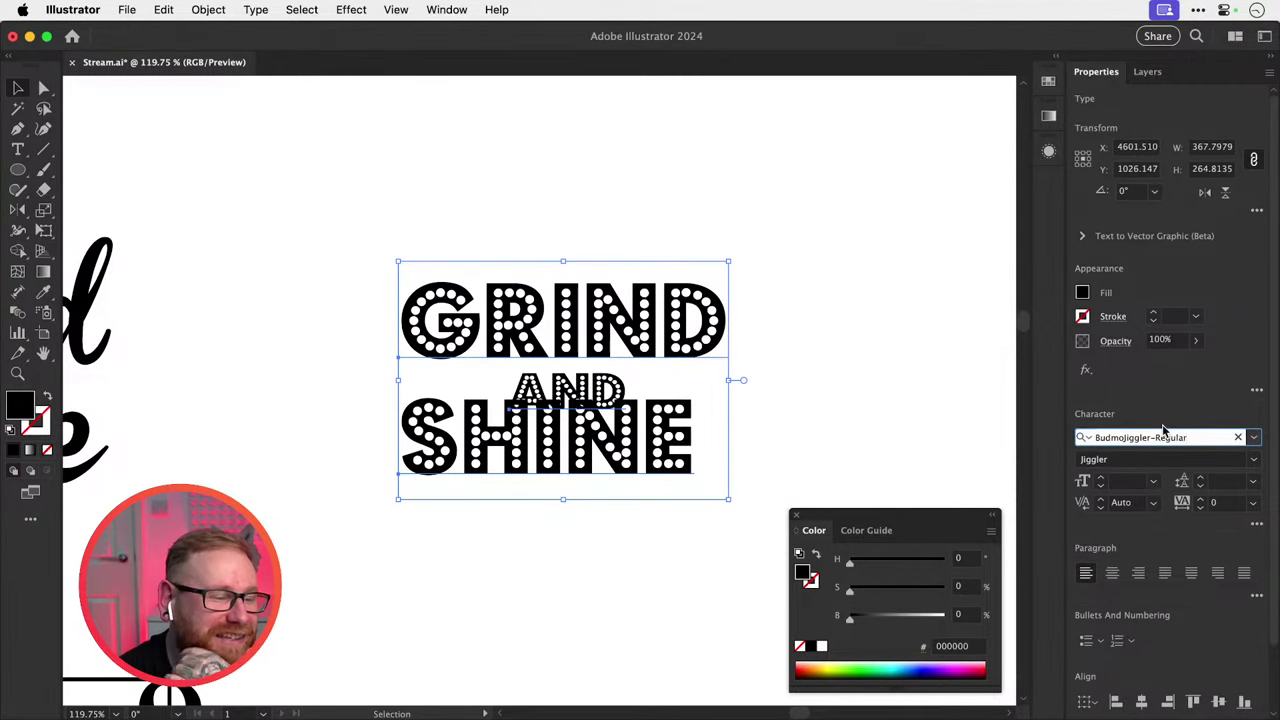
key(Down)
key(Down)
key(Up)
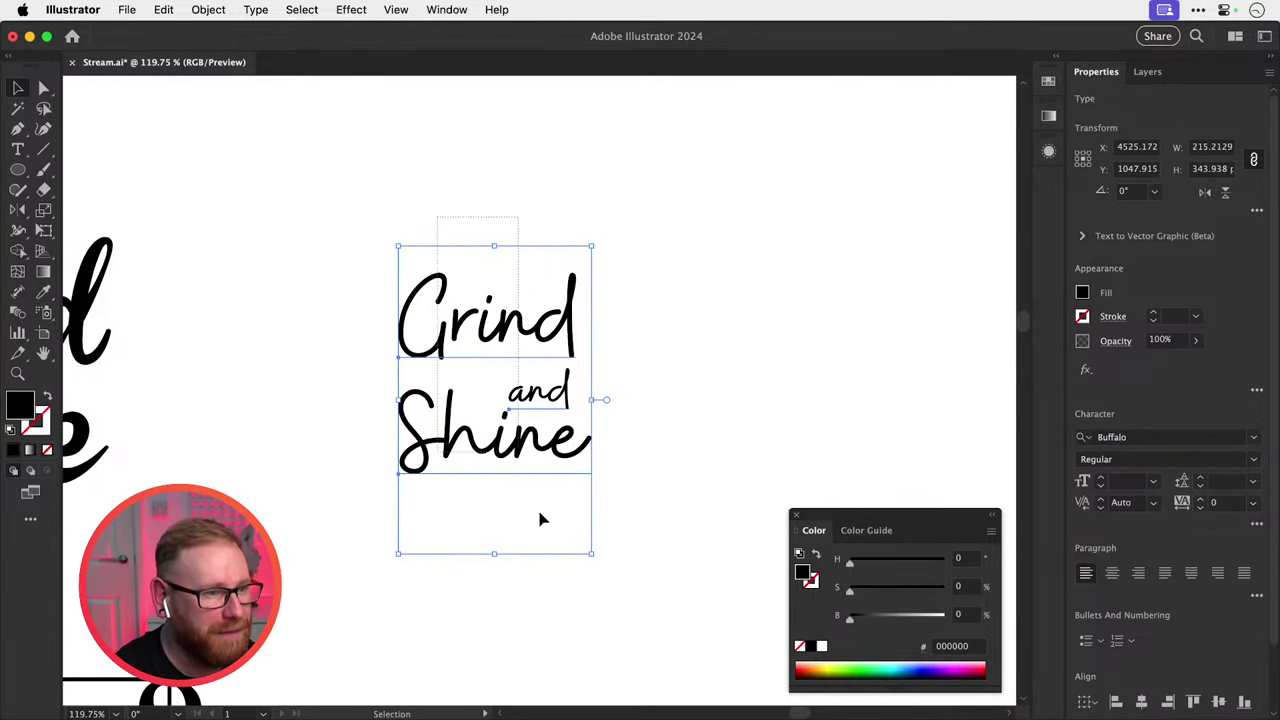
Duplicate the Buffalo "Grind and Shine" lettering up and to the right of the original.
drag(540, 517, 444, 652)
drag(475, 444, 879, 196)
drag(788, 294, 560, 402)
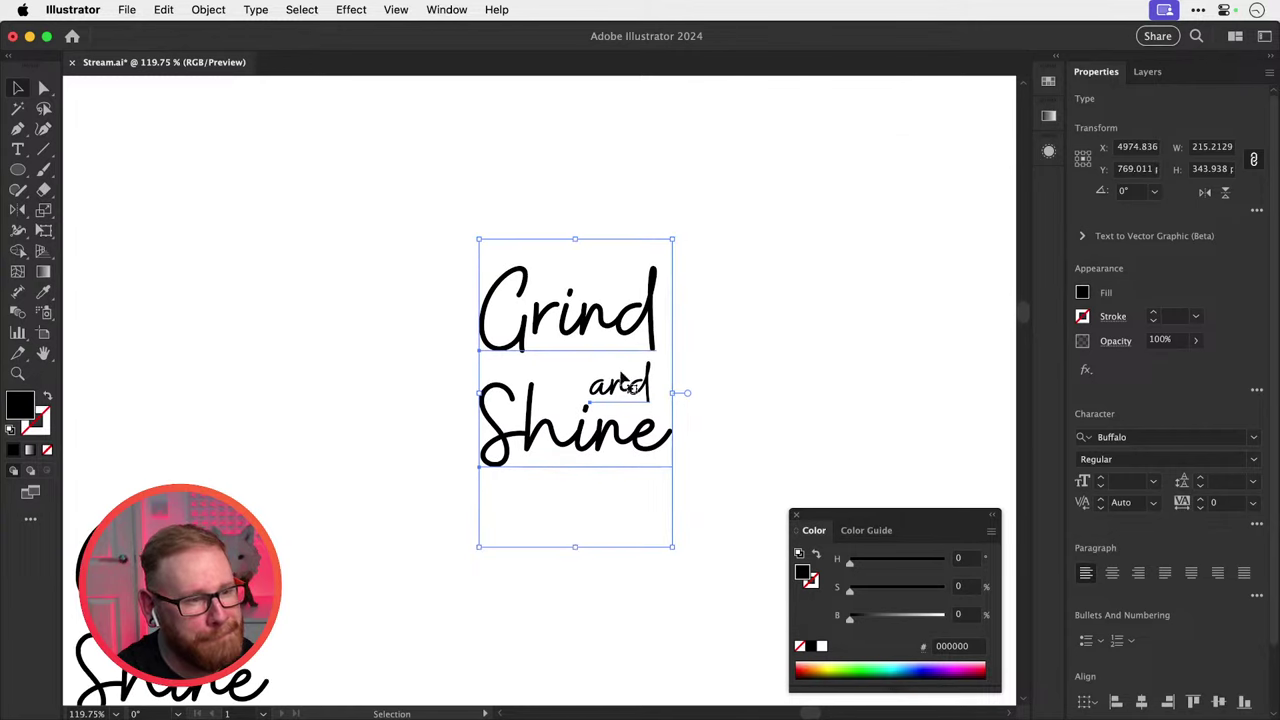
Duplicate the word "Grind" to the right and replace the copy's text with "&".
click(697, 354)
drag(628, 323, 868, 323)
key(t)
click(832, 317)
key(super+a)
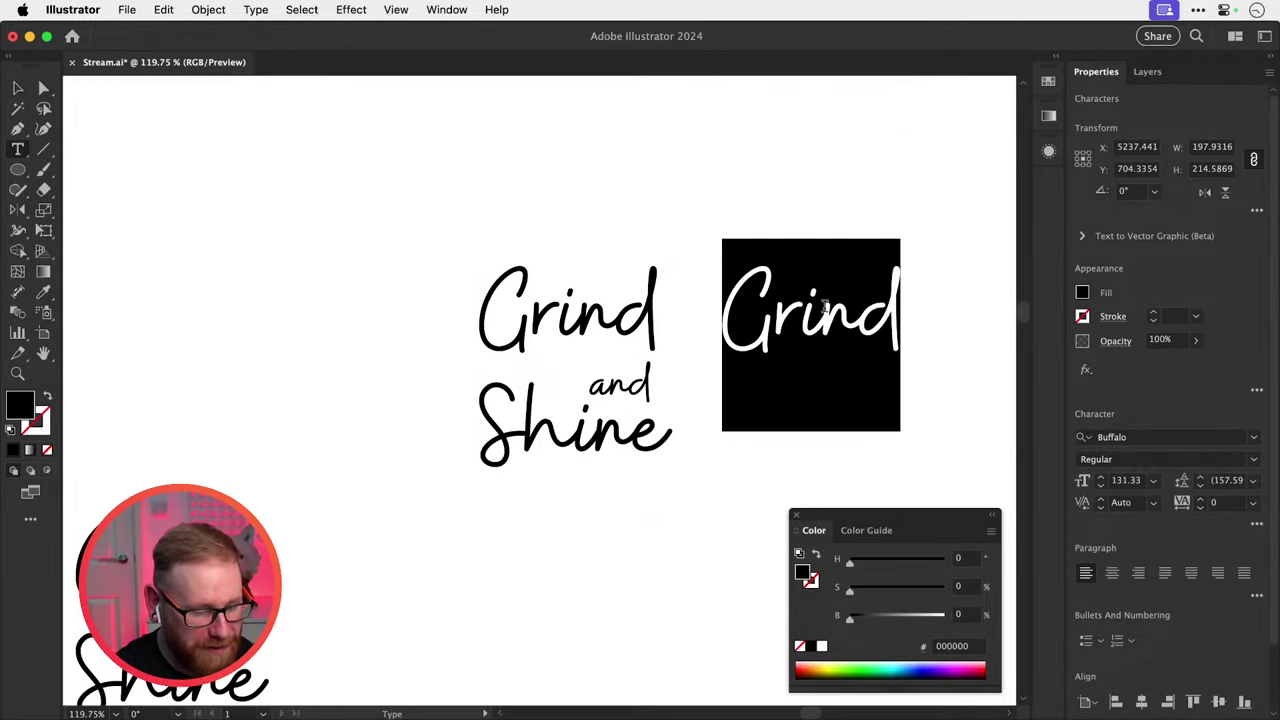
text(&)
click(17, 88)
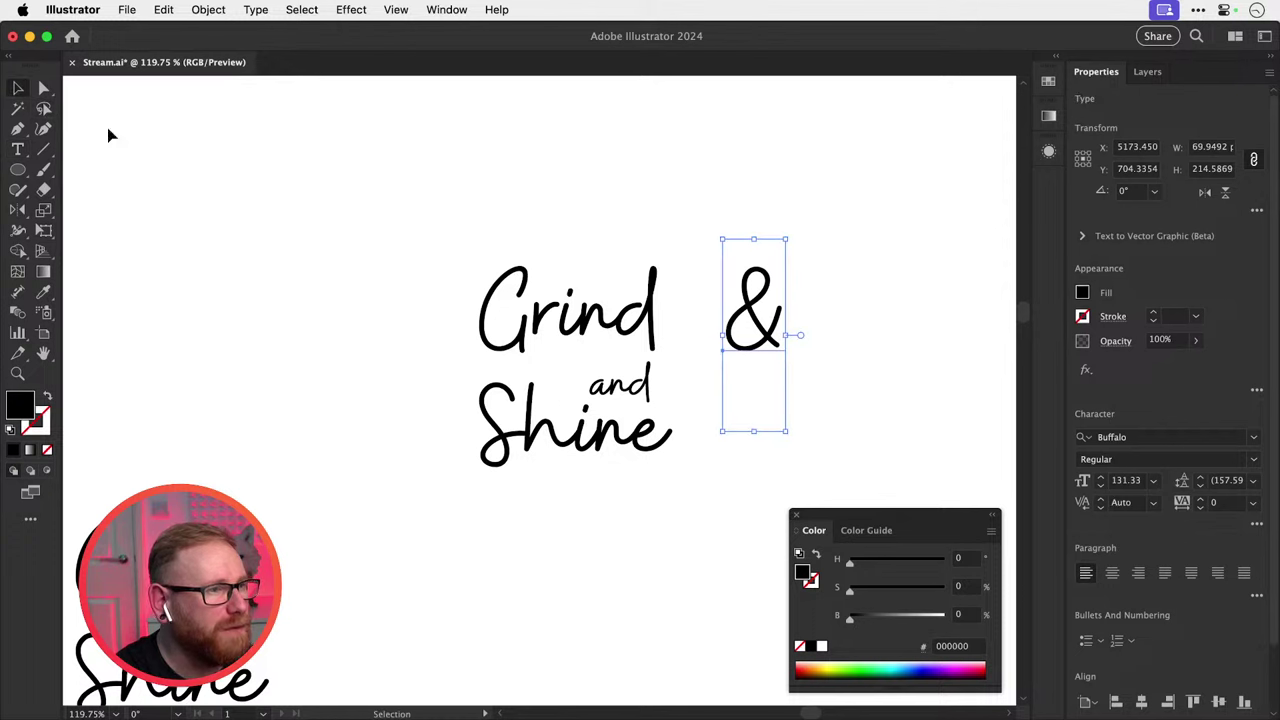
Center the small "and" under "Grind" and move "Shine" up closer to tighten the stacked lettering.
click(620, 388)
drag(629, 385, 573, 366)
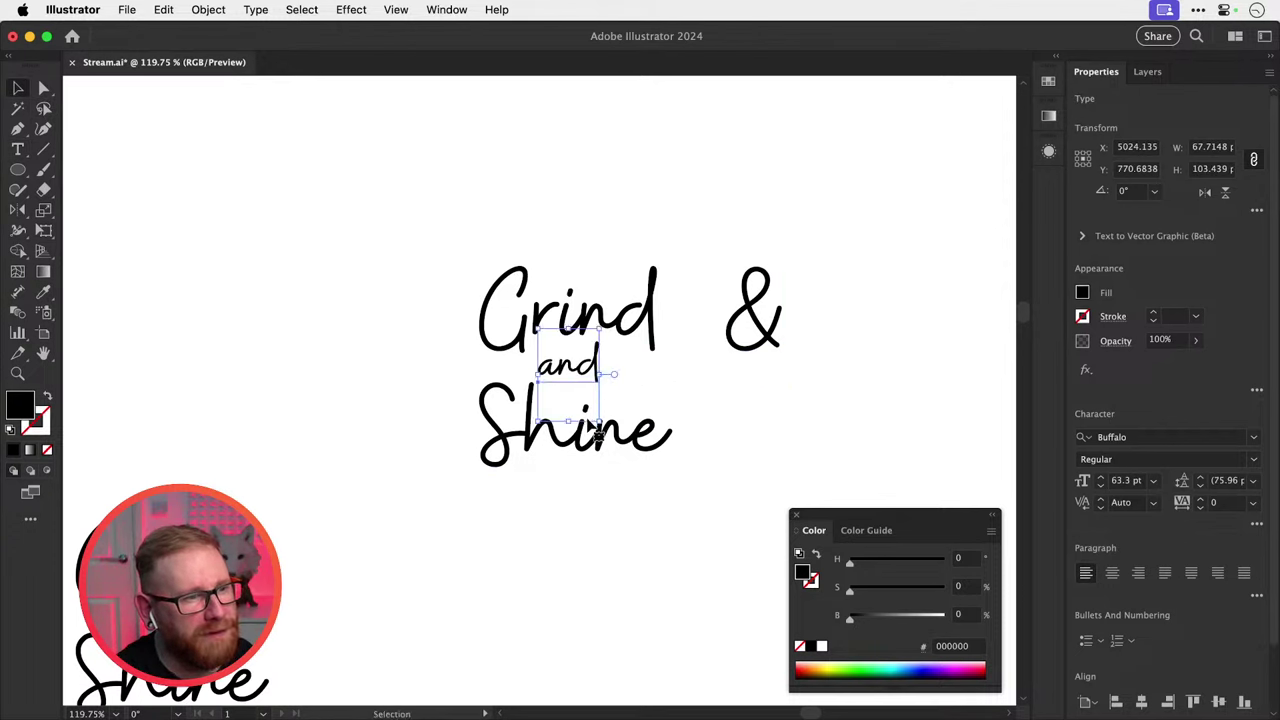
drag(587, 435, 578, 408)
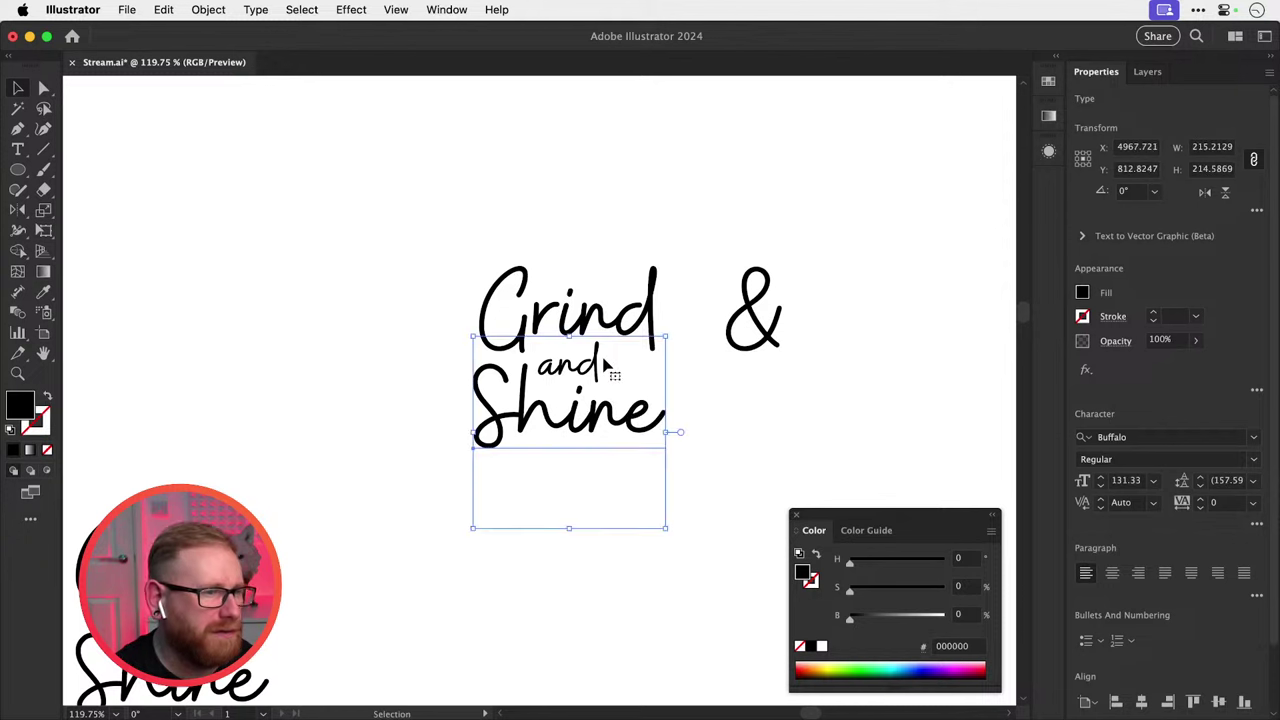
click(617, 209)
Duplicate the stacked "Grind and Shine" lettering directly above the original.
drag(557, 295, 635, 555)
key(super+z)
drag(537, 383, 607, 443)
drag(619, 450, 395, 587)
drag(394, 432, 394, 158)
key(super+shift+a)
Delete the word "and" from the upper copy and place a scaled-down ampersand between "Grind" and "Shine".
click(372, 235)
key(Delete)
drag(558, 442, 352, 234)
key(s)
drag(411, 149, 376, 191)
key(v)
key(super+shift+a)
mouse_move(349, 246)
mouse_down()
mouse_move(349, 257)
mouse_move(336, 236)
mouse_move(350, 215)
mouse_move(432, 196)
mouse_move(326, 250)
mouse_move(340, 256)
mouse_up()
Nudge the word "Shine" up slightly in the upper lettering and deselect it.
click(332, 226)
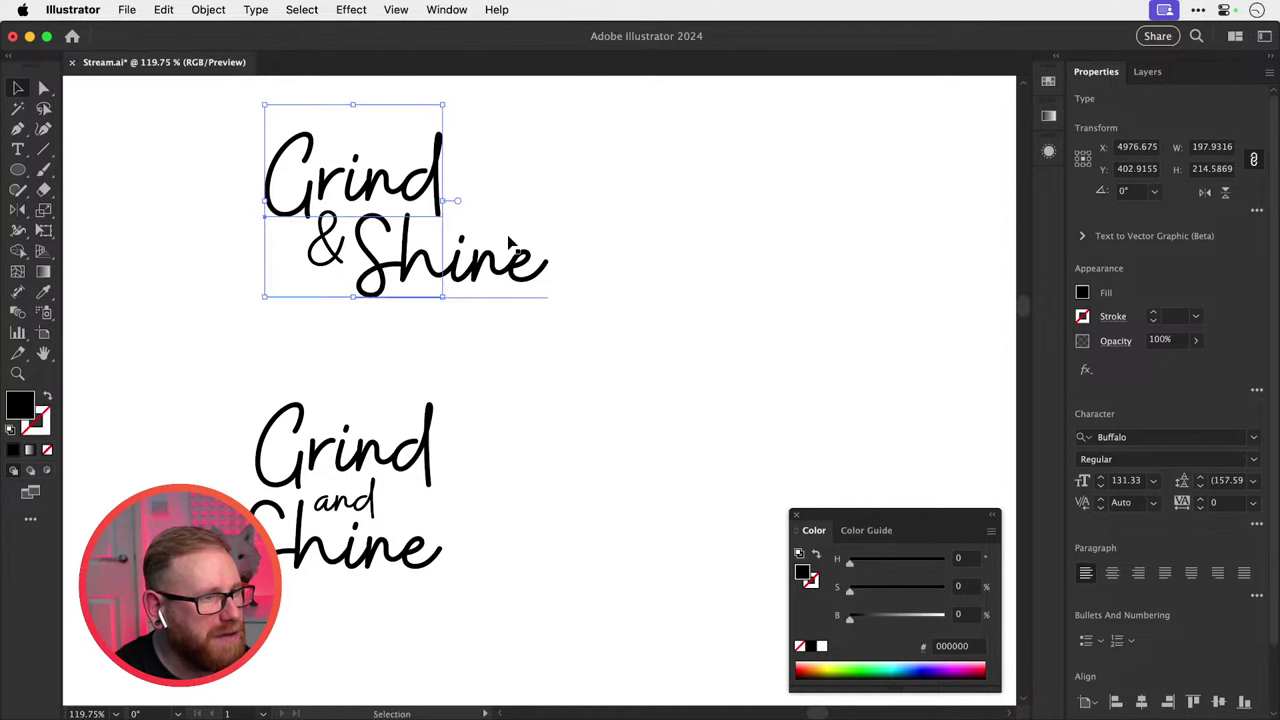
drag(500, 272, 529, 234)
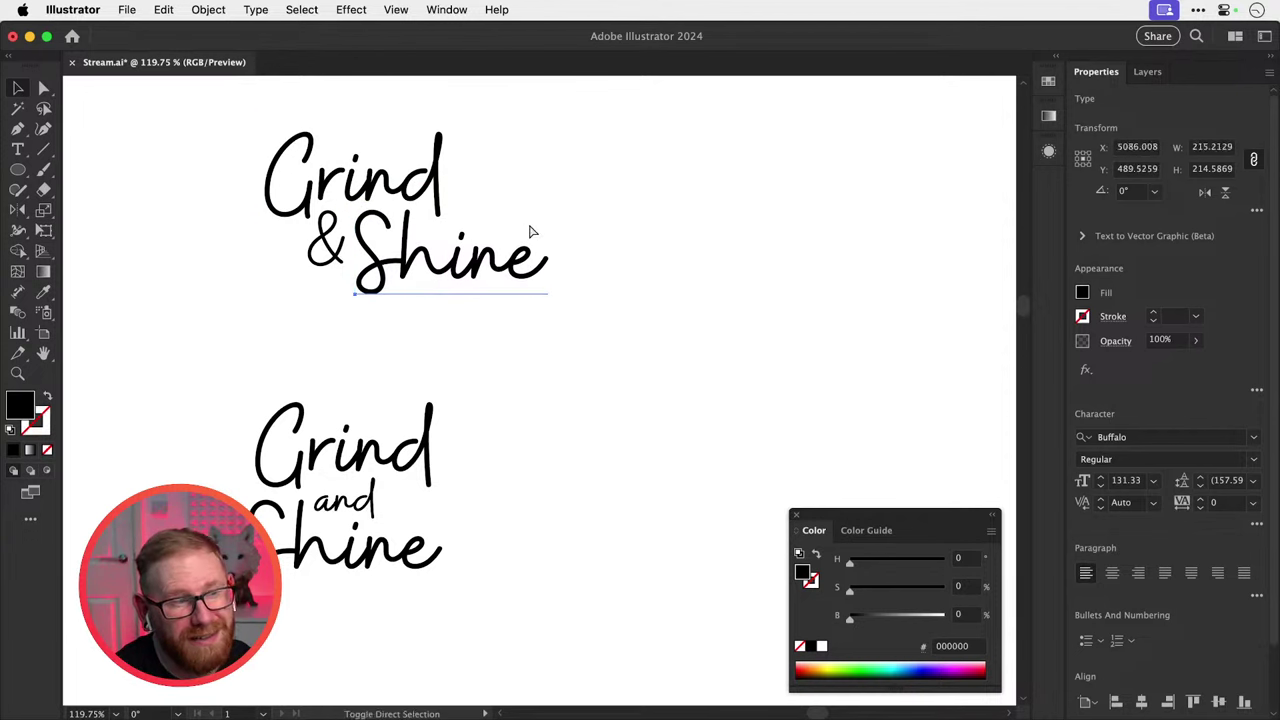
click(529, 234)
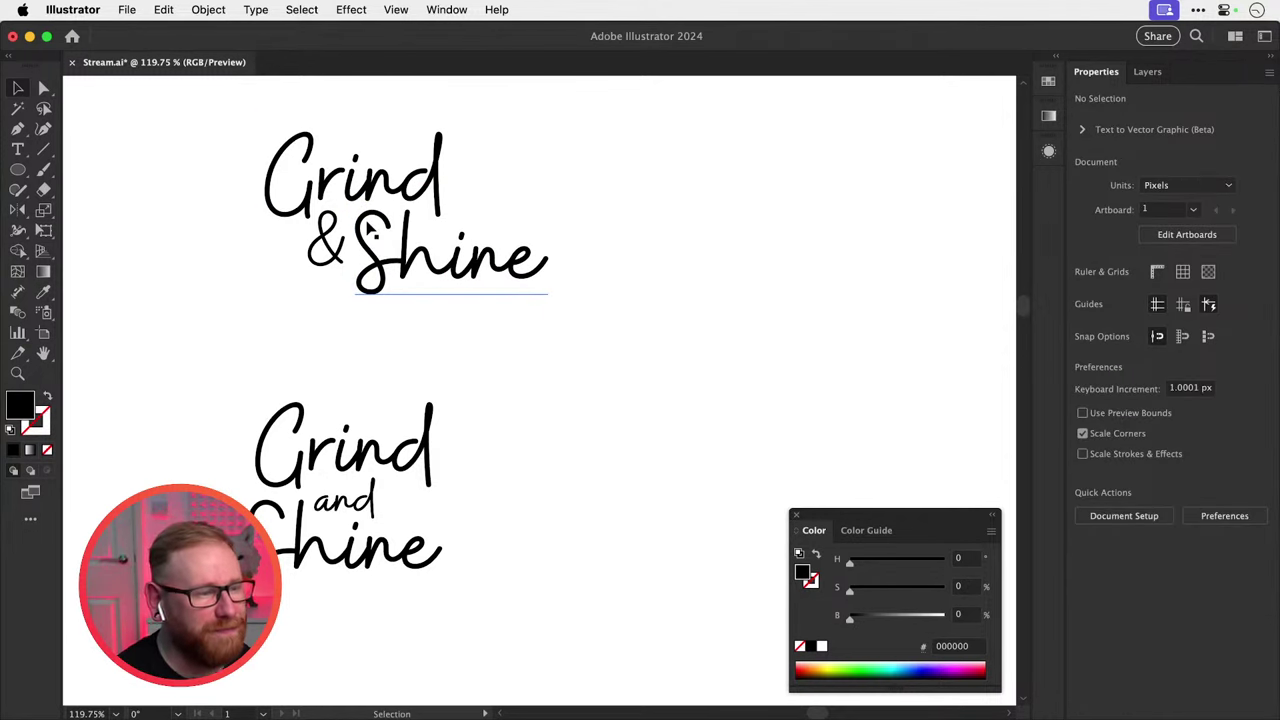
Switch to Outline view and move the small ampersand to the right of "Grind".
click(322, 276)
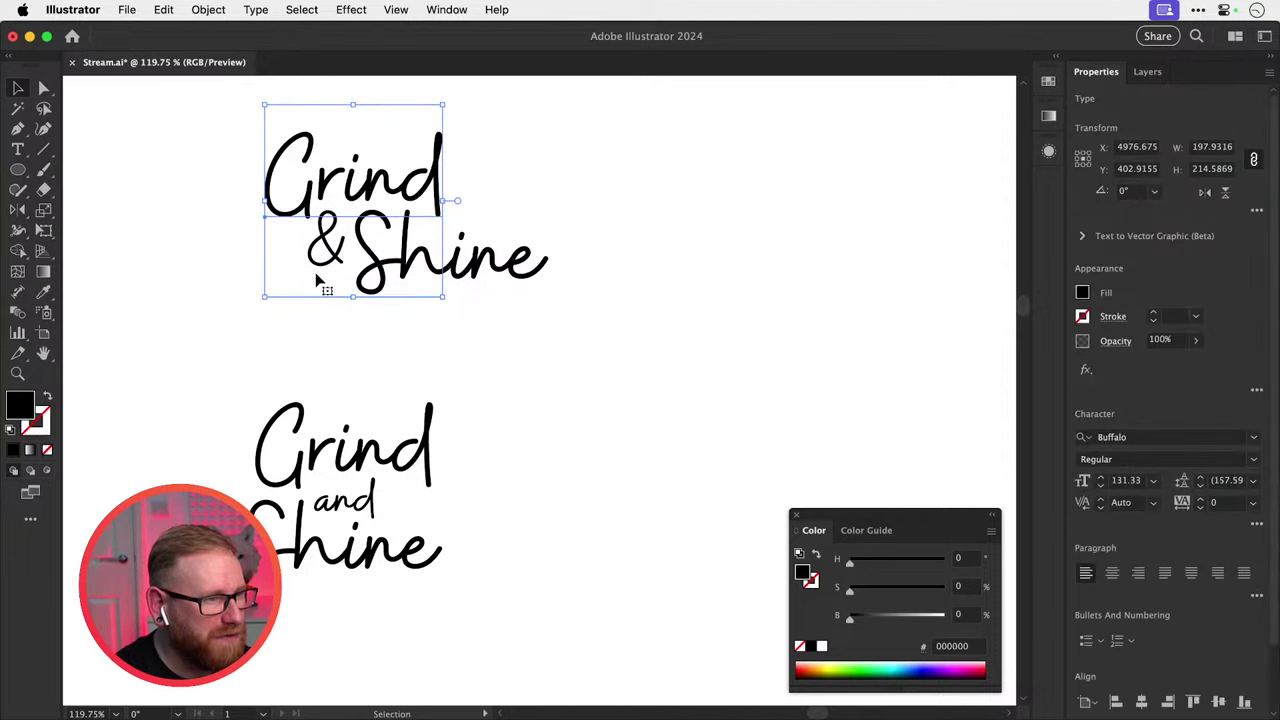
key(super+y)
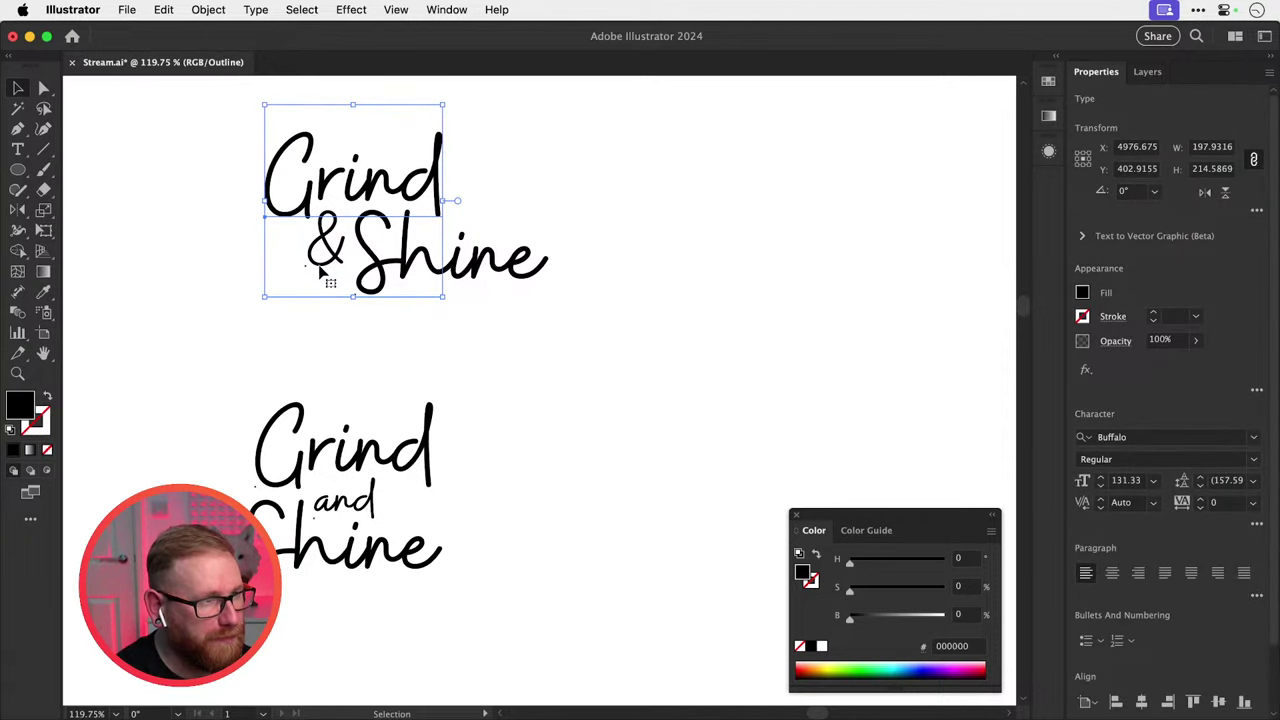
drag(320, 311, 450, 265)
click(614, 194)
scroll(580, 323, up, 3)
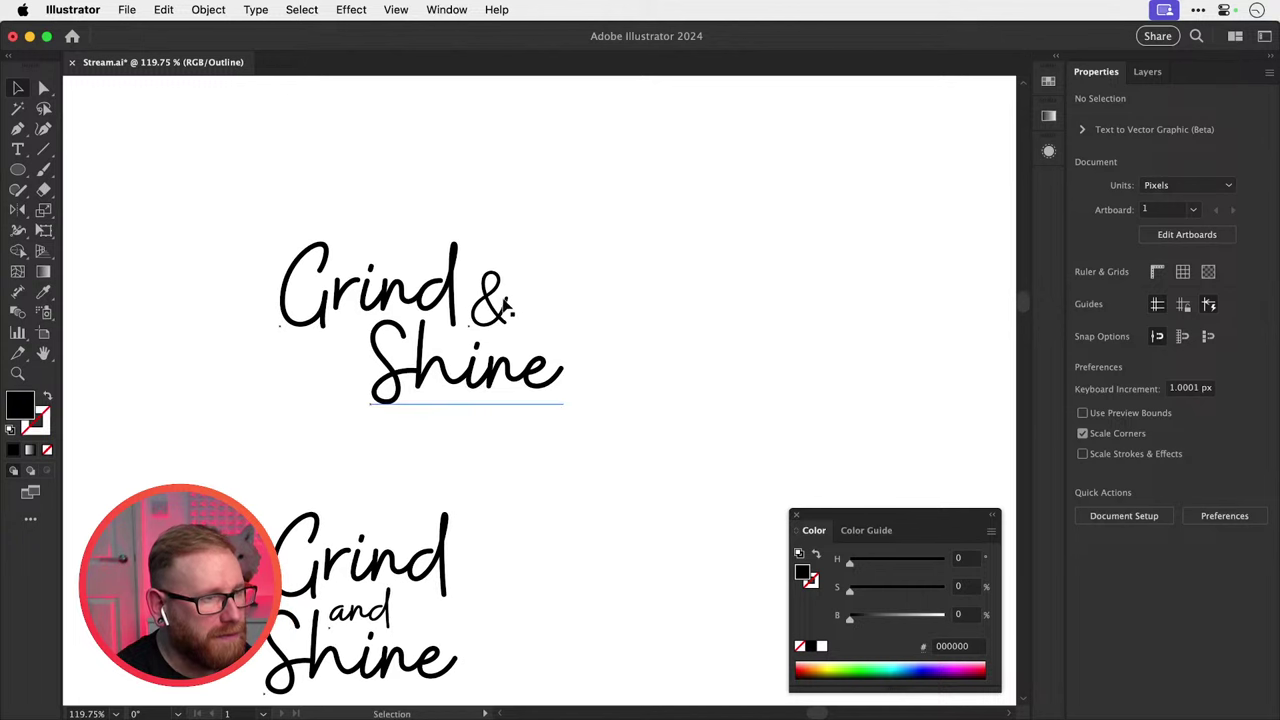
Delete the small ampersand and replace it with a full-size "&" made from a copy of "Grind".
click(504, 285)
key(Delete)
drag(403, 281, 610, 280)
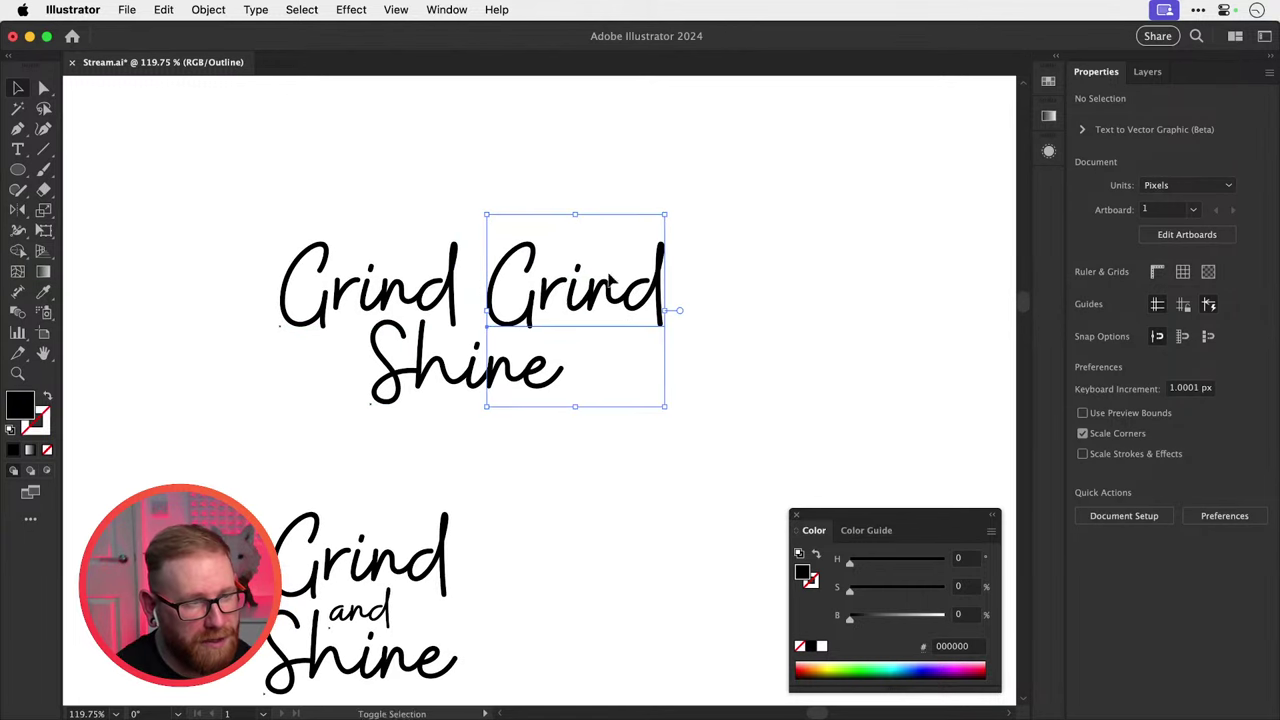
double_click(610, 283)
key(super+a)
text(&)
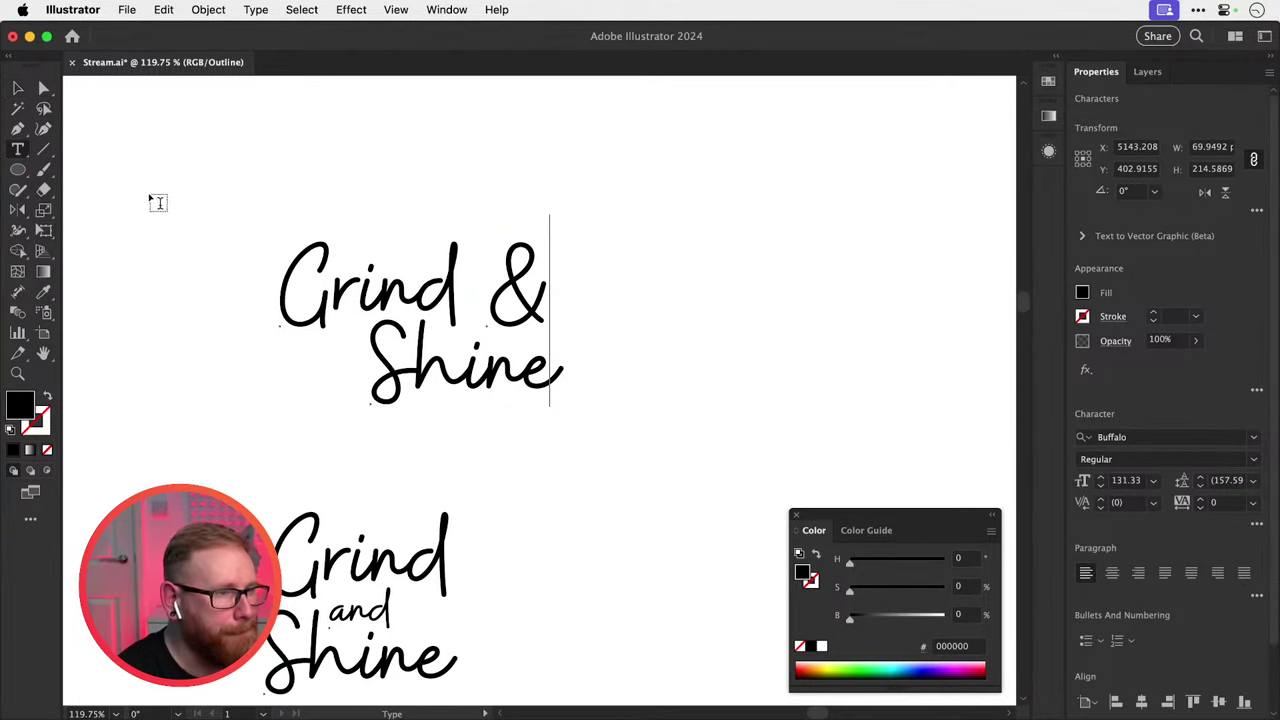
key(Escape)
Move "Shine" left under "Grind" and bring the ampersand closer to "Grind", aligning their right ends.
drag(445, 382, 405, 374)
key(super+shift+a)
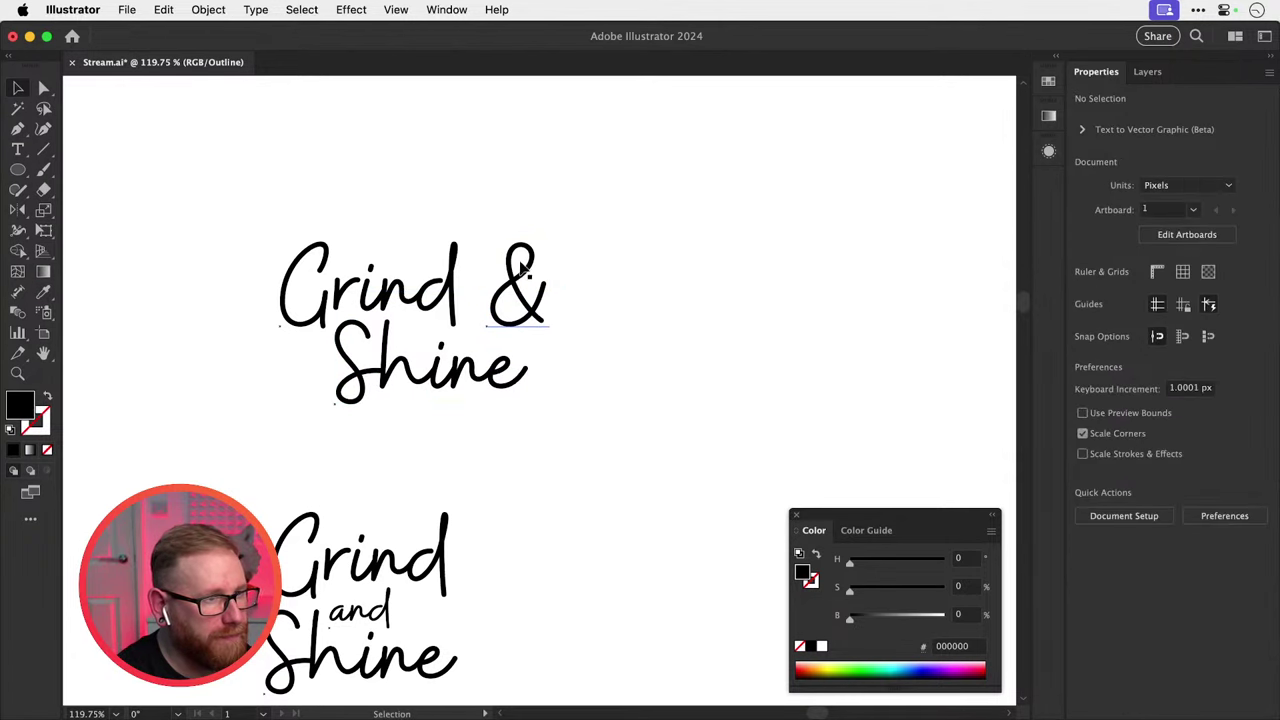
drag(522, 268, 501, 272)
click(632, 173)
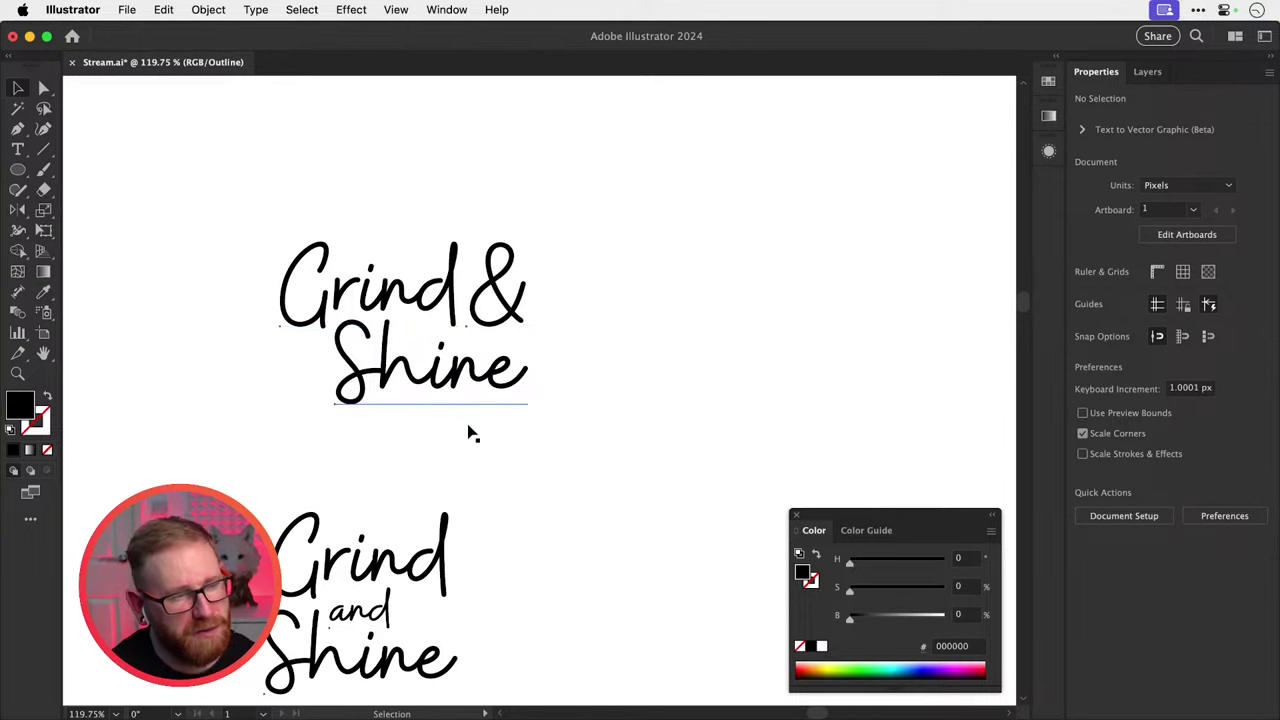
Try successive typefaces on the upper "Grind & Shine" lettering, settle on Cormorant Regular and deselect the text.
scroll(469, 429, down, 5)
scroll(478, 388, up, 4)
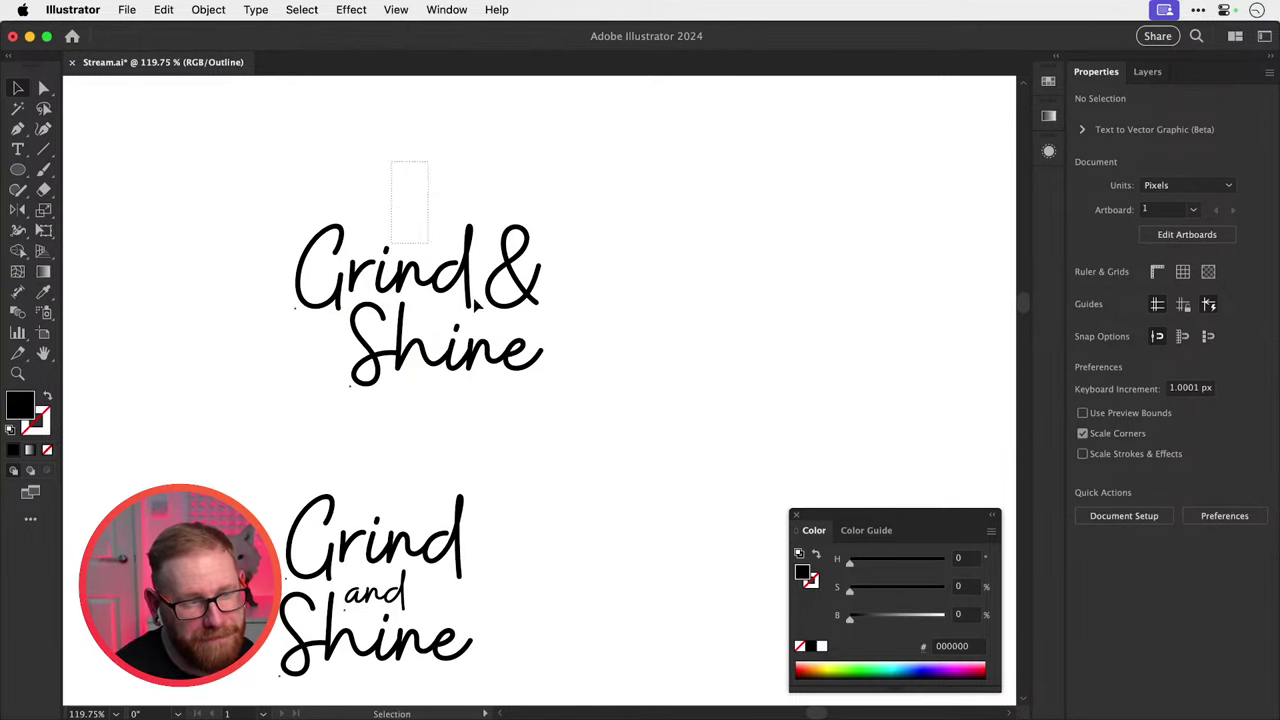
click(476, 306)
click(1153, 432)
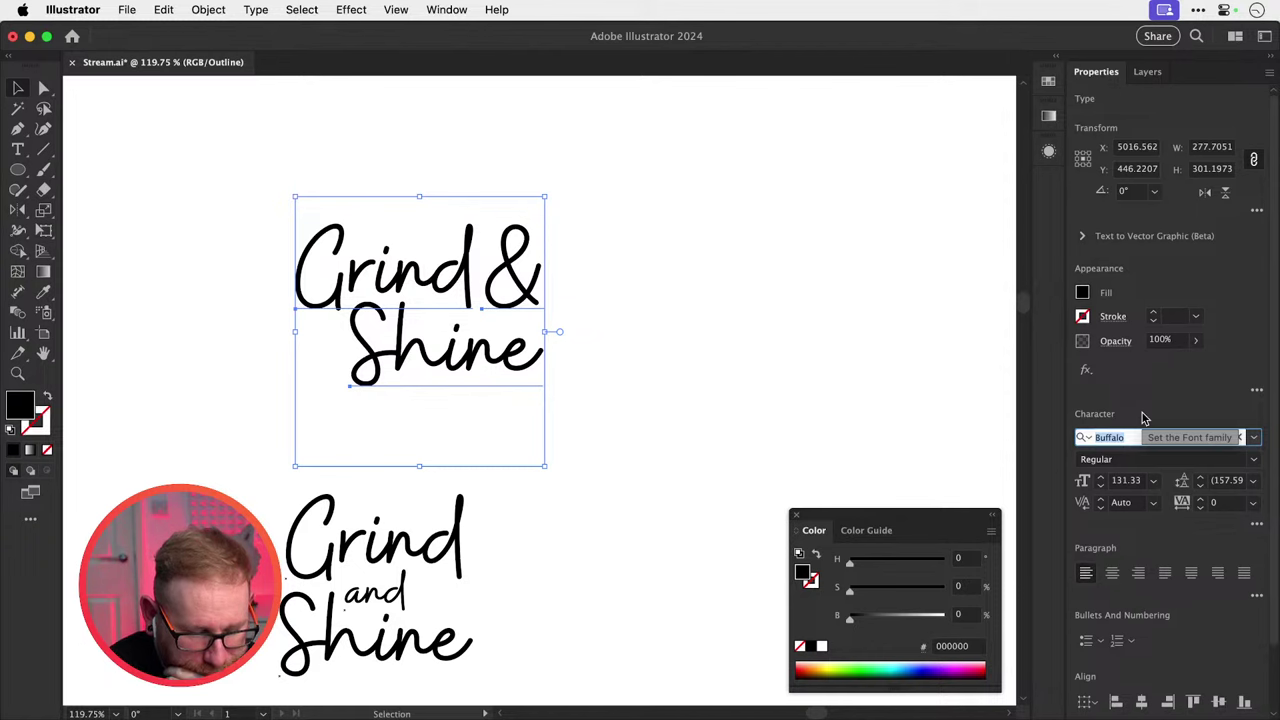
key(Down)
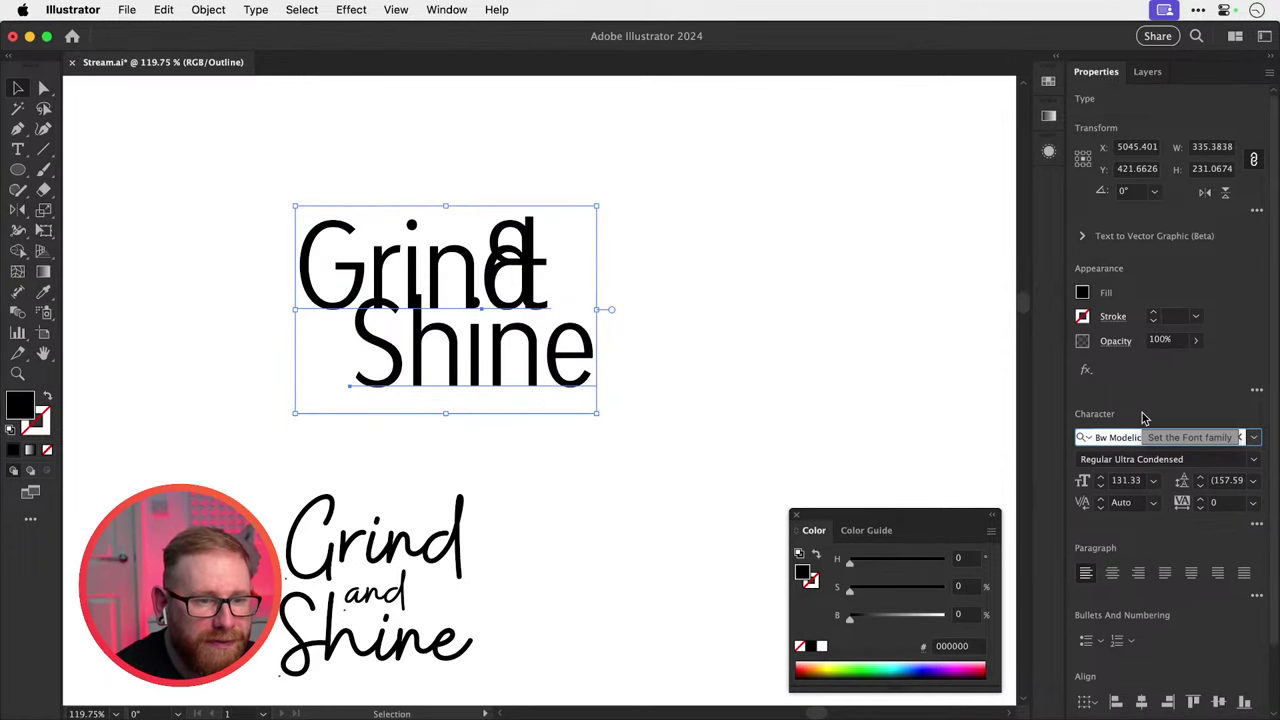
key(Down)
key(Down)
key(Down)
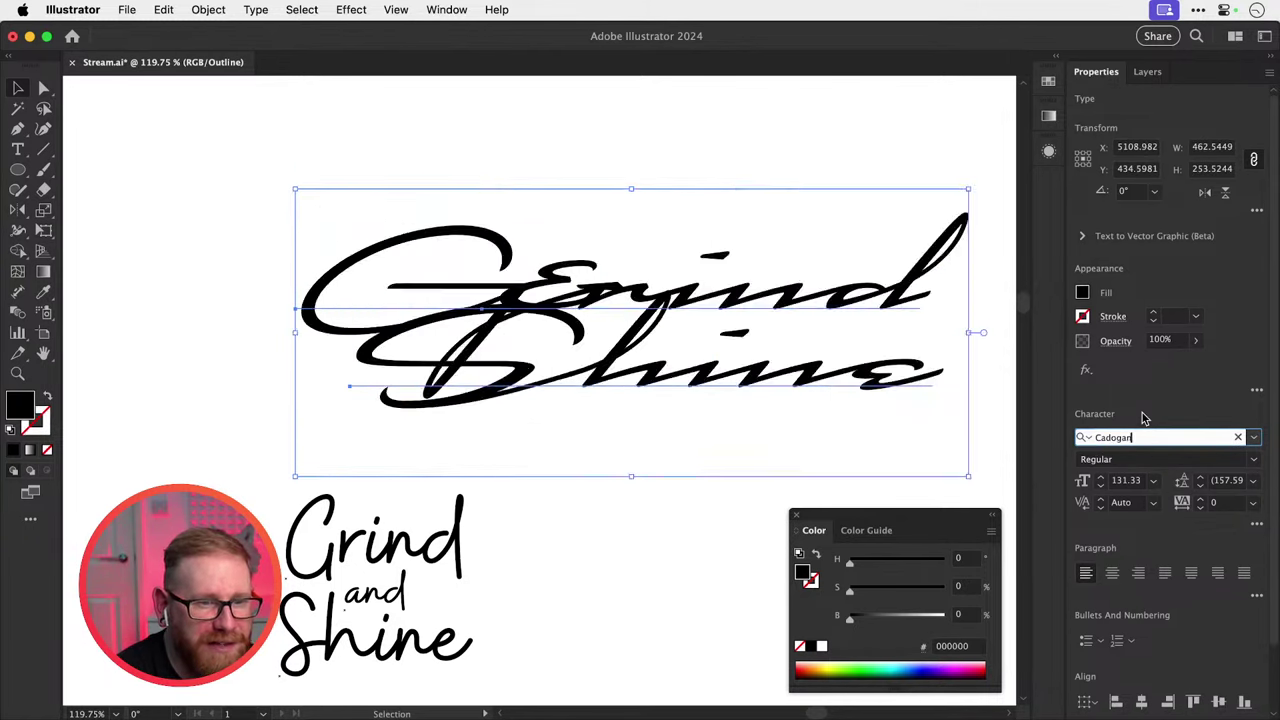
key(Down)
key(Down)
key(Down)
key(Down)
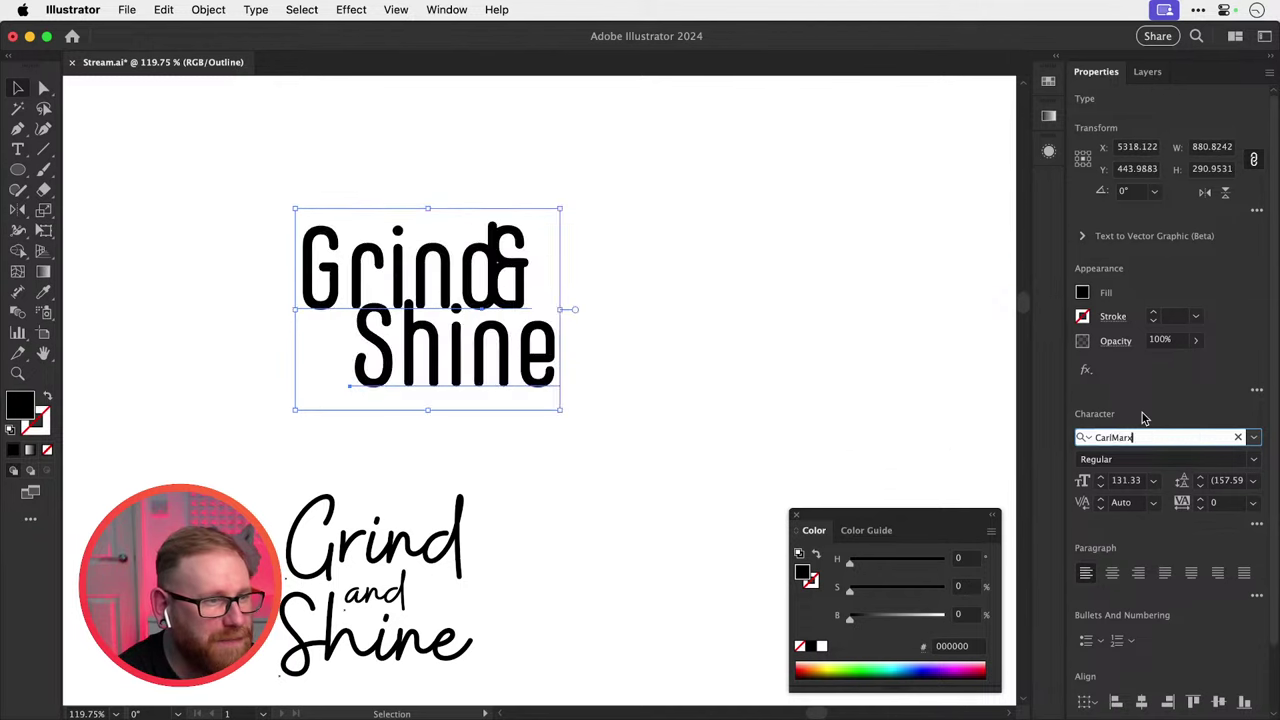
key(Down)
key(Down)
key(Down)
key(Down)
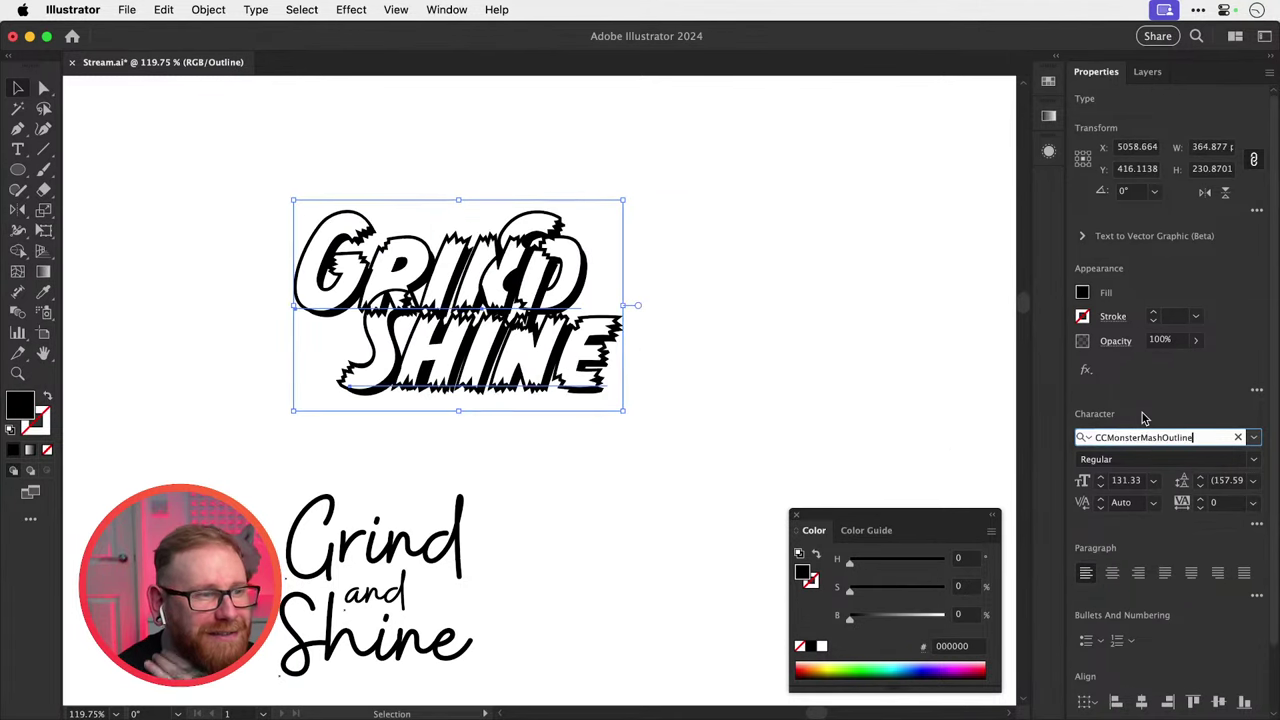
key(Down)
key(Down)
key(Down)
key(Down)
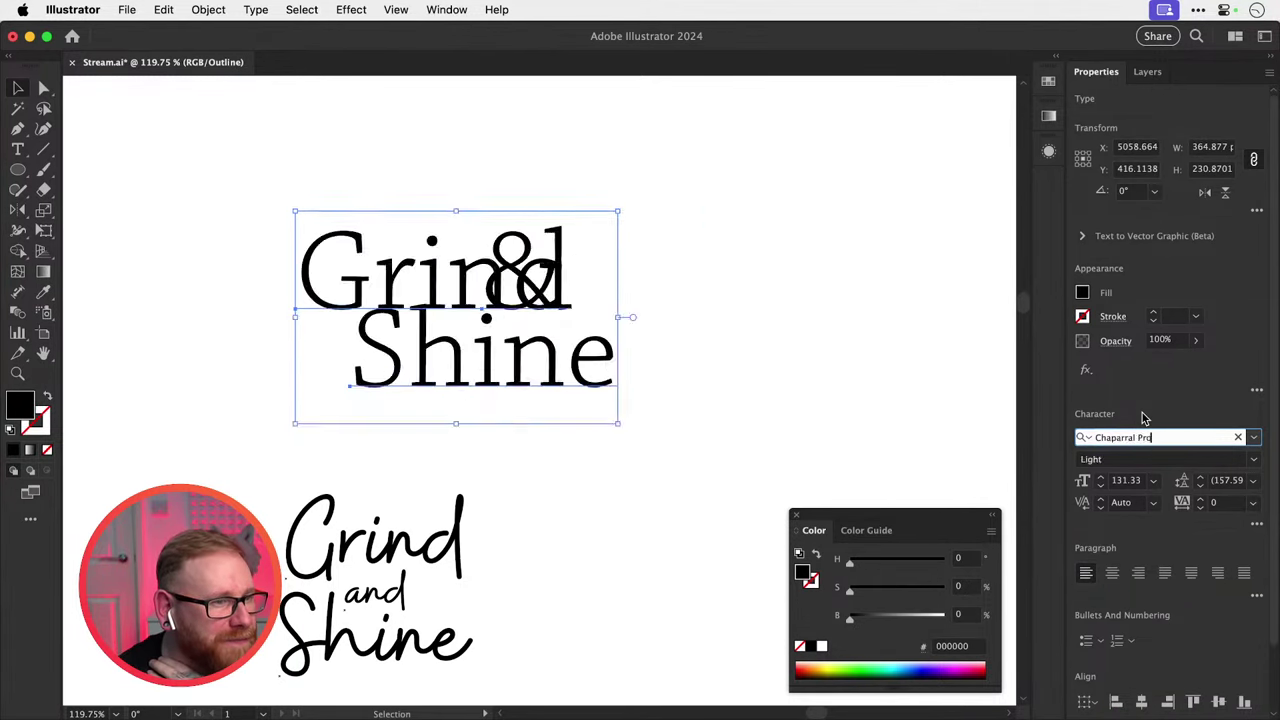
key(Down)
key(Down)
key(Down)
key(Down)
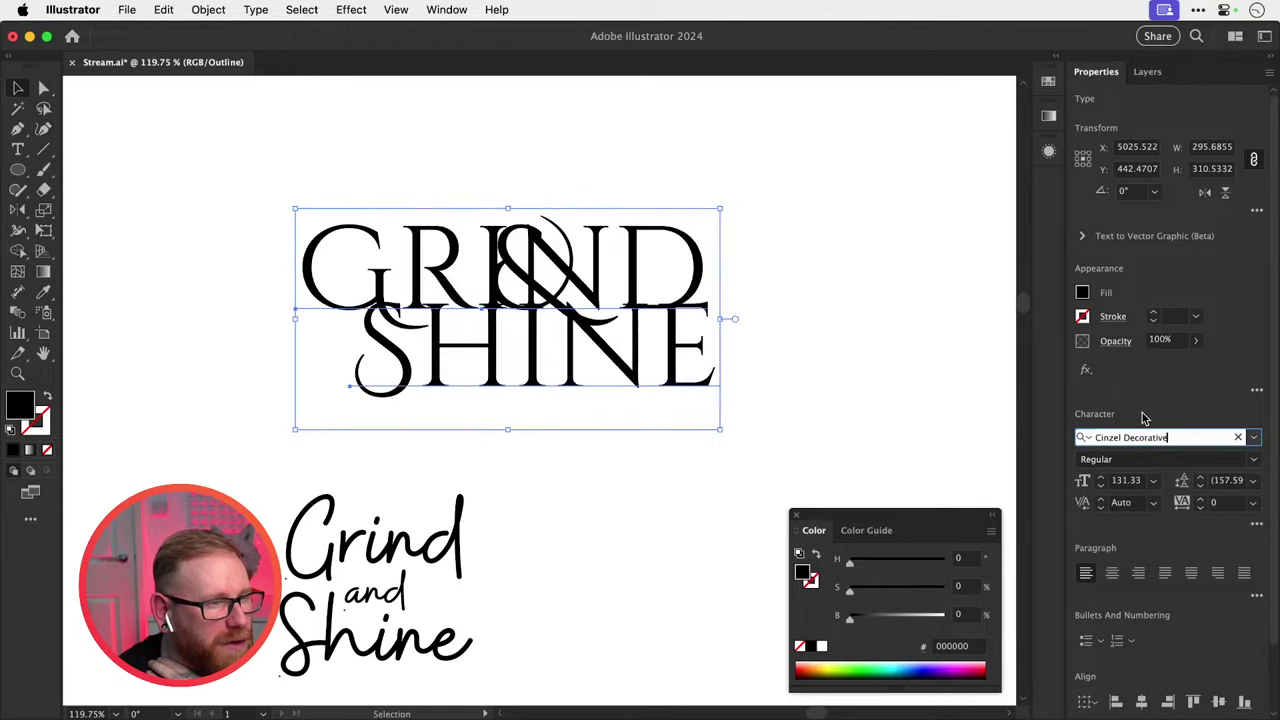
key(Down)
key(Down)
key(Down)
key(Down)
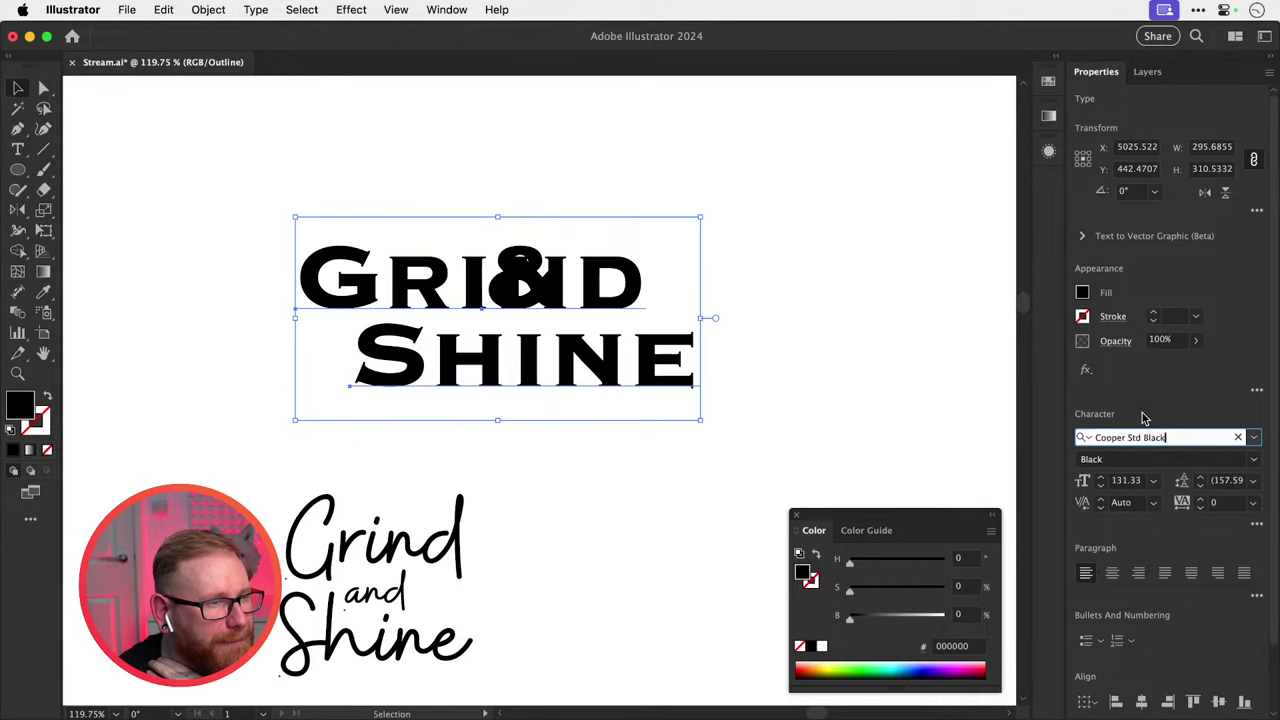
key(Down)
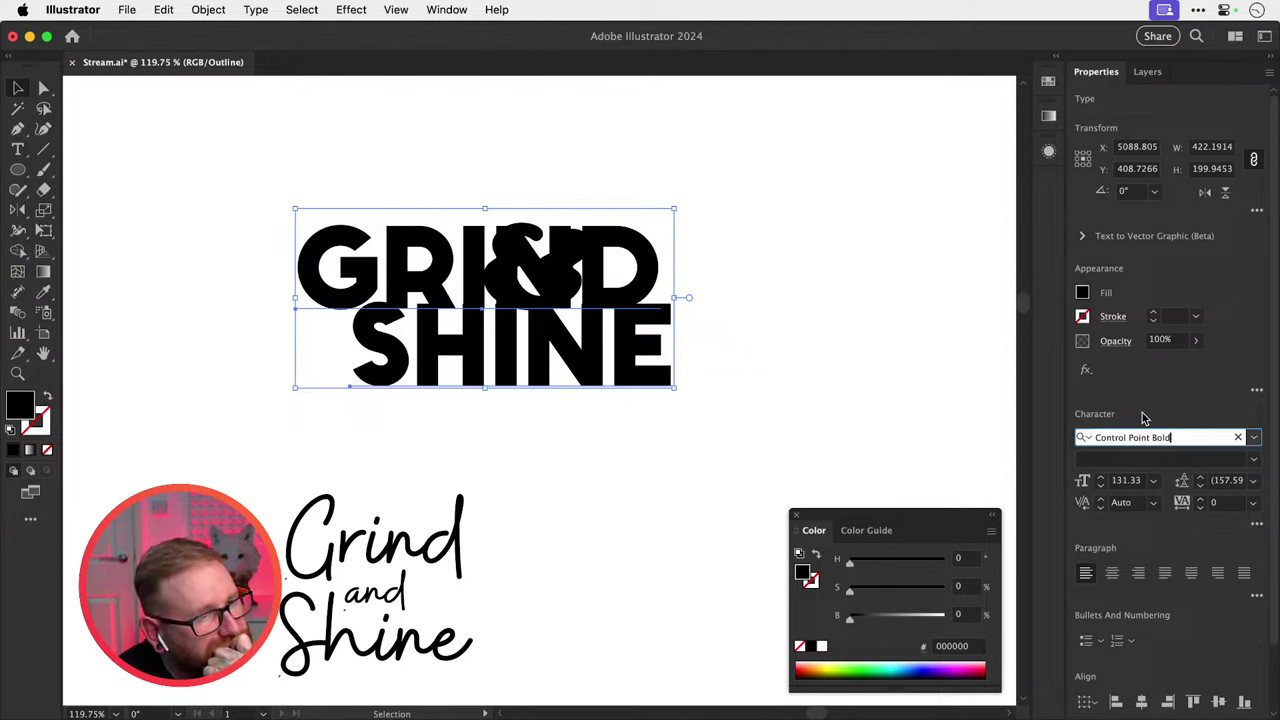
key(Up)
key(Down)
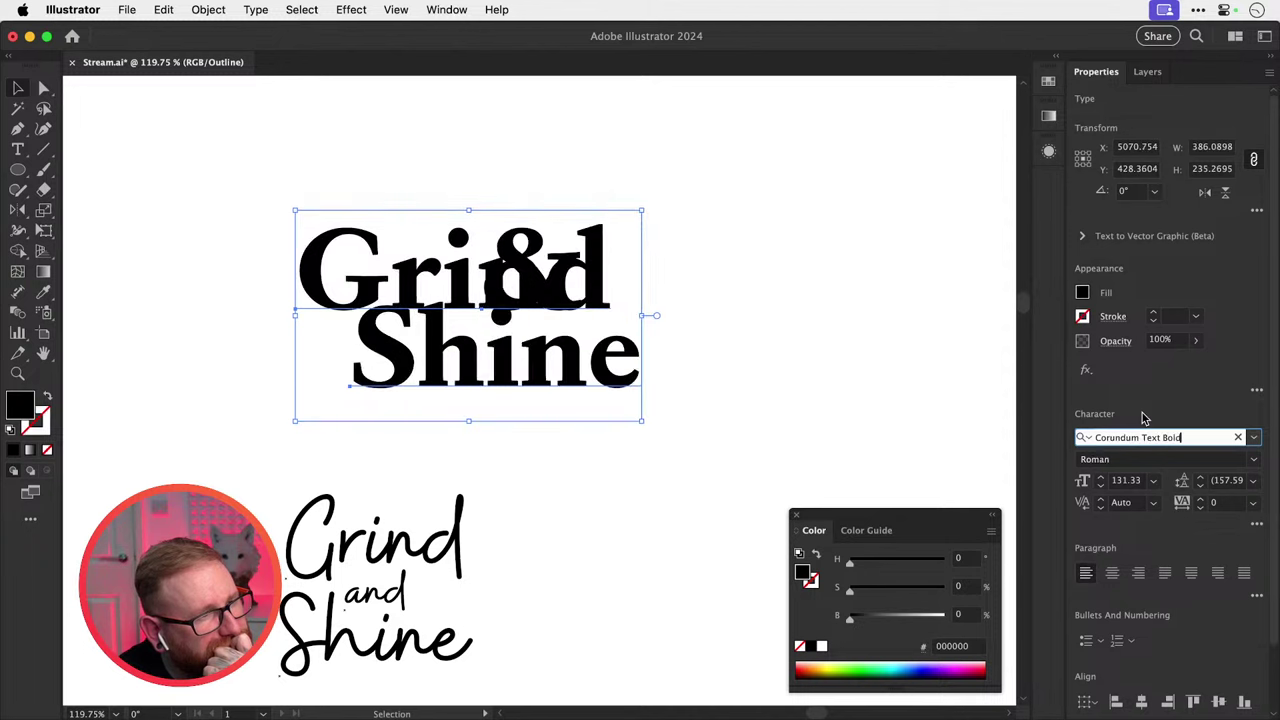
key(Up)
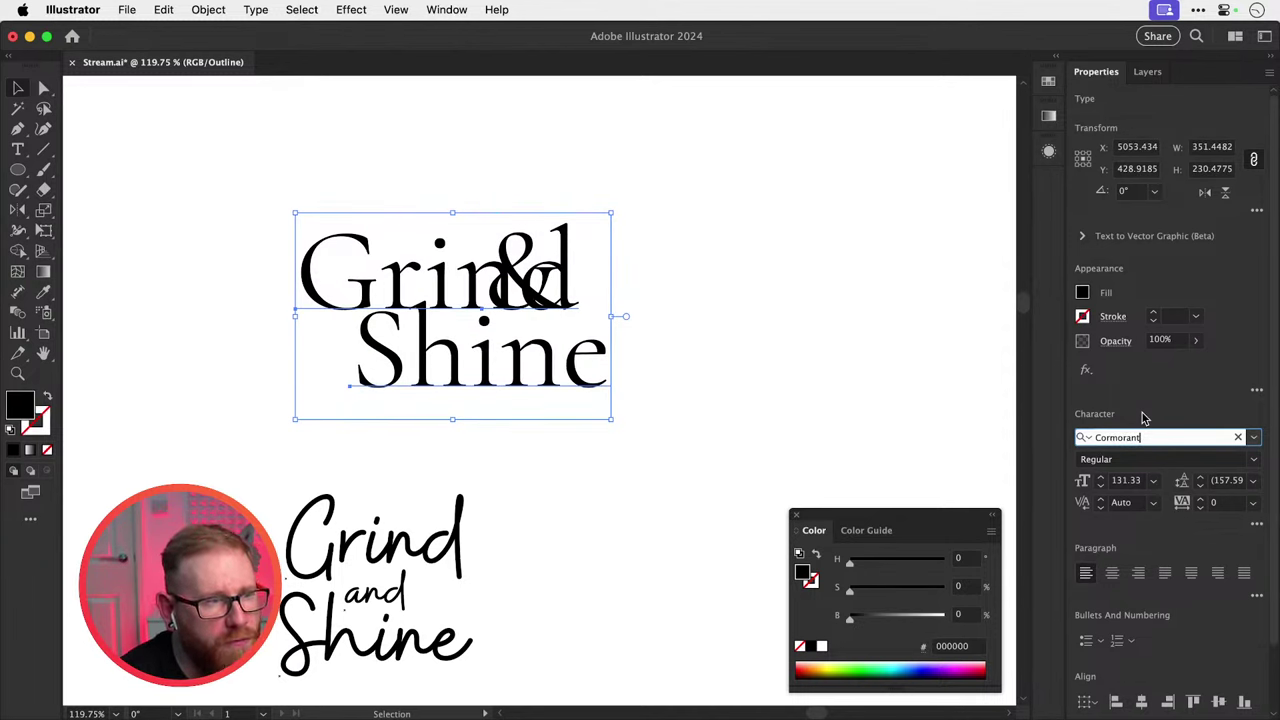
click(749, 289)
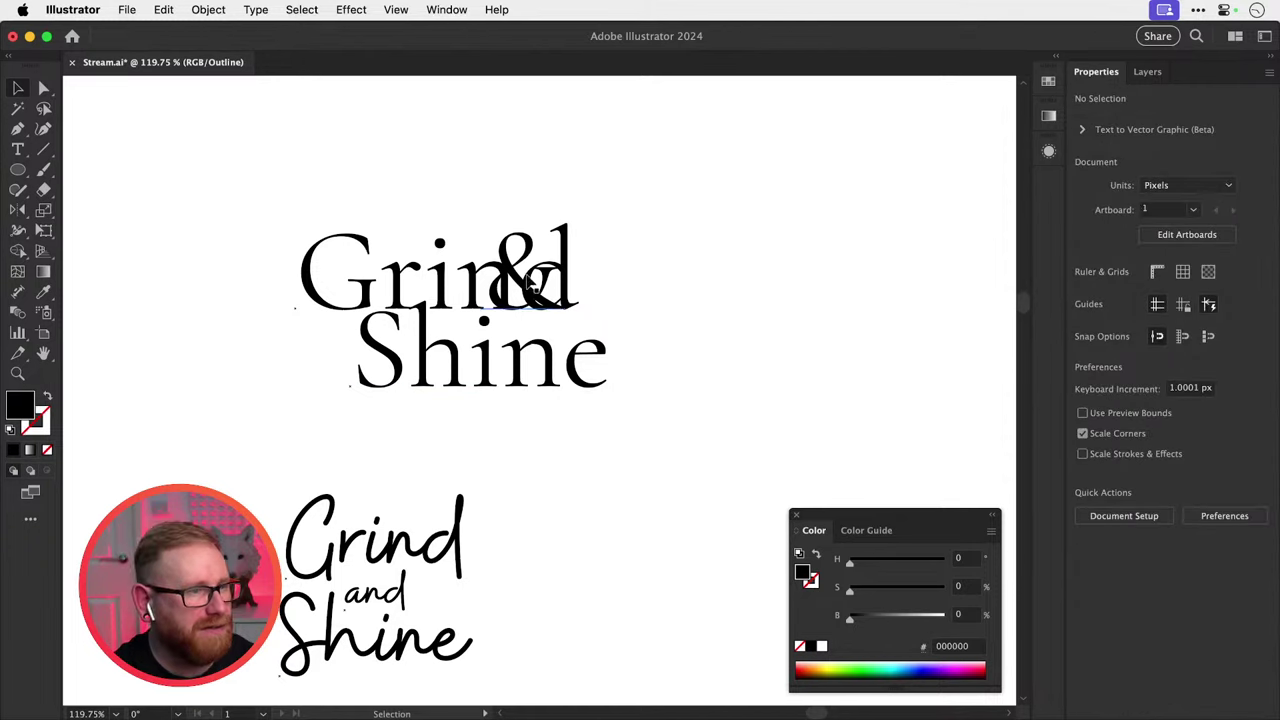
Move the ampersand clear of "Grind" on its right and shift "Shine" down and slightly right beneath them.
drag(495, 256, 619, 254)
click(517, 417)
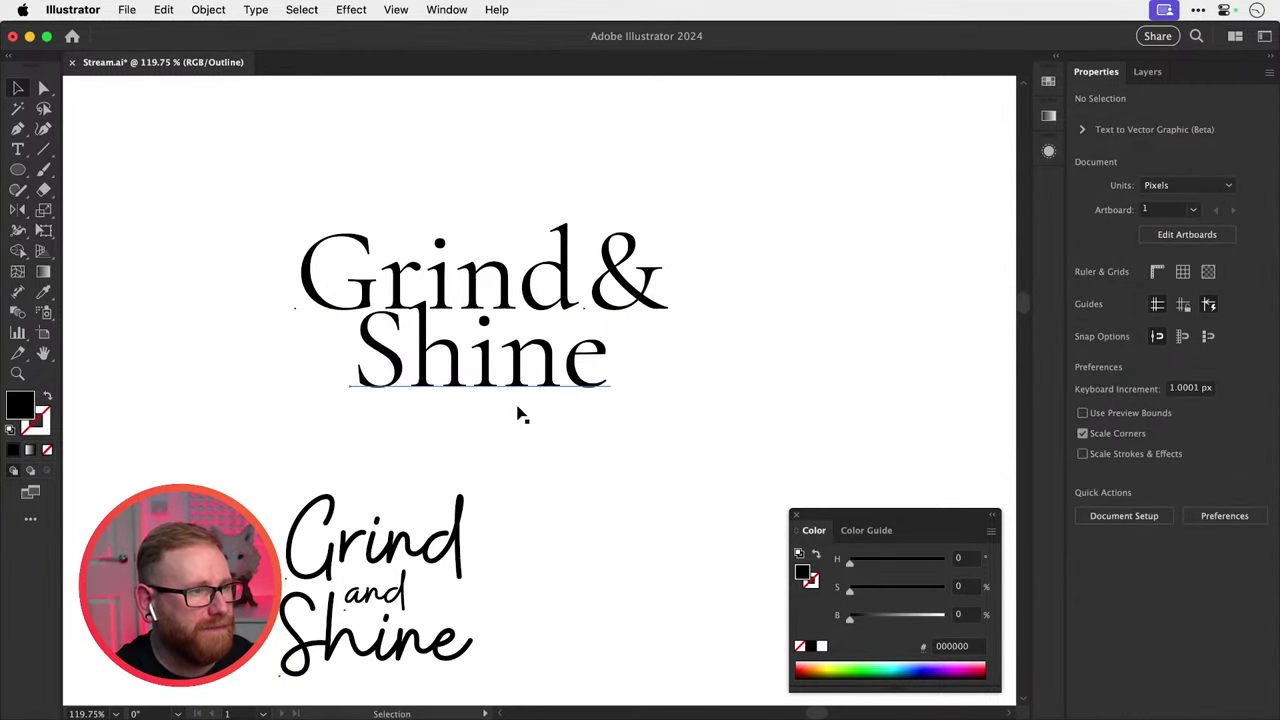
drag(510, 369, 533, 412)
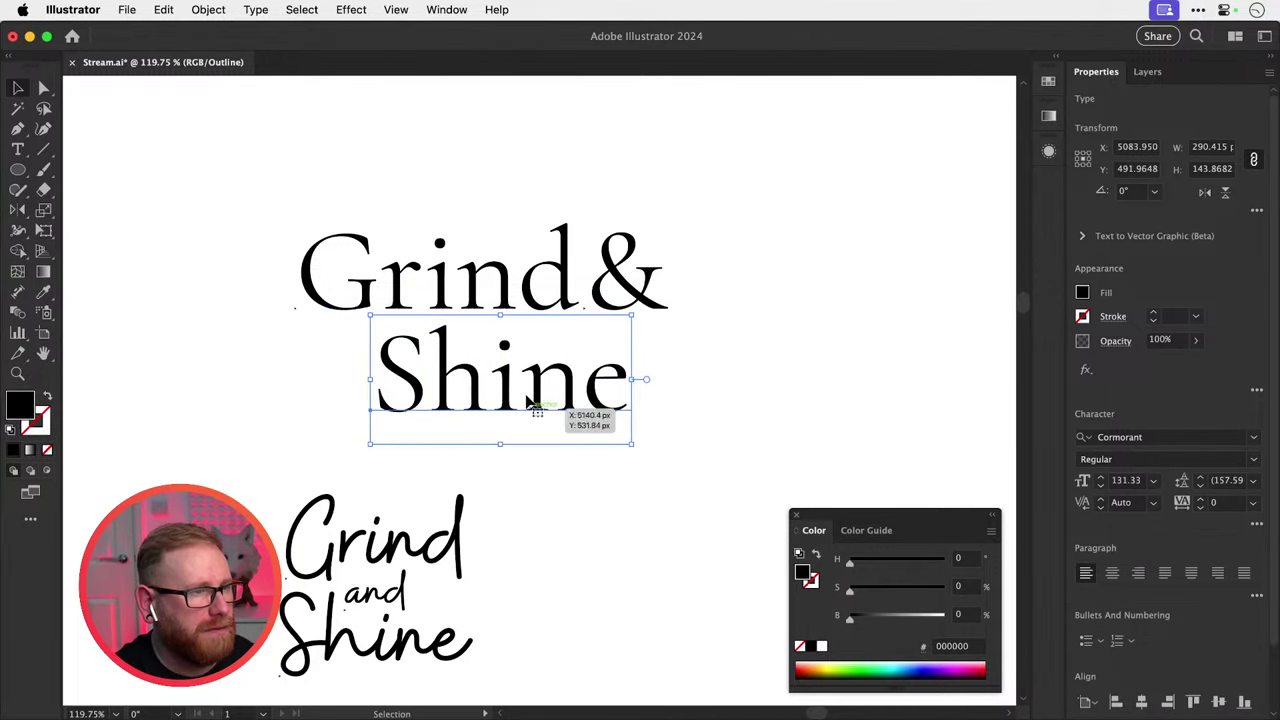
Duplicate the Cormorant "Grind & Shine" lettering above the original and scale the copy down to about 73 pt.
drag(432, 197, 534, 578)
drag(466, 522, 466, 261)
drag(627, 168, 550, 219)
Convert the small "Grind & Shine" copy to outlines, deselect it and switch back to Preview view.
key(super+space)
drag(395, 251, 663, 434)
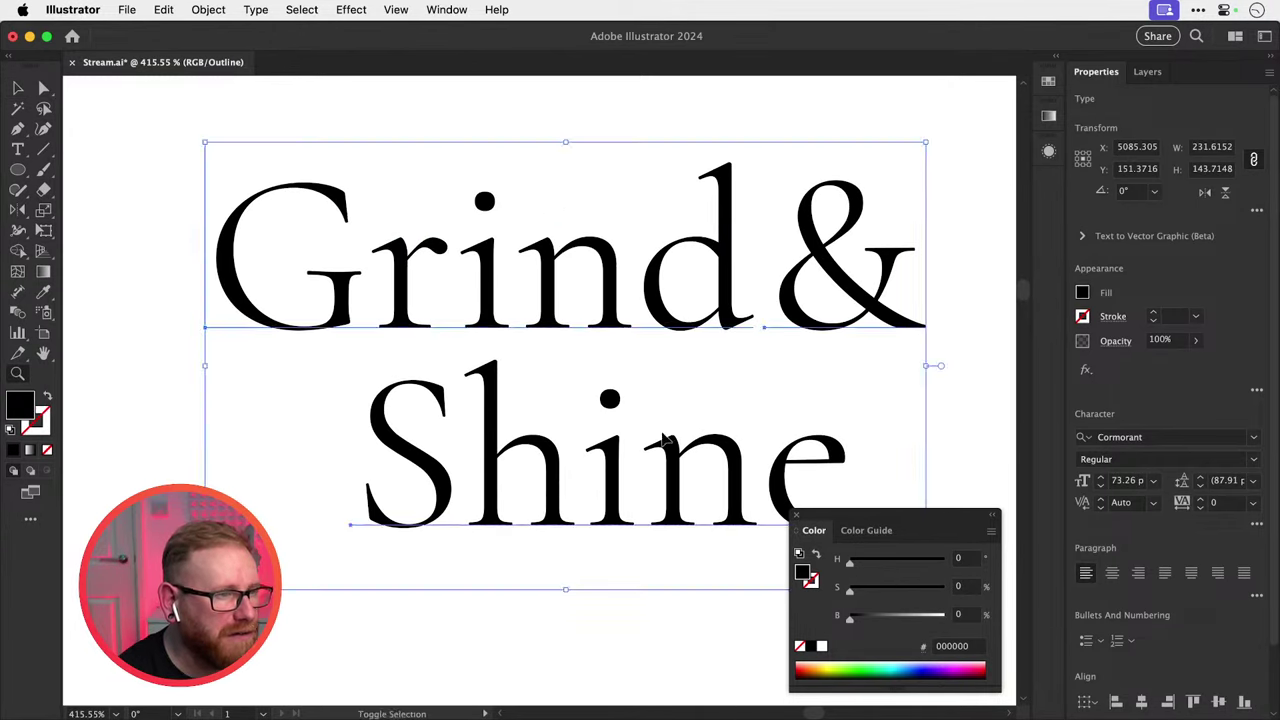
key(super+shift+a)
drag(492, 603, 832, 205)
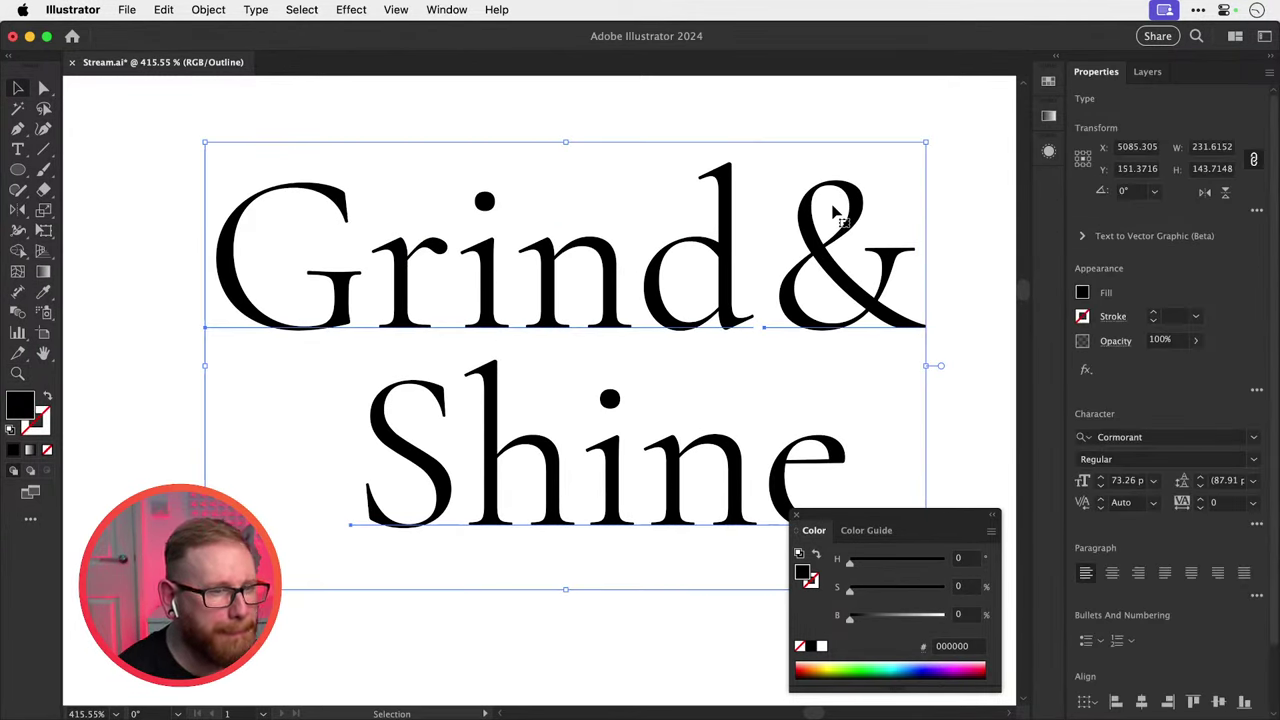
key(super+shift+o)
key(super+shift+a)
key(ctrl+y)
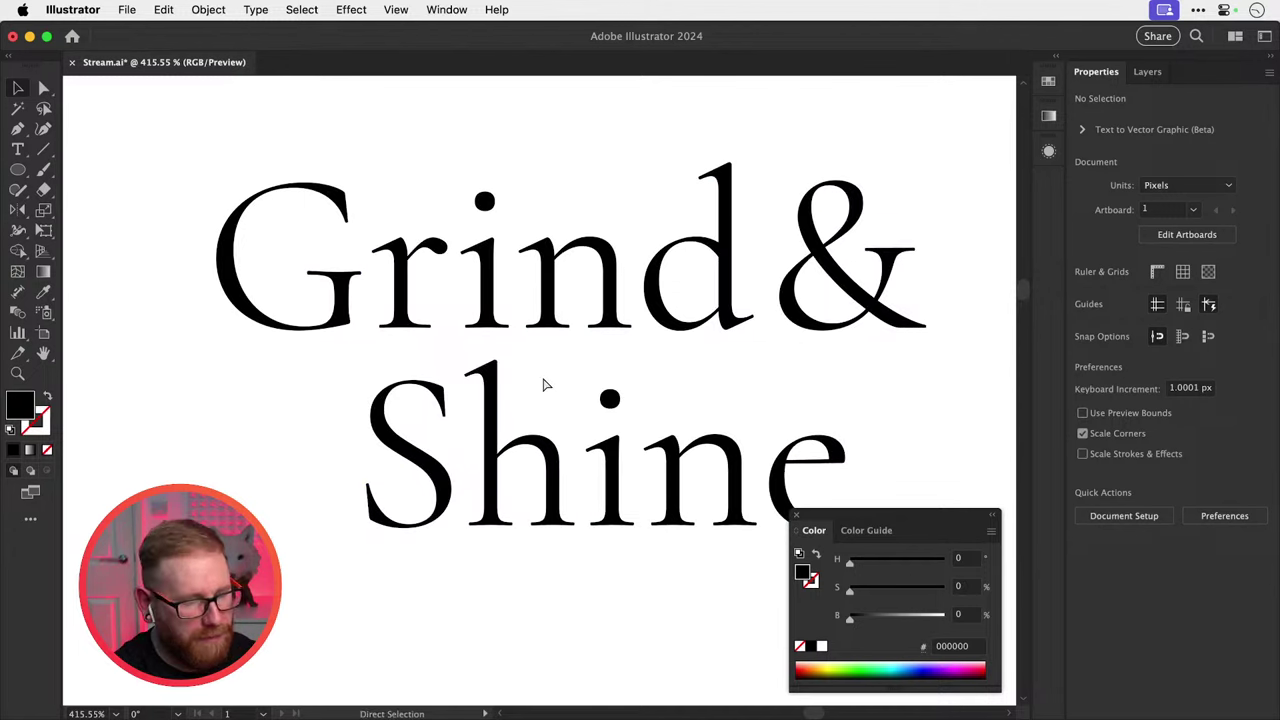
Extend the top of the "h" in the small "Shine" upward until its stem overlaps the "i" of "Grind".
key(a)
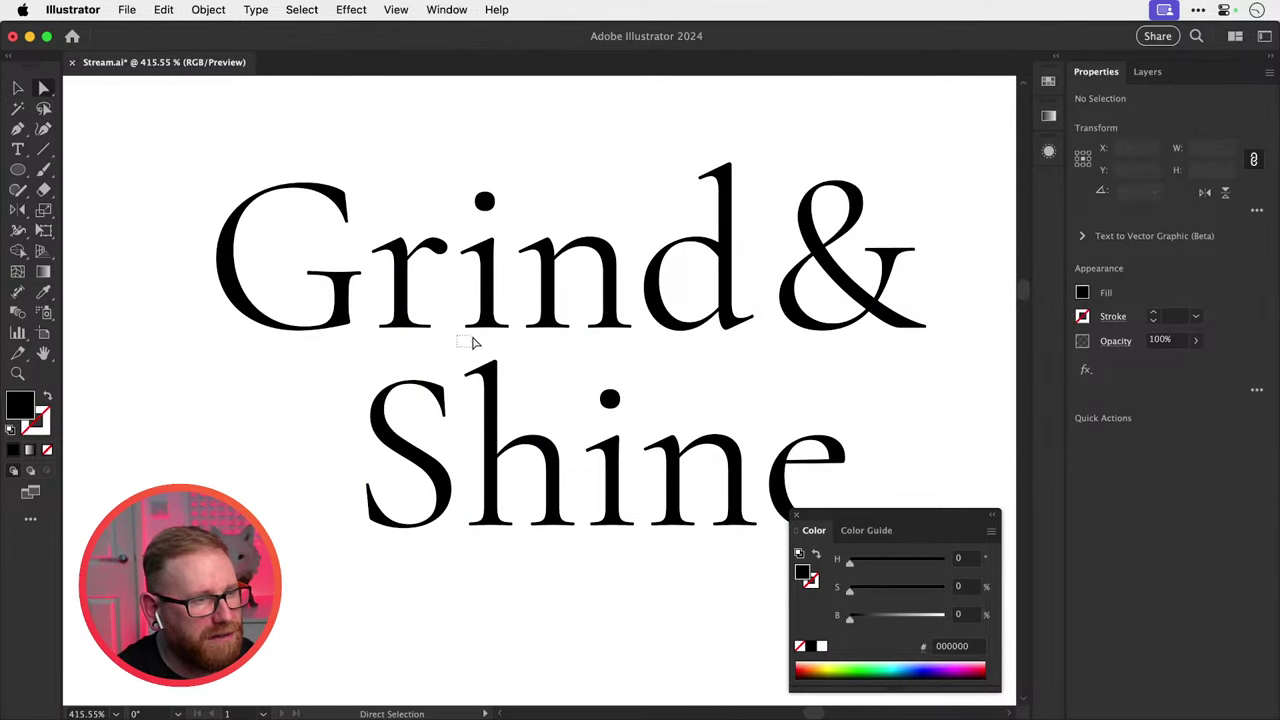
key(v)
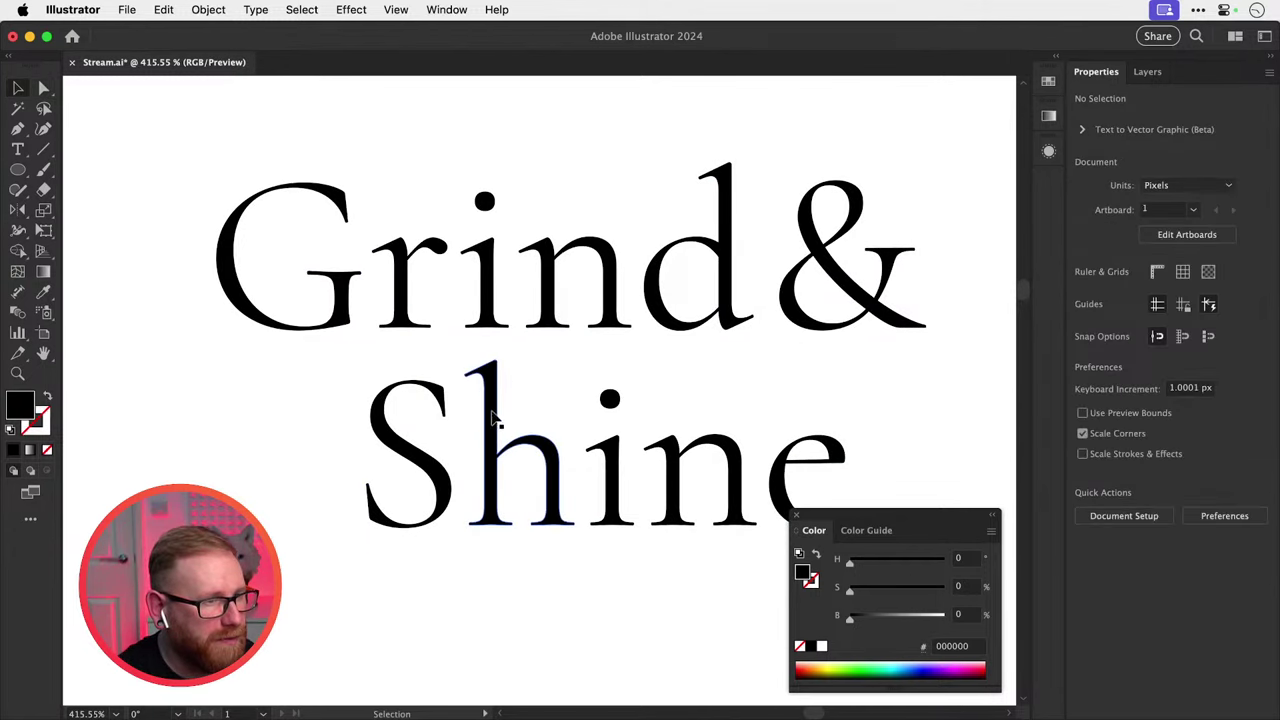
key(a)
click(465, 362)
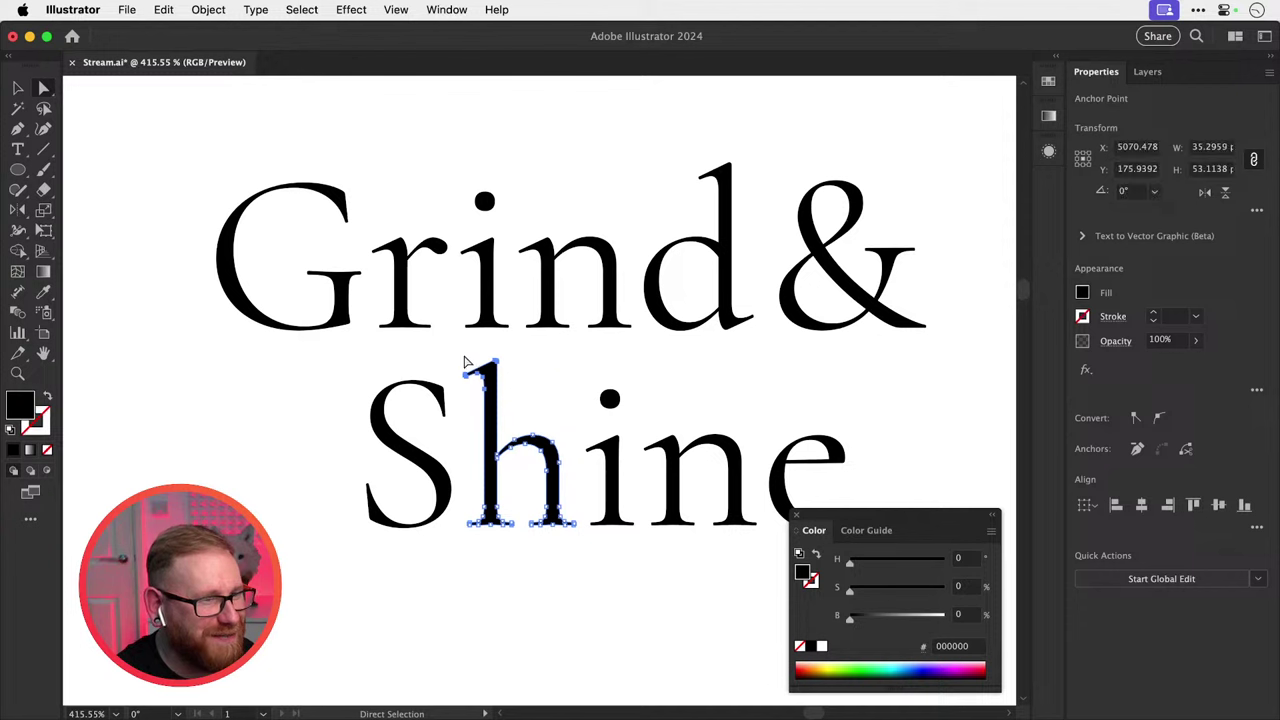
key(shift+Up)
key(shift+Up)
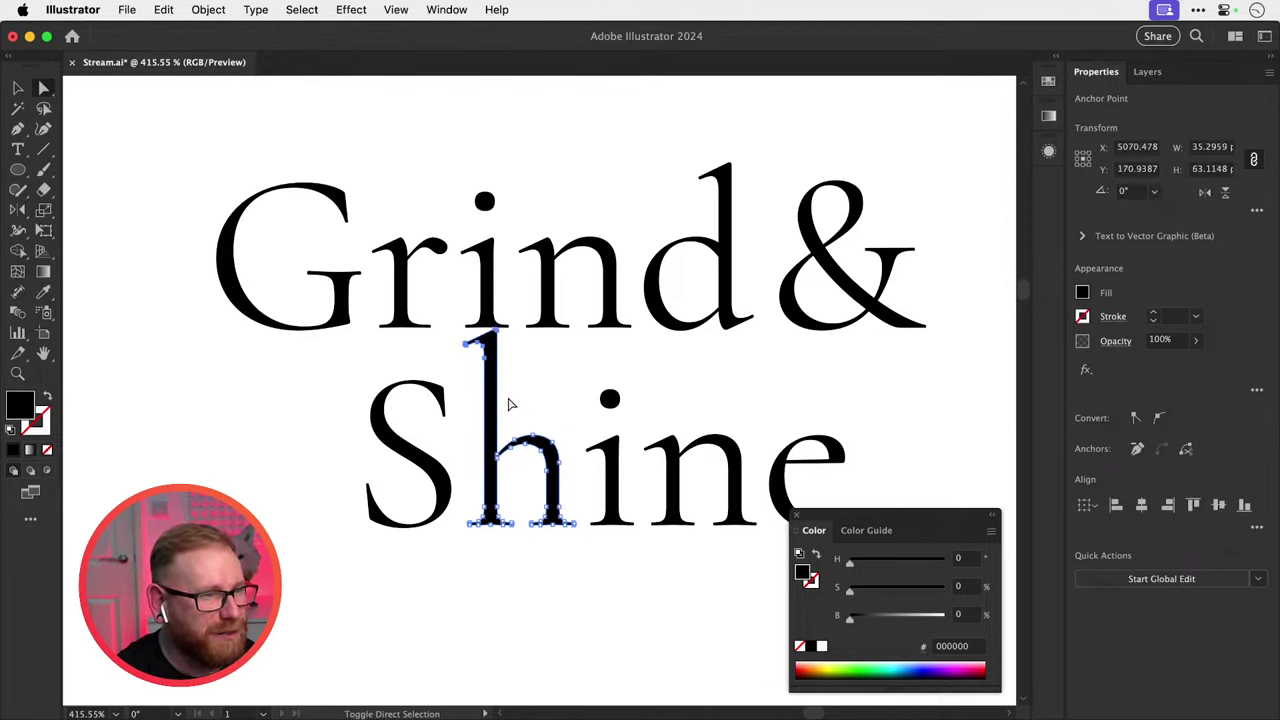
key(shift+Up)
click(509, 406)
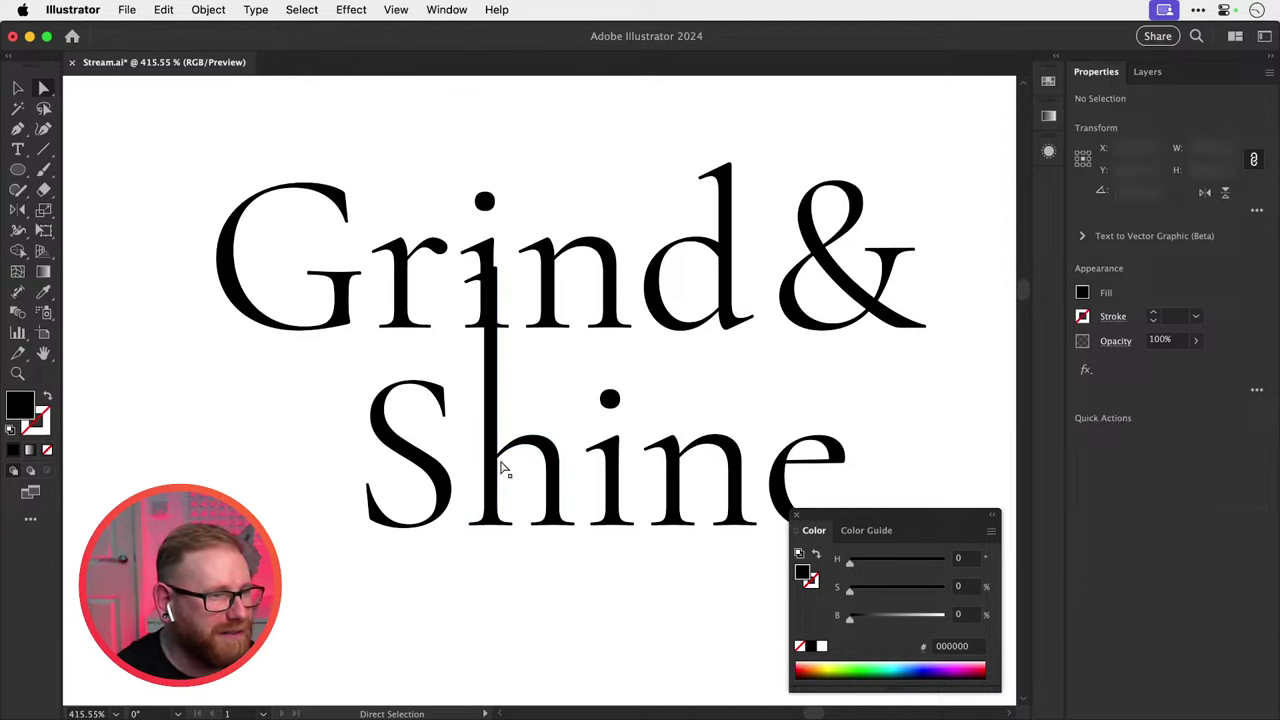
Move "Shine" so the tall stem of its "h" lines up exactly with the "i" in "Grind".
key(v)
drag(387, 601, 690, 374)
mouse_move(627, 399)
mouse_down()
mouse_move(606, 330)
mouse_move(612, 382)
mouse_up()
key(z)
drag(456, 238, 1000, 540)
key(v)
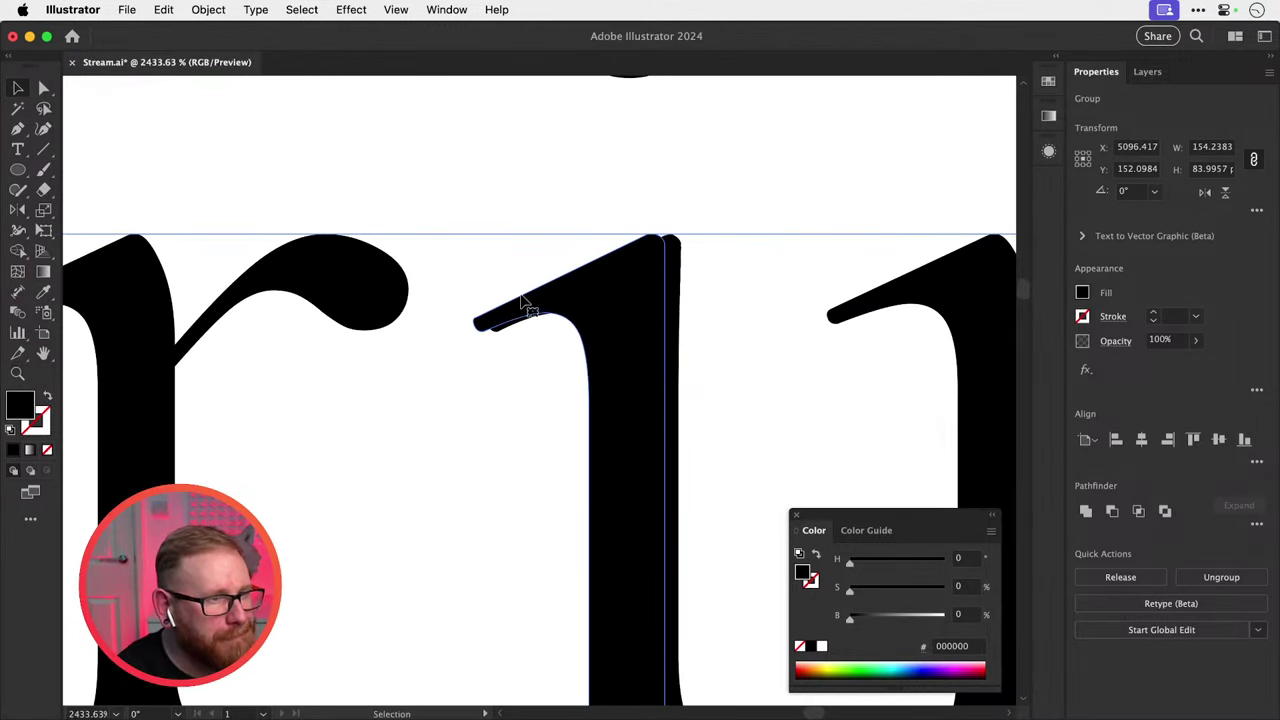
drag(523, 309, 535, 302)
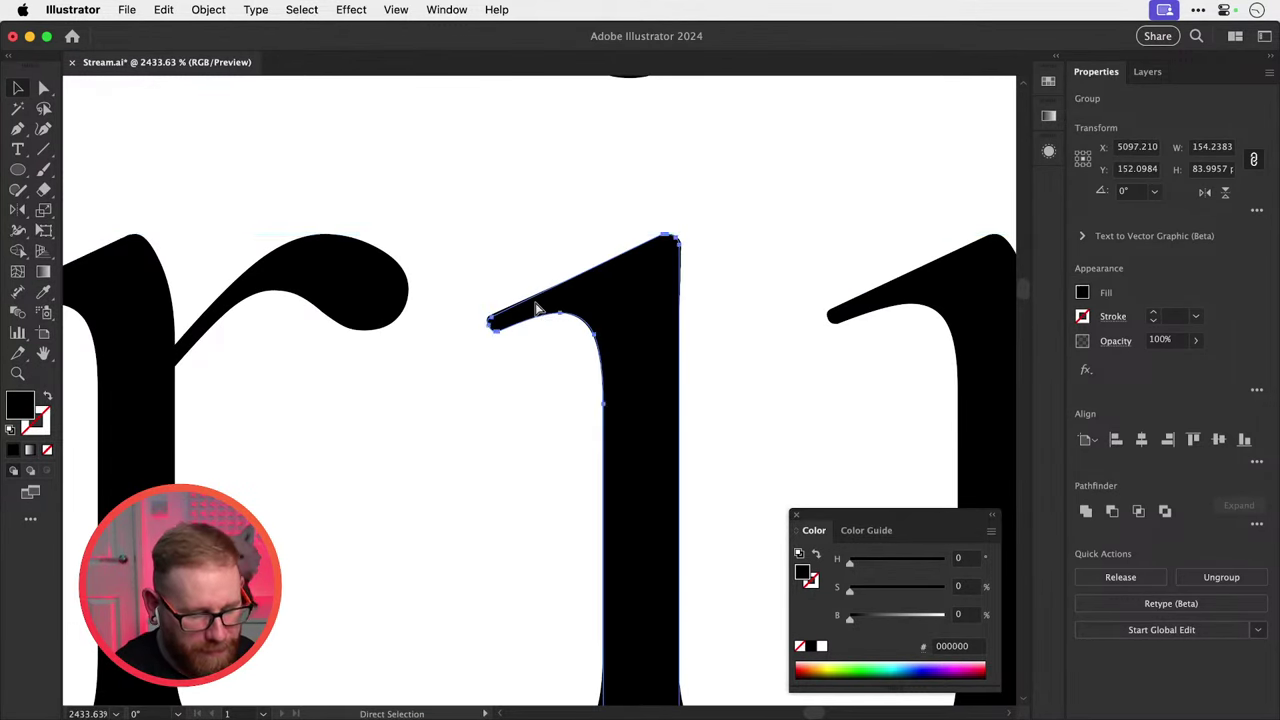
Cut the word "Shine" out of the small lettering, leaving "Grind &" in place.
key(super+minus)
key(super+minus)
key(super+minus)
key(super+minus)
key(super+minus)
key(super+minus)
key(super+minus)
key(super+minus)
key(Delete)
key(v)
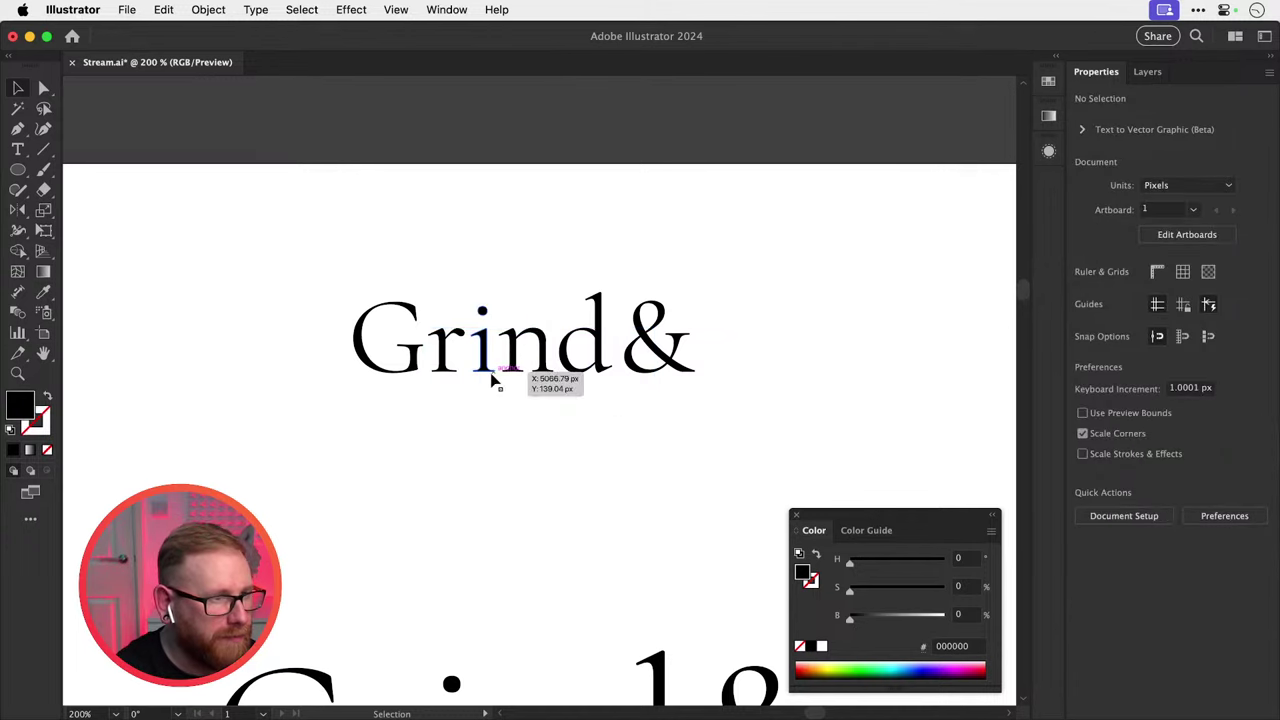
Ungroup the outlined letters of the small "Grind" and deselect them.
click(490, 362)
key(super+shift+g)
click(483, 401)
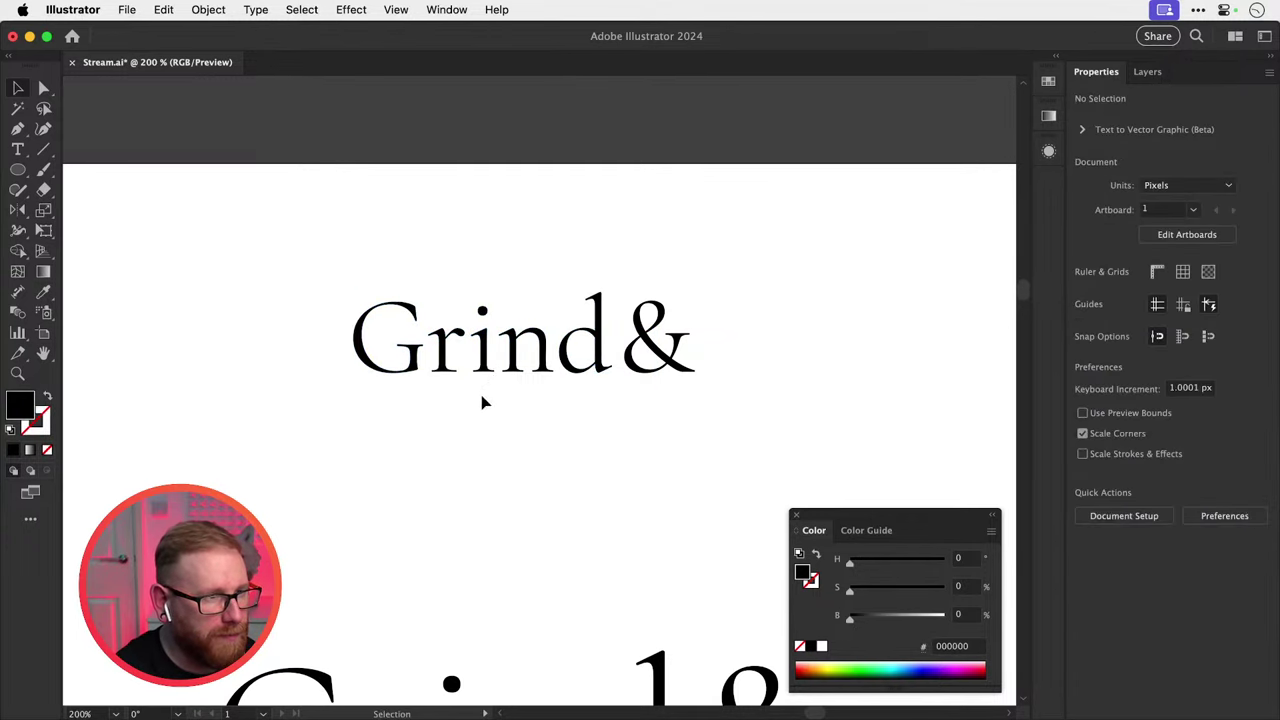
Try deleting the whole "i" from the small "Grind" and undo the deletion.
click(482, 363)
click(500, 386)
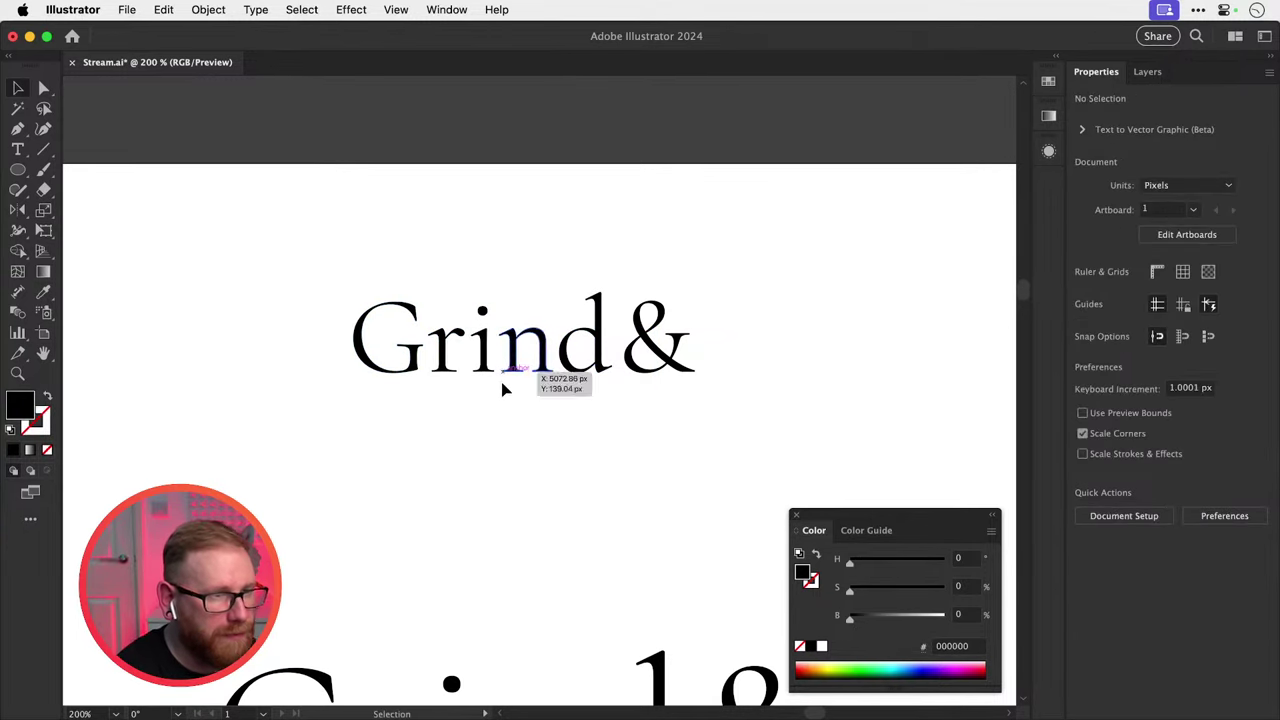
click(491, 360)
key(Delete)
key(super+z)
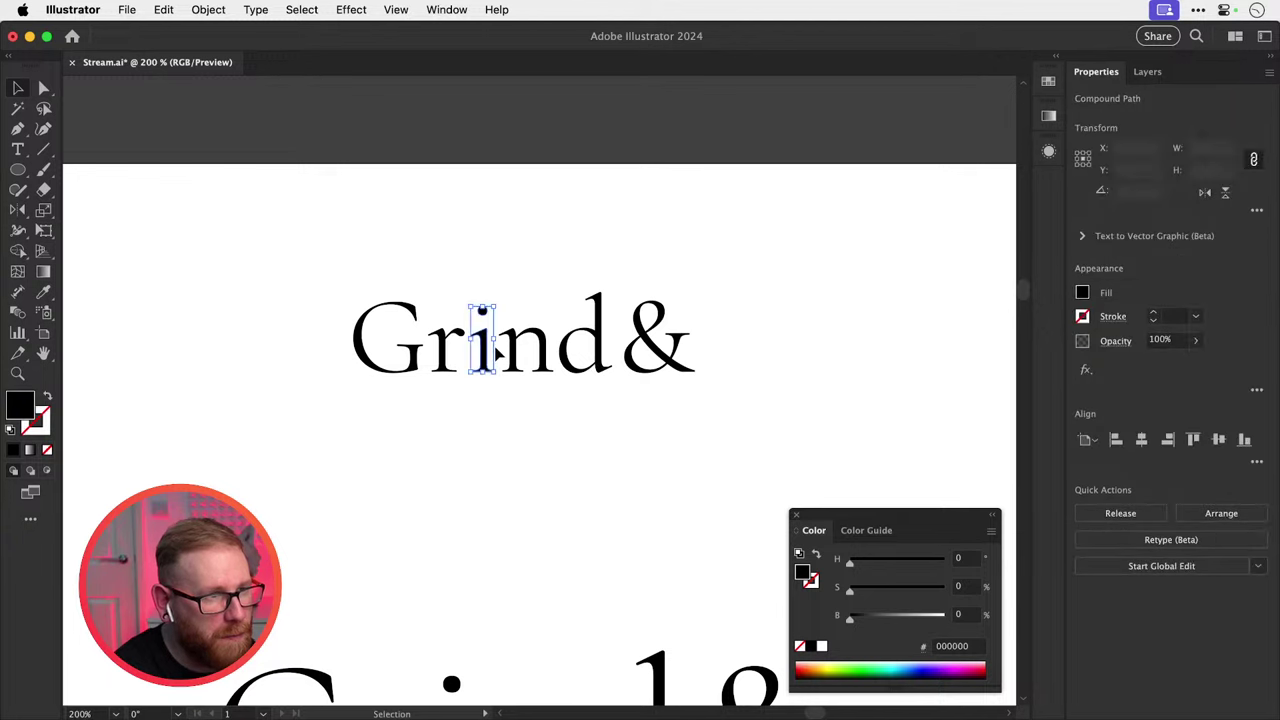
Delete only the stem of the "i" in "Grind", keeping its dot, and paste "Shine" back in its original place.
key(a)
click(488, 360)
key(Delete)
key(Delete)
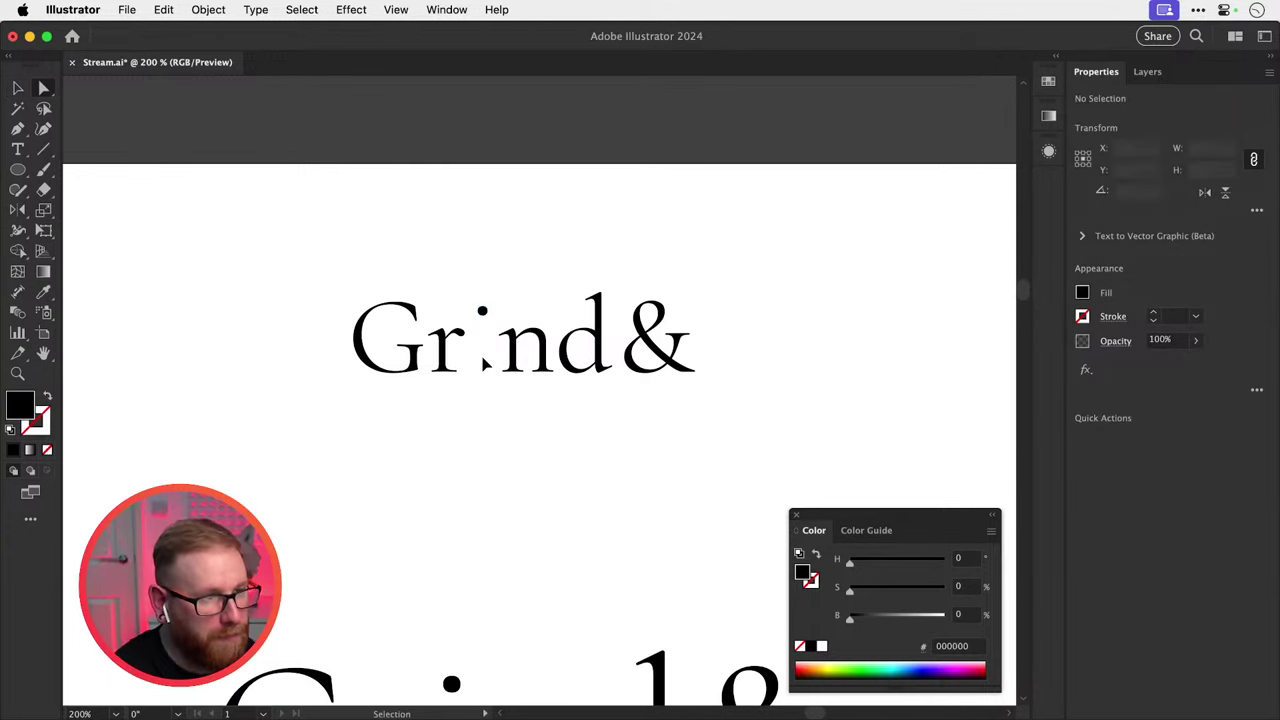
key(super+shift+v)
key(shift+super+a)
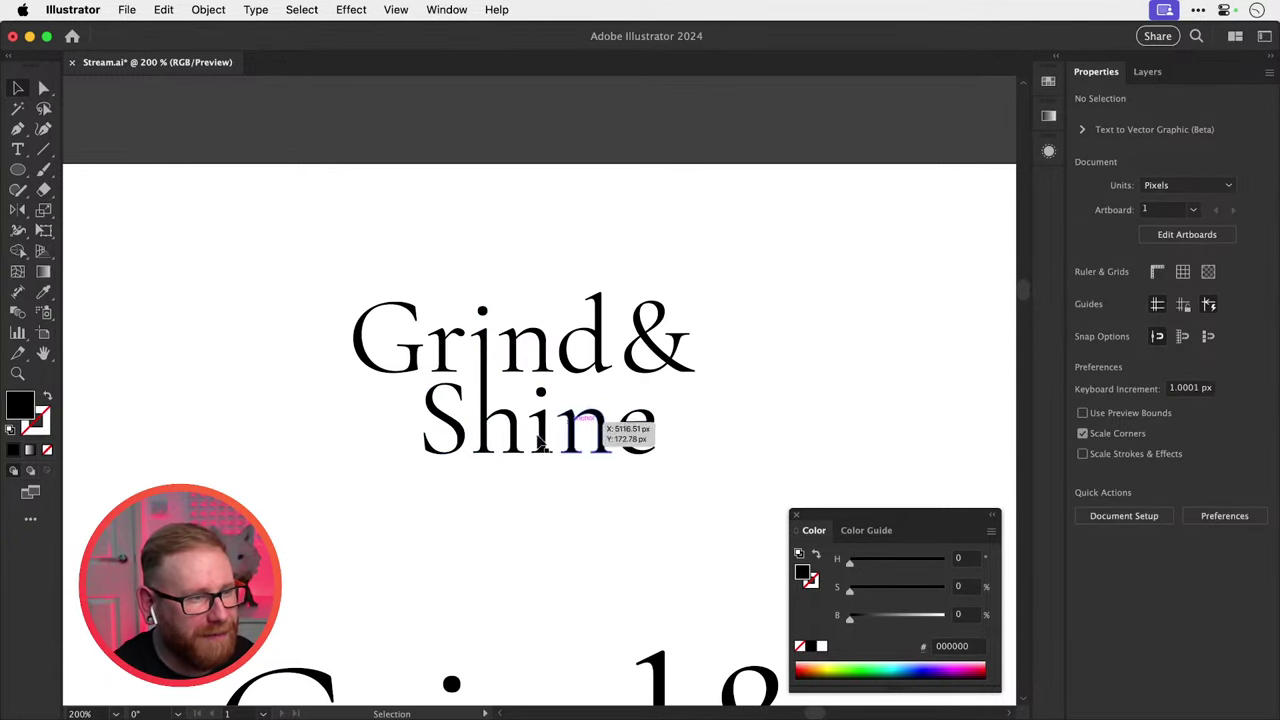
Examine the small "Grind & Shine" lettering and the outline points of "Shine" around the shared "i" and "h" stem.
key(z)
click(419, 392)
key(a)
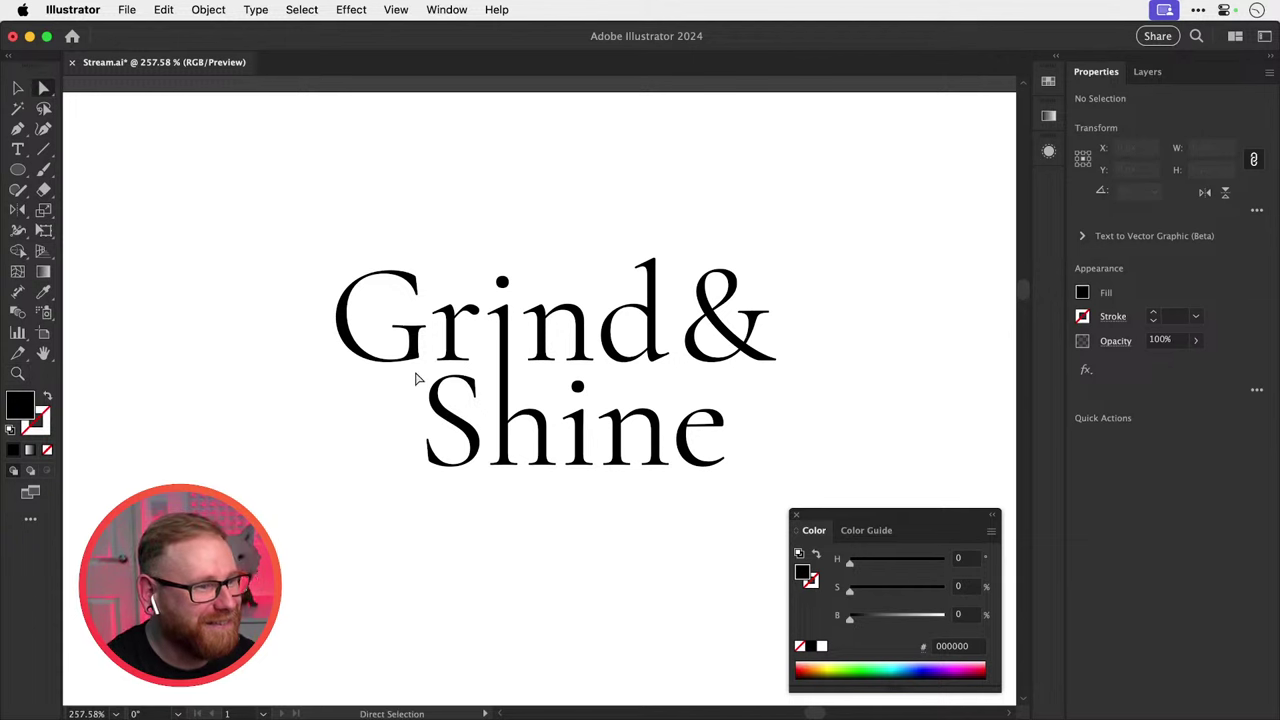
drag(657, 493, 820, 485)
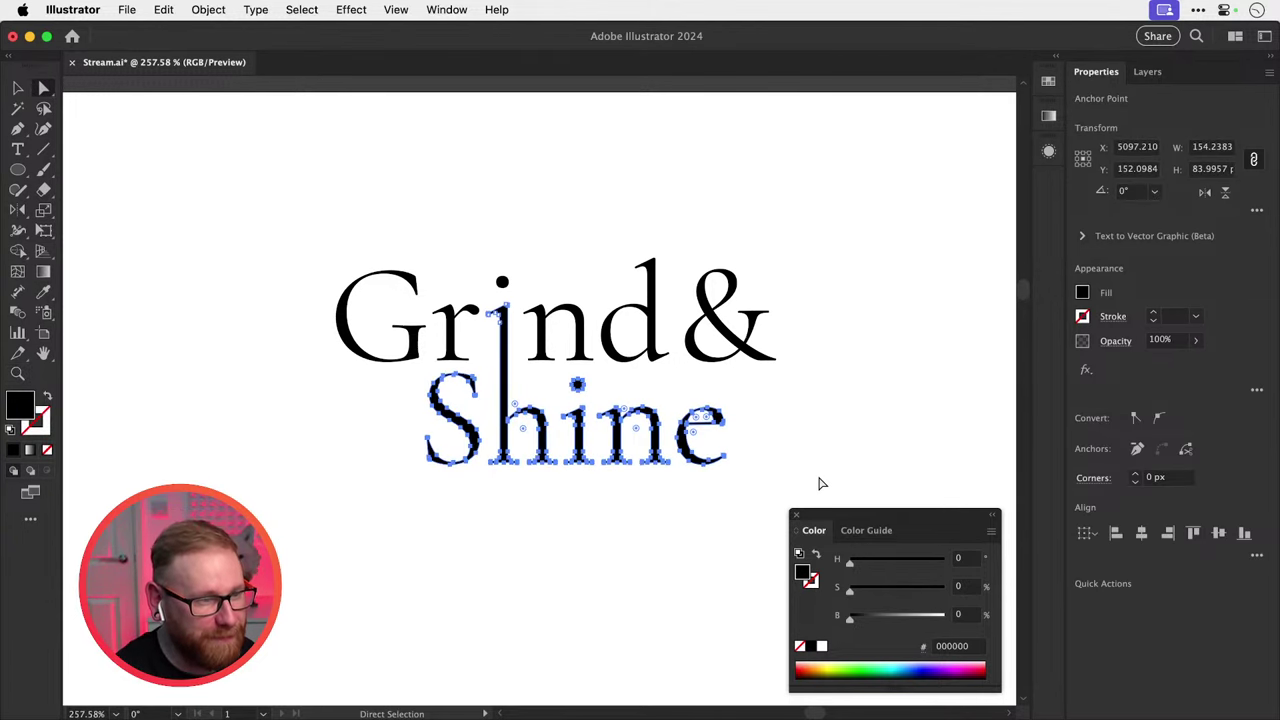
key(shift+super+a)
key(v)
drag(603, 366, 561, 434)
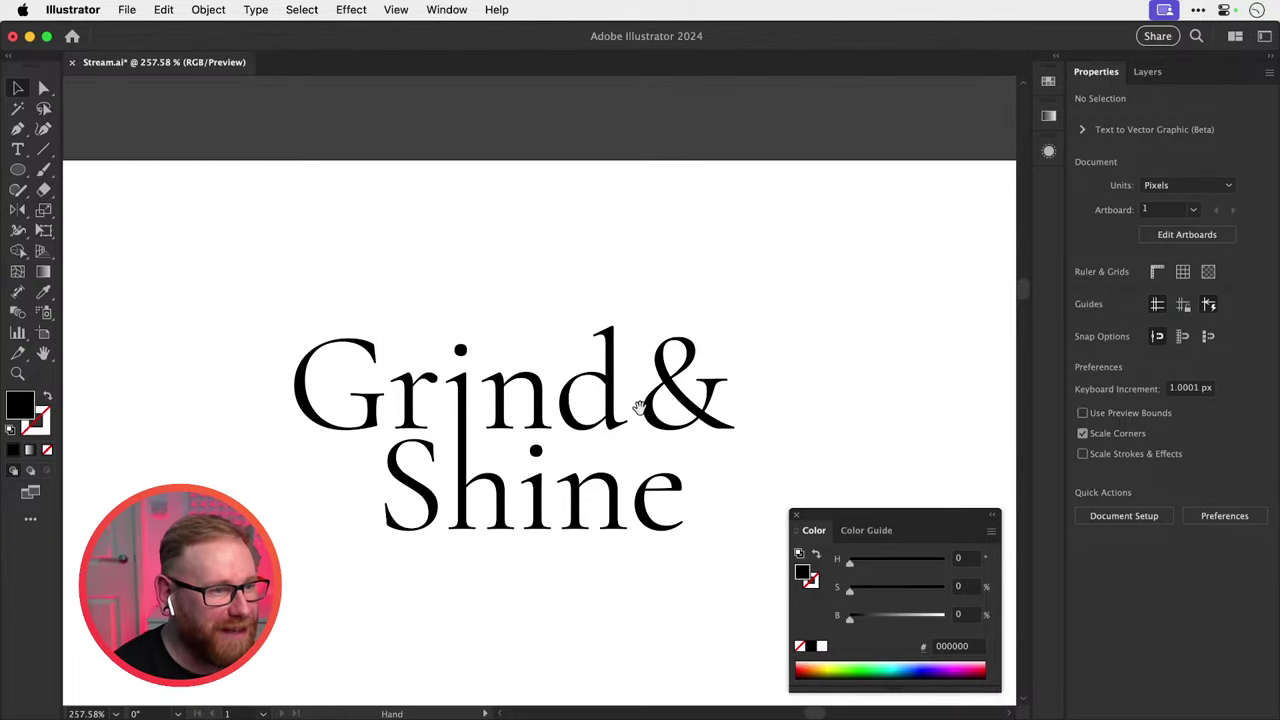
scroll(640, 405, down, 1)
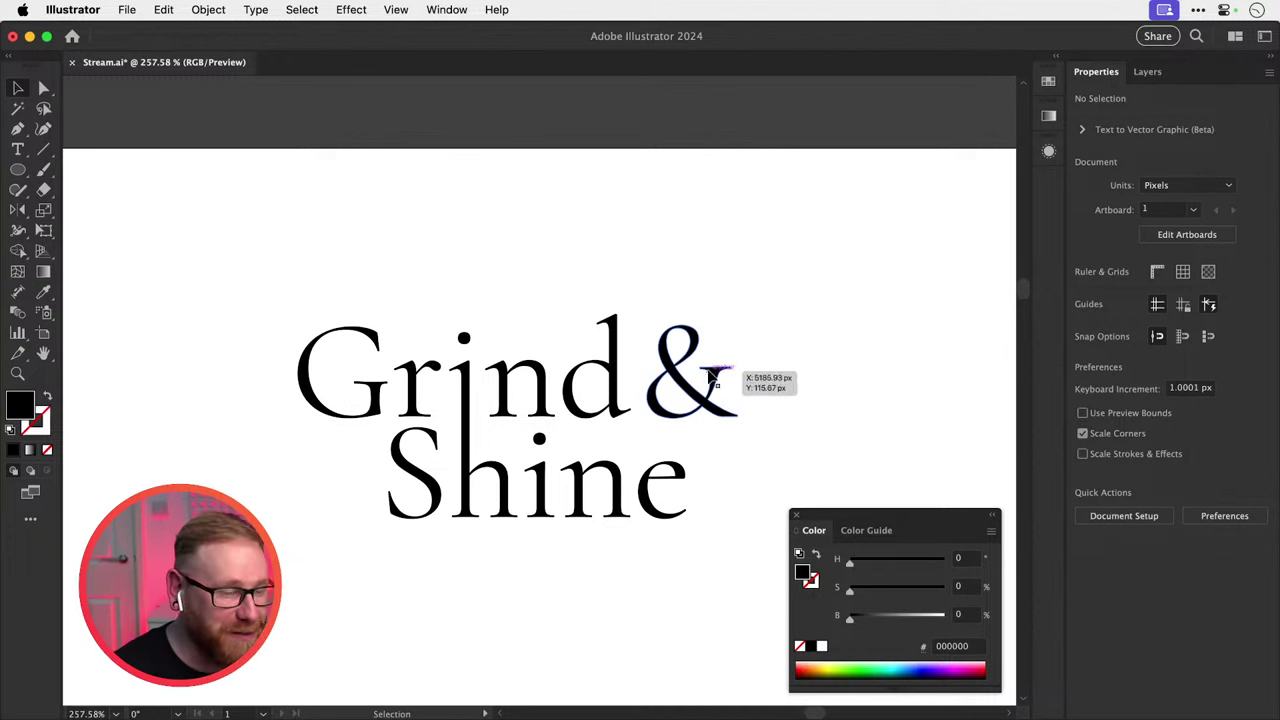
click(705, 360)
click(808, 247)
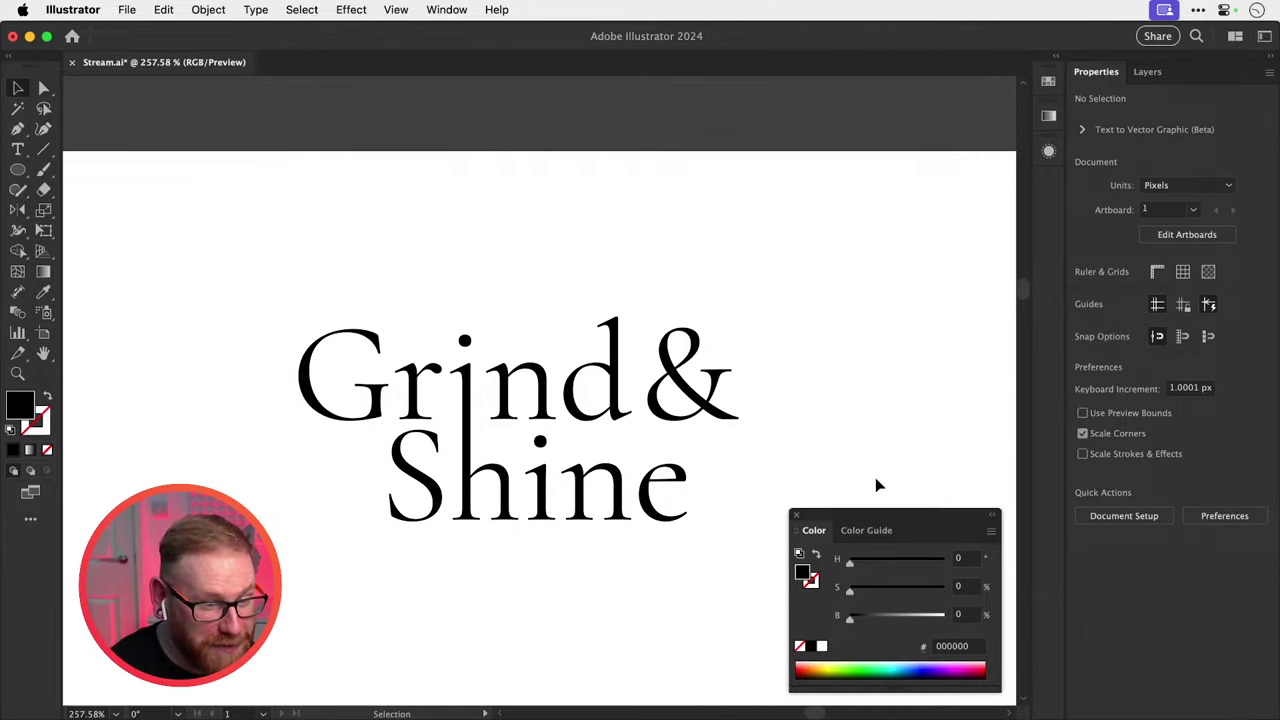
drag(885, 514, 882, 516)
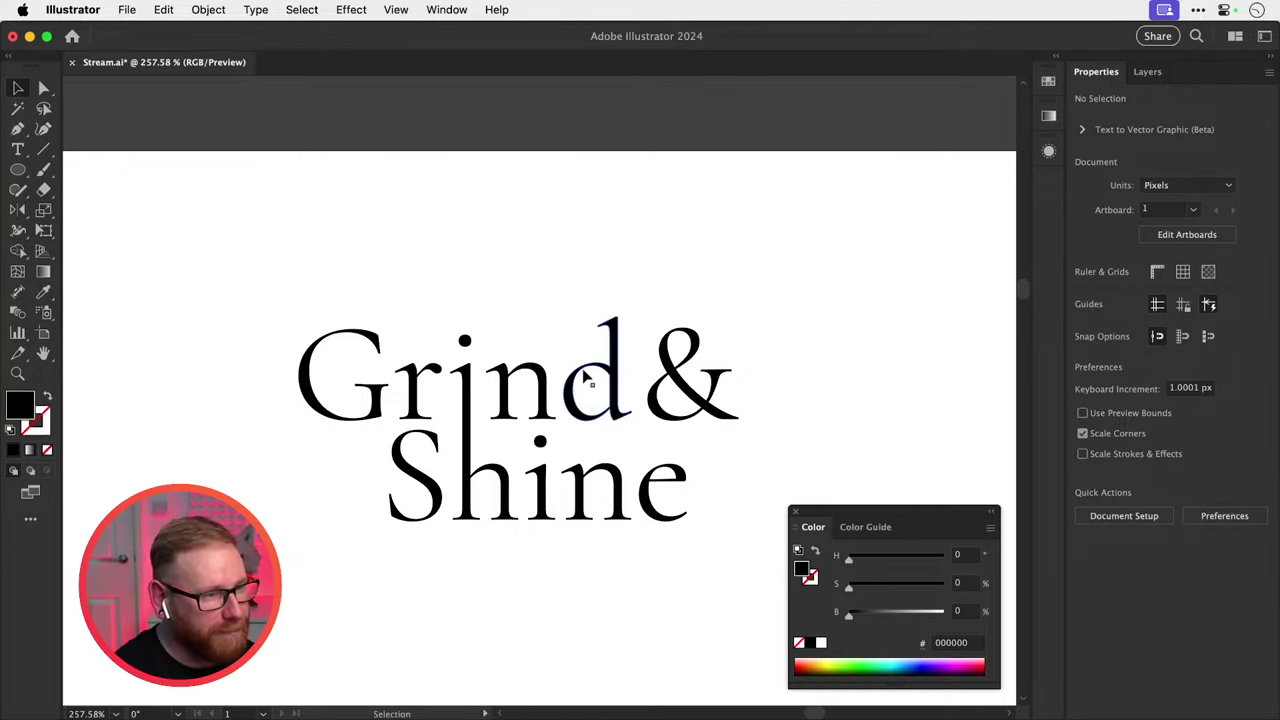
Duplicate the large Cormorant "Grind" and "Shine" text, without the ampersand, into the empty space beside the original.
key(space)
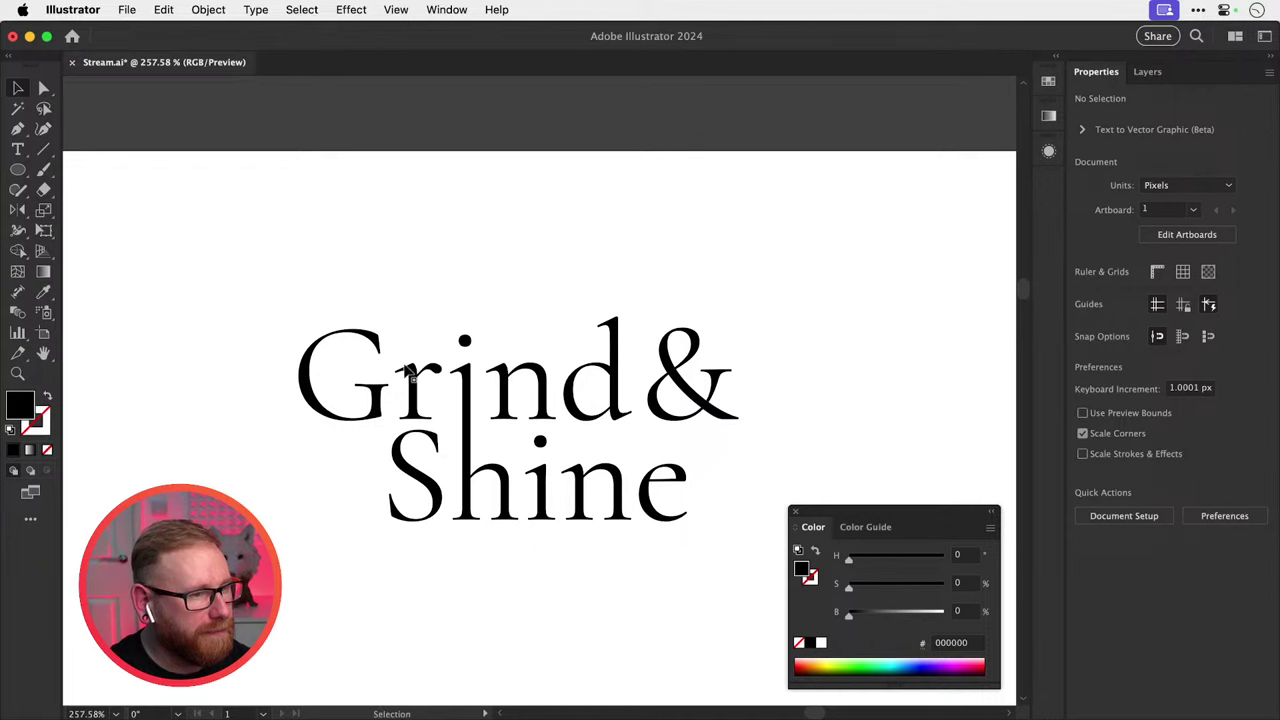
drag(383, 262, 540, 576)
key(super+minus)
key(super+minus)
click(520, 577)
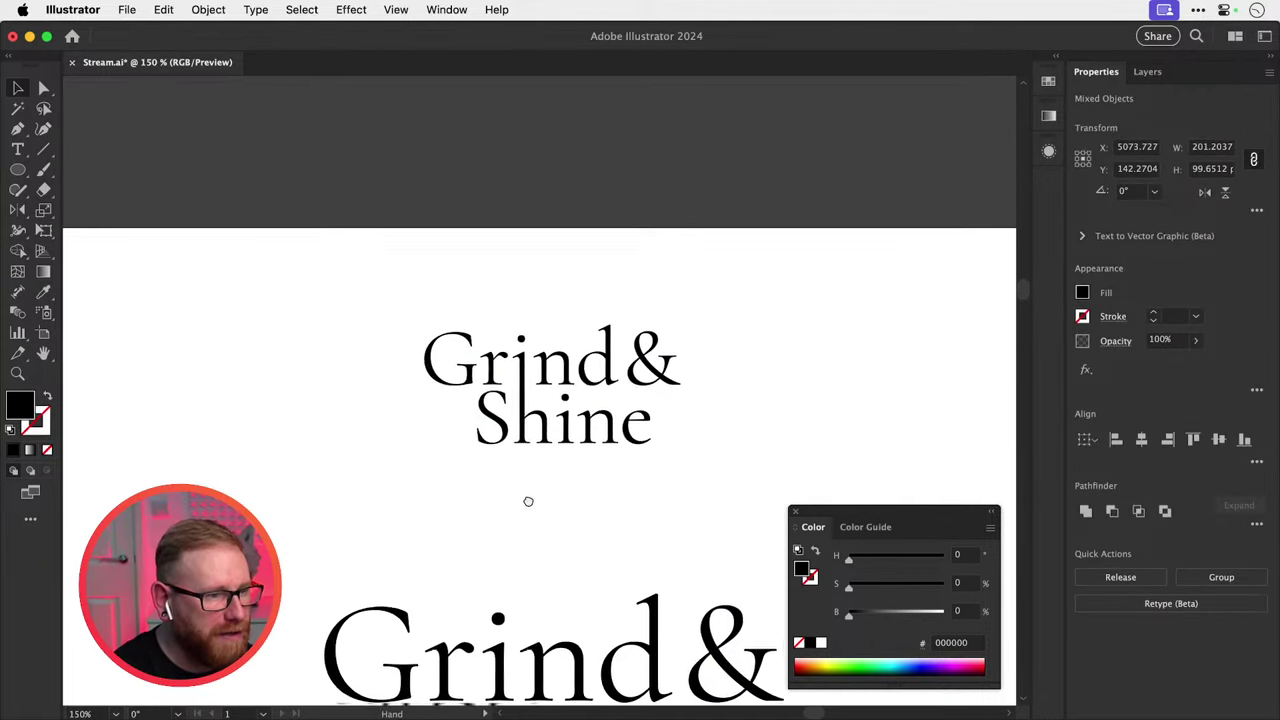
scroll(490, 490, down, 4)
click(520, 633)
key(super+minus)
key(super+minus)
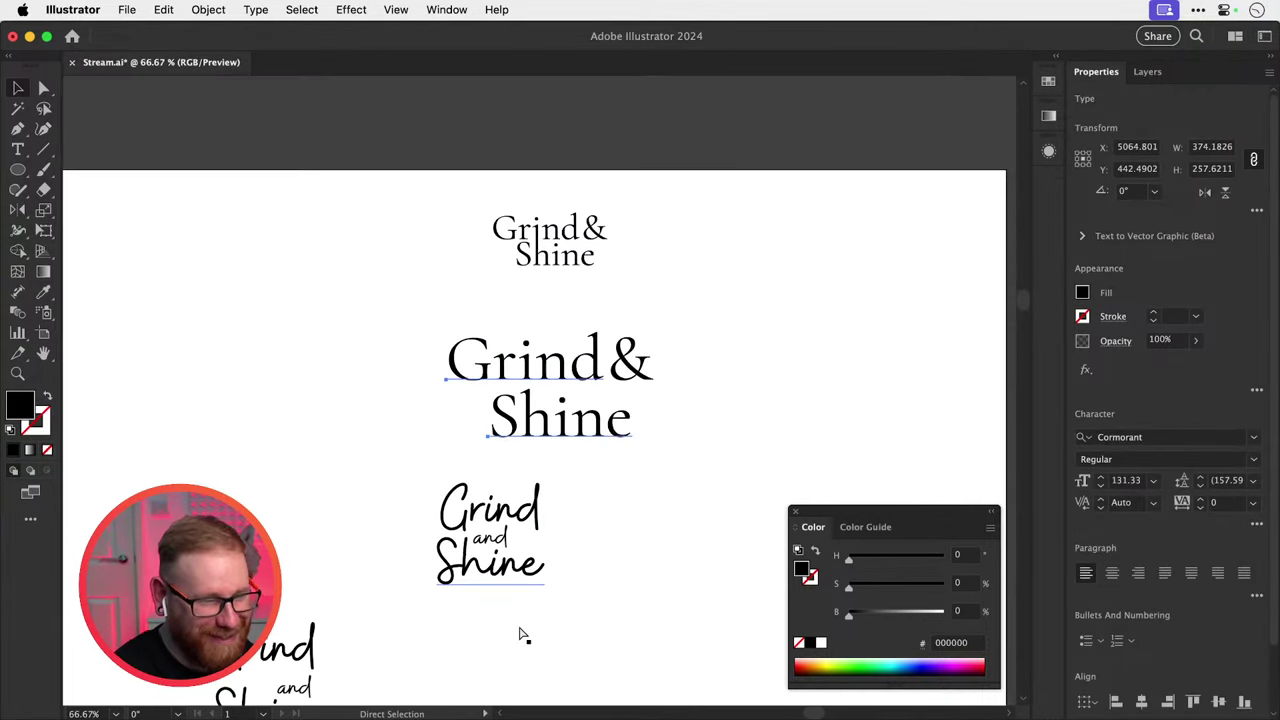
drag(600, 372, 350, 375)
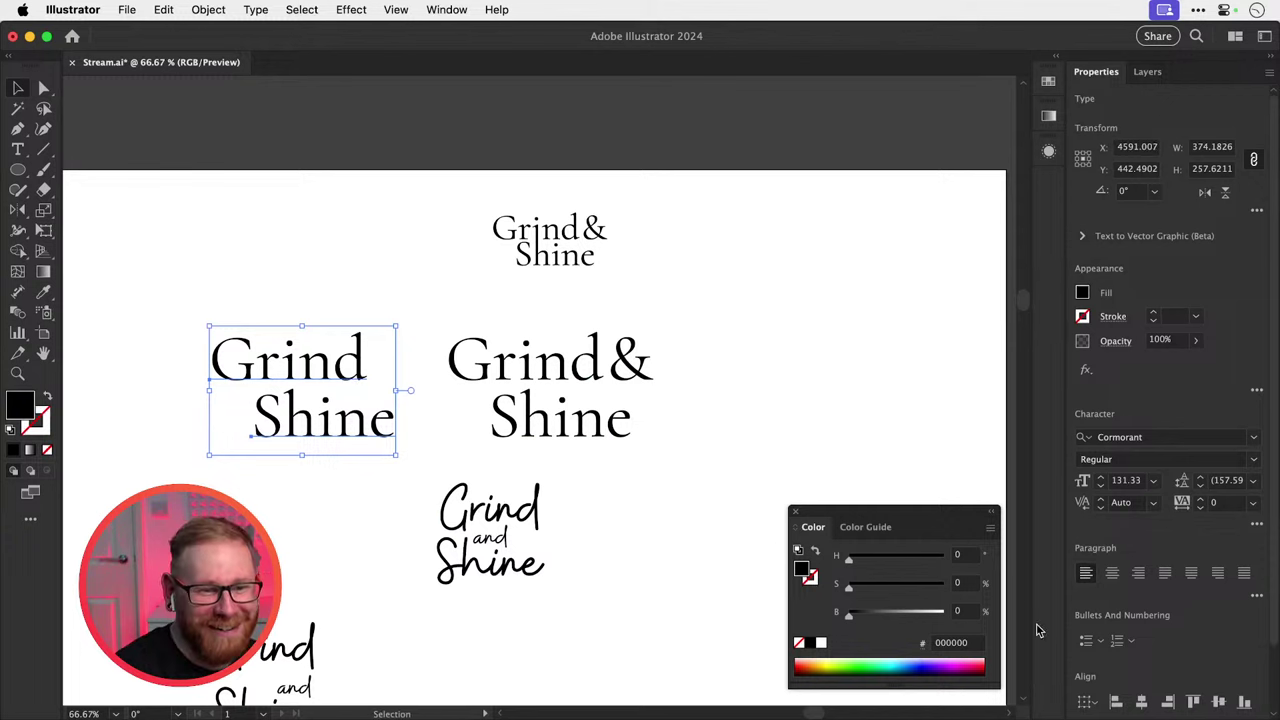
Centre the copied "Shine" horizontally beneath the copied "Grind" and deselect it.
click(1114, 700)
click(295, 299)
key(z)
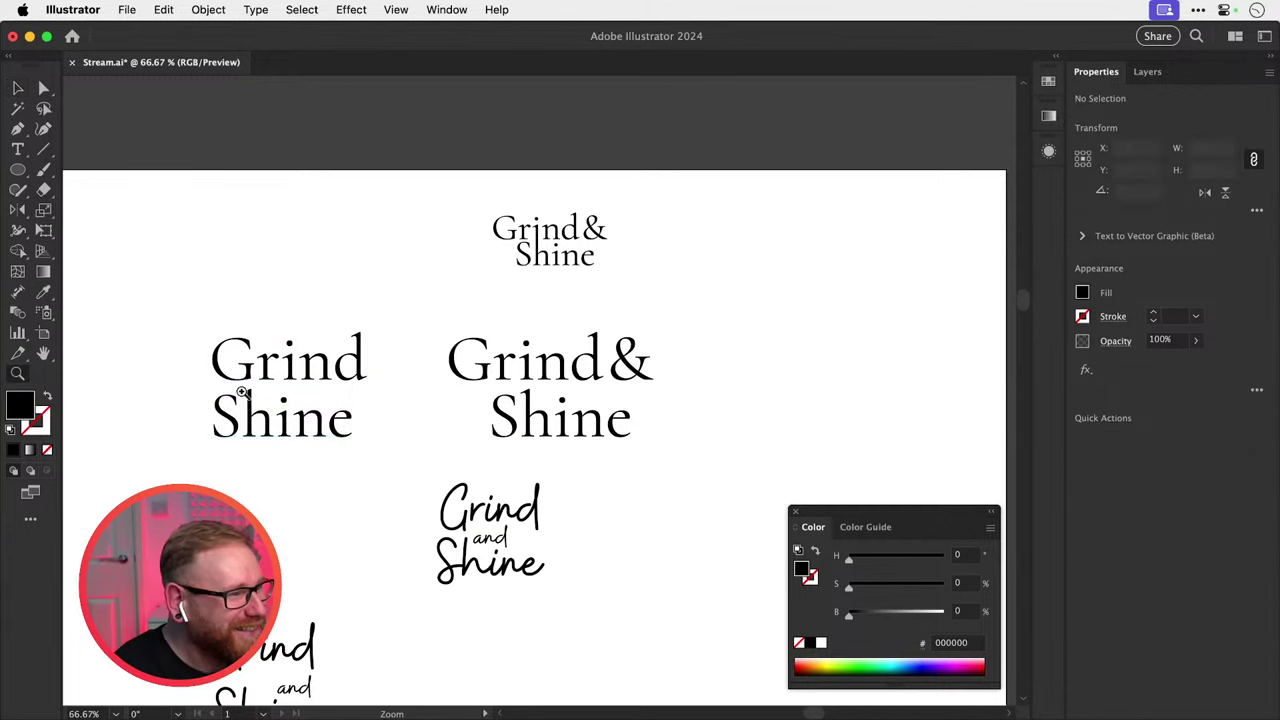
drag(240, 394, 508, 409)
key(v)
drag(433, 490, 456, 481)
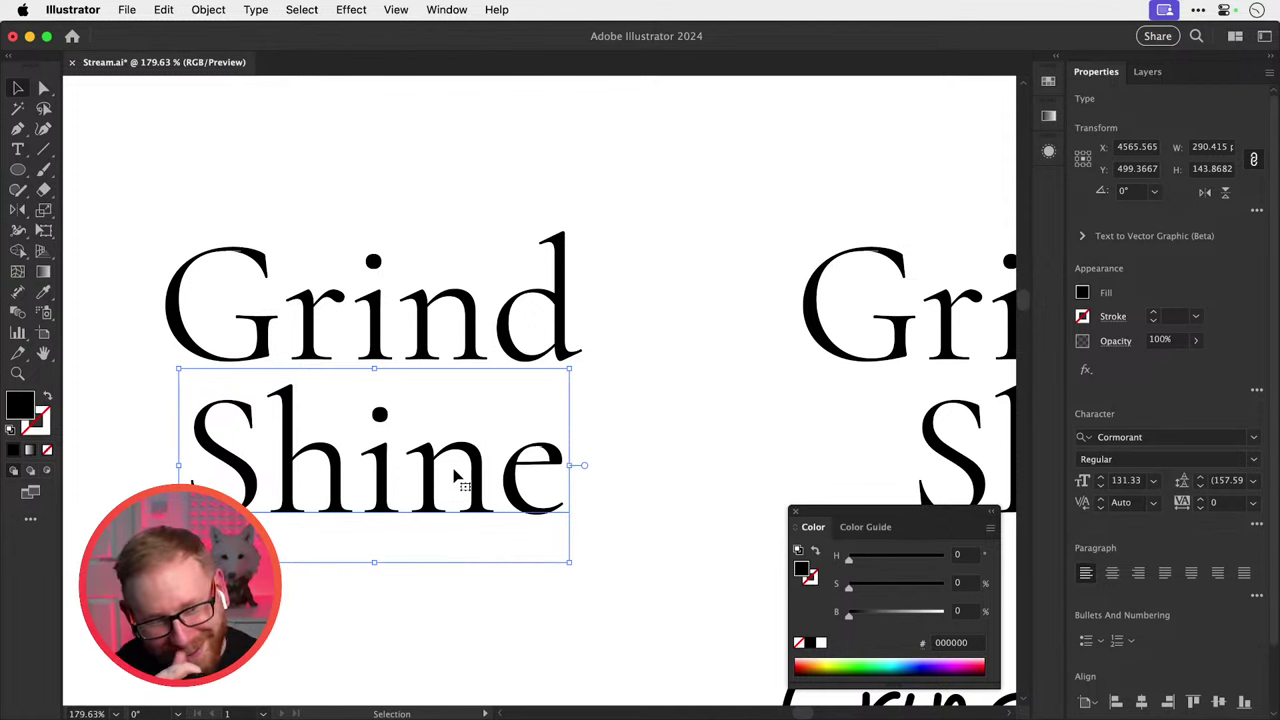
key(super+shift+a)
Convert the copied "Grind" and "Shine" to outlines and move "Shine" up over "Grind".
drag(534, 423, 500, 422)
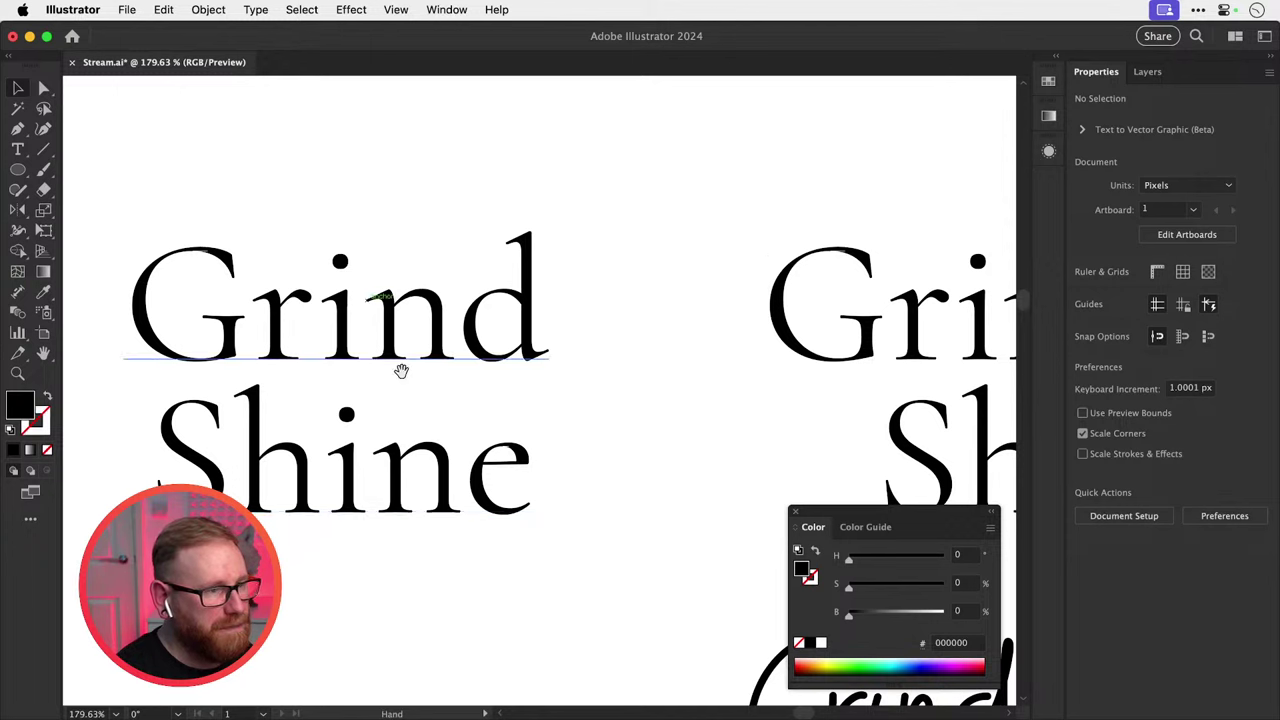
scroll(400, 366, up, 4)
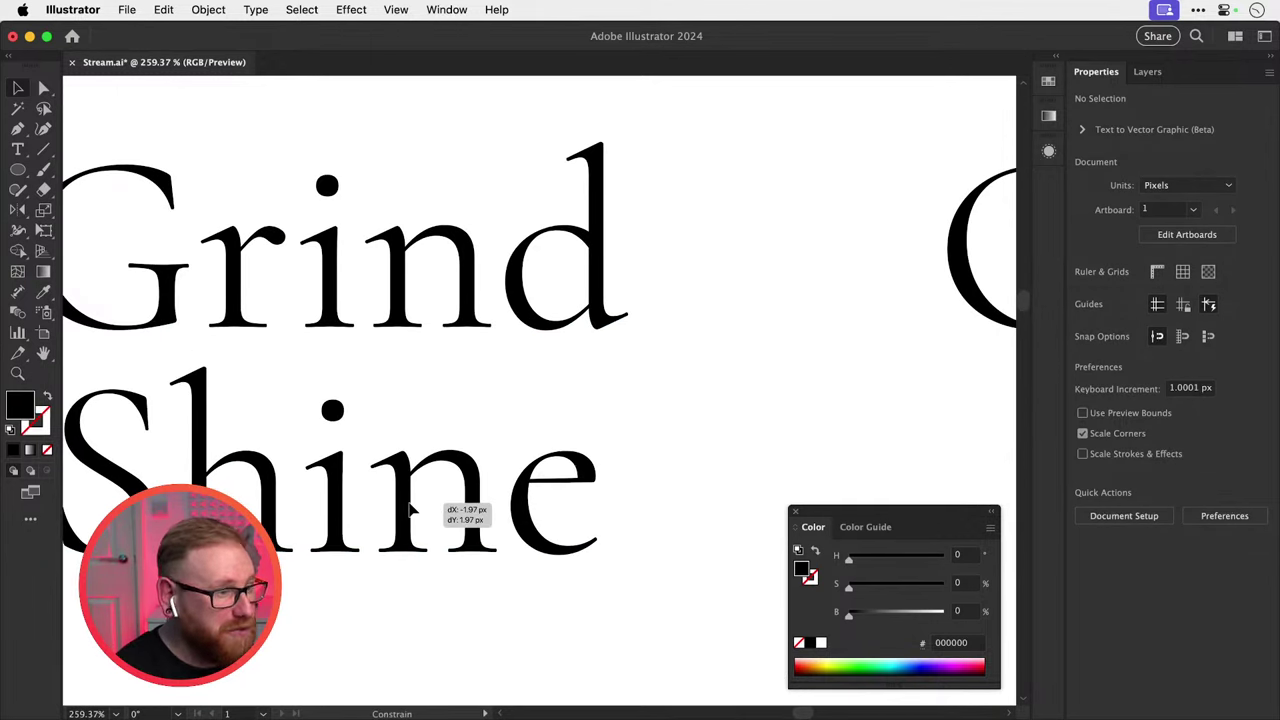
click(400, 508)
key(super+minus)
key(super+minus)
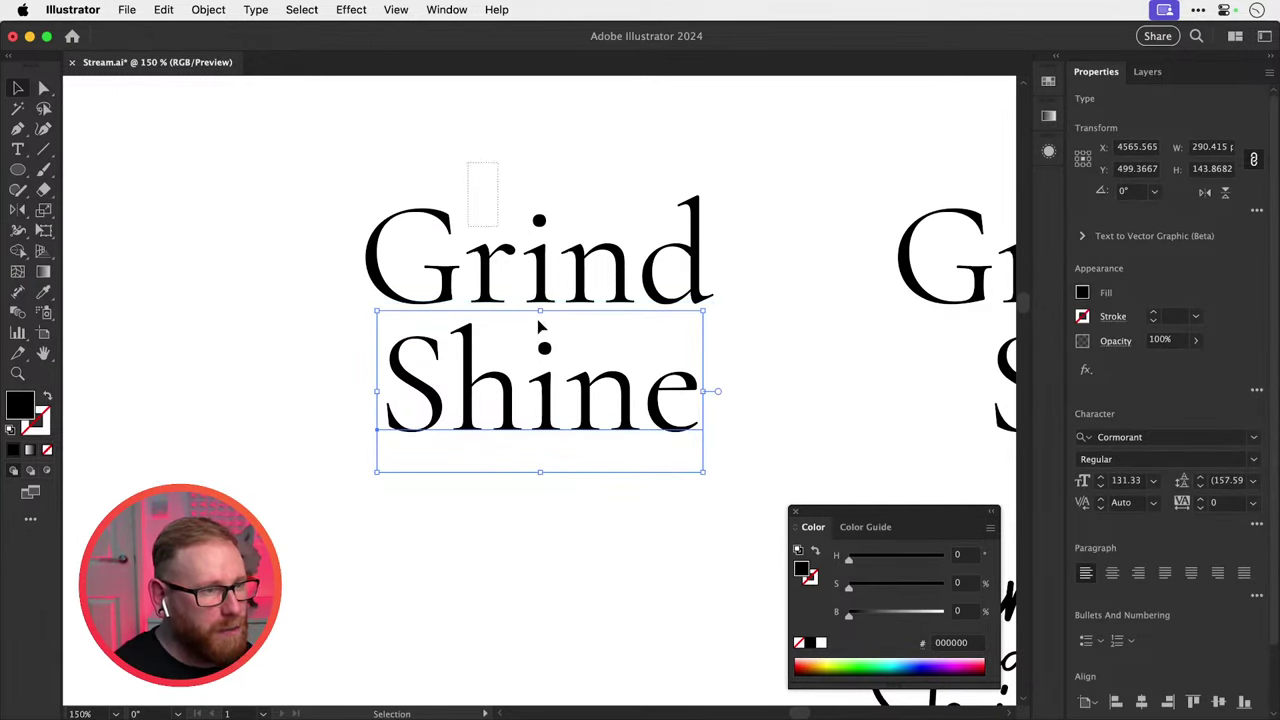
key(super+shift+a)
drag(571, 329, 567, 405)
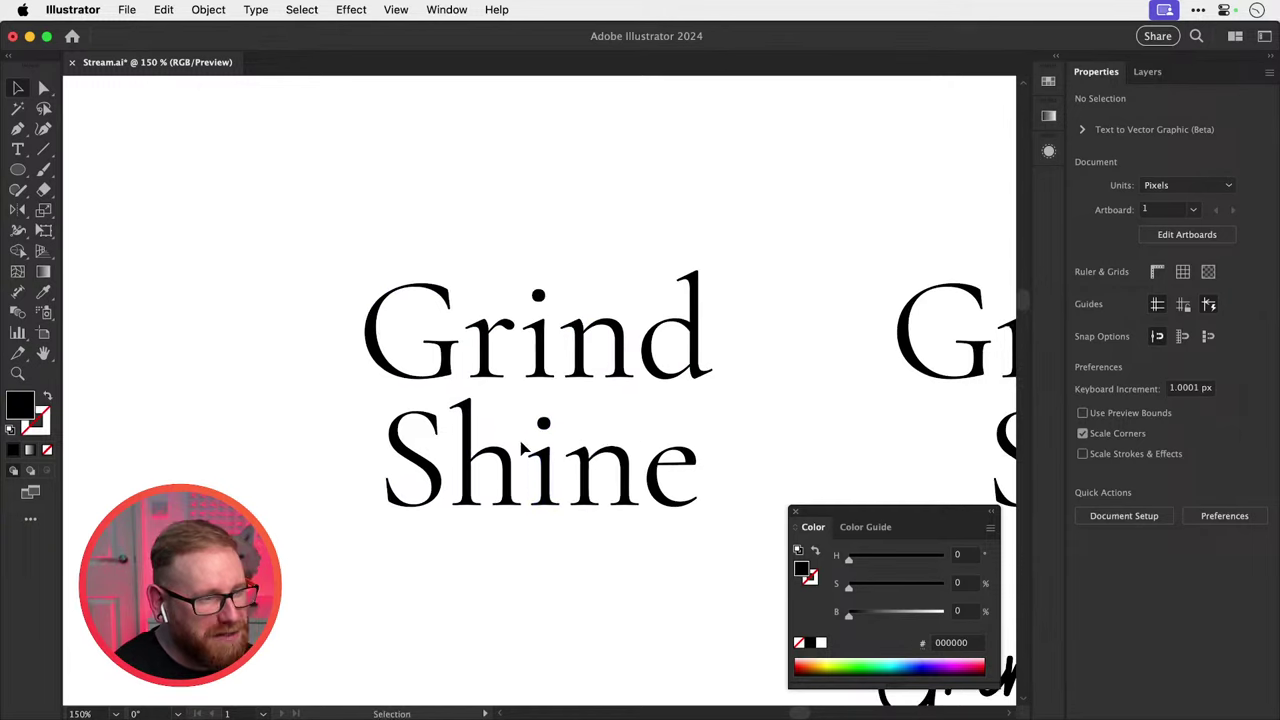
drag(476, 414, 690, 523)
drag(621, 550, 608, 281)
Fine-position the outlined "Shine" so its "i" lies exactly over the "i" of "Grind".
key(z)
drag(571, 213, 706, 351)
drag(600, 255, 794, 388)
key(v)
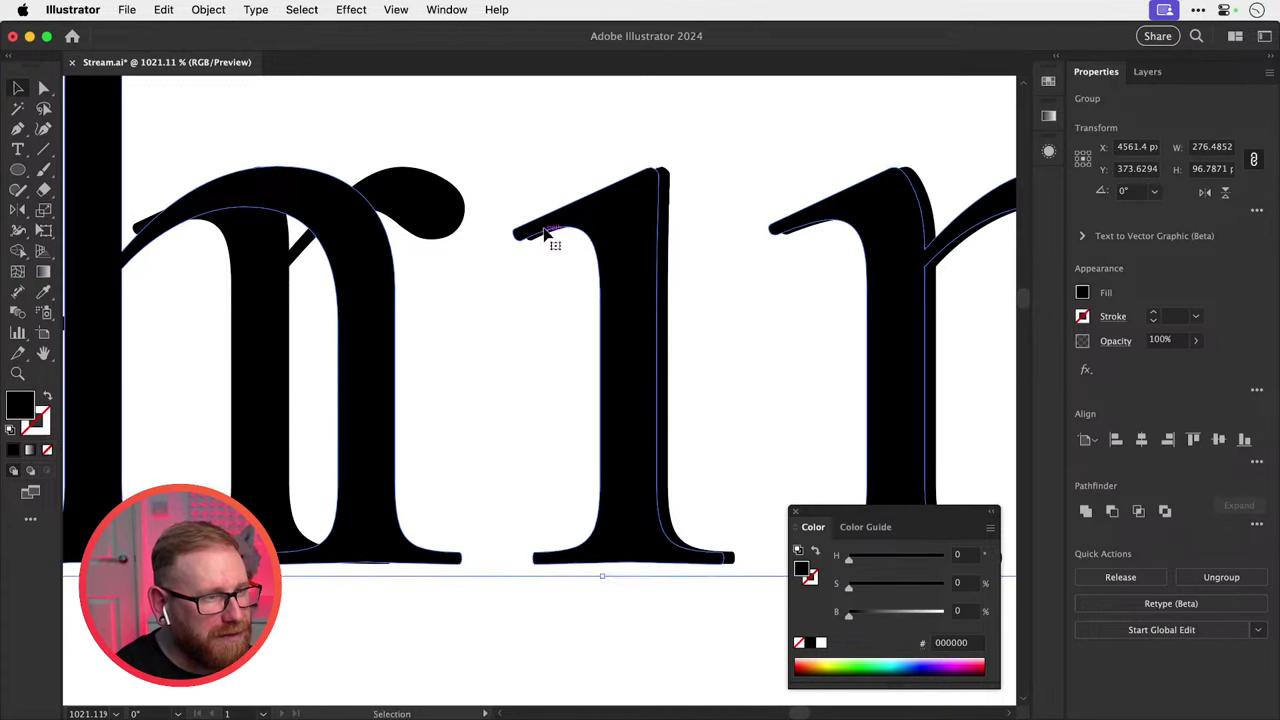
mouse_move(551, 240)
mouse_down()
mouse_move(597, 229)
mouse_move(553, 222)
mouse_up()
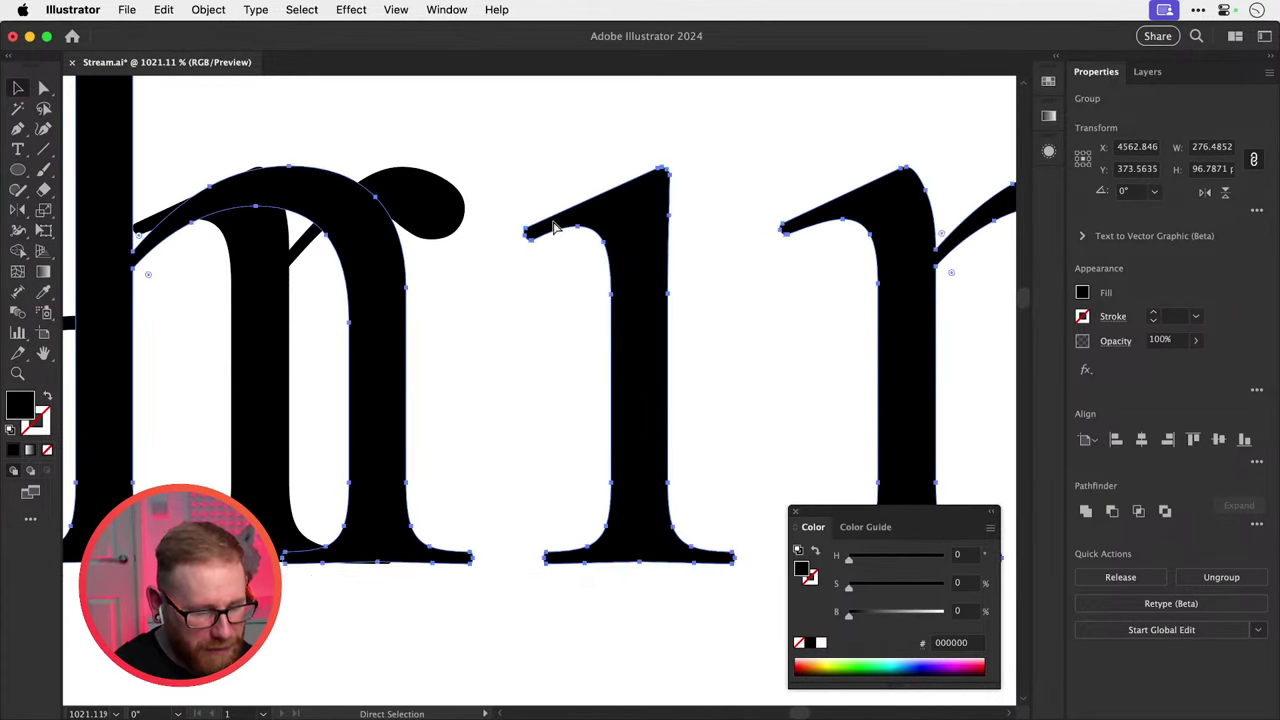
Nudge "Shine" straight down until it sits below "Grind" with the two "i"s vertically aligned, and deselect it.
key(super+minus)
key(super+minus)
key(super+minus)
key(super+minus)
key(shift+Down)
key(shift+Down)
key(shift+Down)
key(shift+Down)
key(shift+Down)
key(shift+Down)
key(shift+Down)
key(shift+Down)
key(shift+Down)
key(shift+Down)
key(shift+Down)
key(shift+Down)
key(shift+Down)
key(shift+Down)
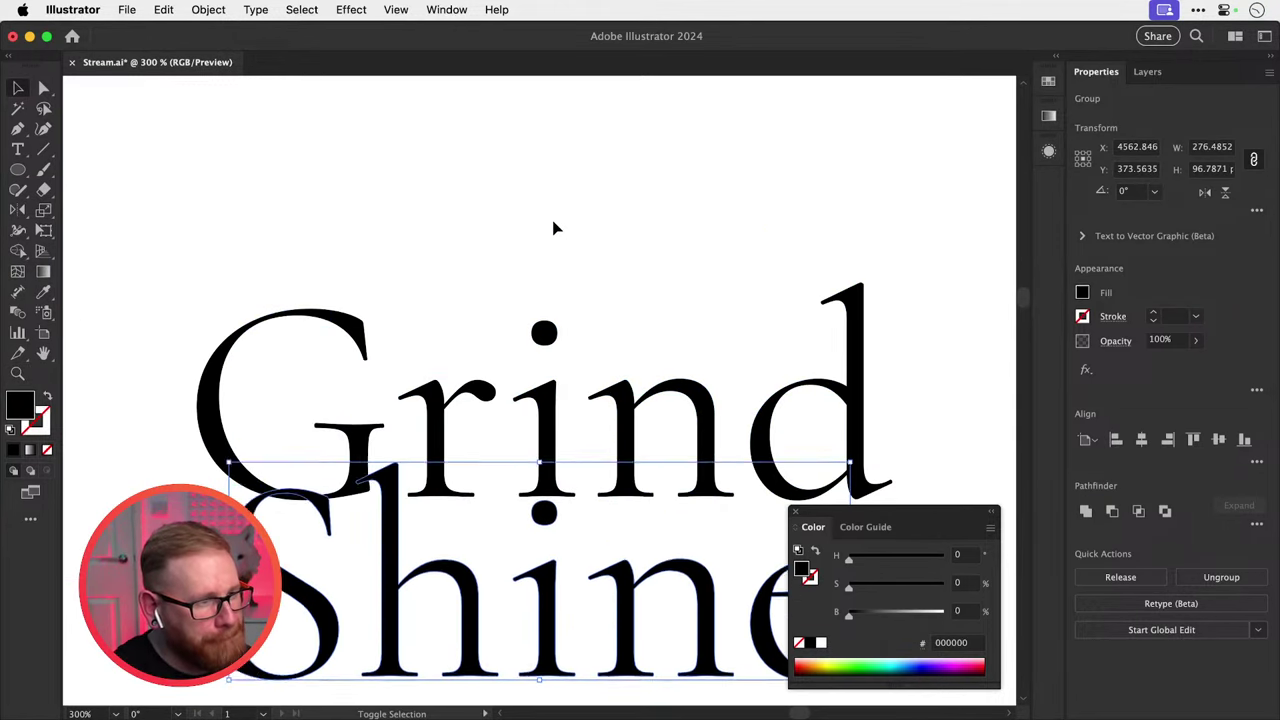
click(553, 228)
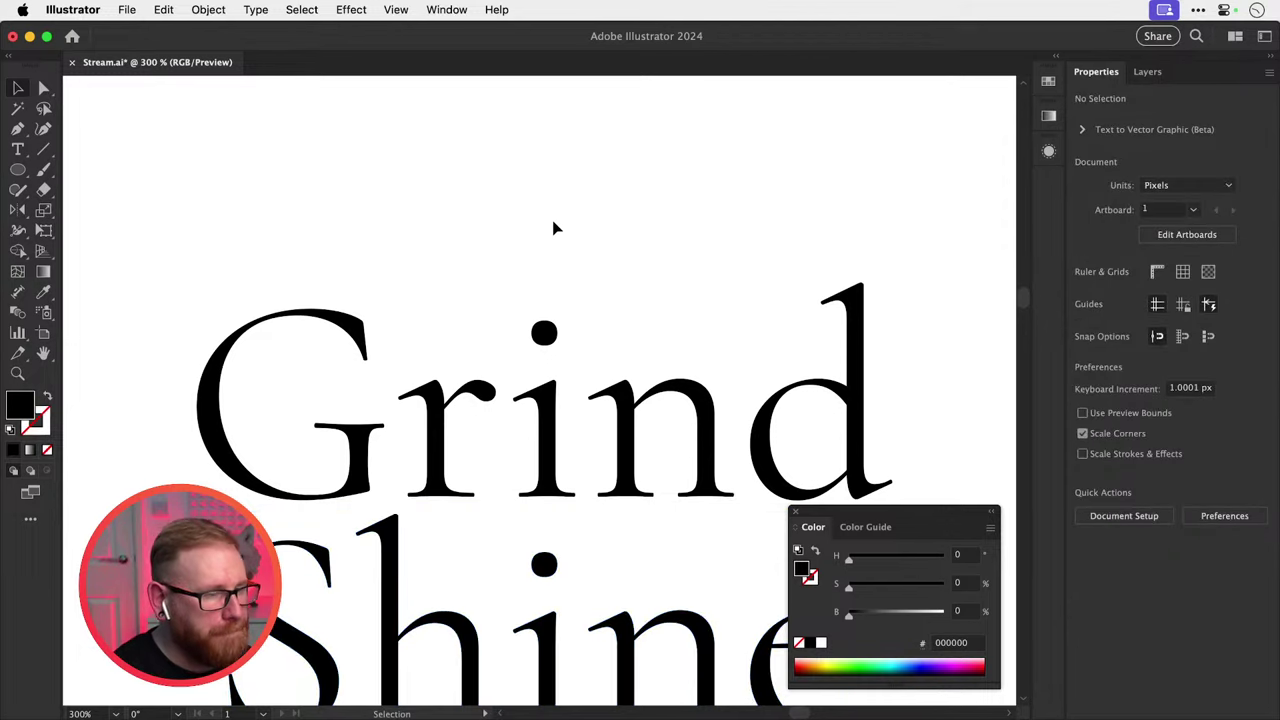
Stretch the "i" of "Shine" upward so its dot and stem top match those of the "i" in "Grind".
scroll(529, 294, down, 5)
key(a)
drag(560, 500, 560, 500)
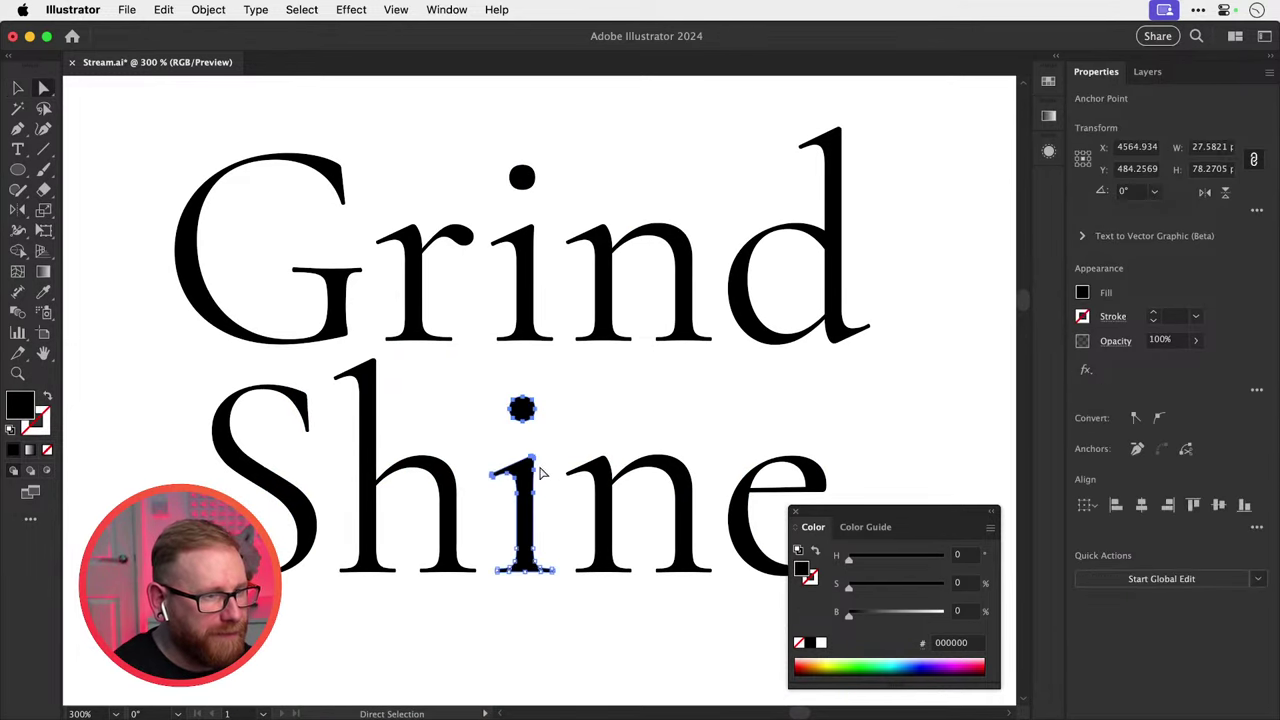
drag(482, 380, 522, 266)
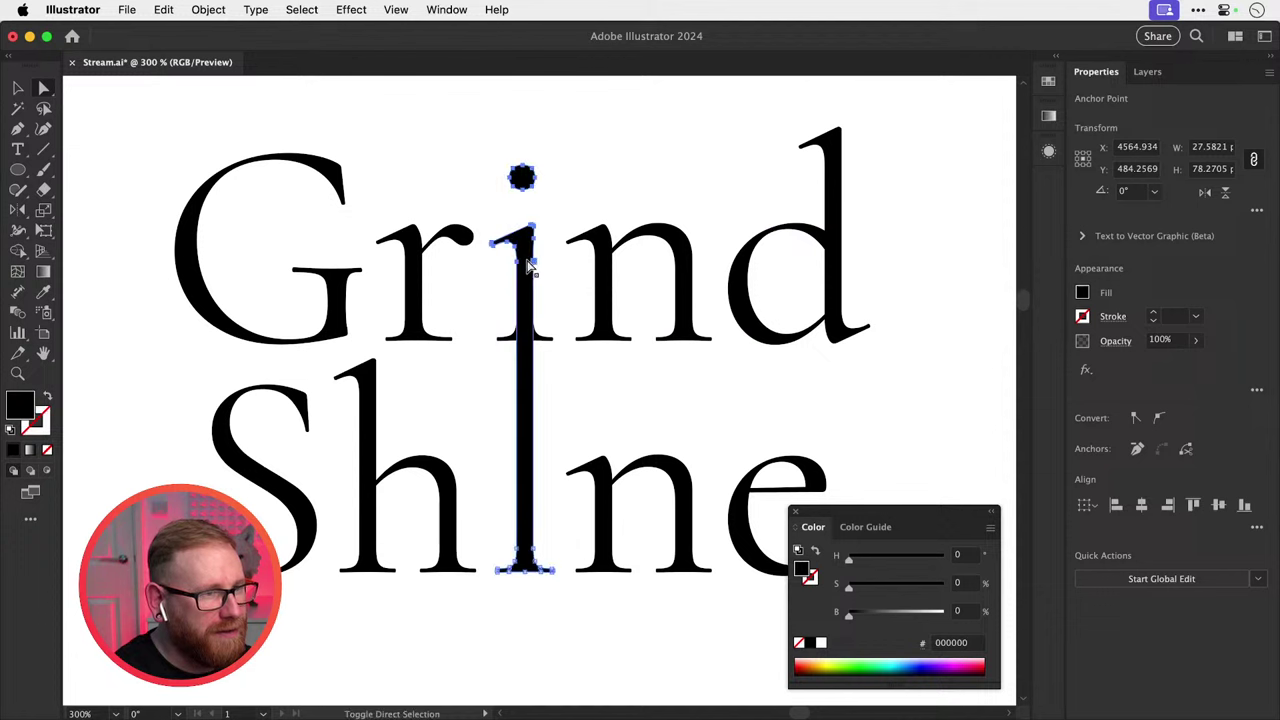
key(v)
click(555, 400)
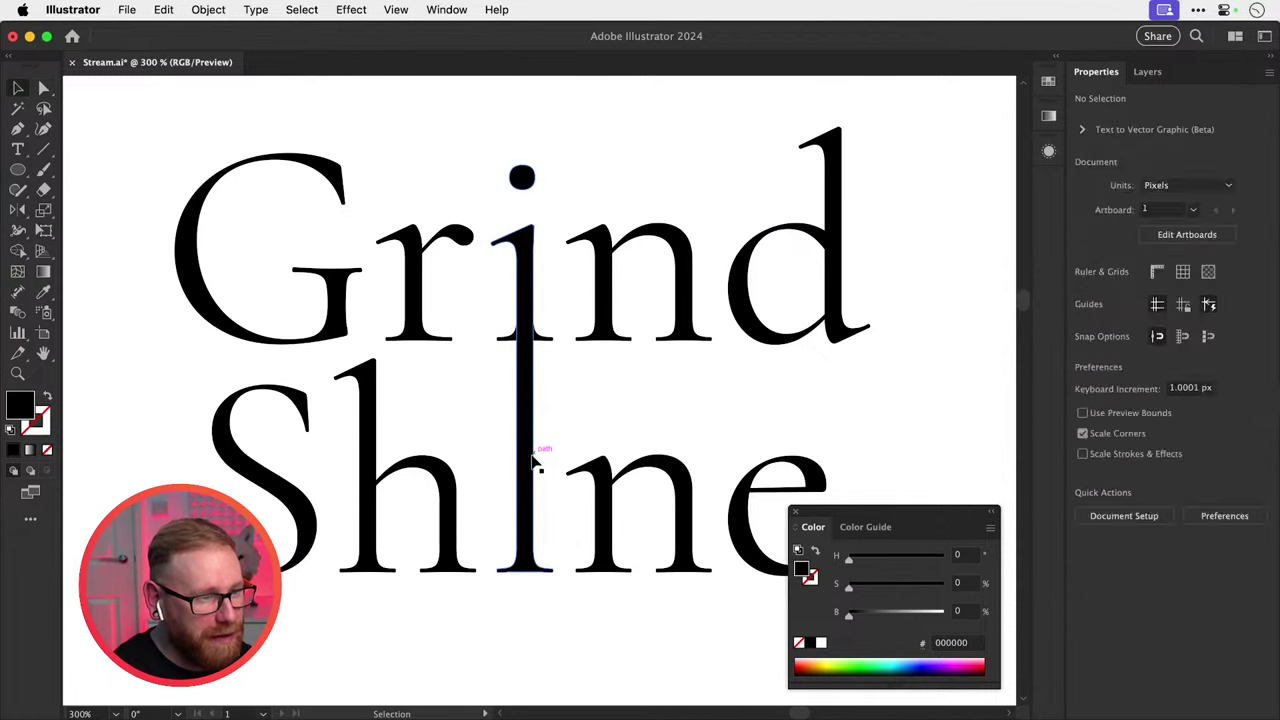
Delete the original "i" of "Grind" with "Shine" temporarily taken away, and restore "Shine" with its stretched "i" in its original place.
click(532, 463)
key(Delete)
key(a)
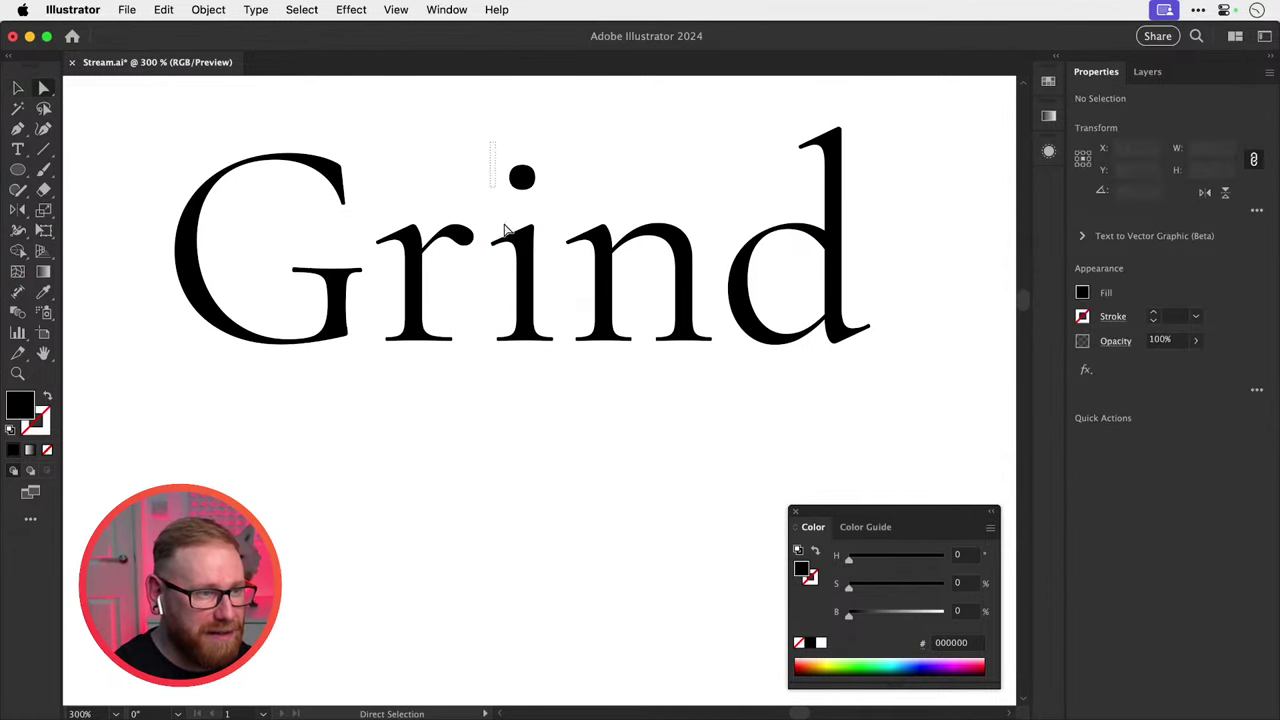
drag(491, 138, 554, 391)
key(Delete)
key(super+z)
key(super+z)
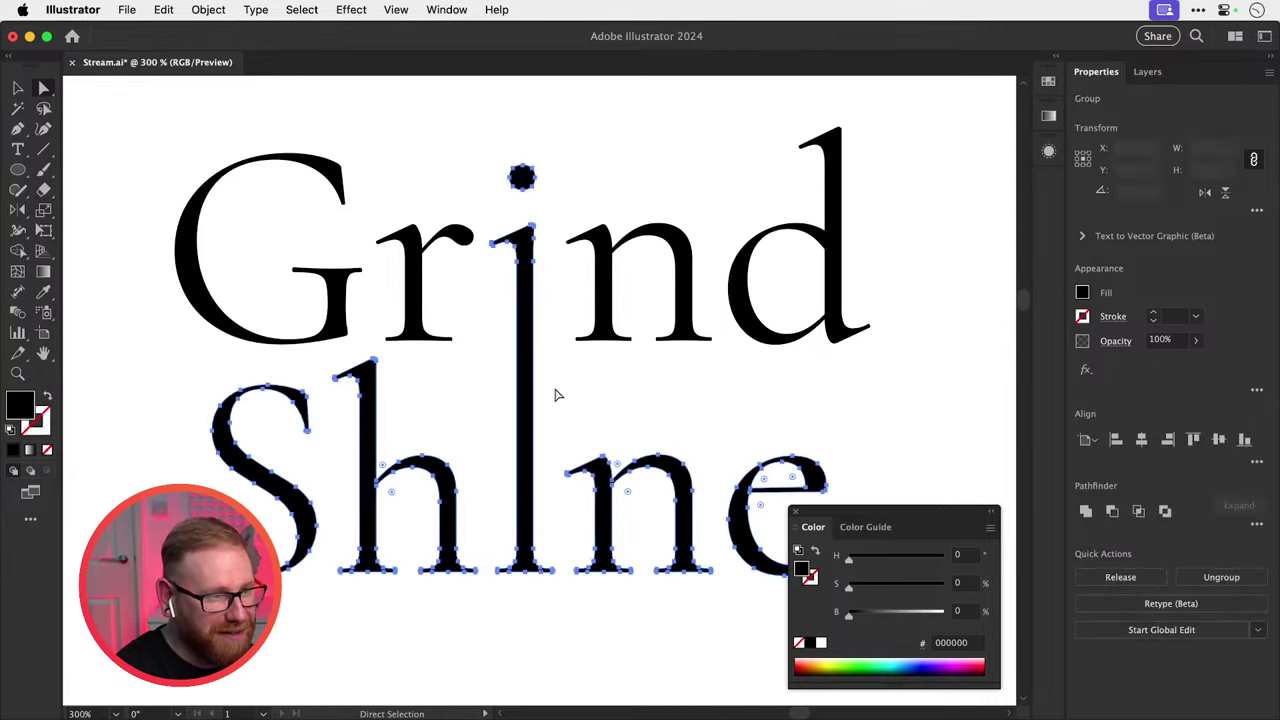
key(super+shift+a)
key(super+1)
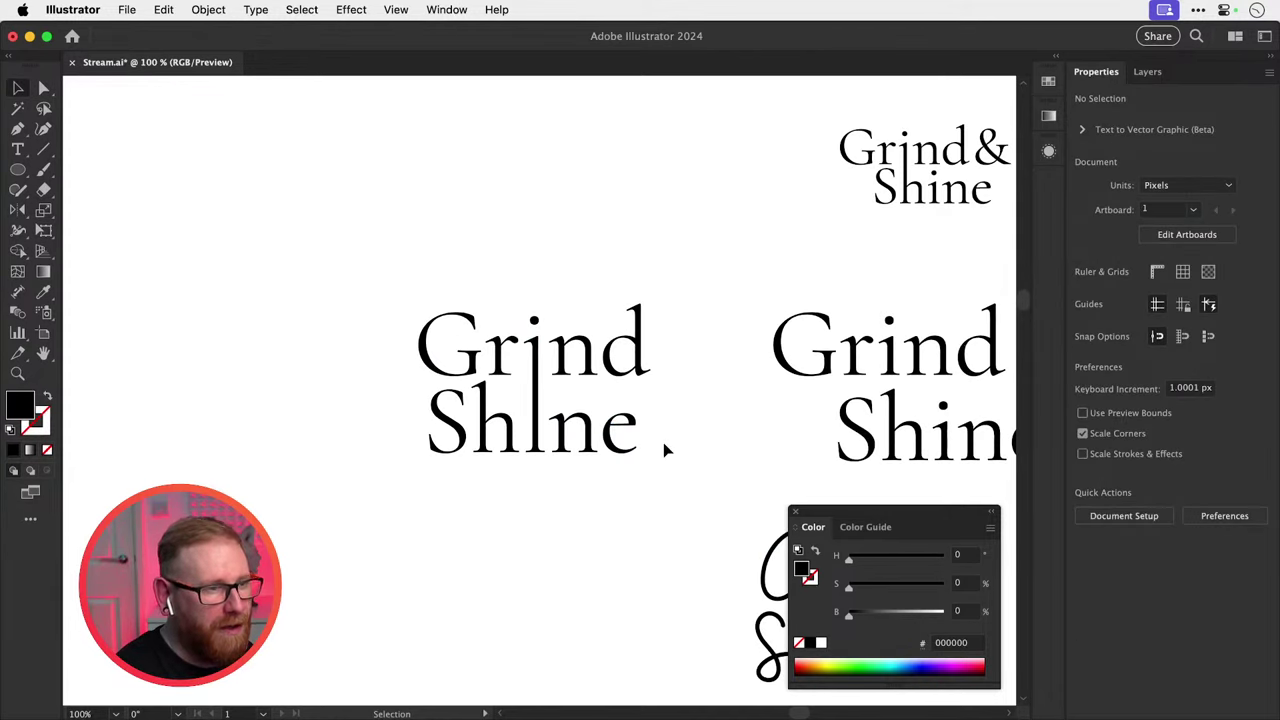
Try two vertical black bars, about 15 by 129 px each, on either side of "Shine" and delete them.
drag(571, 491, 555, 513)
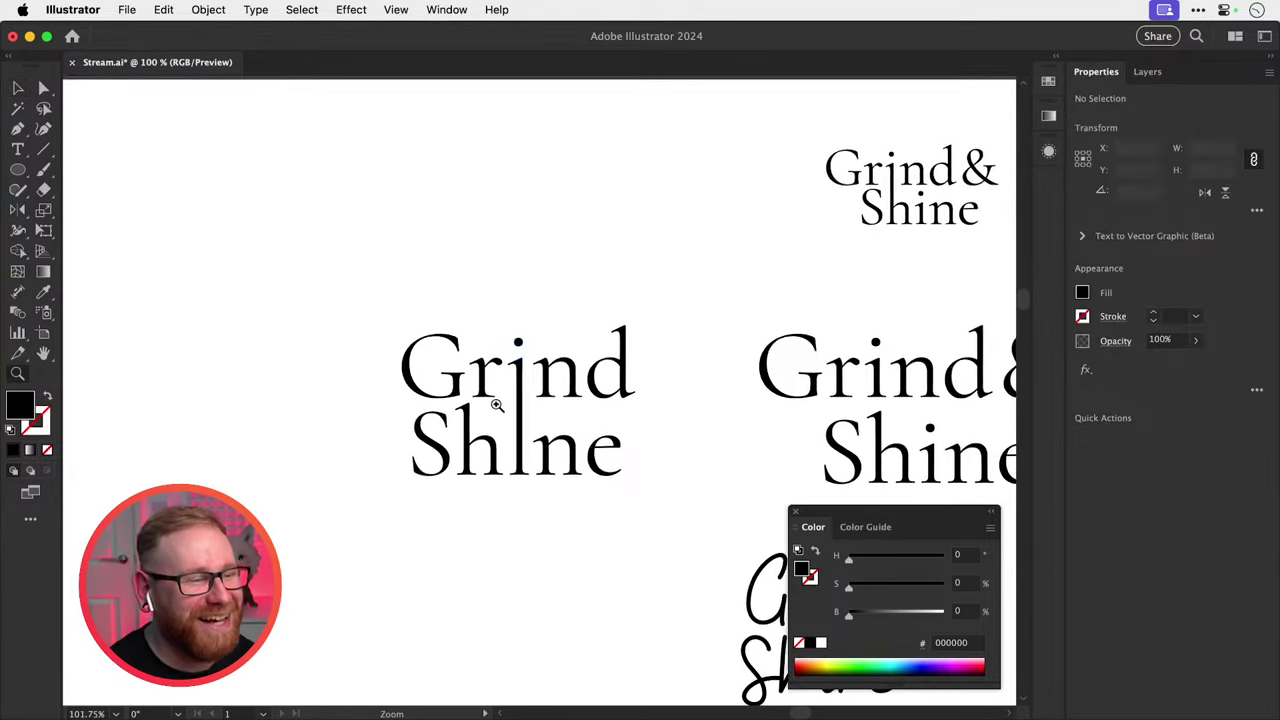
scroll(497, 409, up, 2)
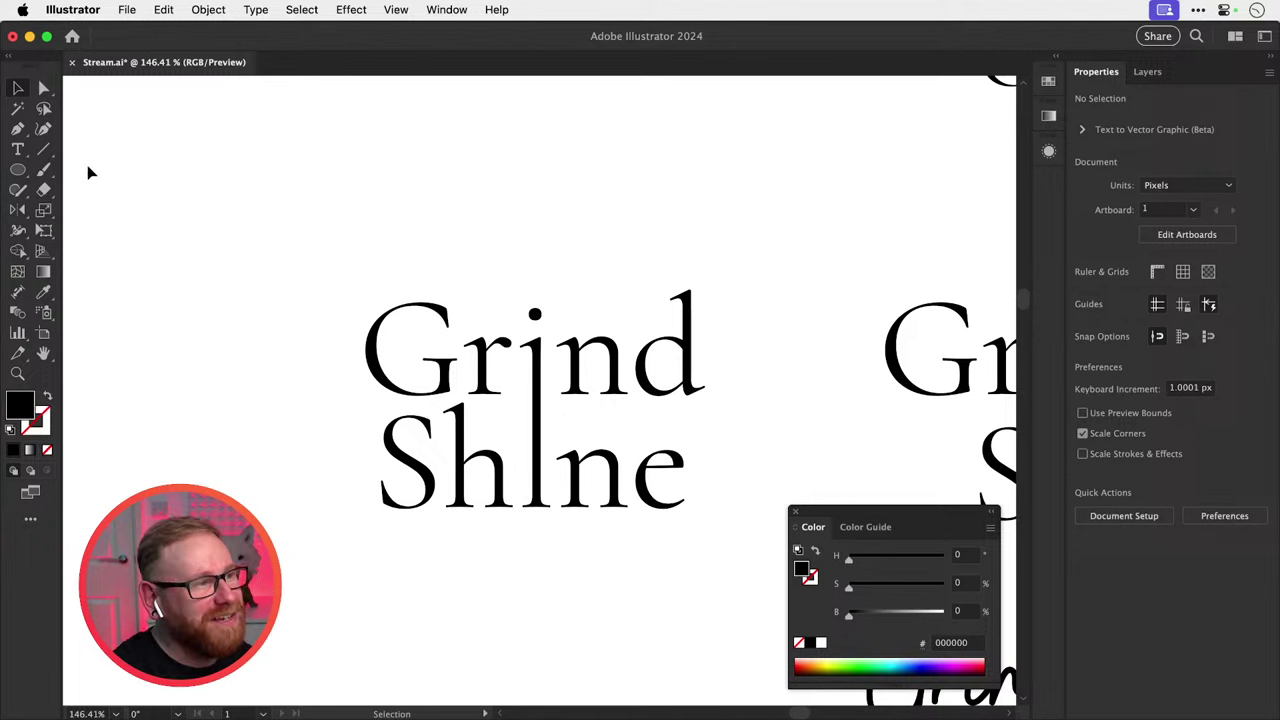
drag(24, 167, 100, 171)
drag(298, 377, 343, 517)
key(v)
drag(343, 446, 694, 420)
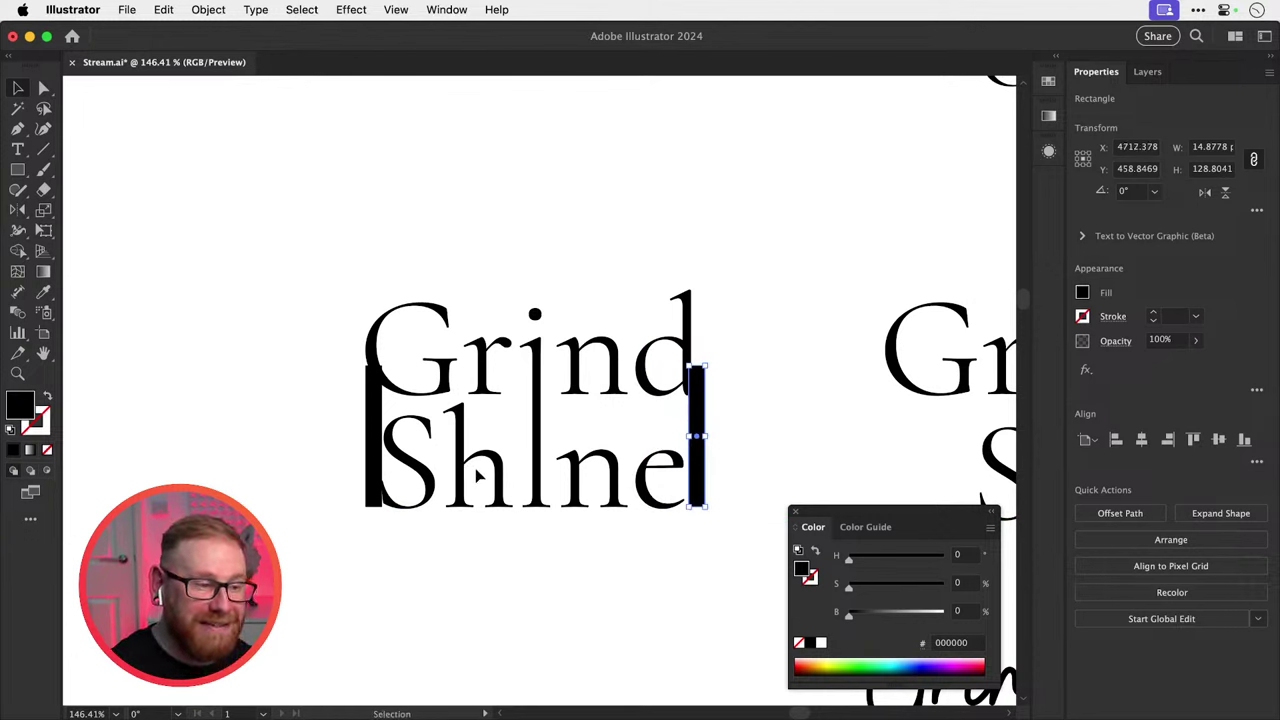
shift+click(372, 415)
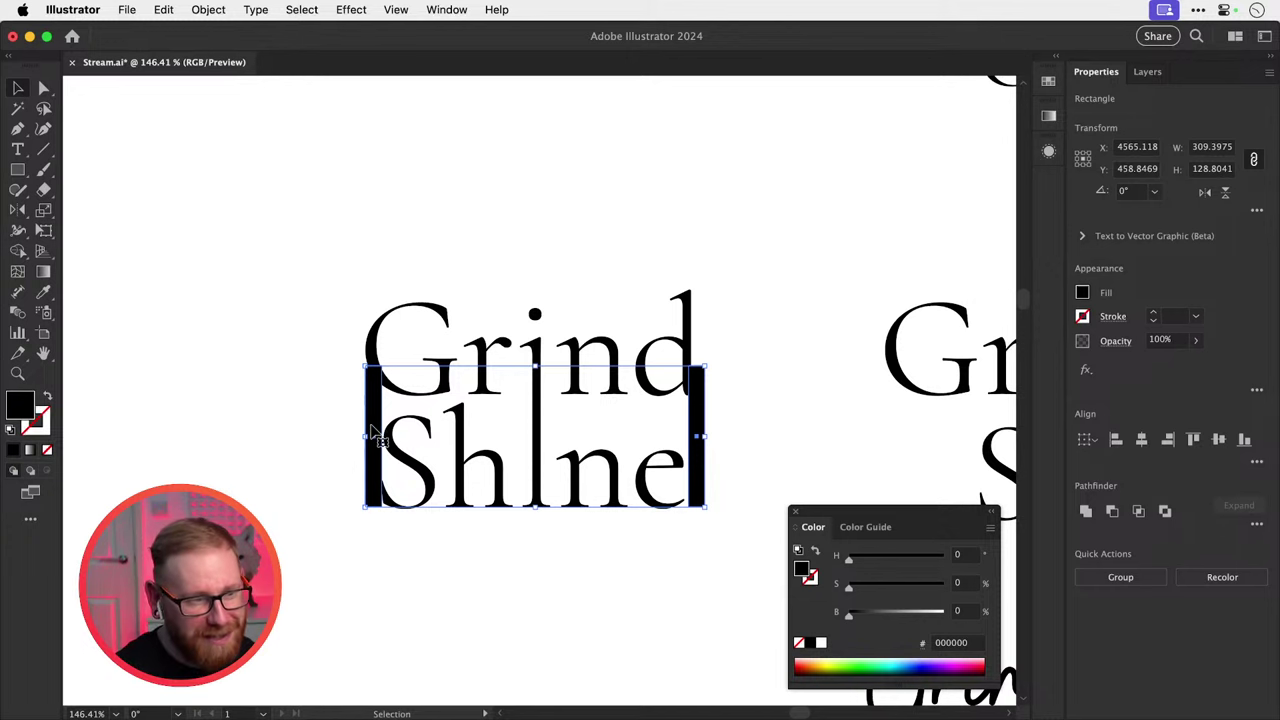
key(Delete)
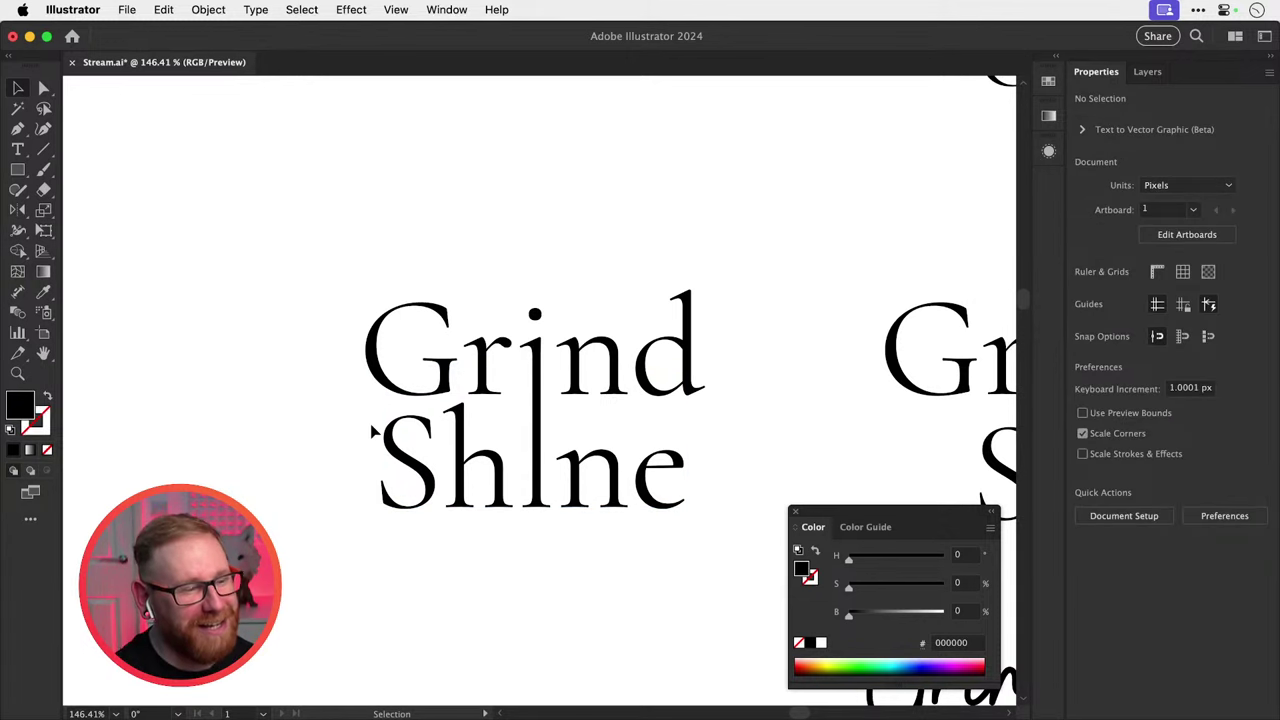
Move both joined letterings side by side into empty space, resizing the version without ampersand to about 185 px wide and "Grind & Shine" to about 228 px.
key(super+minus)
key(super+minus)
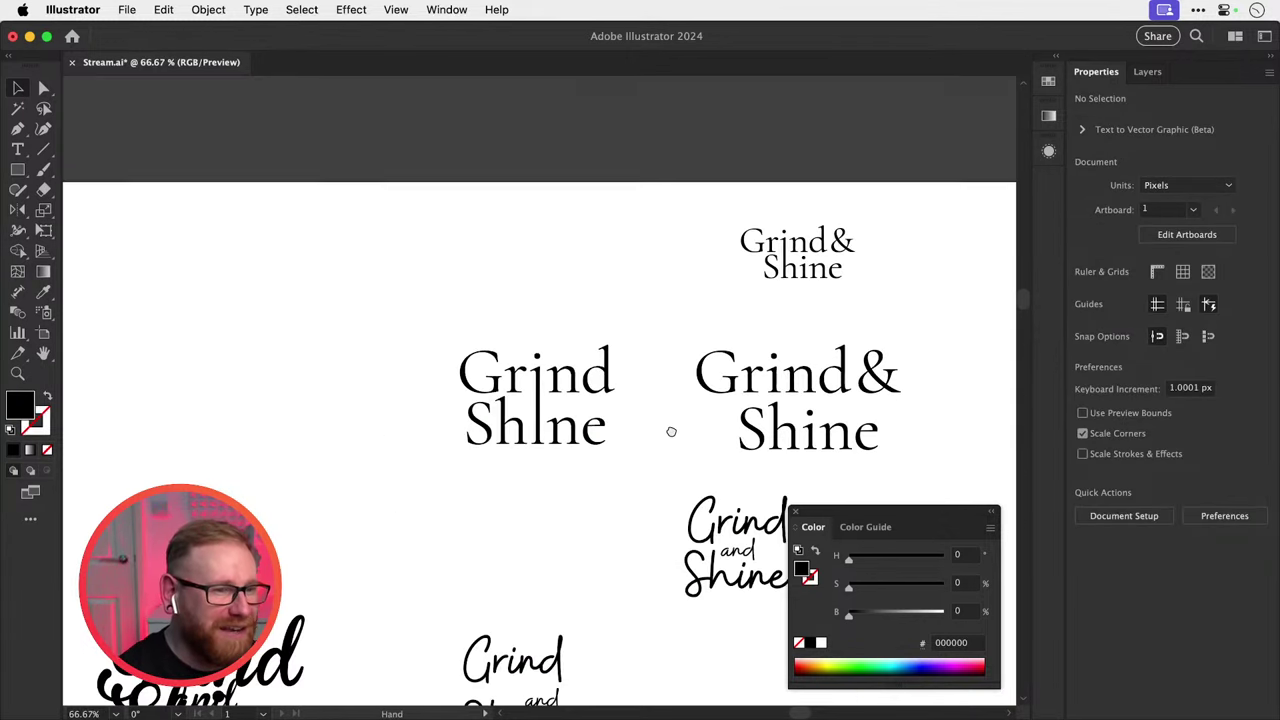
drag(671, 431, 555, 465)
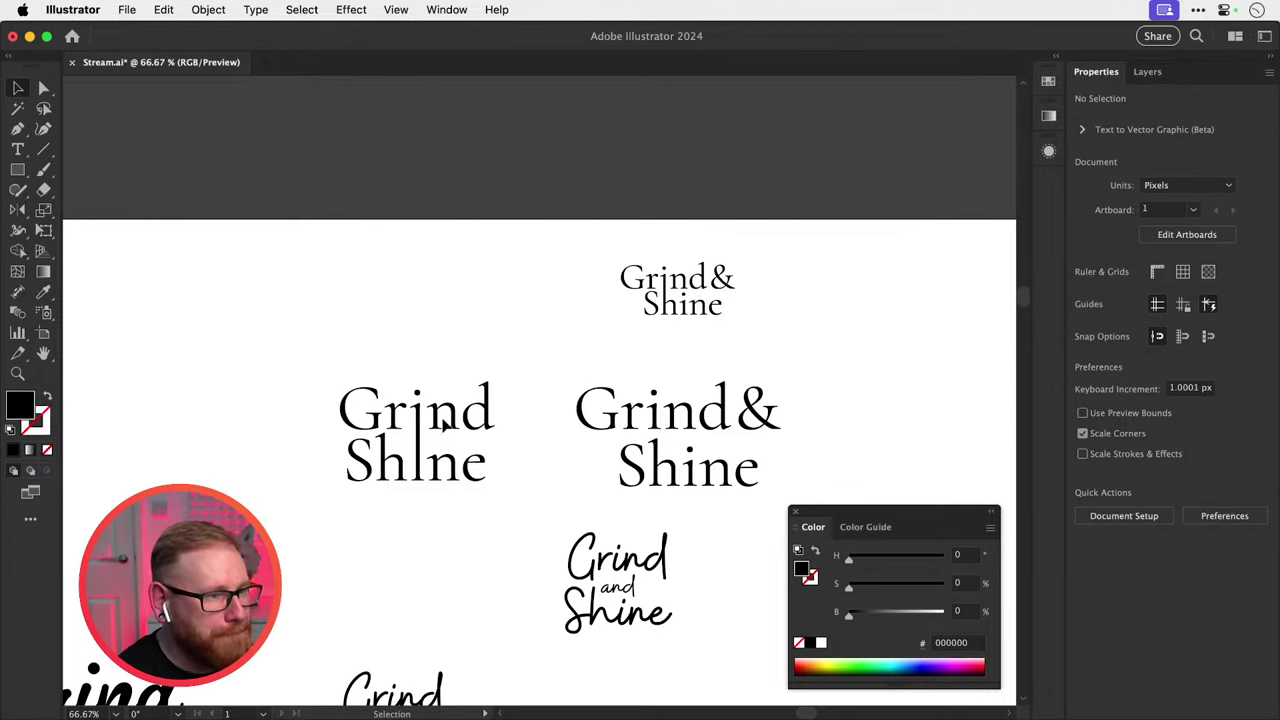
drag(329, 363, 505, 449)
key(super+minus)
key(super+minus)
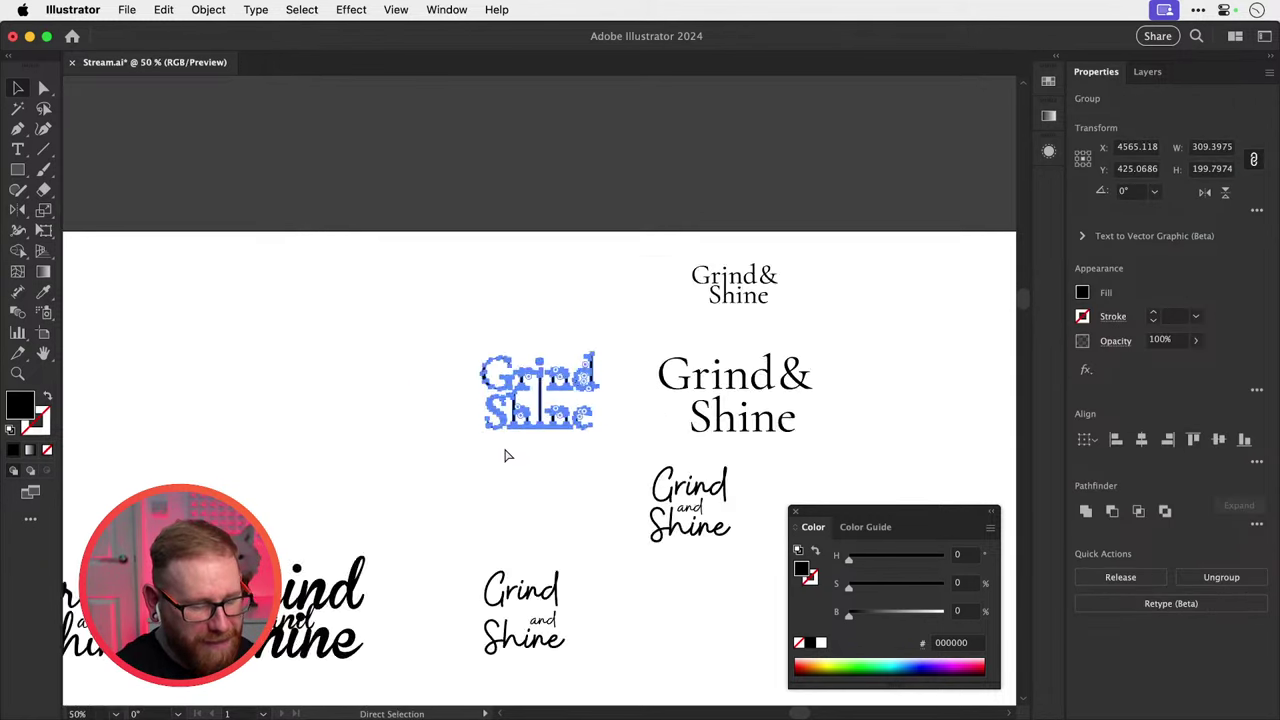
drag(558, 402, 269, 366)
drag(762, 356, 850, 305)
drag(826, 322, 370, 371)
Copy the ampersand from "Grind & Shine" into the middle of the joined "Grind Shine" lettering.
key(super+space)
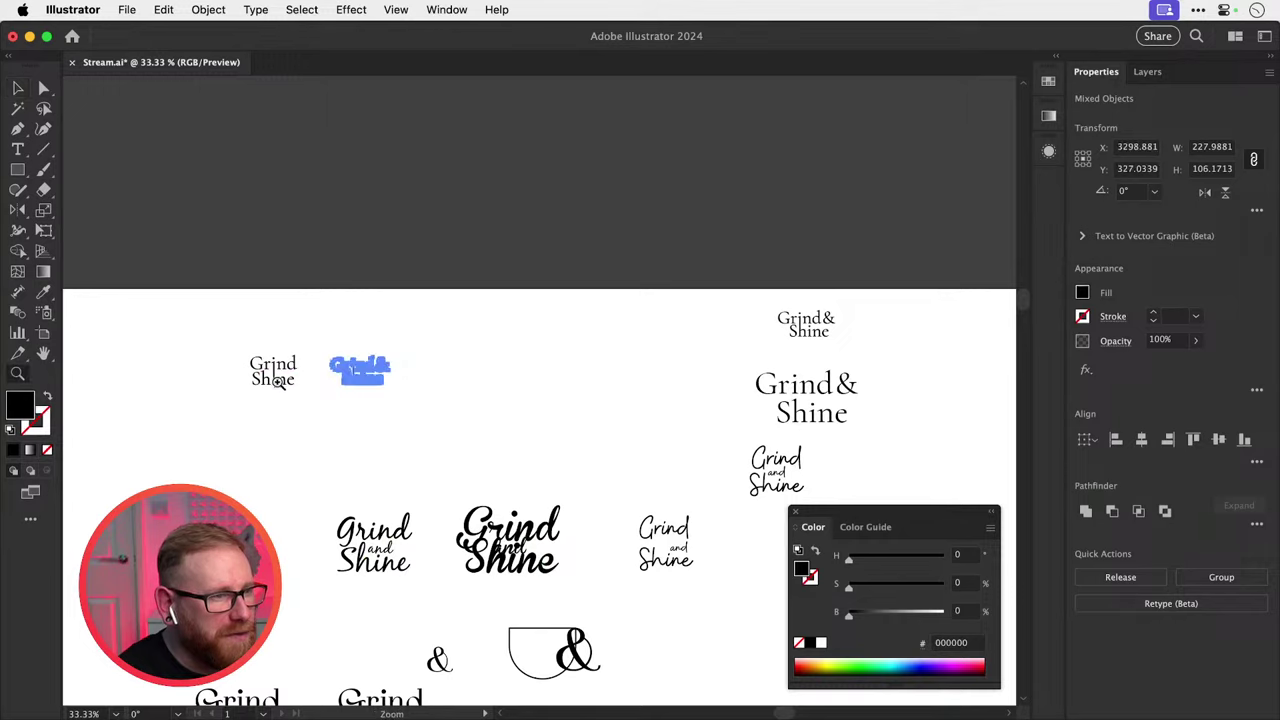
drag(277, 381, 604, 404)
key(Return)
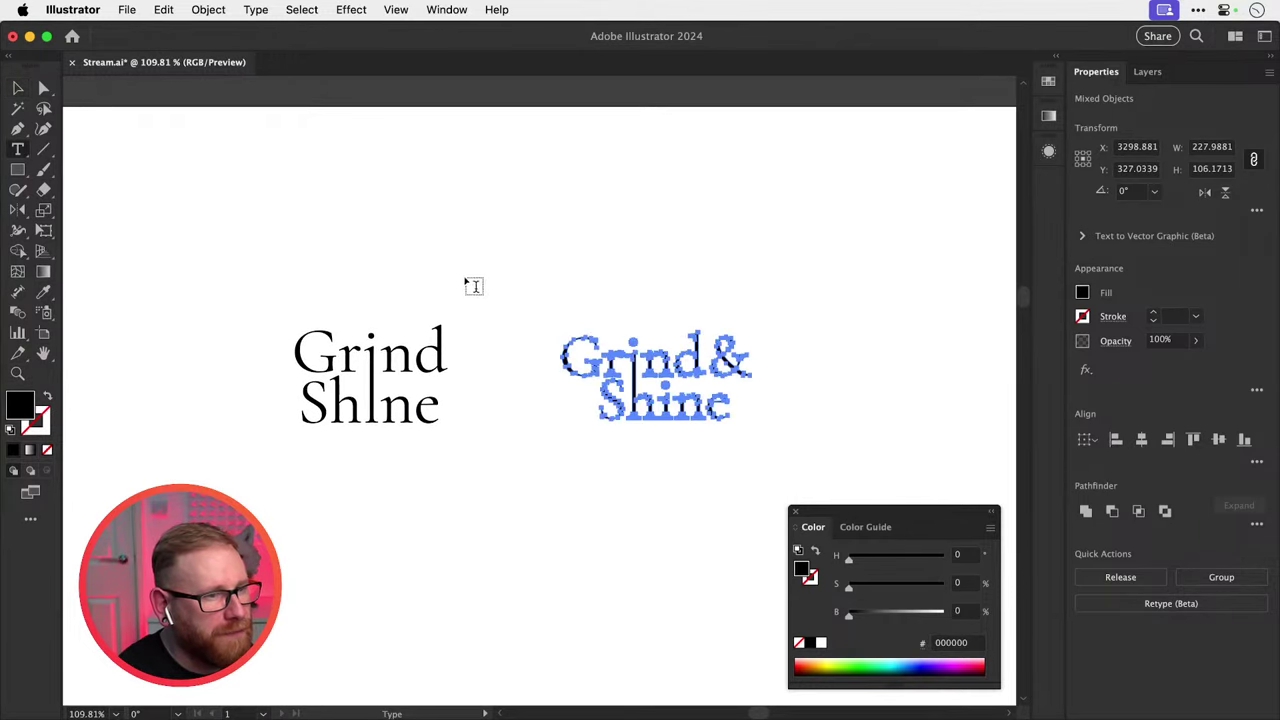
click(456, 330)
drag(737, 363, 363, 395)
Scale the copied ampersand down to fit the gap between the "h" and the long shared "i", and deselect it.
key(s)
drag(423, 306, 387, 347)
key(super+z)
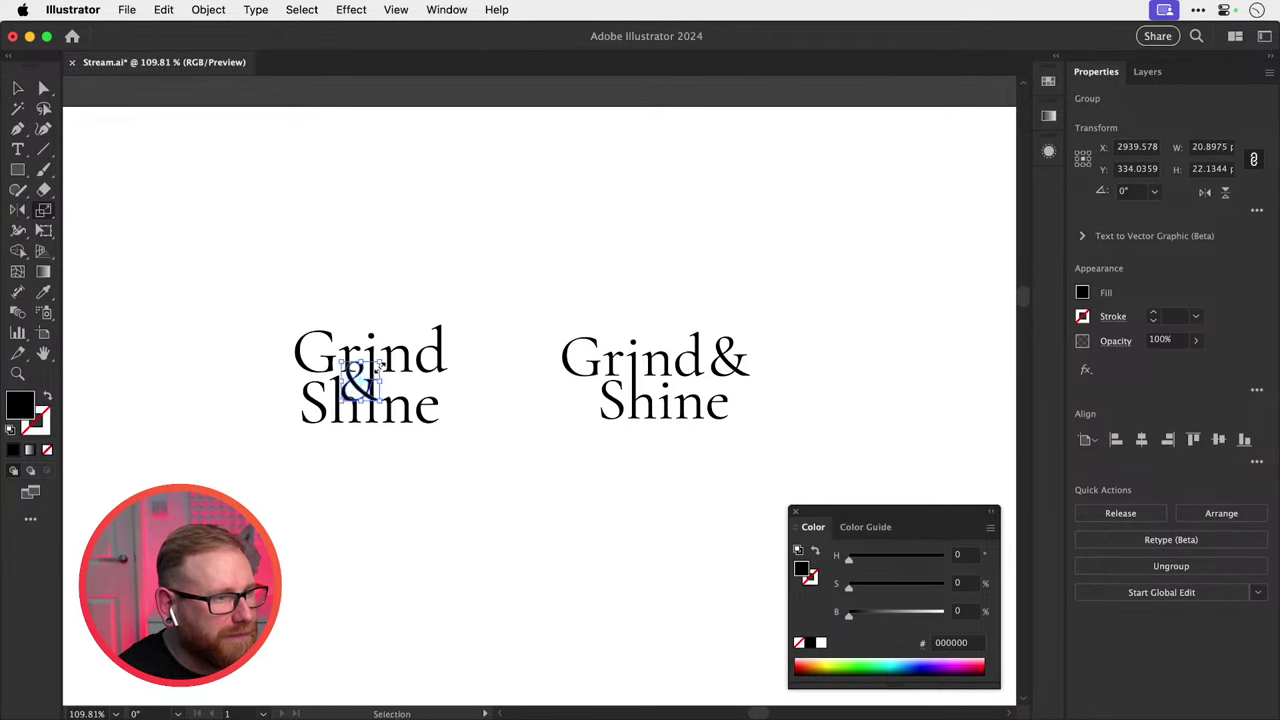
key(super+space)
drag(324, 380, 525, 380)
drag(534, 305, 489, 355)
key(v)
key(super+shift+a)
Duplicate the joined "Grind & Shine" lettering with the small ampersand directly below the original.
mouse_move(458, 401)
mouse_down()
mouse_move(437, 405)
mouse_move(441, 418)
mouse_up()
key(super+minus)
key(super+minus)
key(super+minus)
key(super+minus)
key(super+minus)
key(super+minus)
key(super+minus)
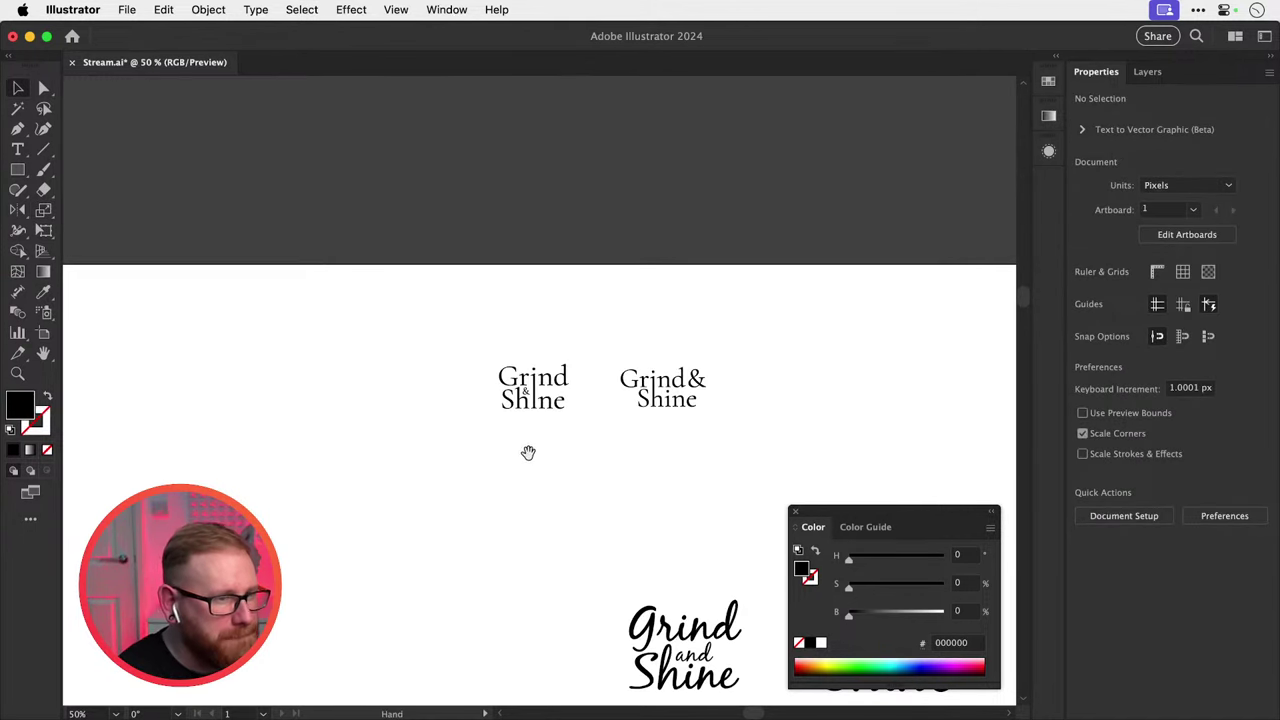
drag(528, 452, 451, 436)
drag(396, 340, 474, 459)
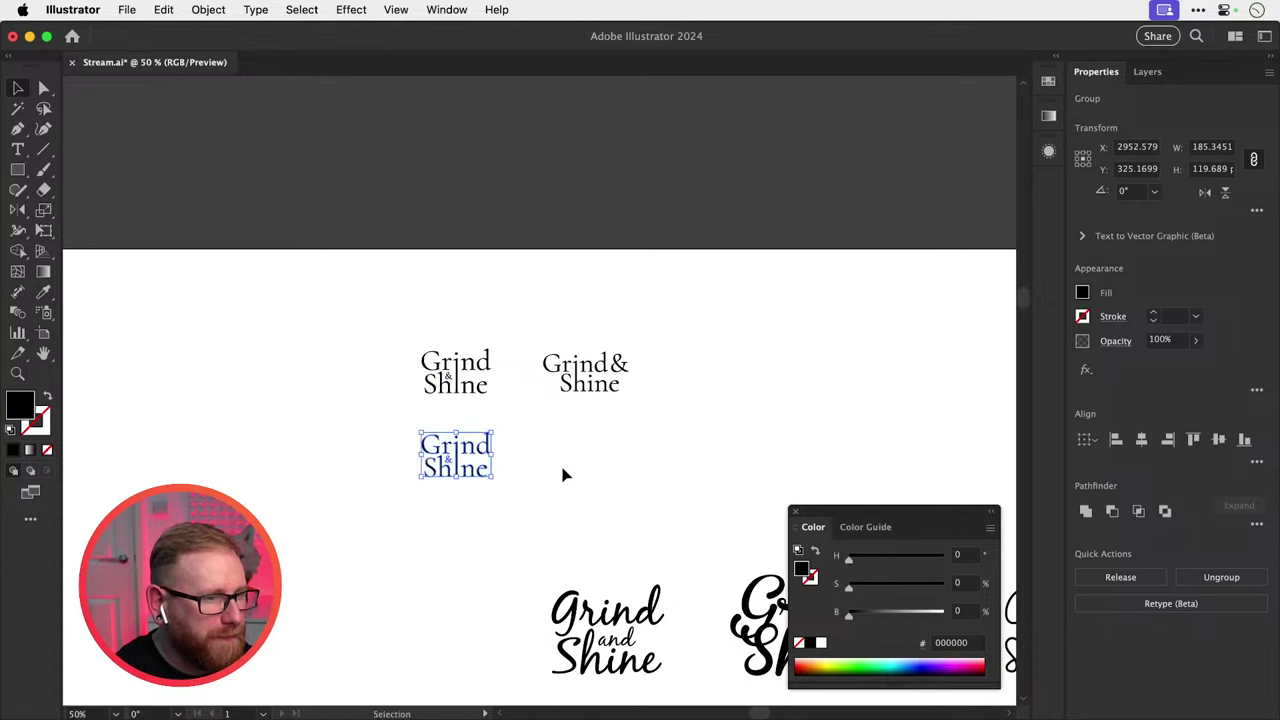
Copy the large Cormorant "Grind" text beside the lower joined lettering and change its text to "AND".
scroll(563, 475, right, 10)
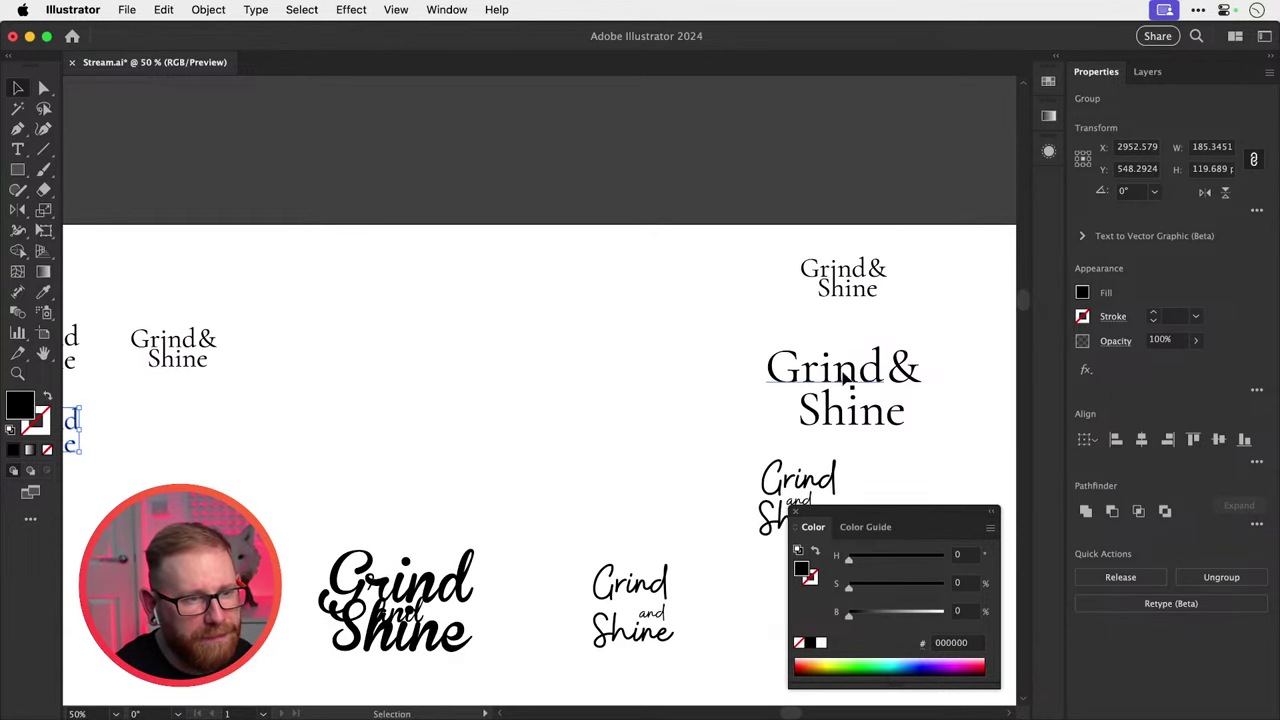
drag(843, 375, 218, 420)
scroll(246, 403, left, 7)
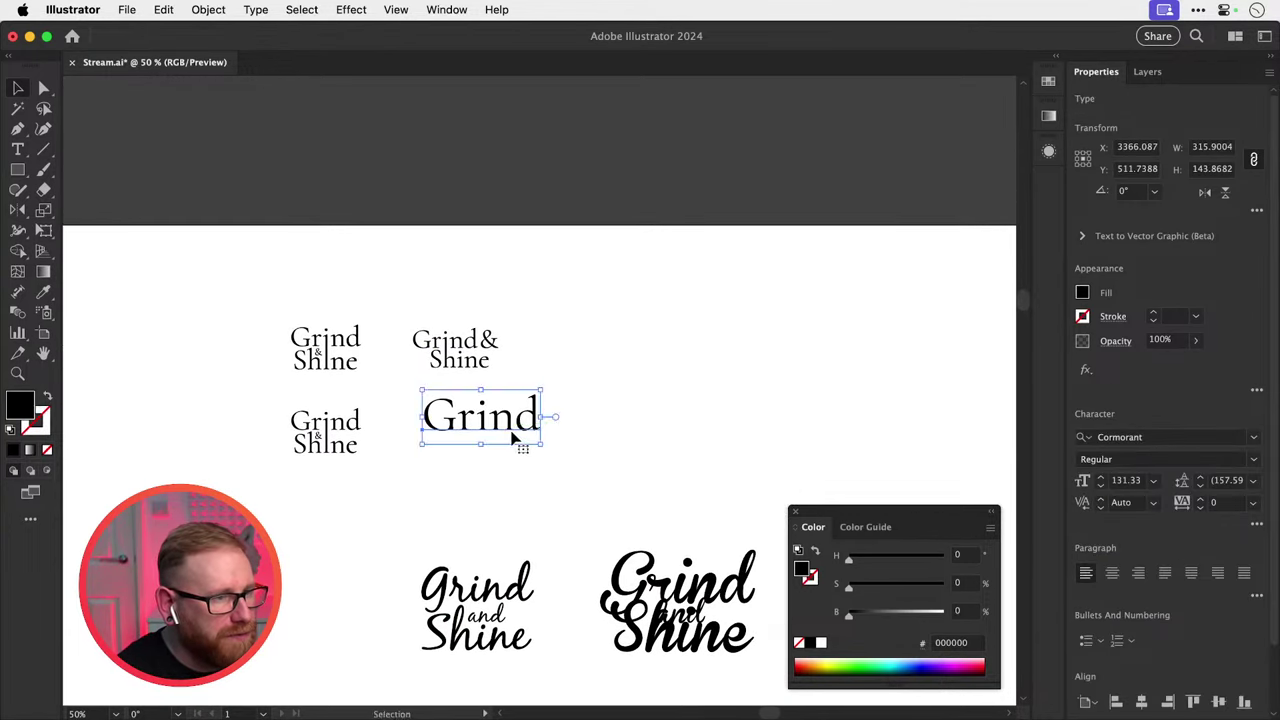
double_click(513, 437)
key(ctrl+a)
text(A)
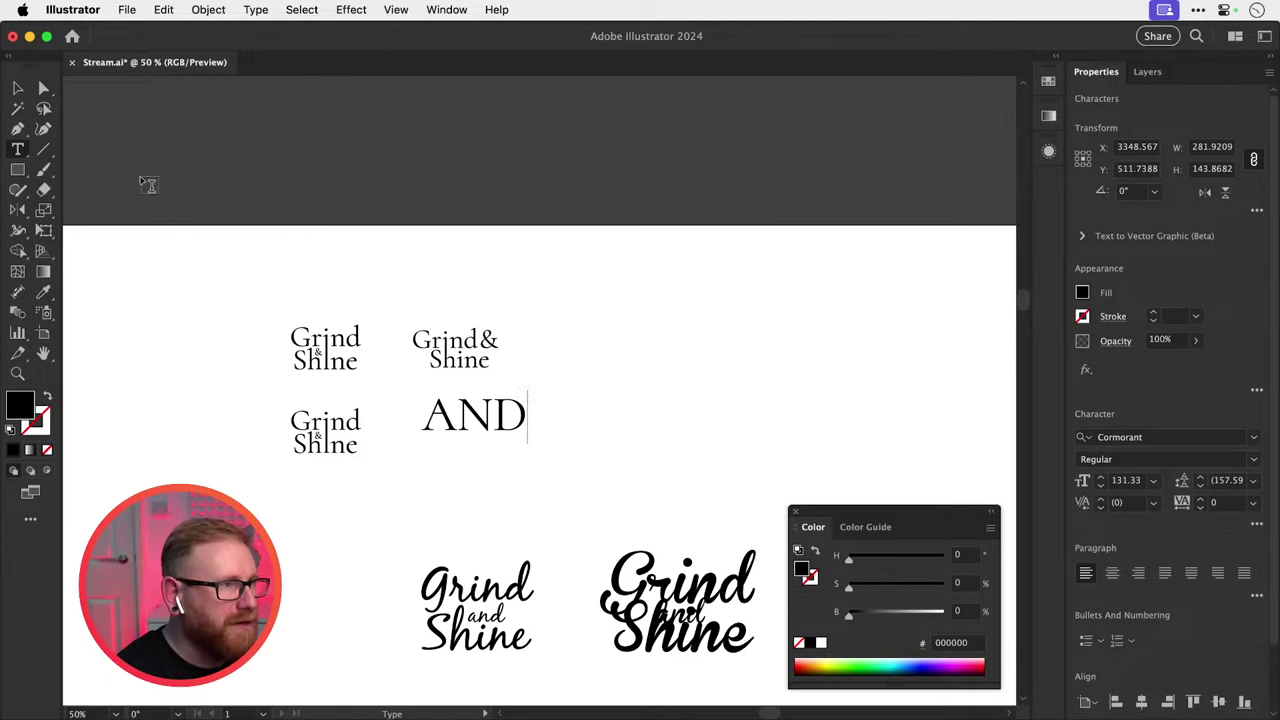
click(18, 94)
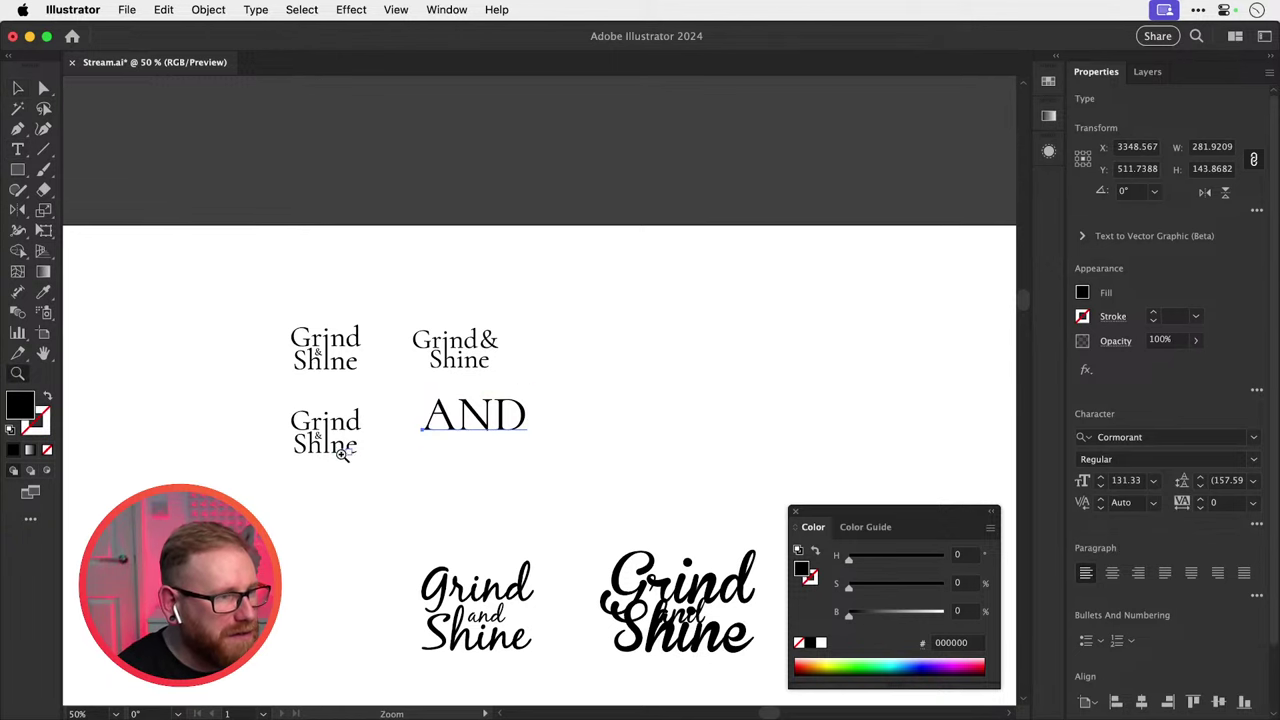
Scale "AND" down and place it between the two words of the lower lettering, beyond the long shared "i".
scroll(337, 451, up, 5)
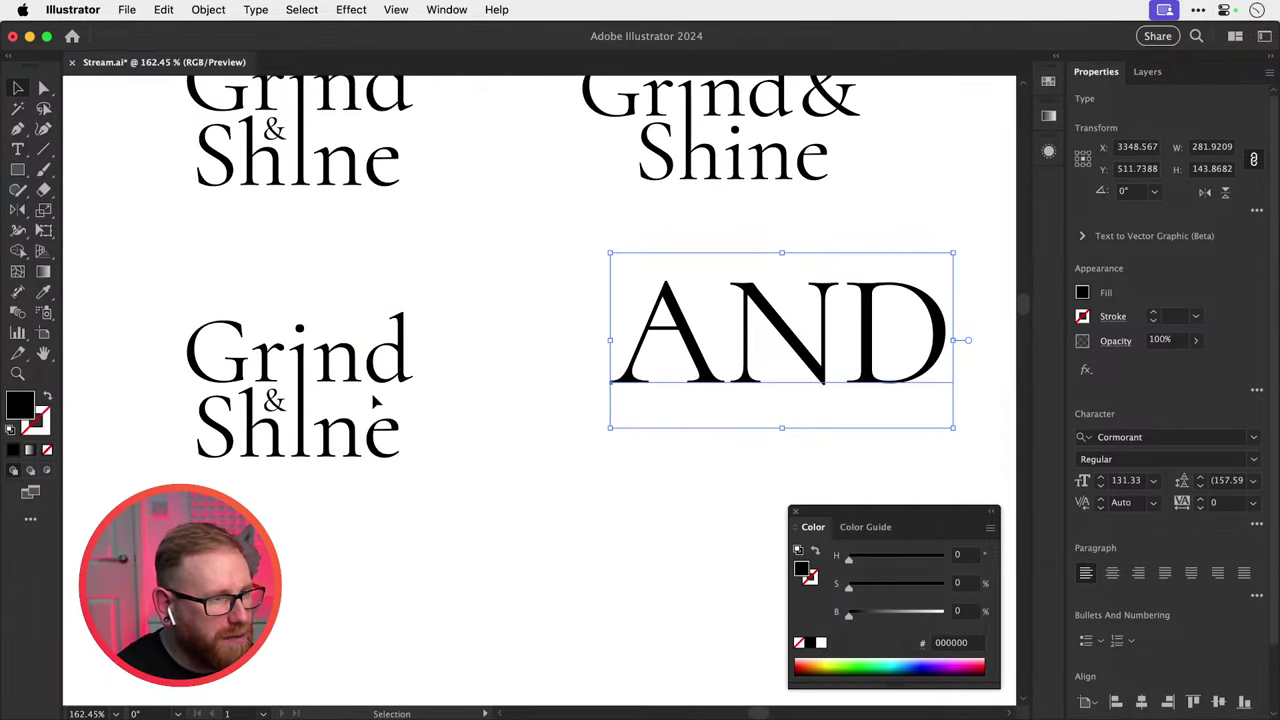
drag(765, 340, 420, 386)
key(s)
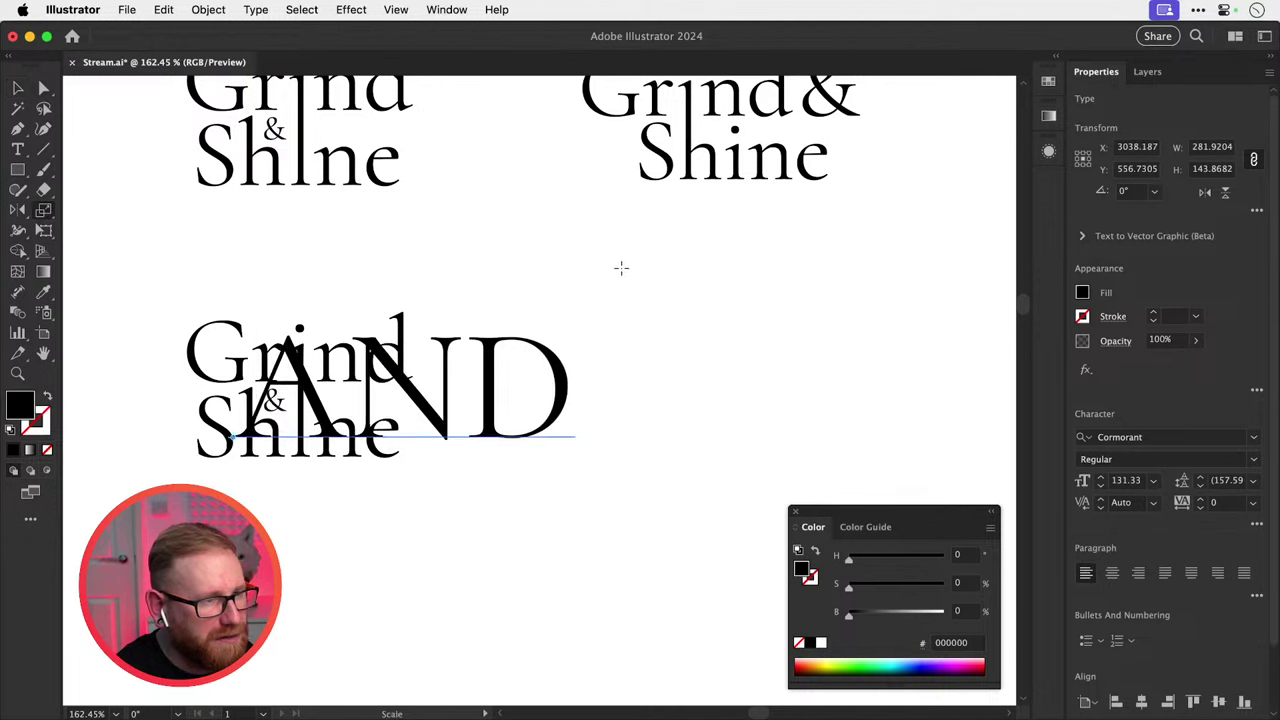
drag(620, 266, 406, 368)
key(super+shift+a)
key(z)
key(v)
drag(288, 426, 462, 366)
key(s)
key(v)
key(super+shift+a)
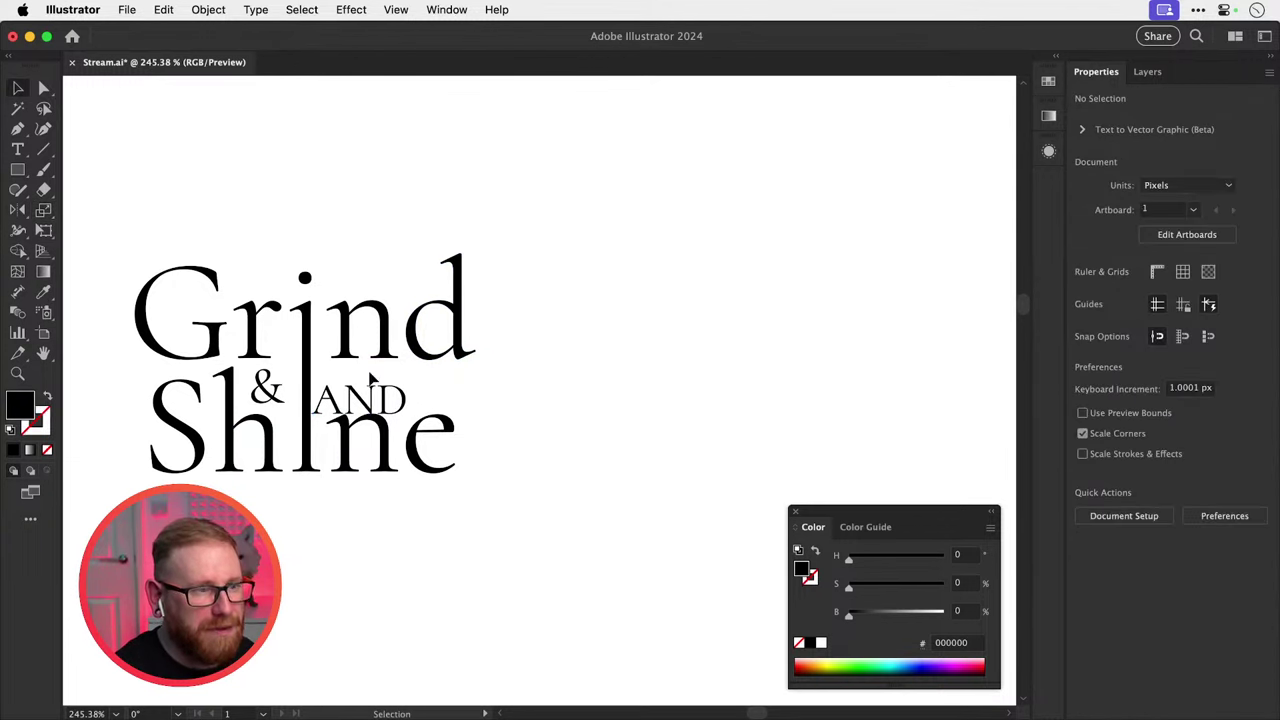
Reposition "AND" just above the "ne" of "Shine" and set its weight to Cormorant Bold.
drag(371, 390, 401, 378)
click(1231, 458)
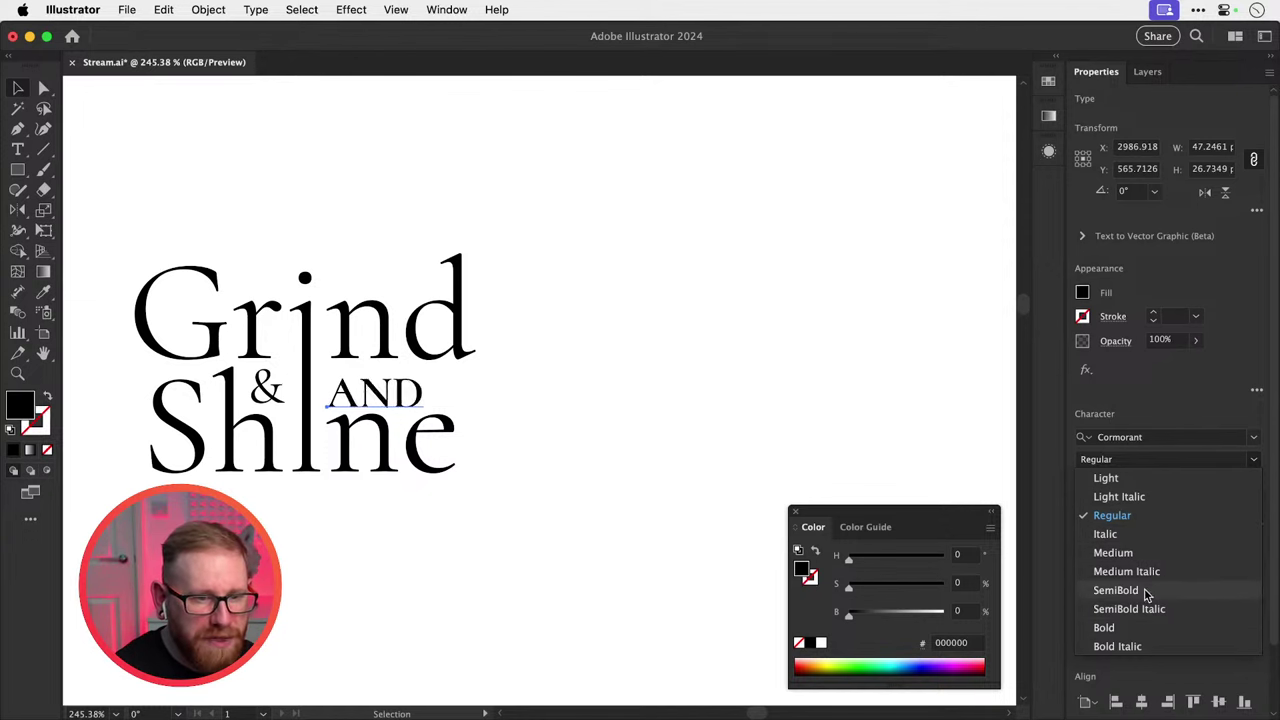
click(1104, 627)
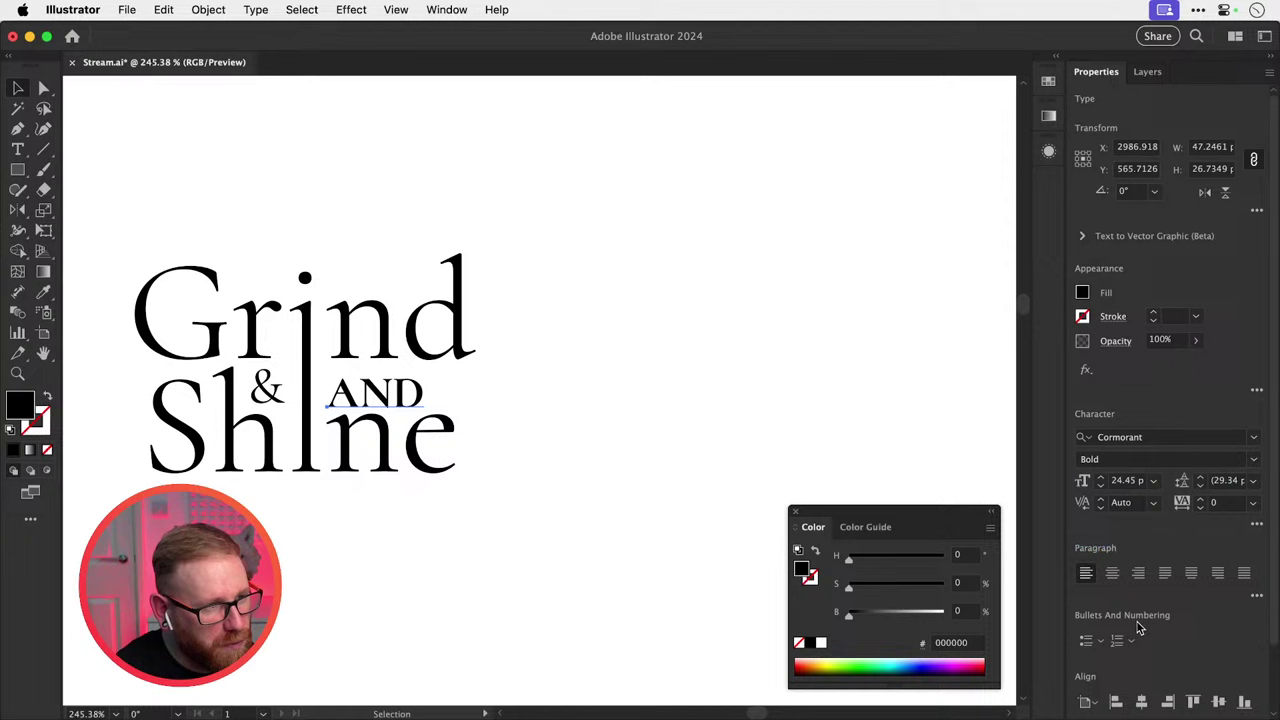
click(515, 361)
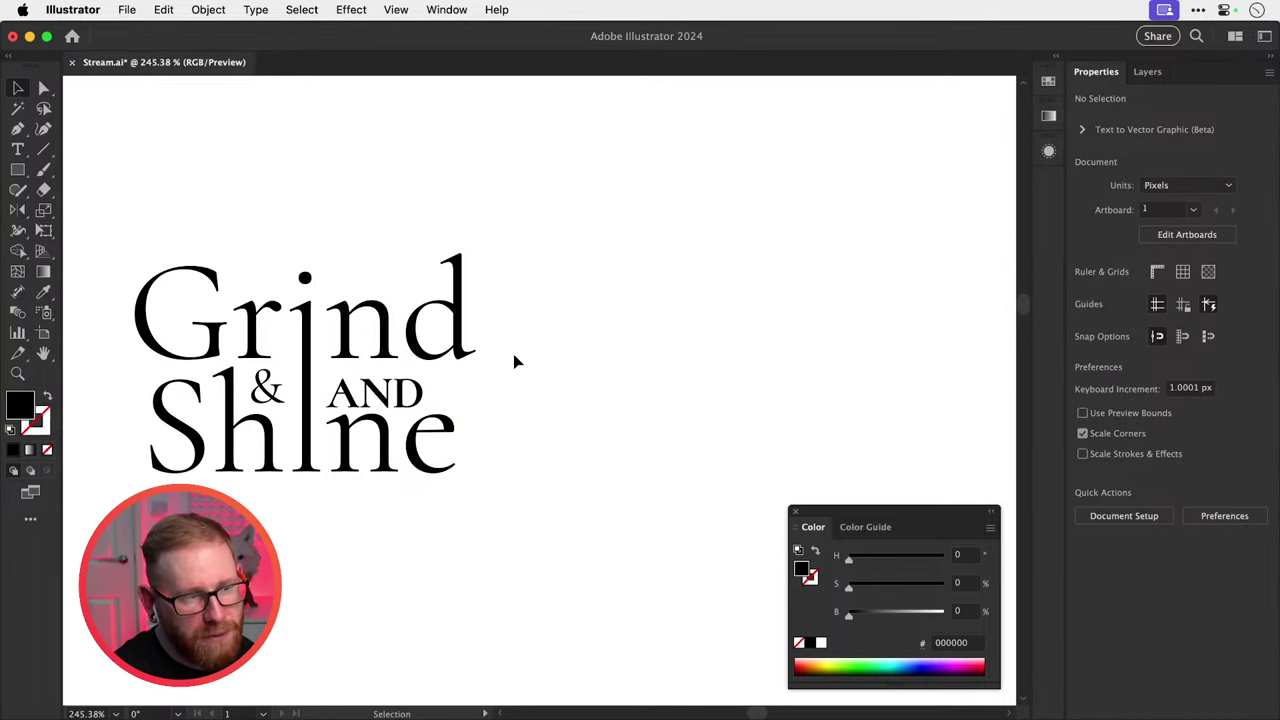
Enlarge "AND" to about 26.9 pt, fit it between "nd" and "ne" beside the shared stem, and deselect it.
key(z)
drag(353, 386, 434, 393)
key(v)
drag(478, 352, 508, 343)
click(320, 409)
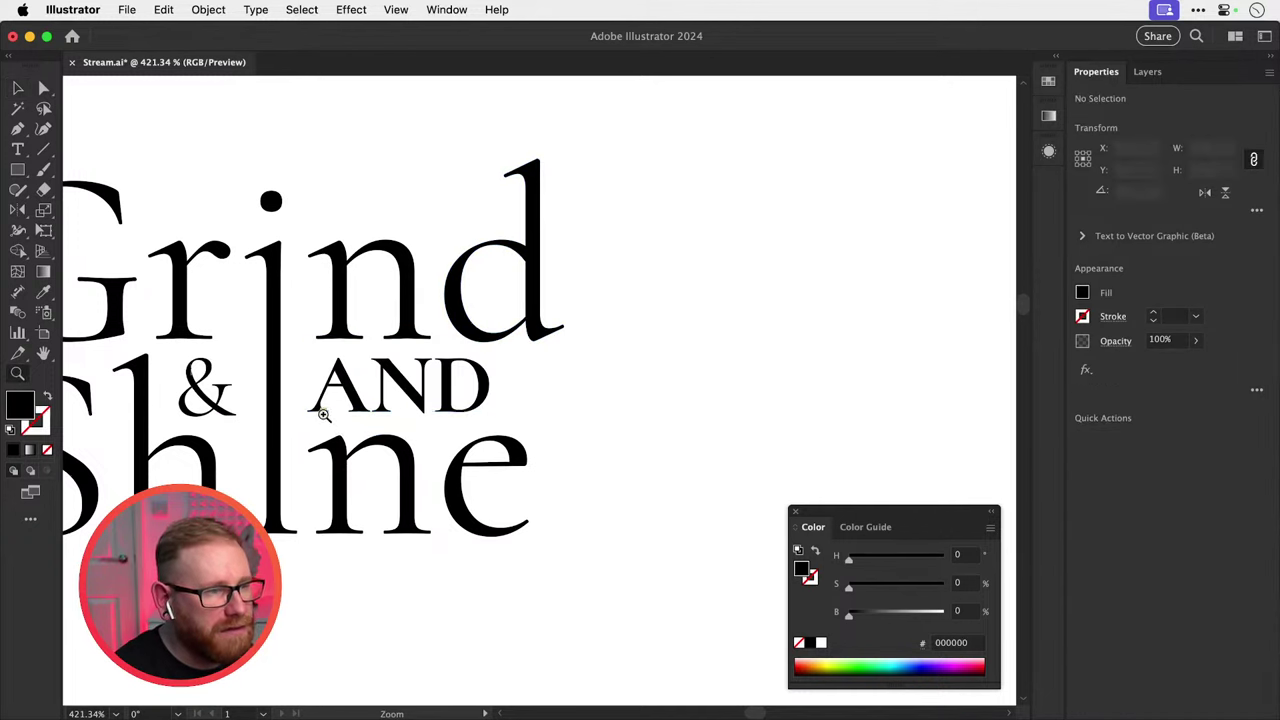
scroll(325, 412, up, 3)
drag(437, 385, 441, 386)
key(super+shift+a)
Delete the small ampersand from the lower lettering containing "AND".
key(super+minus)
key(super+minus)
key(super+minus)
key(super+minus)
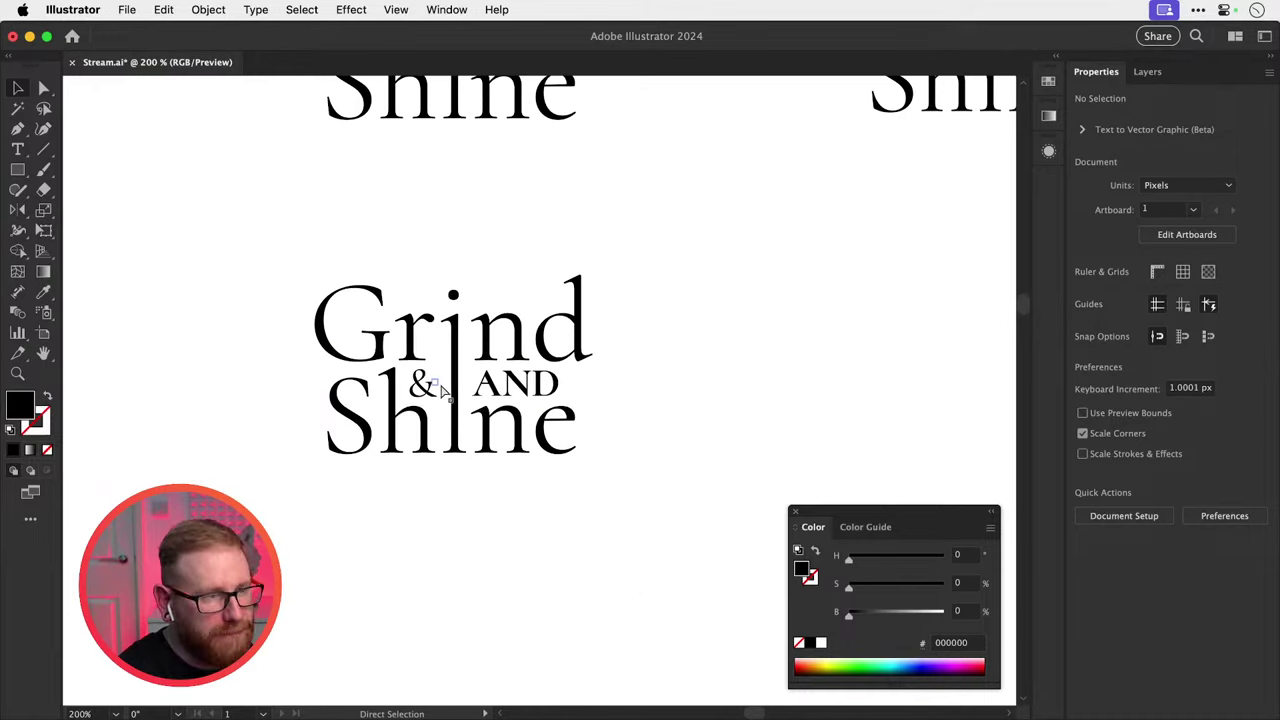
click(437, 388)
key(Delete)
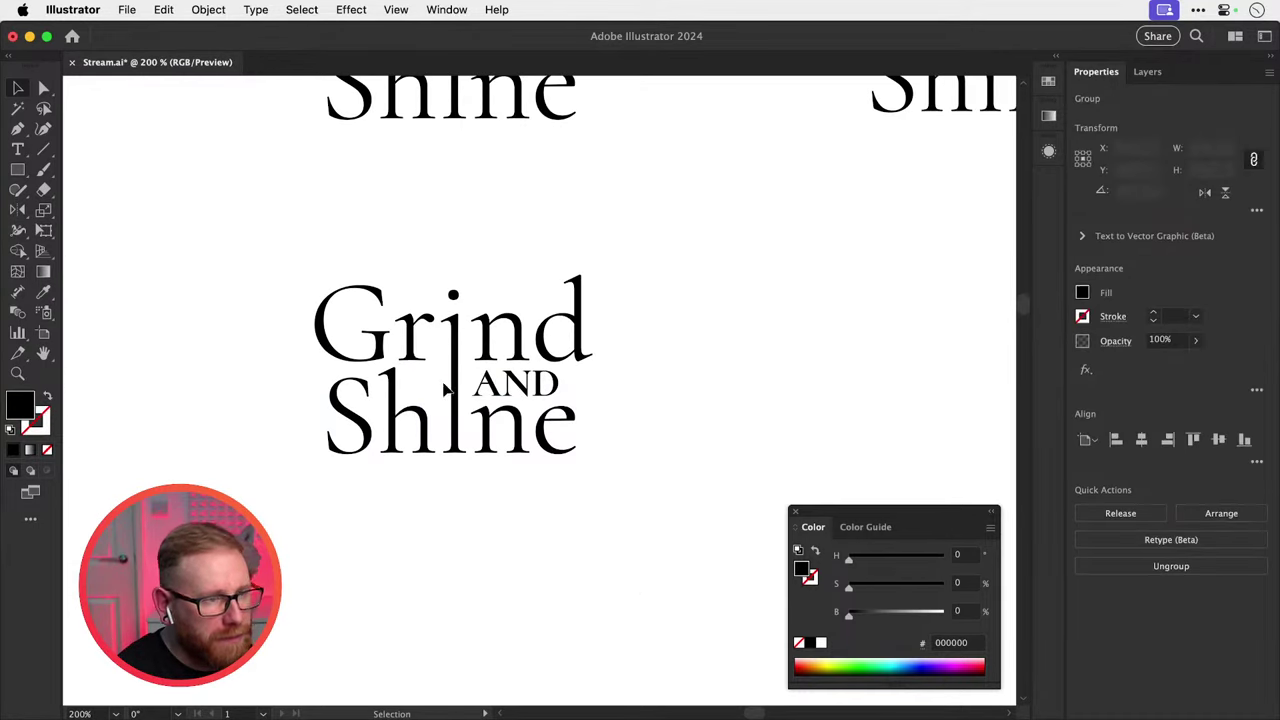
drag(647, 335, 597, 469)
drag(577, 408, 544, 448)
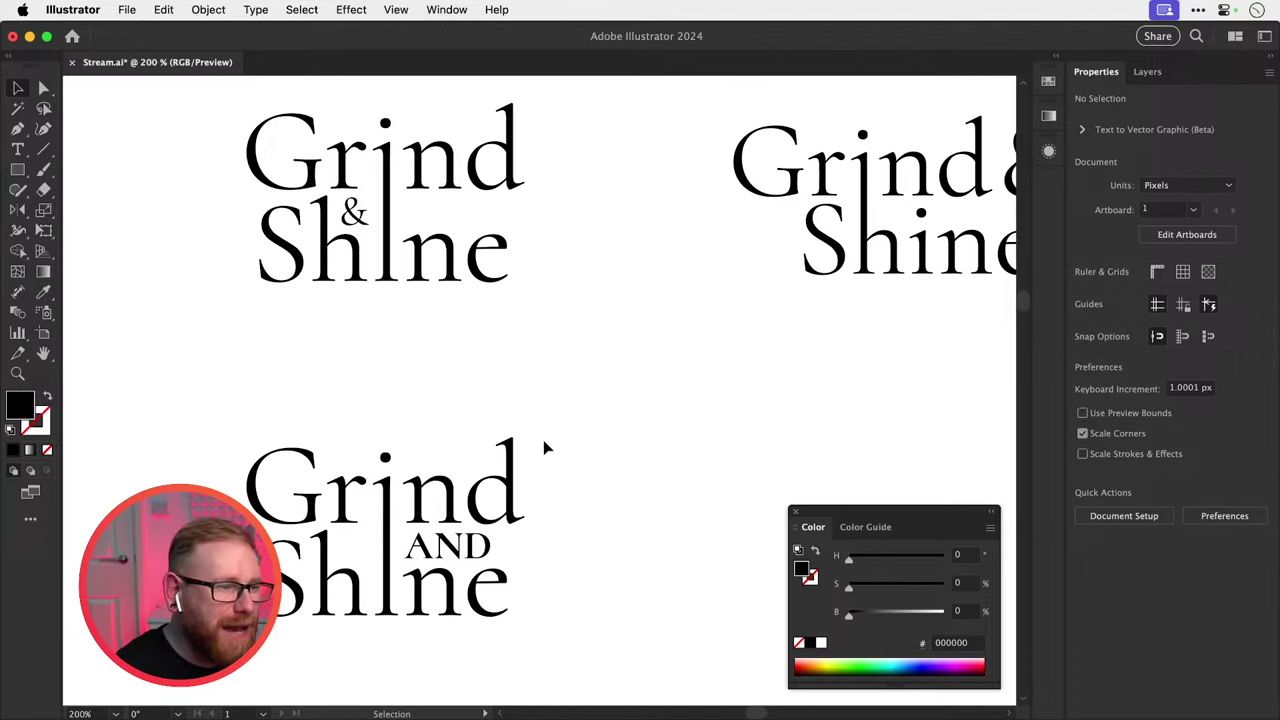
Duplicate the joined "Grind & Shine" lettering without its ampersand directly below the original.
scroll(544, 448, right, 5)
scroll(543, 409, up, 2)
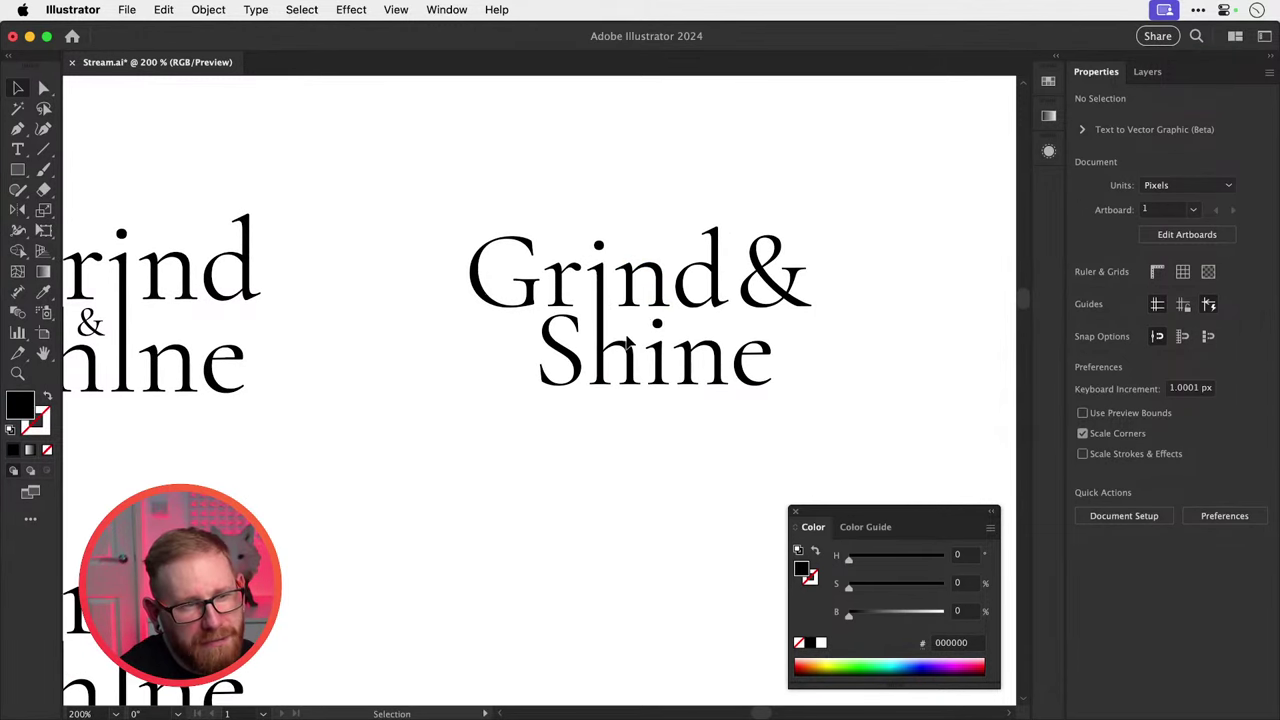
drag(717, 325, 594, 363)
drag(463, 473, 513, 424)
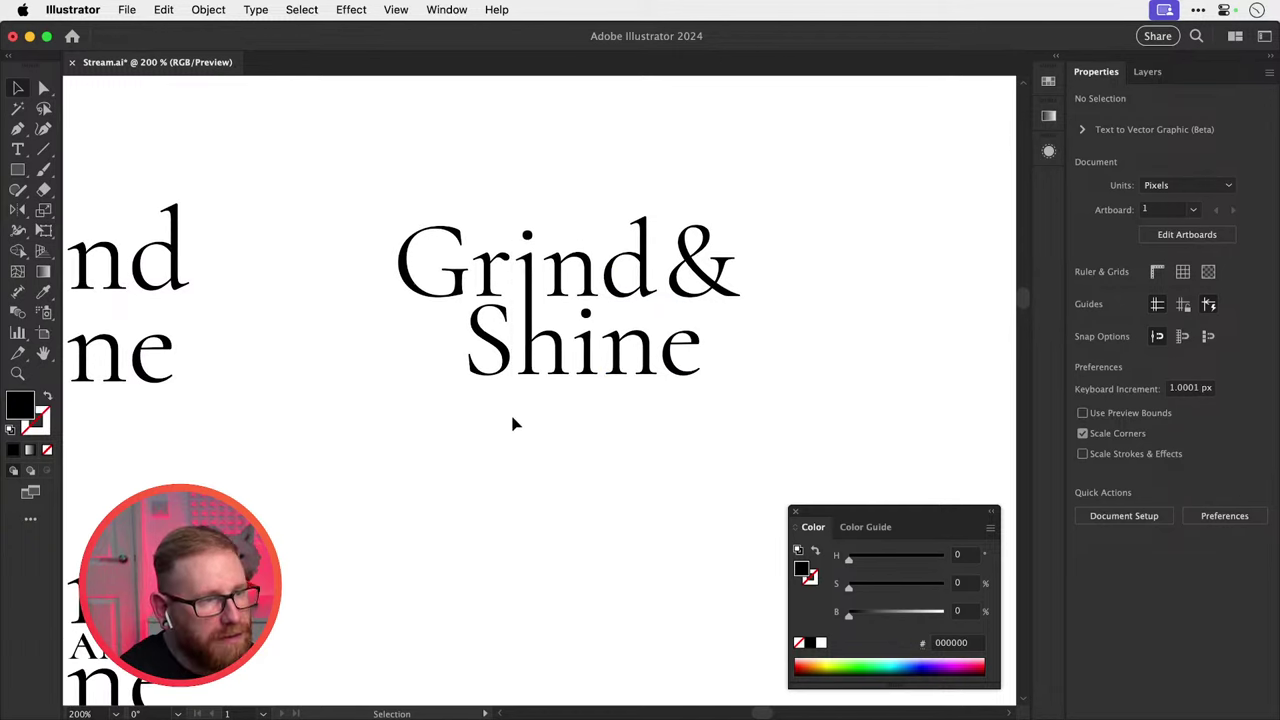
drag(604, 238, 600, 240)
drag(363, 174, 682, 625)
scroll(612, 460, down, 3)
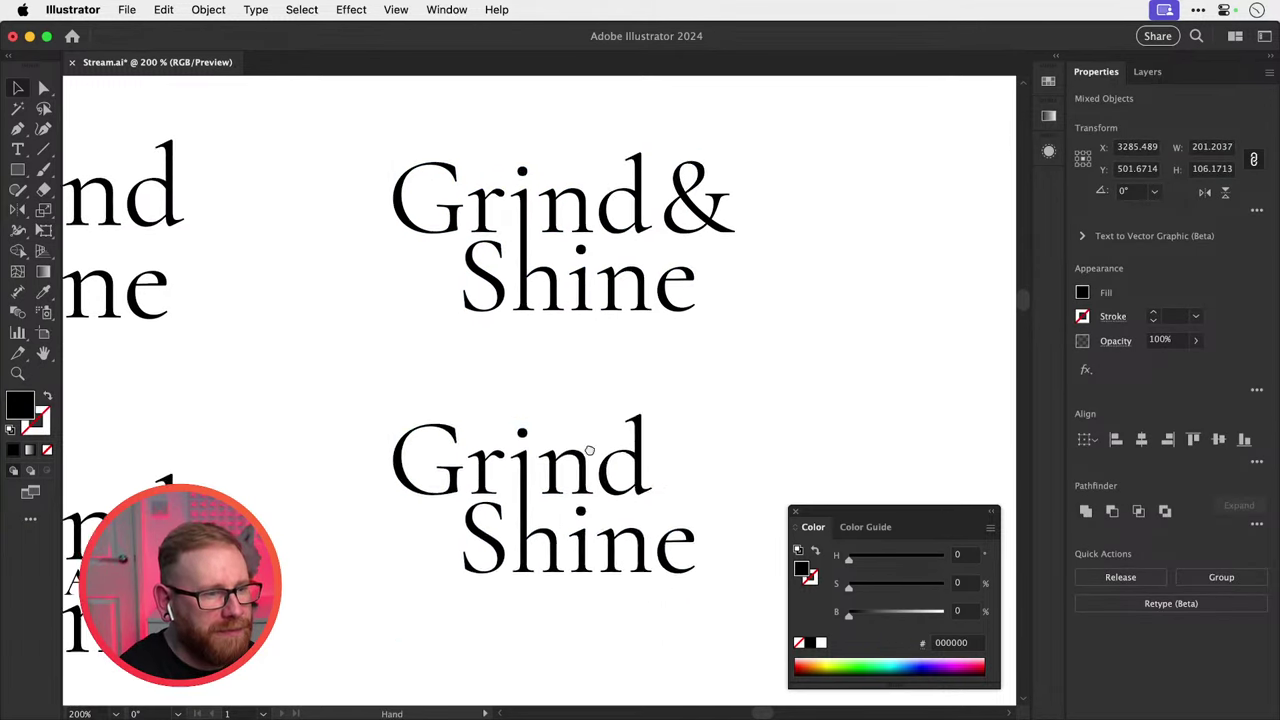
Move "AND" from the neighbouring lettering next to the new "Grind Shine" duplicate and change its text to lowercase "and".
drag(598, 376, 600, 423)
click(426, 426)
drag(383, 424, 557, 465)
drag(325, 535, 932, 410)
drag(851, 405, 648, 378)
double_click(677, 379)
double_click(680, 382)
text(and)
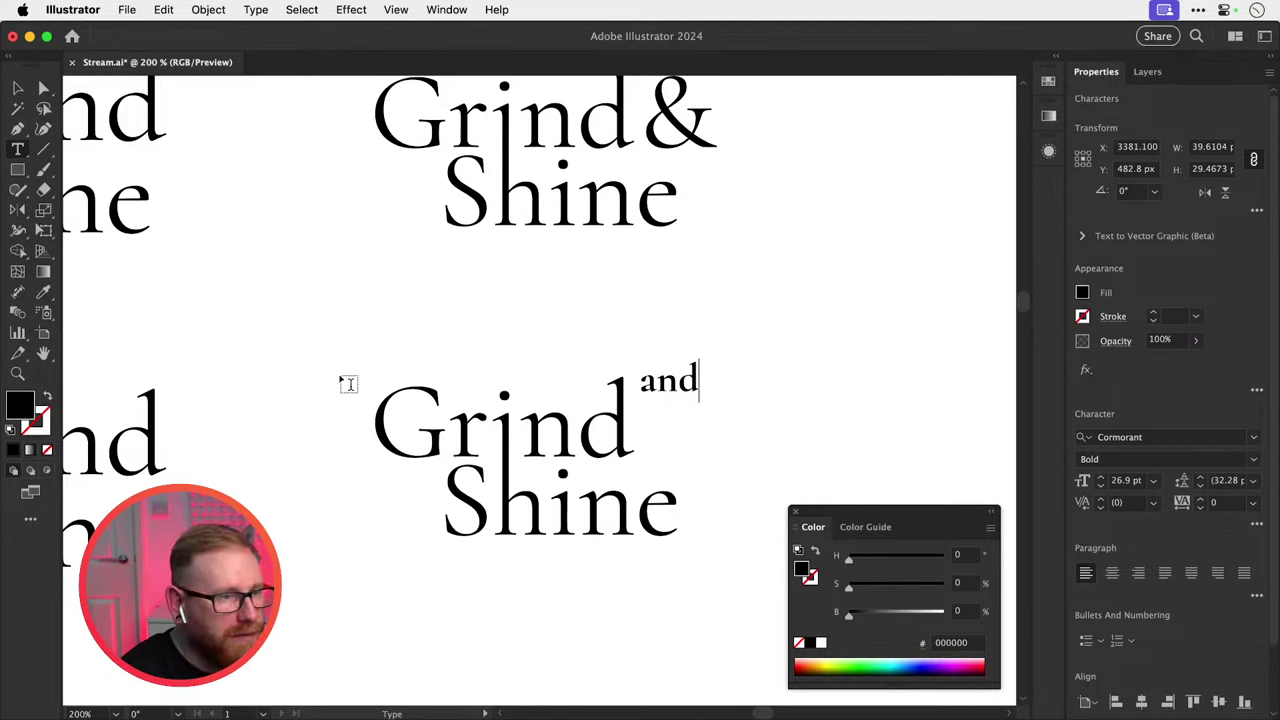
Scale "and" to about 54 px wide, place it between the "d" of "Grind" and the "ne" of "Shine", and deselect it.
click(17, 88)
scroll(563, 443, up, 2)
drag(733, 330, 629, 500)
drag(686, 450, 678, 485)
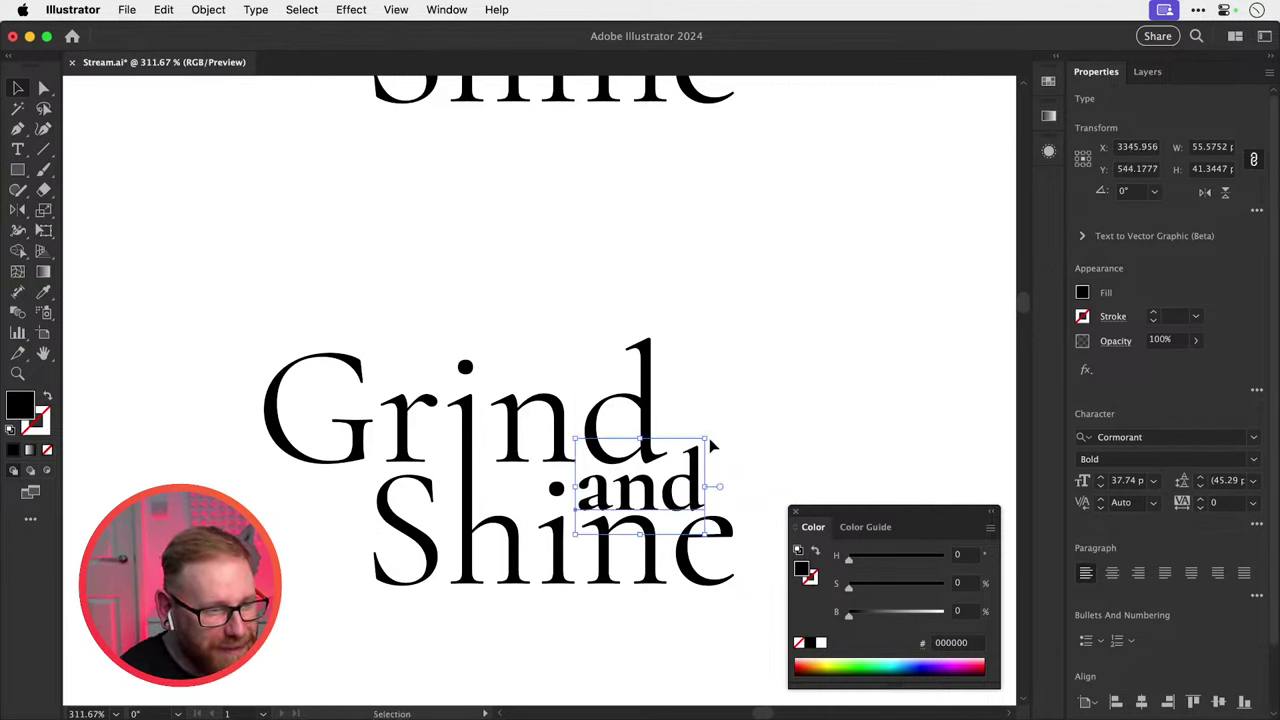
drag(708, 440, 697, 451)
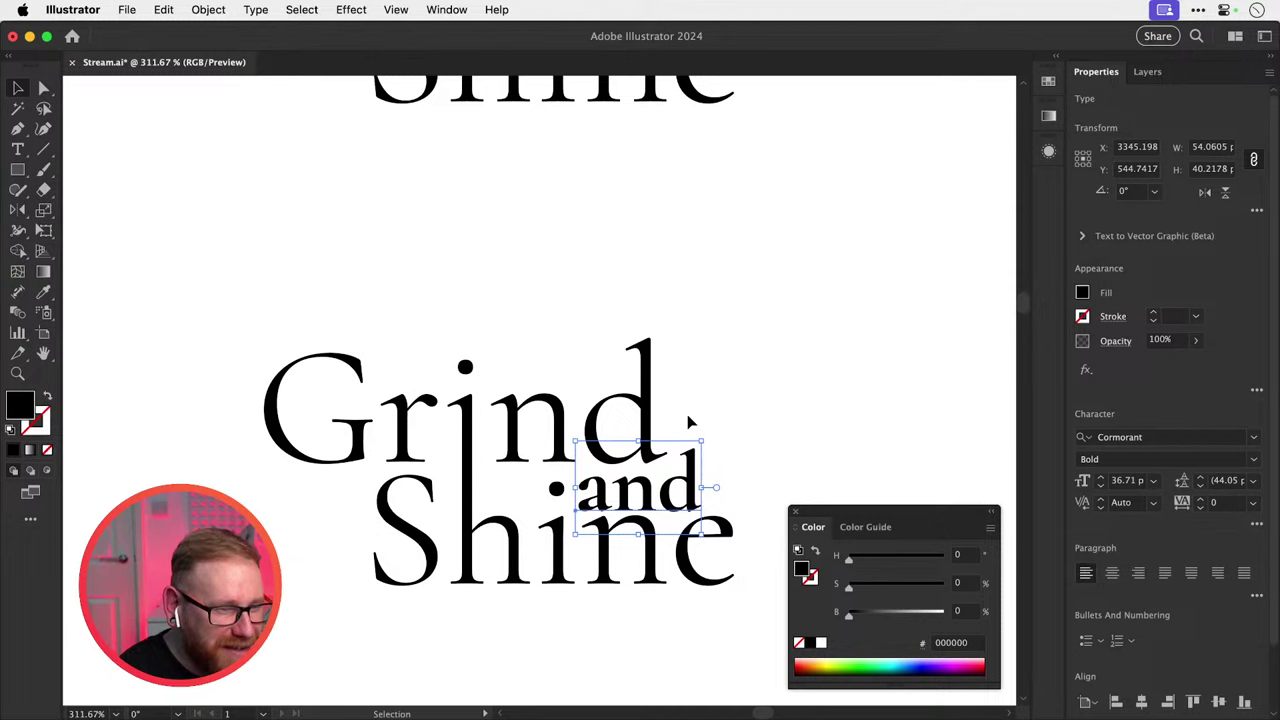
click(730, 390)
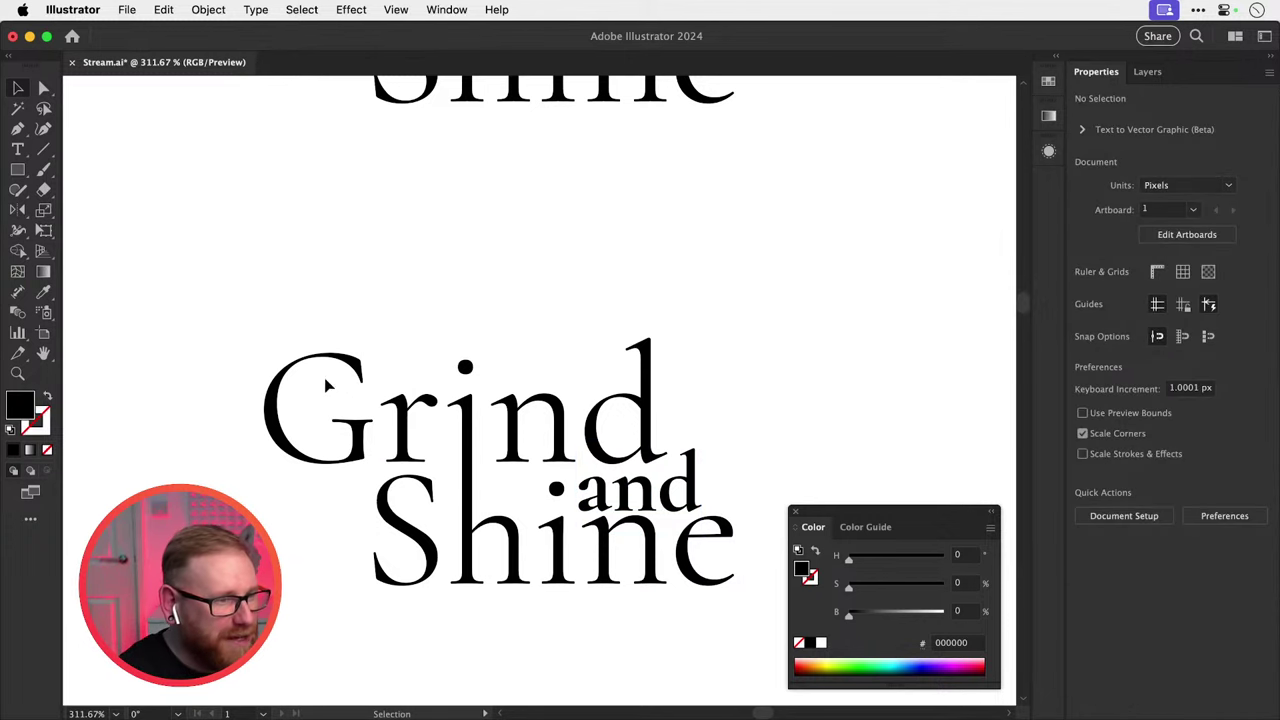
Raise "Grind" by 10 px with Direct Selection to stretch the shared stem, cutting "and" beforehand and pasting it back in place.
click(620, 500)
key(Delete)
key(a)
drag(215, 314, 317, 338)
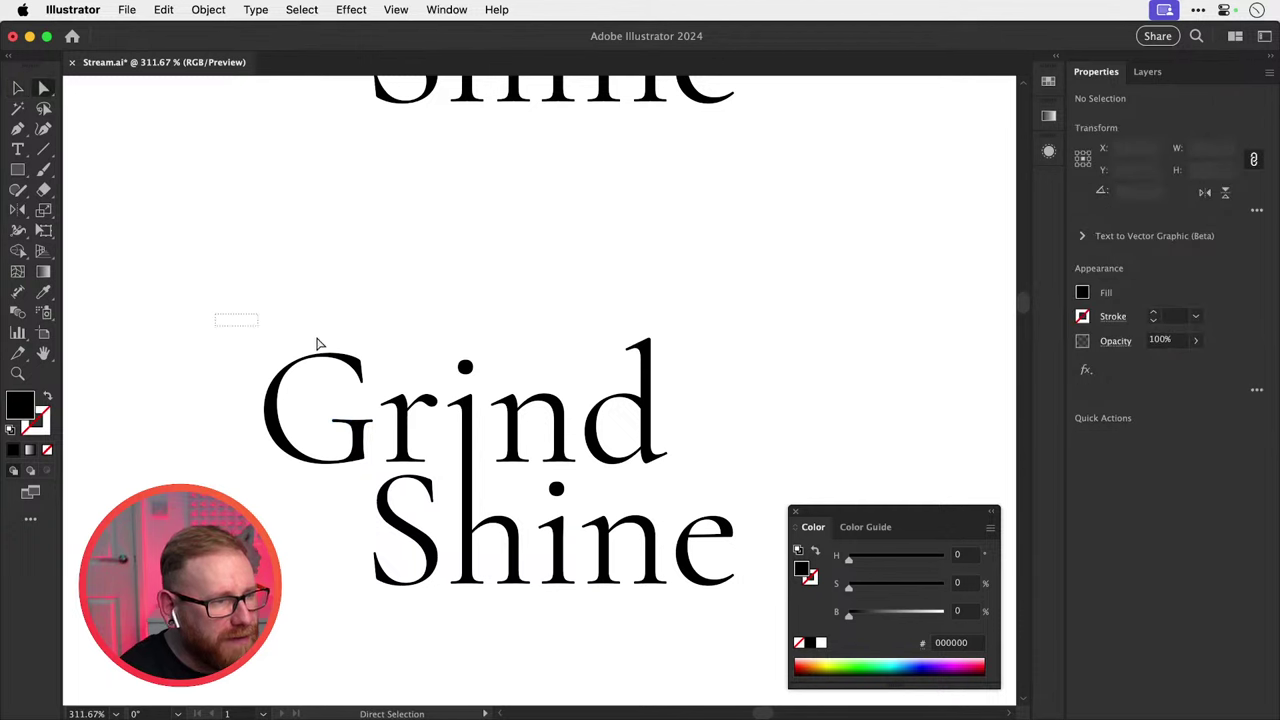
drag(738, 465, 735, 476)
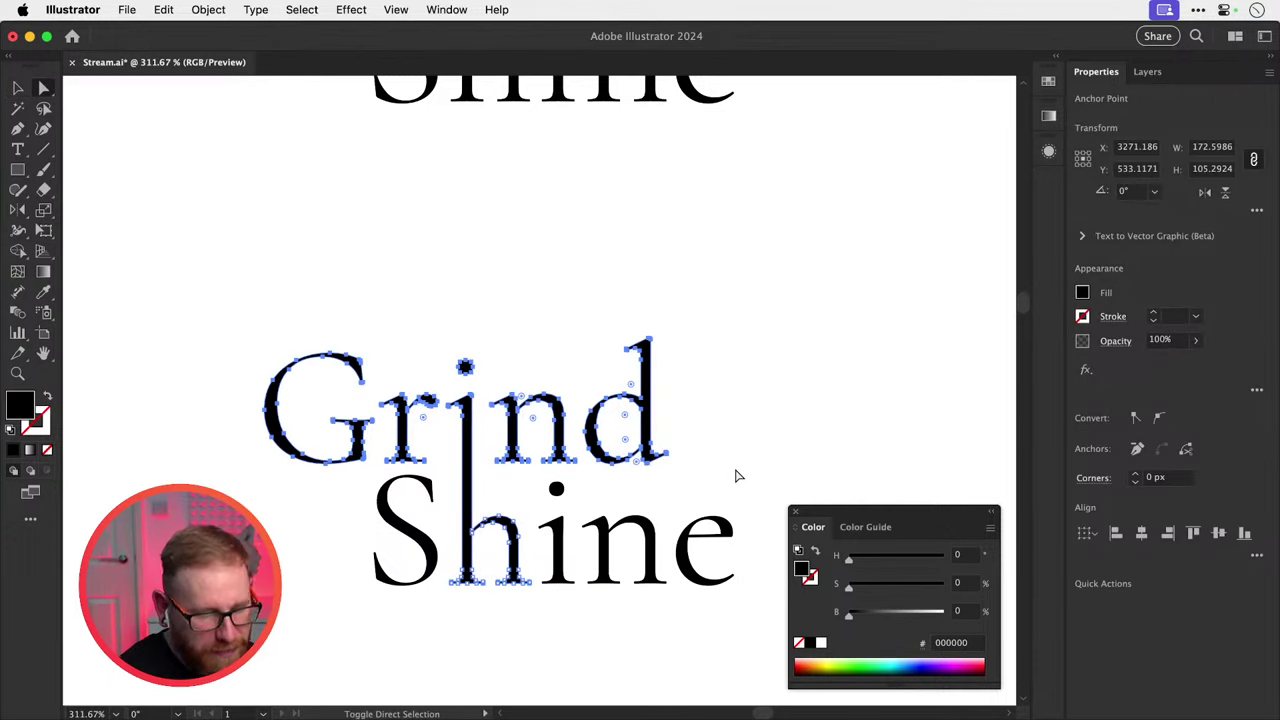
key(shift+Up)
key(super+v)
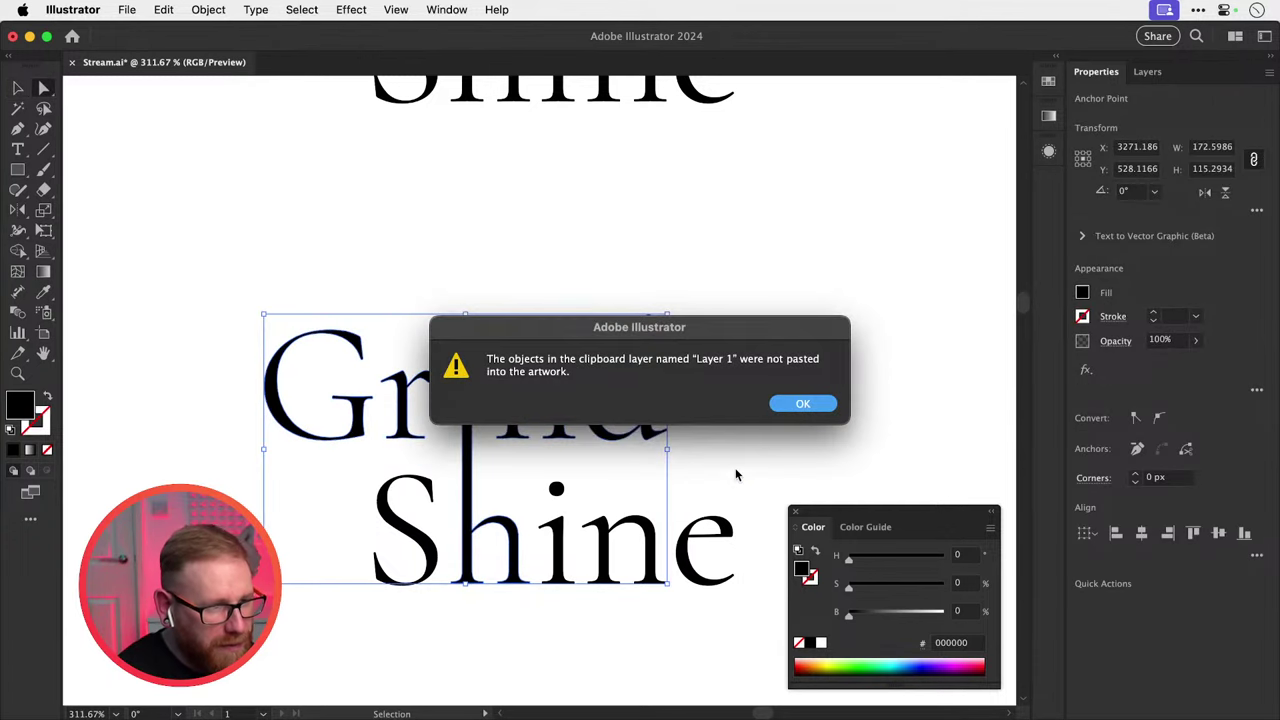
click(782, 405)
key(v)
key(super+f)
click(782, 405)
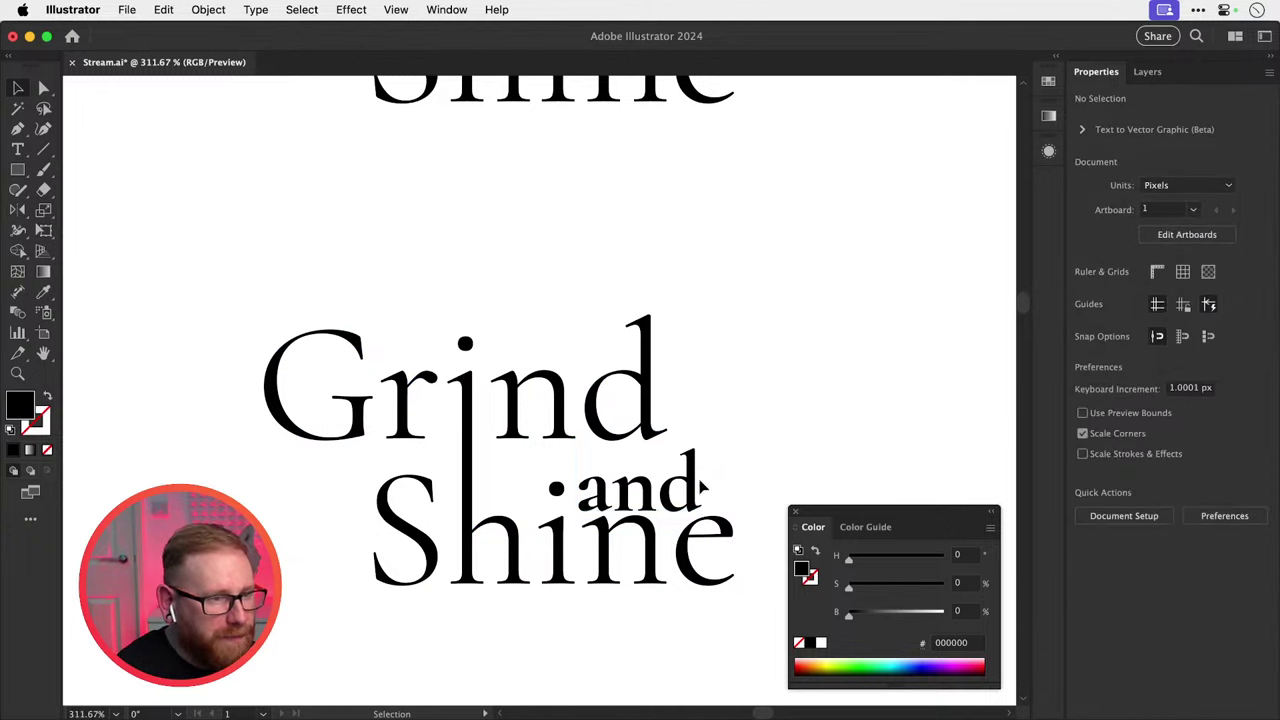
Shift "and" slightly up into the widened gap and set its weight to SemiBold.
drag(703, 485, 713, 478)
click(1245, 460)
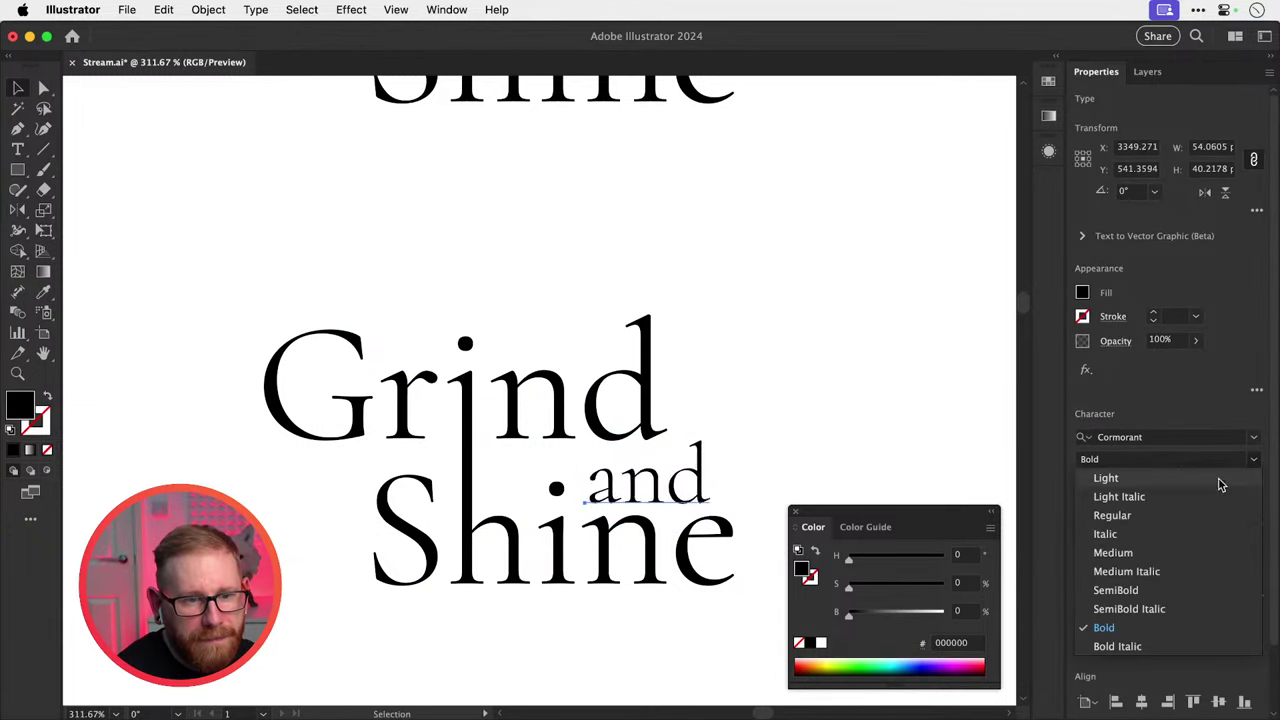
click(1147, 590)
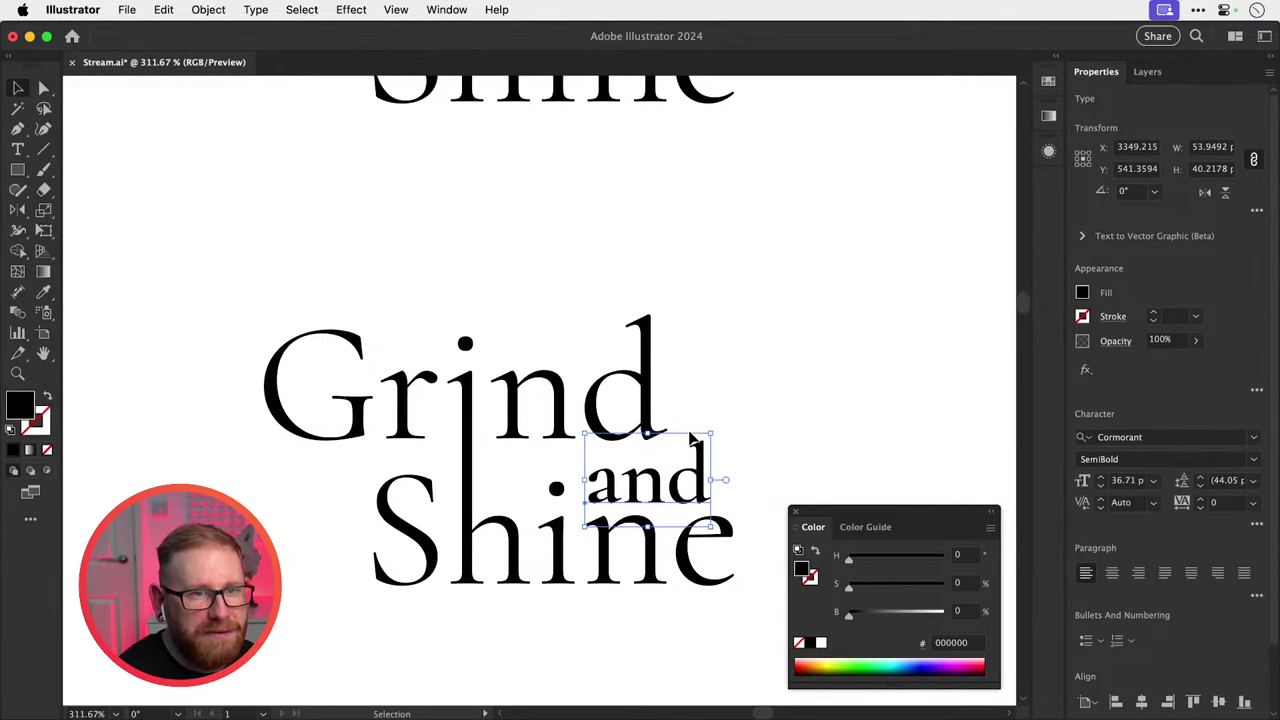
drag(681, 492, 673, 449)
Nudge "Grind" and "and" down together by about 4 px, shortening the shared stem, and deselect them.
key(a)
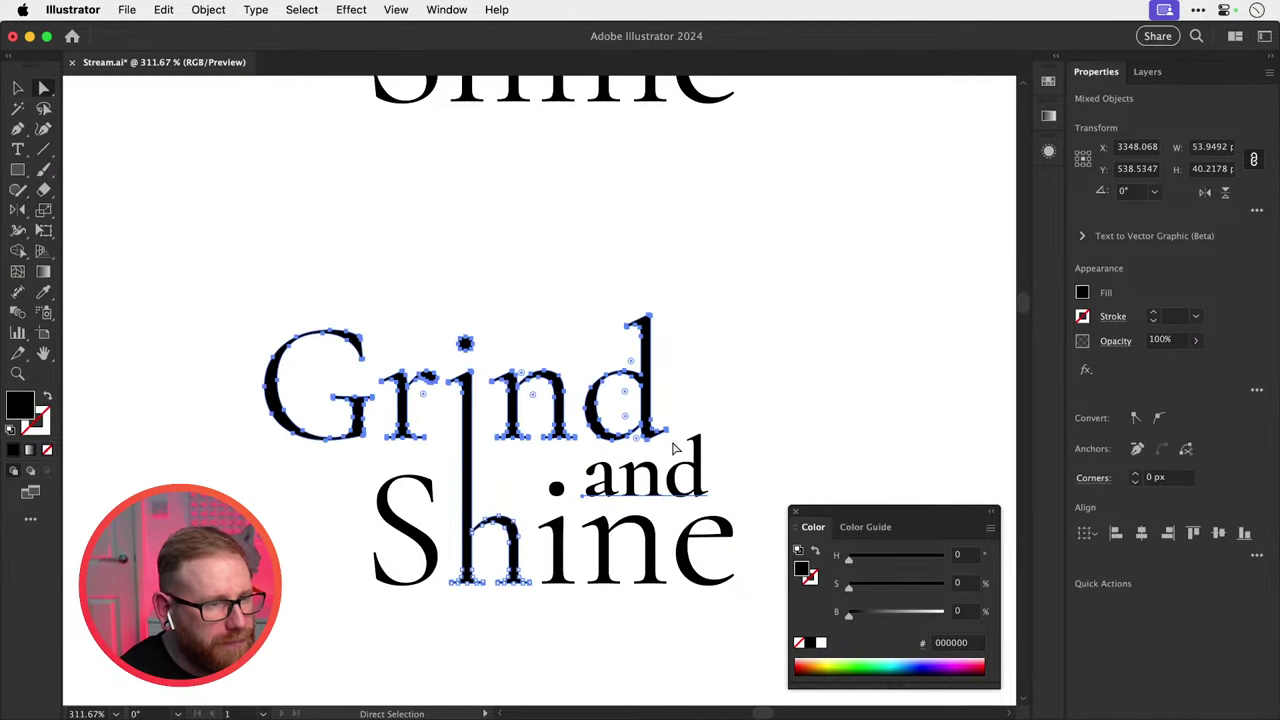
key(Down)
key(Down)
key(Down)
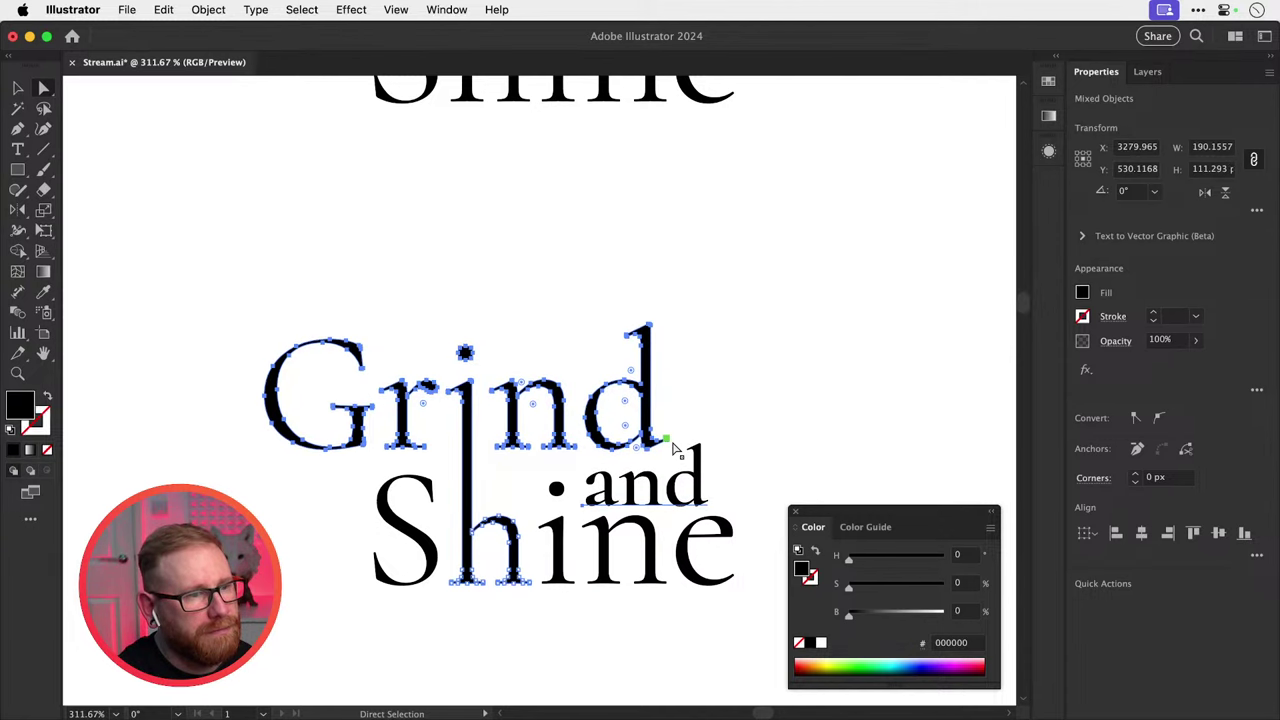
key(v)
click(714, 472)
Fine-tune the position of "and" between "Grind" and "Shine", and deselect it.
click(687, 488)
key(z)
click(680, 482)
click(680, 484)
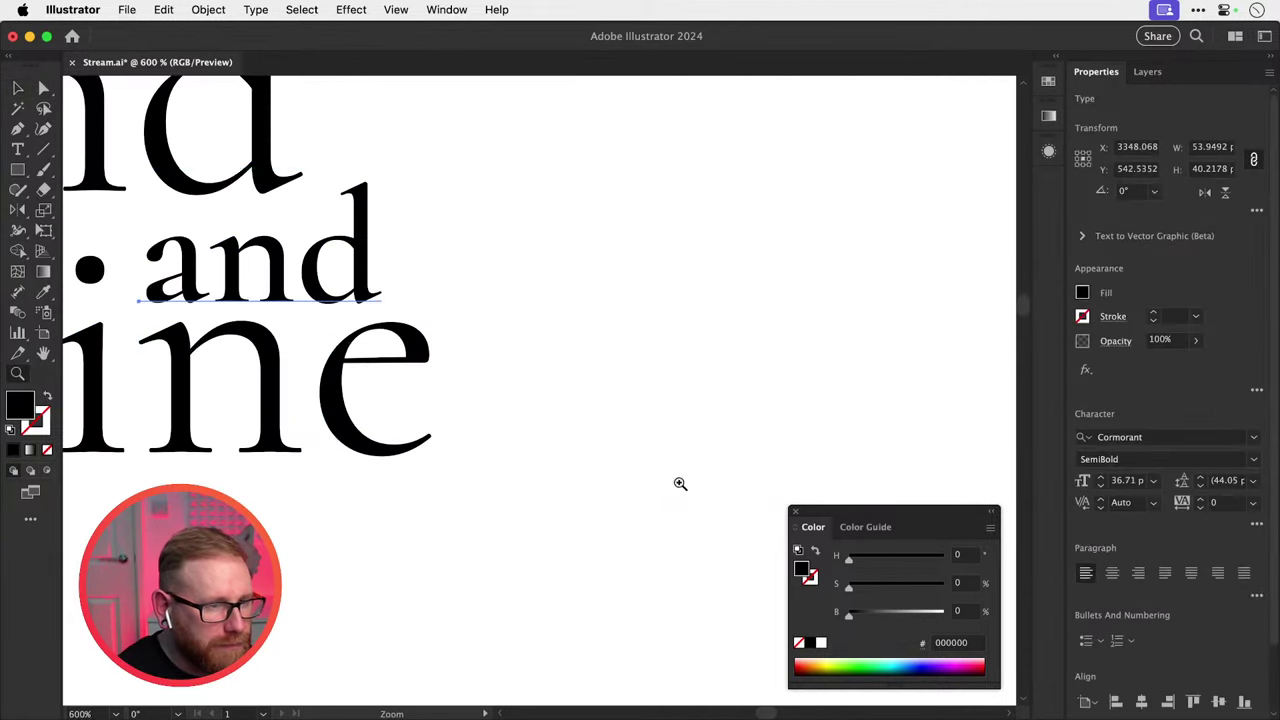
key(v)
scroll(669, 480, left, 10)
scroll(669, 480, up, 5)
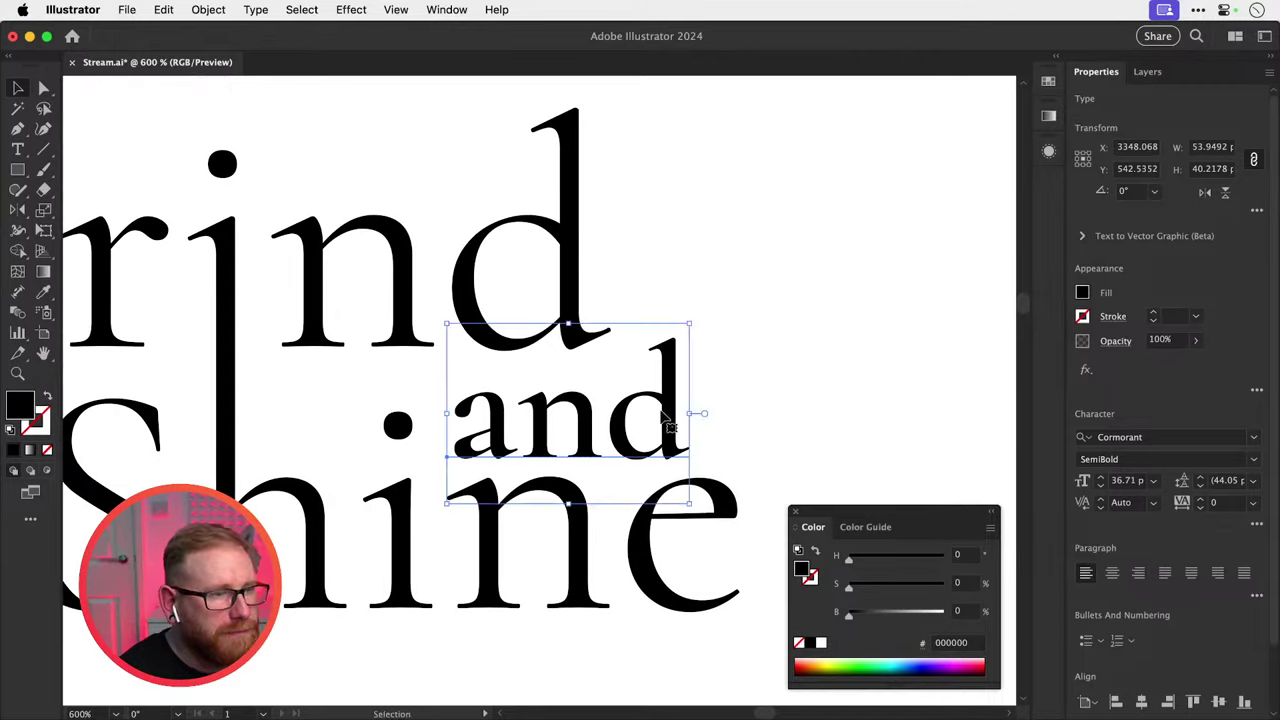
drag(665, 420, 695, 498)
key(shift+super+a)
key(super+minus)
key(super+minus)
key(super+minus)
key(super+minus)
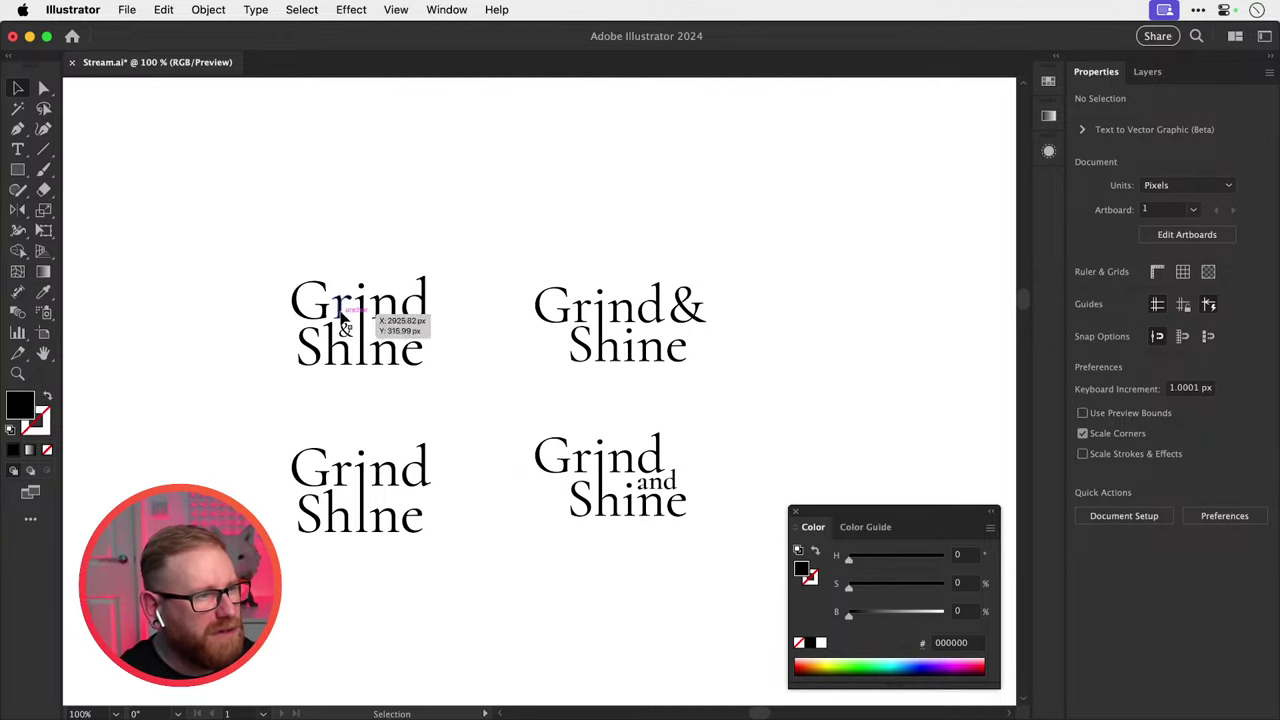
Copy "and" into the empty space beyond the letterings and change its text to a lowercase "g".
drag(684, 477, 882, 352)
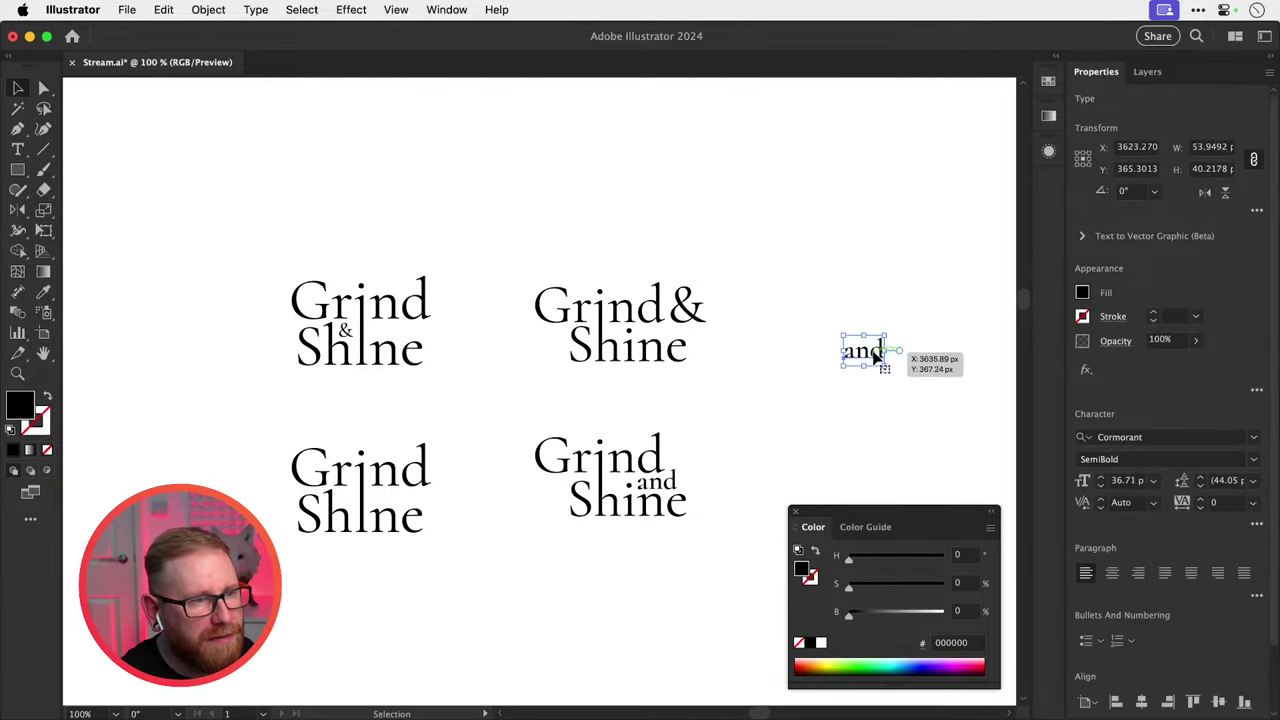
double_click(869, 352)
key(super+a)
text(g)
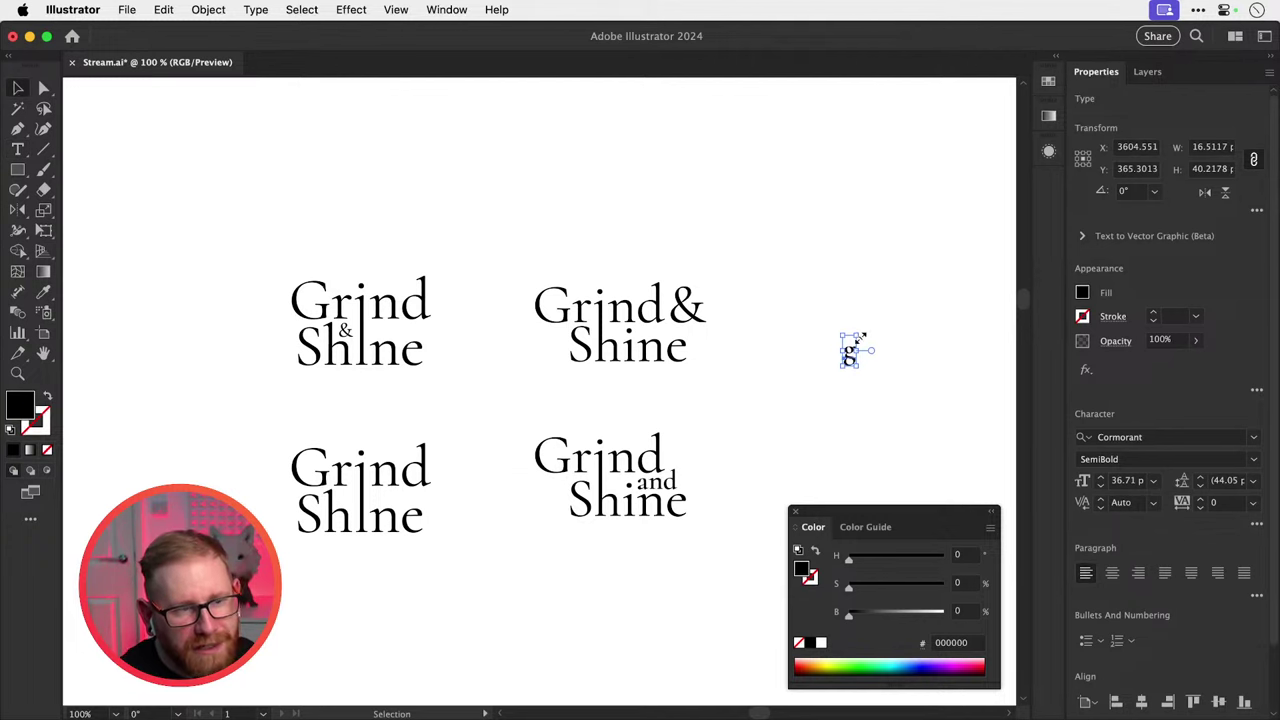
Enlarge the "g" to about 90 px wide, roughly 201 pt, in the empty space beside "Grind & Shine".
drag(858, 338, 883, 316)
drag(845, 367, 821, 280)
drag(700, 391, 446, 477)
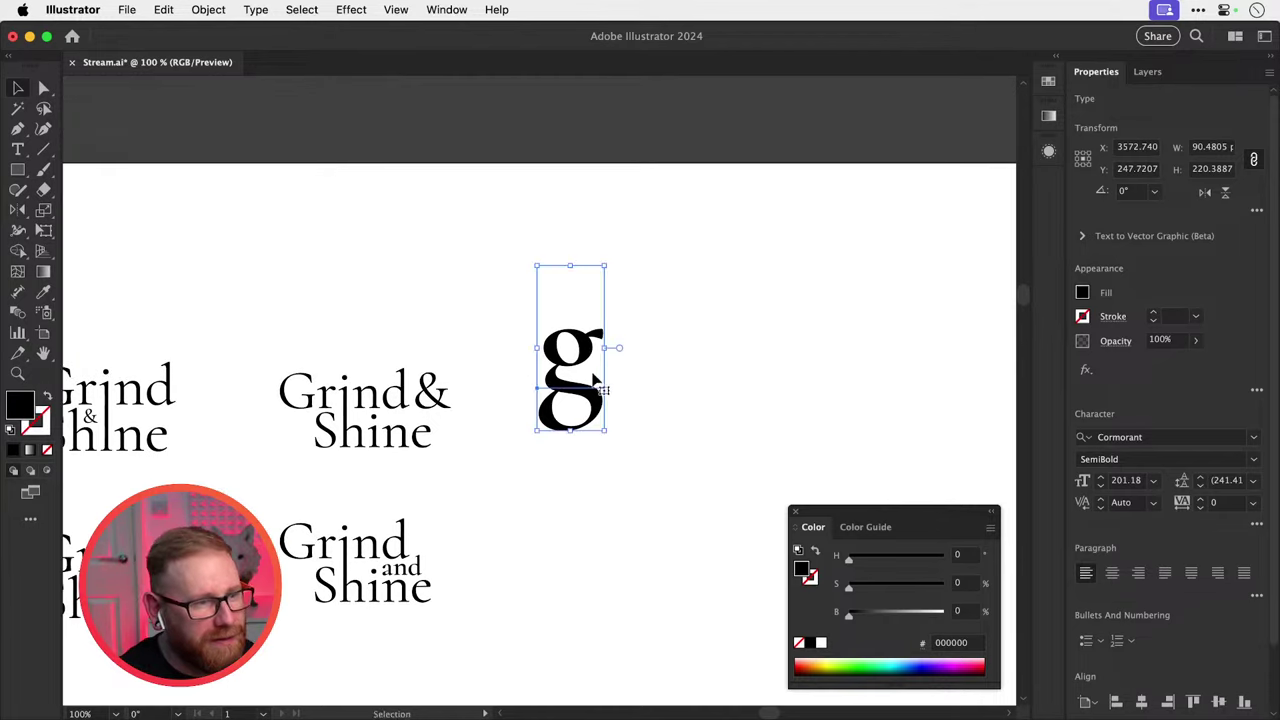
Extend the large "g" text so that it reads "grind".
double_click(589, 349)
text(rind)
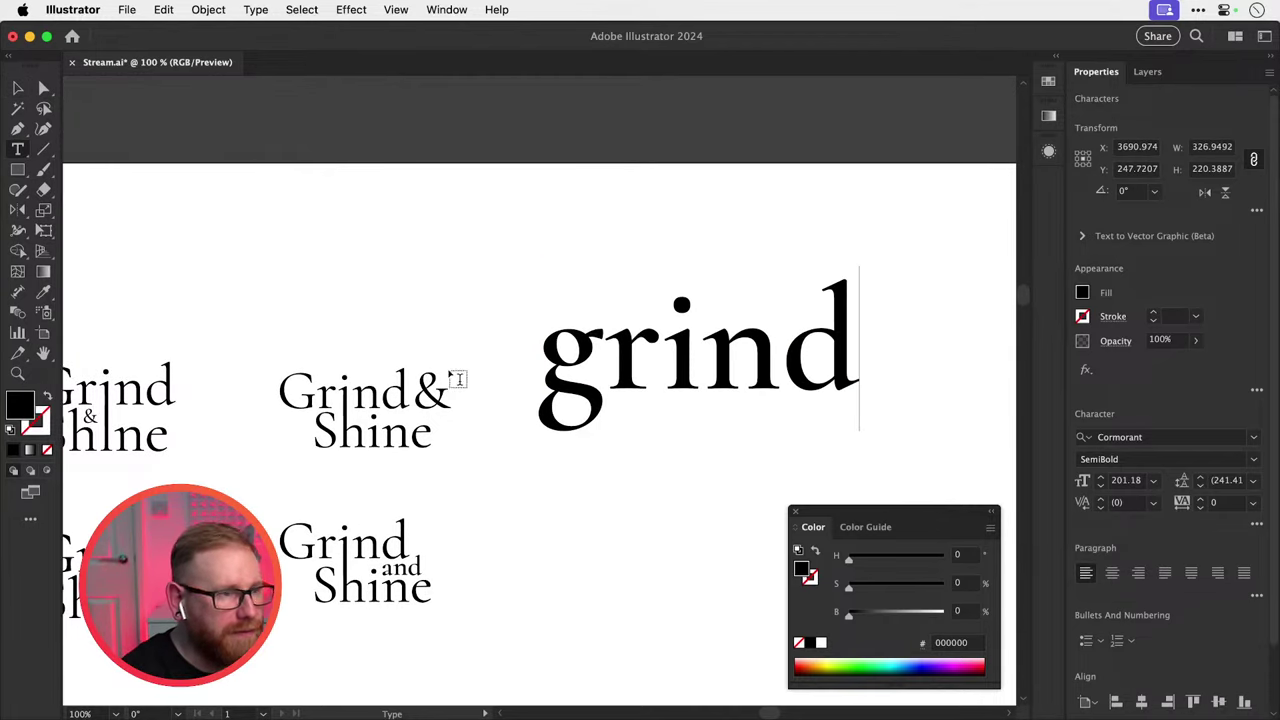
click(16, 90)
Copy "grind" straight down and change the copy's text to "shine".
alt+shift+drag(705, 383, 697, 554)
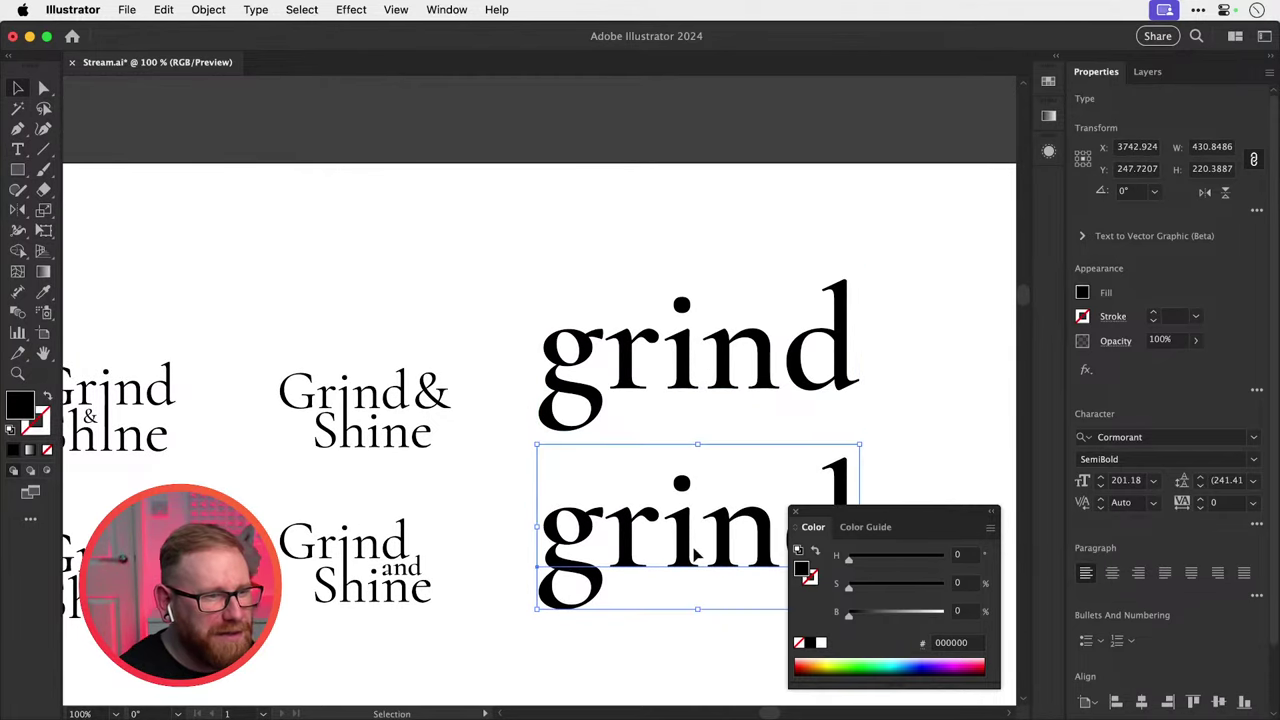
key(t)
double_click(637, 525)
text(shine)
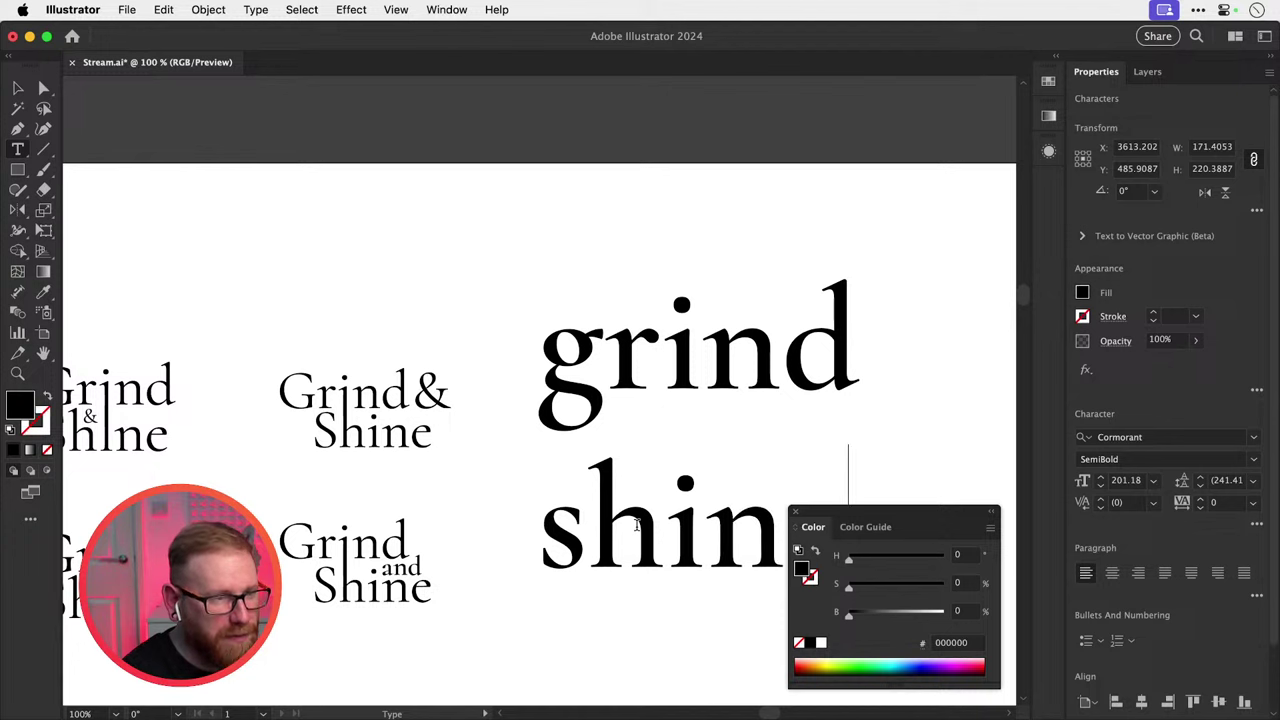
click(20, 92)
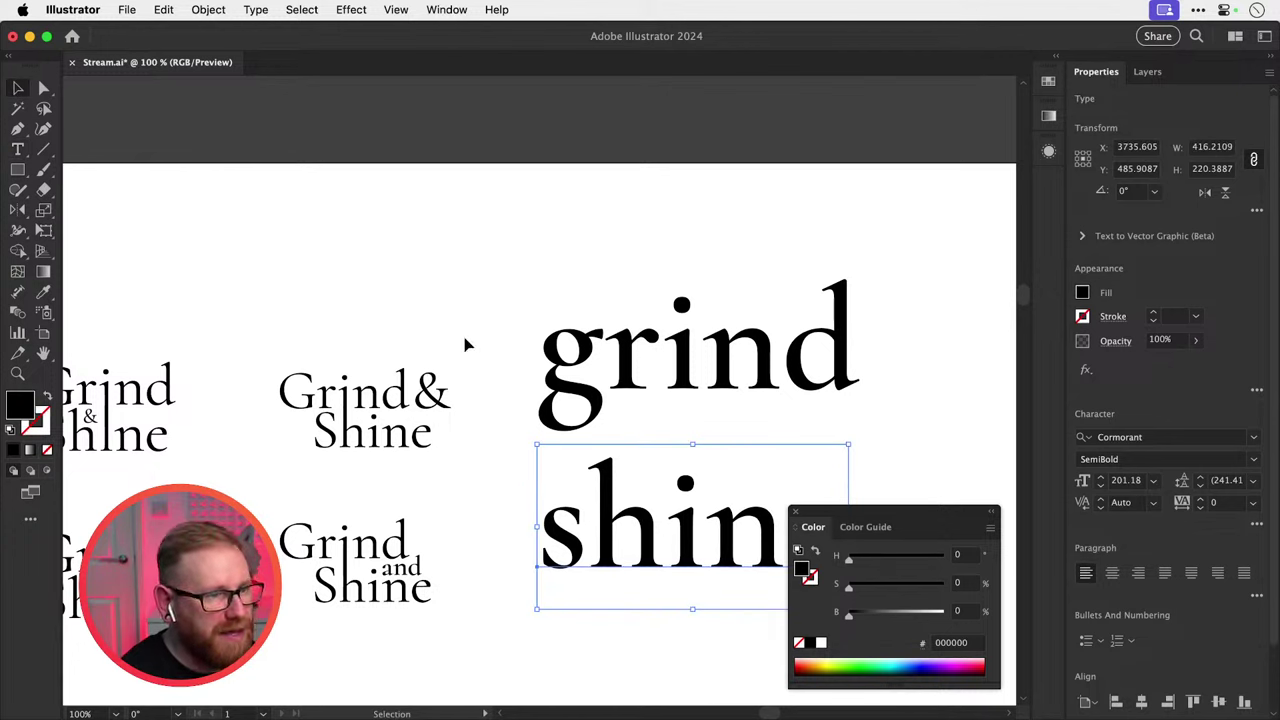
Move "shine" up under "grind" so its "h" overlaps the "i" above, and nudge "grind" slightly to match.
drag(647, 540, 725, 418)
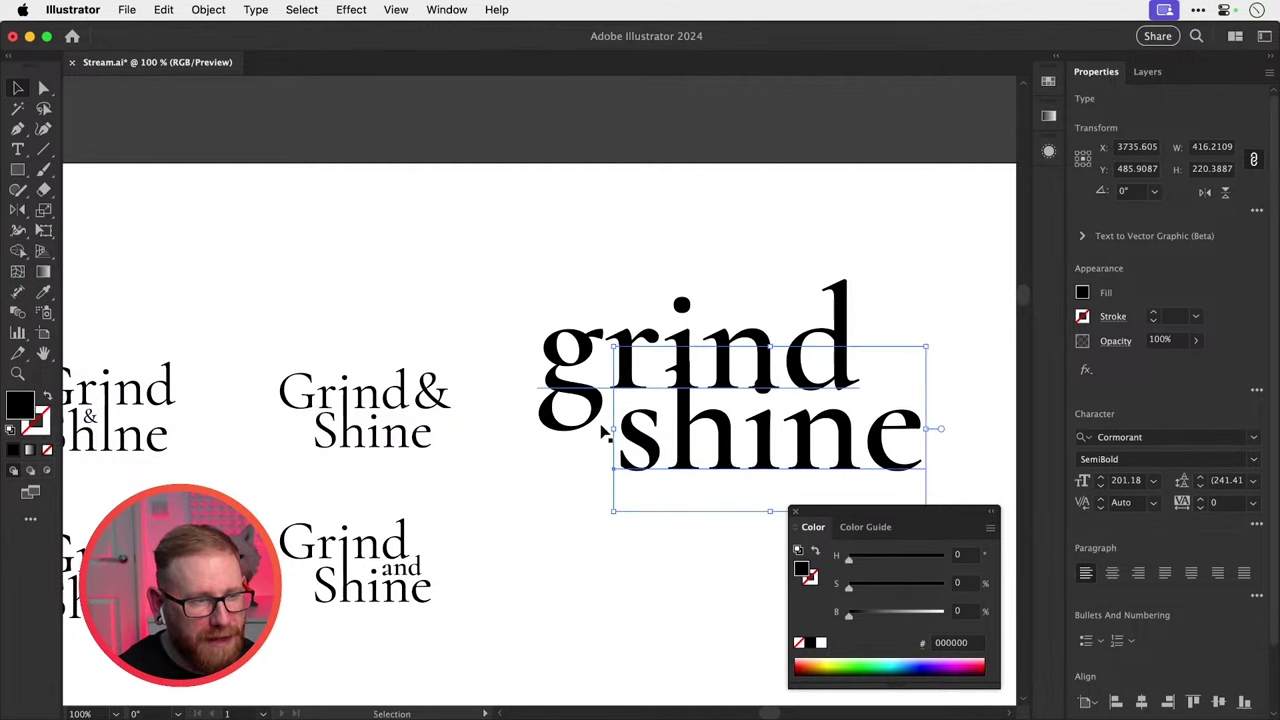
click(562, 330)
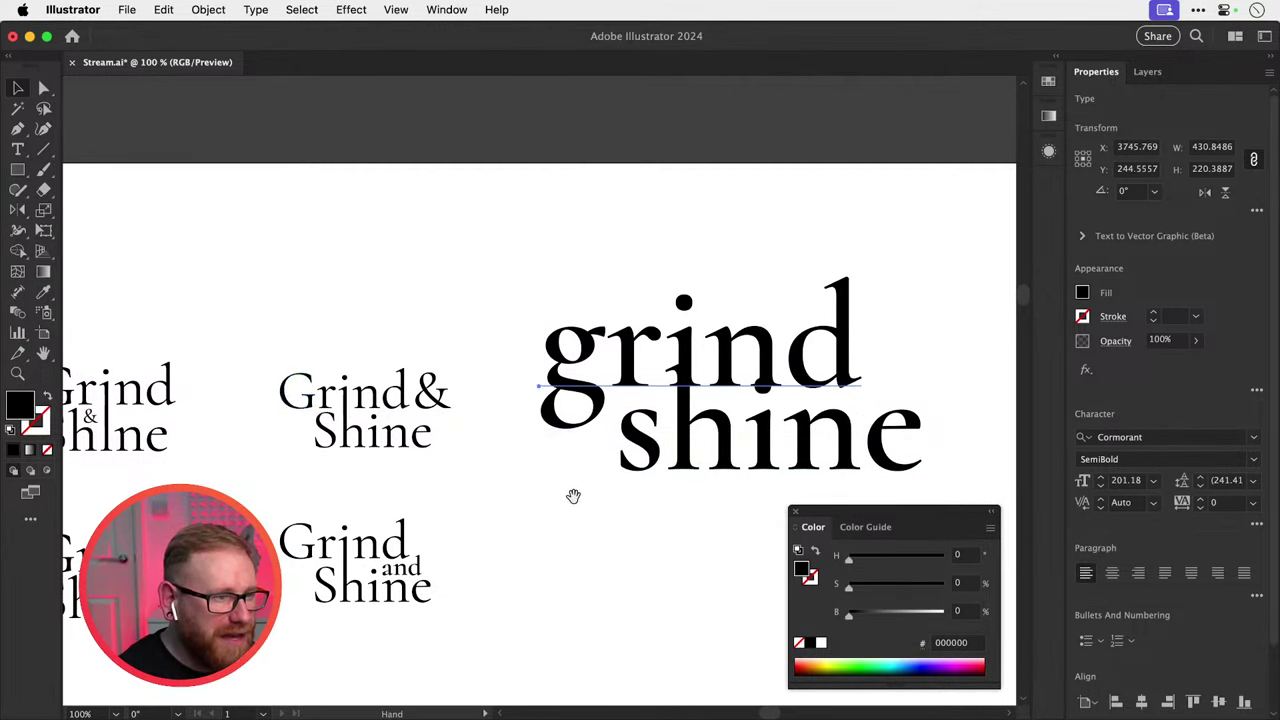
drag(571, 497, 491, 523)
key(z)
drag(497, 408, 744, 514)
key(v)
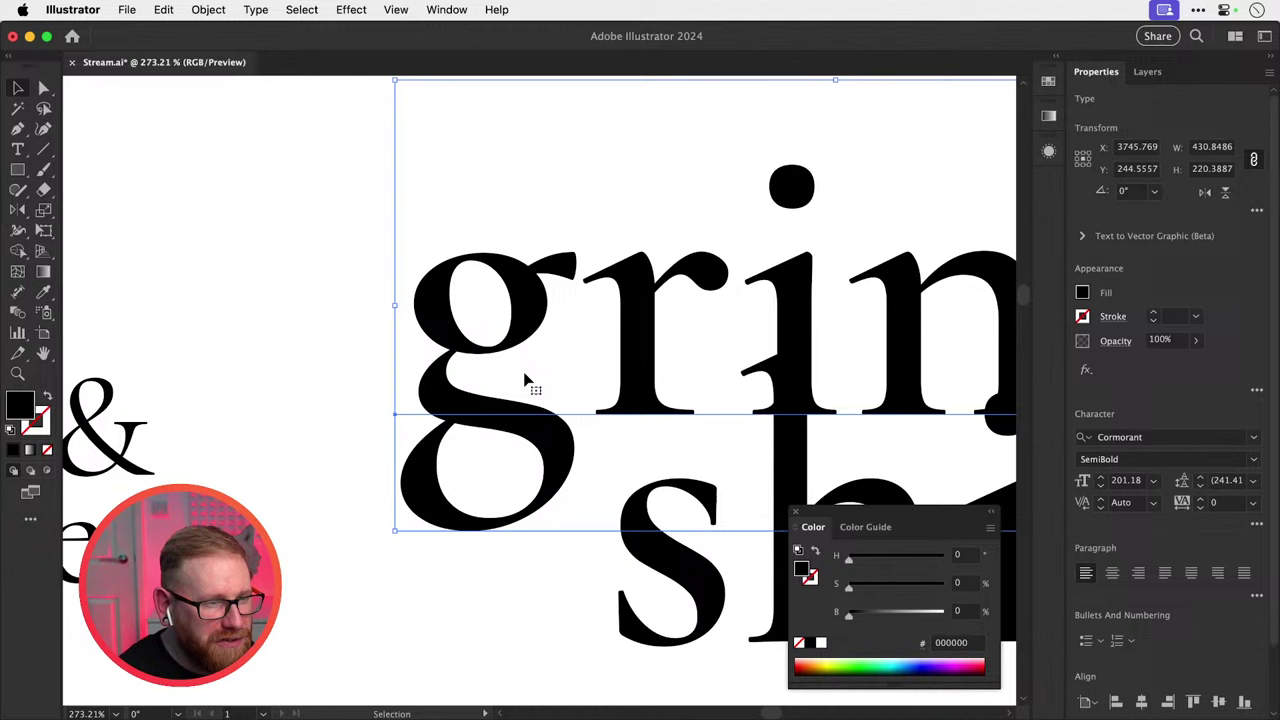
Shift "shine" about 5 px to the right so its "h" stem sits closer under the "i" of "grind".
click(668, 563)
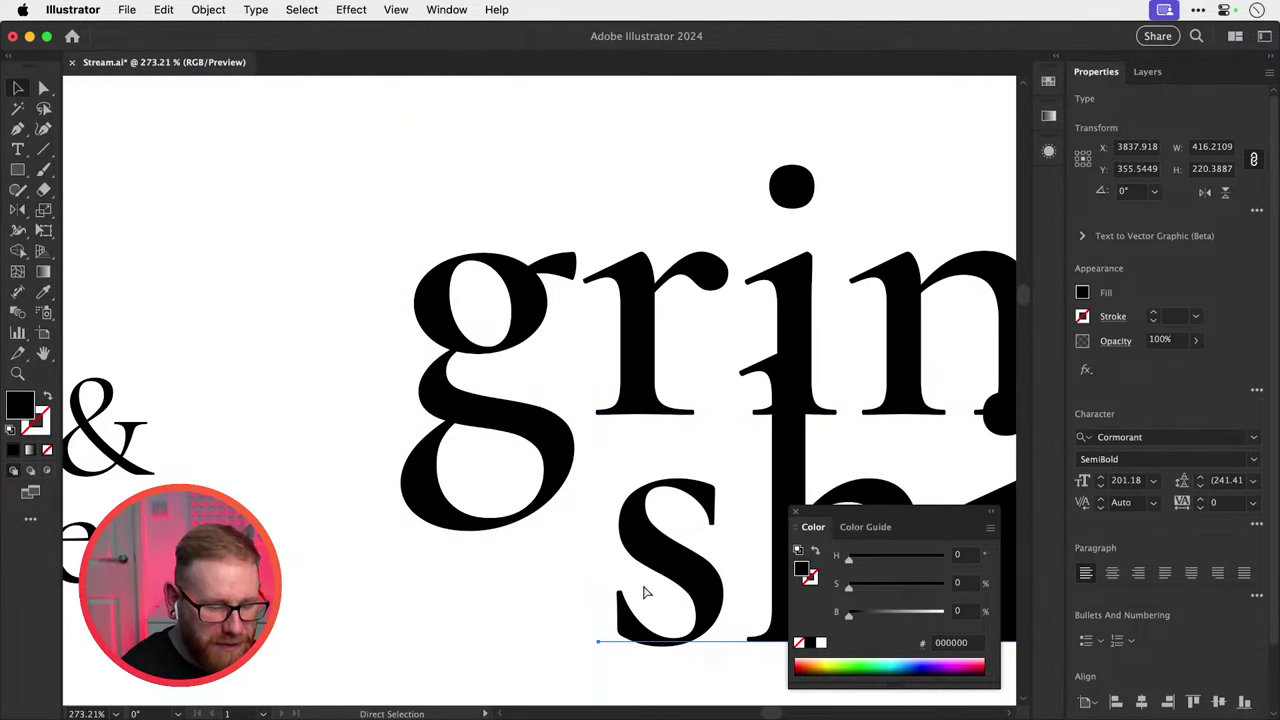
key(super+minus)
key(super+minus)
key(super+minus)
key(super+minus)
key(super+minus)
key(z)
key(v)
drag(502, 346, 734, 426)
key(z)
key(v)
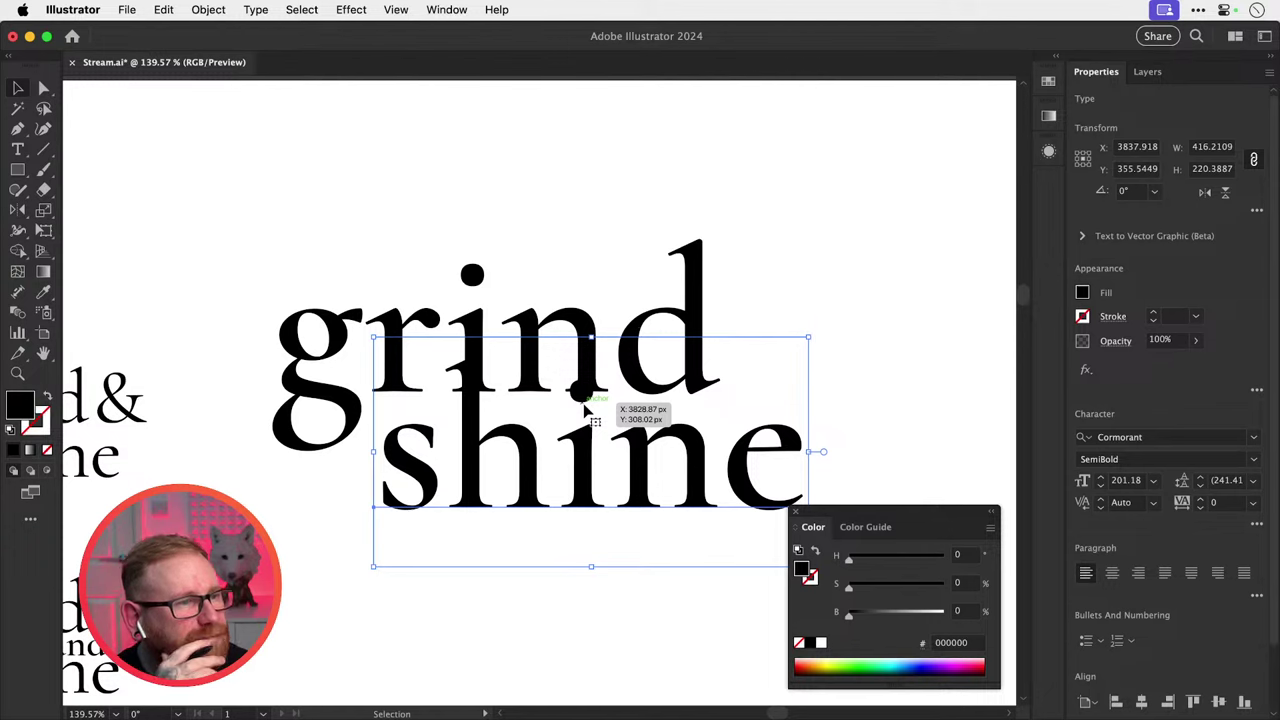
scroll(555, 495, up, 2)
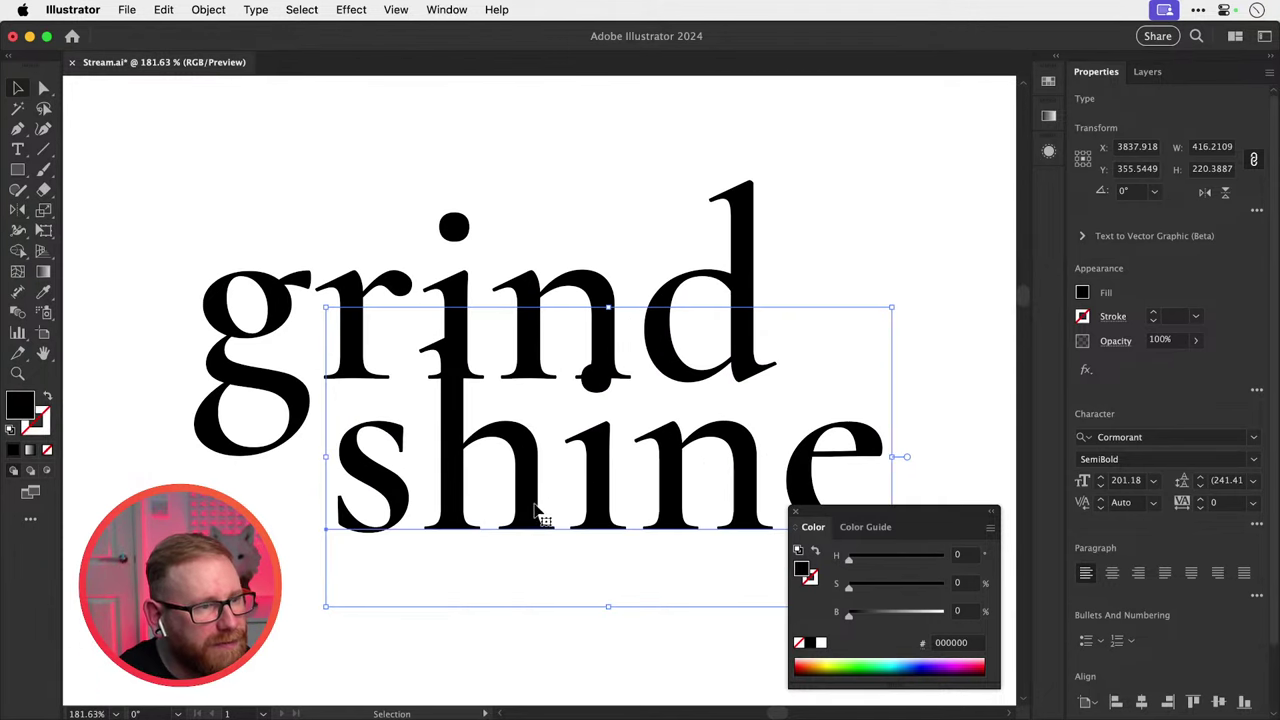
drag(534, 505, 548, 514)
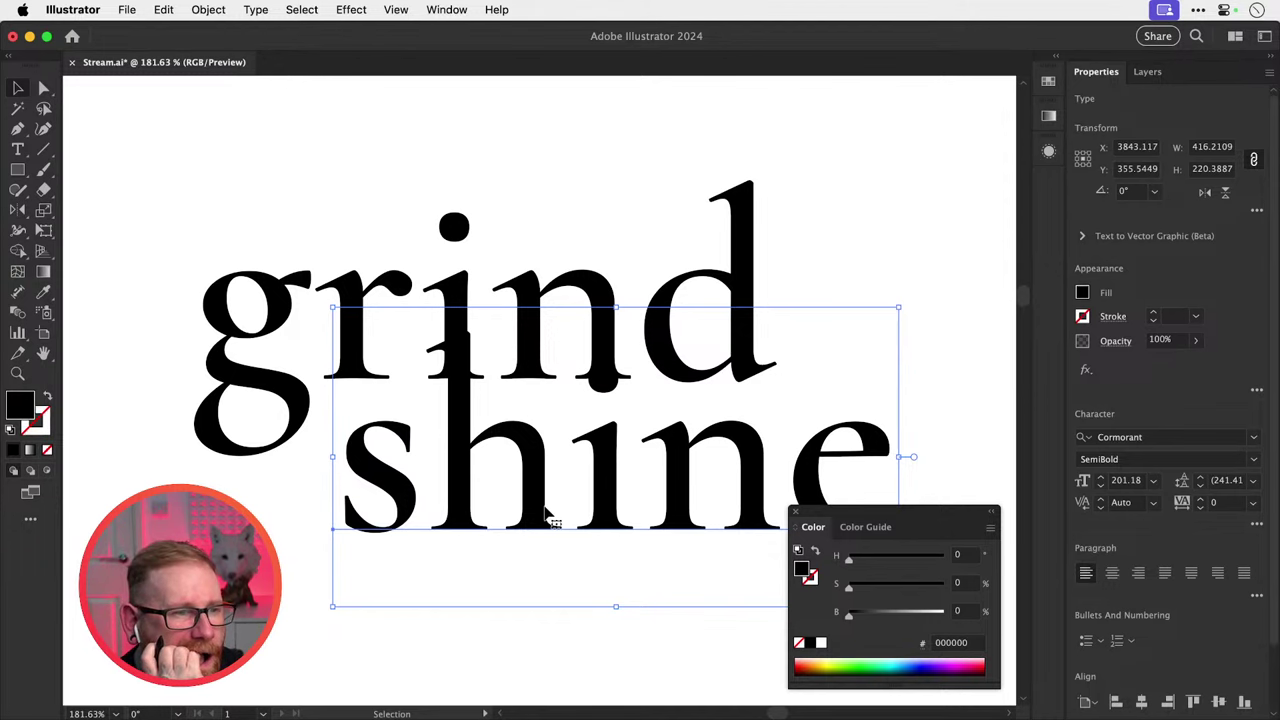
Copy the large "grind" and "shine" pair into the empty space to its right.
key(super+1)
drag(609, 367, 586, 419)
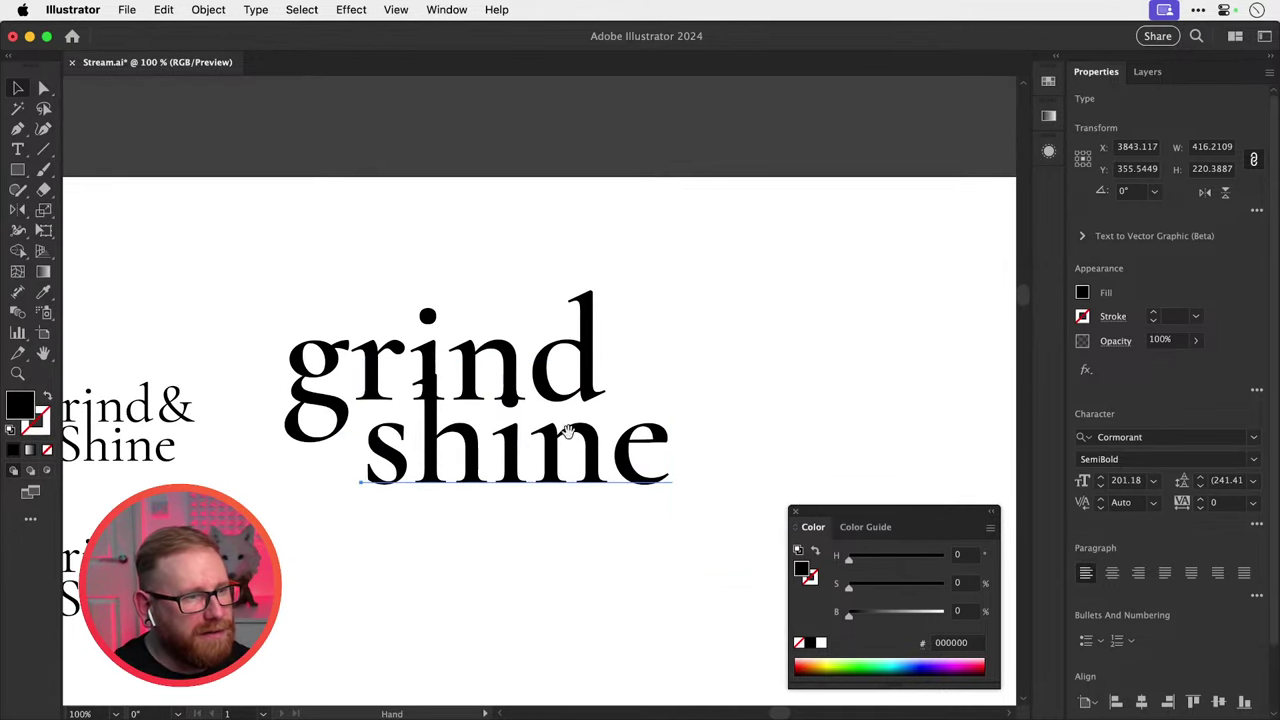
drag(398, 338, 563, 542)
key(super+z)
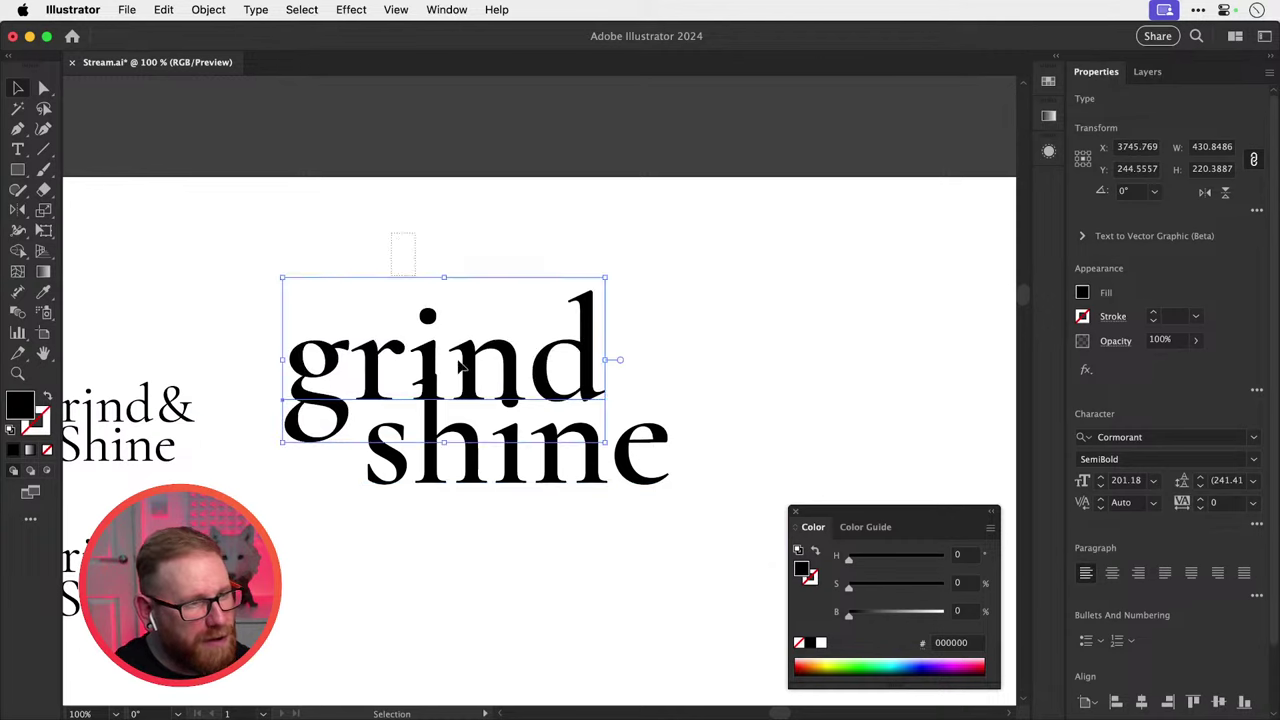
drag(532, 491, 326, 560)
shift+click(380, 500)
drag(395, 437, 905, 437)
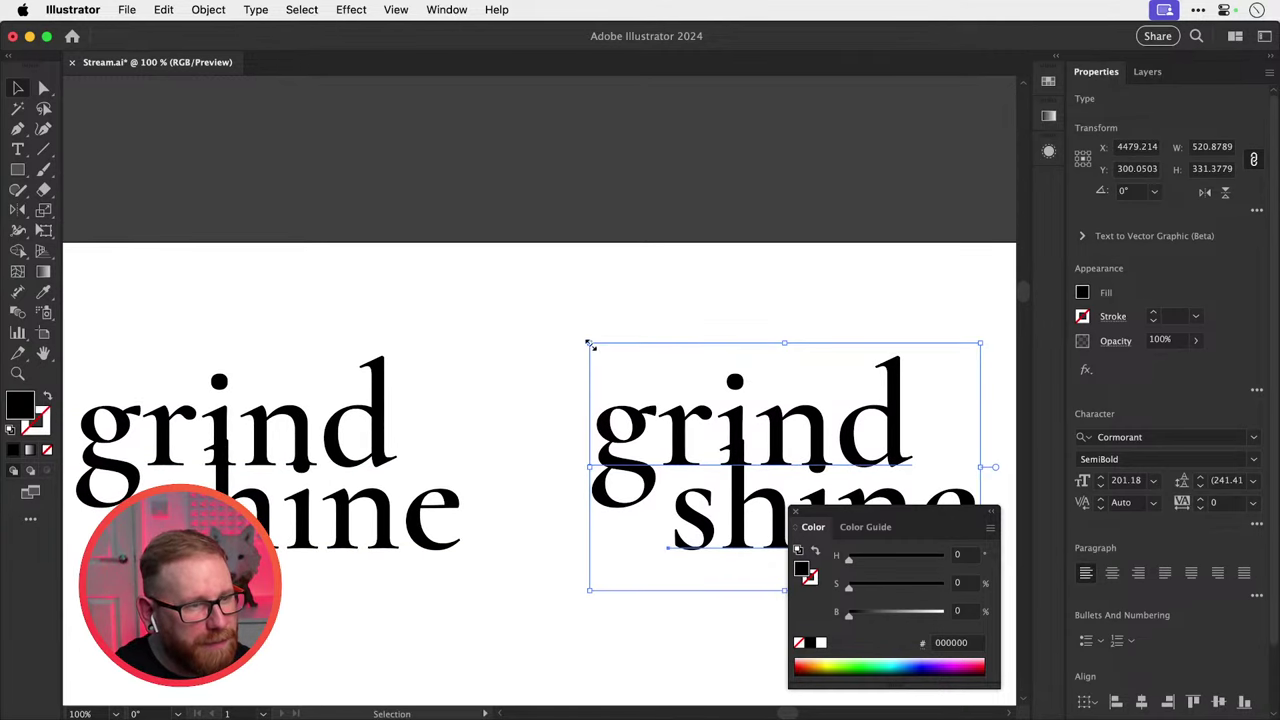
Scale the copied "grind shine" pair down to about two thirds of its size, and deselect it.
drag(590, 345, 424, 350)
drag(560, 468, 729, 494)
drag(500, 575, 621, 292)
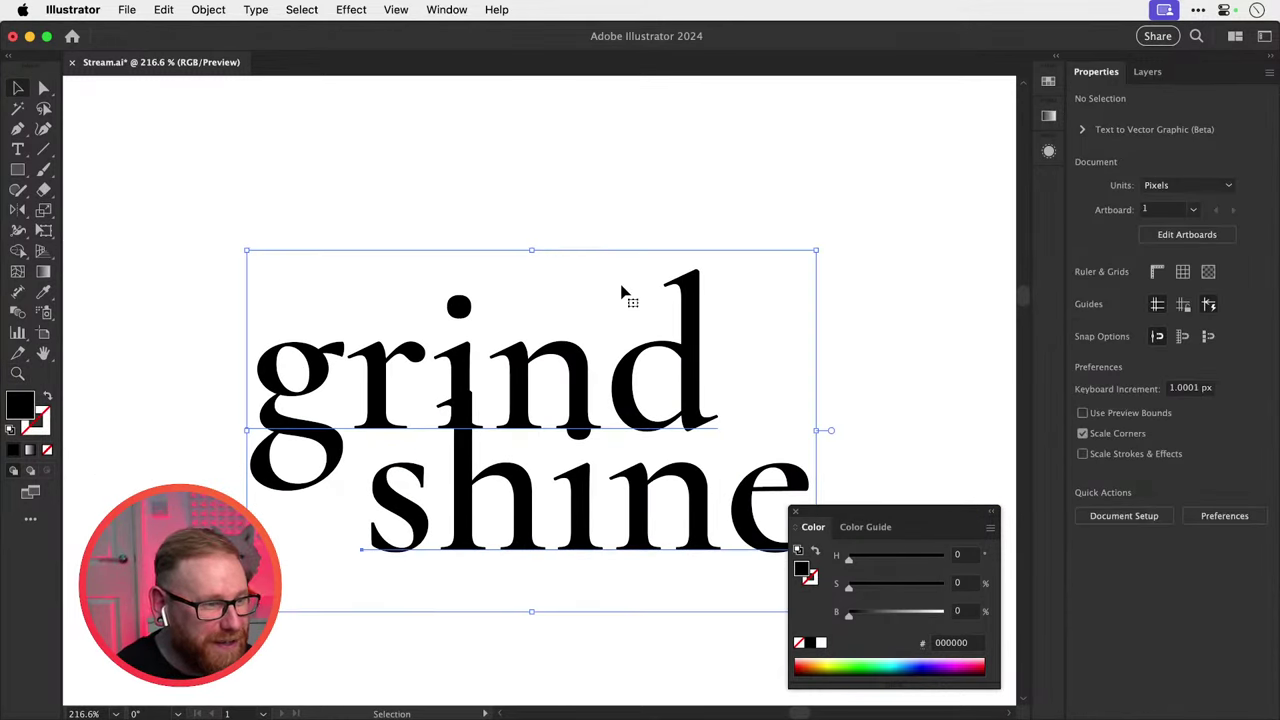
click(621, 291)
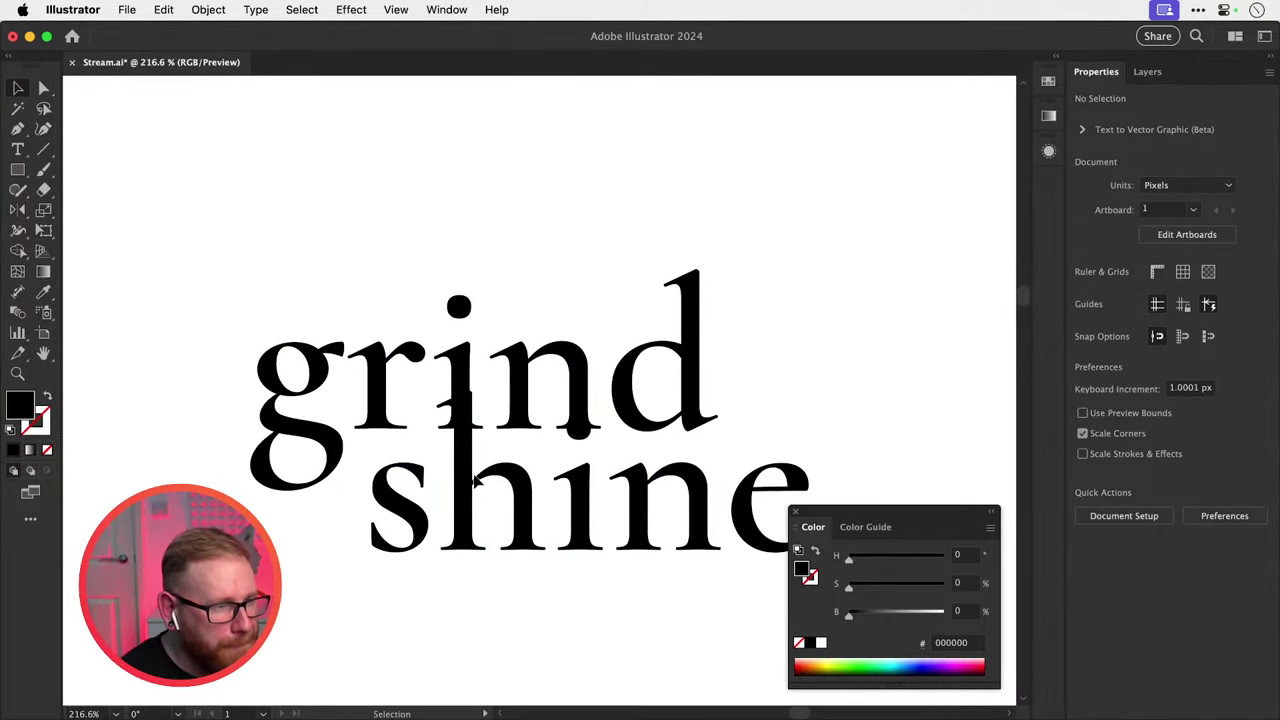
Fine-tune the alignment of the "h" and "i" stems in the smaller copy, and convert its text to outlines.
scroll(394, 443, up, 5)
drag(566, 488, 561, 483)
key(super+shift+a)
key(super+minus)
key(super+minus)
key(super+minus)
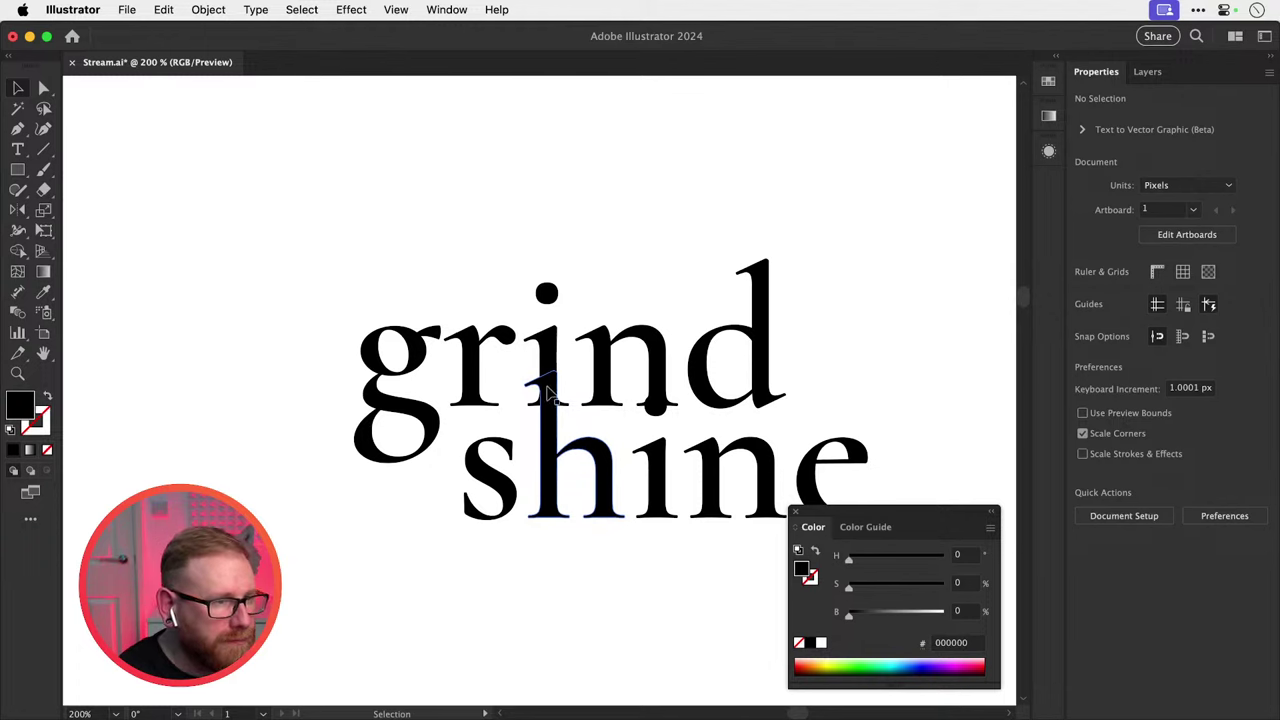
Ungroup the outlined "grind shine" lettering into separate letters.
drag(414, 602, 886, 260)
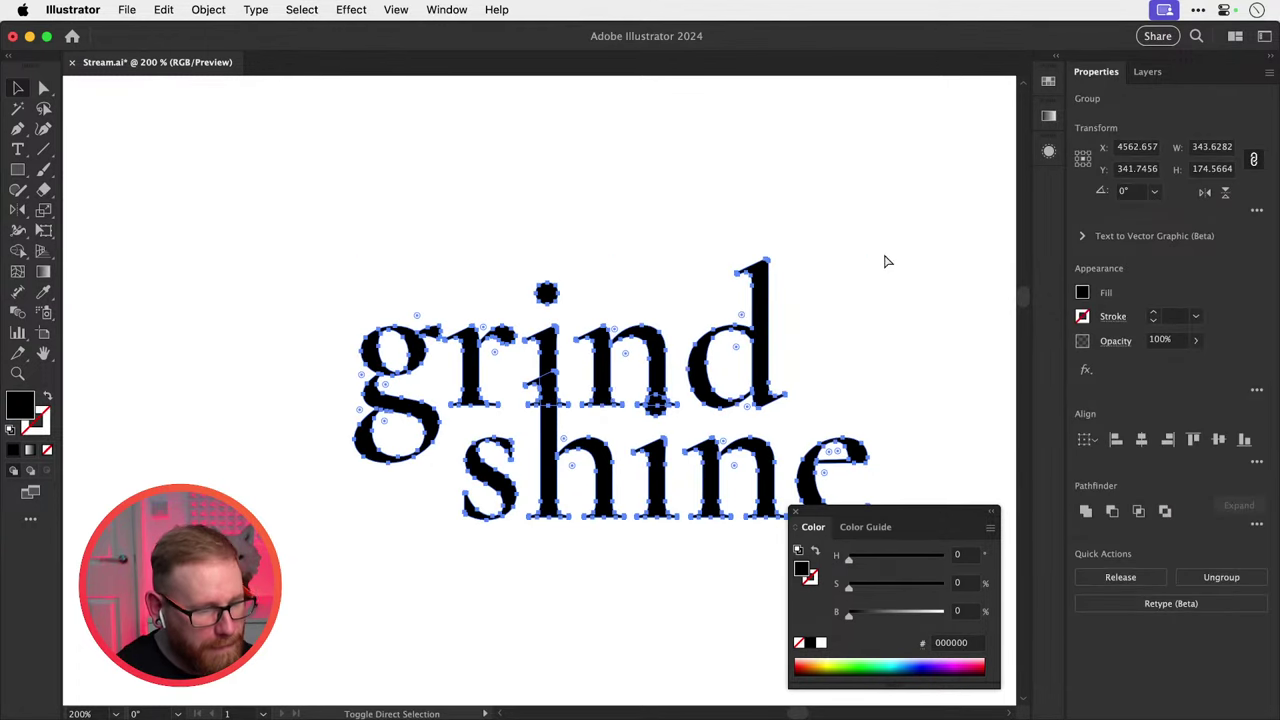
key(super+shift+a)
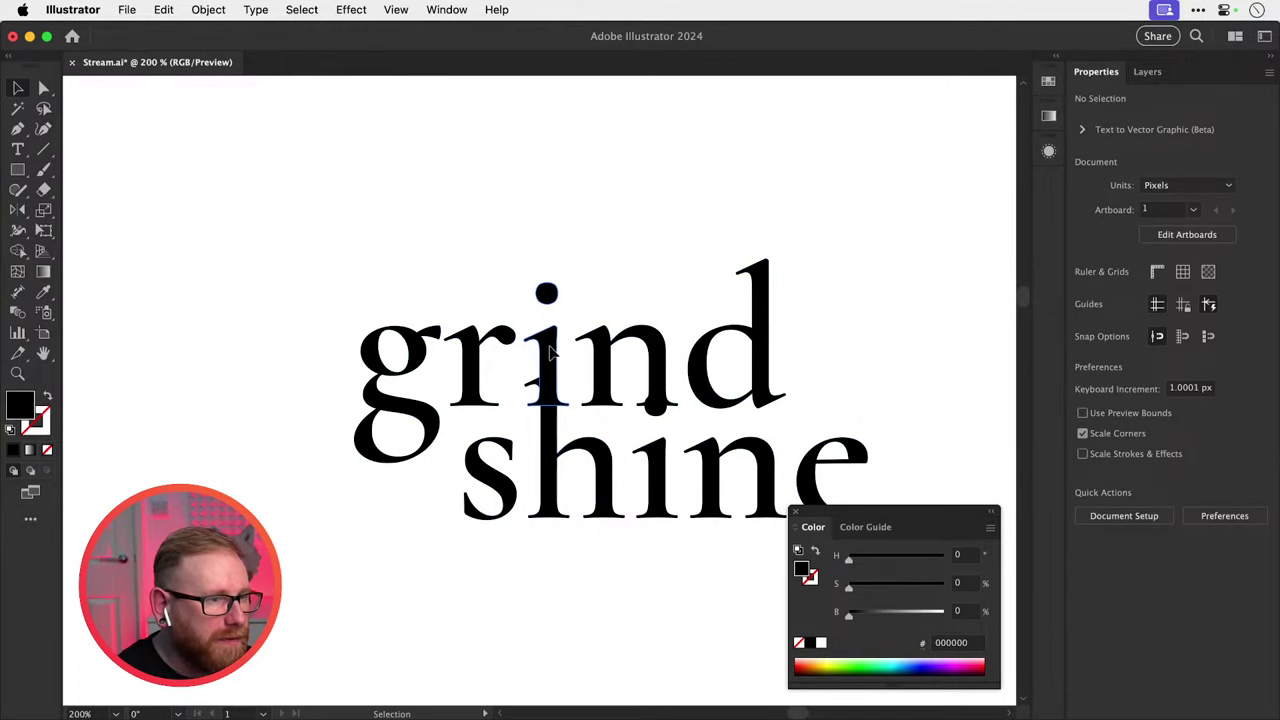
click(548, 352)
key(super+shift+a)
key(a)
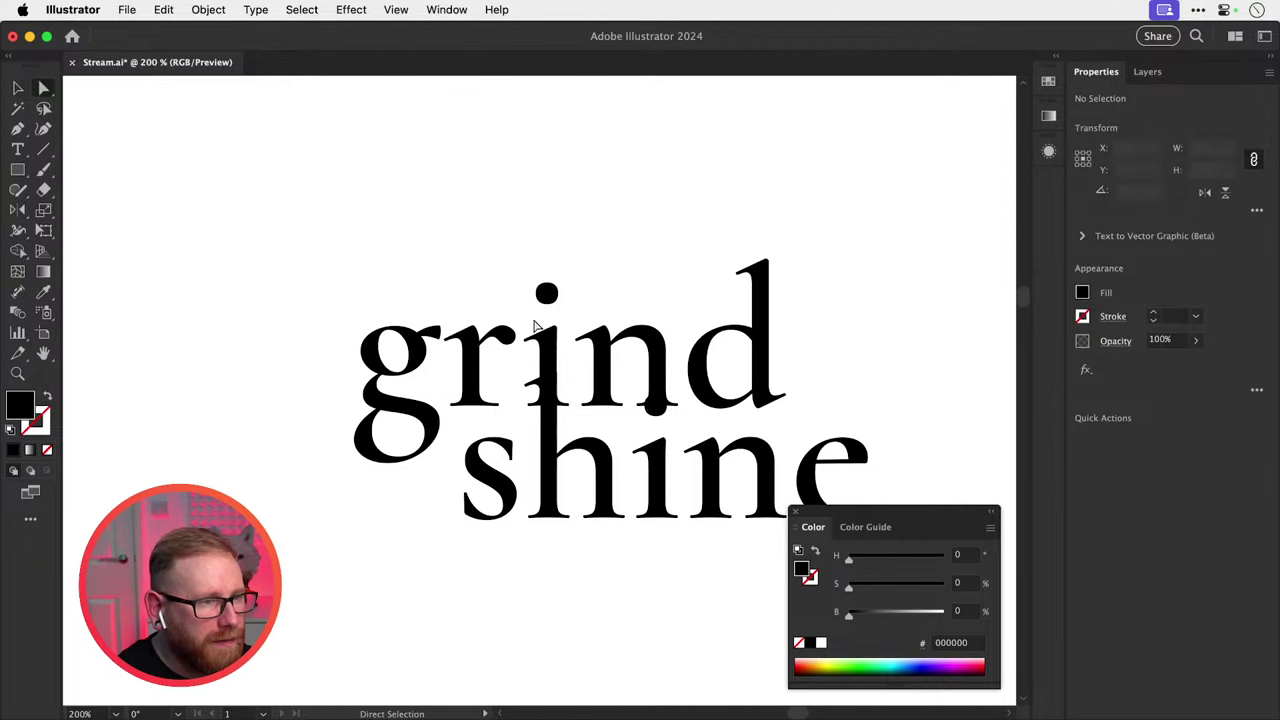
key(v)
click(551, 436)
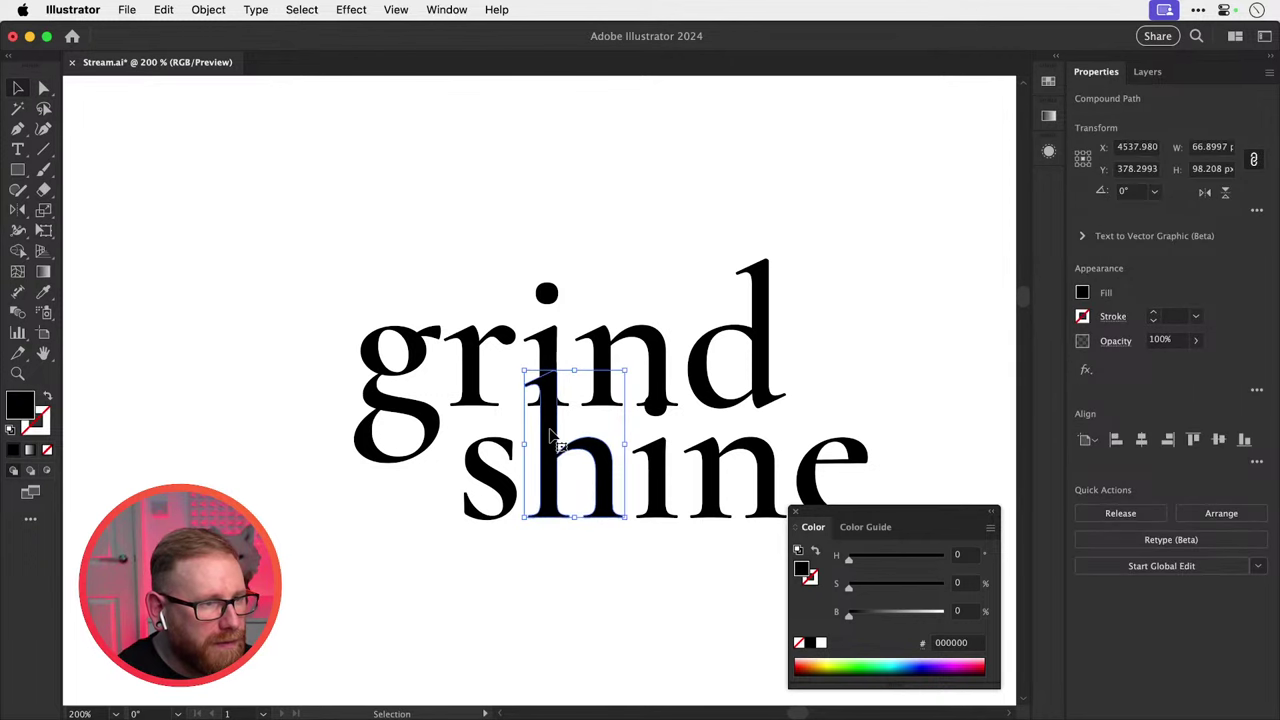
Delete the body of the "i" in the outlined "grind", keeping its dot.
key(super+shift+a)
key(a)
click(540, 358)
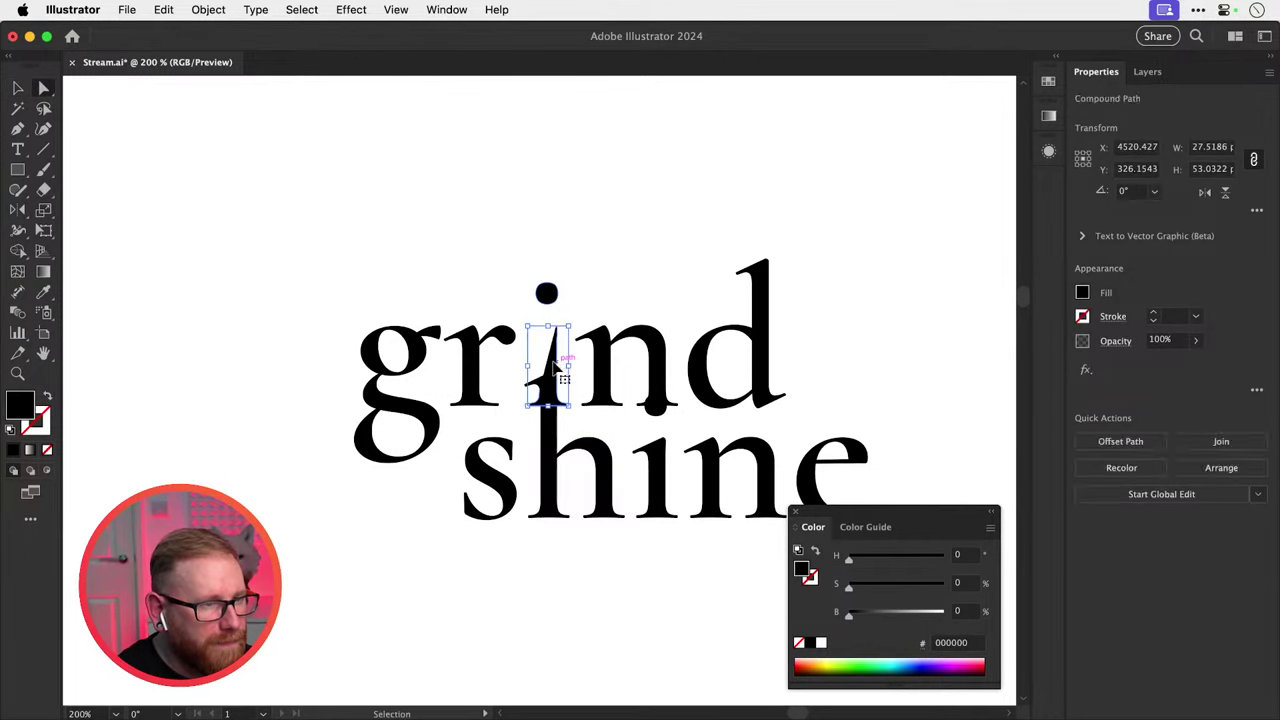
key(Delete)
Stretch the top of the "h" in "shine" up to the x-height of "grind" so it also forms the "i".
drag(558, 410, 571, 423)
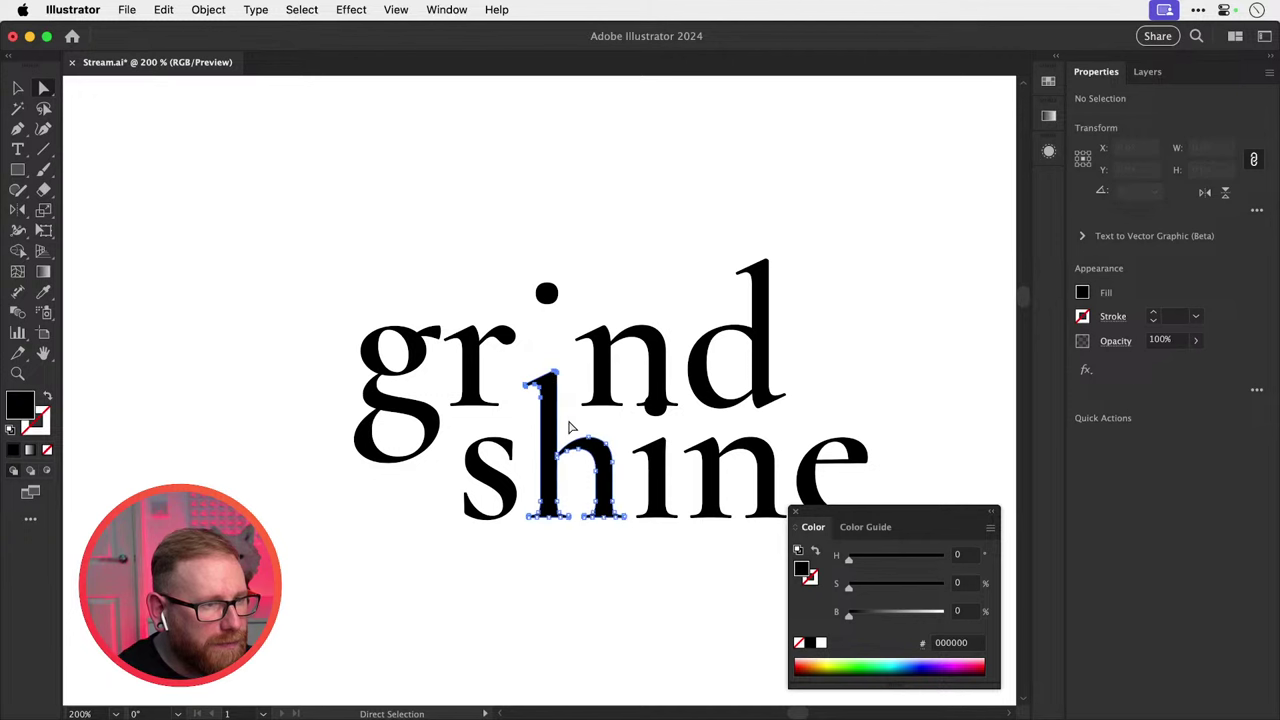
drag(555, 375, 559, 326)
key(super+shift+a)
key(v)
drag(596, 418, 490, 428)
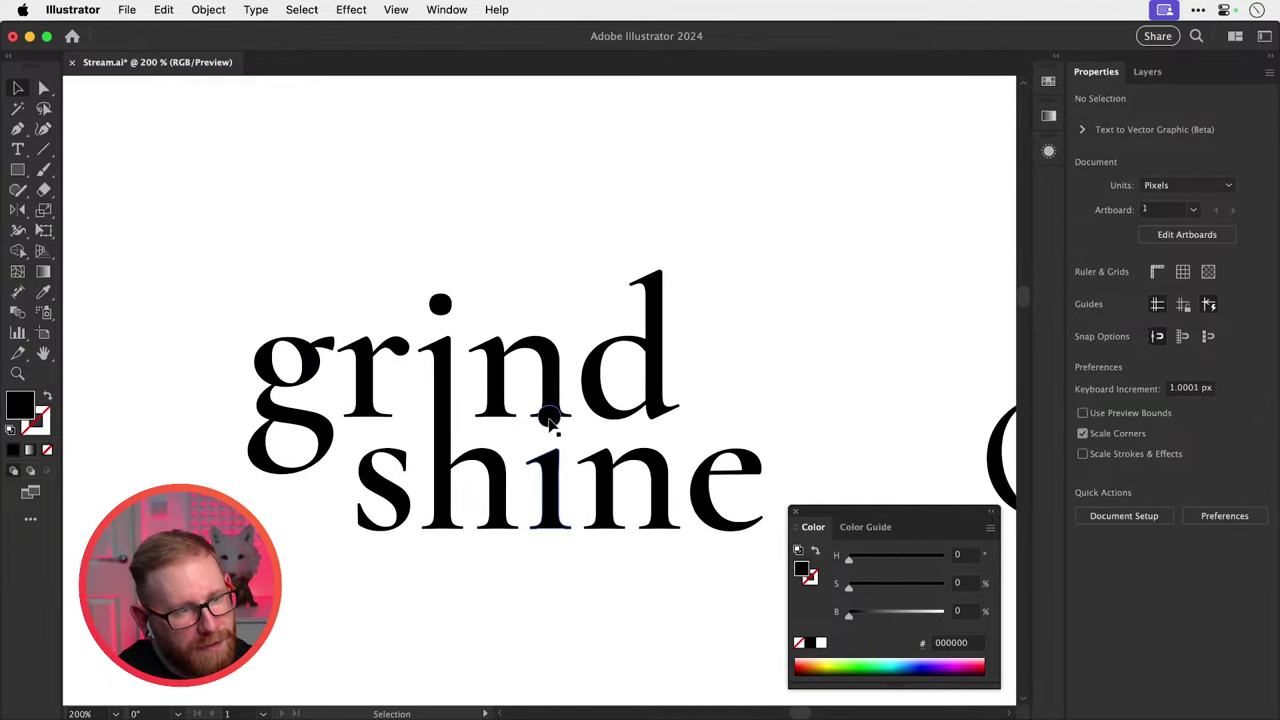
Try deleting the dot over the "i" in "shine", and undo the deletion.
key(a)
click(551, 428)
key(Delete)
key(Delete)
key(v)
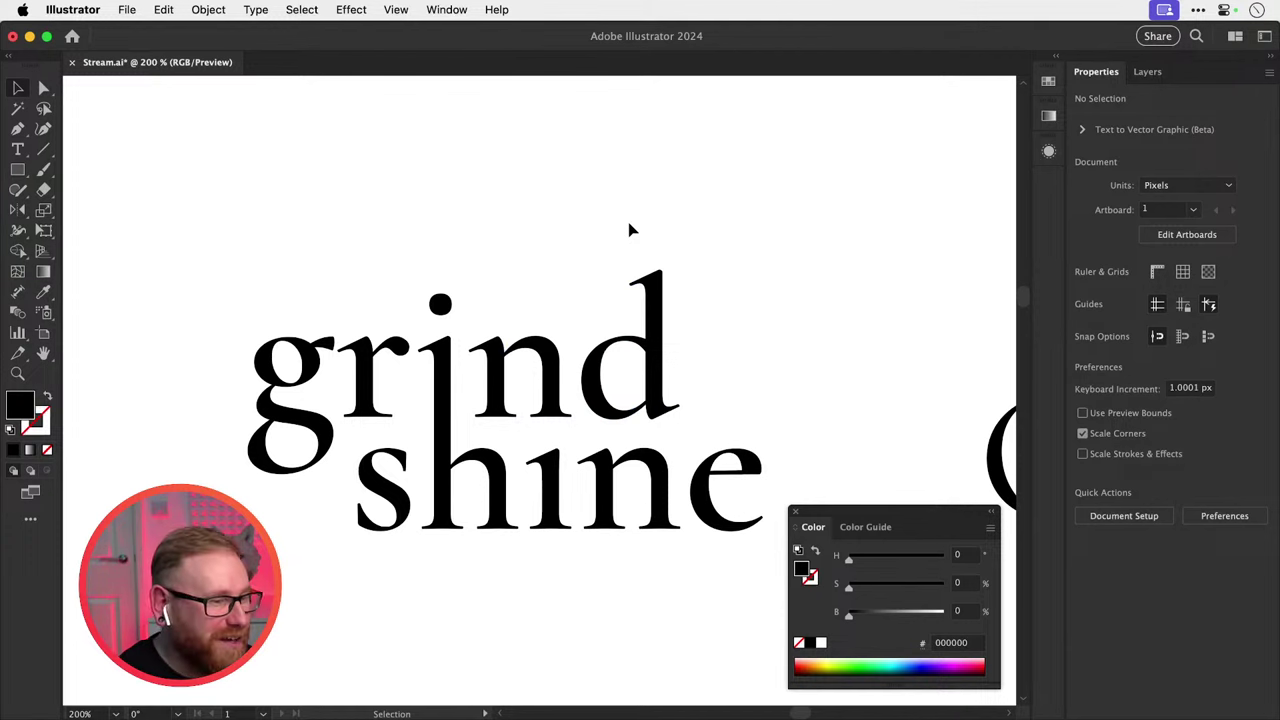
key(super+z)
key(a)
key(super+z)
key(super+shift+a)
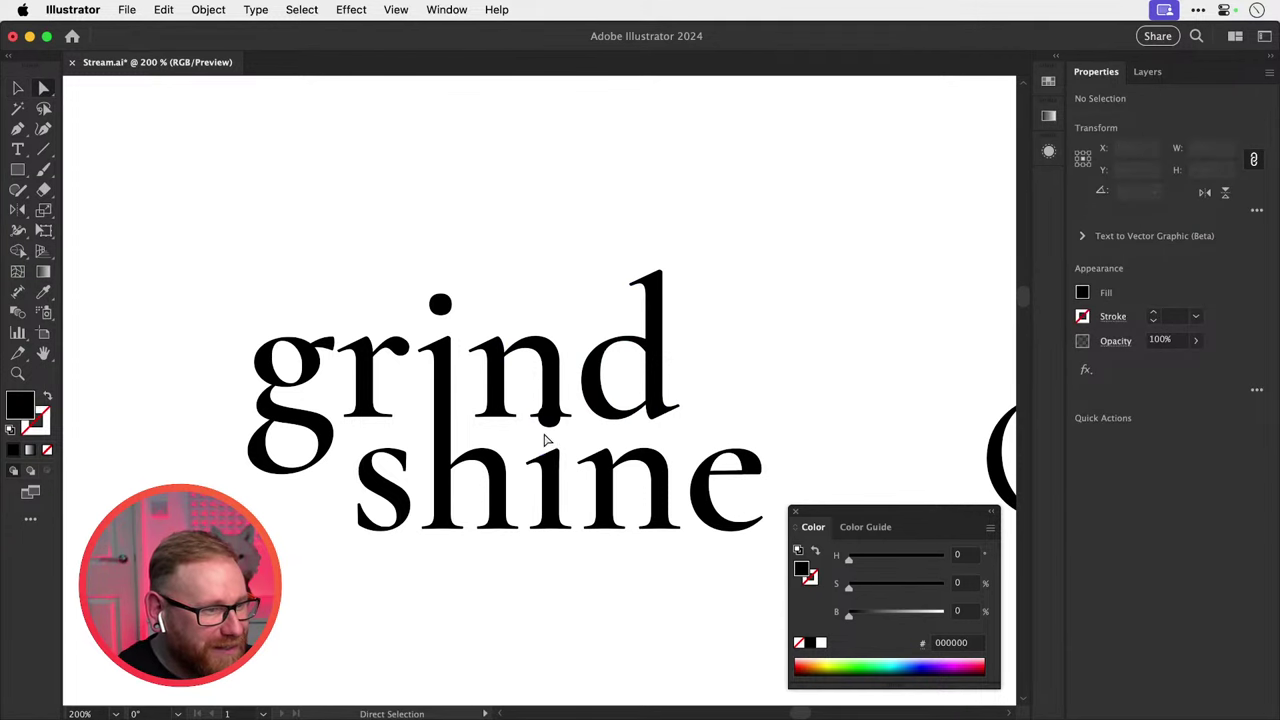
Delete the dot and the upper serif of the "i" in the outlined "shine".
click(543, 418)
click(530, 460)
key(Delete)
drag(535, 481, 700, 423)
key(Delete)
key(super+z)
click(528, 449)
click(585, 336)
Remove the foot serifs from the right leg of the "n" in "grind" and extend the "i" stem of "shine" up into it.
key(z)
key(a)
drag(509, 417, 535, 454)
key(Delete)
click(616, 428)
drag(625, 422, 577, 426)
key(Delete)
click(598, 428)
drag(540, 385, 543, 373)
super+click(550, 430)
click(660, 465)
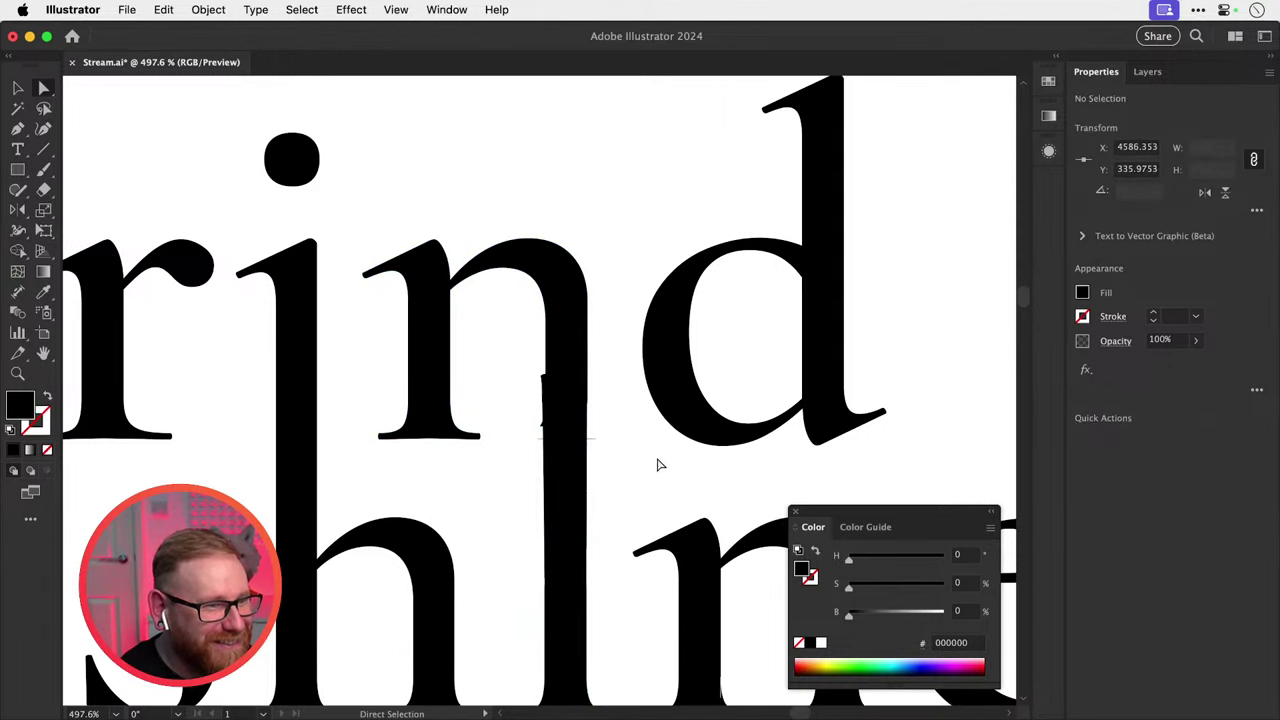
Try deleting the dot over the "i" in the outlined "grind", and undo the deletion.
key(v)
key(super+minus)
key(super+minus)
key(super+minus)
key(super+minus)
scroll(604, 436, up, 2)
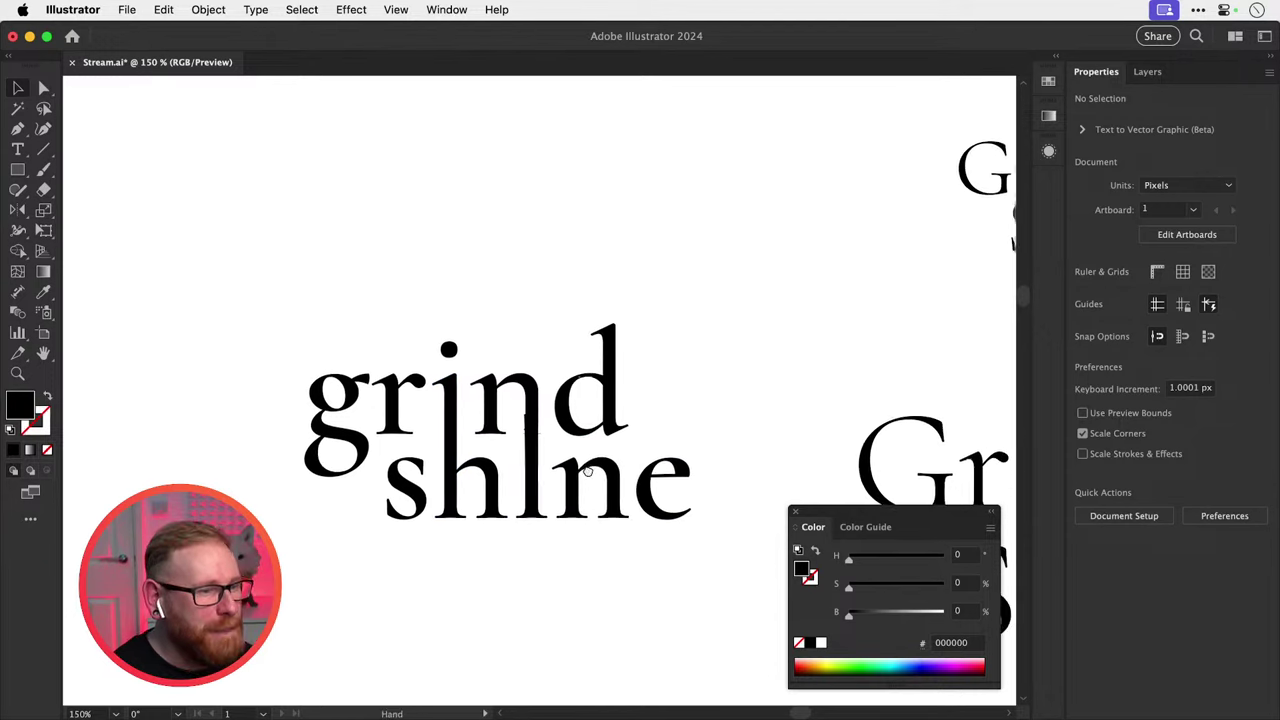
scroll(655, 370, down, 1)
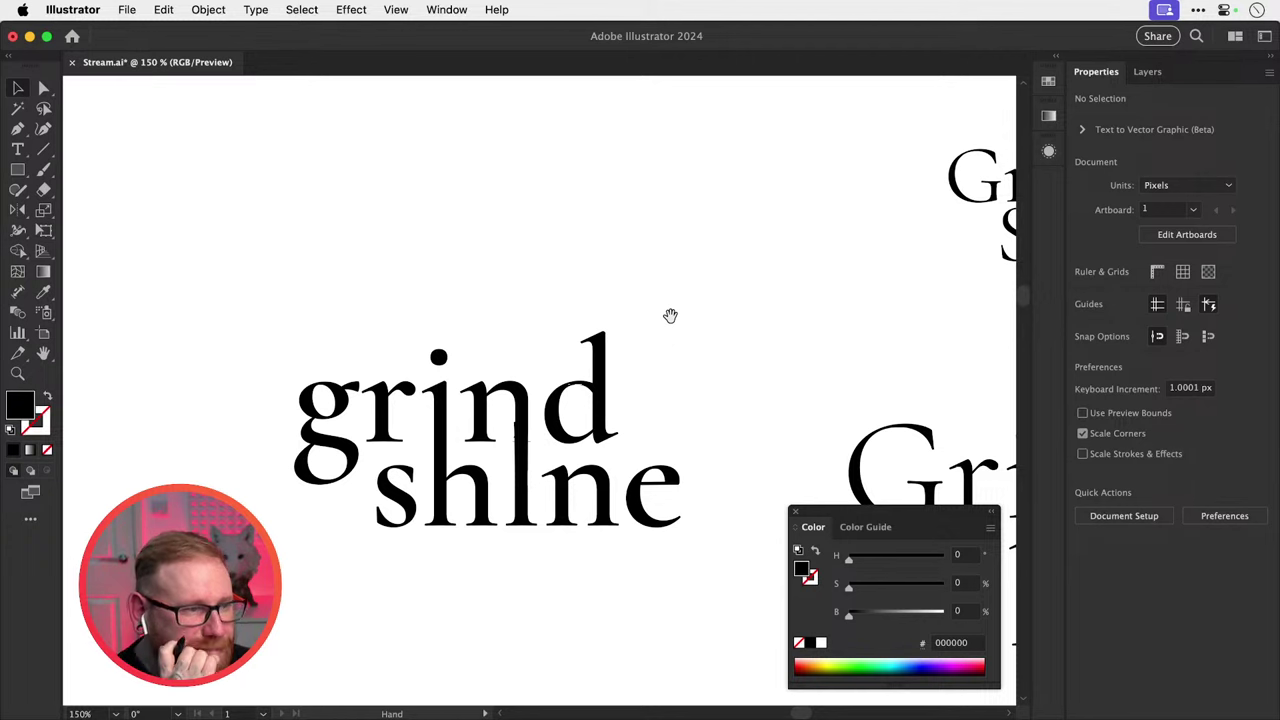
key(a)
drag(404, 324, 466, 376)
key(Delete)
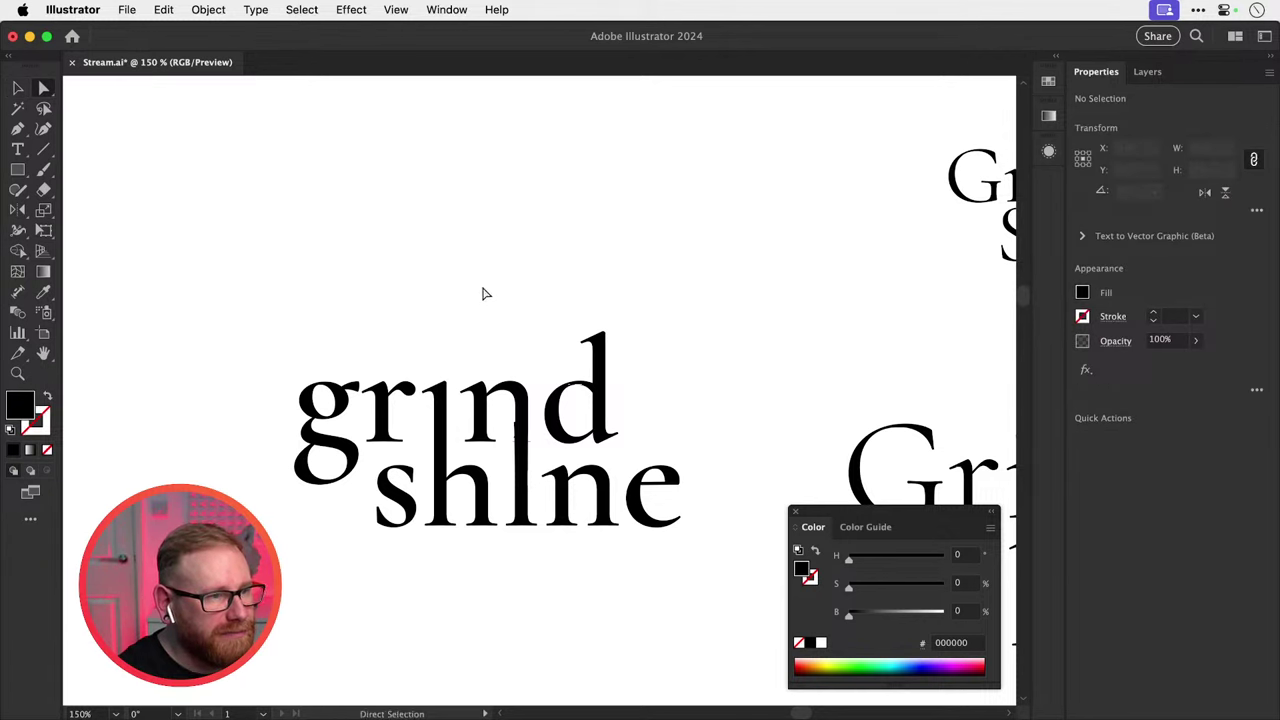
key(v)
drag(459, 312, 489, 326)
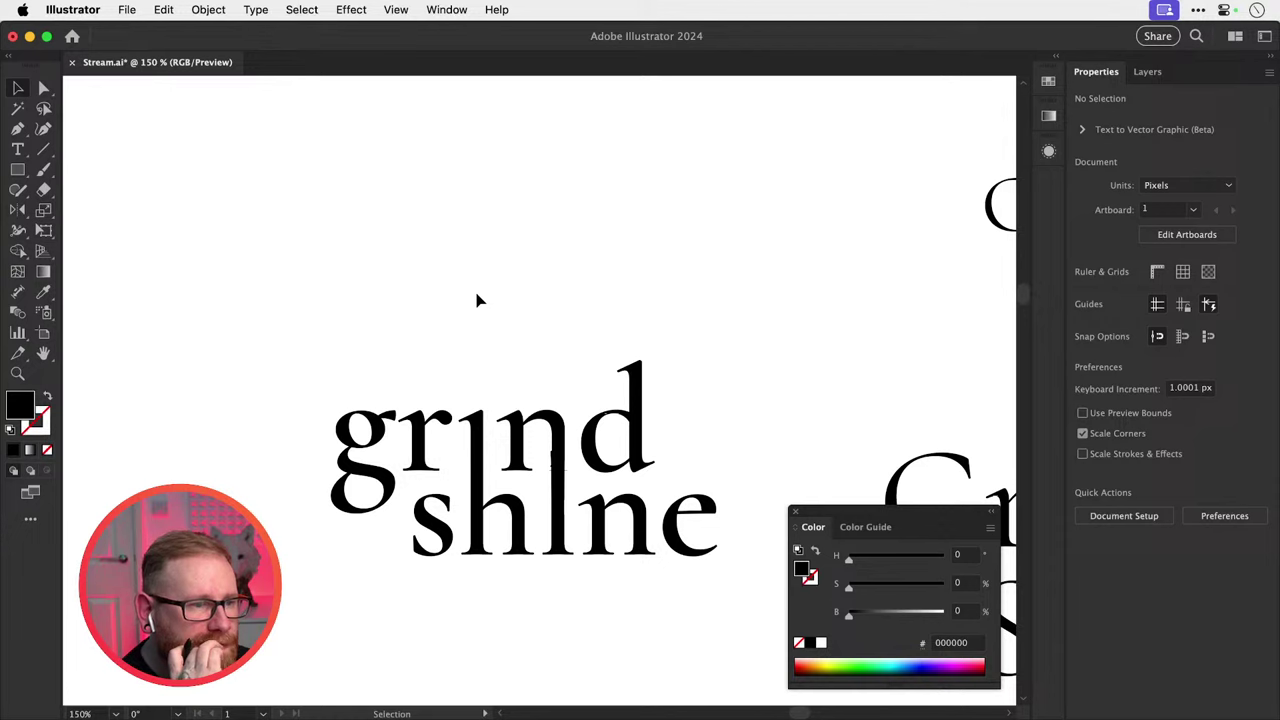
key(super+z)
key(super+z)
key(super+shift+z)
key(super+shift+a)
Place a copy of the joined "grind shine" lettering below the original, and deselect it.
drag(287, 333, 730, 609)
drag(577, 428, 603, 563)
key(super+minus)
key(super+minus)
key(super+minus)
drag(589, 417, 559, 516)
drag(440, 415, 545, 428)
key(super+shift+a)
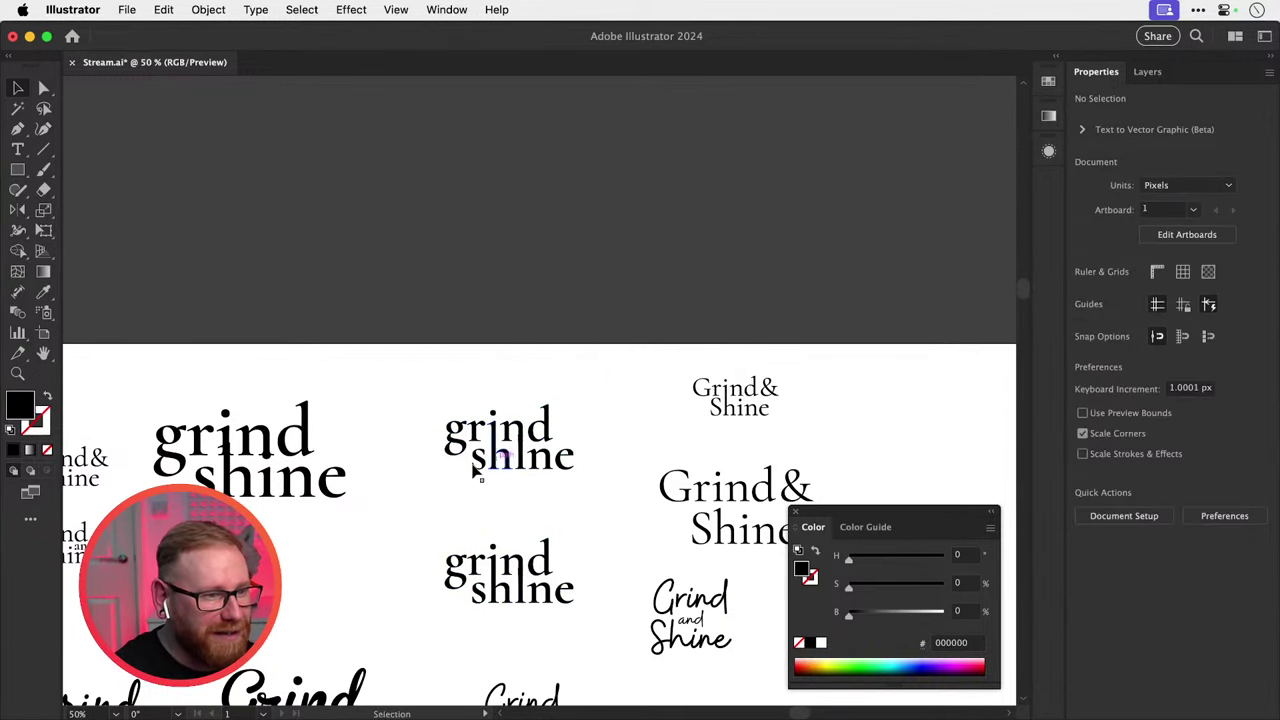
Examine the two joined "grind shine" letterings up close and beside the other logo variants.
key(z)
drag(478, 479, 610, 513)
key(a)
drag(503, 344, 497, 306)
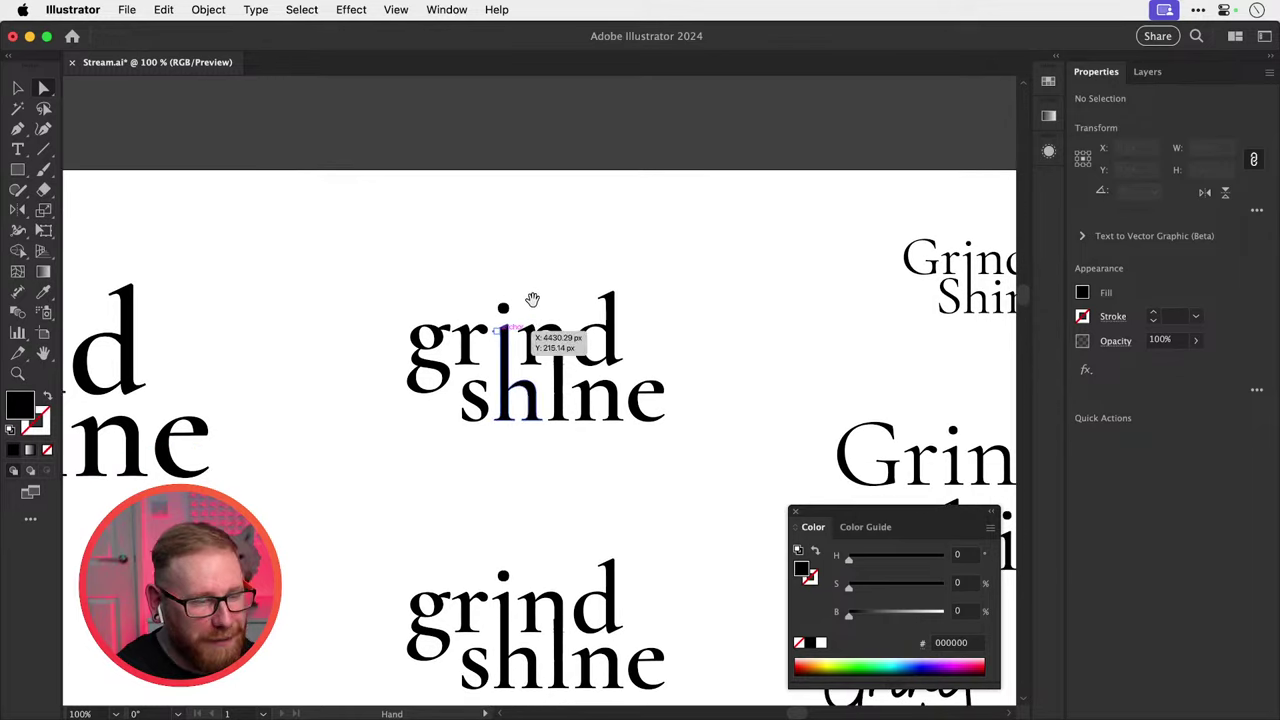
key(v)
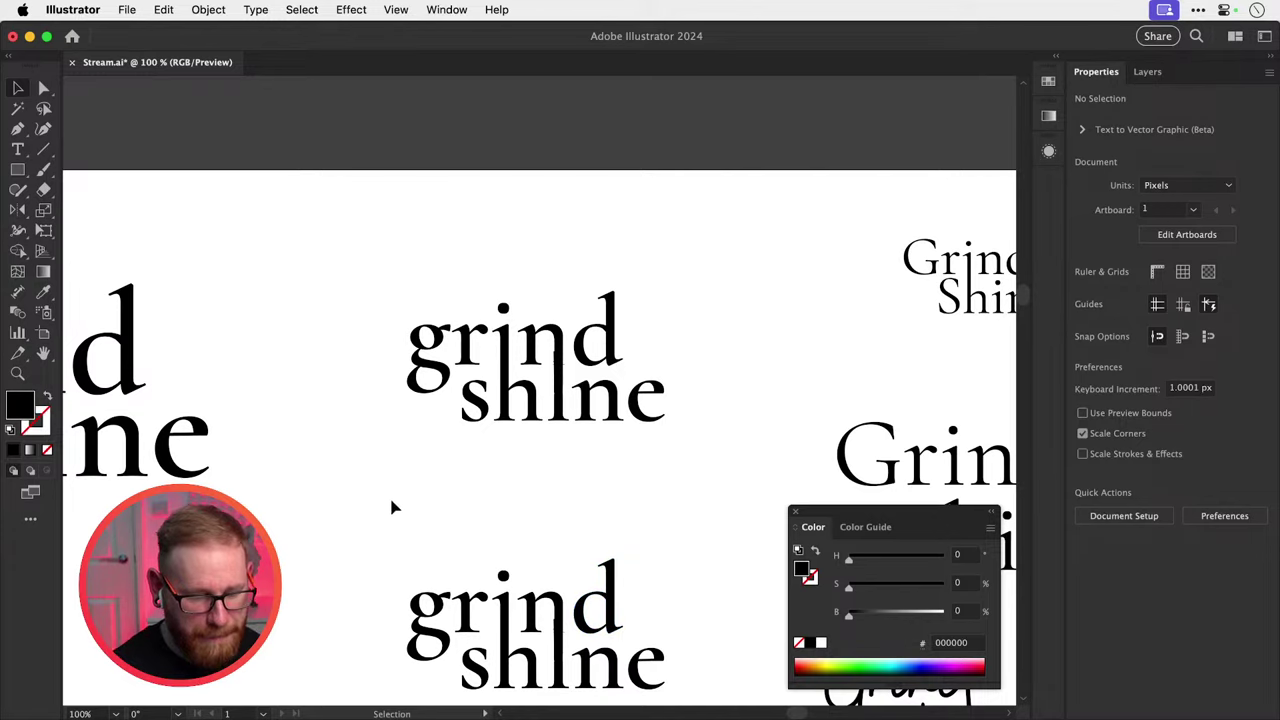
drag(338, 516, 772, 426)
key(super+minus)
key(super+minus)
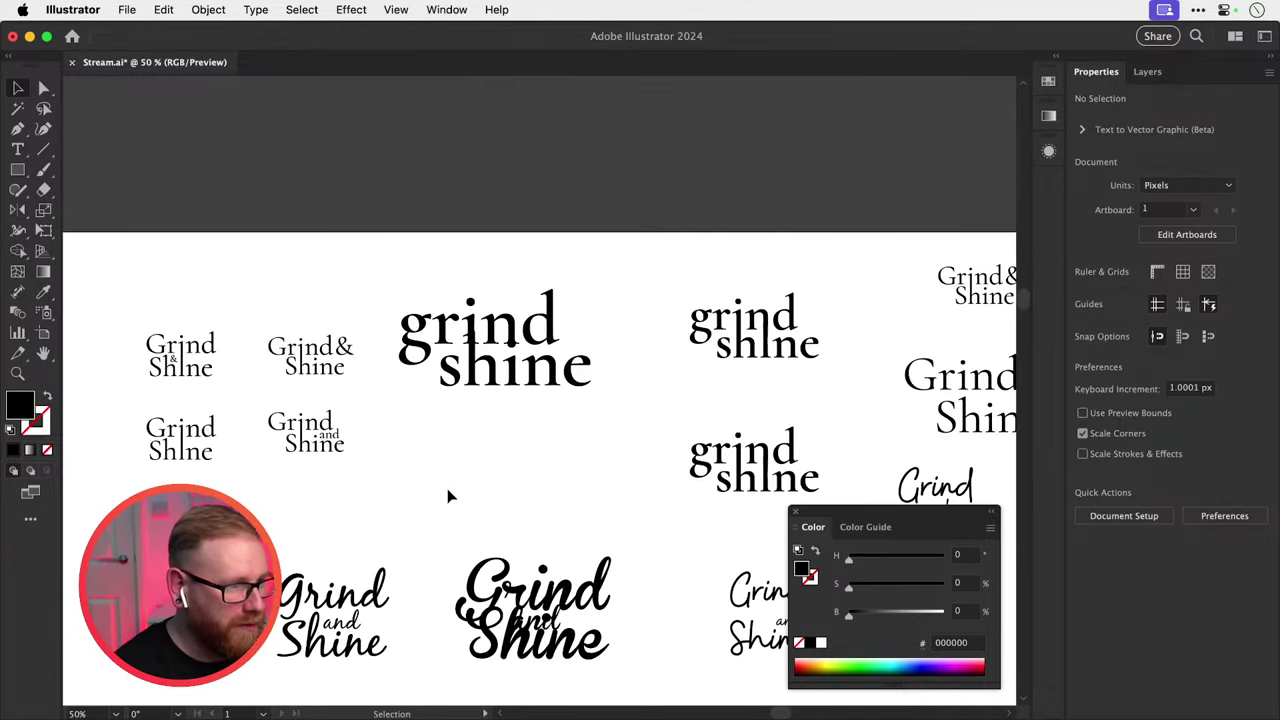
Add a 12 pt "+" as Cormorant SemiBold text beside the "Grind Shine" version that has a shared "i" stem and no ampersand.
drag(450, 466, 631, 465)
key(z)
drag(345, 434, 734, 510)
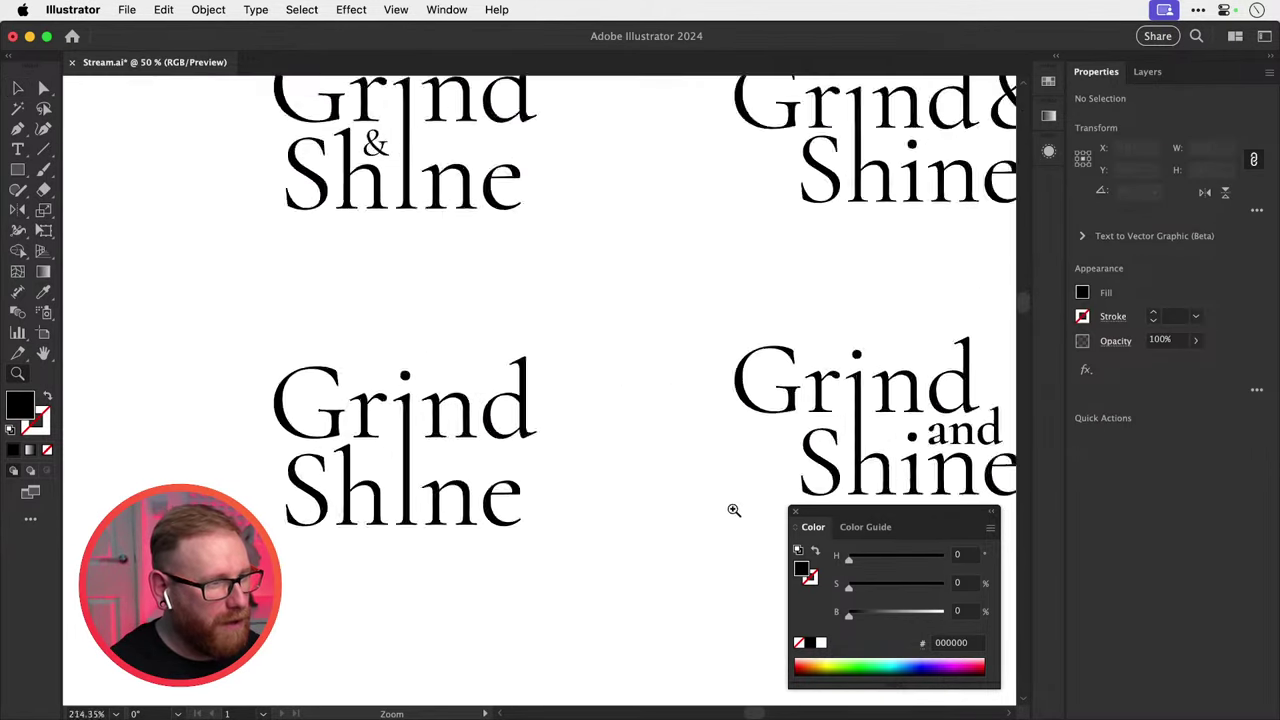
key(v)
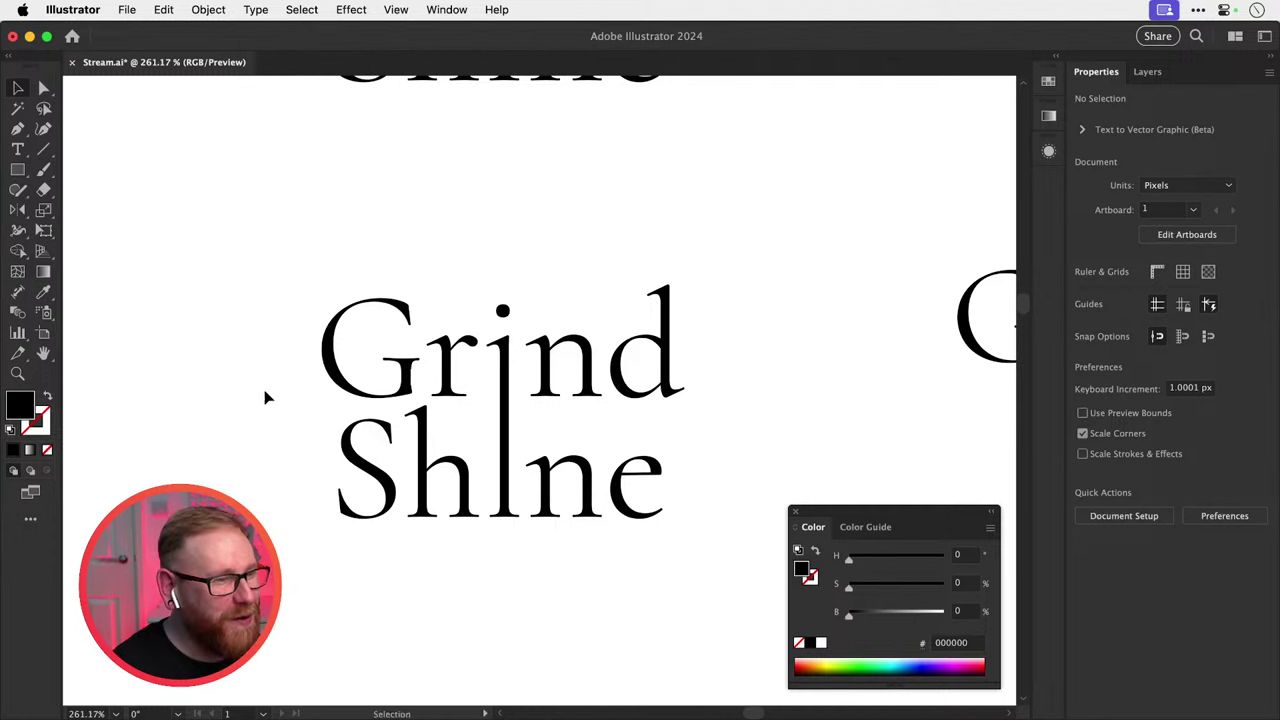
key(t)
click(157, 317)
key(BackSpace)
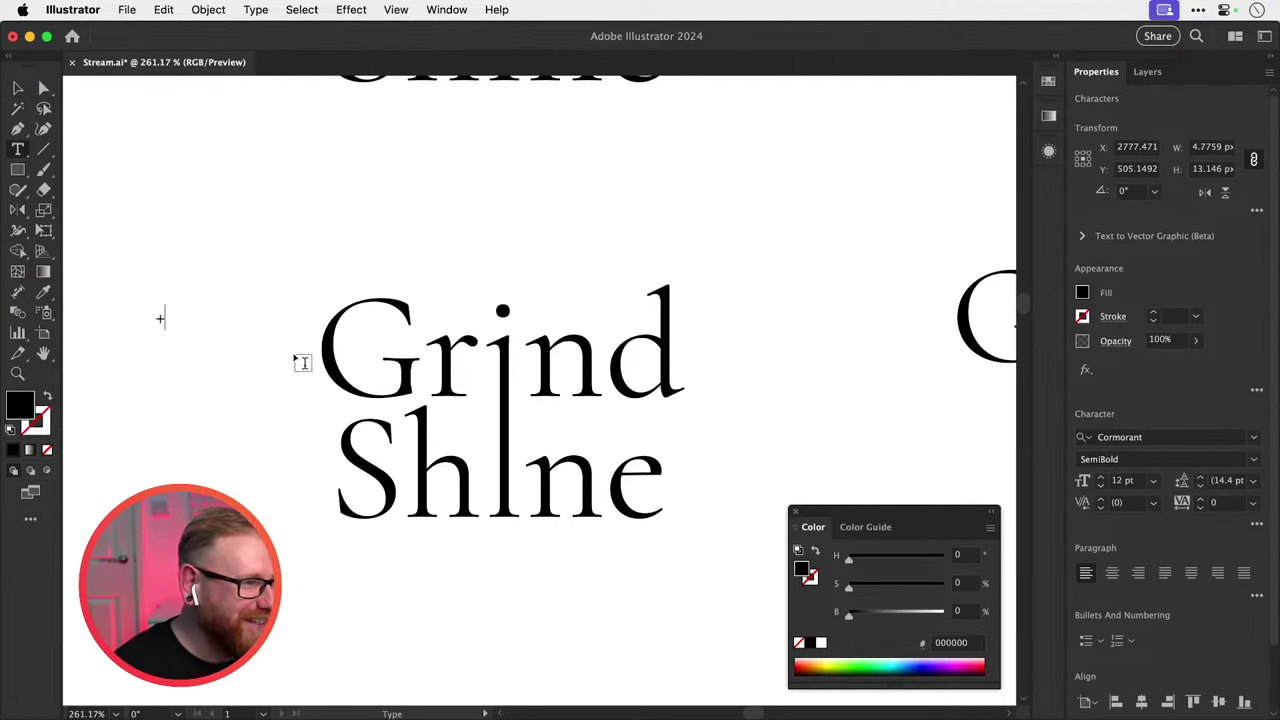
text(&)
click(12, 86)
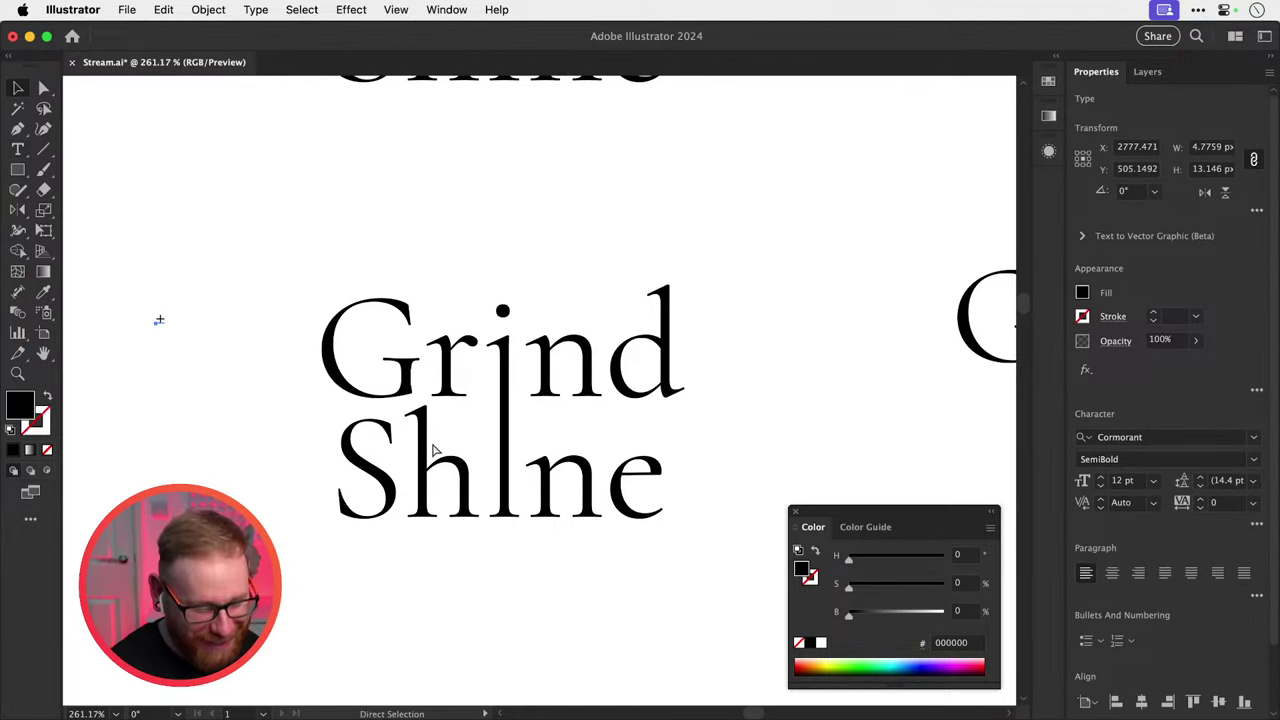
Sample the large lowercase "grind" lettering with the Eyedropper to give the "+" the same text style and size.
key(super+minus)
key(super+minus)
scroll(432, 450, right, 10)
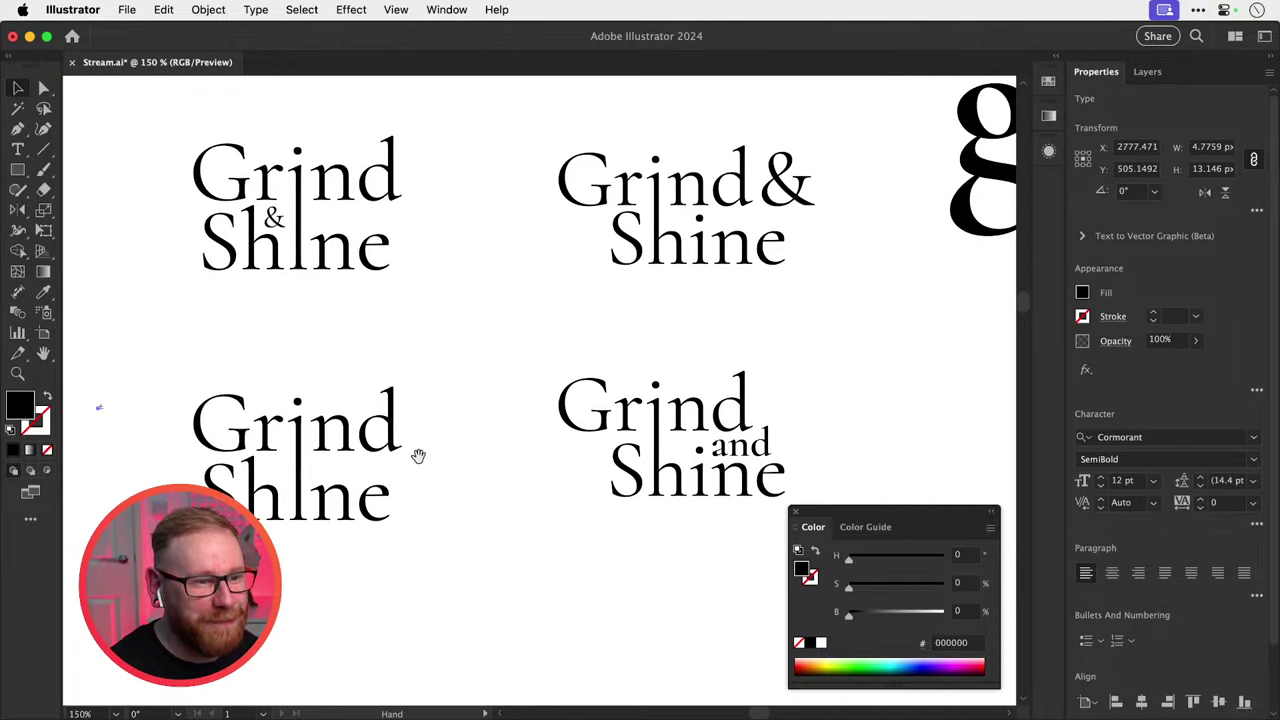
key(i)
click(966, 218)
key(v)
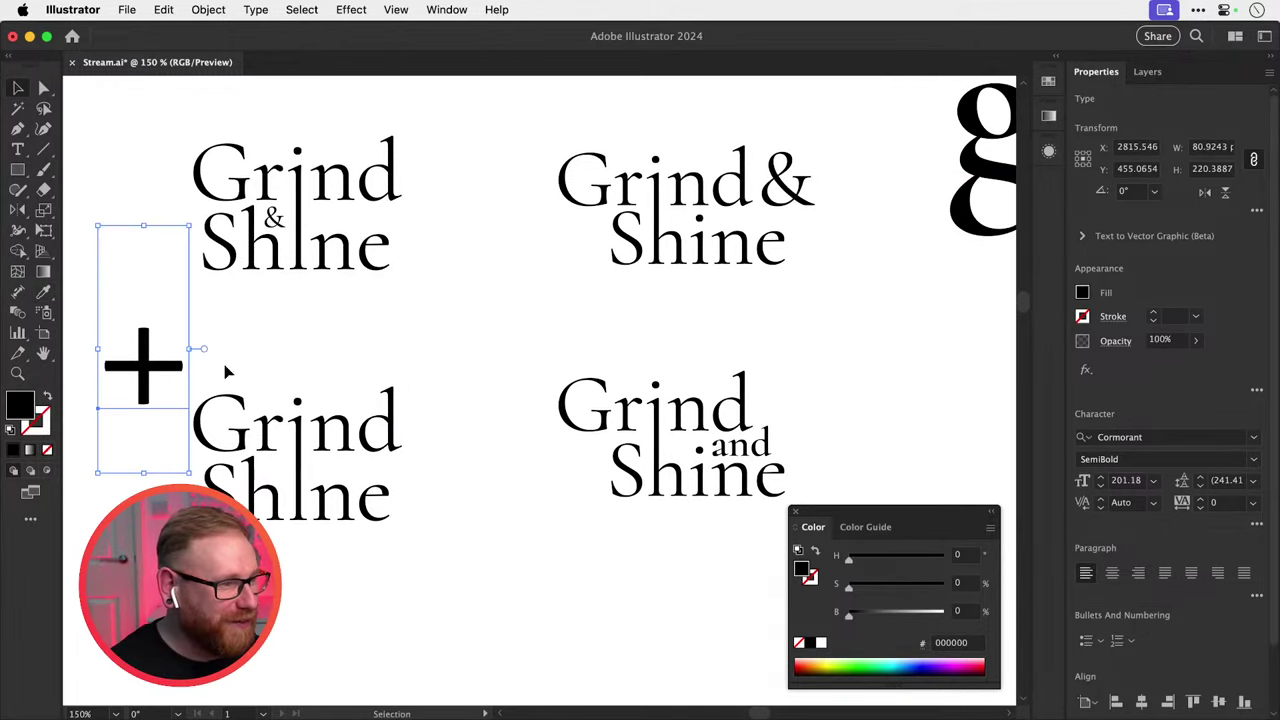
Scale the "+" down to about 90 pt over the "Grind Shine" lettering and centre-align its text.
drag(148, 371, 324, 470)
key(s)
drag(431, 388, 343, 432)
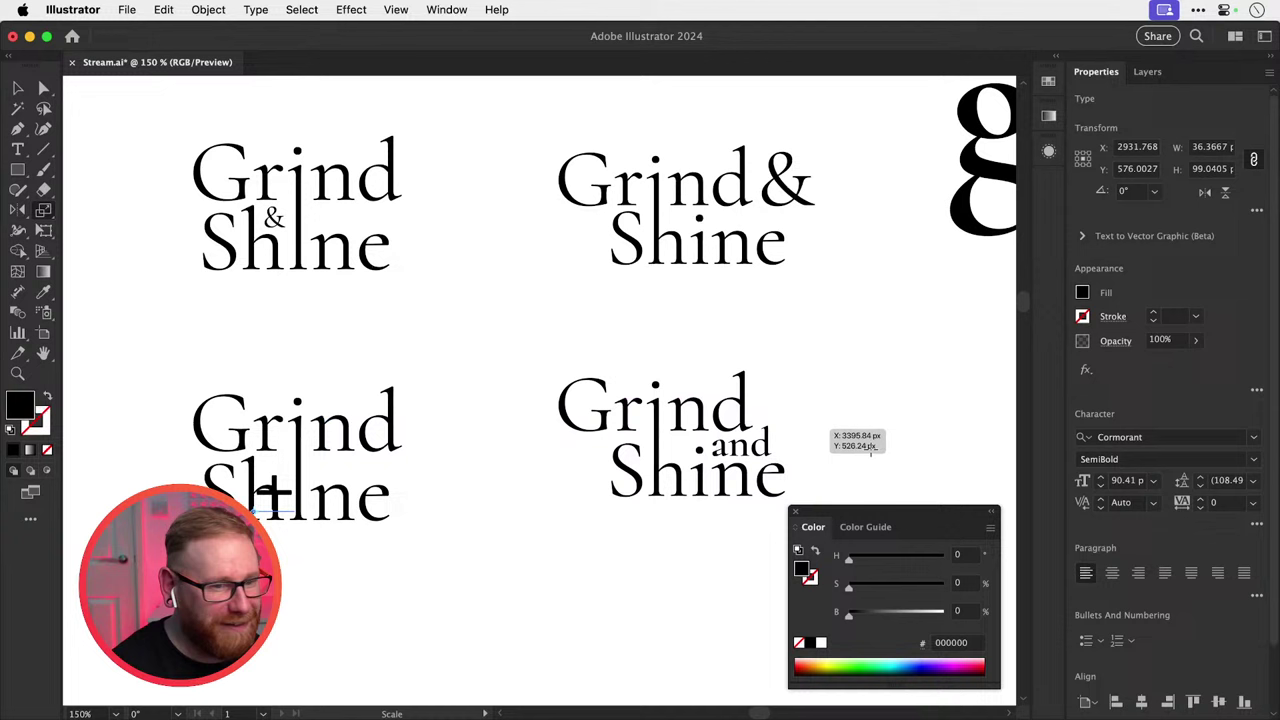
click(1112, 572)
super+click(651, 611)
Position the "+" on the shared "i" stem midway between "Grind" and "Shine", and deselect it.
key(z)
drag(246, 481, 378, 527)
key(v)
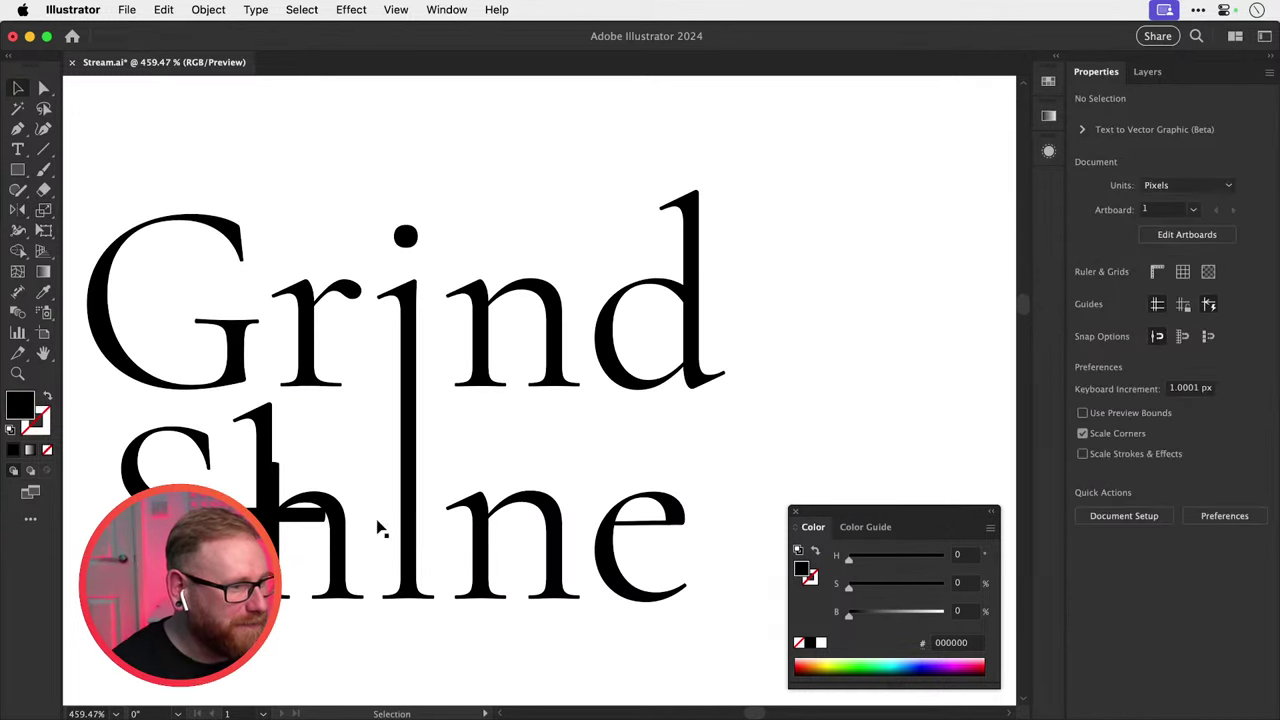
drag(290, 525, 425, 443)
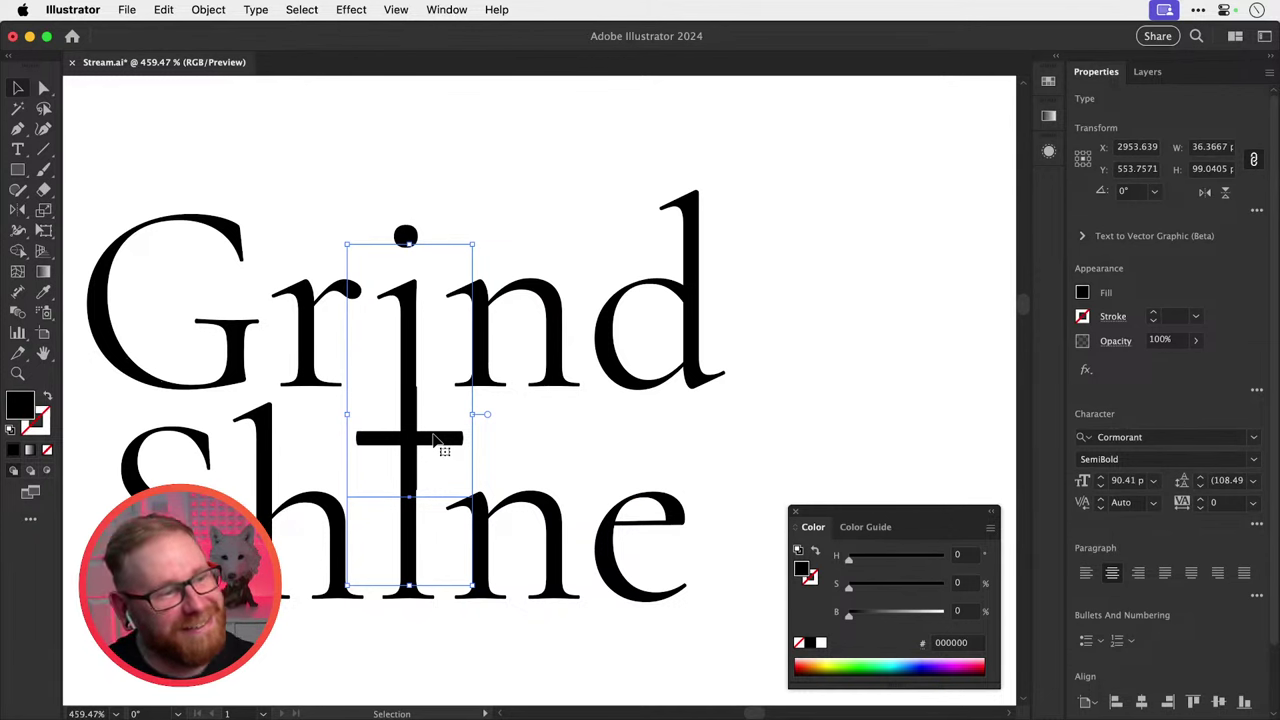
key(super+shift+a)
key(super+minus)
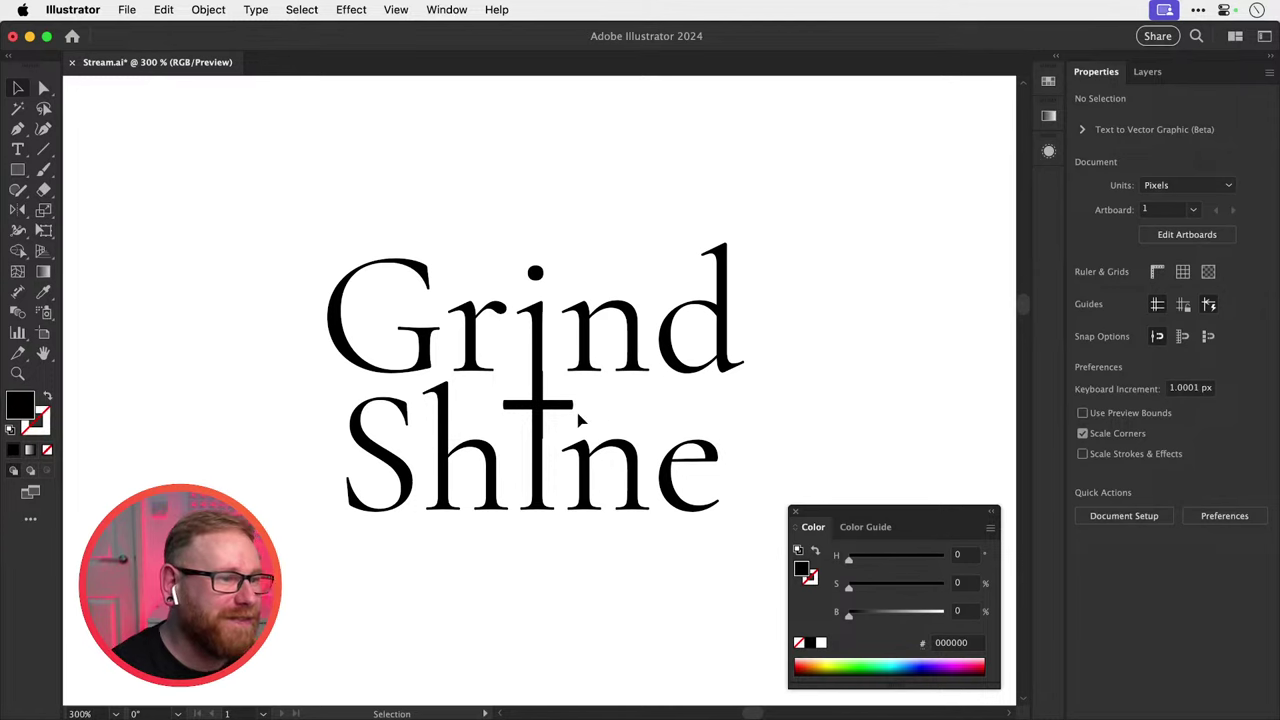
Cover the shared stem just above and below the "+" with small white rectangles about 9 by 3 px, separating the plus from both "i" letters.
scroll(578, 420, up, 4)
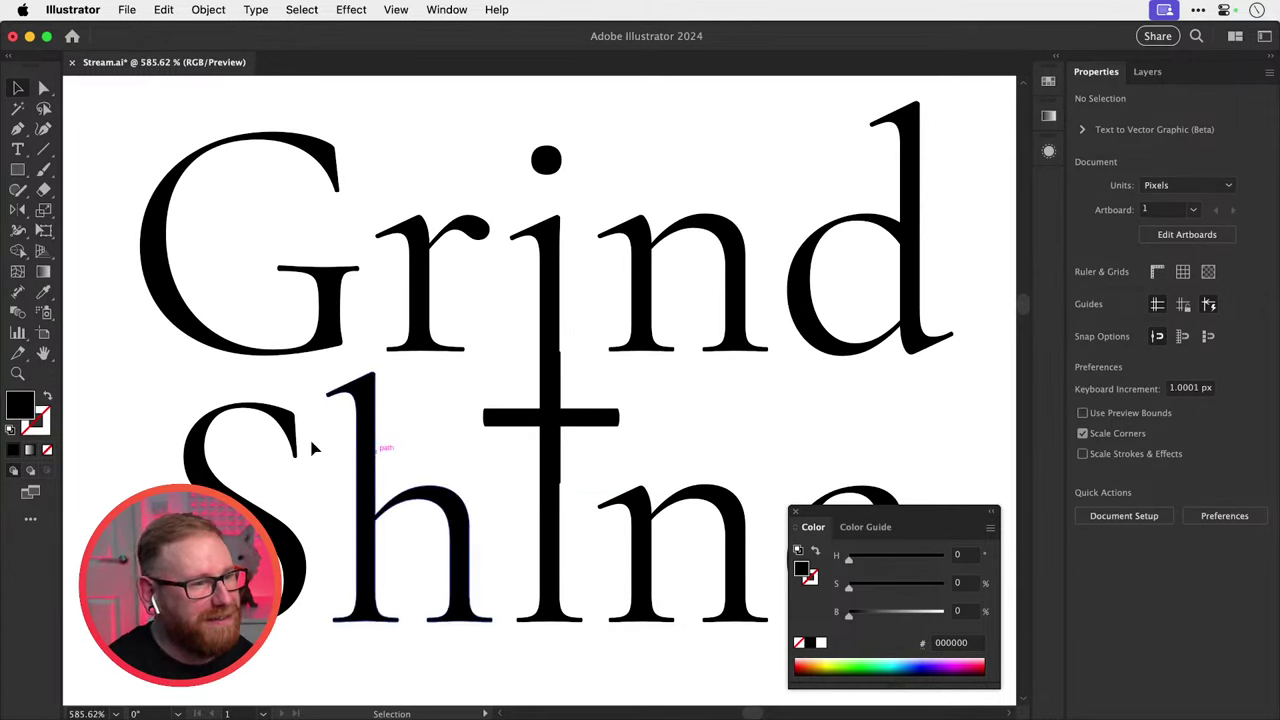
click(22, 172)
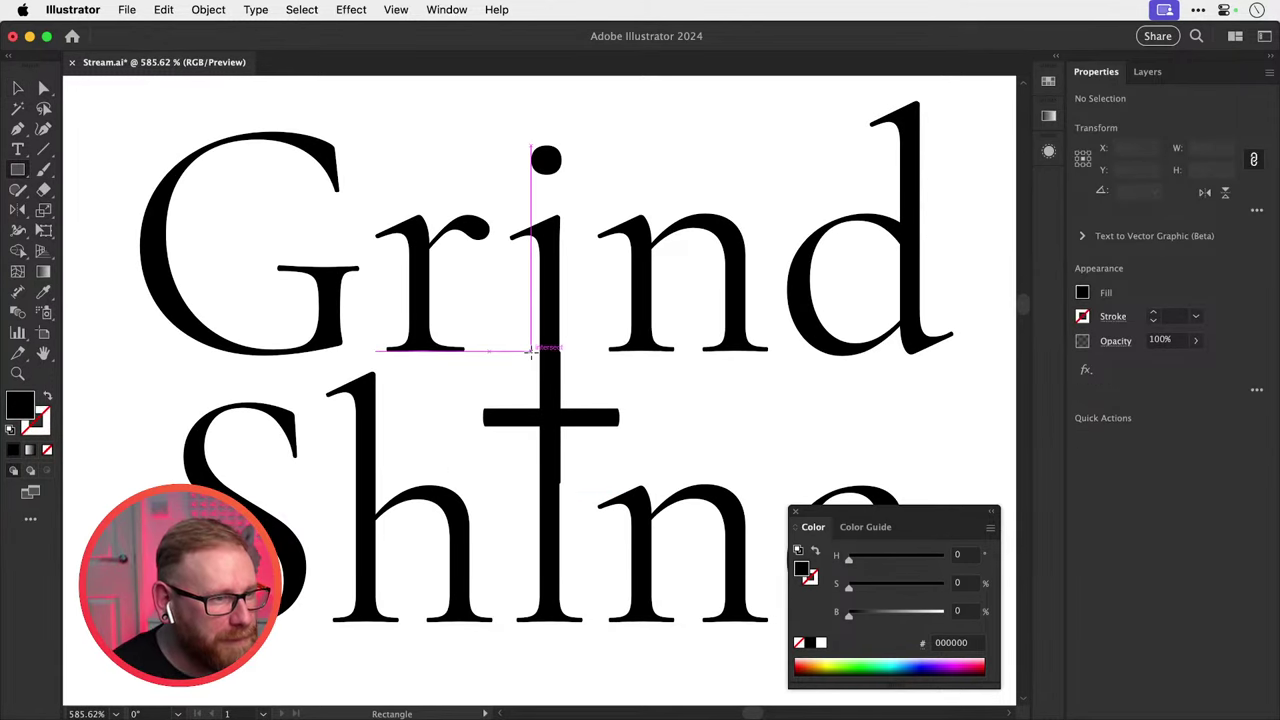
drag(530, 350, 577, 488)
key(i)
click(758, 429)
key(shift+super+a)
key(v)
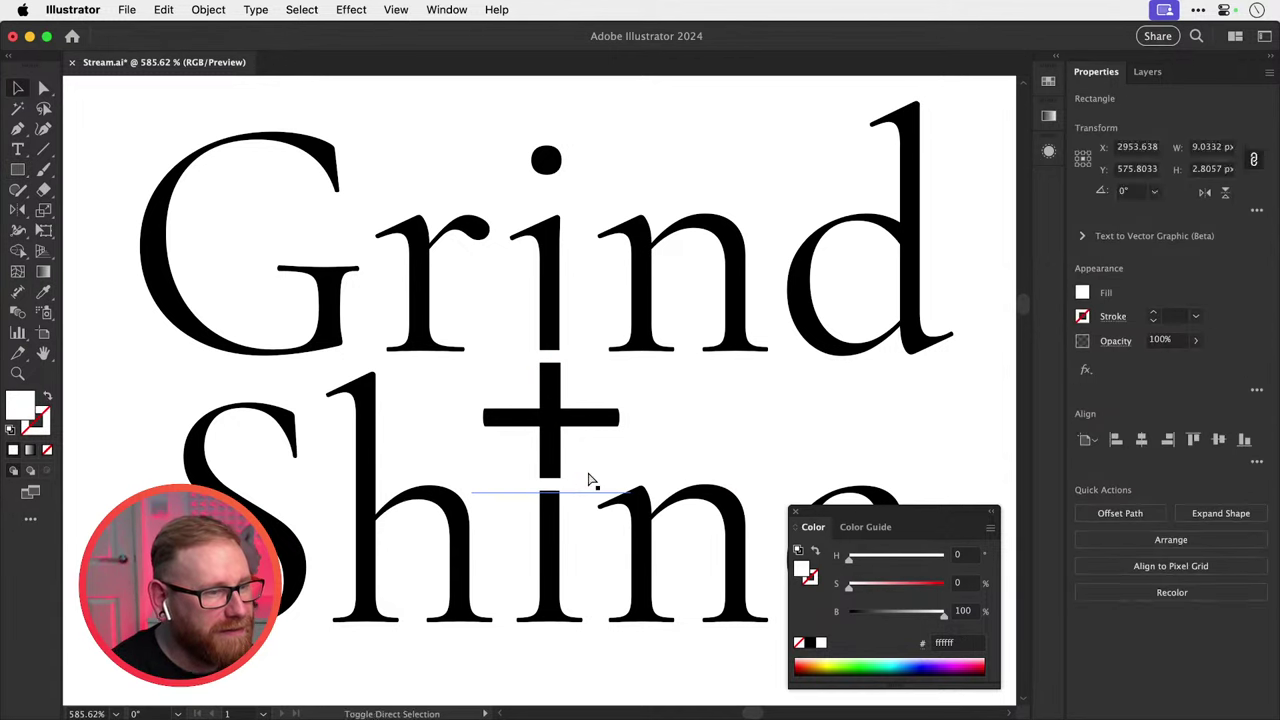
key(shift+super+a)
Examine the "Grind + Shine" version up close and compare it with the other serif and lowercase logo variants.
key(super+minus)
key(super+minus)
key(super+minus)
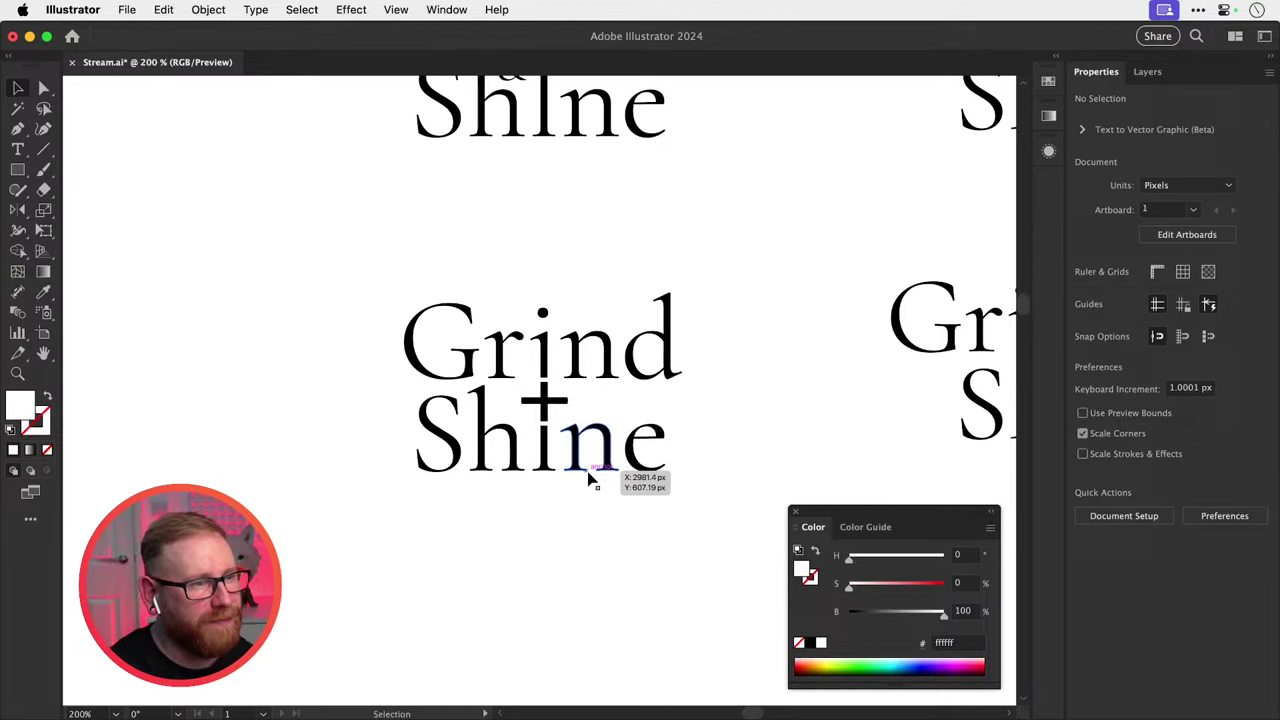
scroll(591, 480, right, 3)
scroll(591, 480, up, 2)
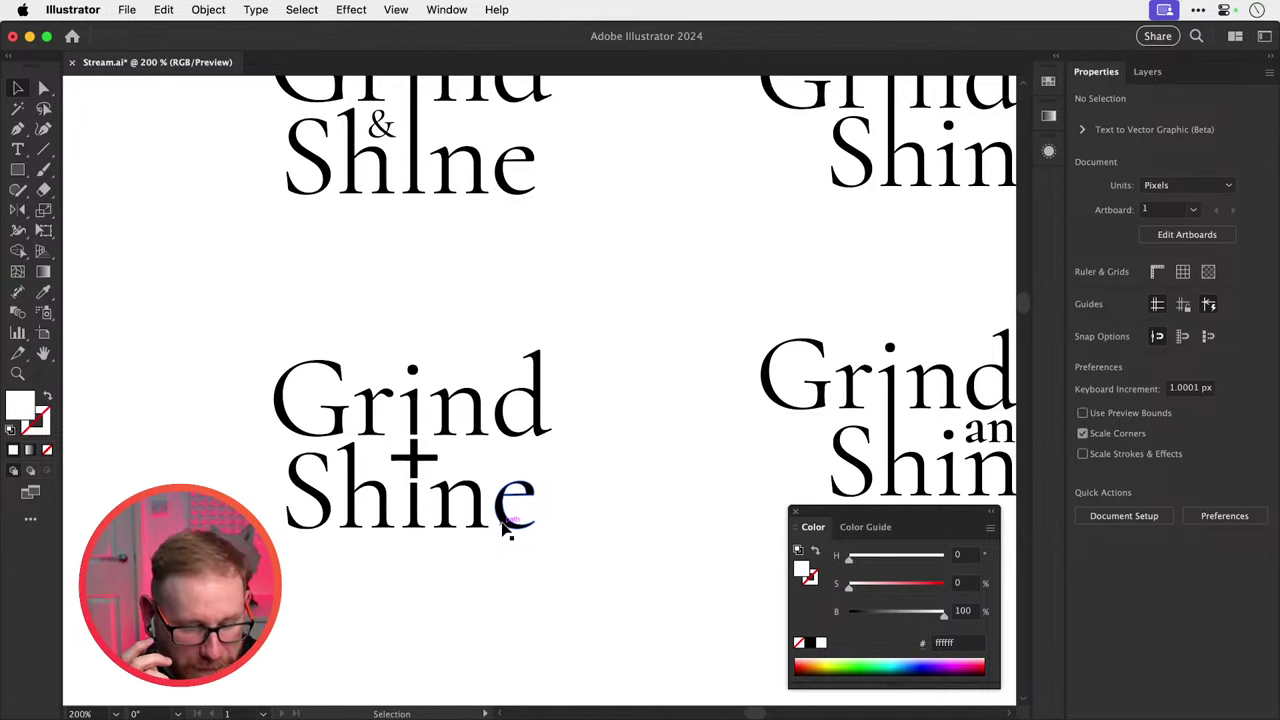
key(super+minus)
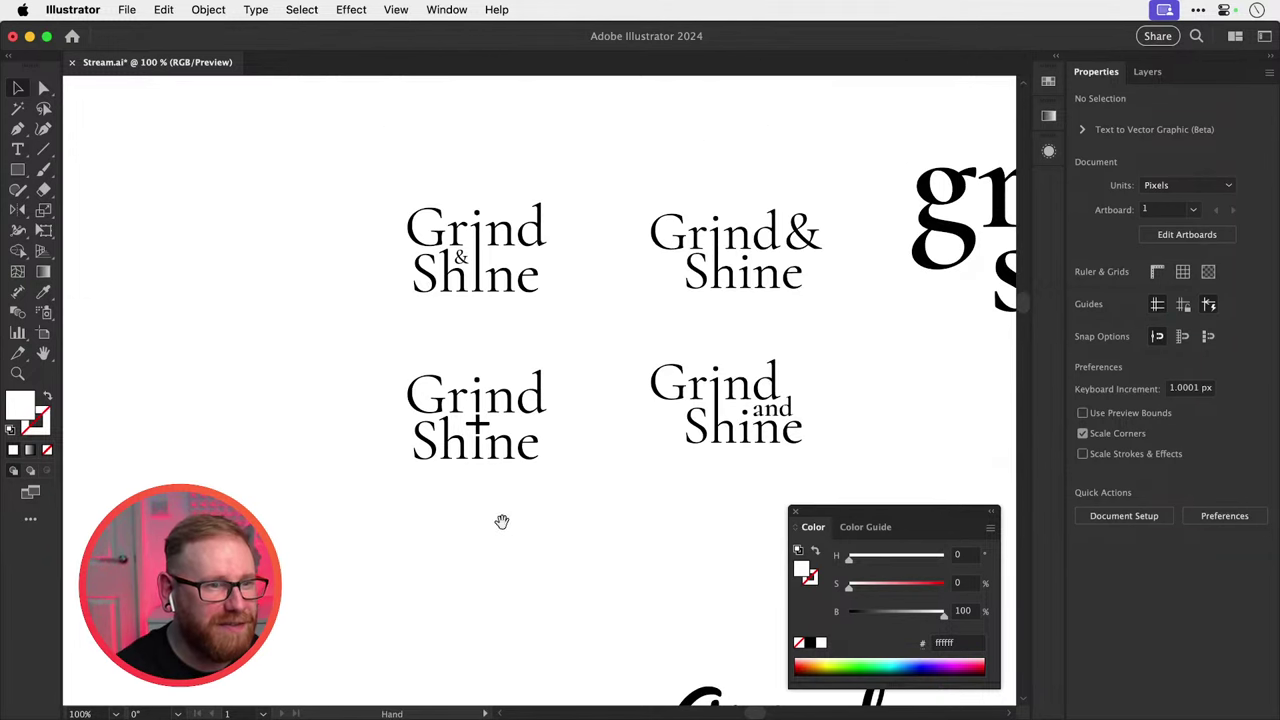
scroll(502, 521, right, 10)
scroll(502, 521, up, 3)
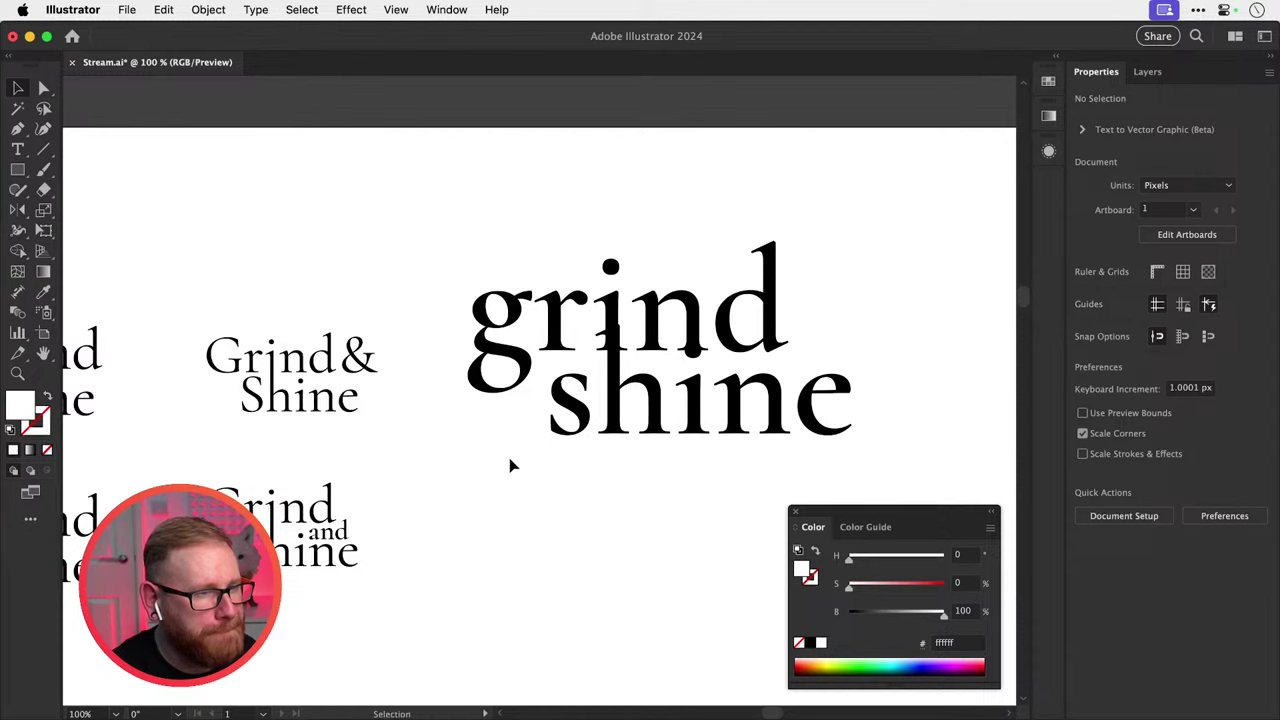
scroll(533, 455, right, 9)
scroll(533, 455, up, 2)
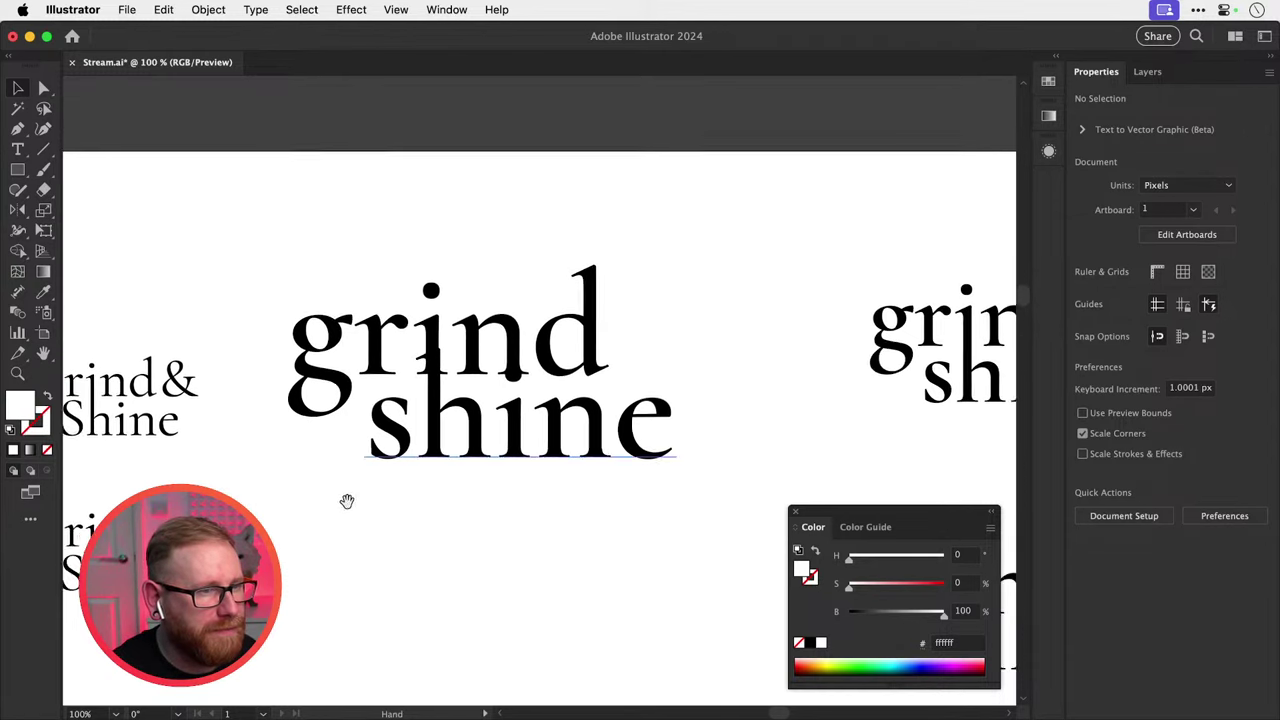
scroll(577, 431, right, 5)
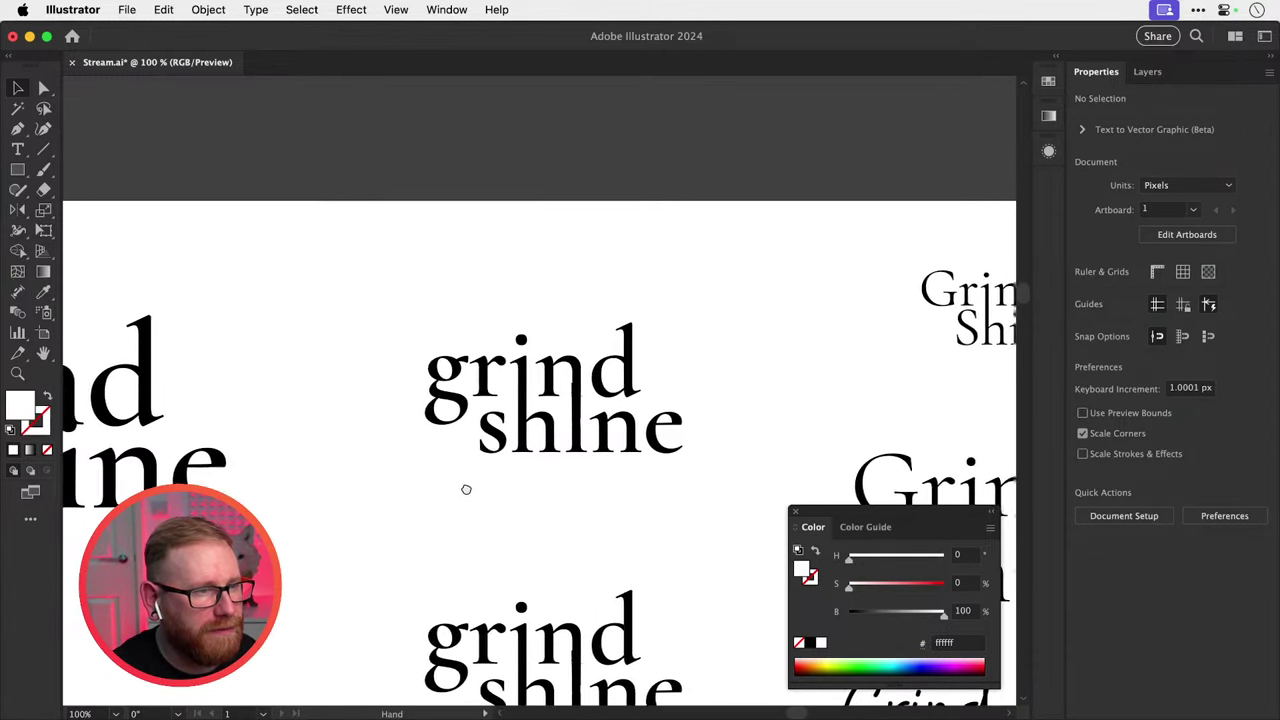
drag(446, 491, 510, 358)
scroll(374, 480, left, 15)
scroll(374, 480, down, 4)
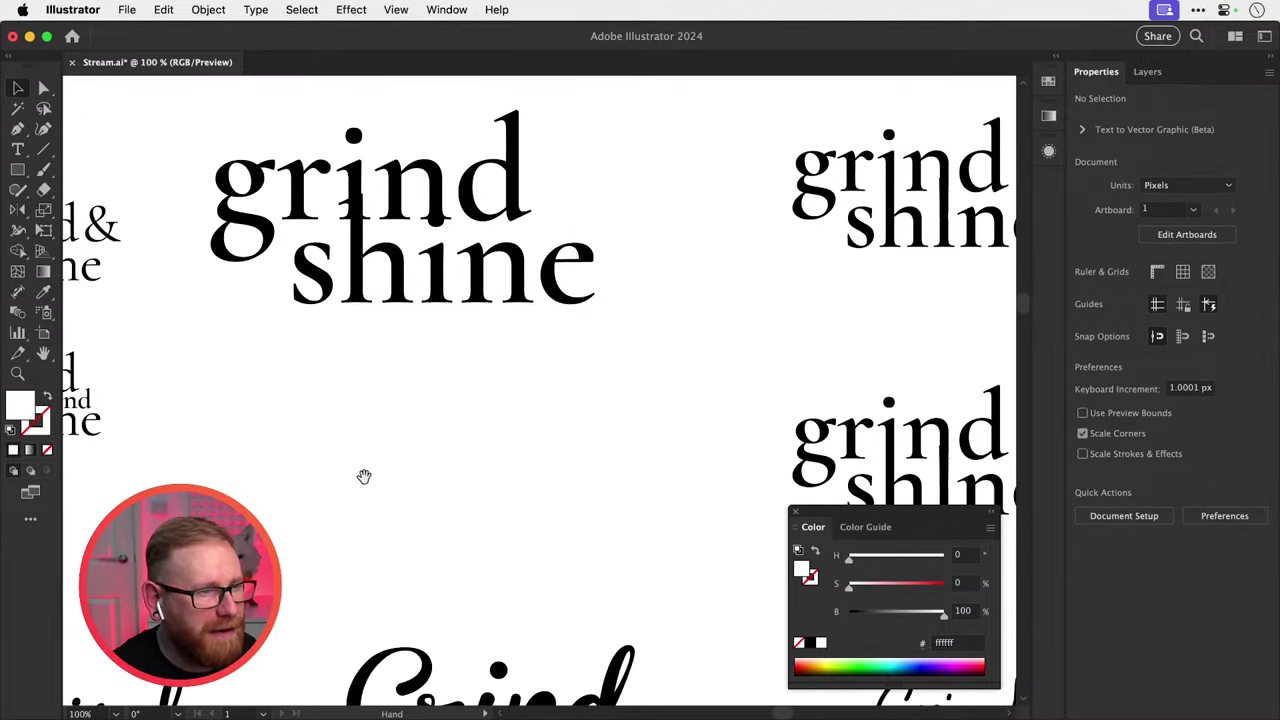
drag(400, 497, 606, 480)
key(z)
drag(570, 418, 706, 461)
key(v)
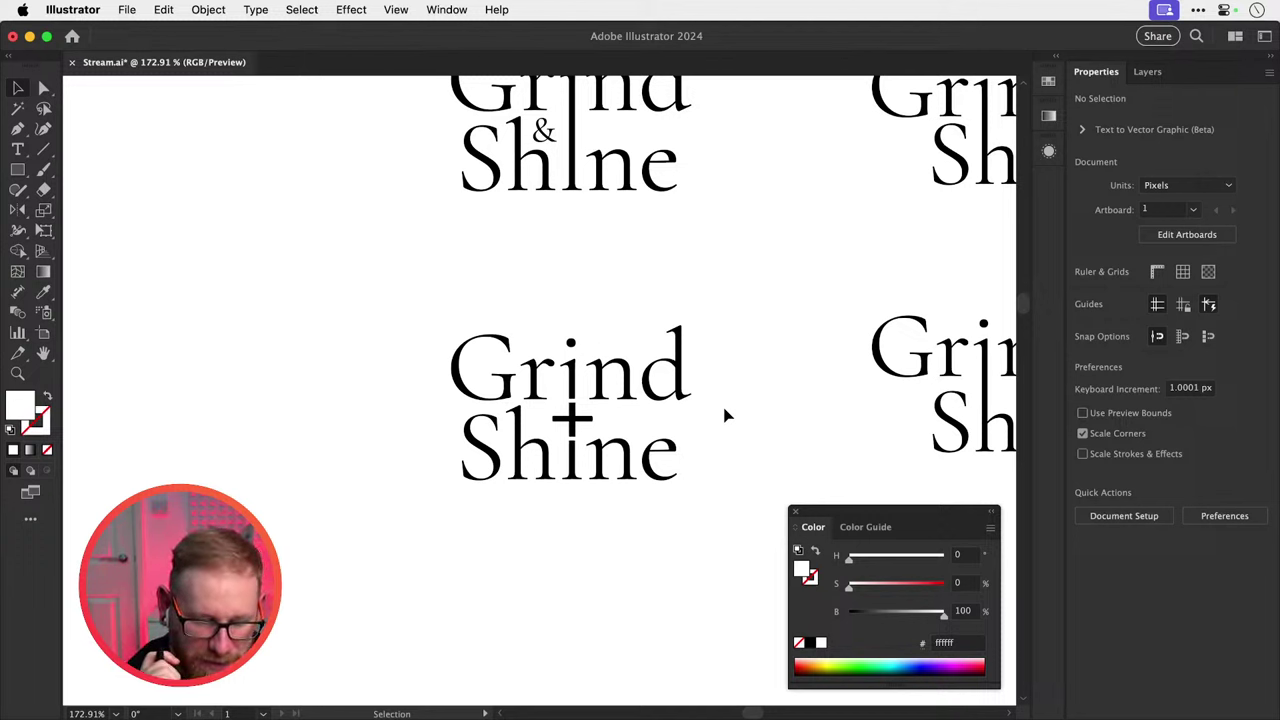
key(super+minus)
key(super+minus)
key(super+minus)
key(super+minus)
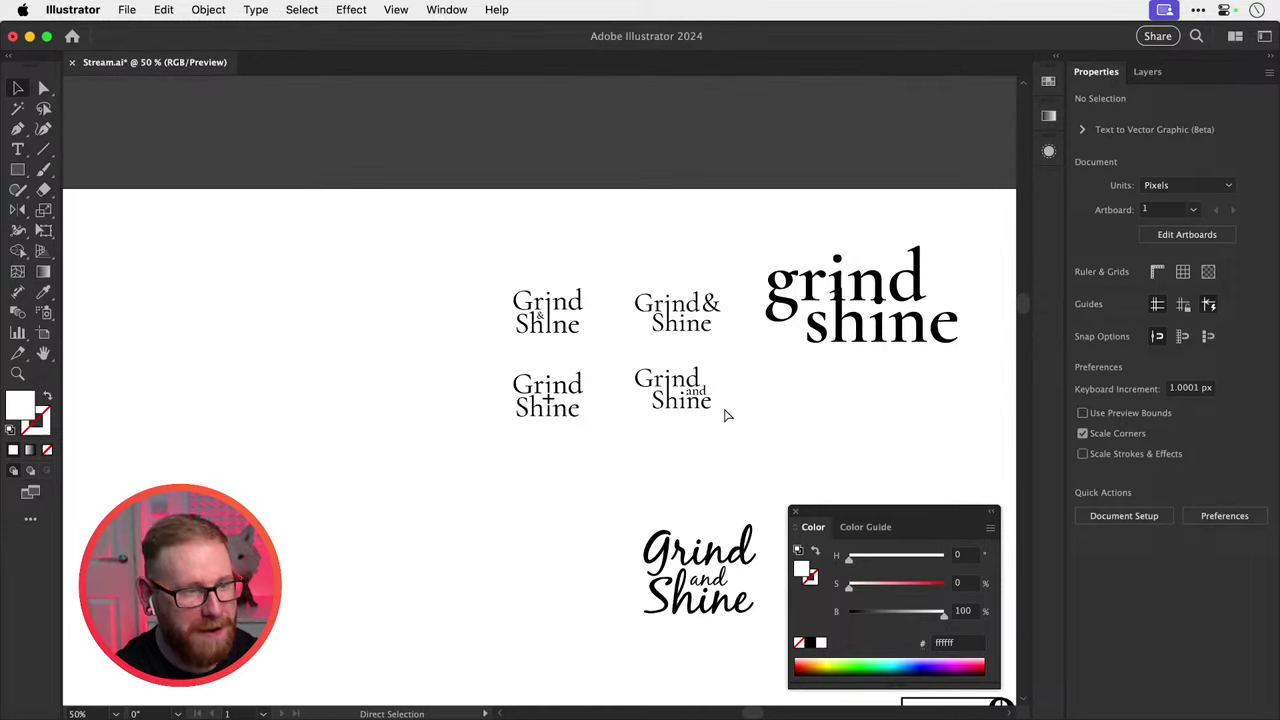
scroll(724, 407, right, 10)
scroll(724, 407, up, 2)
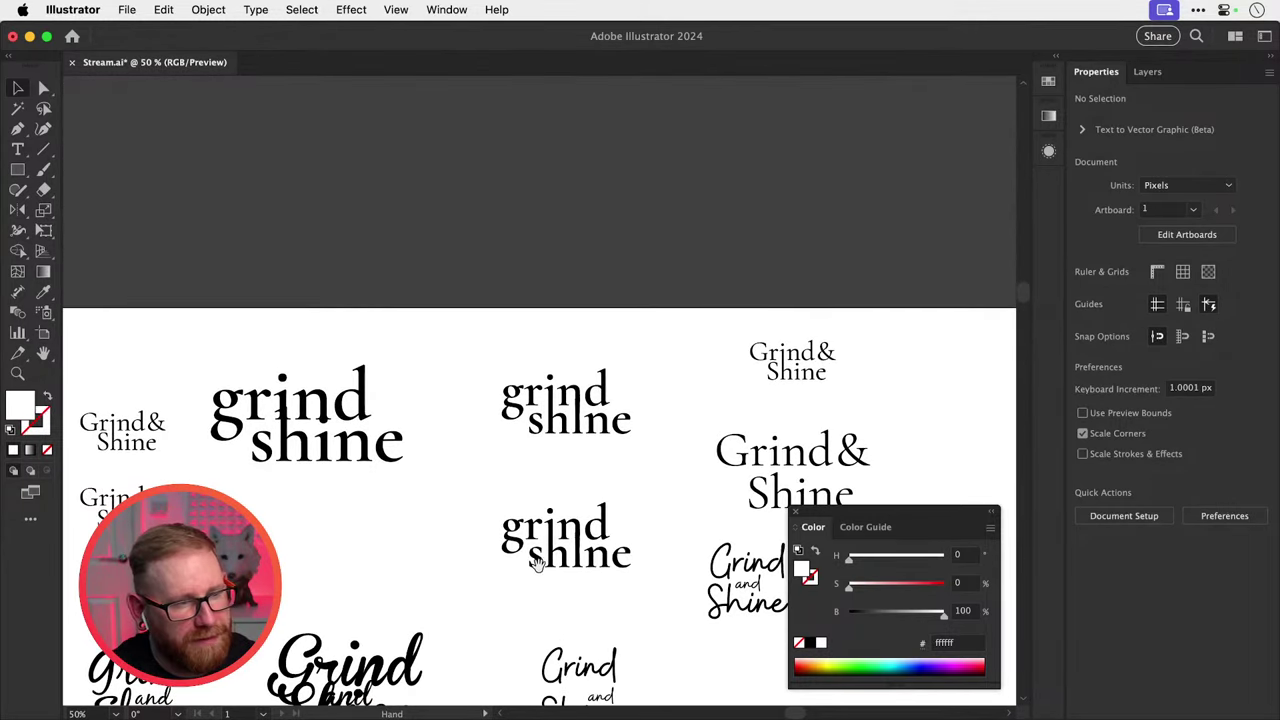
Draw a small bean shape about 26 by 22 px with the Pencil tool above the "i" of the lower joined "grind shine".
drag(555, 512, 975, 580)
click(598, 540)
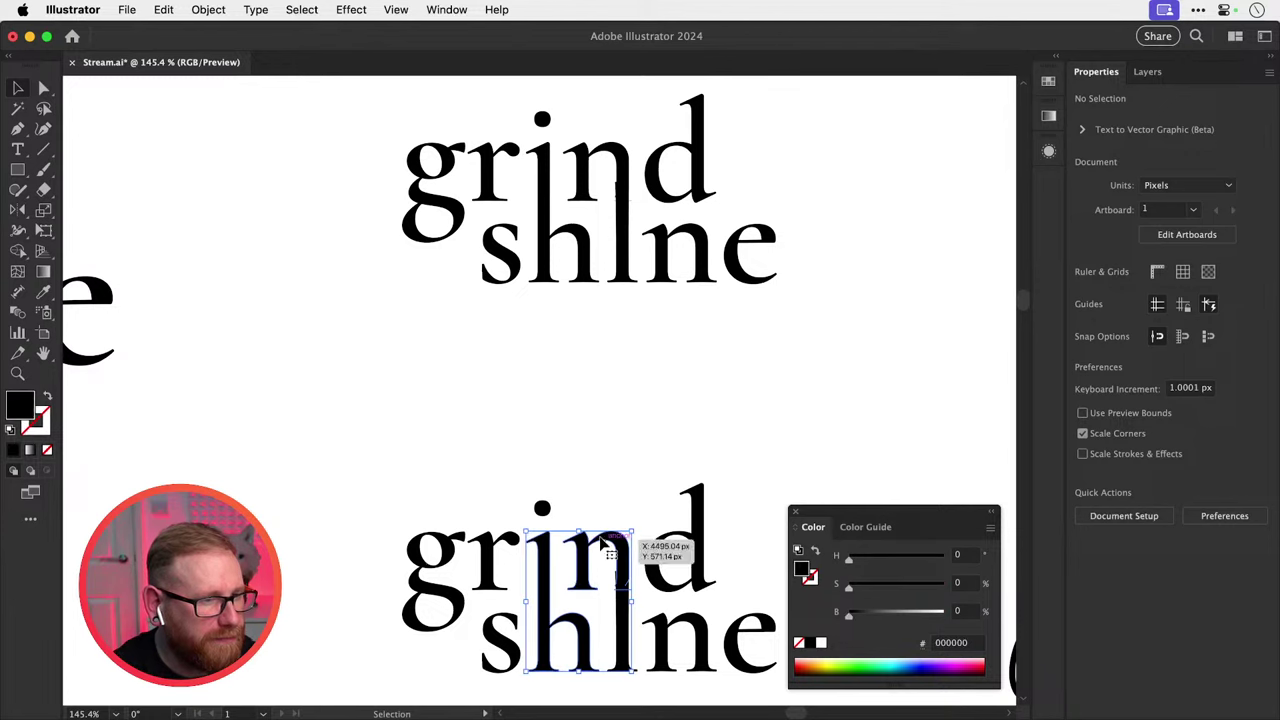
click(545, 466)
drag(534, 484, 697, 562)
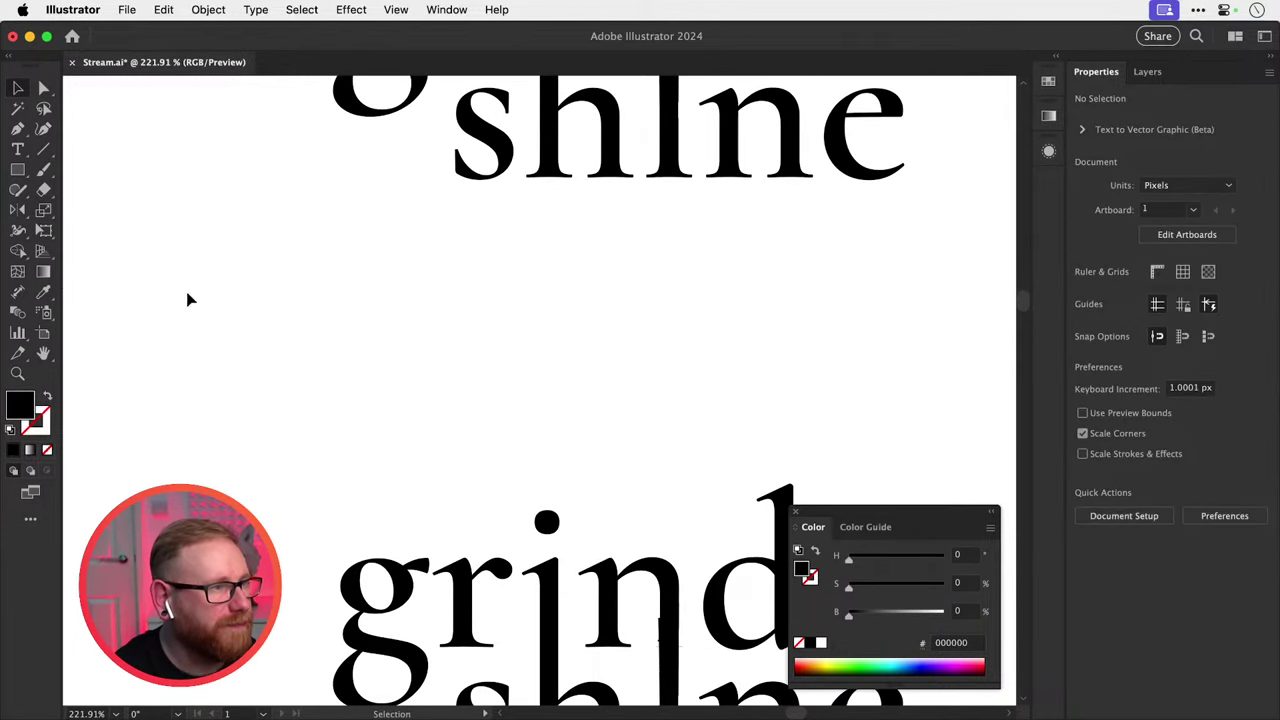
click(18, 190)
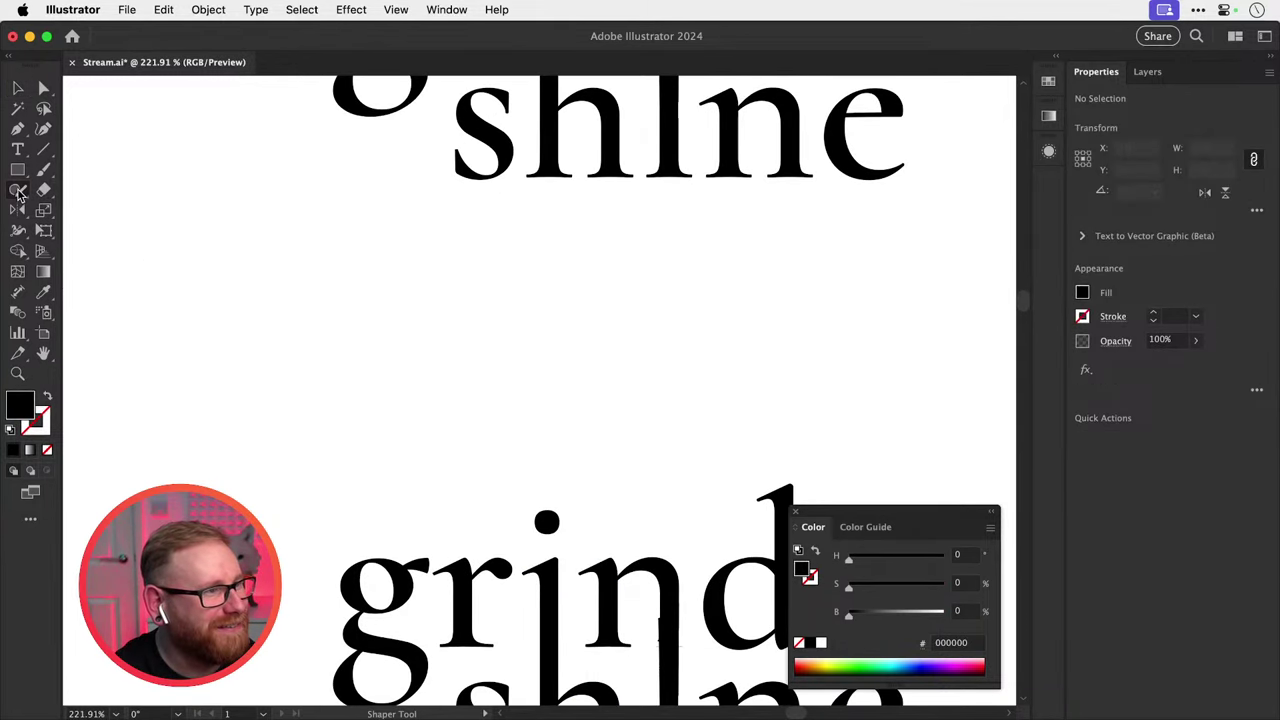
drag(18, 190, 76, 206)
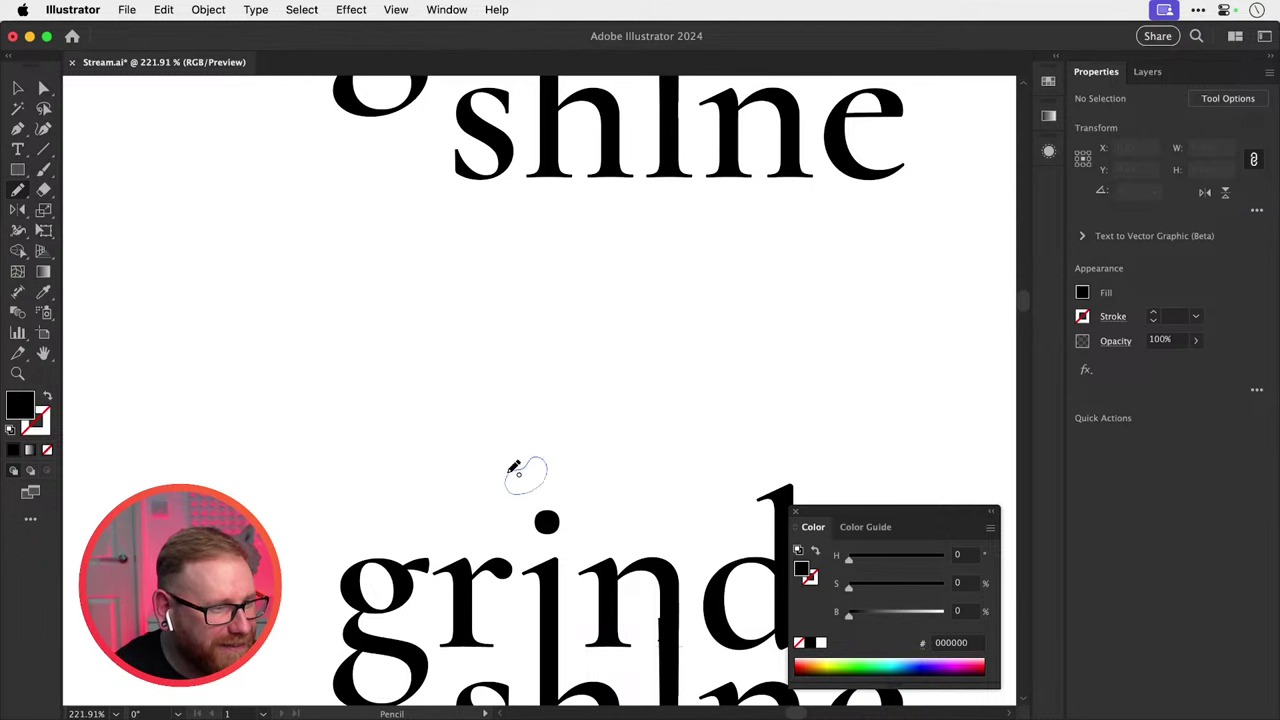
drag(513, 467, 516, 466)
key(v)
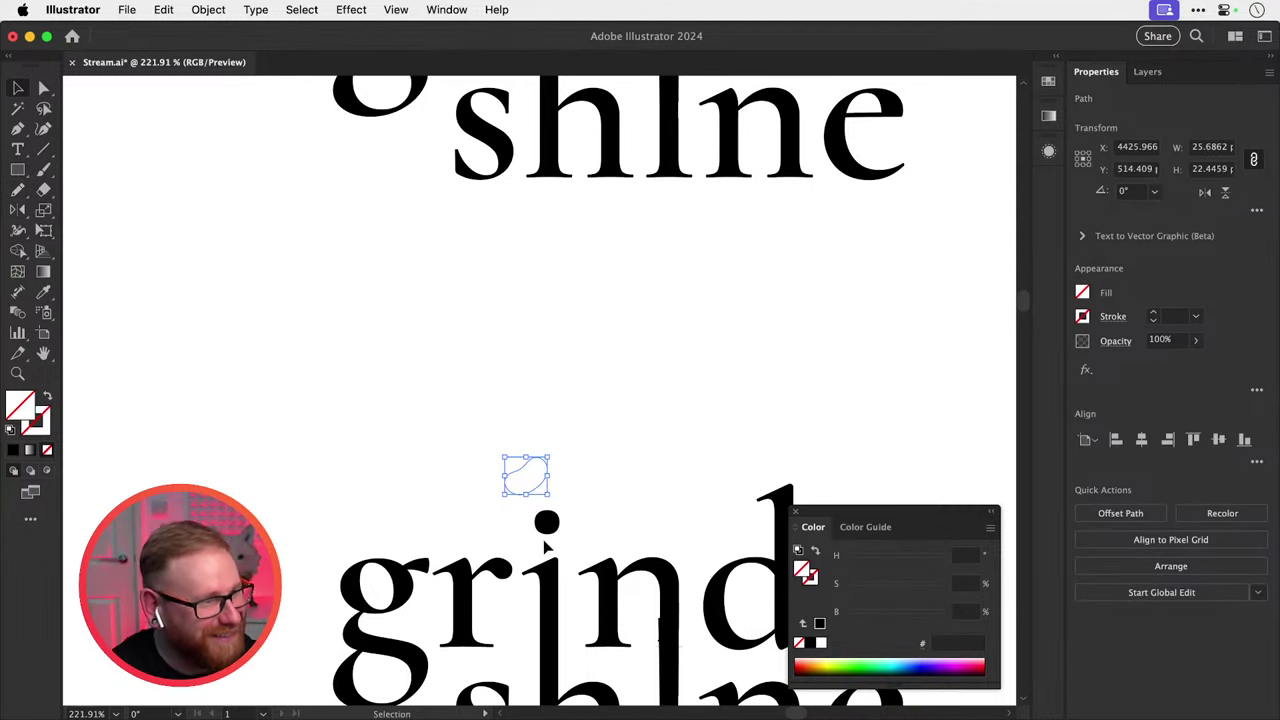
Give the bean shape no fill and a black 10 pt stroke, and deselect it.
key(d)
key(/)
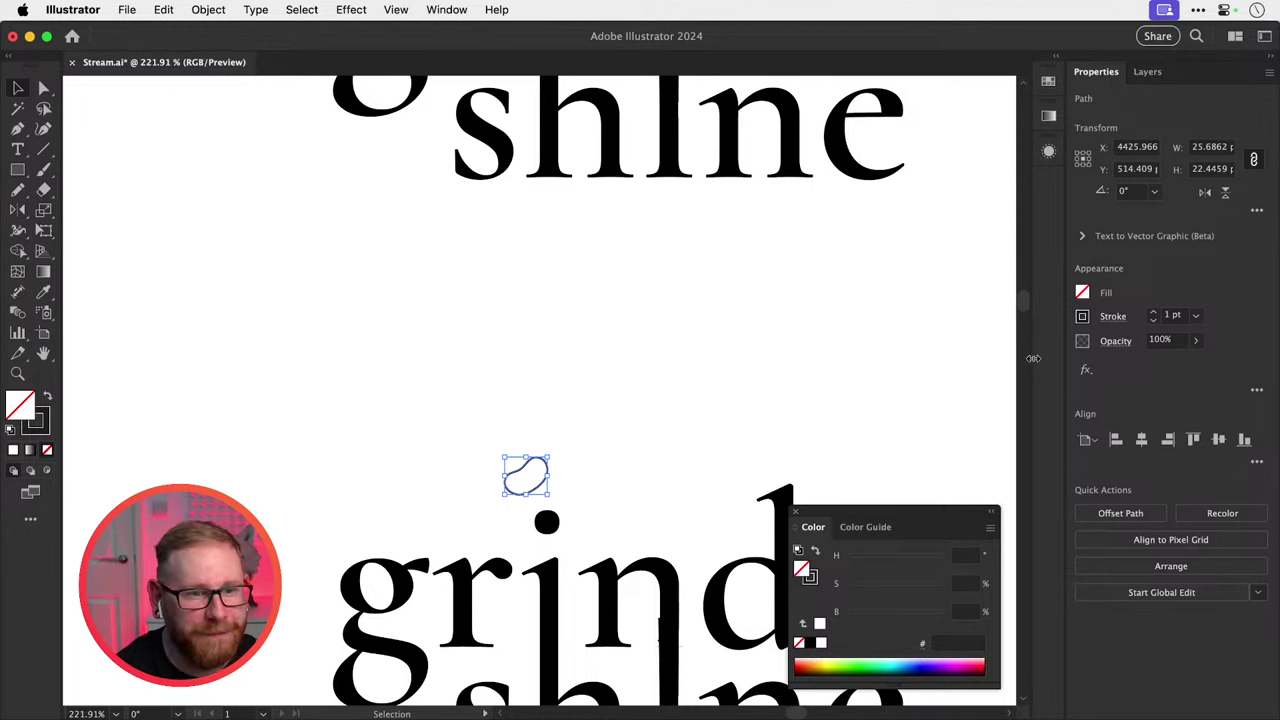
click(1152, 314)
click(640, 474)
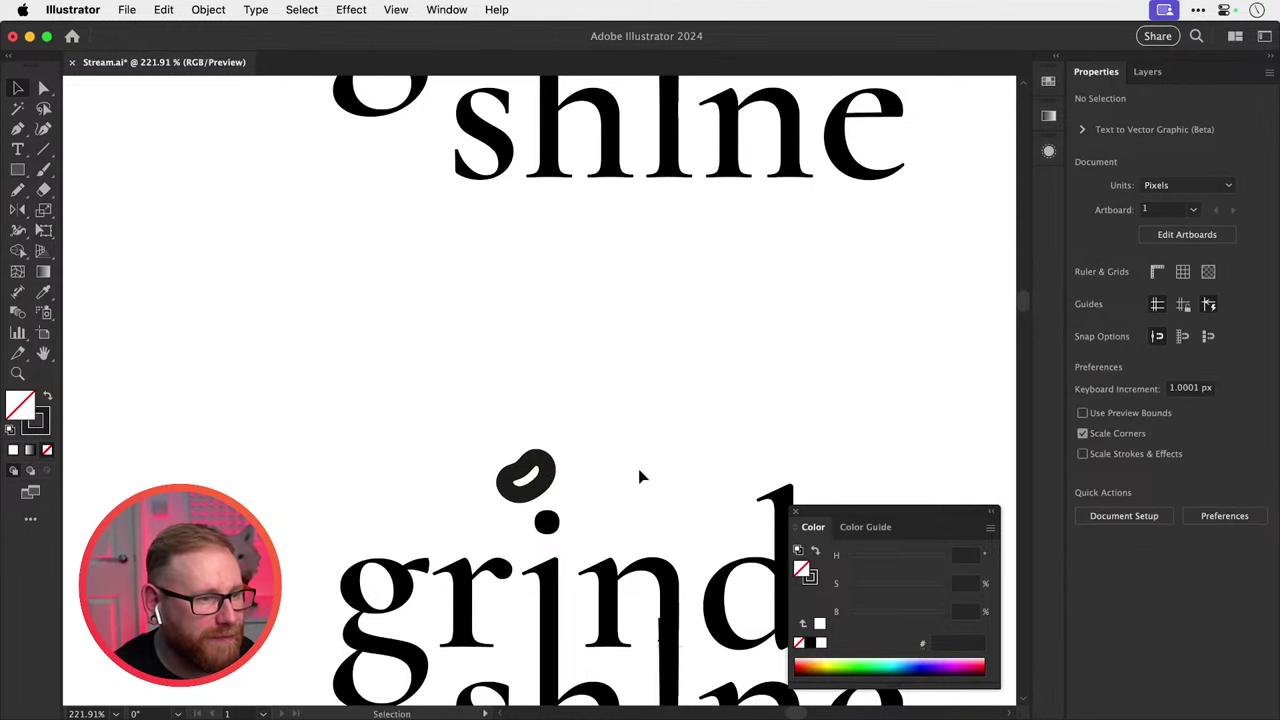
Try replacing the dot over the "i" in the lower "grind" with the bean shape, and view it among the variants.
drag(563, 524, 565, 449)
click(562, 449)
key(super+x)
key(super+shift+a)
key(super+minus)
key(super+minus)
key(super+minus)
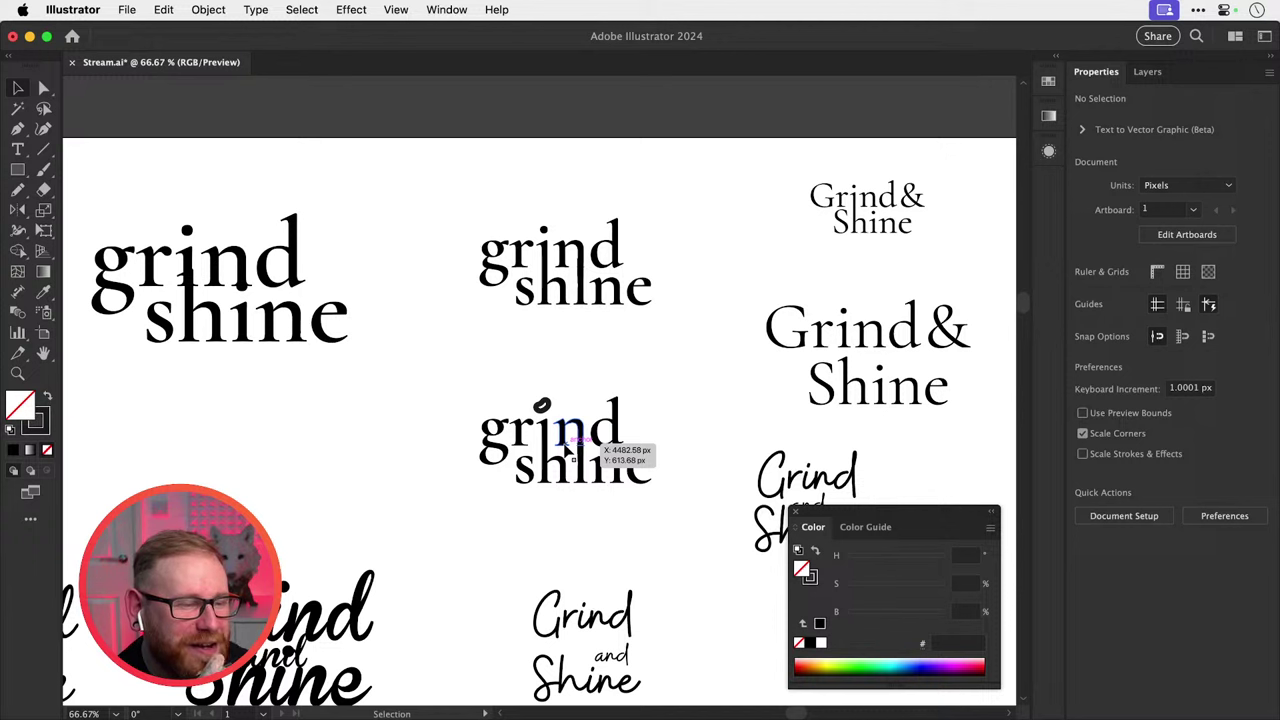
Undo the replacement of the "i" dot and set the bean shape aside to the left of the lower "grind shine" lettering.
key(a)
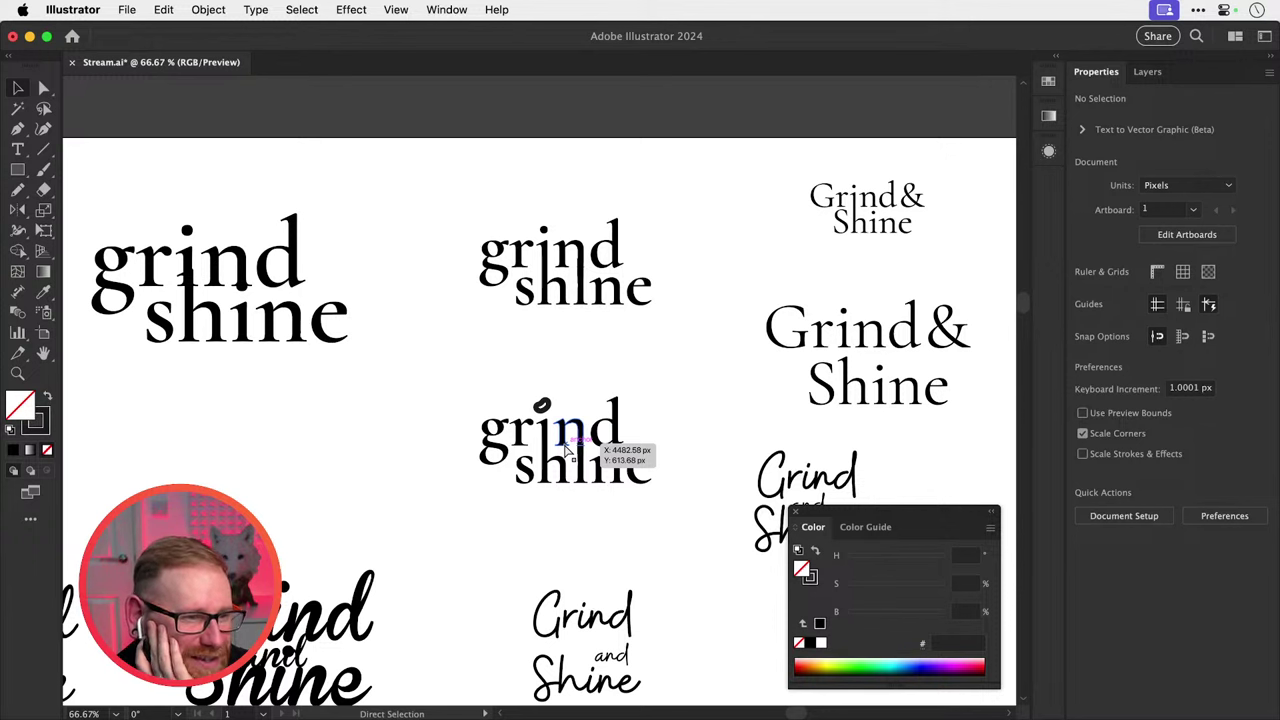
key(super+z)
key(super+z)
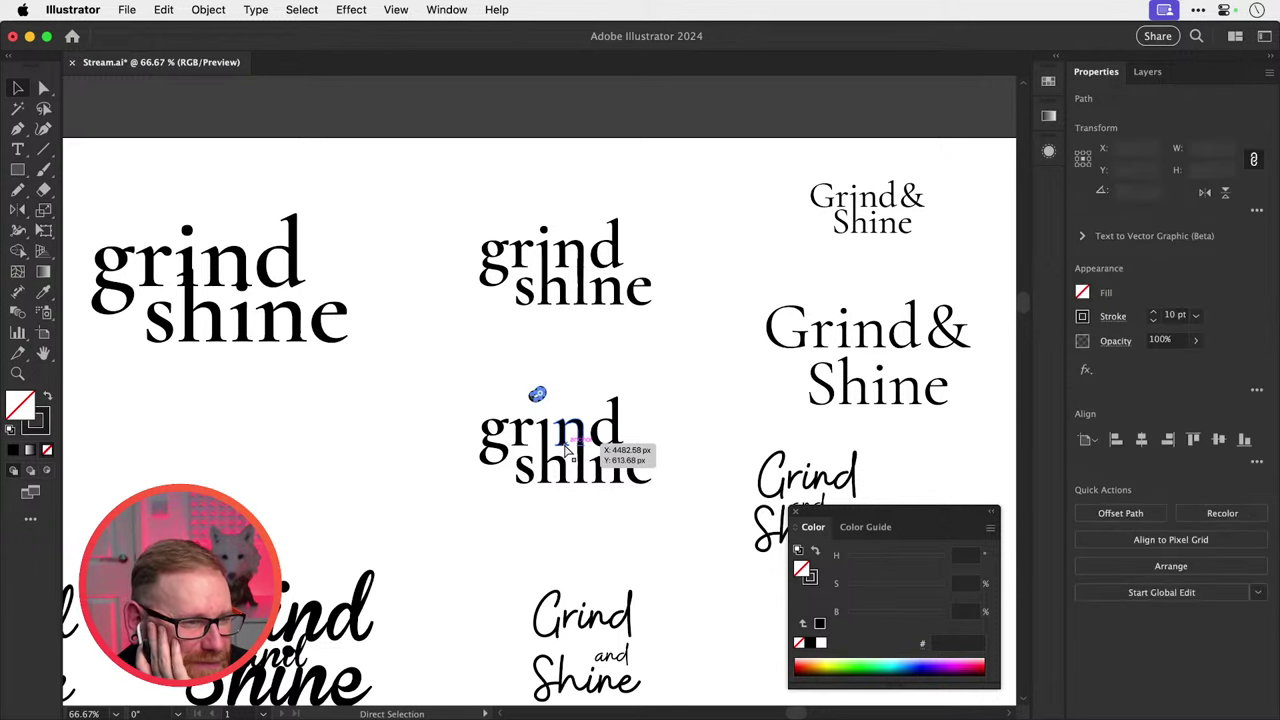
key(shift+super+z)
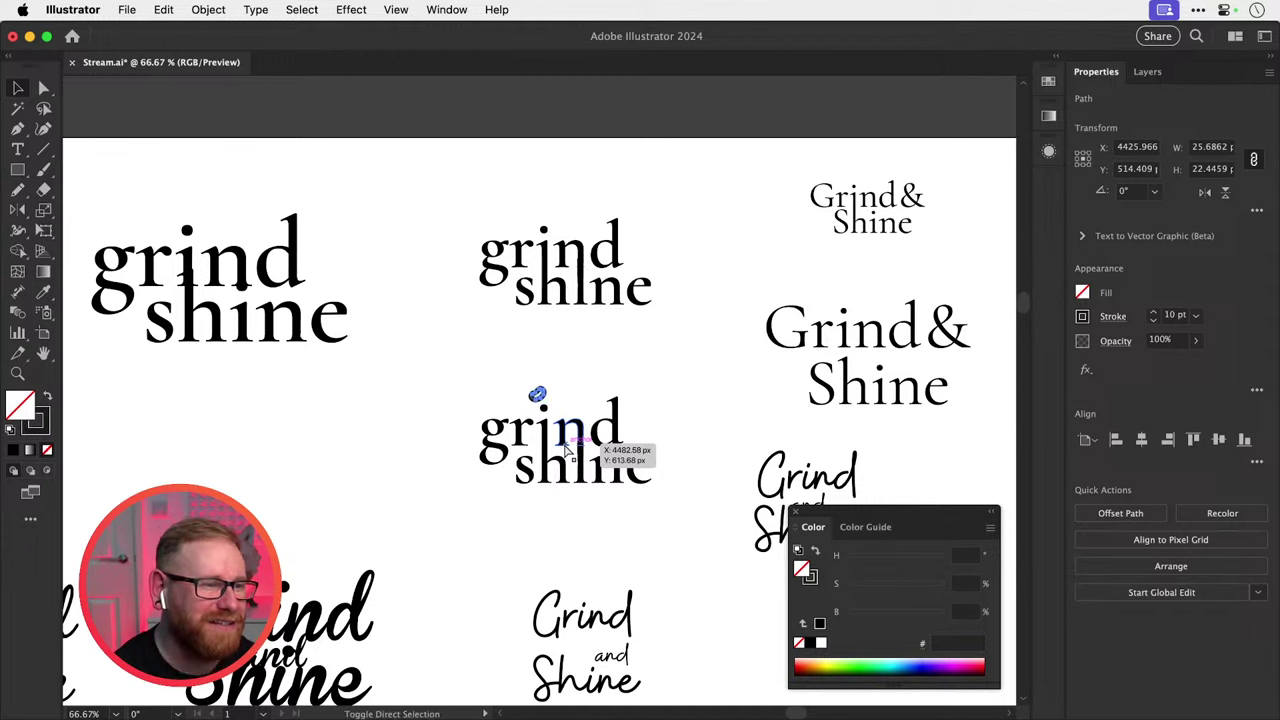
click(468, 360)
drag(535, 395, 424, 410)
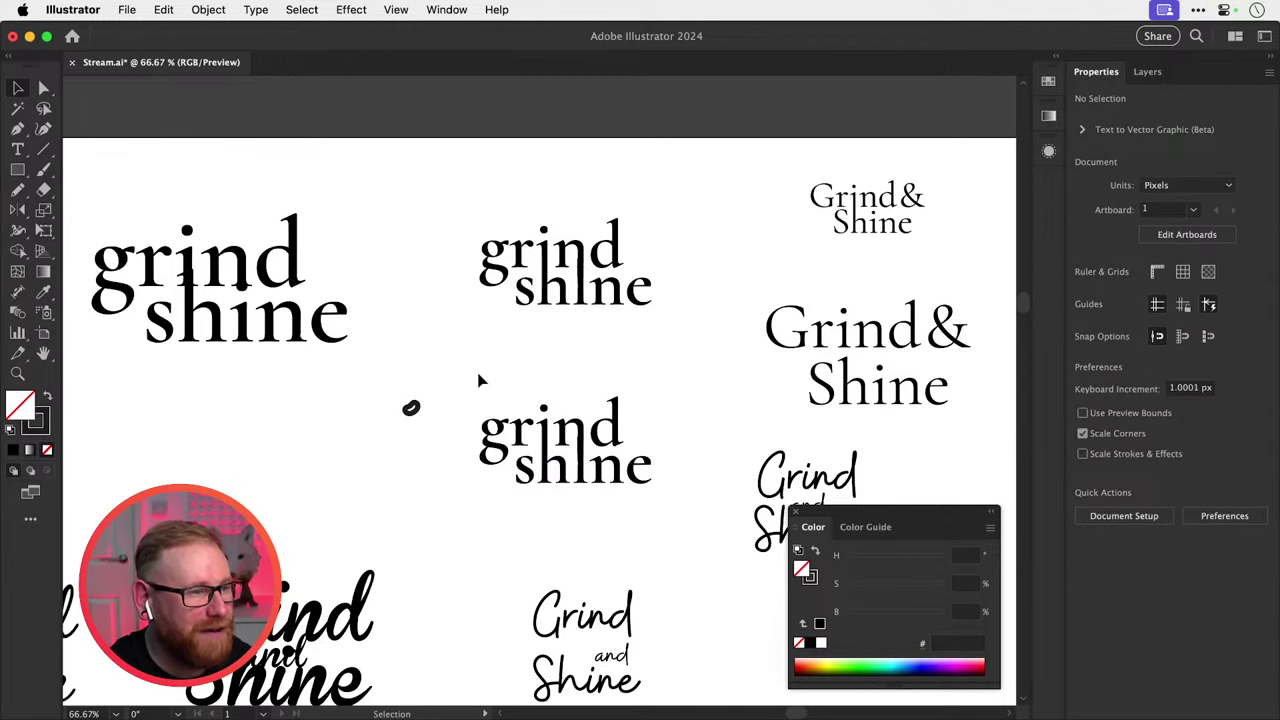
Examine the capitalised two-line "Grind & Shine" variants, focusing on the one with the plus sign between the words.
key(space)
drag(386, 477, 514, 403)
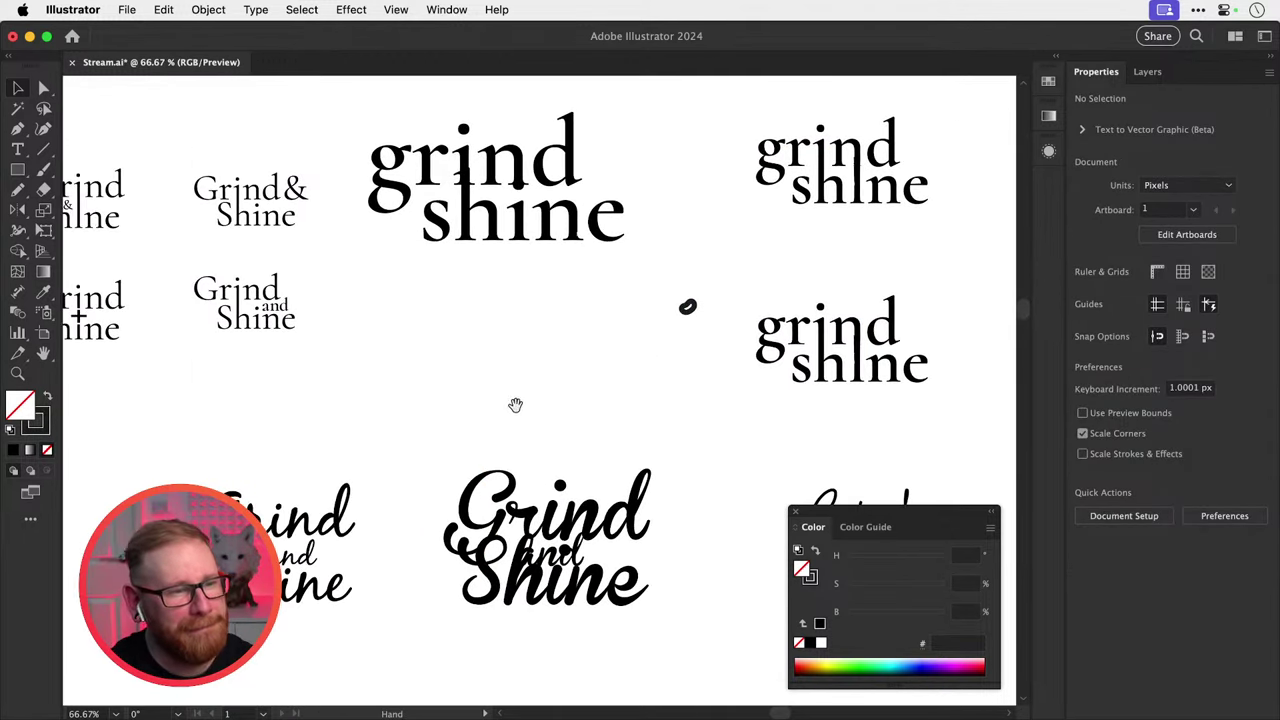
drag(400, 406, 542, 375)
key(space)
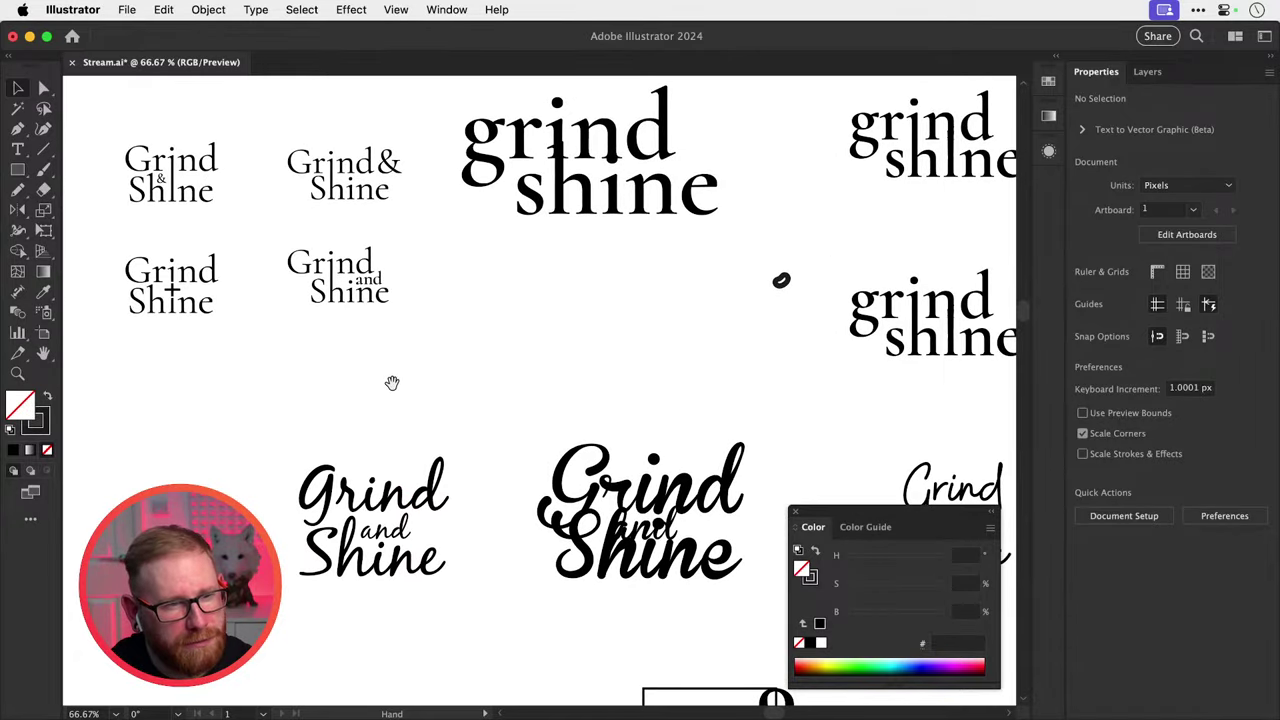
scroll(463, 389, left, 5)
scroll(417, 389, up, 2)
scroll(450, 400, up, 5)
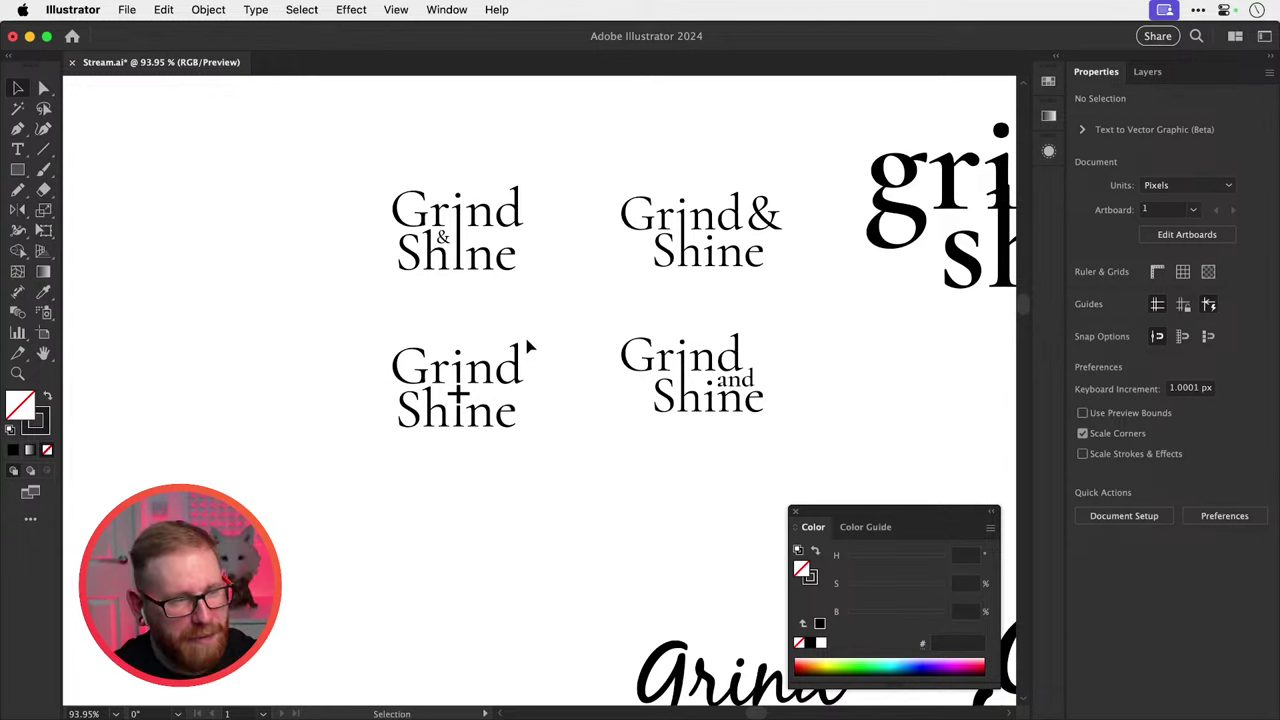
key(z)
drag(533, 401, 573, 441)
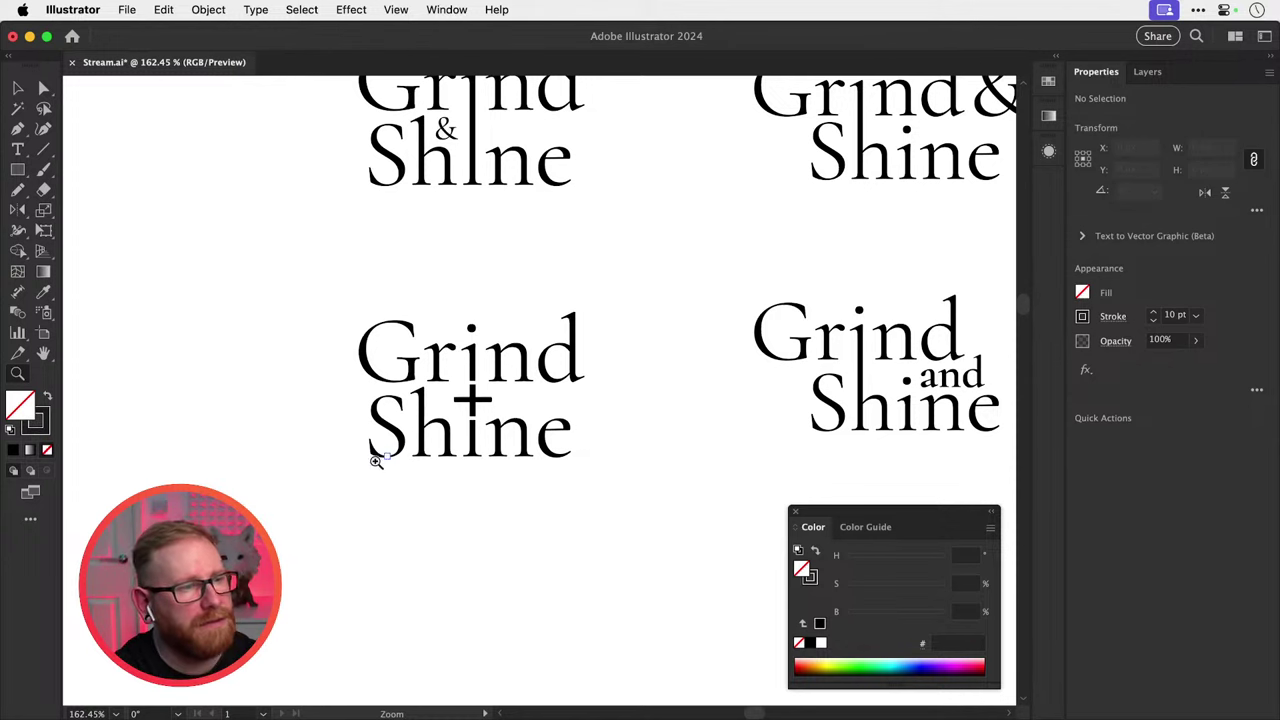
key(v)
key(super+1)
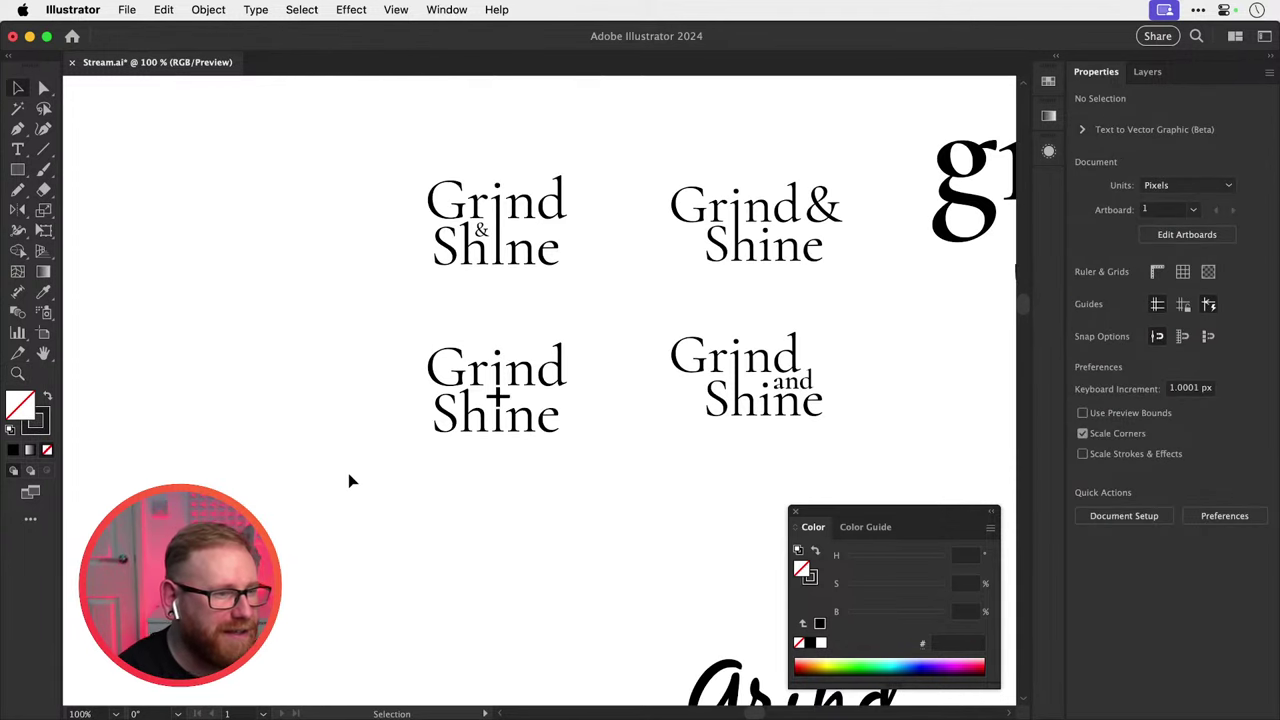
Duplicate the "Grind + Shine" lettering directly below the original and deselect it.
drag(348, 480, 575, 355)
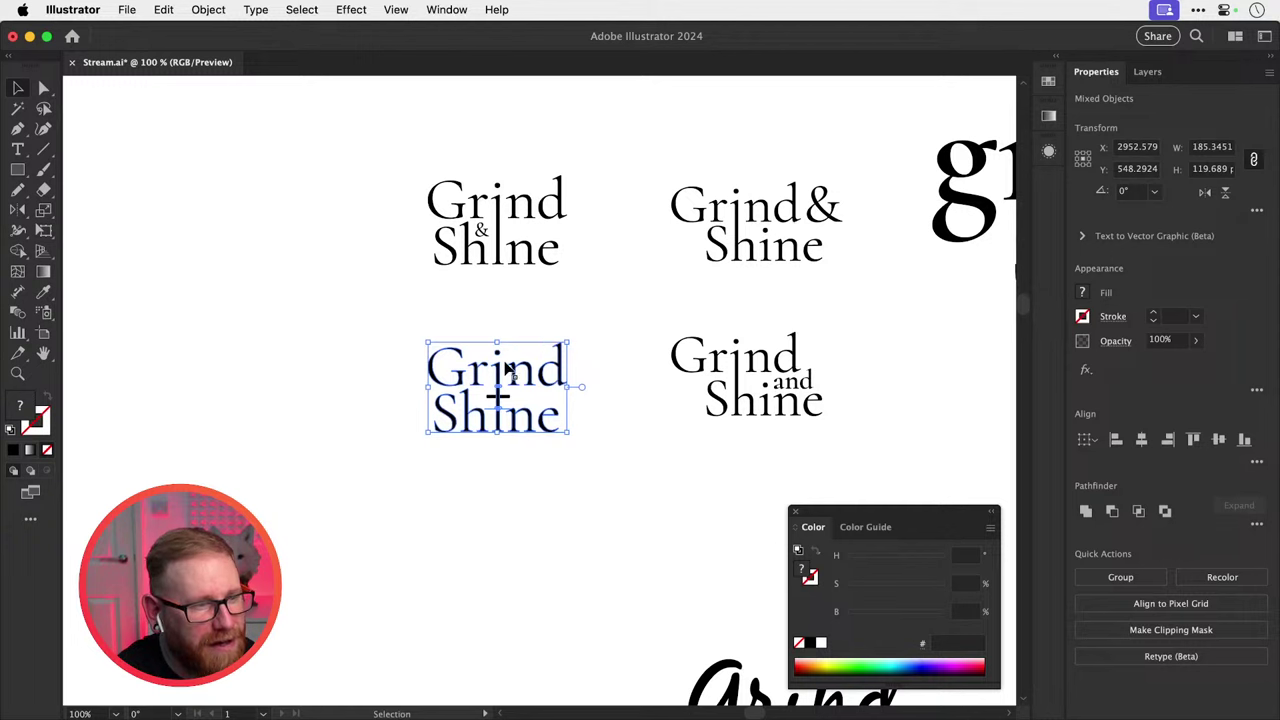
drag(503, 371, 766, 580)
key(z)
key(super+shift+a)
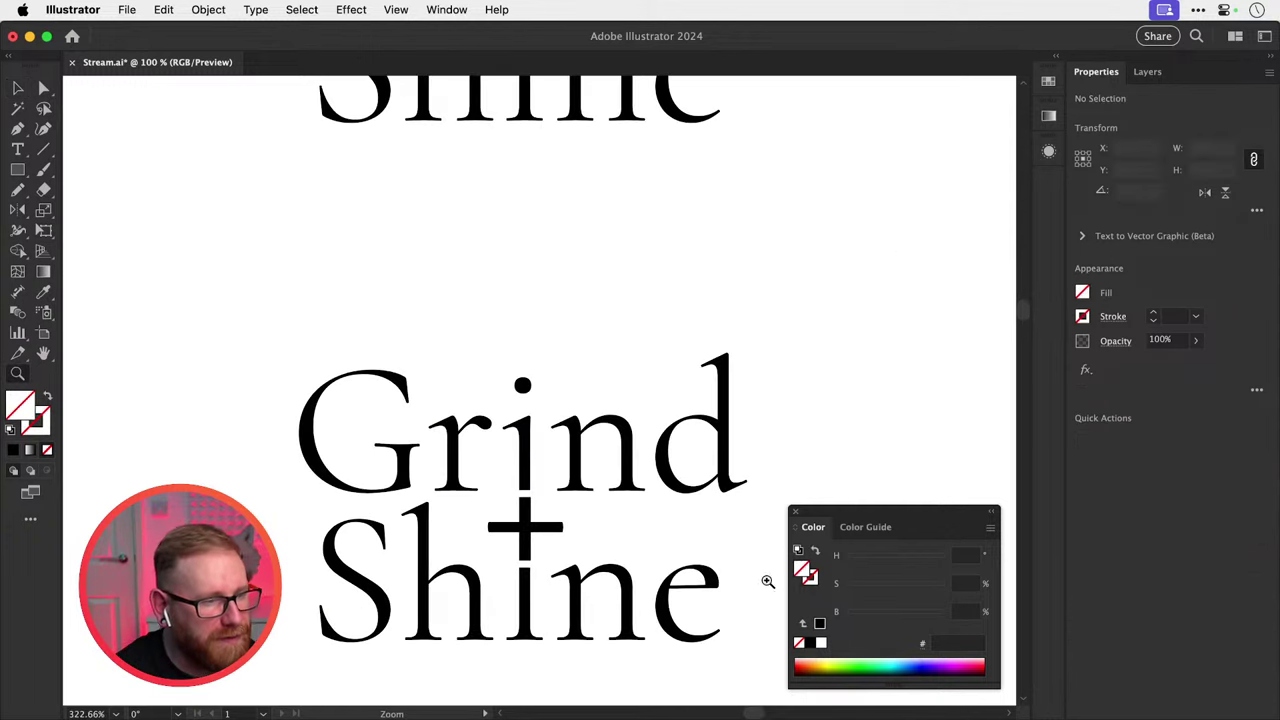
Fill the plus sign in the original "Grind + Shine" lettering with grey 9c9c9c and deselect it.
key(v)
key(space)
drag(497, 254, 495, 527)
key(z)
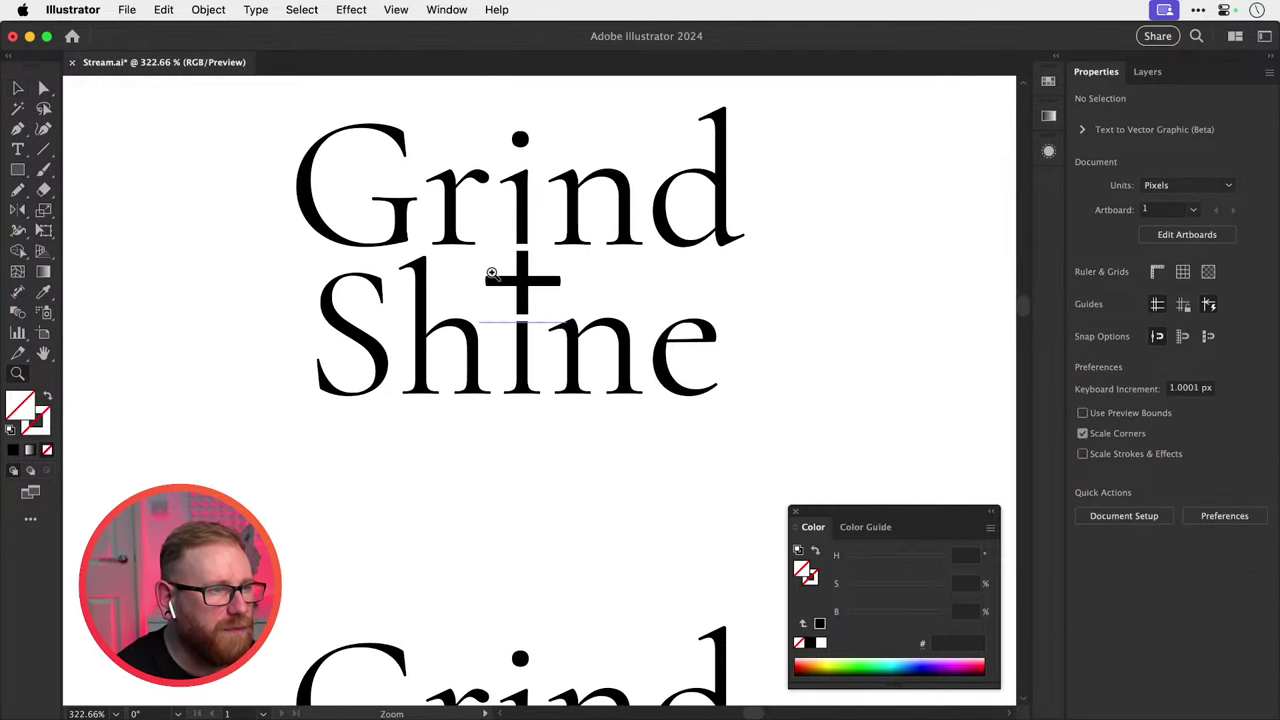
drag(489, 276, 545, 276)
key(v)
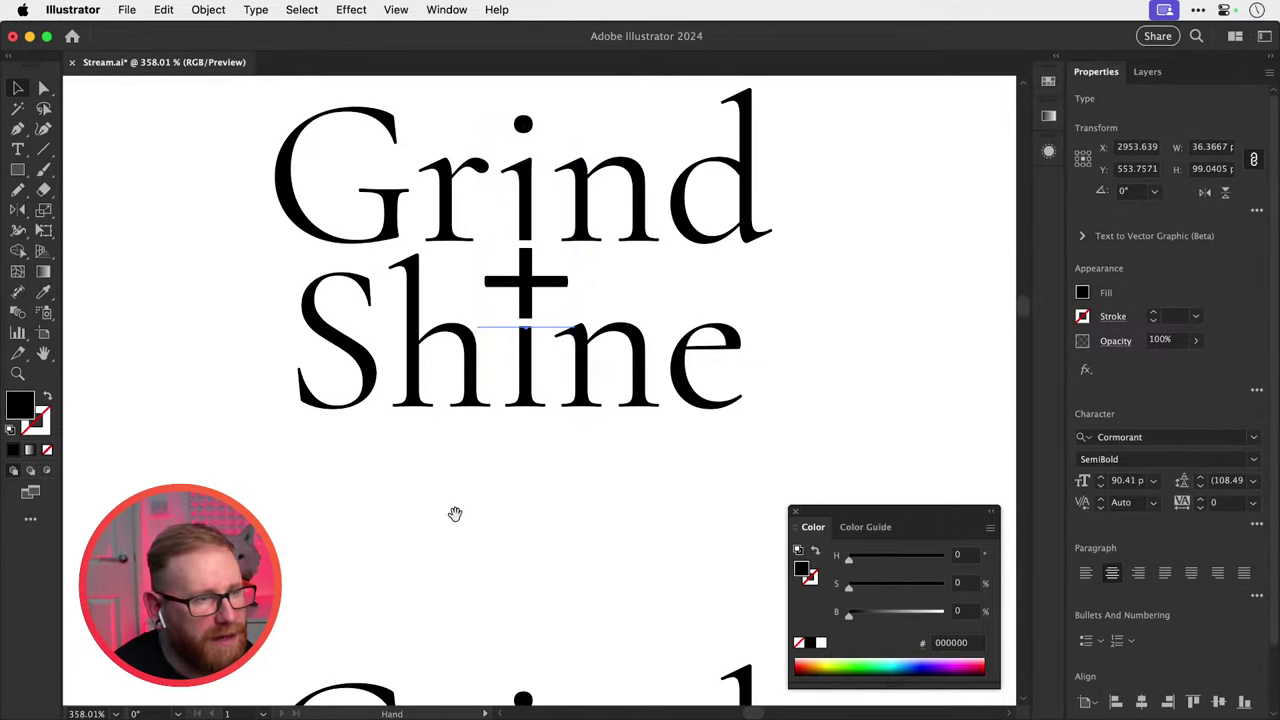
scroll(445, 500, down, 3)
scroll(455, 470, up, 4)
super+click(463, 370)
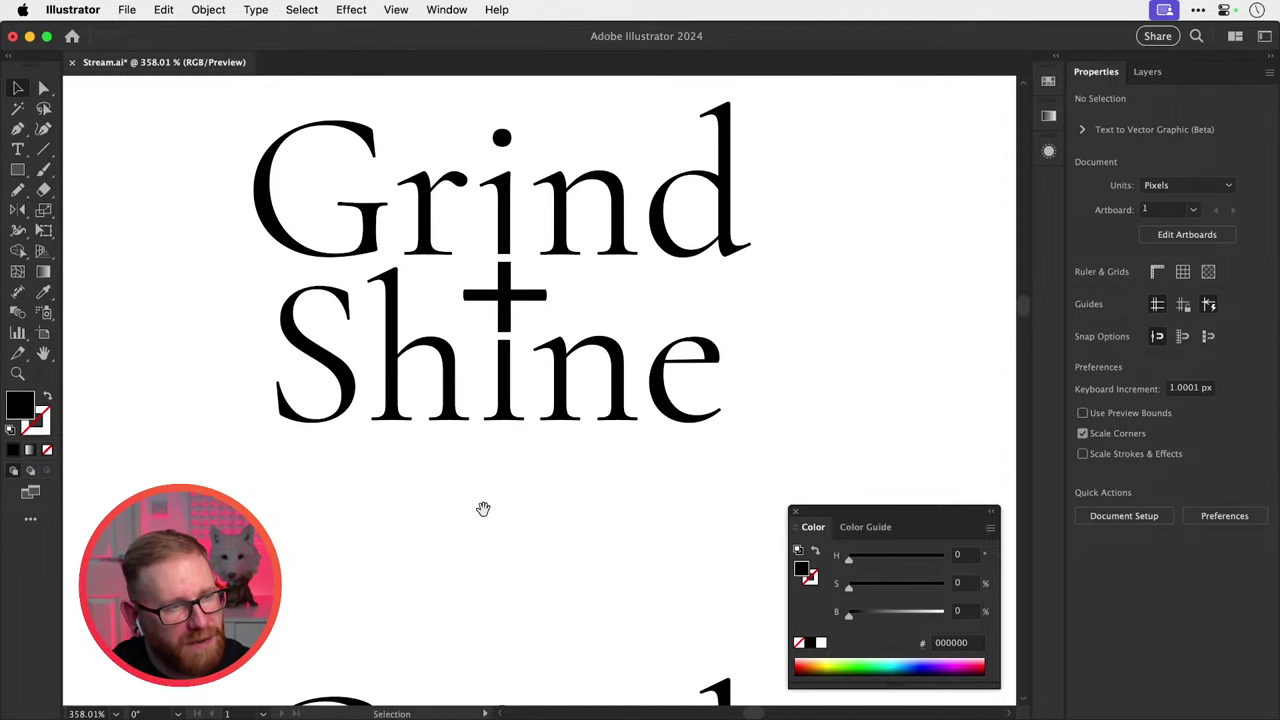
mouse_move(477, 511)
mouse_down()
mouse_move(426, 349)
mouse_move(467, 513)
mouse_up()
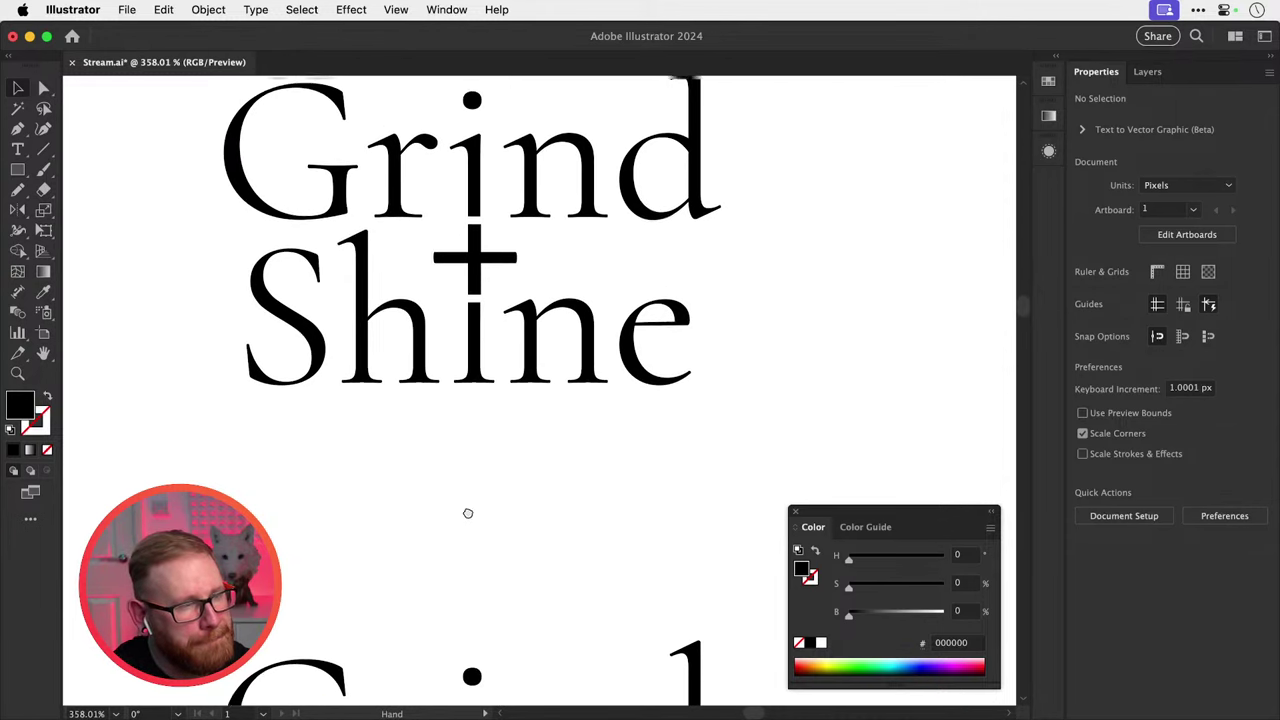
drag(454, 460, 463, 489)
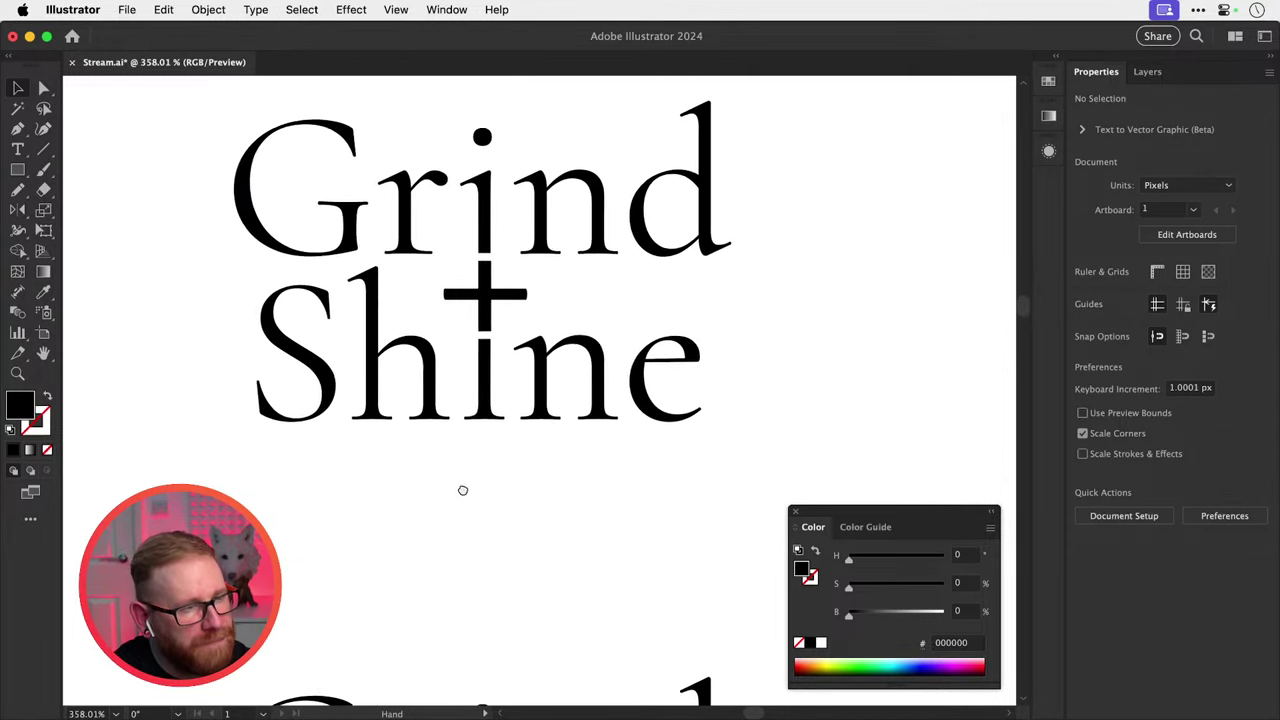
click(494, 299)
drag(851, 614, 907, 614)
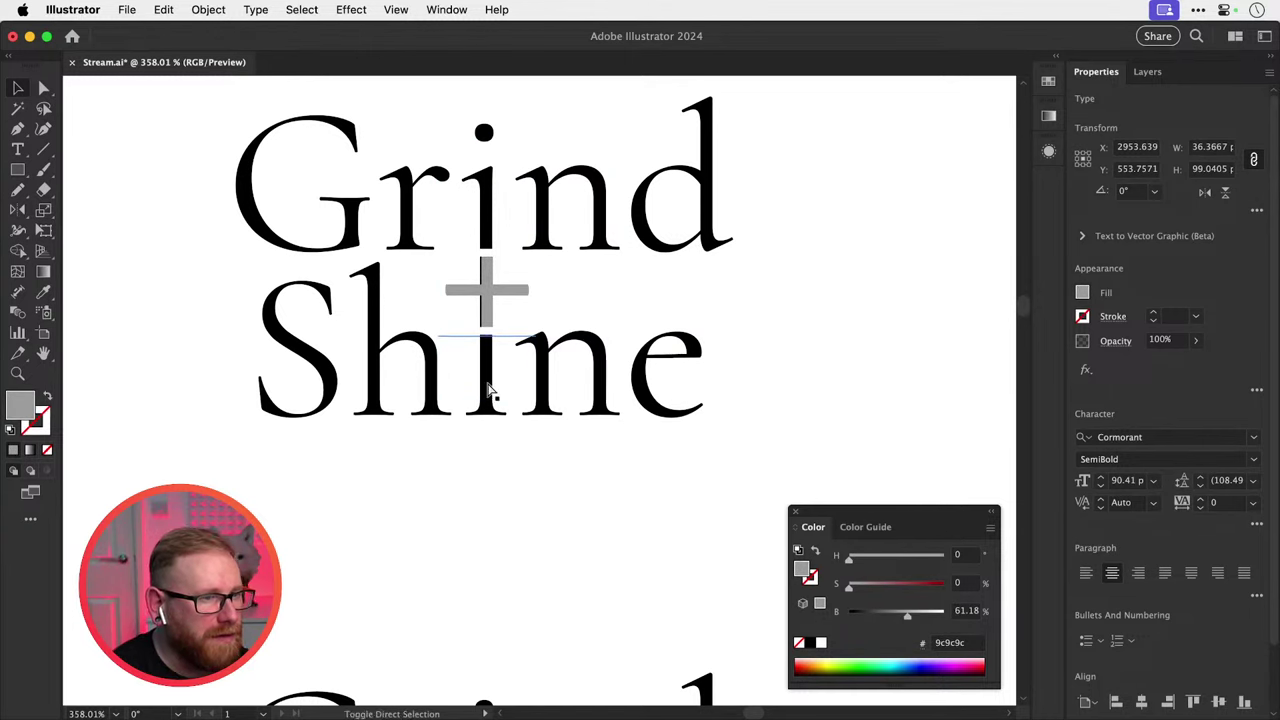
click(614, 266)
Delete the plus sign from the lower copy of the "Grind + Shine" lettering.
scroll(526, 354, down, 5)
scroll(555, 456, down, 2)
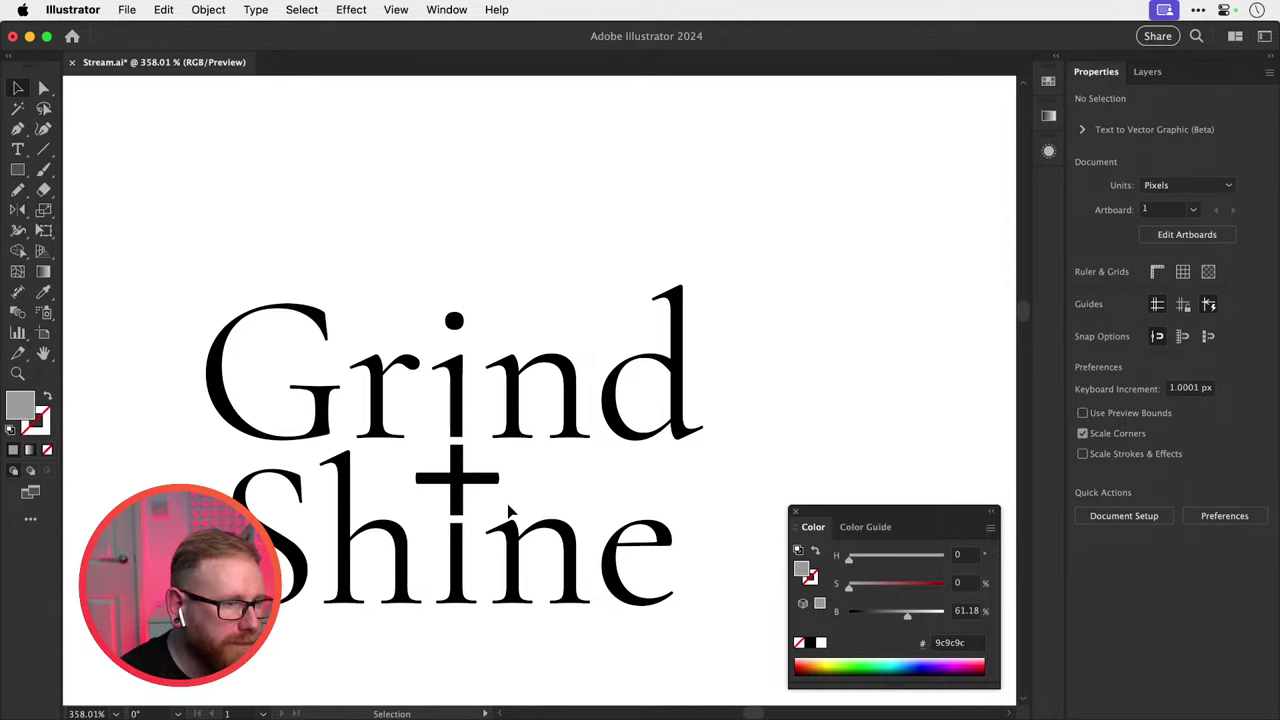
click(469, 497)
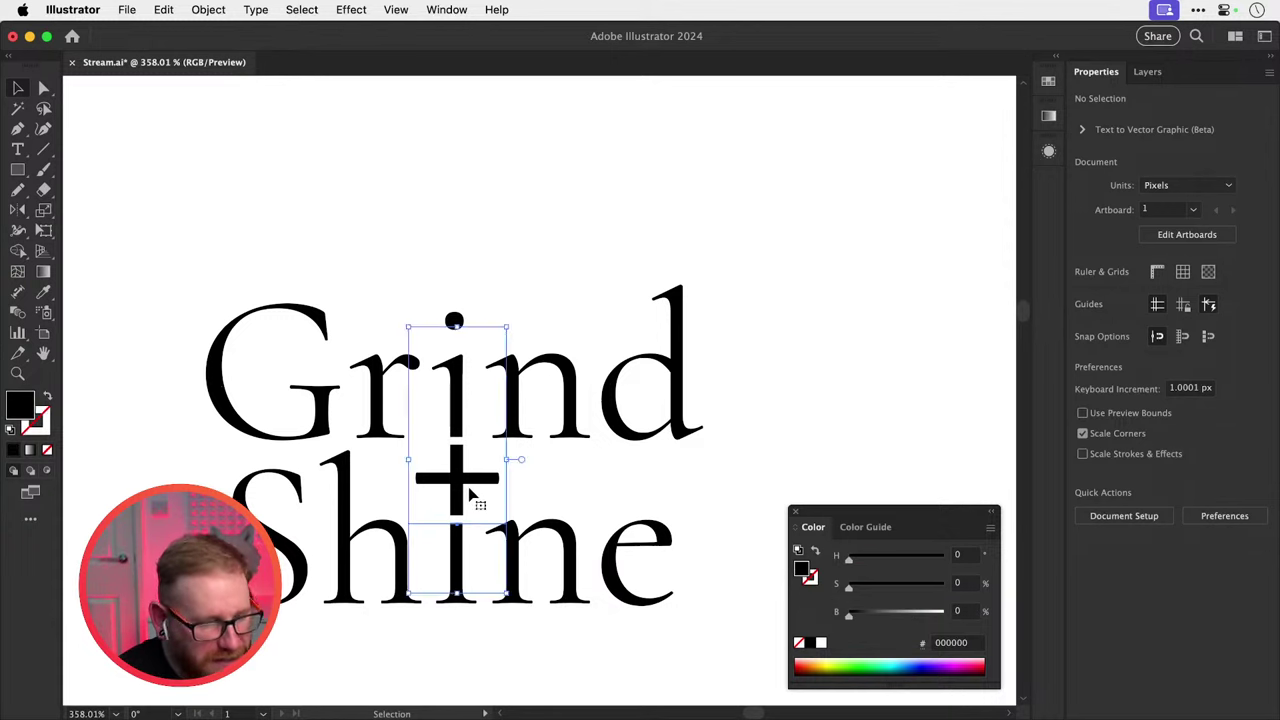
key(Delete)
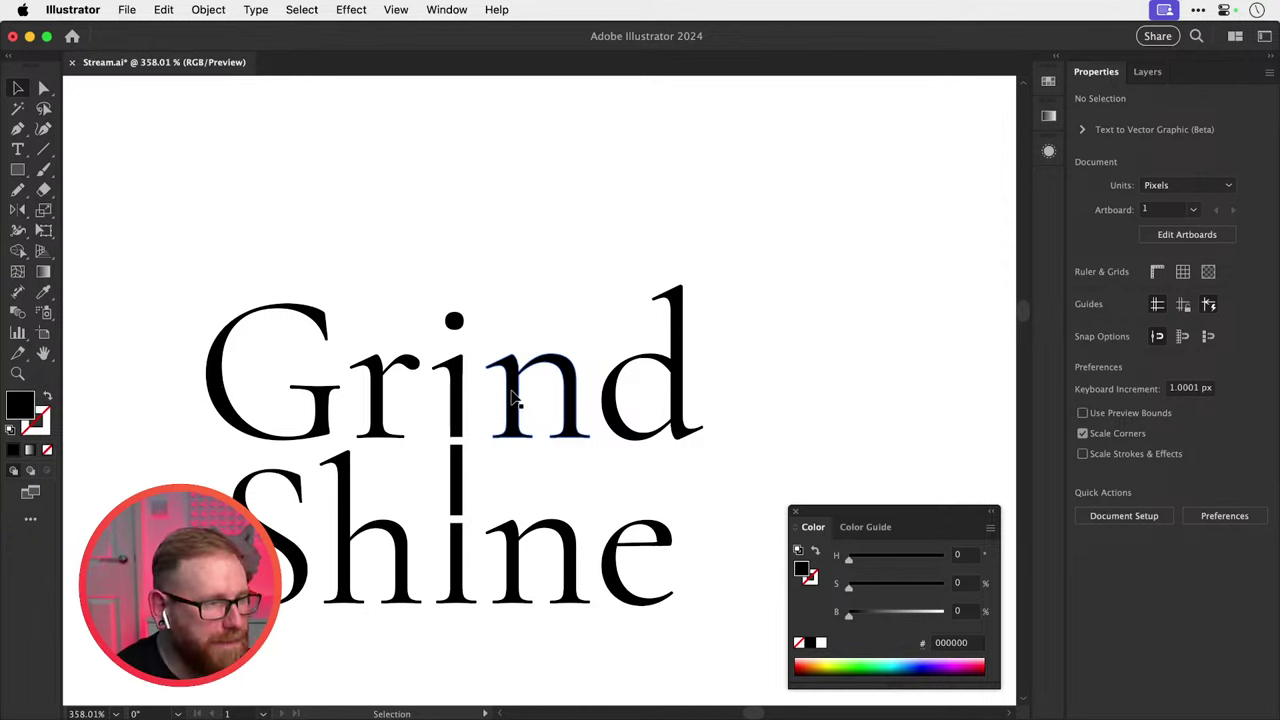
click(457, 480)
key(Delete)
key(super+z)
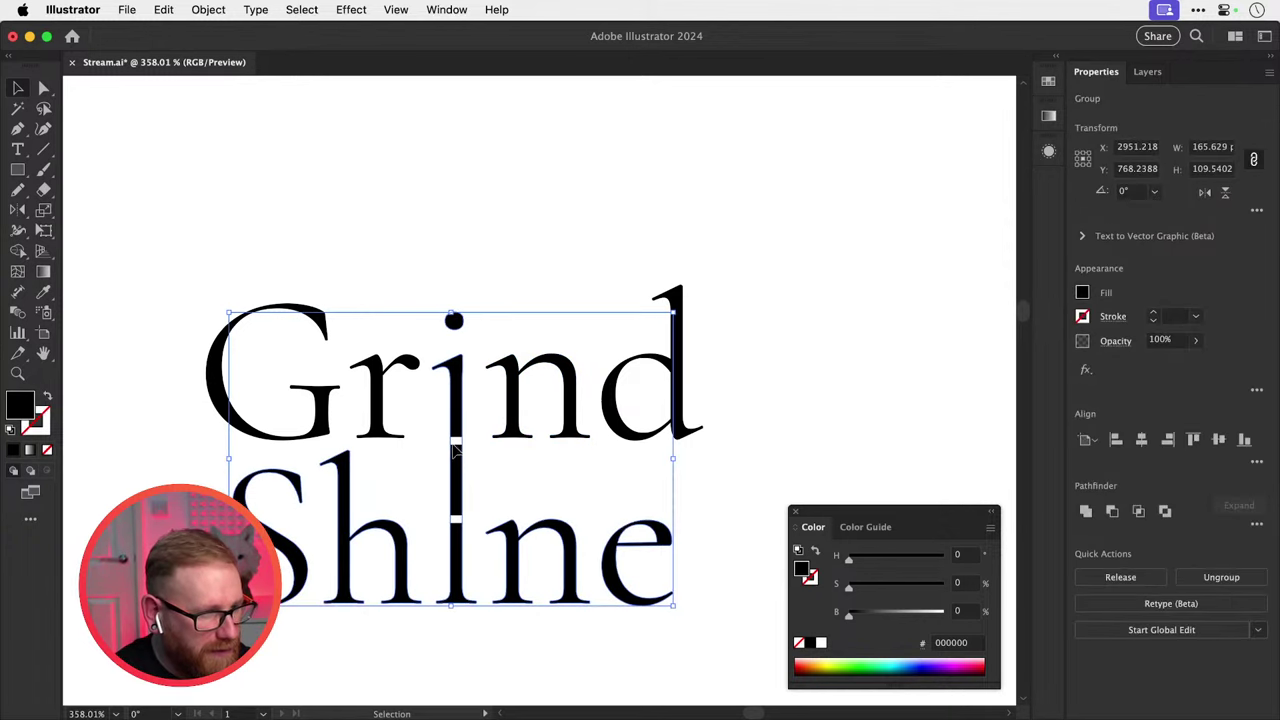
Delete the two white rectangles that interrupt the "i" stem in the lower copy, leaving one continuous stem.
click(456, 442)
key(Delete)
click(456, 519)
key(Delete)
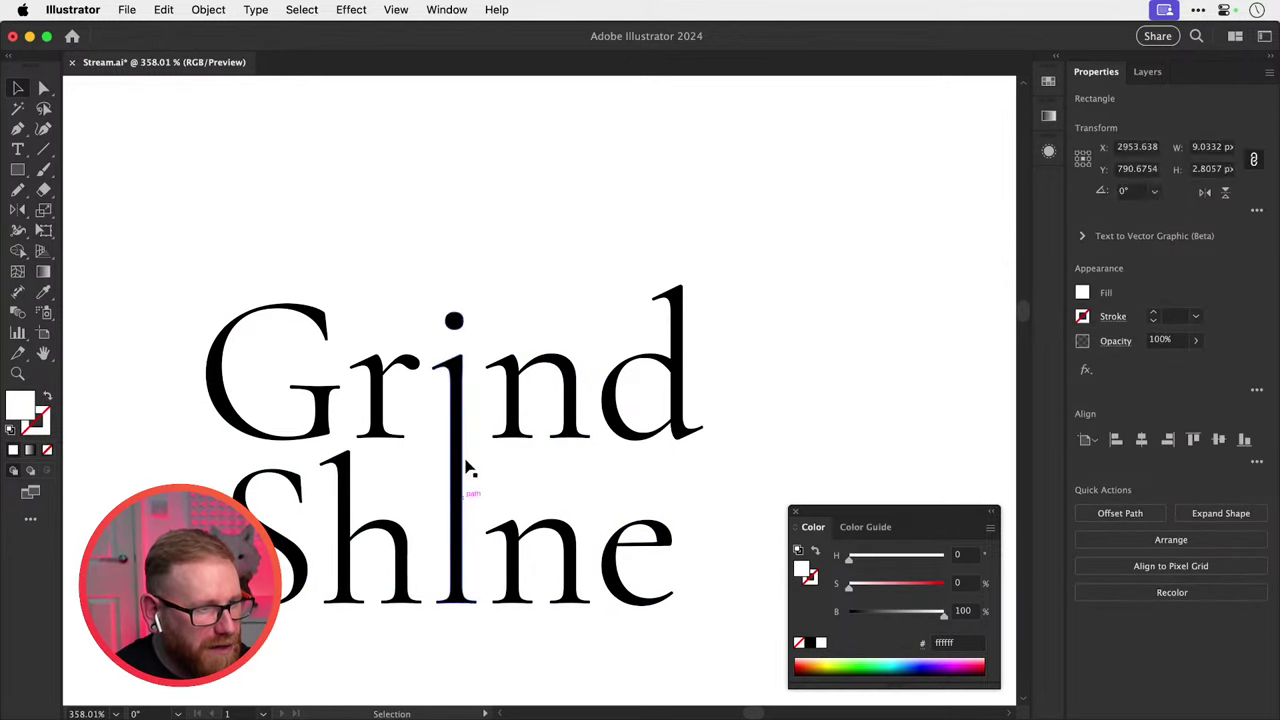
key(Delete)
Delete the "n" of "Shine" in the lower copy and extend the legs of the upper "n" down to the "Shine" baseline.
key(a)
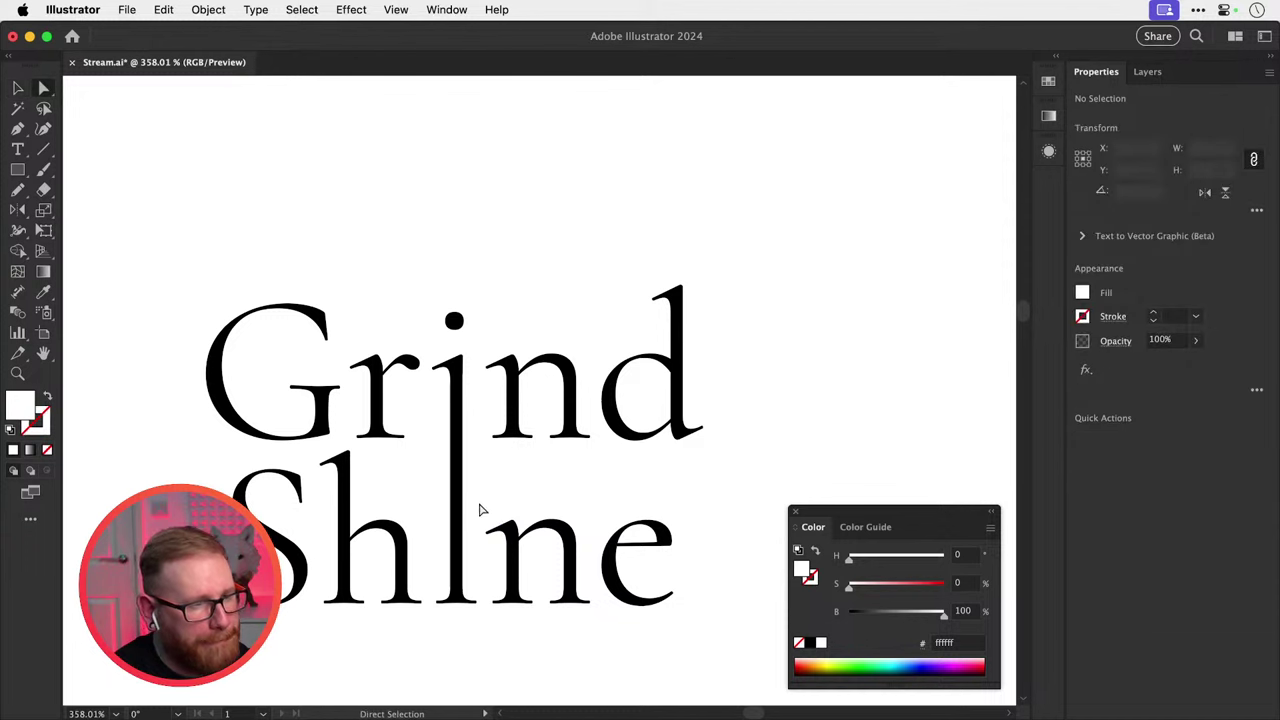
drag(482, 508, 591, 625)
key(Delete)
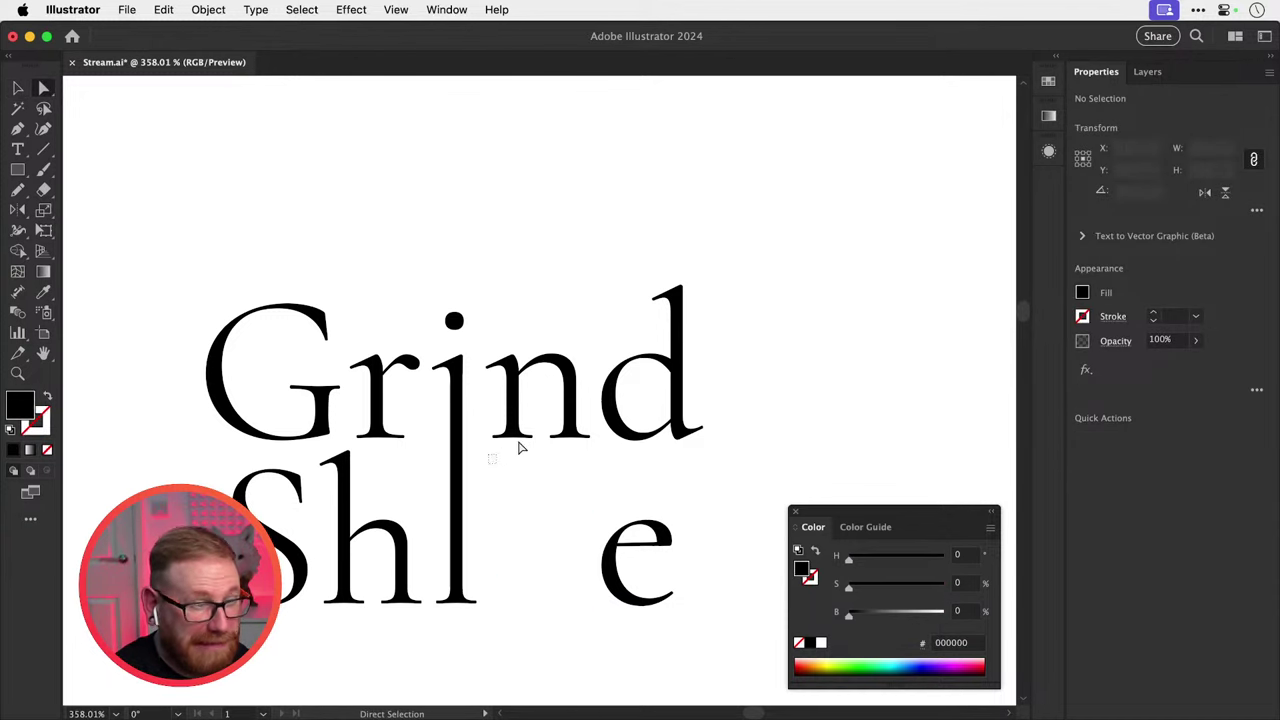
drag(491, 460, 595, 606)
key(super+shift+a)
key(v)
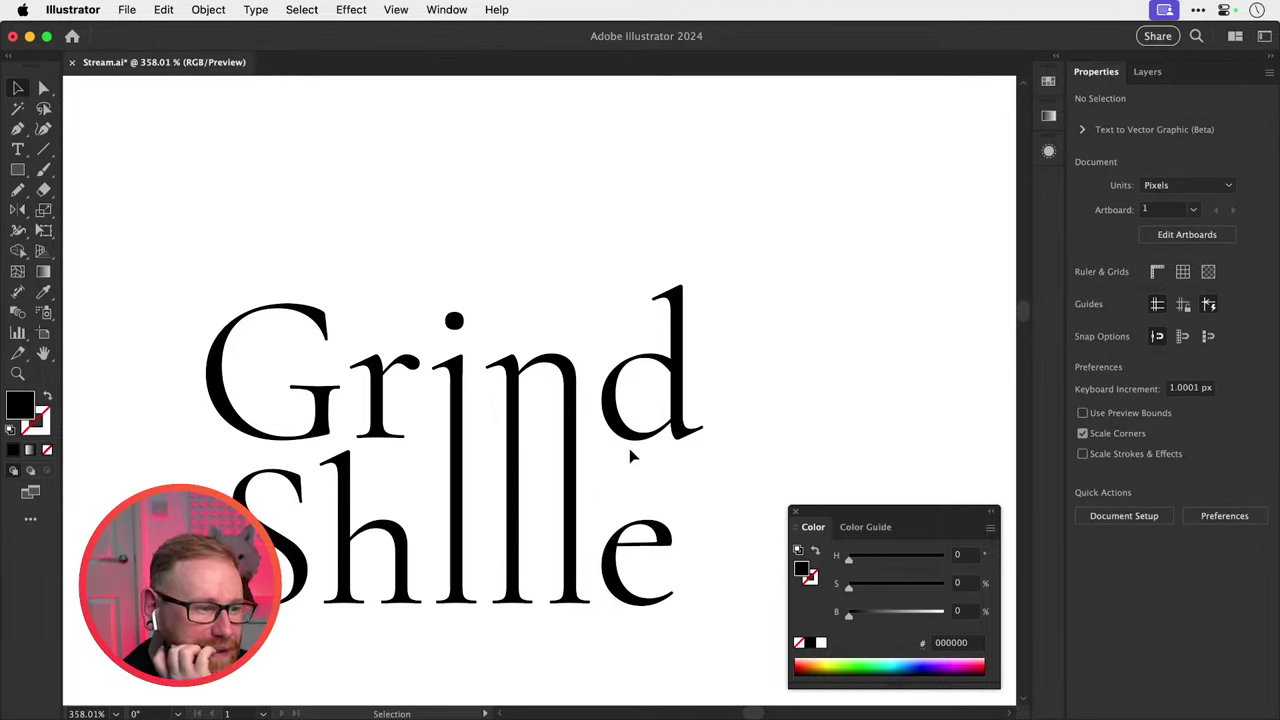
Shorten the long "i" stem in the lower copy back up to the "Grind" baseline.
key(super+minus)
key(super+minus)
key(super+minus)
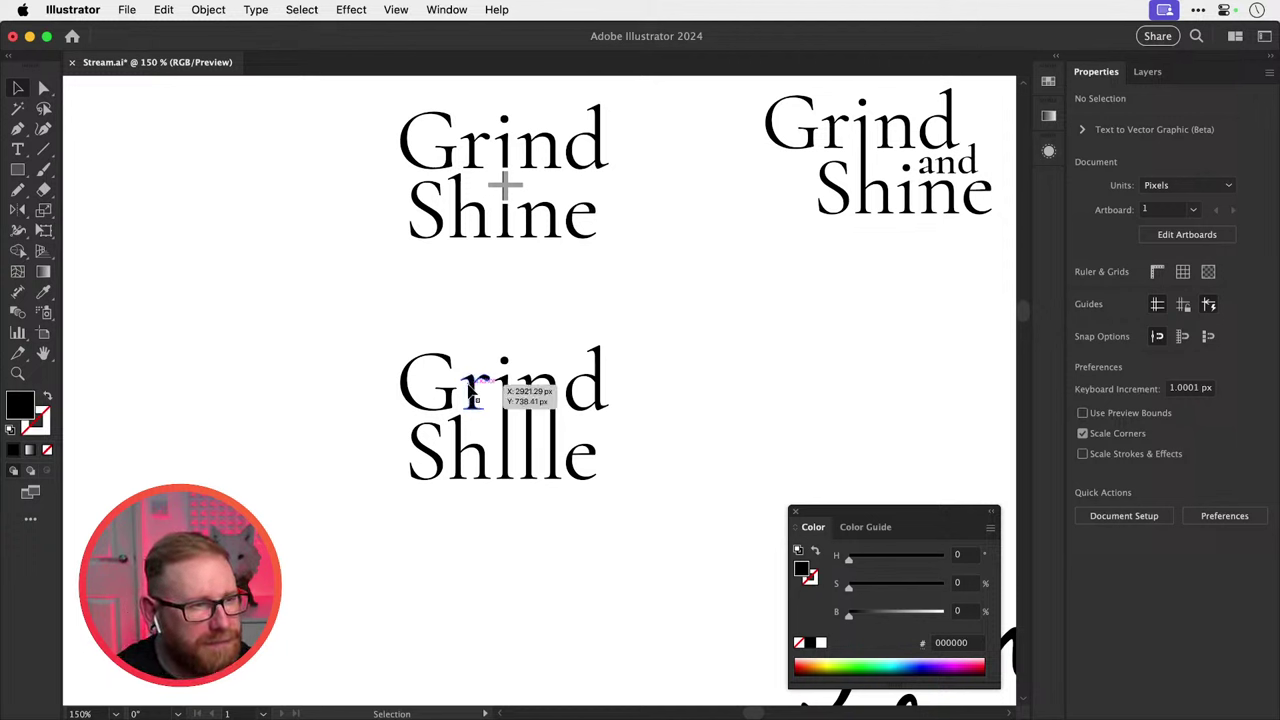
drag(367, 297, 485, 240)
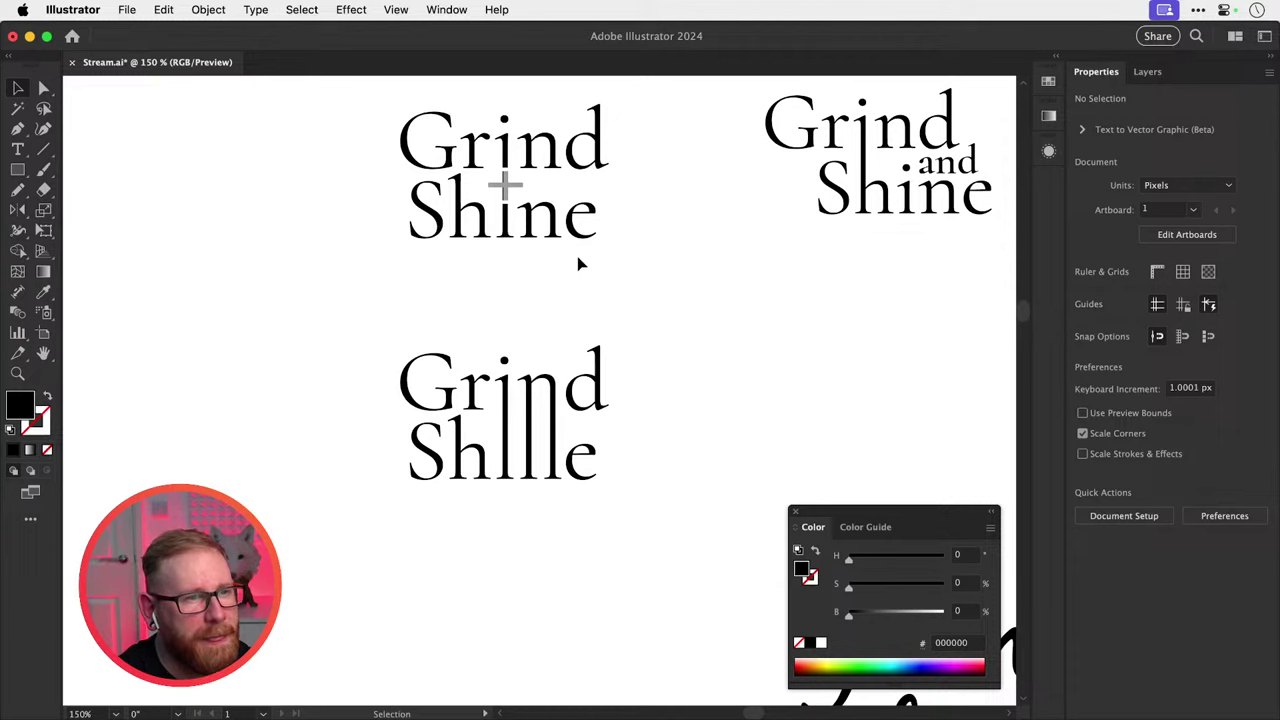
drag(577, 263, 524, 260)
key(a)
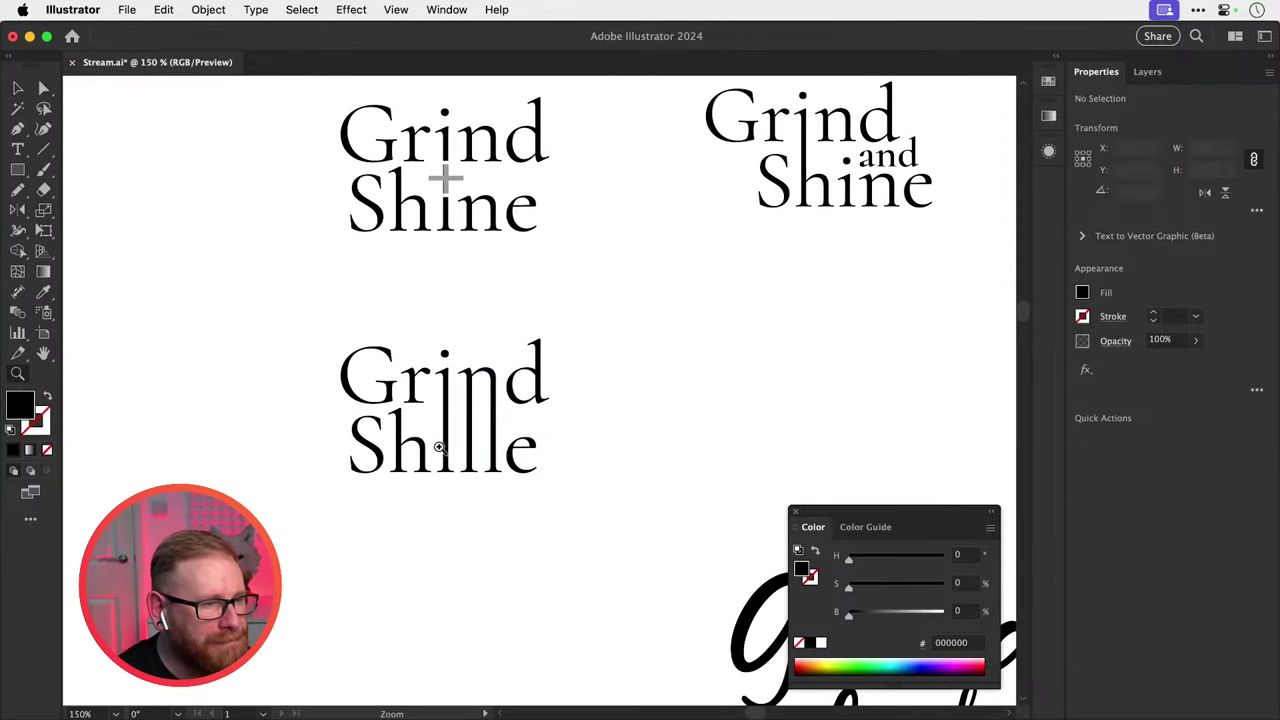
scroll(432, 455, up, 5)
drag(457, 506, 462, 349)
key(shift+super+a)
Copy the dotted "i" of "Grind" straight down into the gap after "Sh" in the lower word.
key(v)
click(462, 306)
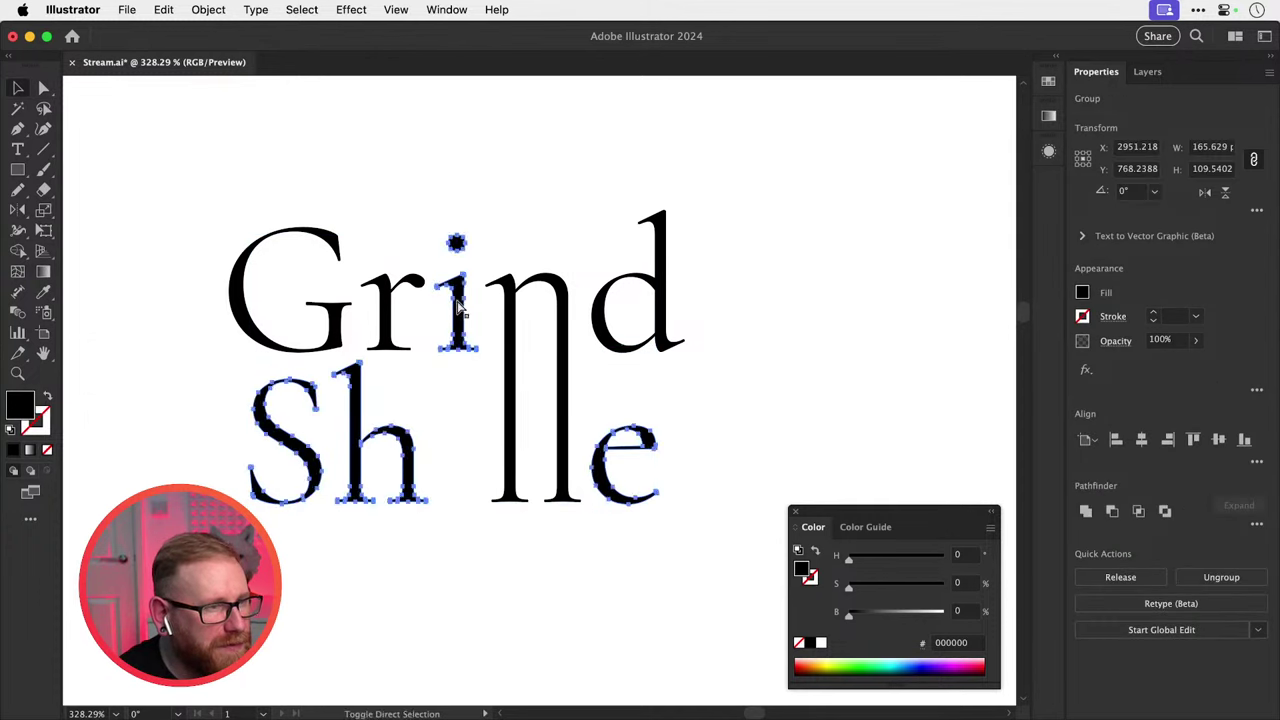
key(shift+super+a)
click(456, 242)
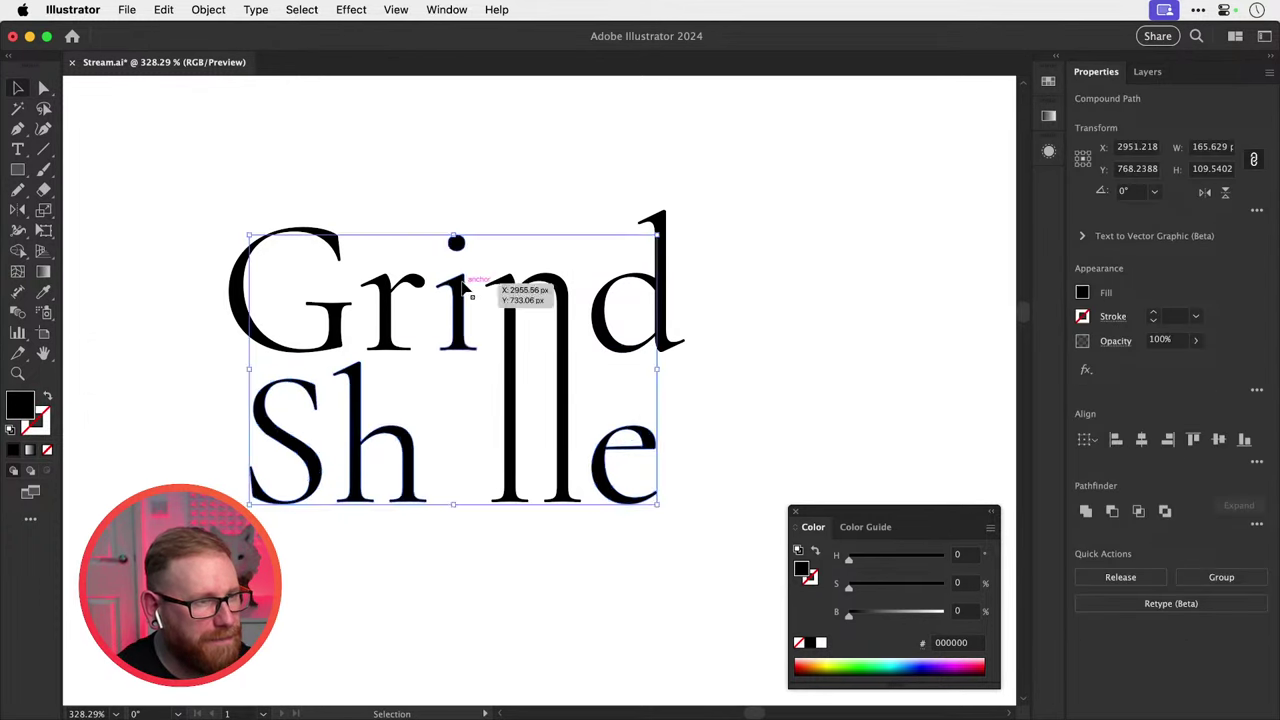
click(471, 329)
click(460, 298)
drag(460, 298, 481, 455)
key(z)
drag(446, 494, 730, 518)
key(v)
drag(481, 479, 469, 483)
scroll(503, 470, up, 3)
Duplicate the complete lettering with the shared "n" stems directly below itself and deselect it.
key(super+shift+a)
key(a)
key(super+minus)
key(super+minus)
key(super+minus)
key(super+minus)
key(super+minus)
drag(281, 567, 655, 260)
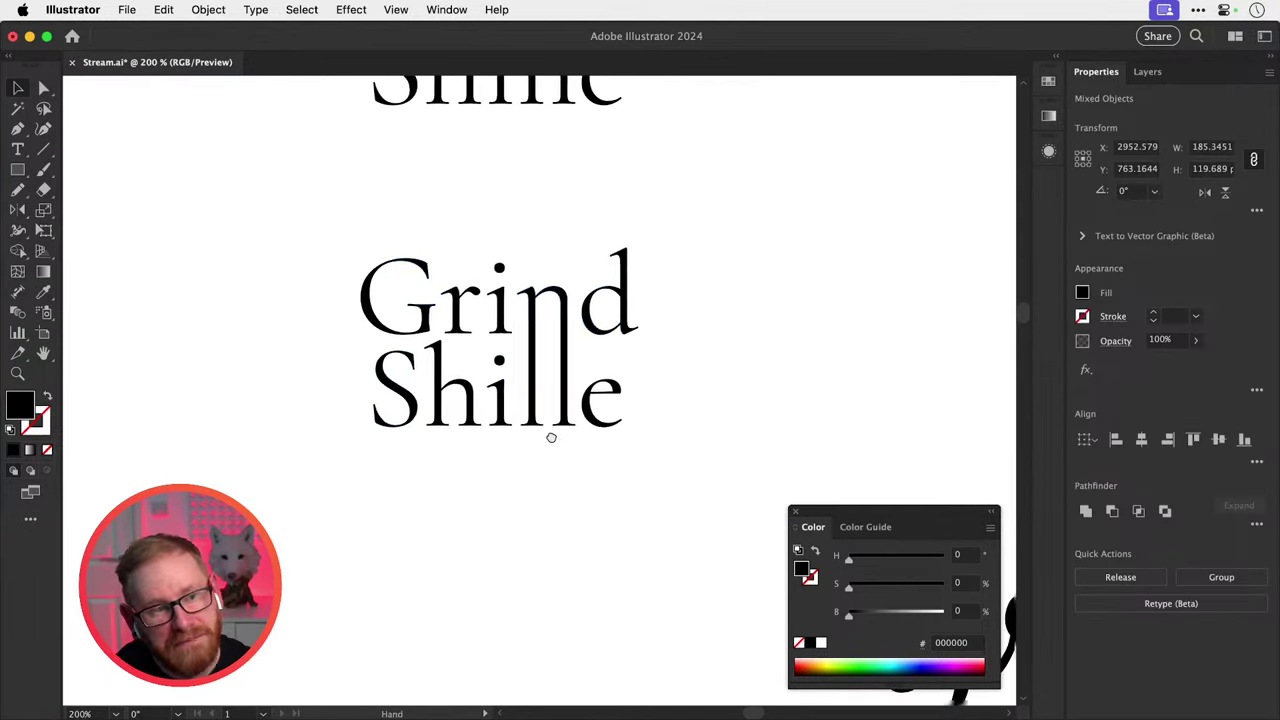
drag(551, 437, 514, 549)
click(655, 397)
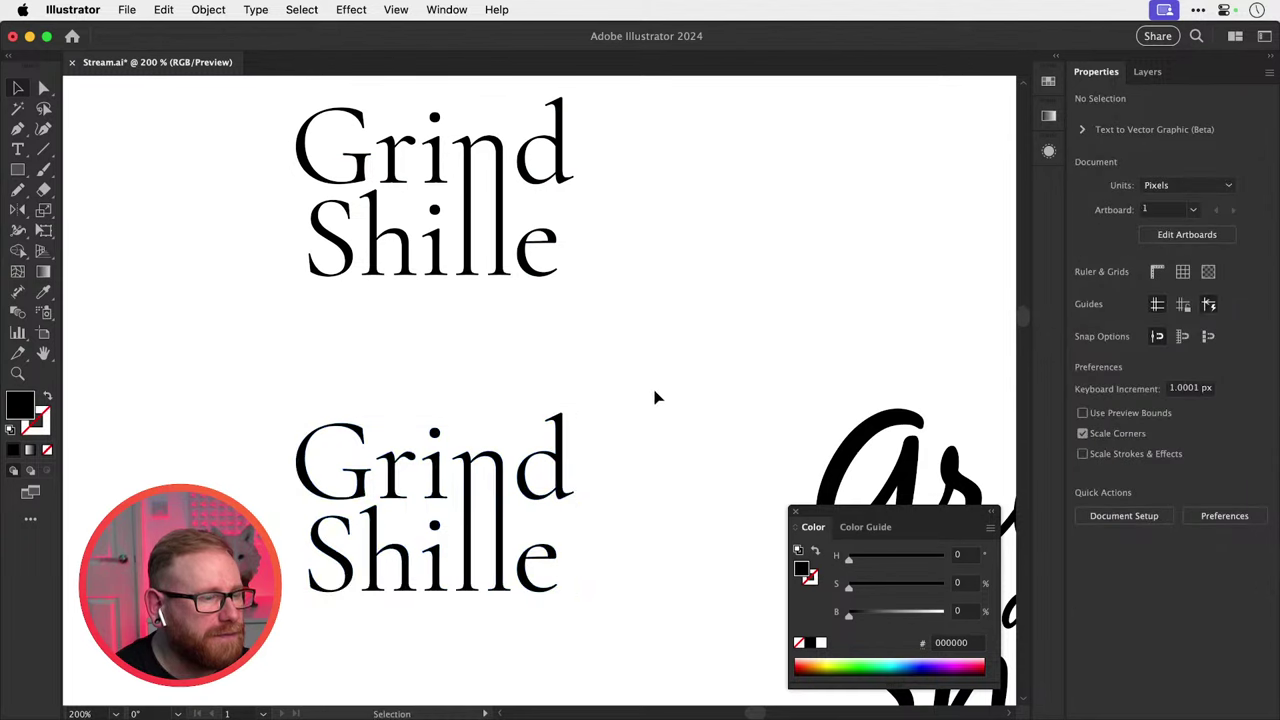
Examine the duplicated shared-stem lettering up close and beside the neighbouring script variants.
drag(568, 480, 594, 376)
key(z)
drag(487, 425, 637, 443)
key(v)
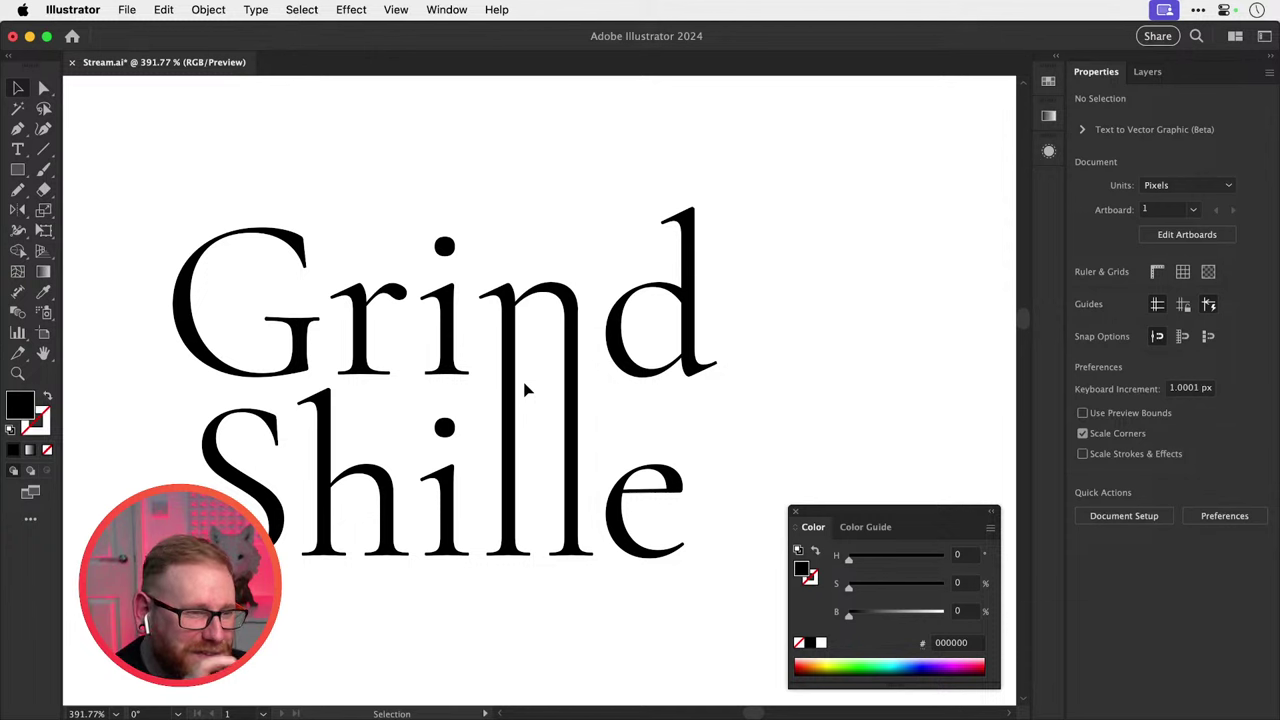
key(a)
key(super+1)
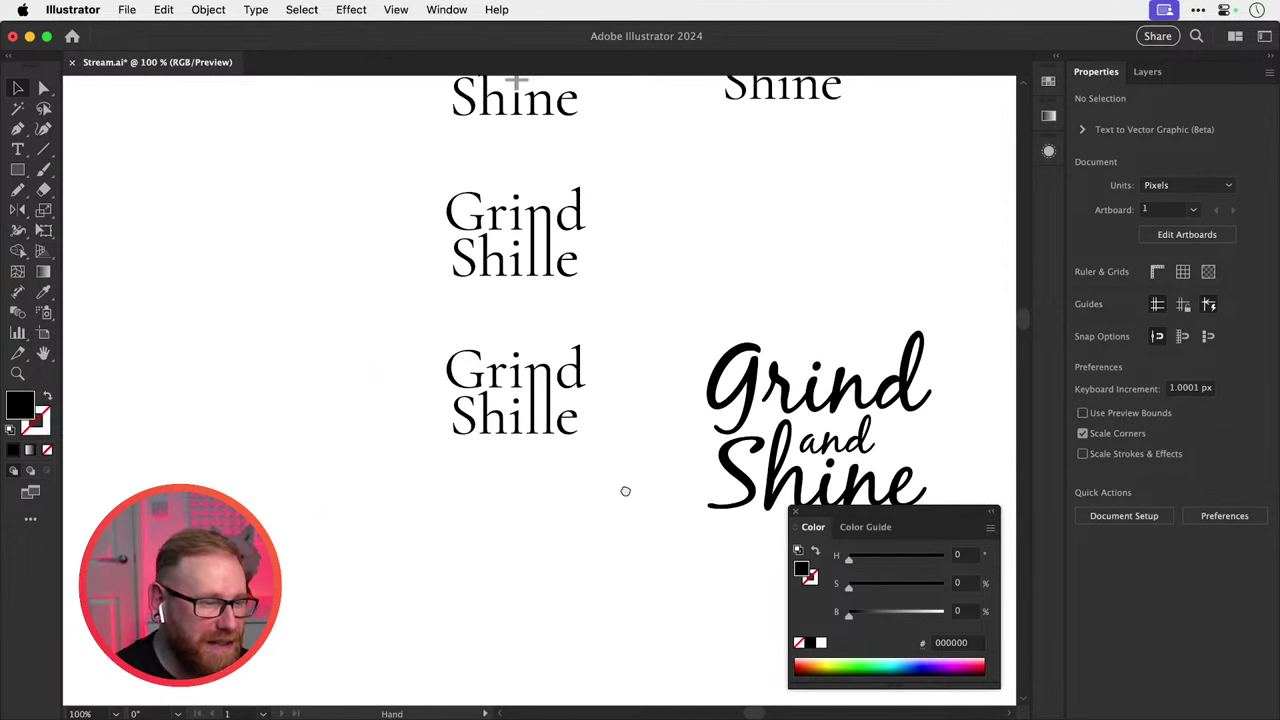
drag(626, 489, 514, 486)
key(v)
drag(574, 519, 446, 457)
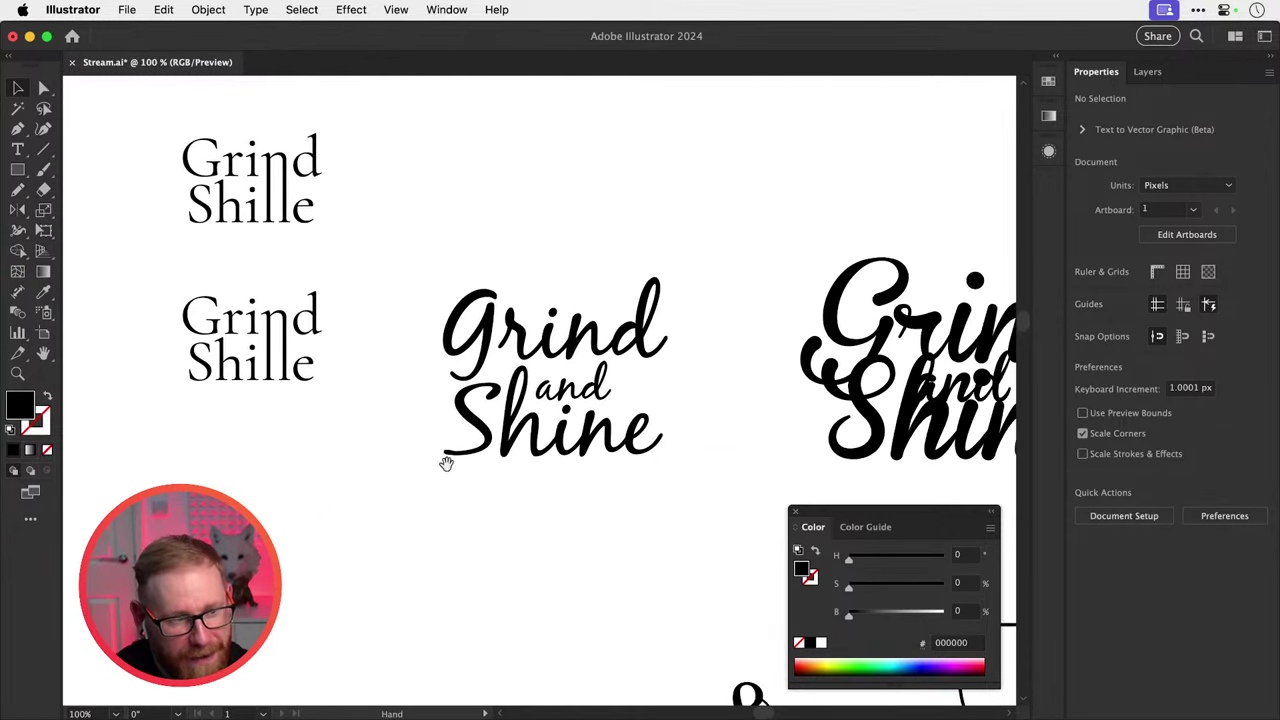
Copy the outlined coffee machine icon with its cup and paste it near the lowest shared-stem lettering.
key(super+minus)
scroll(532, 510, down, 10)
scroll(532, 510, right, 6)
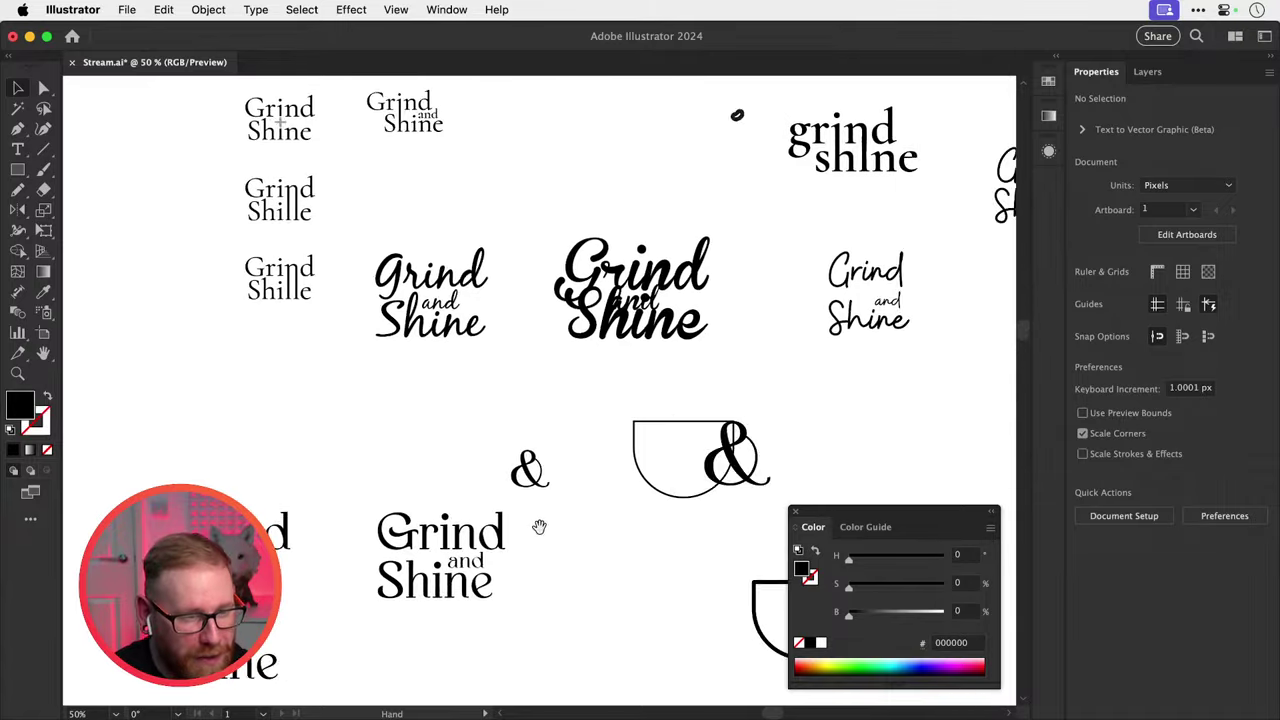
key(a)
key(super+minus)
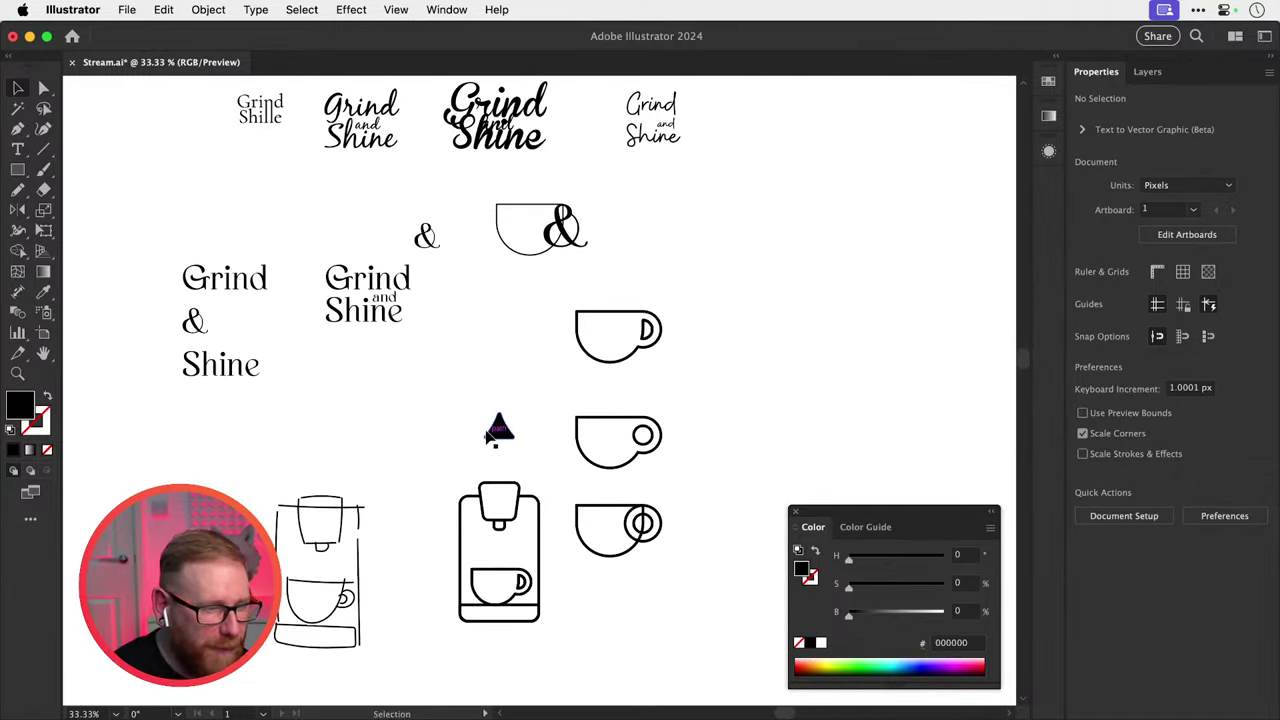
drag(518, 560, 559, 515)
drag(538, 515, 662, 645)
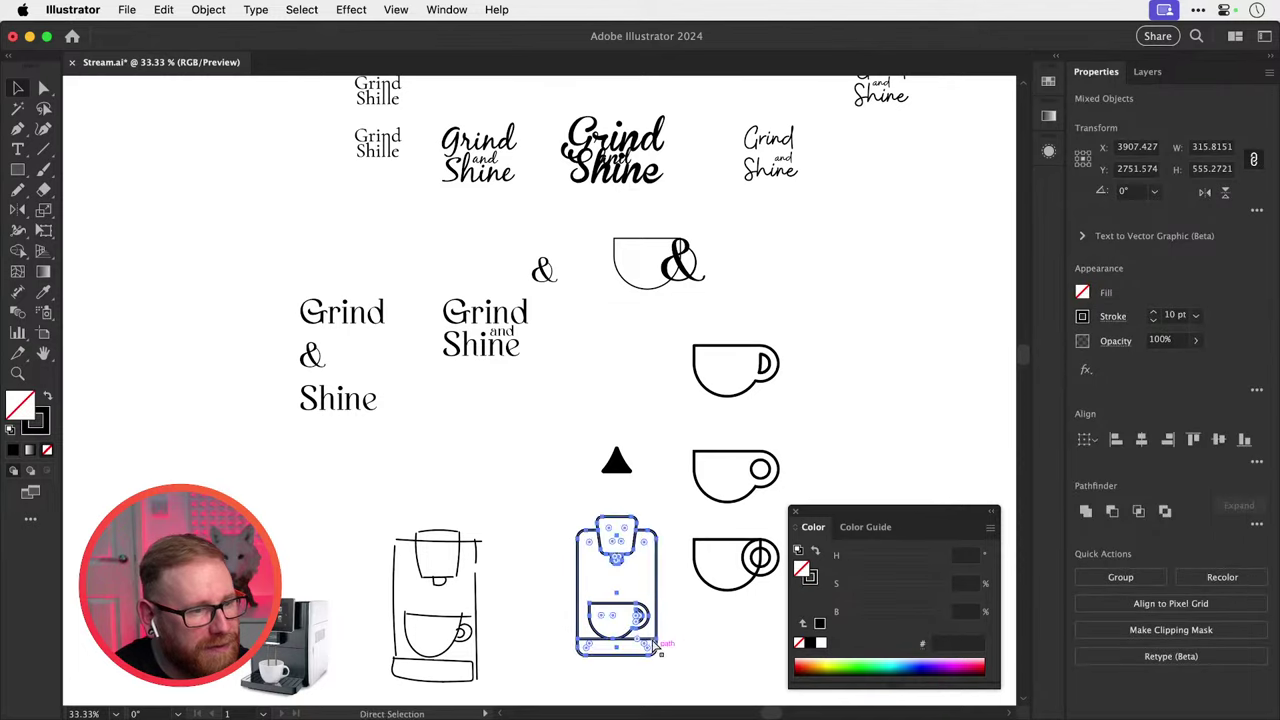
scroll(485, 432, up, 8)
scroll(485, 432, left, 2)
key(z)
drag(465, 483, 805, 506)
key(super+v)
key(v)
Scale the pasted coffee machine to about 80 by 140 px and place it to the left of the lowest shared-stem lettering.
drag(548, 463, 240, 521)
drag(392, 492, 511, 500)
drag(549, 168, 437, 373)
Reduce the stroke weight of the small coffee machine icon to 2 pt.
click(1153, 320)
click(1153, 320)
double_click(1153, 321)
double_click(1153, 321)
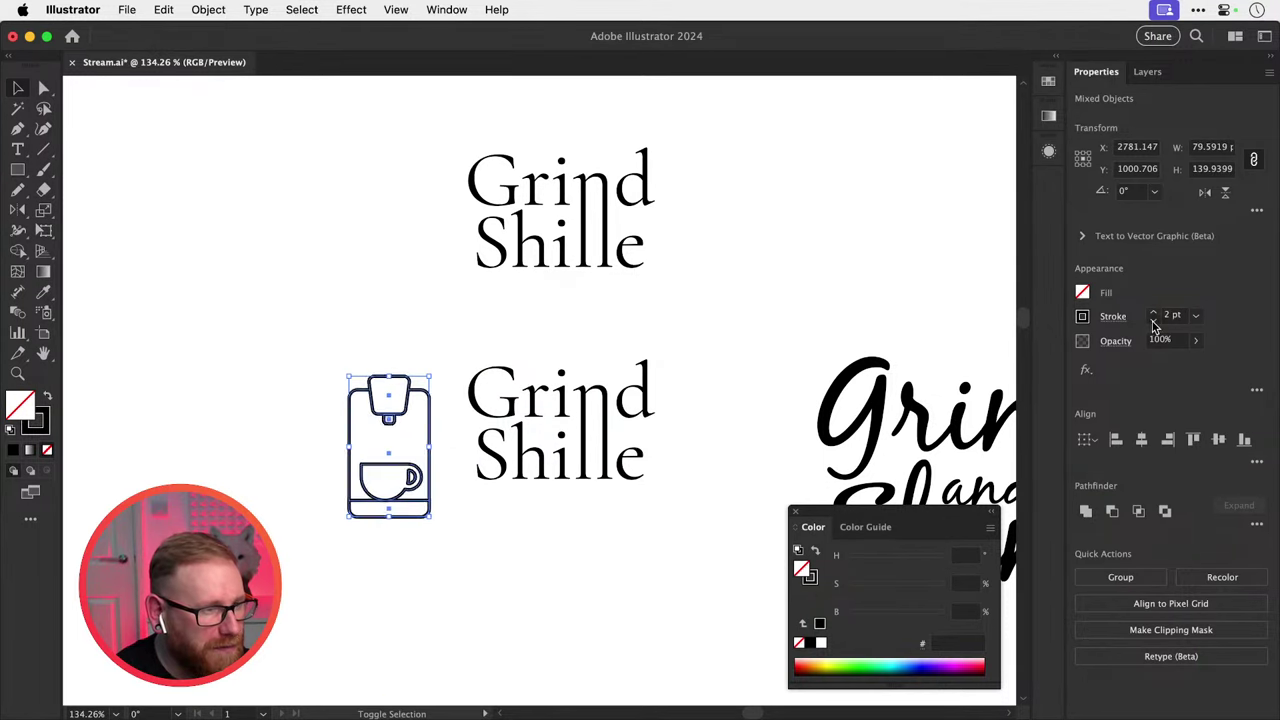
Examine the shared-stem lettering up close and together with the coffee machine icon beside it.
double_click(1153, 321)
key(super+shift+a)
key(z)
drag(547, 429, 671, 427)
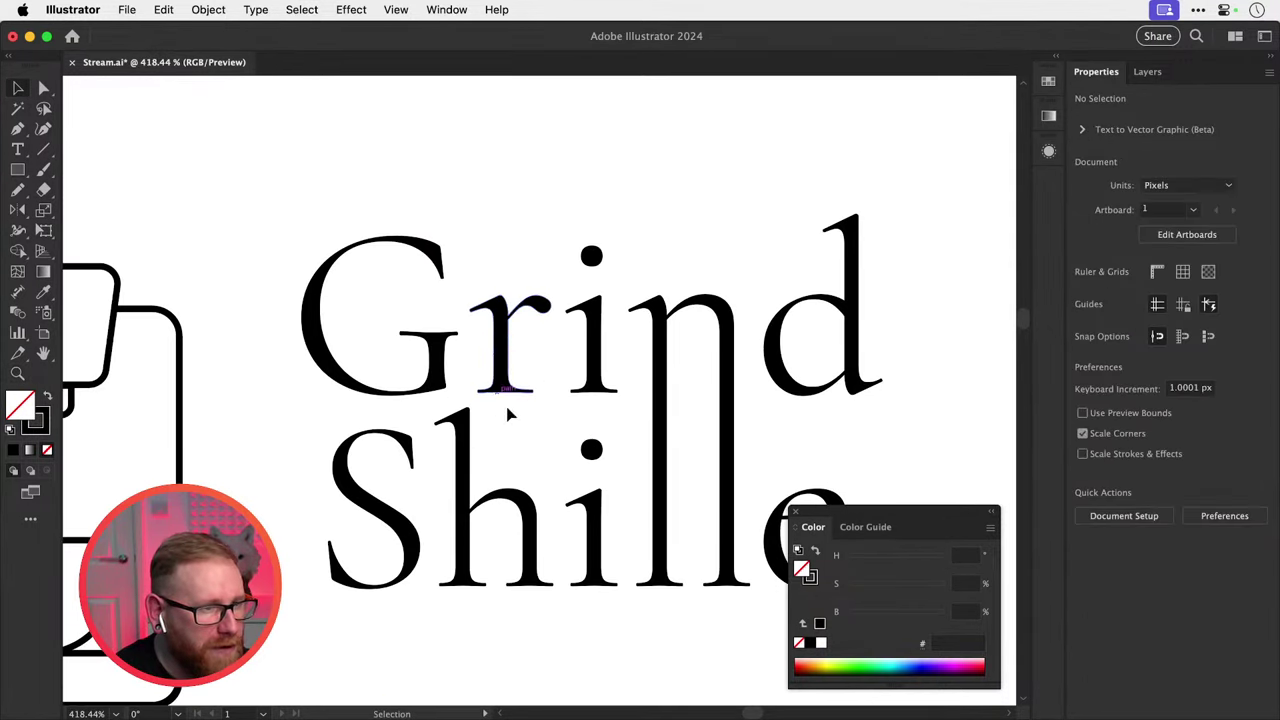
key(v)
drag(594, 470, 570, 507)
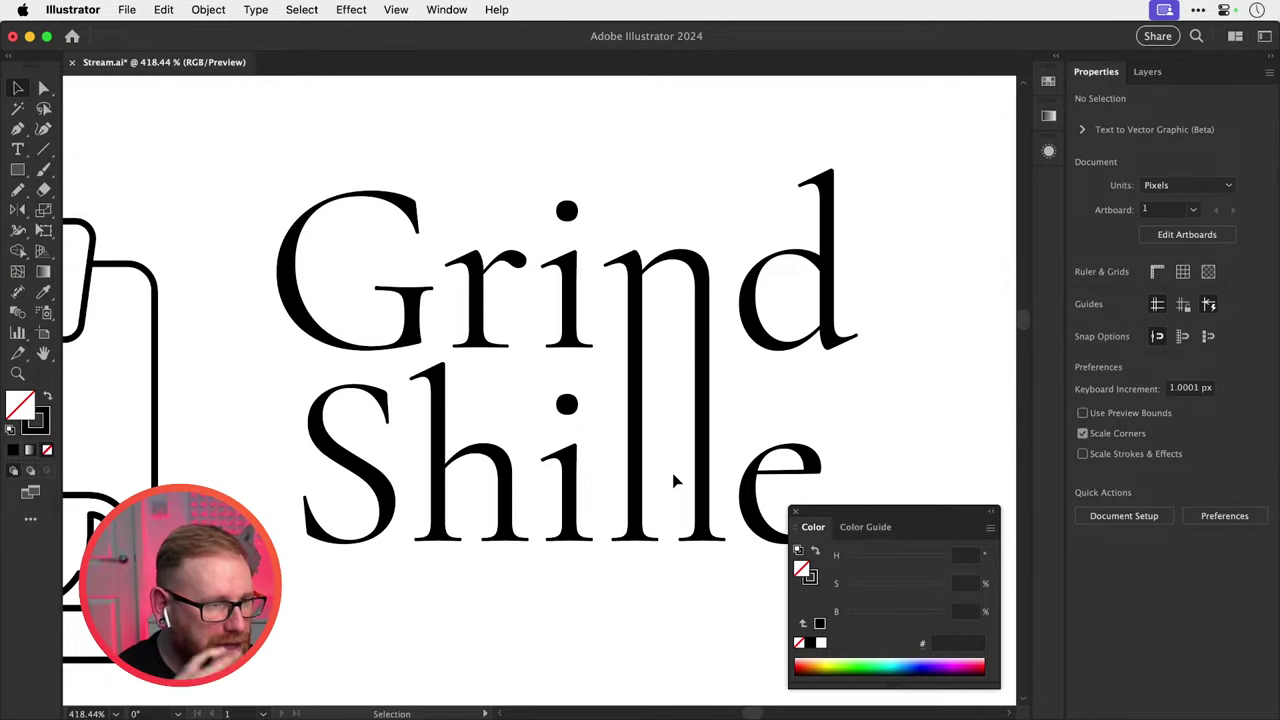
drag(657, 387, 823, 407)
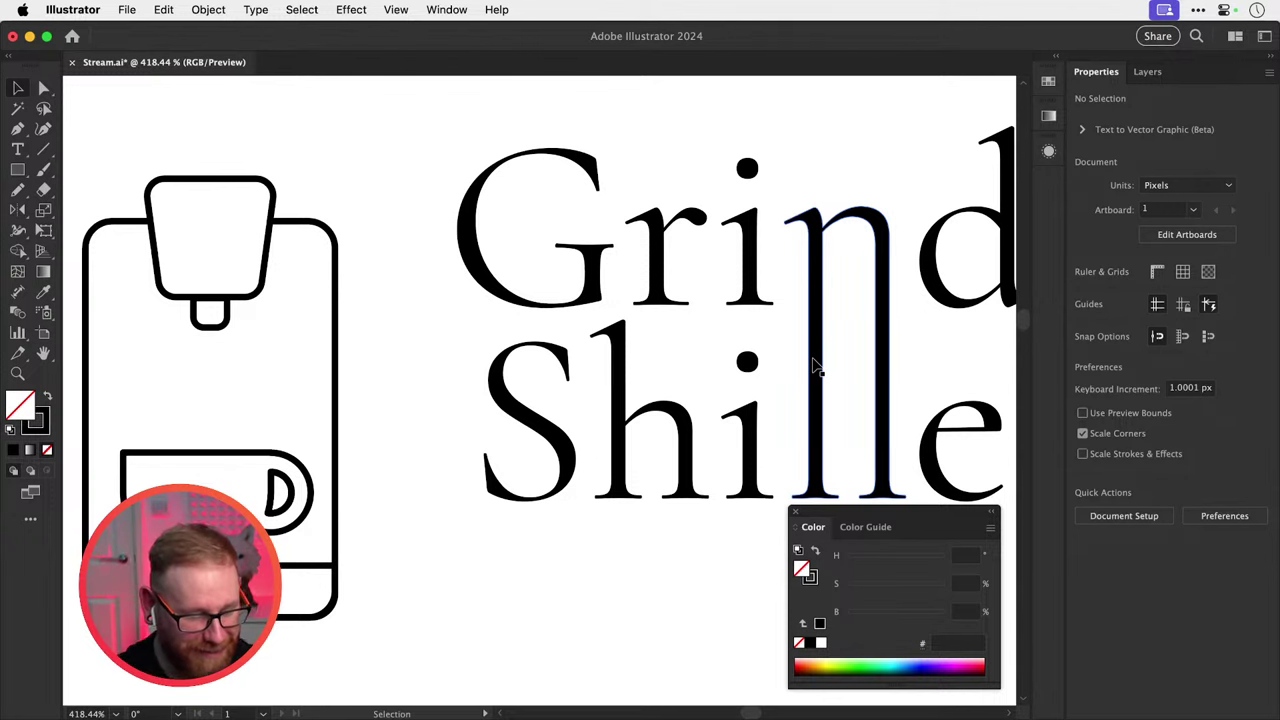
key(super+minus)
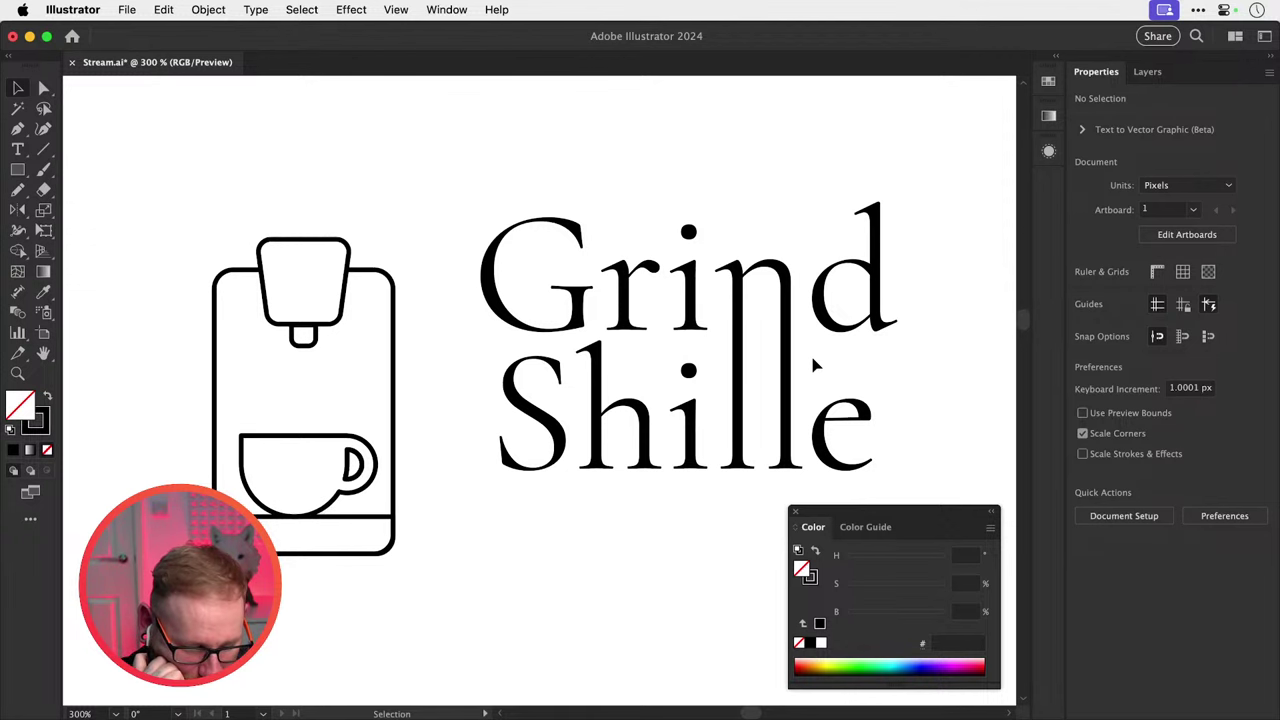
scroll(690, 272, right, 5)
scroll(690, 272, up, 2)
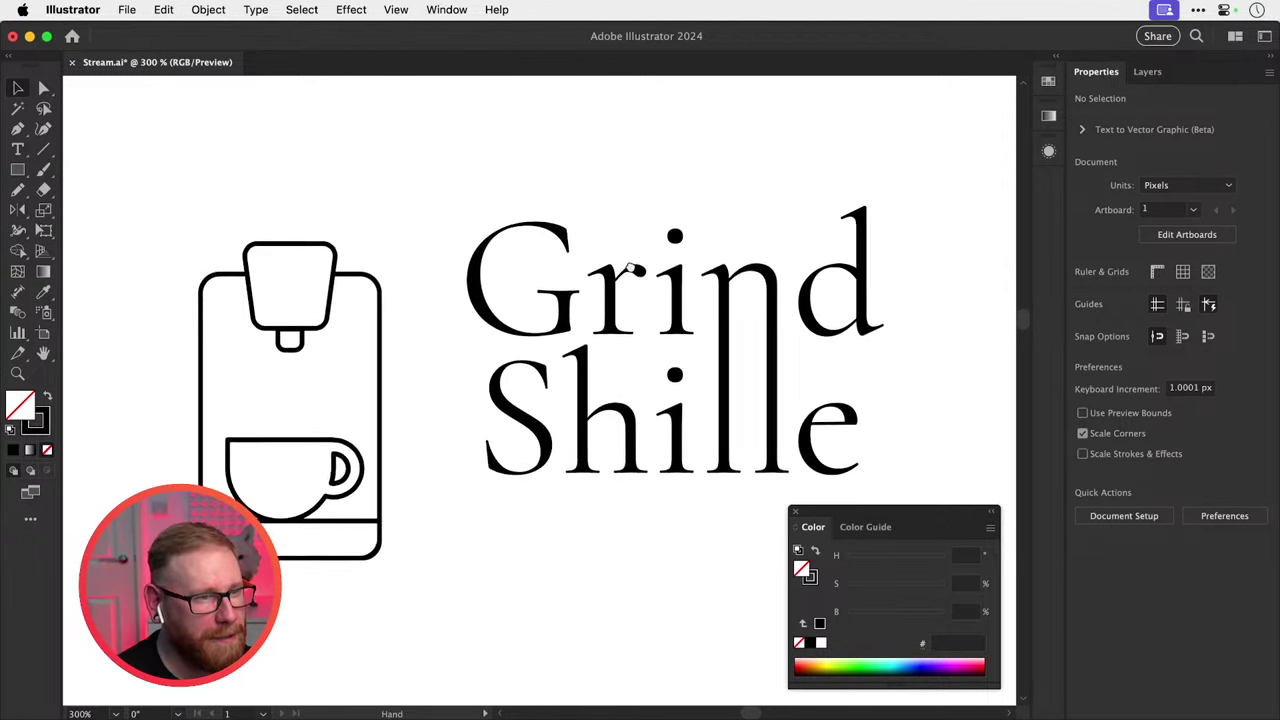
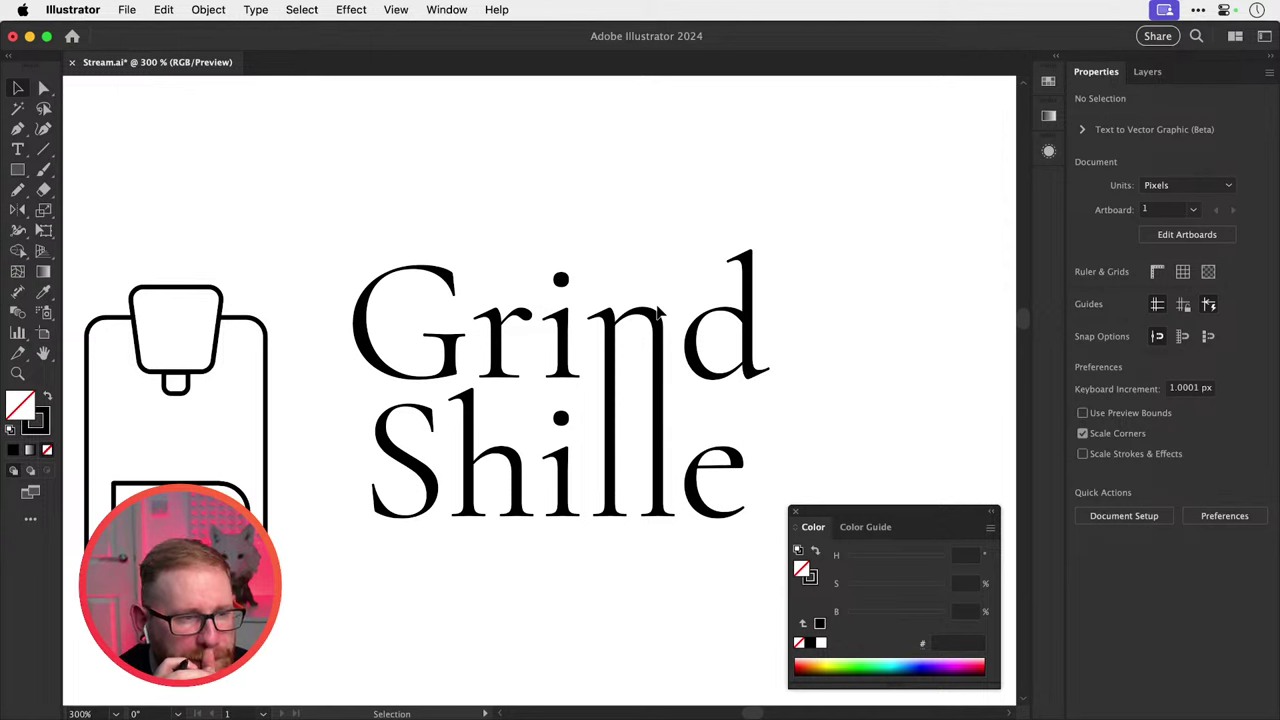
Try to bridge the gap between the two inner serifs at the base of the shared stems by moving the serif end.
key(z)
drag(626, 508, 534, 526)
key(v)
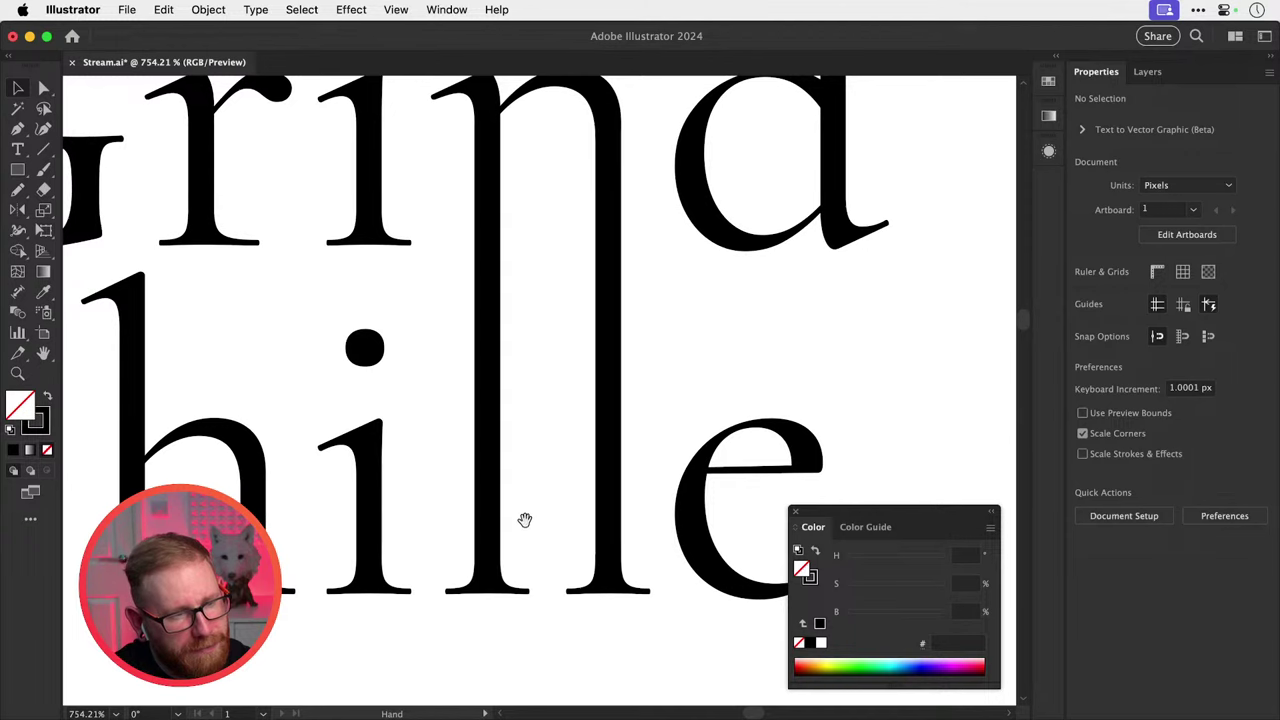
key(a)
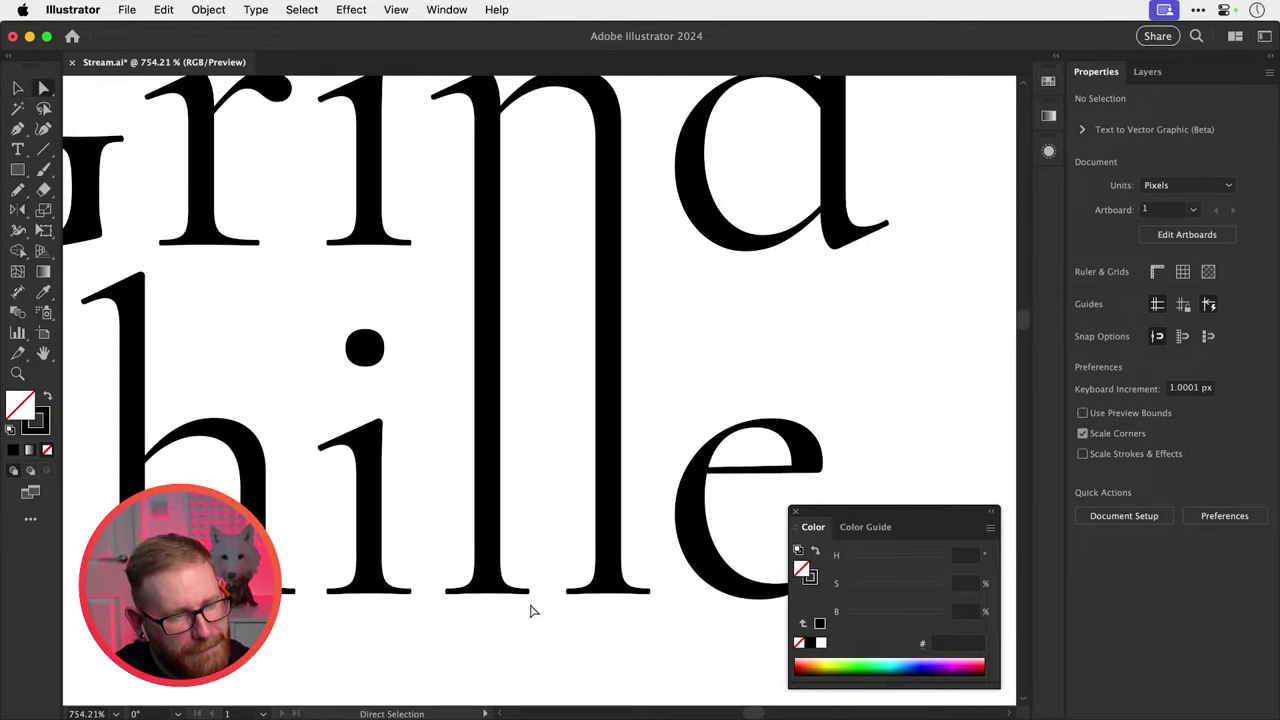
mouse_move(527, 607)
mouse_down()
mouse_move(565, 584)
mouse_move(529, 614)
mouse_move(537, 588)
mouse_move(580, 580)
mouse_move(545, 595)
mouse_up()
click(517, 537)
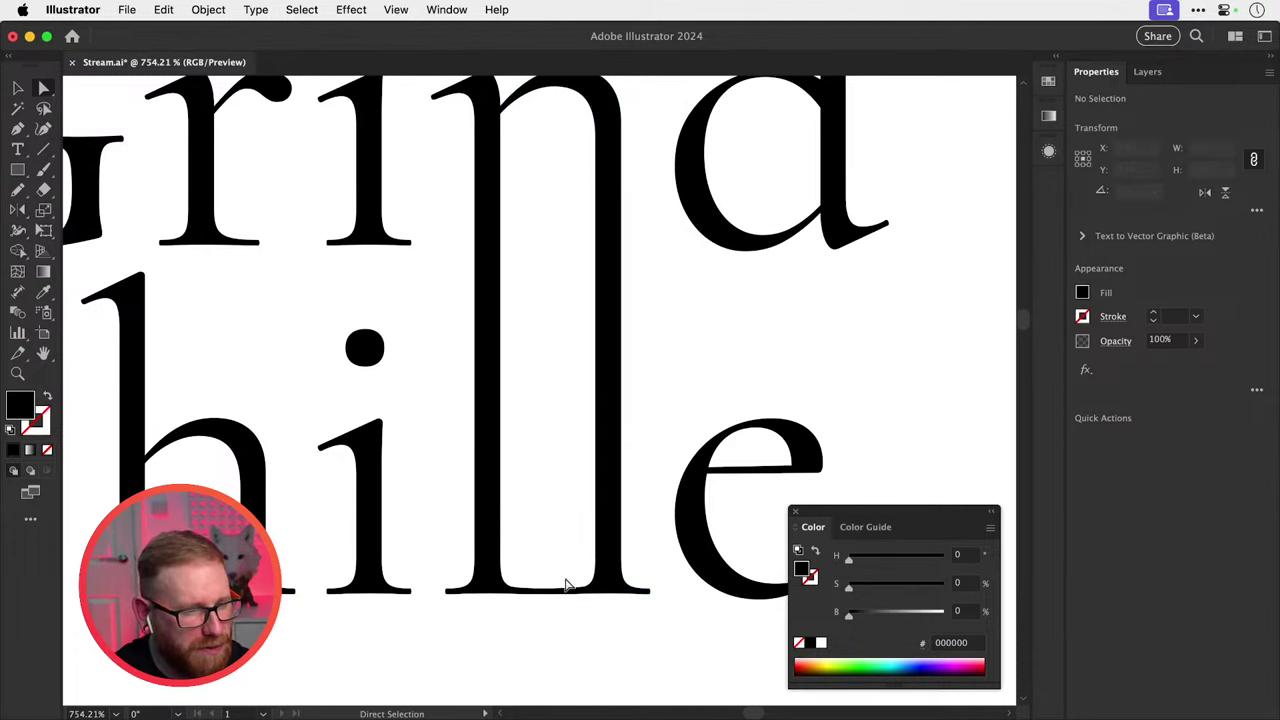
key(super+z)
key(super+z)
click(549, 452)
key(v)
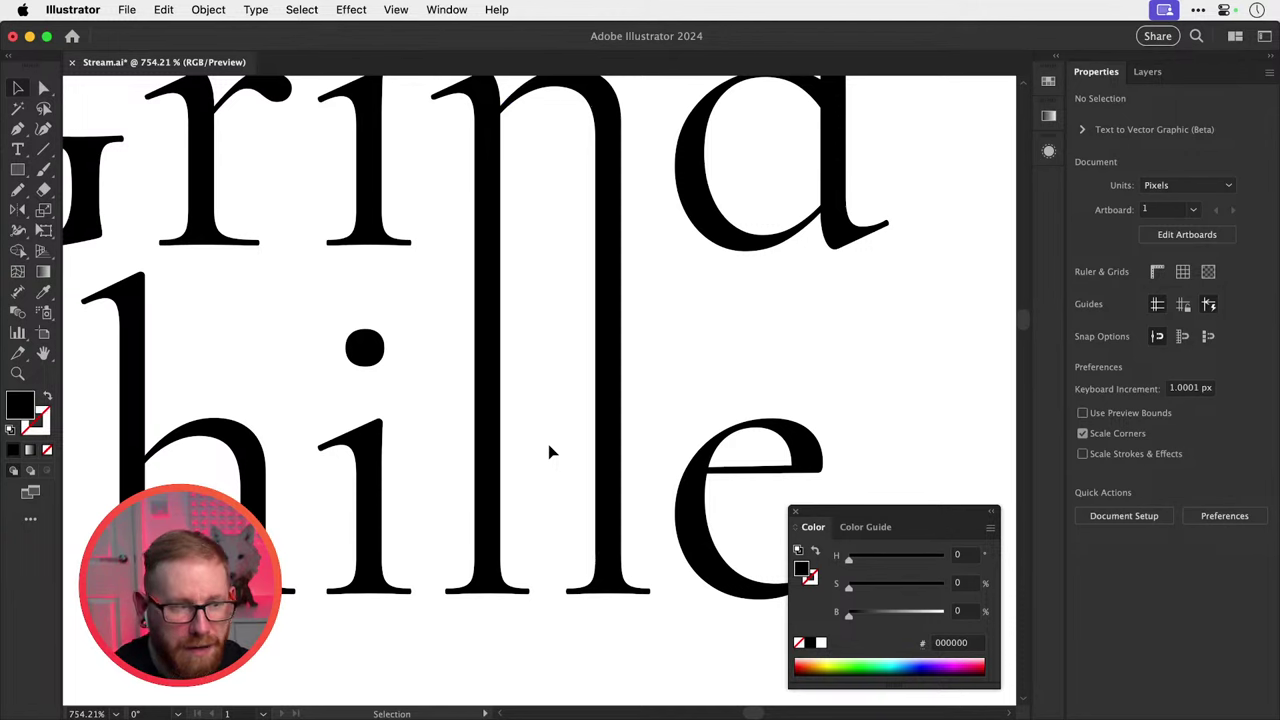
Draw a straight horizontal line about 17.5 px long between the two shared stems, a little above their base.
click(17, 128)
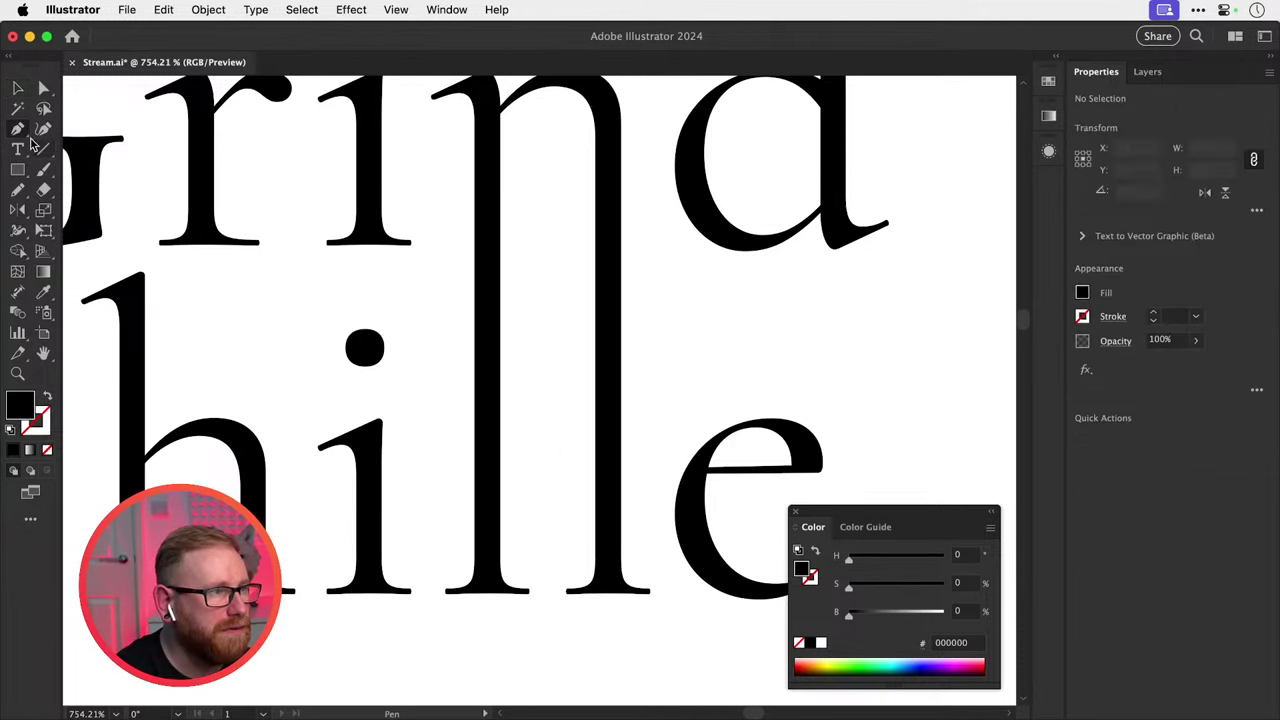
click(499, 489)
shift+click(598, 491)
key(super+shift+a)
key(v)
click(564, 489)
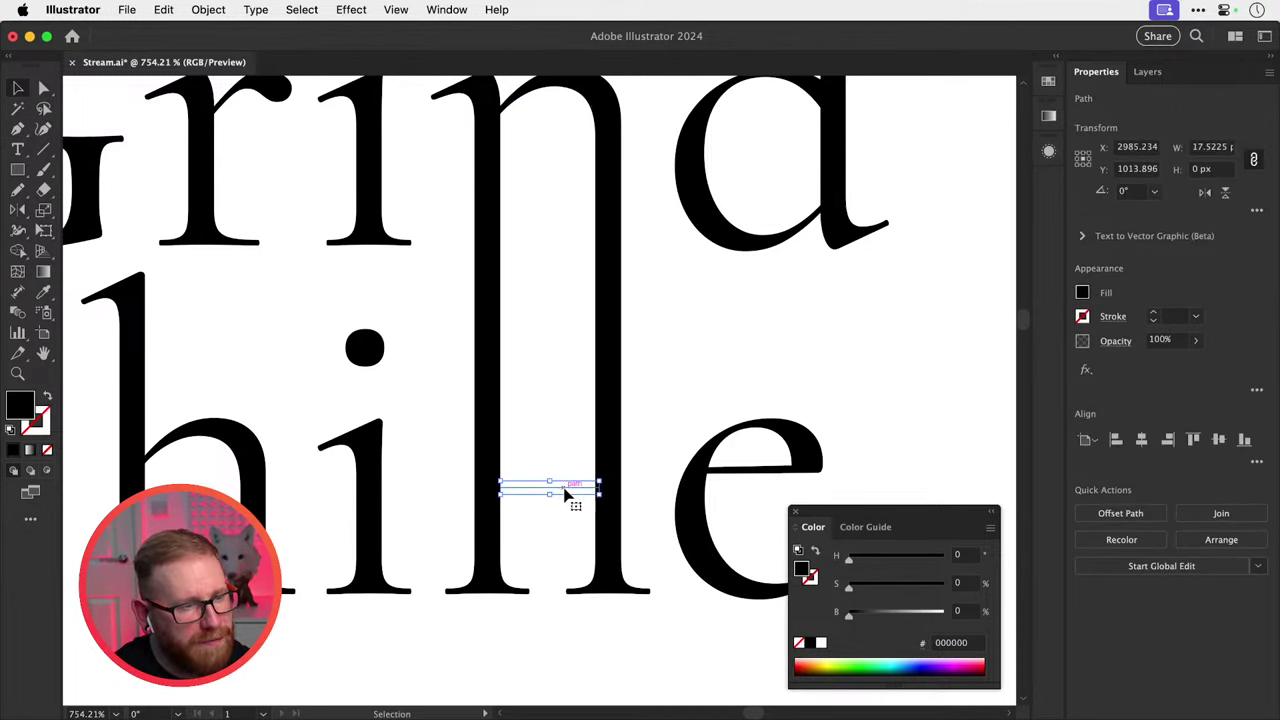
Give the line between the stems the default 1 pt stroke with no fill.
key(i)
key(d)
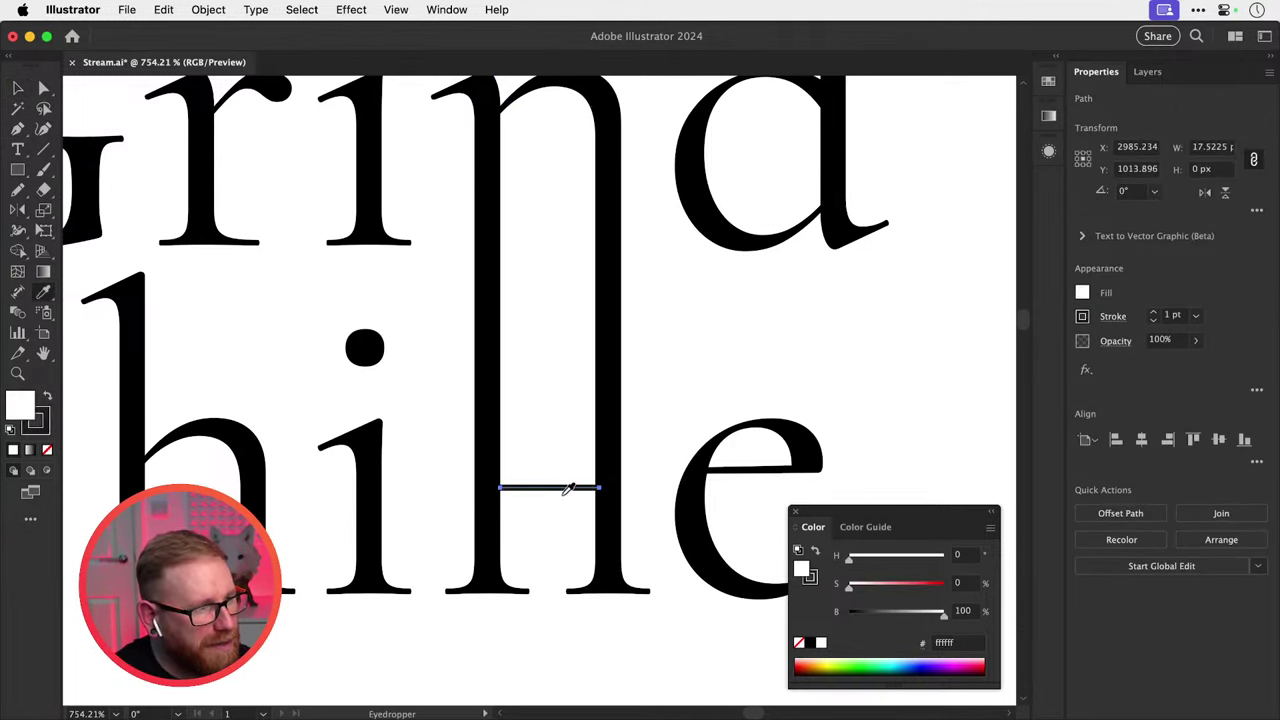
click(47, 451)
key(shift+super+a)
key(v)
Duplicate the line up to the baseline of Grind and move the original up to just below the copy.
key(super+minus)
key(super+minus)
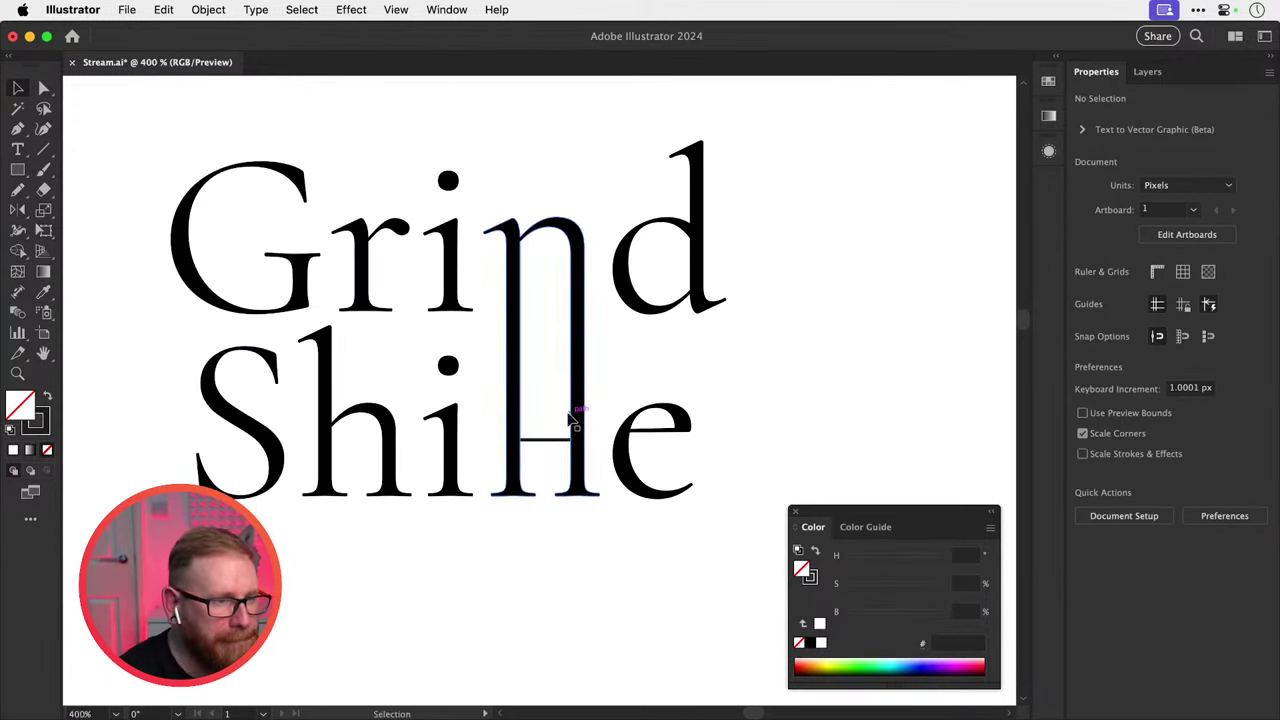
drag(568, 444, 561, 383)
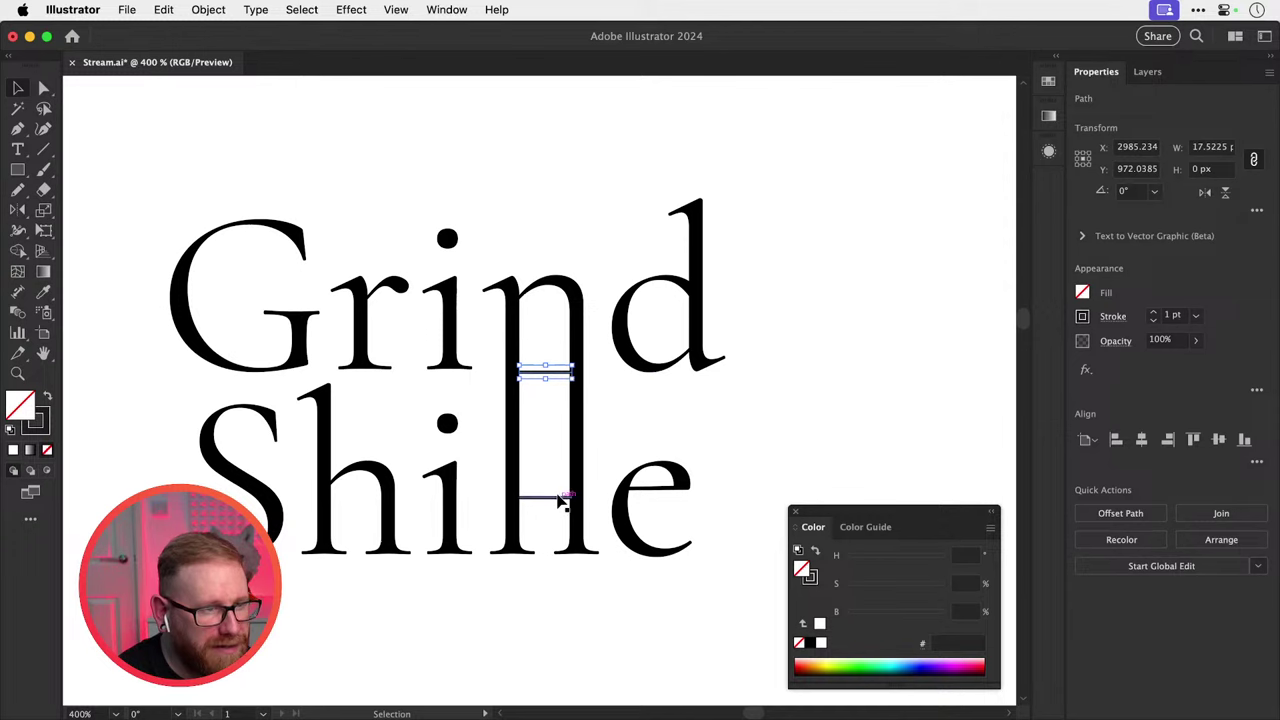
drag(563, 497, 552, 387)
click(738, 368)
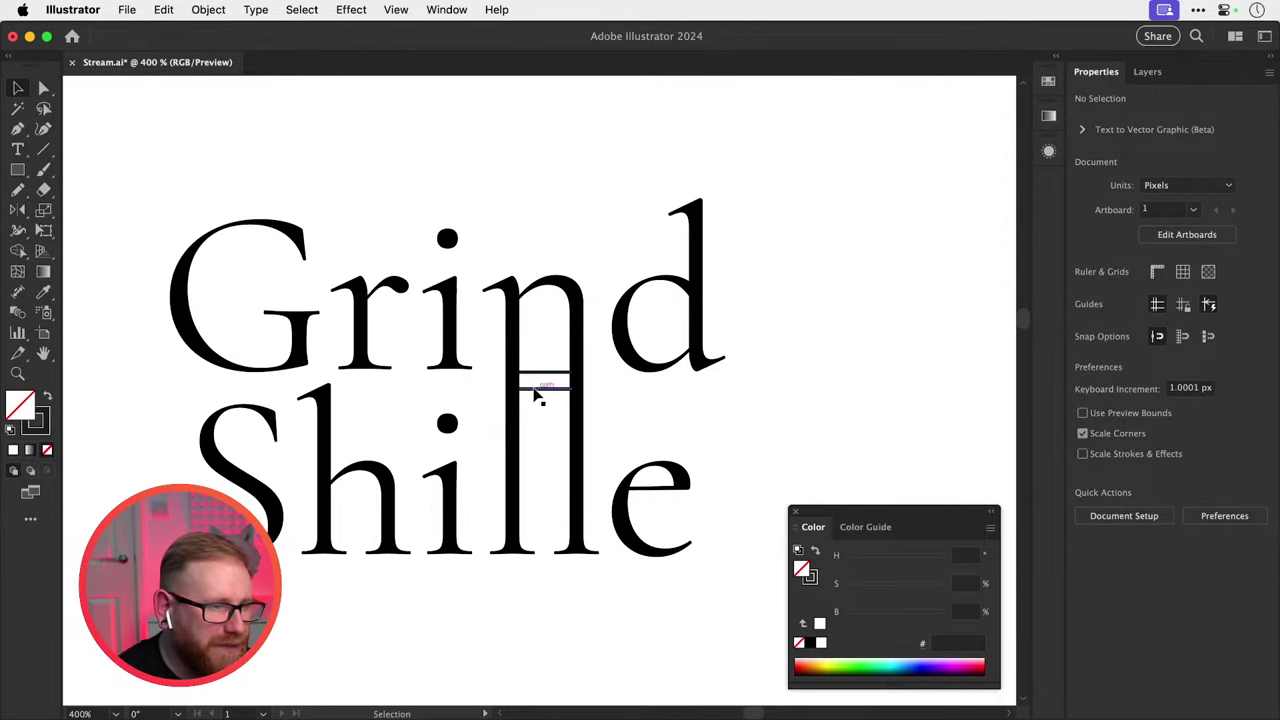
Draw a filled rectangle about 7.7 by 0.95 px bridging the inner serifs at the base of the shared stems.
key(z)
drag(534, 551, 884, 609)
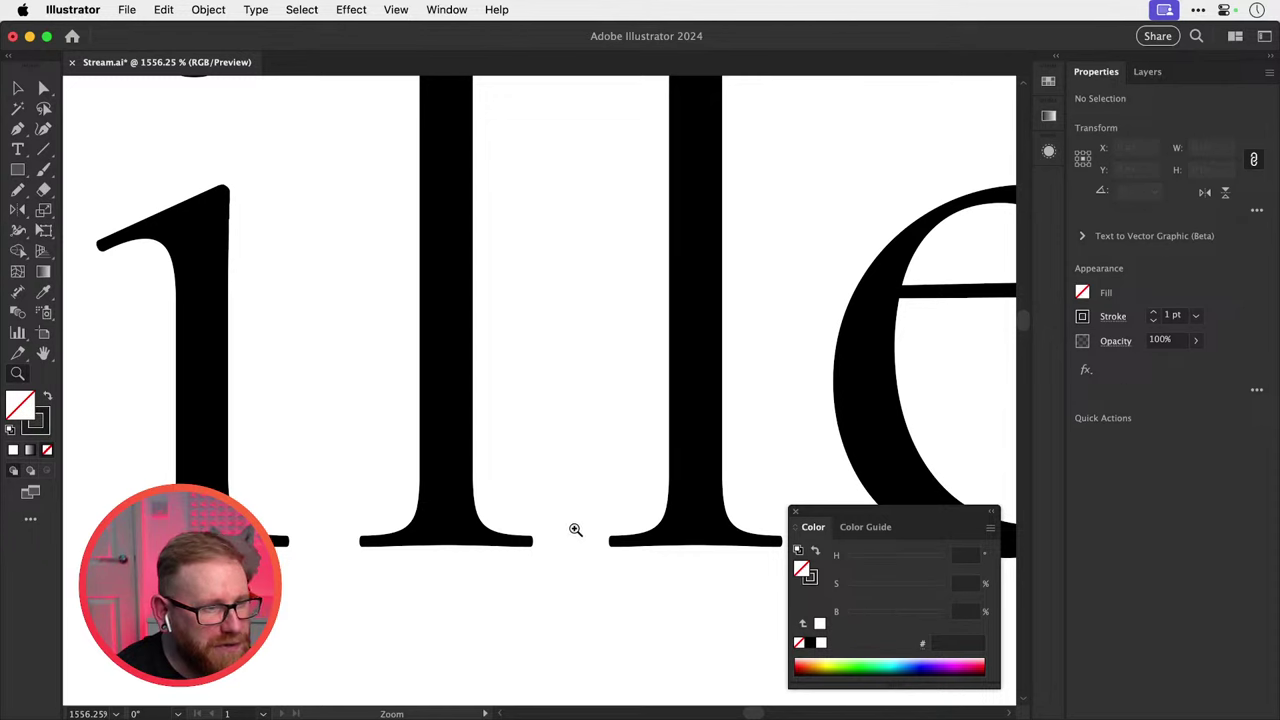
drag(574, 529, 606, 534)
key(m)
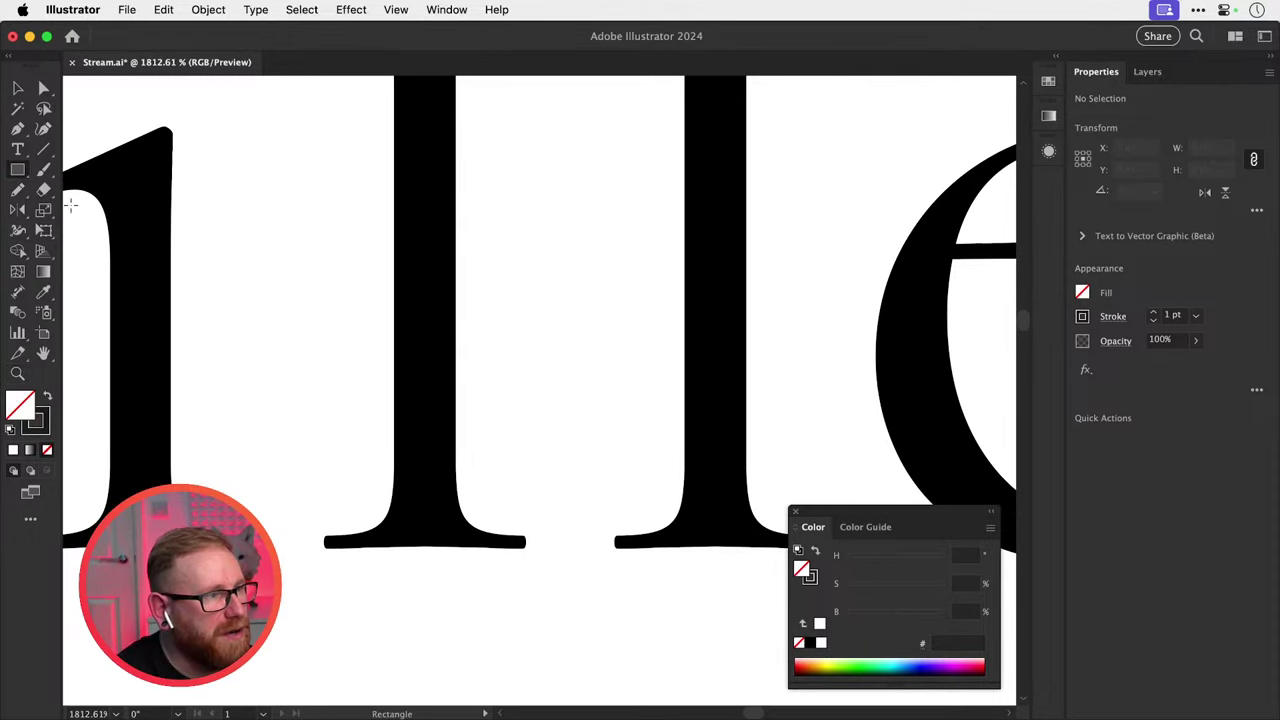
drag(512, 532, 627, 553)
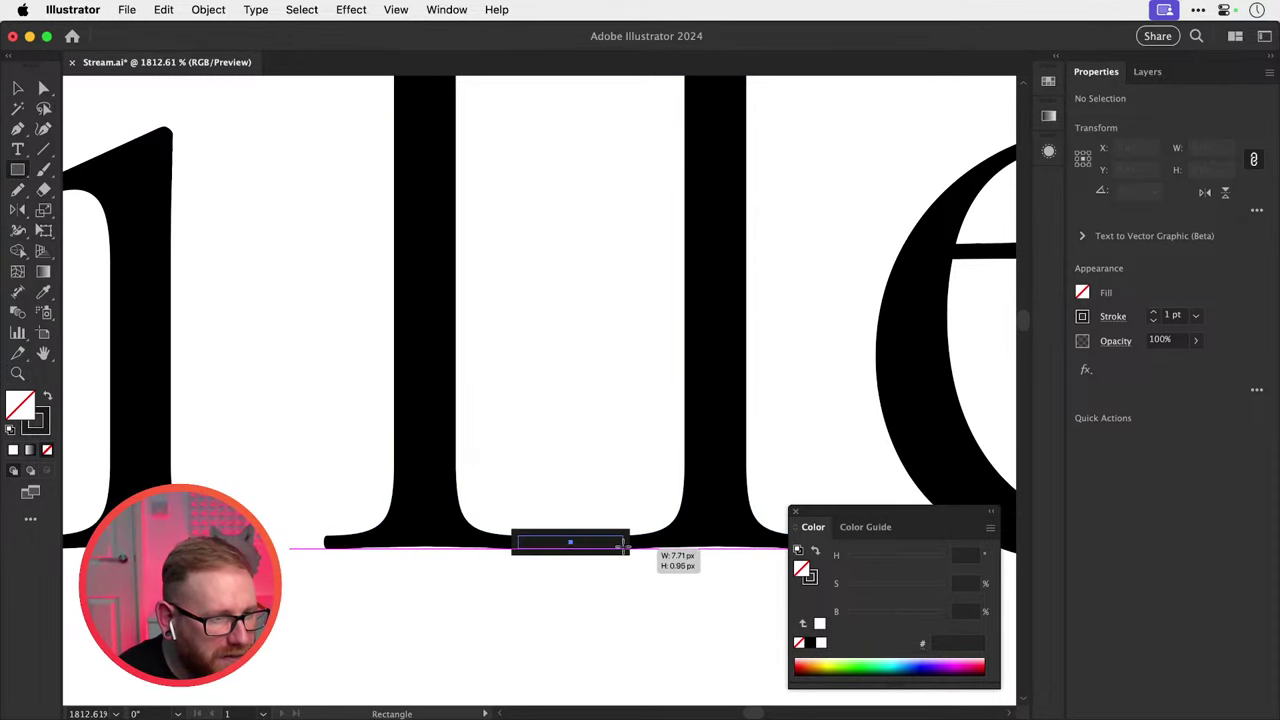
key(shift+x)
key(super+shift+a)
key(v)
Review the bridged stems within the whole lettering and delete the small rectangle between the inner serifs.
key(super+minus)
key(super+minus)
key(super+minus)
key(super+minus)
key(super+minus)
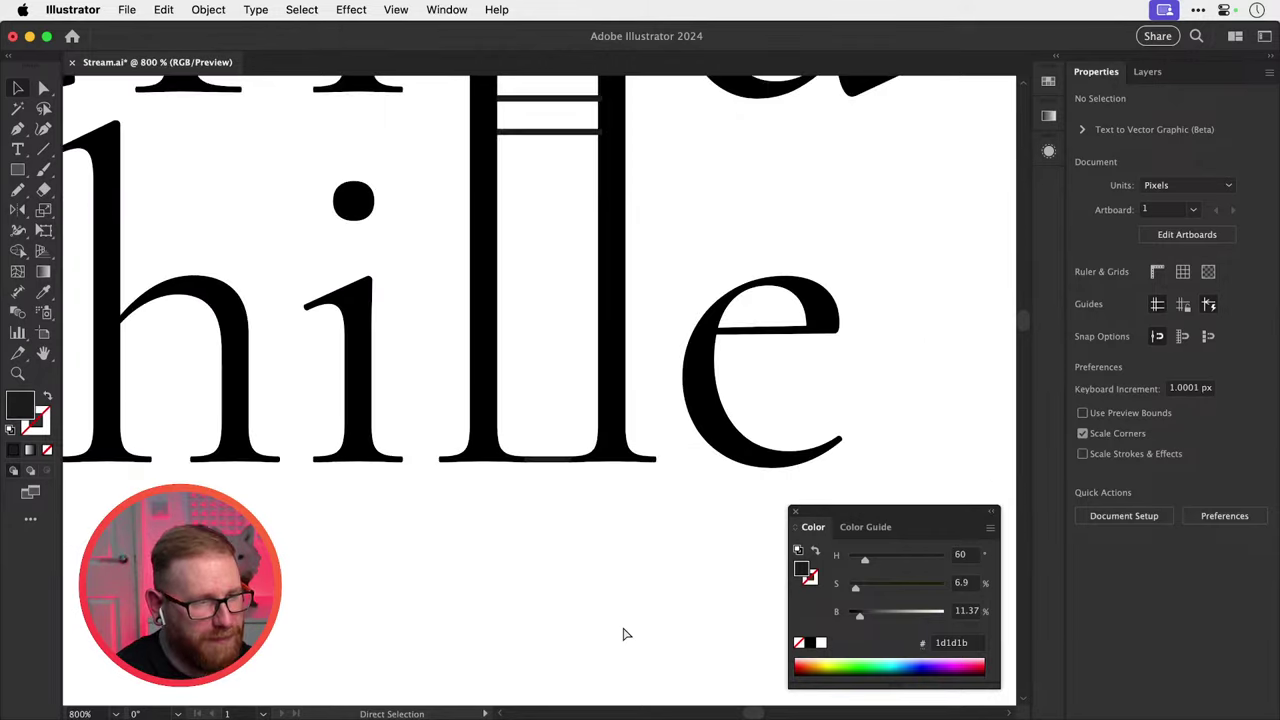
drag(526, 486, 555, 575)
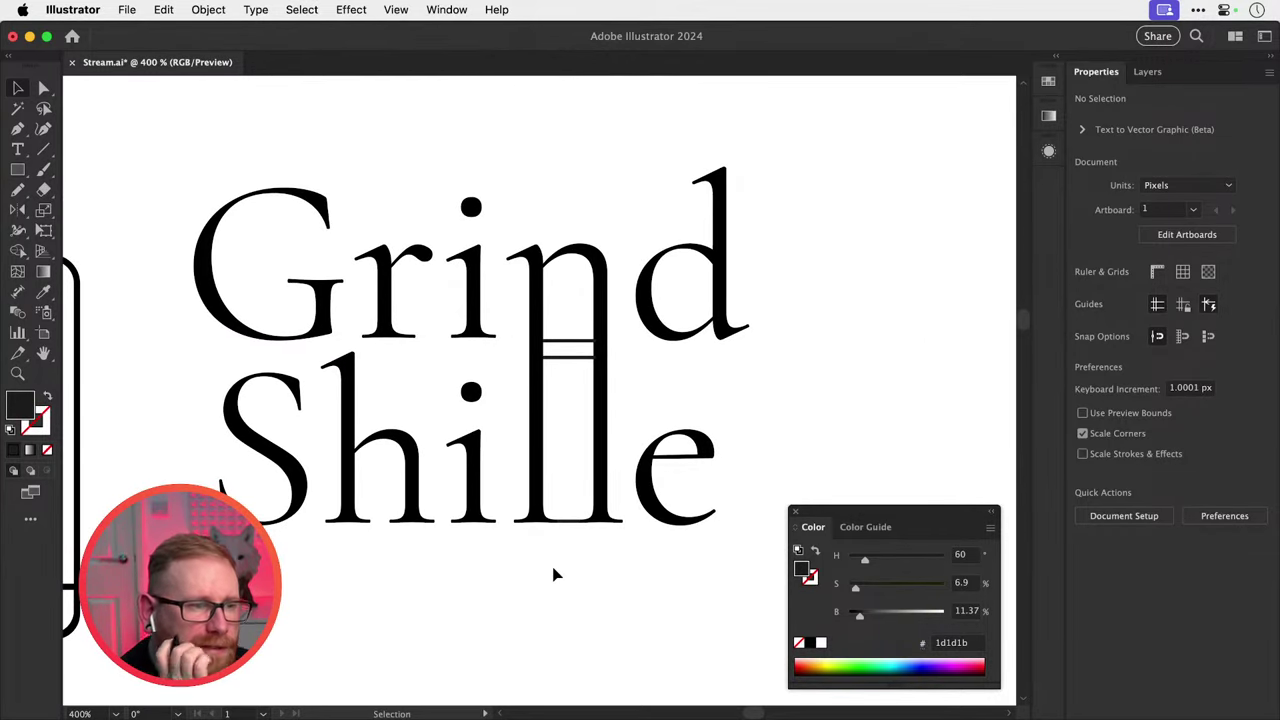
click(574, 522)
key(Delete)
Reshape the inner base of both shared stems with the Pencil tool into curves sloping out to the serif ends.
drag(545, 506, 668, 563)
drag(563, 474, 526, 525)
click(483, 509)
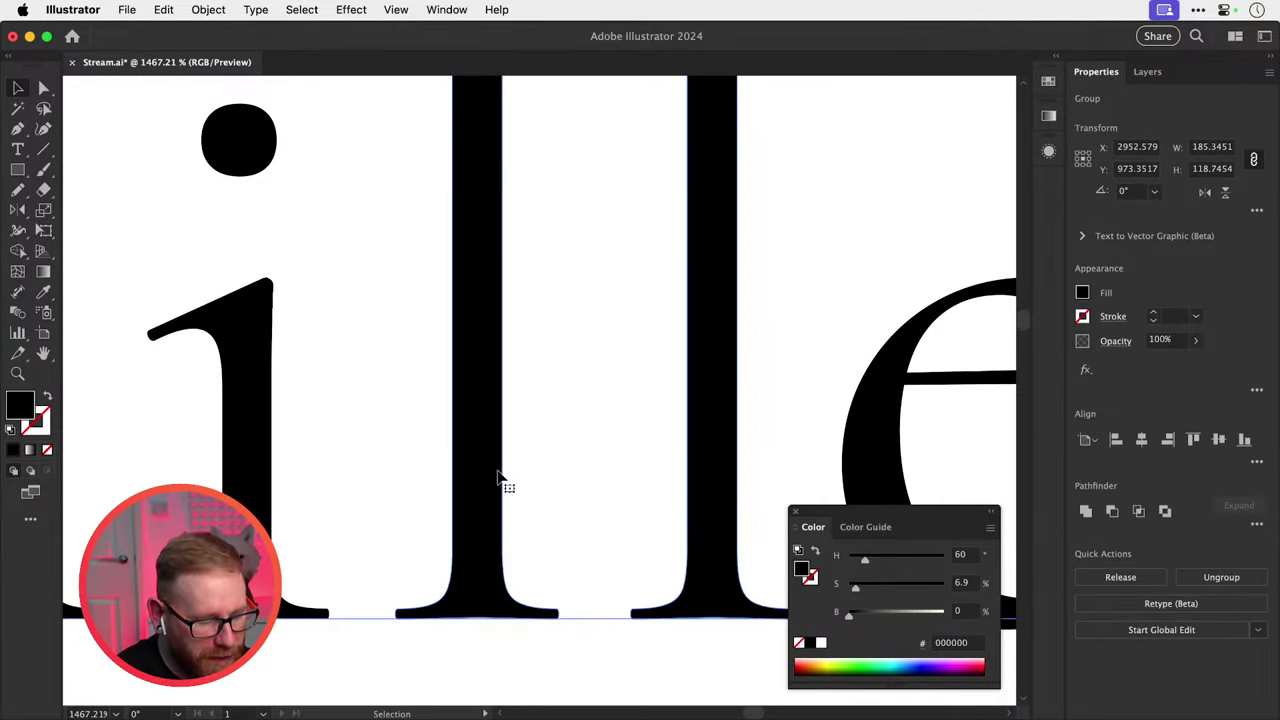
key(n)
drag(542, 465, 460, 451)
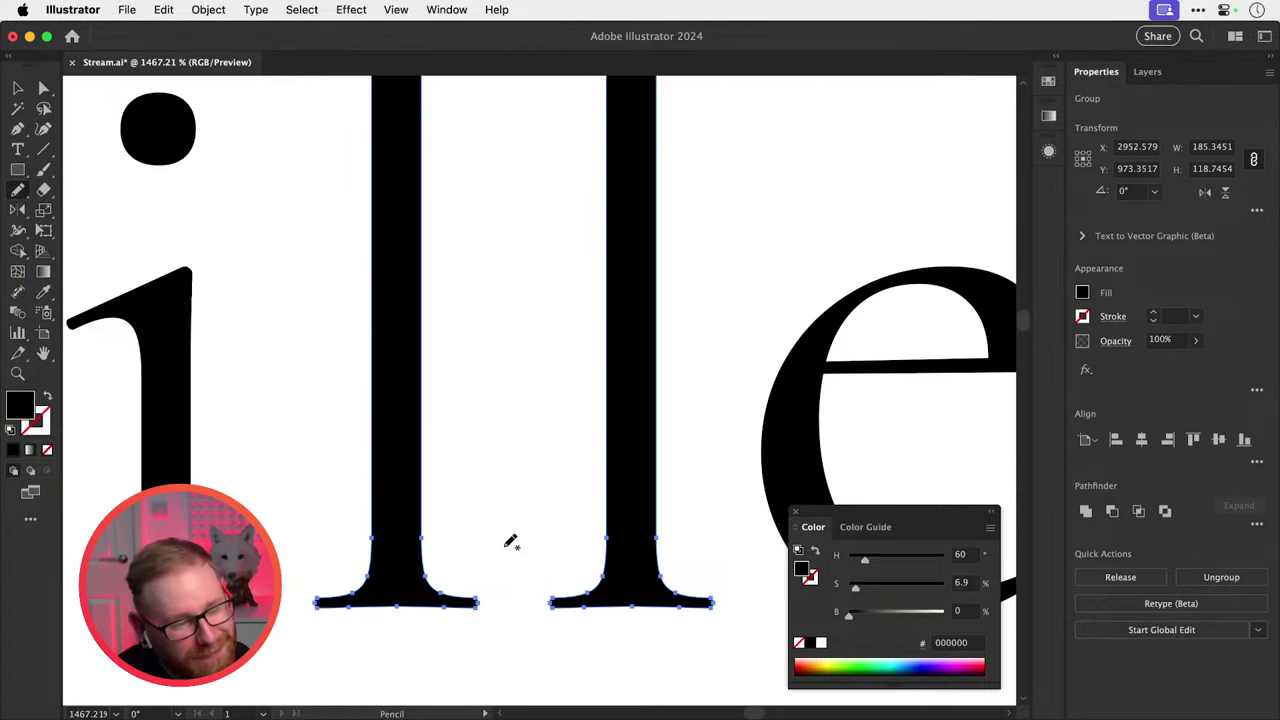
mouse_move(421, 468)
mouse_down()
mouse_move(436, 548)
mouse_move(490, 596)
mouse_up()
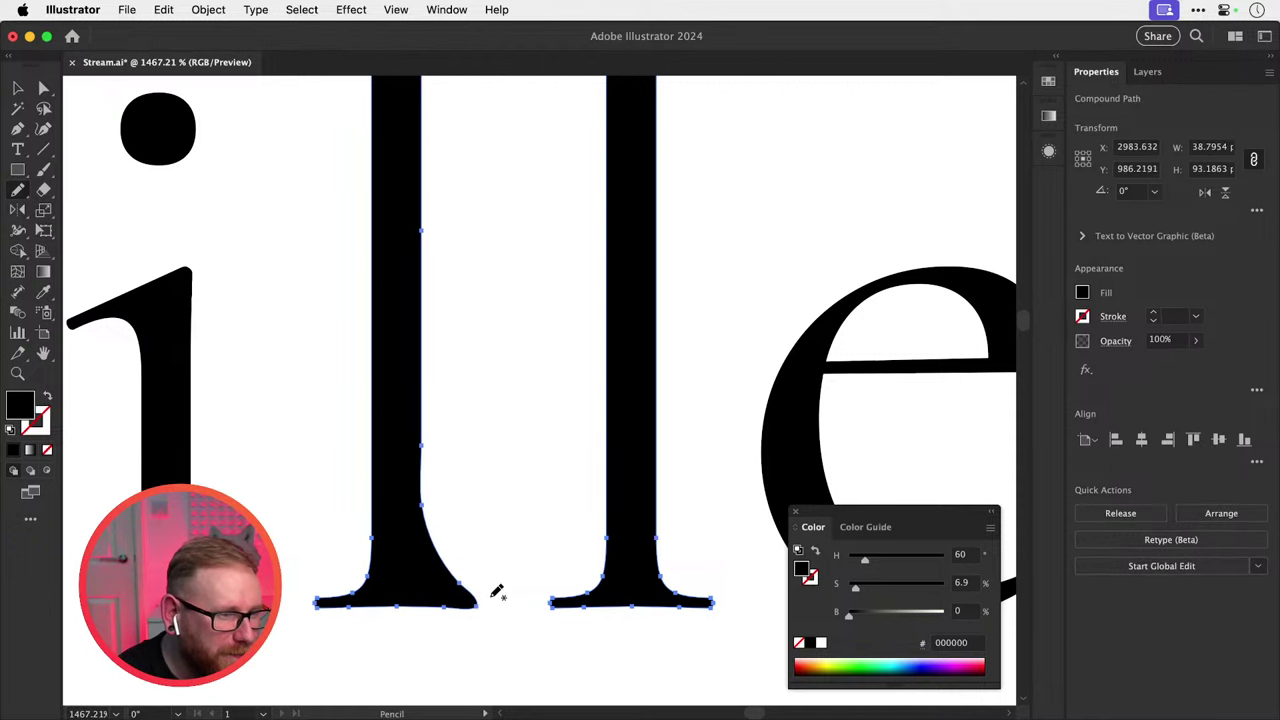
drag(603, 495, 553, 598)
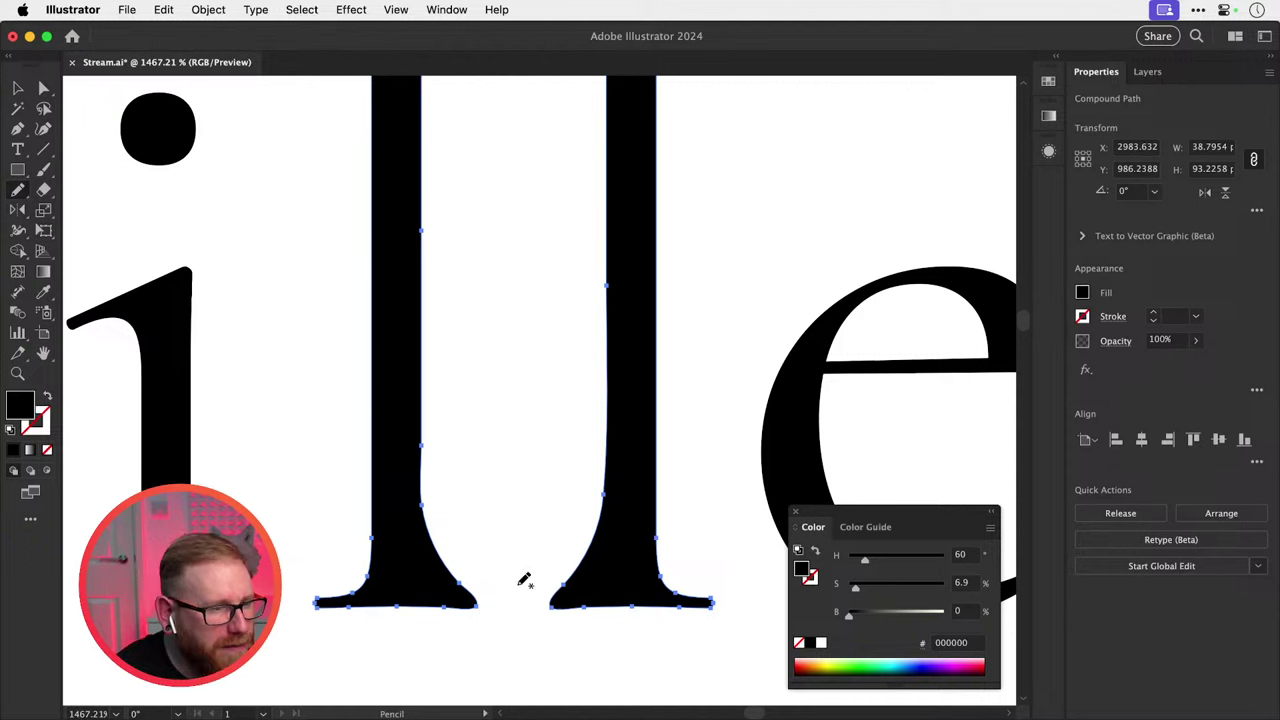
Extend both inner serifs with the Pencil tool until they meet, closing the stems into a rounded cup shape.
mouse_move(448, 569)
mouse_down()
mouse_move(512, 604)
mouse_move(474, 597)
mouse_up()
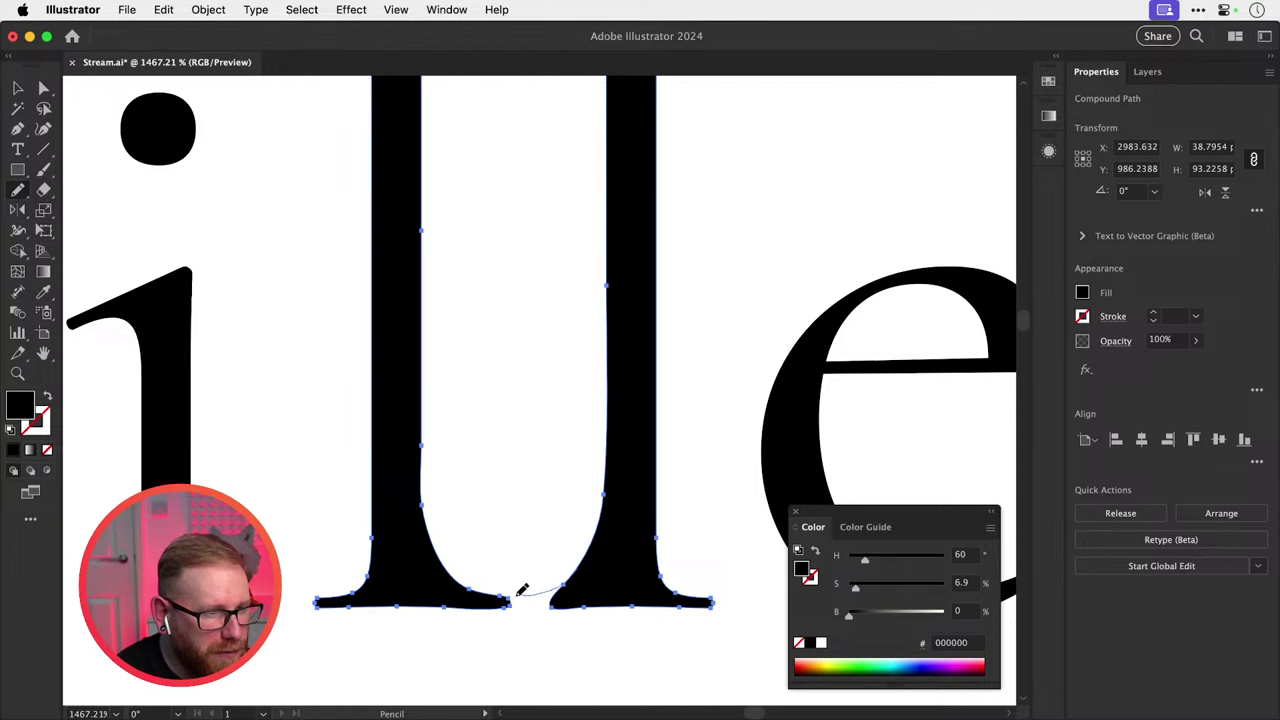
drag(514, 598, 556, 606)
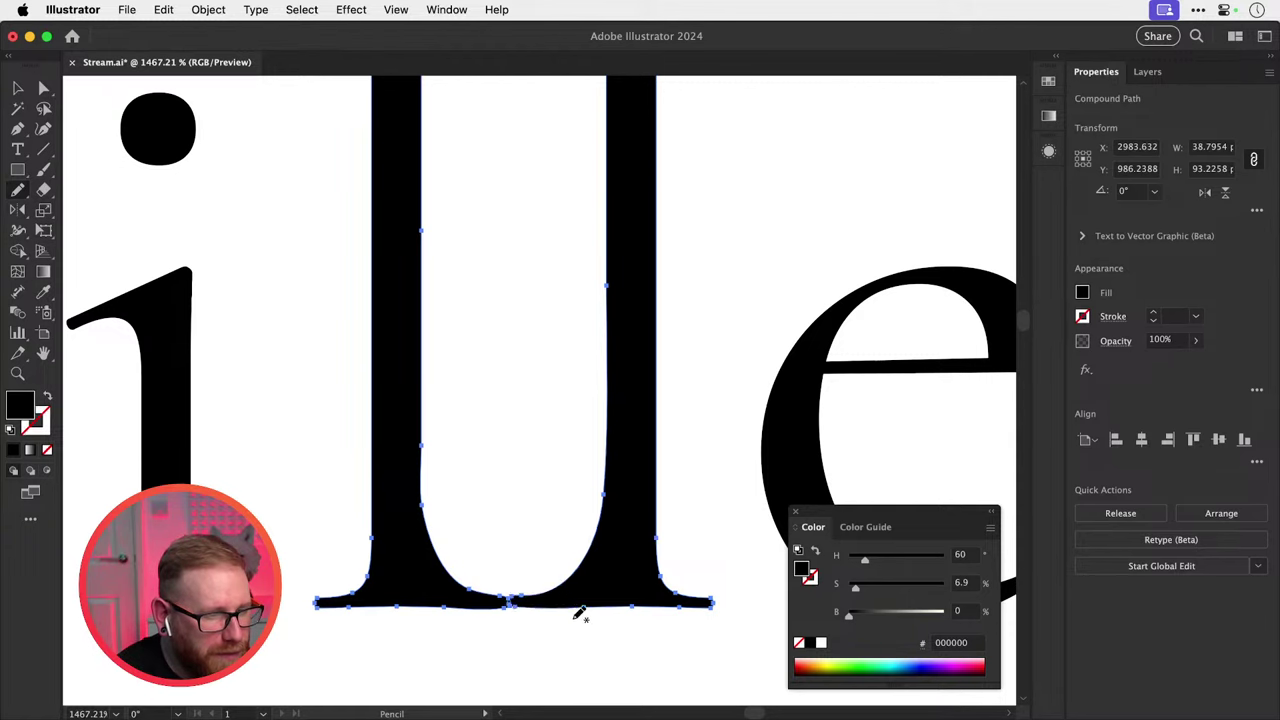
key(super+shift+a)
key(super+minus)
key(super+minus)
key(super+minus)
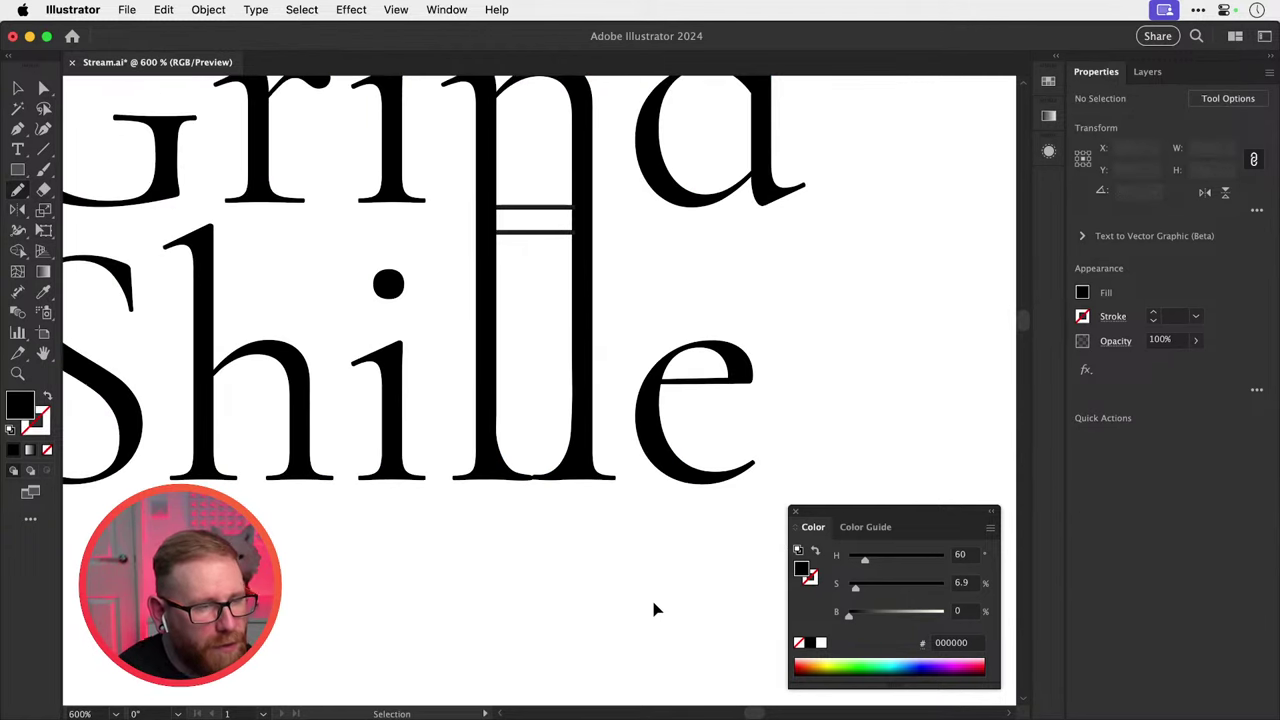
key(super+minus)
key(super+minus)
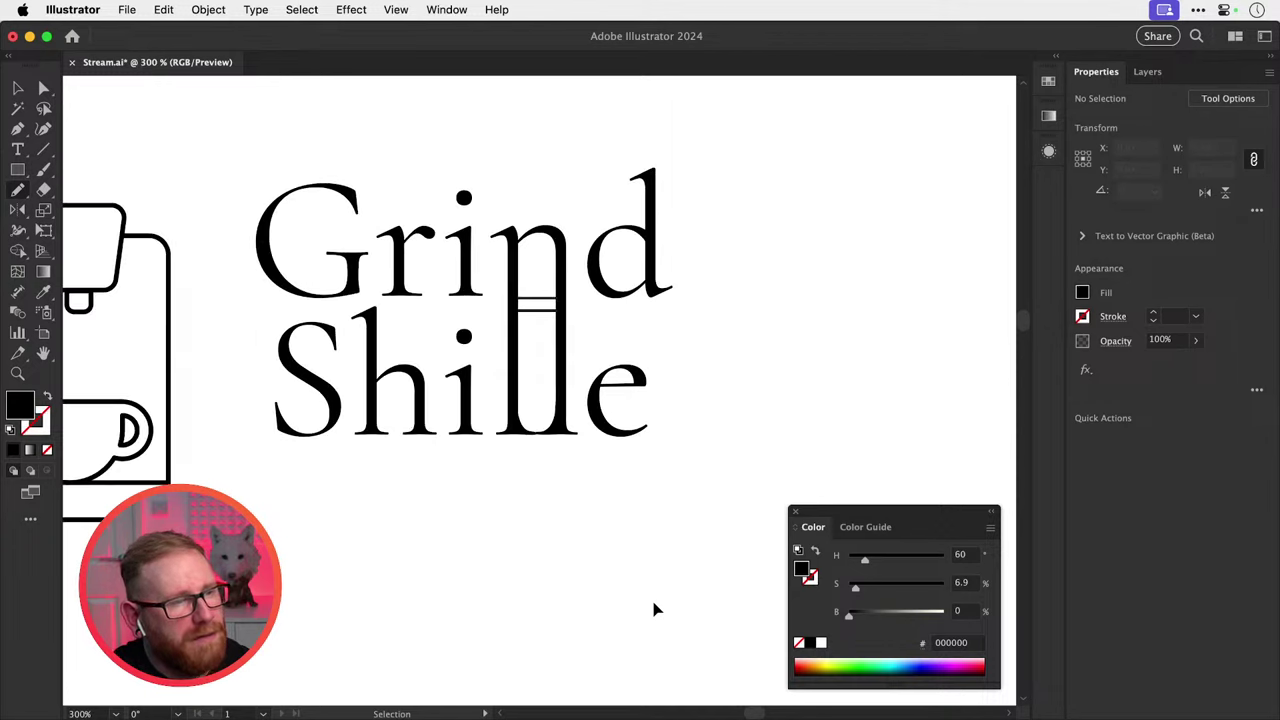
key(super+plus)
key(super+plus)
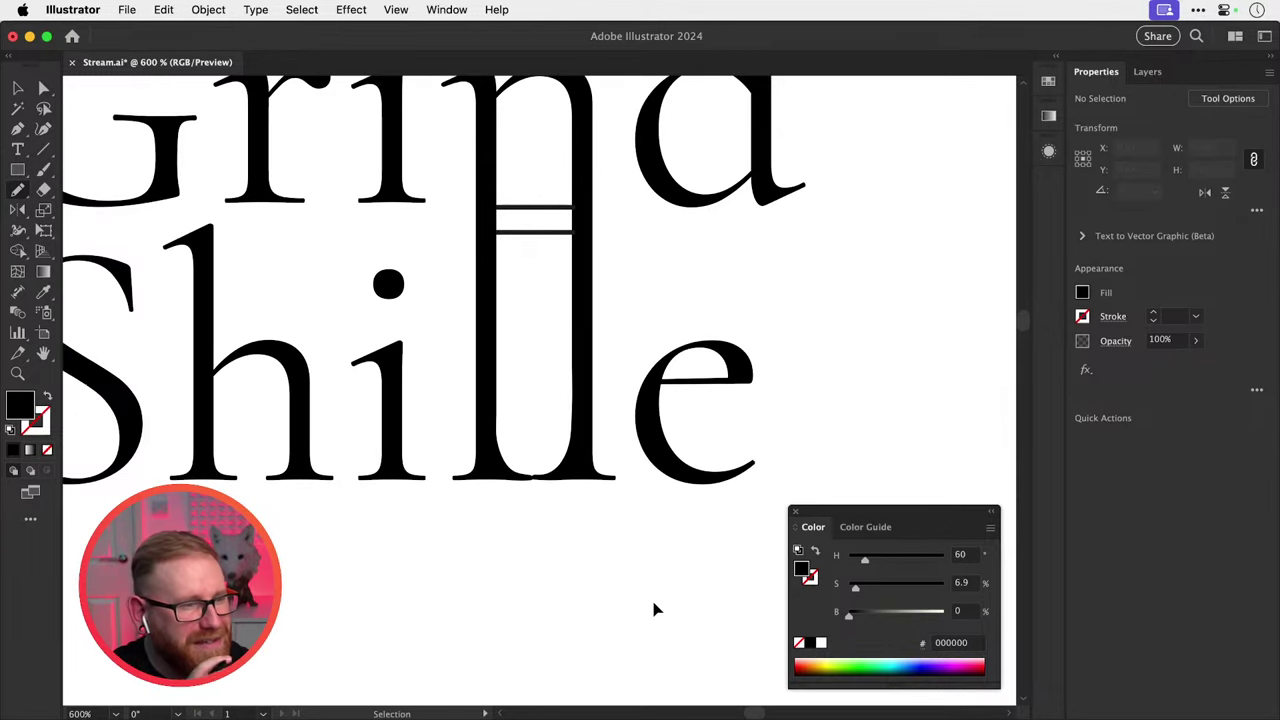
Pencil a horizontal line about 14 px long above the rounded base, with a 1 pt stroke and no fill.
key(n)
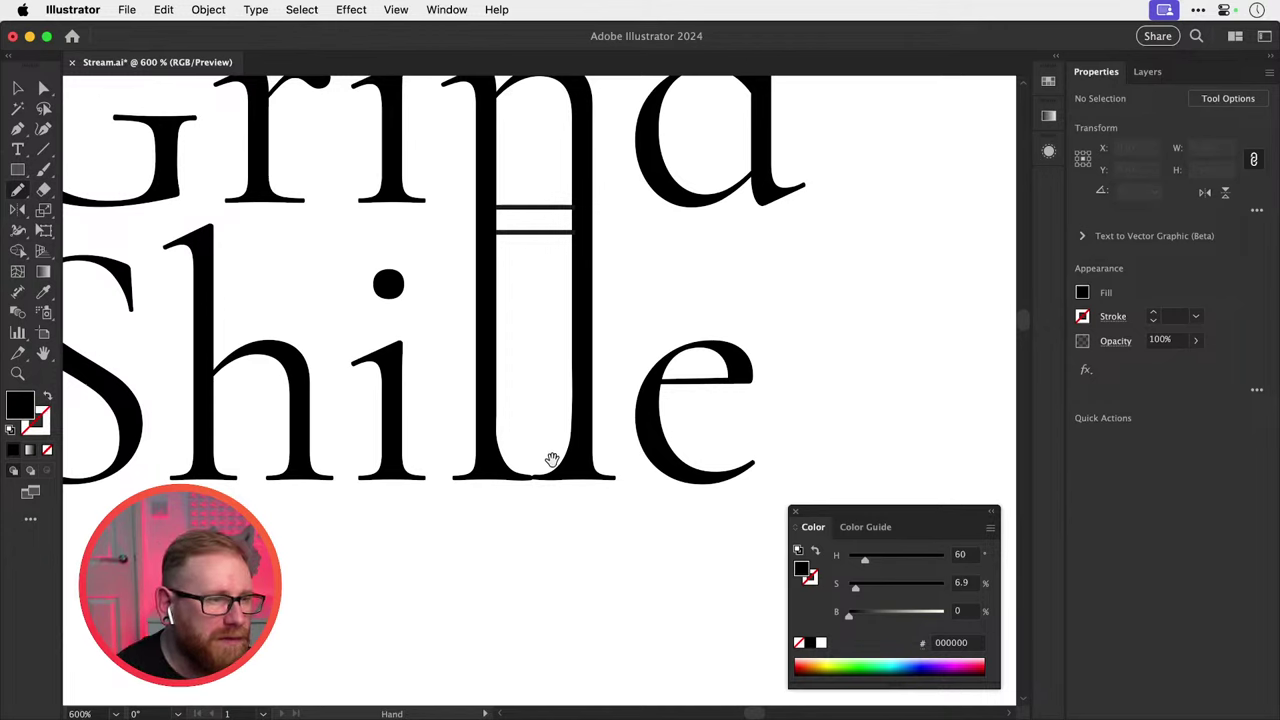
scroll(551, 460, up, 2)
drag(503, 466, 567, 466)
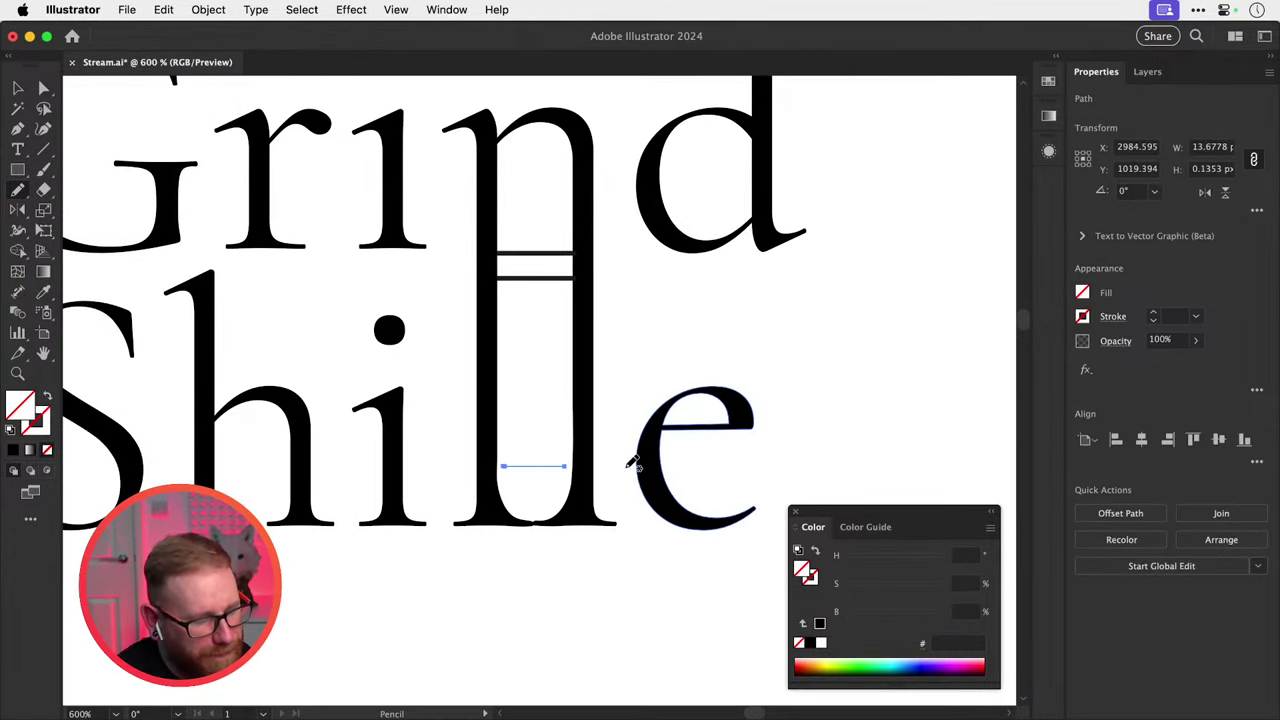
key(d)
click(46, 450)
key(super+shift+a)
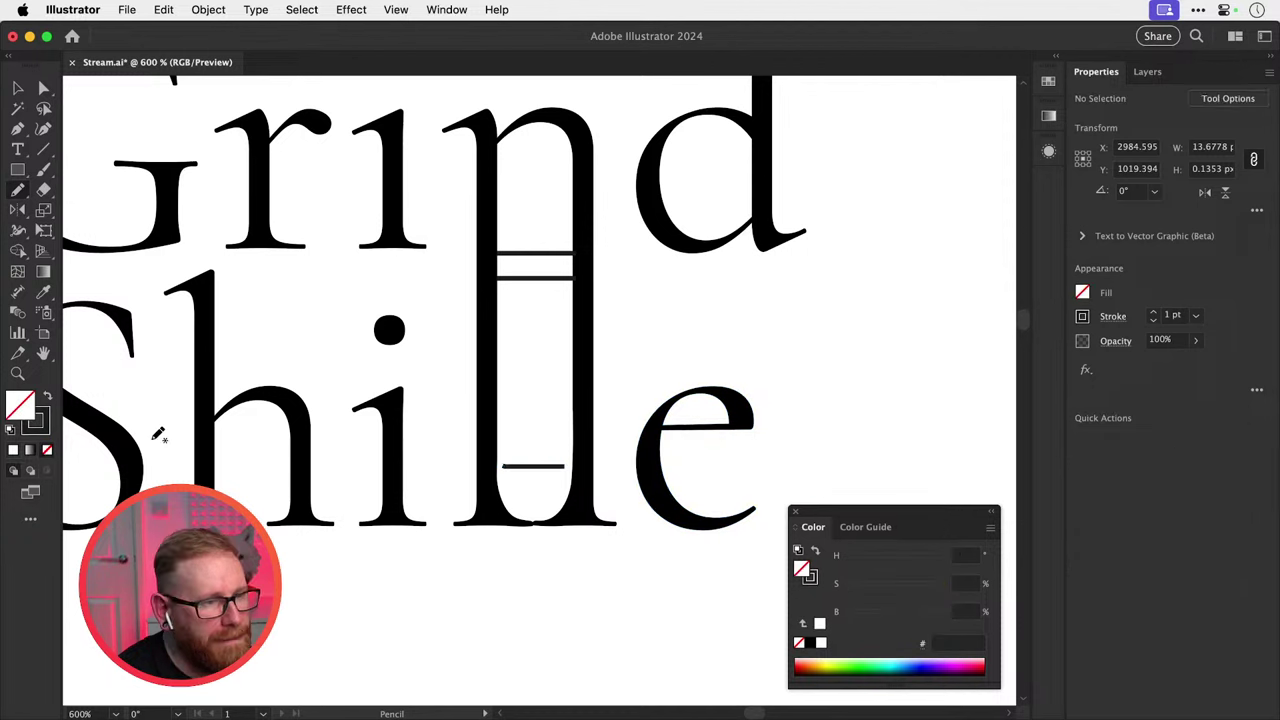
Widen the pencilled line so it spans the full gap between the two stems, and check its ends up close.
key(v)
key(super+space)
mouse_move(529, 472)
mouse_down()
mouse_move(597, 494)
mouse_move(660, 494)
mouse_move(688, 460)
mouse_move(674, 451)
mouse_up()
click(600, 461)
key(s)
key(v)
key(super+shift+a)
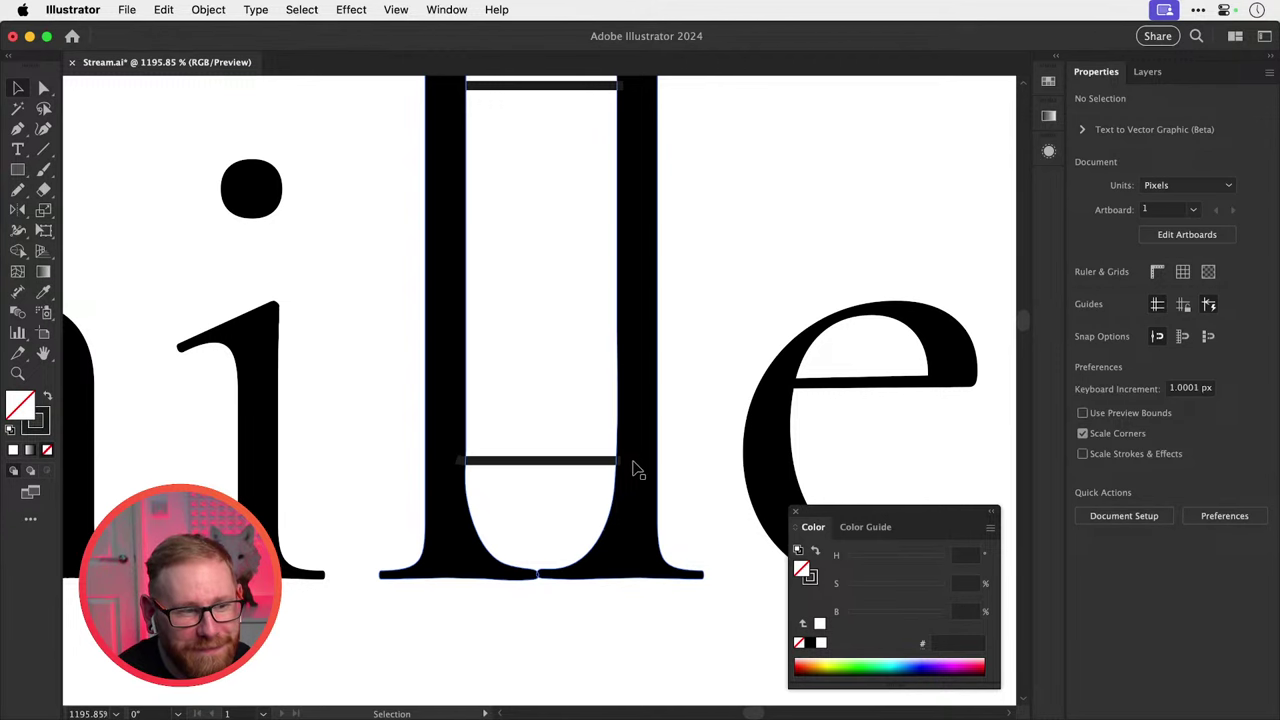
key(z)
click(626, 483)
key(v)
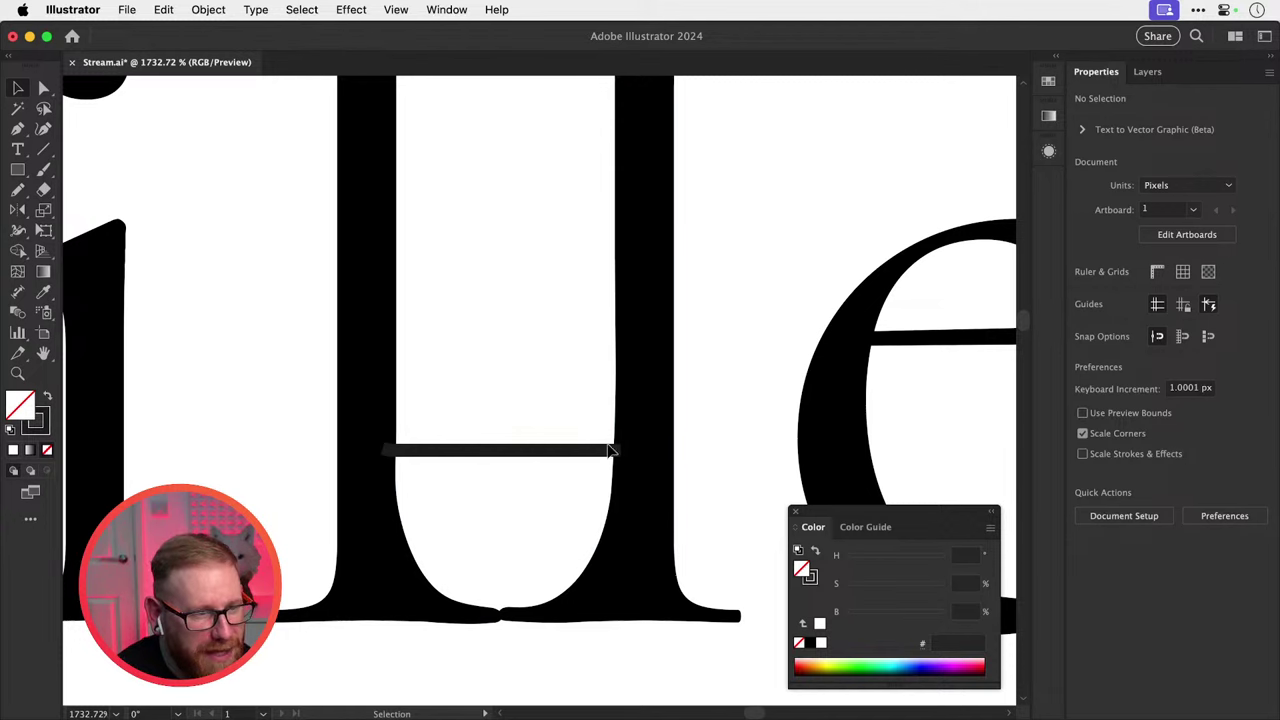
Pencil a curved cup handle about 7 px wide from the rim line over the second stem, with a white ffffff stroke.
key(n)
mouse_move(619, 450)
mouse_down()
mouse_move(676, 457)
mouse_move(678, 490)
mouse_move(657, 515)
mouse_move(589, 522)
mouse_up()
double_click(37, 422)
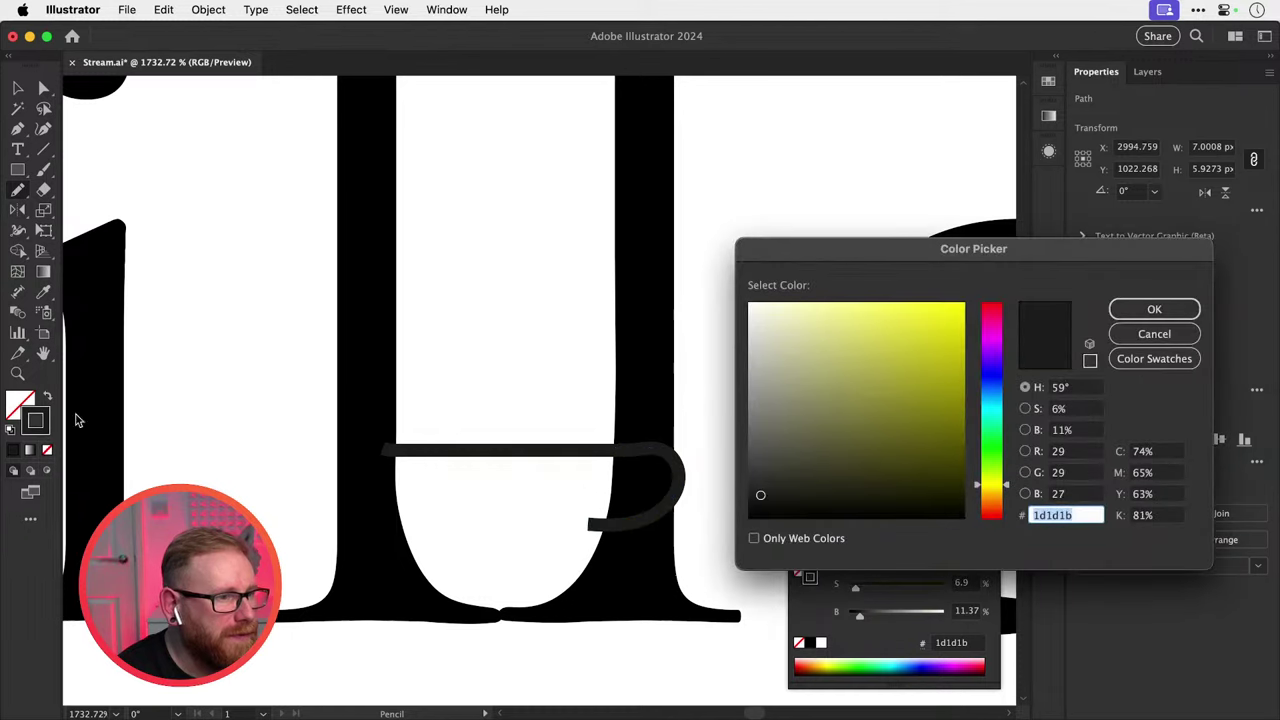
text(ffffff)
click(1150, 309)
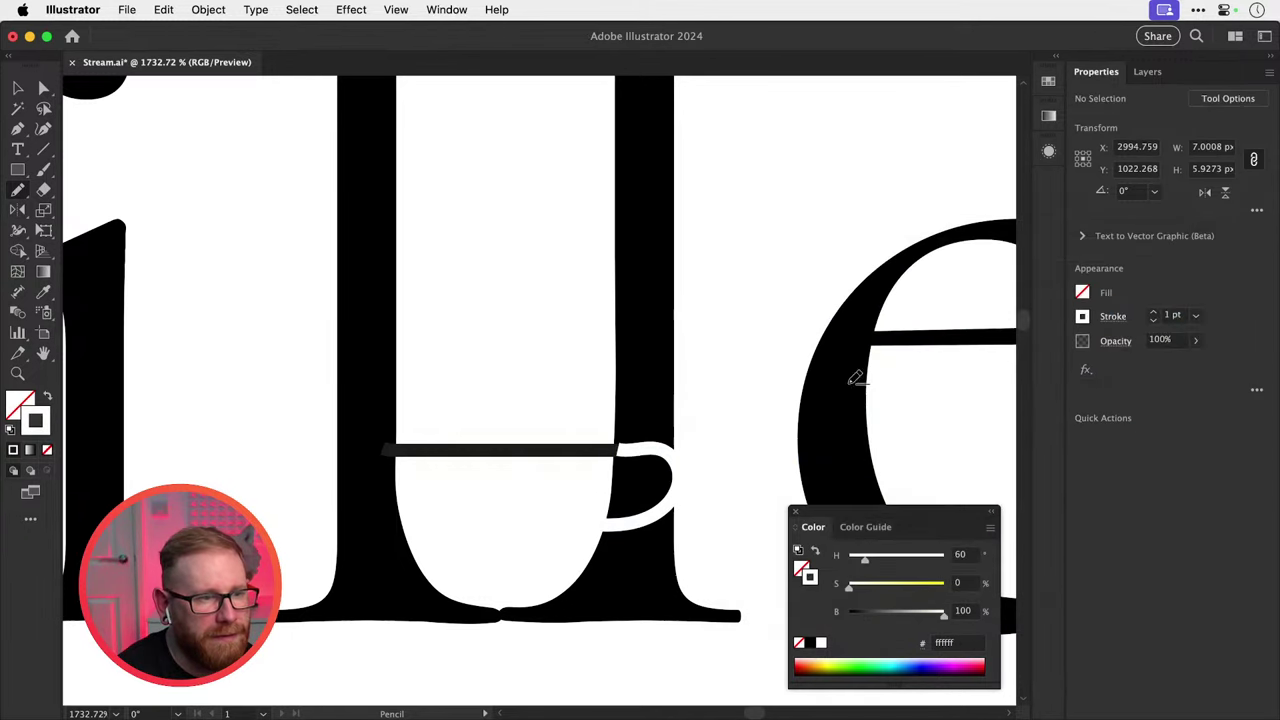
key(v)
click(741, 394)
Delete the two horizontal lines between the upper stems, keeping only the rim line above the rounded base.
key(super+minus)
key(super+minus)
key(super+minus)
key(super+minus)
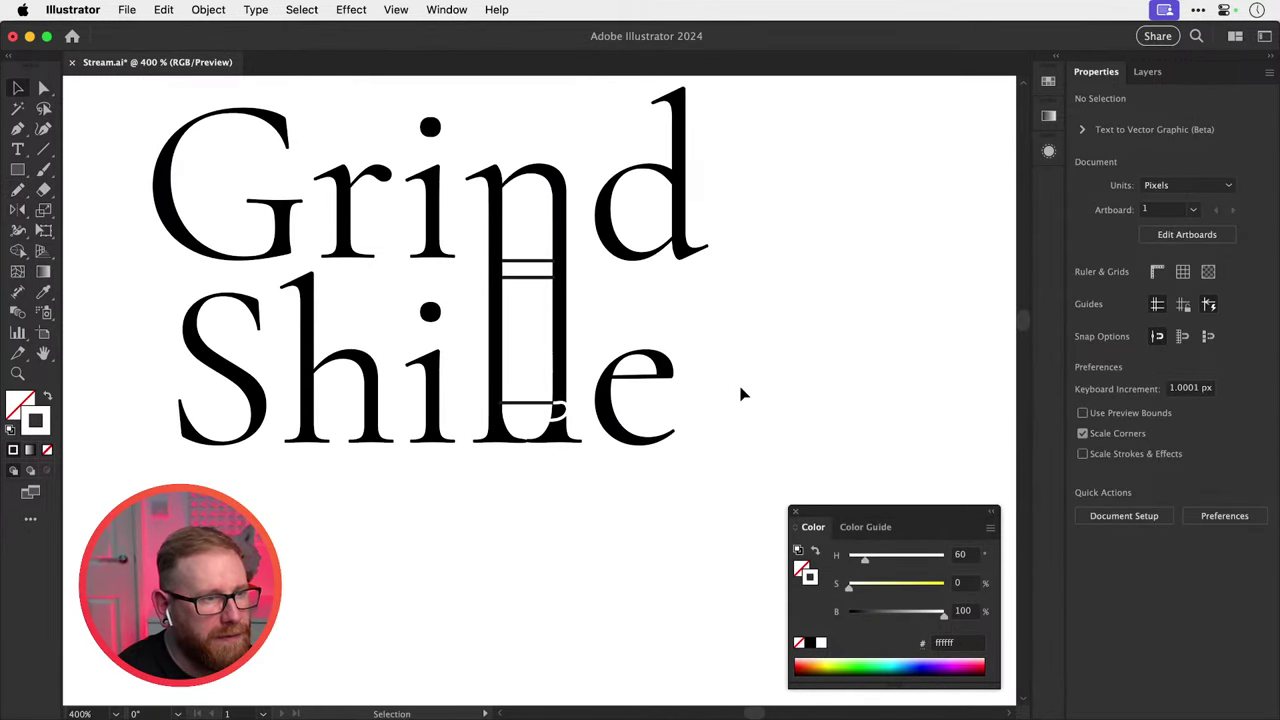
drag(647, 468, 654, 556)
click(524, 350)
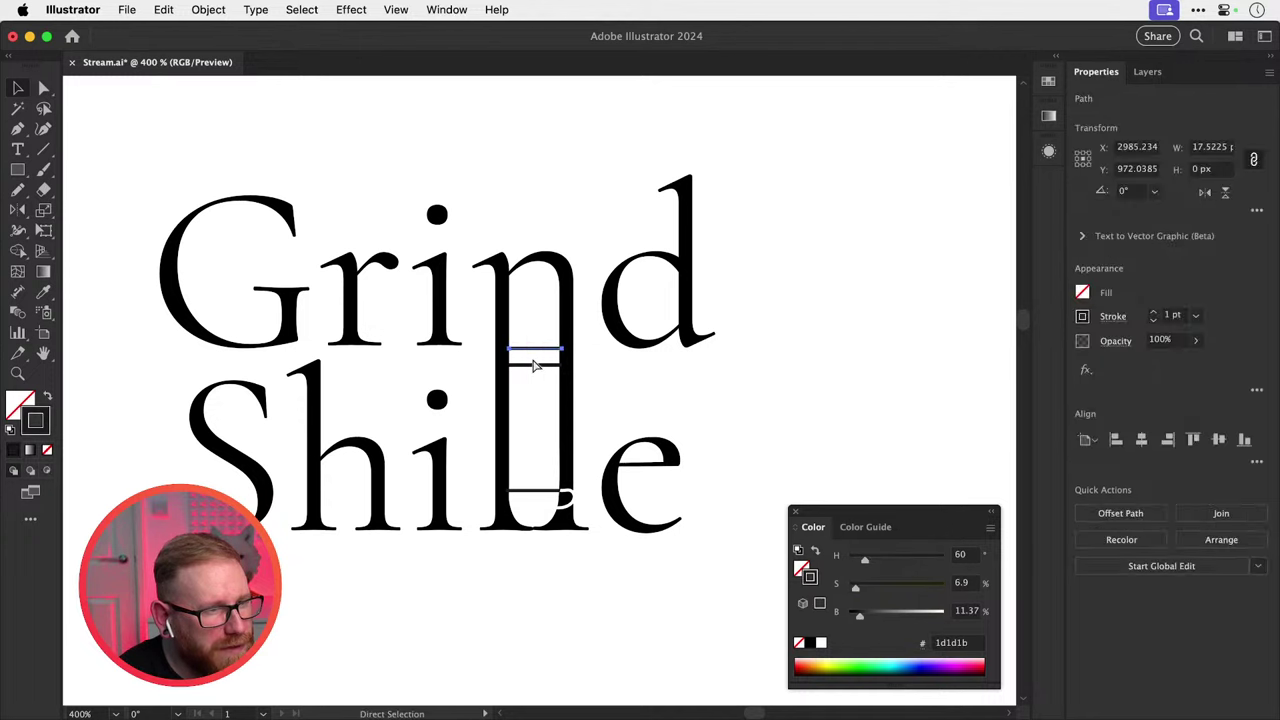
key(Delete)
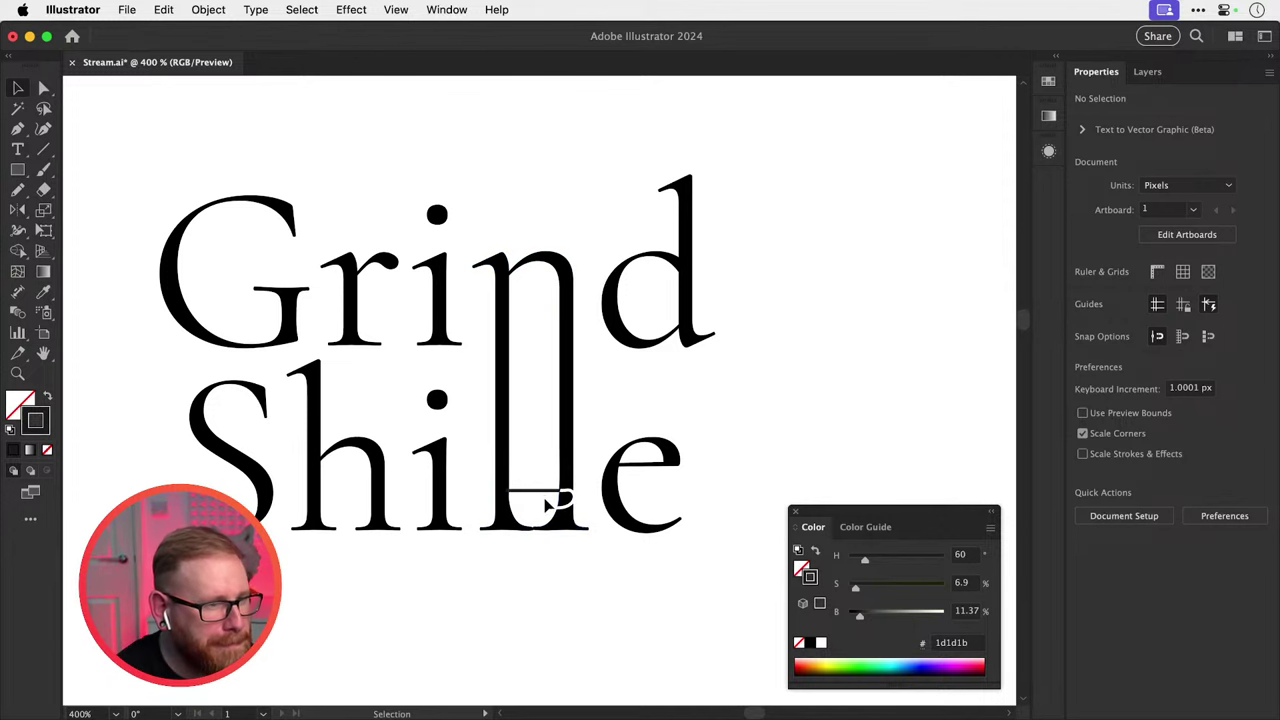
Try a heavier stroke weight on the rim line and cup handle together.
click(550, 500)
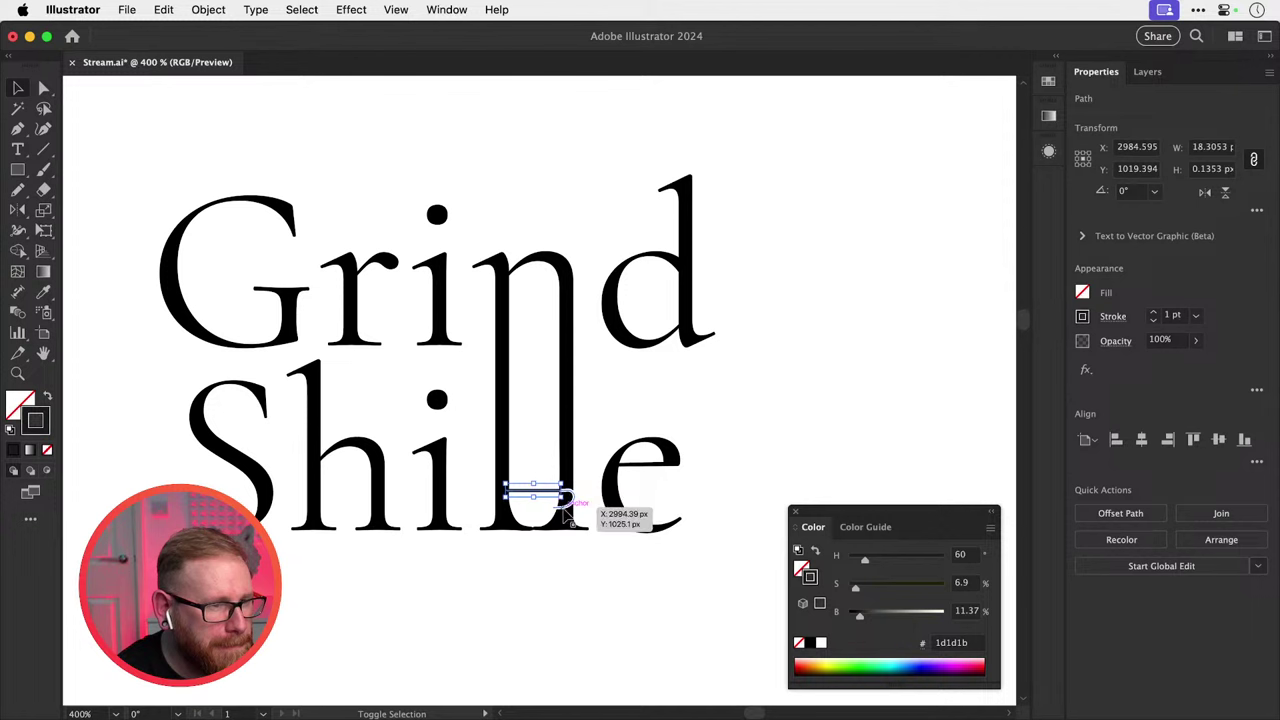
shift+click(564, 508)
click(1153, 310)
key(super+shift+a)
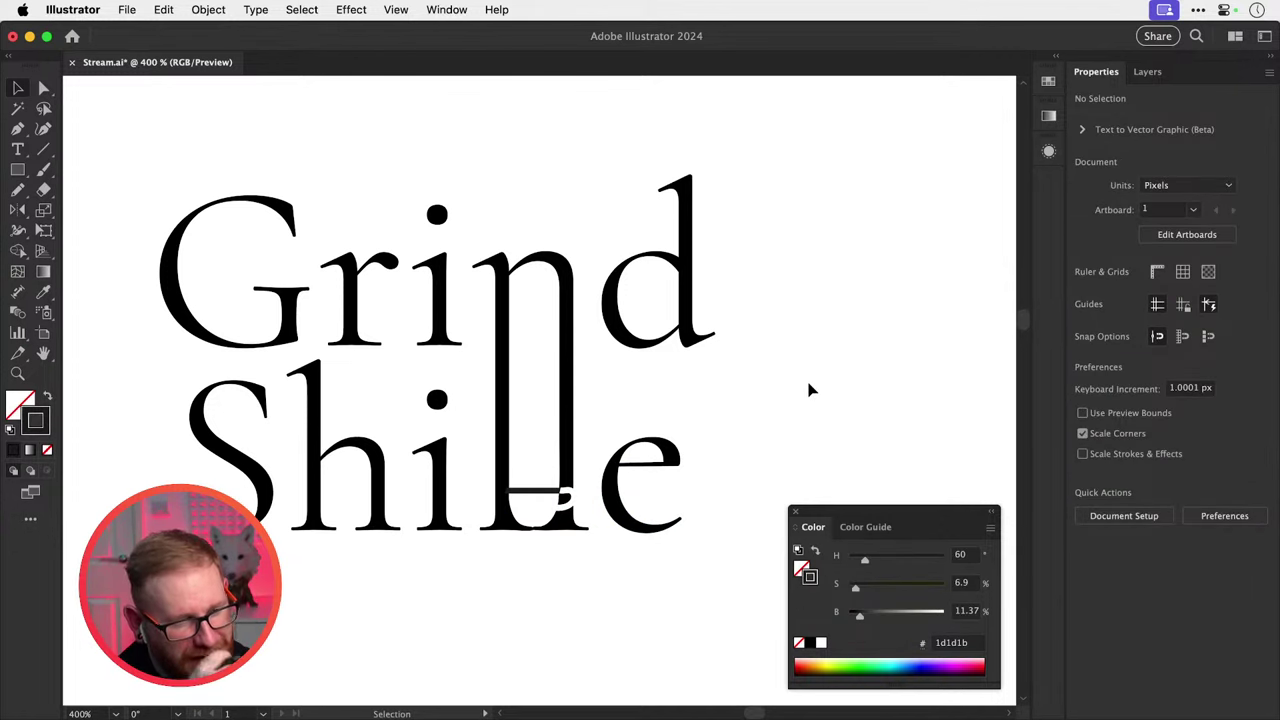
key(a)
key(super+z)
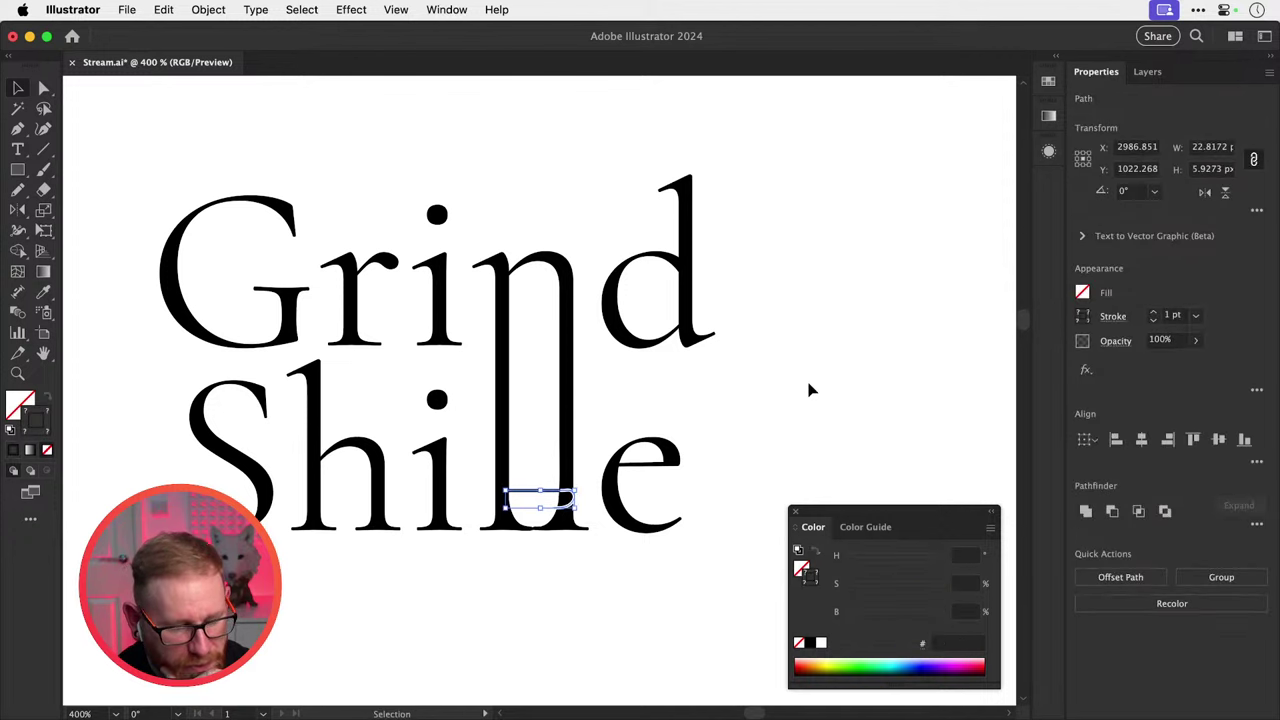
key(super+shift+z)
key(super+shift+z)
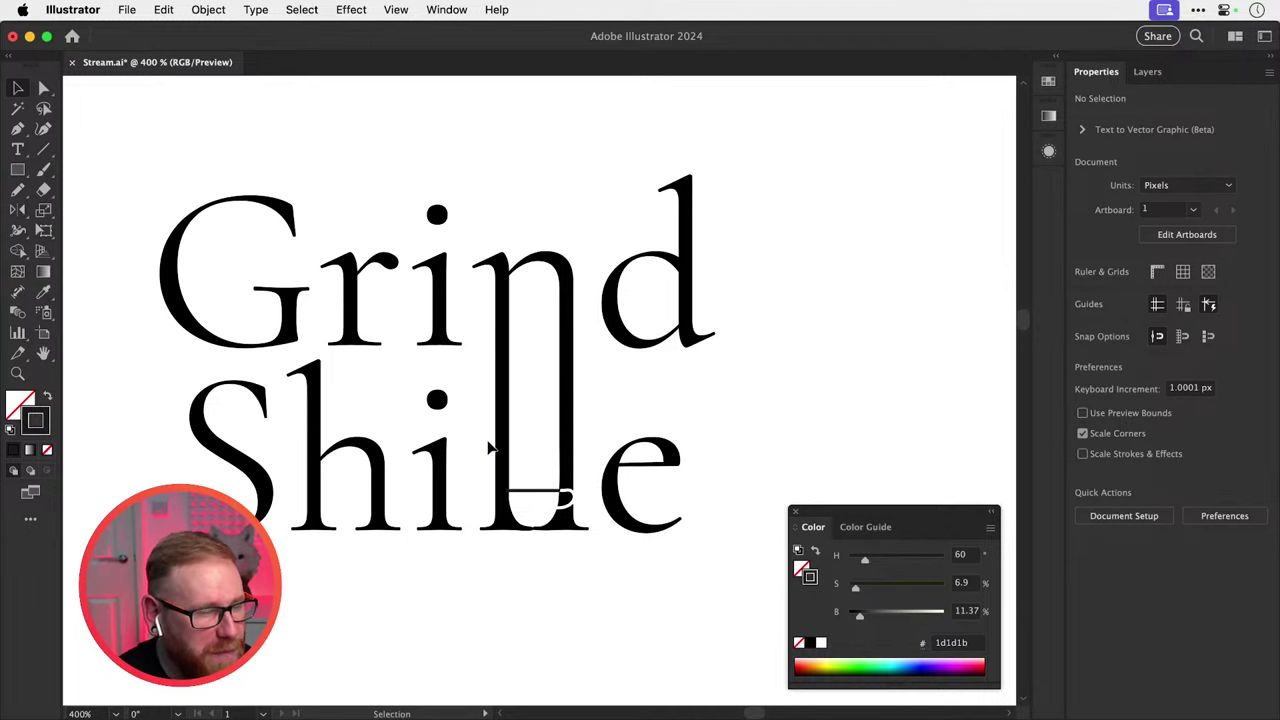
Scale the white cup handle down to about 5 px wide so it sits within the second stem.
alt+scroll(600, 495, up, 5)
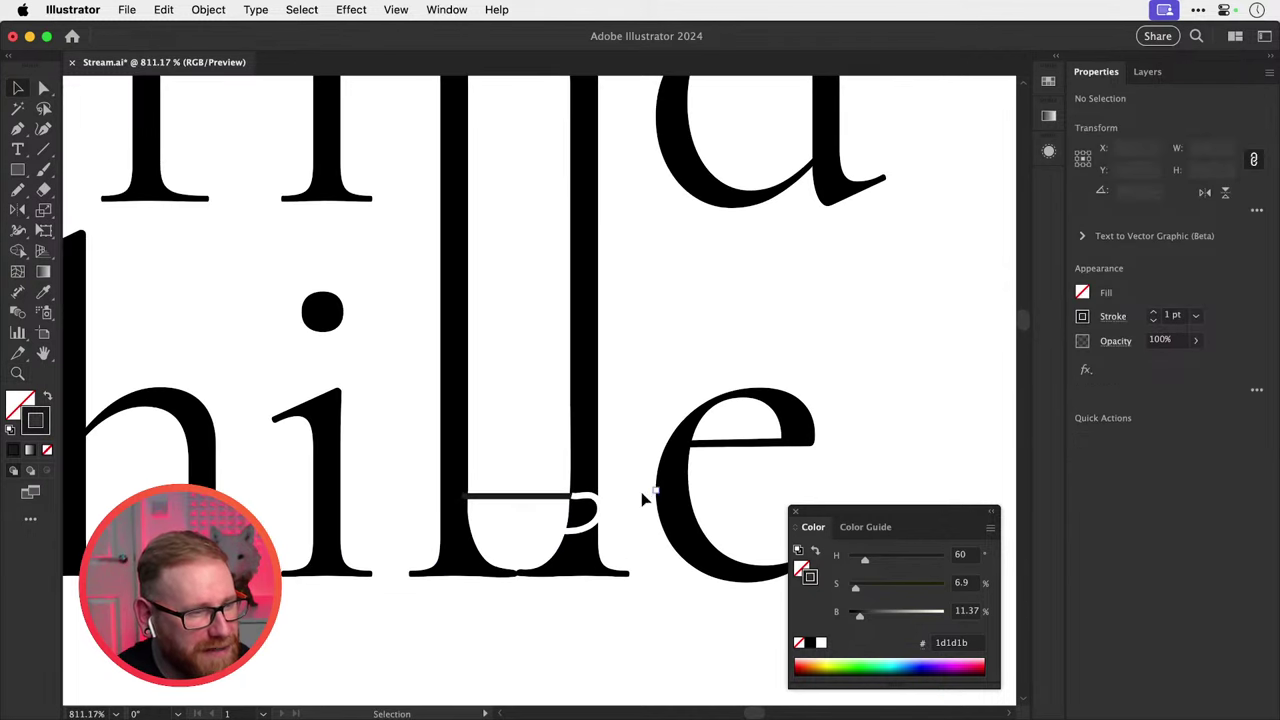
key(super+space)
drag(567, 512, 607, 484)
click(630, 484)
key(super+shift+a)
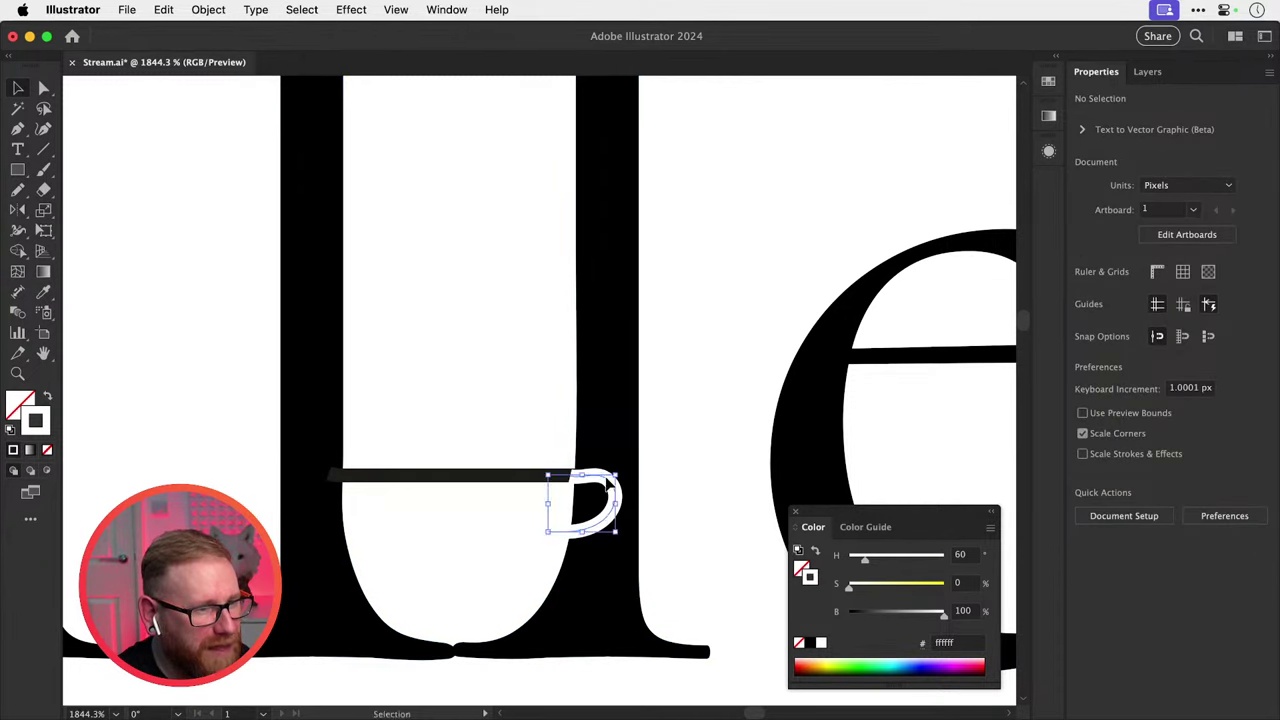
Stretch the cup handle downward to a height of about 5.9 px.
key(super+minus)
key(super+minus)
key(super+minus)
key(super+minus)
key(super+minus)
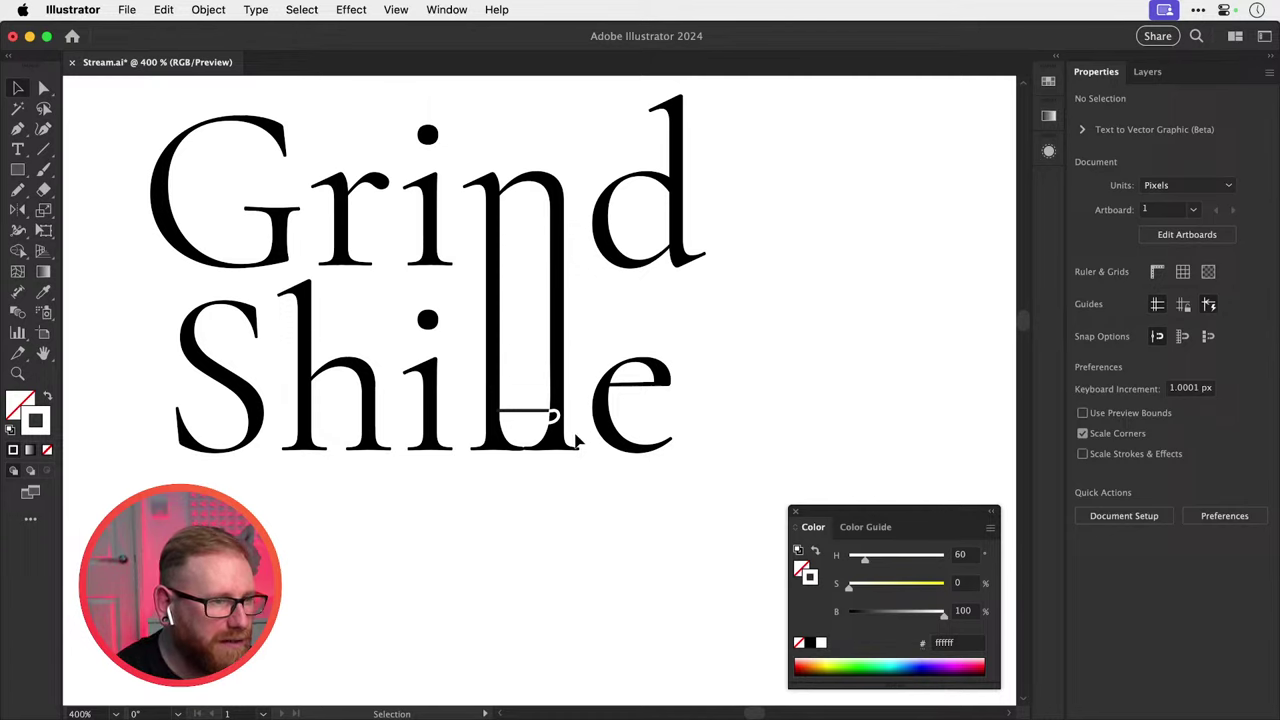
scroll(576, 440, up, 5)
click(552, 415)
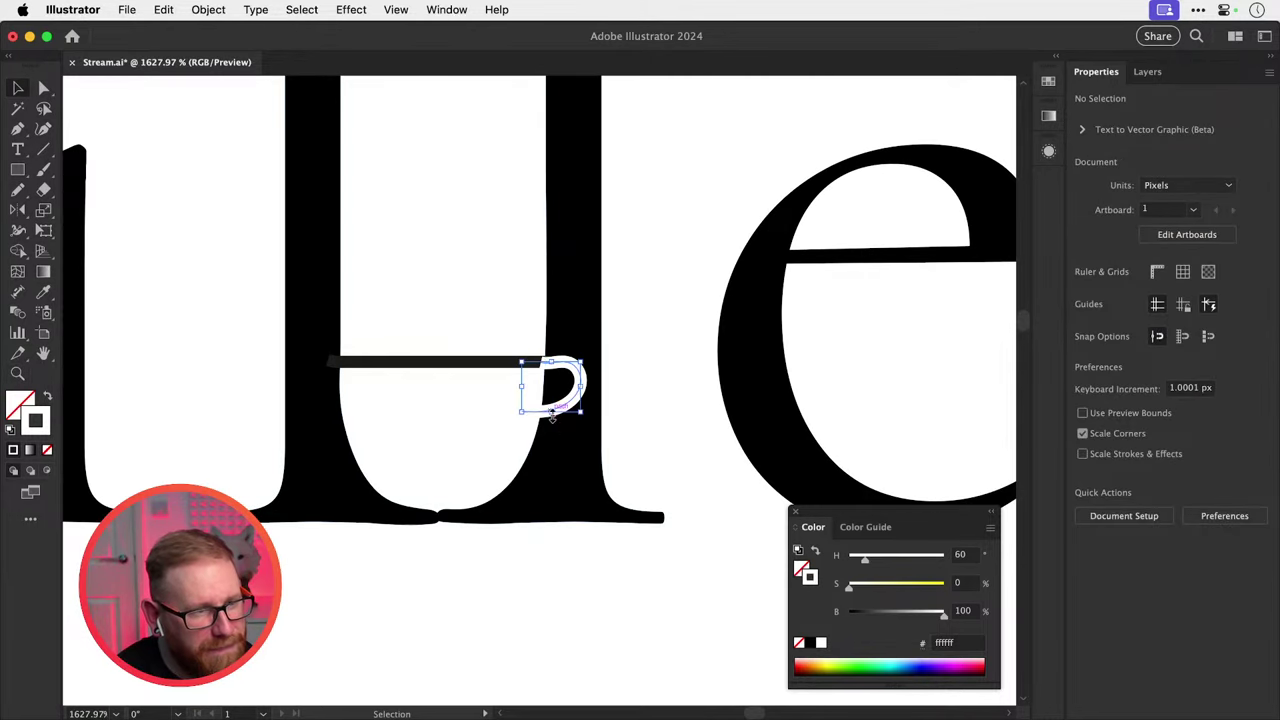
drag(552, 415, 552, 440)
mouse_move(564, 431)
mouse_down()
mouse_move(532, 434)
mouse_move(547, 438)
mouse_up()
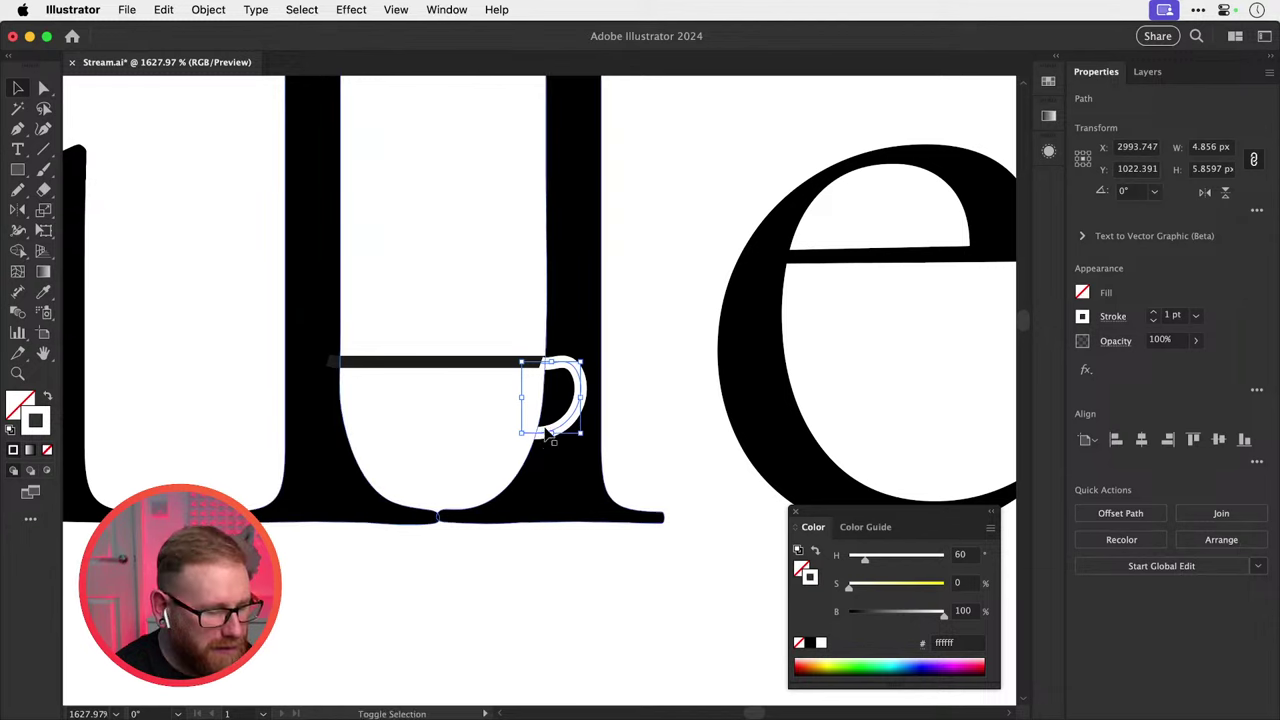
Thicken the handle toward its lower end with the Width tool, up to about 2.8 pt, and review the wordmark.
key(shift+w)
drag(521, 449, 523, 454)
key(v)
click(703, 457)
scroll(565, 467, up, 2)
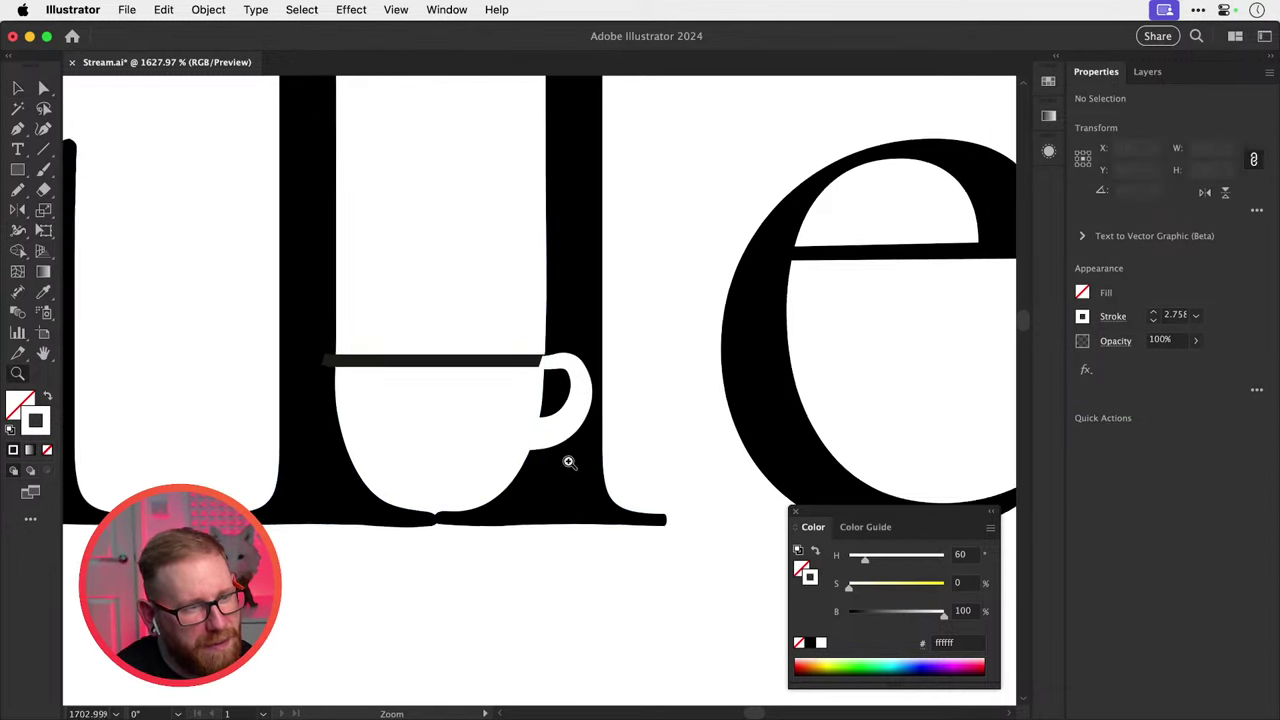
click(527, 360)
key(shift+super+a)
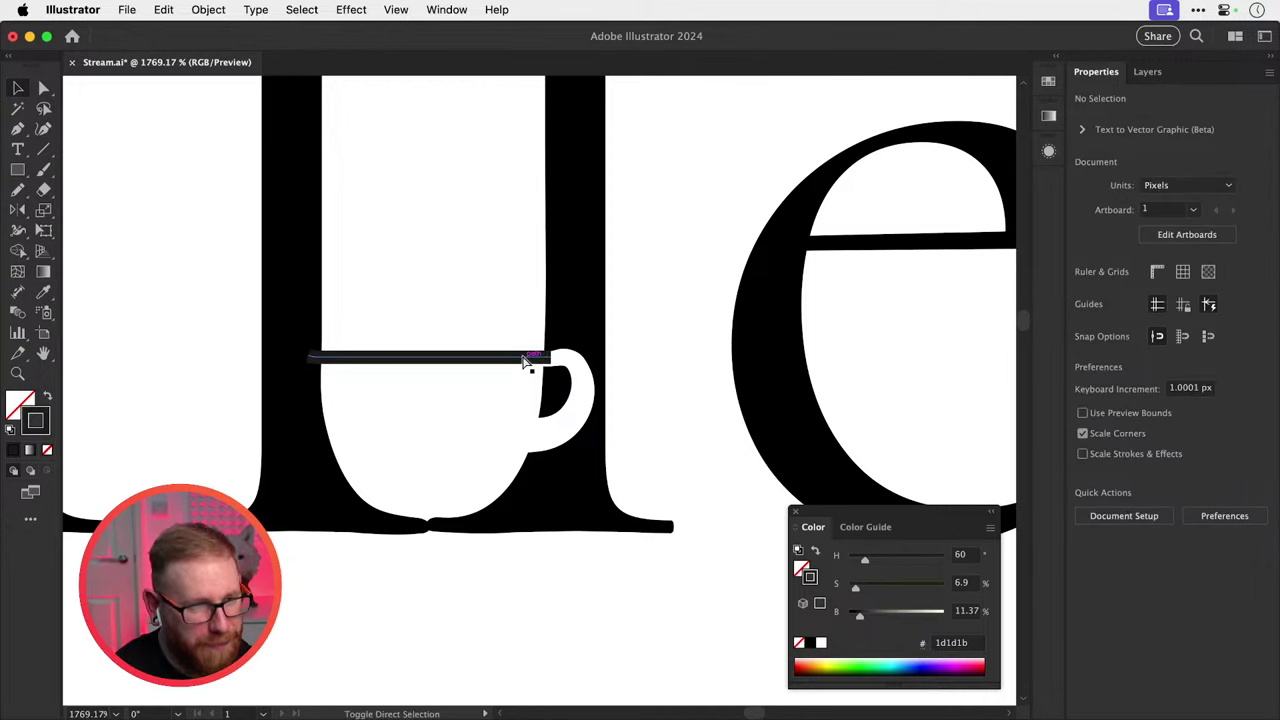
scroll(527, 362, down, 6)
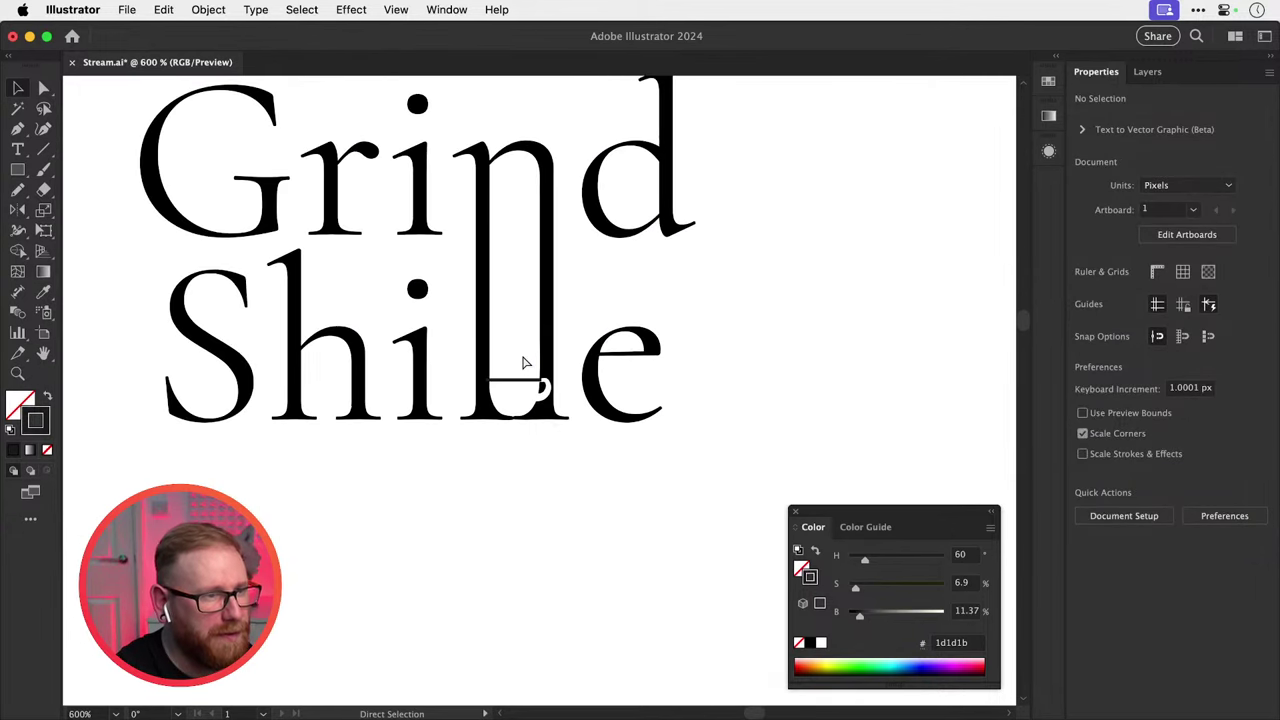
drag(778, 400, 852, 502)
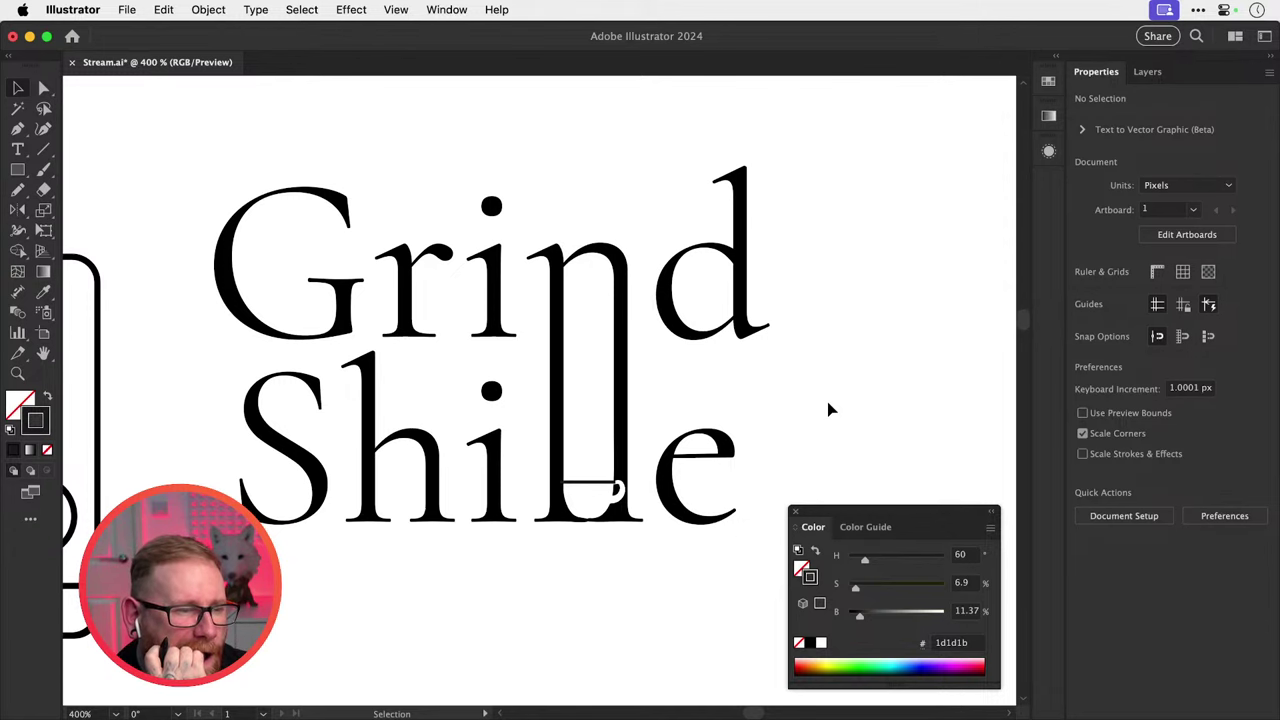
Draw a curved 1 pt highlight with round caps inside the cup's left wall using the Pen tool.
key(z)
mouse_move(576, 495)
mouse_down()
mouse_move(623, 514)
mouse_move(580, 528)
mouse_move(598, 503)
mouse_up()
click(547, 468)
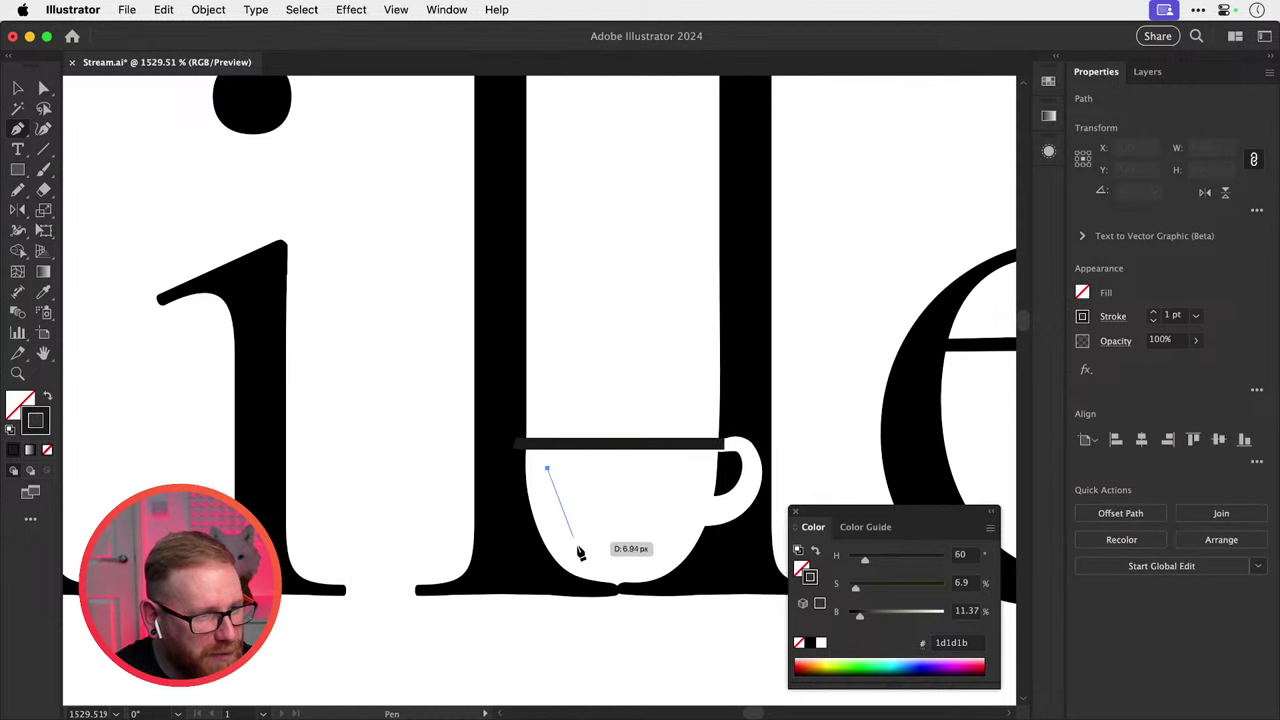
drag(578, 552, 606, 579)
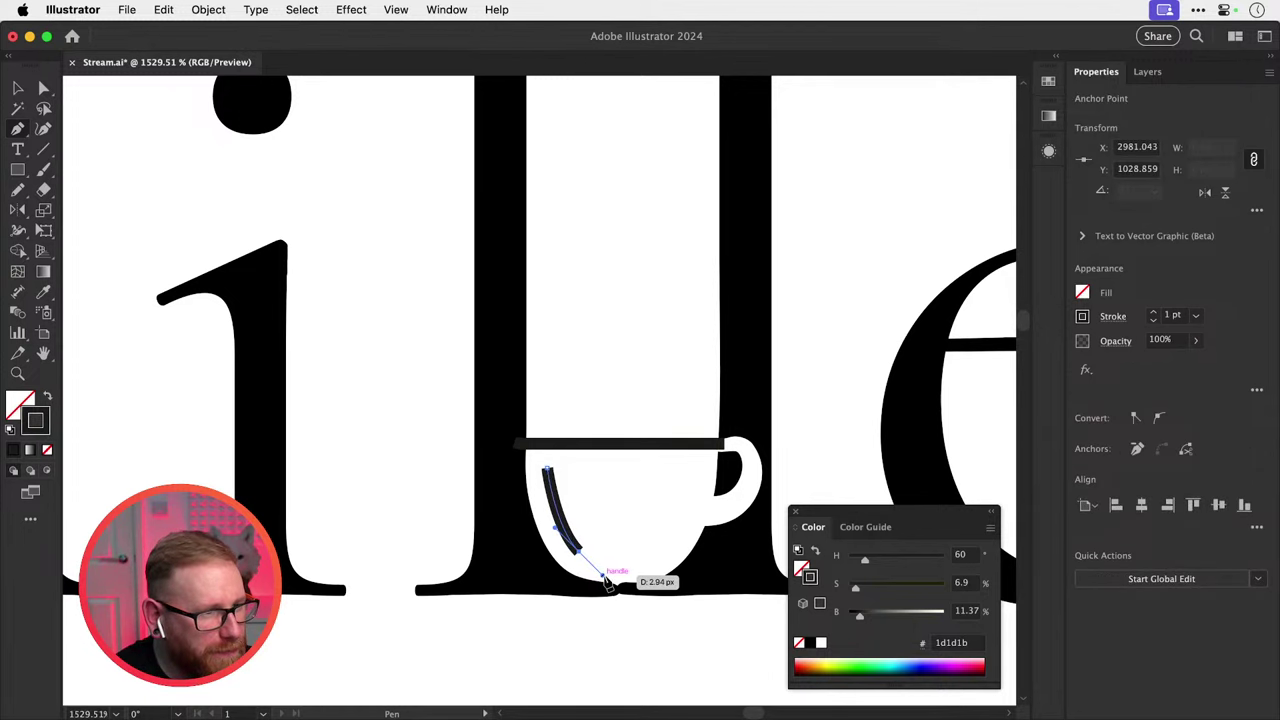
click(1110, 322)
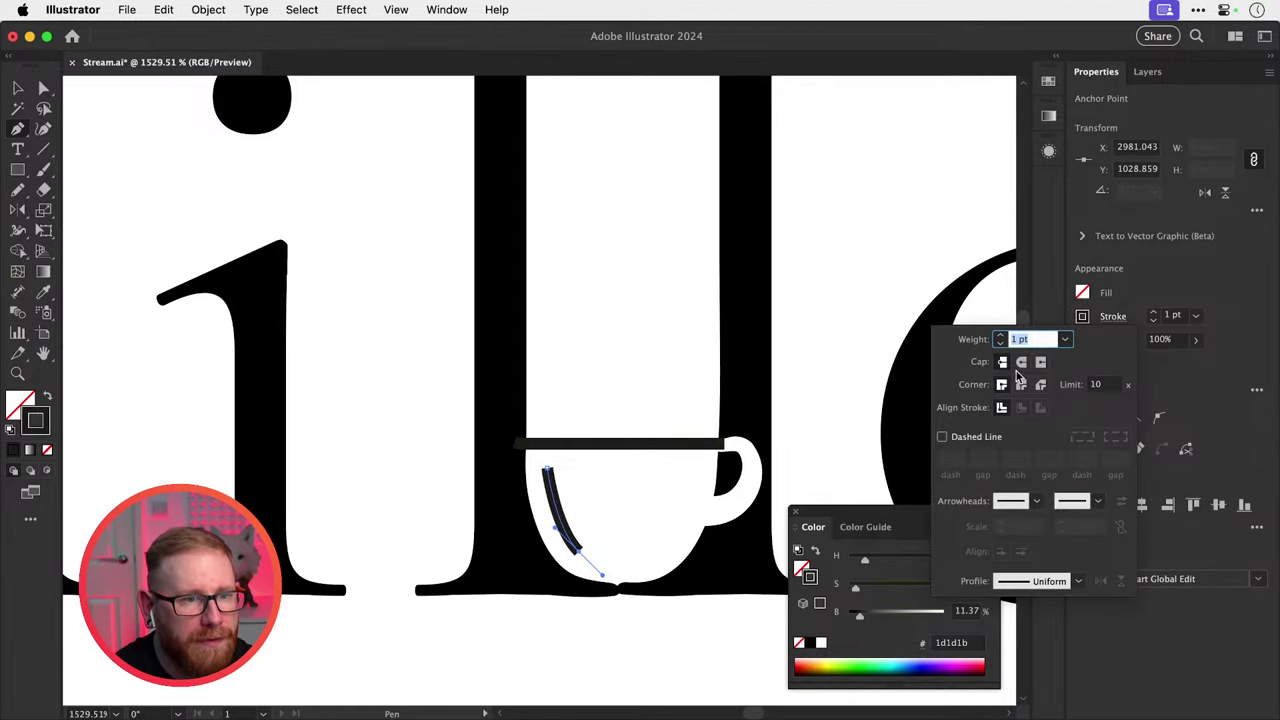
key(super+minus)
key(super+minus)
key(super+minus)
key(super+minus)
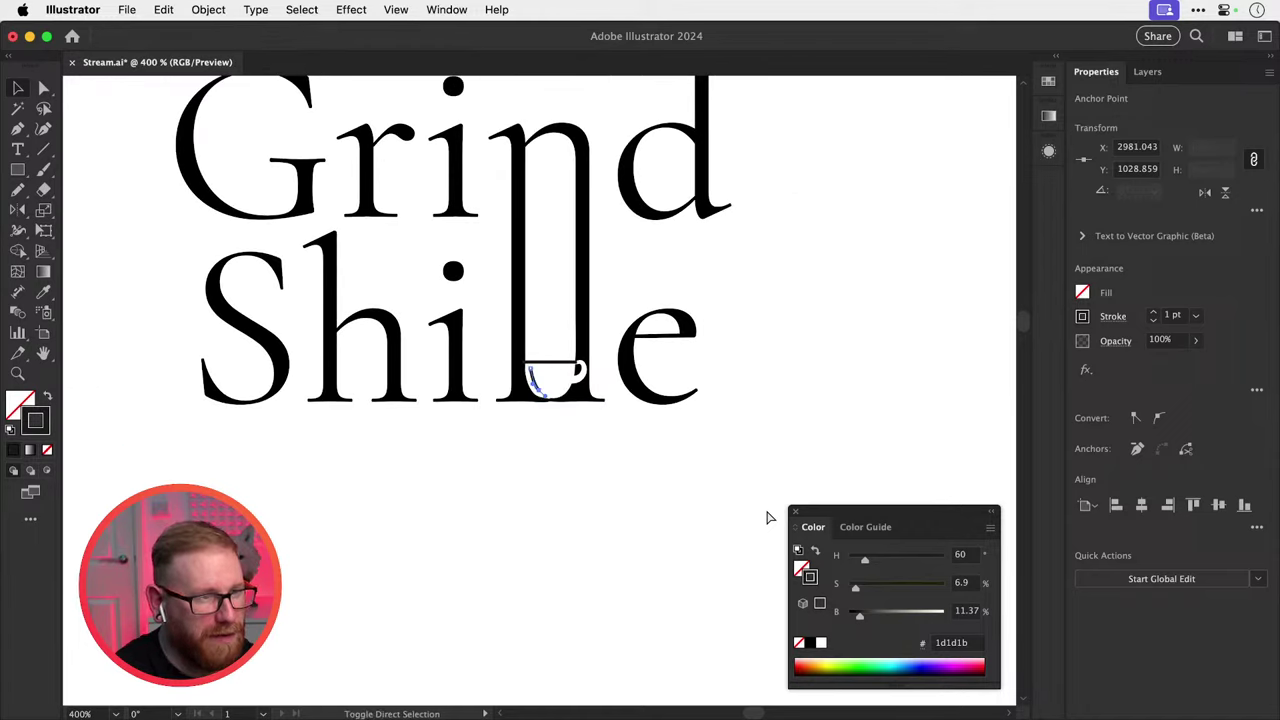
click(768, 517)
drag(613, 406, 611, 546)
Shorten the highlight curve inside the cup by pulling in its lower anchor point.
key(z)
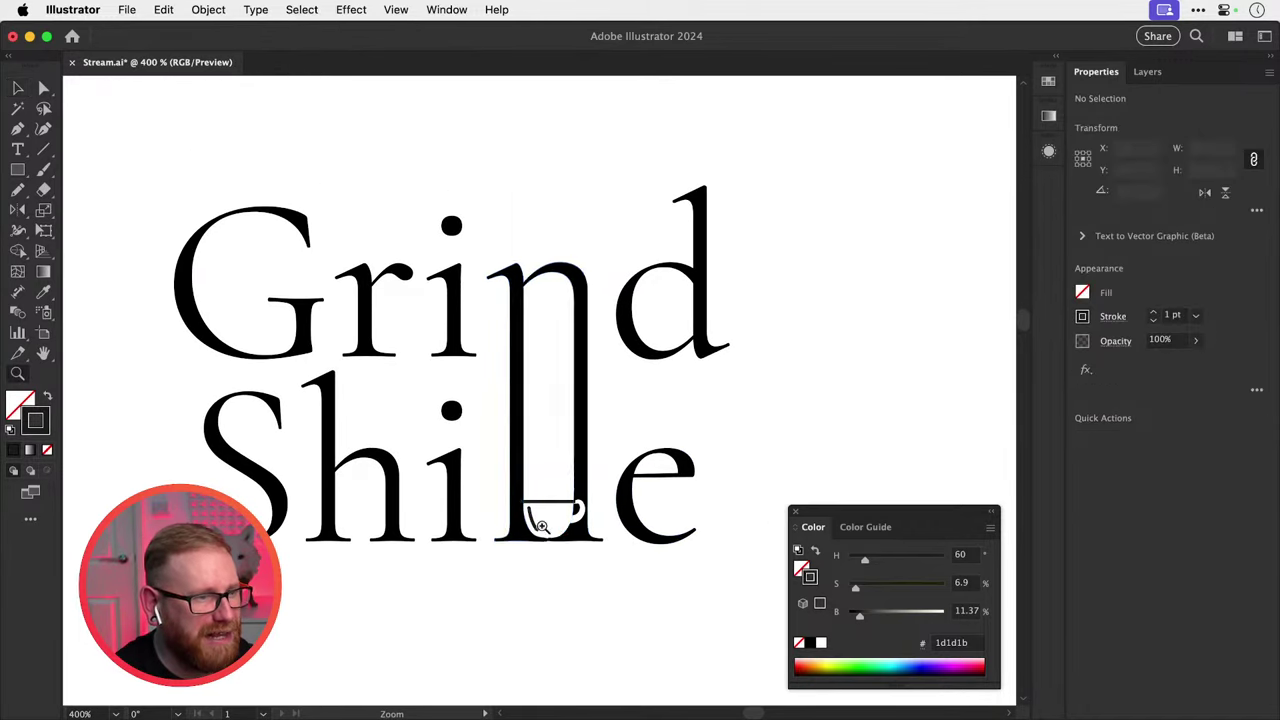
key(a)
mouse_move(528, 520)
mouse_down()
mouse_move(568, 563)
mouse_move(556, 543)
mouse_up()
click(564, 536)
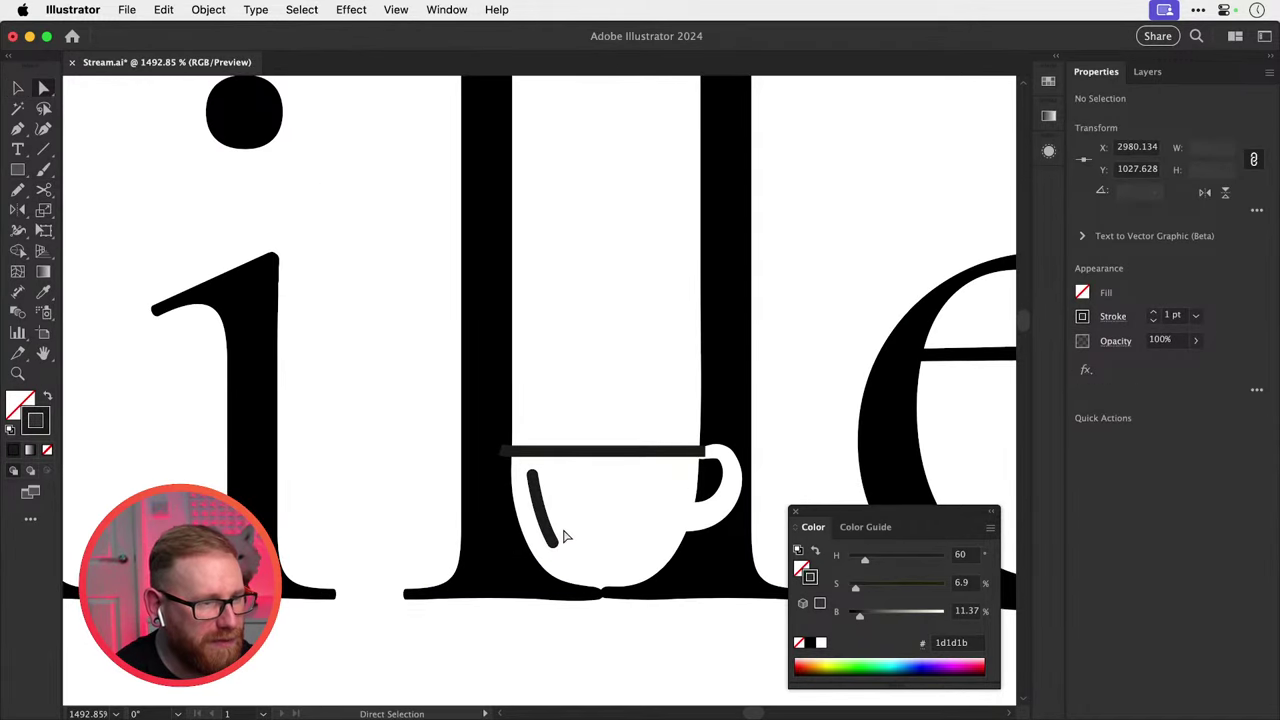
Remove the highlight curve from the cup and save the document.
key(super+minus)
key(super+minus)
key(super+minus)
key(super+minus)
scroll(563, 537, up, 4)
scroll(563, 537, right, 2)
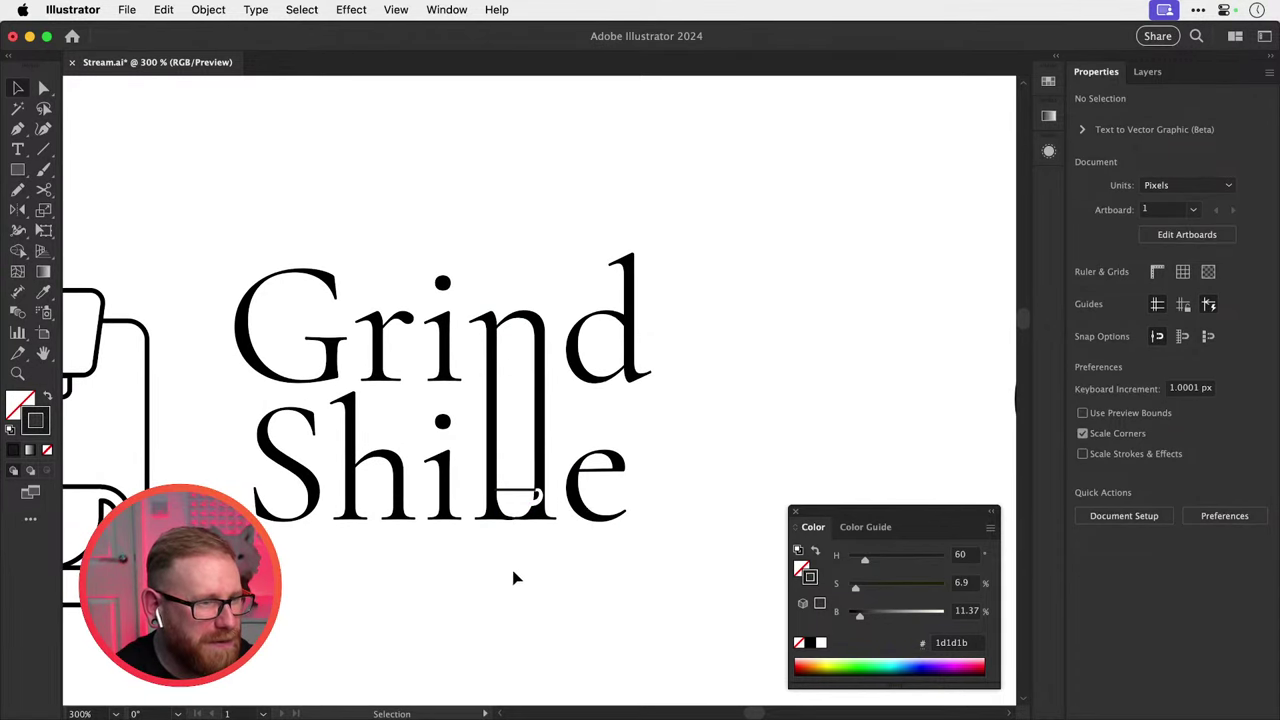
key(super+s)
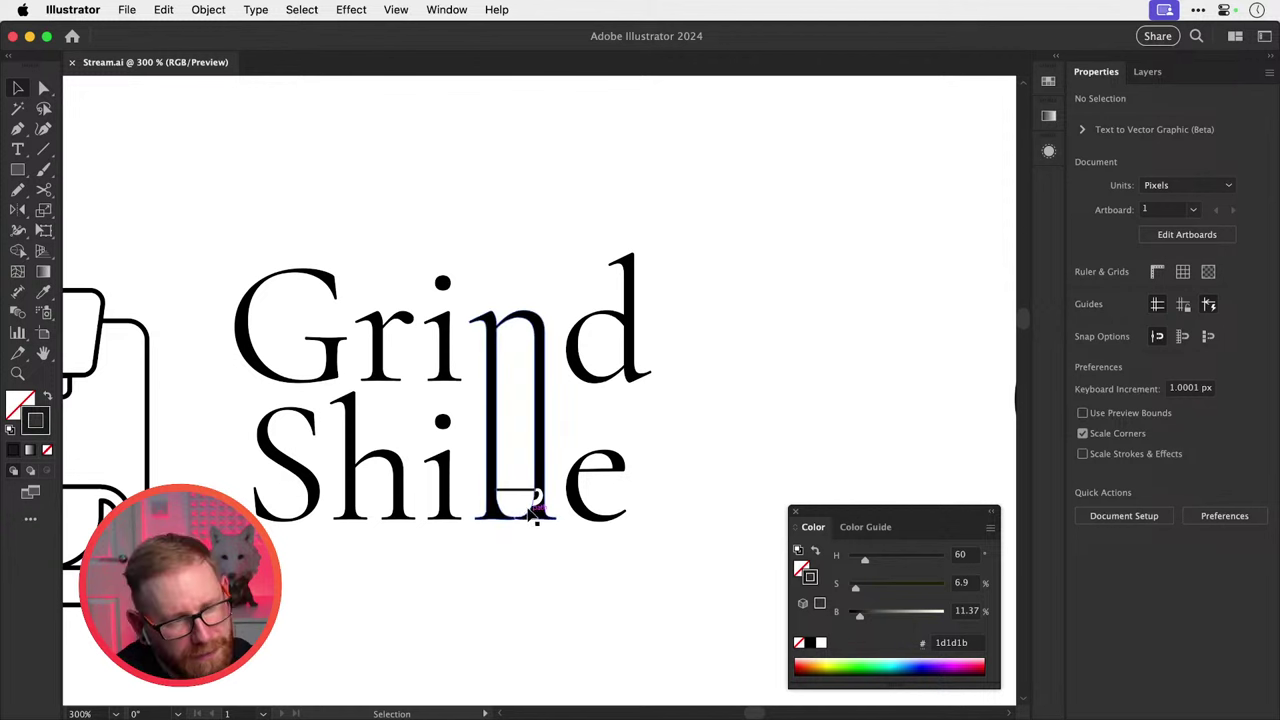
Try the cup without its rim line.
click(520, 489)
key(Delete)
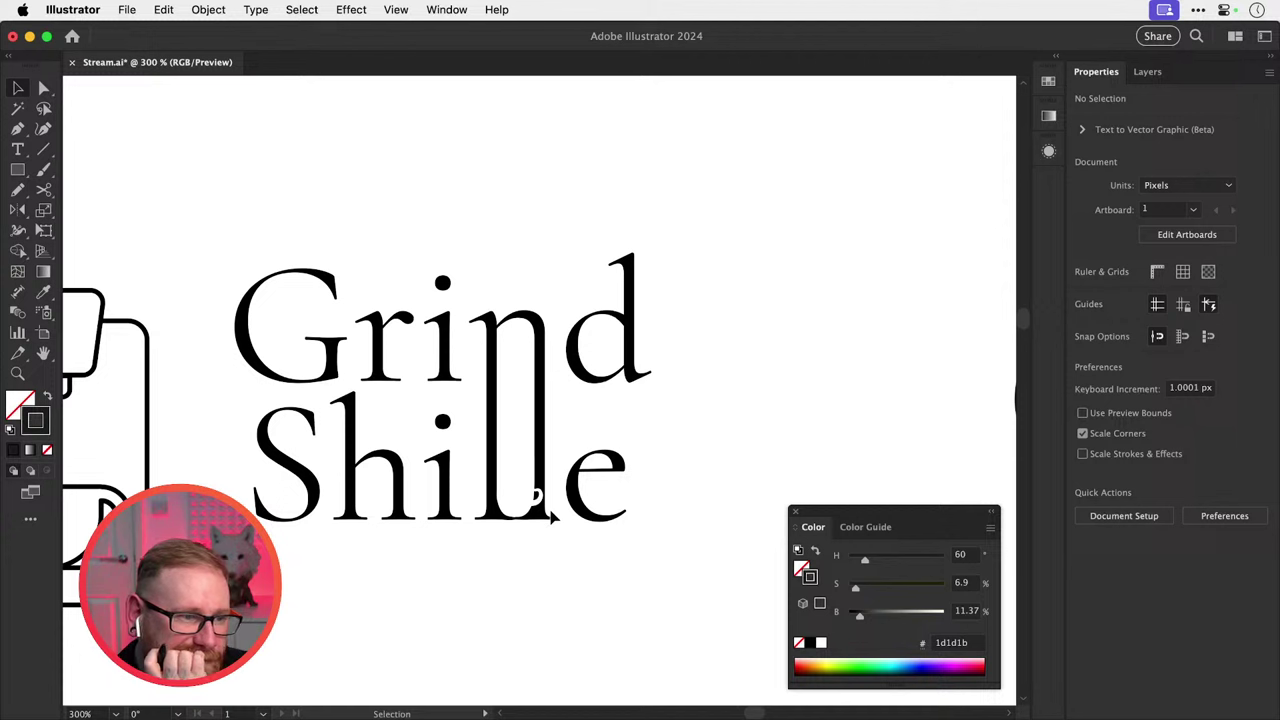
key(super+z)
key(super+shift+a)
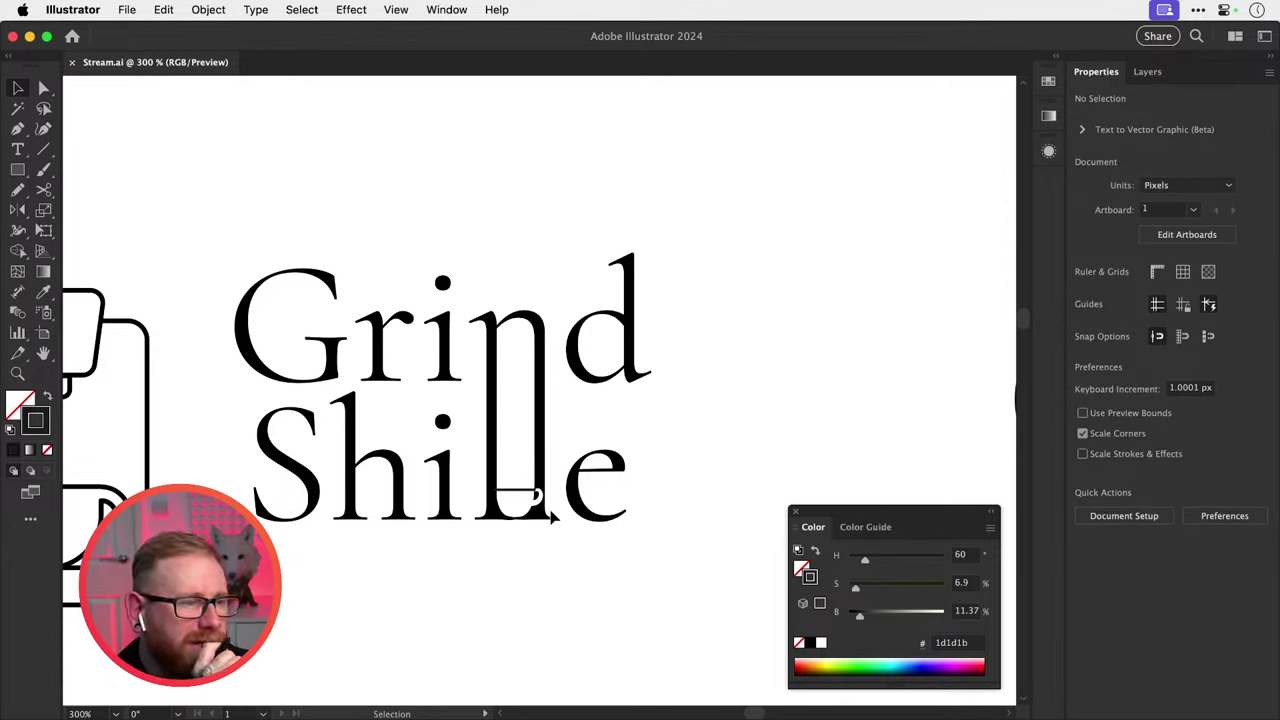
Place a copy of the joined stems, rim line and cup handle below the wordmark.
drag(483, 562, 561, 307)
key(super+shift+g)
key(space)
drag(531, 243, 531, 543)
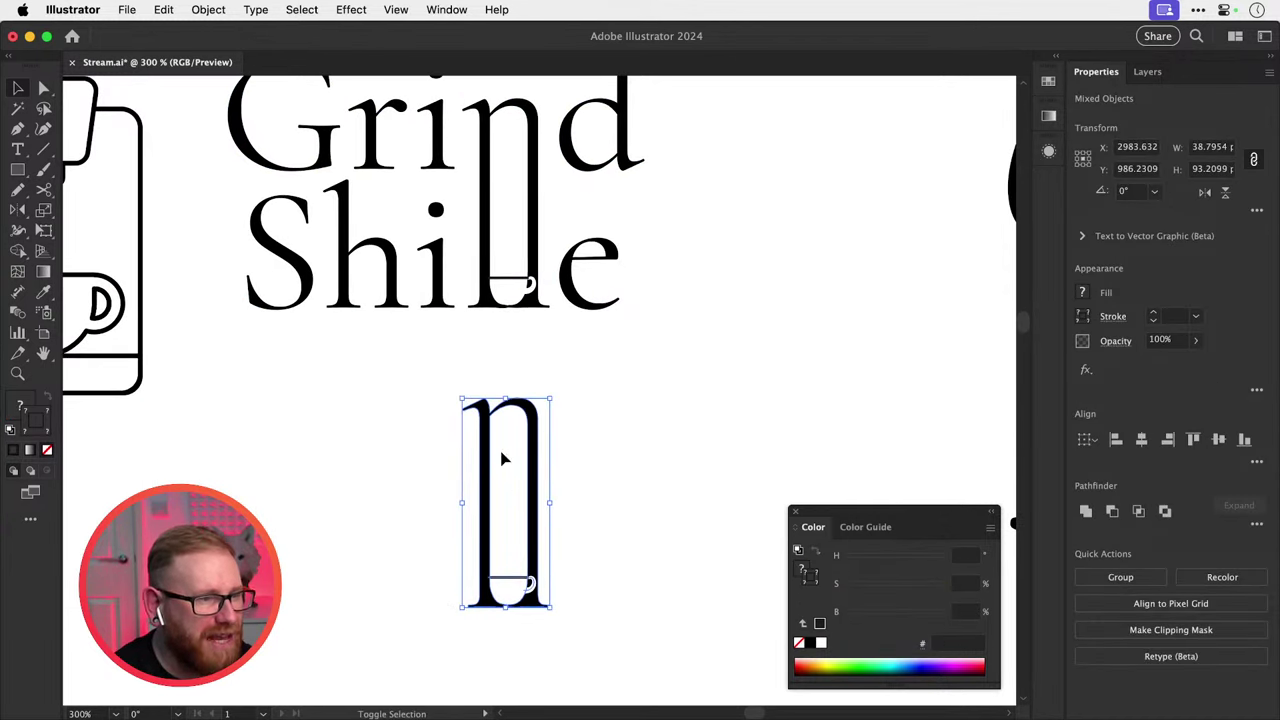
Lengthen the handle on the copied cup so its lower end sweeps down to the cup's rounded base.
key(space)
drag(526, 477, 533, 405)
key(z)
drag(505, 506, 652, 480)
click(650, 473)
key(super+space)
drag(557, 518, 722, 530)
click(590, 548)
drag(555, 546, 506, 596)
key(super+shift+a)
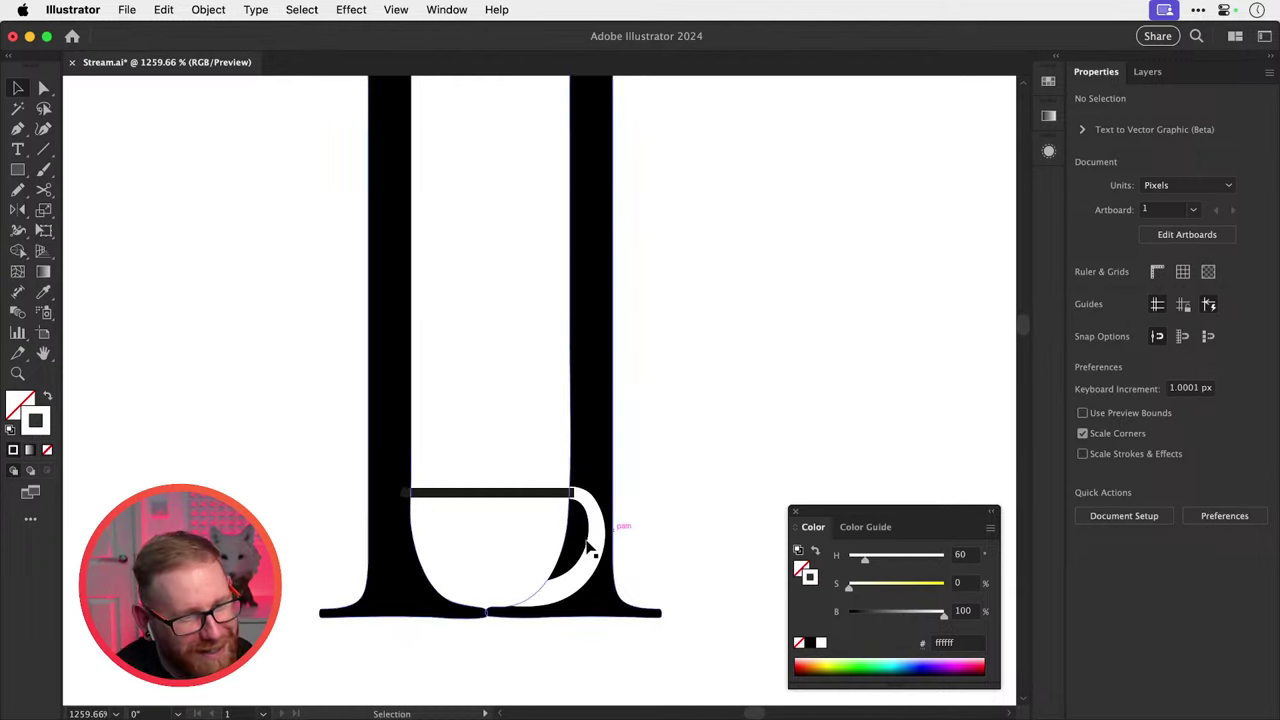
Reshape the copied handle wider so its loop cuts through the outer edge of the second stem.
key(super+space)
drag(566, 564, 628, 571)
key(a)
drag(537, 603, 486, 600)
key(v)
click(706, 459)
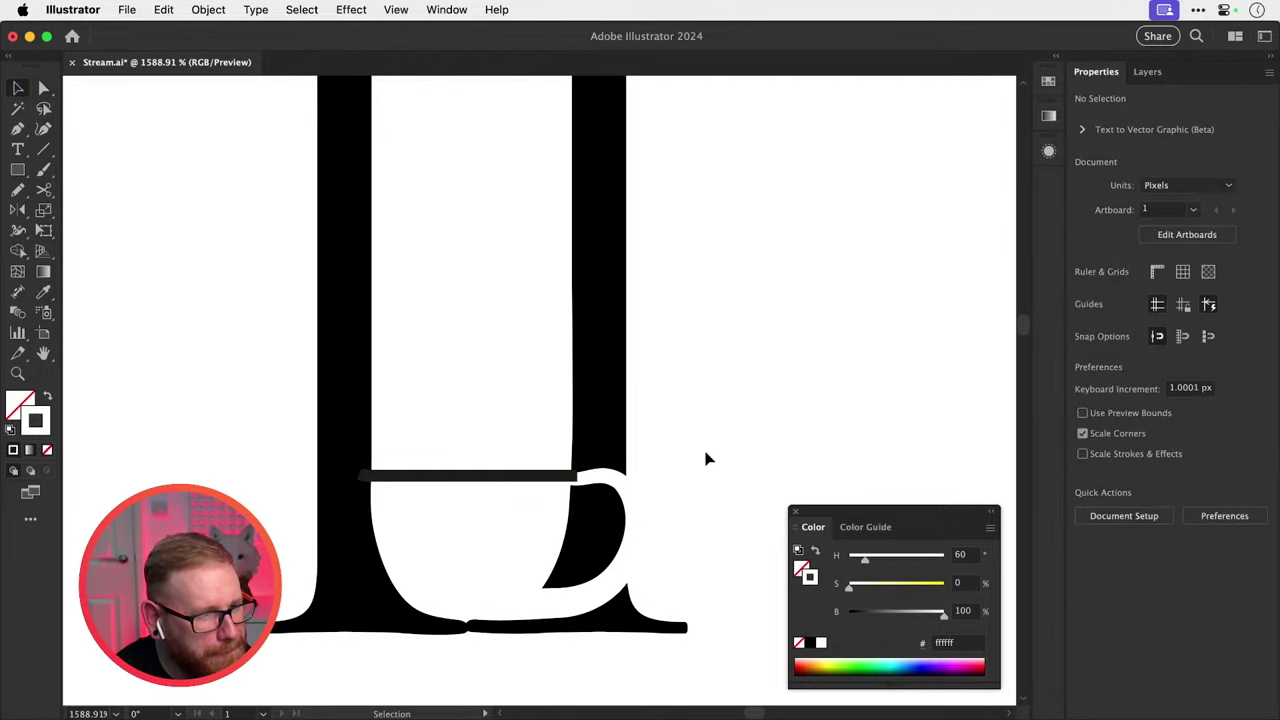
Lower the top of the copied handle so it sits clear below the rim line.
click(554, 478)
key(z)
drag(557, 473, 649, 488)
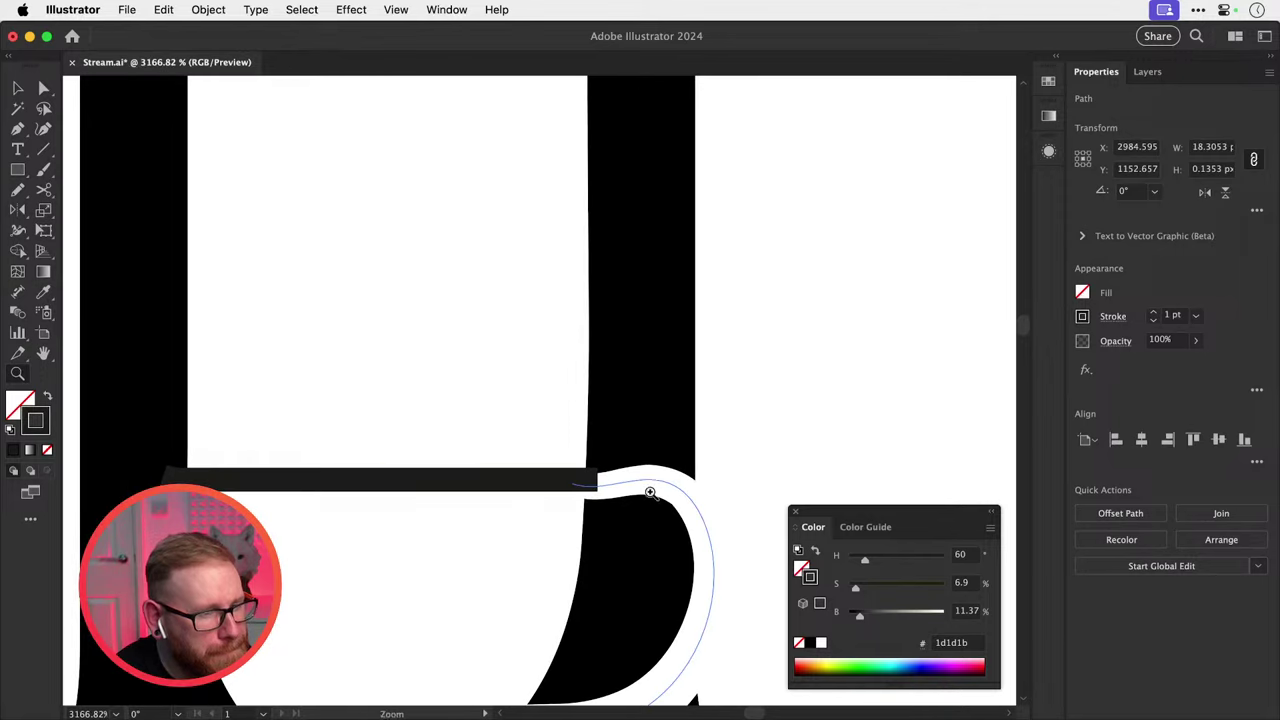
key(v)
click(645, 481)
click(645, 485)
drag(560, 477, 561, 537)
Recolour the copied cup's rim line to the stem's black, 000000, with the Eyedropper, and review the whole shape.
click(592, 487)
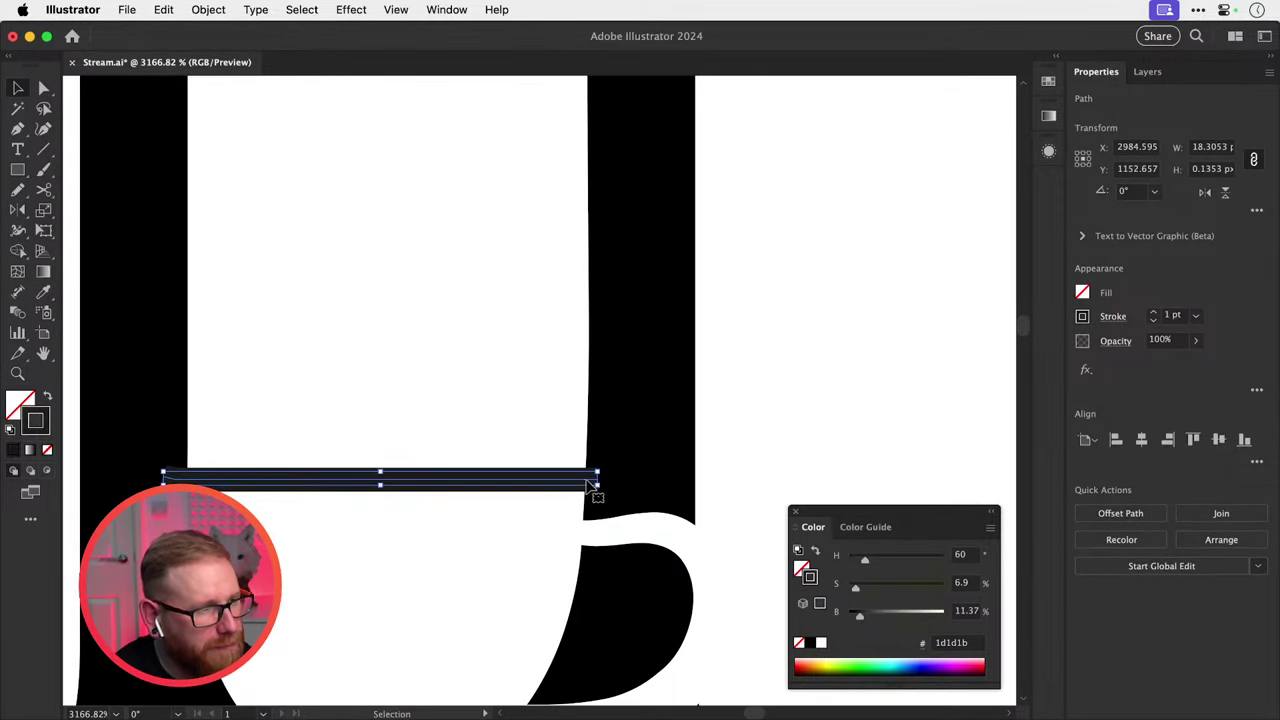
key(i)
click(661, 447)
key(super+shift+a)
key(v)
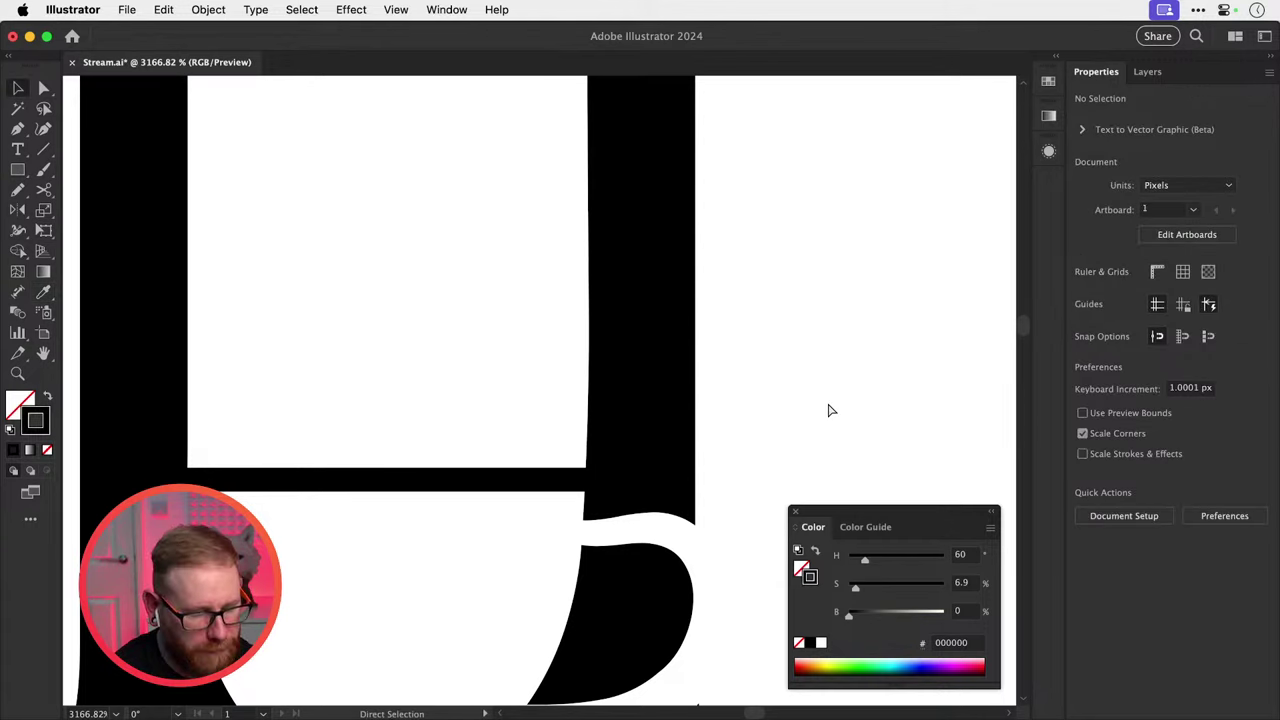
key(super+minus)
key(super+minus)
key(super+minus)
key(super+minus)
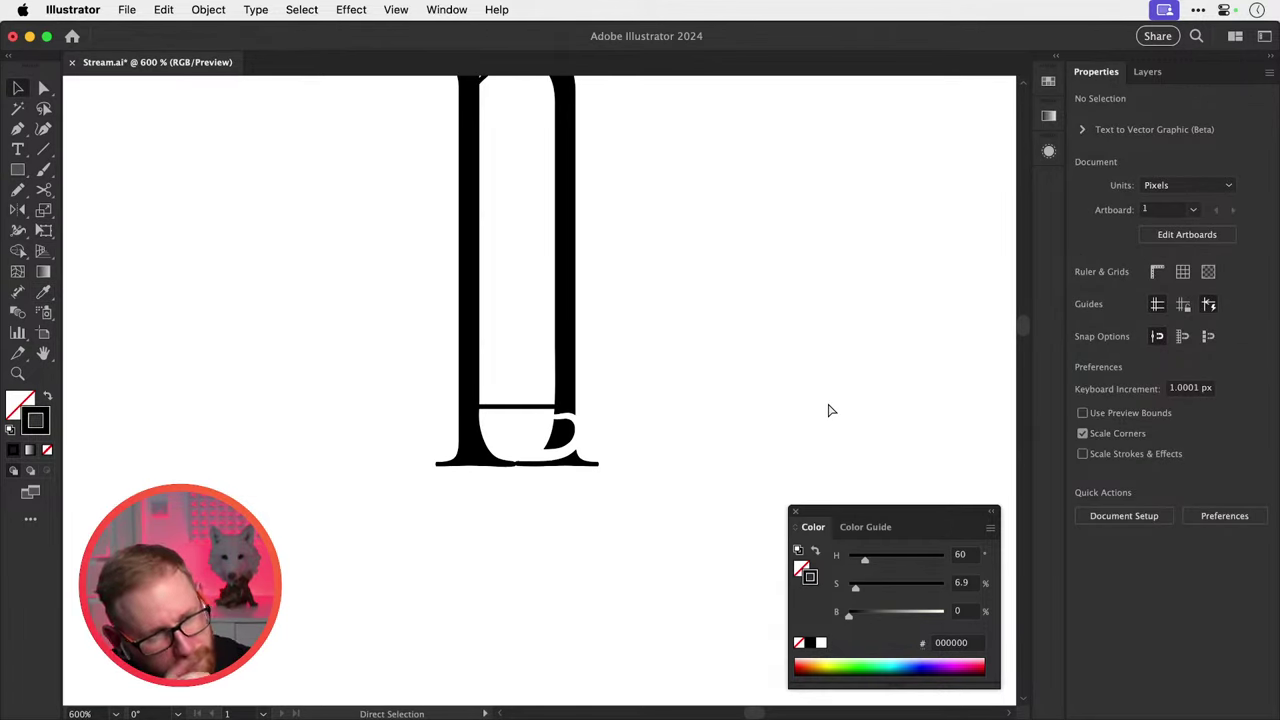
Raise the cup's rim line slightly, by about 0.4 px, so it sits a little further above the handle.
key(super+minus)
key(super+minus)
key(z)
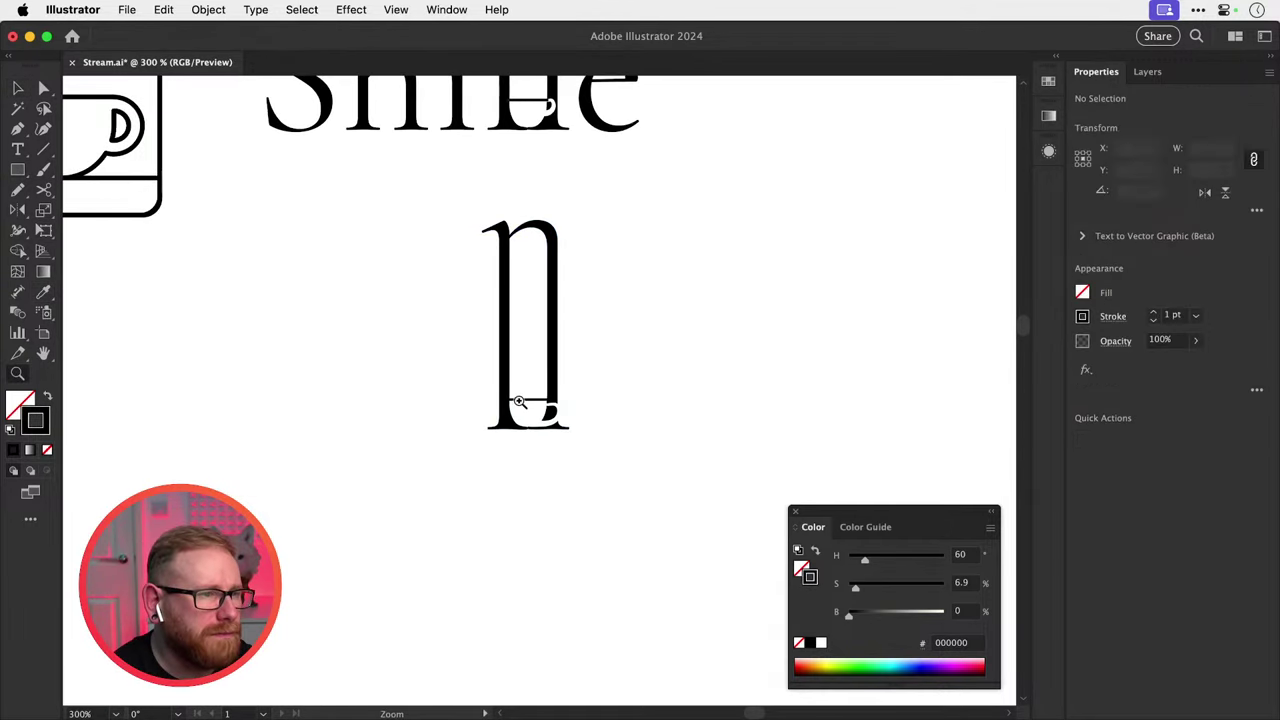
drag(519, 401, 900, 443)
key(v)
click(641, 400)
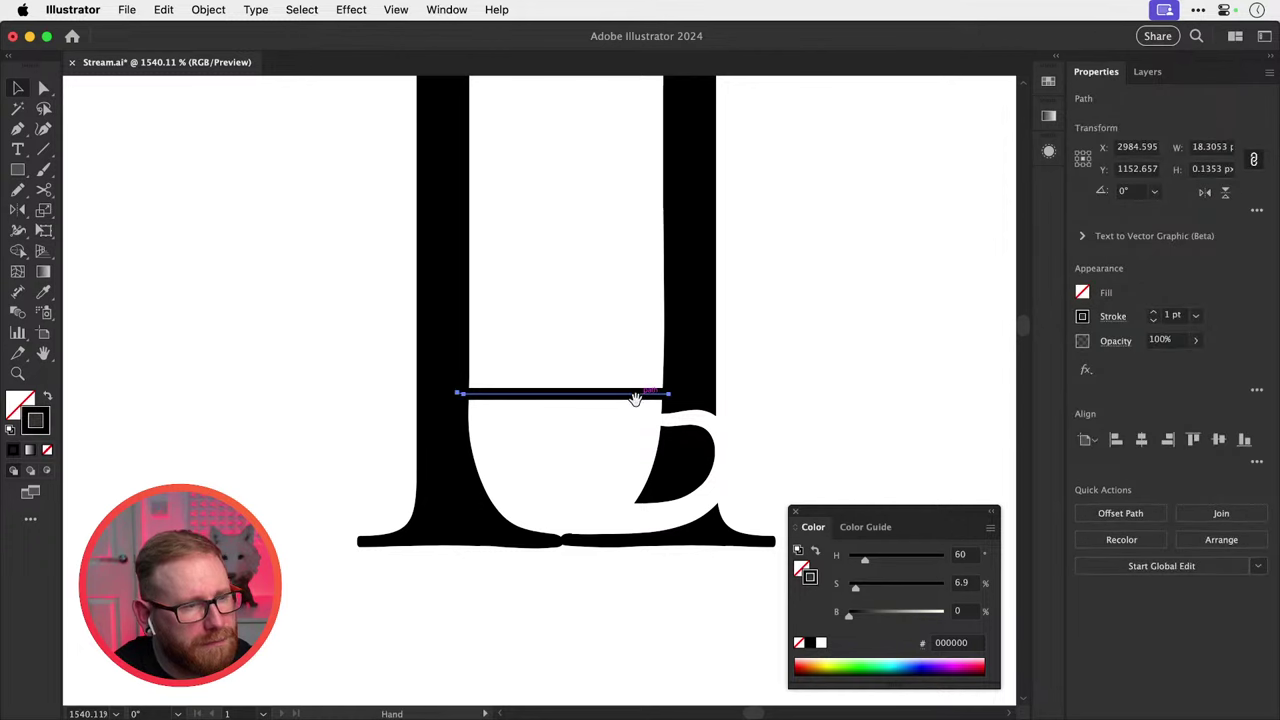
scroll(610, 420, up, 1)
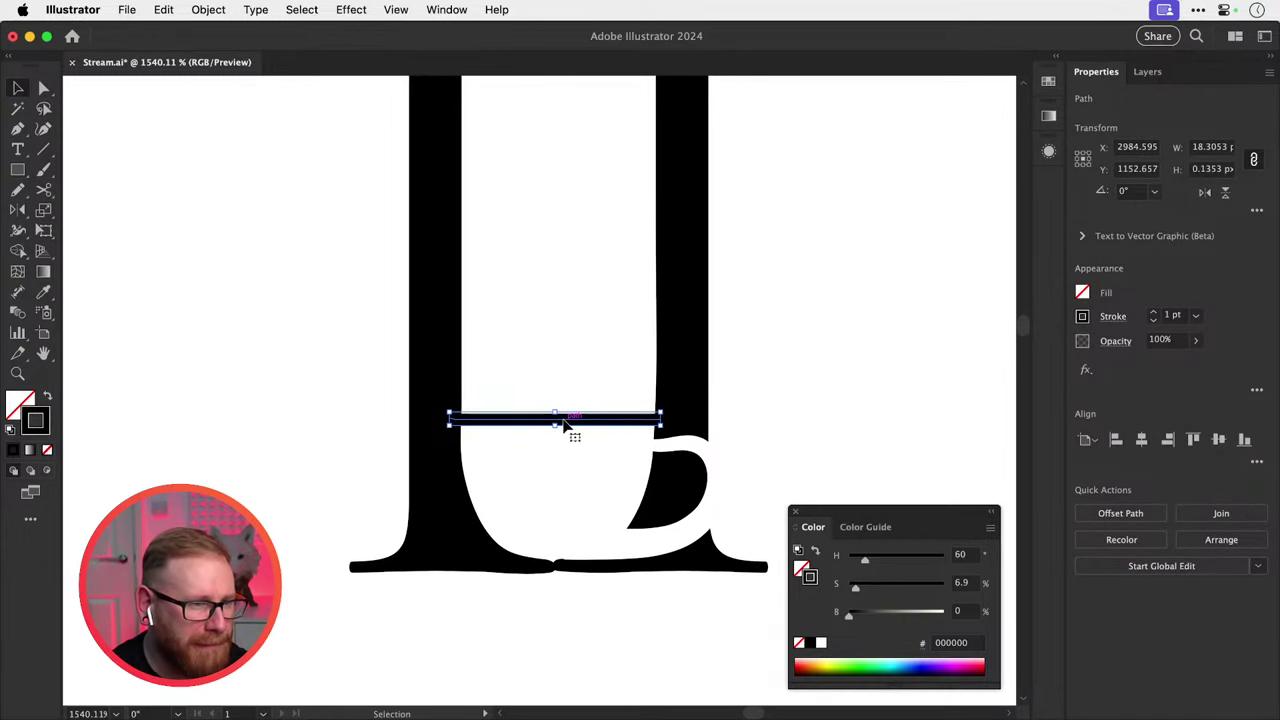
drag(563, 419, 563, 414)
click(627, 399)
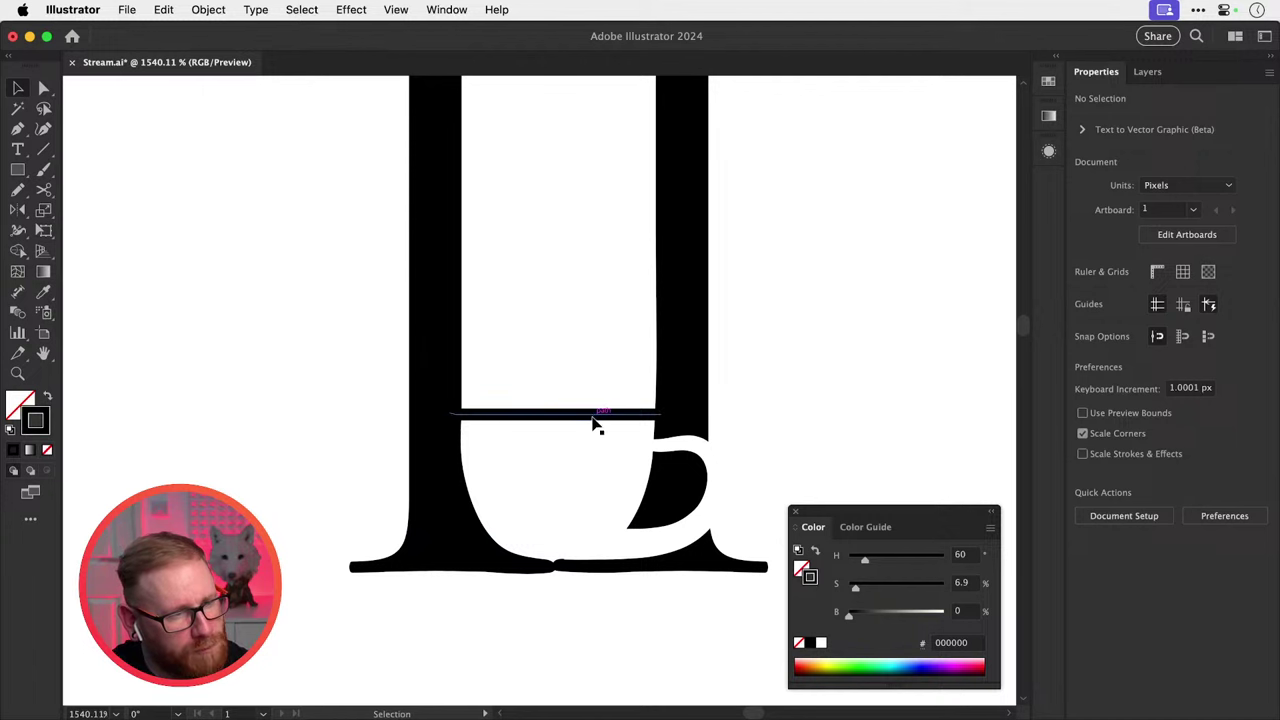
Try tapering the rim line with the Width tool by widening its end at the first stem, and review the shape.
click(590, 418)
key(shift+w)
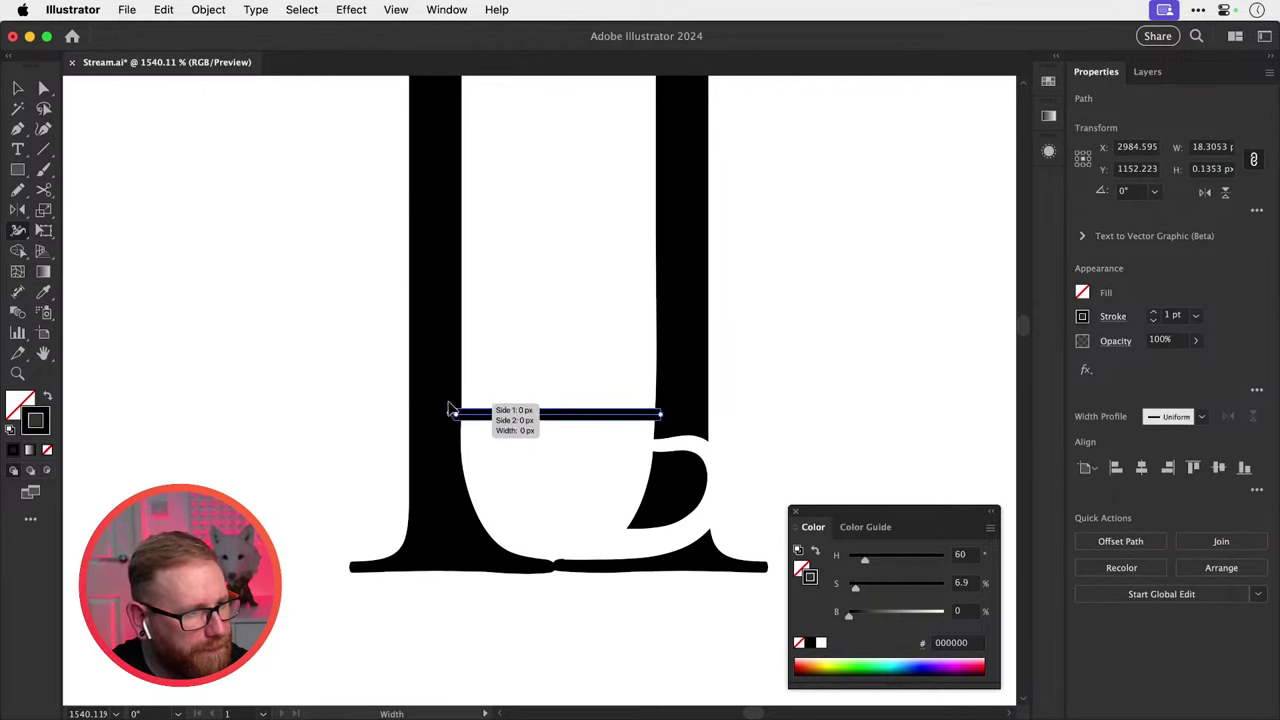
drag(457, 412, 459, 395)
key(v)
click(820, 396)
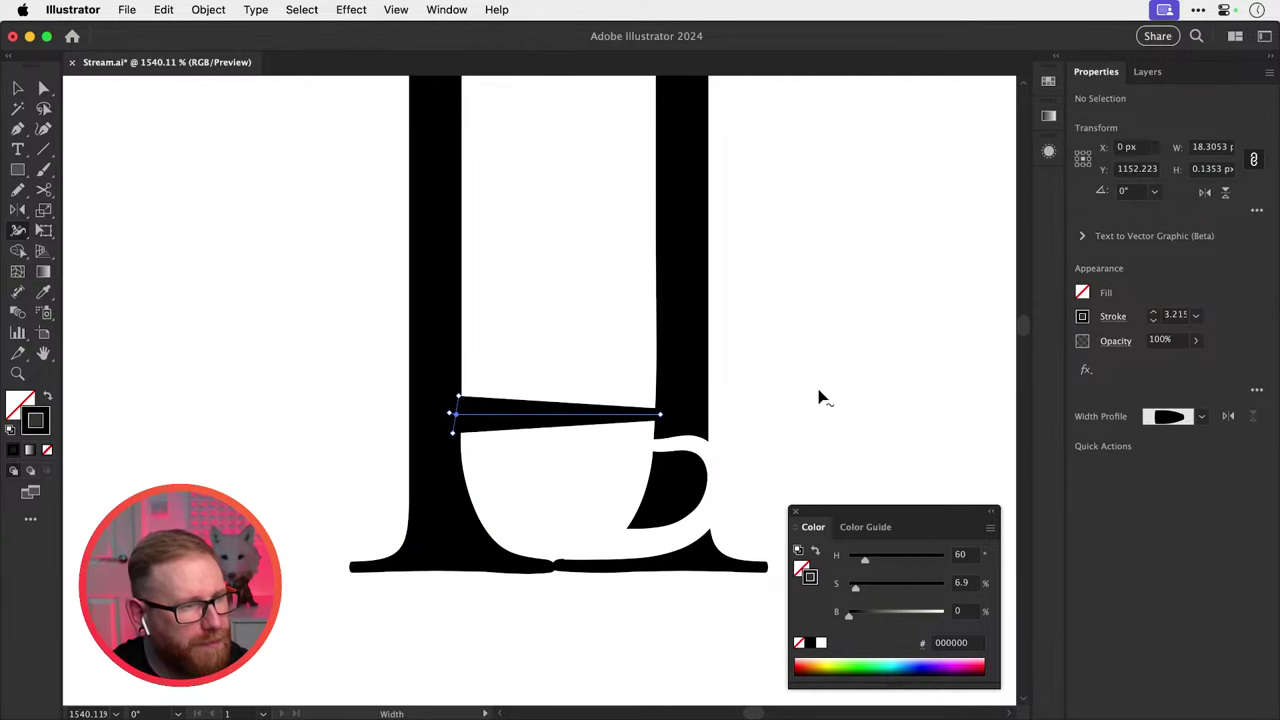
key(super+minus)
key(super+minus)
key(super+minus)
key(super+minus)
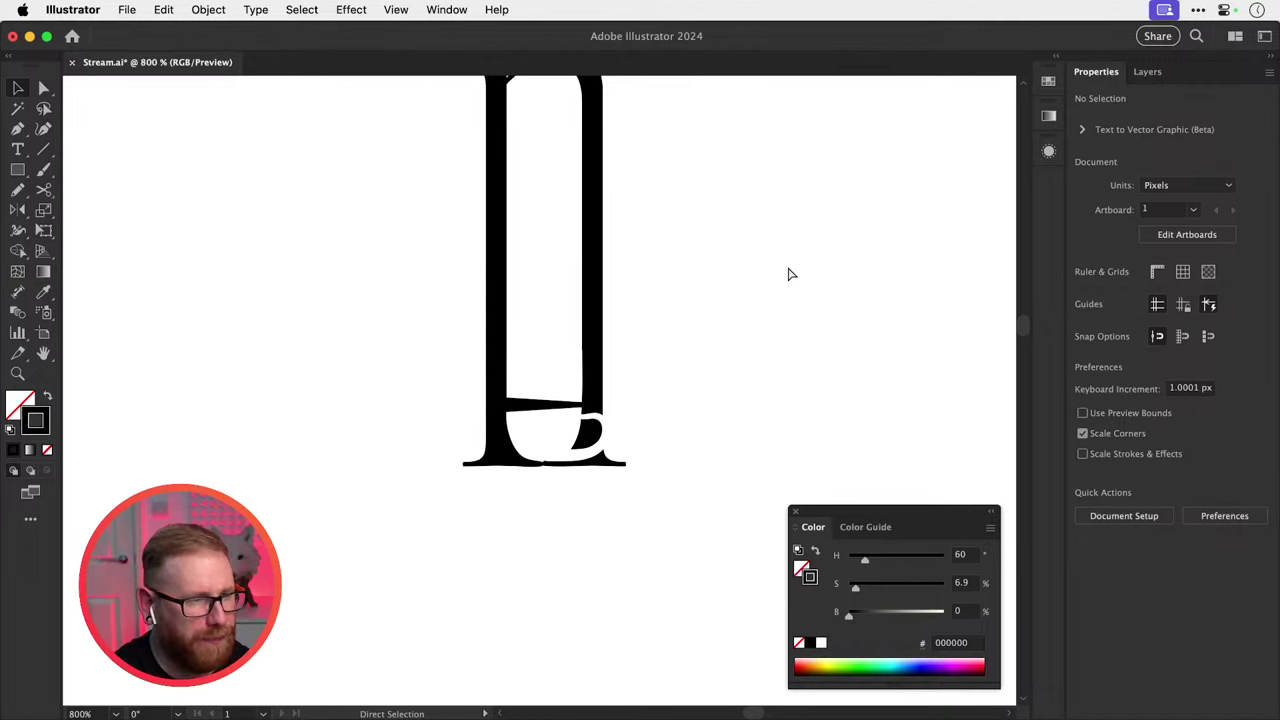
key(super+equal)
key(super+equal)
key(super+equal)
key(super+equal)
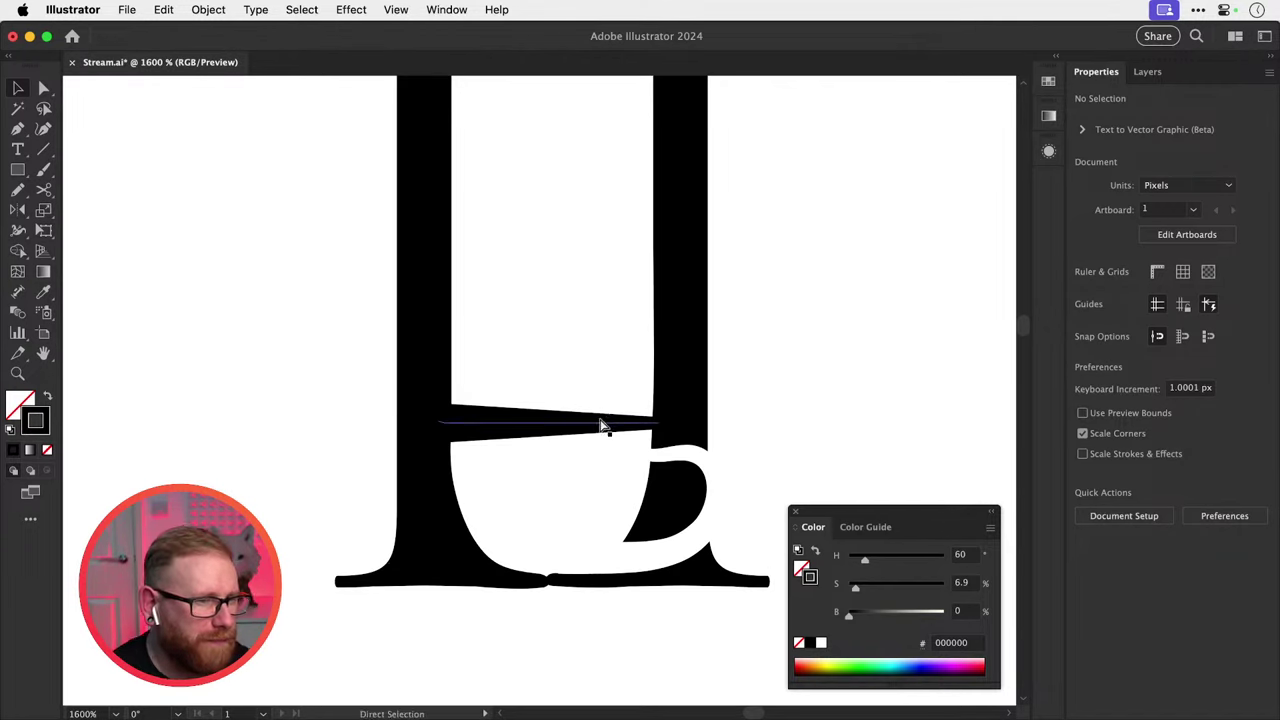
Compare the rim line with and without the taper, and undo its width change.
key(super+z)
key(super+z)
key(super+shift+z)
key(super+shift+z)
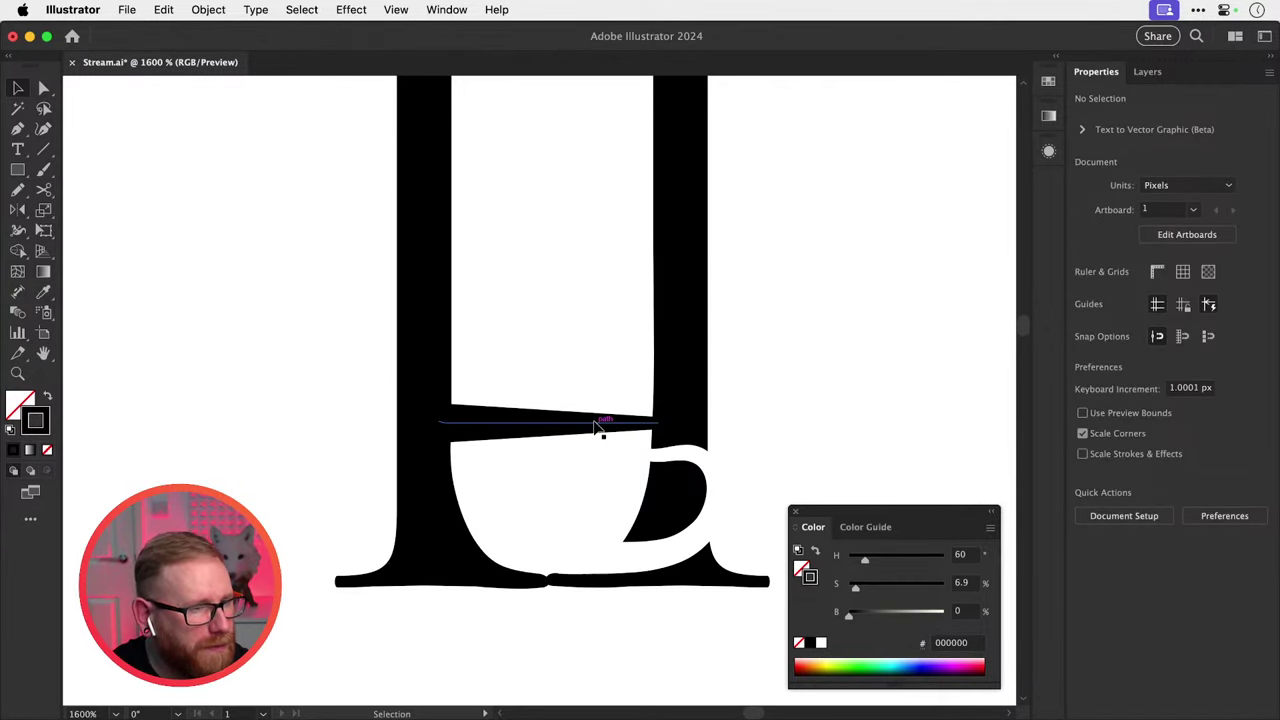
click(597, 428)
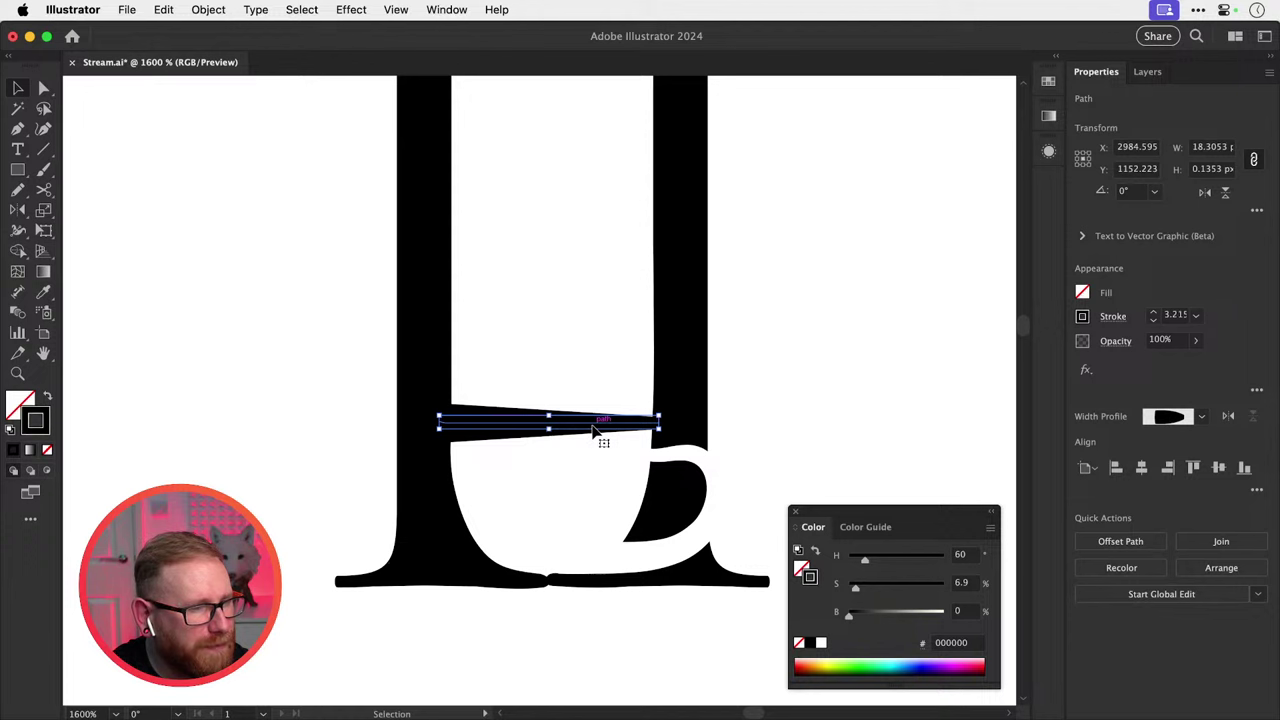
key(a)
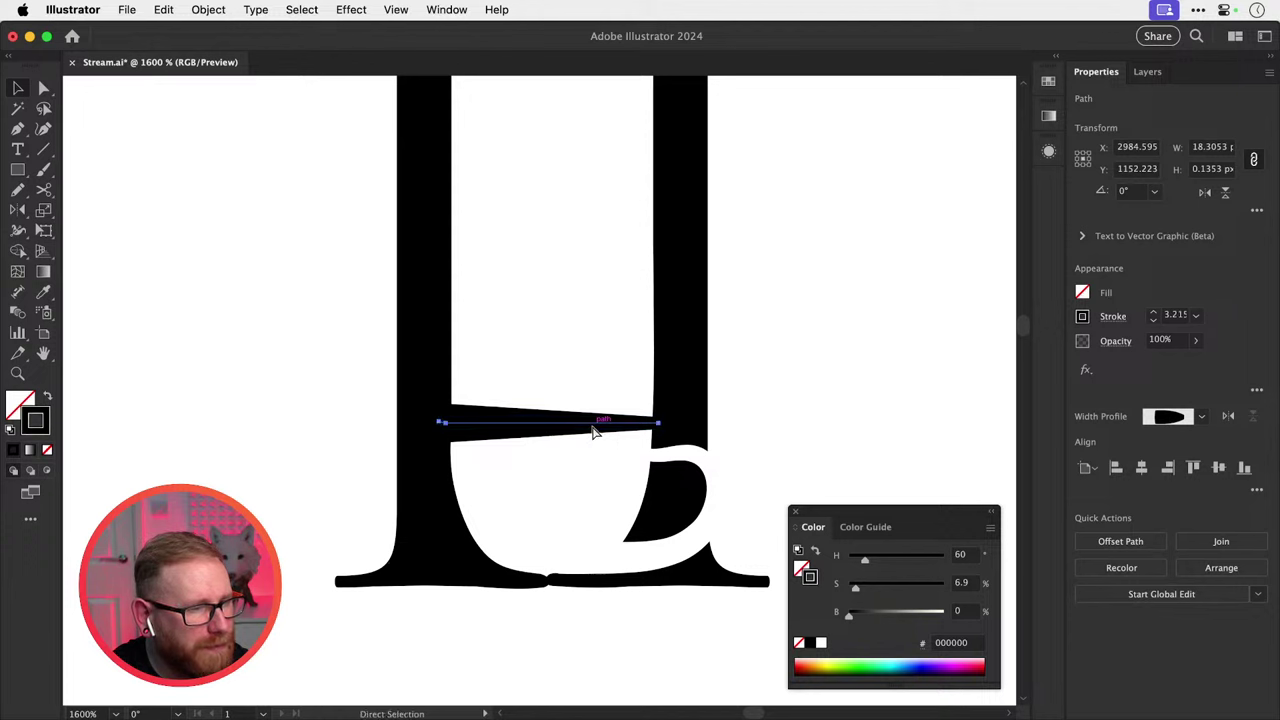
key(v)
click(788, 371)
key(super+z)
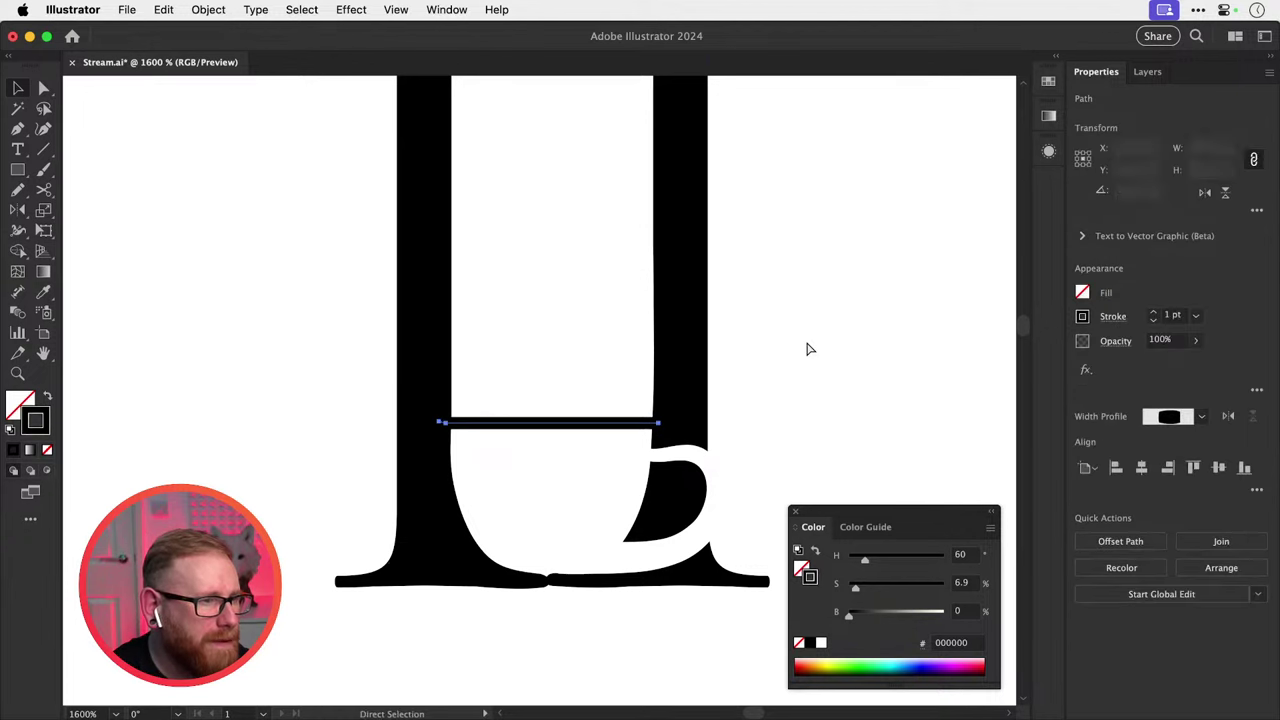
click(808, 349)
Draw a black-filled Pencil shape about 3.8 by 7.9 px that curls the first stem's inner edge into the cup's rim line.
click(597, 428)
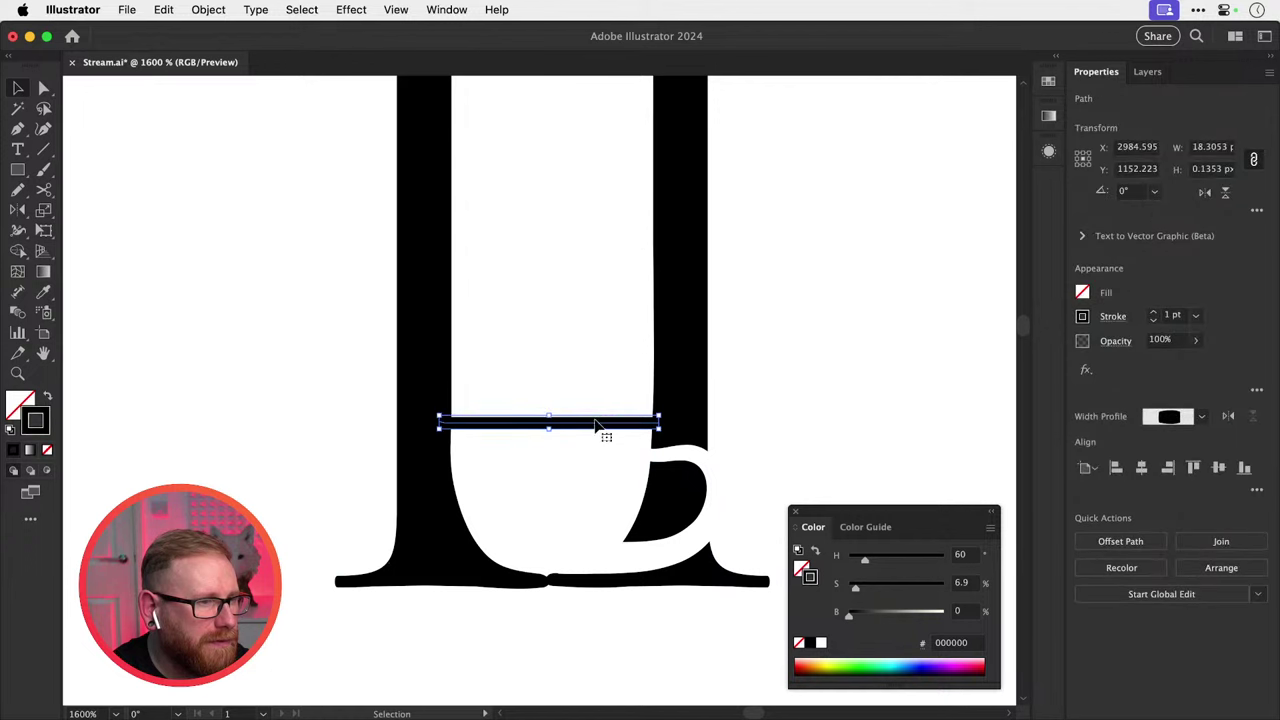
key(n)
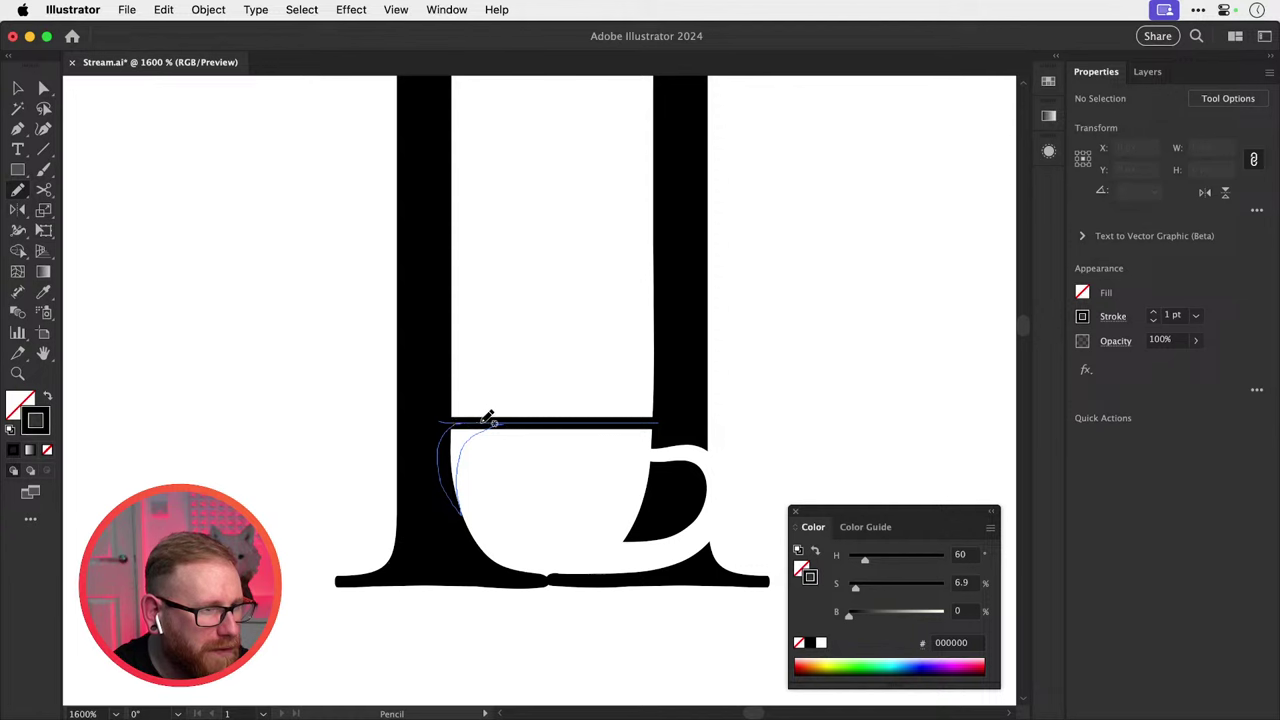
drag(487, 418, 489, 420)
key(shift+x)
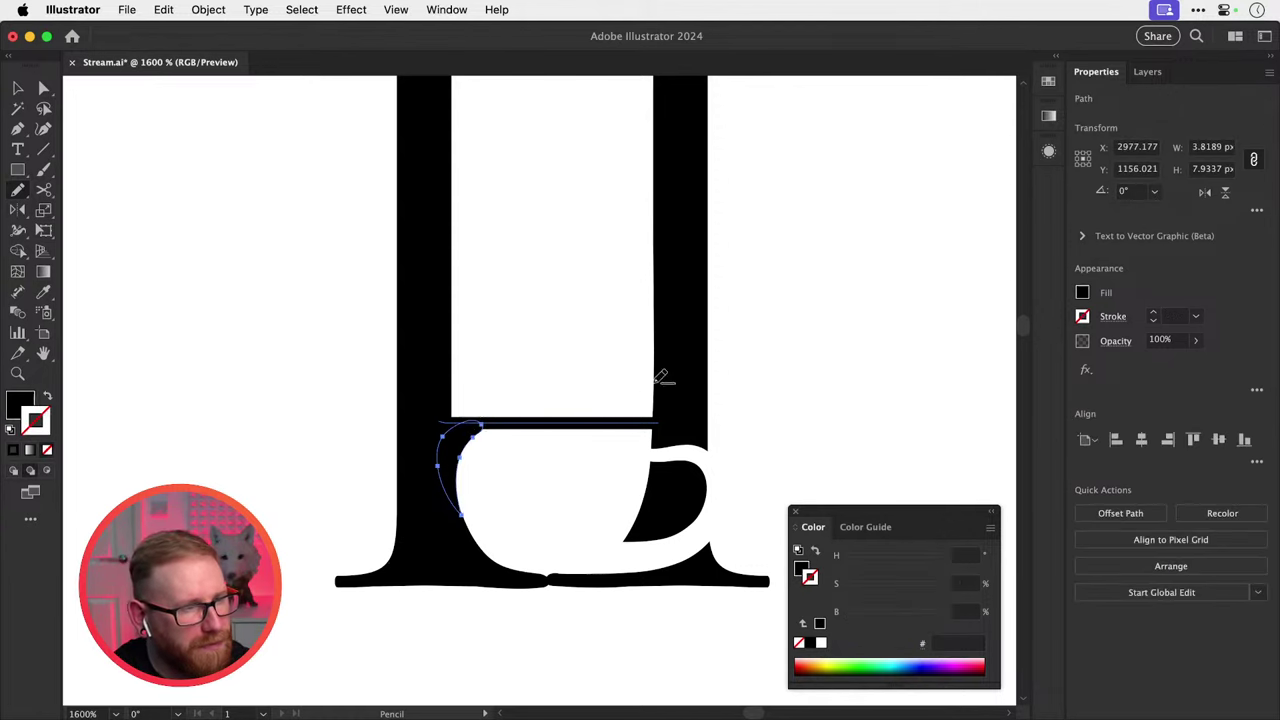
key(super+shift+a)
key(v)
key(super+minus)
key(super+minus)
key(super+minus)
key(super+minus)
key(super+minus)
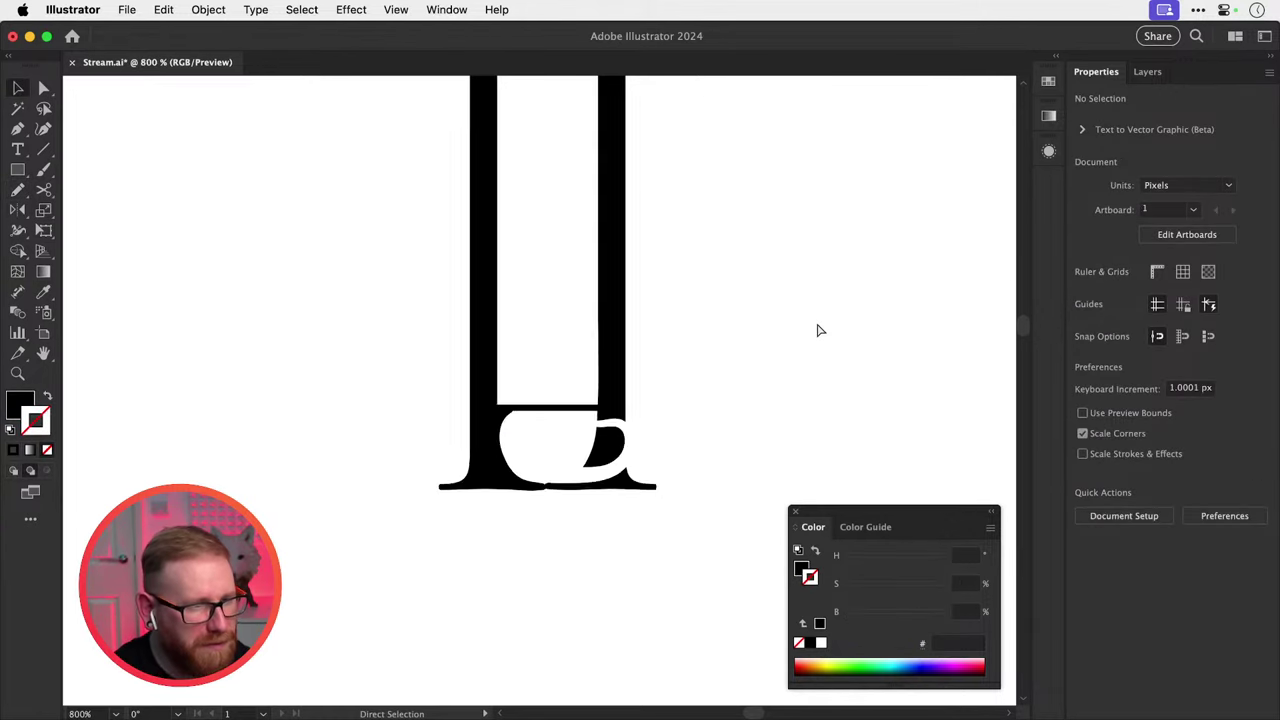
key(super+equal)
key(super+equal)
key(super+equal)
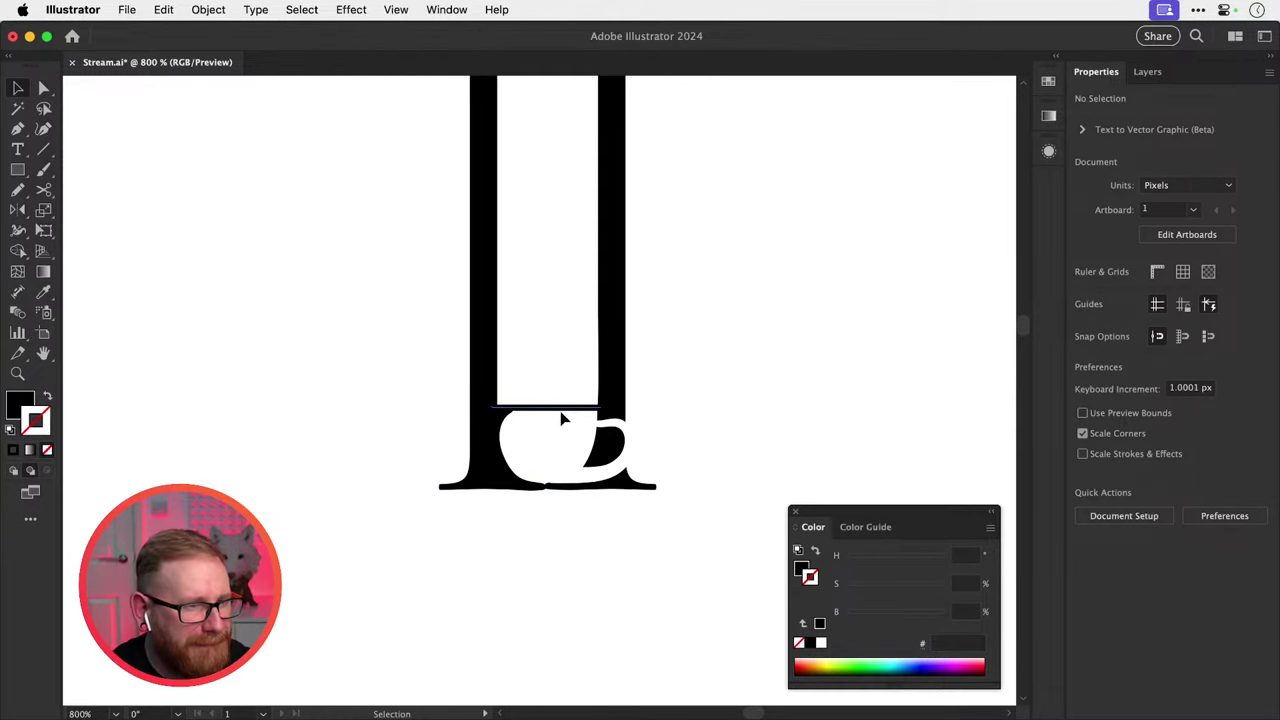
Delete the rim line and duplicate the whole letterform with its cup and handle beside the original.
key(shift+x)
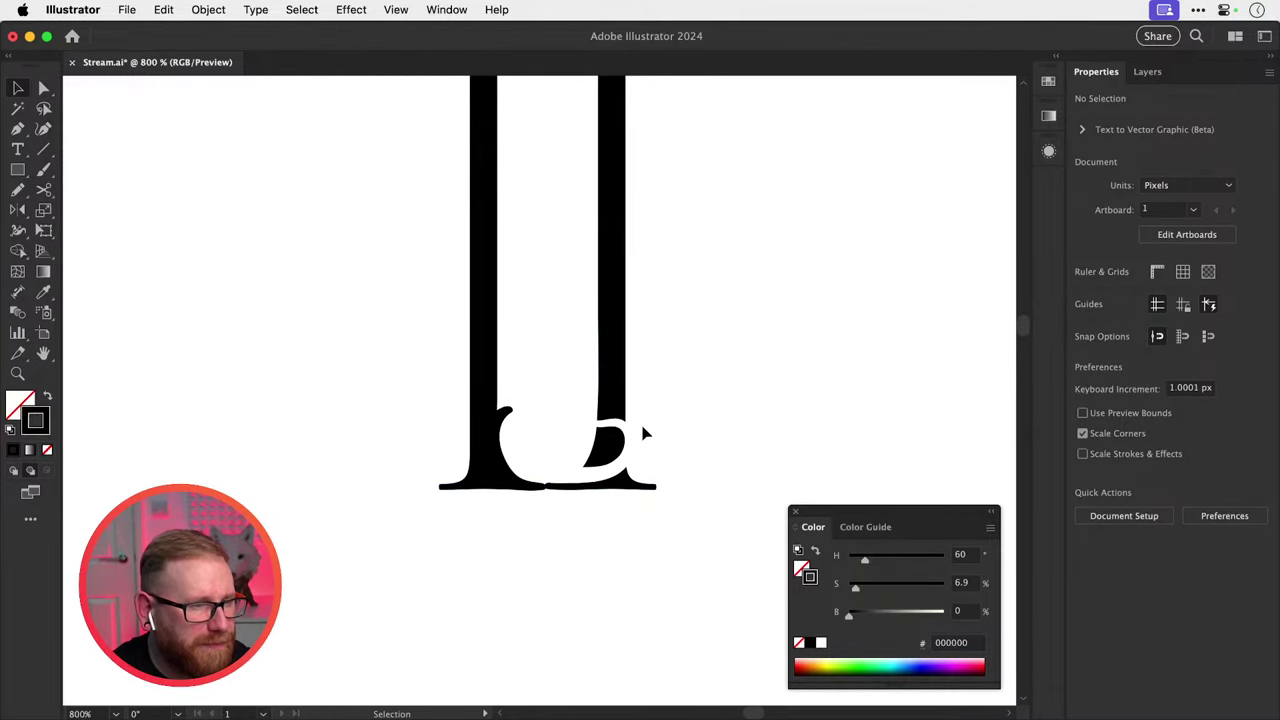
key(z)
drag(542, 450, 357, 434)
key(v)
drag(540, 518, 477, 176)
drag(586, 271, 356, 301)
Delete the white handle from the duplicated letterform.
key(z)
drag(329, 457, 620, 492)
key(v)
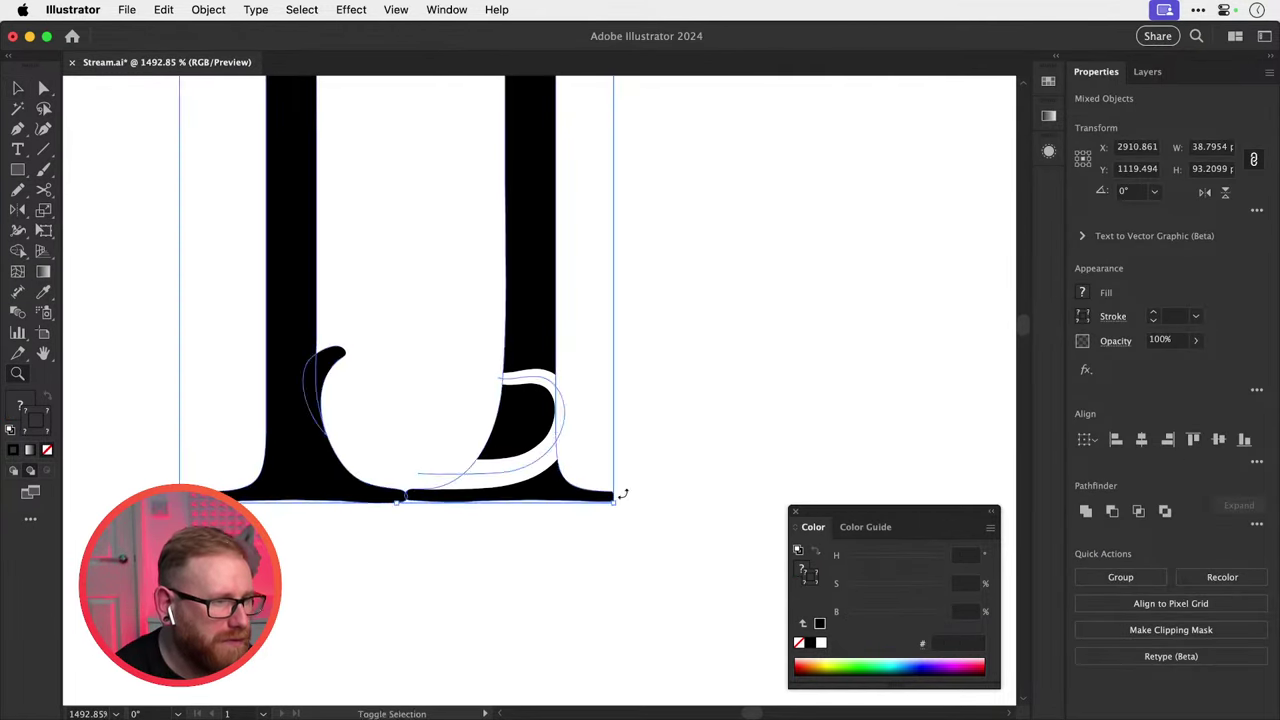
click(620, 474)
click(514, 475)
key(BackSpace)
scroll(484, 468, up, 3)
scroll(484, 468, left, 2)
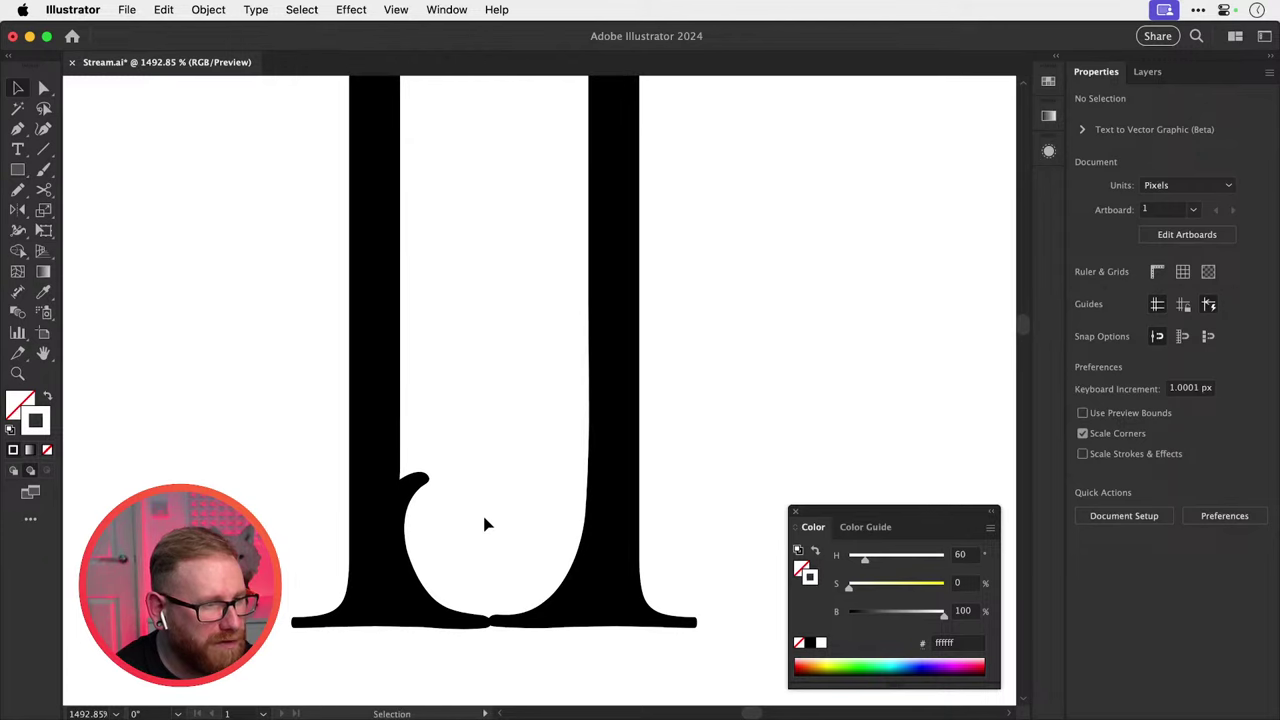
key(n)
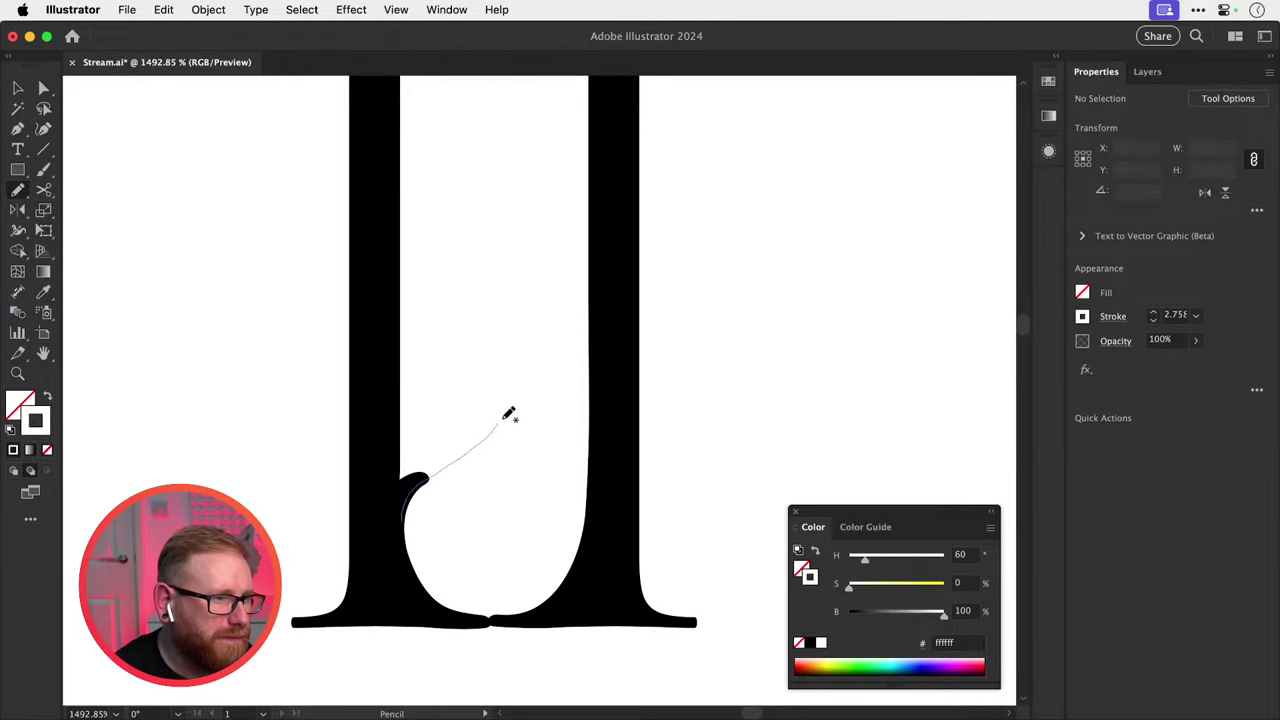
drag(518, 357, 507, 344)
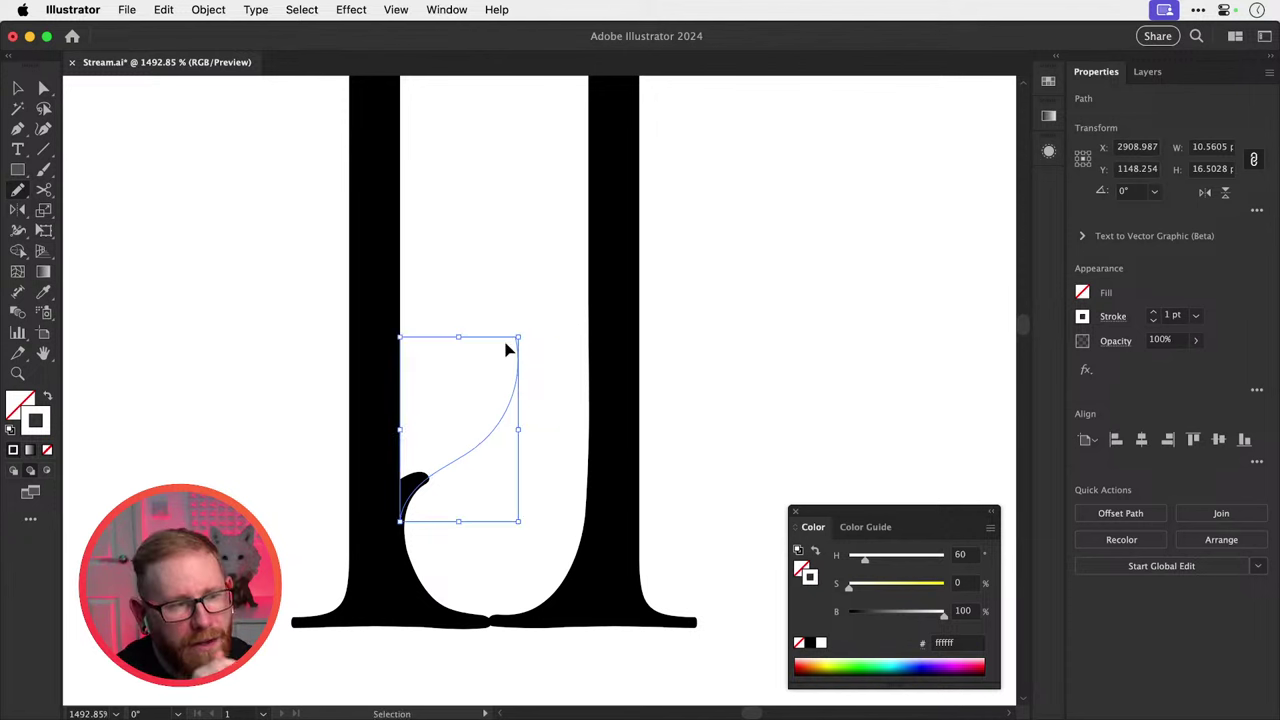
key(super+z)
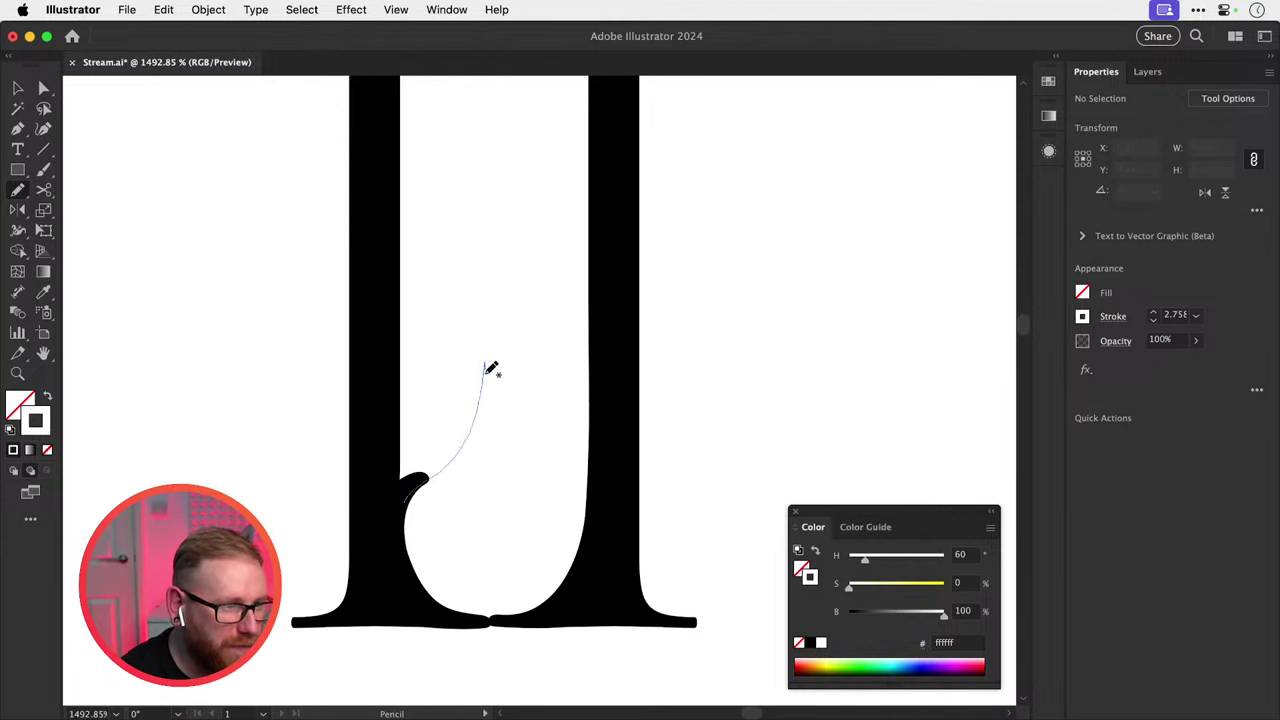
Draw a pointed arch about 16.6 by 15.9 px between the two stems with the Pencil, and delete the black hook on the first stem.
drag(593, 512, 586, 529)
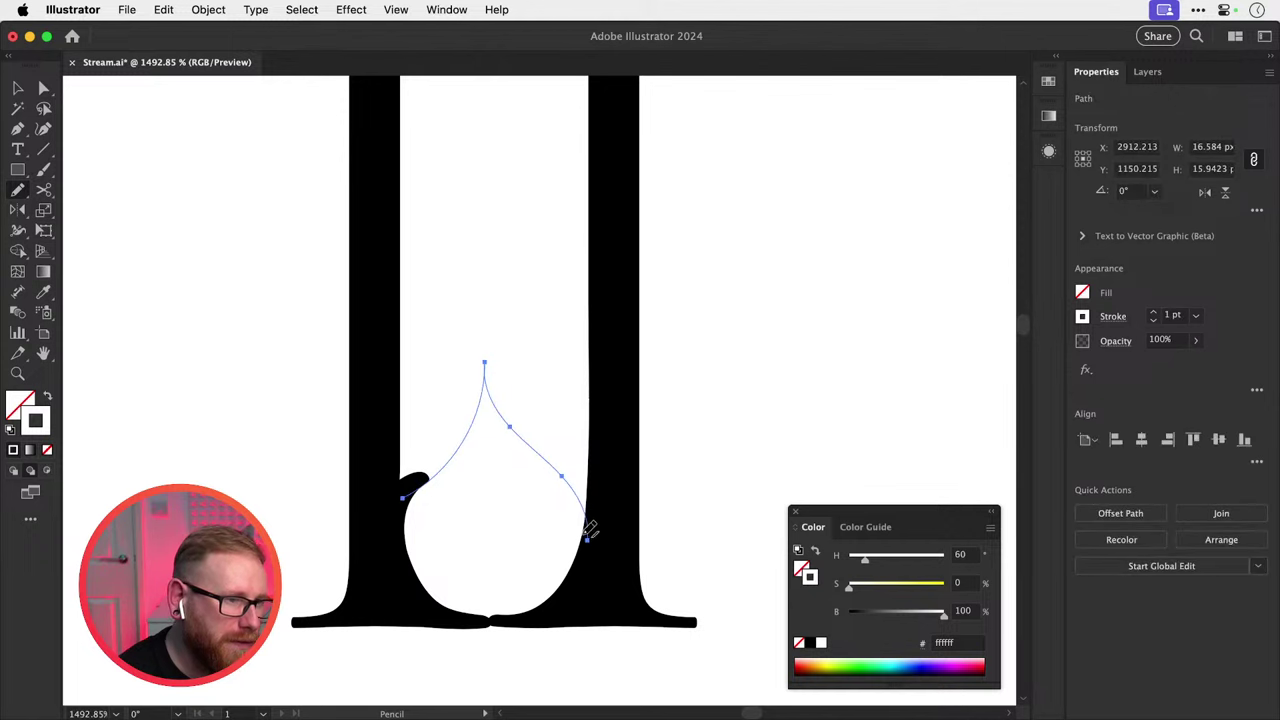
key(v)
key(Delete)
click(421, 483)
key(Delete)
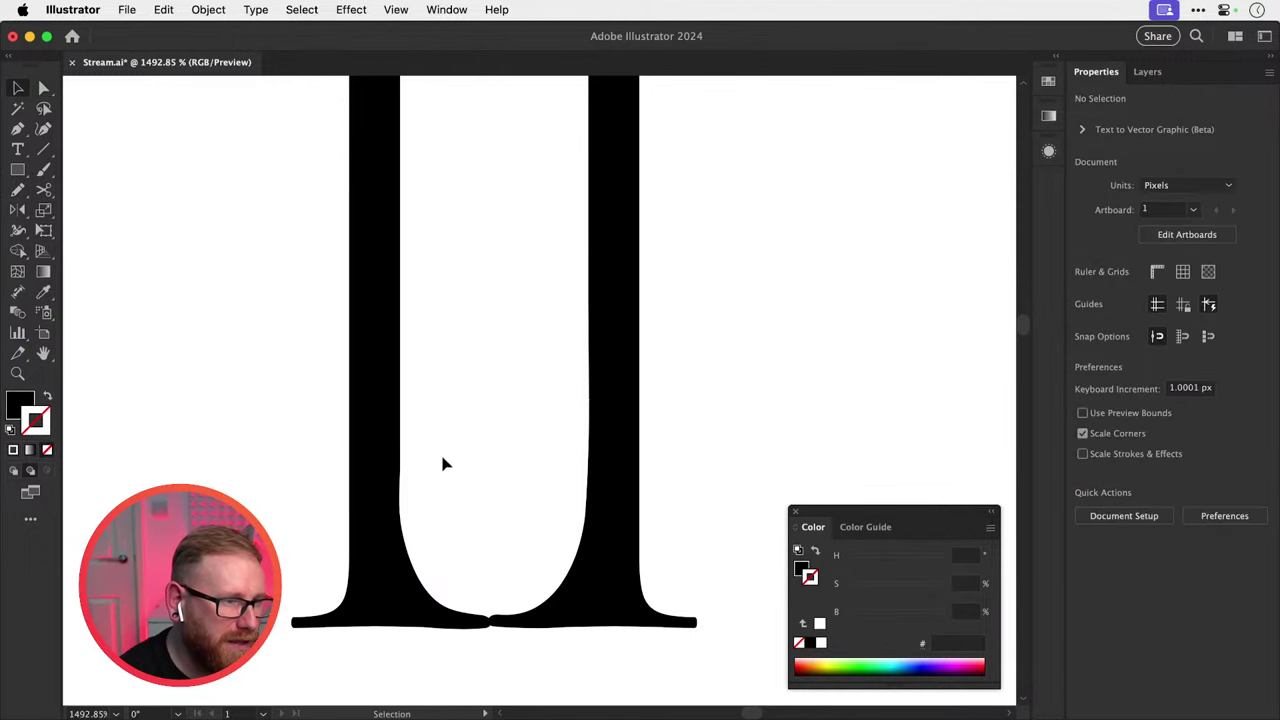
Give the pointed arch path a black 1 pt stroke and no fill.
click(449, 463)
key(d)
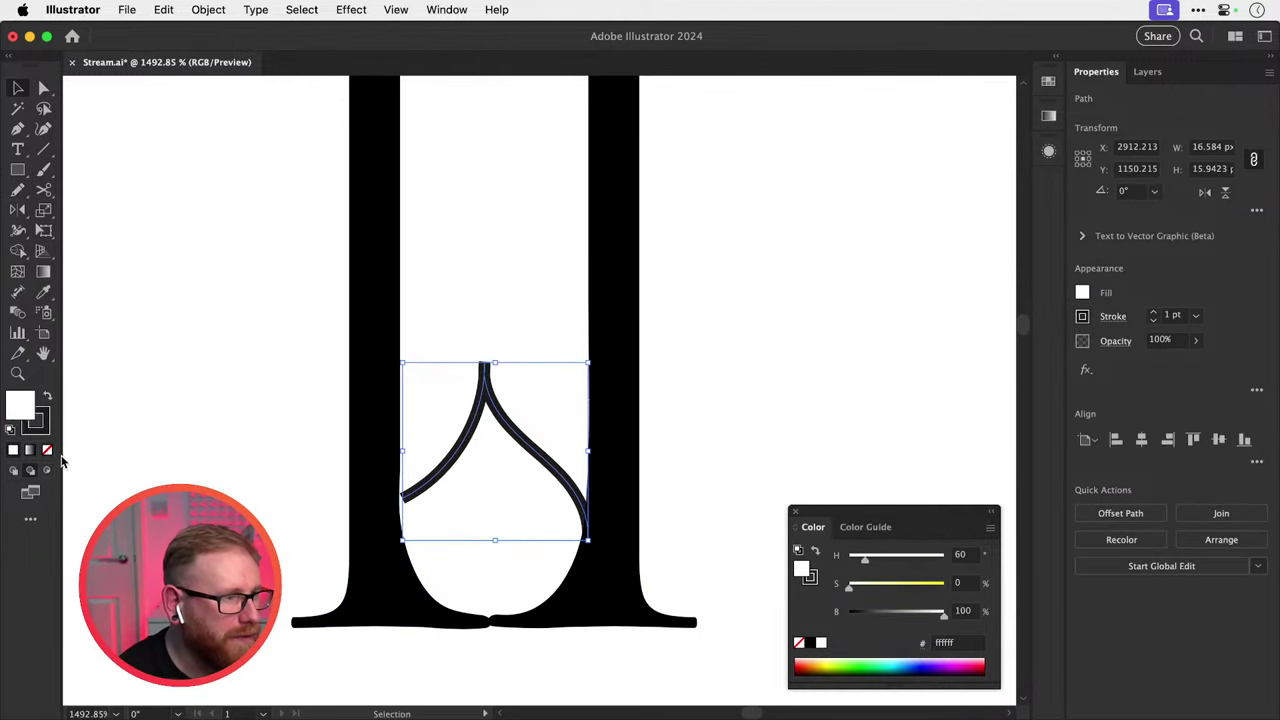
click(47, 450)
click(540, 477)
drag(546, 462, 760, 518)
key(super+minus)
key(super+minus)
key(super+minus)
key(super+minus)
key(super+minus)
click(429, 457)
key(z)
key(v)
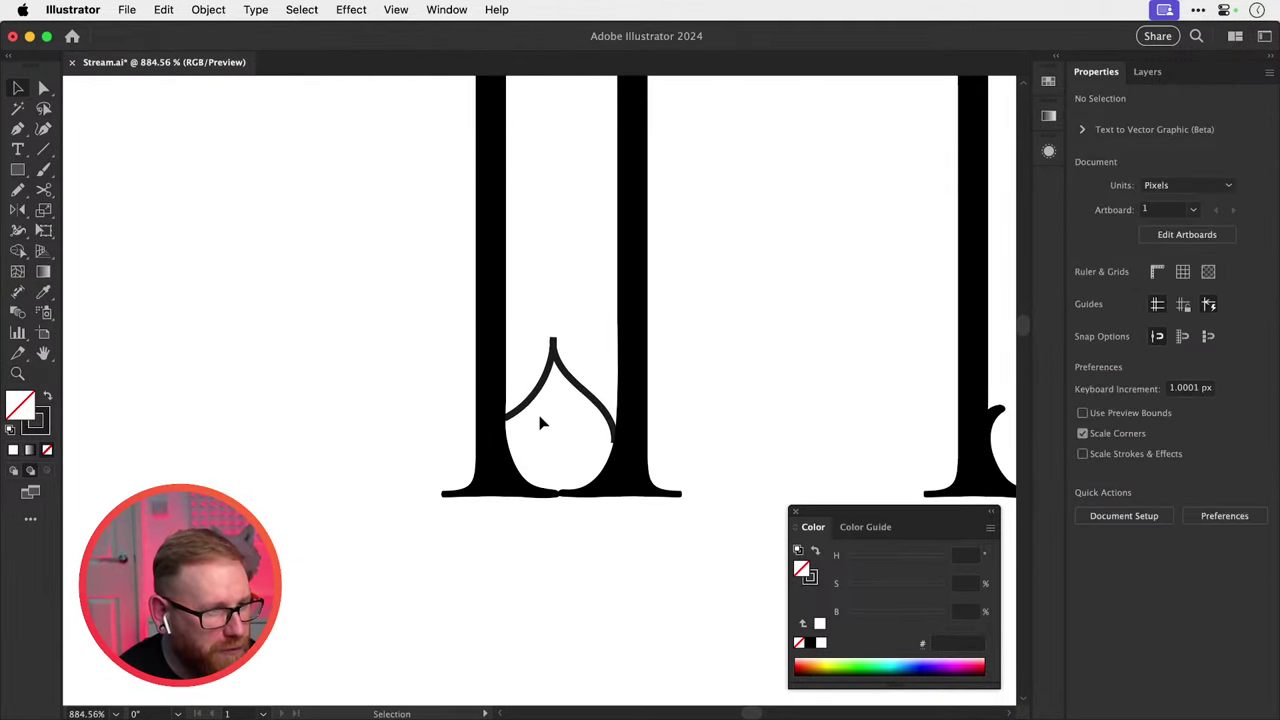
Delete the anchor point at the first stem so only the arch's curve towards the second stem remains.
click(528, 407)
key(super+shift+a)
key(a)
click(526, 408)
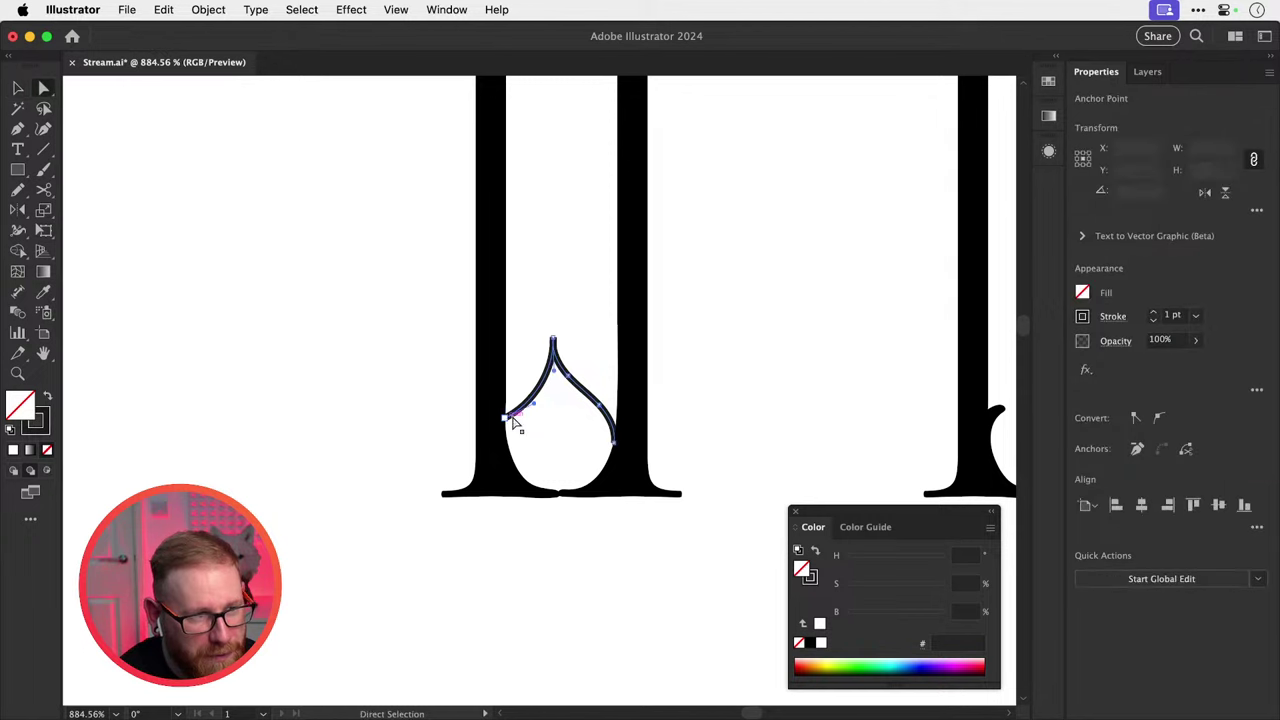
key(Delete)
click(510, 425)
key(v)
Reflect a copy of the remaining curve across a vertical axis through its top anchor point.
click(580, 400)
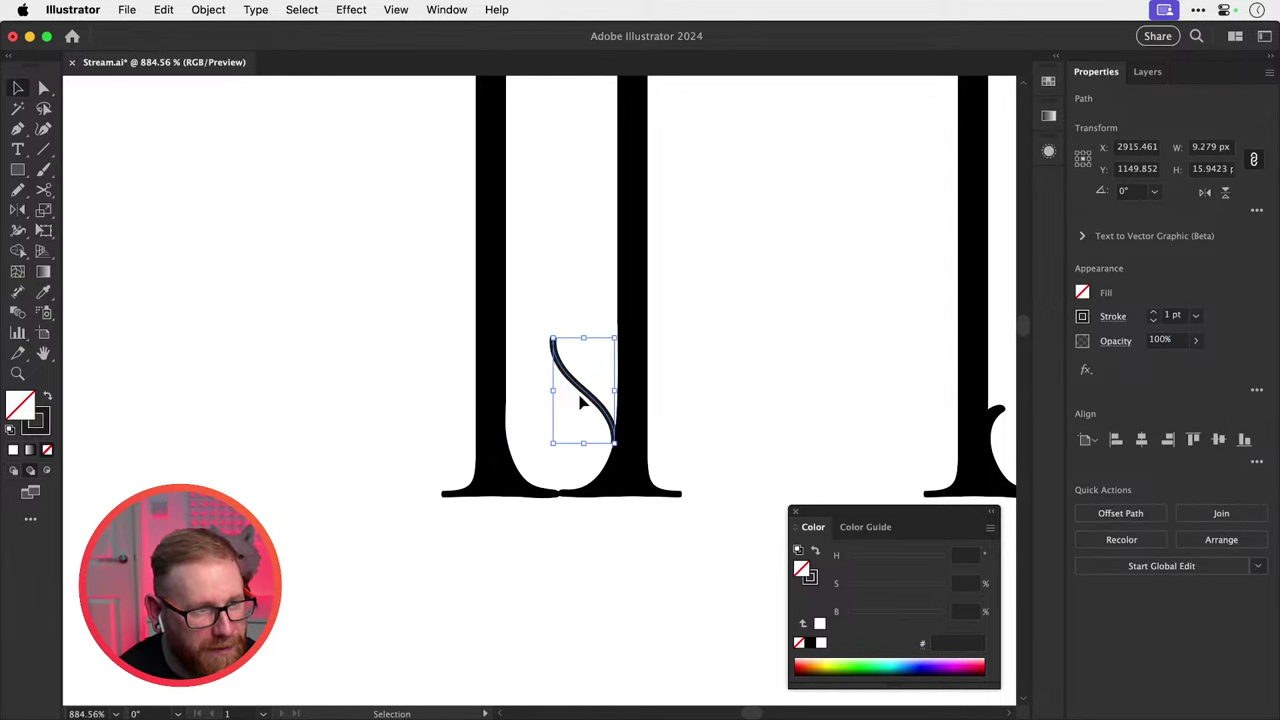
key(o)
alt+click(554, 340)
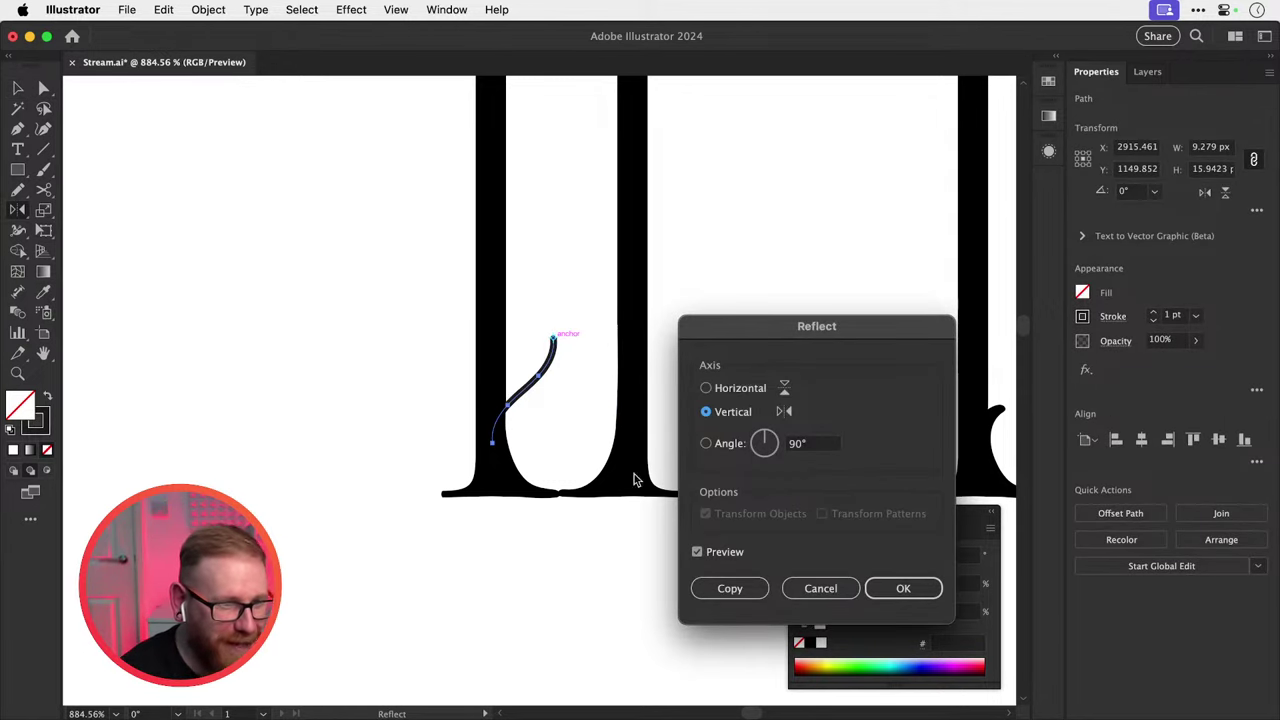
click(729, 588)
Join the top anchor points of the two mirrored curves into one path.
key(a)
click(528, 320)
drag(528, 320, 573, 365)
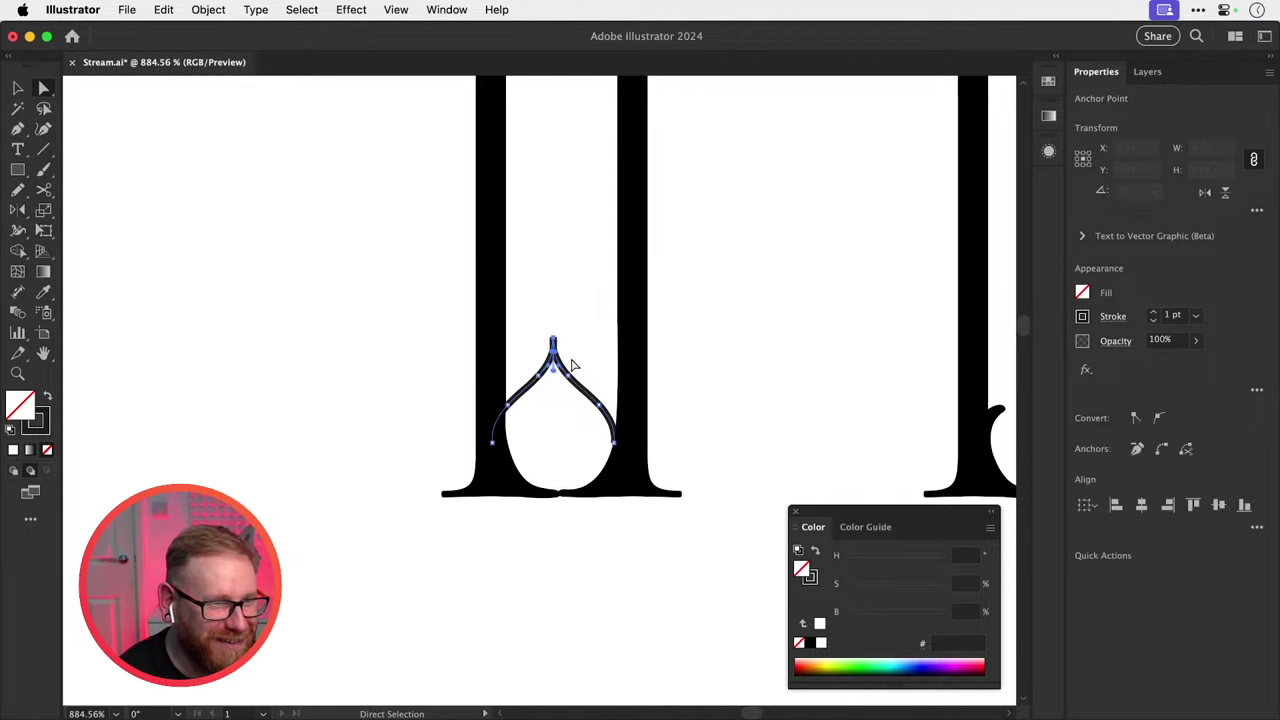
key(super+j)
click(545, 422)
Set the joined arch path's stroke corners to Round Join.
key(v)
click(540, 371)
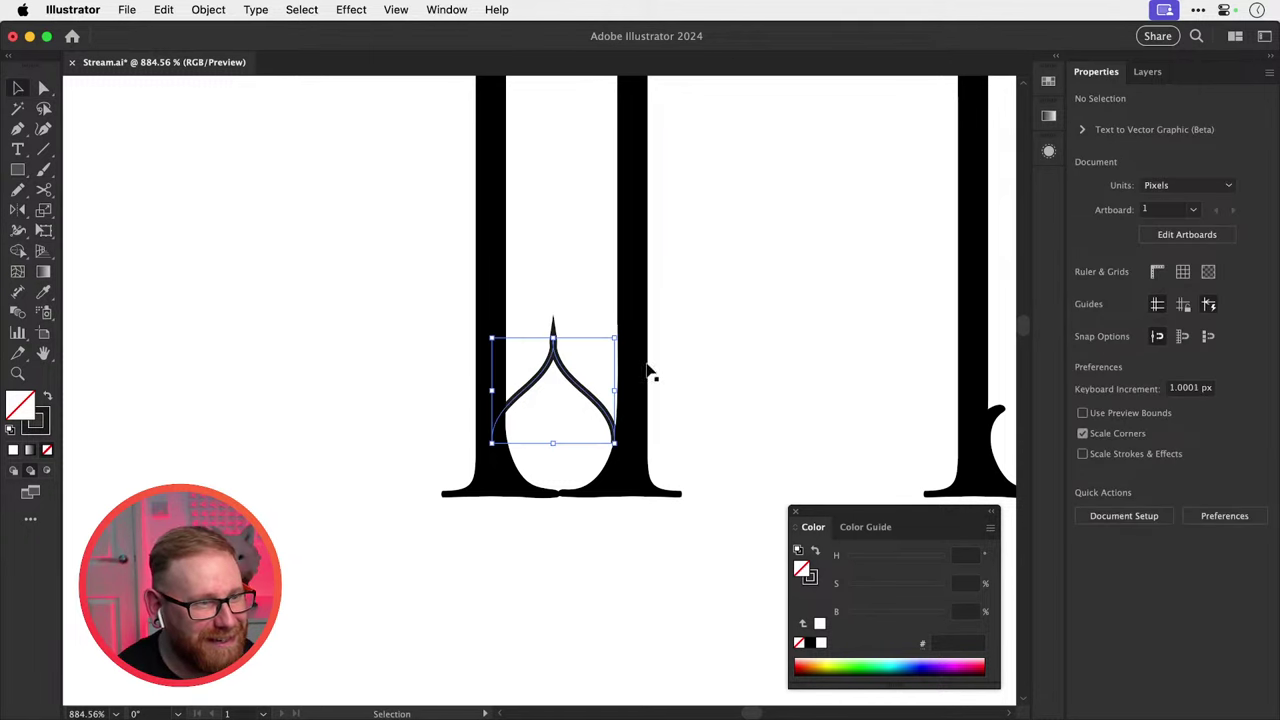
click(1104, 319)
click(1021, 384)
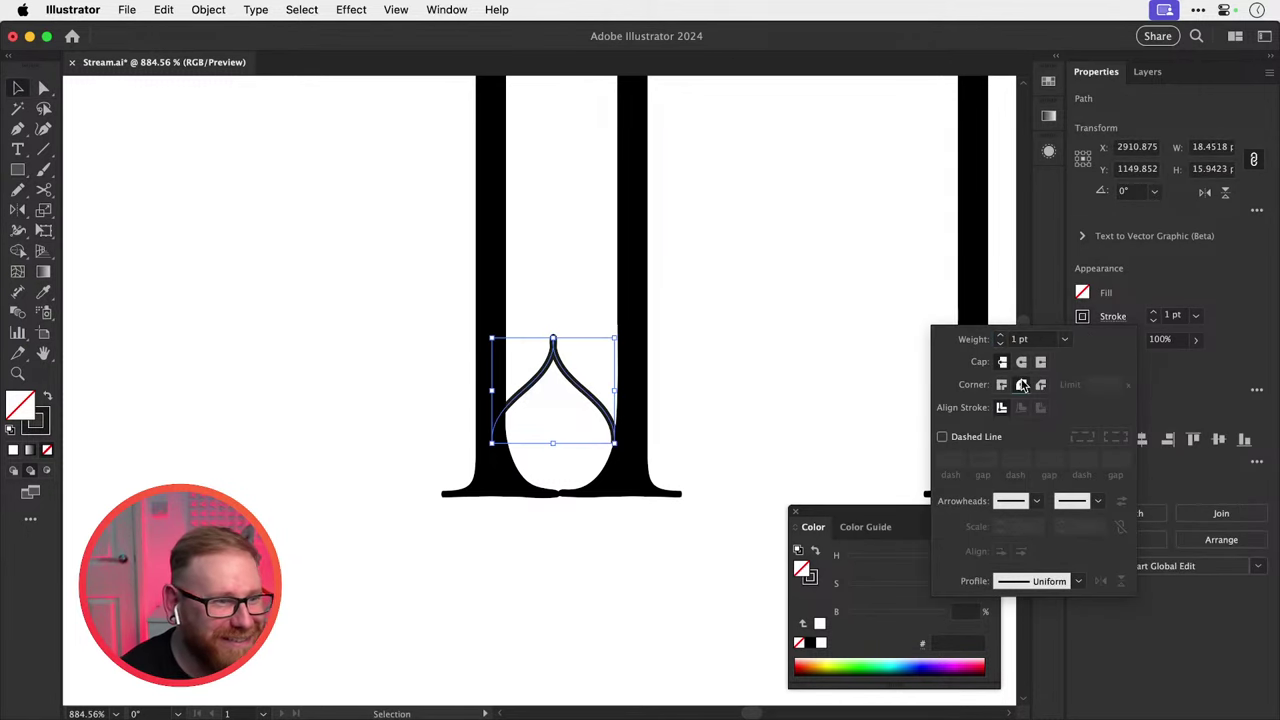
click(740, 386)
Move the arch up by about 2.2 px and slightly towards the second stem, centring it between the stems.
key(z)
drag(566, 379, 636, 443)
key(v)
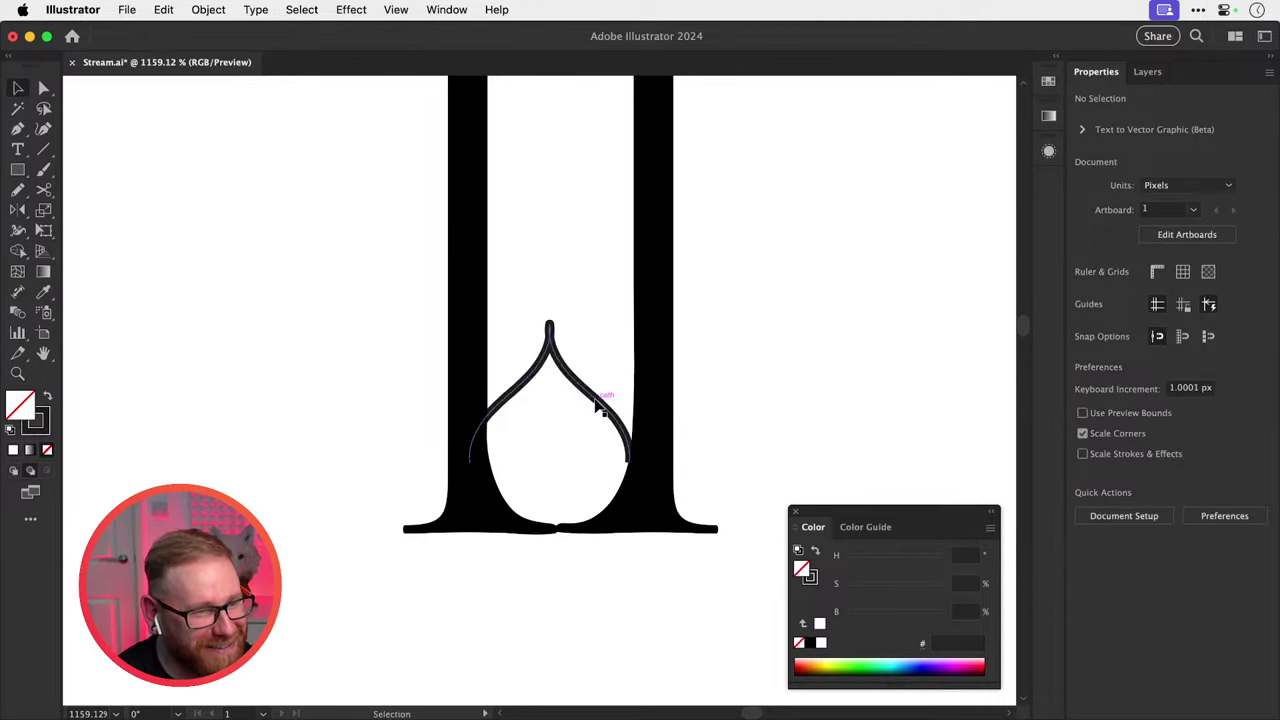
drag(597, 403, 603, 385)
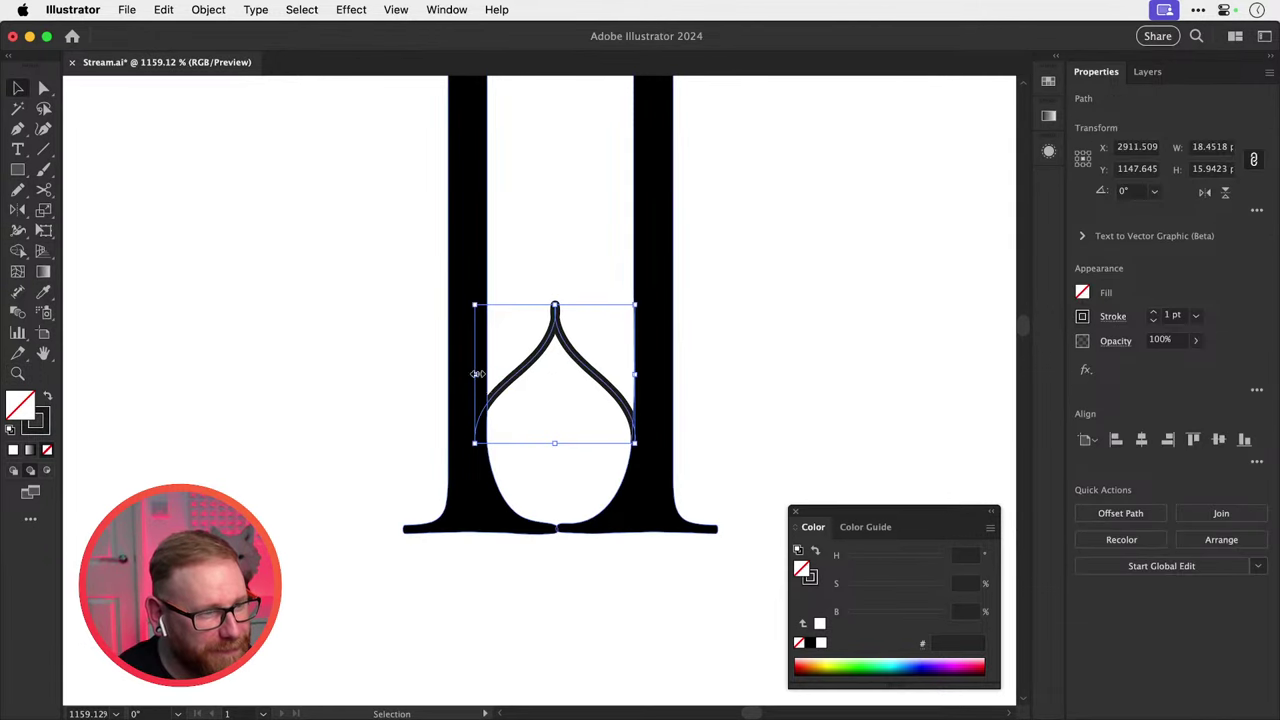
Narrow the arch from its outer side so that both lower ends meet the inner edges of the two stems.
drag(474, 374, 486, 374)
click(800, 322)
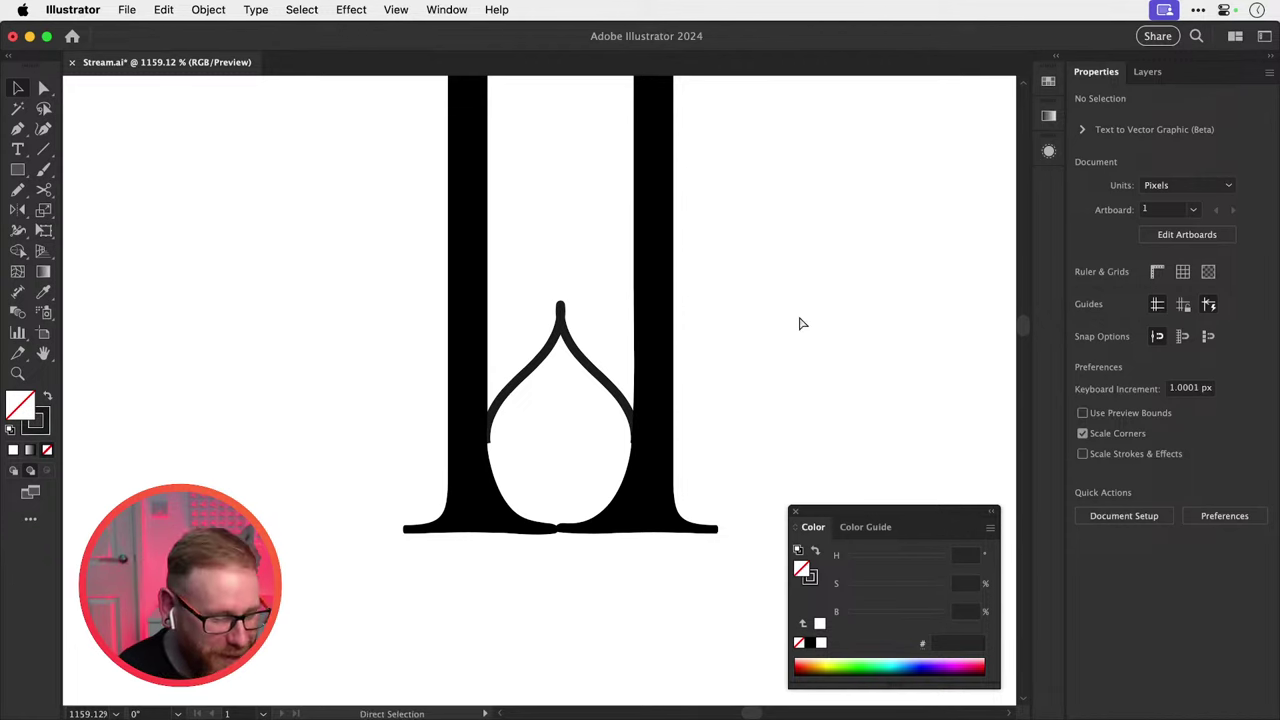
key(super+minus)
key(super+minus)
Enlarge the arch proportionally to about 25.3 × 23.4 px and raise it so its lower ends run into the stems.
key(z)
drag(537, 411, 780, 480)
key(v)
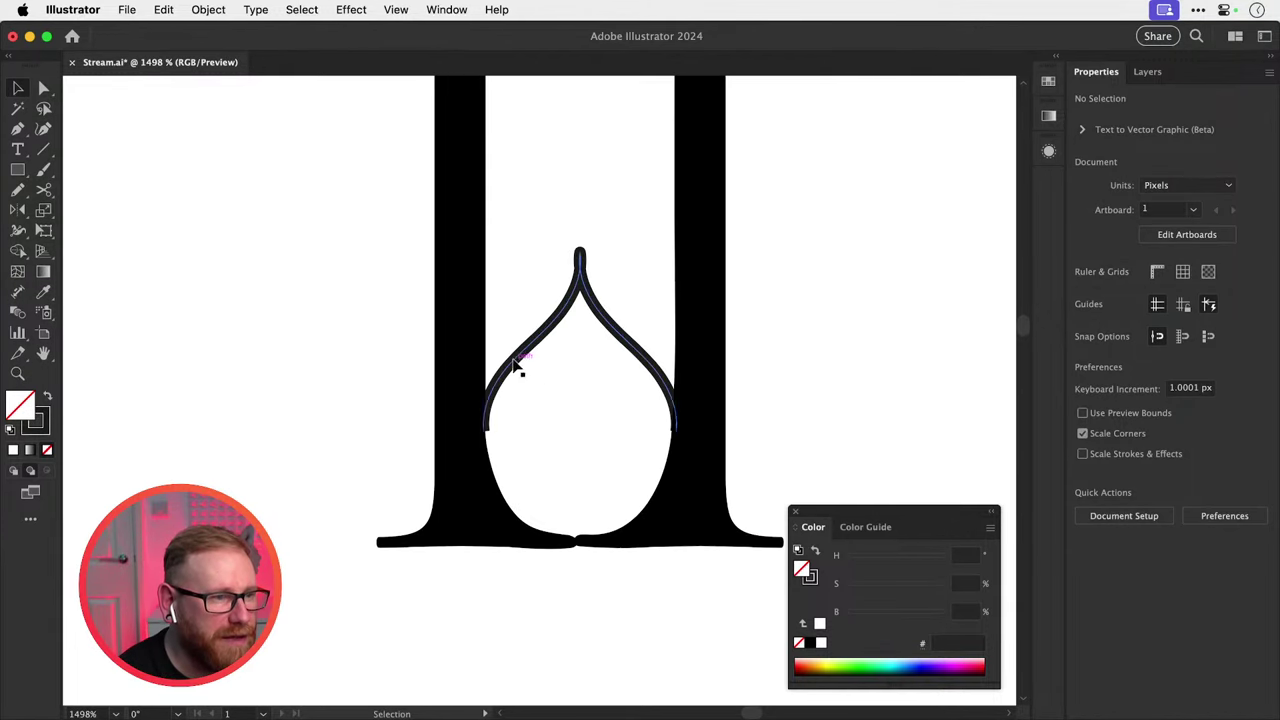
click(517, 368)
drag(484, 255, 443, 206)
drag(517, 347, 513, 320)
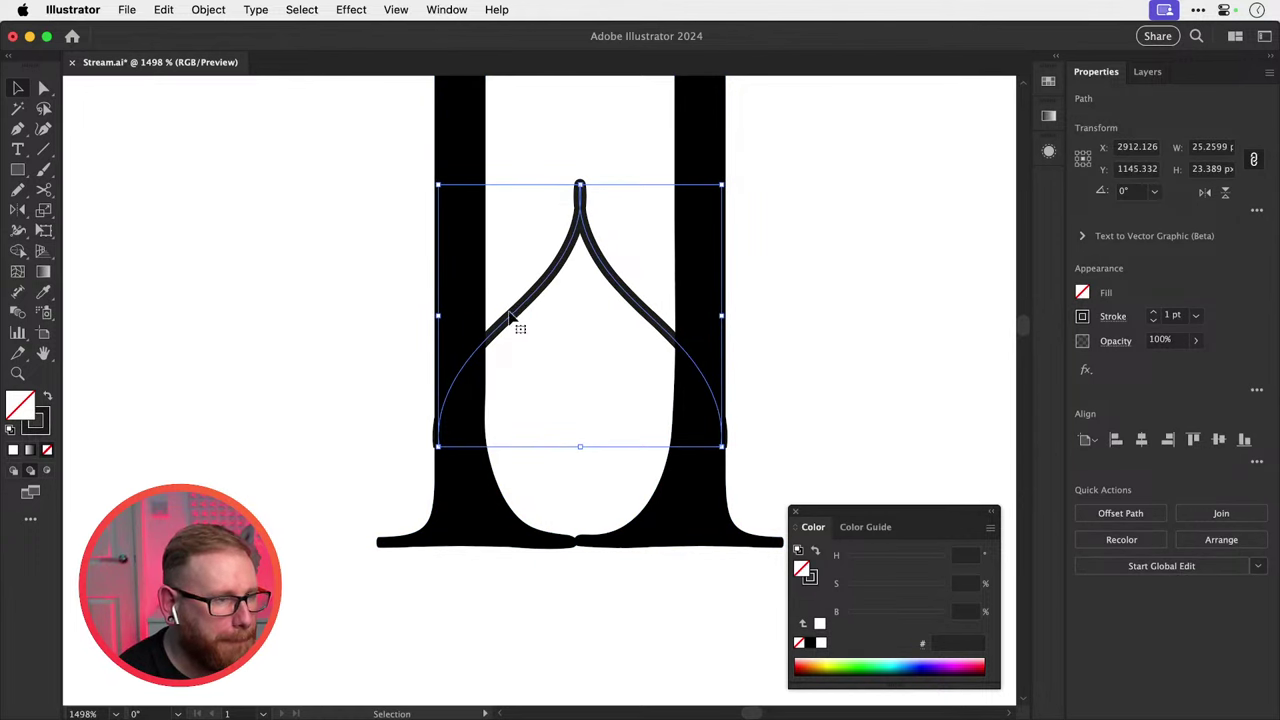
key(shift+super+a)
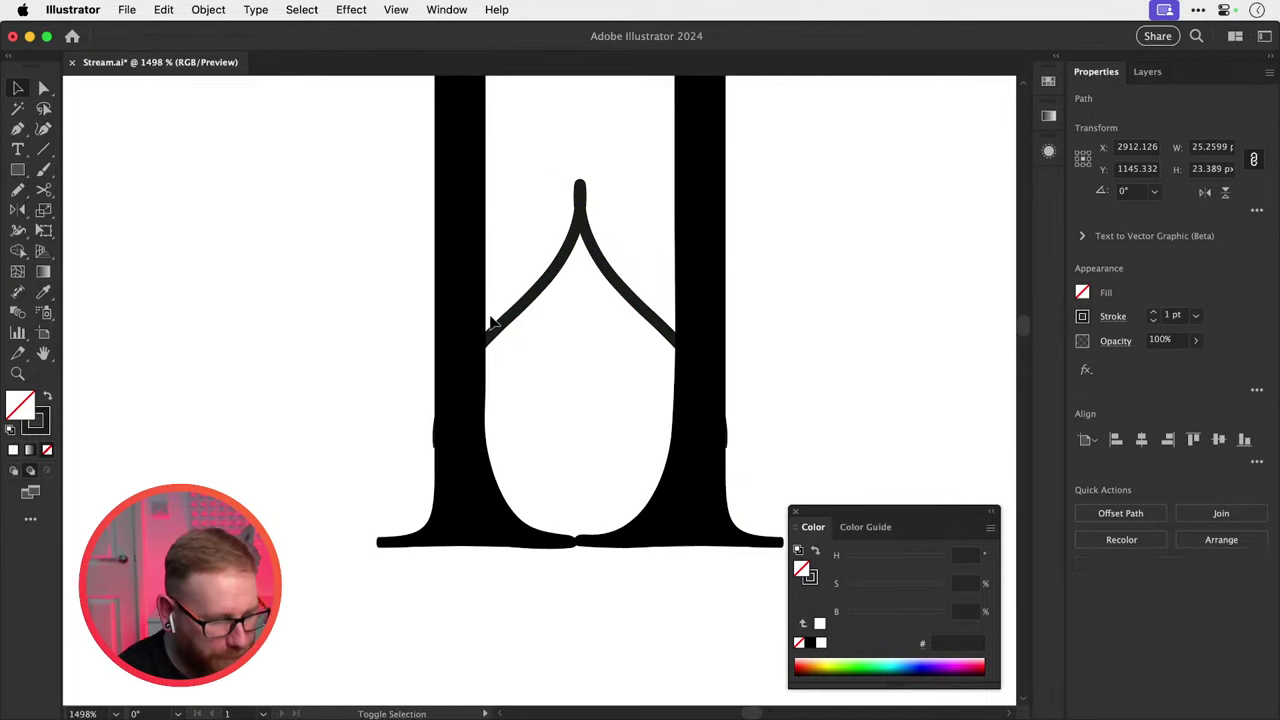
Draw a Pencil curve diagonally across the first stem, continuing the arch's upper edge, and sample the background white for its stroke.
key(n)
drag(484, 322, 424, 404)
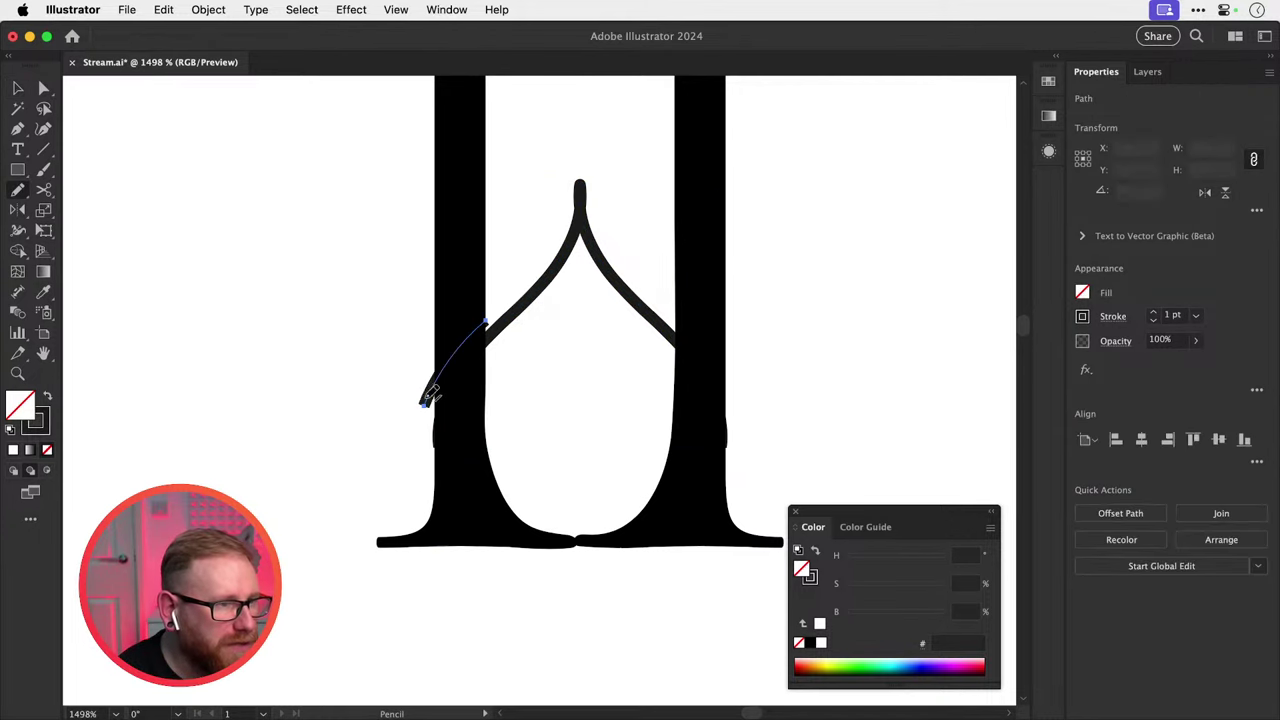
key(x)
key(i)
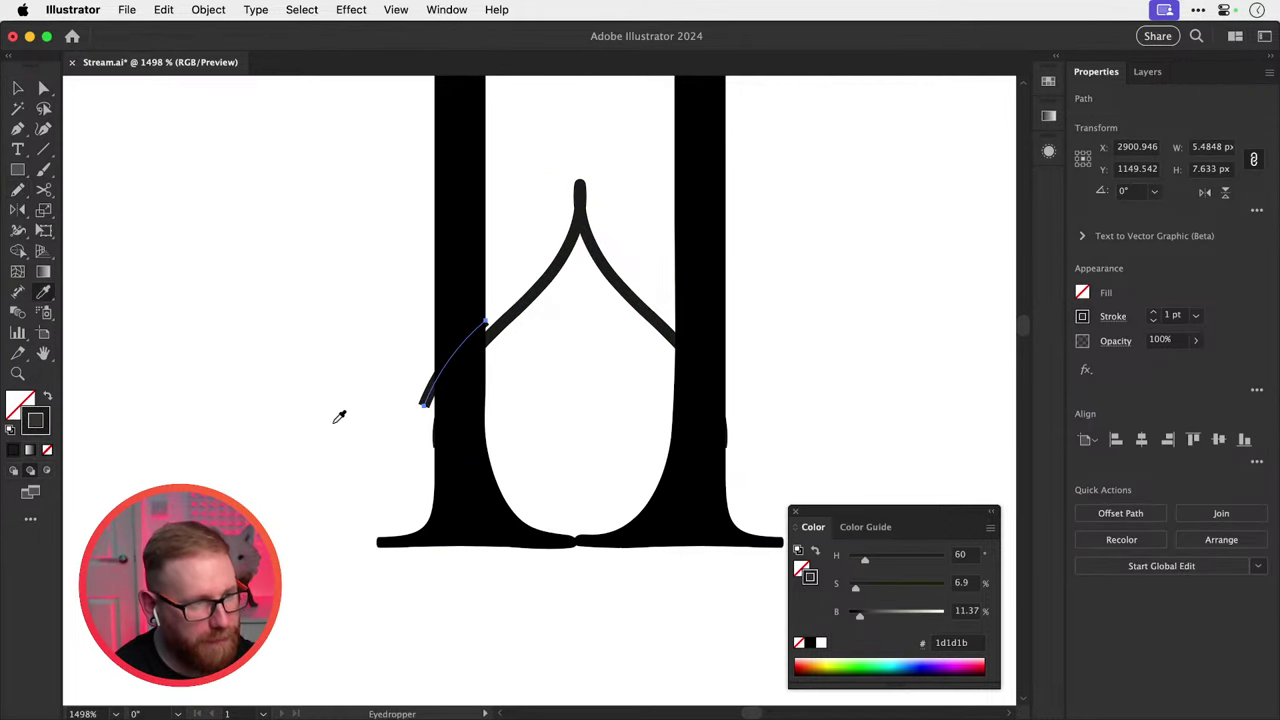
click(333, 425)
key(shift+super+a)
click(427, 401)
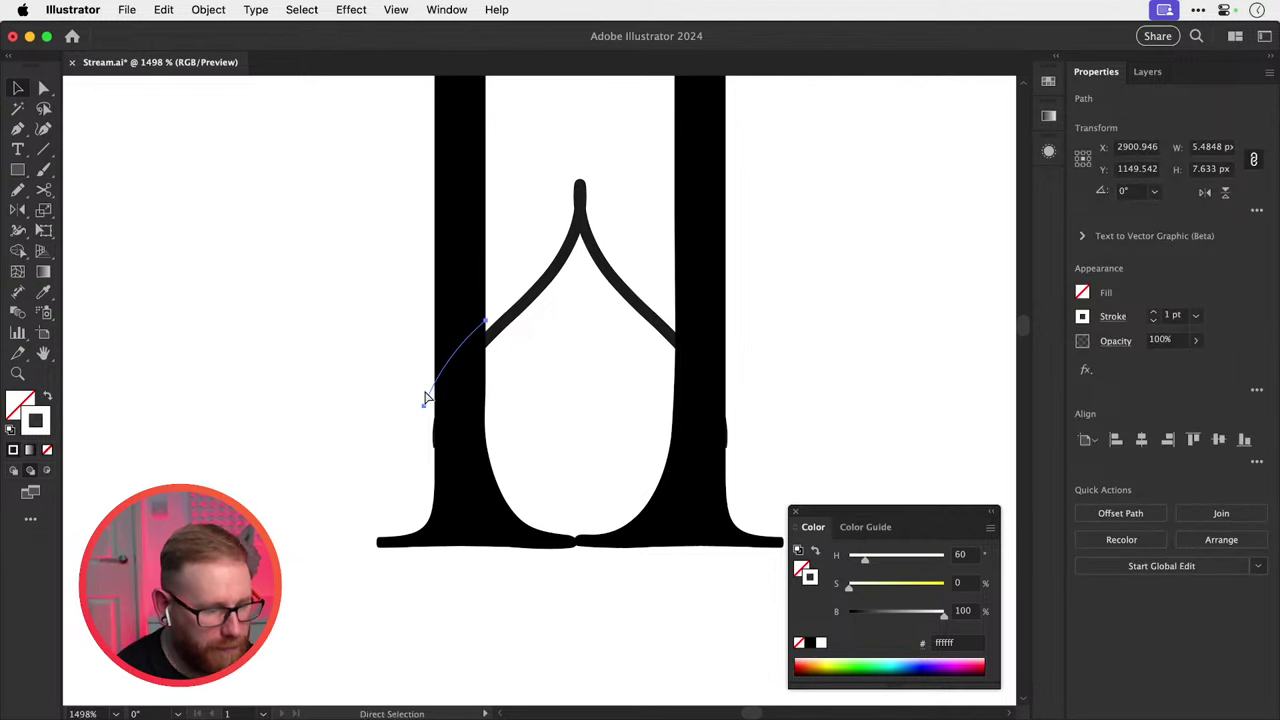
click(506, 366)
mouse_move(446, 338)
mouse_down()
mouse_move(706, 402)
mouse_move(790, 405)
mouse_up()
drag(490, 370, 488, 380)
key(super+shift+a)
Extend the upper end anchor of the white curve diagonally past the first stem's inner edge, alongside the arch.
key(super+minus)
key(super+minus)
scroll(489, 383, down, 3)
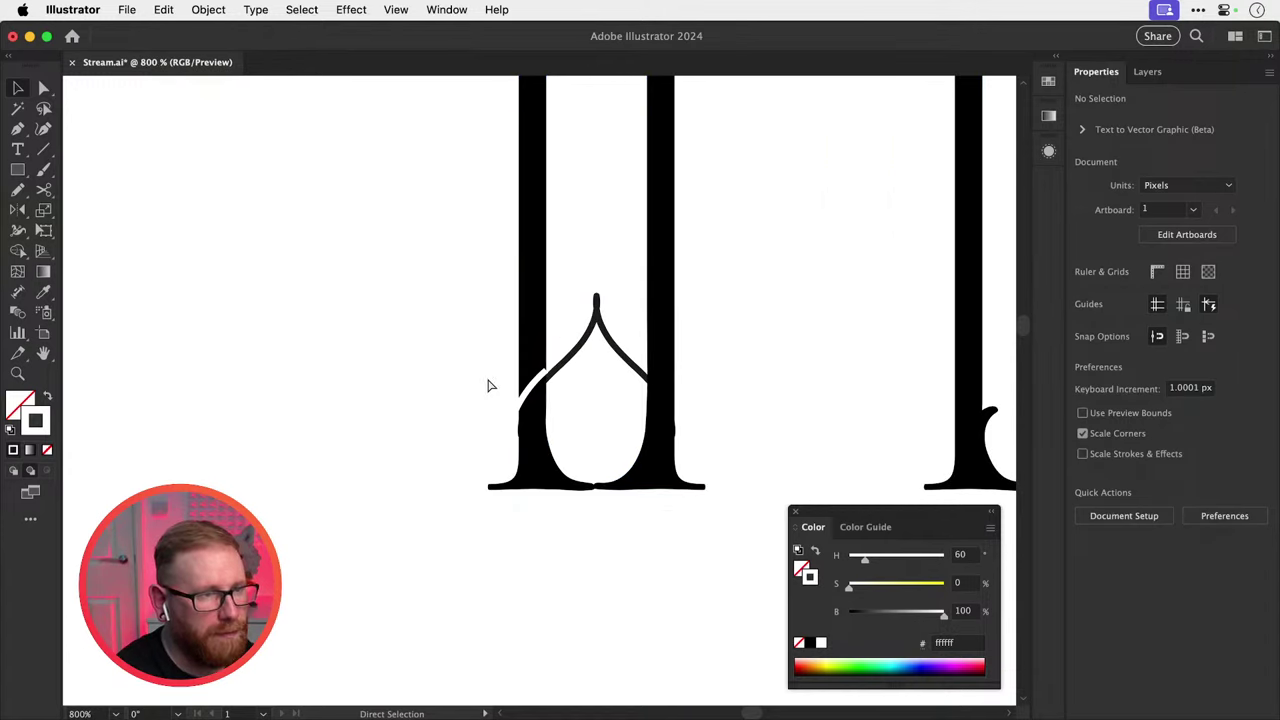
key(a)
scroll(829, 400, up, 5)
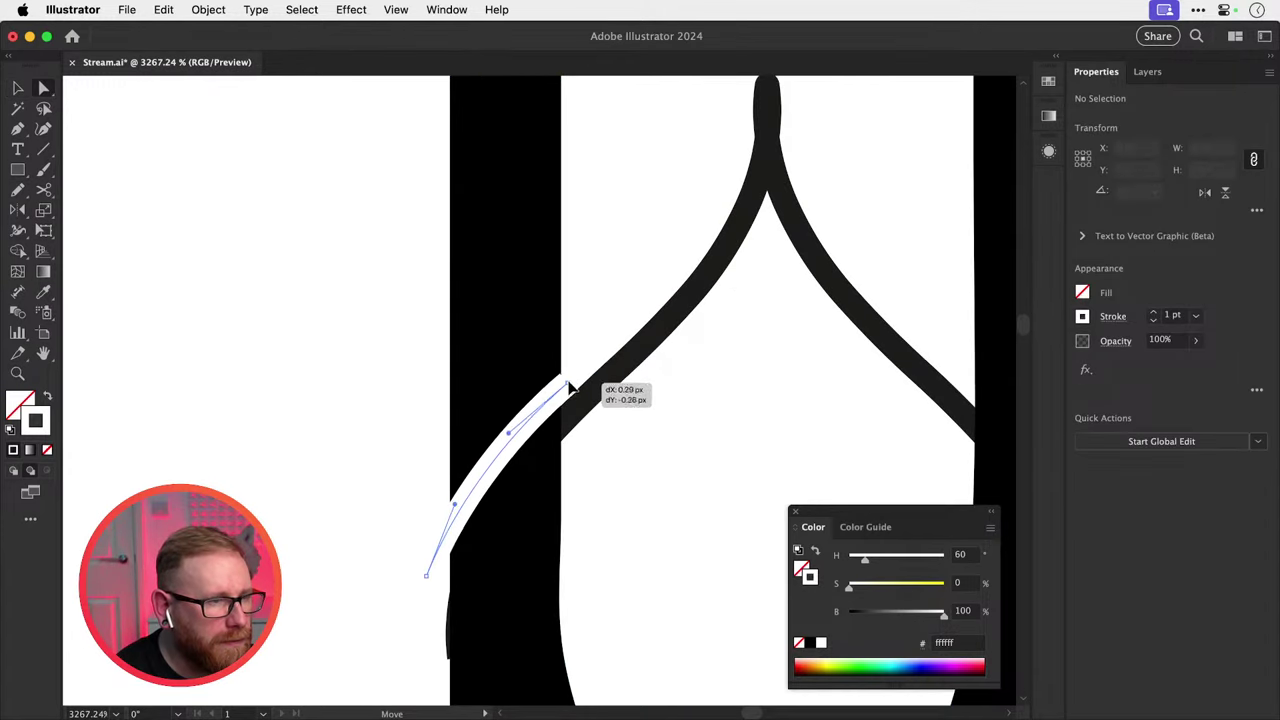
key(v)
click(580, 377)
Sample the first stem's black (#000000) onto the arch's stroke.
click(657, 345)
key(i)
click(508, 414)
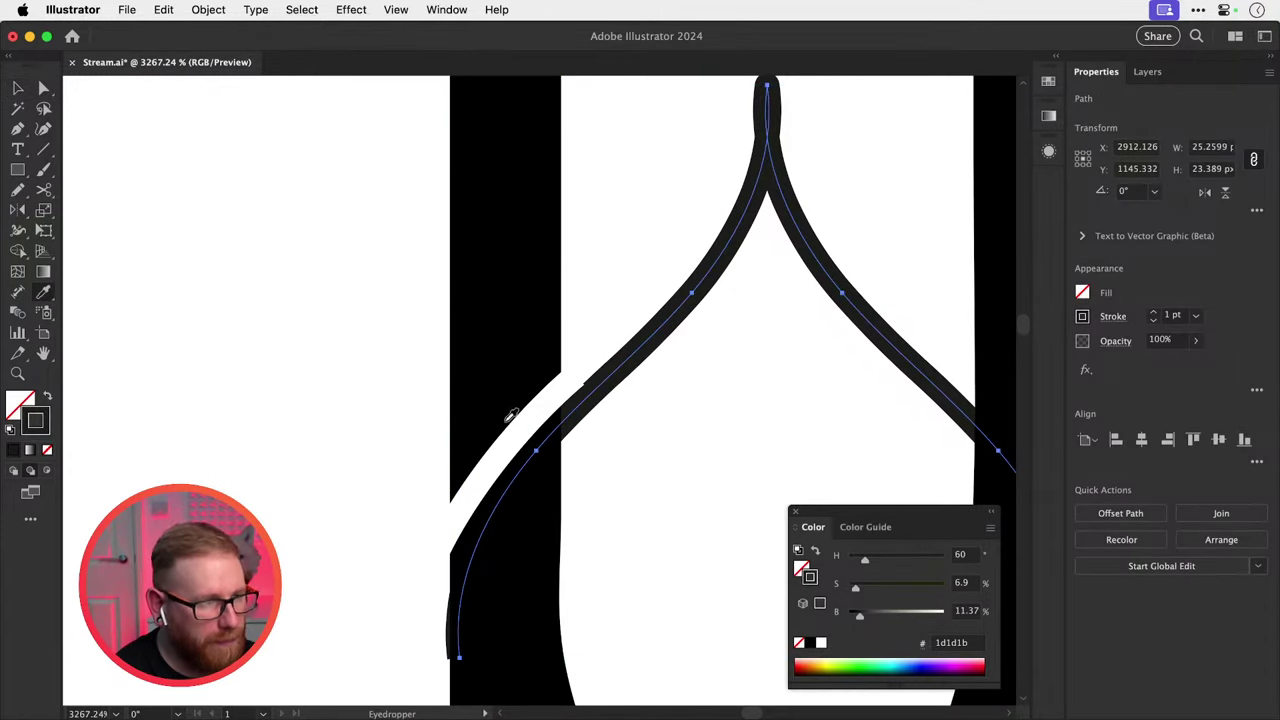
key(super+shift+a)
key(super+minus)
key(super+minus)
key(super+minus)
key(super+minus)
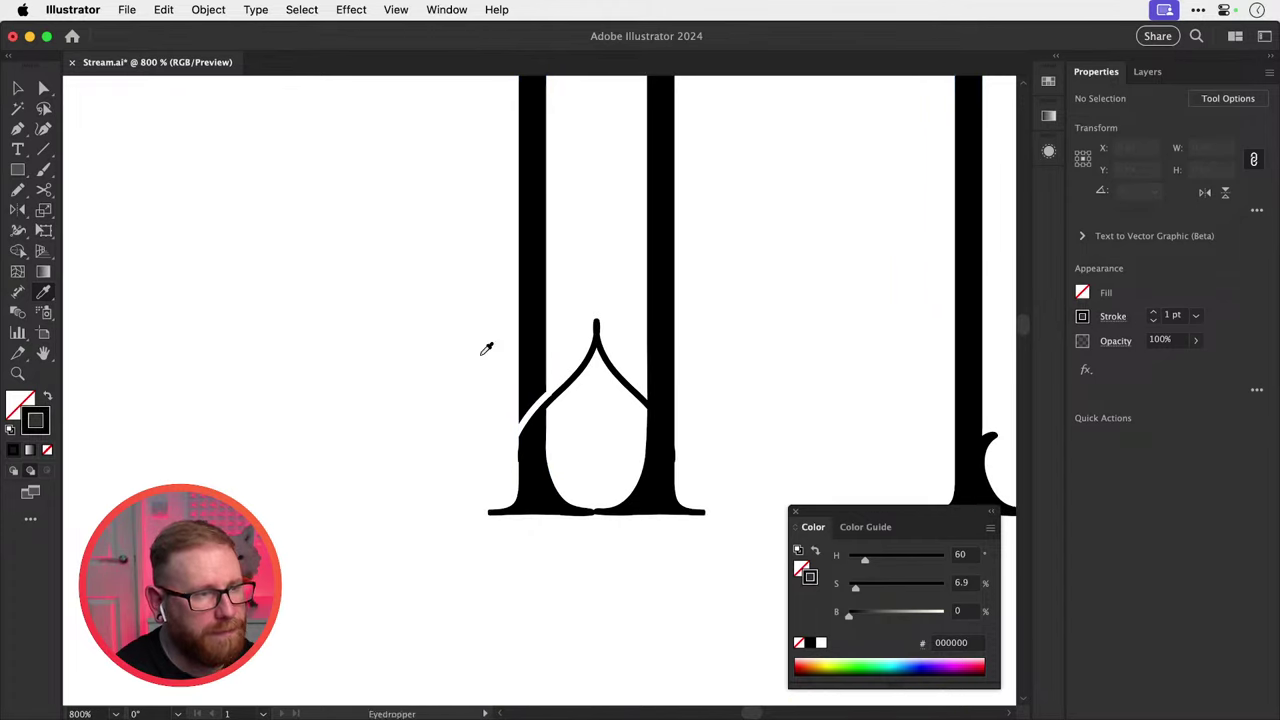
Reflect a copy of the left leg's white cut stroke across a vertical axis at the drop's tip, onto the right leg.
drag(569, 420, 437, 495)
key(v)
click(400, 490)
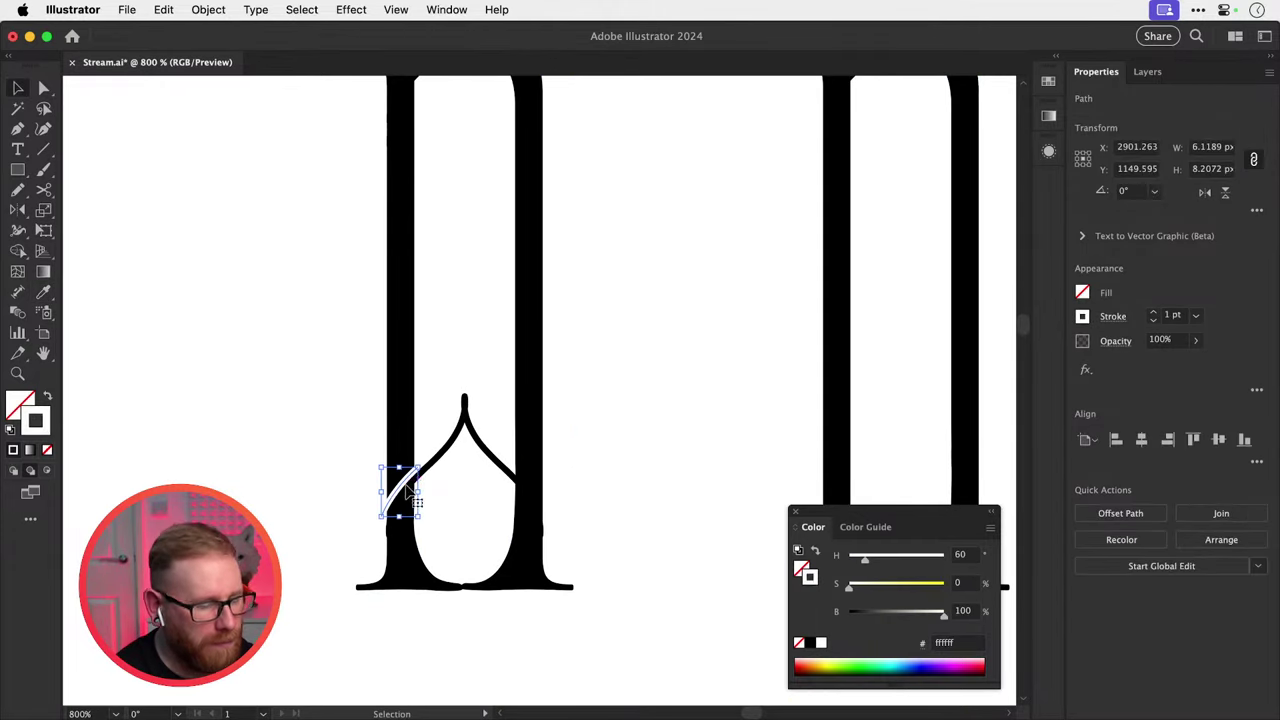
key(o)
alt+click(465, 398)
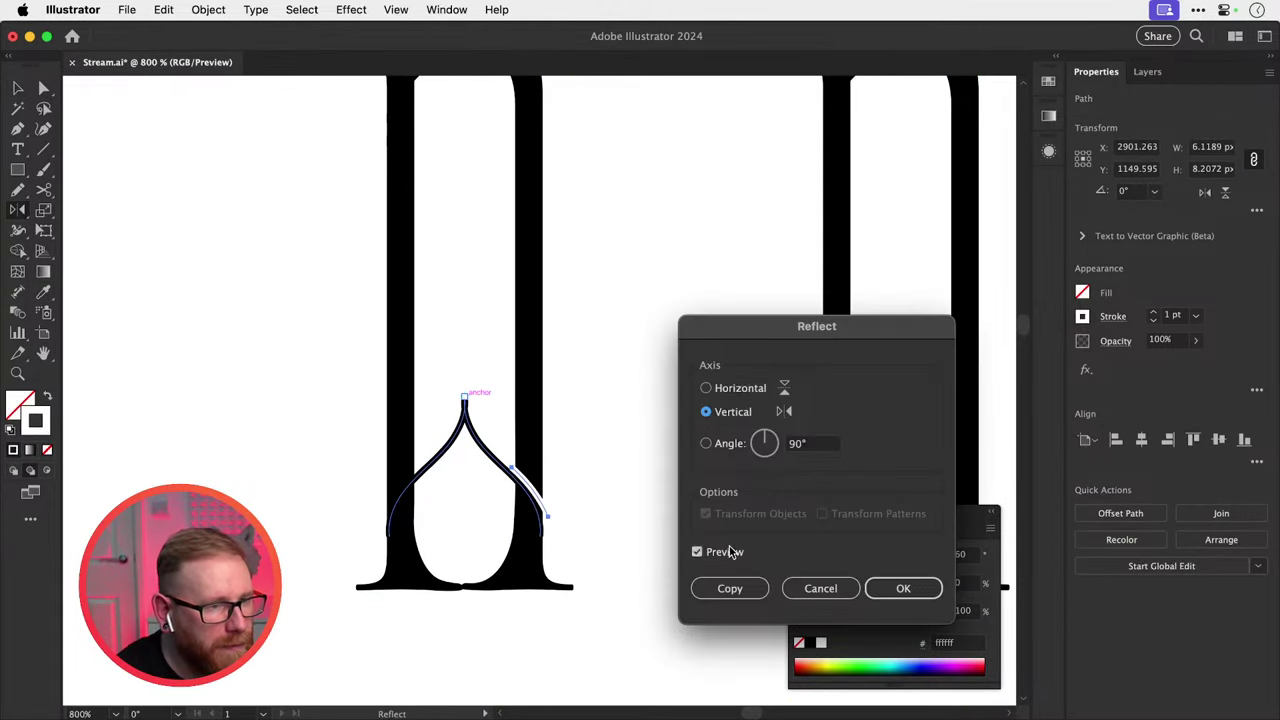
click(729, 588)
key(super+shift+a)
key(v)
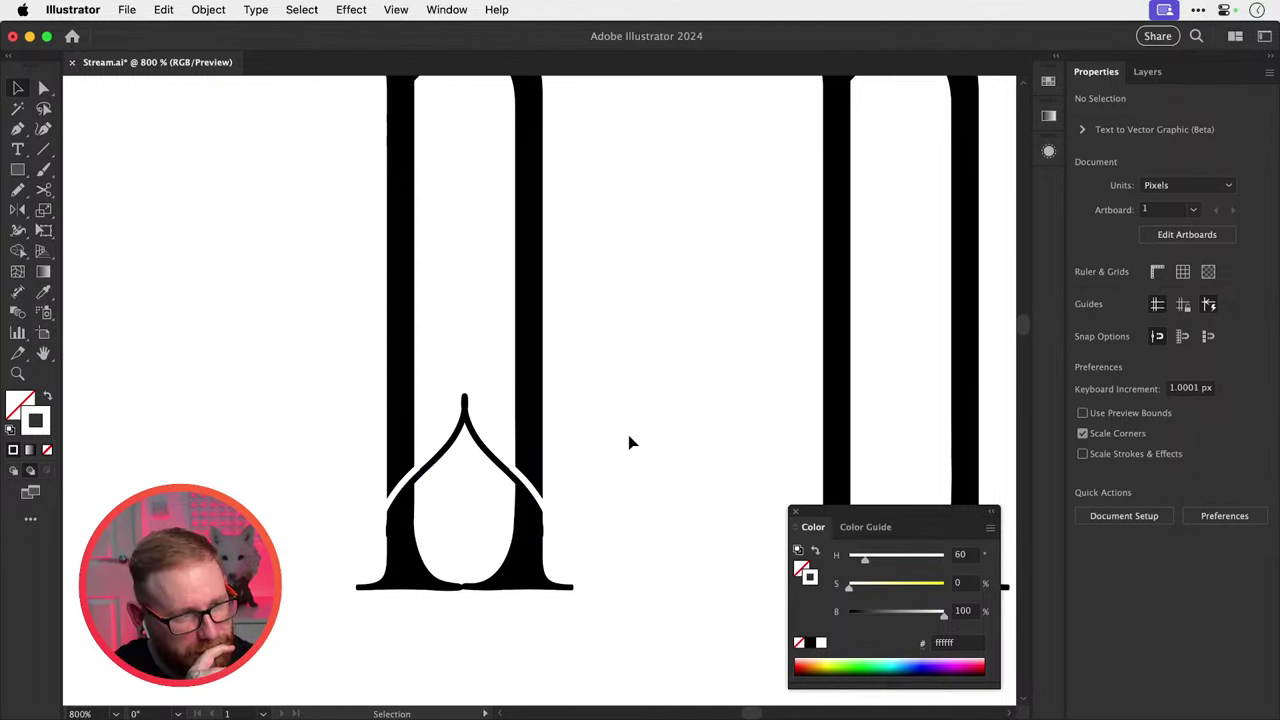
key(super+minus)
key(super+minus)
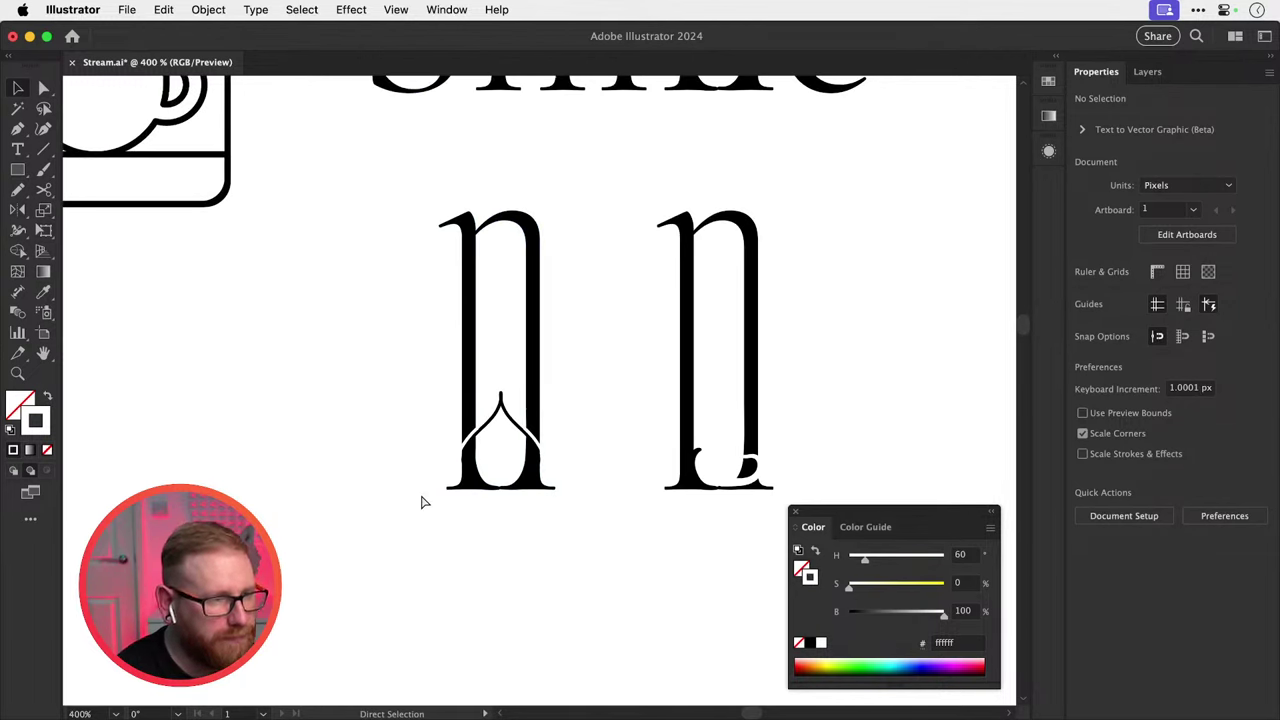
Redraw both lower ends of the black drop outline with the Pencil tool so they curve into the legs' inner edges.
scroll(520, 455, up, 5)
click(492, 436)
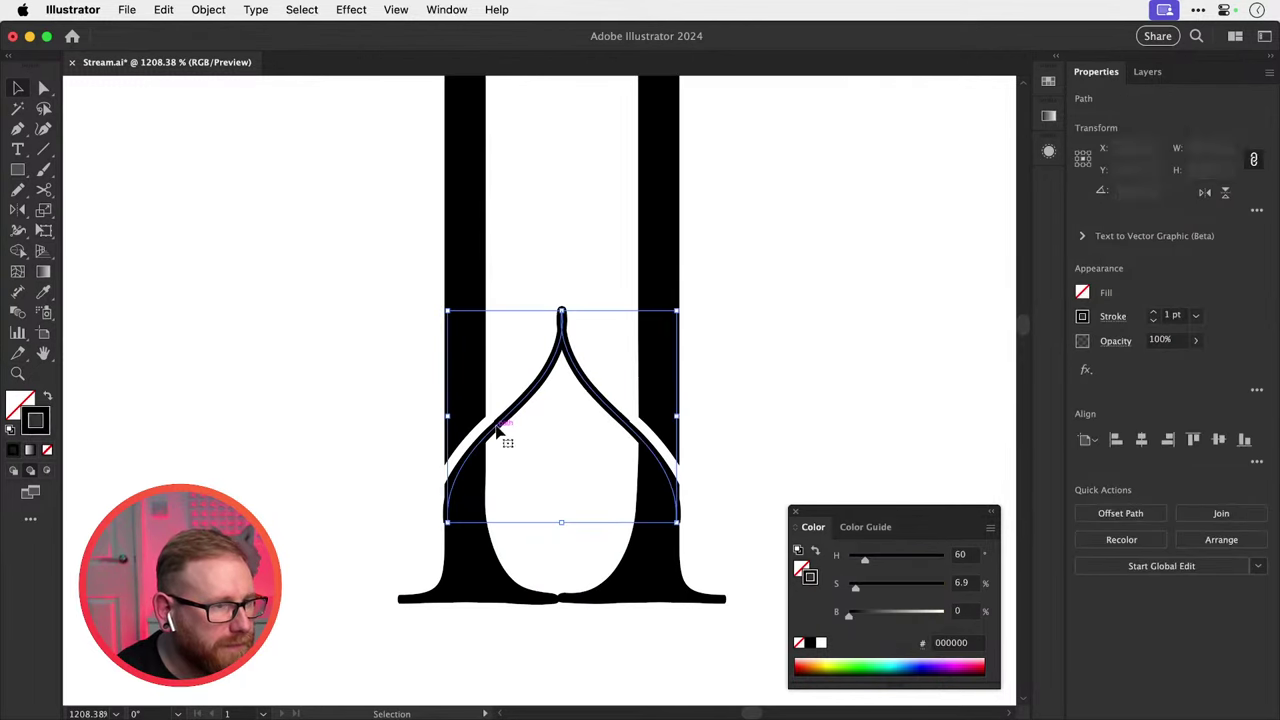
key(super+shift+a)
click(450, 493)
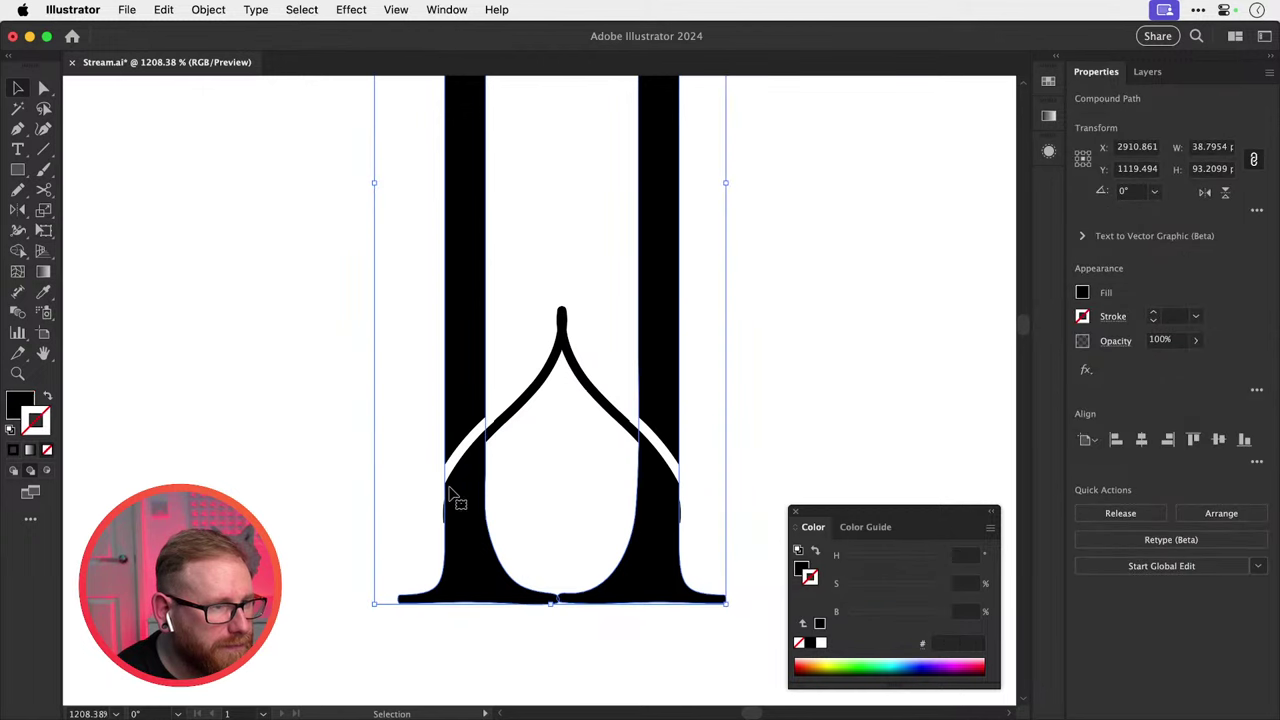
click(503, 435)
drag(444, 415, 466, 418)
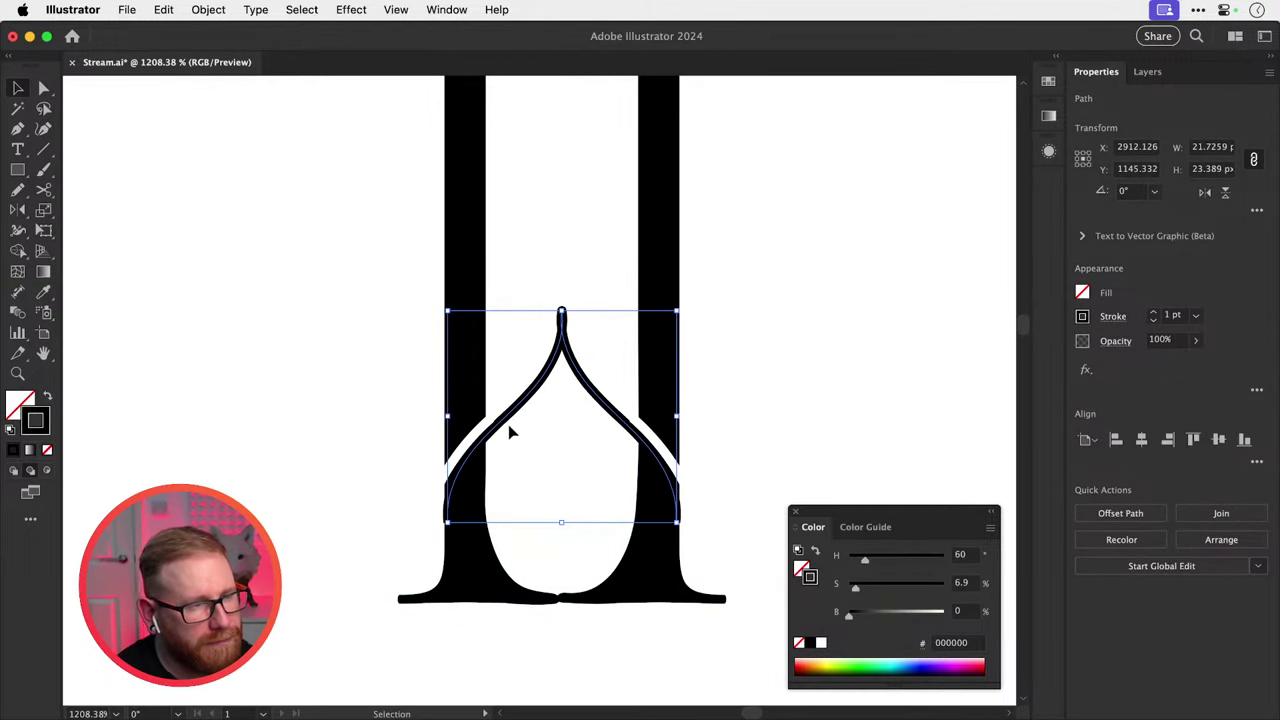
key(n)
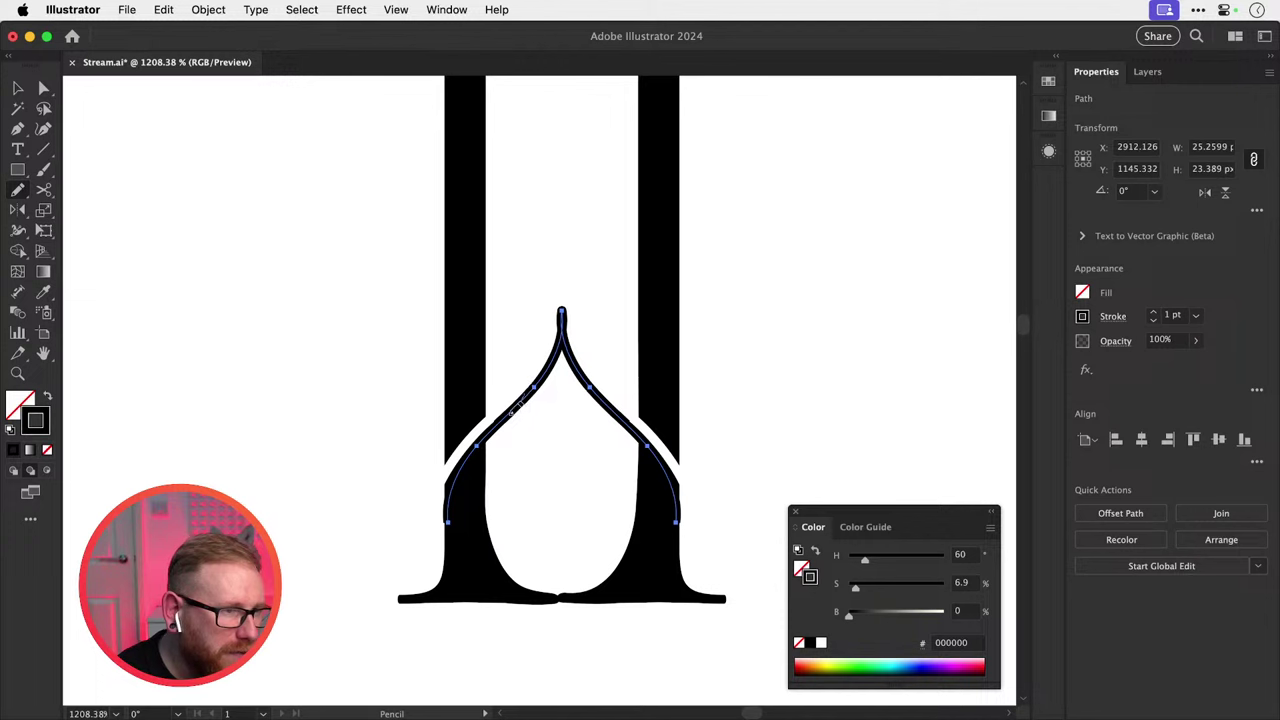
drag(490, 458, 494, 478)
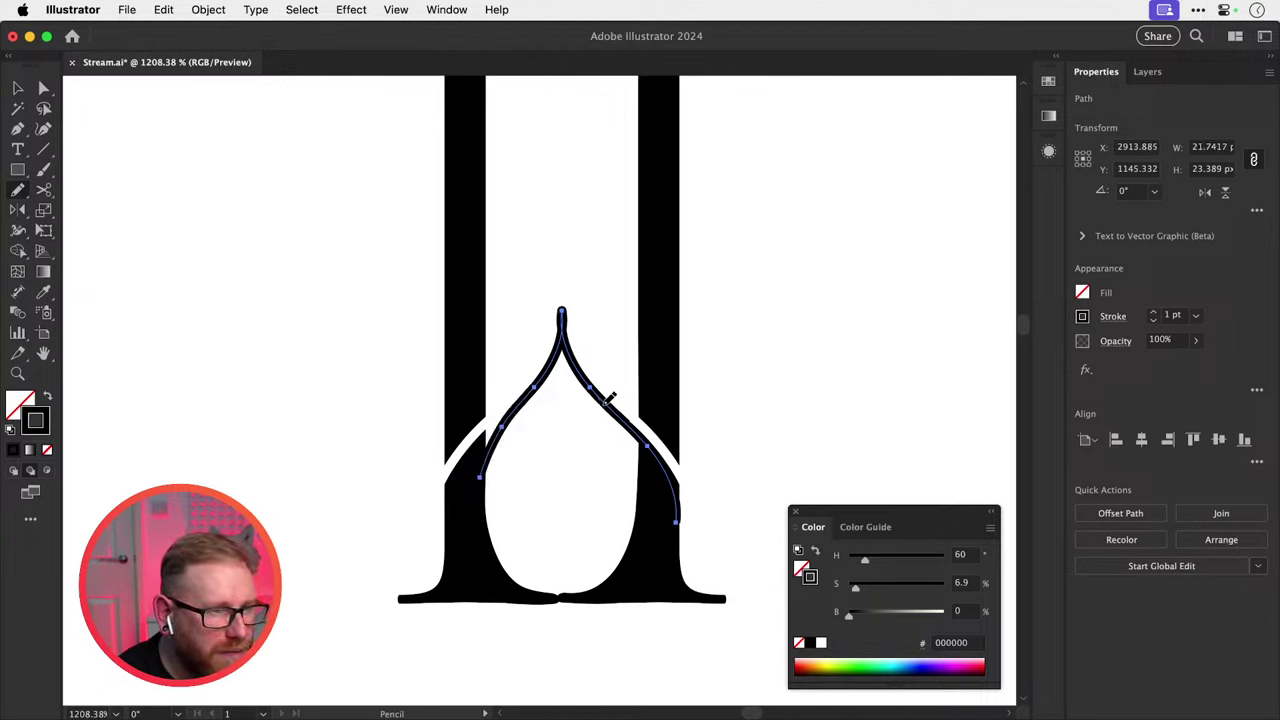
drag(648, 484, 638, 440)
key(v)
click(806, 320)
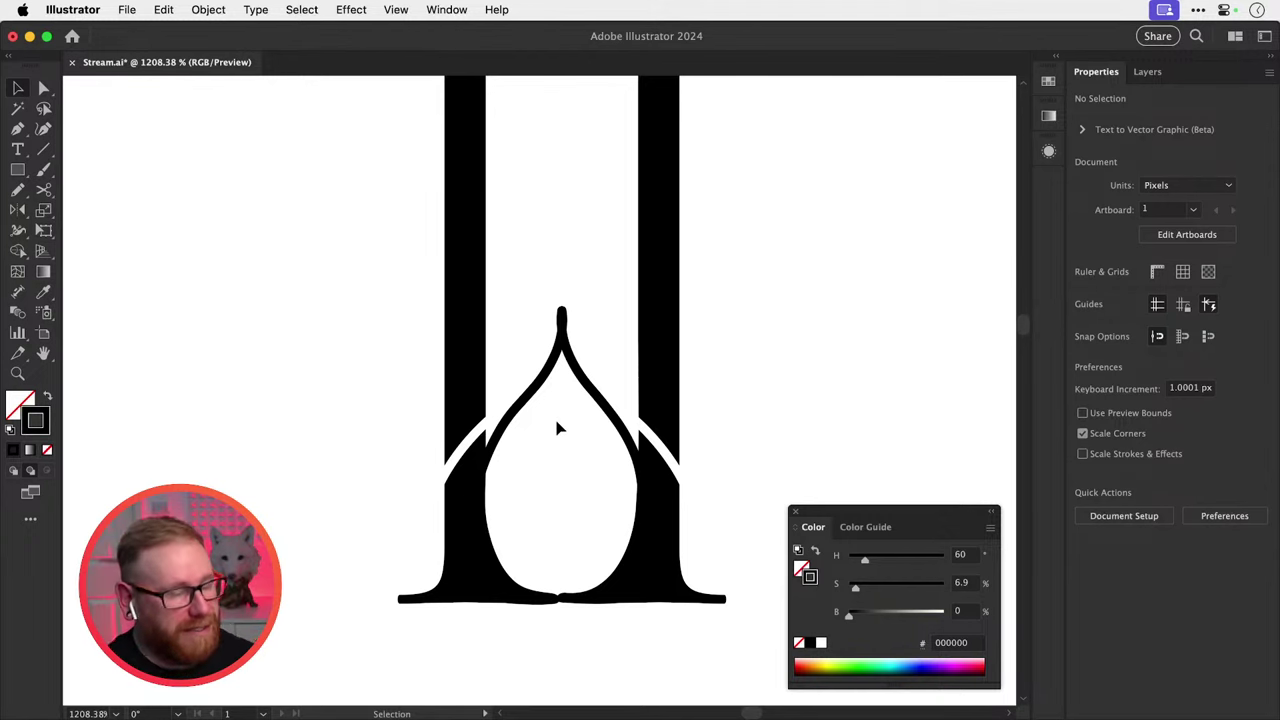
Lower the left leg's white cut stroke, rotate it about 9°, and enlarge it to about 6 × 12 px along the drop.
drag(466, 440, 466, 472)
key(r)
drag(579, 458, 568, 442)
key(v)
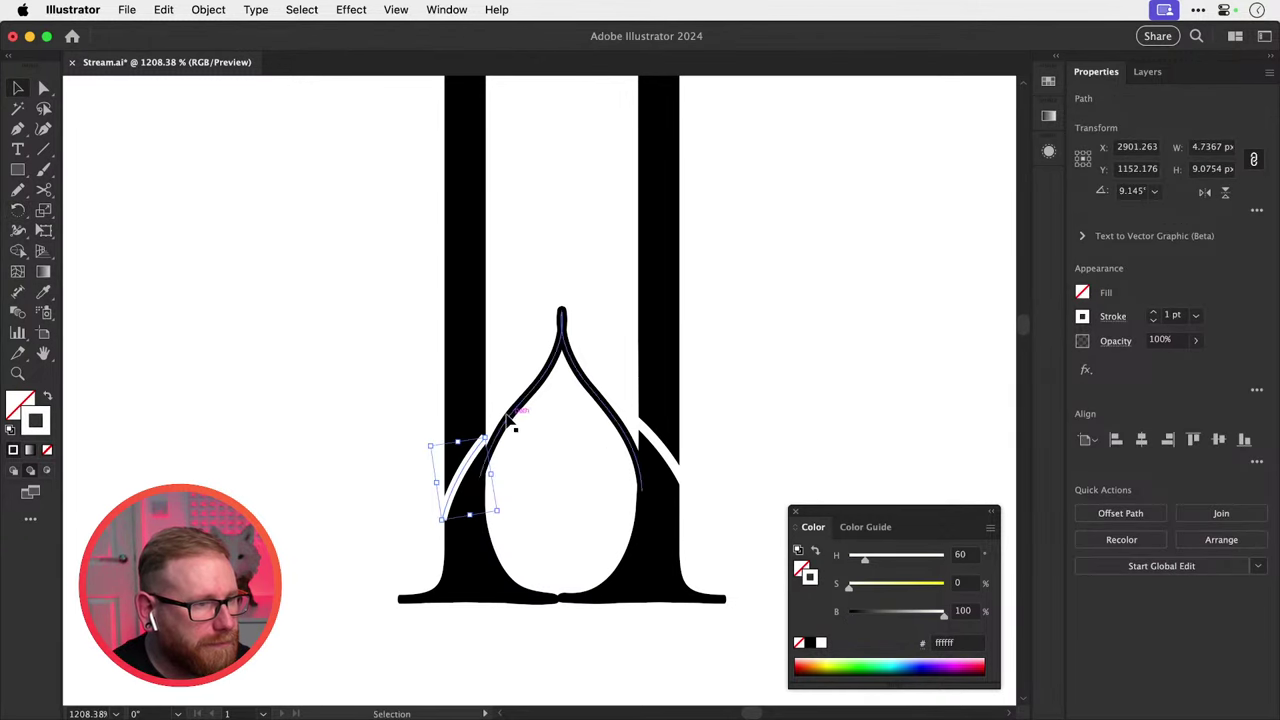
drag(489, 434, 478, 453)
click(717, 347)
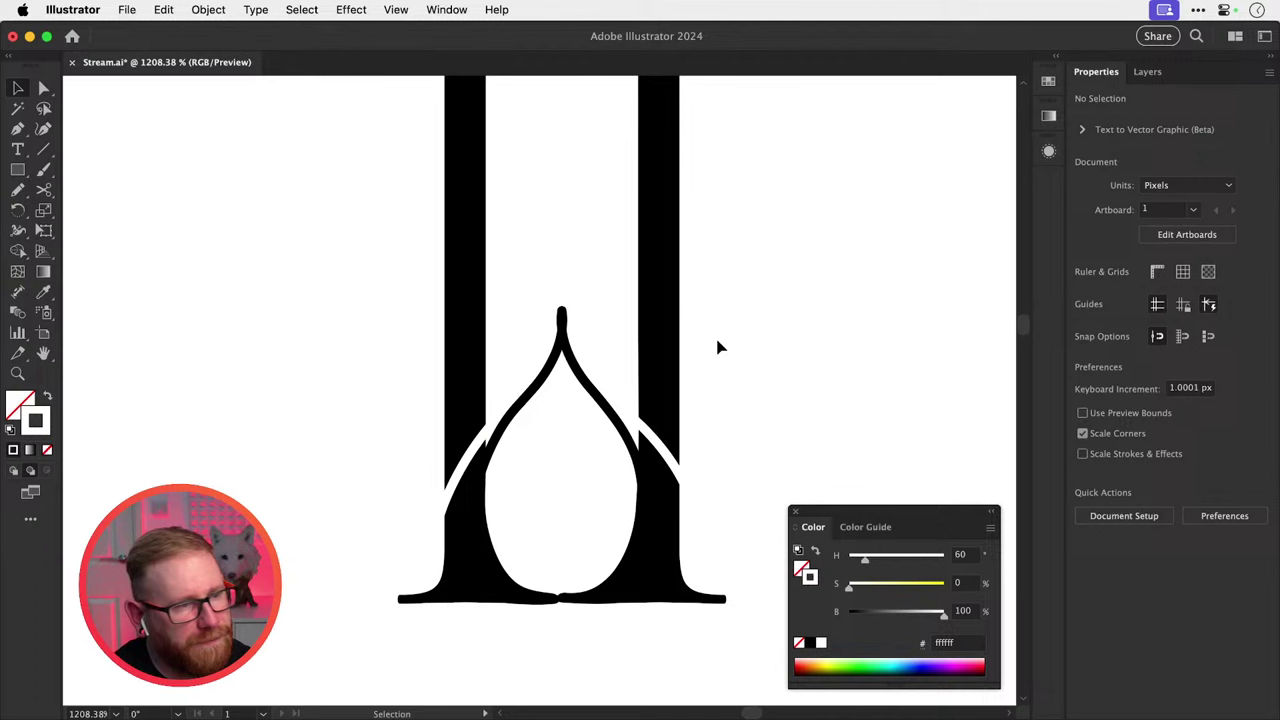
Replace the right leg's white cut stroke with a vertically reflected copy of the adjusted left one about the drop's tip.
click(656, 440)
key(Delete)
click(480, 456)
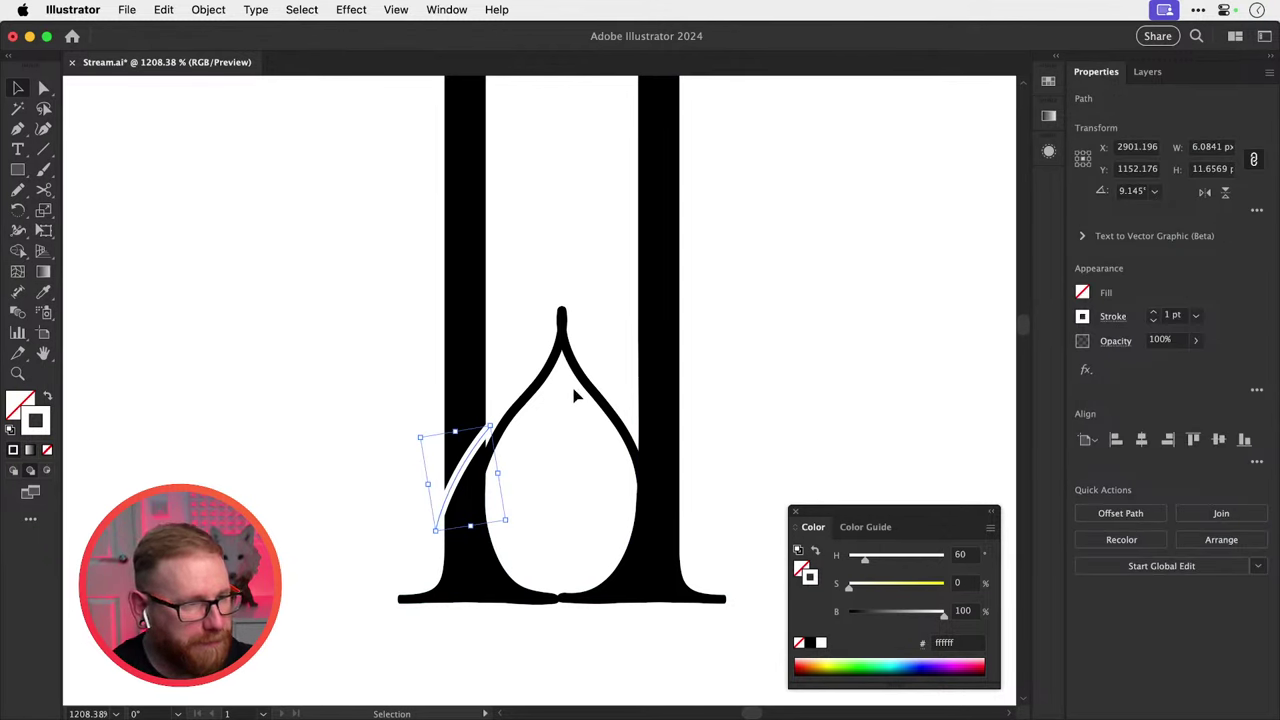
key(o)
alt+click(558, 311)
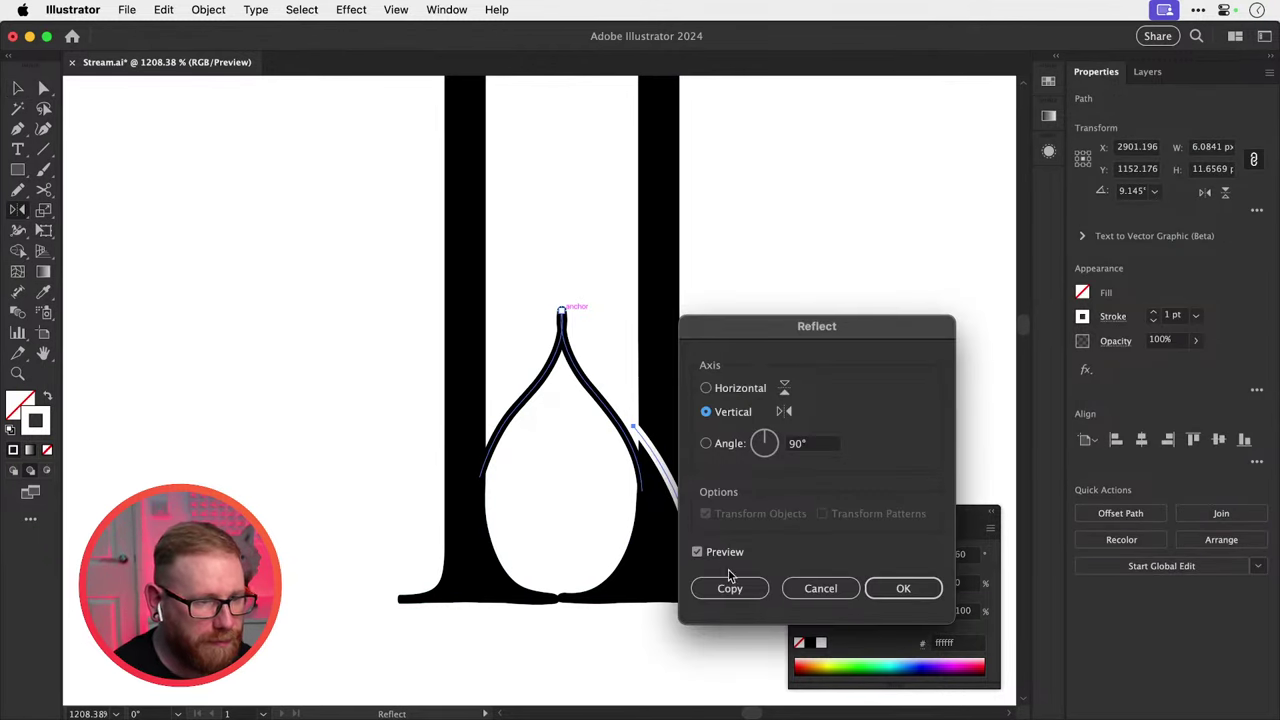
click(730, 588)
key(v)
click(731, 326)
key(super+minus)
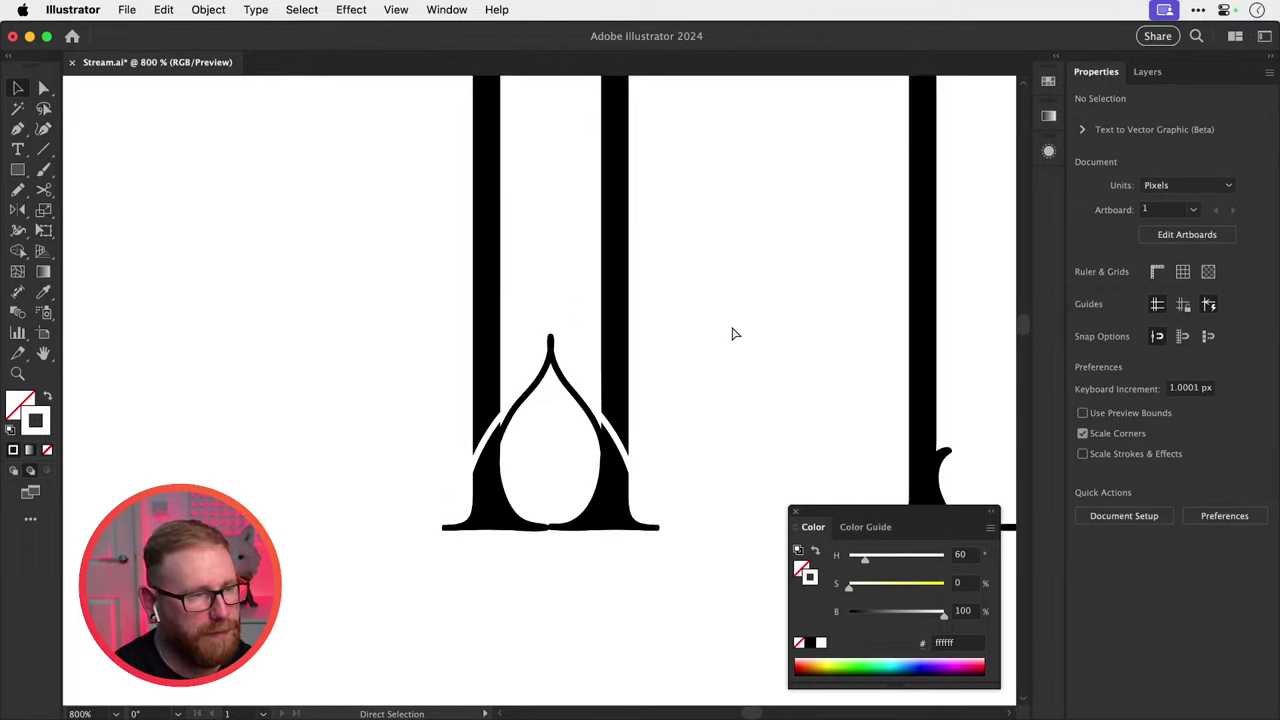
key(super+minus)
key(super+minus)
Move the white cut strokes on both legs down slightly, by about 0.6 px.
key(z)
drag(532, 436, 742, 491)
key(v)
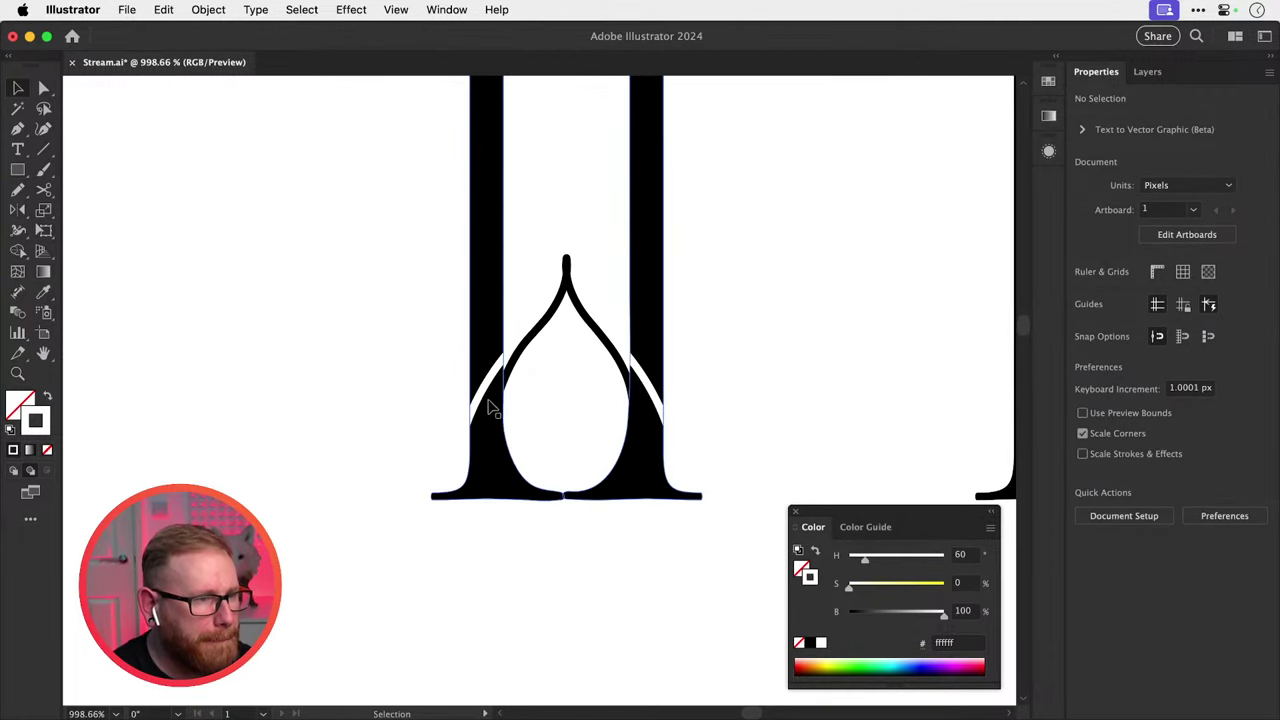
drag(482, 399, 484, 405)
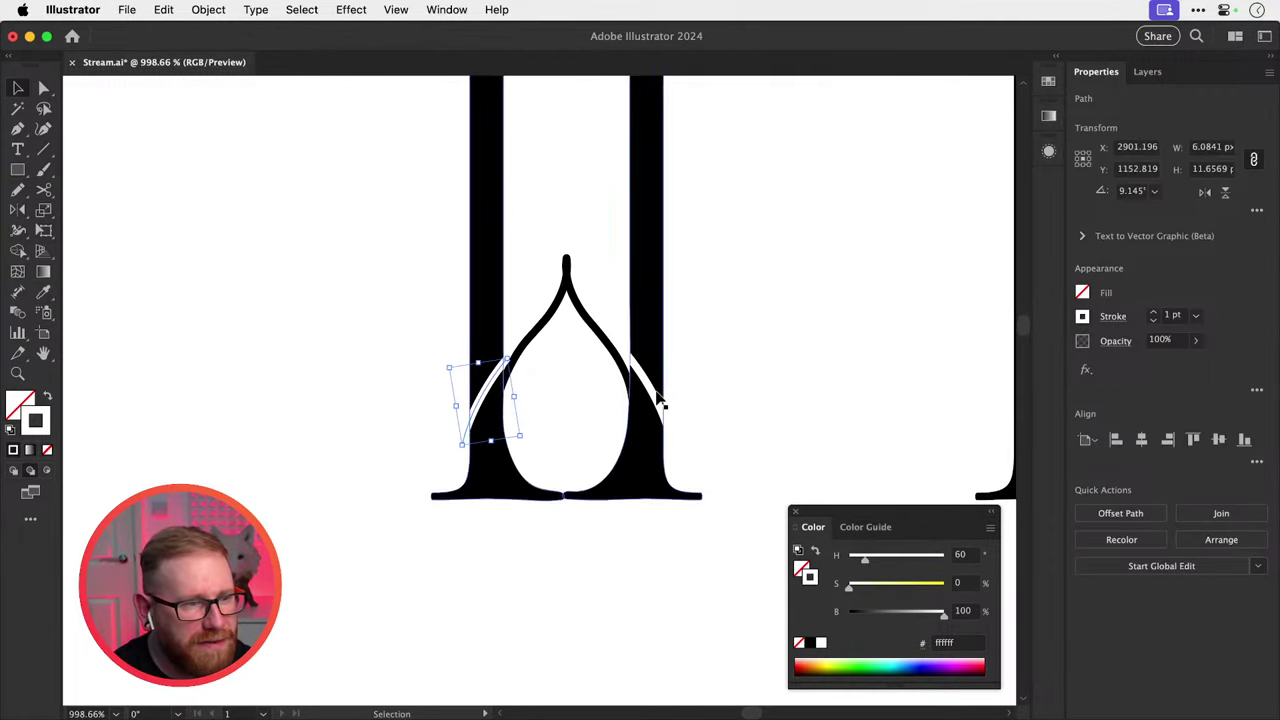
drag(656, 391, 611, 514)
key(super+shift+a)
key(super+minus)
key(super+minus)
key(super+minus)
key(super+minus)
key(space)
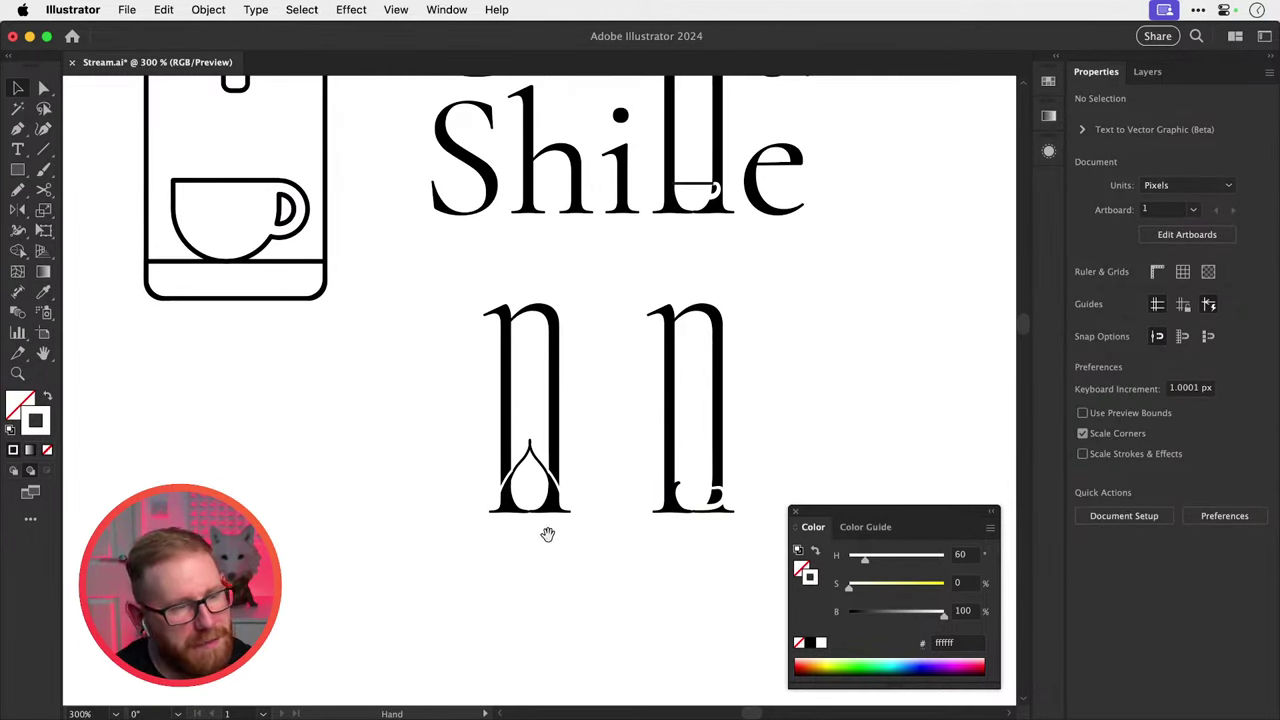
Widen the left white stroke's lower end to about 3.35 px with the Width tool and extend the stroke to about 6.8 × 13 px.
scroll(520, 483, up, 10)
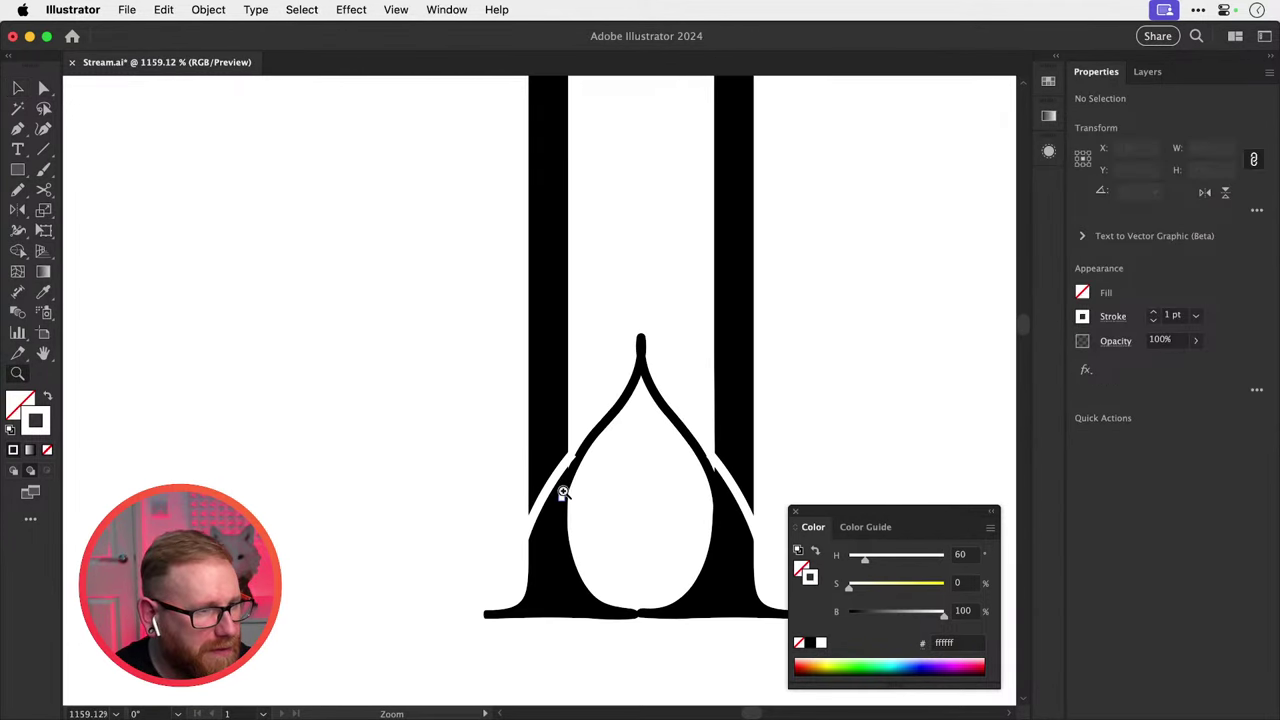
click(533, 505)
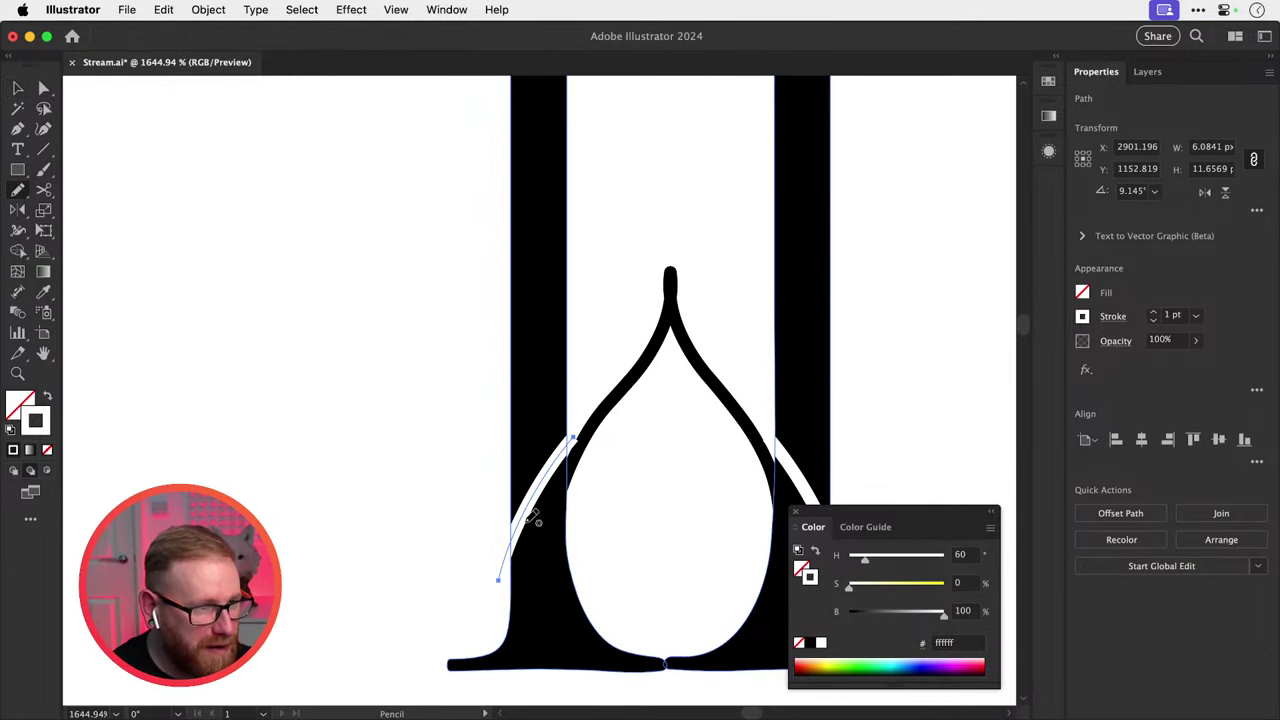
key(shift+w)
drag(509, 583, 519, 586)
super+click(669, 480)
drag(669, 478, 520, 465)
key(v)
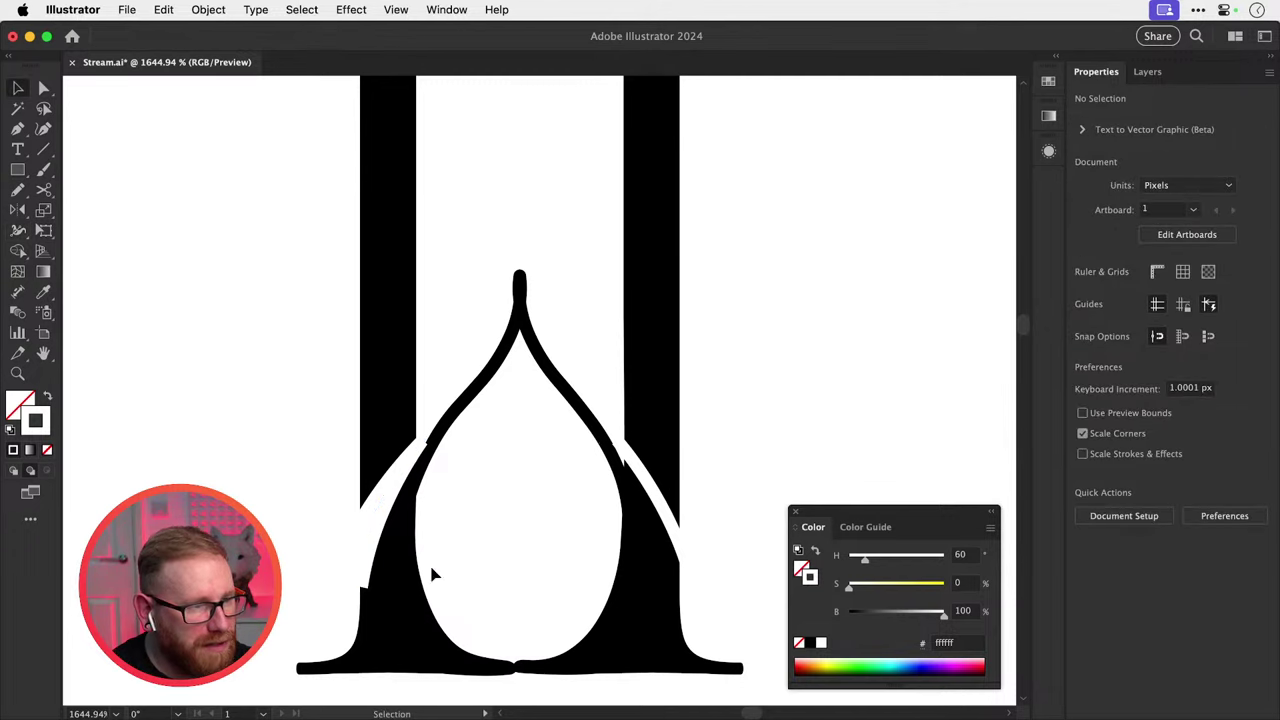
click(349, 580)
mouse_move(349, 586)
mouse_down()
mouse_move(333, 609)
mouse_move(338, 600)
mouse_up()
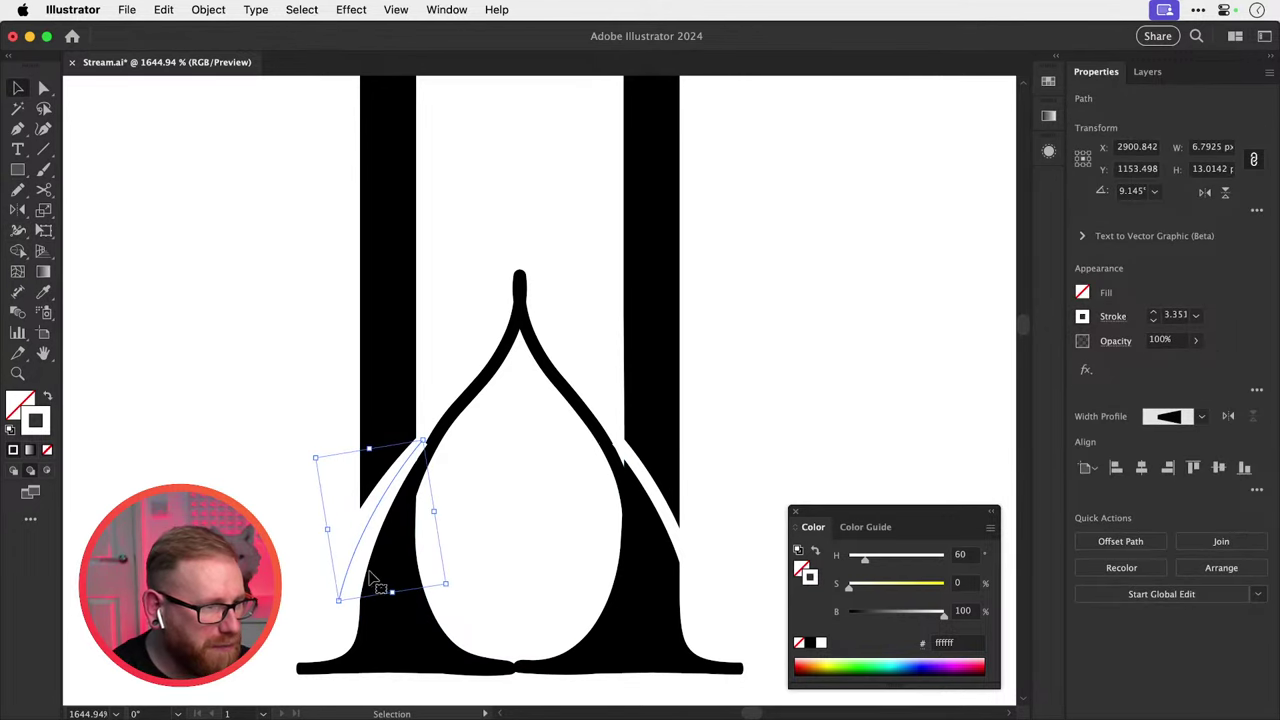
key(super+shift+a)
Delete the right leg's white cut stroke and narrow the upper end of the left one with the Width tool.
click(661, 496)
key(Delete)
click(370, 522)
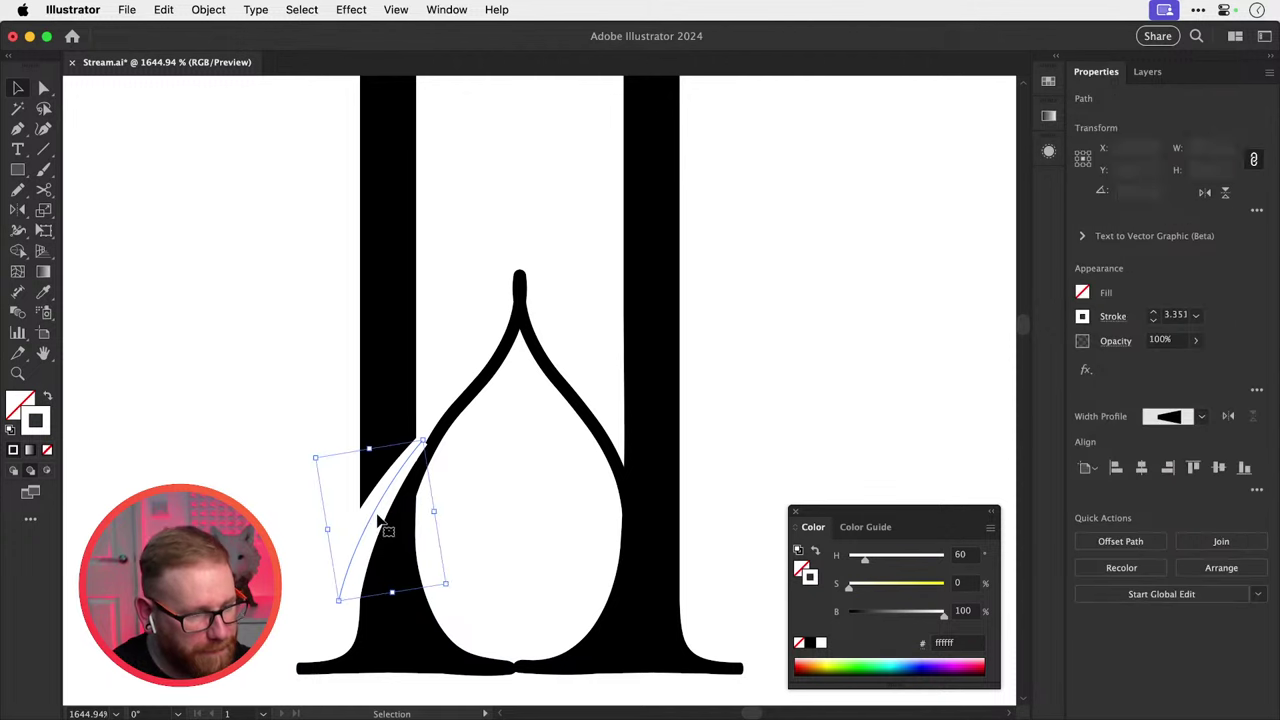
key(shift+w)
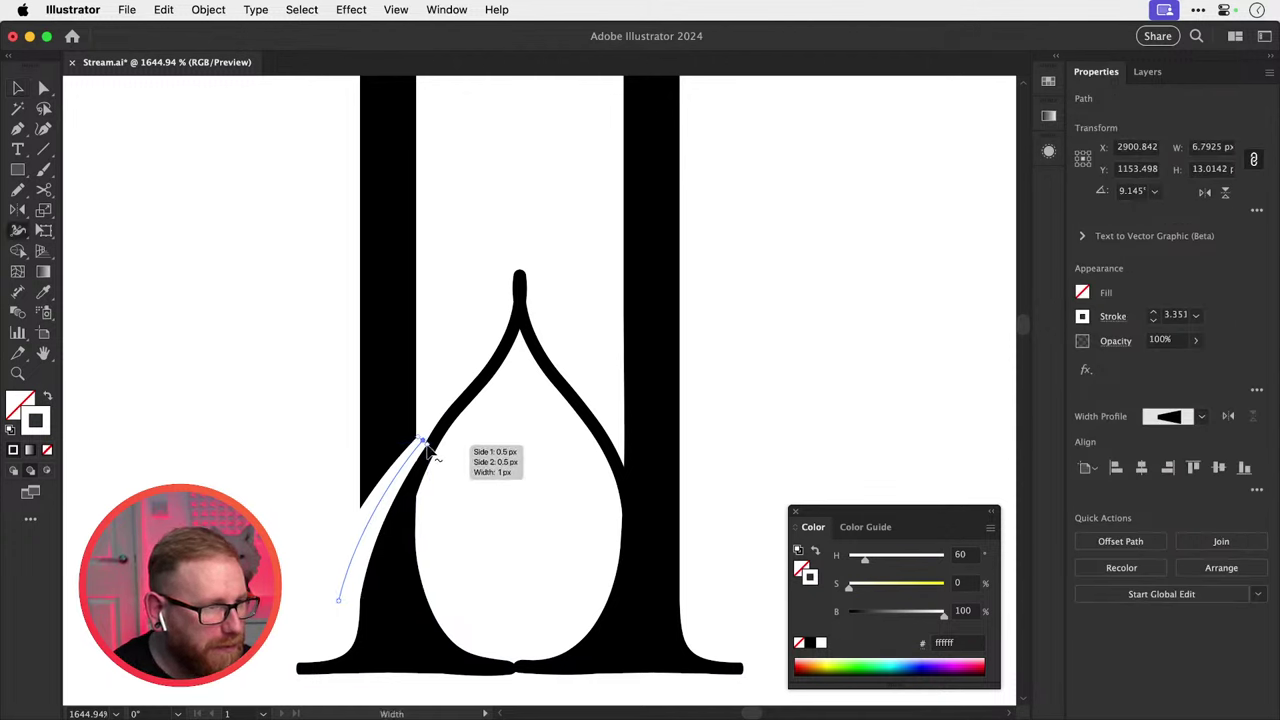
drag(426, 443, 428, 442)
key(super+shift+a)
key(v)
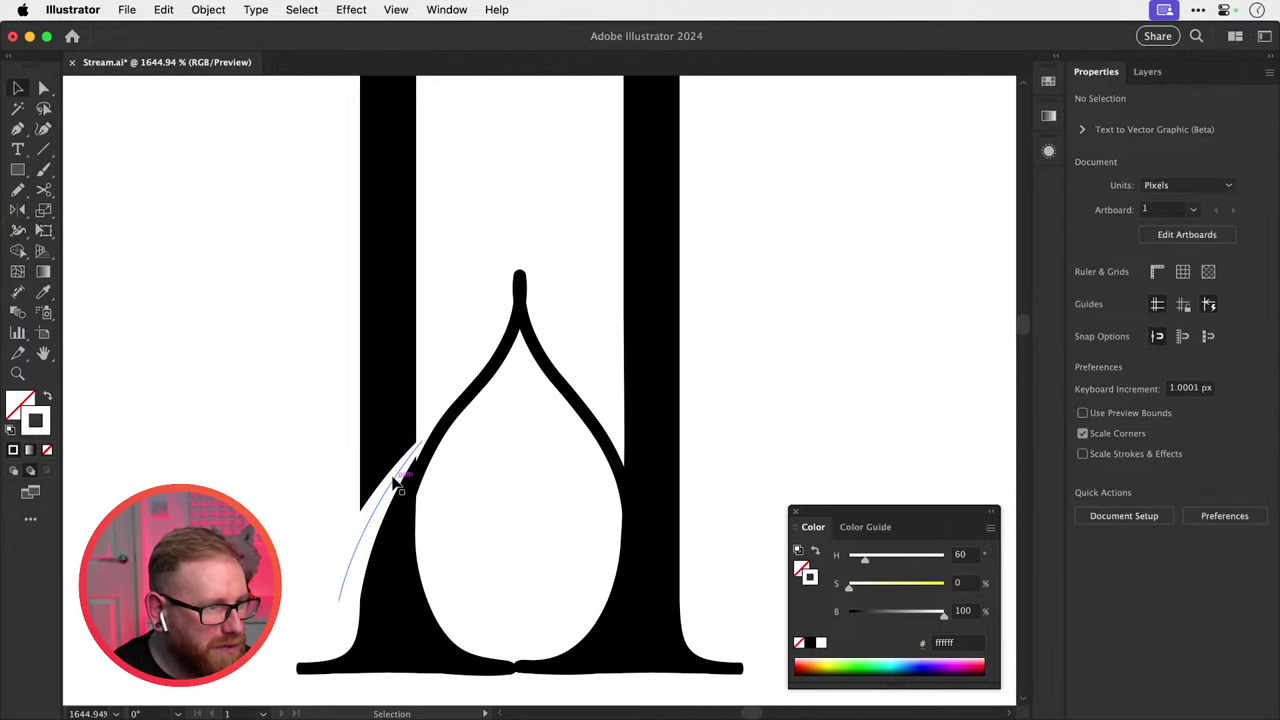
Move the tapered left white stroke slightly down so its tip meets the drop's edge, and adjust its stroke options.
drag(394, 486, 499, 515)
key(z)
key(v)
drag(403, 468, 400, 491)
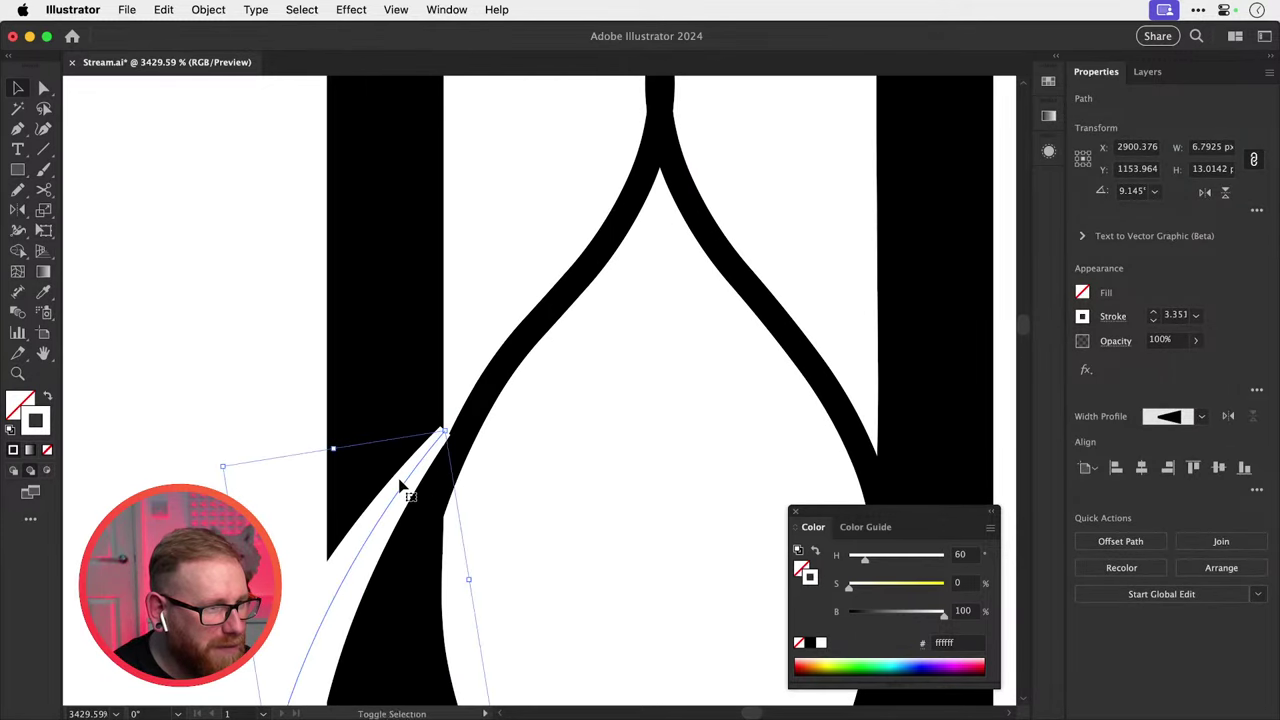
key(super+minus)
key(super+minus)
key(super+minus)
key(super+minus)
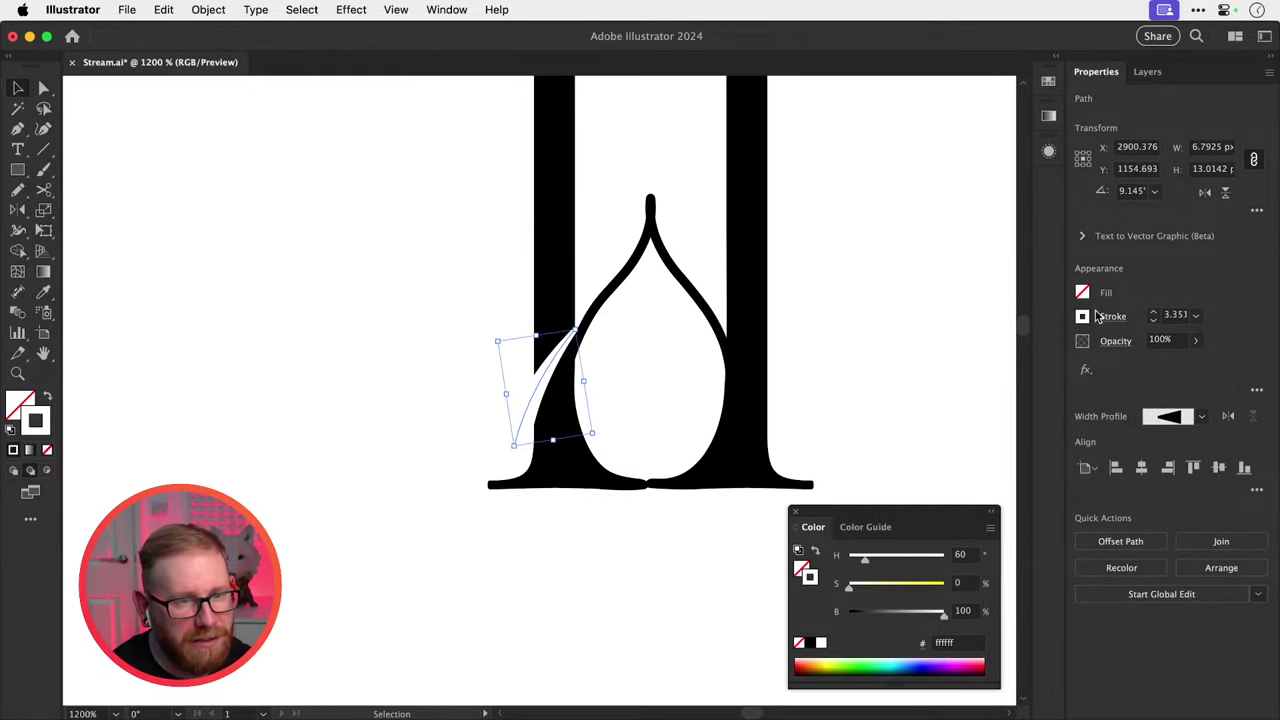
click(1100, 316)
click(1021, 364)
click(854, 283)
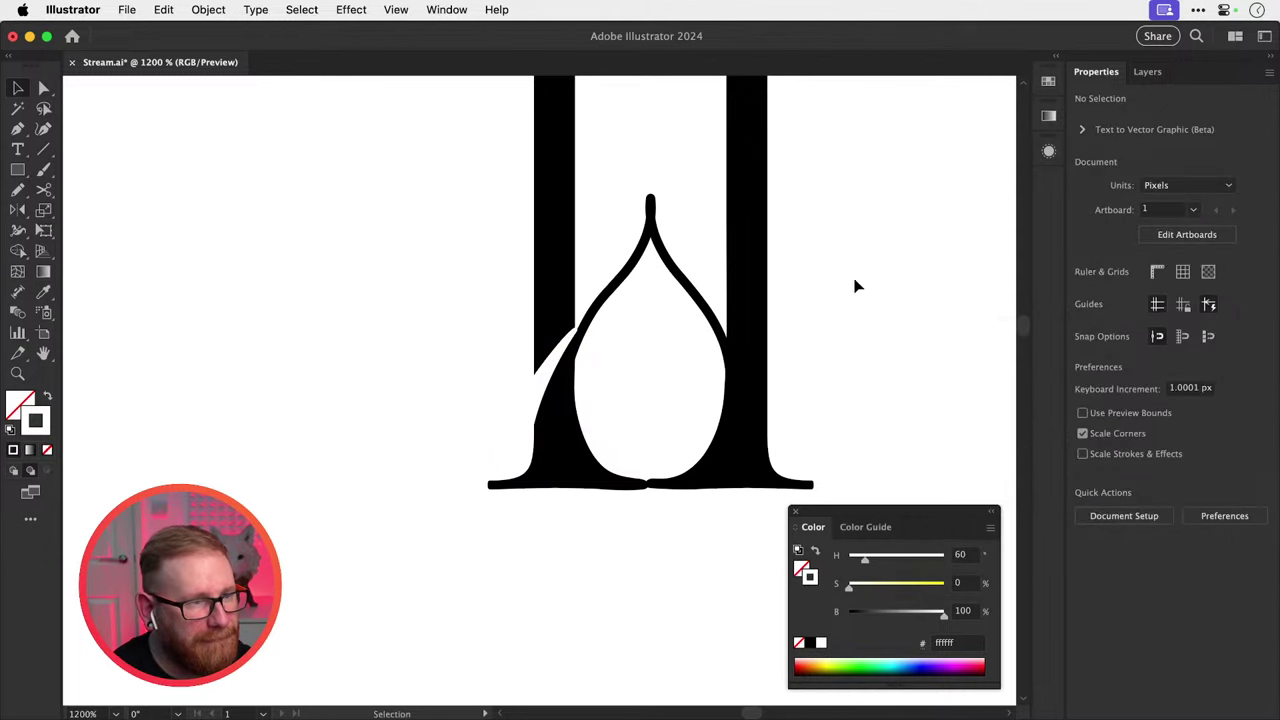
Reflect a copy of the tapered left white stroke across the vertical axis at the drop's tip onto the right leg.
click(548, 375)
shift+click(576, 355)
key(o)
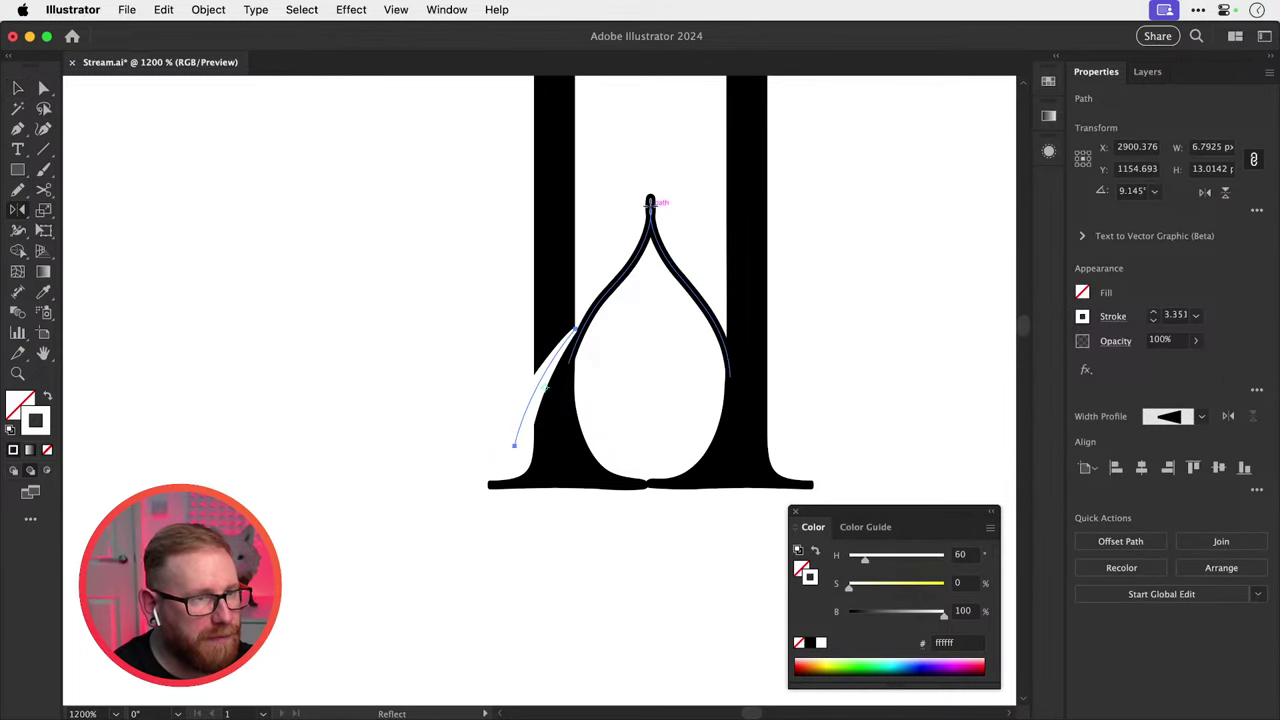
alt+click(650, 197)
click(729, 588)
key(v)
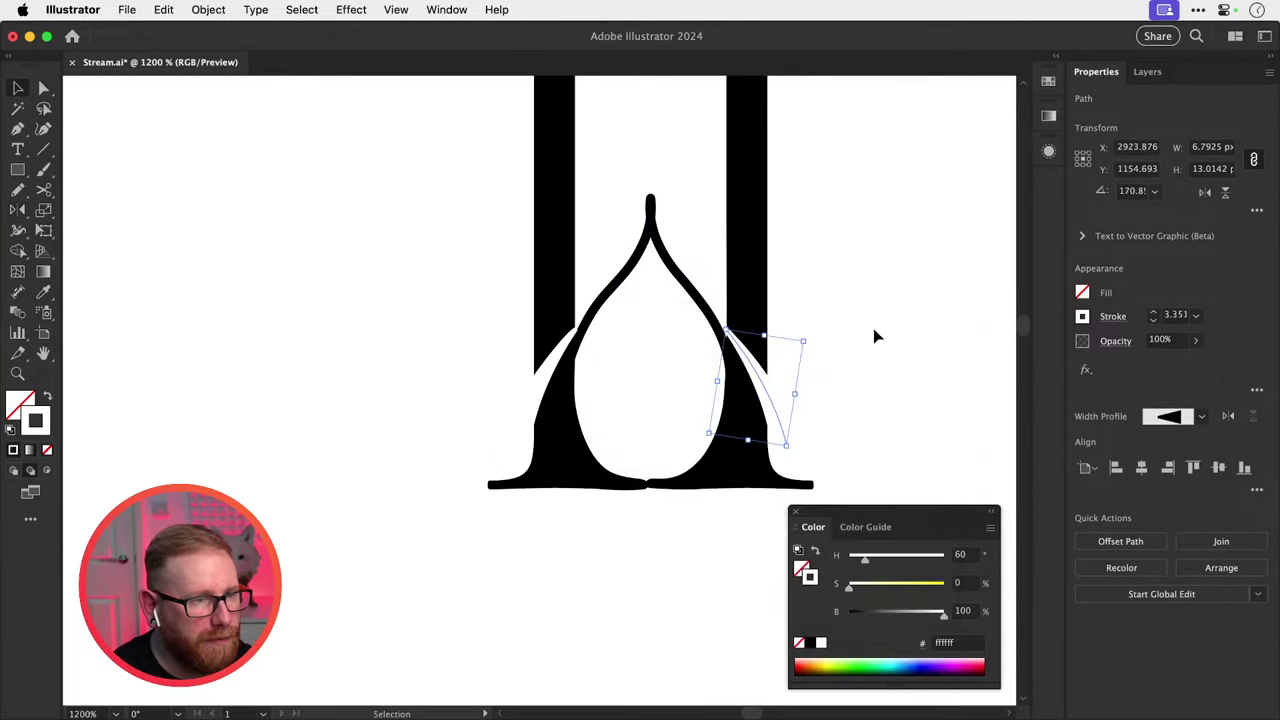
click(873, 328)
drag(783, 237, 620, 386)
scroll(538, 388, down, 6)
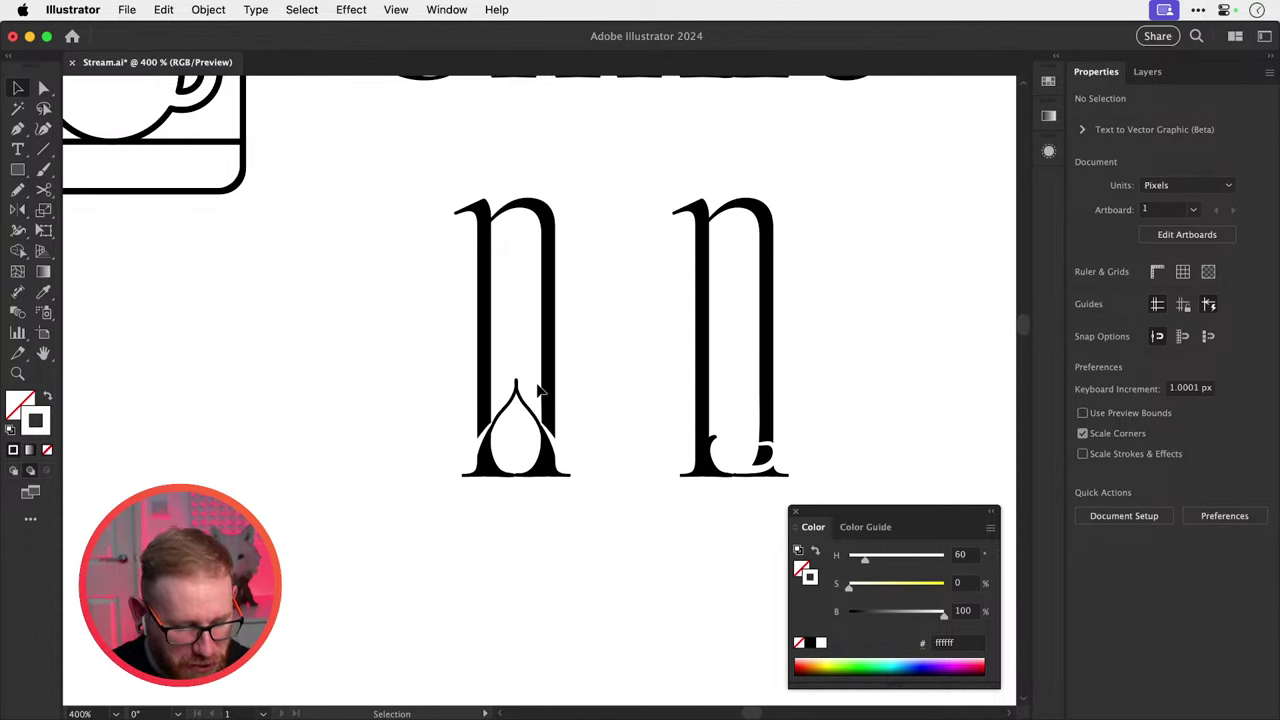
Flip the final letter "e" of "Shine" horizontally in the Grind Shine wordmark.
scroll(543, 394, down, 2)
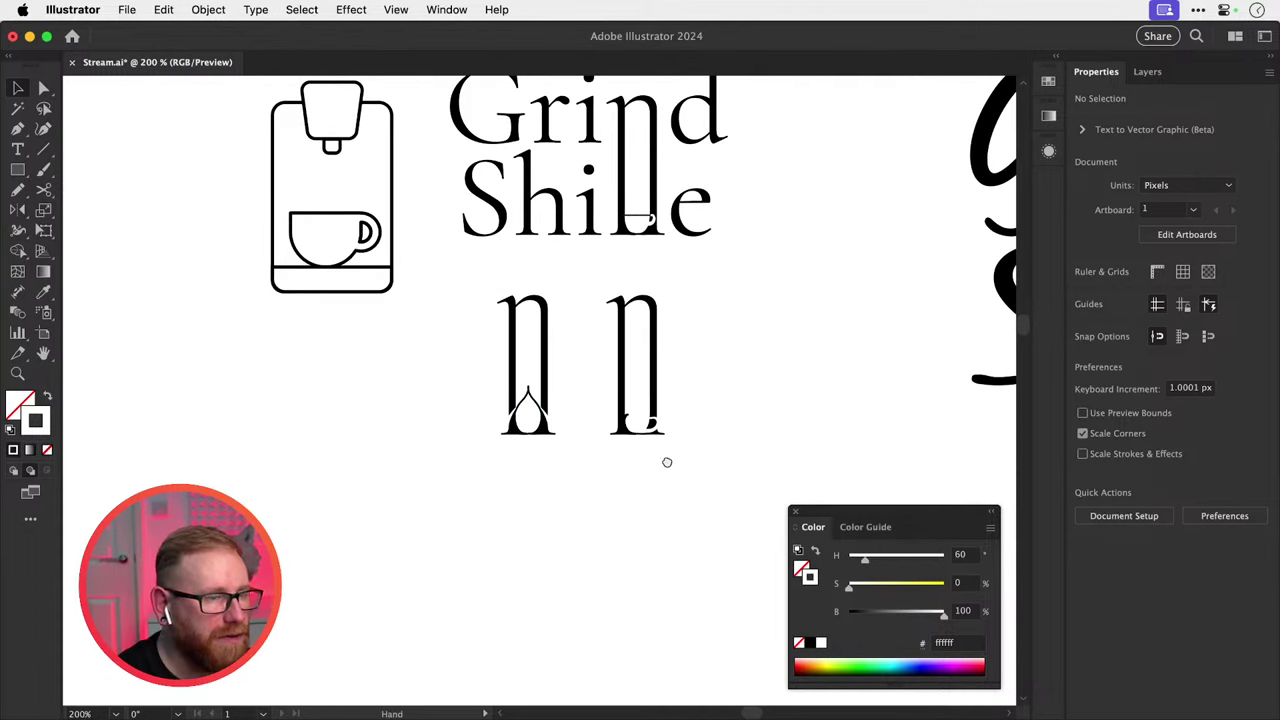
scroll(660, 440, up, 4)
click(650, 379)
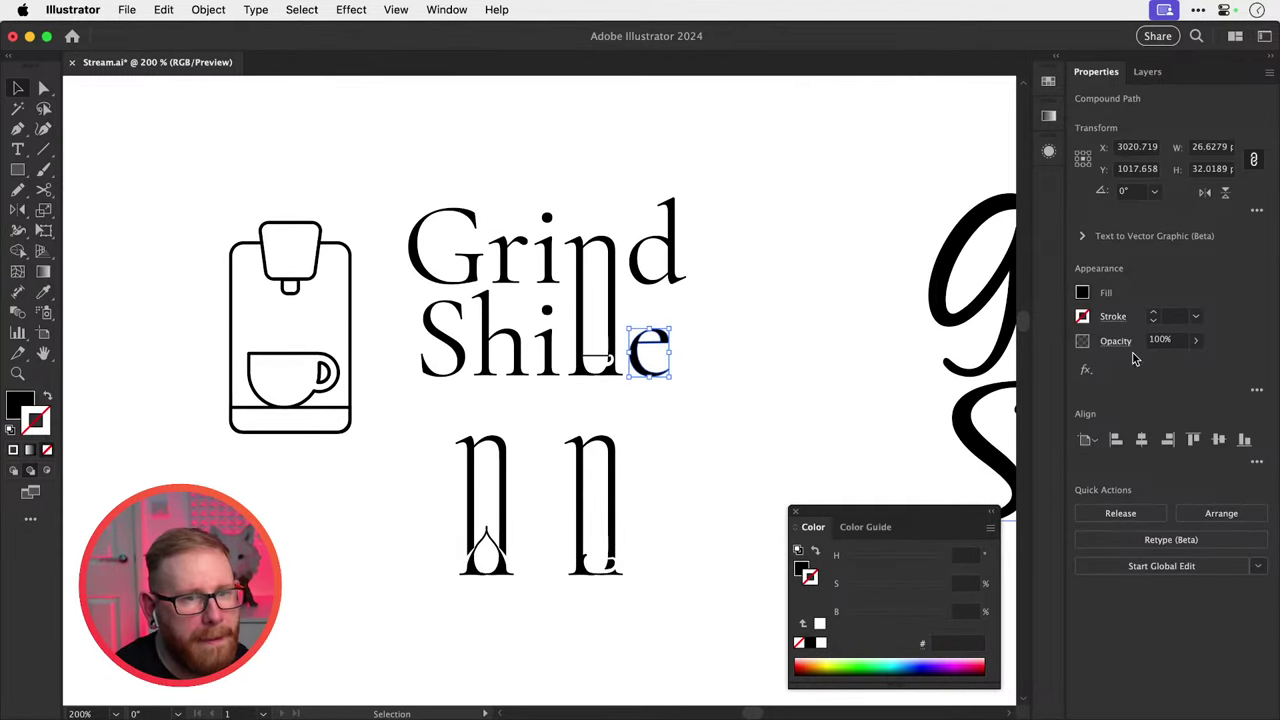
click(1205, 191)
click(695, 393)
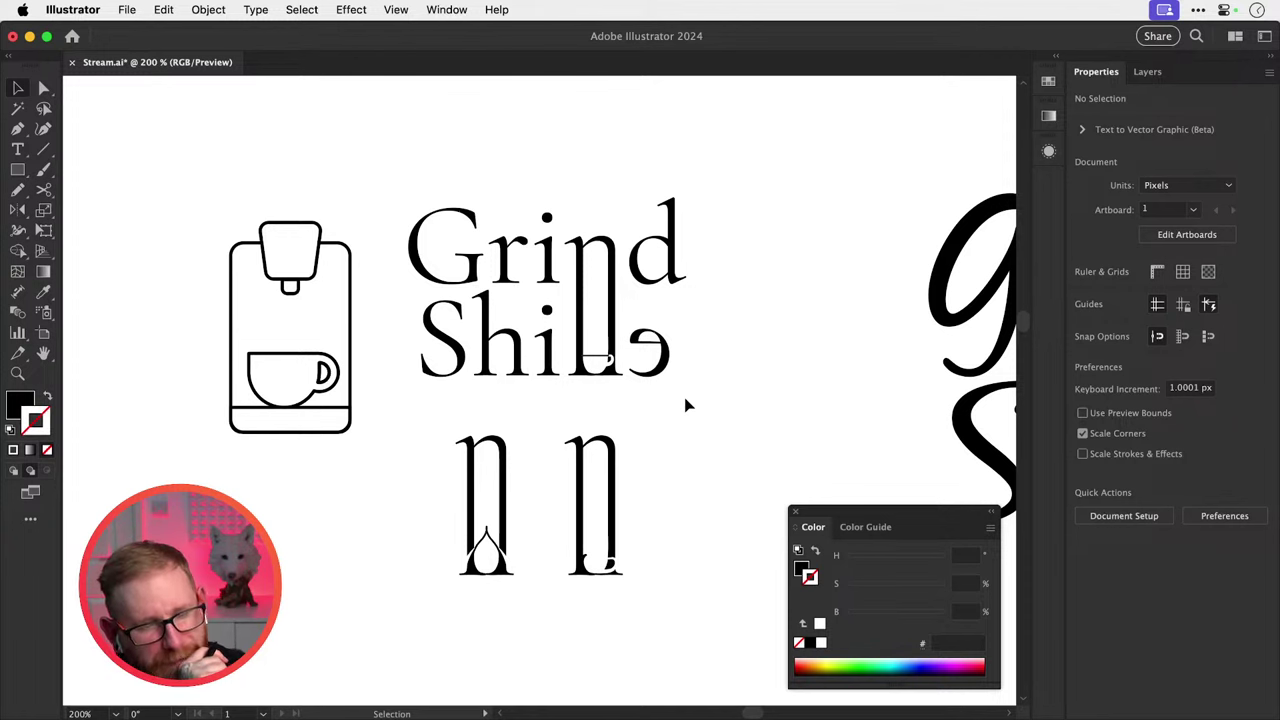
key(z)
drag(595, 350, 862, 423)
key(v)
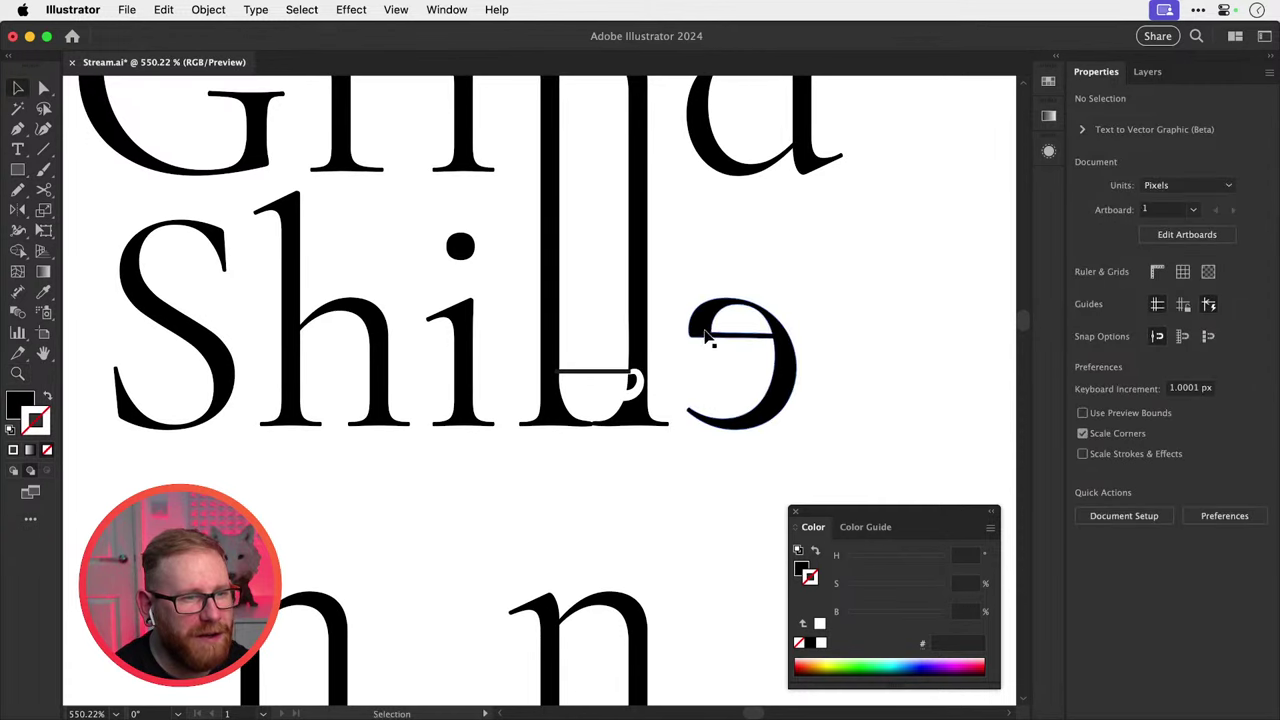
Try placing the flipped letter "e" higher and against the elongated n's right leg, and undo the move.
drag(713, 332, 653, 300)
click(806, 277)
key(a)
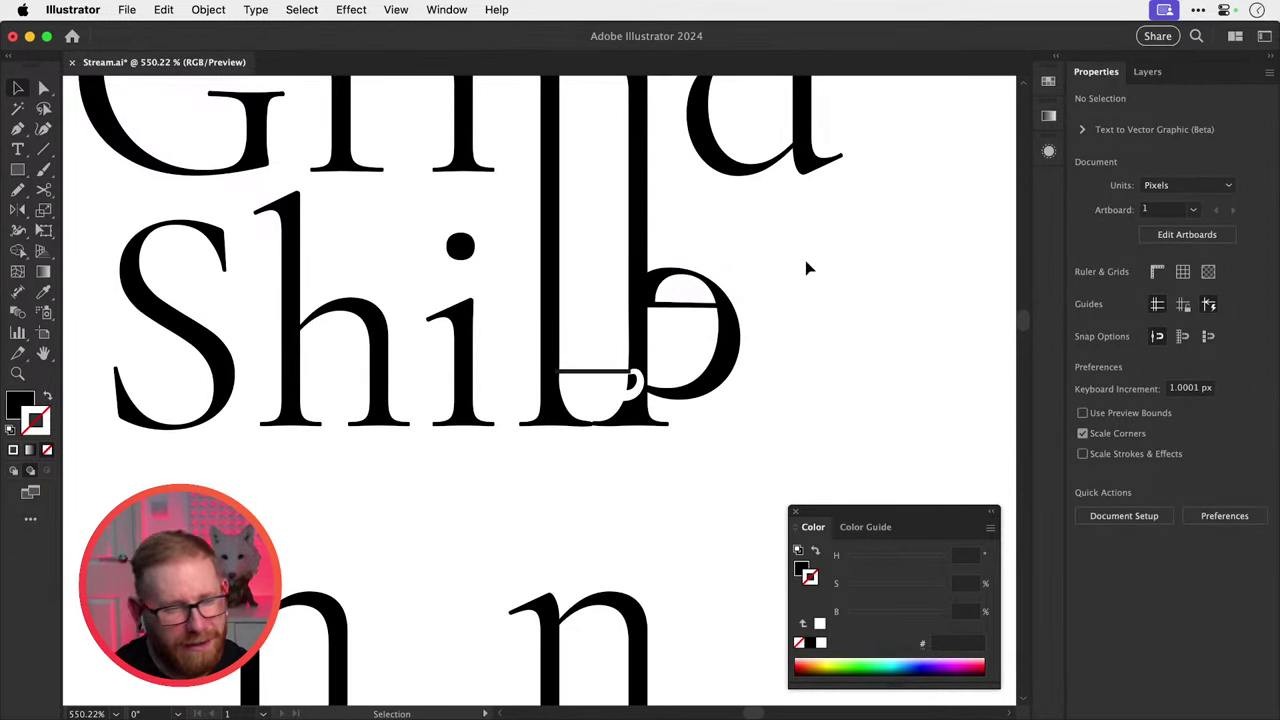
key(super+z)
click(806, 262)
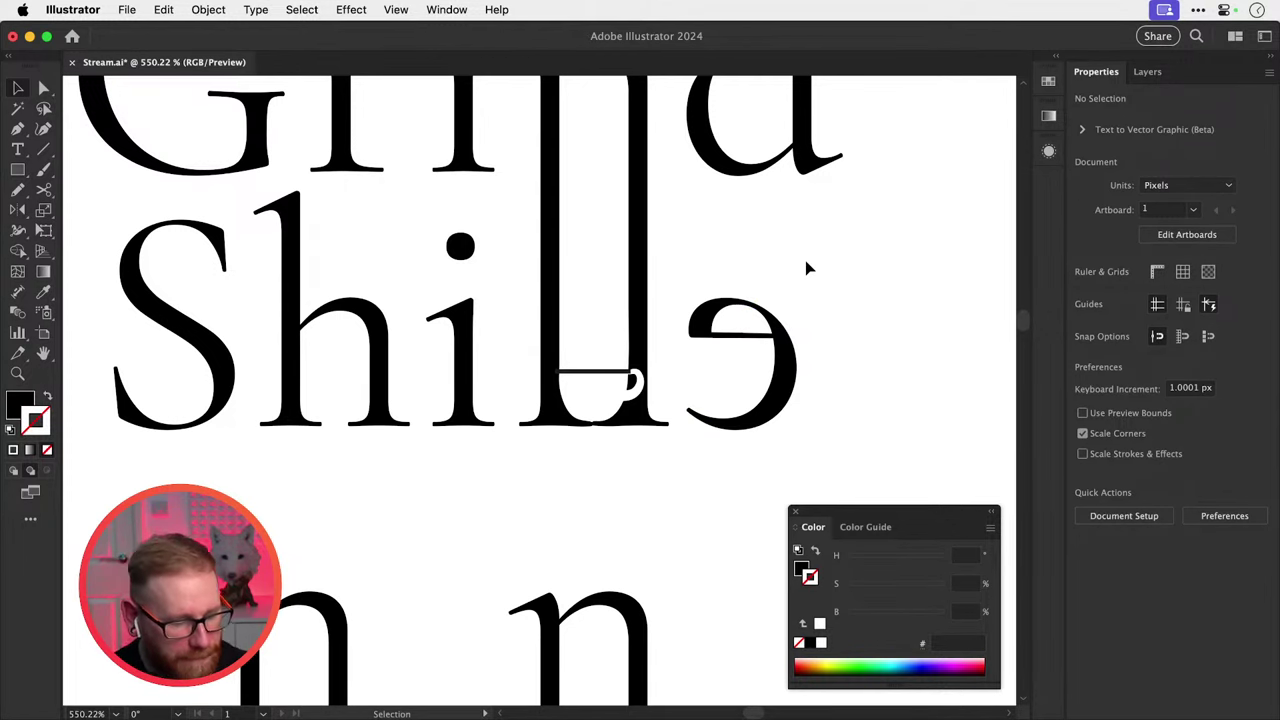
Duplicate the Grind Shine wordmark with the flipped "e" into the empty canvas area below and to the left of the original.
scroll(806, 268, down, 5)
drag(465, 377, 457, 312)
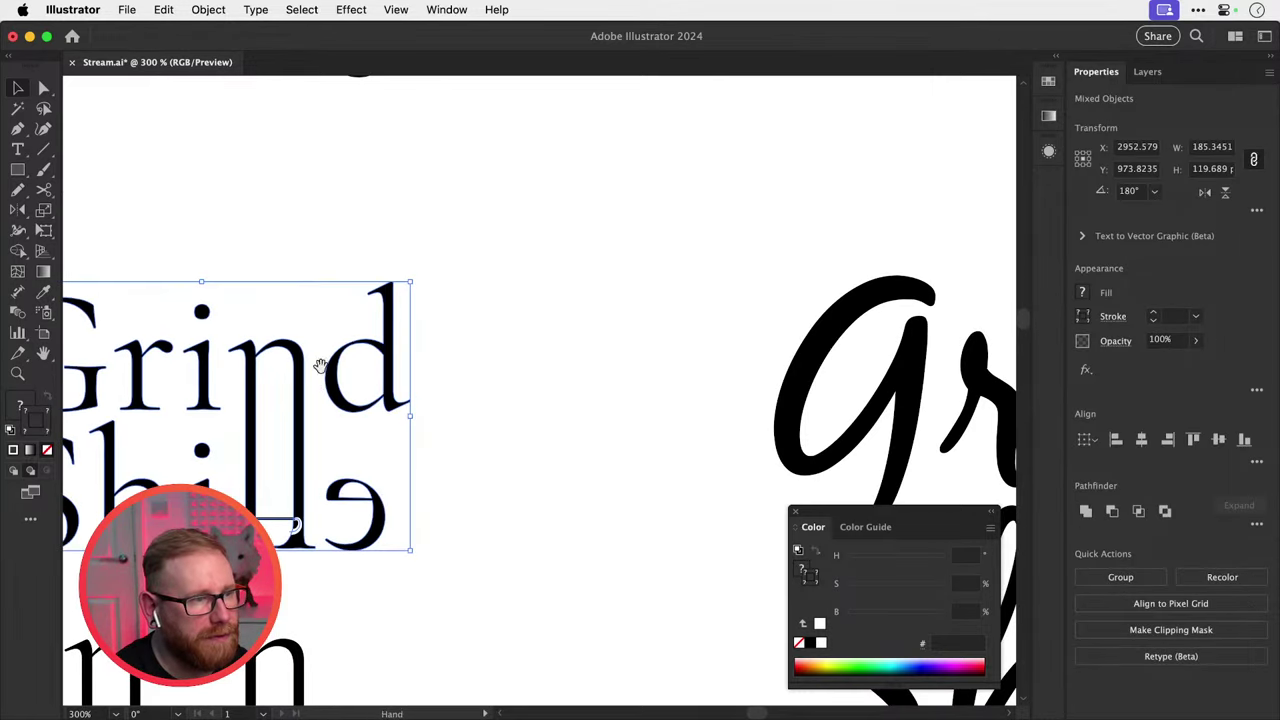
drag(320, 366, 420, 462)
scroll(425, 440, down, 5)
scroll(423, 434, down, 3)
scroll(423, 434, left, 3)
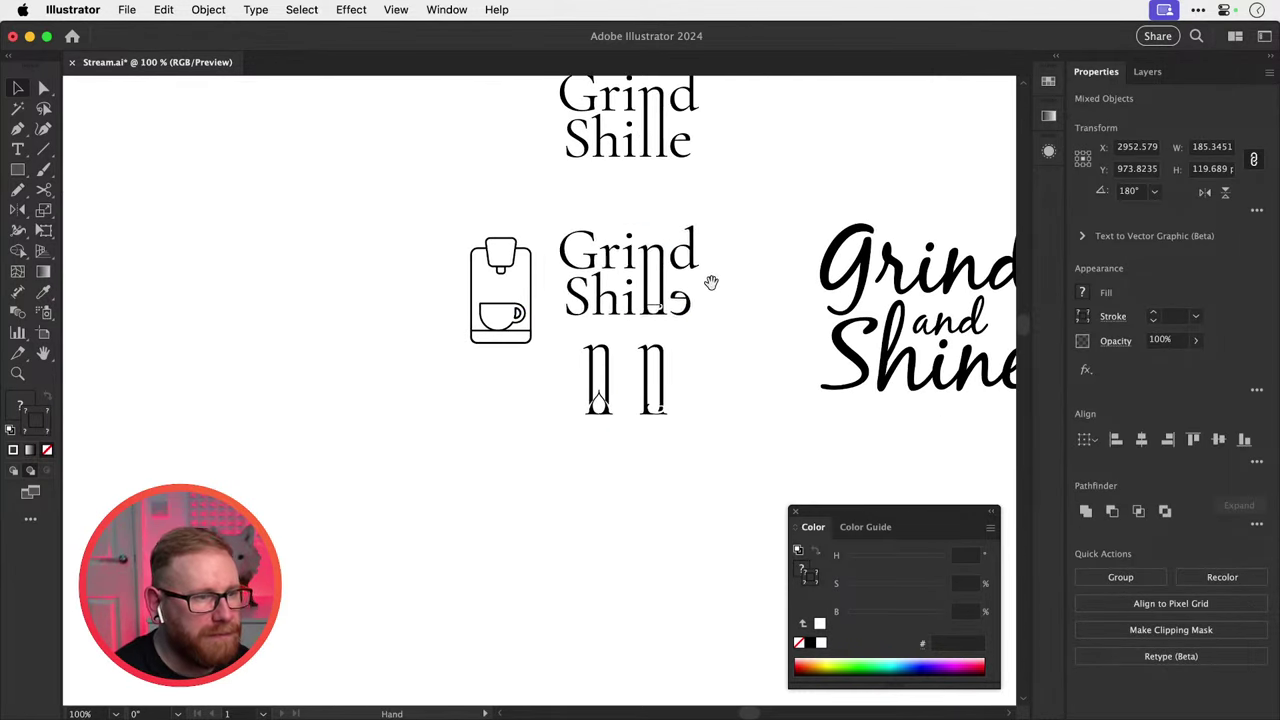
drag(648, 298, 706, 550)
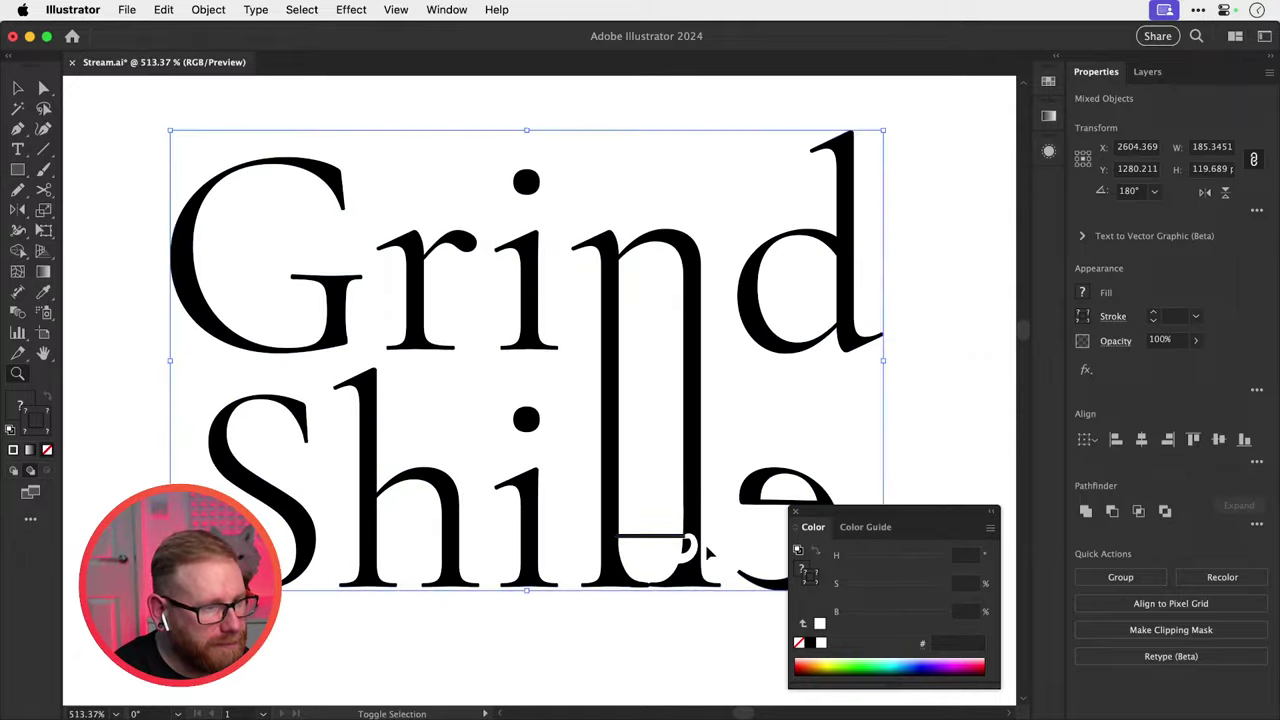
Replace the copy's straight cup rim with a Pencil curve linking the tail of the flipped "e" to the cup's left edge.
click(706, 548)
key(n)
scroll(640, 535, right, 5)
scroll(640, 535, down, 2)
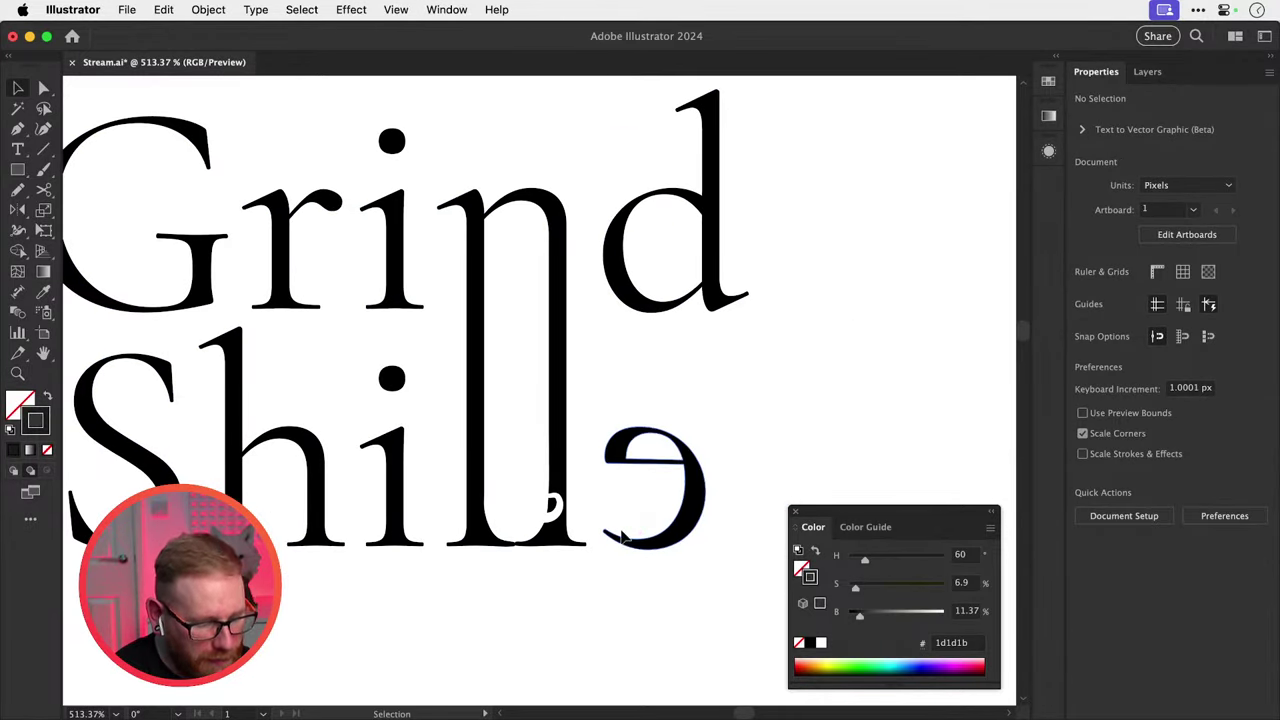
drag(570, 498, 480, 488)
key(v)
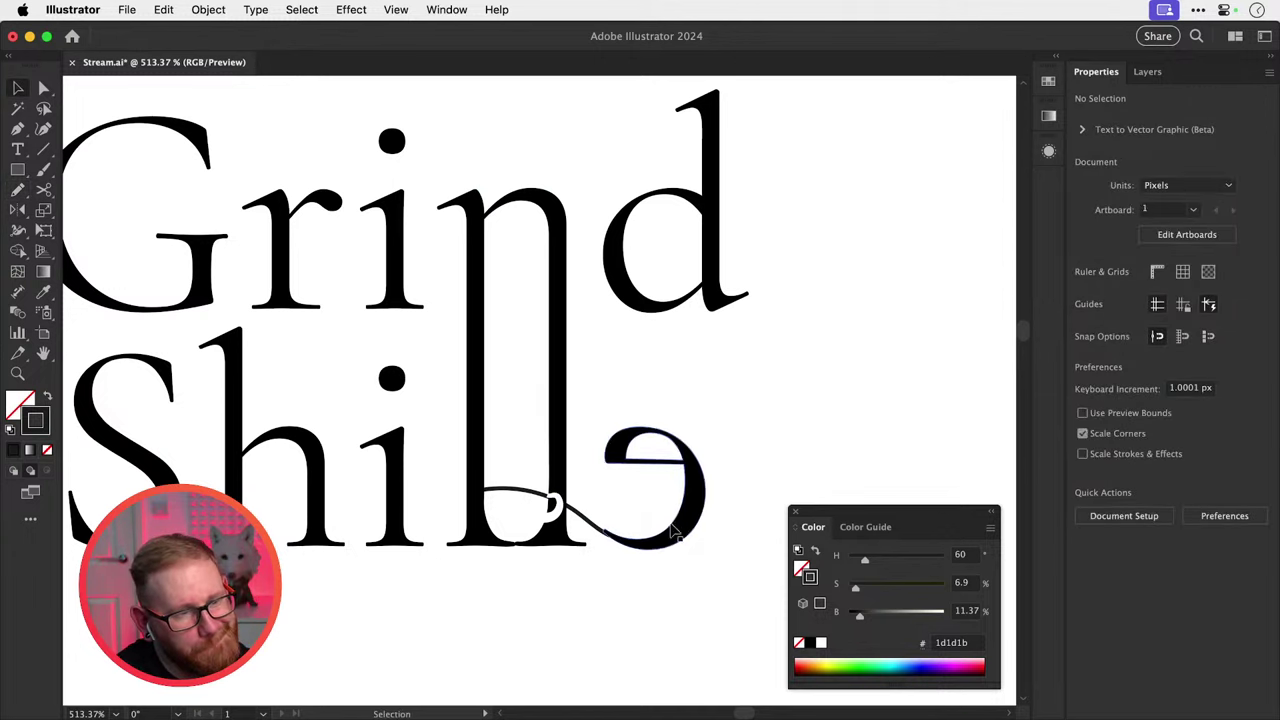
Stretch the curve to about 39 × 15 px so its lower end runs into the base of the flipped "e".
click(600, 528)
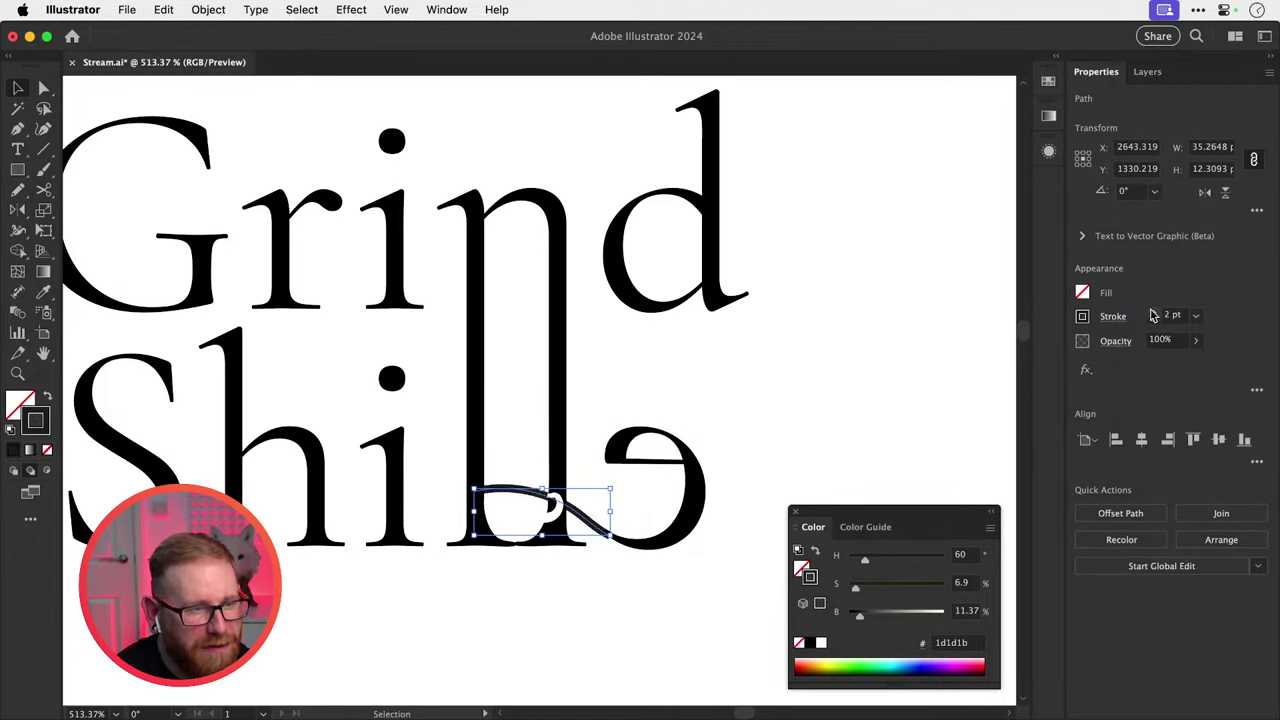
click(790, 402)
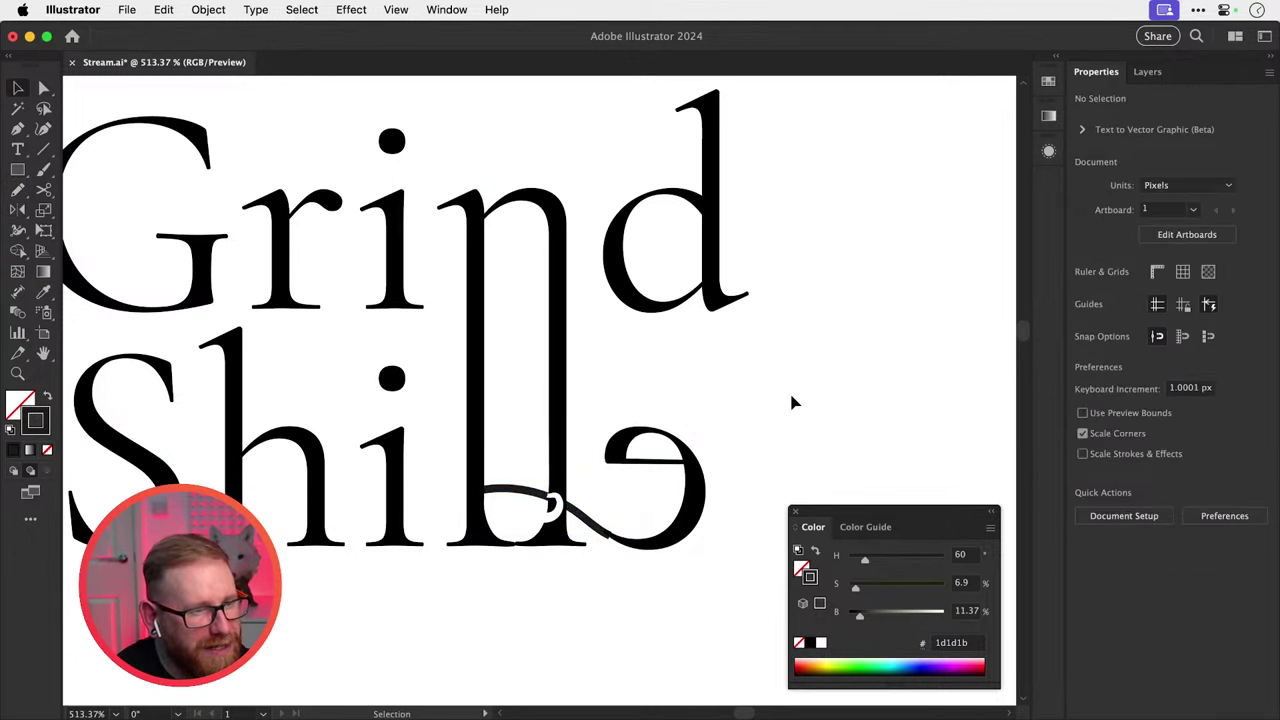
click(611, 531)
drag(611, 537, 628, 547)
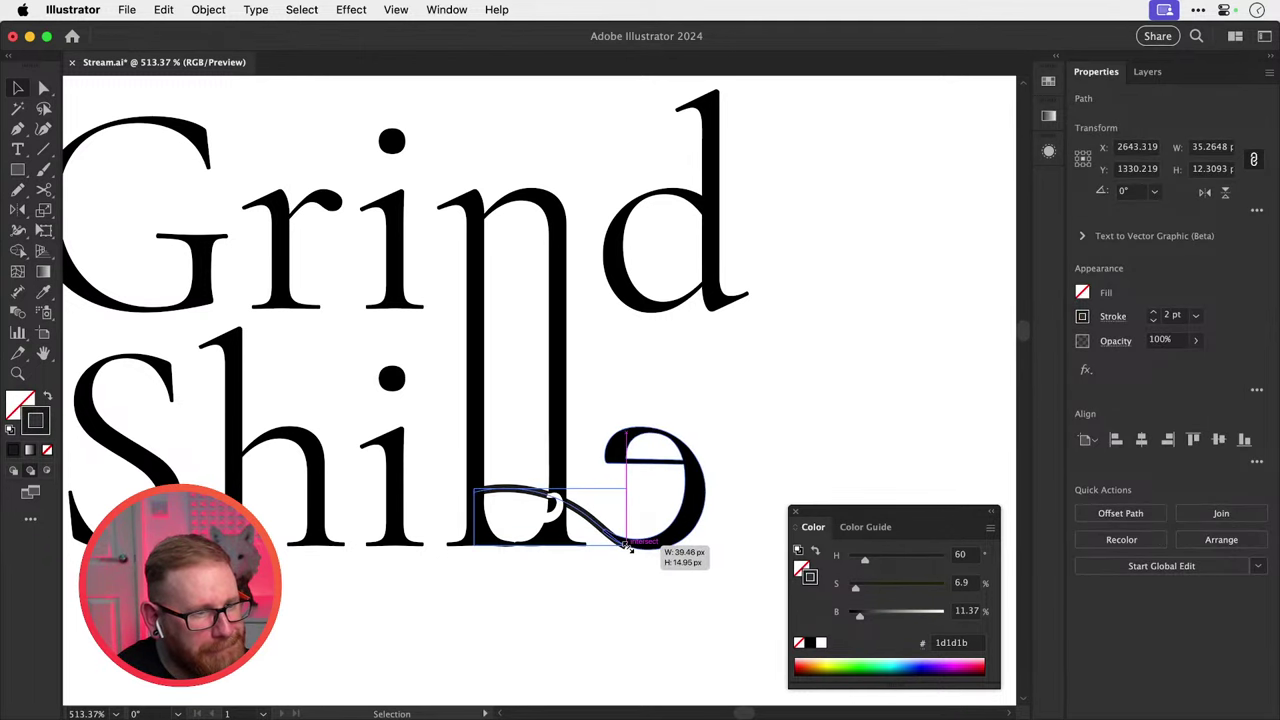
click(763, 420)
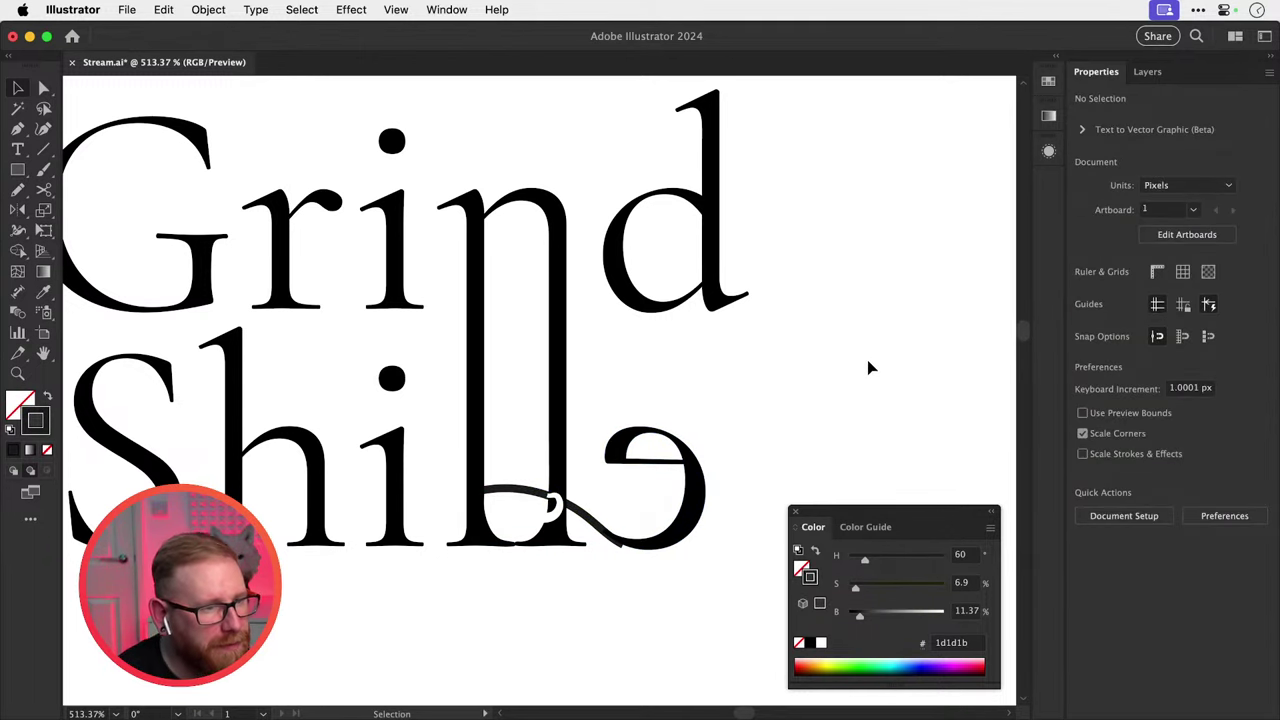
Compare the curve-linked wordmark with the other Grind Shine variants and the two elongated n studies beneath the coffee machine wordmark.
key(super+minus)
key(super+minus)
key(super+minus)
key(super+minus)
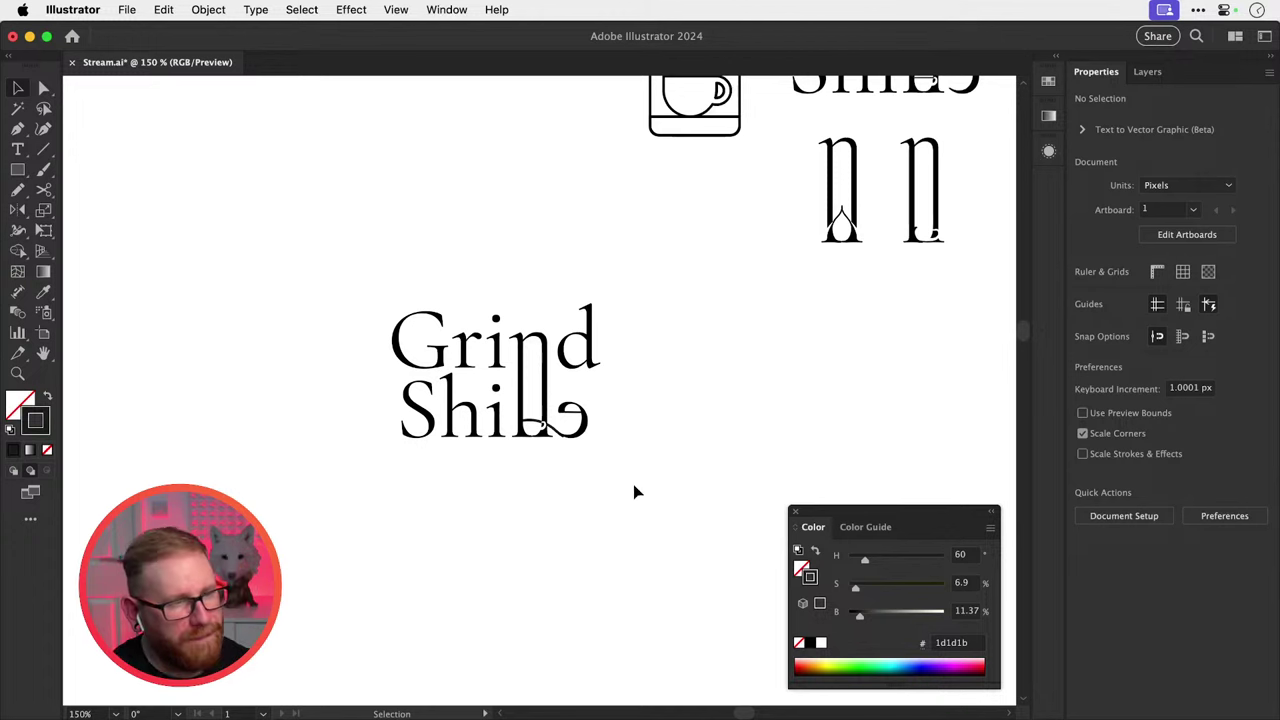
key(space)
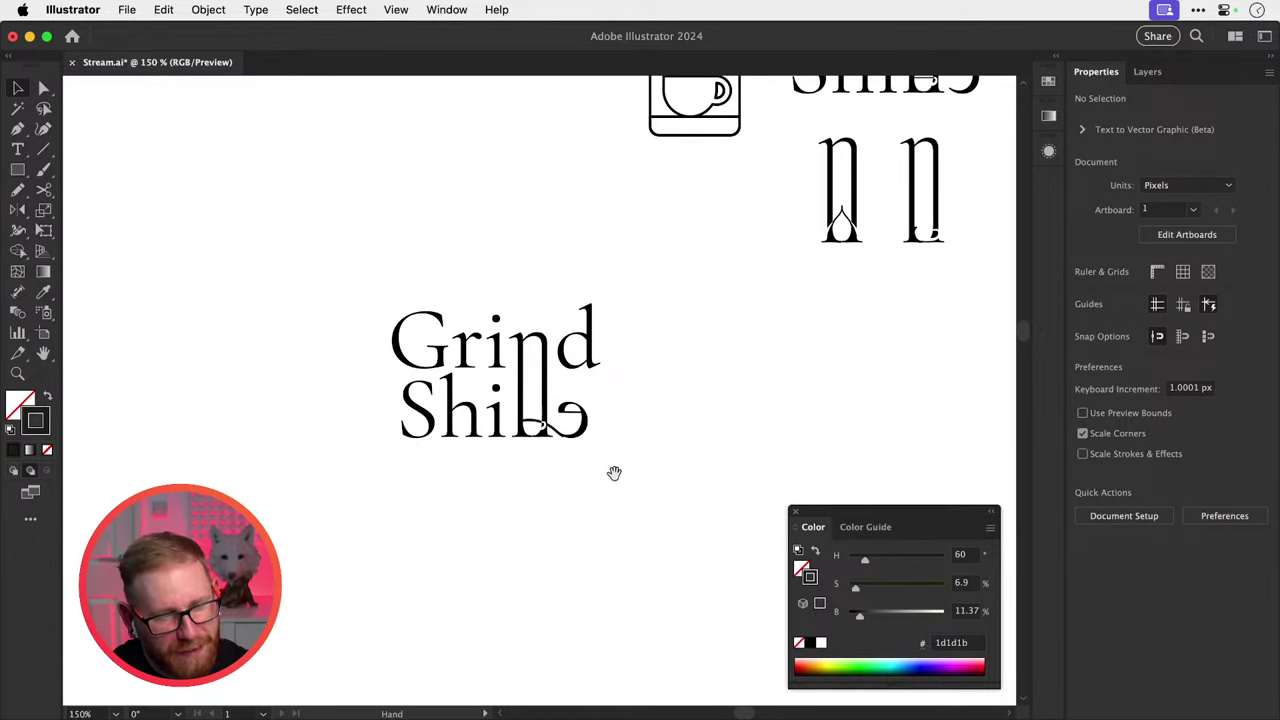
scroll(614, 473, down, 3)
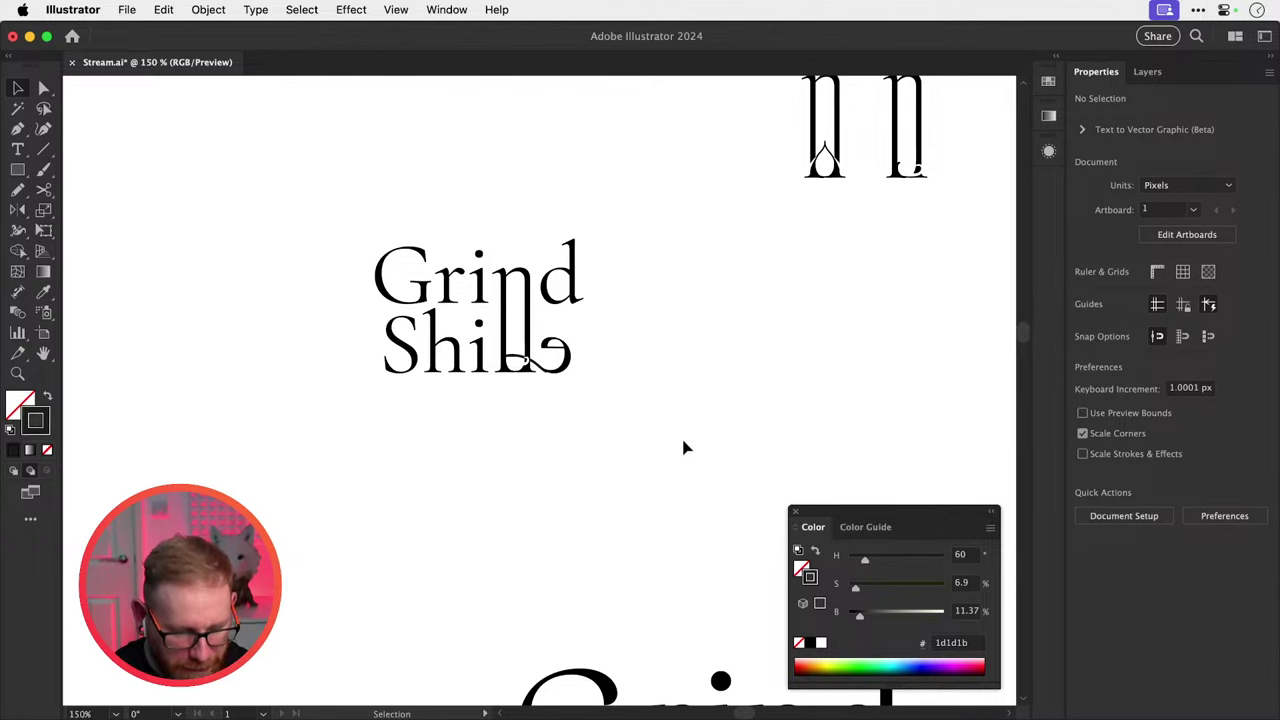
drag(753, 414, 590, 316)
drag(630, 532, 610, 360)
key(super+minus)
key(super+minus)
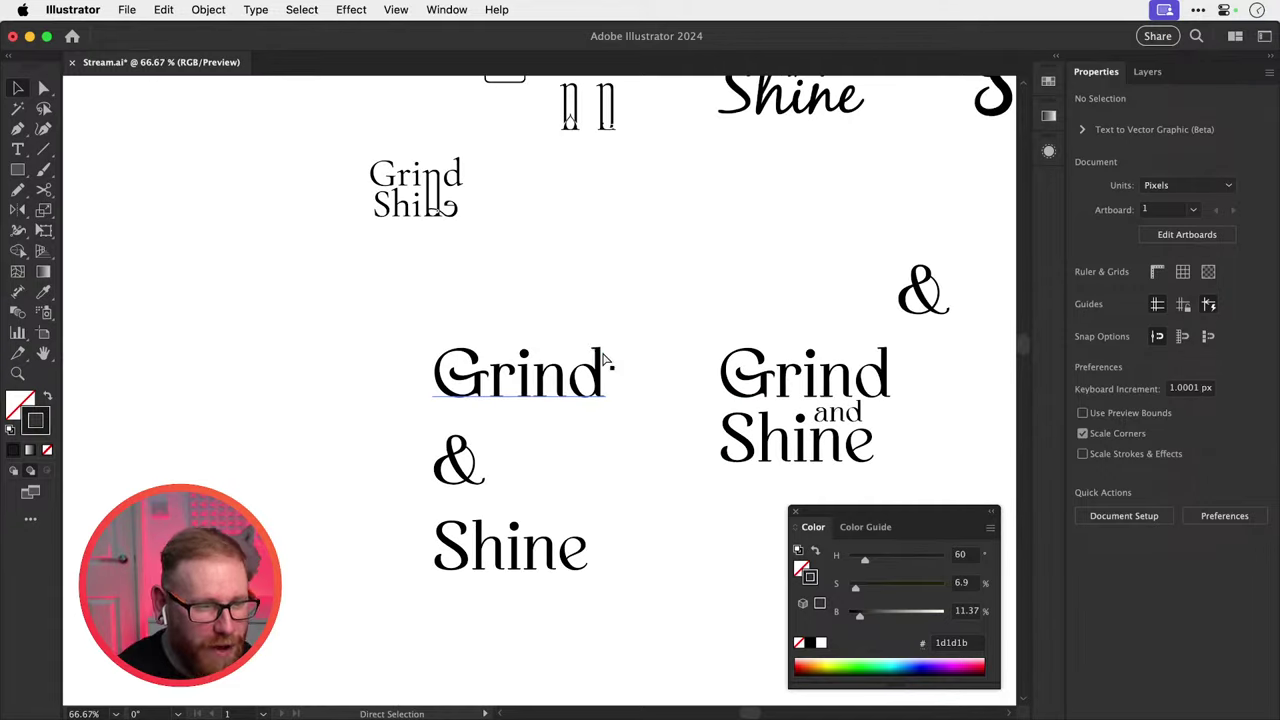
scroll(600, 352, right, 5)
scroll(600, 352, up, 4)
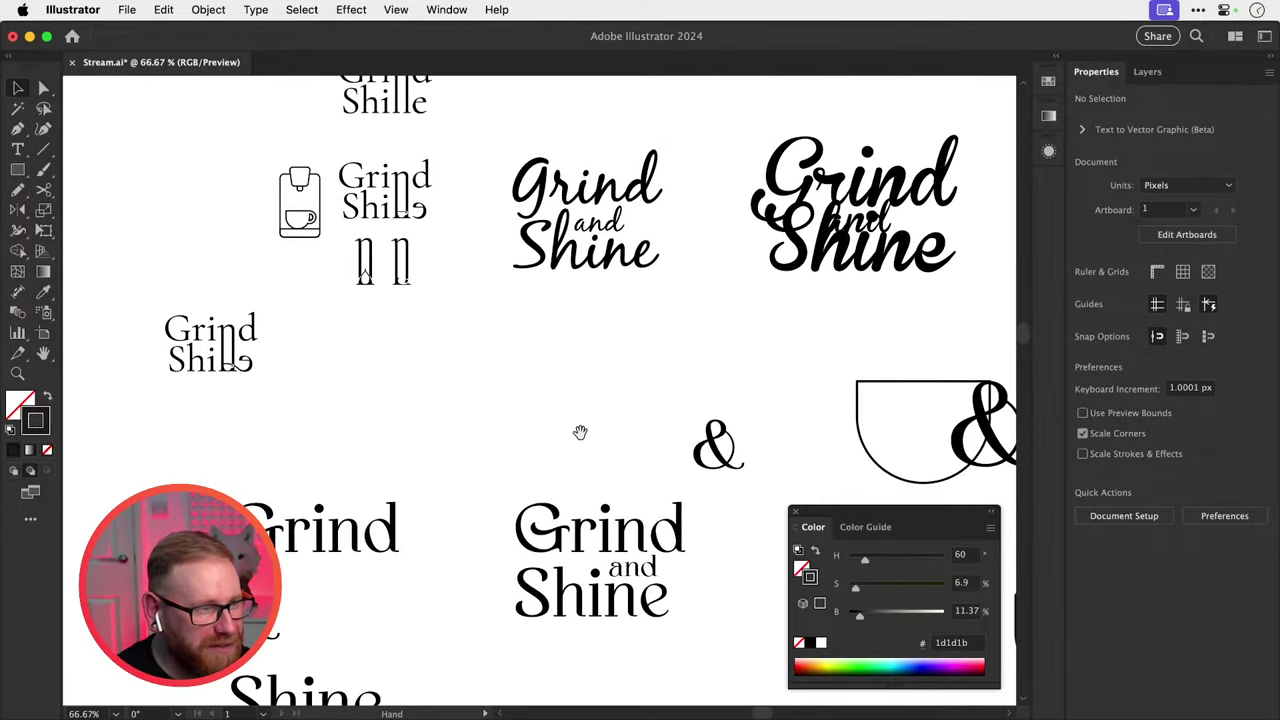
drag(538, 459, 662, 589)
key(z)
drag(492, 391, 706, 465)
key(v)
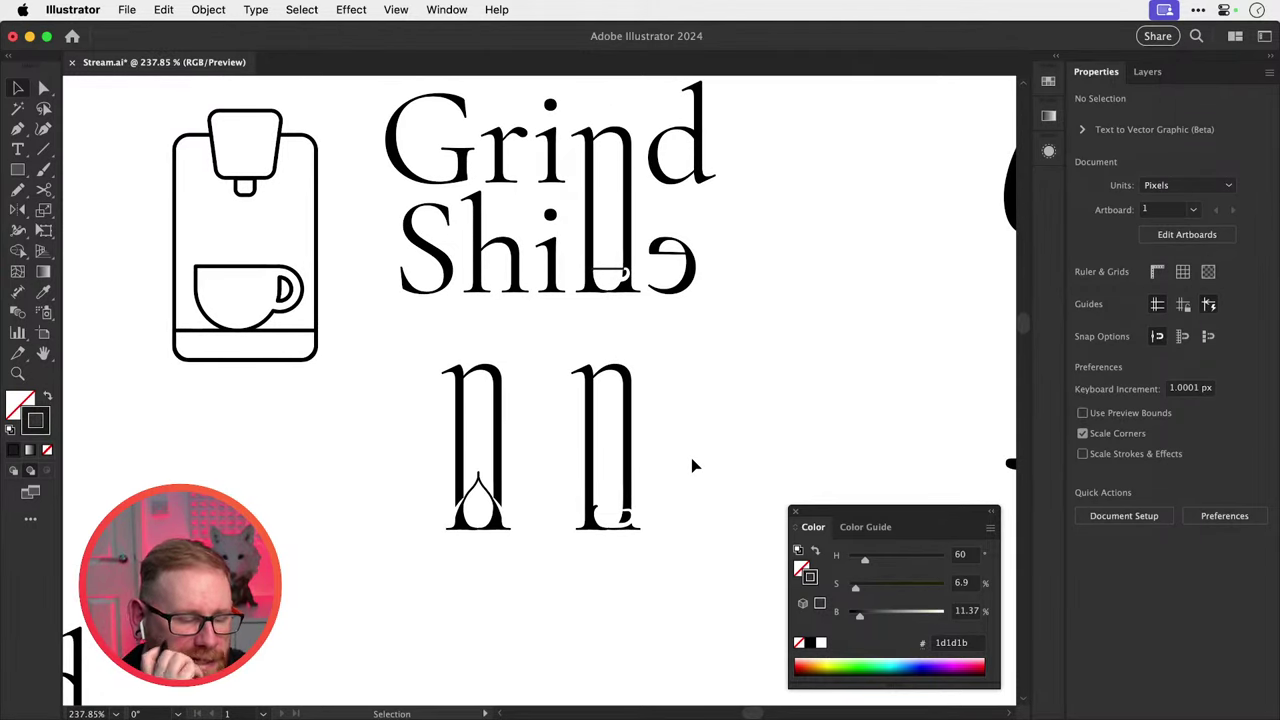
Save the Stream.ai document with the wordmark variants.
key(super+s)
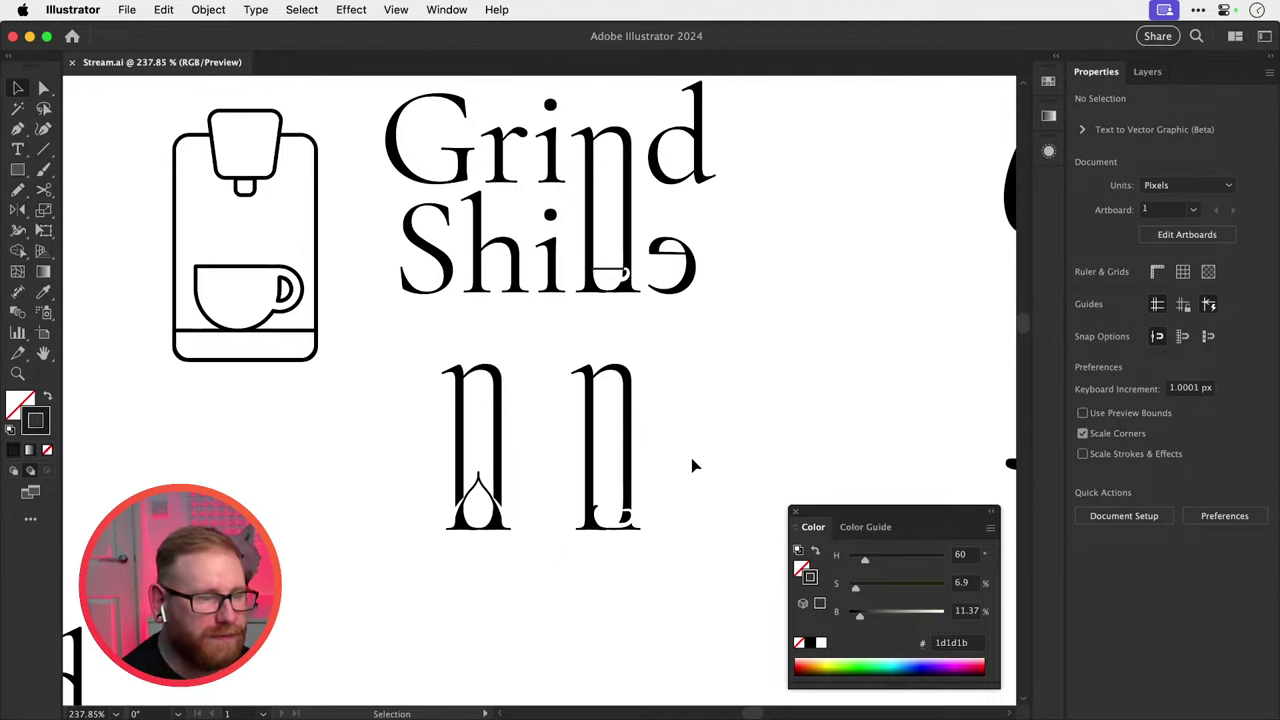
drag(657, 408, 623, 491)
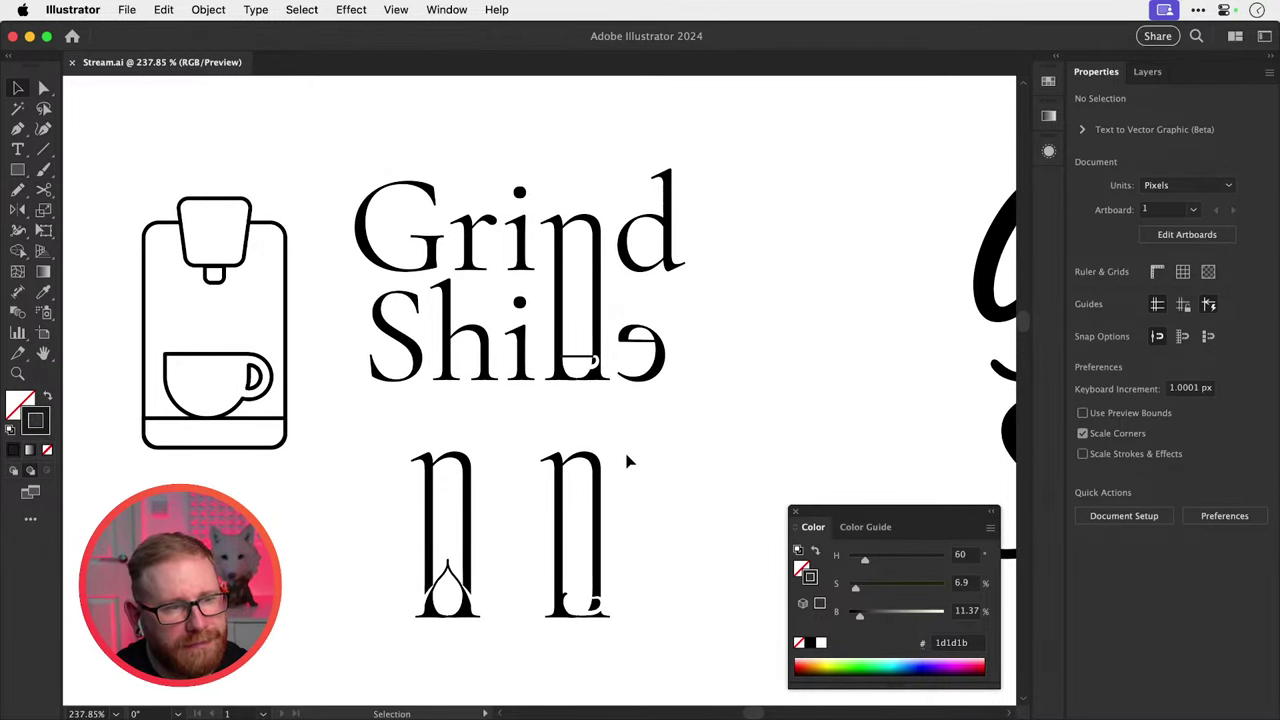
drag(620, 491, 631, 400)
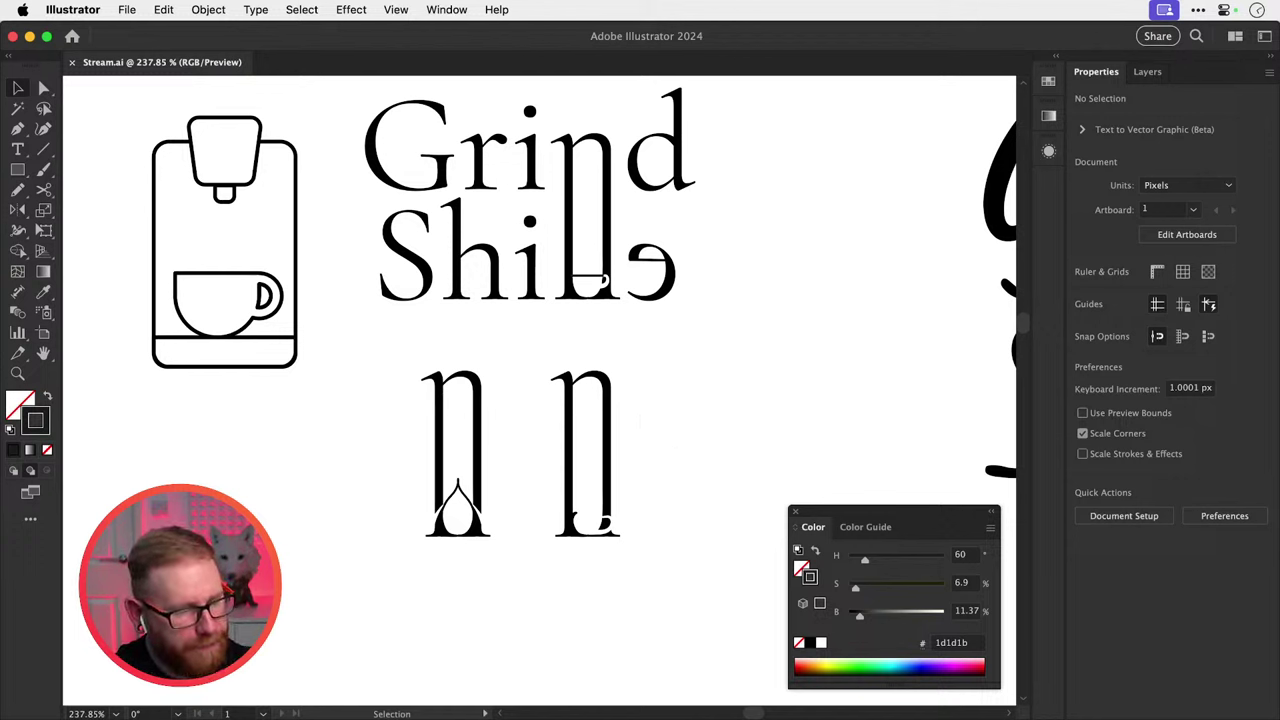
Switch to Chrome and browse the "coffee cup icon" image results for cup, handle and steam shapes.
key(super+Tab)
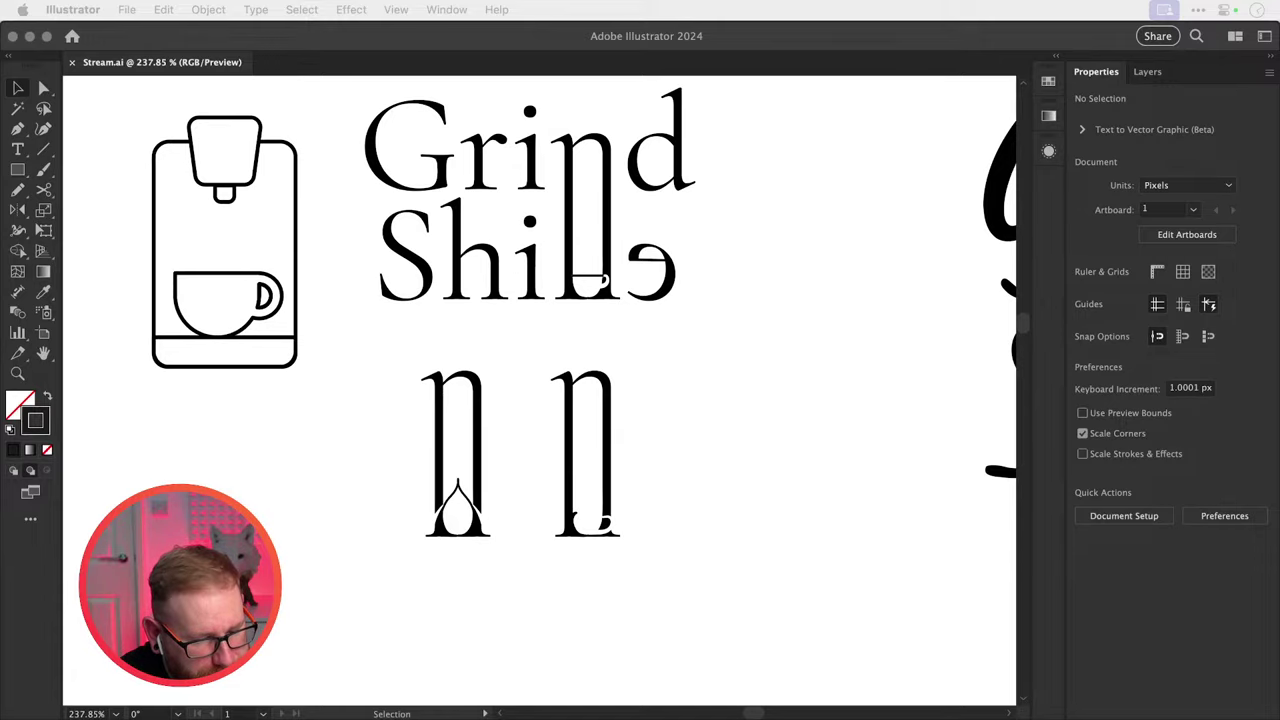
drag(1279, 38, 770, 38)
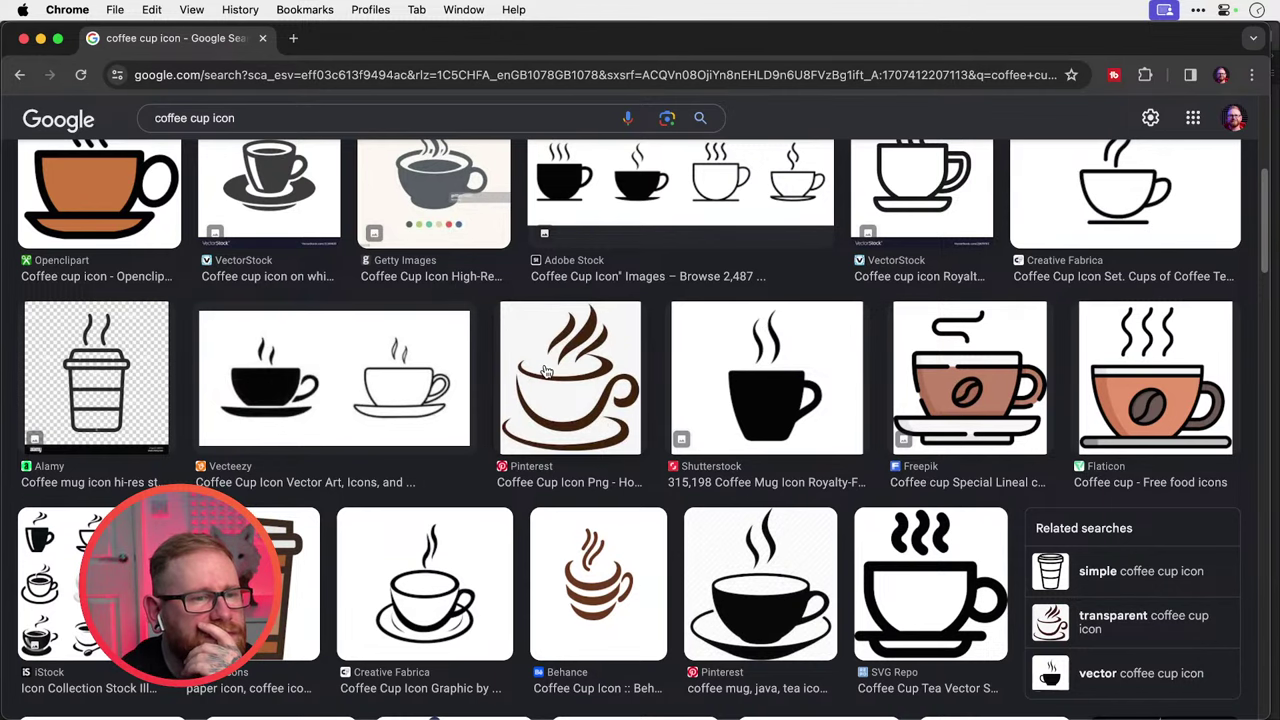
scroll(545, 371, up, 2)
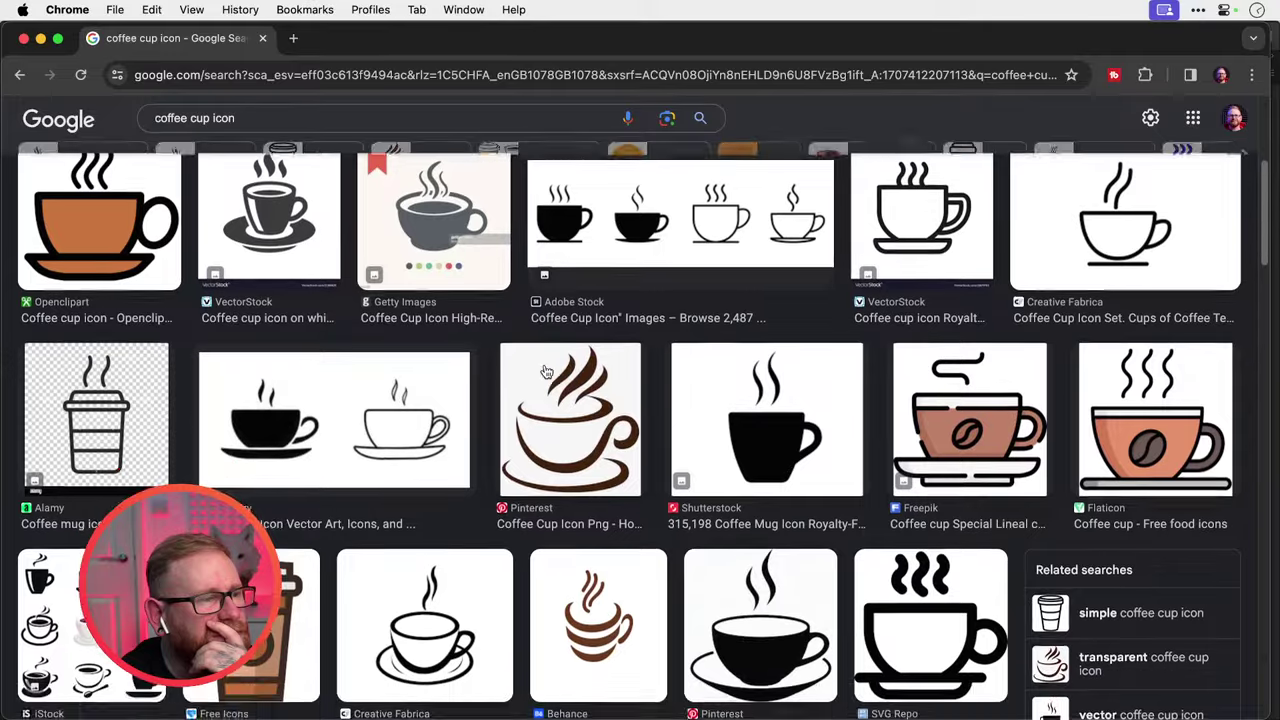
scroll(545, 371, down, 5)
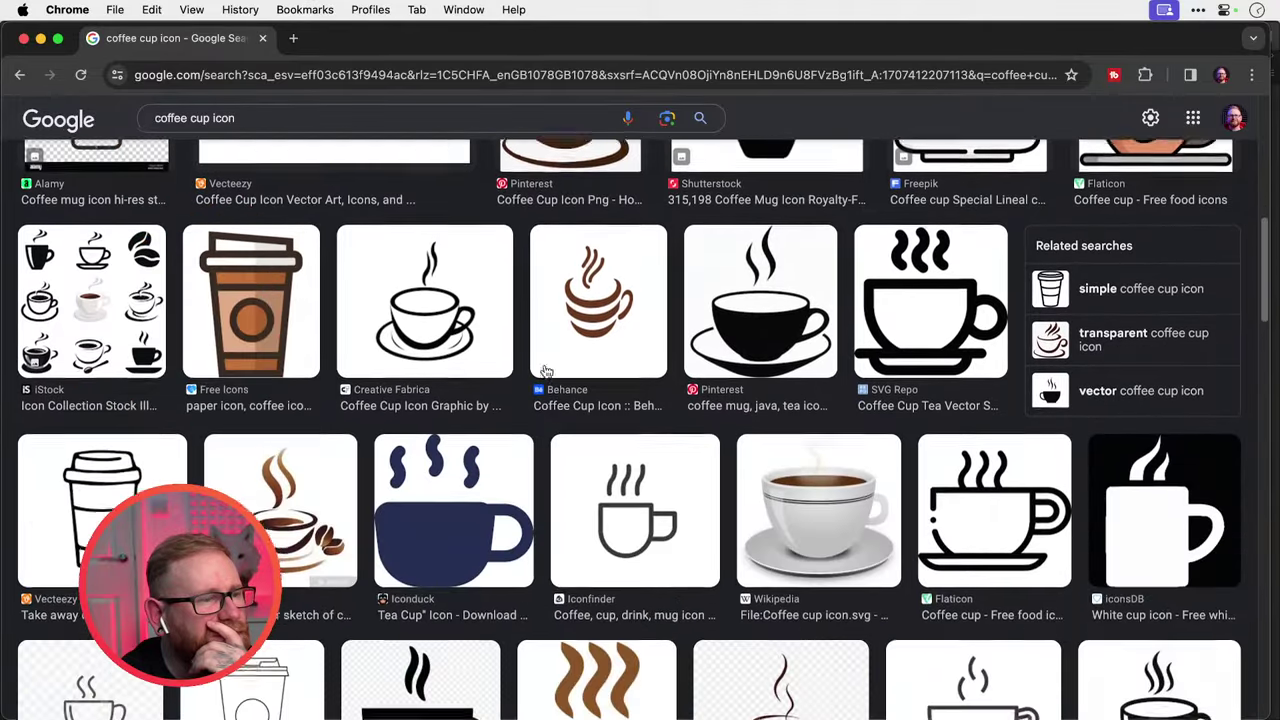
scroll(545, 371, down, 2)
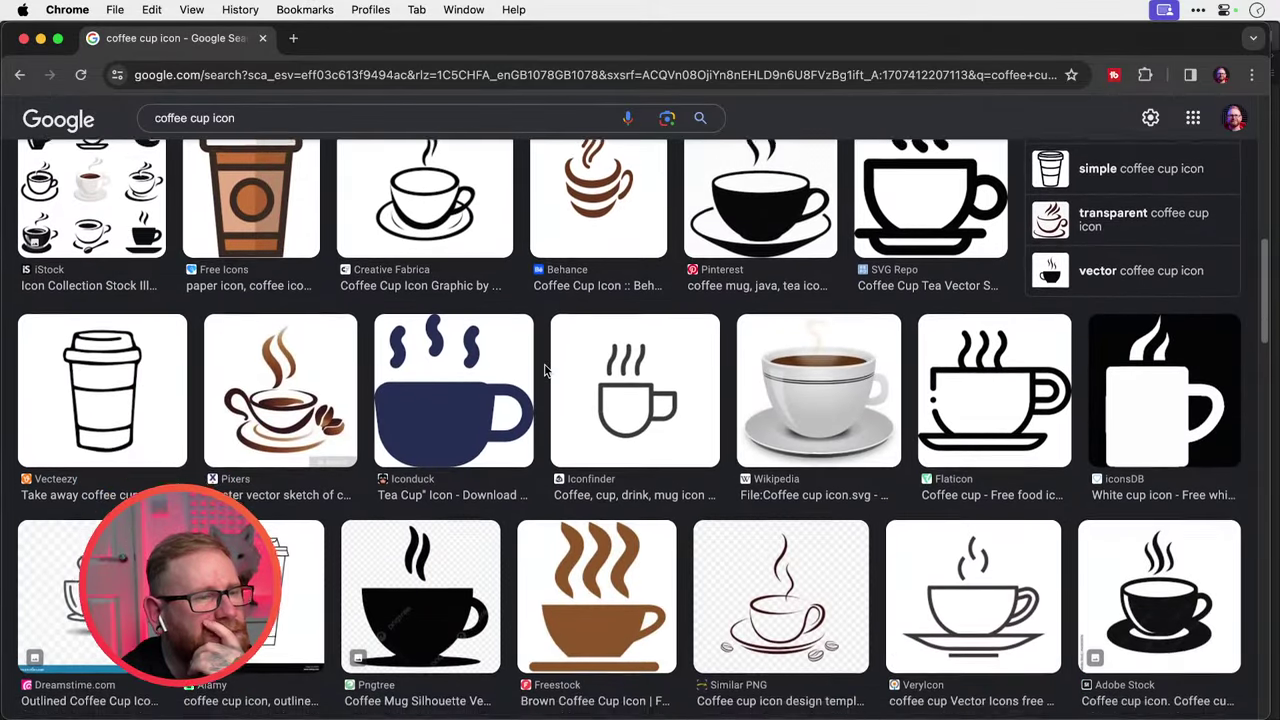
scroll(545, 371, down, 1)
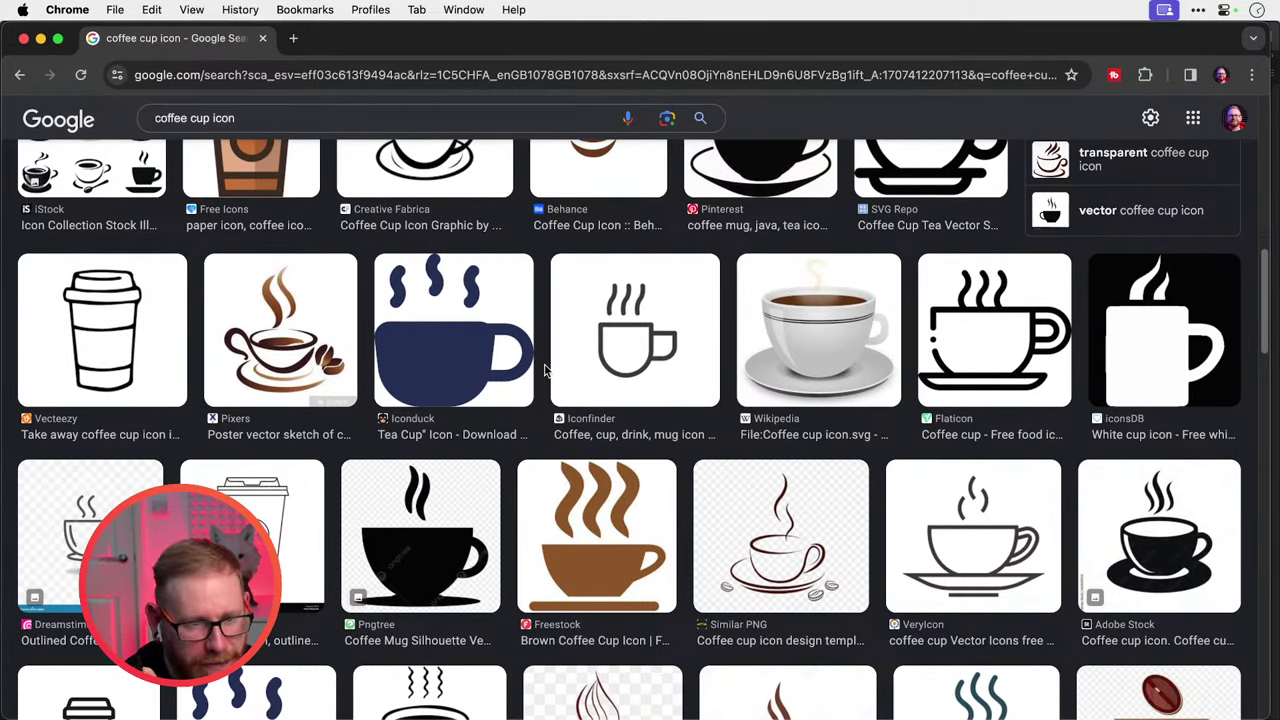
scroll(545, 371, down, 4)
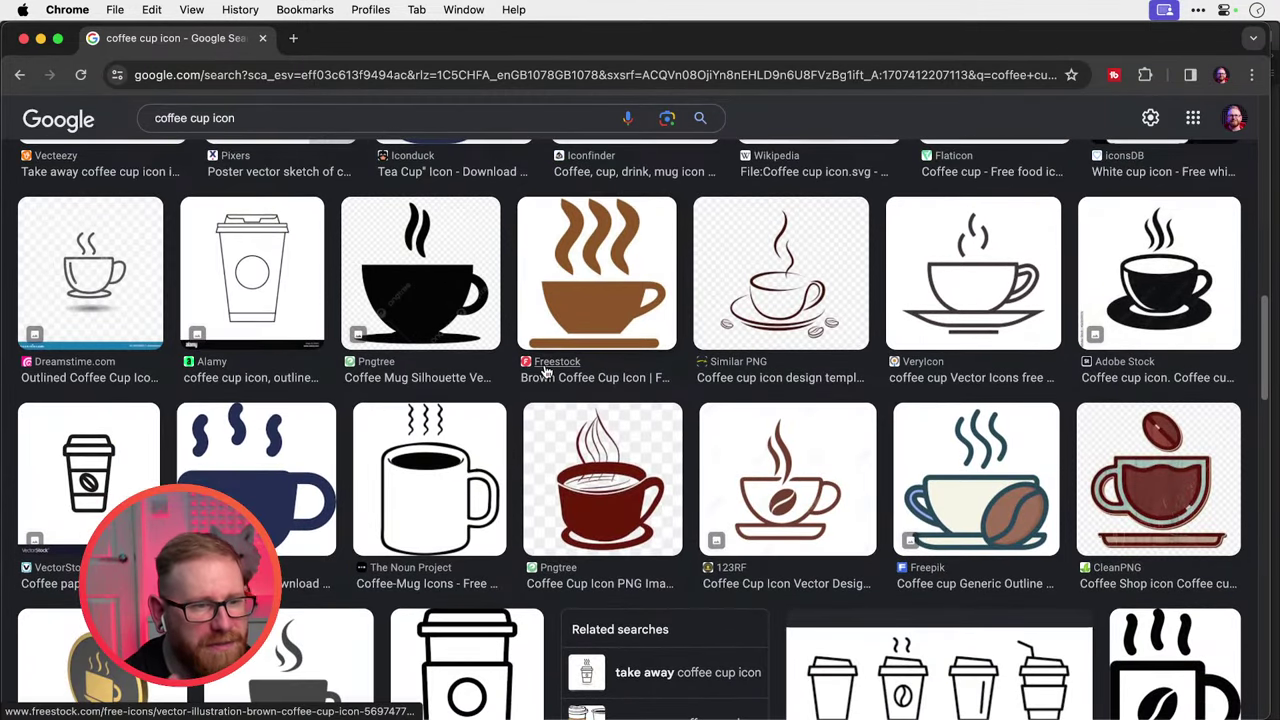
scroll(545, 371, down, 2)
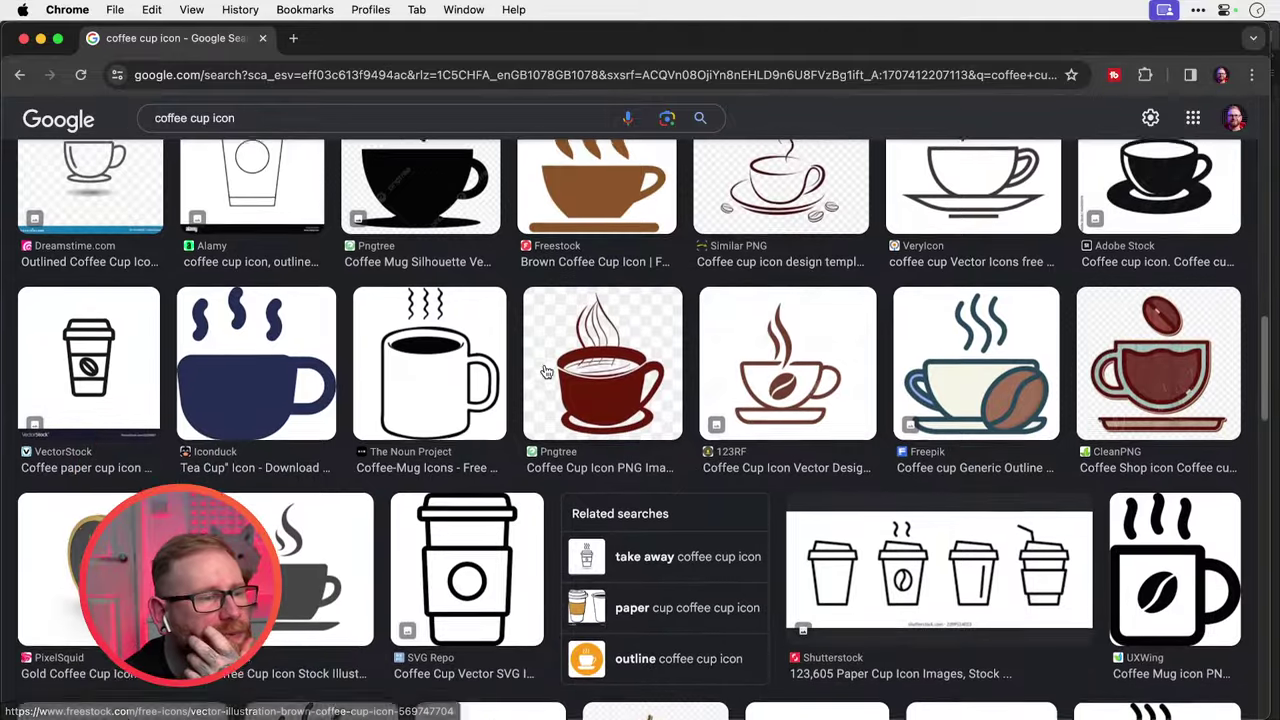
scroll(545, 371, up, 10)
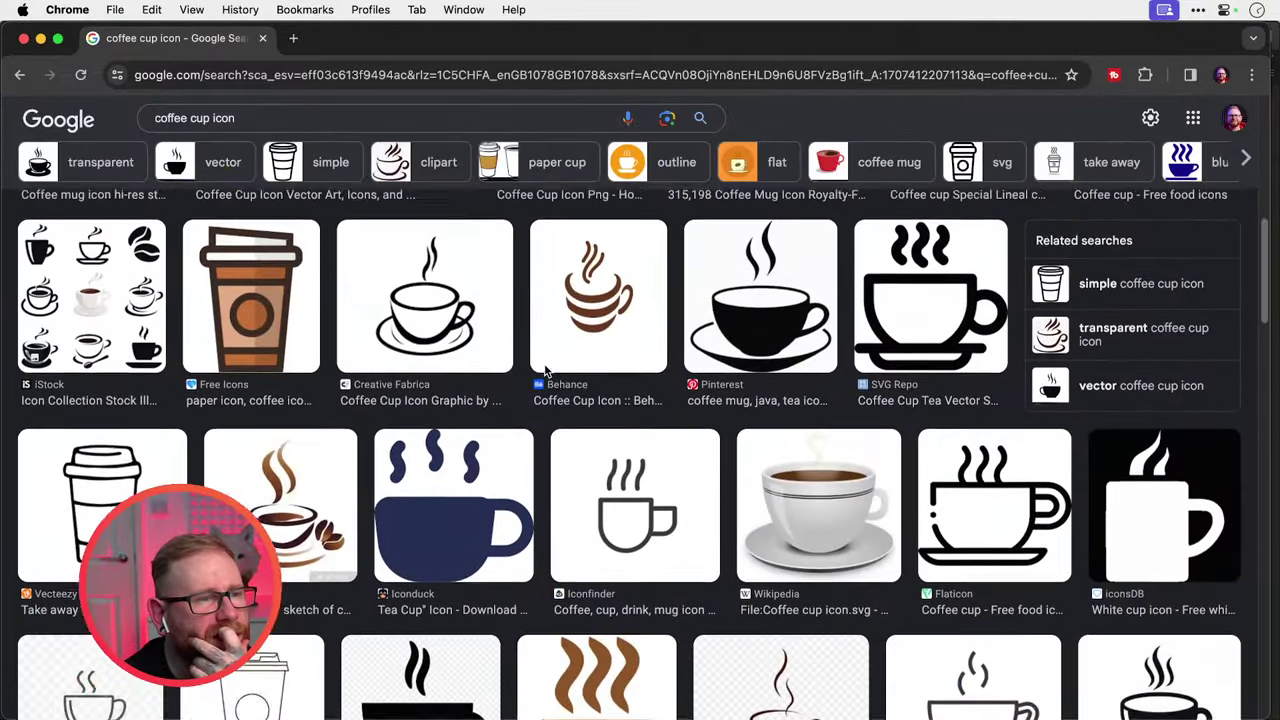
scroll(545, 371, up, 1)
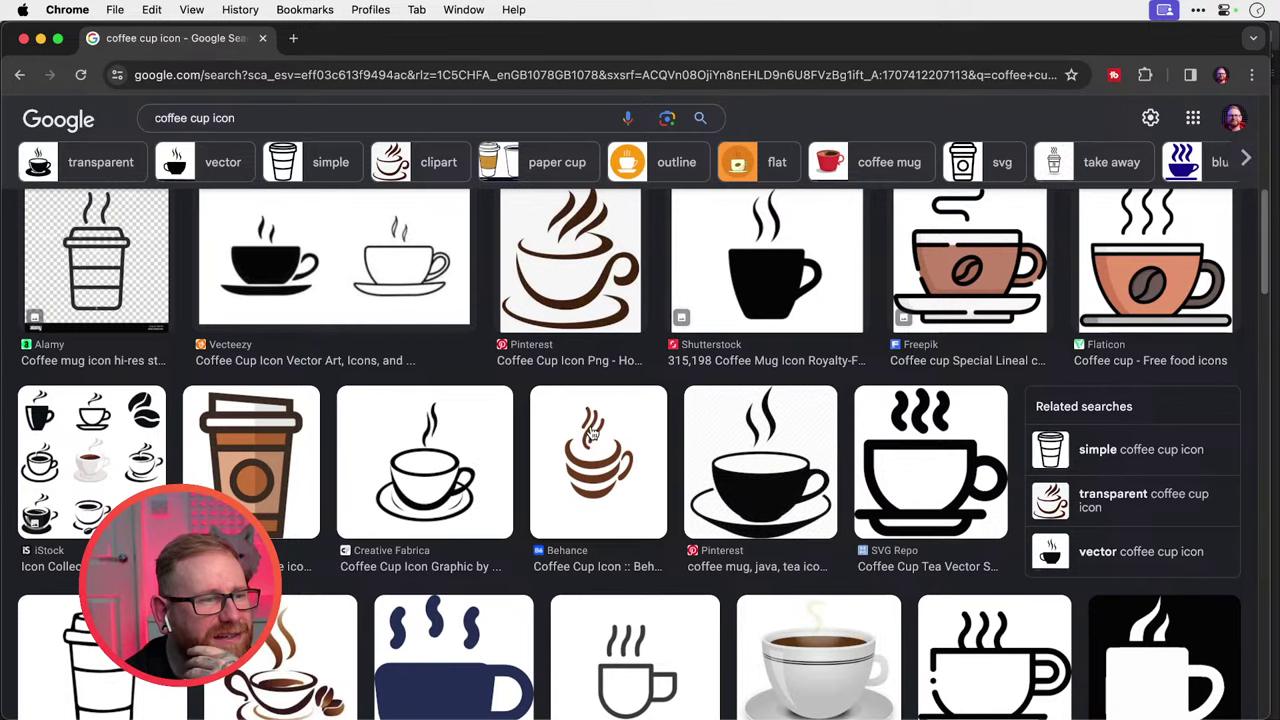
scroll(622, 458, up, 1)
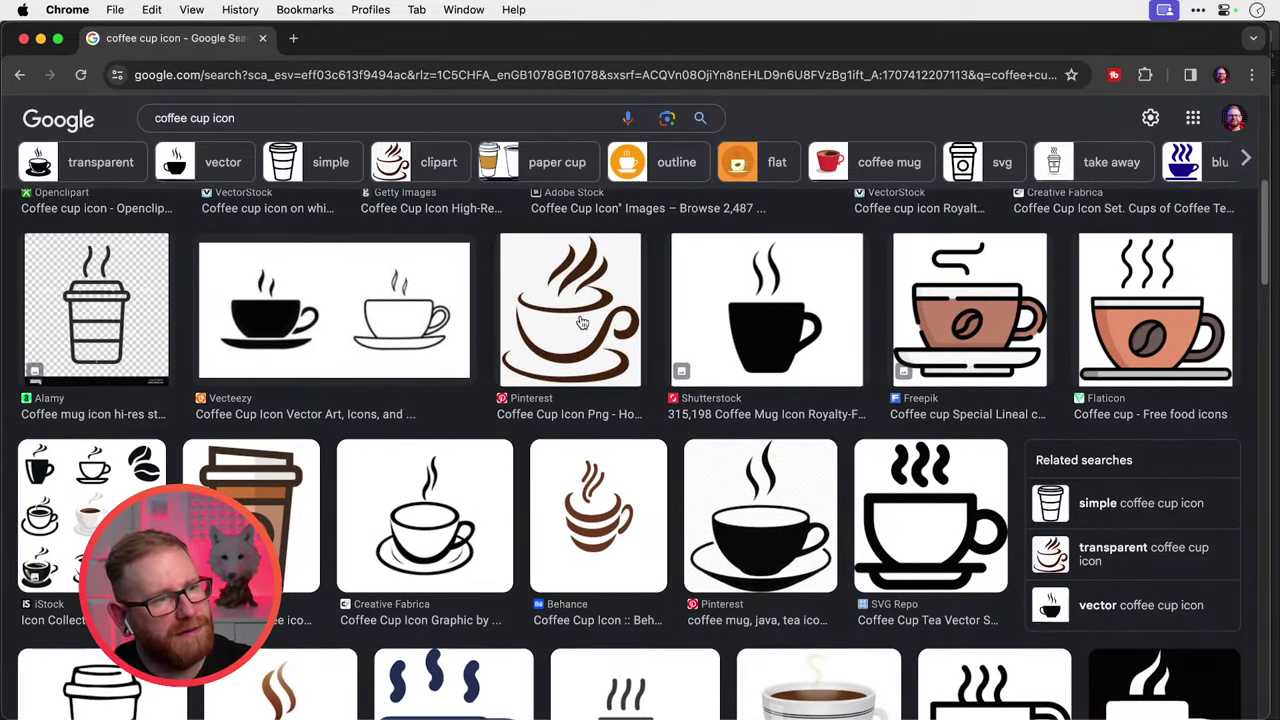
Switch back to Illustrator and delete the cup's rim line and handle from the elongated n in the wordmark beside the coffee machine.
key(super+Tab)
key(z)
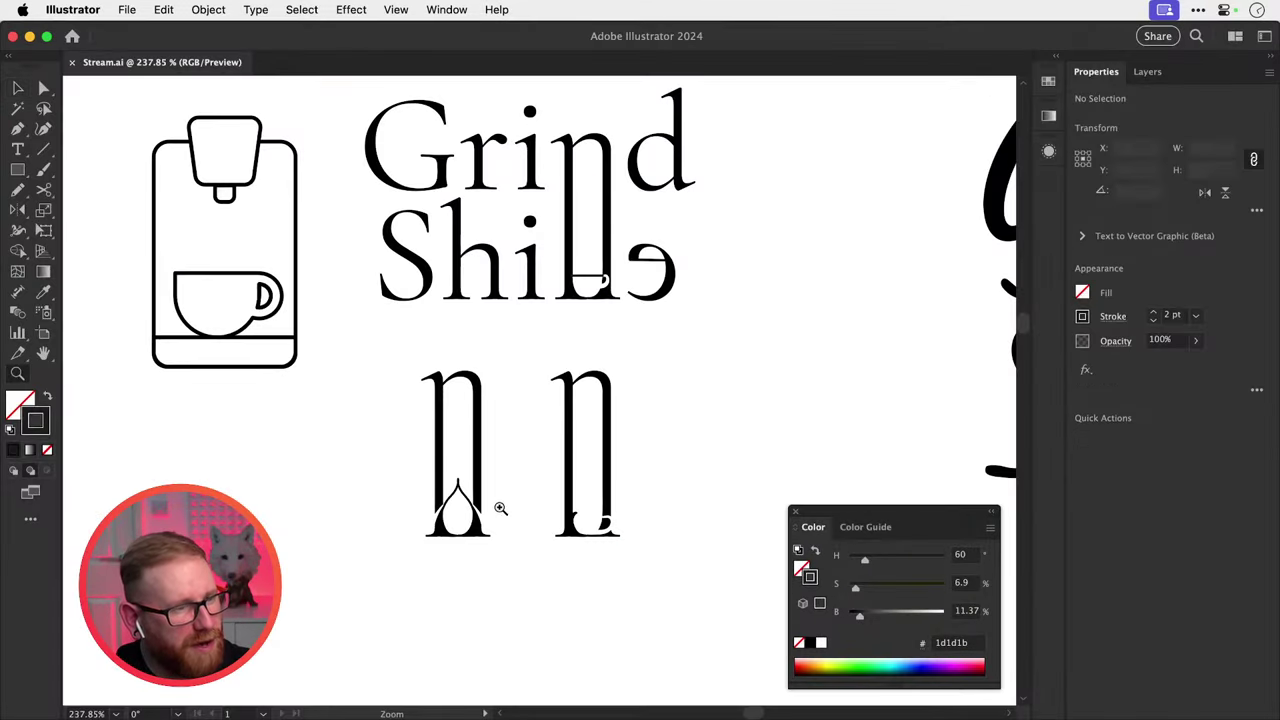
drag(585, 278, 840, 380)
key(space)
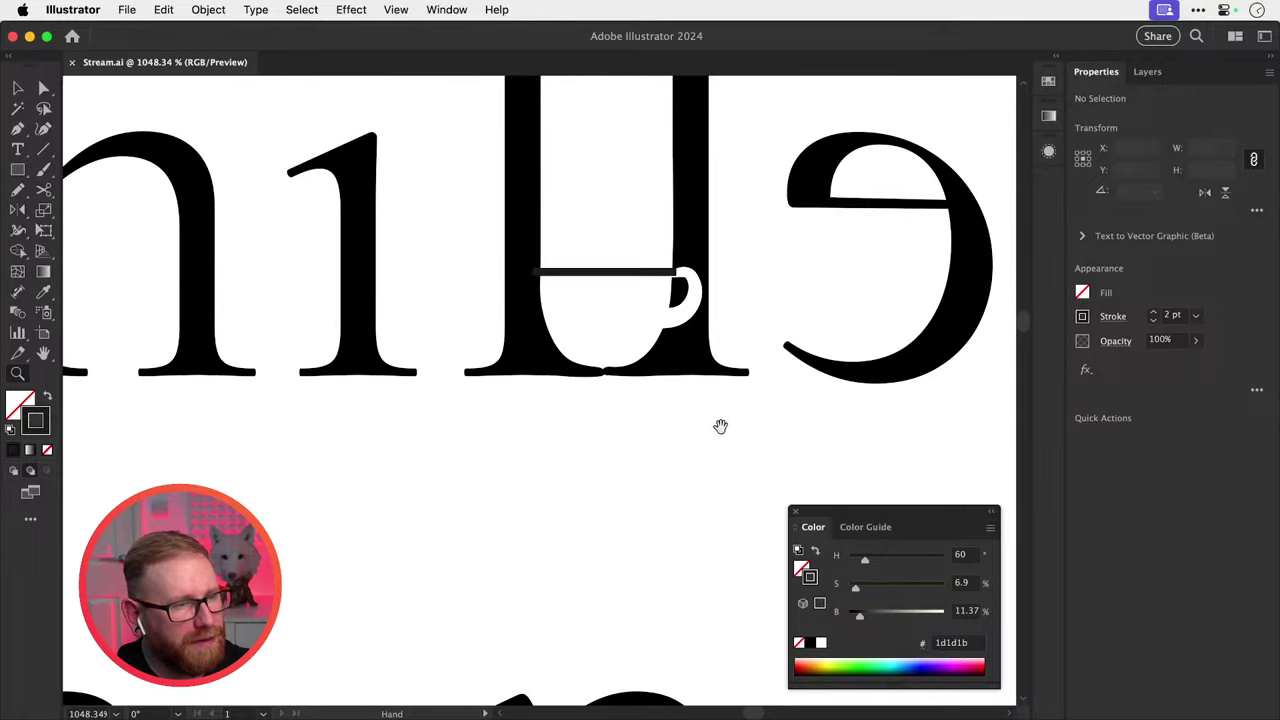
drag(720, 426, 609, 509)
key(v)
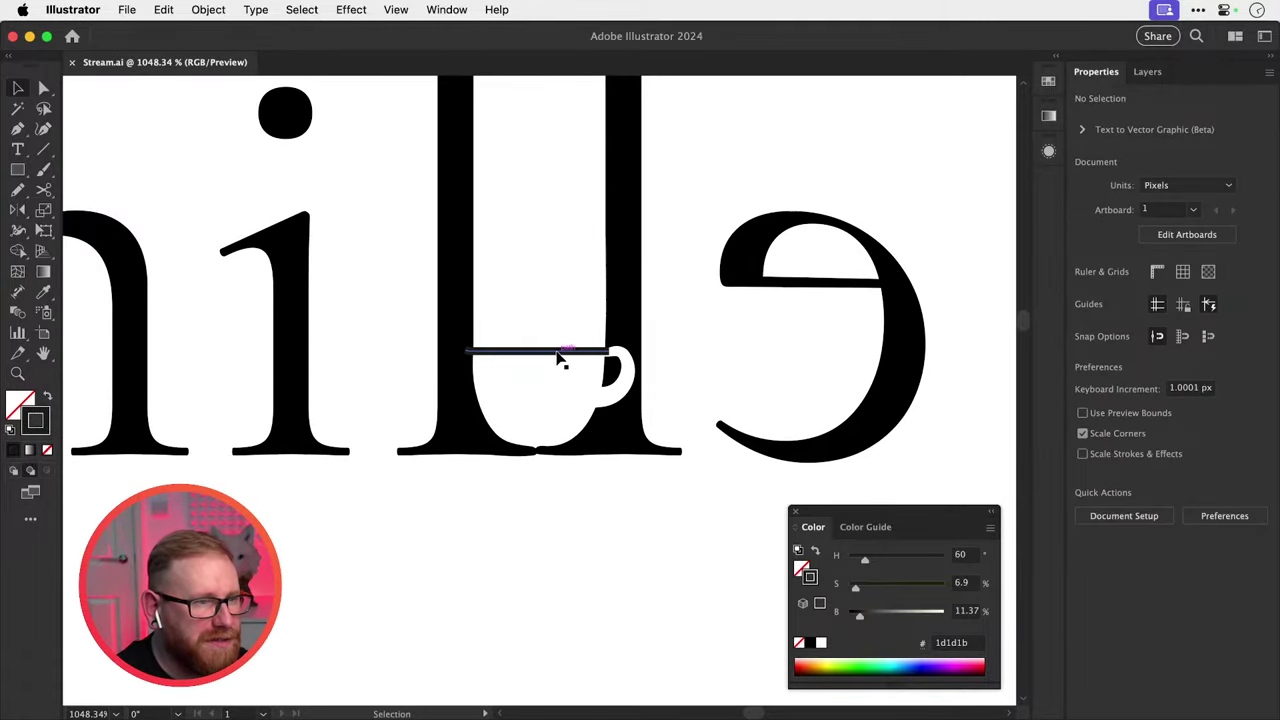
click(560, 358)
key(Delete)
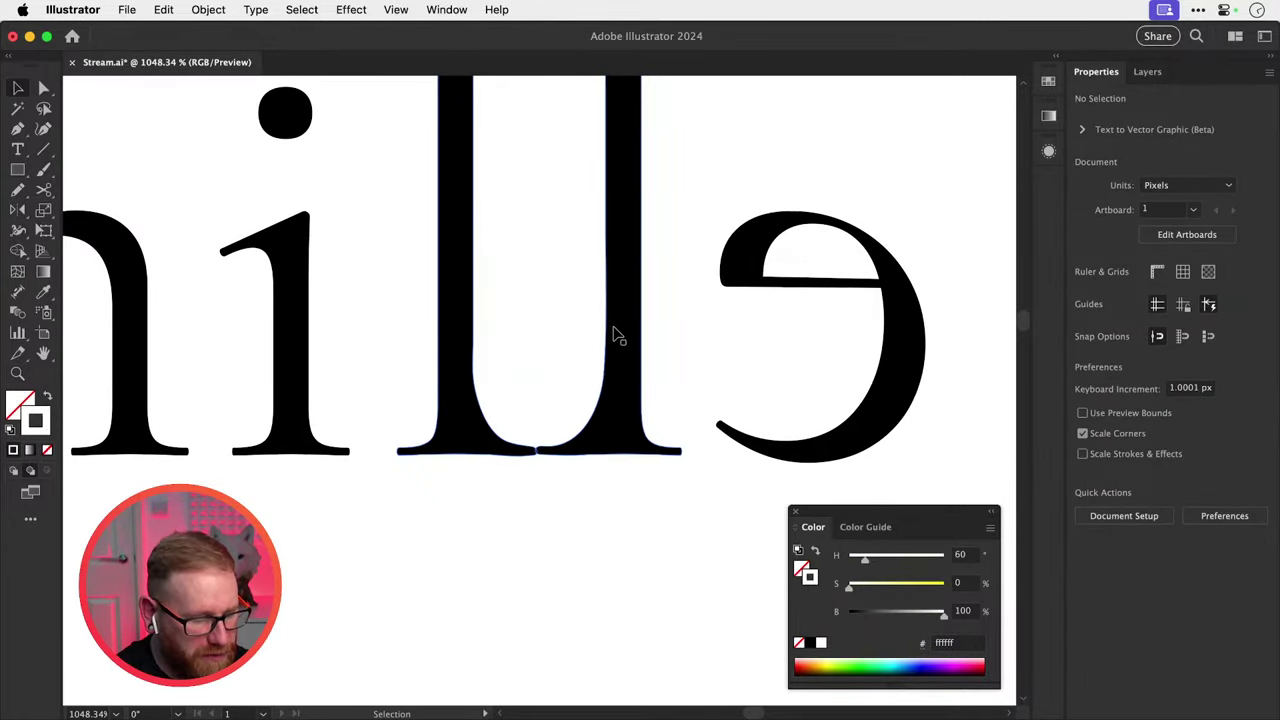
Check the cup icons in Chrome and, back in Illustrator, sketch a white looping handle curve about 19 px wide across the elongated n's right stem.
click(617, 335)
key(super+Tab)
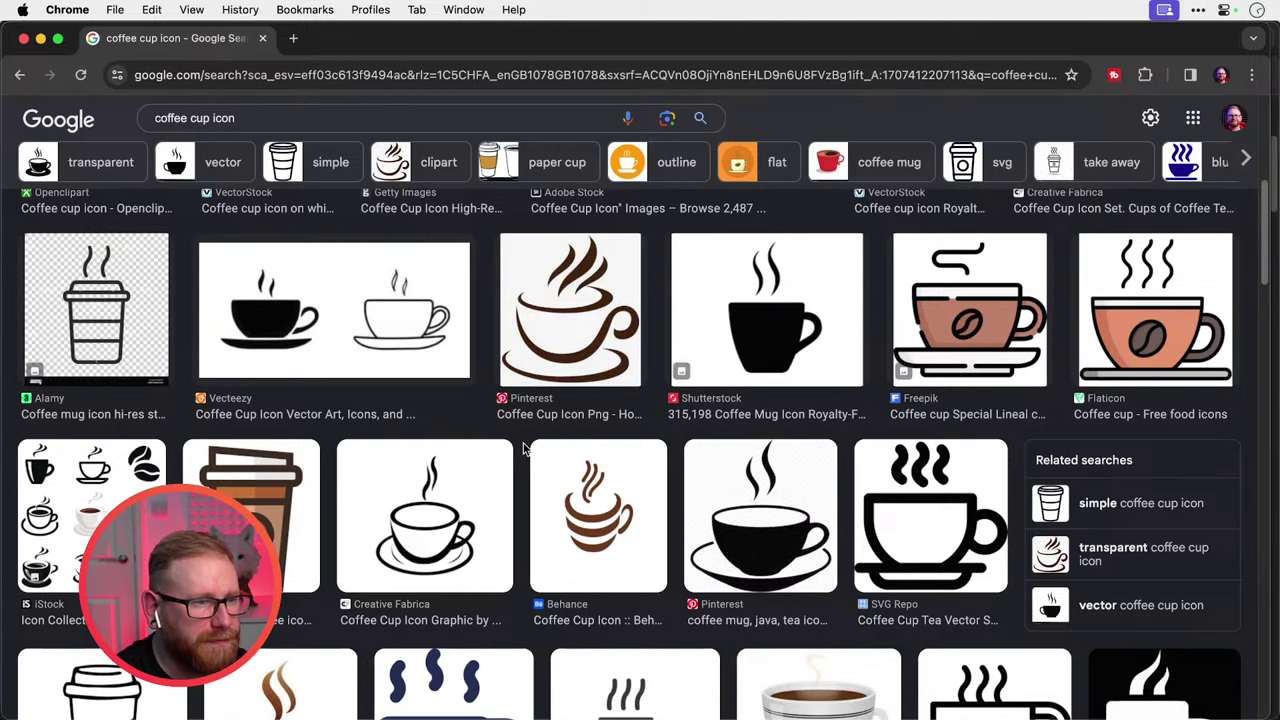
key(super+Tab)
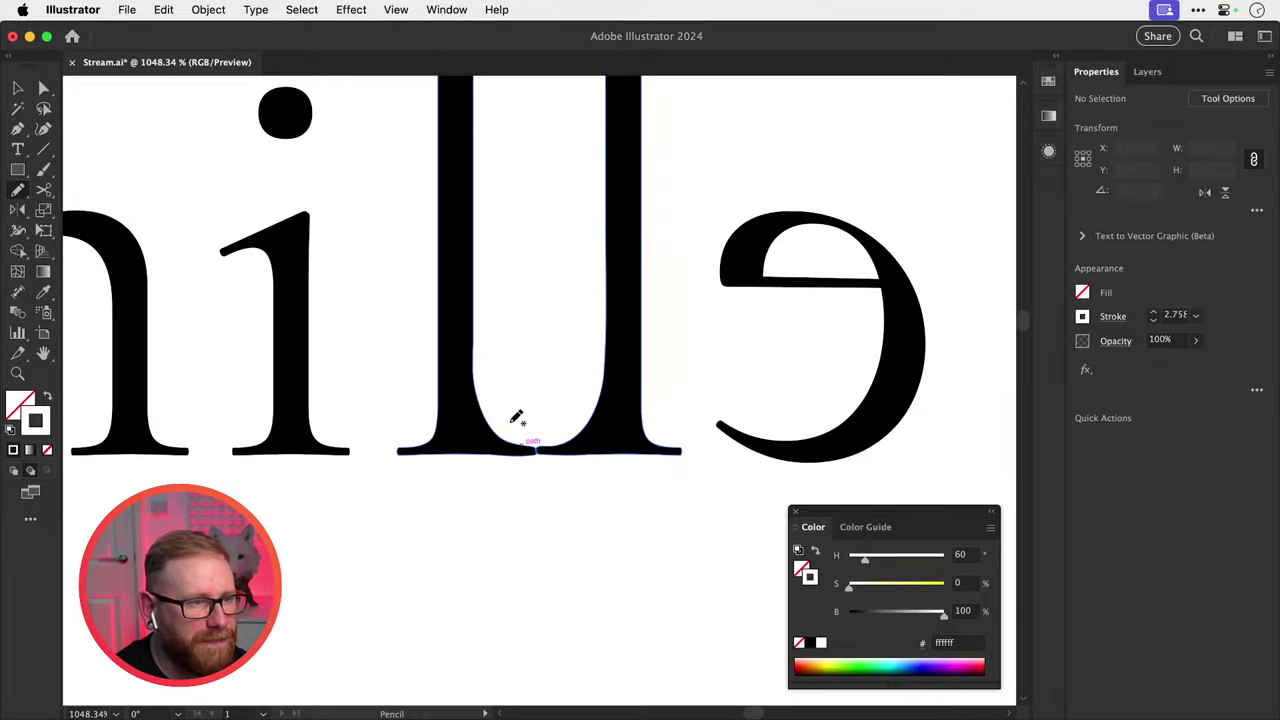
mouse_move(516, 418)
mouse_down()
mouse_move(572, 421)
mouse_move(619, 357)
mouse_move(658, 365)
mouse_move(649, 403)
mouse_move(610, 395)
mouse_up()
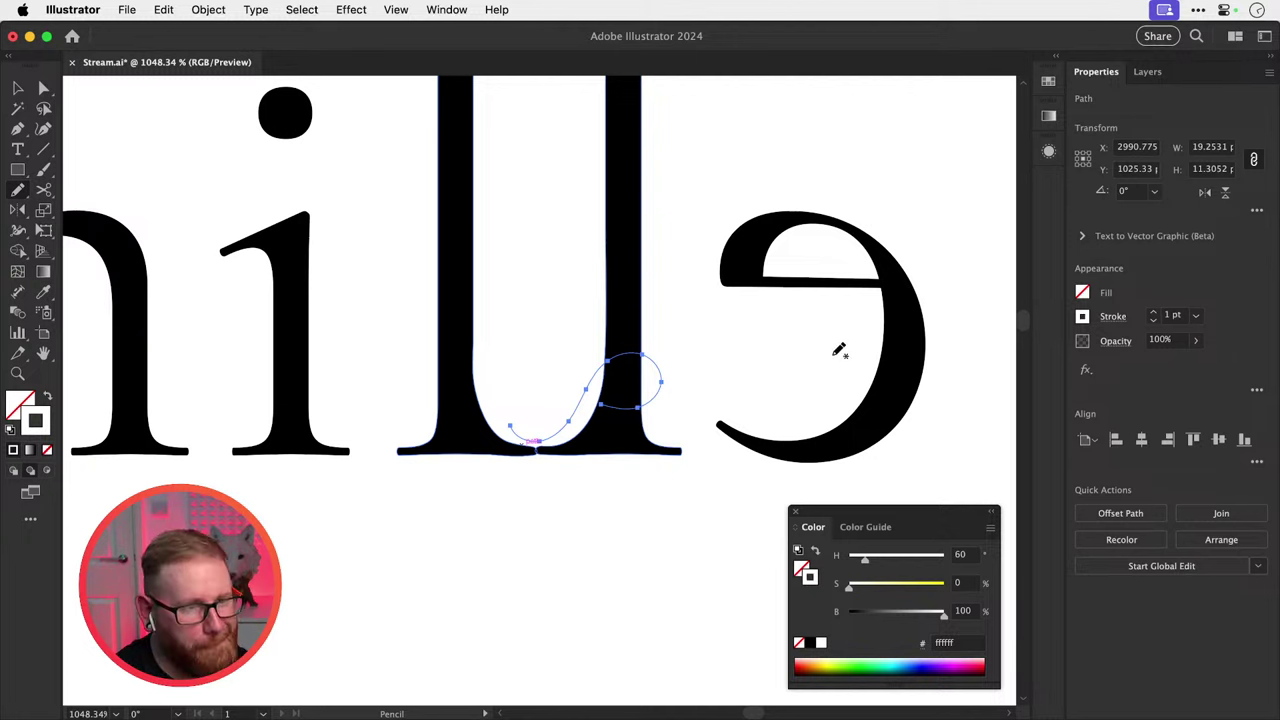
super+click(814, 366)
key(v)
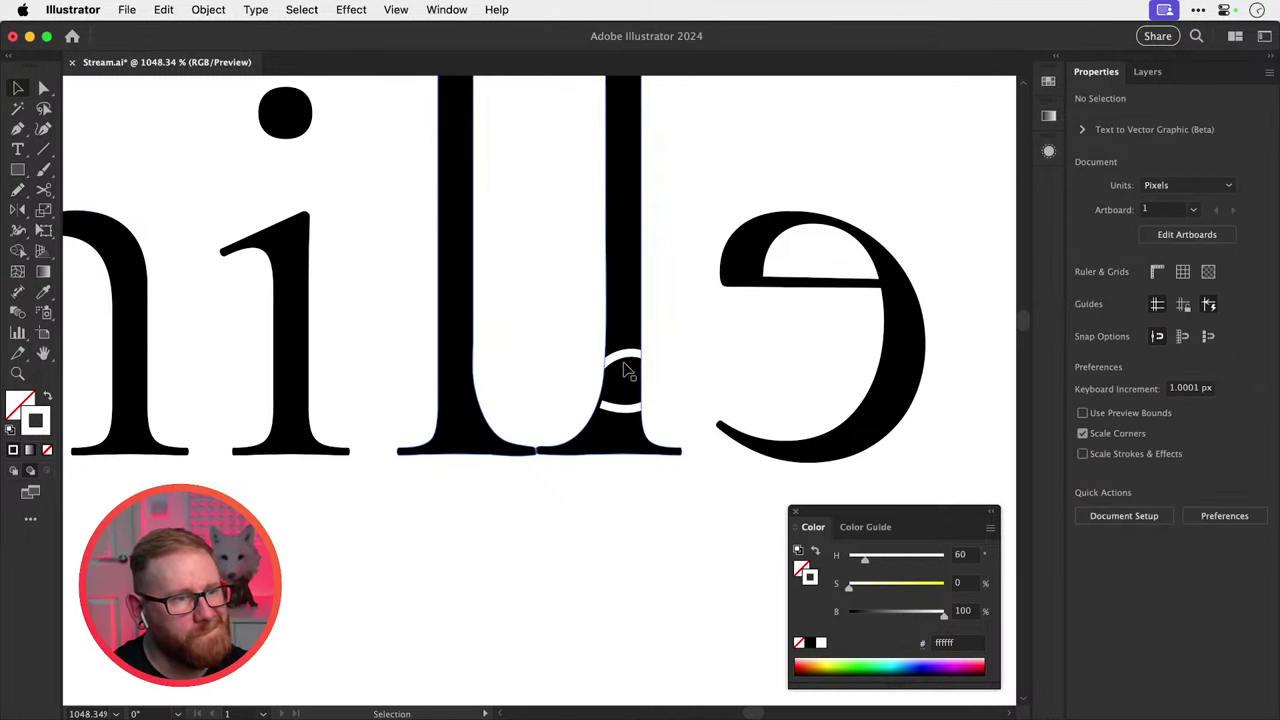
Round the ends of the white handle curve's stroke and scale it down to about 12 px wide over the right stem's foot.
click(645, 398)
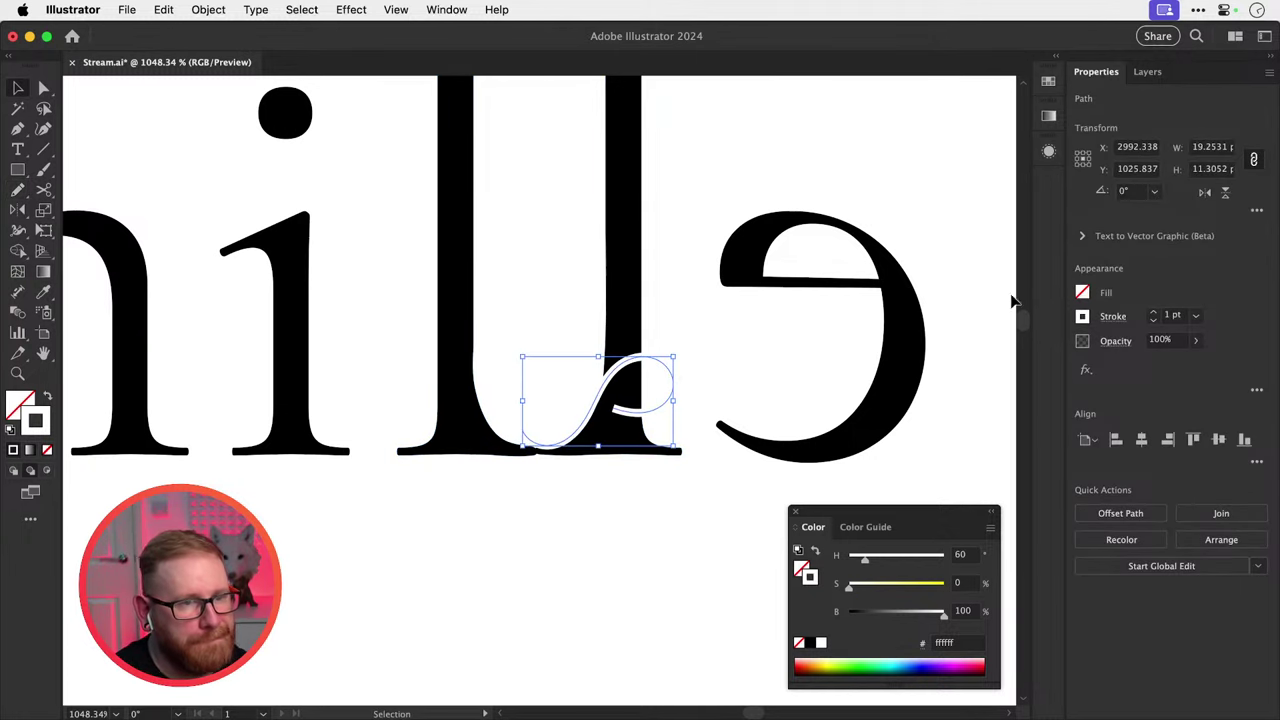
click(1112, 316)
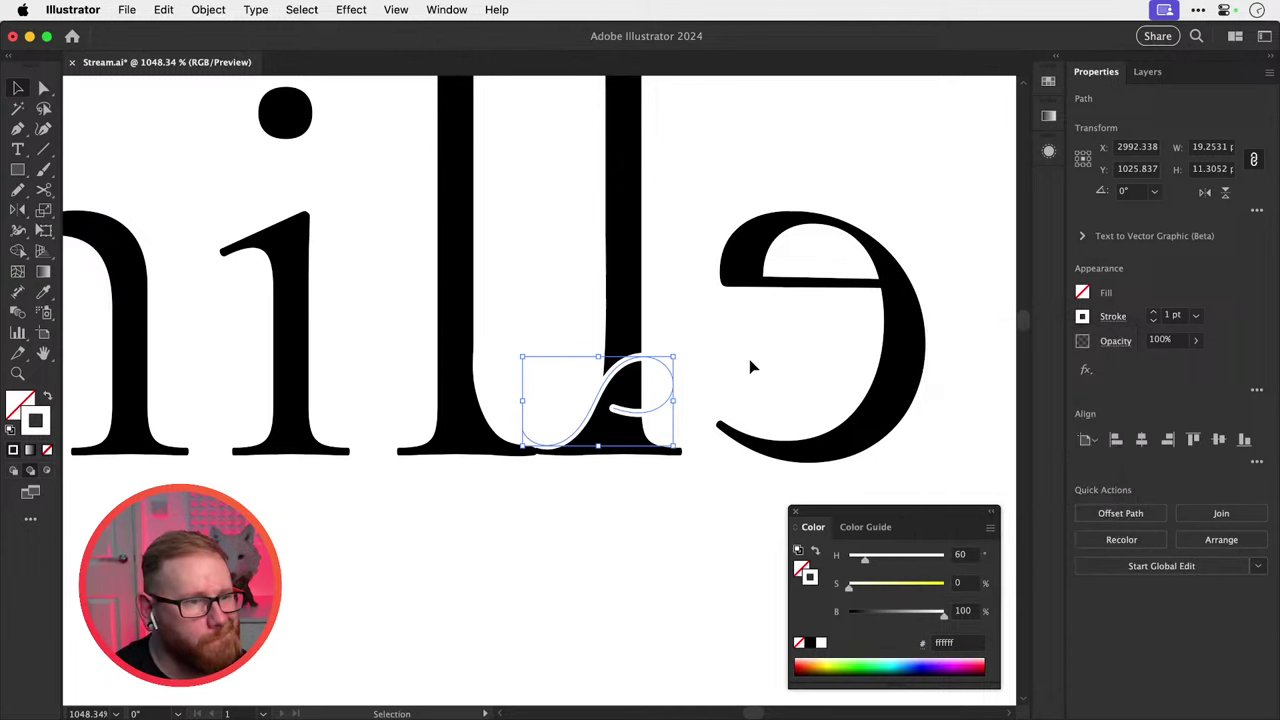
click(688, 372)
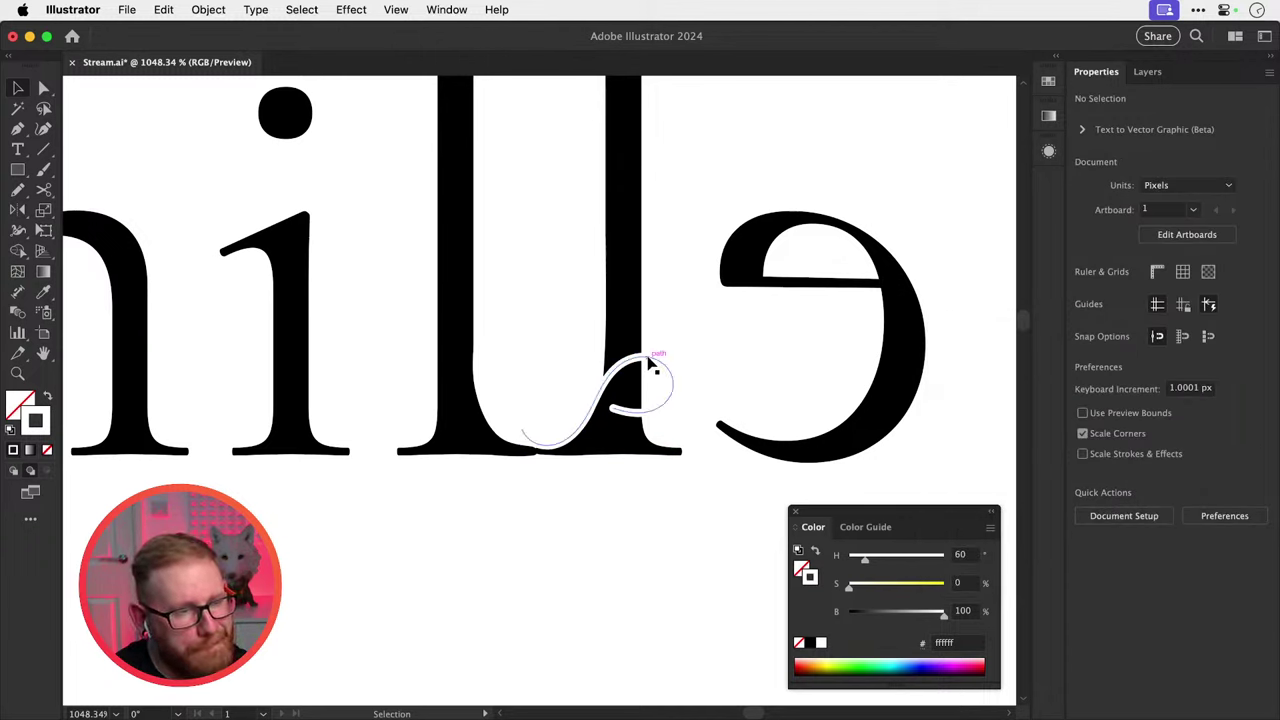
click(648, 362)
drag(676, 354, 625, 391)
key(super+shift+a)
click(614, 396)
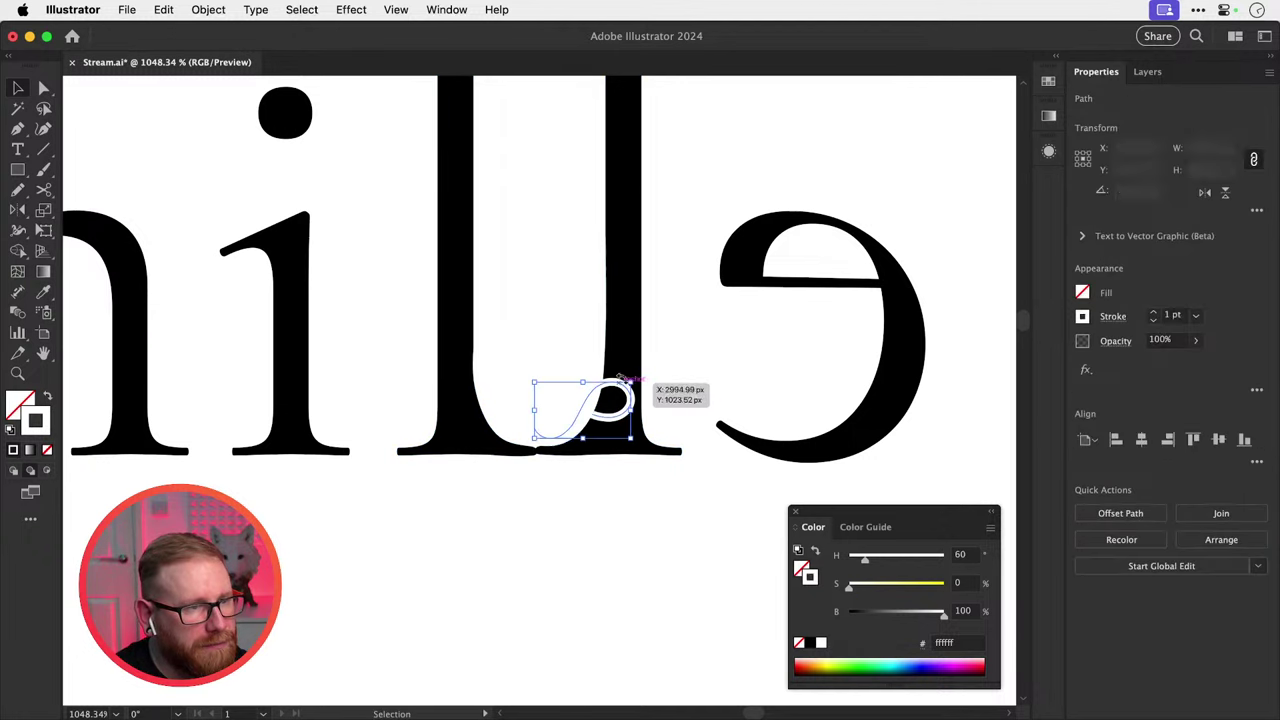
Try to shorten the handle curve by removing its inner end anchor point and compare it with the cup icons in Chrome.
key(a)
click(608, 410)
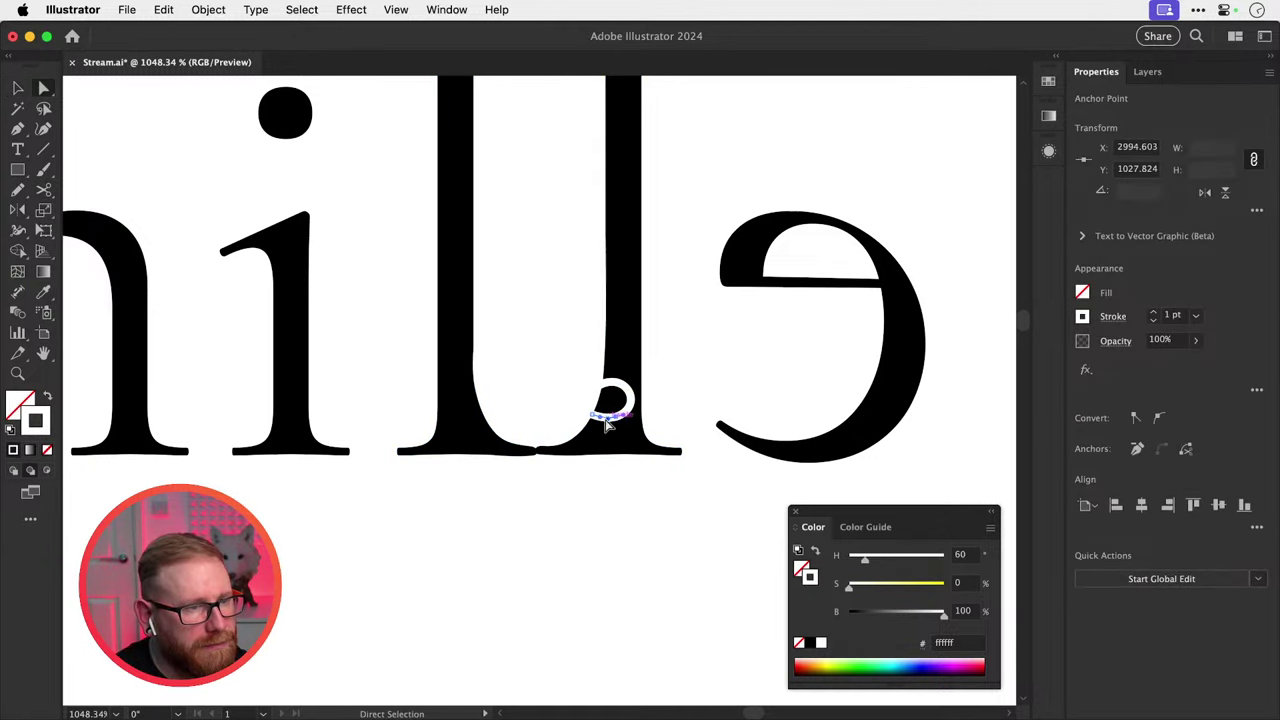
key(v)
key(super+shift+a)
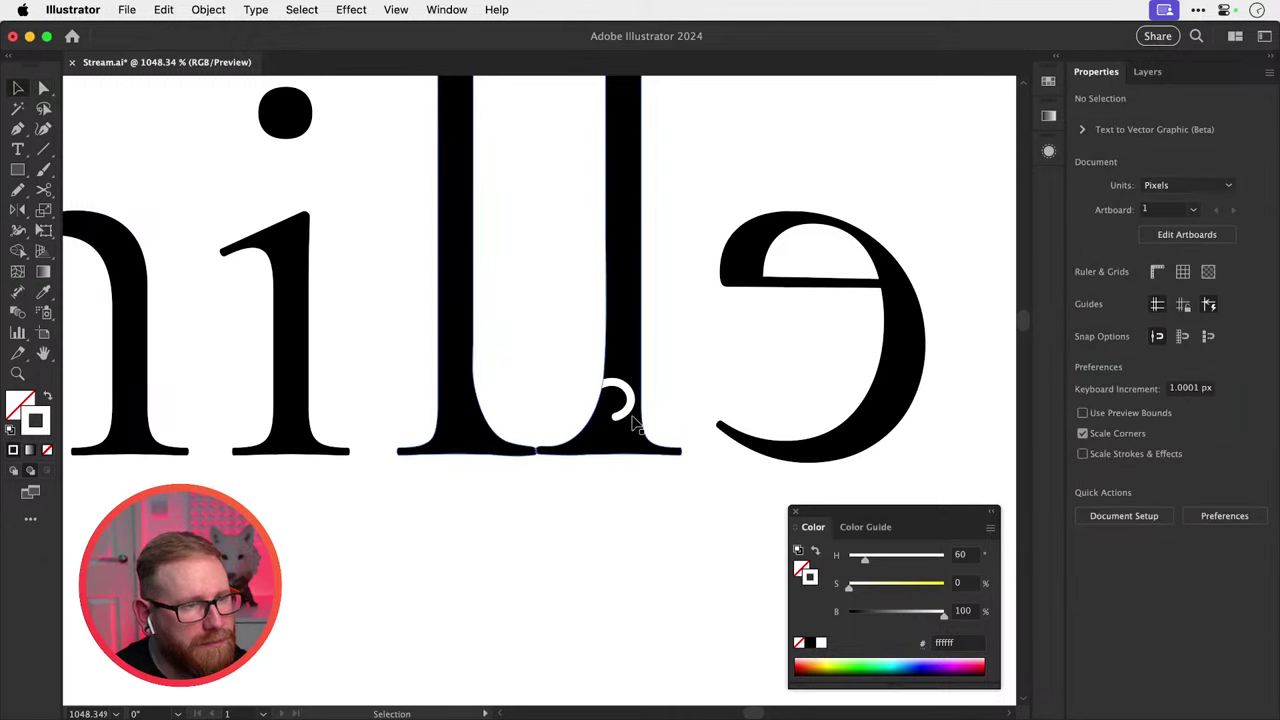
key(super+Tab)
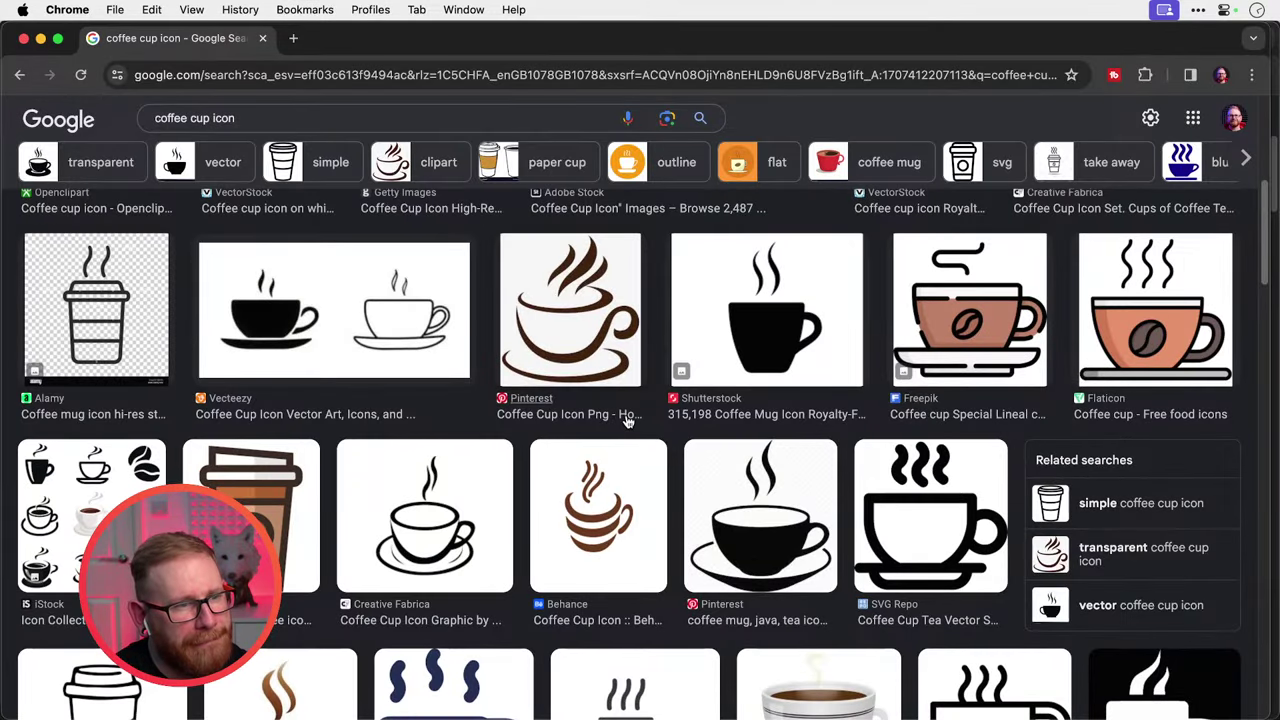
key(super+Tab)
Delete the end anchor point of the handle curve so the loop stops short of the n's inner edge.
scroll(610, 405, up, 5)
click(630, 408)
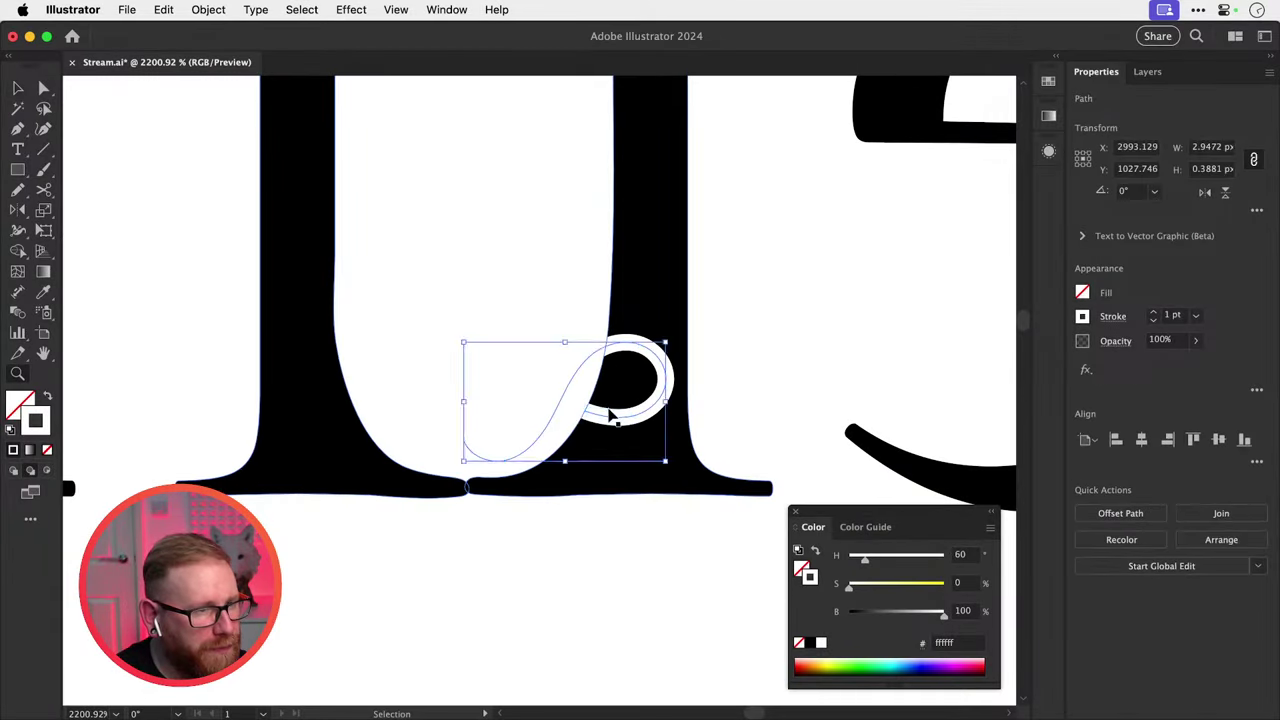
key(a)
click(601, 415)
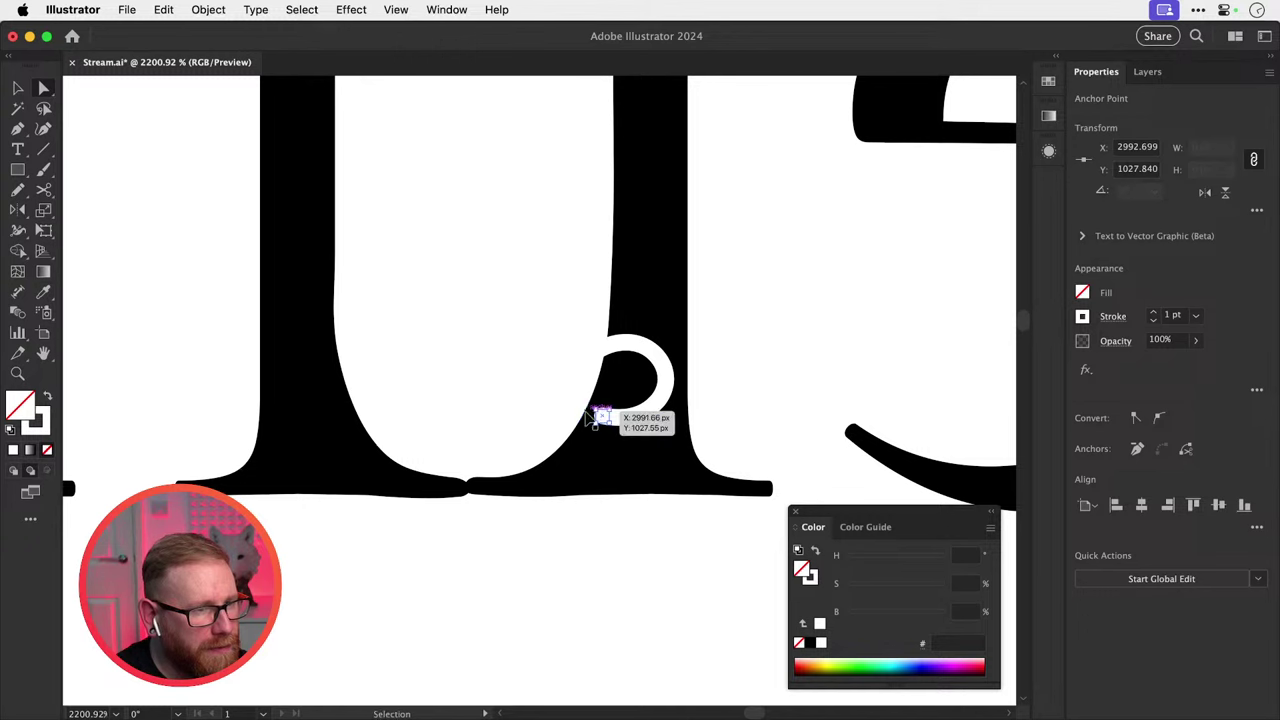
click(694, 449)
key(super+minus)
key(super+minus)
key(super+minus)
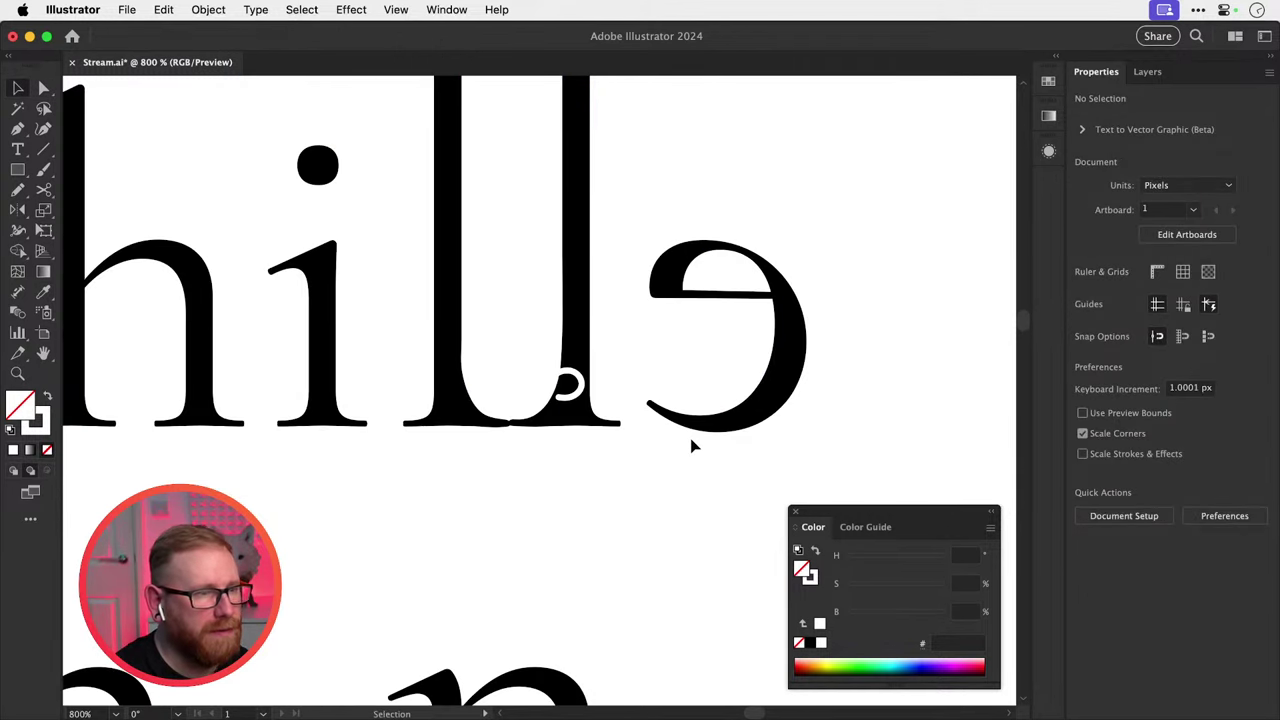
Scale the handle curve down slightly within the right stem's foot and review it in the whole wordmark.
scroll(680, 400, up, 5)
click(683, 372)
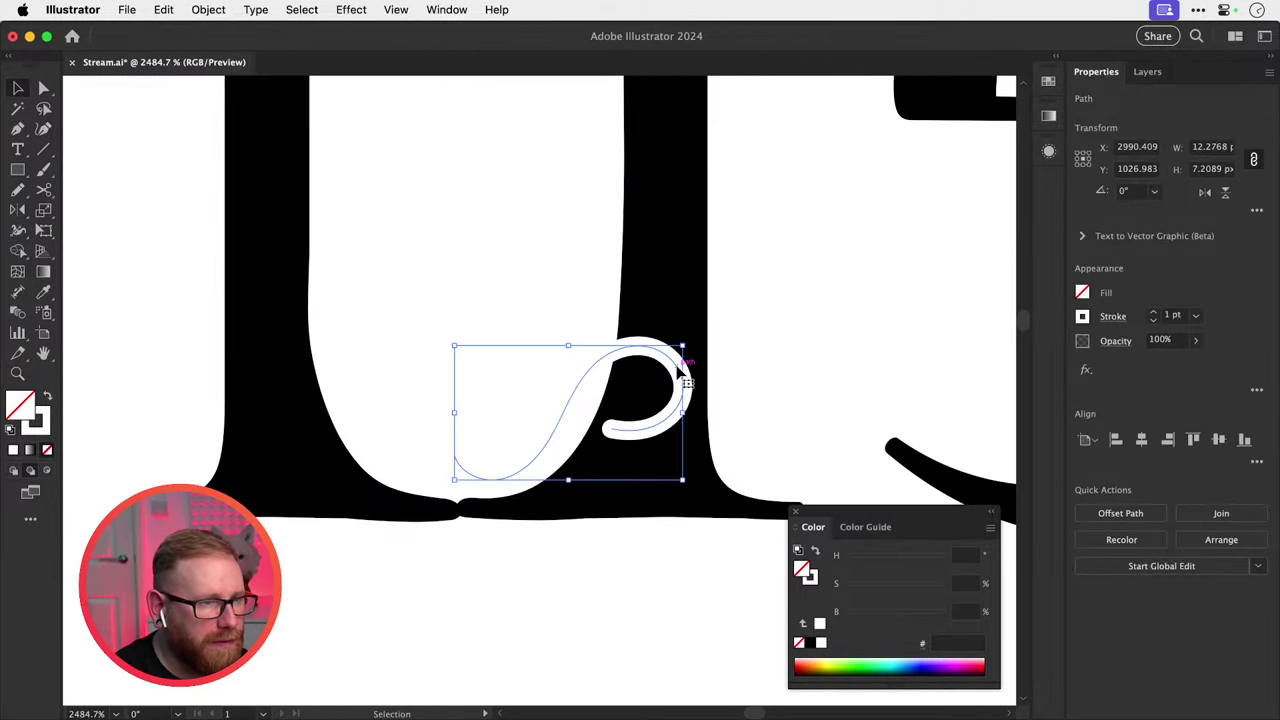
drag(455, 346, 488, 367)
click(506, 354)
key(super+minus)
key(super+minus)
key(super+minus)
key(super+minus)
key(super+minus)
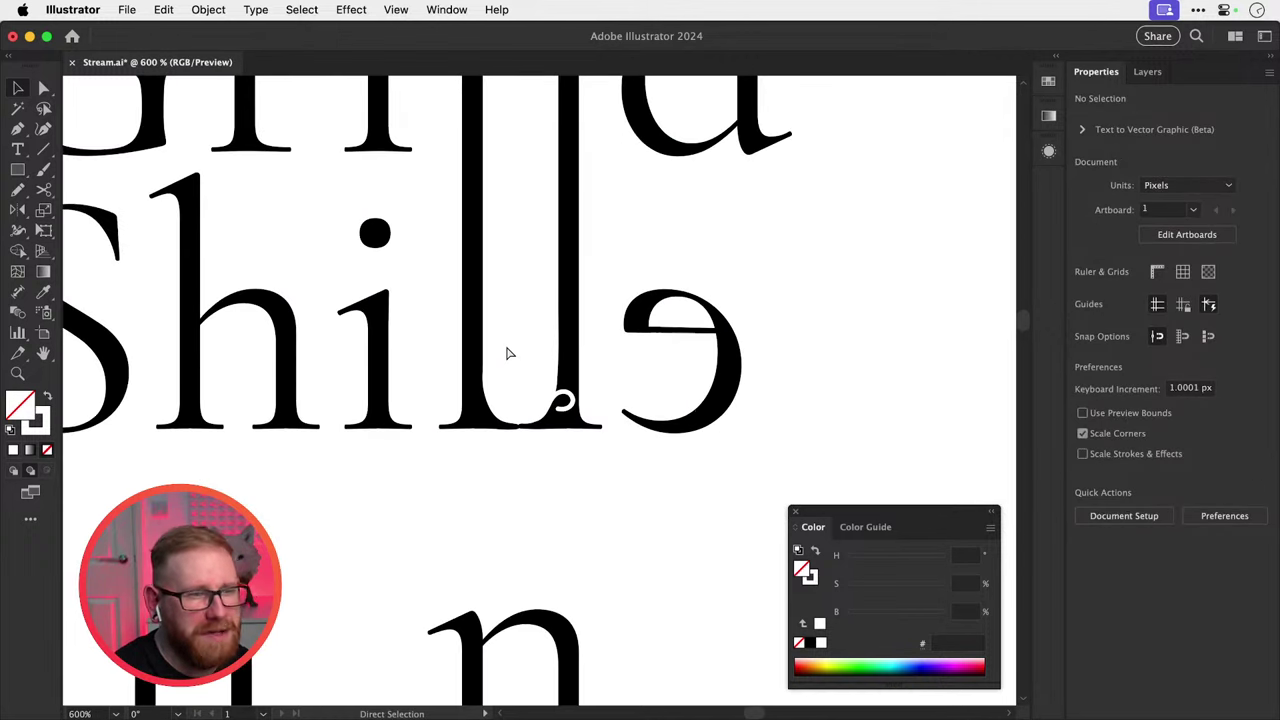
scroll(608, 463, up, 3)
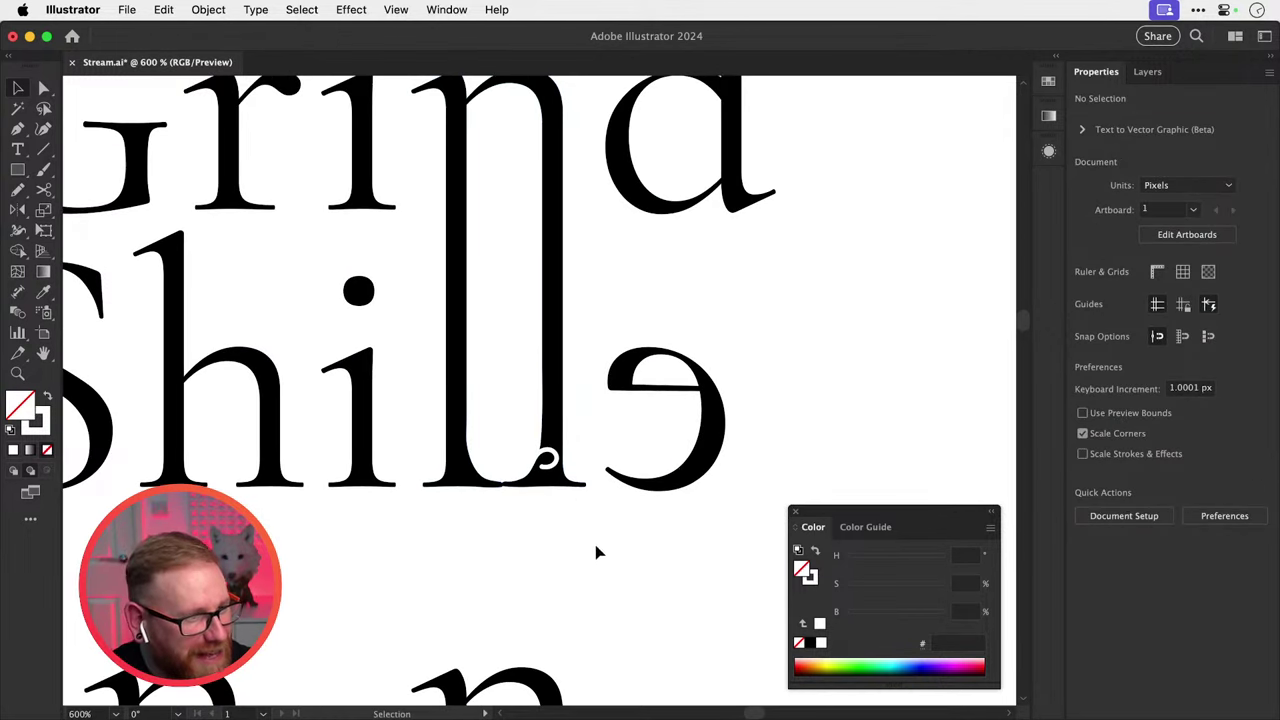
key(super+minus)
key(super+minus)
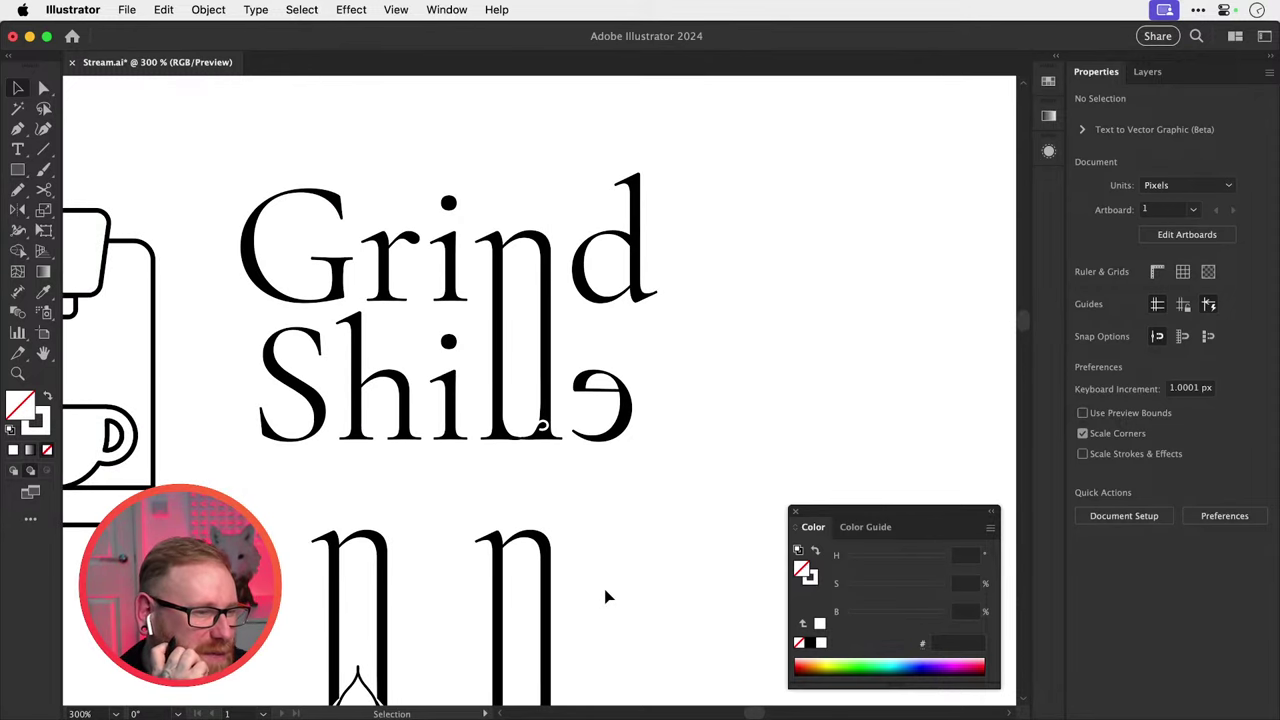
Reposition and enlarge the handle curve so its loop reaches the outer edge of the elongated n's right stem.
key(z)
drag(507, 414, 803, 523)
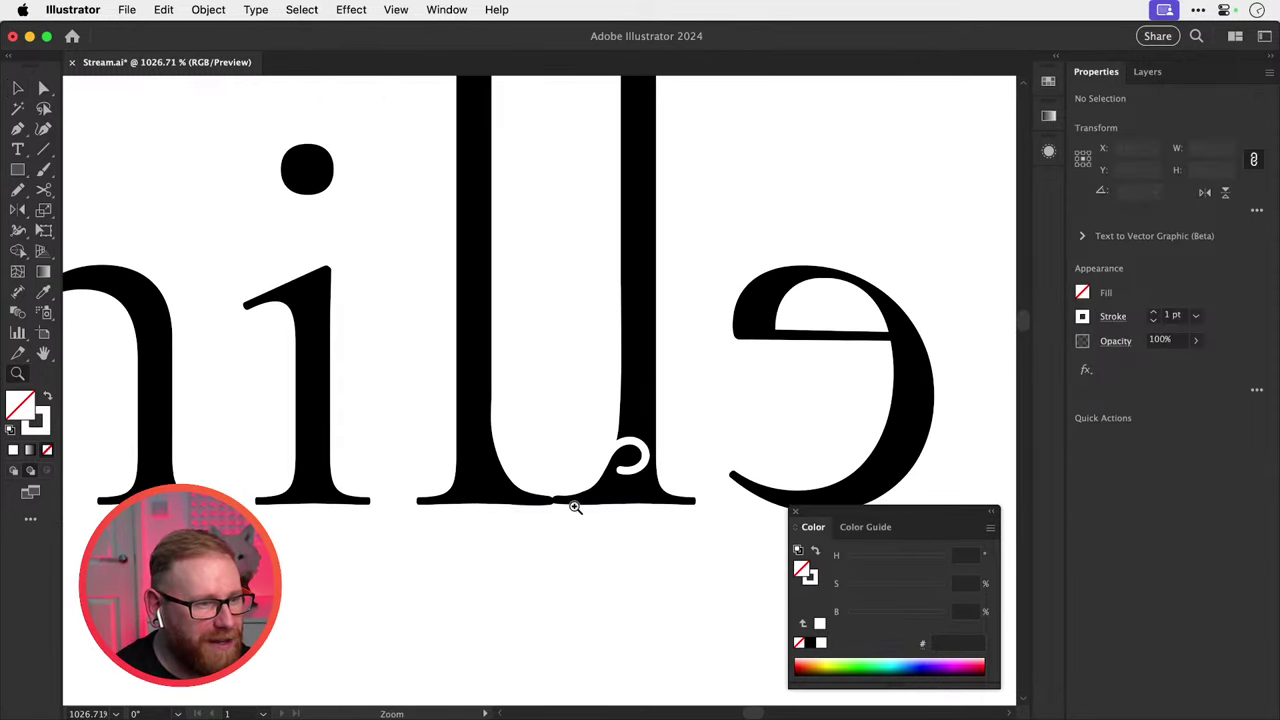
drag(514, 469, 575, 501)
key(v)
drag(696, 447, 636, 454)
click(645, 470)
drag(650, 508, 663, 524)
click(735, 367)
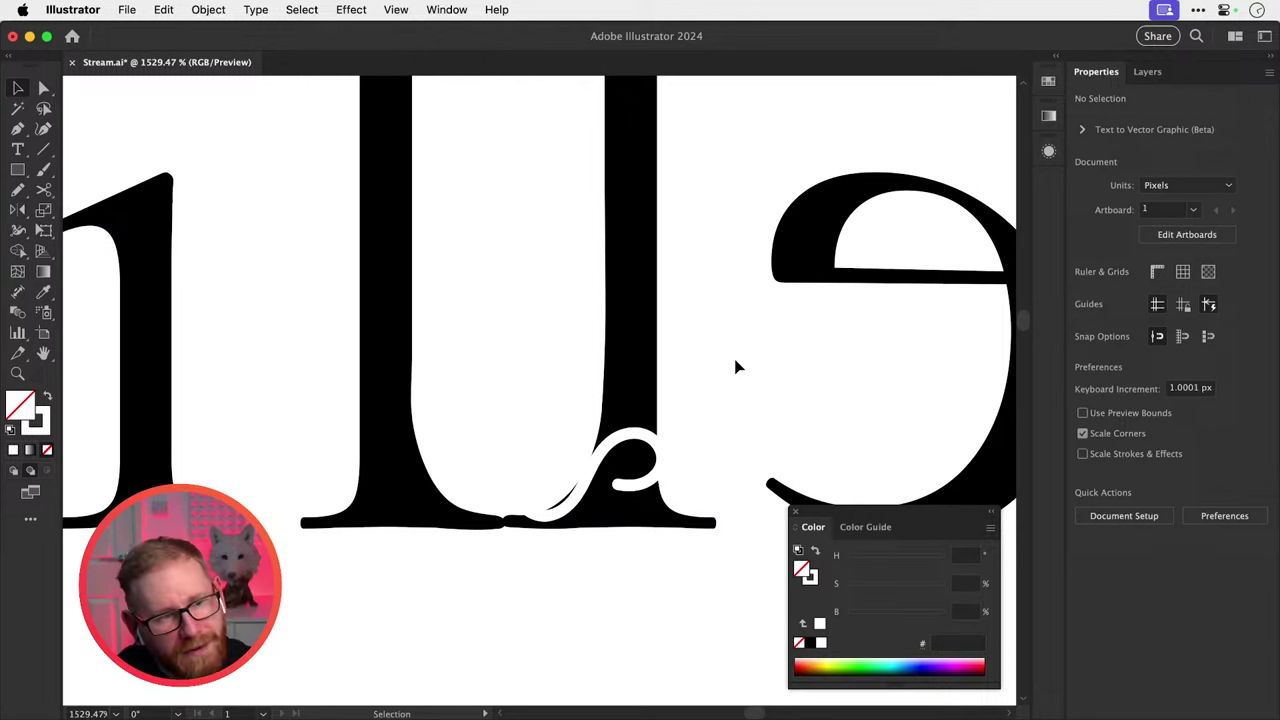
Clean up the thin black sliver between the handle curve and the bowl of the elongated n.
key(z)
drag(535, 507, 572, 497)
key(v)
key(super+shift+a)
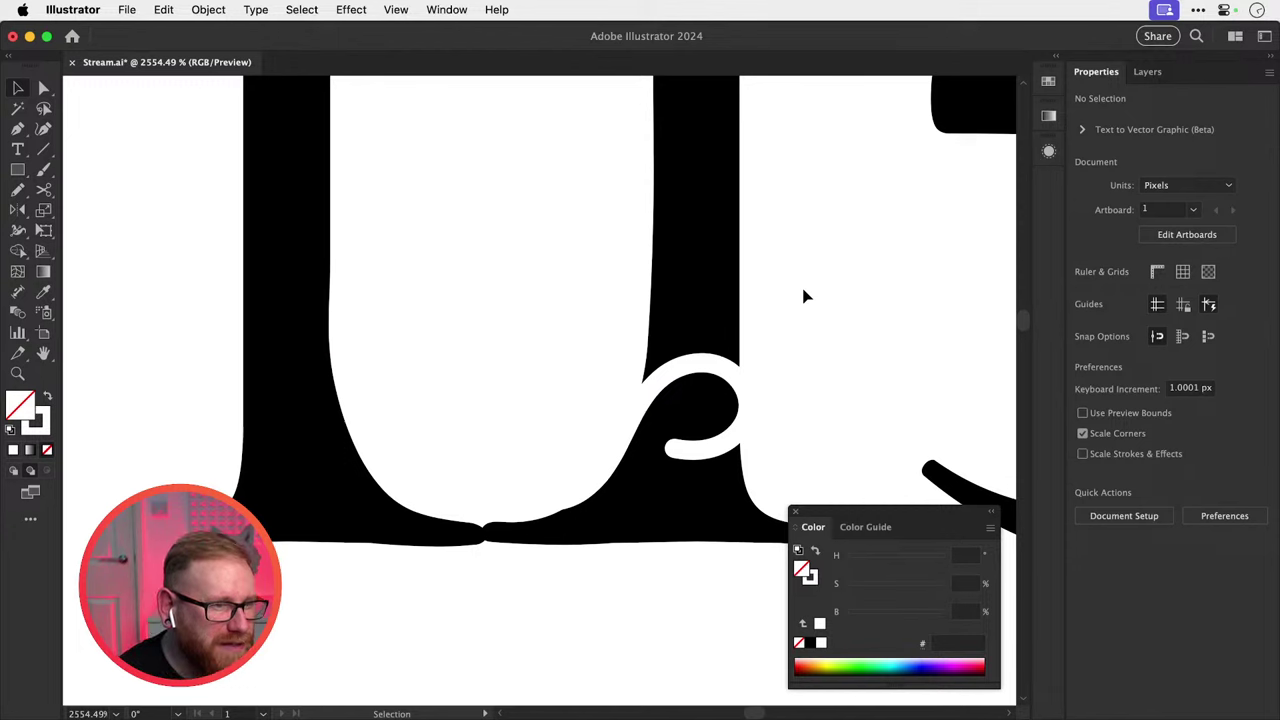
scroll(805, 296, down, 8)
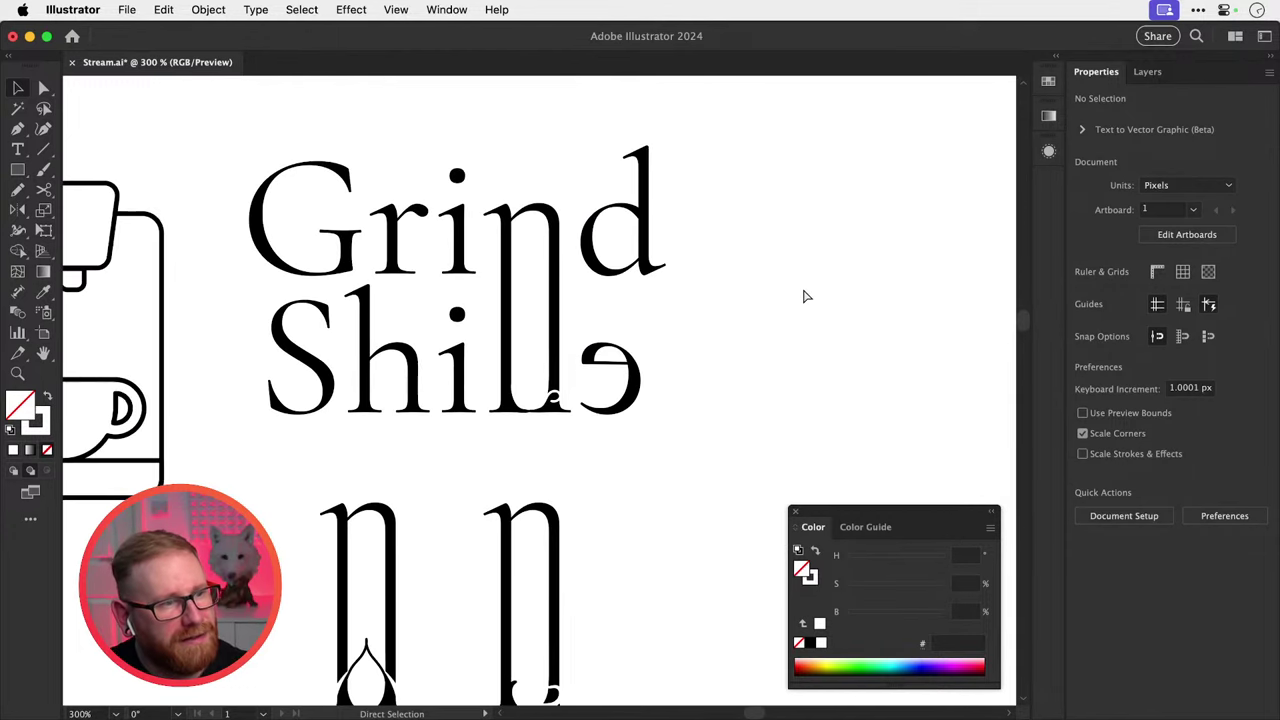
key(super+minus)
key(super+plus)
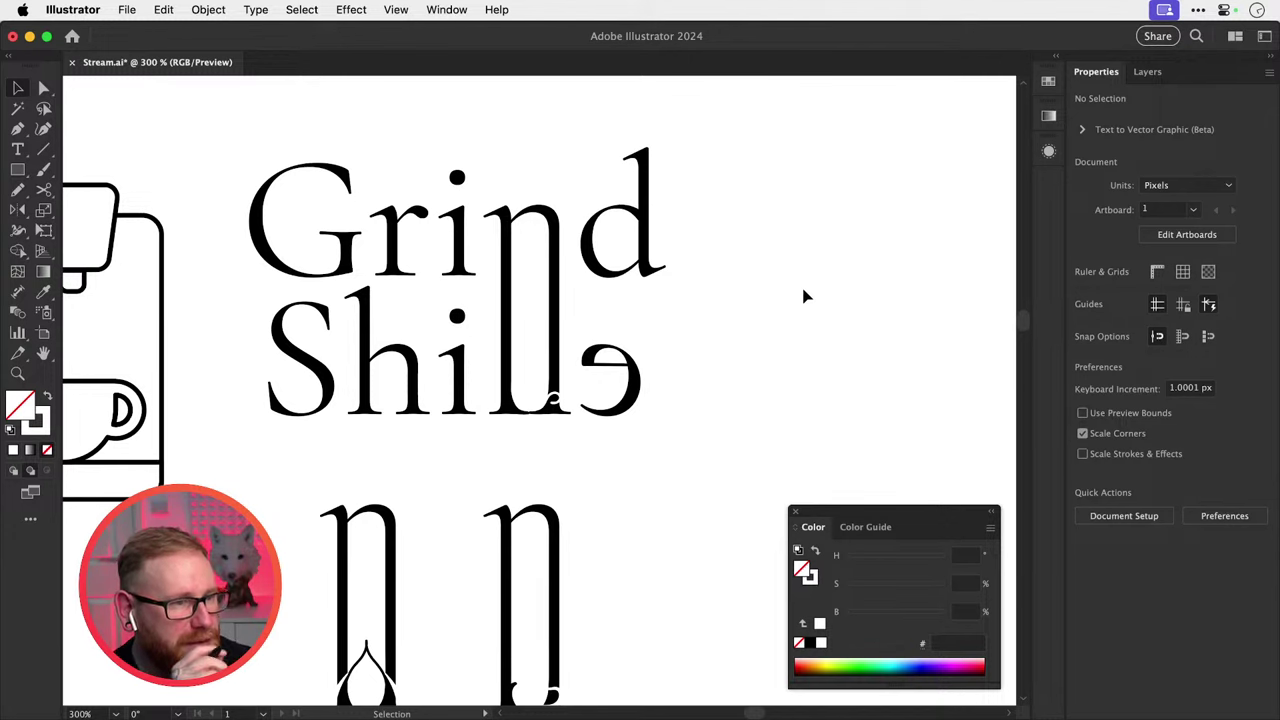
Duplicate the small ampersand from the stacked Grind & Shine variant and place the copy beside the elongated n wordmark.
scroll(589, 463, down, 6)
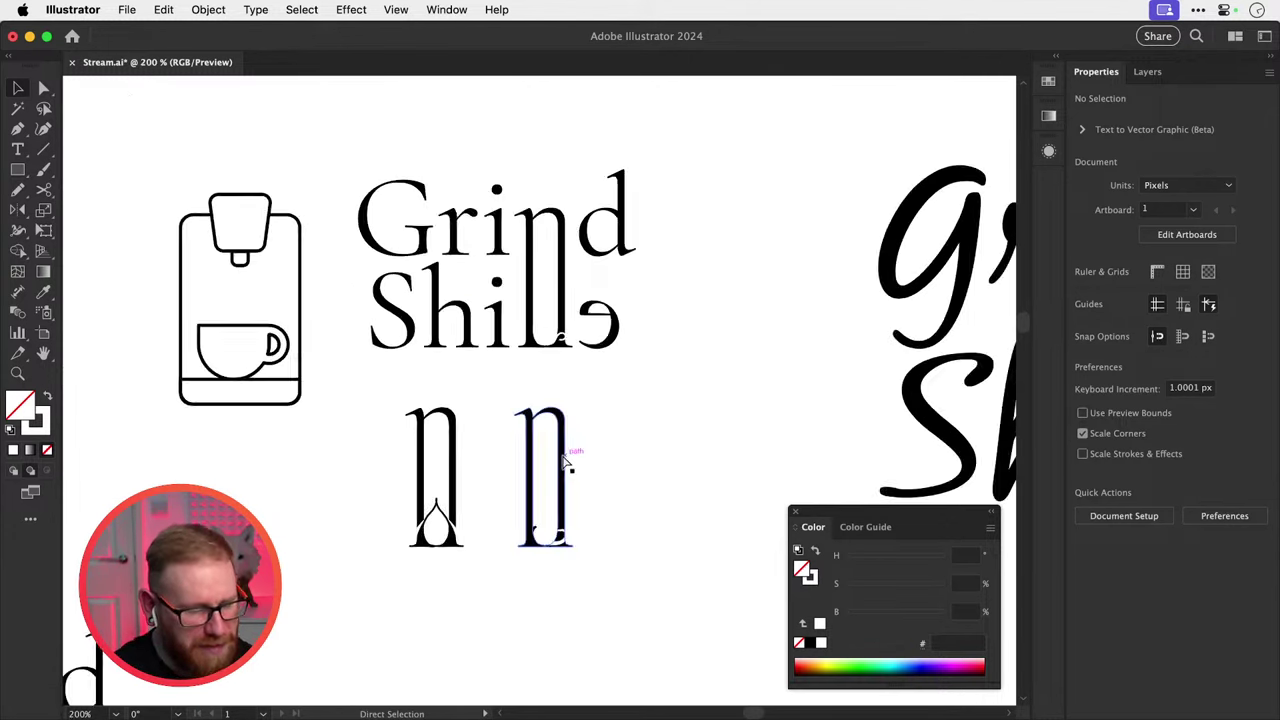
scroll(425, 550, up, 8)
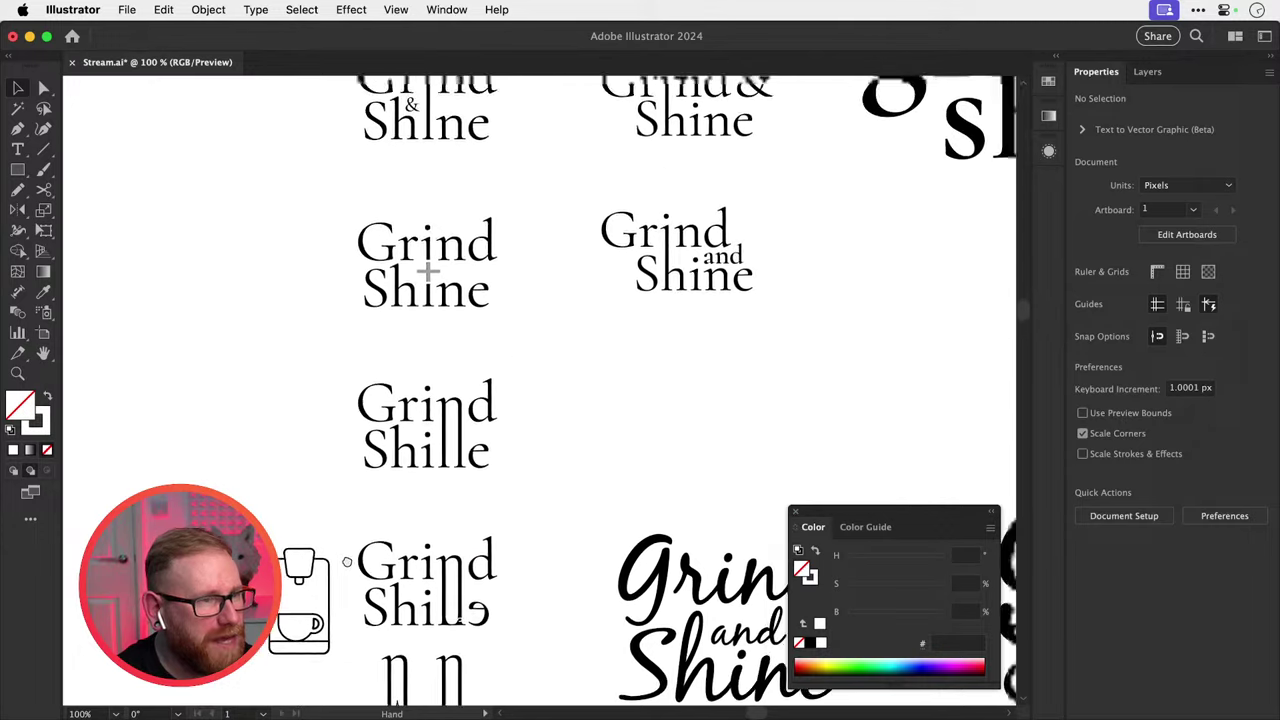
alt+drag(373, 237, 506, 602)
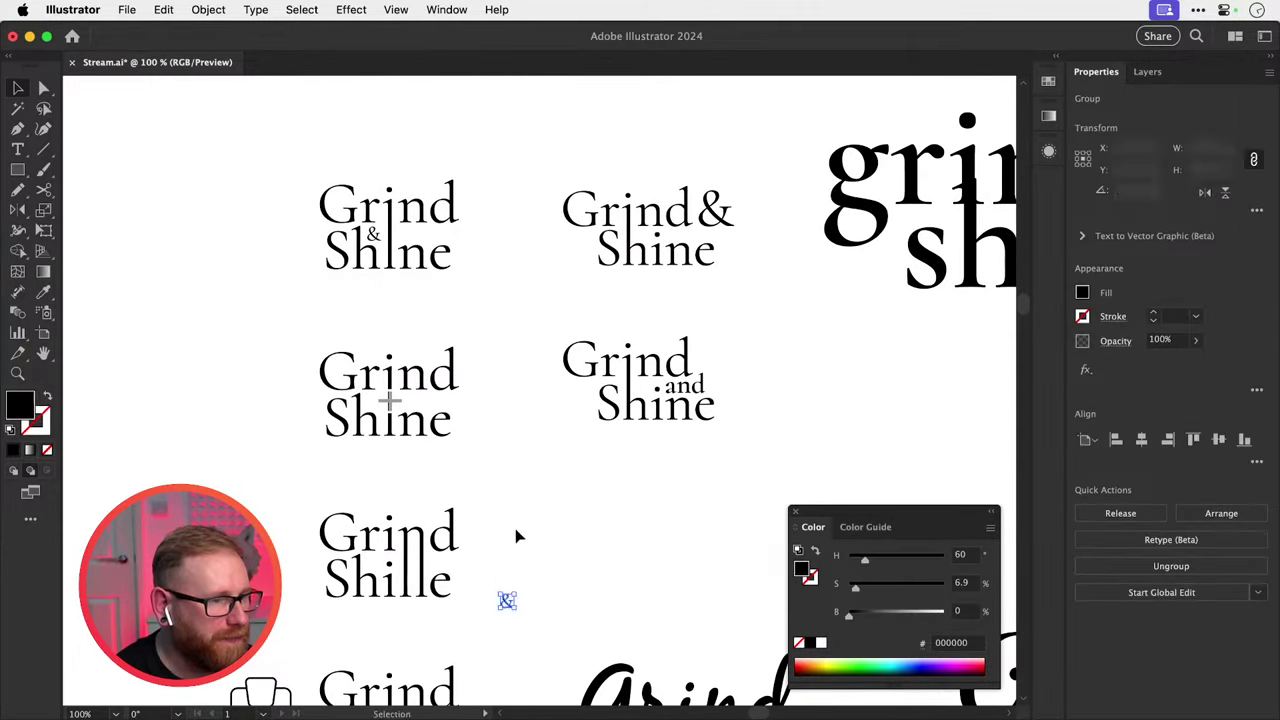
drag(517, 541, 571, 343)
Try the ampersand between Grind and Shine, above the h of the coffee machine wordmark, and undo the placement.
key(z)
click(442, 525)
key(v)
drag(720, 243, 418, 516)
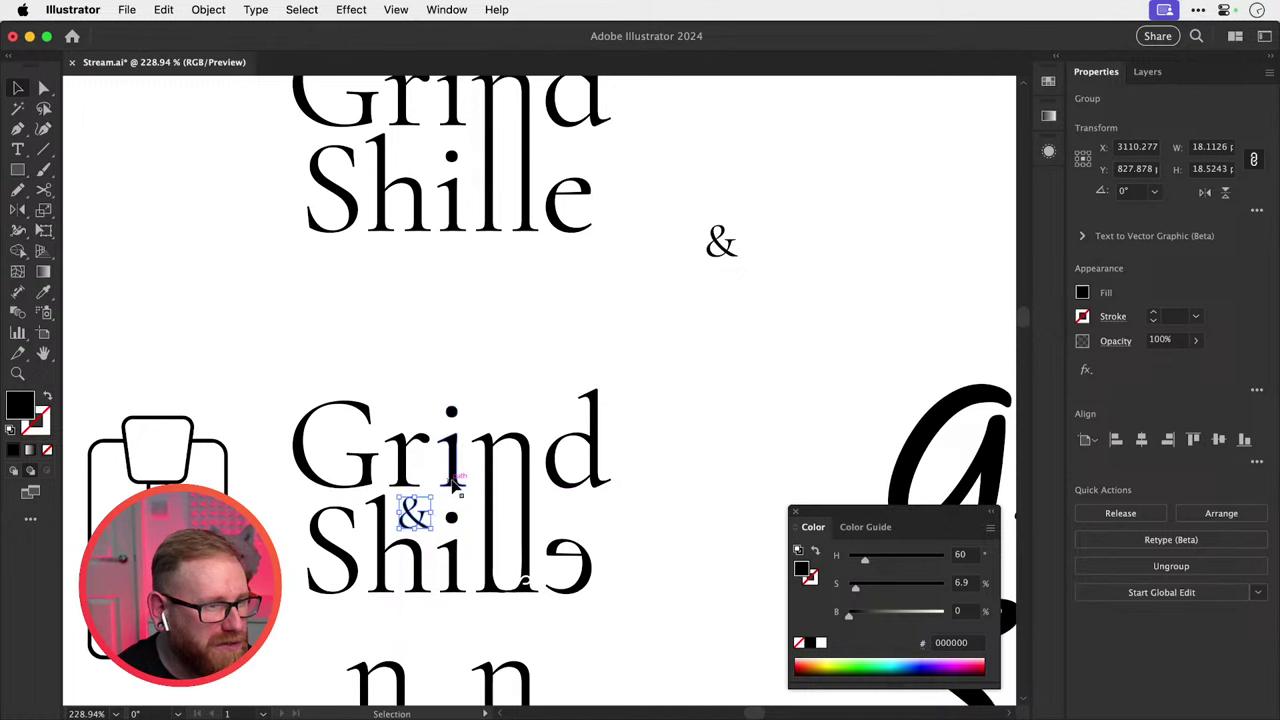
click(716, 424)
key(super+z)
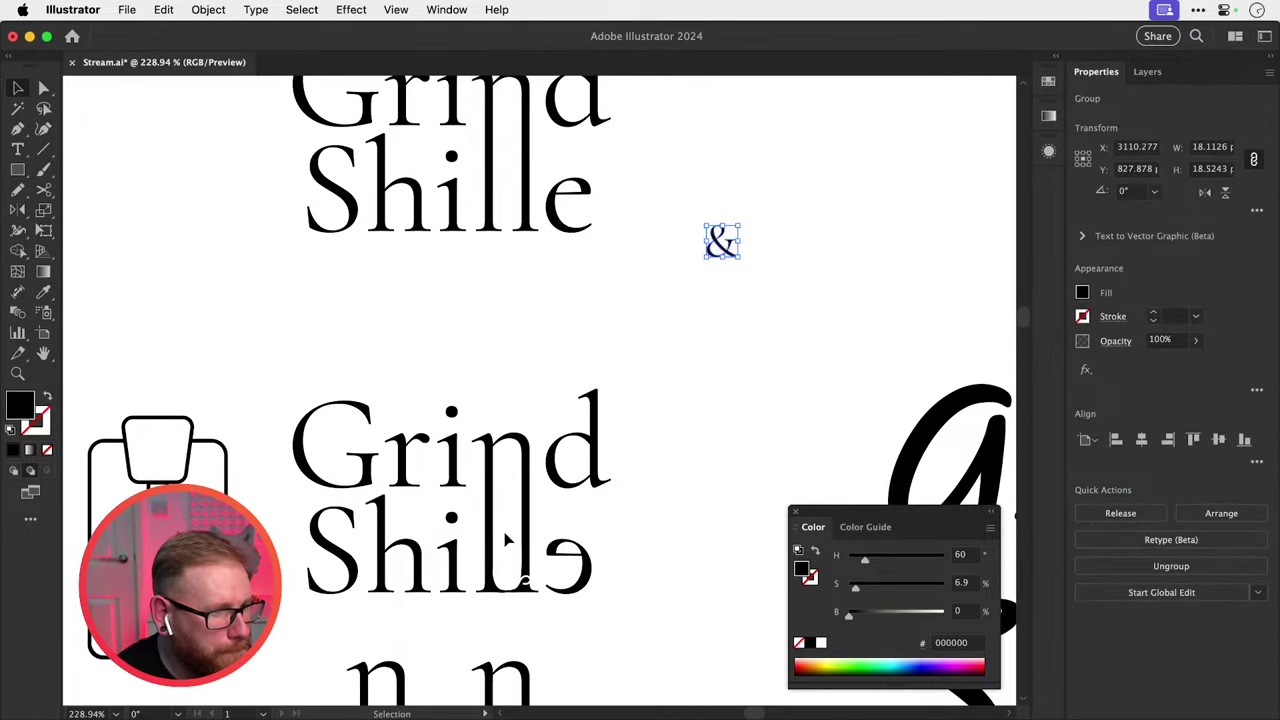
Try the ampersand inside the elongated n and in the gap before the wordmark, between the G and the S.
drag(722, 246, 508, 572)
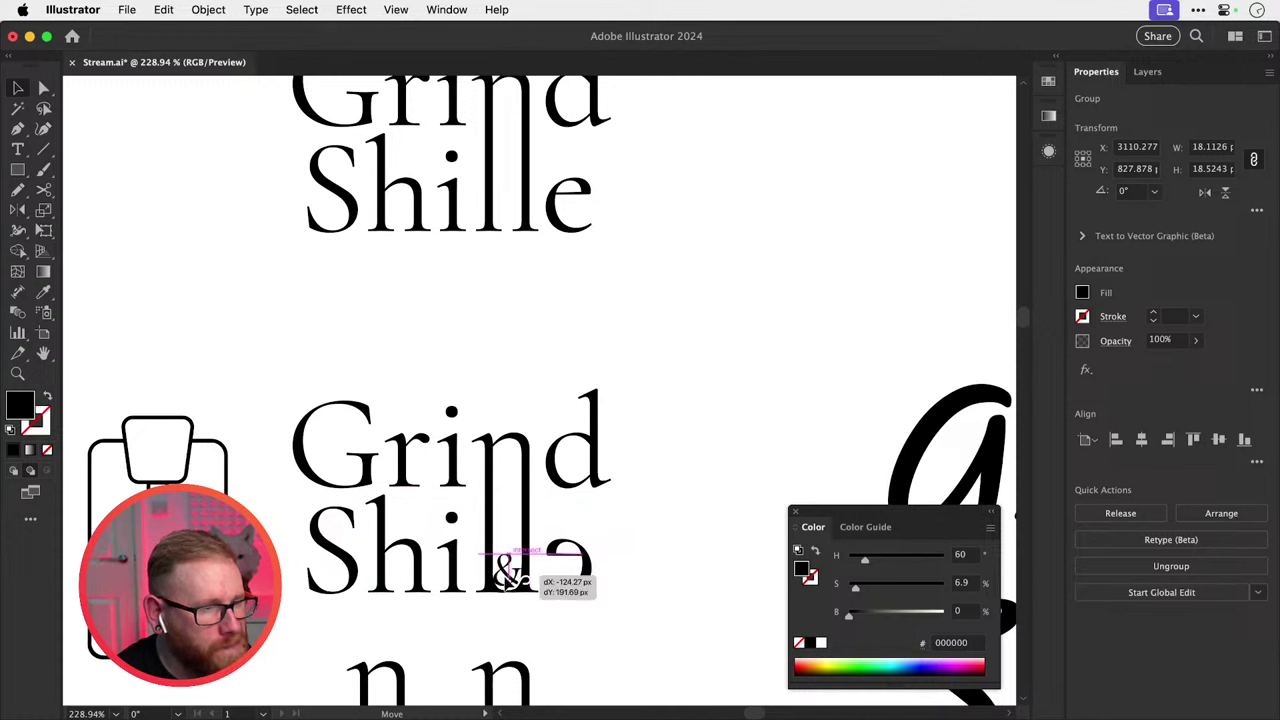
drag(508, 572, 296, 506)
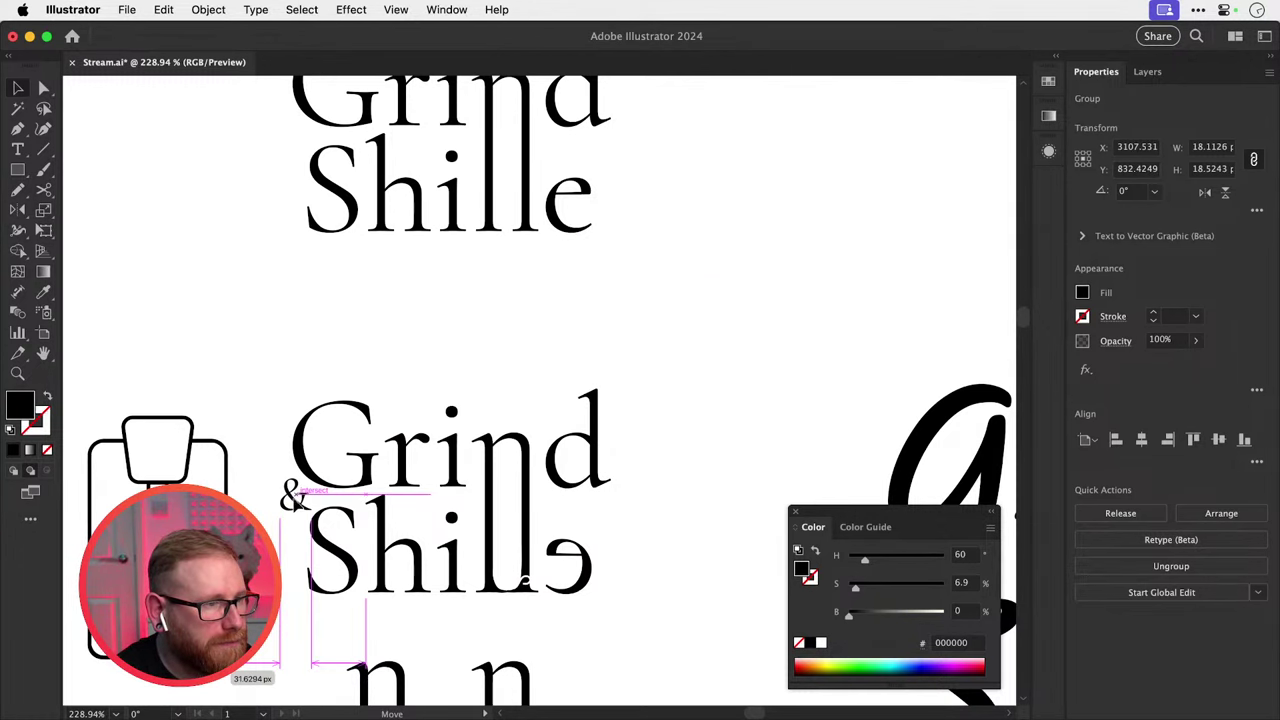
drag(295, 496, 449, 514)
click(354, 503)
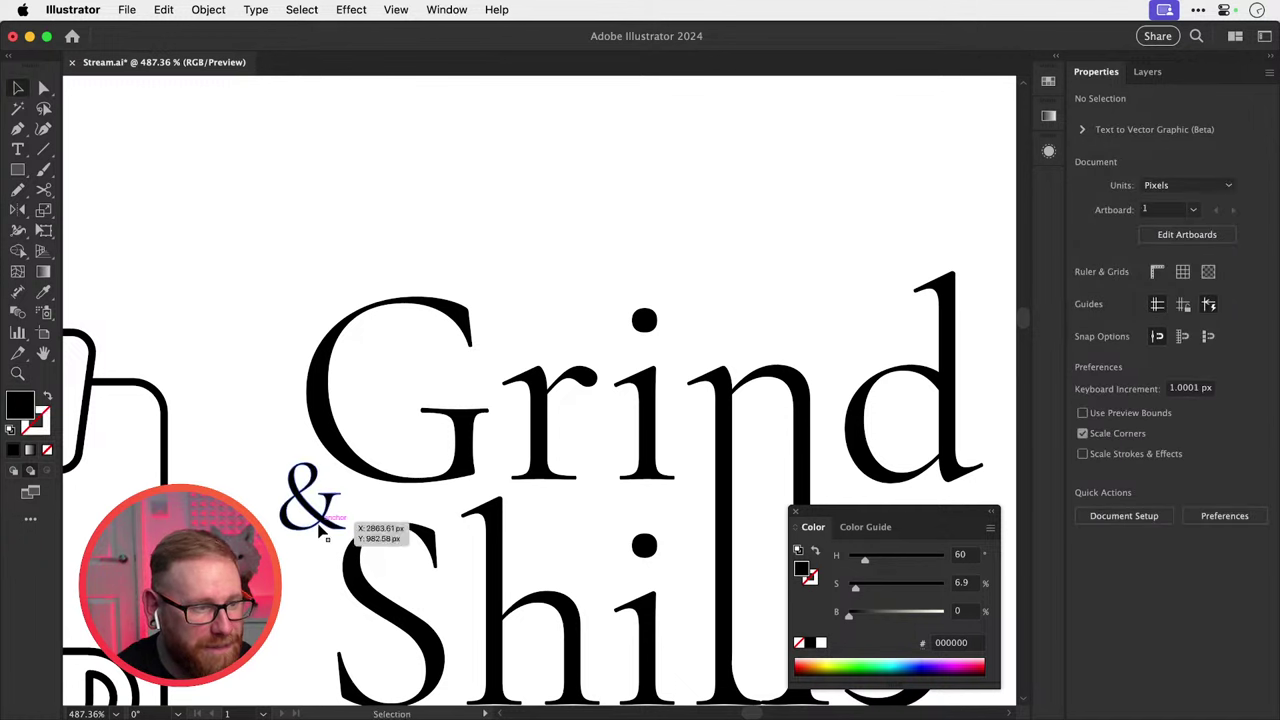
drag(318, 525, 322, 516)
click(537, 350)
key(super+minus)
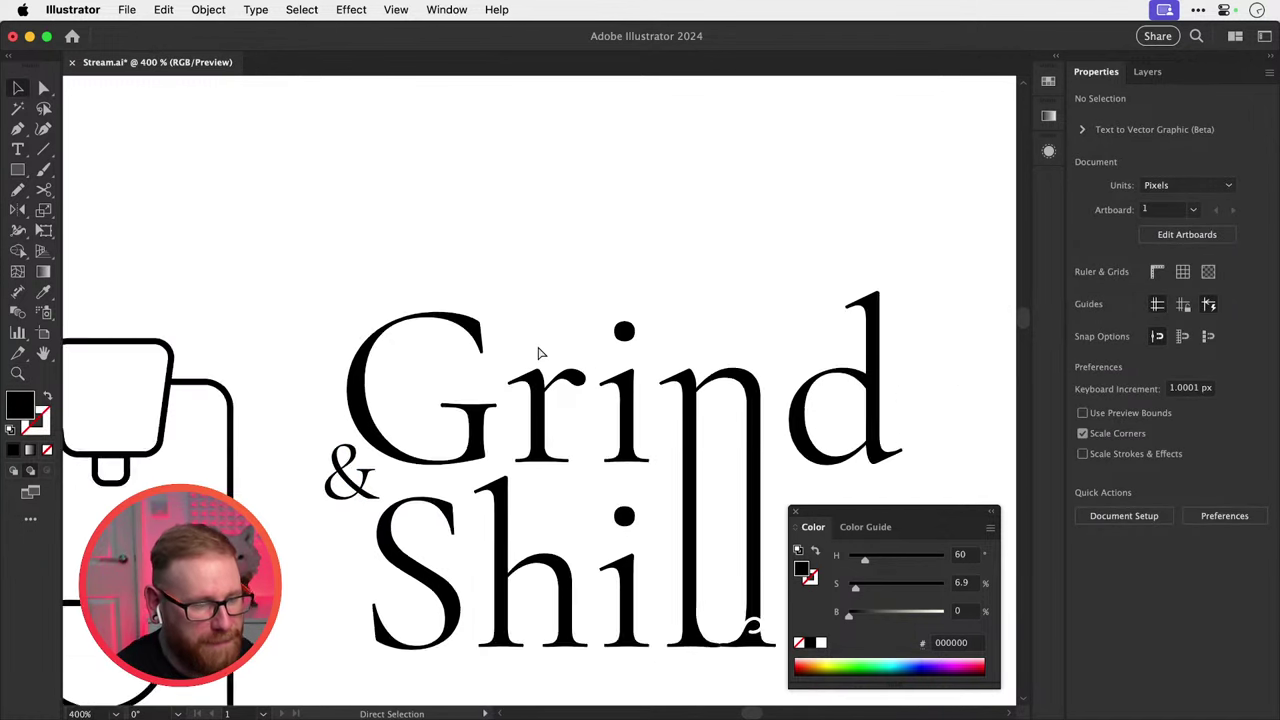
key(super+1)
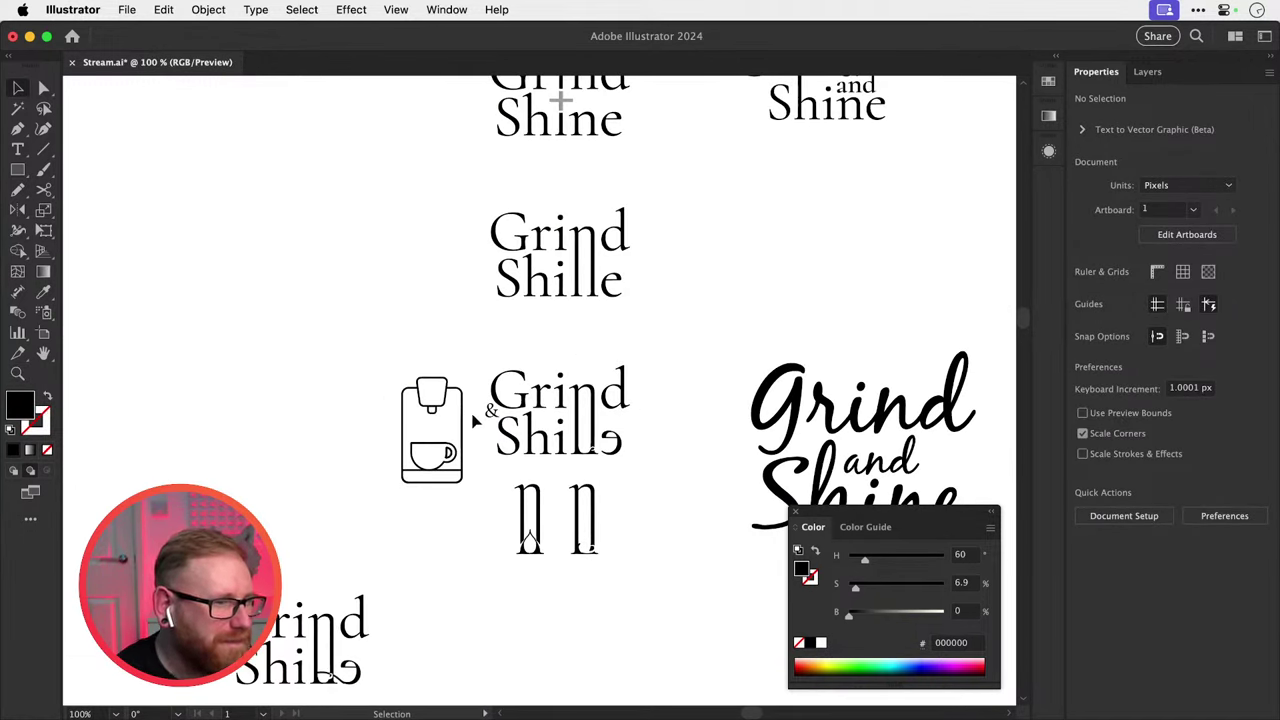
Move the ampersand off the wordmark to just above the coffee machine and save the document.
alt+drag(491, 411, 597, 405)
key(super+z)
drag(489, 411, 379, 360)
drag(580, 355, 493, 499)
drag(494, 436, 495, 418)
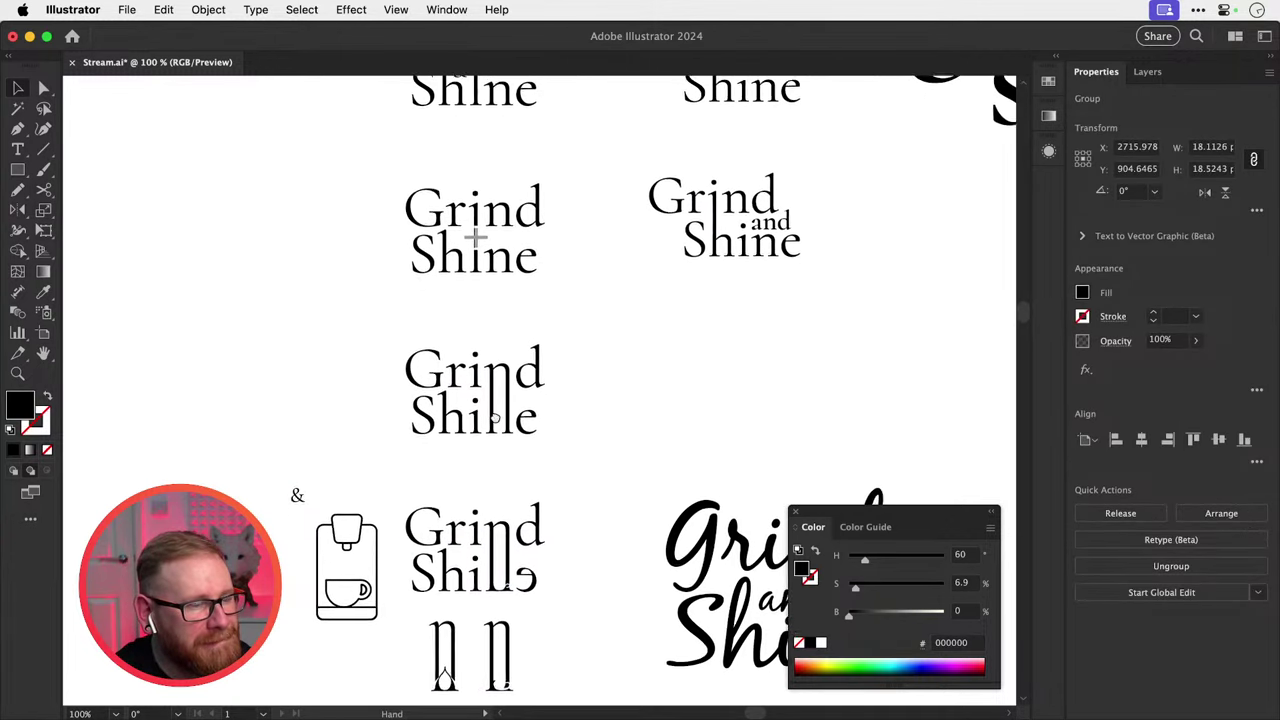
key(super+s)
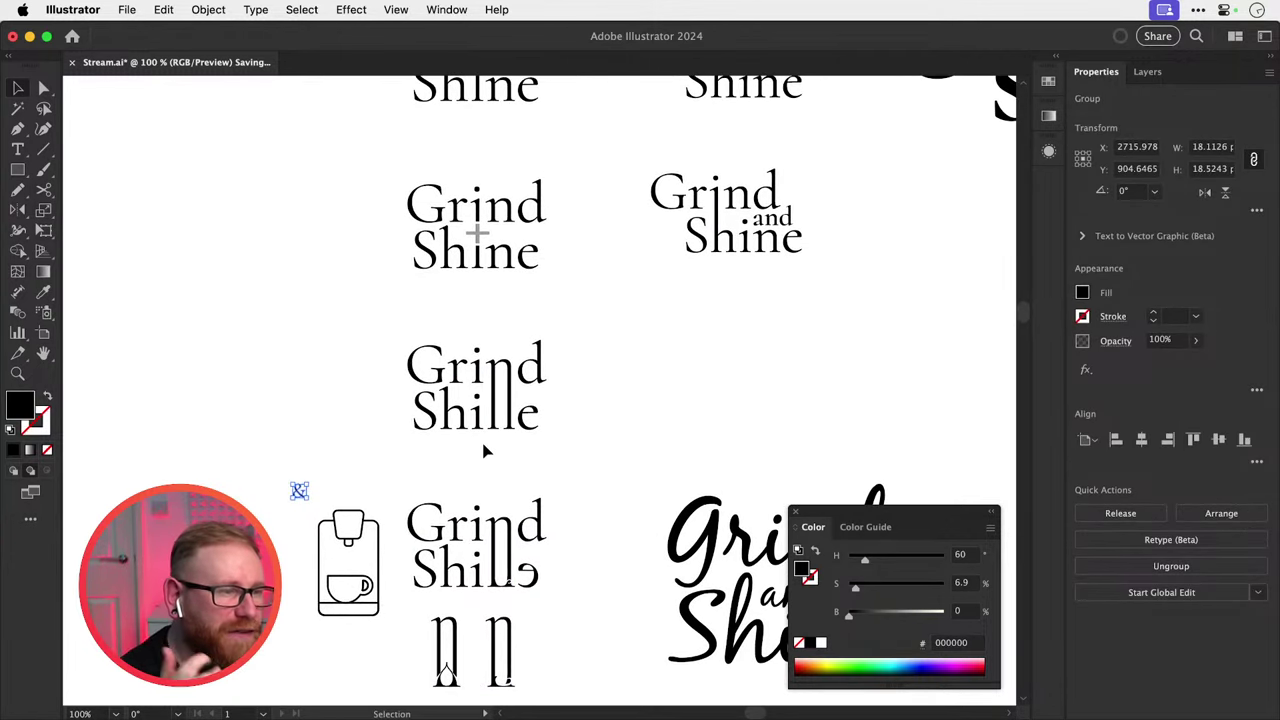
Compare the stacked Grind Shine wordmark with the grey plus sign against the elongated n variants beneath it.
drag(500, 399, 503, 485)
drag(455, 311, 517, 323)
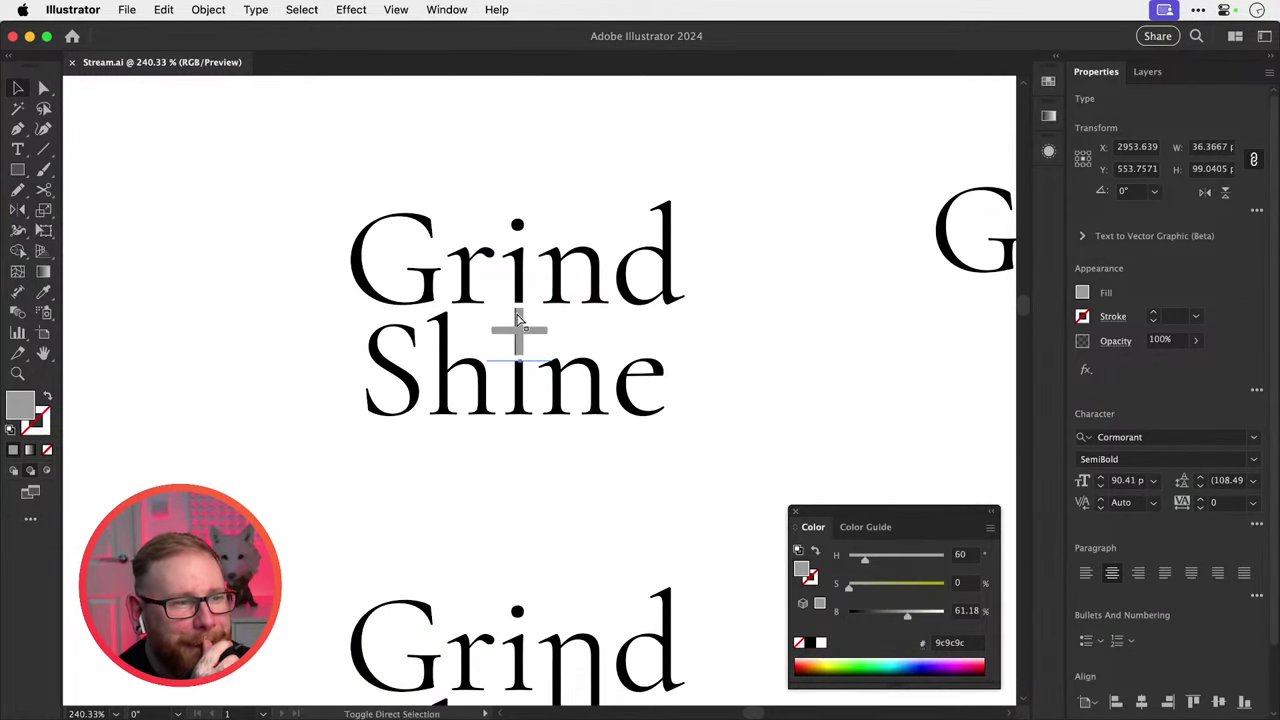
key(super+shift+a)
key(super+minus)
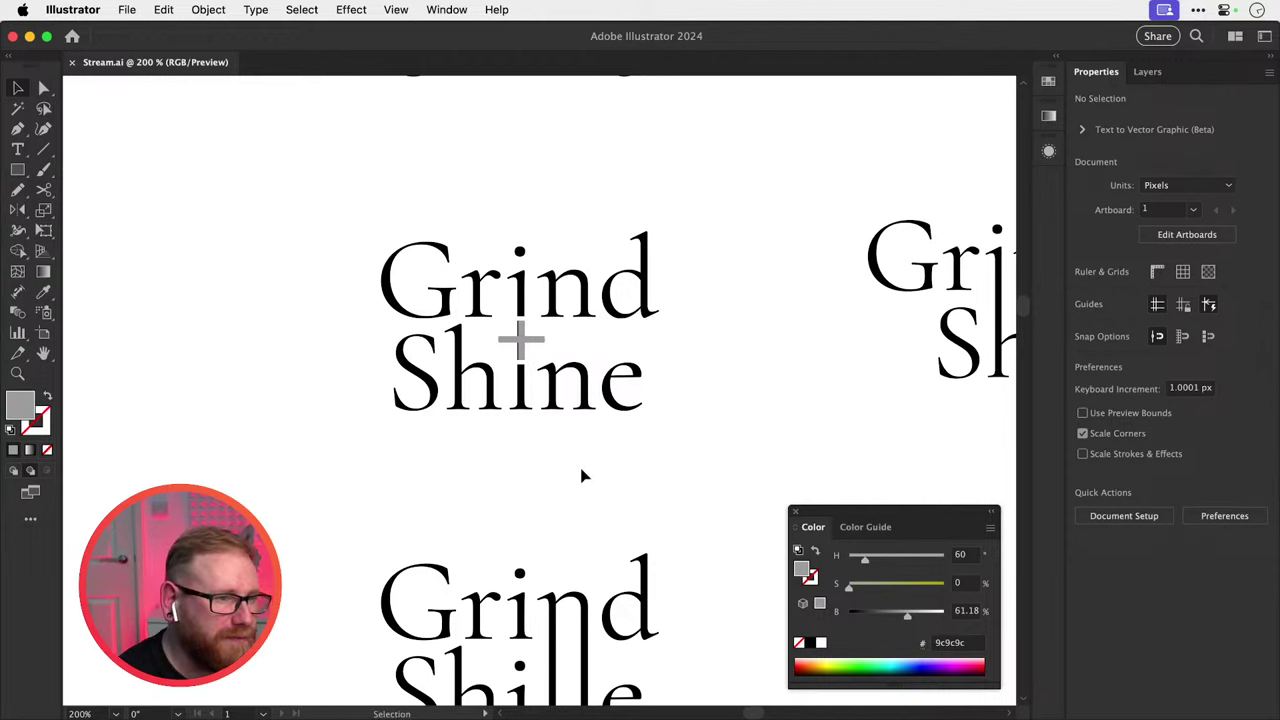
scroll(550, 510, down, 5)
scroll(540, 460, down, 8)
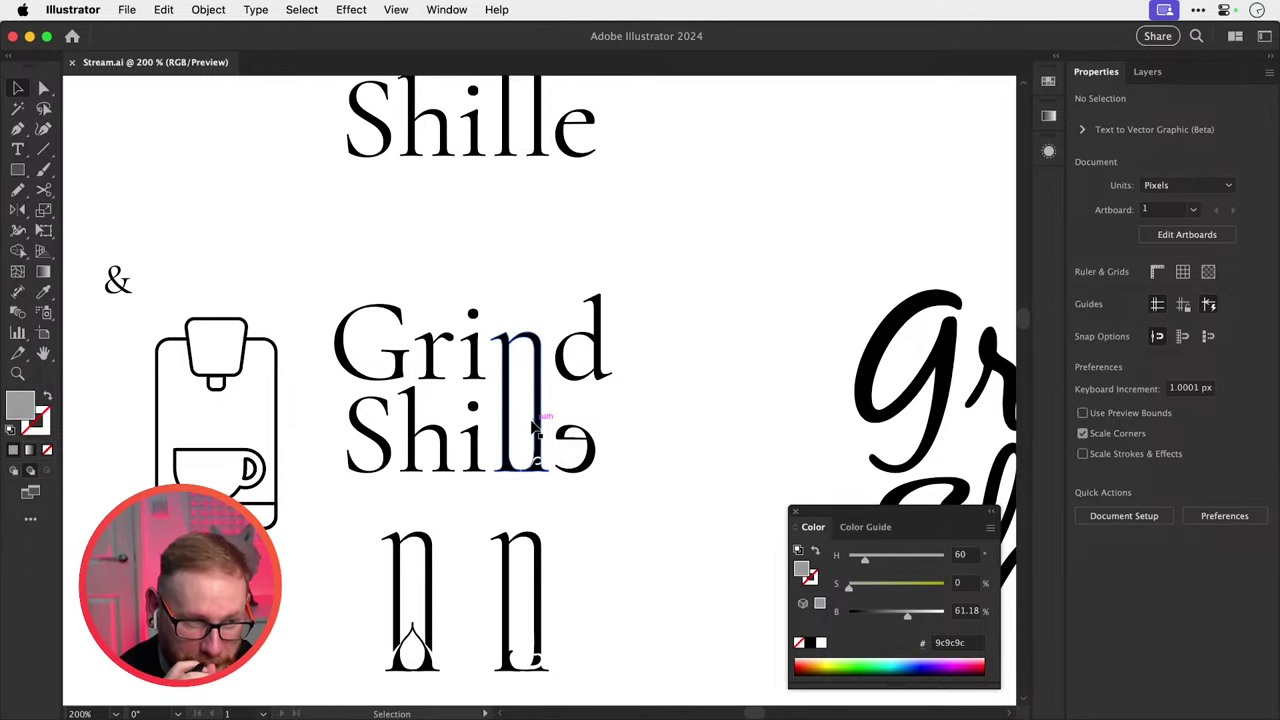
drag(570, 521, 628, 461)
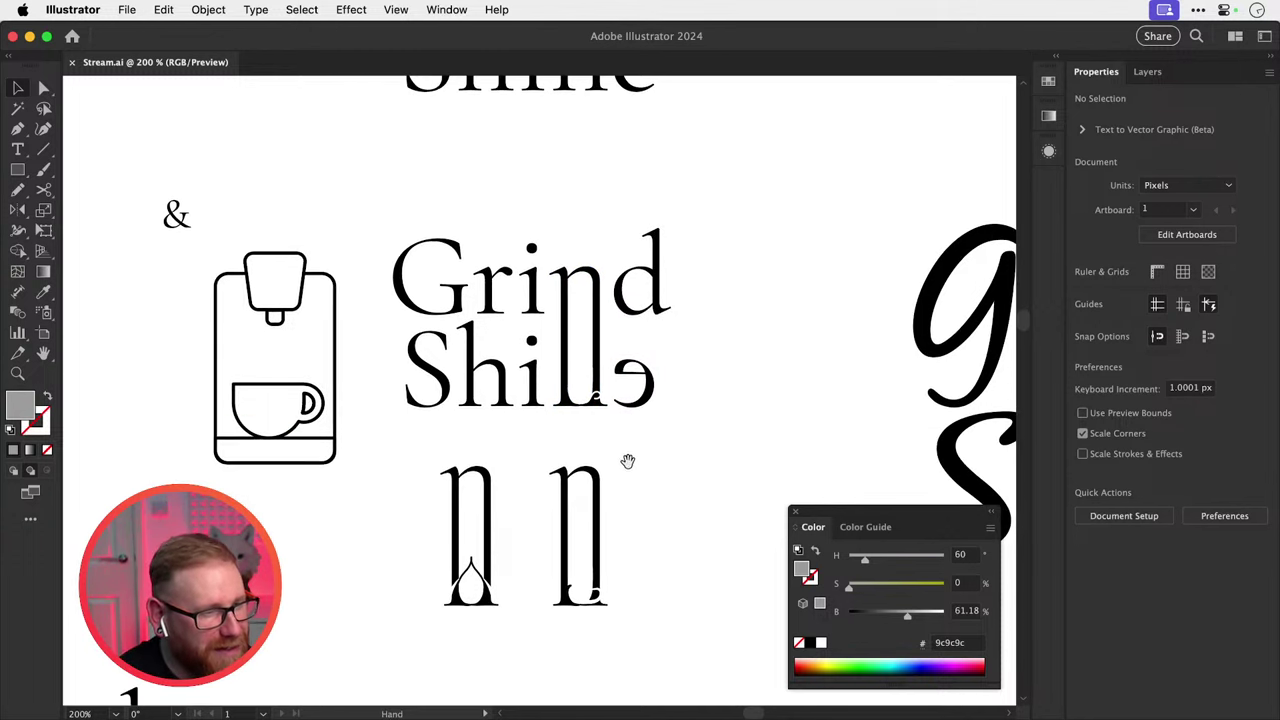
Narrow the inner end of the white cup handle swirl at the foot of the elongated n with the Width tool.
key(z)
drag(593, 390, 766, 463)
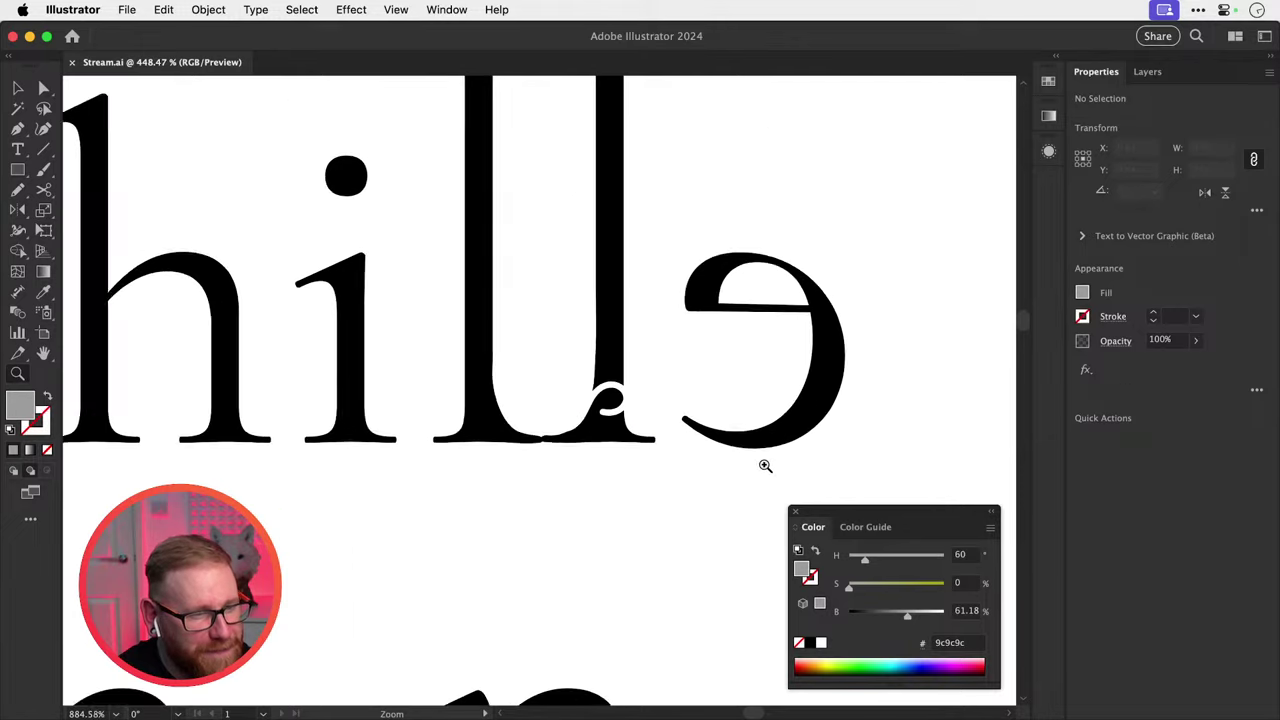
key(v)
click(628, 364)
key(shift+w)
mouse_move(632, 370)
mouse_down()
mouse_move(605, 382)
mouse_move(612, 395)
mouse_move(595, 369)
mouse_up()
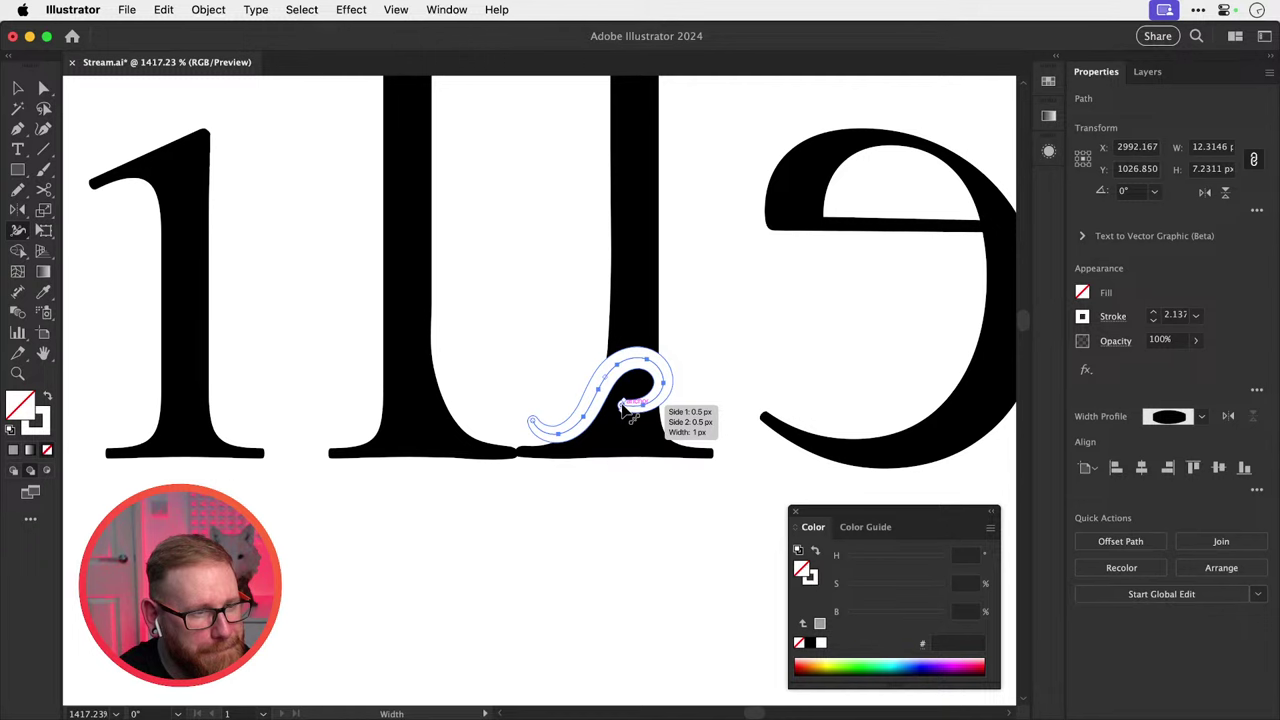
scroll(622, 405, up, 5)
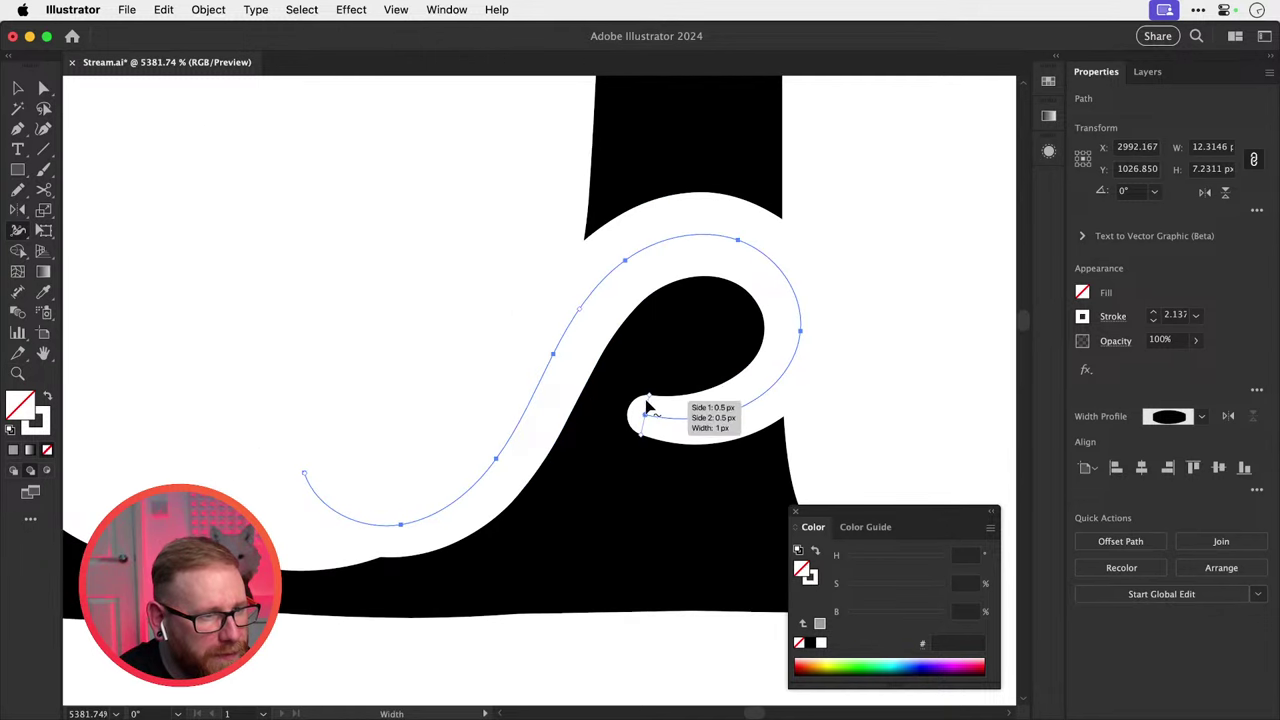
drag(647, 398, 649, 405)
key(v)
click(831, 395)
key(super+minus)
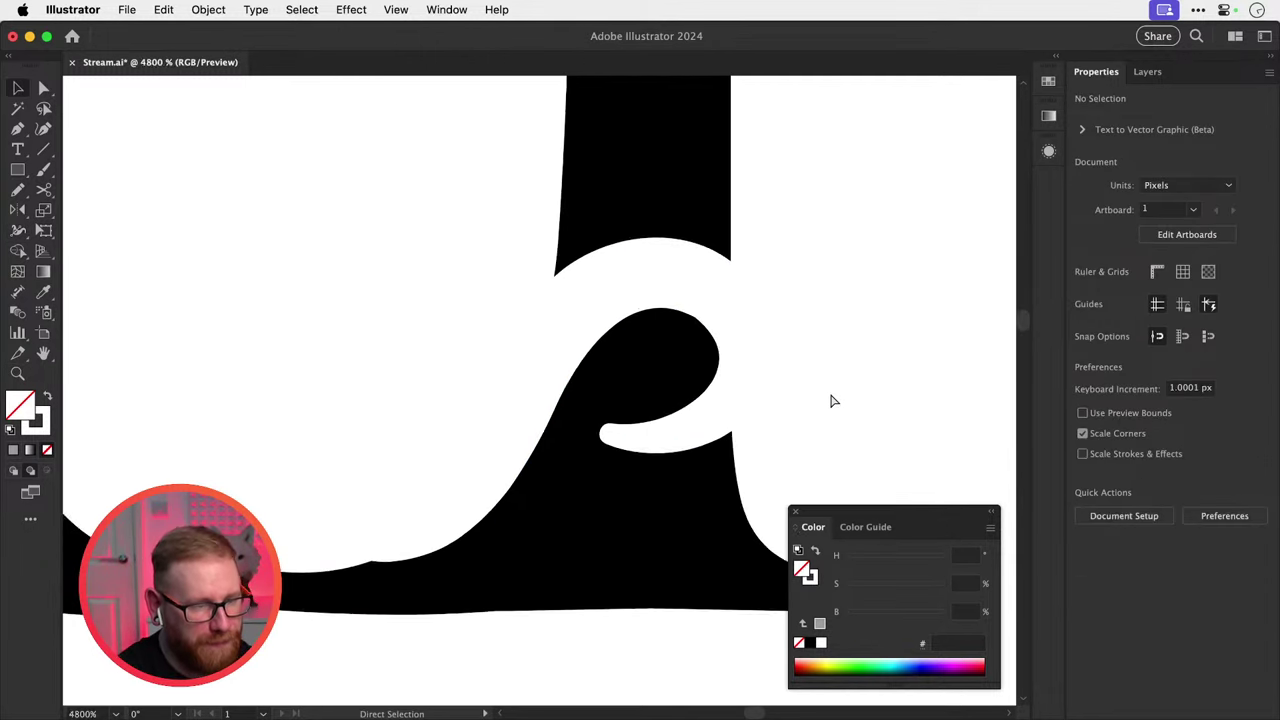
Draw a freehand open loop about 19 by 7 px between the elongated n's stems, just above the white handle swirl, as the cup's rim.
scroll(831, 401, down, 10)
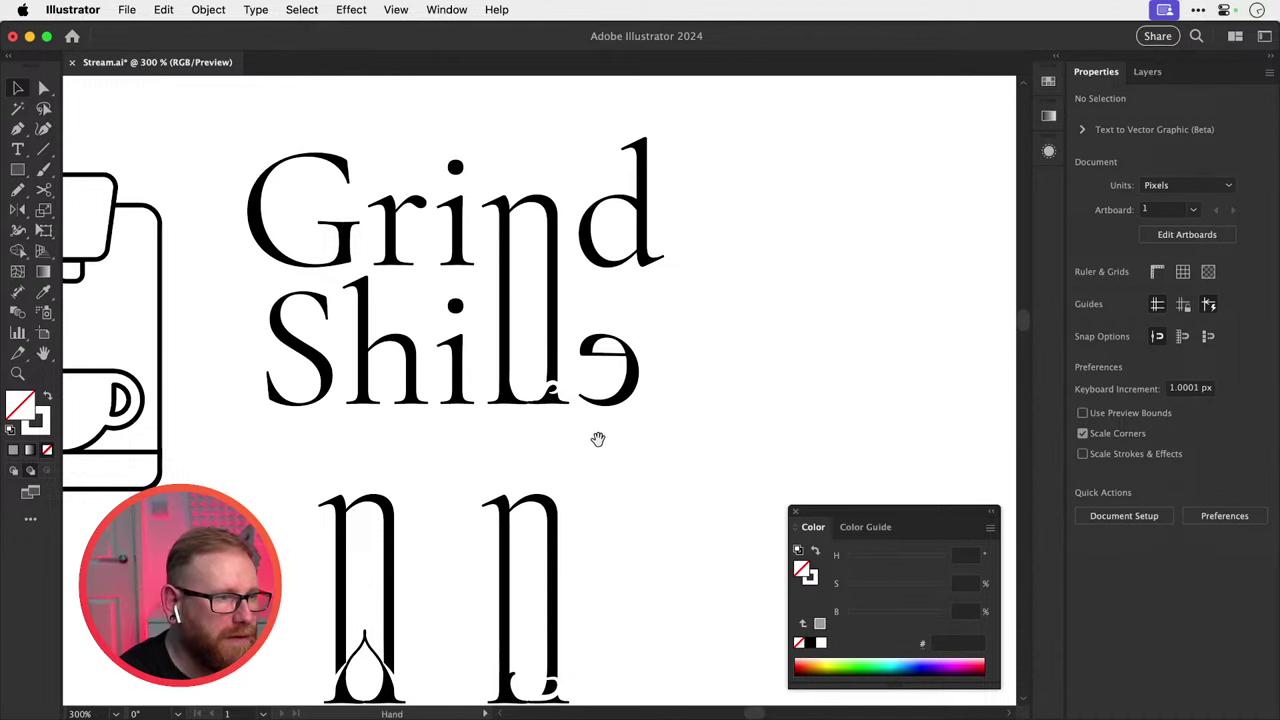
drag(597, 439, 600, 509)
key(z)
drag(506, 406, 600, 422)
key(v)
drag(632, 466, 694, 492)
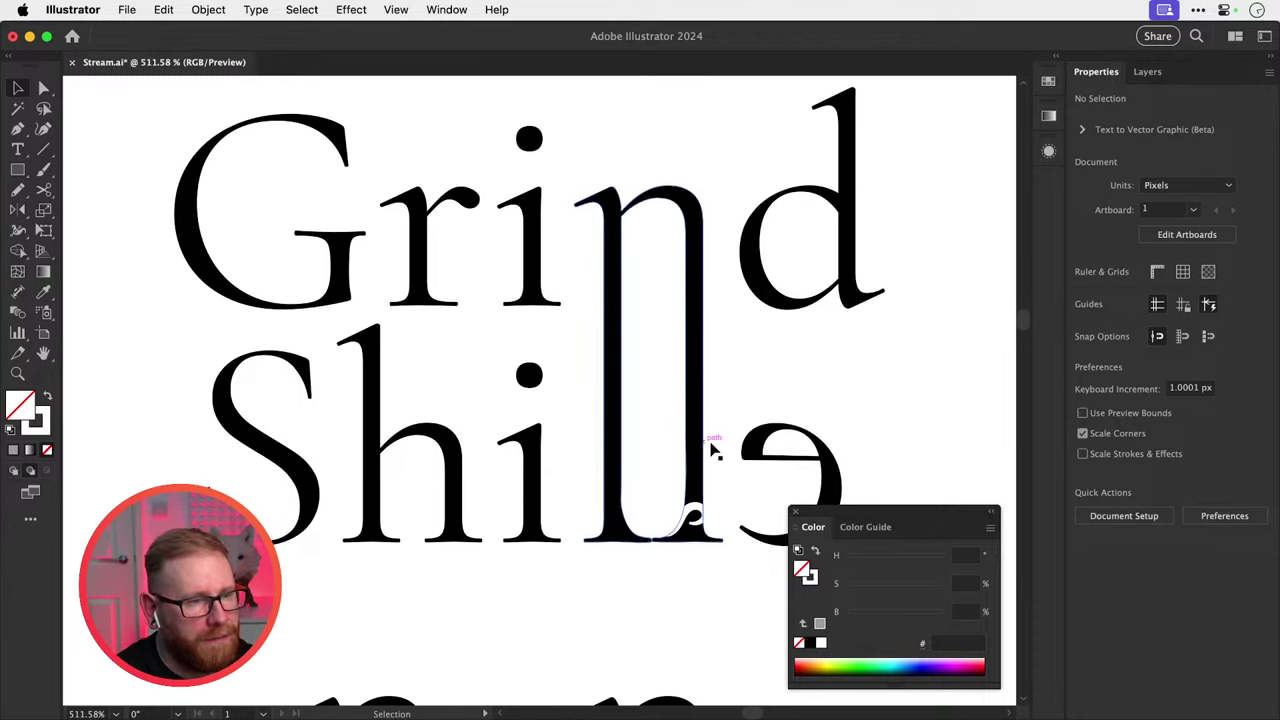
key(z)
scroll(669, 514, up, 5)
scroll(608, 518, up, 1)
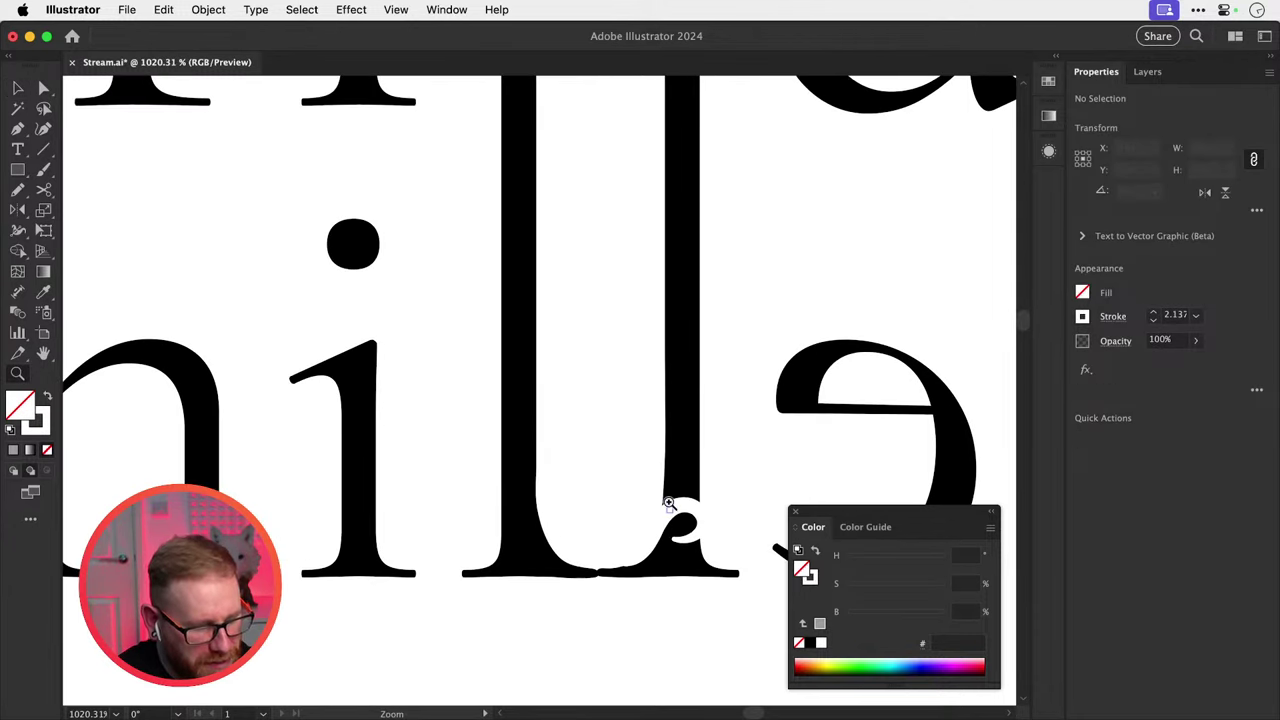
key(n)
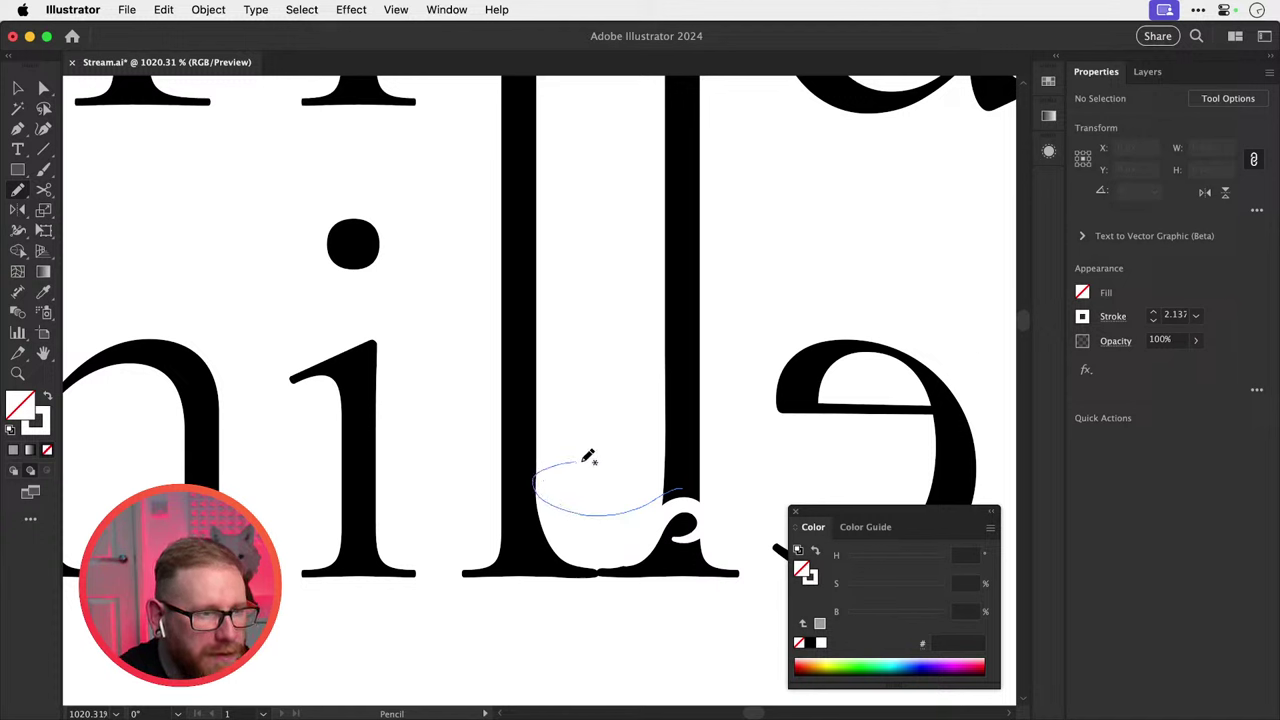
drag(643, 480, 642, 479)
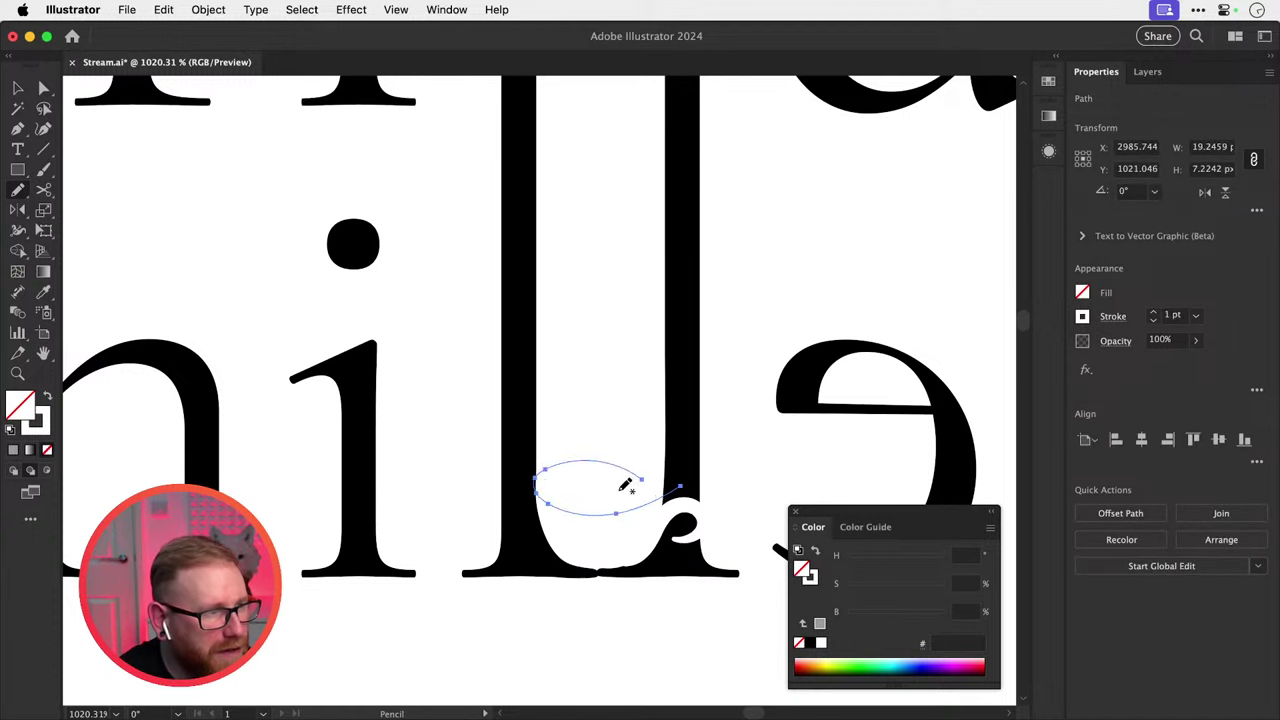
Give the new loop an unfilled black stroke matching the n's colour, with round caps.
key(d)
click(46, 450)
key(super+shift+a)
key(v)
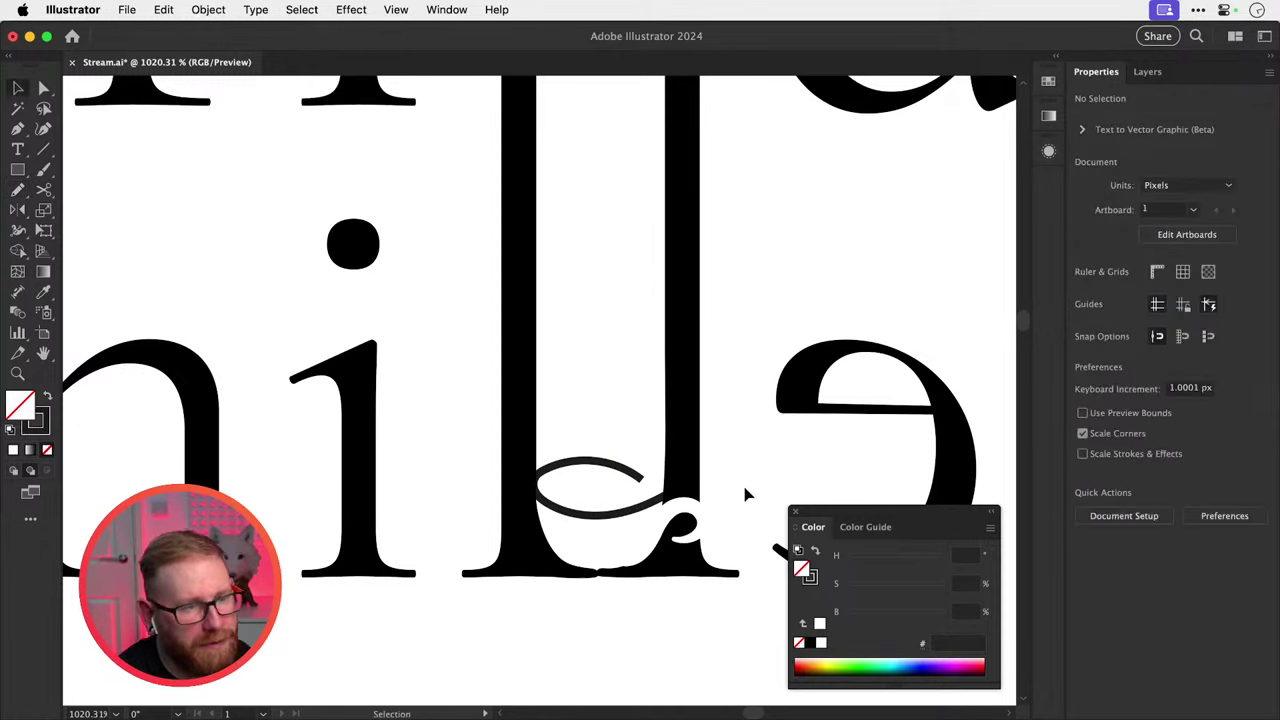
drag(628, 524, 700, 525)
click(640, 505)
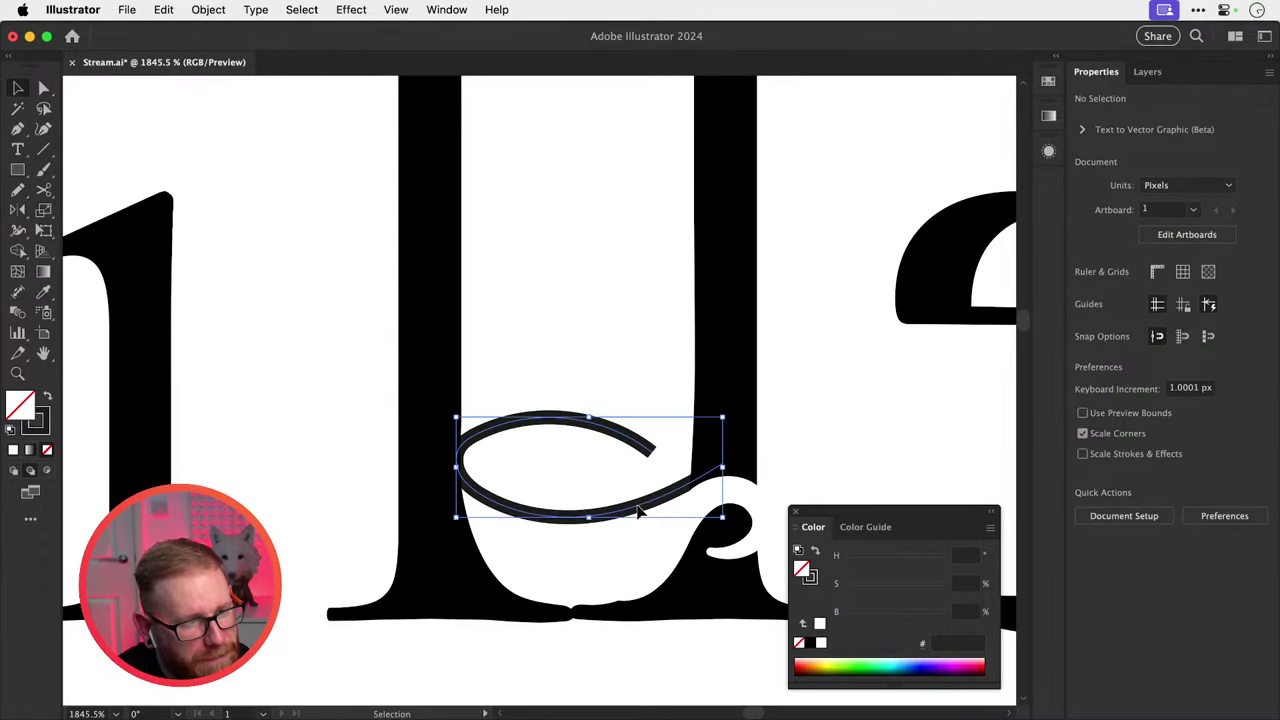
key(i)
click(740, 402)
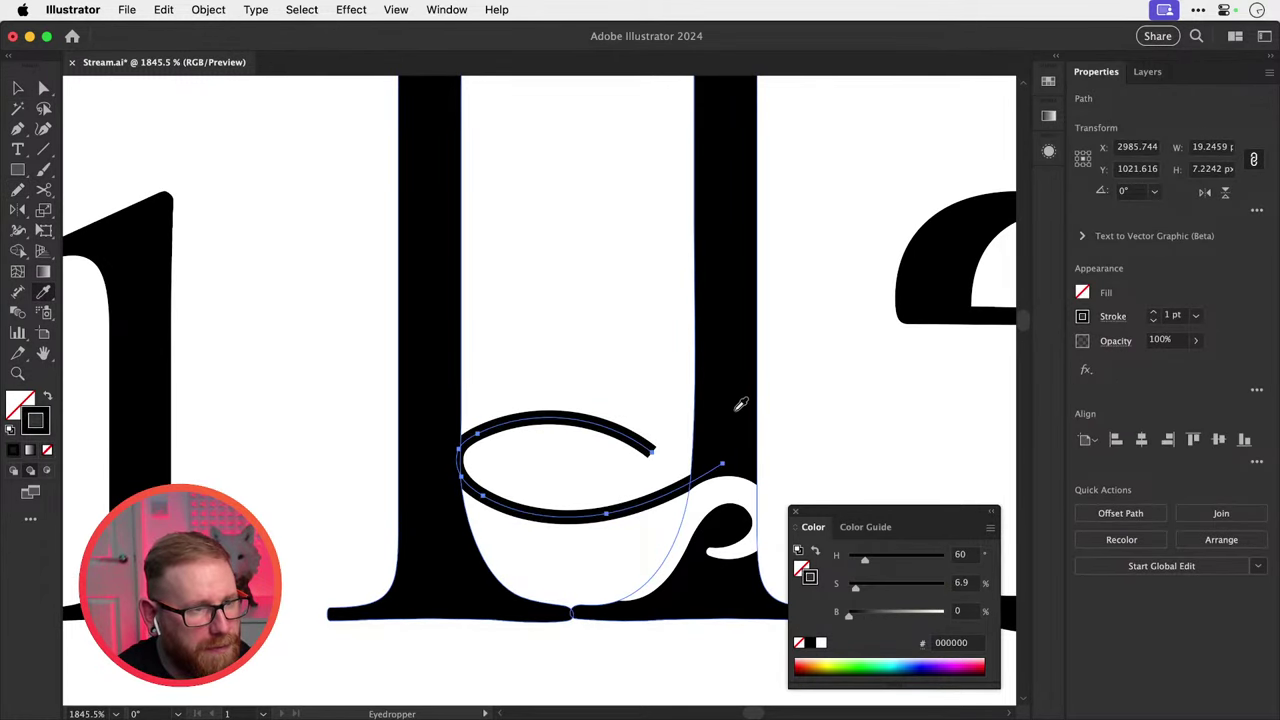
click(1100, 318)
click(1022, 362)
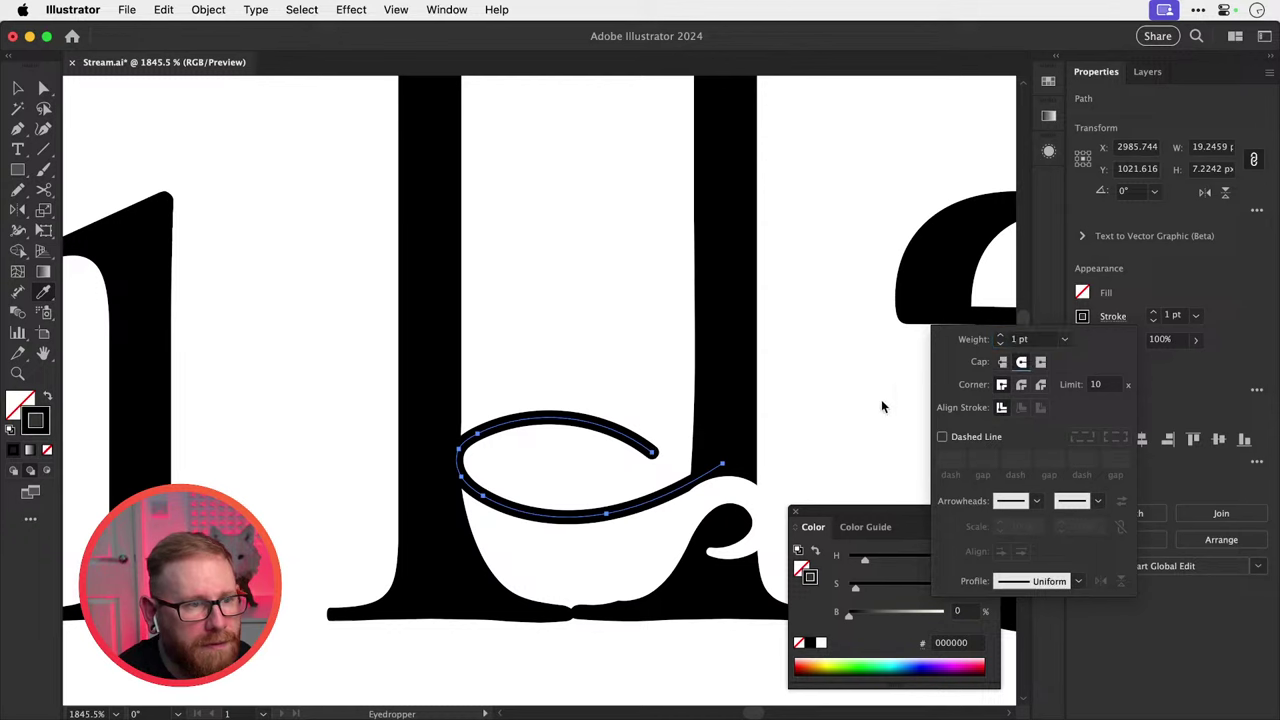
Widen the loop's end at the n's stem to 2.345 px with the Width tool and shift the loop slightly upward.
key(v)
click(703, 480)
click(680, 492)
key(shift+w)
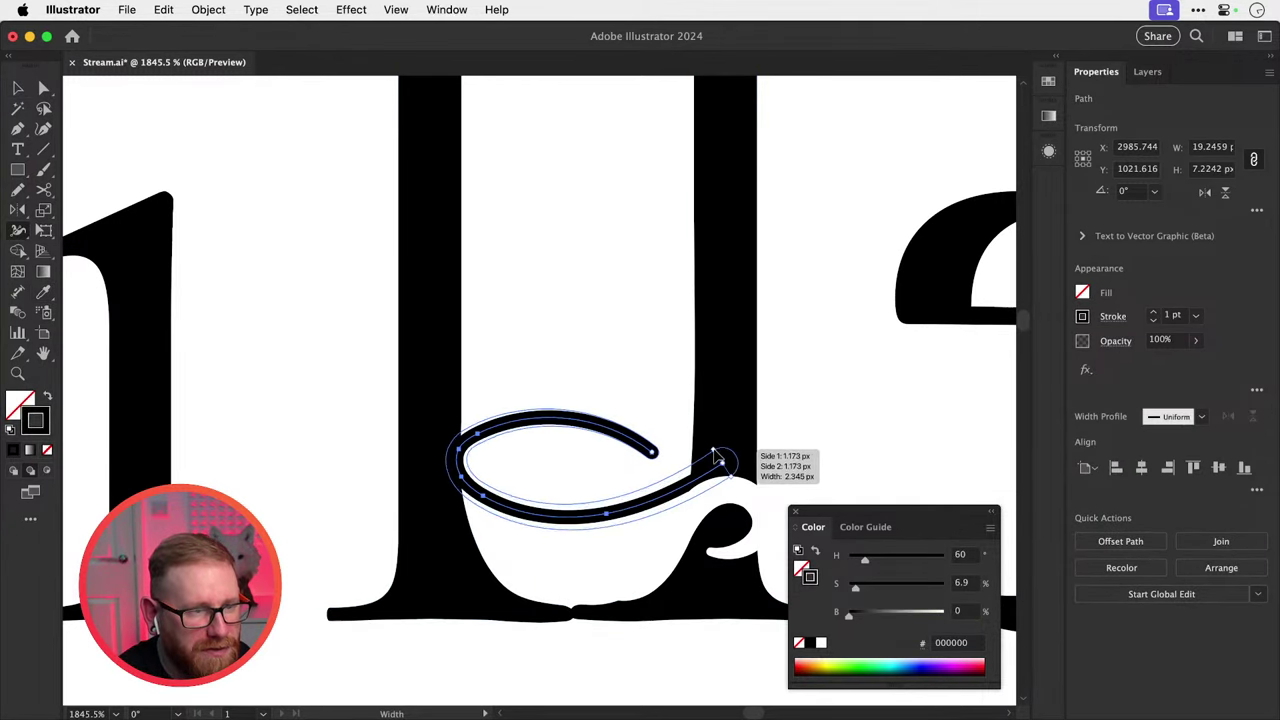
drag(714, 451, 652, 452)
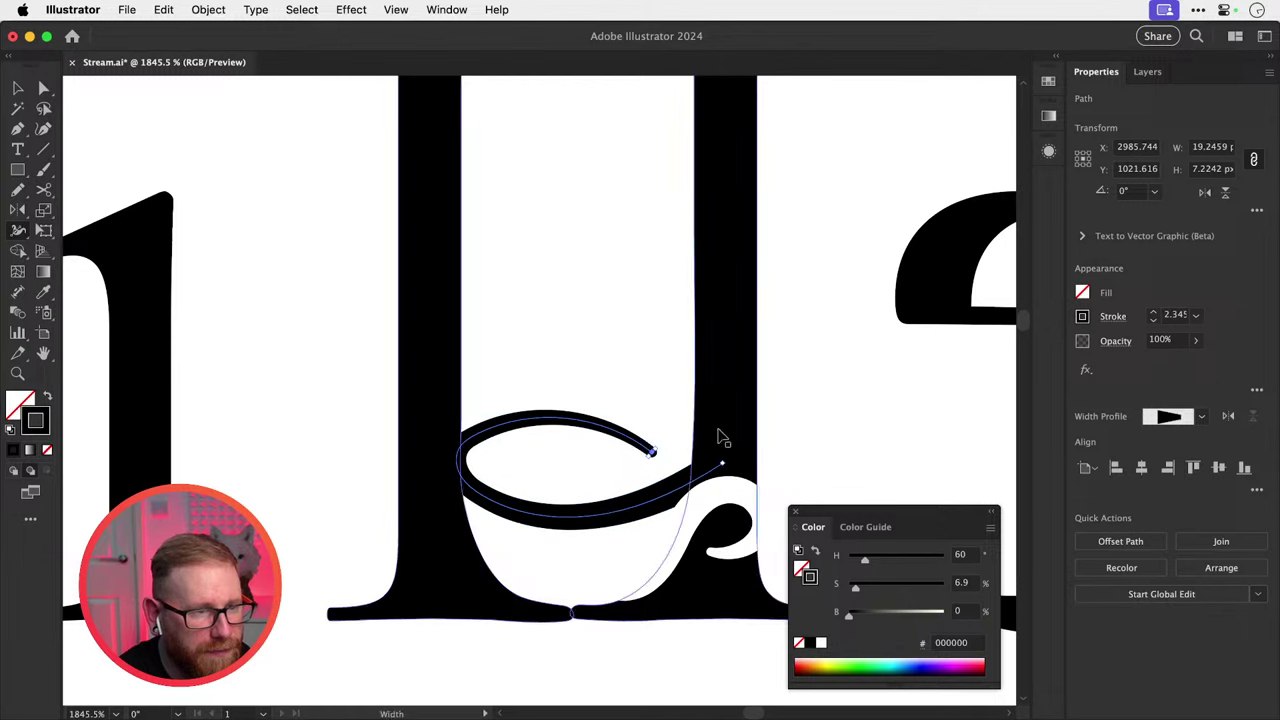
key(v)
click(760, 478)
drag(657, 499, 655, 487)
click(880, 414)
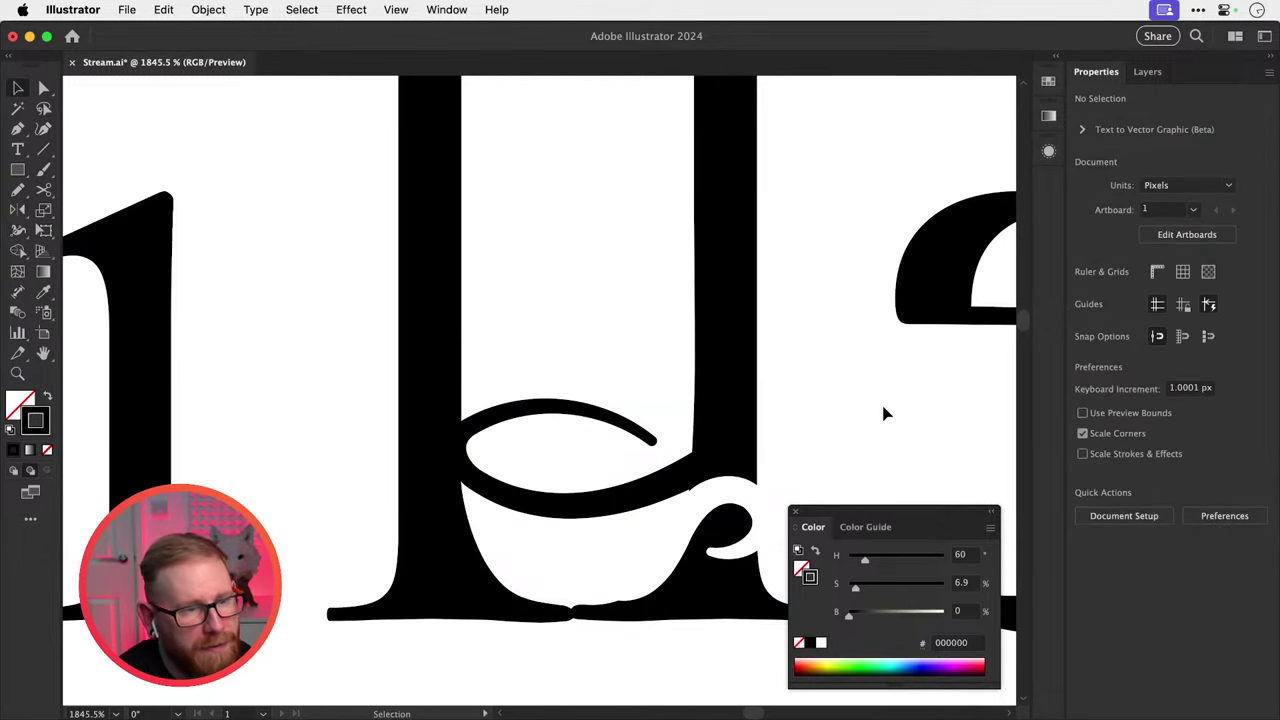
Examine the flipped e wordmark with its cup rim loop at a smaller scale alongside the other variants.
key(super+minus)
key(super+minus)
key(super+minus)
key(super+minus)
key(super+minus)
key(super+minus)
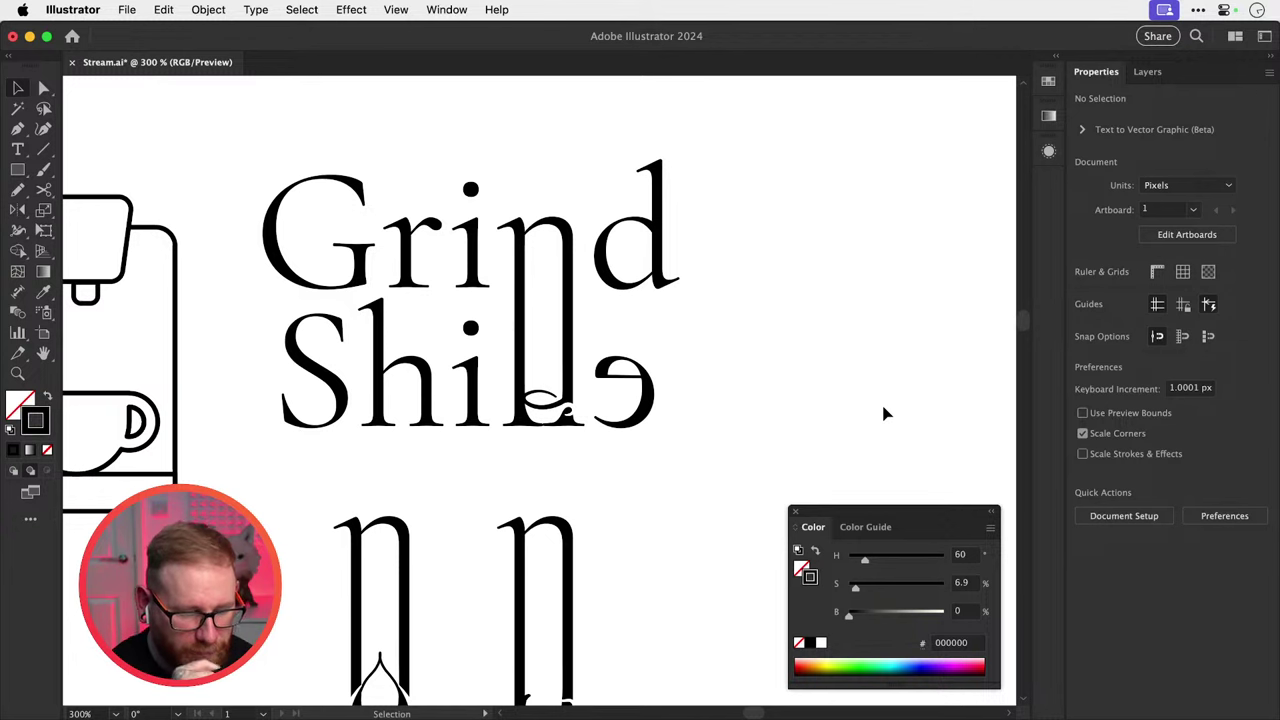
scroll(586, 457, down, 5)
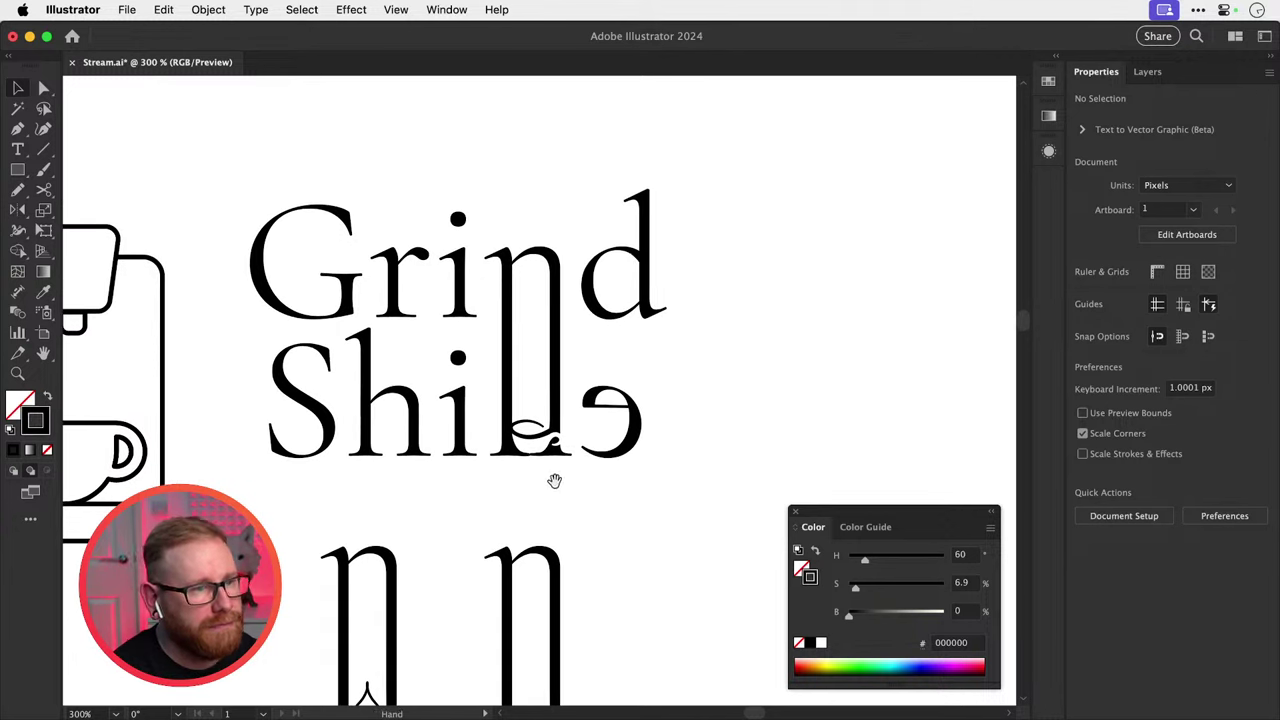
drag(557, 470, 535, 543)
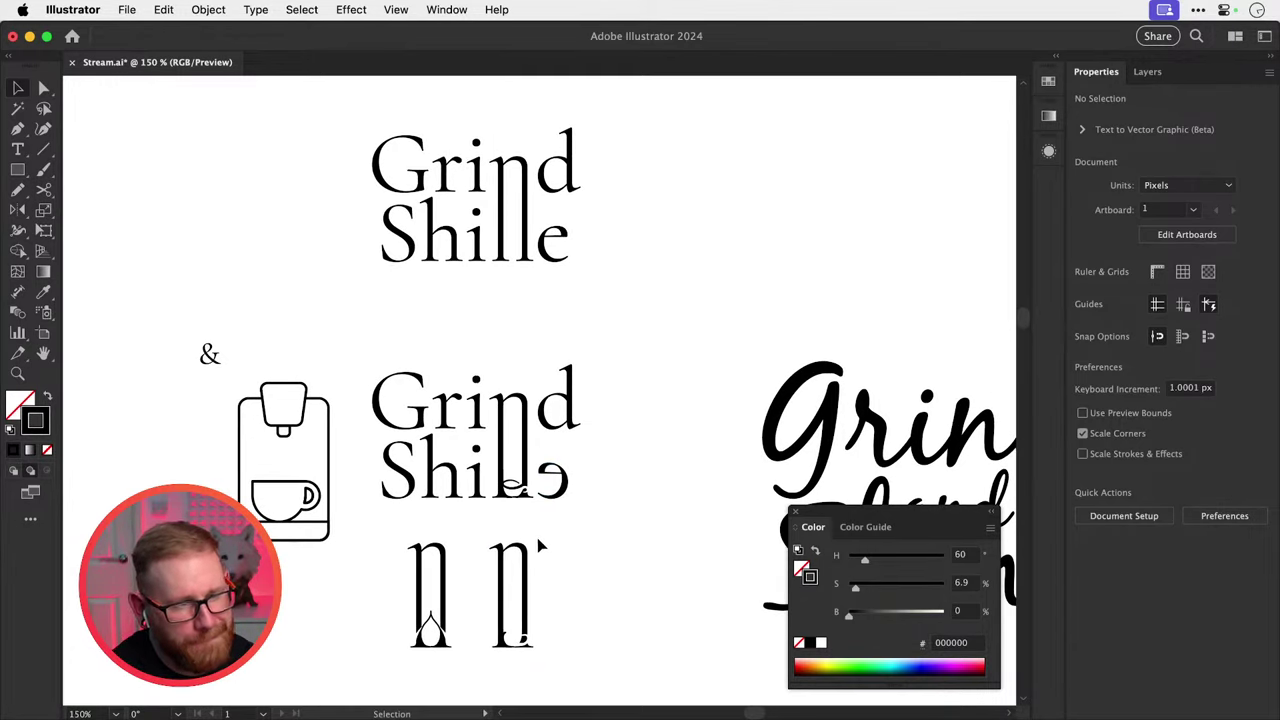
Group the rim loop with the white handle swirl and place a copy on the elongated n of the regular e wordmark above.
click(515, 490)
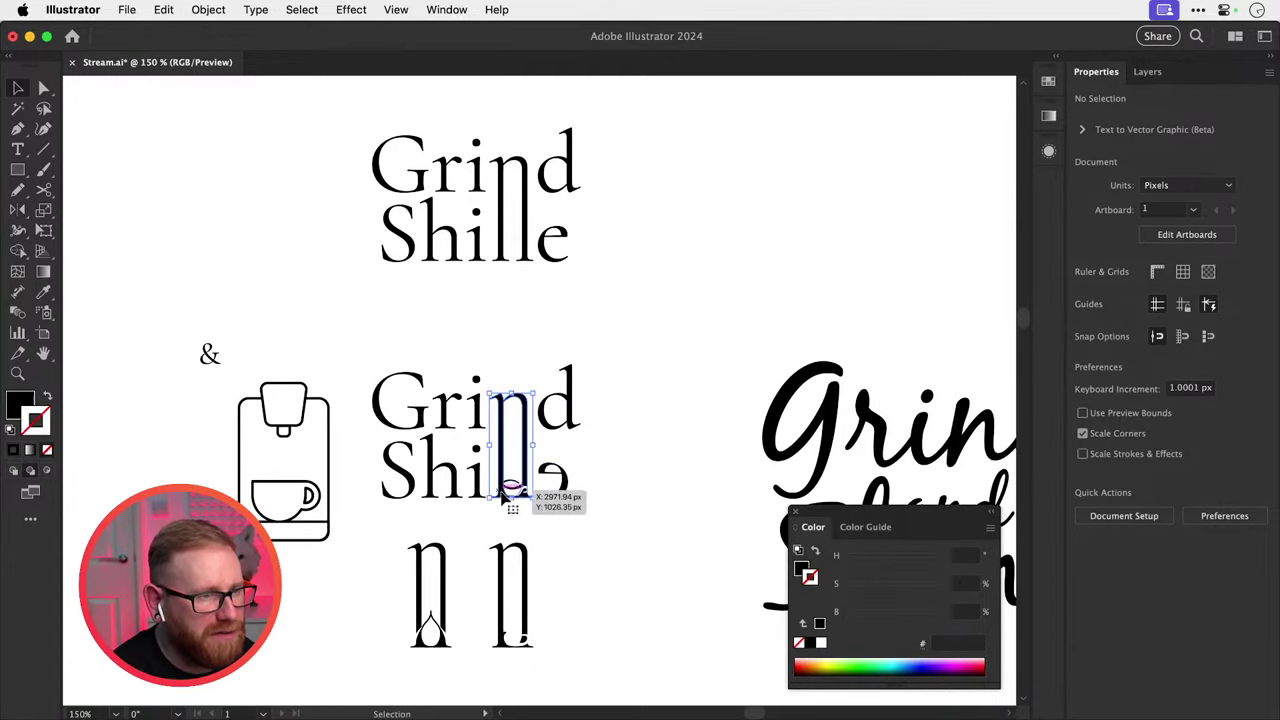
scroll(512, 500, up, 5)
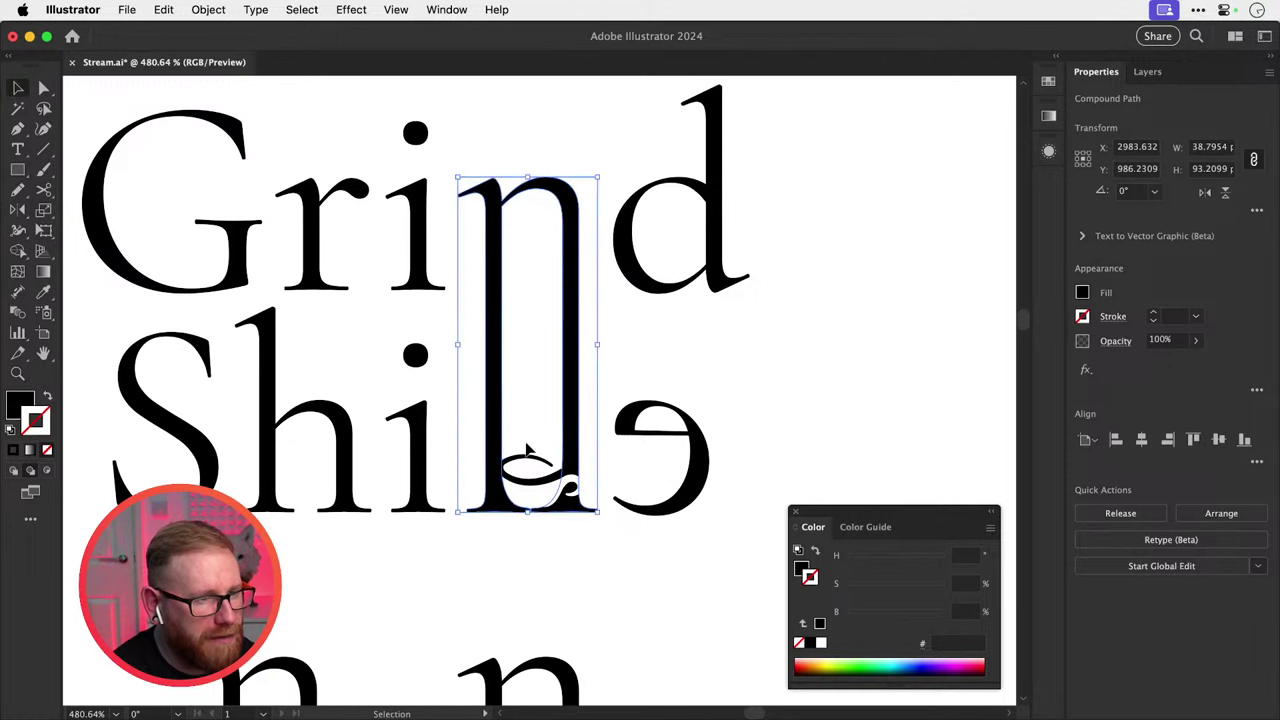
click(586, 490)
shift+click(556, 500)
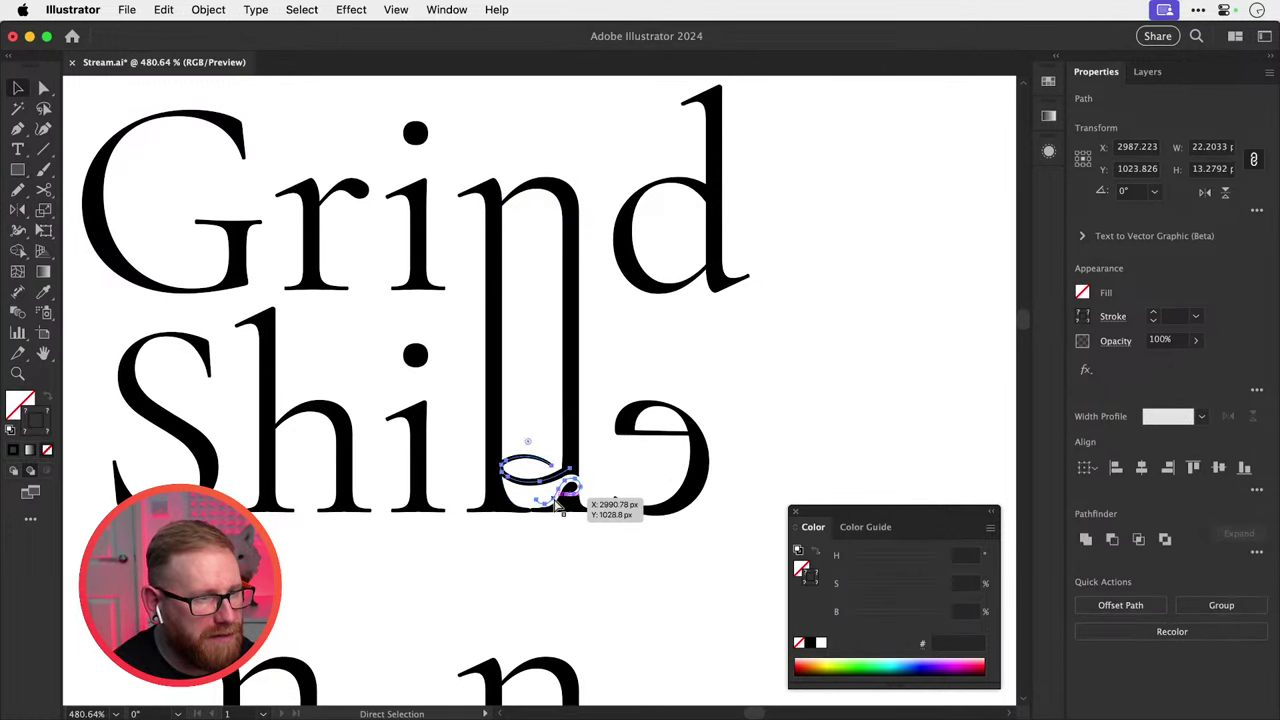
key(super+g)
alt+shift+drag(555, 477, 555, 123)
scroll(575, 207, up, 10)
drag(563, 518, 567, 220)
scroll(569, 292, down, 8)
drag(575, 528, 677, 534)
key(shift+super+a)
key(z)
key(v)
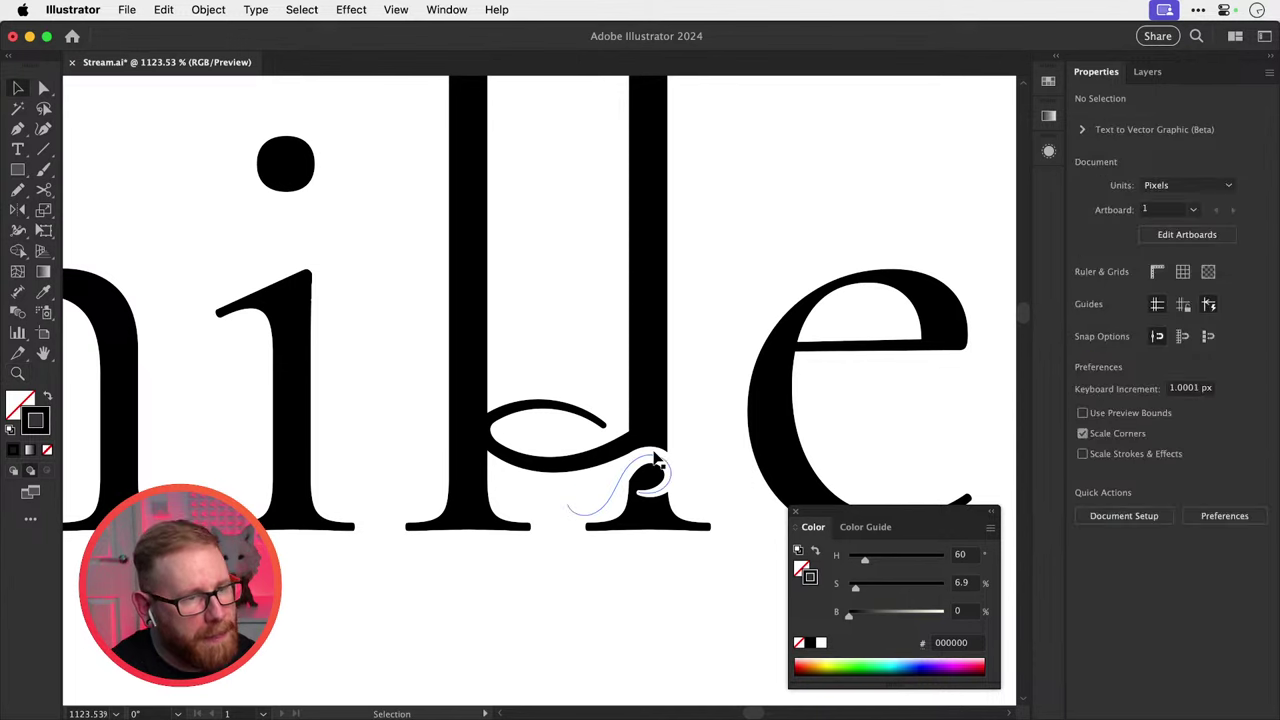
Raise the copied rim loop and handle swirl further up the stems of the elongated n.
click(560, 463)
shift+click(545, 464)
drag(545, 464, 656, 430)
click(571, 463)
key(super+minus)
key(super+minus)
key(super+minus)
key(super+minus)
key(z)
key(v)
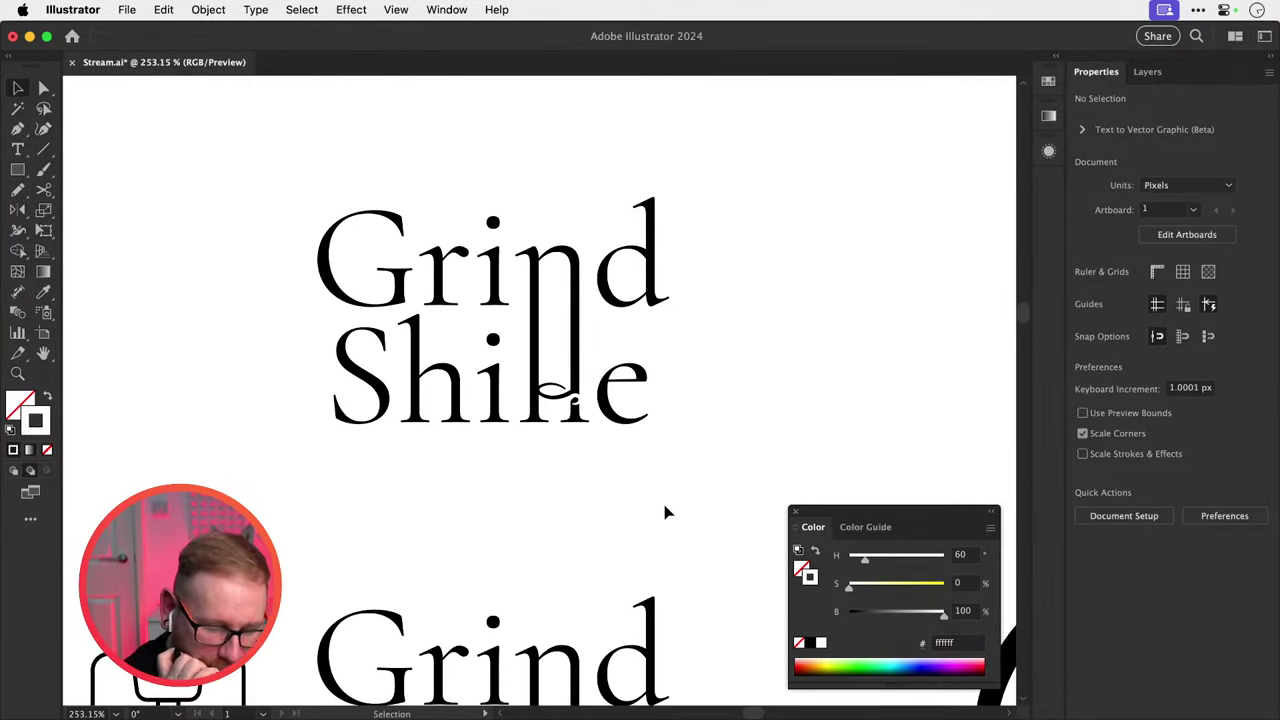
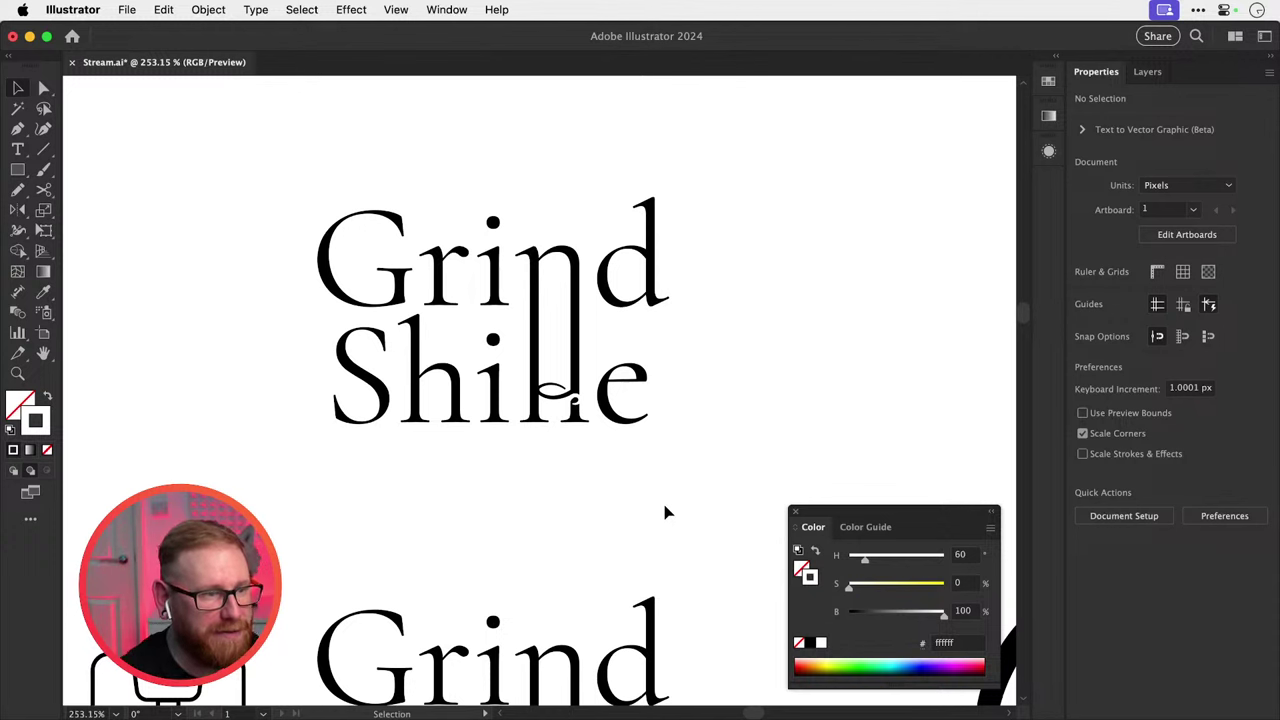
Try rotating the e of Shine in the upper wordmark and undo the rotation.
click(641, 370)
key(r)
drag(700, 423, 640, 360)
key(super+z)
key(v)
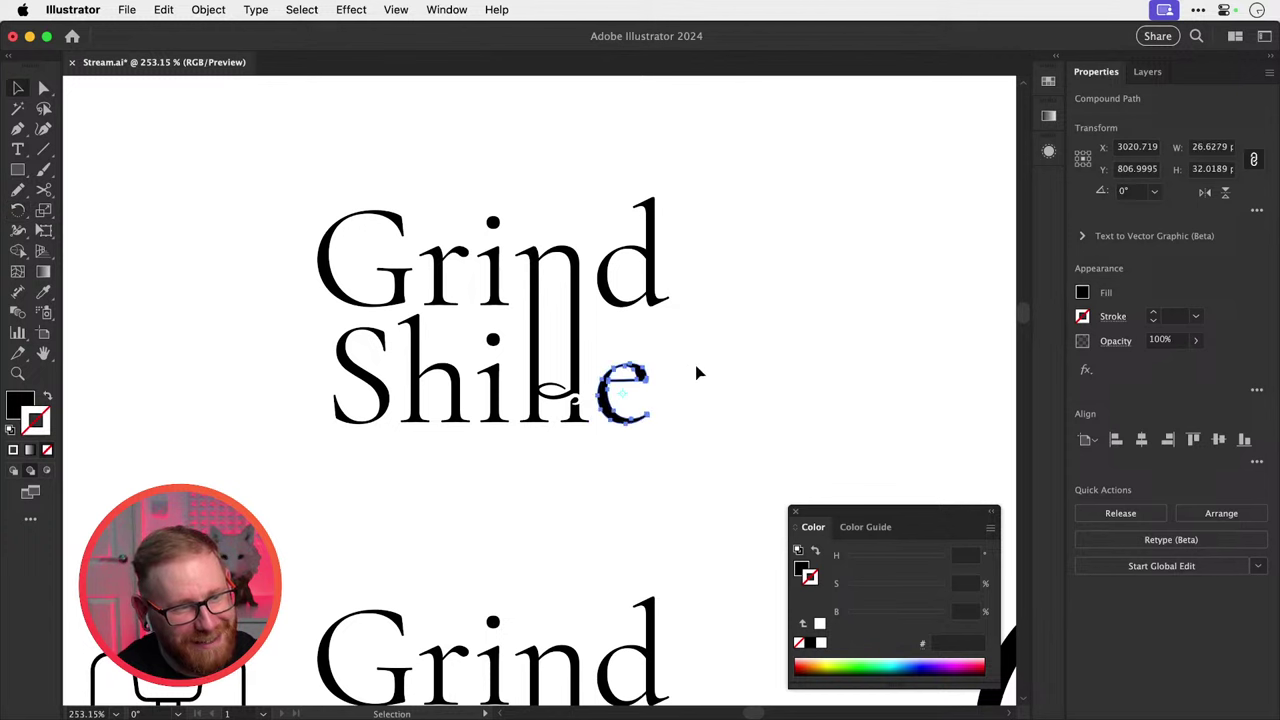
click(702, 362)
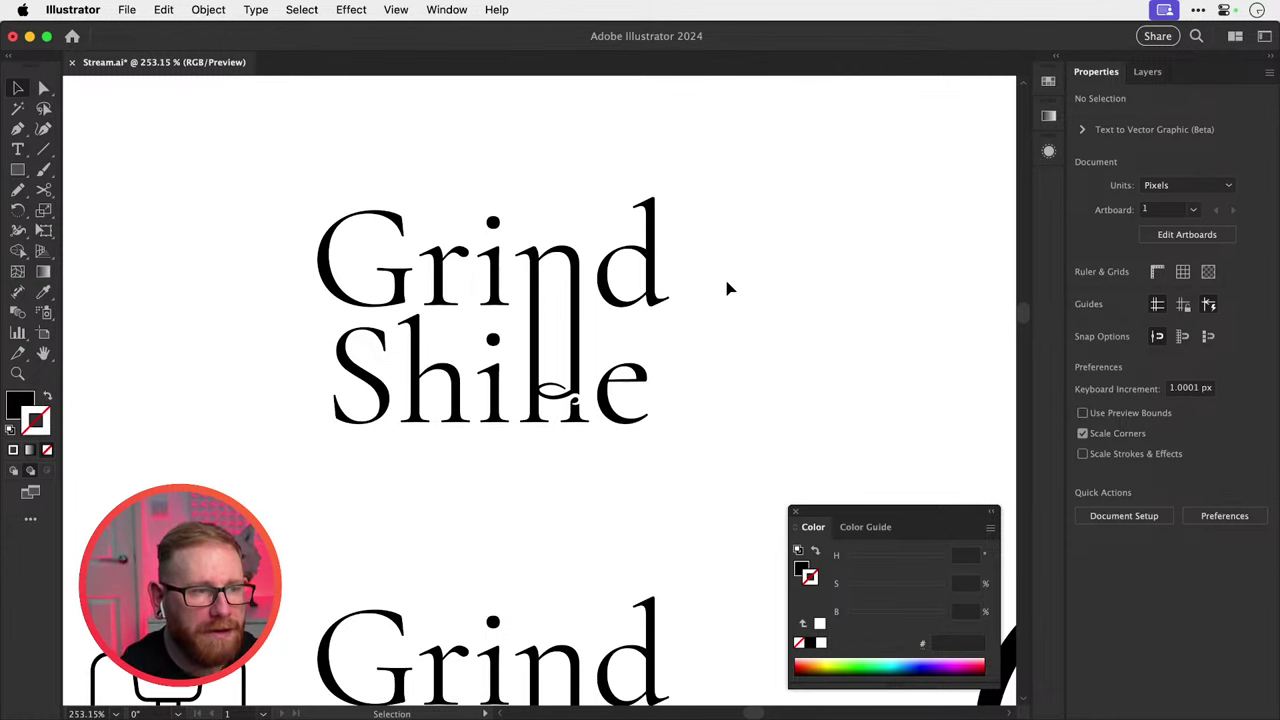
Reshape the copied white handle swirl into a smoother S-curve with fewer anchor points where it crosses the n's stem.
scroll(555, 400, up, 5)
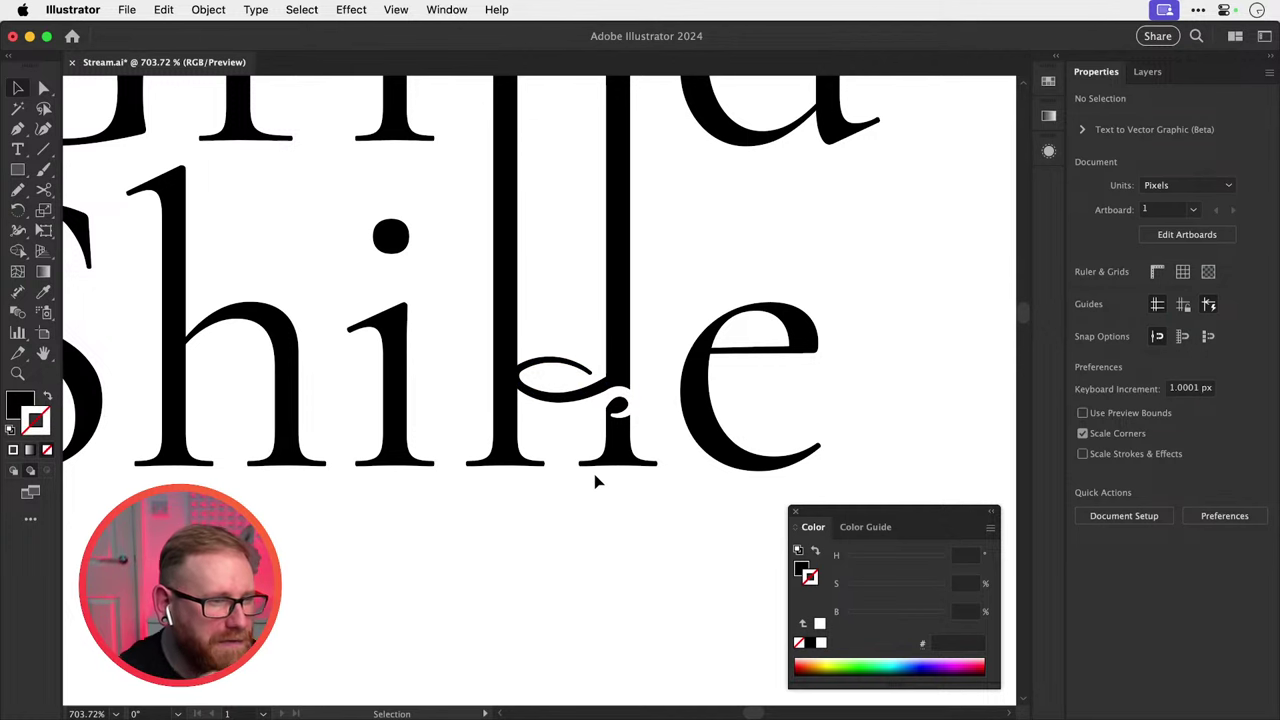
key(z)
drag(592, 408, 930, 470)
key(a)
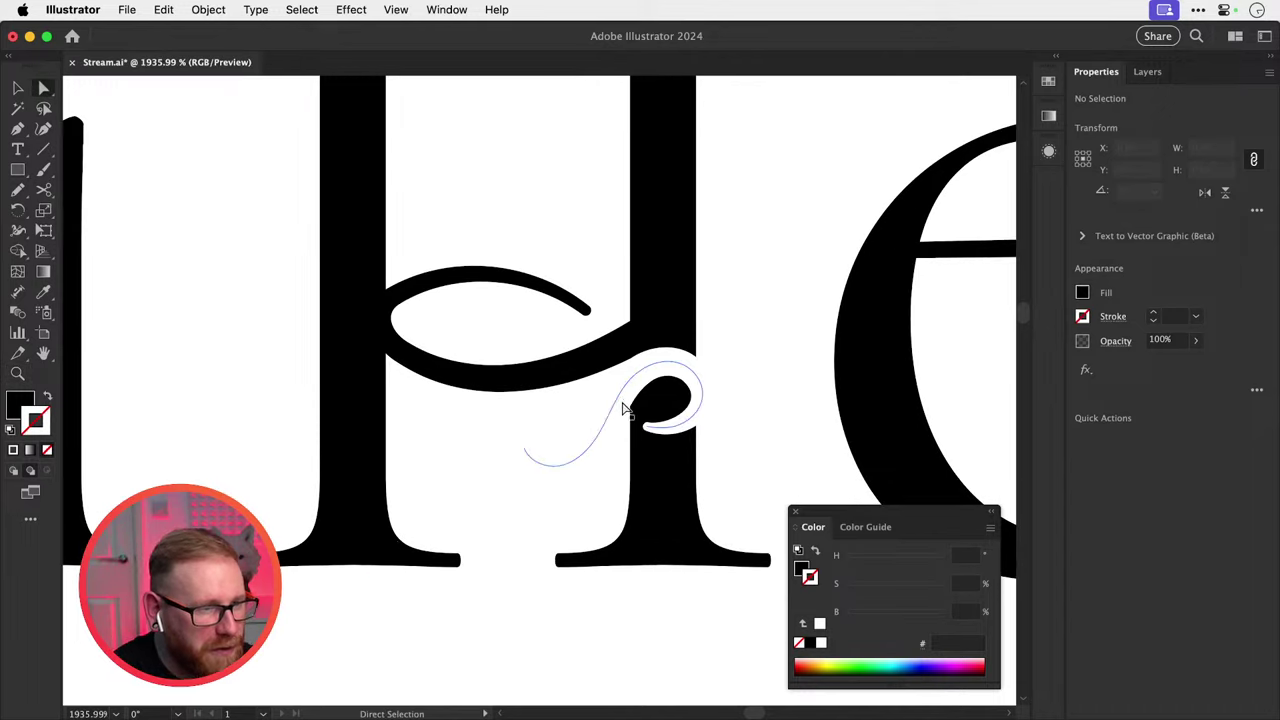
click(613, 405)
mouse_move(593, 442)
mouse_down()
mouse_move(606, 448)
mouse_move(591, 454)
mouse_up()
drag(613, 405, 610, 465)
mouse_move(639, 374)
mouse_down()
mouse_move(623, 380)
mouse_move(646, 371)
mouse_move(615, 439)
mouse_up()
key(super+z)
key(super+z)
click(639, 372)
key(n)
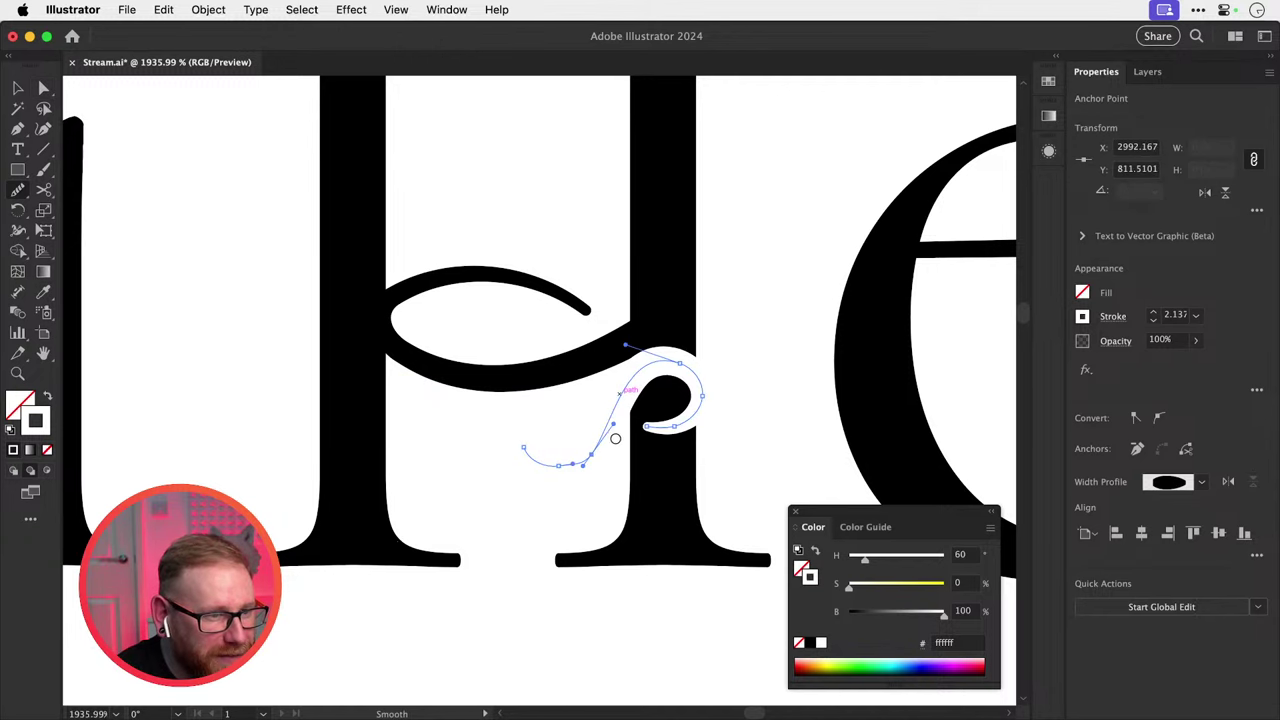
key(v)
key(super+shift+a)
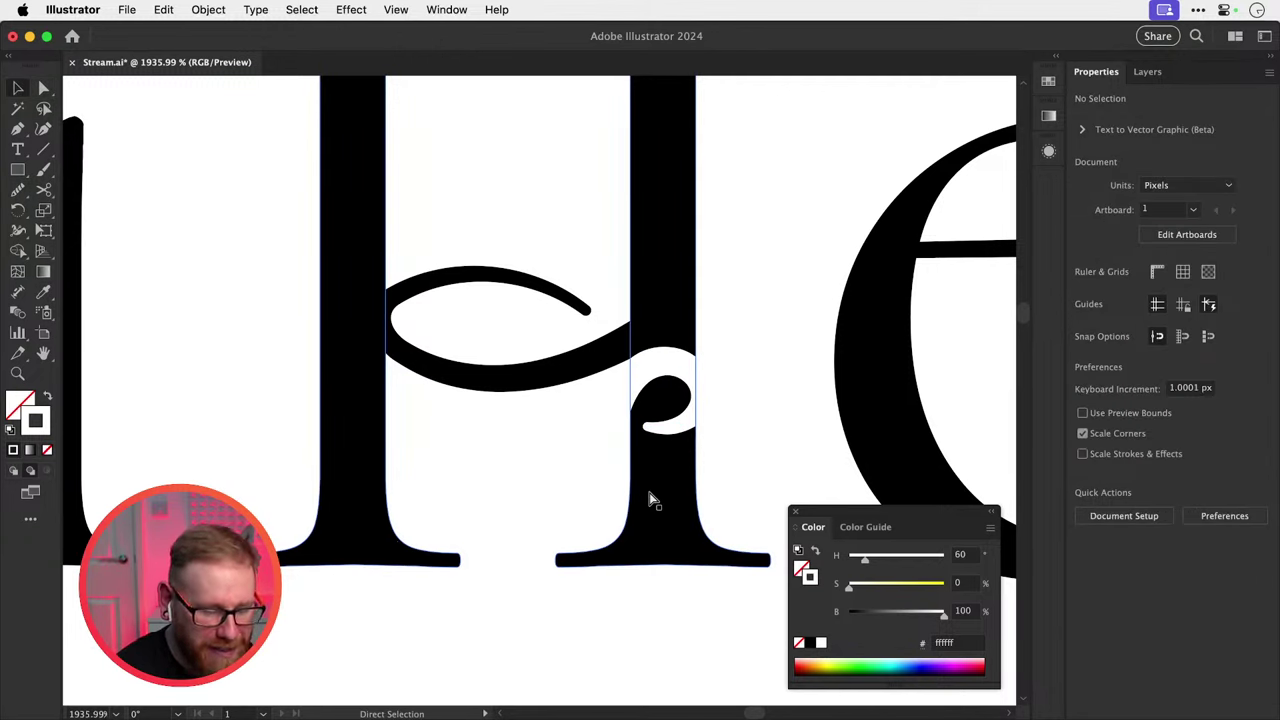
Compare the upper regular e wordmark with the flipped e version below at an overall view.
key(super+minus)
key(super+minus)
key(super+minus)
key(super+minus)
key(super+minus)
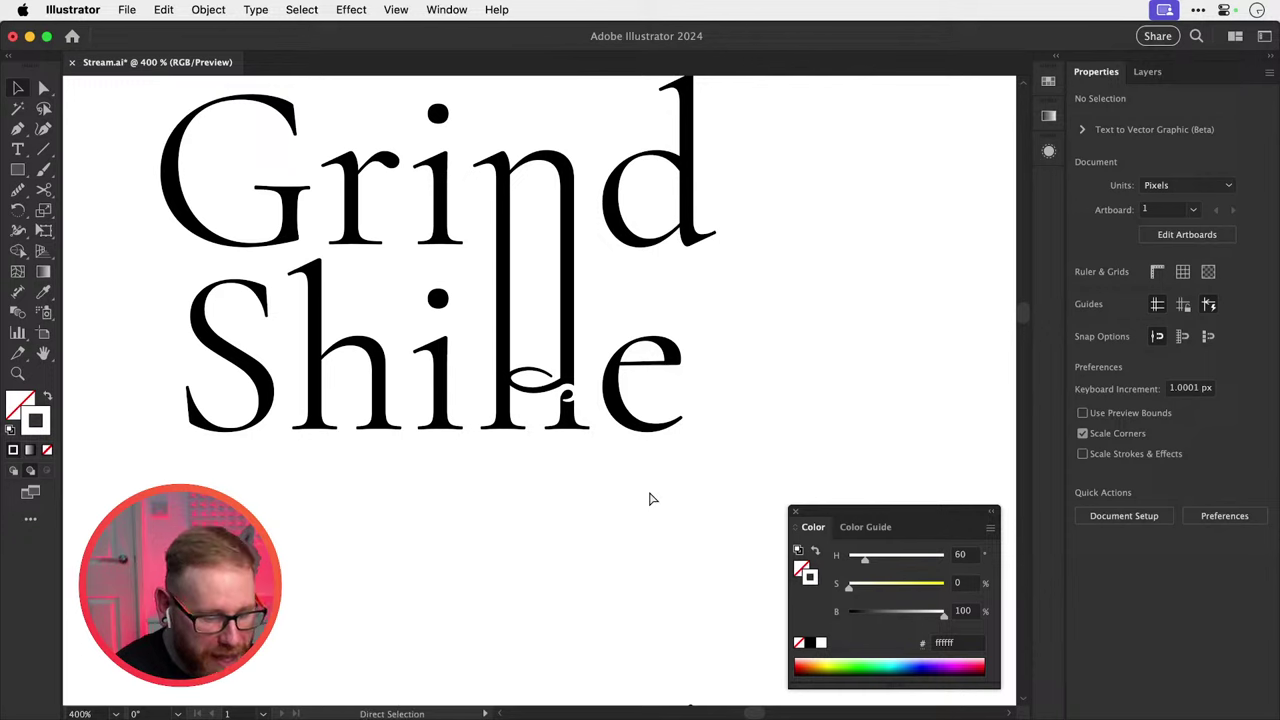
key(super+minus)
drag(603, 491, 608, 409)
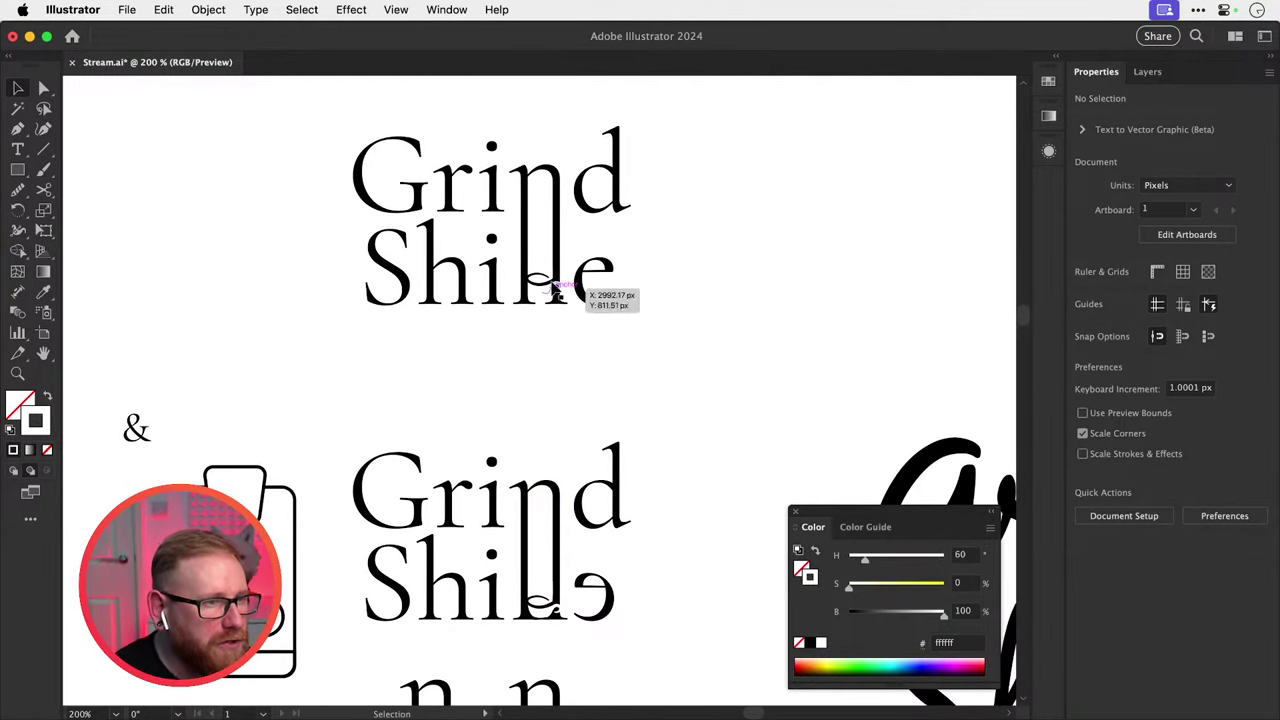
drag(540, 282, 542, 316)
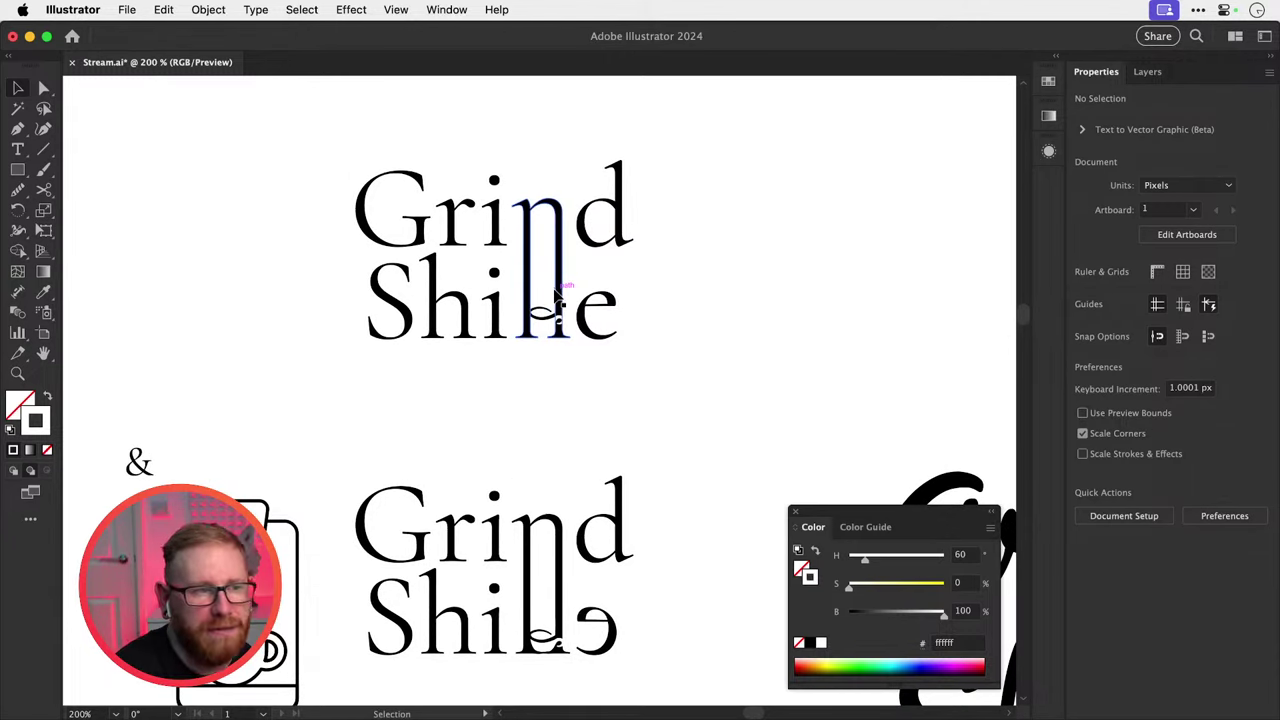
Enlarge the rim loop in the upper wordmark so its rounded end overlaps the n's first stem, about 21.6 px wide.
scroll(534, 360, up, 5)
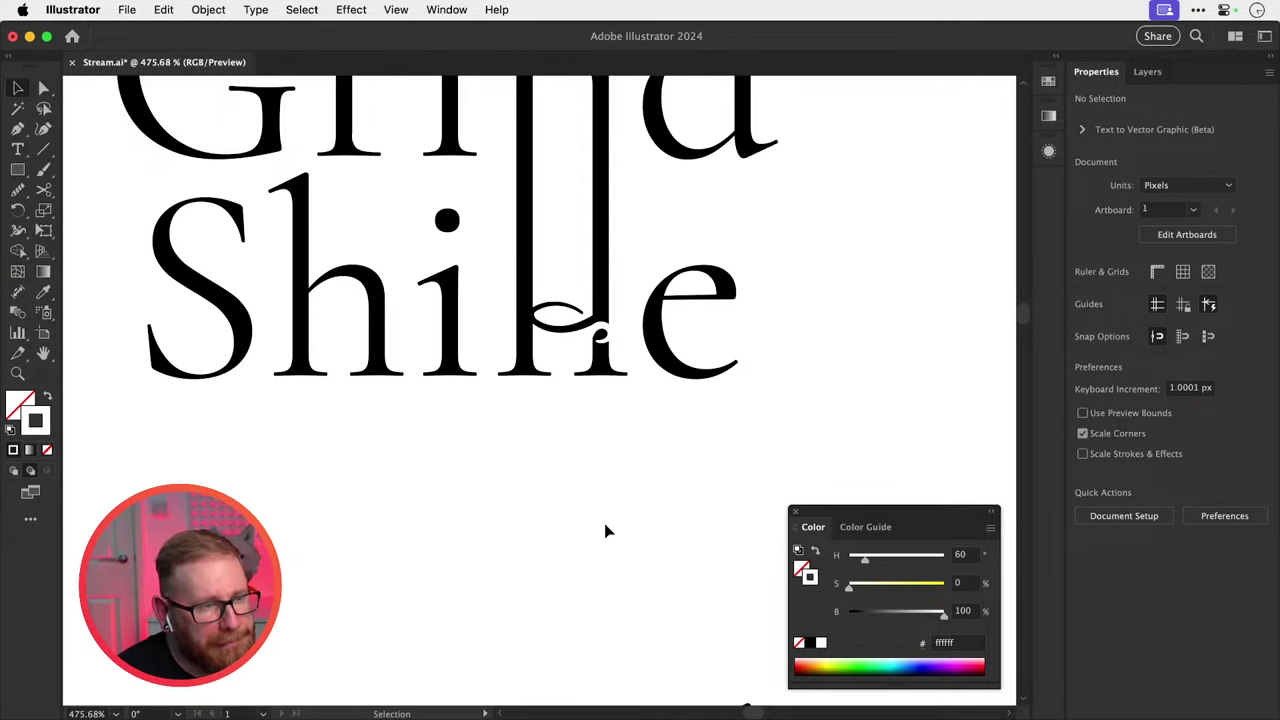
scroll(560, 330, up, 6)
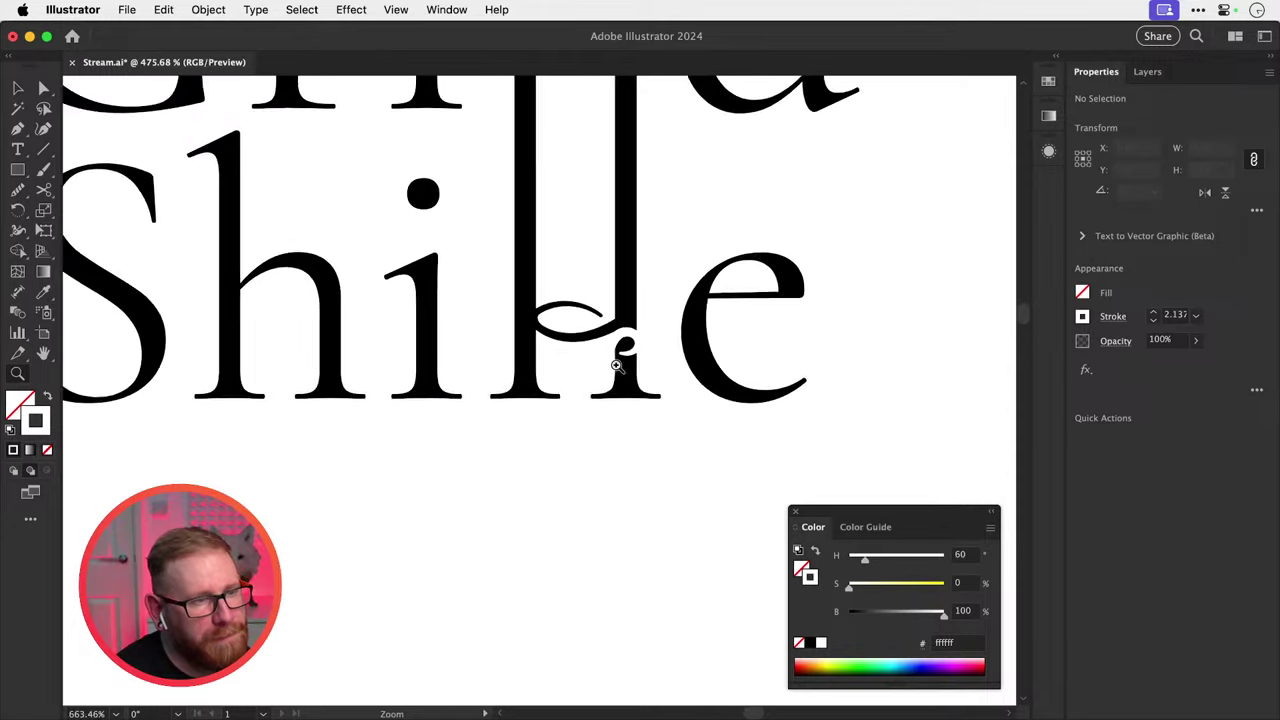
click(601, 375)
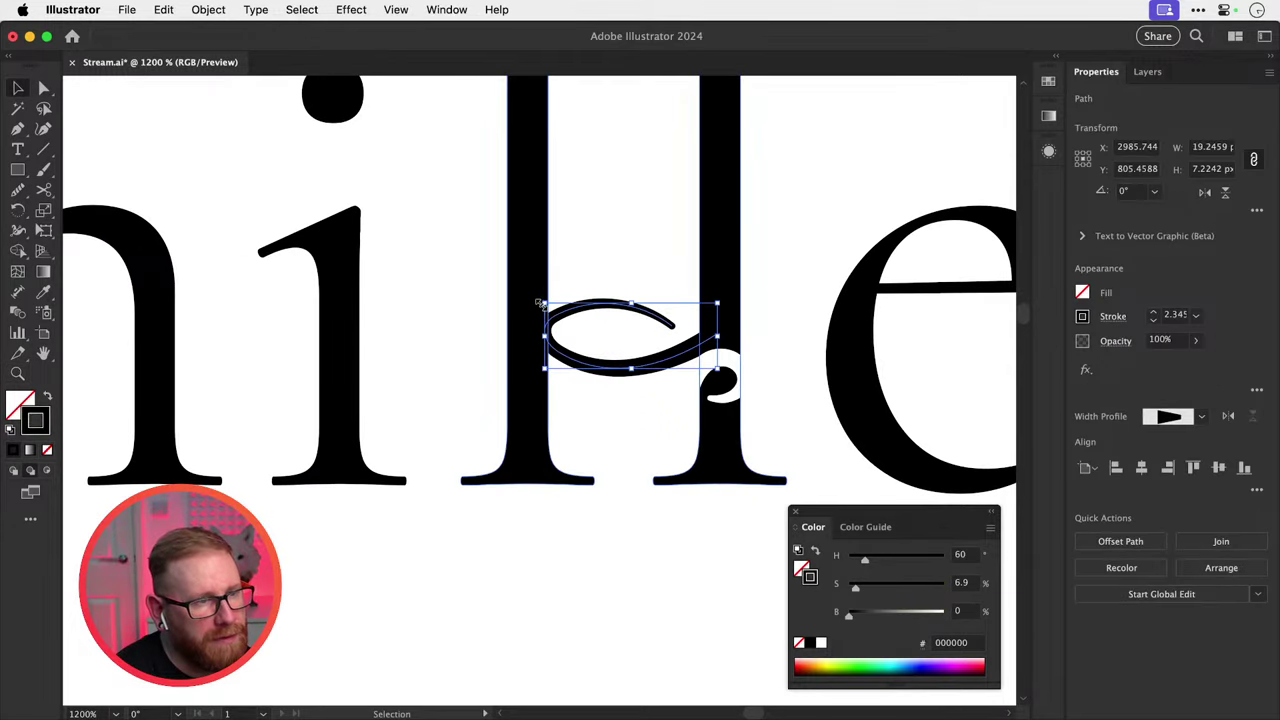
drag(540, 302, 522, 297)
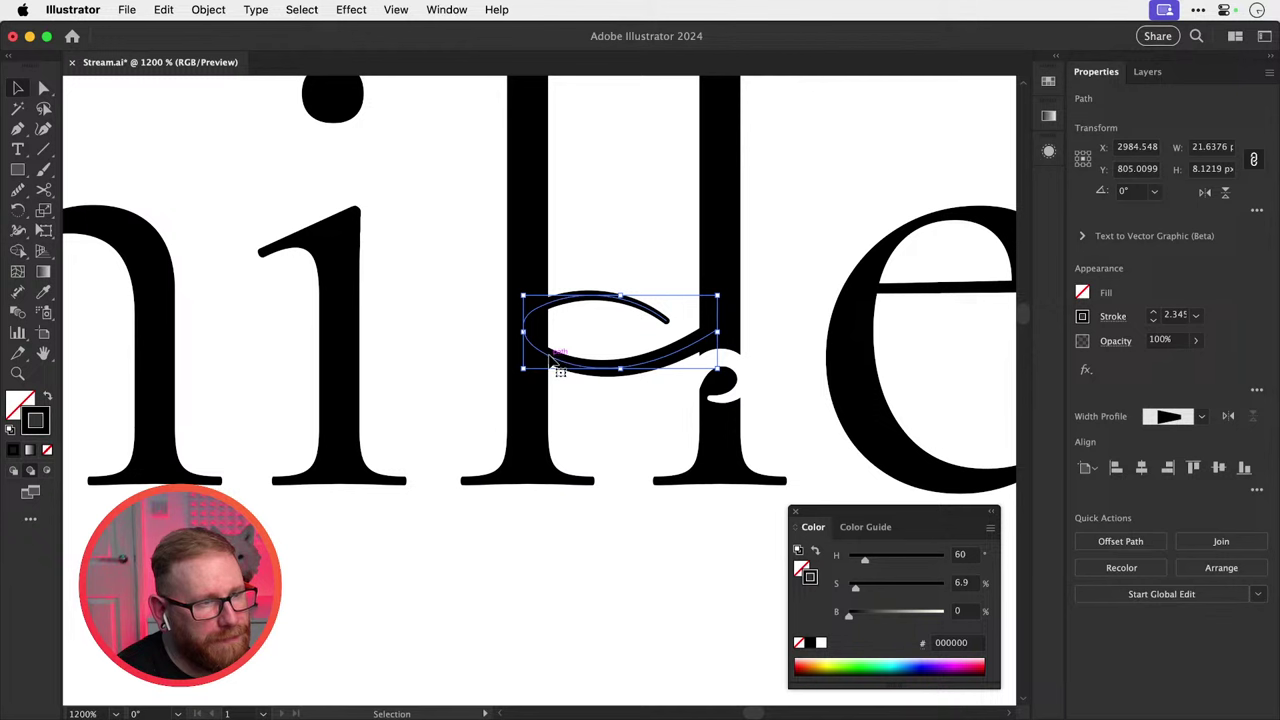
Draw a white 1 pt arc with the Pencil around the rim loop's rounded end where it crosses the stem.
click(491, 357)
key(n)
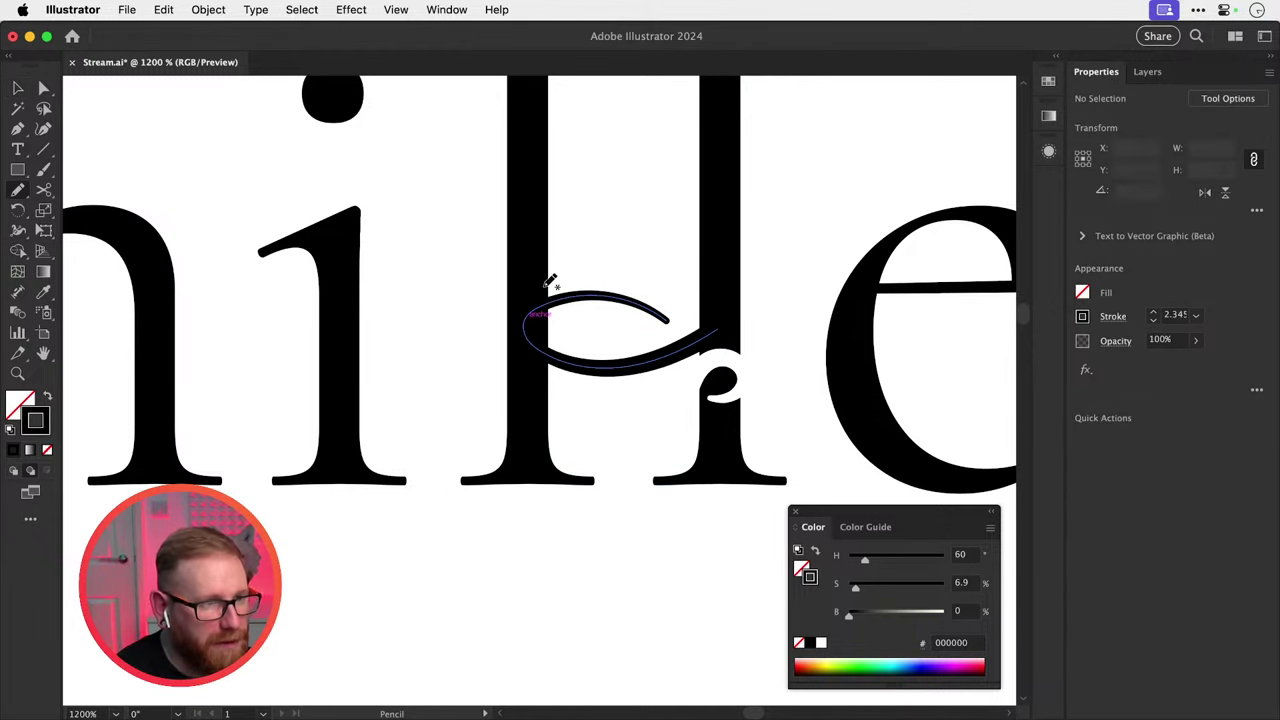
mouse_move(551, 286)
mouse_down()
mouse_move(513, 310)
mouse_move(512, 342)
mouse_move(563, 375)
mouse_up()
key(i)
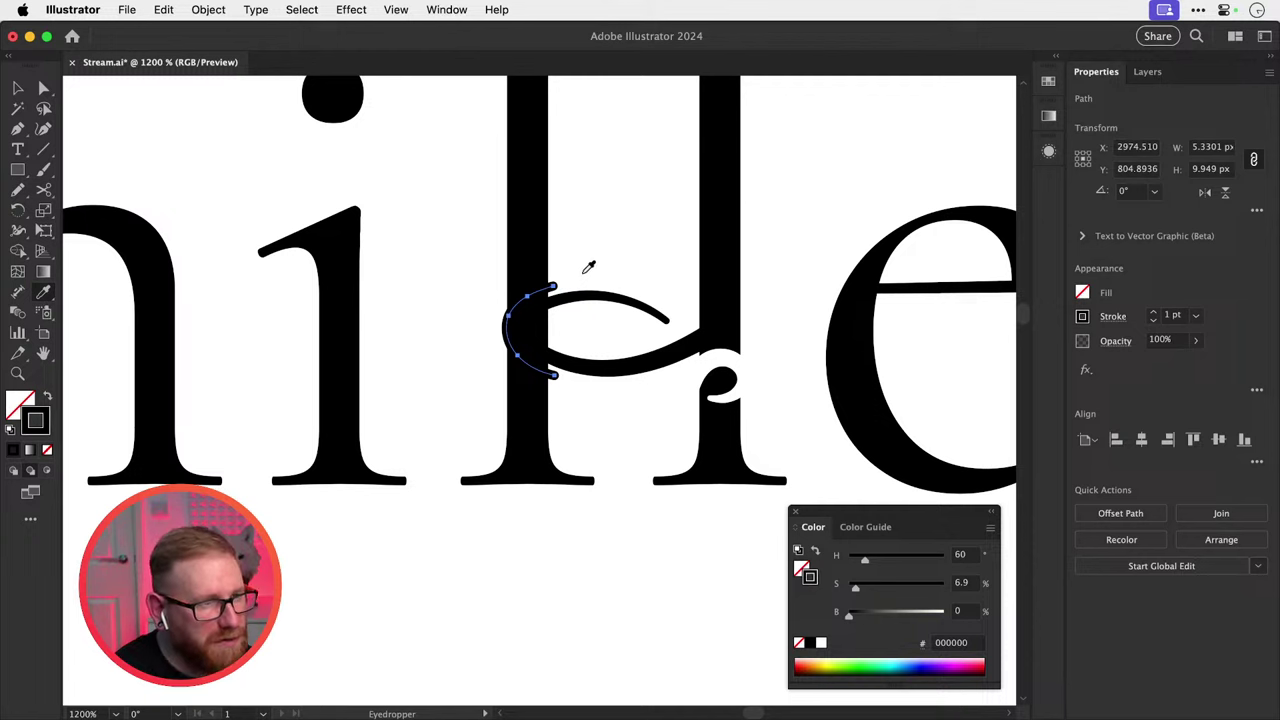
key(super+z)
key(super+z)
key(v)
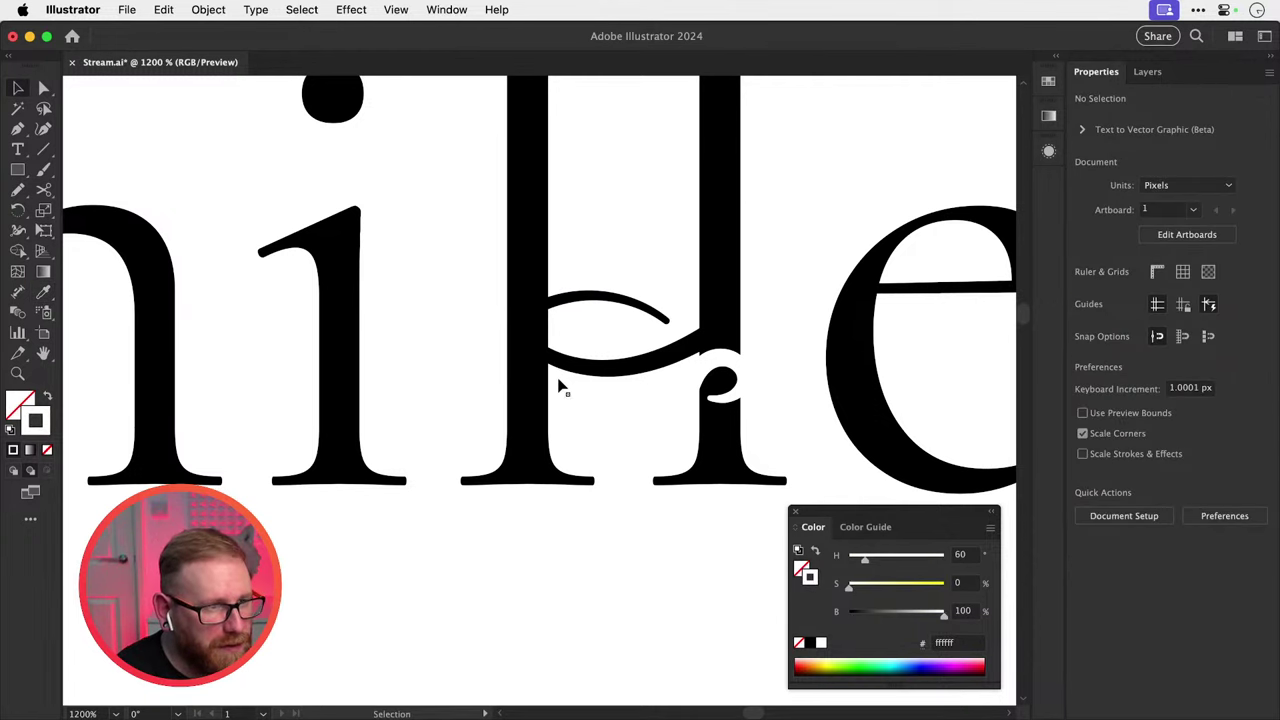
click(552, 372)
click(477, 366)
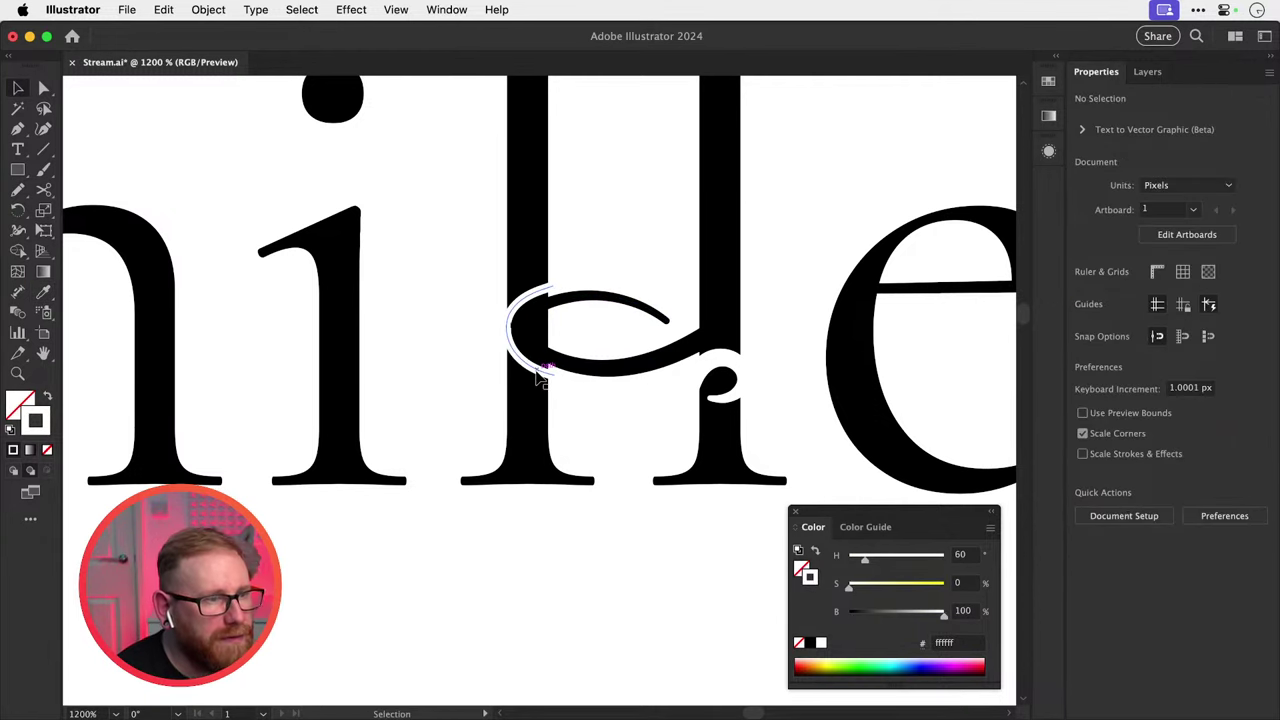
Shift the white arc closer to the rim loop and resize it slightly to follow the loop's curve.
drag(540, 378, 548, 372)
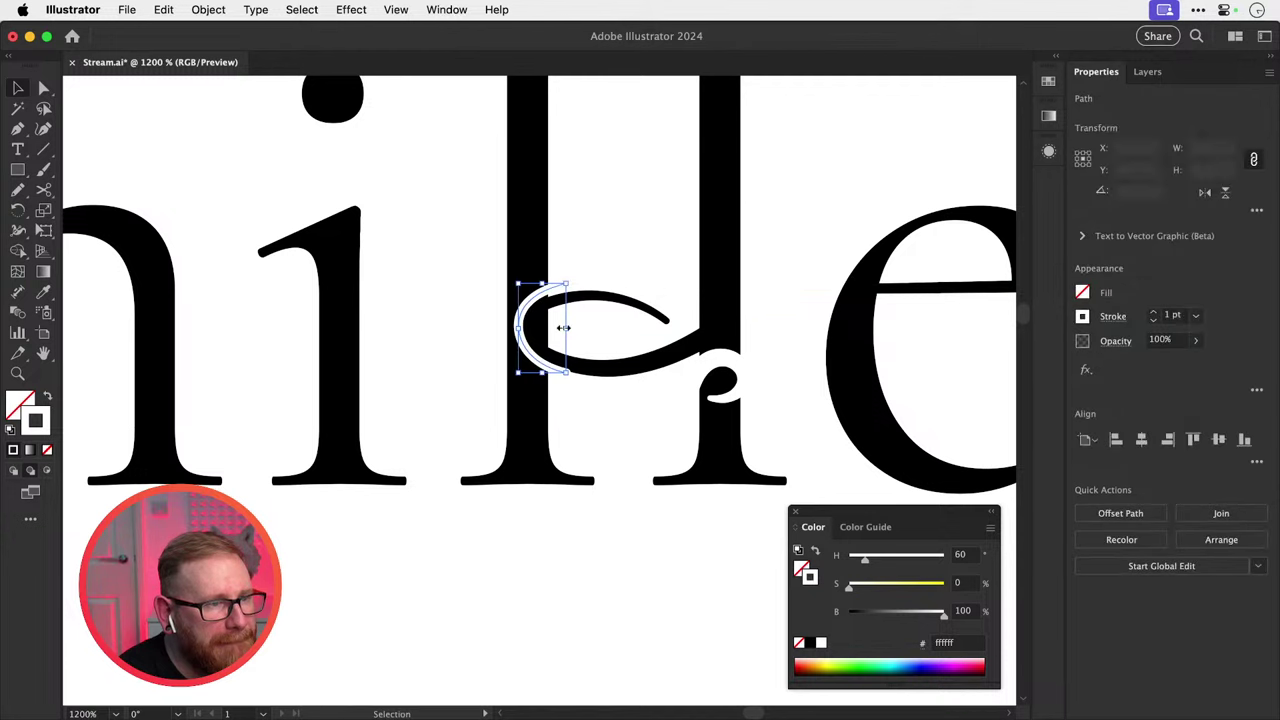
drag(566, 283, 557, 286)
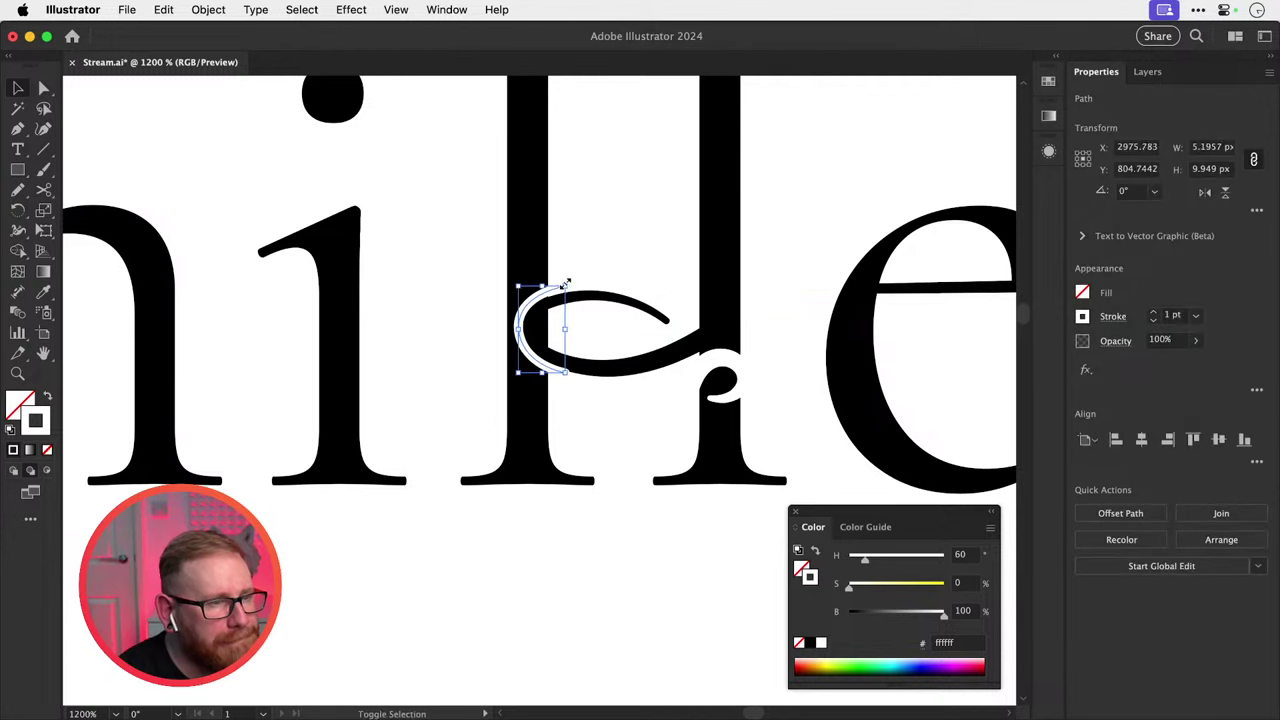
click(560, 323)
Draw a small closed shape inside the rim loop's rounded end and fill it white to hide the stem there.
key(n)
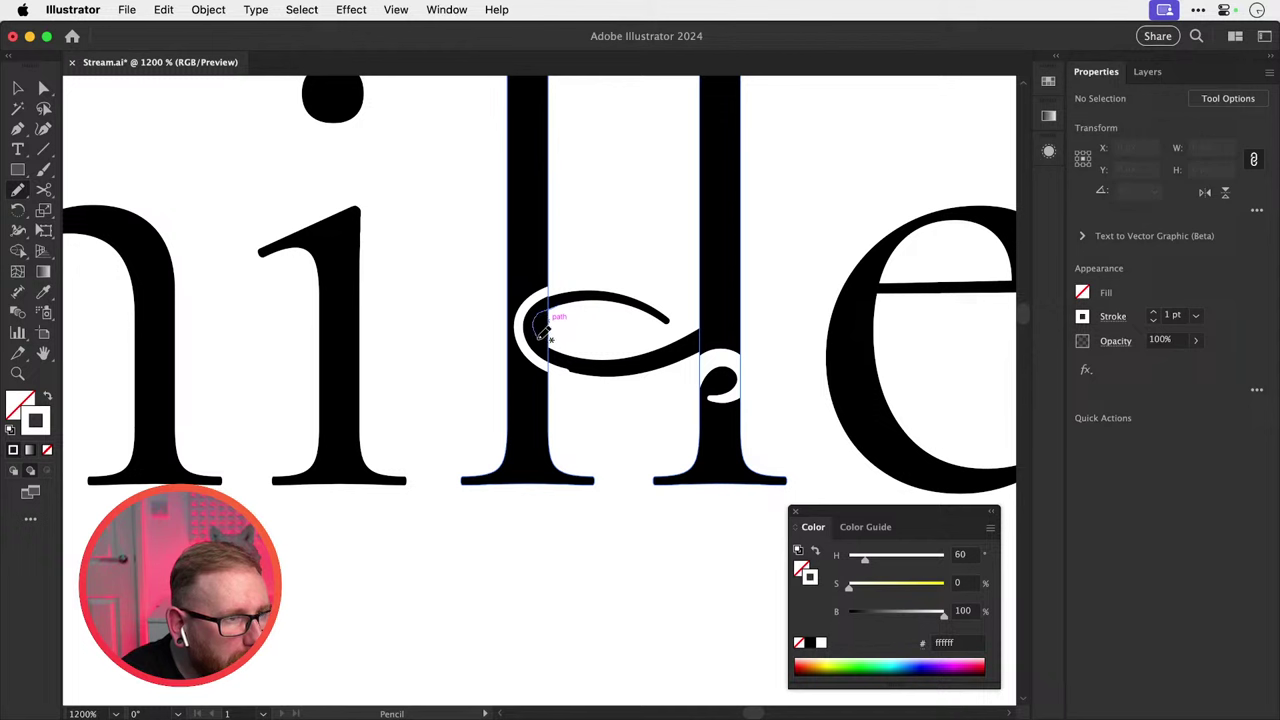
drag(563, 327, 560, 306)
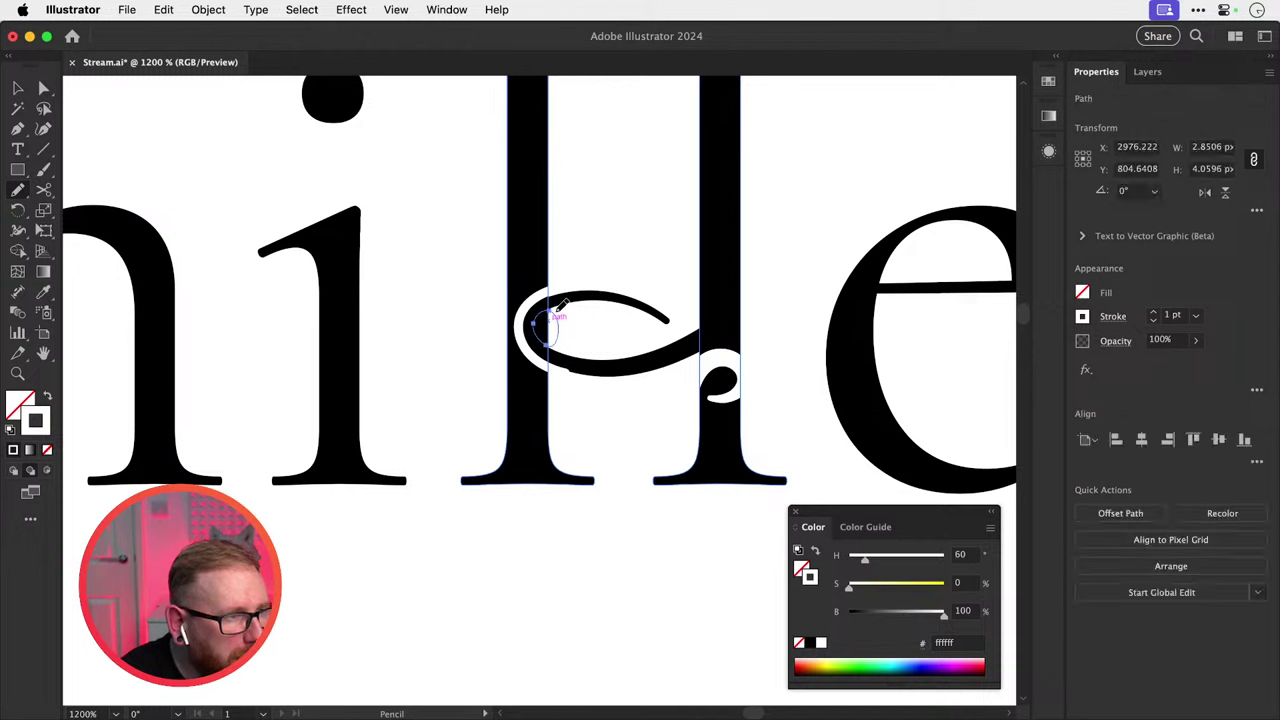
key(shift+x)
key(v)
click(588, 280)
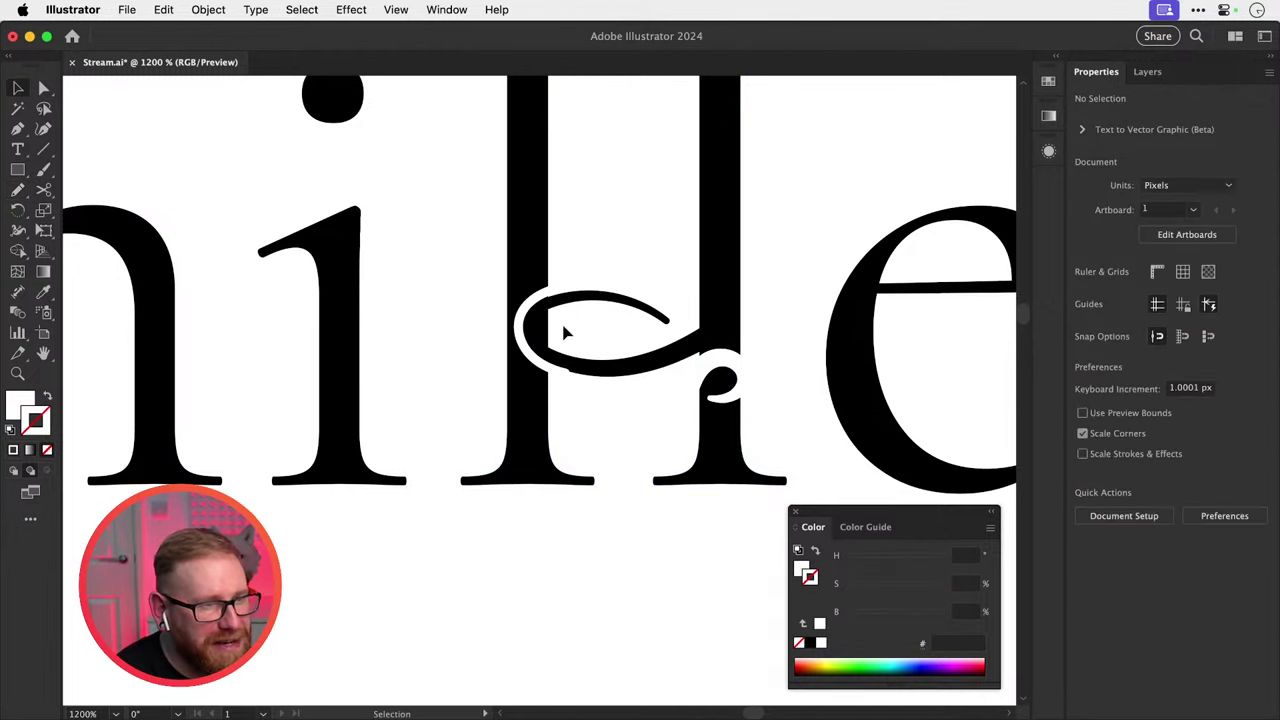
click(558, 323)
key(Delete)
Enlarge the rim loop, white arc and inner white shape together so they reach the outer edge of the n's first stem.
key(space)
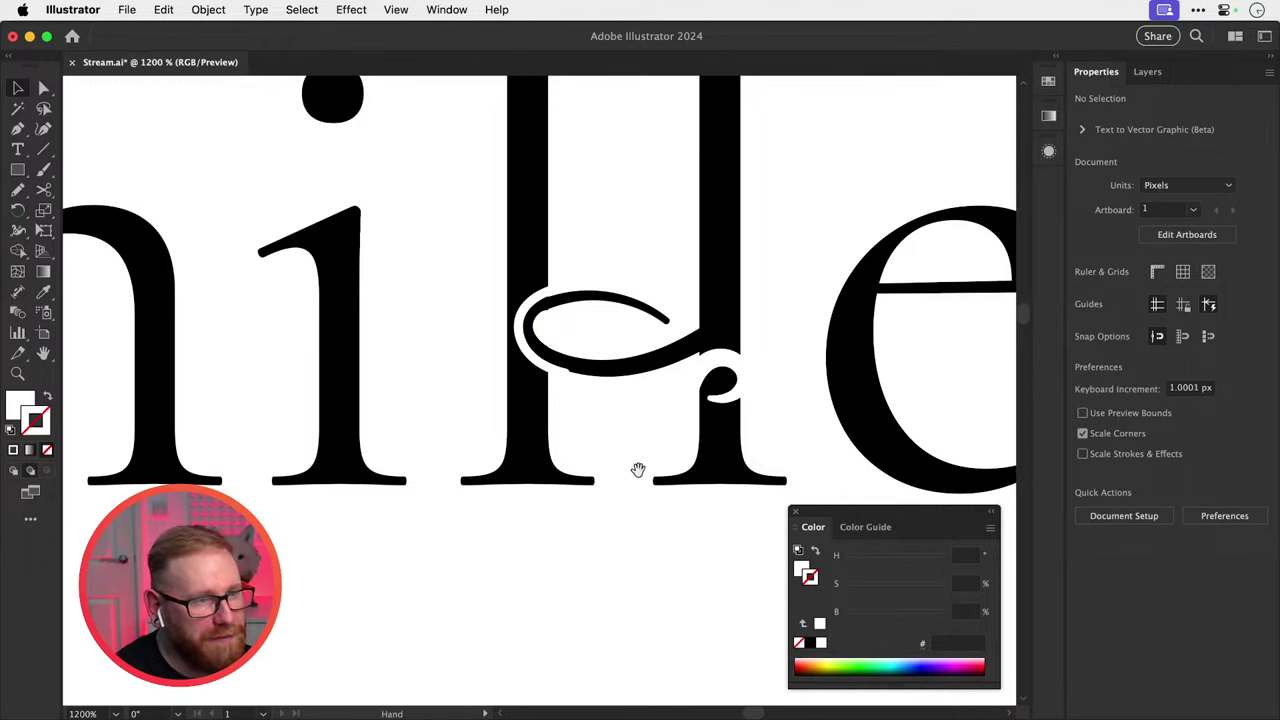
key(super+minus)
key(super+minus)
key(super+minus)
key(super+minus)
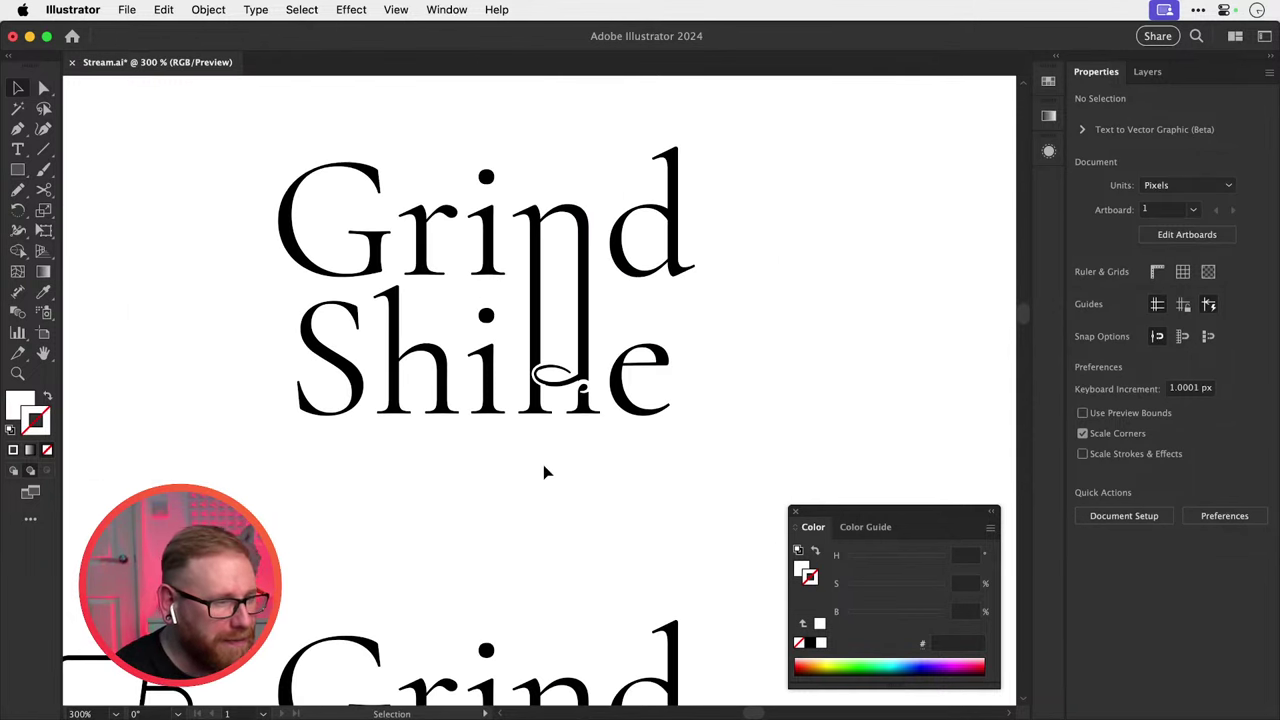
drag(520, 362, 903, 434)
key(v)
click(588, 430)
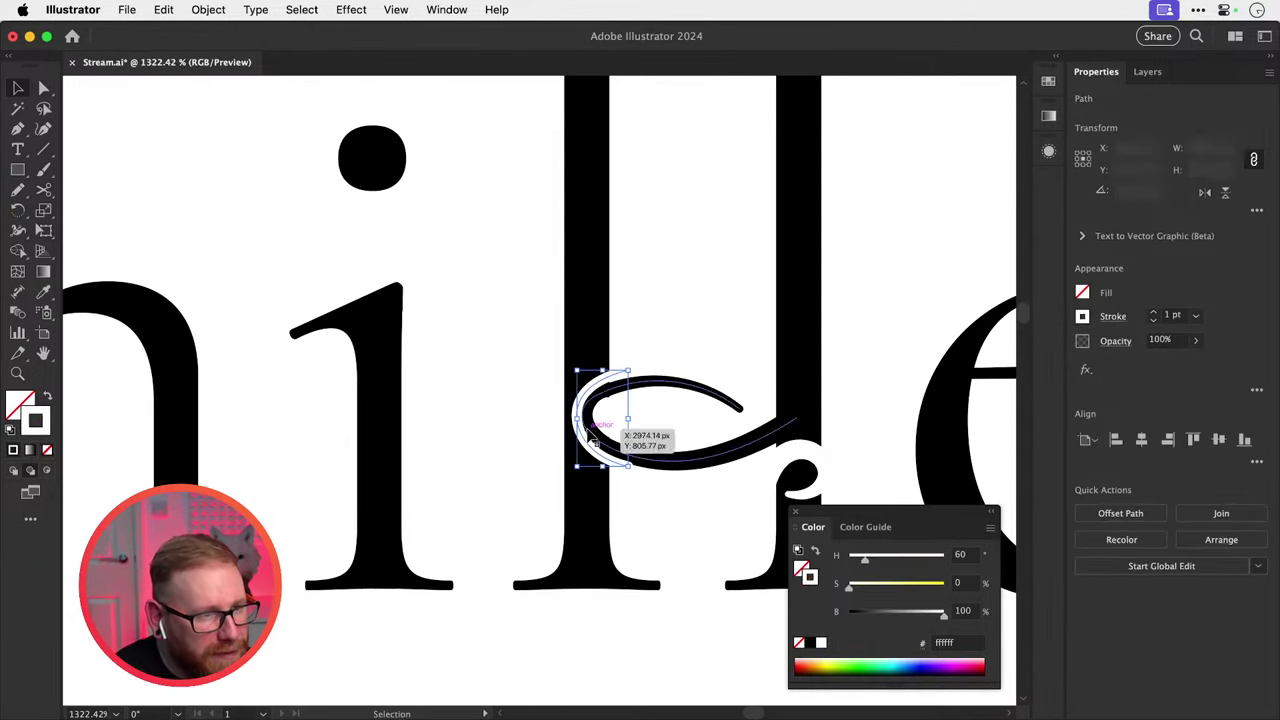
drag(554, 402, 626, 434)
shift+click(590, 350)
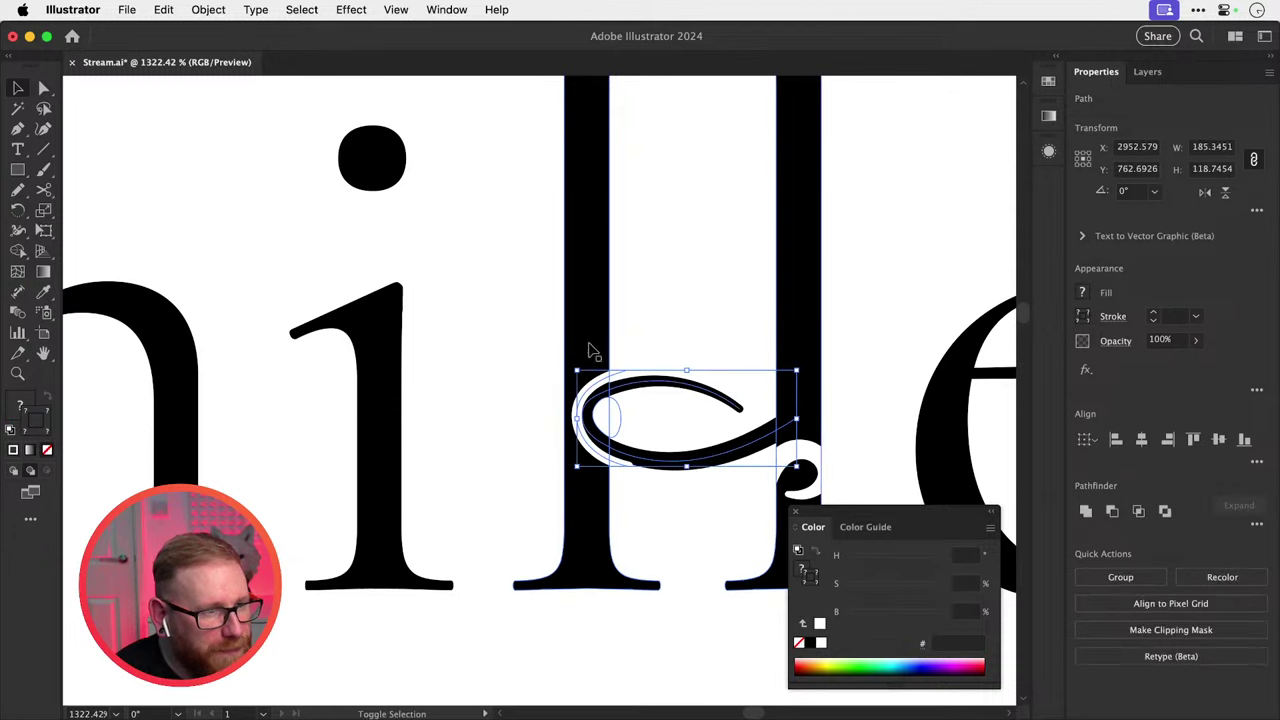
drag(577, 370, 560, 363)
key(super+shift+a)
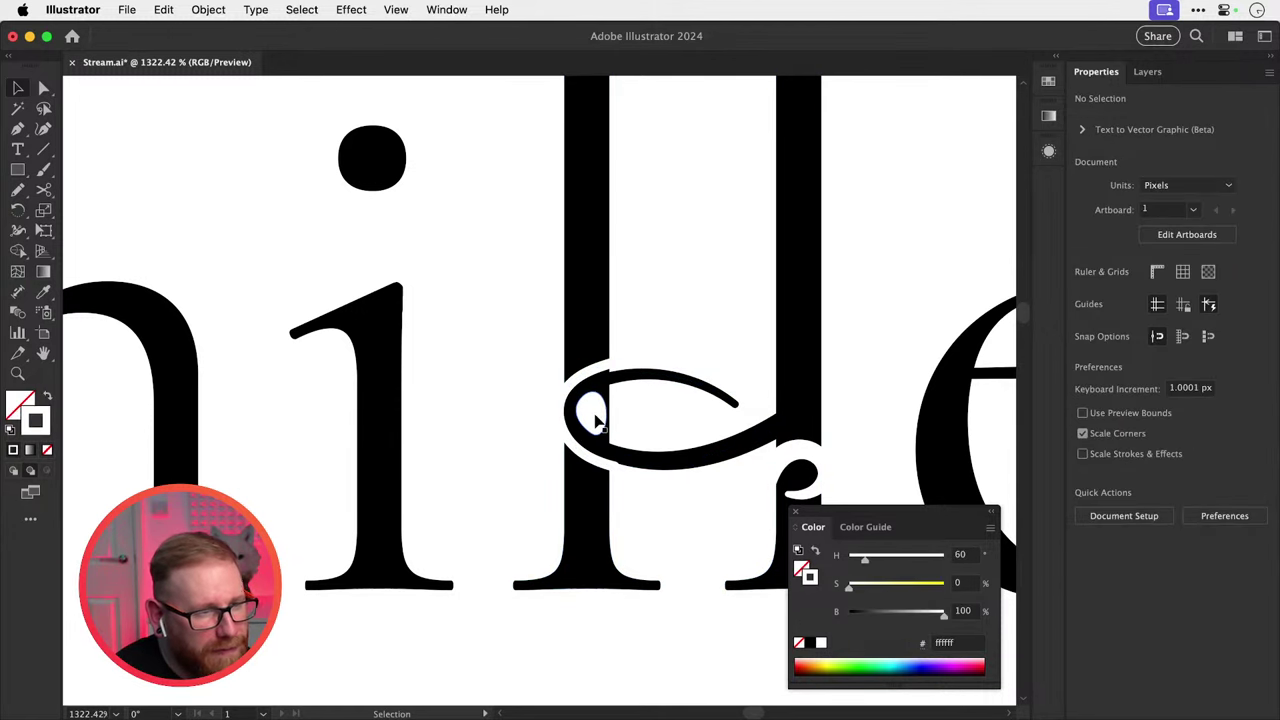
Resize the inner white shape to about 7.2 by 6.5 px so it fills the opening inside the rim loop.
click(594, 412)
drag(607, 434, 776, 416)
key(z)
key(v)
drag(691, 420, 740, 420)
drag(642, 346, 642, 339)
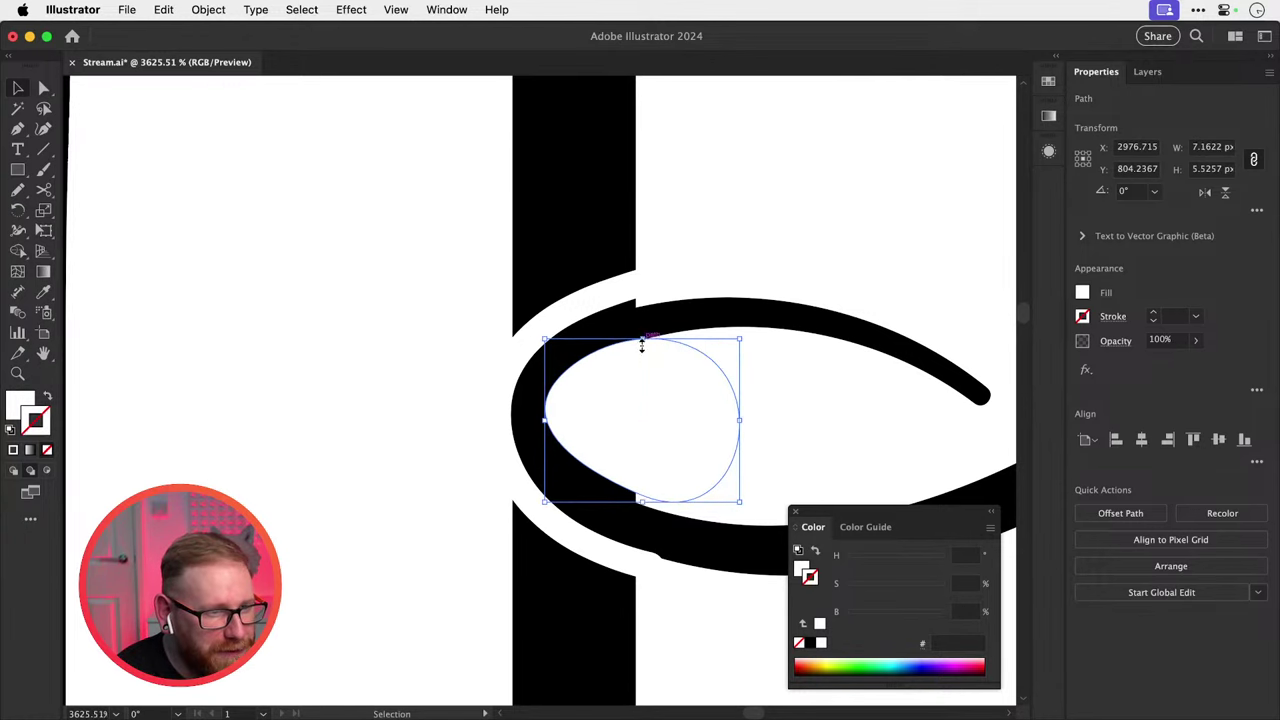
drag(642, 500, 642, 514)
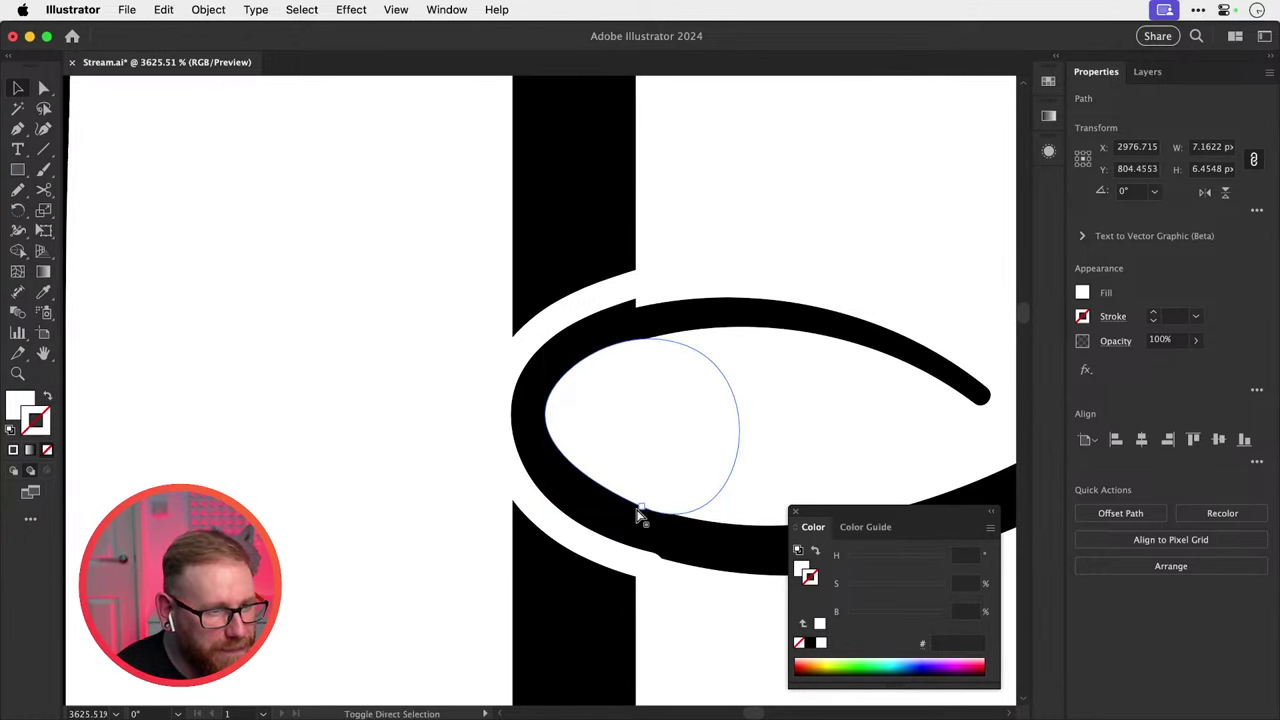
key(super+shift+a)
Examine how the cup rim reads within the whole wordmark and up close.
key(super+minus)
key(super+minus)
key(super+minus)
key(super+minus)
key(super+minus)
key(super+minus)
key(super+minus)
key(super+minus)
key(super+minus)
key(super+minus)
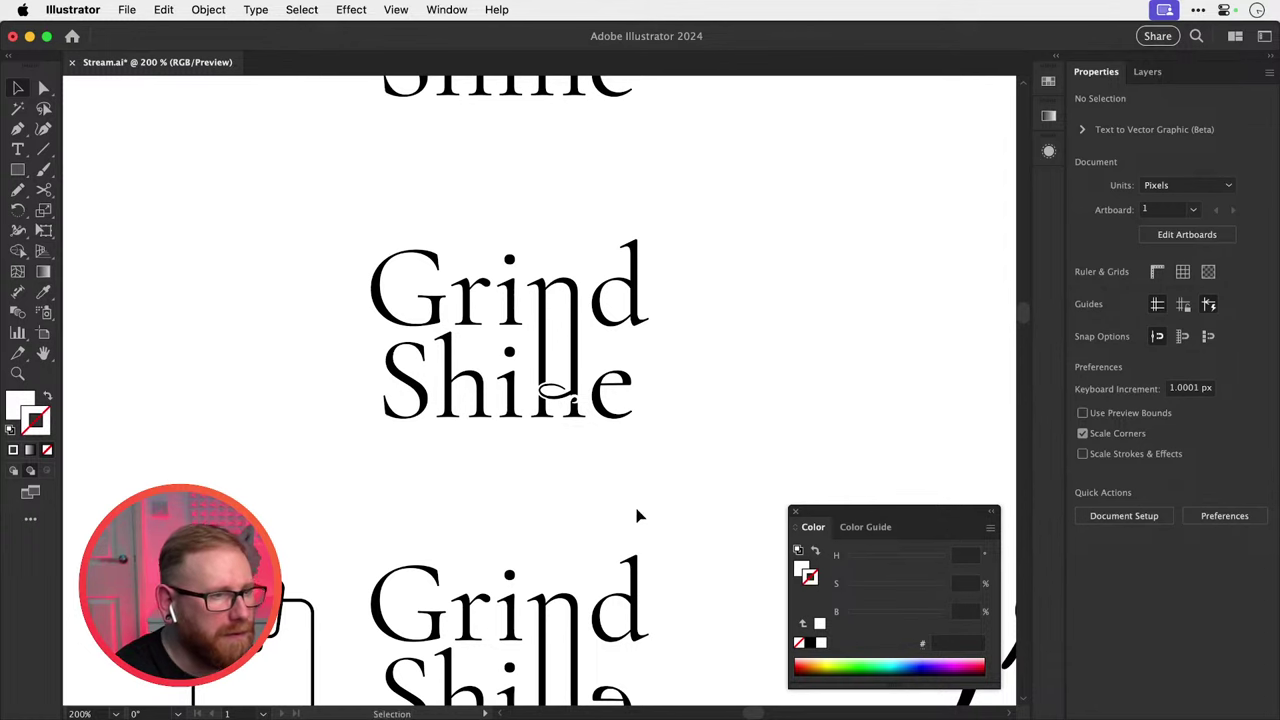
drag(614, 482, 578, 494)
key(z)
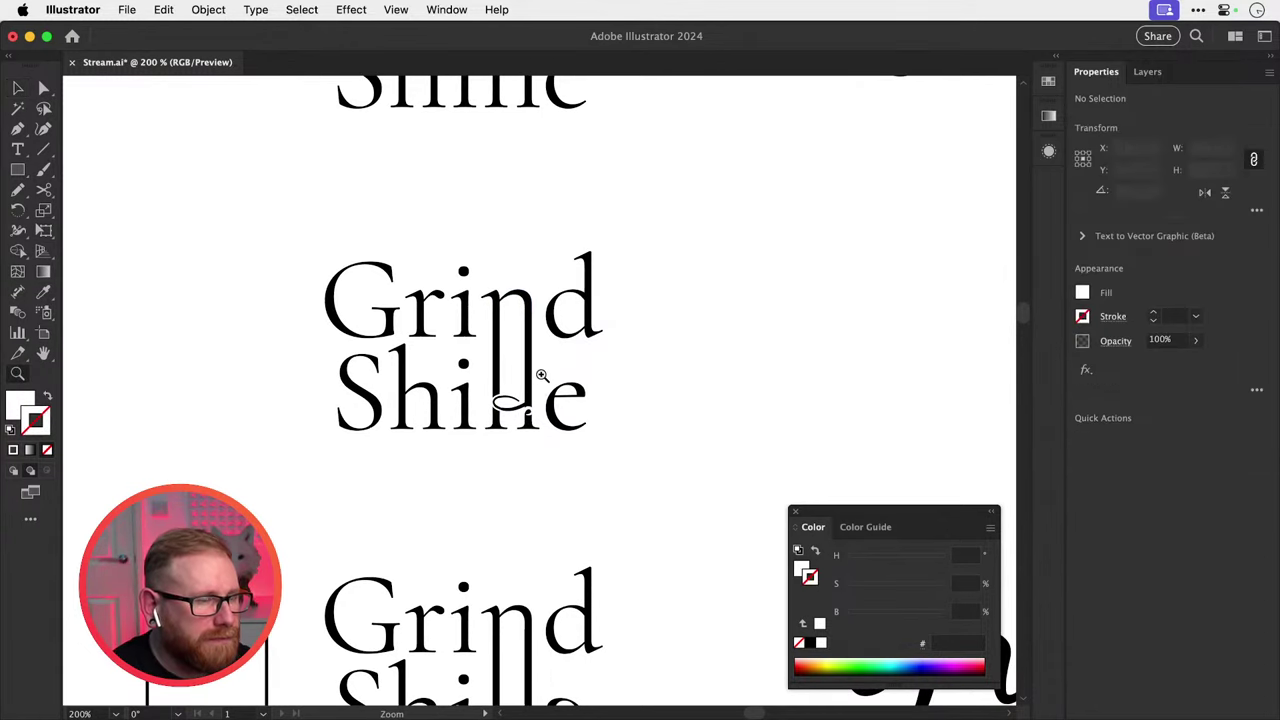
drag(503, 403, 786, 477)
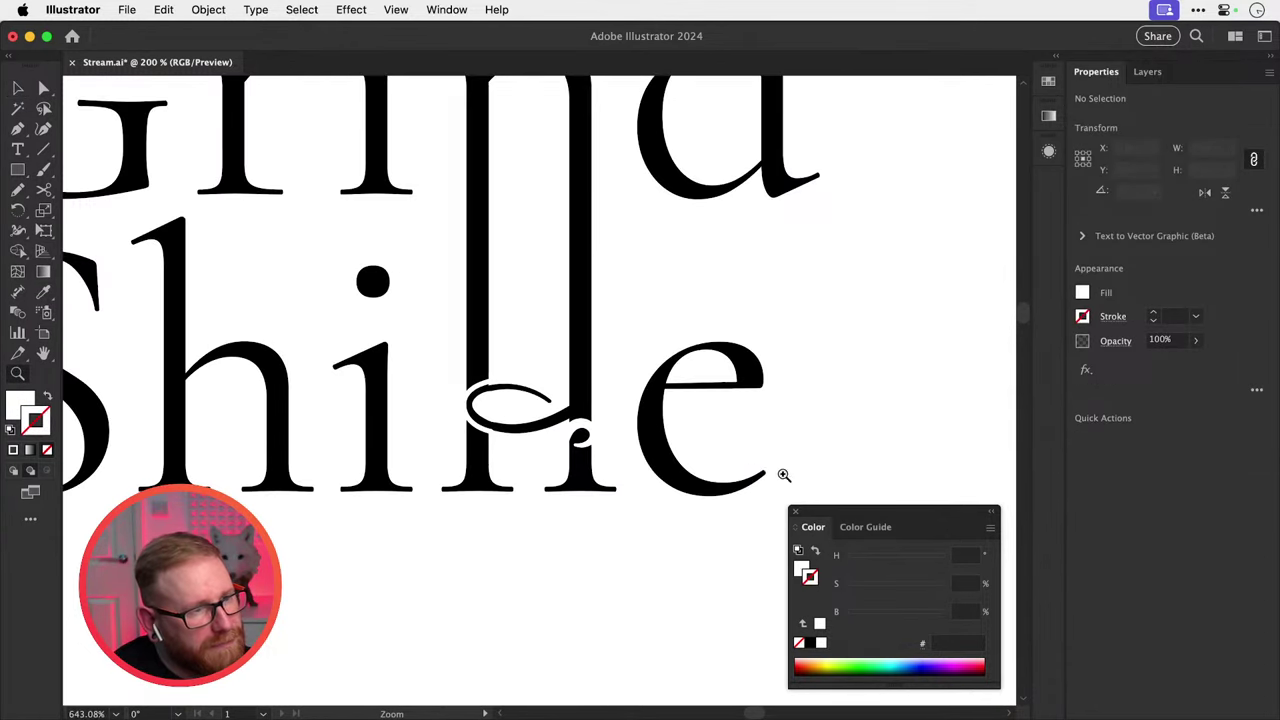
Draw an S-shaped steam curve rising out of the cup rim with a black 1 pt stroke, about 9 by 14 px.
key(n)
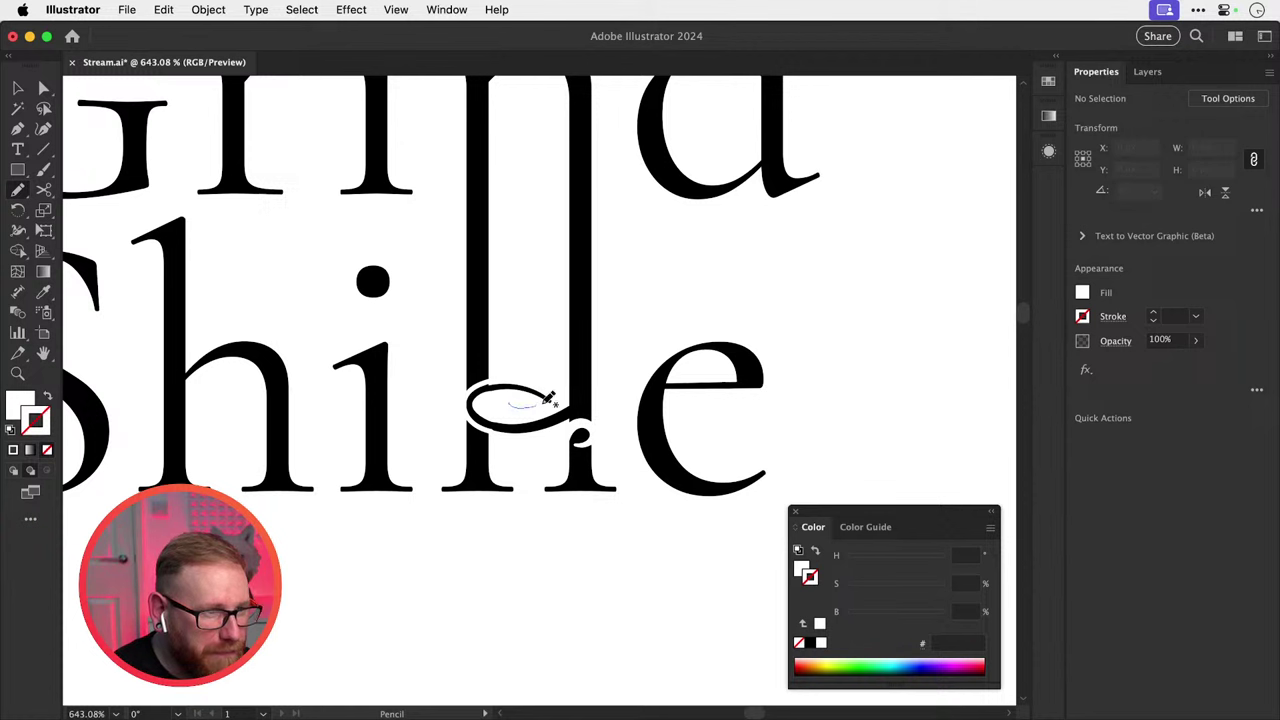
drag(549, 378, 528, 342)
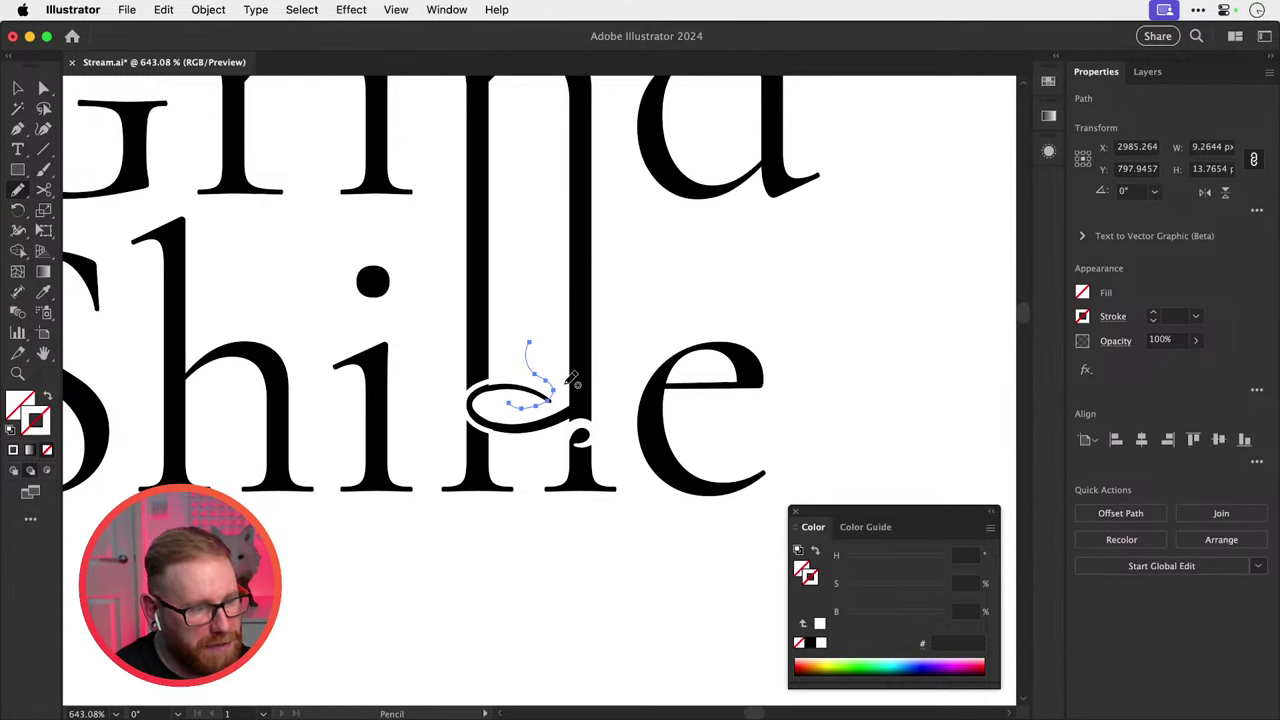
key(d)
click(47, 451)
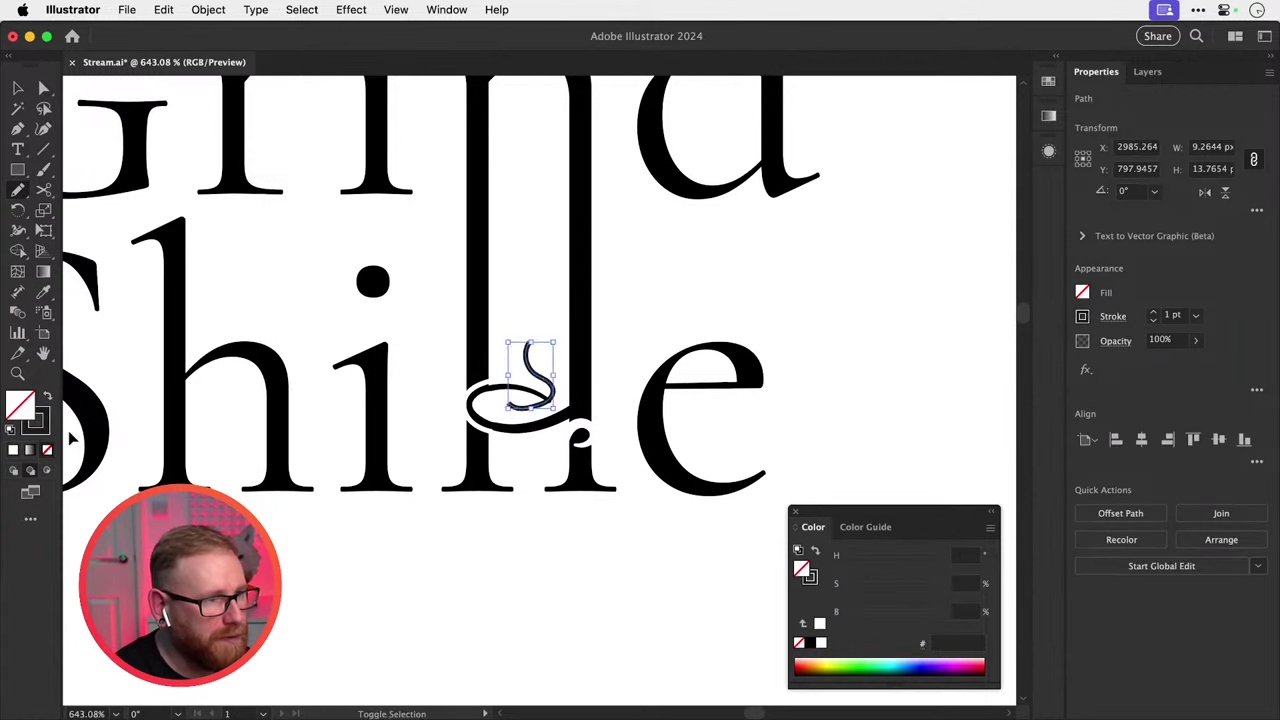
key(v)
click(623, 428)
Widen the steam curve's lower end to about 2.83 pt with the Width tool and give the stroke round caps.
click(515, 408)
key(shift+w)
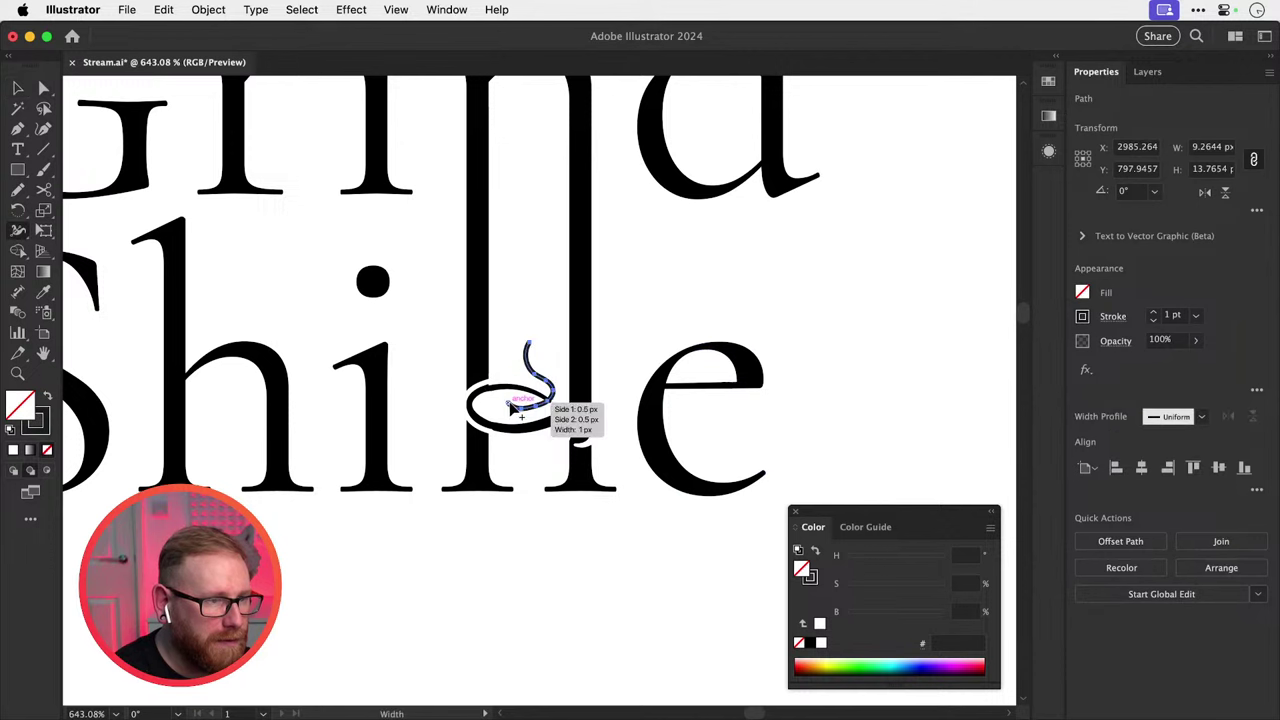
drag(510, 406, 521, 391)
key(v)
click(1113, 316)
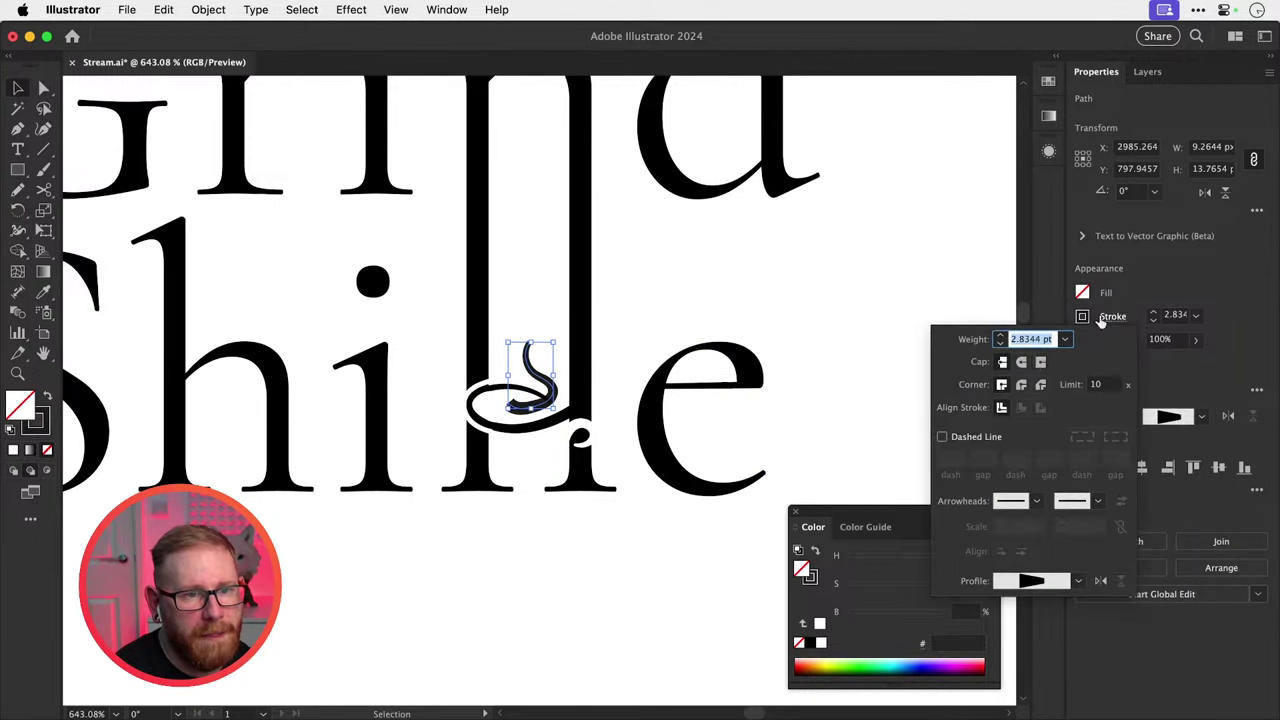
click(823, 314)
click(828, 316)
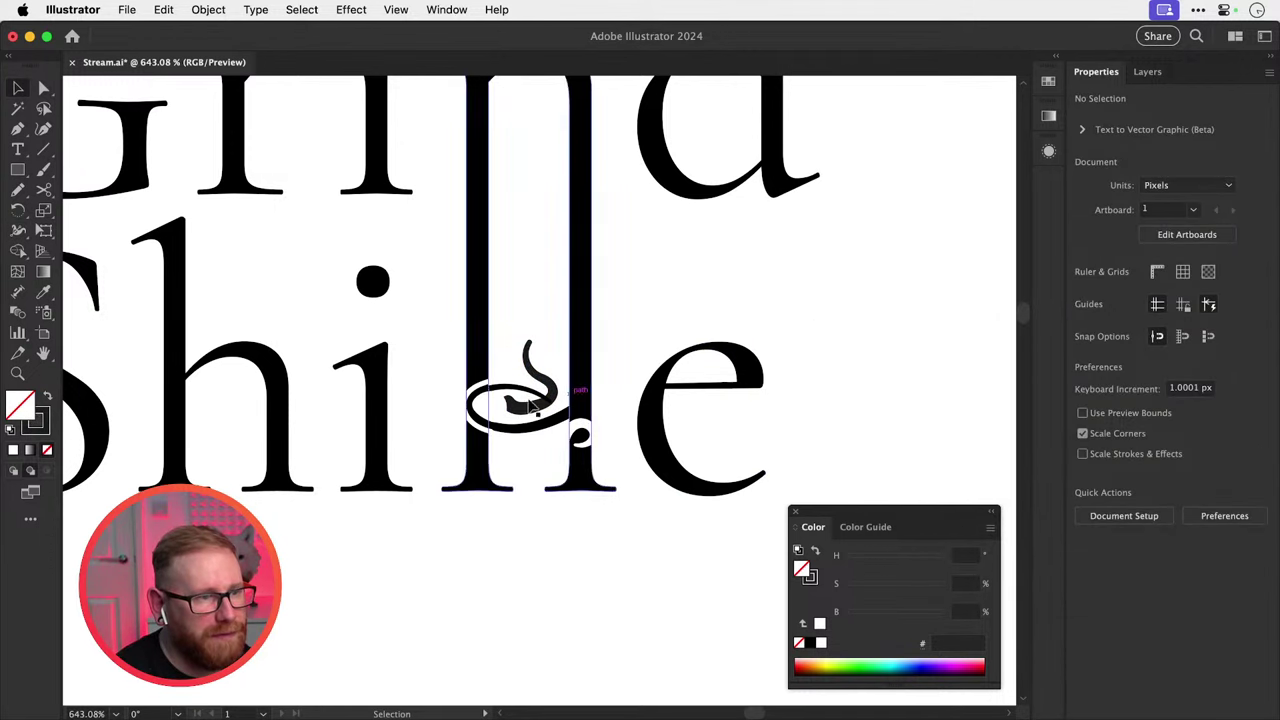
Cut the rim loop's path near the steam curve and delete the short loose end.
key(c)
scroll(520, 396, up, 5)
click(573, 389)
key(a)
click(607, 409)
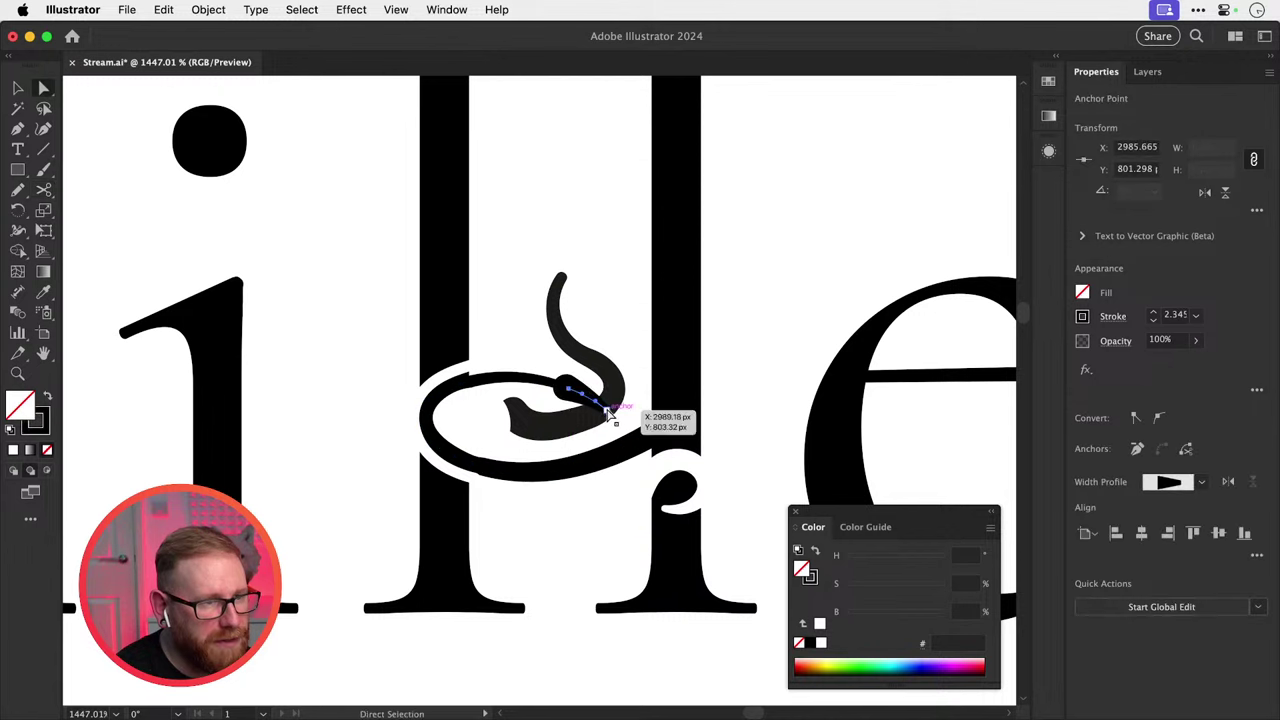
key(Delete)
key(Delete)
key(v)
Examine the steaming cup detail in the context of the full wordmark.
key(super+minus)
key(super+minus)
key(super+minus)
key(super+minus)
key(super+minus)
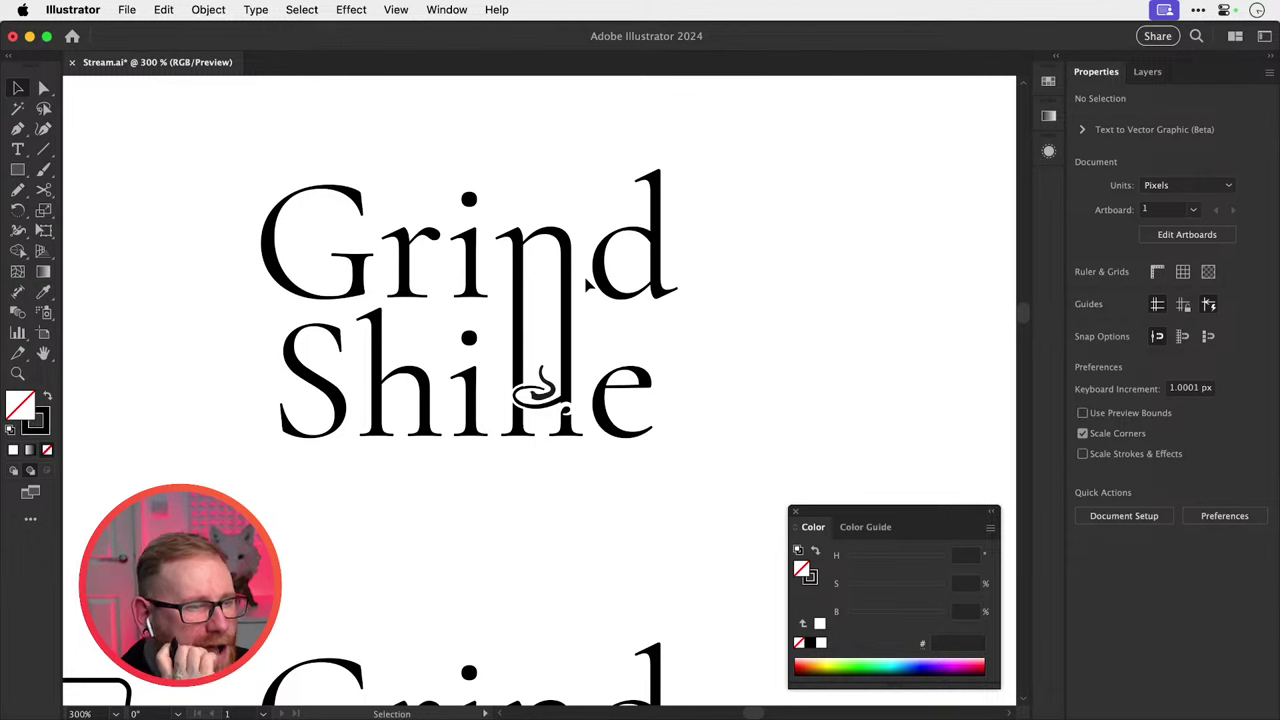
drag(559, 472, 620, 423)
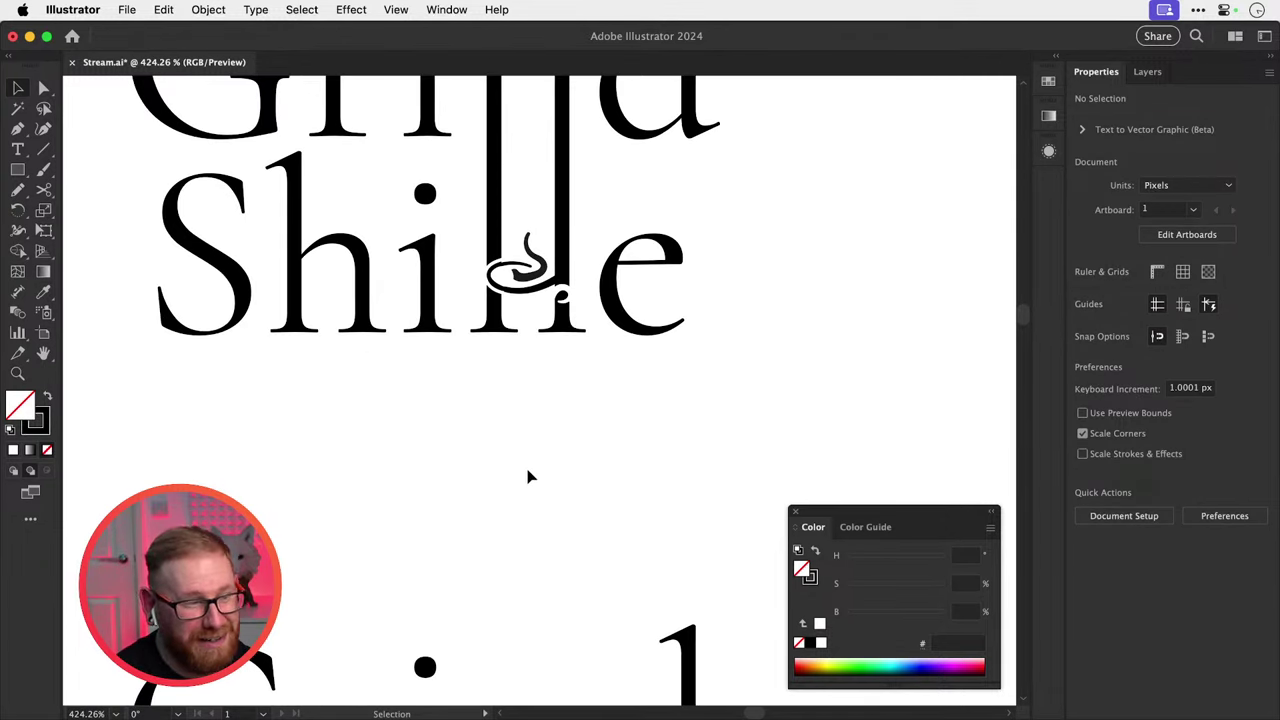
Sketch a cup below the wordmark with the Pencil tool: bowl and handle curl about 26 by 14 px, rim loop, and steam about 10 by 17 px.
key(z)
drag(528, 449, 590, 500)
key(n)
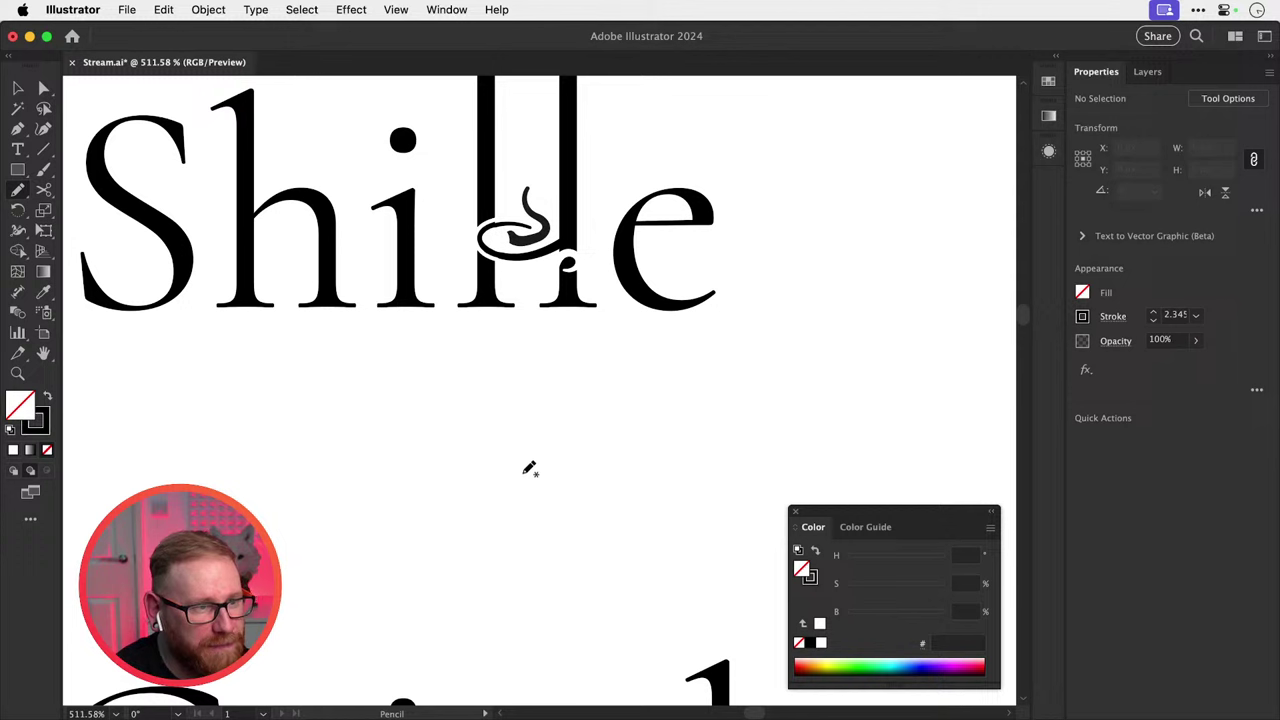
mouse_move(522, 499)
mouse_down()
mouse_move(558, 520)
mouse_move(593, 478)
mouse_move(618, 476)
mouse_move(599, 483)
mouse_up()
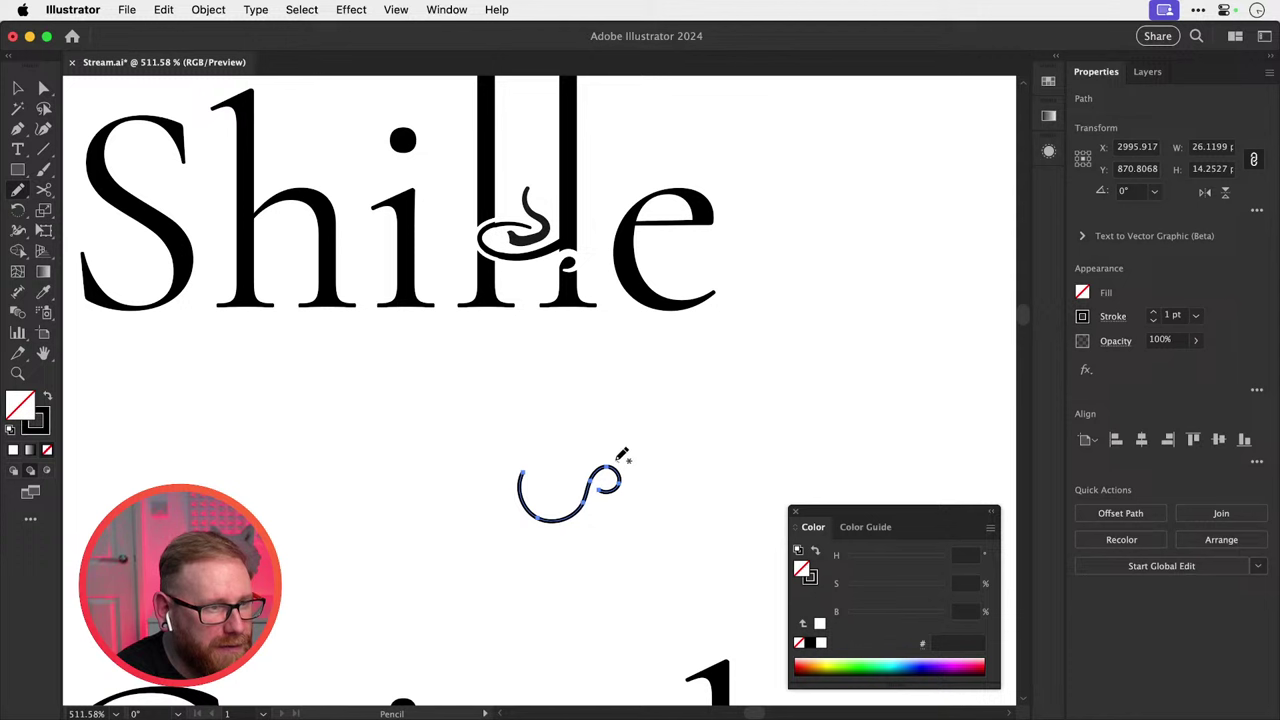
mouse_move(582, 460)
mouse_down()
mouse_move(512, 457)
mouse_move(566, 453)
mouse_up()
drag(553, 405, 554, 391)
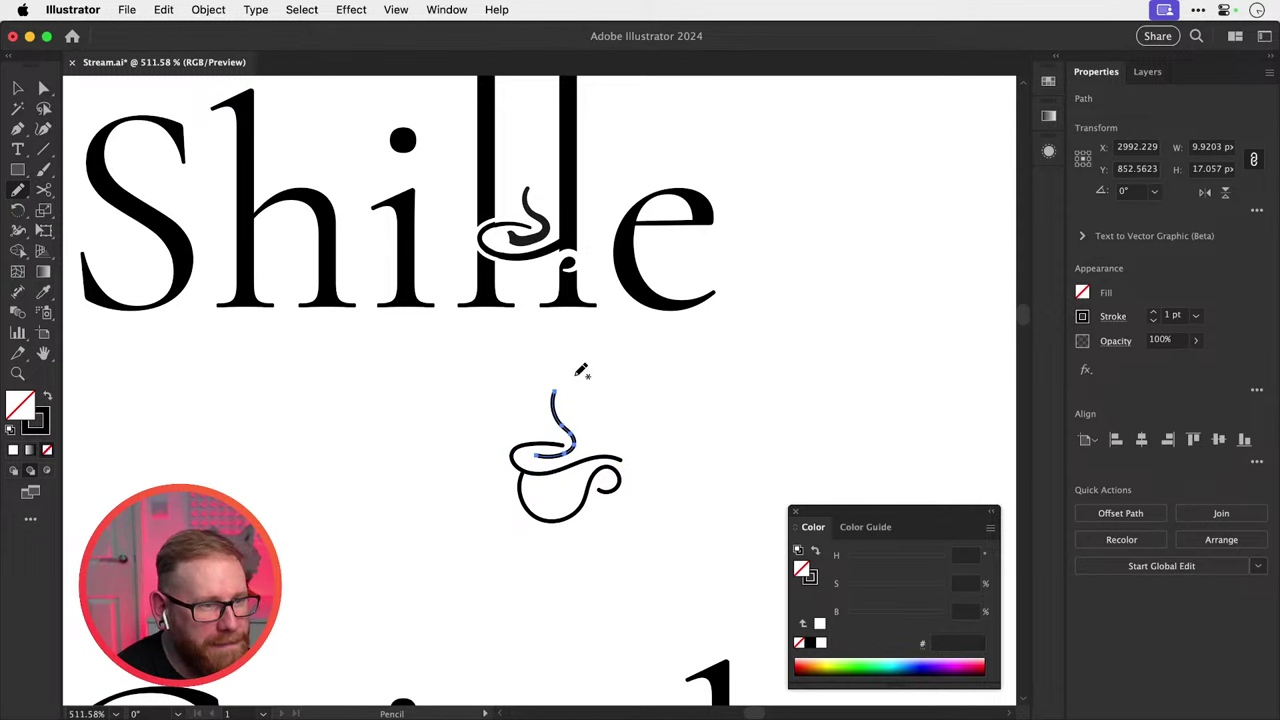
Stretch the sketched cup's rim loop upward to about 9.8 px high.
key(z)
click(535, 482)
key(super+shift+a)
key(v)
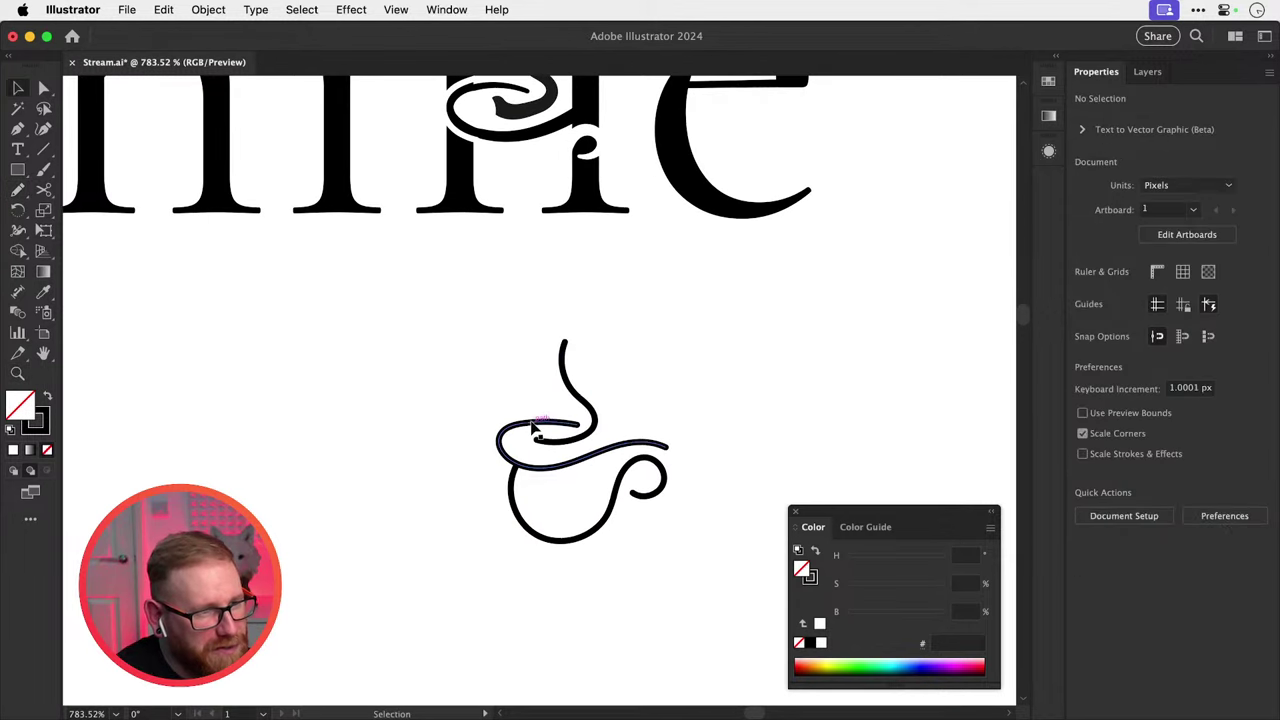
click(565, 424)
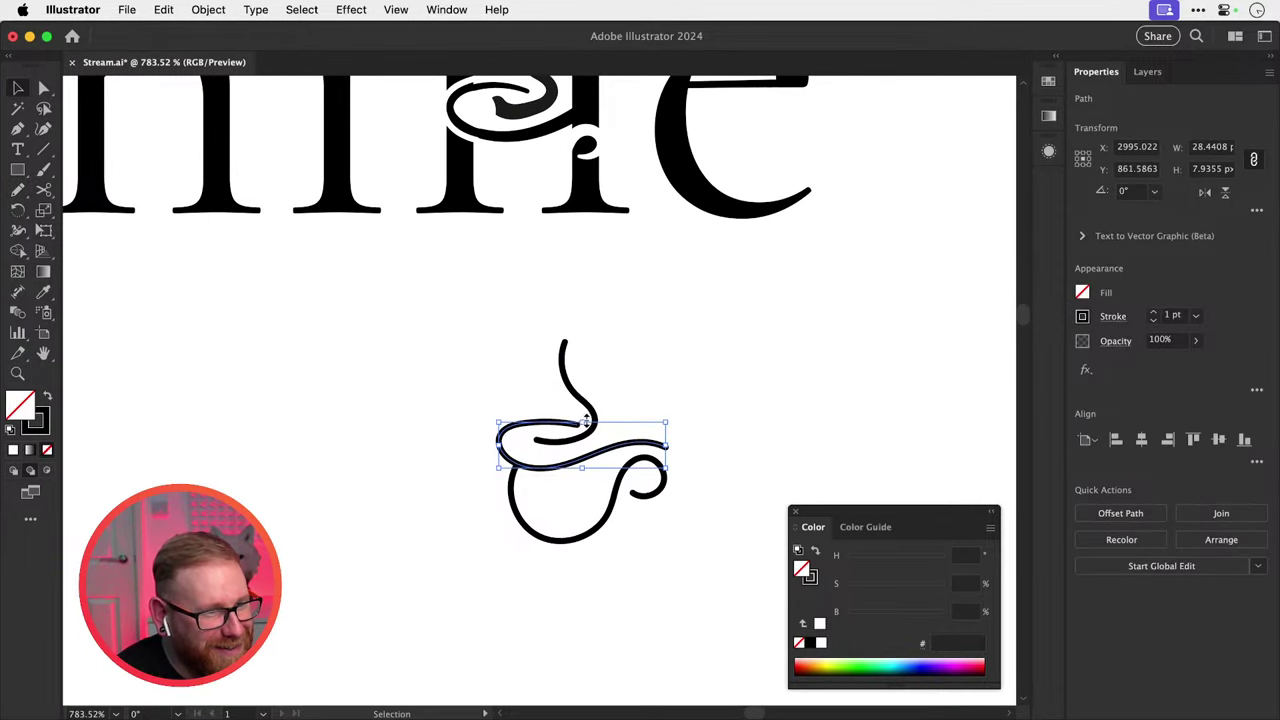
drag(583, 422, 583, 409)
key(super+shift+a)
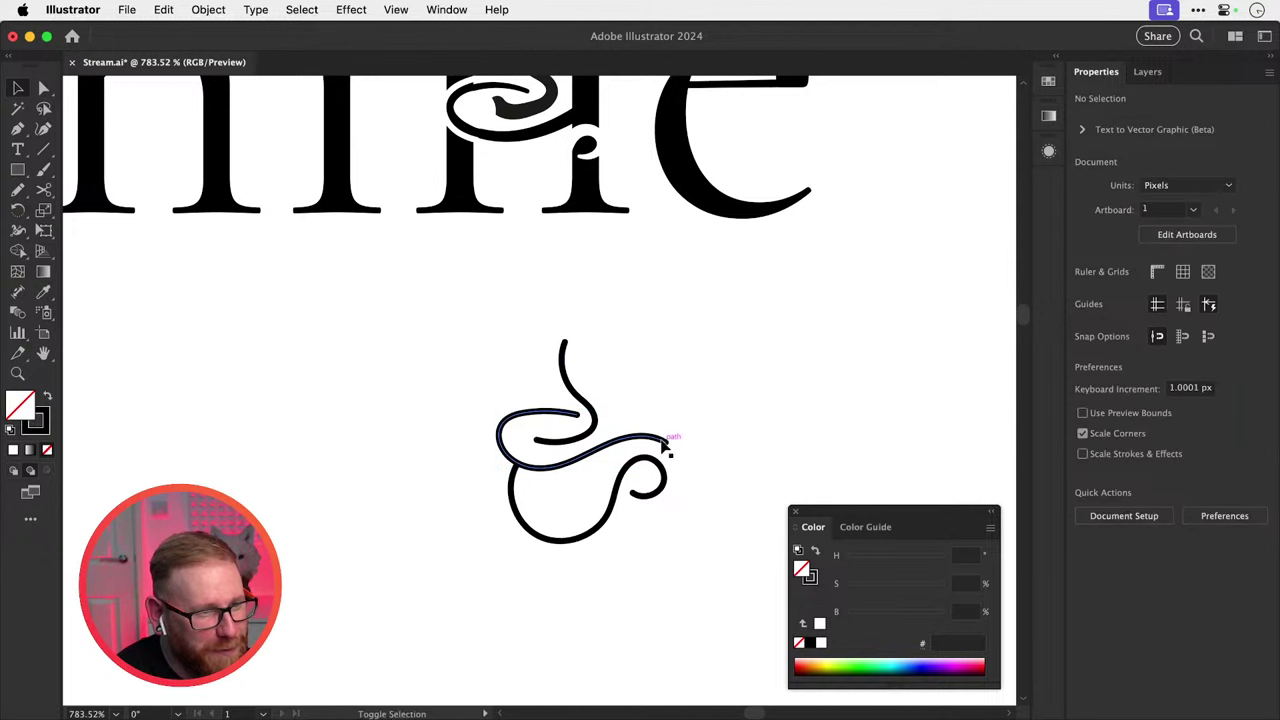
Rotate the whole sketched cup counterclockwise by about 7.8°.
click(512, 463)
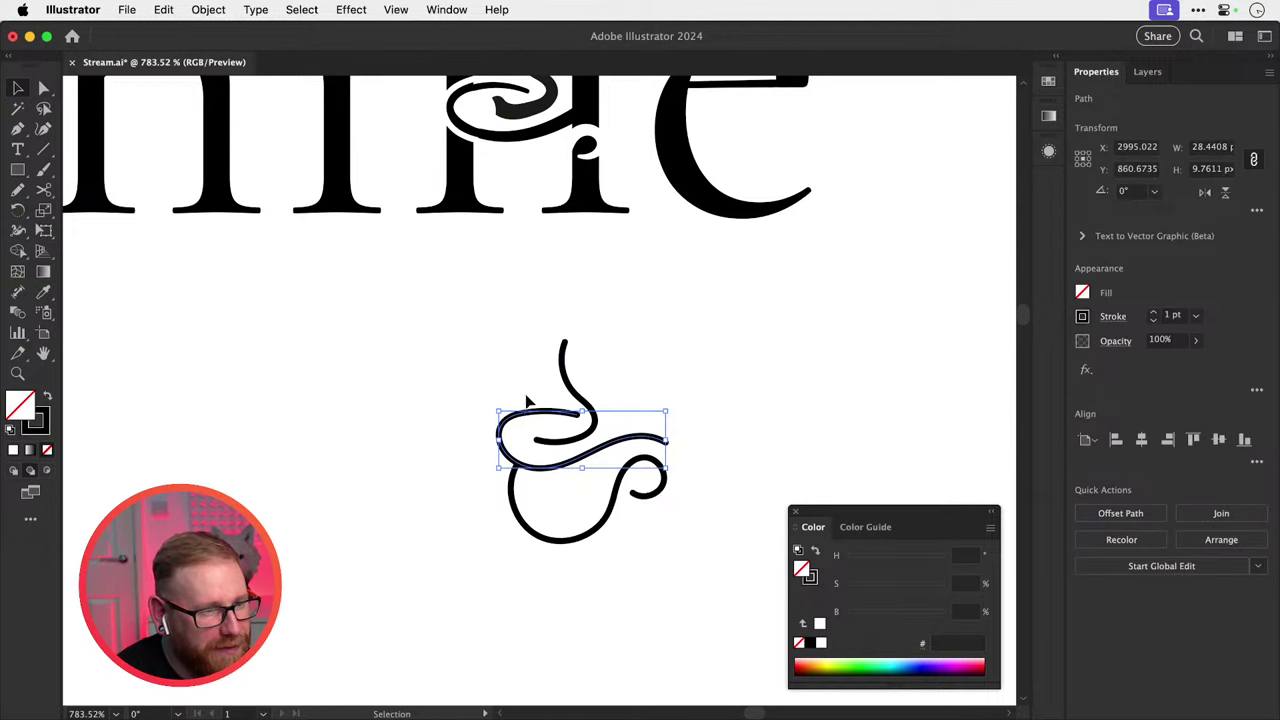
drag(481, 366, 731, 571)
key(r)
drag(765, 419, 760, 394)
key(super+shift+a)
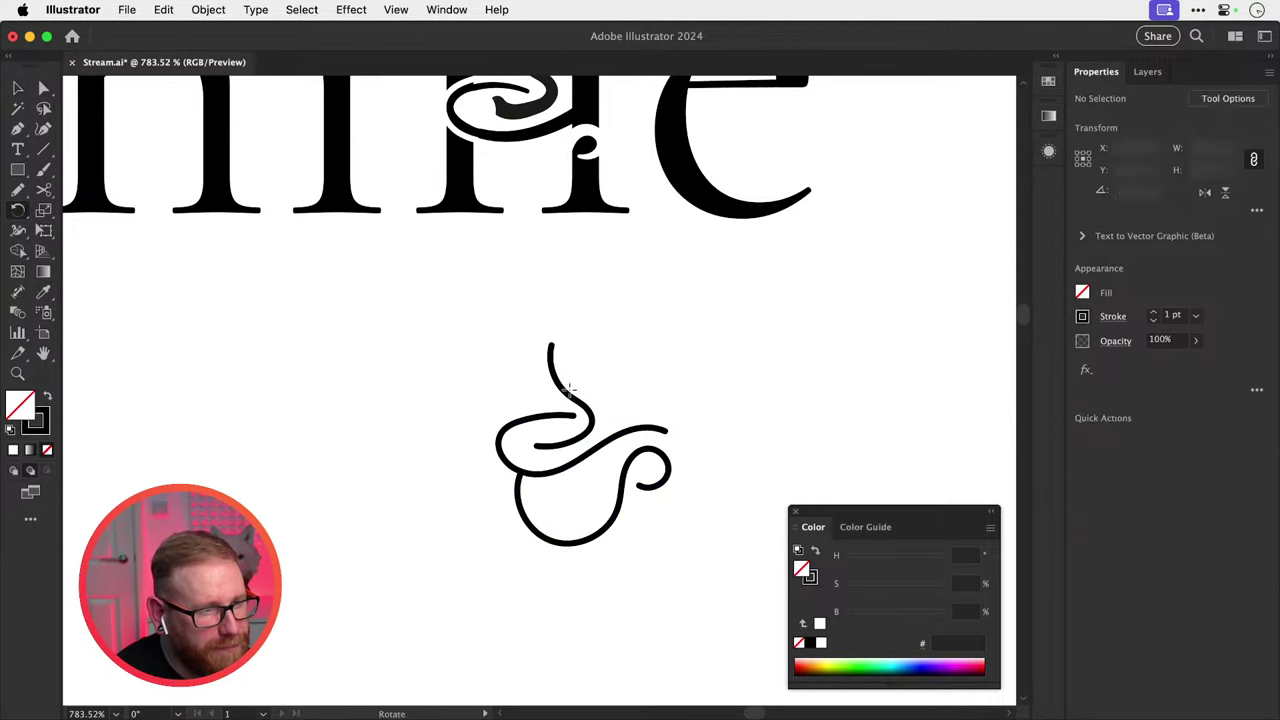
Place a duplicate of the tilted cup sketch beside the original, below the wordmark.
key(v)
drag(437, 380, 648, 484)
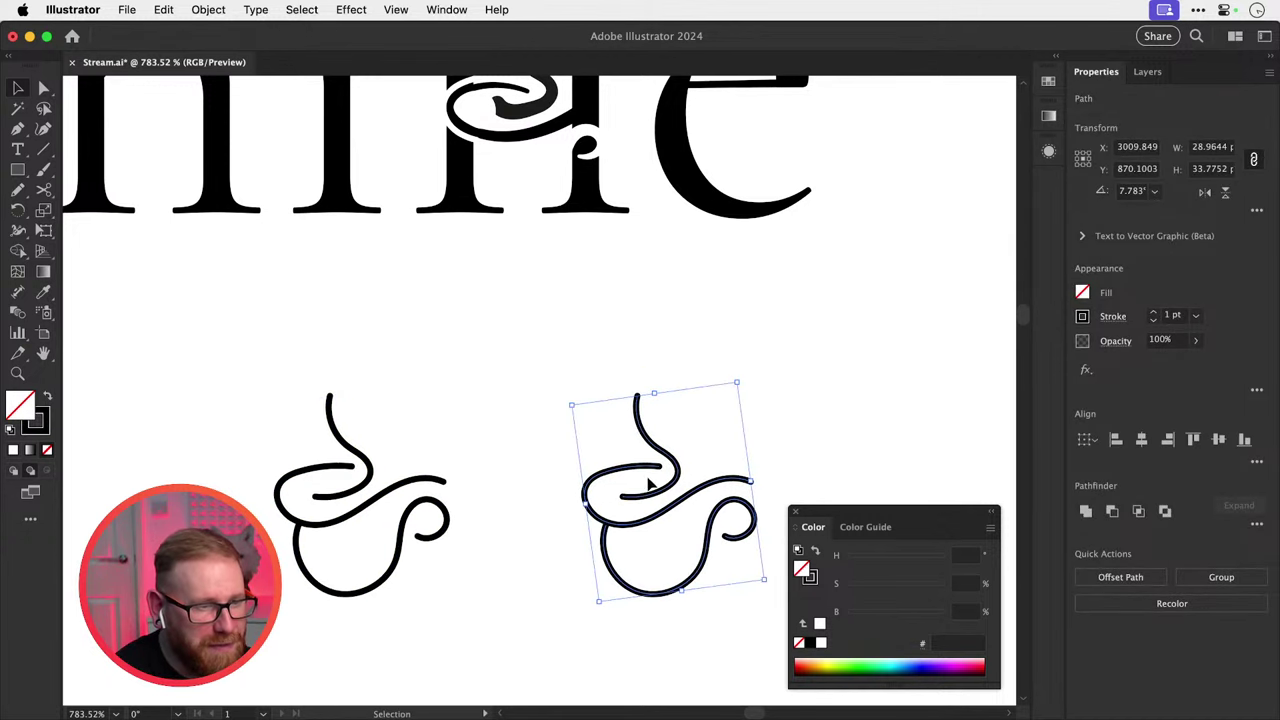
scroll(648, 484, right, 5)
key(super+shift+a)
key(z)
drag(577, 520, 610, 538)
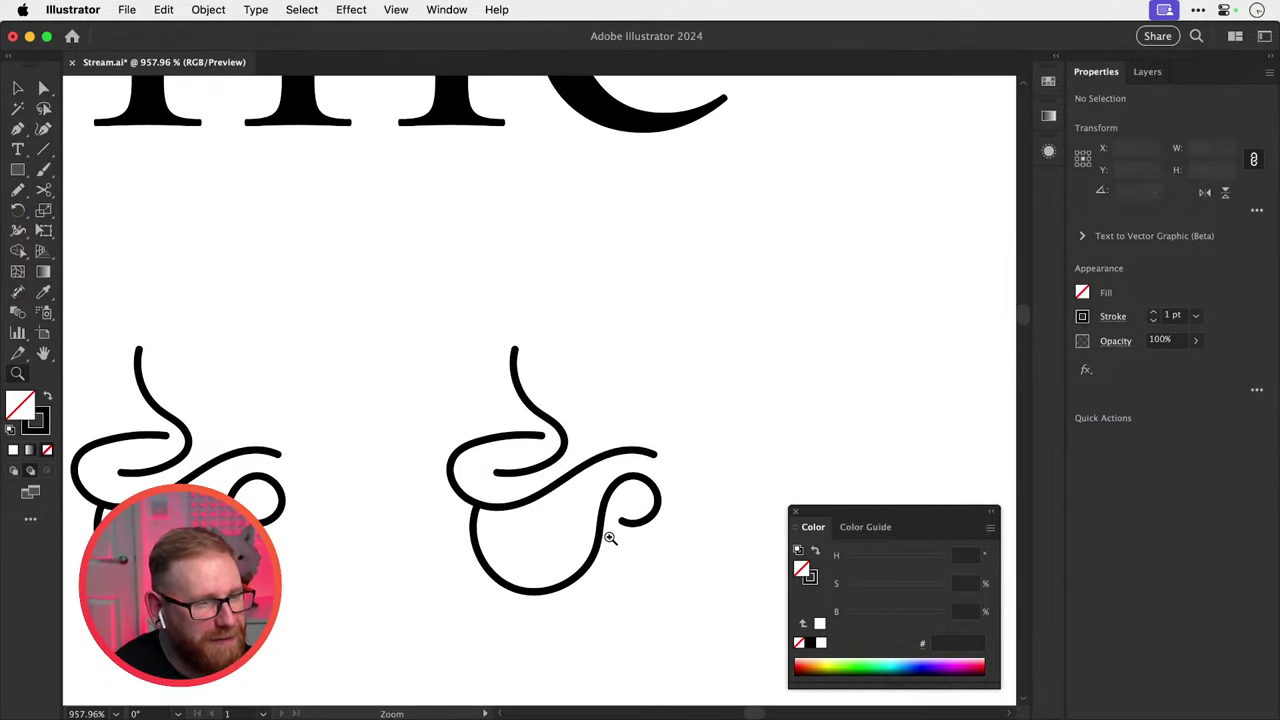
Set the stroke weight of the duplicated cup's paths to 2 pt.
key(v)
drag(451, 387, 600, 555)
click(1152, 312)
key(super+shift+a)
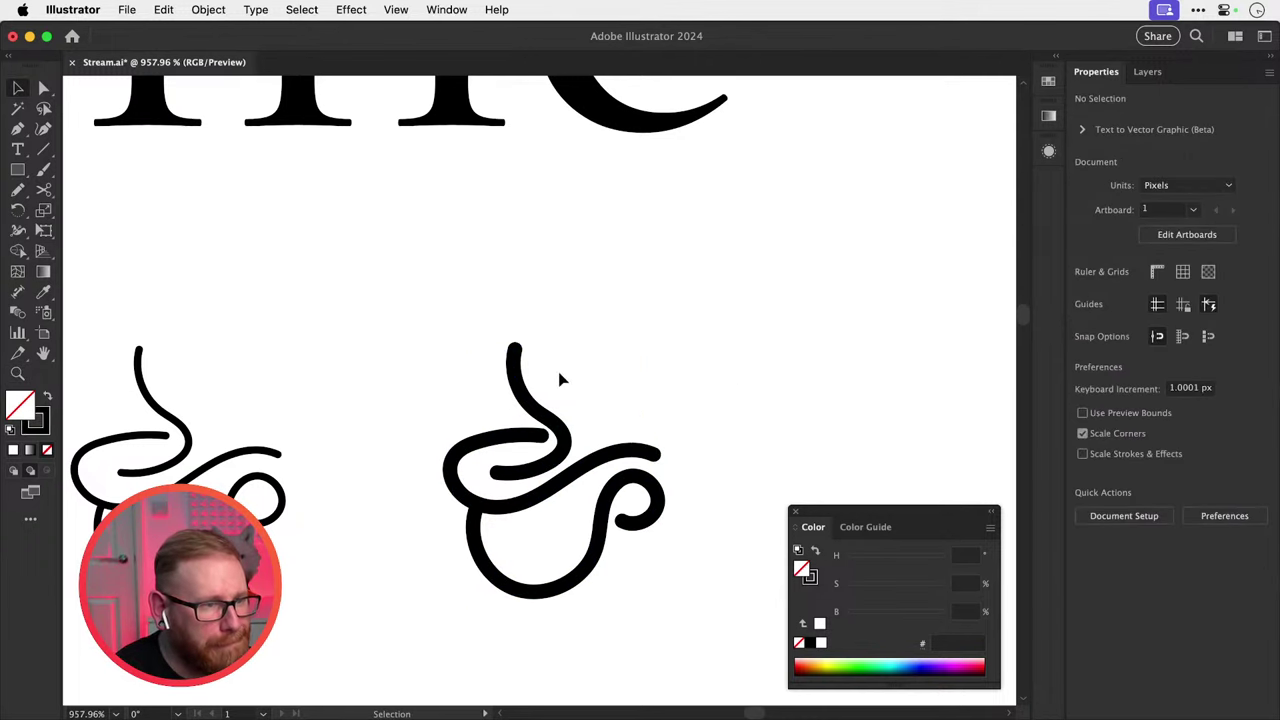
Taper the duplicated cup's steam curve to a thin upper end with the Width tool.
click(530, 400)
key(shift+w)
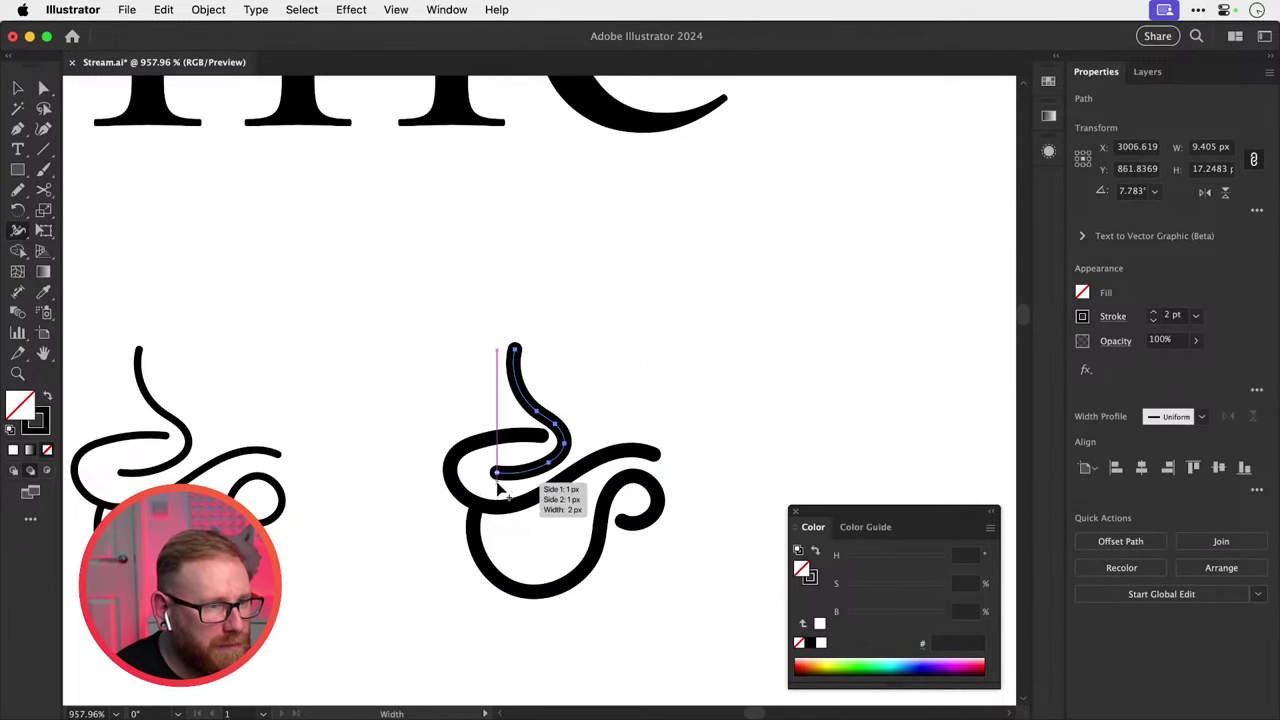
drag(514, 352, 522, 350)
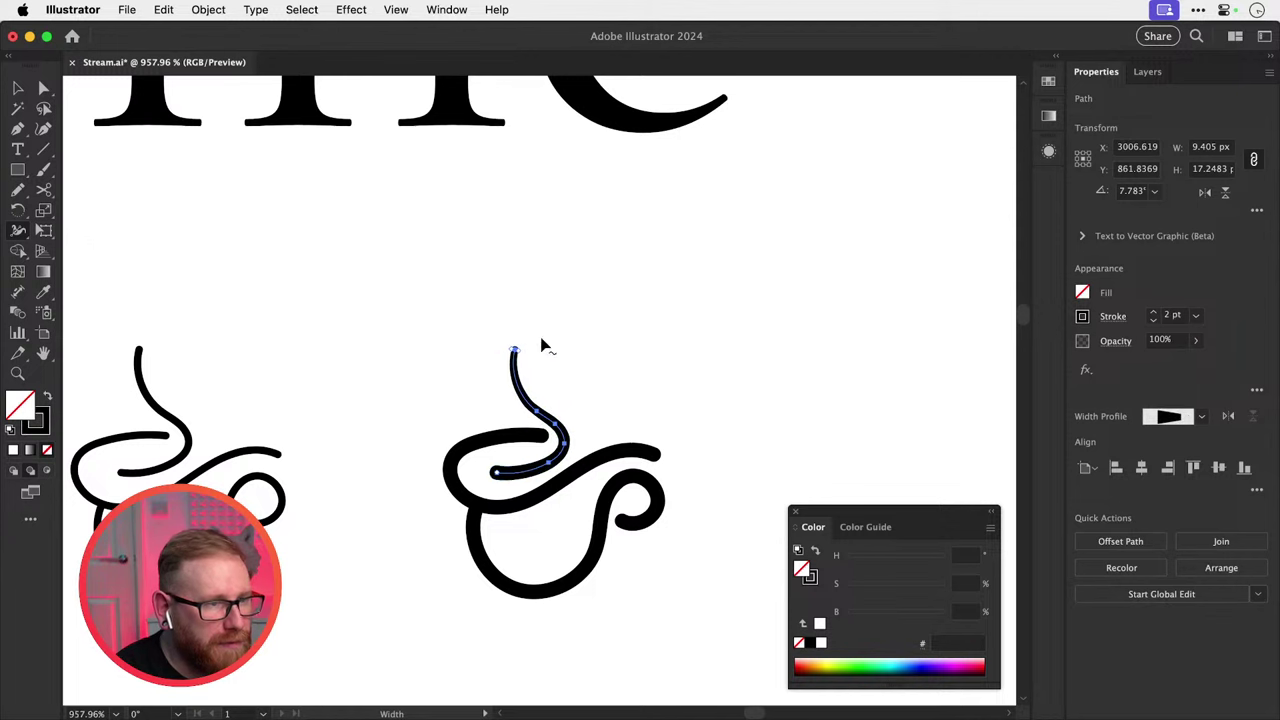
key(super+shift+a)
Taper the handle curl's end and the rim loop's inner end on the 2 pt cup with the Width tool.
click(628, 524)
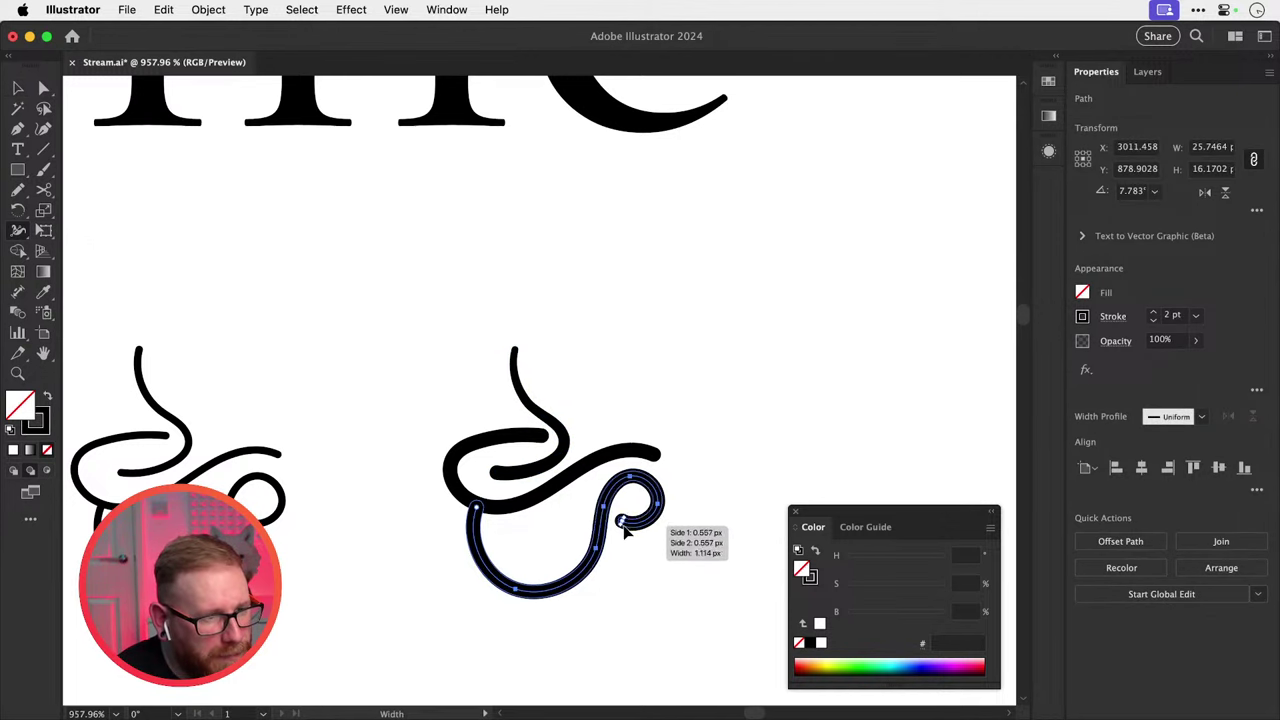
drag(629, 529, 634, 520)
key(v)
key(shift+w)
drag(543, 453, 552, 436)
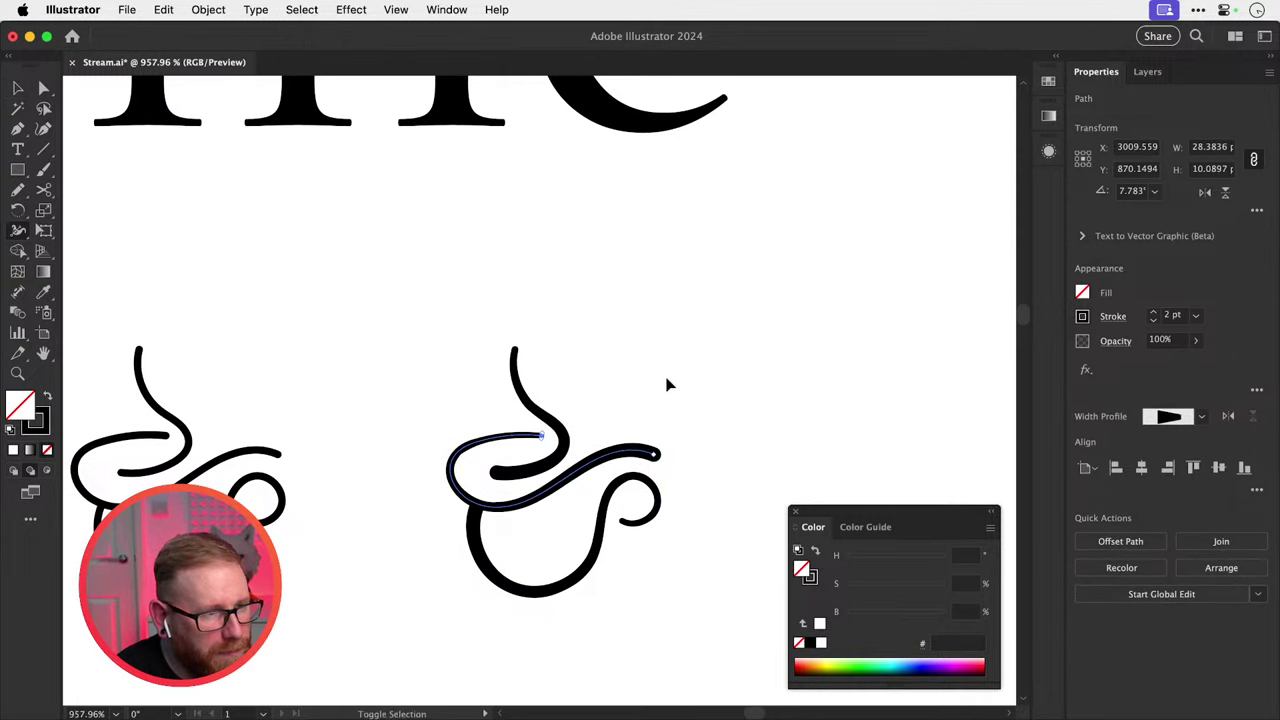
key(v)
click(756, 322)
Examine the two cup sketches up close and alongside the full wordmark and the other logo concepts.
key(super+minus)
key(super+minus)
key(super+minus)
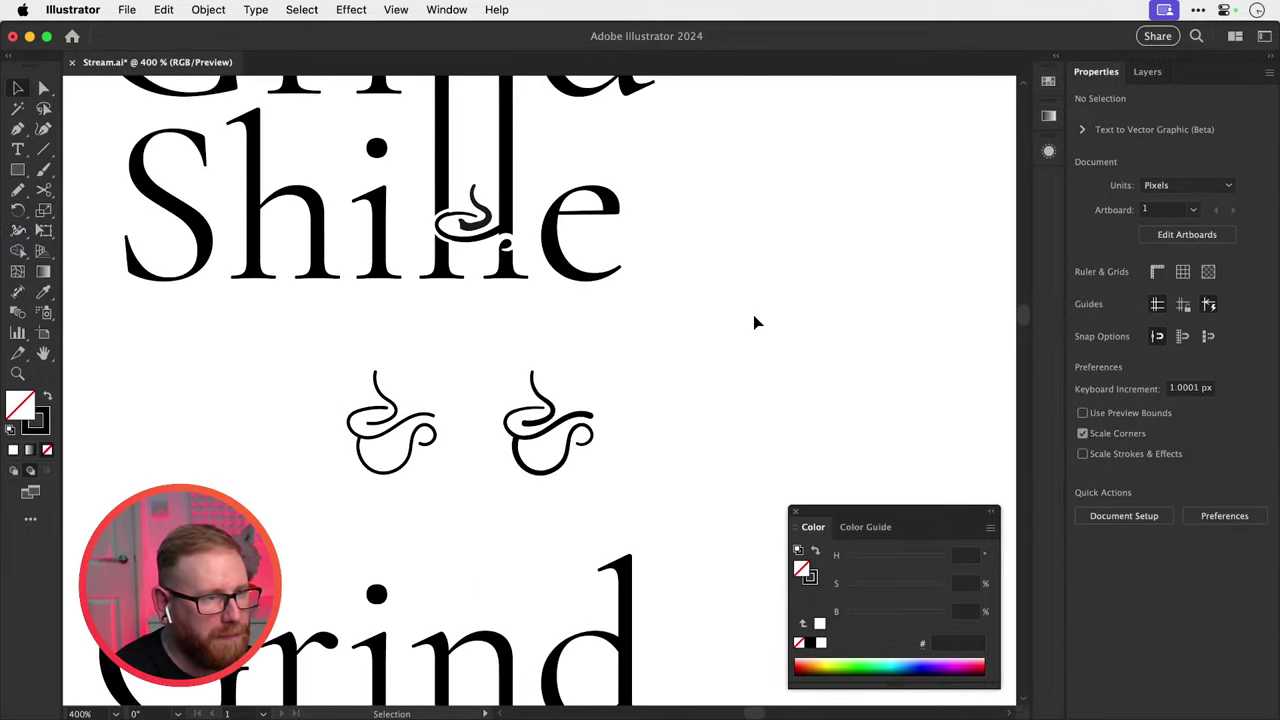
drag(646, 496, 692, 479)
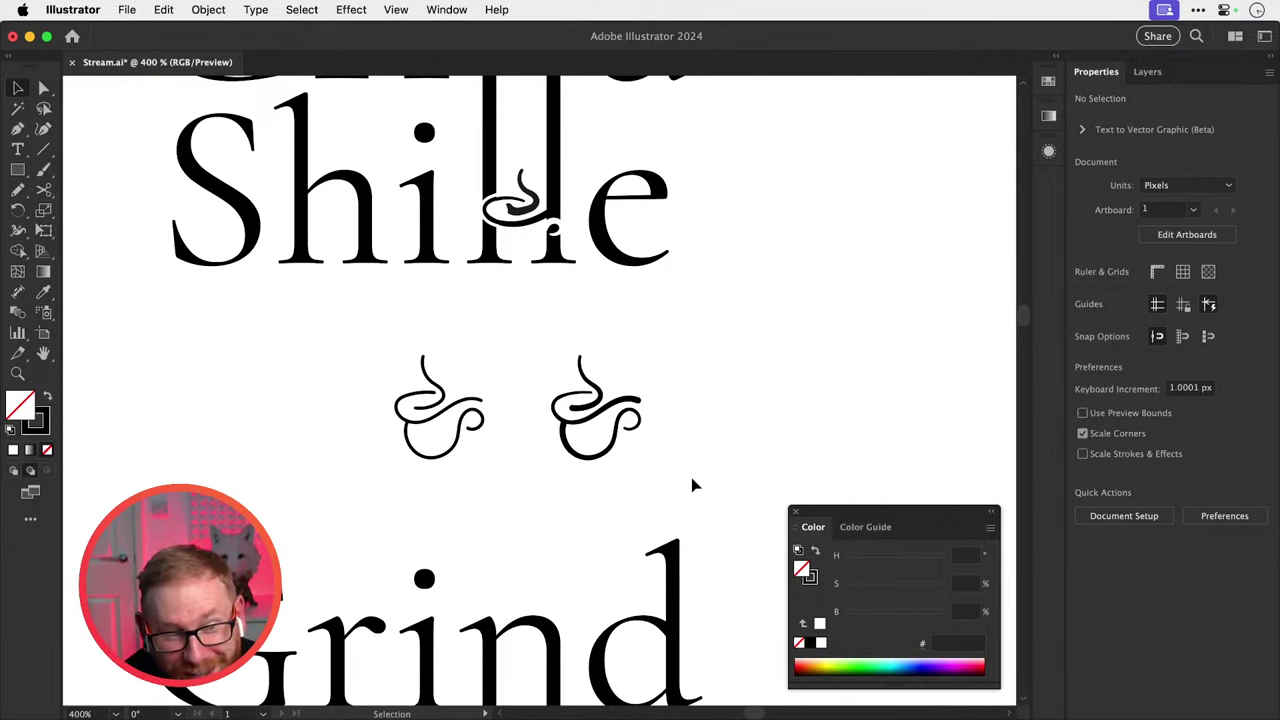
key(a)
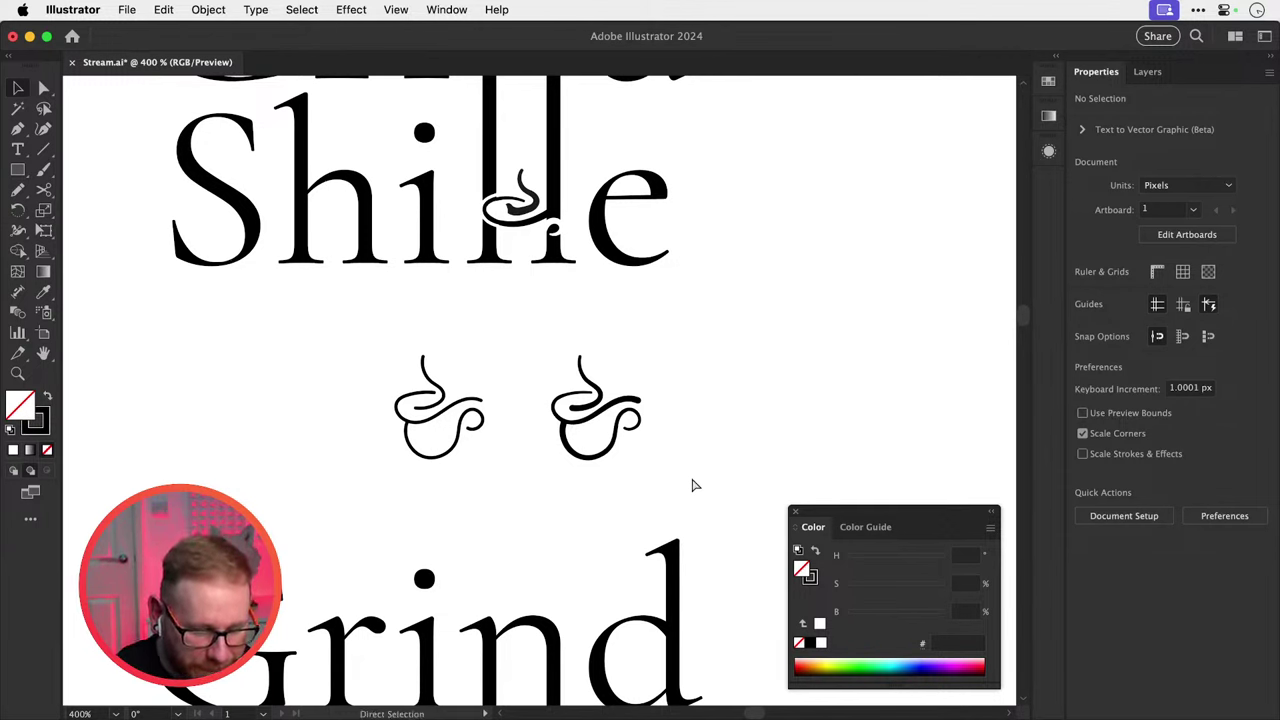
key(v)
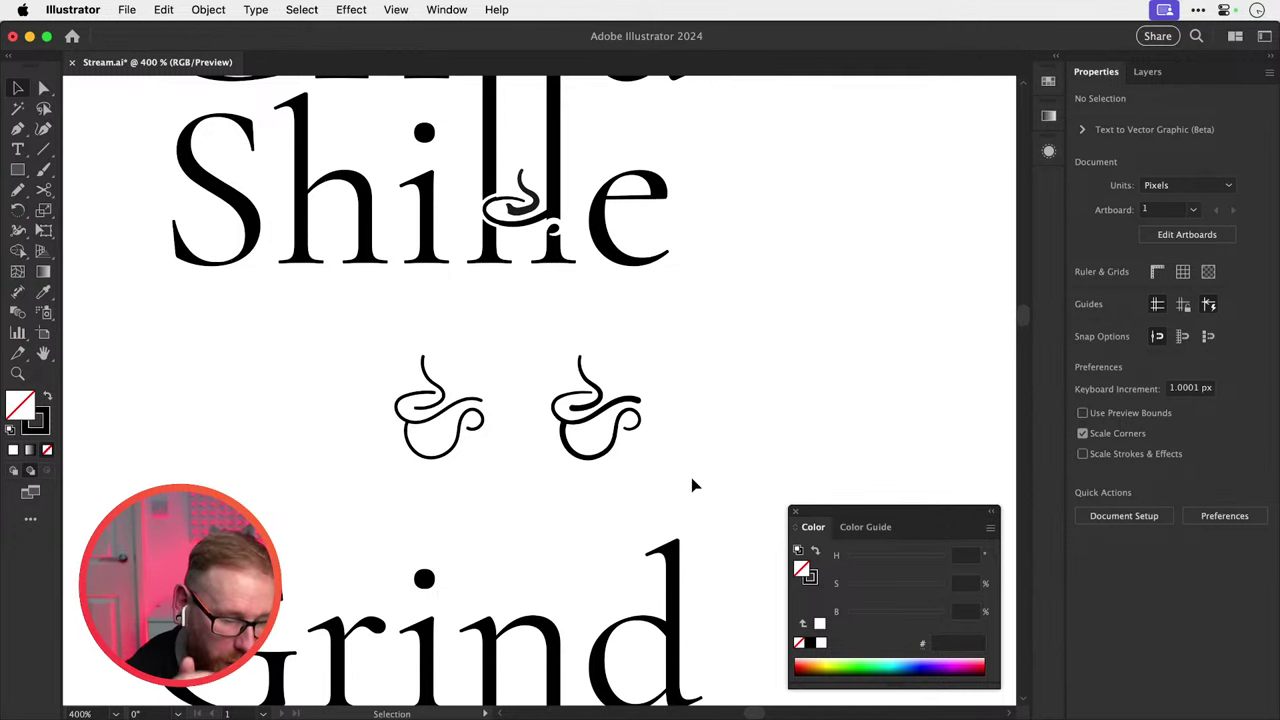
key(super+minus)
key(super+minus)
key(super+minus)
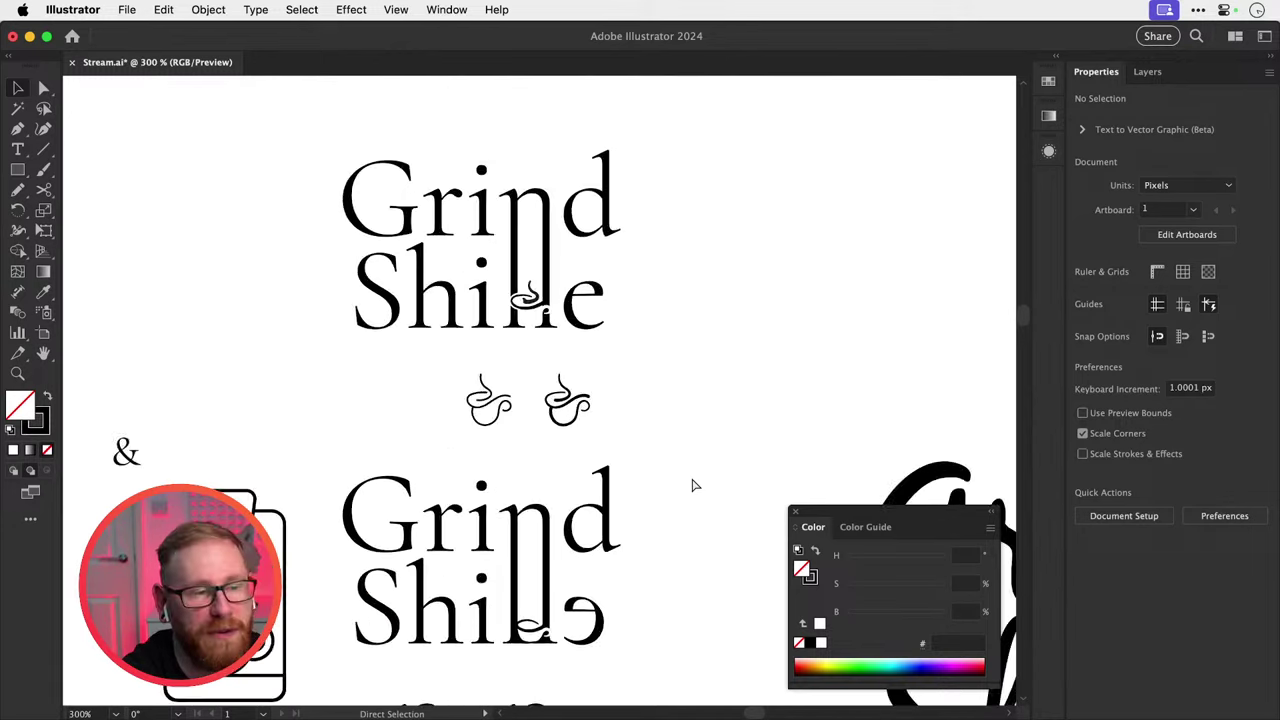
key(super+minus)
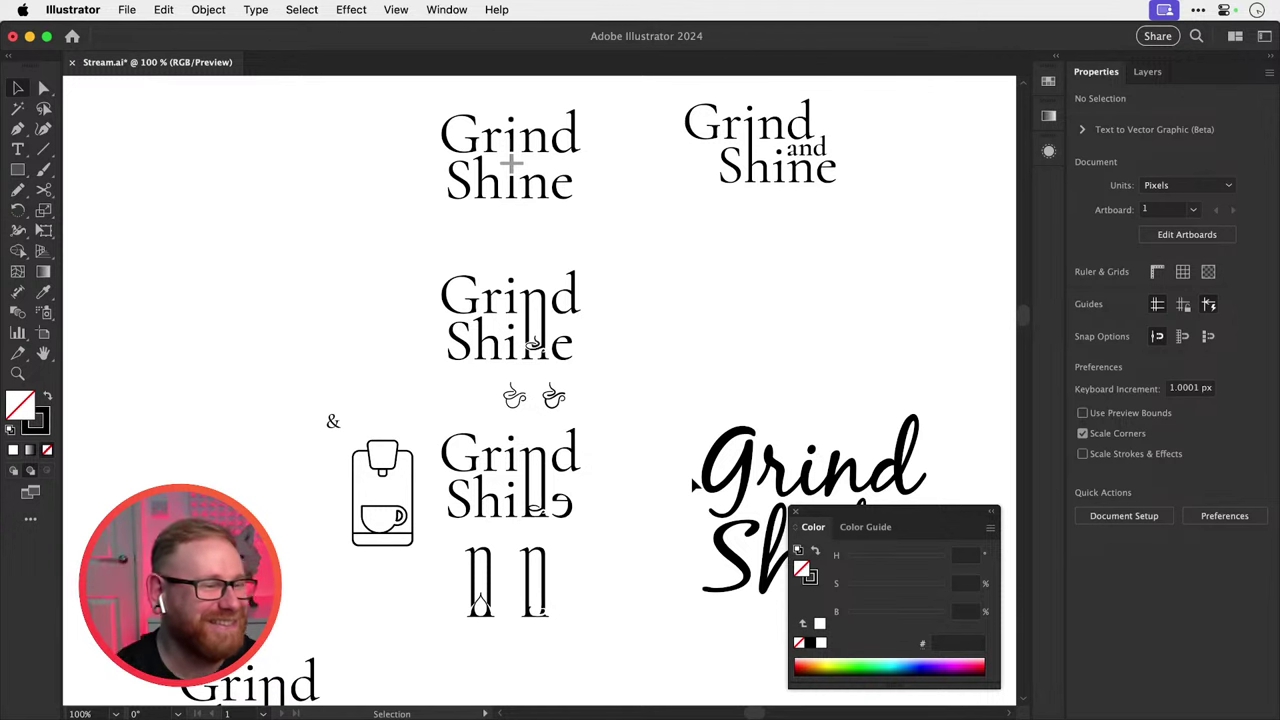
key(z)
drag(571, 440, 764, 446)
drag(544, 418, 690, 466)
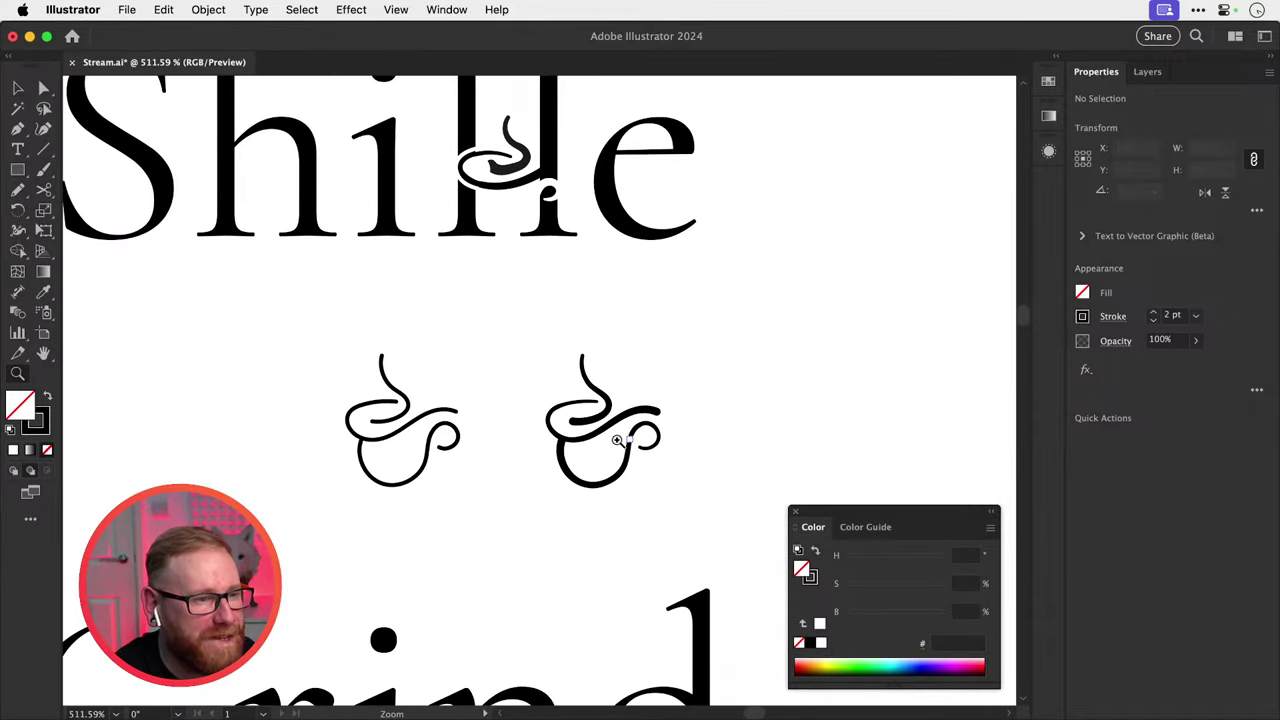
key(v)
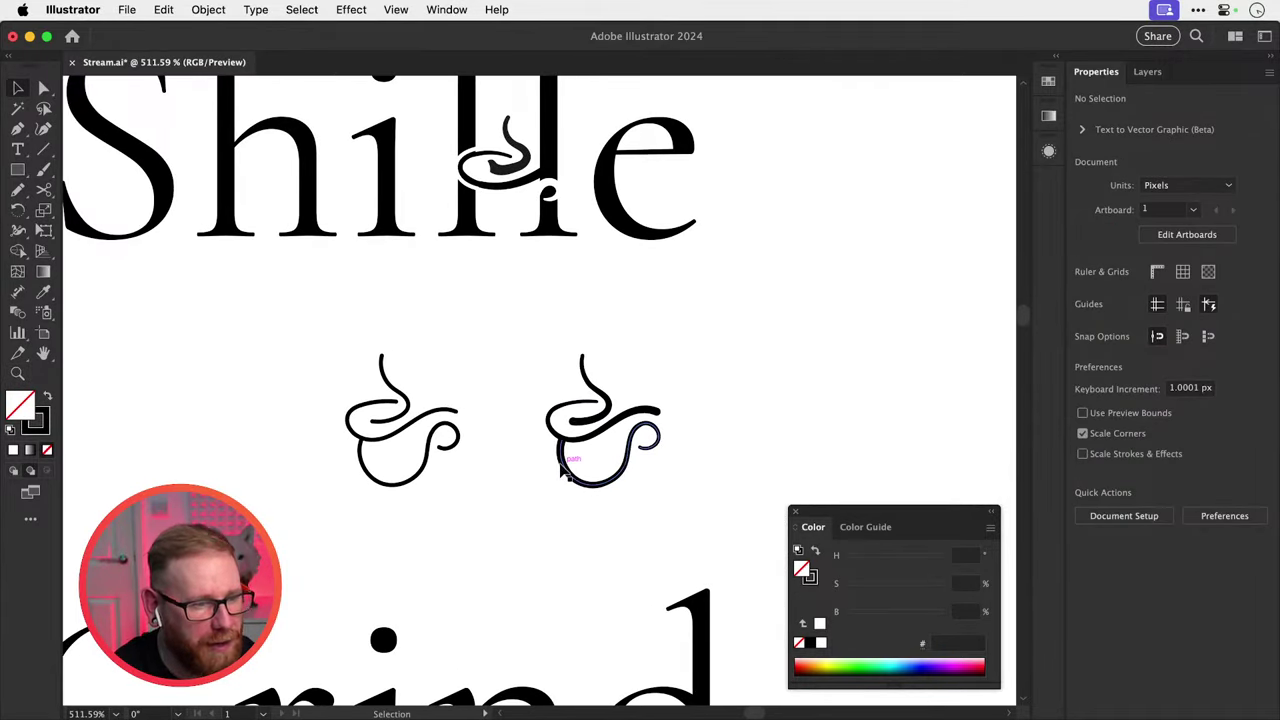
key(super+minus)
key(super+minus)
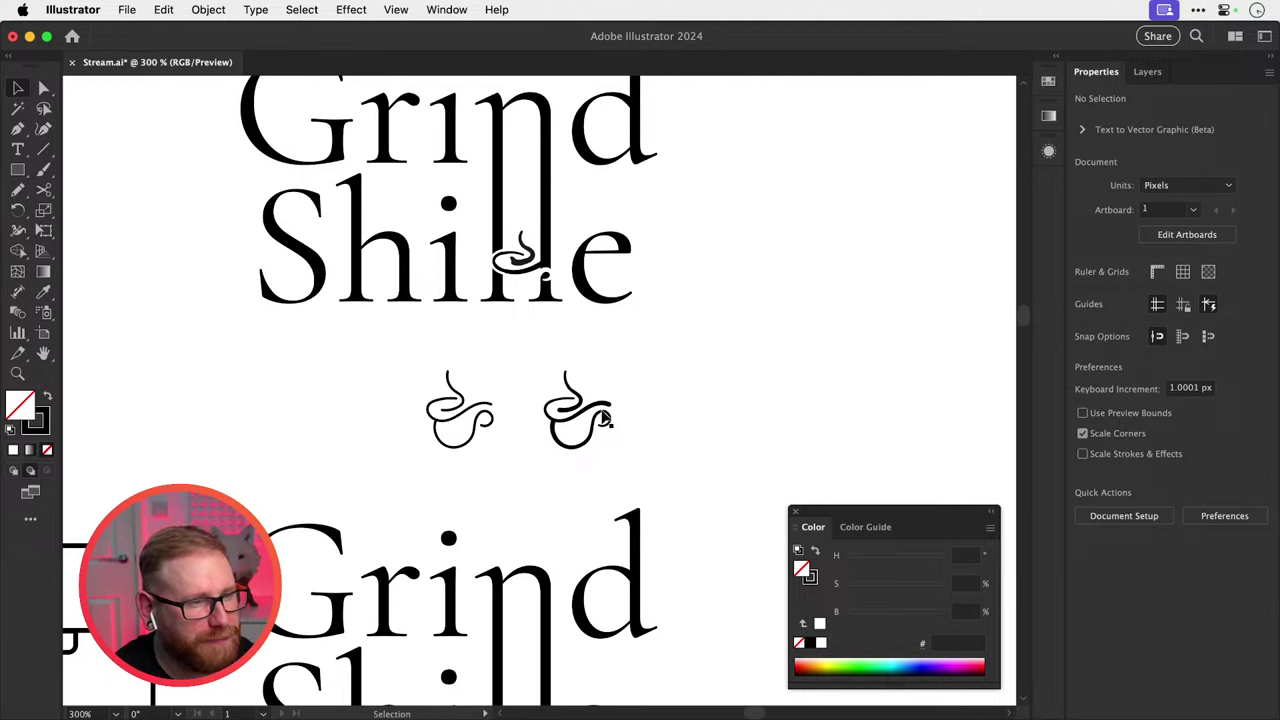
Try a third cup variant with a rounded swirl bowl, handle curl and 1 pt steam curve about 13 by 29 px, and undo it.
click(17, 190)
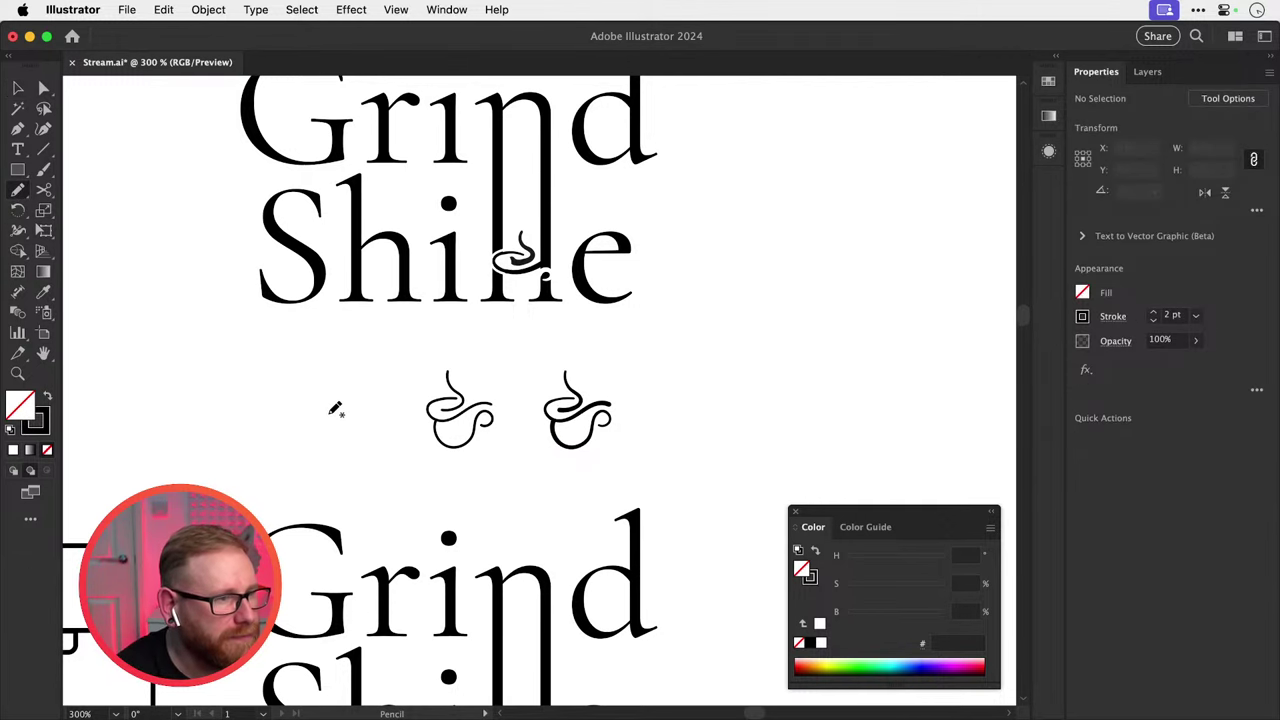
mouse_move(329, 411)
mouse_down()
mouse_move(296, 415)
mouse_move(306, 436)
mouse_move(355, 427)
mouse_move(299, 407)
mouse_move(285, 425)
mouse_move(295, 451)
mouse_move(319, 449)
mouse_move(339, 422)
mouse_move(361, 434)
mouse_move(309, 419)
mouse_move(314, 428)
mouse_move(335, 411)
mouse_move(320, 365)
mouse_up()
key(super+z)
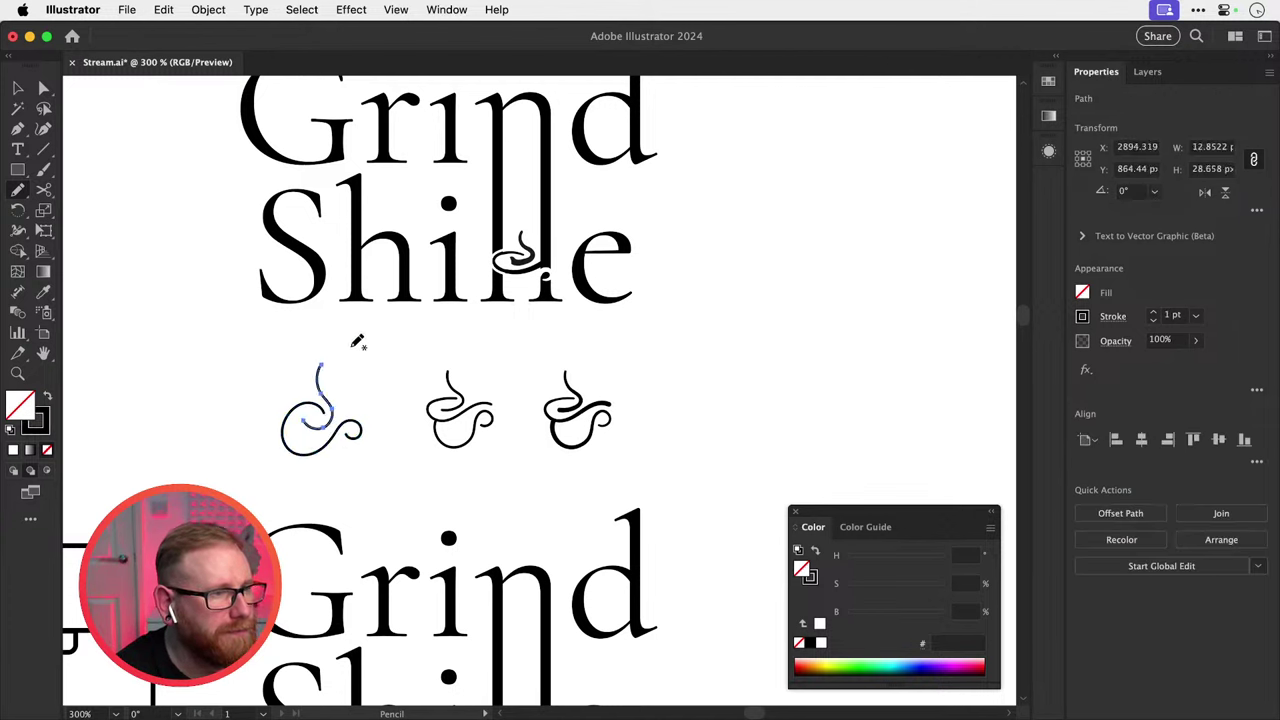
key(v)
key(super+z)
key(super+z)
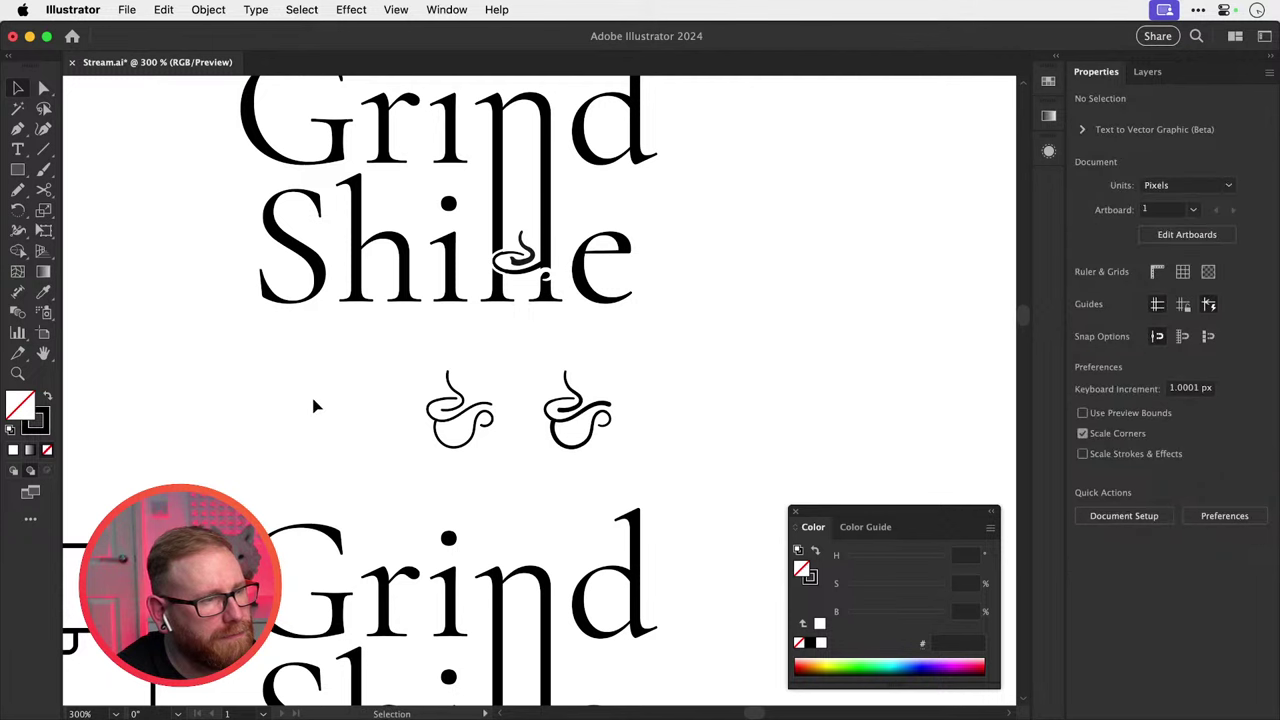
Try another cup variant with a bowl about 34 by 19 px and a rim loop about 37 by 8 px, and delete it.
key(n)
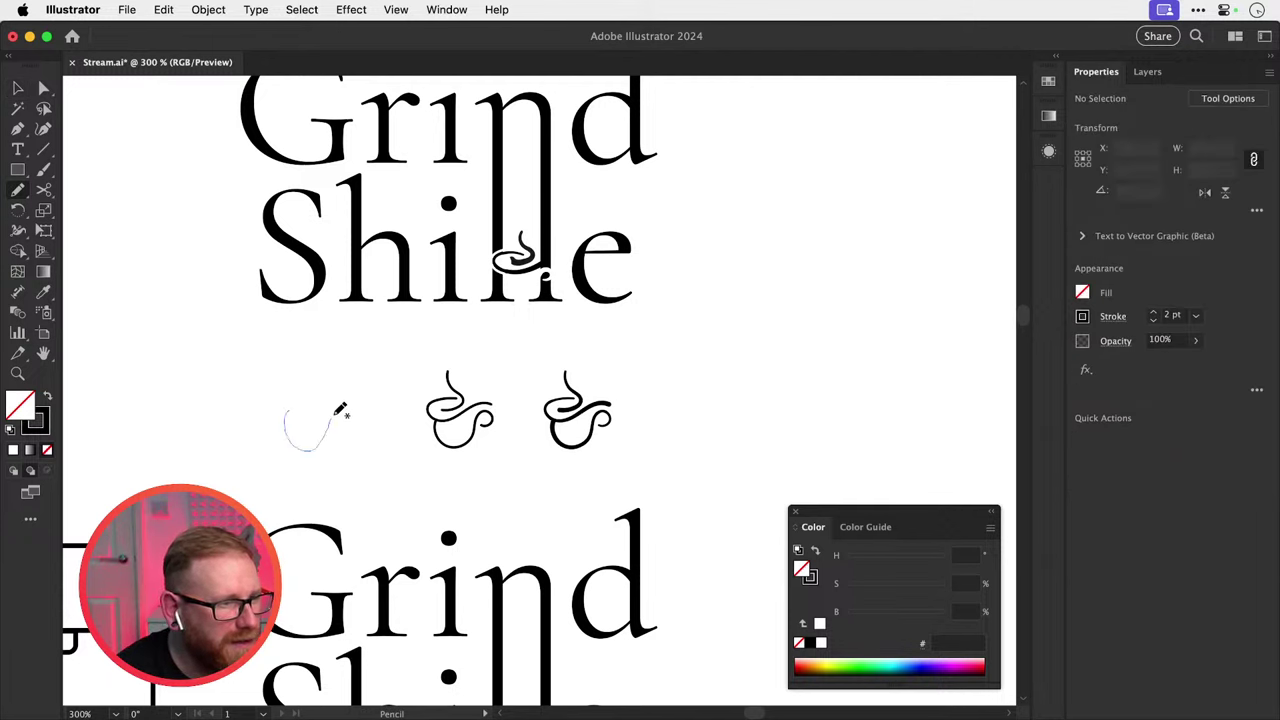
drag(357, 418, 359, 416)
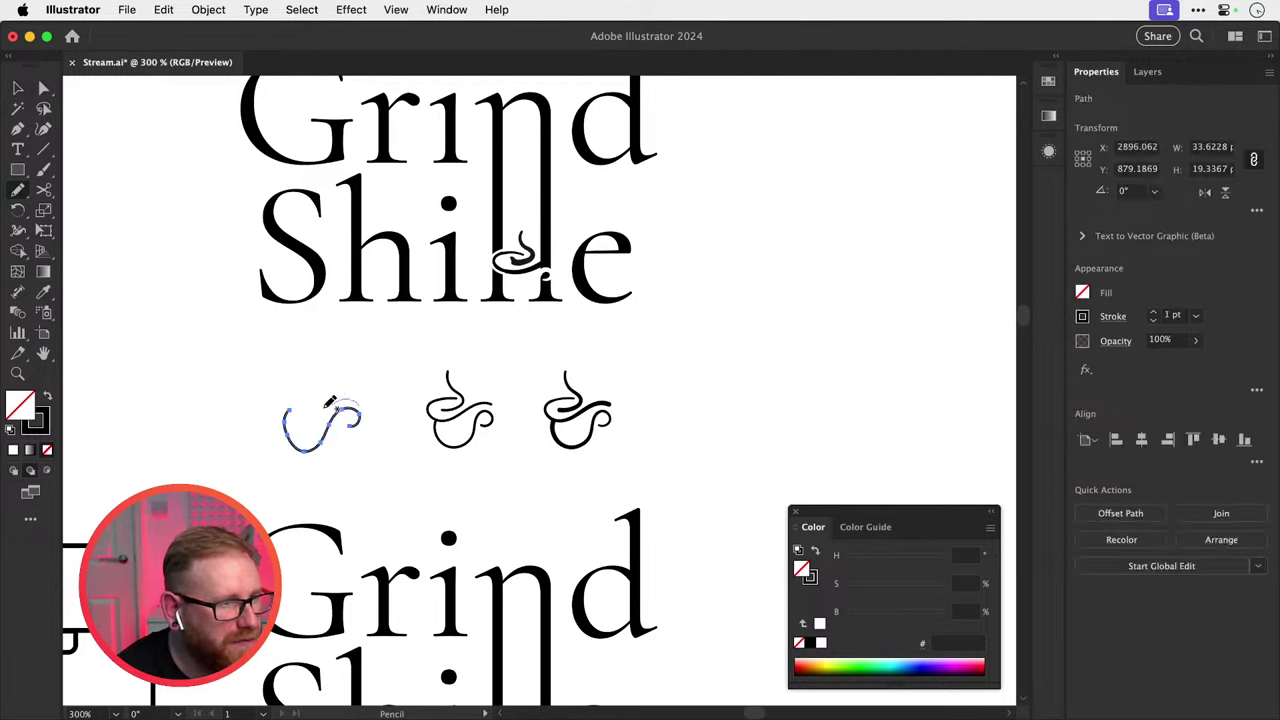
drag(318, 378, 309, 352)
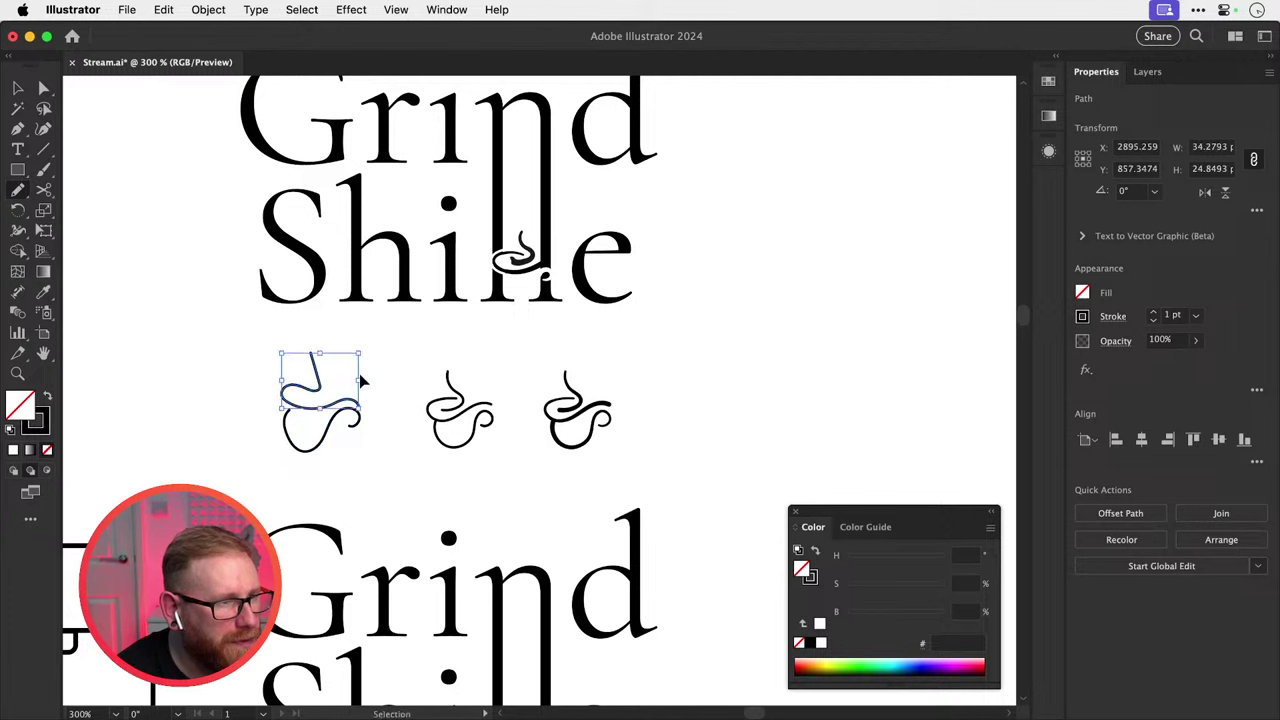
key(super+z)
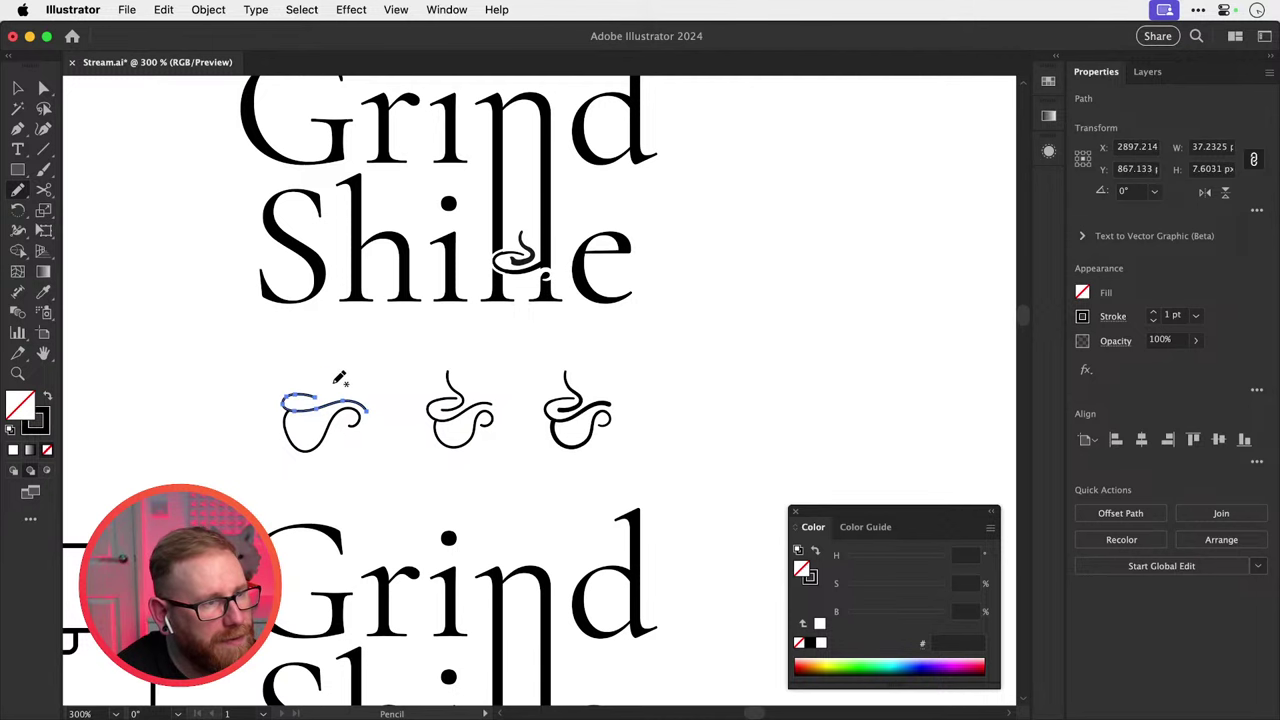
key(super+shift+a)
key(v)
drag(296, 383, 341, 487)
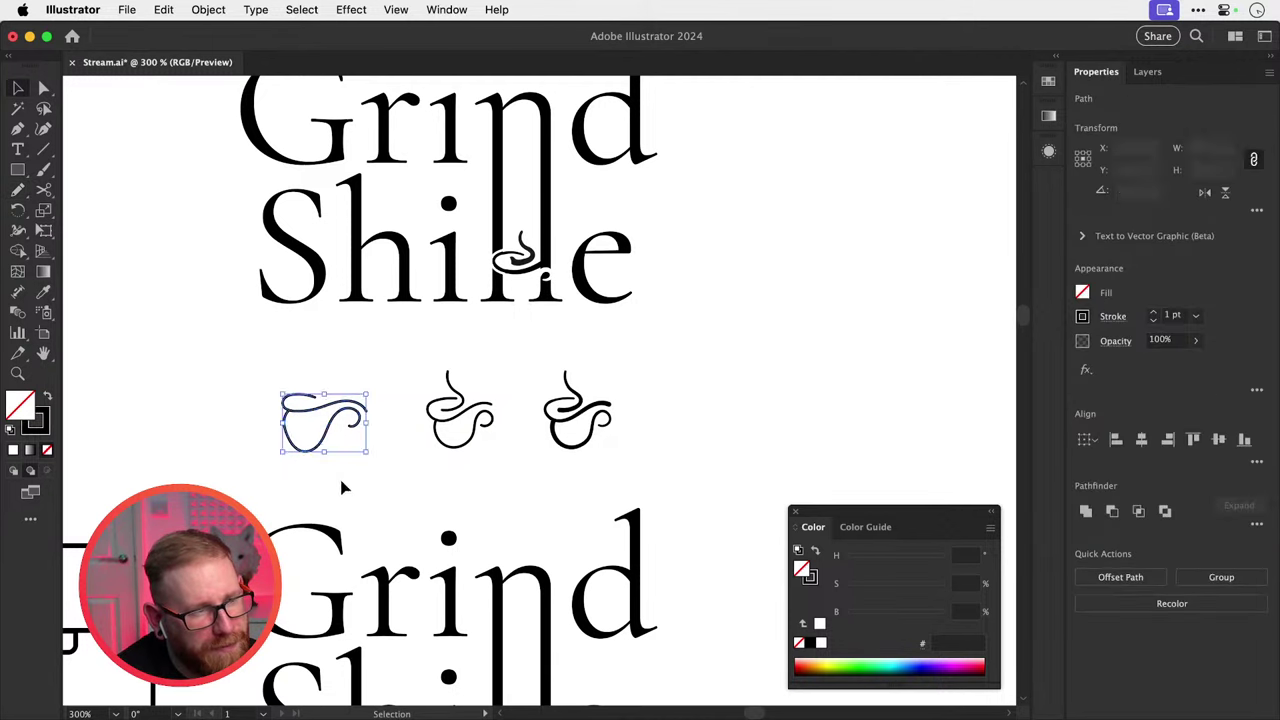
key(Delete)
Add a point-text line reading GRIND AND SHINE in Cormorant SemiBold beside the cup sketches.
drag(341, 426, 352, 457)
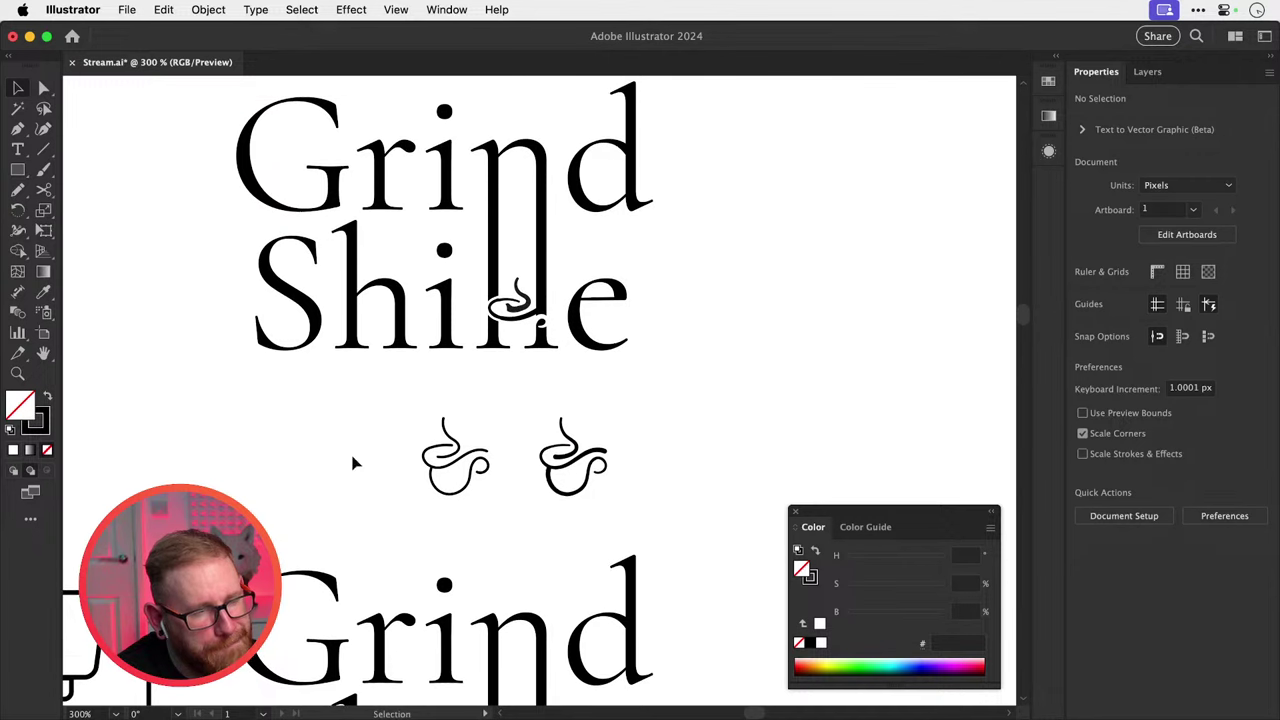
scroll(527, 390, right, 3)
scroll(527, 390, down, 1)
key(t)
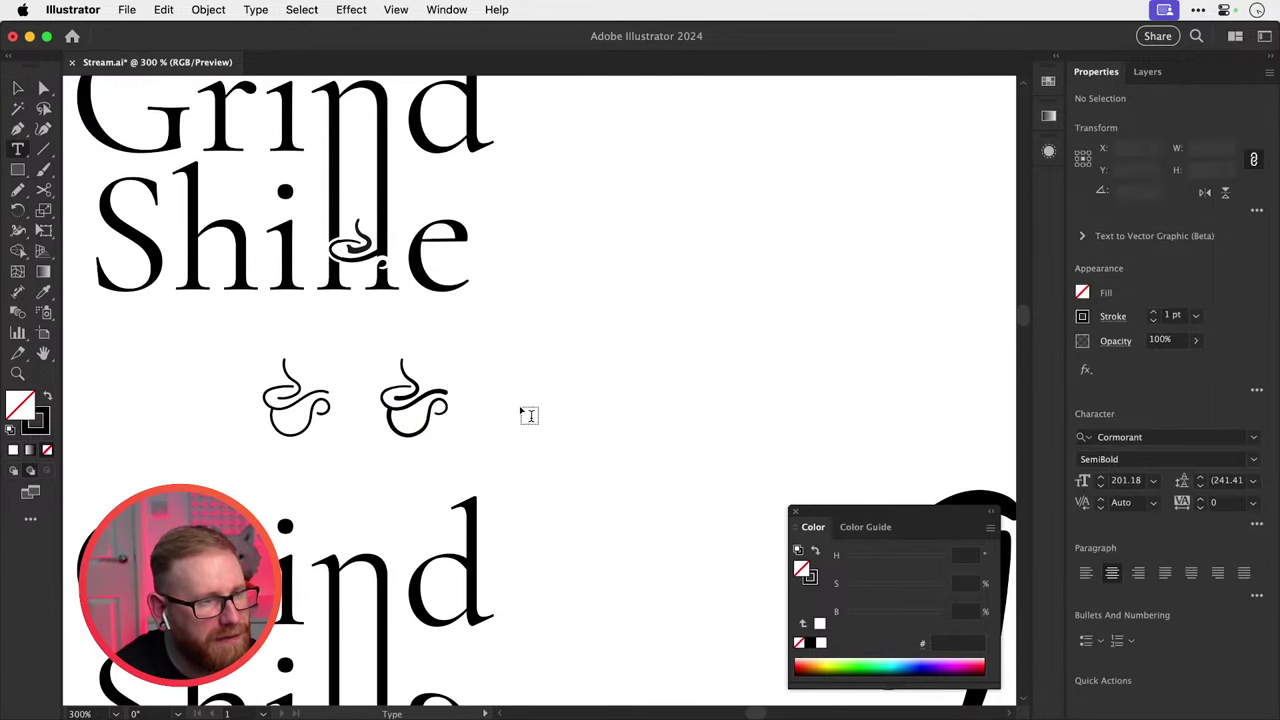
click(533, 380)
text(GR)
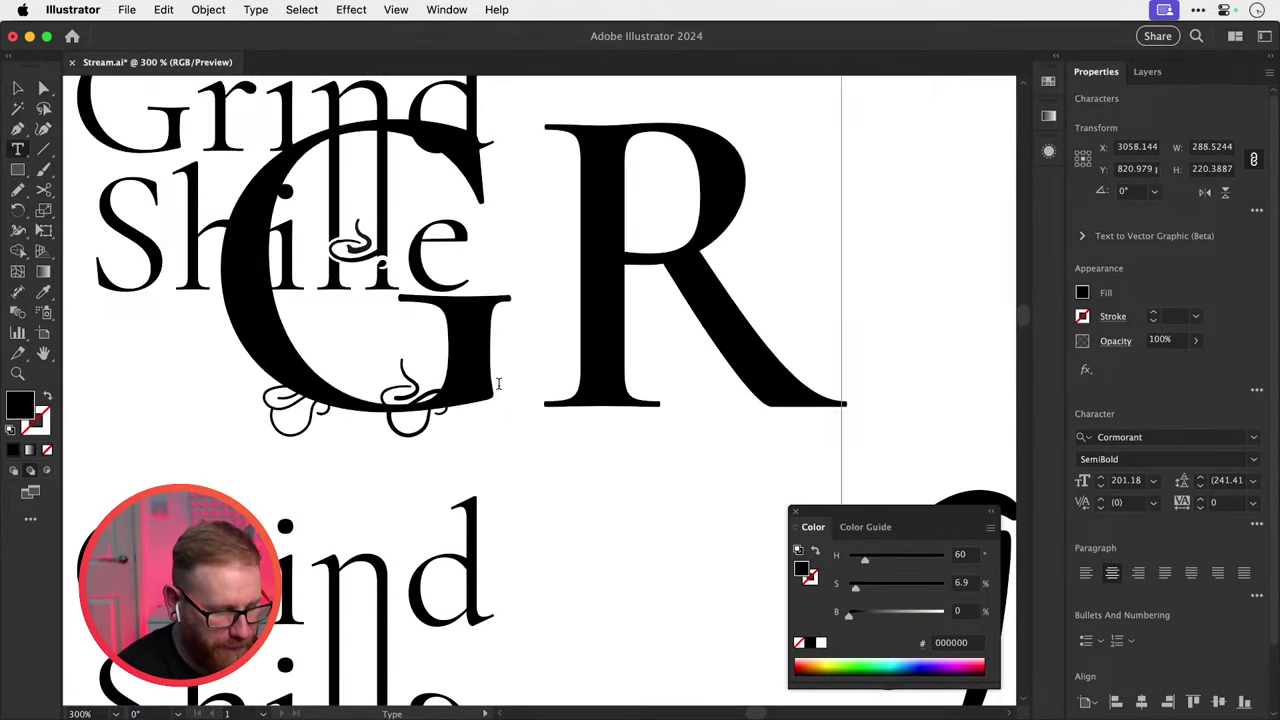
text(IND ANDE)
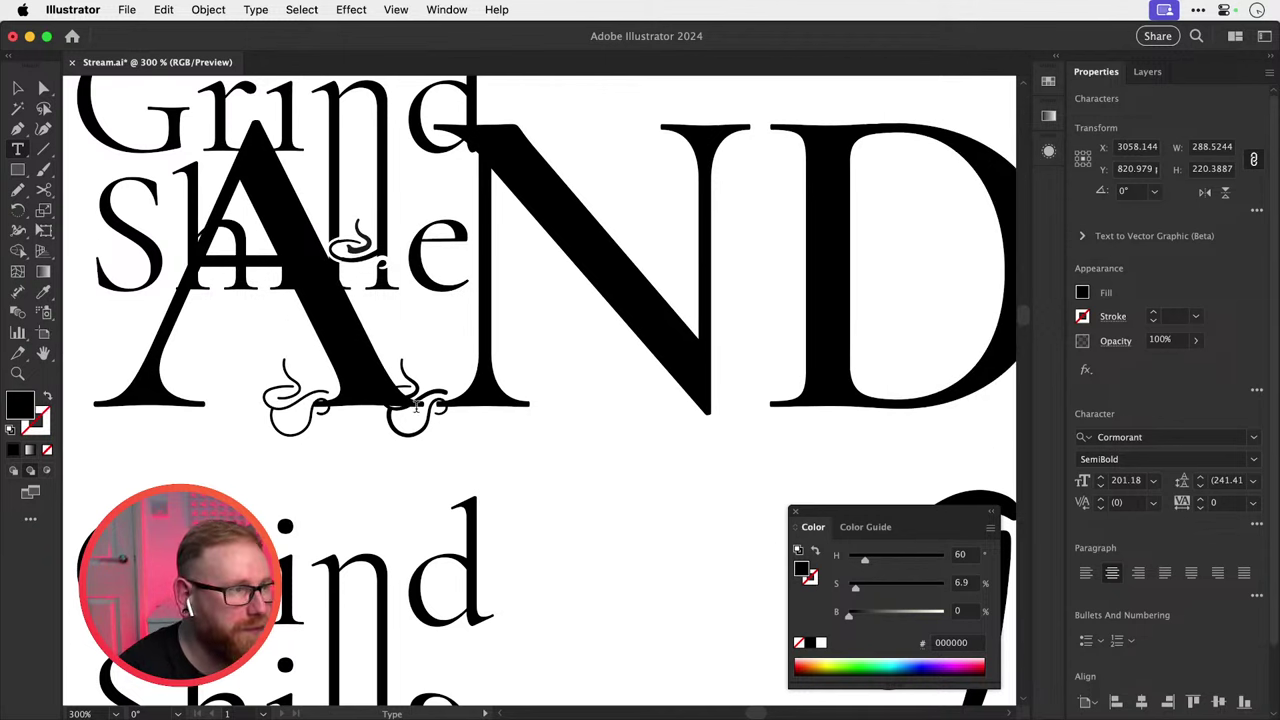
Set the GRIND AND SHINE text in Inter and move it to the empty area beside the logo concepts.
click(16, 90)
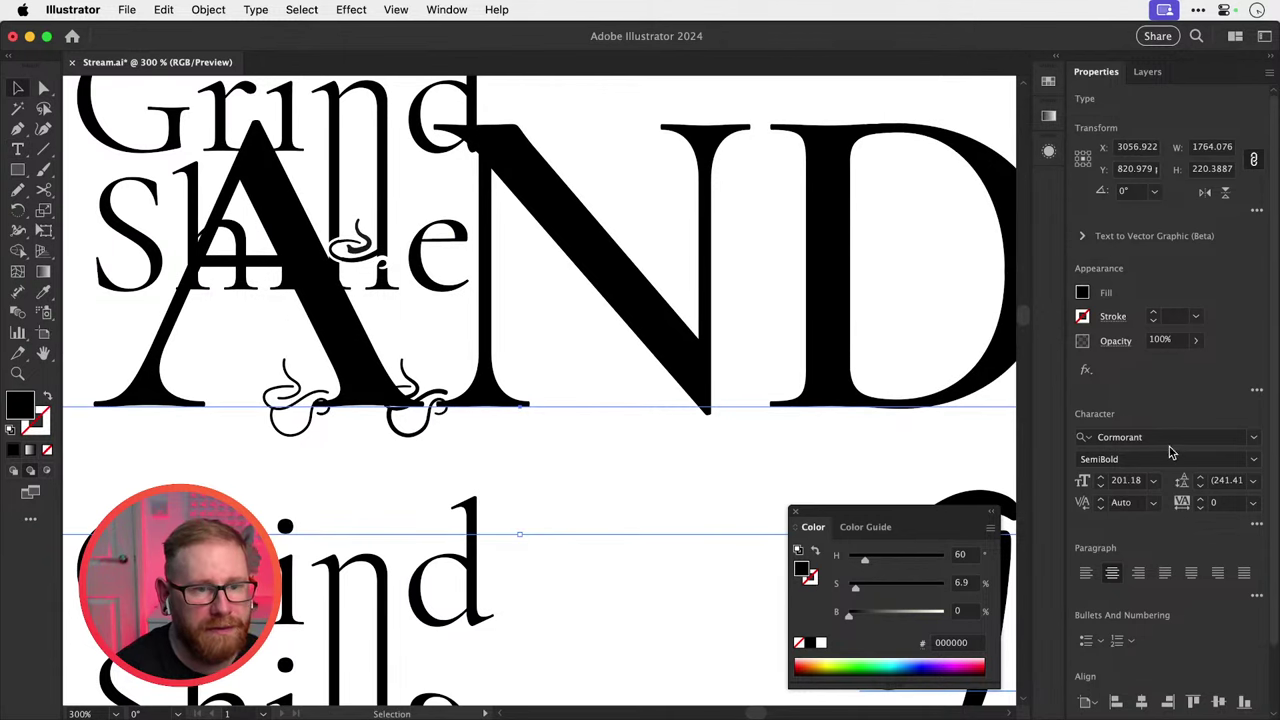
click(1125, 437)
text(inter)
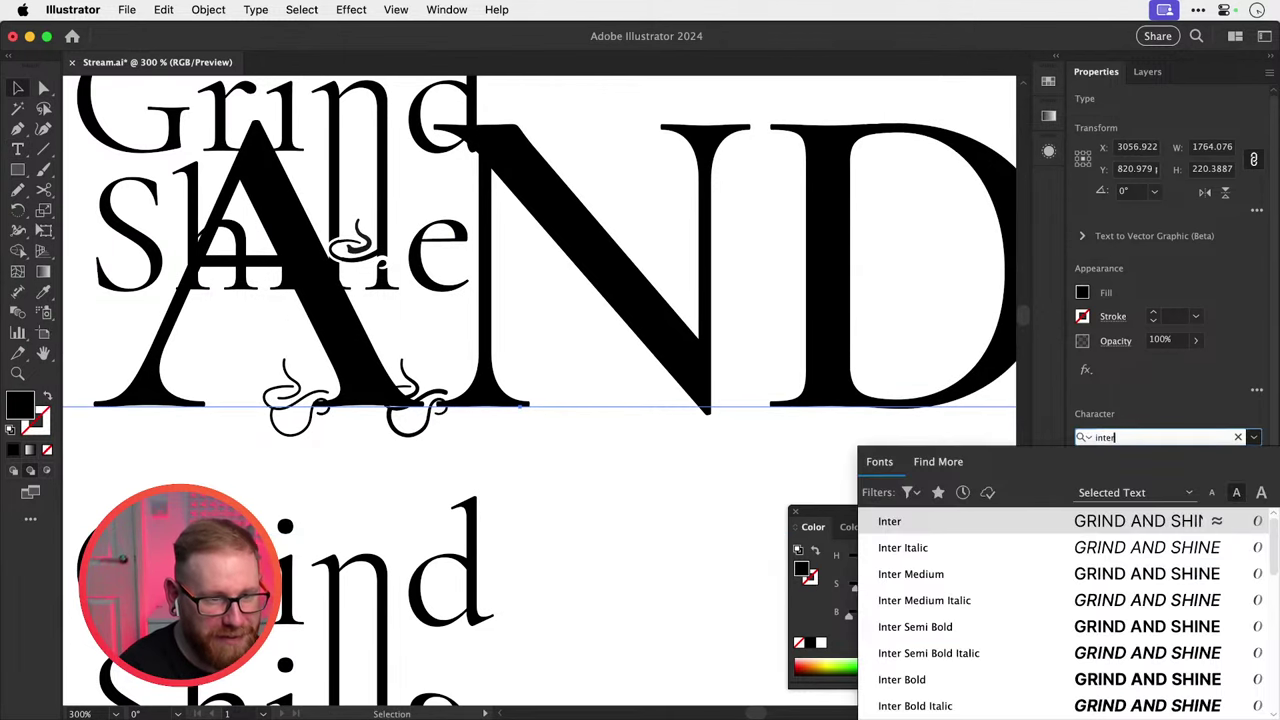
key(Return)
key(super+minus)
key(super+minus)
key(super+minus)
key(super+minus)
key(super+minus)
key(super+minus)
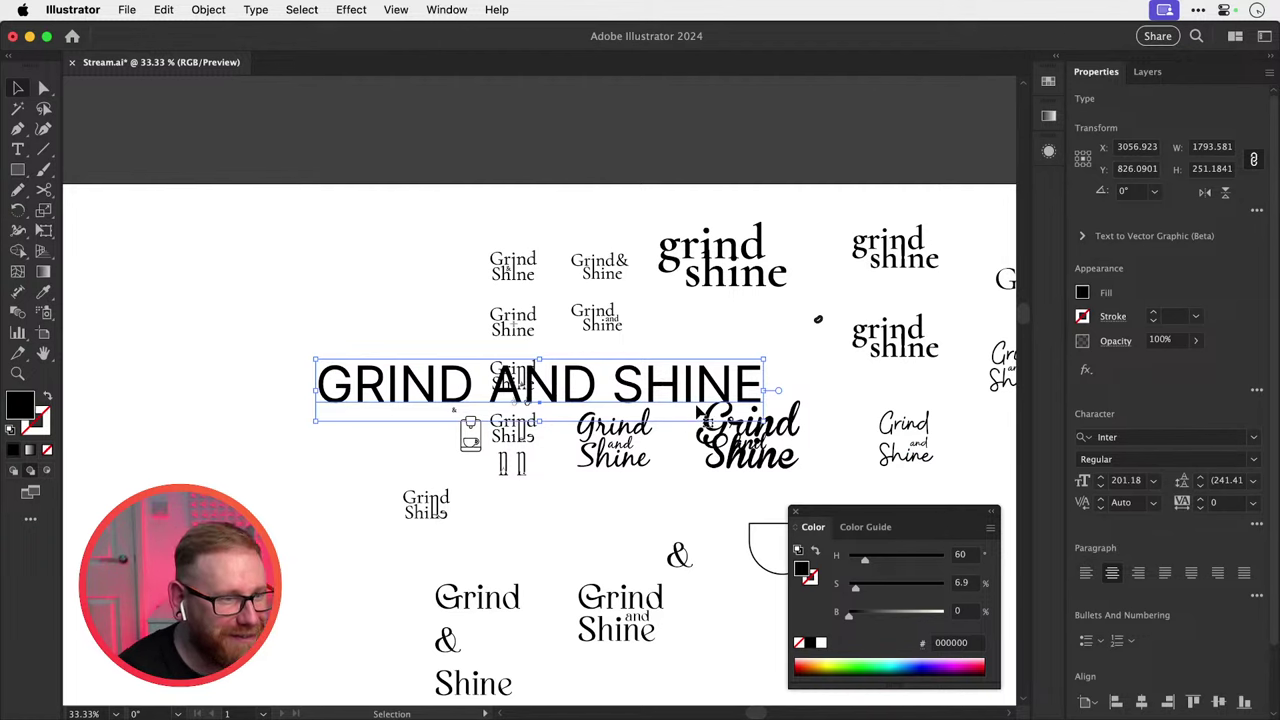
drag(697, 410, 413, 505)
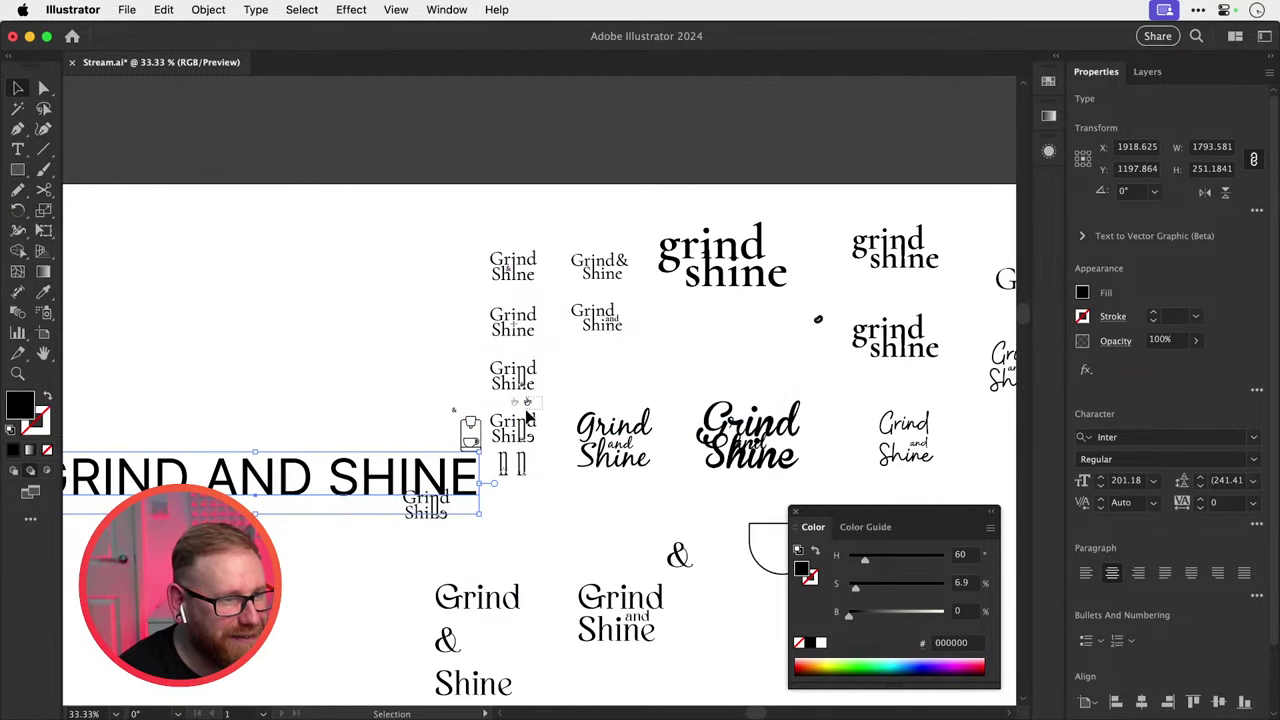
Place a copy of the thicker cup above the GRIND AND SHINE text and scale it to about 178 by 207 px.
click(527, 403)
drag(527, 402, 200, 407)
key(s)
drag(257, 352, 640, 215)
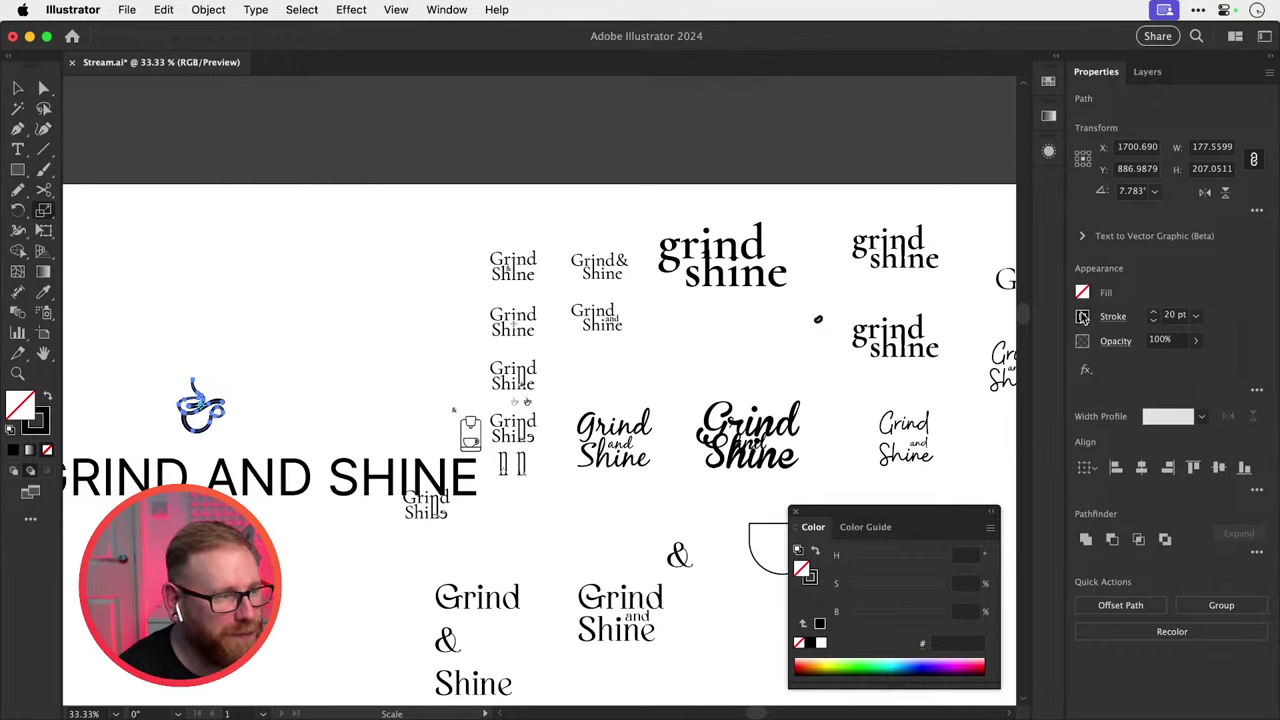
key(v)
drag(265, 432, 344, 300)
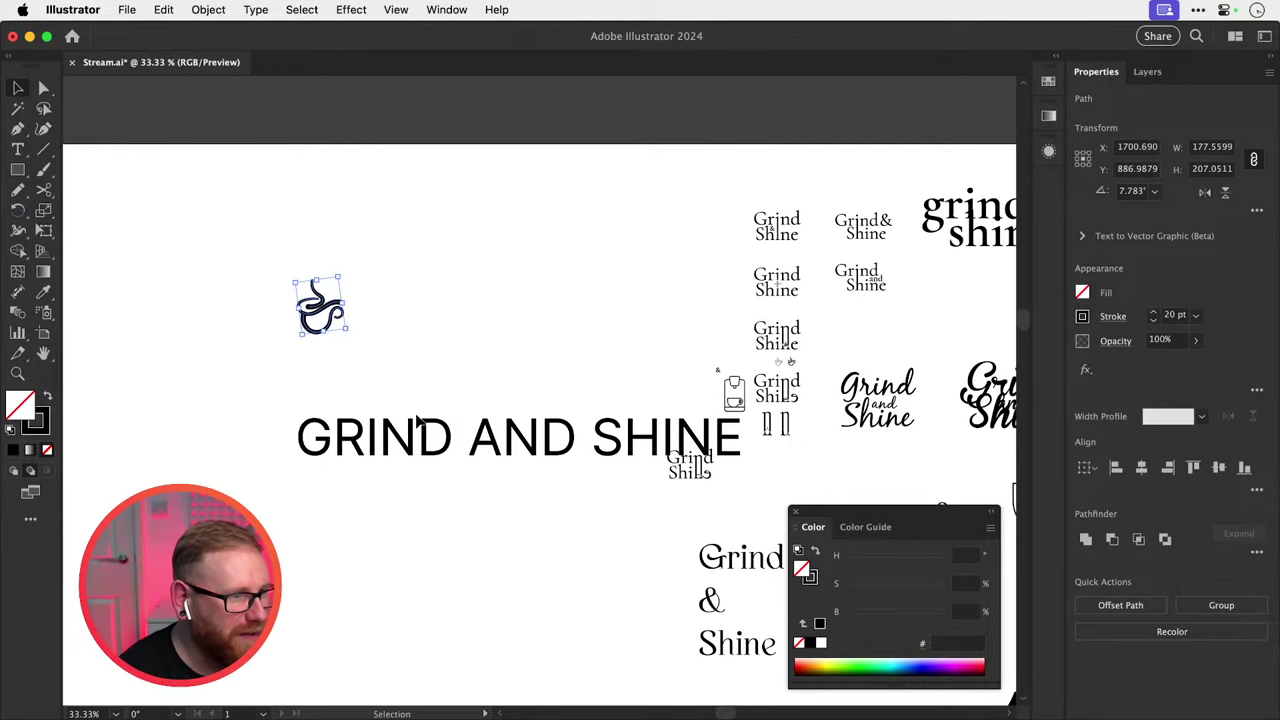
Replace AND with & in the Inter text and scale it to about 95.46 pt alongside the enlarged cup.
drag(417, 425, 411, 325)
key(s)
drag(551, 340, 482, 348)
text(&)
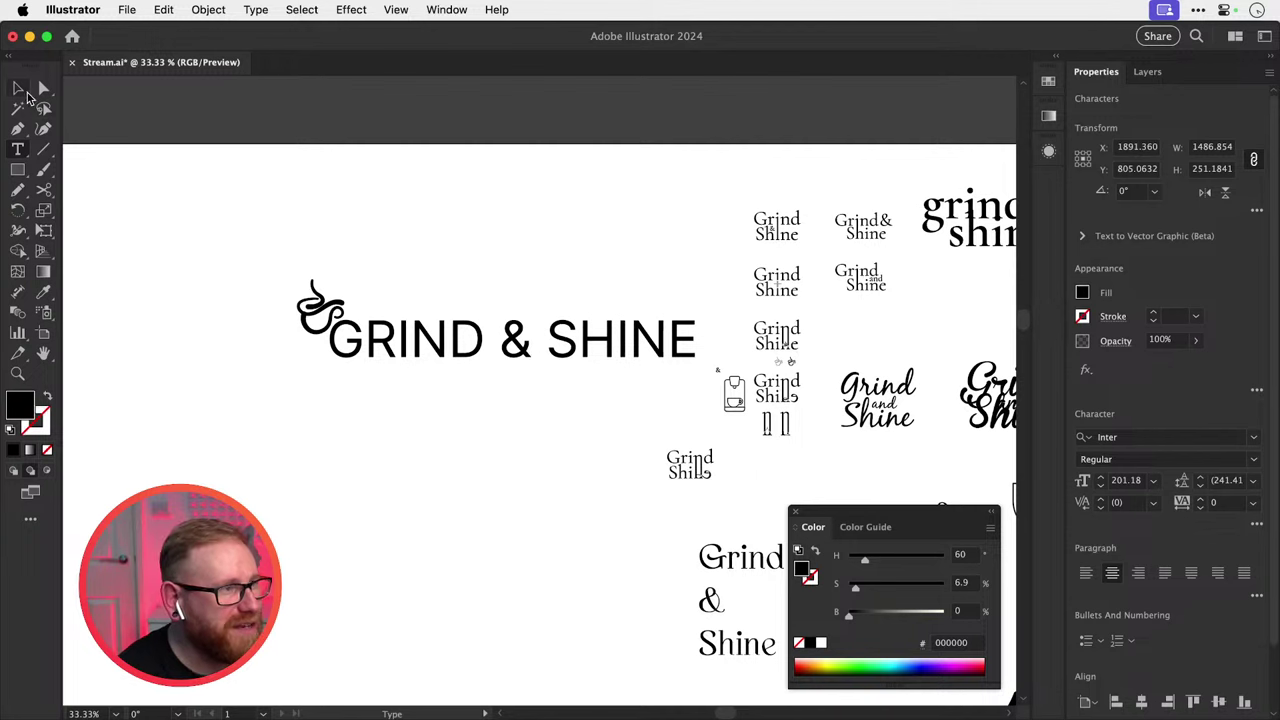
click(20, 89)
drag(697, 367, 508, 363)
click(465, 362)
drag(403, 337, 422, 320)
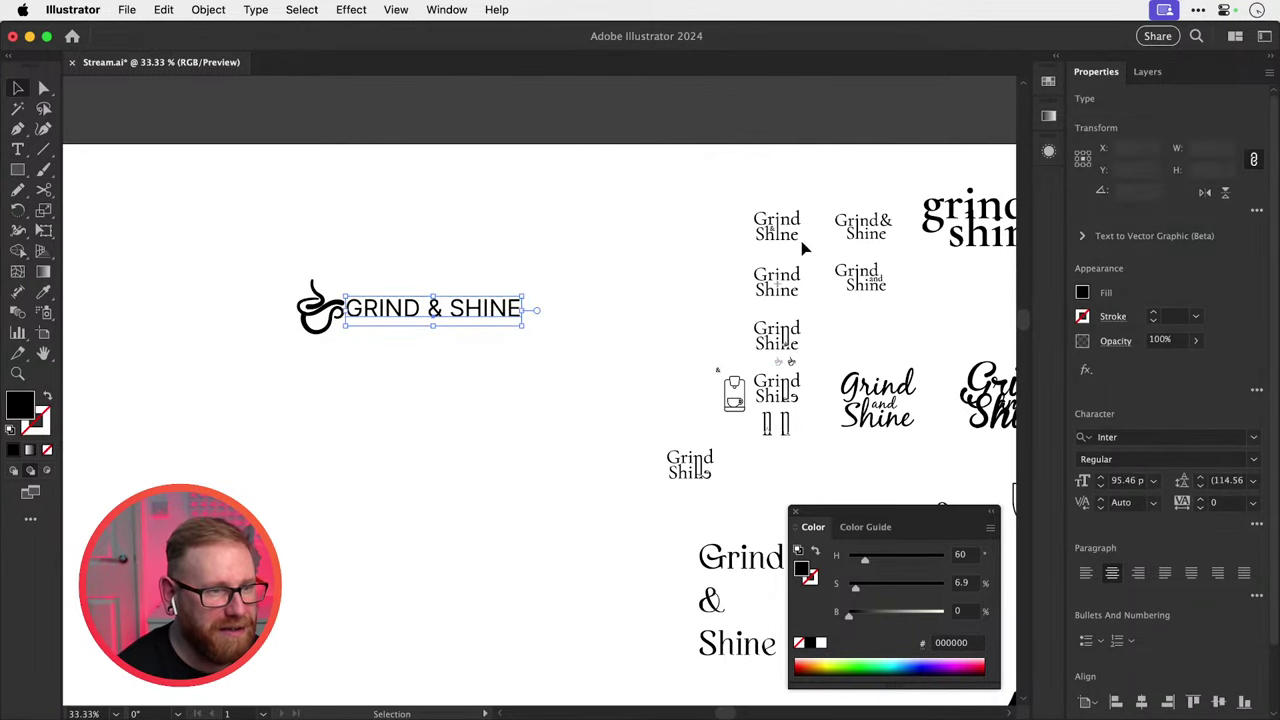
Widen the gap between the cup and the GRIND & SHINE text and set the text's weight to Semi Bold.
key(z)
drag(338, 312, 598, 349)
key(v)
drag(514, 308, 550, 323)
double_click(605, 331)
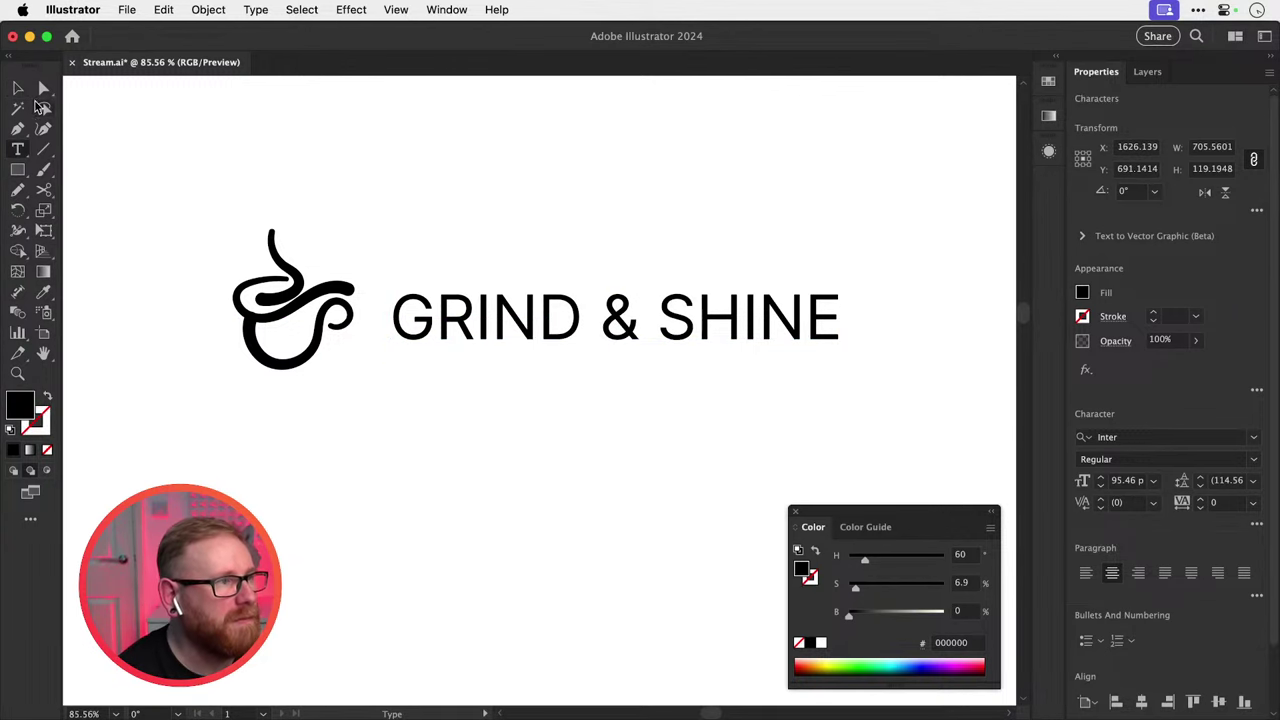
key(Escape)
click(1253, 459)
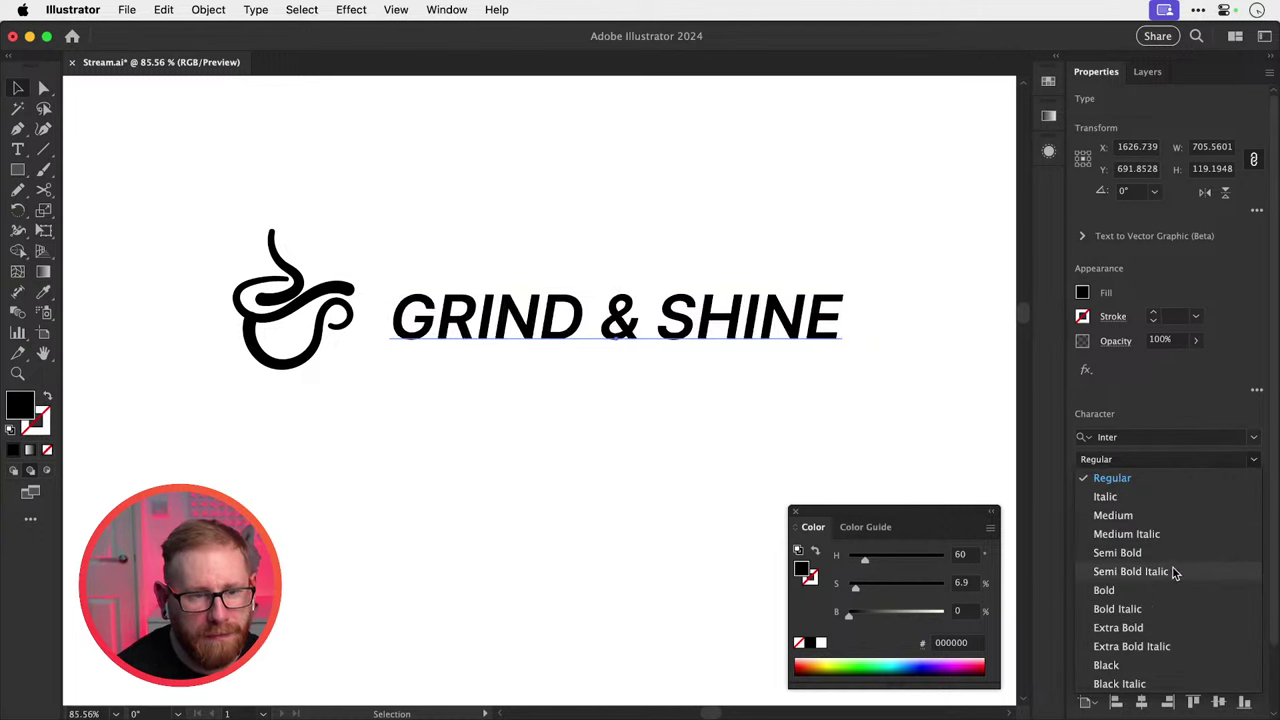
click(1162, 554)
click(685, 408)
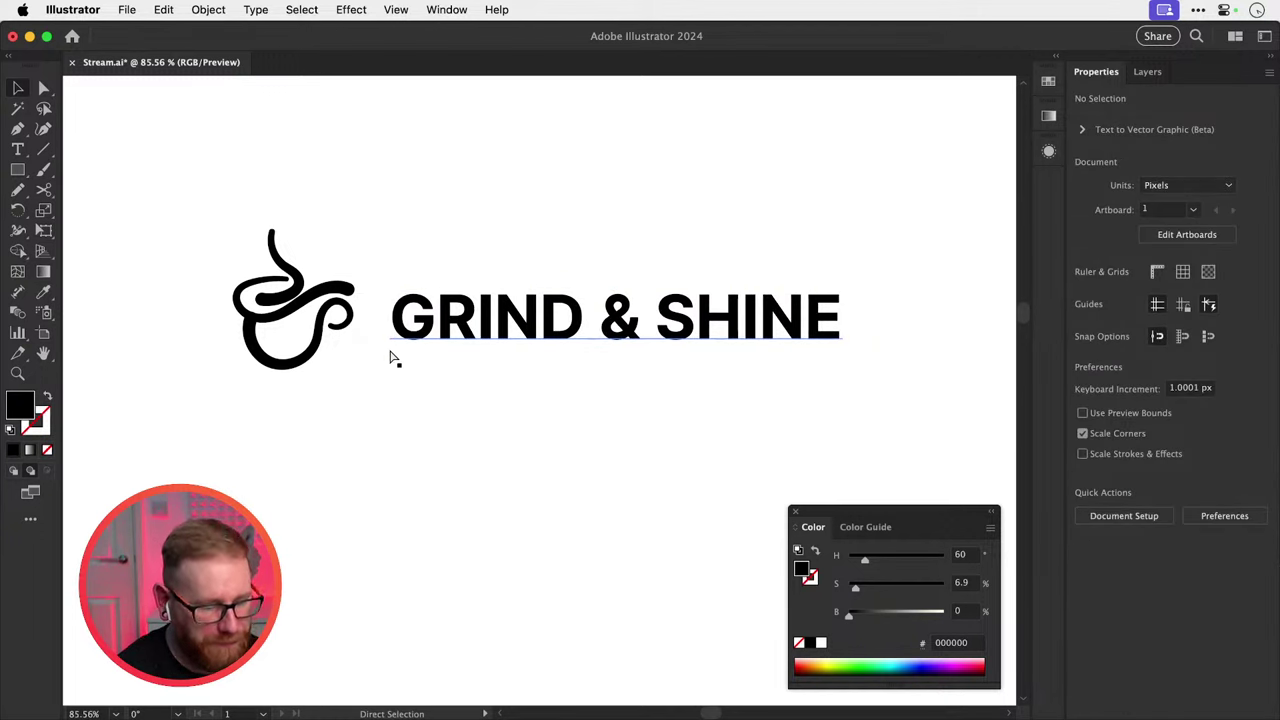
Examine the cup and GRIND & SHINE lockup among the other concepts, and the cup strokes in the long-n wordmark up close.
key(super+minus)
key(super+minus)
key(super+minus)
scroll(443, 449, right, 5)
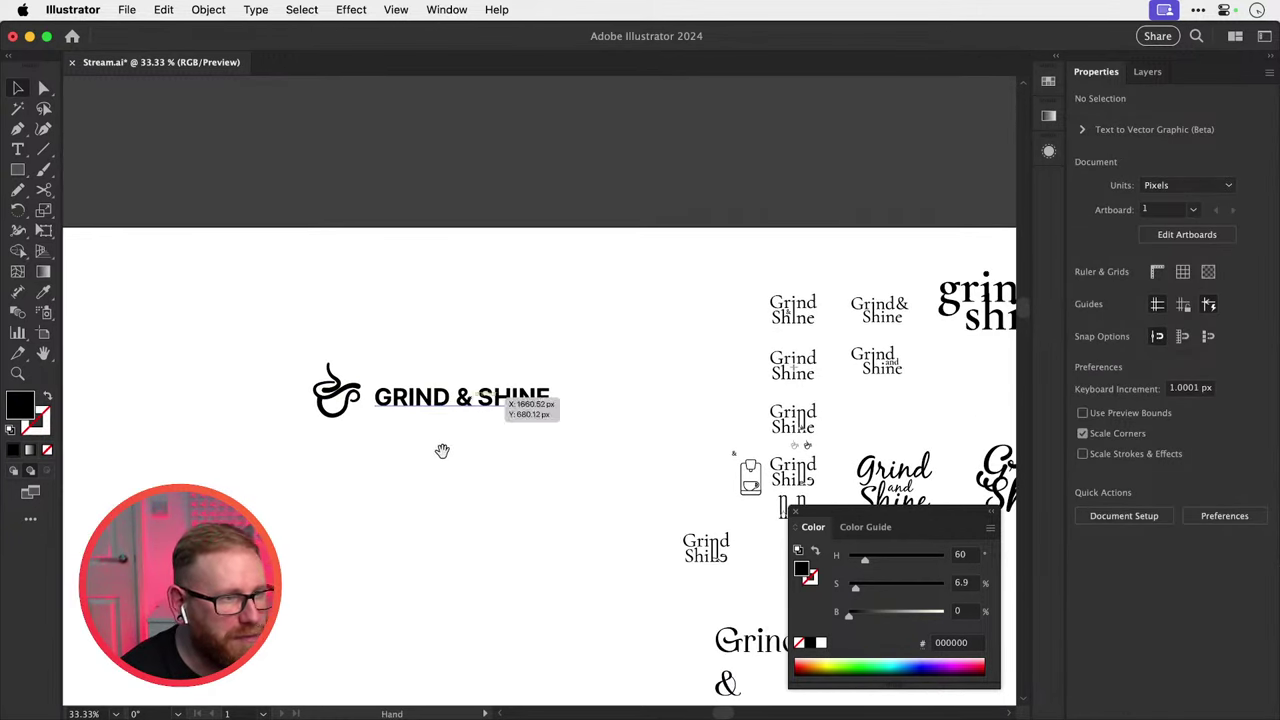
scroll(546, 454, right, 5)
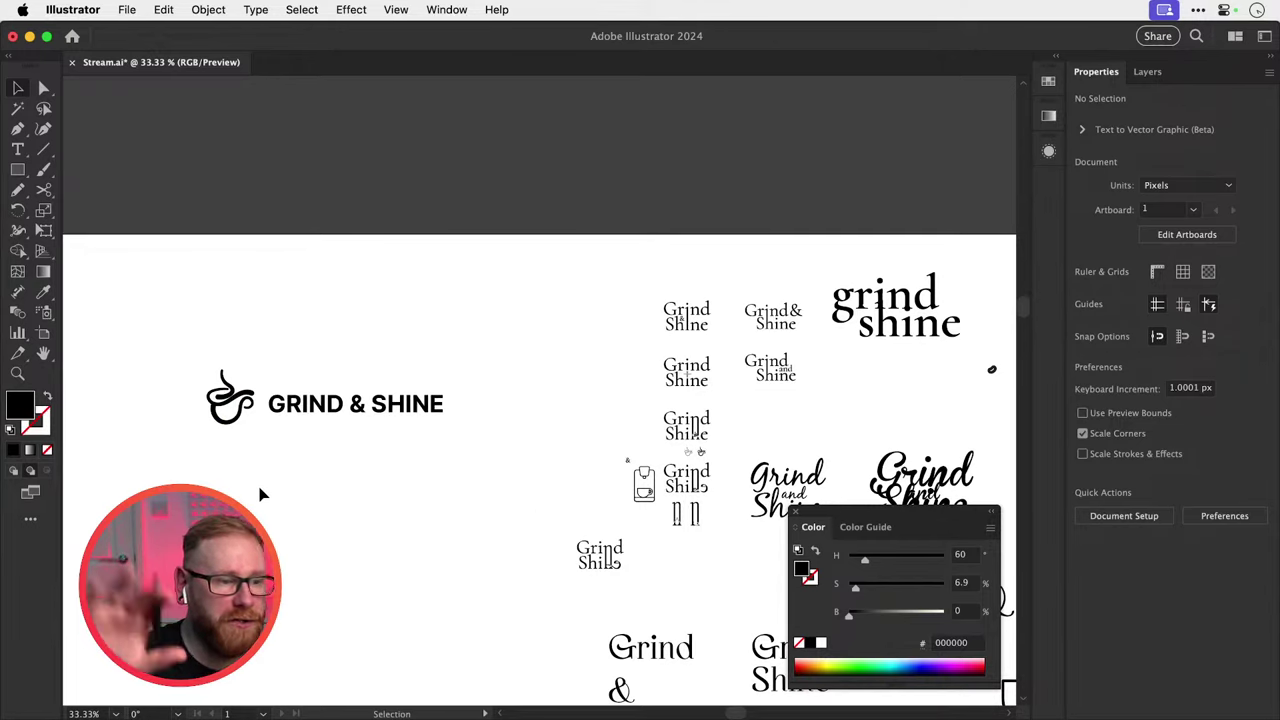
scroll(595, 456, right, 5)
scroll(595, 456, down, 3)
key(z)
drag(534, 397, 775, 405)
drag(643, 377, 646, 445)
drag(556, 374, 798, 430)
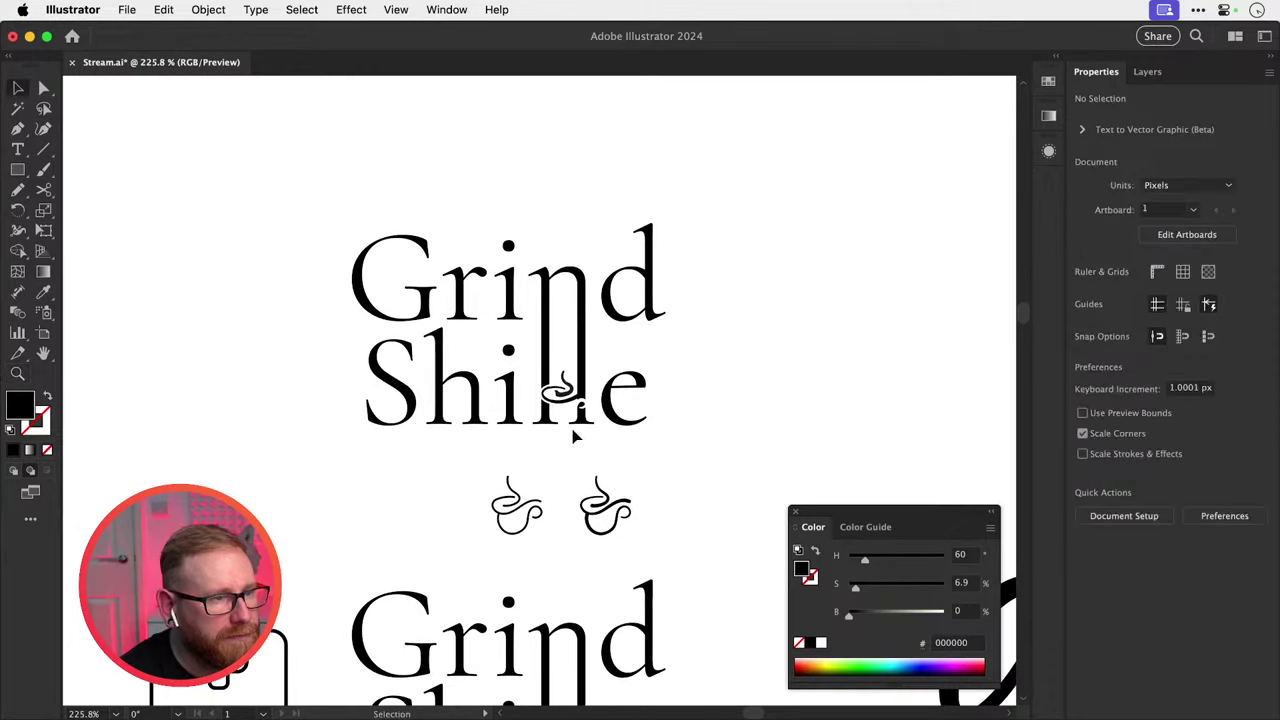
drag(566, 400, 655, 416)
key(v)
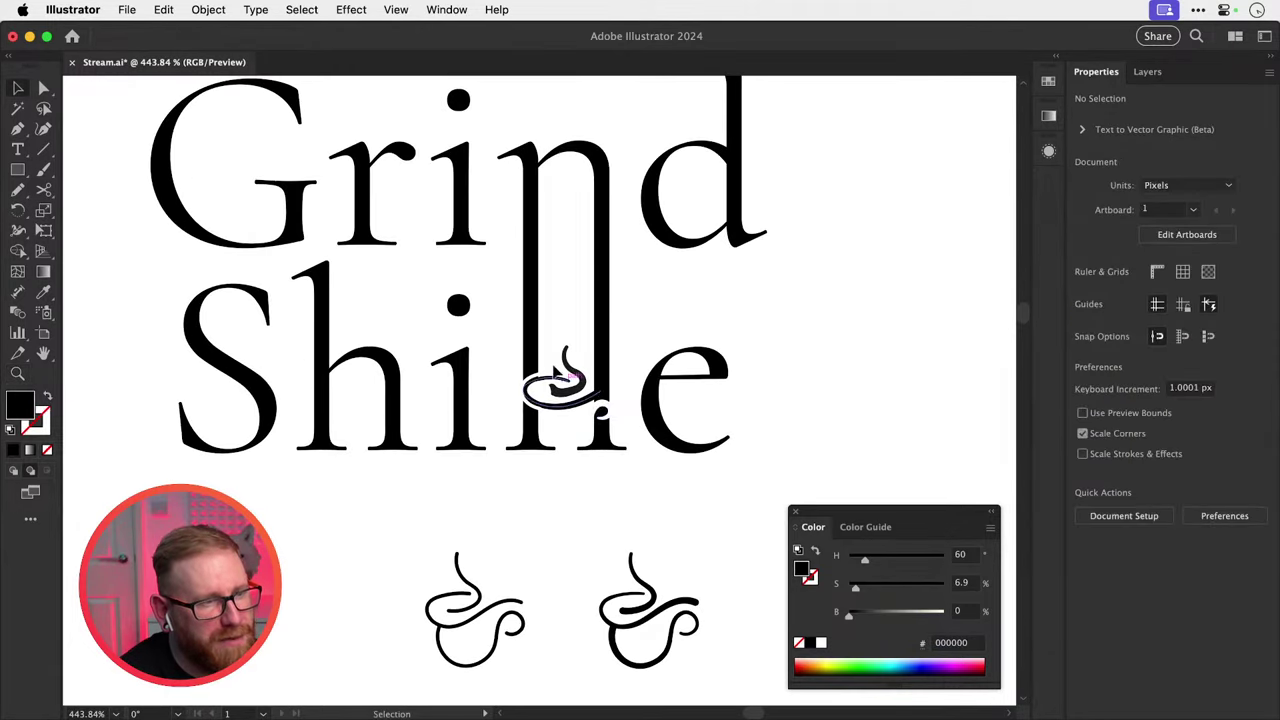
scroll(548, 395, down, 6)
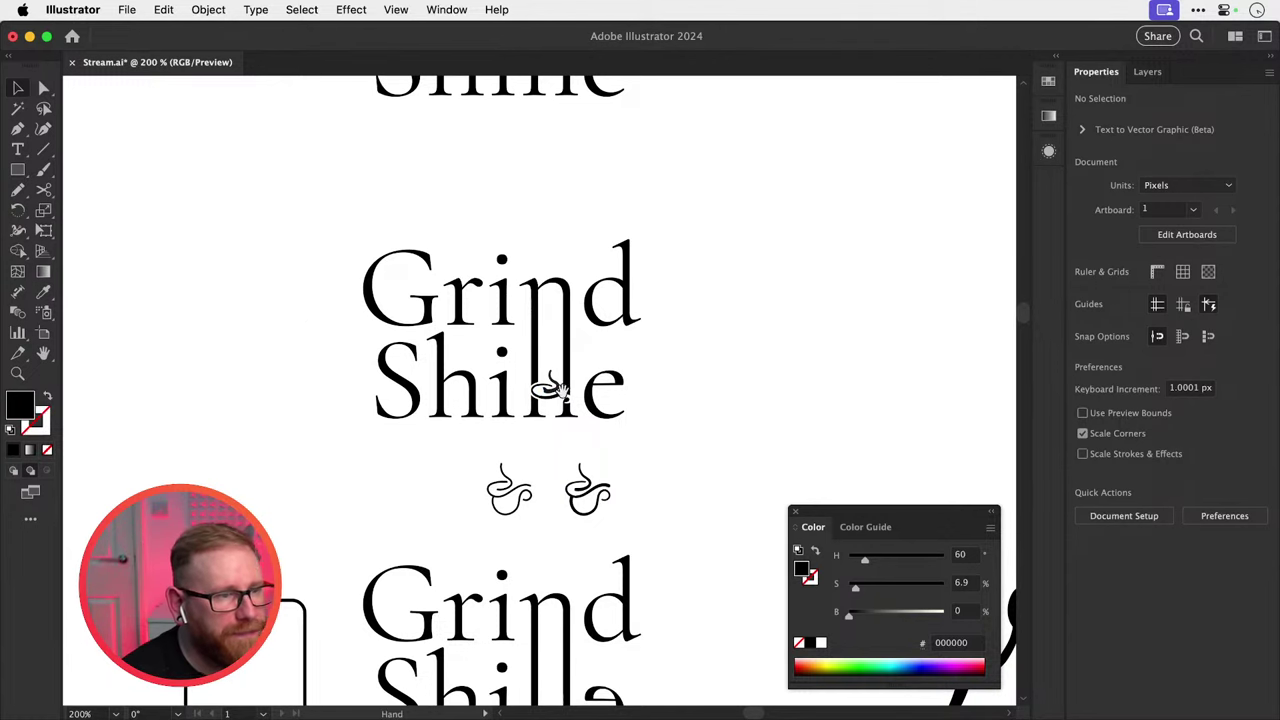
scroll(548, 400, up, 5)
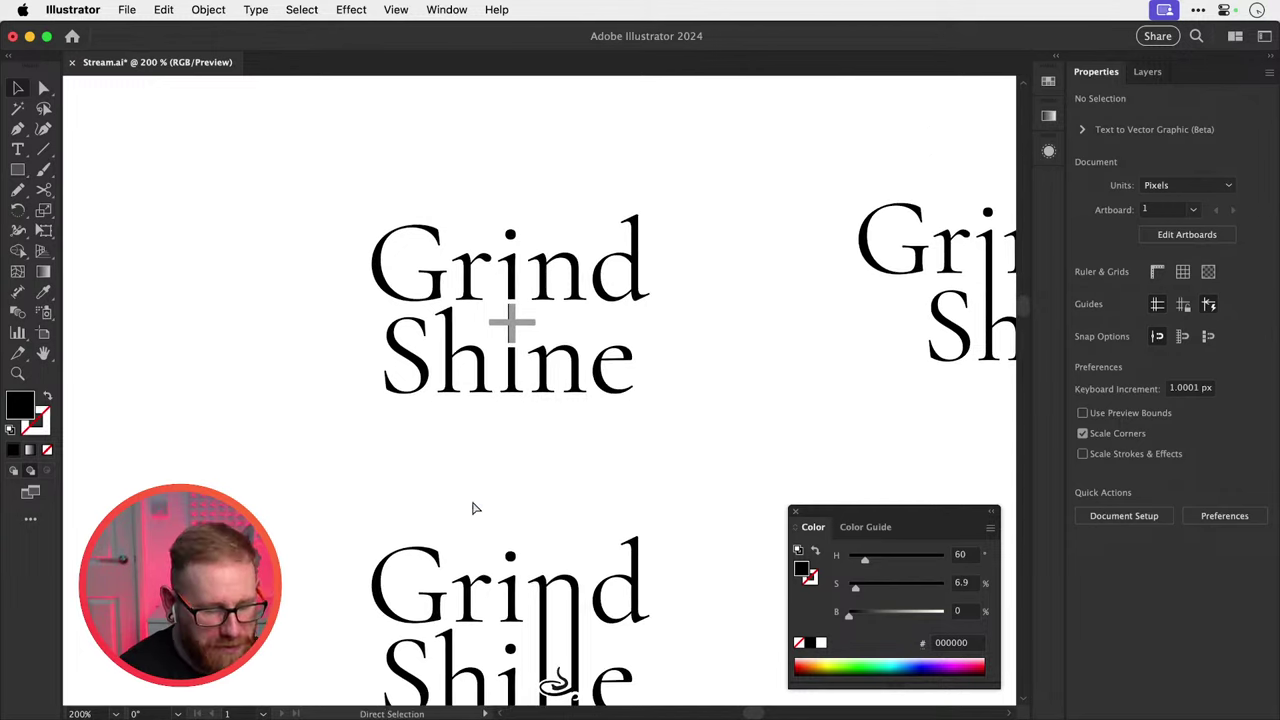
scroll(475, 508, down, 3)
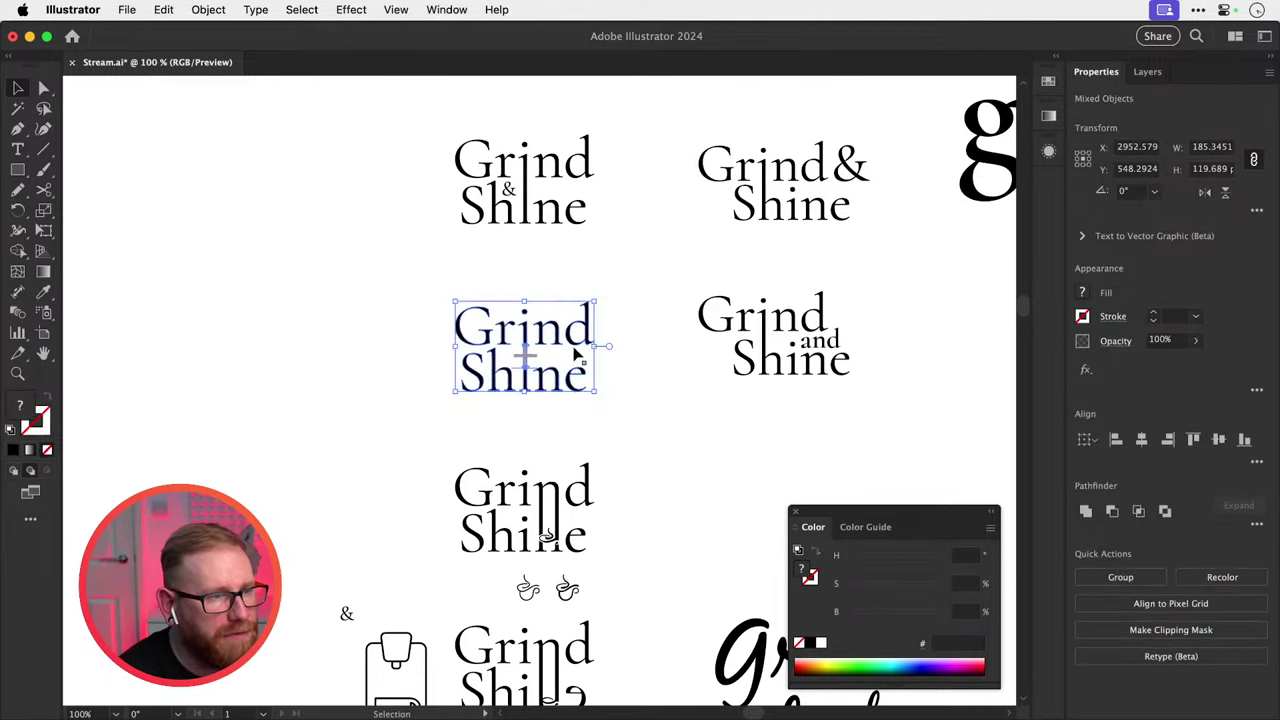
Duplicate the plus-sign Grind Shine wordmark into the empty space beside it and delete the copy's plus sign and white gap piece.
drag(580, 354, 357, 360)
key(super+z)
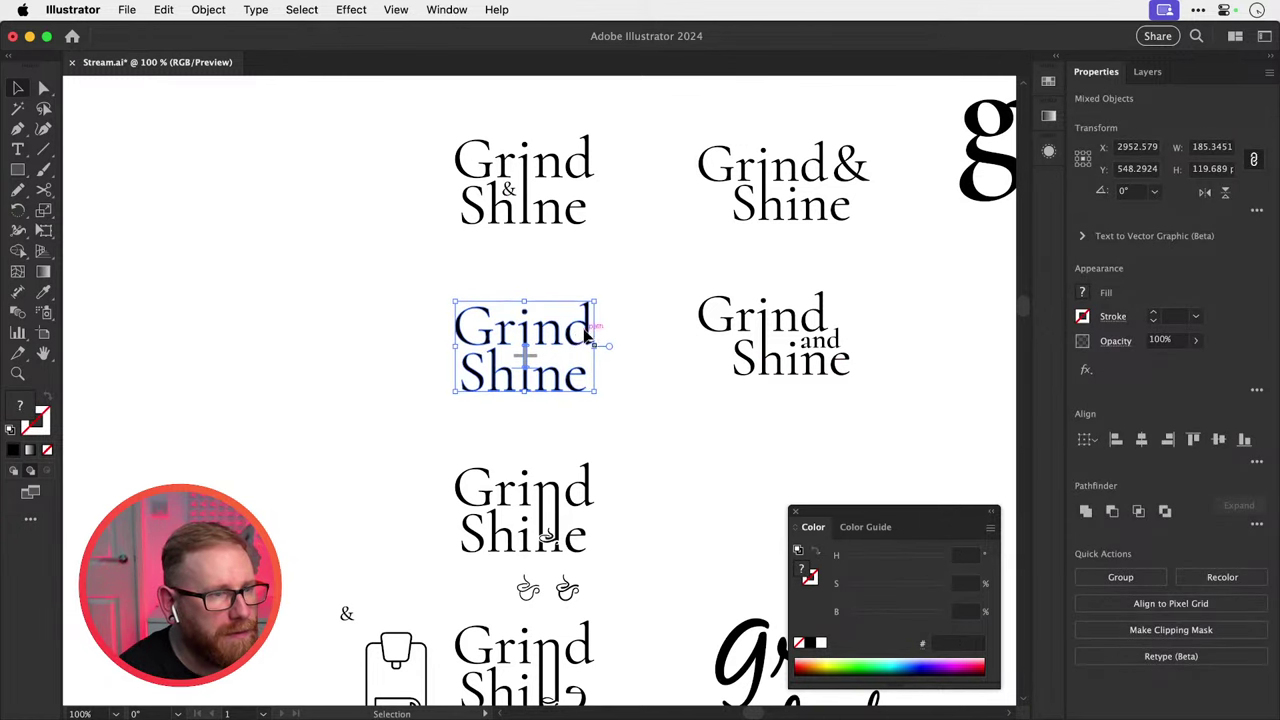
drag(588, 340, 326, 345)
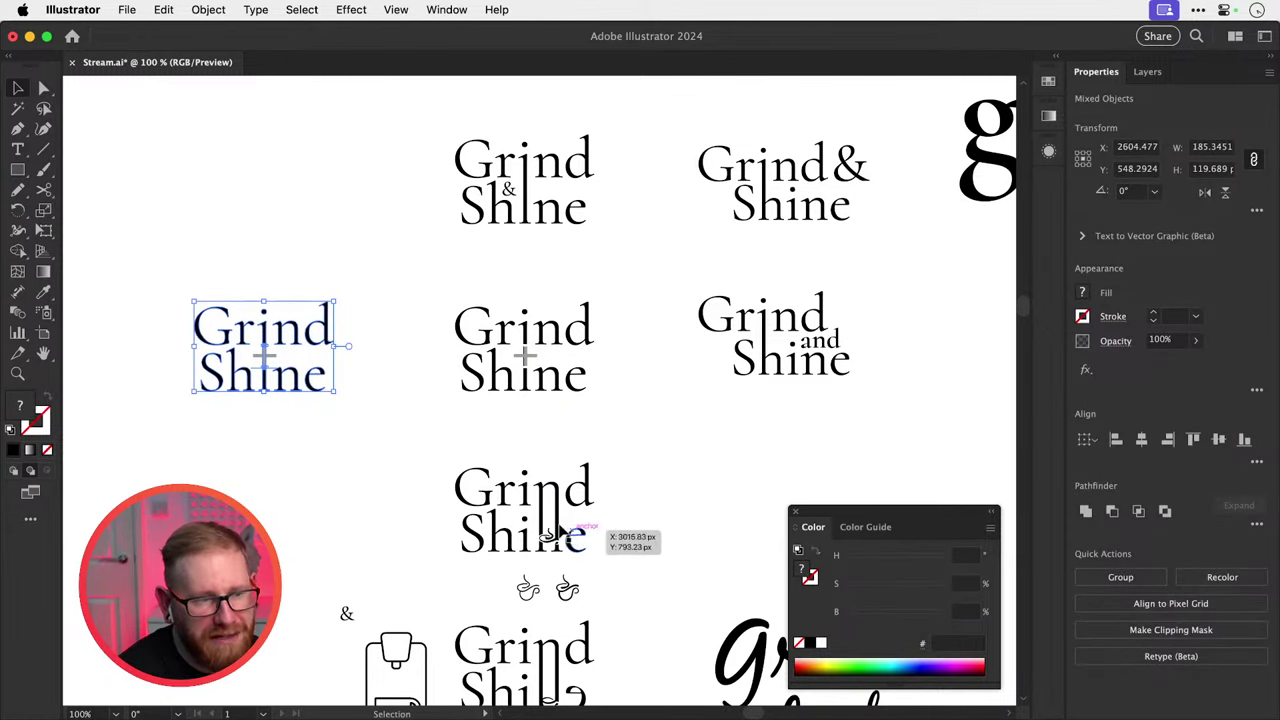
scroll(282, 372, up, 10)
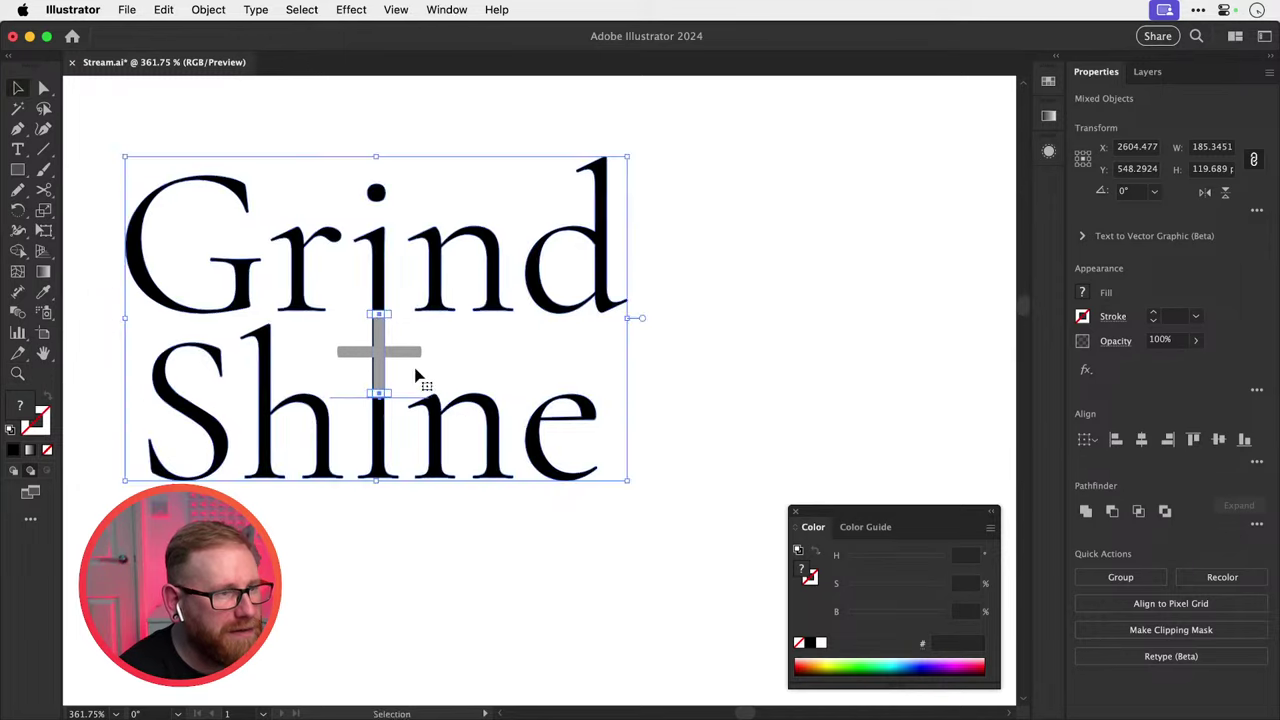
click(418, 375)
click(380, 377)
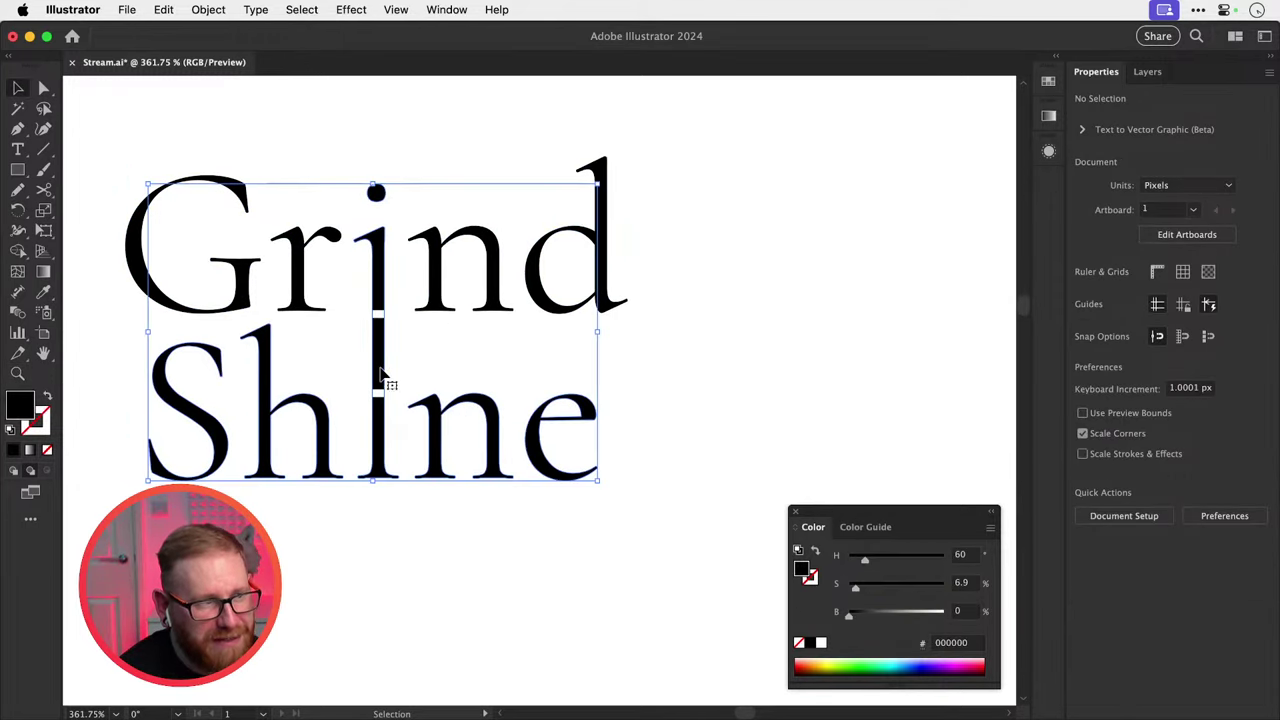
click(380, 390)
key(Delete)
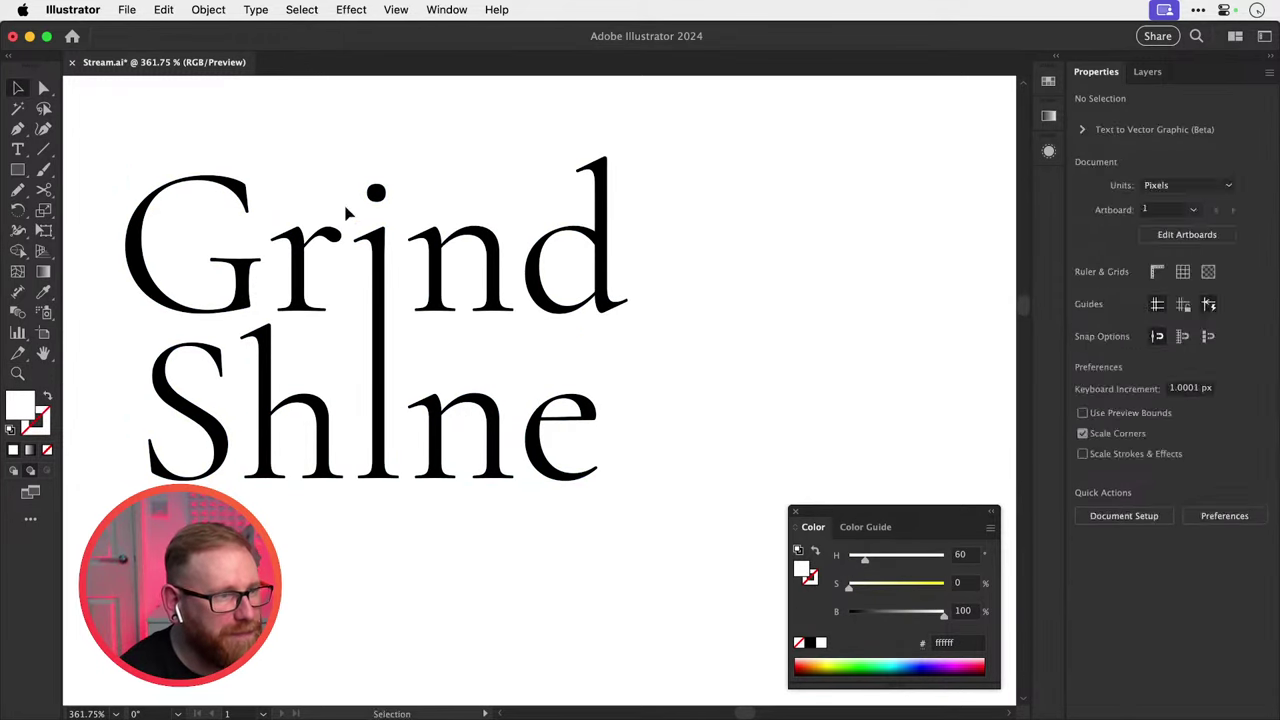
Shorten the copy's joined i to a normal i in Shine and duplicate it up into Grind.
key(a)
click(378, 291)
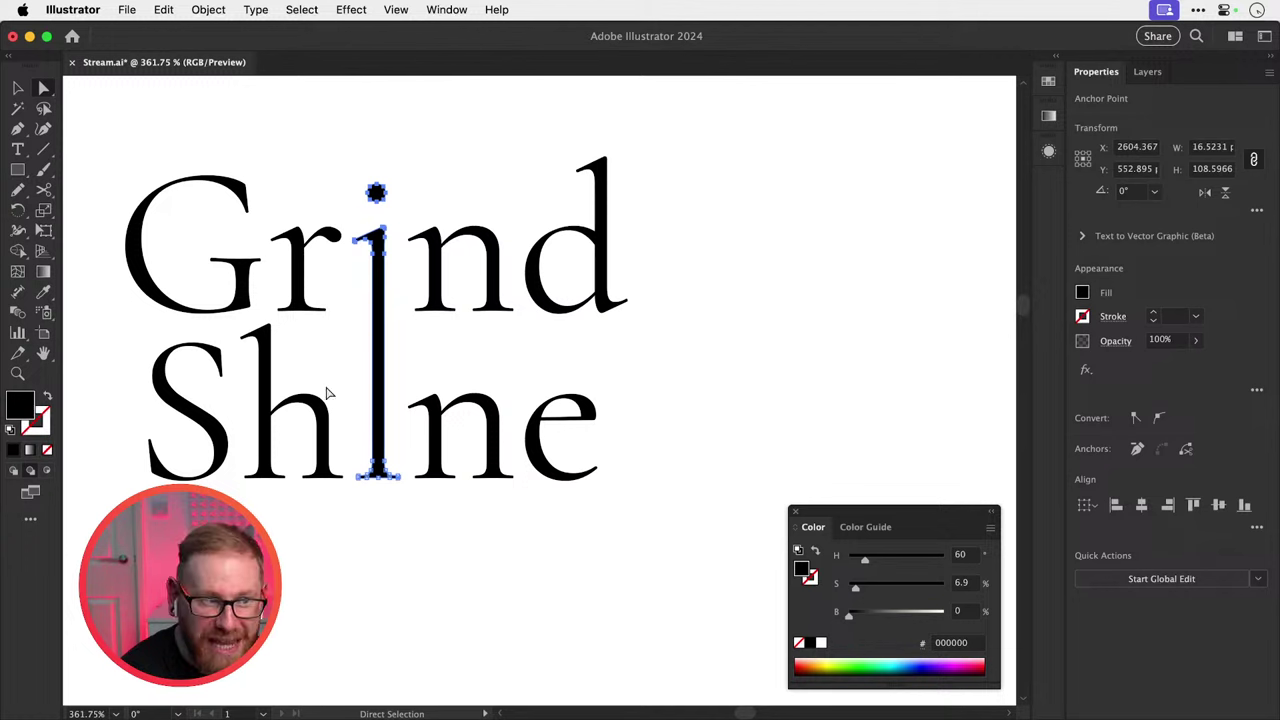
drag(388, 258, 392, 427)
scroll(392, 425, up, 3)
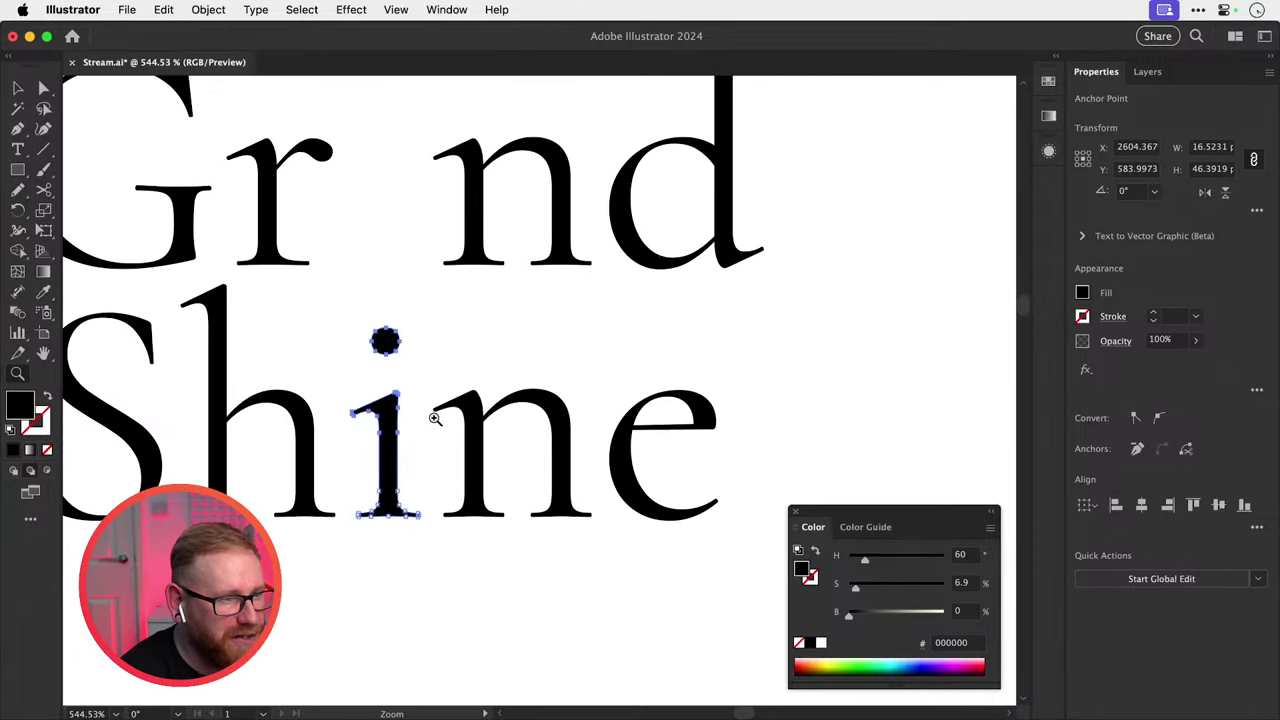
key(v)
scroll(400, 515, up, 3)
click(400, 503)
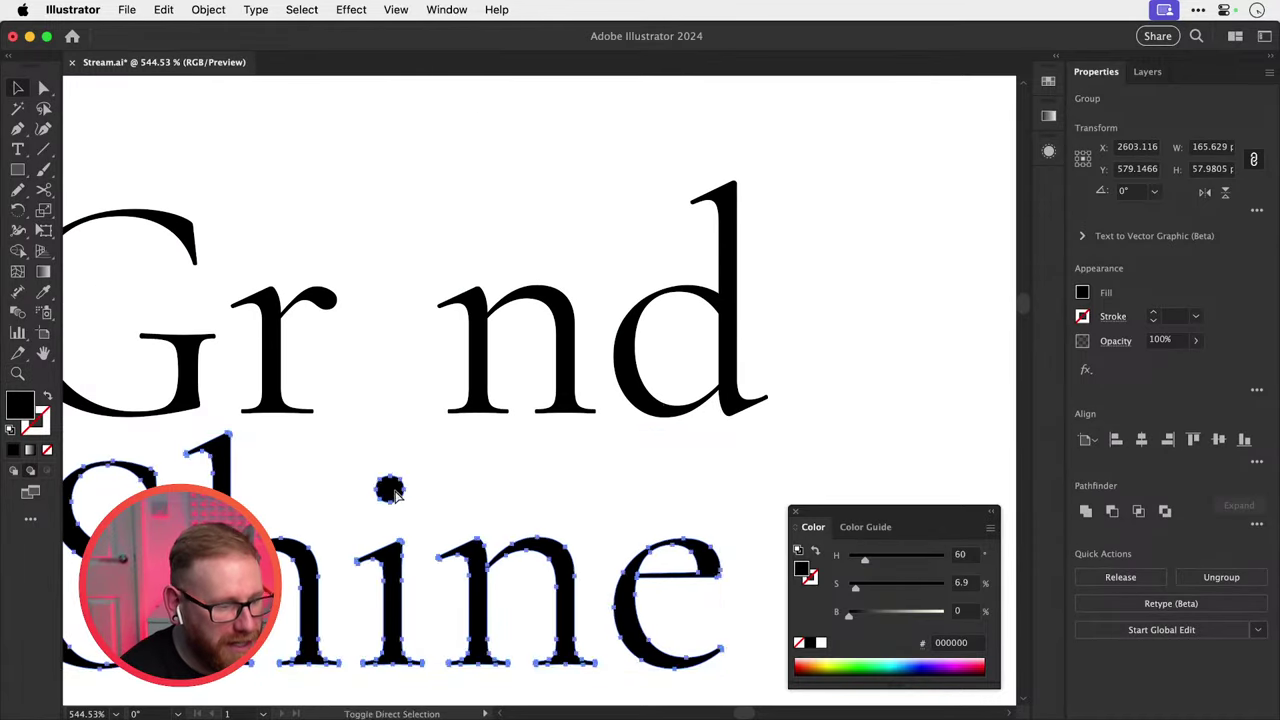
drag(390, 492, 390, 237)
key(super+shift+a)
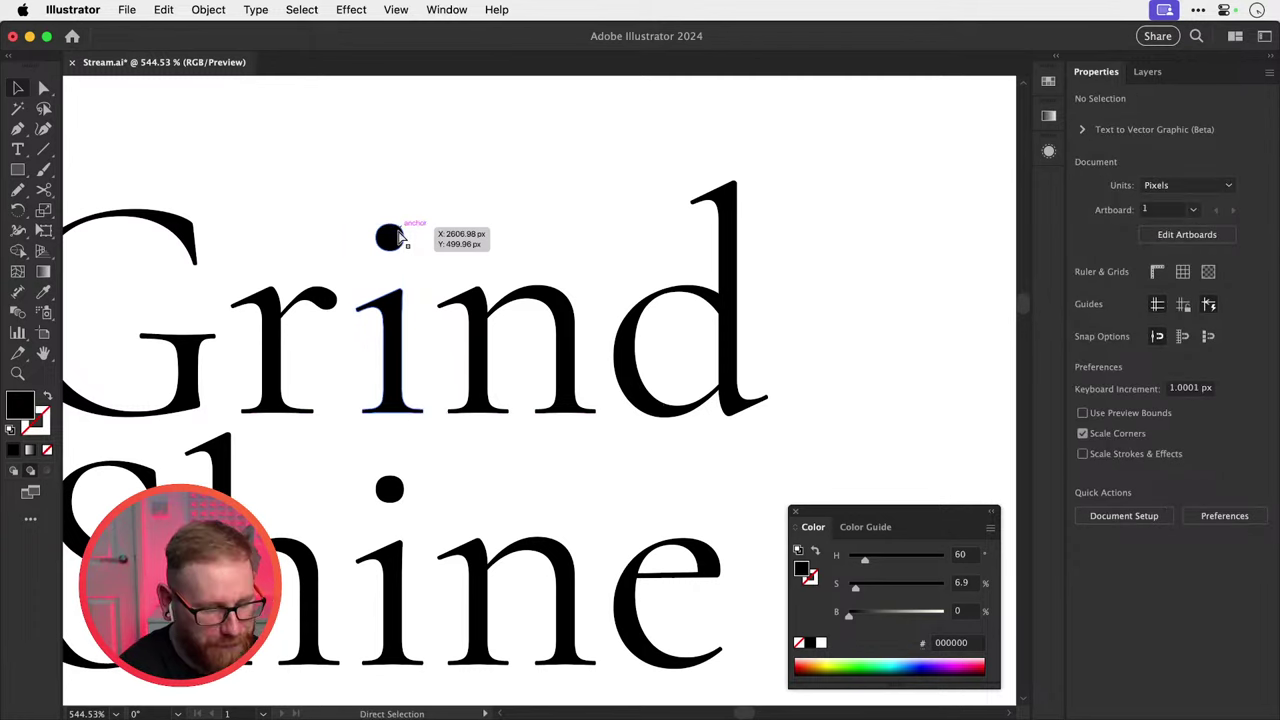
Paste the cup and steam strokes from the long-n wordmark below the plain Grind Shine wordmark.
key(super+minus)
key(super+minus)
key(super+minus)
key(super+minus)
scroll(398, 230, right, 5)
scroll(398, 230, down, 2)
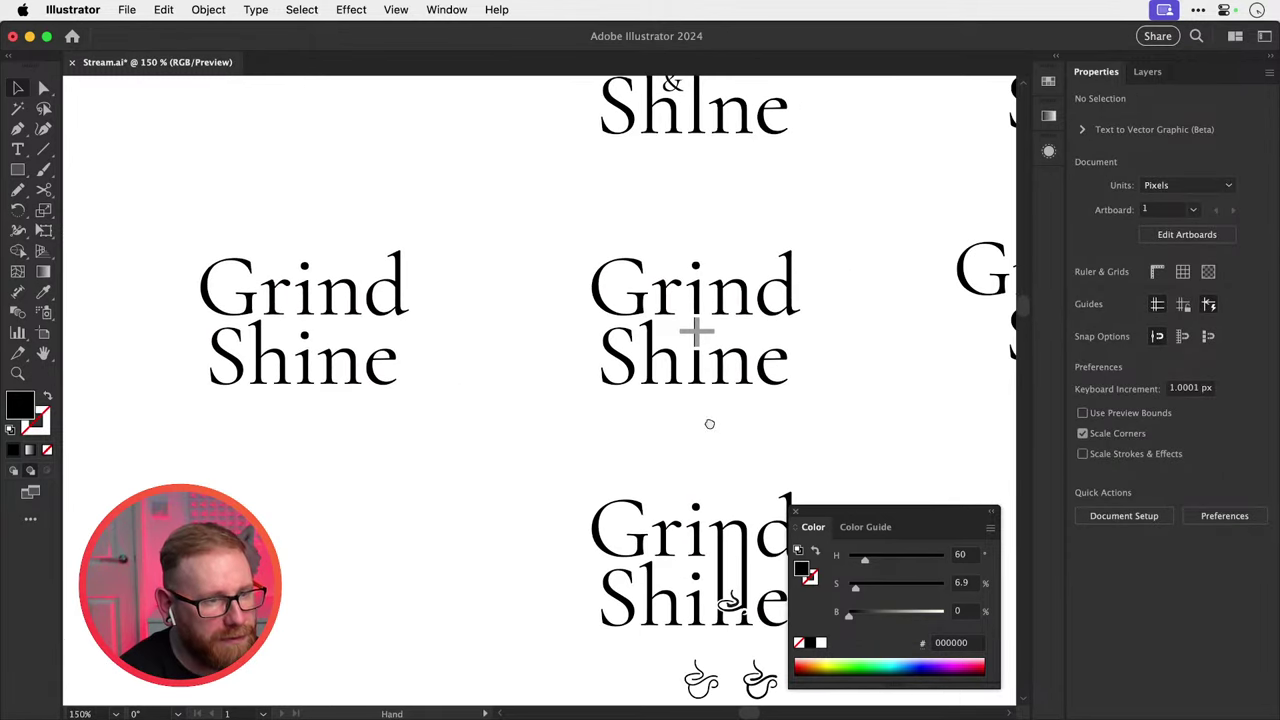
drag(709, 424, 483, 305)
key(z)
drag(428, 536, 650, 541)
key(v)
click(485, 472)
drag(508, 450, 450, 500)
shift+super+click(491, 455)
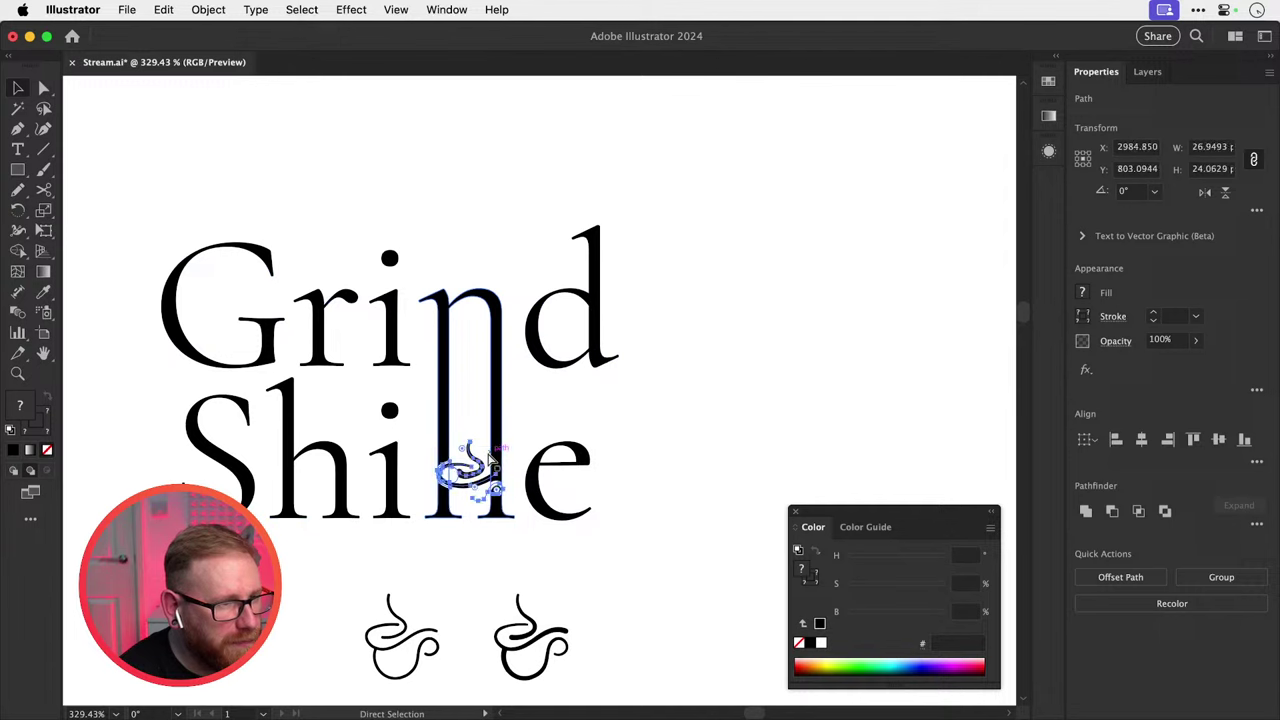
key(super+x)
key(super+f)
drag(295, 380, 716, 471)
drag(320, 406, 671, 520)
drag(427, 372, 668, 498)
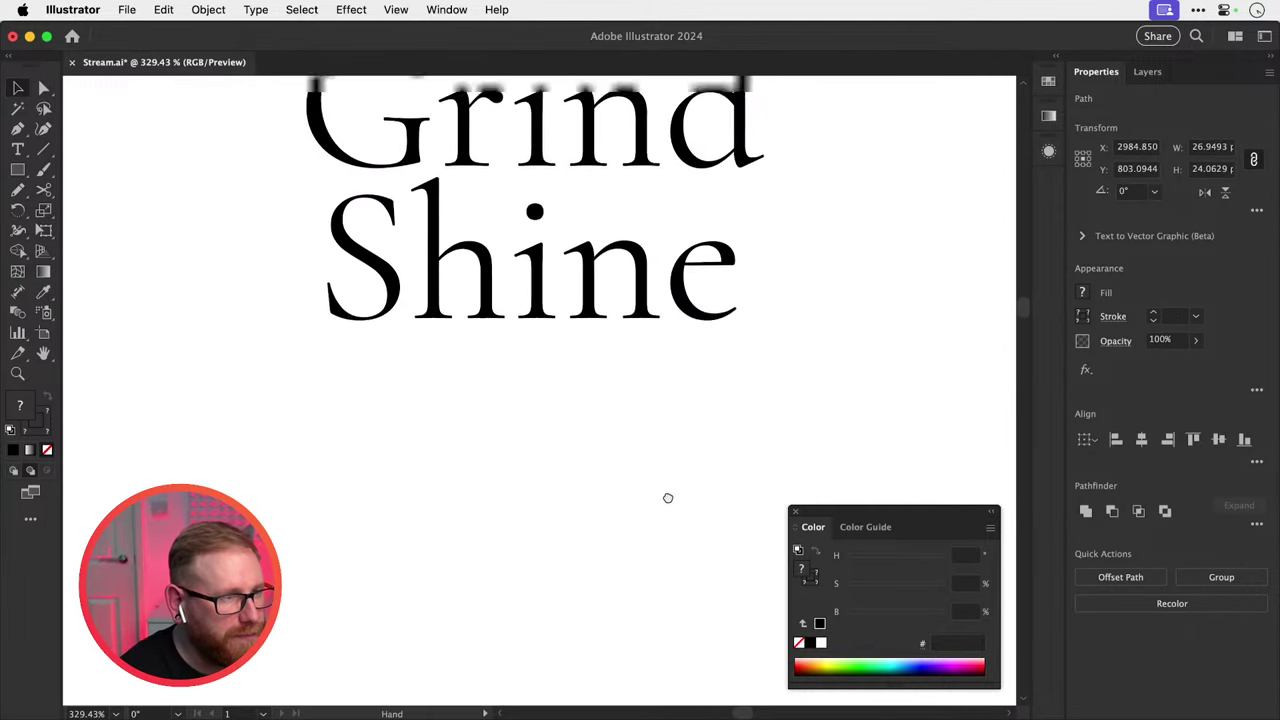
key(super+v)
scroll(494, 357, up, 4)
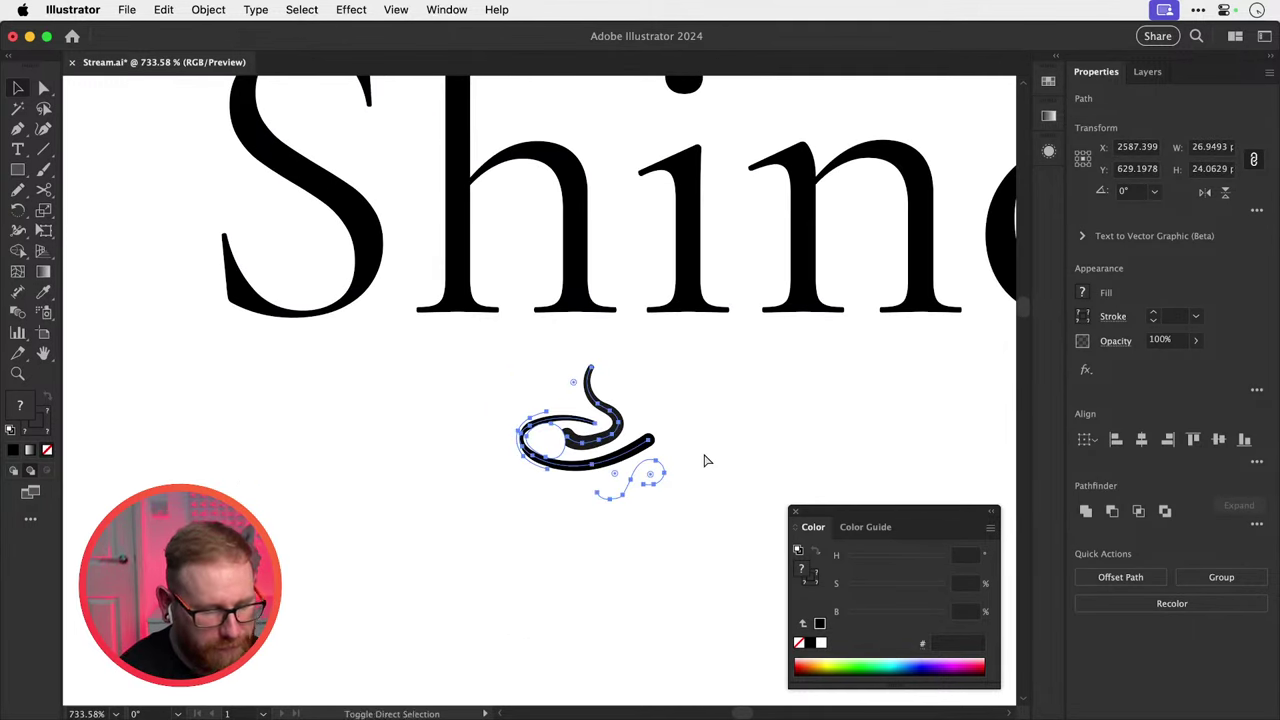
Move the pasted cup and steam strokes up onto the h of Shine.
drag(602, 445, 526, 242)
scroll(543, 437, up, 2)
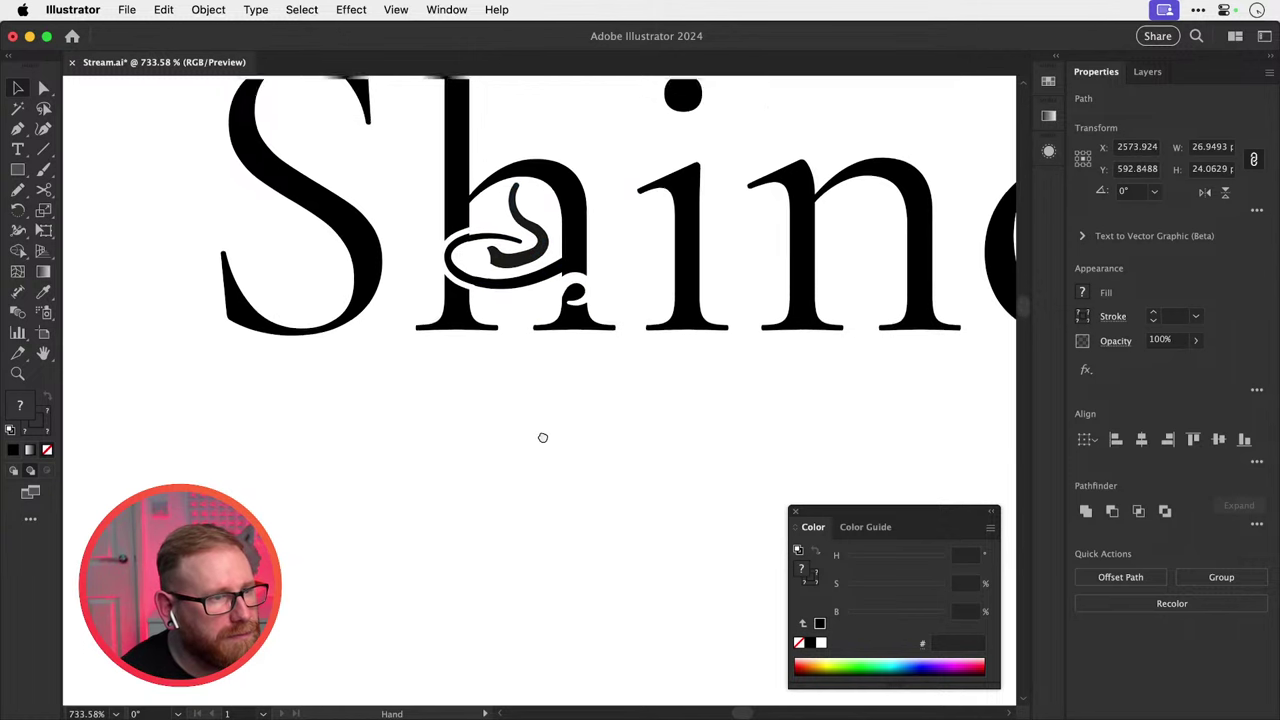
scroll(543, 437, up, 3)
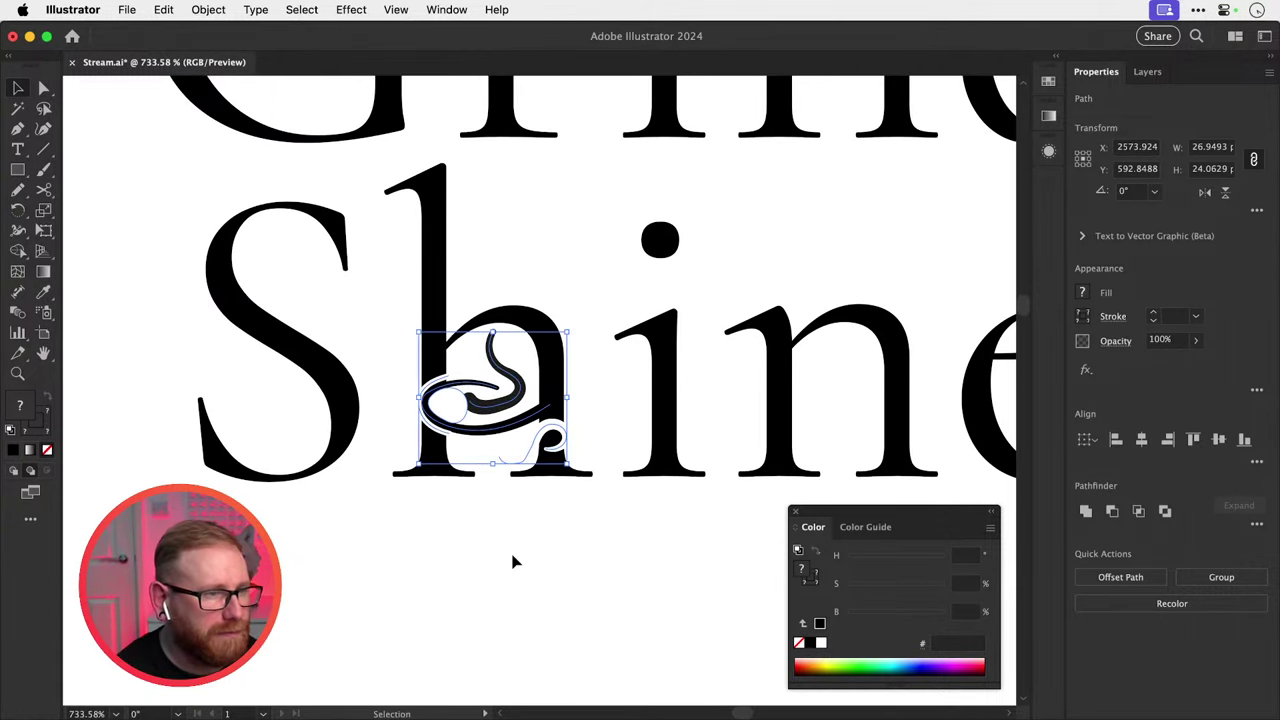
Cut the steam stroke just below its upper tip with the Scissors tool and delete the tip.
click(593, 345)
key(c)
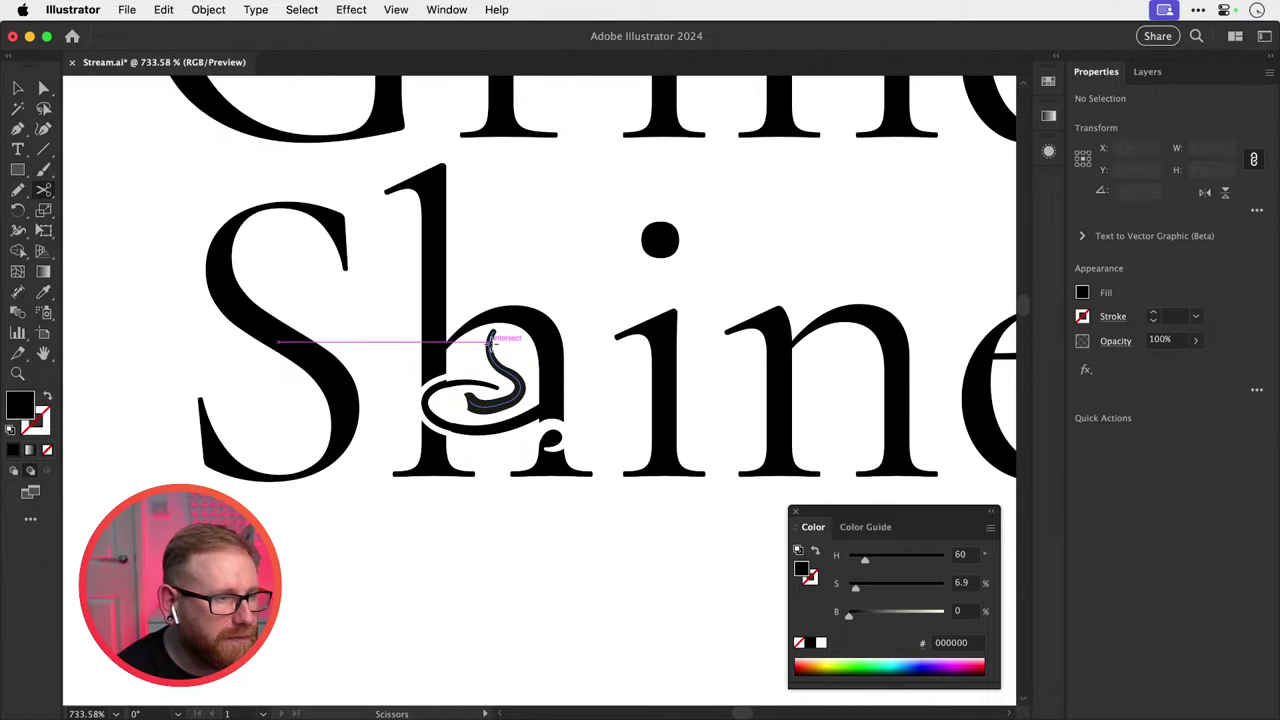
click(490, 343)
key(a)
click(492, 332)
key(BackSpace)
key(BackSpace)
key(v)
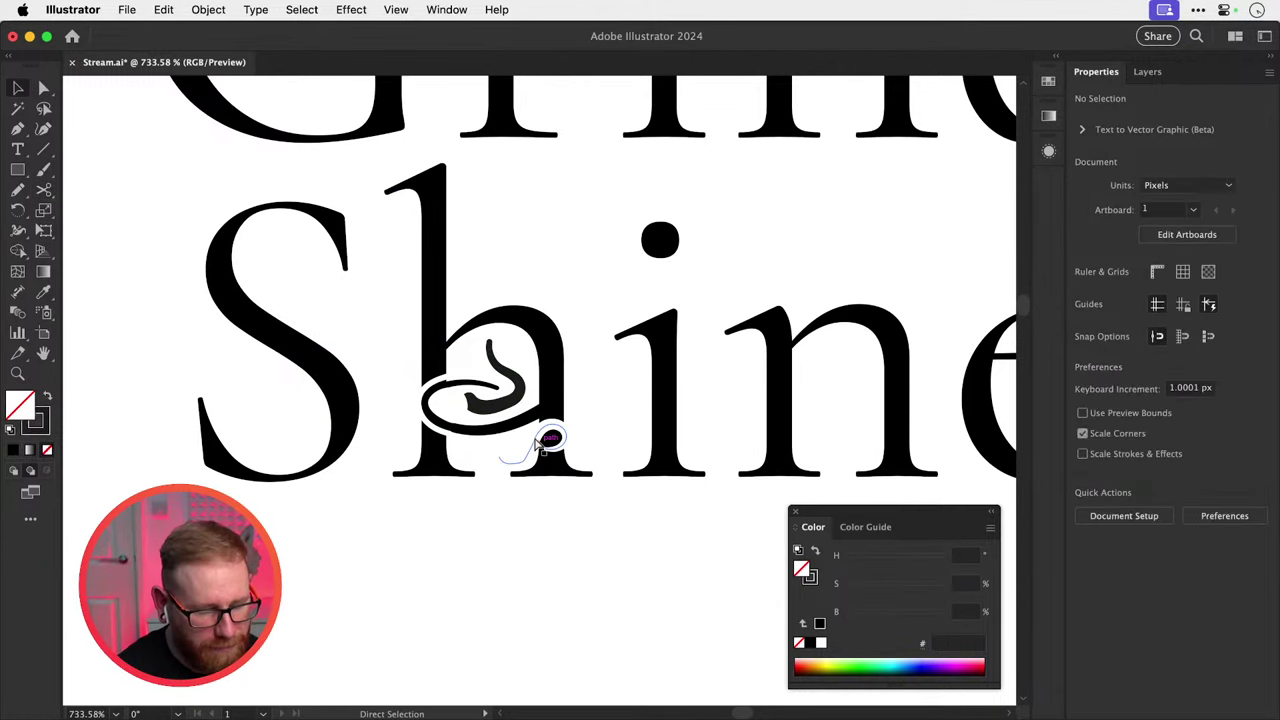
scroll(540, 442, down, 6)
key(v)
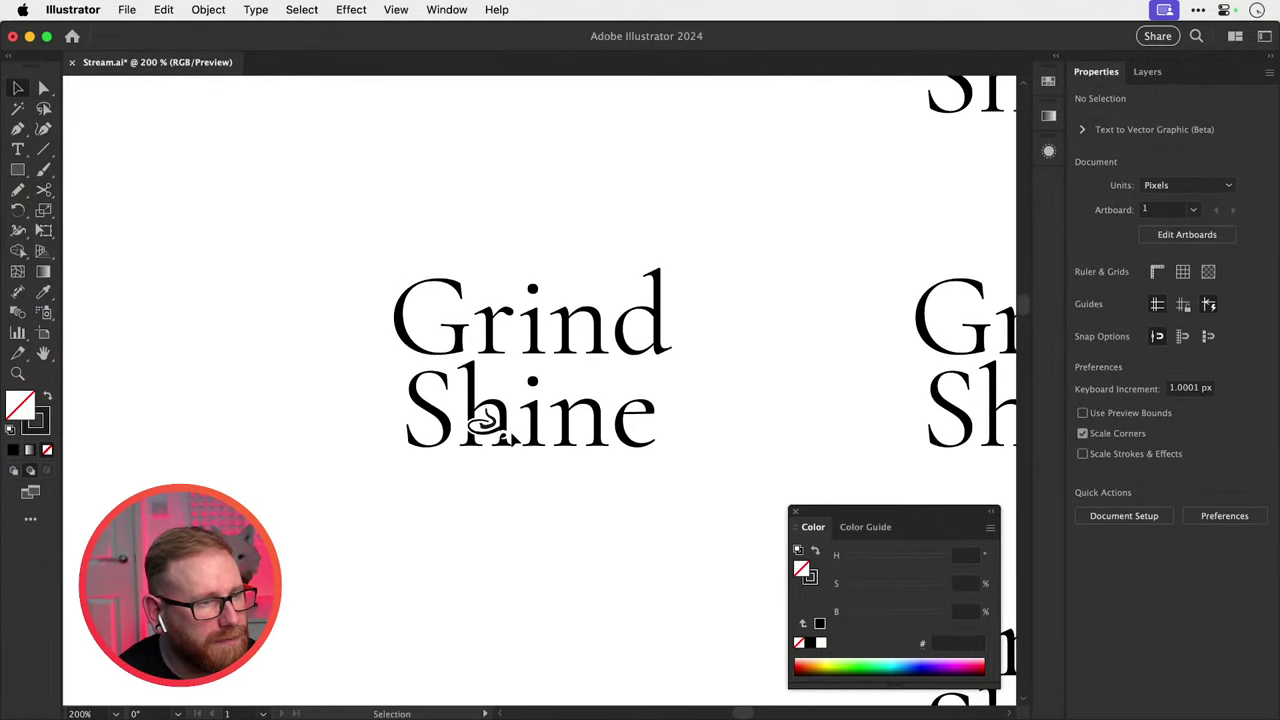
Smooth the trimmed steam path inside the h by 34%.
scroll(508, 438, up, 3)
click(530, 402)
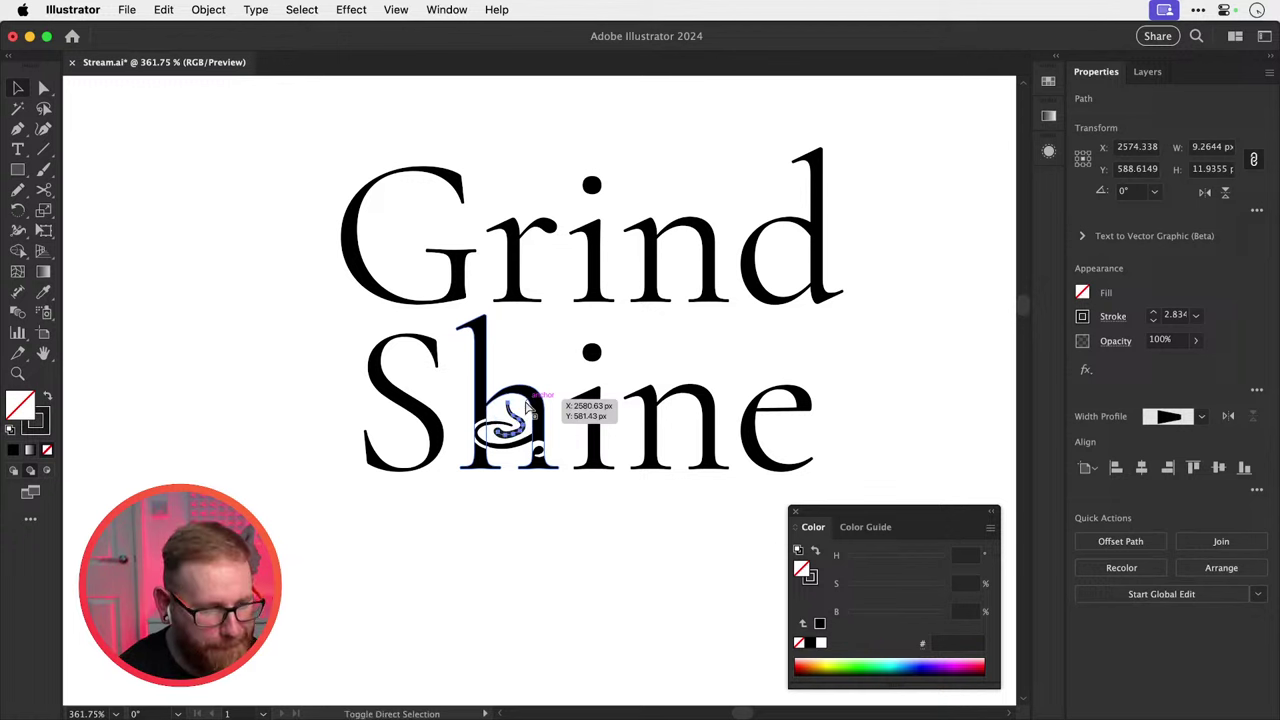
key(super+shift+a)
scroll(510, 440, up, 5)
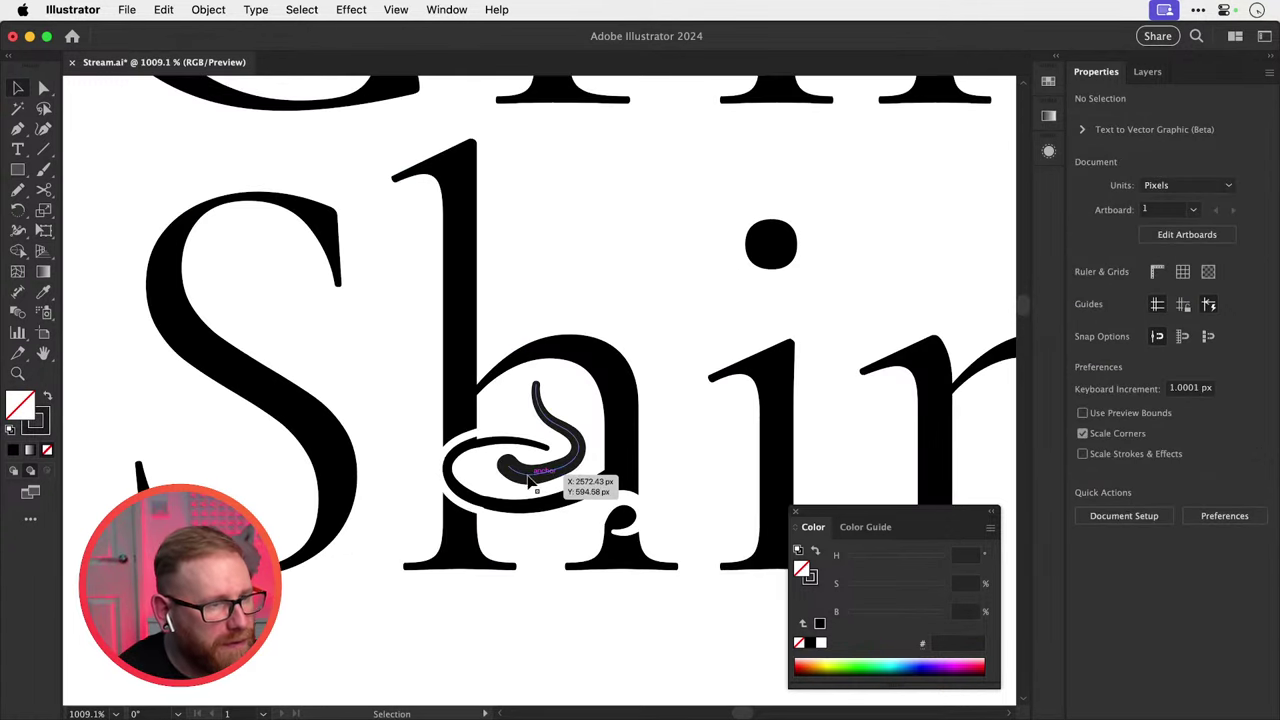
click(530, 482)
click(208, 9)
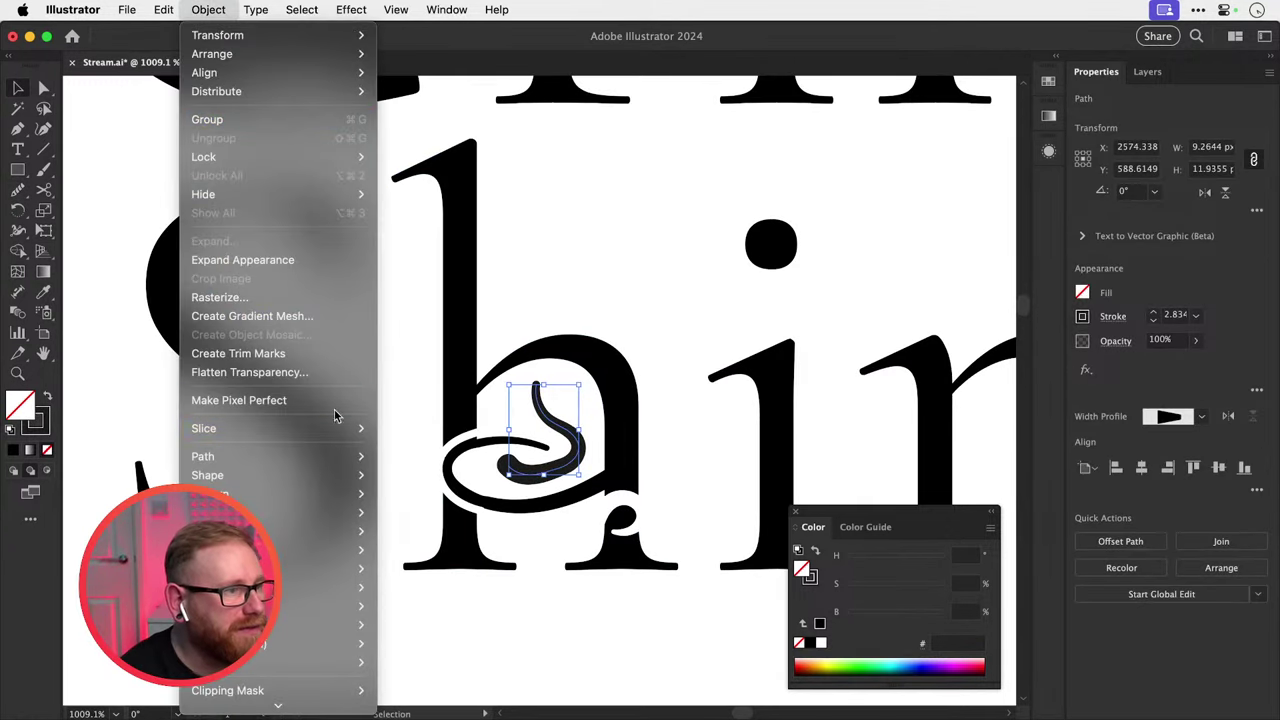
mouse_move(340, 456)
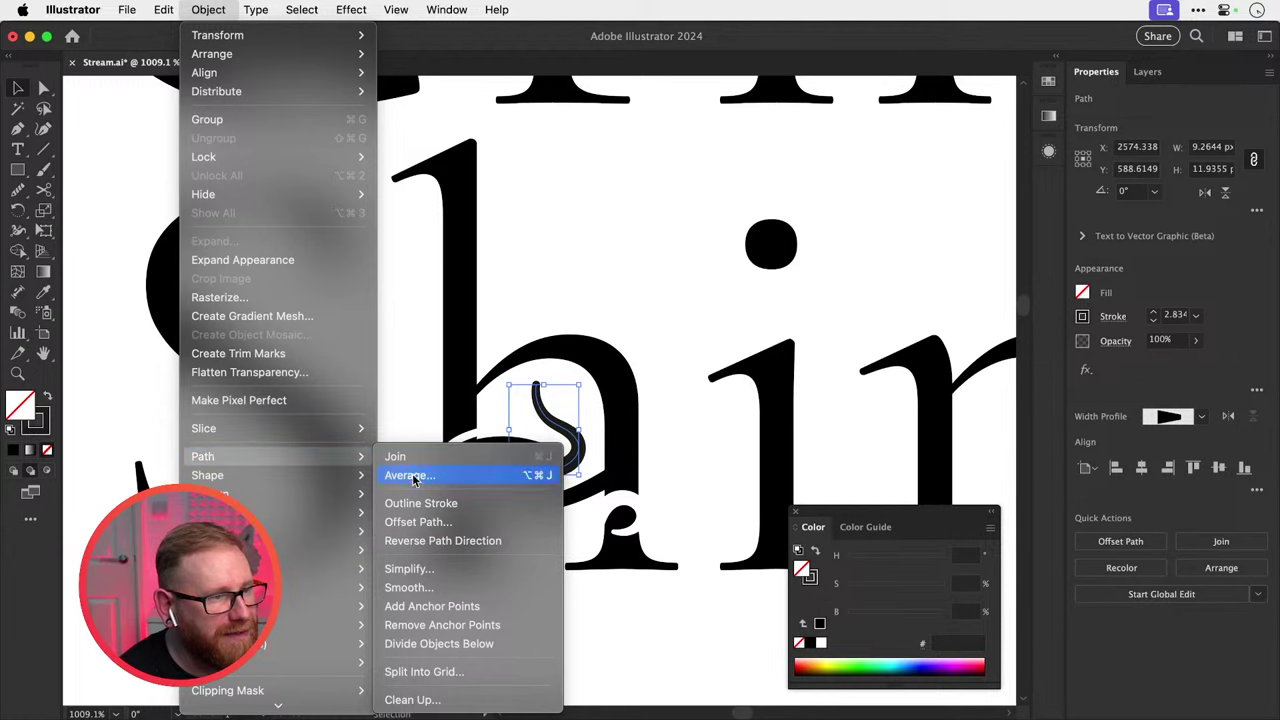
click(410, 587)
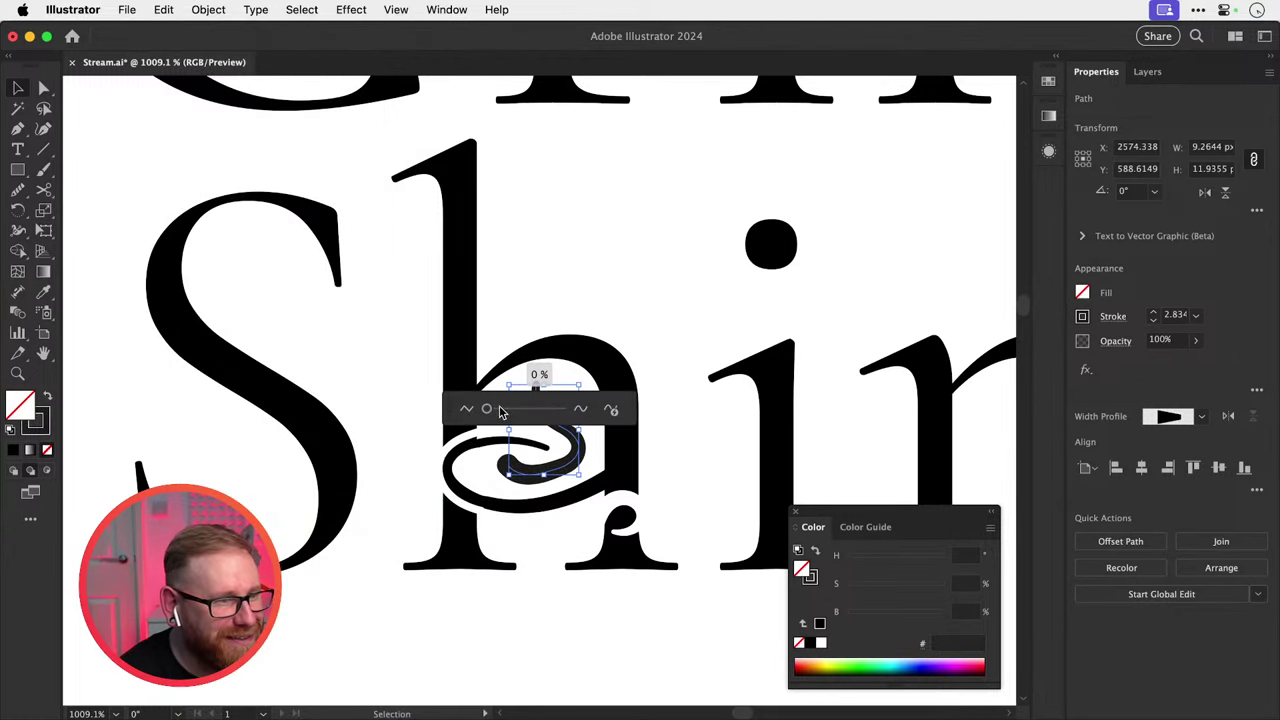
drag(492, 410, 510, 410)
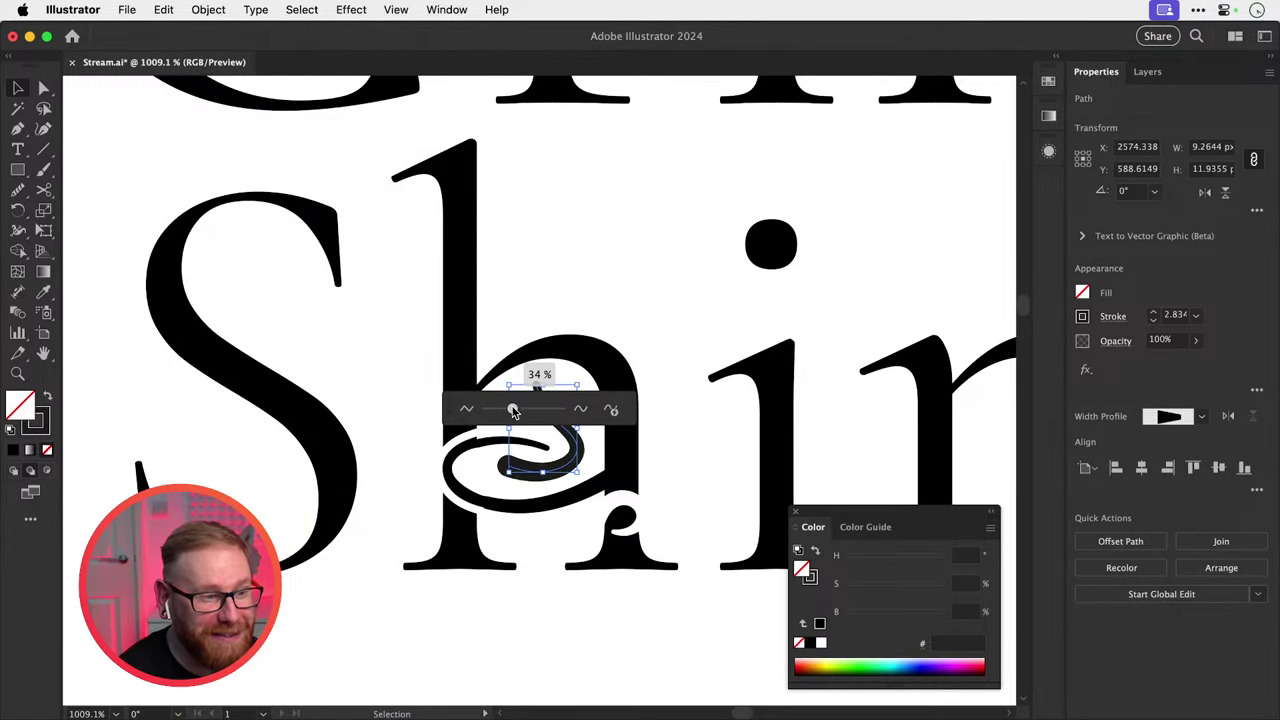
click(634, 271)
Select all the cup, steam and white gap strokes on the h of Shine and raise them slightly within the letter.
key(a)
key(super+minus)
key(super+minus)
key(super+minus)
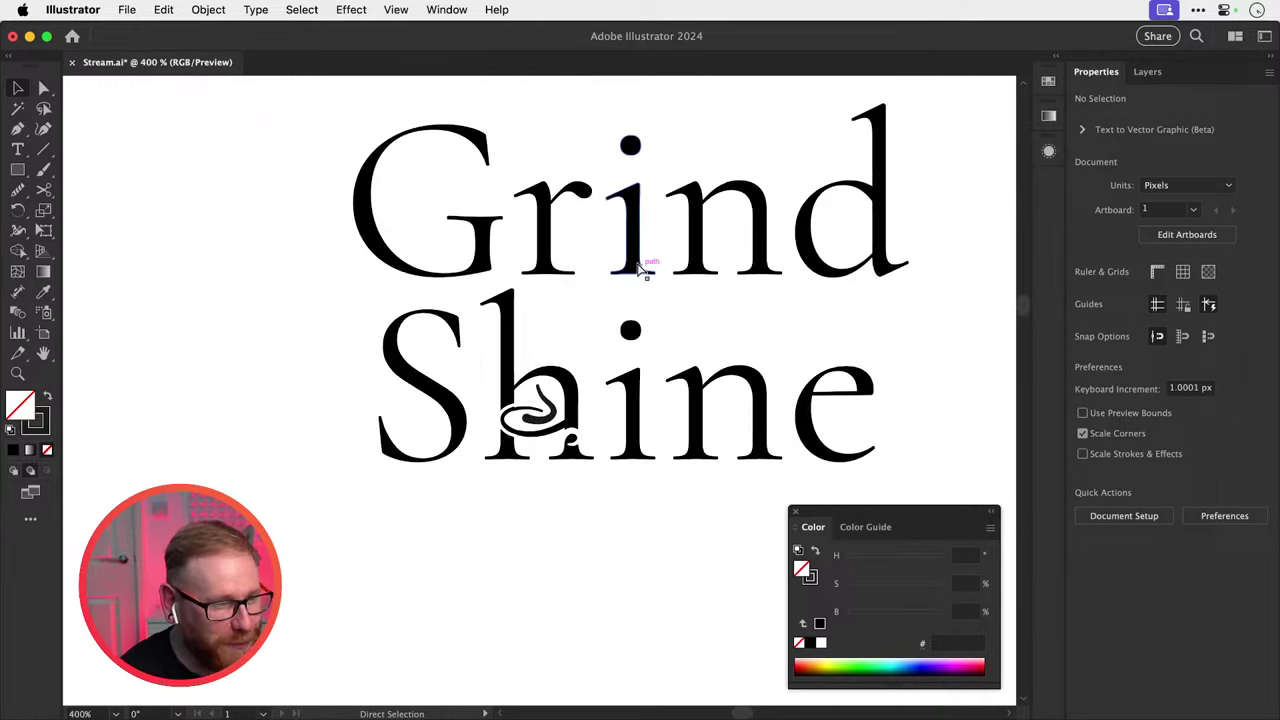
key(super+minus)
key(v)
drag(605, 412, 519, 452)
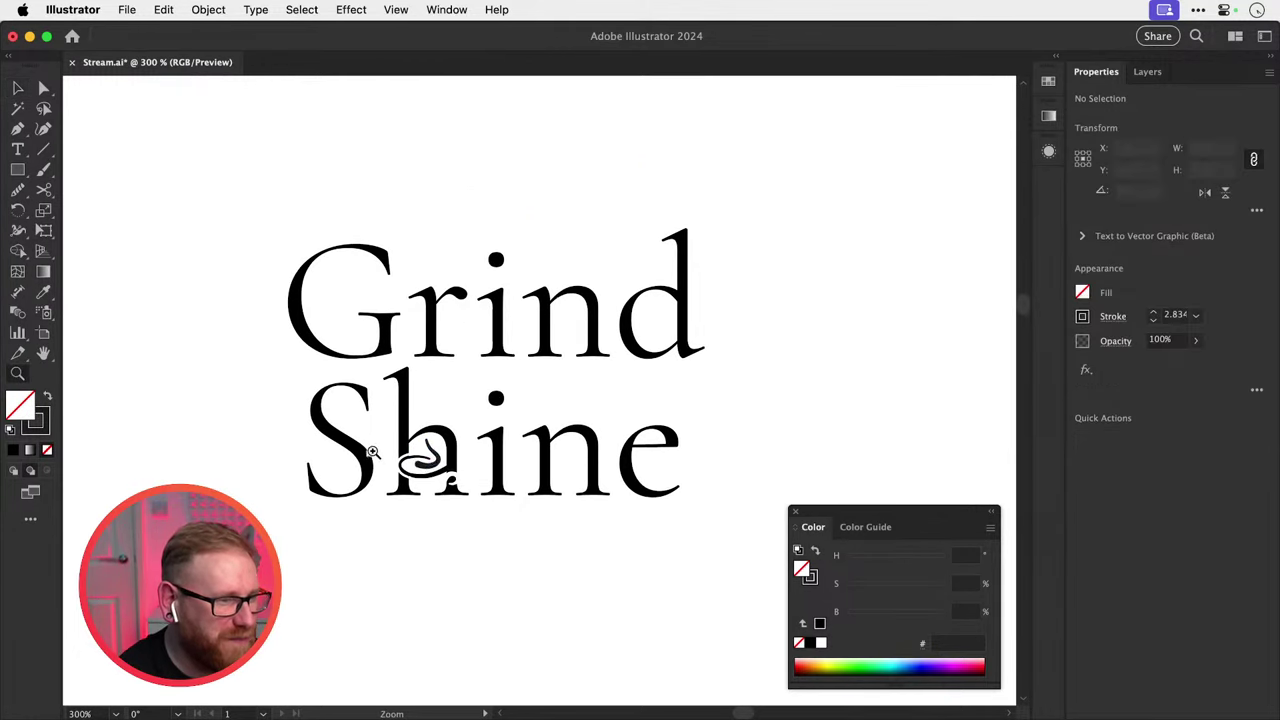
scroll(519, 452, up, 6)
click(522, 452)
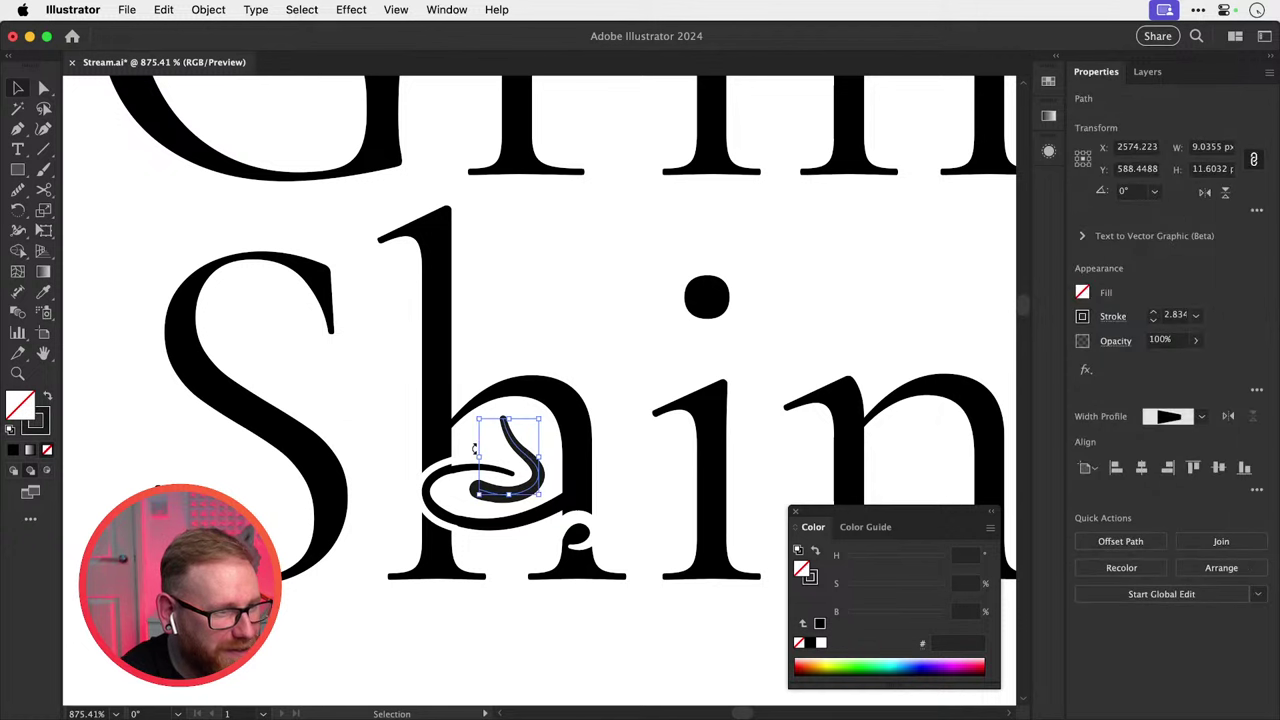
shift+click(571, 540)
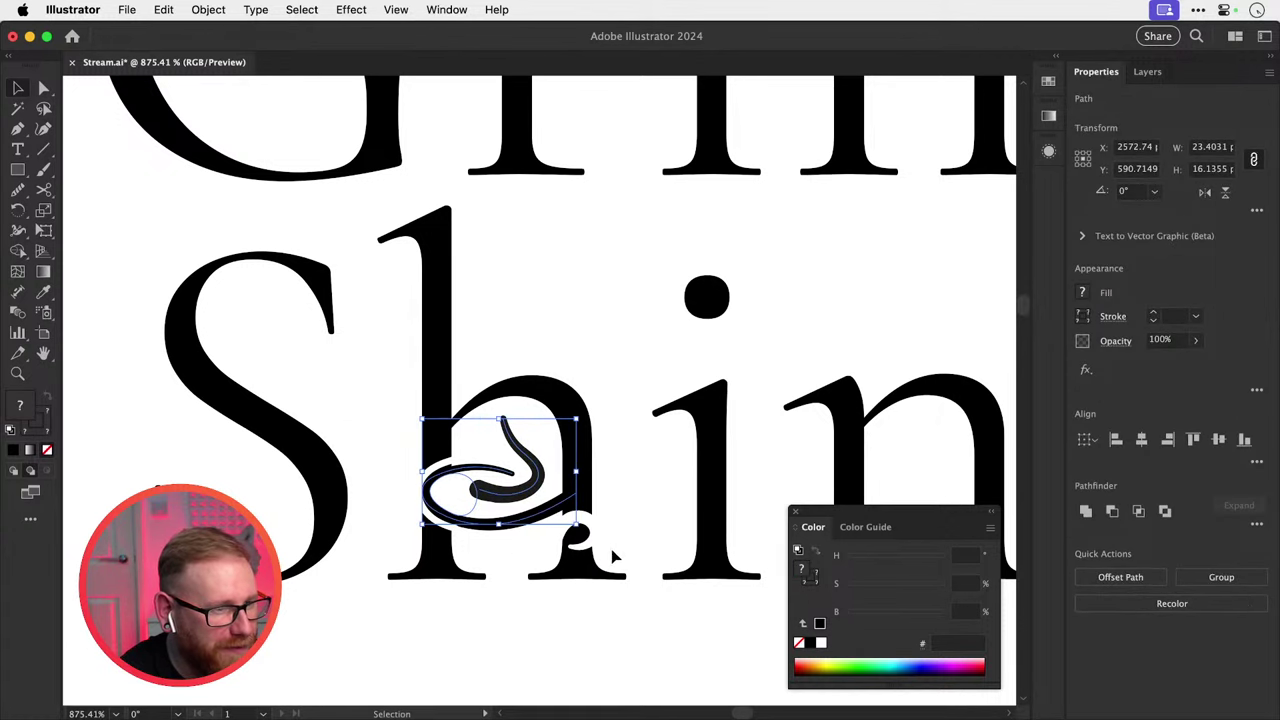
shift+click(418, 390)
shift+click(418, 390)
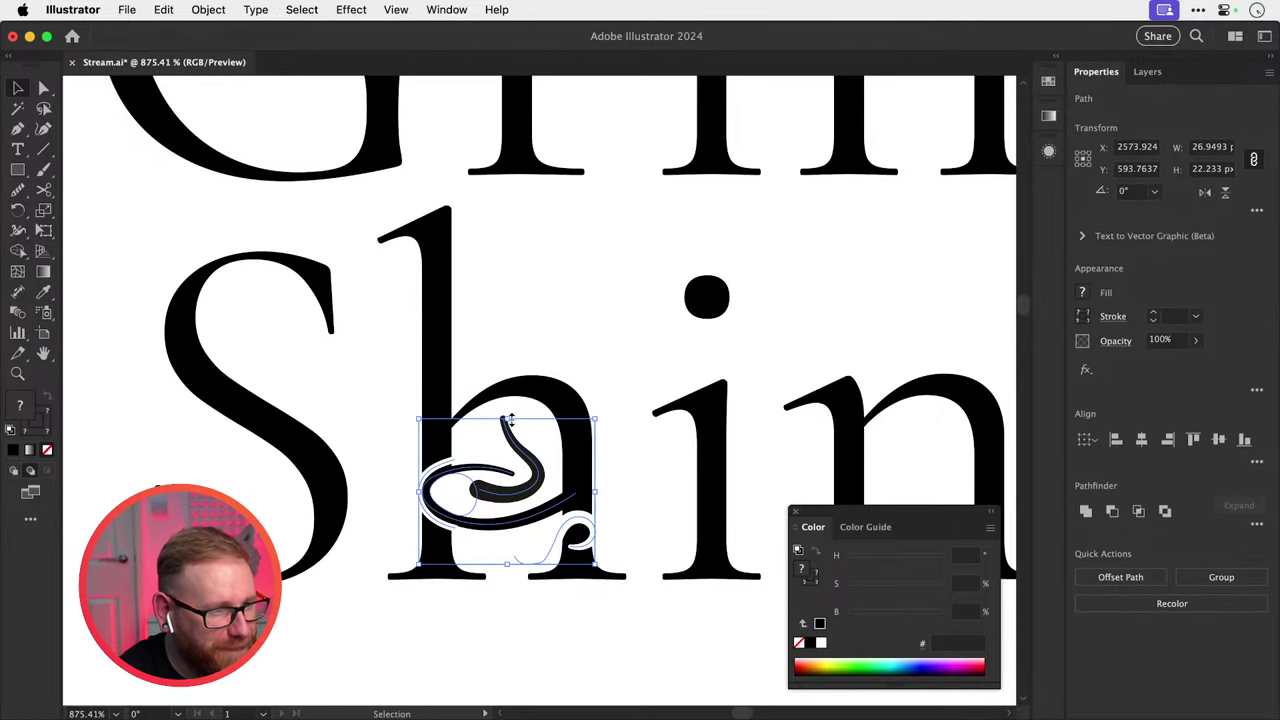
drag(508, 419, 509, 434)
key(super+z)
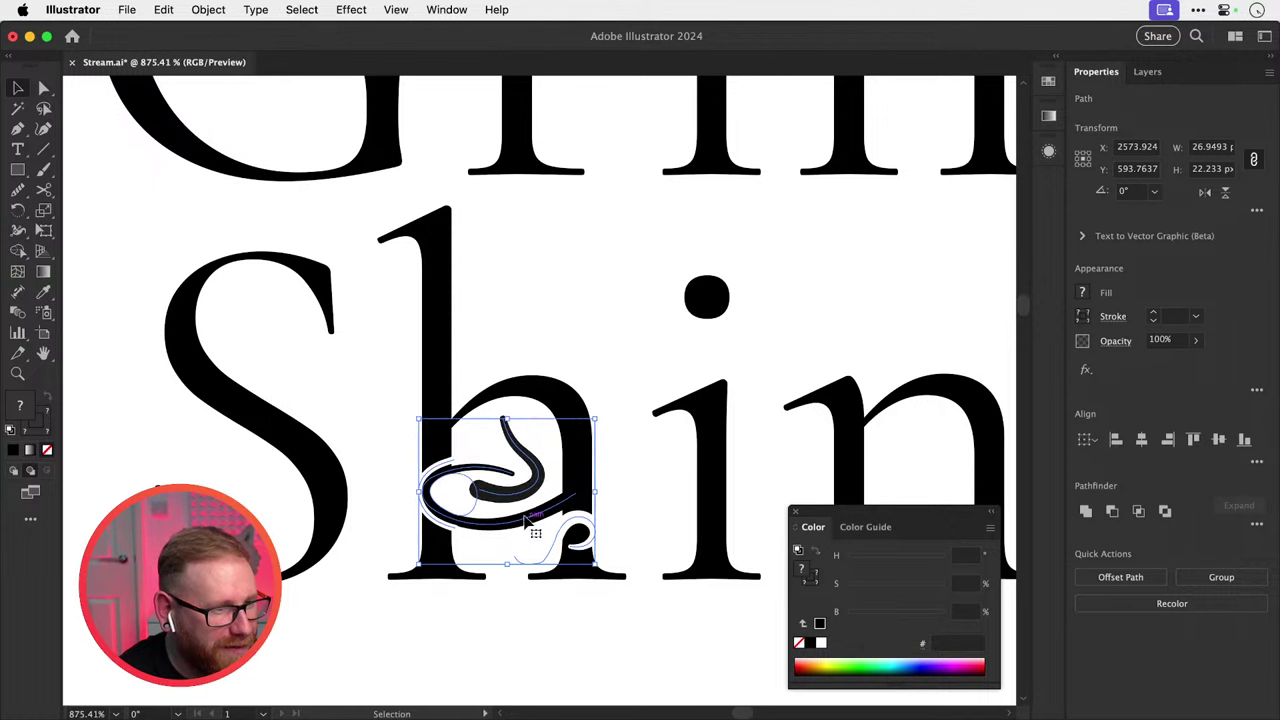
mouse_move(527, 519)
mouse_down()
mouse_move(548, 472)
mouse_move(535, 510)
mouse_up()
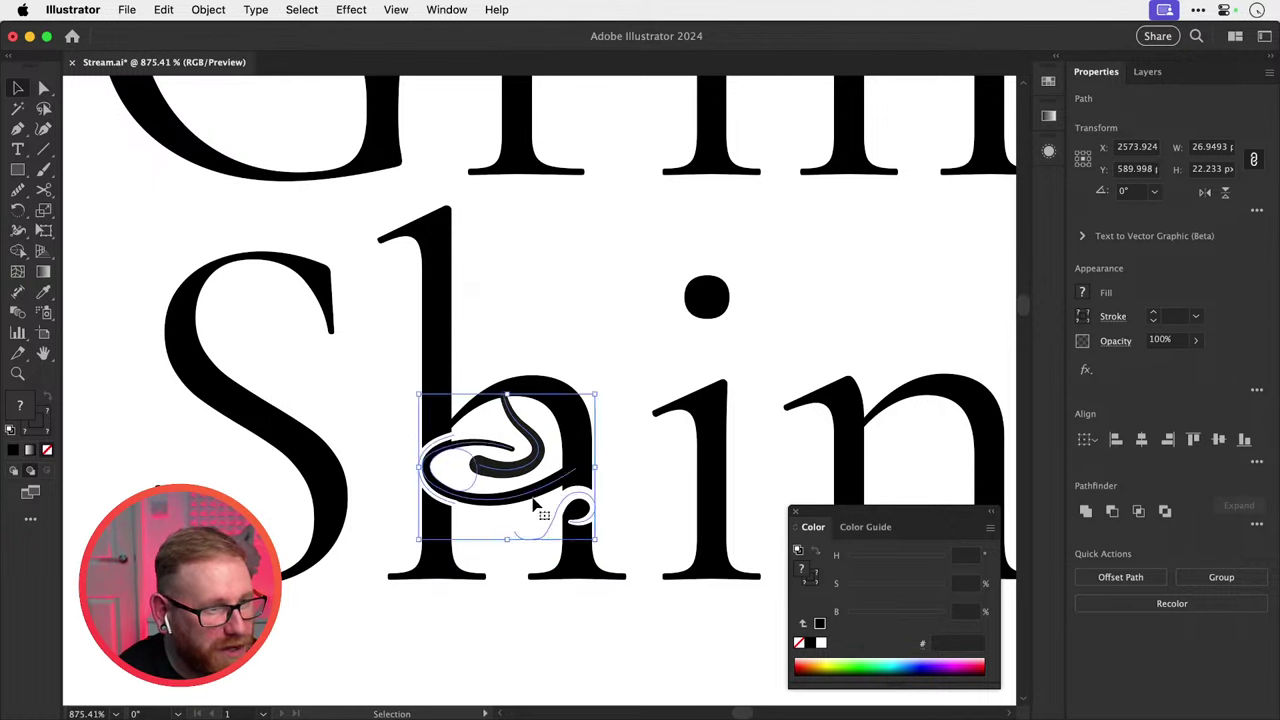
Cut the steam stroke near its upper end and delete the steam from the h.
click(533, 507)
click(515, 468)
shift+click(511, 499)
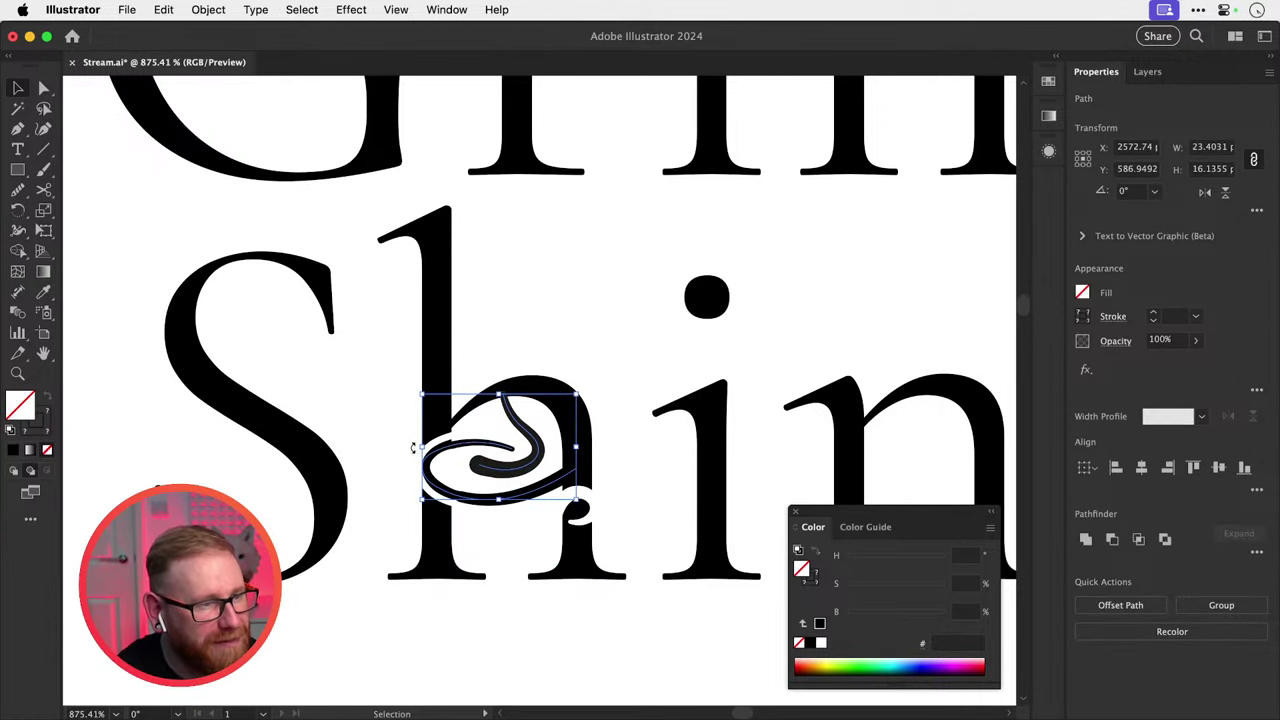
click(412, 447)
key(c)
click(508, 405)
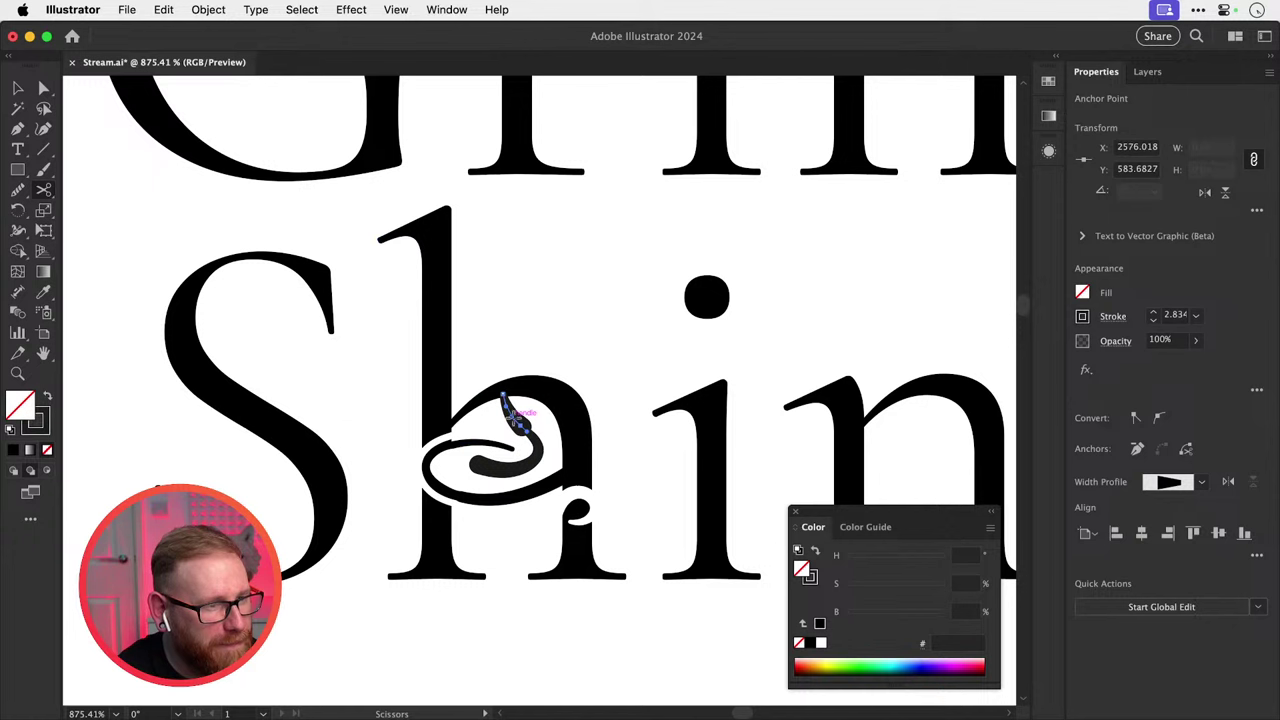
key(v)
click(532, 448)
key(Delete)
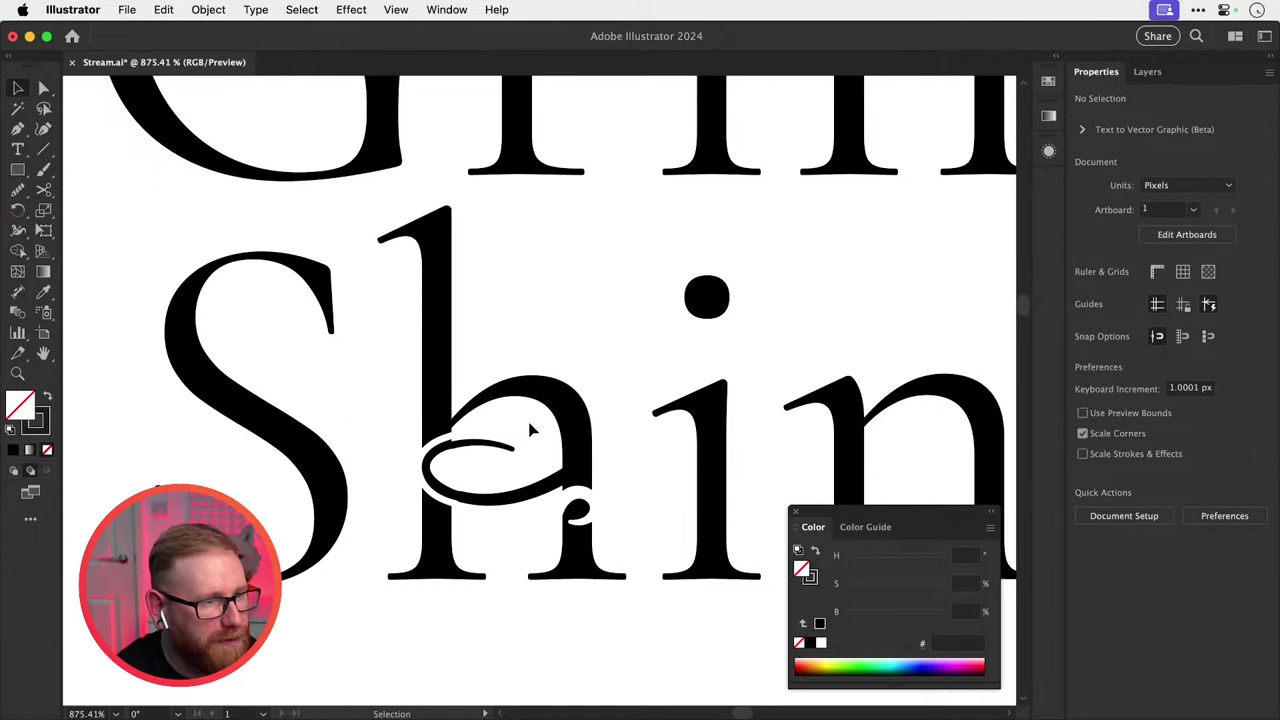
Extend the end of the cup's rim stroke toward the h's outer leg and arch its curve slightly upward.
key(z)
key(a)
drag(513, 449, 542, 451)
alt+click(483, 448)
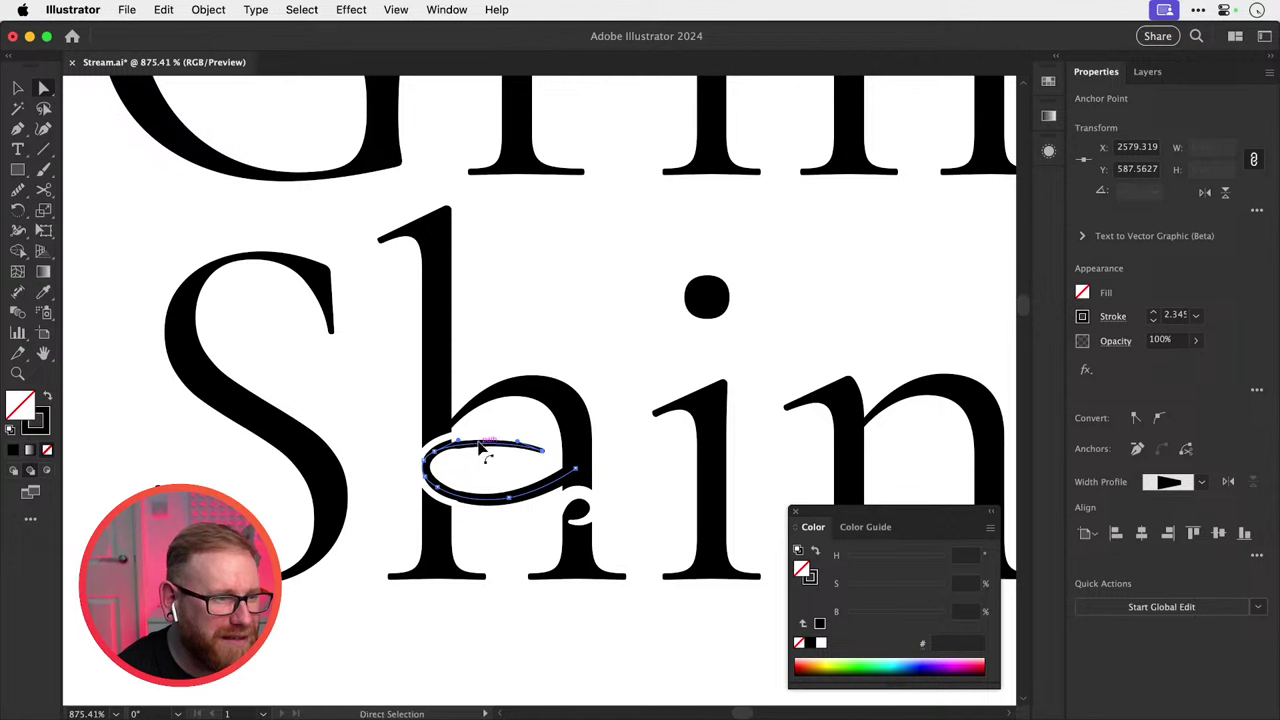
drag(459, 440, 464, 435)
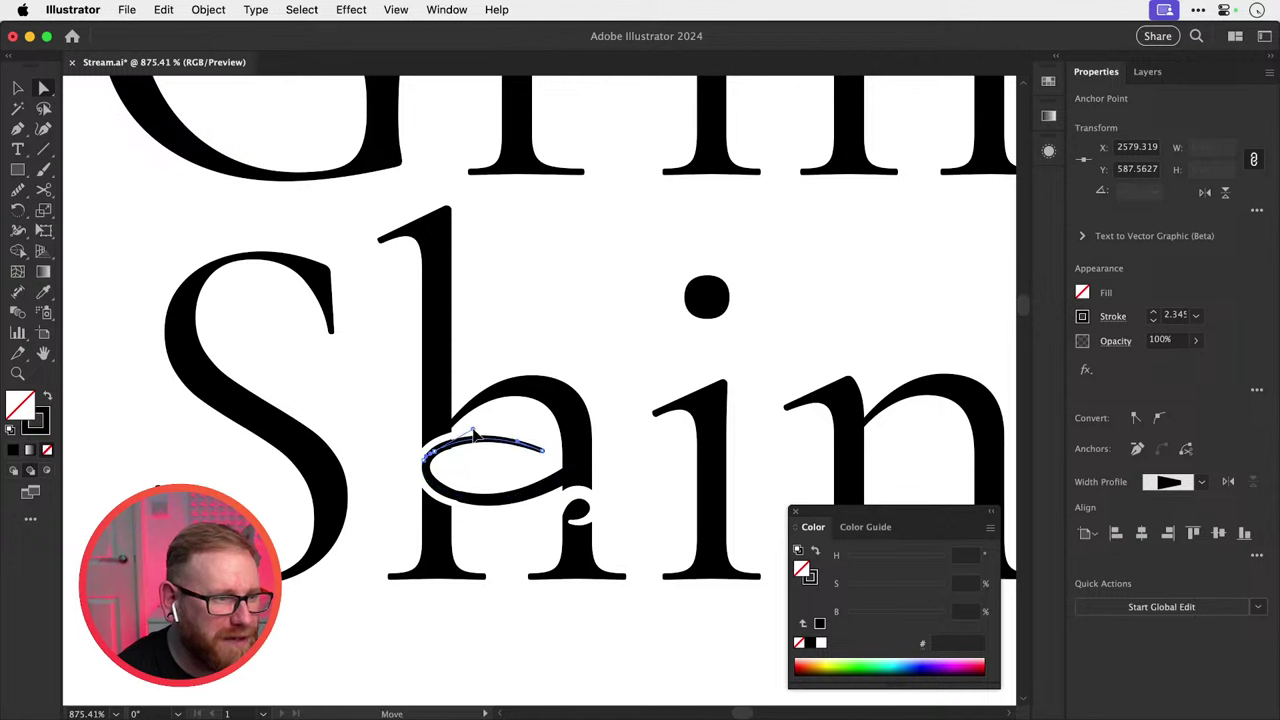
key(shift+super+a)
key(v)
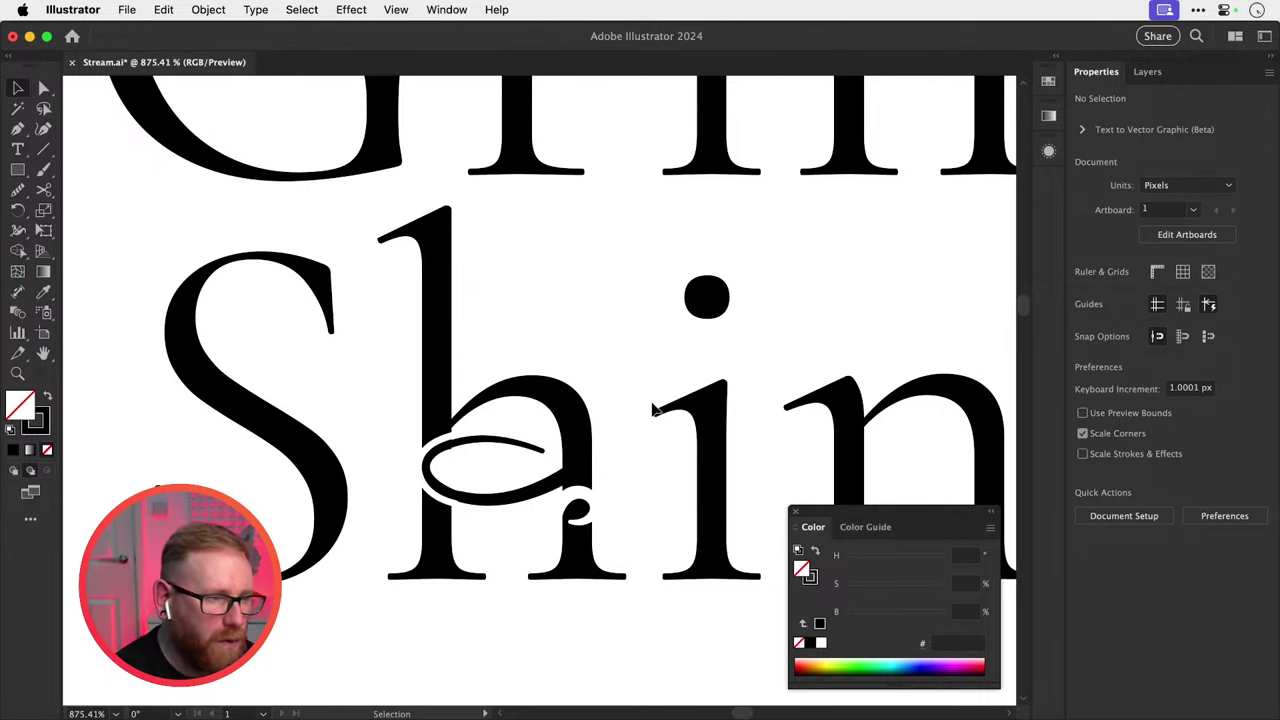
Place the h with its cup strokes on its own in the empty space below the wordmark.
drag(510, 483, 517, 490)
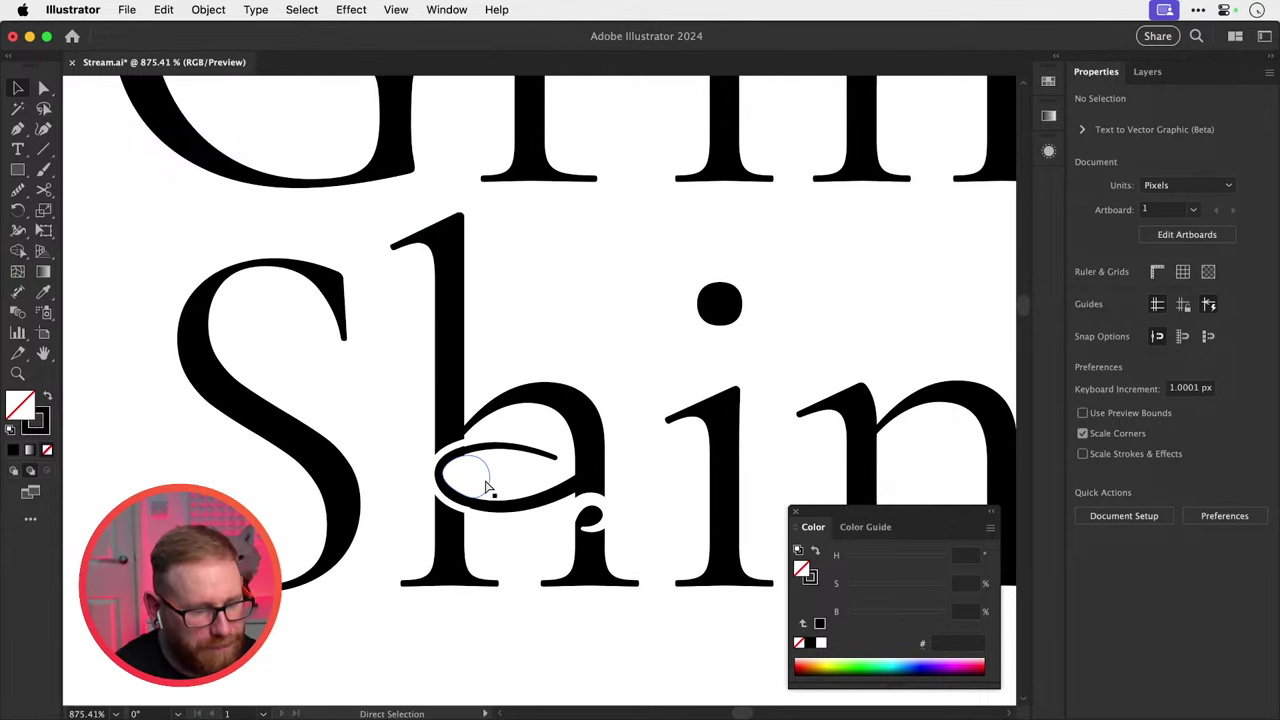
key(super+minus)
key(super+minus)
key(super+minus)
key(super+minus)
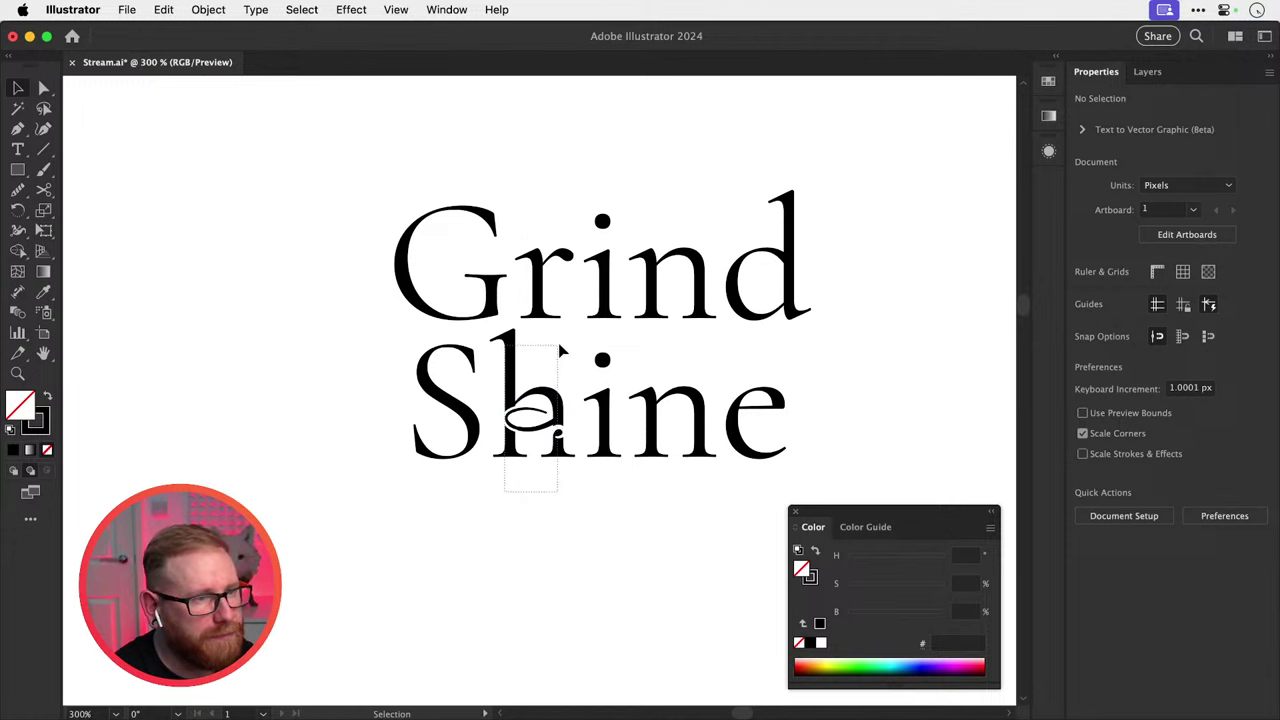
drag(560, 350, 558, 346)
mouse_move(564, 394)
mouse_down()
mouse_move(578, 403)
mouse_move(578, 614)
mouse_move(568, 416)
mouse_up()
key(z)
drag(502, 441, 770, 491)
Delete the white gap stroke surrounding the cup outline on the separate h.
key(super+shift+a)
key(v)
click(456, 408)
key(BackSpace)
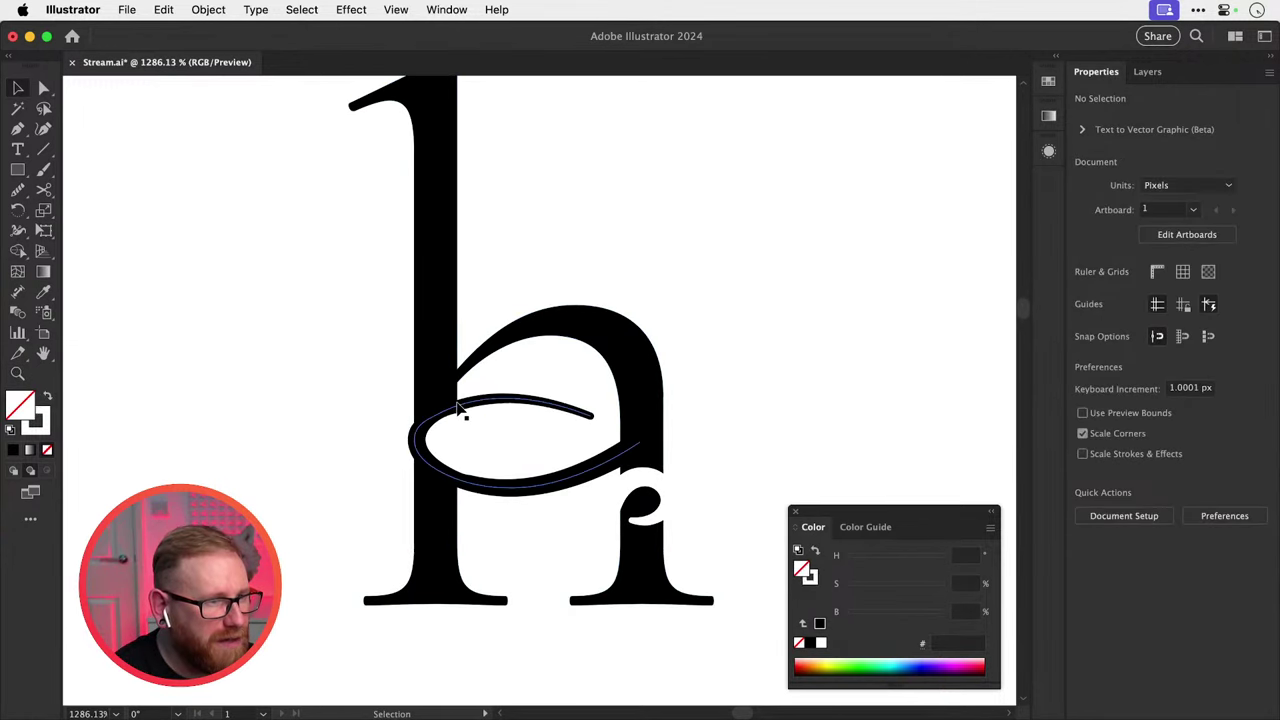
Cut the black cup stroke, paste it in front of the h, and delete its rim segment.
click(457, 408)
key(super+x)
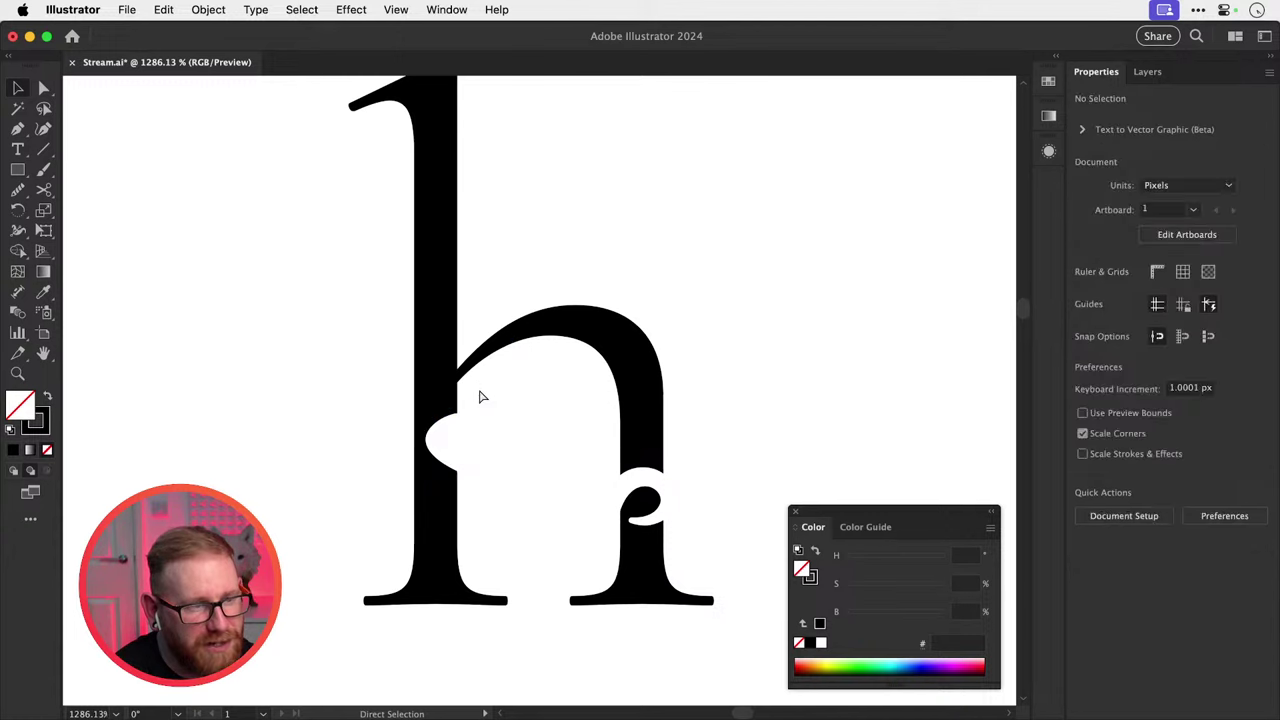
key(super+f)
click(588, 419)
key(BackSpace)
key(super+shift+a)
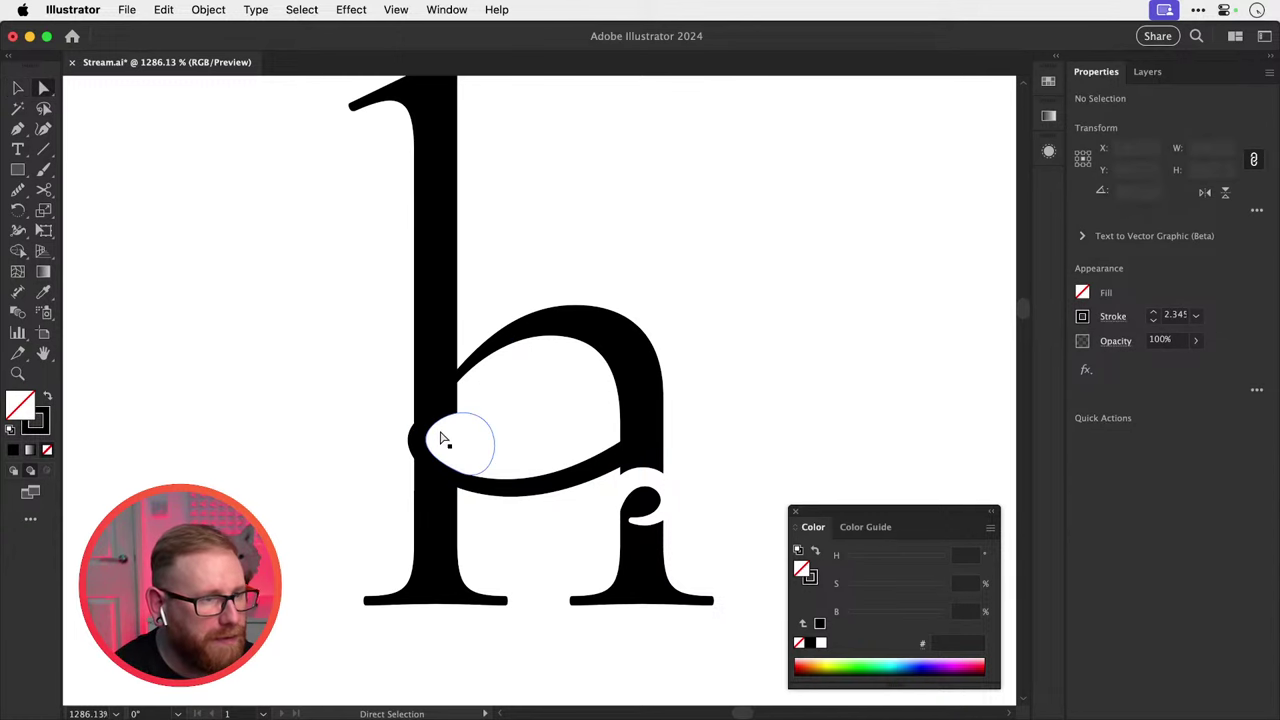
Bring the white fill shape in front of the cup stroke and pull the stroke's bulging anchors into the h's stem.
click(460, 443)
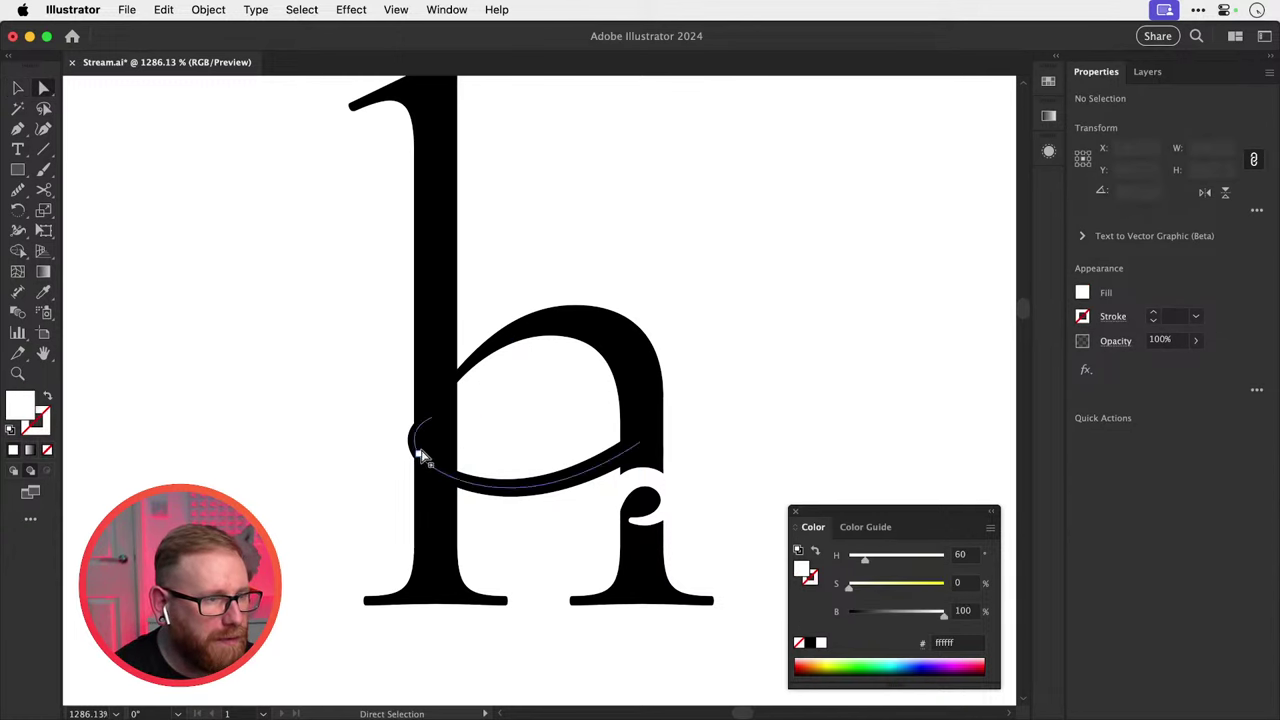
click(422, 456)
key(shift+super+a)
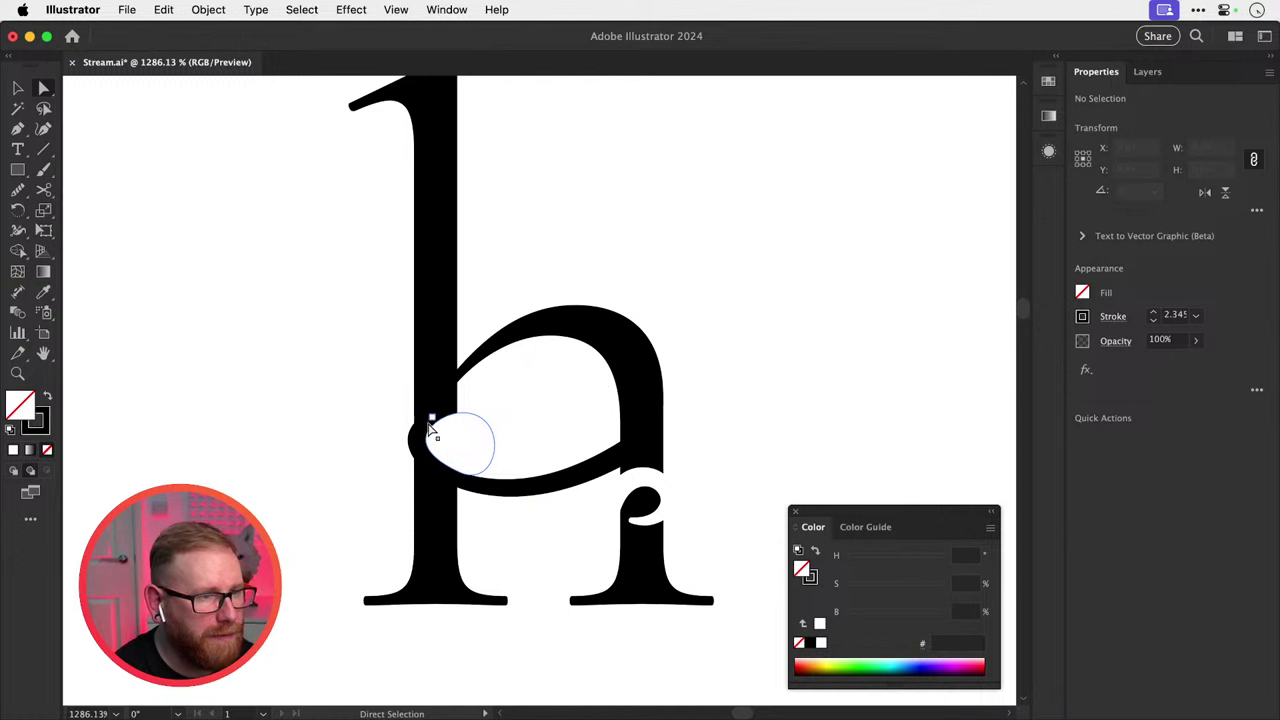
click(431, 426)
drag(446, 390, 447, 381)
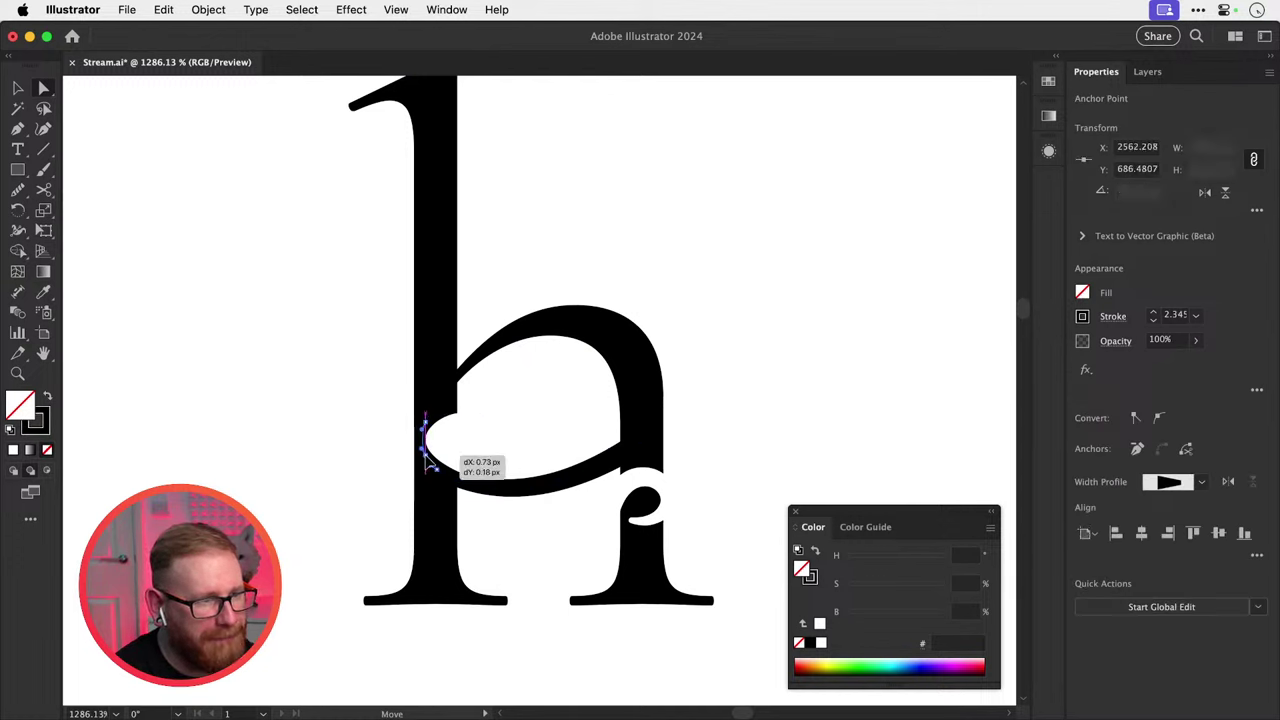
drag(425, 456, 426, 456)
key(shift+super+a)
Stretch the white shape up to the h's arch and redraw its edge with the Pencil tool to form one continuous counter.
drag(460, 403, 620, 425)
key(z)
key(shift+super+a)
super+click(468, 429)
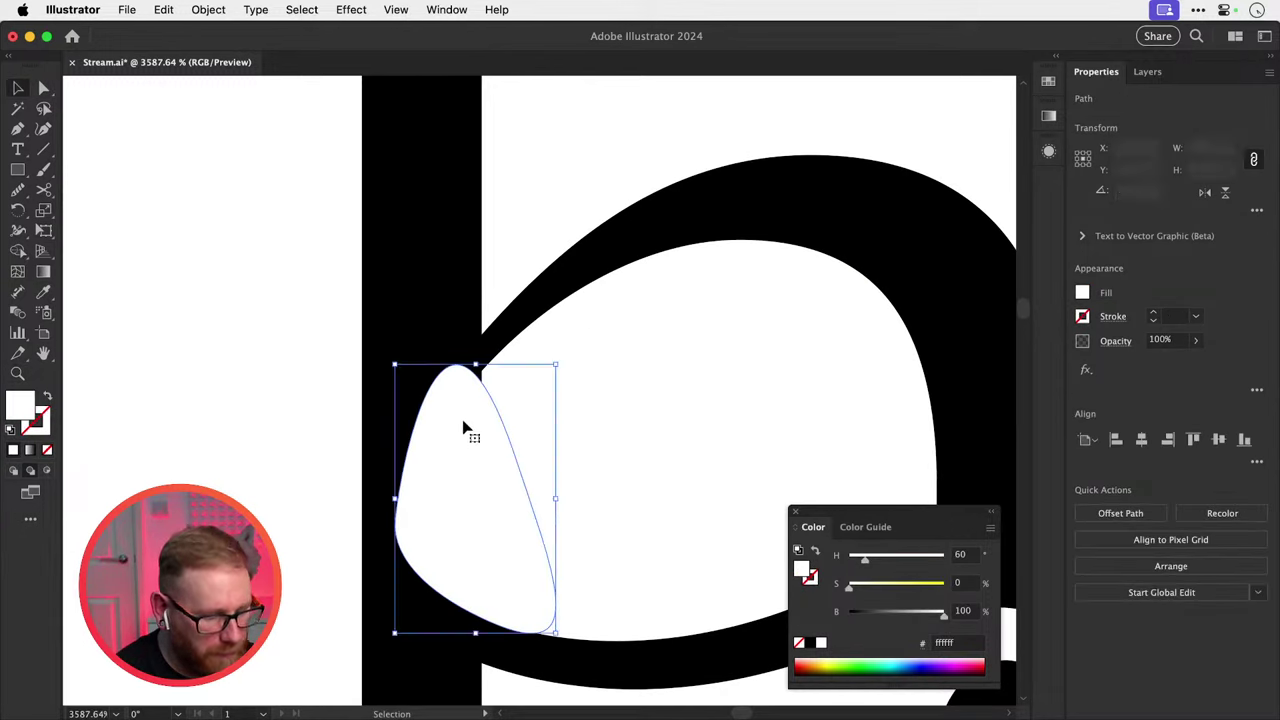
key(n)
mouse_move(448, 404)
mouse_down()
mouse_move(485, 367)
mouse_move(514, 364)
mouse_move(538, 530)
mouse_up()
key(super+shift+a)
key(v)
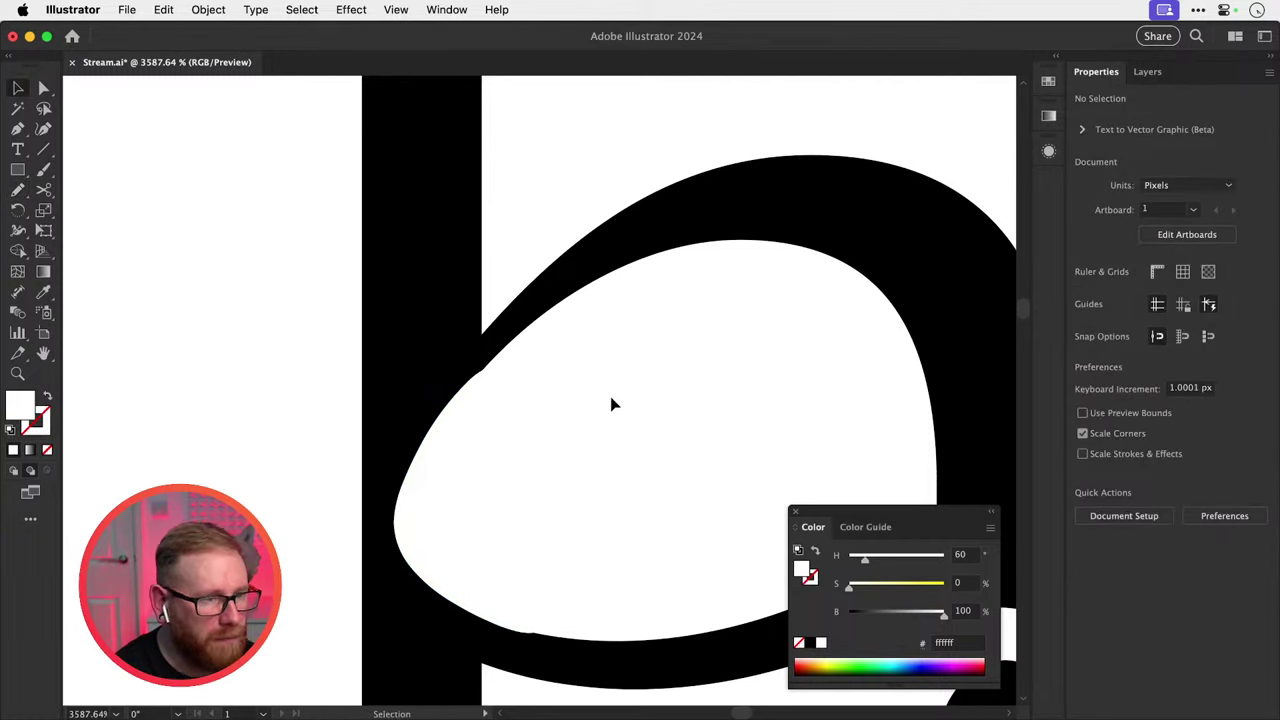
key(super+minus)
key(super+minus)
key(super+minus)
key(super+minus)
key(super+minus)
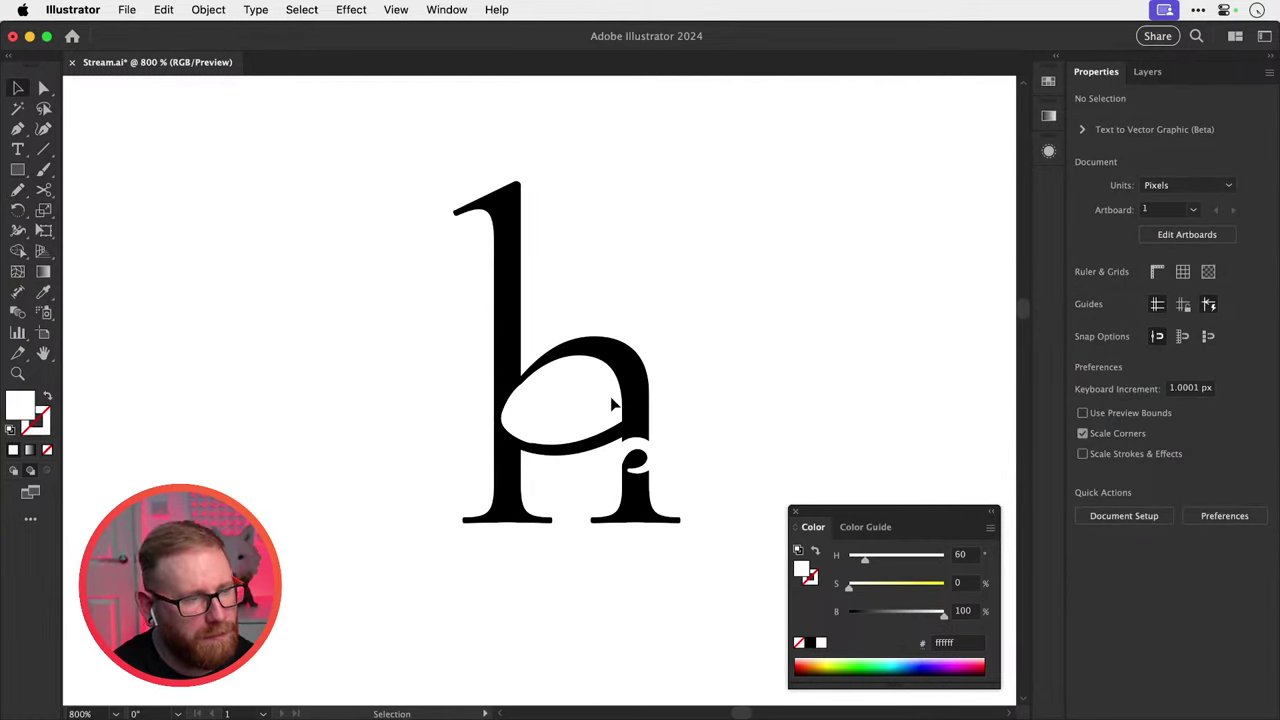
Draw a thin curved sliver across the separate h's stem beside the bowl with the Pencil tool and fill it white using the Eyedropper.
scroll(611, 404, up, 4)
key(n)
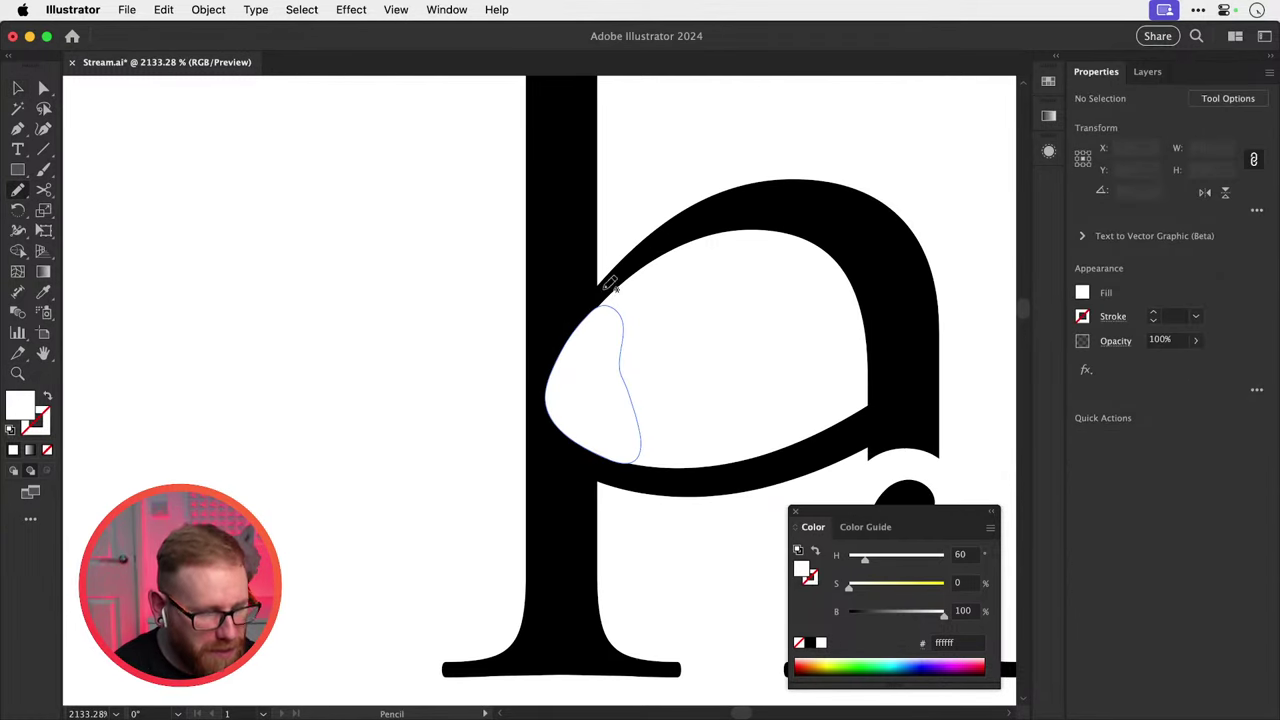
mouse_move(587, 292)
mouse_down()
mouse_move(530, 424)
mouse_move(514, 429)
mouse_move(523, 376)
mouse_move(603, 255)
mouse_up()
key(i)
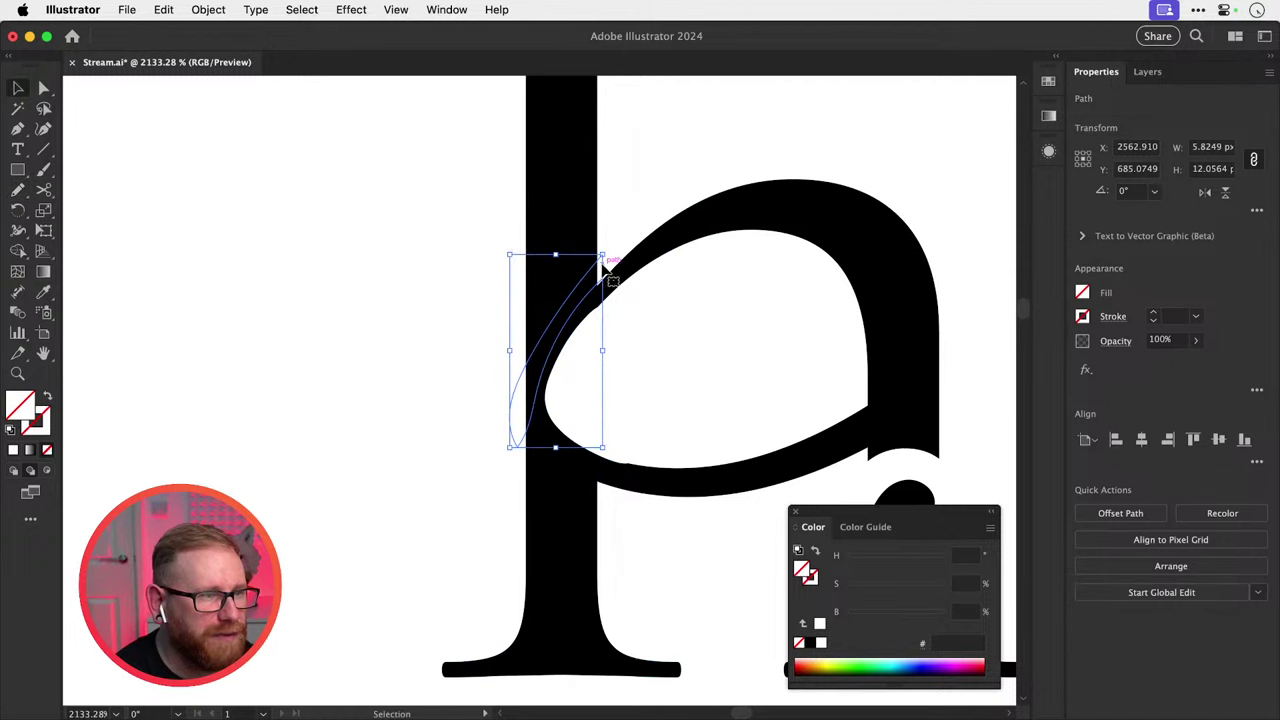
click(625, 214)
key(a)
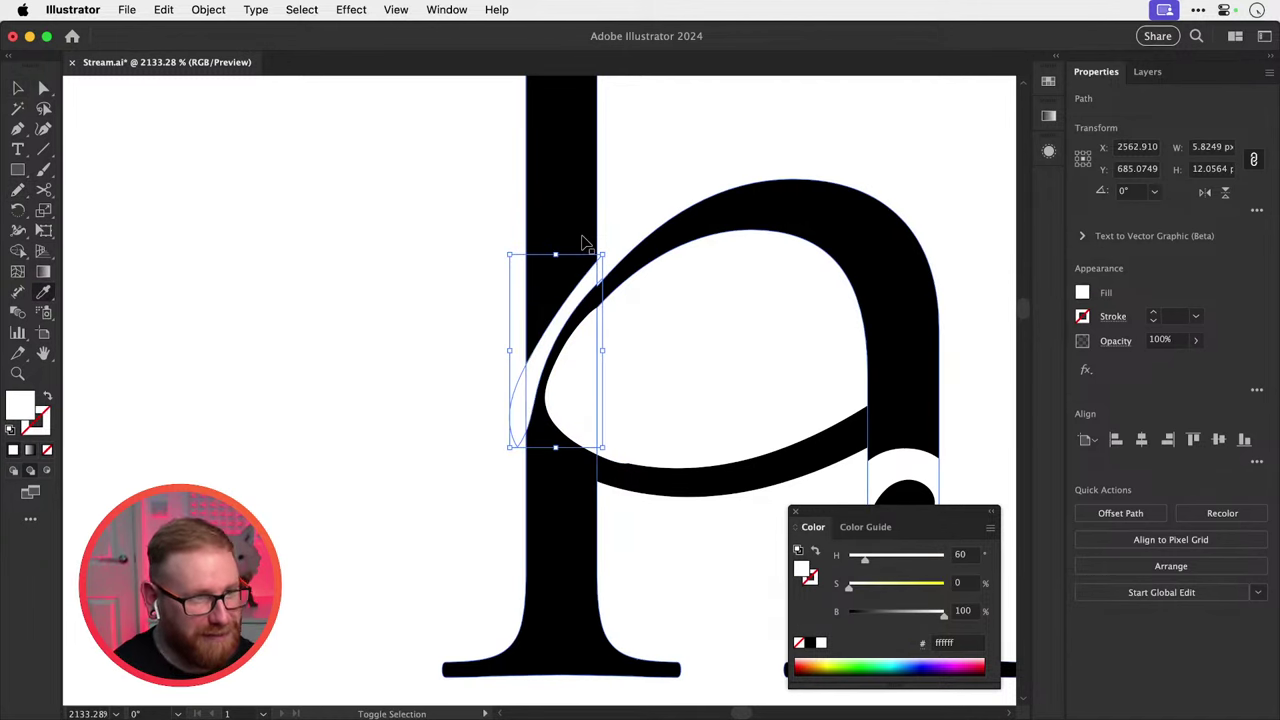
click(649, 409)
key(super+minus)
key(super+minus)
key(super+minus)
key(super+minus)
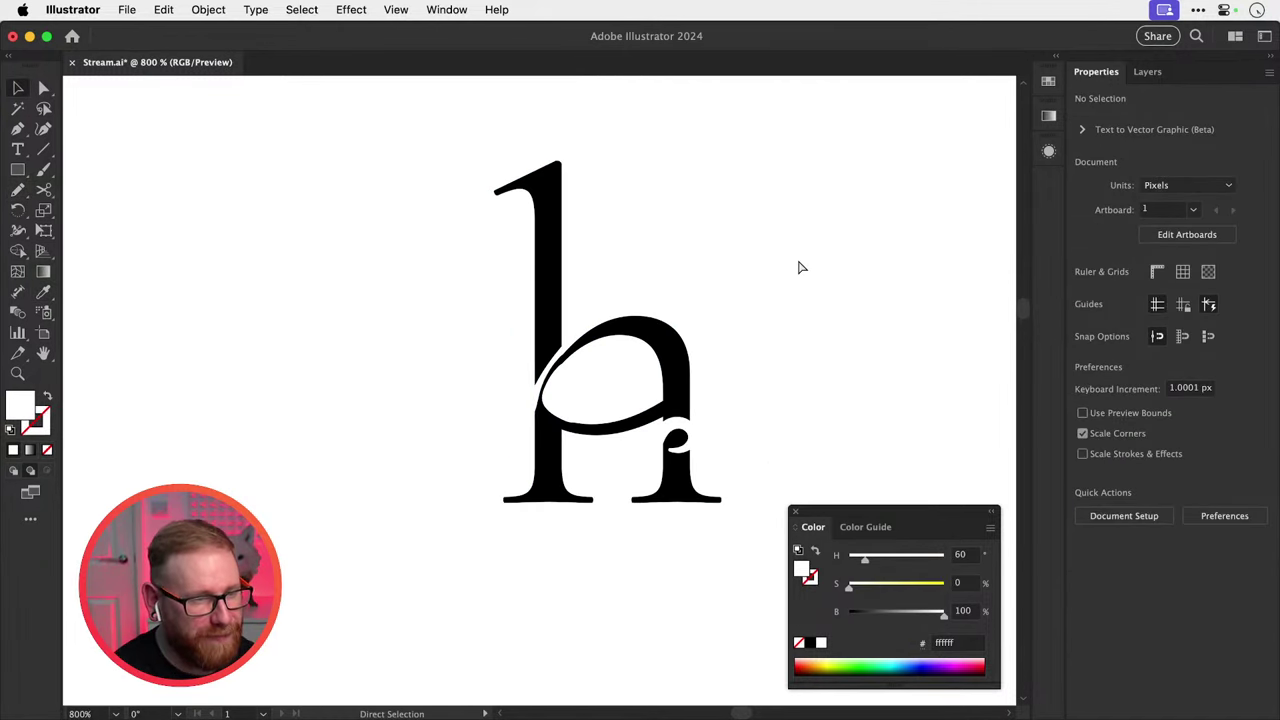
Undo the white sliver across the h's stem, comparing the letter with and without it.
key(z)
drag(562, 367, 619, 402)
key(v)
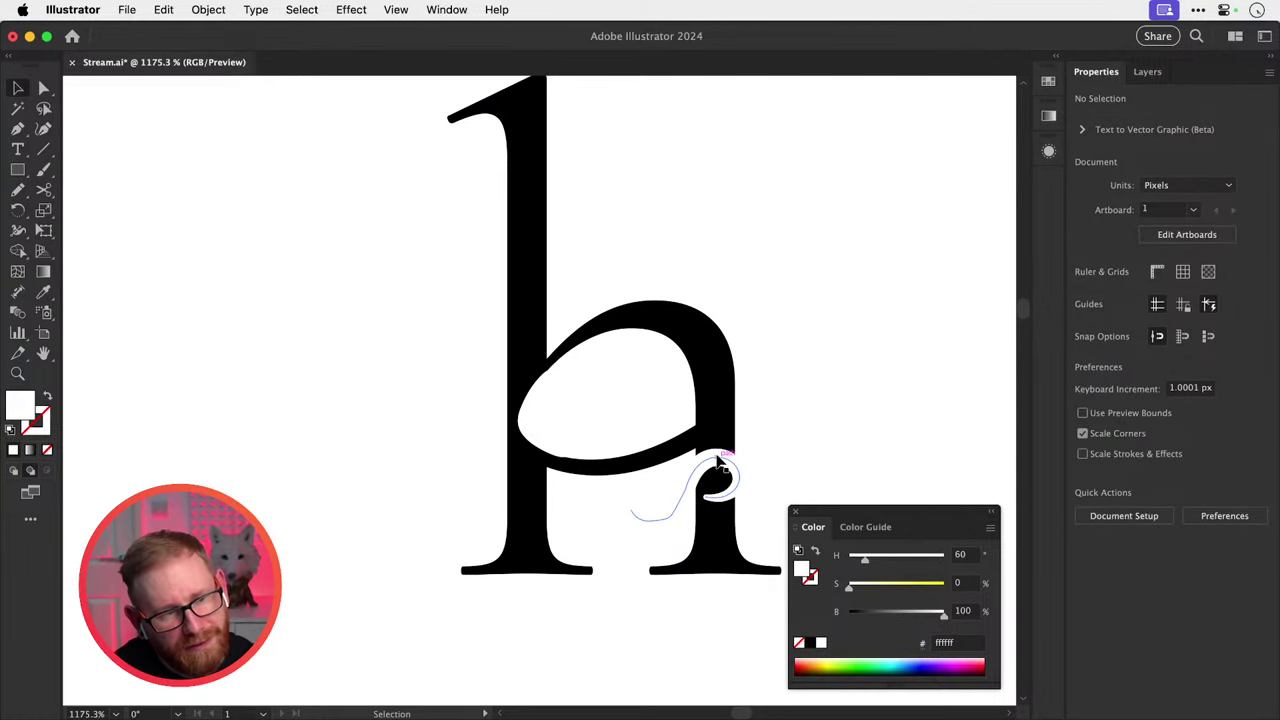
key(super+z)
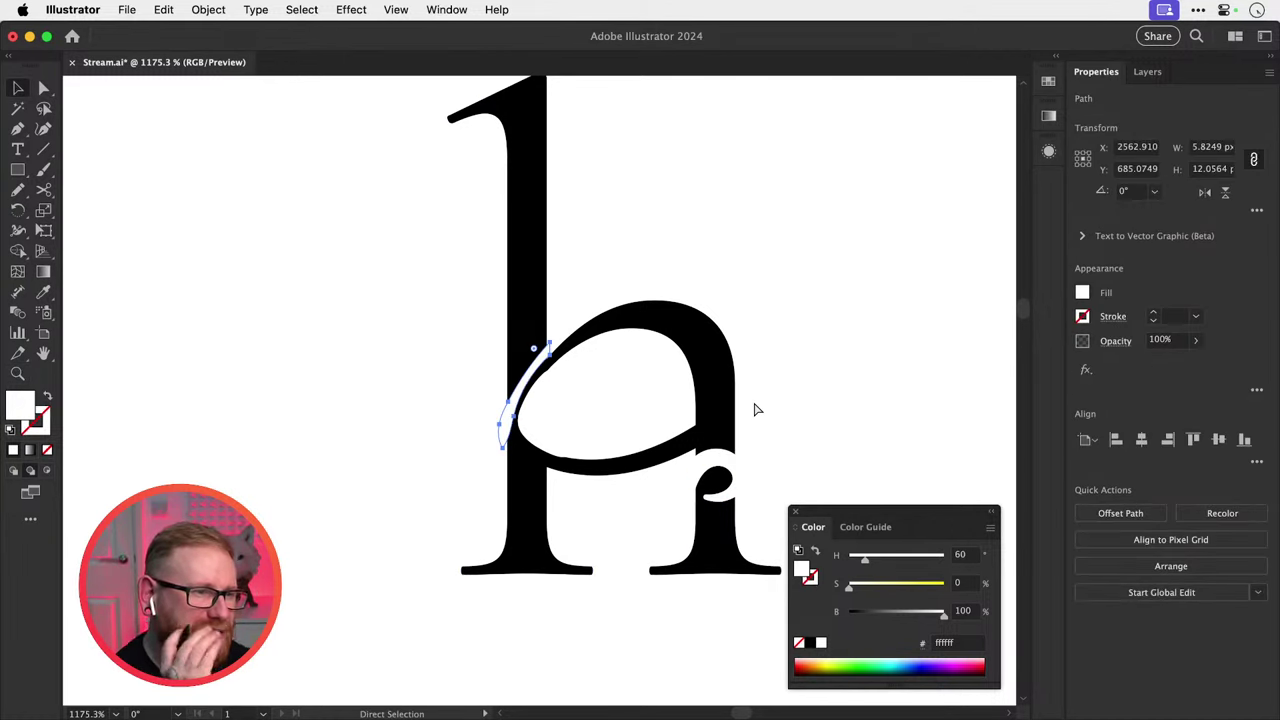
key(super+shift+z)
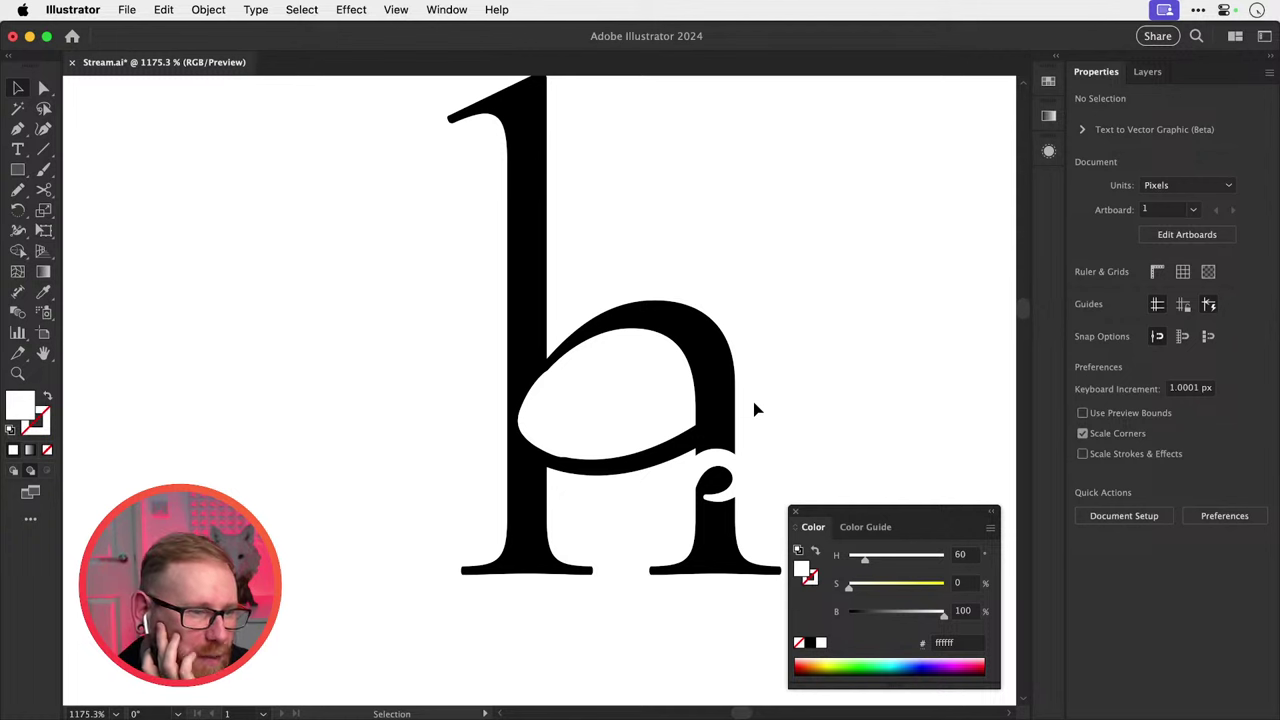
key(super+minus)
key(super+minus)
key(super+minus)
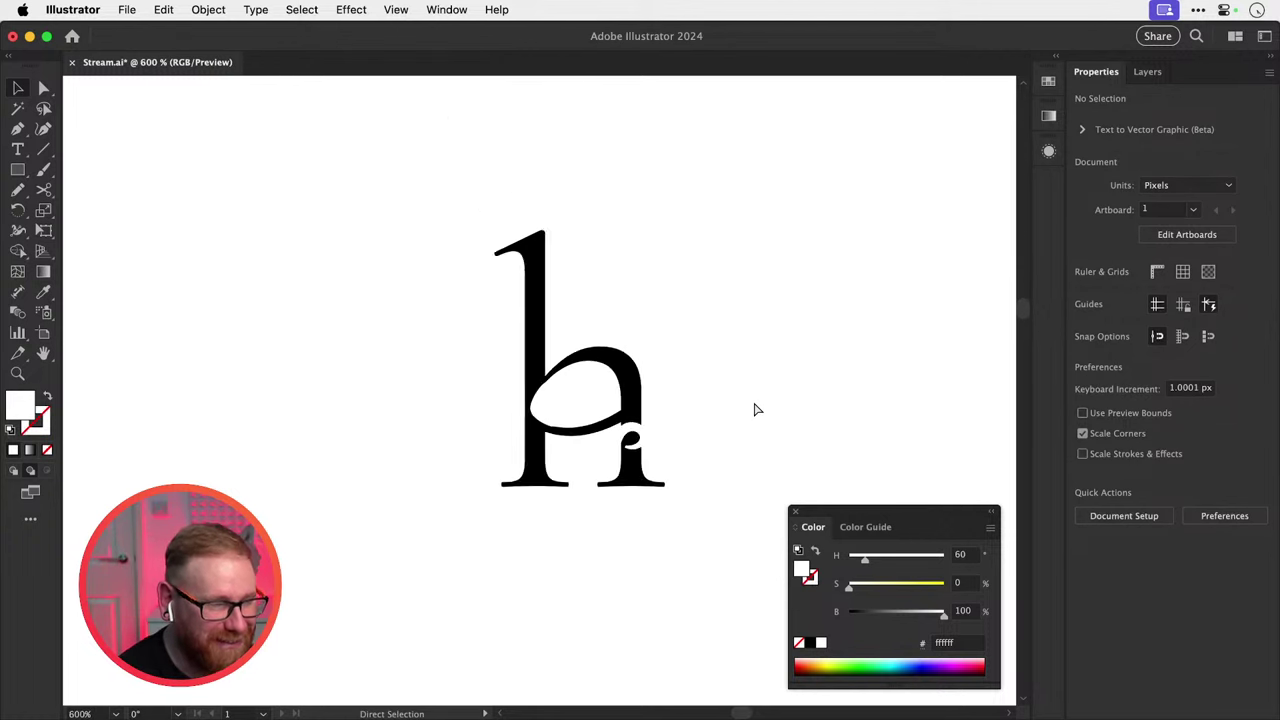
drag(590, 336, 583, 585)
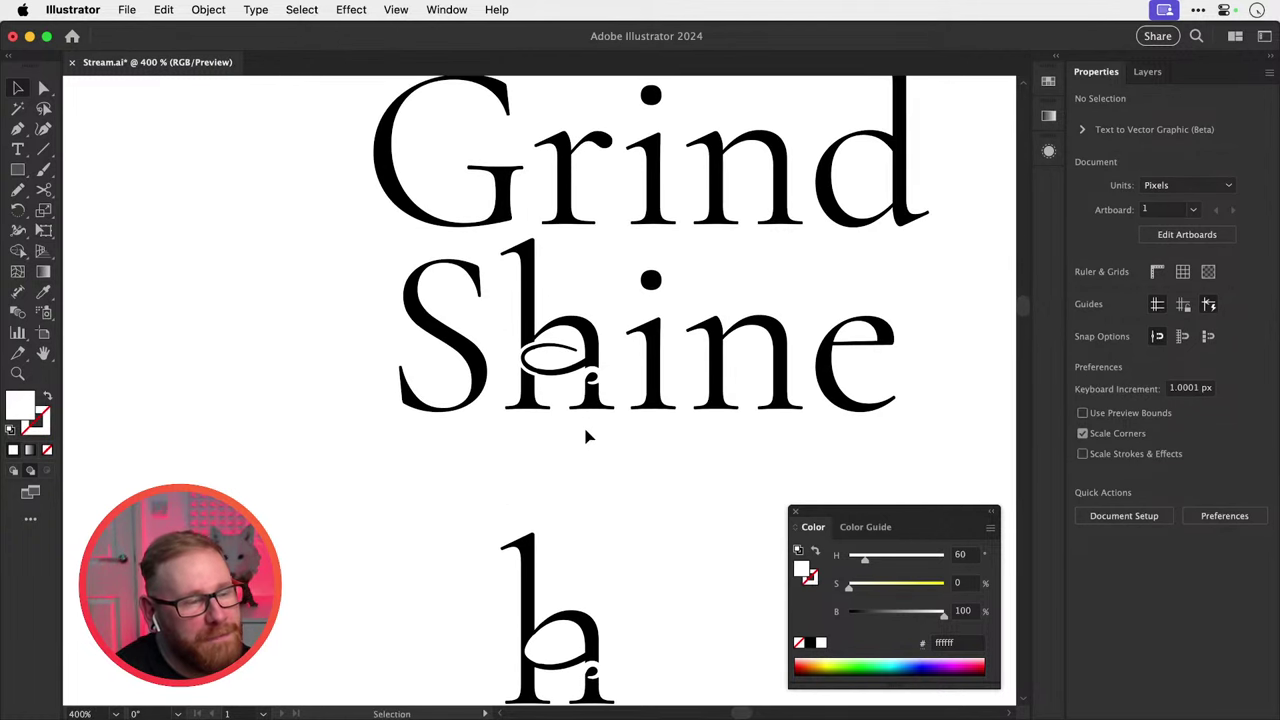
key(shift+x)
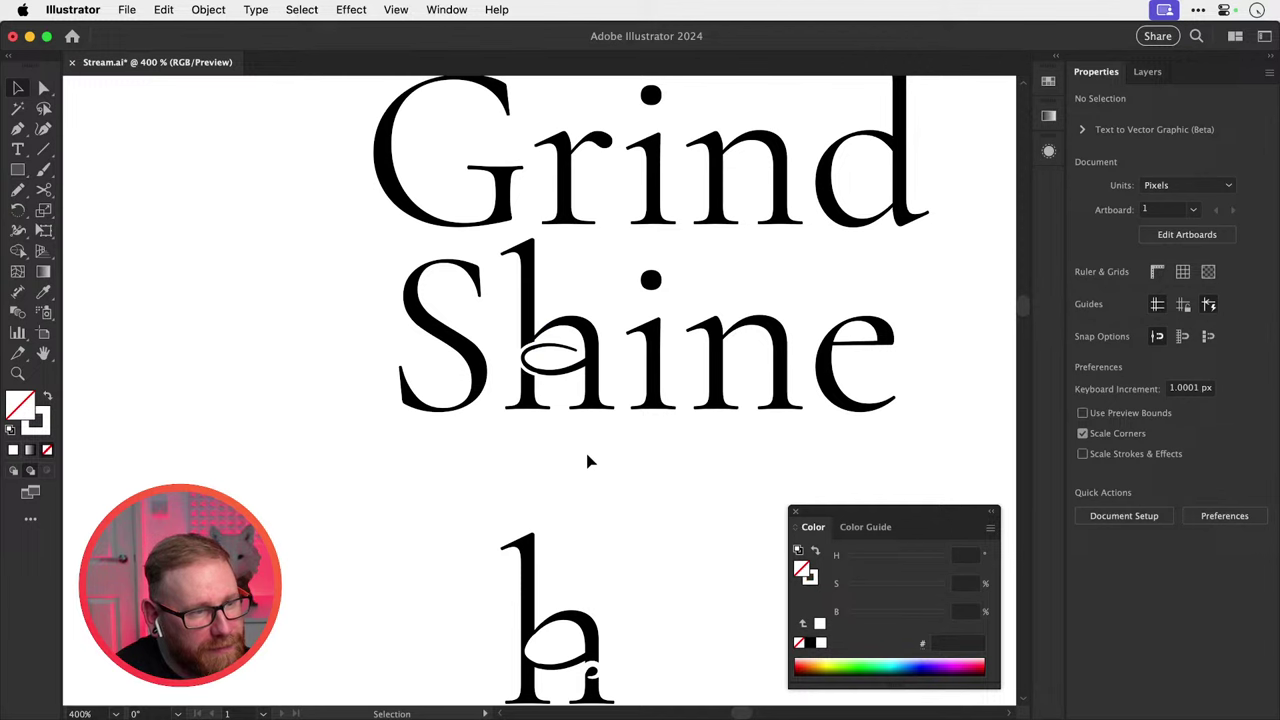
key(super+z)
key(super+z)
key(super+z)
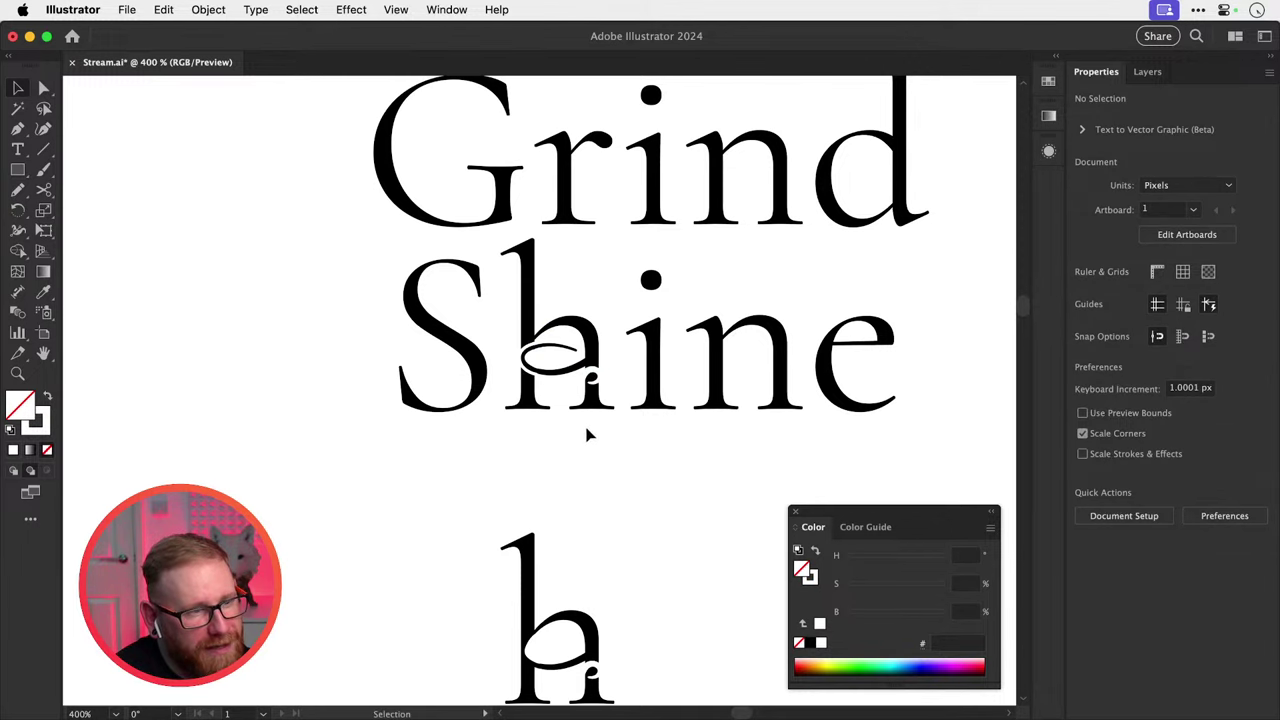
Try to redraw the white swirl stroke's end down the leg of the wordmark's h with the Pencil tool, and undo it.
scroll(588, 434, up, 5)
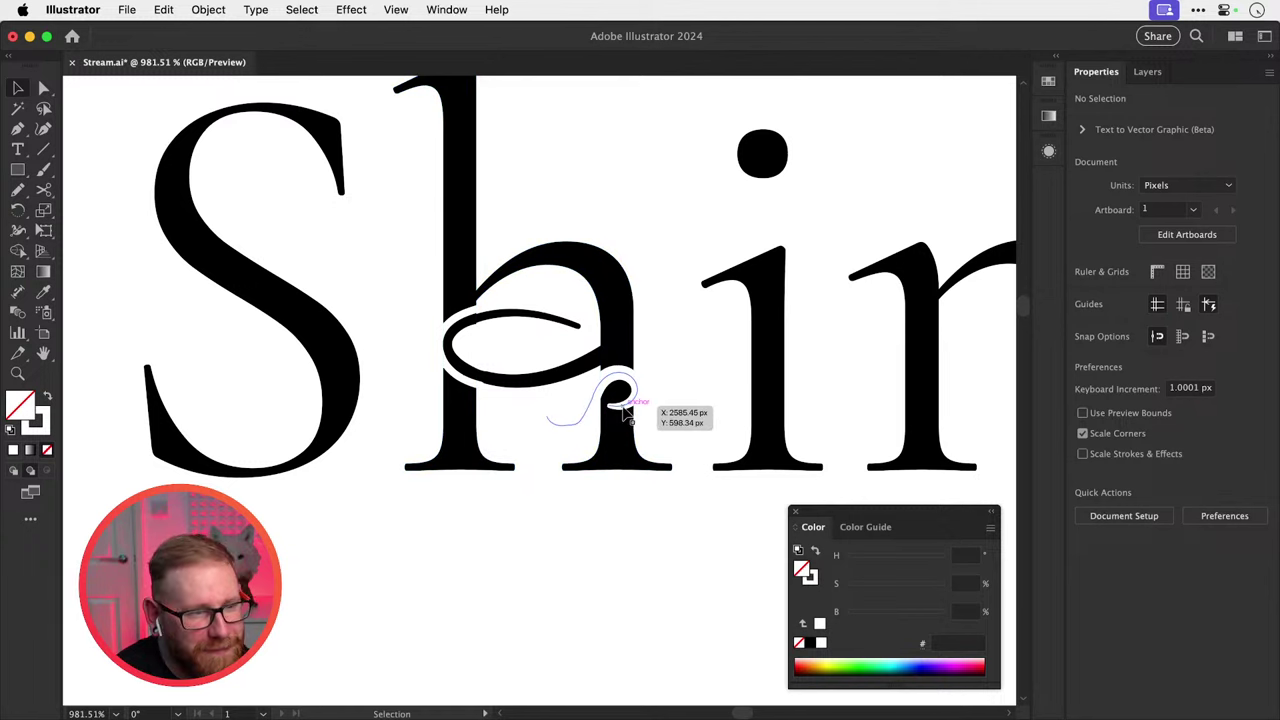
super+click(624, 412)
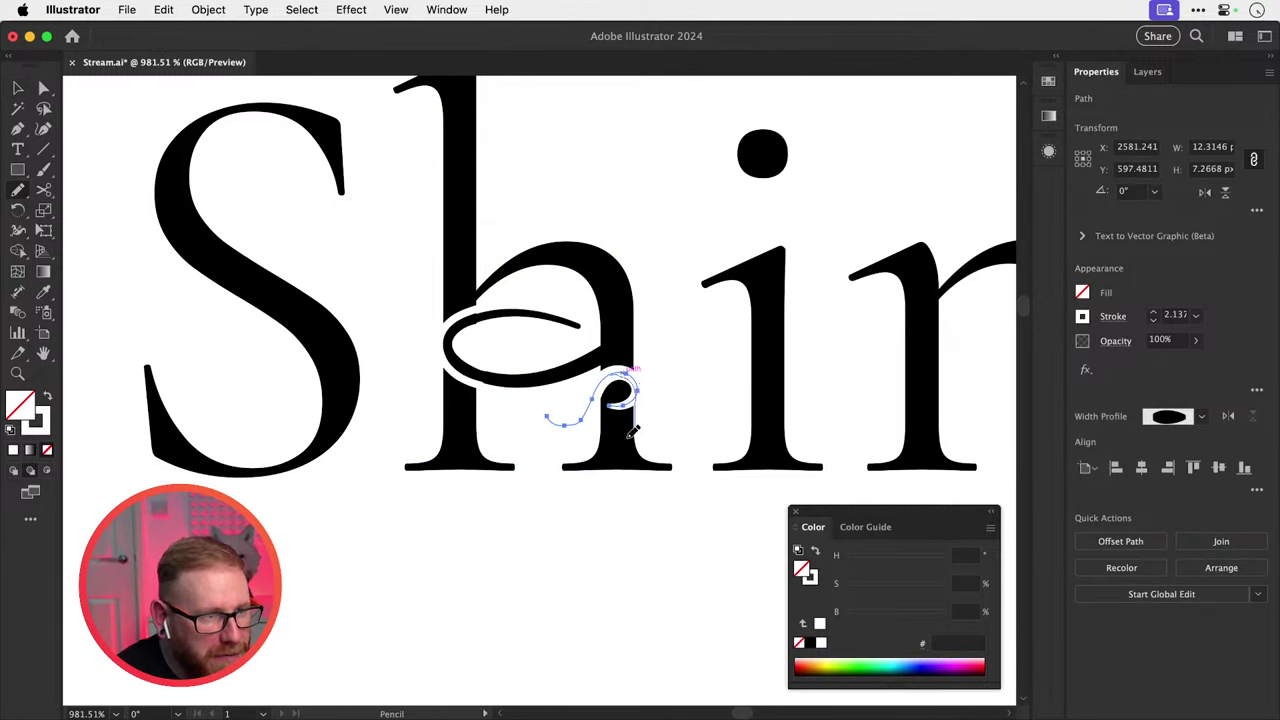
drag(628, 437, 593, 426)
super+click(711, 377)
key(v)
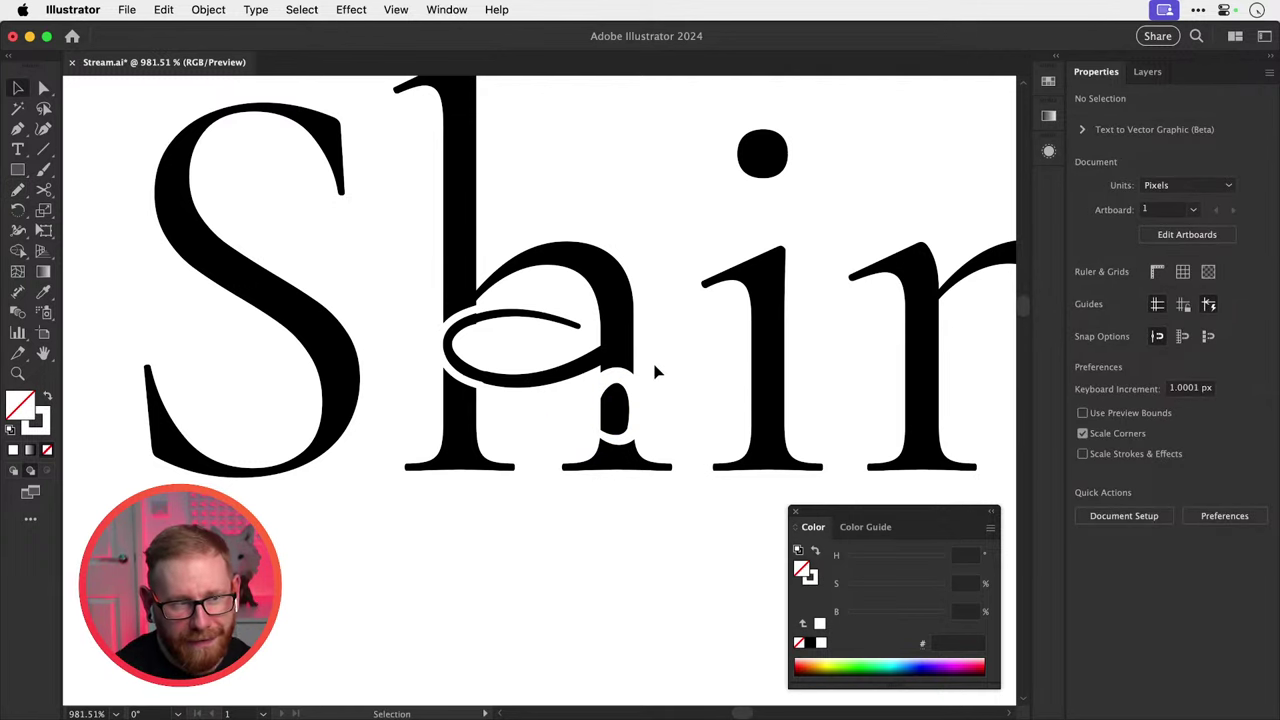
key(a)
key(super+minus)
key(super+minus)
key(super+z)
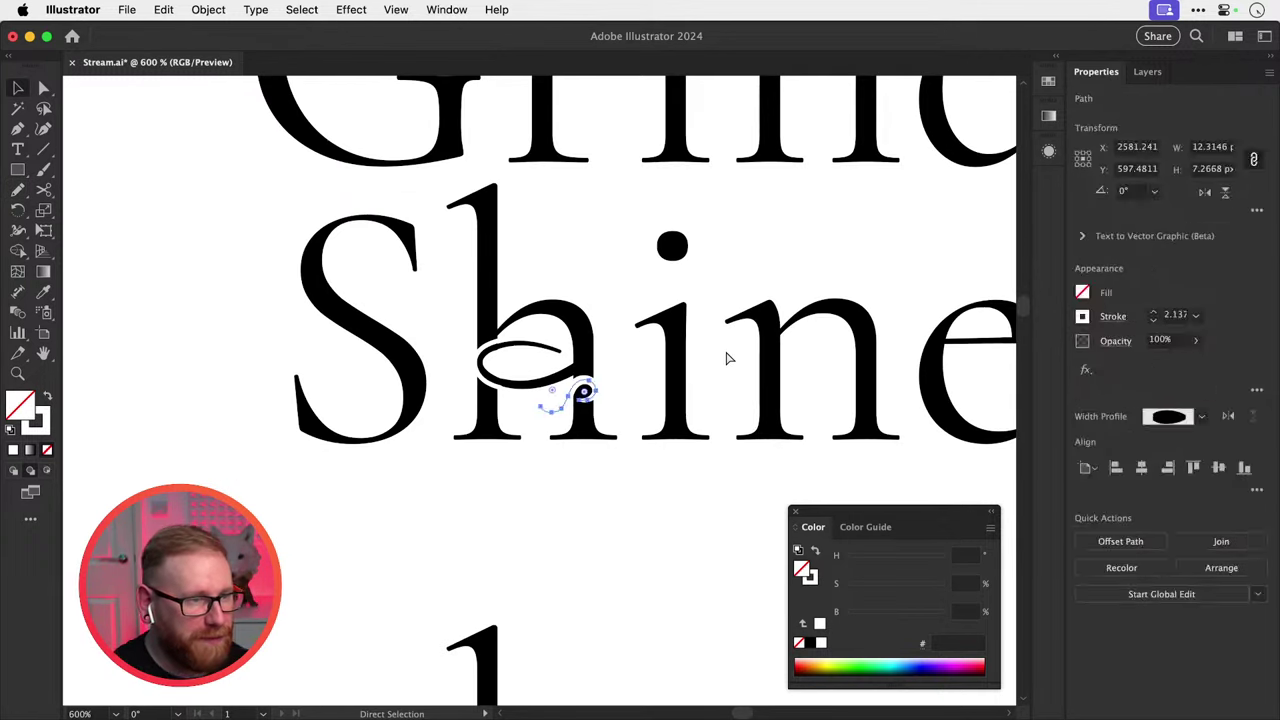
key(super+shift+a)
key(v)
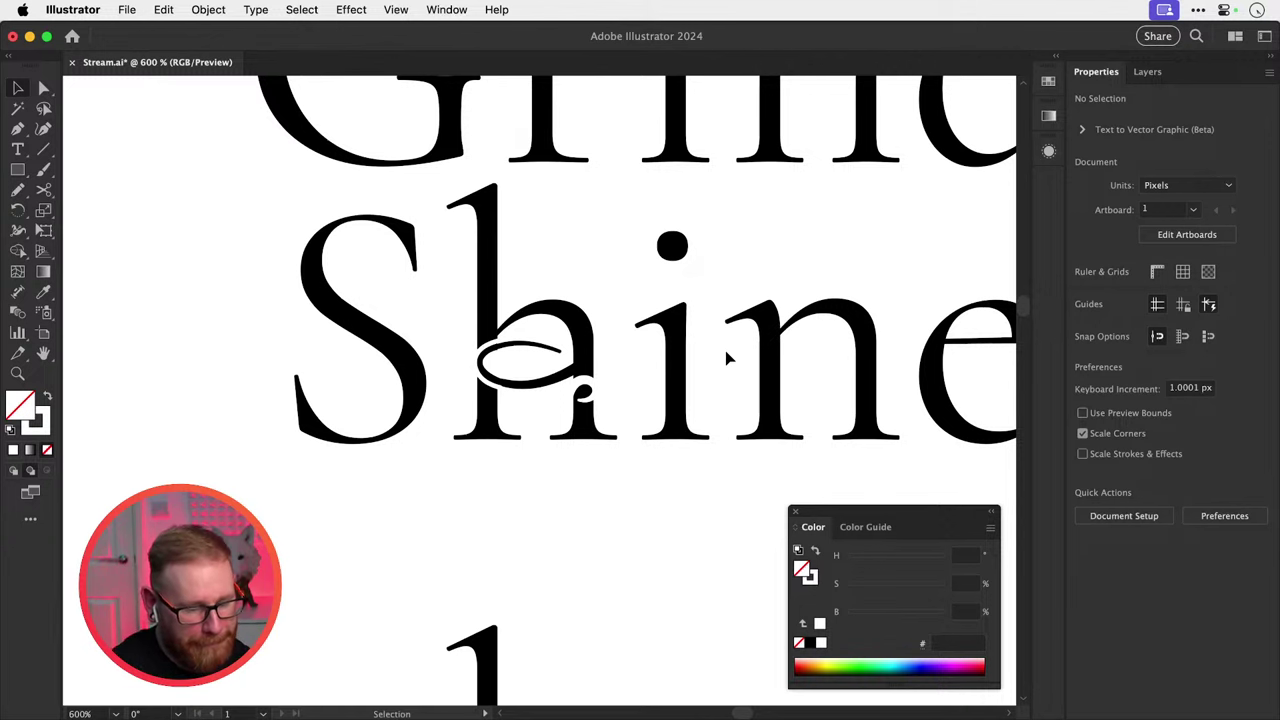
Duplicate the Grind Shine wordmark with the cup h into the empty space above the original.
key(super+minus)
key(super+minus)
key(super+minus)
drag(365, 220, 734, 428)
scroll(589, 437, up, 5)
drag(597, 529, 597, 133)
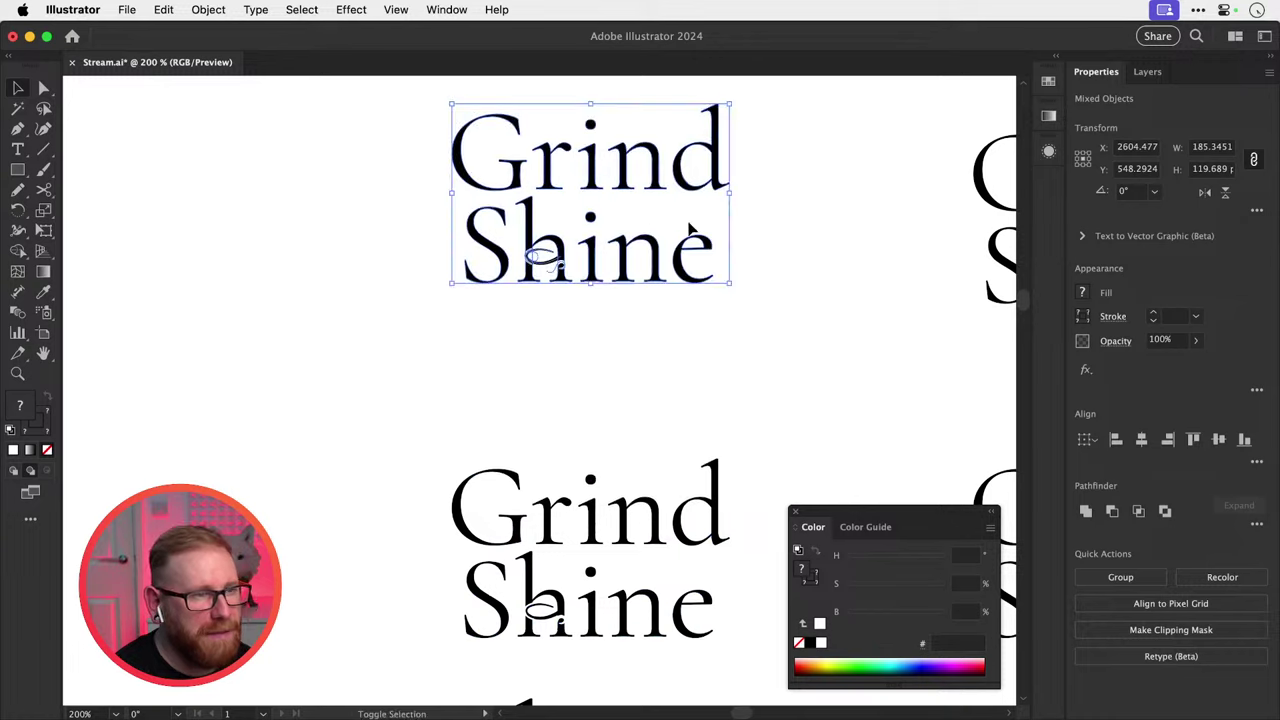
Try a copy of the neighbouring wordmark's ampersand between Grind and Shine beside the h's ascender, and delete it.
drag(763, 234, 694, 394)
drag(523, 368, 724, 409)
click(503, 420)
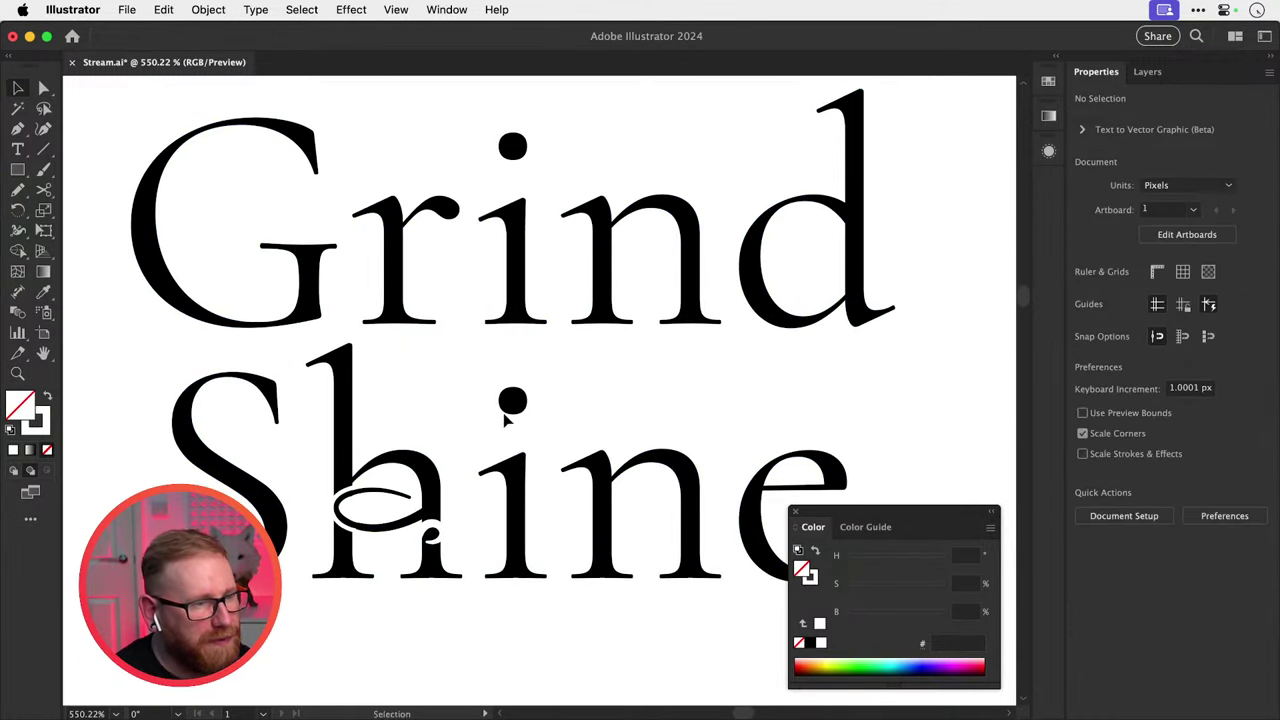
drag(512, 443, 513, 463)
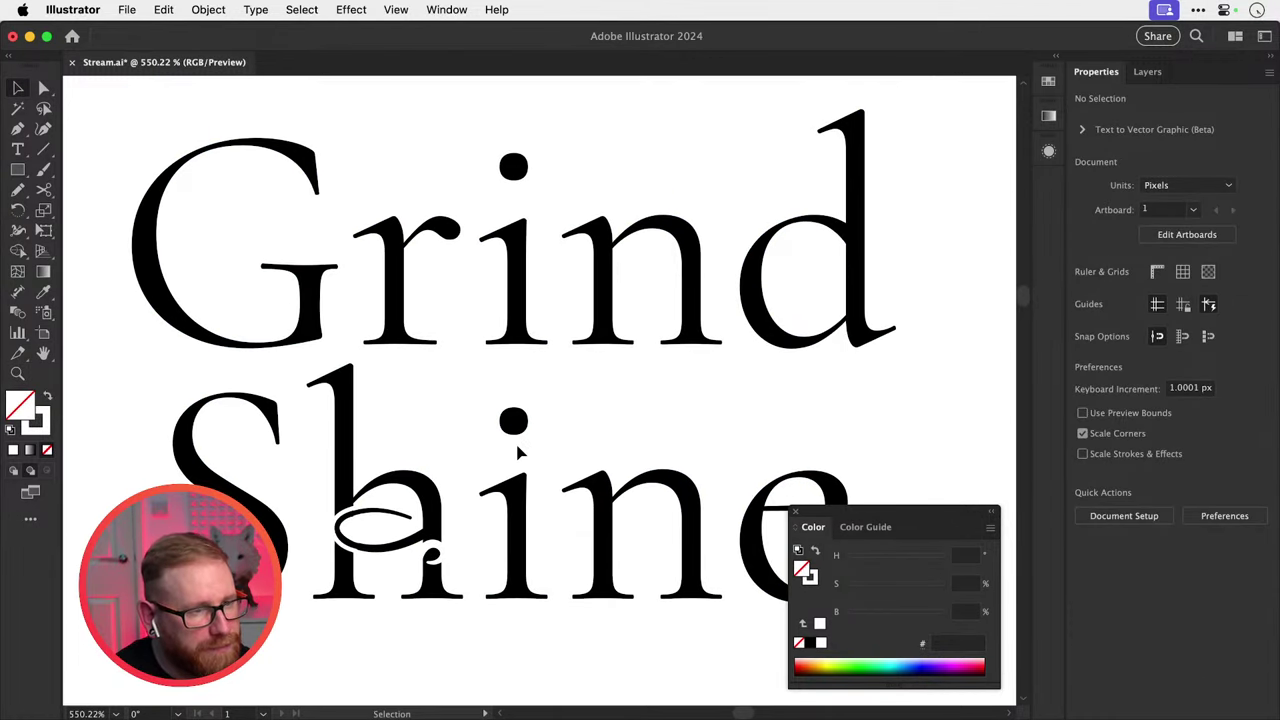
scroll(513, 425, down, 5)
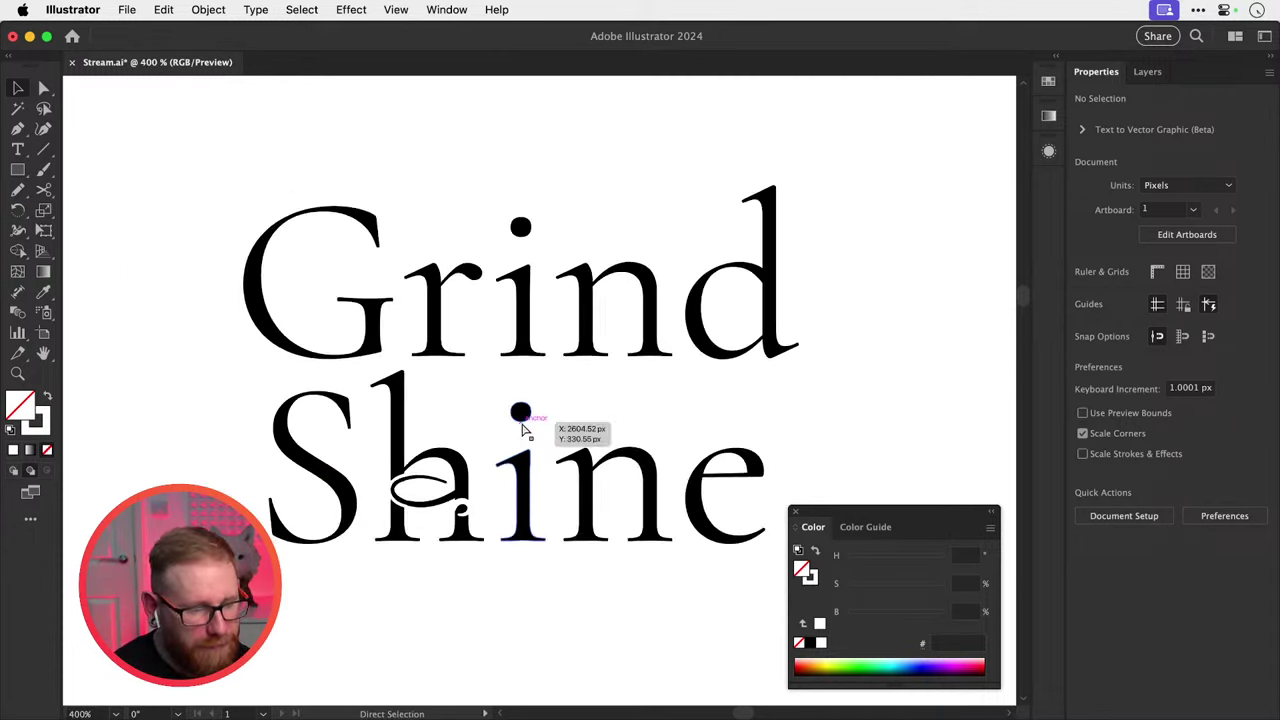
drag(543, 486, 496, 370)
drag(969, 303, 450, 282)
click(756, 194)
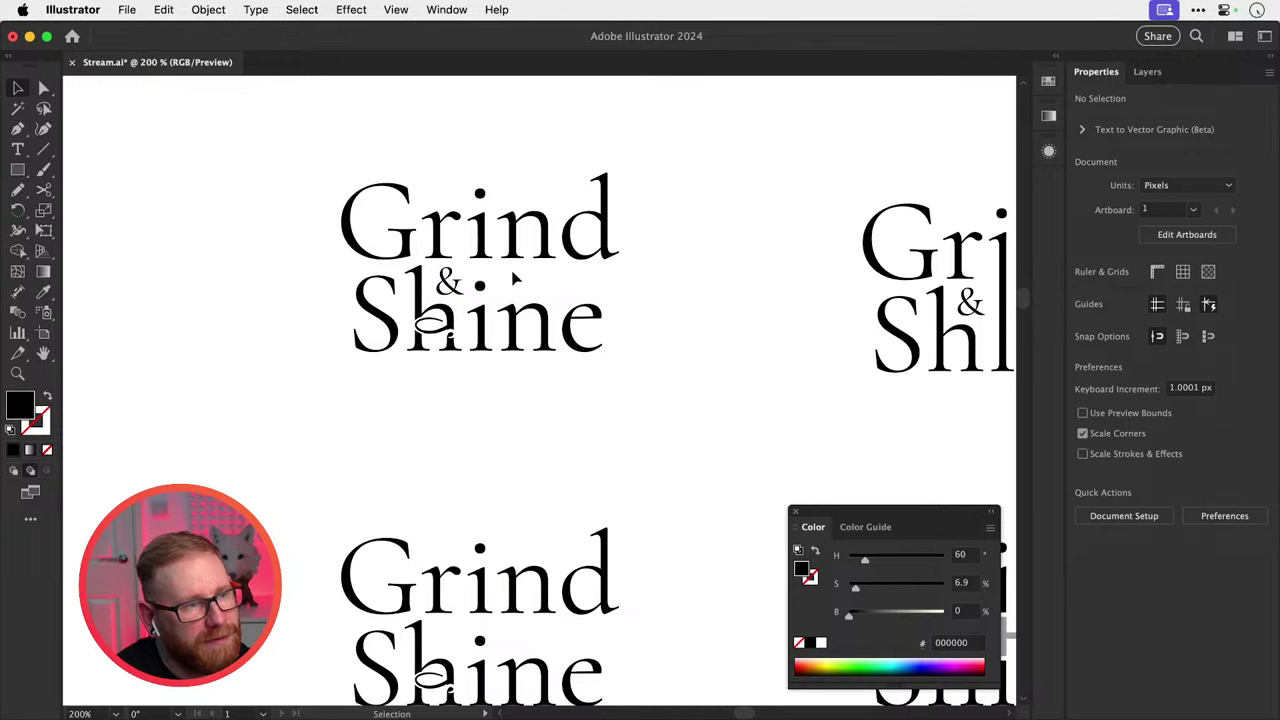
click(453, 287)
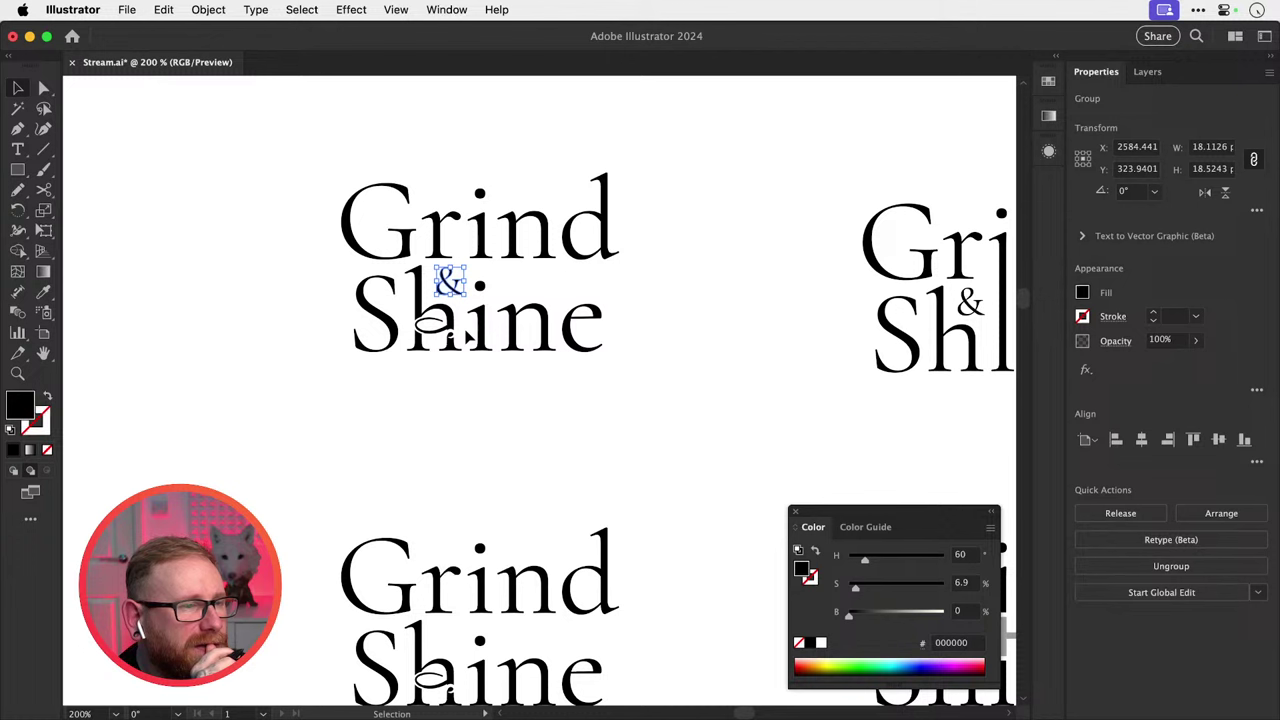
key(Delete)
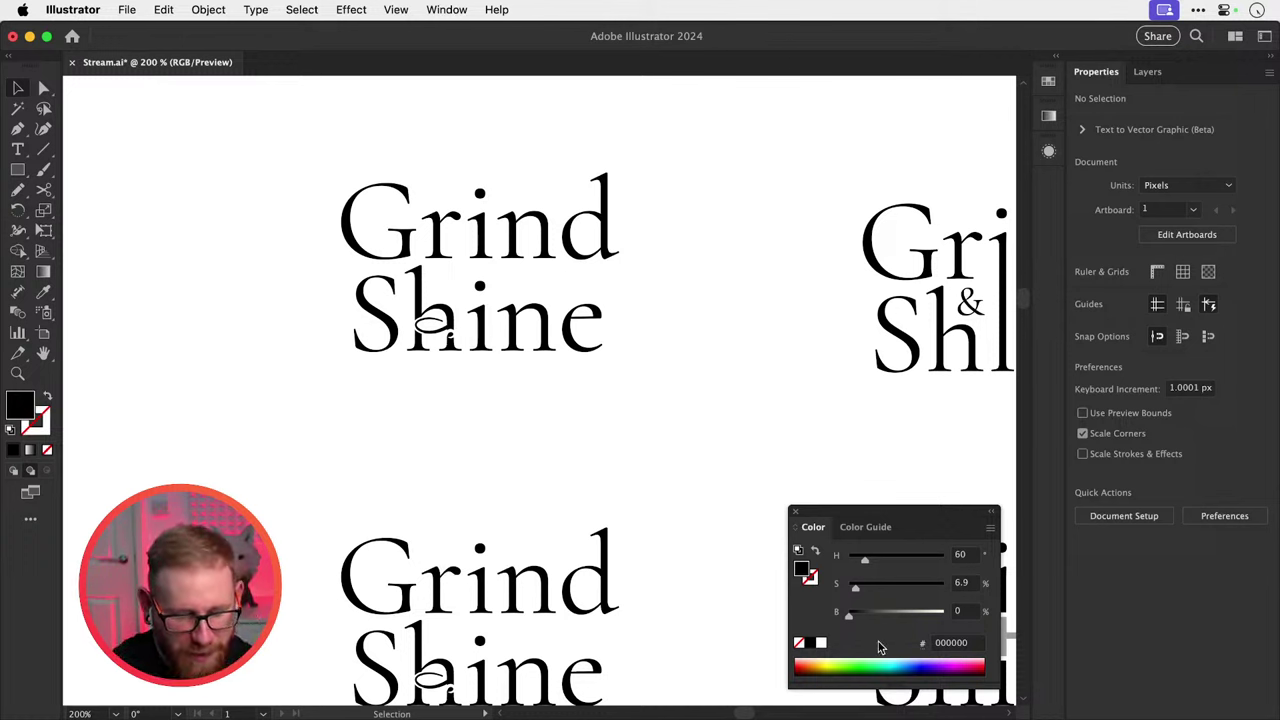
Close the floating Color panel.
key(super+Tab)
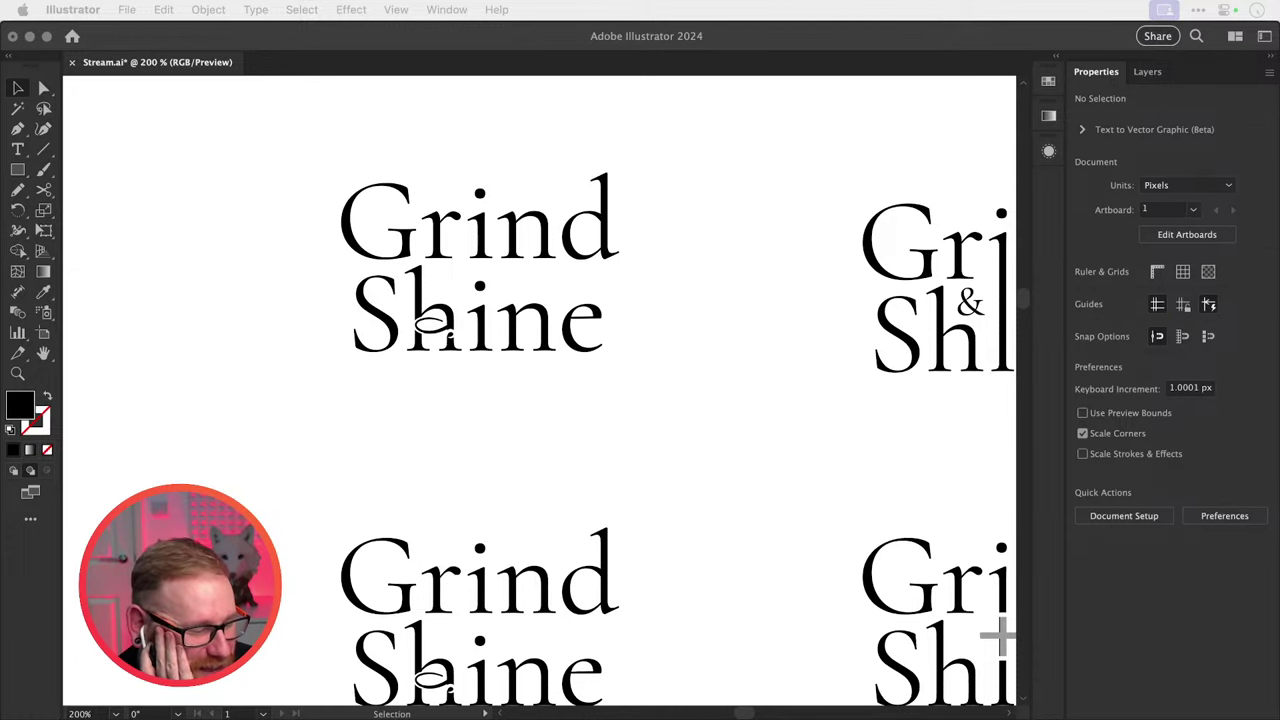
key(super+Tab)
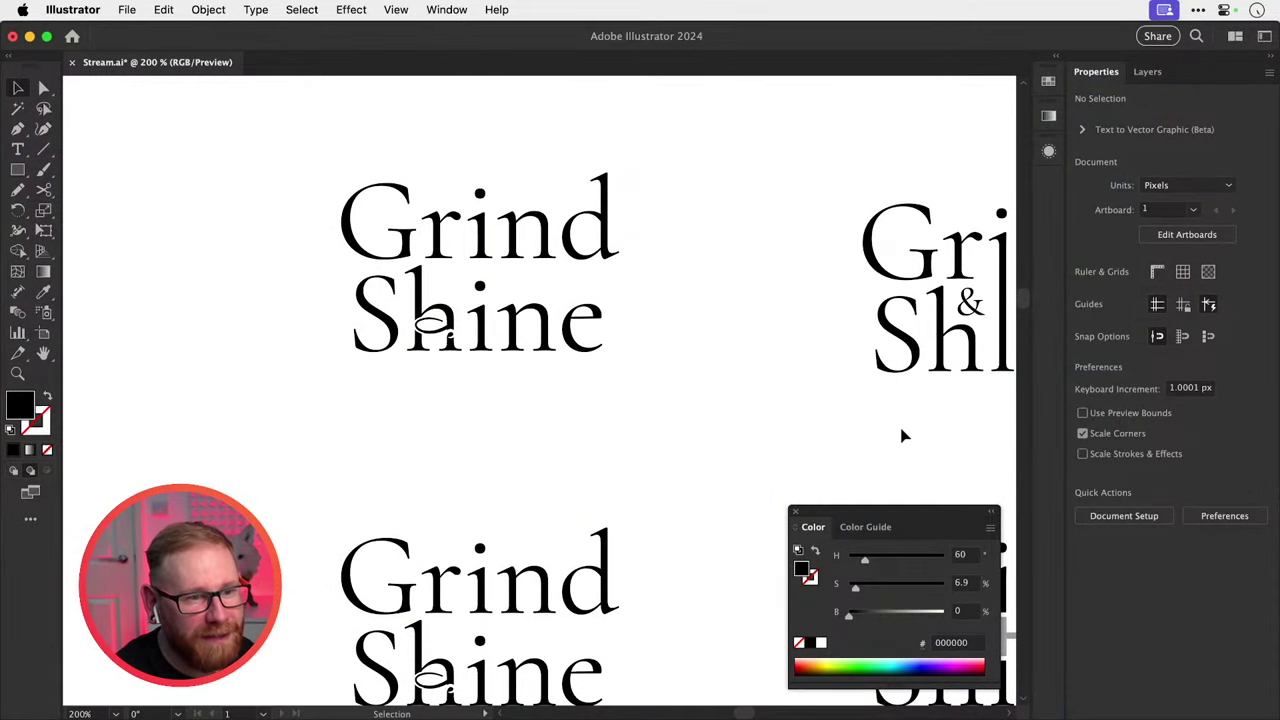
click(797, 513)
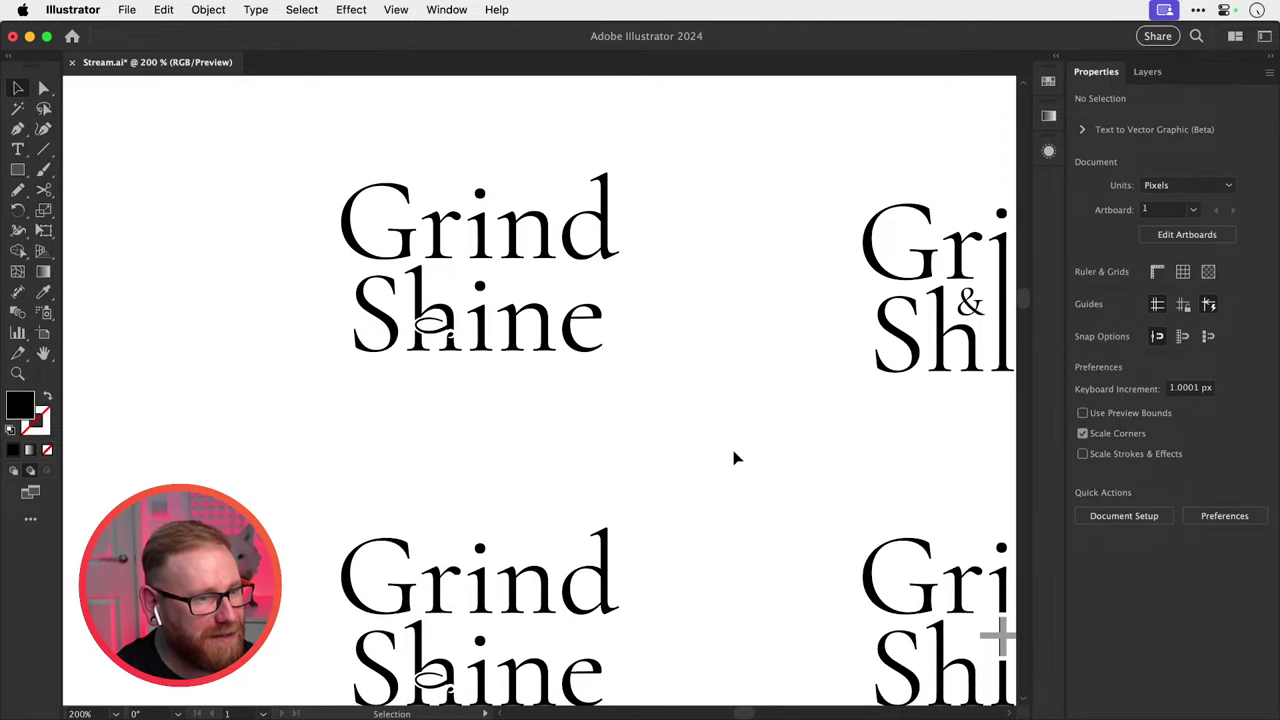
Duplicate the upper Grind Shine wordmark with the cup h into the empty space to its left.
key(space)
drag(624, 381, 642, 496)
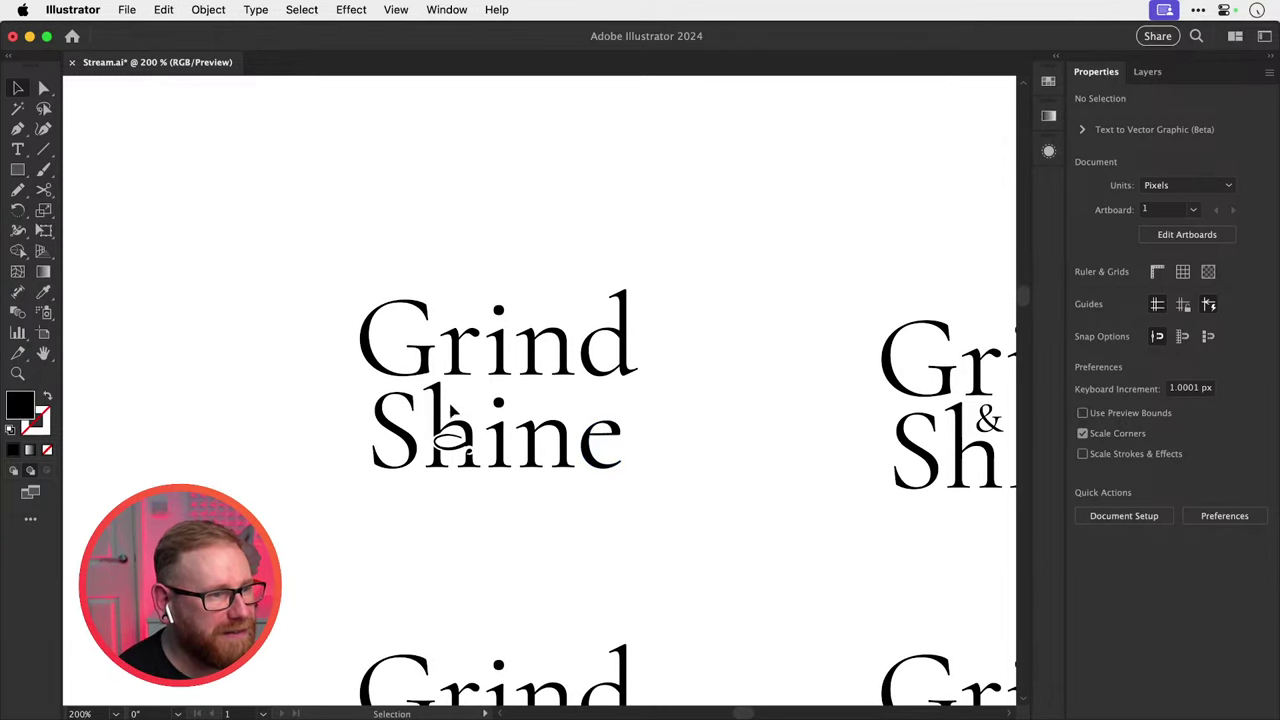
drag(300, 235, 241, 438)
key(space)
key(space)
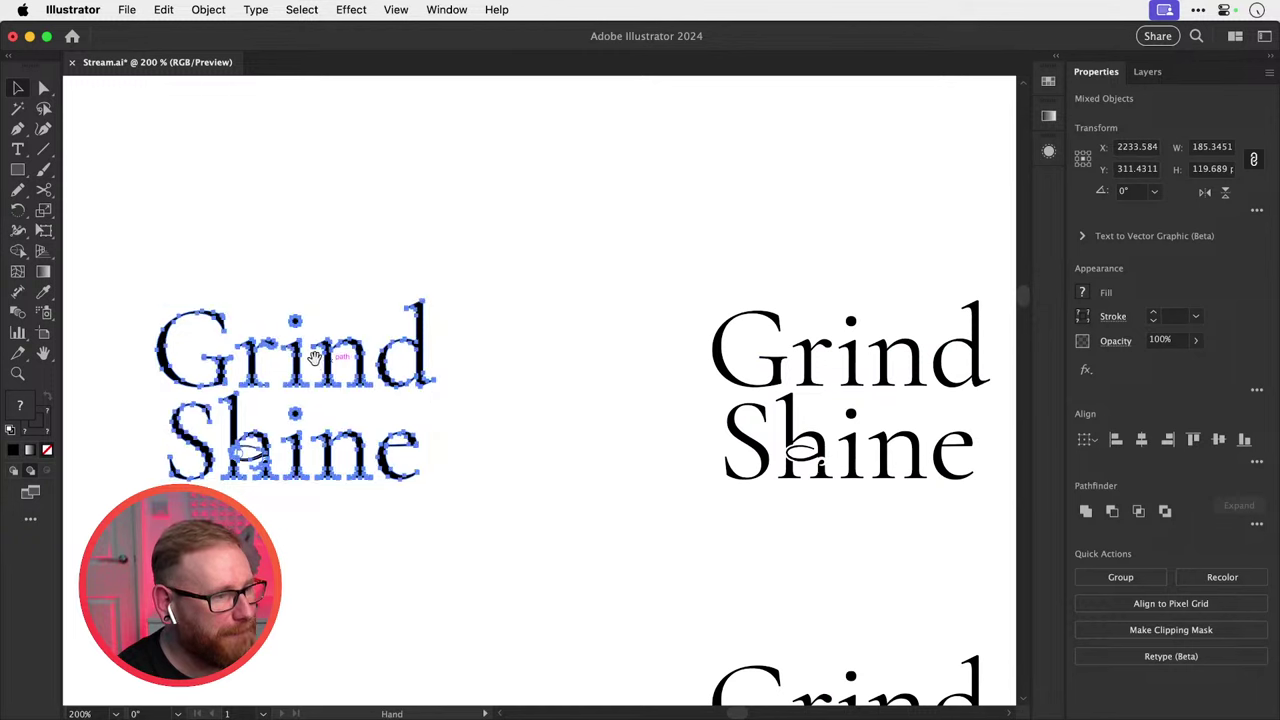
Examine the new Grind Shine wordmark copy up close.
drag(334, 302, 500, 316)
key(super+space)
drag(438, 412, 849, 334)
key(space)
click(884, 331)
key(space)
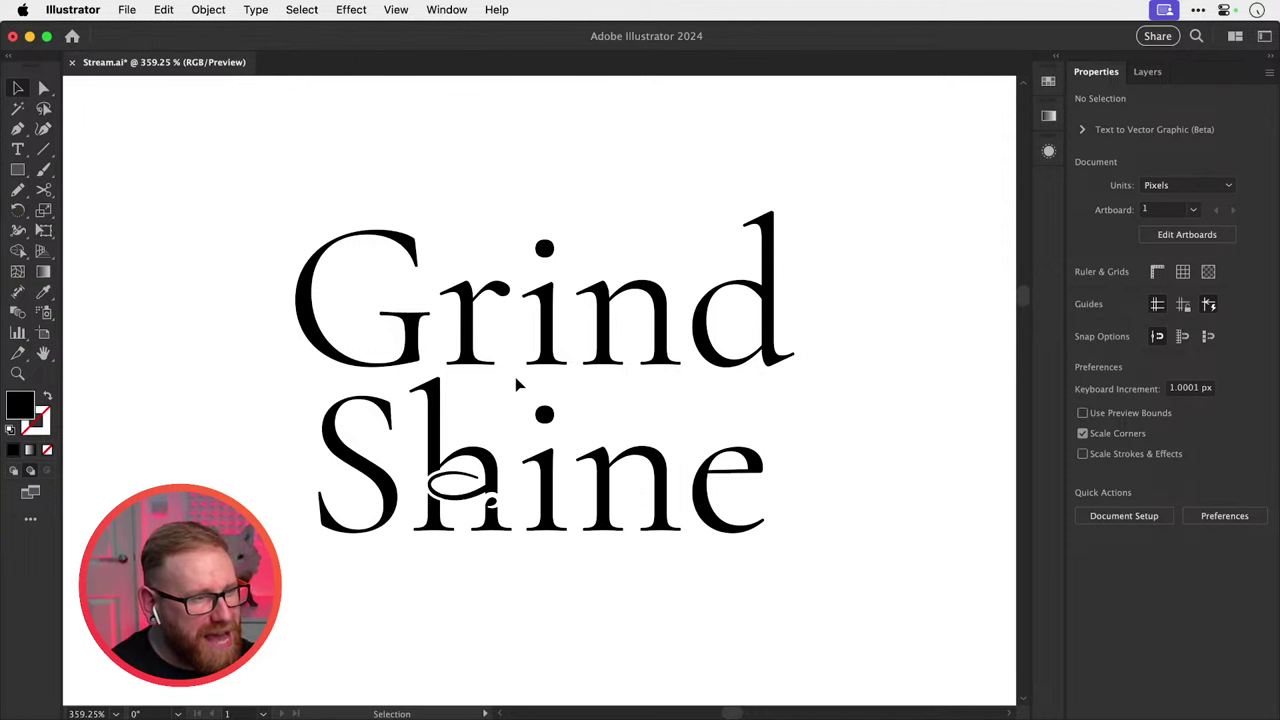
key(t)
key(v)
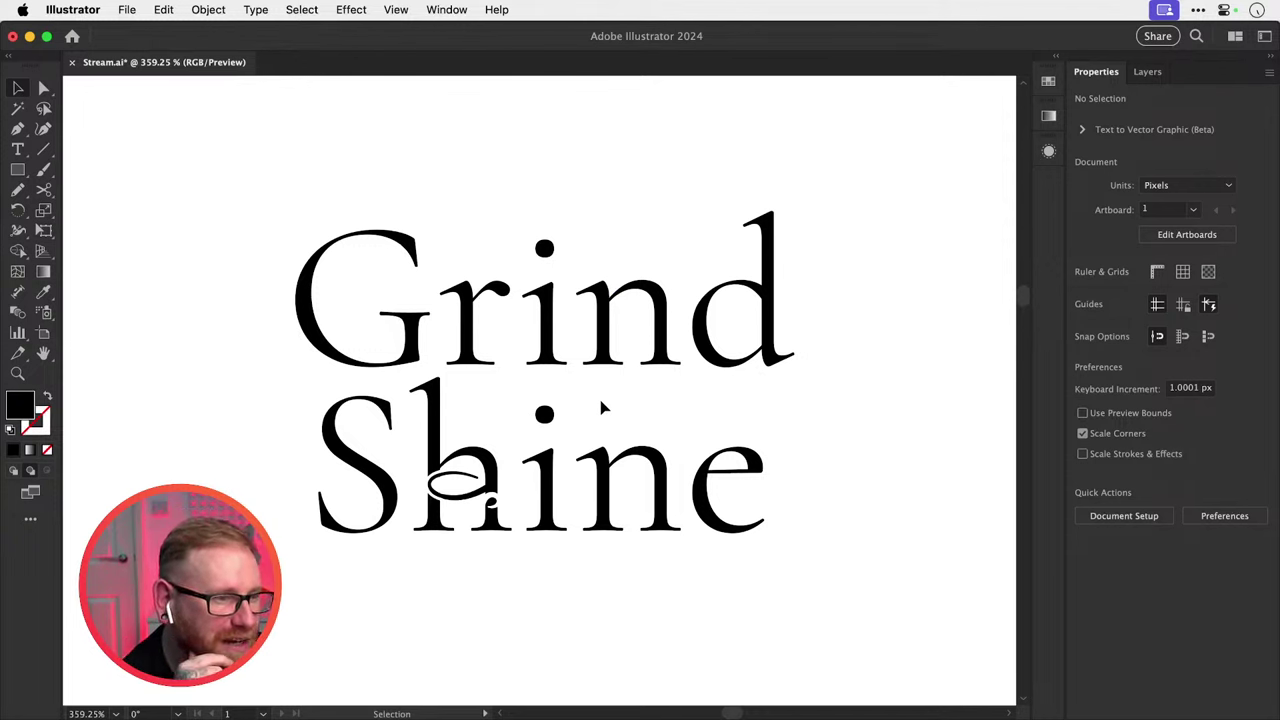
Review the earlier logo concepts and examine the coffee machine icon and the cup icons beside it.
key(super+minus)
key(super+minus)
key(super+minus)
key(super+minus)
key(super+minus)
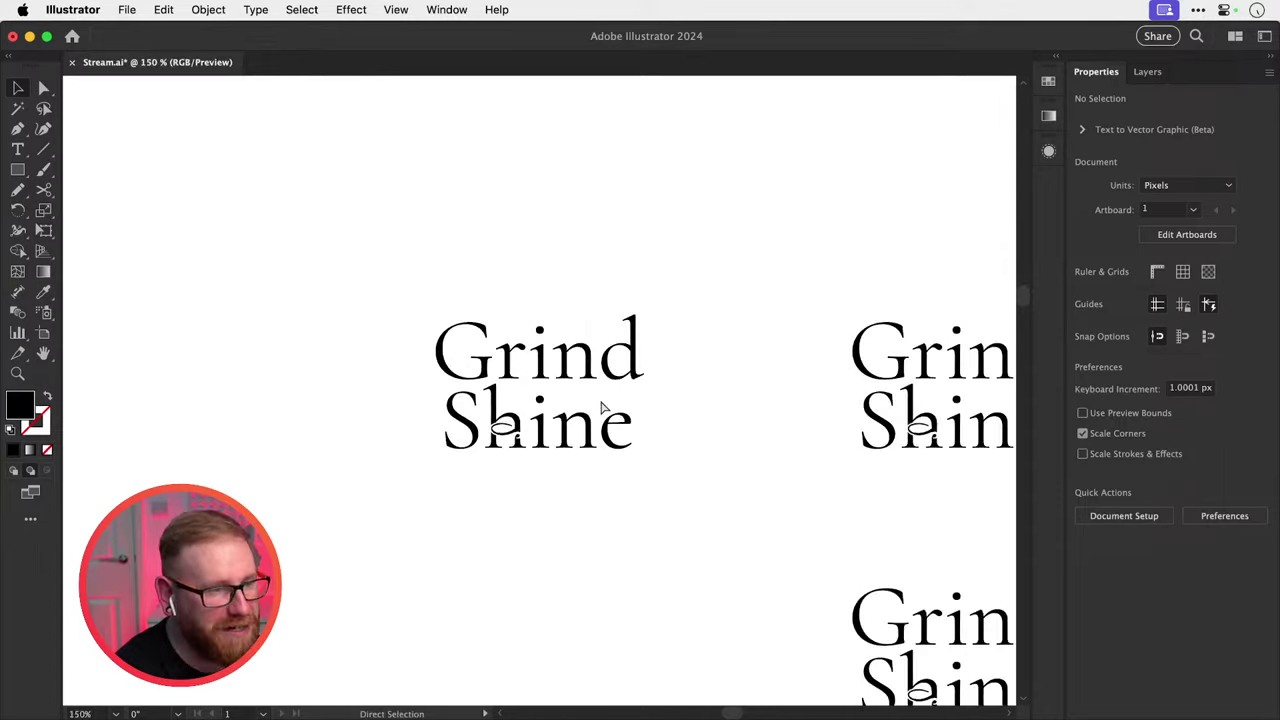
key(super+minus)
key(super+minus)
key(super+minus)
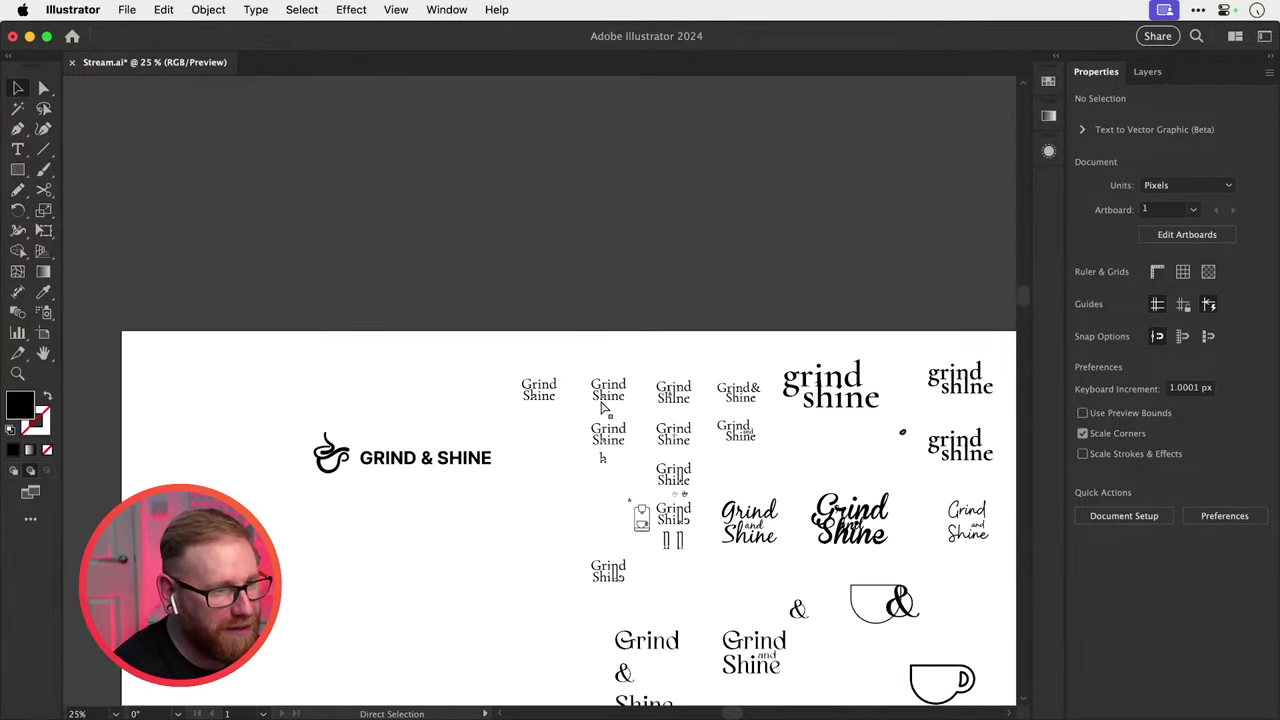
scroll(603, 408, down, 10)
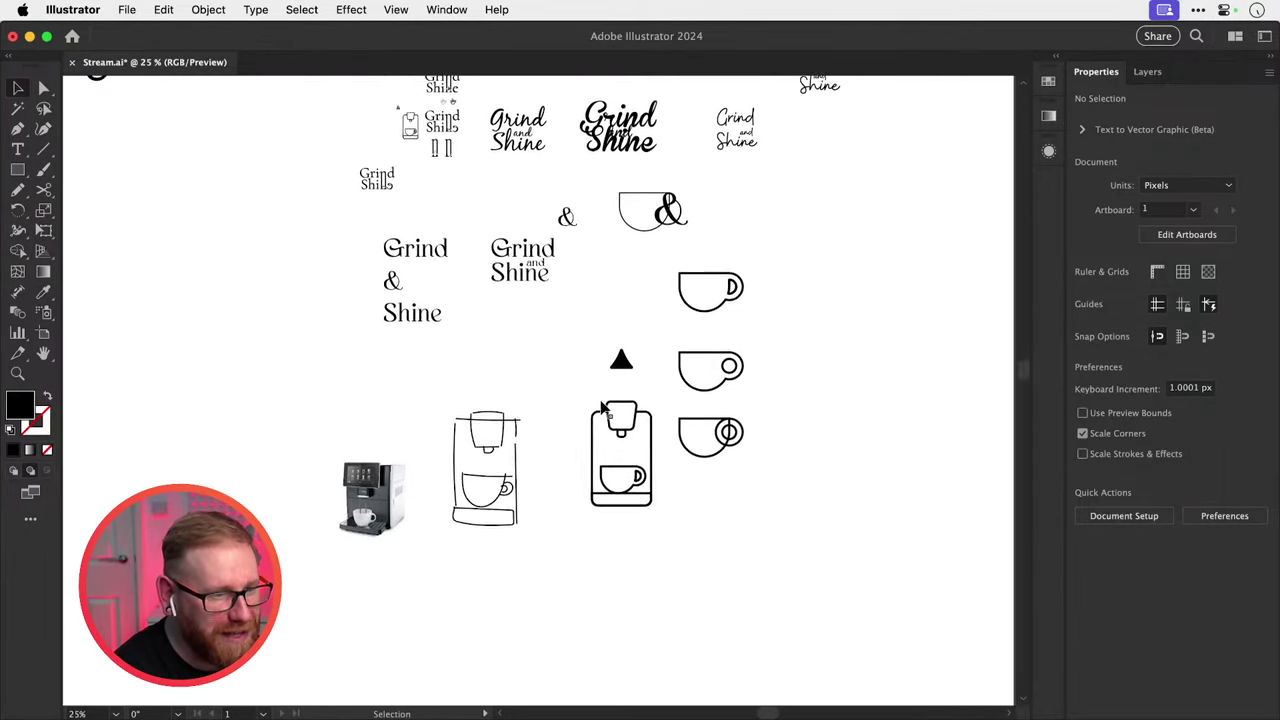
key(z)
click(615, 454)
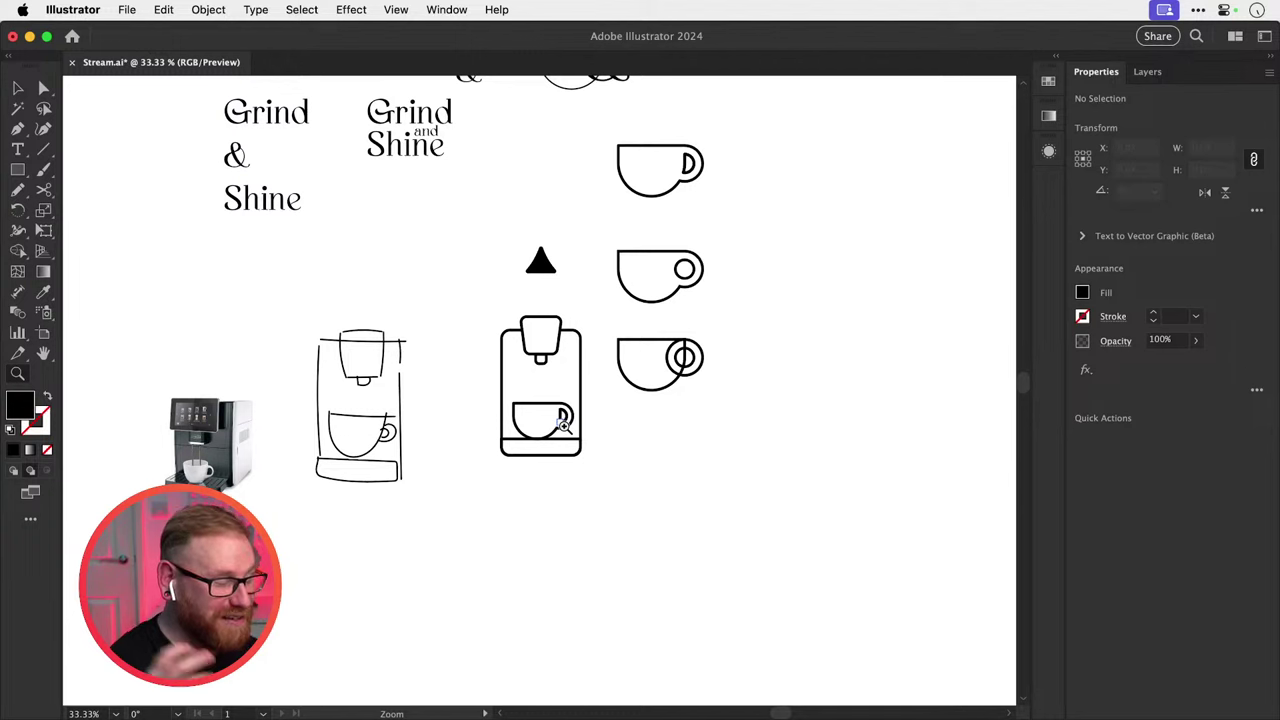
click(528, 380)
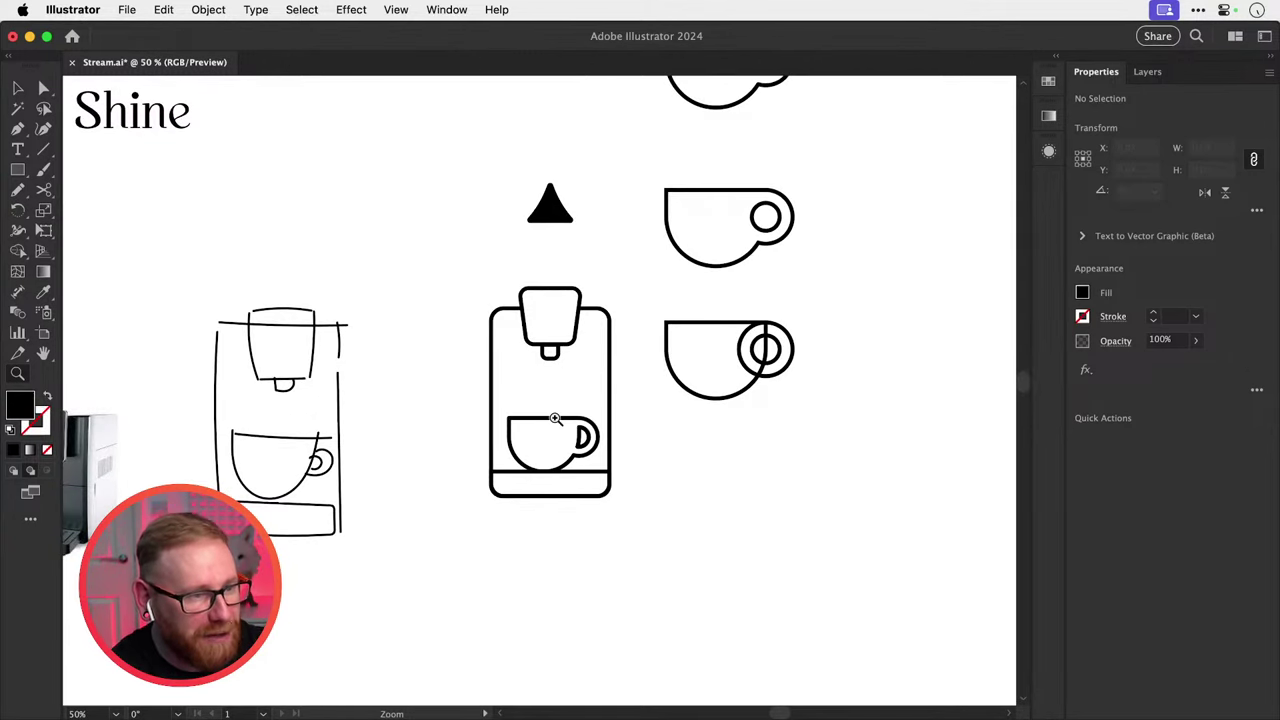
Review the logo concepts, examine the leftmost Grind Shine wordmark with the cup h up close, and save the document.
alt+click(555, 418)
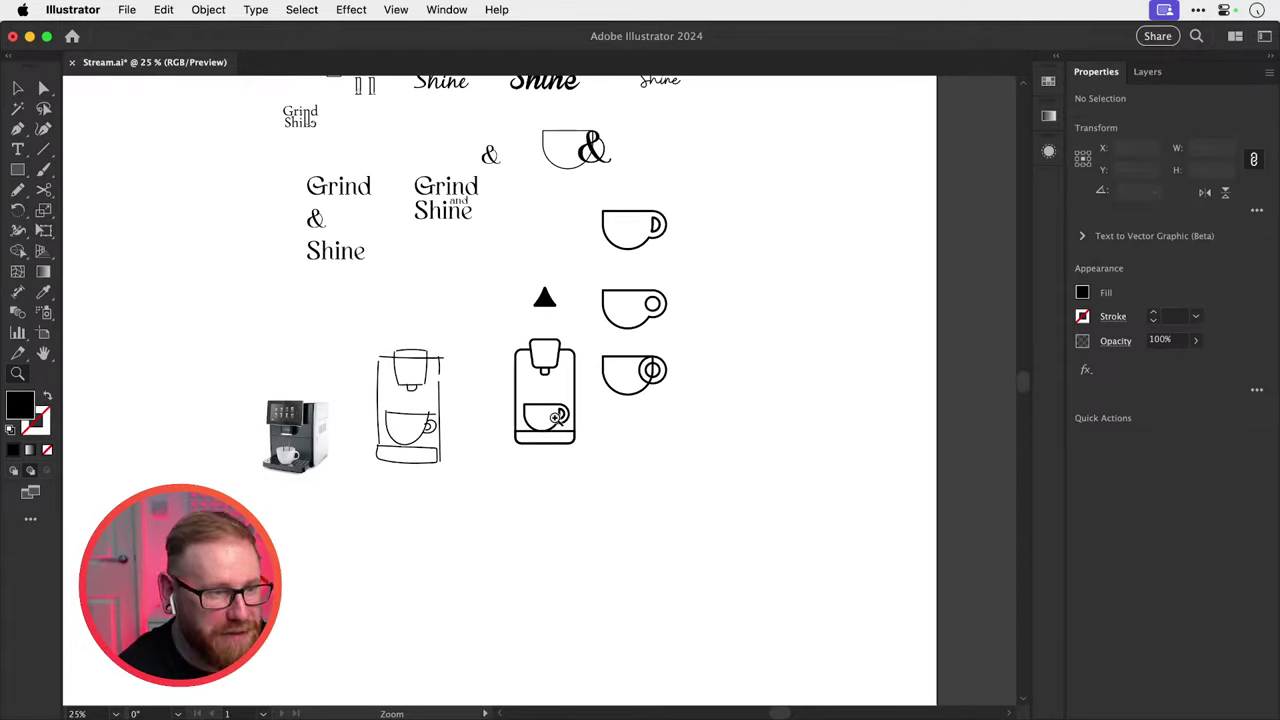
scroll(555, 418, up, 5)
scroll(555, 418, up, 3)
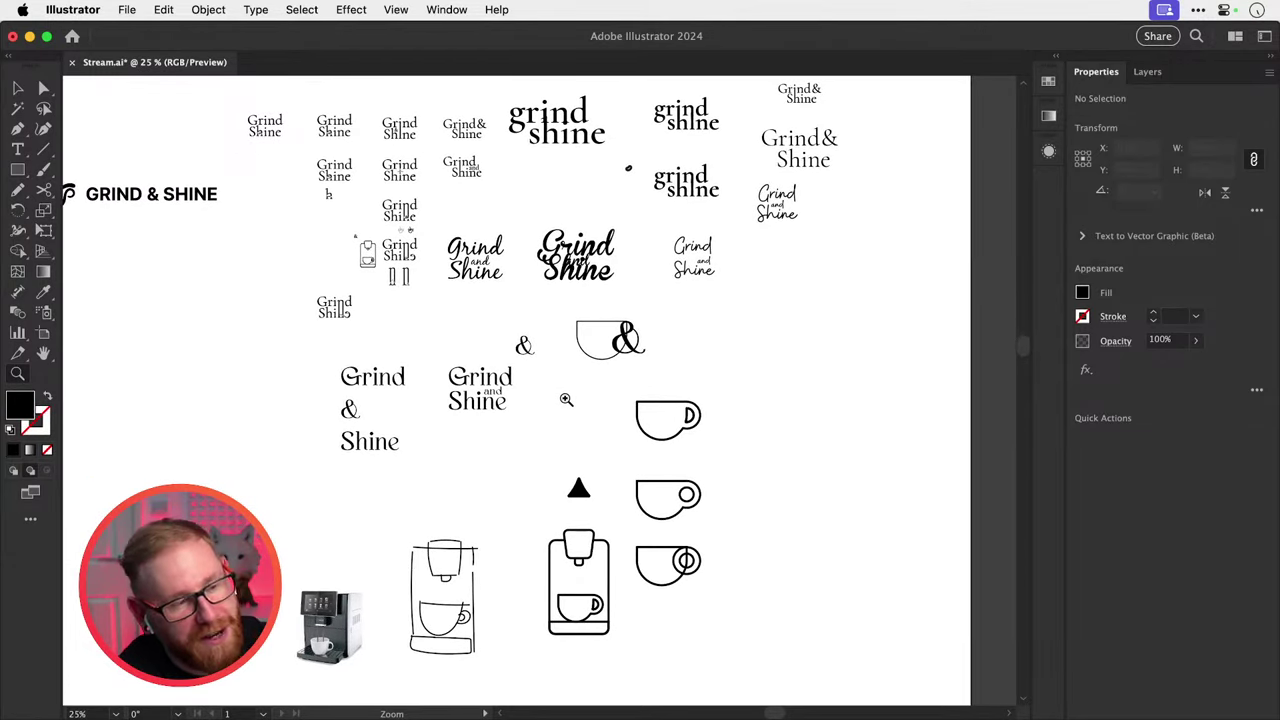
scroll(566, 399, up, 8)
scroll(566, 399, left, 9)
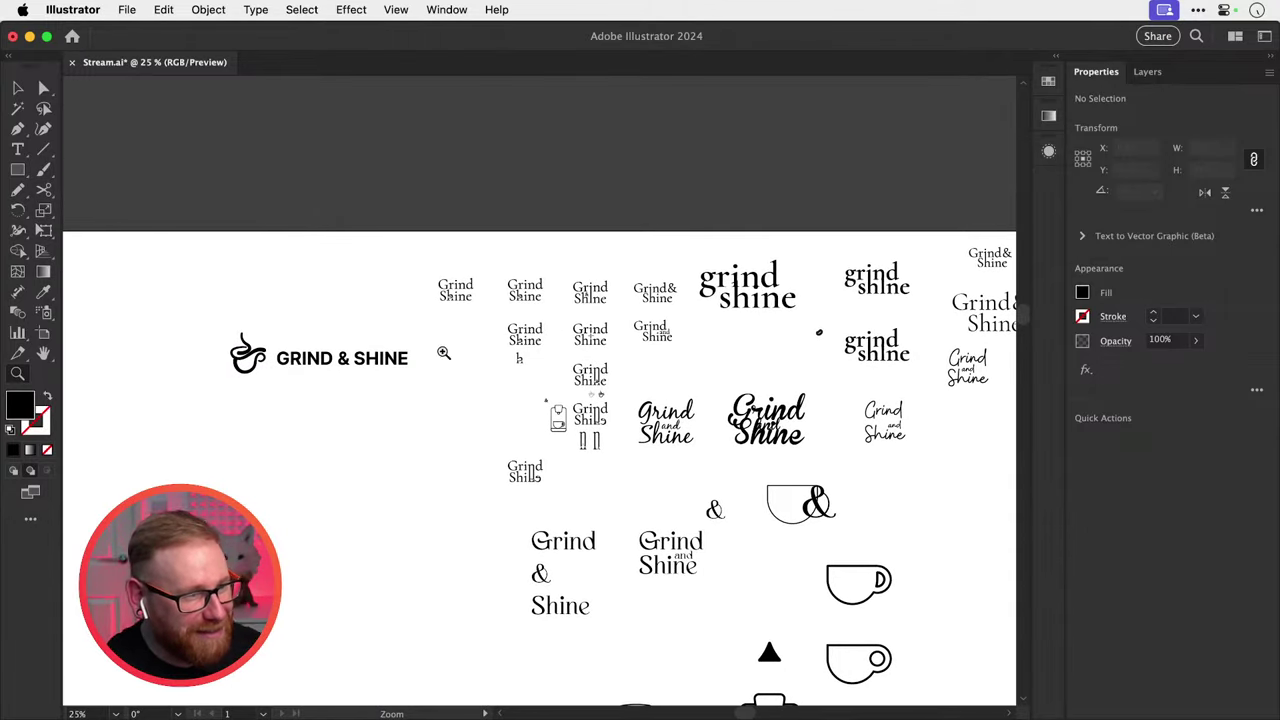
drag(442, 283, 963, 400)
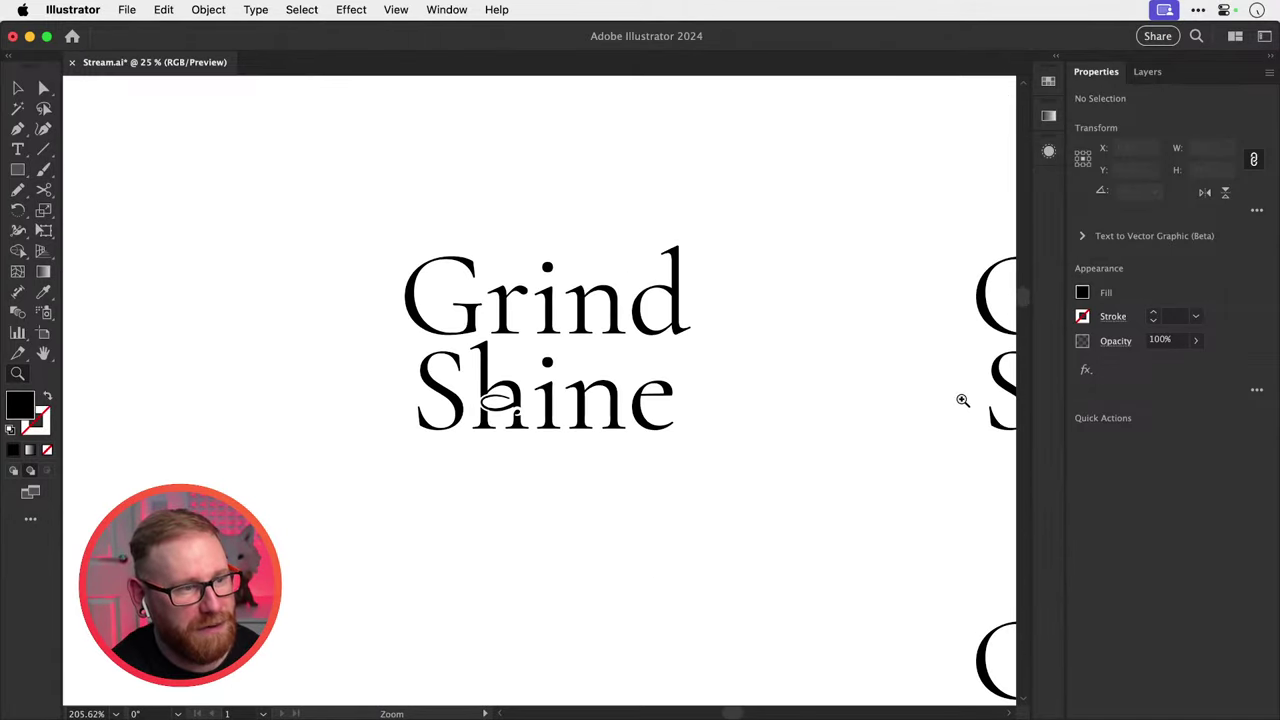
key(v)
key(space)
drag(821, 410, 787, 476)
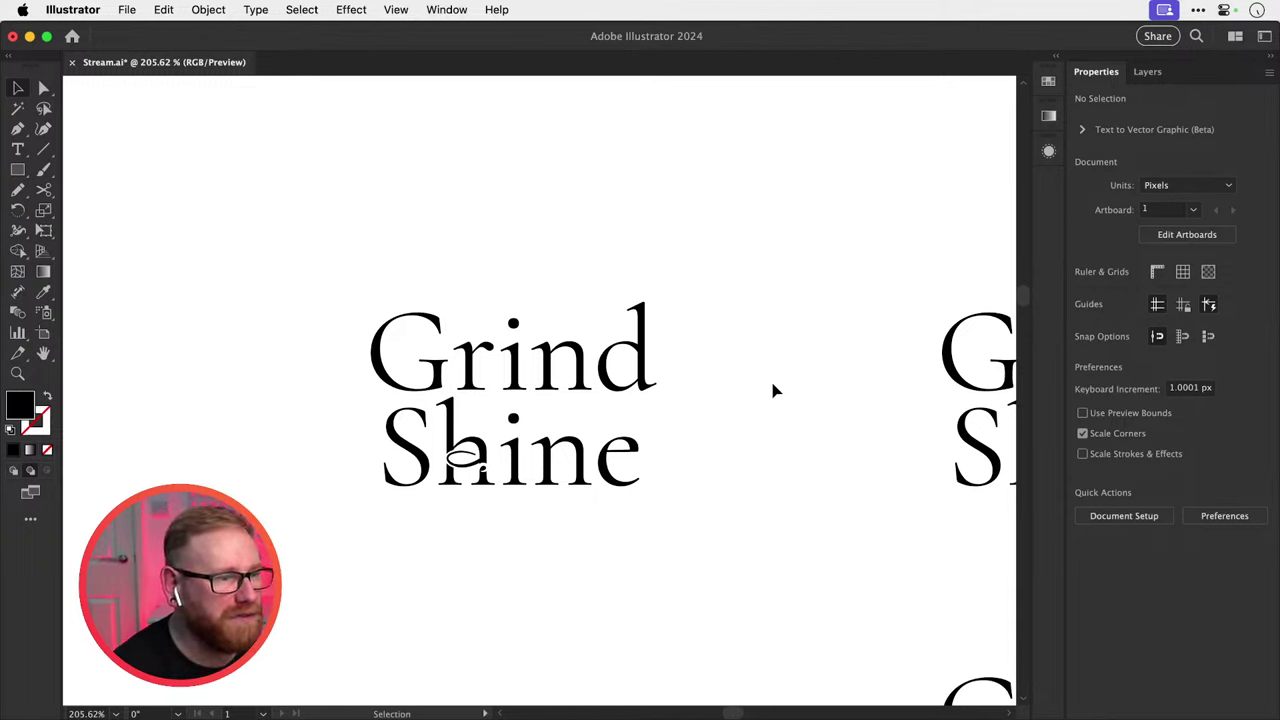
key(super+s)
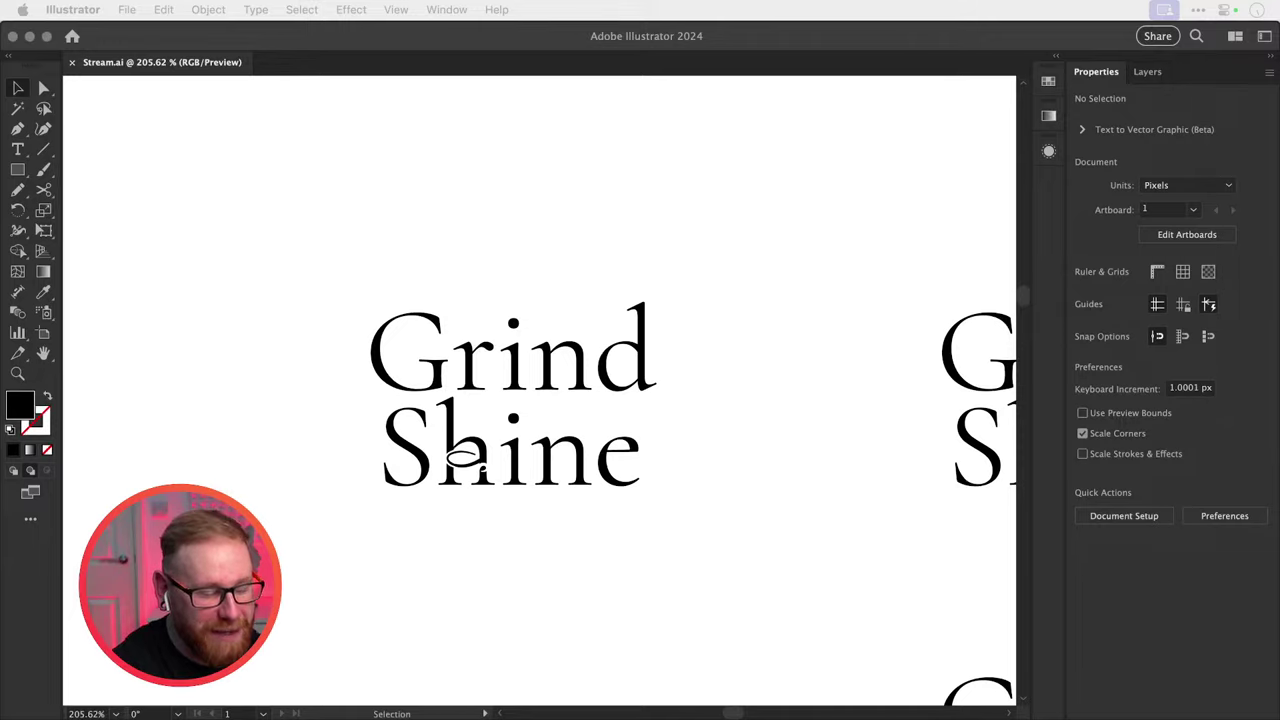
Open Captura de pantalla 2024-02-08 141240.png from the desktop, cut its sketch, and close the file without saving.
key(F11)
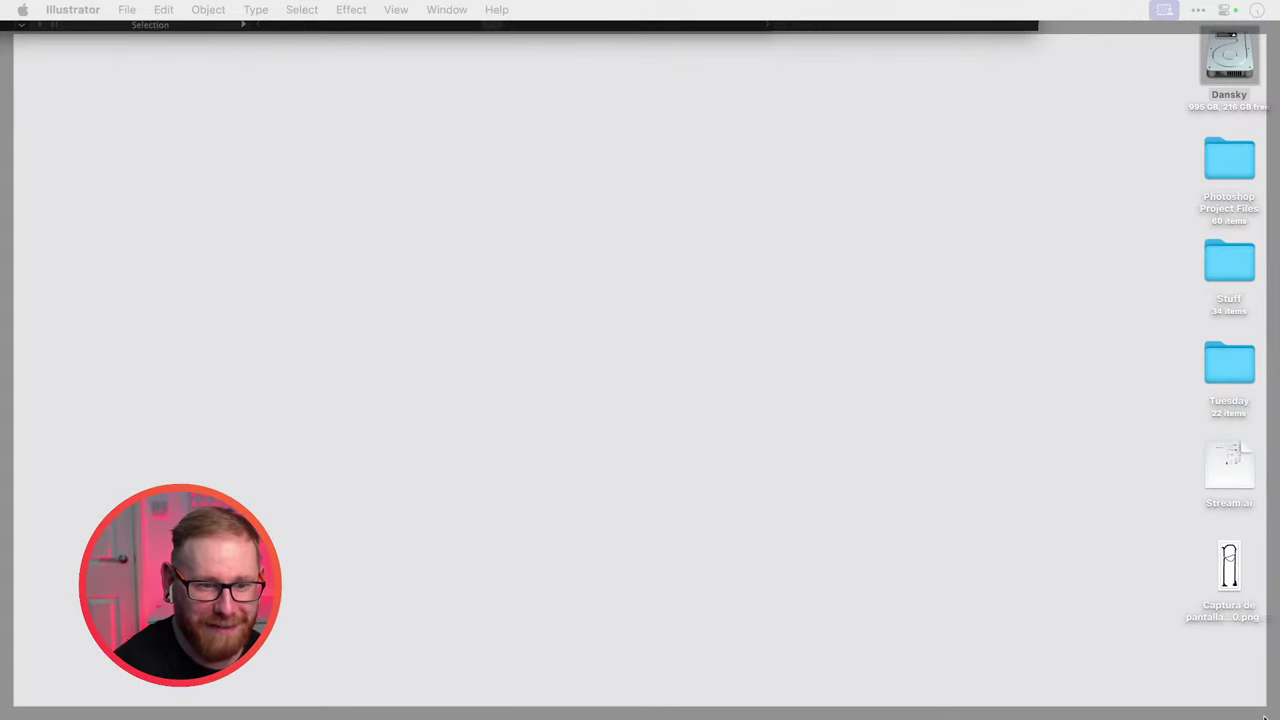
click(1231, 569)
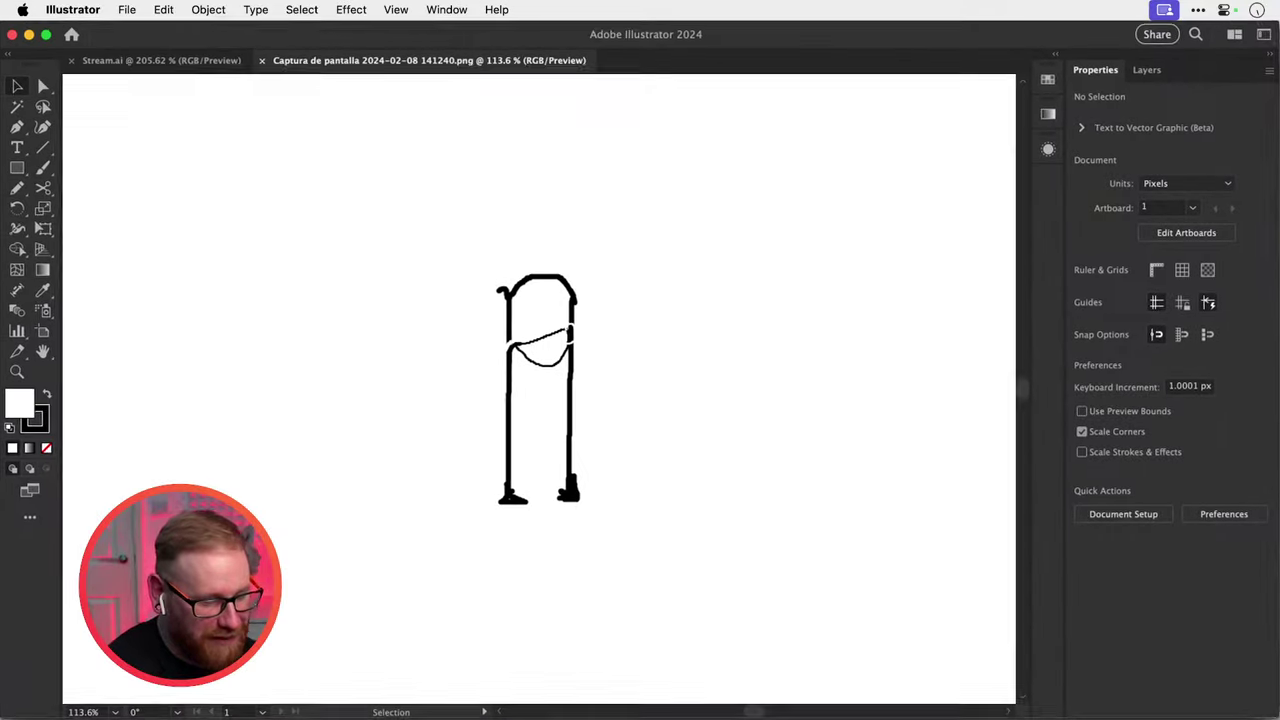
click(492, 338)
key(Delete)
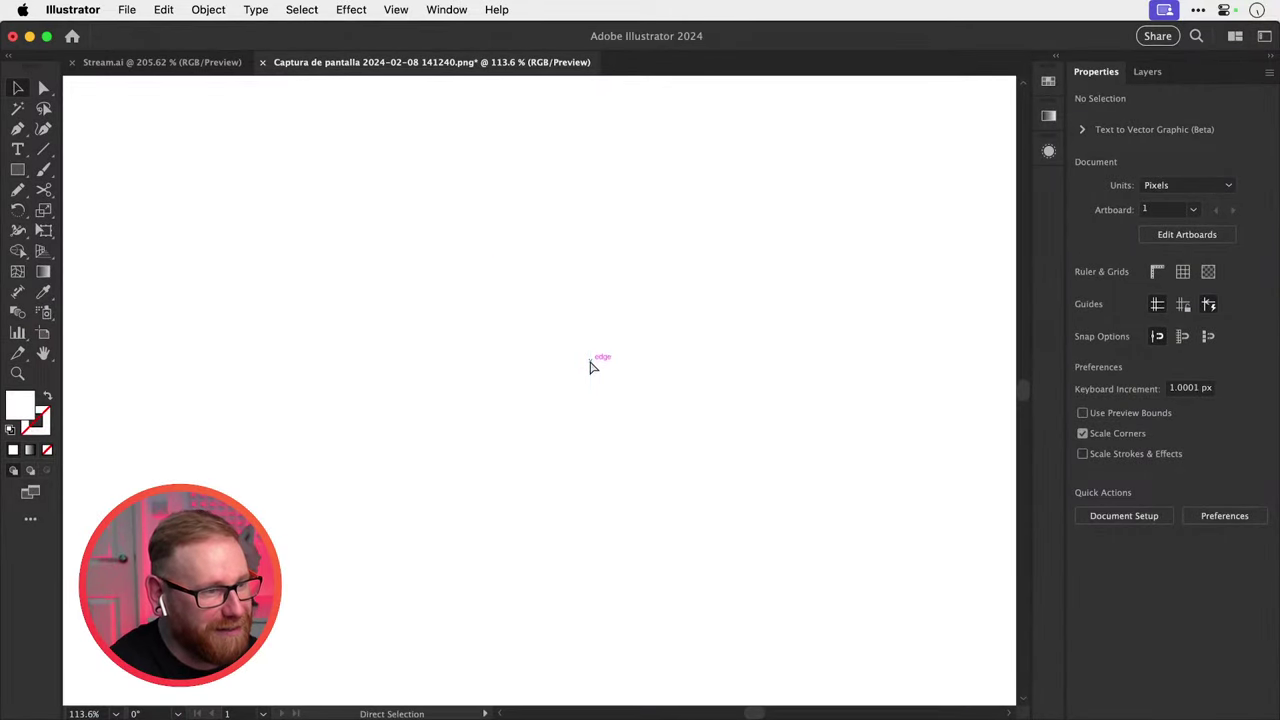
key(super+w)
click(645, 415)
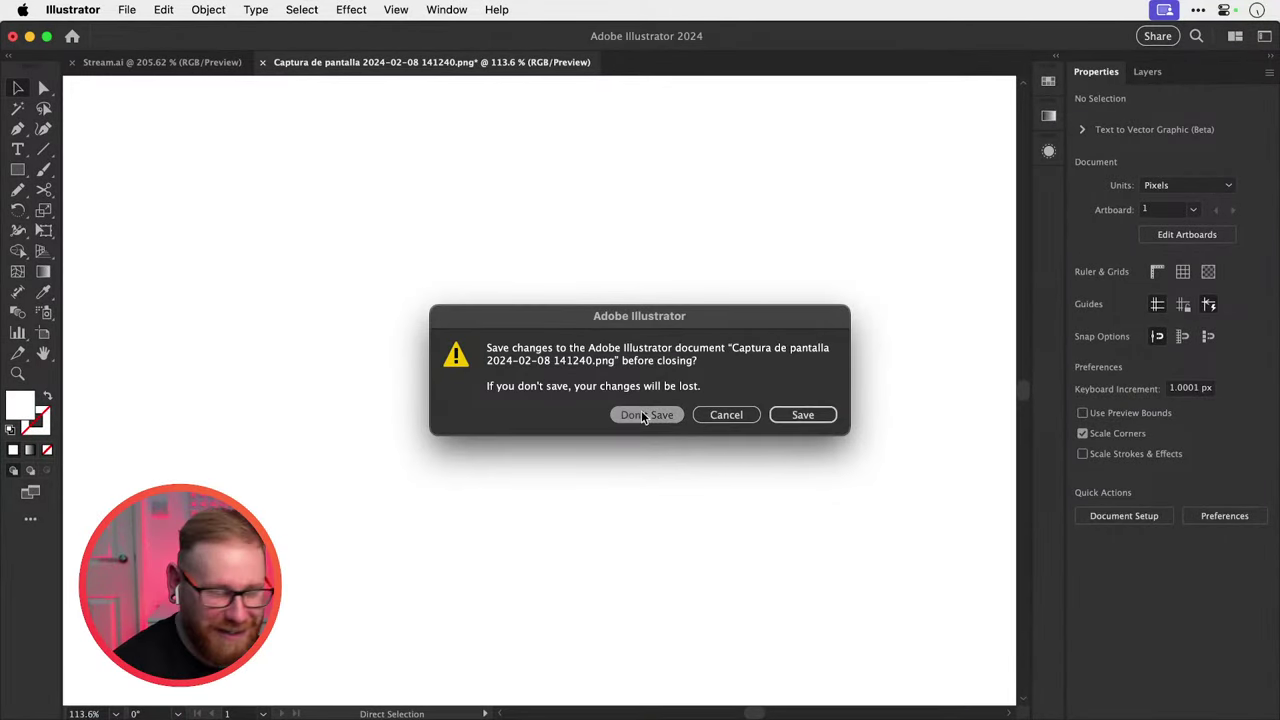
Paste the tall letter sketch into Stream.ai and place it to the left of the leftmost Grind Shine wordmark.
key(super+v)
drag(552, 248, 246, 248)
scroll(600, 345, left, 3)
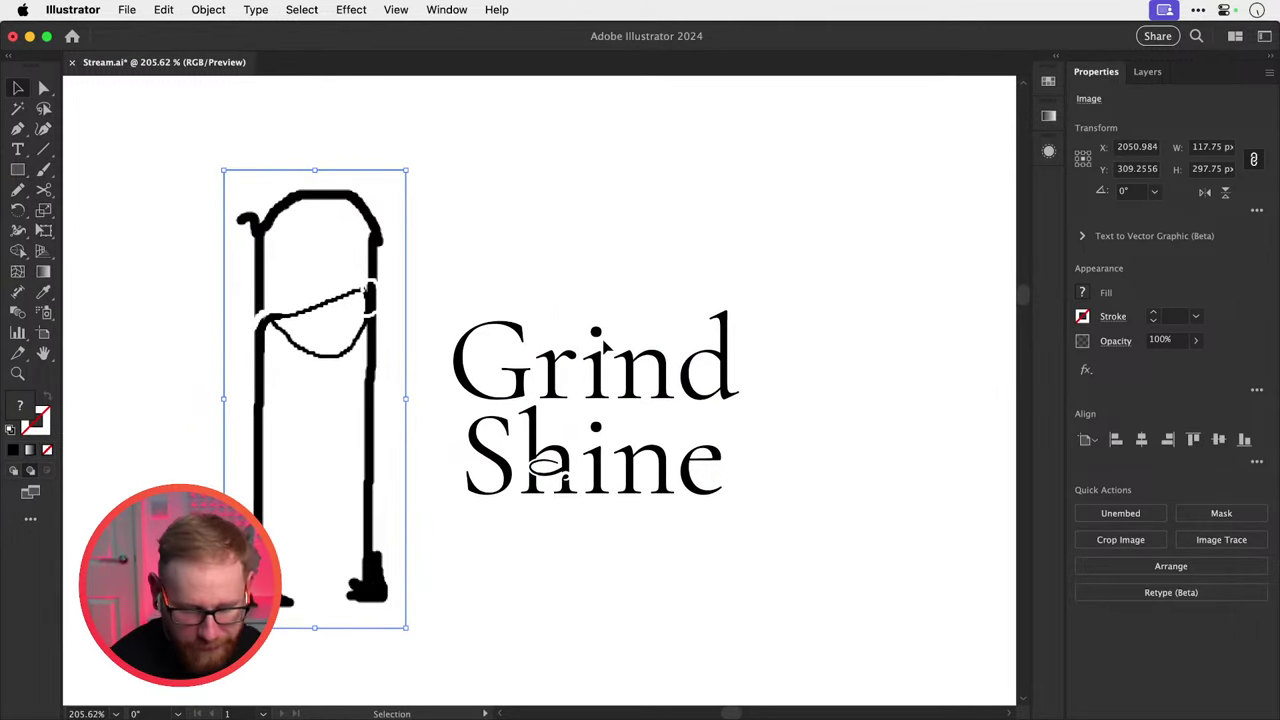
Scale the pasted letter sketch down to about half its size, save the document, and deselect the sketch.
key(super+minus)
key(super+minus)
drag(760, 526, 535, 412)
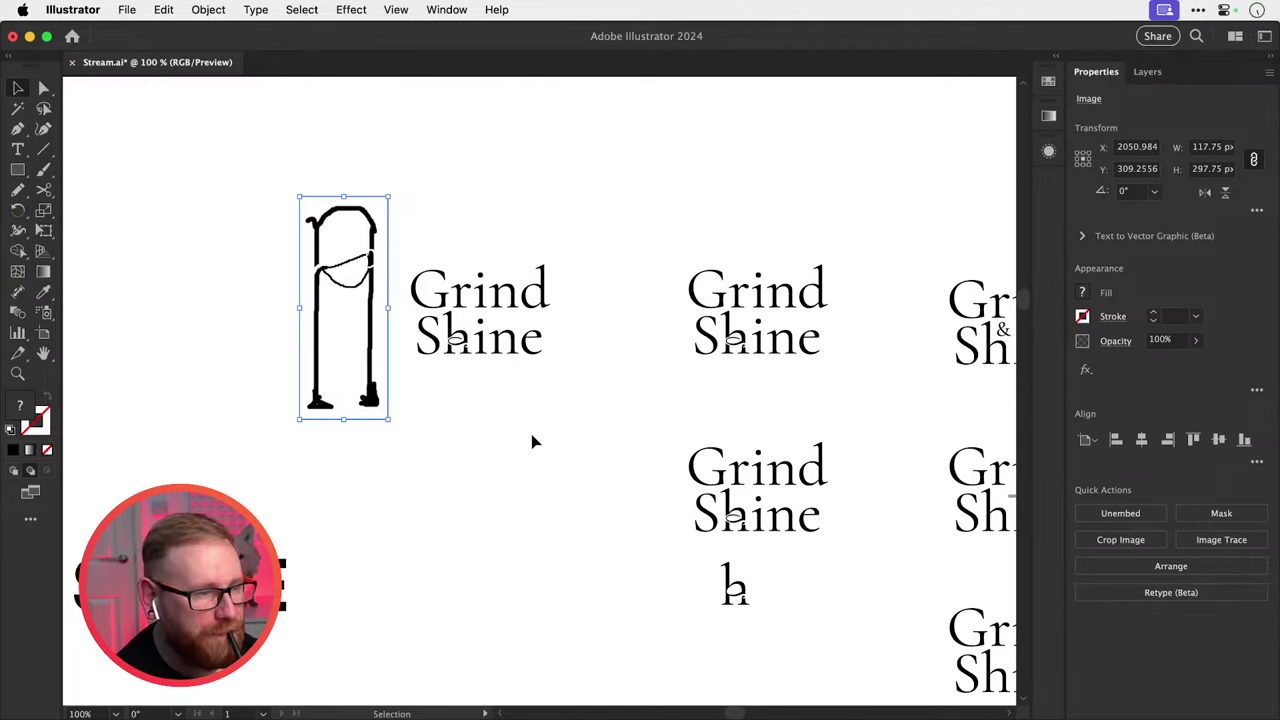
scroll(563, 466, right, 8)
scroll(563, 466, down, 6)
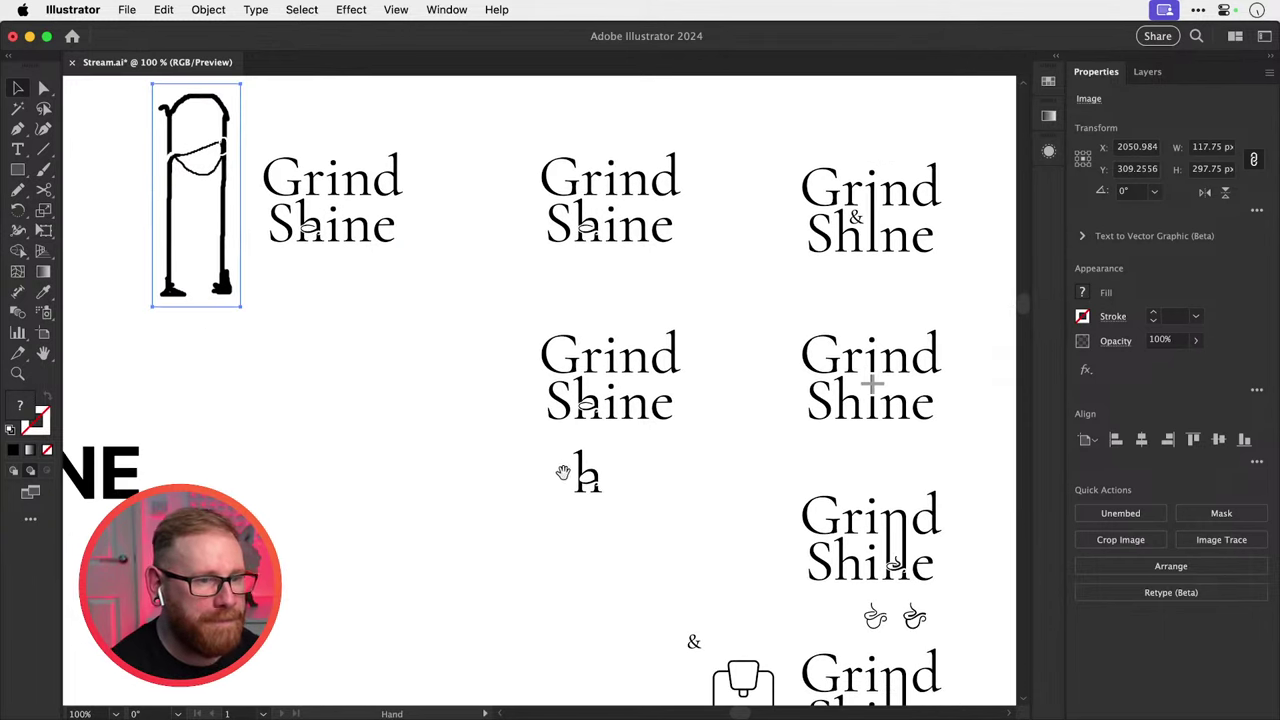
drag(571, 491, 604, 538)
mouse_move(568, 421)
mouse_down()
mouse_move(605, 526)
mouse_move(638, 531)
mouse_up()
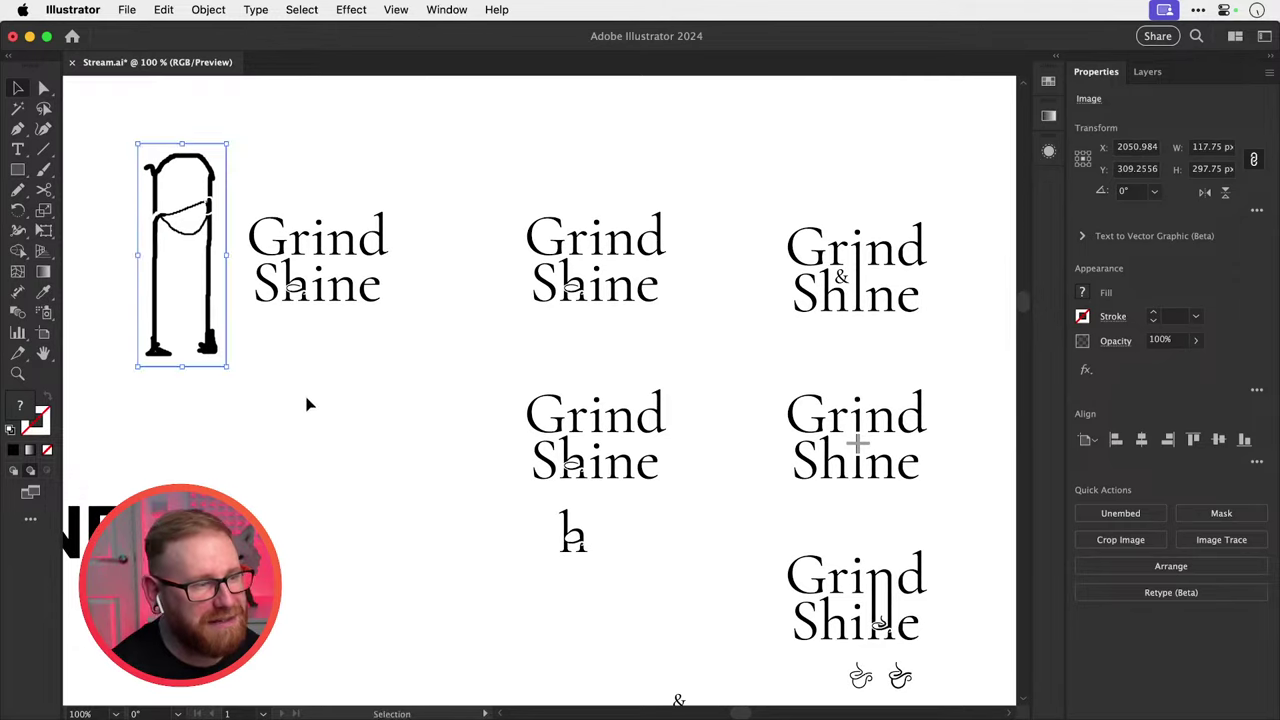
key(s)
mouse_move(251, 137)
mouse_down()
mouse_move(213, 195)
mouse_move(147, 189)
mouse_up()
key(v)
key(super+s)
click(342, 158)
Compare the Cormorant wordmark variations and examine the one with the stretched n and steaming cup up close.
scroll(408, 260, down, 3)
scroll(408, 260, right, 4)
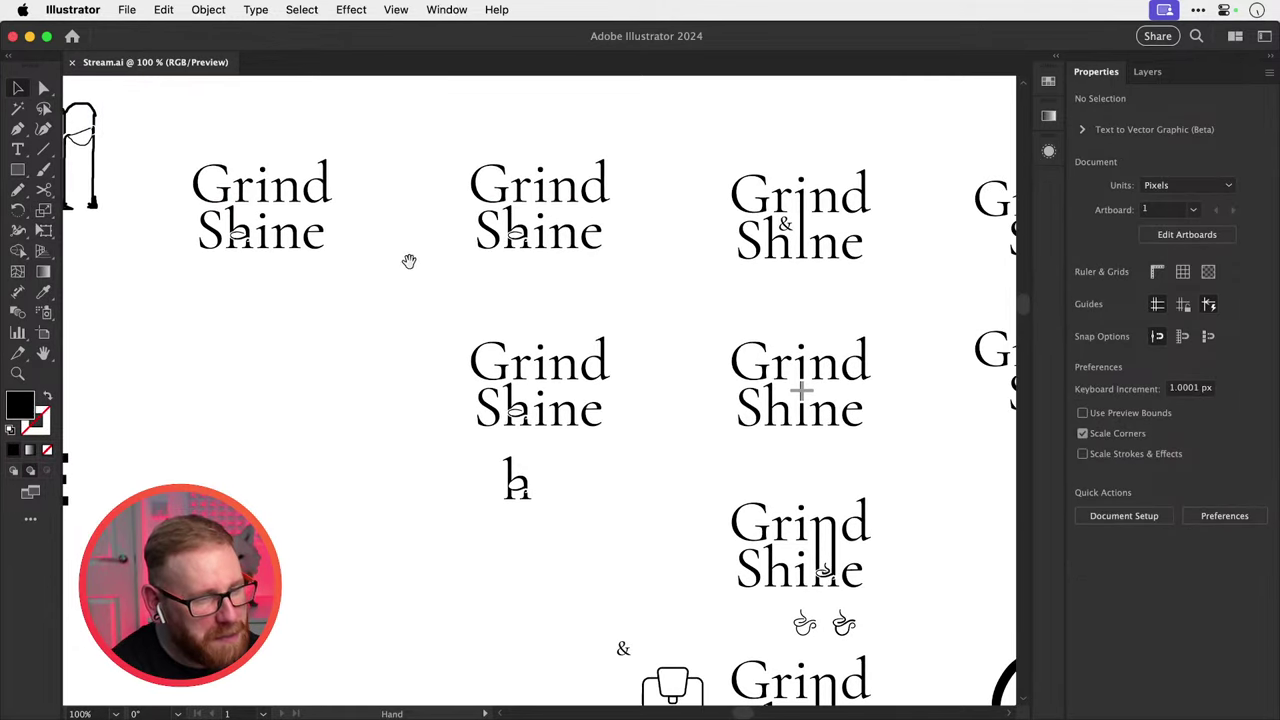
drag(349, 259, 344, 289)
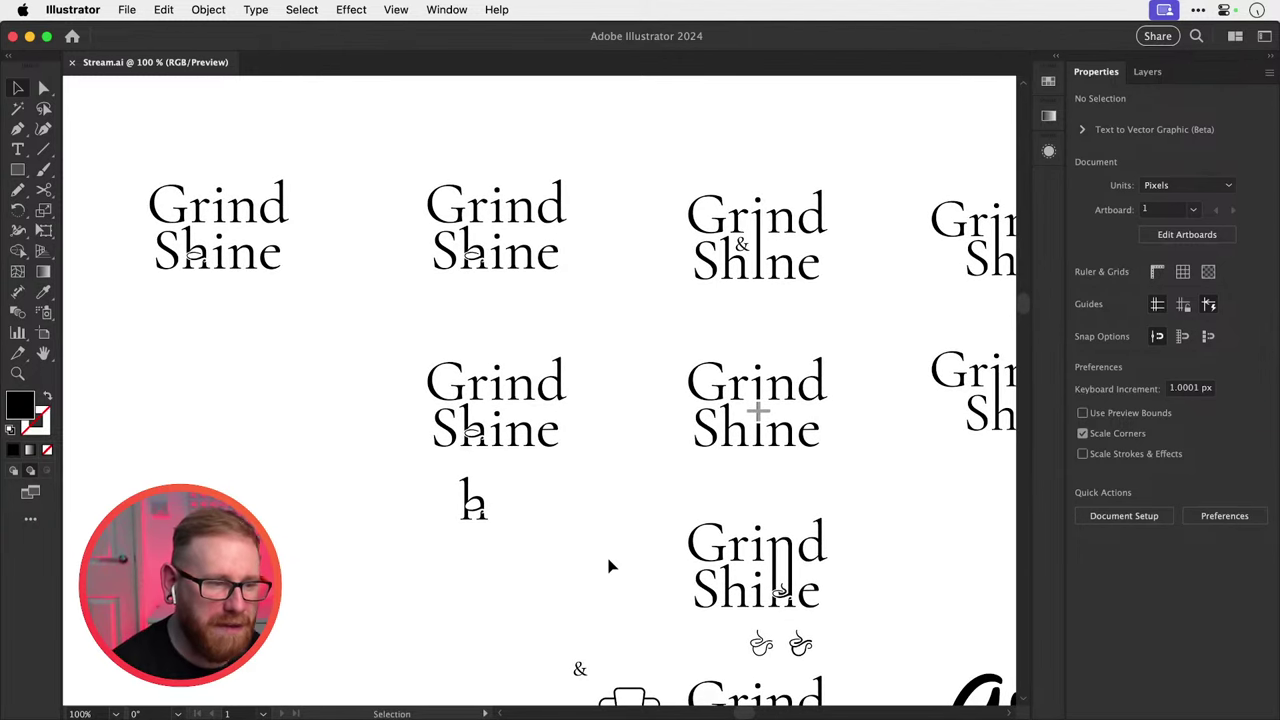
scroll(700, 545, right, 2)
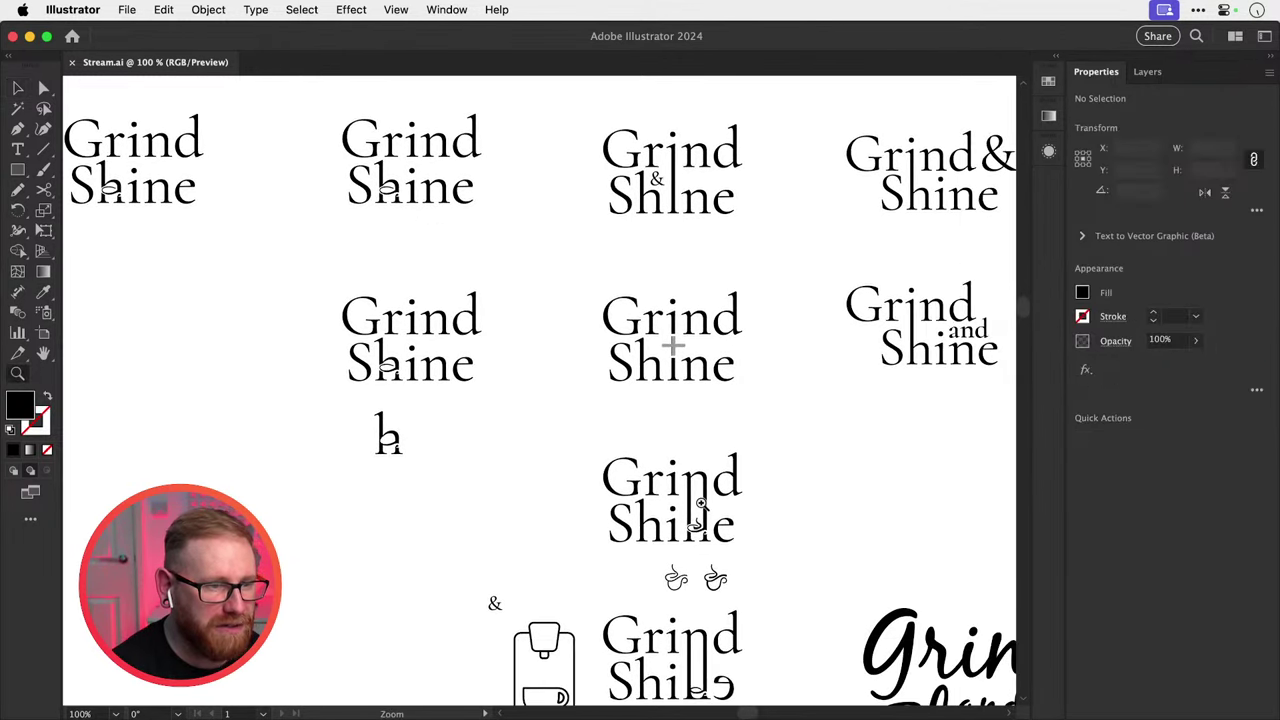
scroll(700, 545, up, 5)
scroll(743, 533, right, 2)
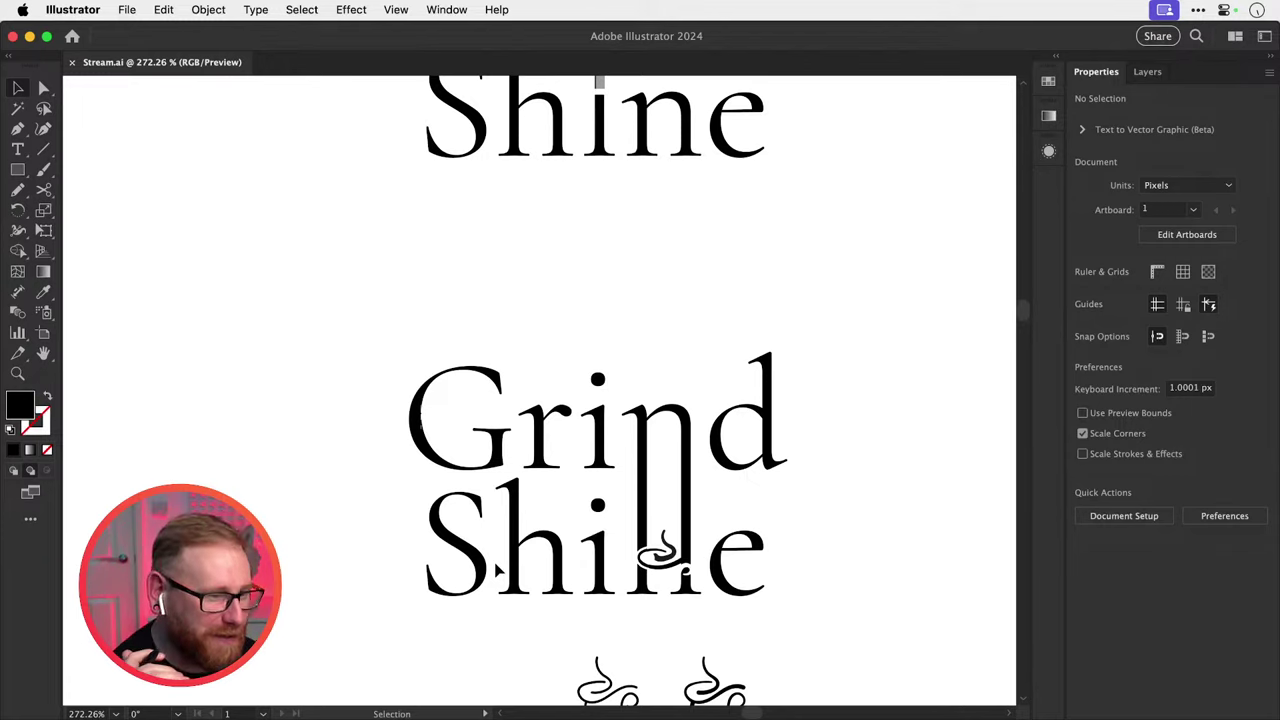
key(a)
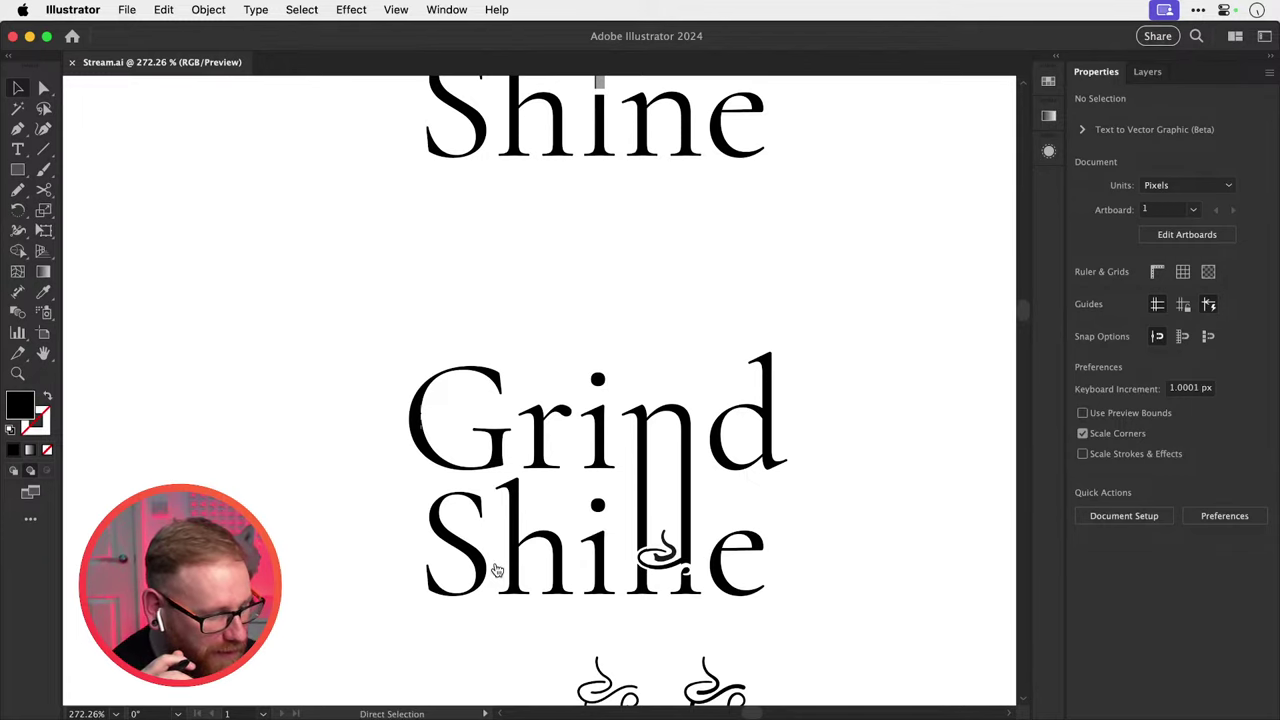
key(v)
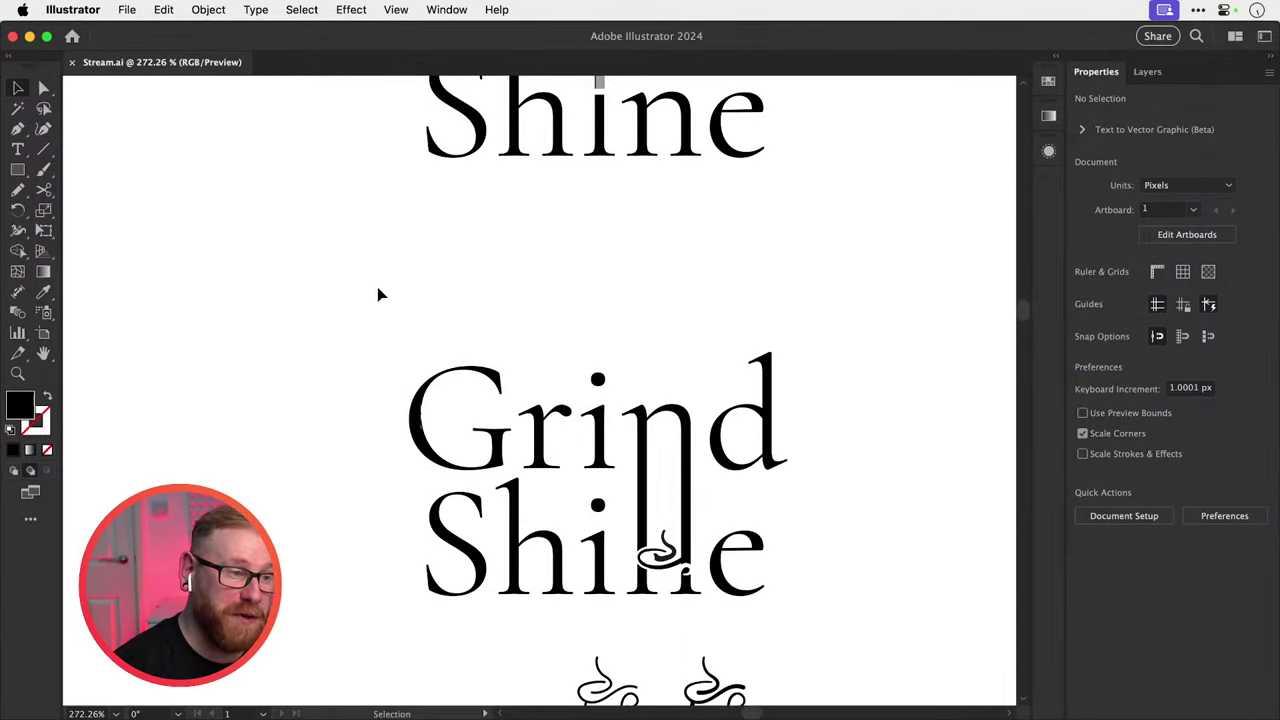
Move the pasted letter sketch further left, away from the leftmost Grind Shine wordmark.
key(super+minus)
key(super+minus)
key(super+minus)
key(super+minus)
key(super+minus)
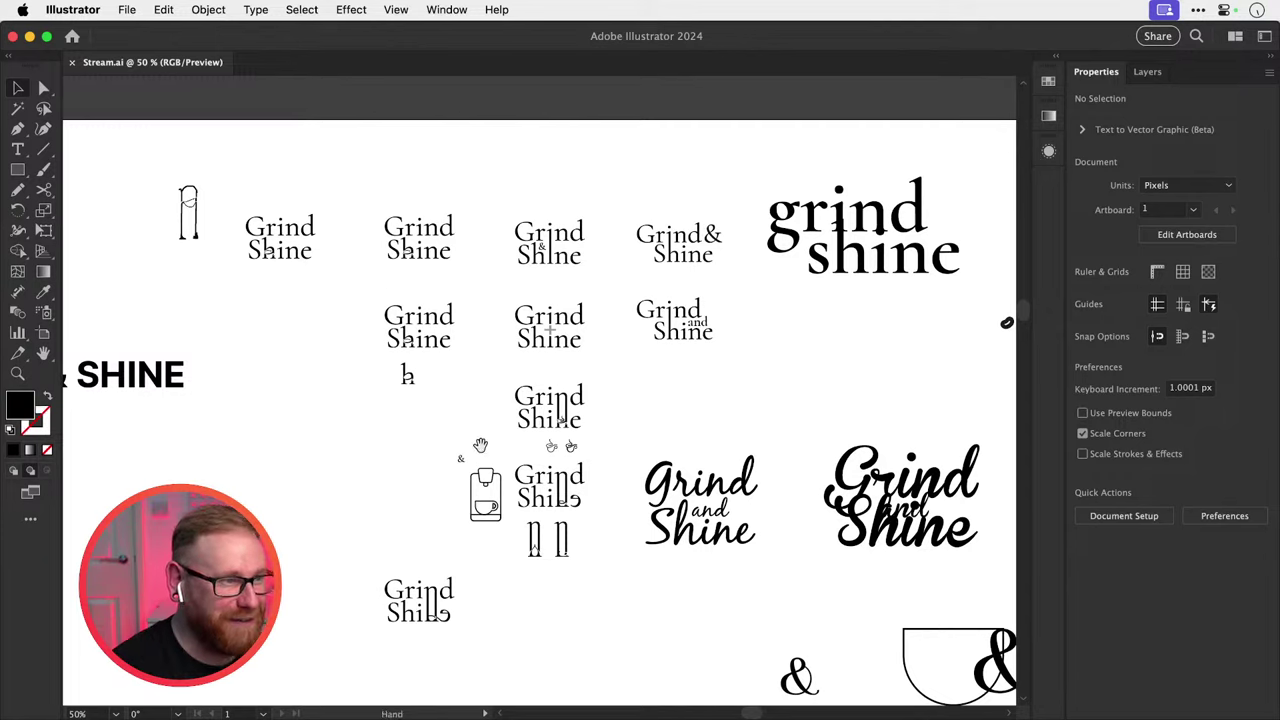
drag(391, 394, 591, 446)
drag(383, 270, 318, 270)
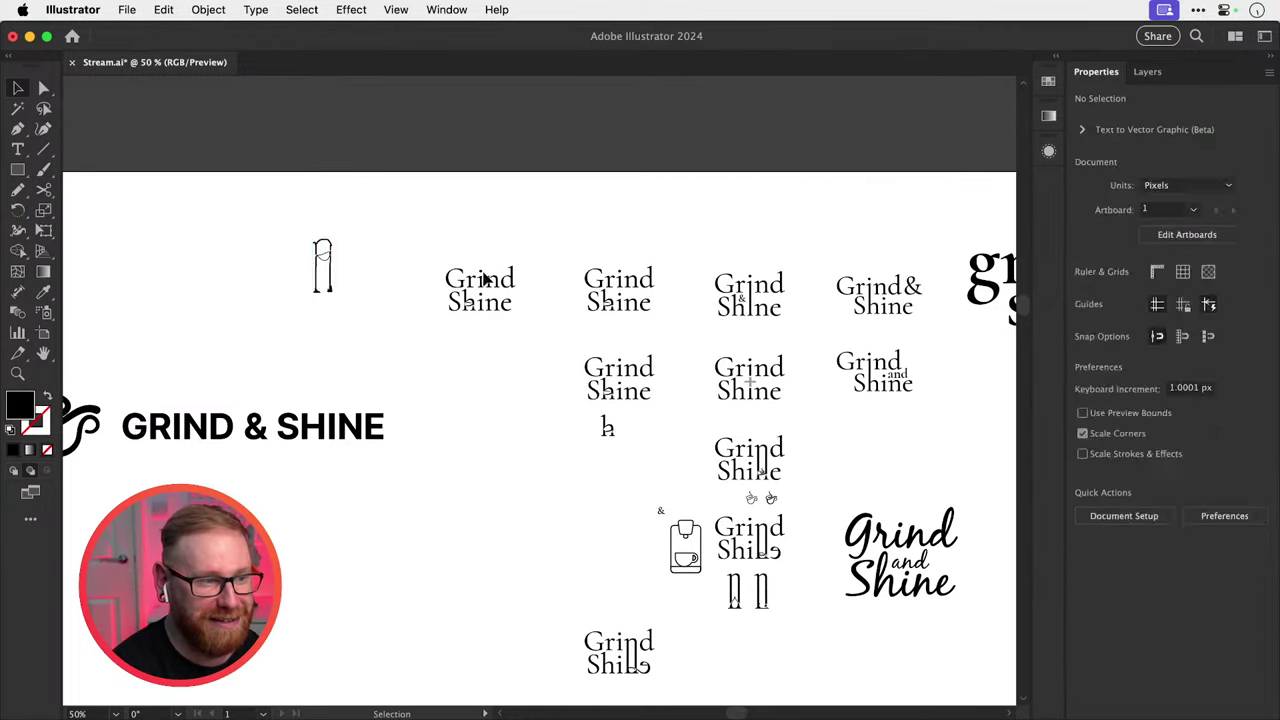
Examine the leftmost Grind Shine wordmark and its cup-shaped h at high magnification.
scroll(486, 277, up, 5)
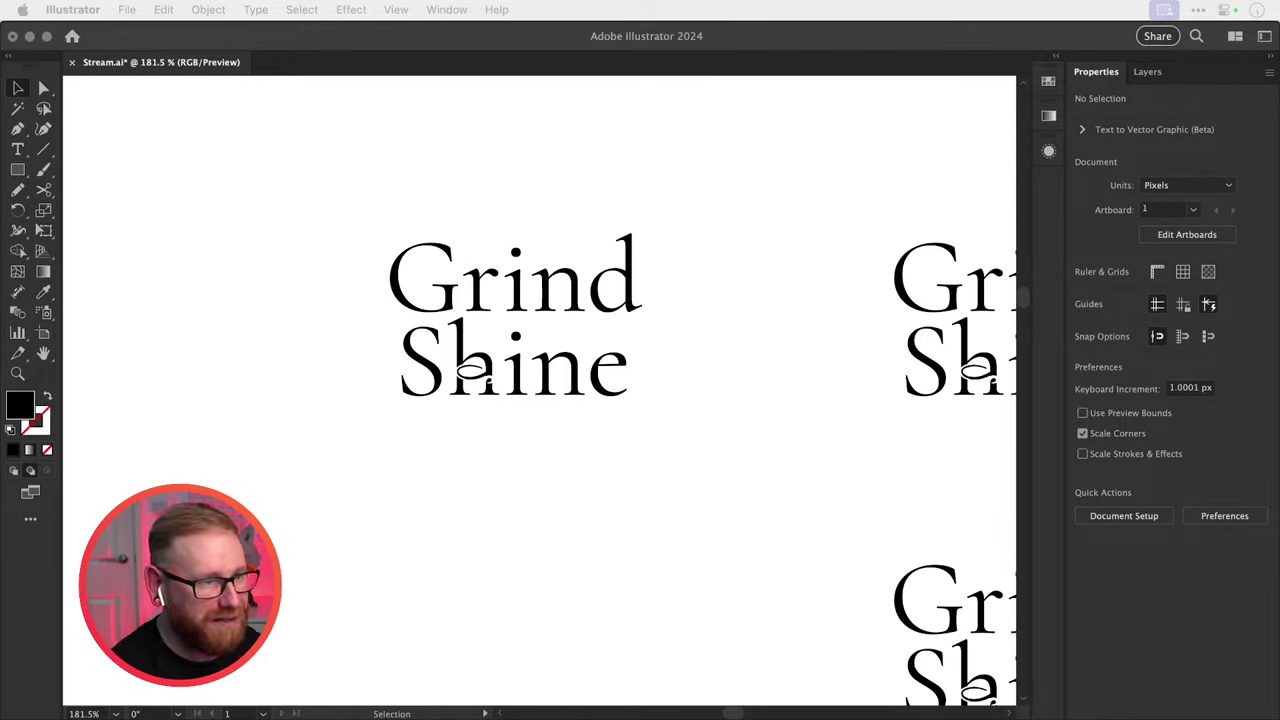
click(476, 493)
key(z)
drag(458, 357, 737, 403)
key(v)
scroll(737, 406, left, 1)
scroll(738, 408, up, 2)
scroll(738, 408, right, 2)
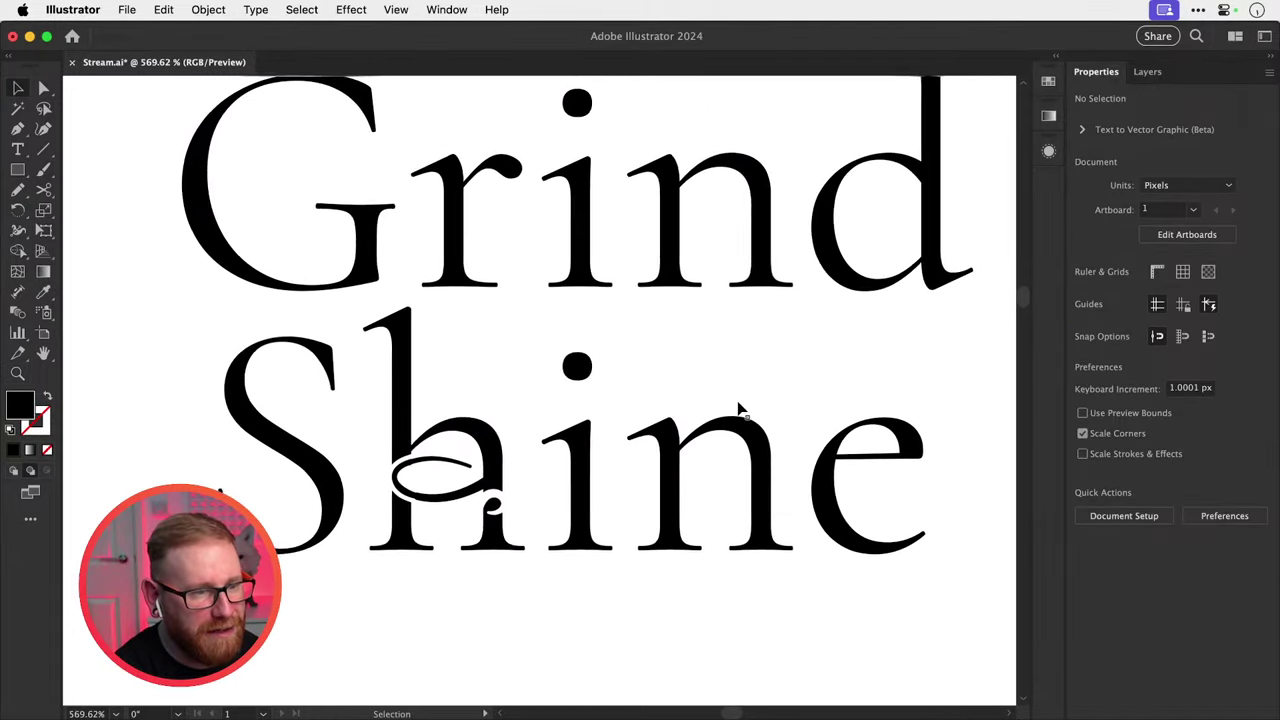
scroll(738, 408, right, 1)
scroll(738, 408, up, 1)
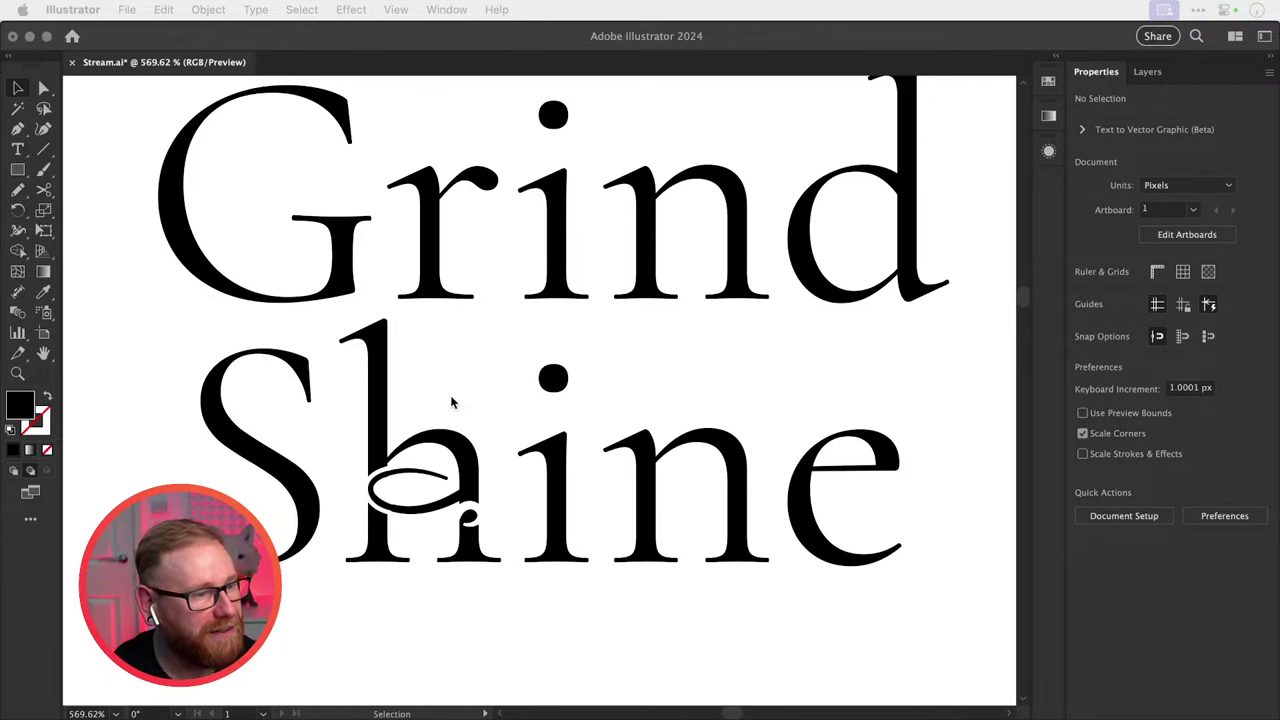
click(640, 392)
key(a)
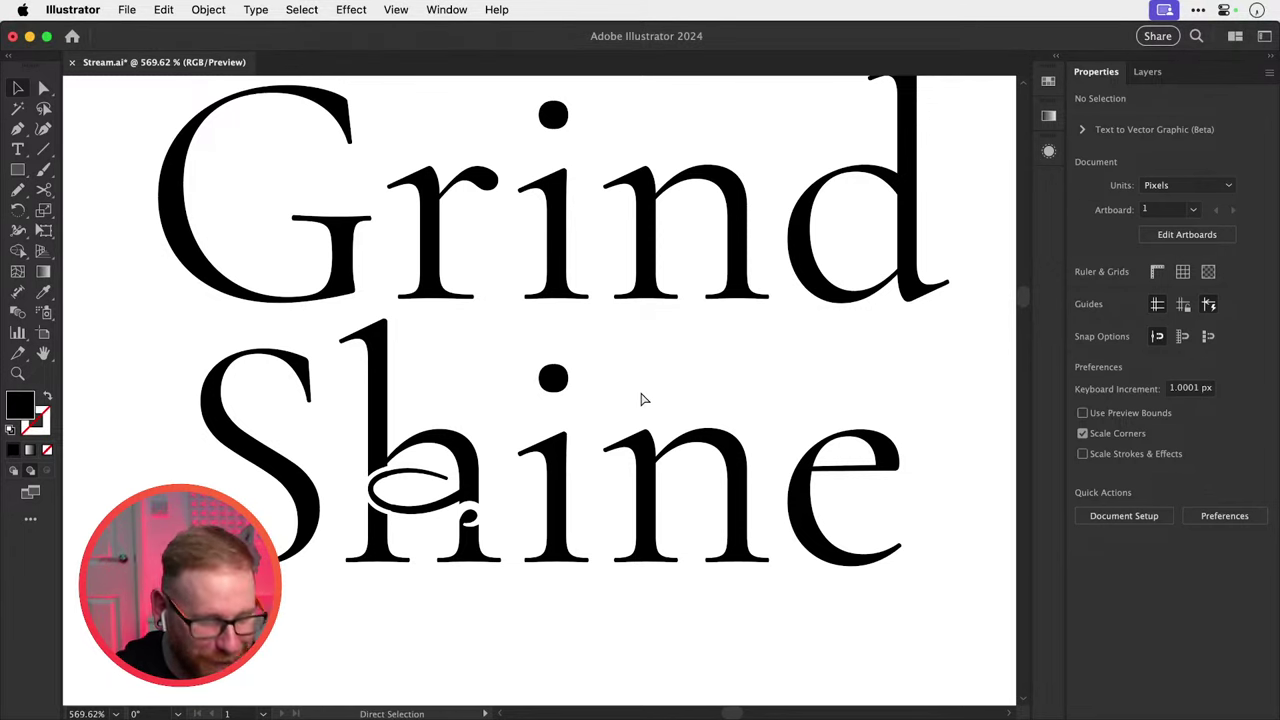
key(v)
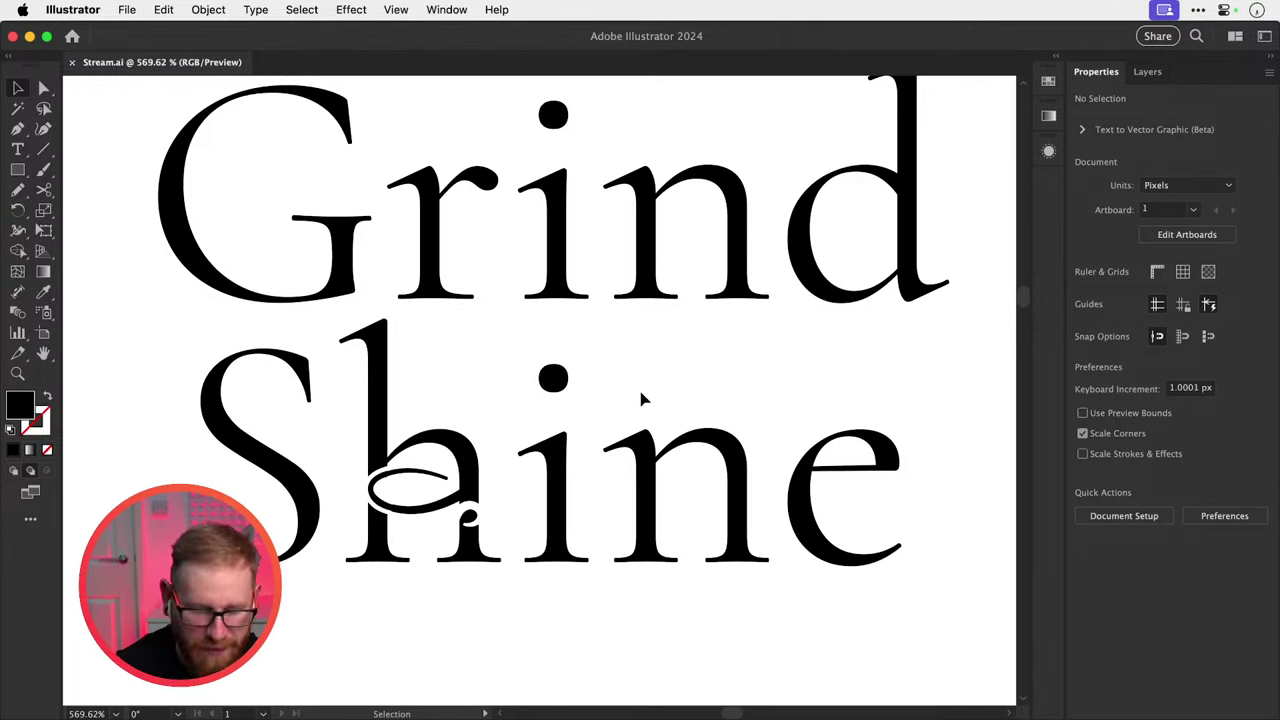
Sketch a cup rim across the G of Grind and a curved handle on its side with the Pencil tool, using a black 1 pt stroke.
key(n)
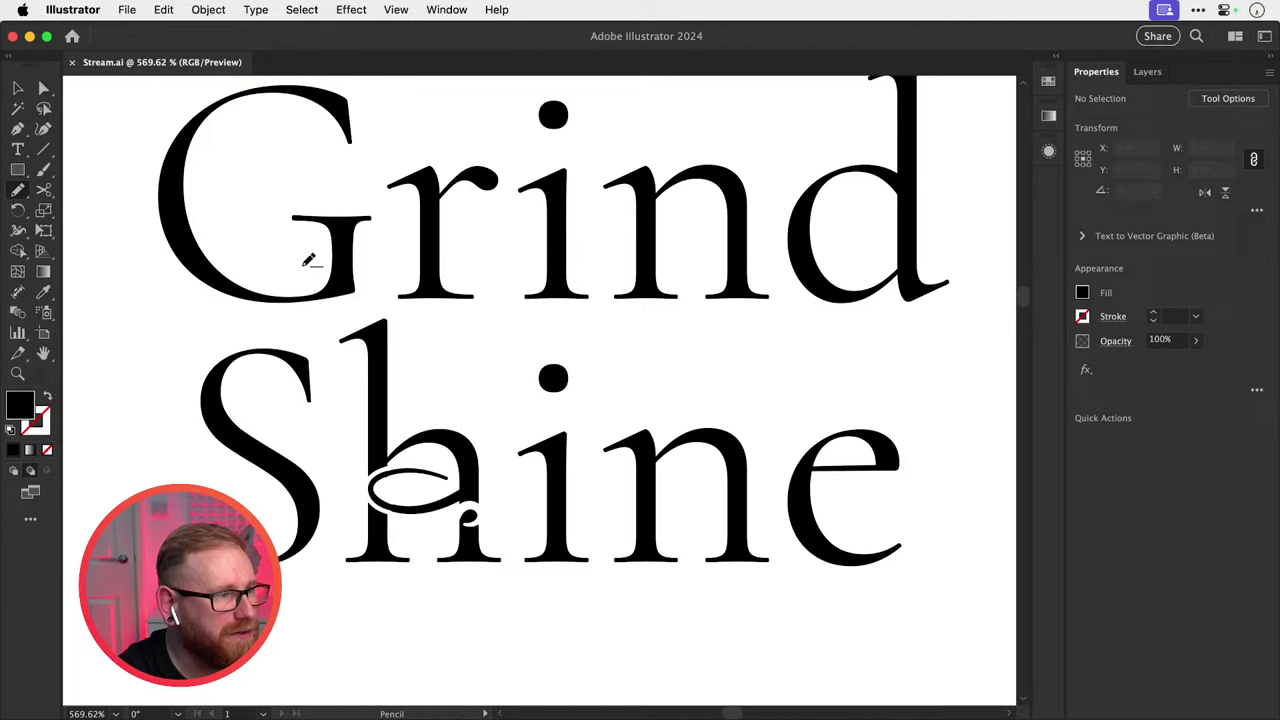
key(shift+x)
drag(295, 221, 181, 213)
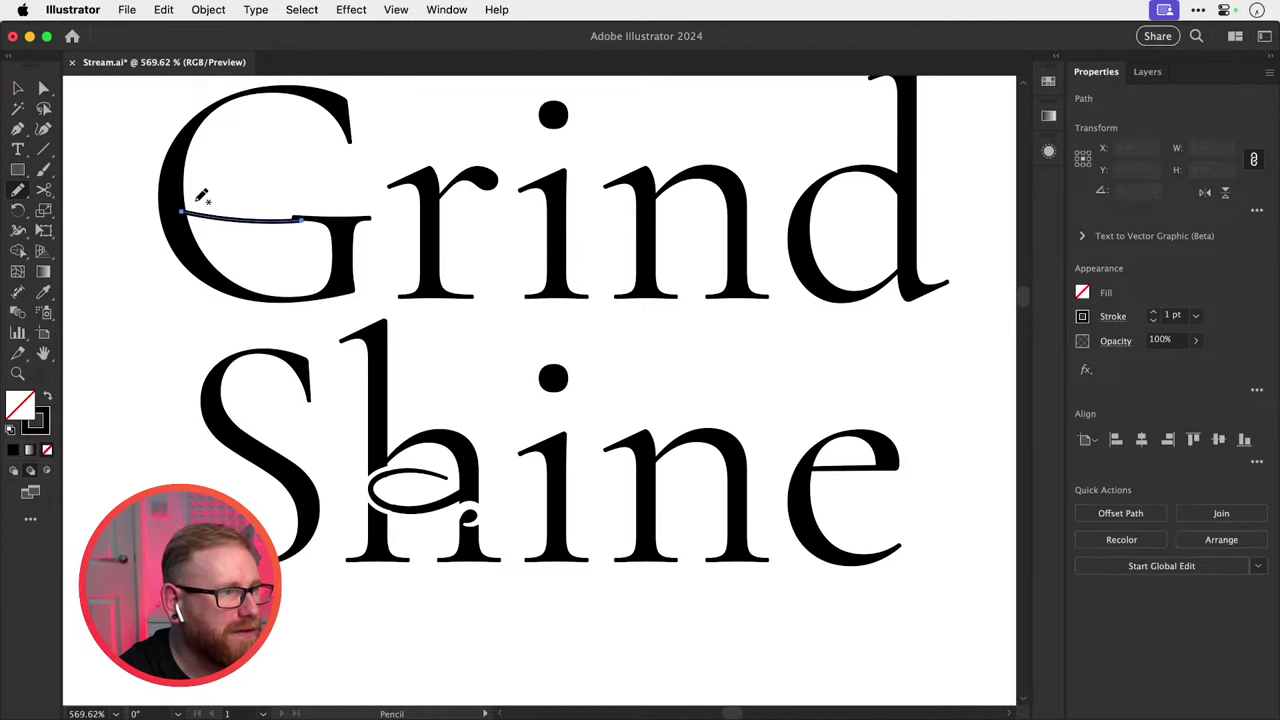
drag(376, 230, 352, 274)
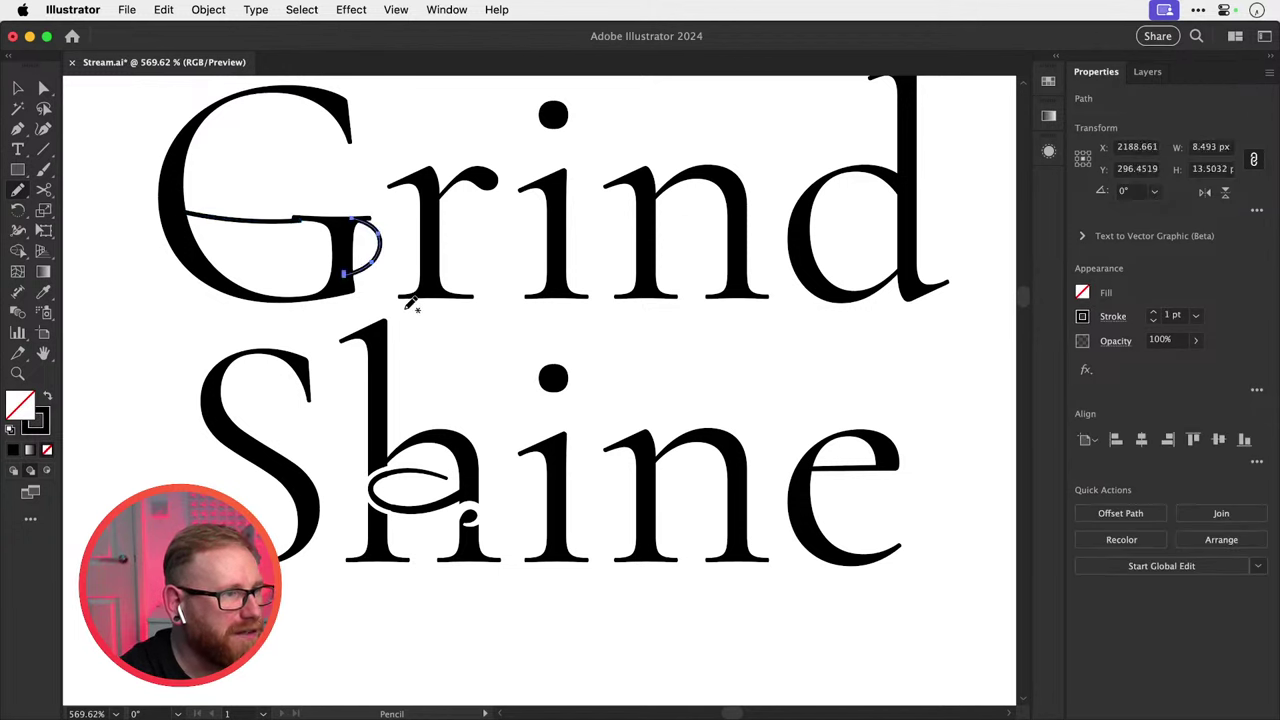
key(v)
click(386, 305)
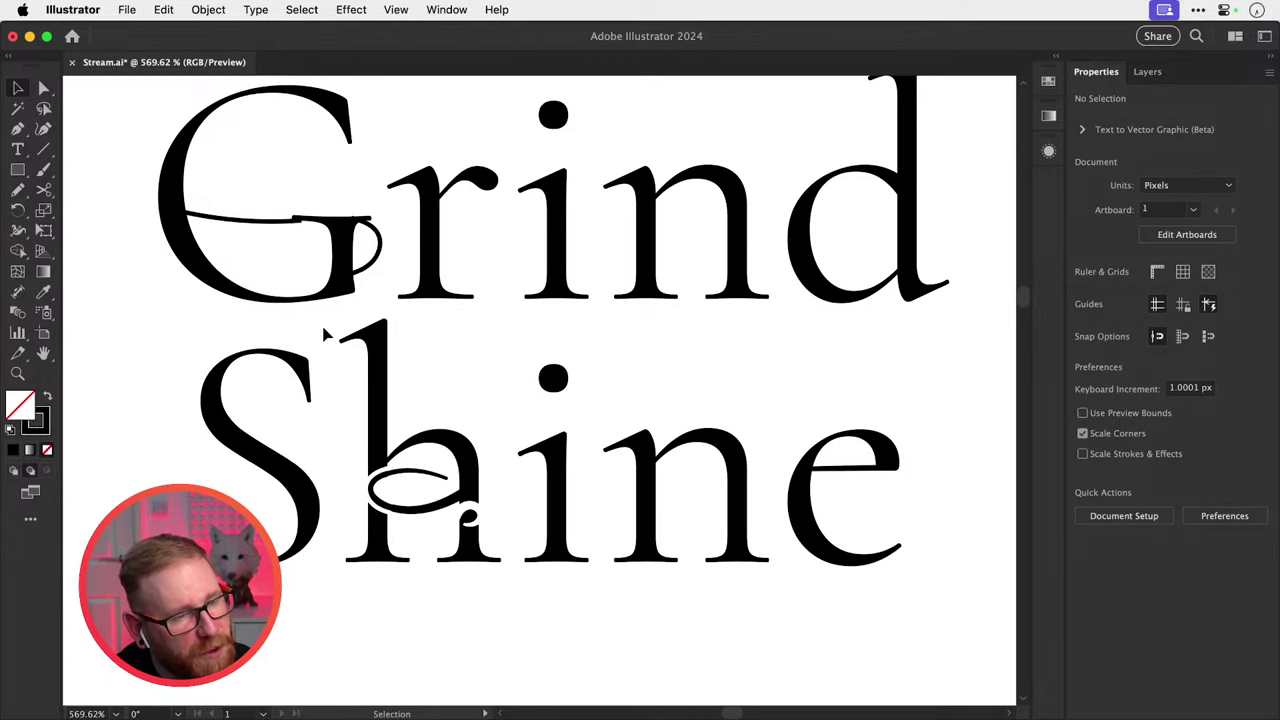
Try to sketch a drop-shaped outline with an inner curve on the lower part of the S in Shine.
scroll(350, 400, down, 2)
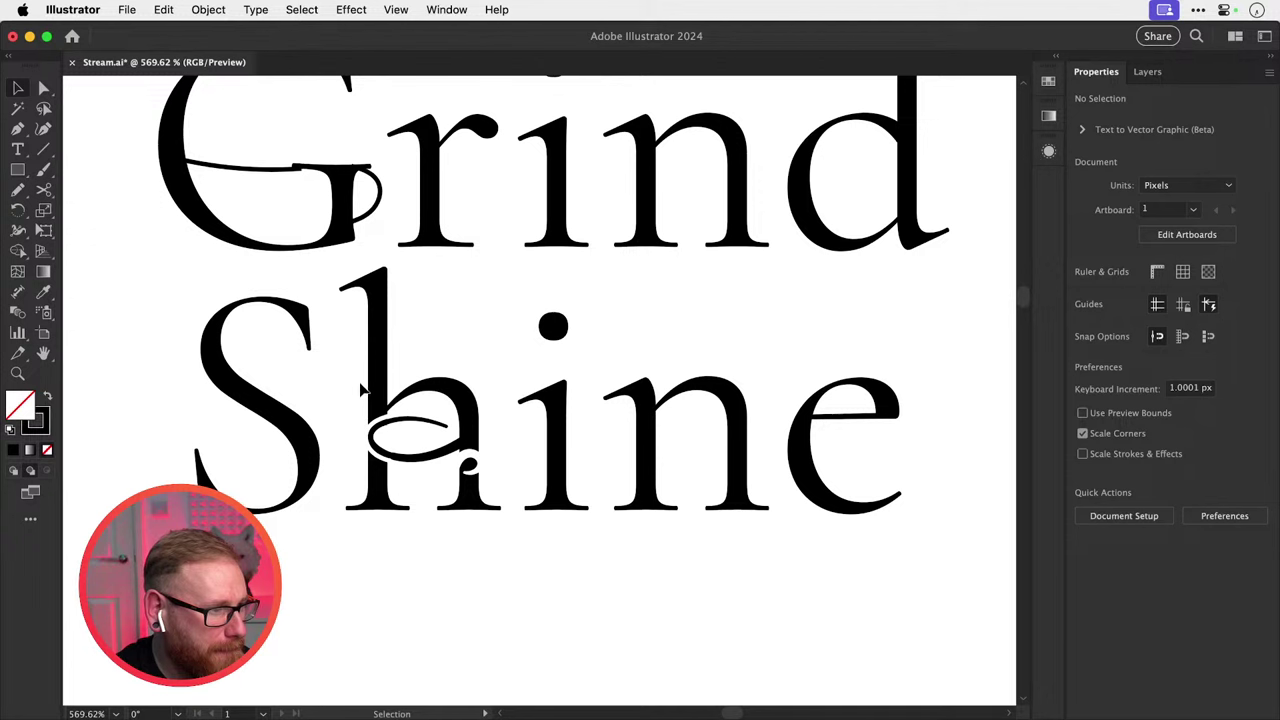
key(n)
mouse_move(197, 459)
mouse_down()
mouse_move(180, 364)
mouse_move(232, 386)
mouse_up()
drag(212, 440, 256, 484)
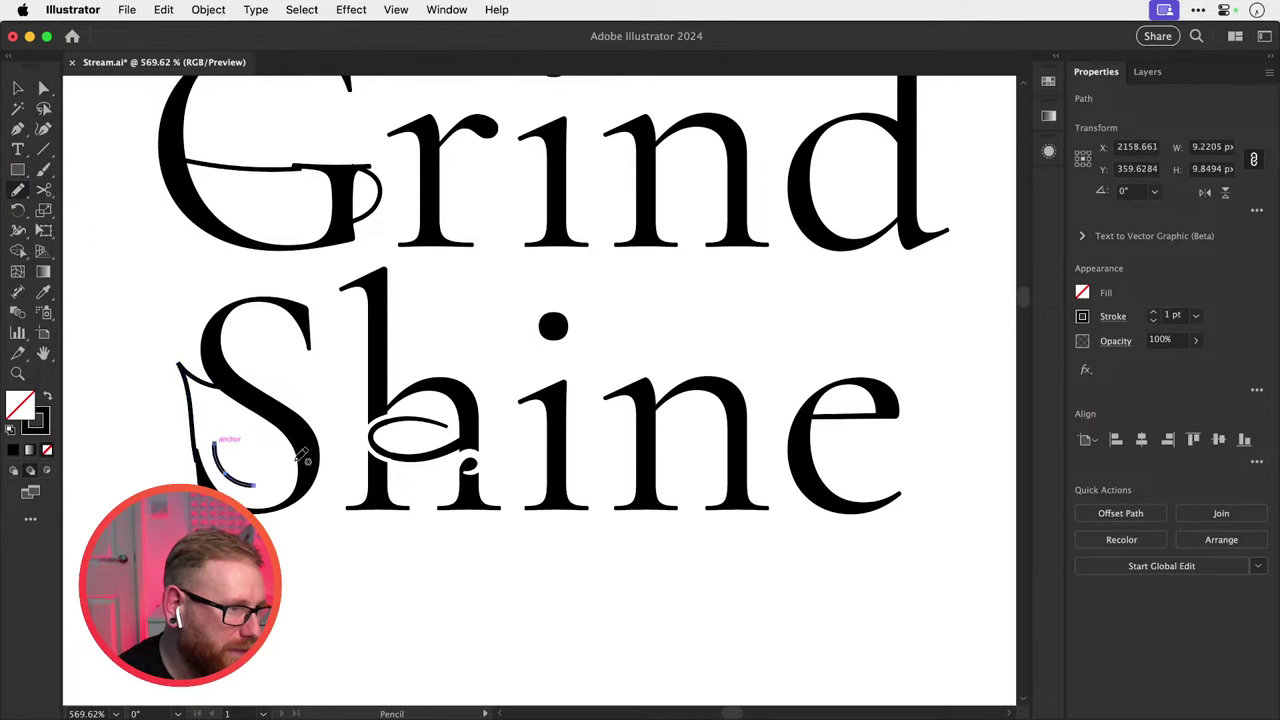
key(v)
click(178, 470)
key(super+z)
key(super+z)
key(v)
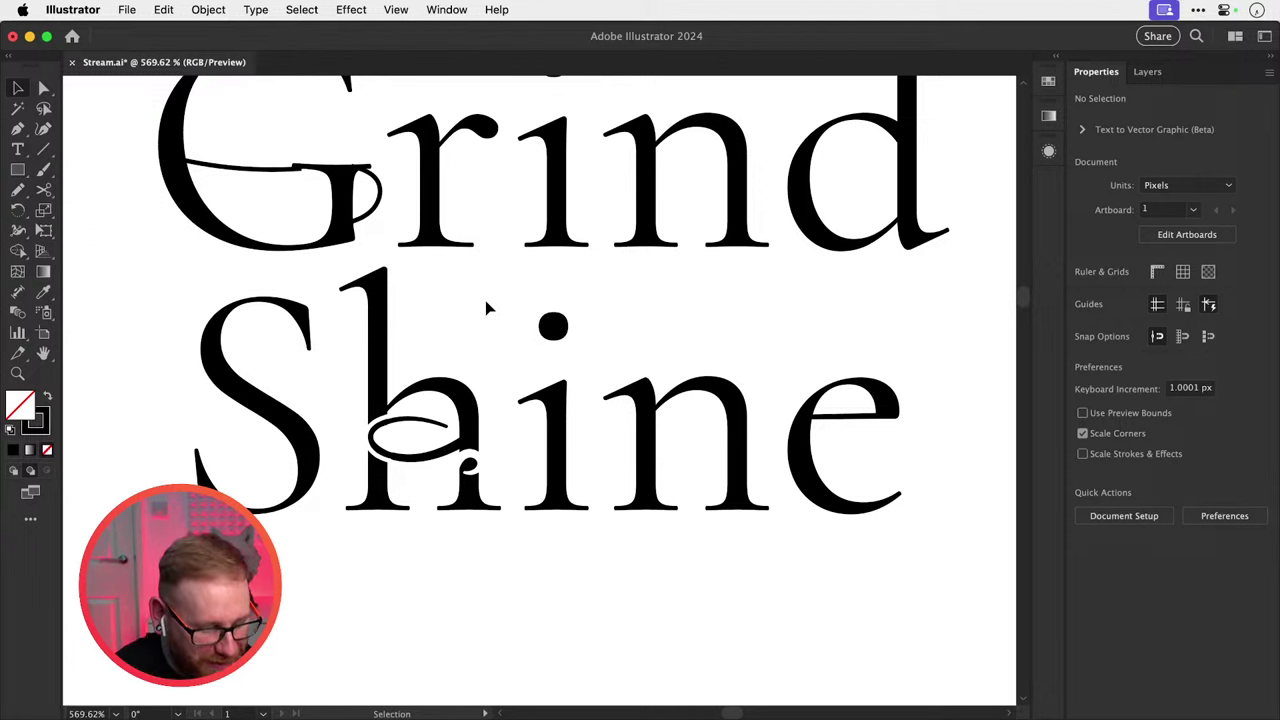
Try sketching a curved handle about 6.5 by 11.3 px on the n of Shine, and a cup body with rim and handle extending the e.
key(n)
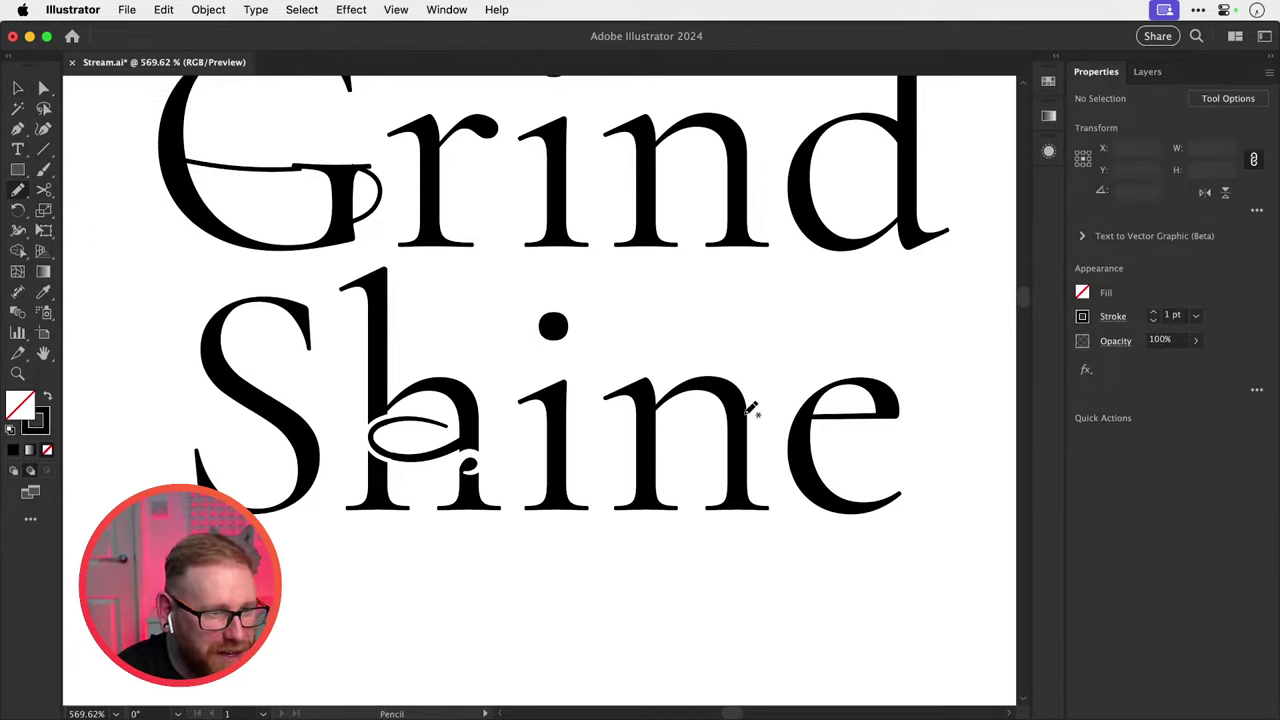
mouse_move(741, 407)
mouse_down()
mouse_move(766, 425)
mouse_move(745, 455)
mouse_up()
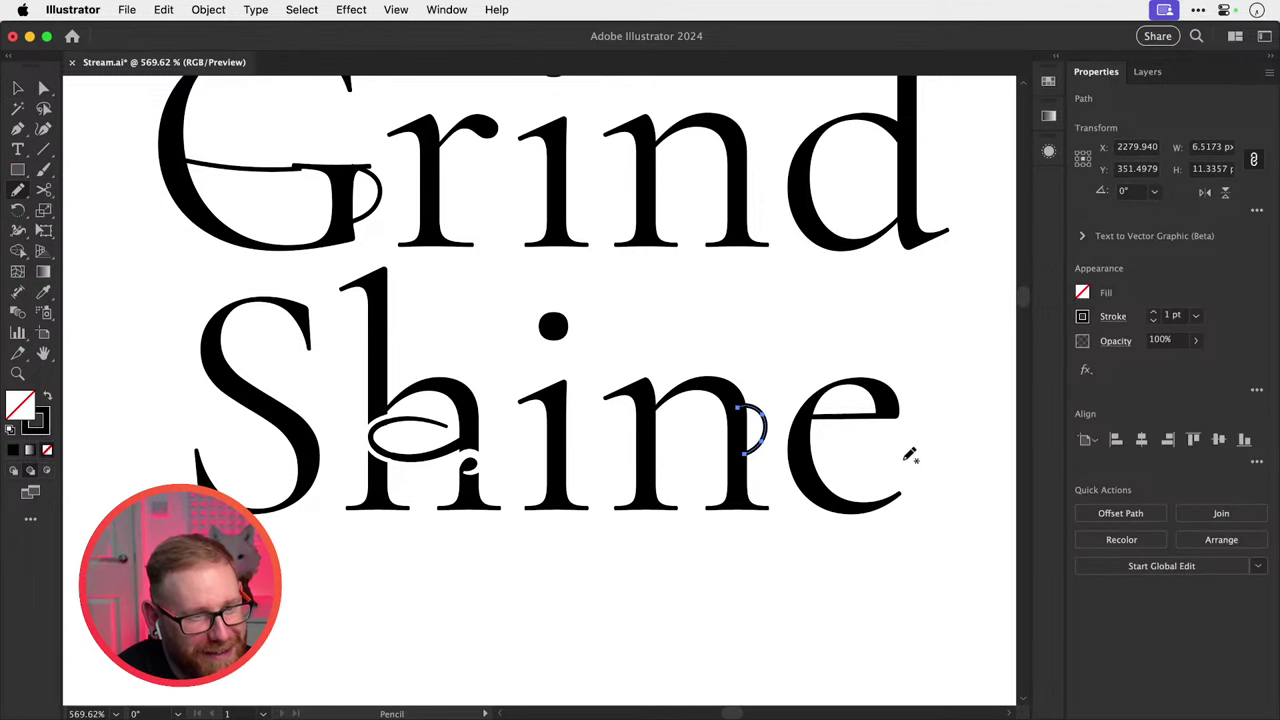
mouse_move(890, 499)
mouse_down()
mouse_move(935, 424)
mouse_move(950, 435)
mouse_move(910, 463)
mouse_up()
key(v)
click(934, 380)
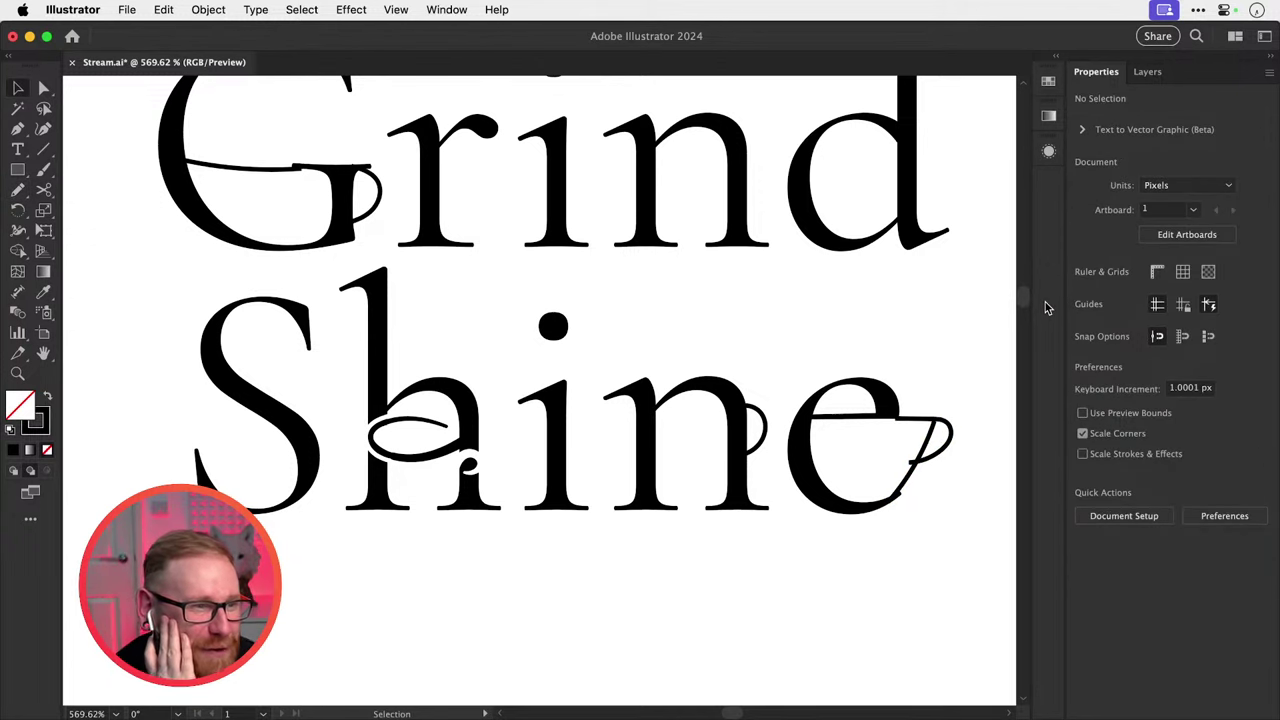
key(super+minus)
key(super+minus)
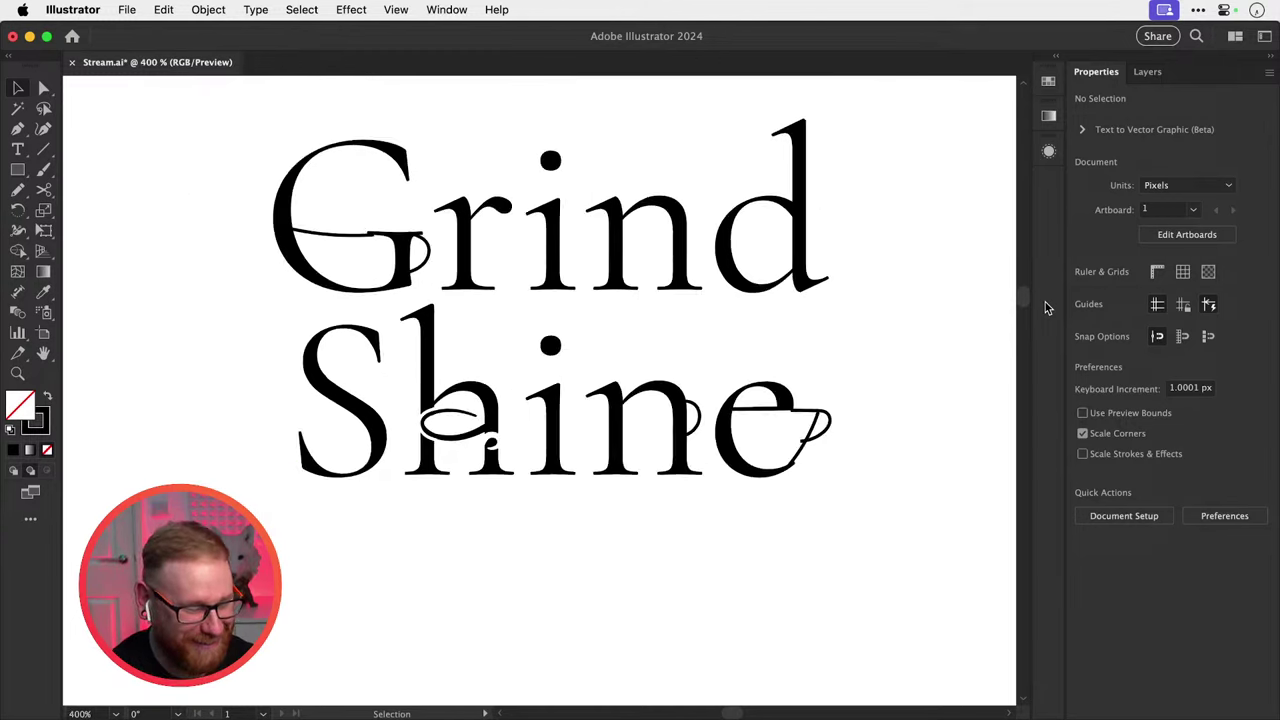
Delete the sketched cup rim and handle lines from the G of Grind and from the n and e of Shine.
double_click(393, 285)
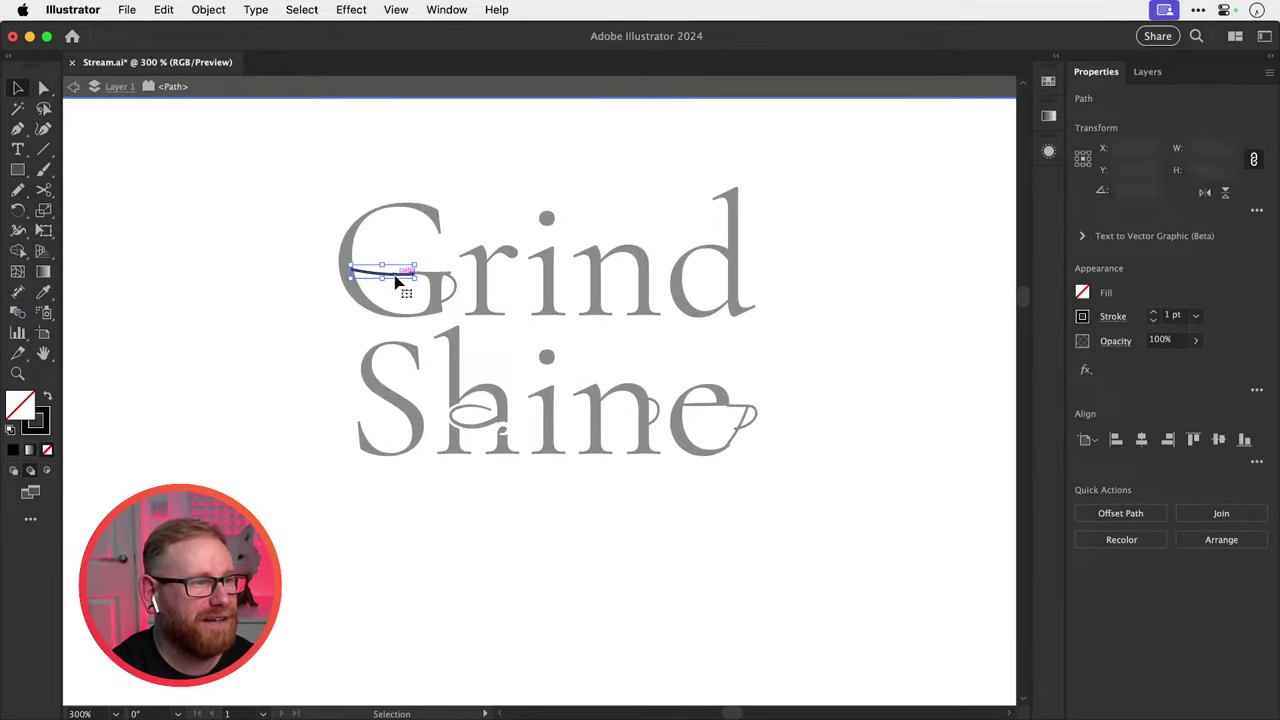
double_click(228, 206)
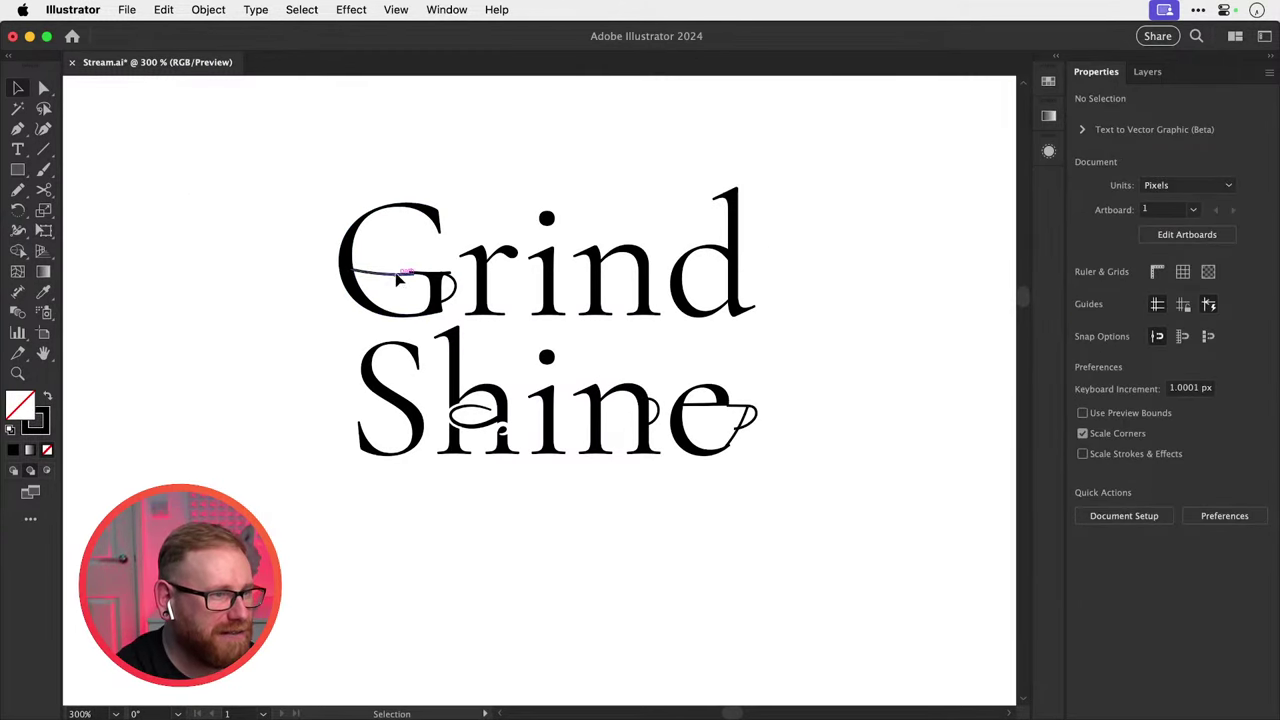
click(452, 292)
key(Delete)
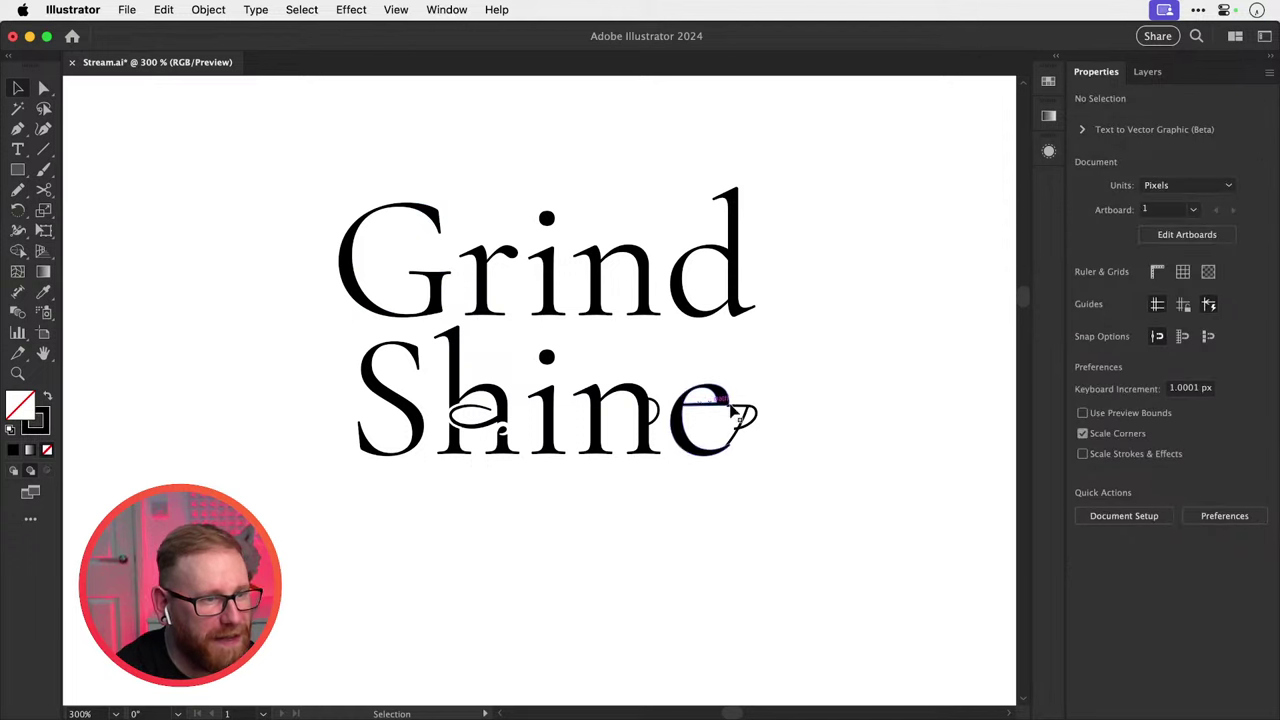
click(752, 406)
key(Delete)
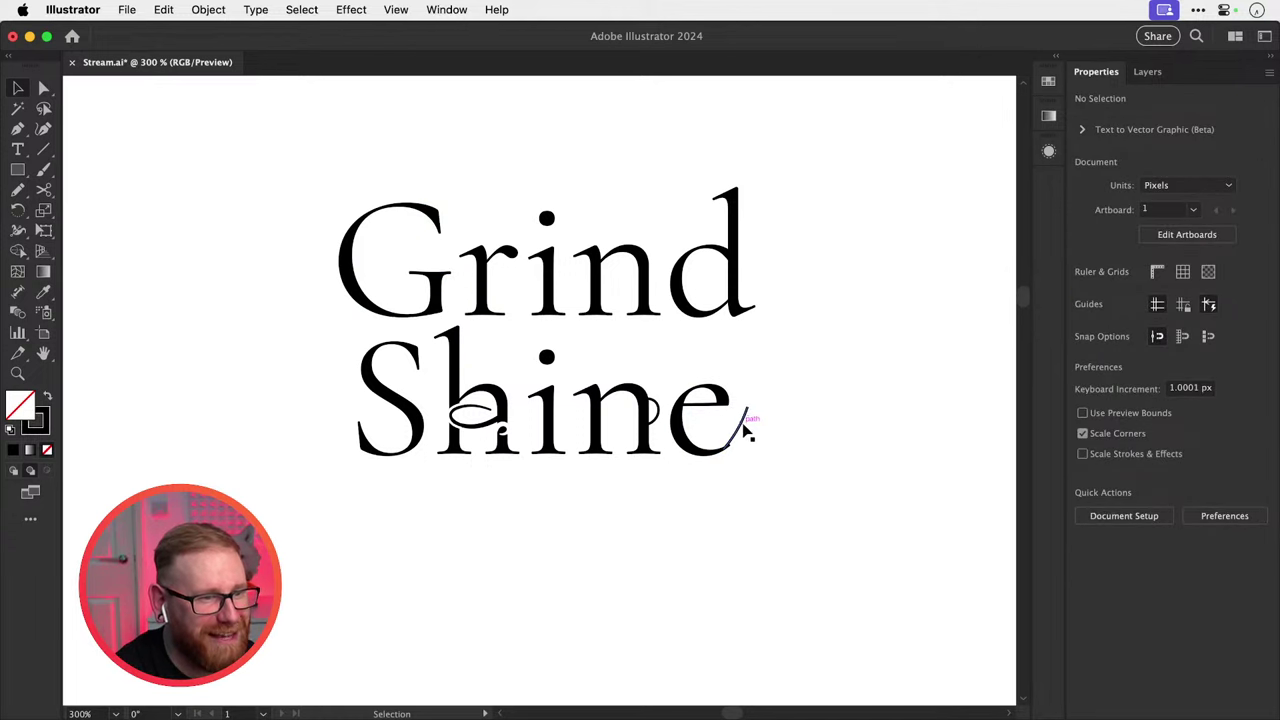
click(746, 423)
key(Delete)
Examine the cup-shaped h of Shine up close and its look within the whole wordmark.
key(z)
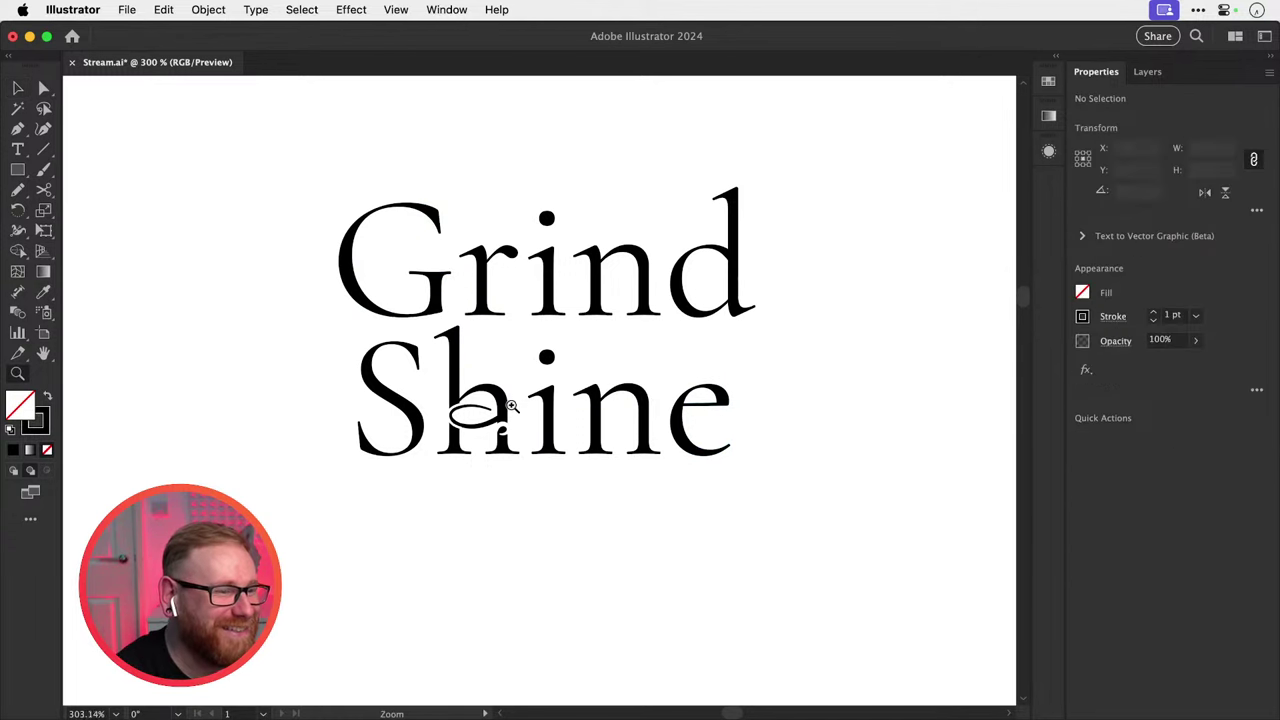
drag(500, 400, 531, 453)
key(v)
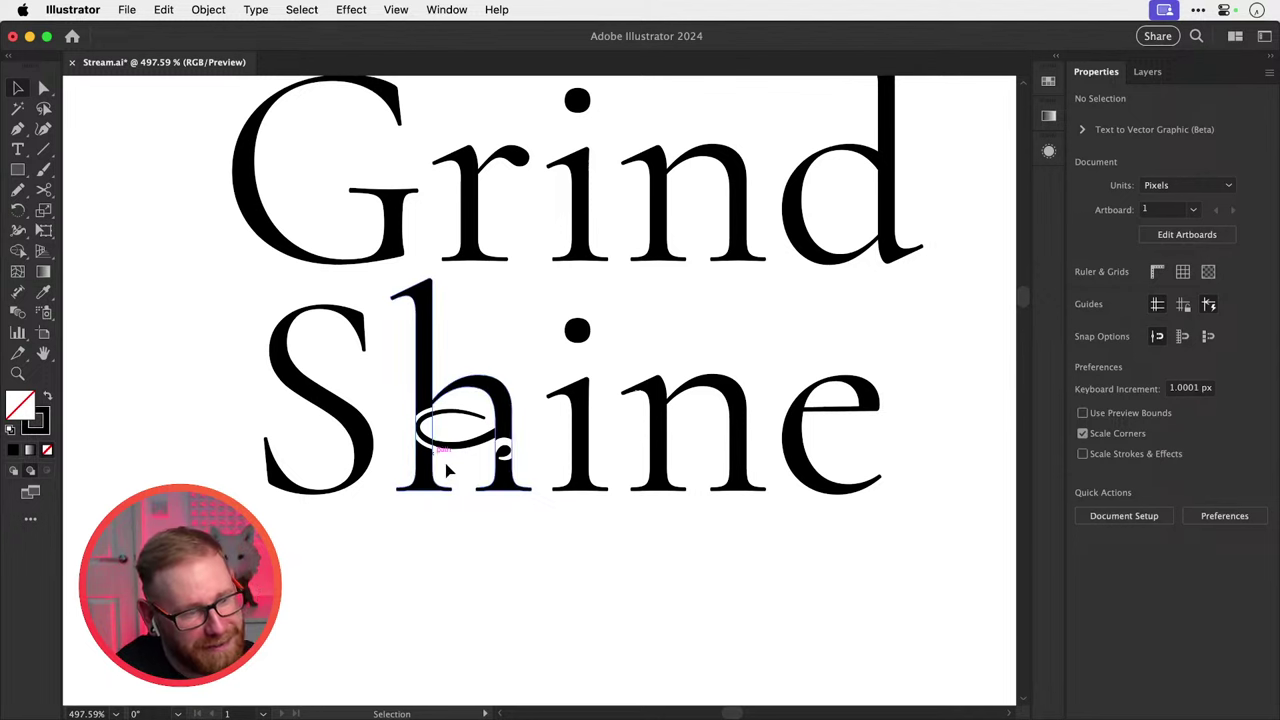
key(z)
drag(457, 488, 637, 491)
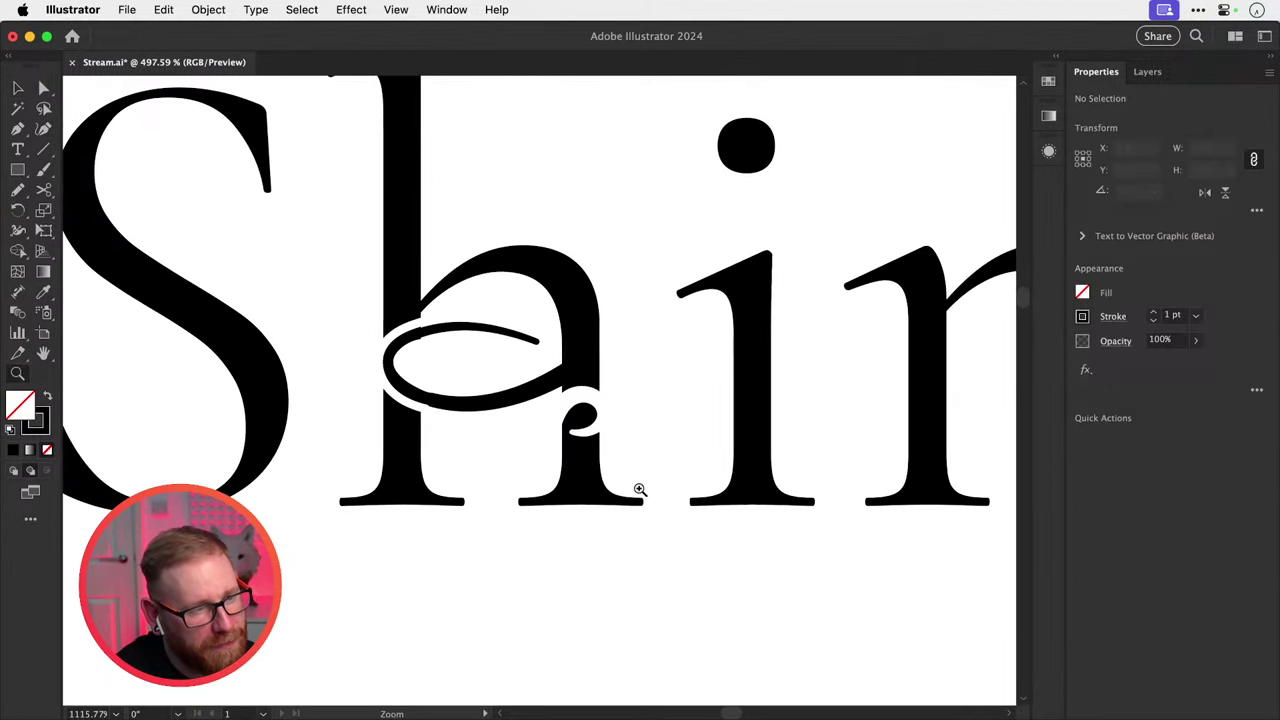
key(v)
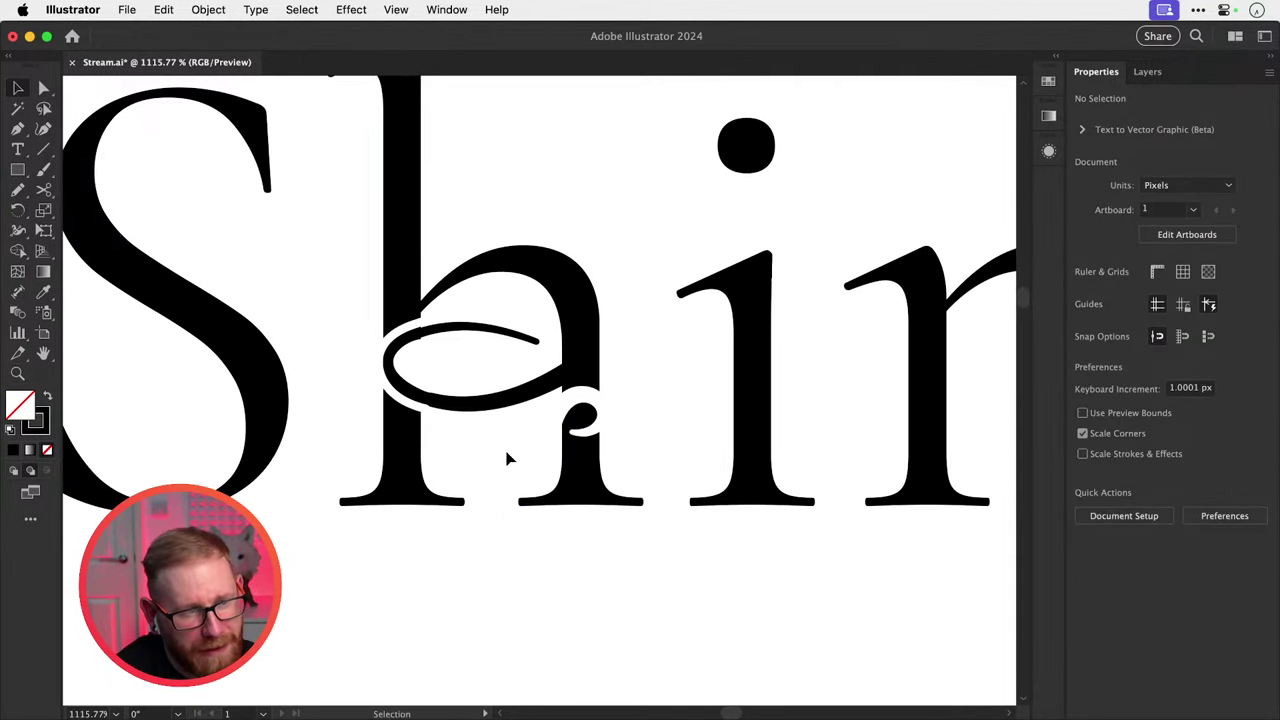
key(super+minus)
key(super+minus)
key(super+minus)
key(super+minus)
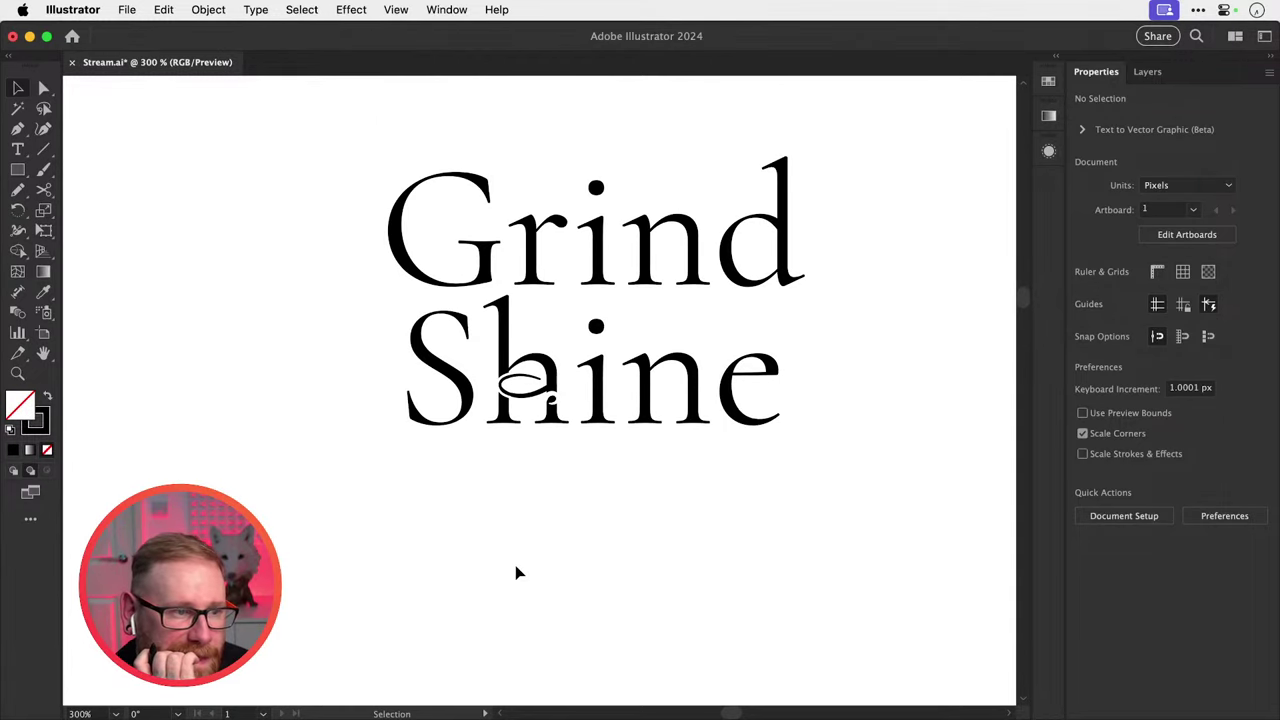
Save the Stream.ai document.
key(super+s)
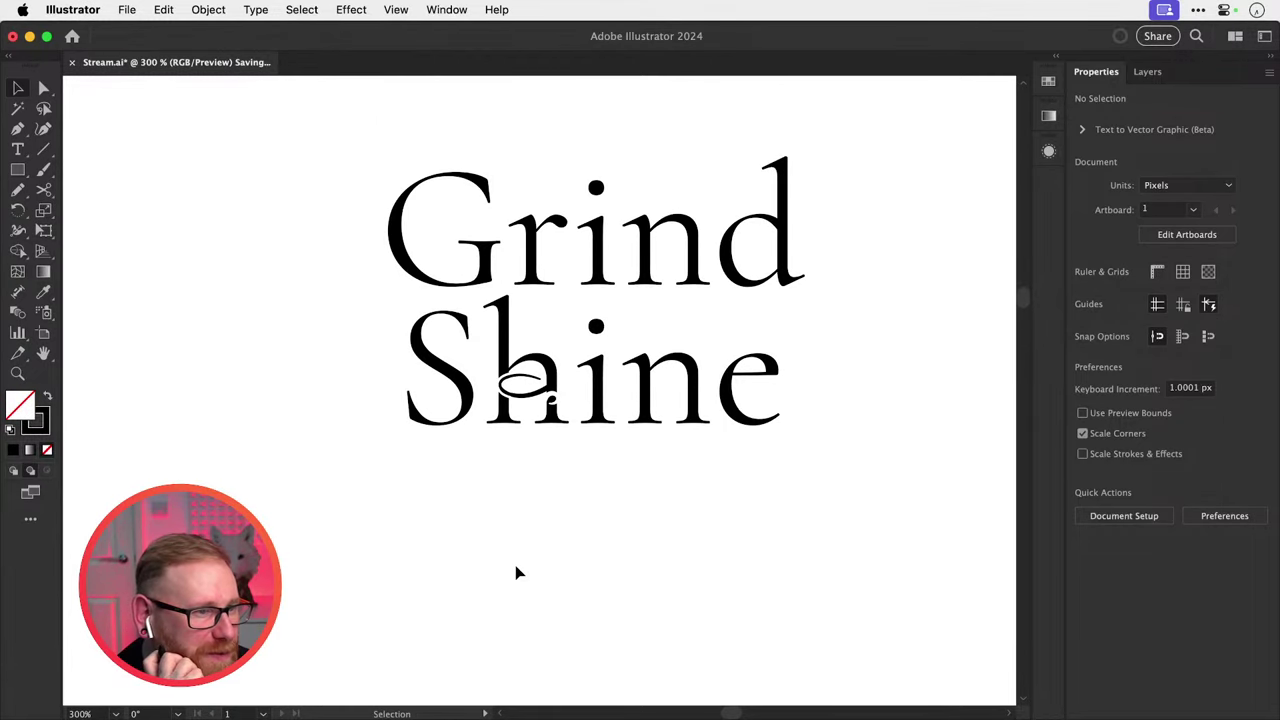